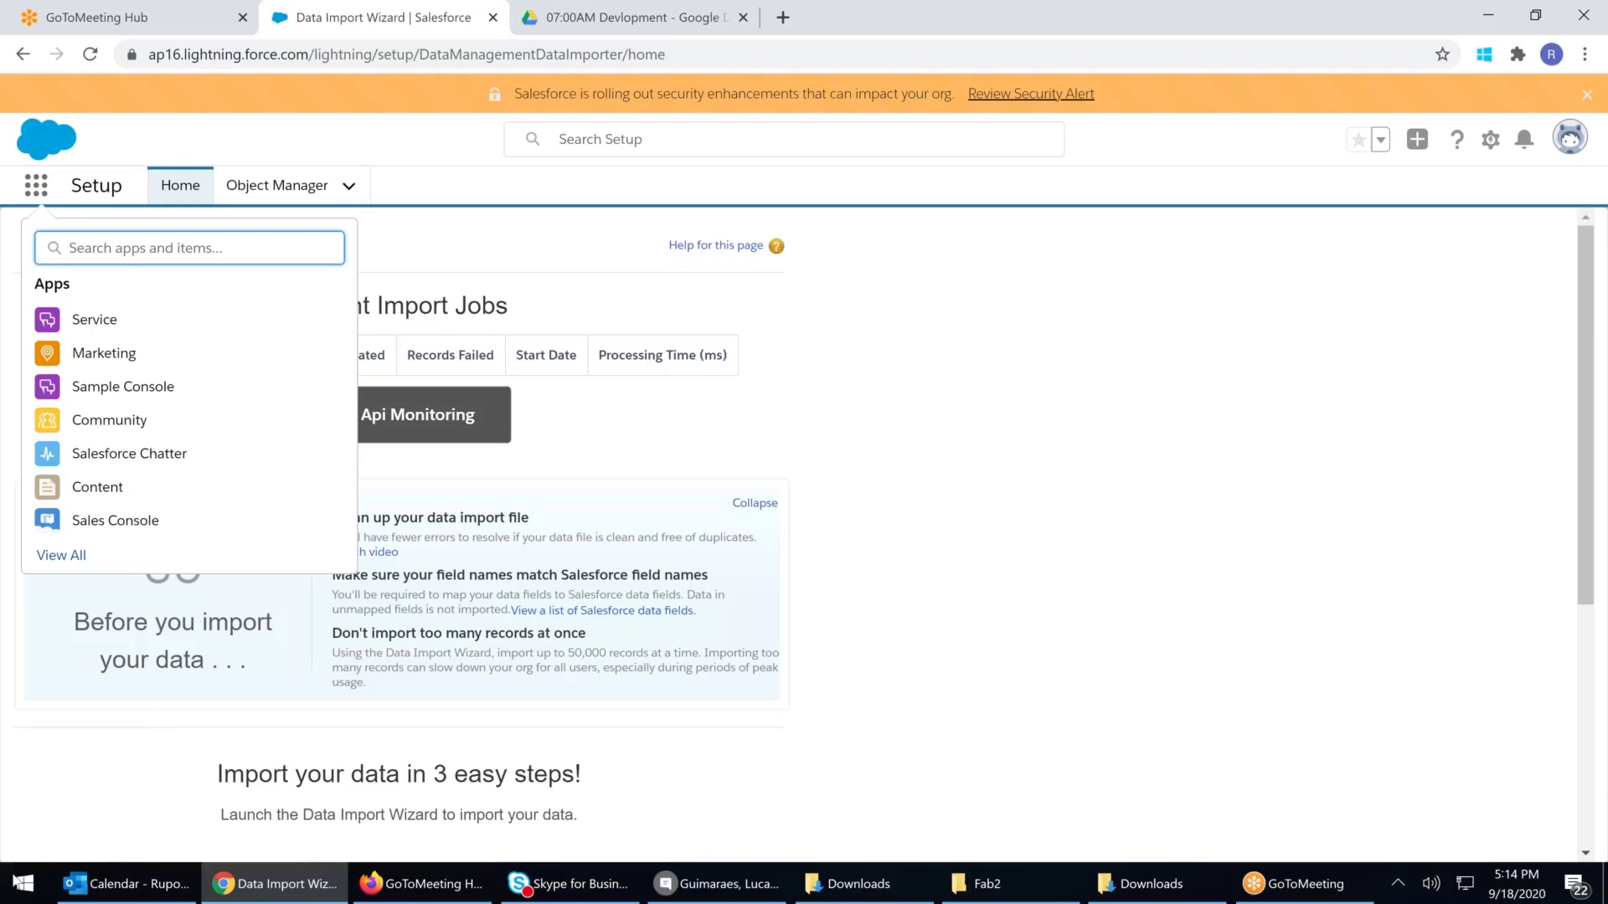
Launch Excel from the Windows Start menu
click(23, 886)
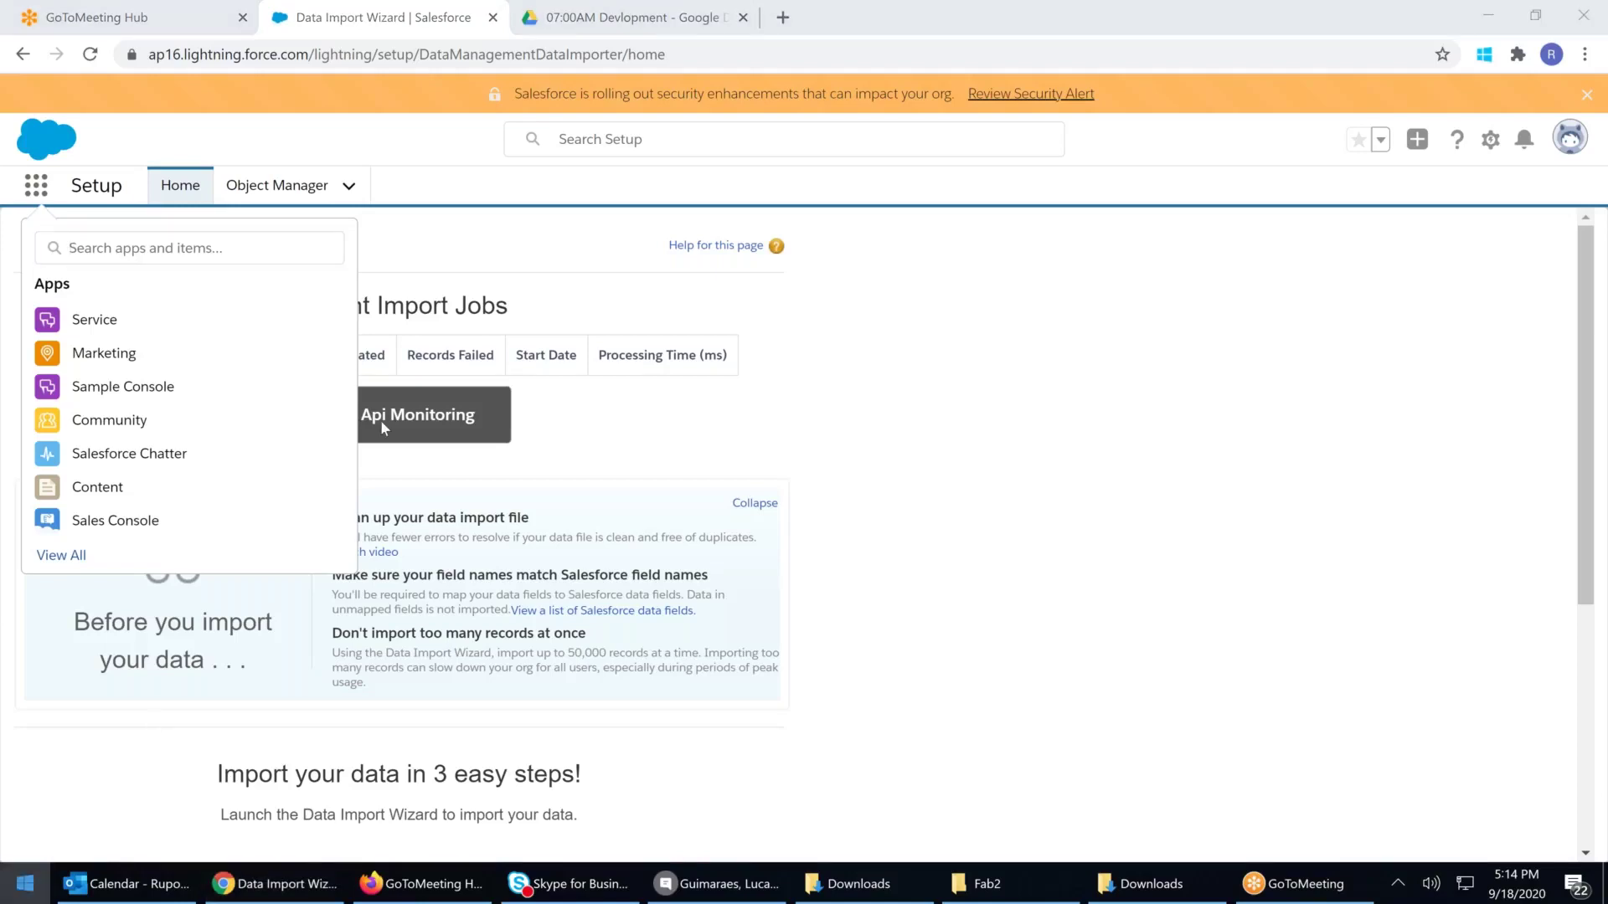
key(Escape)
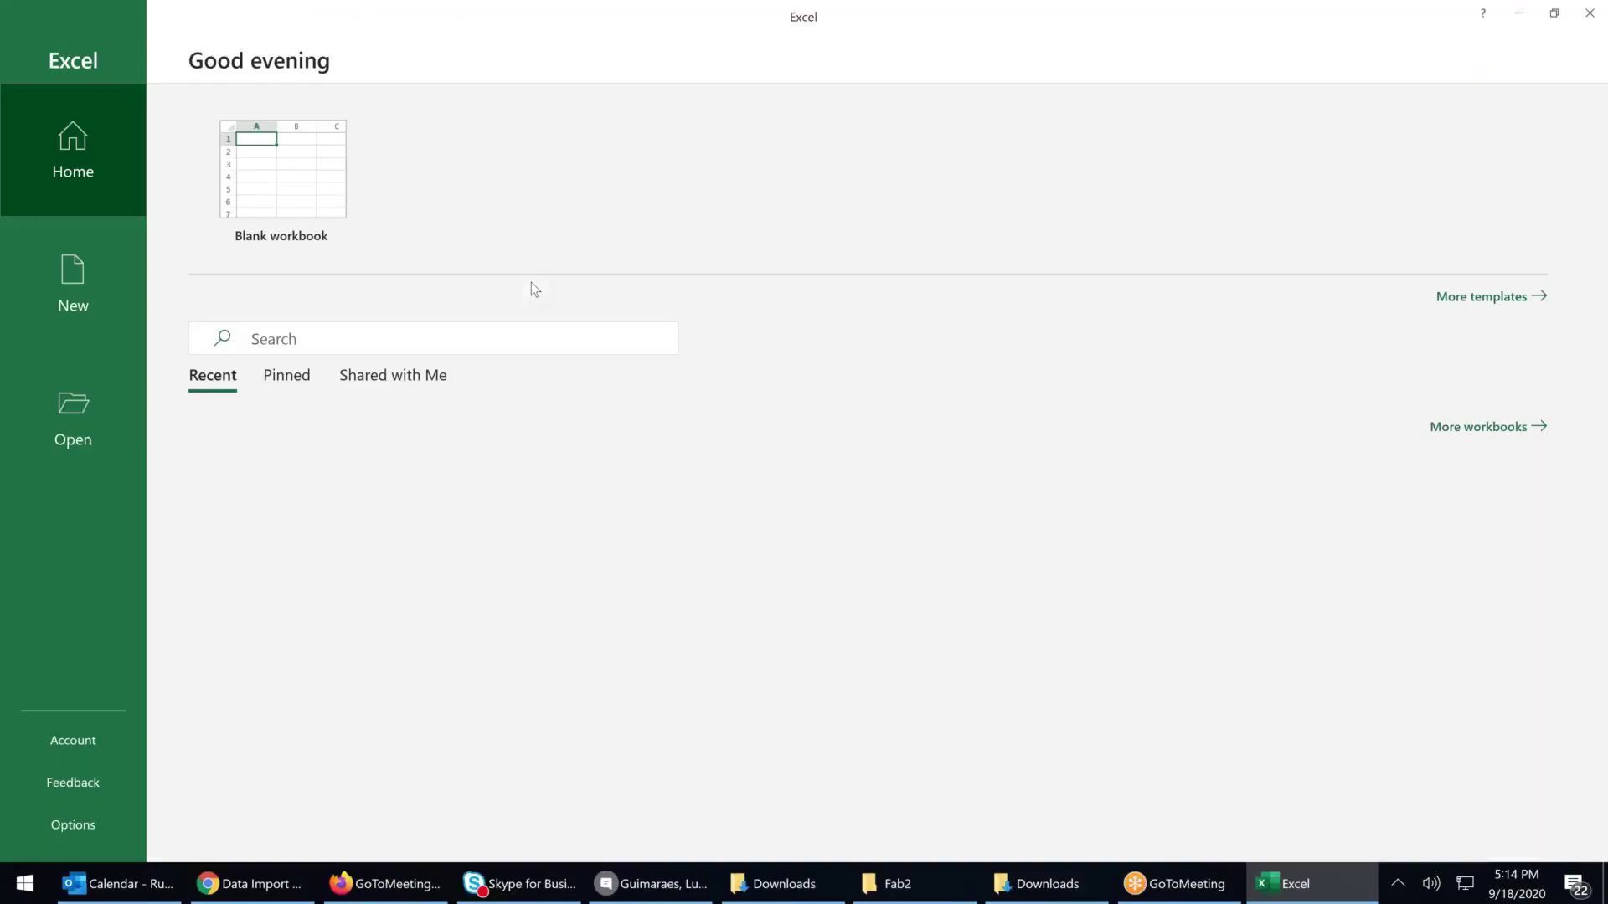
Start a blank workbook and enter rrr, rrr and rddd in C1, C3 and C4
click(239, 156)
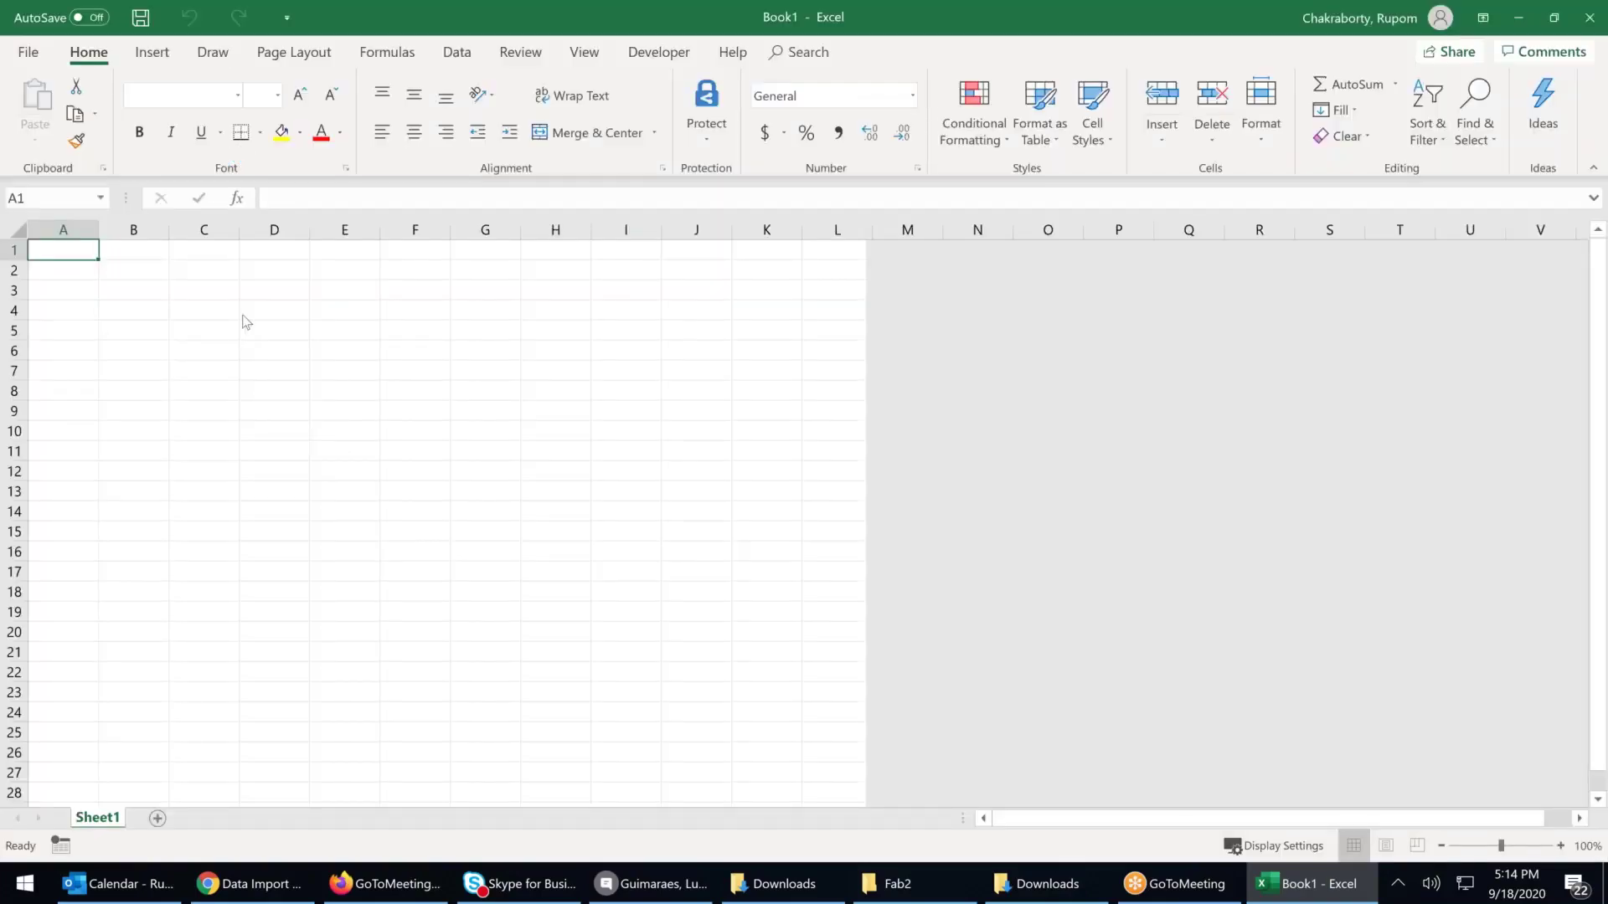
click(208, 283)
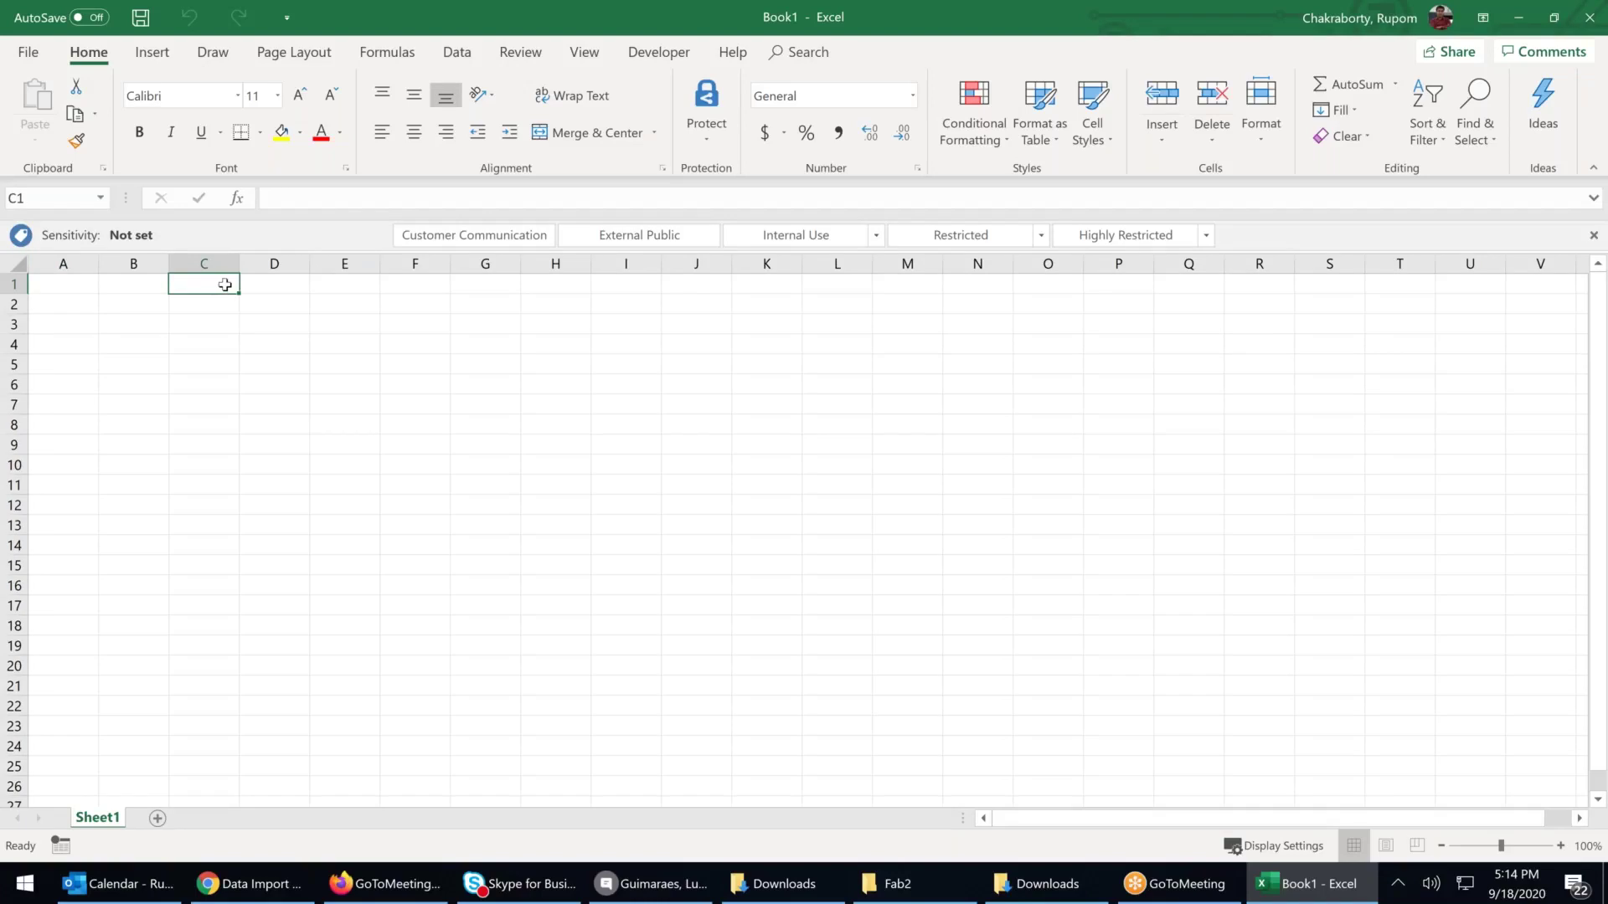
text(rrr)
click(216, 322)
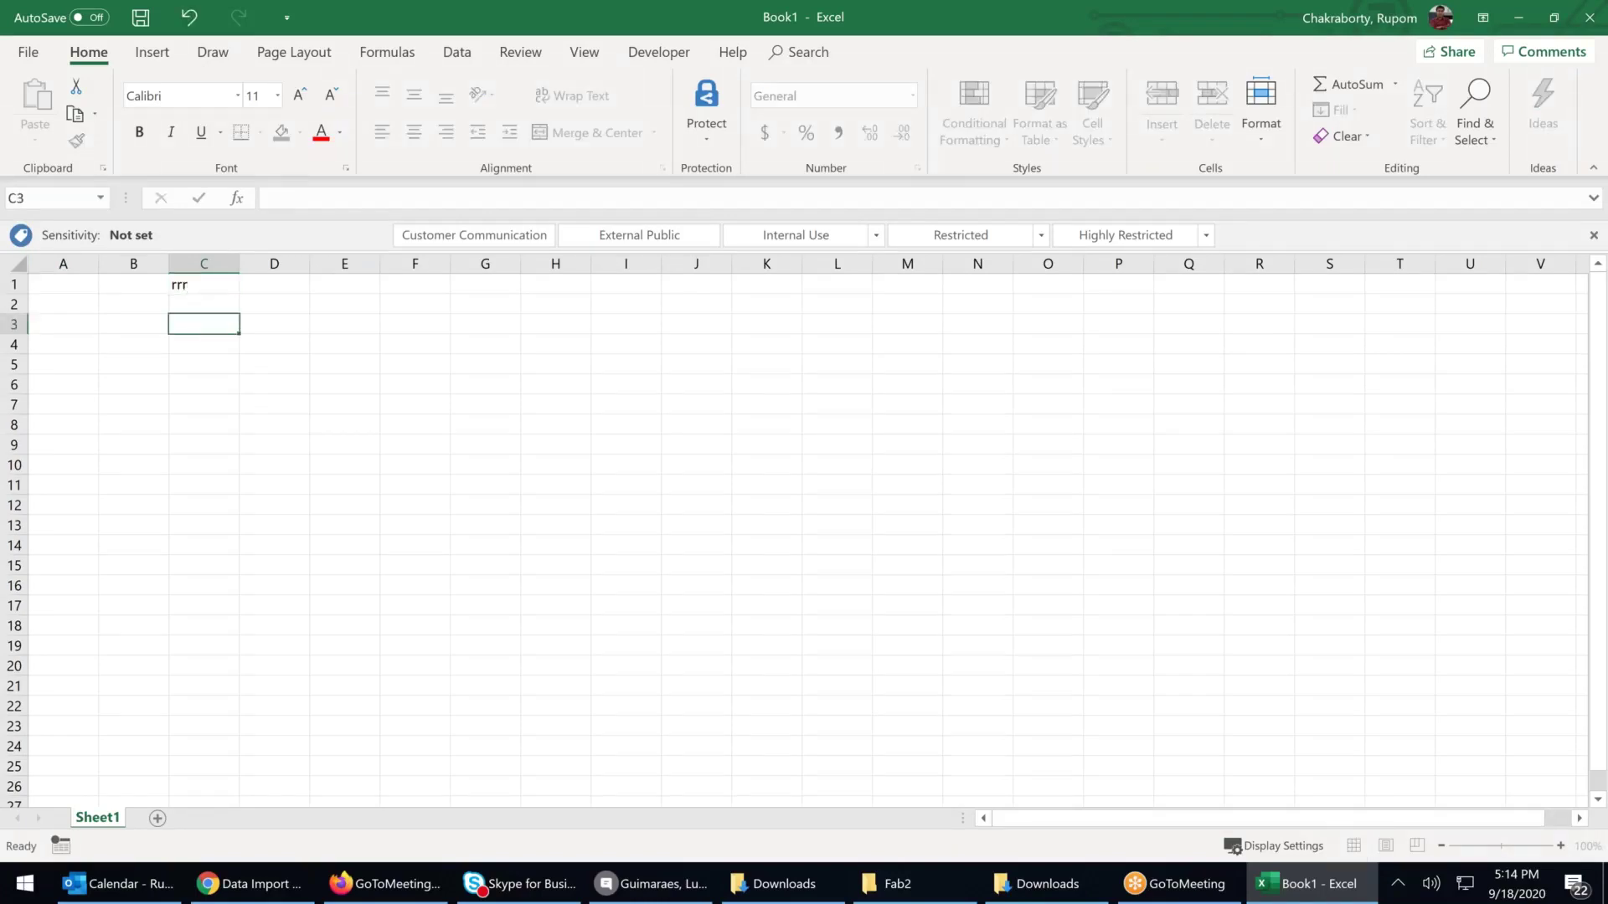
text(rrr)
click(203, 346)
text(rddd)
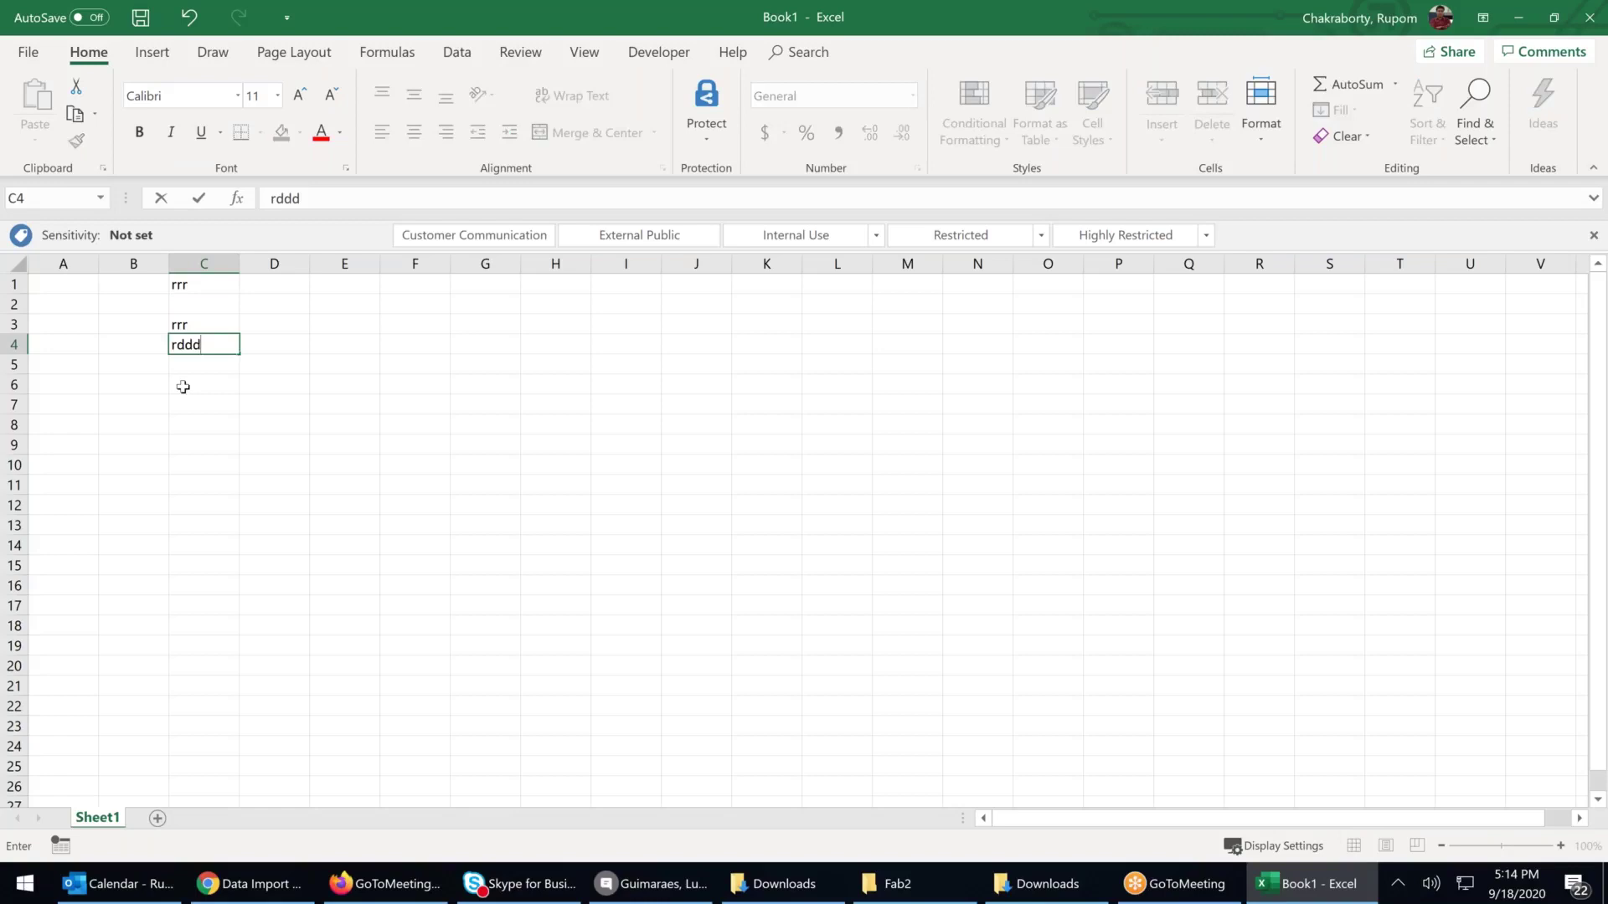
Fill C6, C2 and C5 with rr, jkk and kk
click(182, 387)
text(rr)
click(194, 307)
text(jkk)
click(189, 366)
text(kk)
click(266, 406)
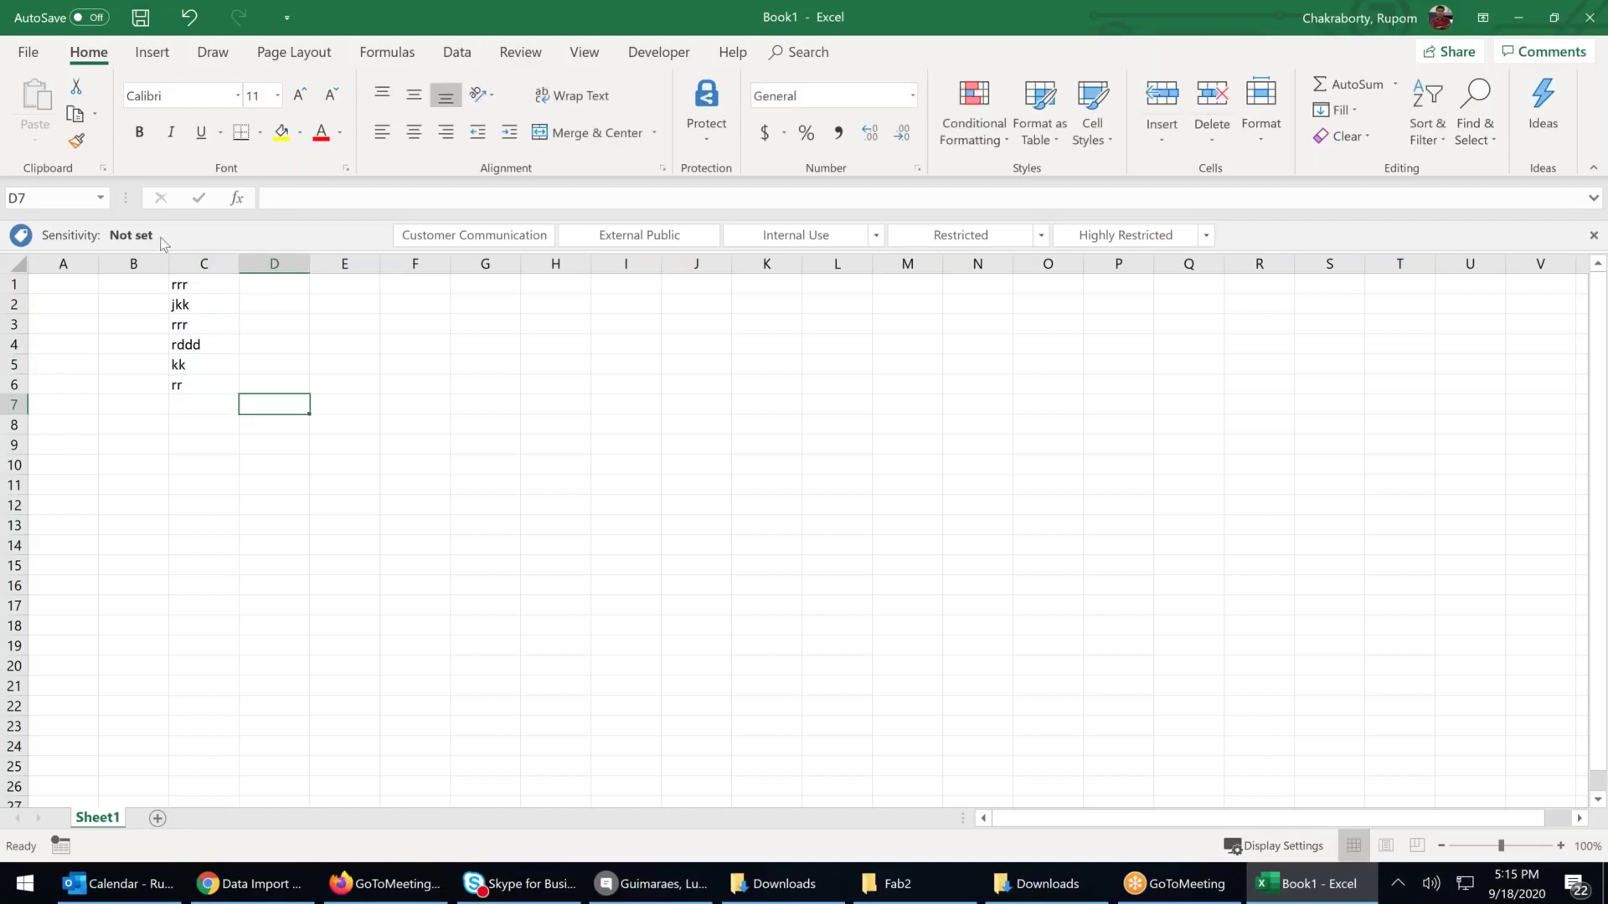
Copy the formatting of C1:C2 onto C3:C7 with Format Painter
drag(187, 285, 188, 305)
click(76, 141)
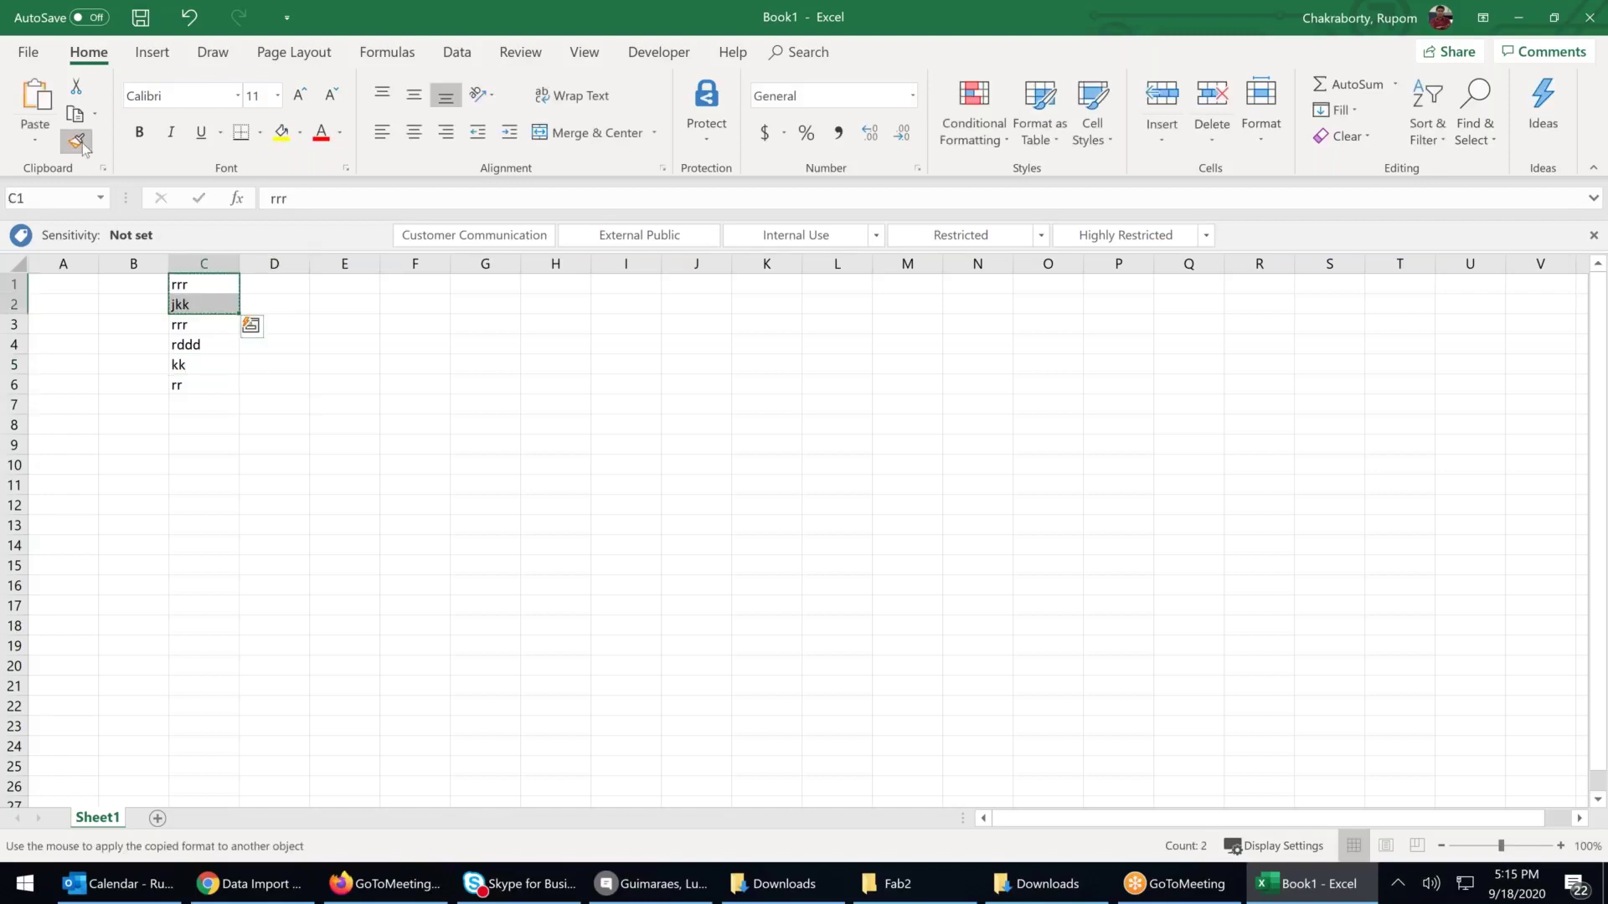
drag(201, 326, 192, 416)
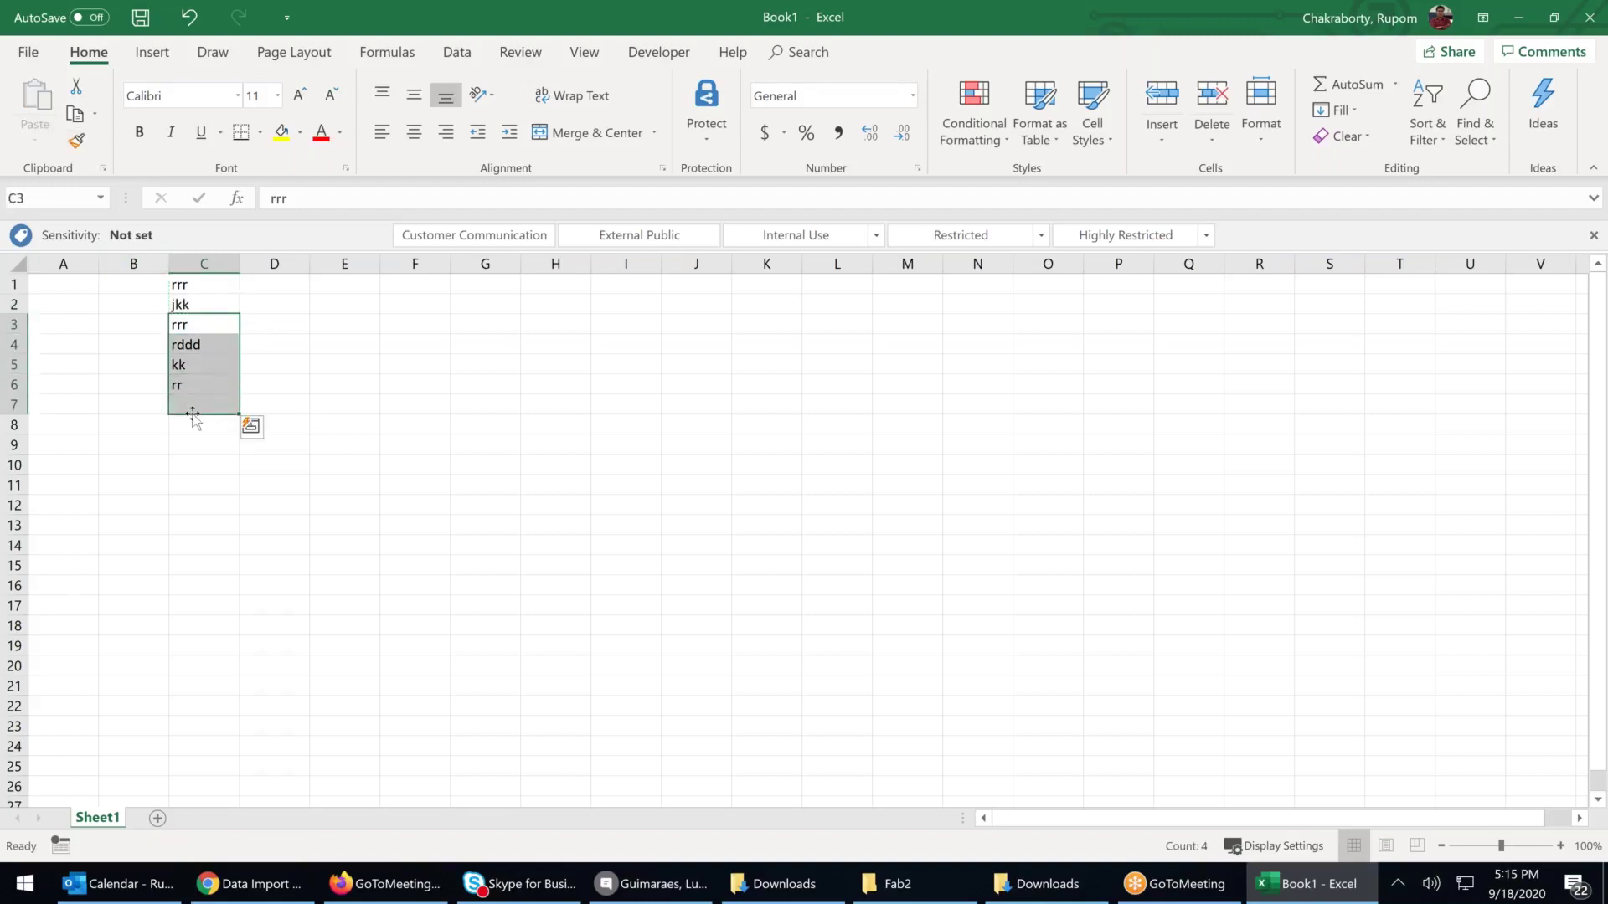
click(351, 339)
drag(209, 287, 197, 385)
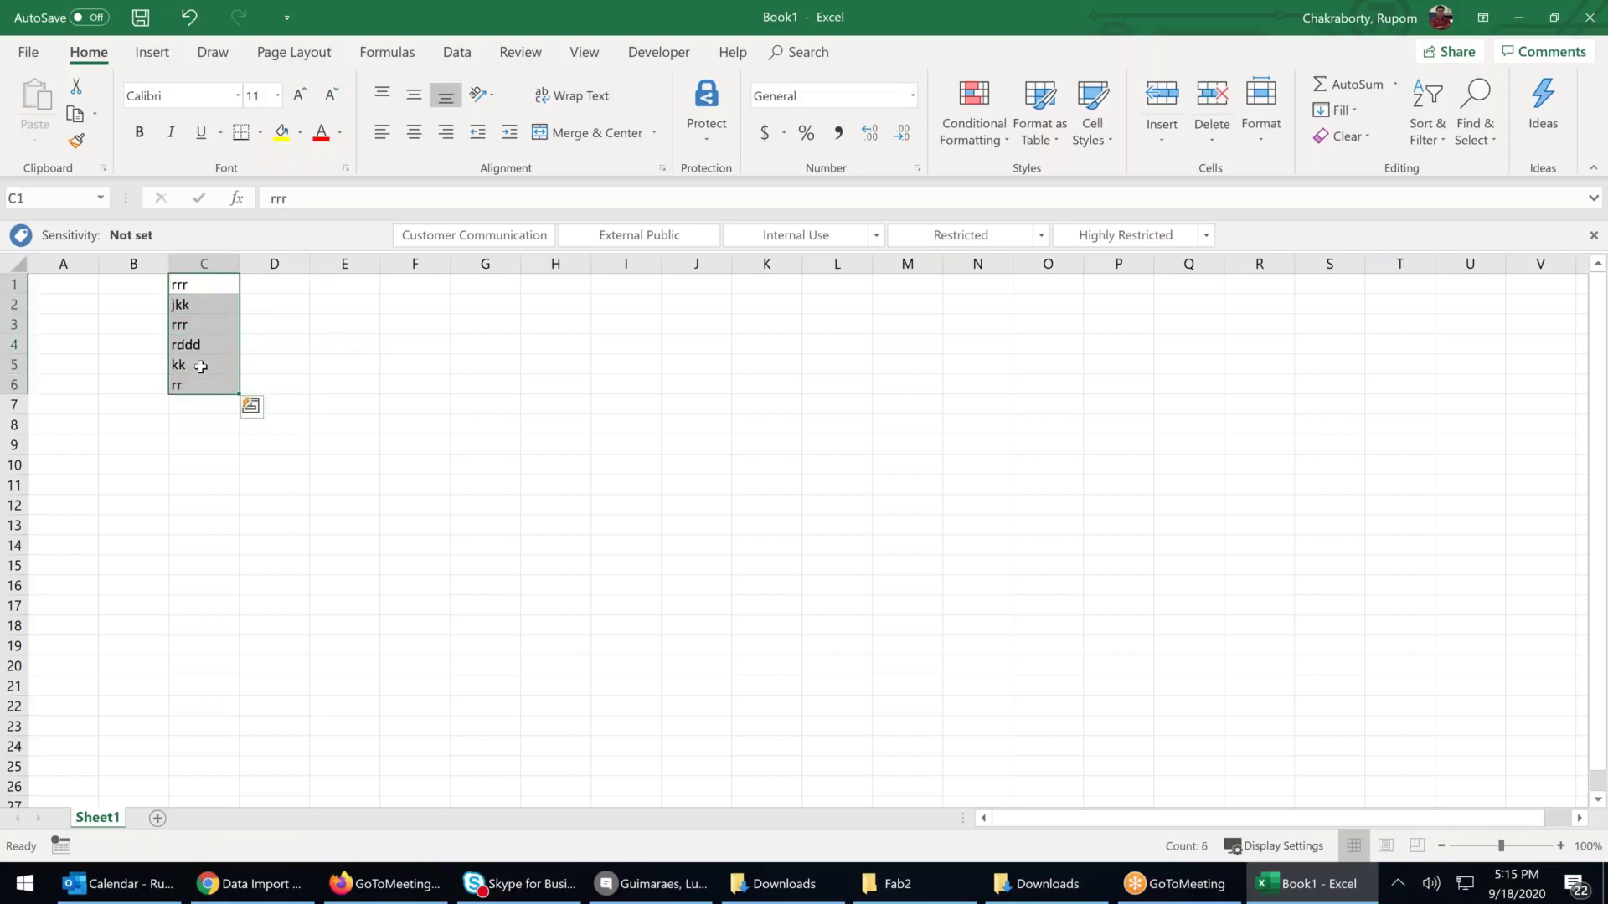
click(199, 284)
click(285, 287)
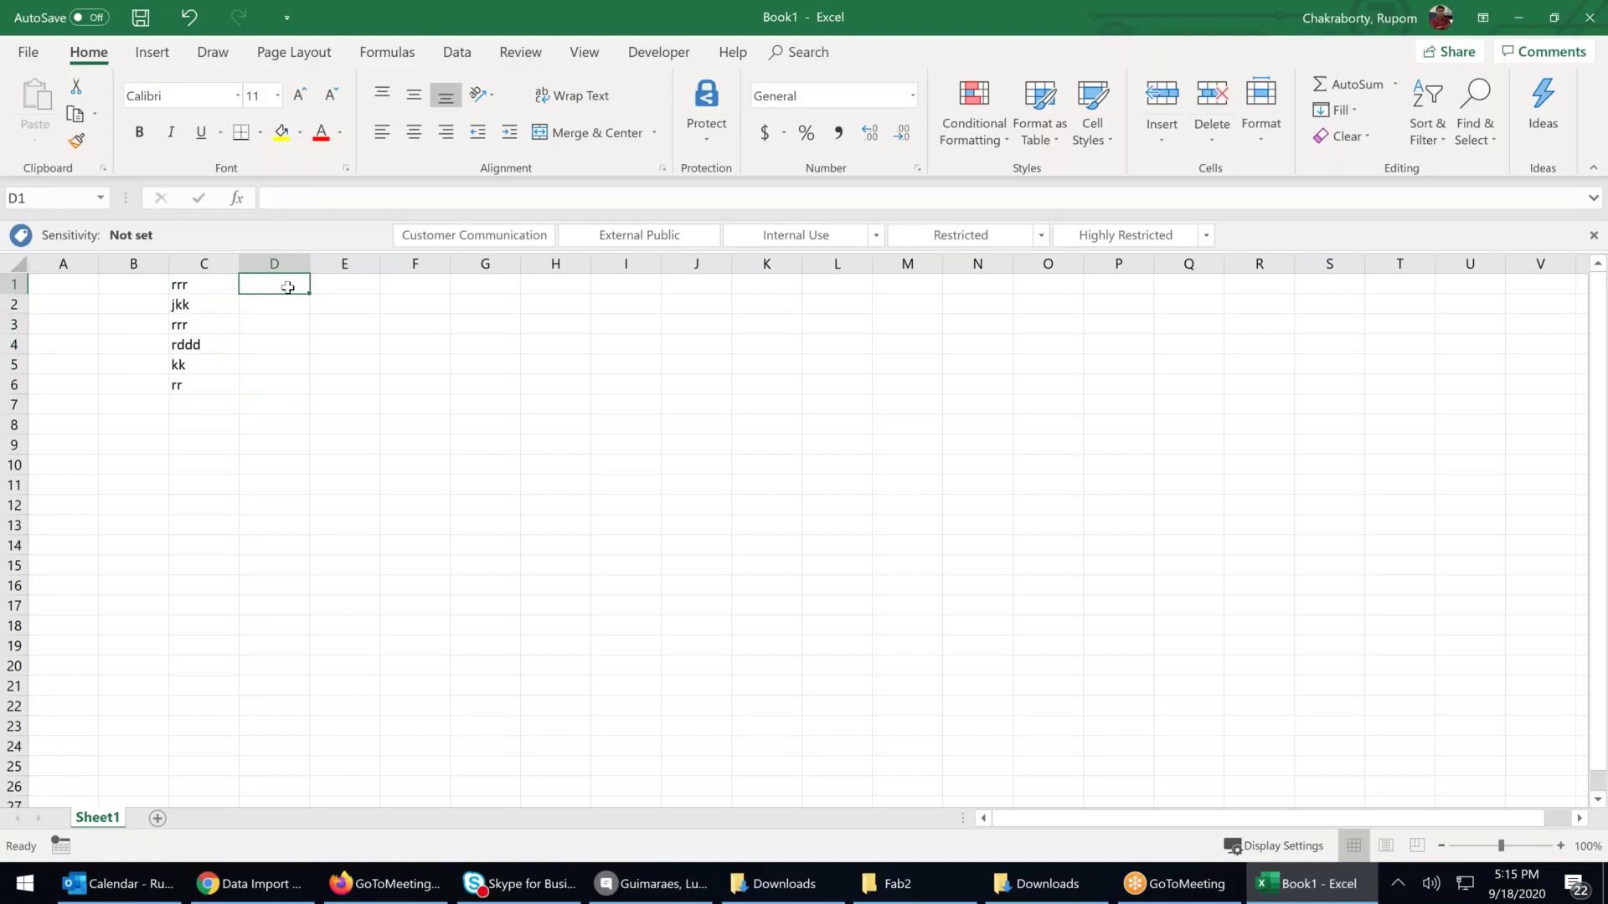
Enter the date 18-Sep-2020 in D1, zoom in, and review the cell's value
text(18-)
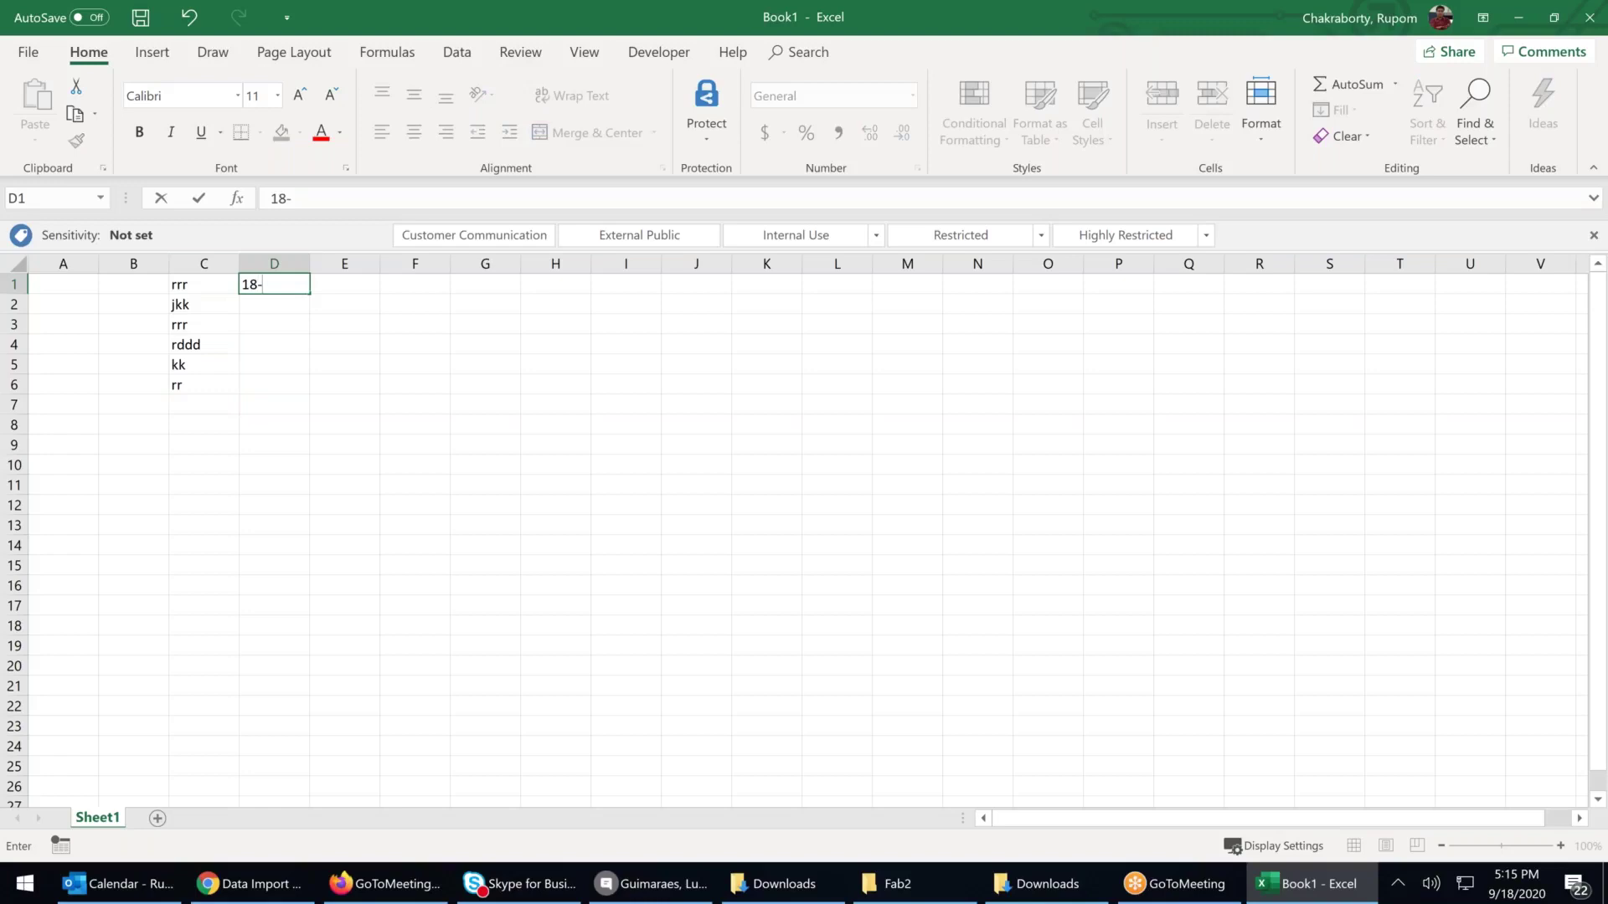
text(Sep-2020)
click(290, 279)
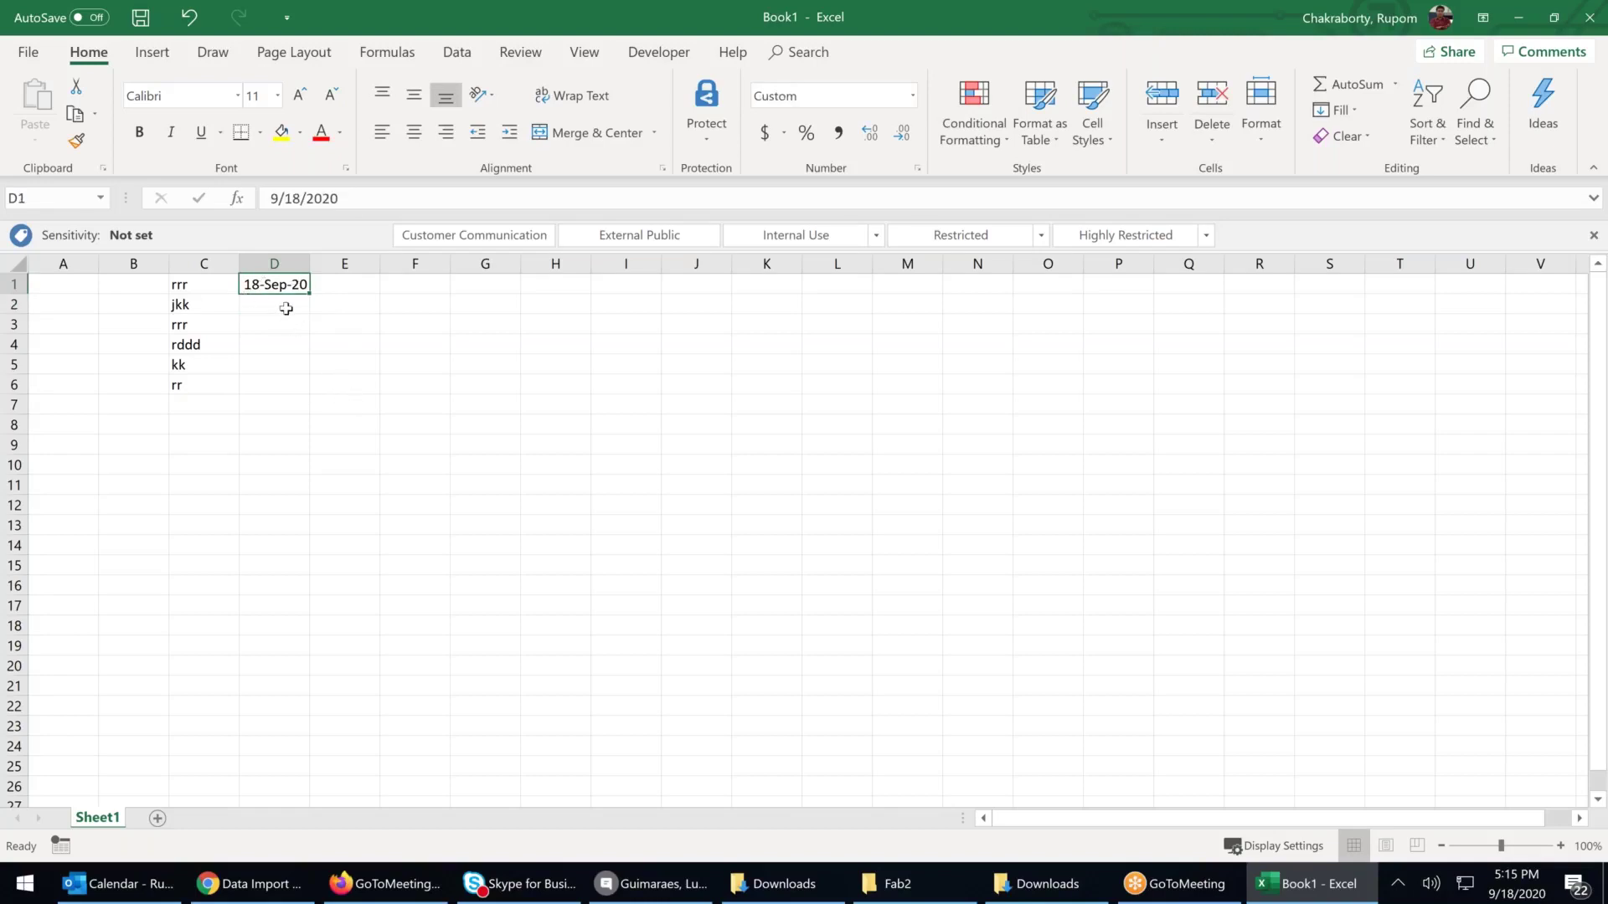
click(1521, 846)
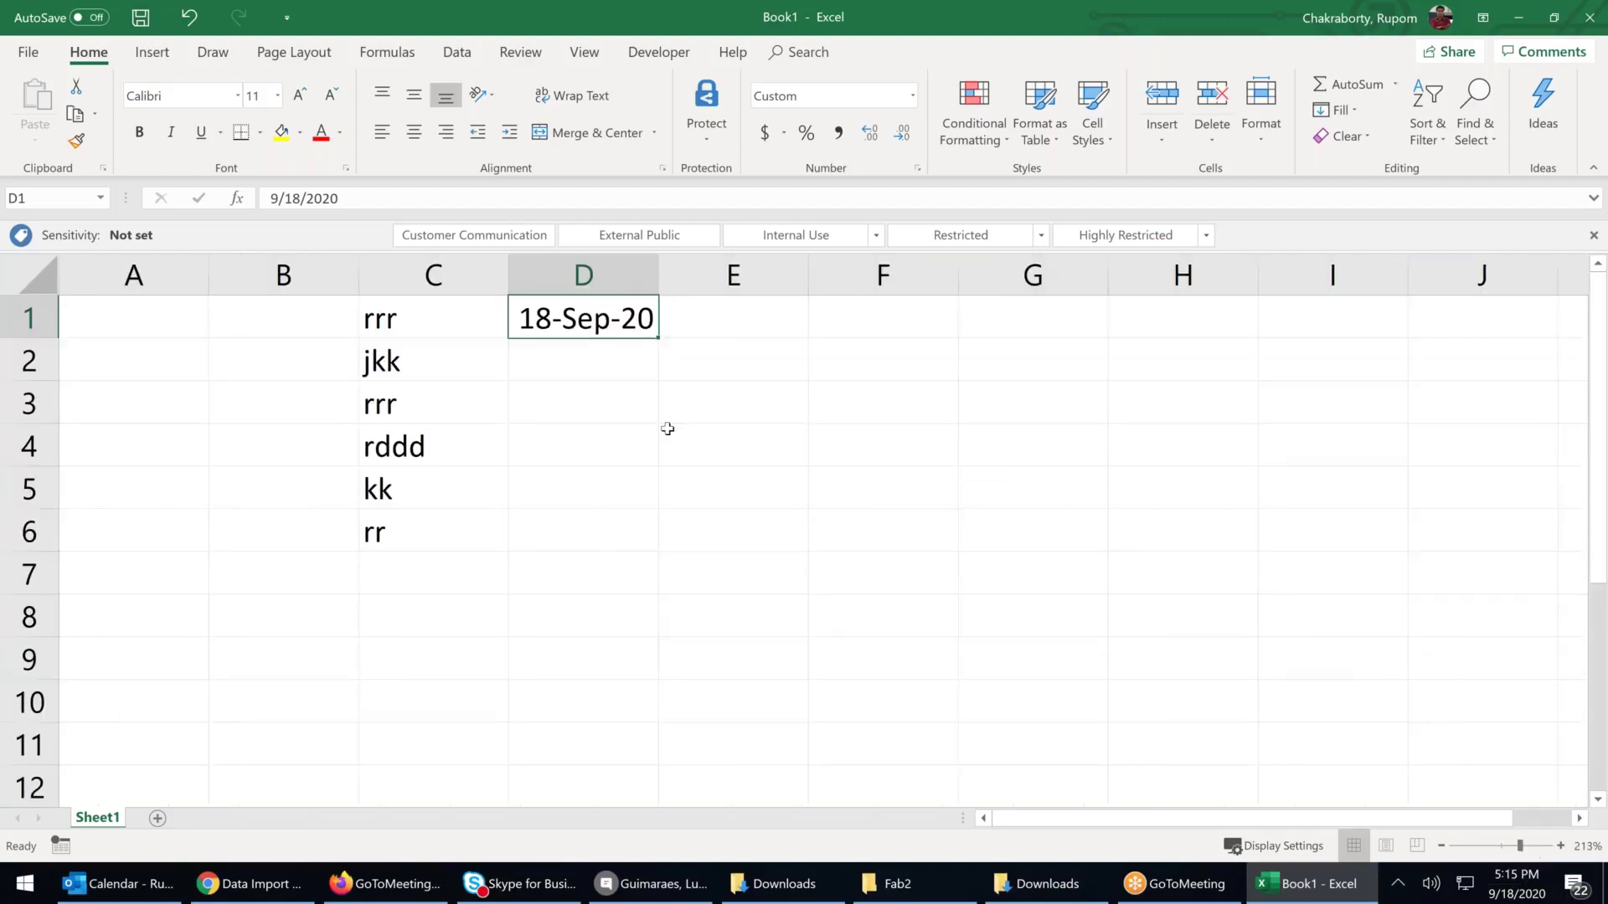
click(355, 199)
drag(264, 205, 266, 202)
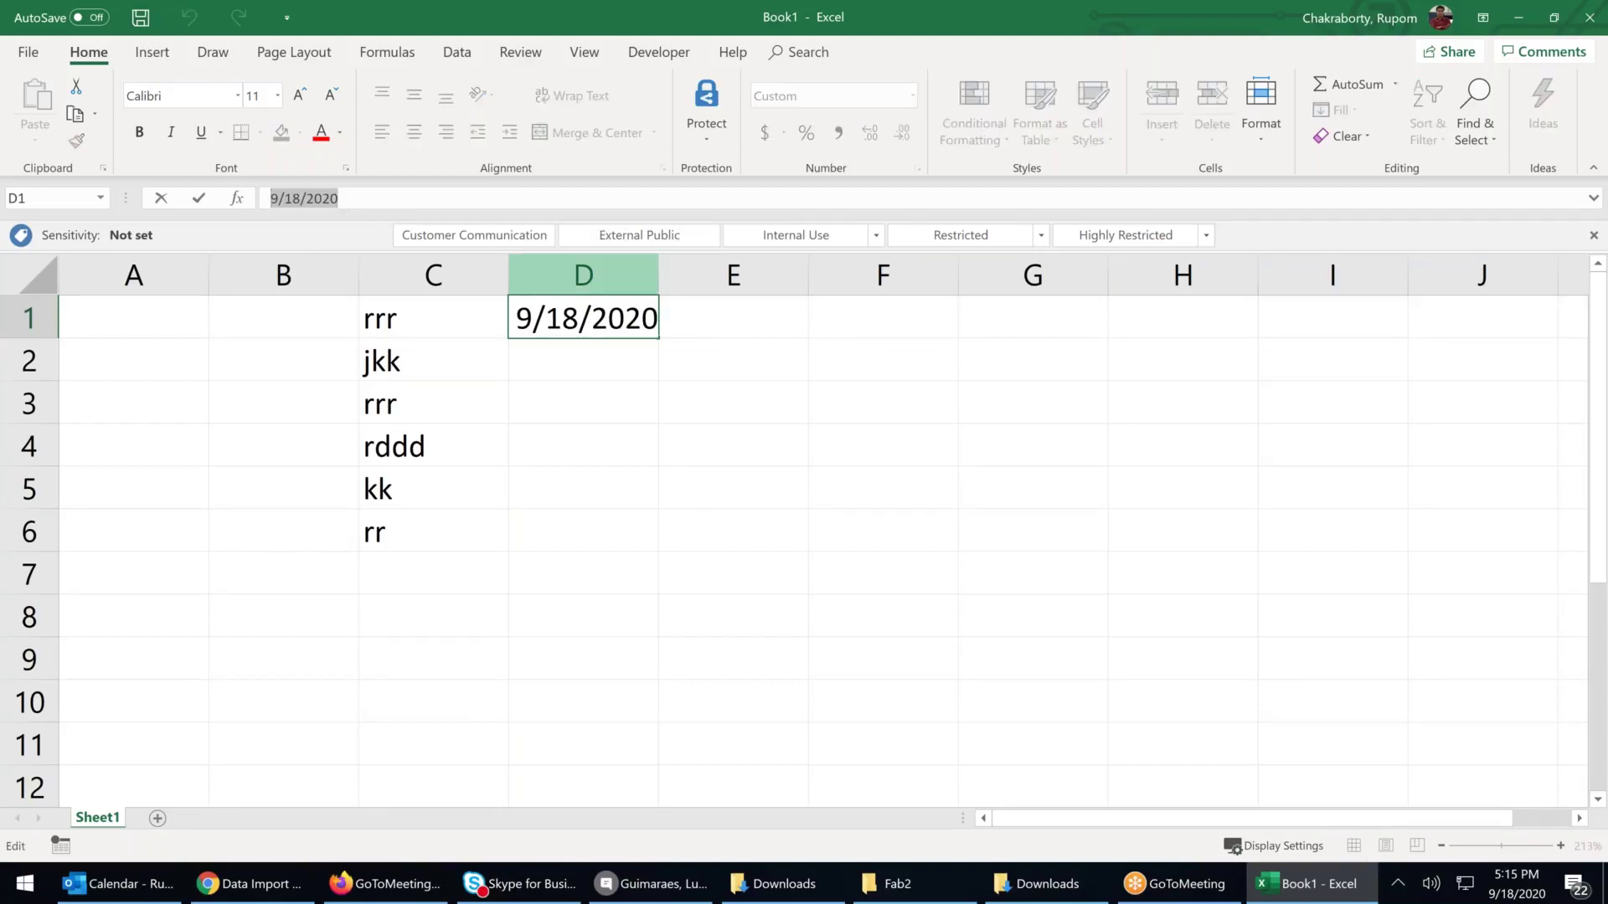
click(679, 442)
Select the date cell D1 after checking the cells below it in column D
click(601, 316)
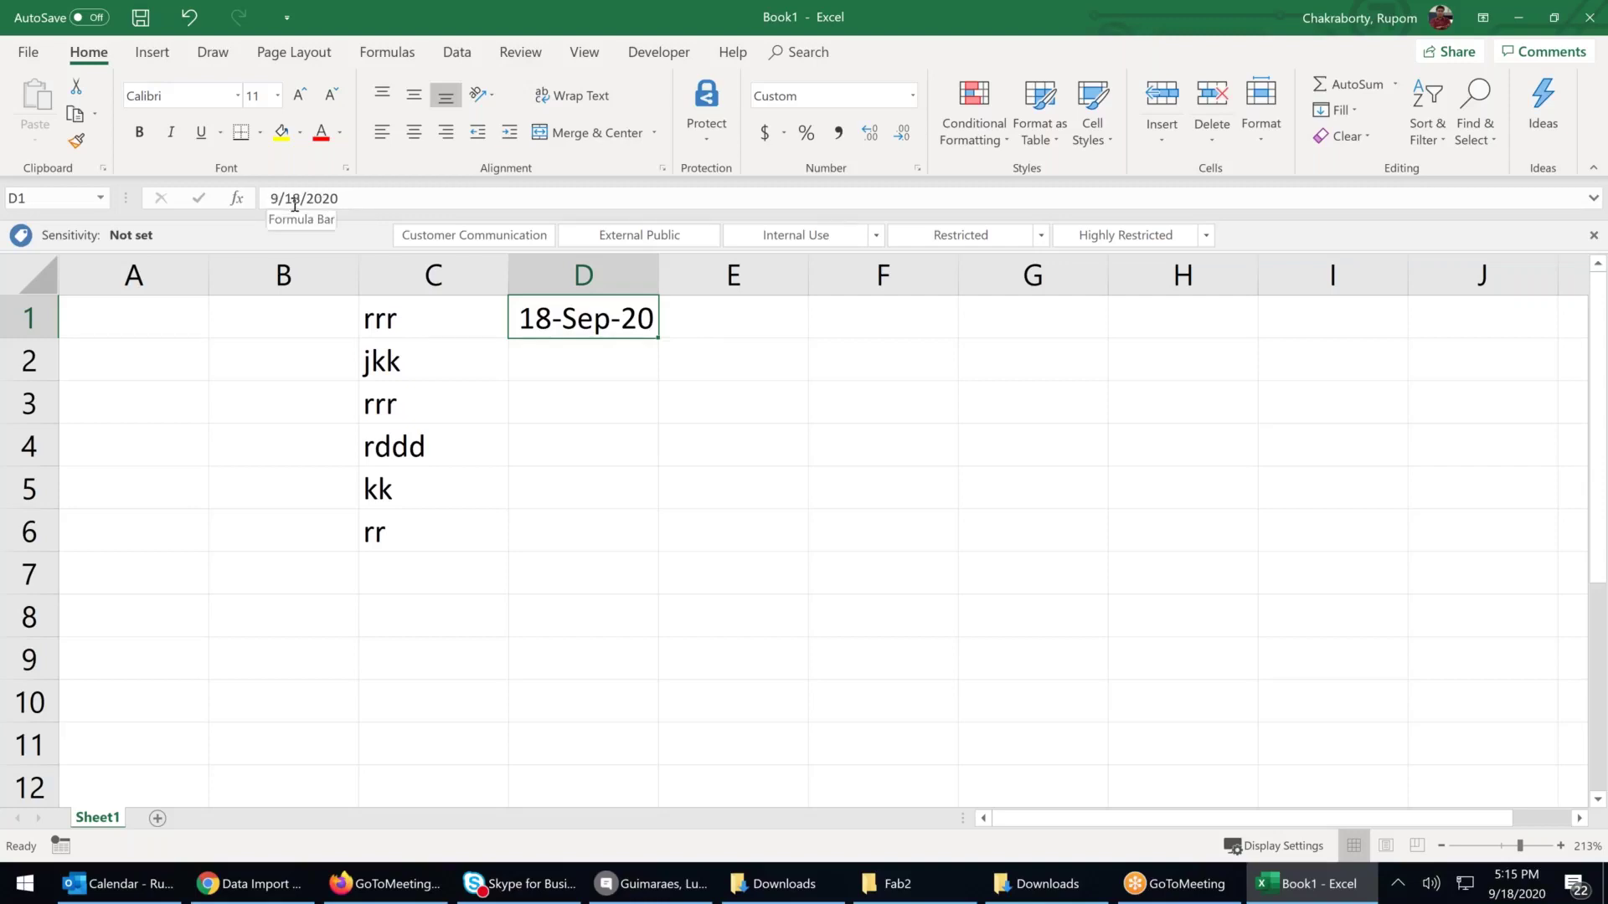
click(672, 494)
click(609, 343)
click(627, 334)
click(625, 367)
click(623, 328)
click(610, 409)
key(Up)
click(620, 327)
drag(615, 362, 607, 399)
key(Up)
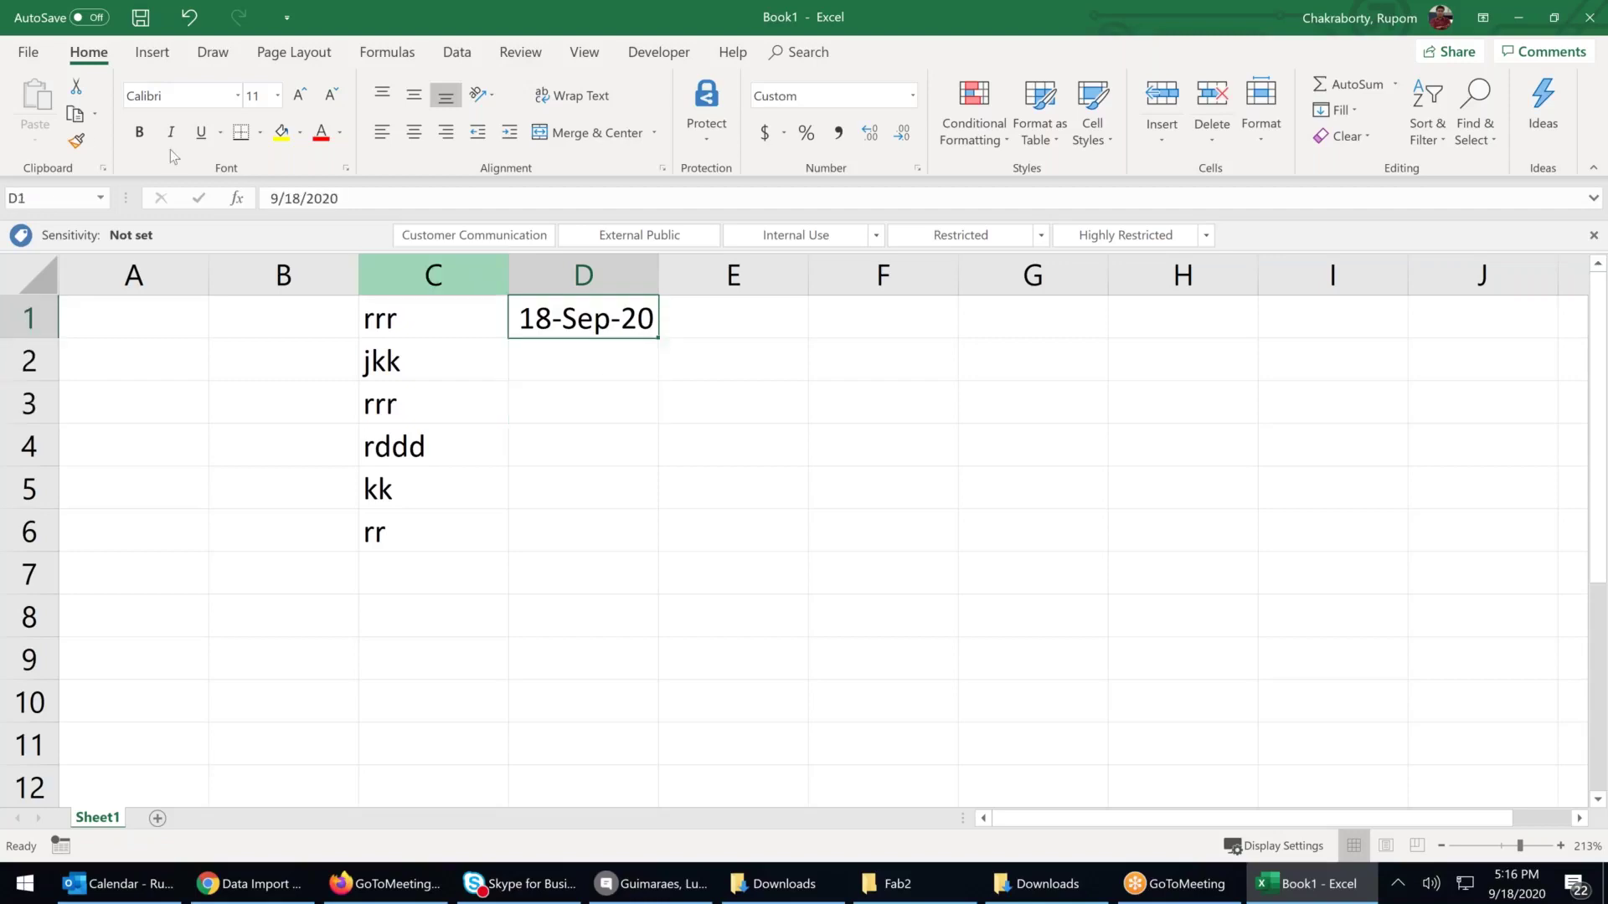
Copy D1's date formatting onto the column C entries, then close the workbook
click(77, 141)
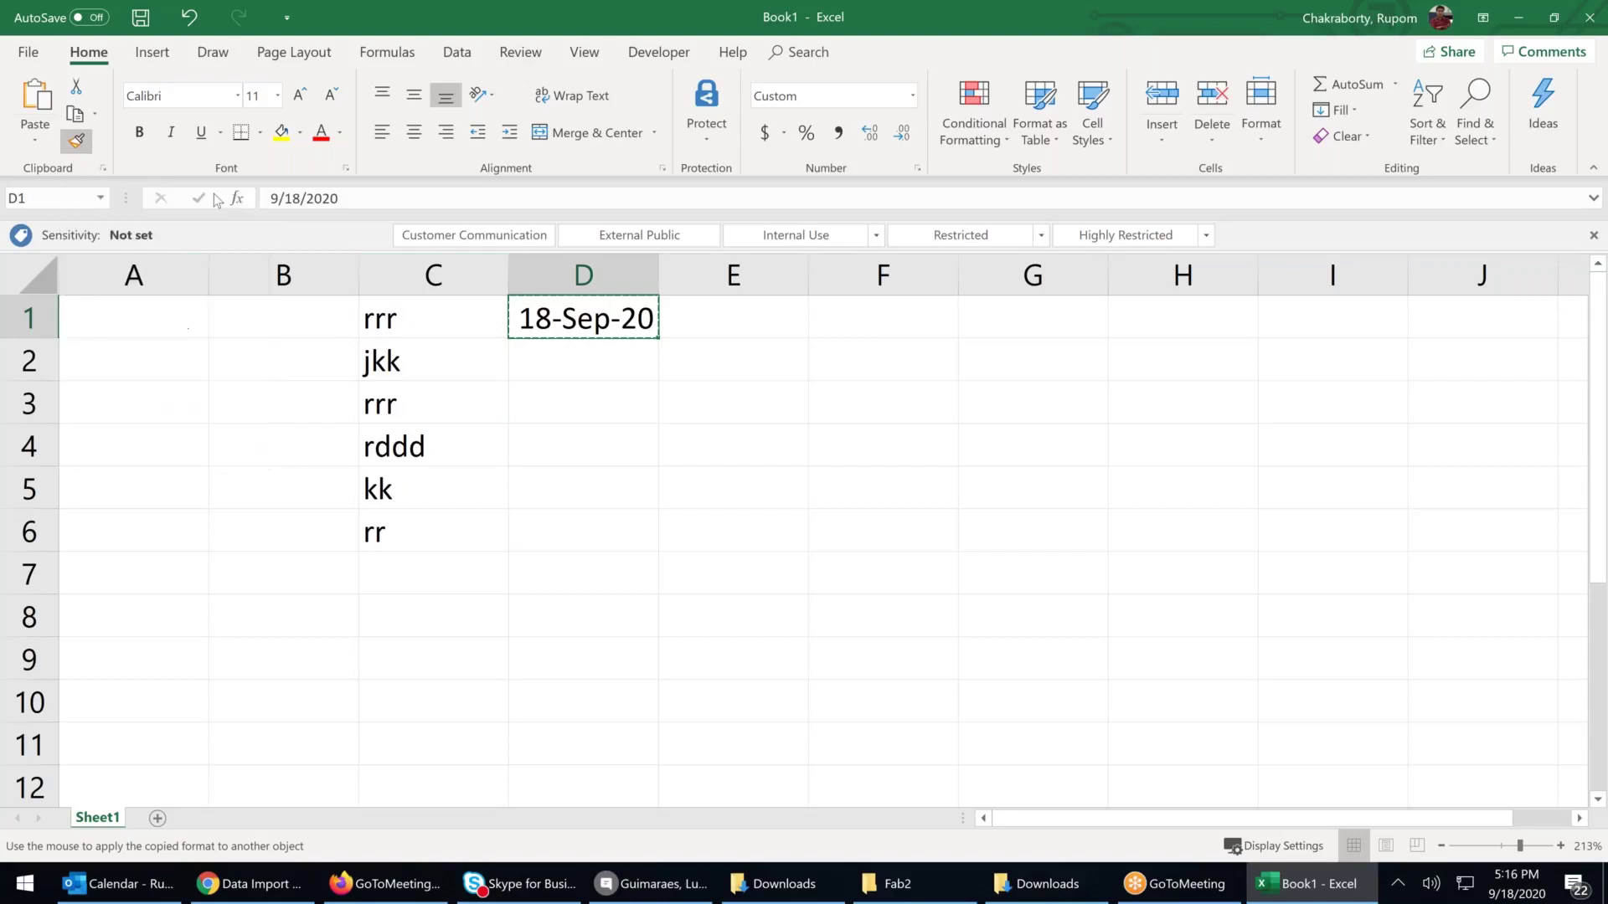
drag(422, 320, 393, 536)
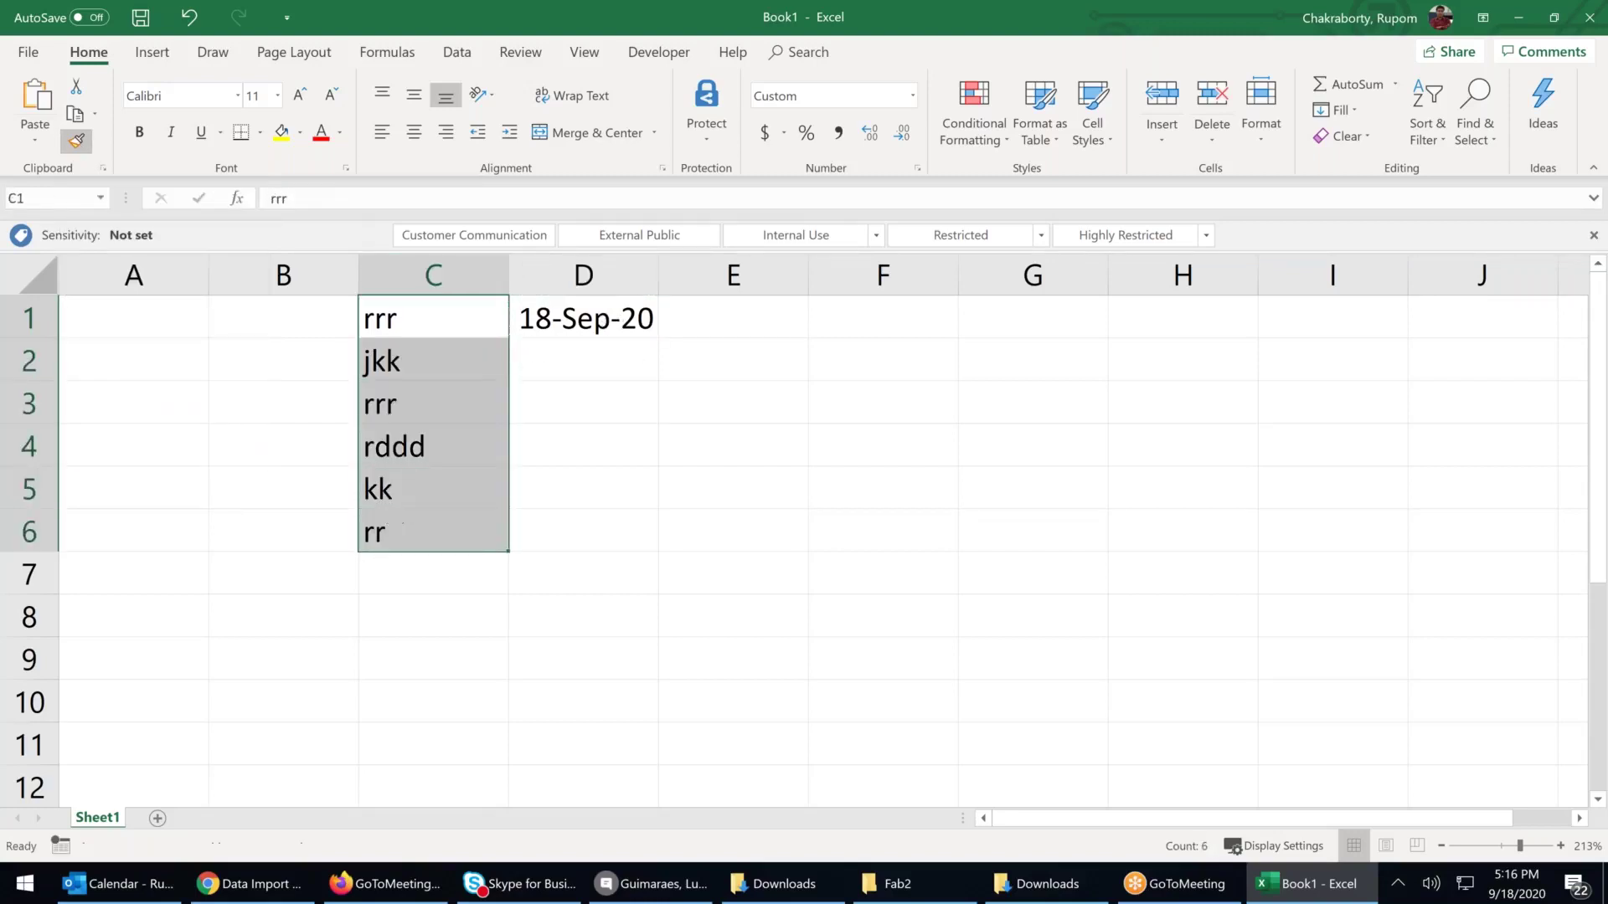
click(662, 477)
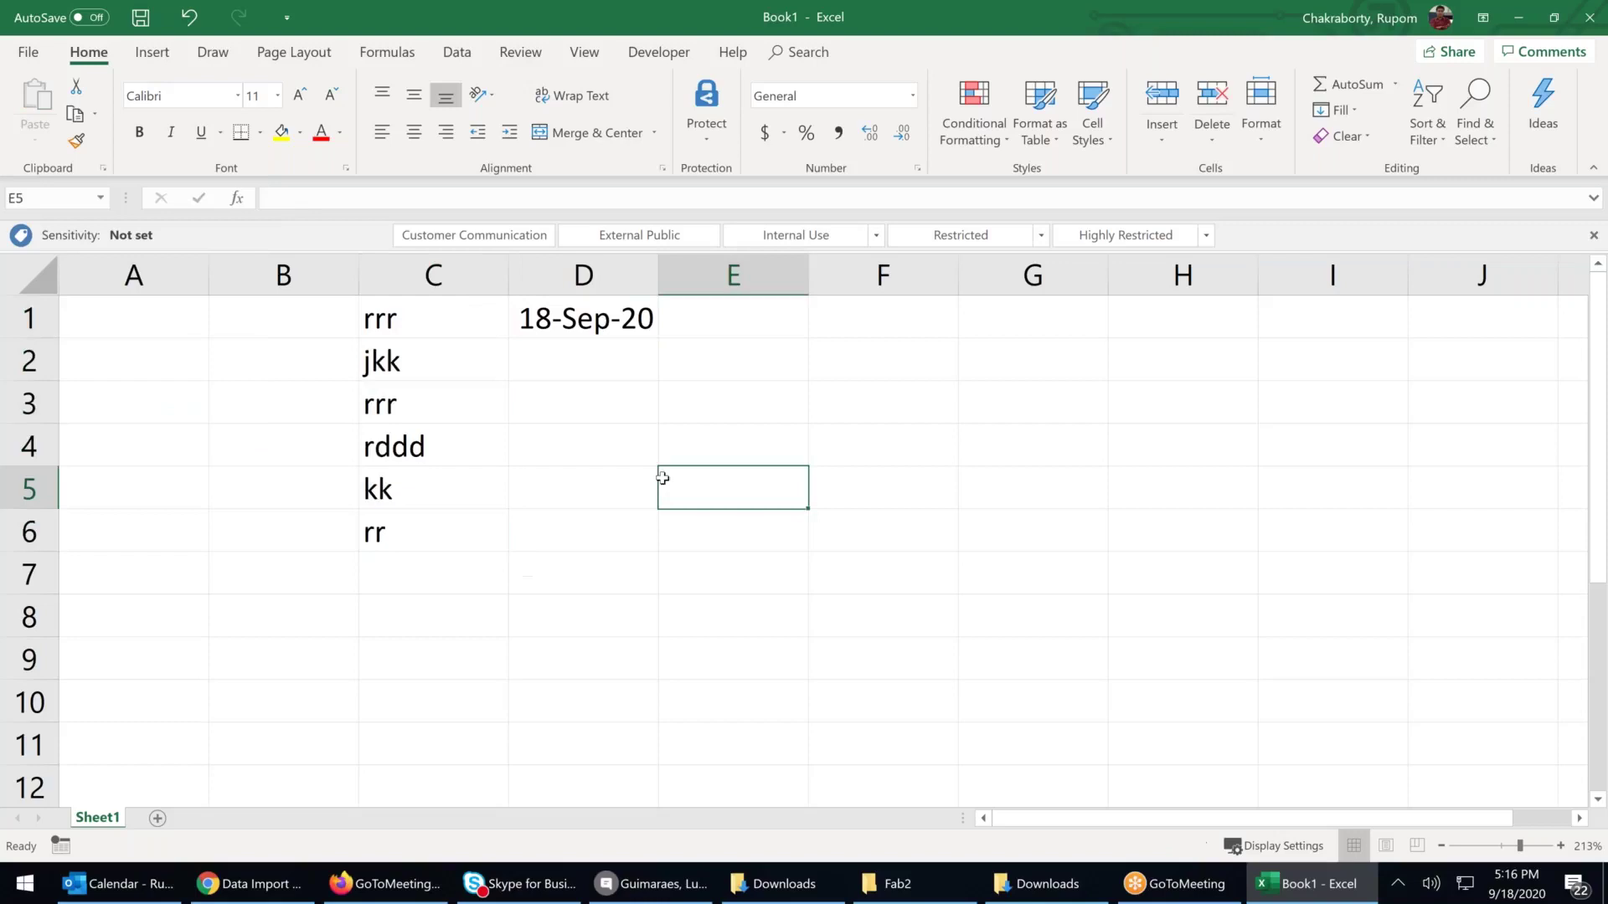
click(1586, 26)
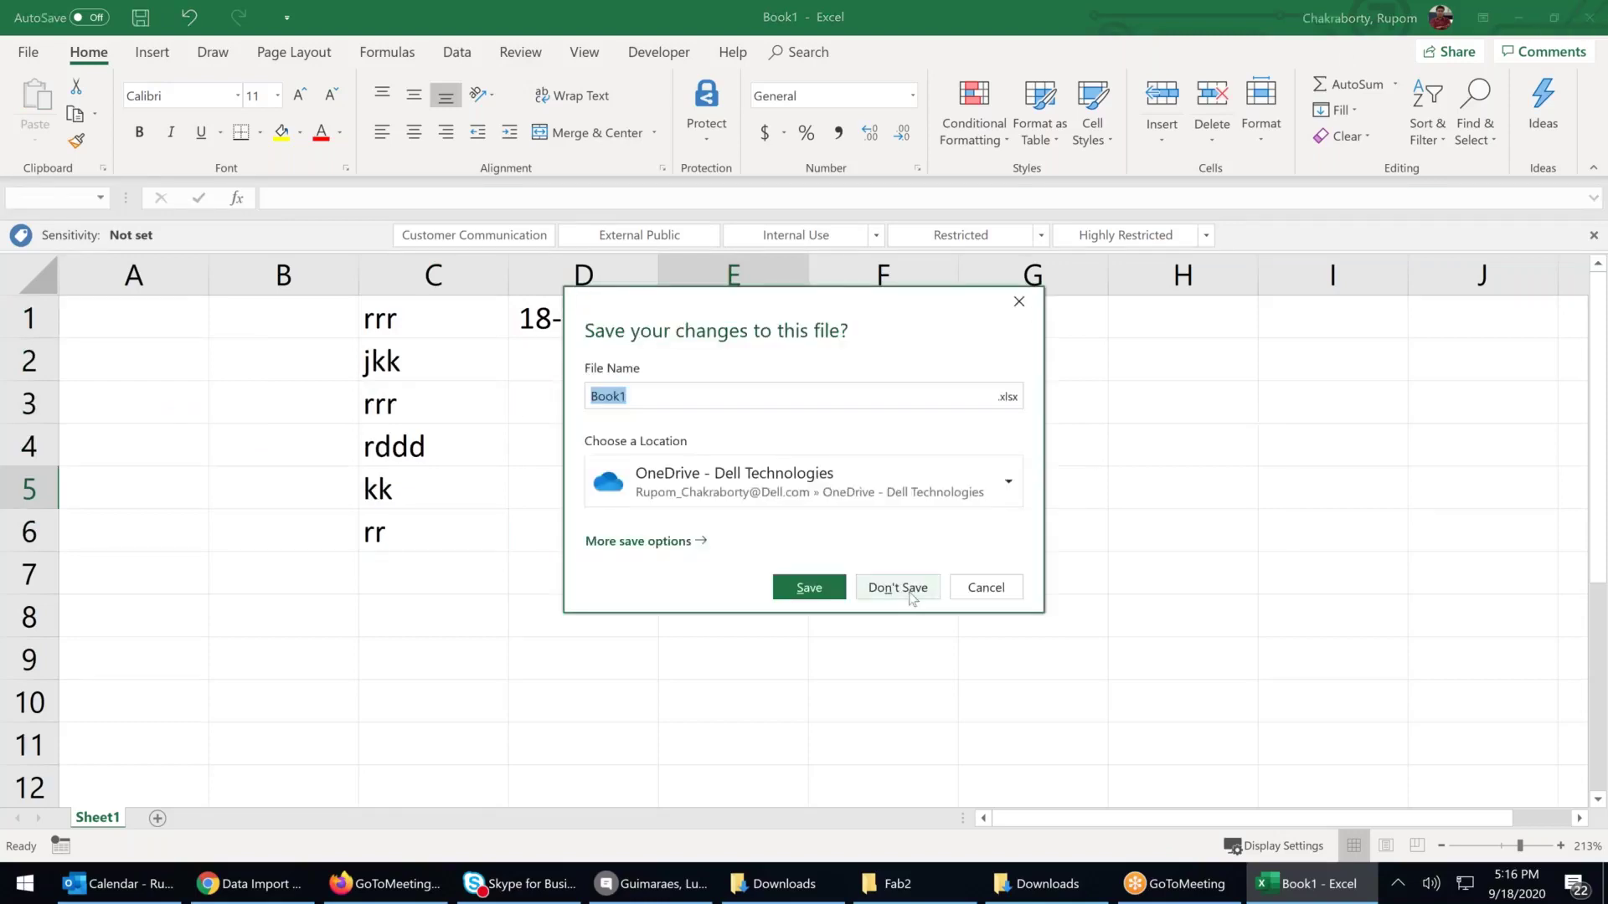
Discard Book1 without saving so Excel closes
click(912, 591)
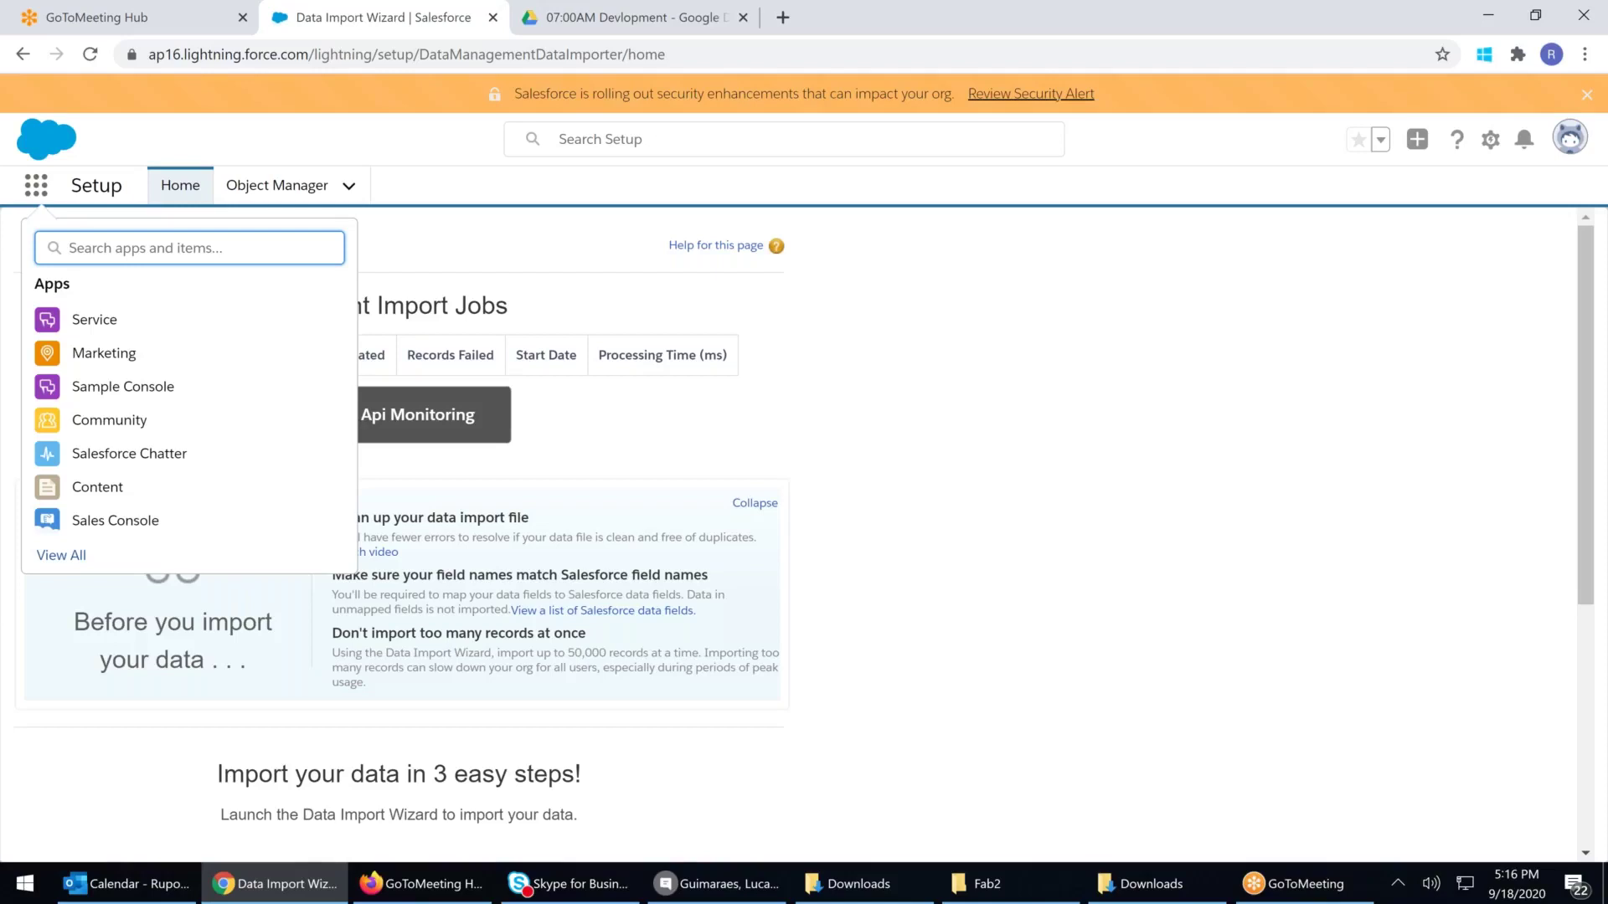
Open the Sales app, switch to Salesforce Classic, and go to Reports & Dashboards
click(49, 565)
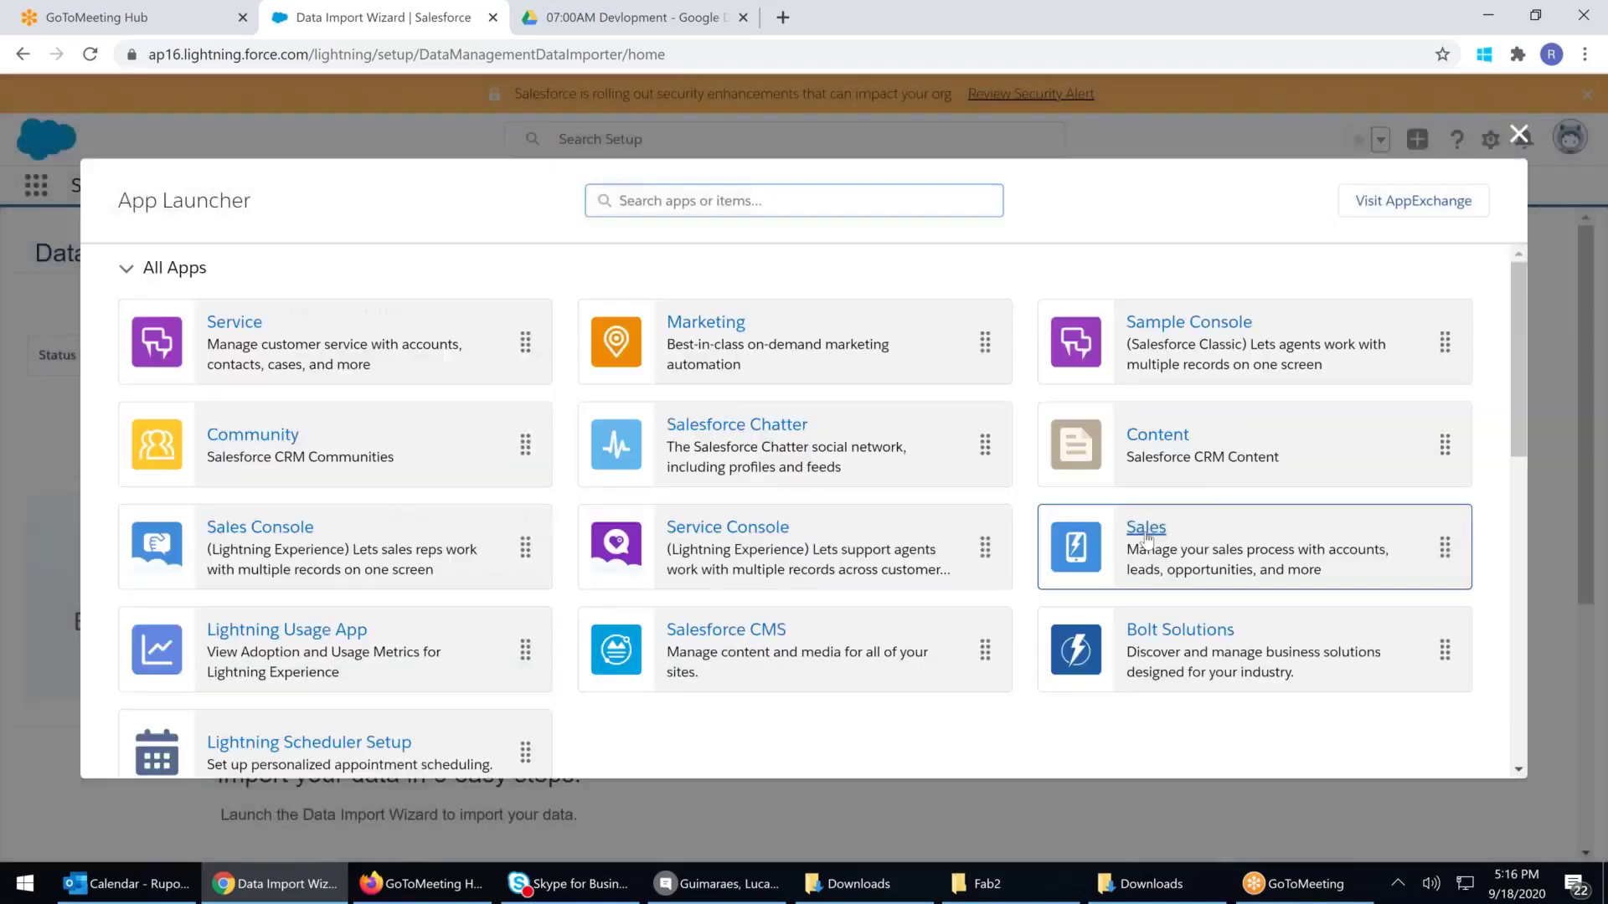
click(1145, 526)
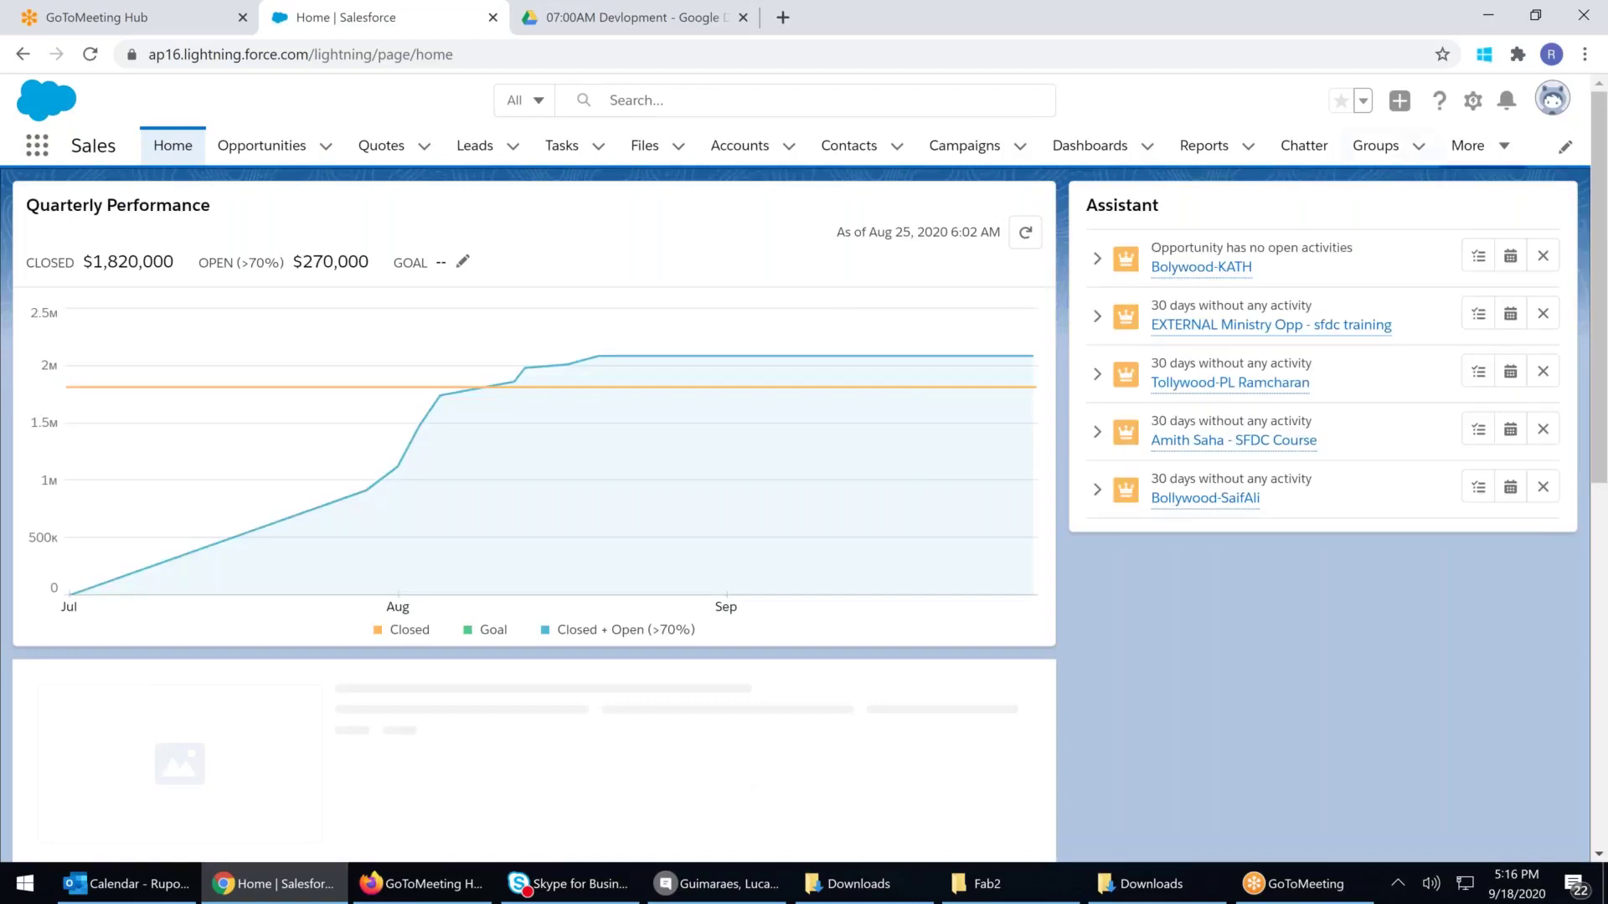
click(1552, 98)
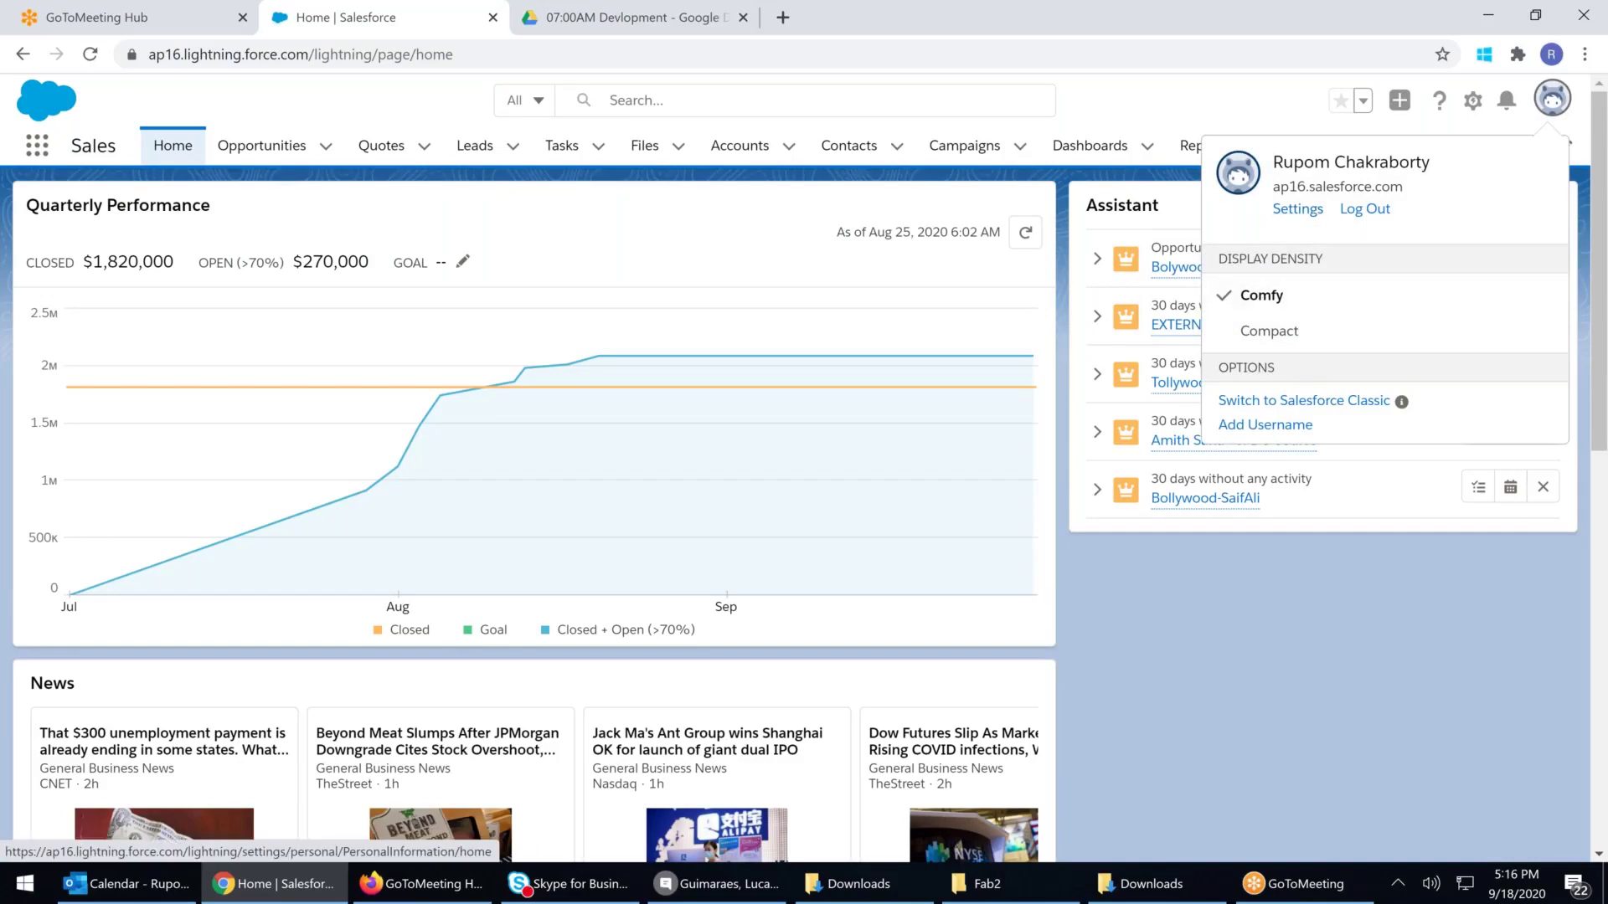
click(1310, 405)
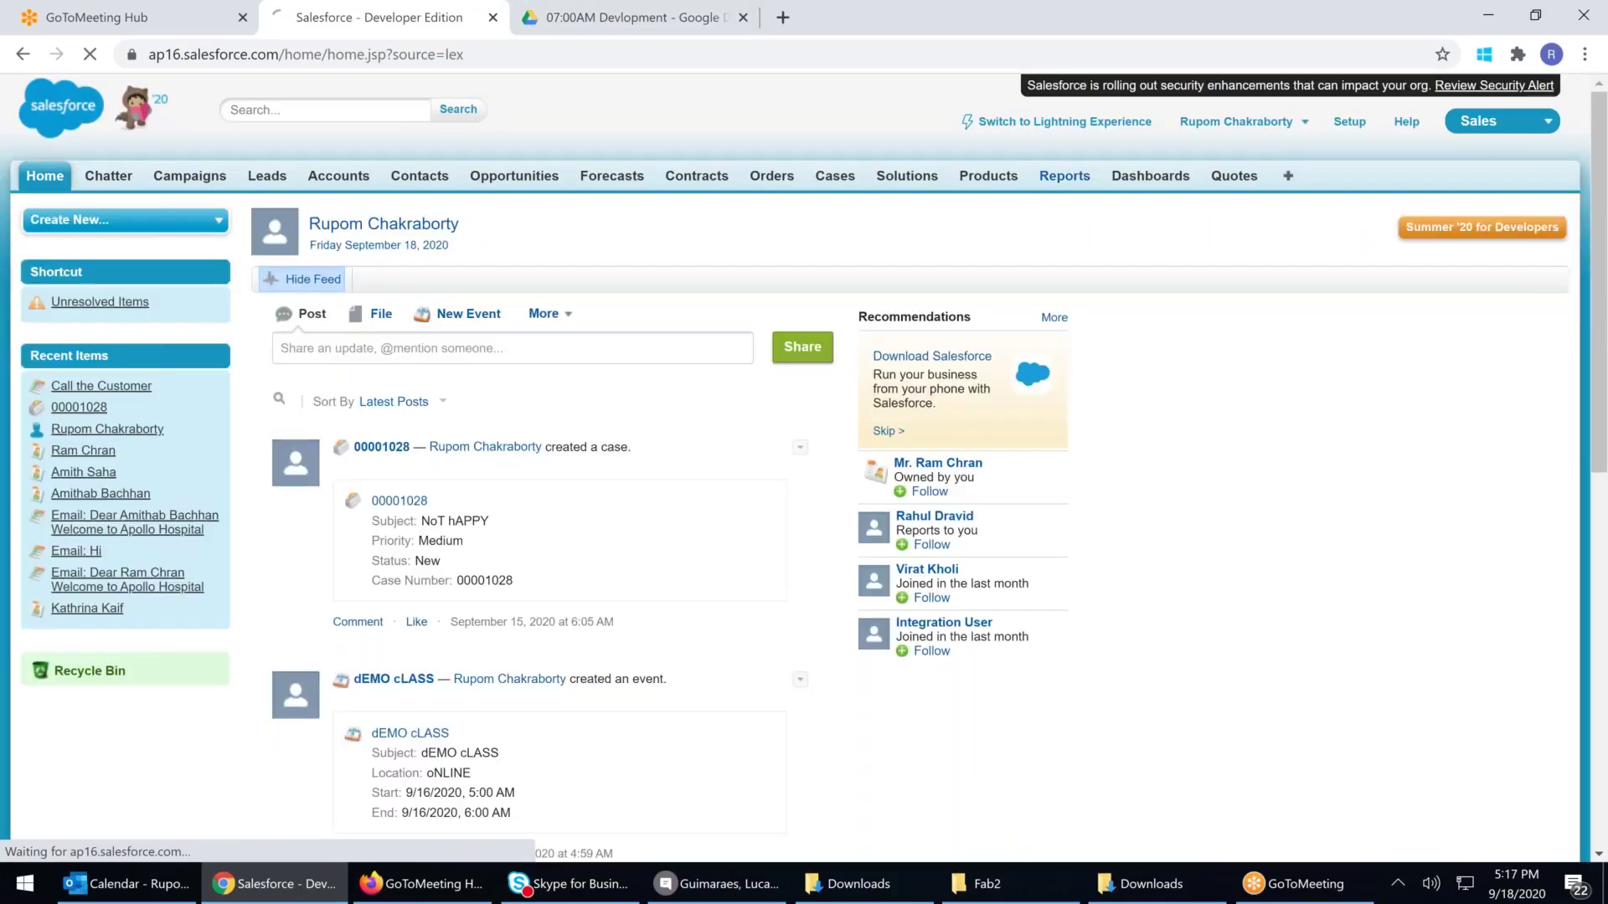
click(1065, 176)
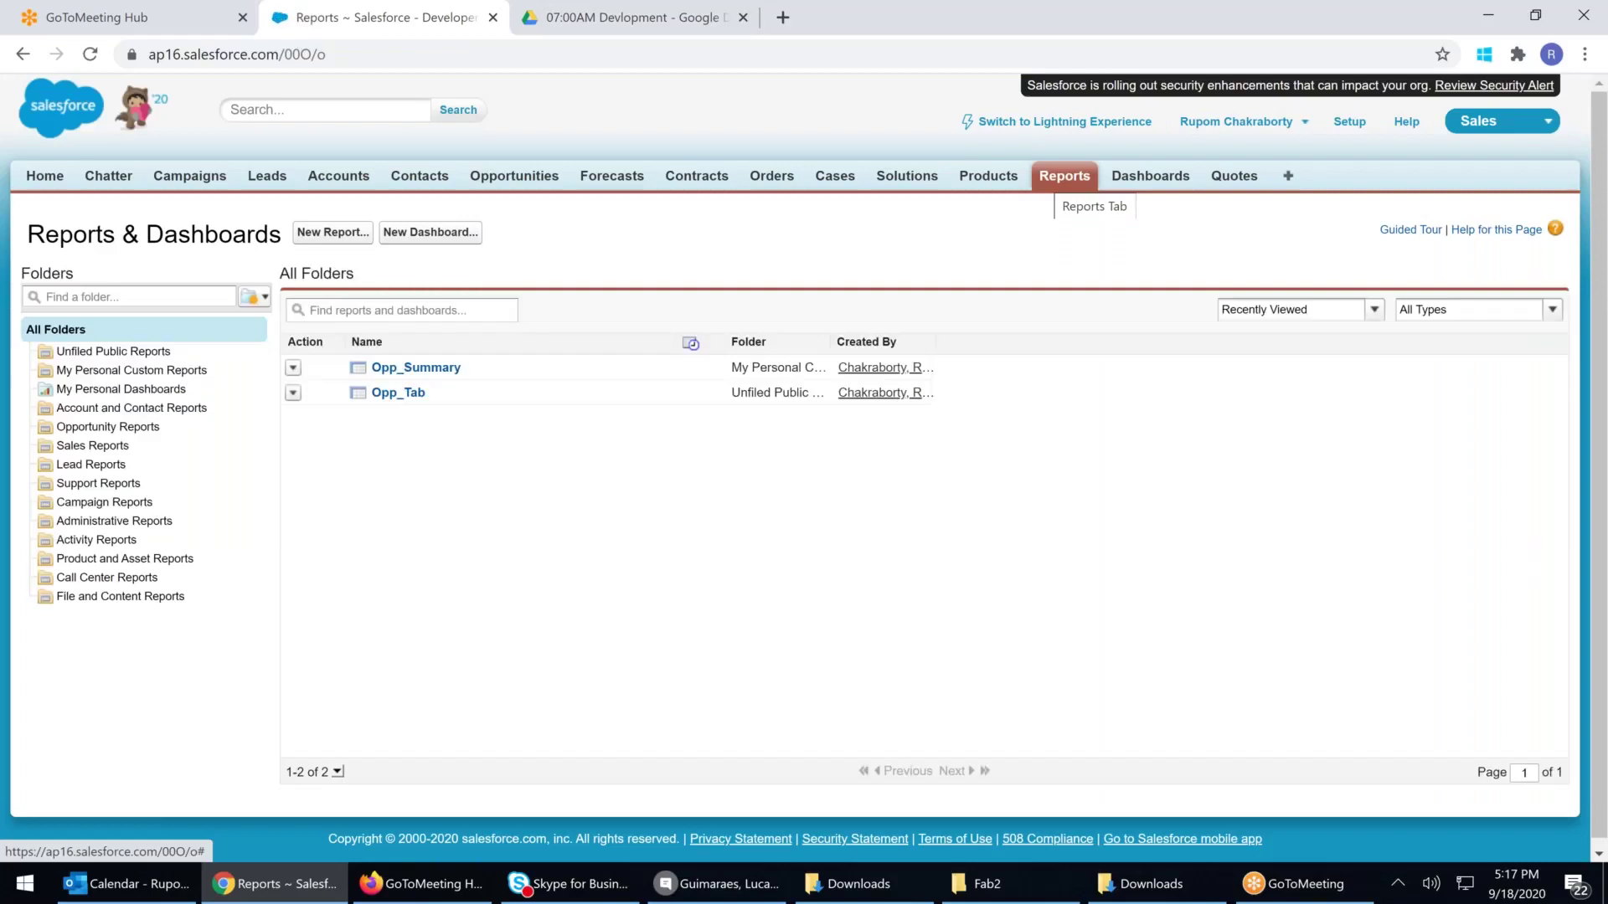
Open Opp_Summary in the report builder, review its pie chart and city totals, then choose Close
click(418, 370)
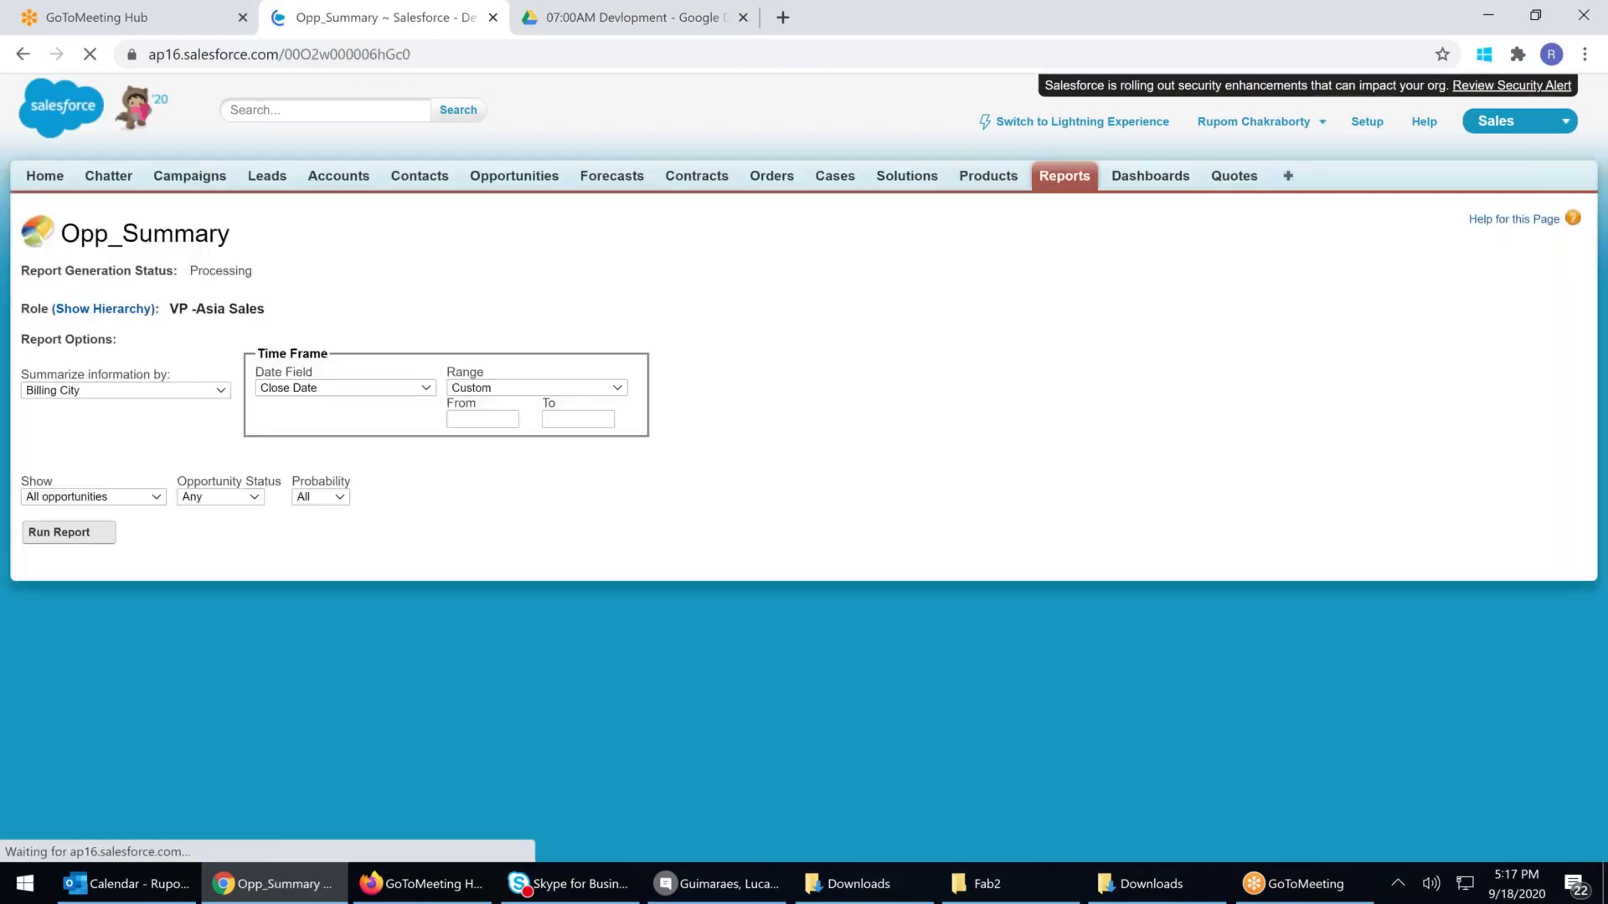
scroll(197, 262, down, 2)
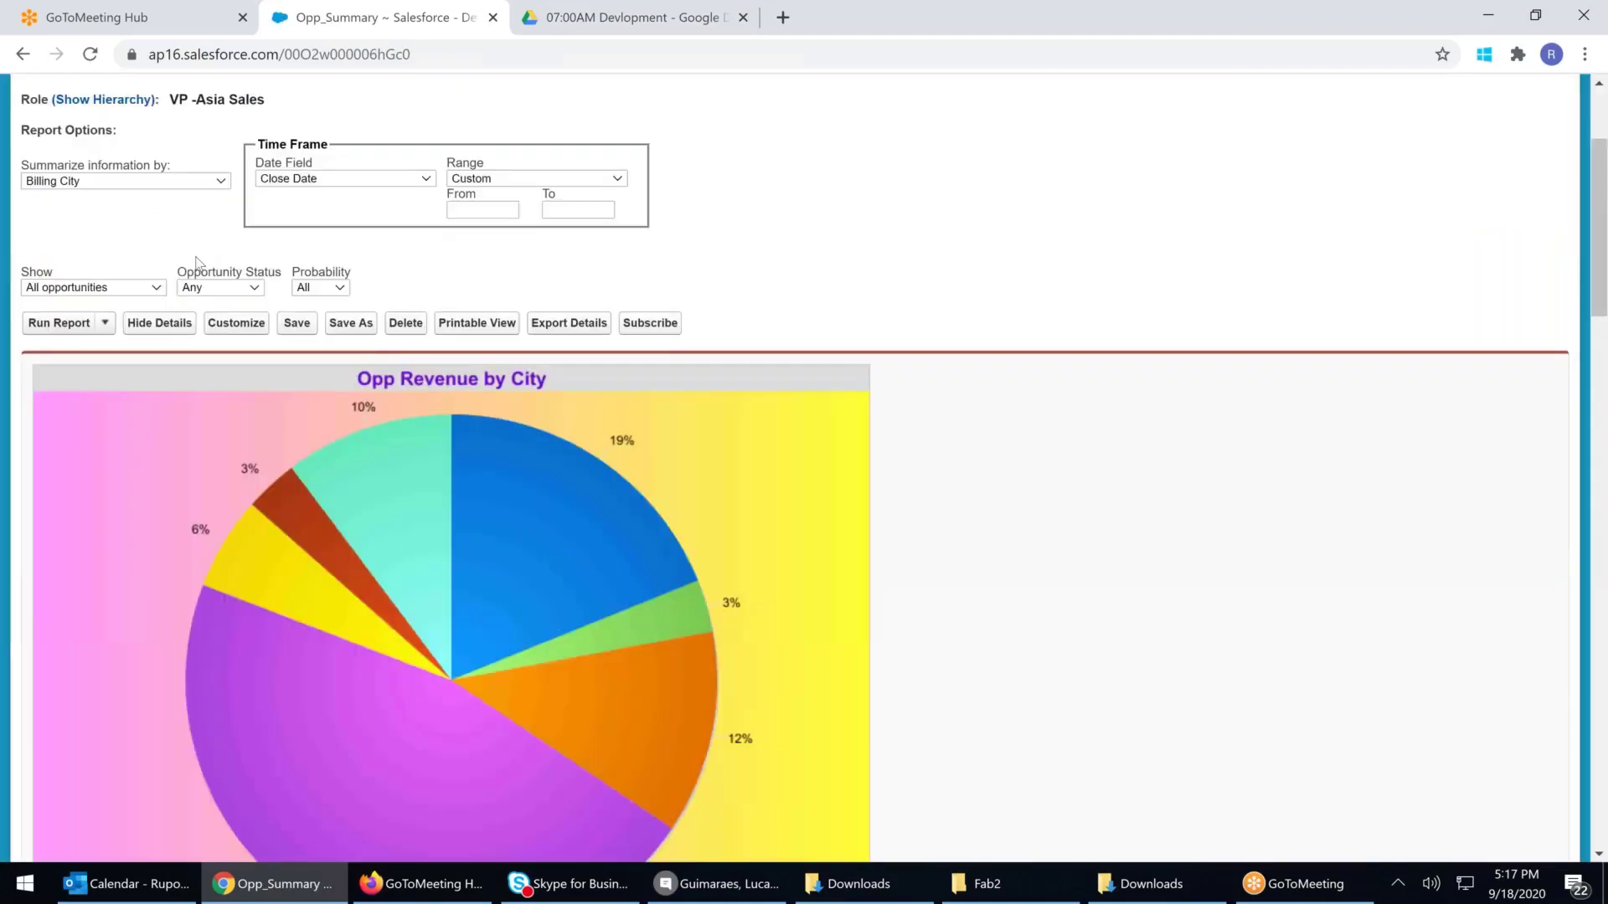
click(250, 332)
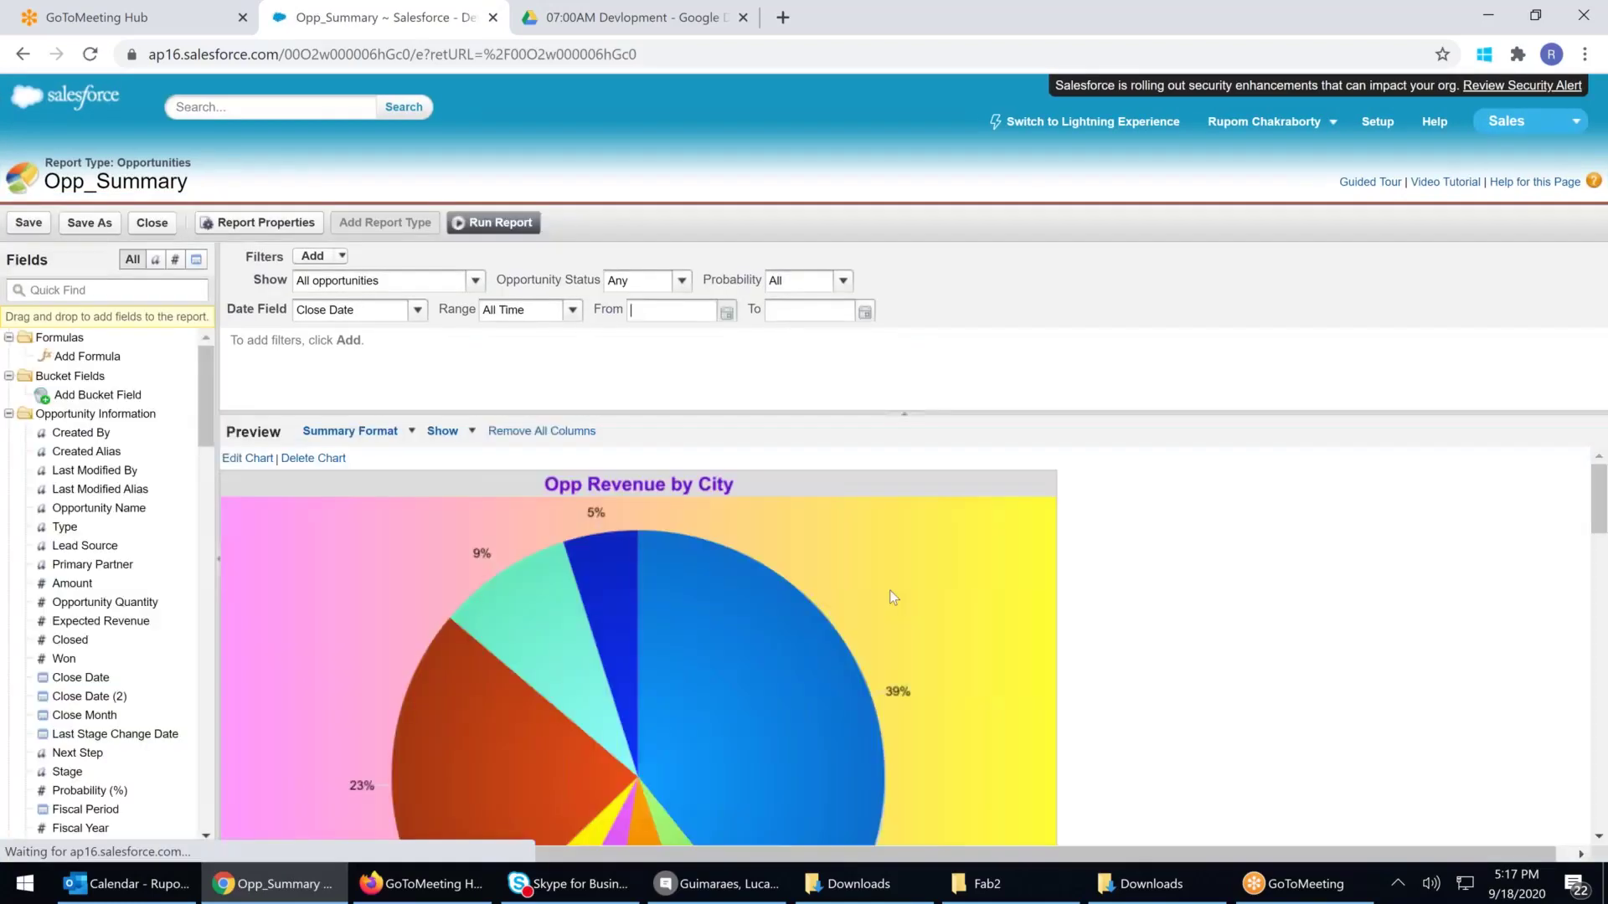
scroll(889, 590, down, 6)
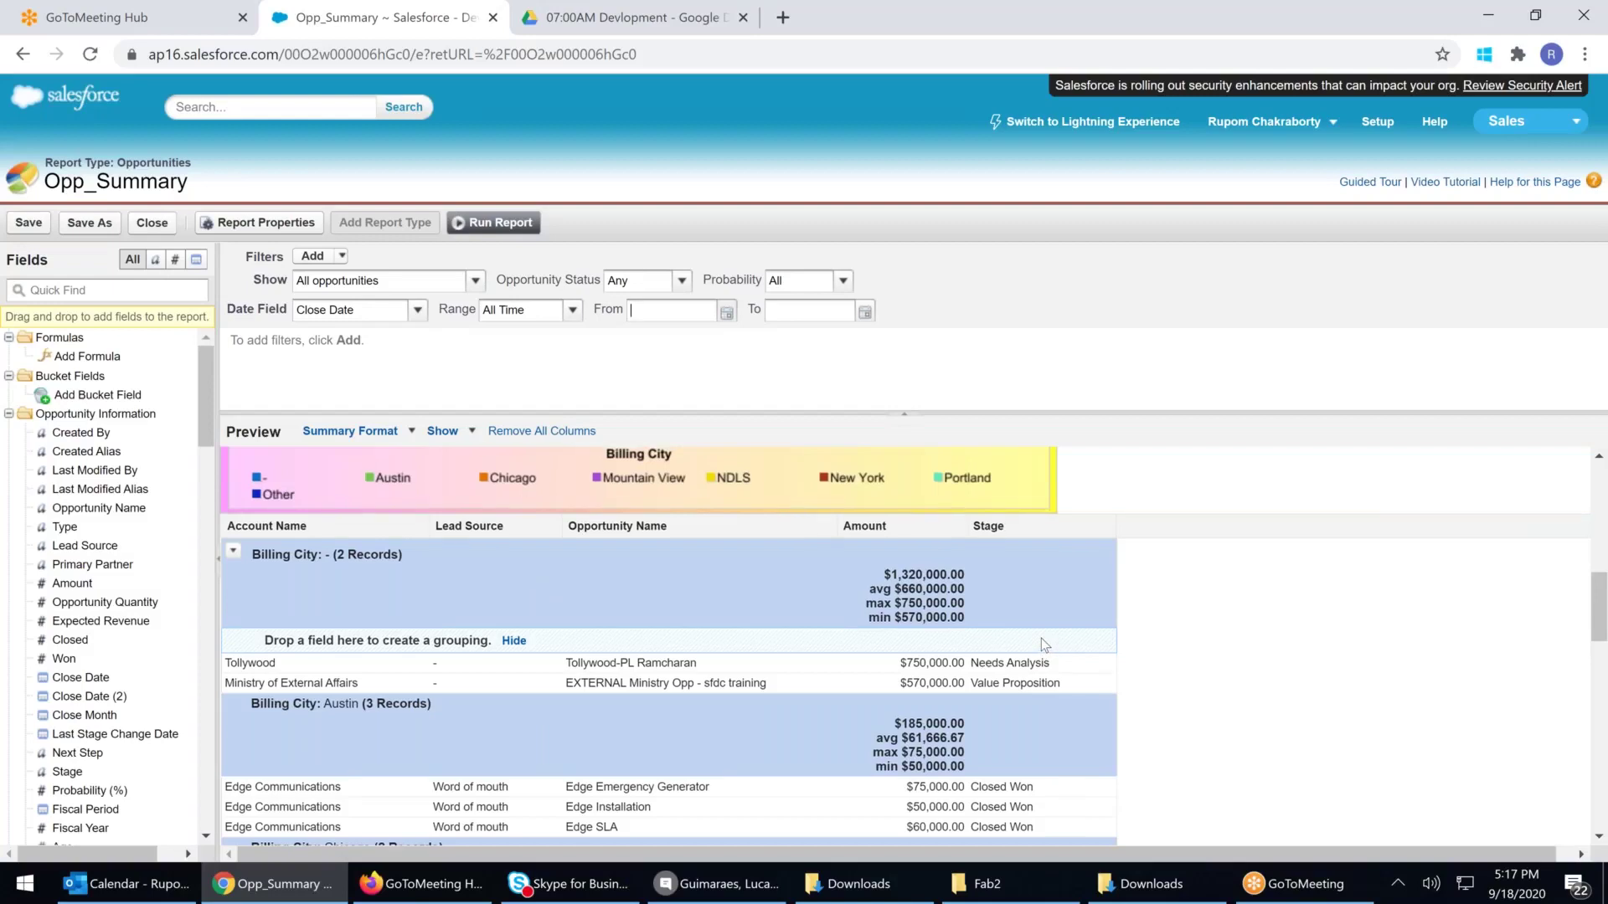
scroll(1042, 638, up, 3)
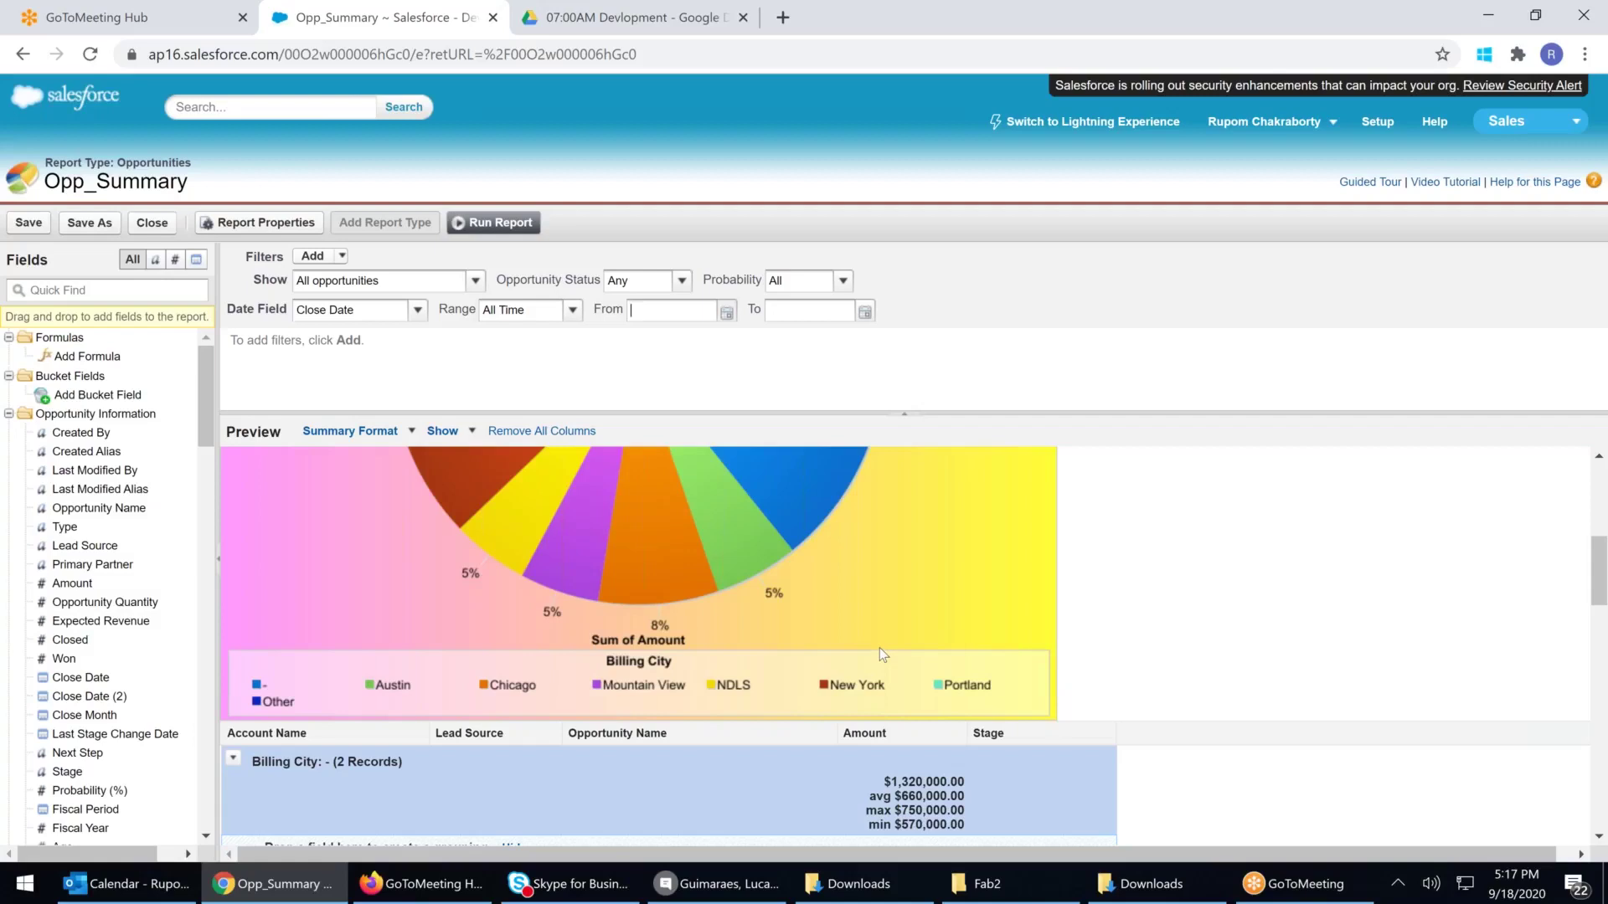
scroll(879, 647, down, 1)
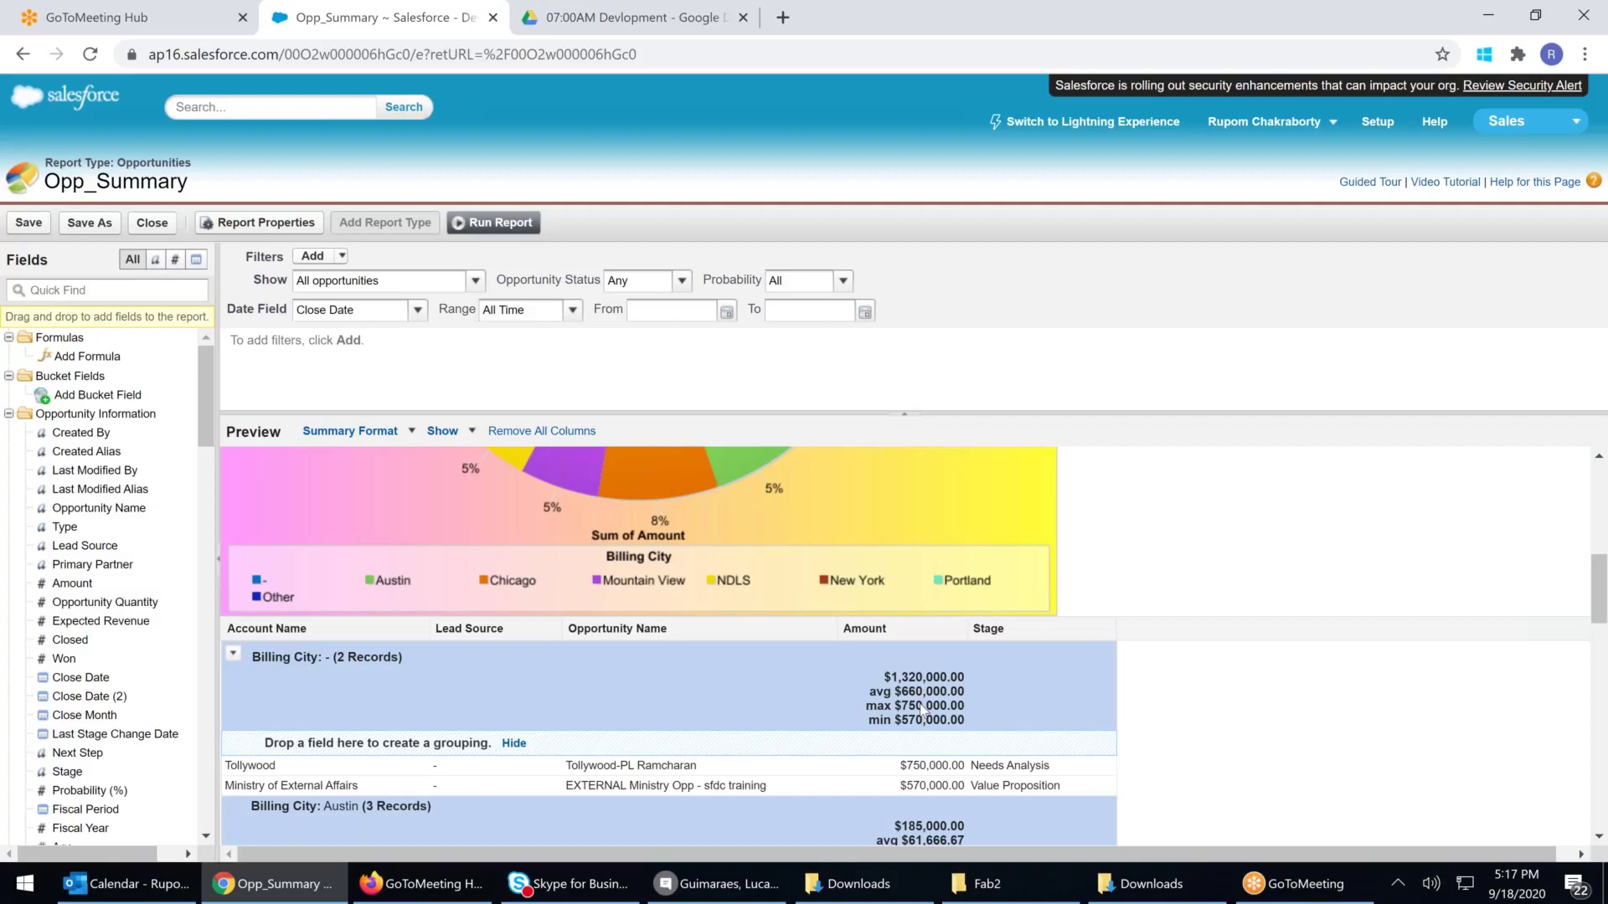
scroll(921, 710, down, 10)
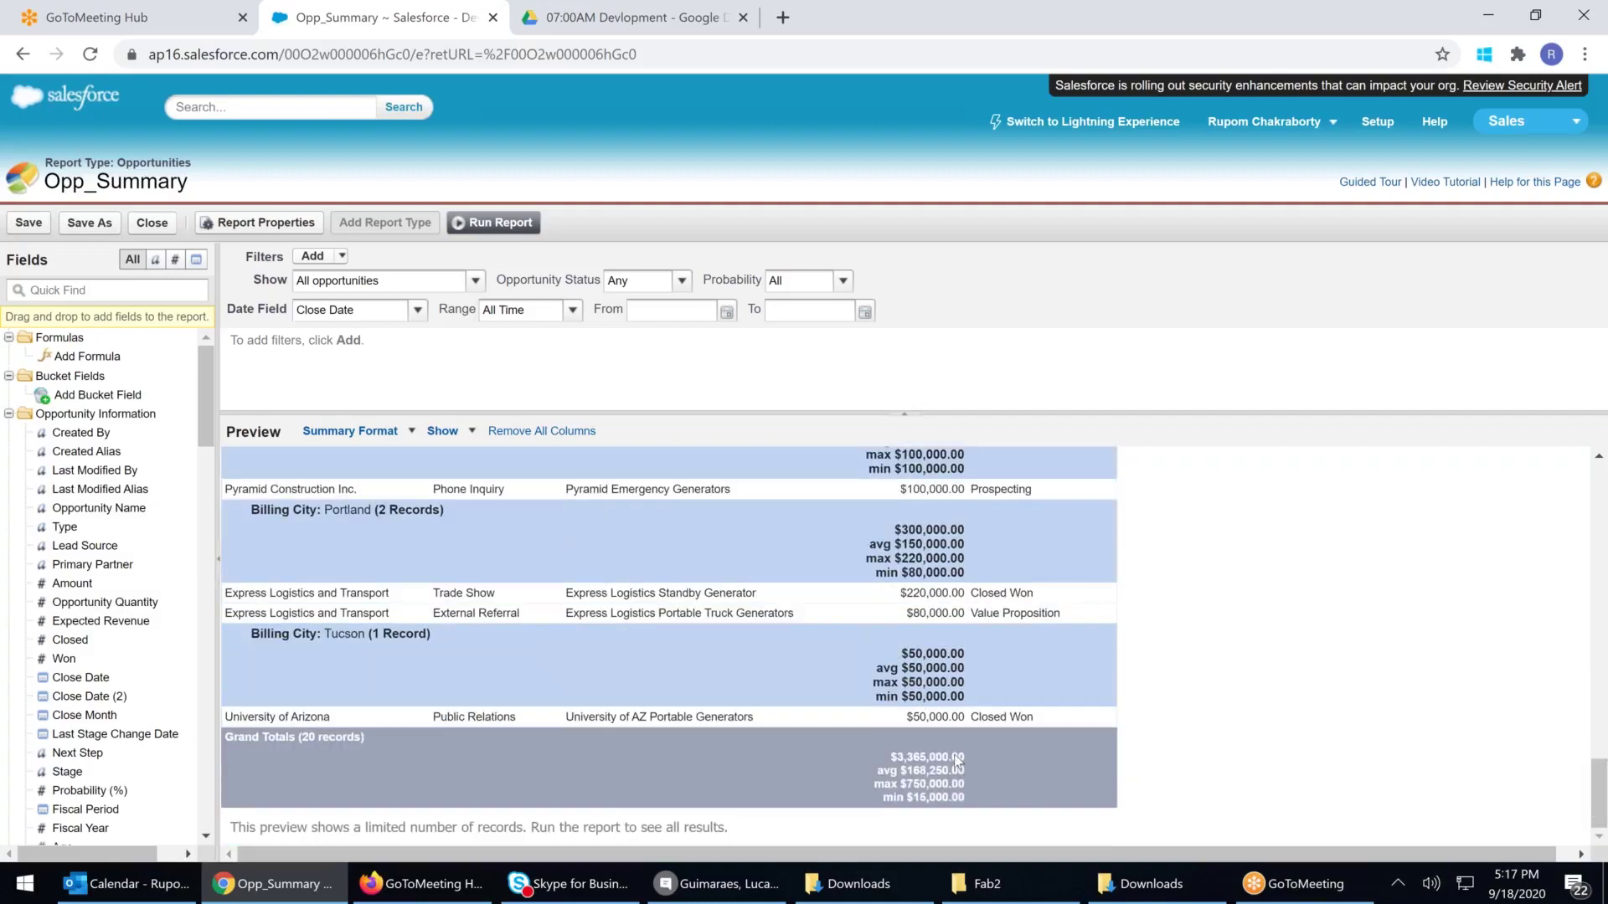
scroll(957, 762, up, 15)
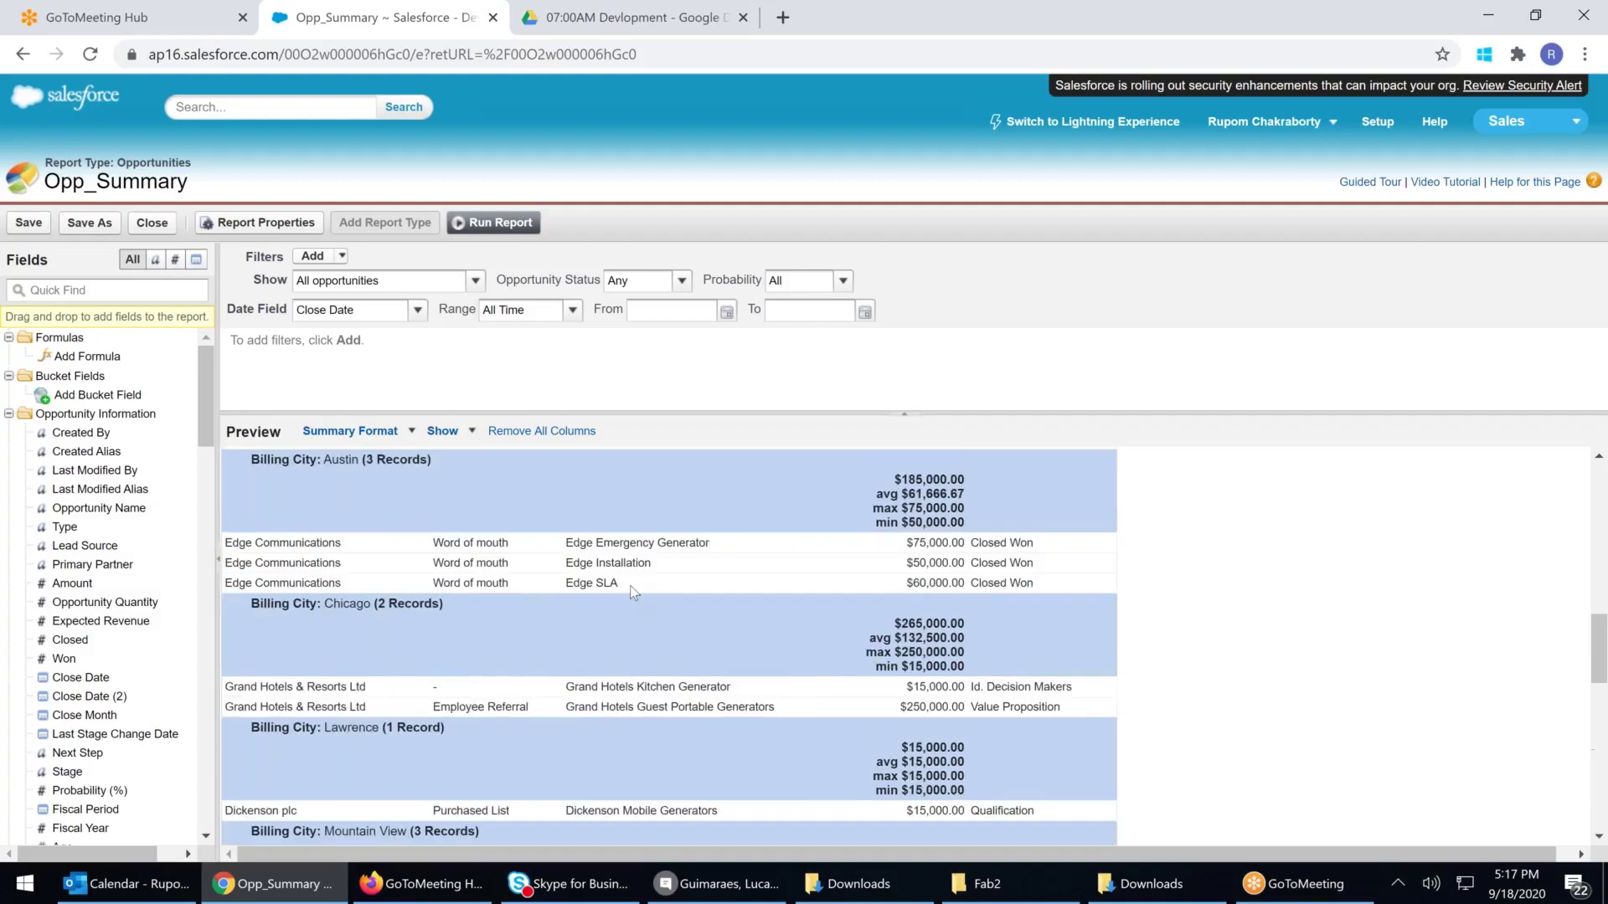
scroll(617, 506, up, 5)
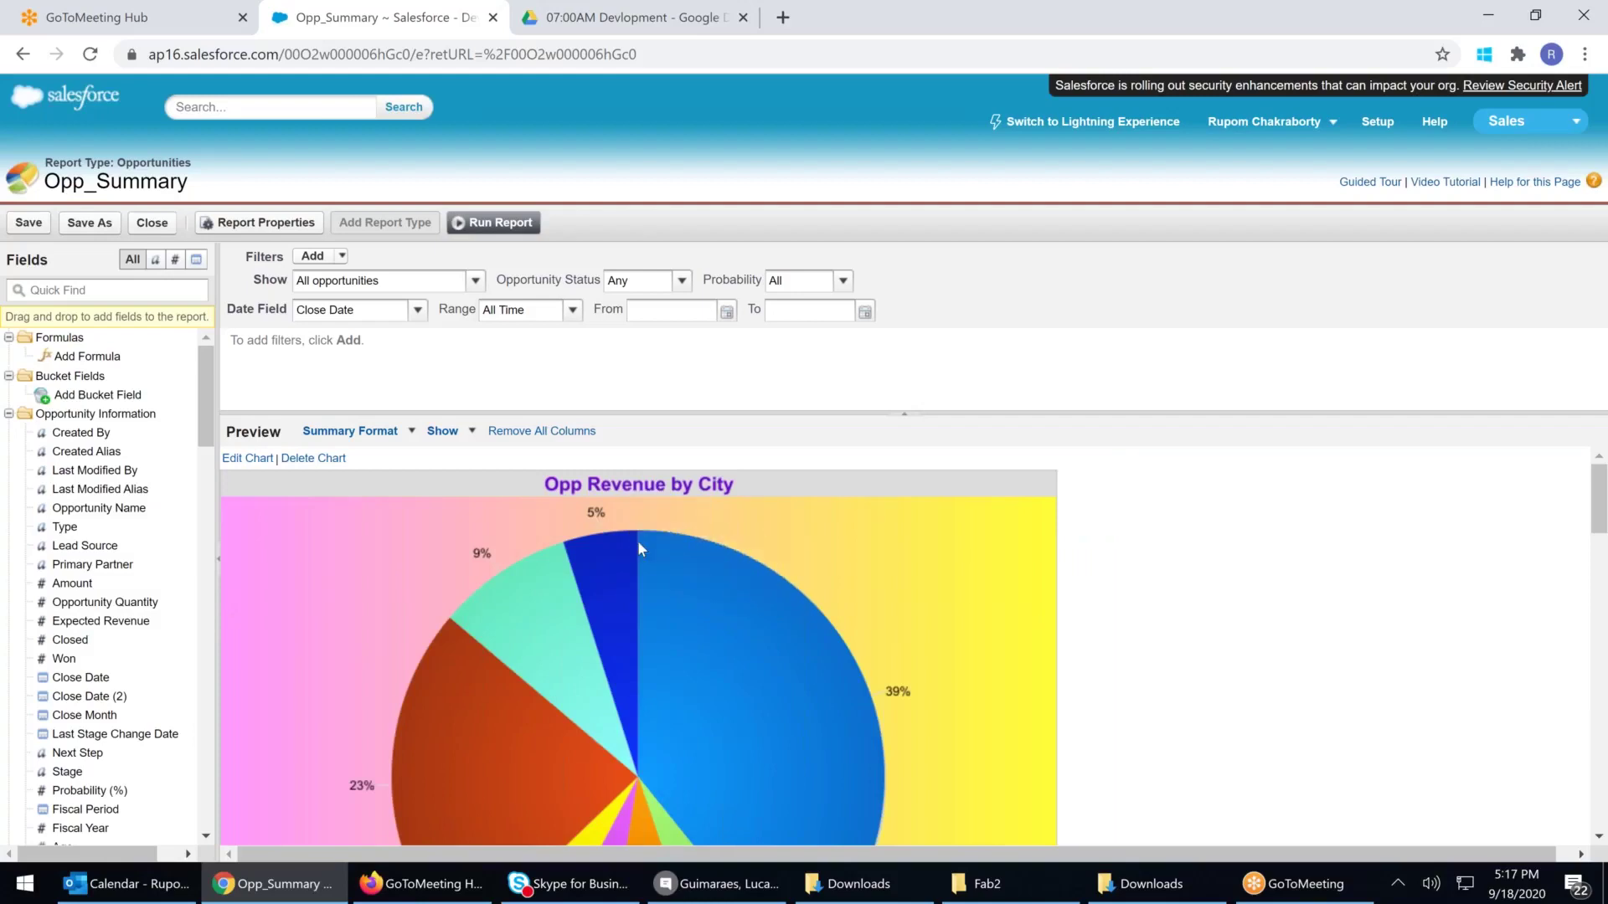
scroll(636, 543, down, 4)
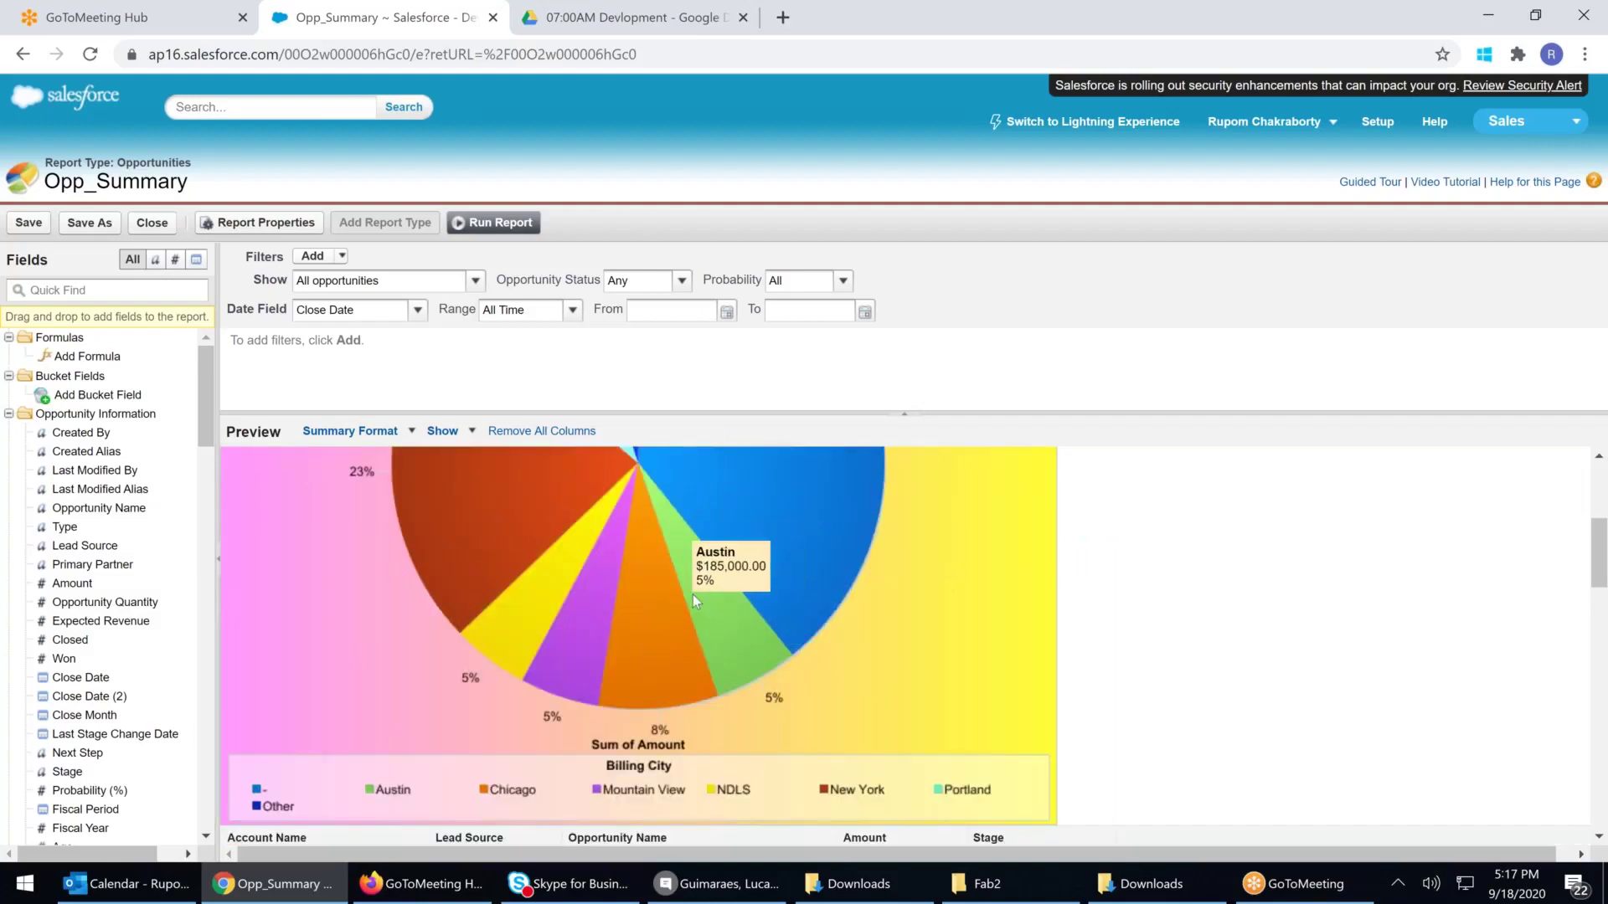
scroll(692, 594, up, 4)
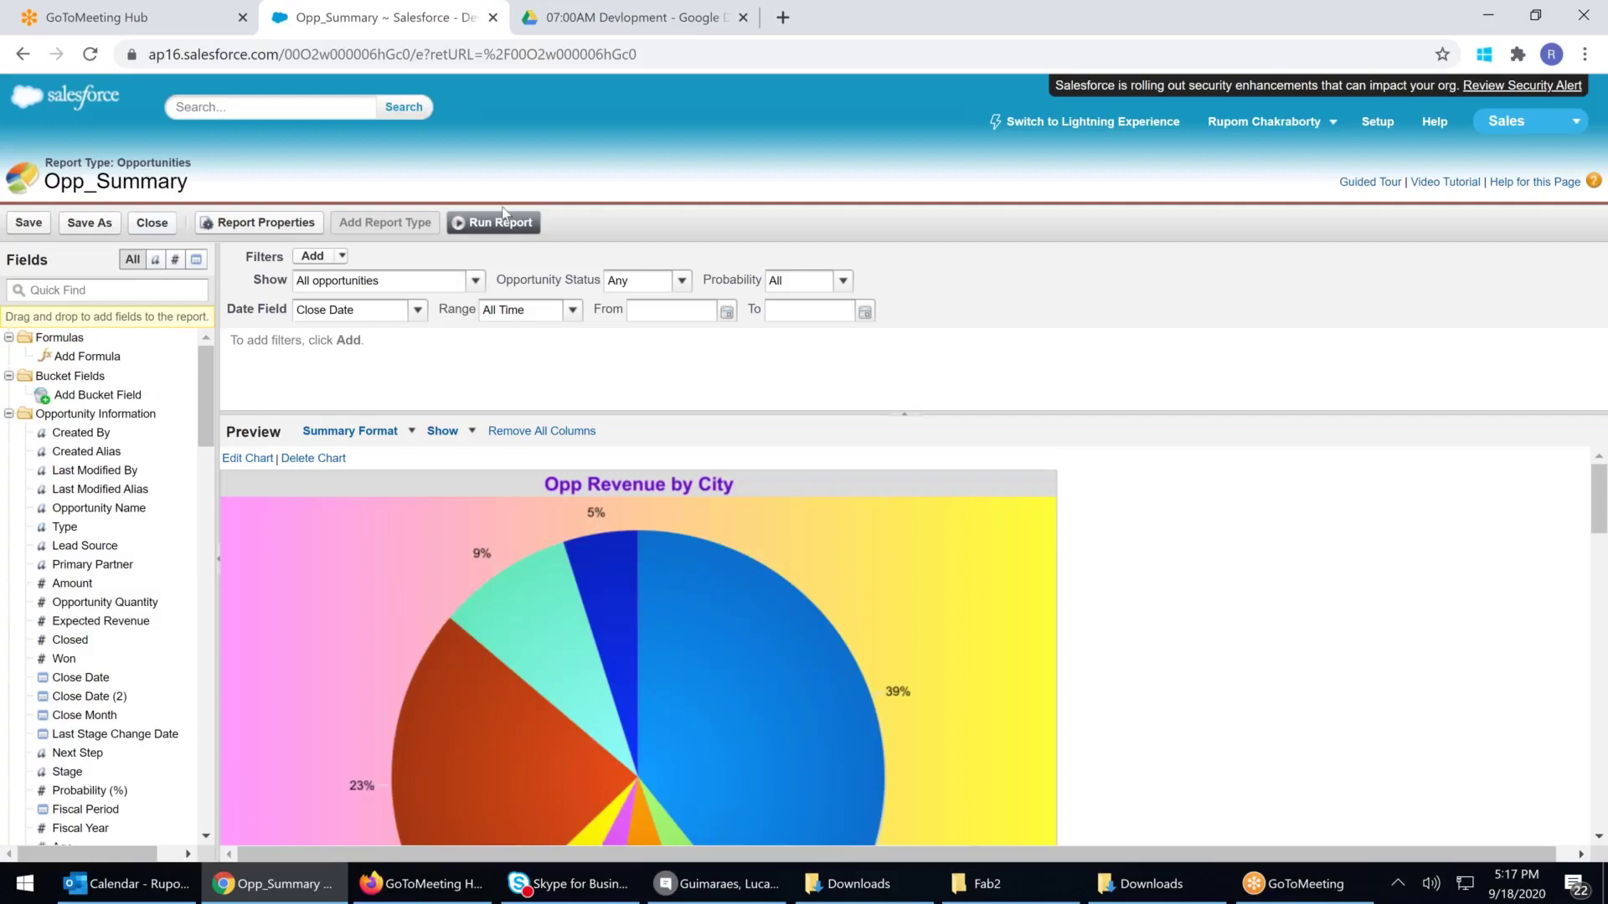
click(170, 220)
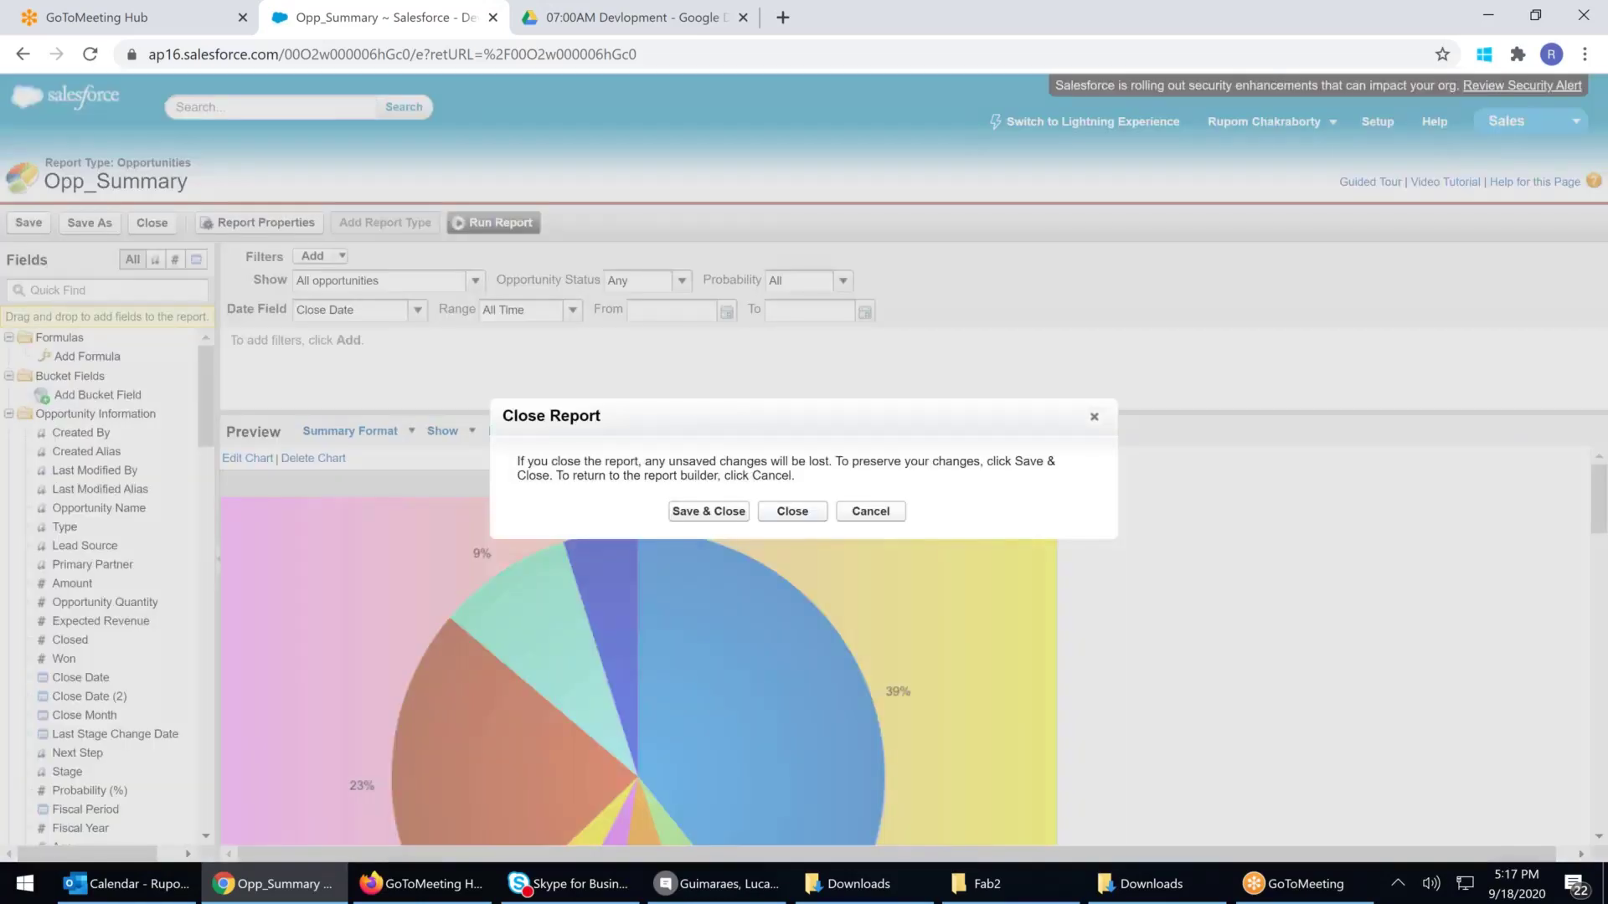
Close Opp_Summary without saving and open Opp_Tab for editing
click(799, 512)
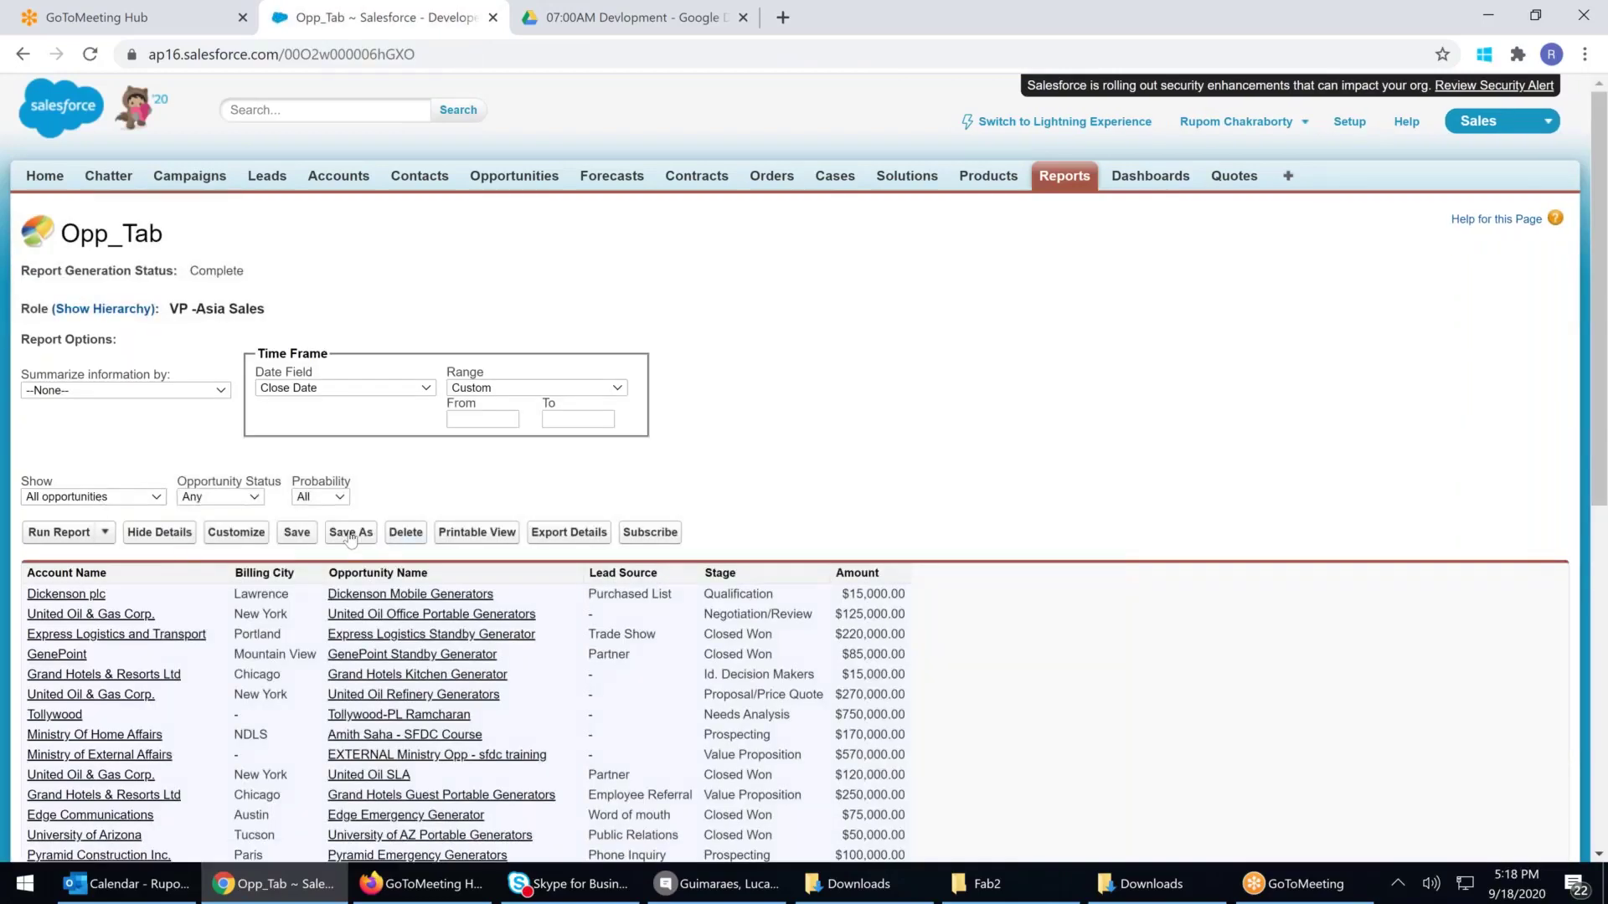
click(251, 535)
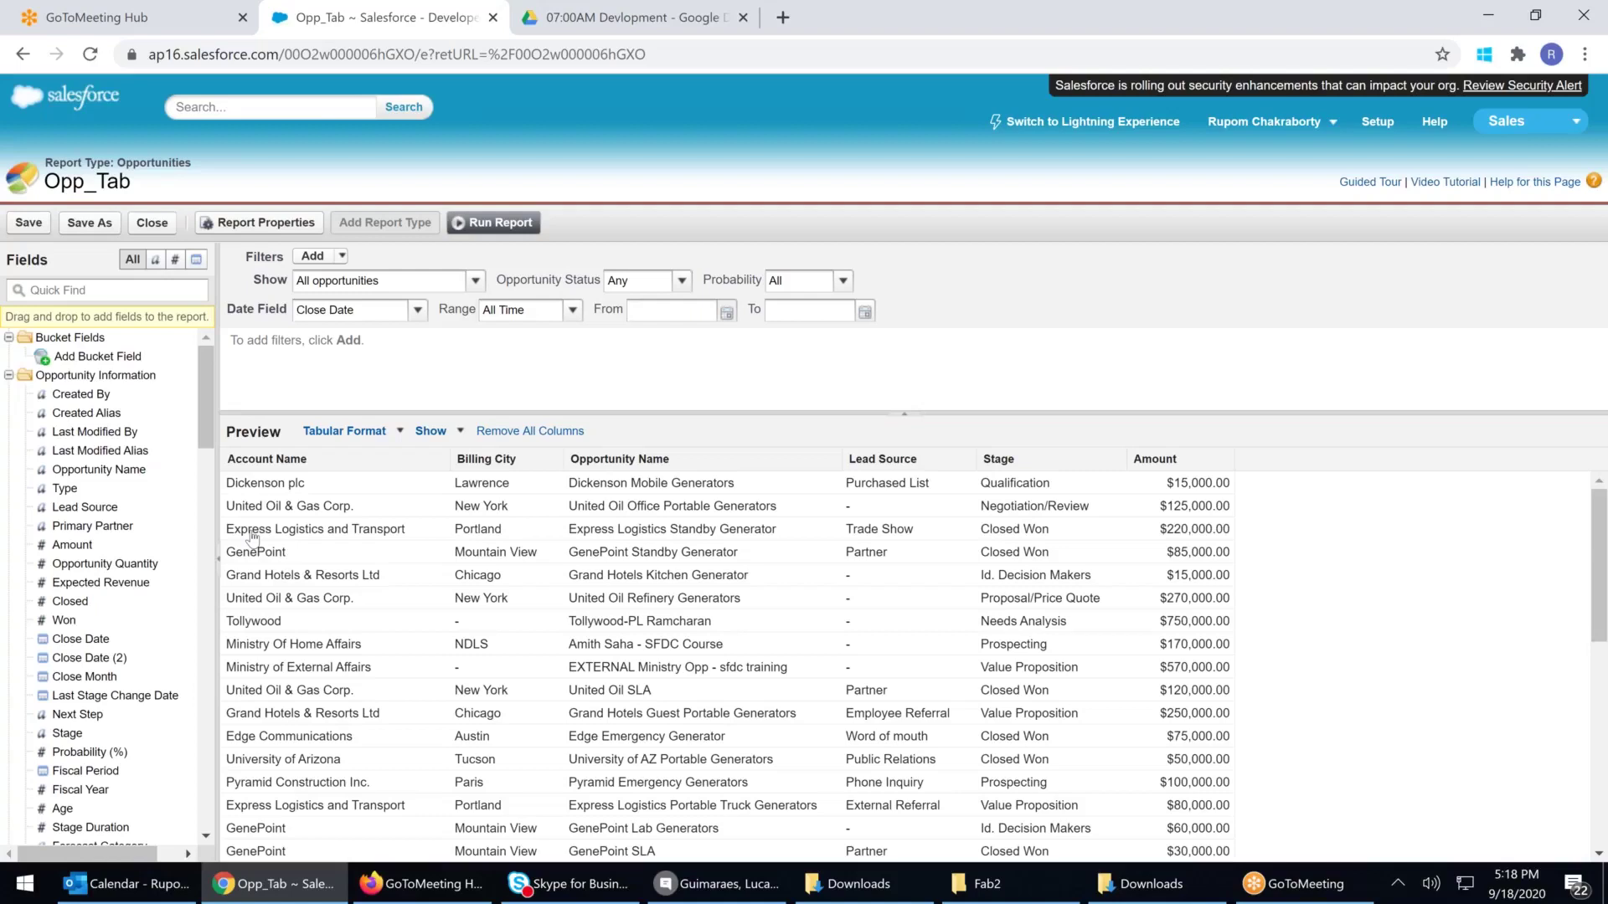
Switch Opp_Tab to Summary Format and group rows by Lead Source
click(400, 433)
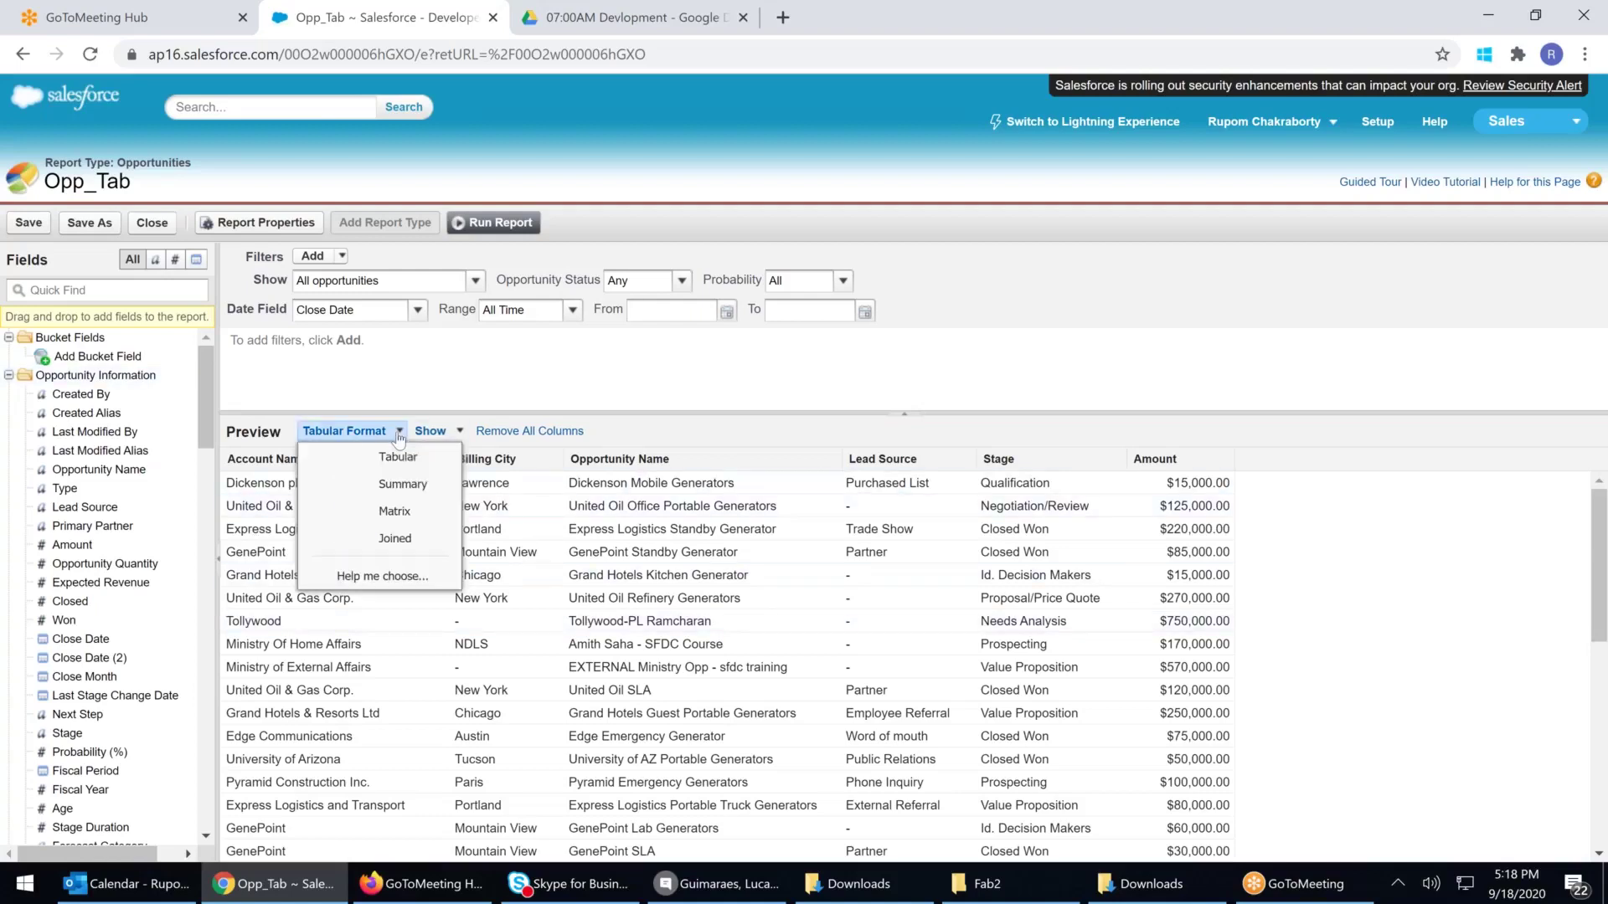
click(384, 489)
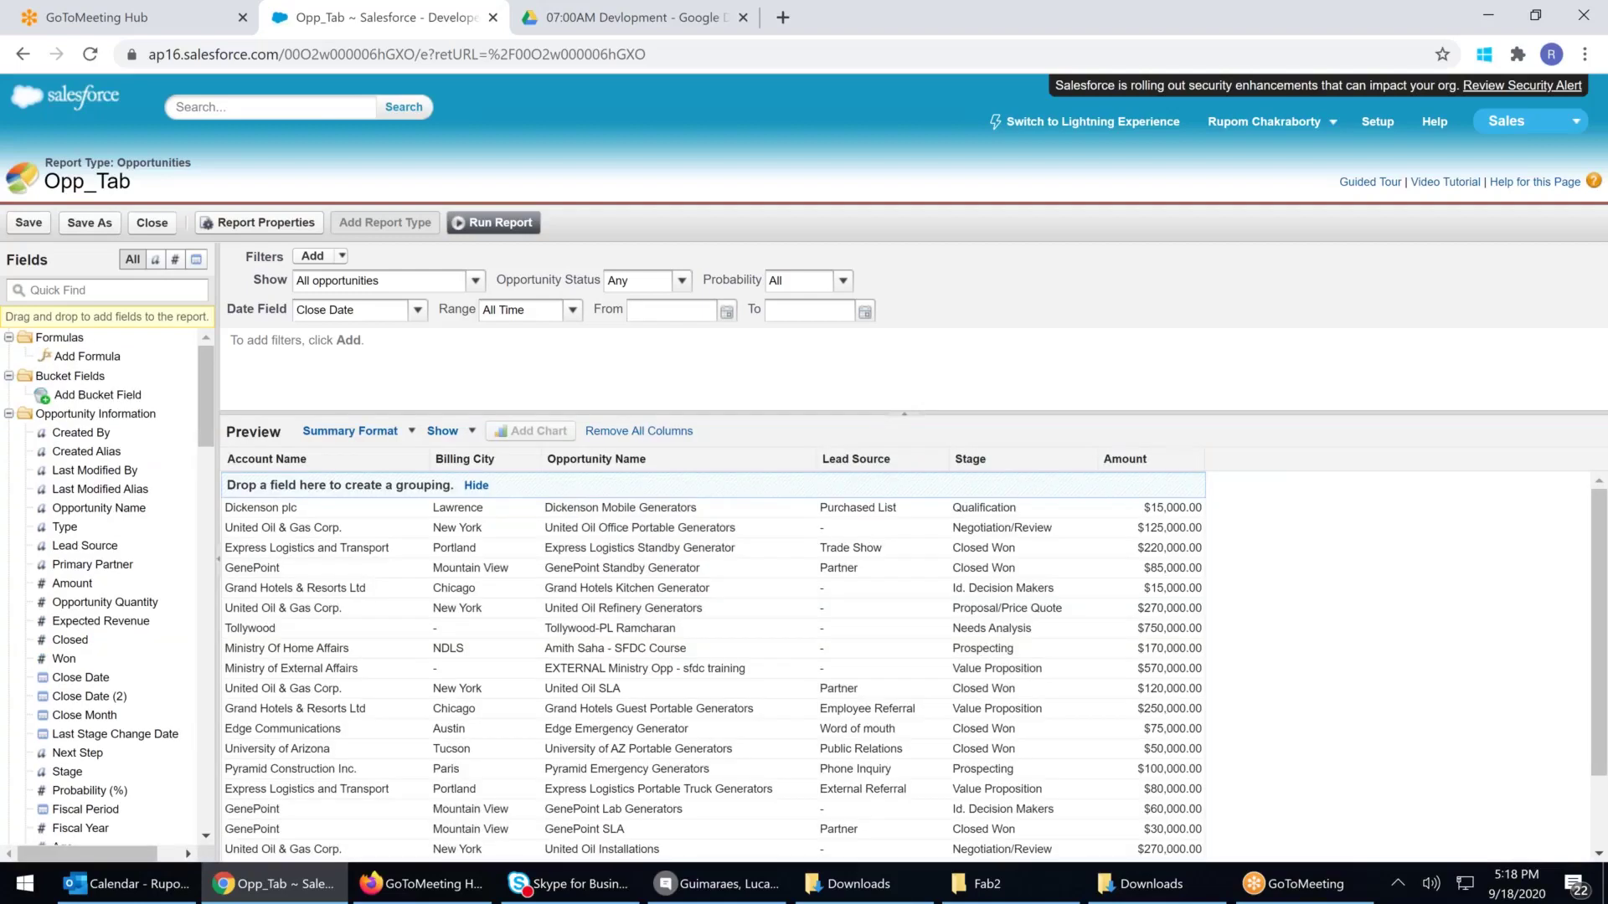
click(420, 462)
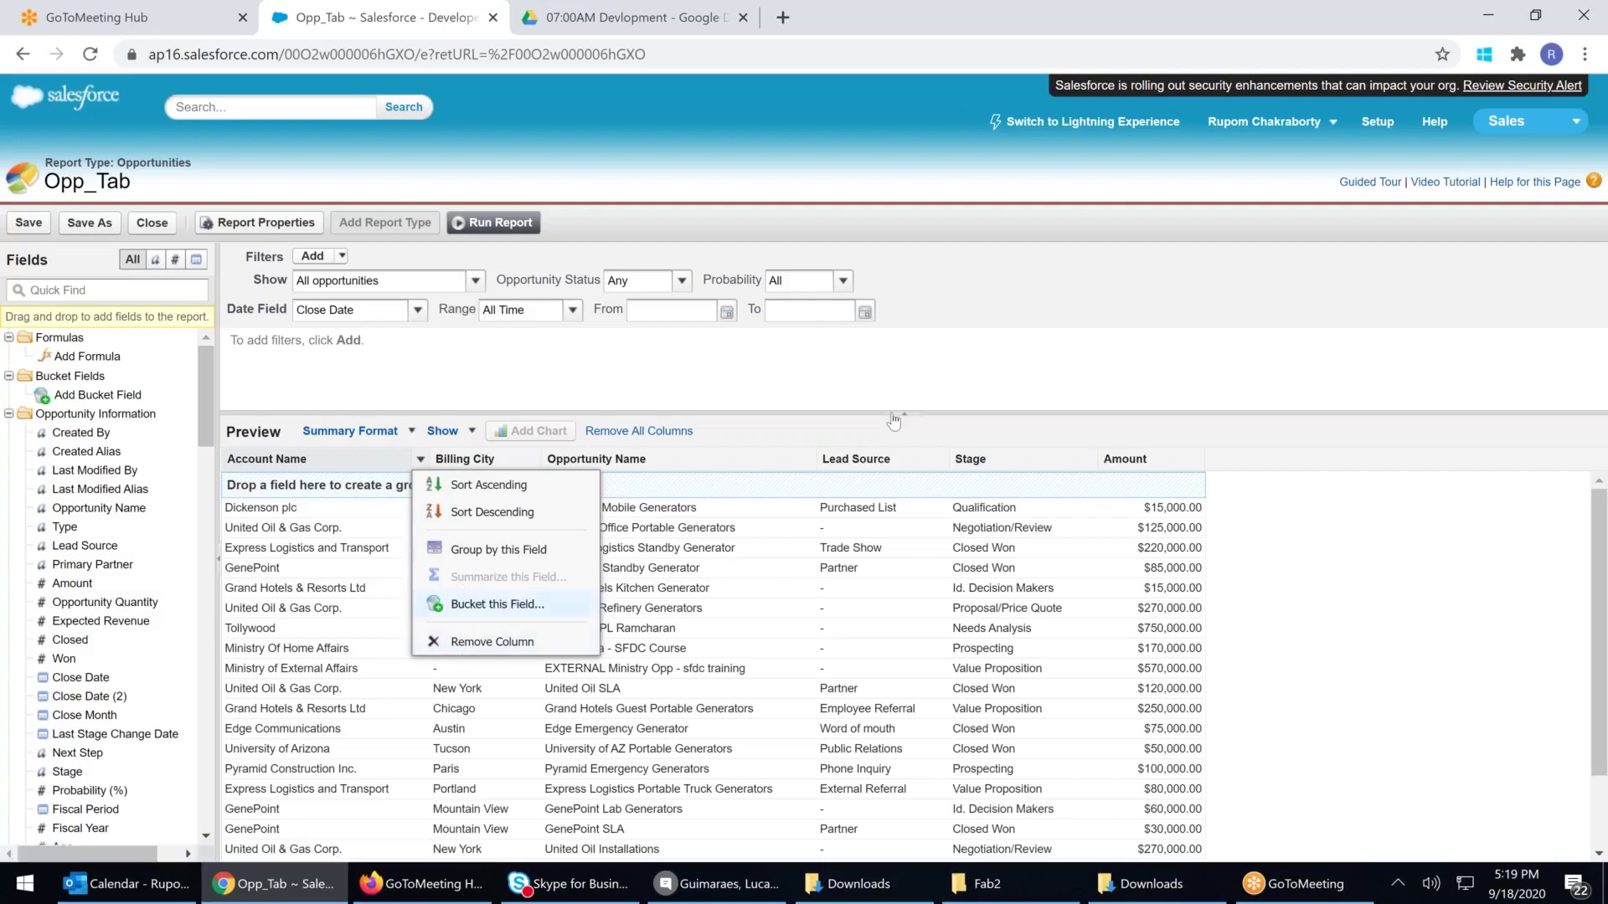
click(940, 460)
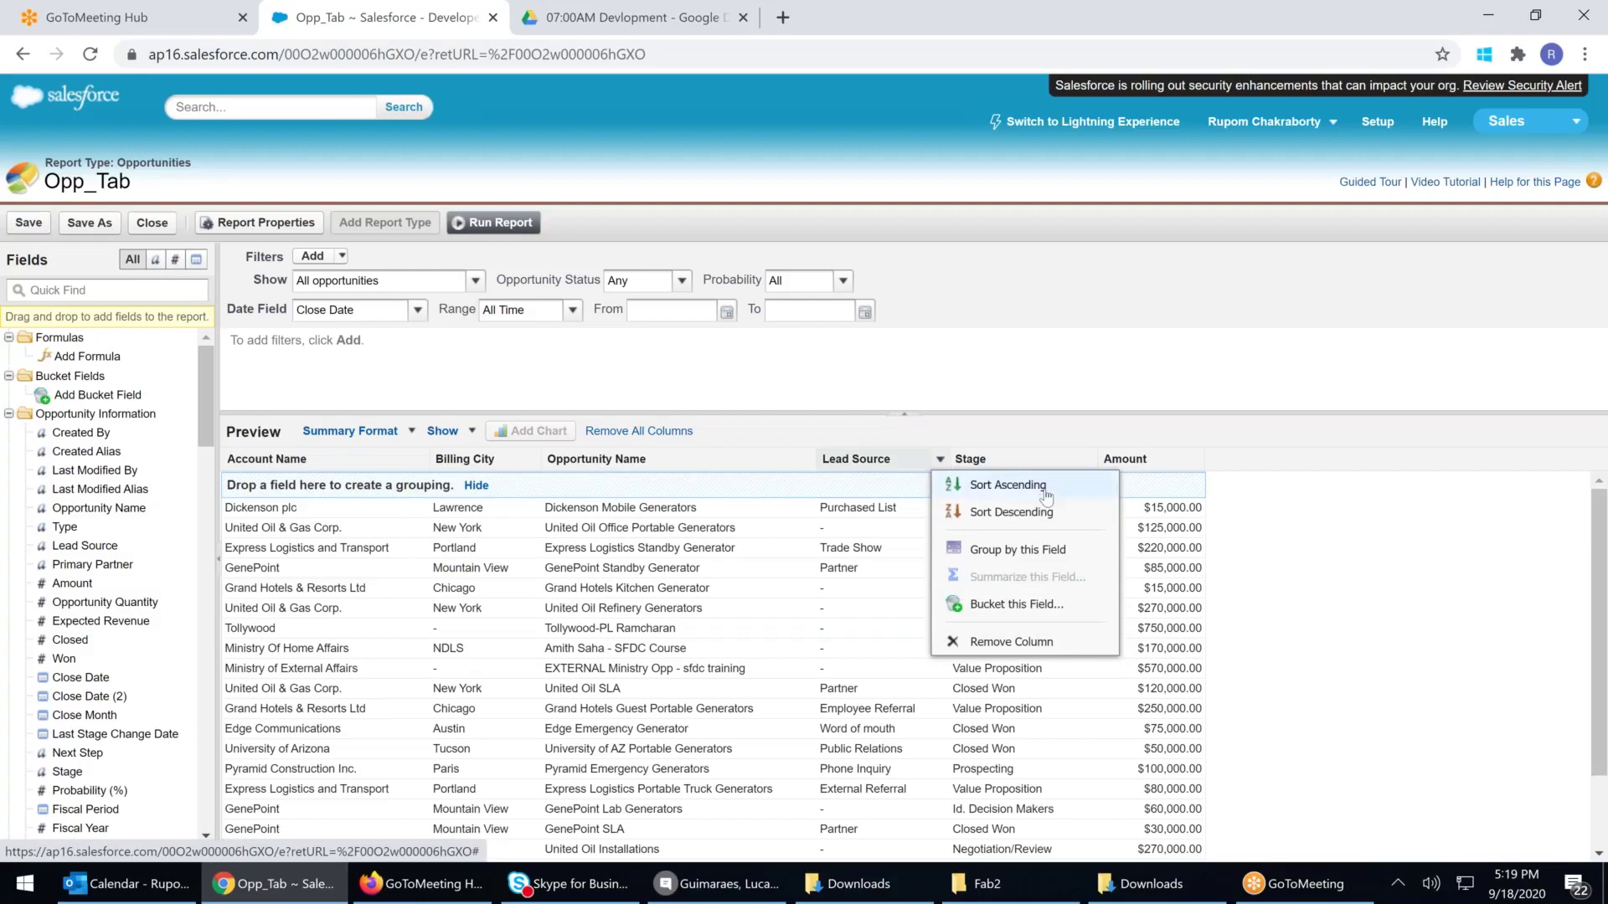
click(1049, 556)
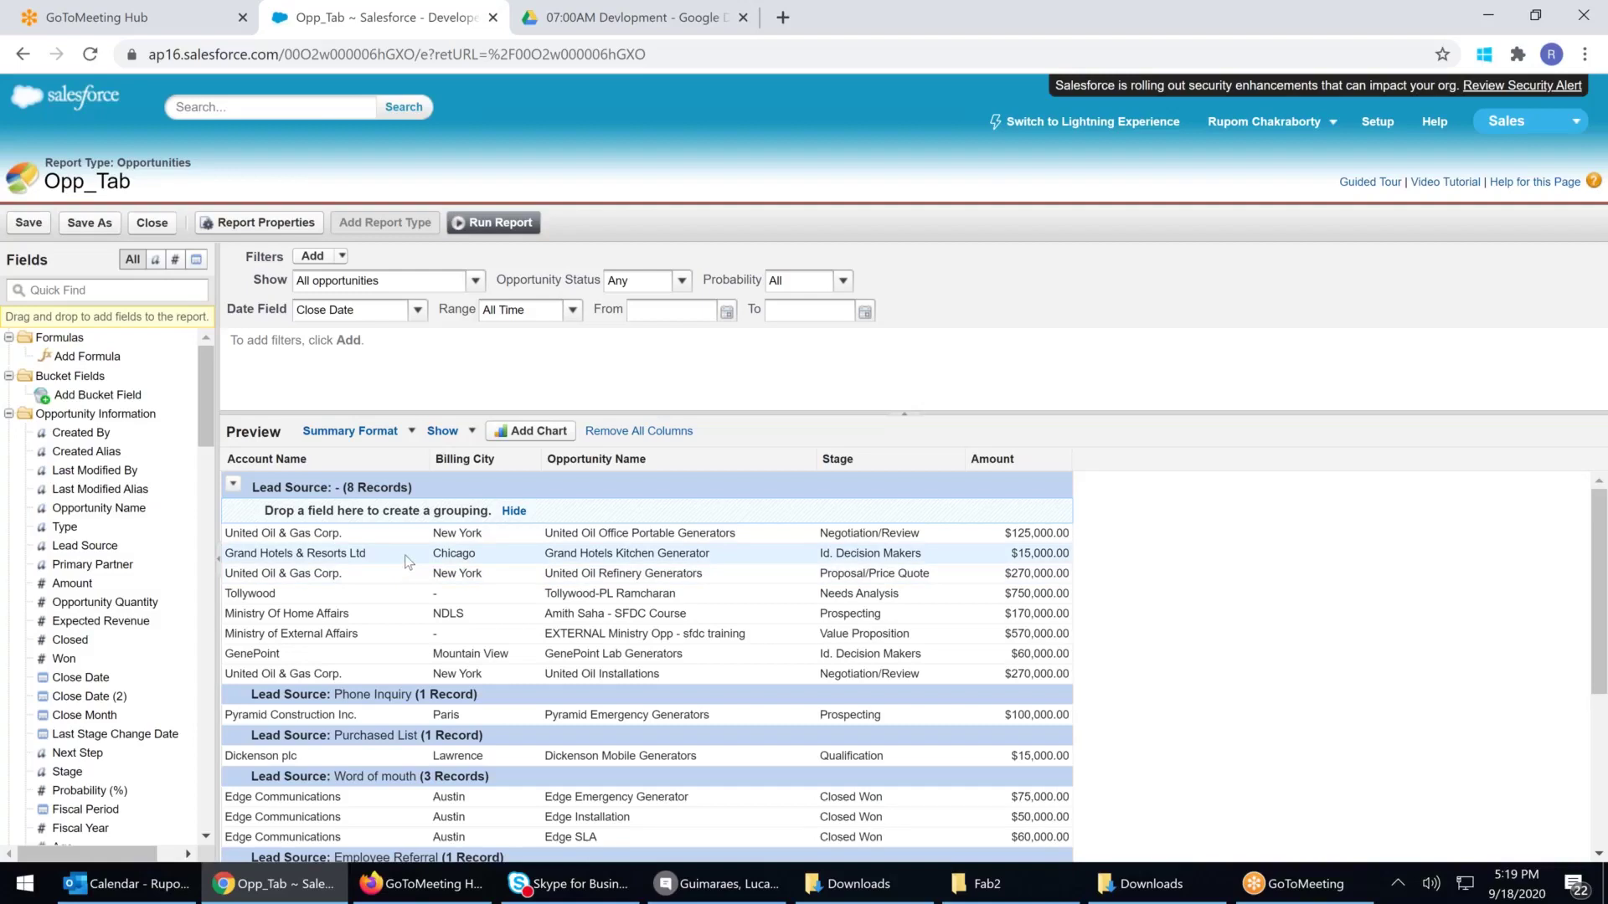
Sort rows by Amount, smallest first, and reopen the Amount column options
click(1042, 457)
click(1063, 459)
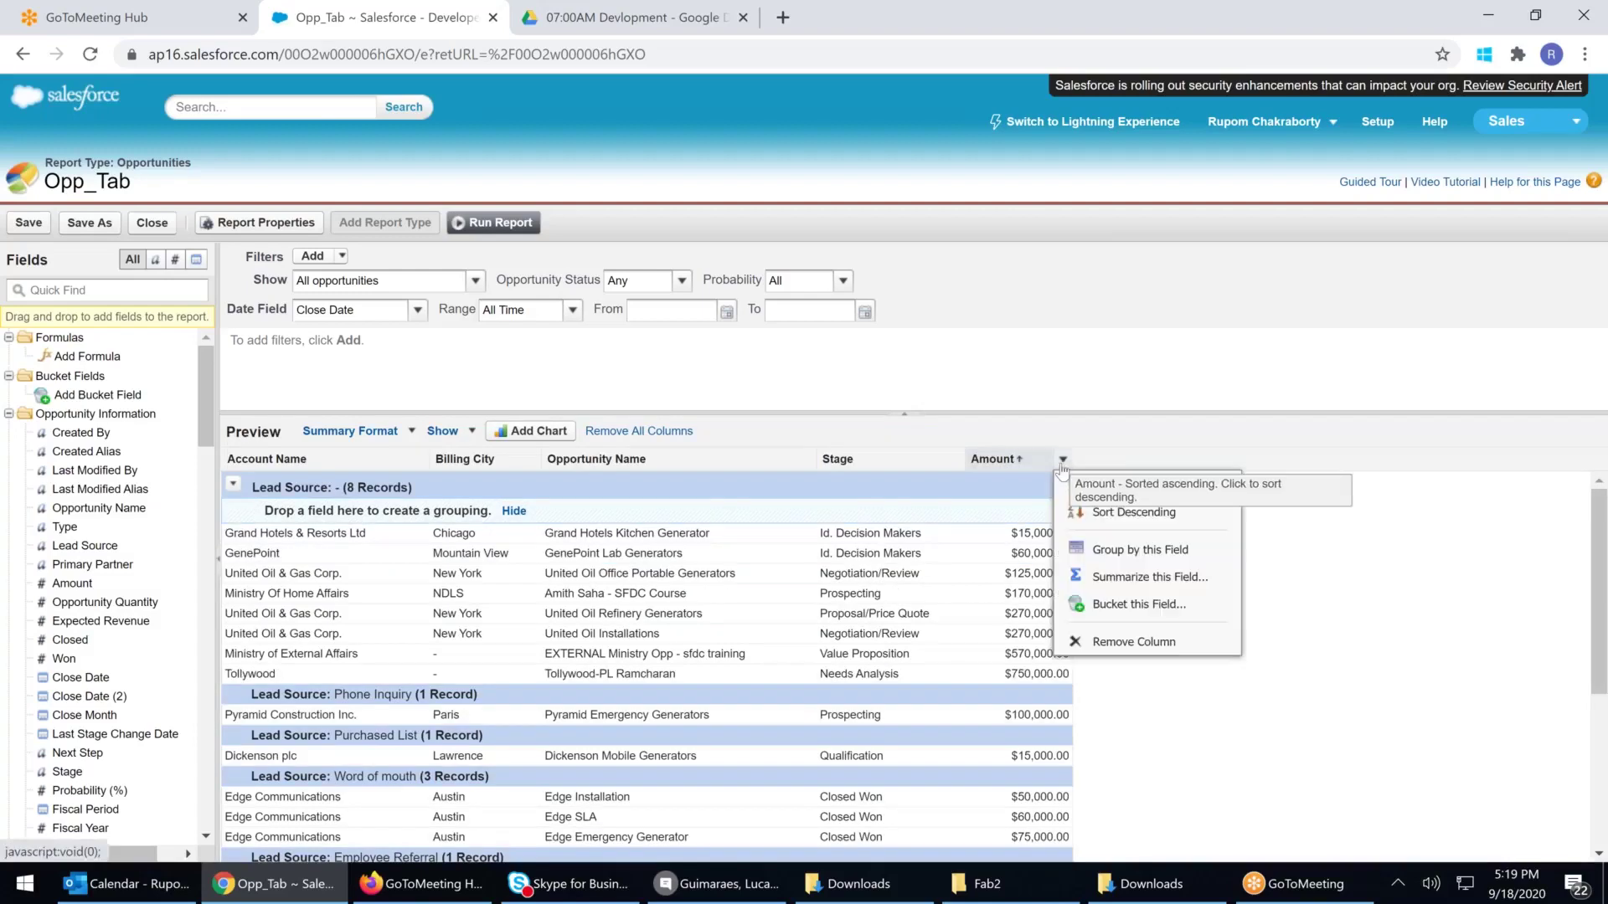
click(1148, 578)
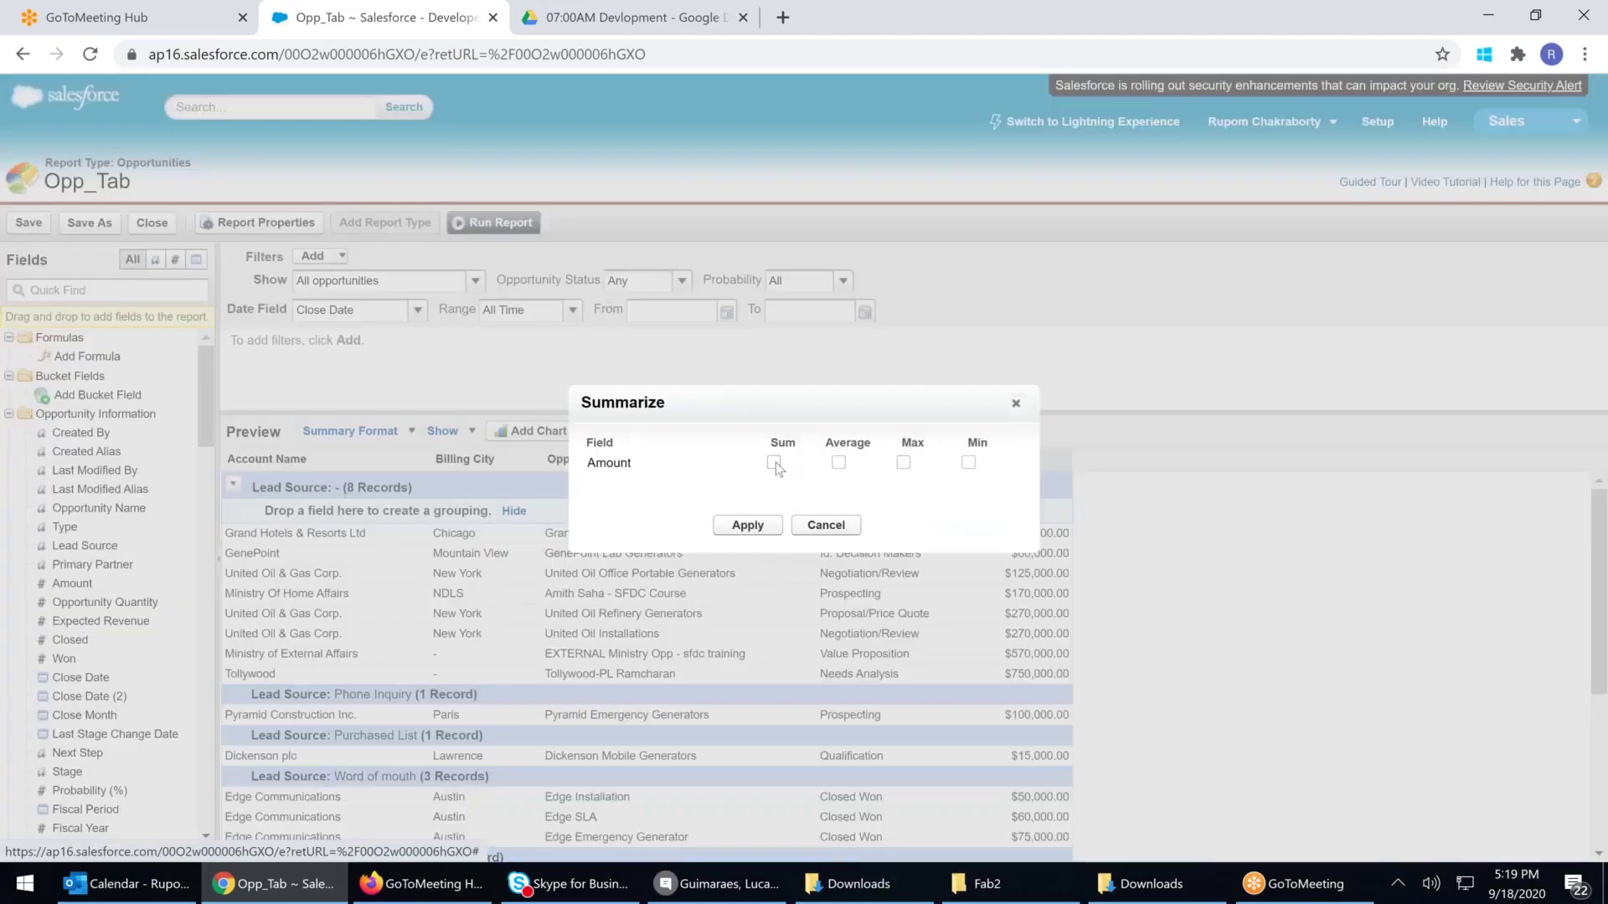
click(826, 525)
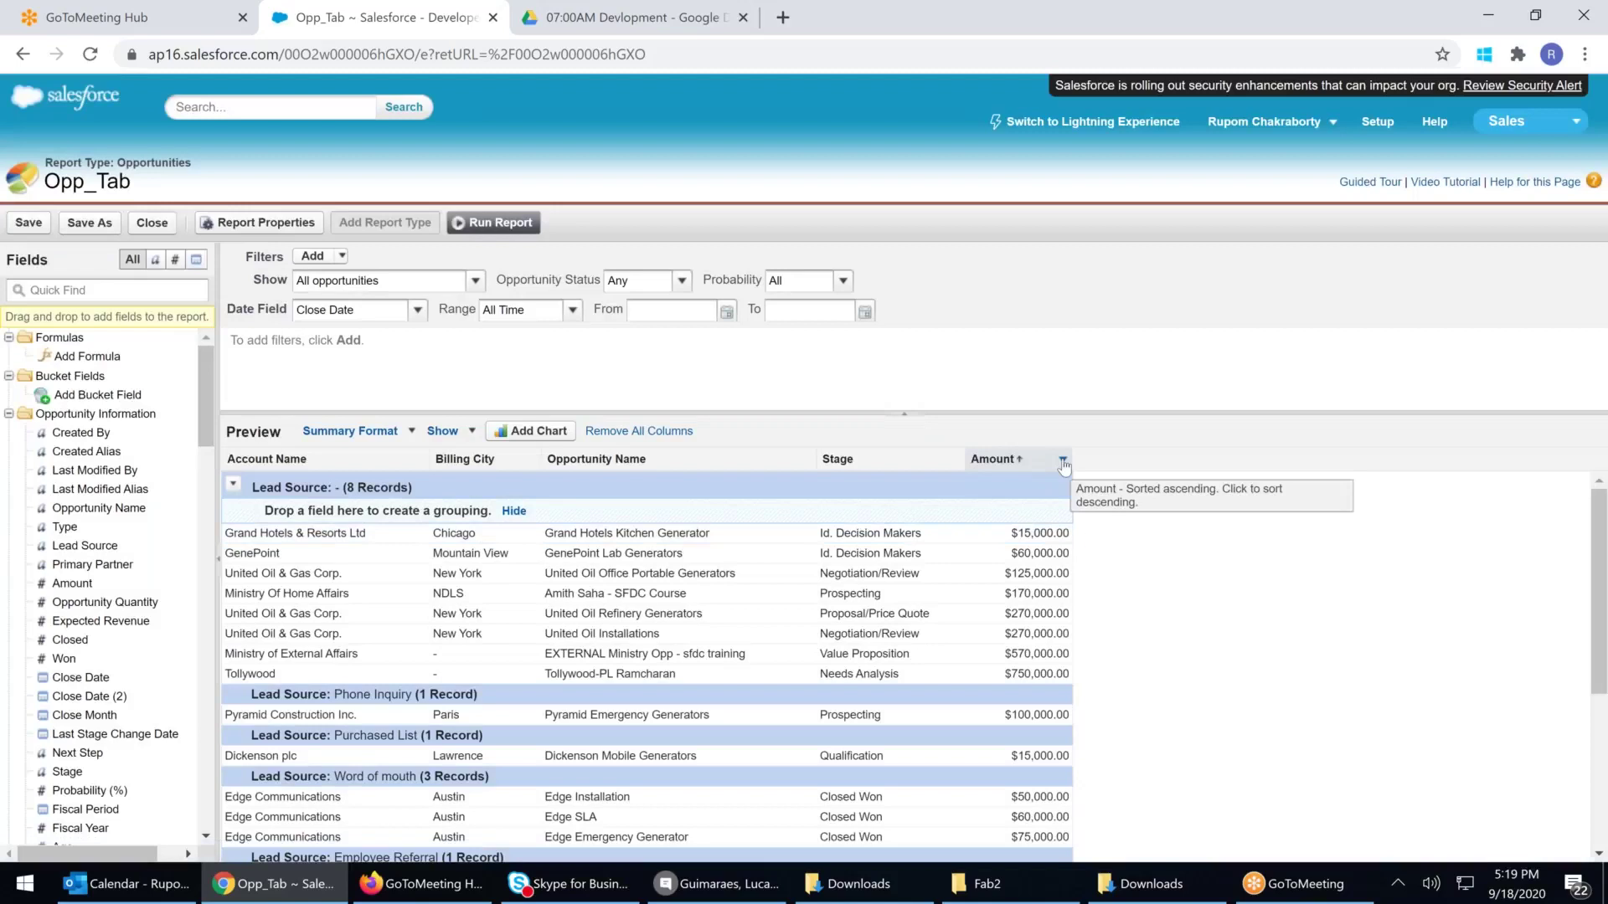
click(1063, 459)
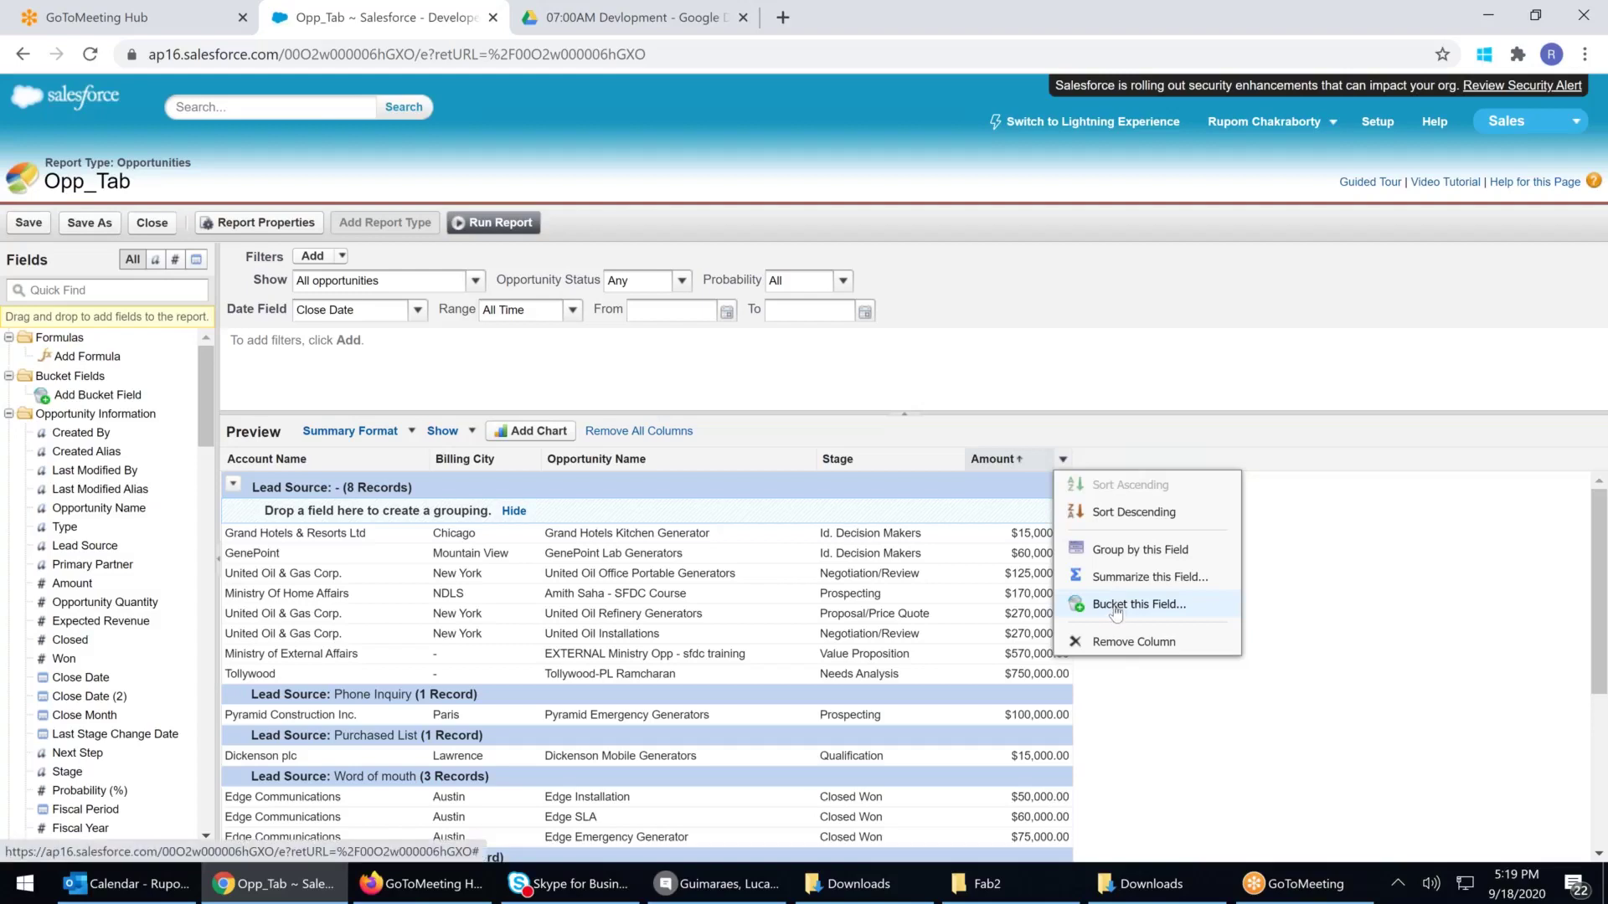
Create the Type Of Deal bucket on Amount: Small Deal up to 50,000, Medium Deal up to 100,000
click(1116, 605)
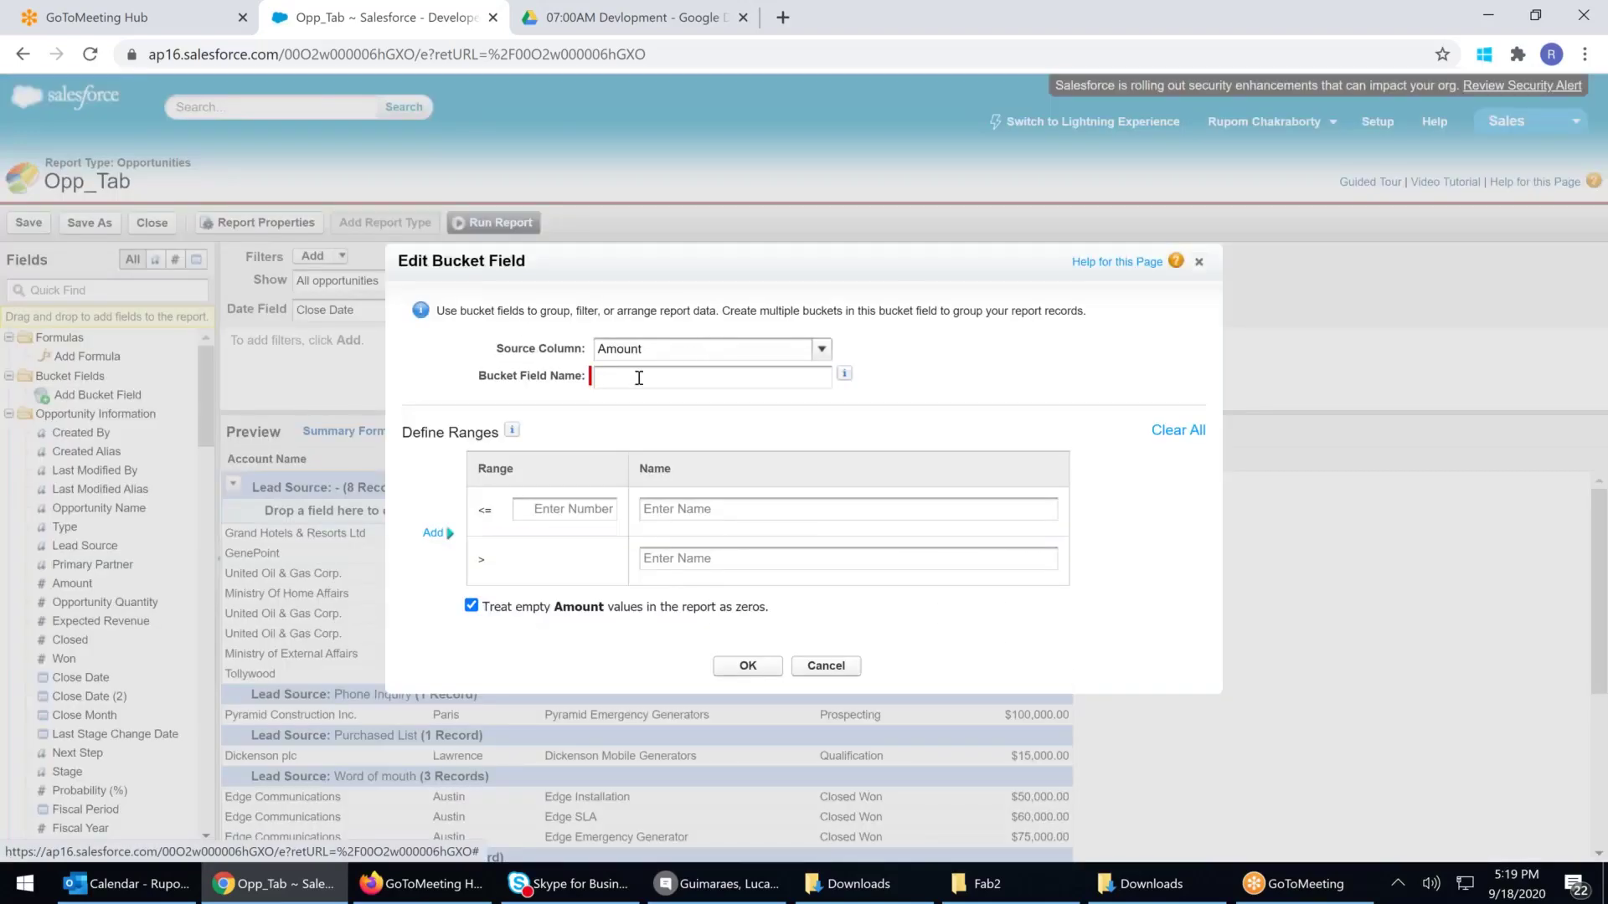
text(Type Of Deal)
click(542, 512)
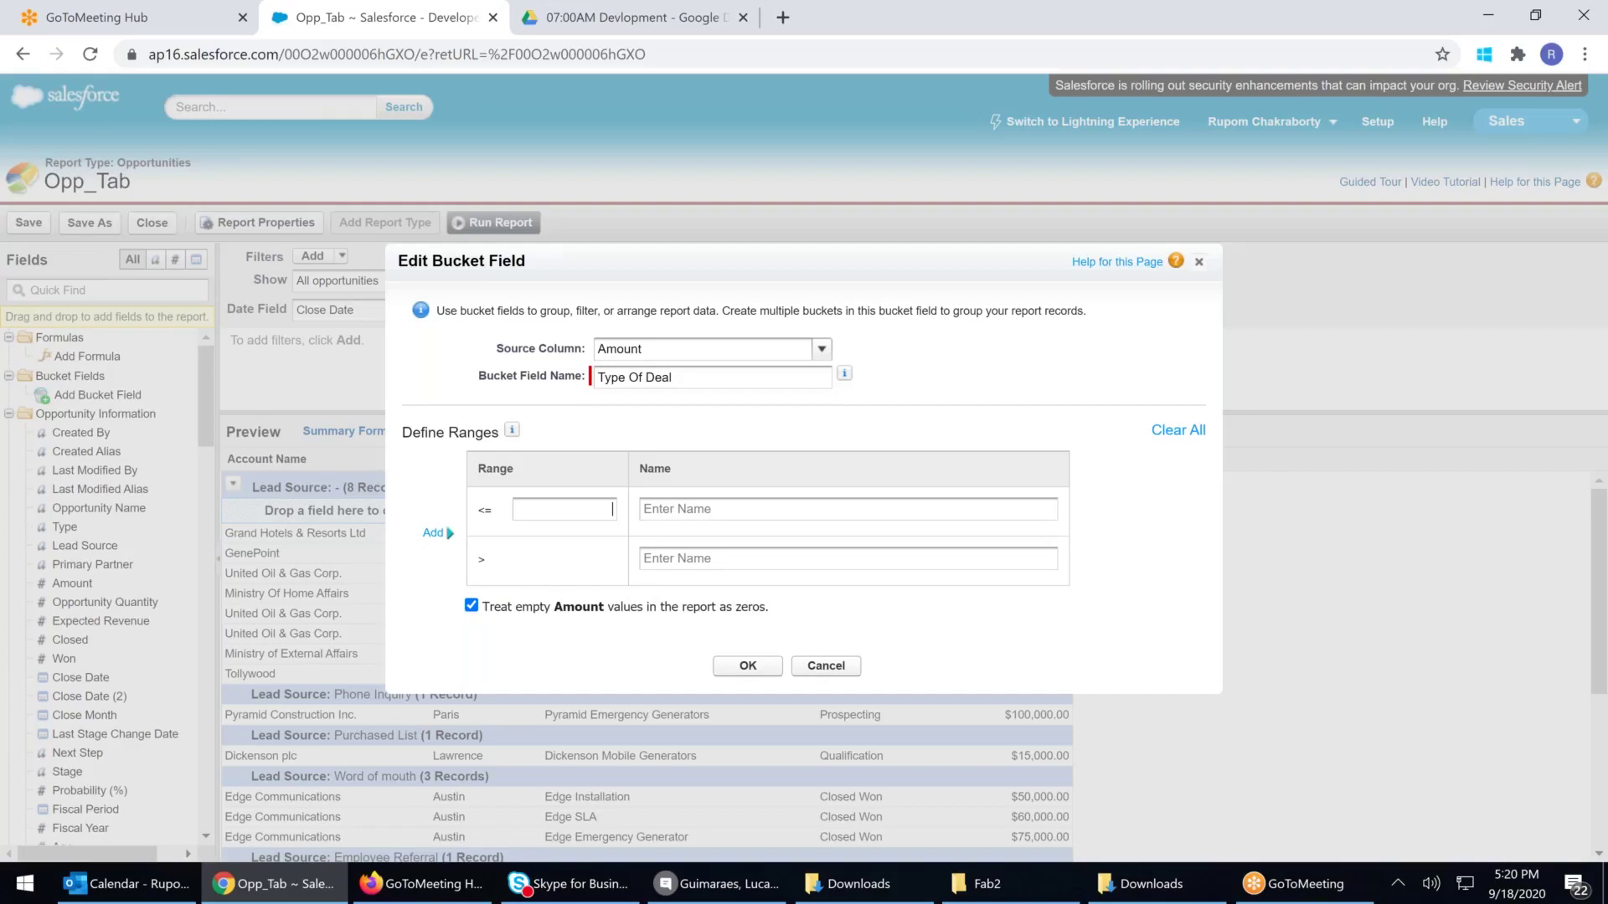
text(50000)
click(665, 509)
text(Small Deal)
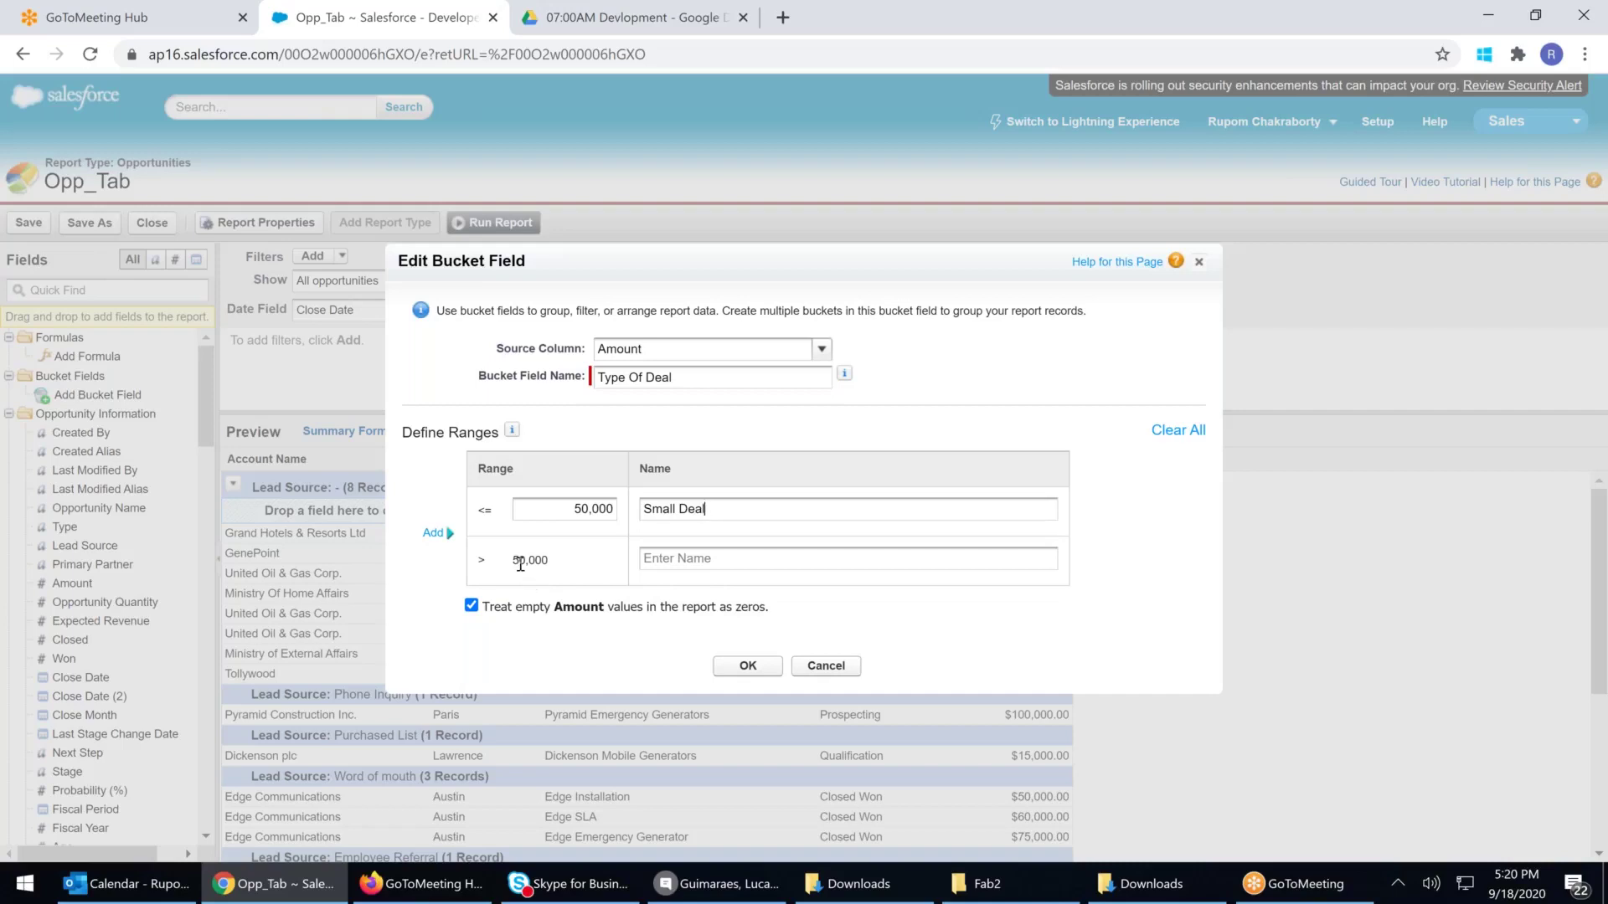
click(433, 534)
click(570, 561)
text(1000000)
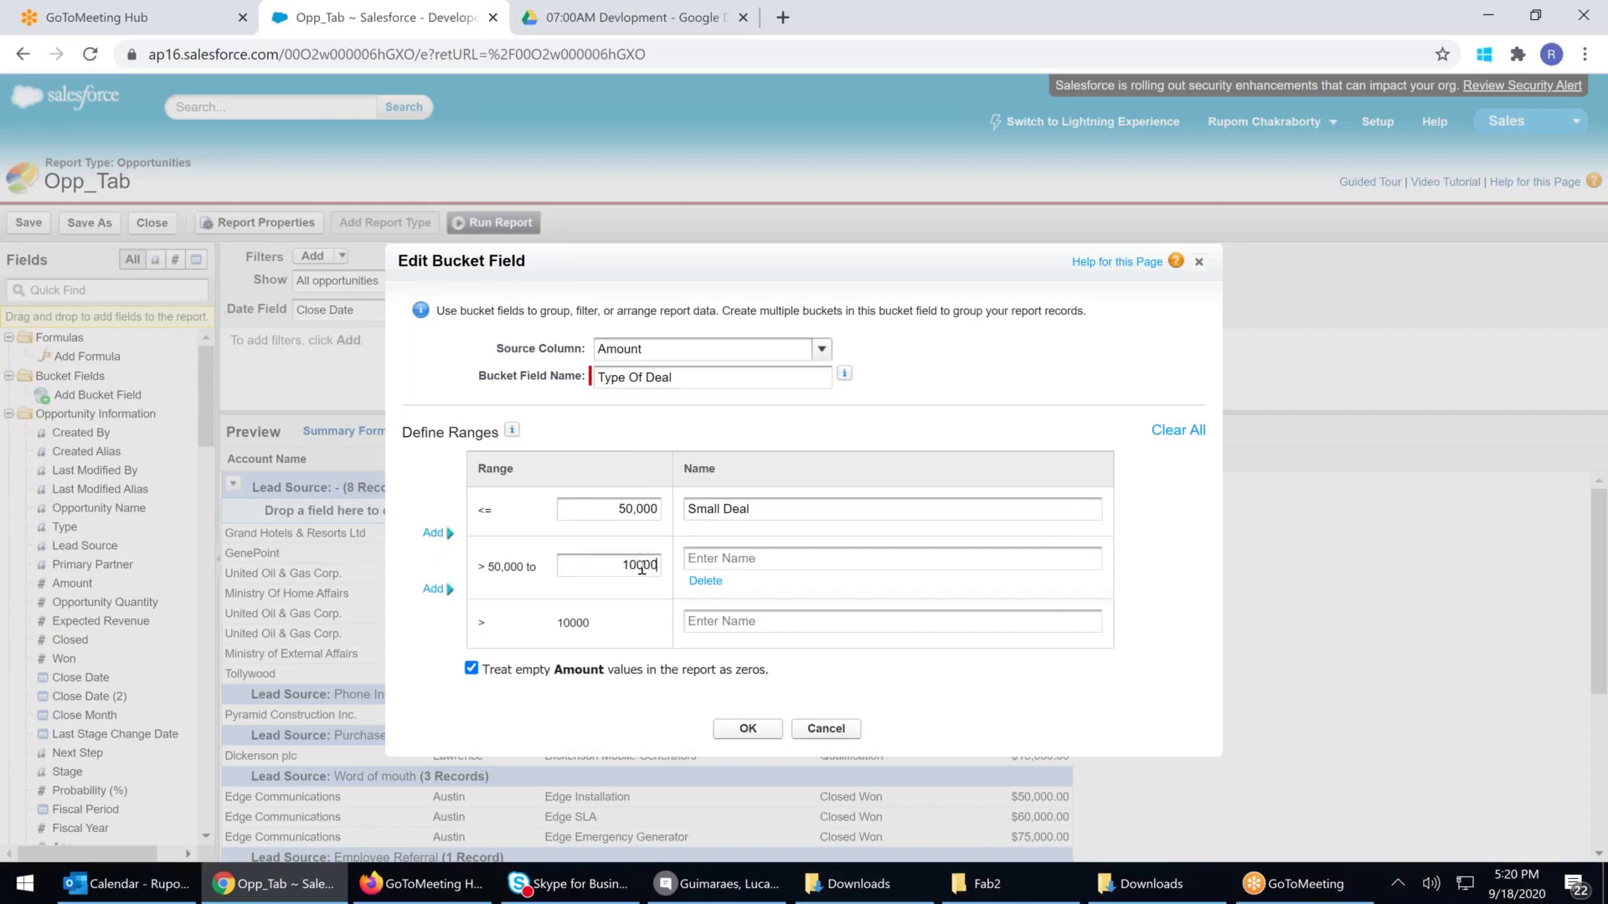
key(BackSpace)
click(736, 558)
text(Medioy)
key(BackSpace)
key(BackSpace)
text(um Dea)
Add bucket ranges High Value Deal up to 300,000 and Super High up to 500,000
click(433, 590)
click(611, 632)
text(300000)
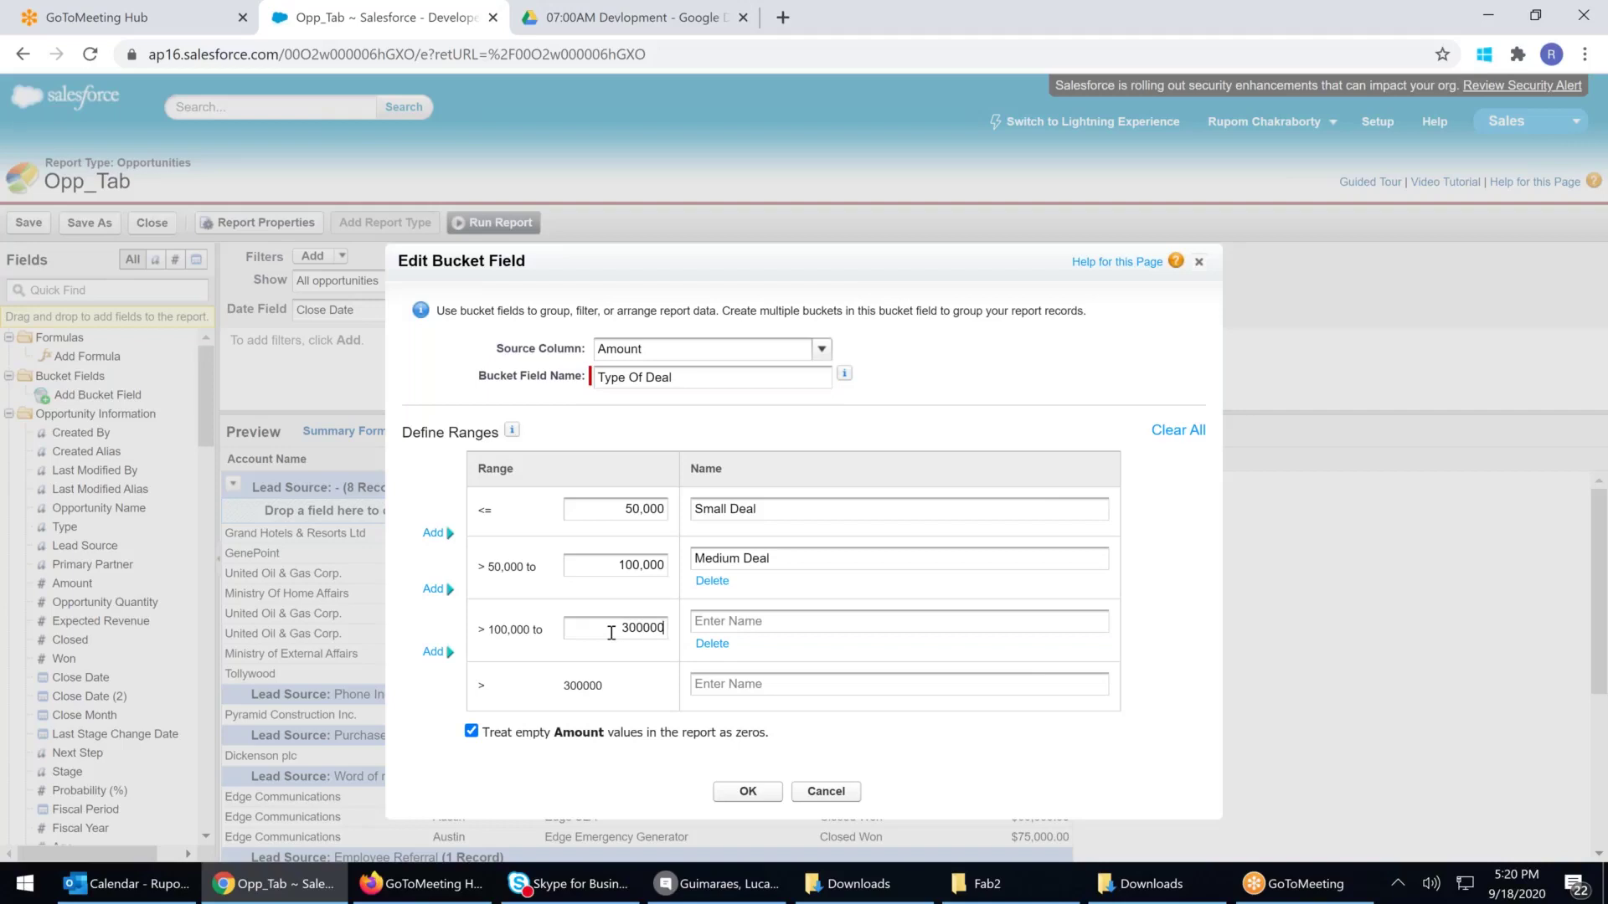
click(867, 621)
text(High Value Deal)
click(435, 652)
click(604, 693)
text(500000)
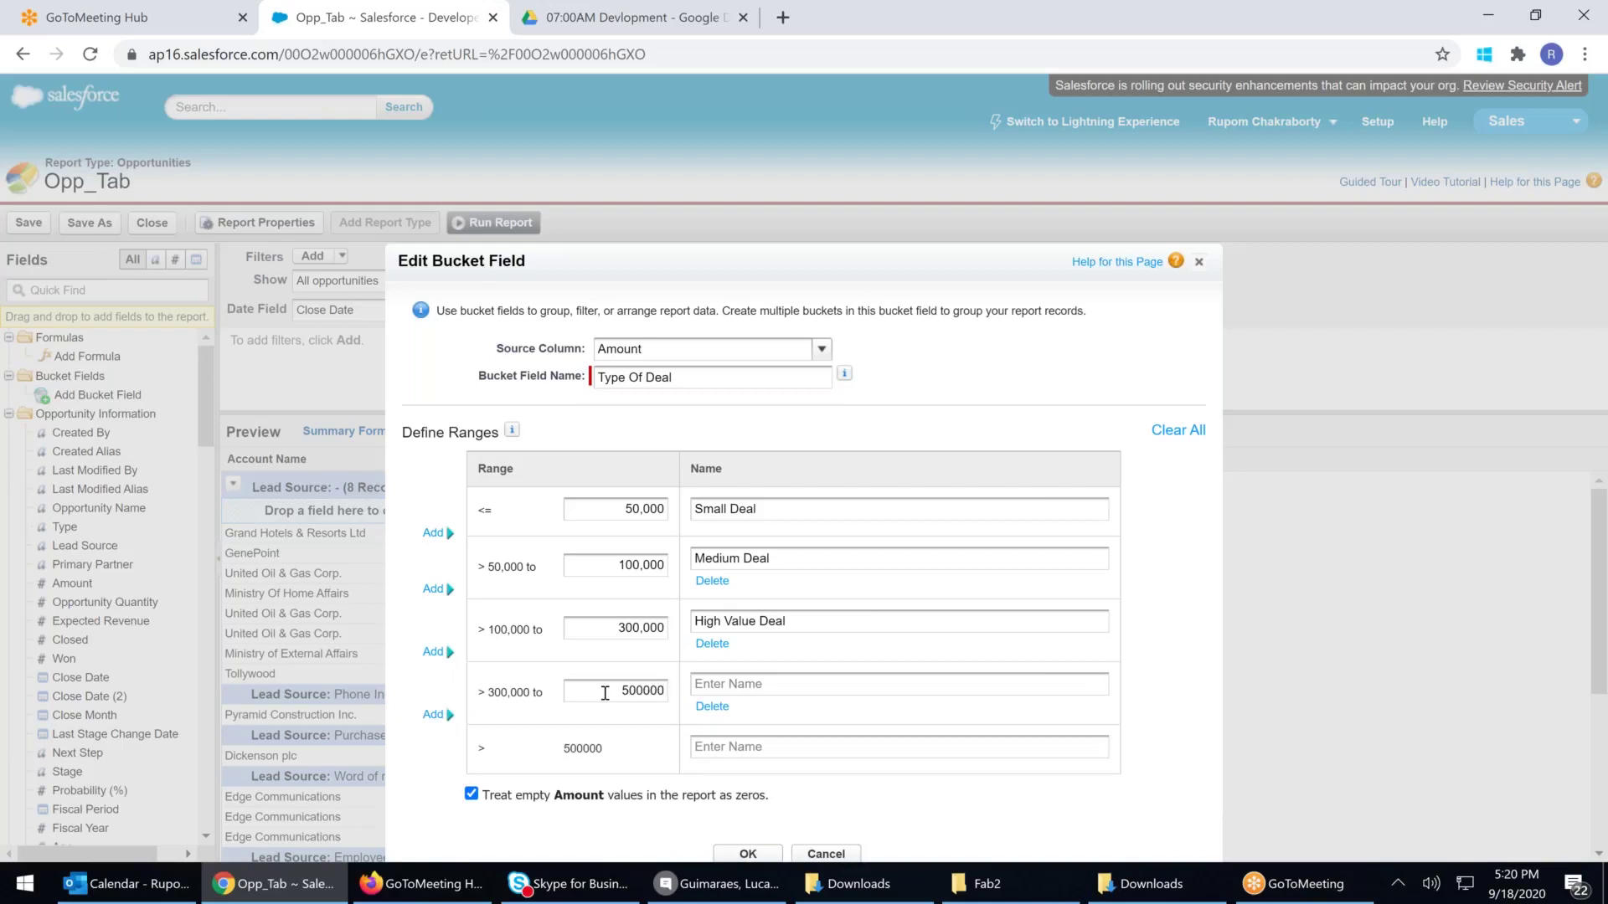
click(744, 678)
text(Super High Deal)
Name the top range VVIP Deal and apply the bucket field to the report
click(728, 746)
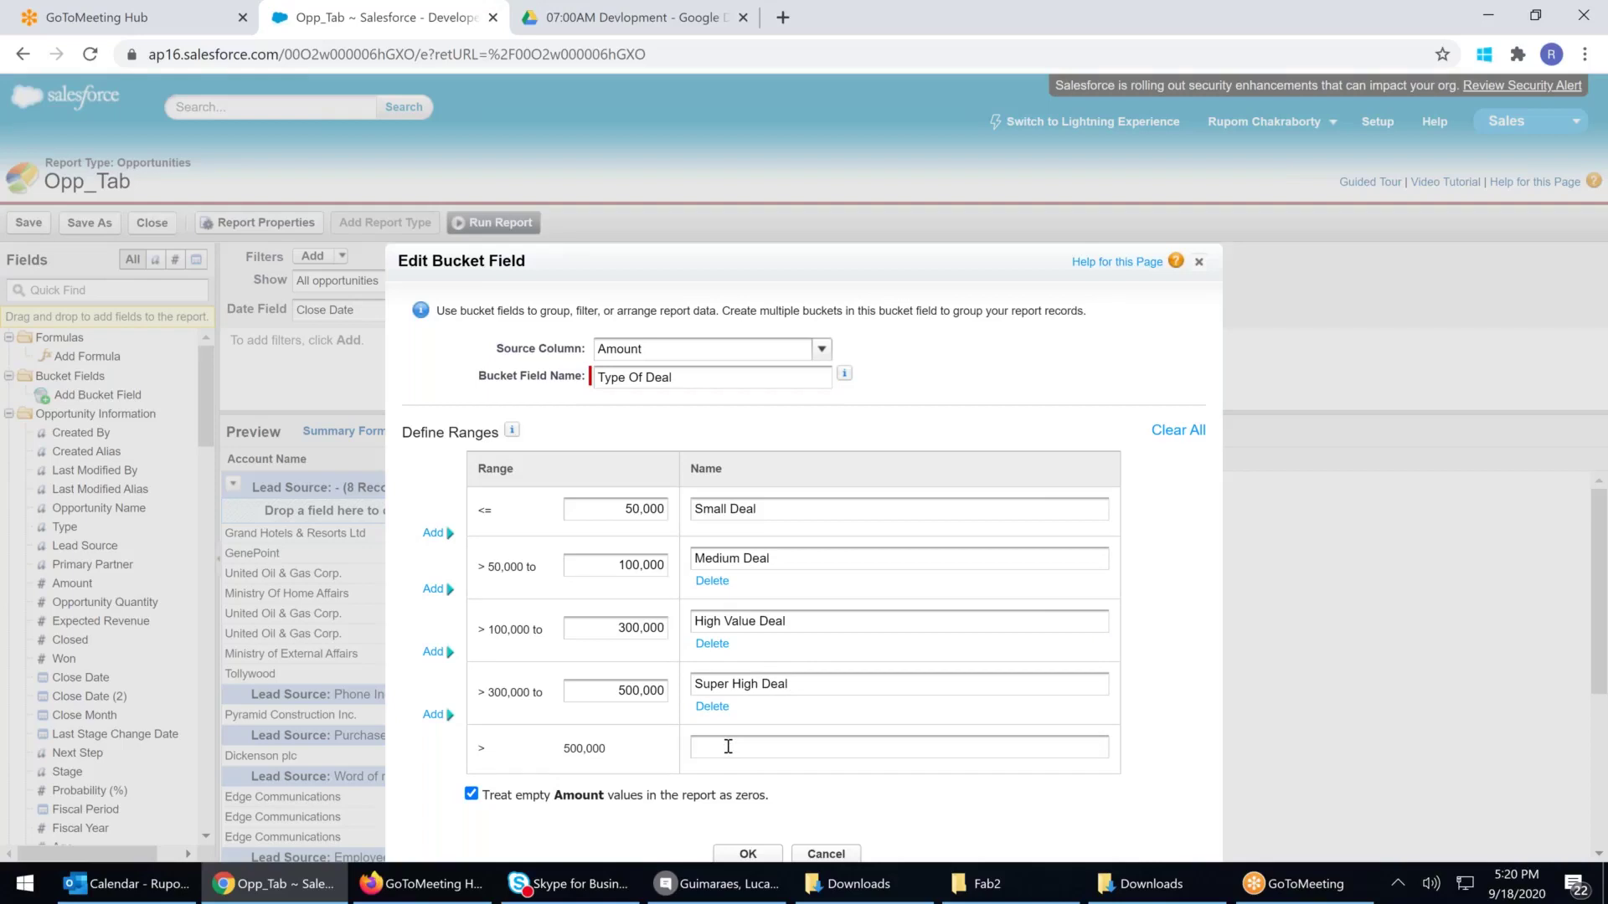
text(VVIP DE)
key(BackSpace)
text(eal)
click(750, 853)
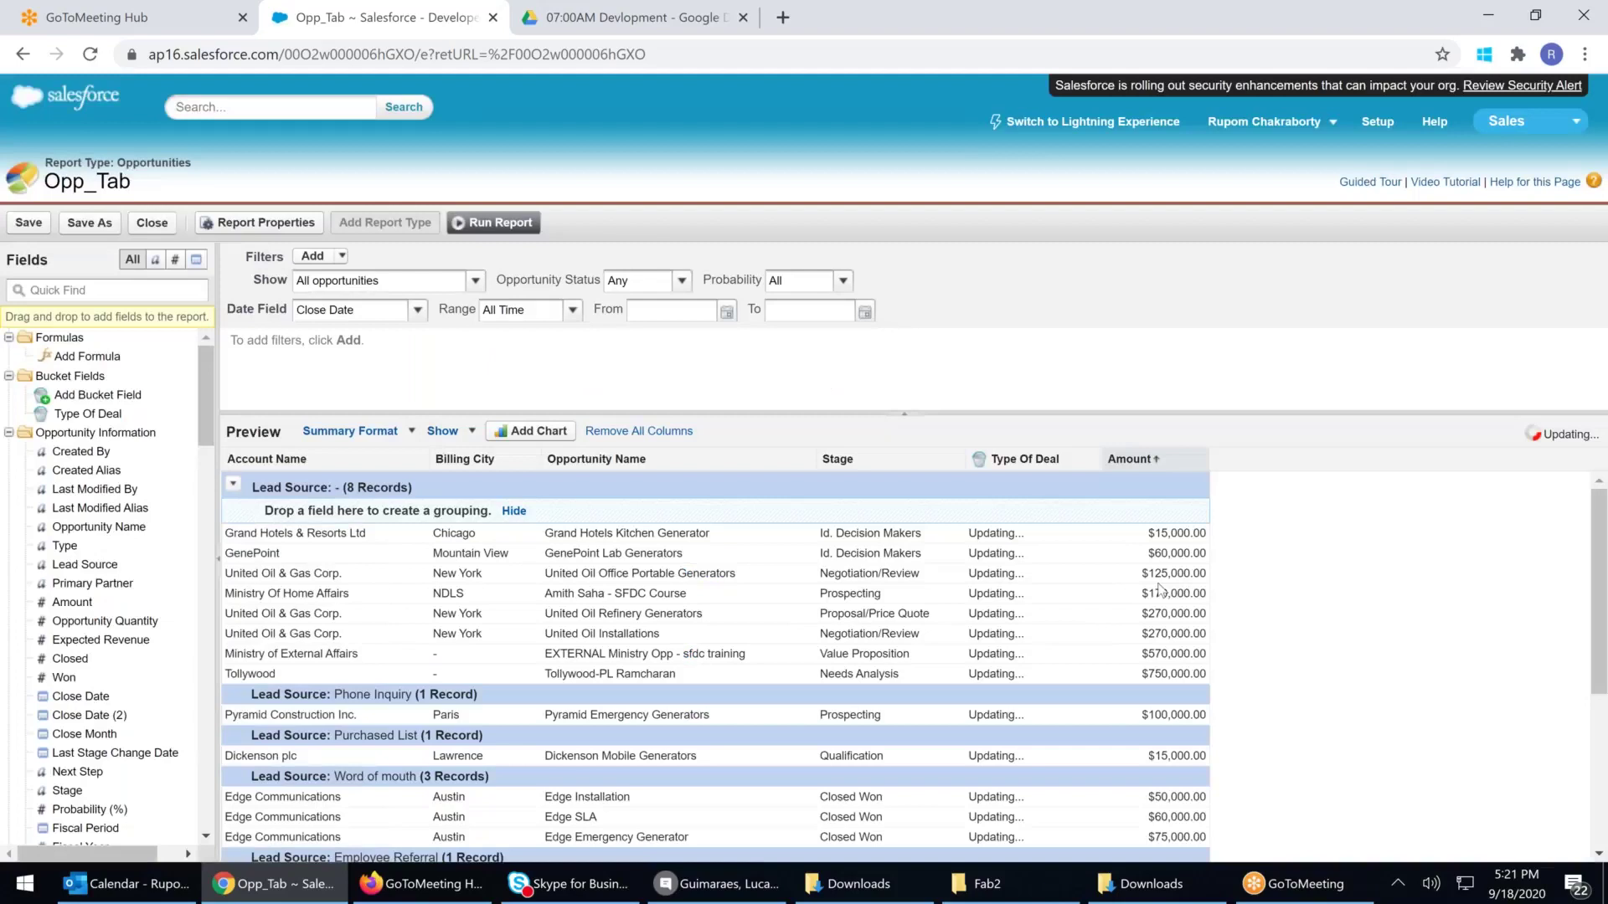
drag(1035, 460, 1203, 454)
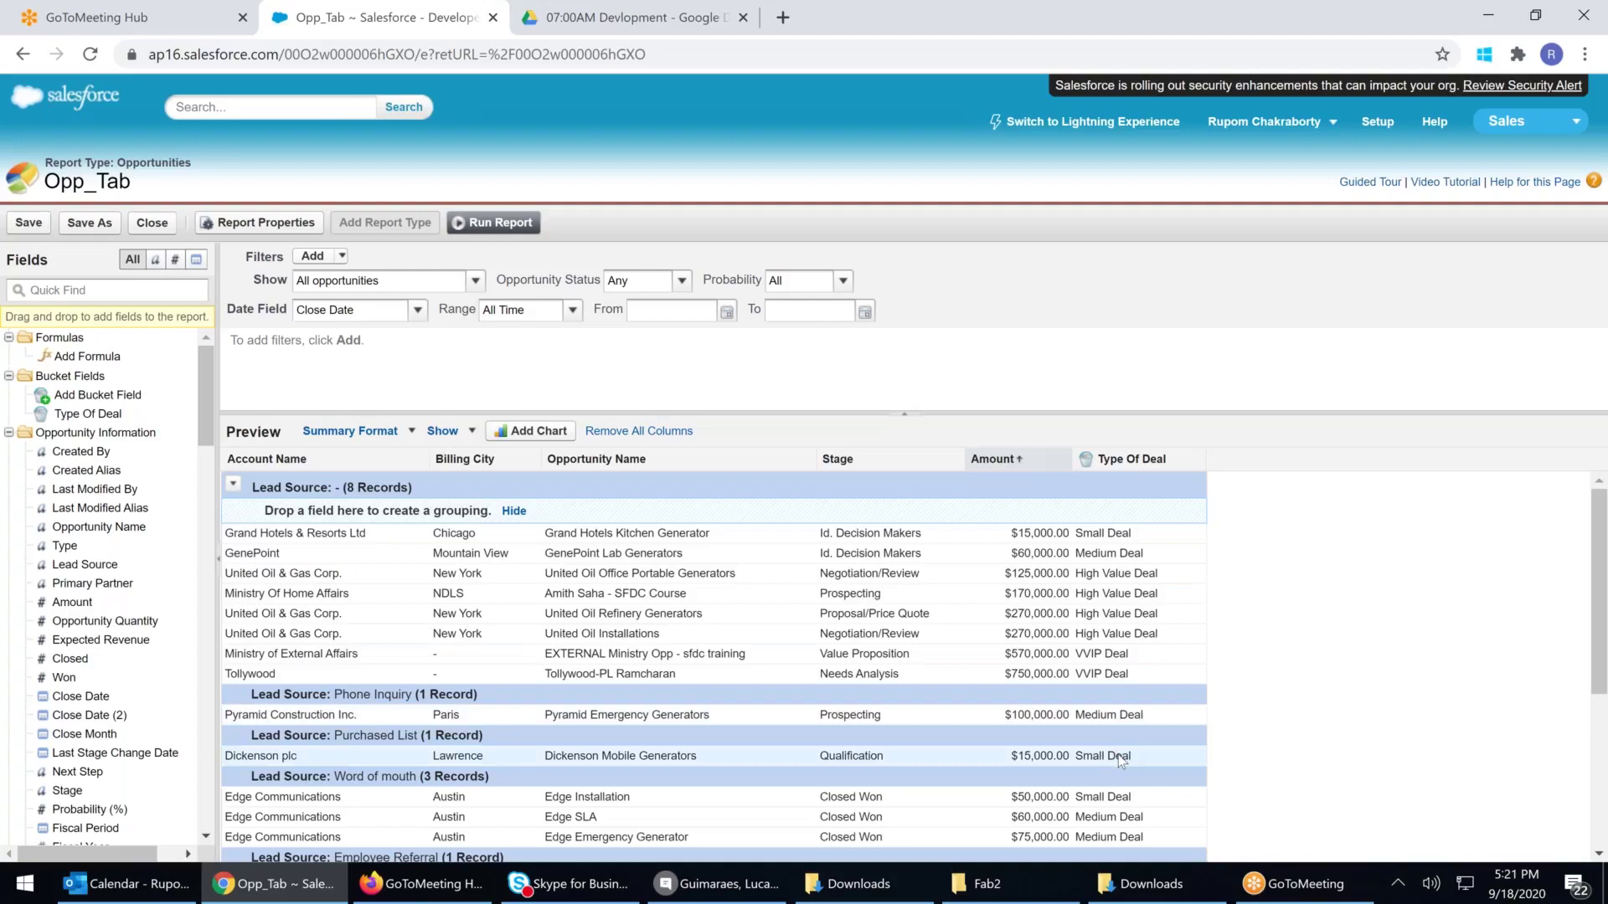
Sort the report preview by the Type Of Deal column
scroll(1120, 759, down, 1)
scroll(1122, 735, down, 1)
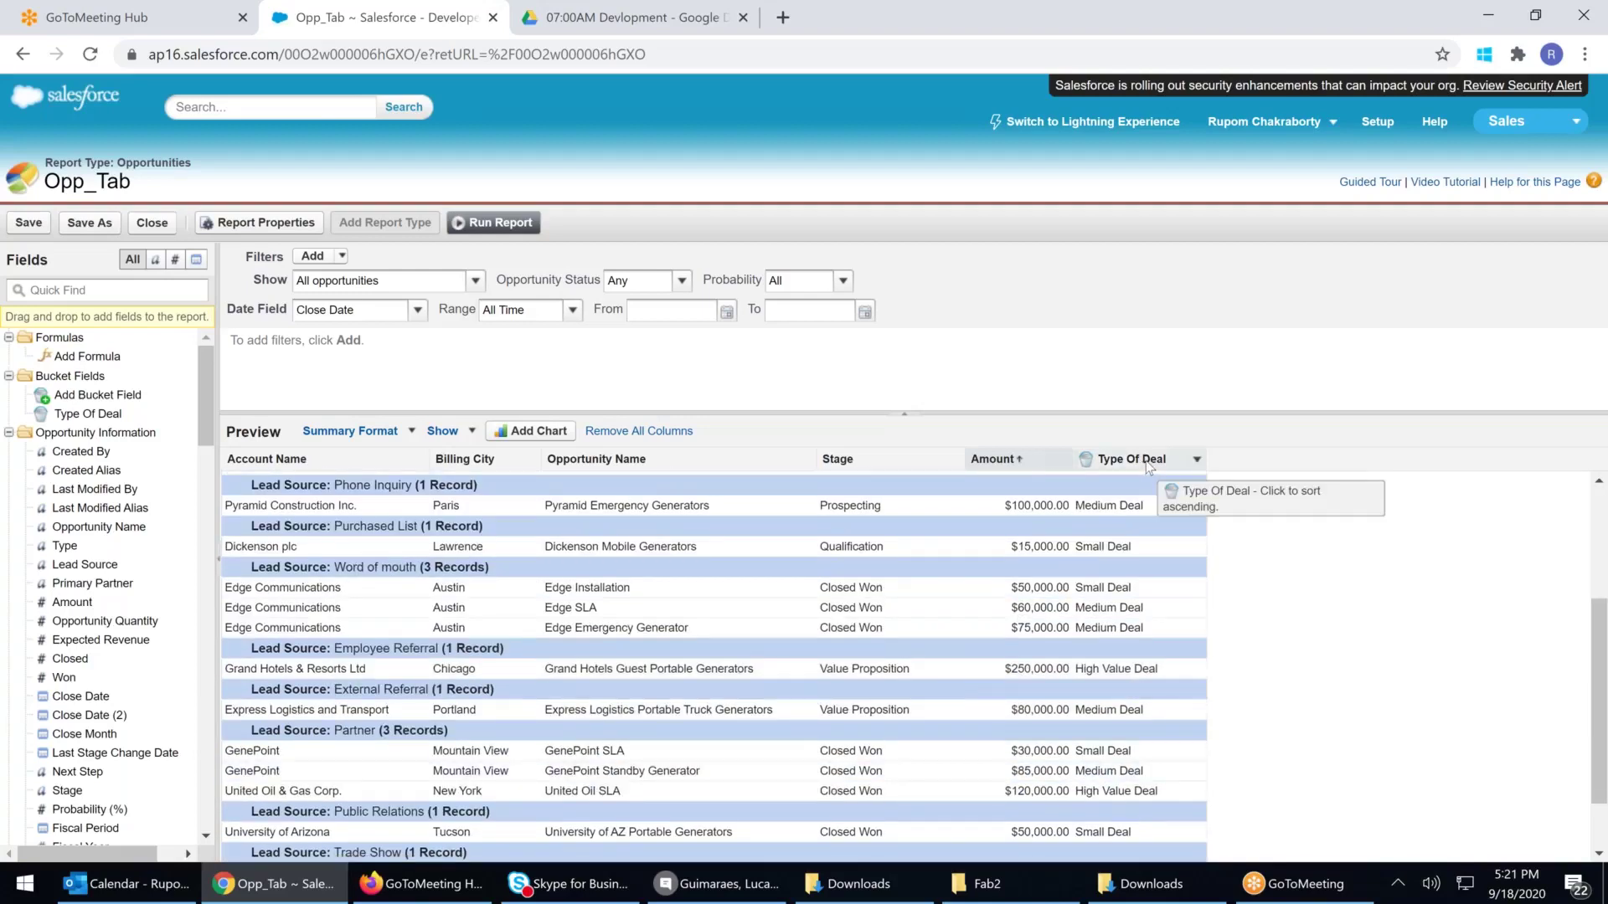
click(1196, 460)
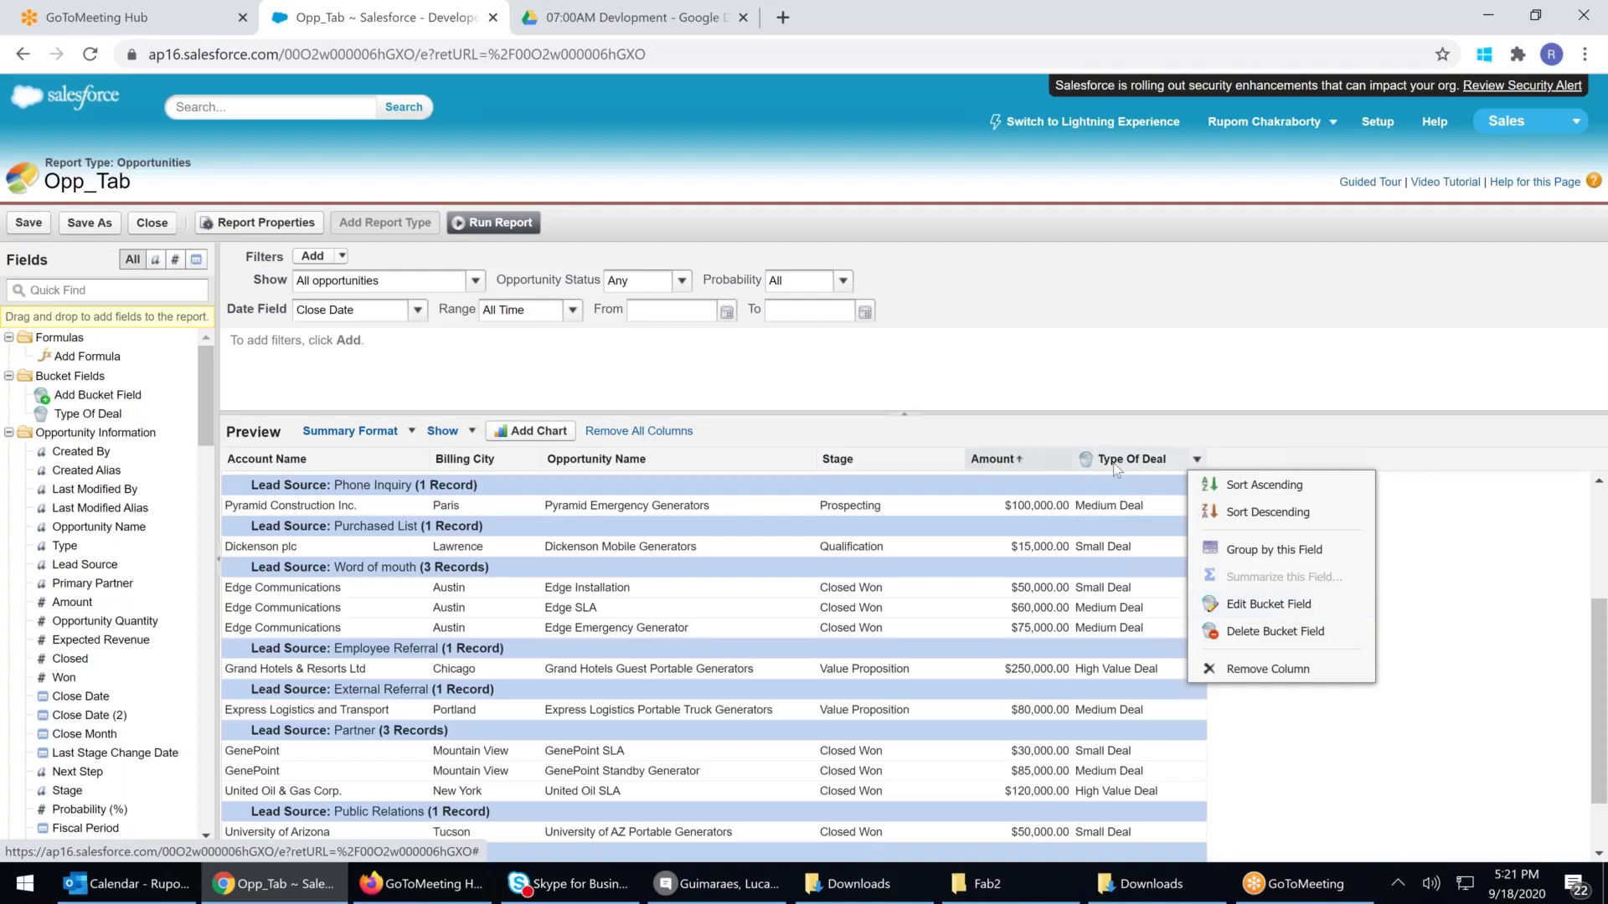
click(1295, 608)
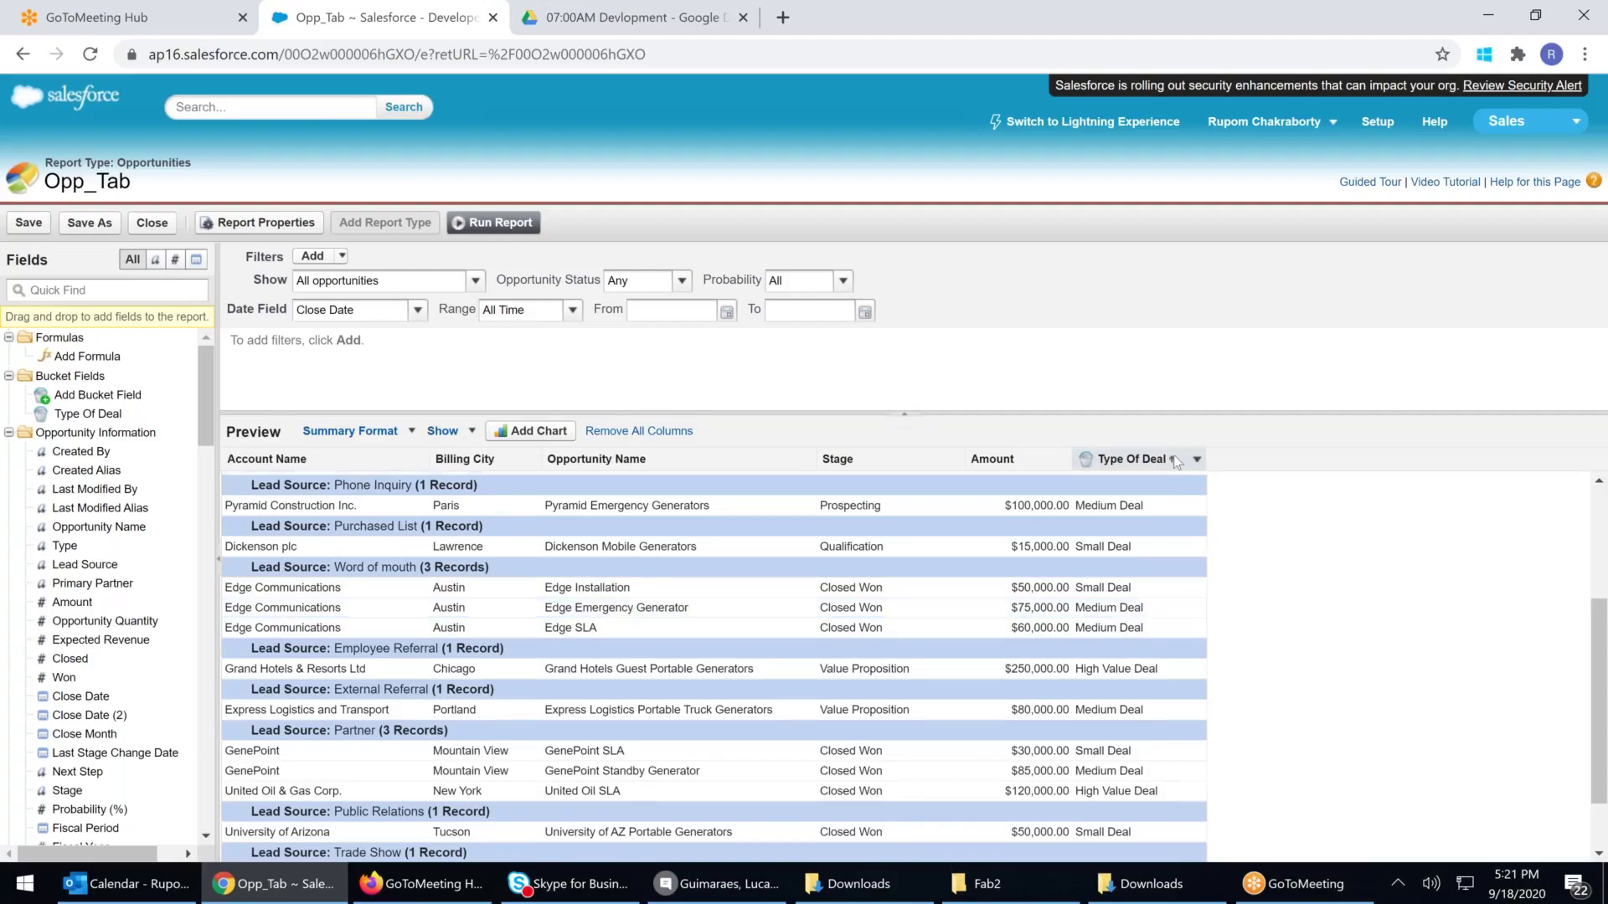
click(1194, 460)
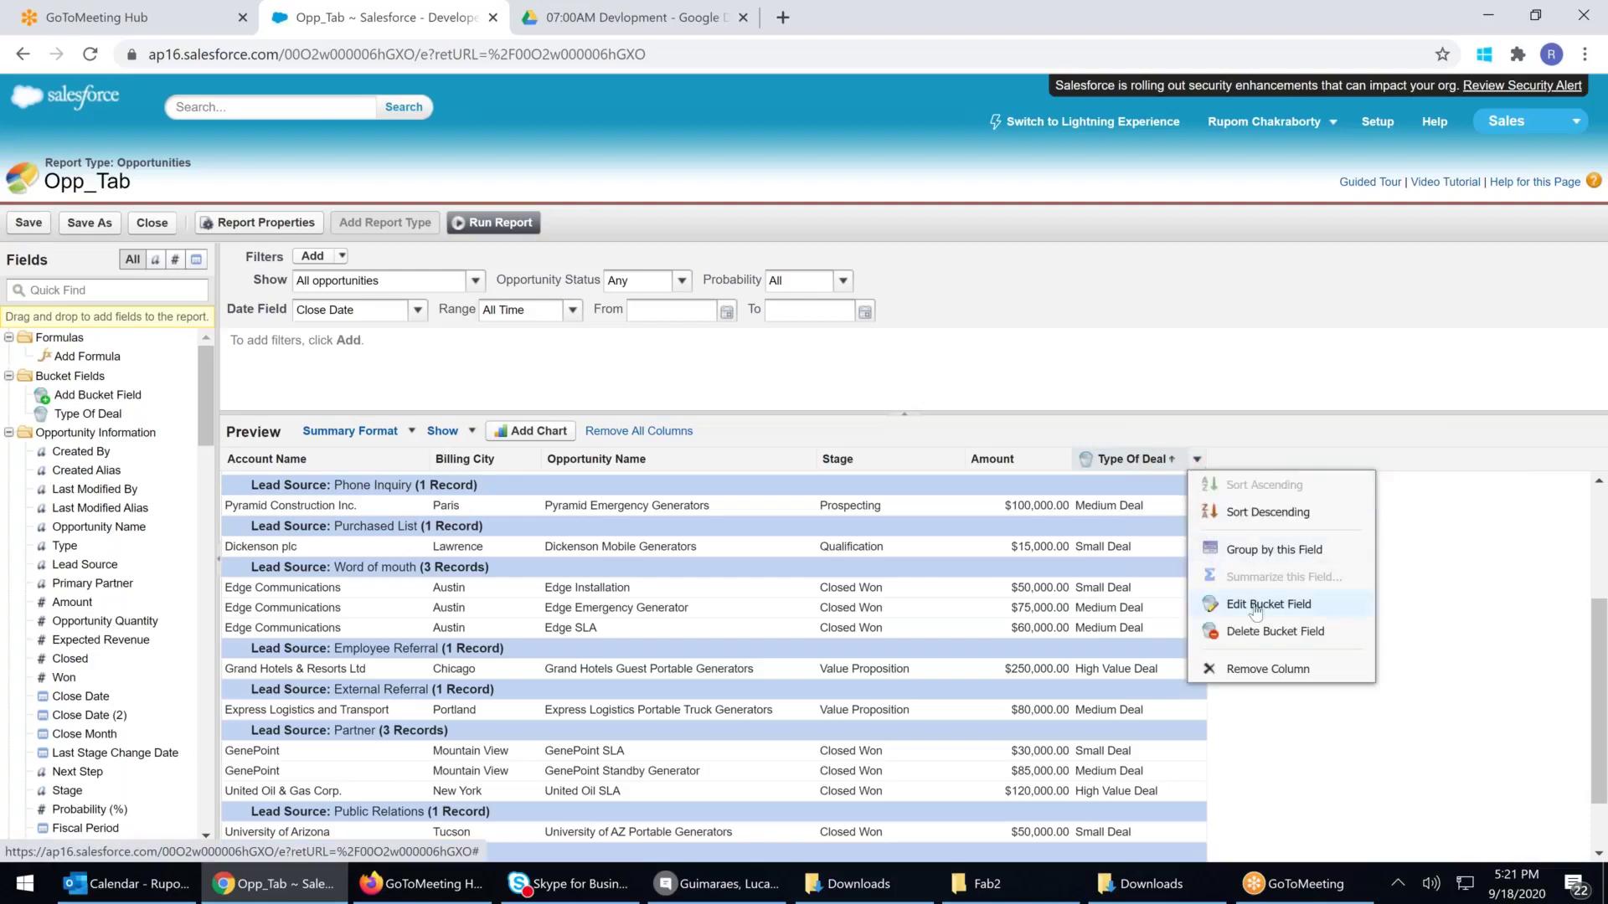
Re-sort by Amount, ending with largest amounts first within each lead source
click(1018, 461)
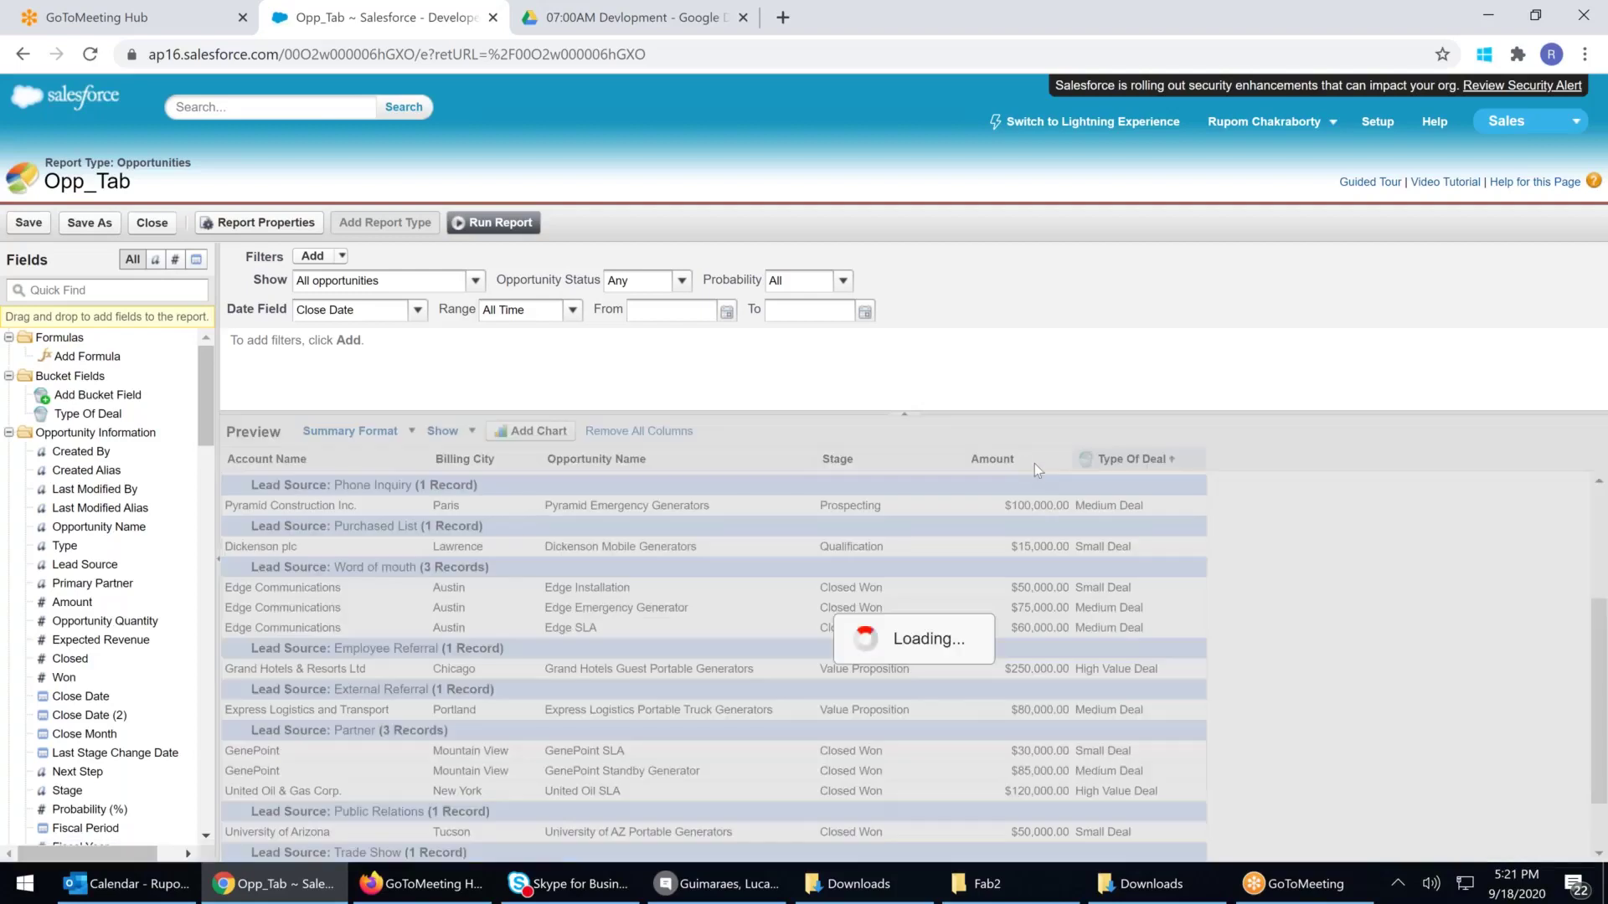
click(1063, 461)
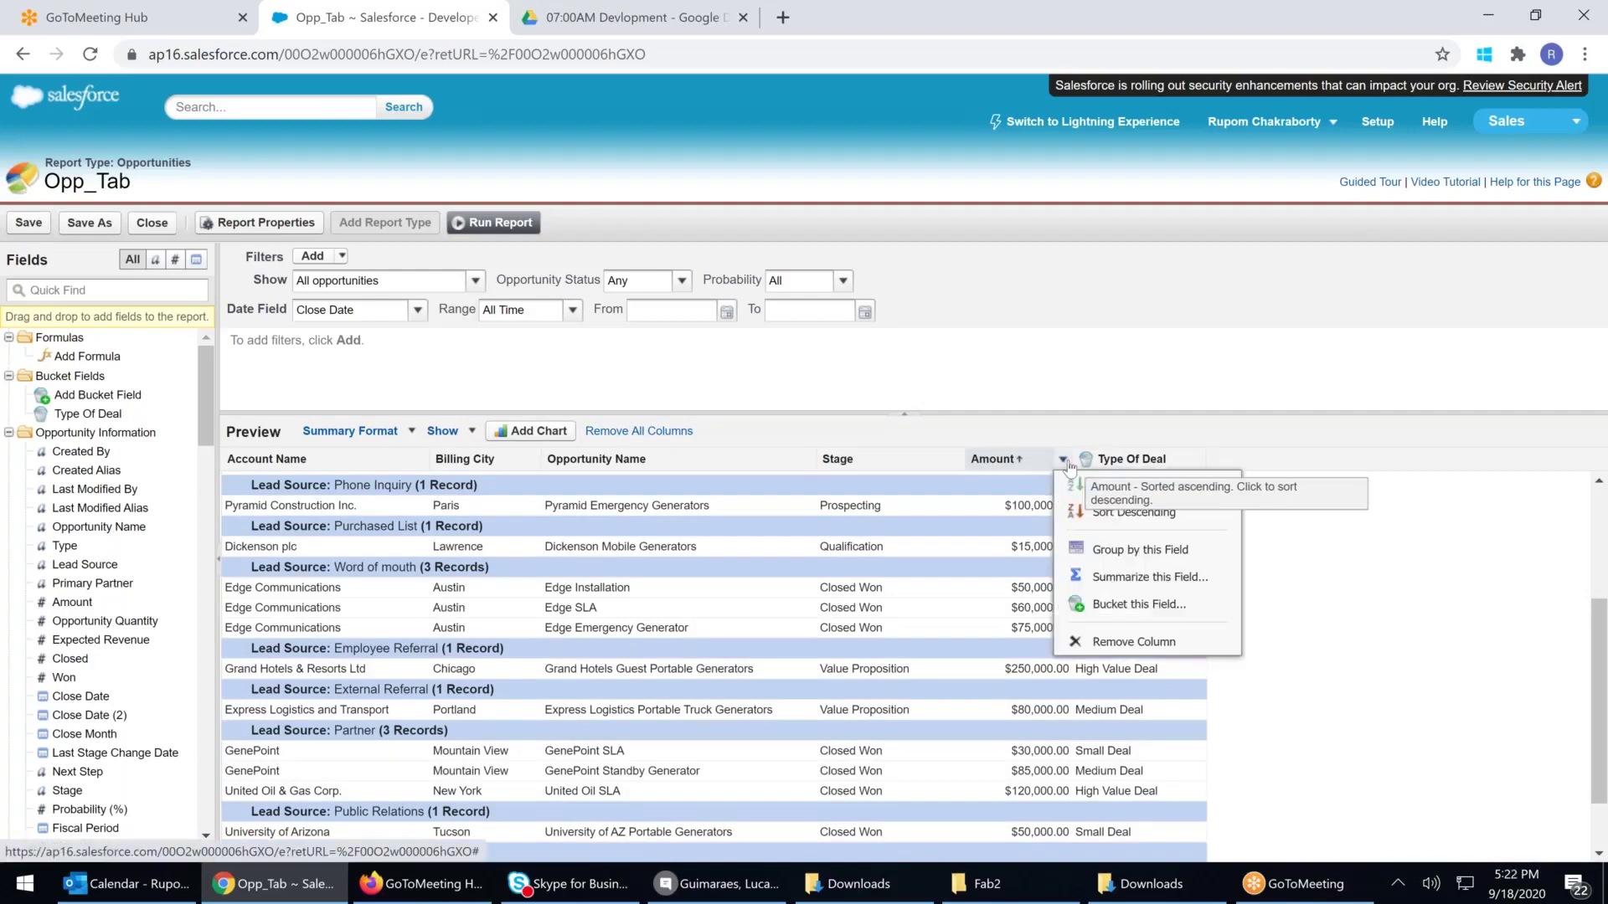
click(1127, 606)
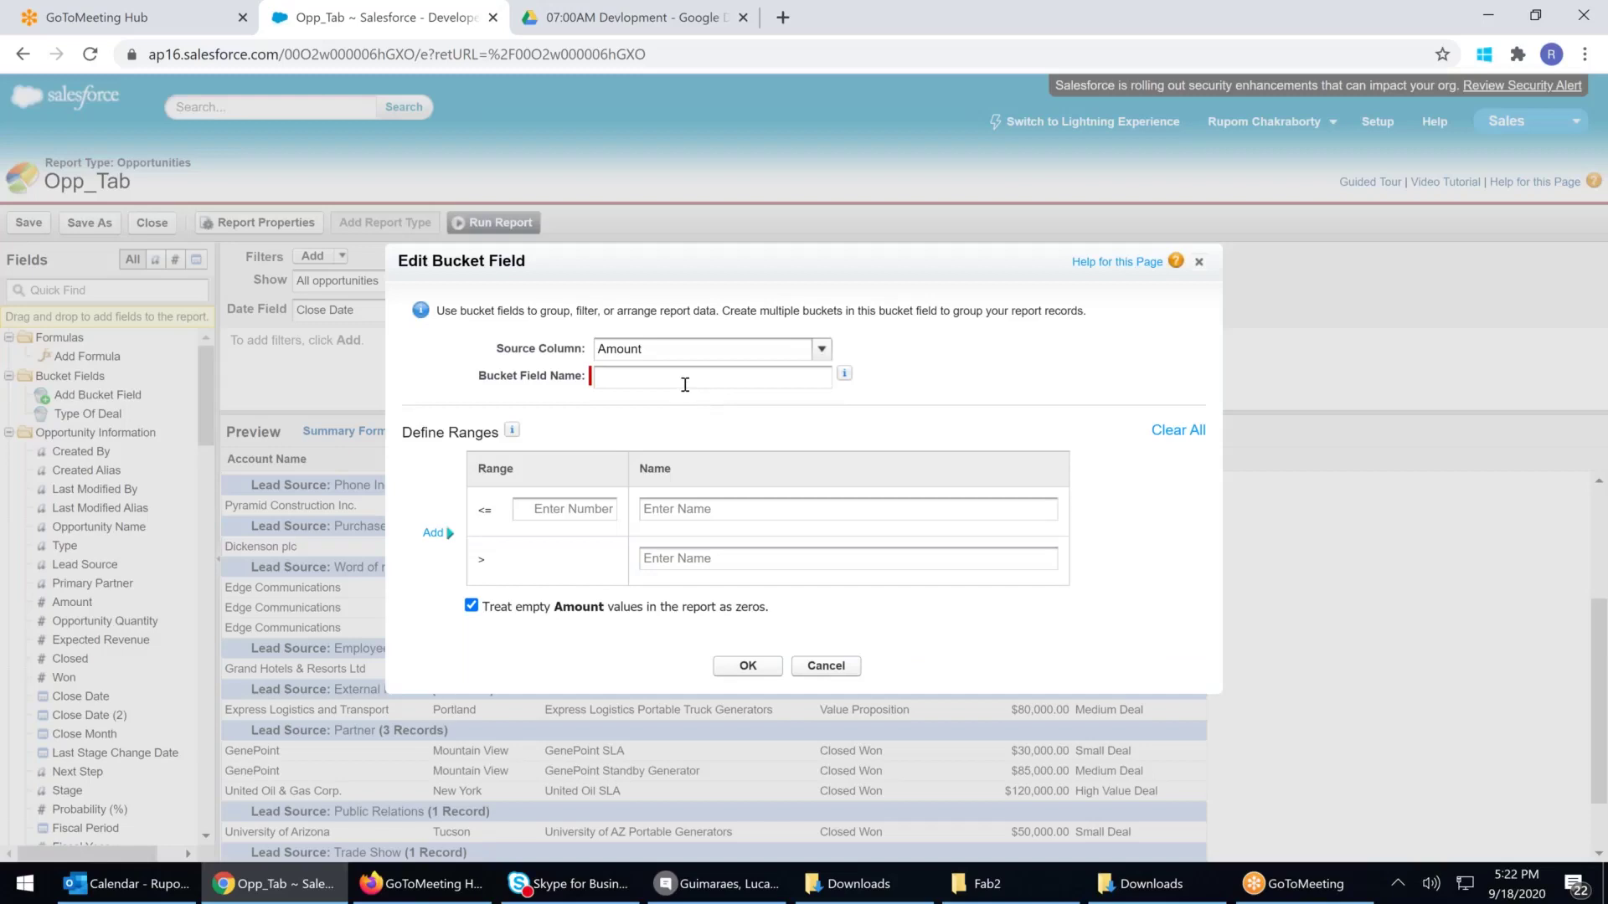
click(1200, 262)
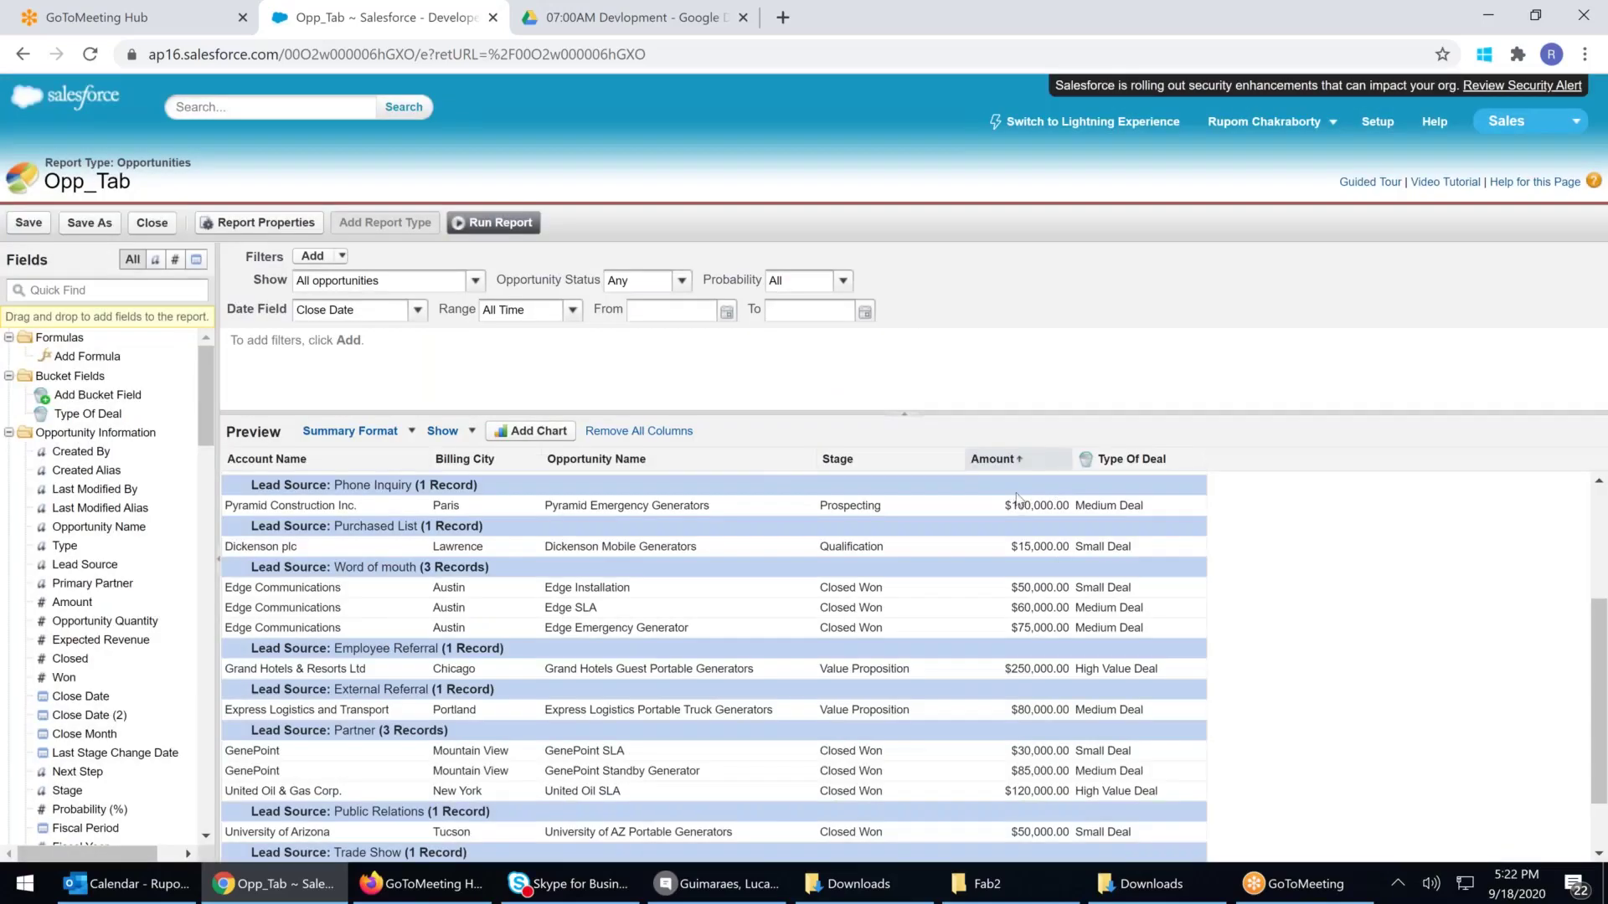
click(1057, 459)
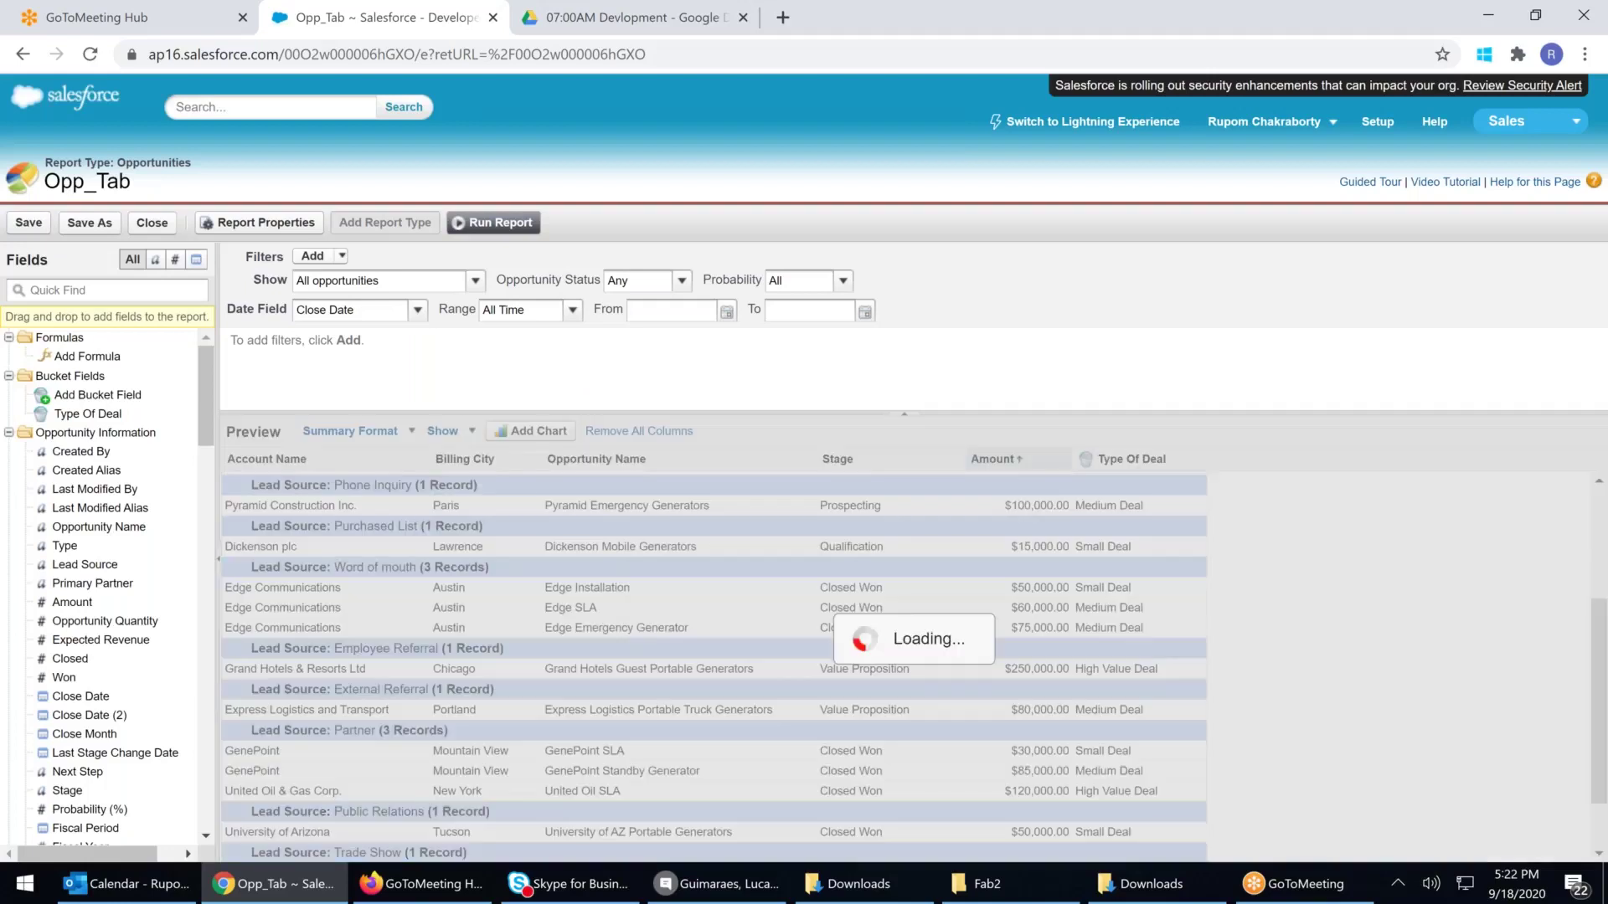
click(1063, 459)
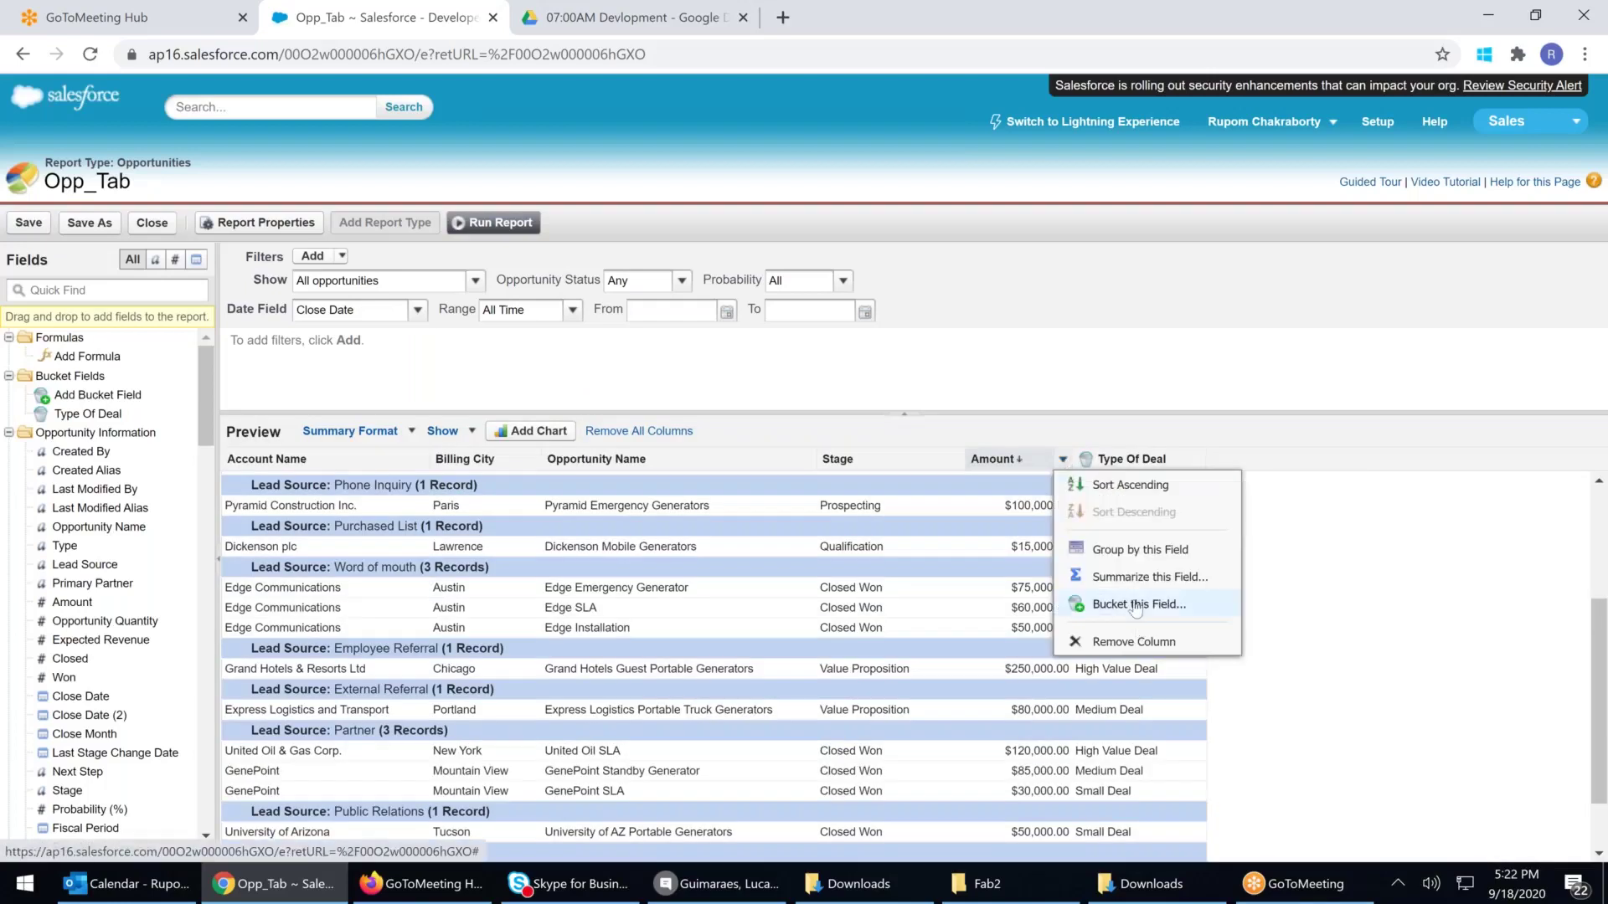
Start a bucket field on Amount named 'Deal Type as per Market Style'
click(1122, 609)
click(644, 372)
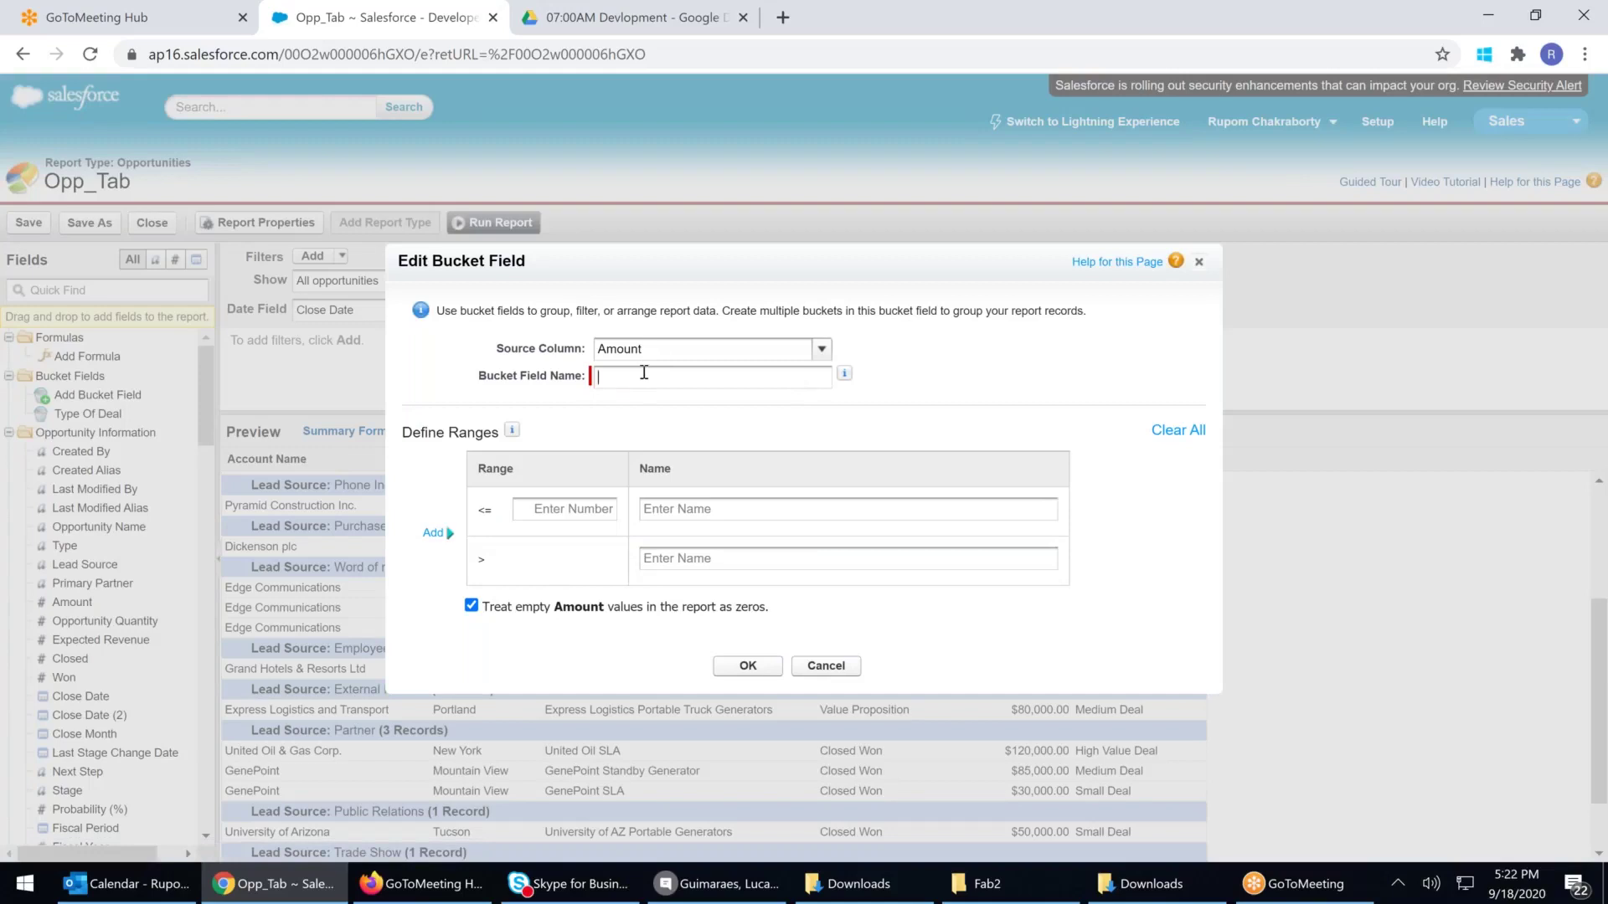
text(Deal T)
text(ype as p)
text(er Meak)
text(et)
key(BackSpace)
key(BackSpace)
key(BackSpace)
key(BackSpace)
key(BackSpace)
text(arket Style)
Define the first bucket range up to 100,000 and name it LIG
click(561, 512)
text(100000)
click(671, 508)
text(Lig)
key(BackSpace)
text(IG )
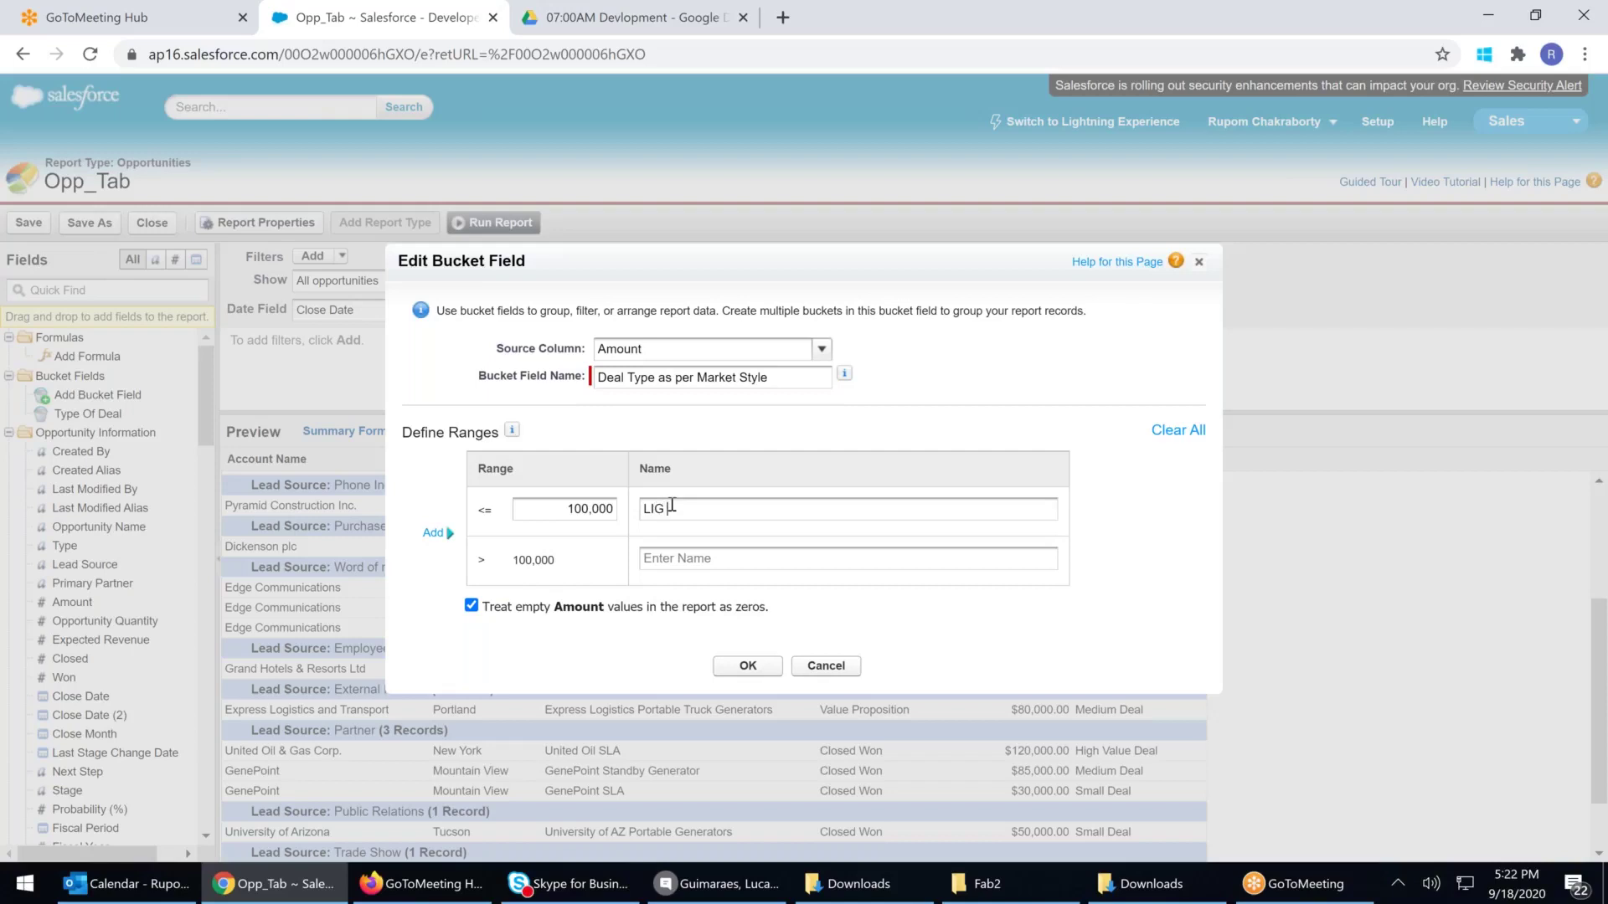
text(Deal)
Add a middle range up to 500,000 named MIG and a top range HIG, then save
click(435, 532)
click(593, 567)
text(5)
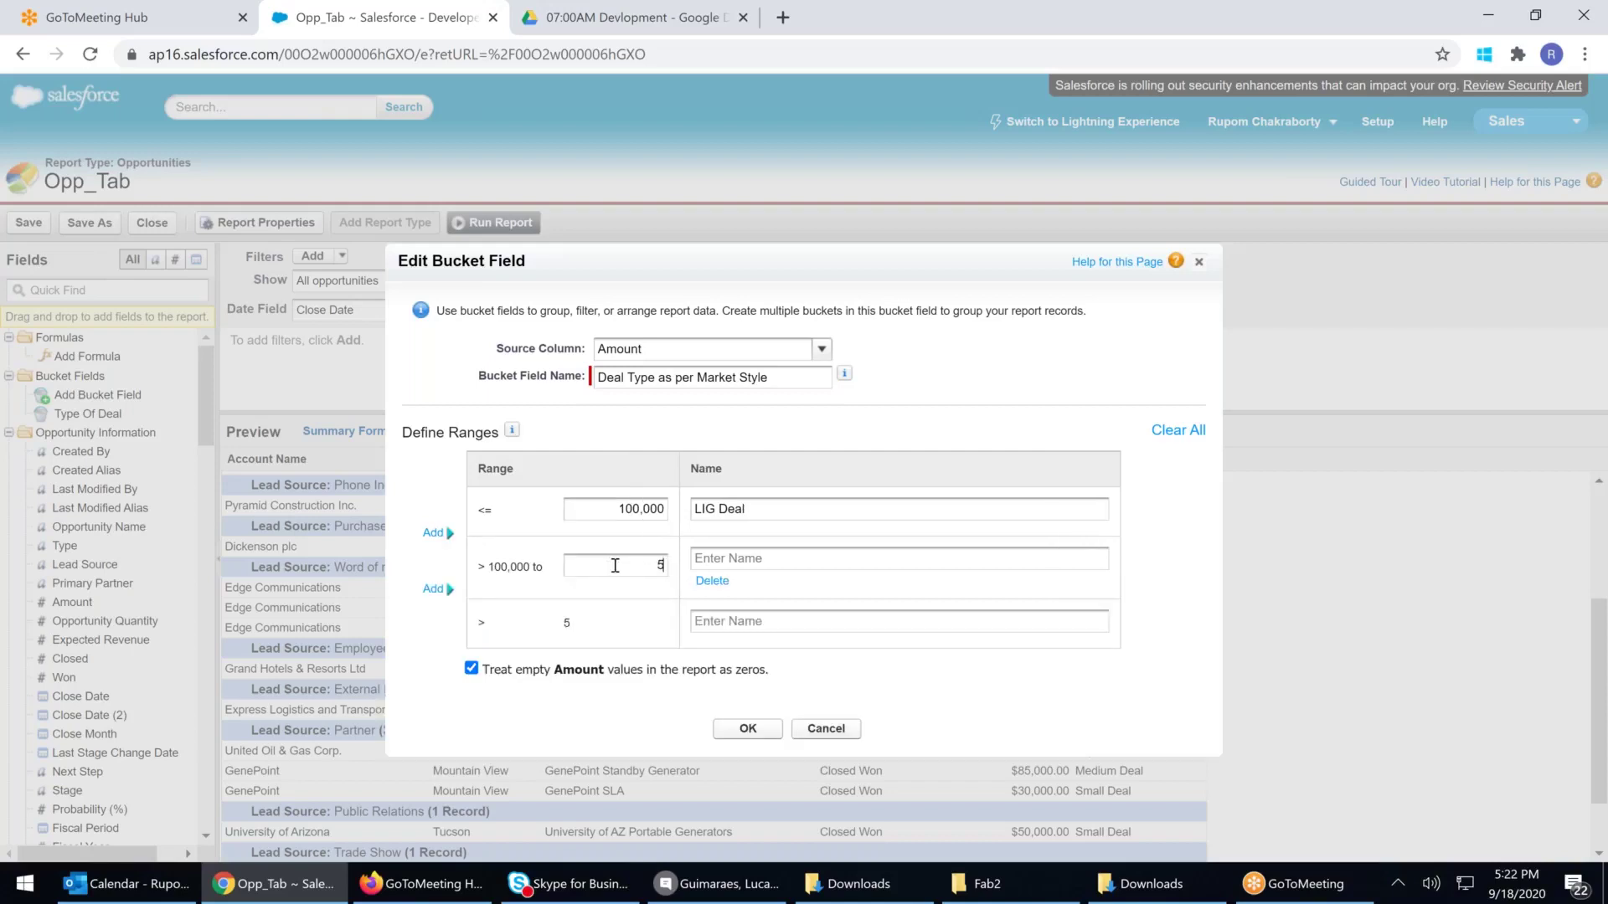
text(00,000)
click(709, 560)
text(mig)
key(BackSpace)
key(BackSpace)
key(BackSpace)
text(MIG)
click(715, 628)
text(HIG)
click(778, 516)
key(BackSpace)
key(BackSpace)
key(BackSpace)
key(BackSpace)
key(BackSpace)
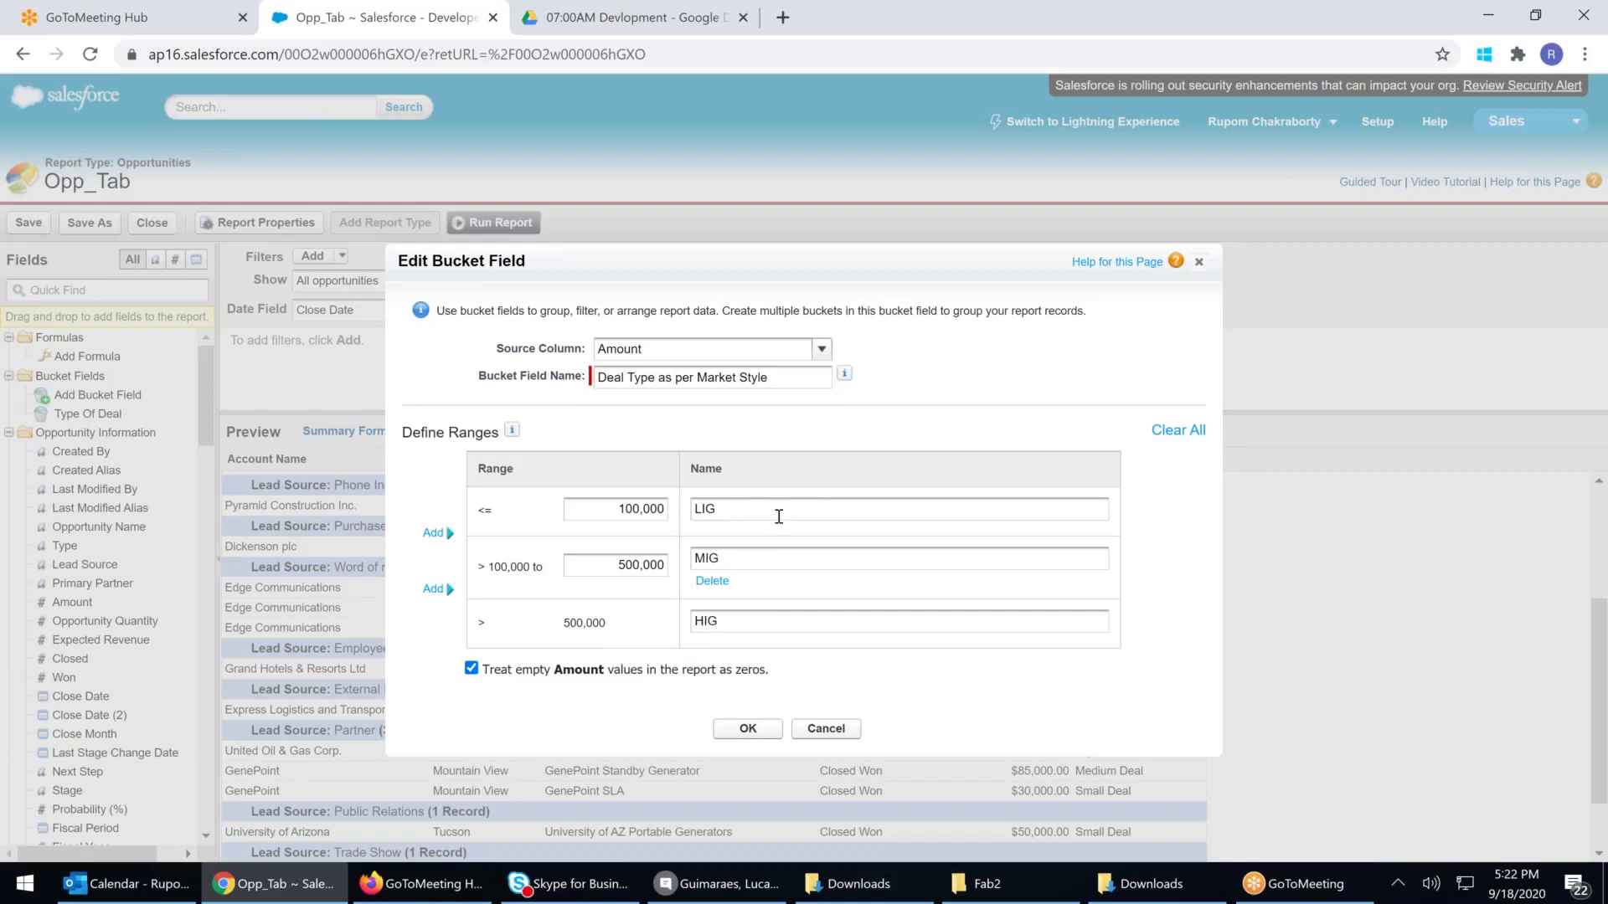
click(741, 734)
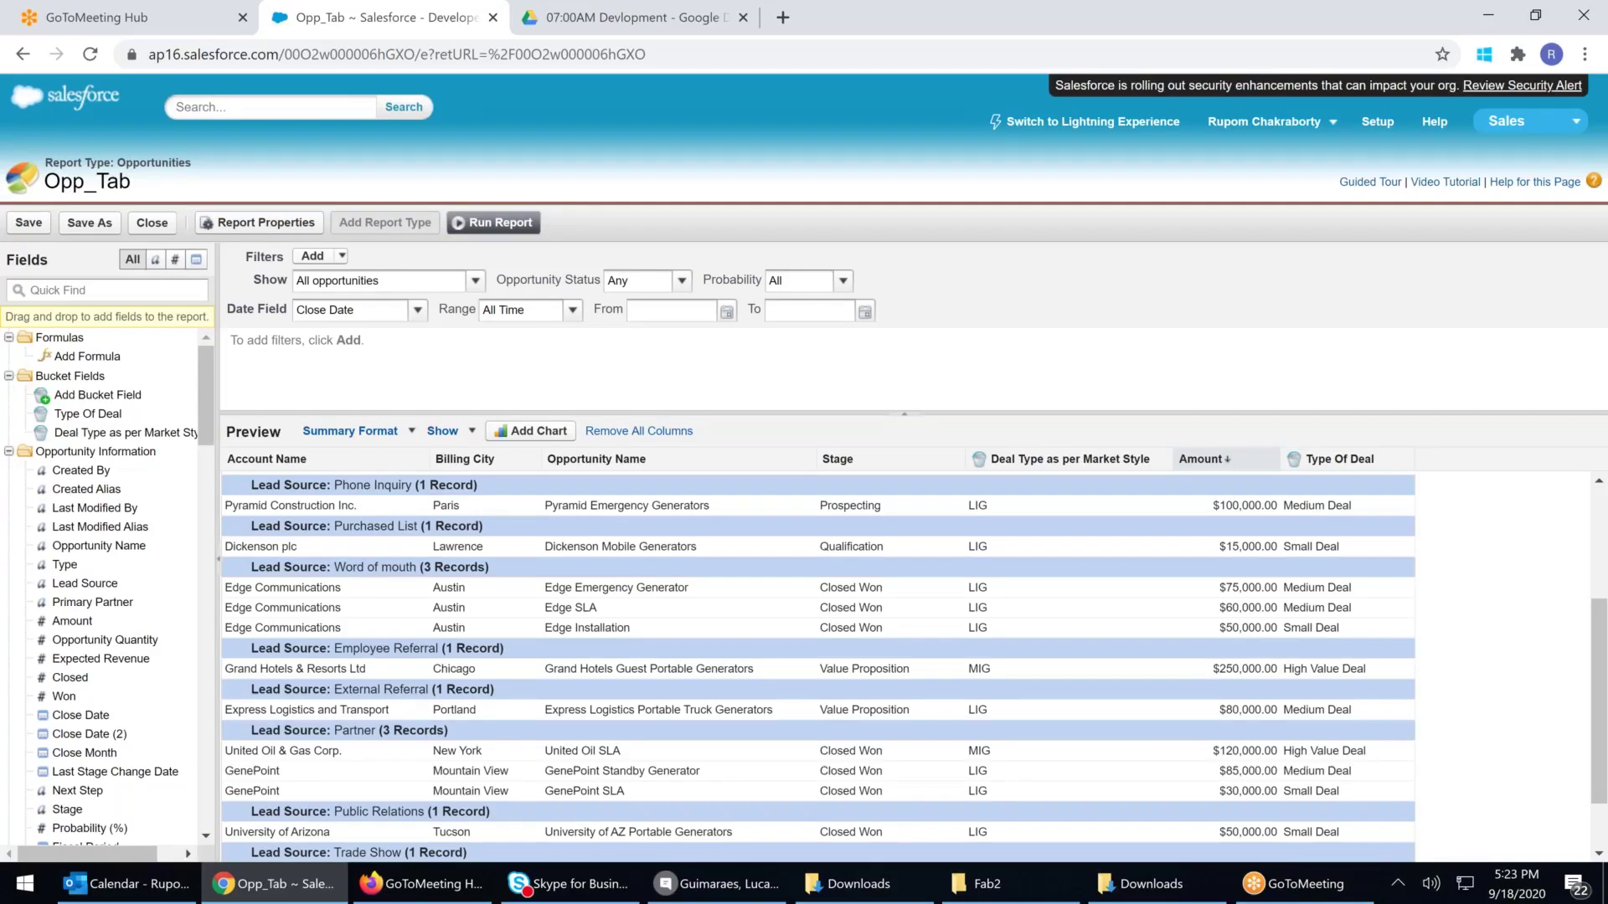
Move the Deal Type as per Market Style column to the far right of the preview
drag(1037, 459, 1410, 459)
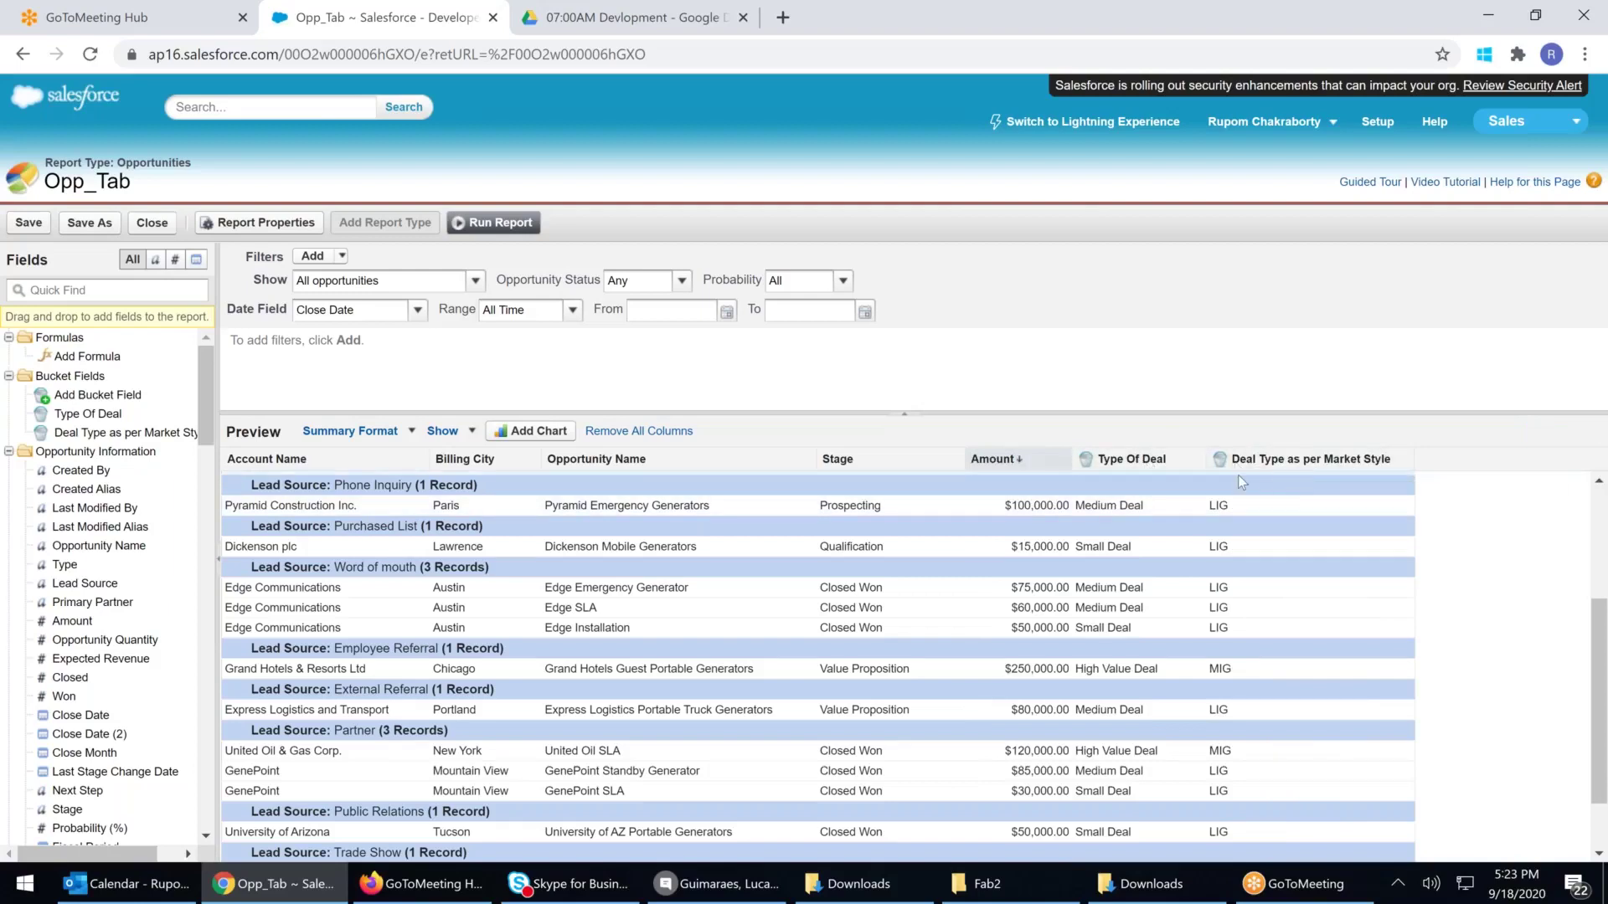
click(1062, 459)
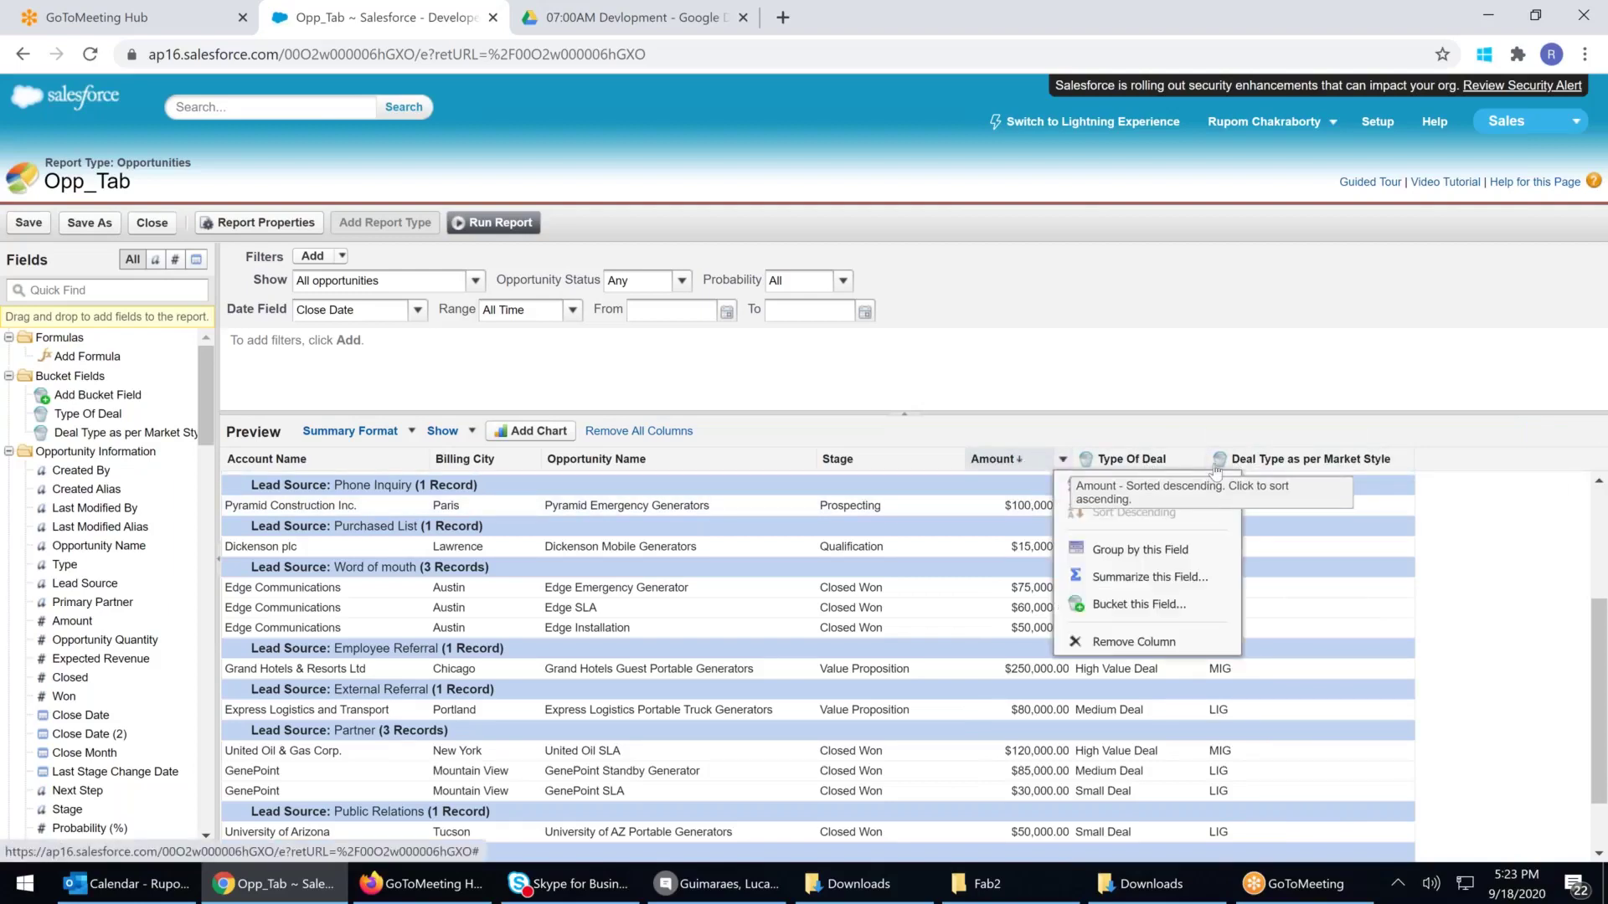
click(1405, 459)
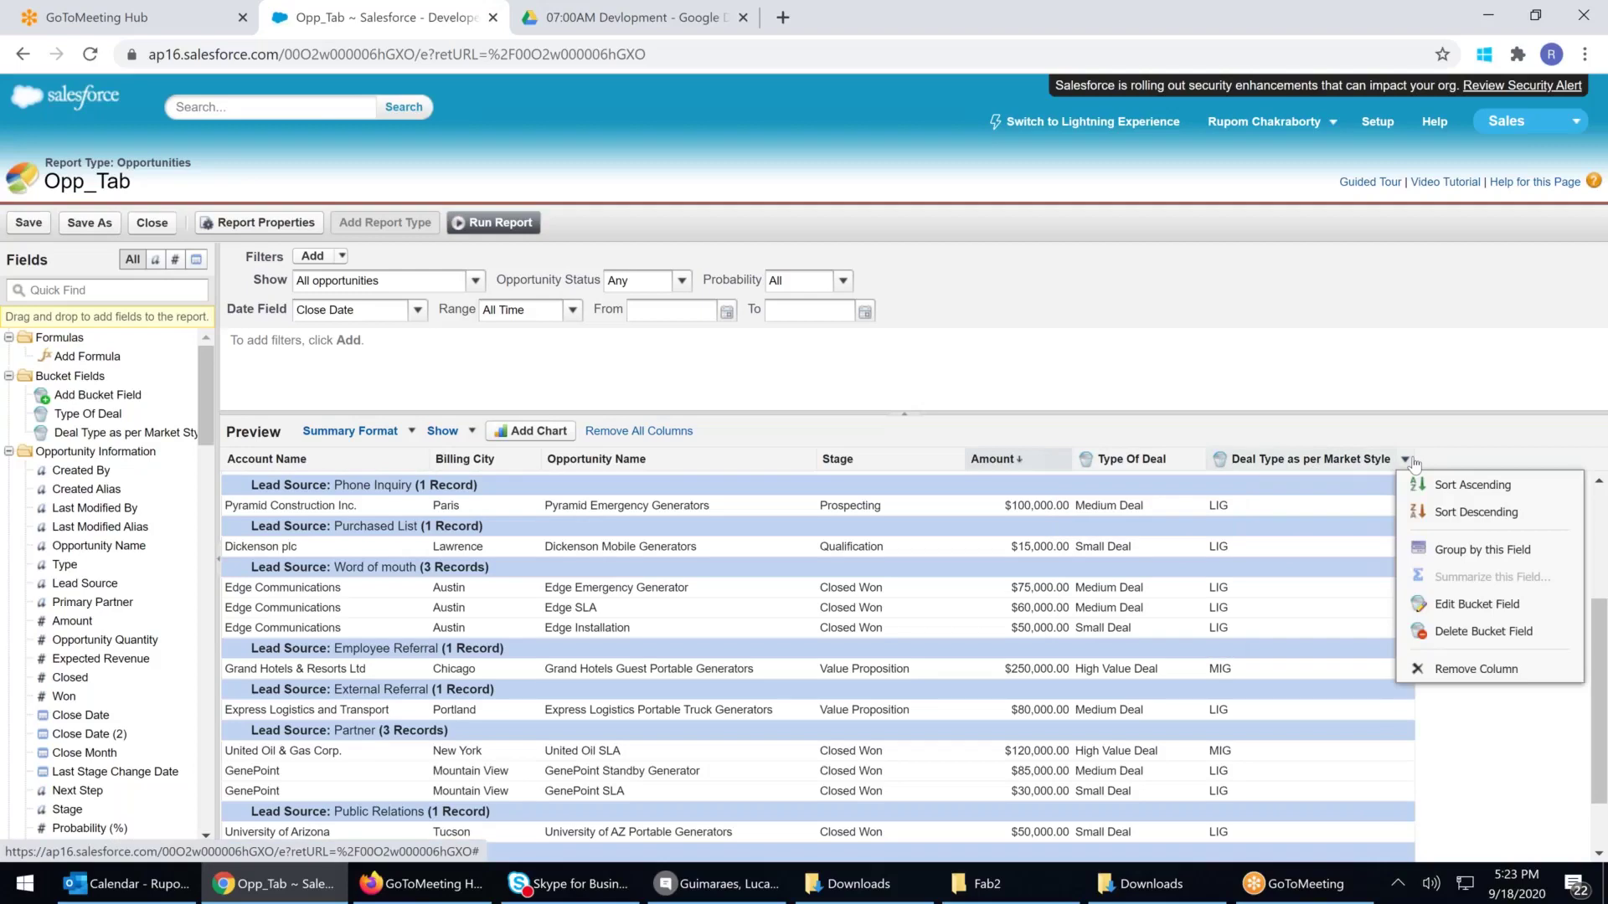
Group the report rows by Type Of Deal instead of Lead Source
drag(1143, 461, 757, 454)
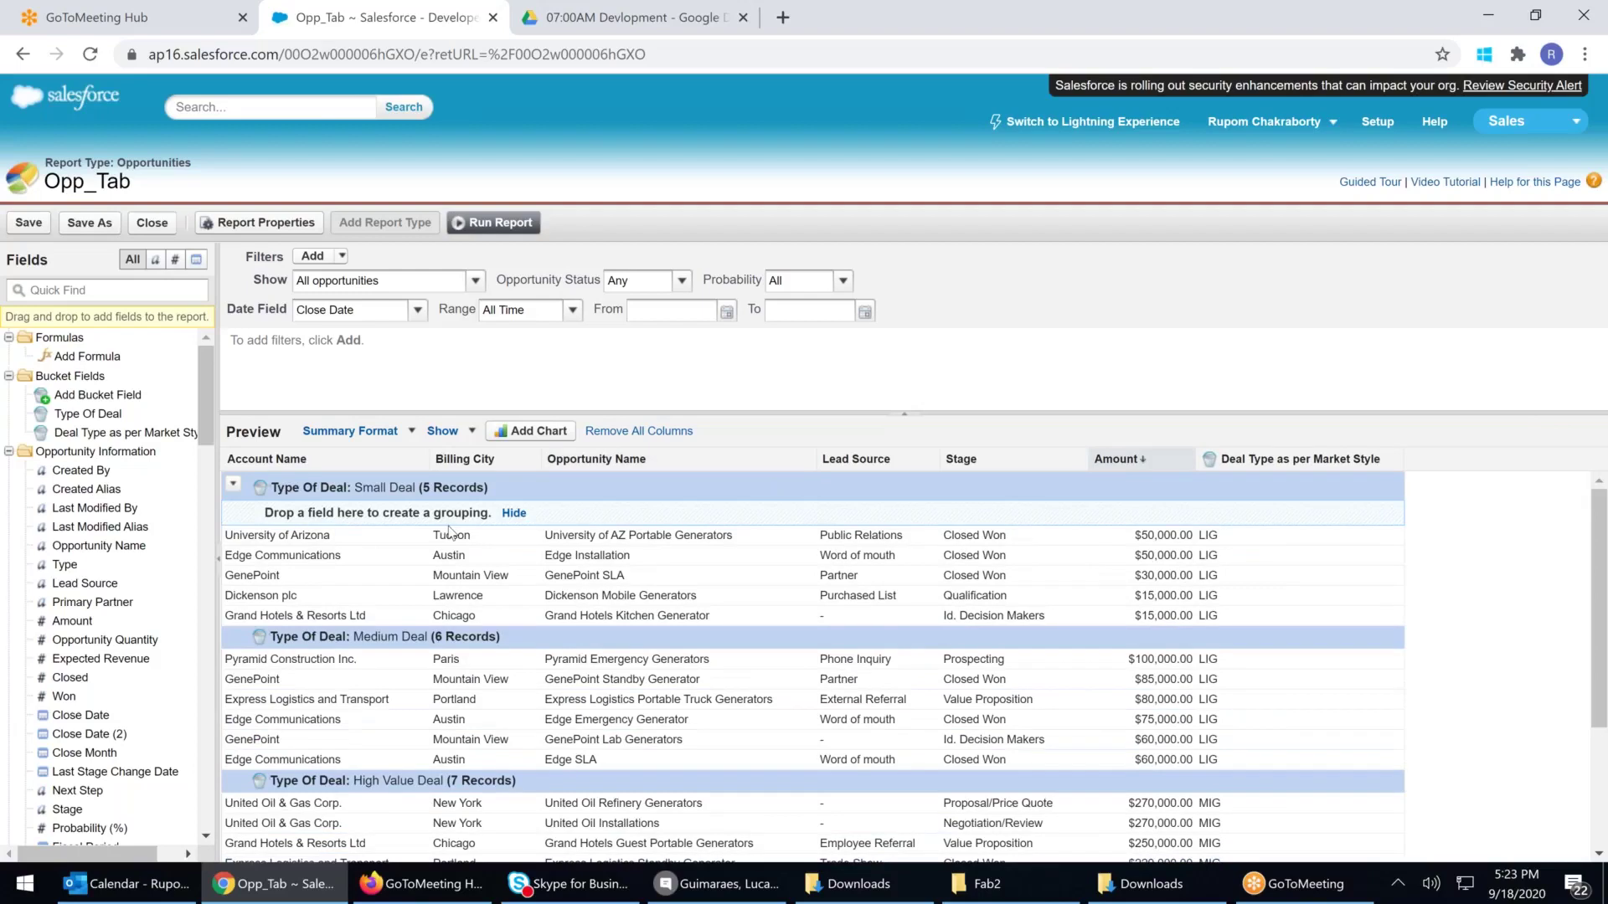
scroll(448, 586, down, 1)
scroll(438, 722, down, 3)
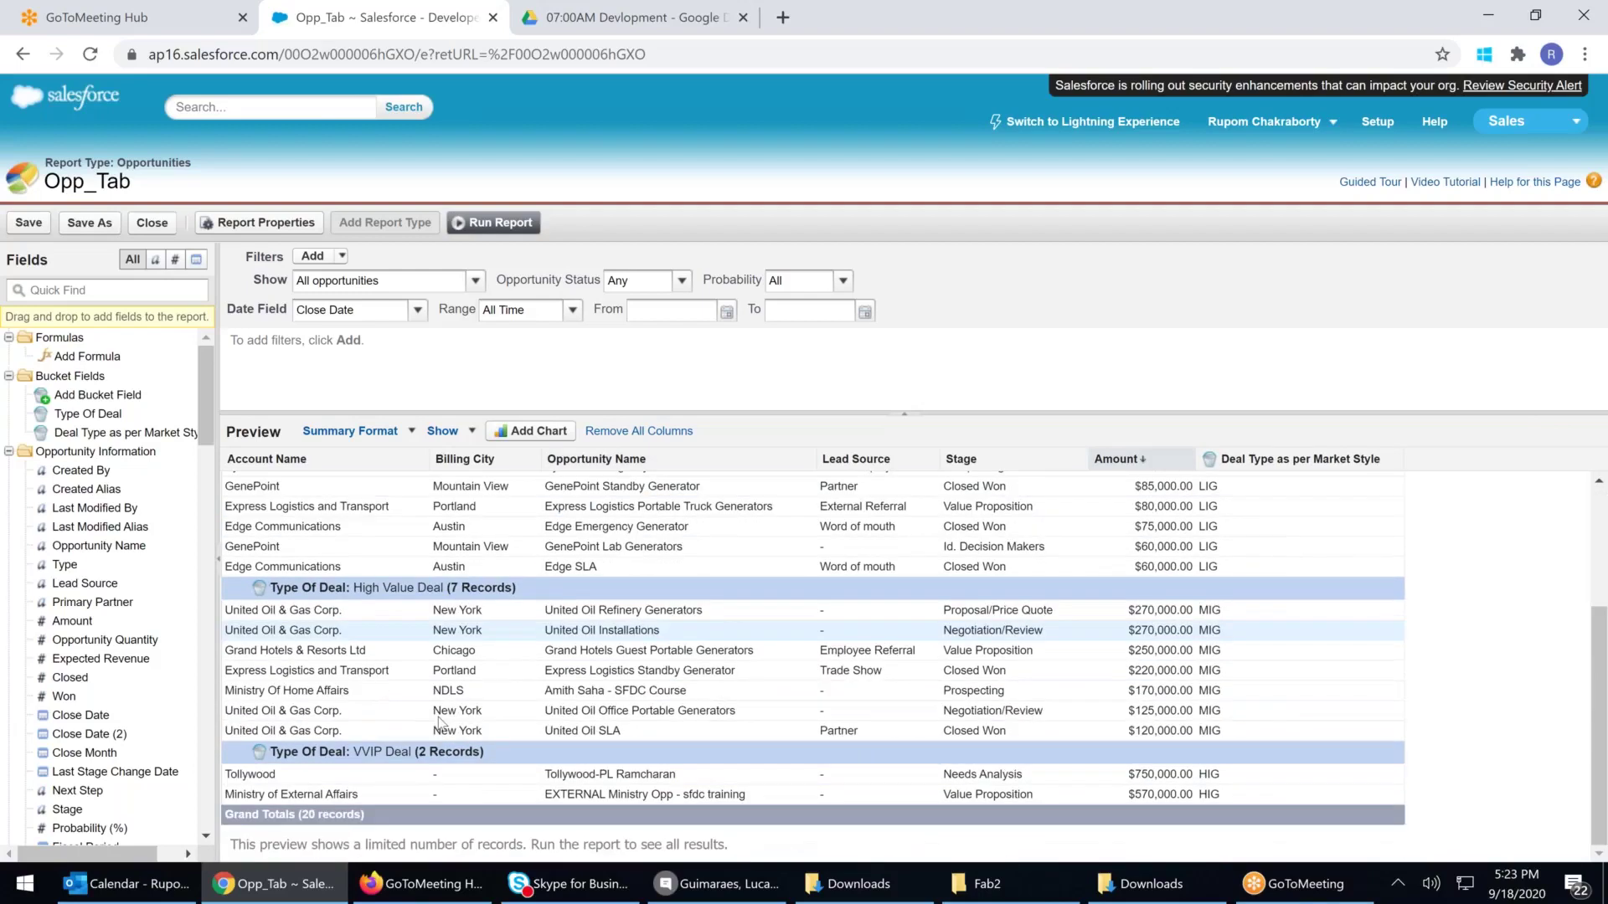
scroll(439, 722, up, 4)
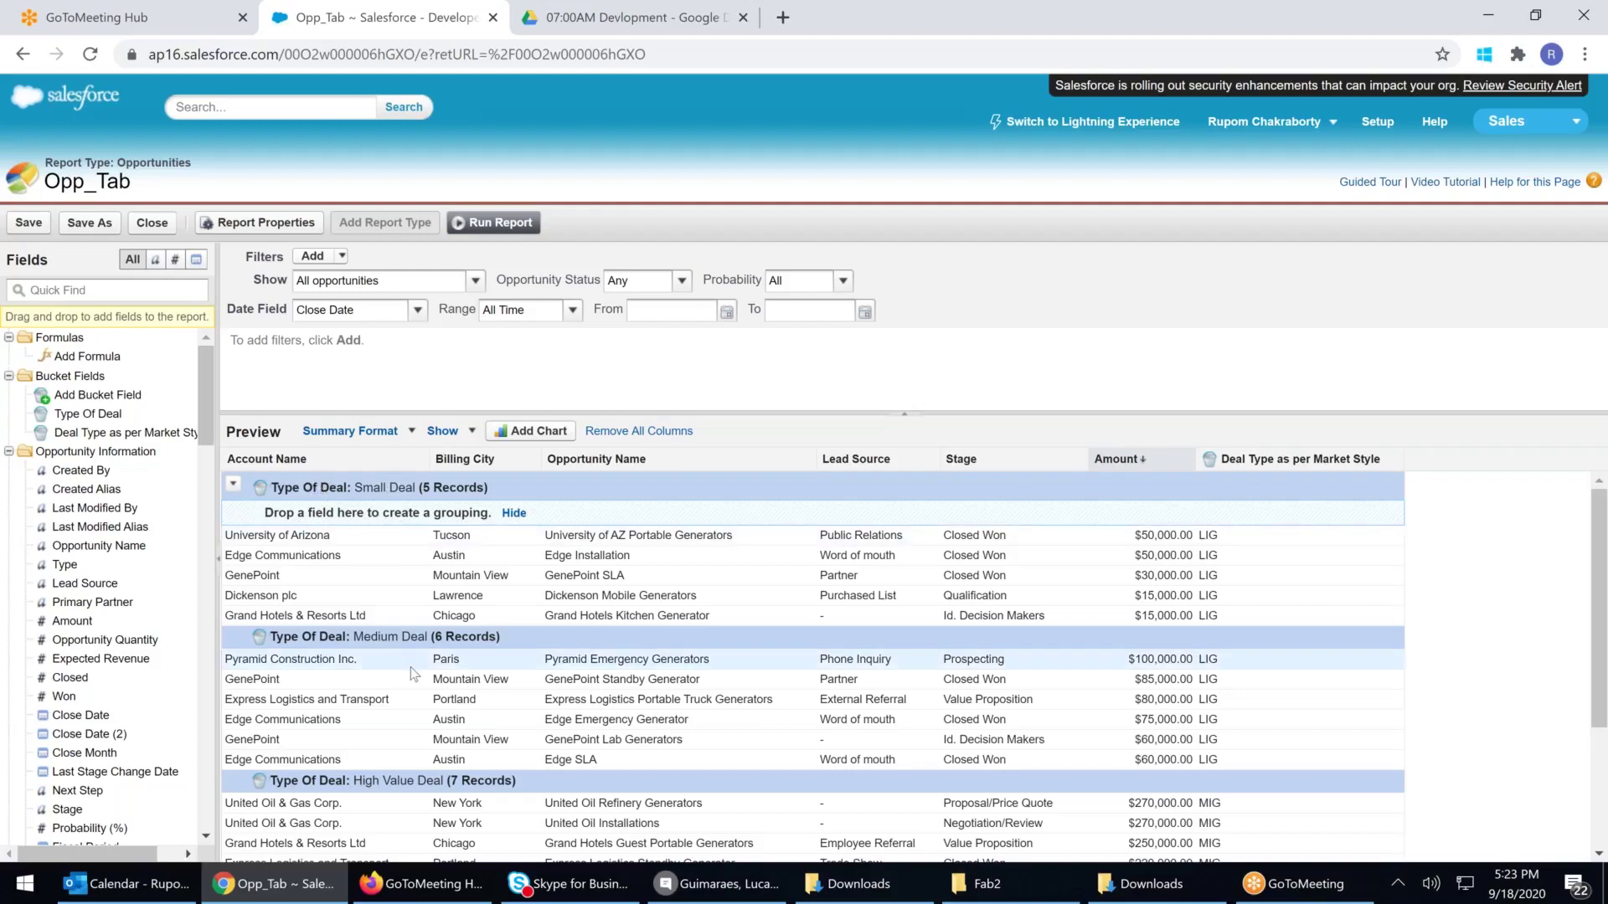
scroll(416, 679, down, 3)
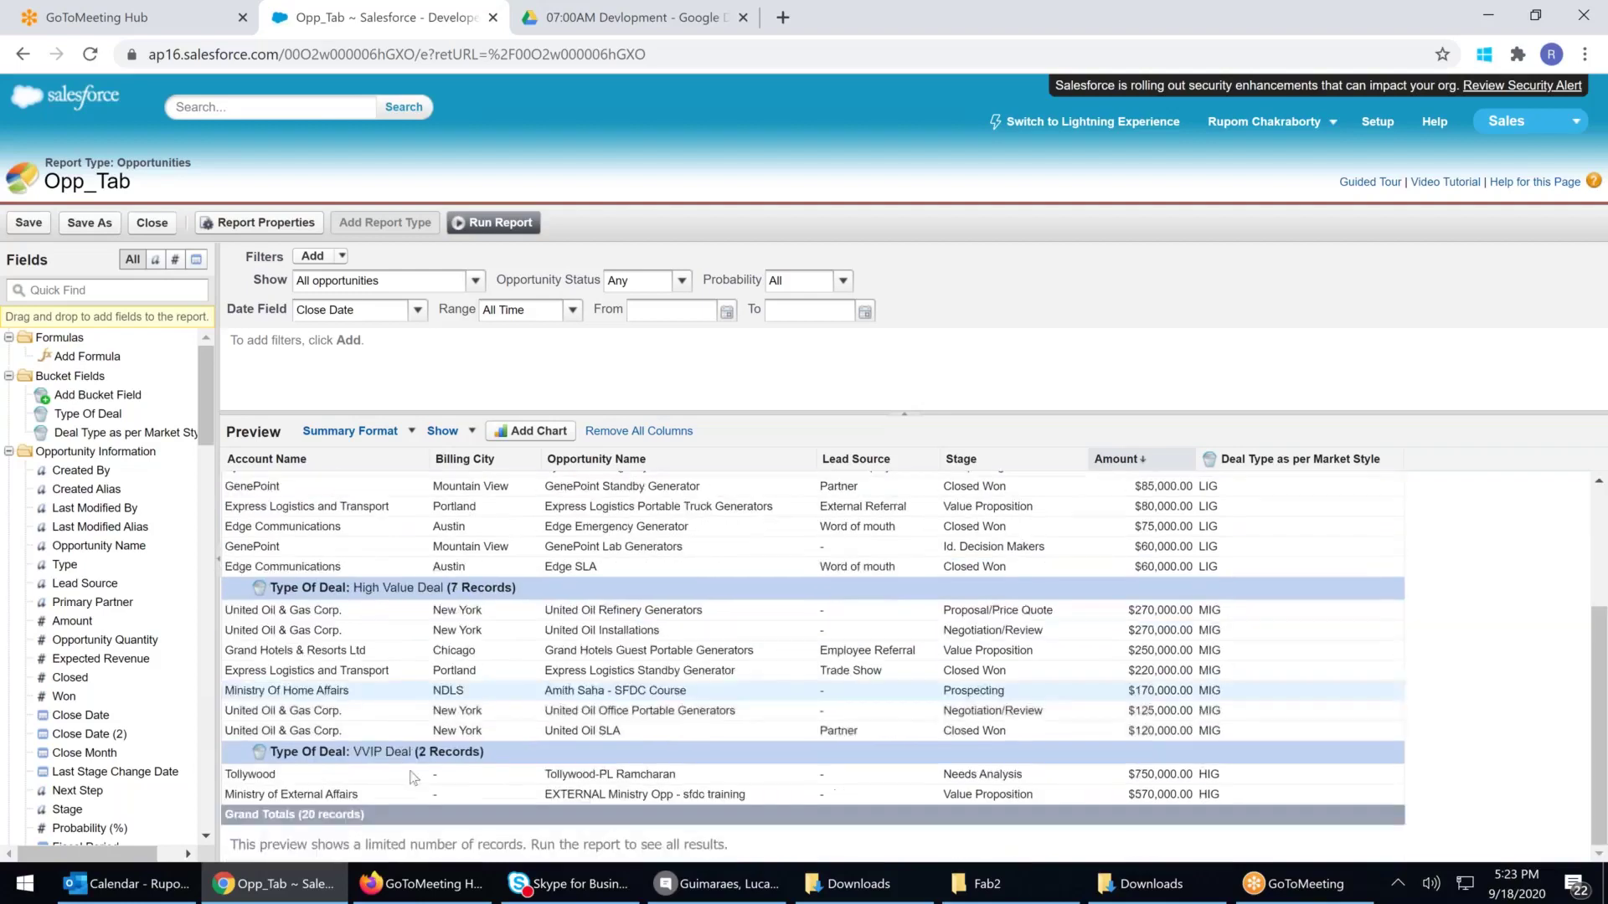
scroll(480, 743, up, 3)
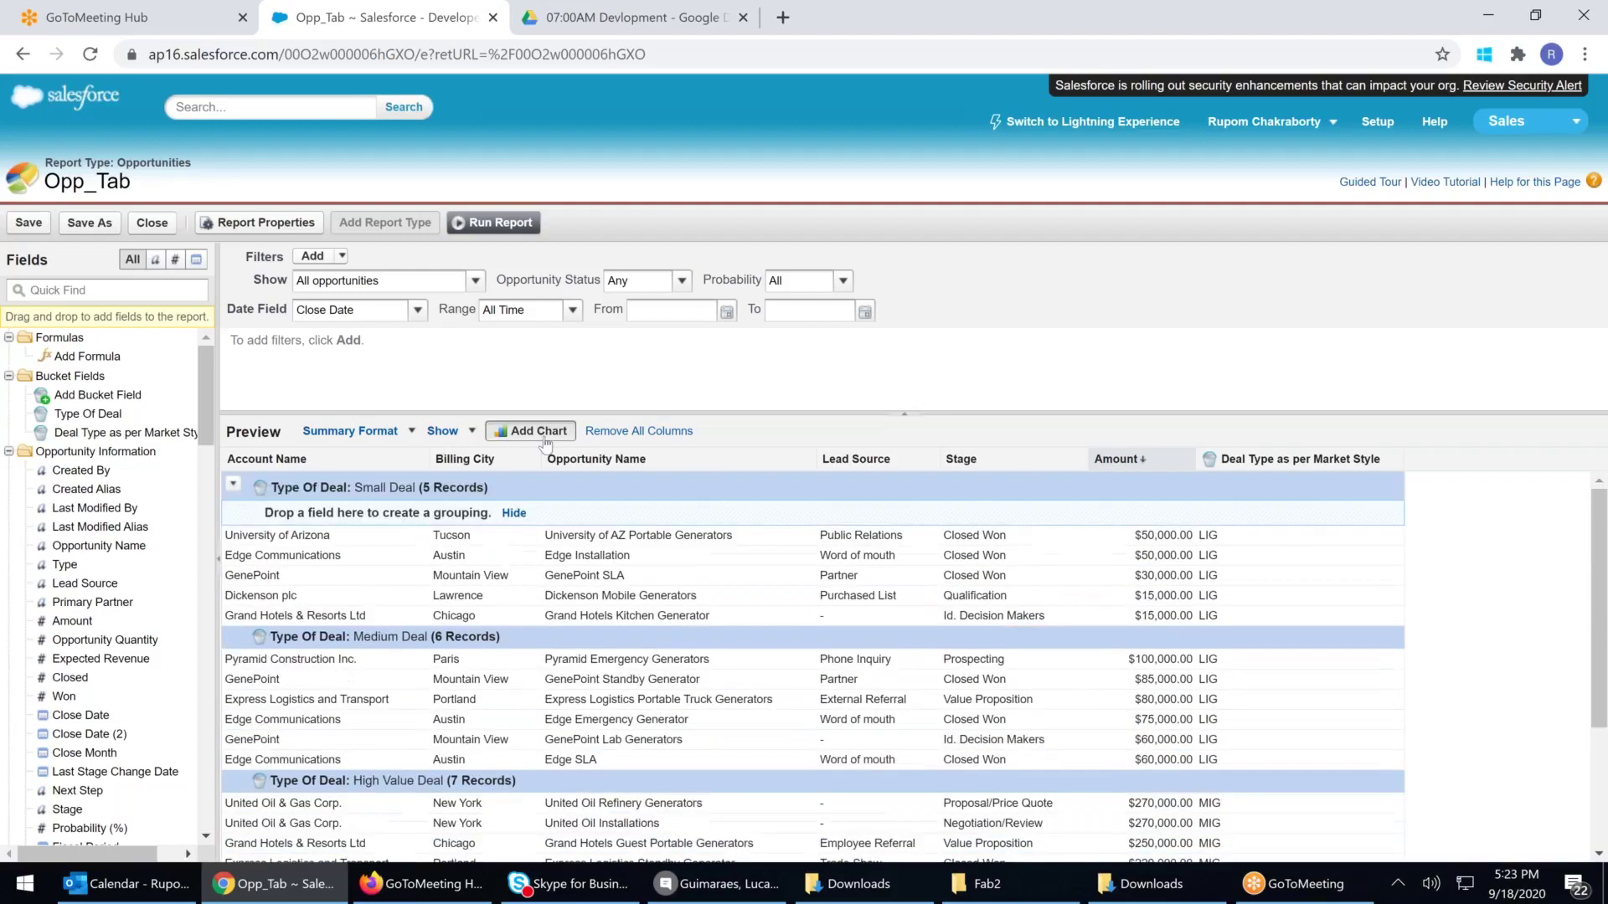
Add a vertical column chart of Record Count by Type Of Deal
click(536, 431)
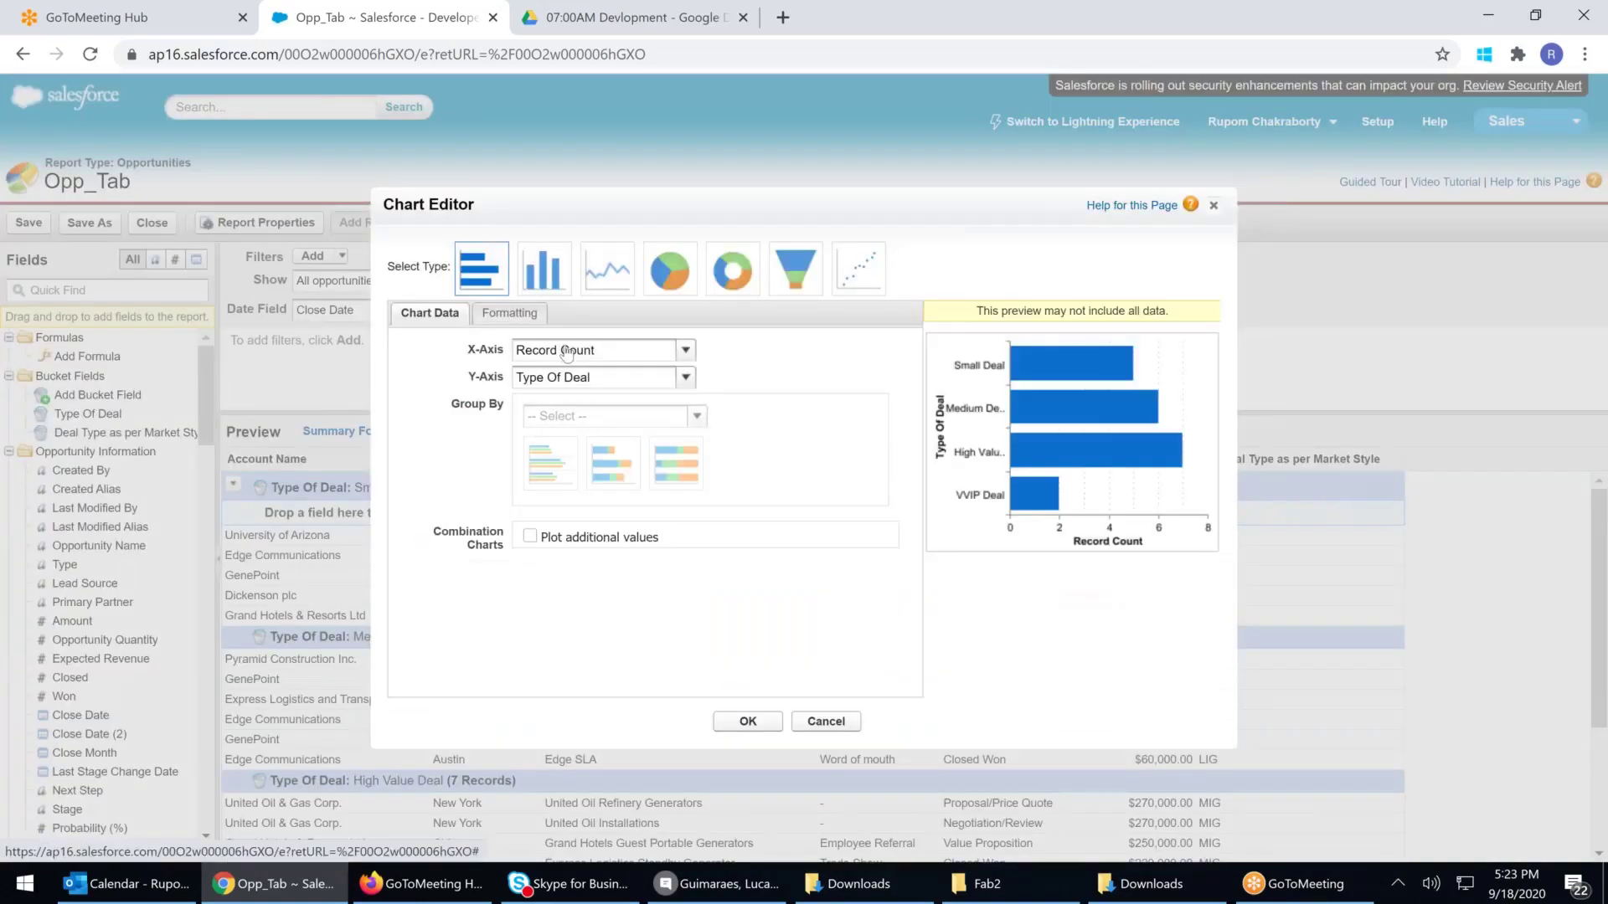
click(585, 378)
click(585, 381)
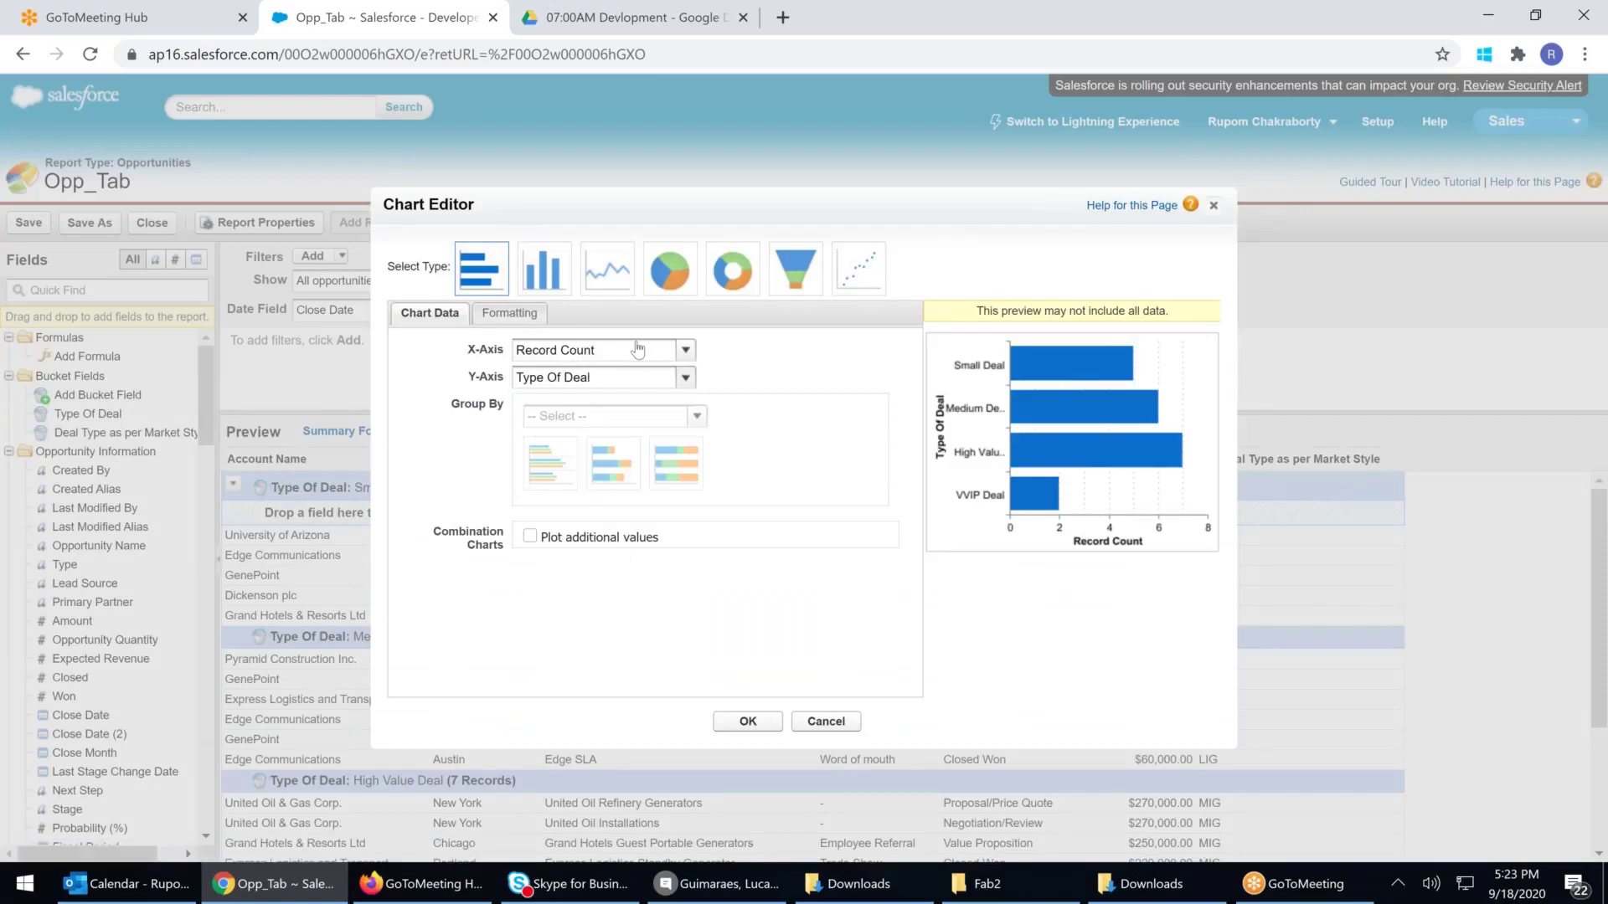
click(639, 351)
click(638, 357)
click(638, 357)
click(544, 268)
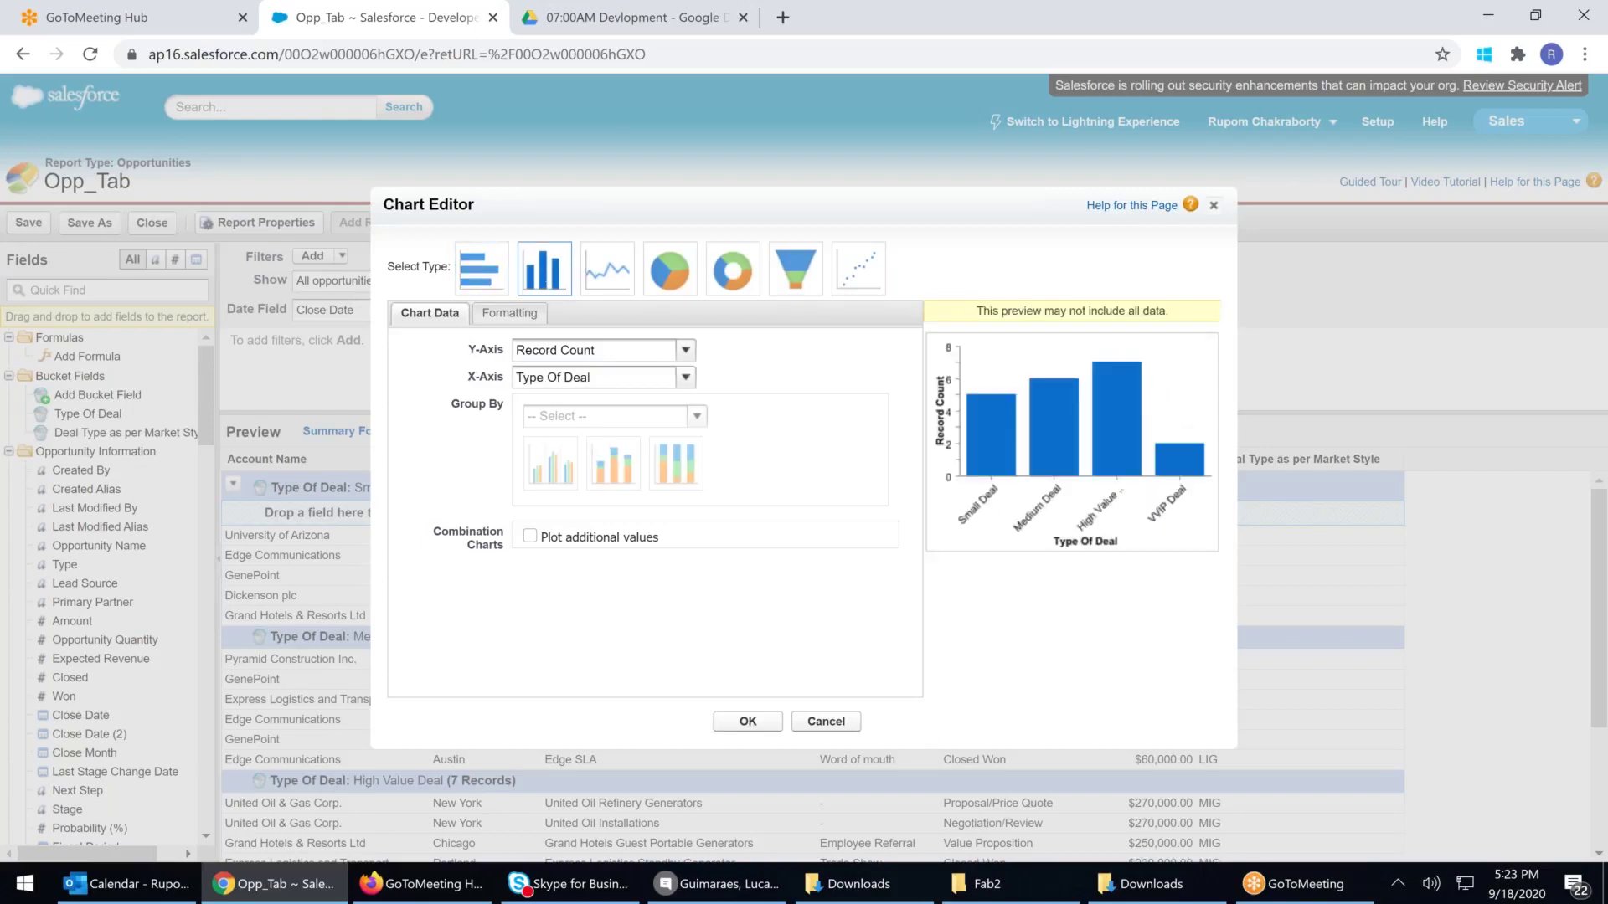
click(747, 721)
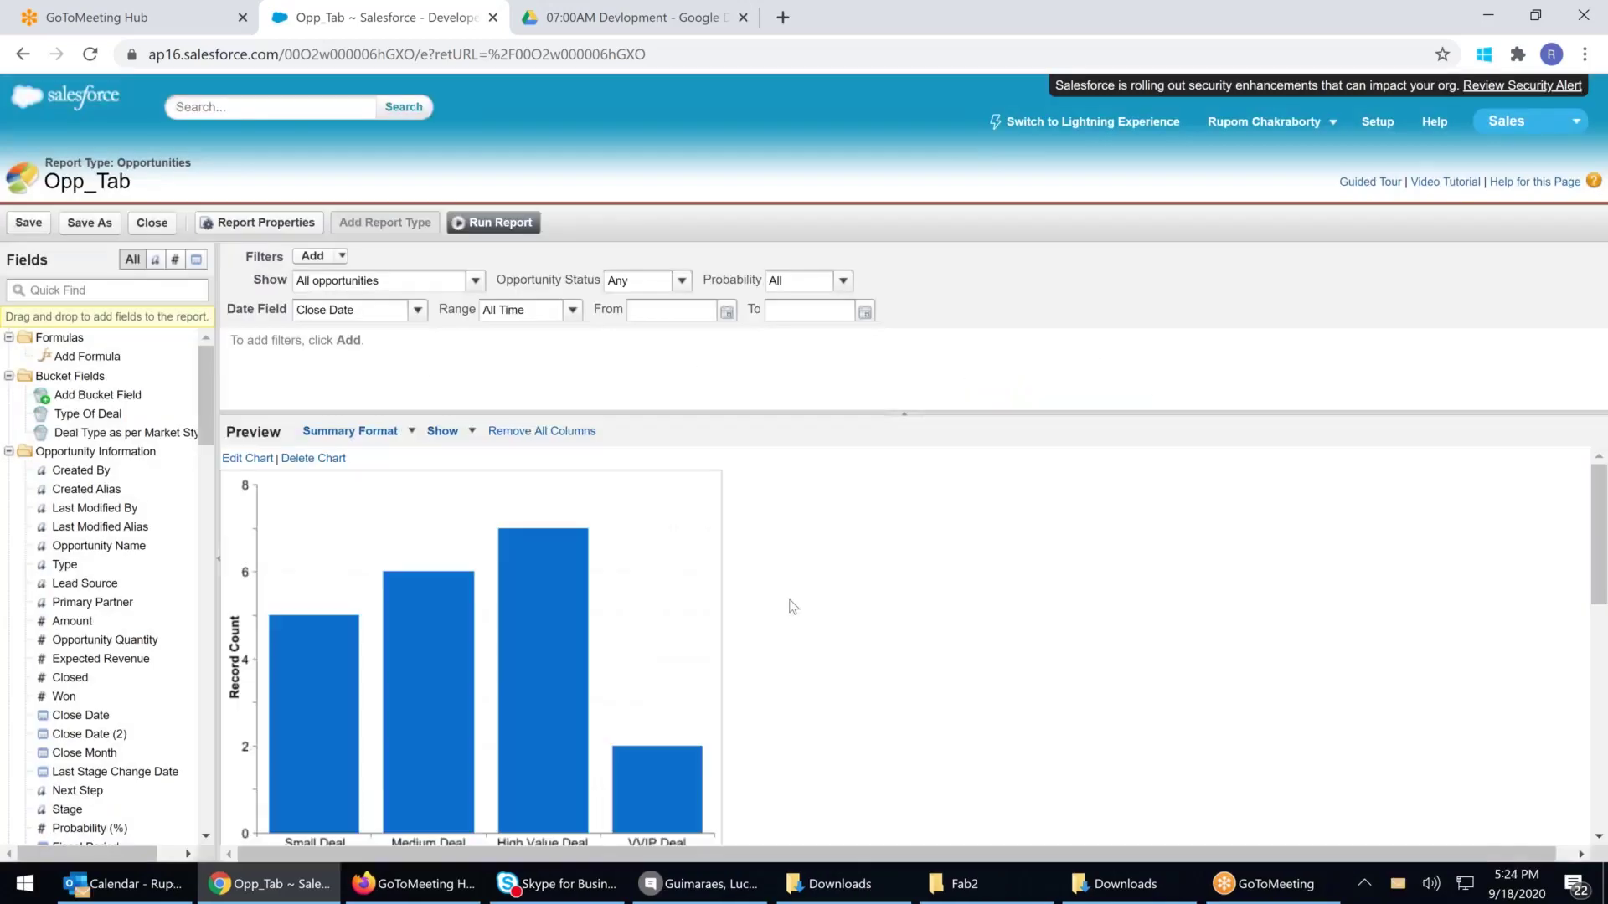
scroll(833, 611, down, 4)
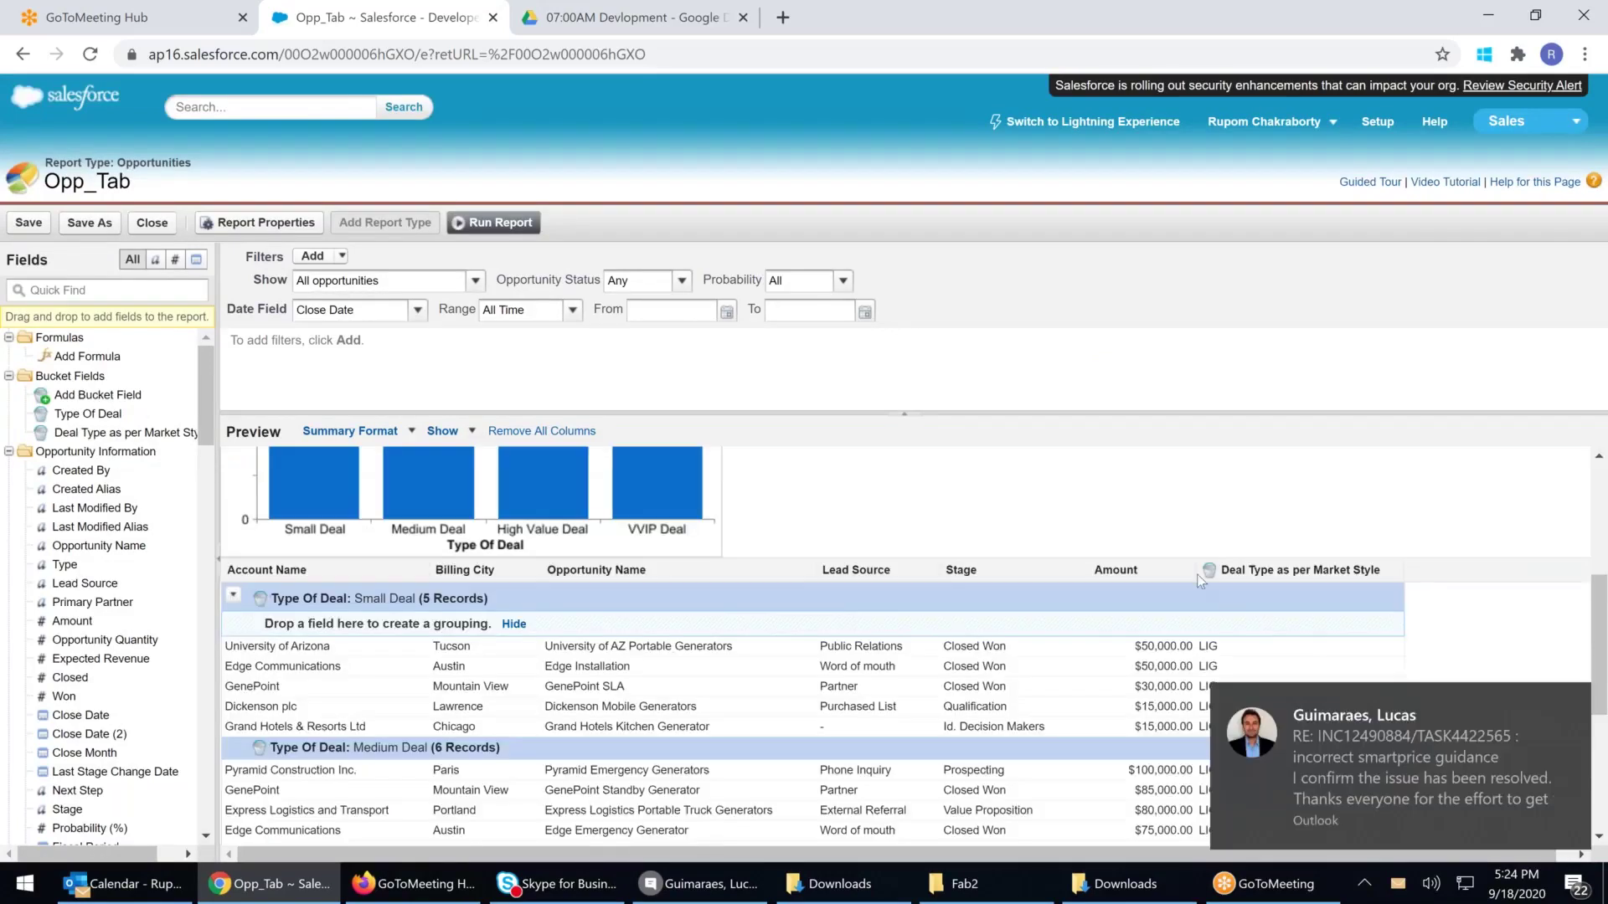
Summarize the Amount column with Sum for each Type Of Deal group
click(1186, 571)
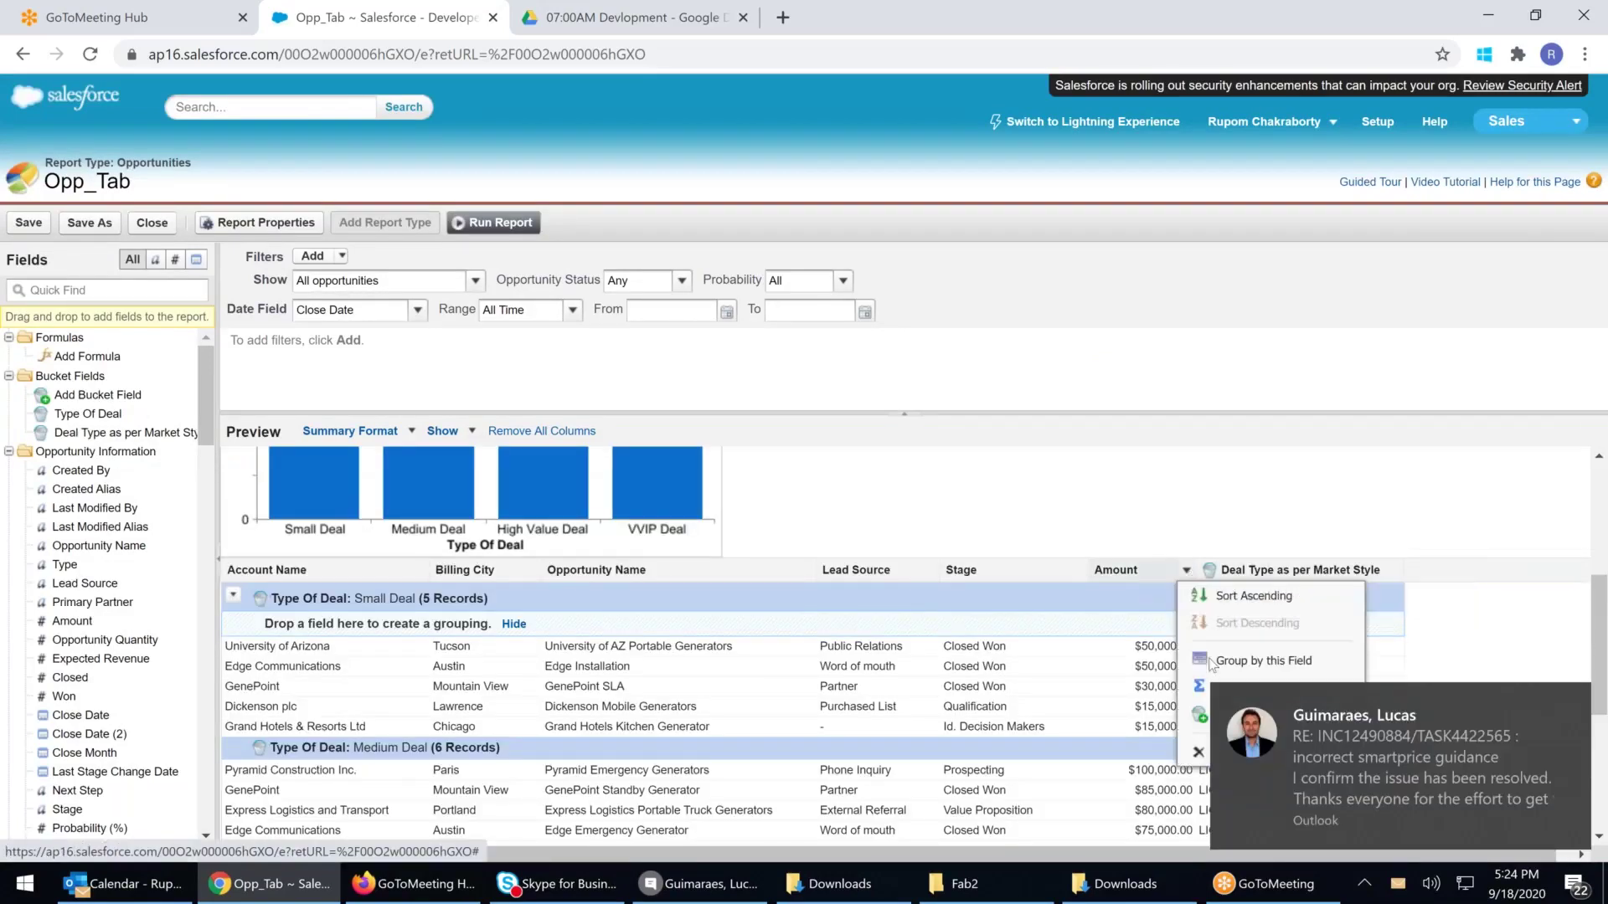
click(1571, 702)
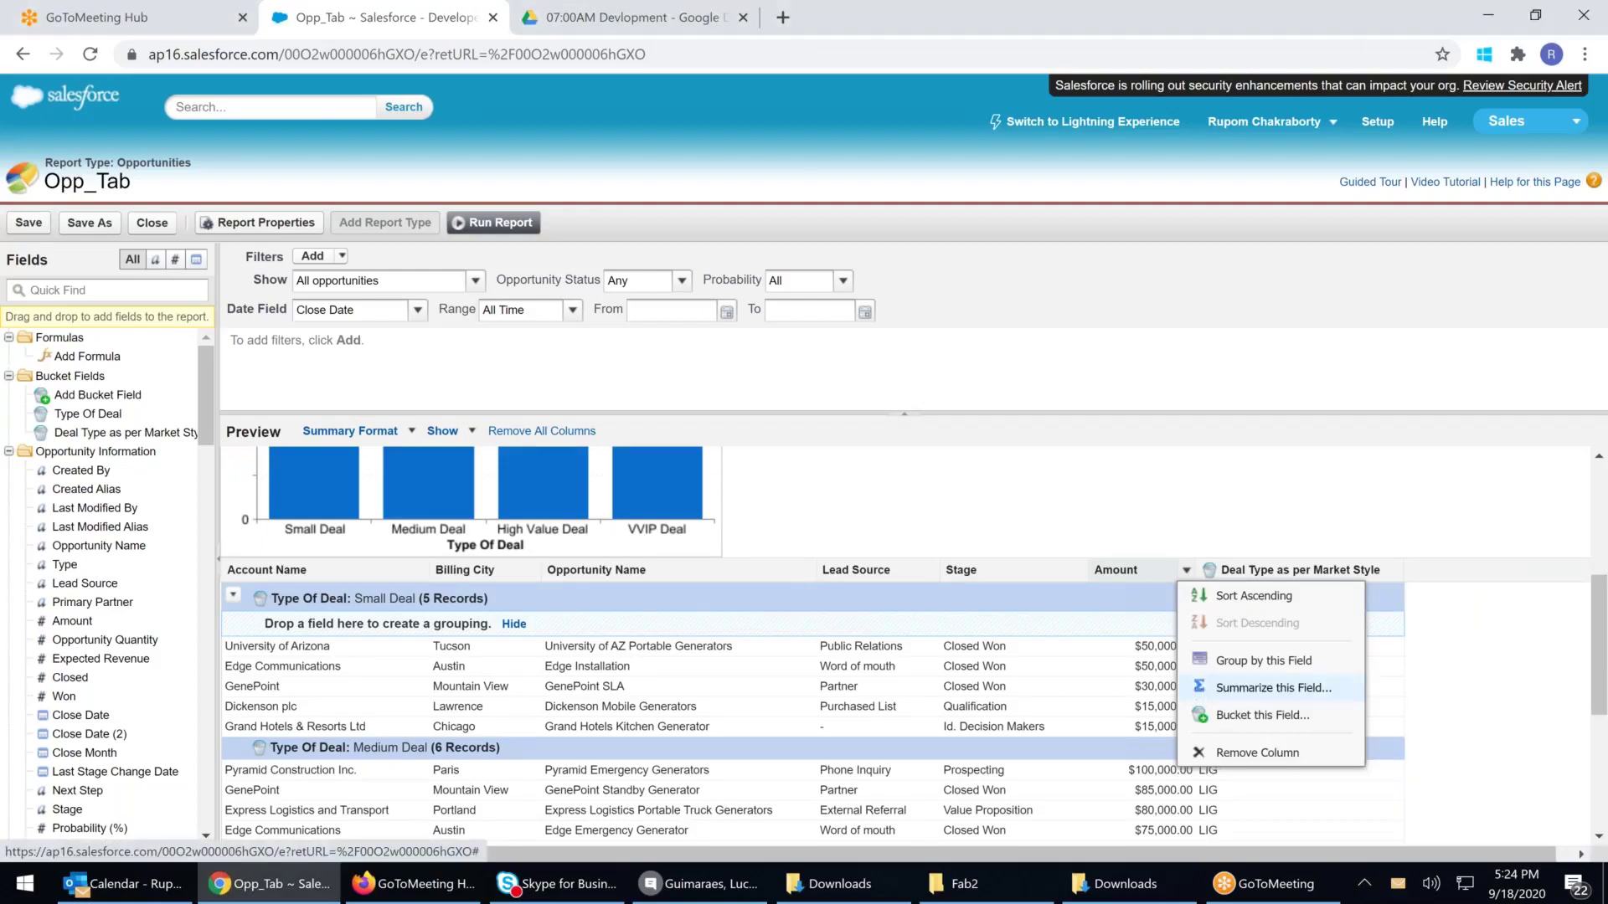
click(1241, 695)
click(773, 463)
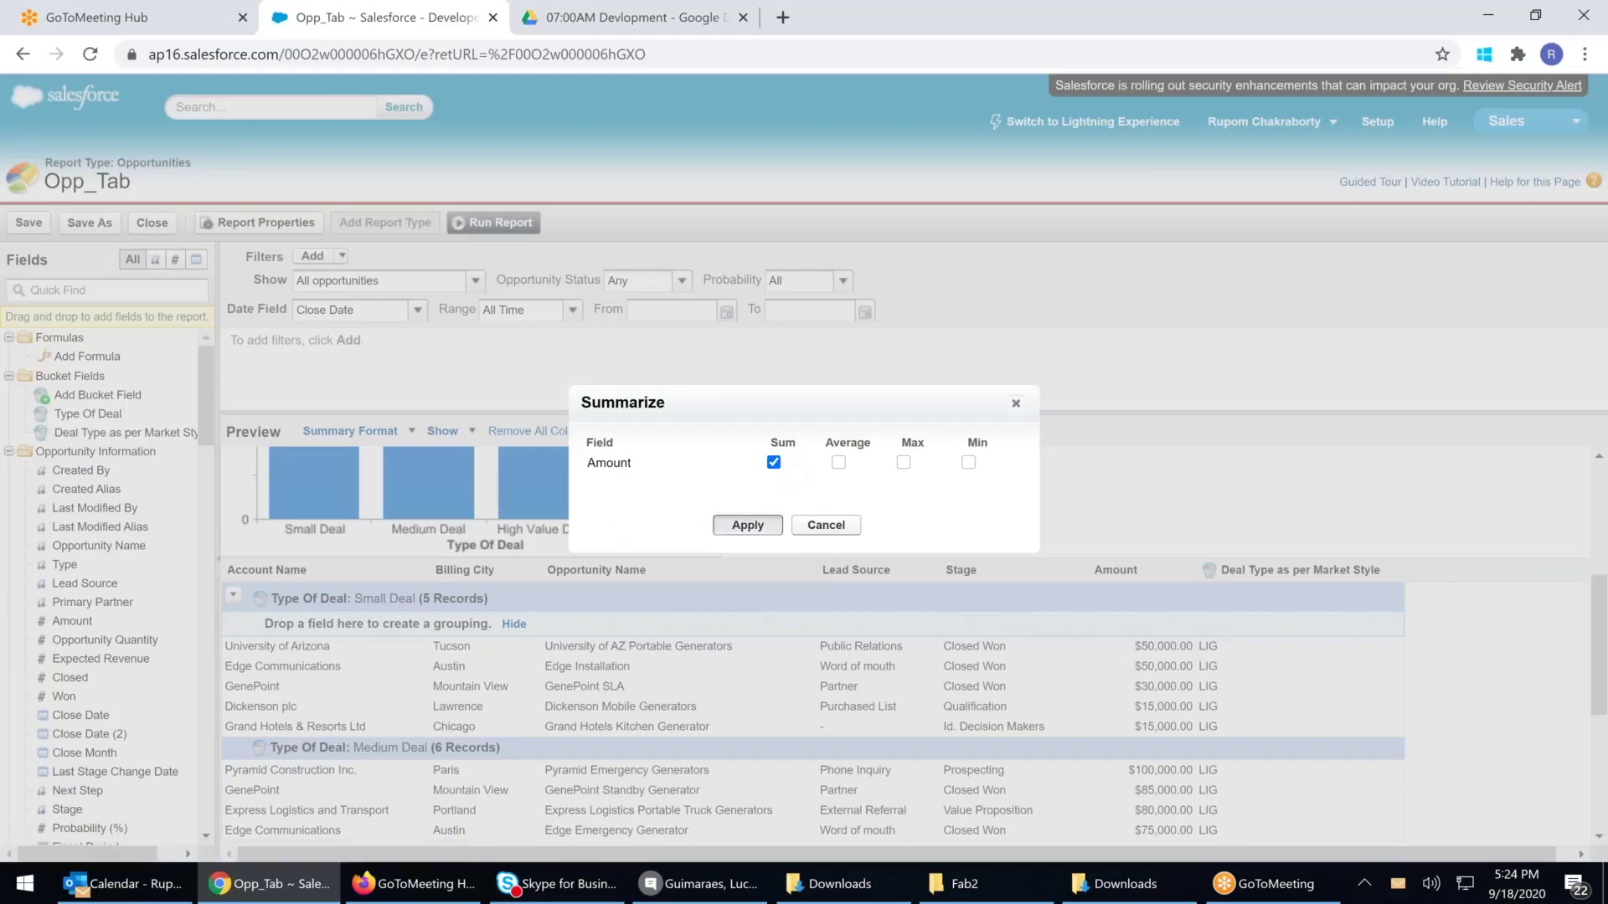
click(748, 525)
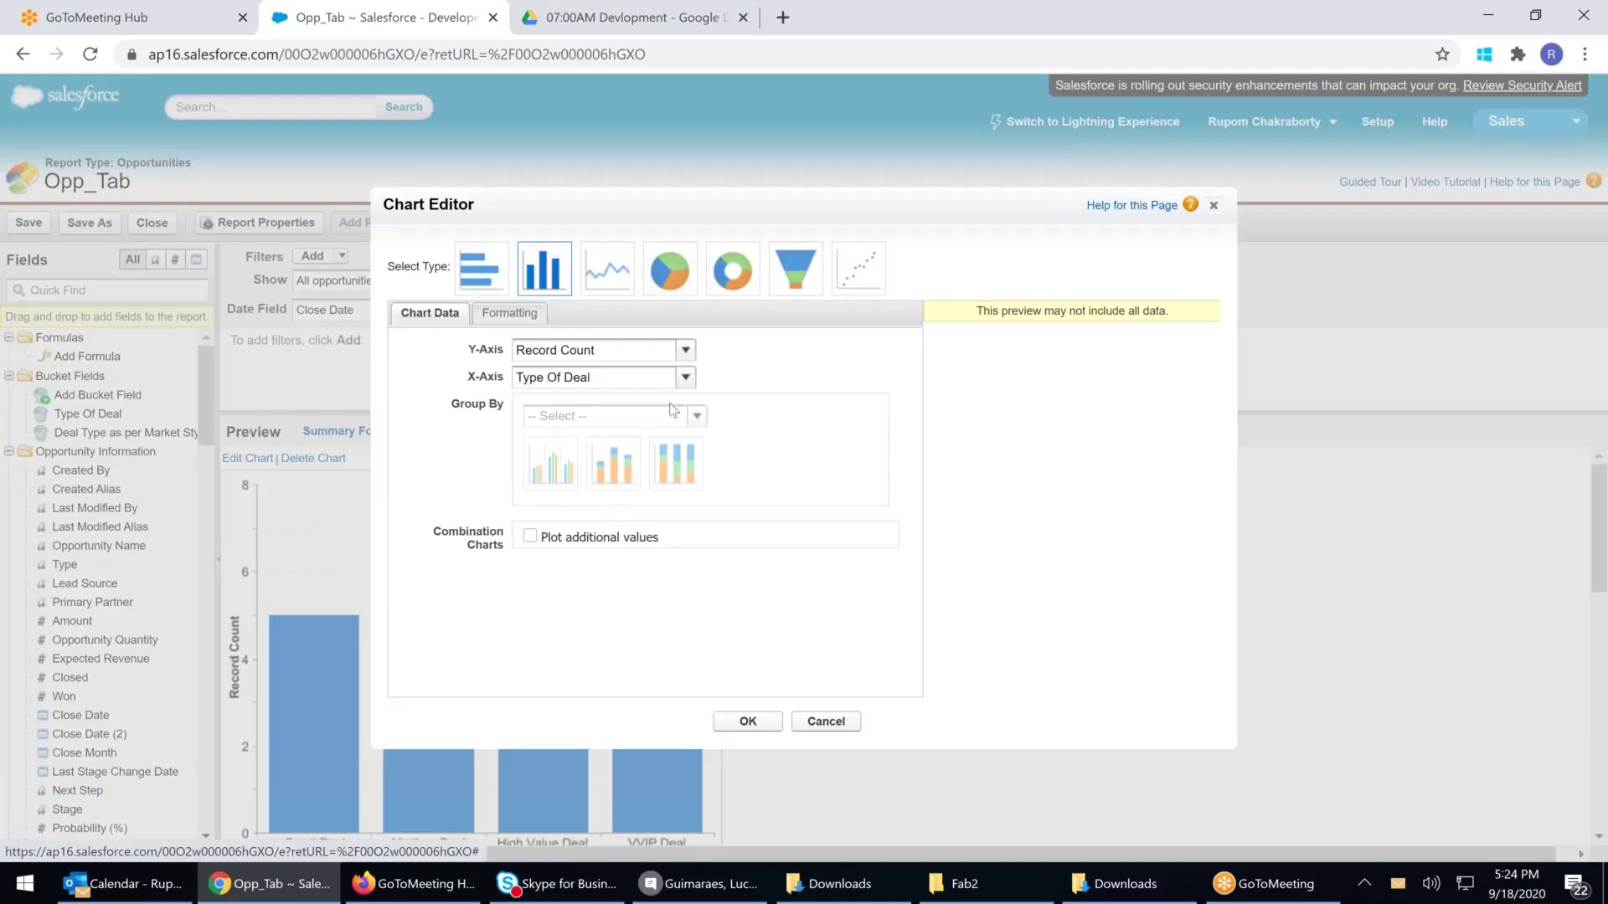
Change the chart's Y-axis from Record Count to Sum of Amount
click(616, 379)
click(630, 357)
click(629, 357)
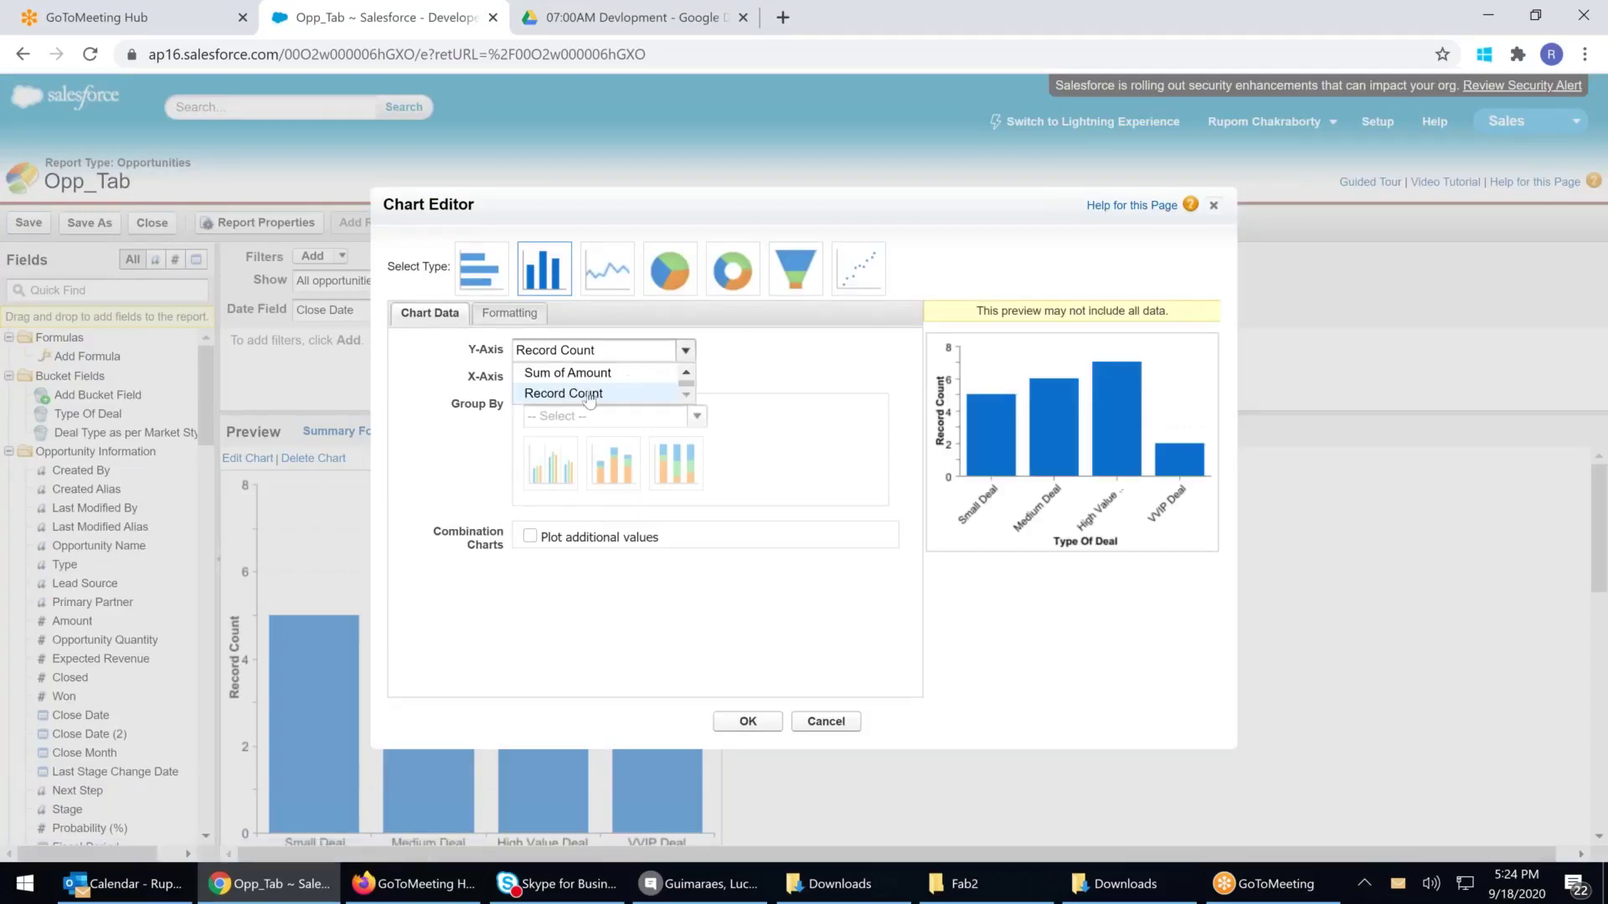
click(586, 368)
click(748, 721)
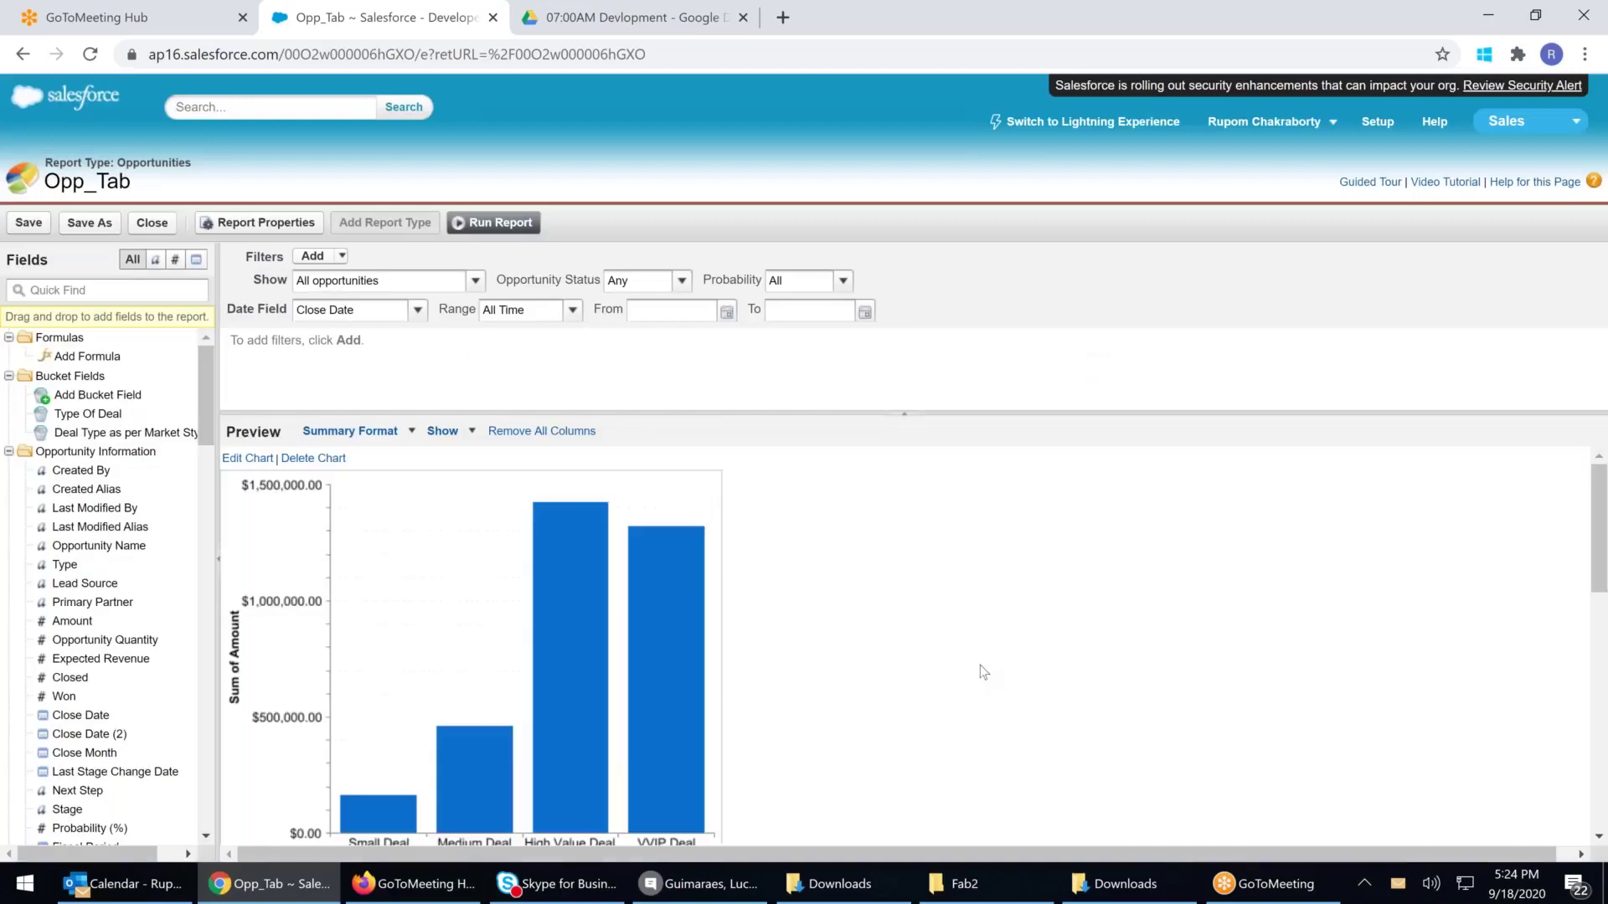
scroll(980, 674, up, 1)
scroll(565, 611, down, 1)
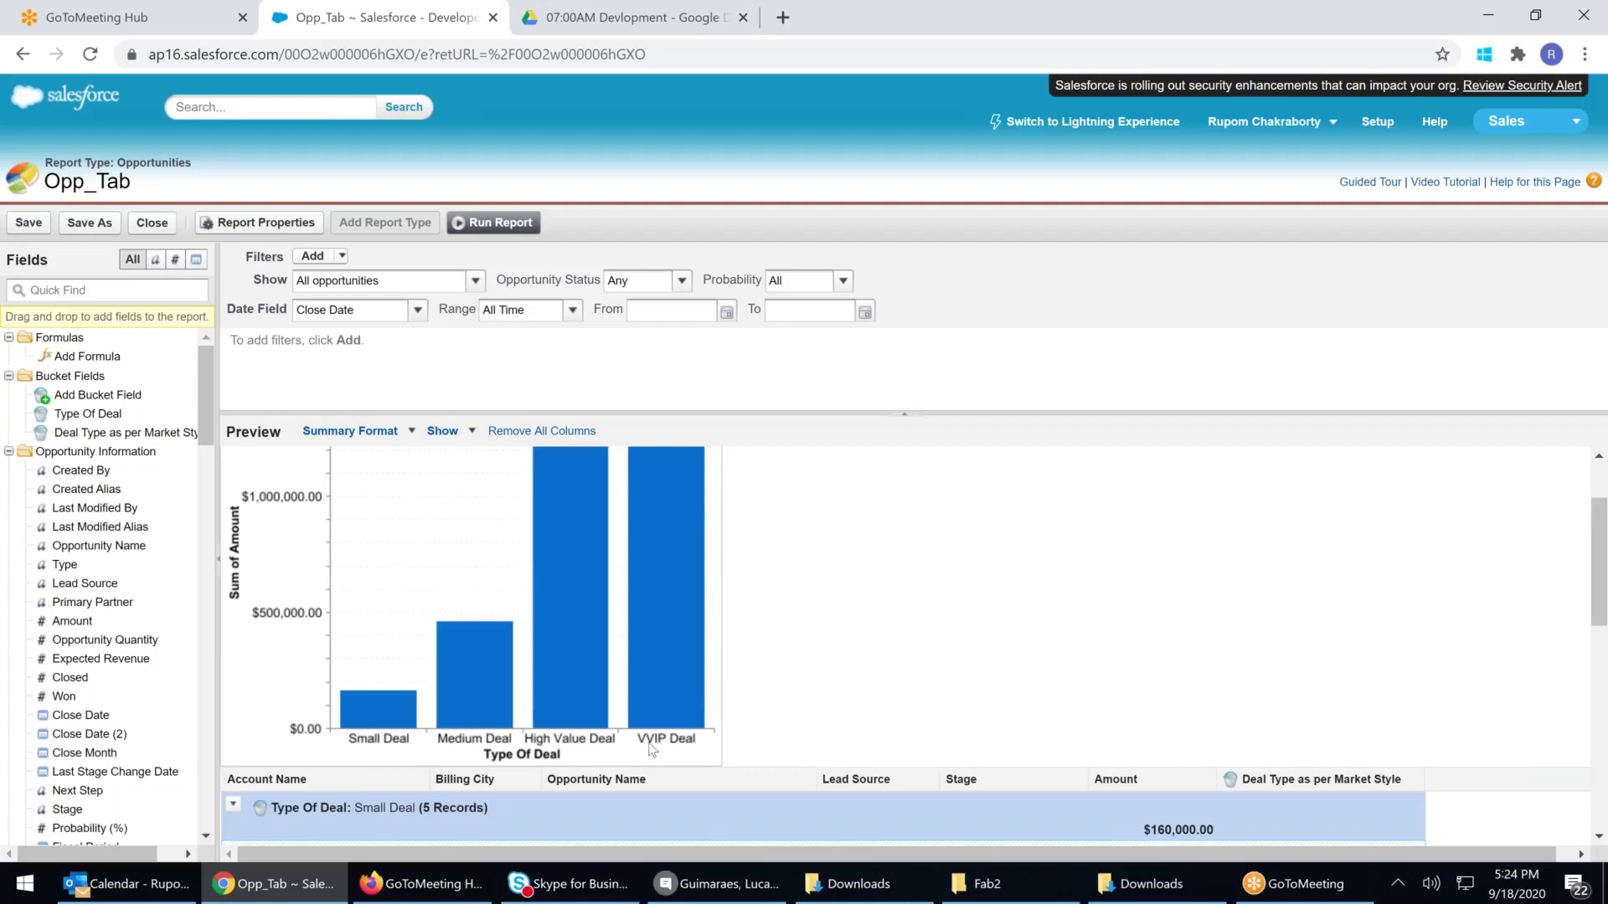
scroll(689, 745, down, 3)
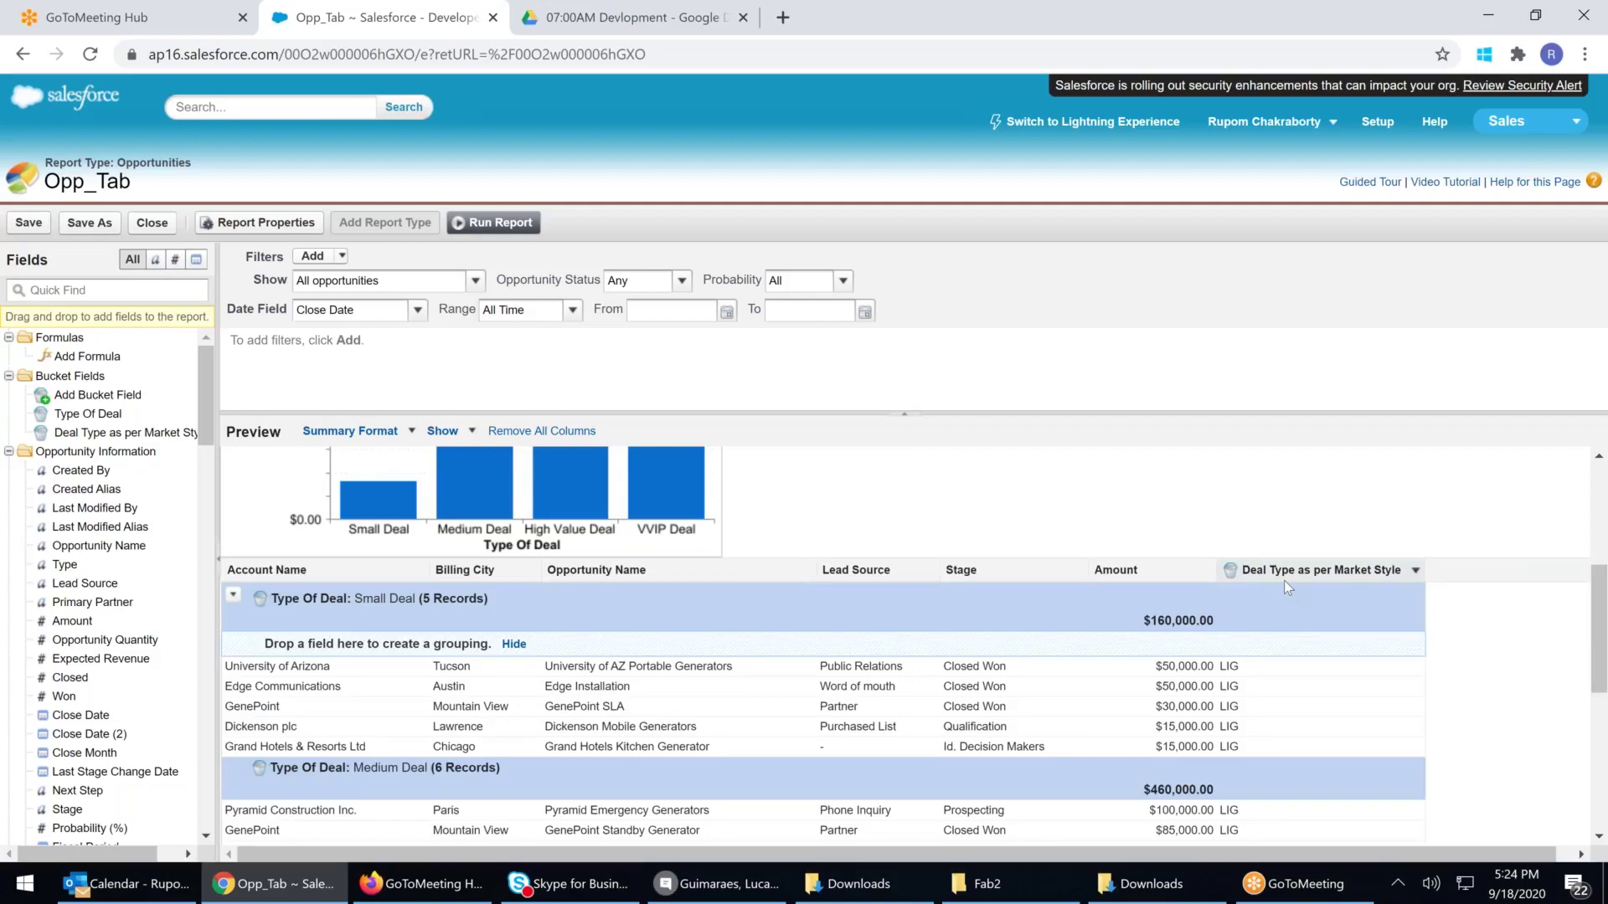
scroll(1268, 589, up, 5)
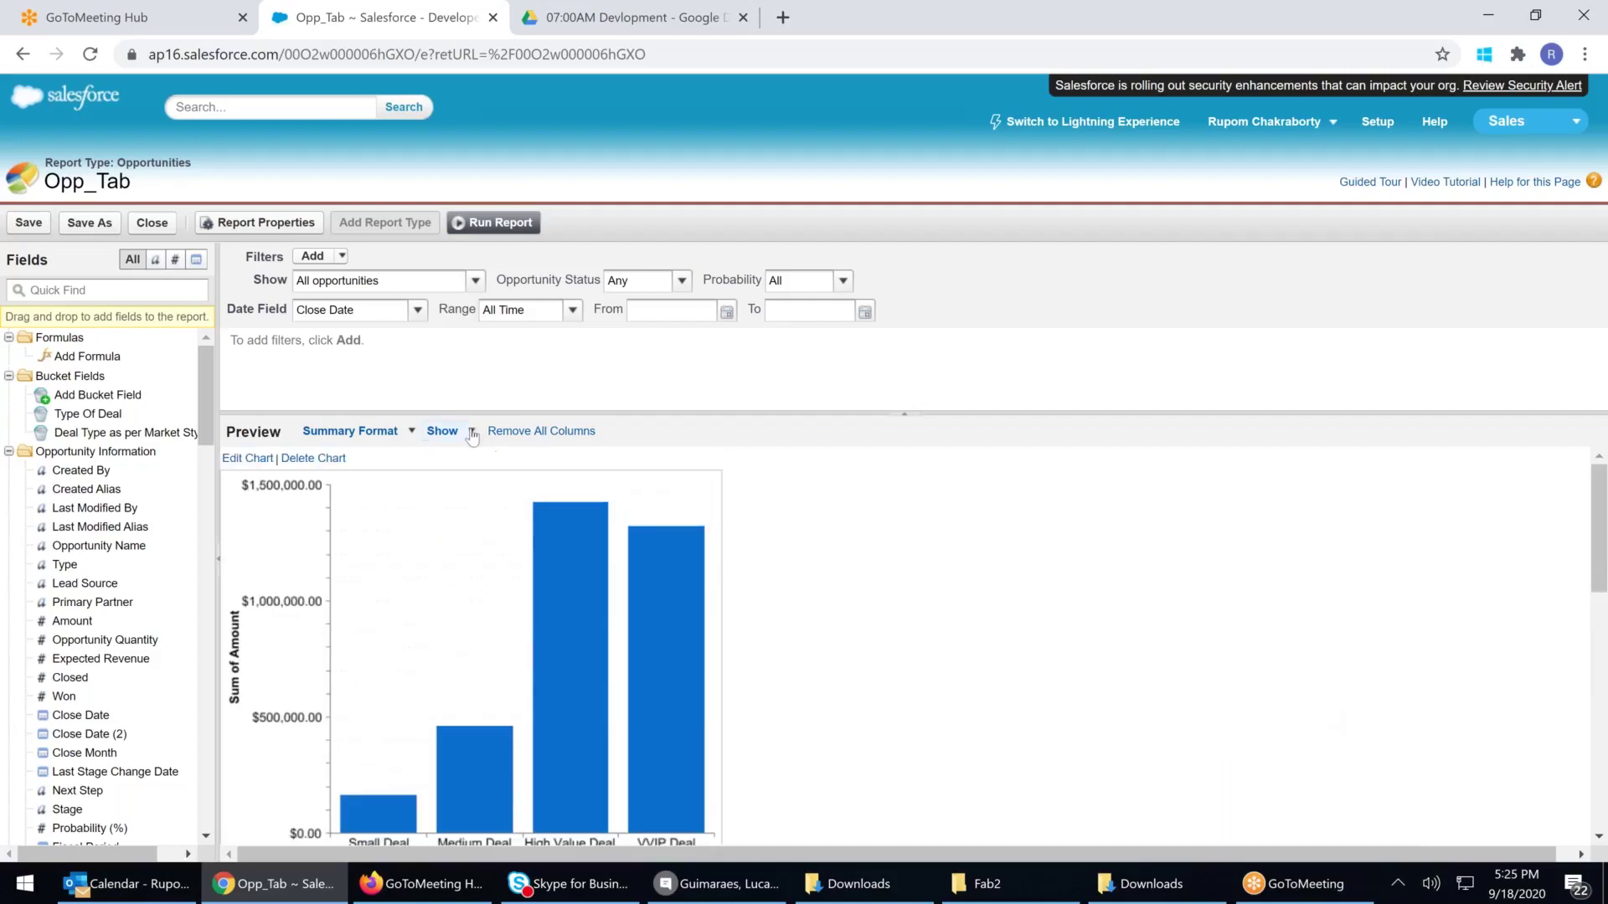
click(472, 432)
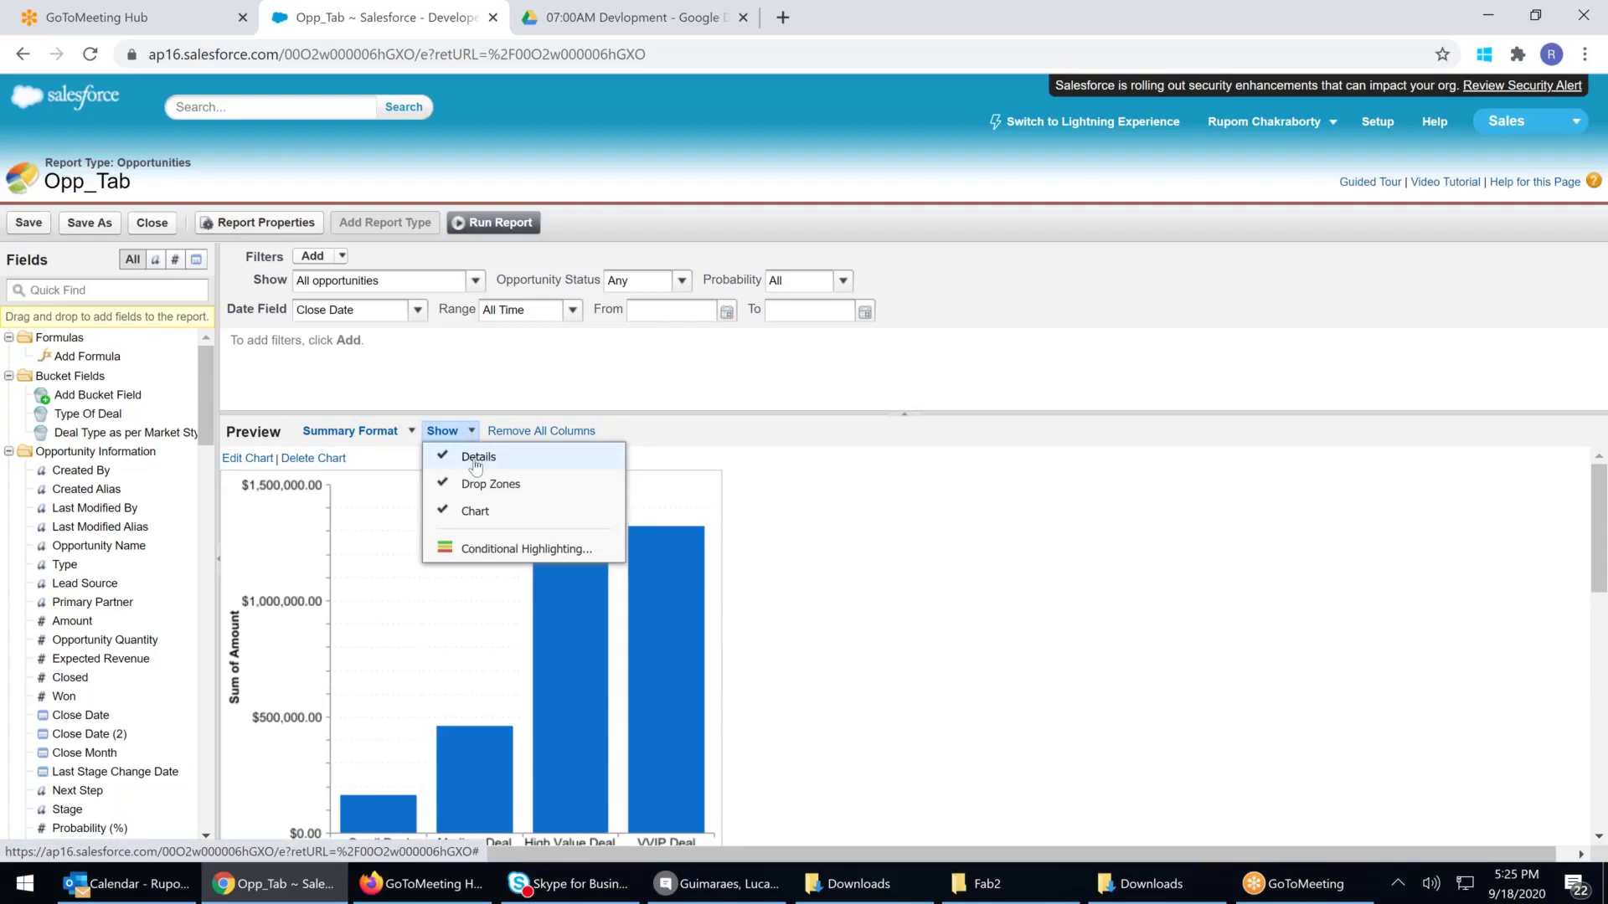
click(477, 457)
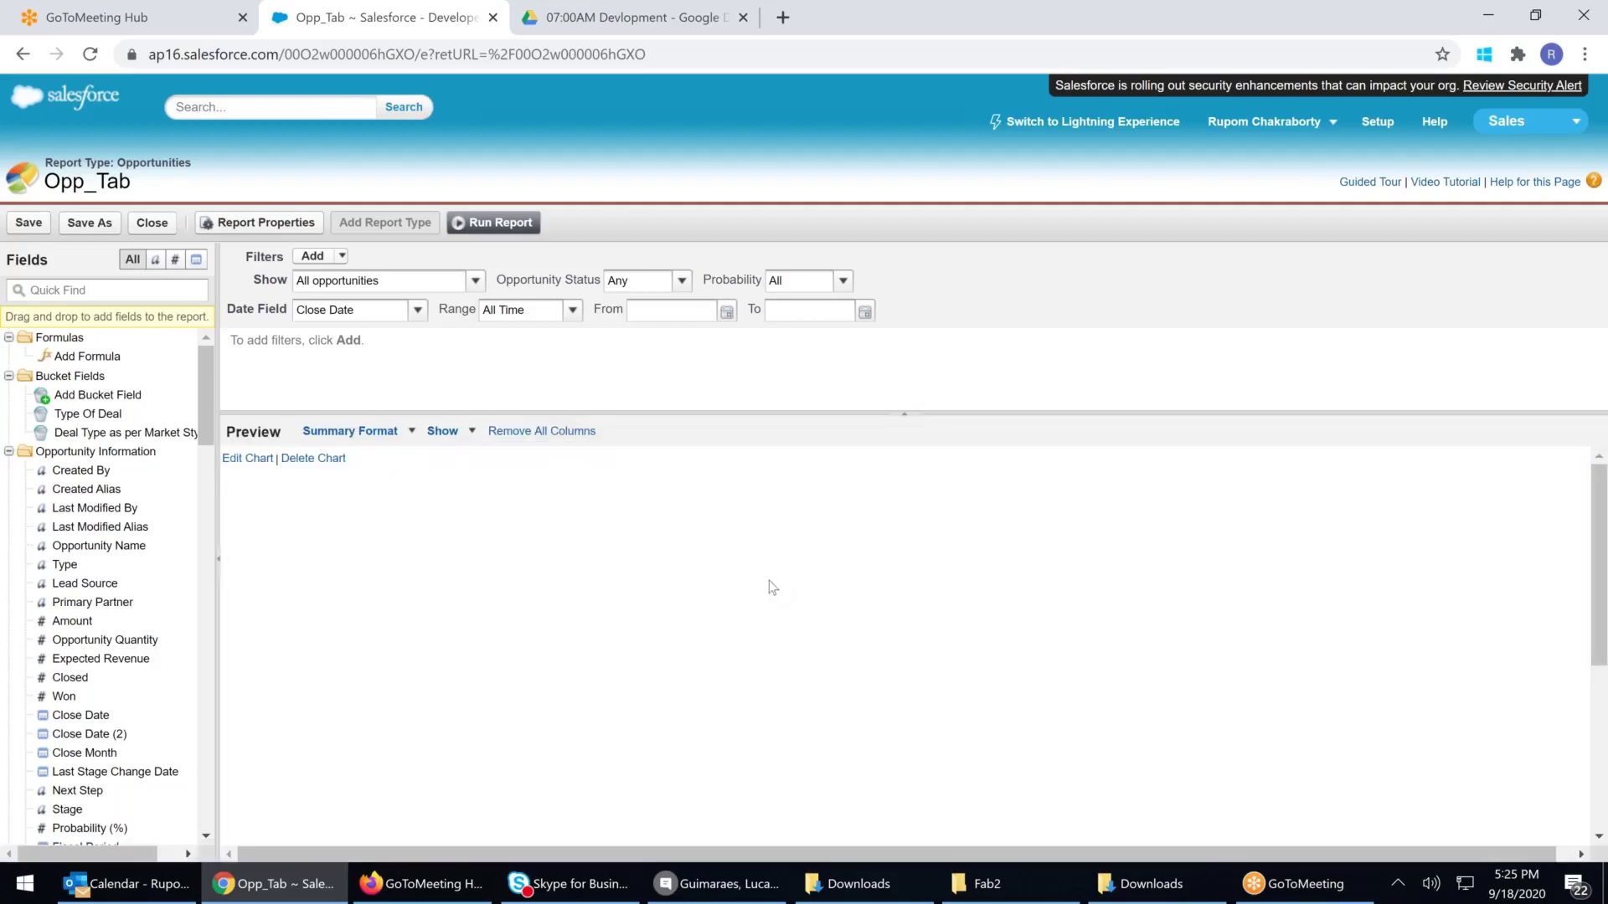
scroll(452, 666, up, 4)
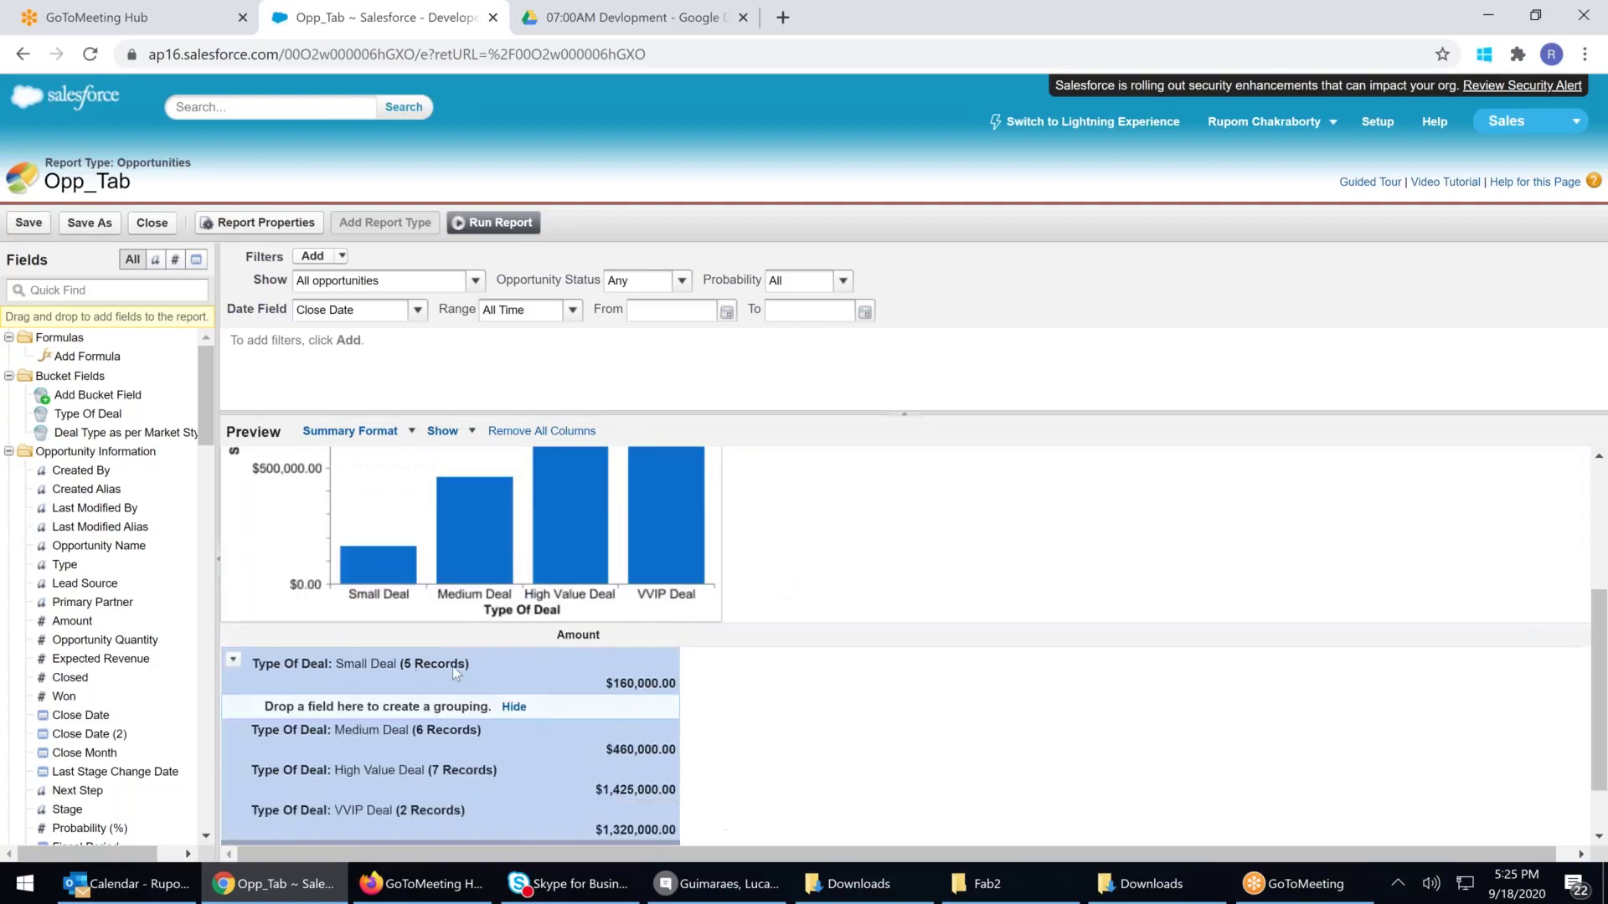
click(456, 432)
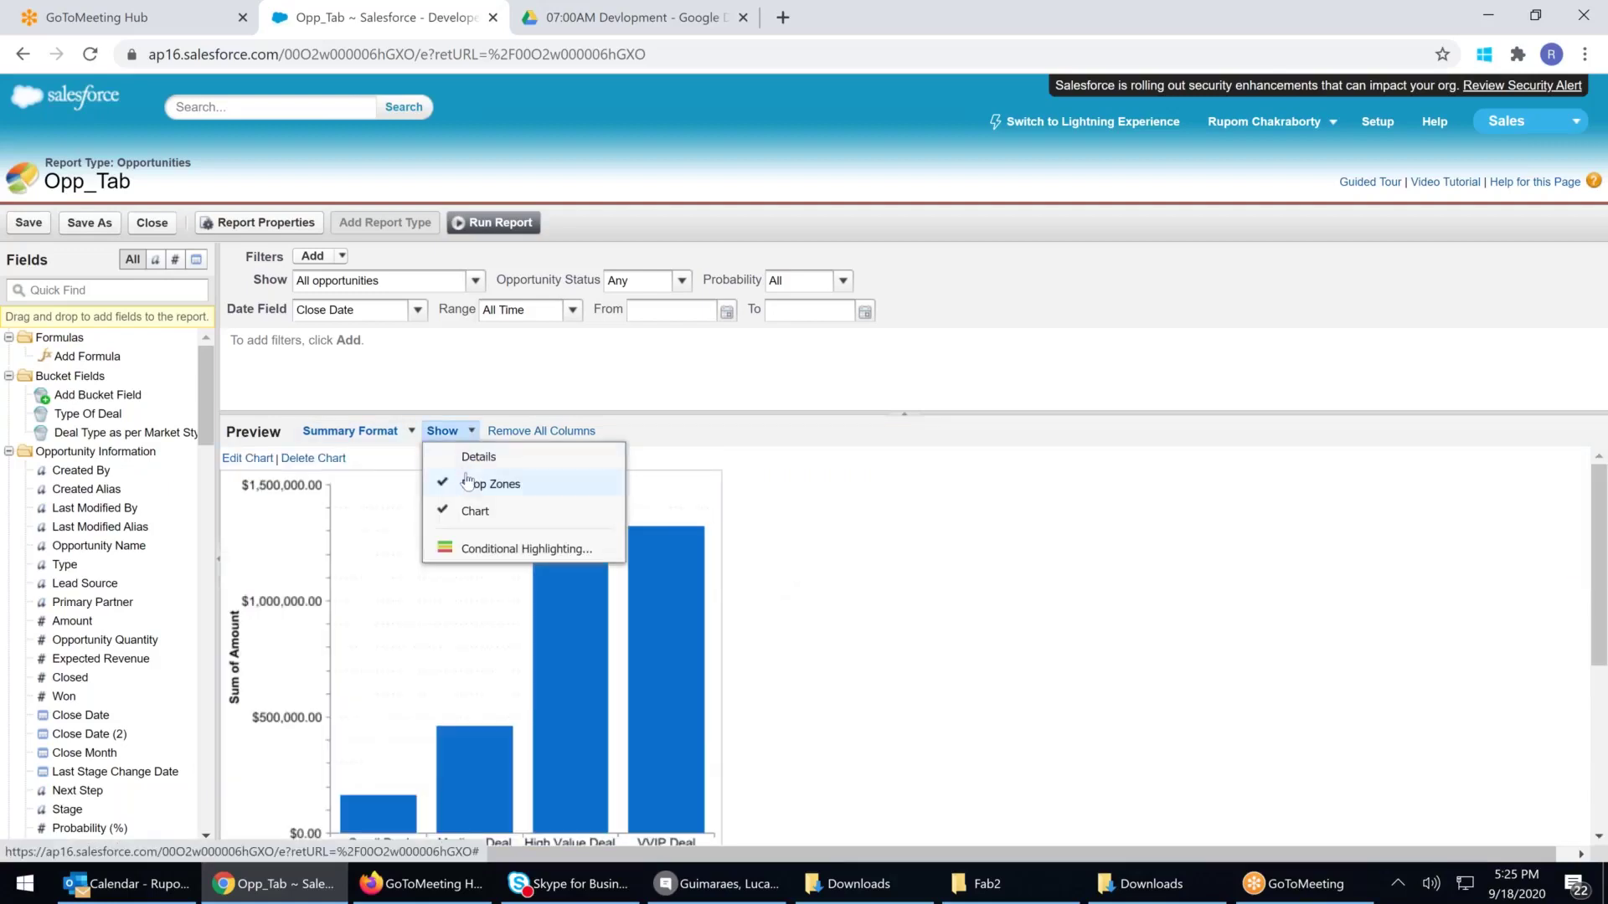
click(476, 457)
click(444, 431)
click(468, 491)
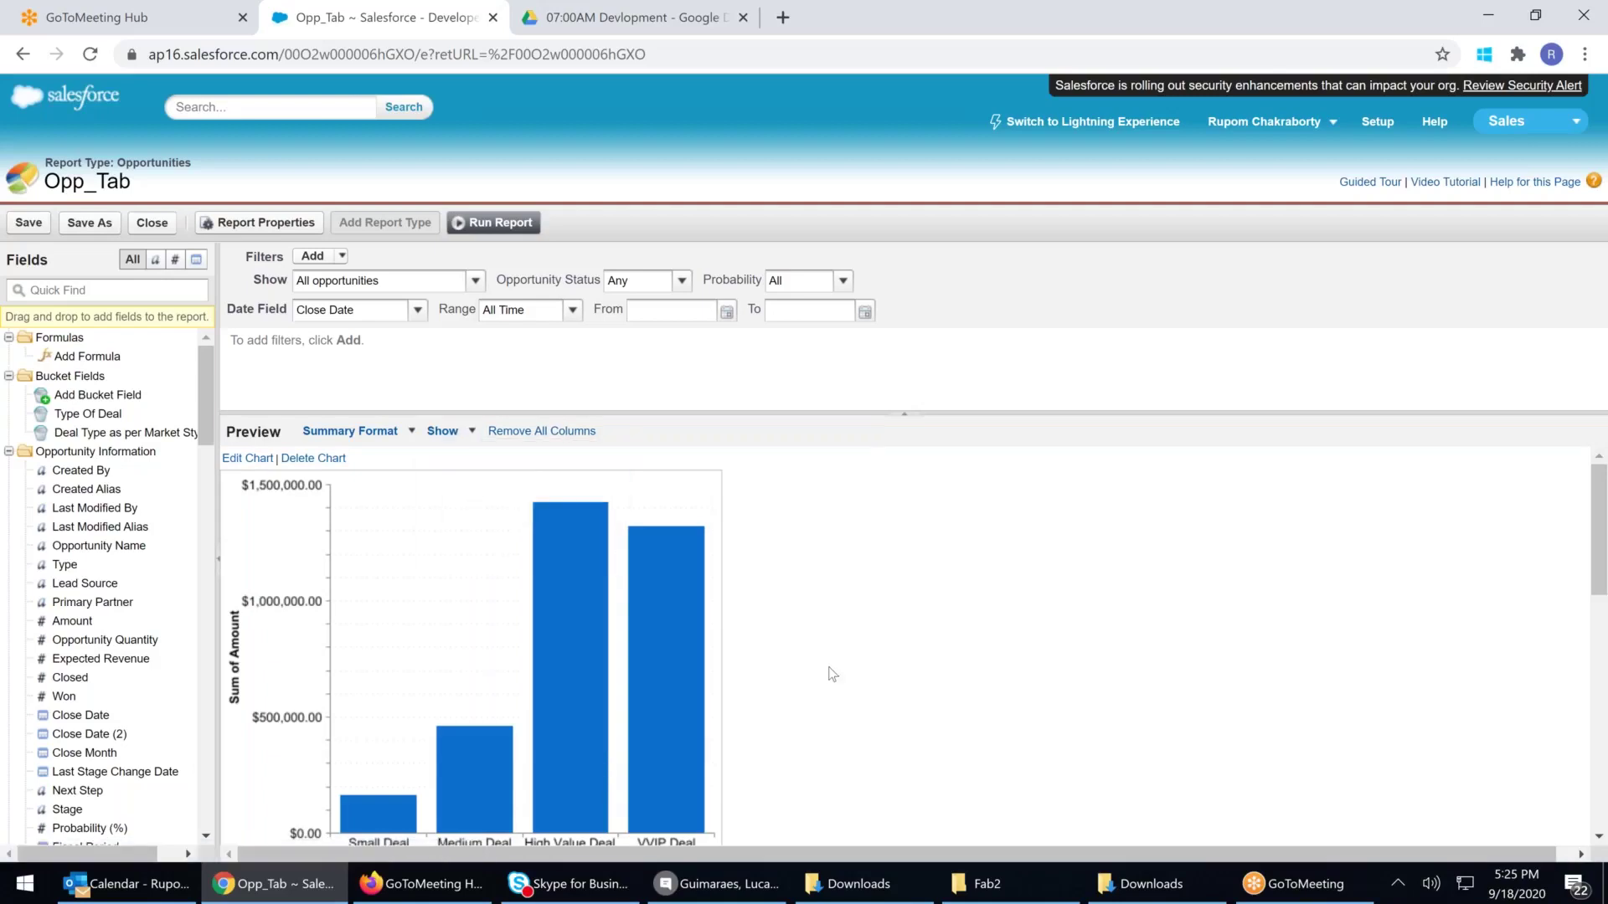
scroll(832, 674, down, 5)
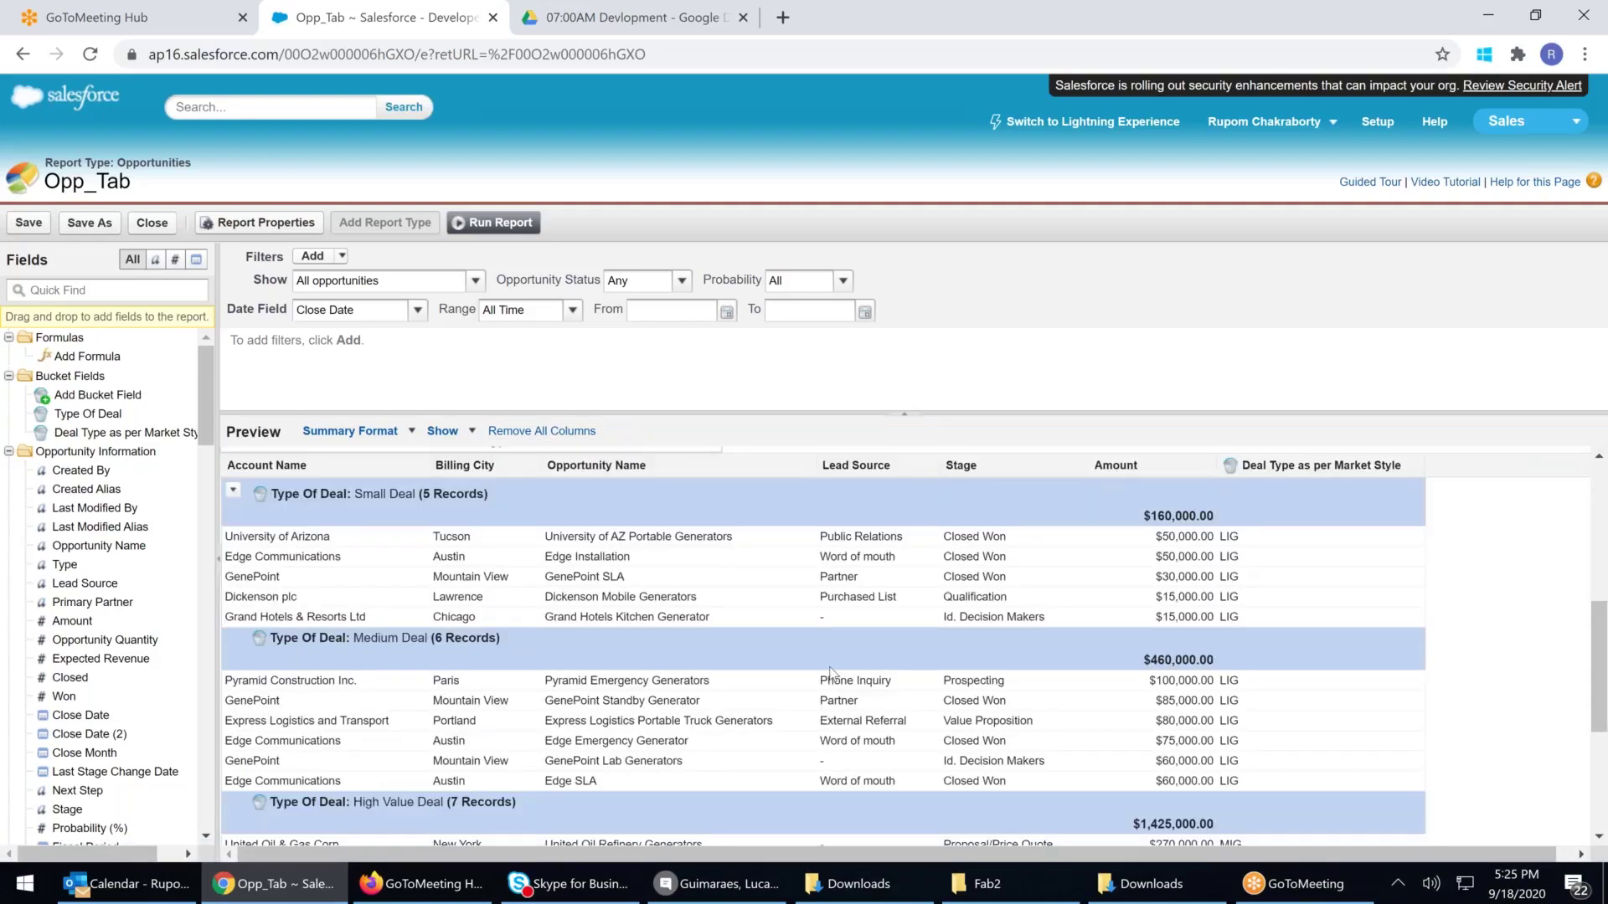
scroll(832, 674, up, 2)
scroll(831, 674, down, 2)
scroll(730, 764, down, 2)
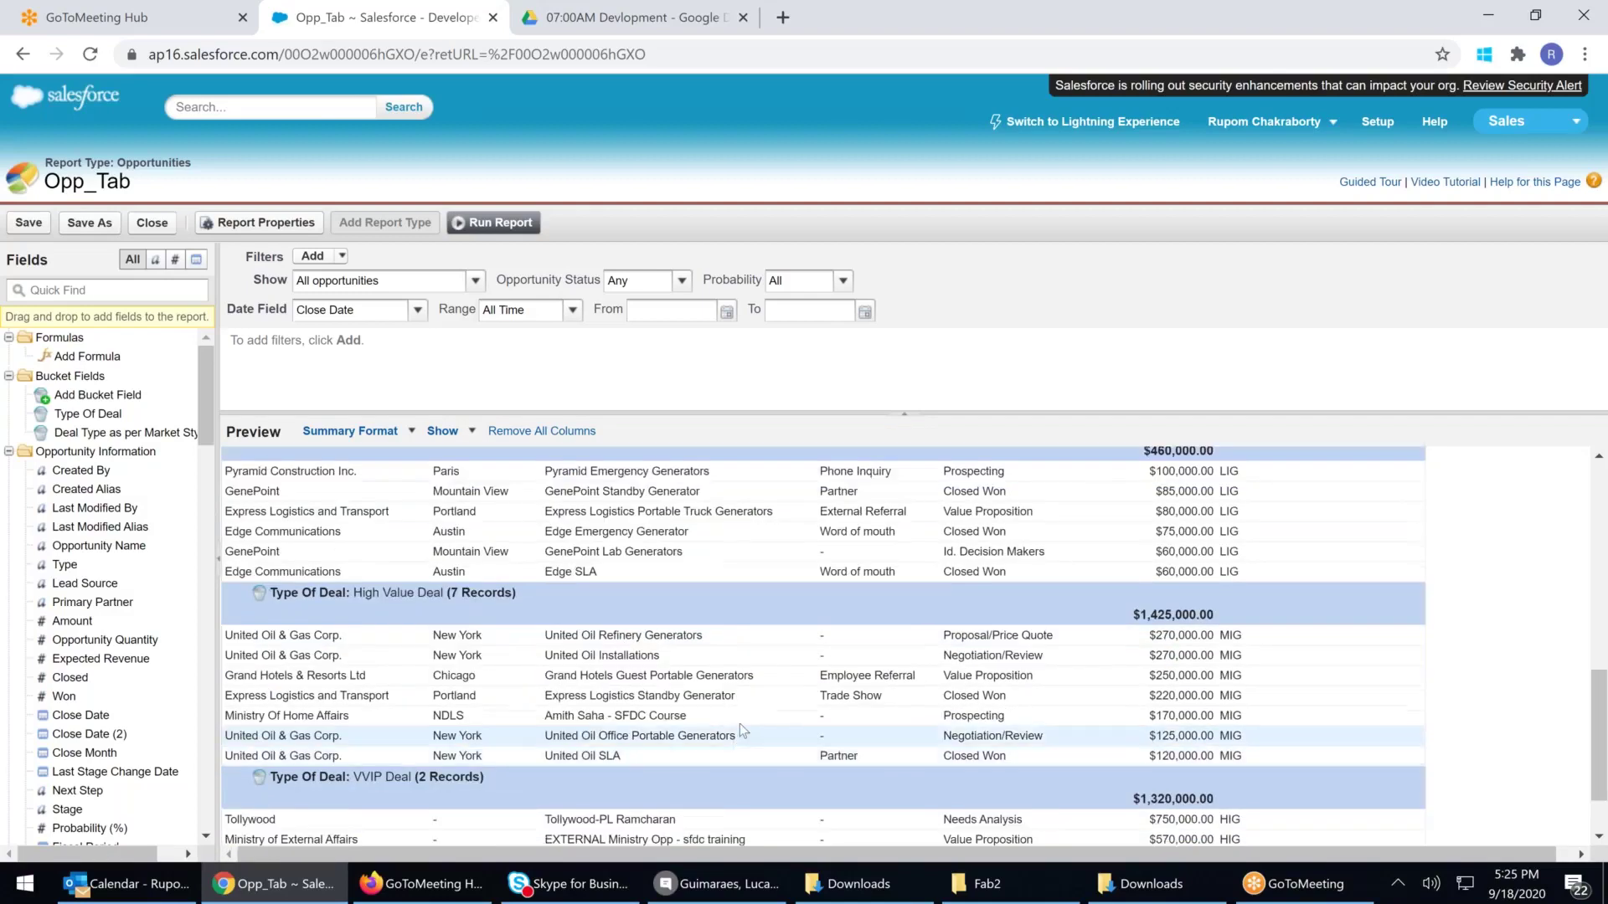
scroll(369, 613, up, 3)
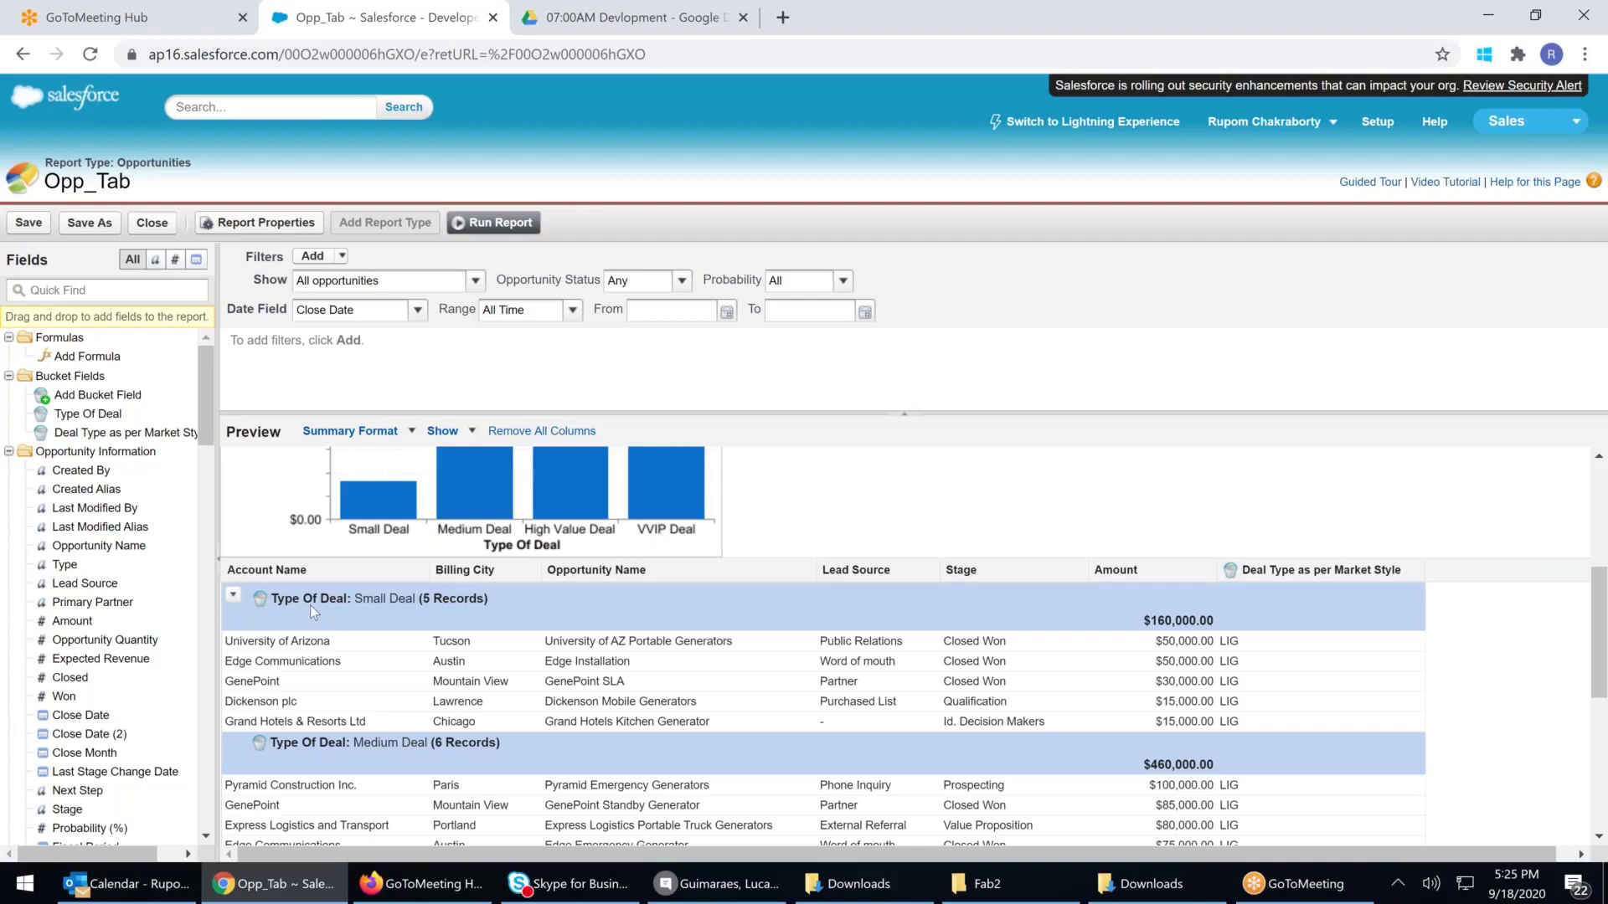
drag(60, 562, 368, 616)
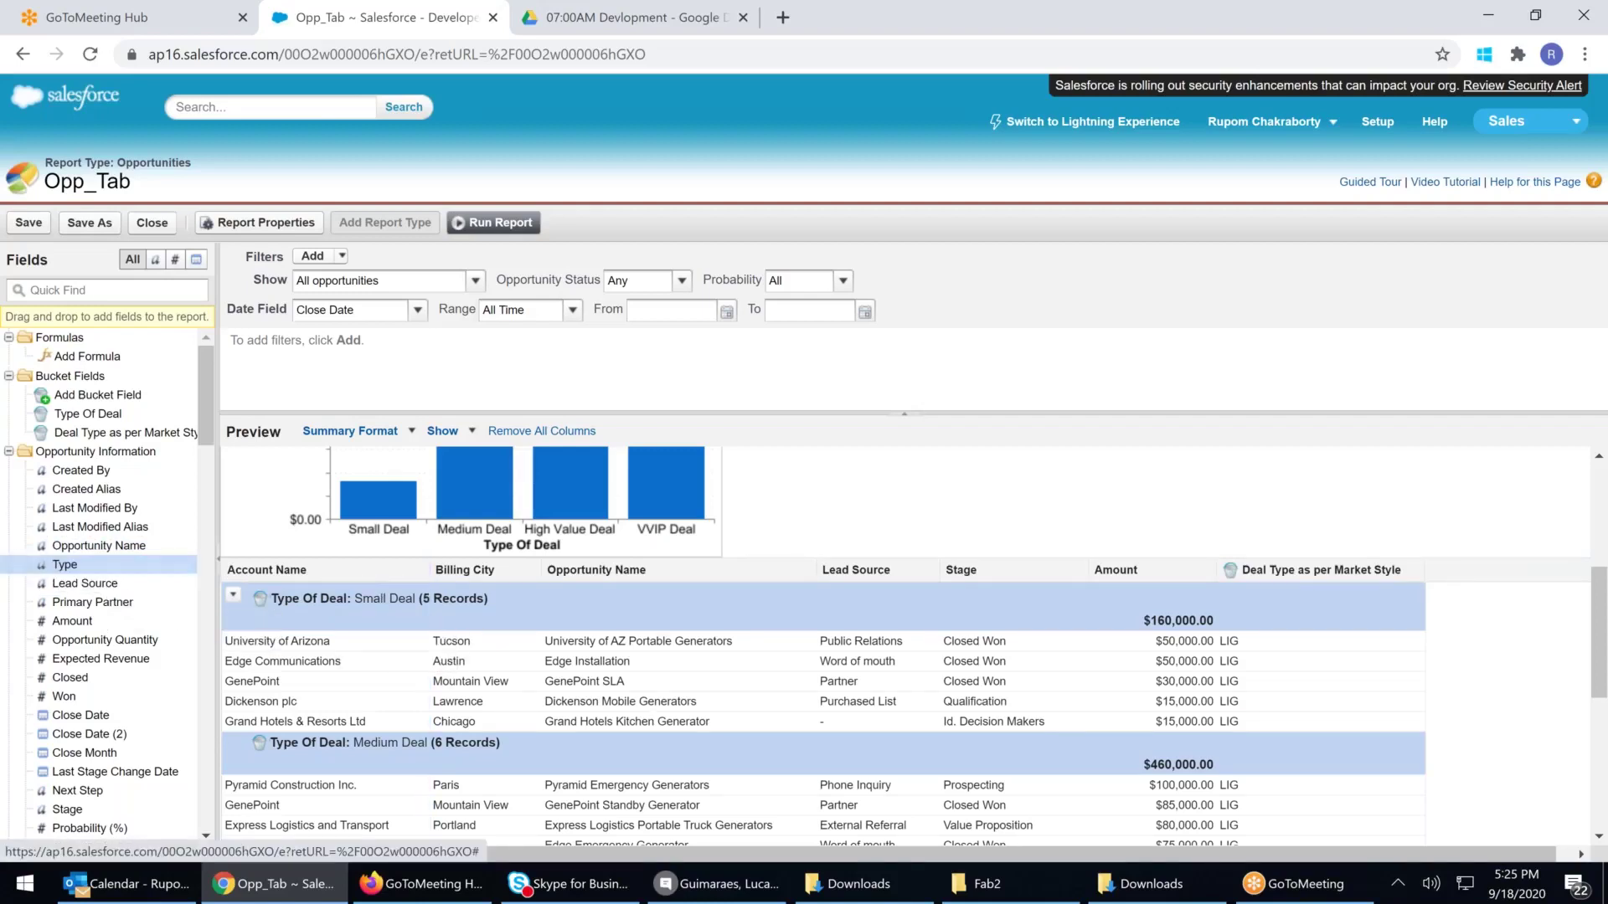
click(443, 430)
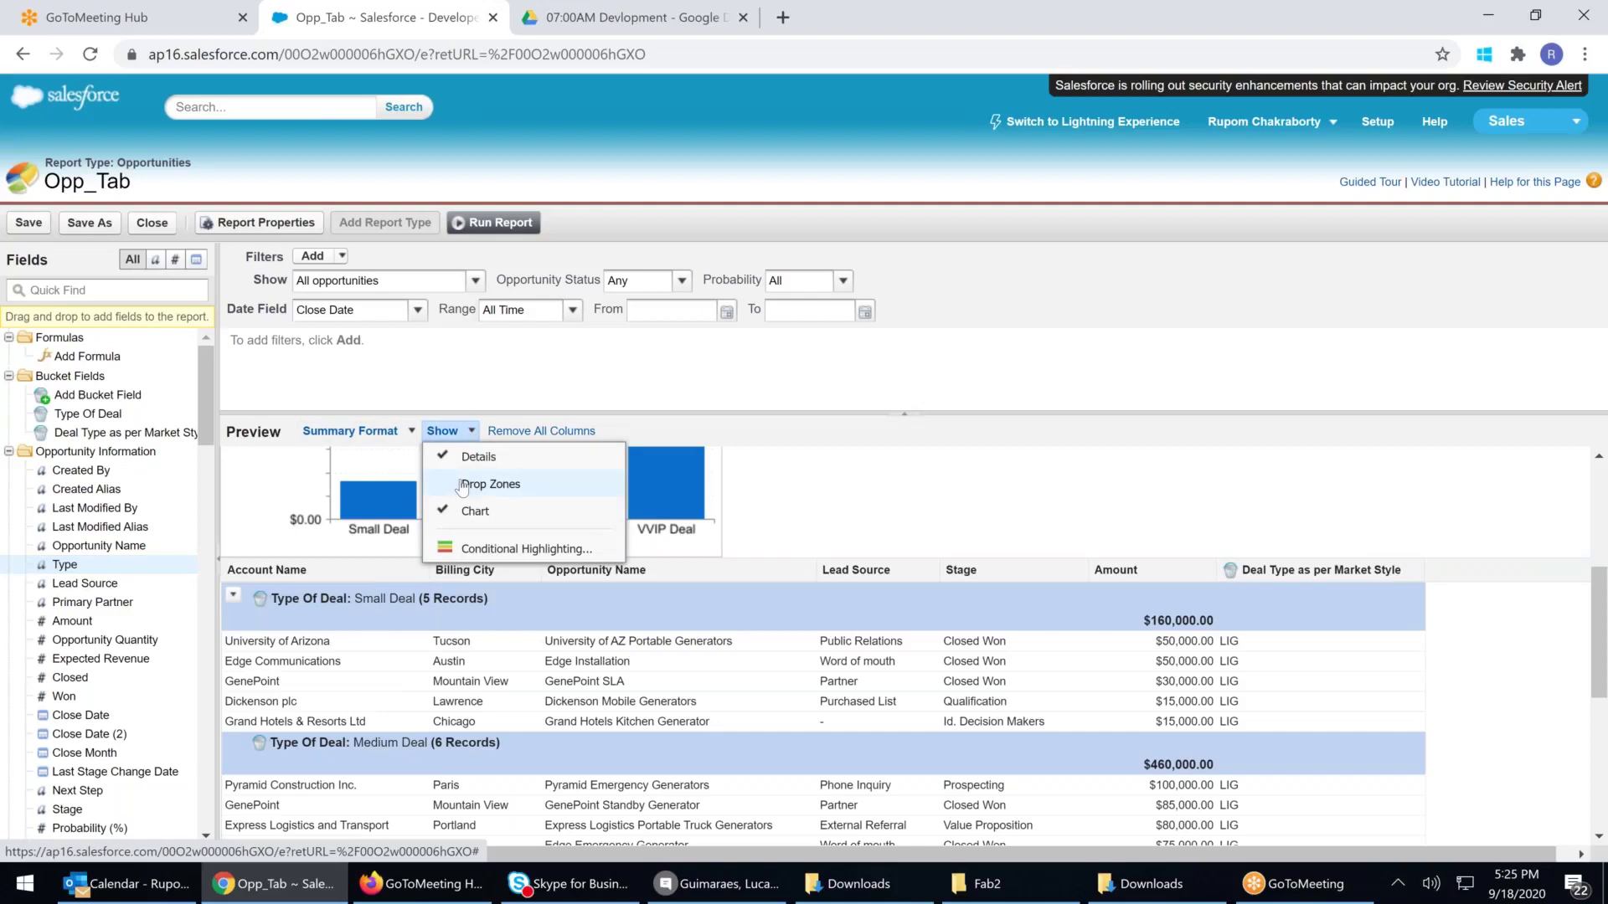
click(462, 486)
drag(65, 573, 303, 647)
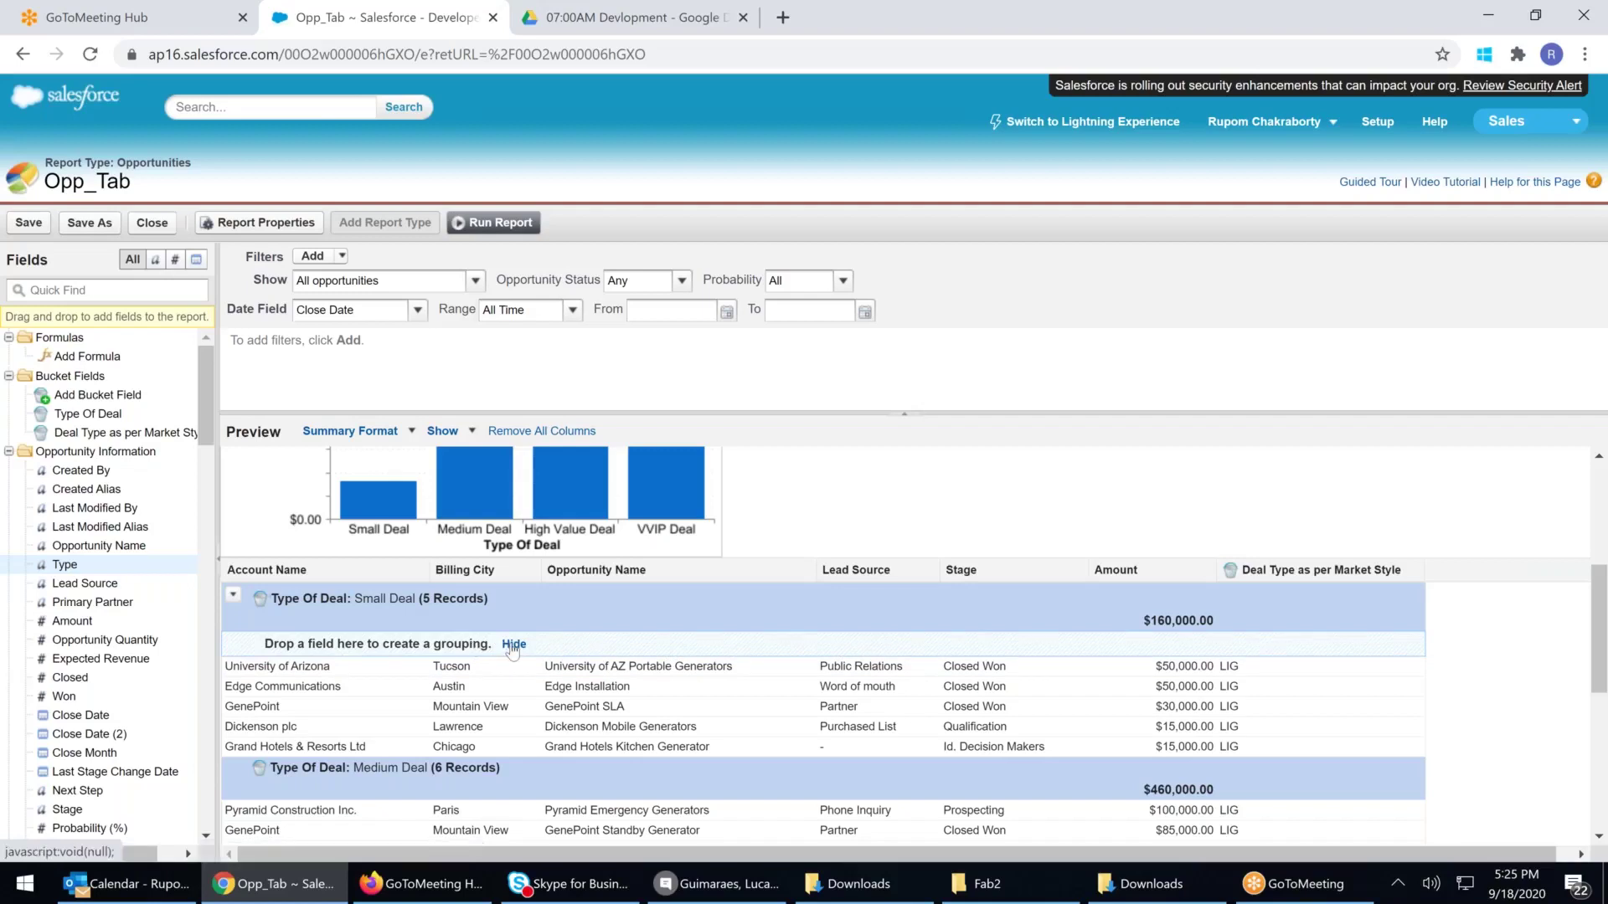
click(451, 434)
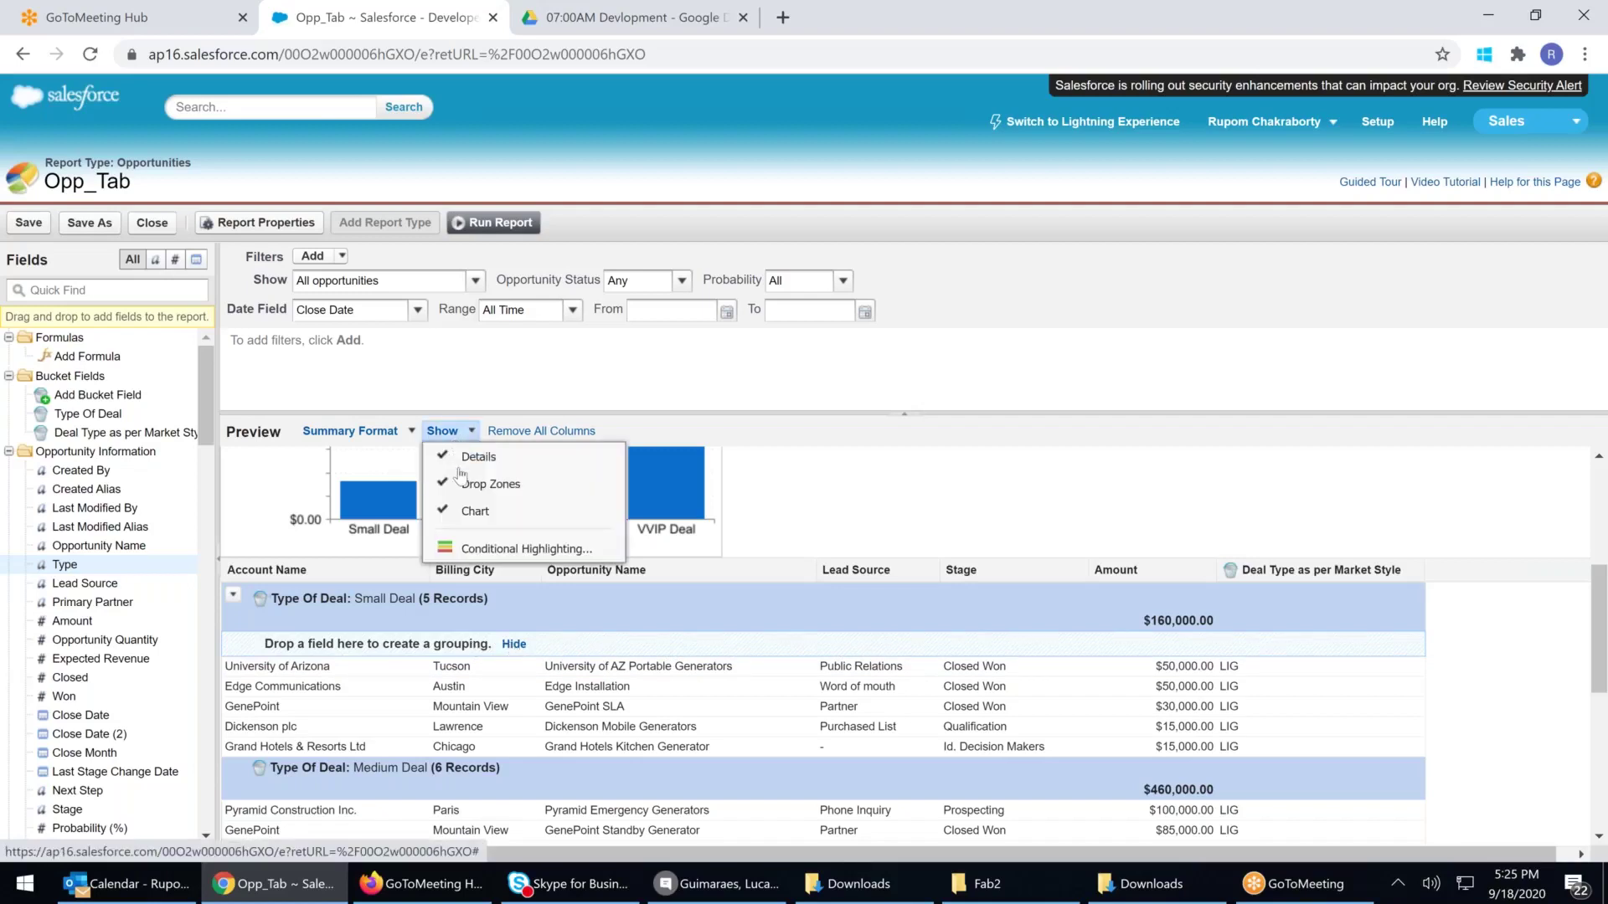
click(470, 512)
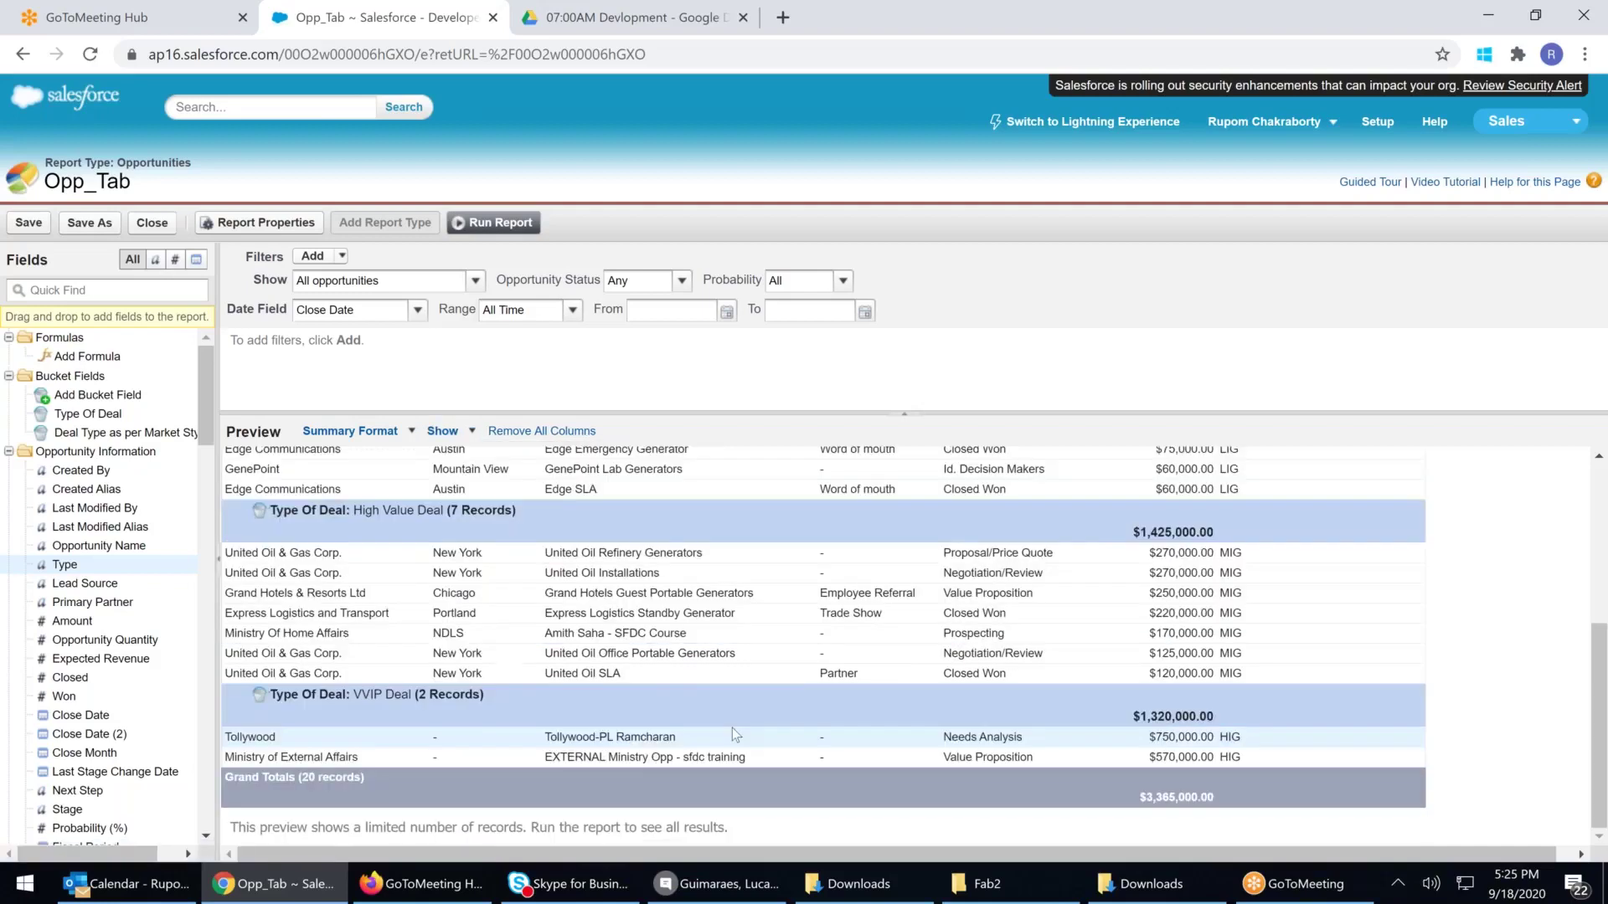
click(472, 432)
click(474, 511)
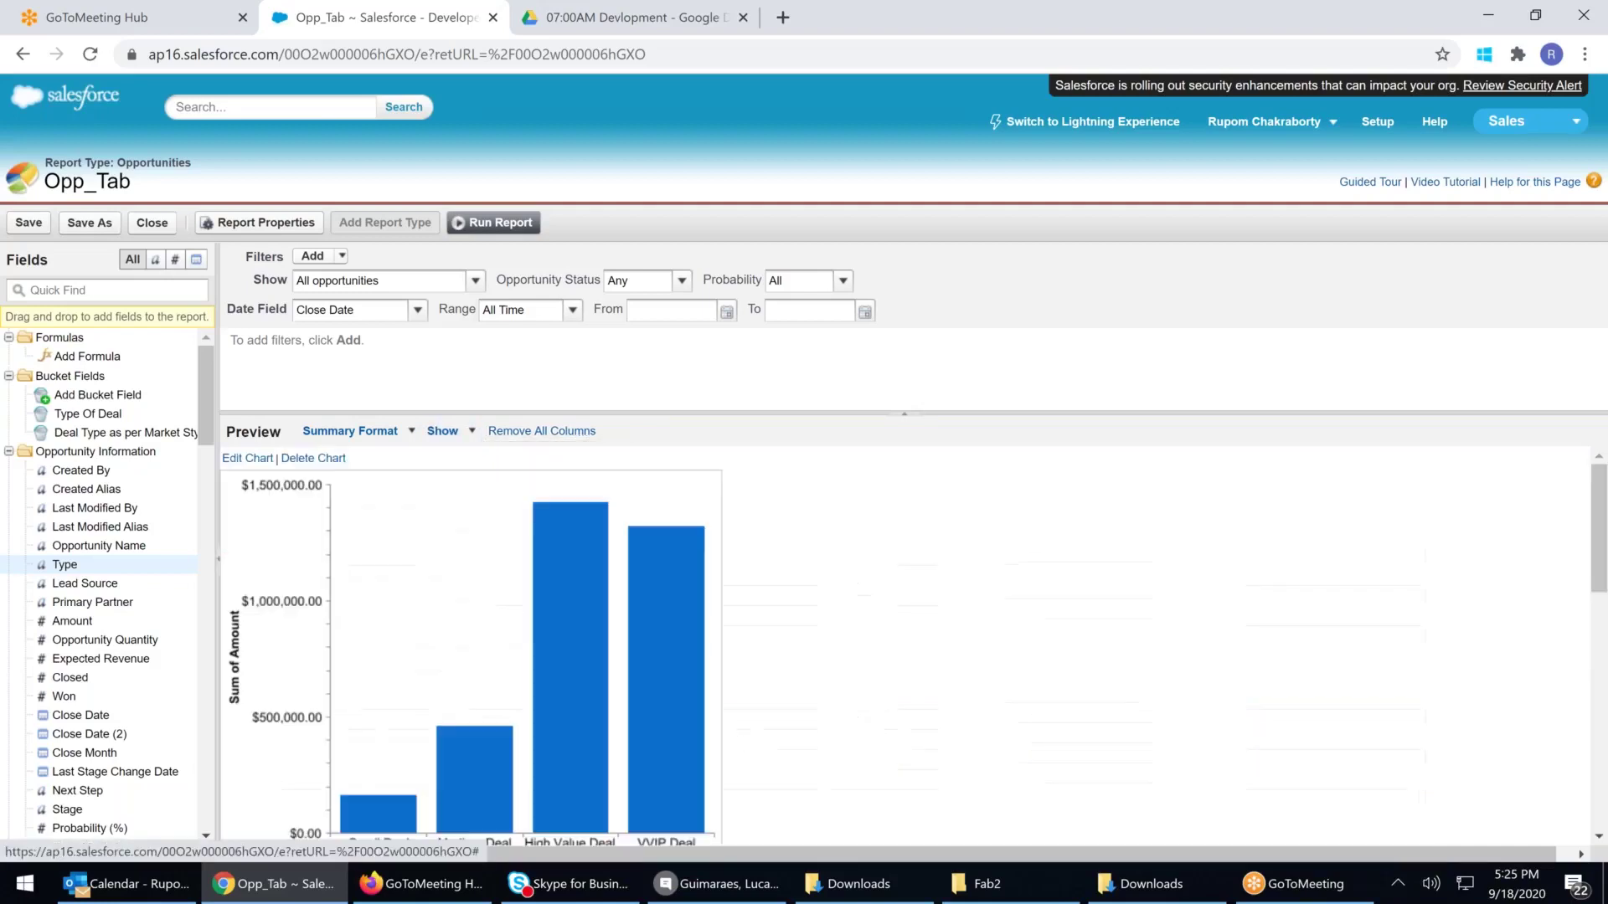
click(469, 430)
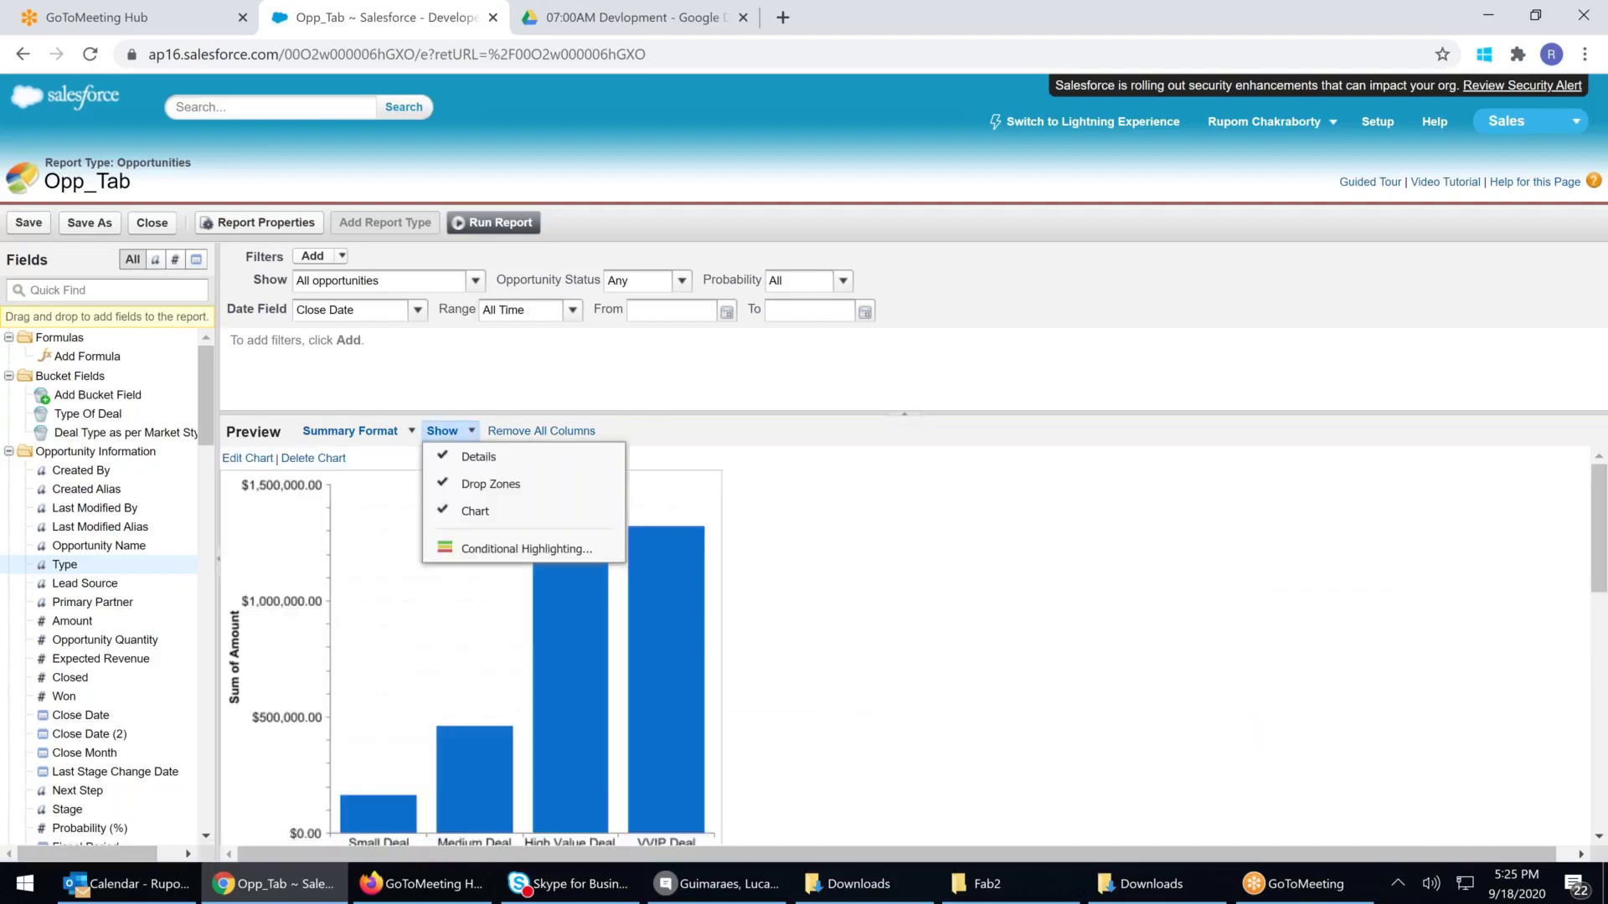
Set the first highlighting rule on Sum of Amount with breakpoints 0 and 50000
click(526, 550)
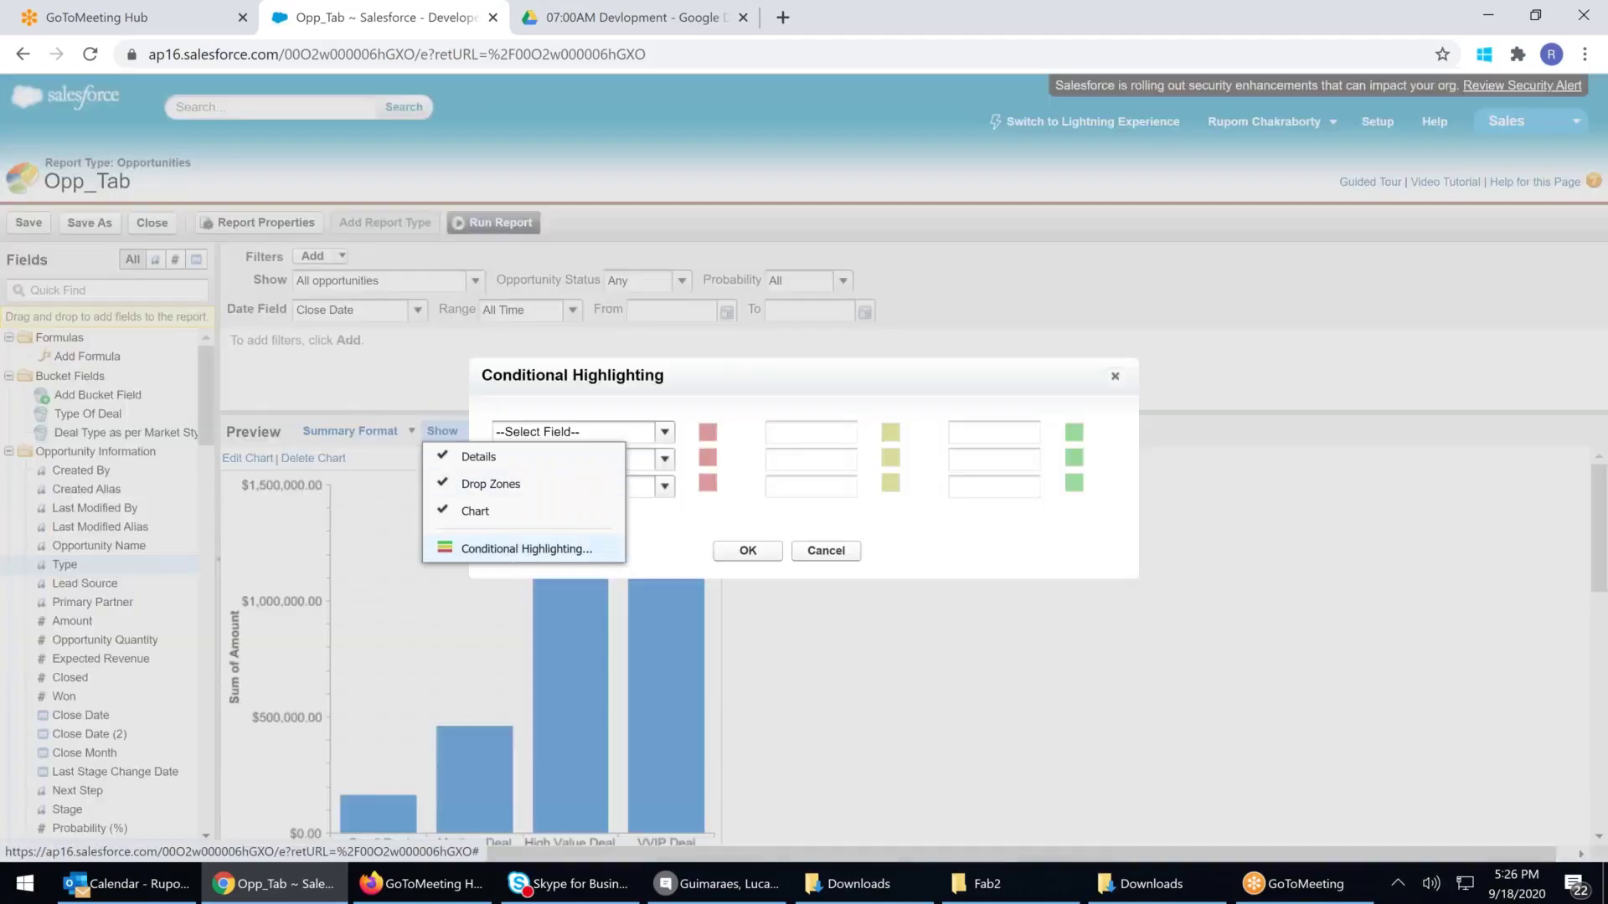
click(664, 433)
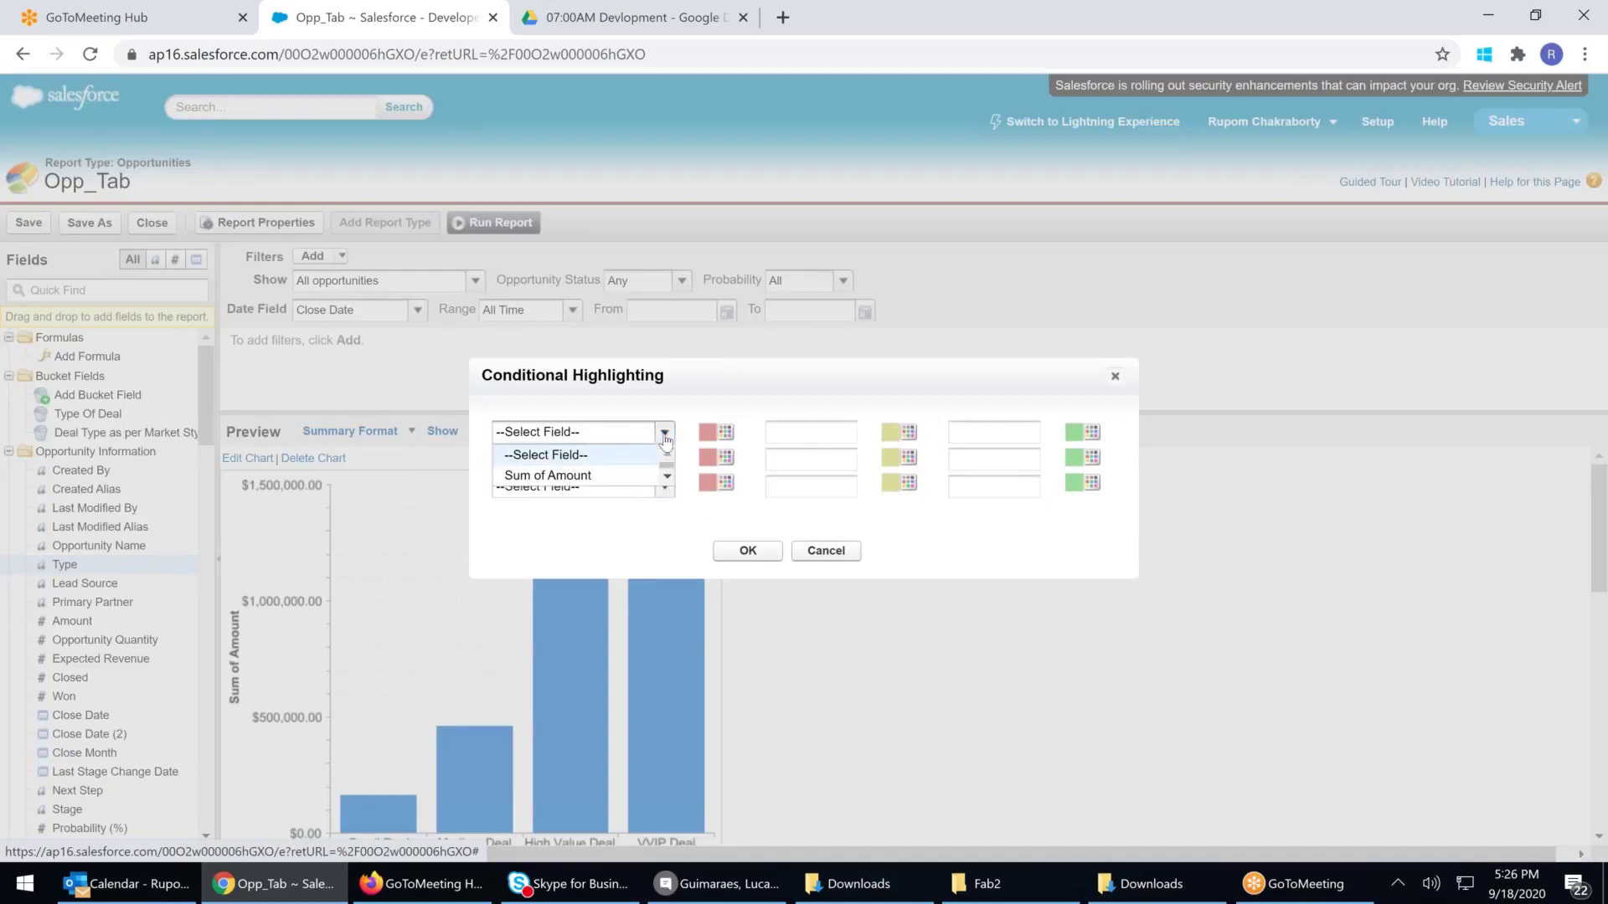
click(578, 475)
click(823, 432)
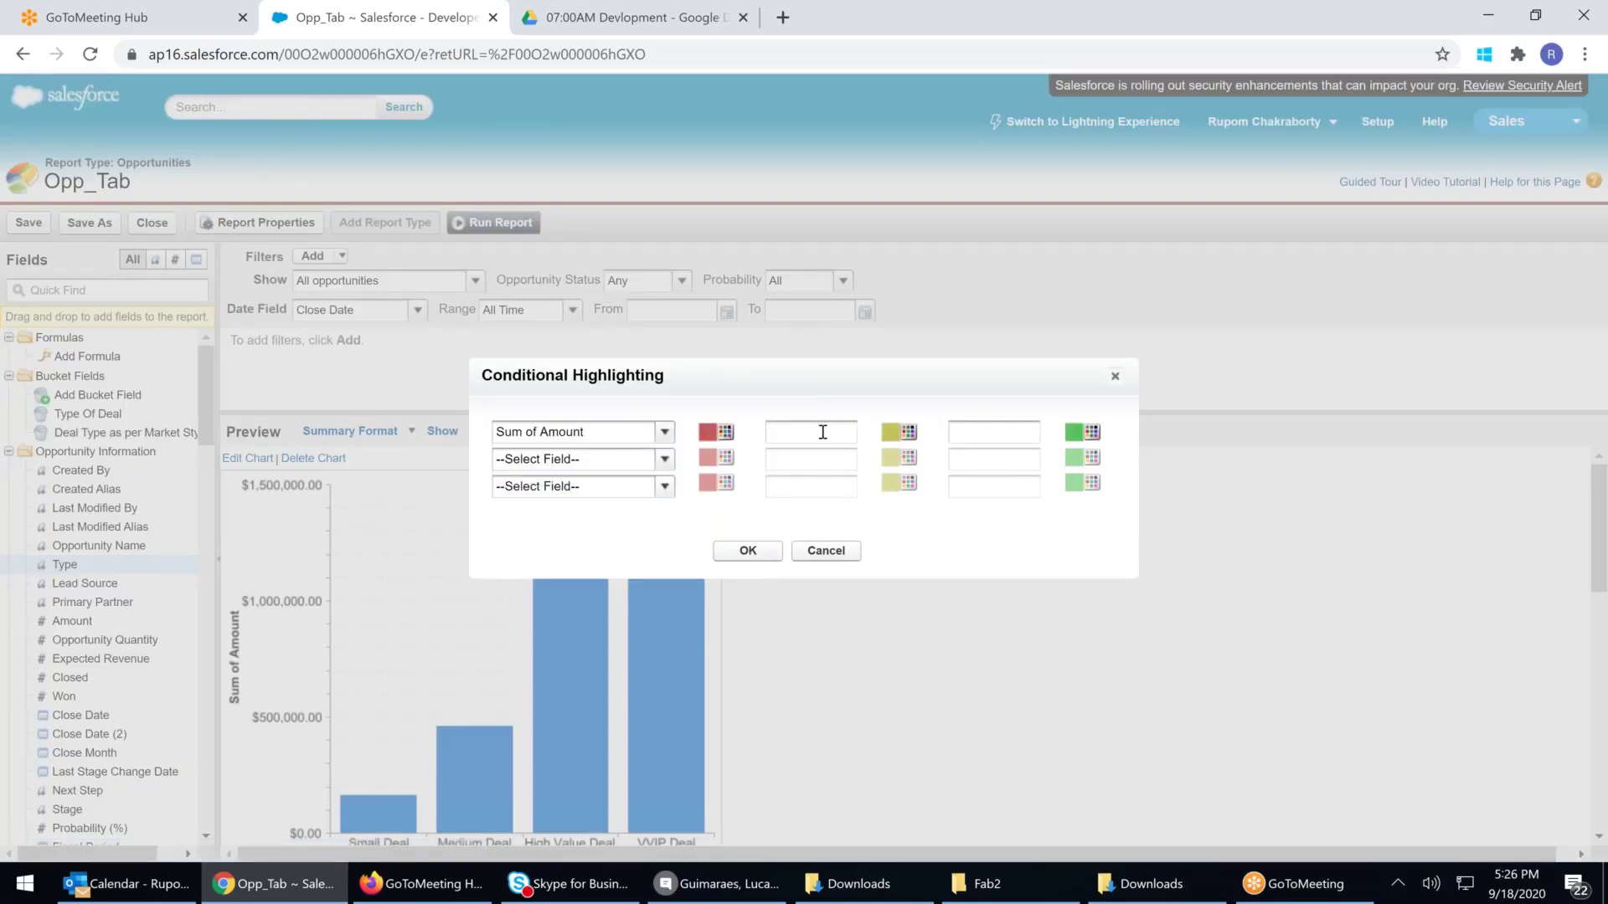
text(50000)
key(ctrl+a)
key(BackSpace)
text(0)
click(961, 429)
text(50000)
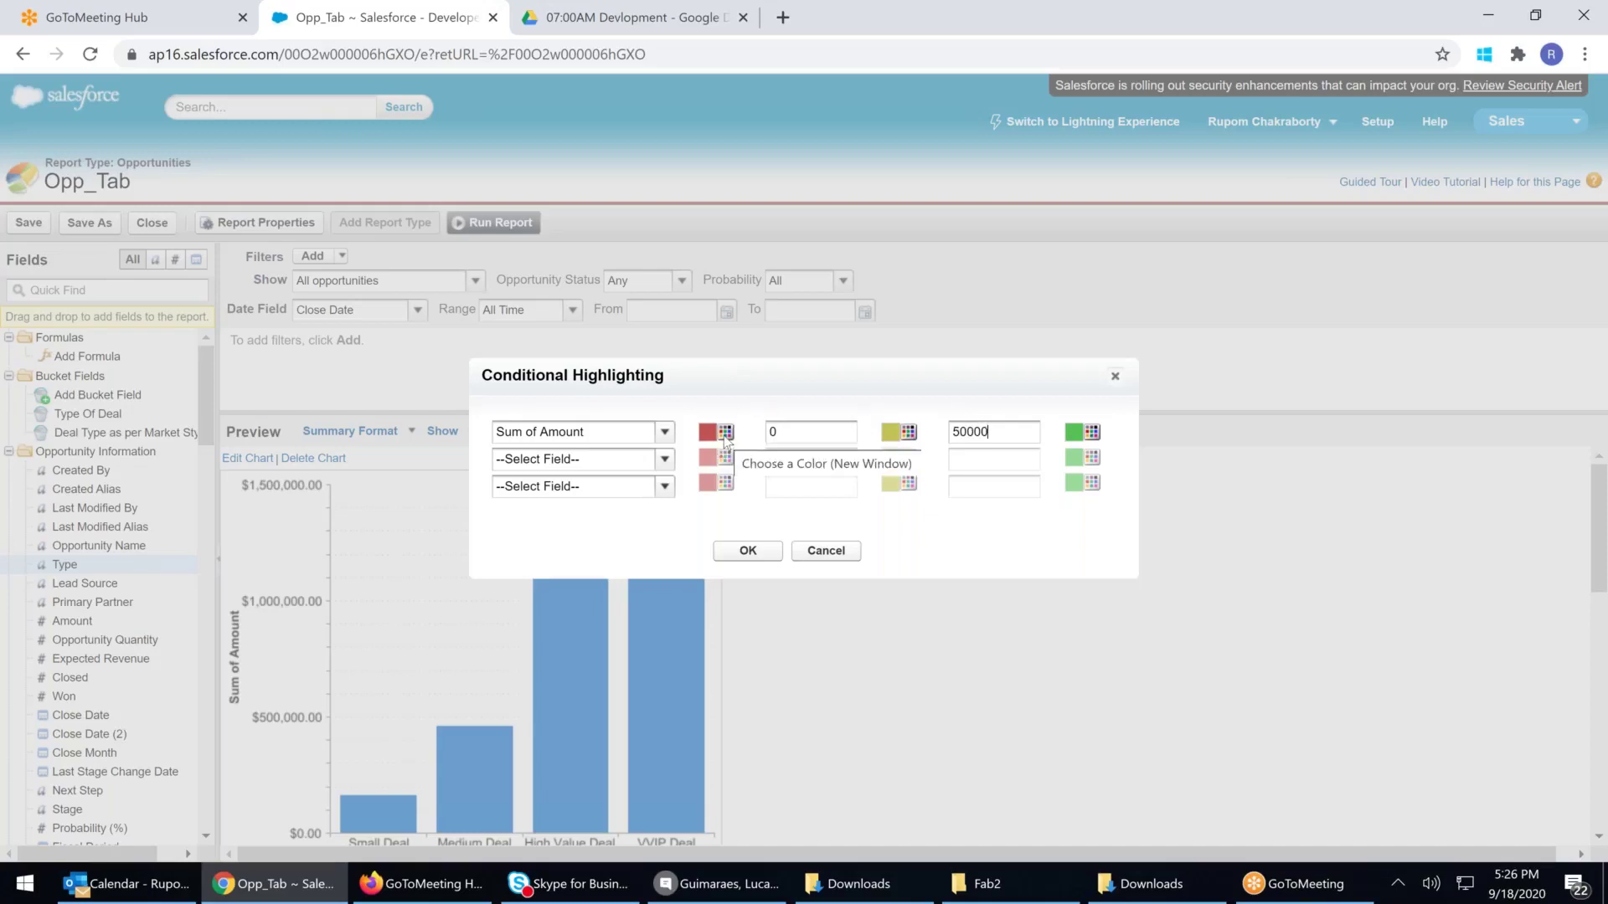
click(725, 437)
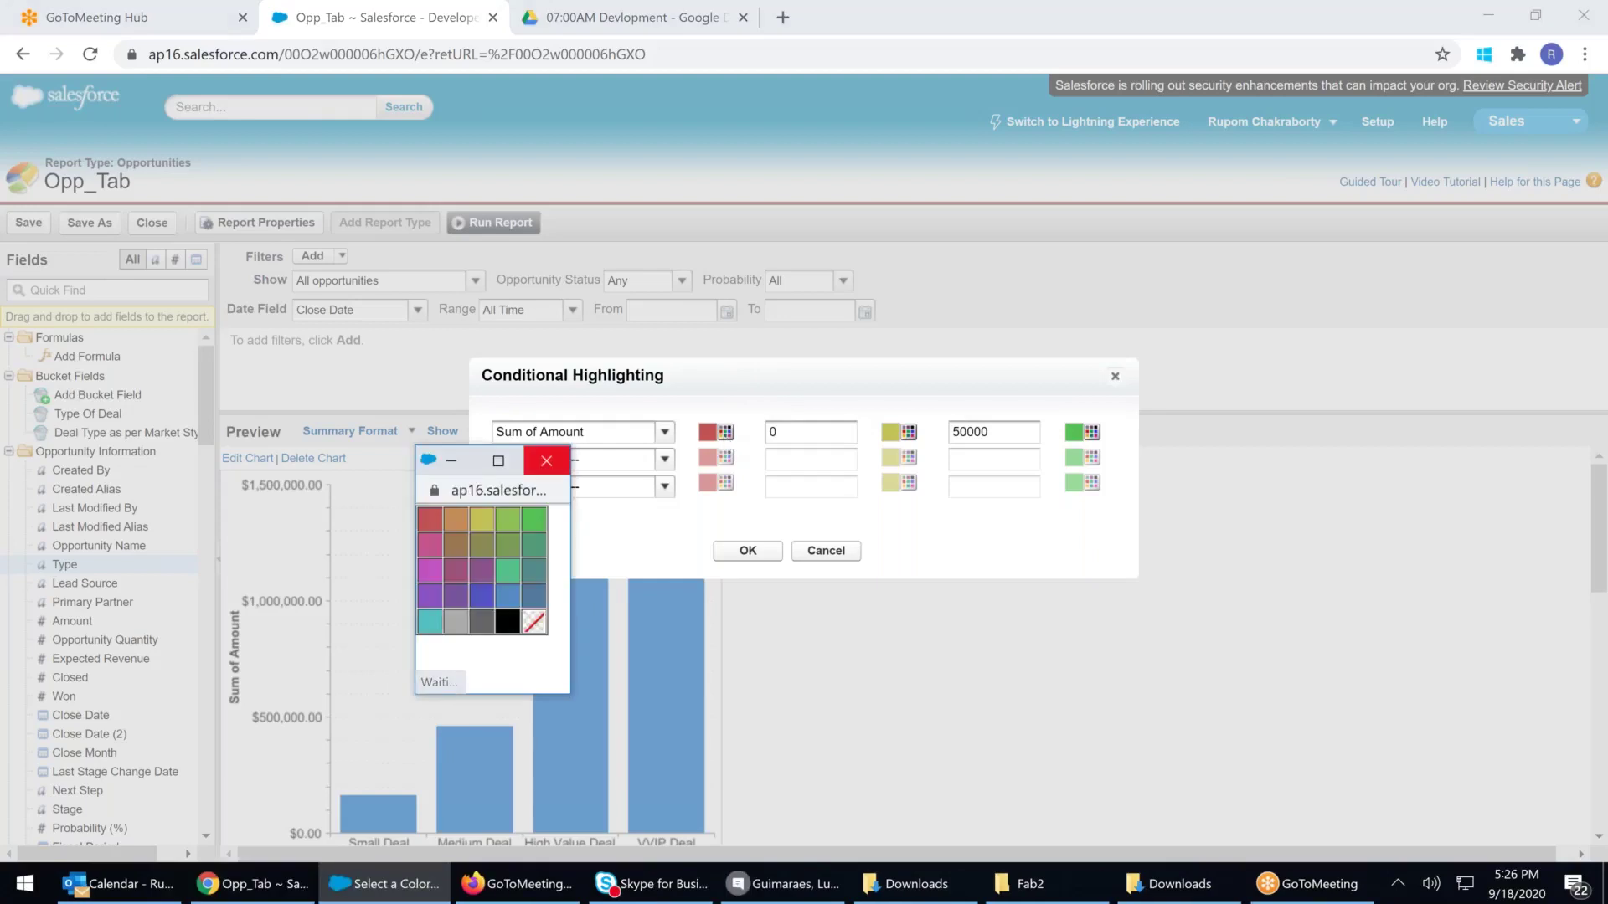
click(546, 460)
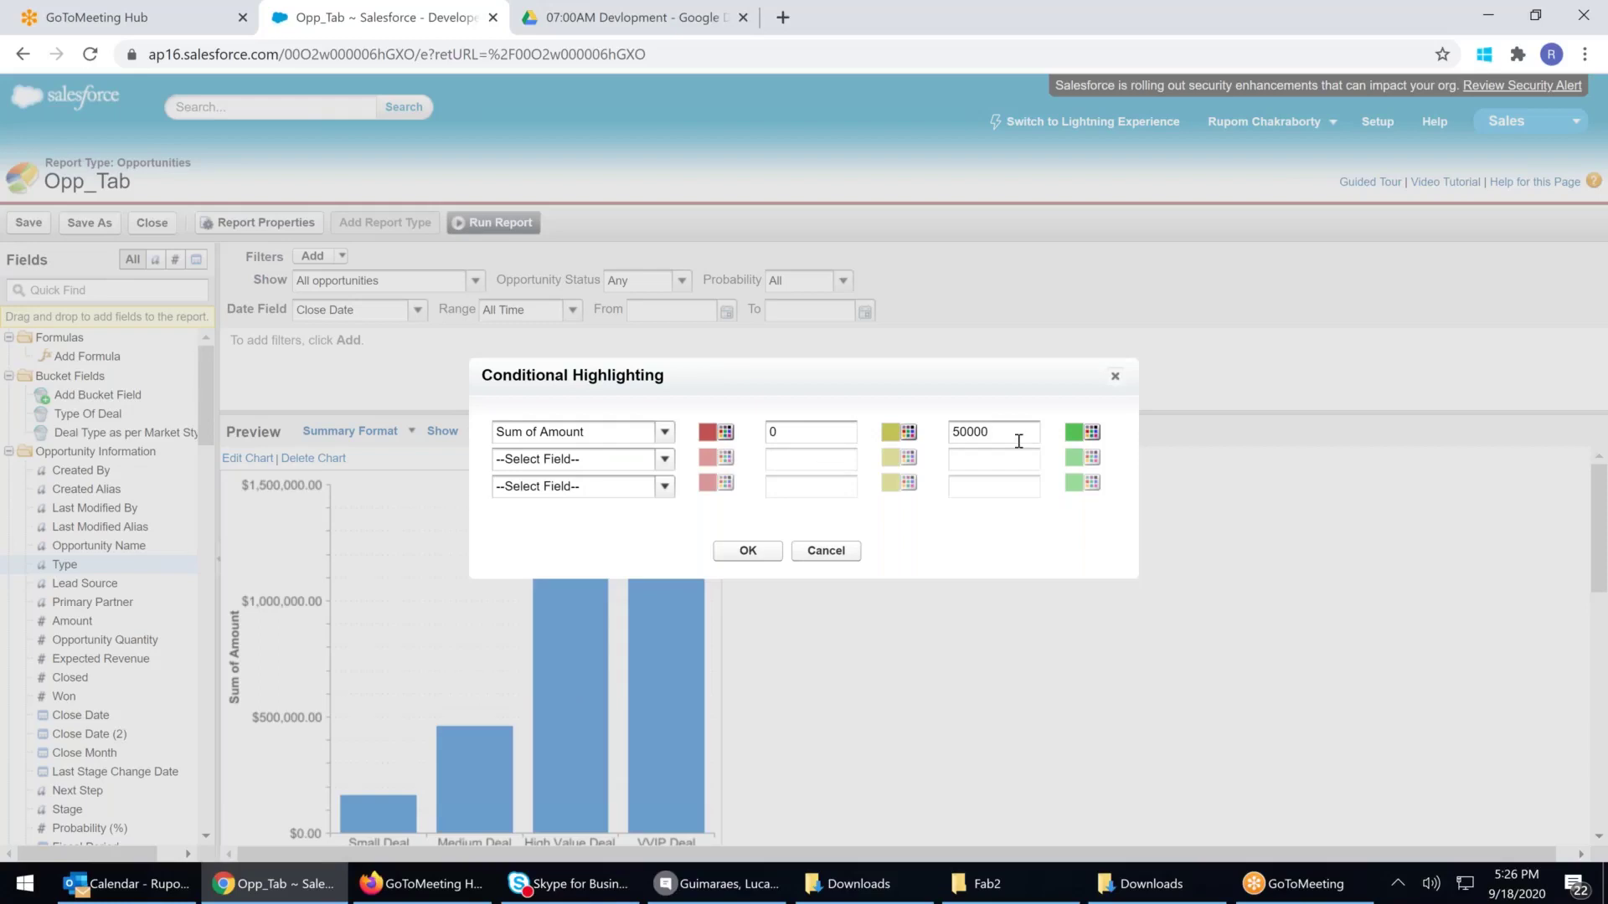
Add a second Sum of Amount rule with breakpoints 50000 and 100000
click(665, 459)
click(536, 499)
click(813, 467)
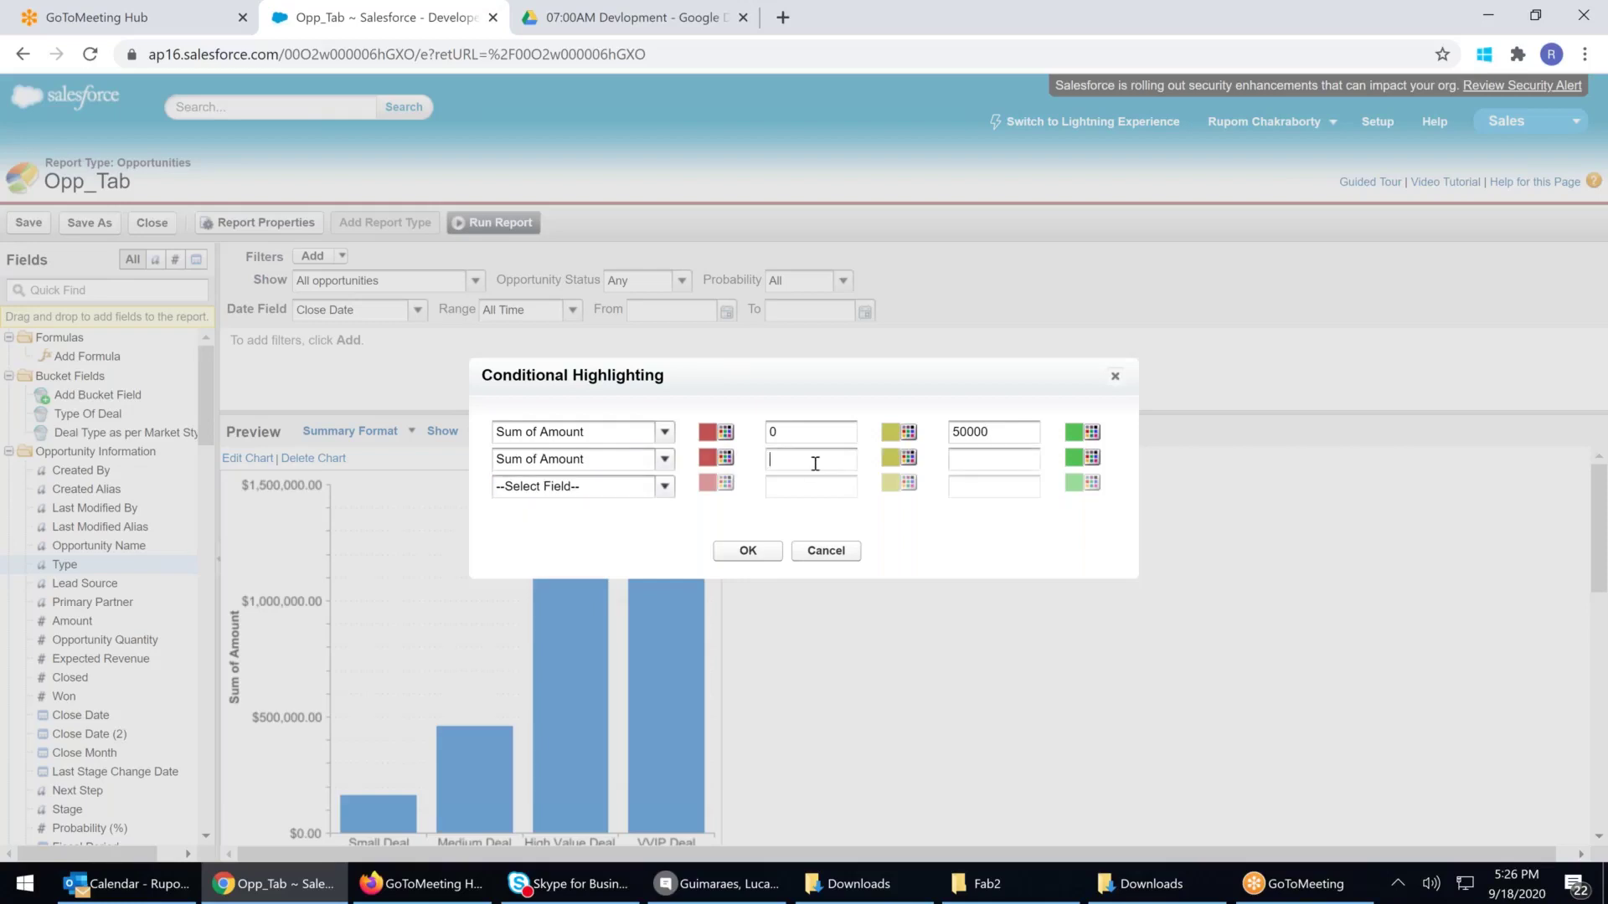
text(50000)
click(970, 452)
text(100000)
Colour the second rule's low and middle bands green, the first rule's middle and high bands red, and apply
click(725, 460)
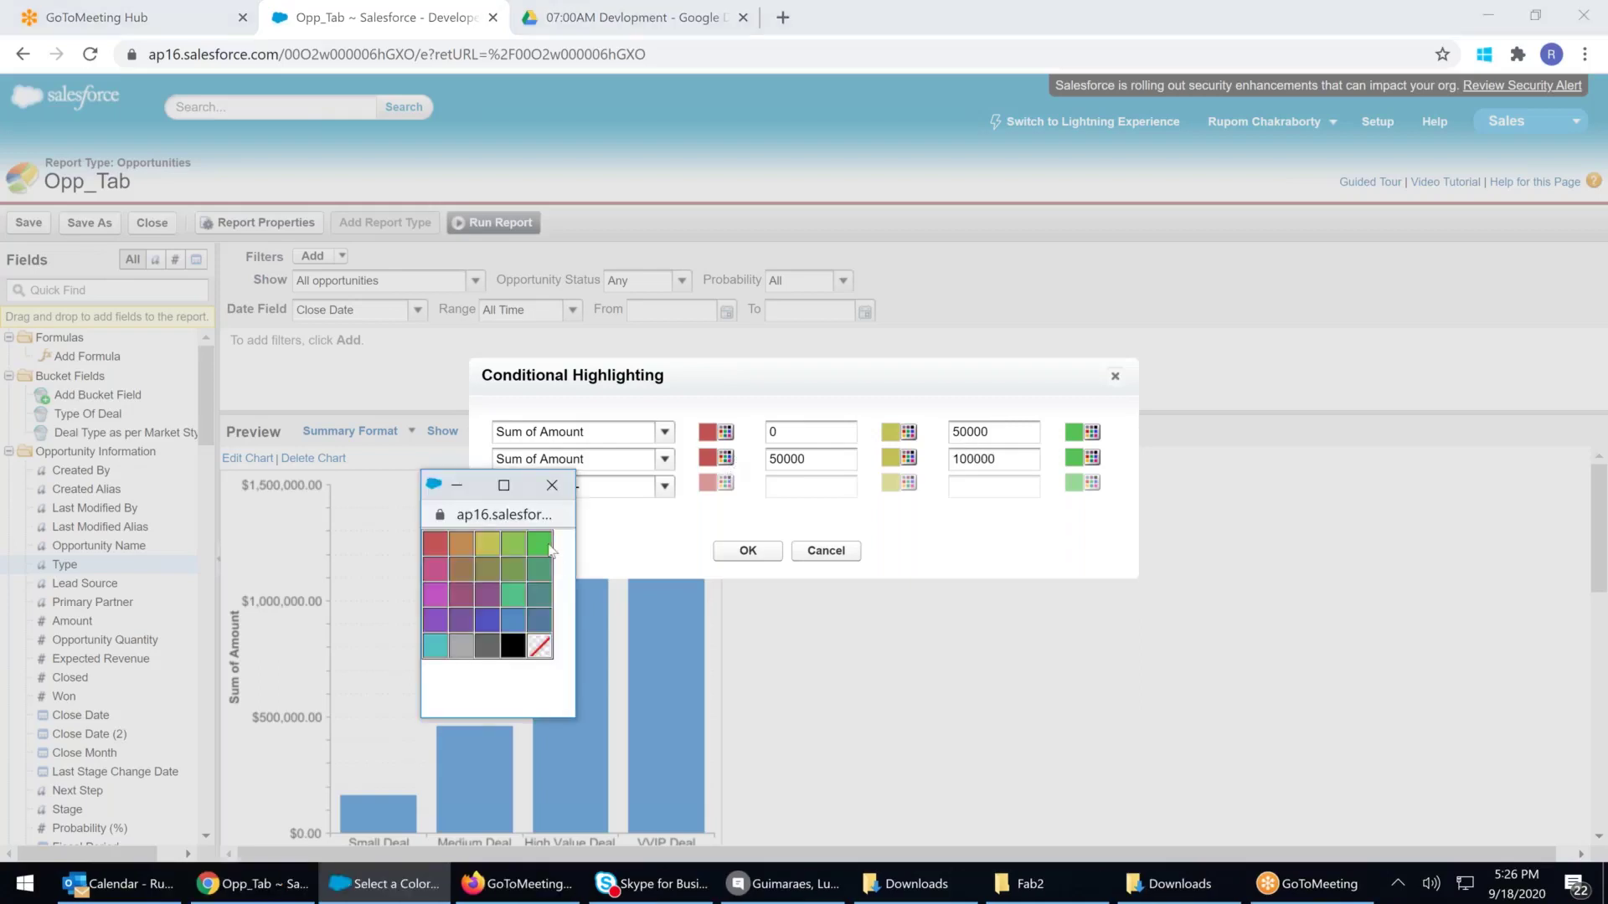
click(546, 546)
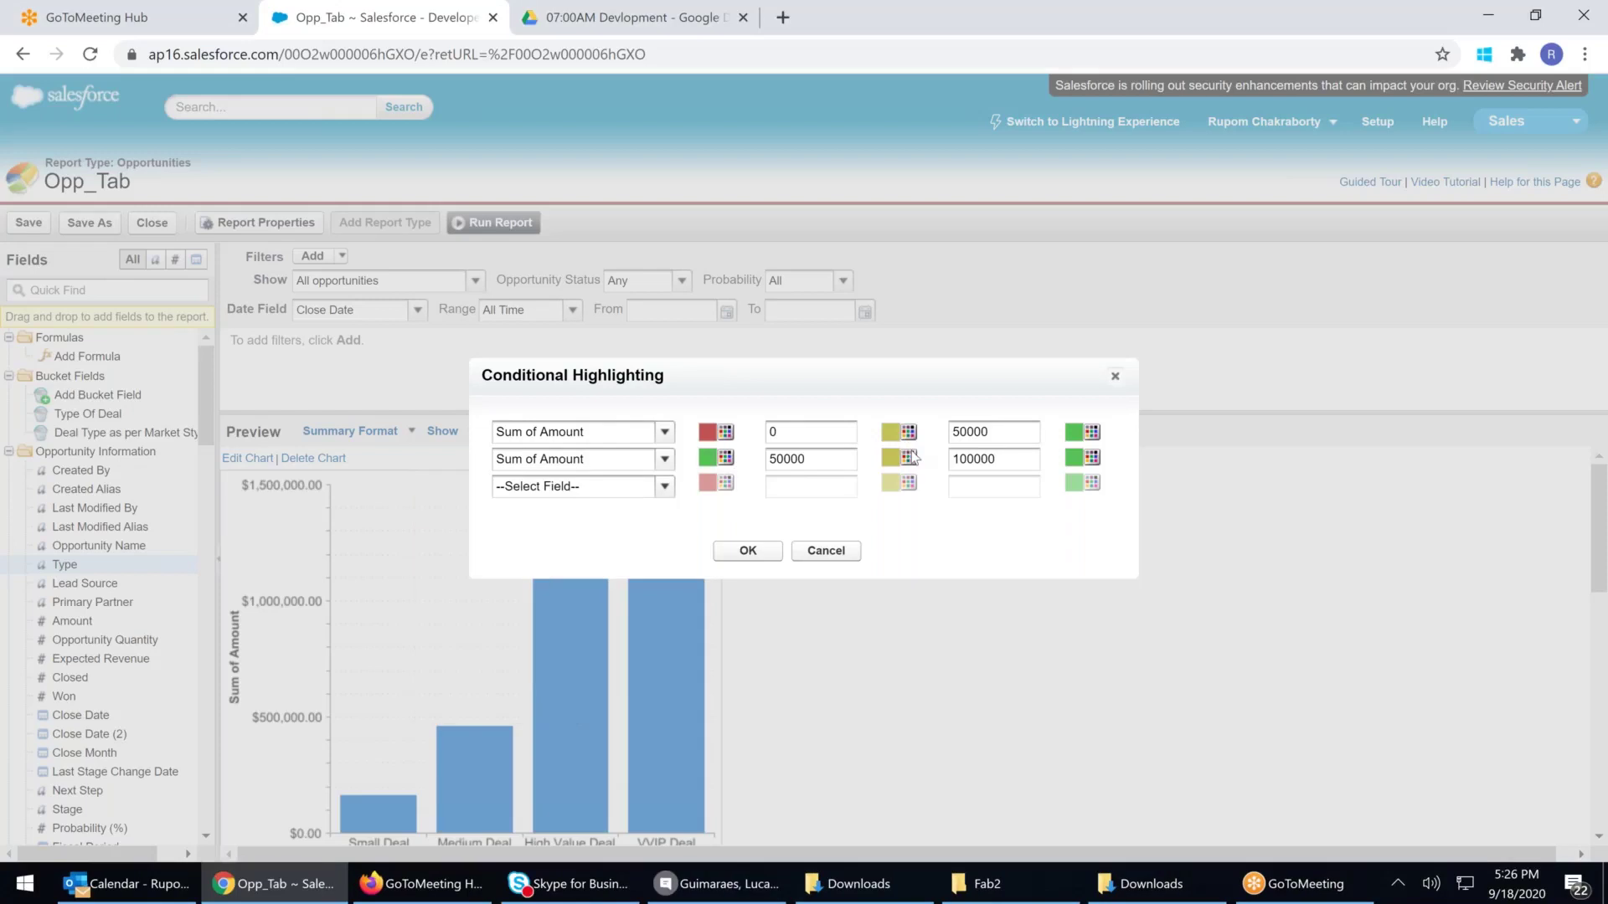
click(908, 458)
click(723, 540)
click(909, 432)
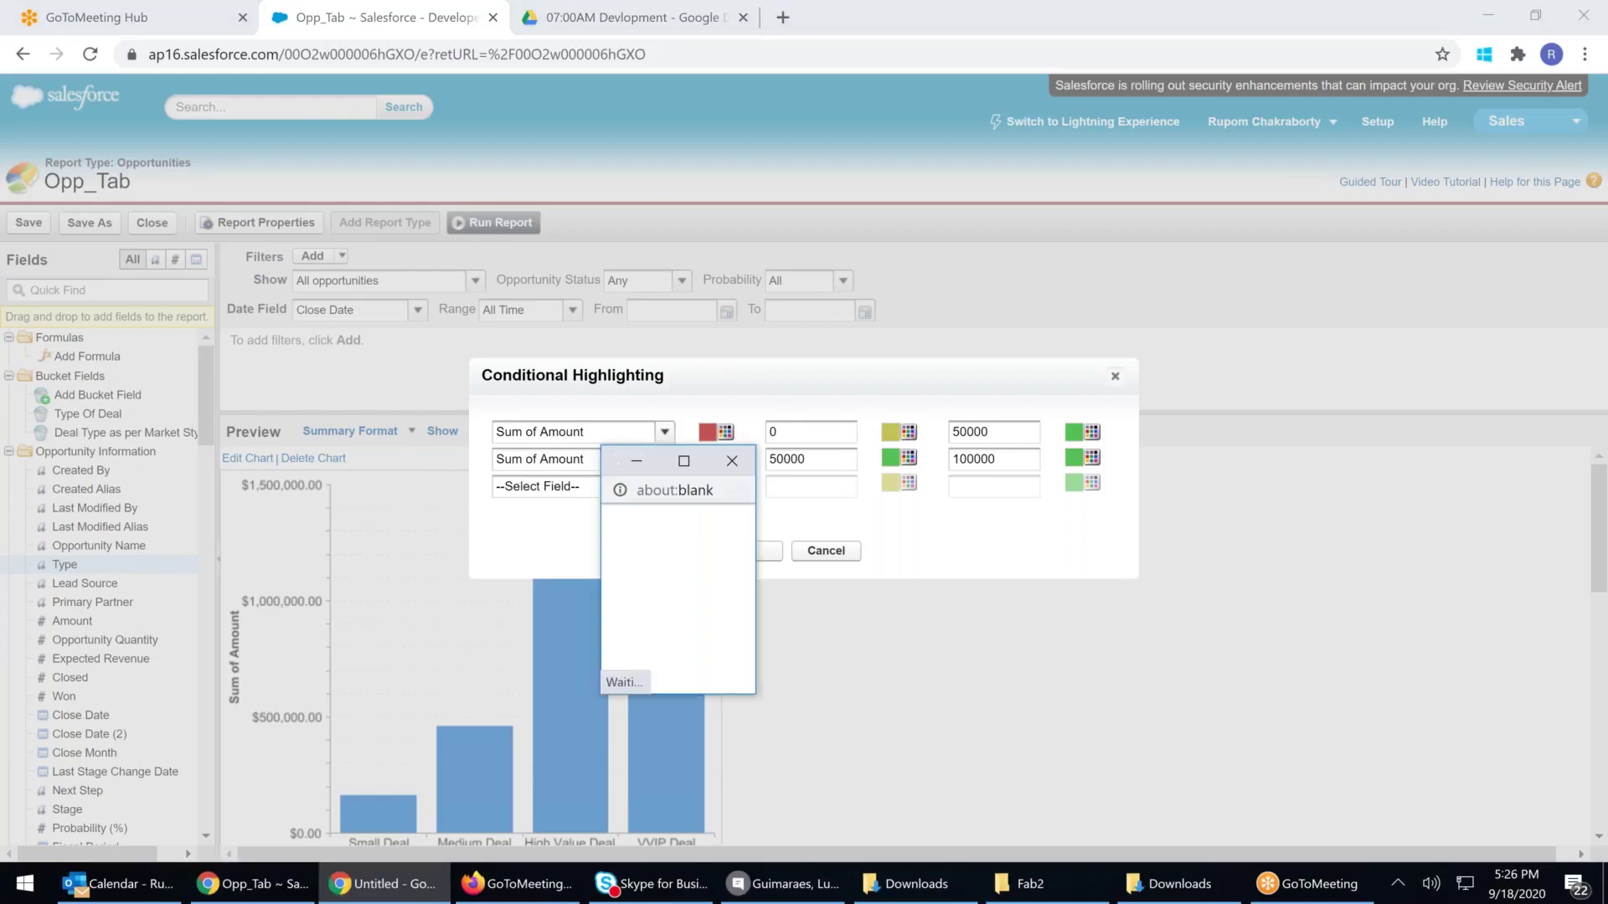
click(624, 524)
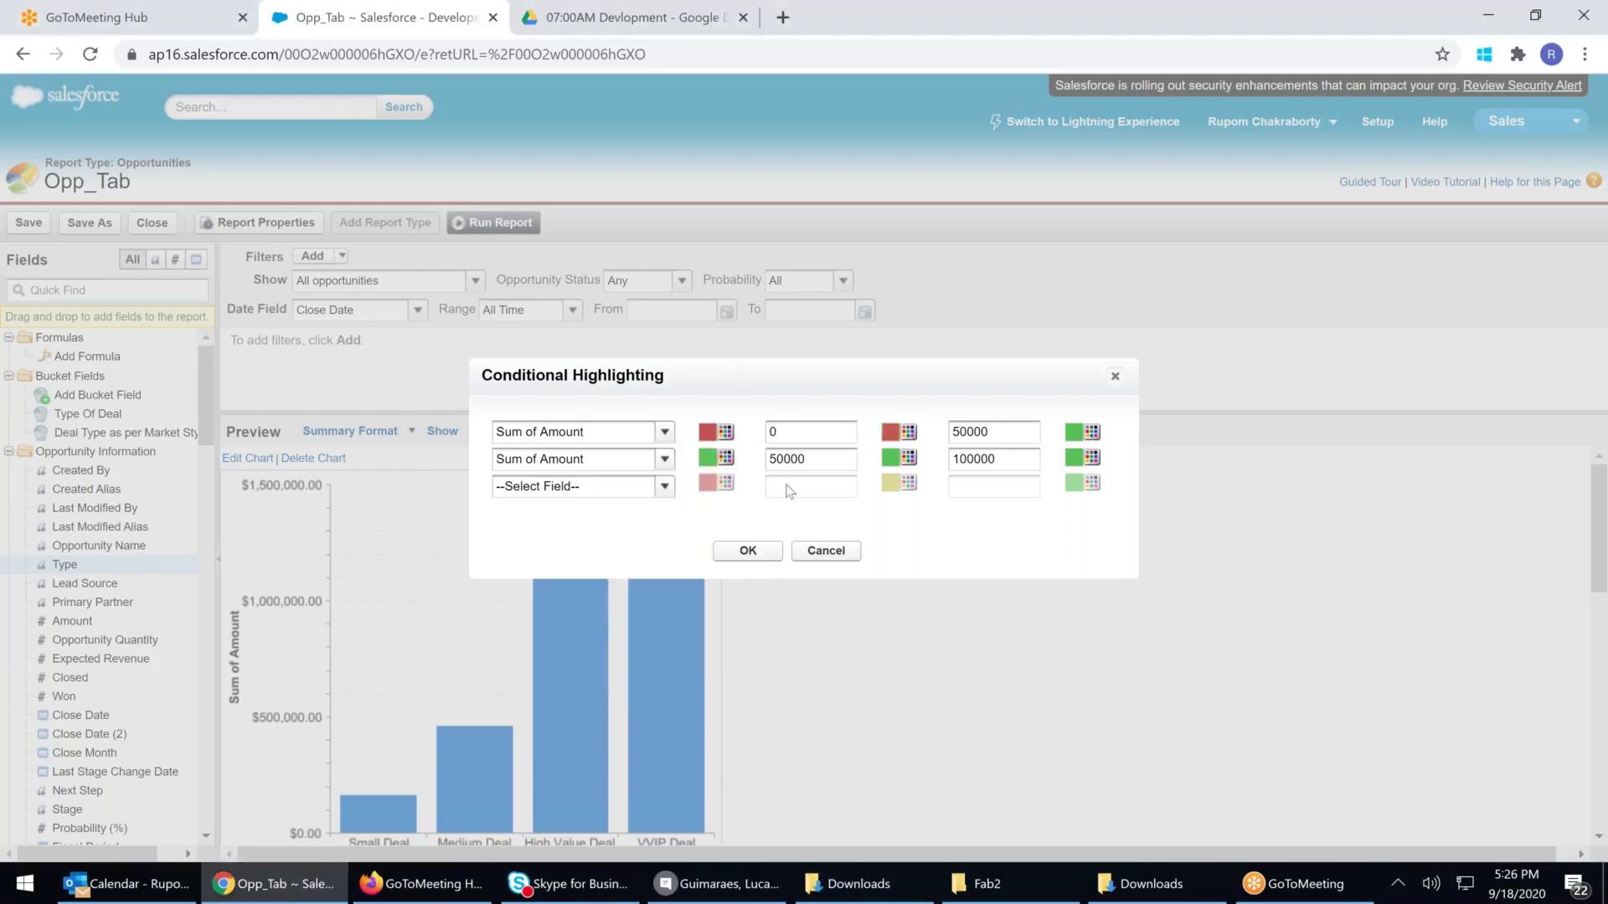
click(1091, 434)
click(790, 529)
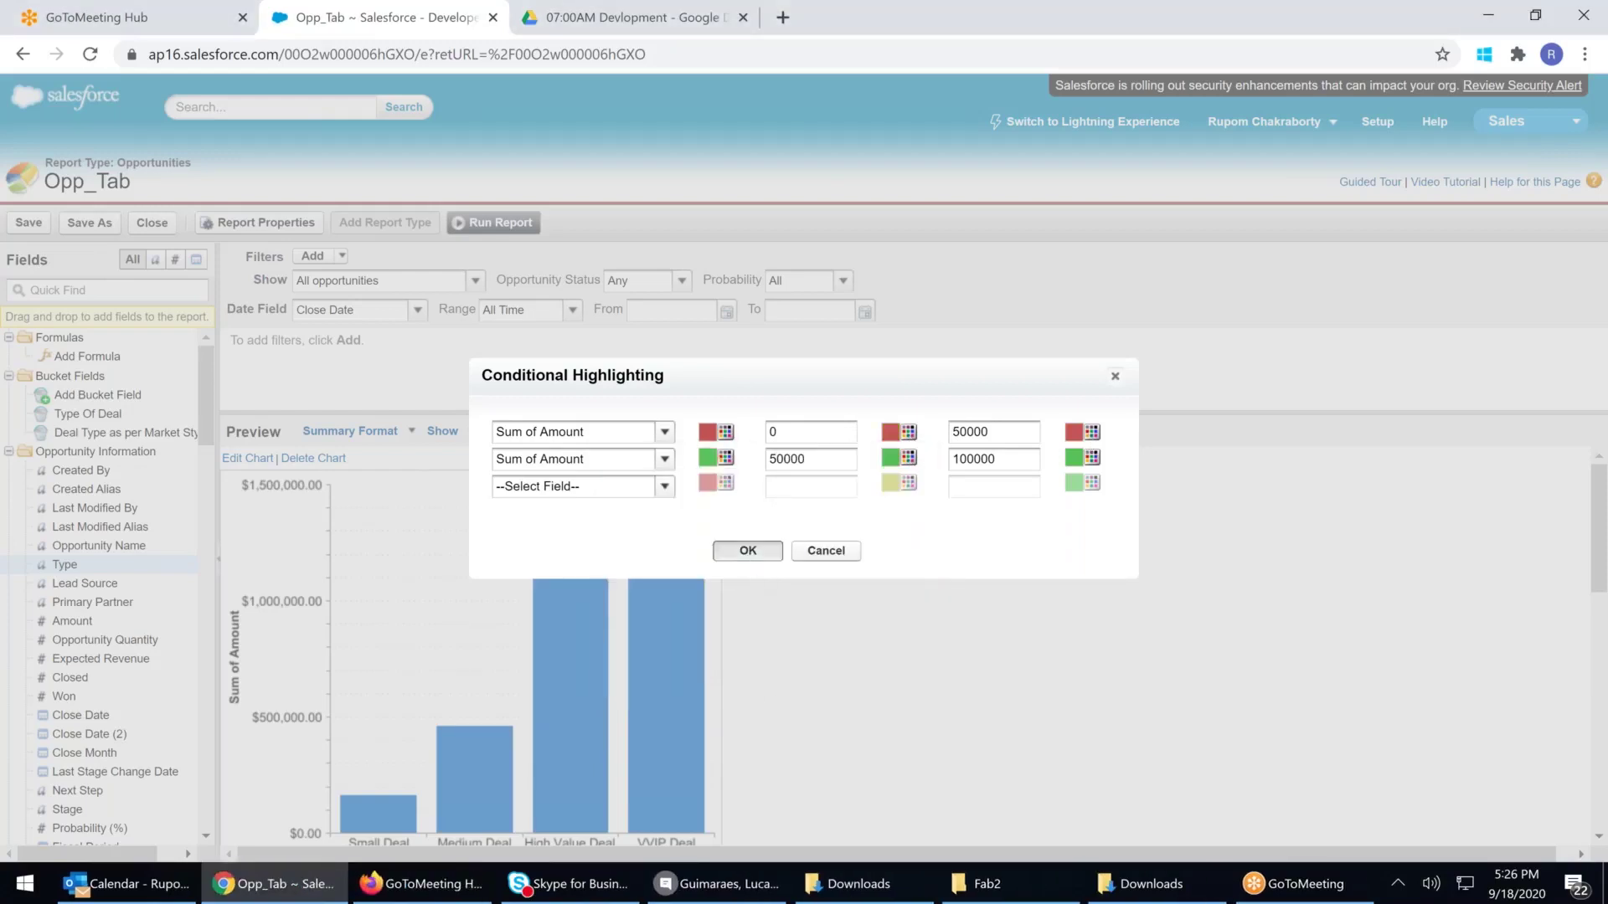
click(748, 551)
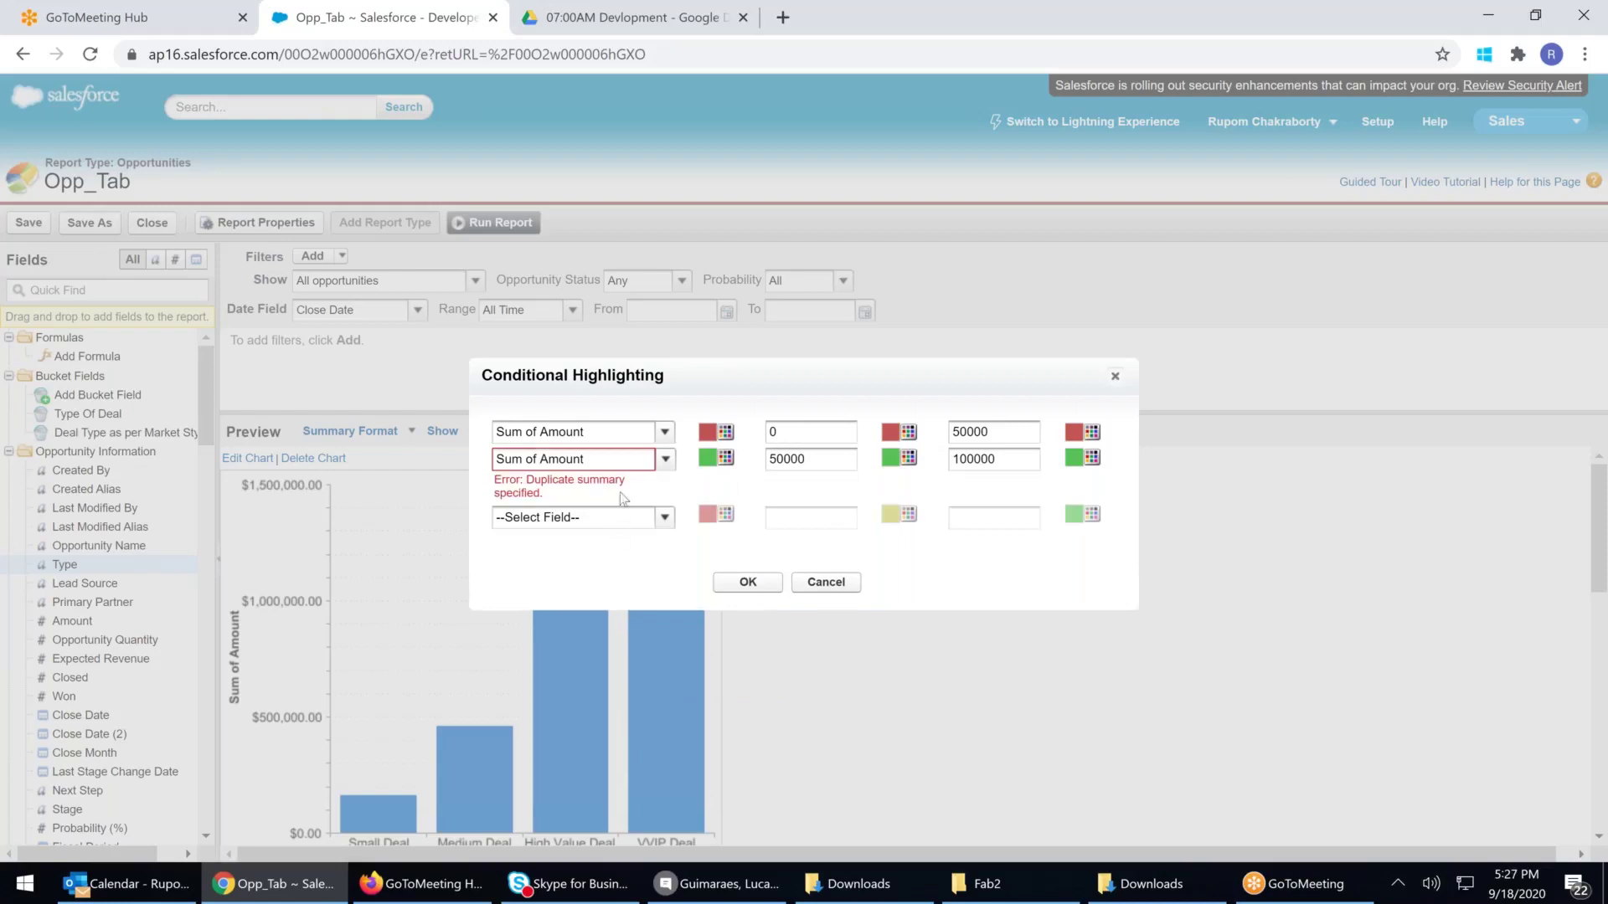
Remove the duplicate second rule, keeping only Sum of Amount with 0 and 50000, and apply
click(665, 433)
click(665, 435)
click(665, 459)
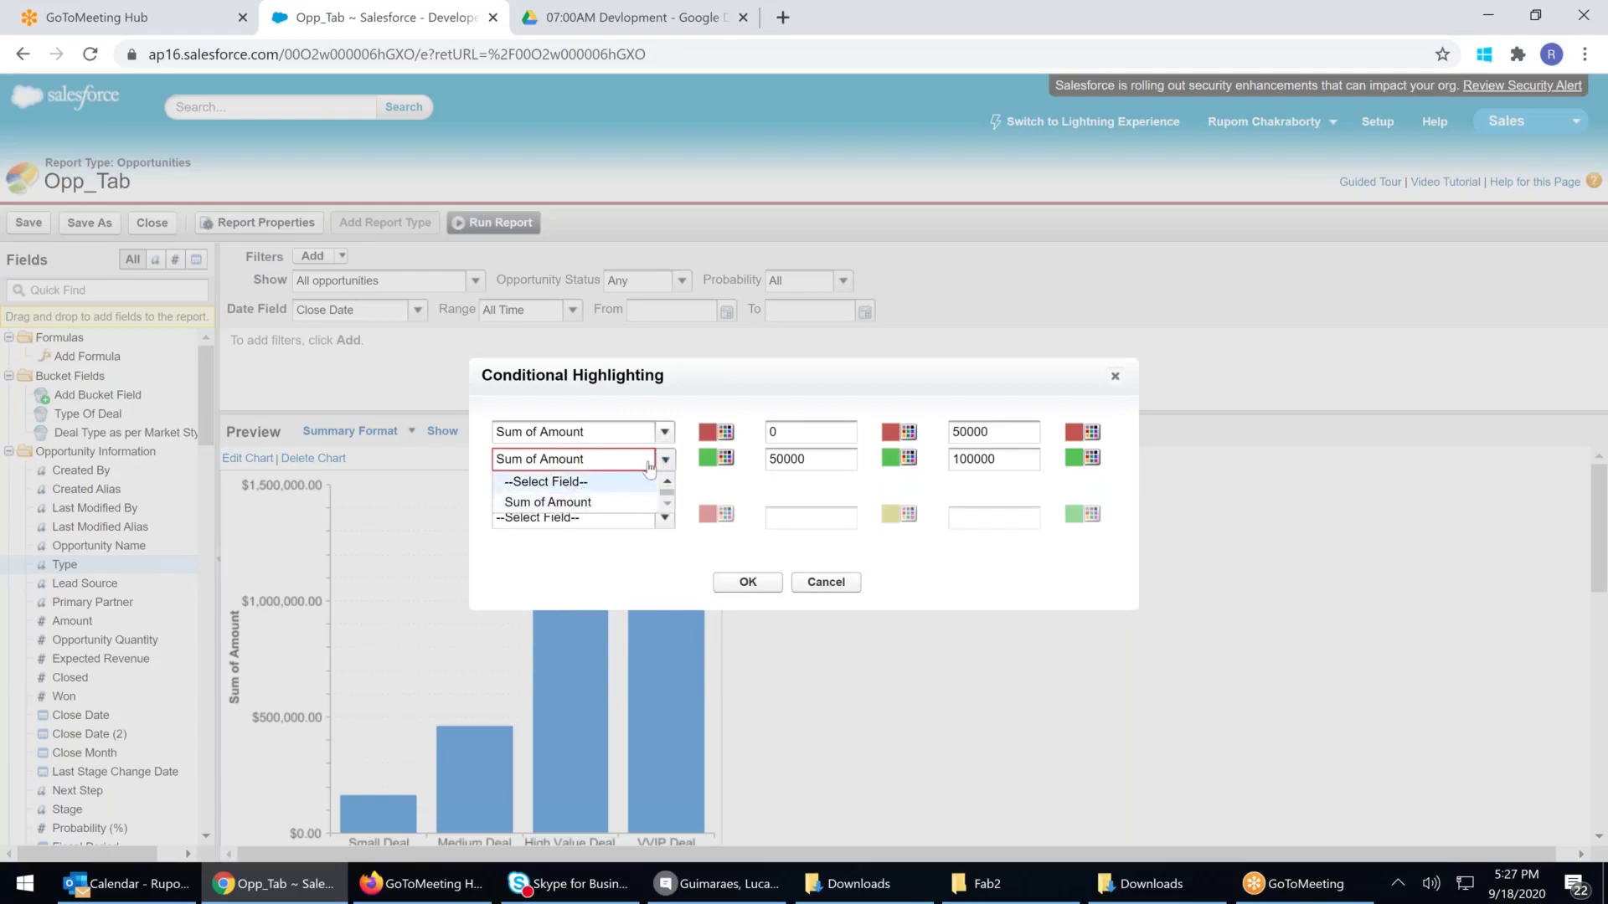
click(688, 489)
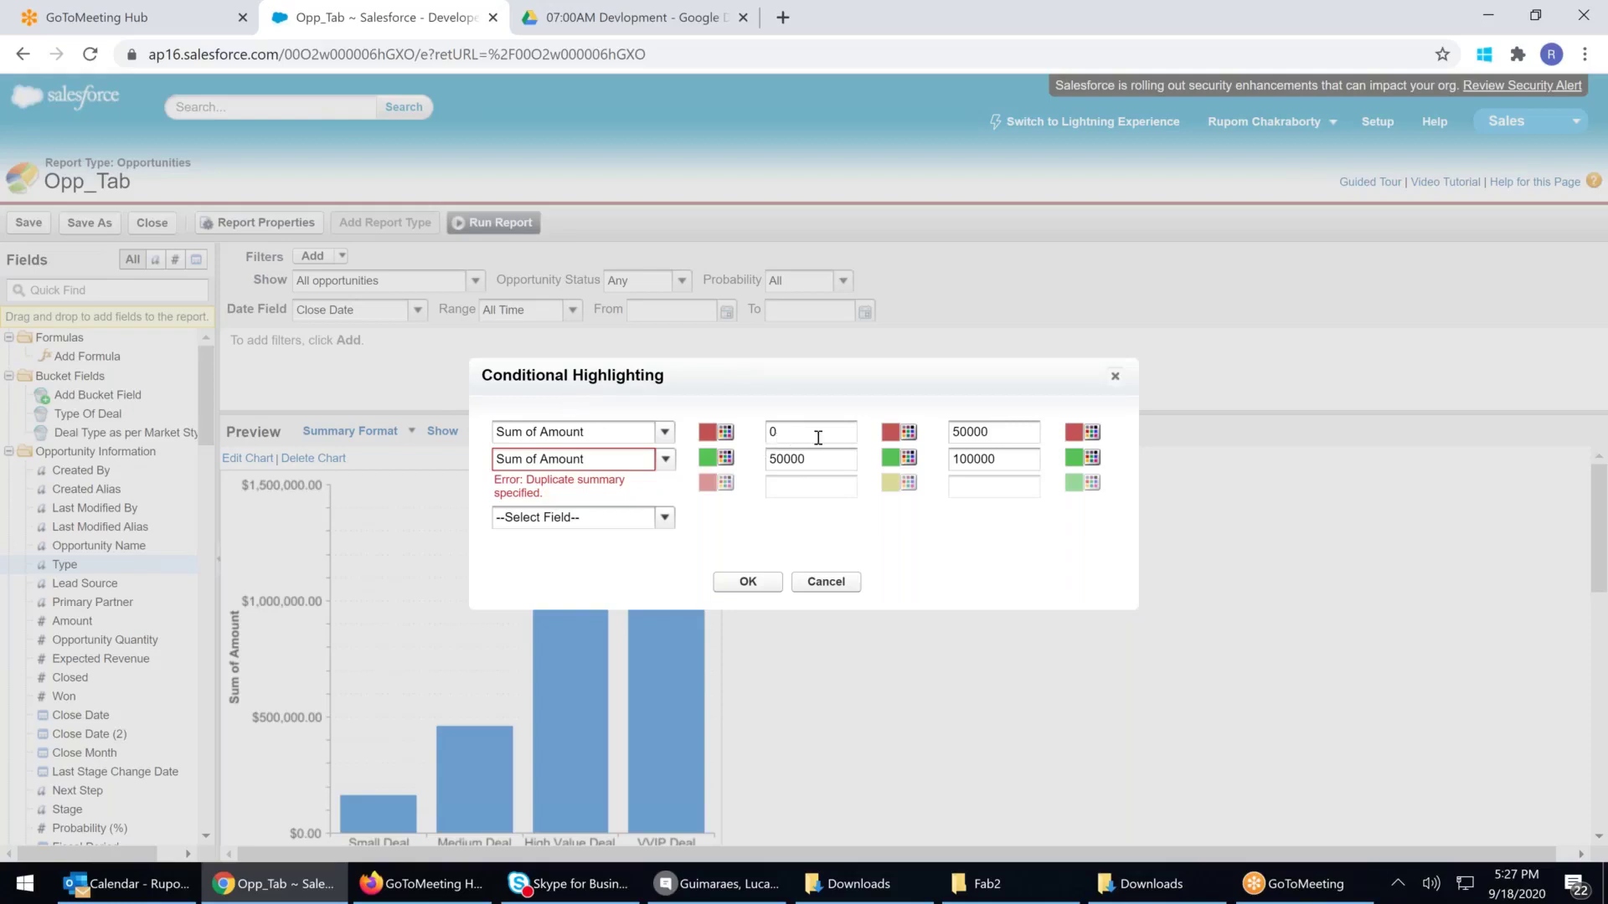
click(664, 458)
click(557, 474)
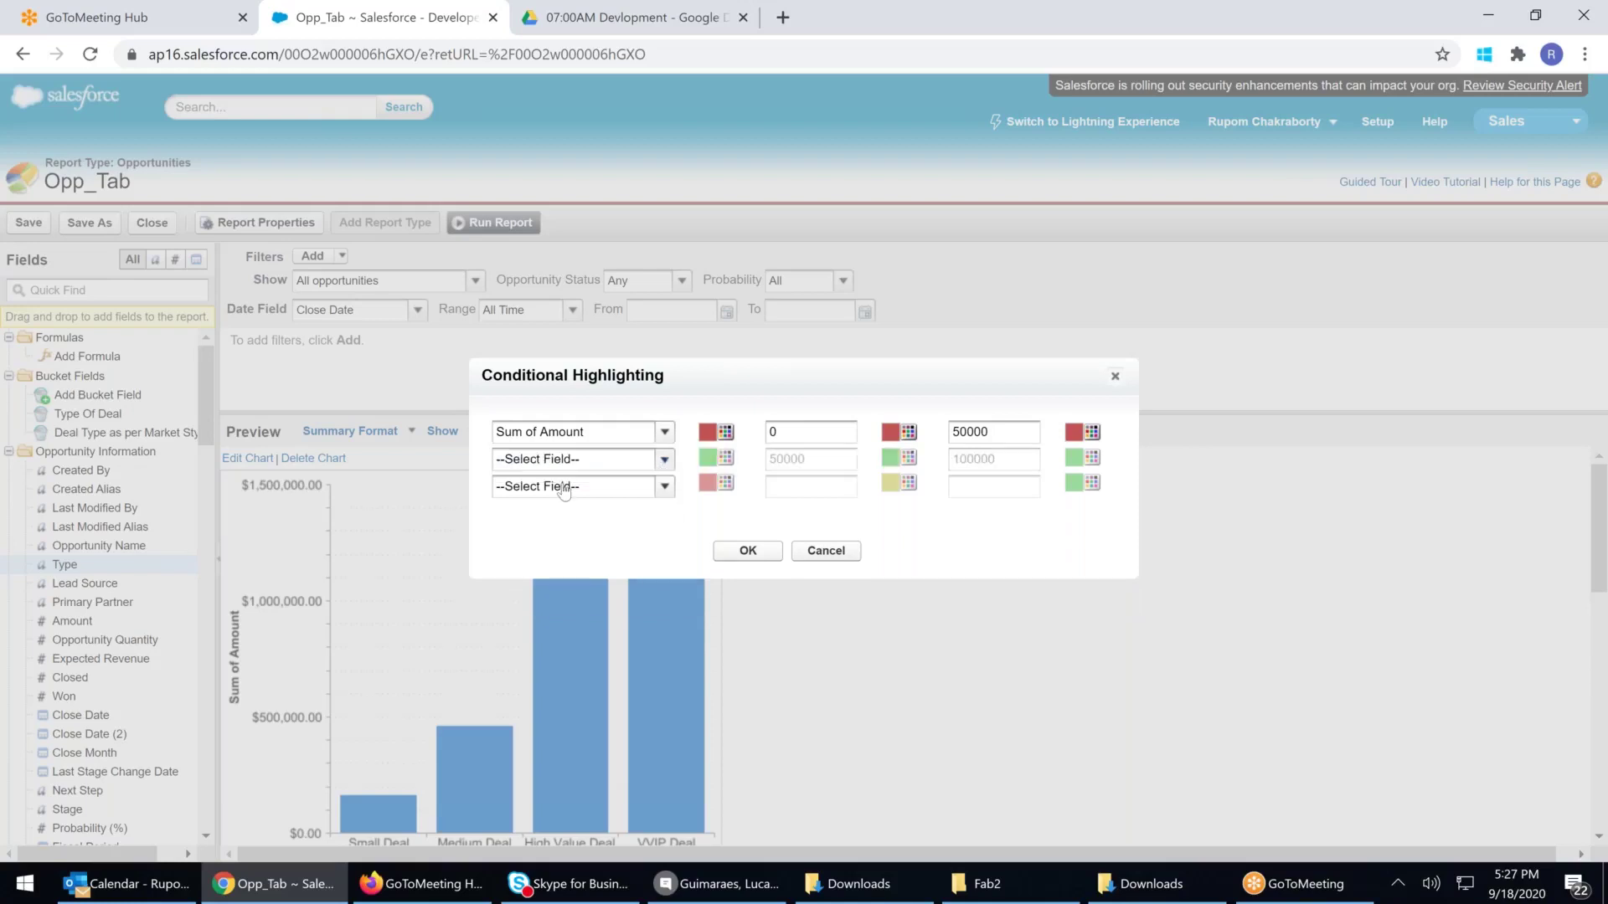
click(748, 551)
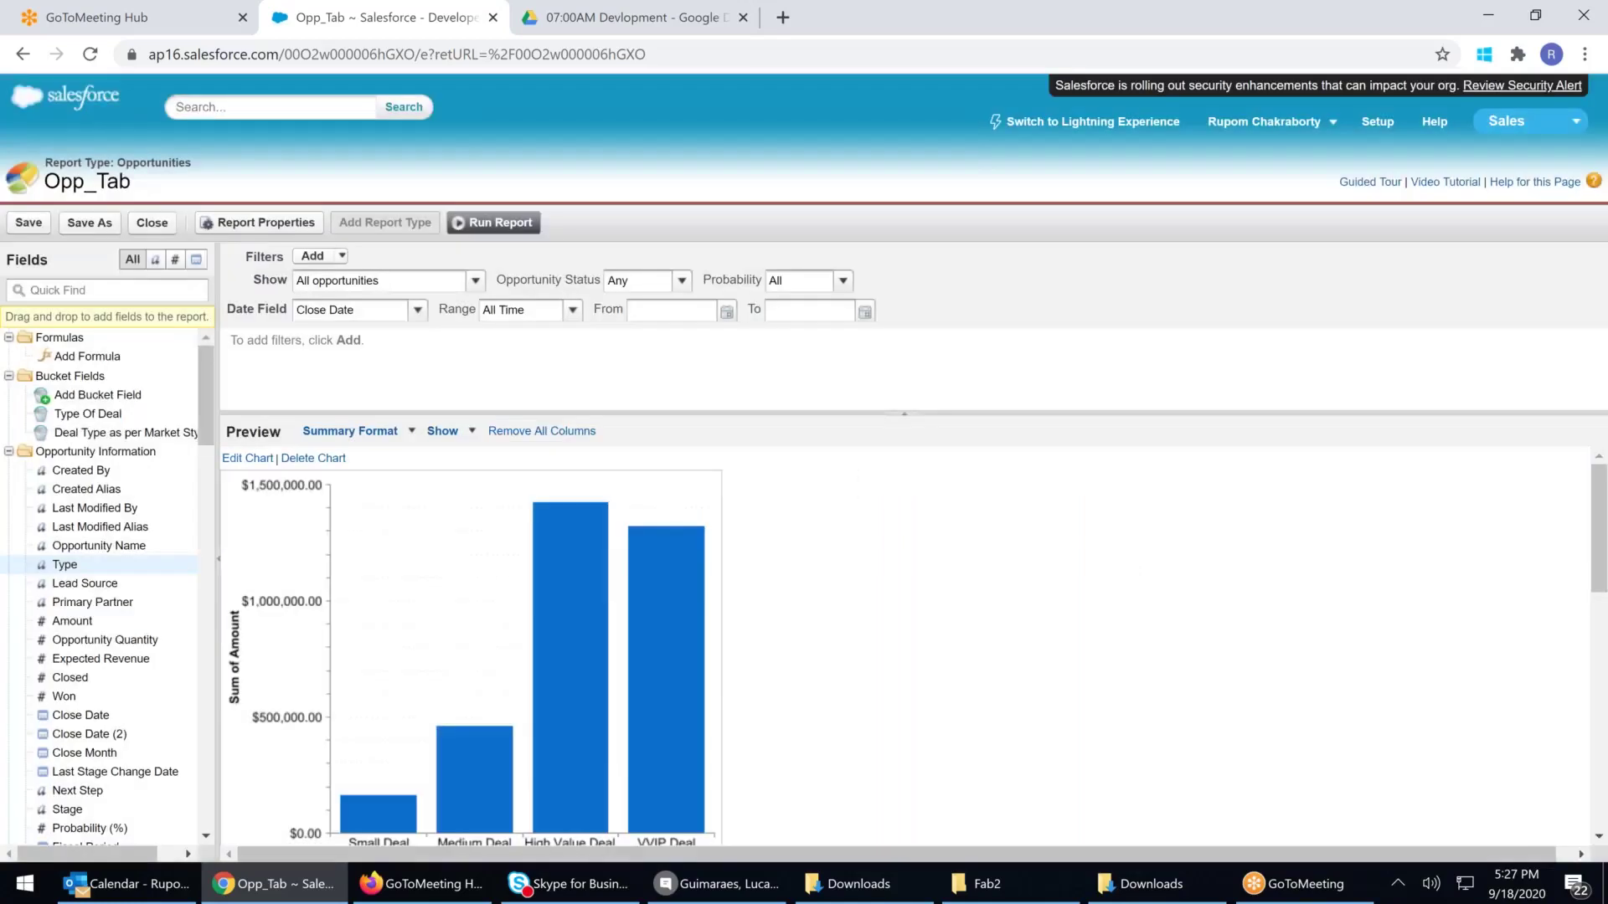
scroll(806, 551, down, 4)
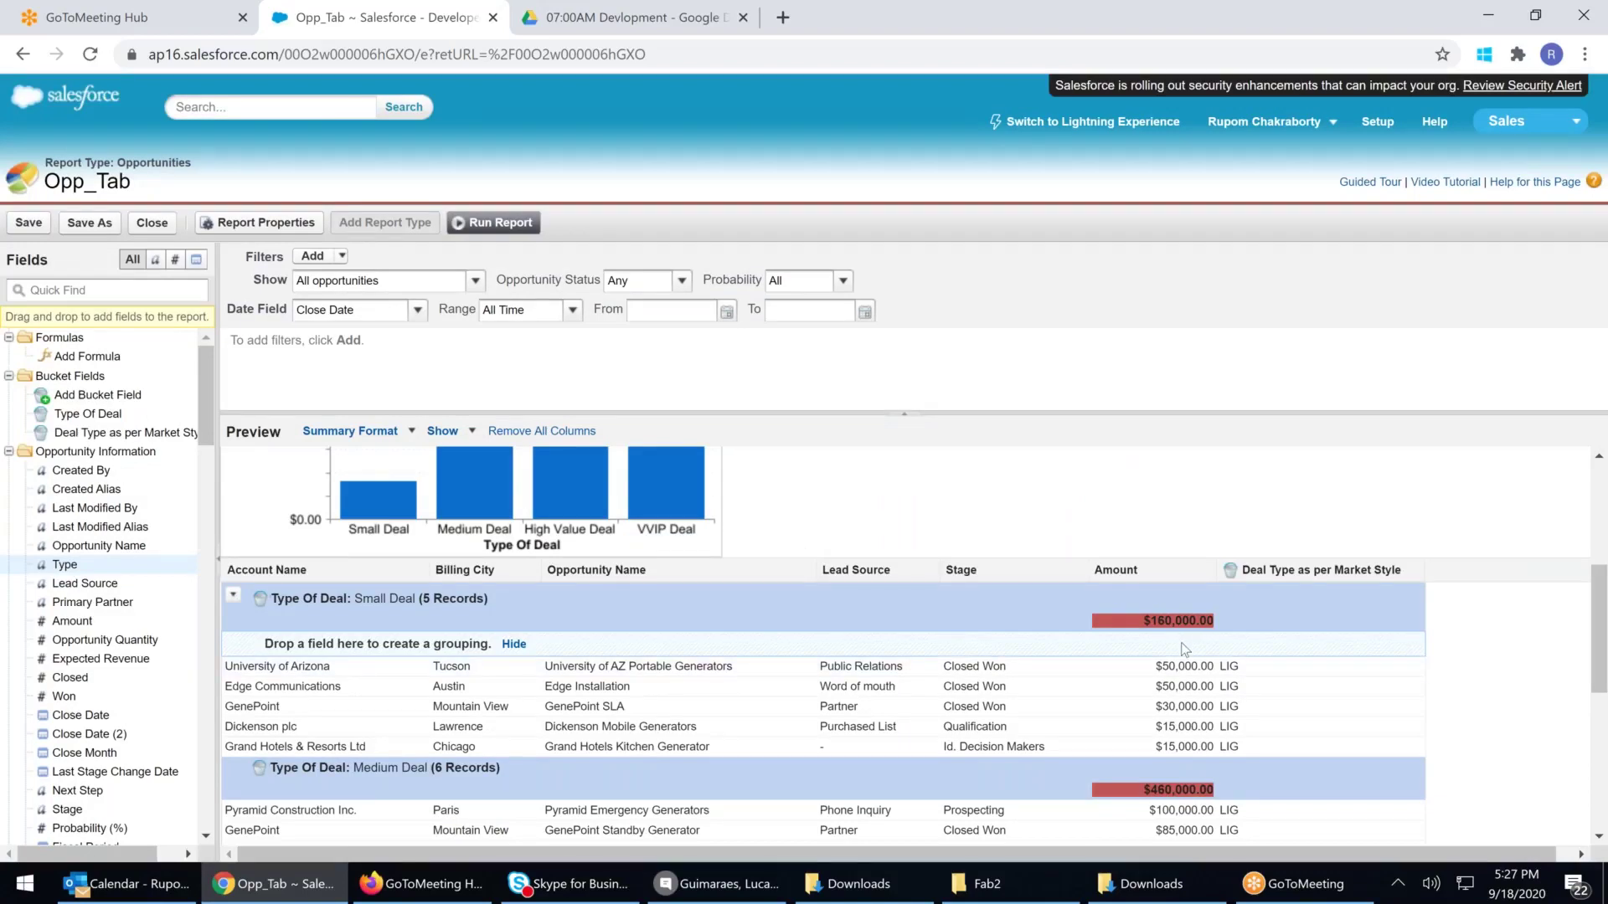
scroll(1184, 649, down, 1)
scroll(1181, 653, down, 4)
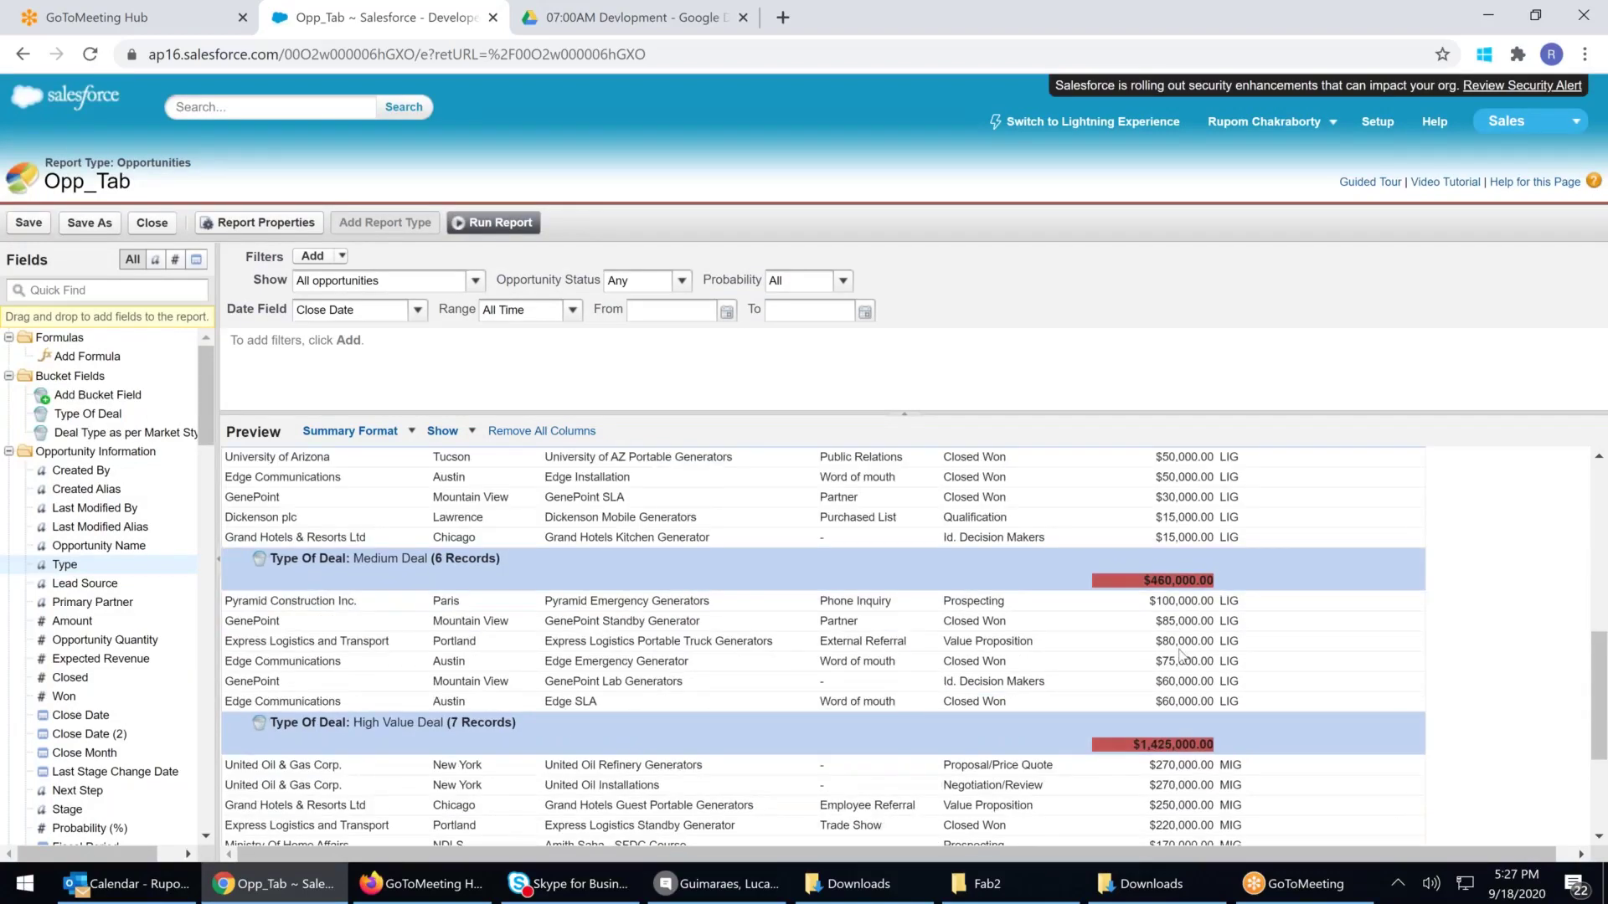
scroll(1181, 656, down, 5)
scroll(1171, 782, up, 7)
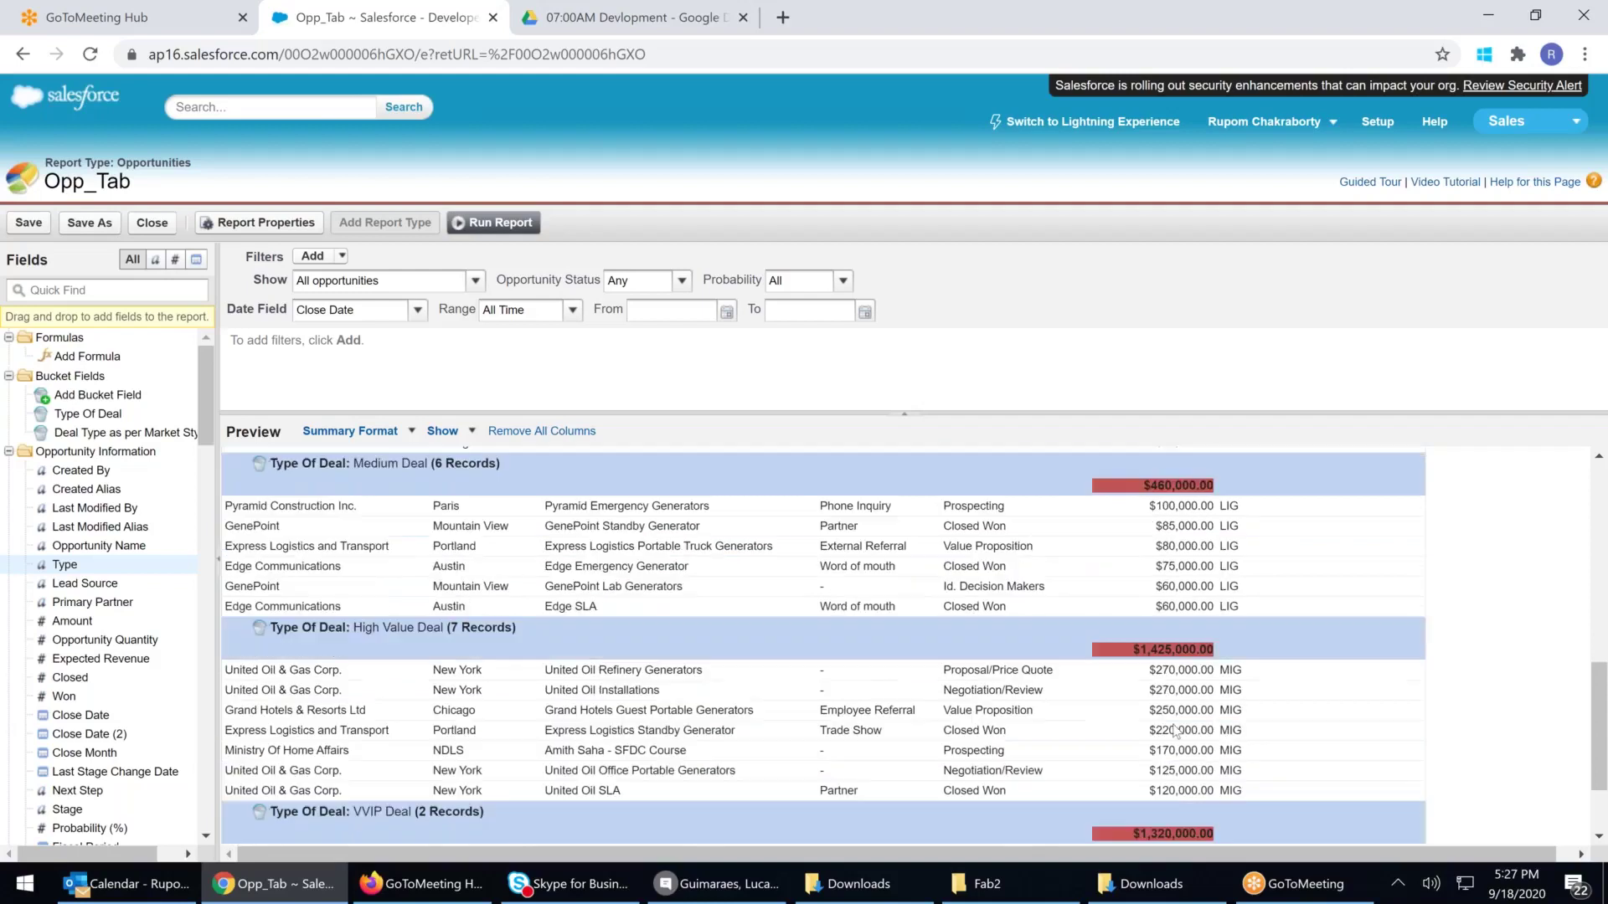
scroll(1175, 705, up, 7)
mouse_move(442, 431)
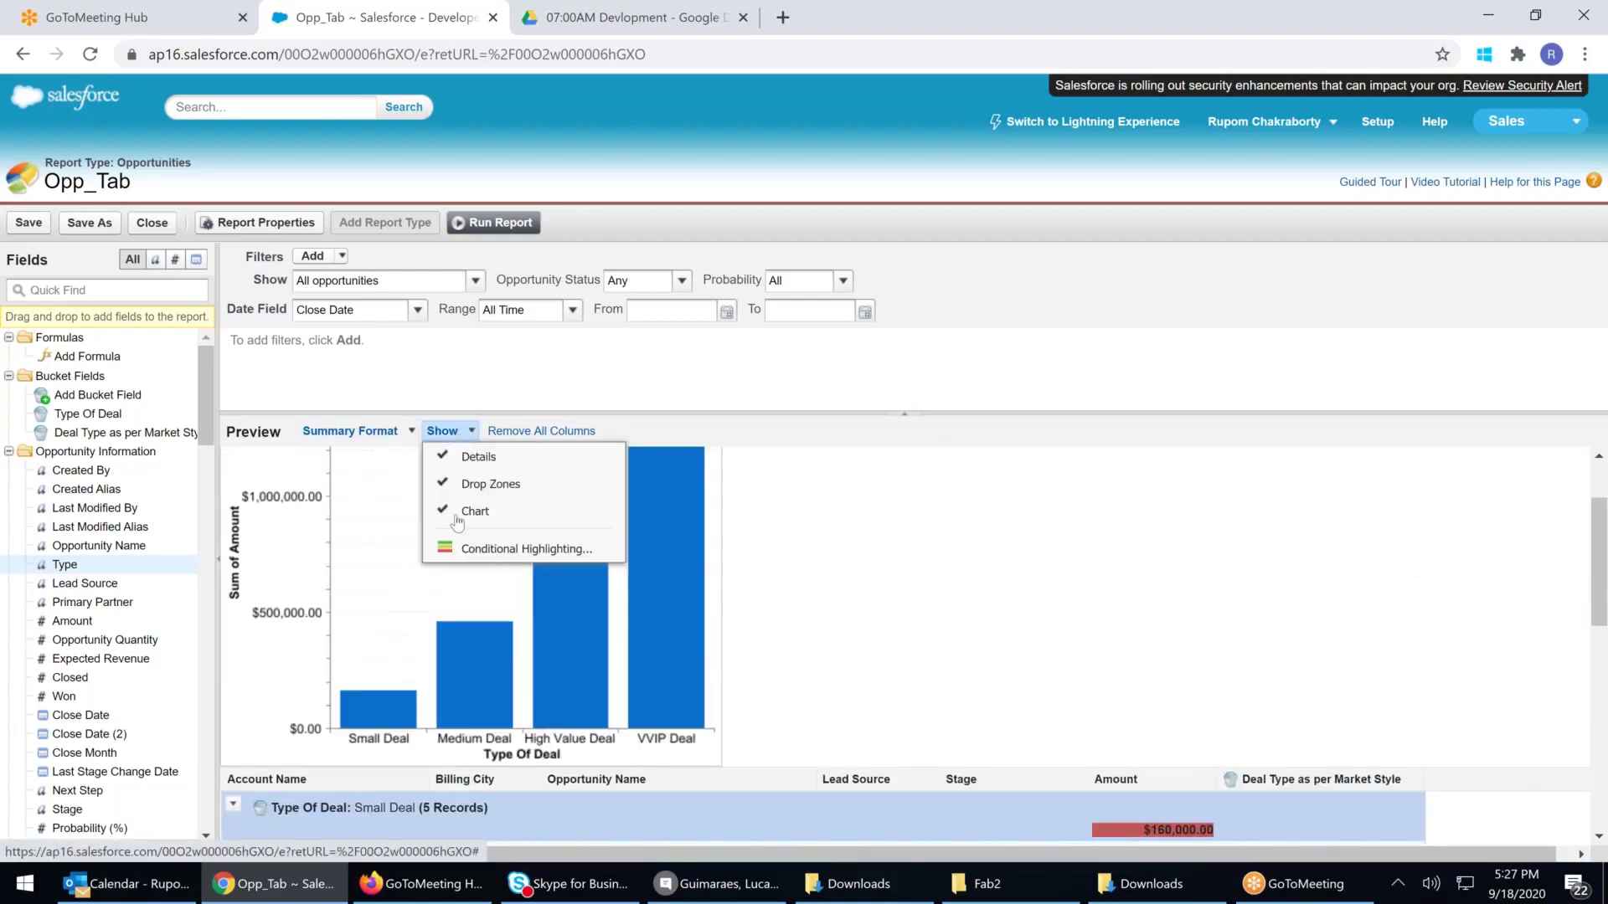
click(475, 550)
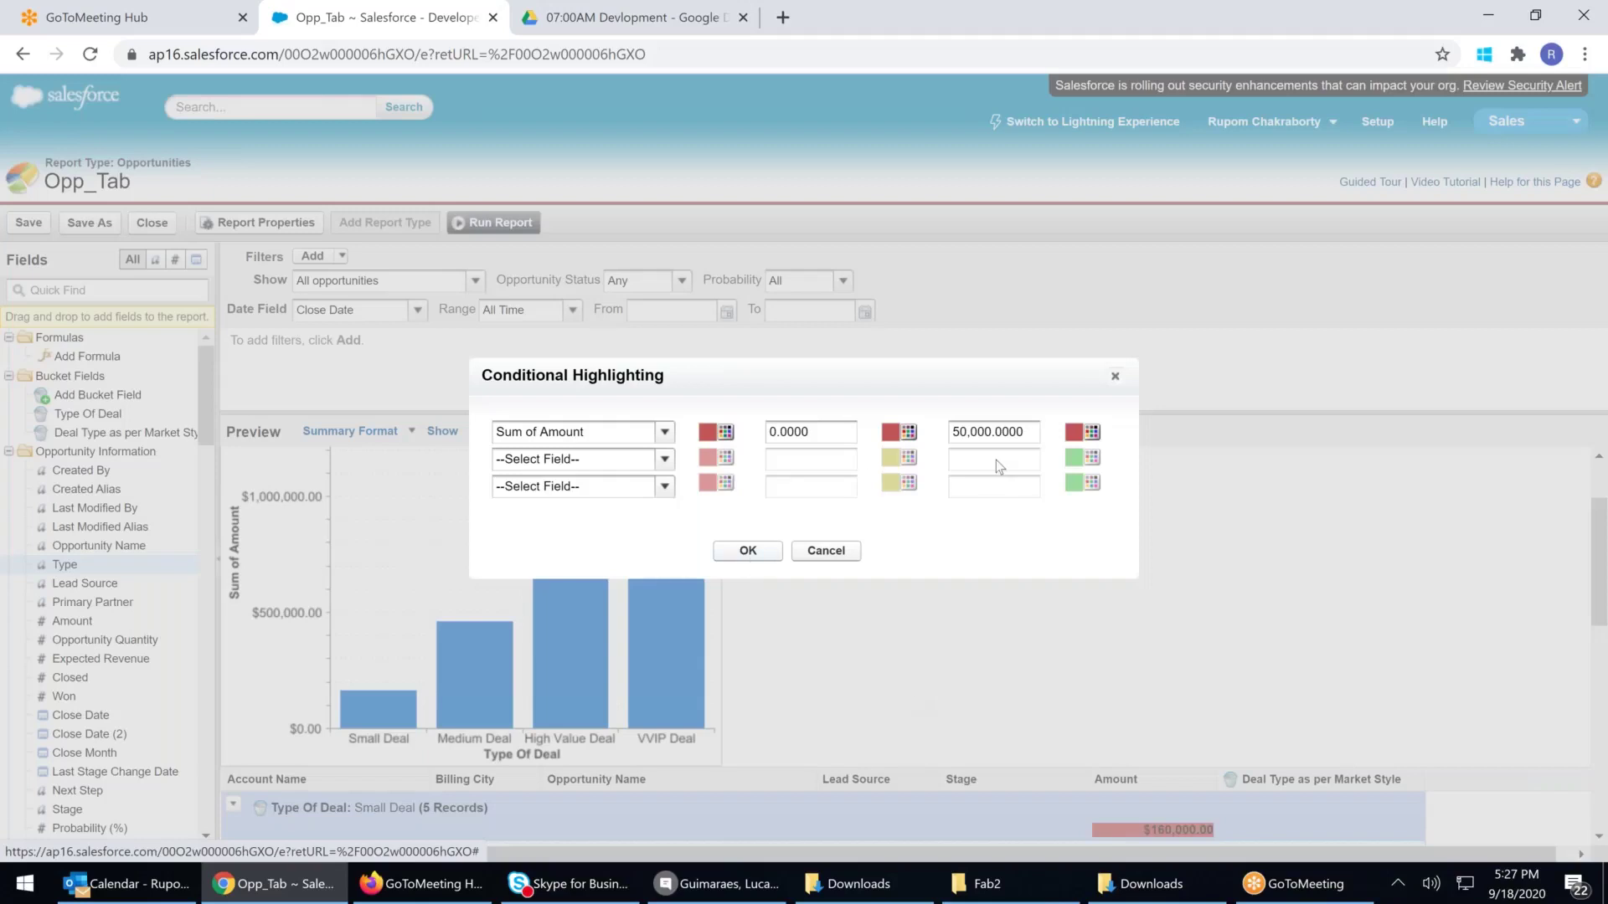
click(960, 433)
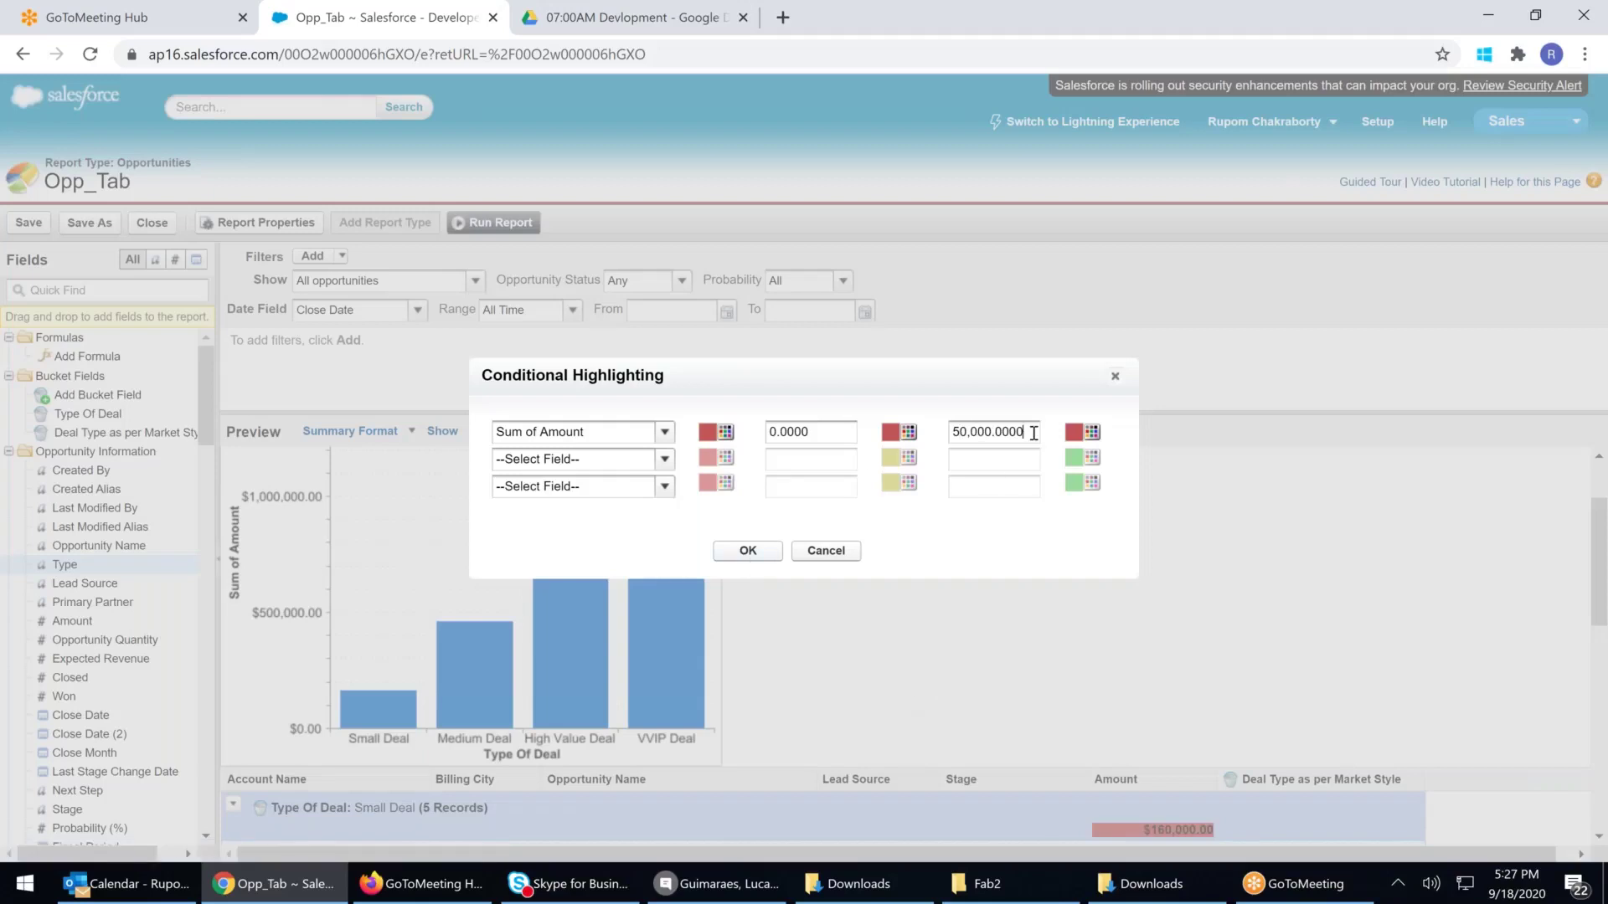
double_click(1003, 432)
click(819, 432)
double_click(839, 432)
click(830, 433)
key(ctrl+a)
key(BackSpace)
text(50000)
key(Tab)
text(100000)
click(818, 435)
text(0)
click(749, 554)
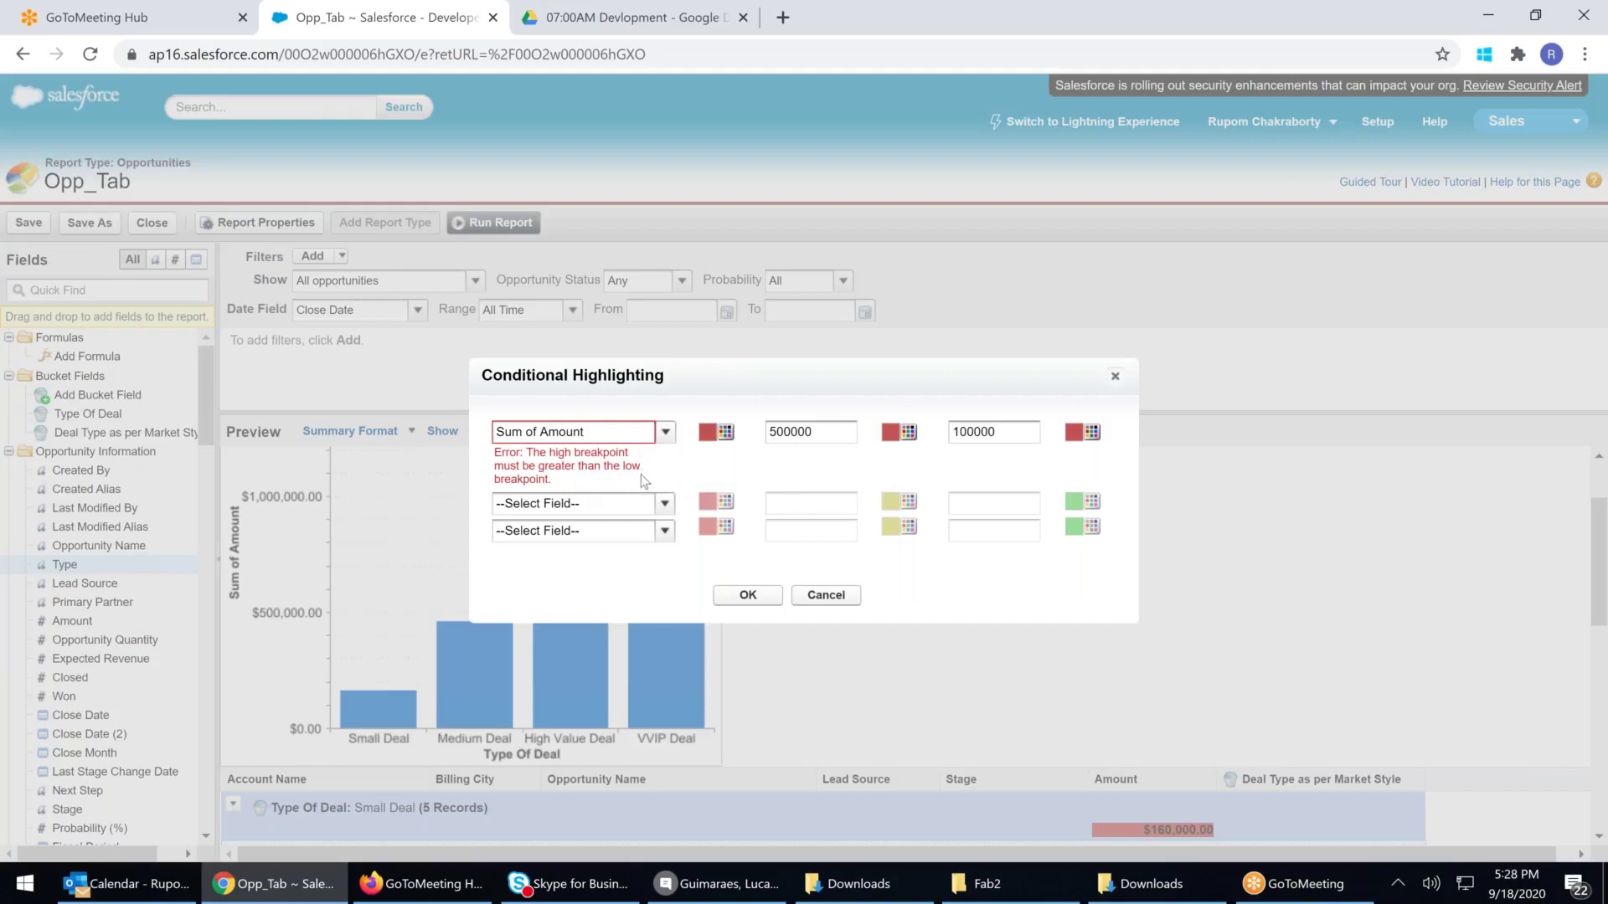
click(665, 433)
click(544, 471)
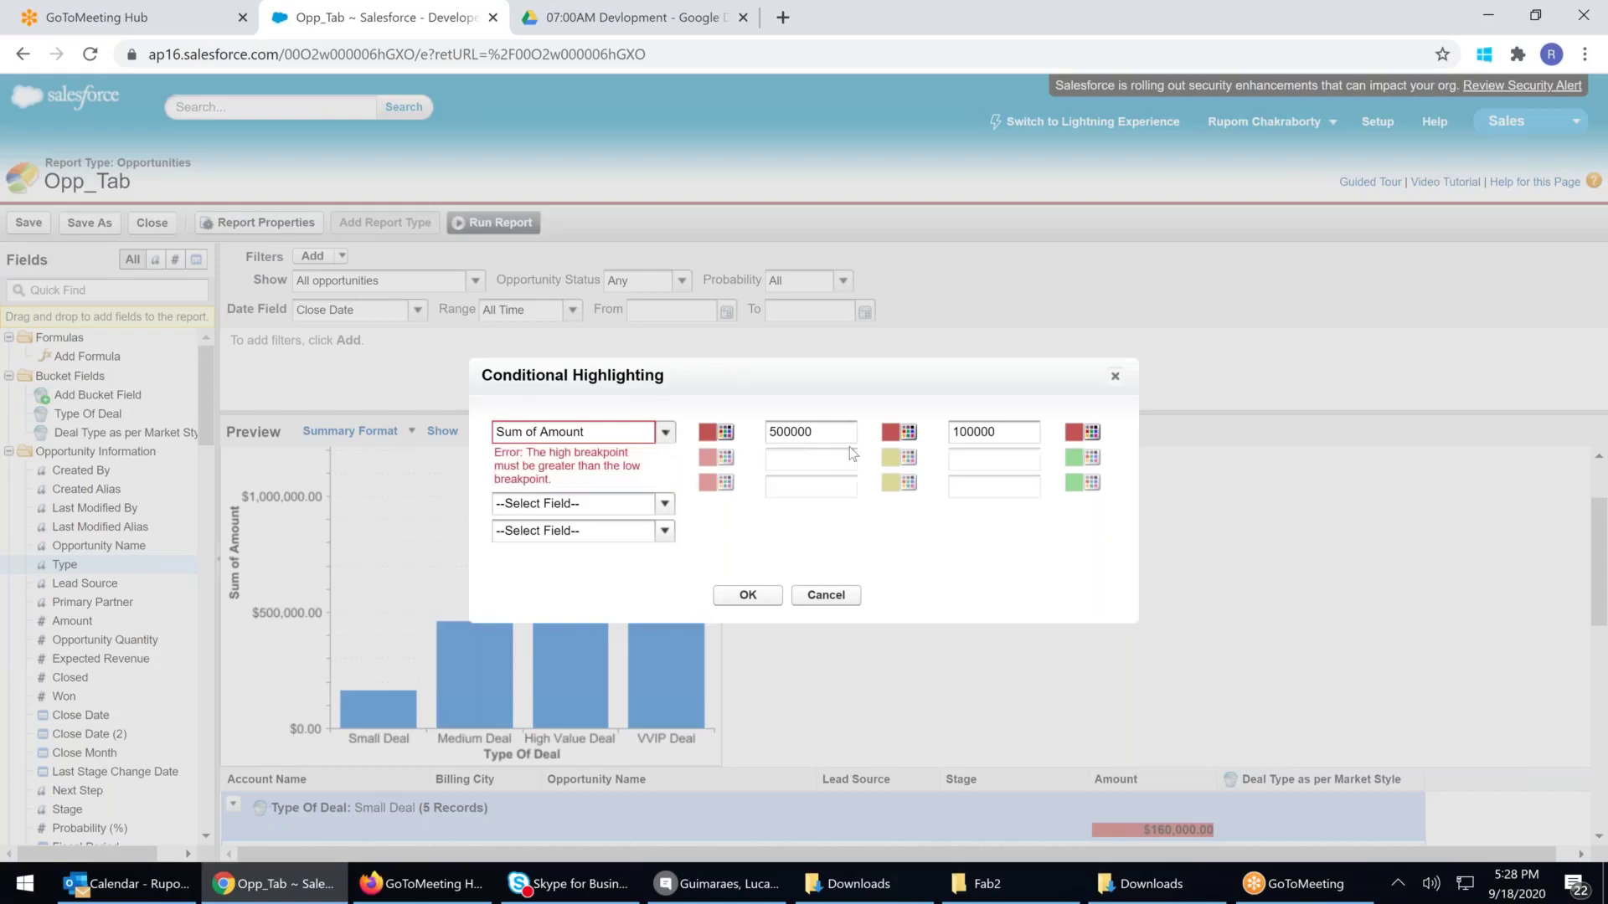
drag(835, 437, 709, 430)
key(BackSpace)
drag(996, 432, 887, 435)
key(BackSpace)
click(665, 503)
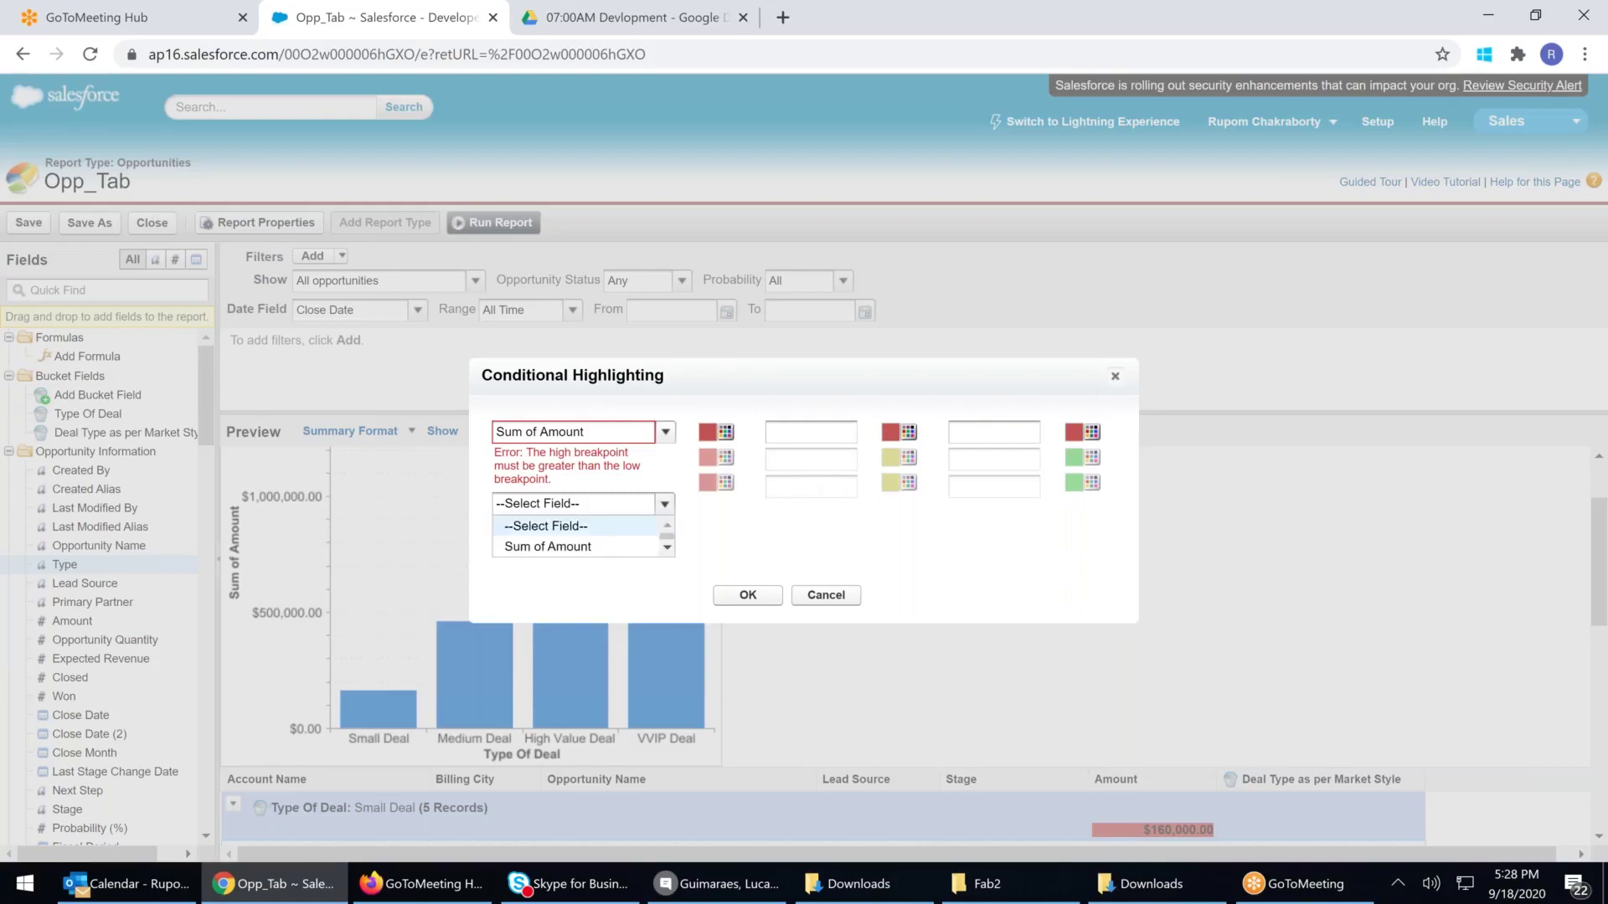
click(545, 526)
click(748, 594)
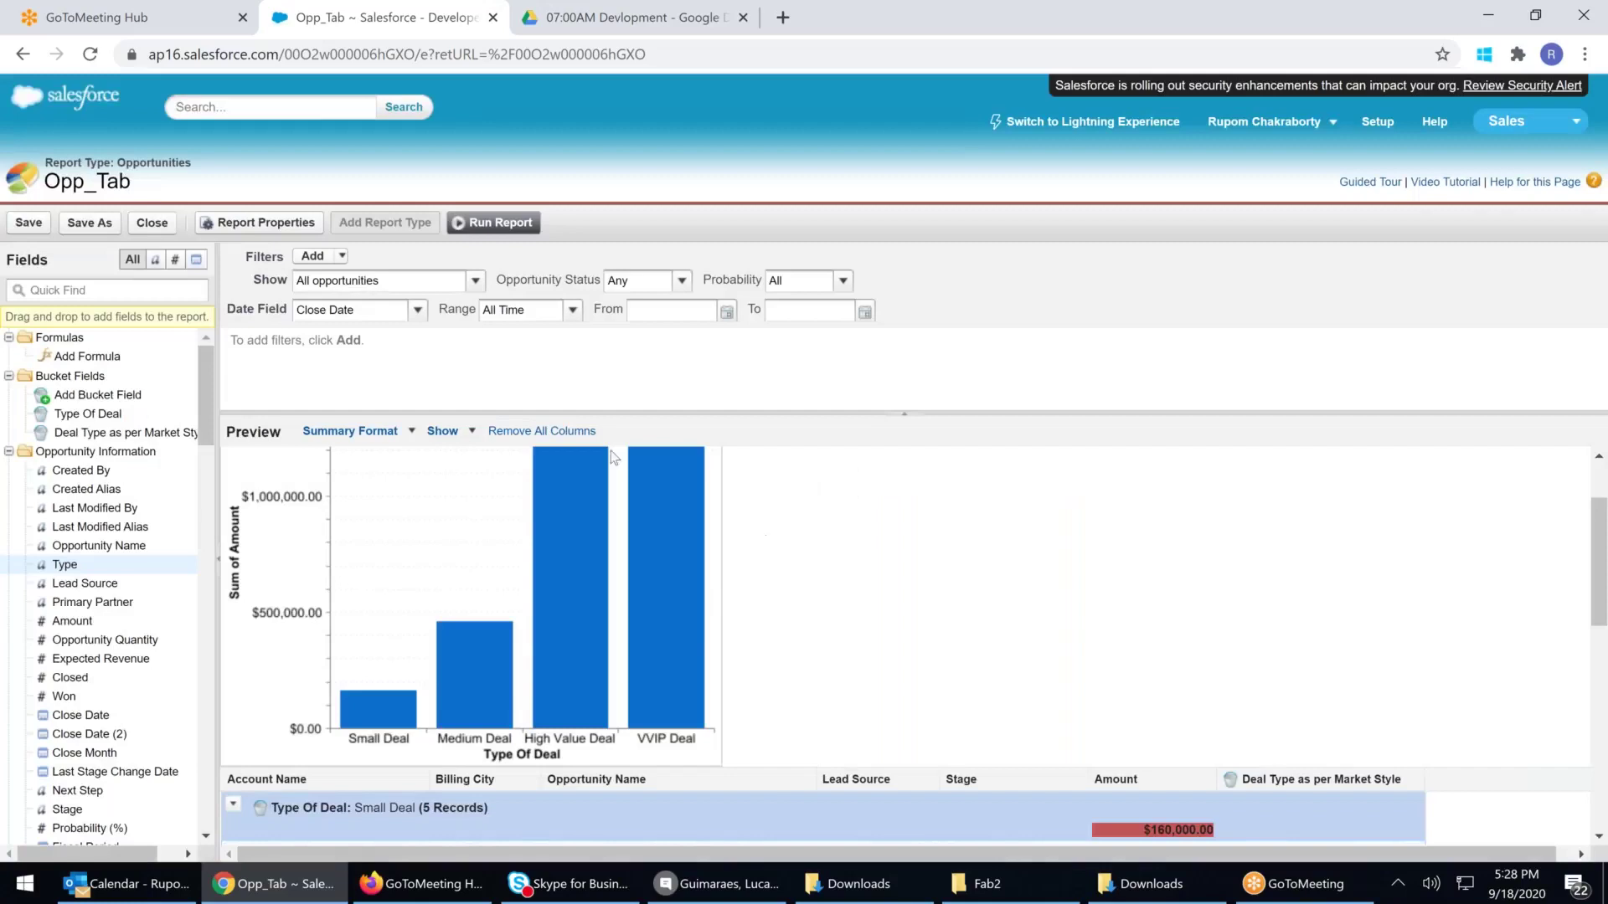
Add Average, Max and Min to the Amount summaries alongside Sum
scroll(1196, 677, down, 3)
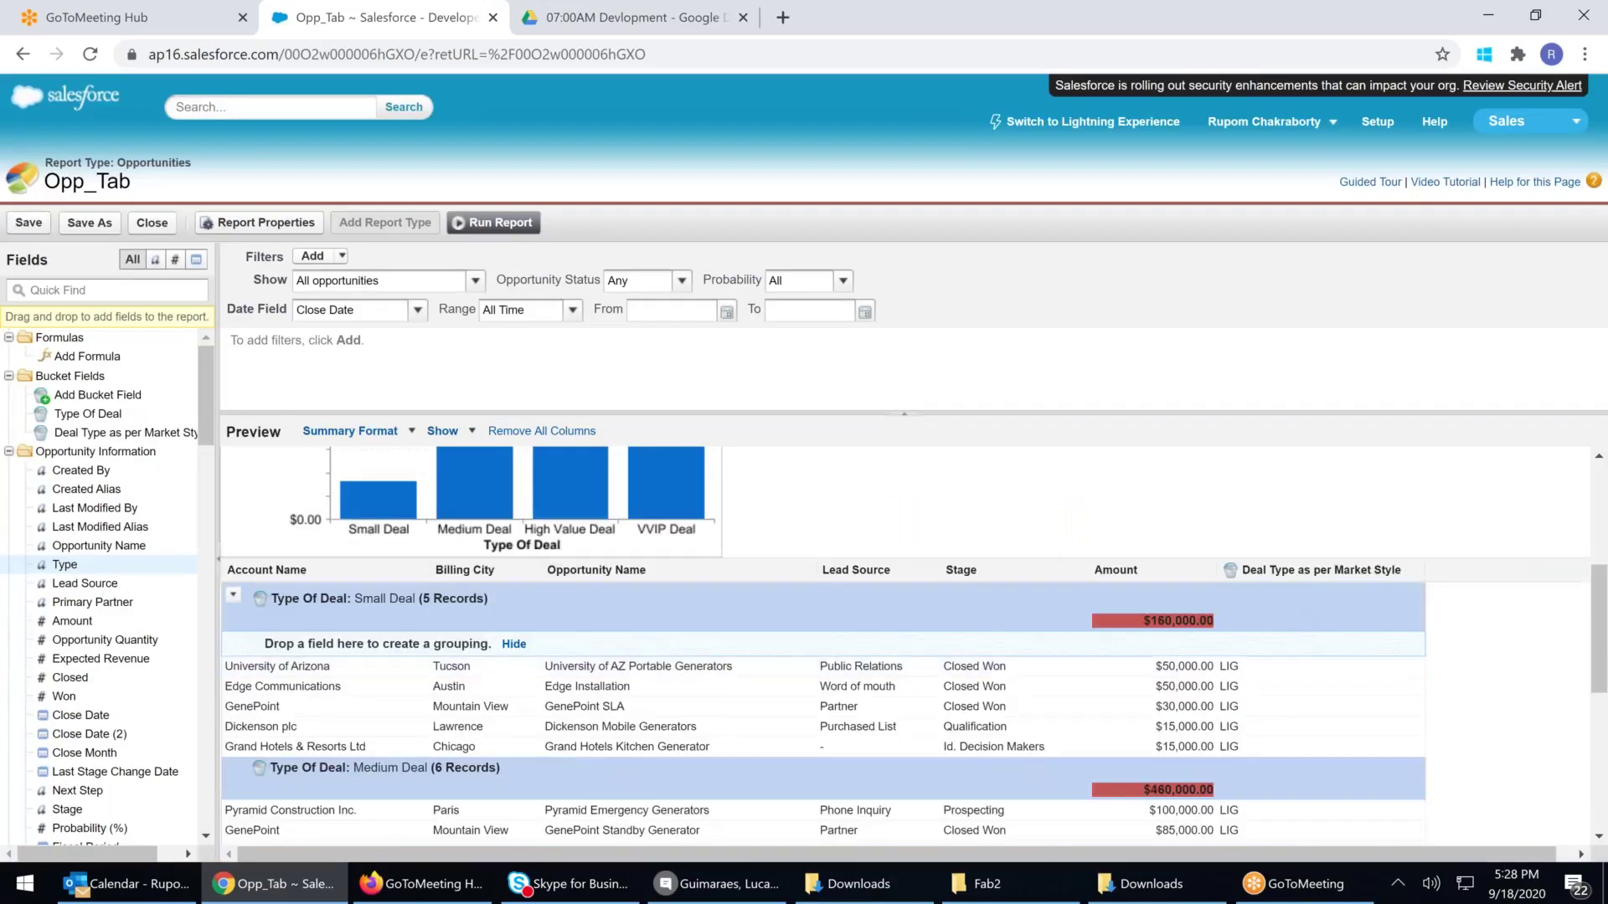
click(1206, 570)
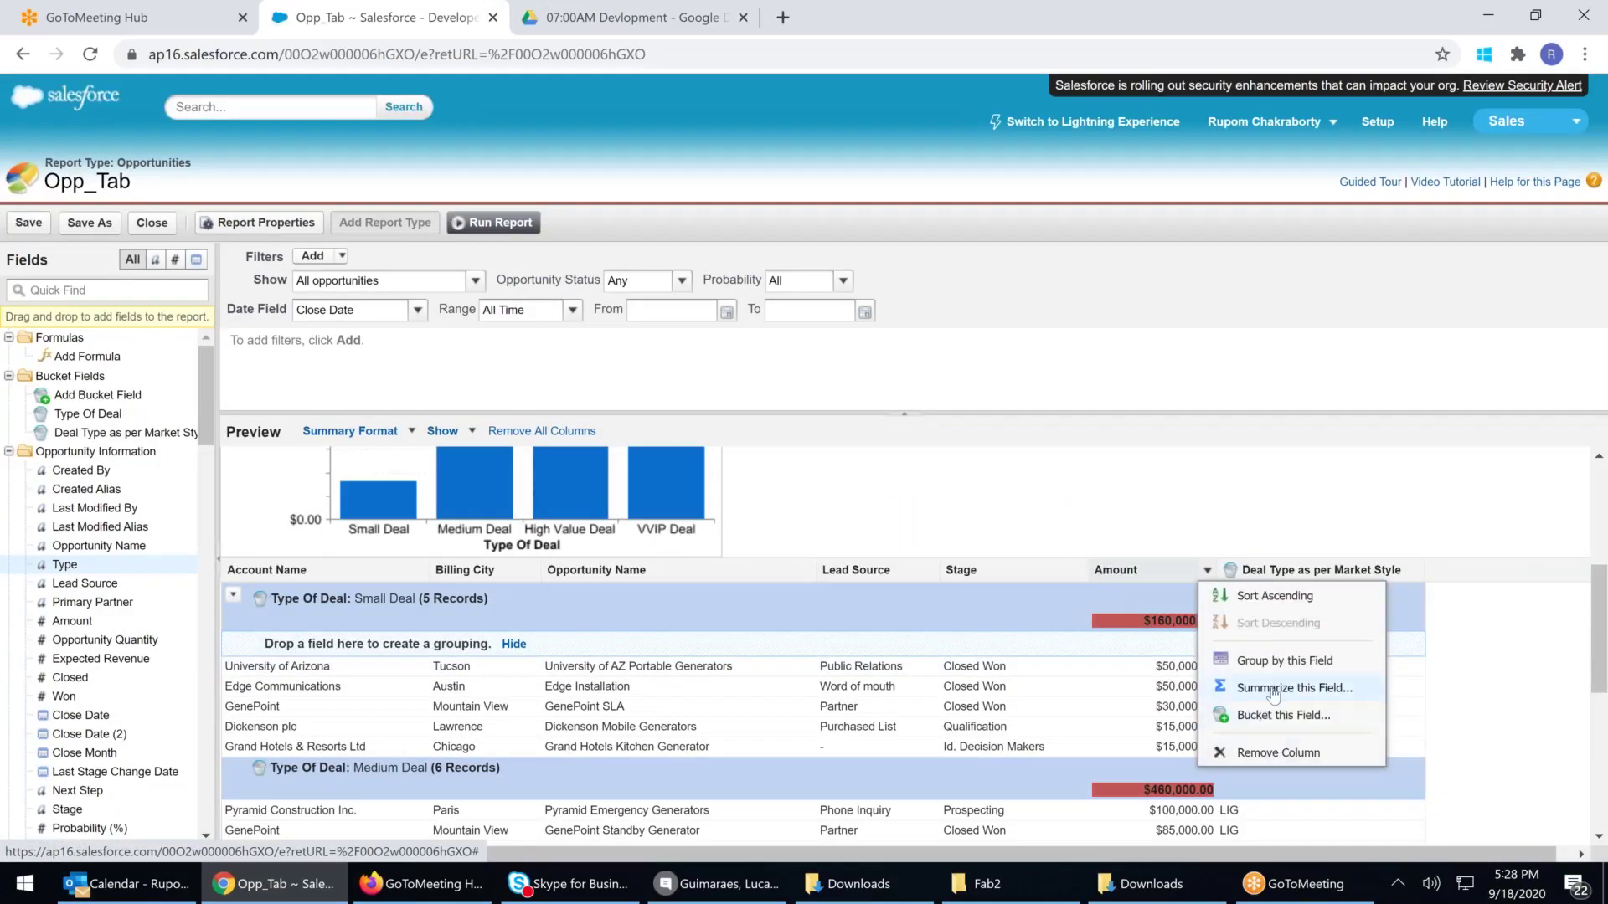
click(1272, 695)
click(838, 462)
click(903, 462)
click(968, 462)
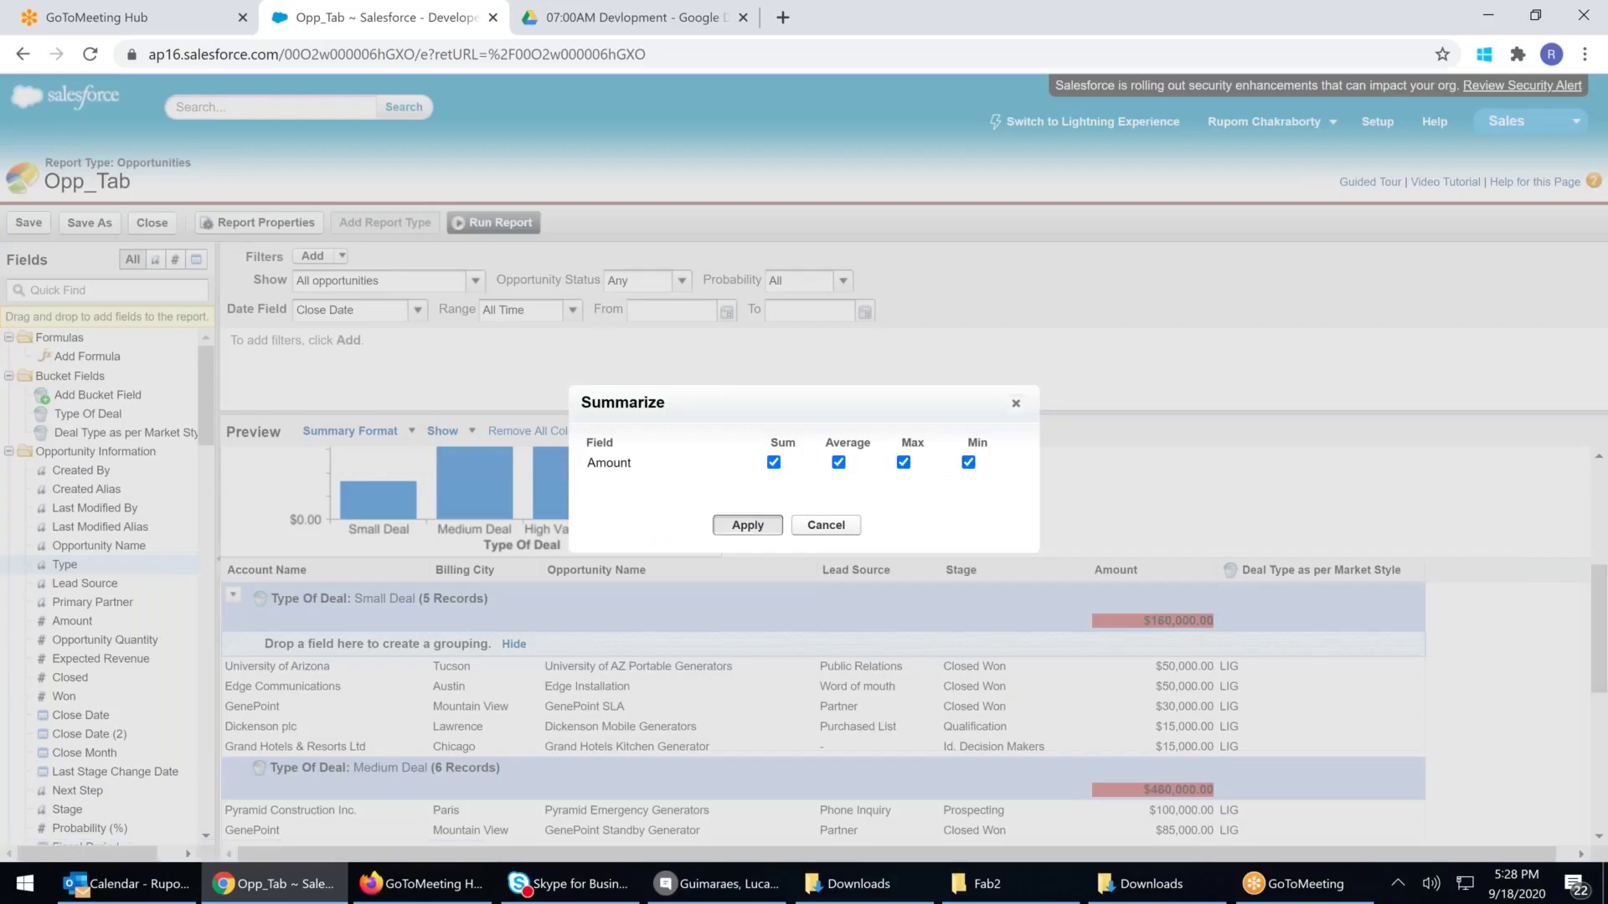
click(748, 525)
click(465, 431)
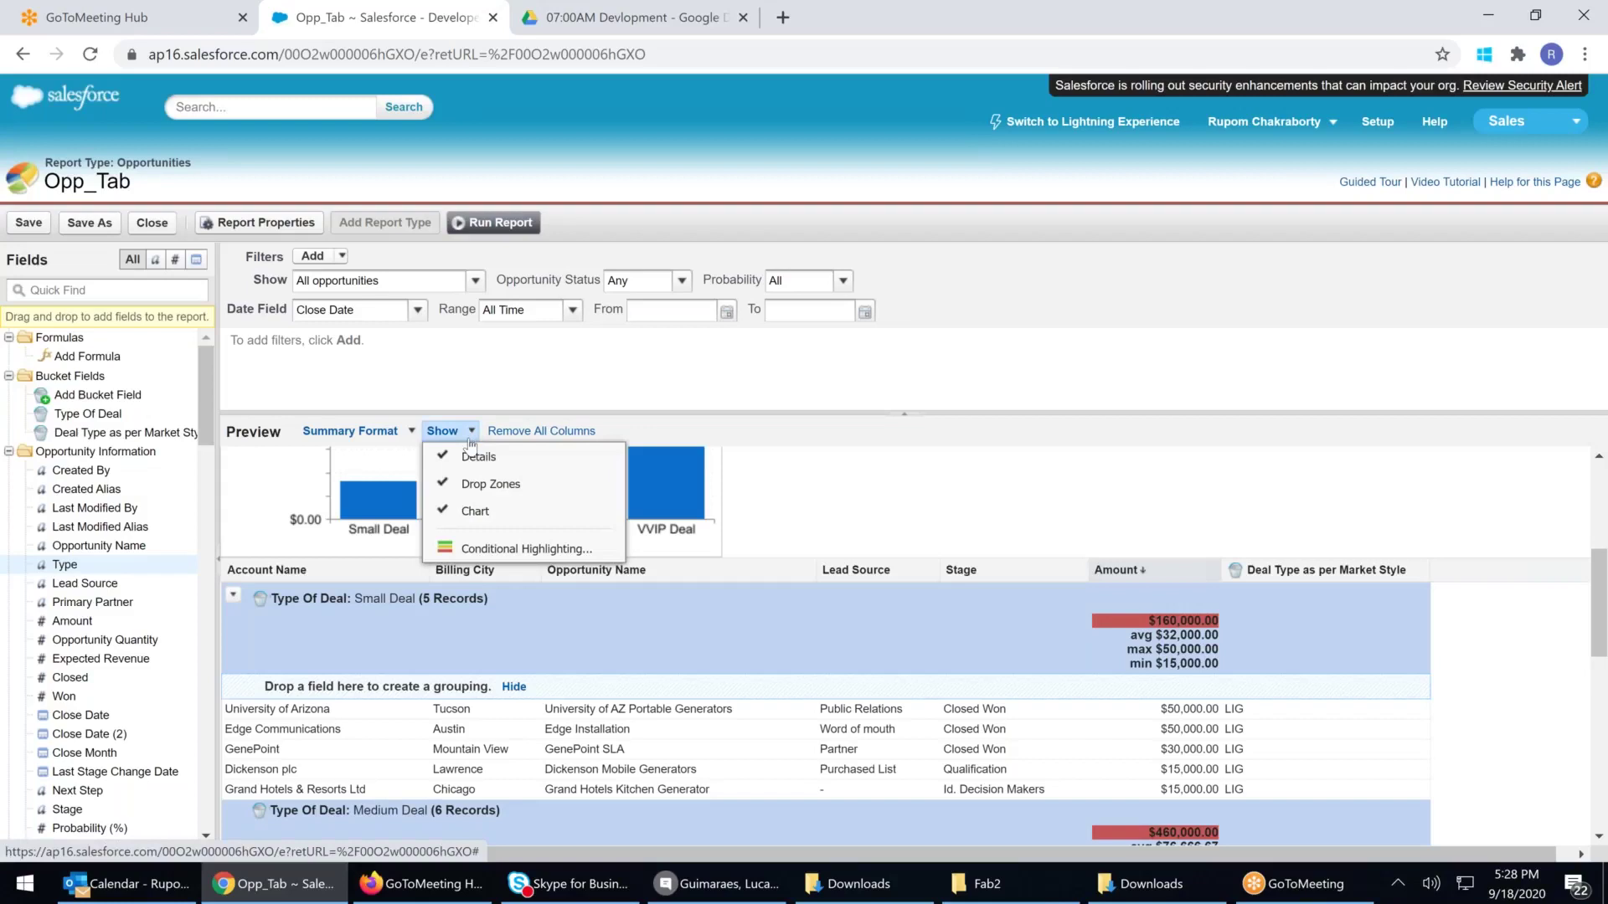
click(486, 551)
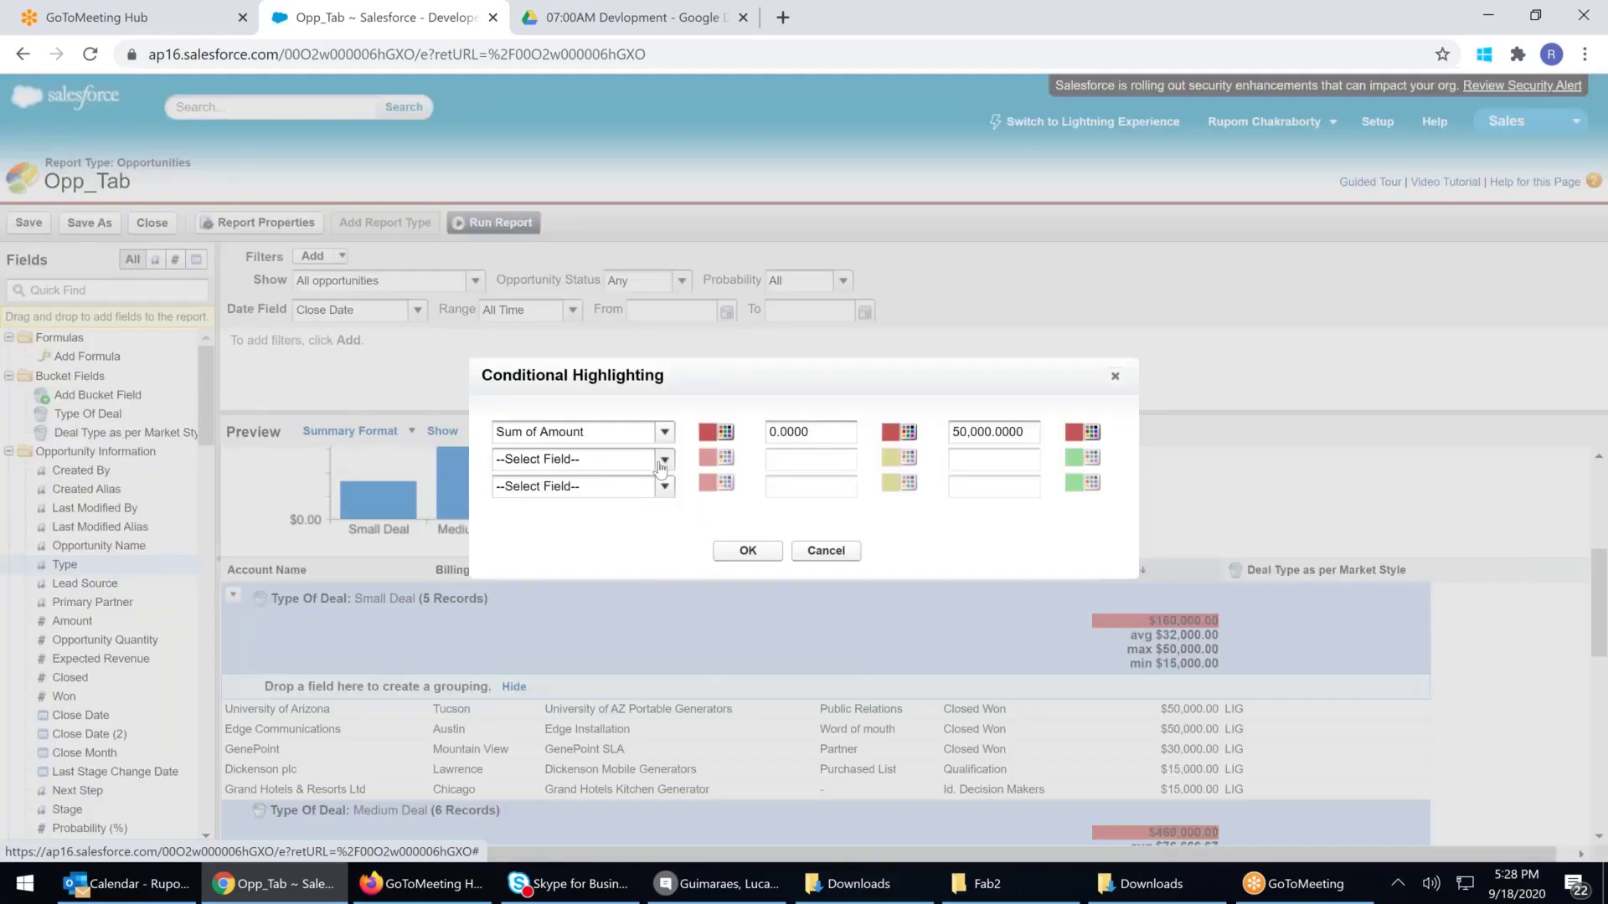
click(661, 460)
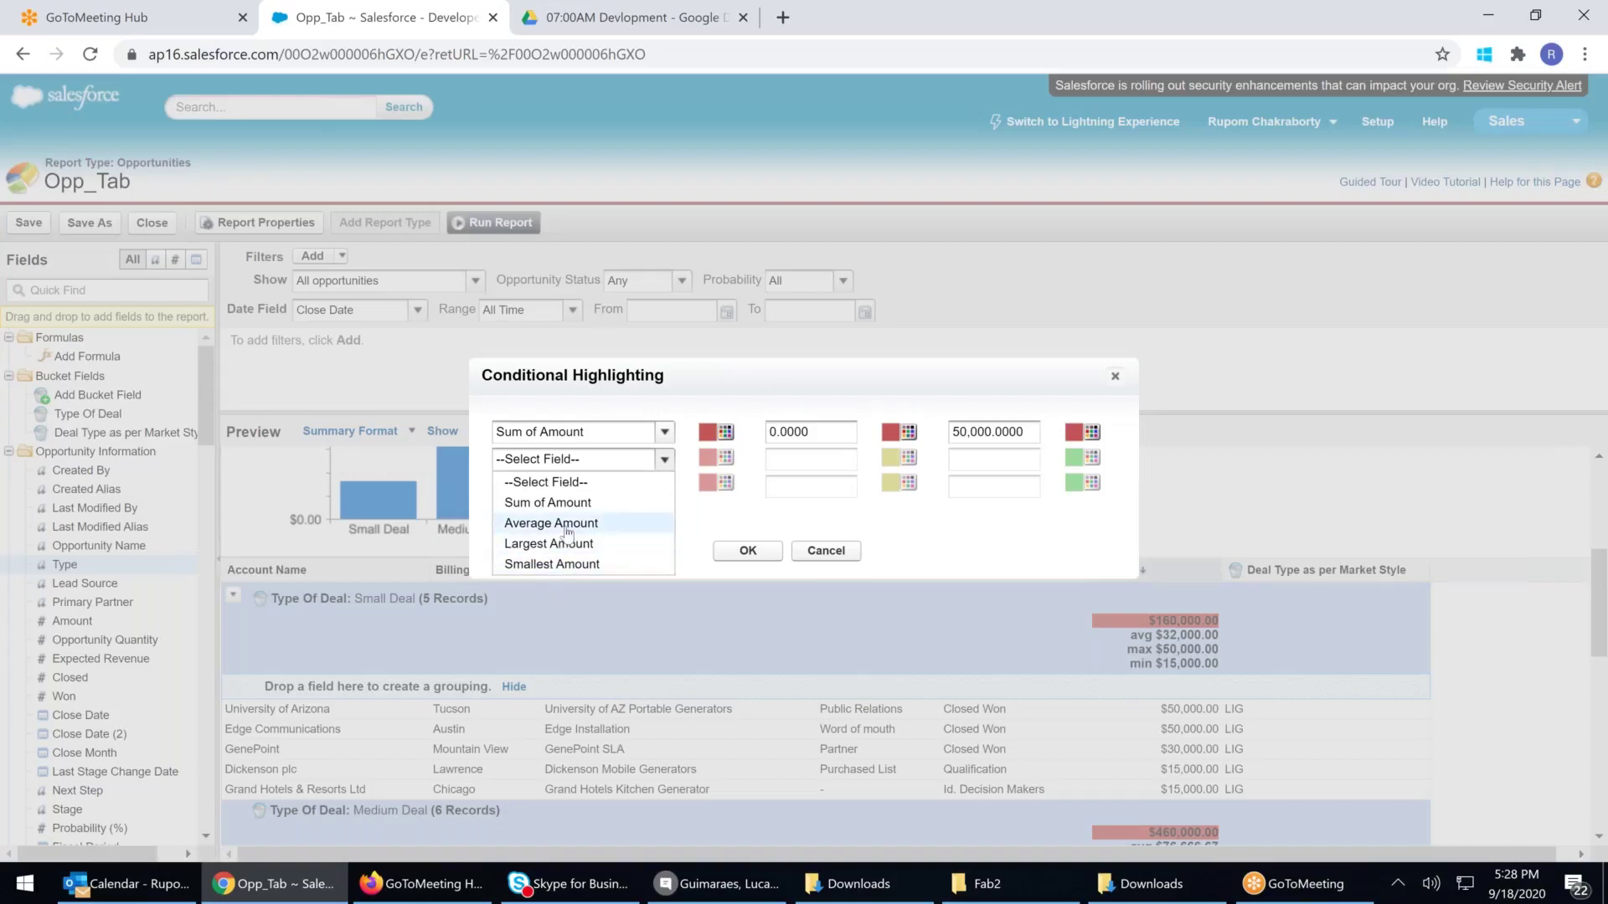
click(567, 526)
click(814, 459)
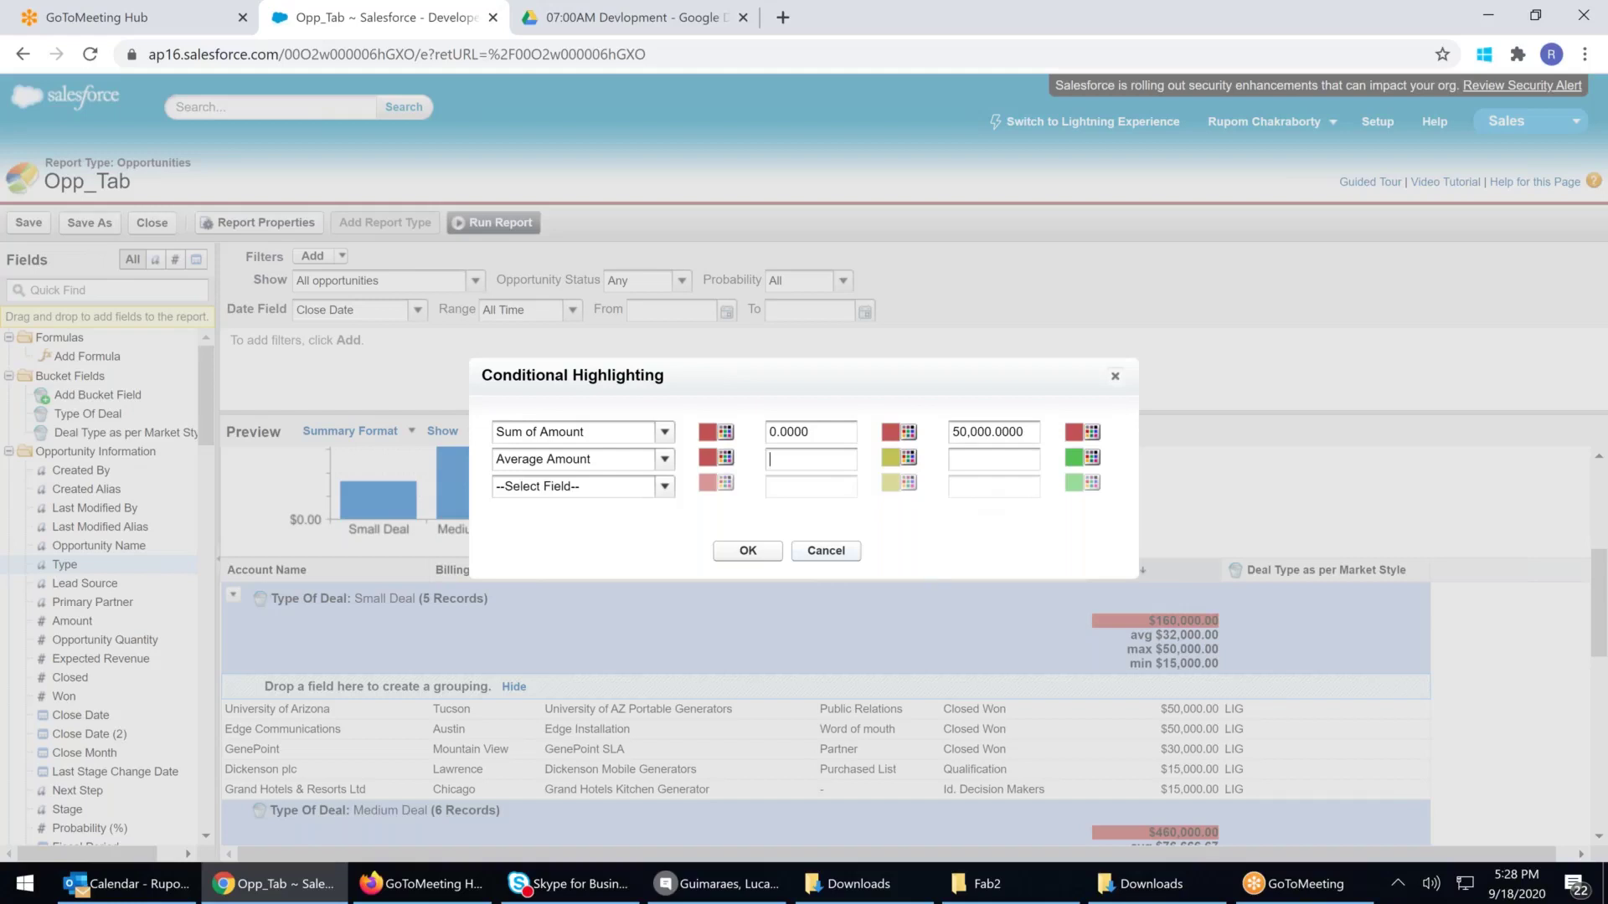
click(825, 551)
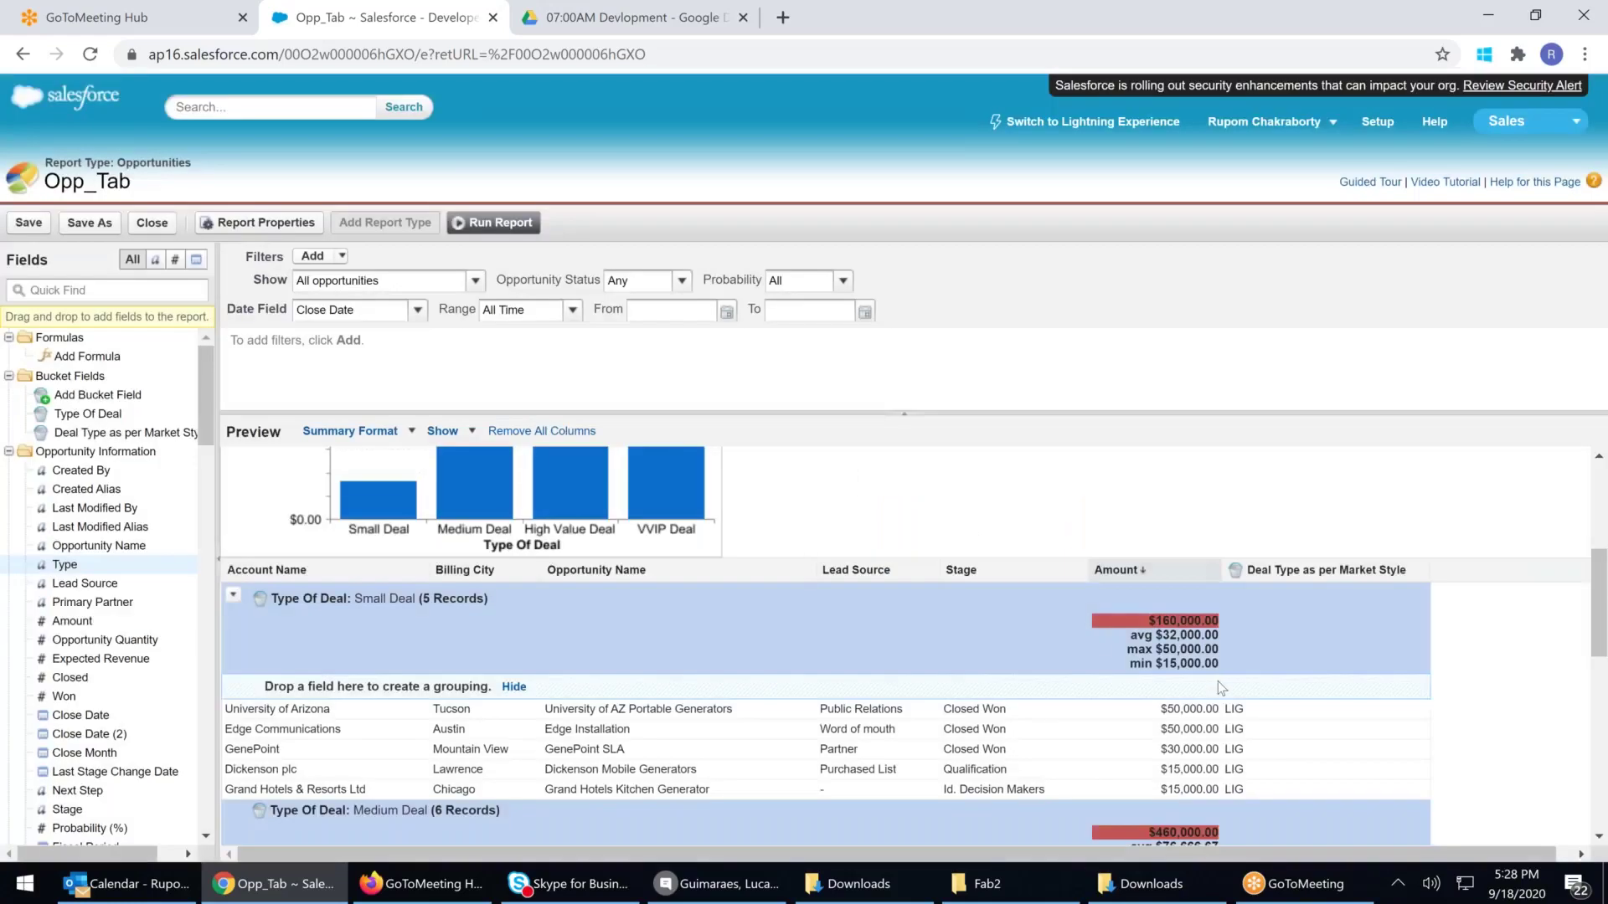
scroll(1217, 687, down, 3)
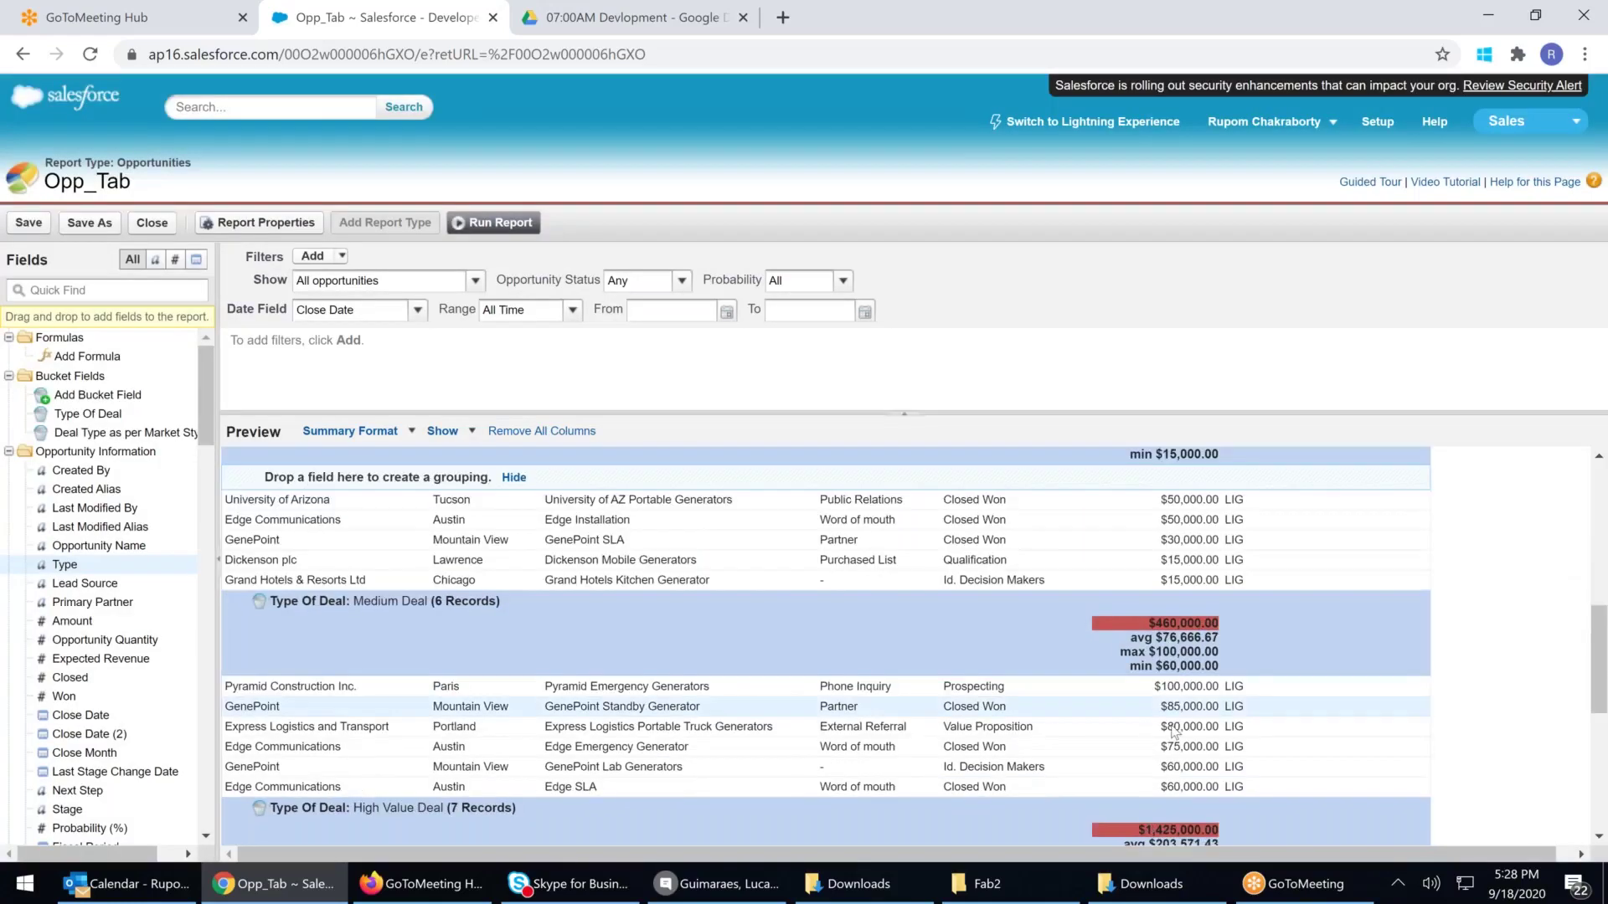
scroll(1173, 733, down, 5)
scroll(1195, 766, up, 10)
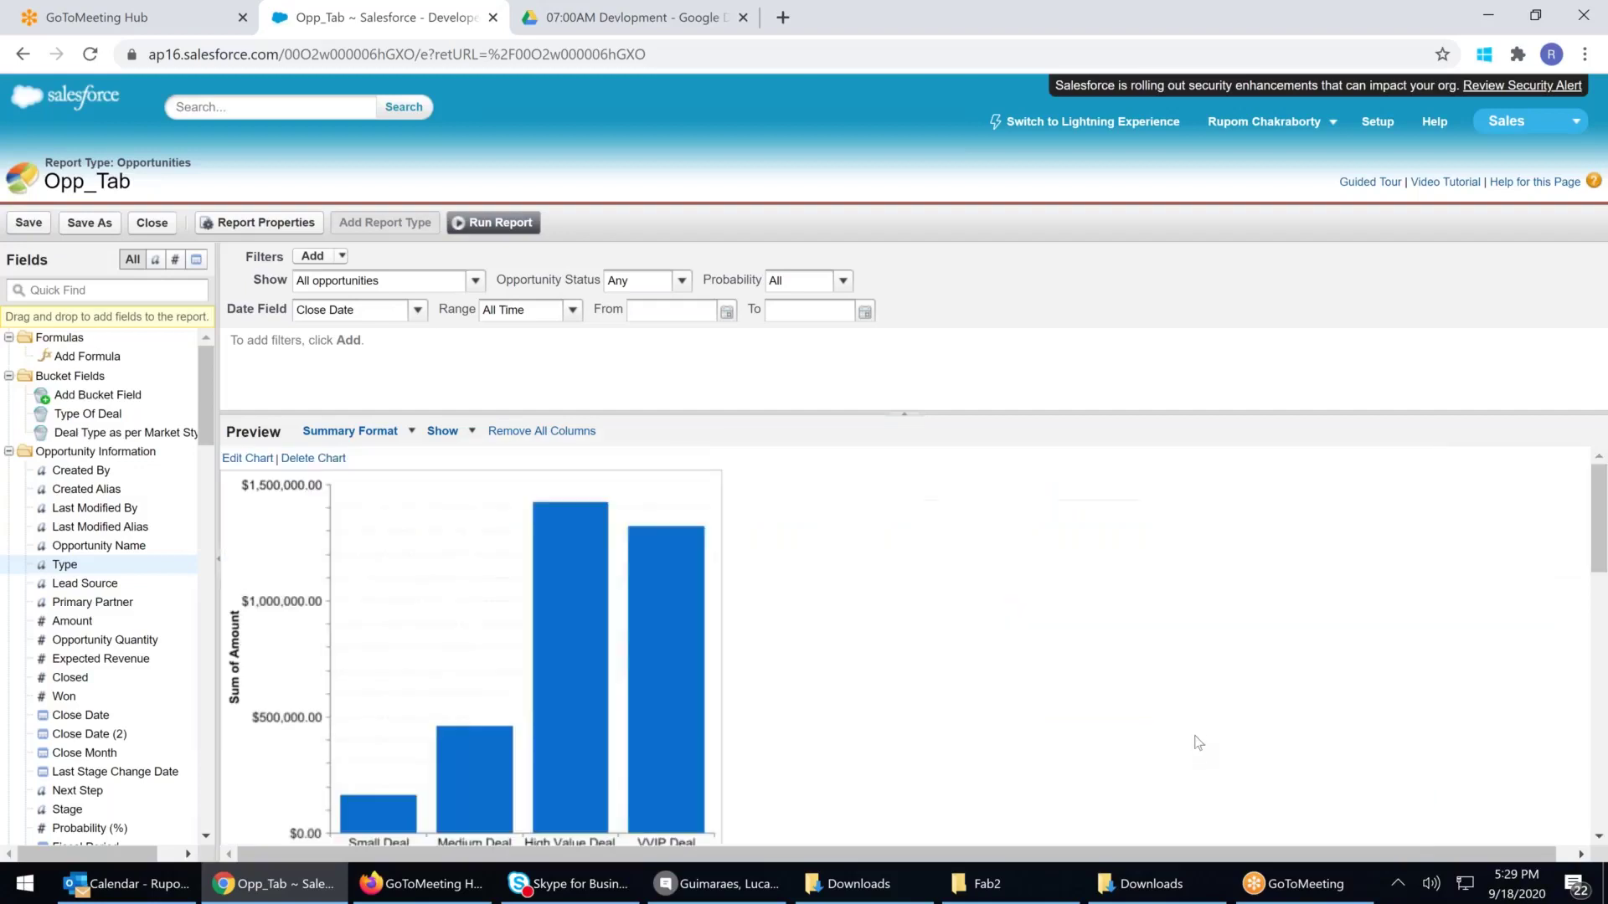
click(401, 433)
click(442, 431)
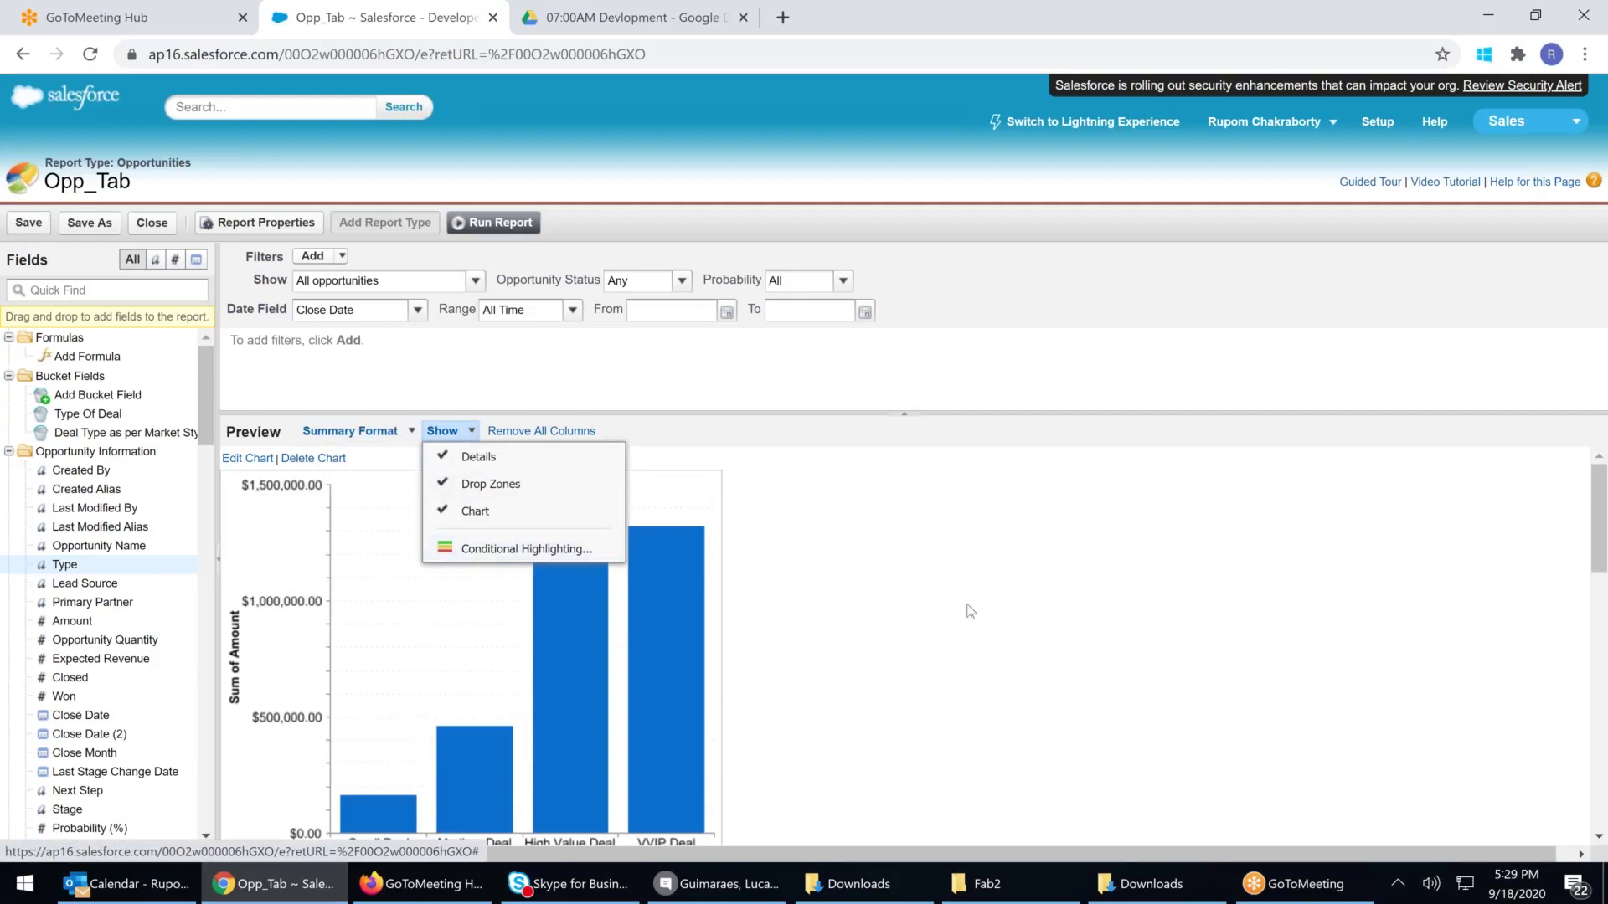
scroll(969, 611, down, 5)
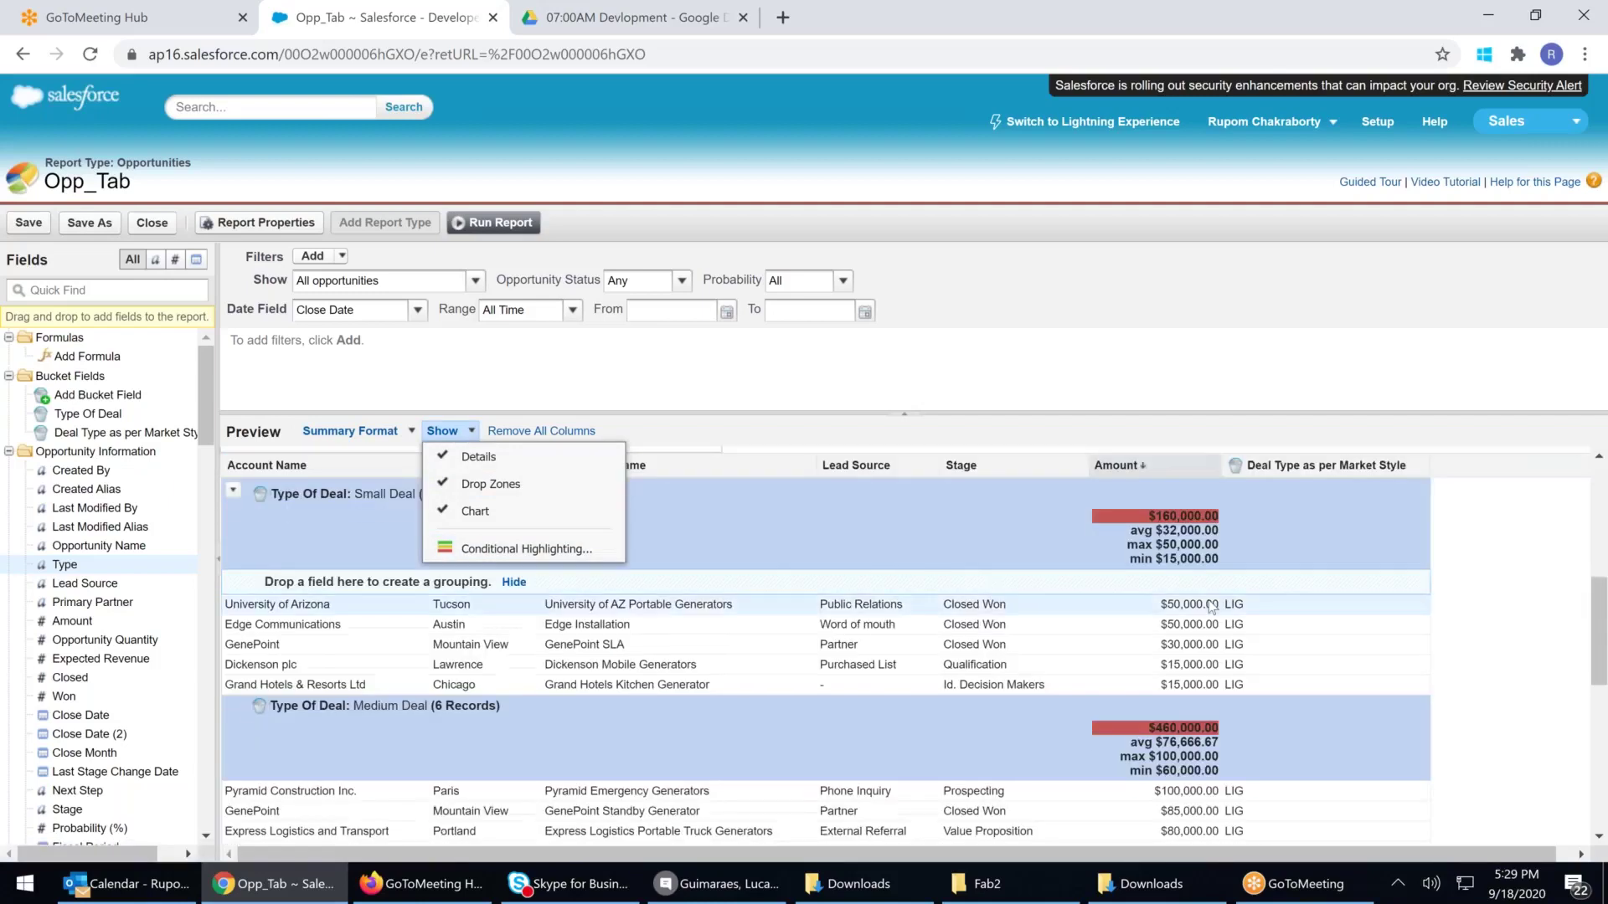
scroll(1211, 604, down, 8)
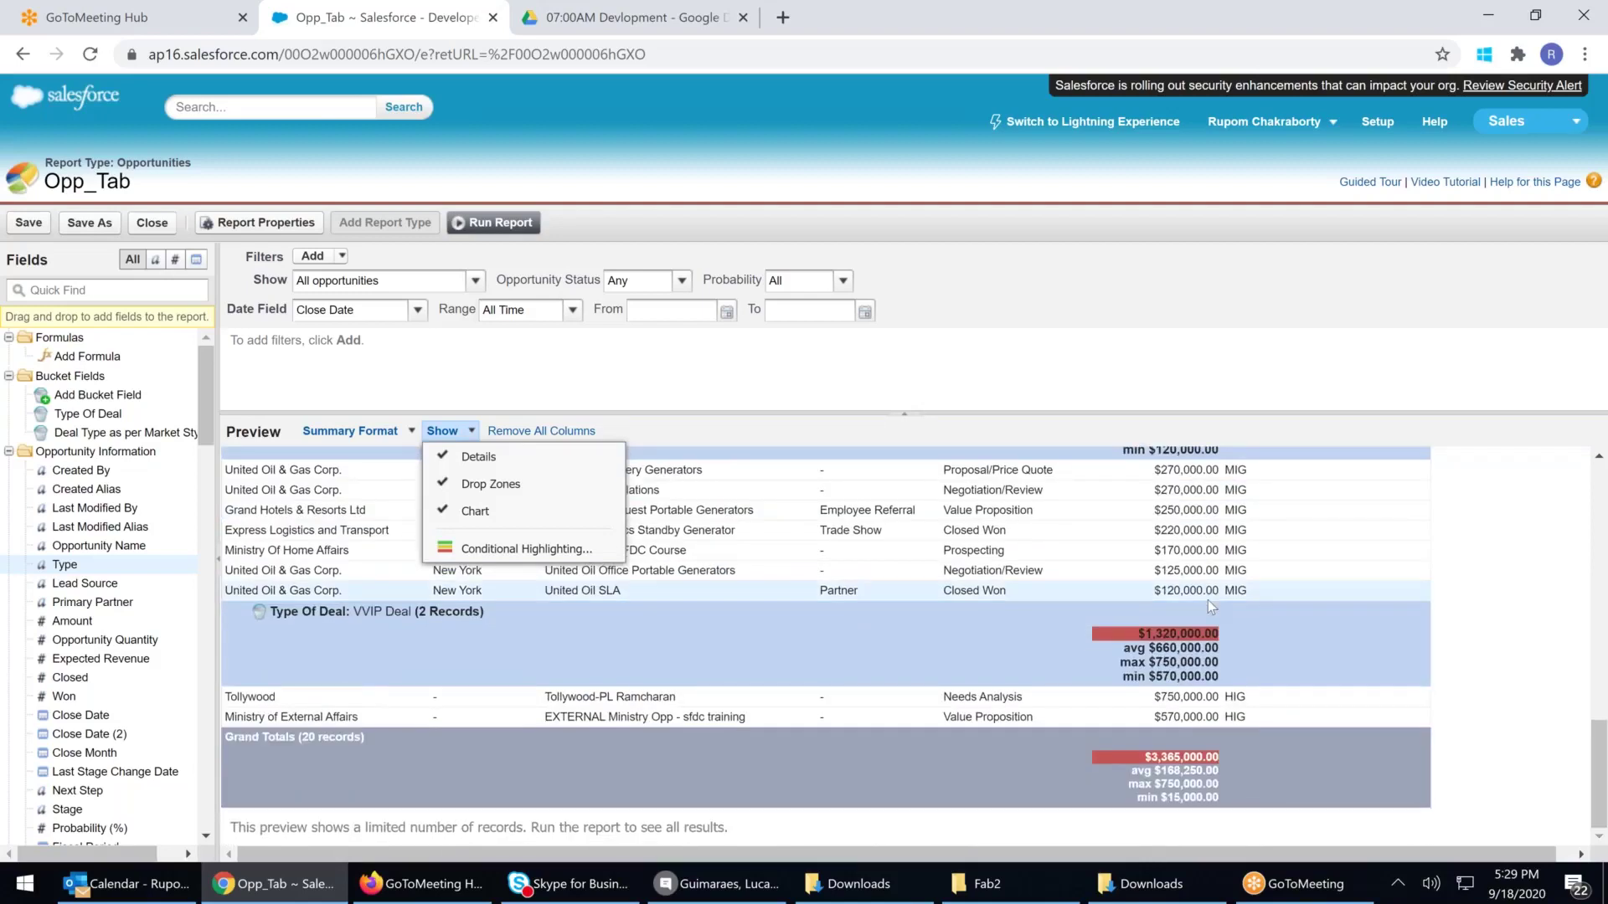
scroll(1208, 600, up, 13)
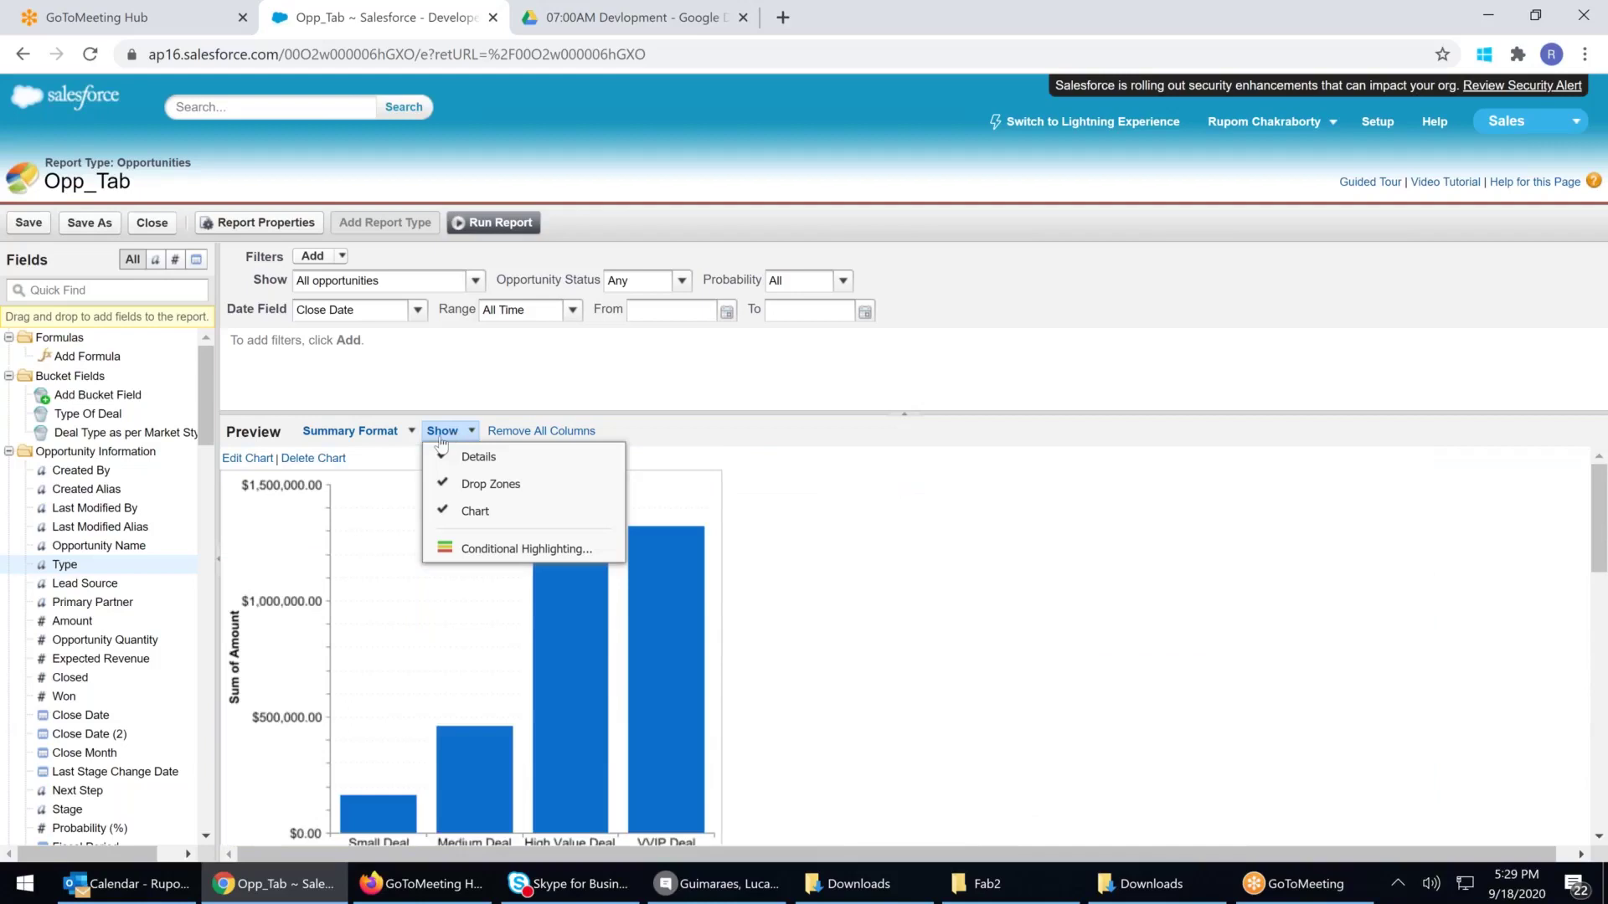
click(575, 559)
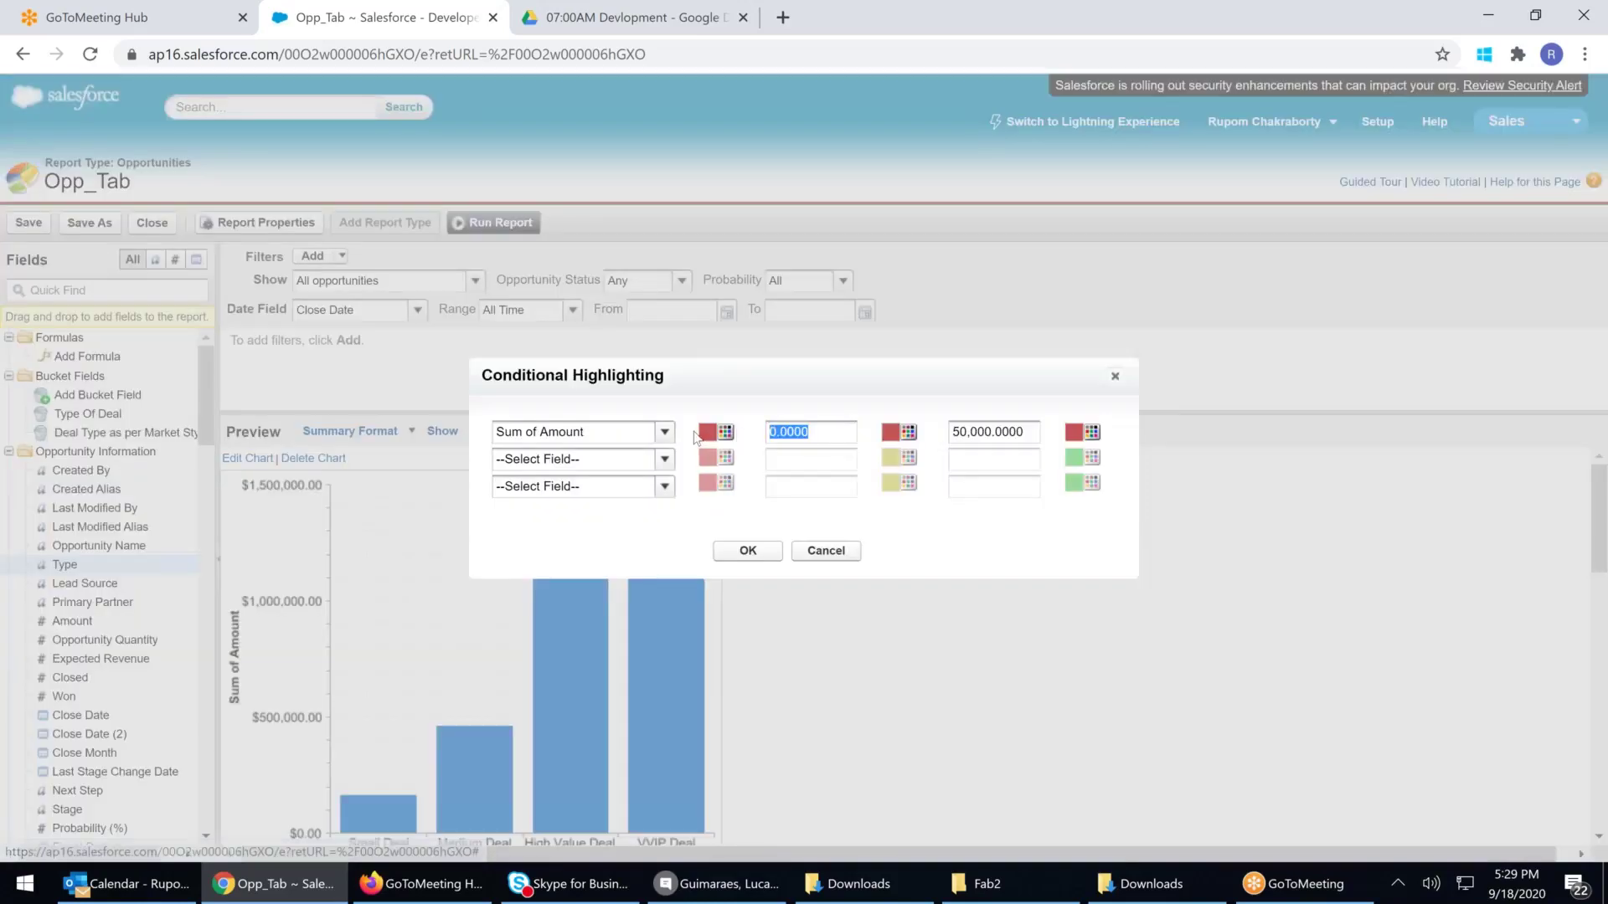
click(985, 430)
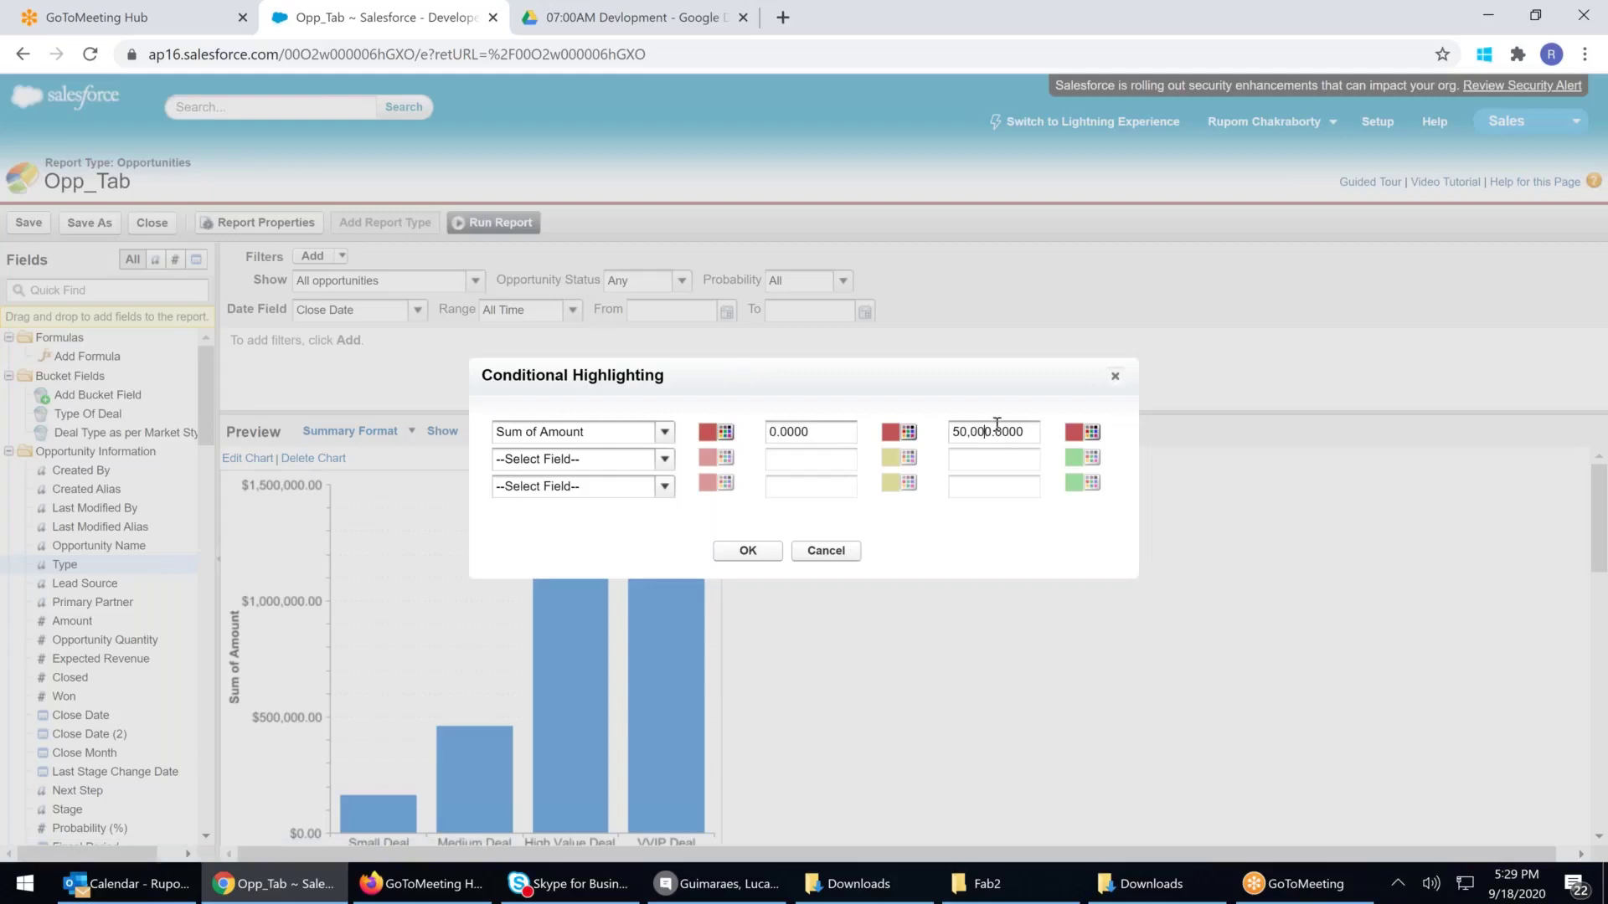
click(822, 431)
click(827, 552)
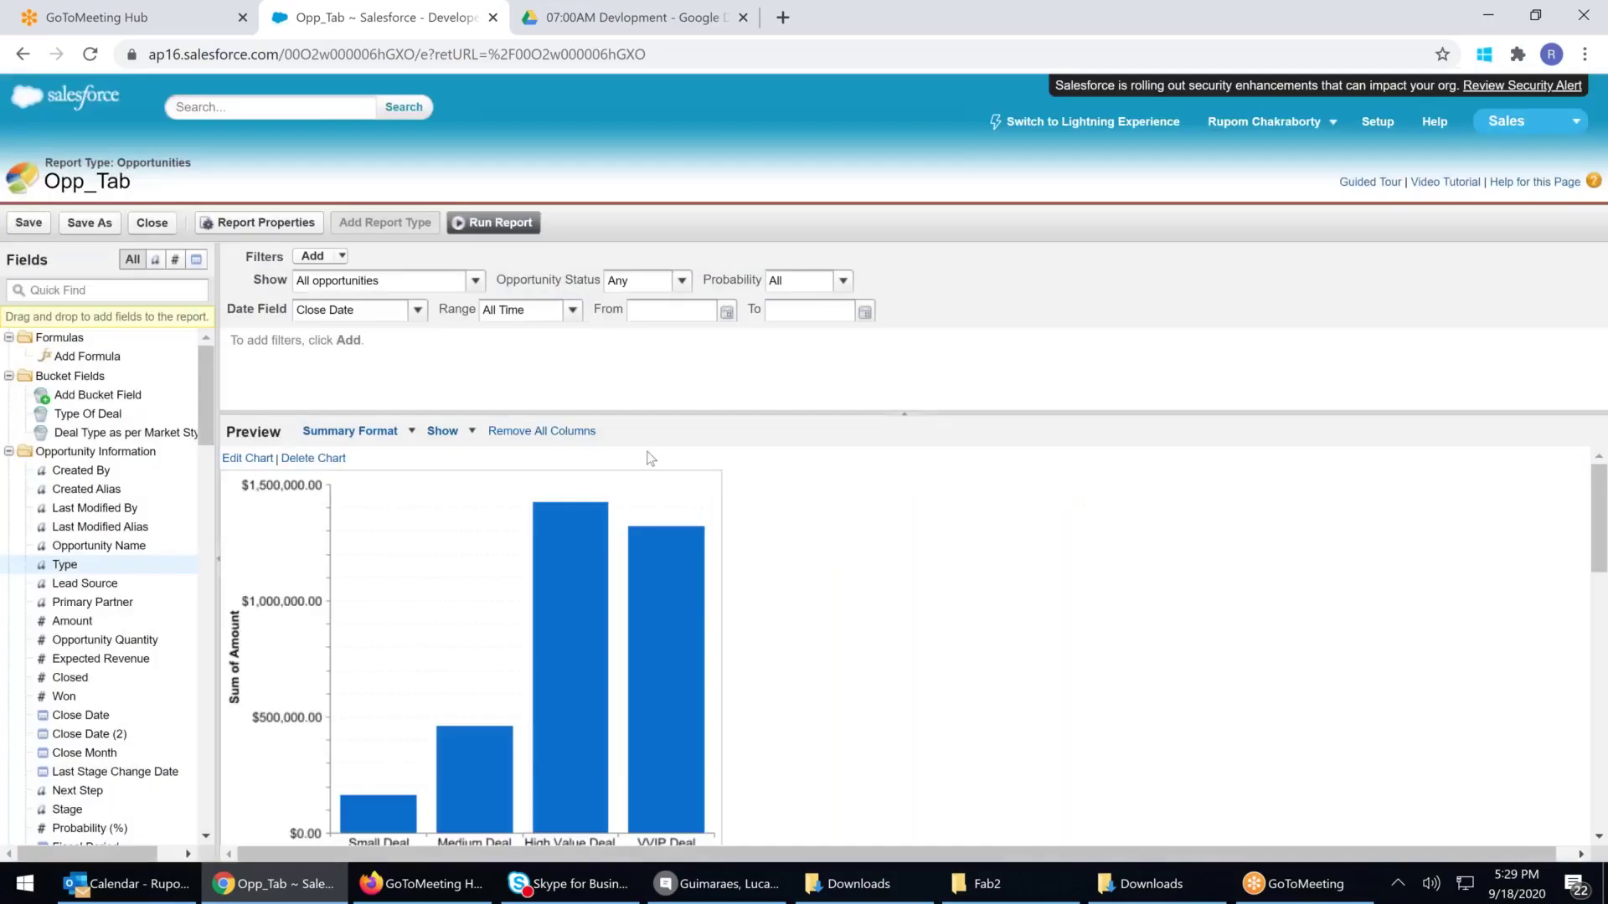
click(411, 438)
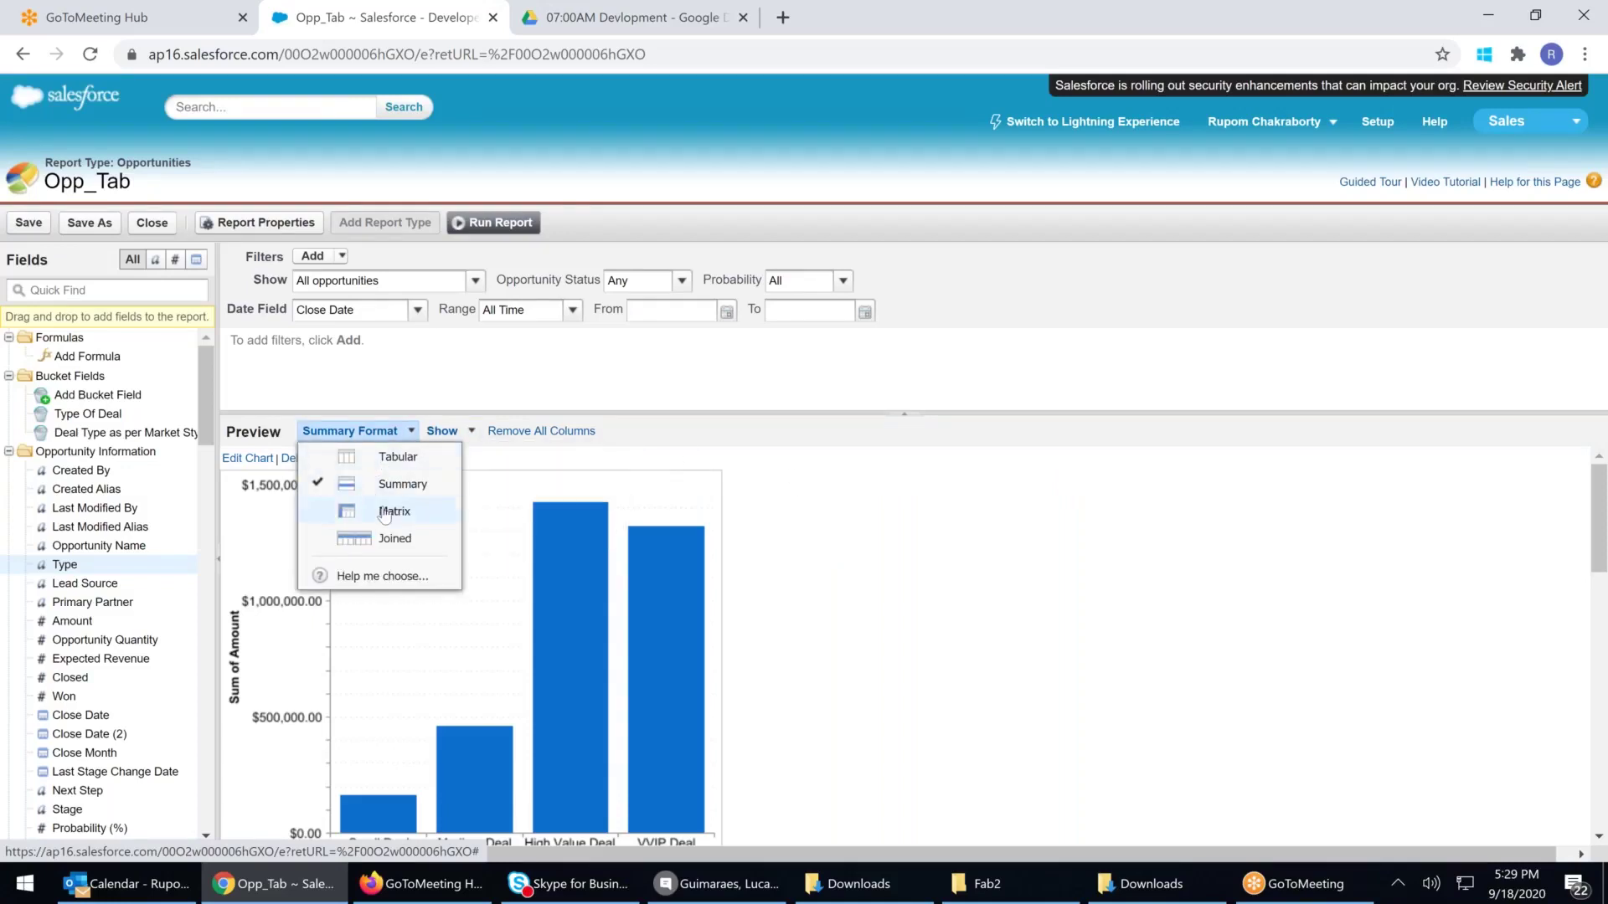
Enter Opp_sUM2 as the new report name in Save Report As
click(91, 228)
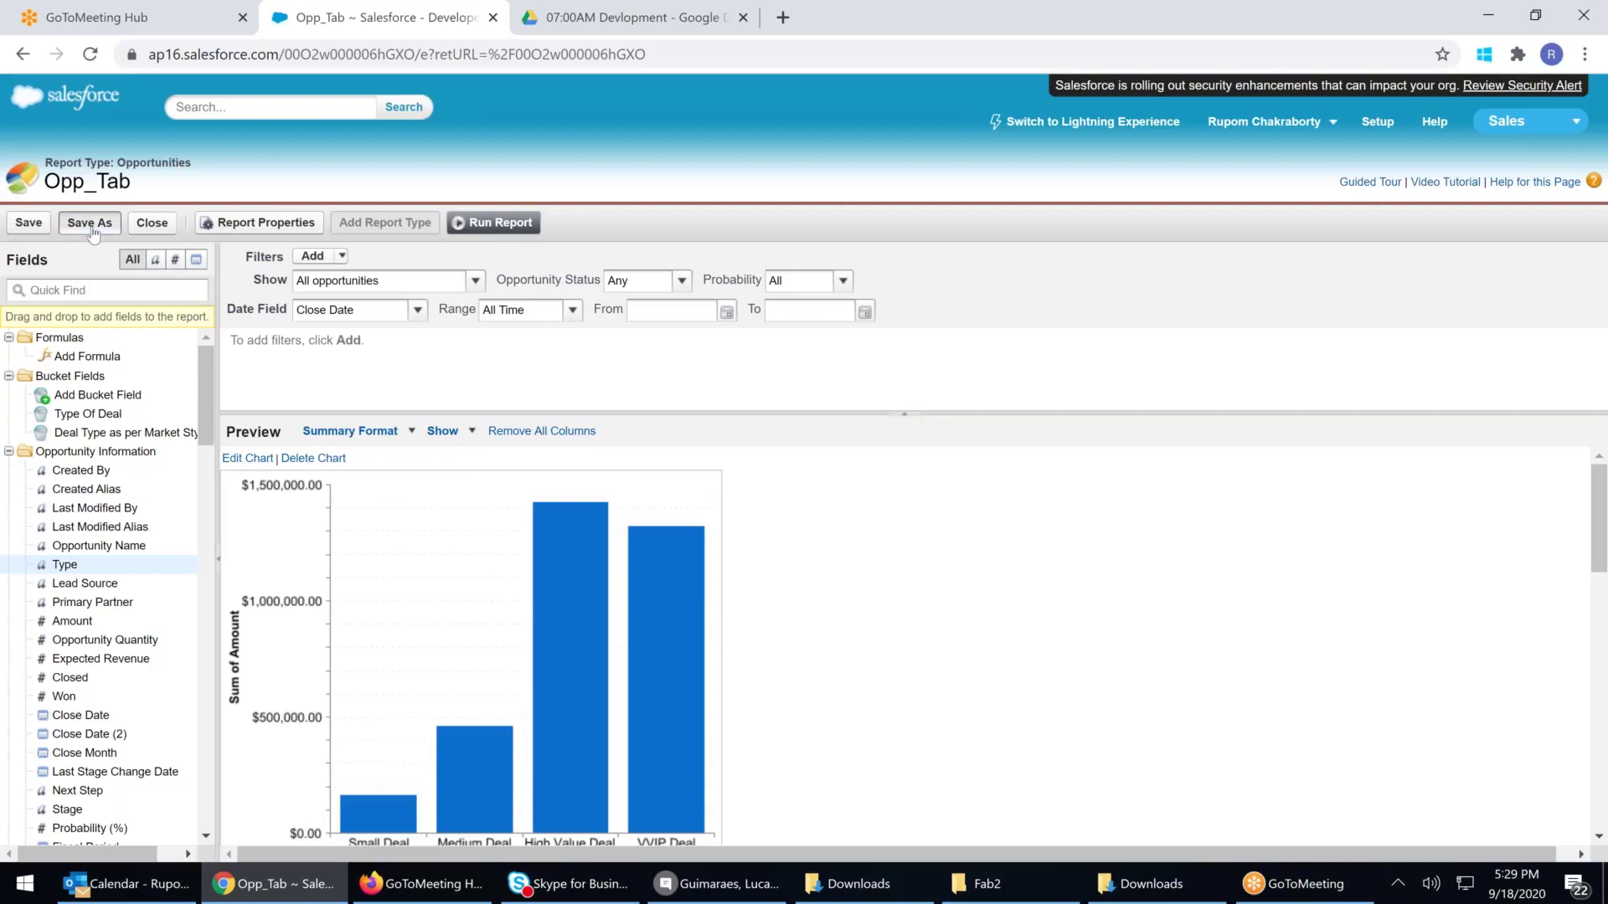
text(opp)
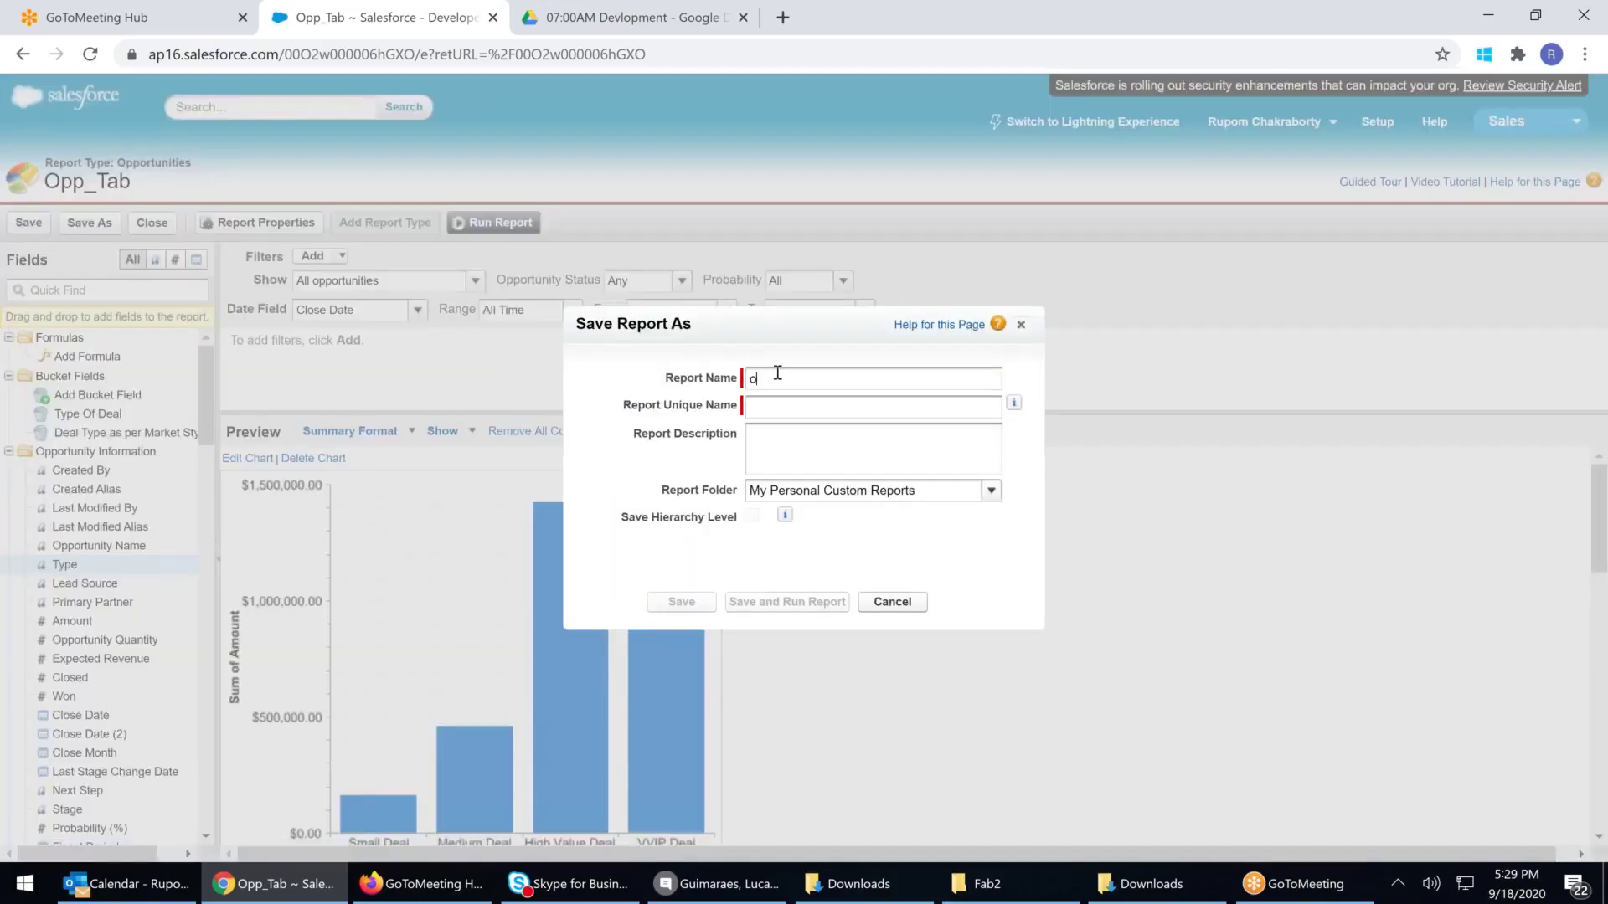
key(BackSpace)
key(BackSpace)
text(Olp)
key(BackSpace)
key(BackSpace)
text(pp_sUM2)
Save Opp_sUM2 in My Personal Custom Reports and close the report builder with Save & Close
click(836, 407)
click(894, 485)
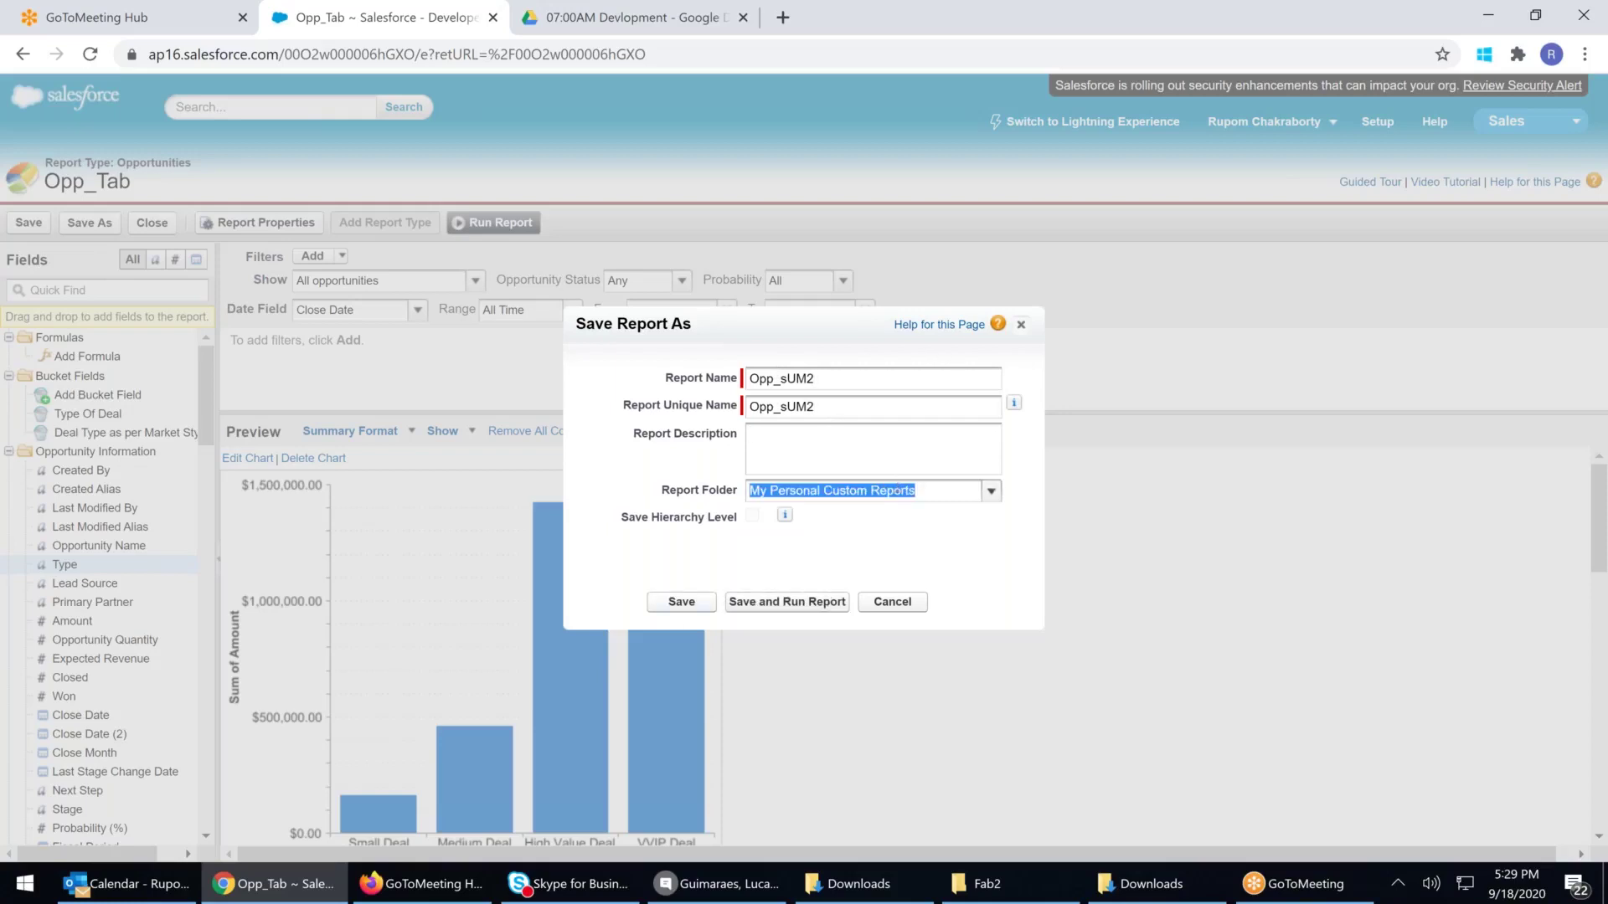
key(Return)
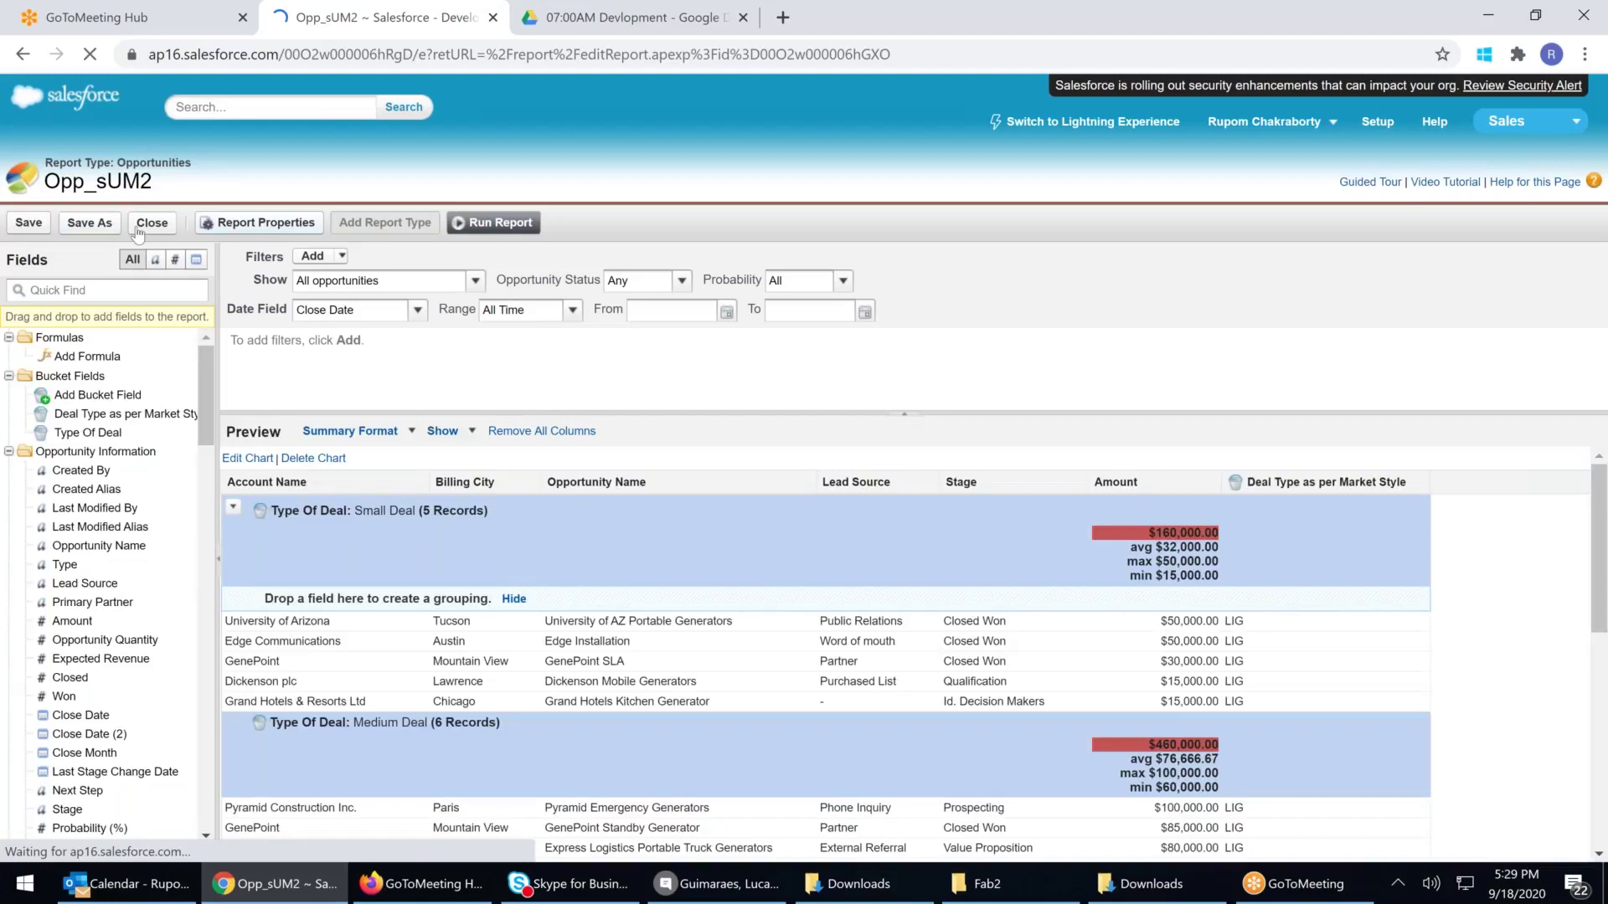
click(151, 223)
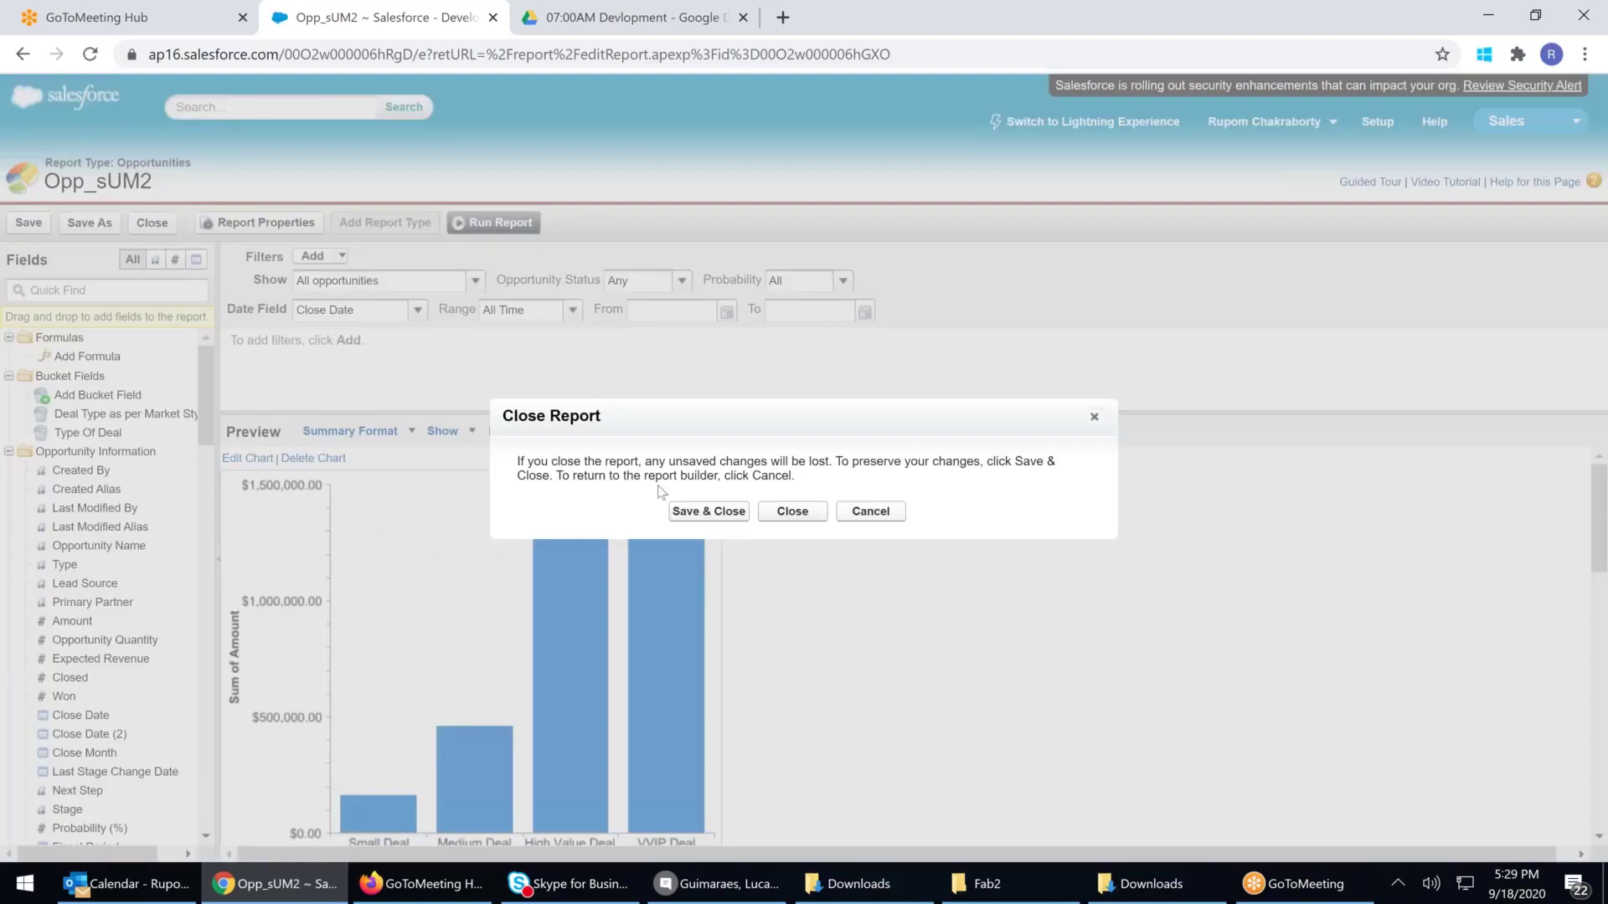
click(681, 510)
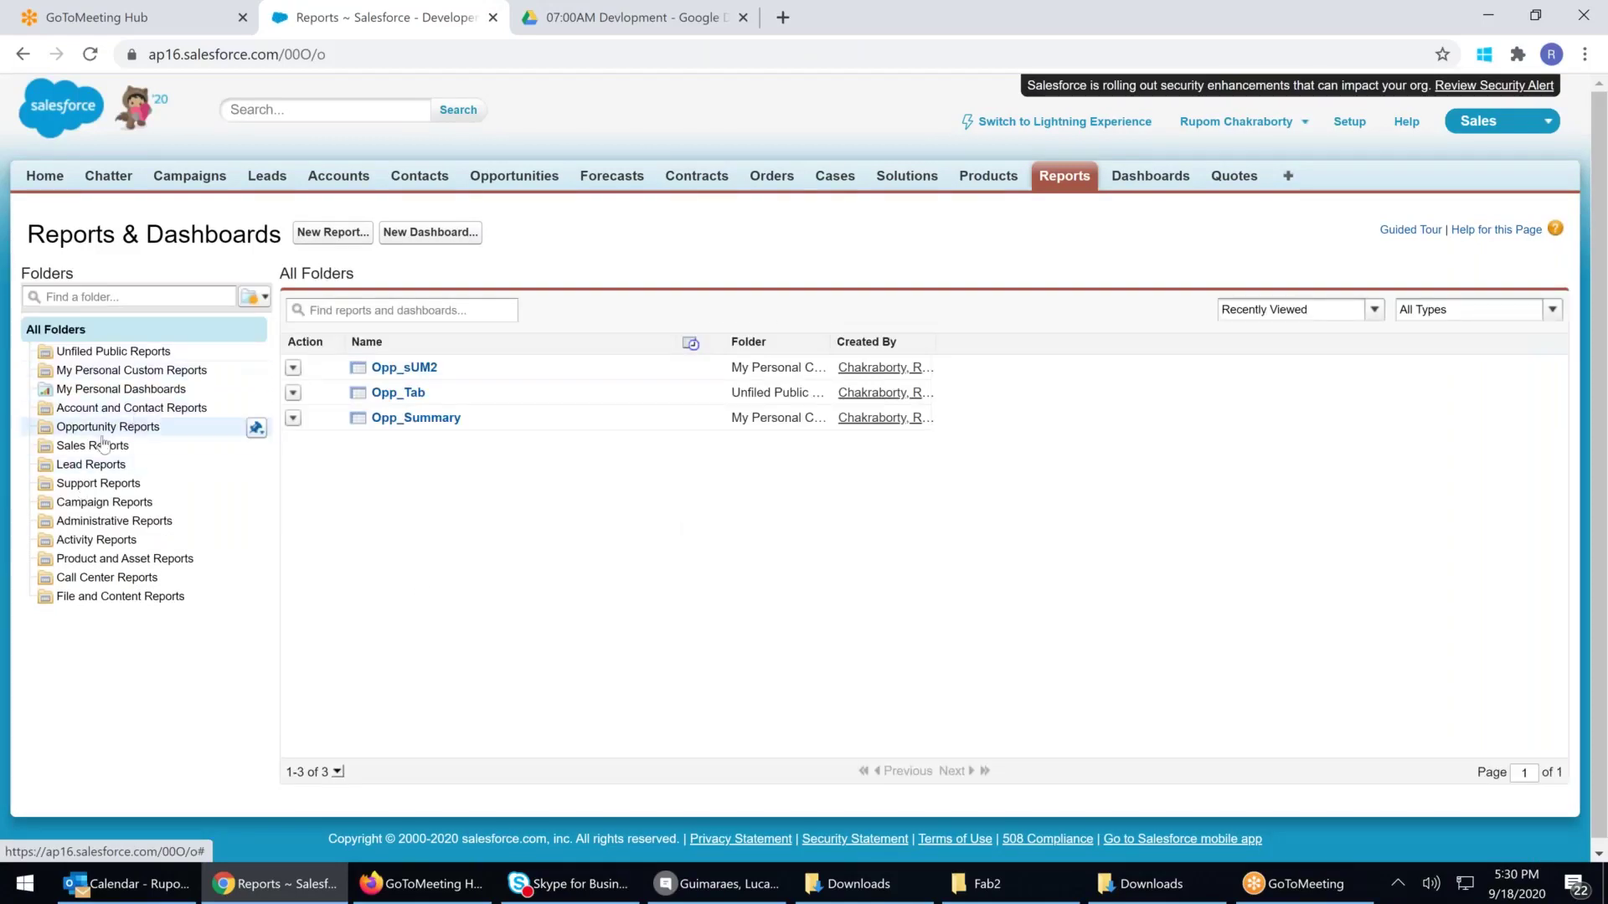
Create a new report folder labelled with the user's first name followed by 'Report'
click(111, 352)
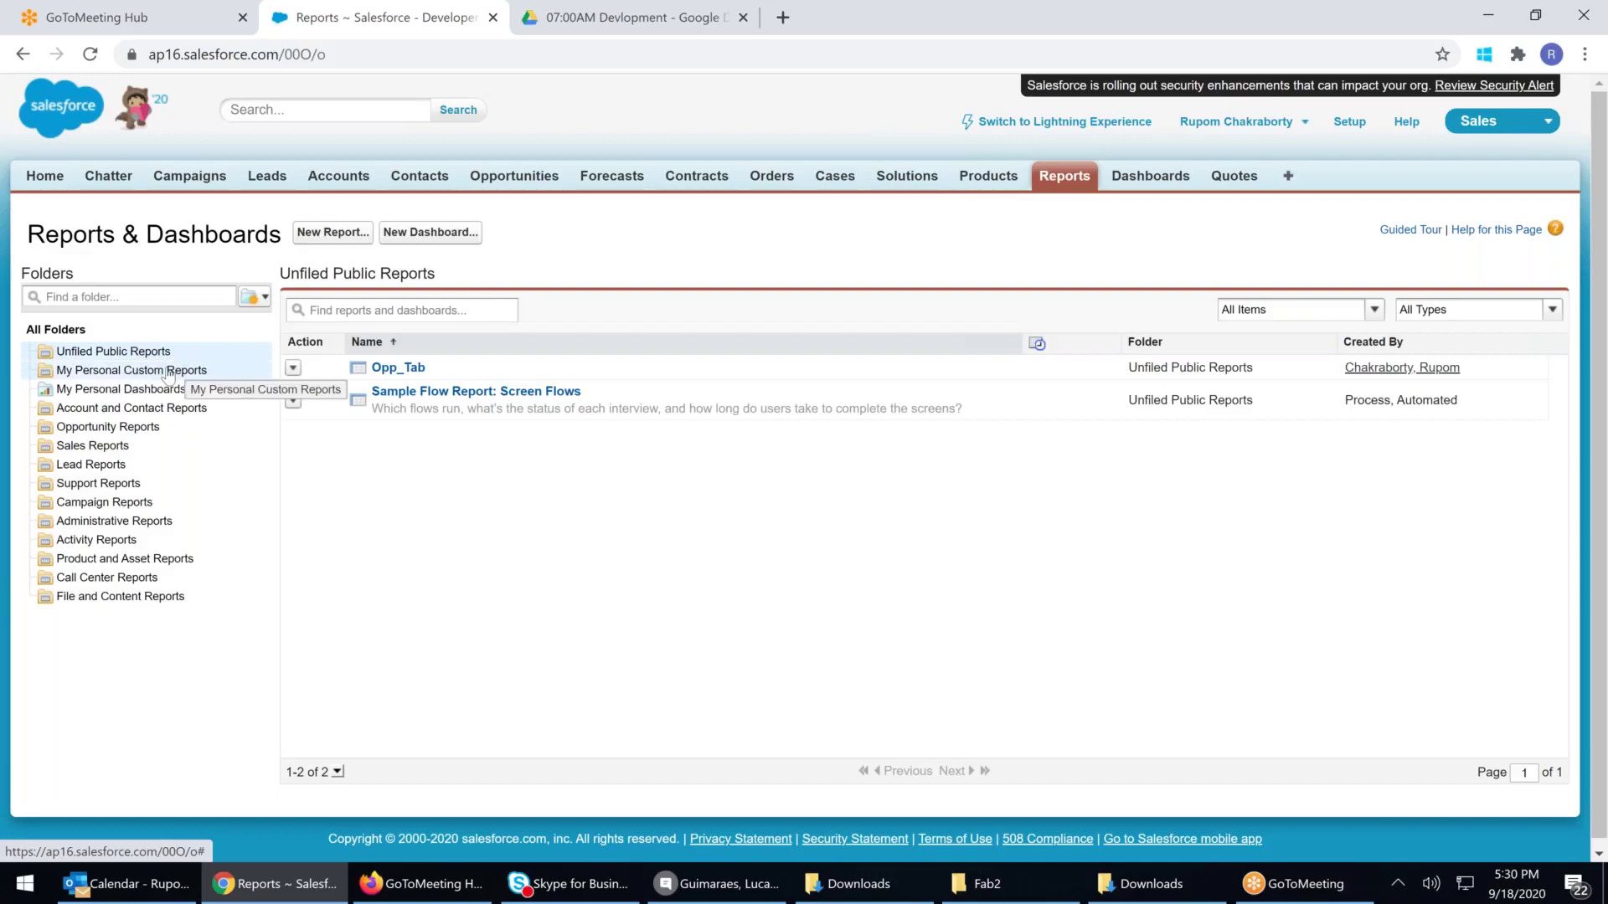
click(263, 300)
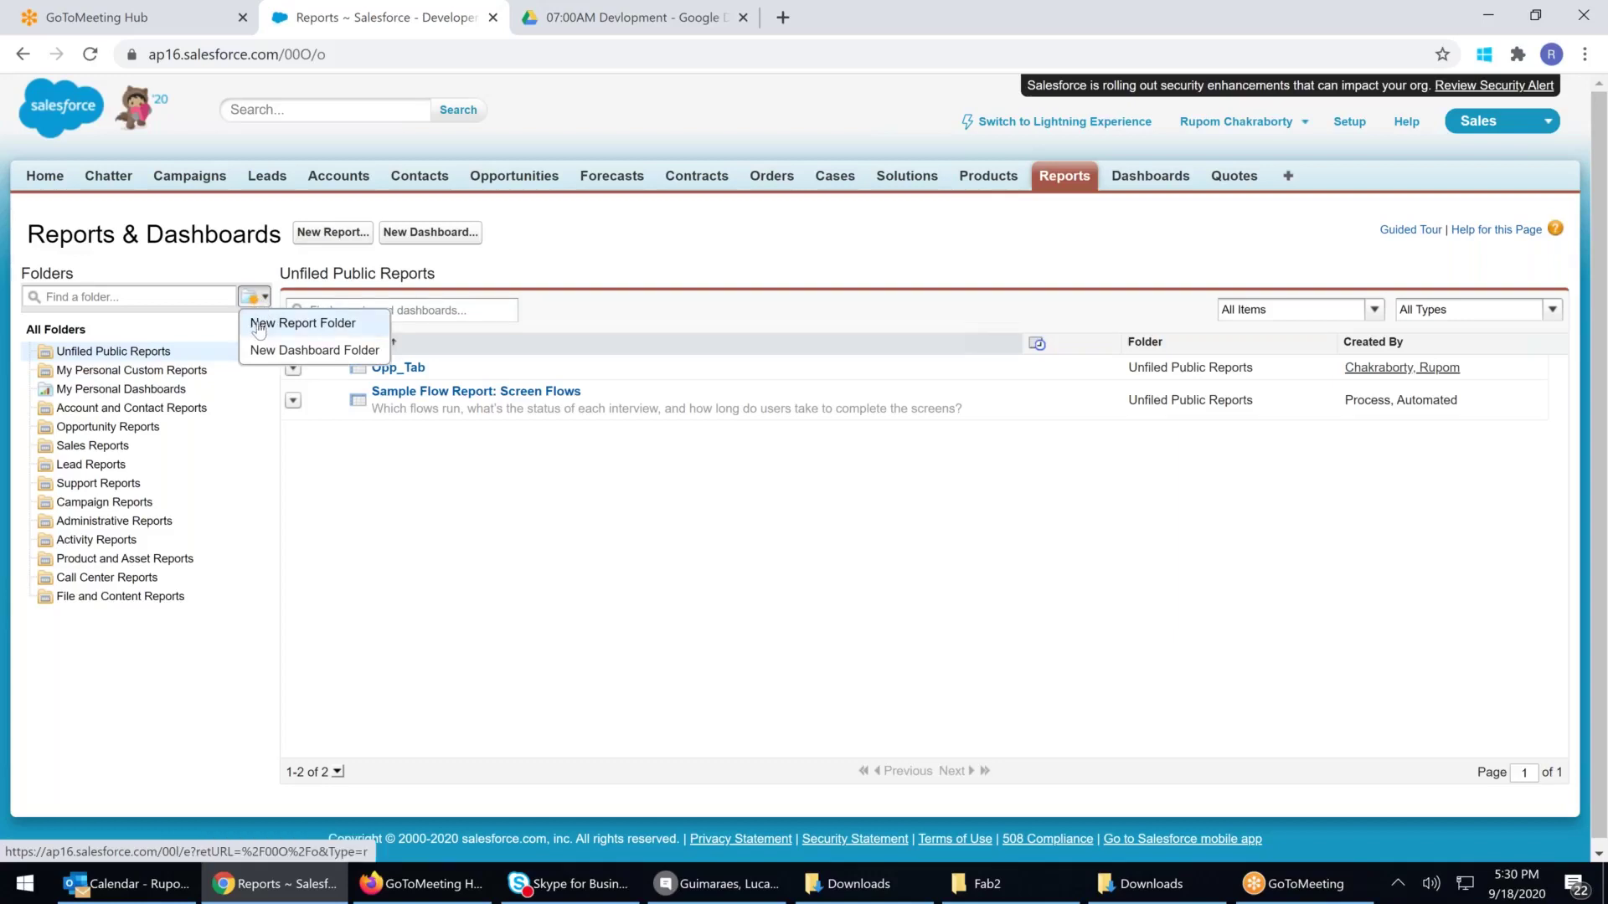
click(259, 326)
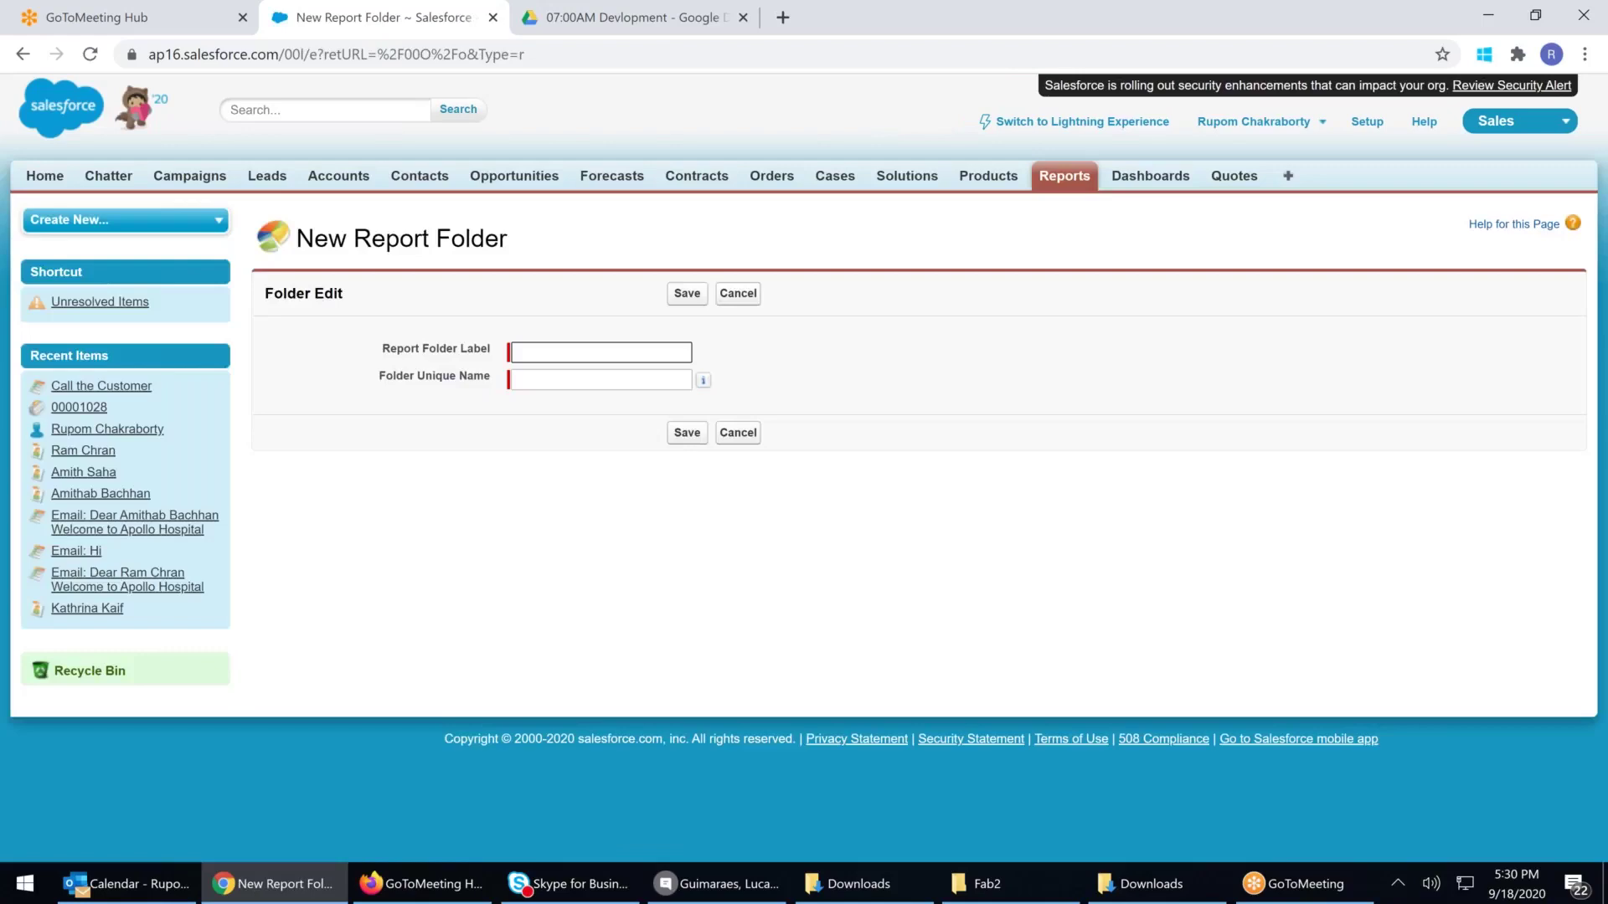
text(Rupom Report)
key(Tab)
key(Tab)
key(Tab)
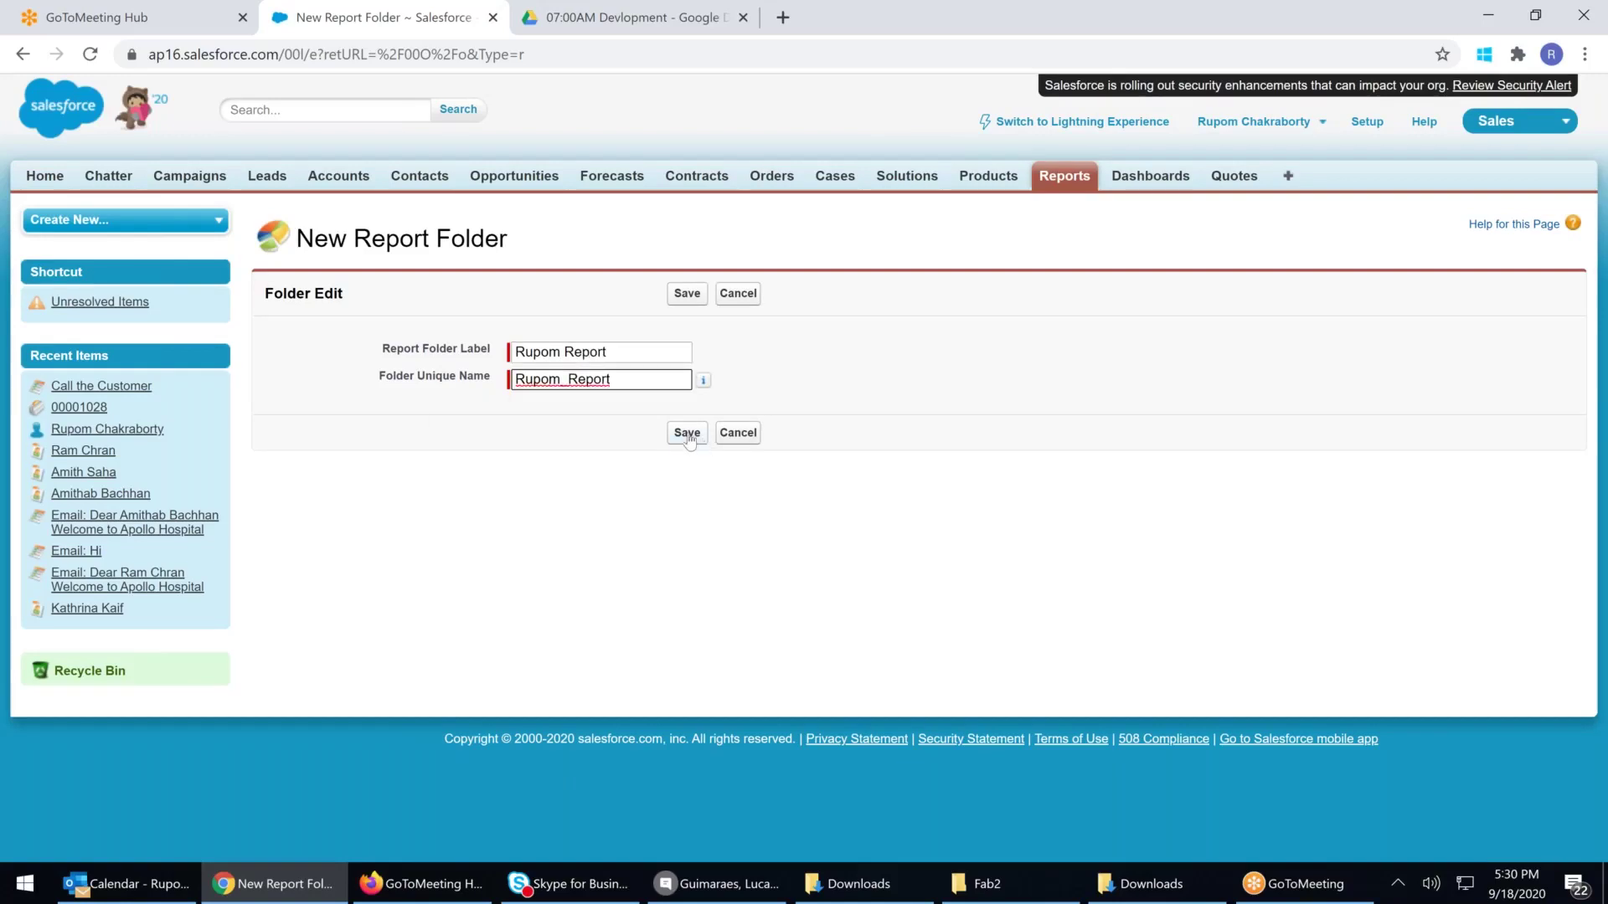
key(Return)
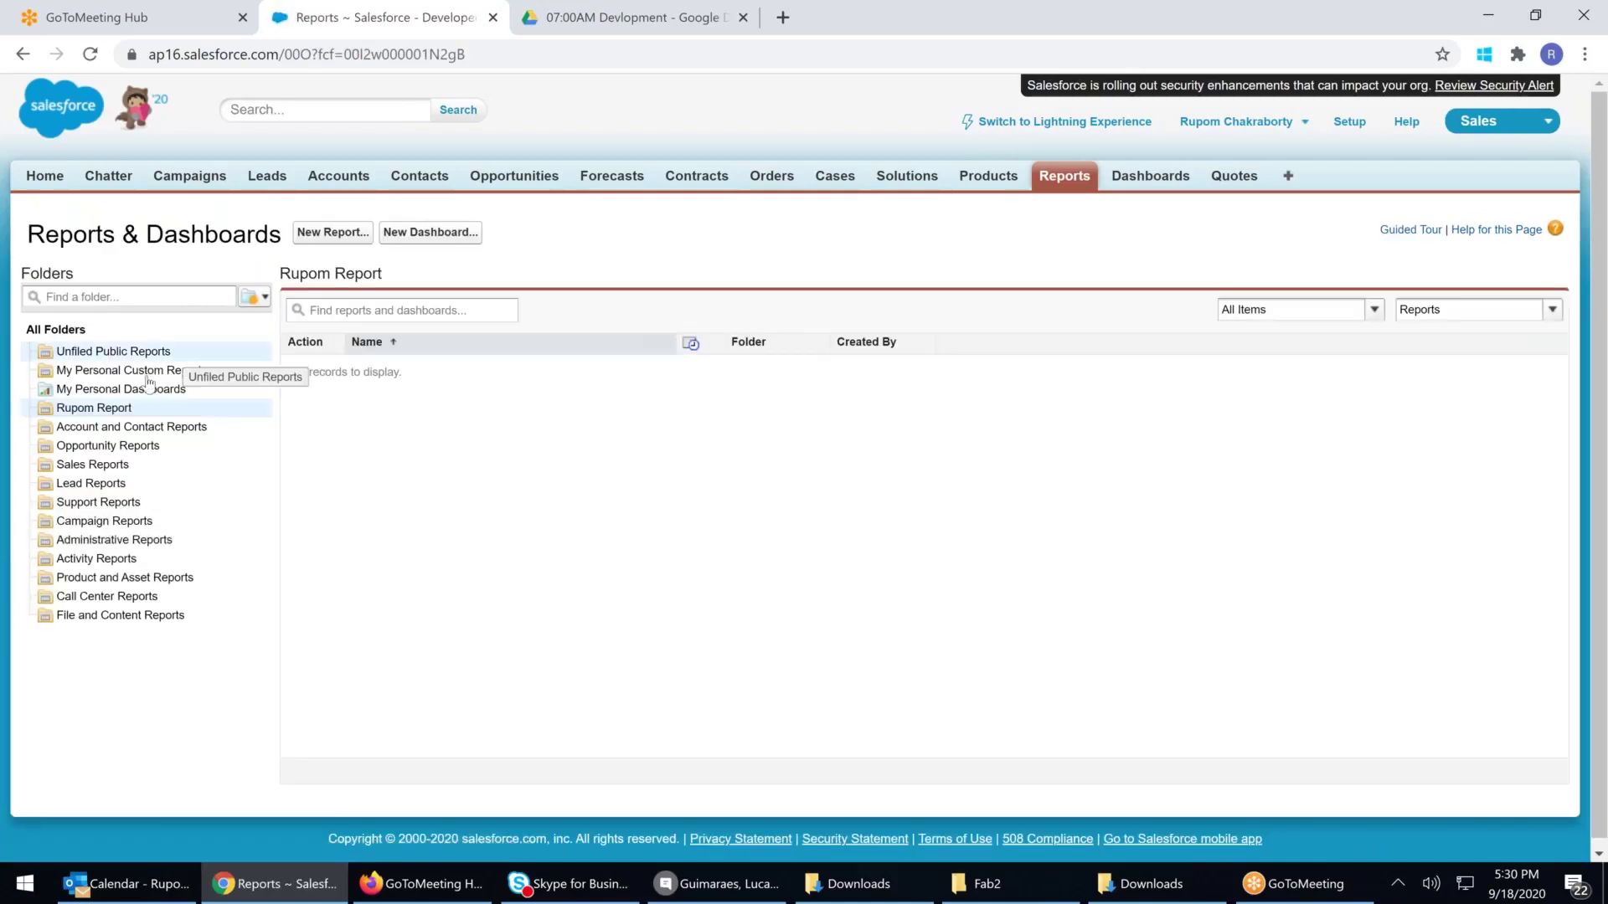
click(163, 358)
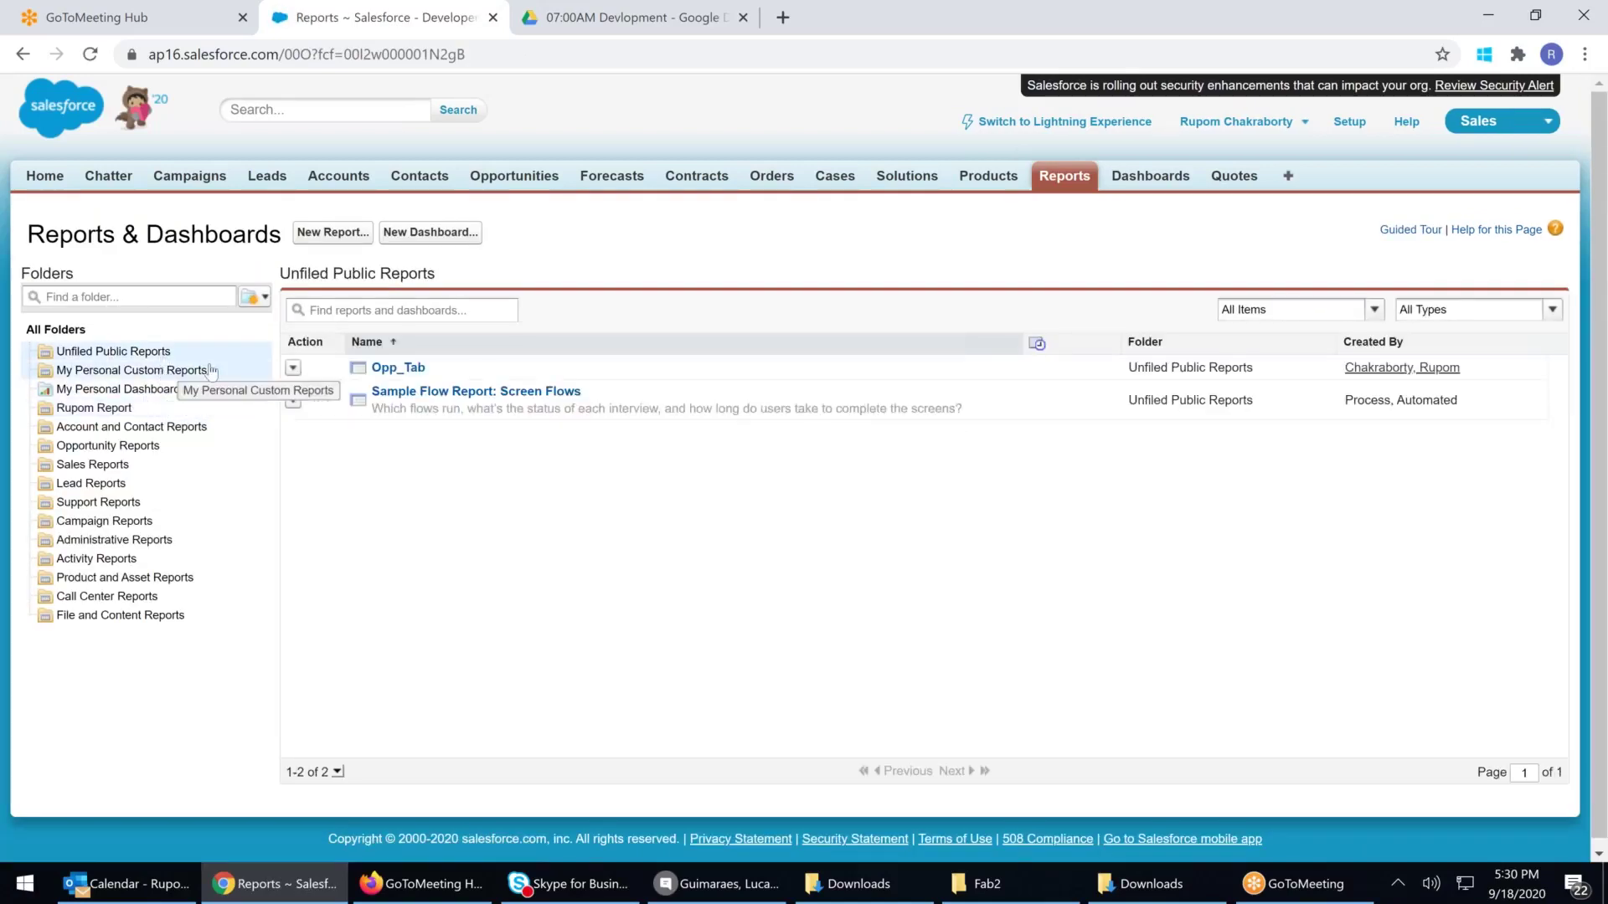
click(124, 409)
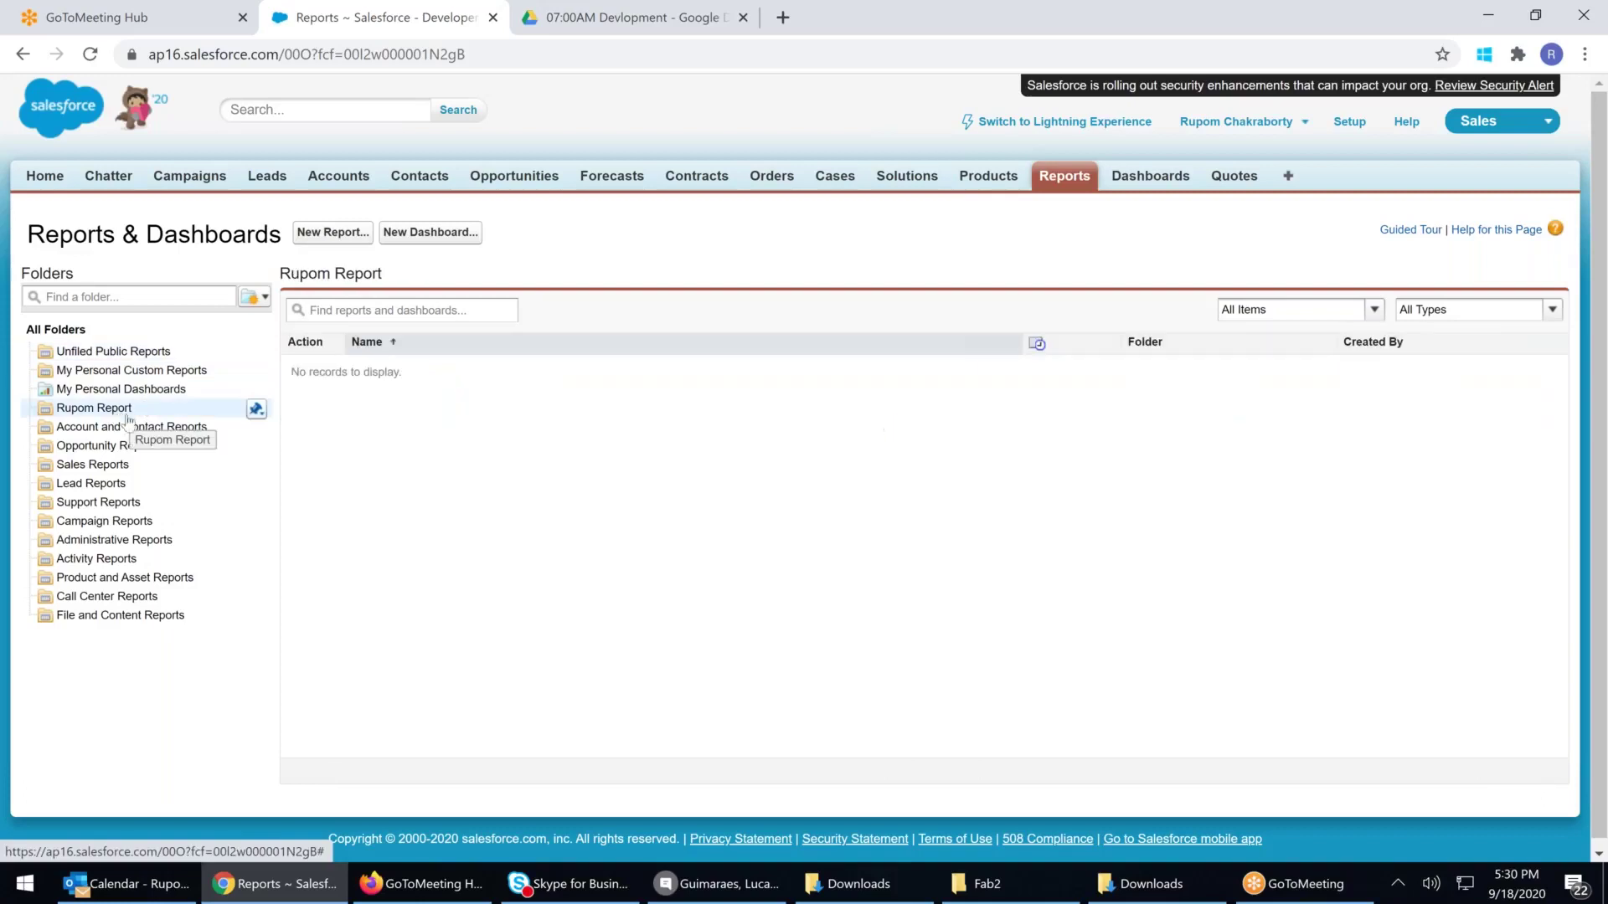
click(148, 354)
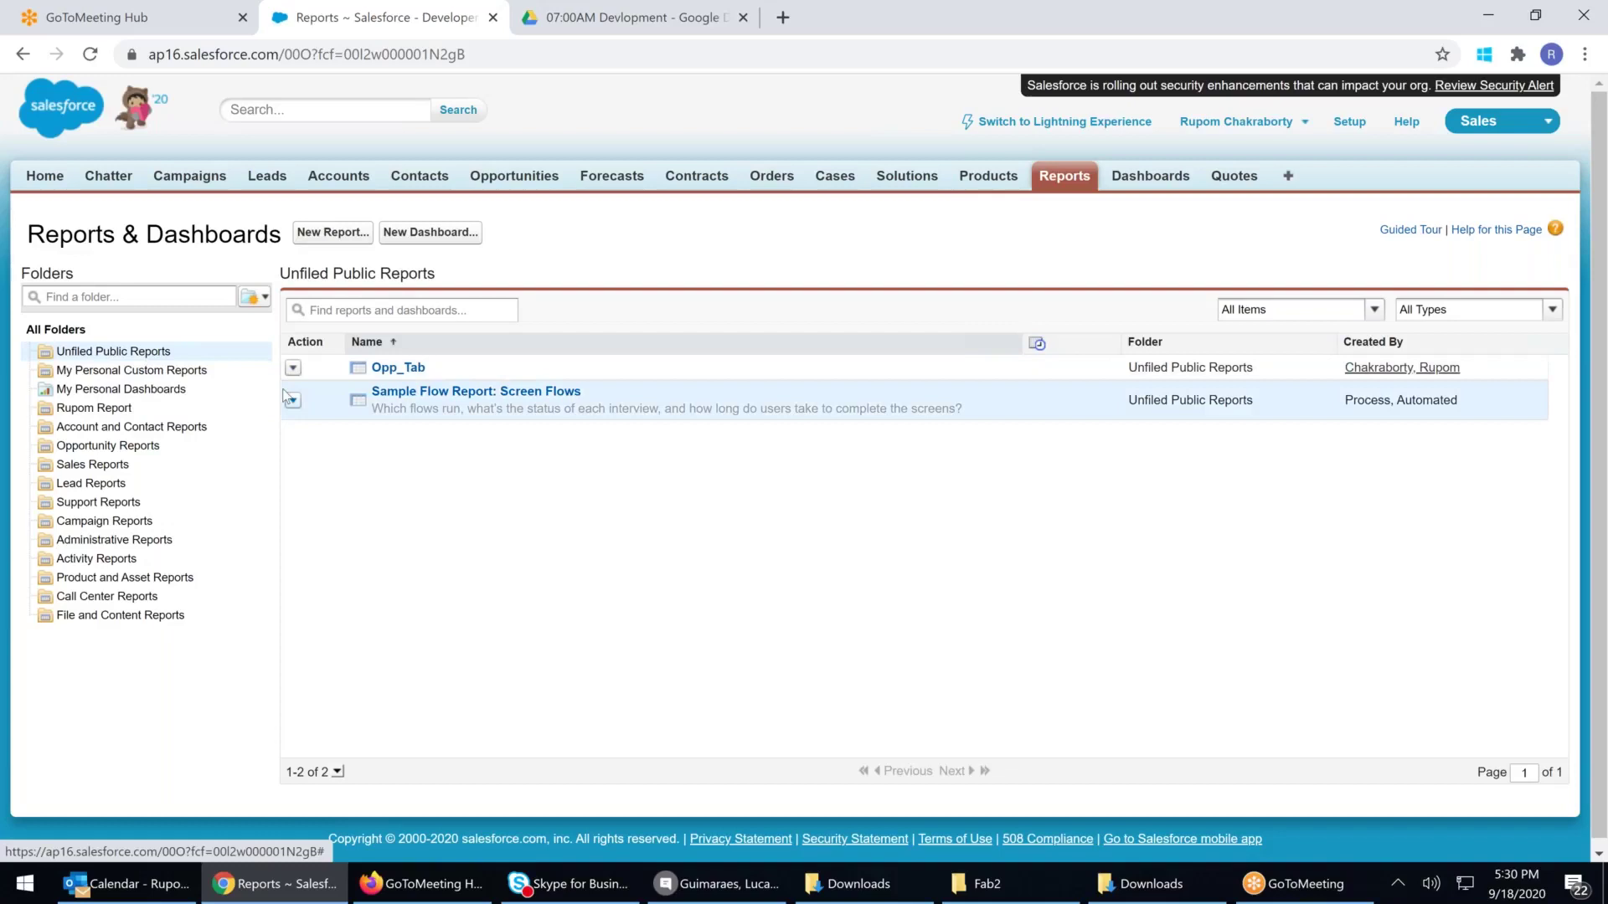
click(294, 369)
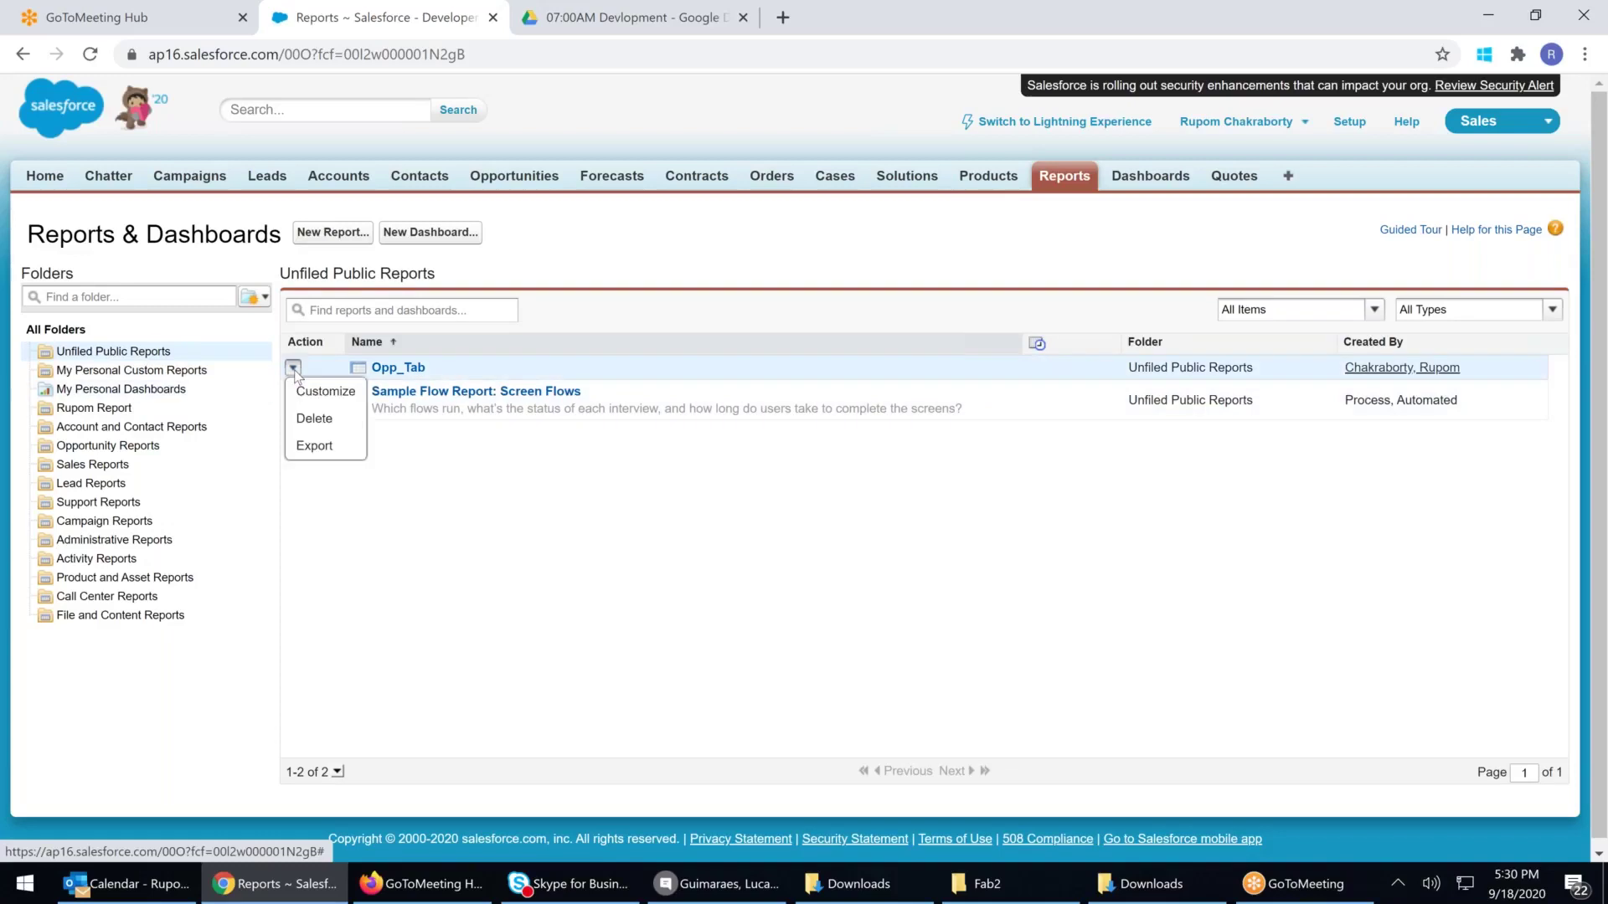
click(488, 527)
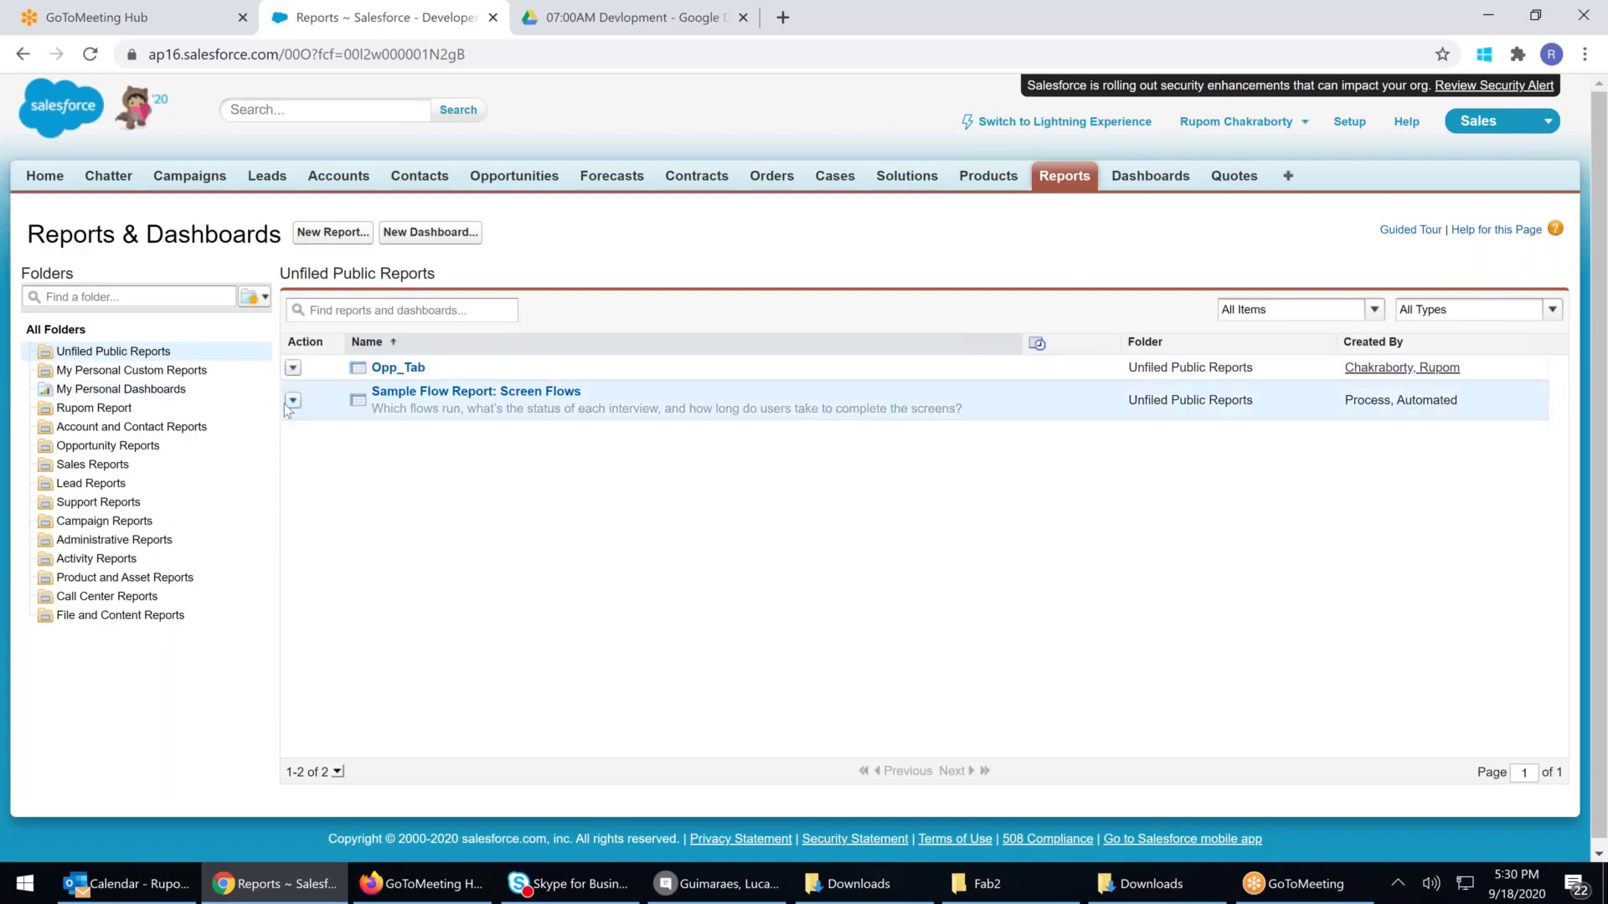
click(122, 408)
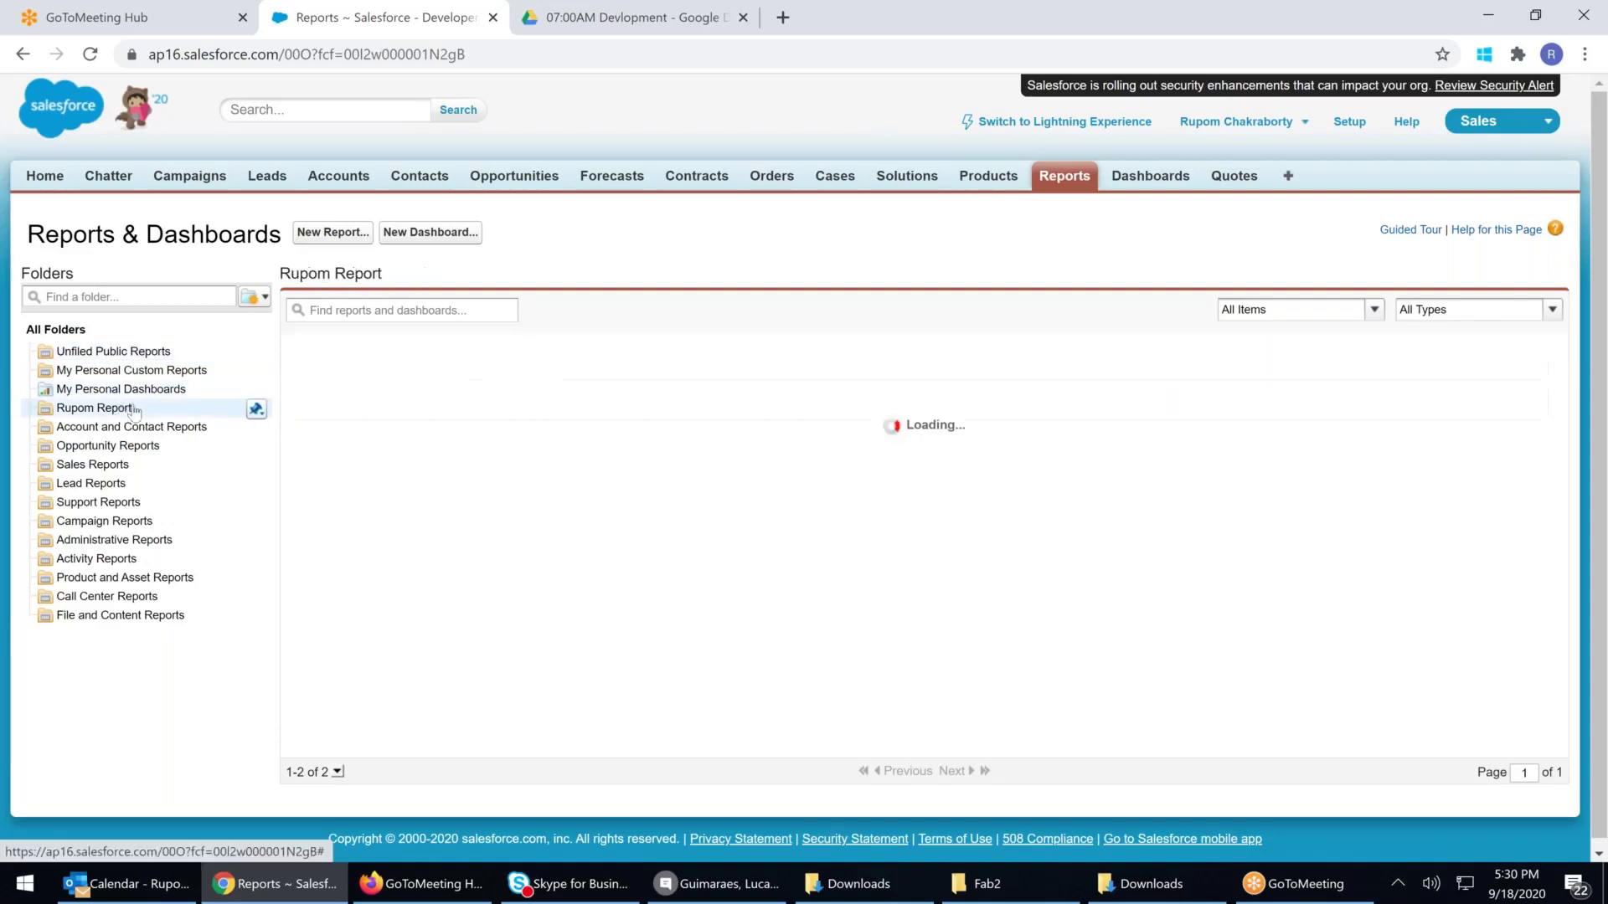
click(257, 410)
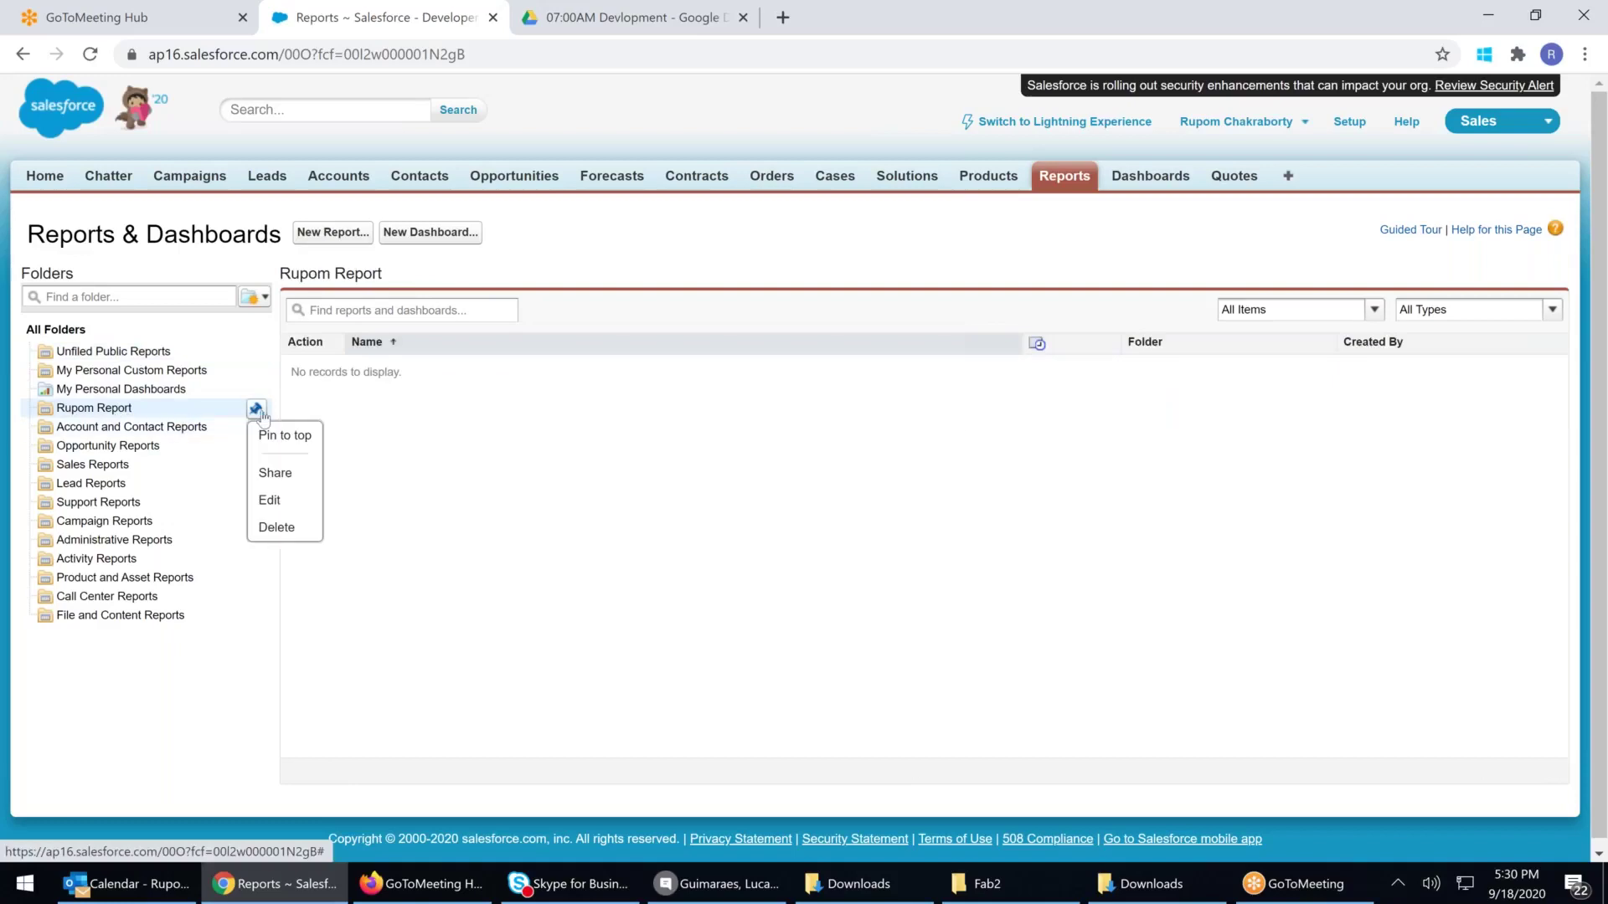
click(282, 479)
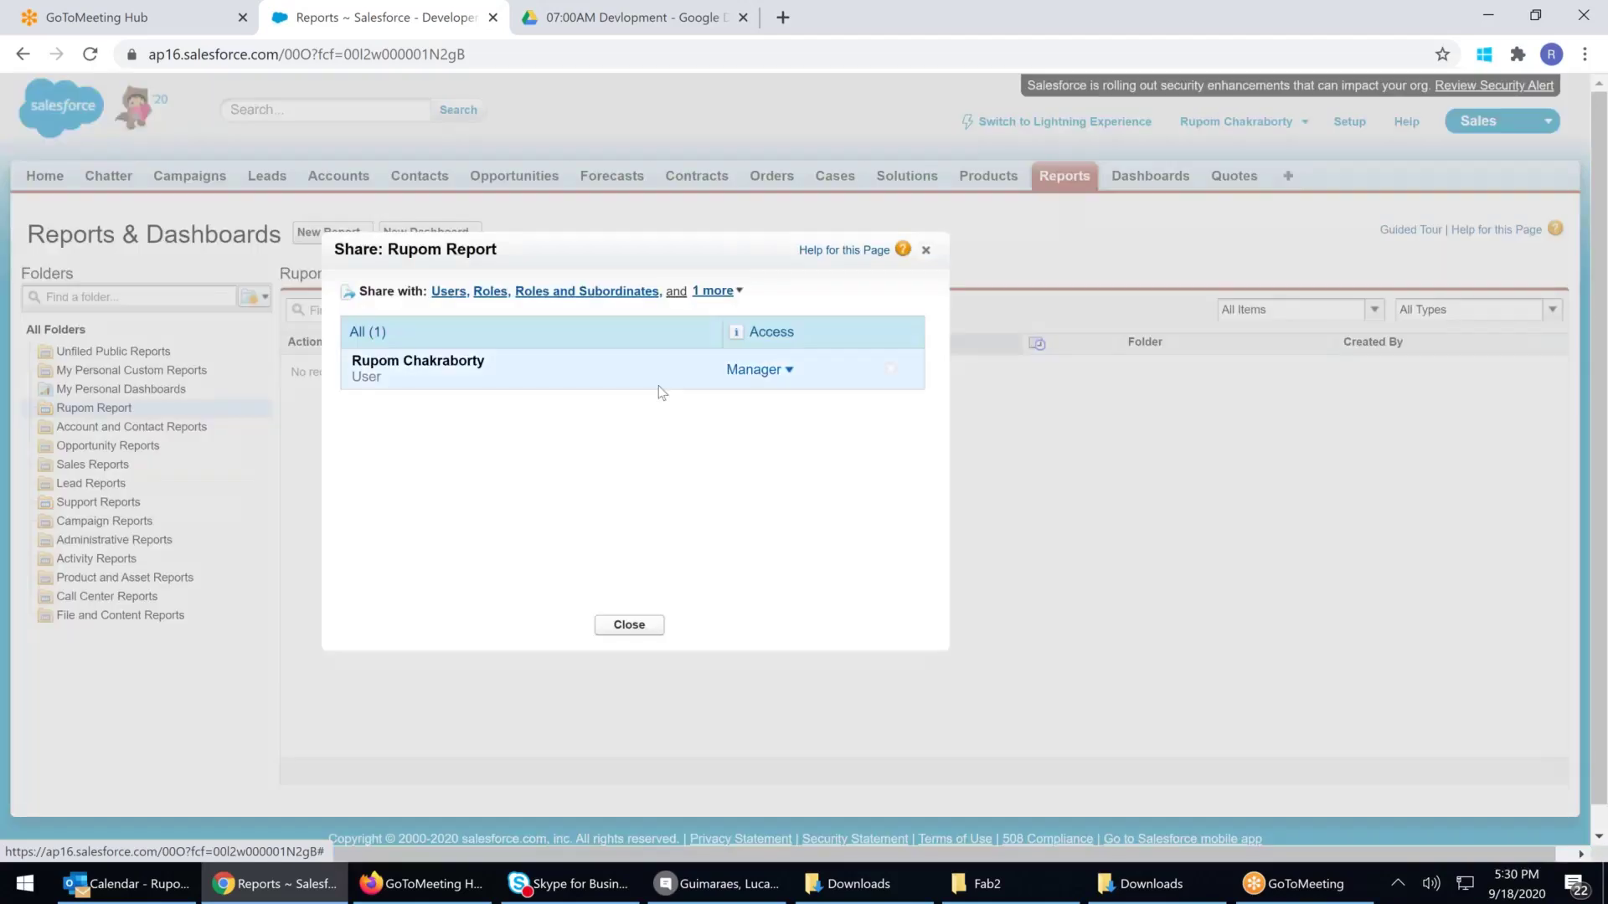
click(780, 374)
click(580, 397)
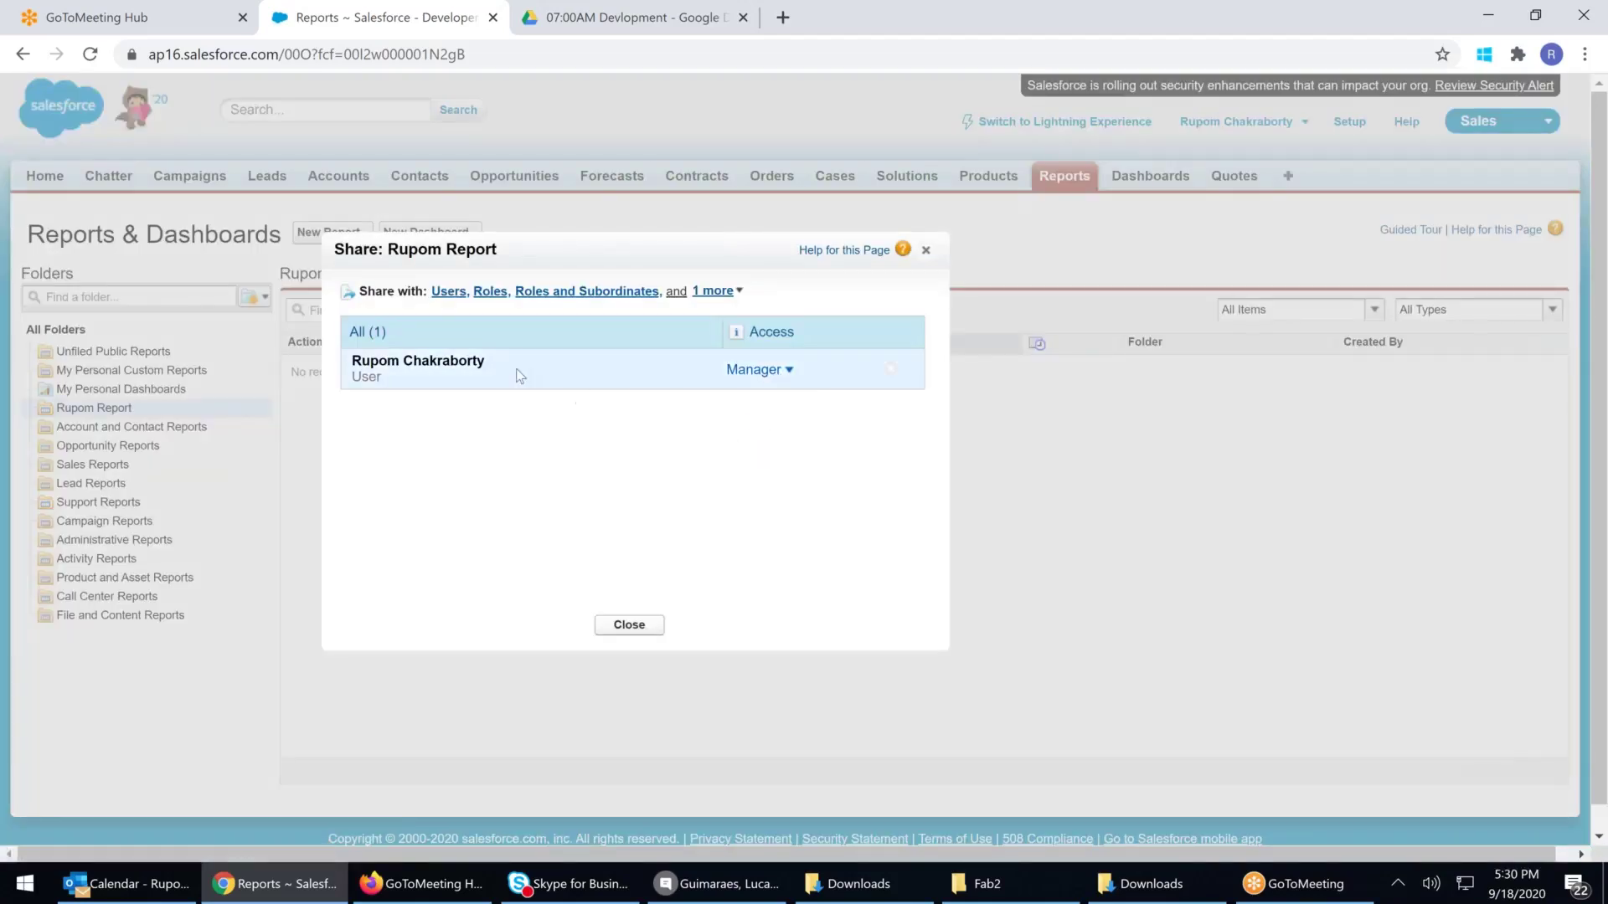
click(926, 250)
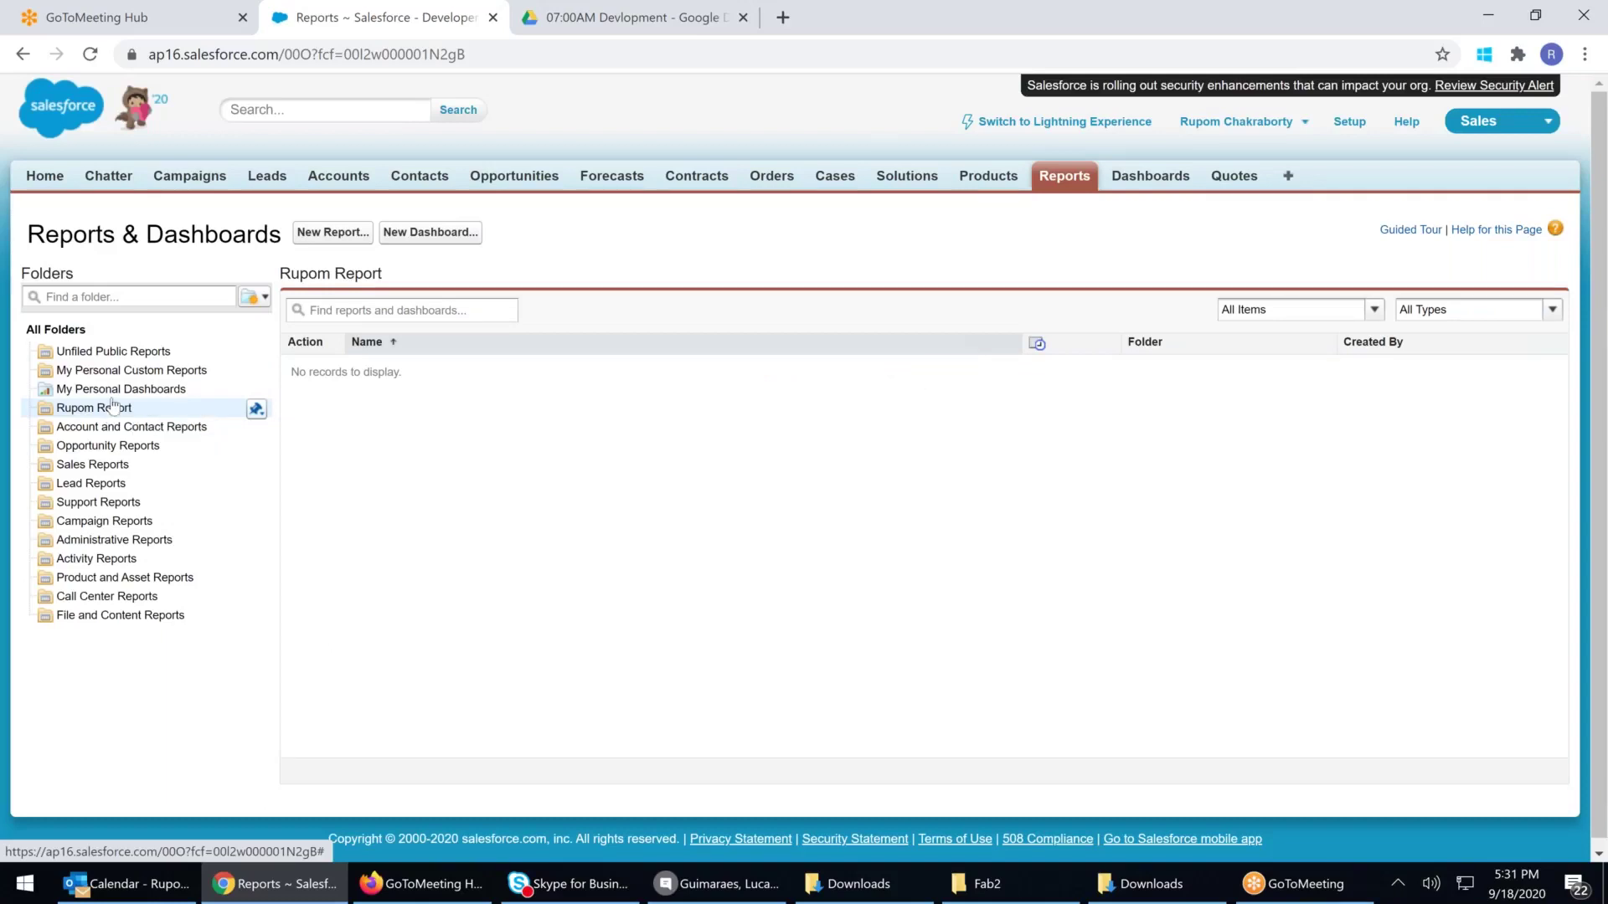
Browse the report folders and open Opp_Tab from Unfiled Public Reports
click(124, 353)
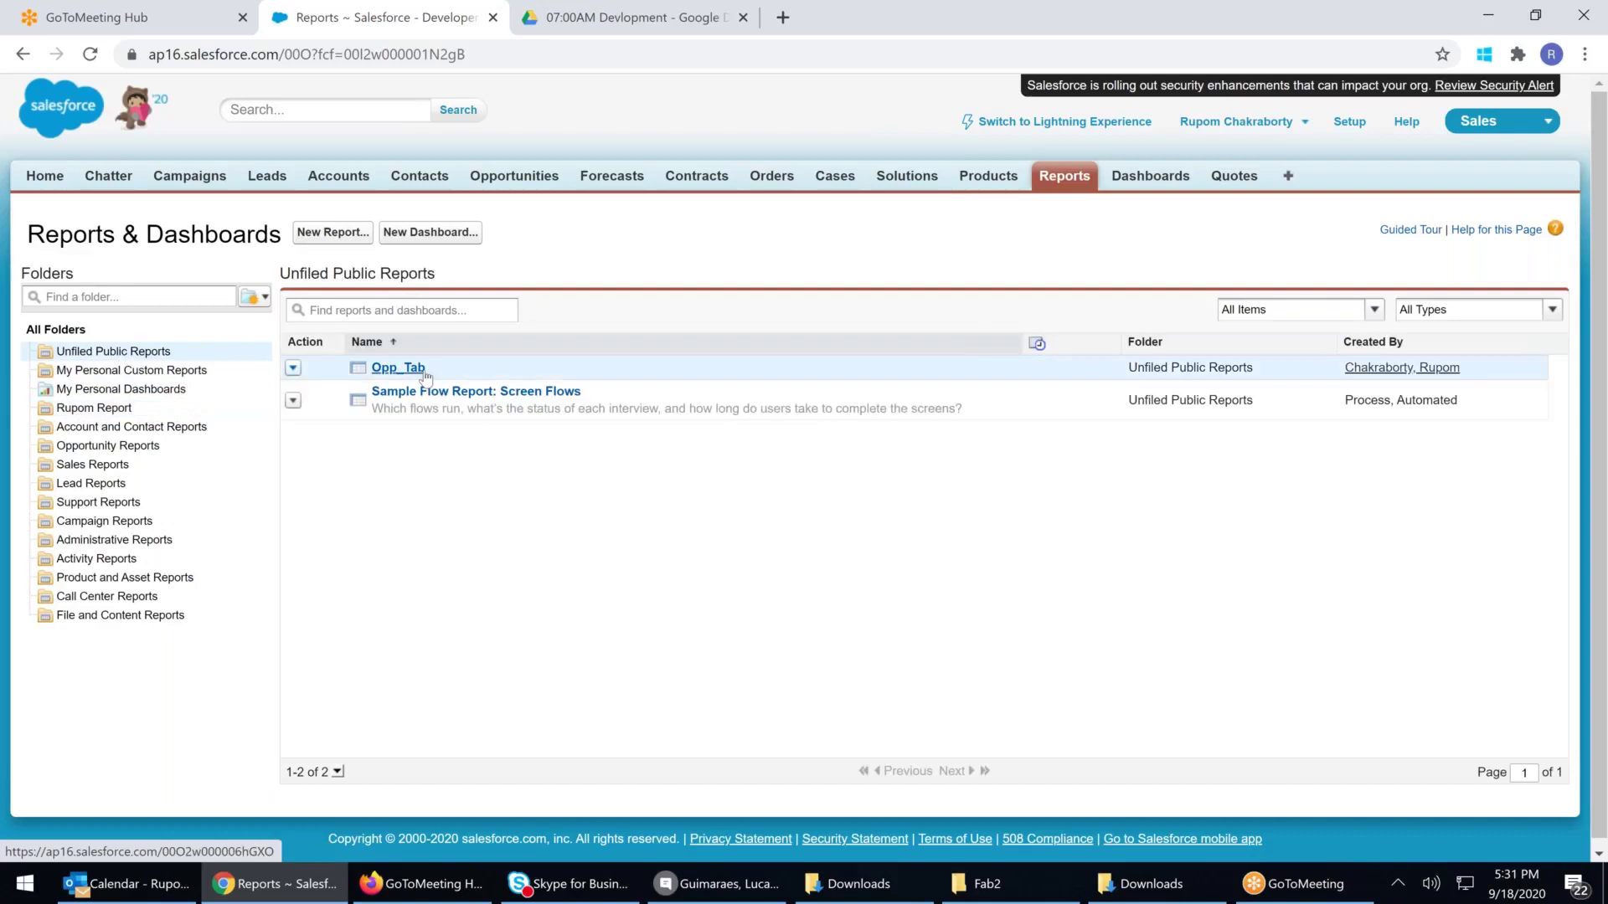
click(293, 368)
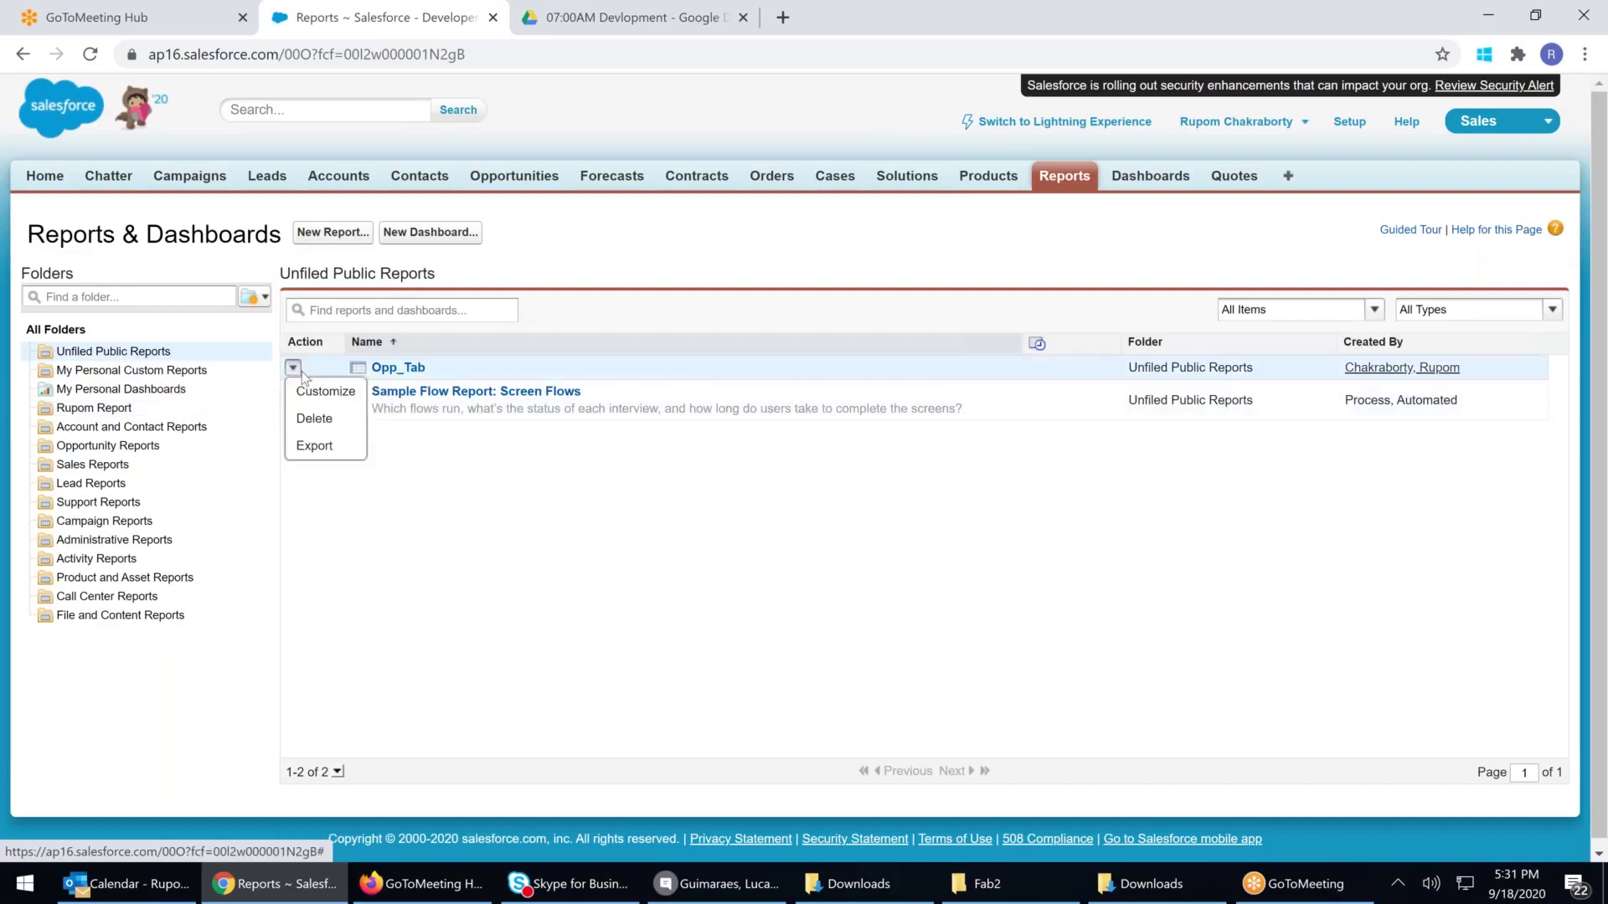
right_click(482, 374)
click(485, 416)
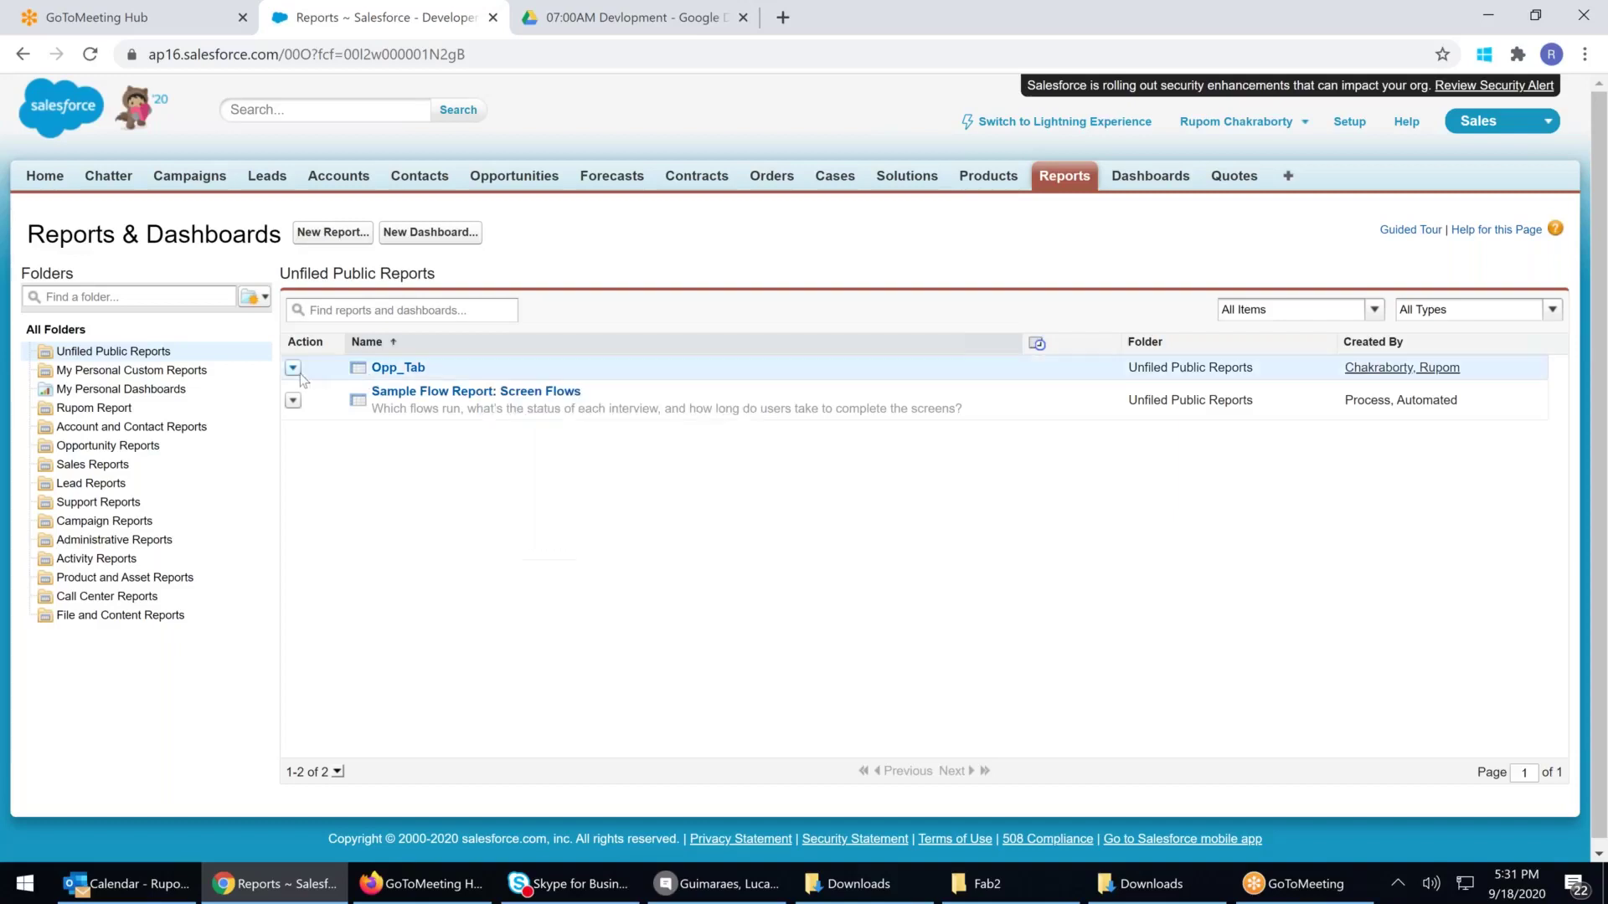
click(139, 395)
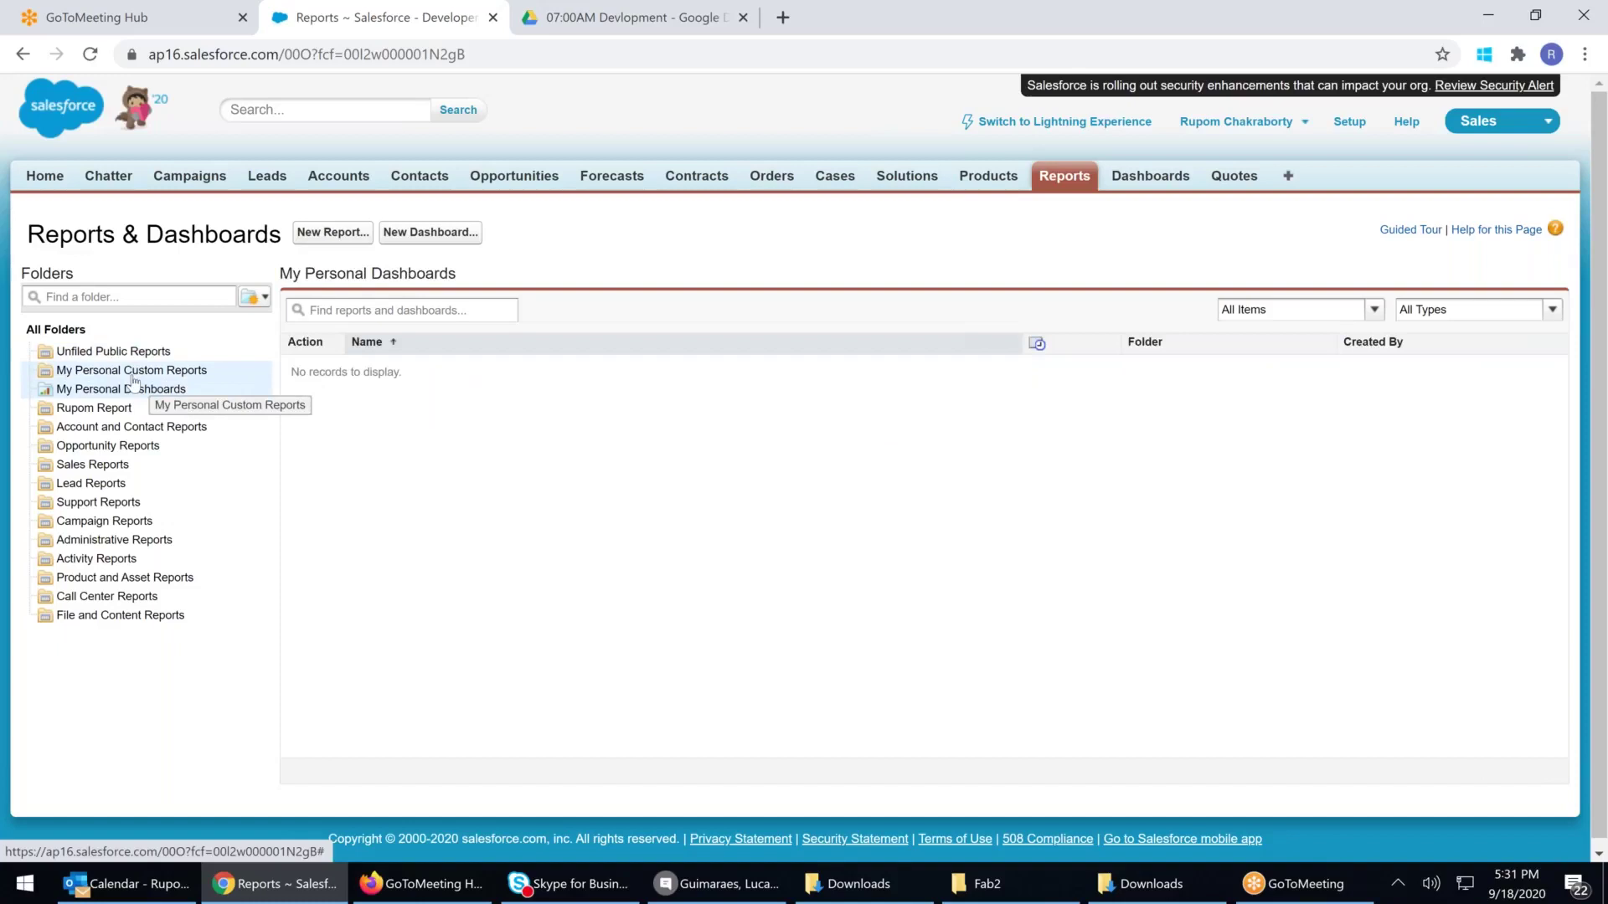
click(133, 373)
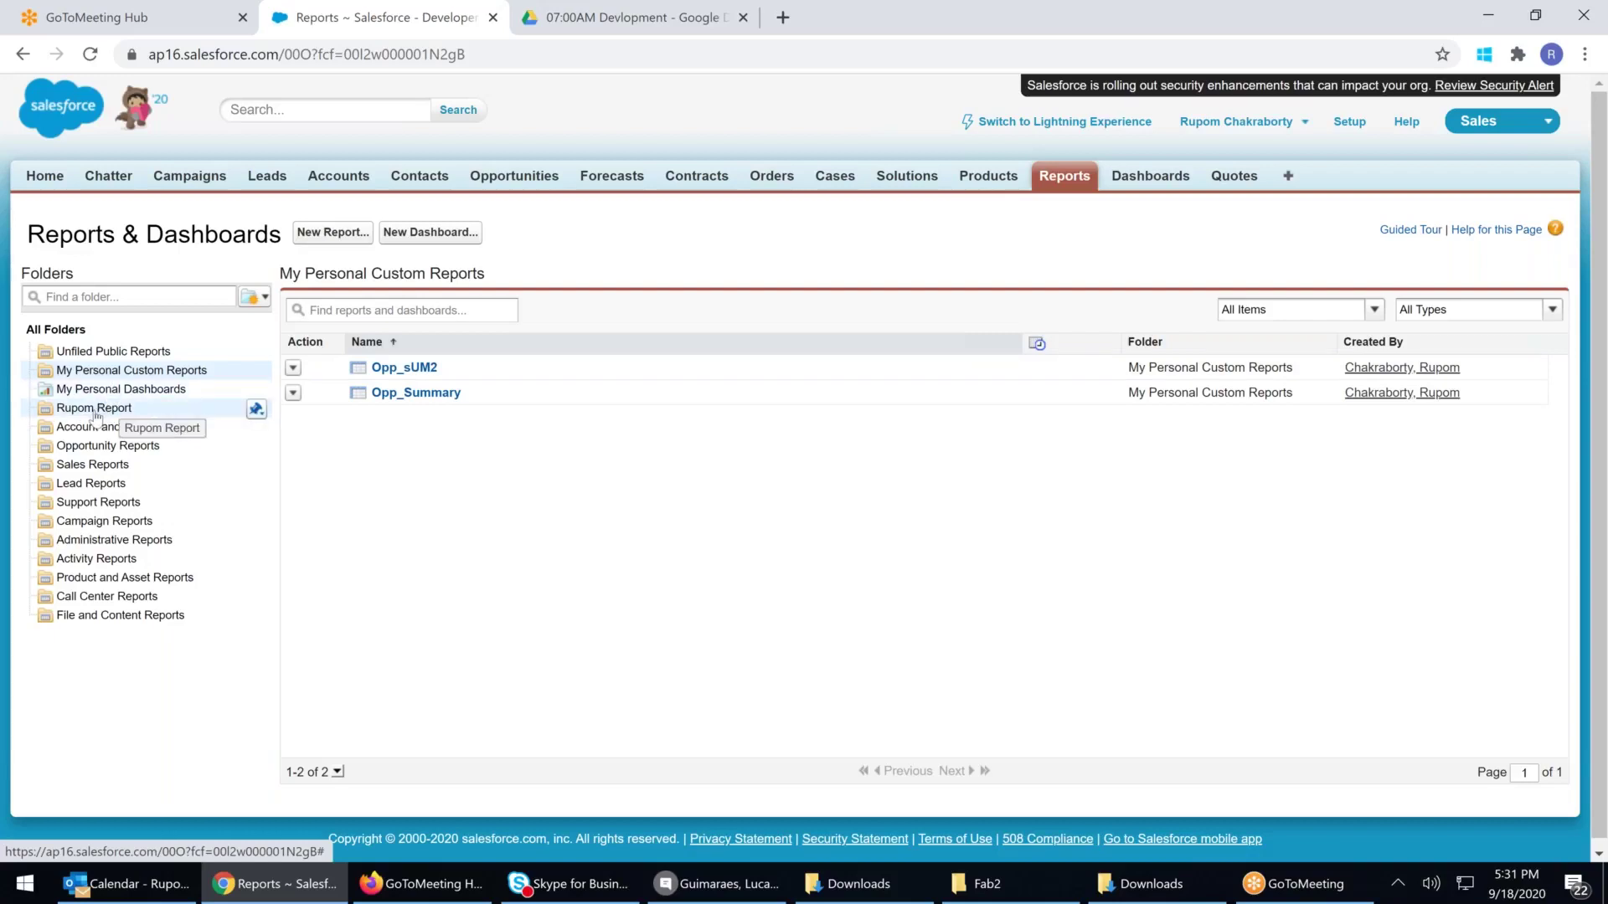
click(165, 351)
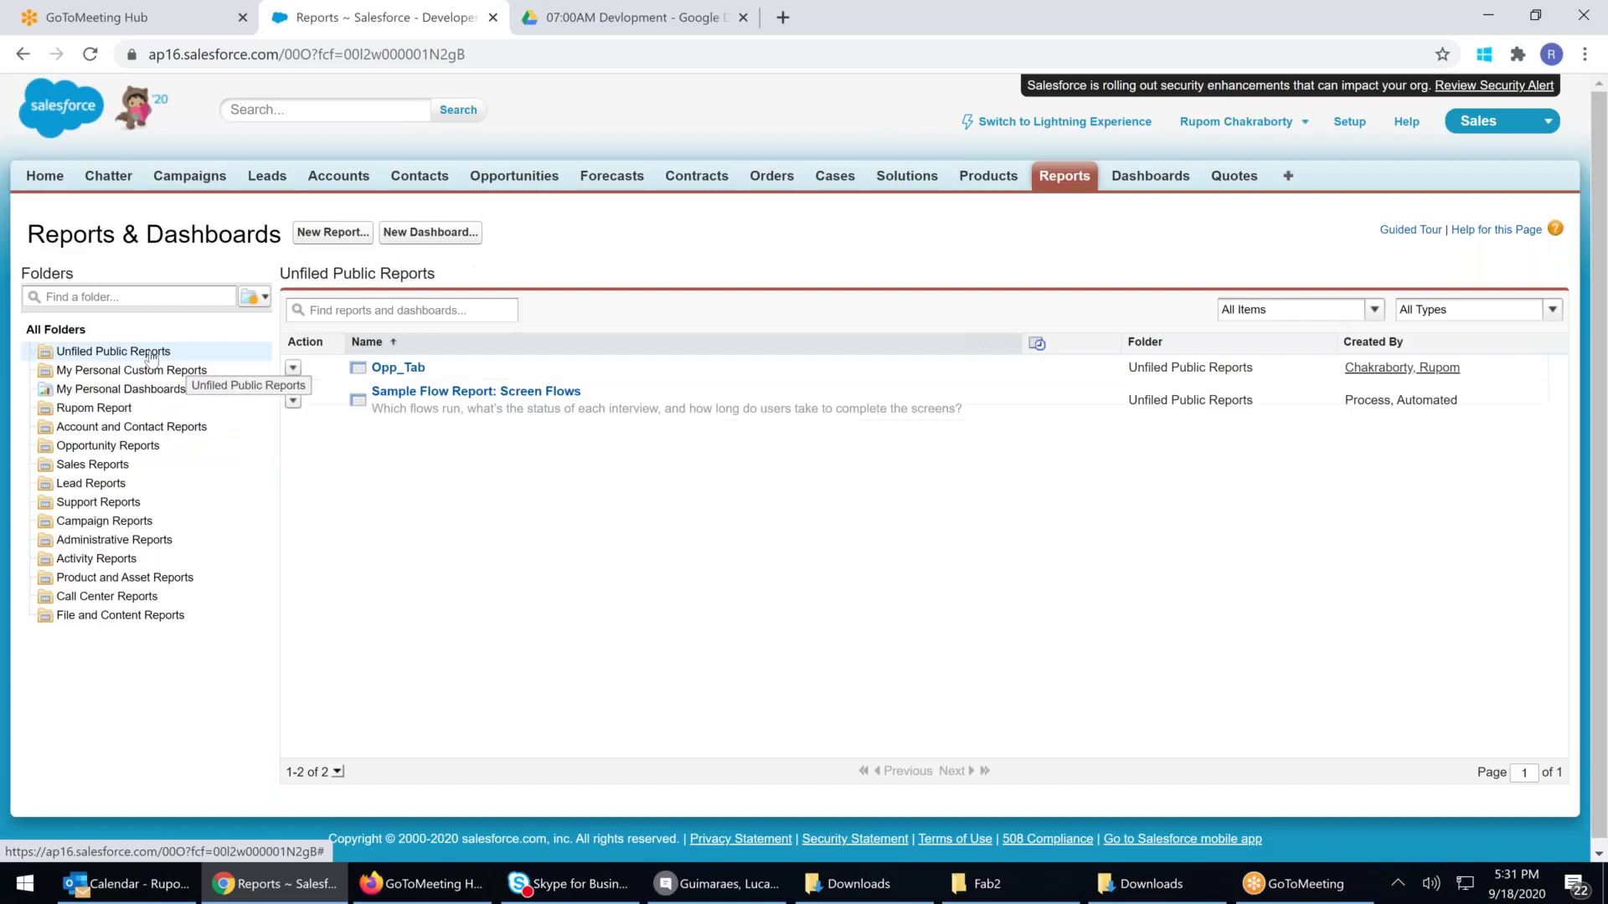
click(417, 372)
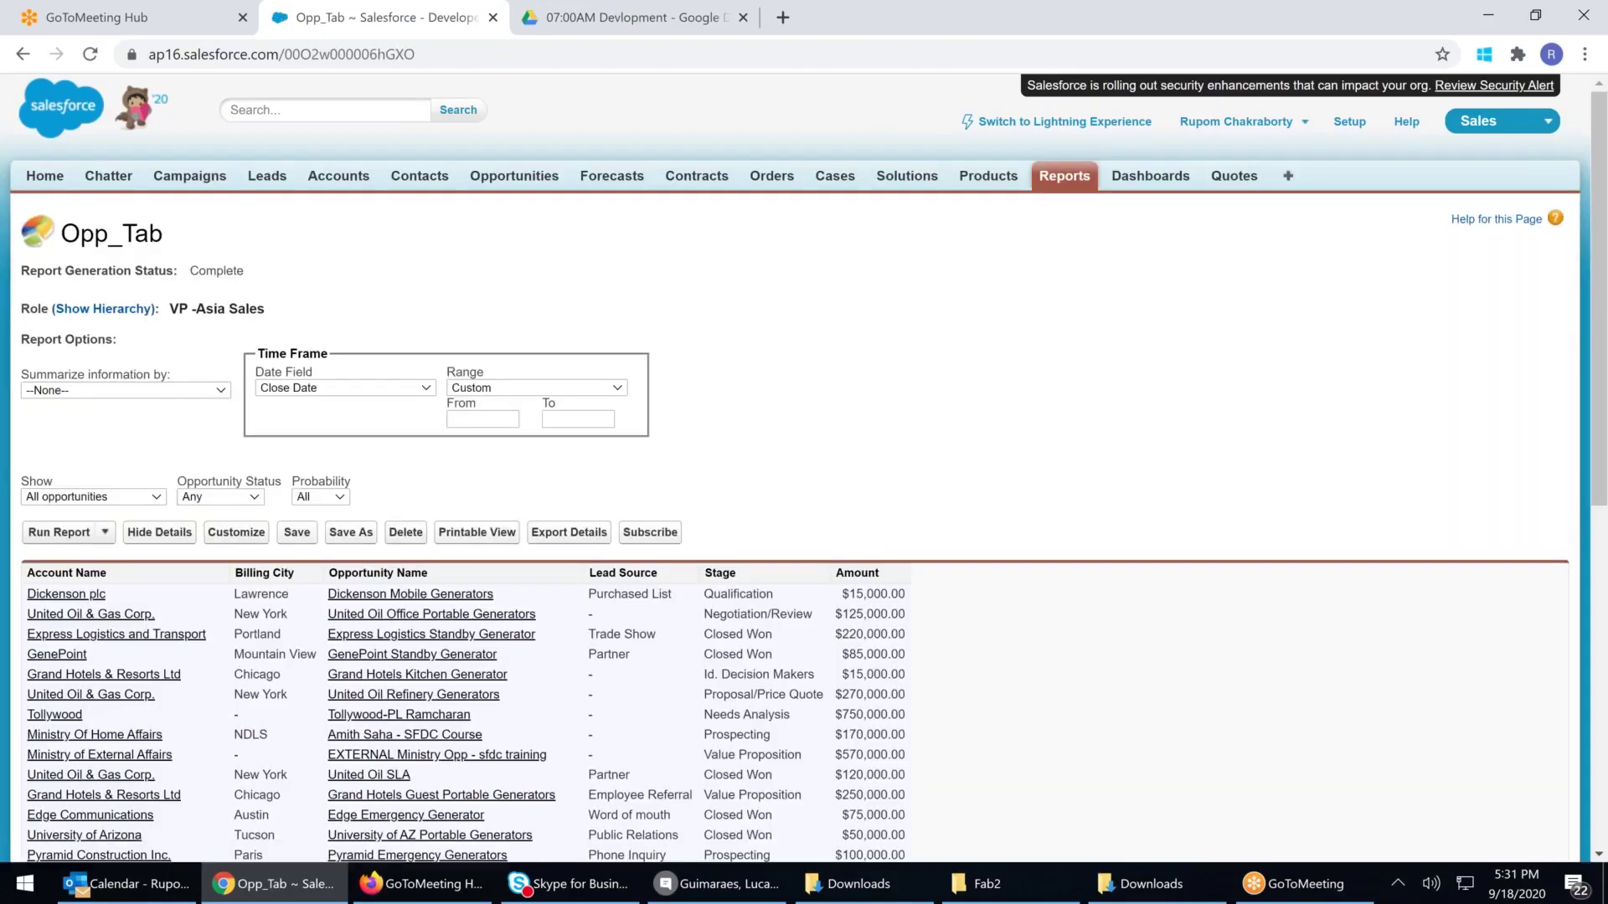
Customize Opp_Tab and switch its format from Tabular to Matrix
click(237, 534)
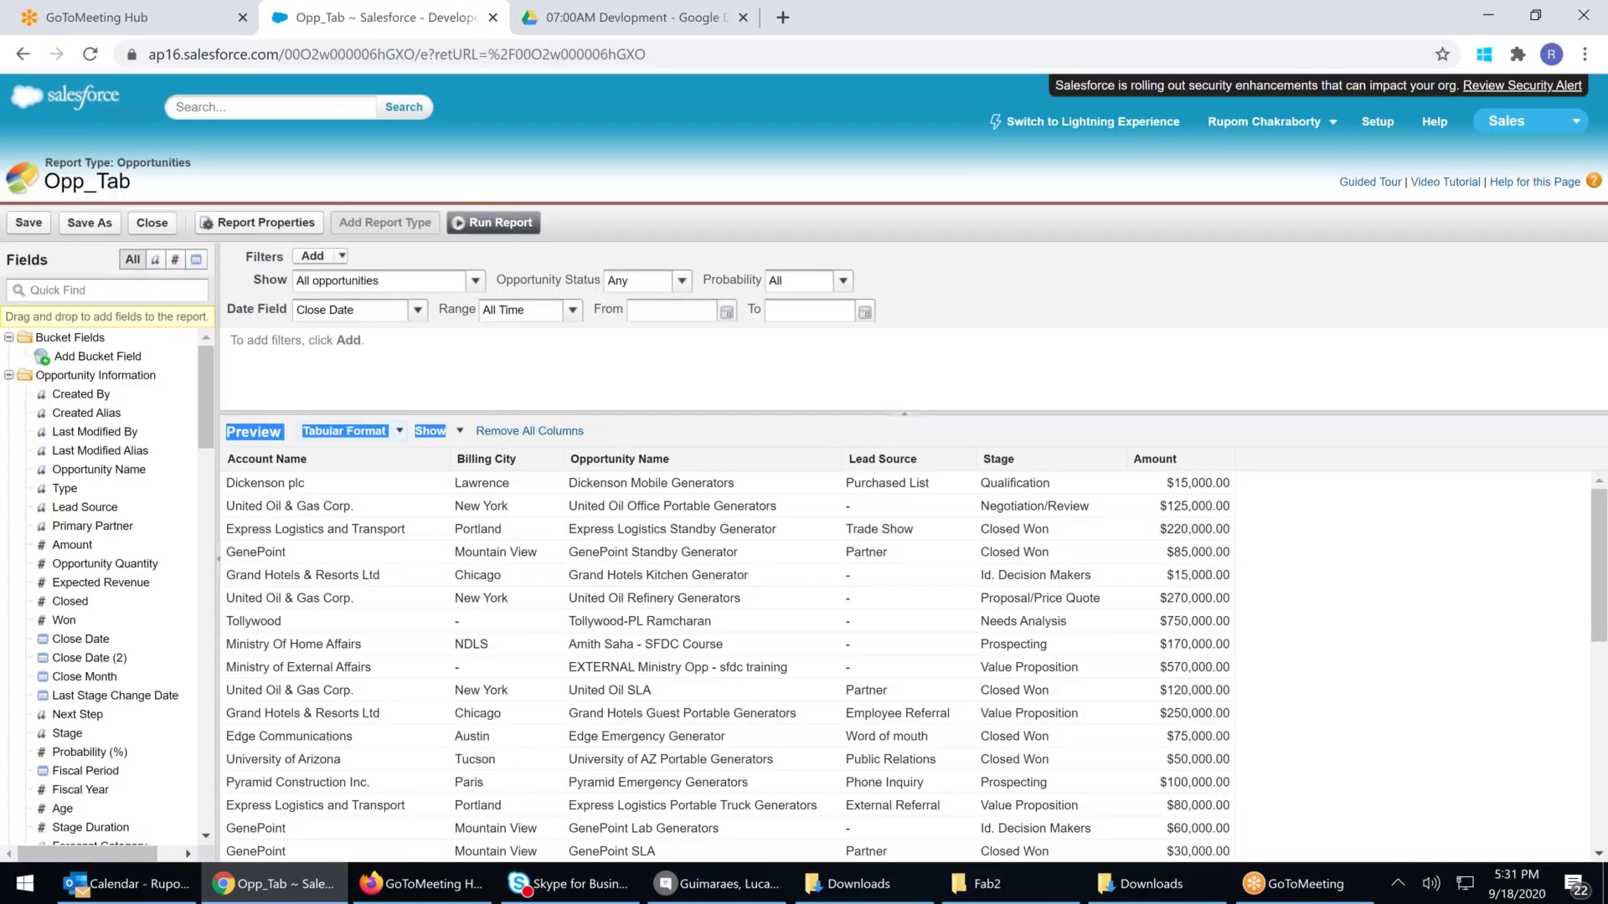
click(399, 432)
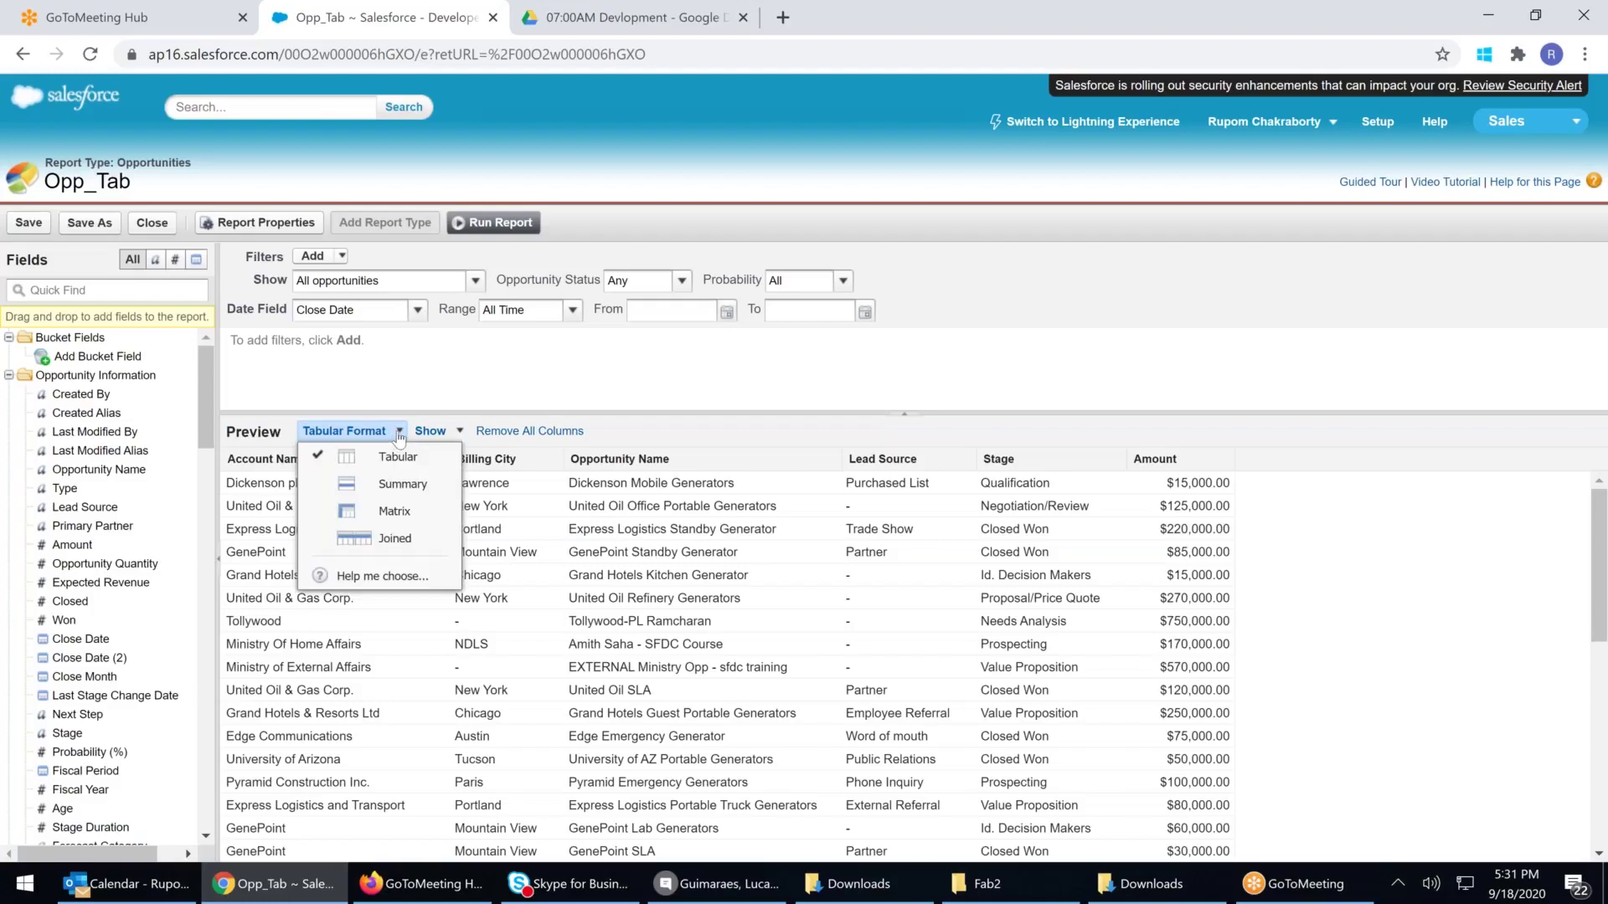
click(397, 513)
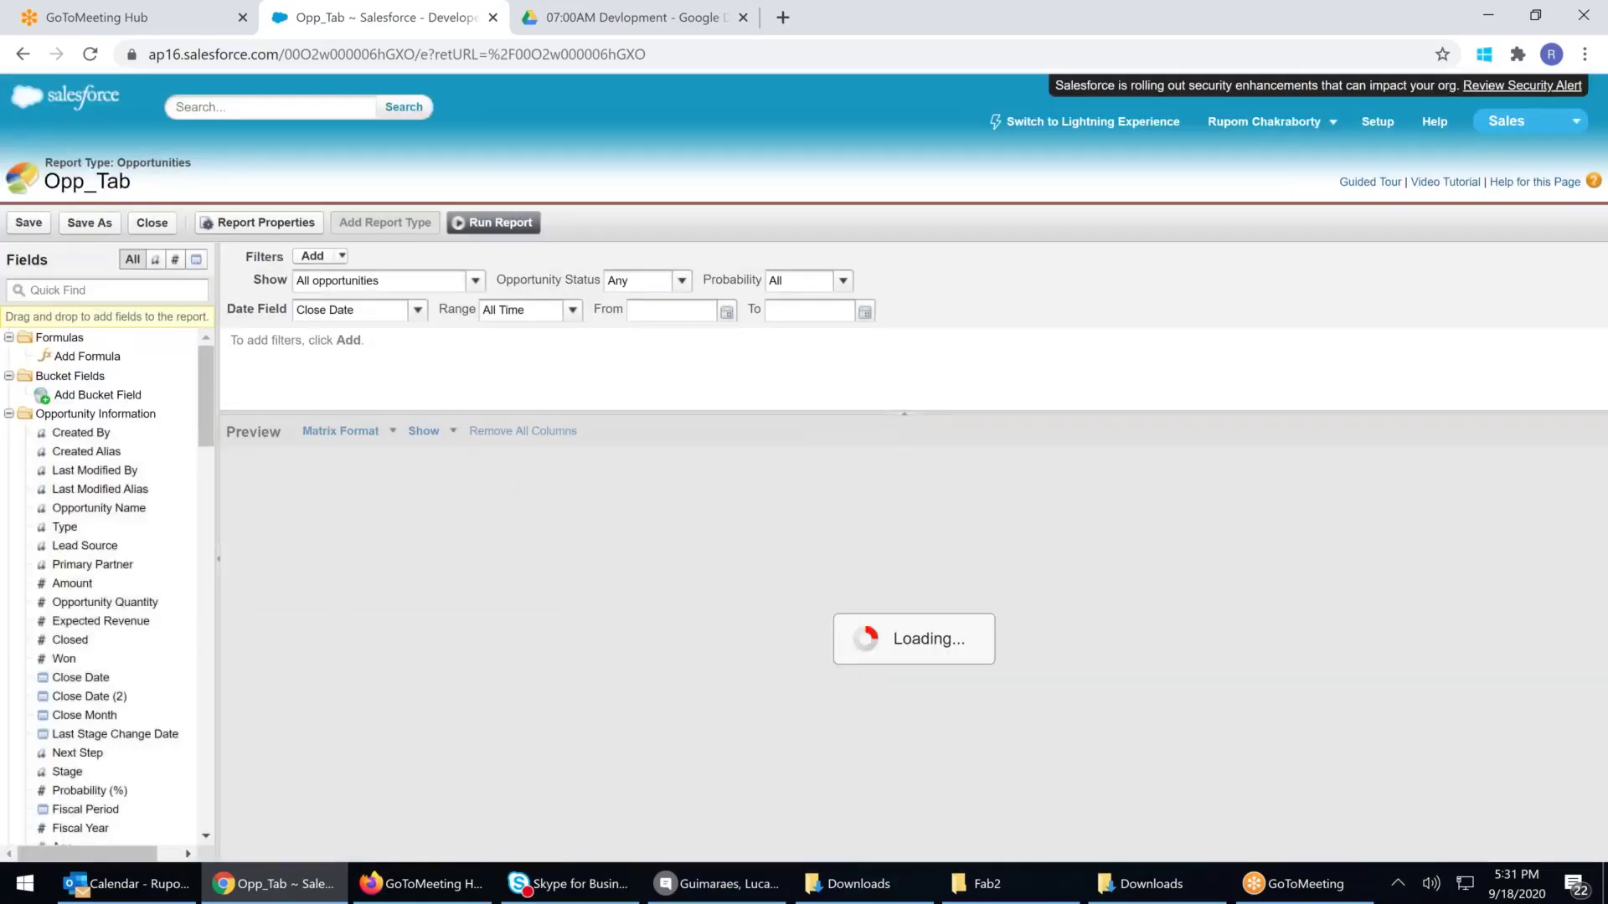
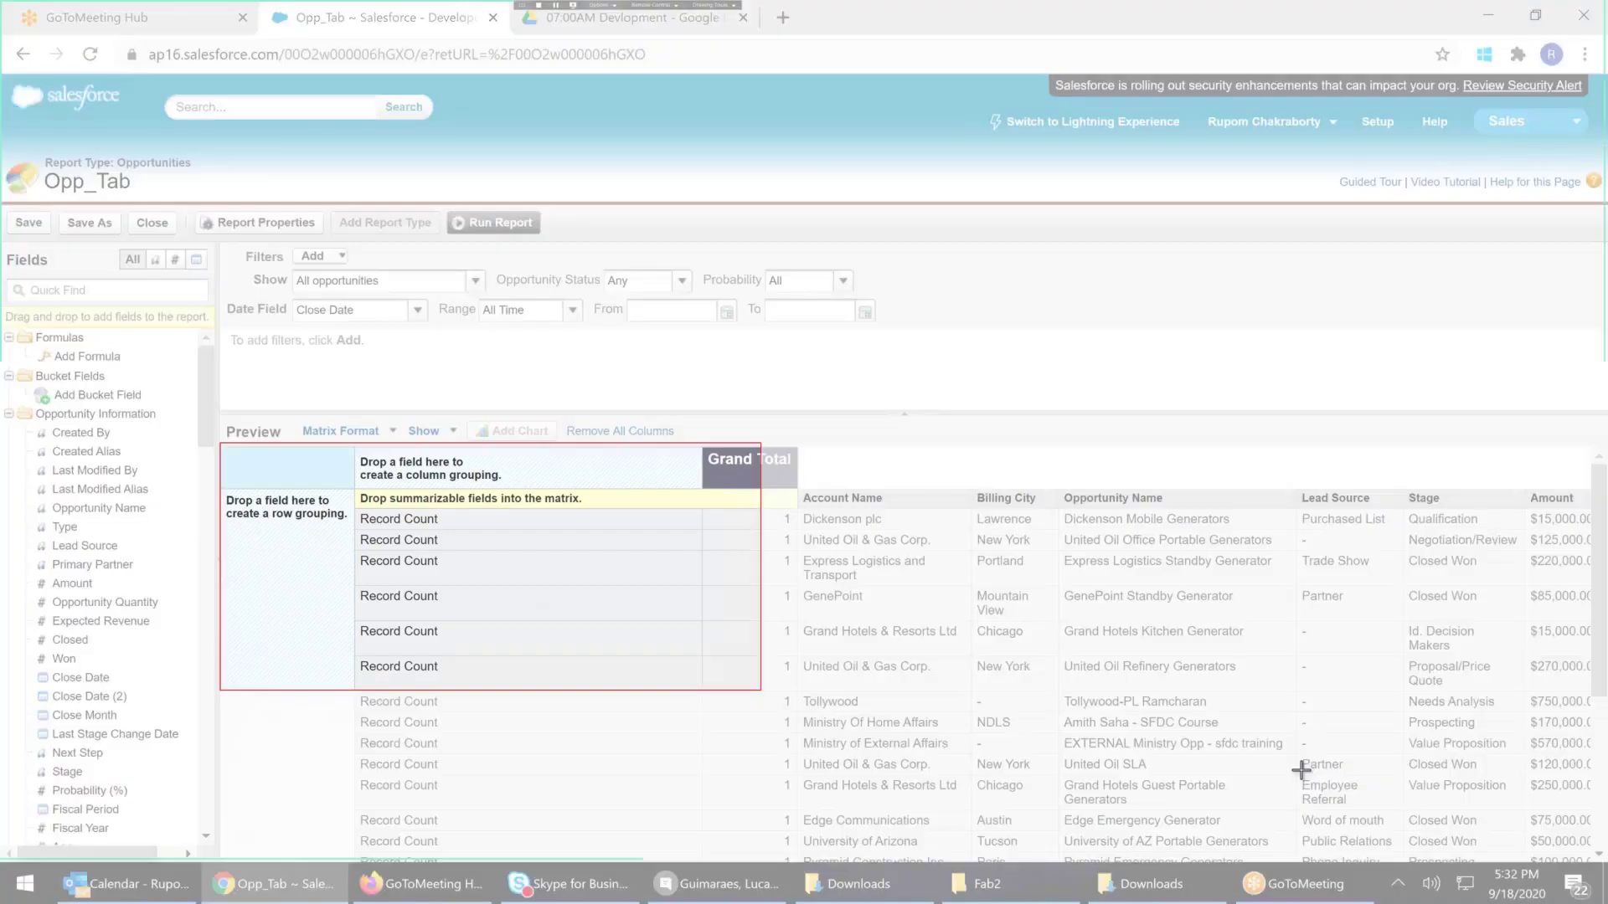
Launch Paint from Windows search and paste the copied report screenshot onto the canvas
click(40, 892)
text(paint)
click(163, 310)
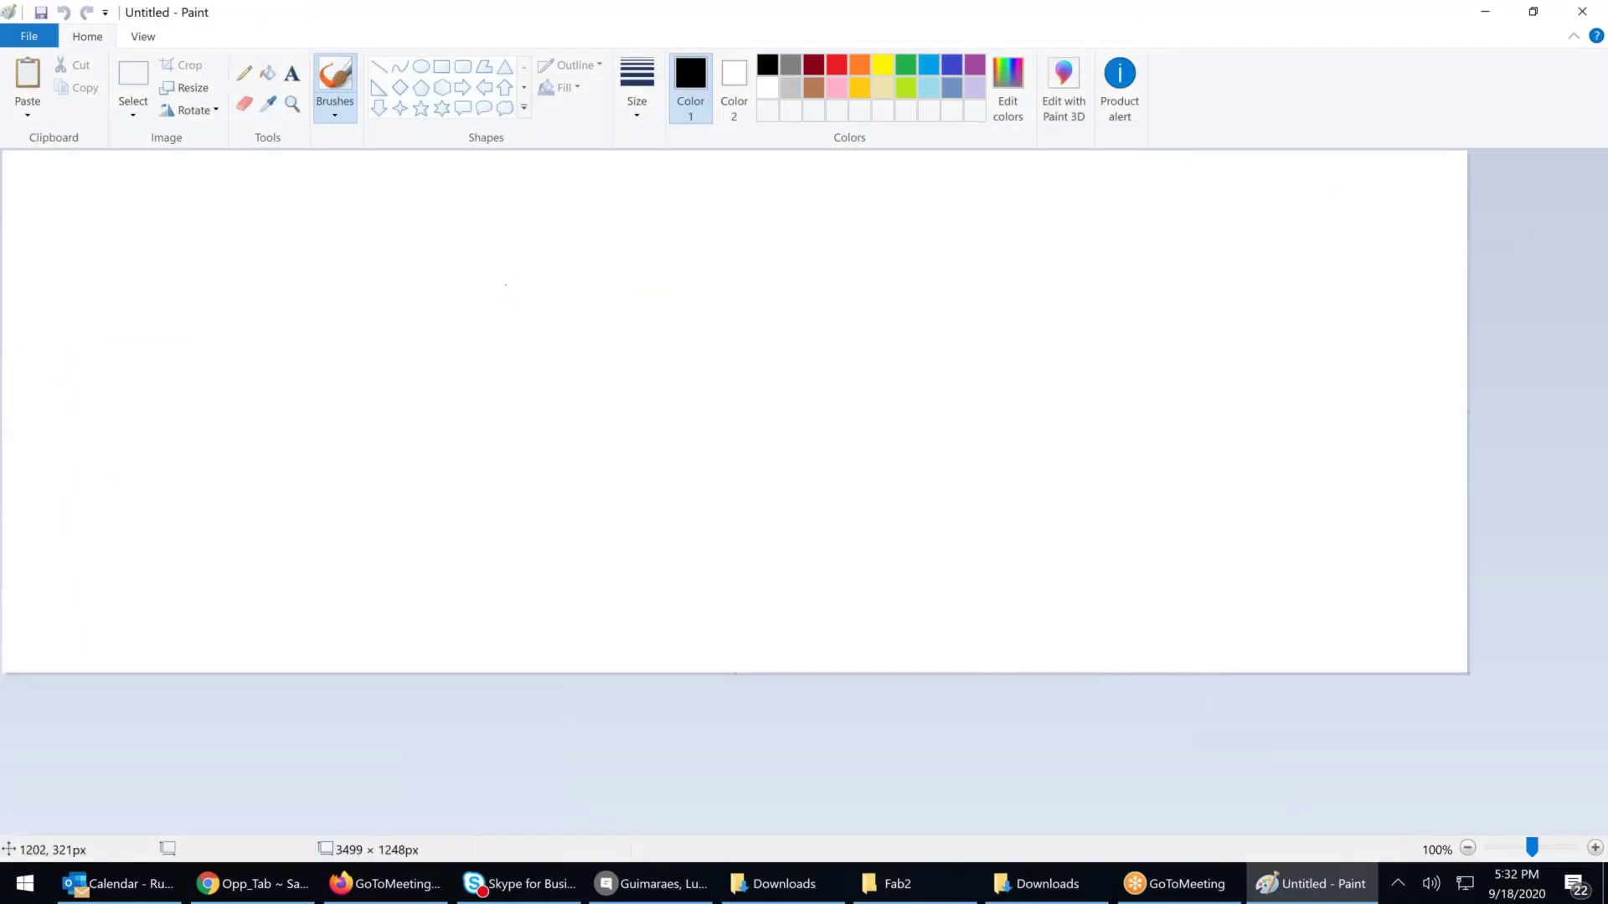
key(ctrl+v)
Box the column grouping zone in red and label it 'Coloumn Grouping'
click(837, 66)
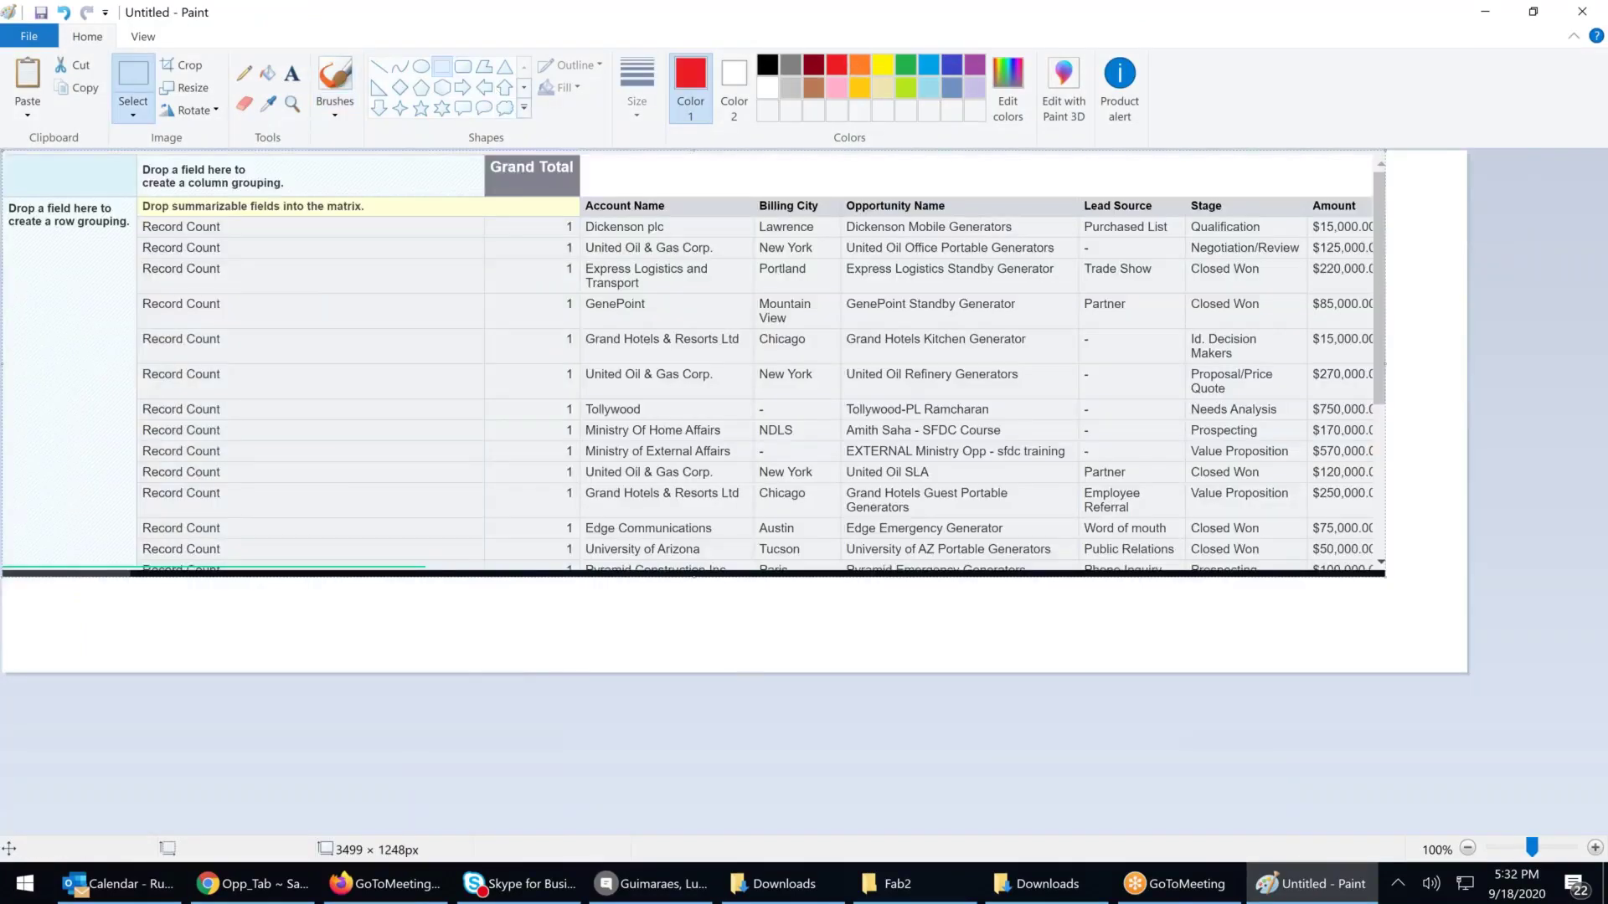
click(441, 67)
mouse_move(136, 155)
mouse_down()
mouse_move(180, 193)
mouse_move(486, 198)
mouse_up()
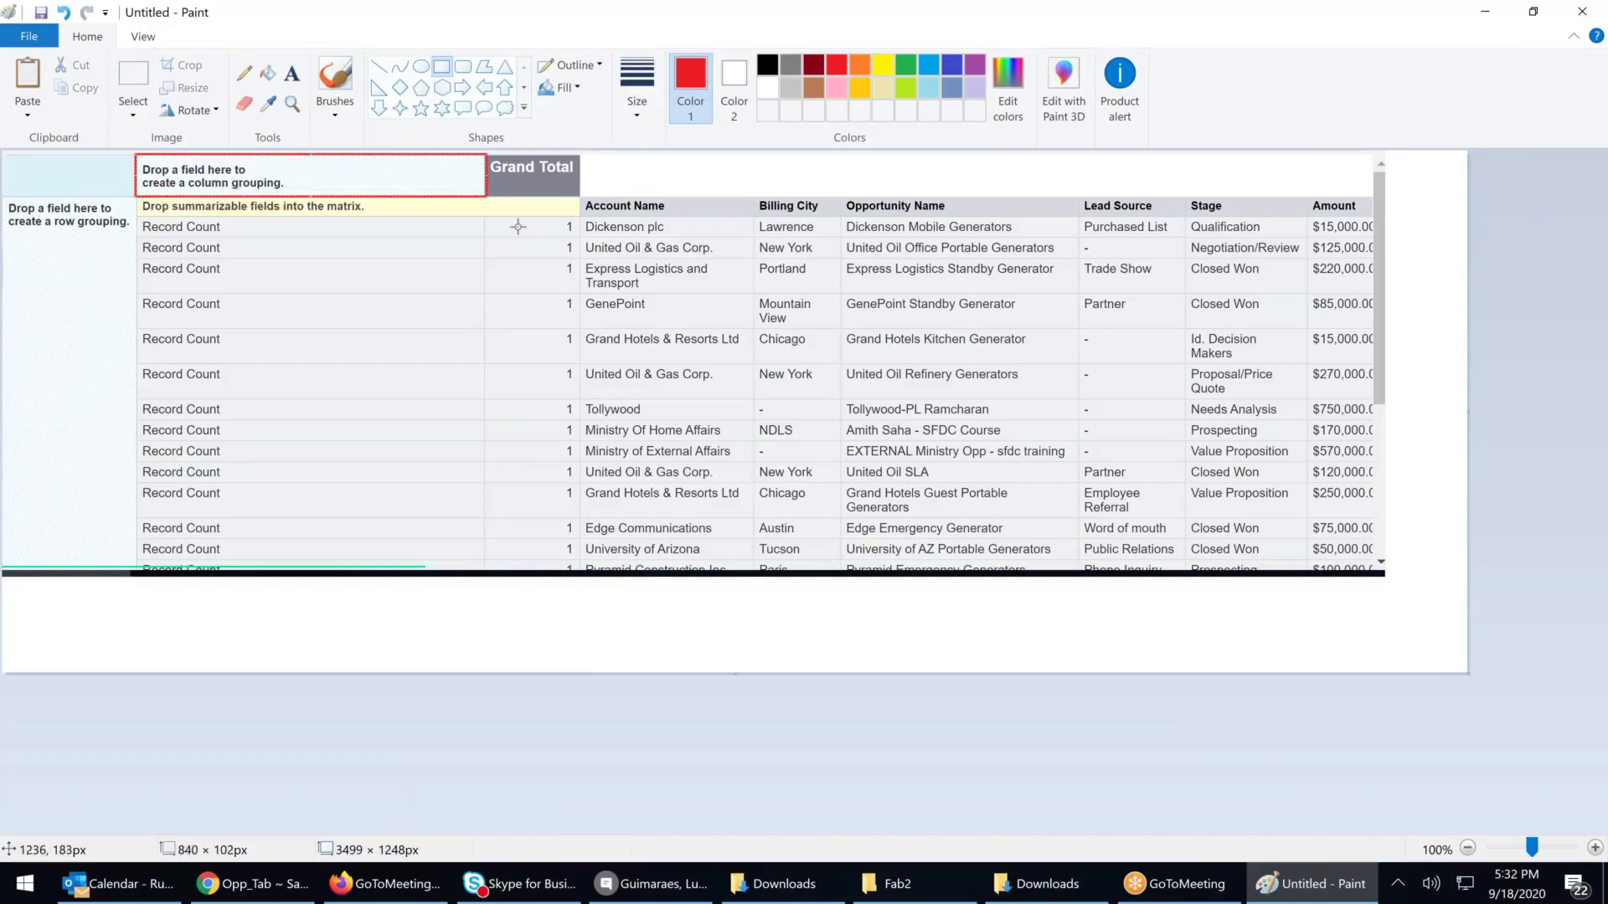
click(292, 74)
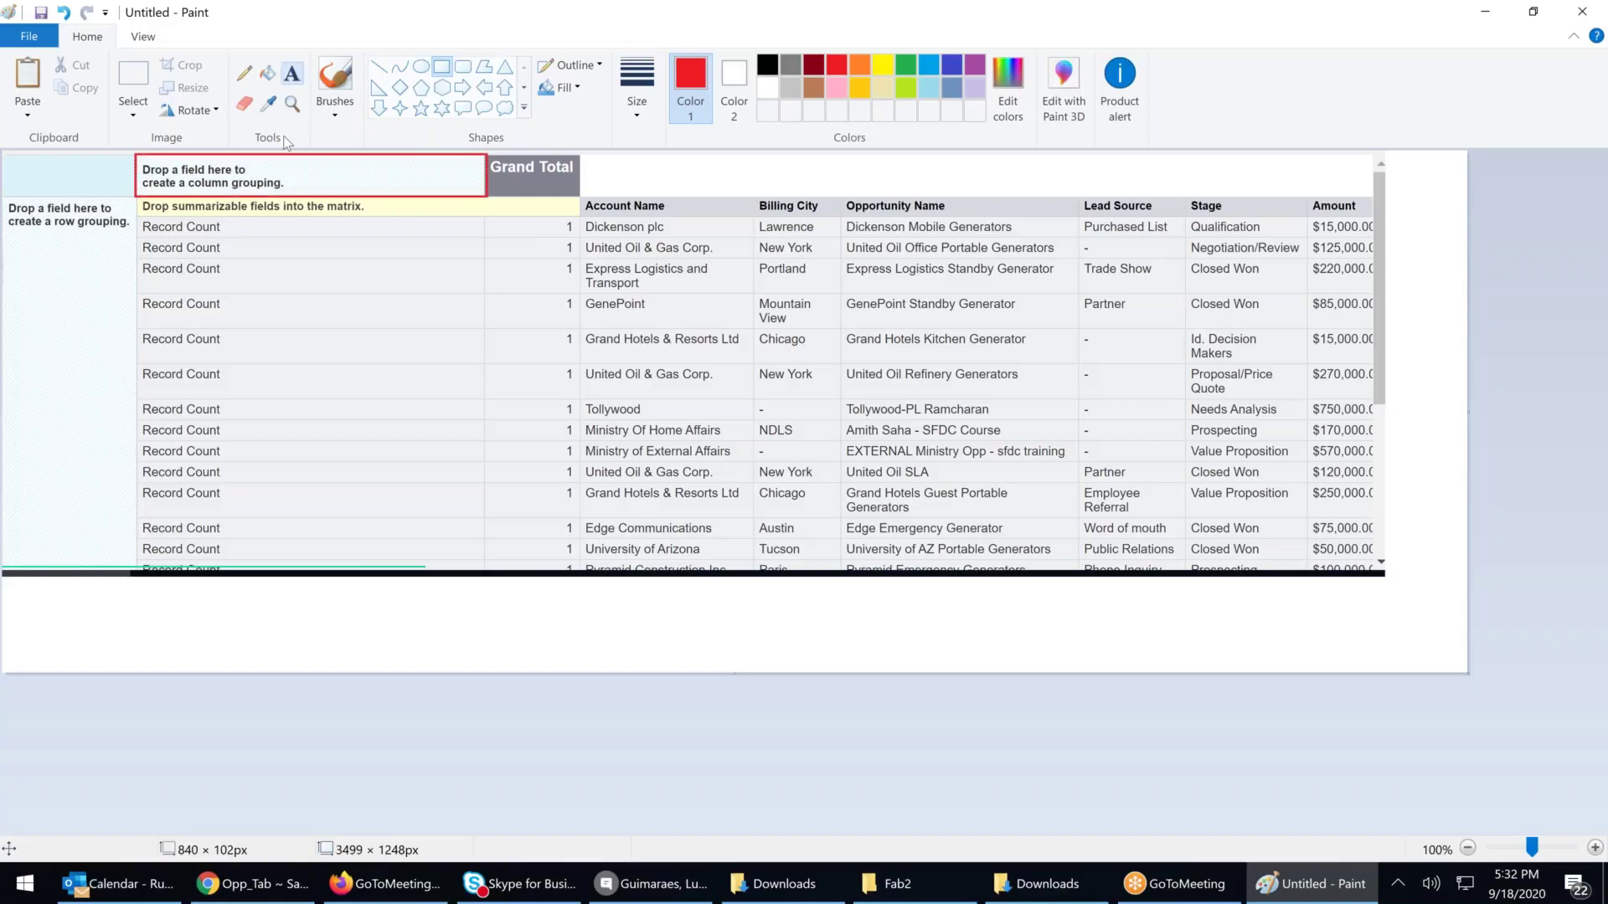
click(243, 159)
text(Coloumn)
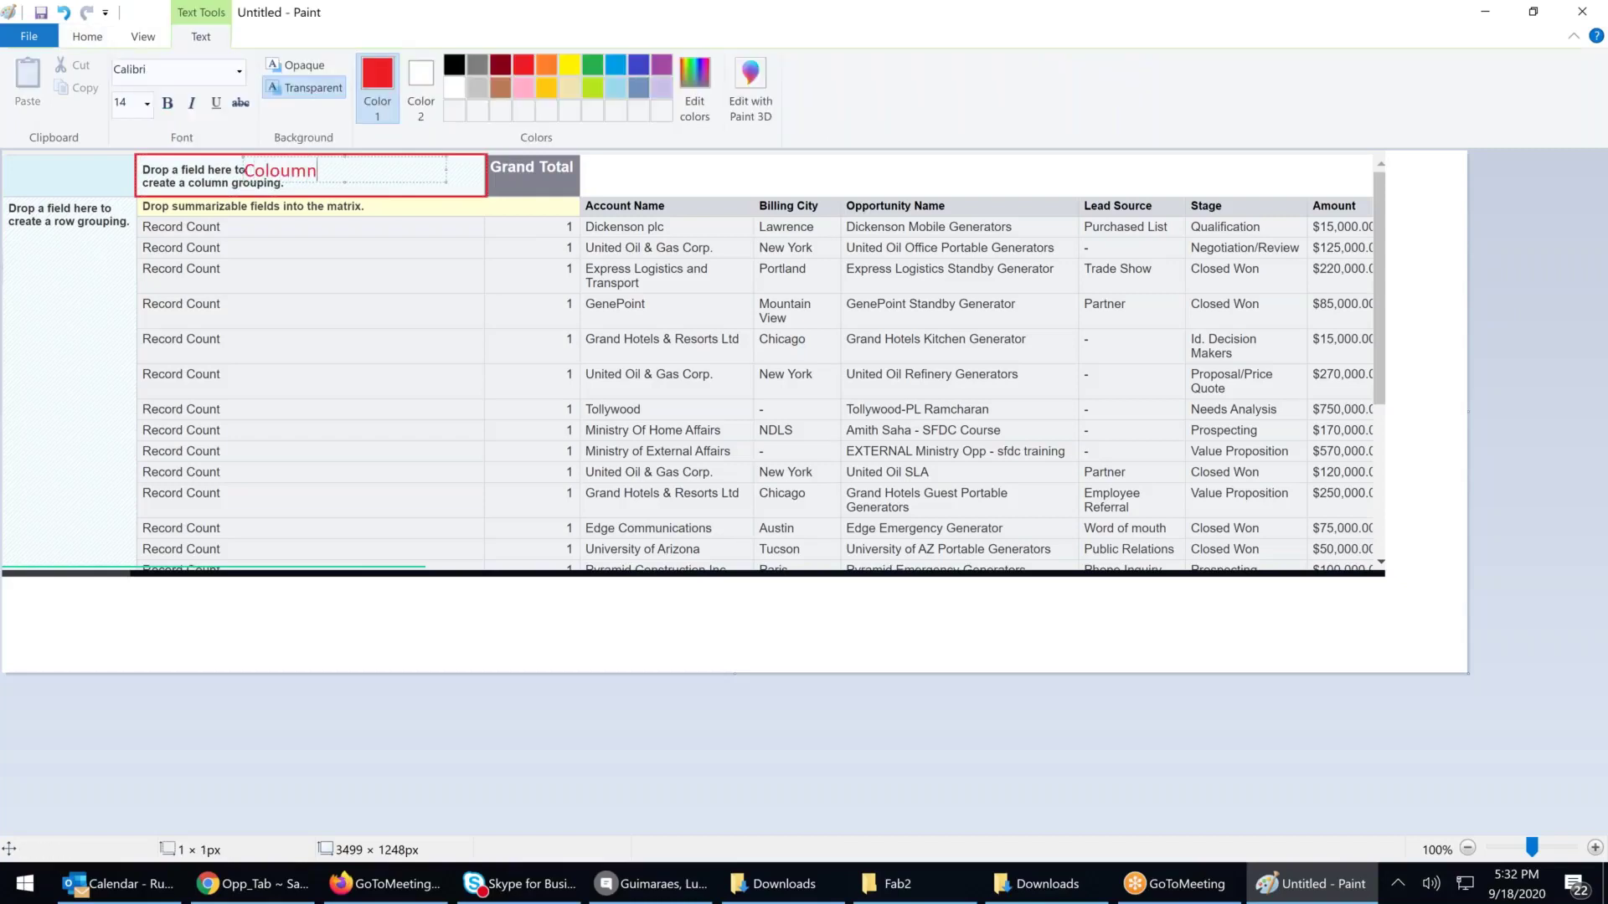
text( Grouping)
click(386, 187)
Box the row grouping zone in red and label it 'Row Grouping'
click(441, 66)
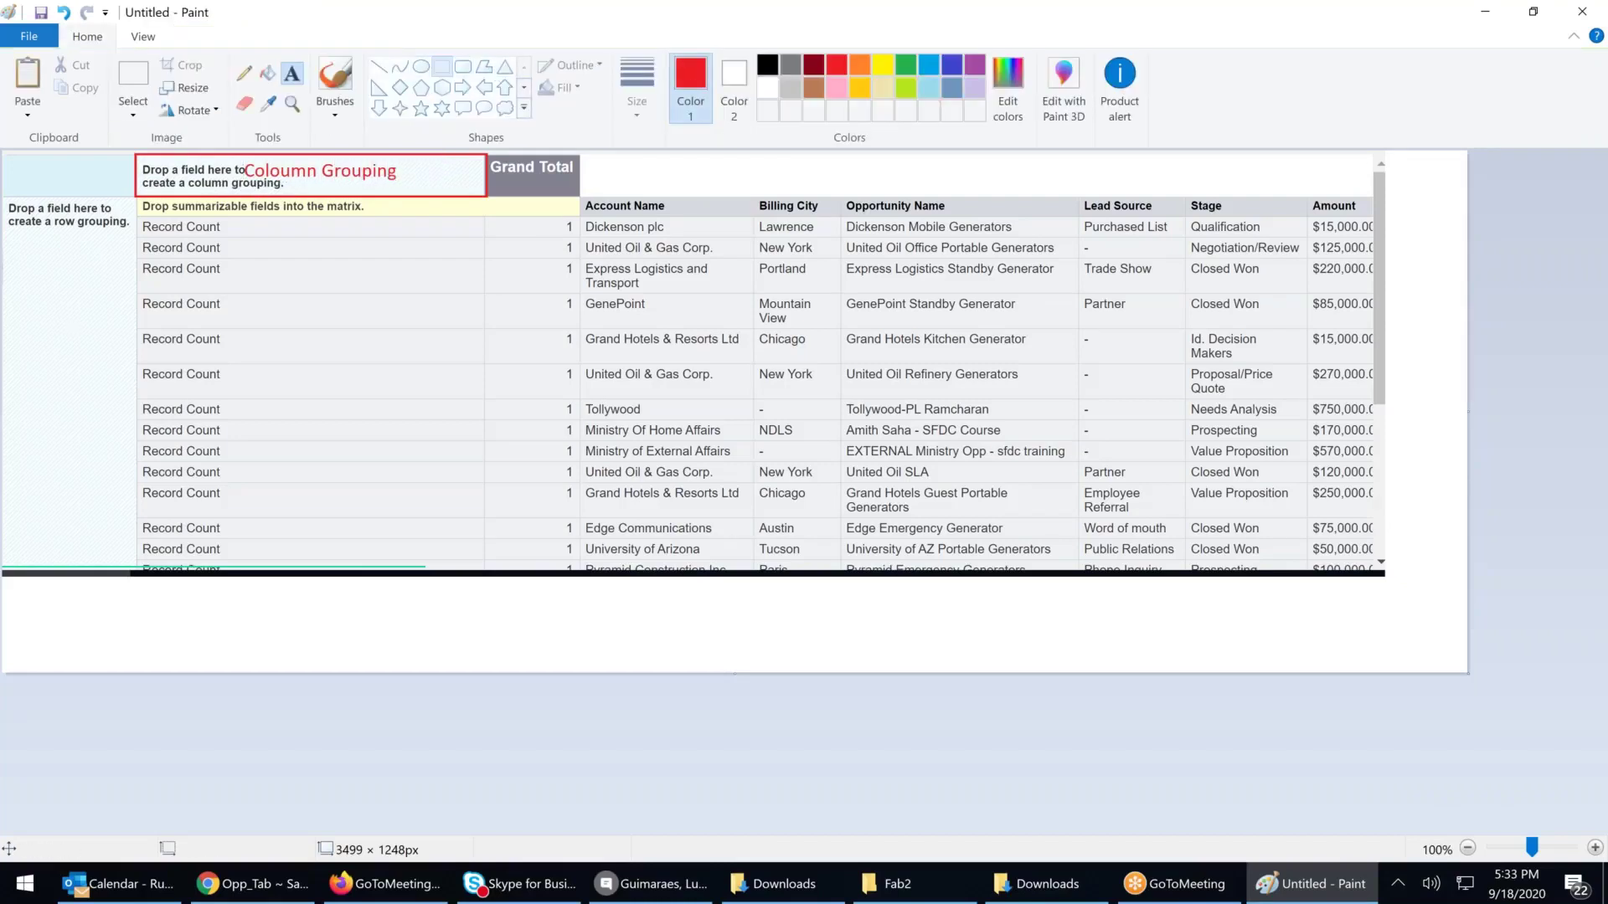
mouse_move(5, 198)
mouse_down()
mouse_move(194, 244)
mouse_move(138, 401)
mouse_move(140, 563)
mouse_up()
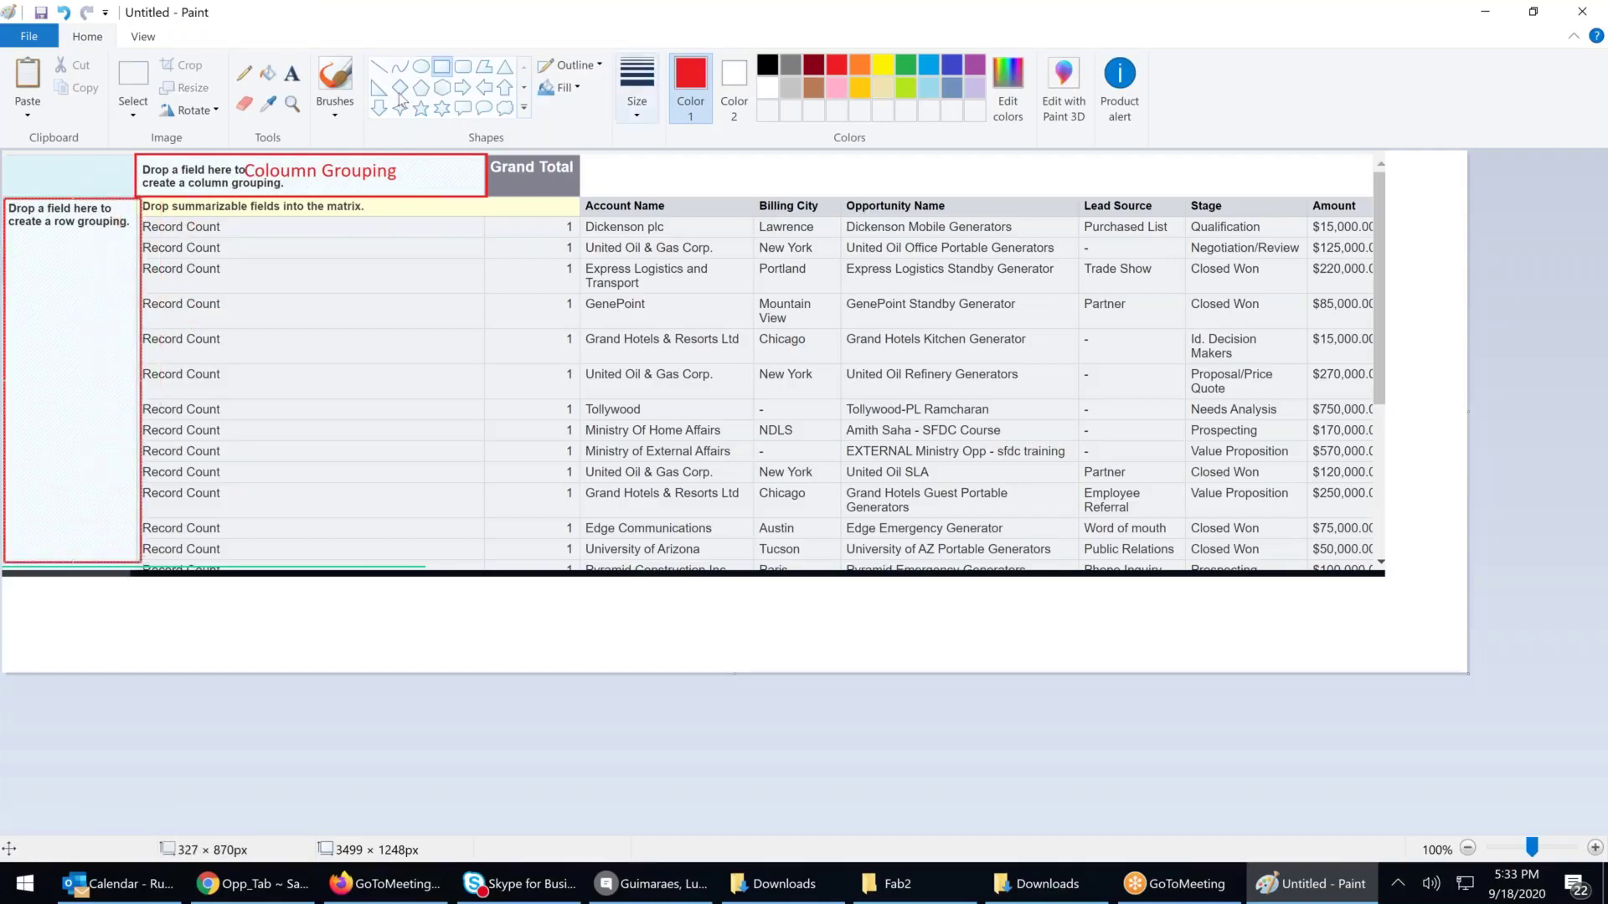
click(291, 74)
click(22, 301)
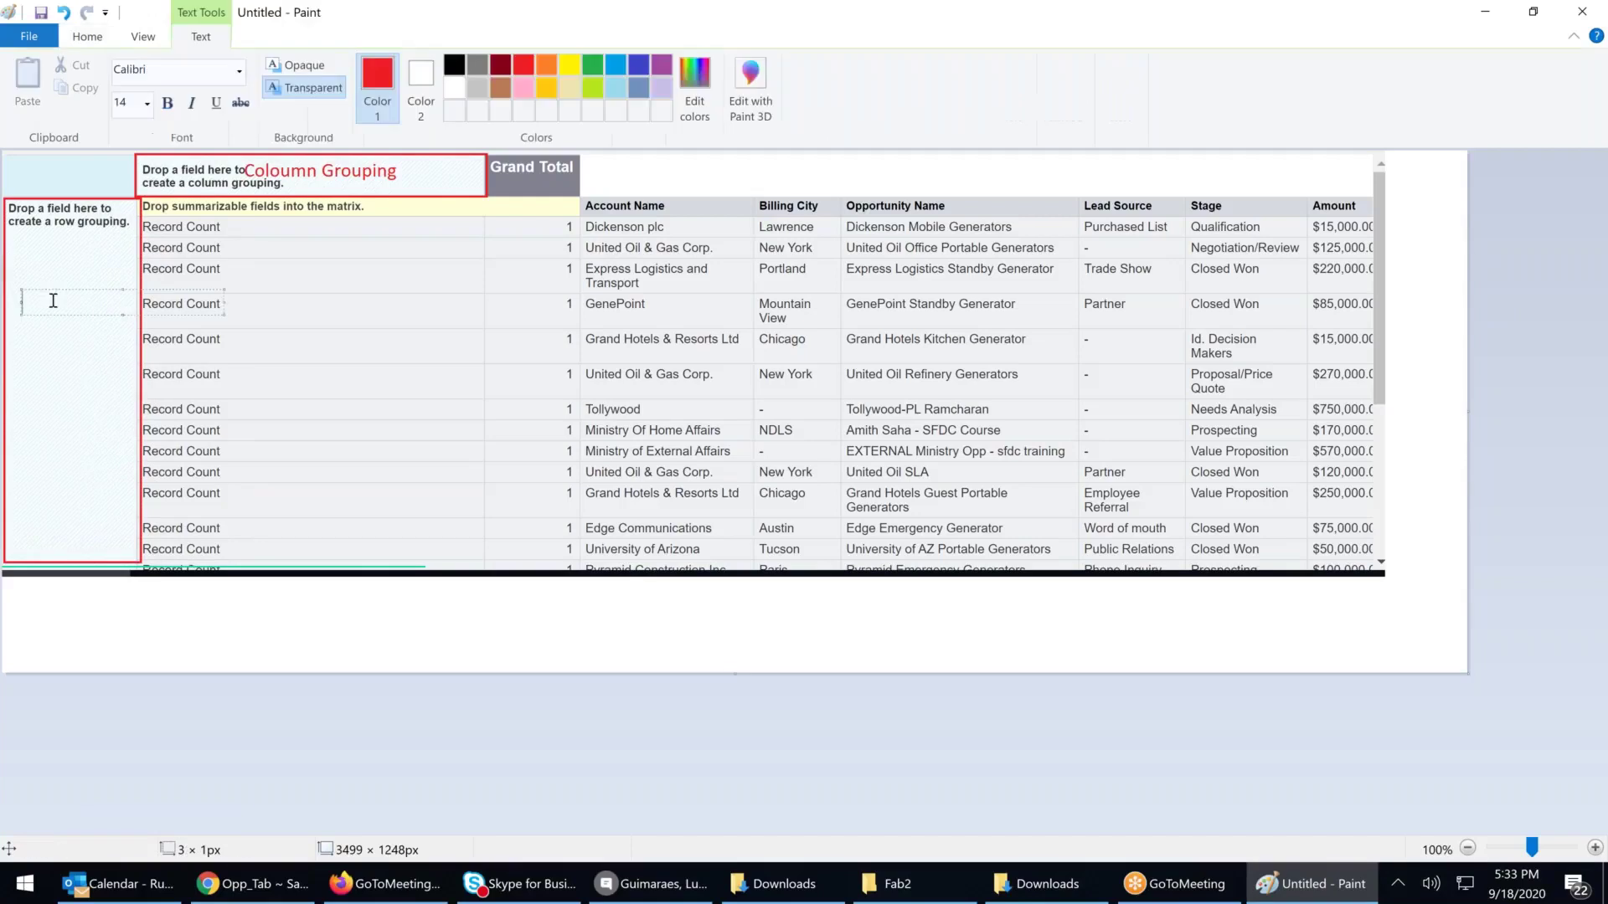
text(Row Grouping)
click(402, 620)
Draw a green rectangle over the Record Count summary column
click(909, 67)
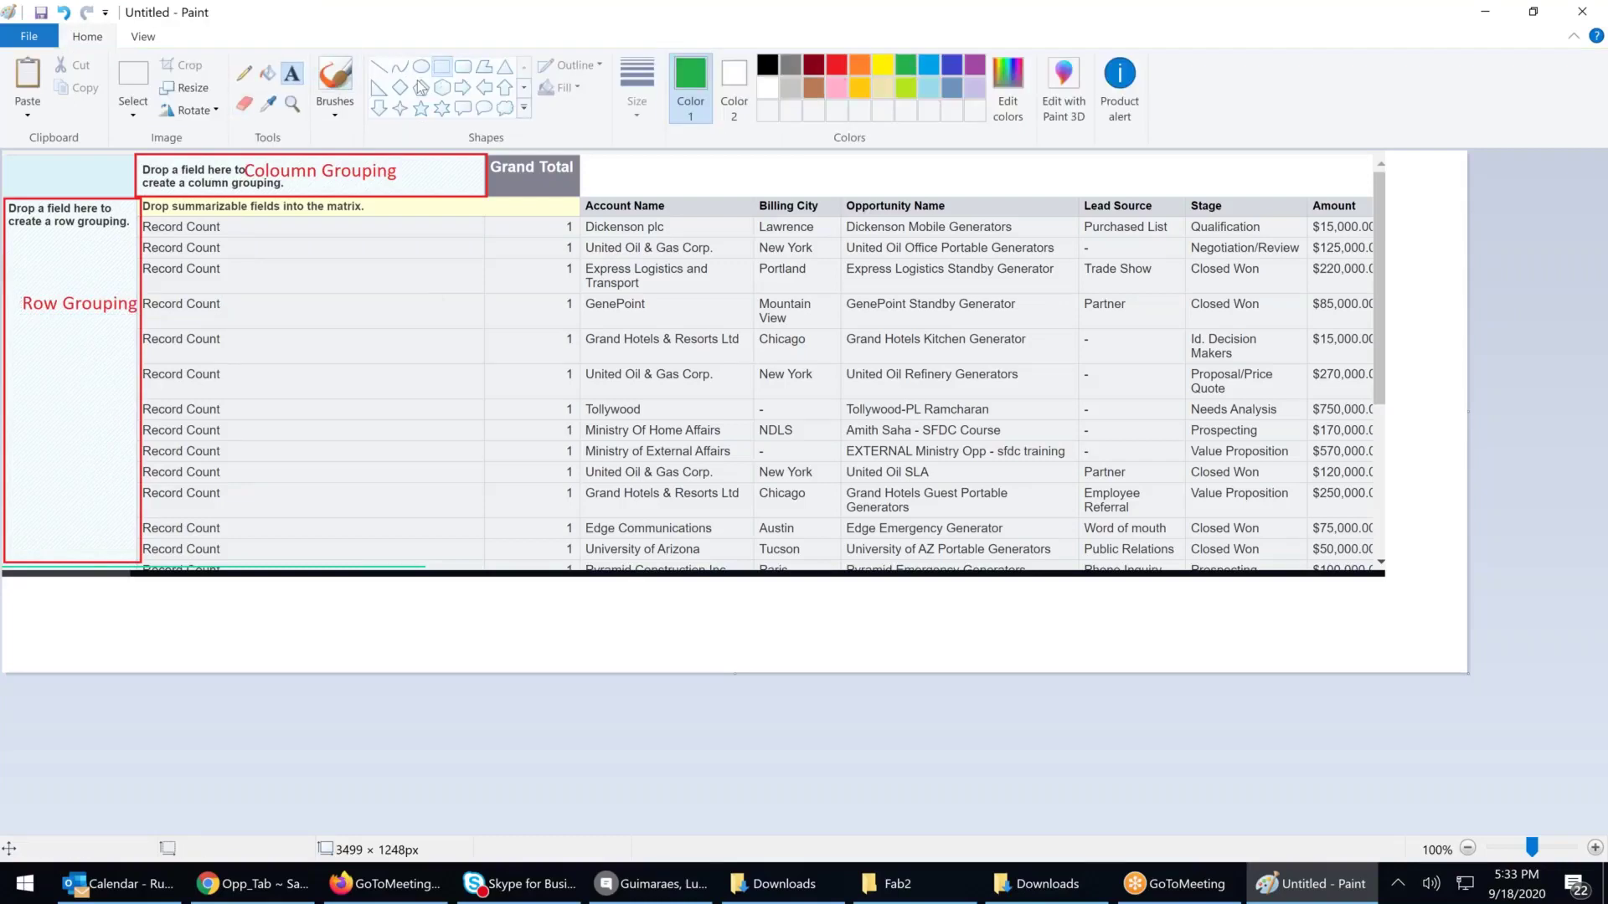
click(441, 66)
drag(152, 216, 386, 339)
drag(515, 429, 575, 568)
click(291, 74)
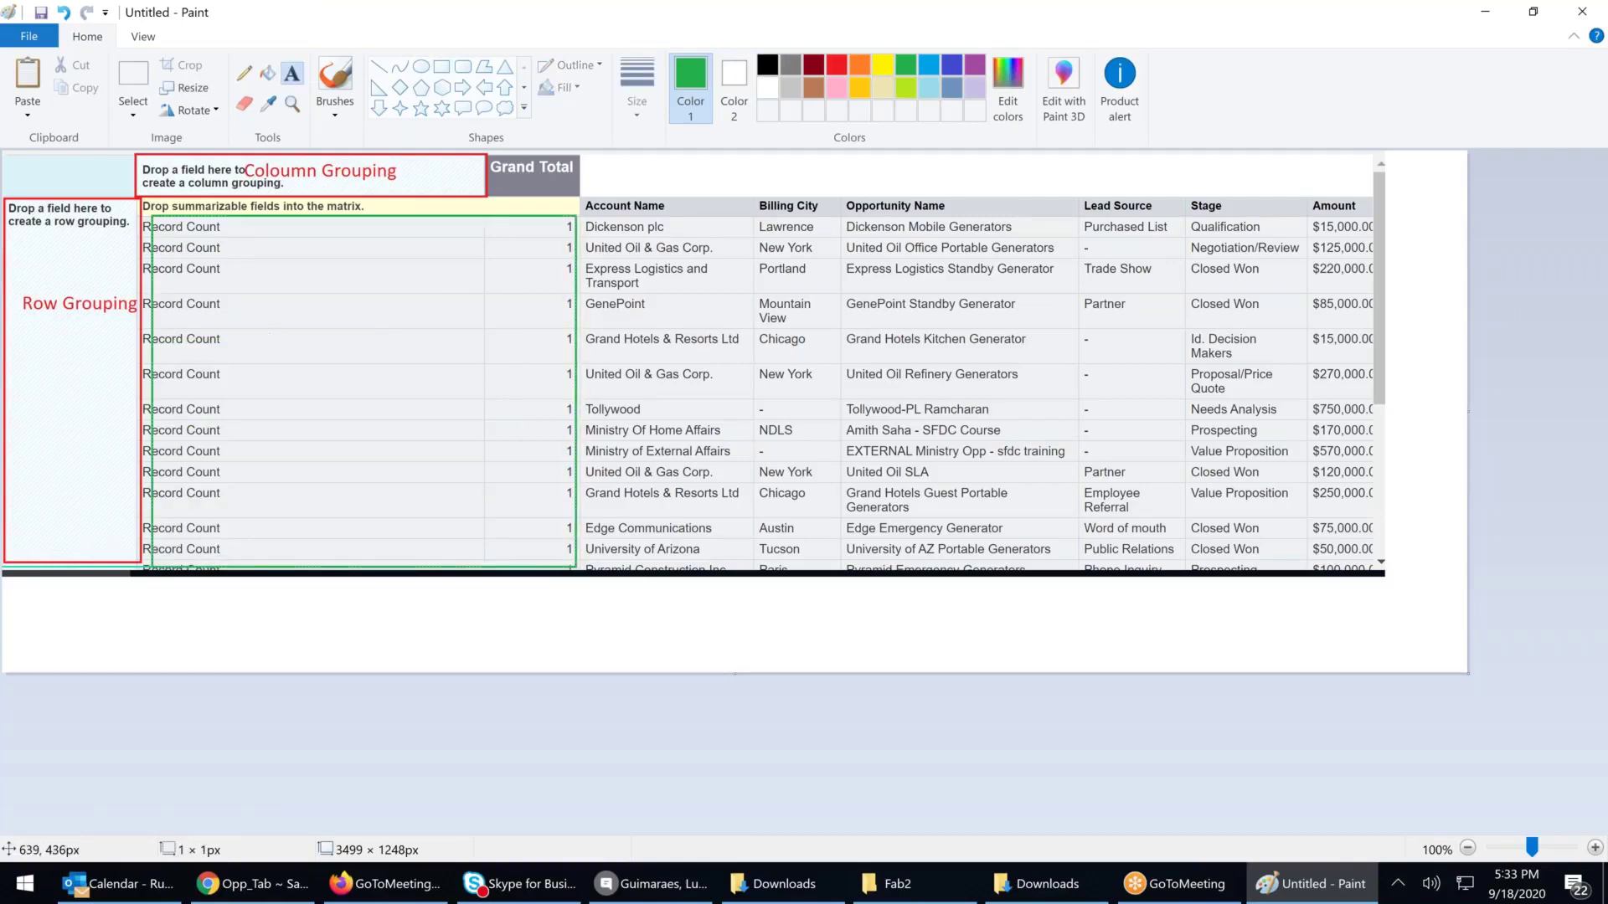
Label the green box 'Summarry Grid'
click(269, 324)
text(Grid)
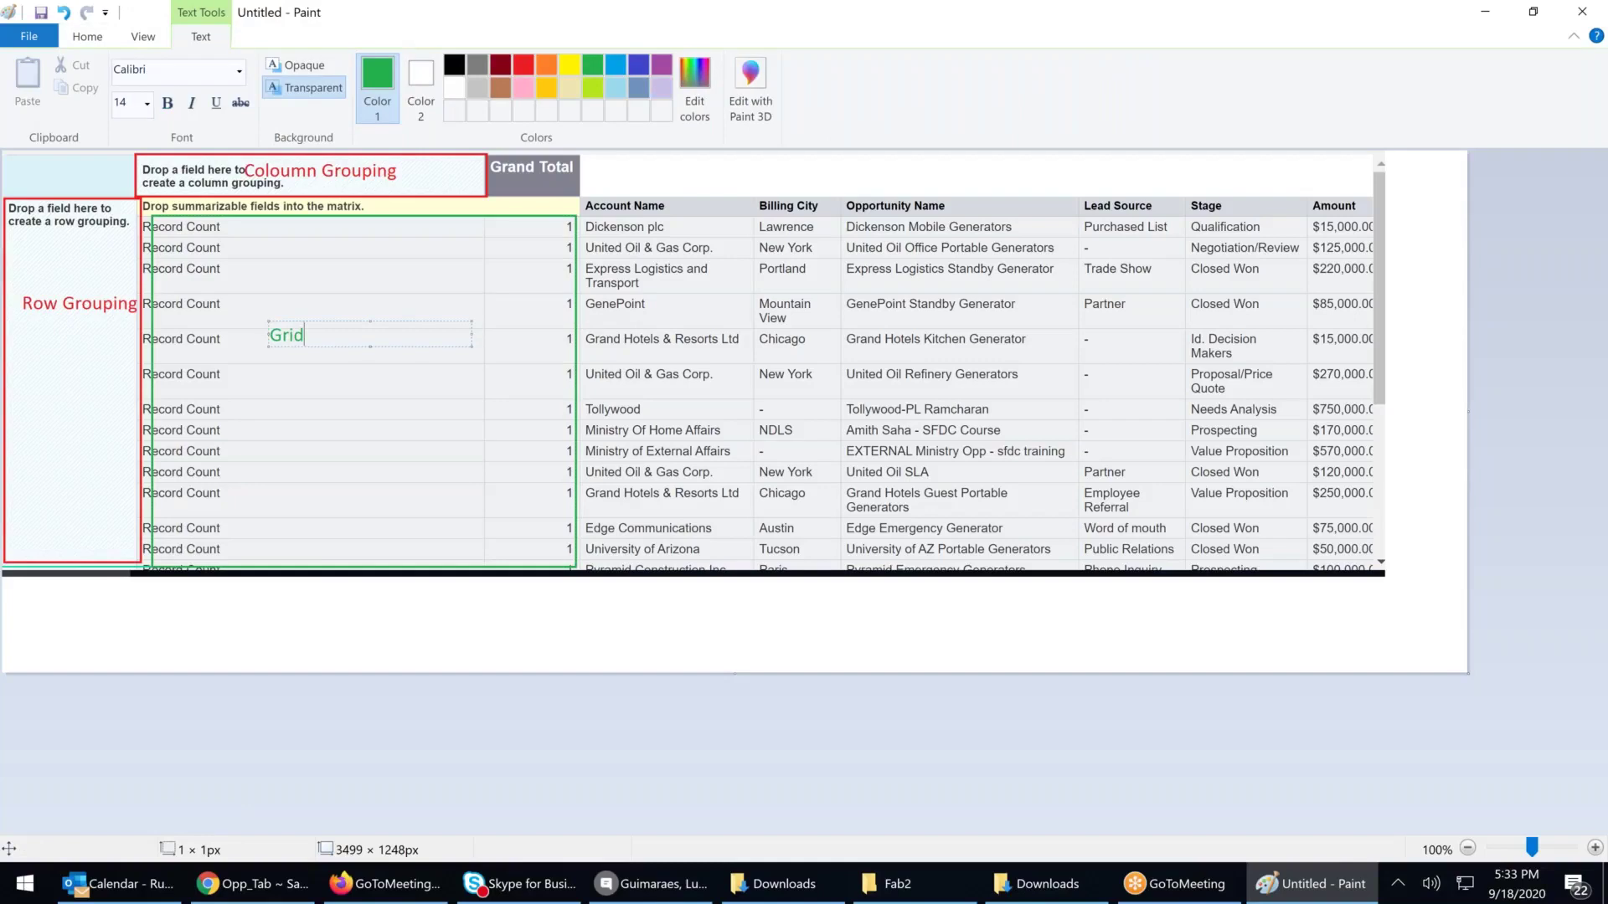
key(BackSpace)
key(BackSpace)
key(BackSpace)
key(BackSpace)
text(Su)
key(BackSpace)
key(BackSpace)
text(Summarru Grid)
click(353, 335)
key(BackSpace)
text(y)
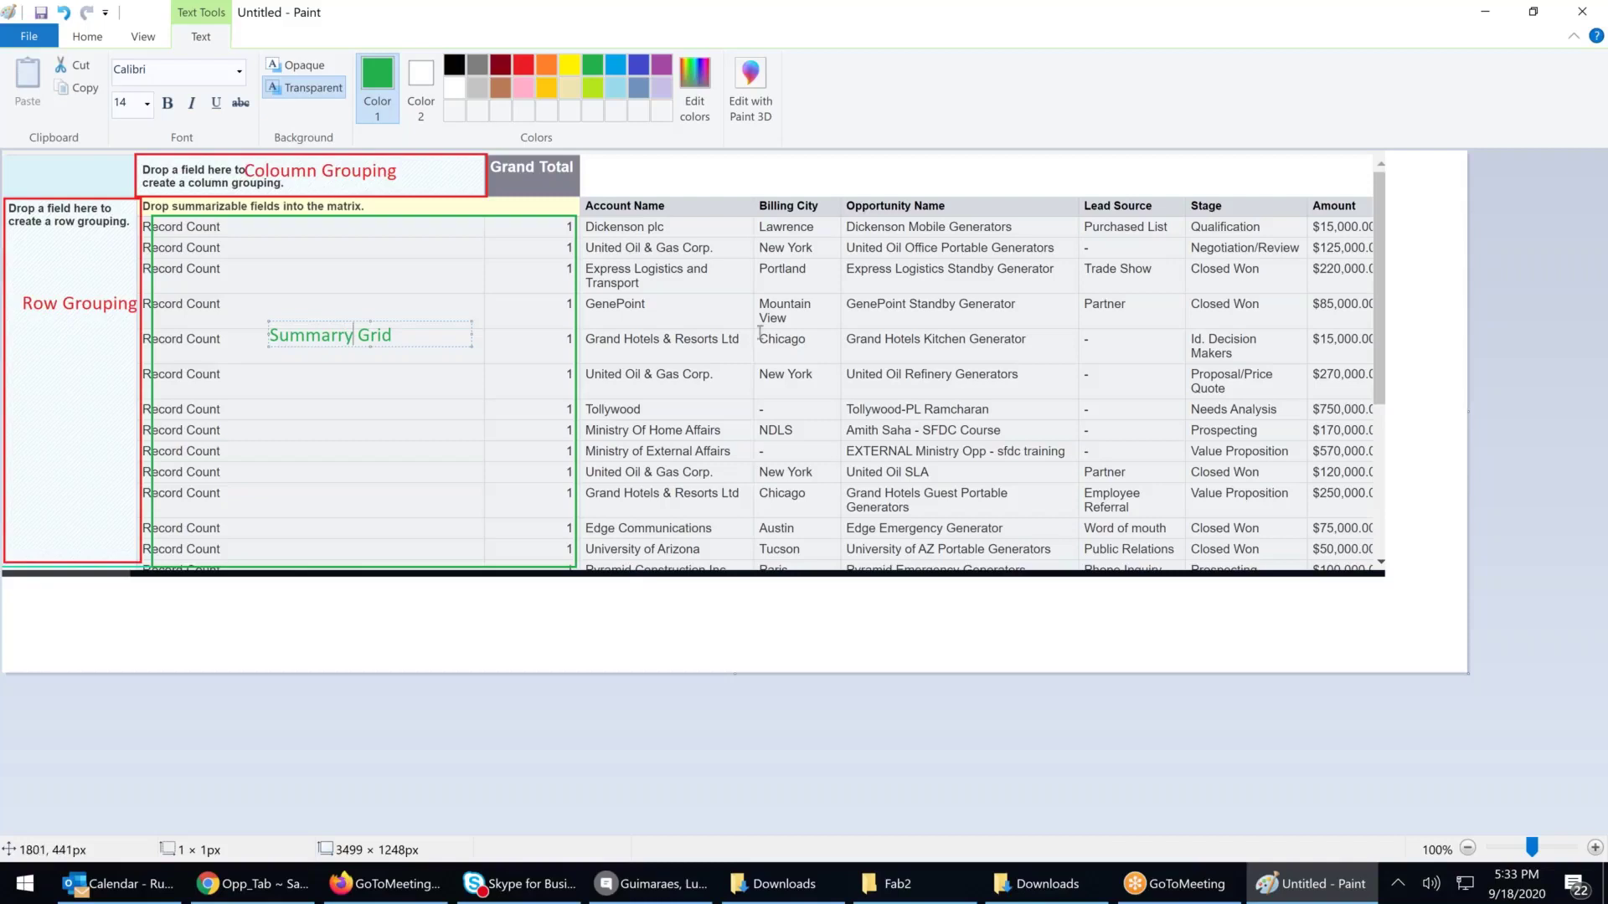
click(753, 251)
Outline the report detail columns in blue and label them 'Report Data'
click(953, 67)
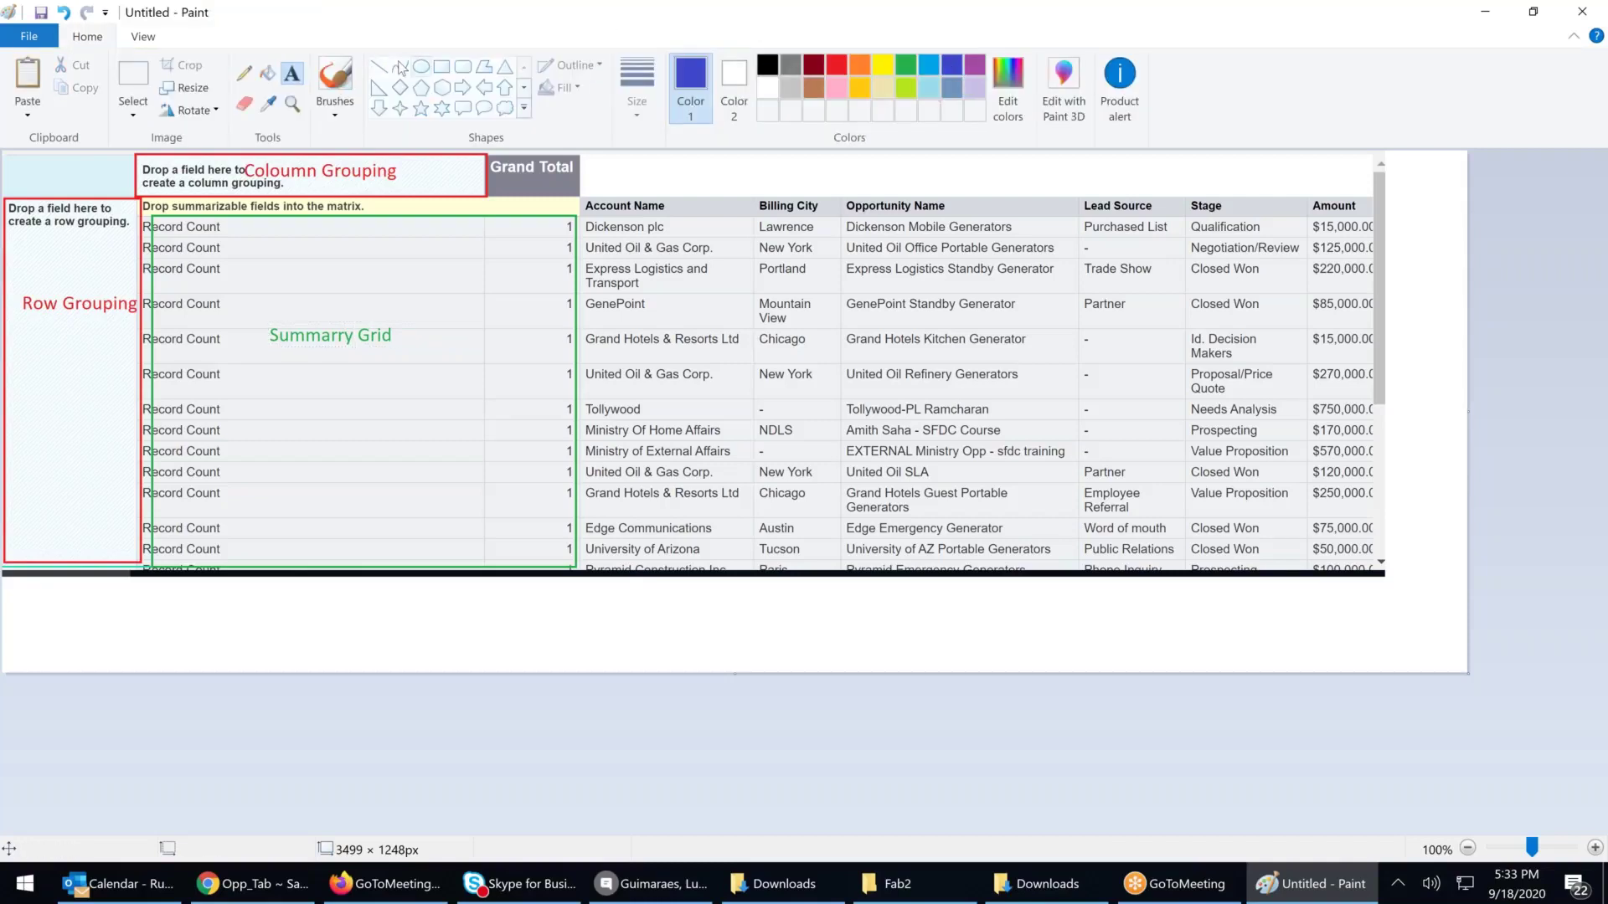
click(441, 67)
drag(589, 197, 1363, 562)
click(291, 73)
click(723, 277)
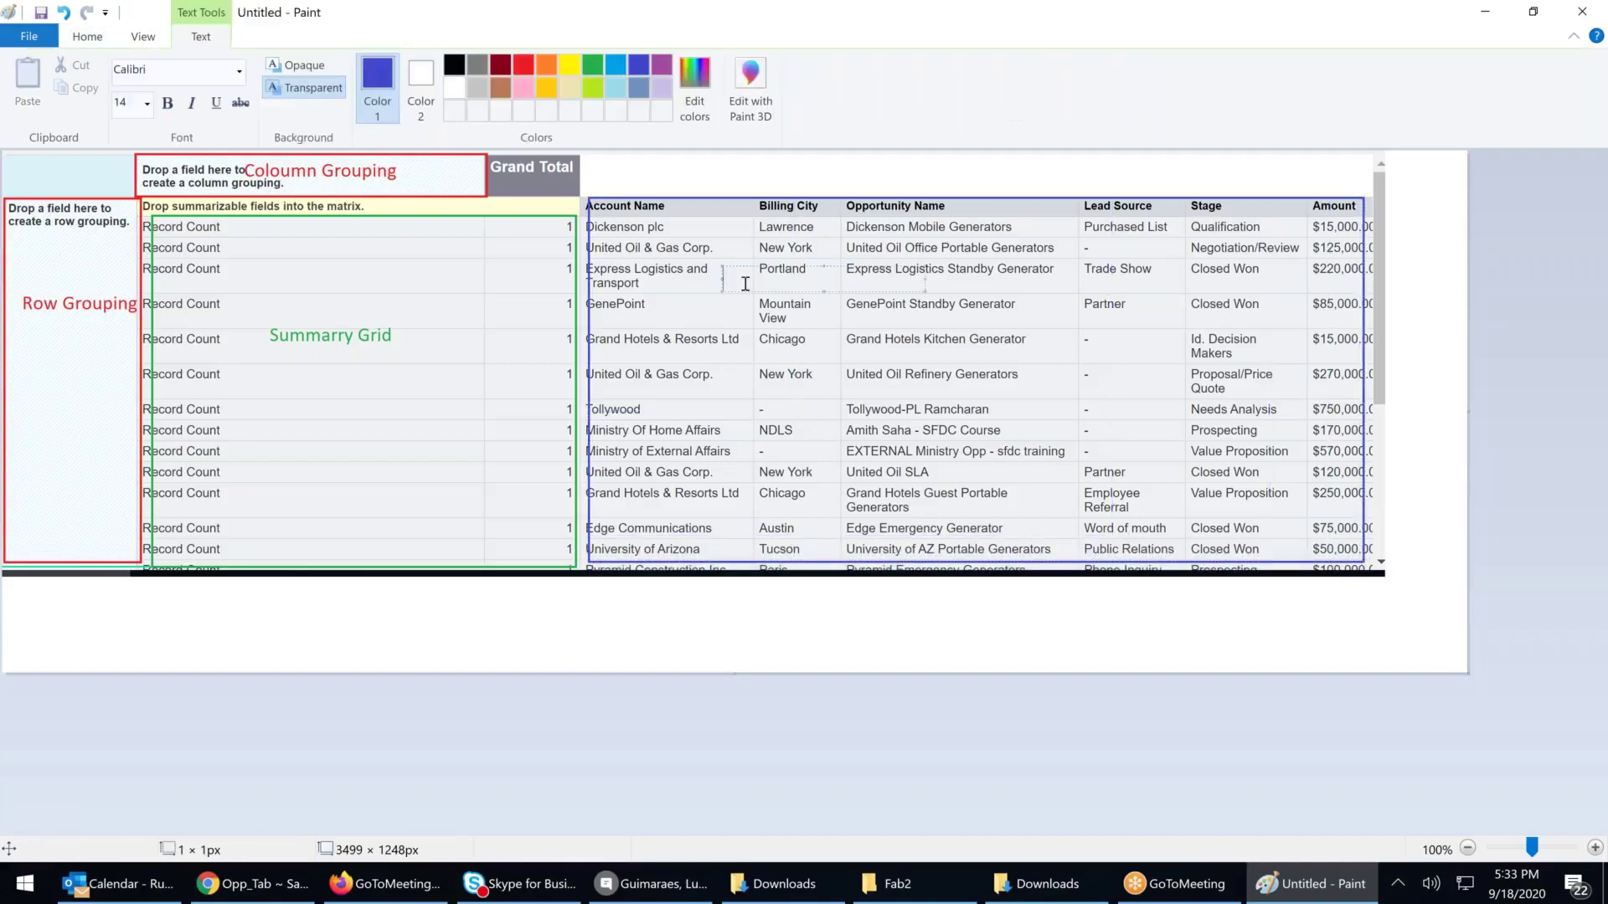
text(Report Data)
Add a red '2' marker in both the row and column grouping zones
click(524, 65)
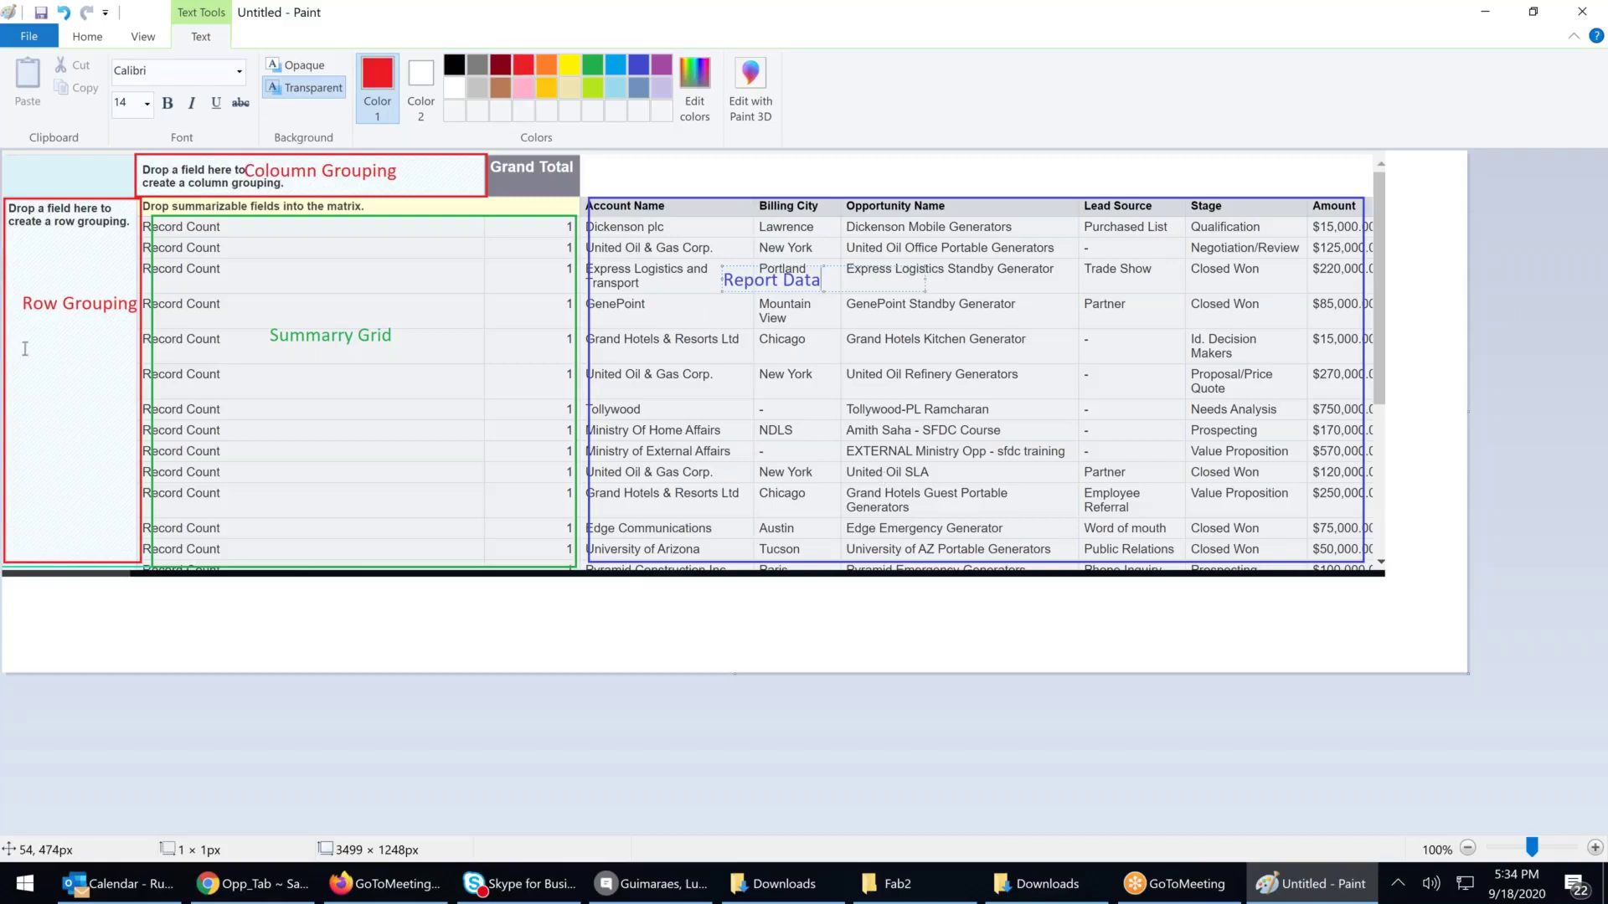
click(50, 331)
click(47, 332)
text(2)
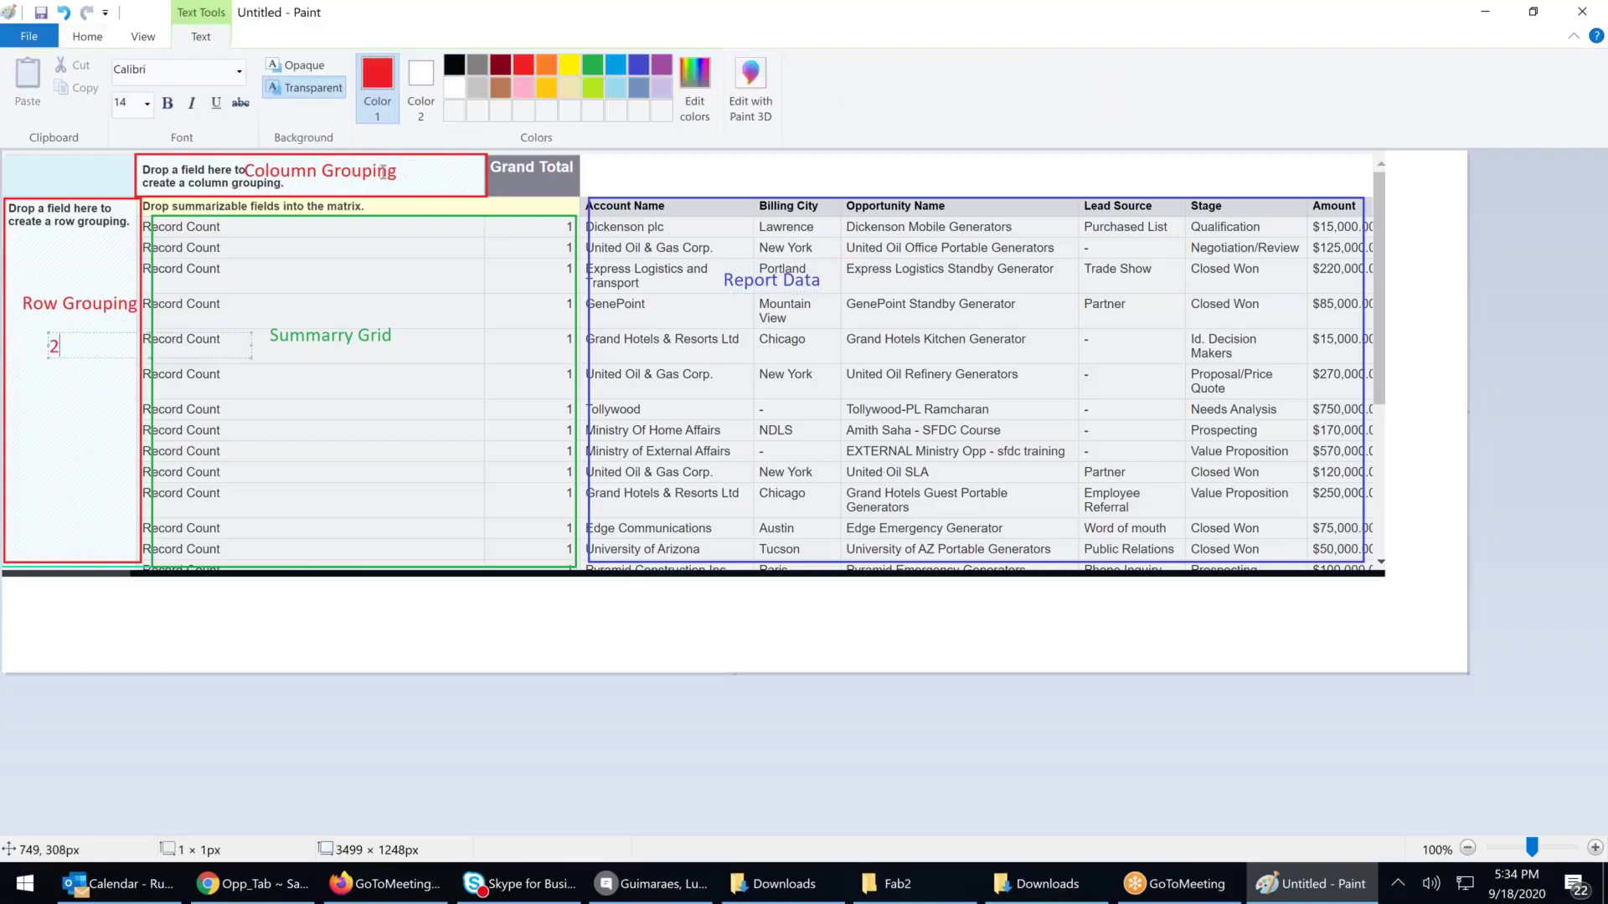
click(438, 174)
text(2)
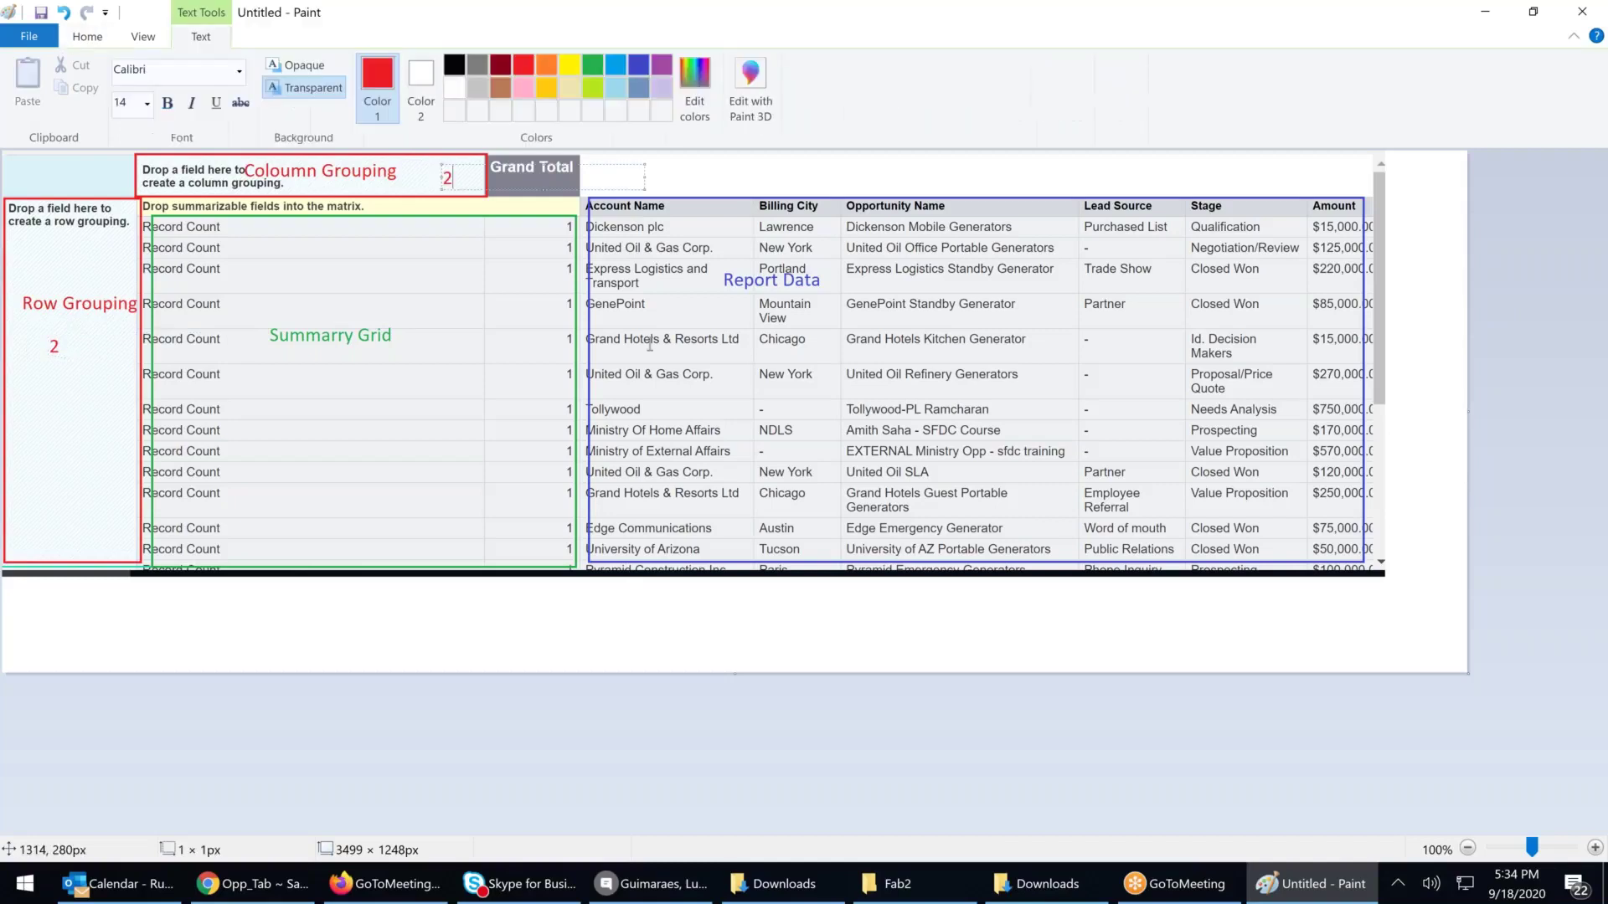
click(433, 642)
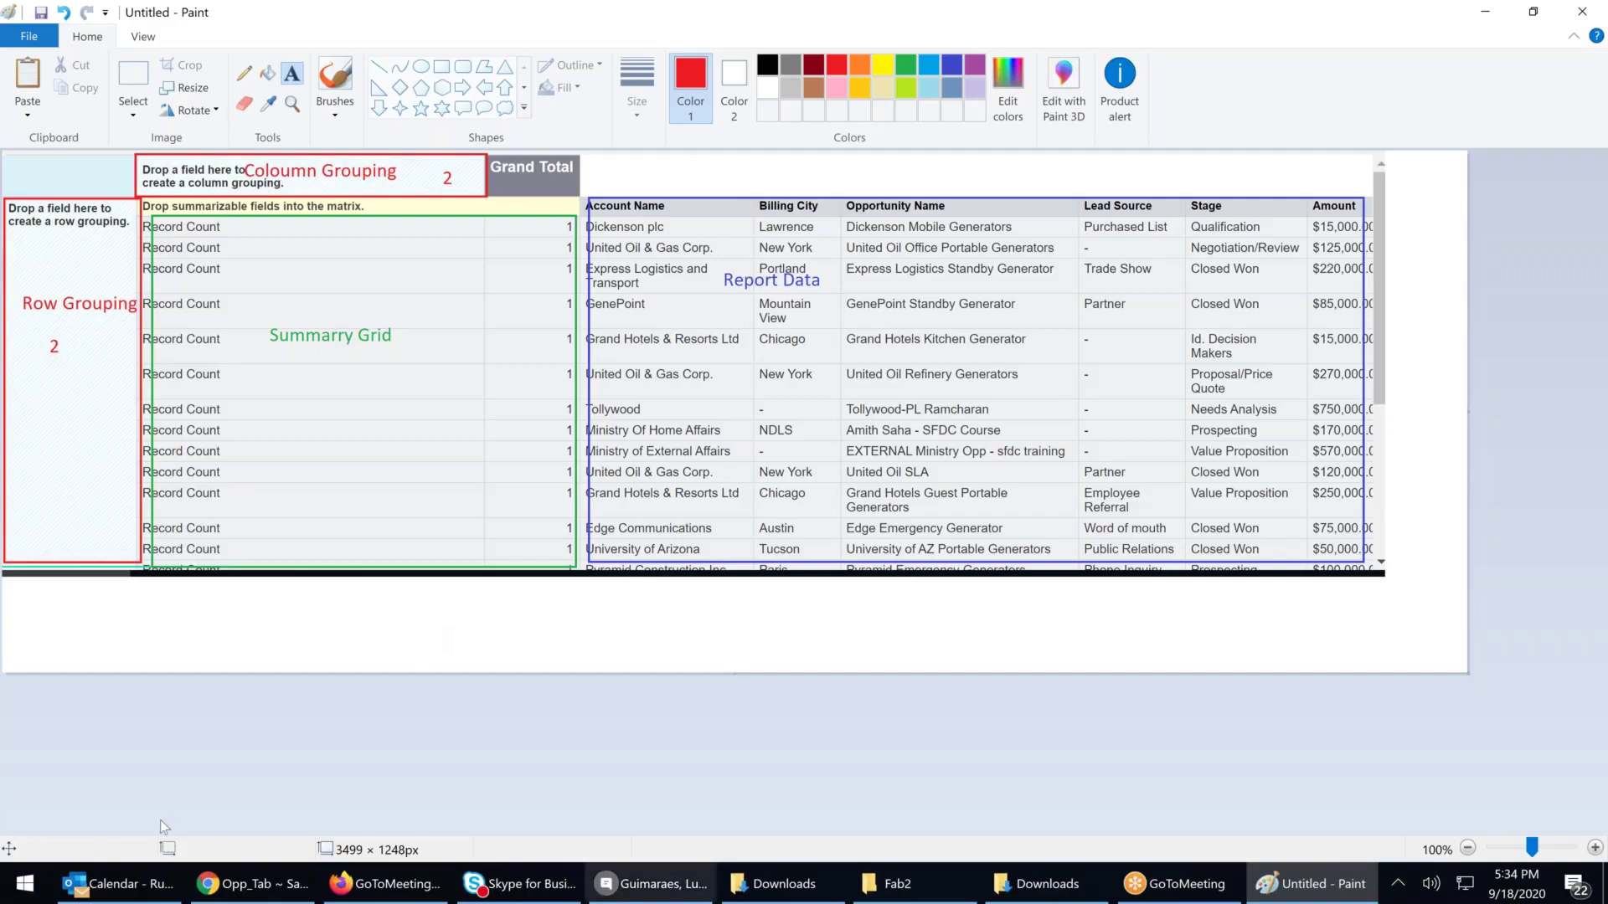
Back in the report builder, group the report rows by Billing City
click(266, 893)
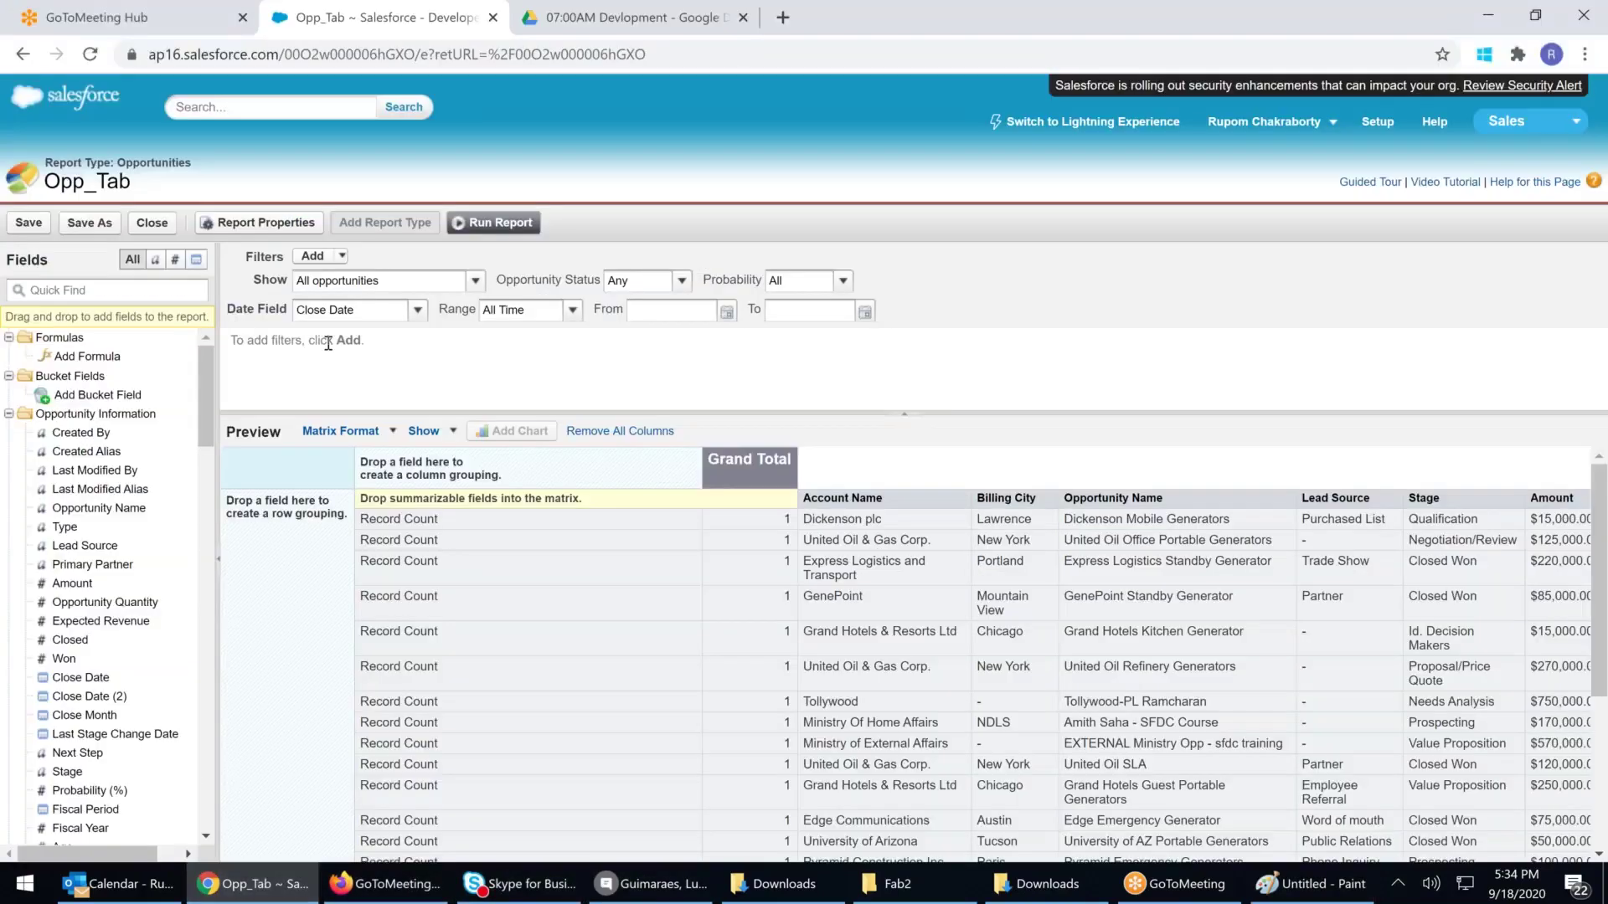
click(116, 287)
text(city)
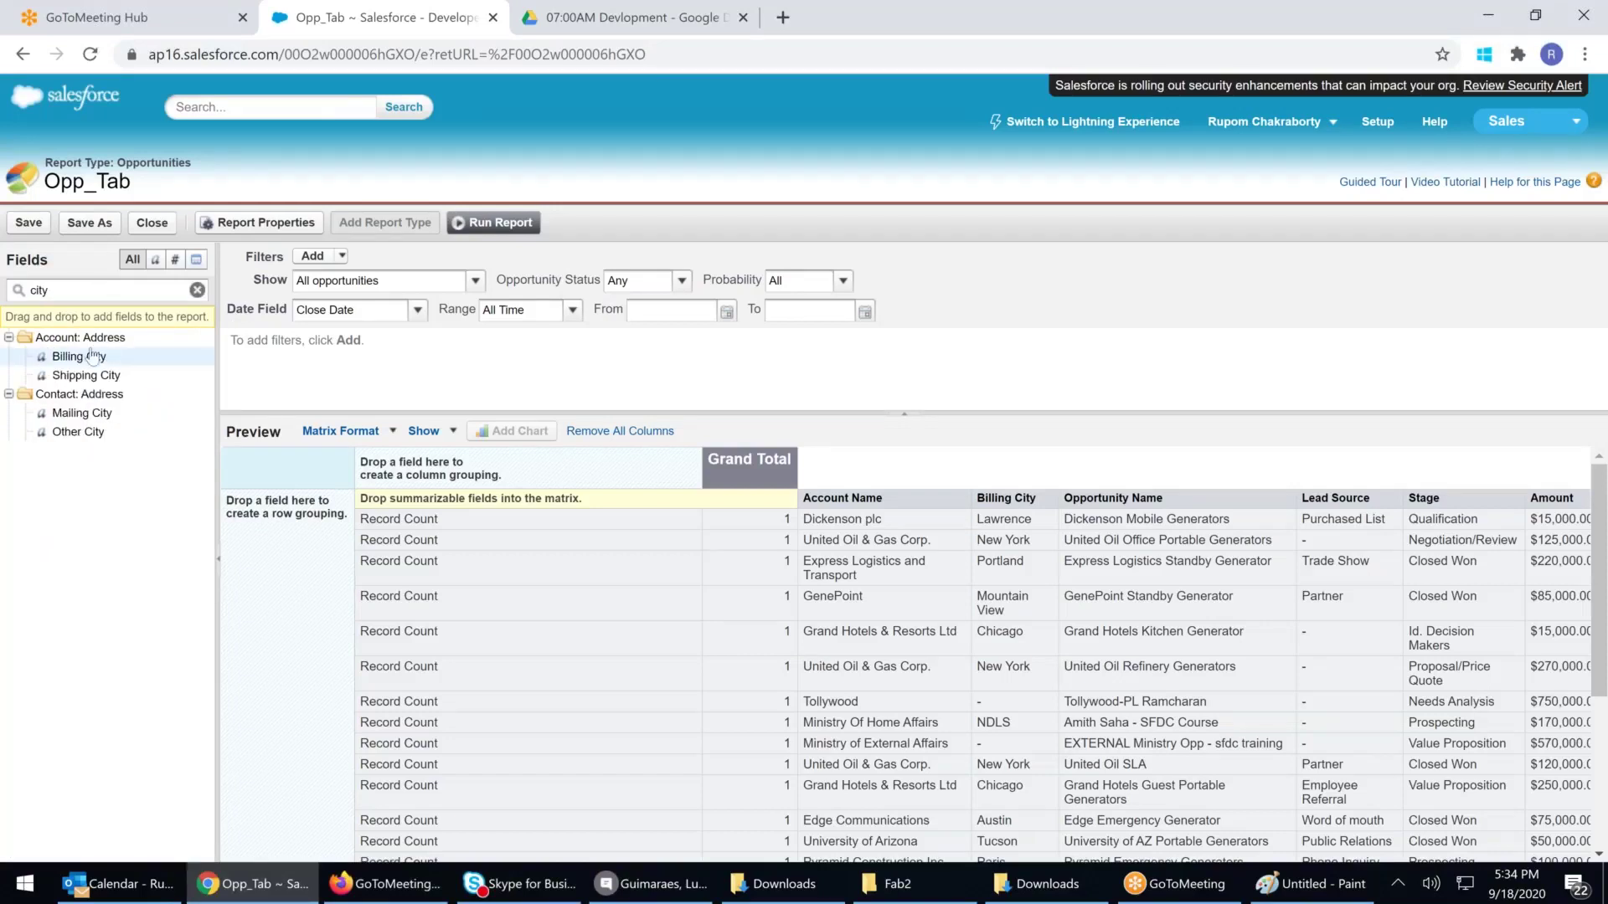
drag(79, 356, 298, 617)
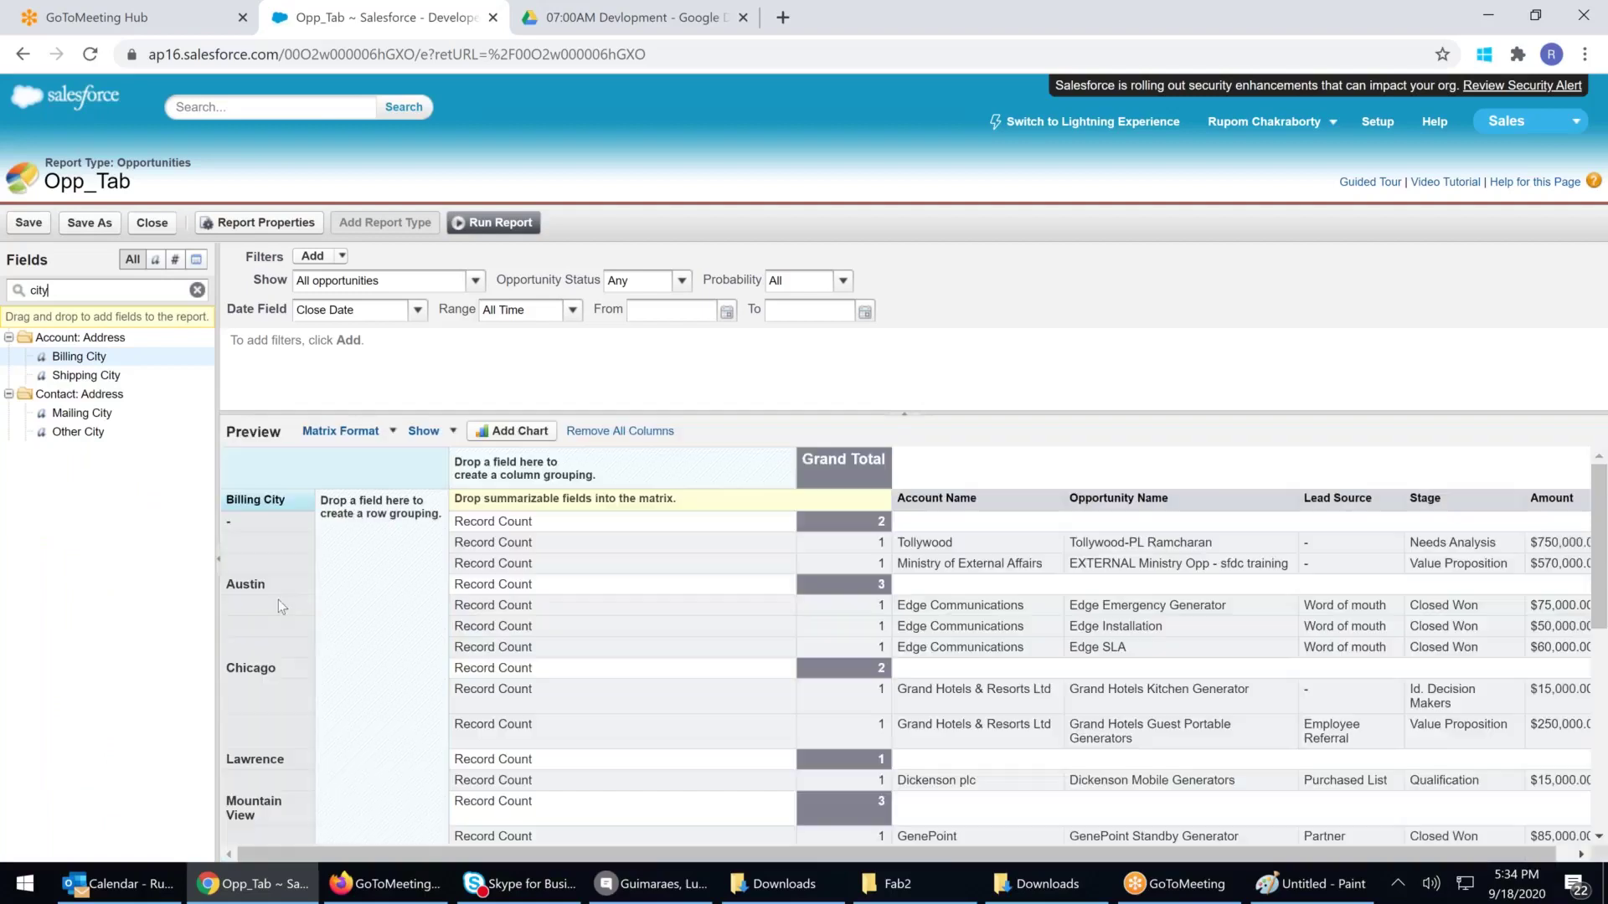
scroll(278, 600, down, 5)
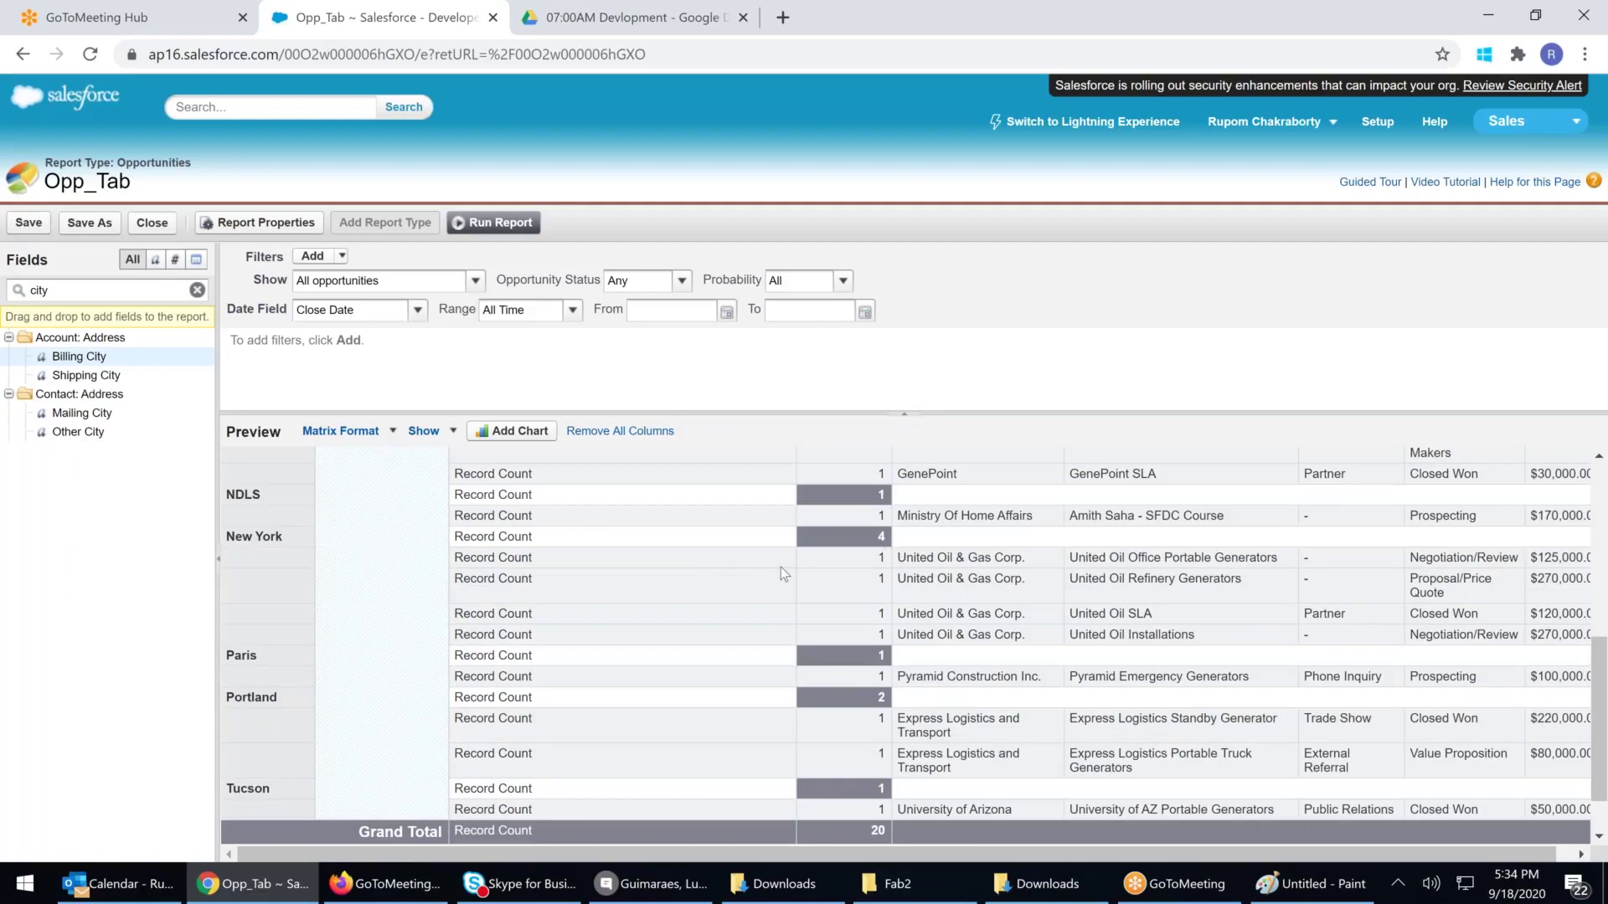
scroll(310, 617, up, 10)
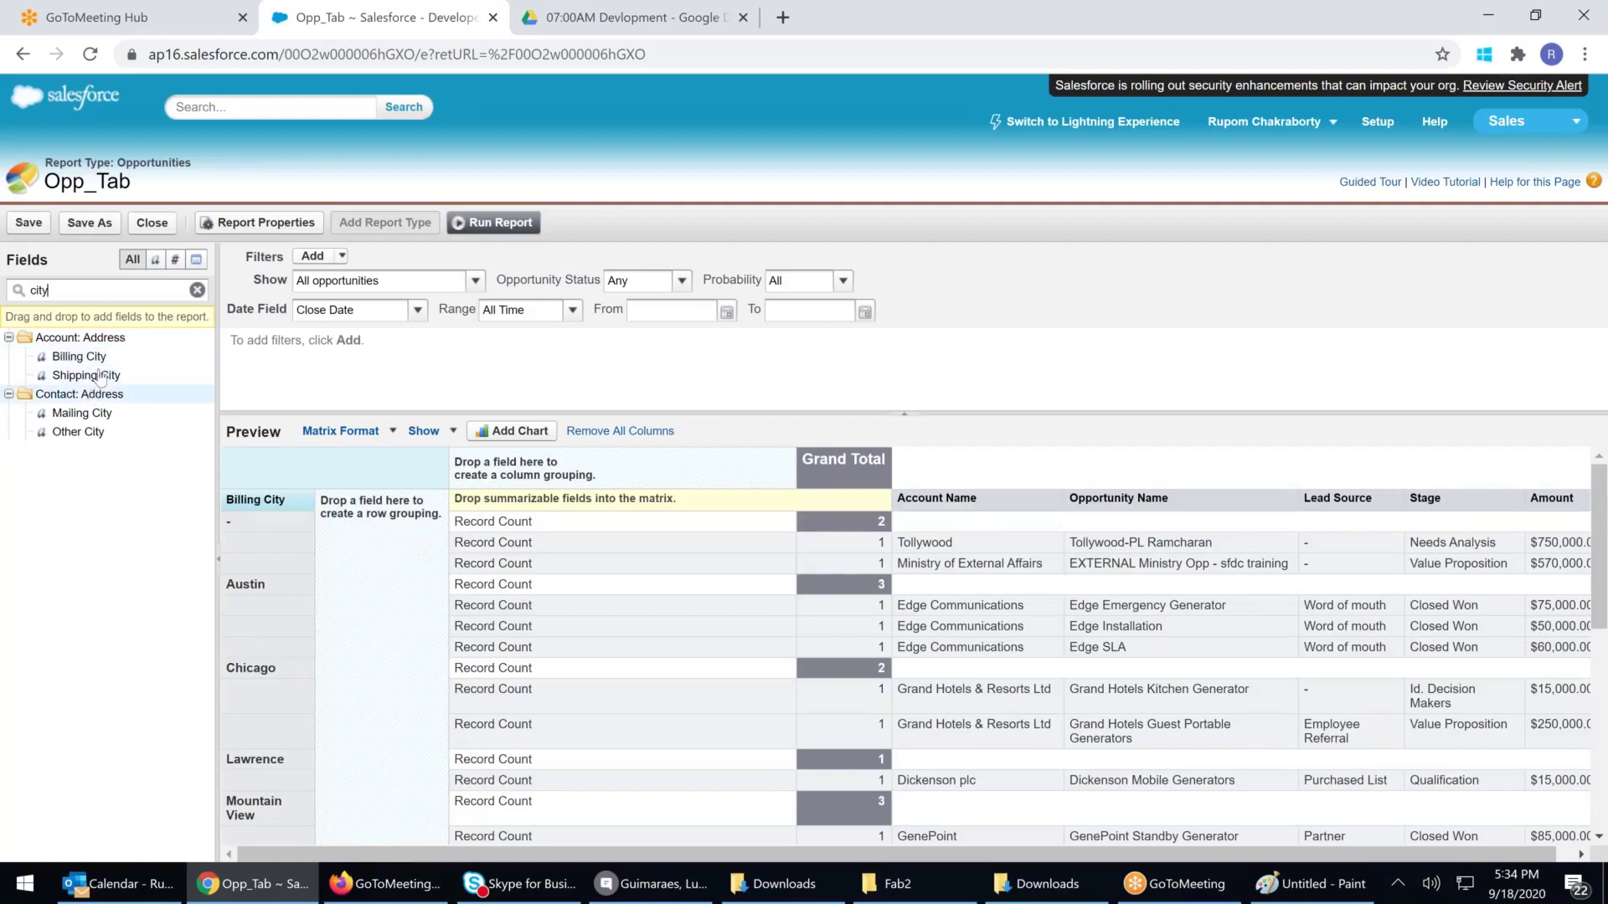
Group the report columns by Lead Source
drag(88, 292, 10, 285)
key(BackSpace)
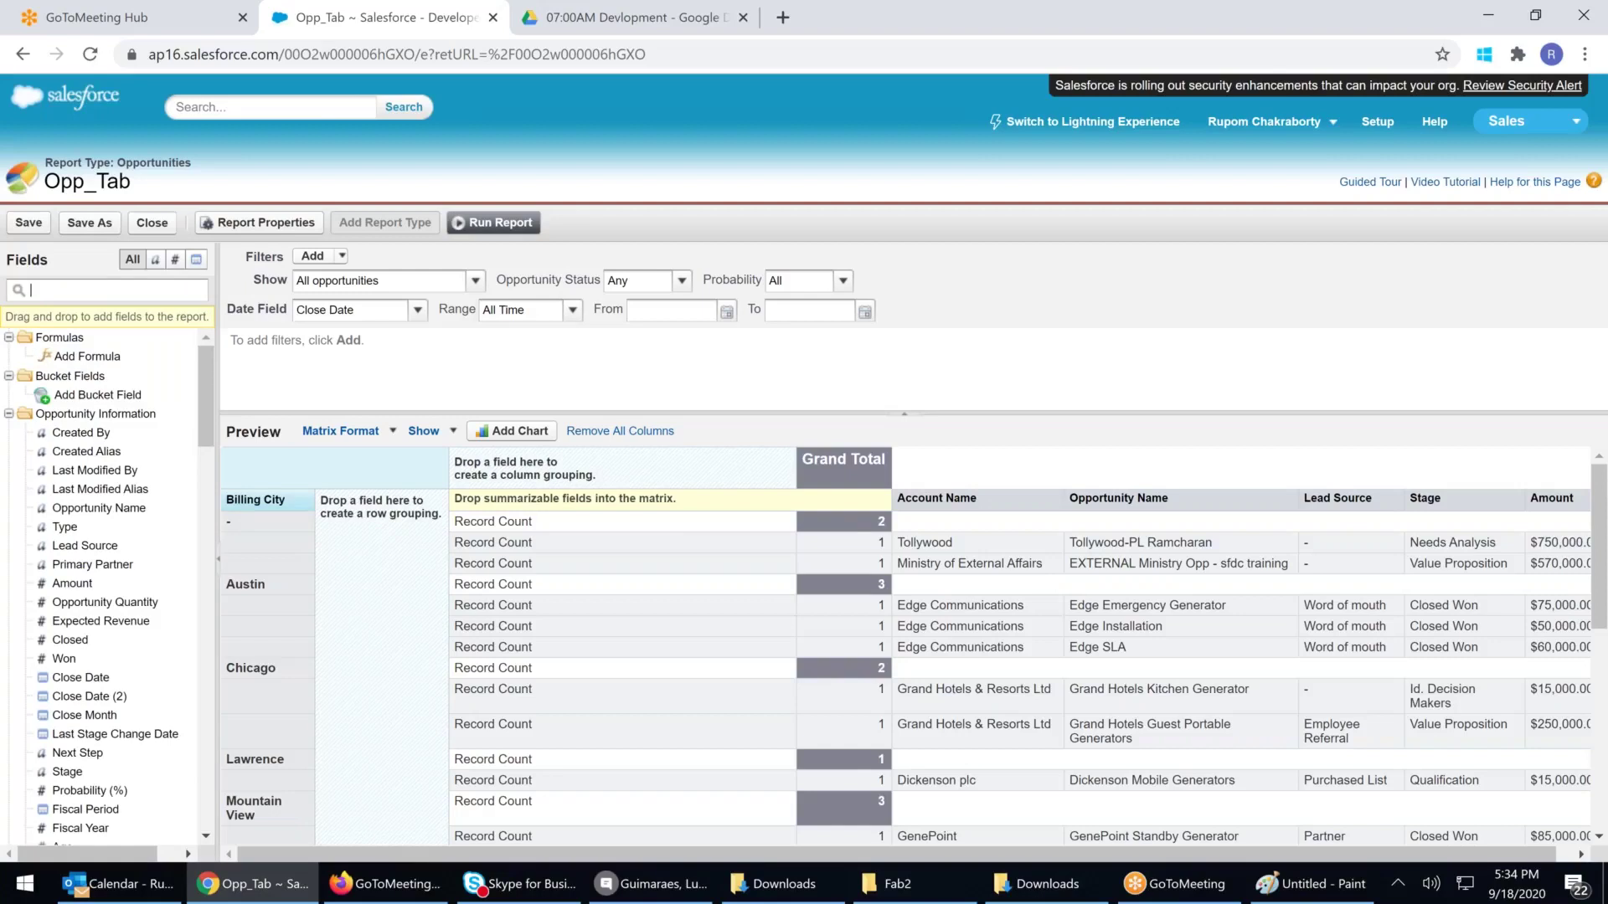
text(sou)
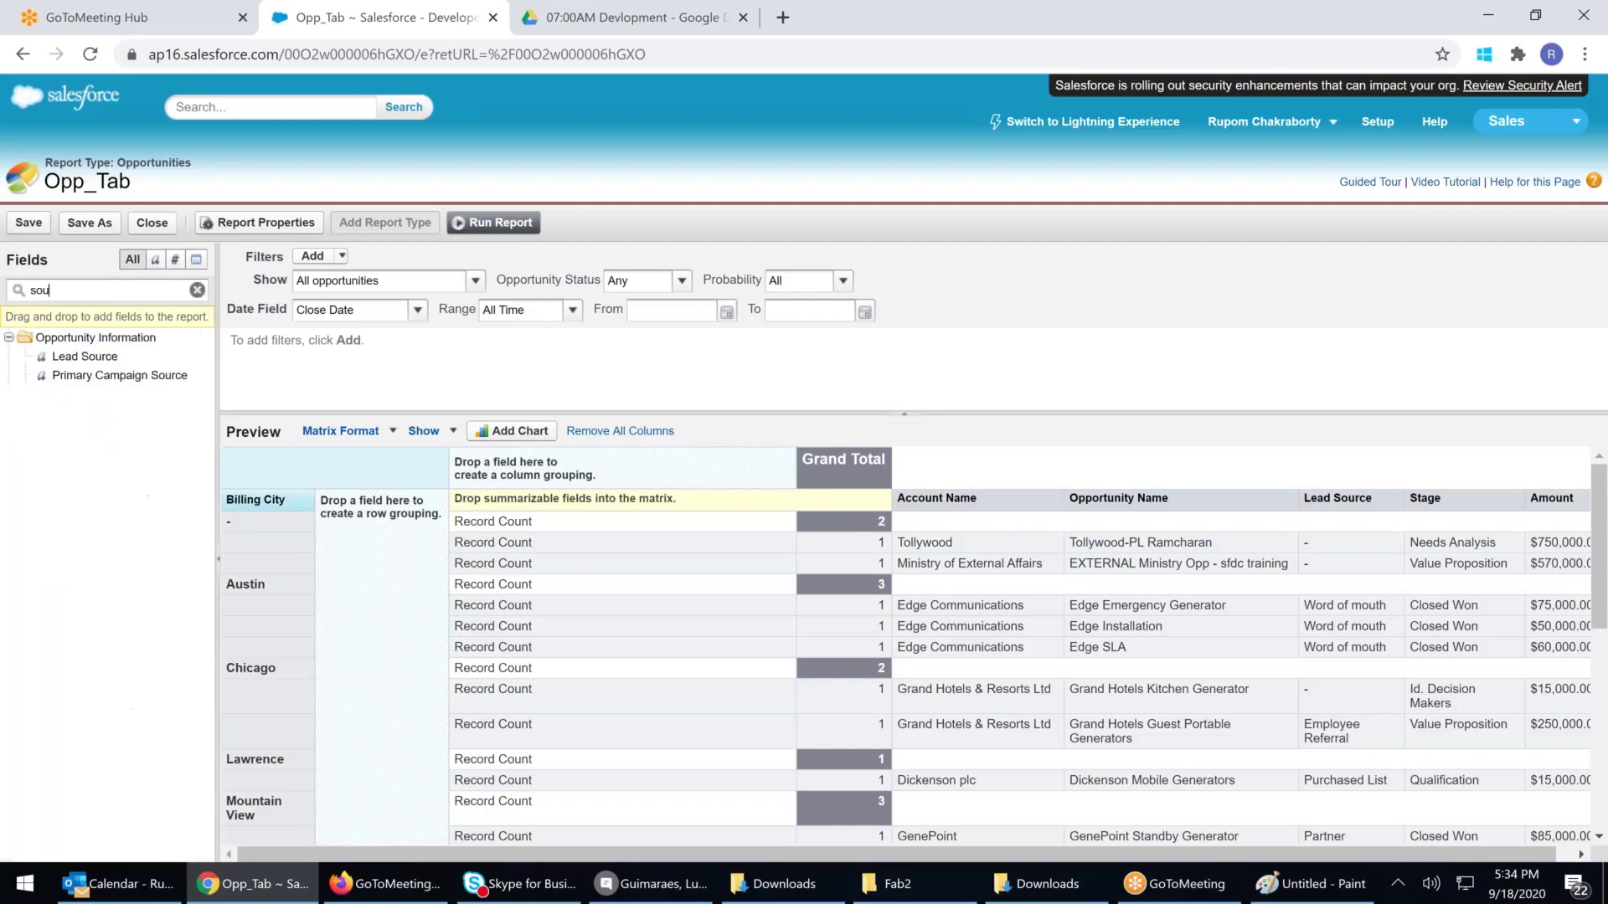
drag(84, 356, 558, 466)
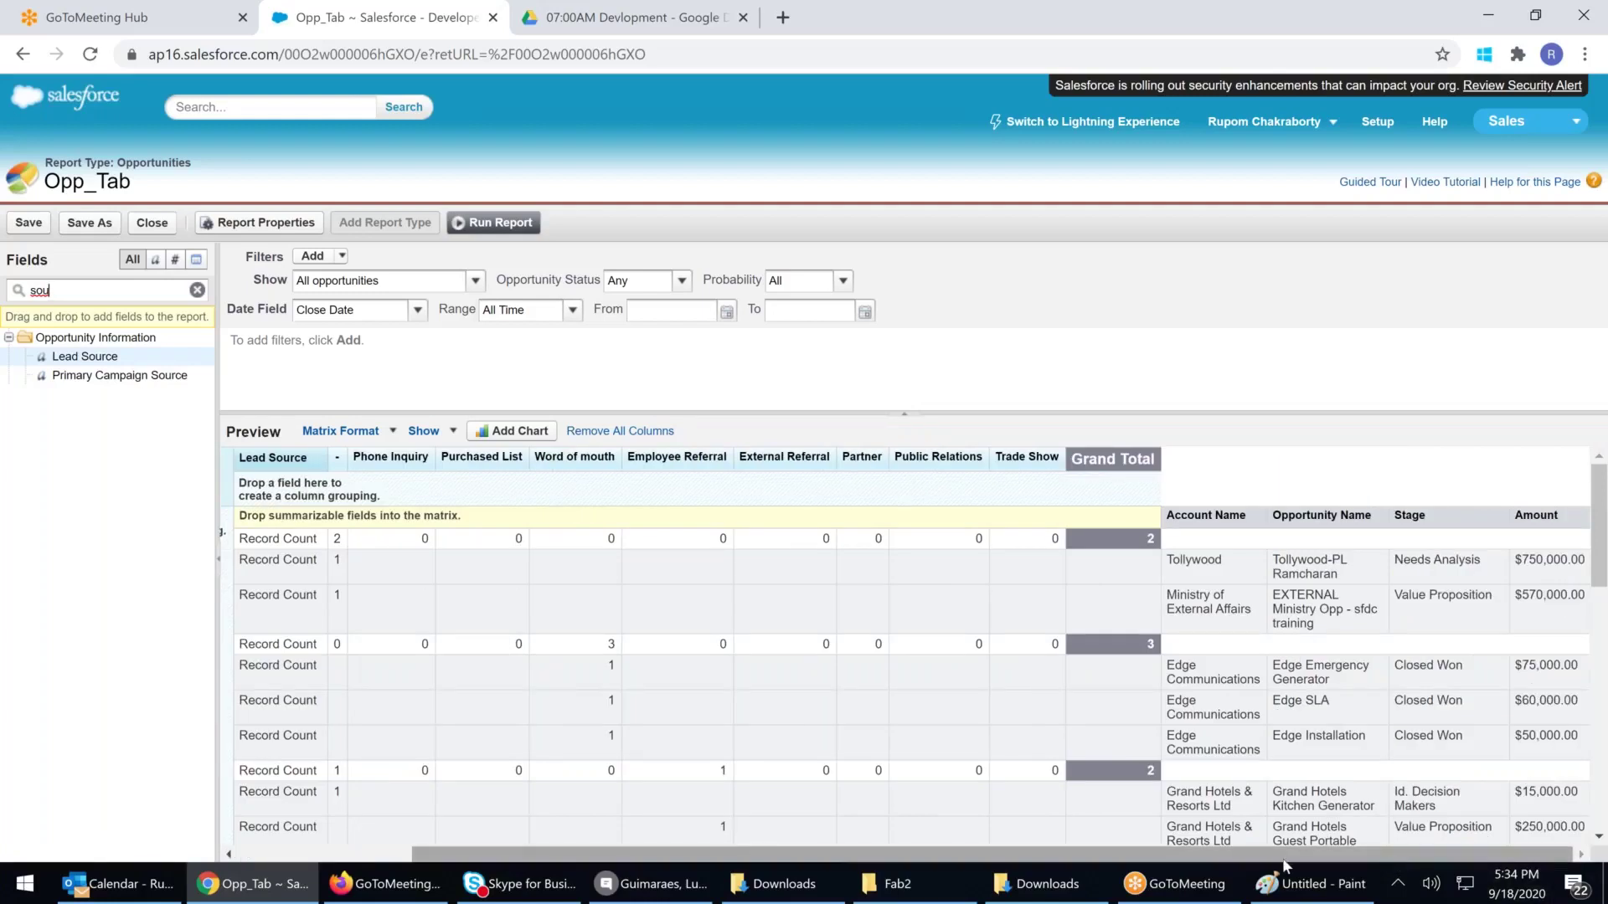
scroll(1286, 867, left, 5)
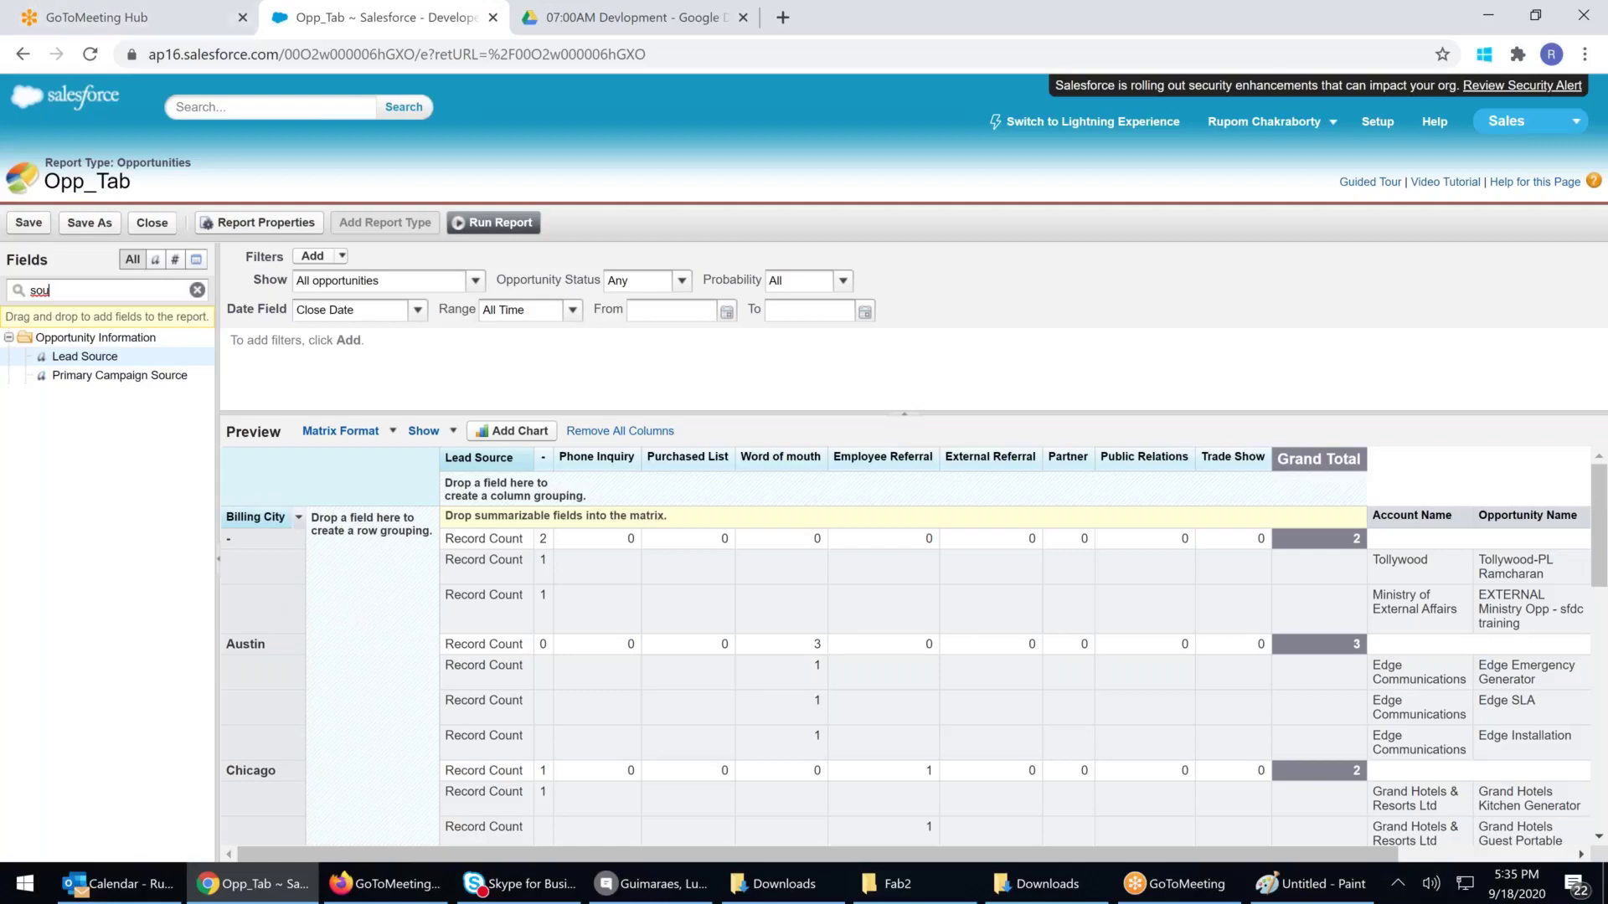
click(494, 223)
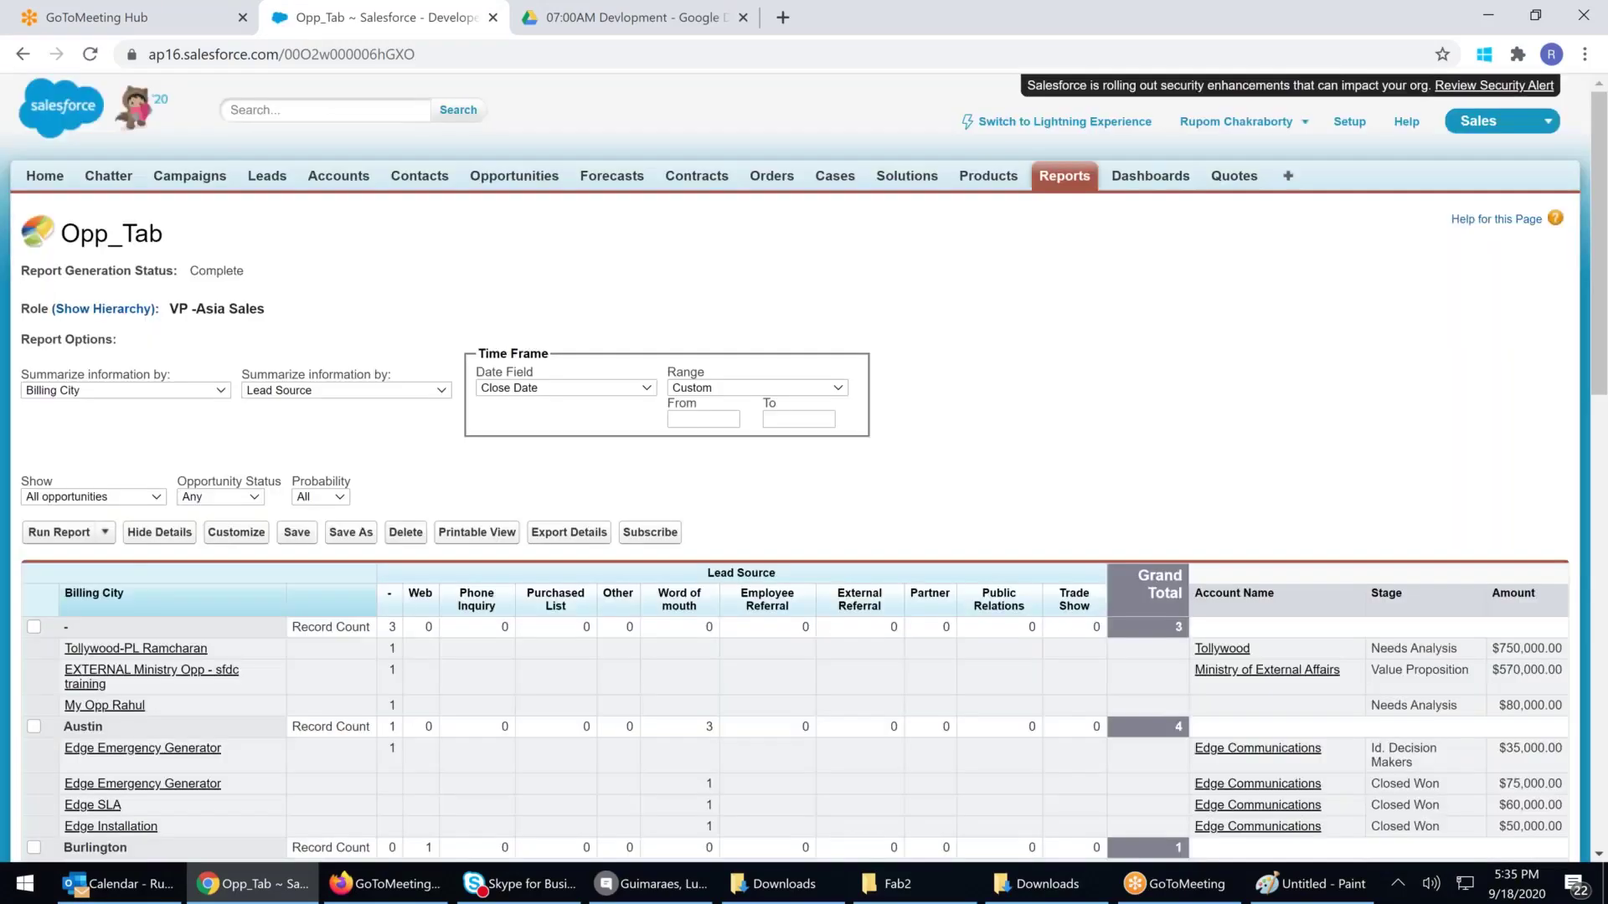
scroll(803, 469, down, 3)
scroll(158, 458, down, 3)
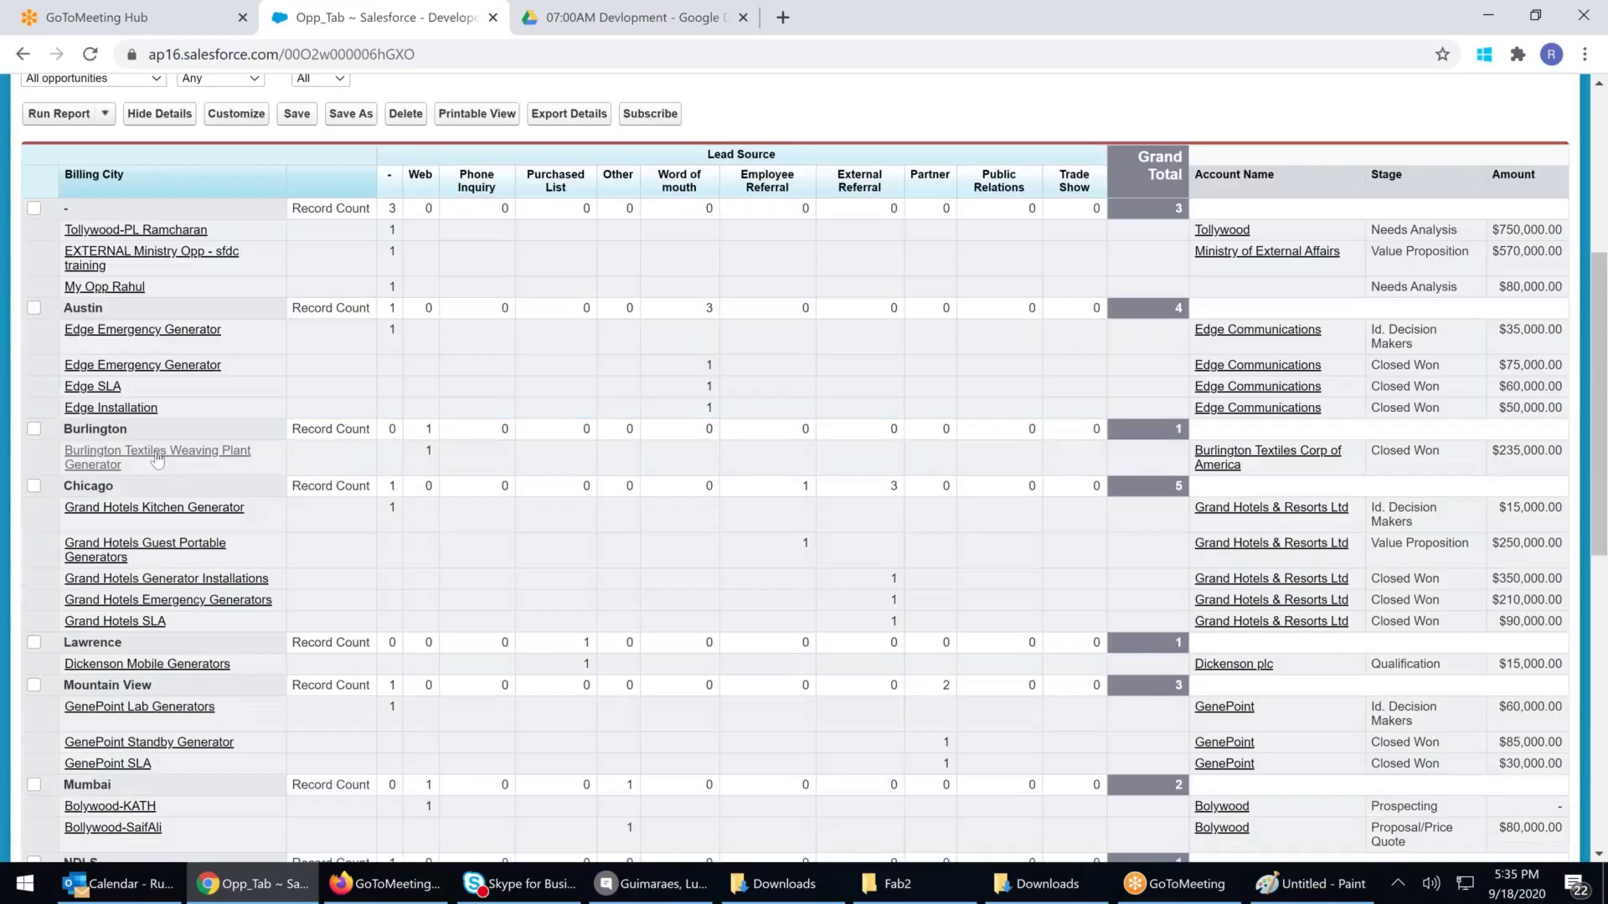
scroll(157, 458, down, 3)
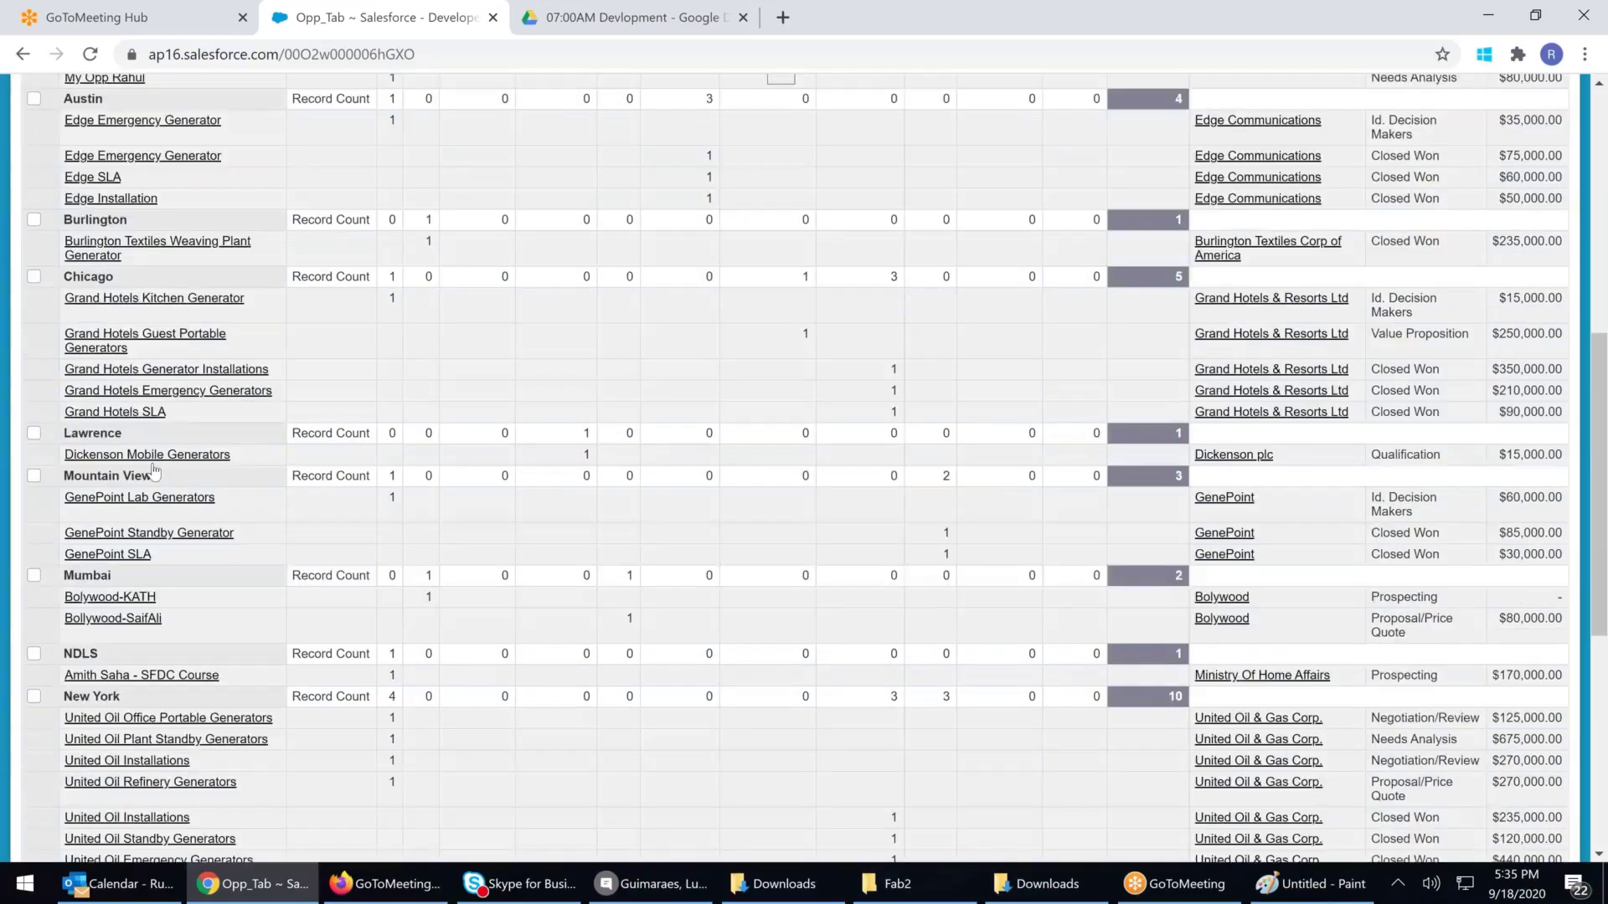
scroll(155, 471, down, 3)
drag(108, 487, 1185, 487)
drag(344, 487, 1160, 494)
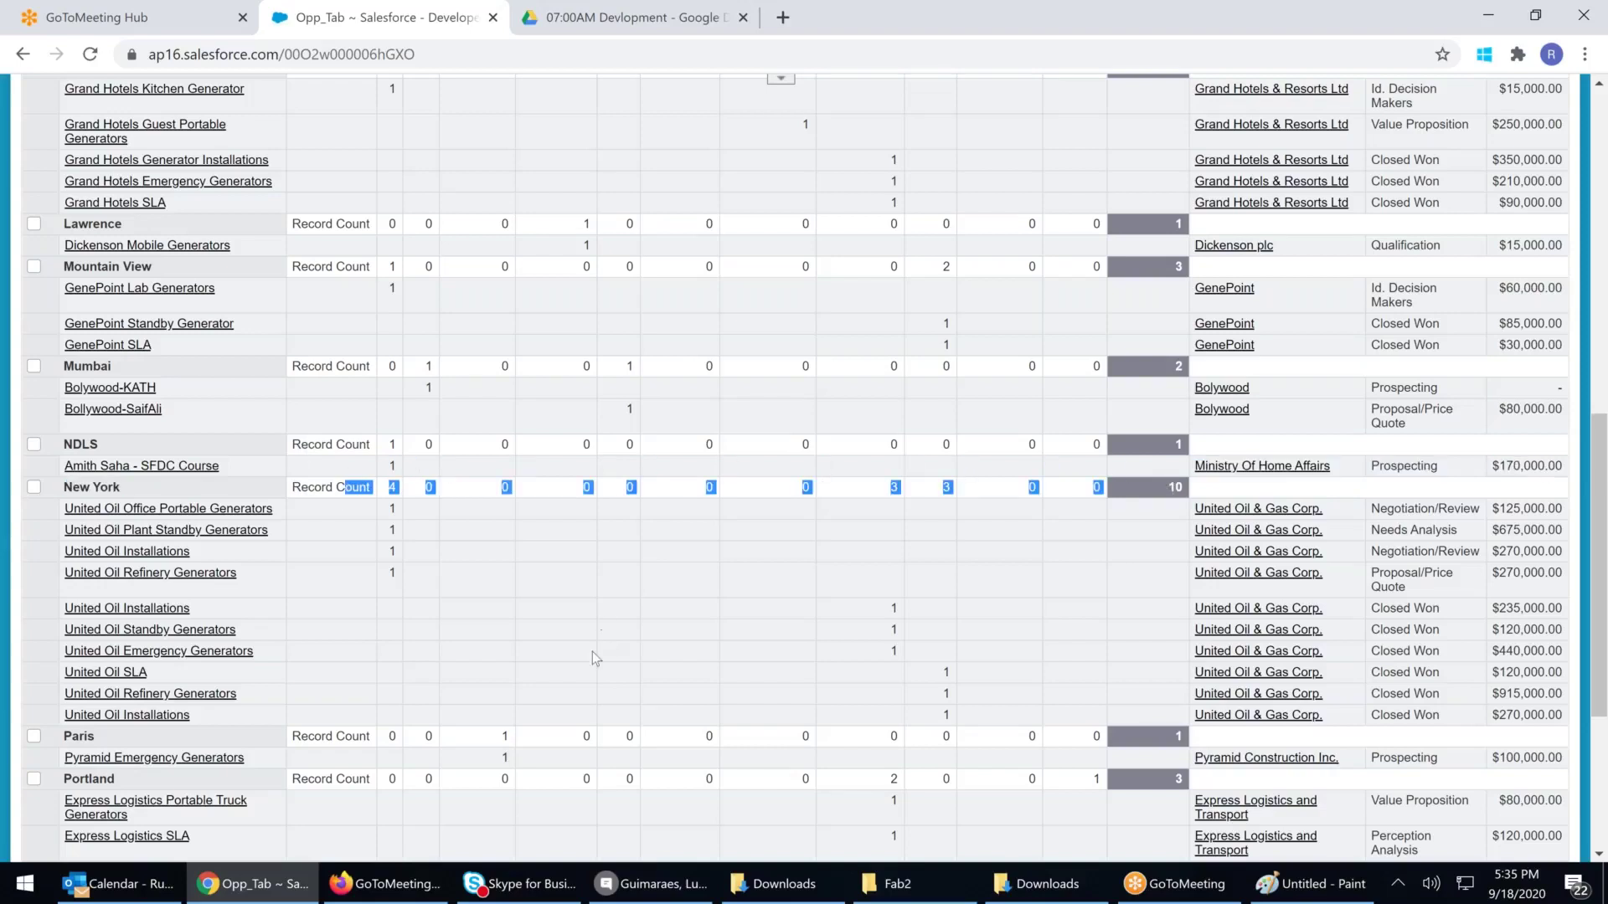
click(481, 664)
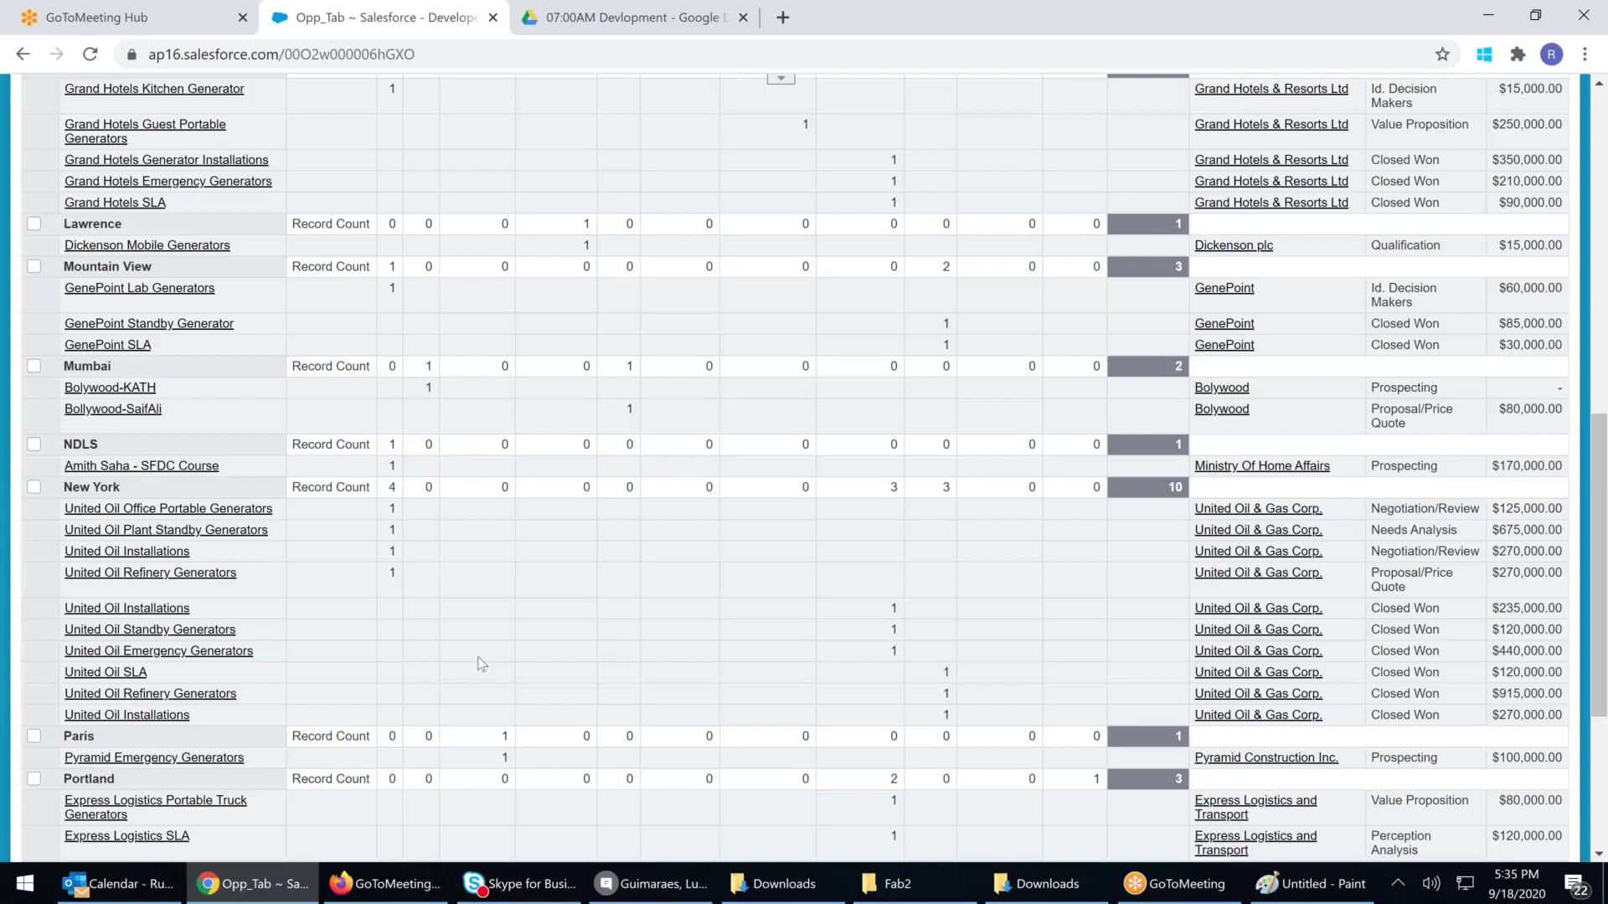
scroll(480, 664, up, 1)
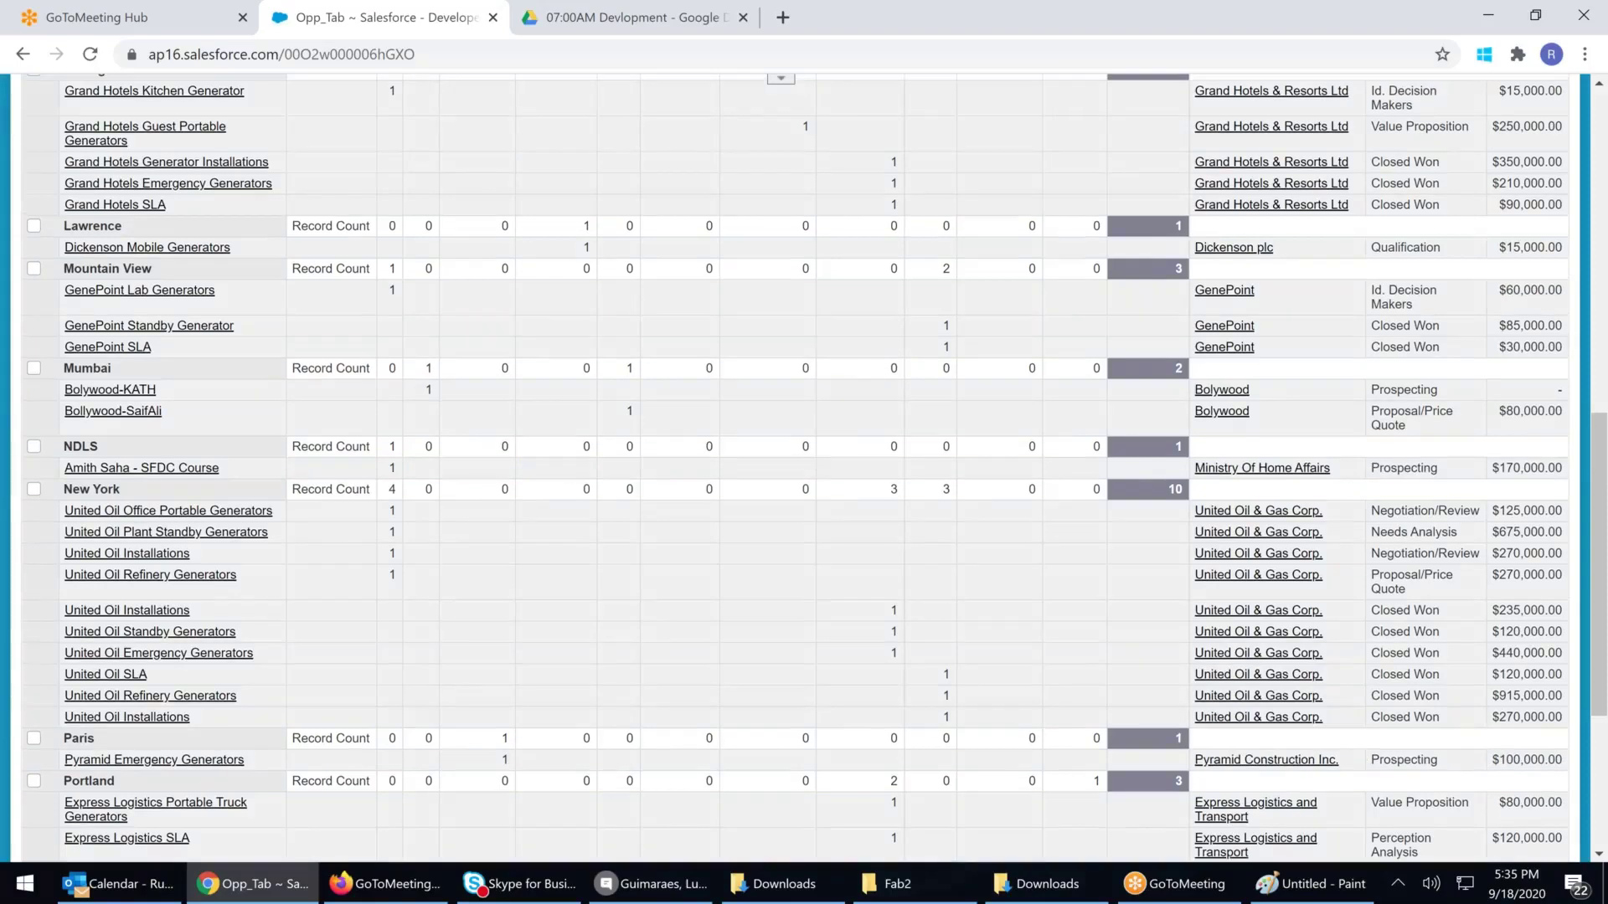
scroll(424, 606, up, 1)
drag(387, 591, 425, 605)
scroll(427, 503, up, 5)
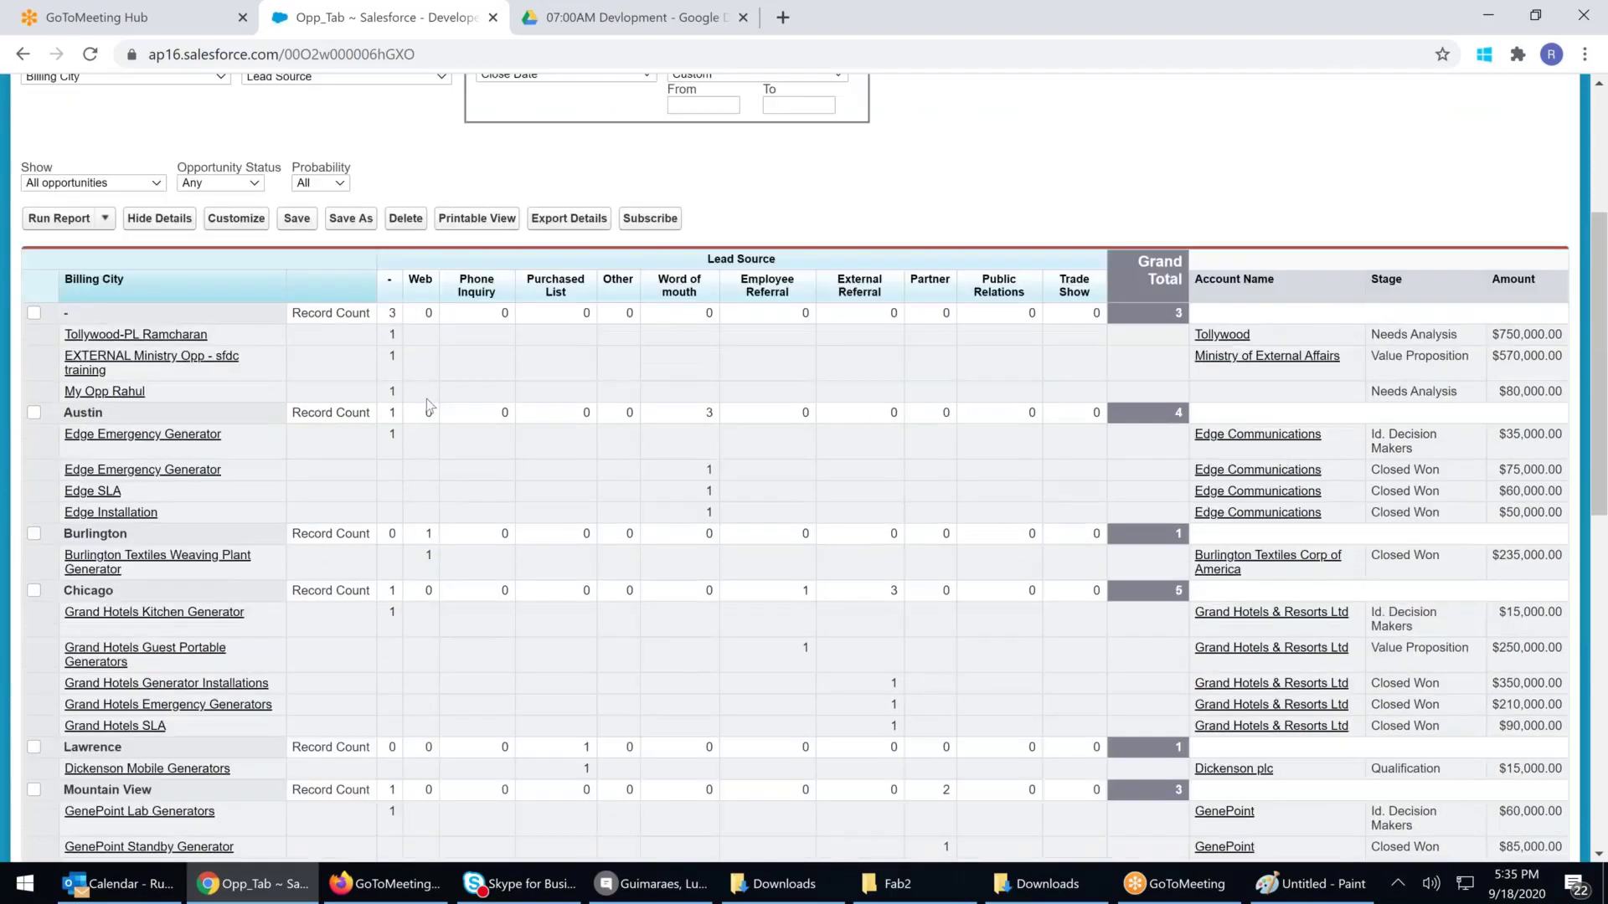
scroll(429, 406, down, 1)
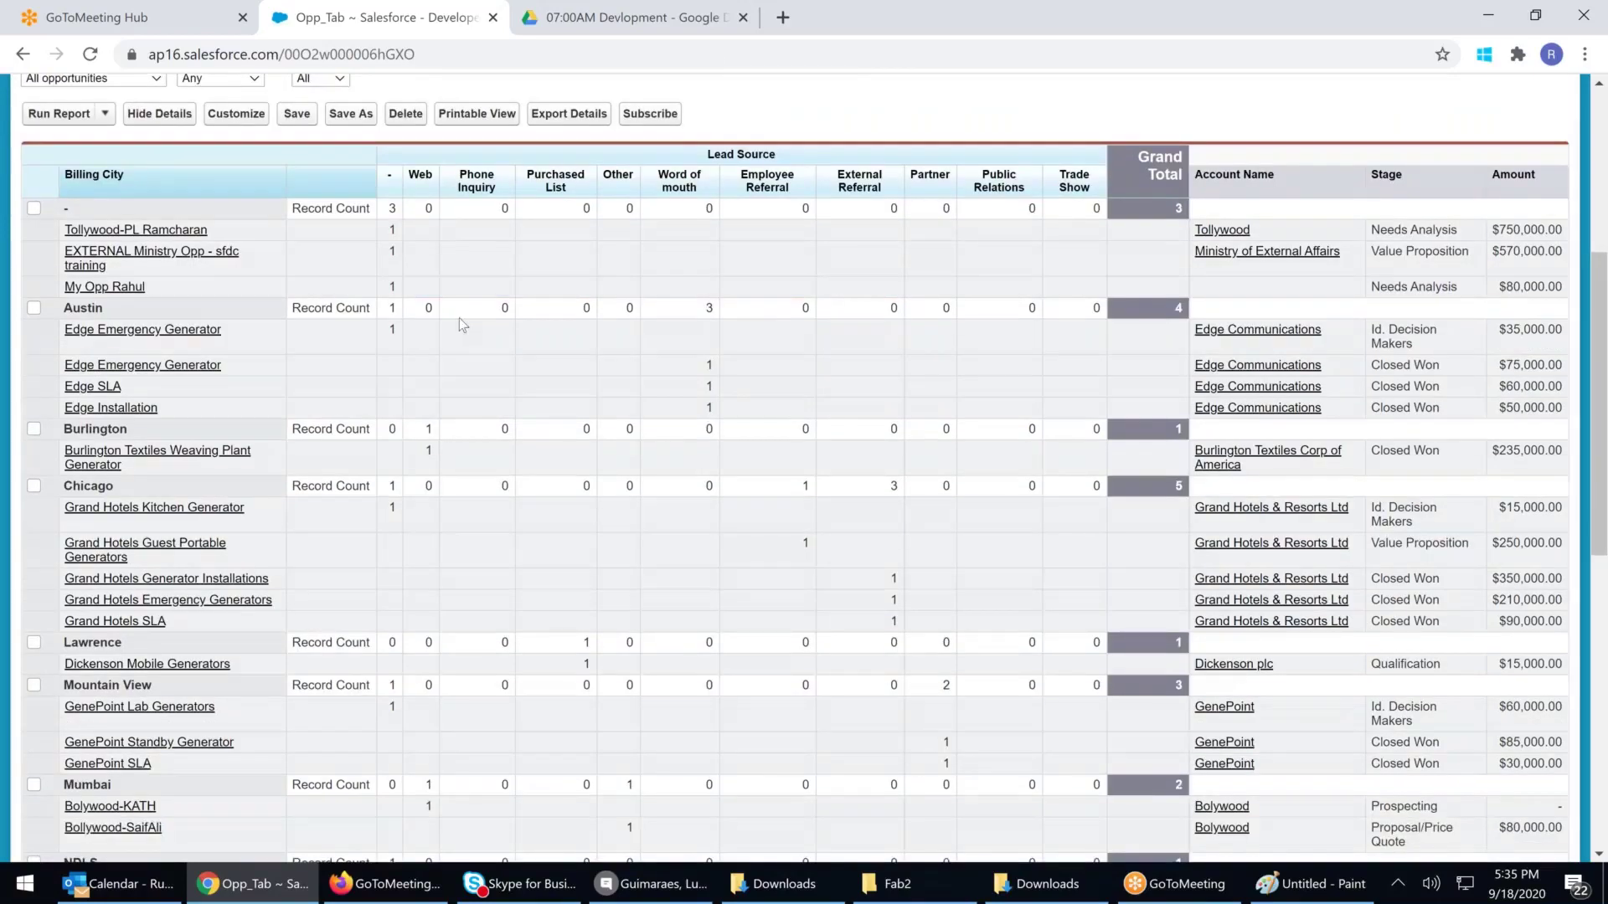
scroll(459, 319, down, 1)
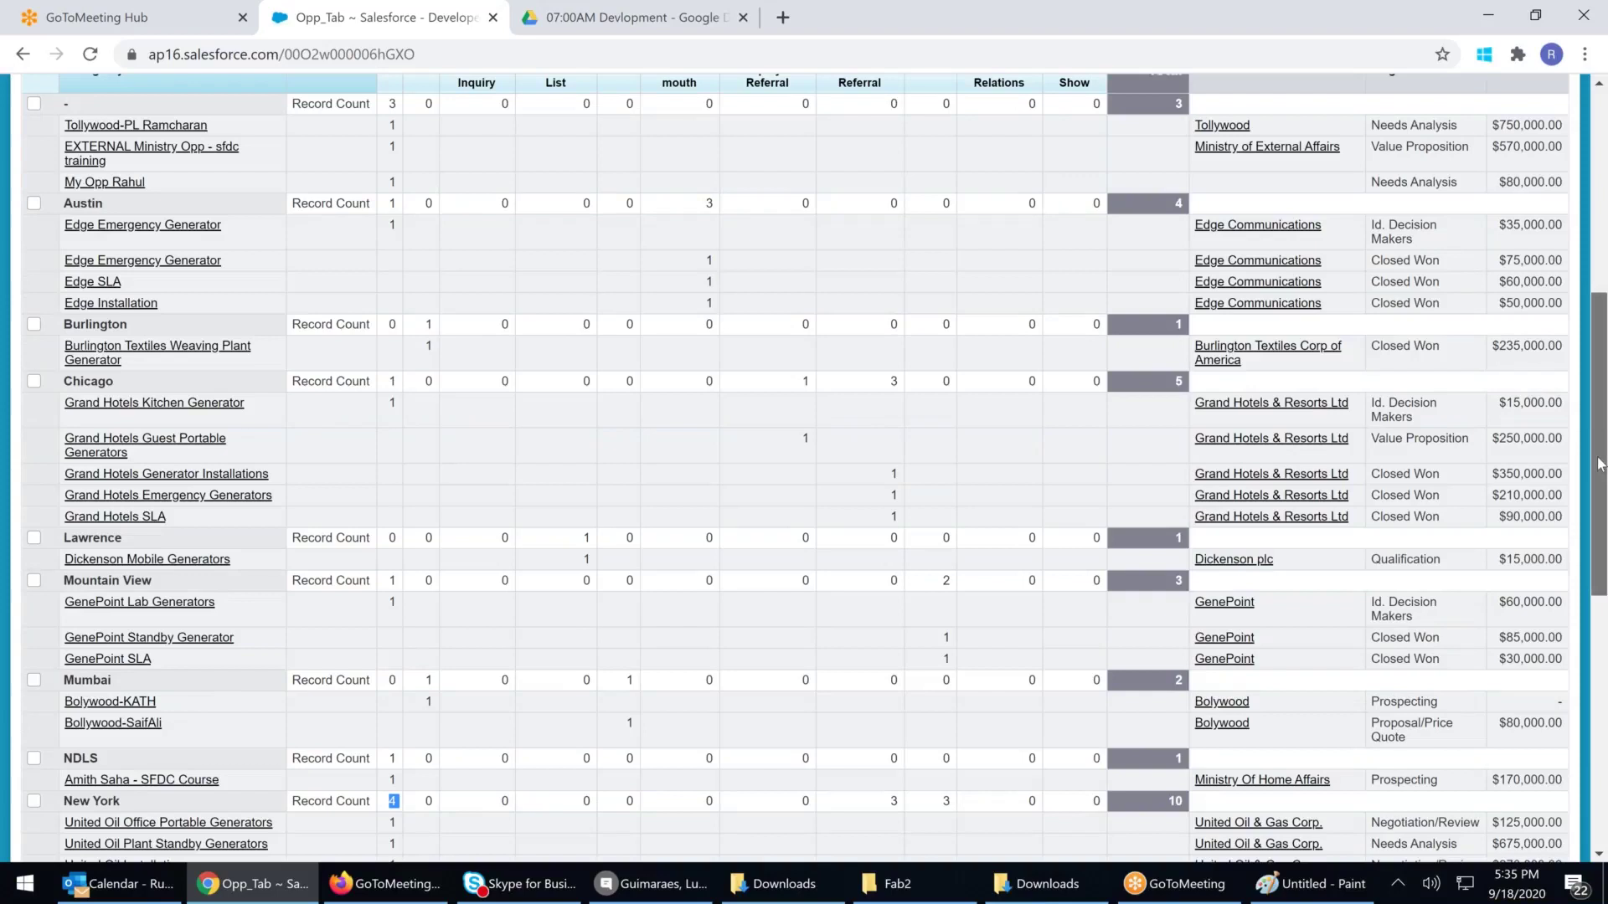
drag(1599, 464, 1599, 441)
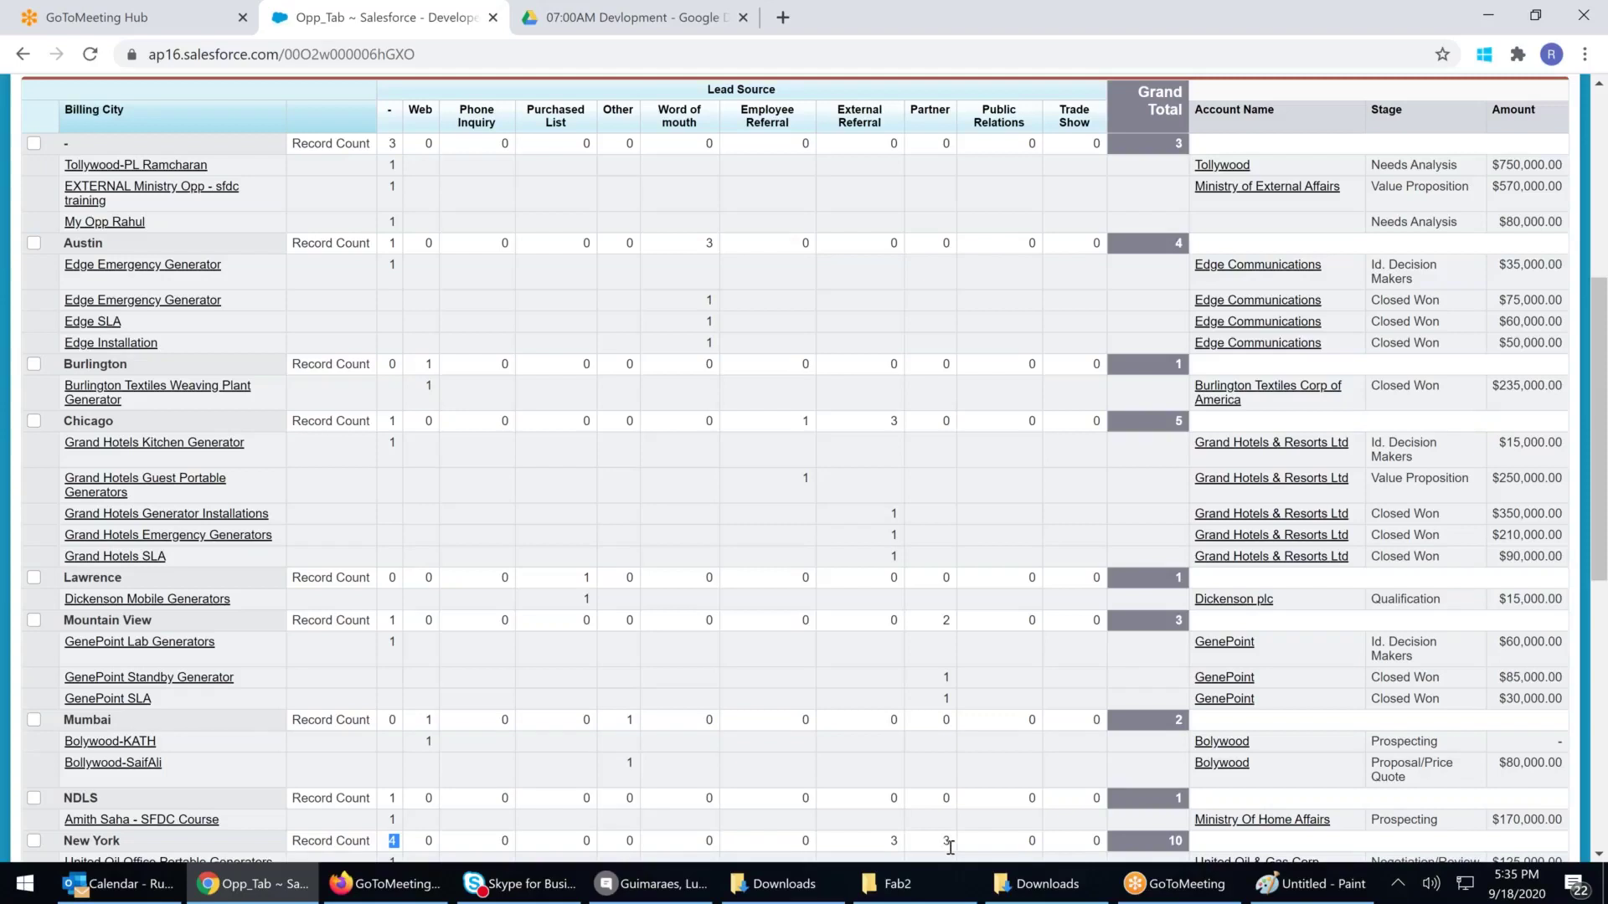
scroll(950, 847, down, 1)
scroll(948, 842, down, 2)
drag(888, 649, 889, 697)
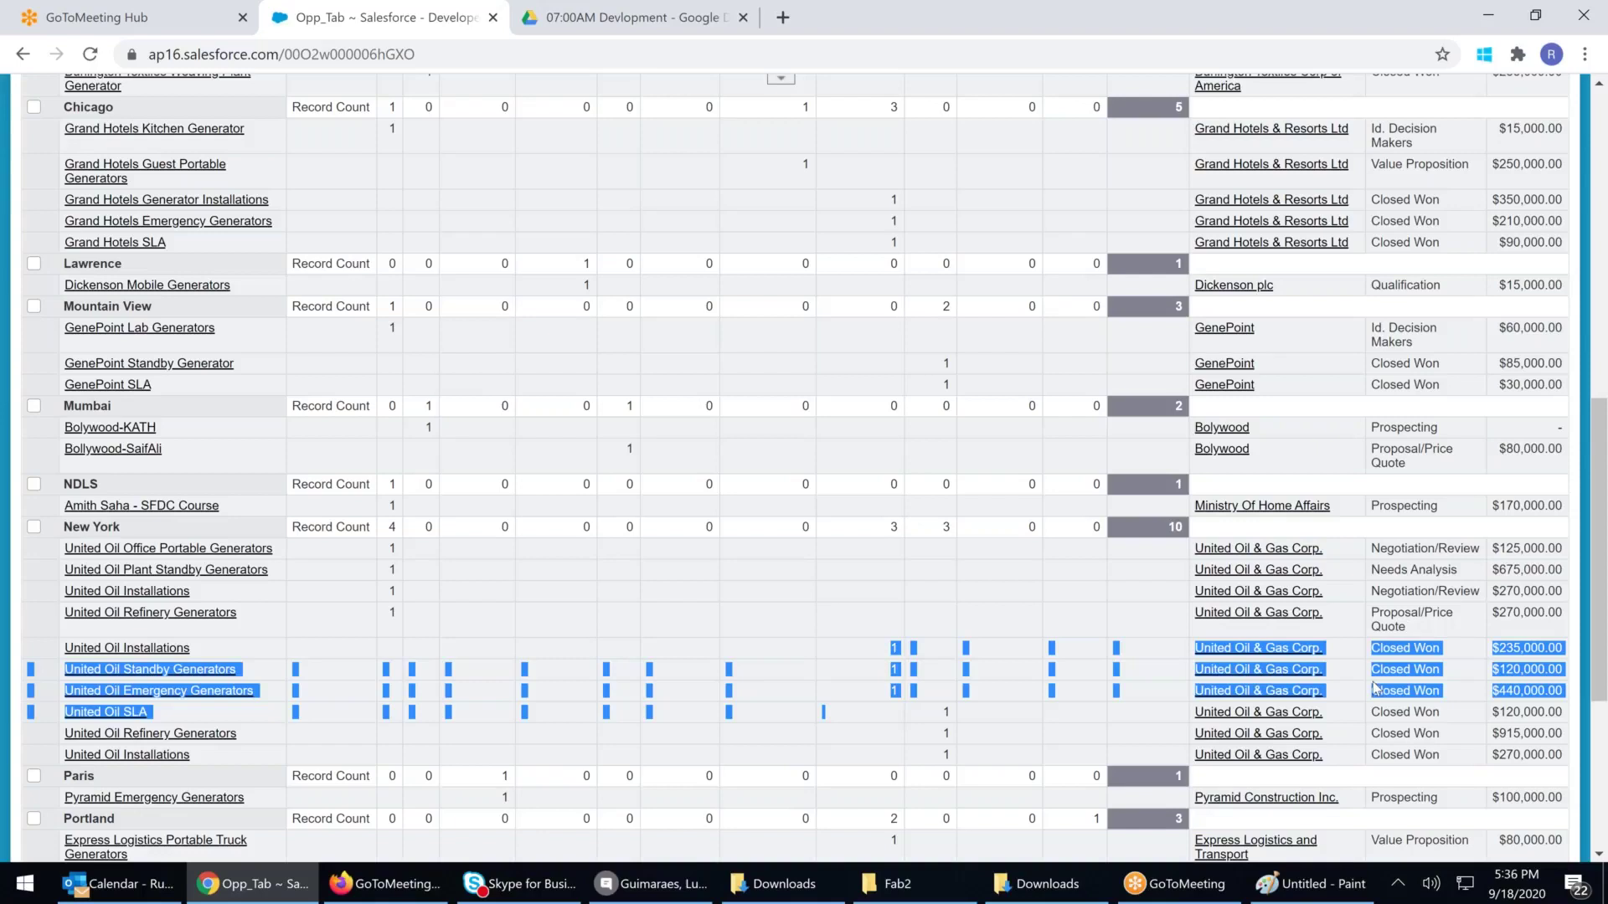
click(962, 424)
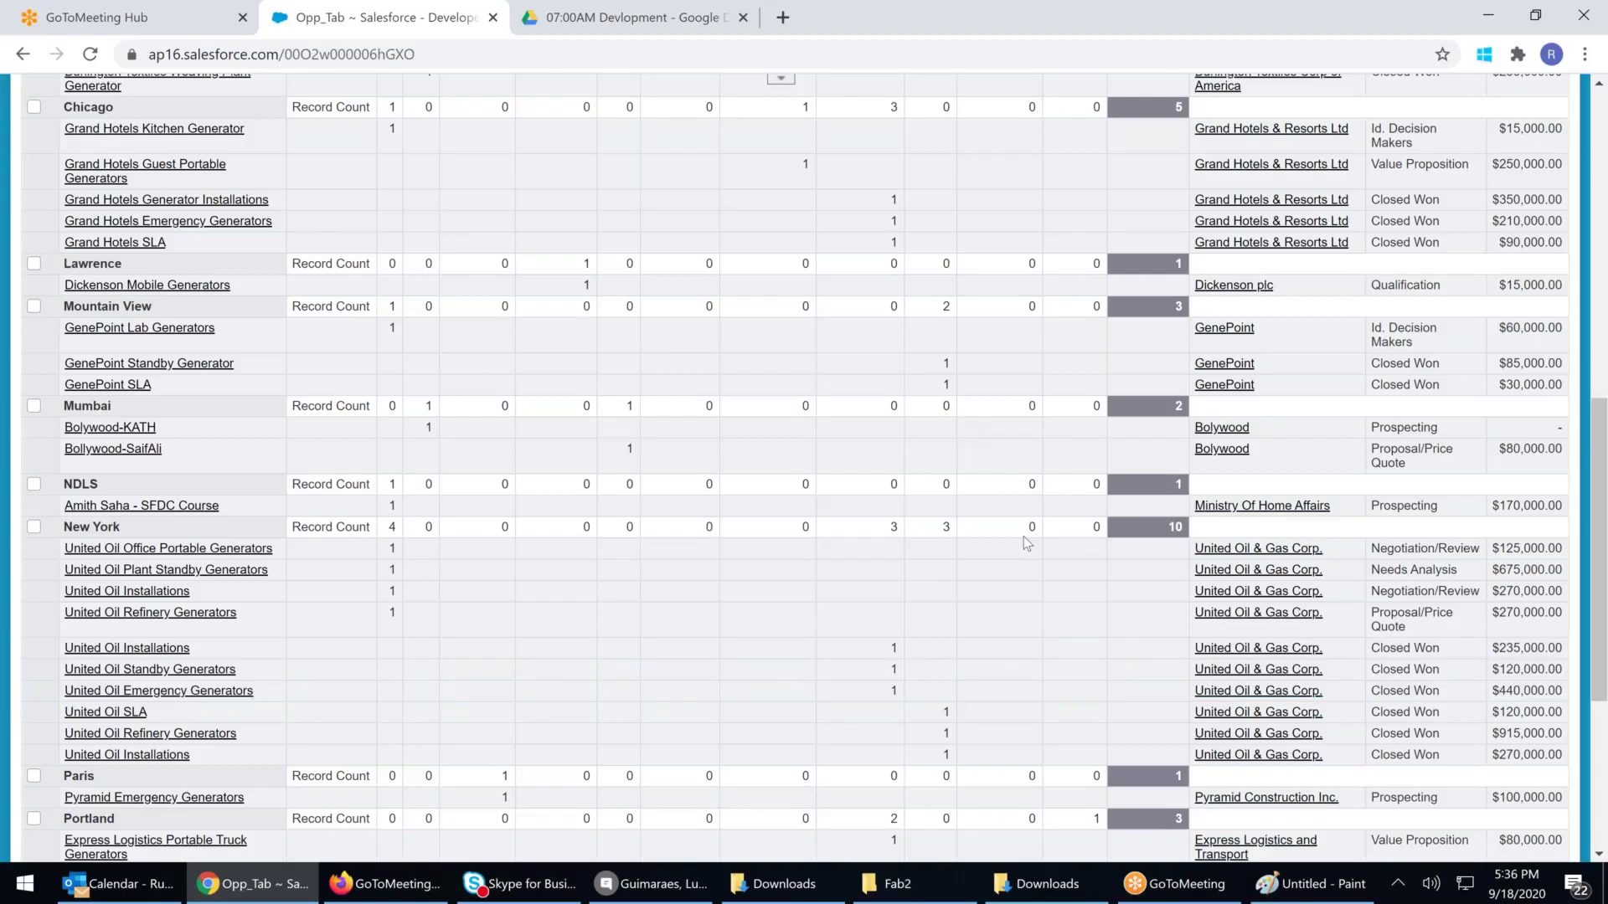
scroll(1023, 539, up, 1)
scroll(1026, 543, up, 2)
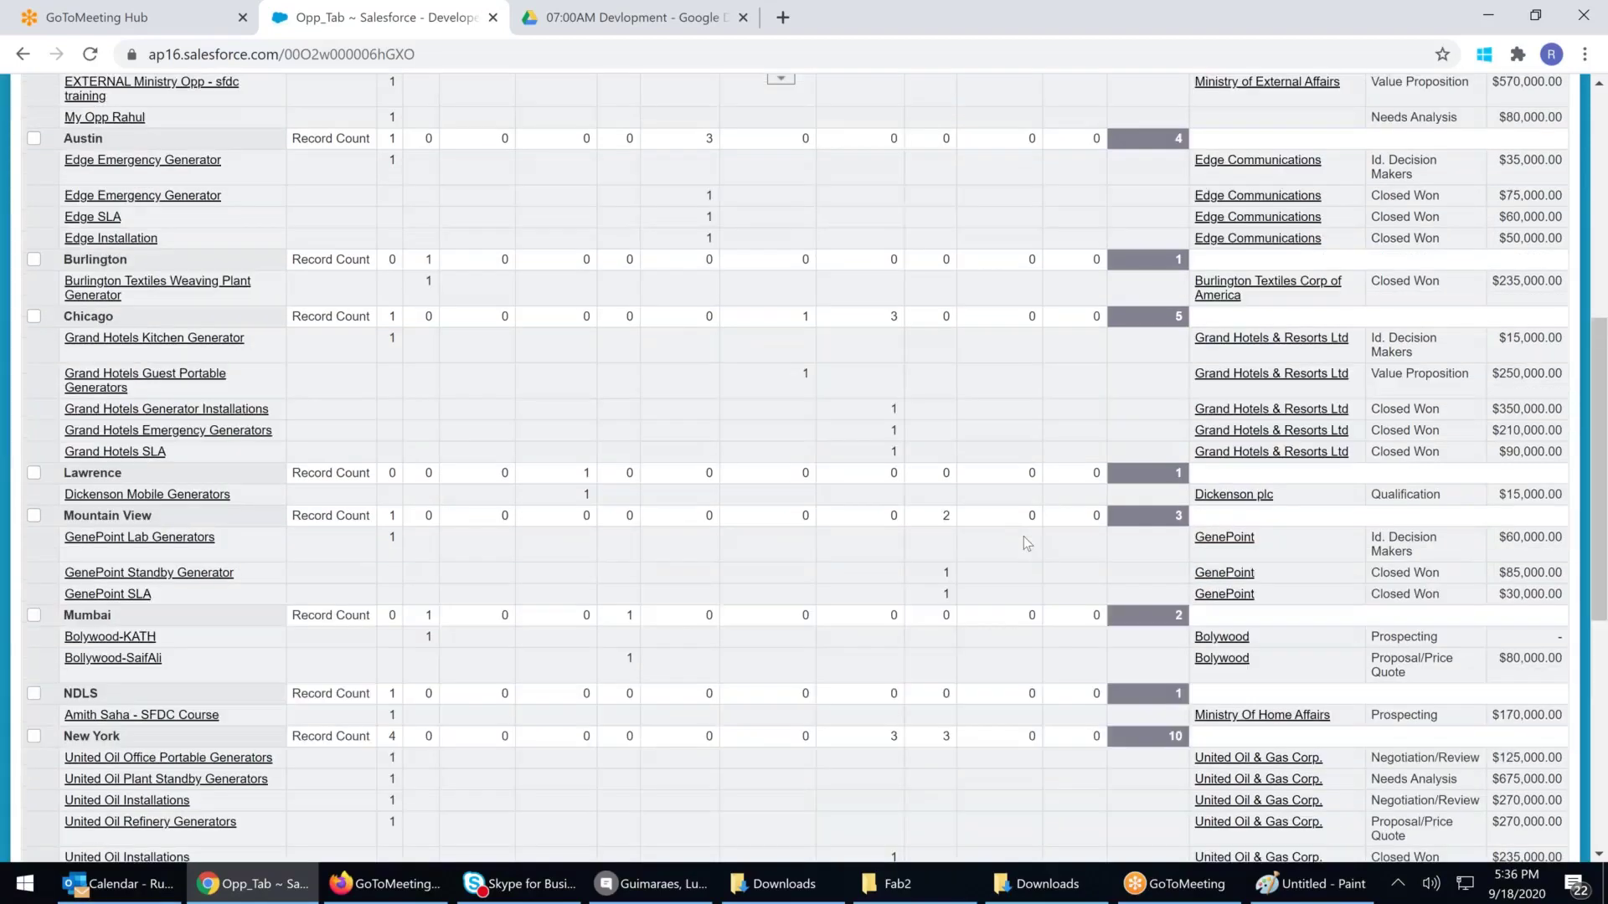
scroll(1023, 536, up, 3)
drag(468, 159, 946, 515)
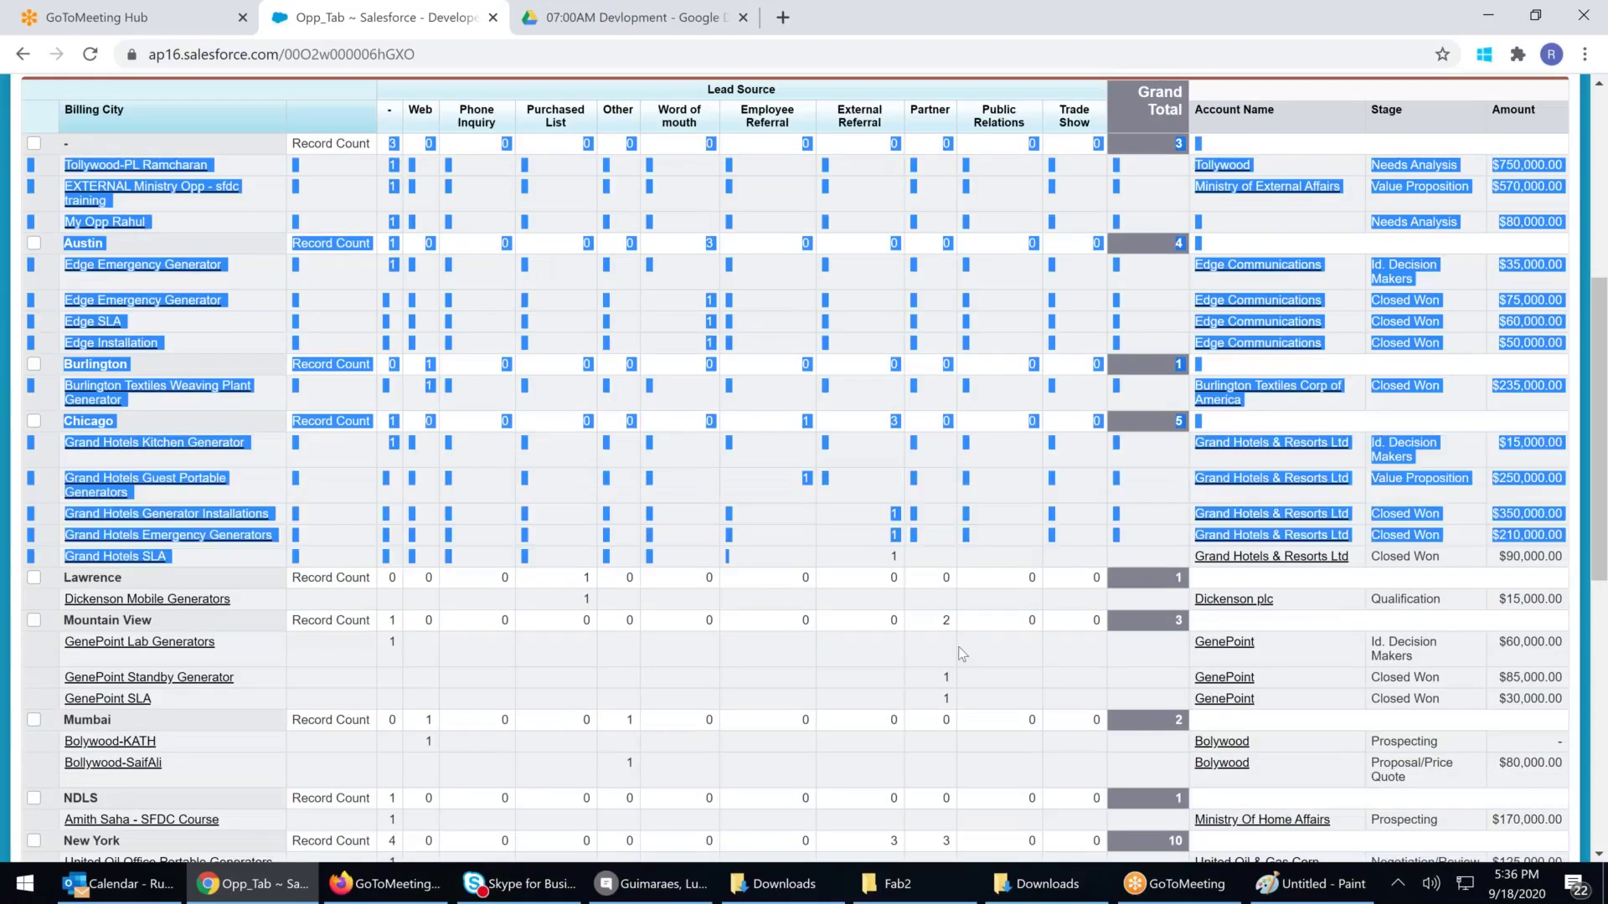
click(506, 227)
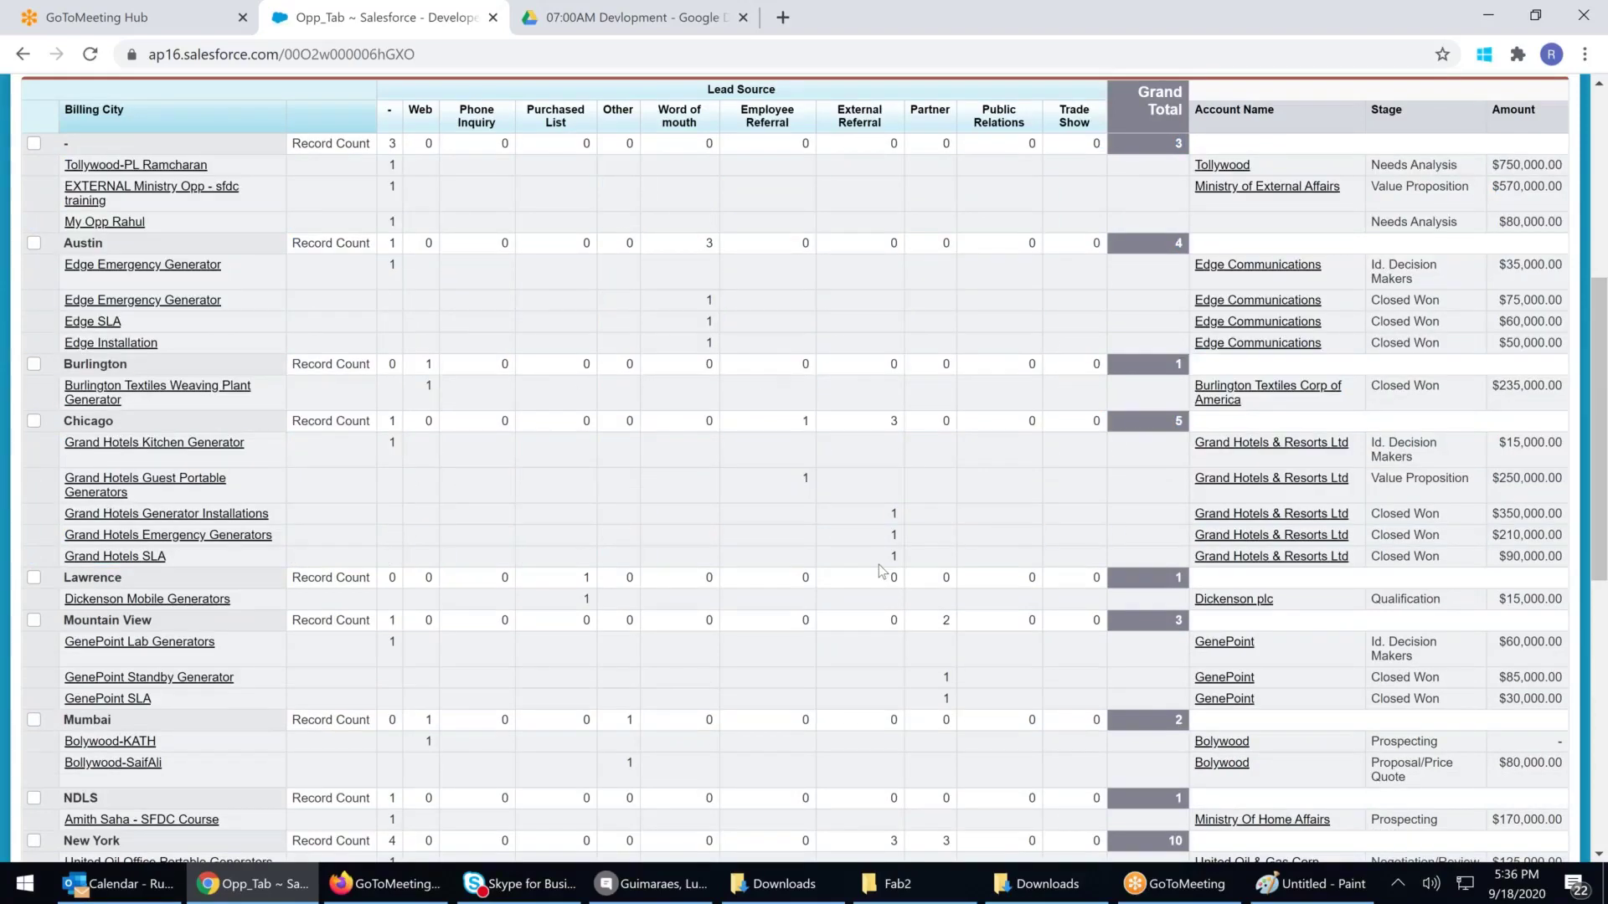
scroll(881, 571, up, 1)
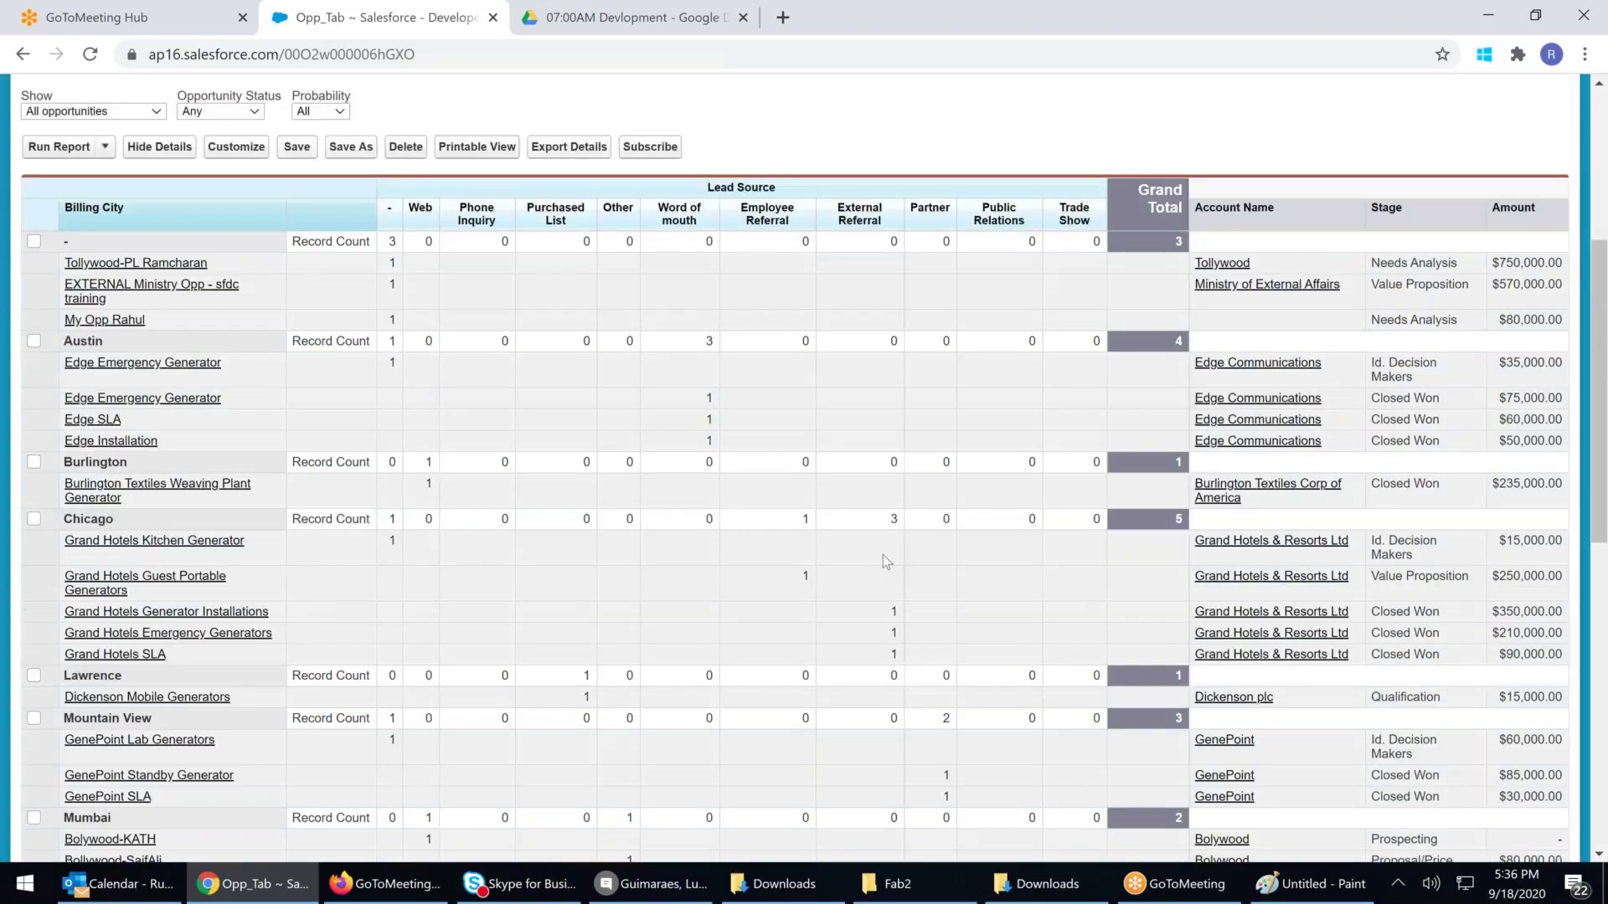
scroll(883, 554, up, 1)
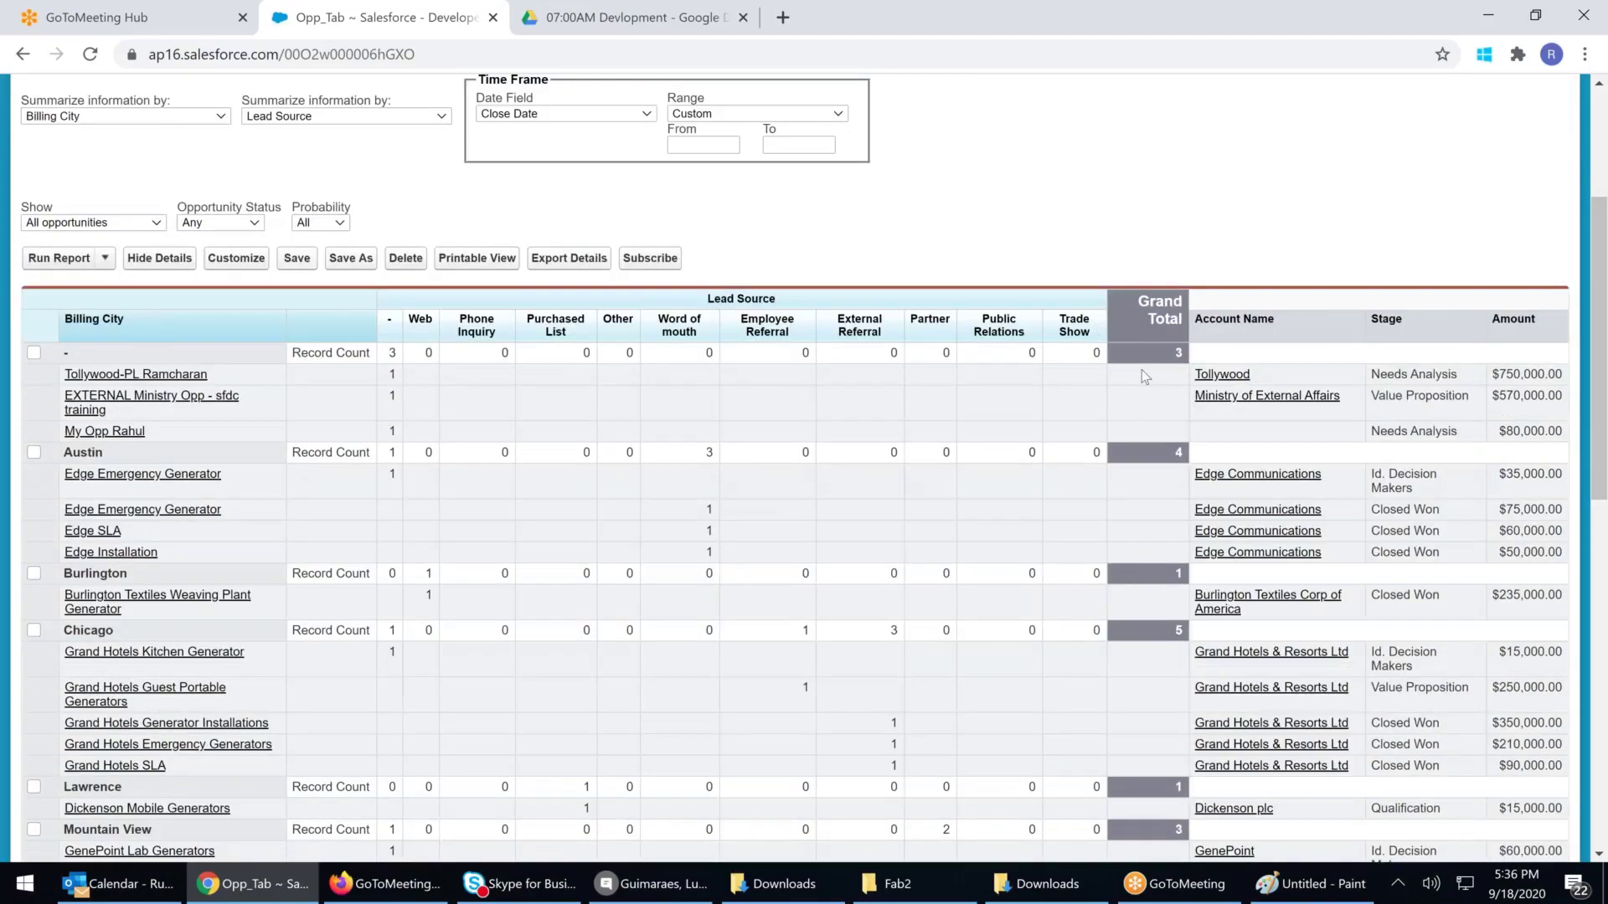
scroll(1142, 369, up, 1)
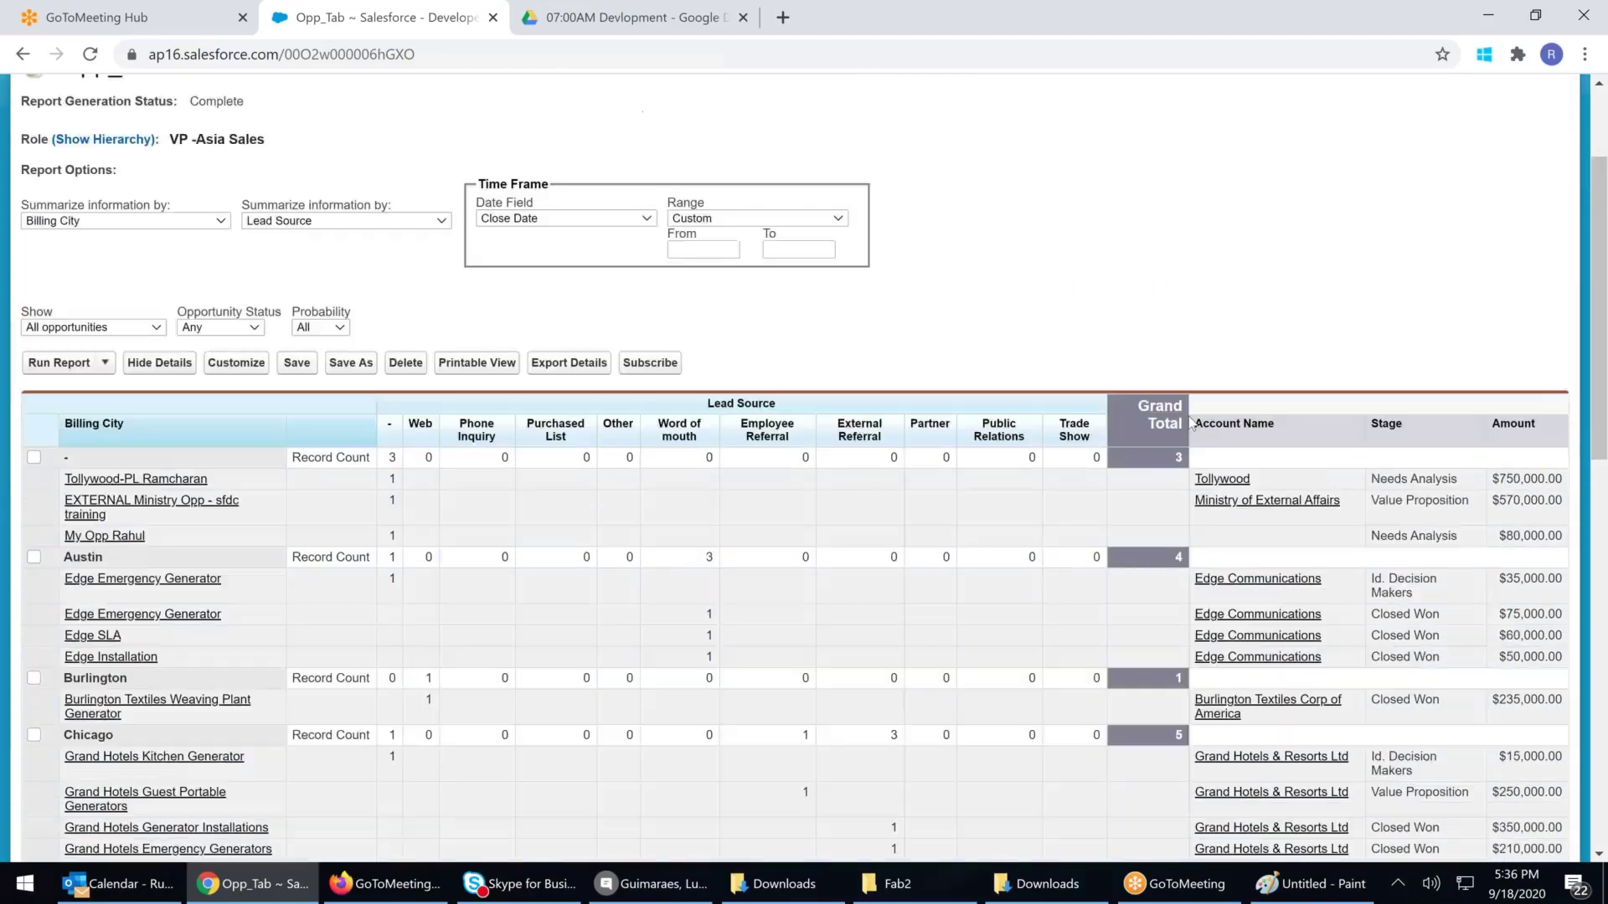
Open Opp_Tab for editing and summarize the Amount column as Sum of Amount
click(234, 367)
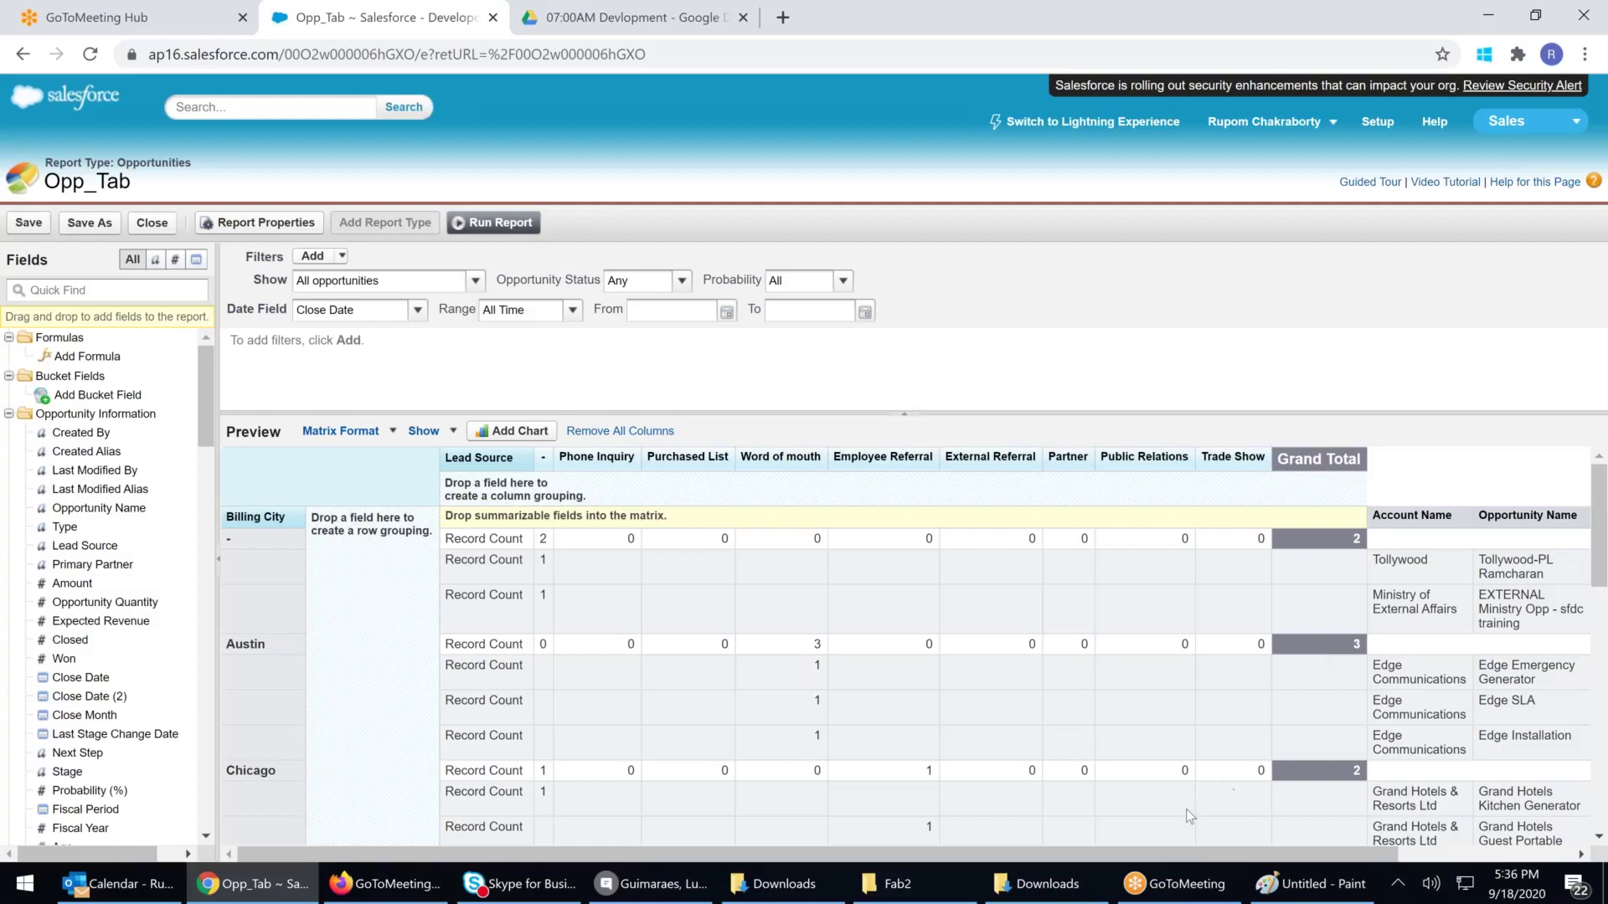
drag(1265, 852, 1440, 846)
click(1582, 516)
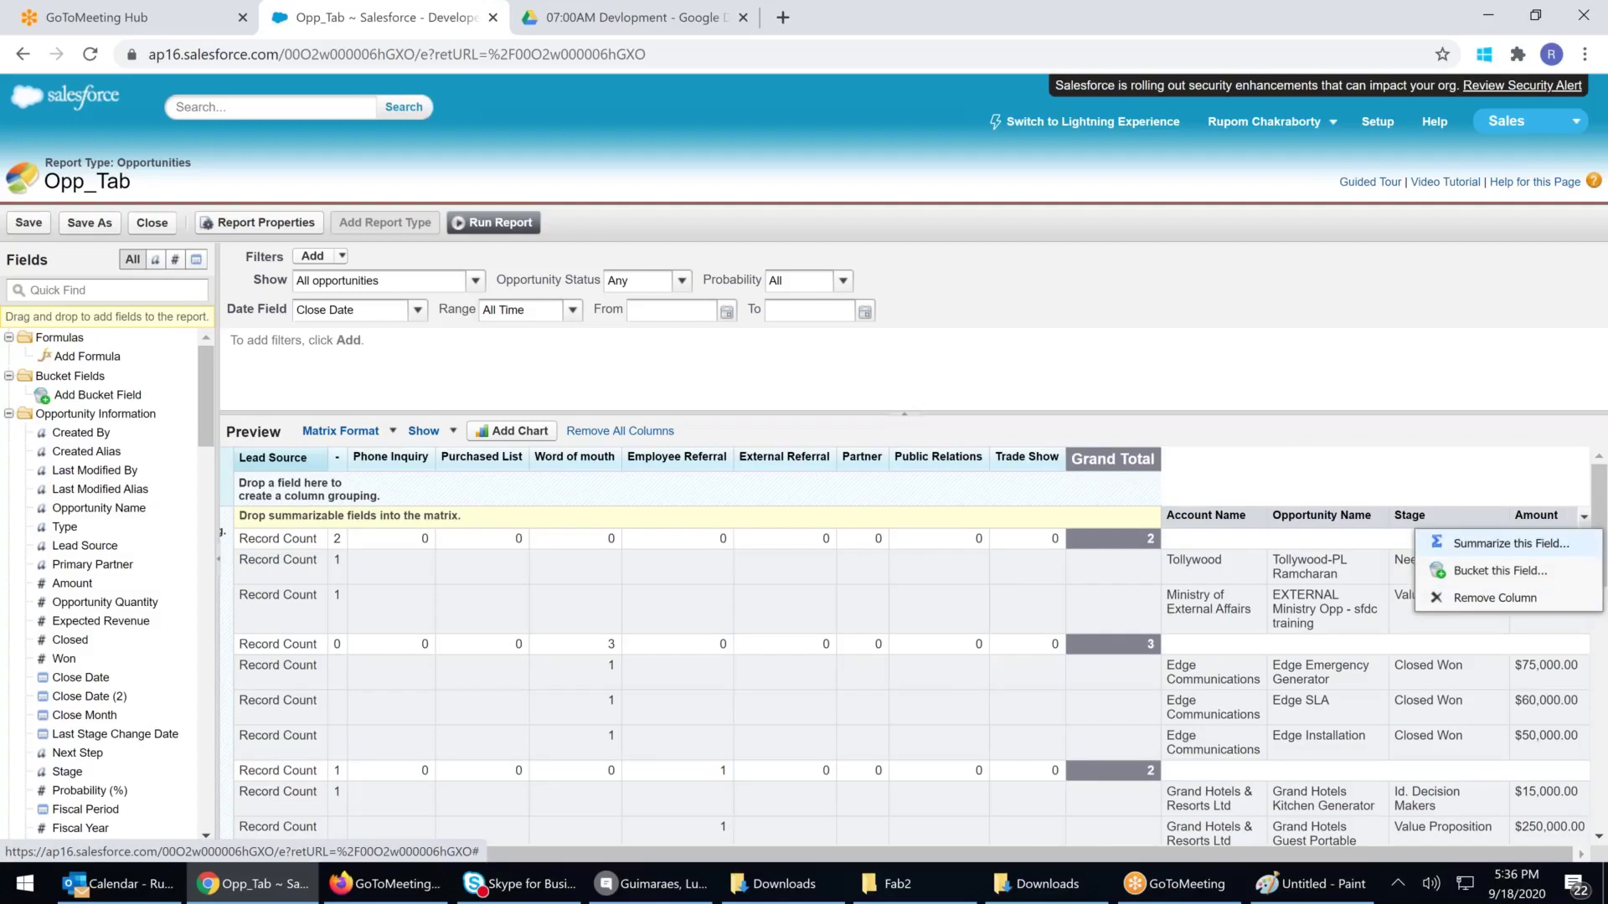
click(1499, 543)
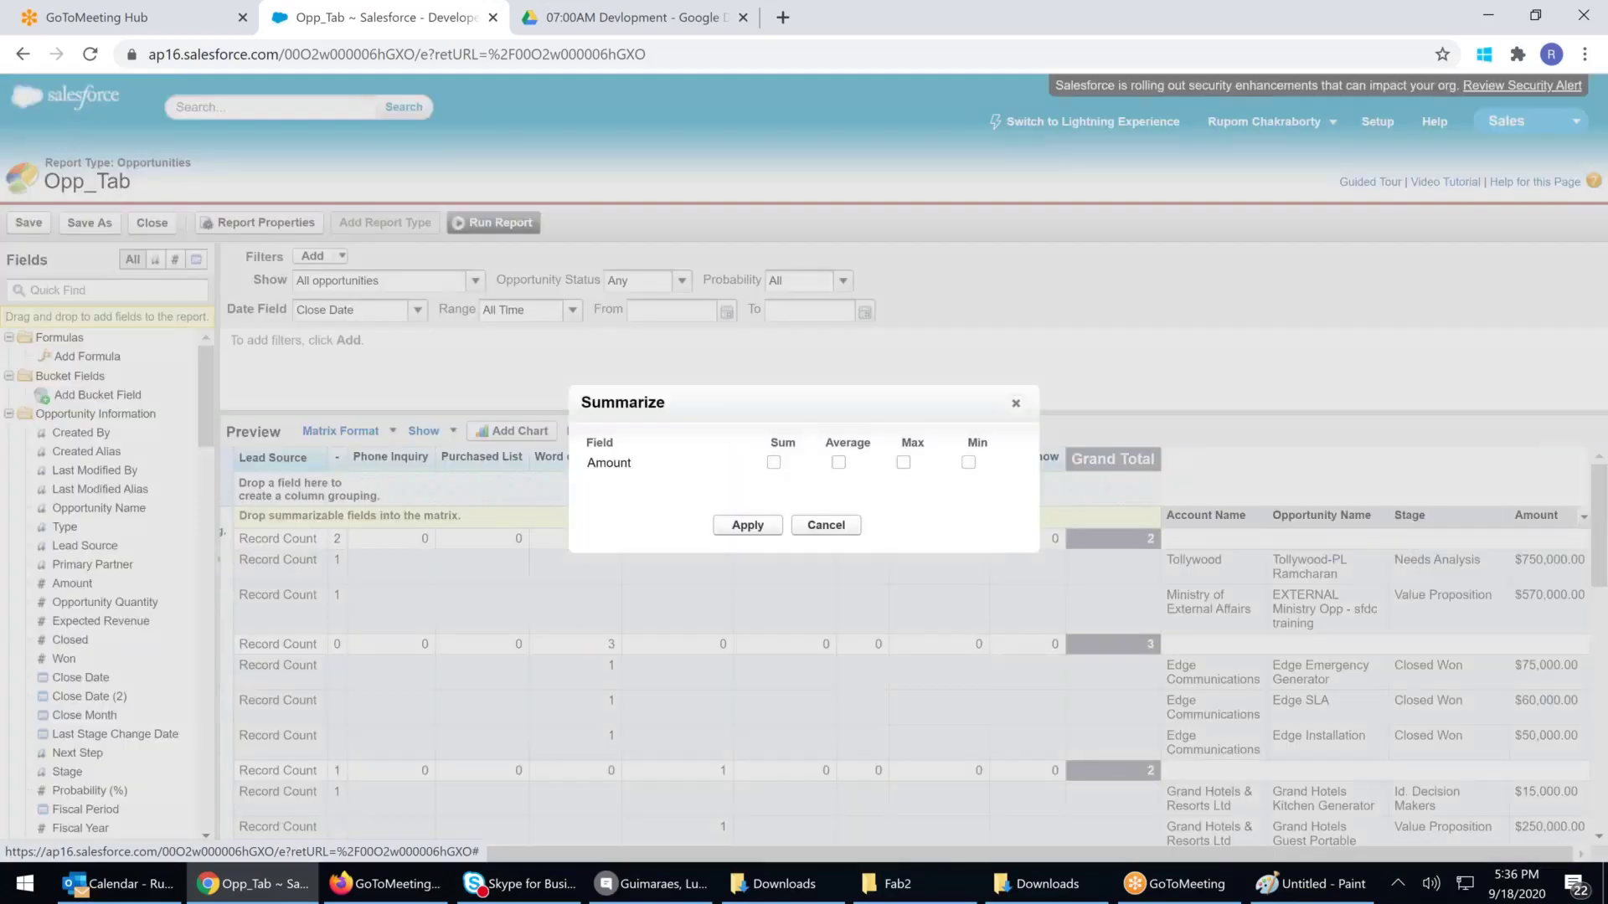
key(Return)
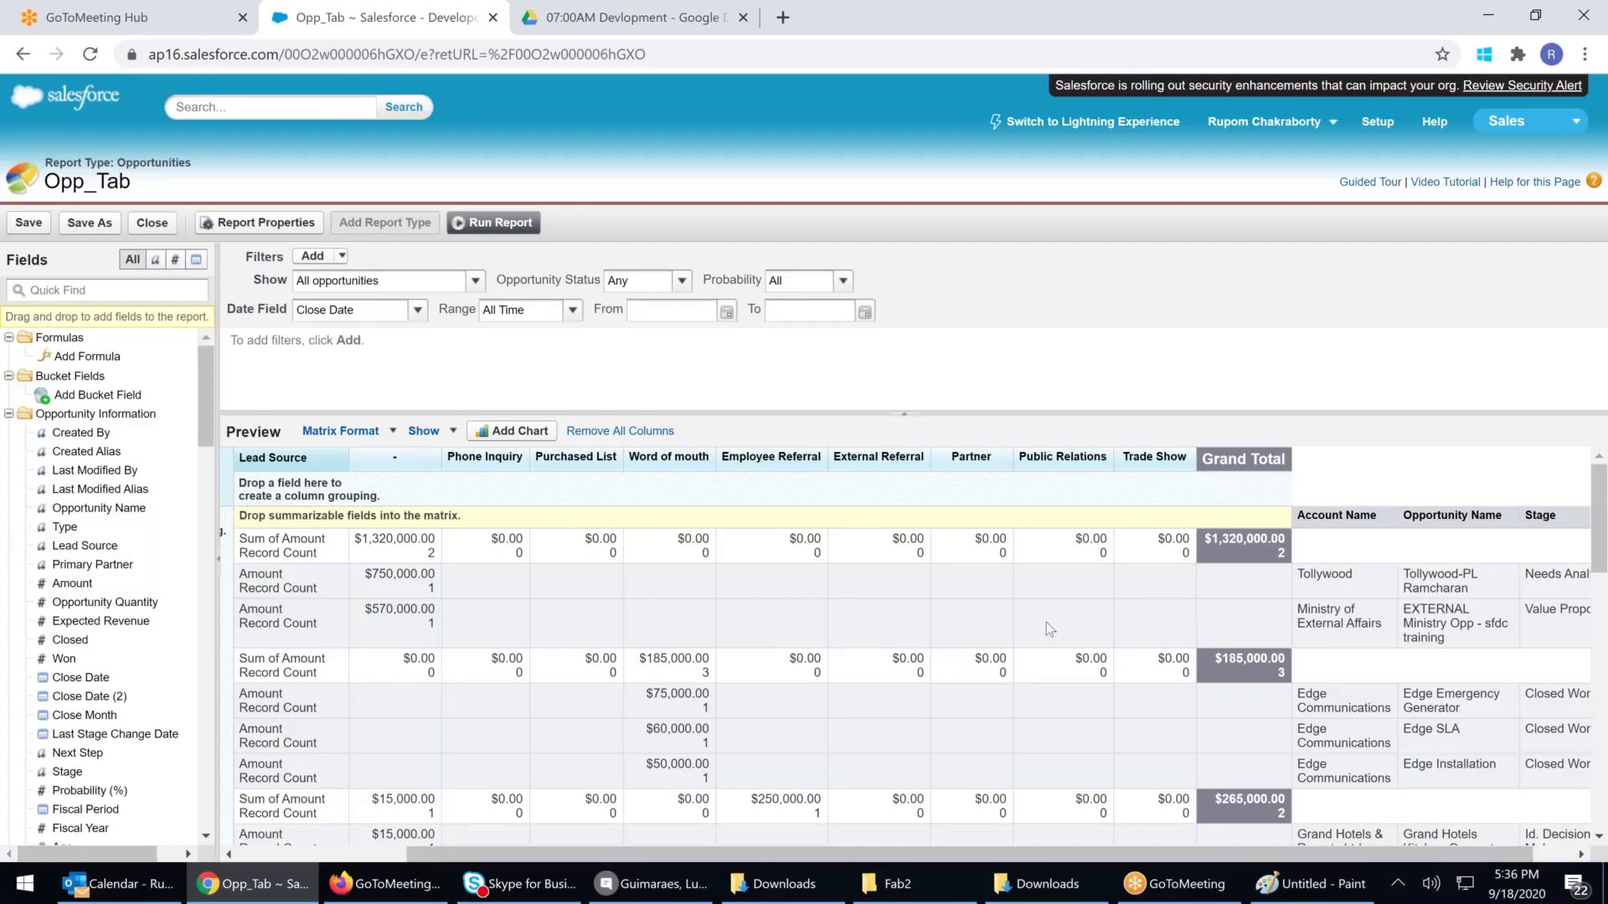
scroll(1047, 622, down, 3)
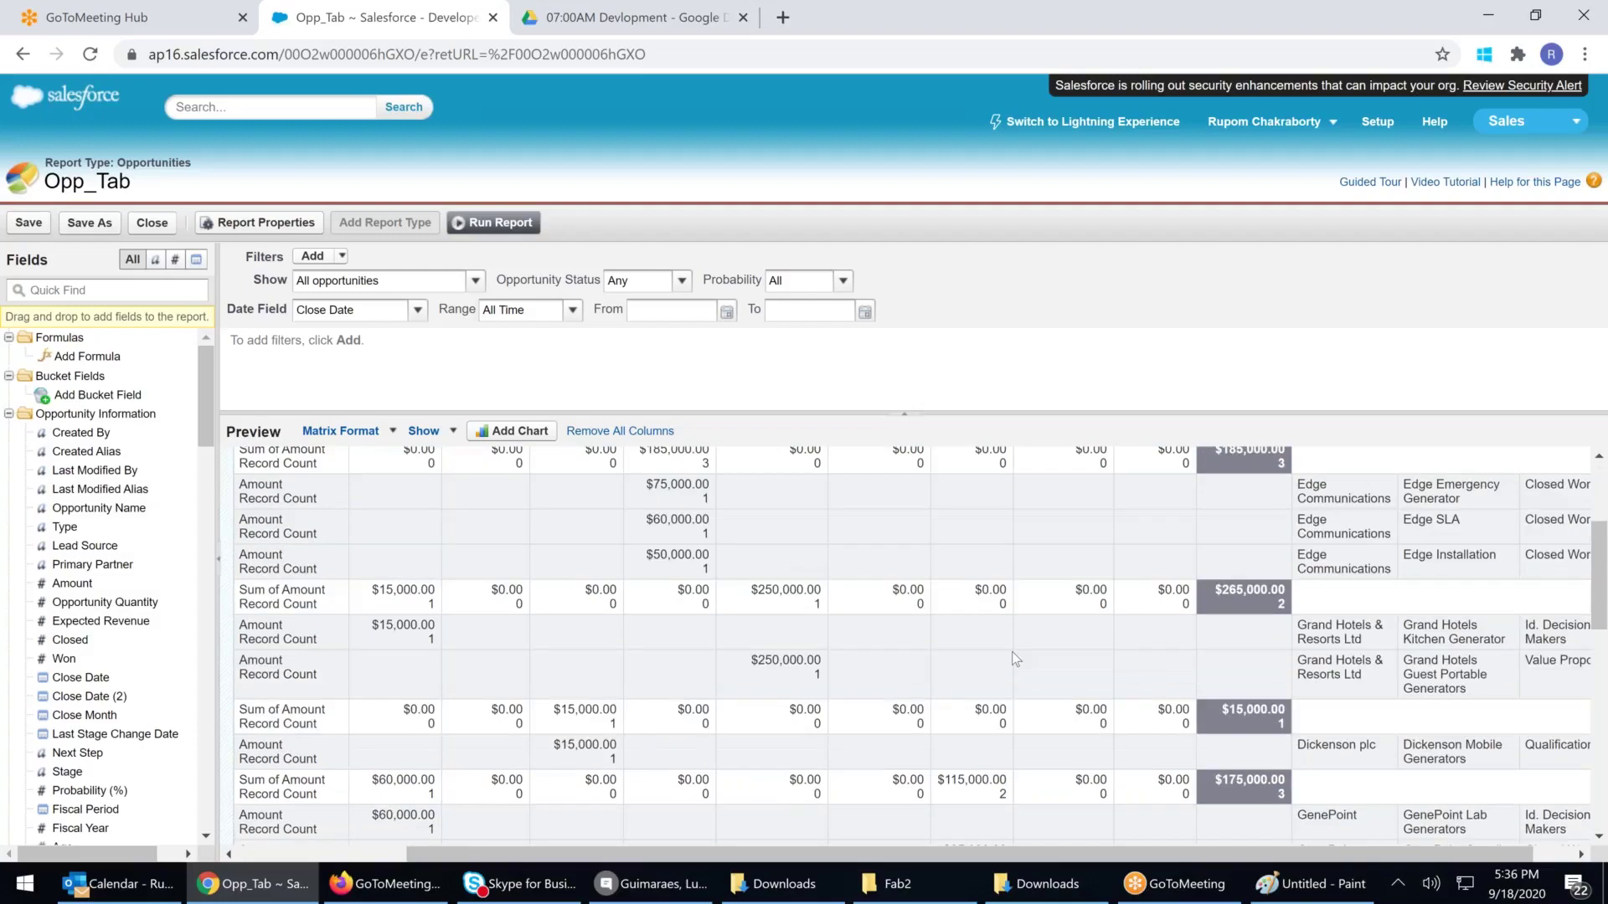
scroll(1013, 653, down, 2)
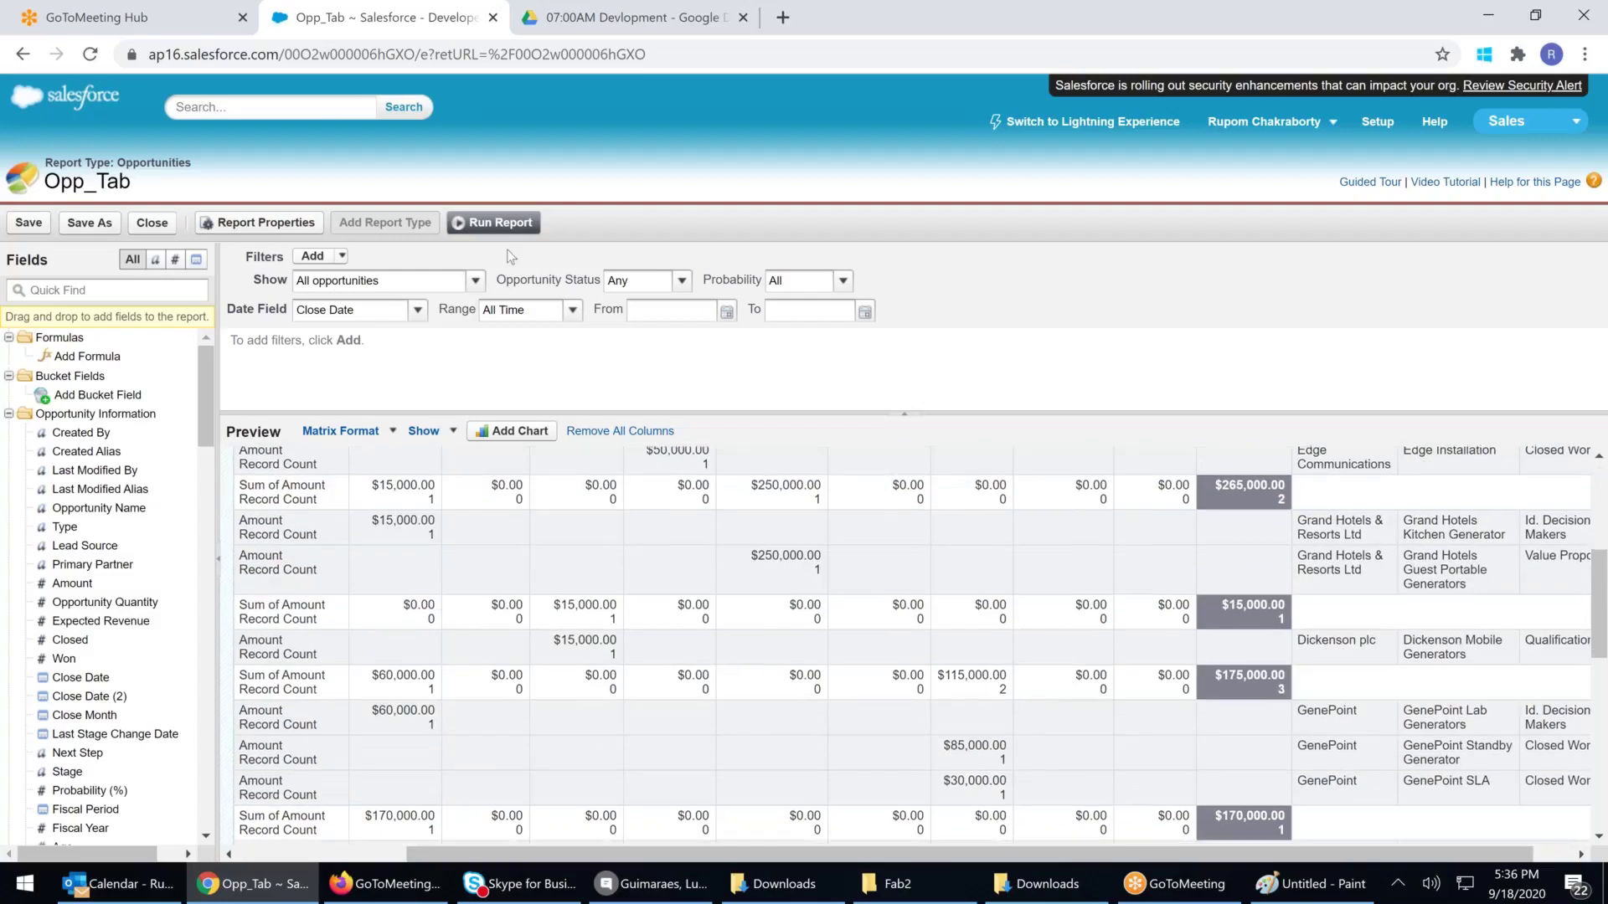
click(493, 222)
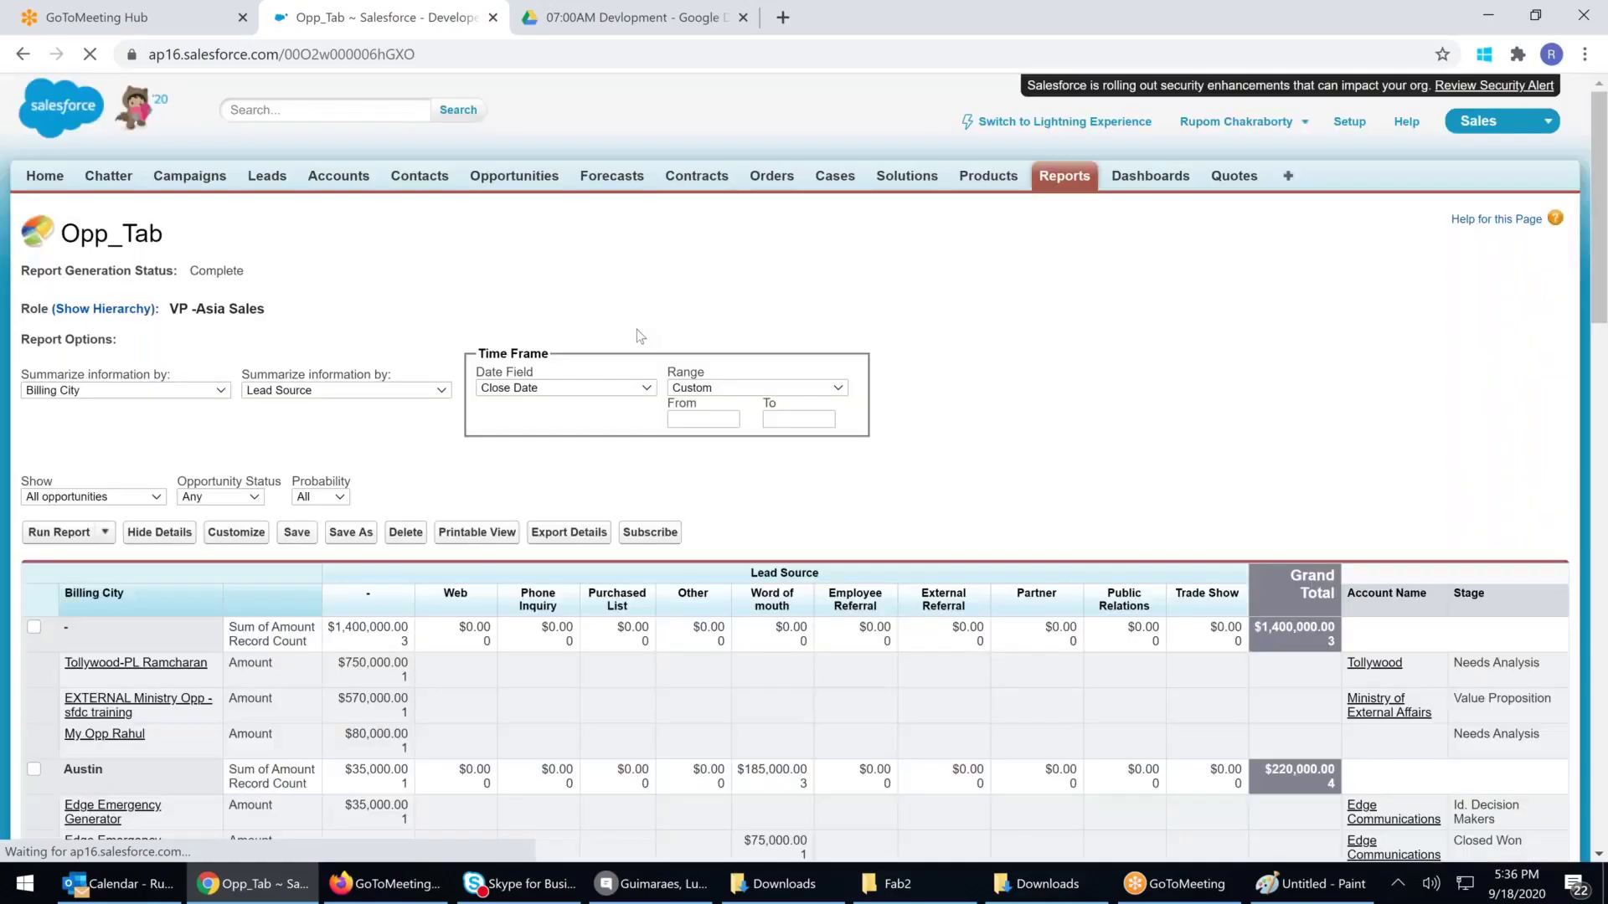
scroll(636, 336, down, 2)
scroll(794, 469, down, 3)
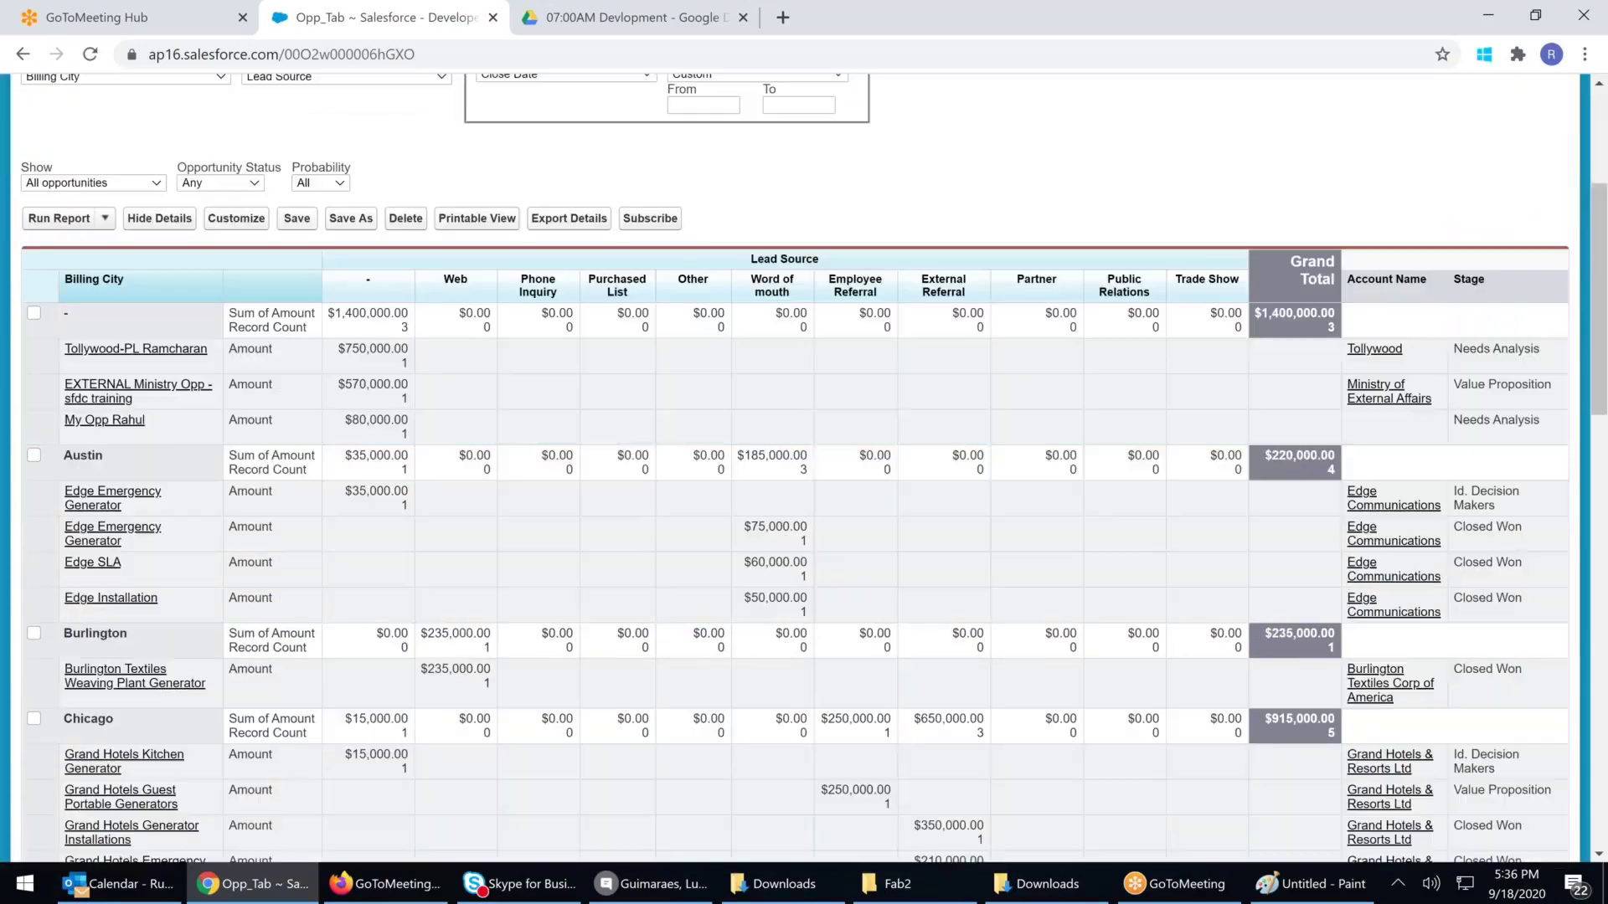
scroll(794, 469, down, 4)
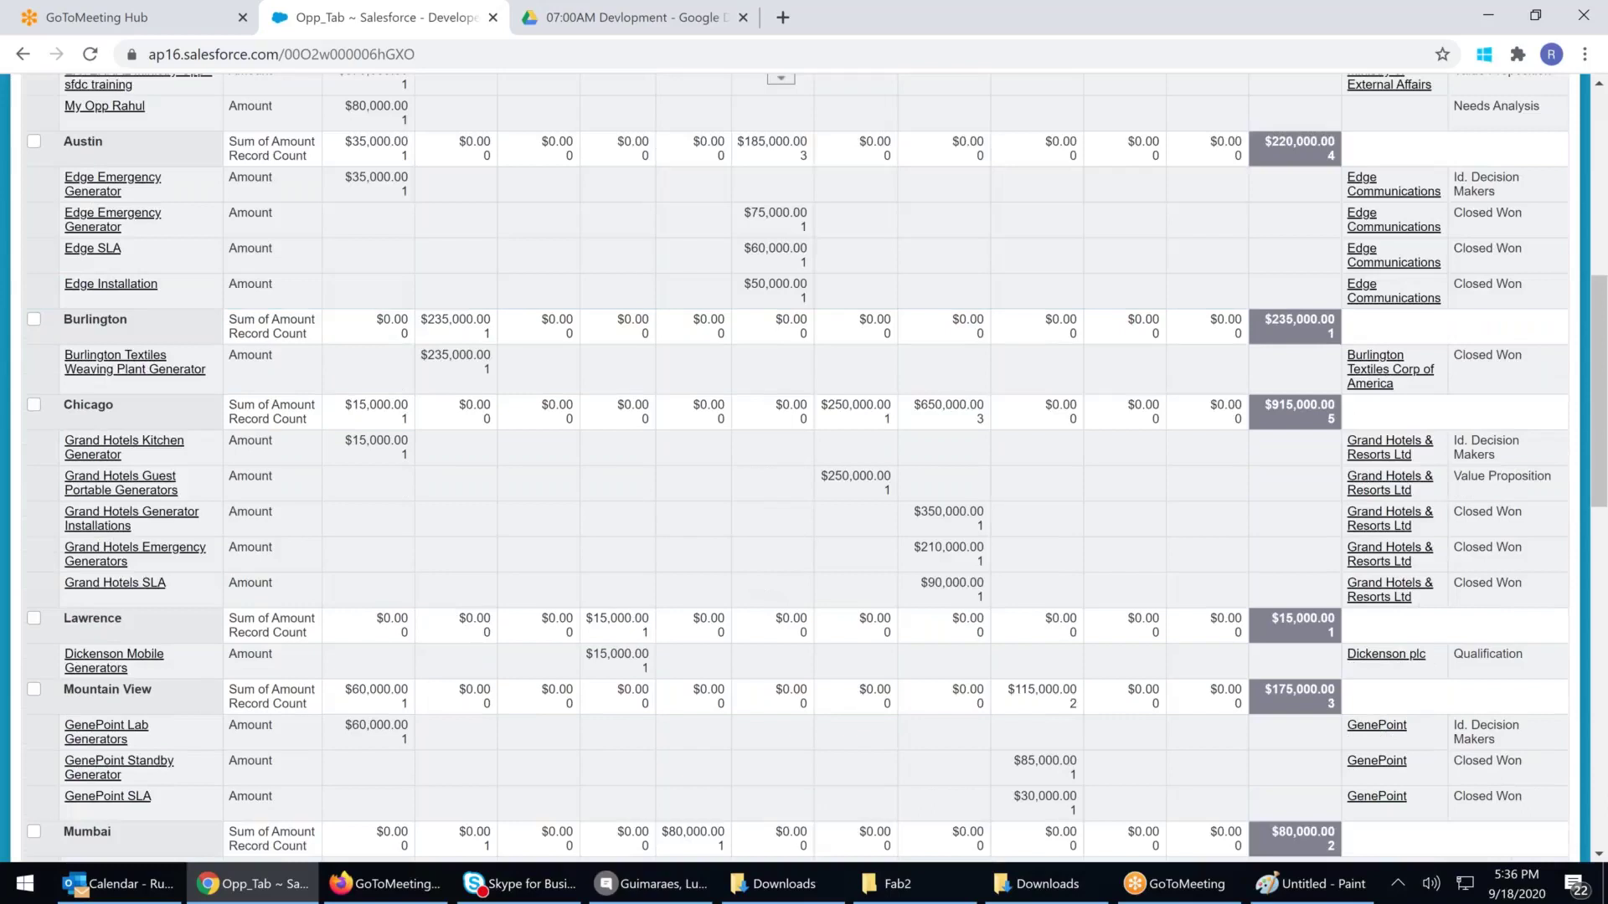
scroll(794, 468, up, 1)
scroll(794, 469, up, 1)
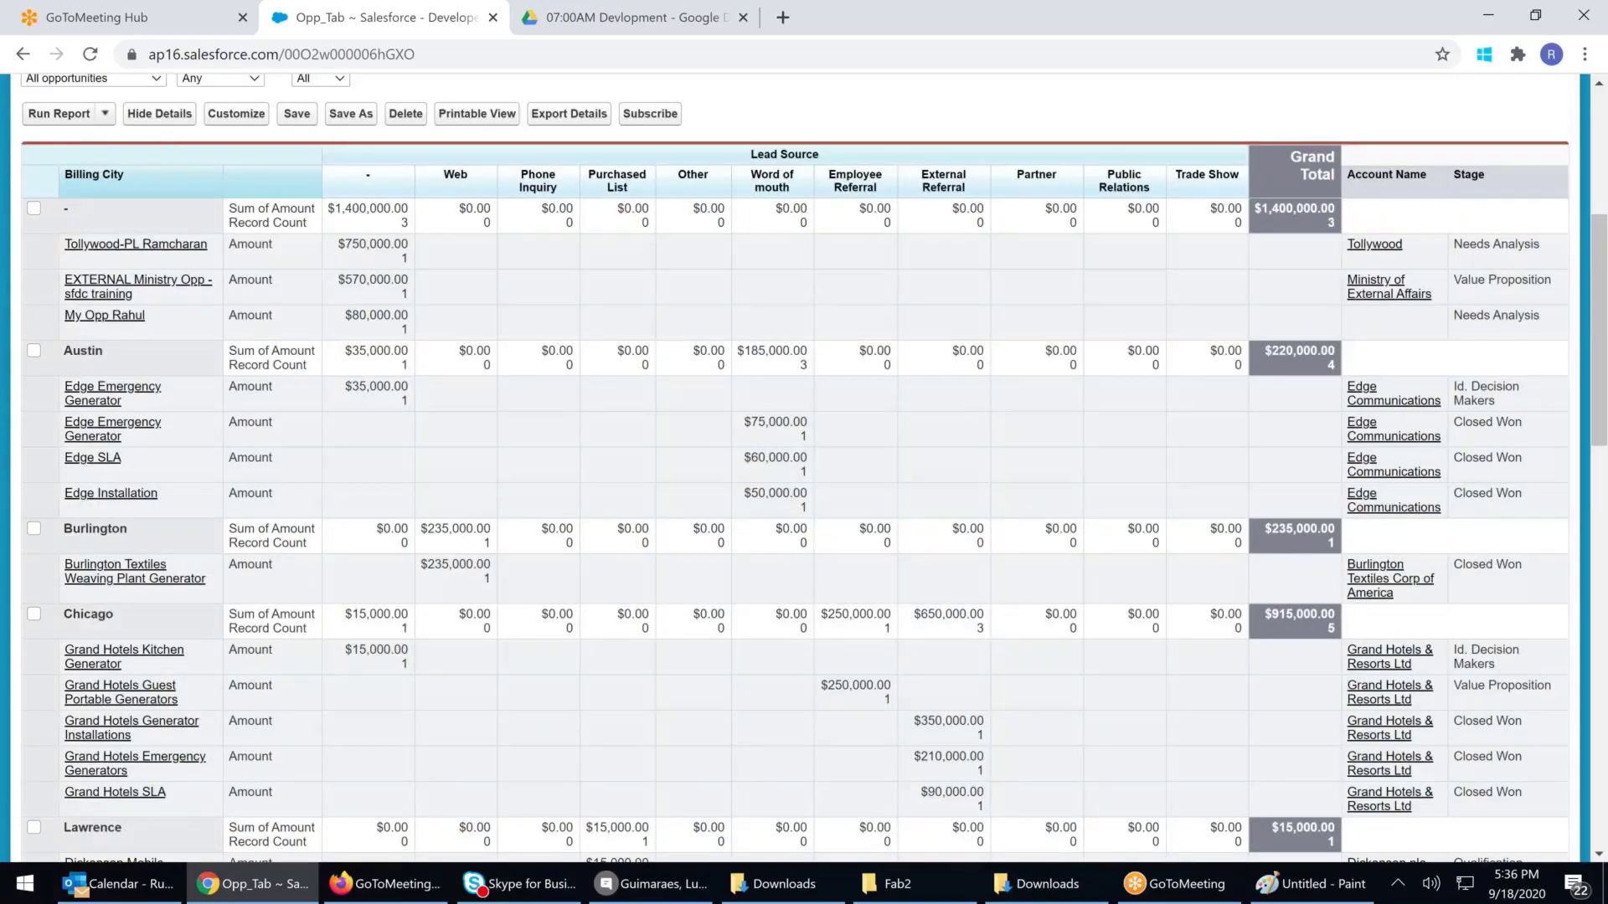
drag(84, 615, 124, 618)
drag(352, 615, 398, 612)
click(435, 626)
drag(510, 626, 858, 630)
double_click(859, 617)
click(944, 616)
double_click(944, 617)
drag(976, 634, 998, 636)
drag(935, 720, 976, 758)
click(936, 809)
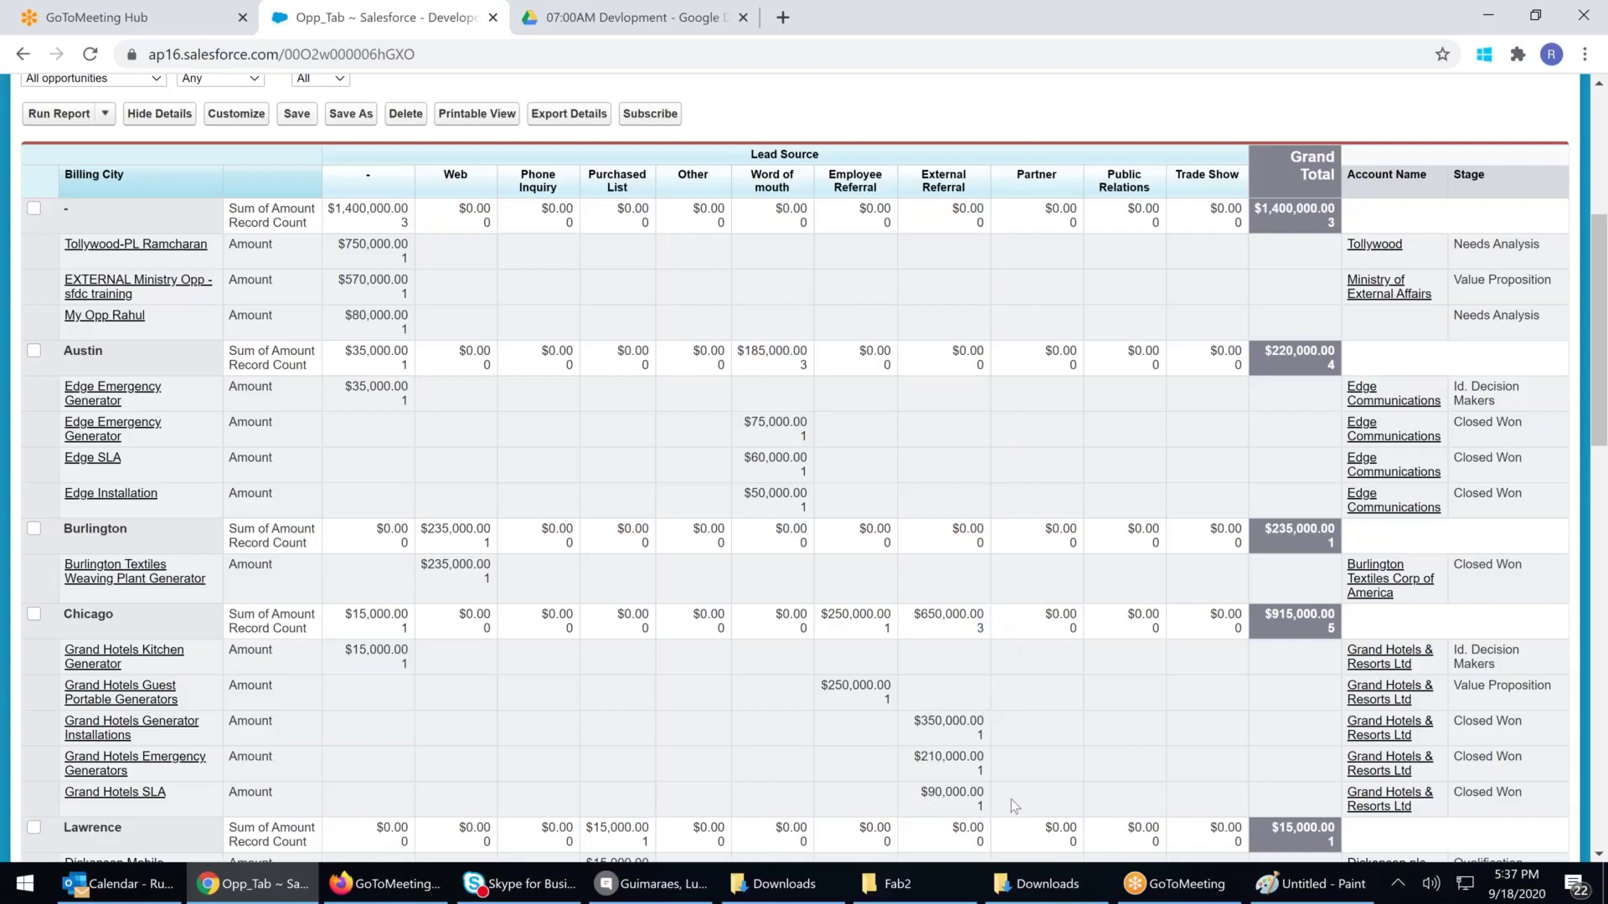
triple_click(1479, 749)
click(1505, 737)
double_click(1476, 725)
double_click(1466, 758)
double_click(1472, 793)
triple_click(349, 617)
drag(1045, 636, 1294, 638)
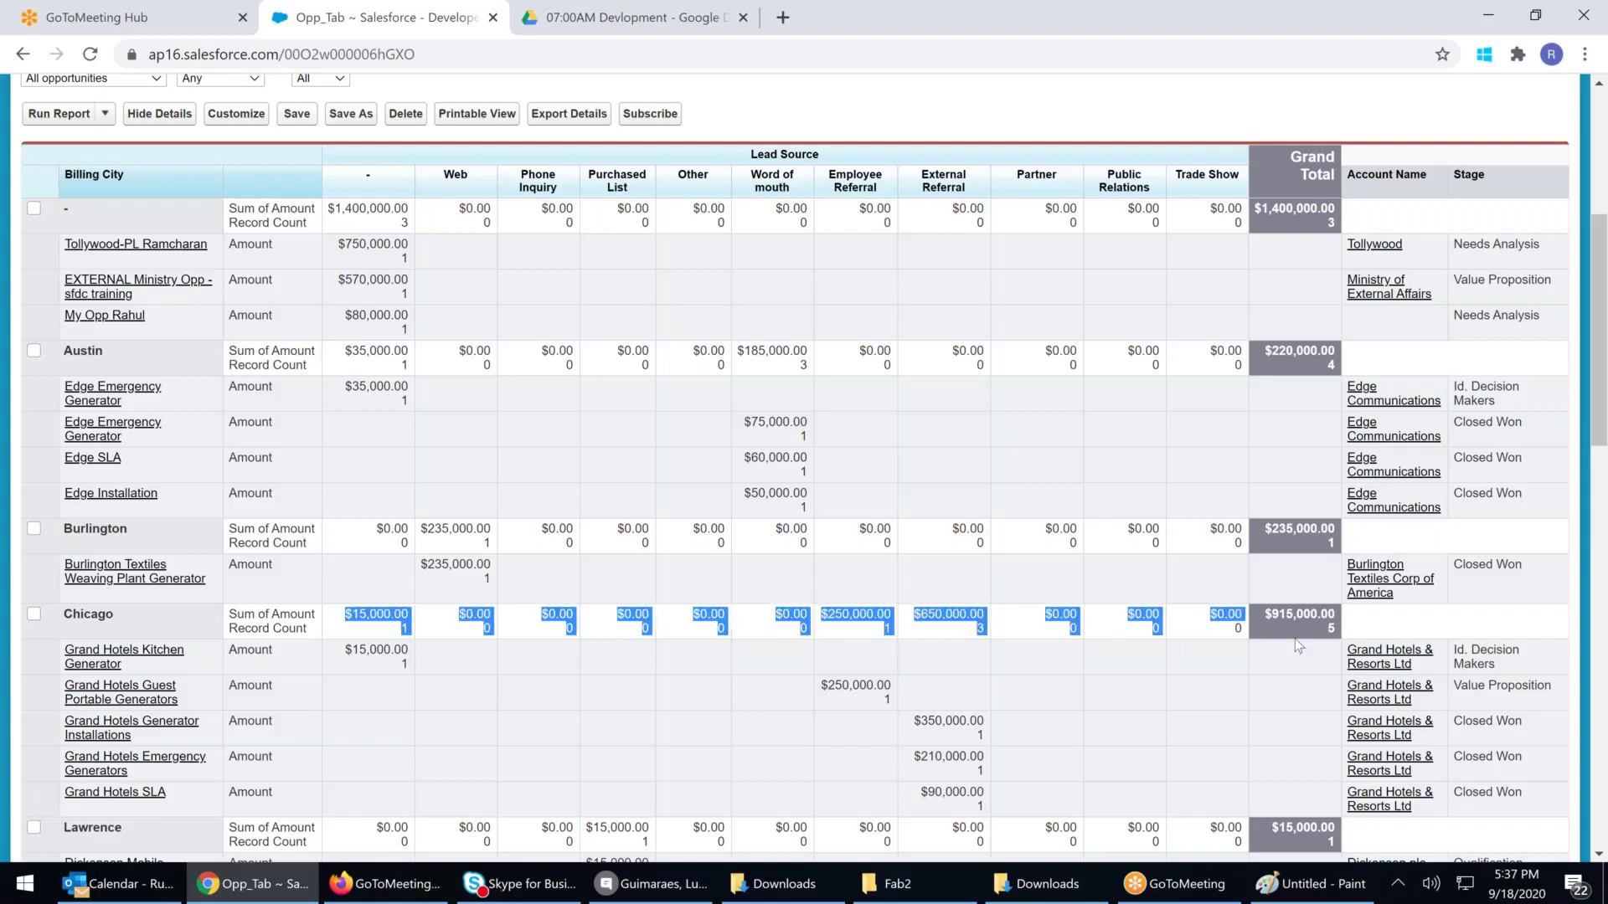
click(1302, 637)
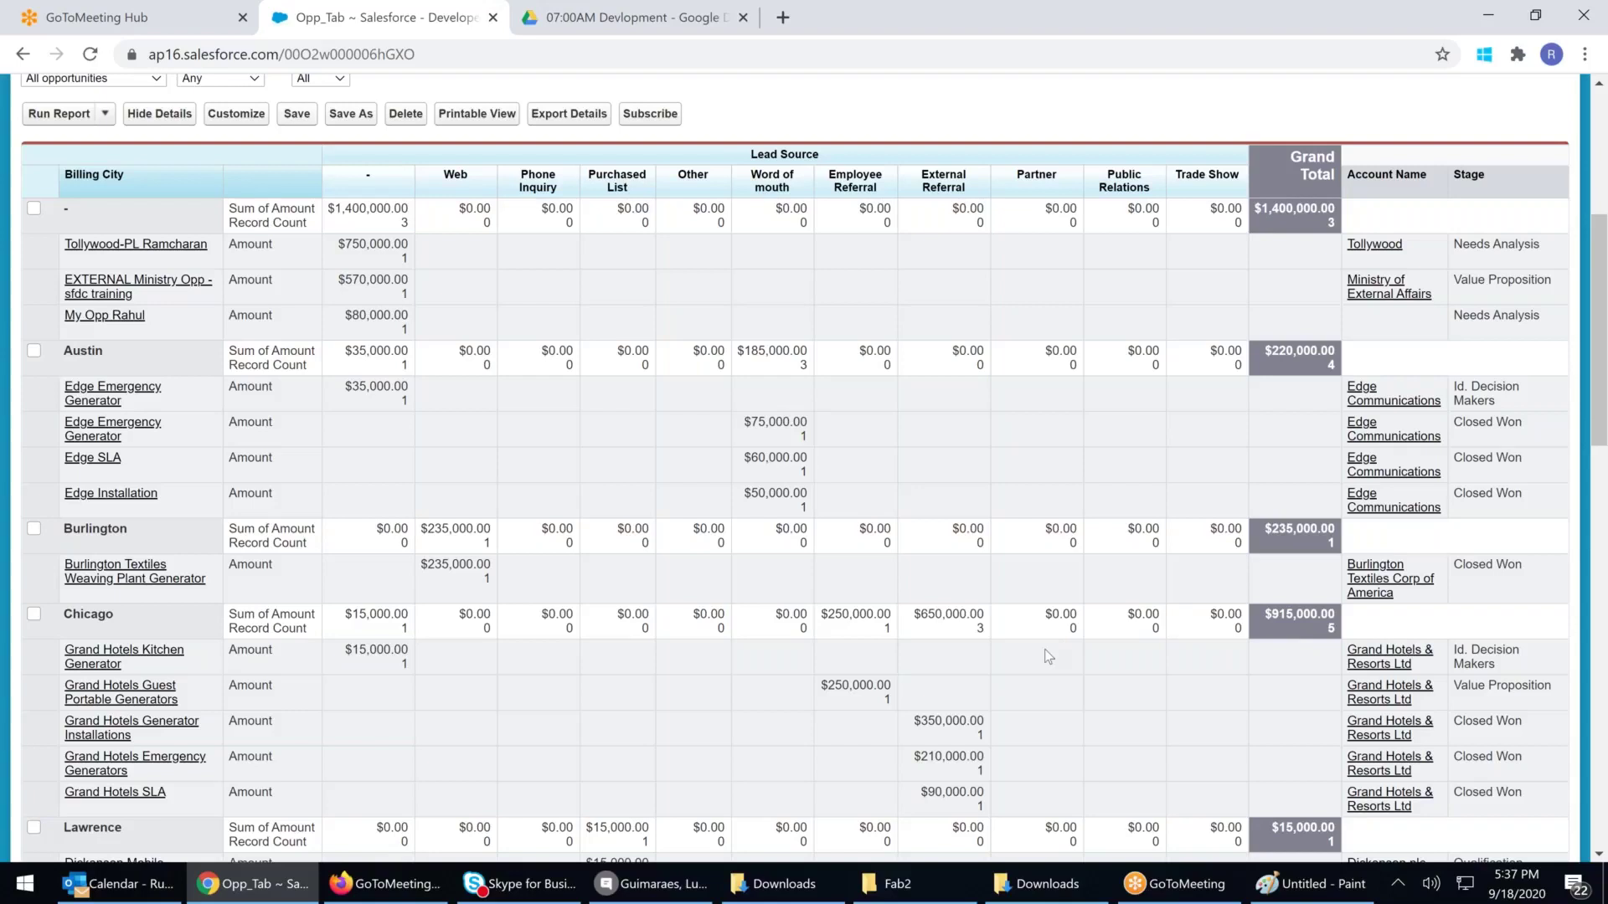
scroll(966, 654, up, 1)
scroll(966, 654, up, 4)
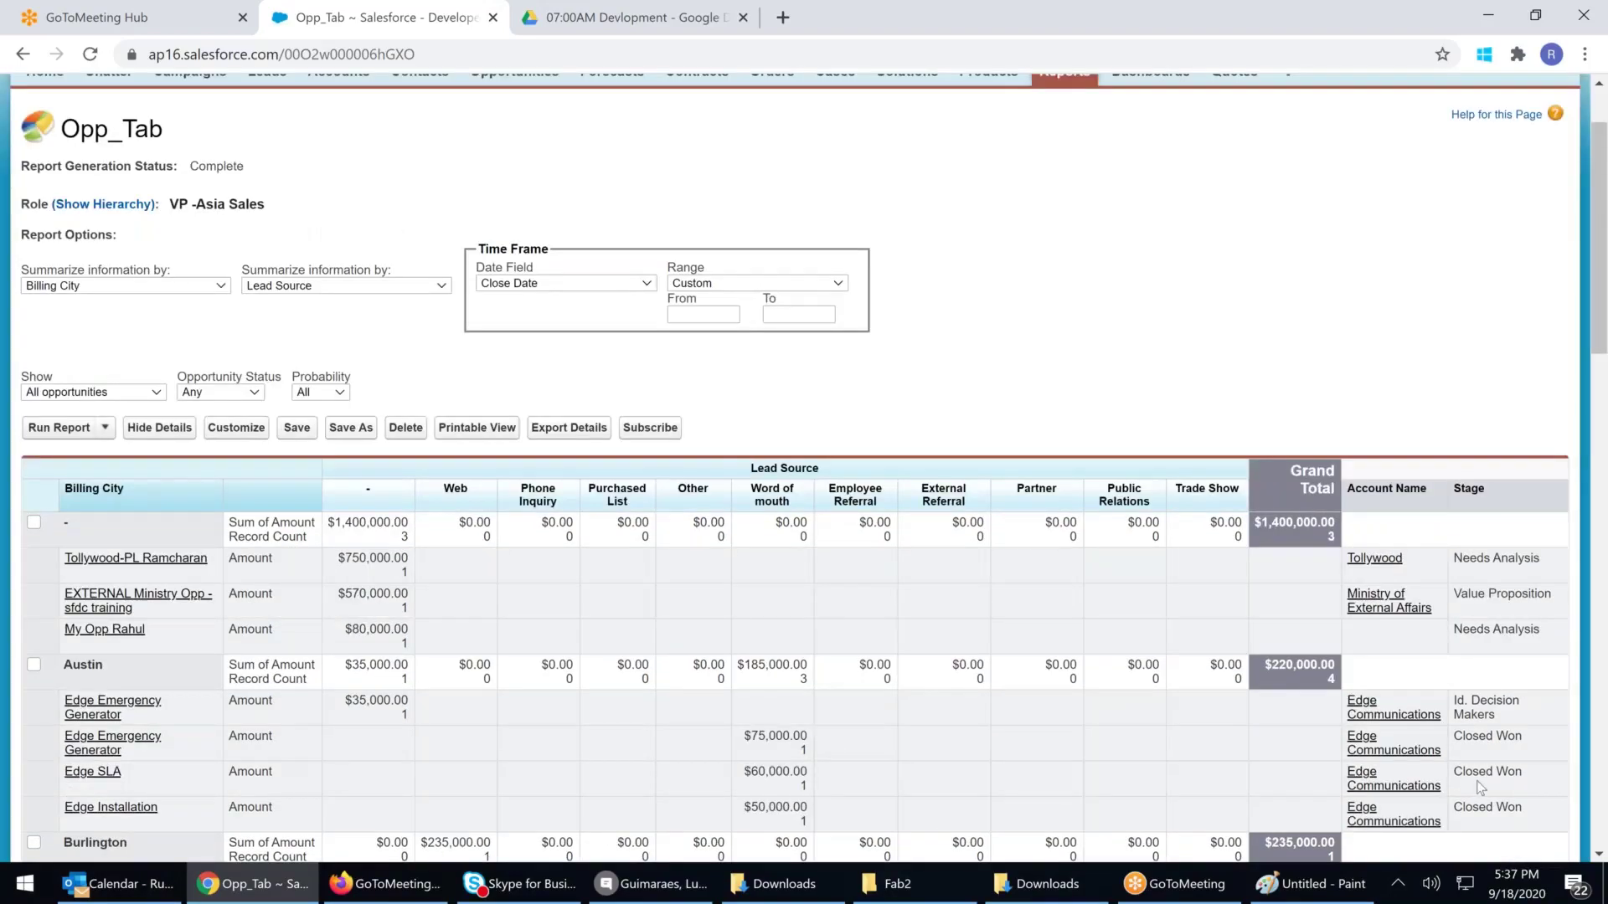
scroll(1475, 780, down, 4)
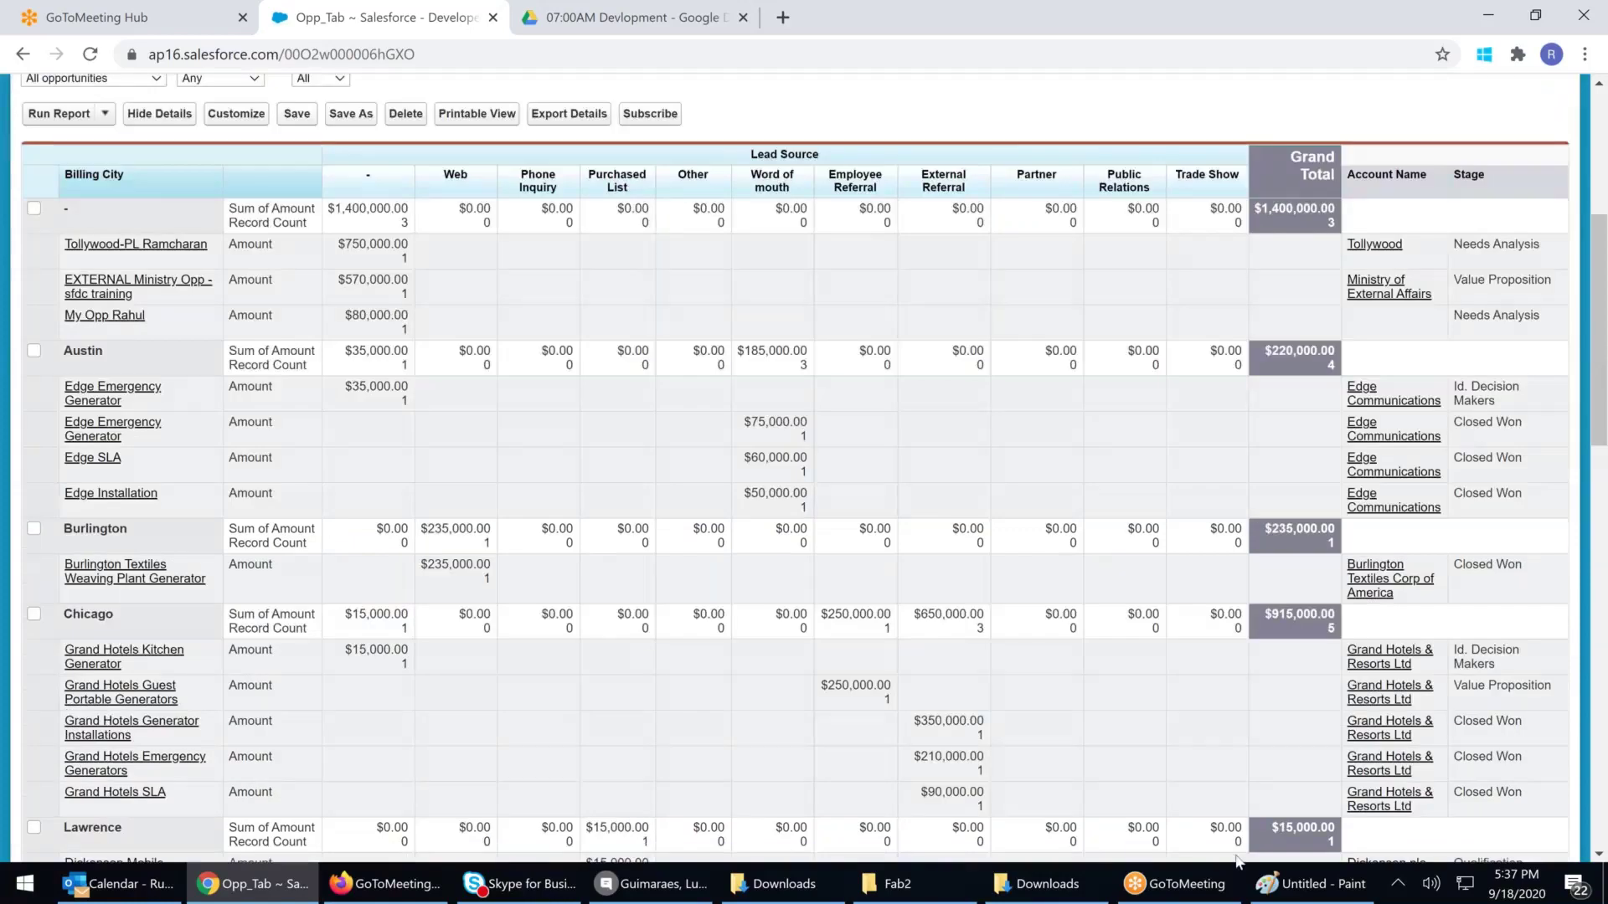
drag(1236, 862, 1406, 858)
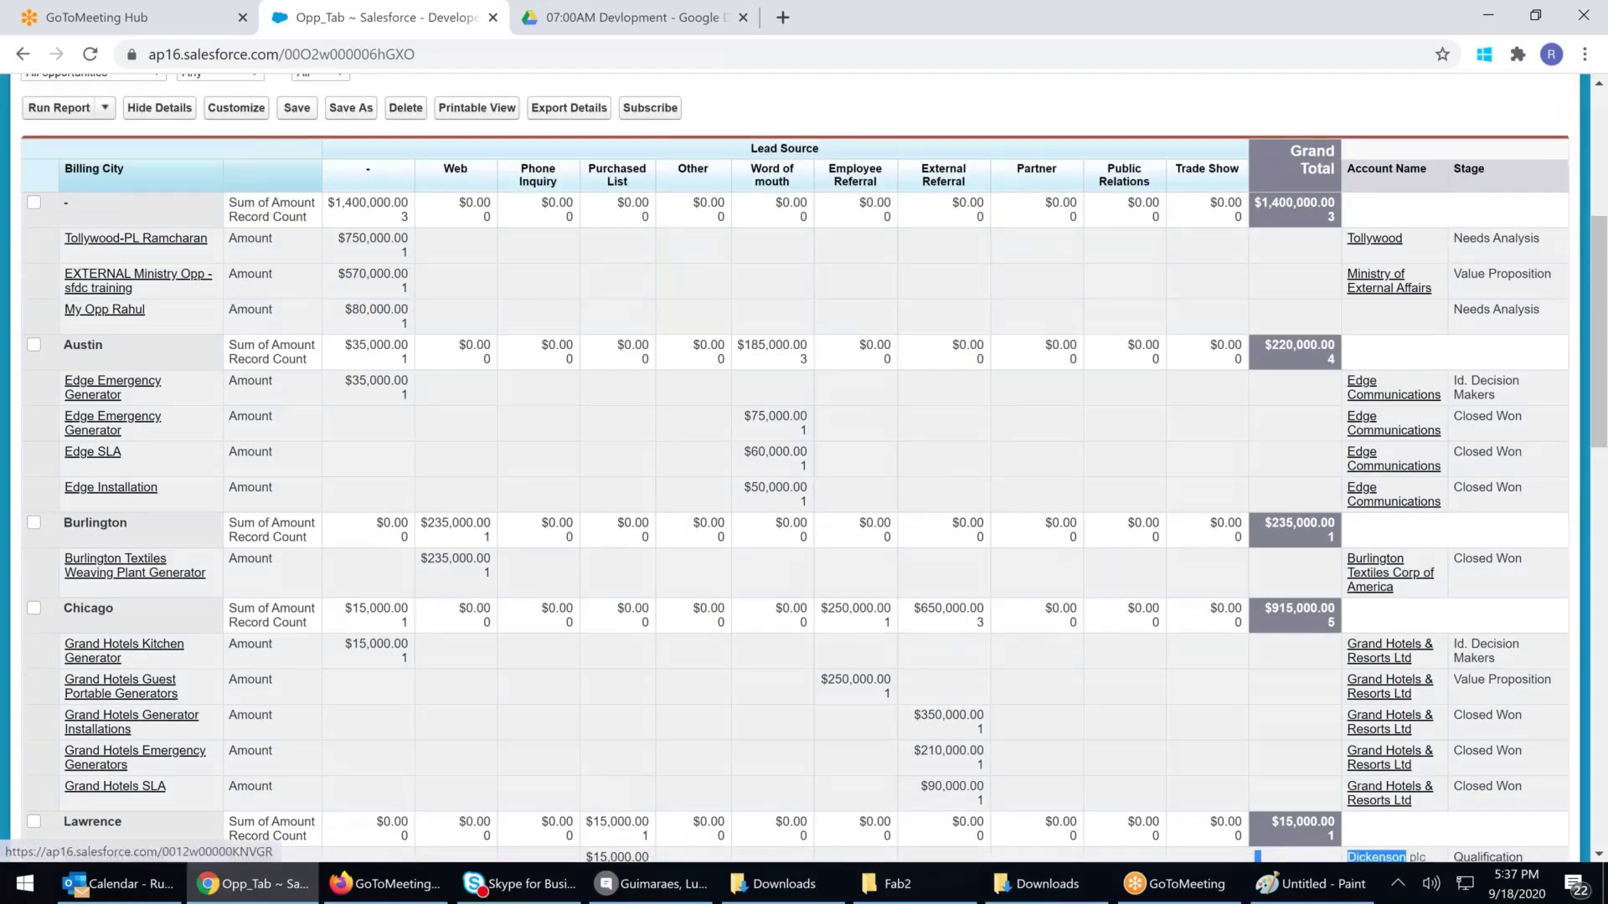
scroll(1371, 773, down, 10)
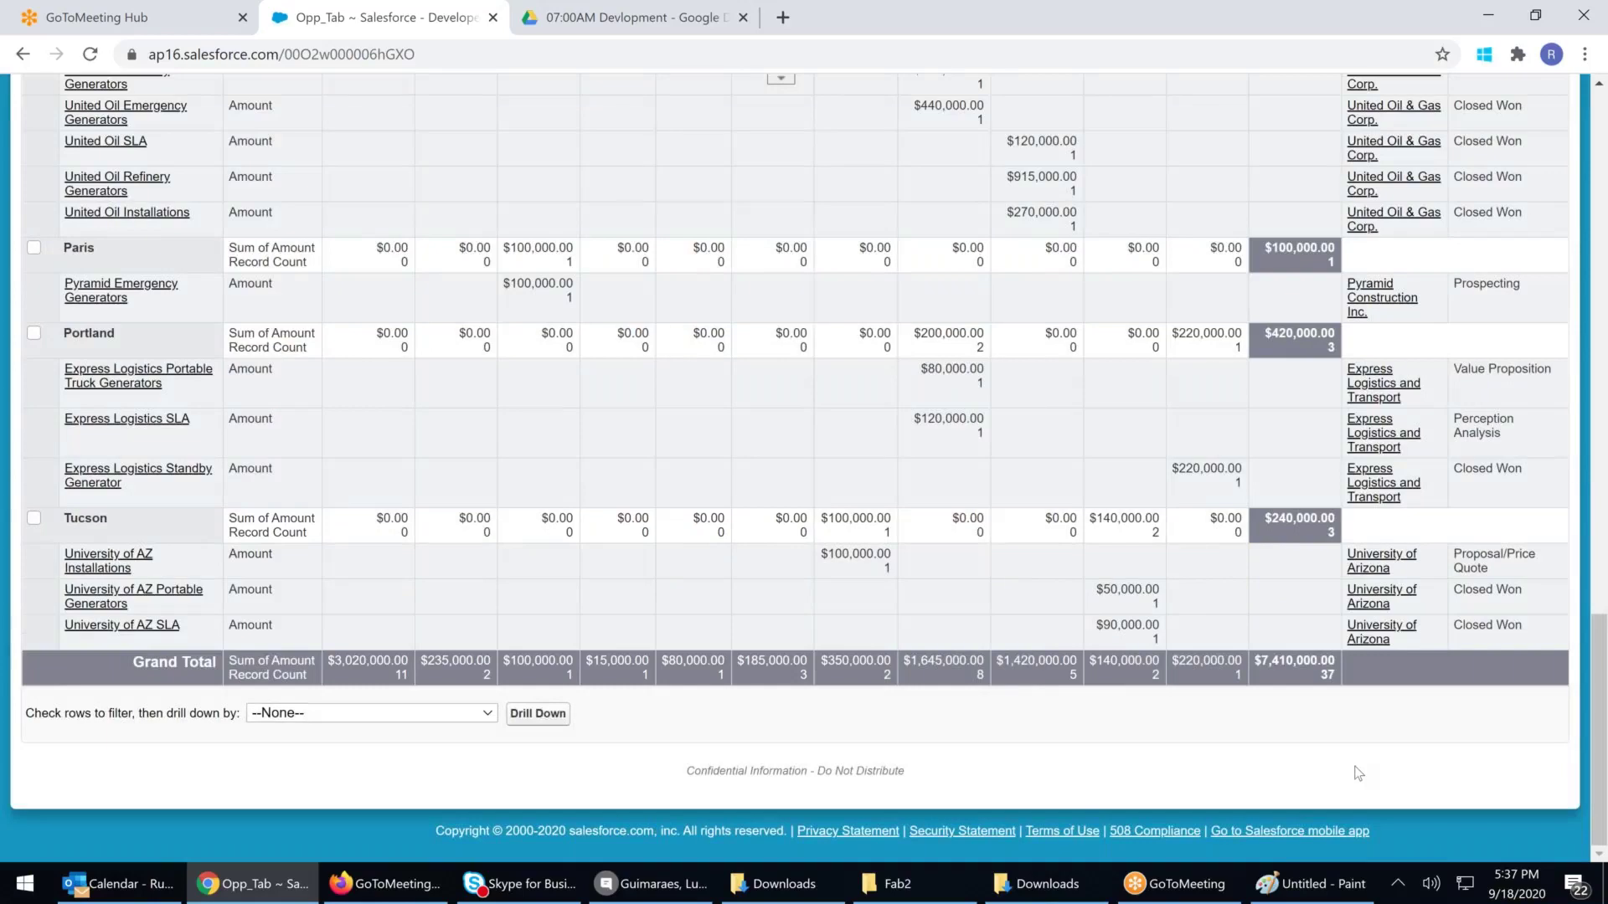
scroll(1429, 629, up, 4)
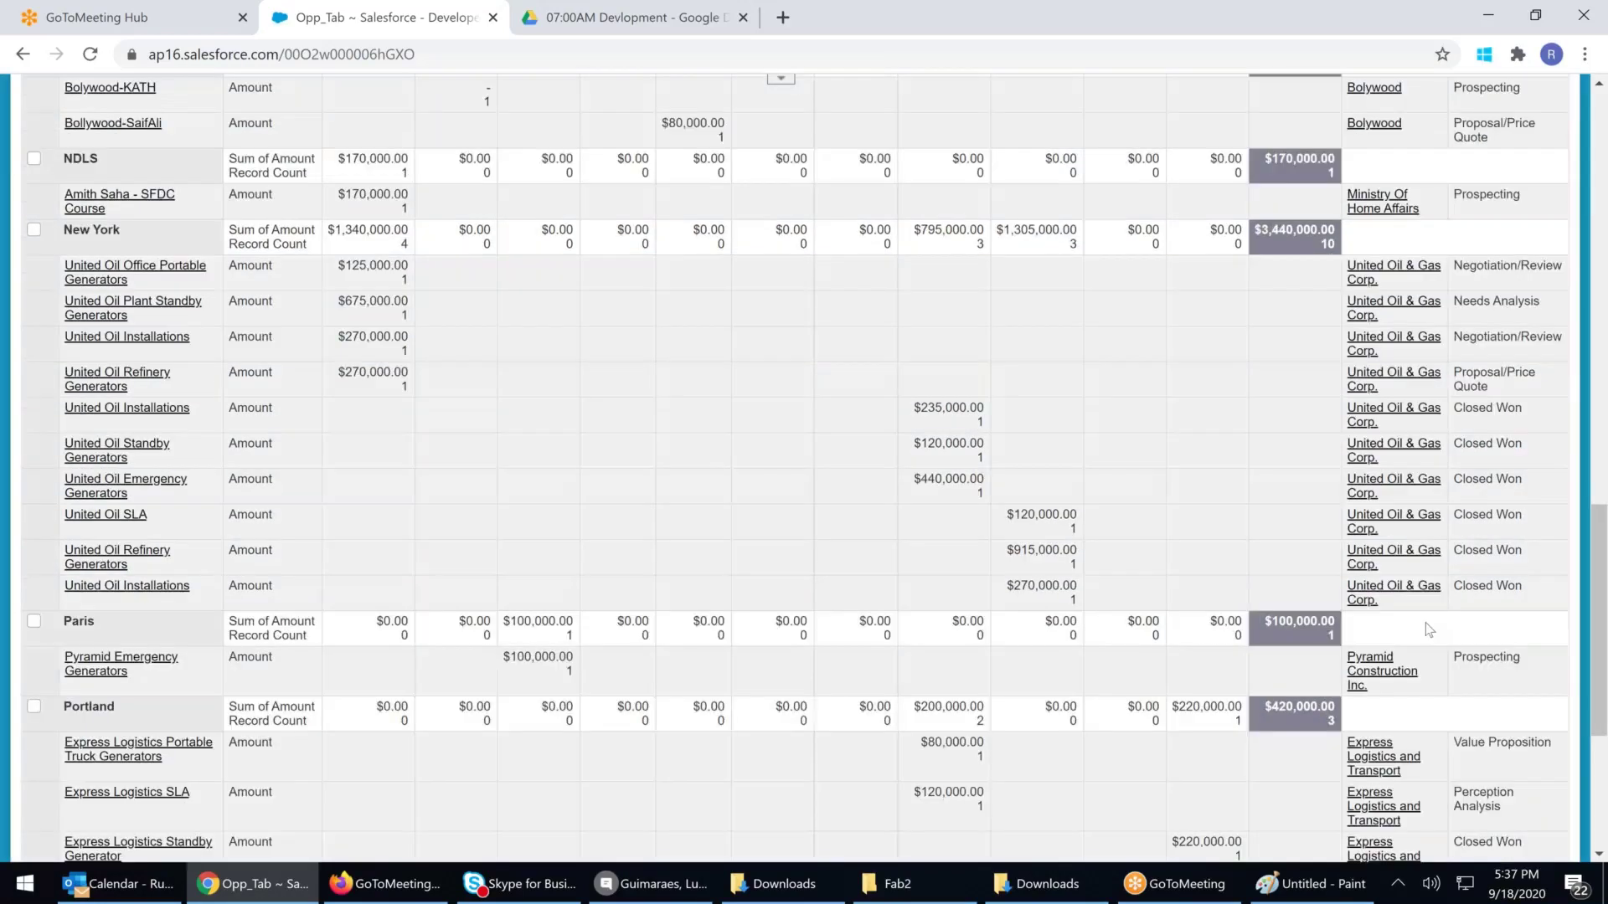
scroll(1429, 630, up, 10)
scroll(1470, 415, up, 3)
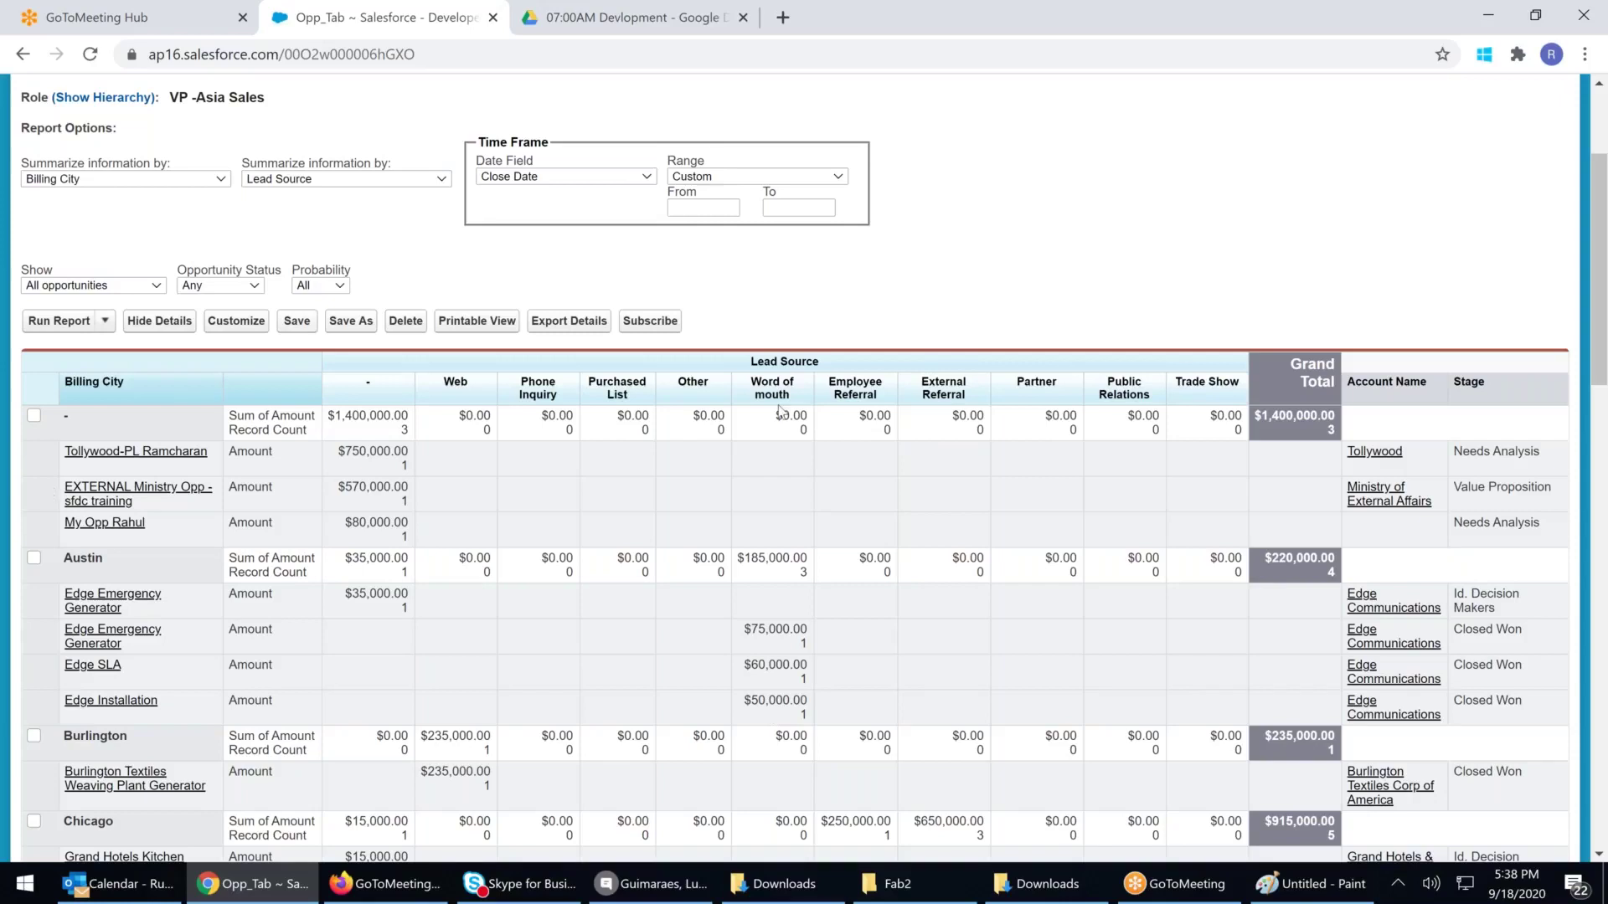
Open Opp_Tab for editing and add Type as a second row grouping
click(226, 324)
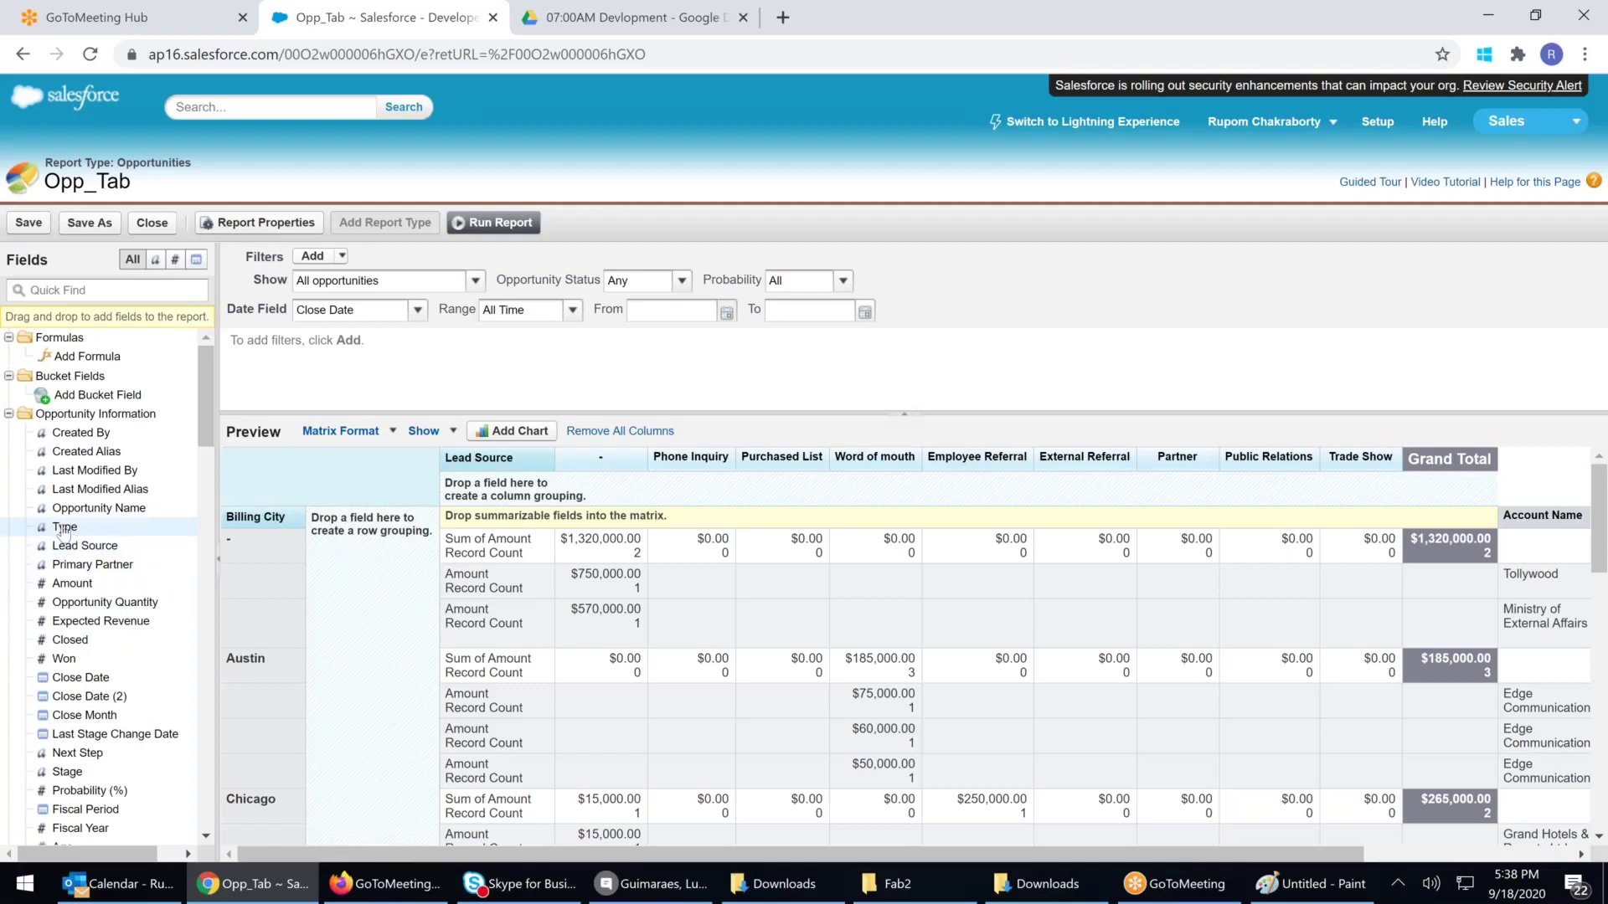
drag(63, 531, 370, 596)
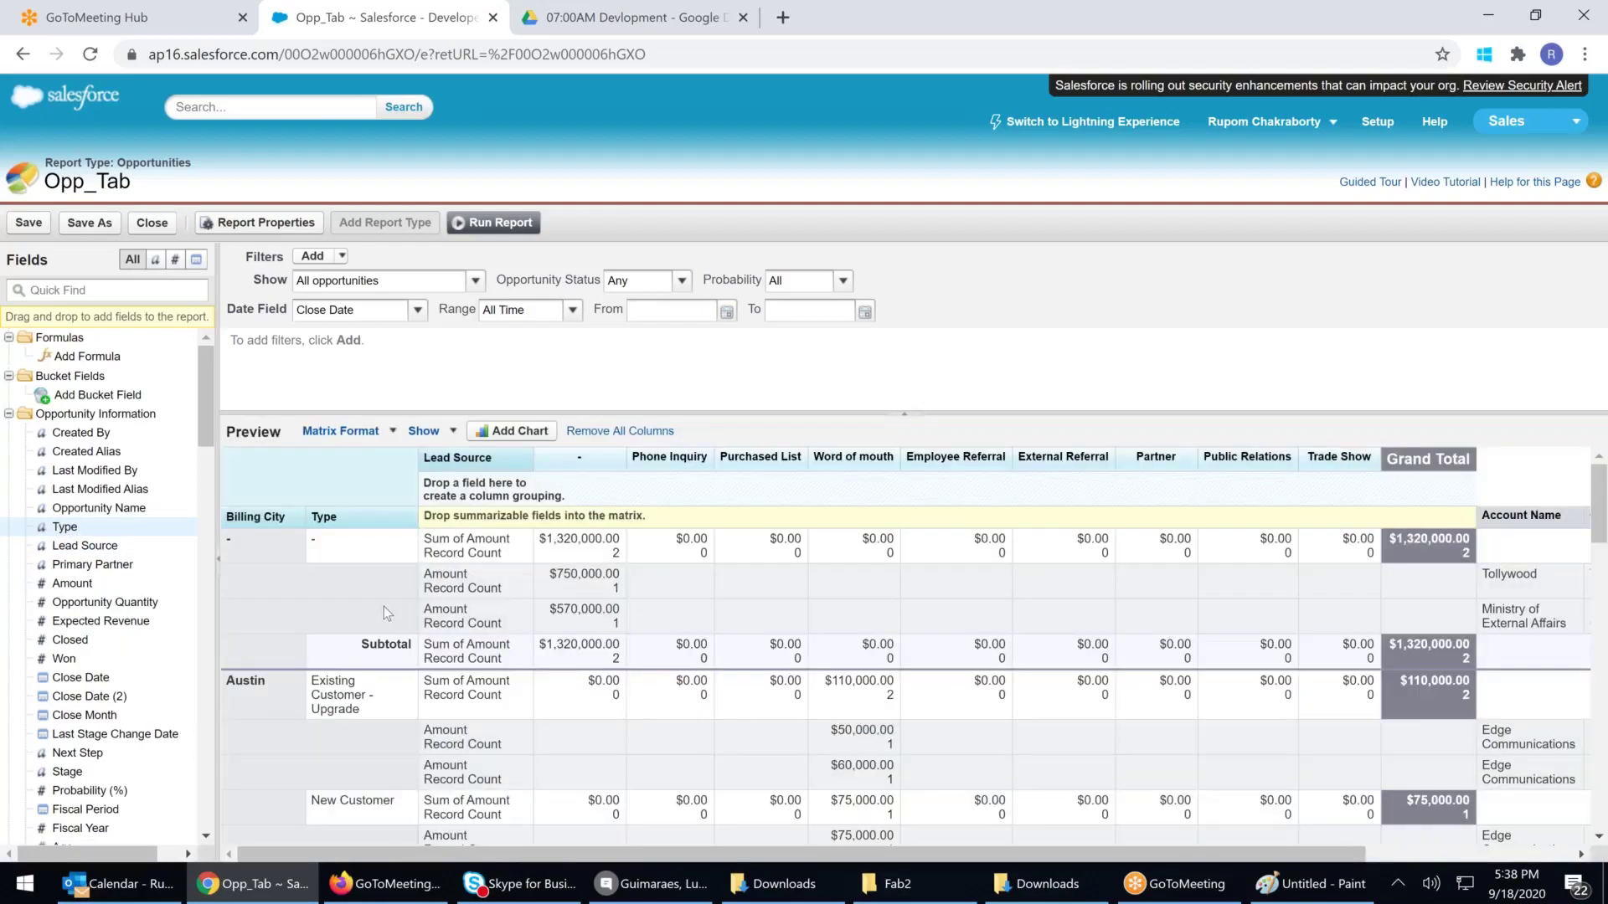
scroll(384, 606, down, 1)
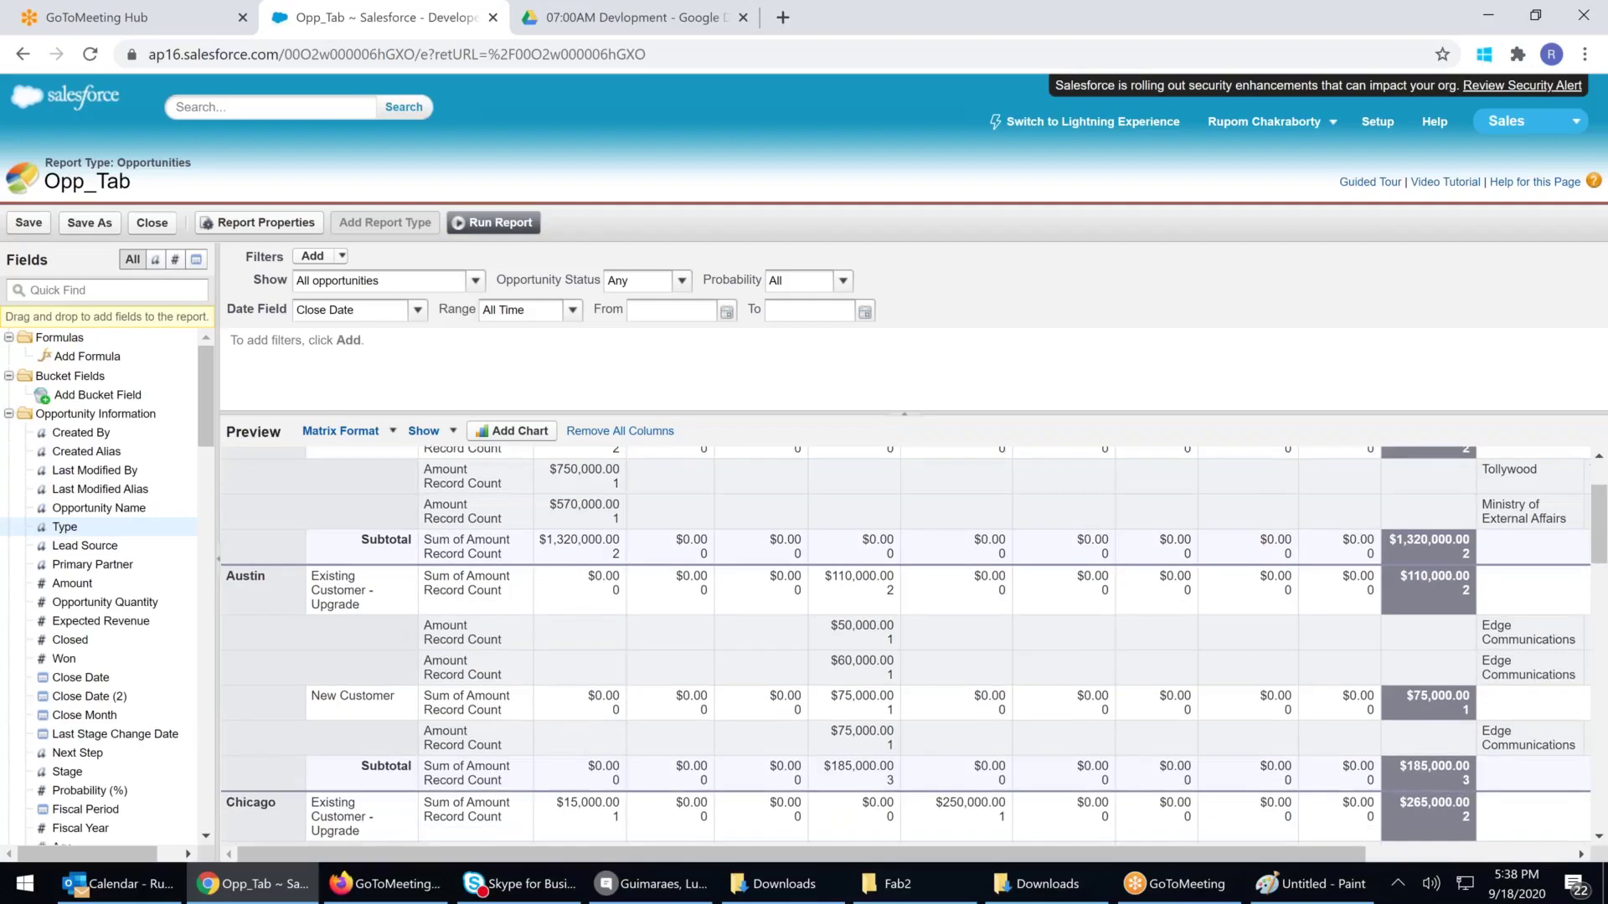
scroll(384, 606, up, 1)
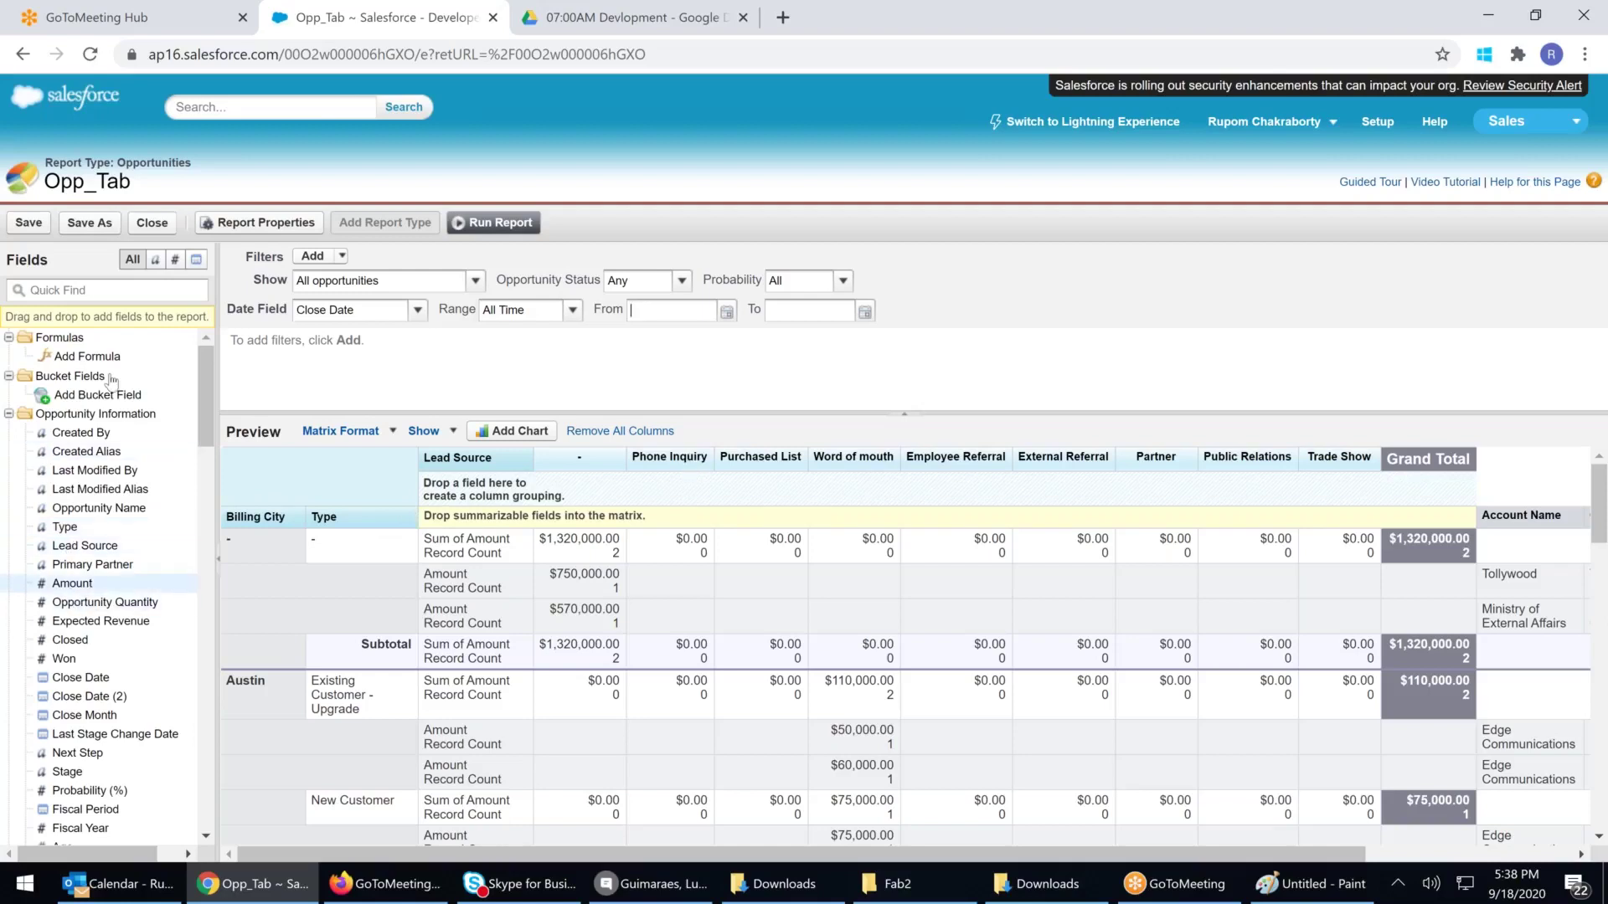
Add Stage as a second column grouping and run the report
click(90, 288)
text(sta)
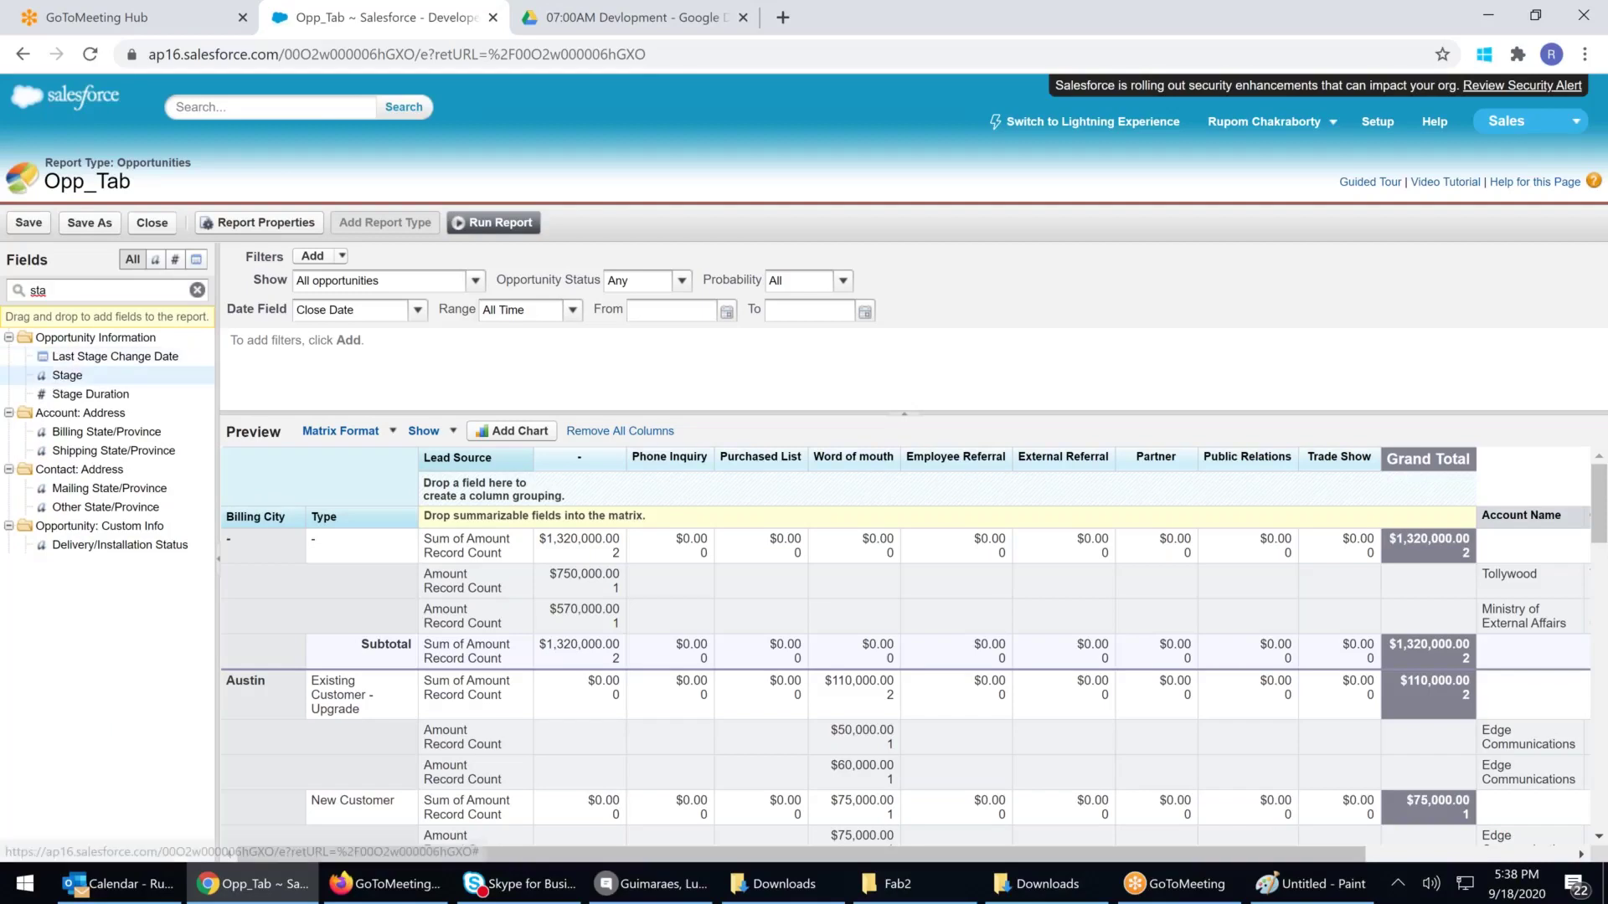
drag(59, 379, 550, 508)
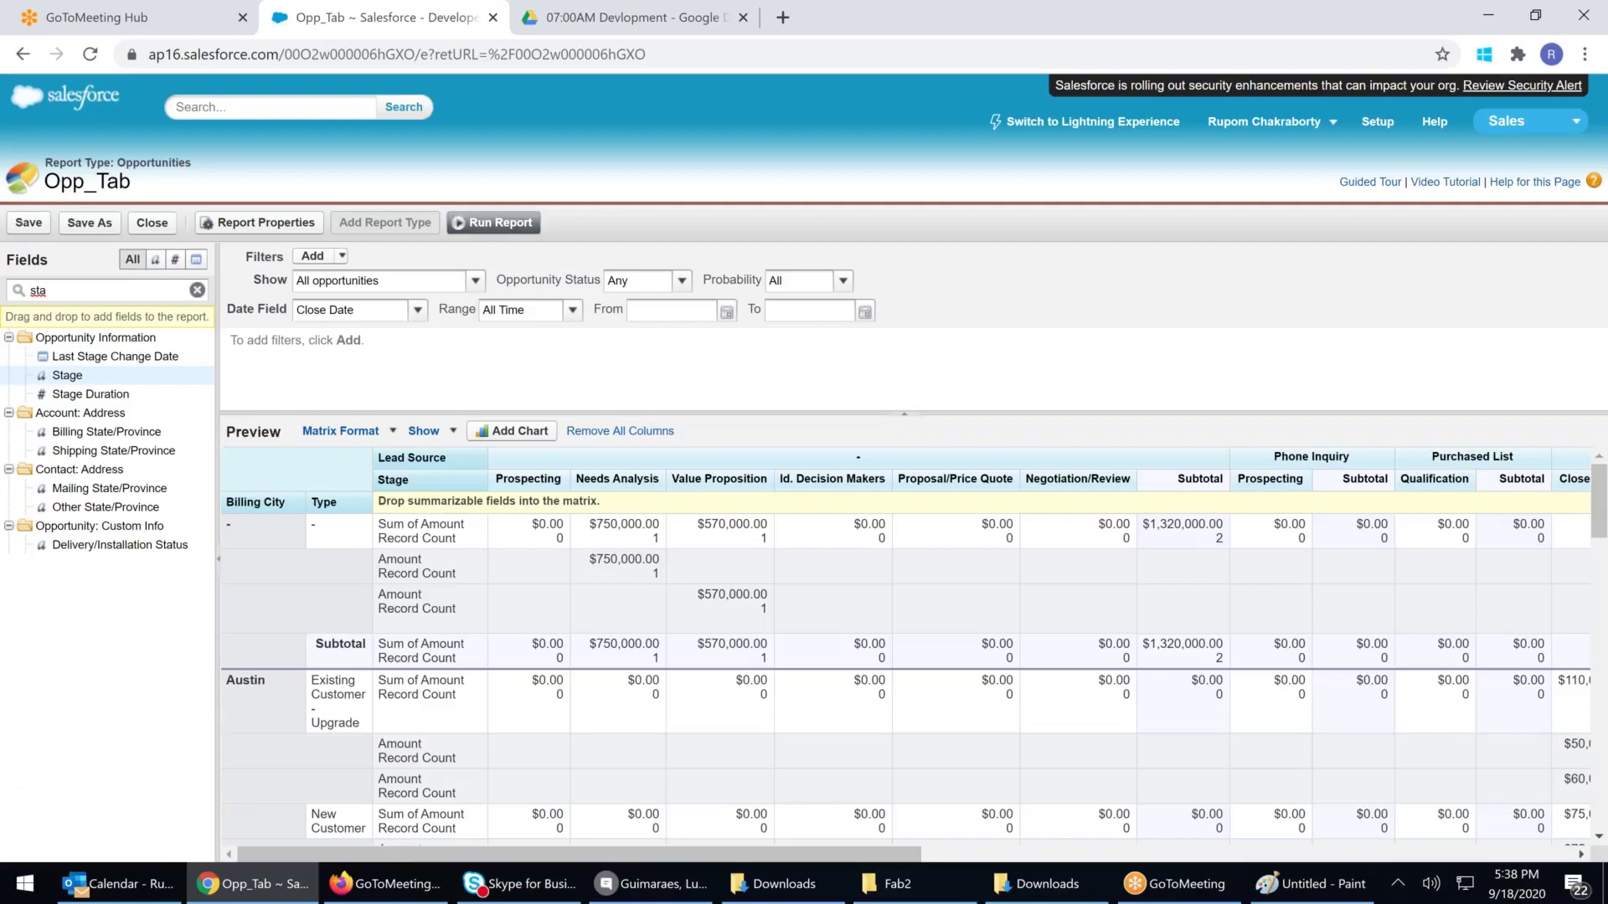
click(479, 220)
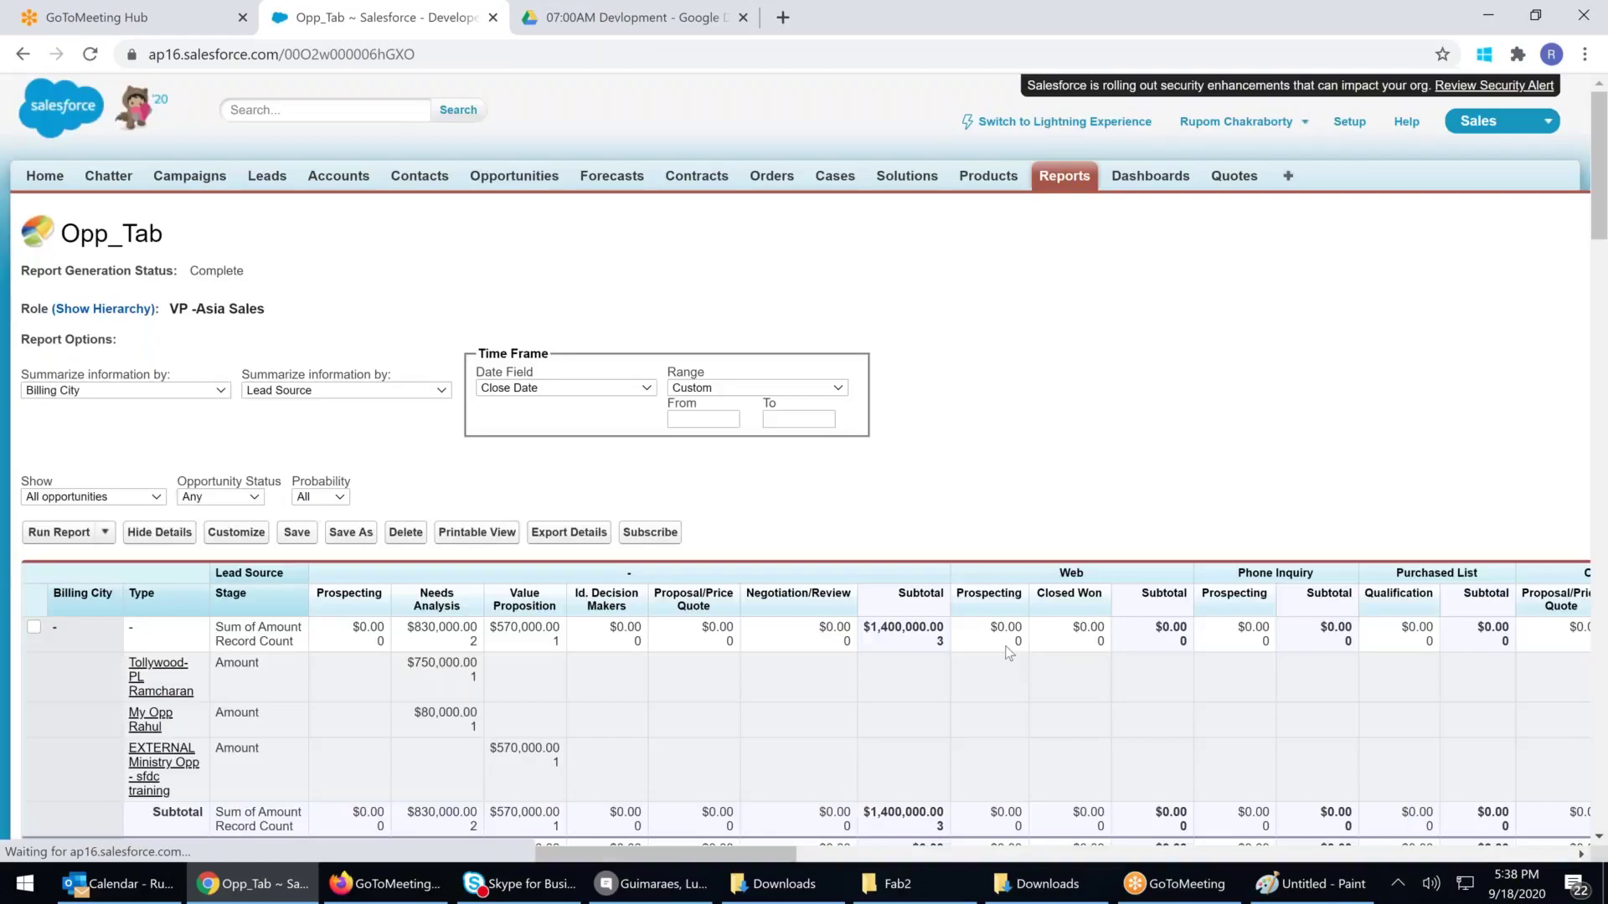
Walk through the stage columns, such as Closed Won, Prospecting and Needs Analysis, under each Lead Source
scroll(1193, 668, down, 3)
drag(1077, 385, 1178, 389)
click(1251, 384)
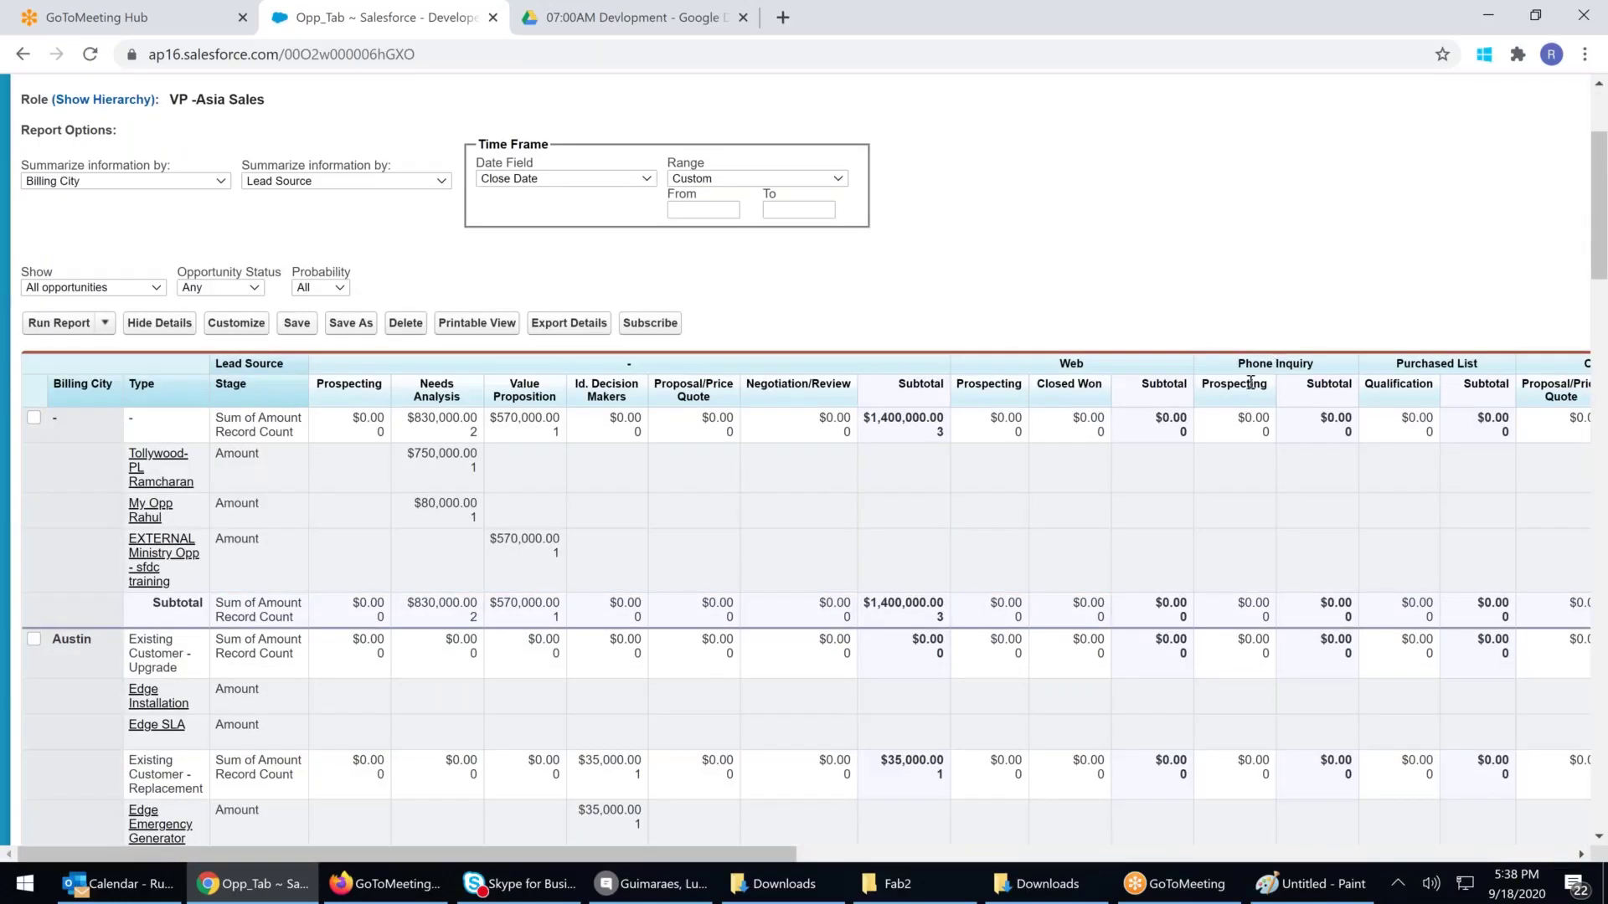
double_click(1235, 383)
double_click(629, 364)
double_click(335, 387)
double_click(436, 397)
double_click(525, 396)
double_click(606, 397)
double_click(686, 385)
double_click(803, 391)
click(801, 395)
triple_click(416, 395)
triple_click(682, 385)
click(693, 404)
Review Austin's Type rows and their subtotals, including the $75,000.00 Word of mouth amount
scroll(92, 391, down, 1)
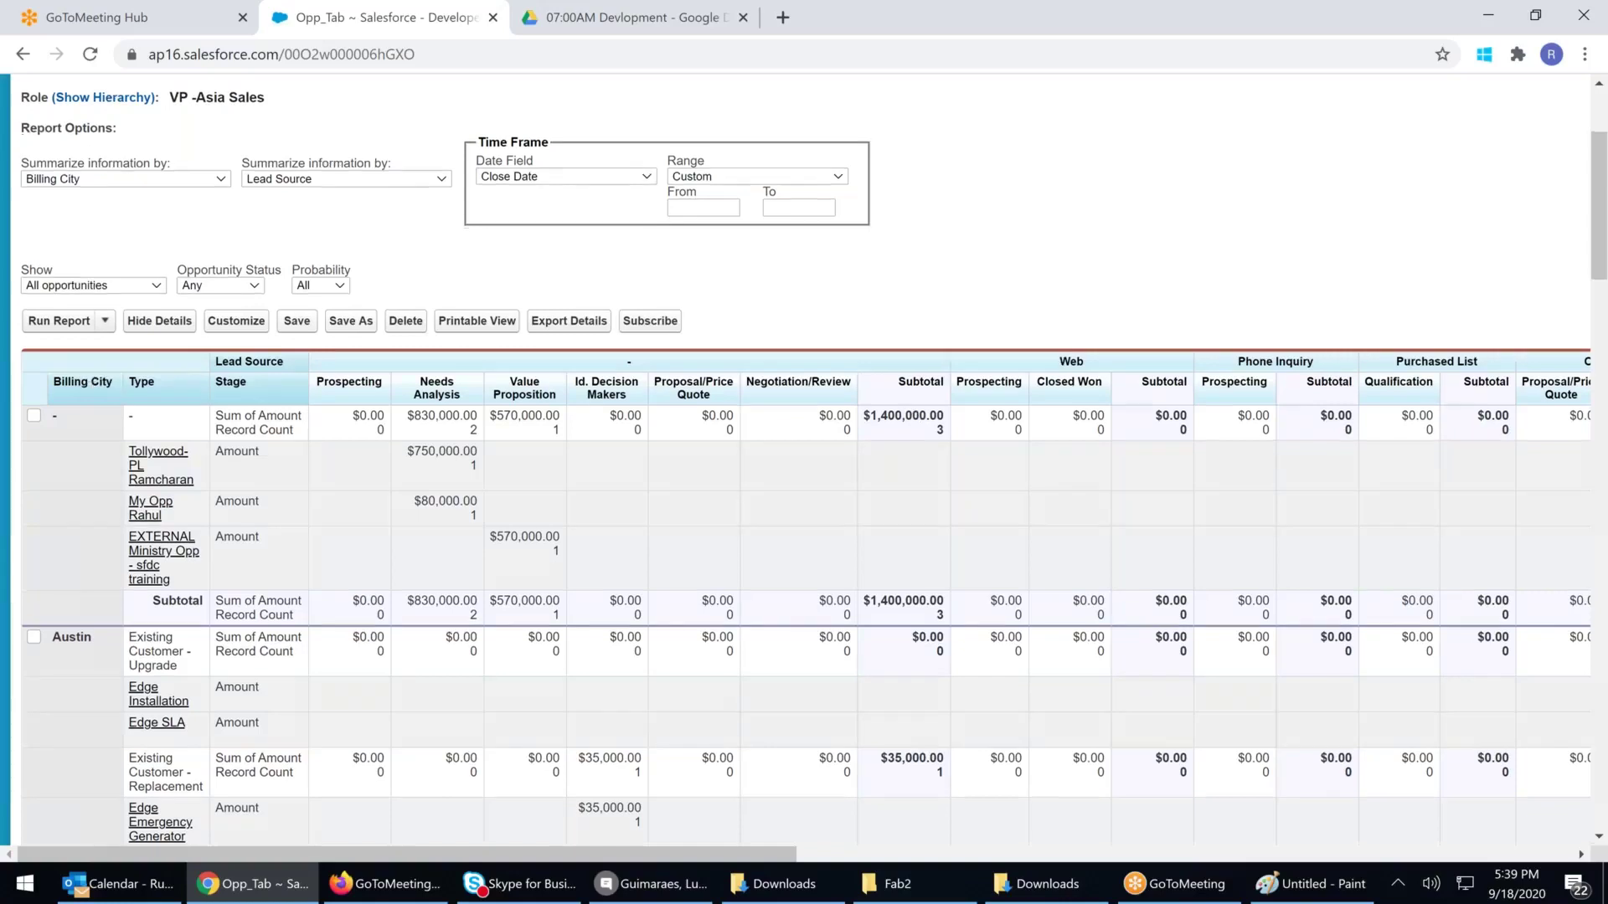
scroll(134, 435, down, 2)
drag(137, 442, 193, 488)
drag(137, 551, 198, 584)
drag(124, 661, 201, 679)
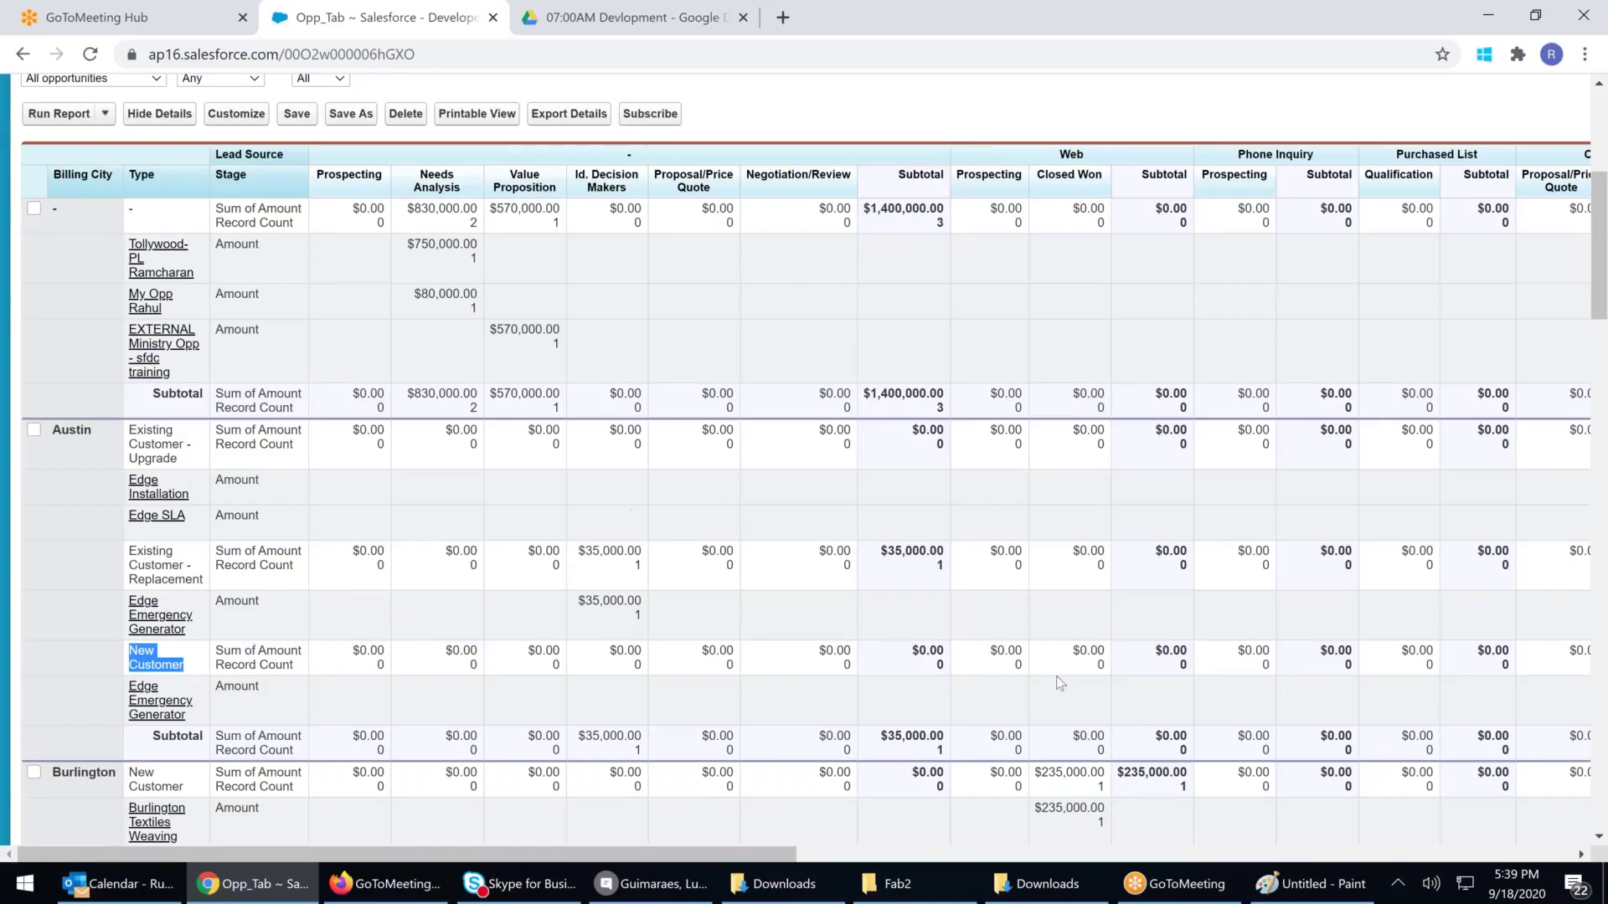
drag(911, 652, 944, 653)
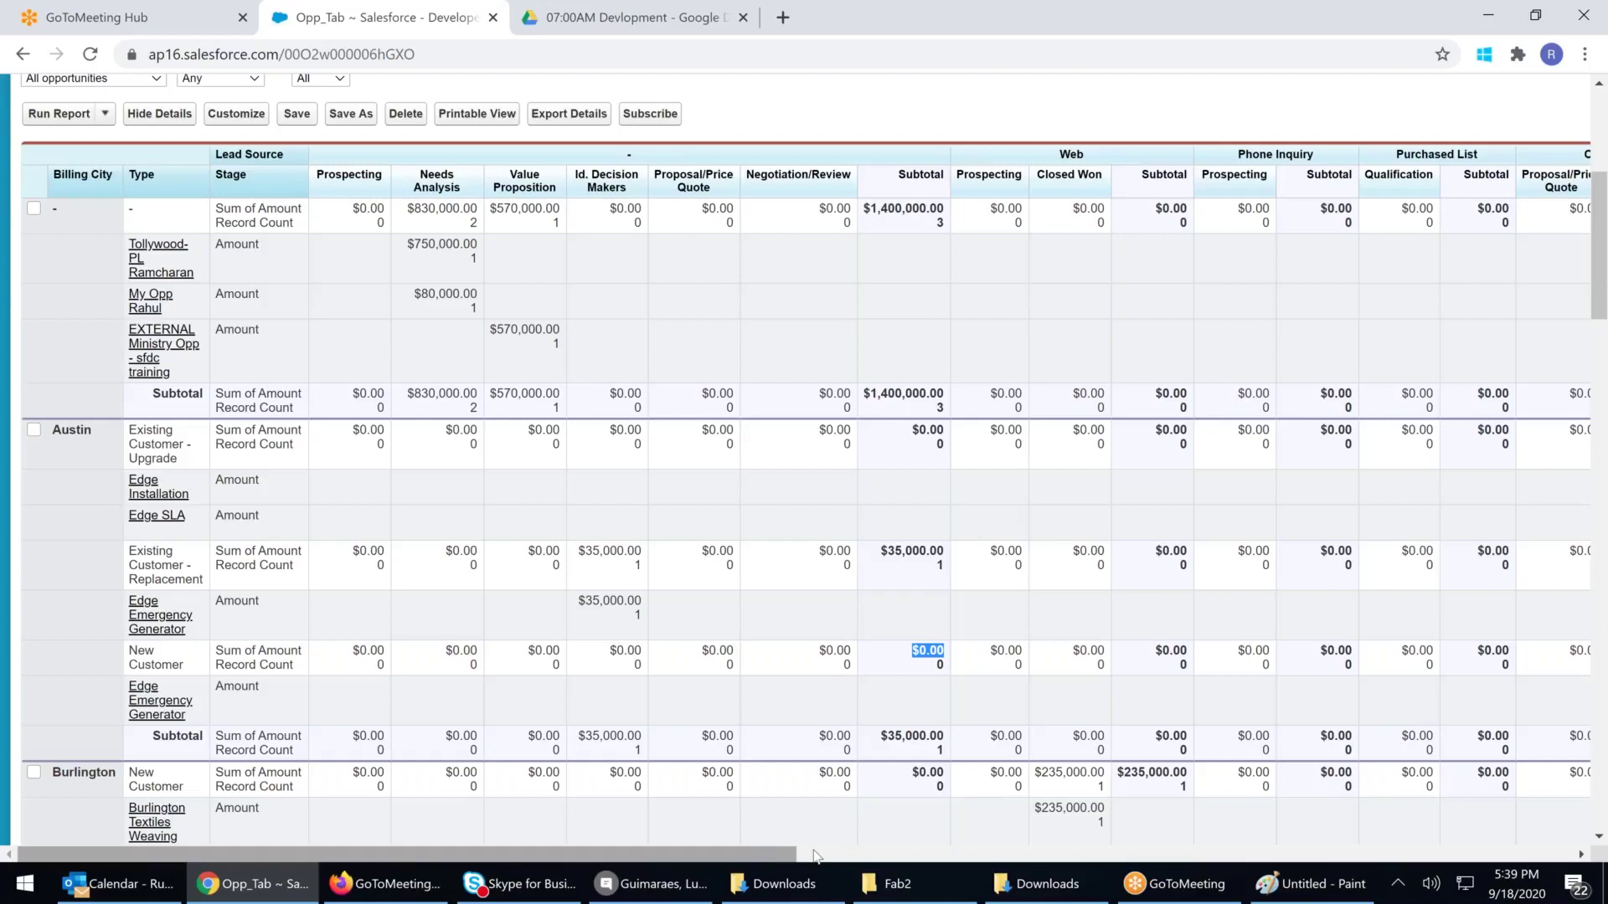
drag(816, 856, 1049, 856)
drag(1226, 649, 1271, 651)
triple_click(1331, 652)
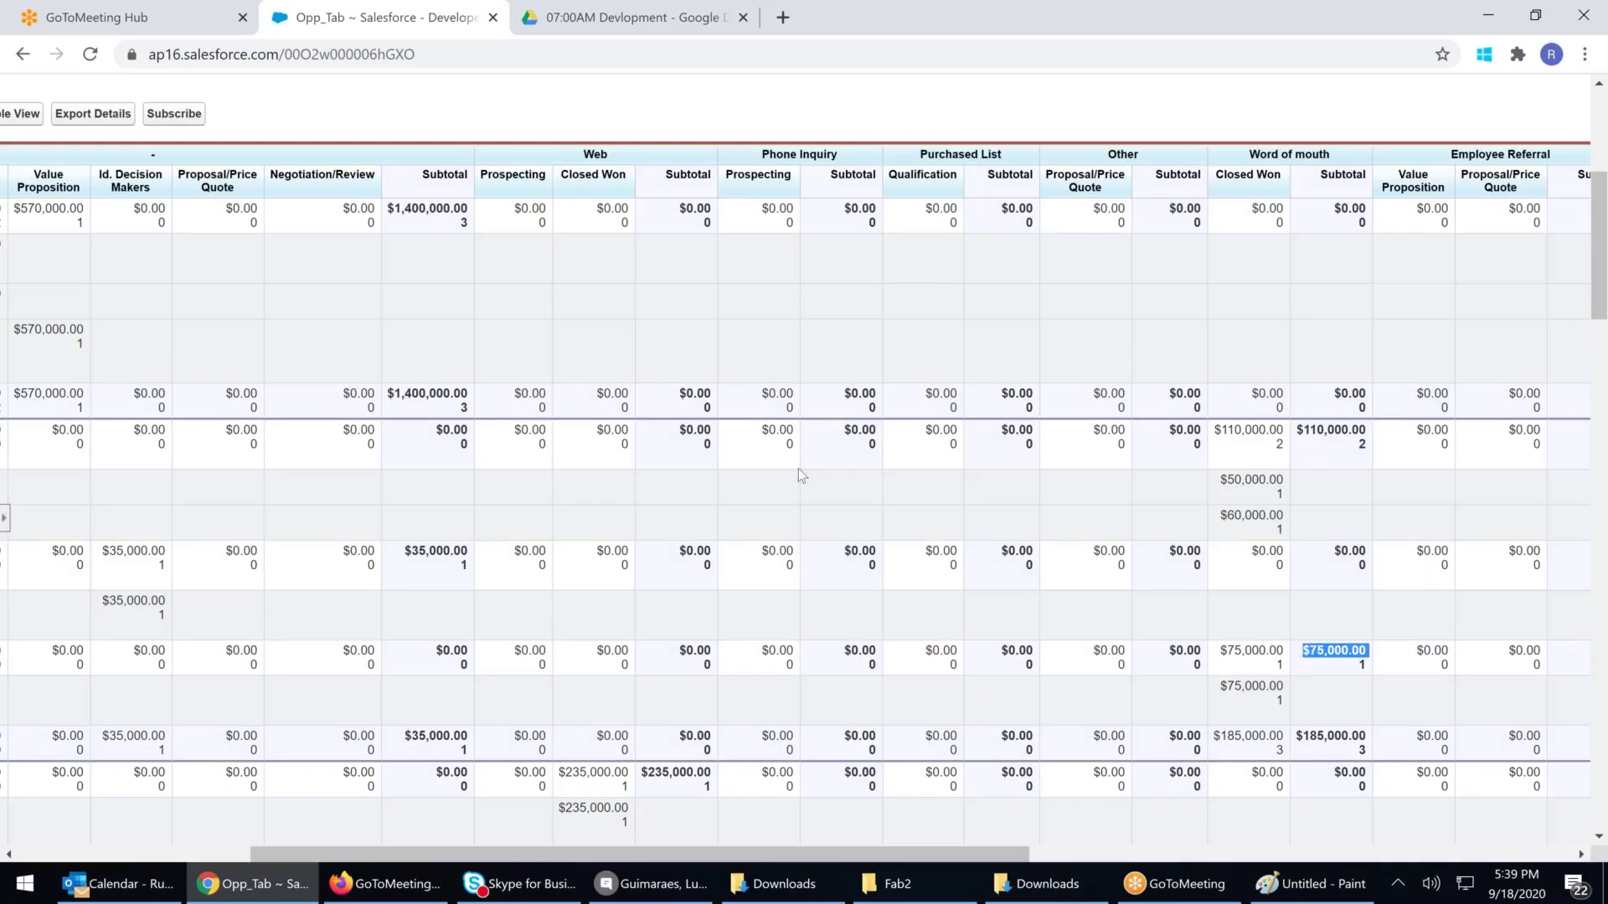
Scroll down to the Grand Total and back, then reopen the report for editing
scroll(800, 468, down, 3)
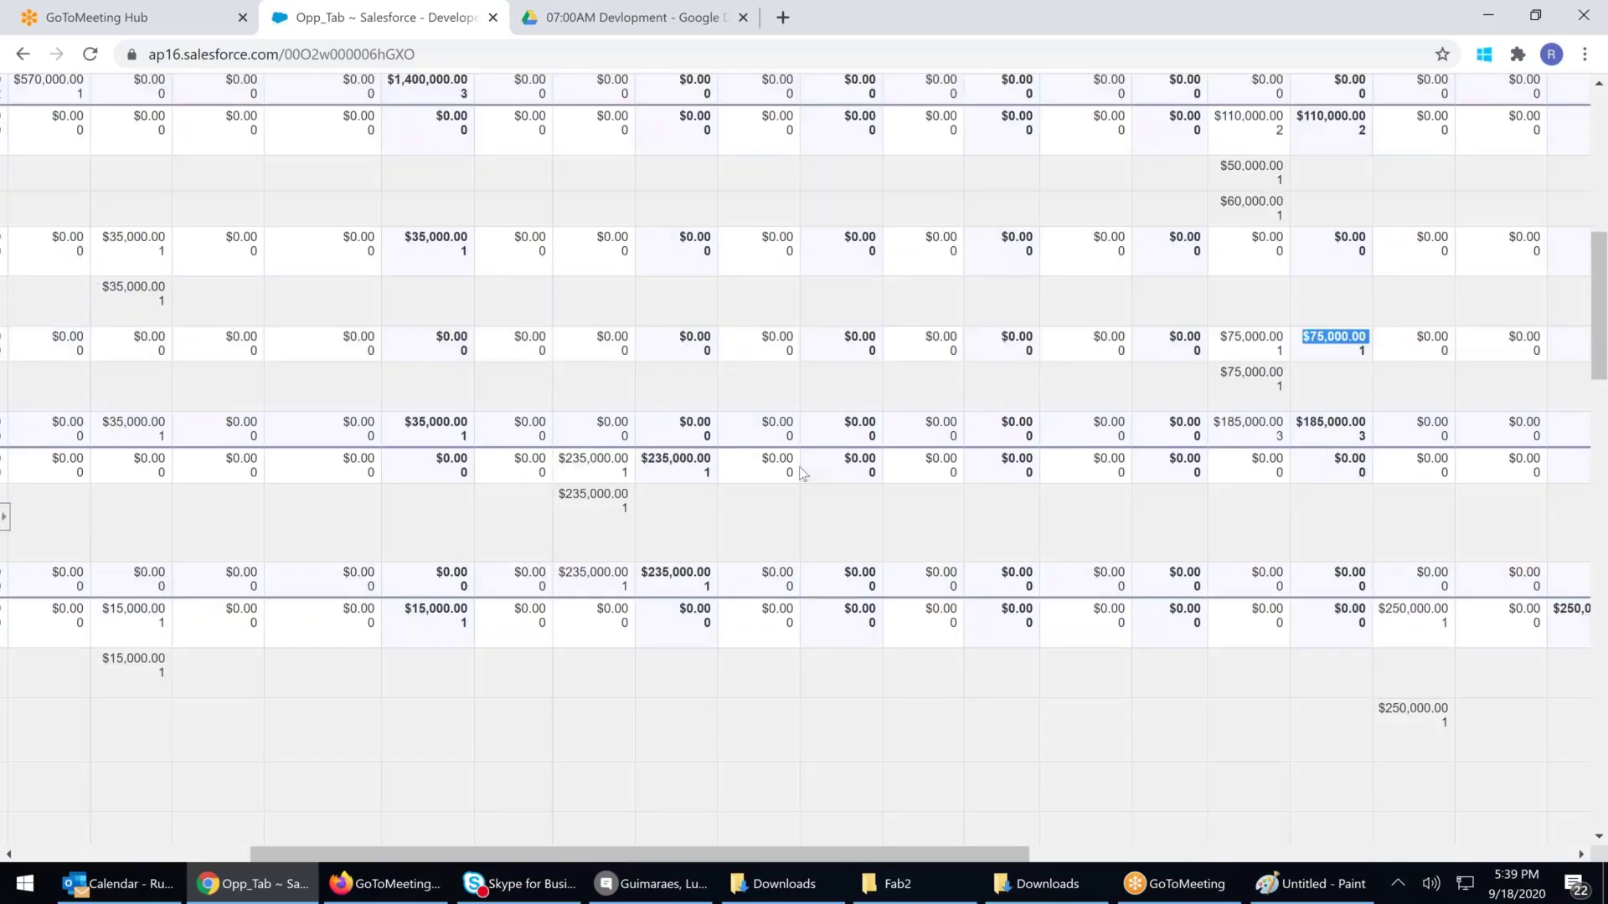
scroll(801, 473, down, 3)
scroll(801, 474, down, 2)
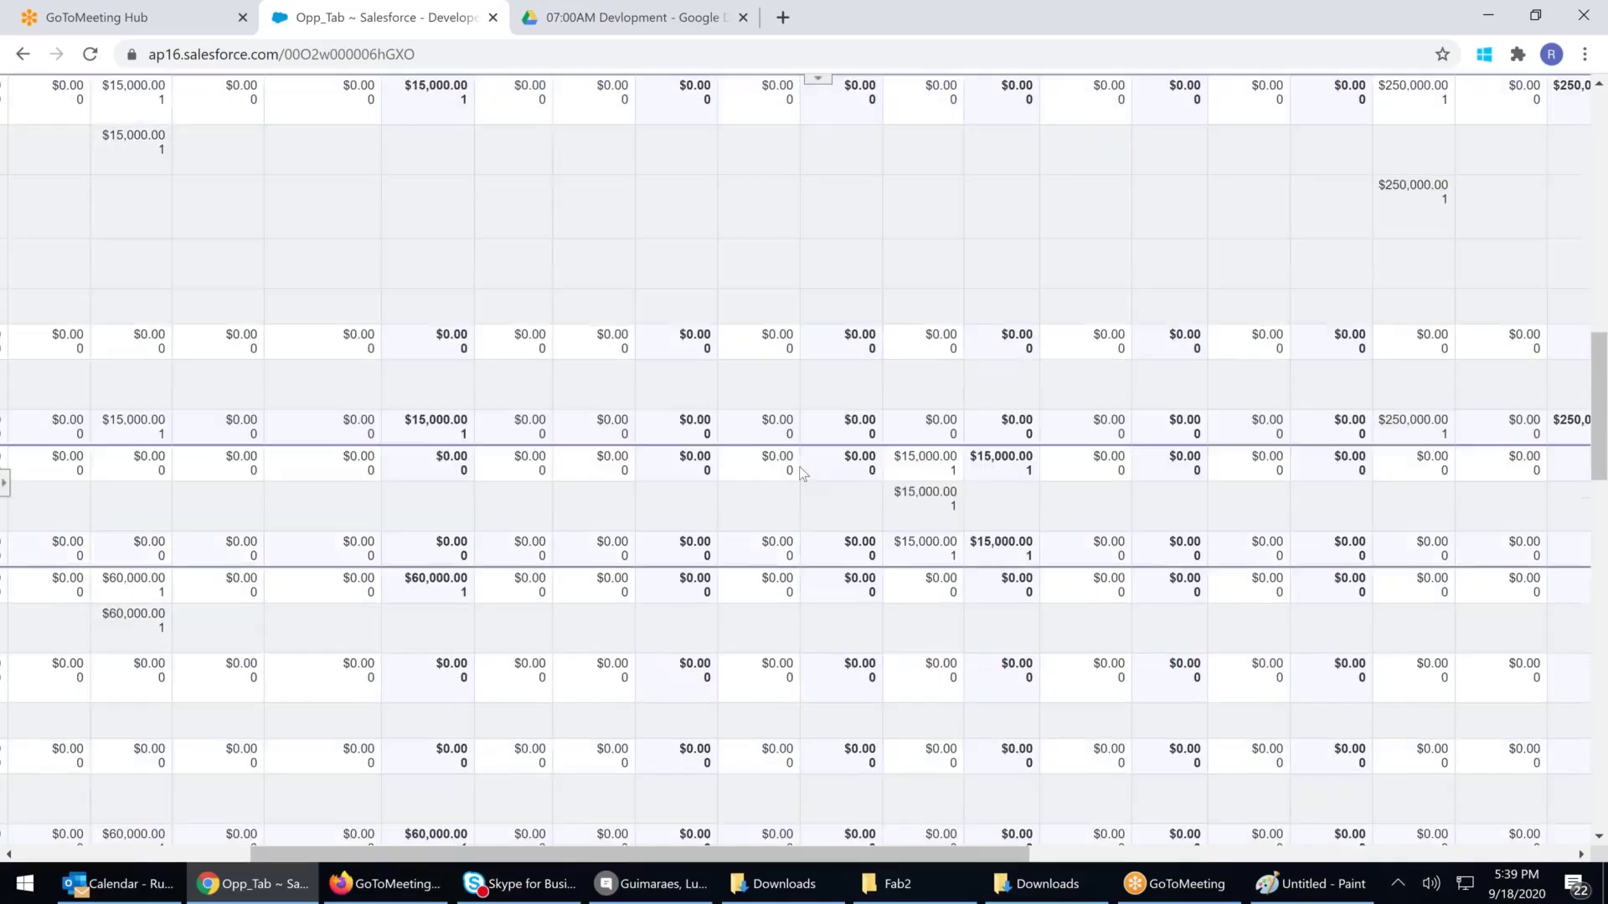
scroll(800, 470, down, 4)
scroll(800, 471, down, 2)
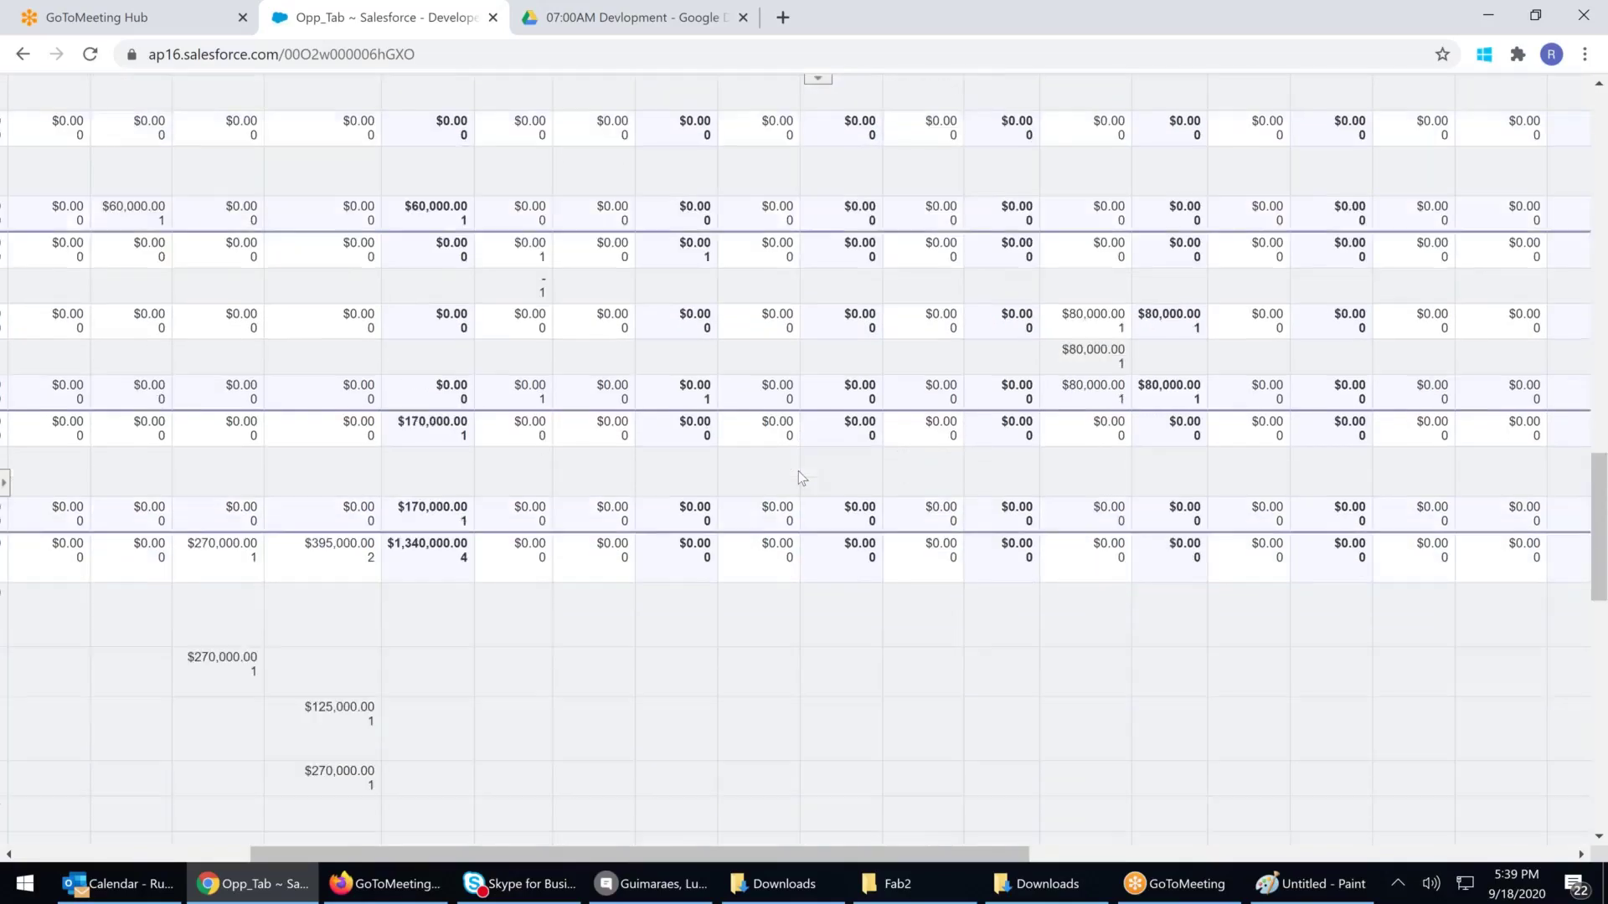
scroll(800, 474, down, 1)
scroll(798, 476, down, 2)
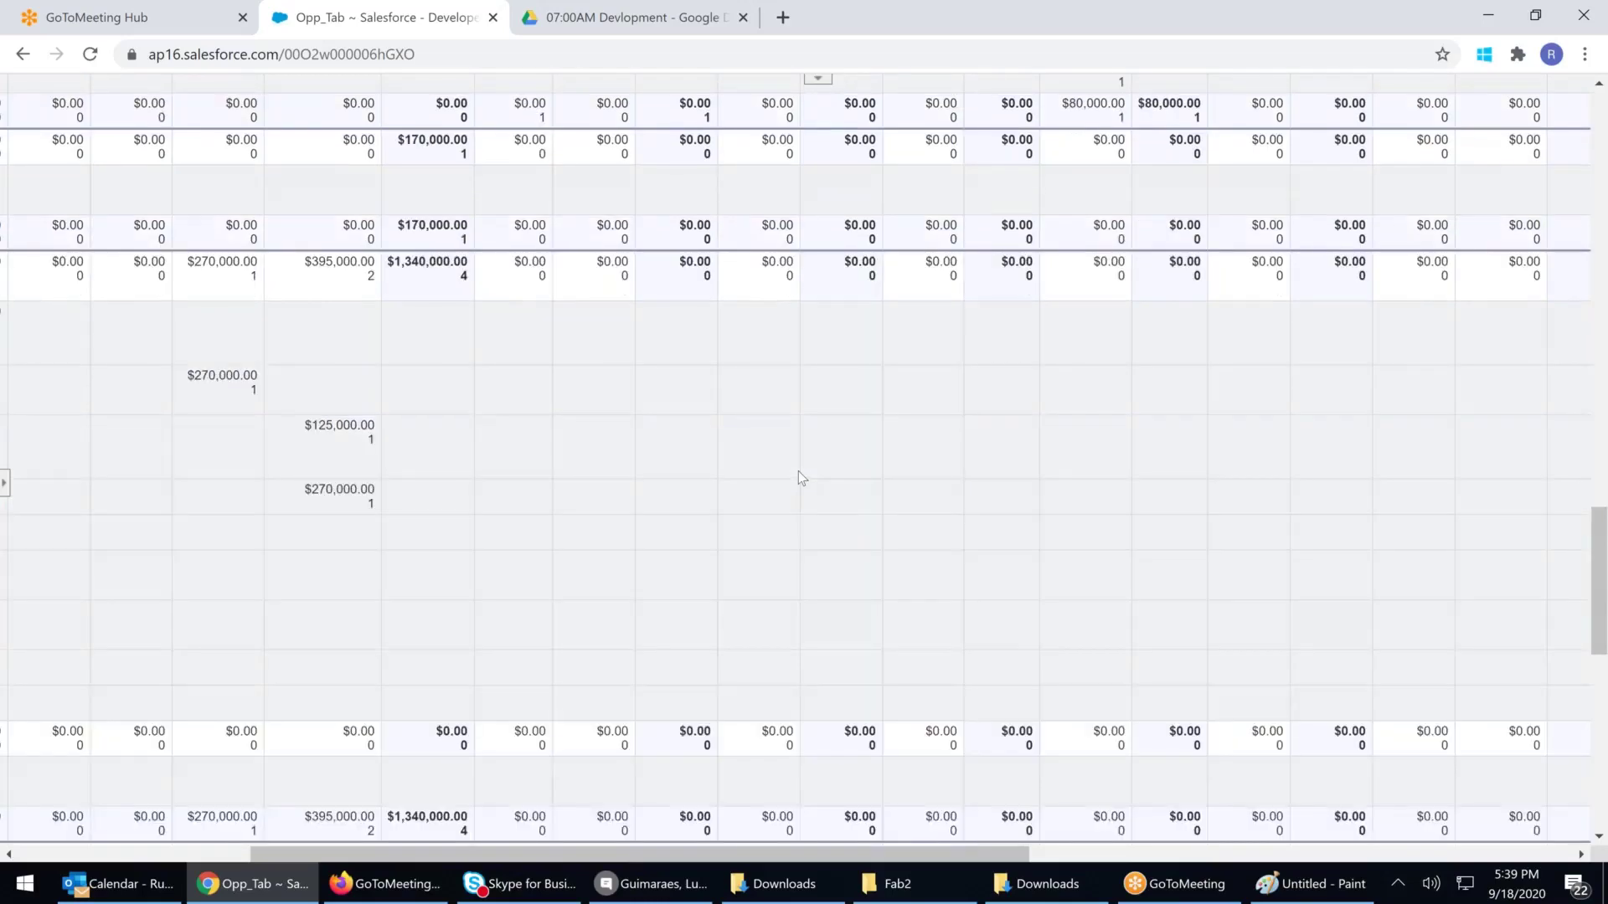
scroll(798, 475, down, 1)
drag(838, 858, 391, 858)
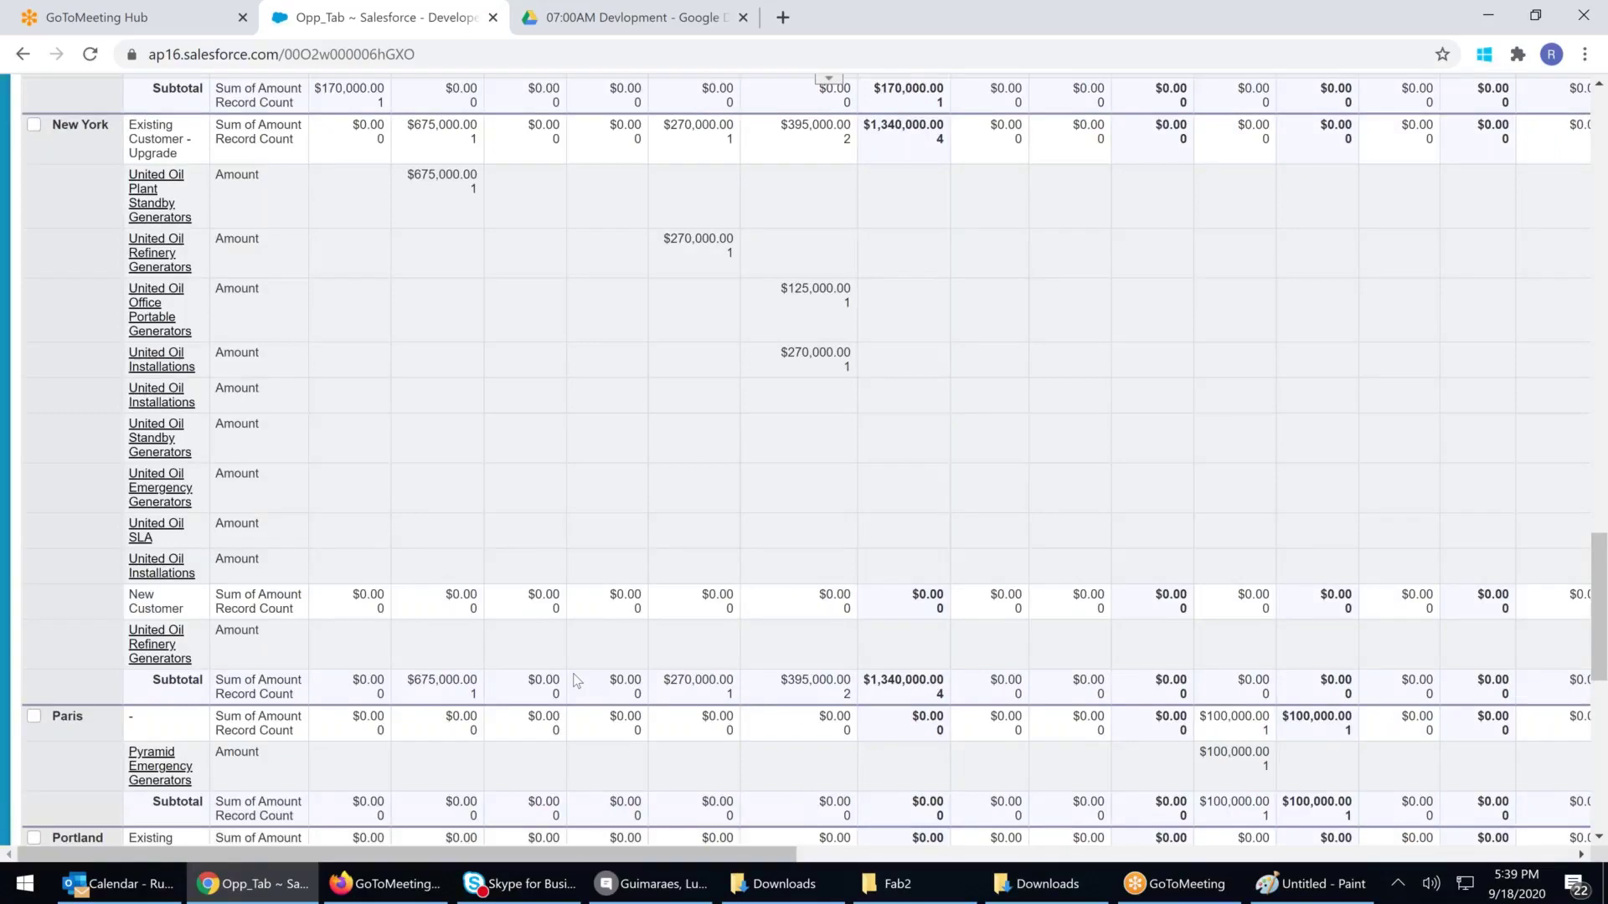
scroll(868, 574, up, 1)
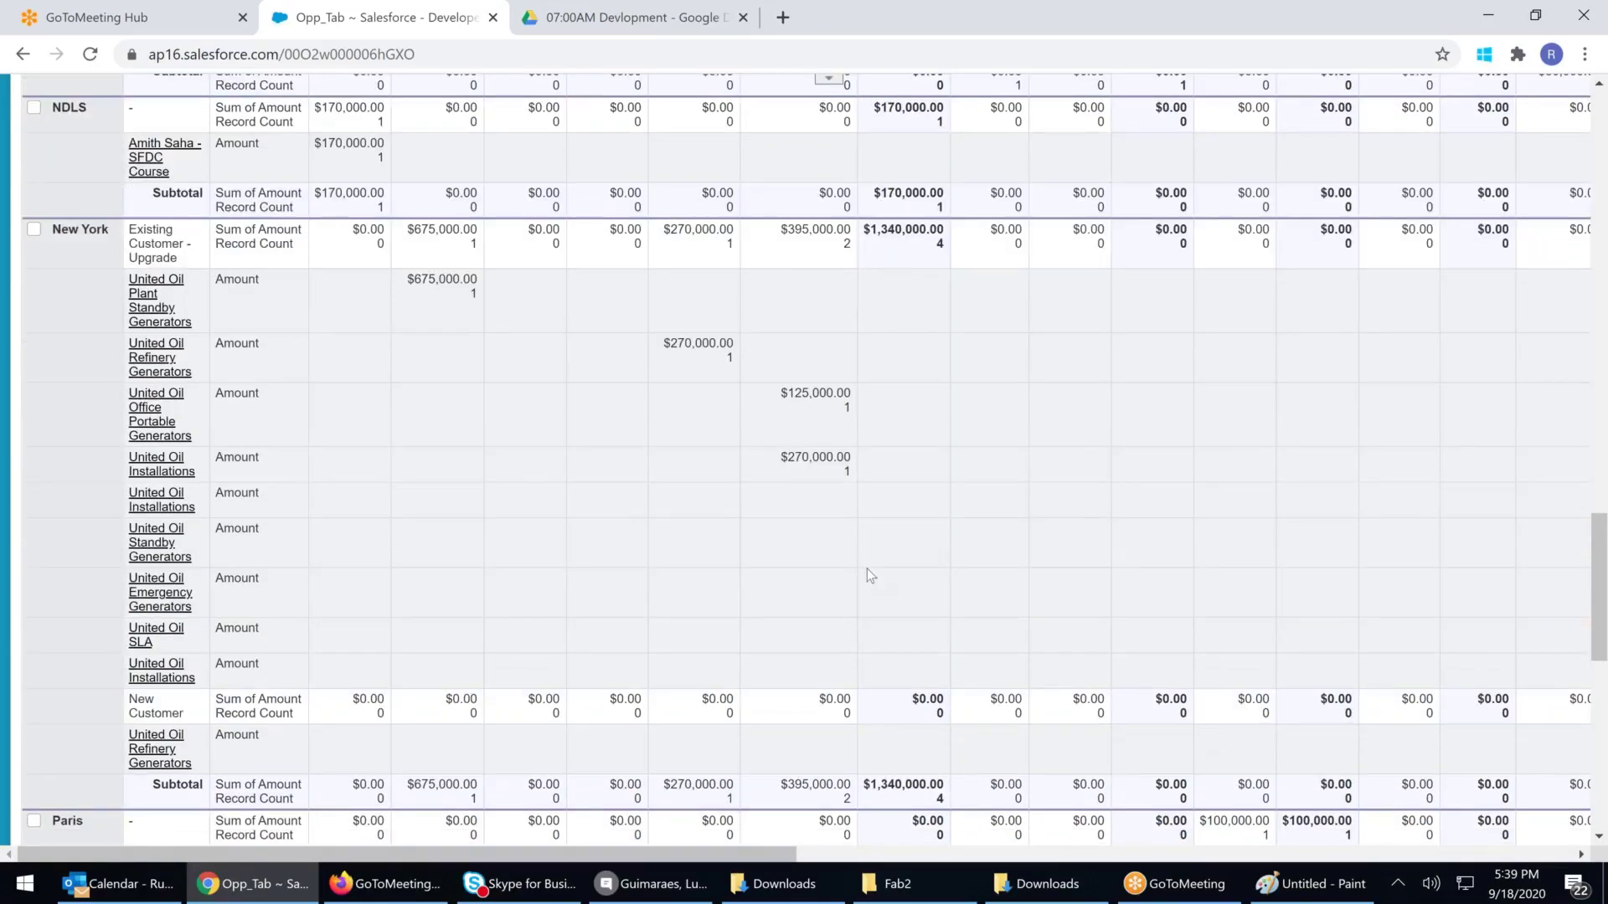
scroll(867, 575, down, 3)
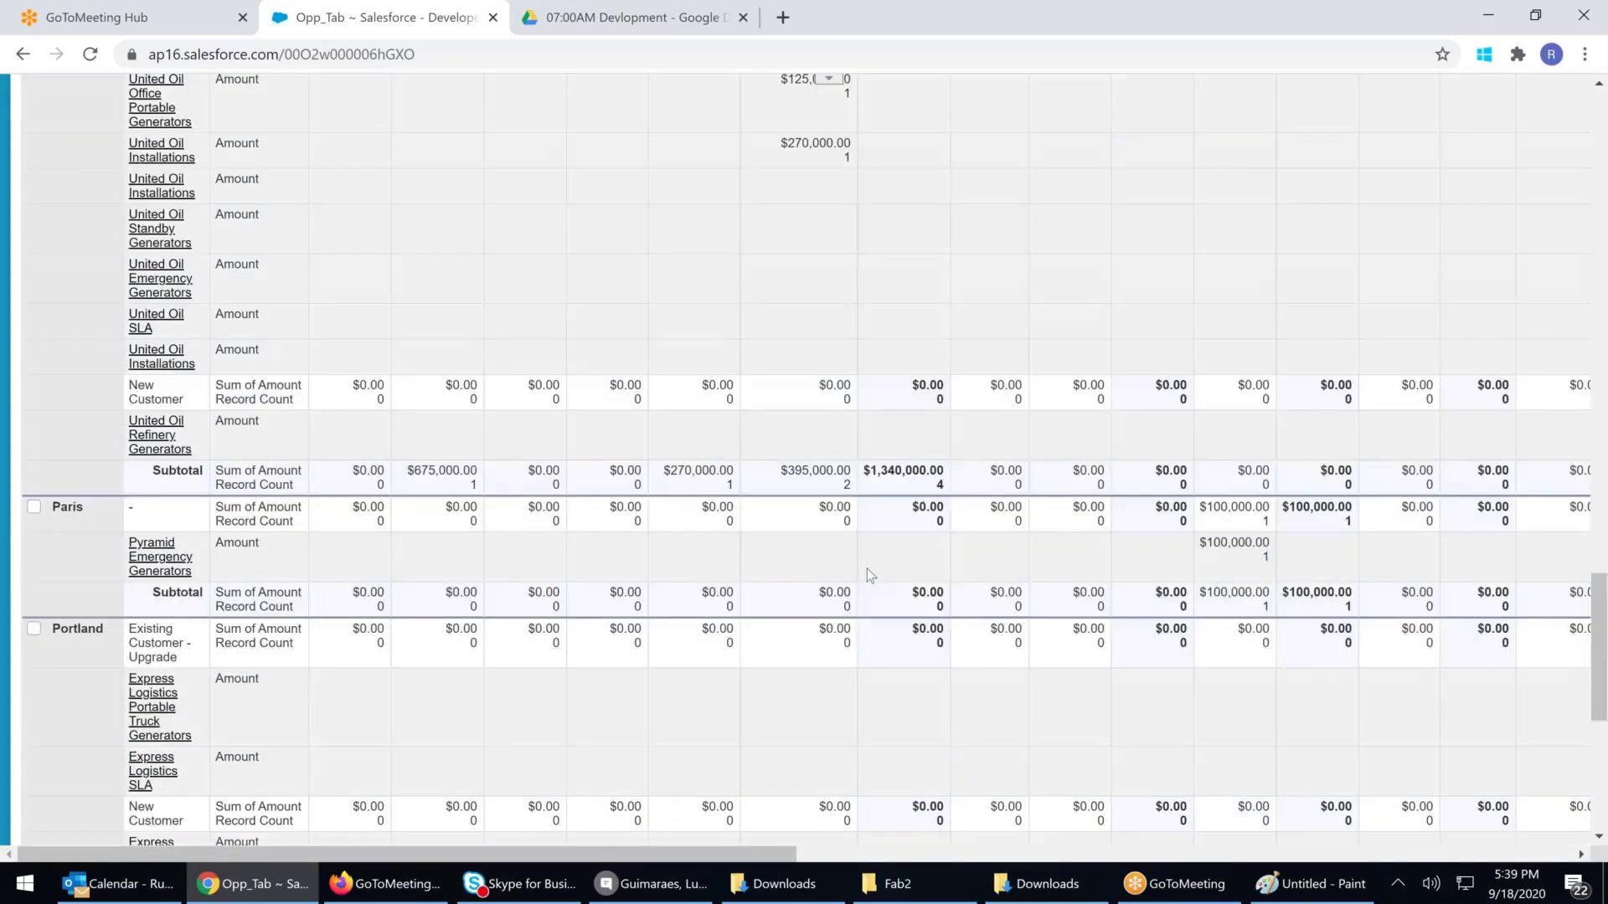
scroll(867, 570, down, 3)
scroll(881, 560, down, 1)
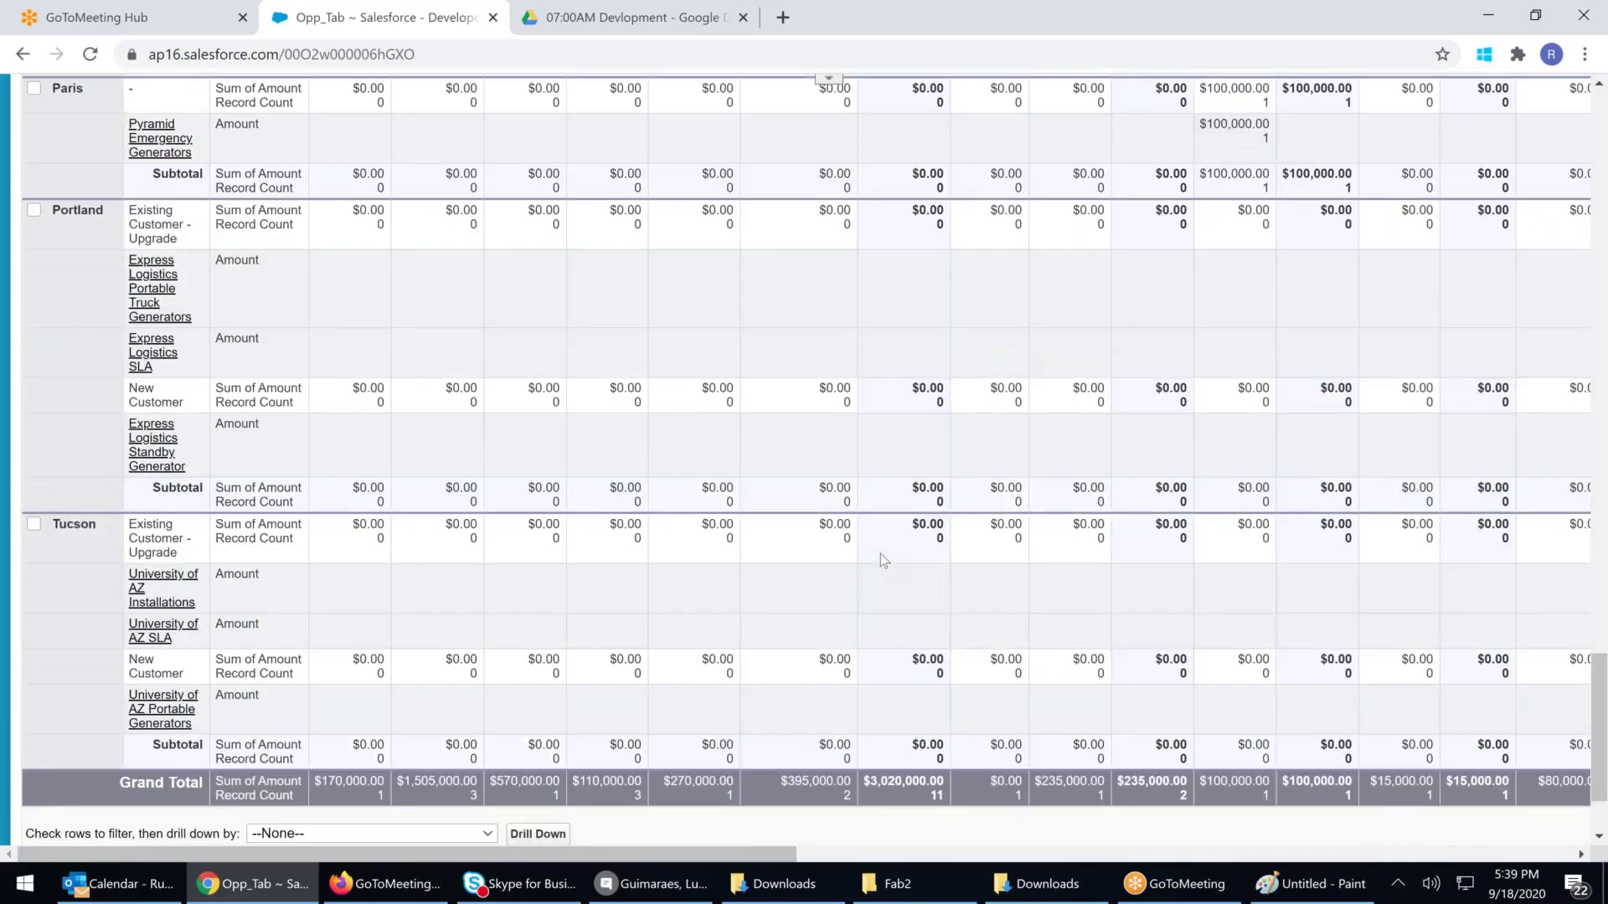
scroll(880, 557, down, 2)
scroll(881, 560, up, 2)
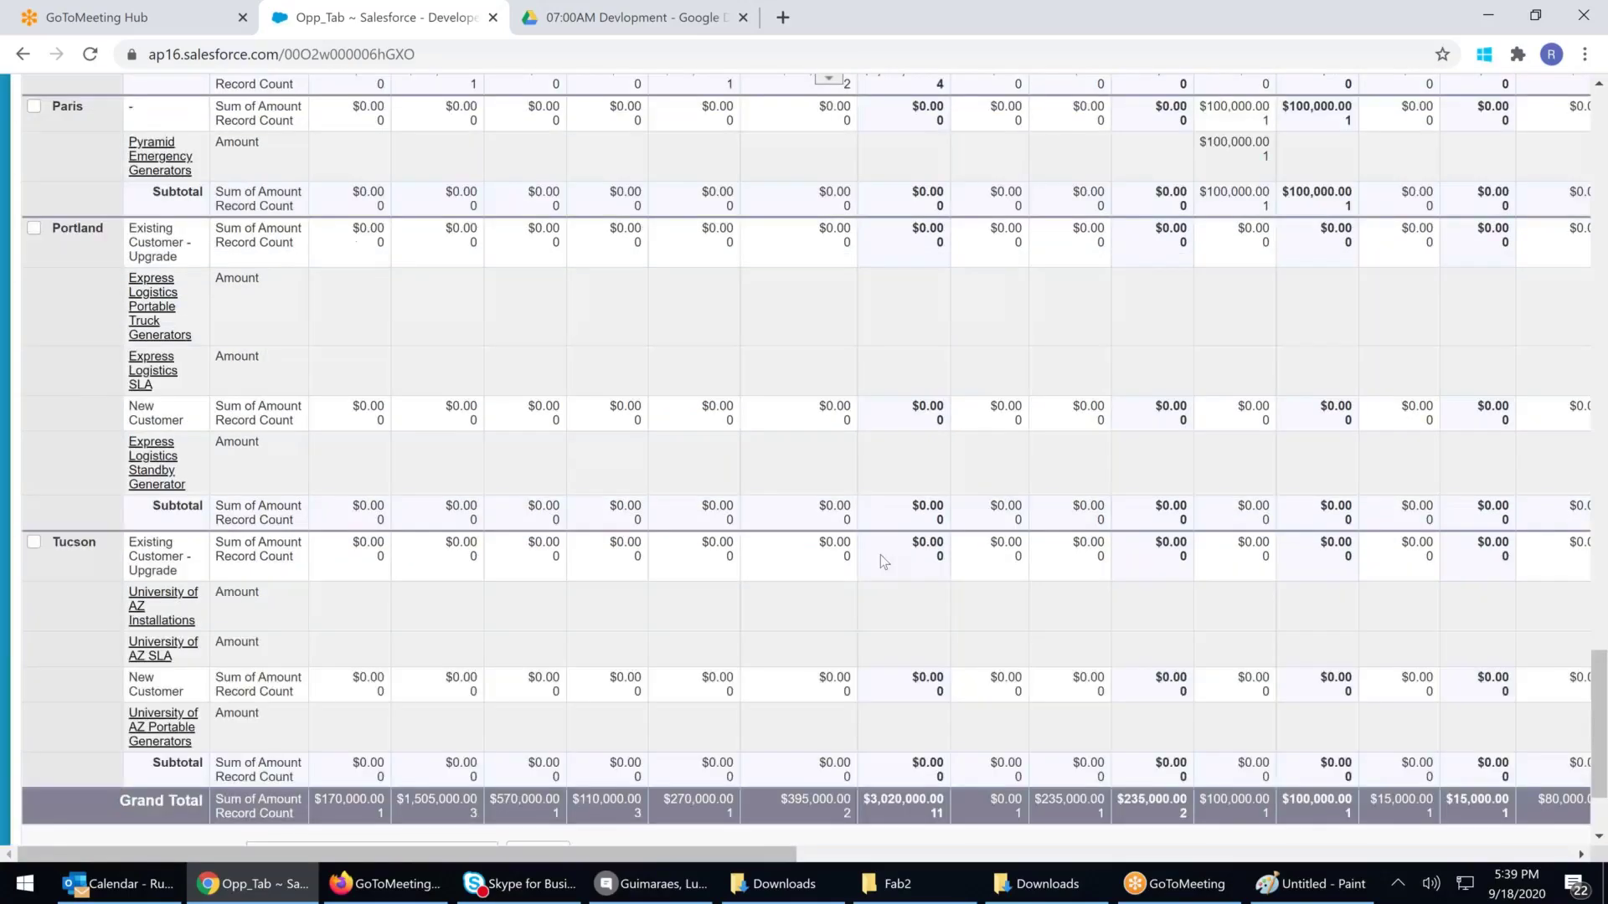
scroll(881, 559, up, 5)
scroll(880, 560, up, 2)
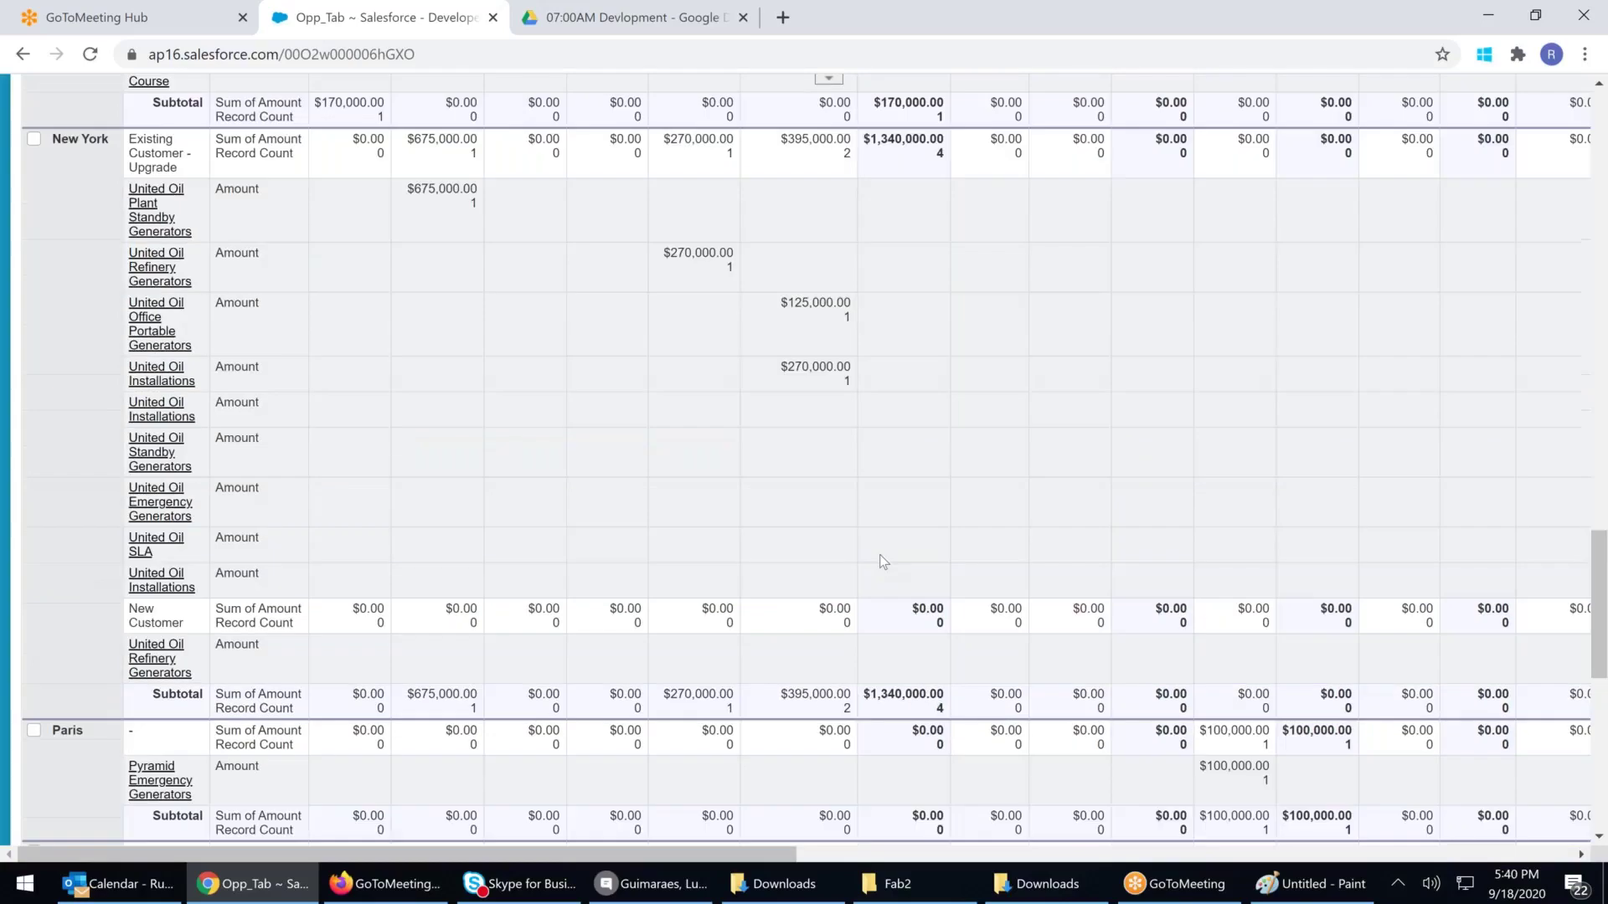
scroll(879, 561, up, 1)
scroll(883, 561, up, 3)
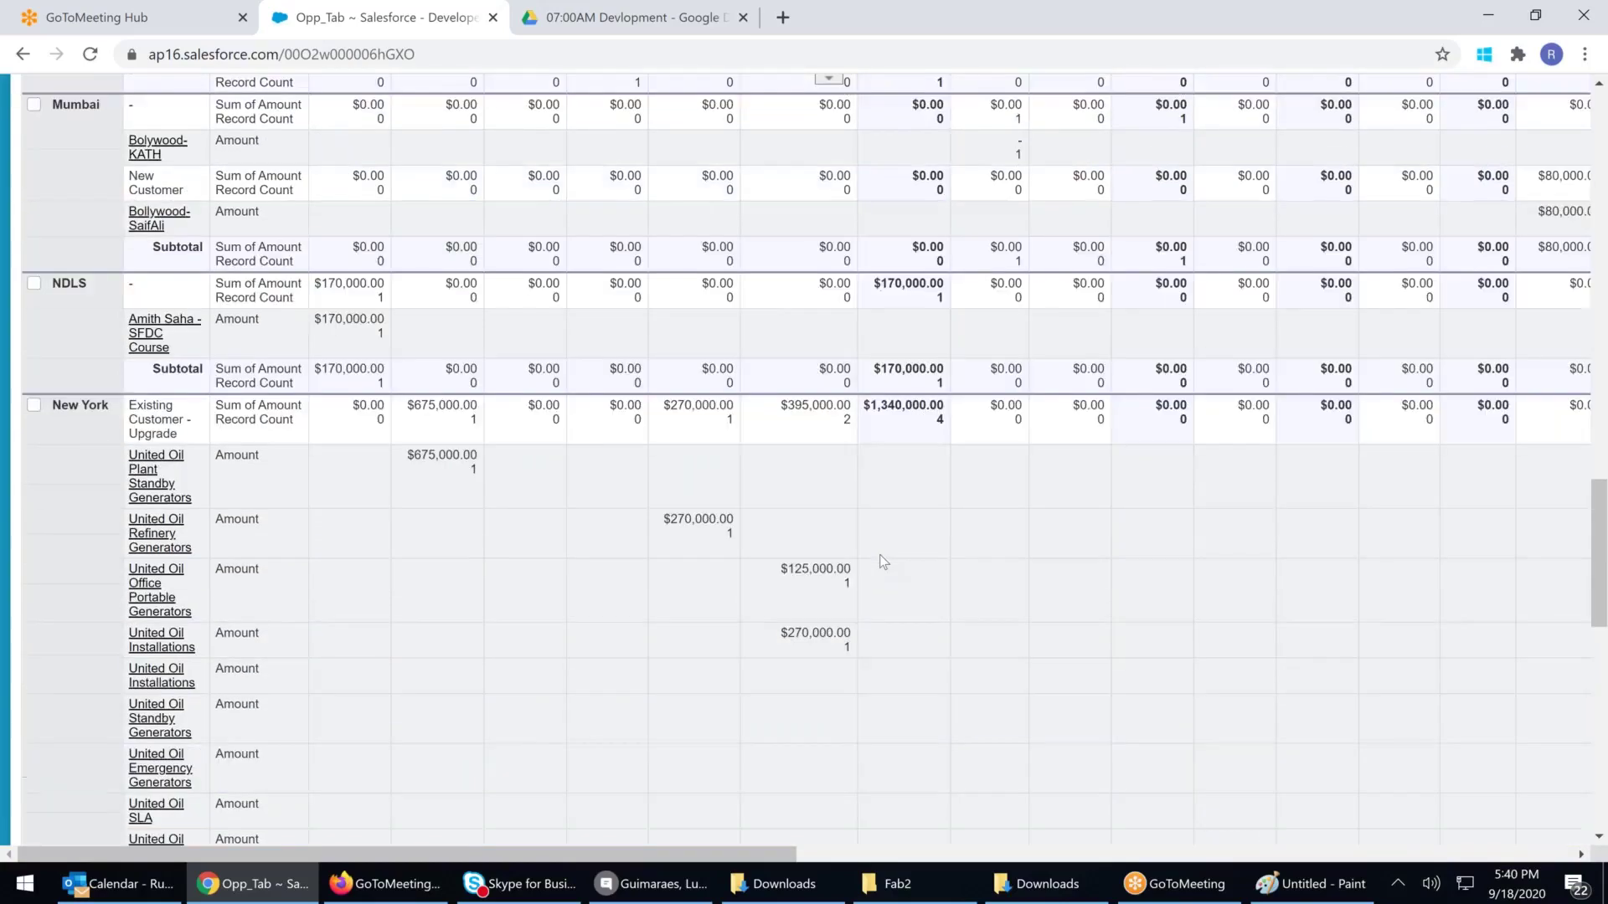
scroll(880, 554, up, 20)
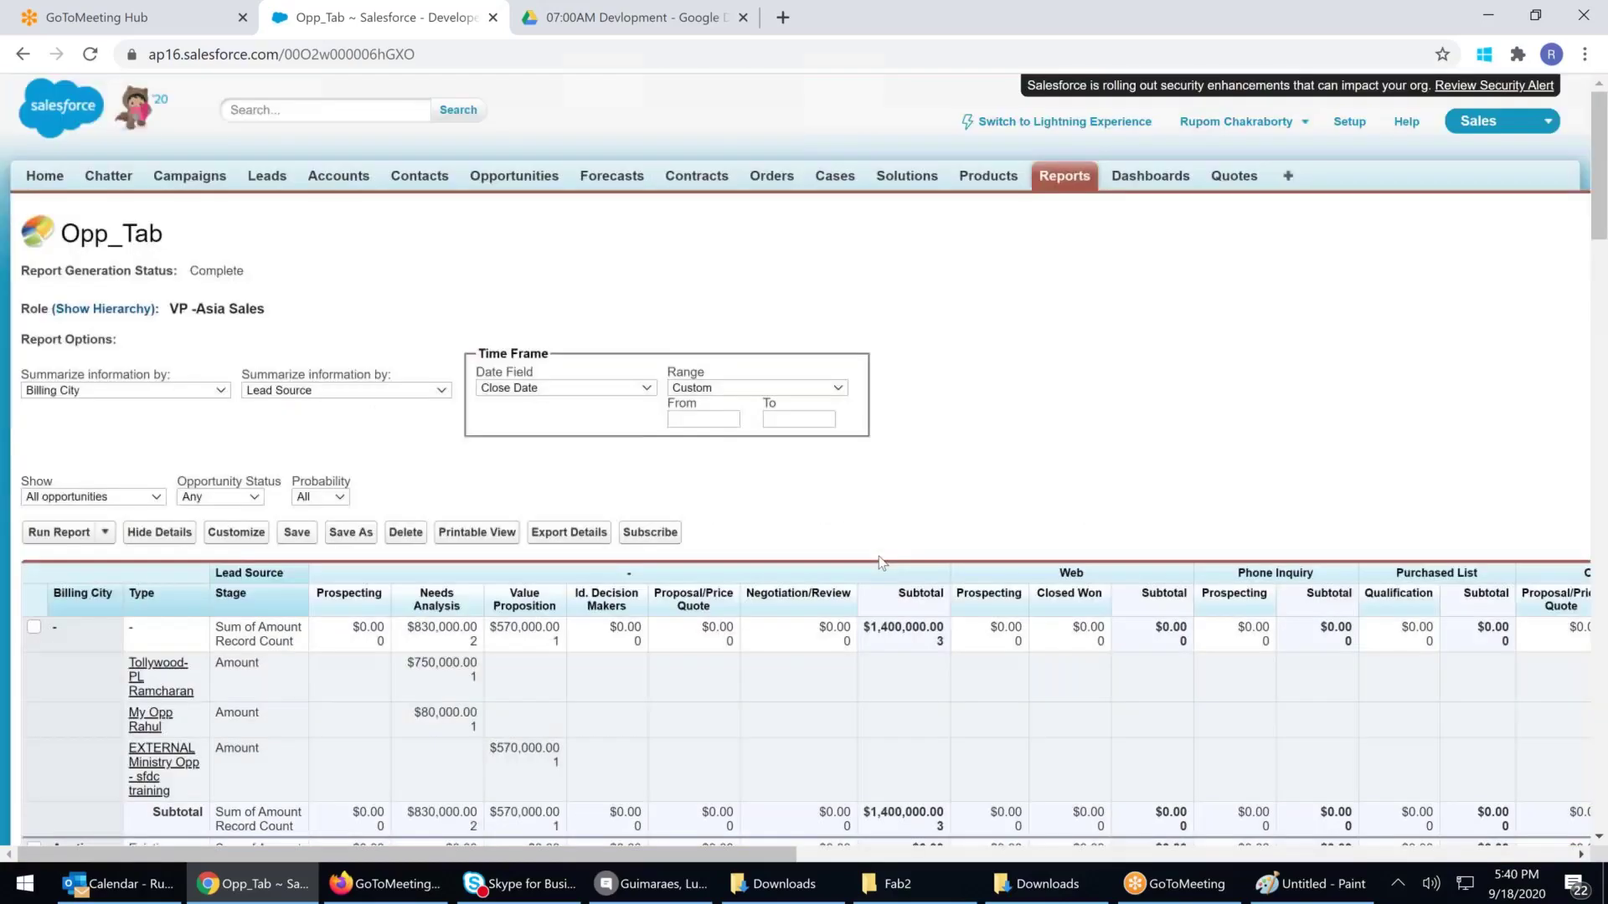
scroll(878, 556, down, 4)
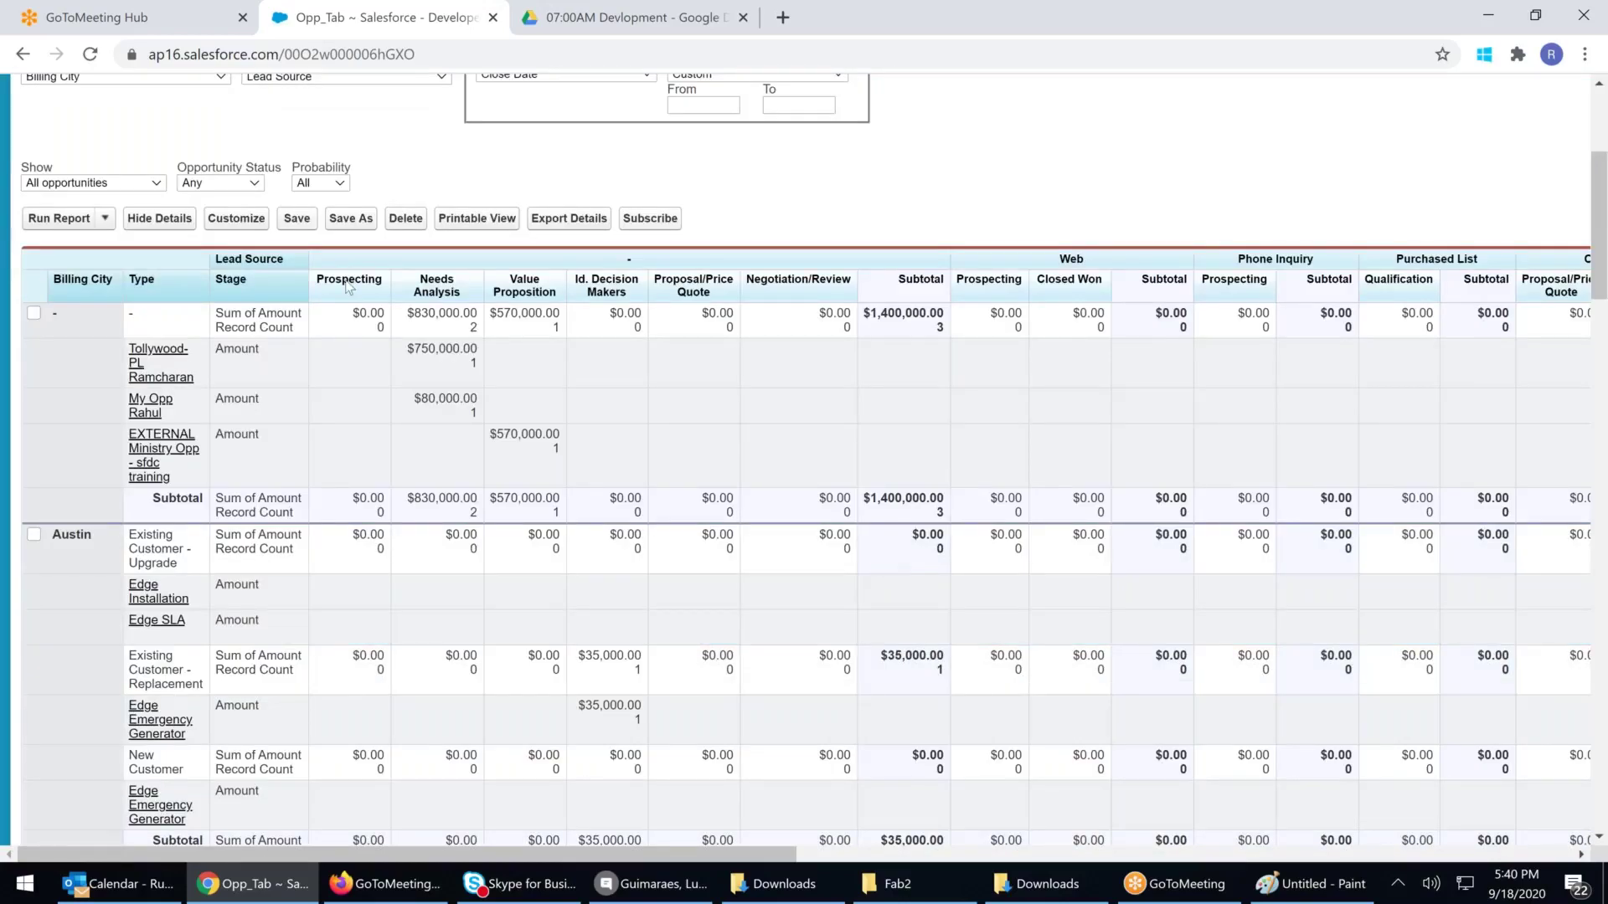
click(222, 220)
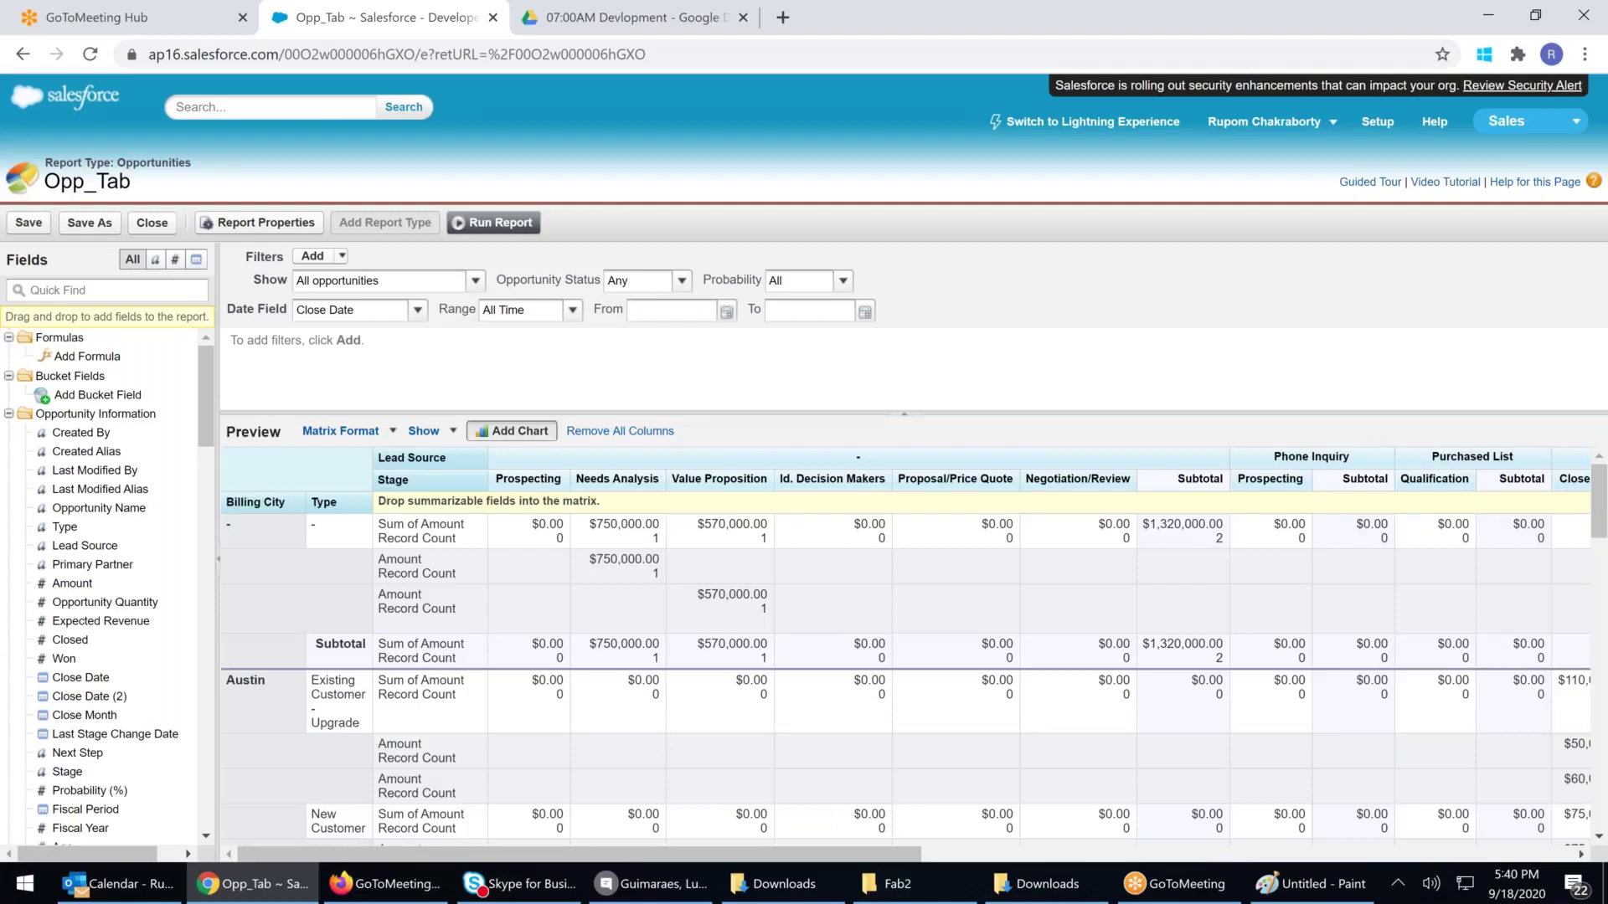
Add a funnel chart of Sum of Amount segmented by Lead Source
click(511, 430)
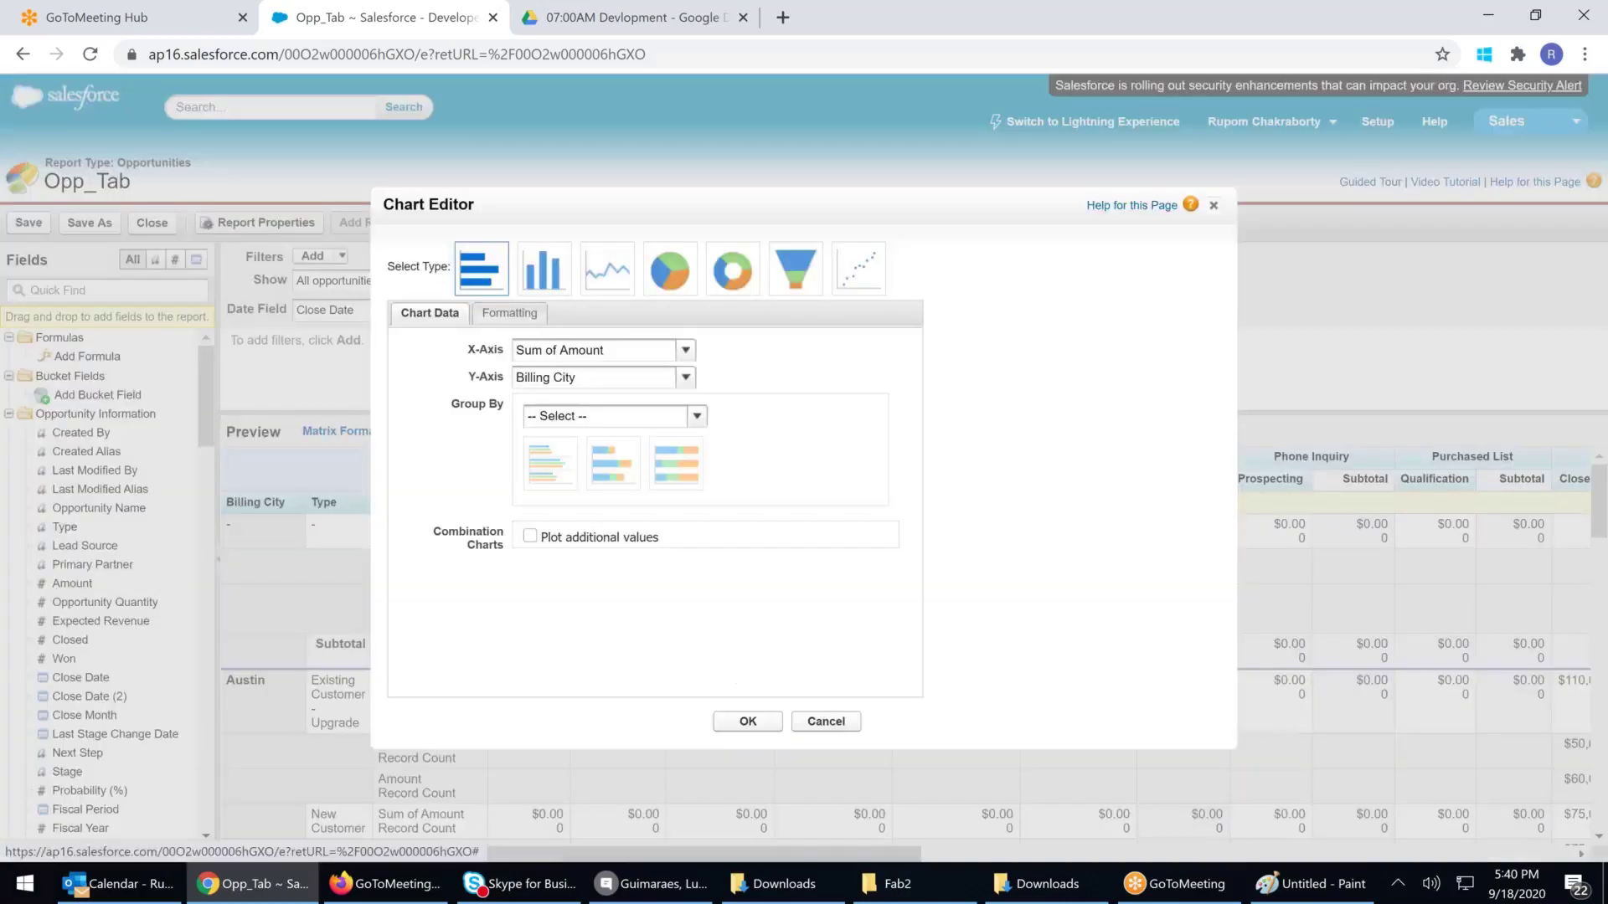
click(813, 267)
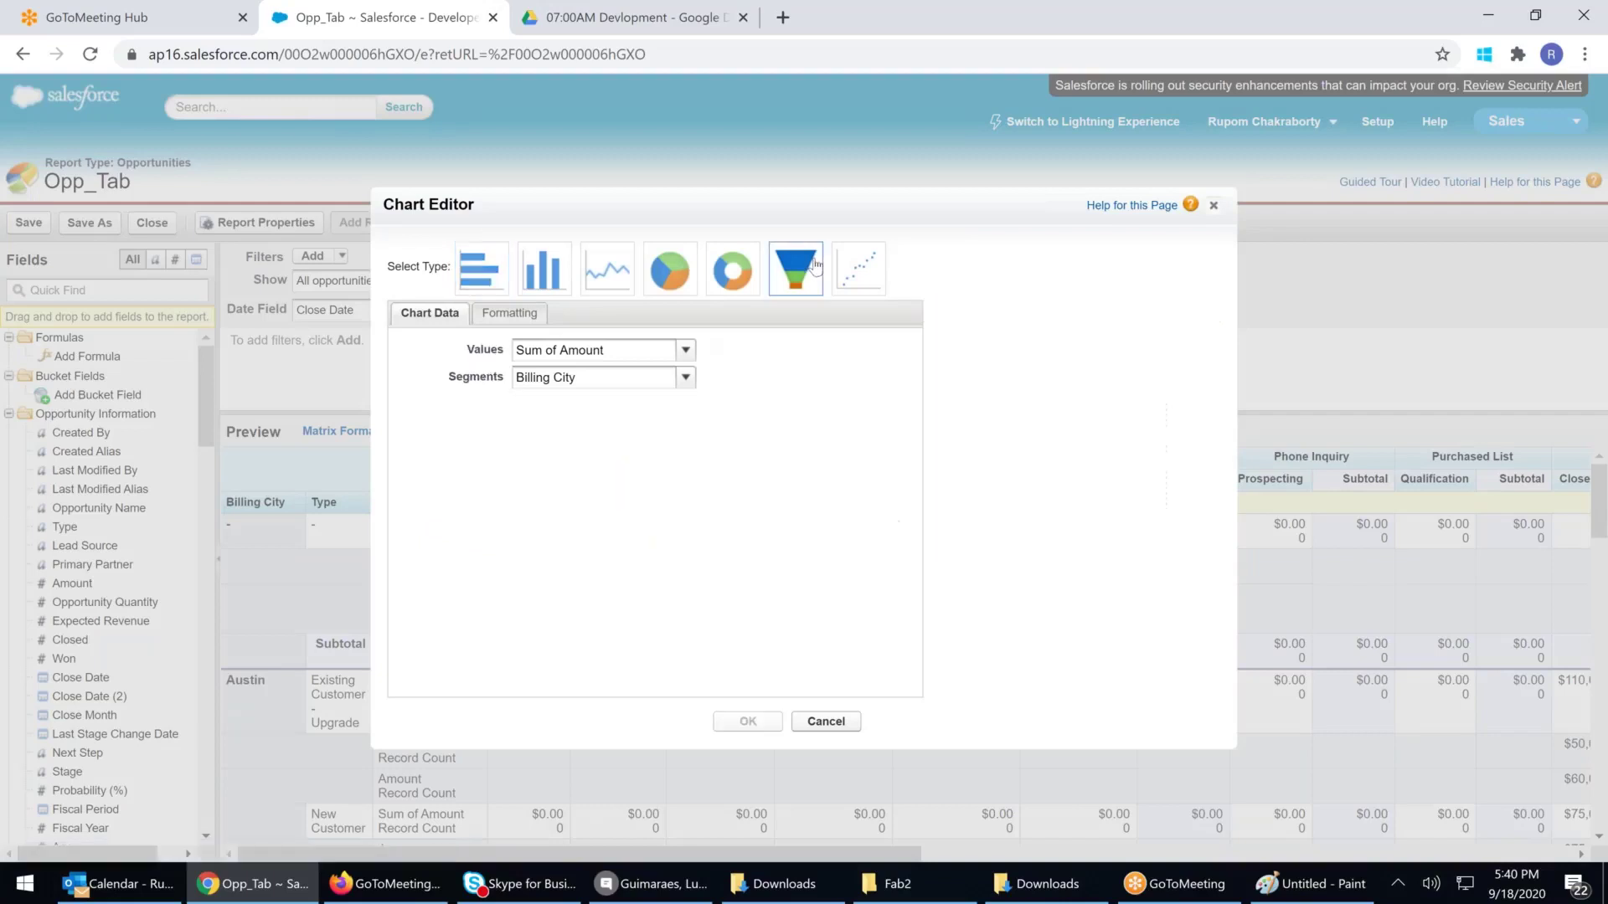
click(648, 379)
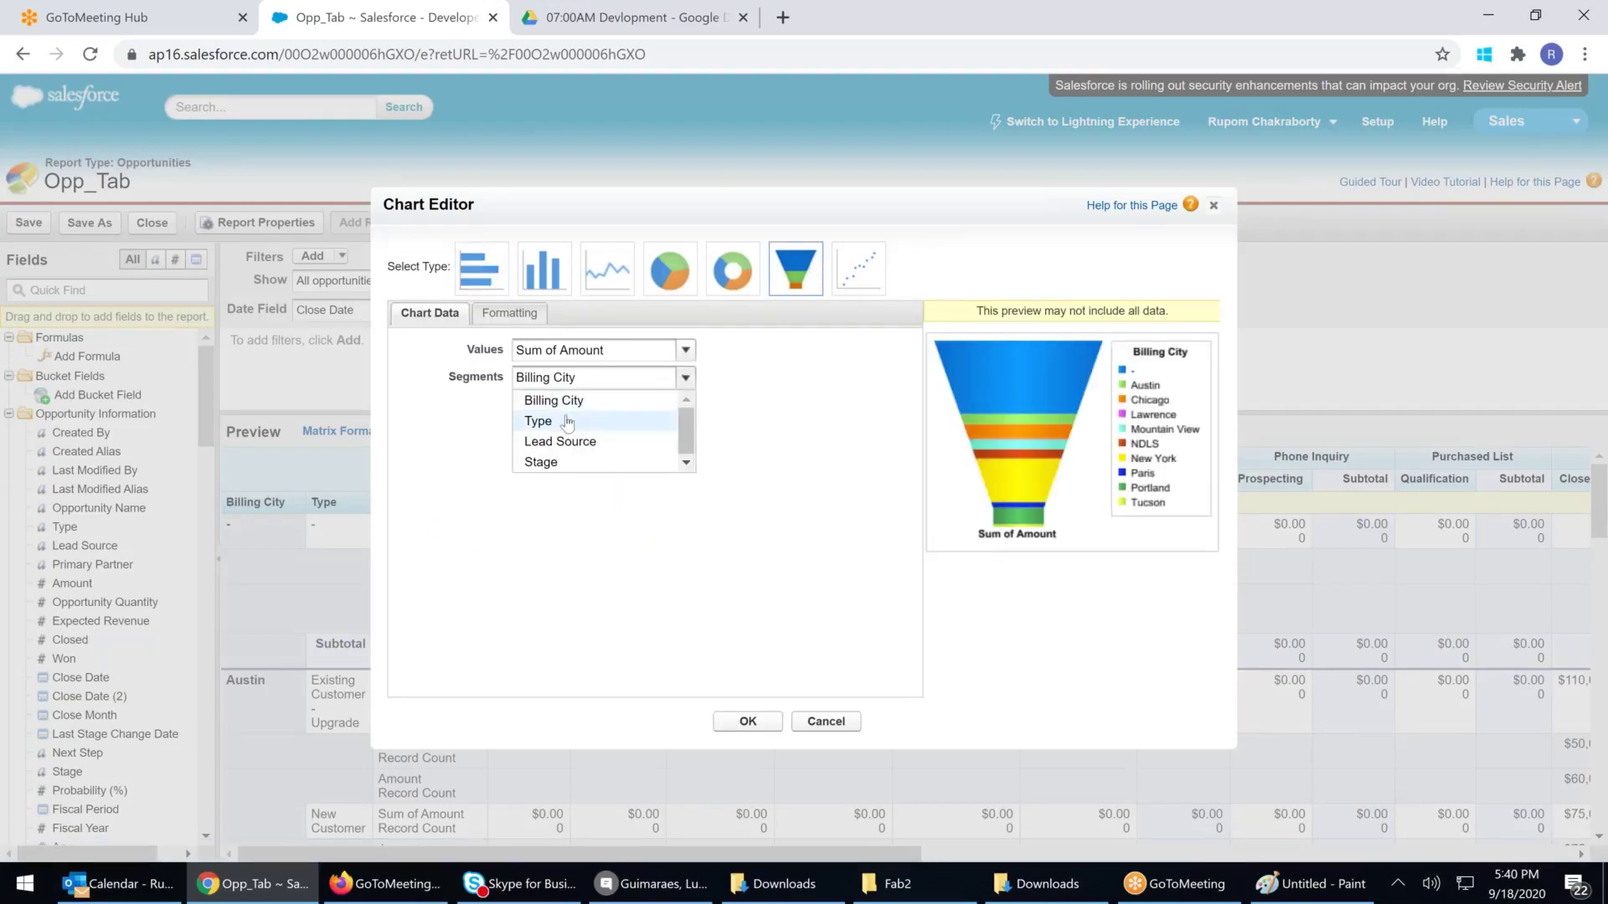
click(571, 444)
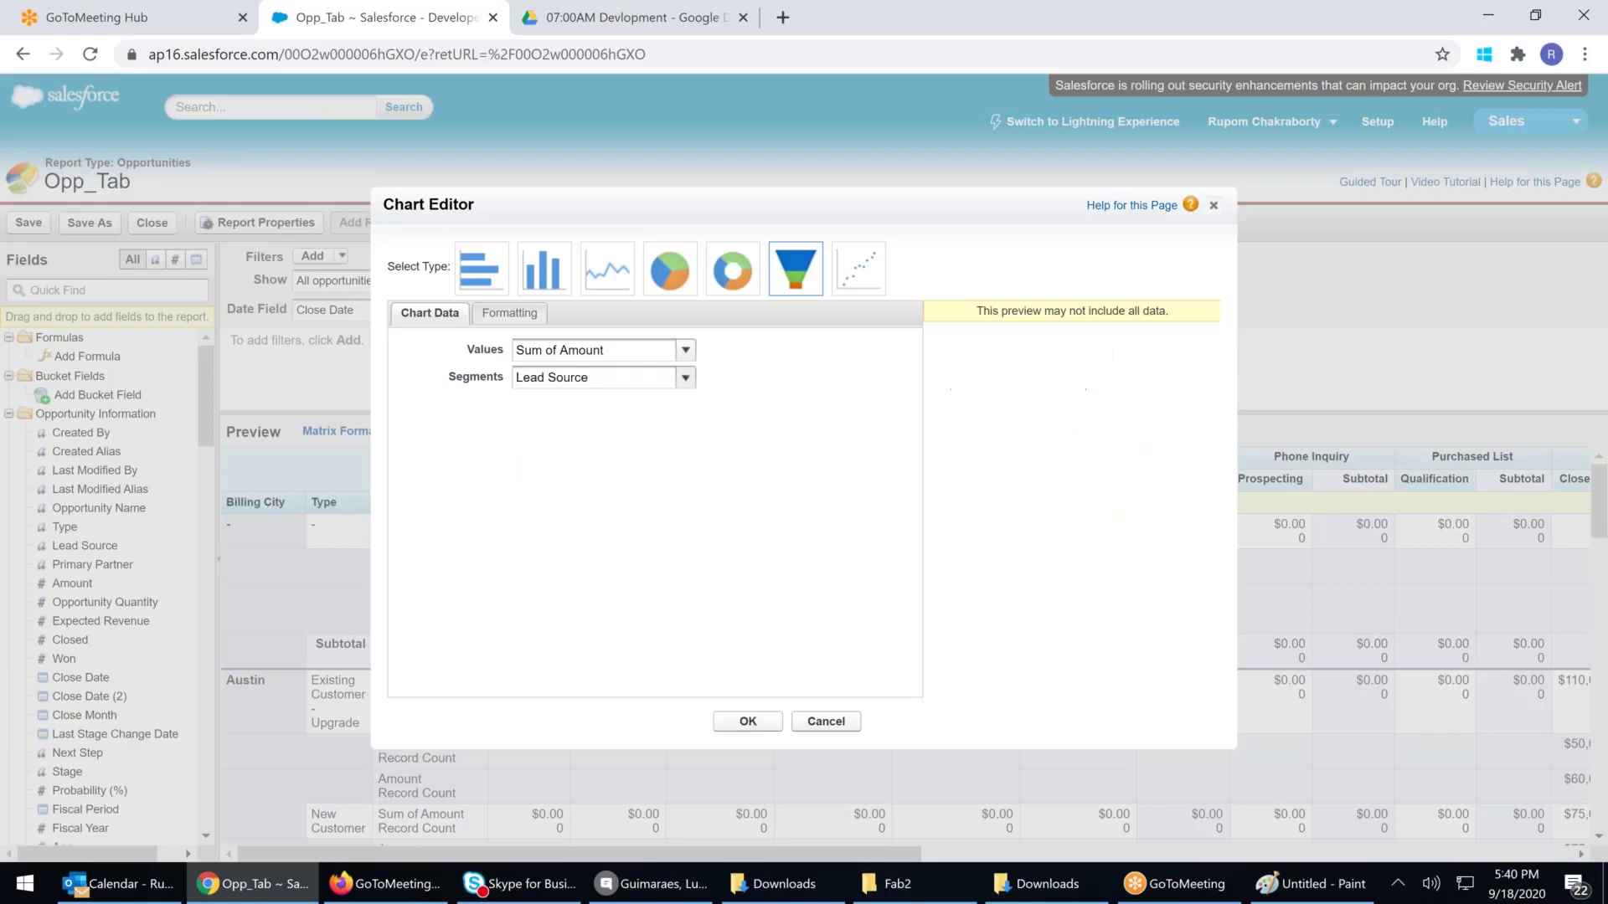
click(617, 353)
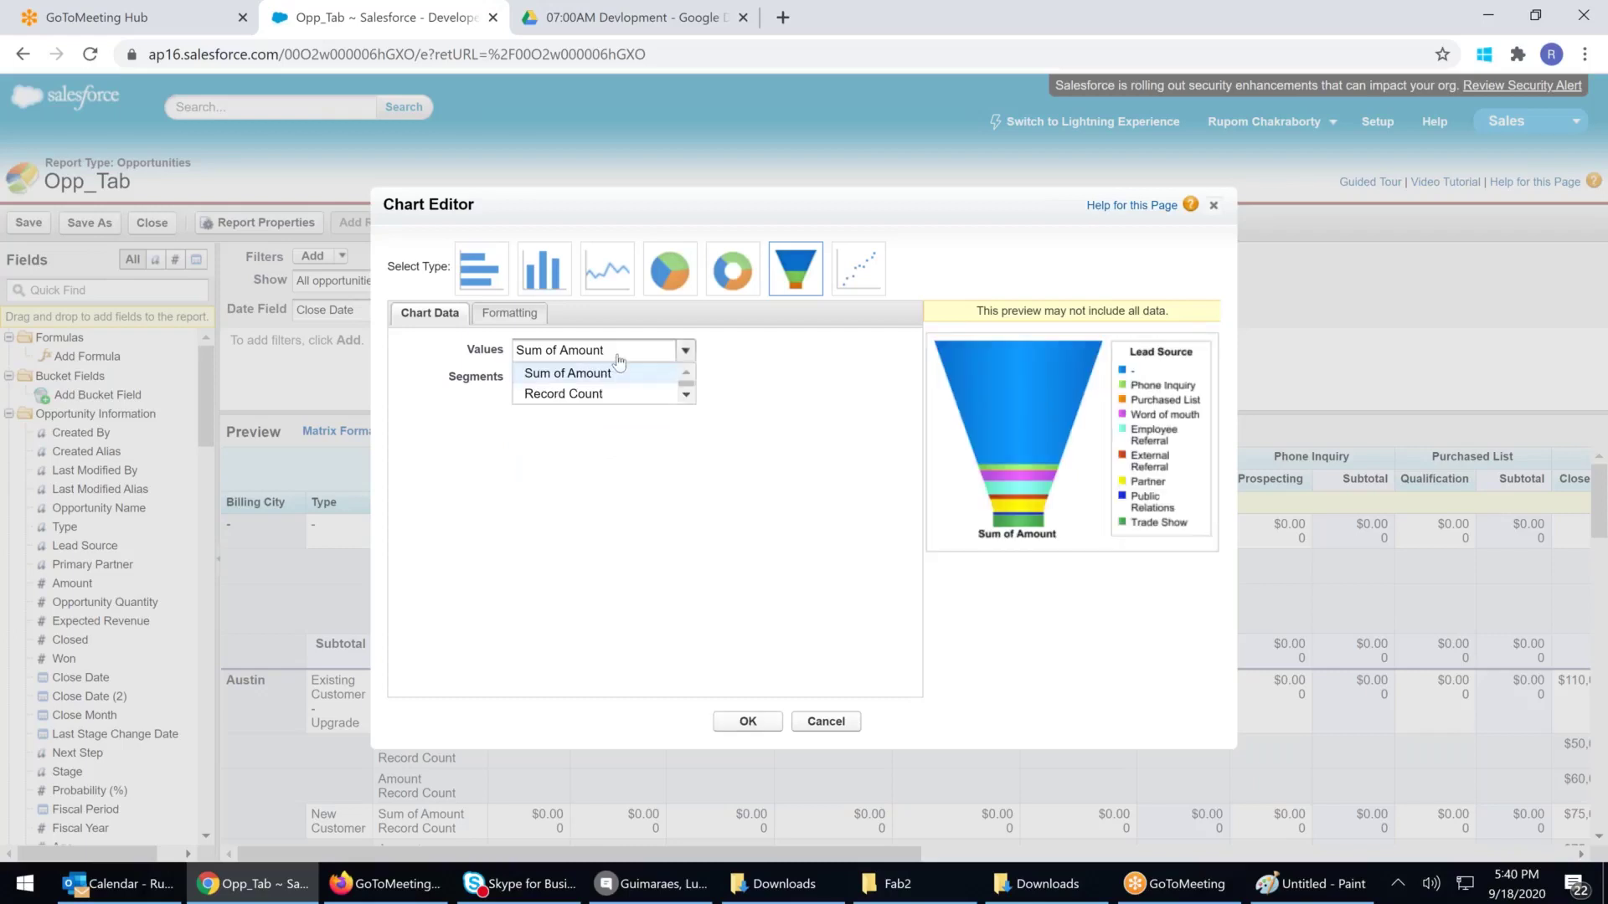
click(618, 362)
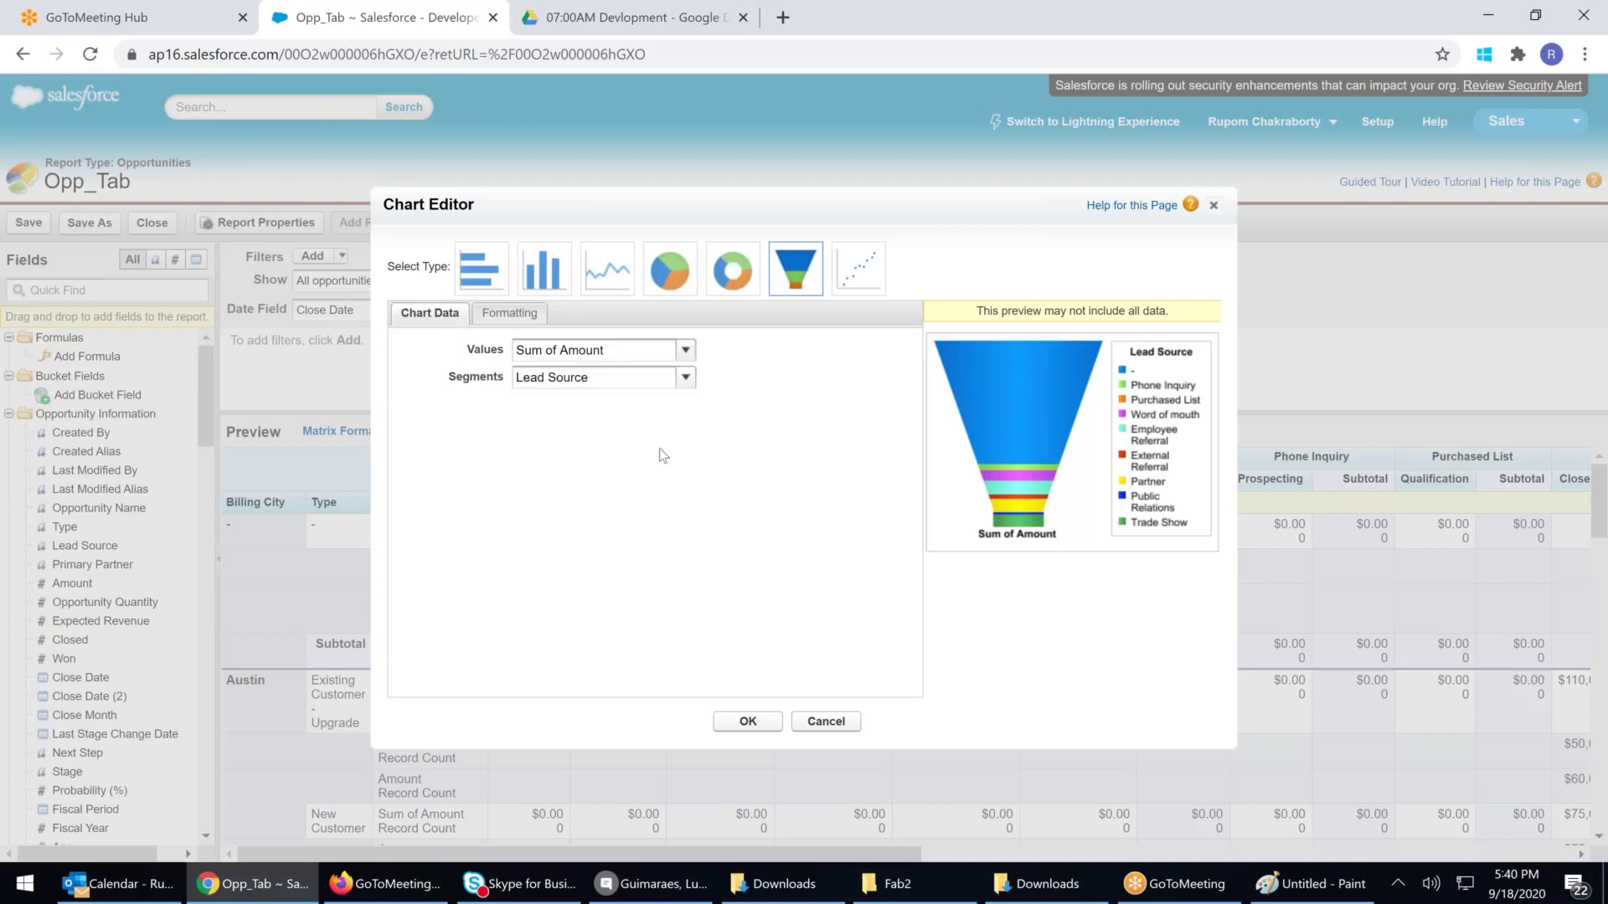
Format the chart to show segment percentages and hover details, then apply it
click(512, 315)
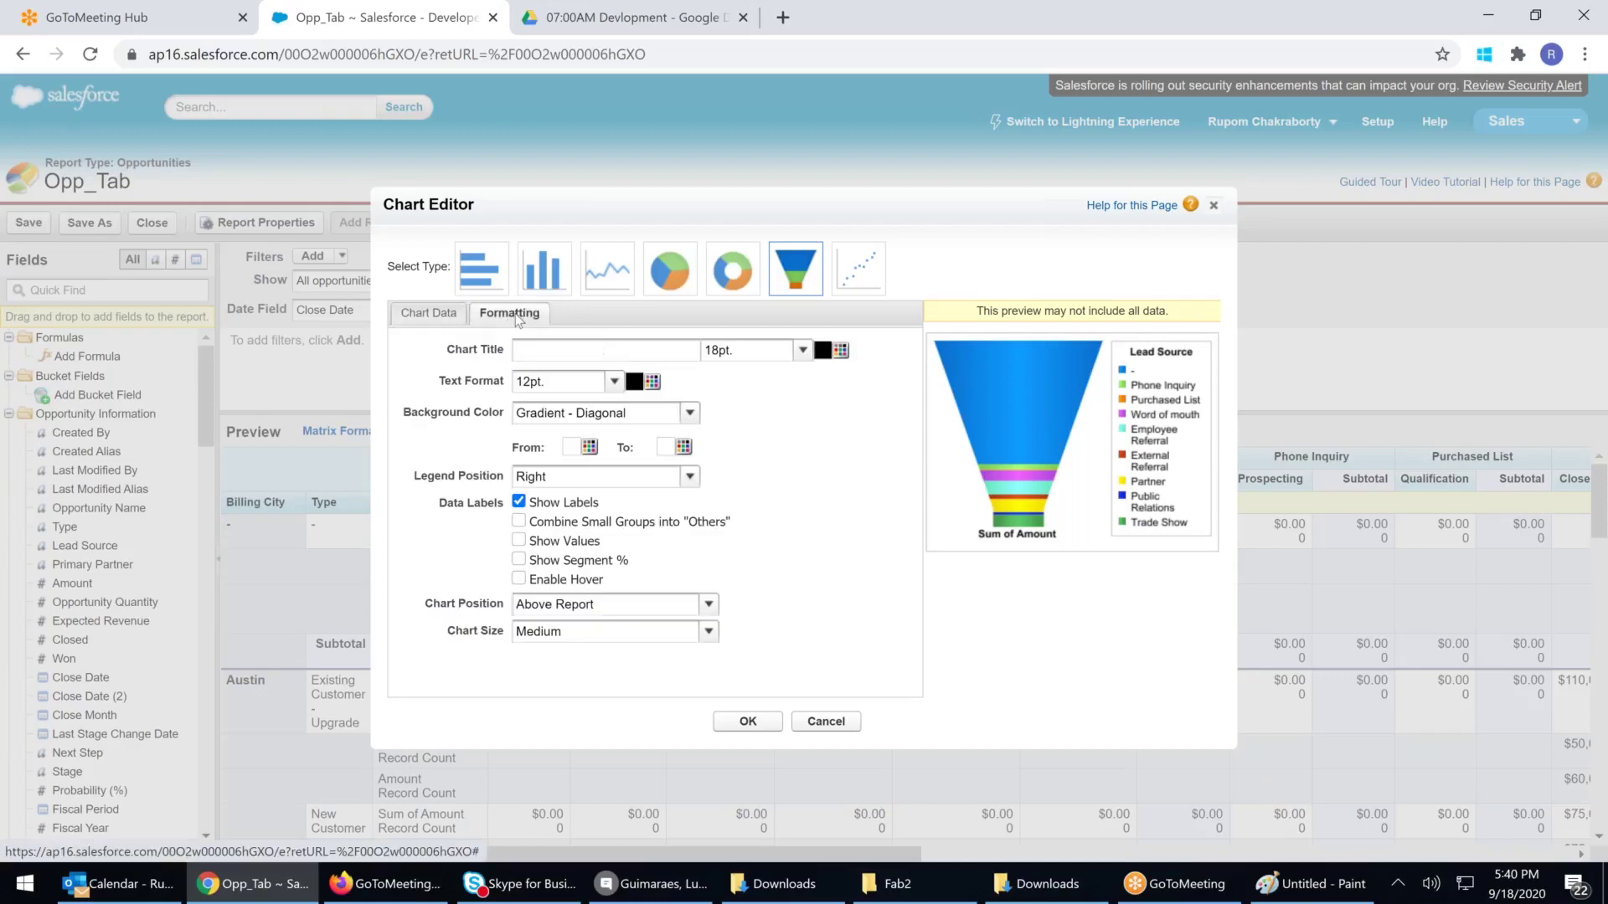
click(520, 560)
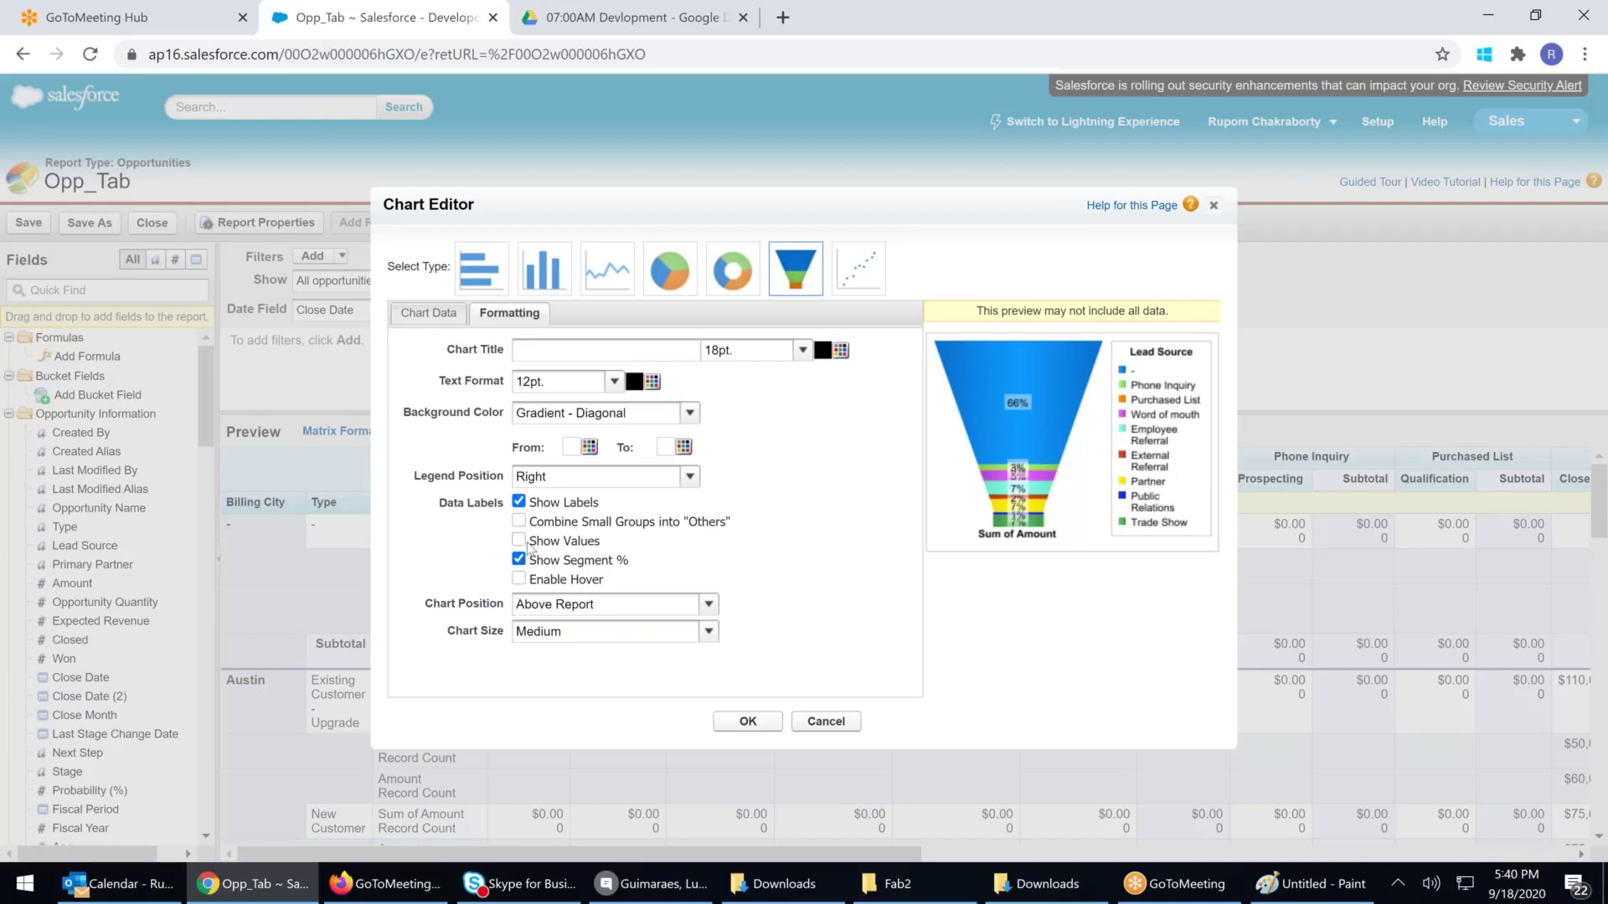
click(519, 540)
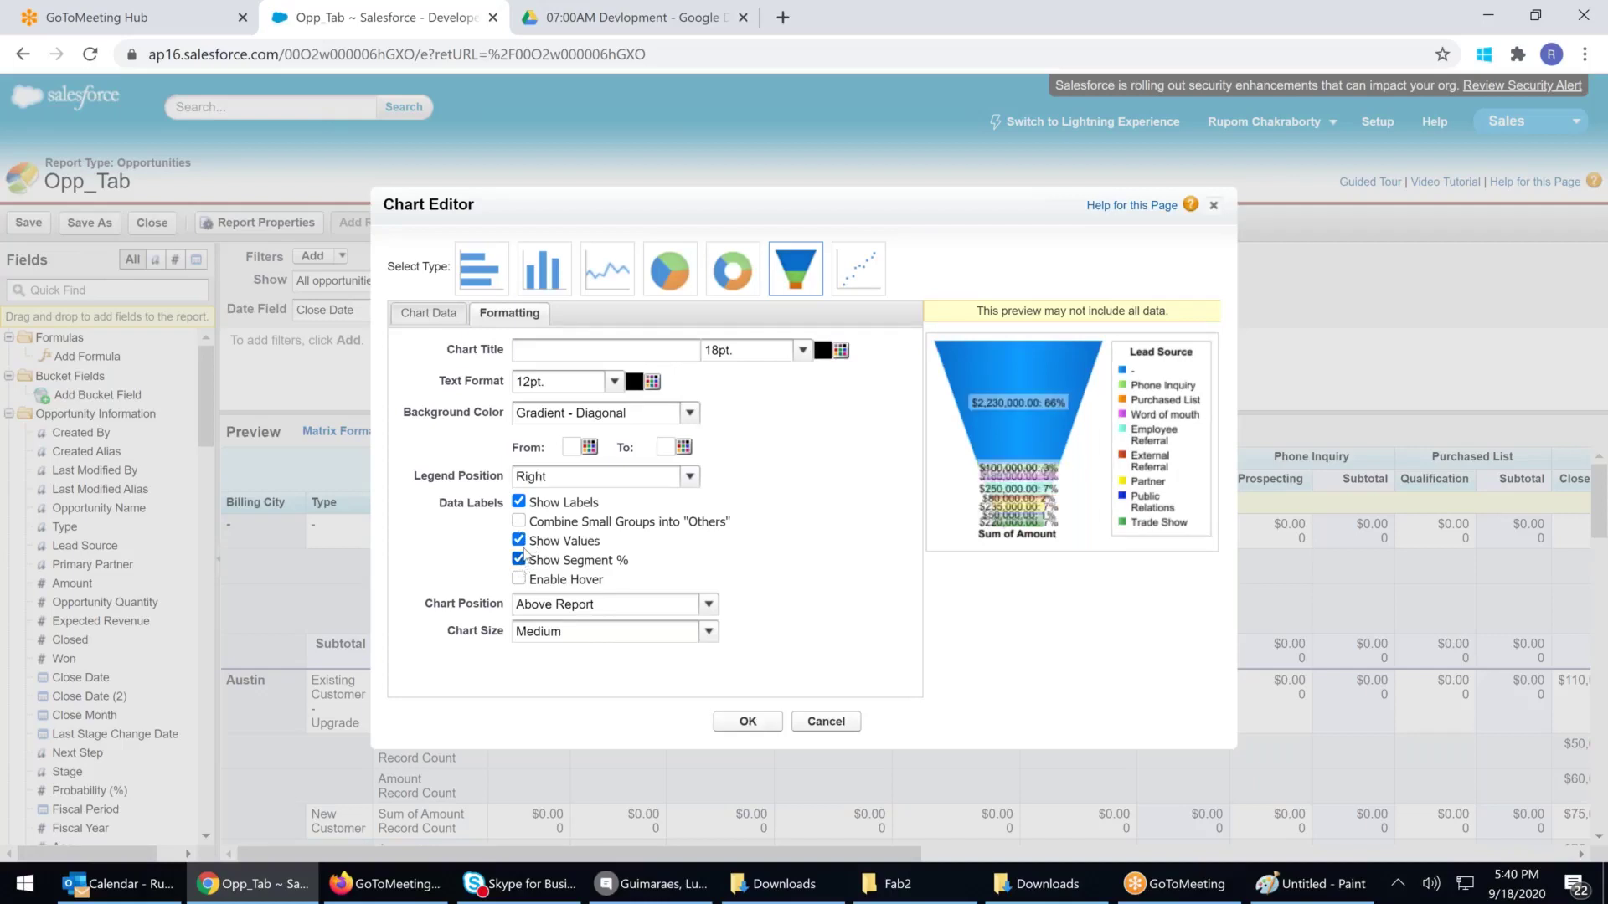
click(520, 542)
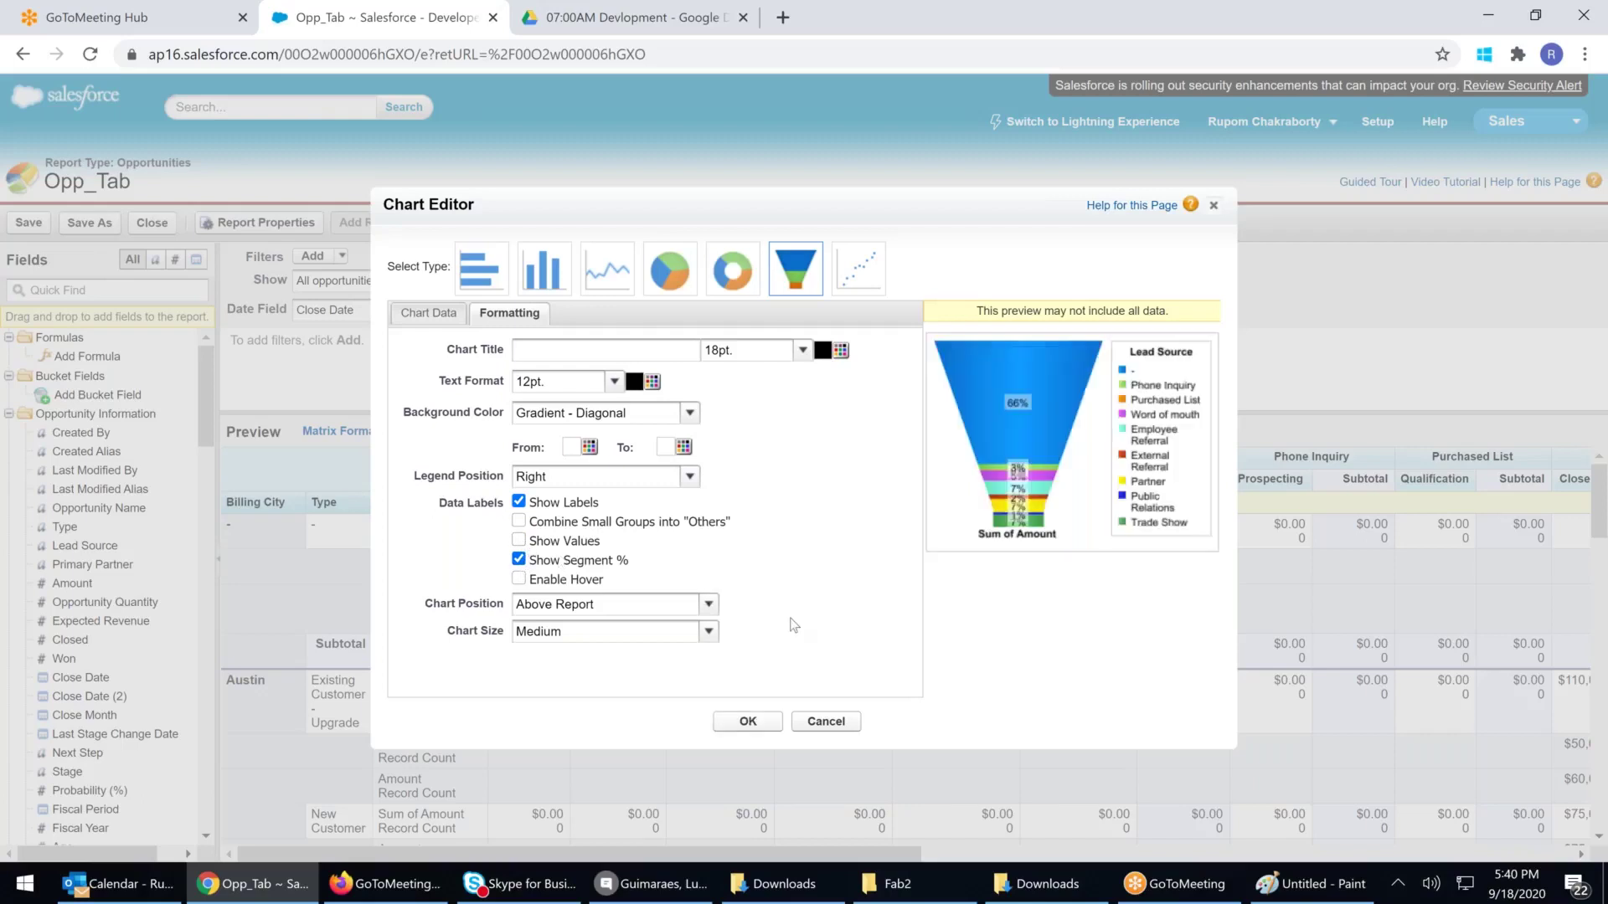
click(519, 579)
click(748, 722)
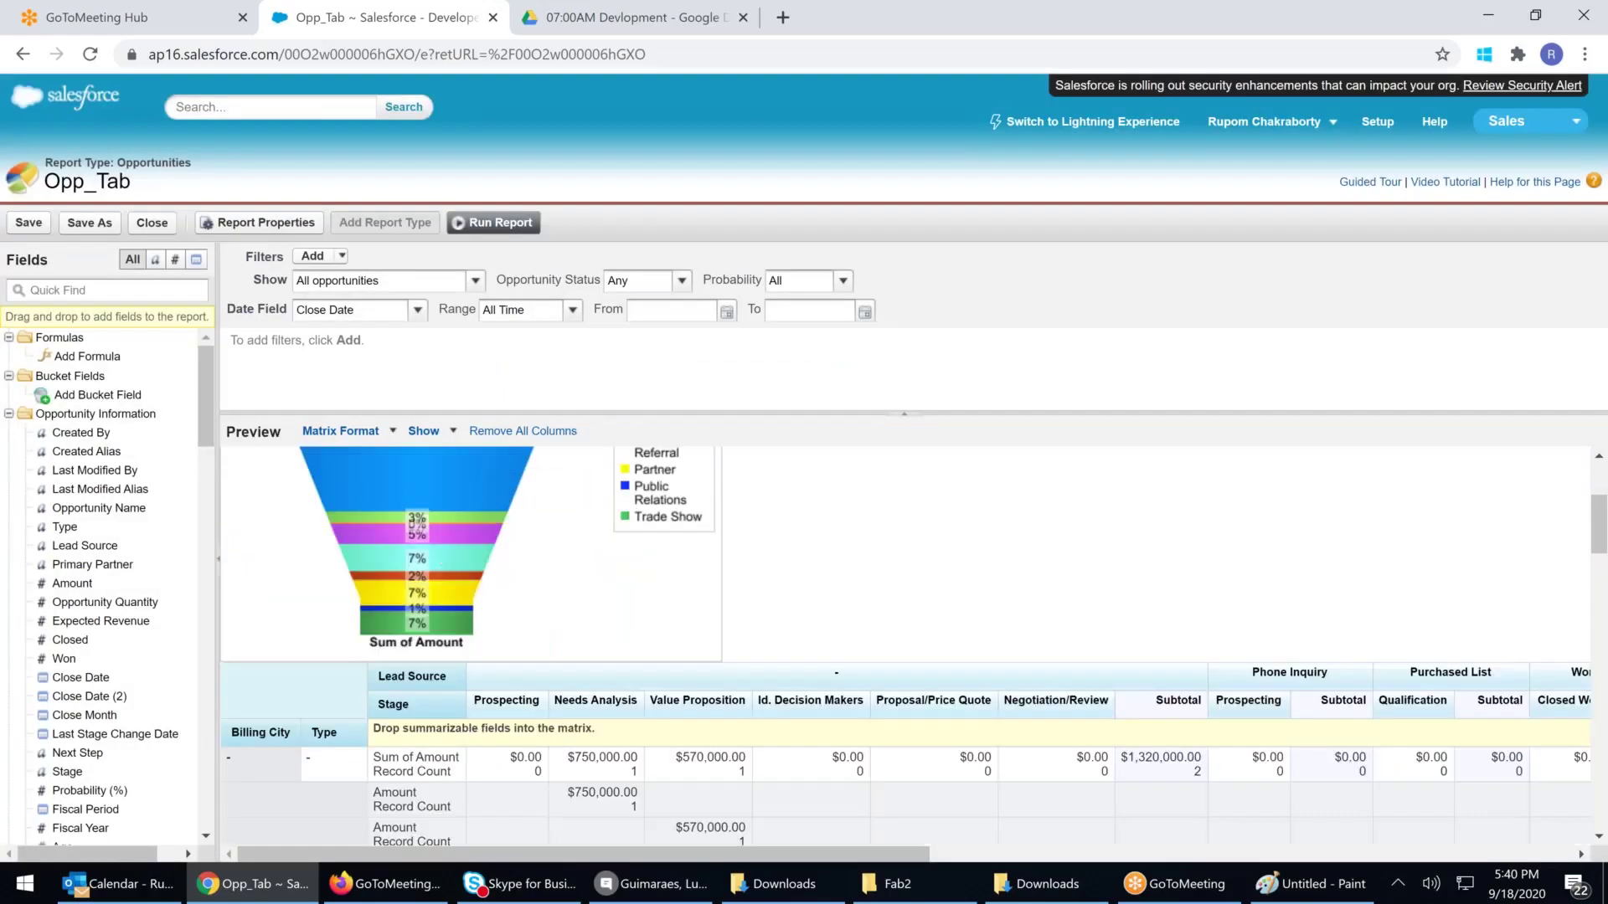
scroll(436, 552, up, 3)
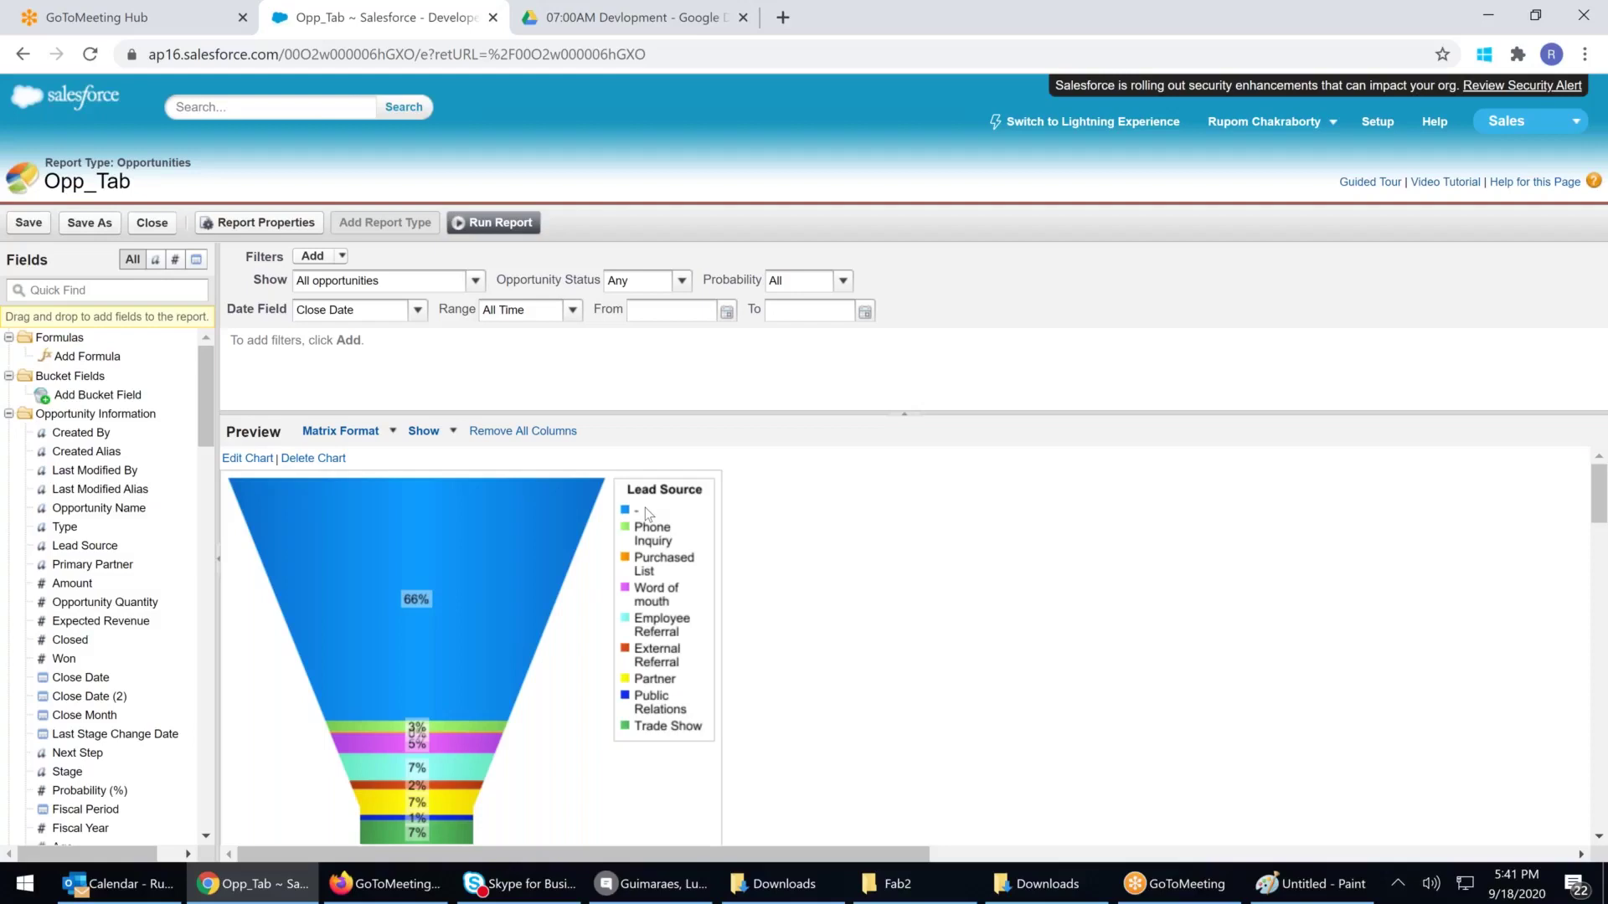
scroll(645, 507, down, 3)
scroll(101, 599, down, 2)
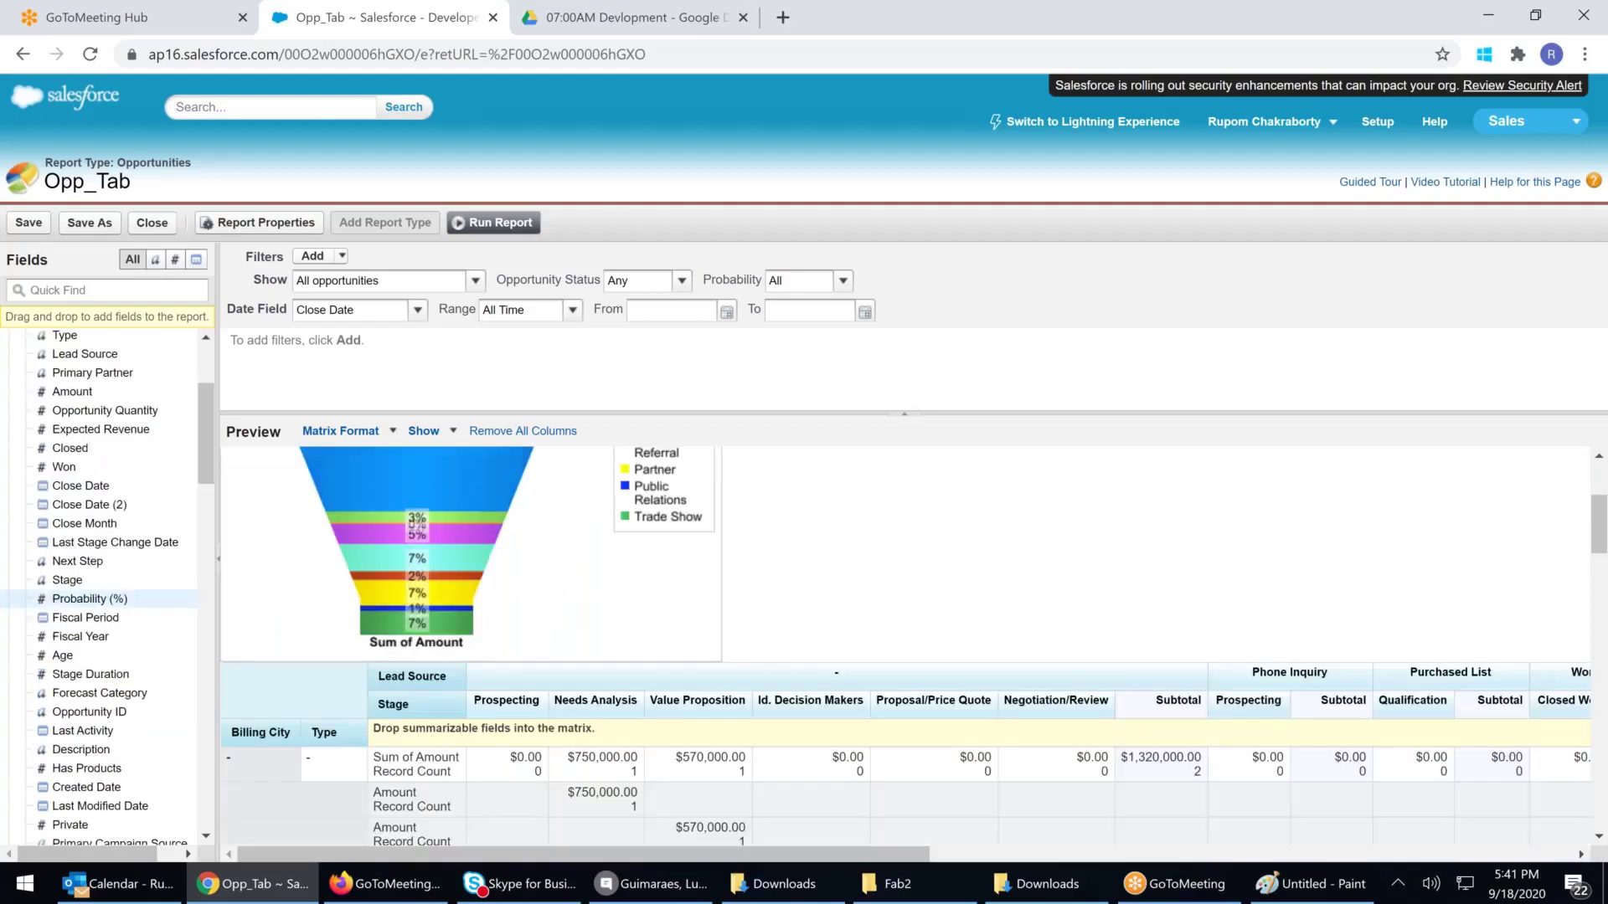
scroll(683, 716, down, 1)
scroll(683, 716, down, 2)
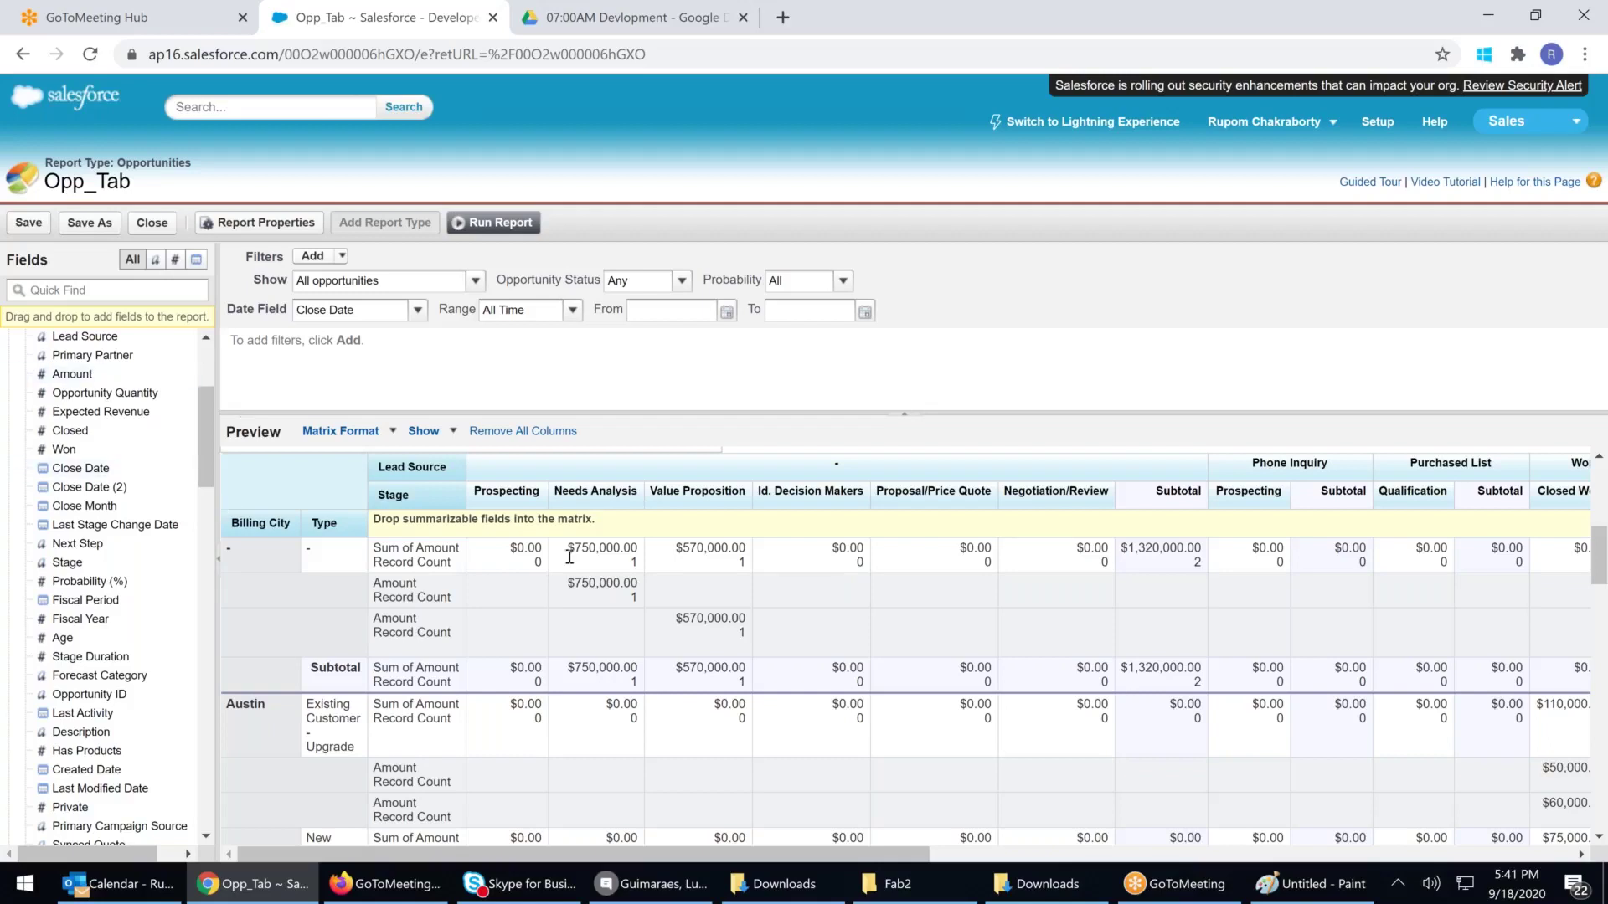
scroll(570, 556, up, 5)
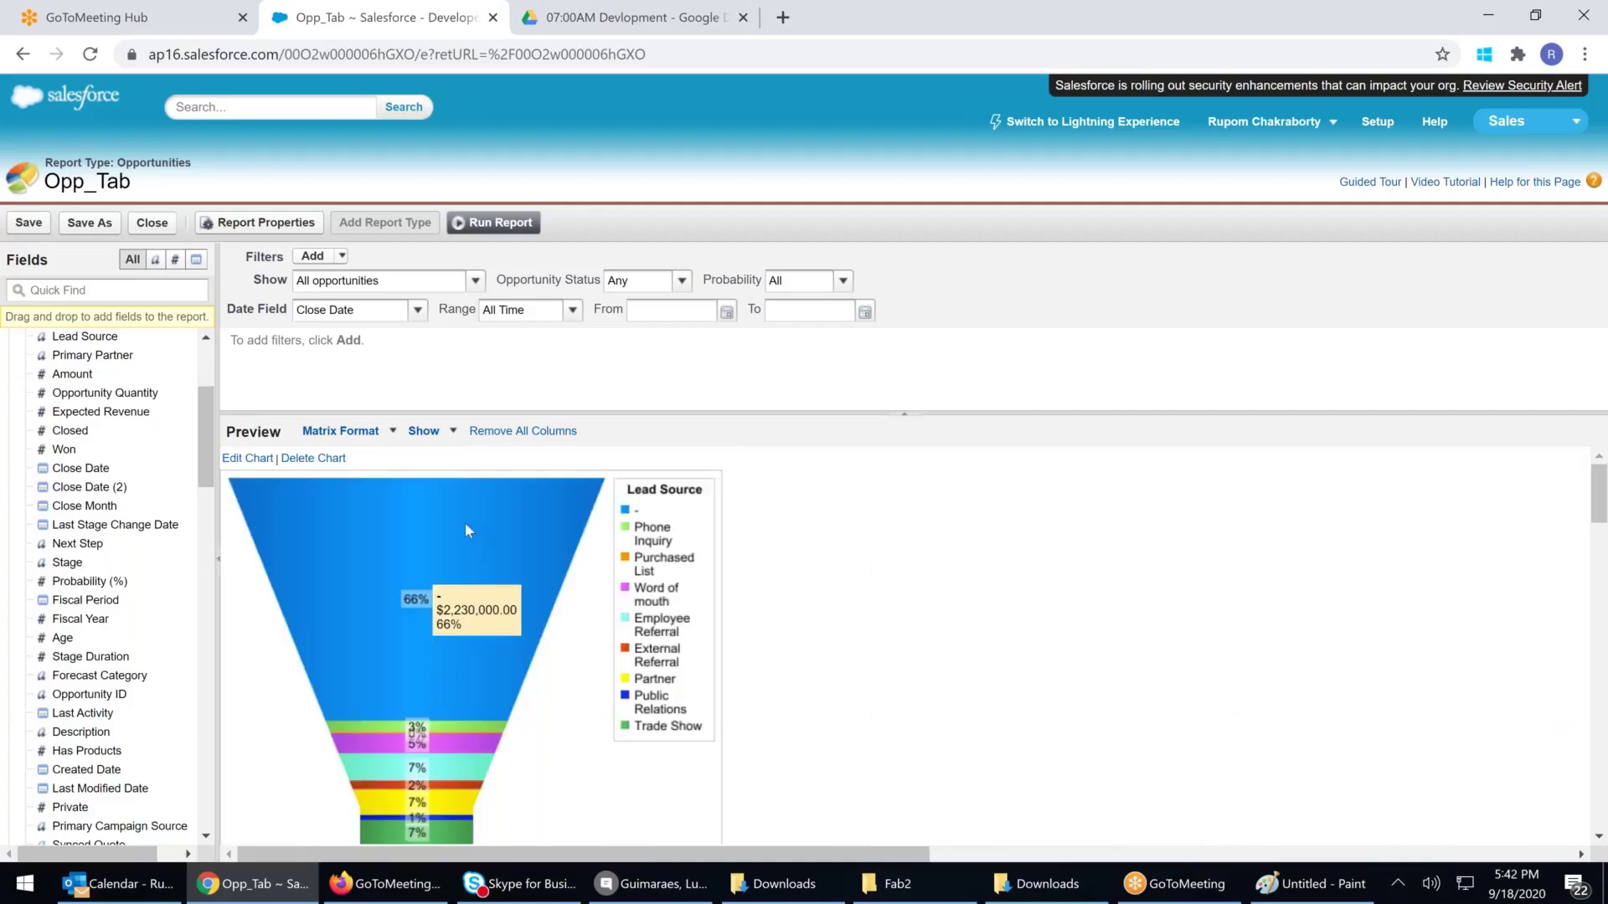
Re-segment the Opp_Tab funnel chart by Billing City, keeping Sum of Amount as the values
click(247, 460)
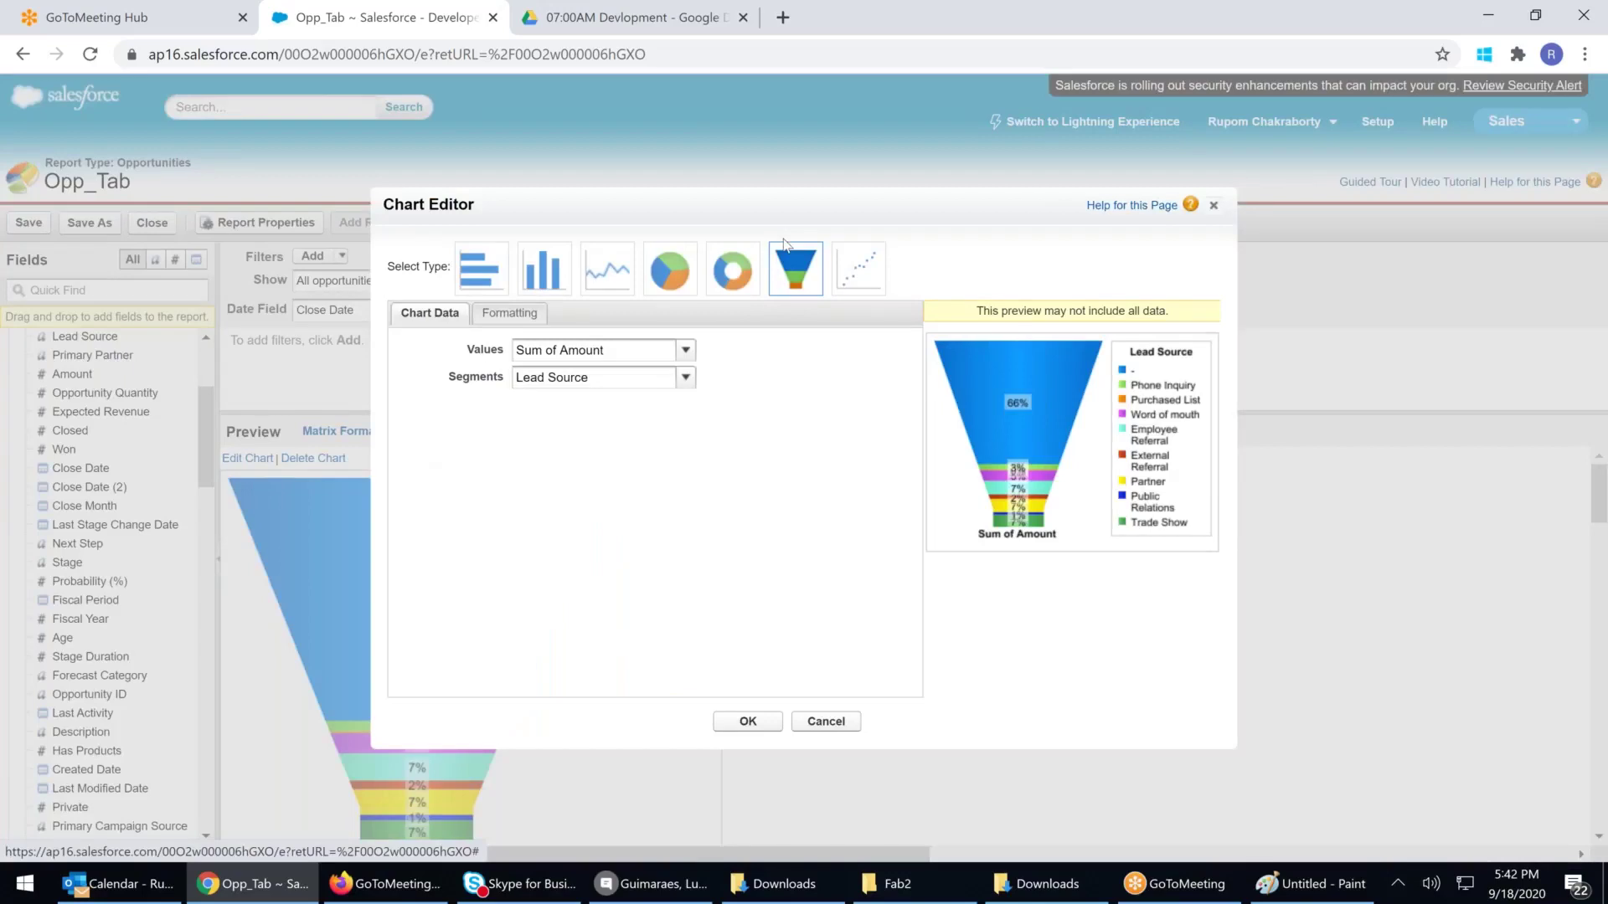
click(606, 356)
click(587, 374)
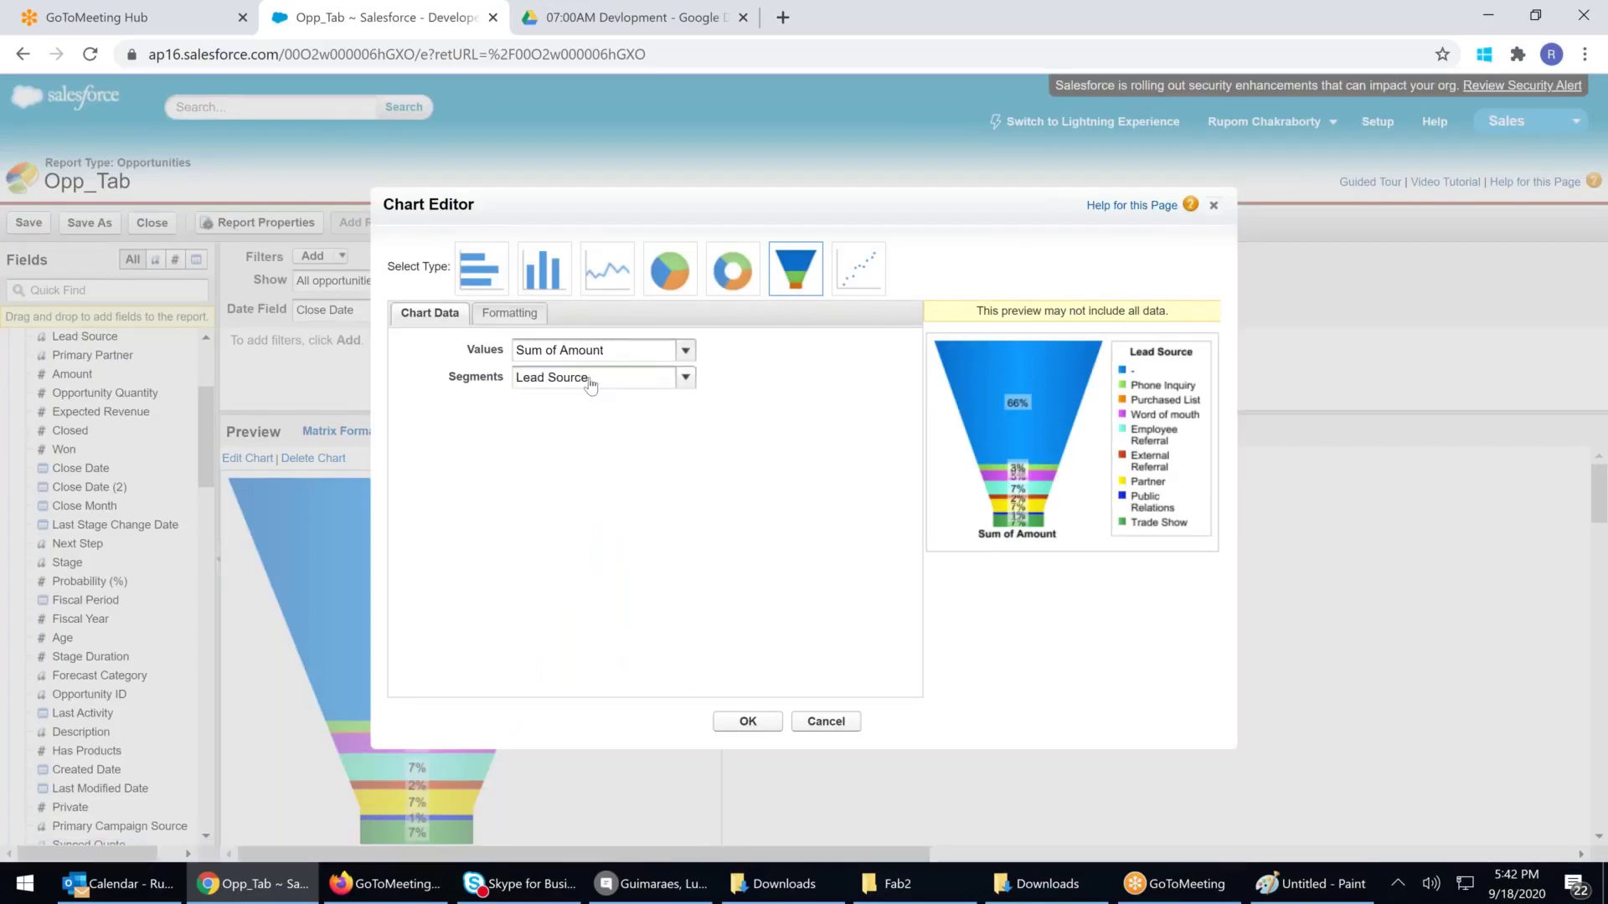
click(576, 381)
click(566, 400)
click(766, 717)
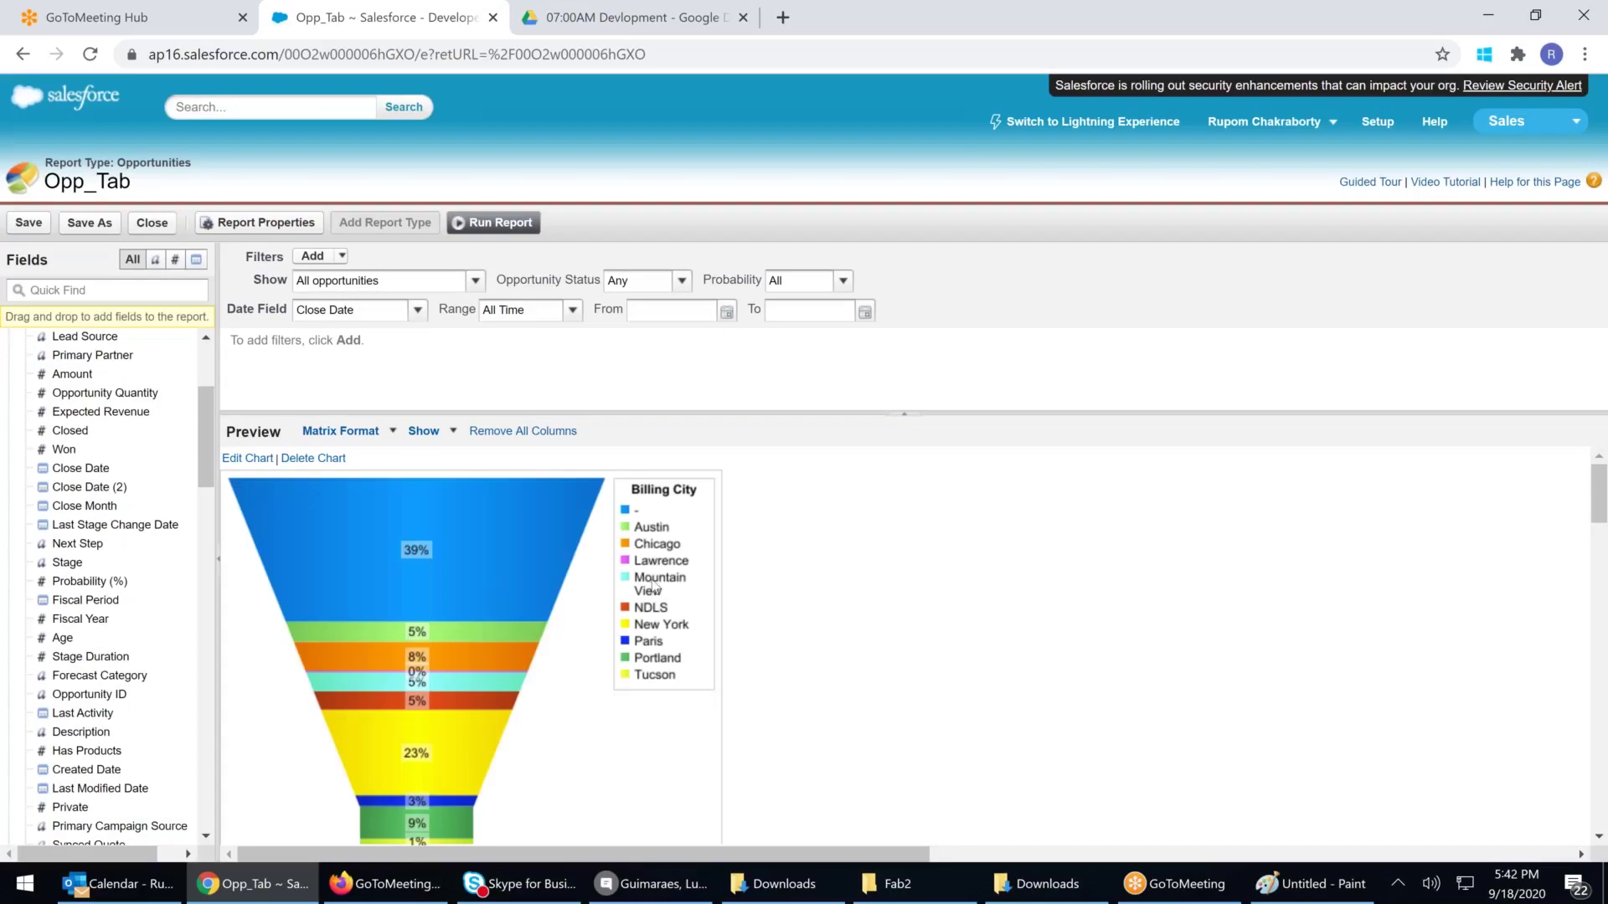
mouse_move(421, 766)
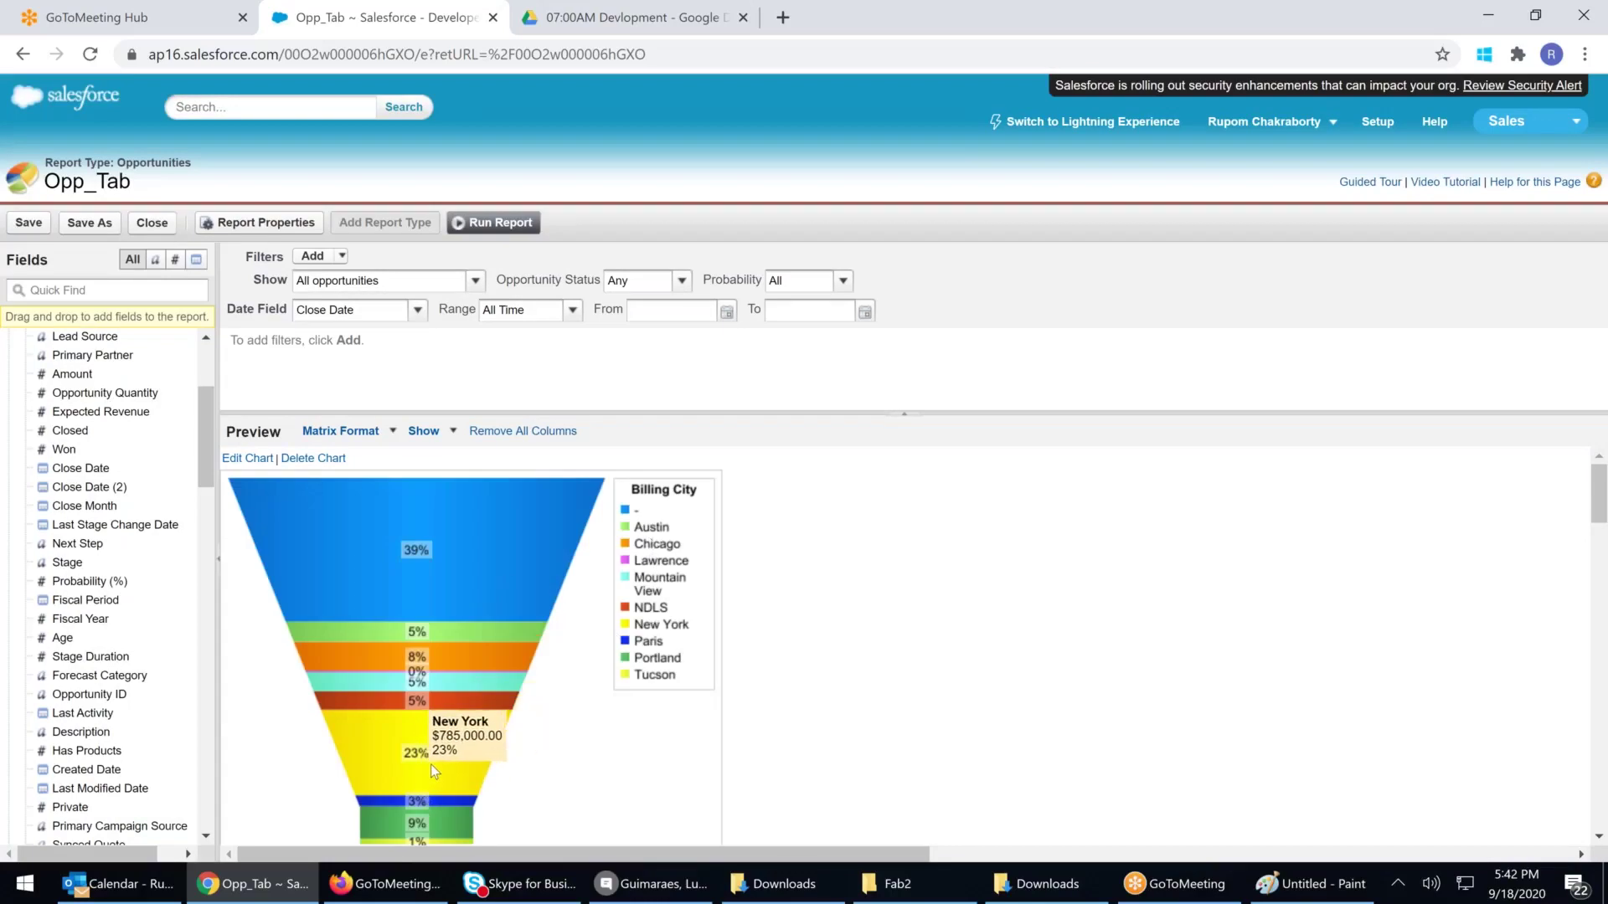
scroll(519, 745, down, 3)
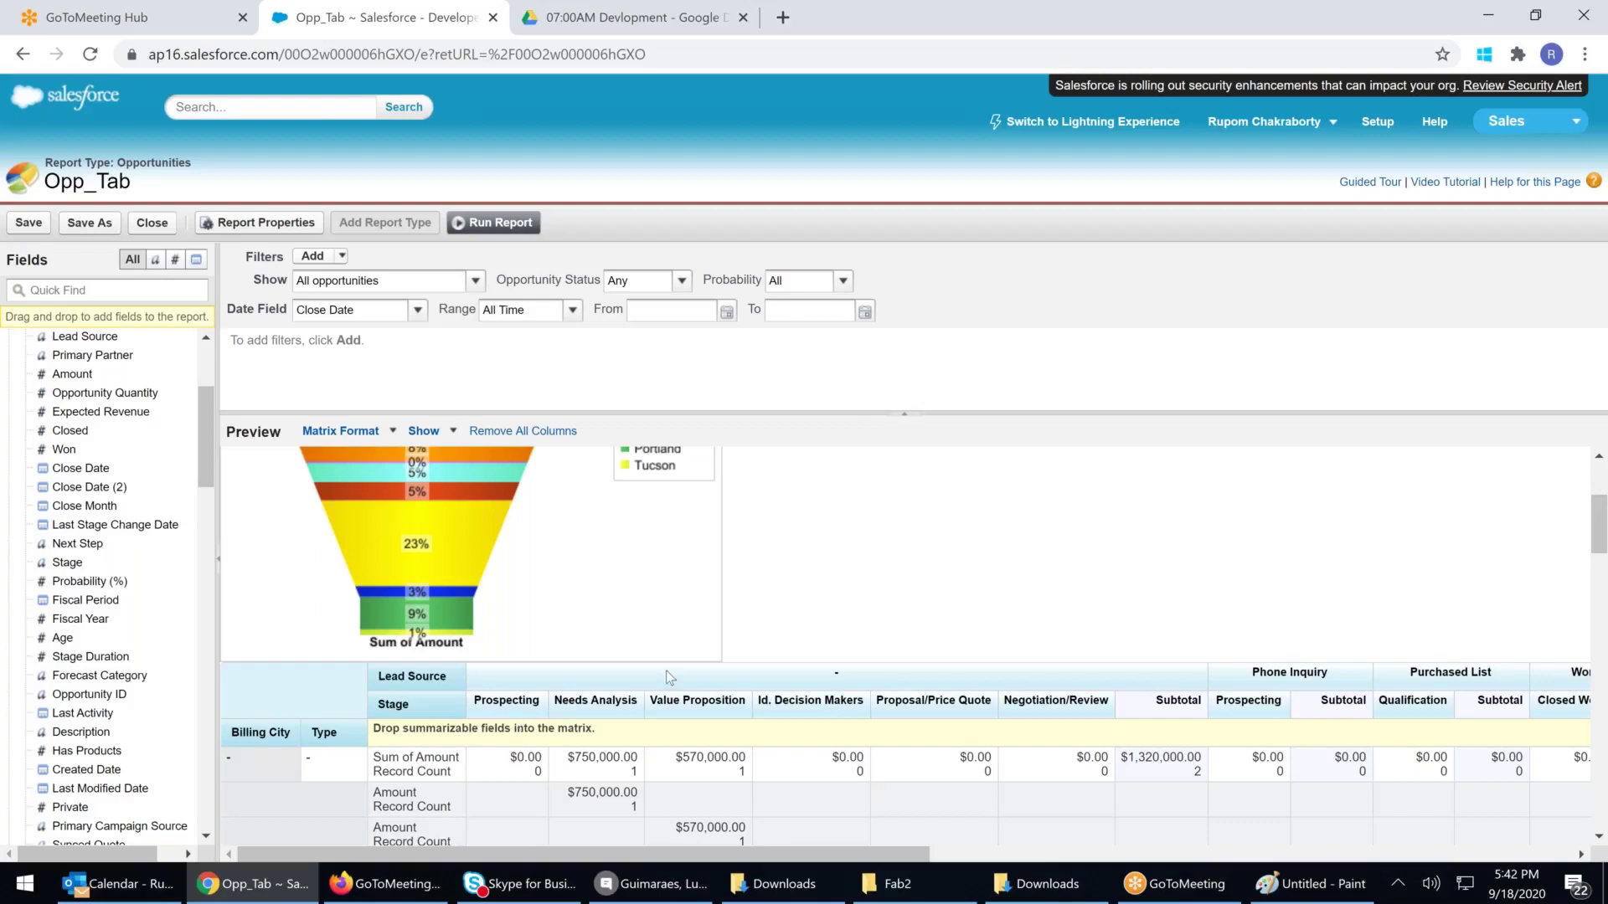
scroll(666, 671, down, 3)
scroll(666, 671, up, 5)
Save the report as a new copy named 'Opp_Matrix' in the Rupom Report folder
click(92, 225)
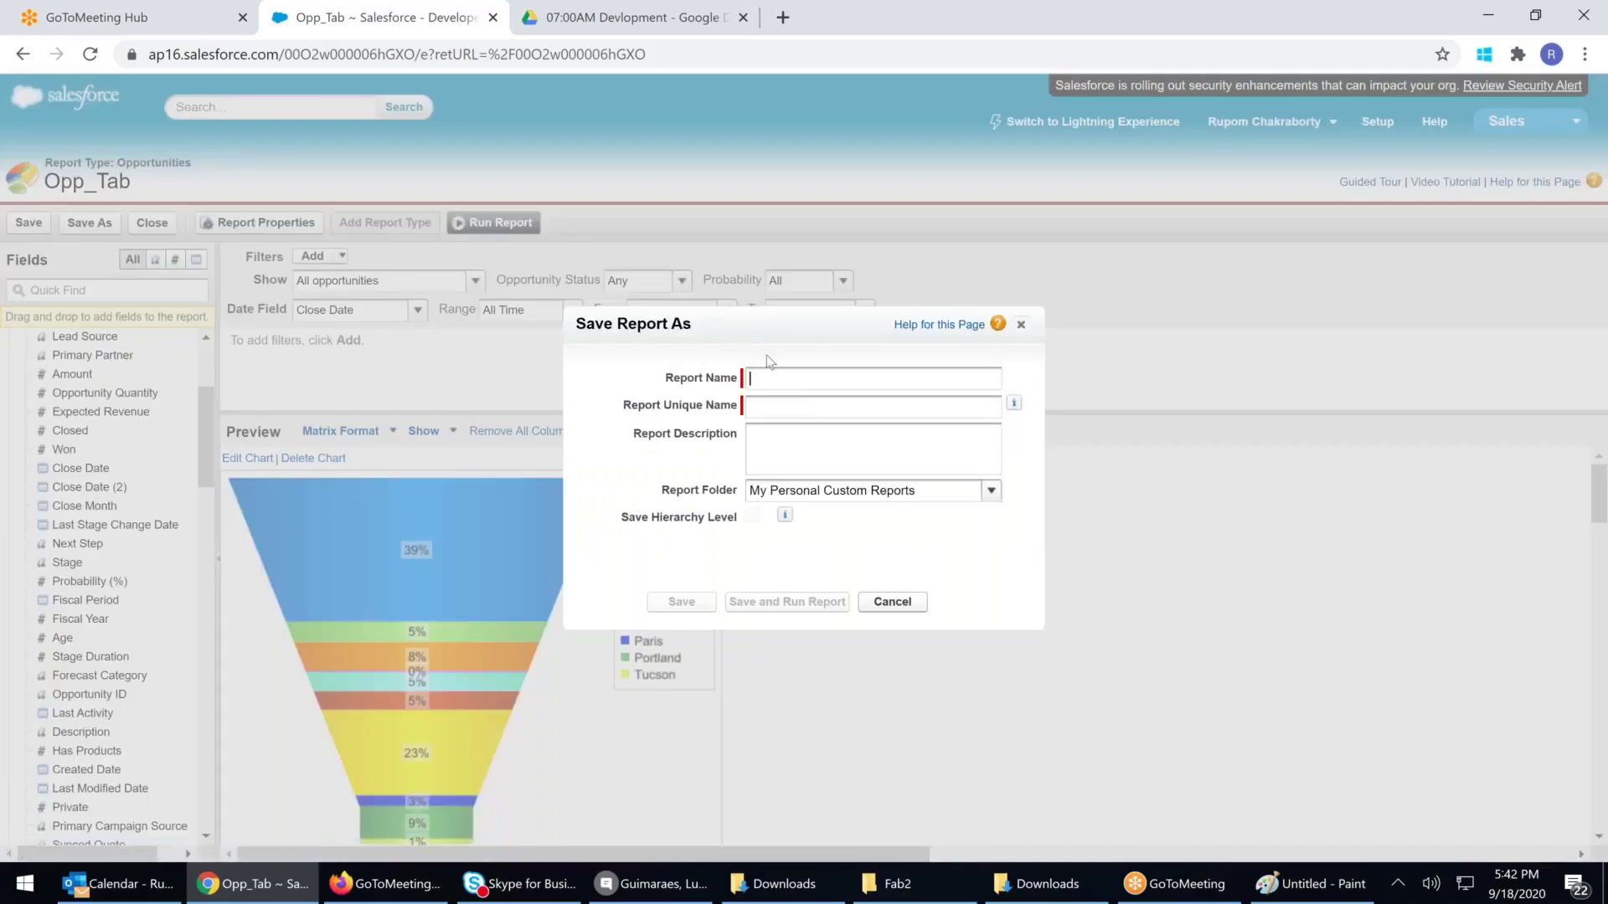
text(Opp_Matrix)
key(Tab)
key(Tab)
key(Tab)
click(991, 492)
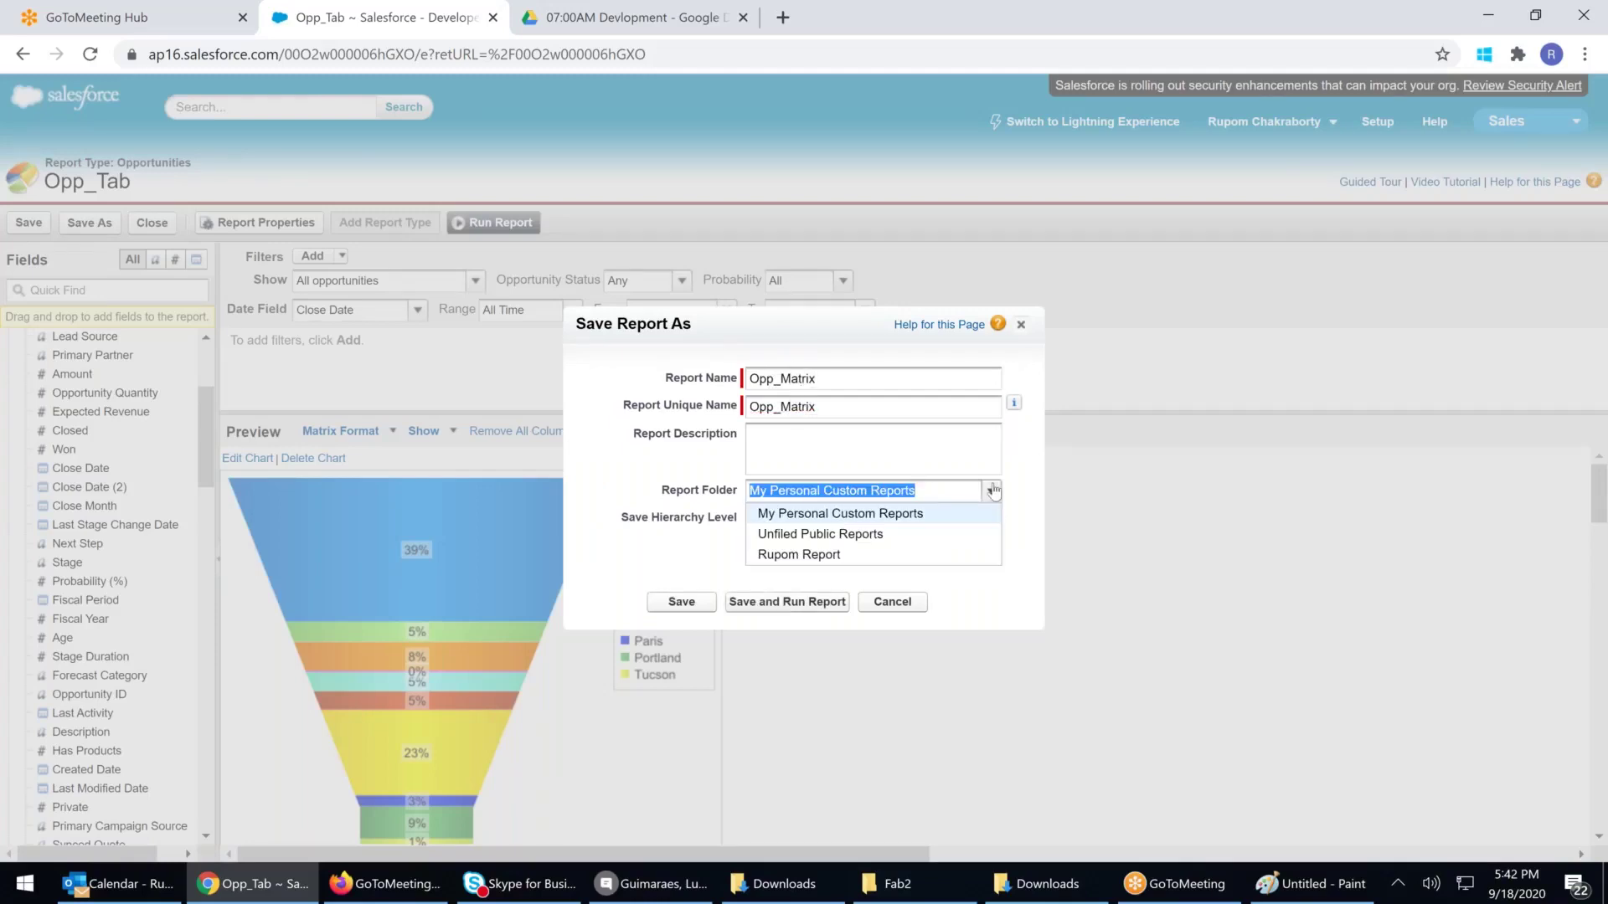
click(810, 553)
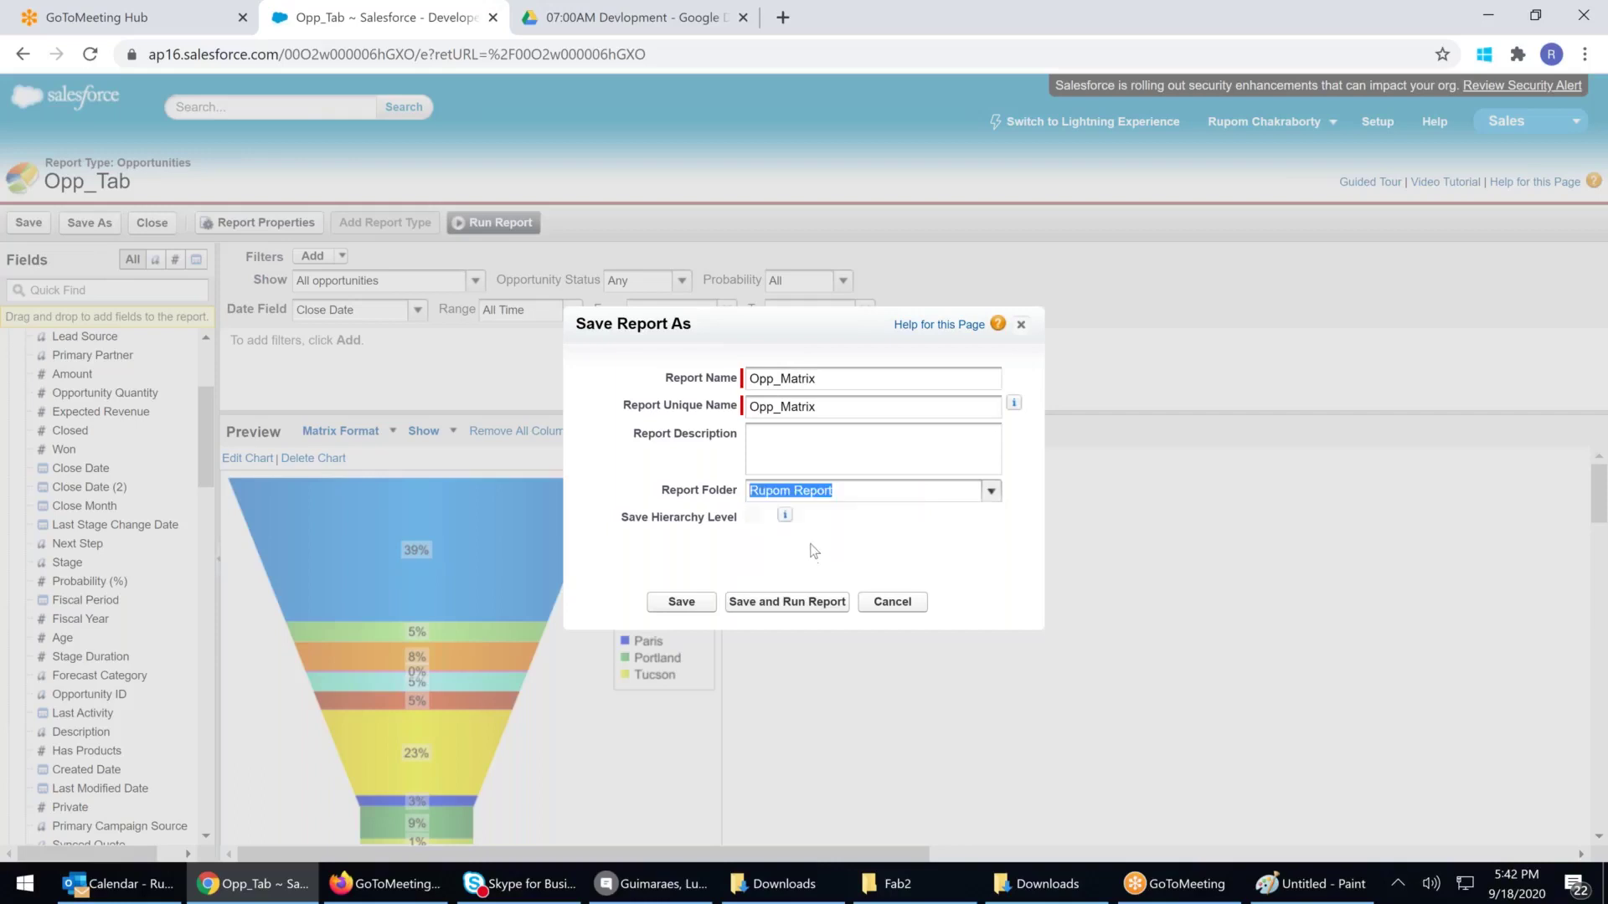
click(678, 599)
mouse_move(787, 517)
click(680, 602)
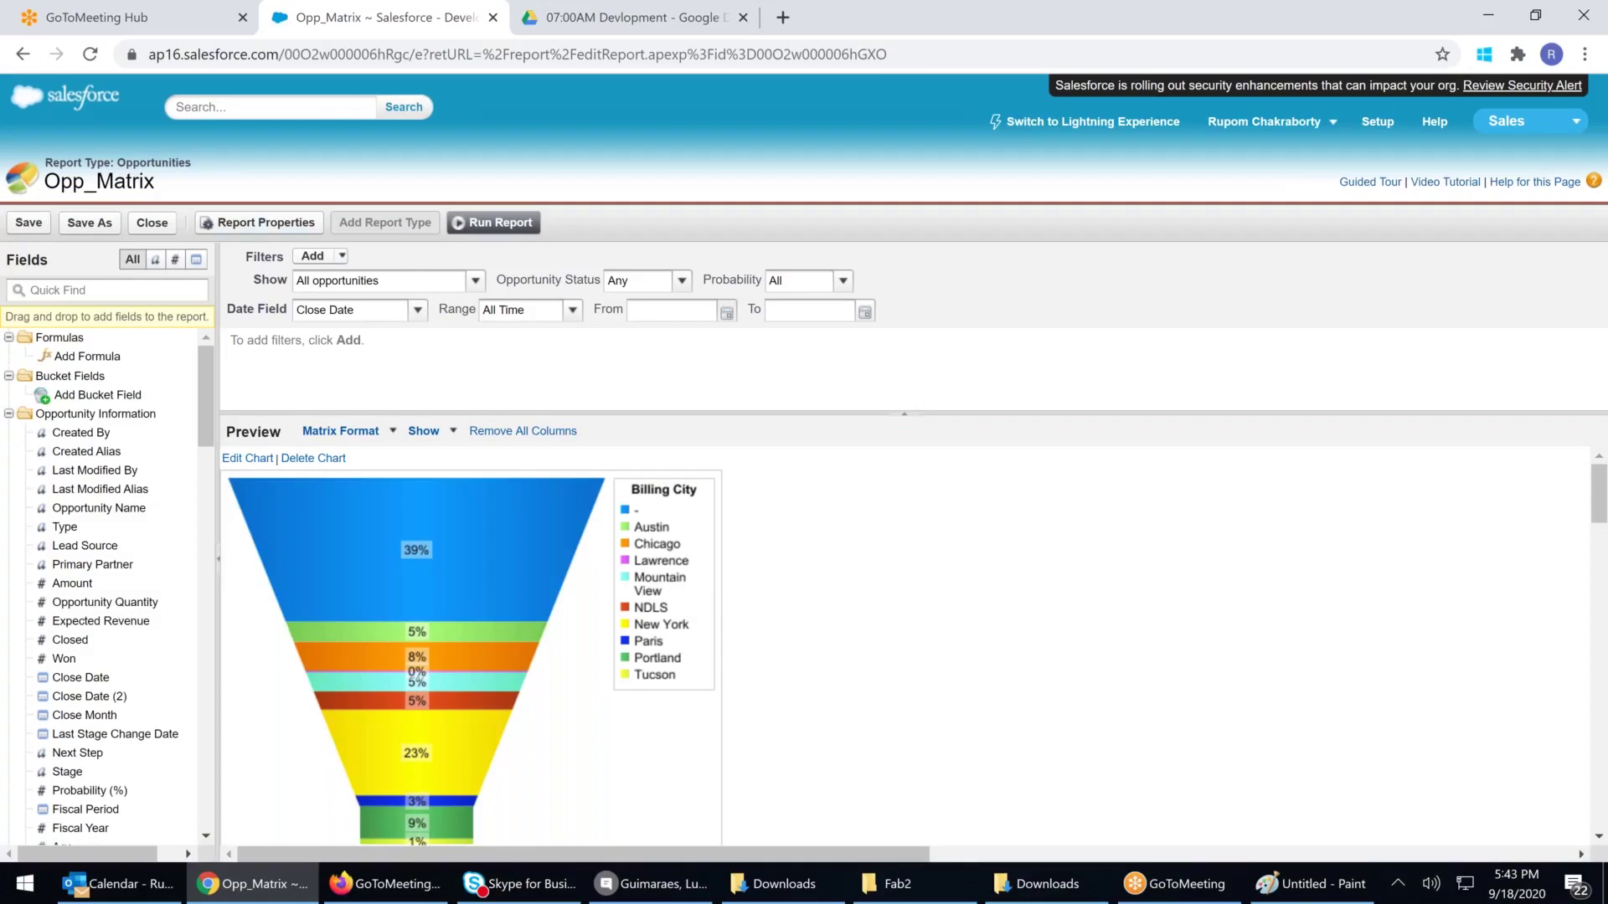
click(494, 222)
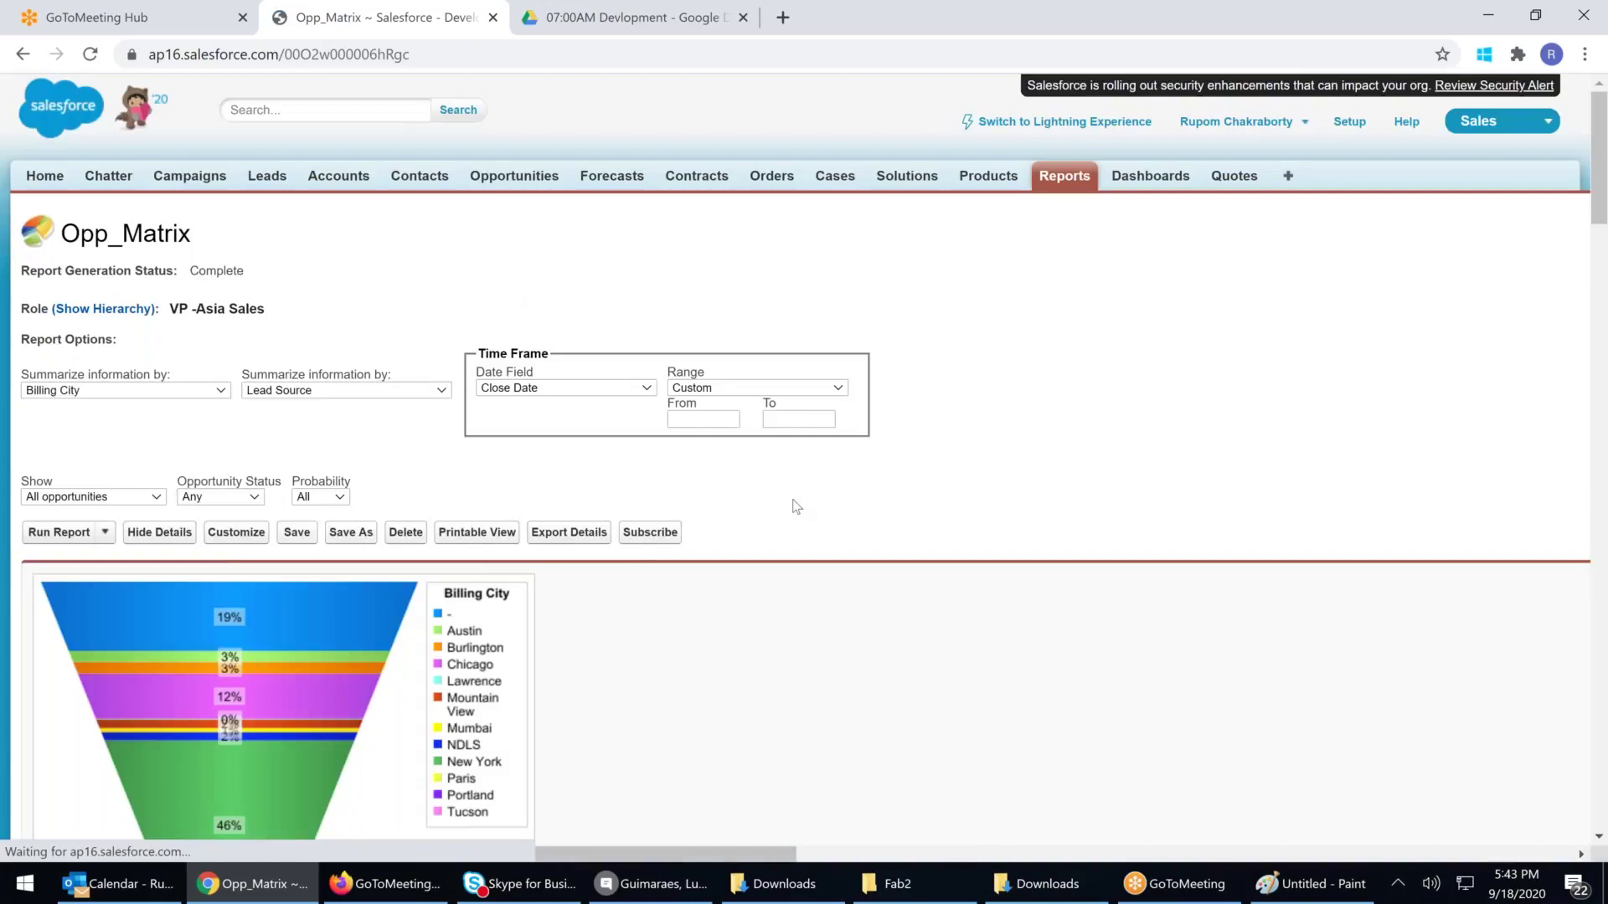
scroll(794, 506, down, 3)
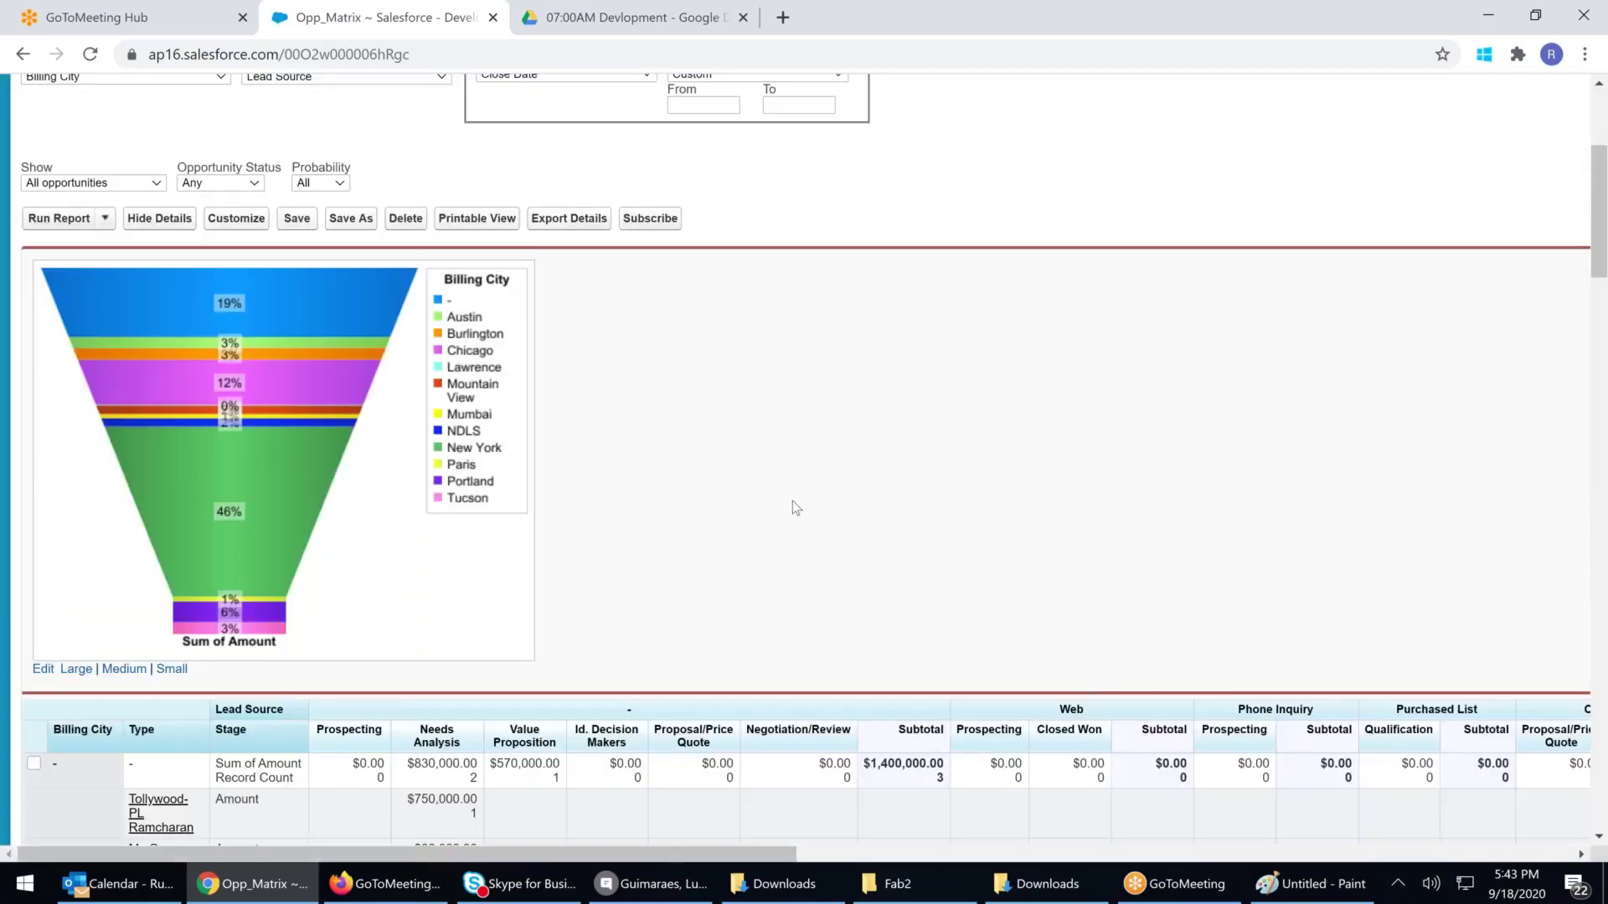
scroll(793, 505, down, 4)
scroll(792, 501, down, 3)
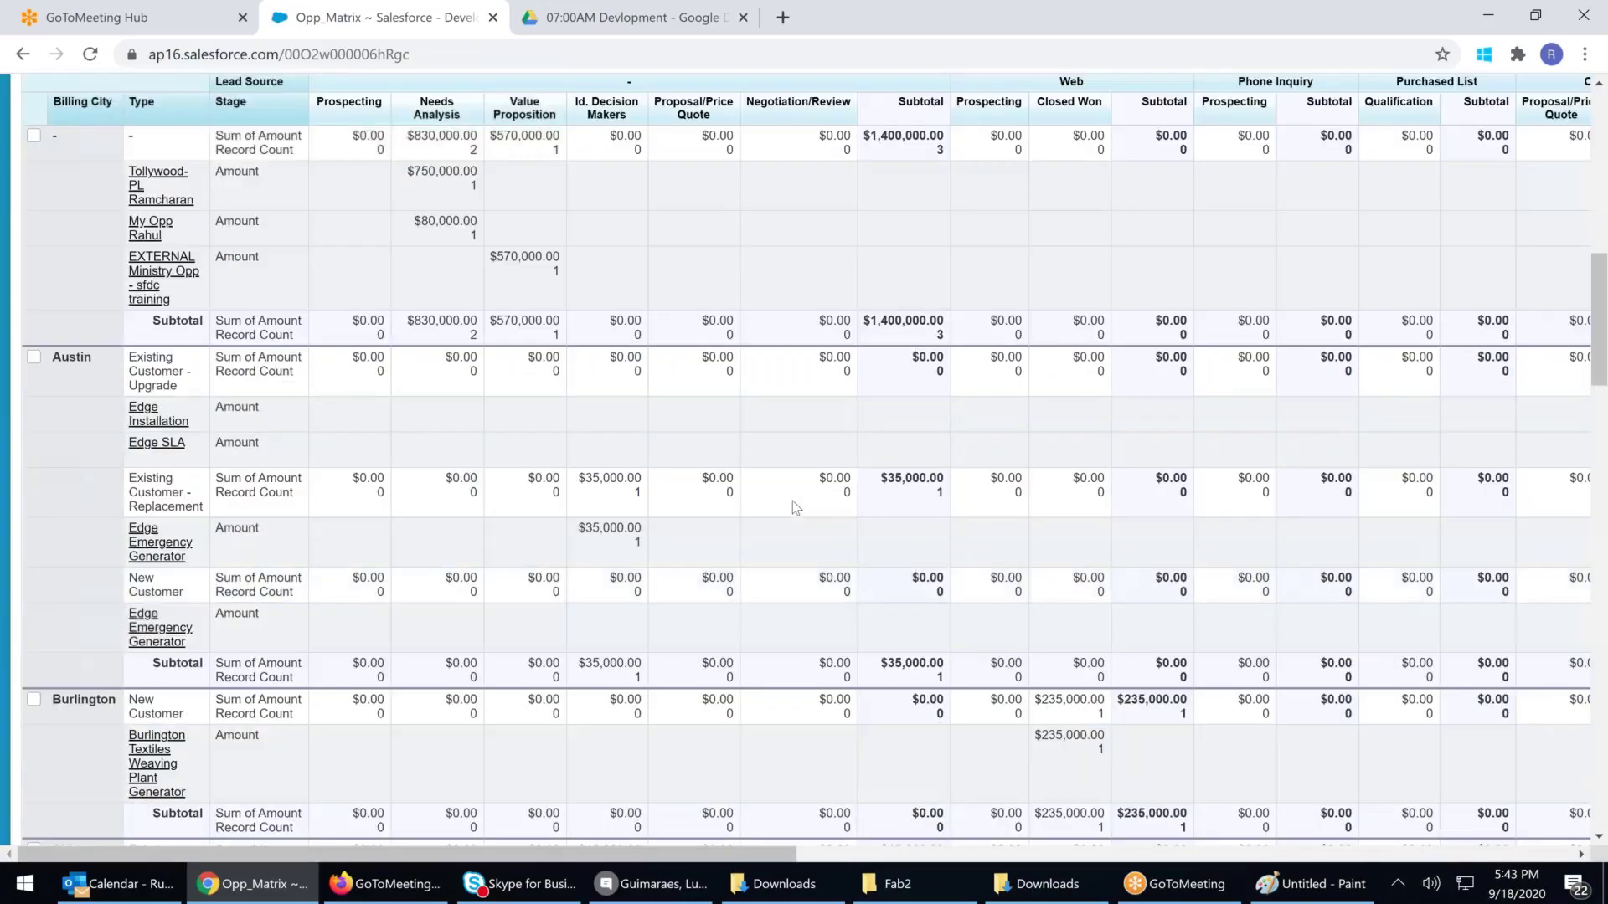
key(F5)
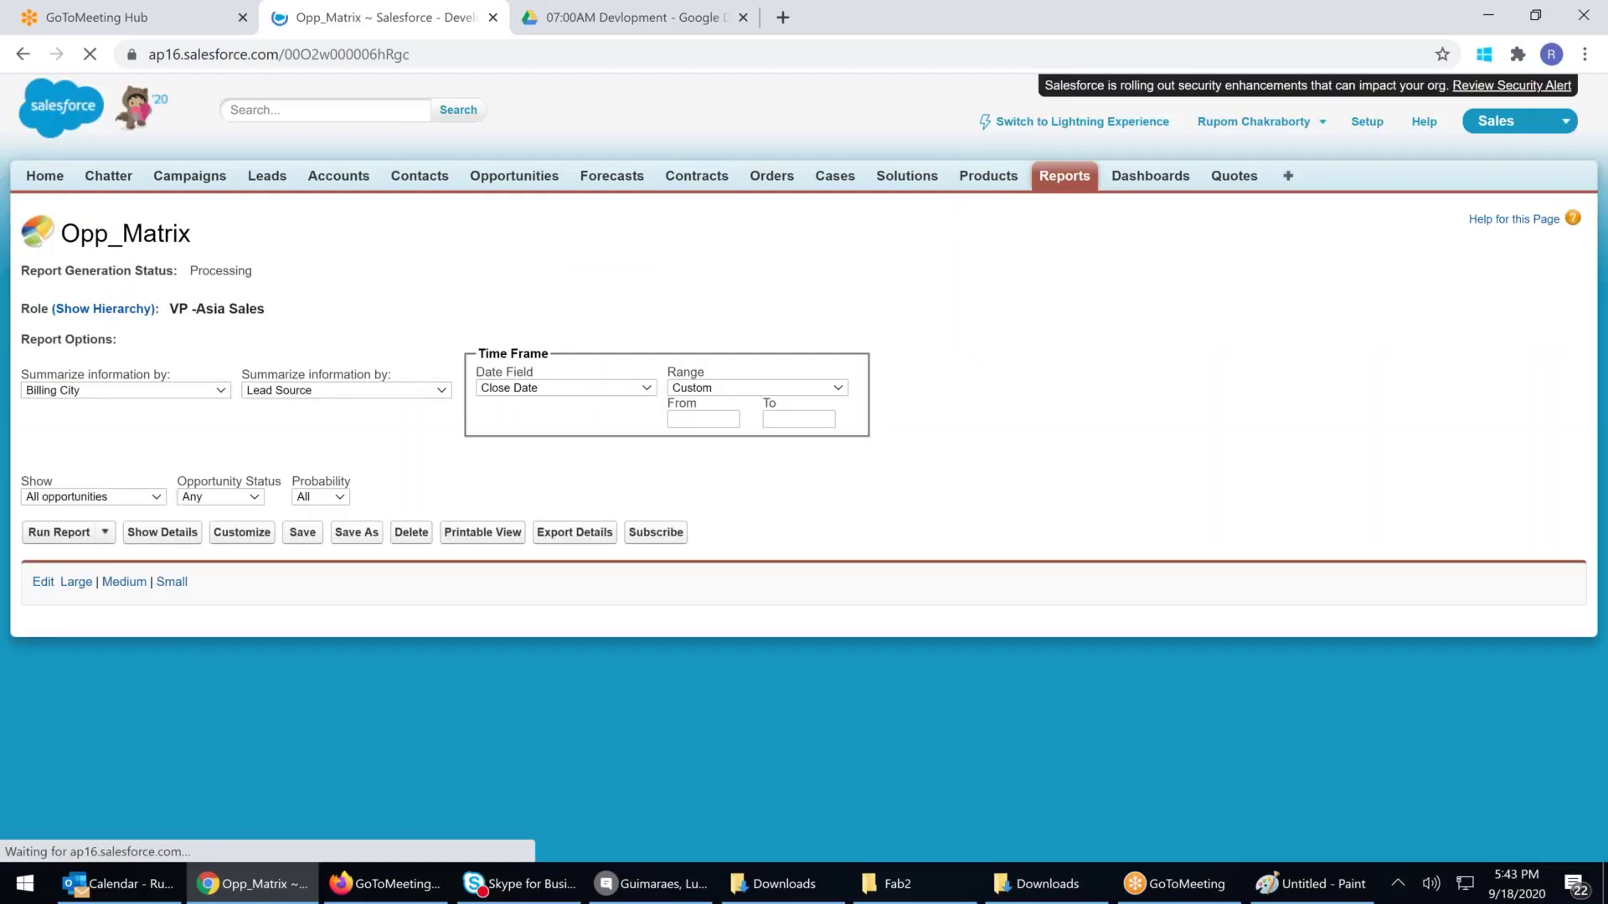
scroll(812, 602, down, 2)
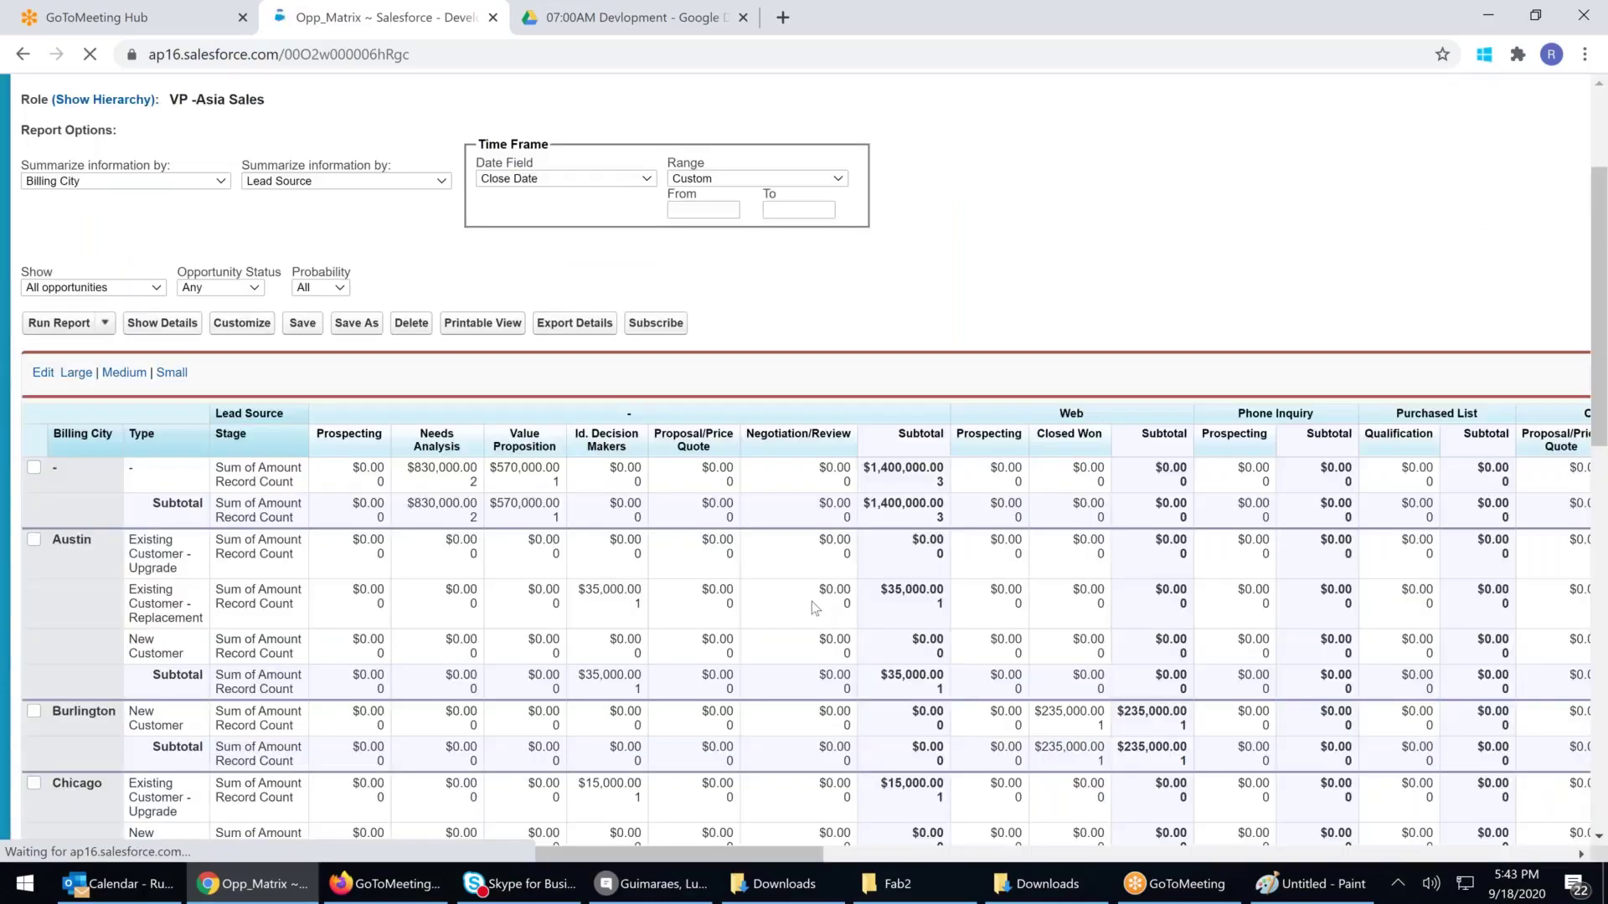
scroll(812, 601, down, 6)
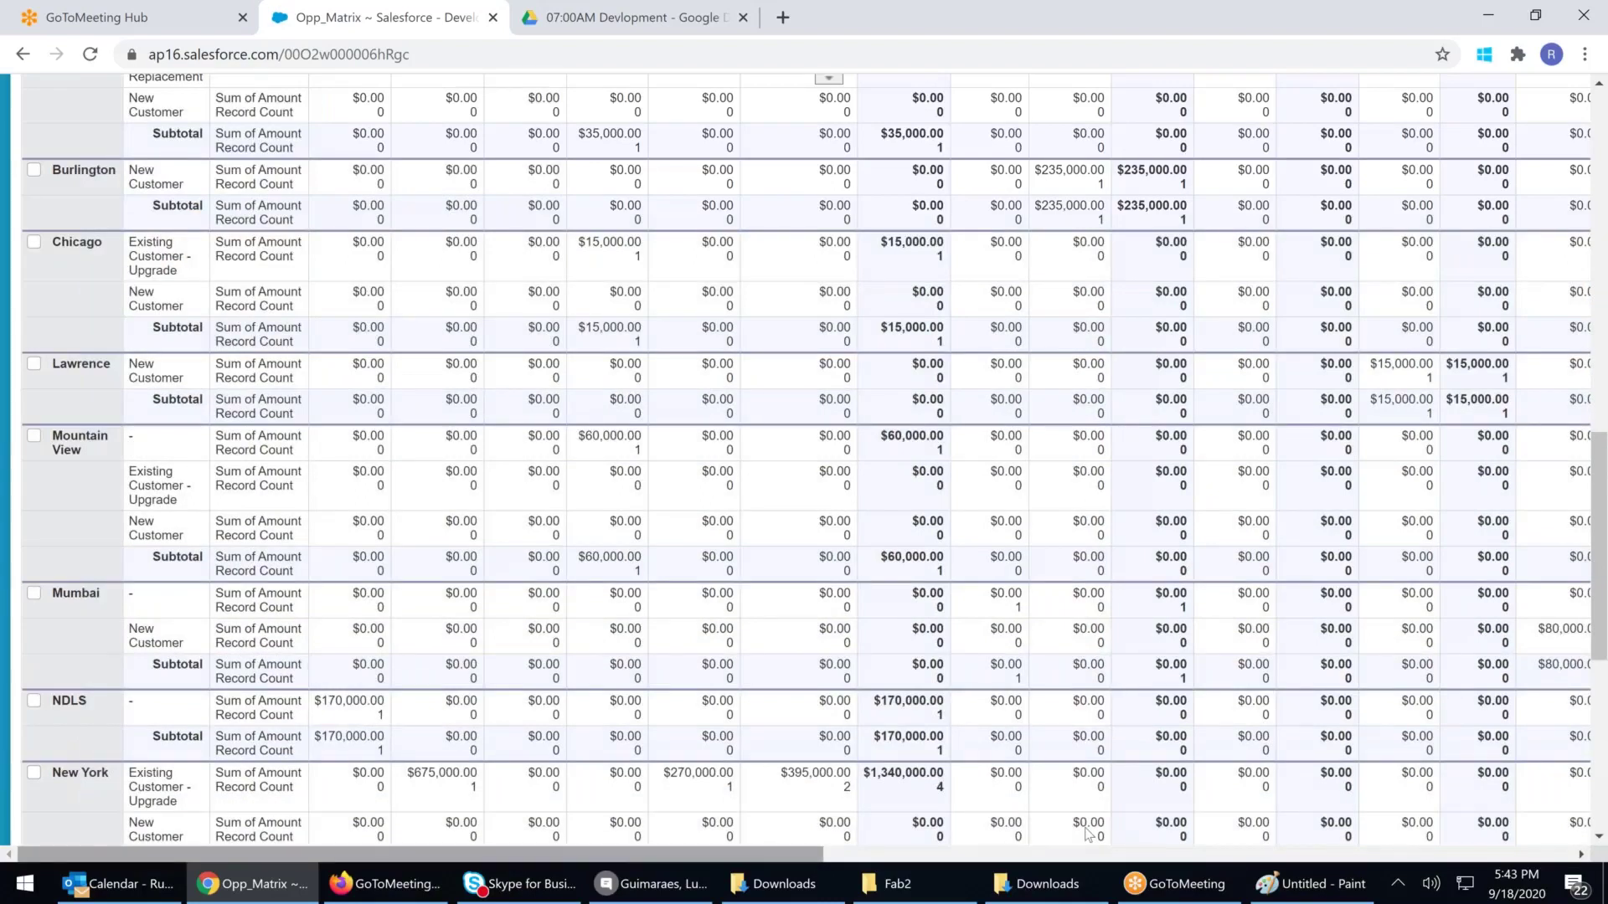
scroll(1086, 833, right, 4)
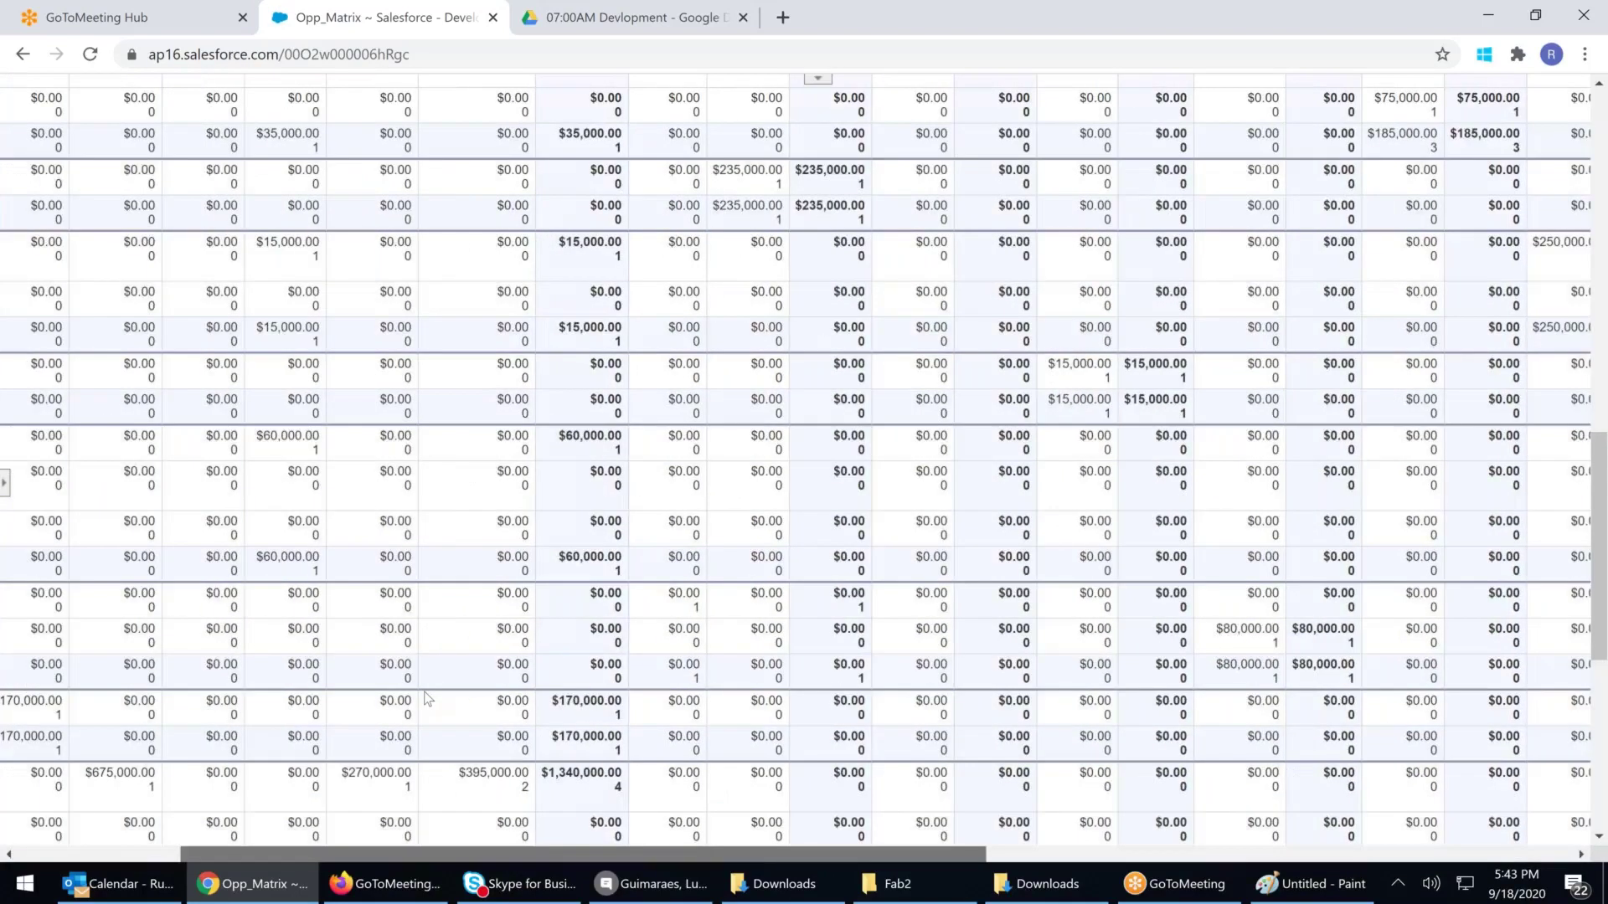
scroll(427, 697, left, 4)
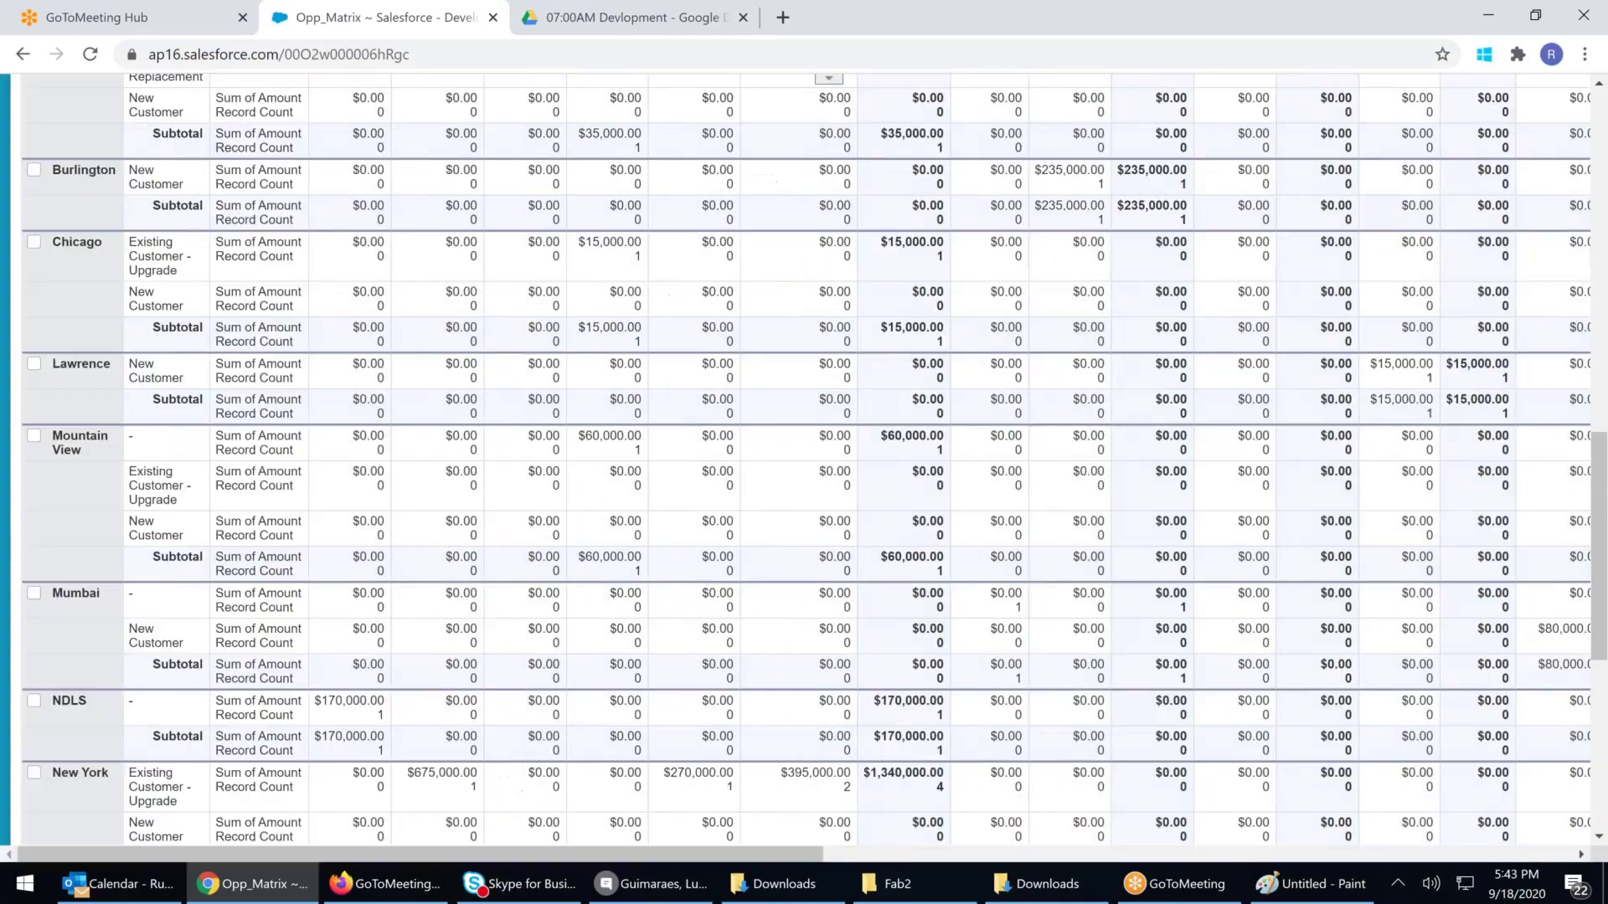
scroll(728, 601, down, 7)
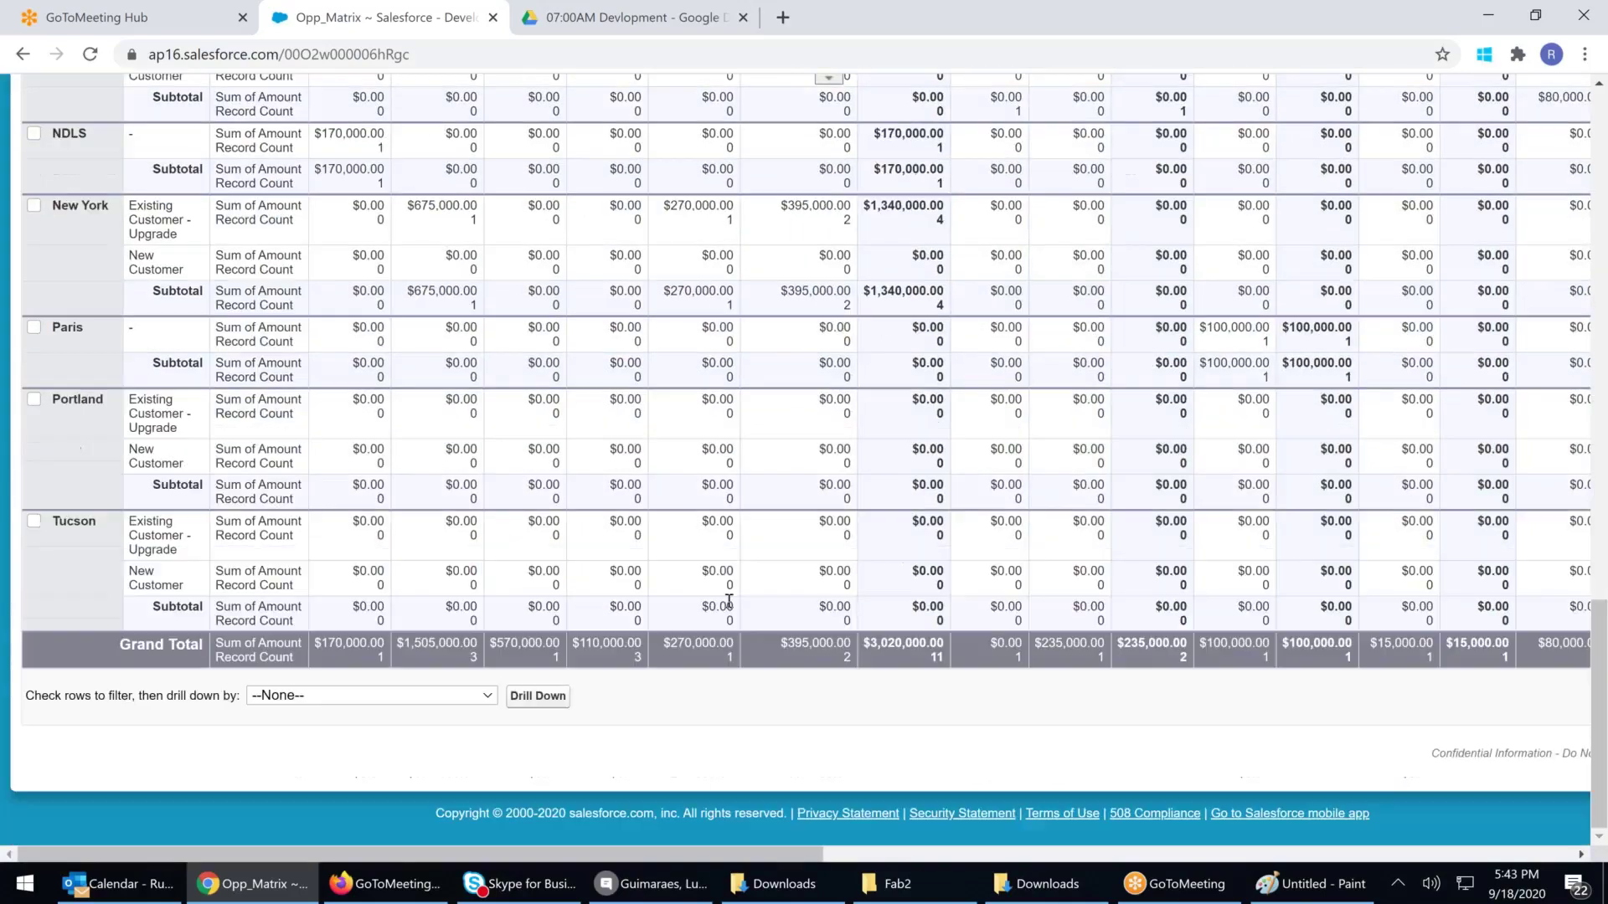
scroll(728, 602, up, 6)
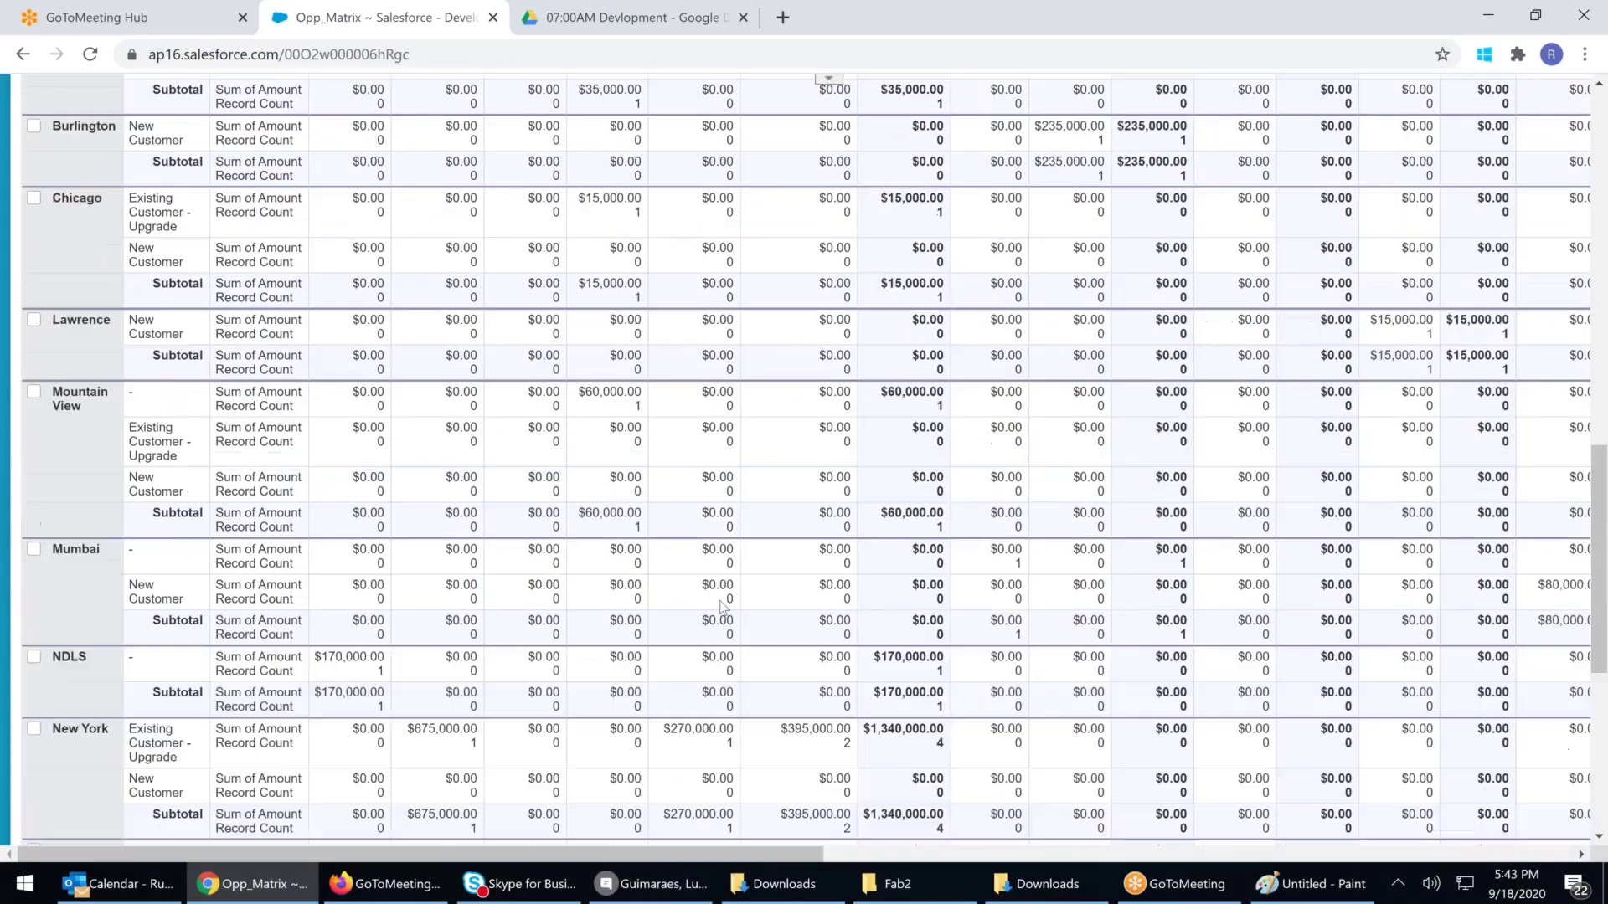
scroll(722, 607, up, 7)
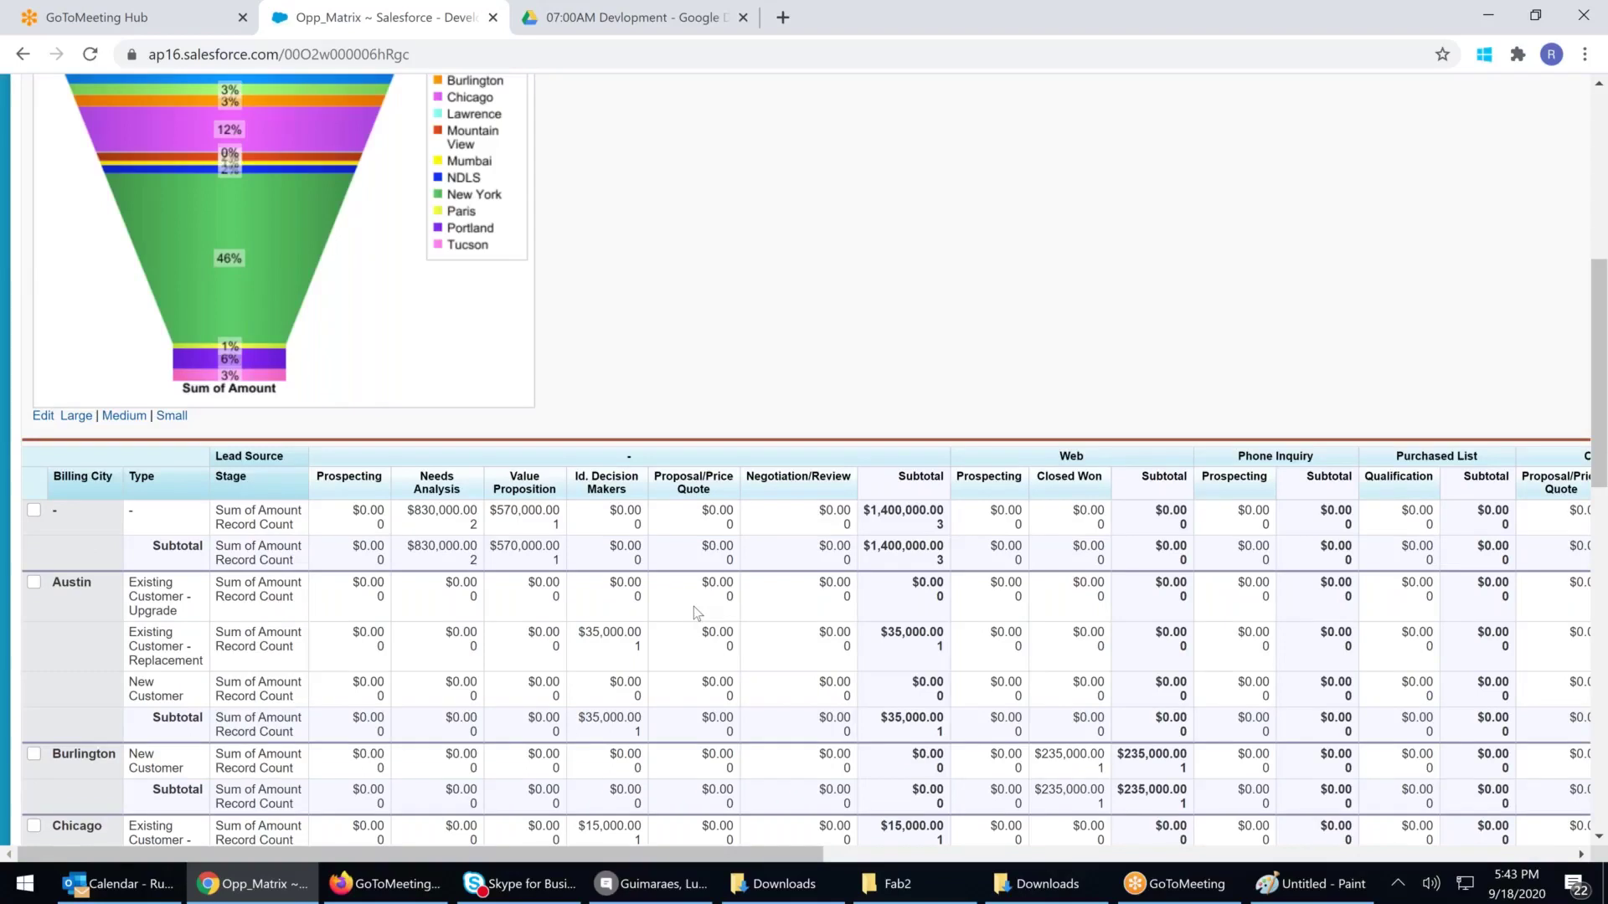
scroll(693, 606, up, 4)
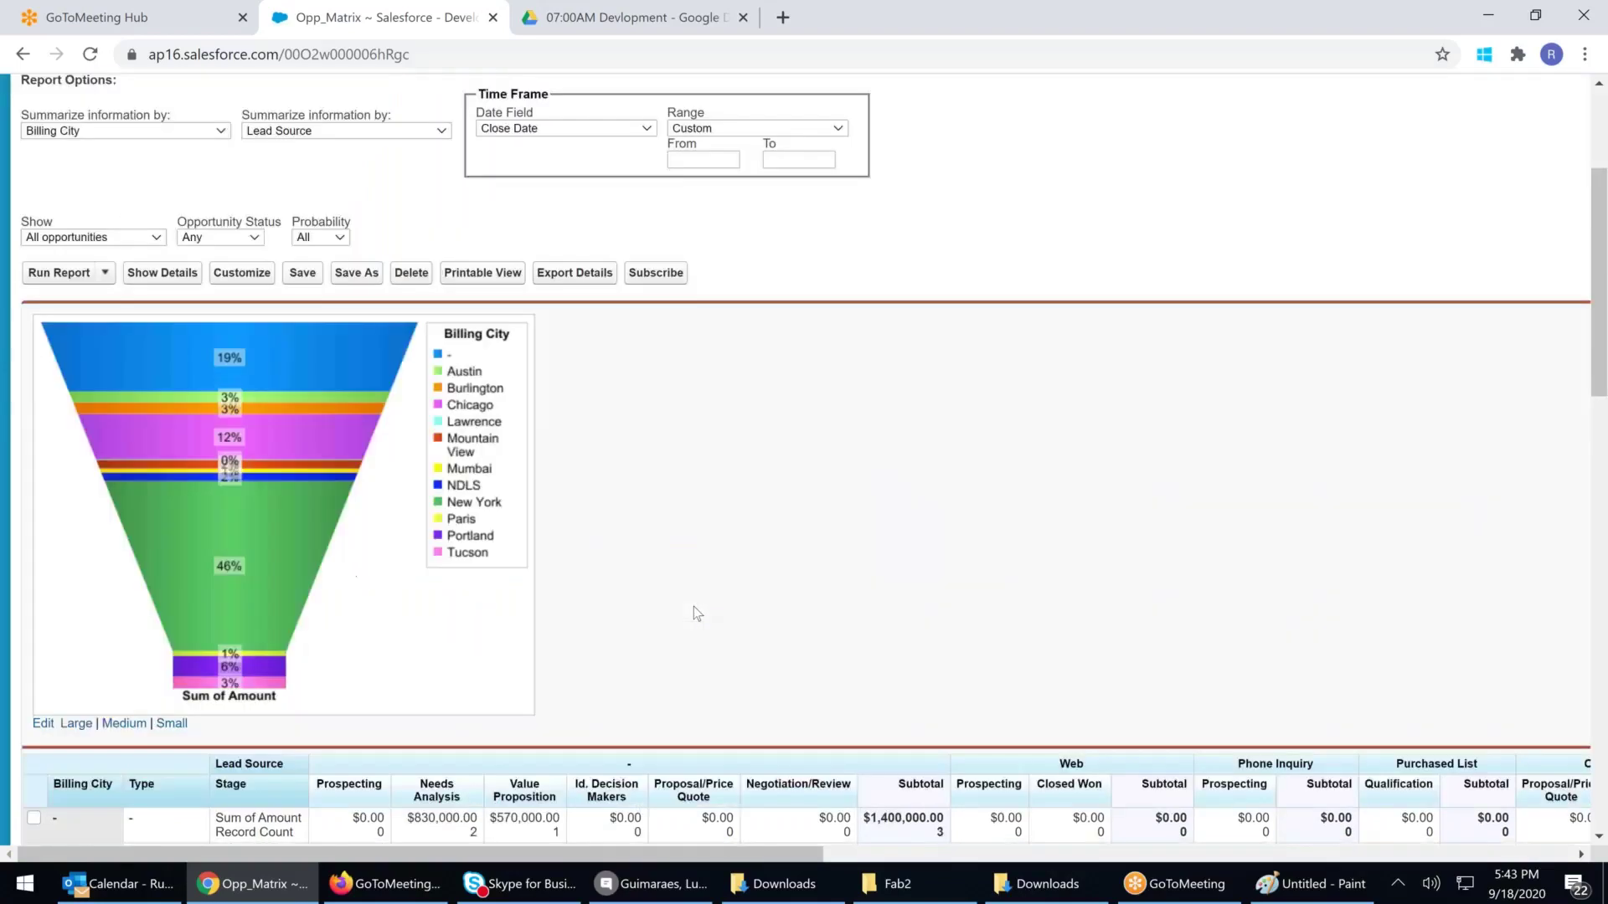
scroll(693, 613, up, 3)
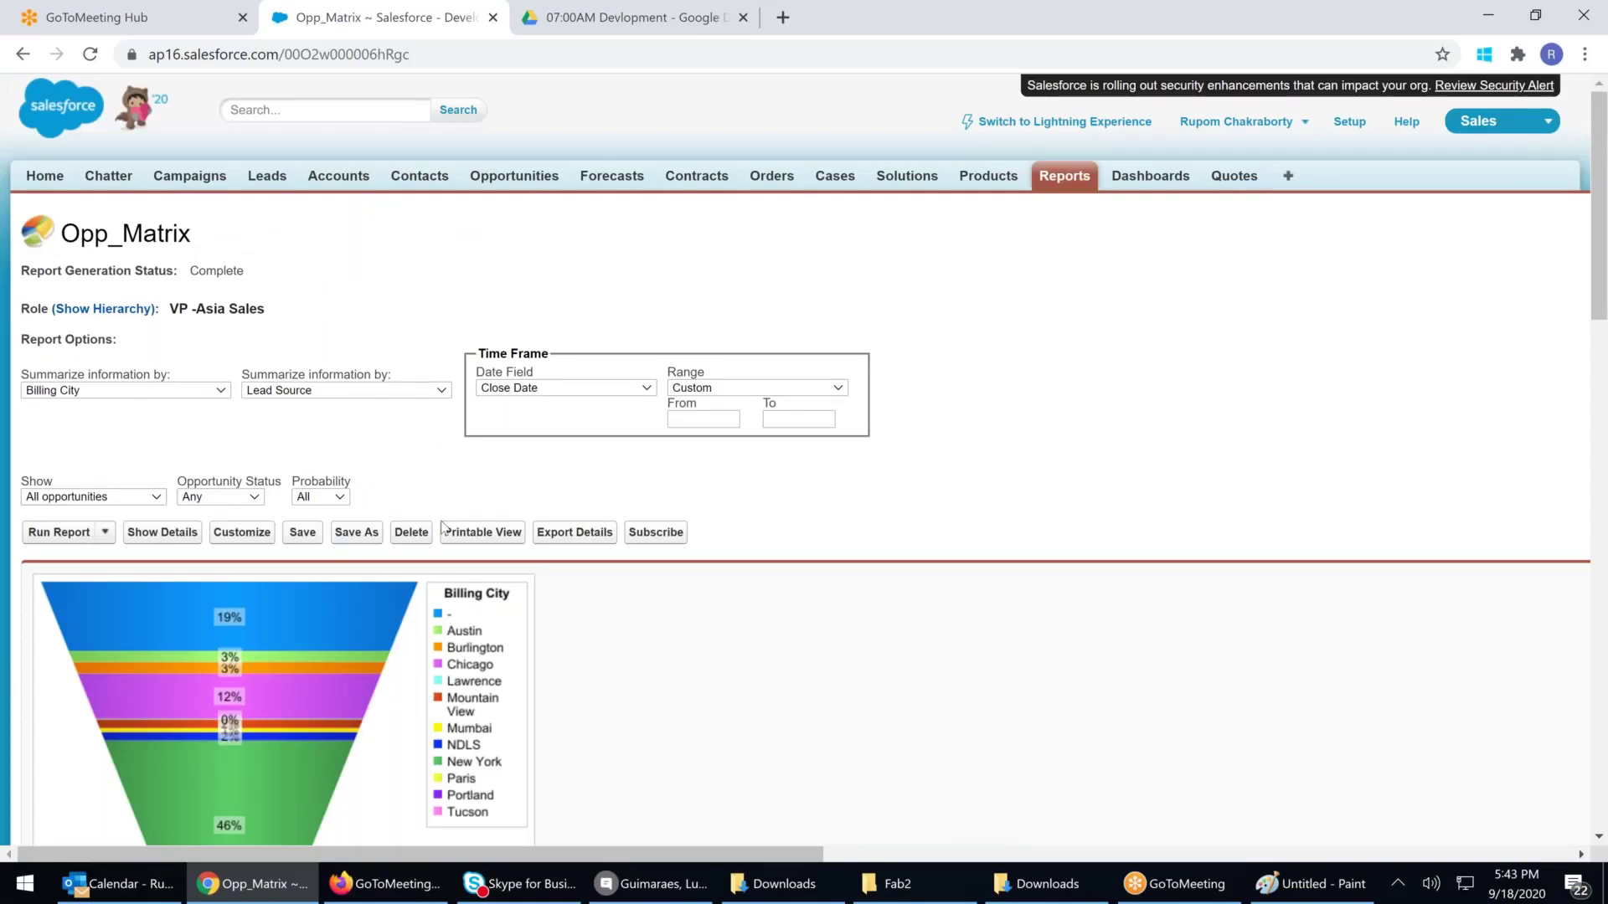
Open the Rupom Report folder's Share dialog and review the owner's Manager access options
click(1051, 188)
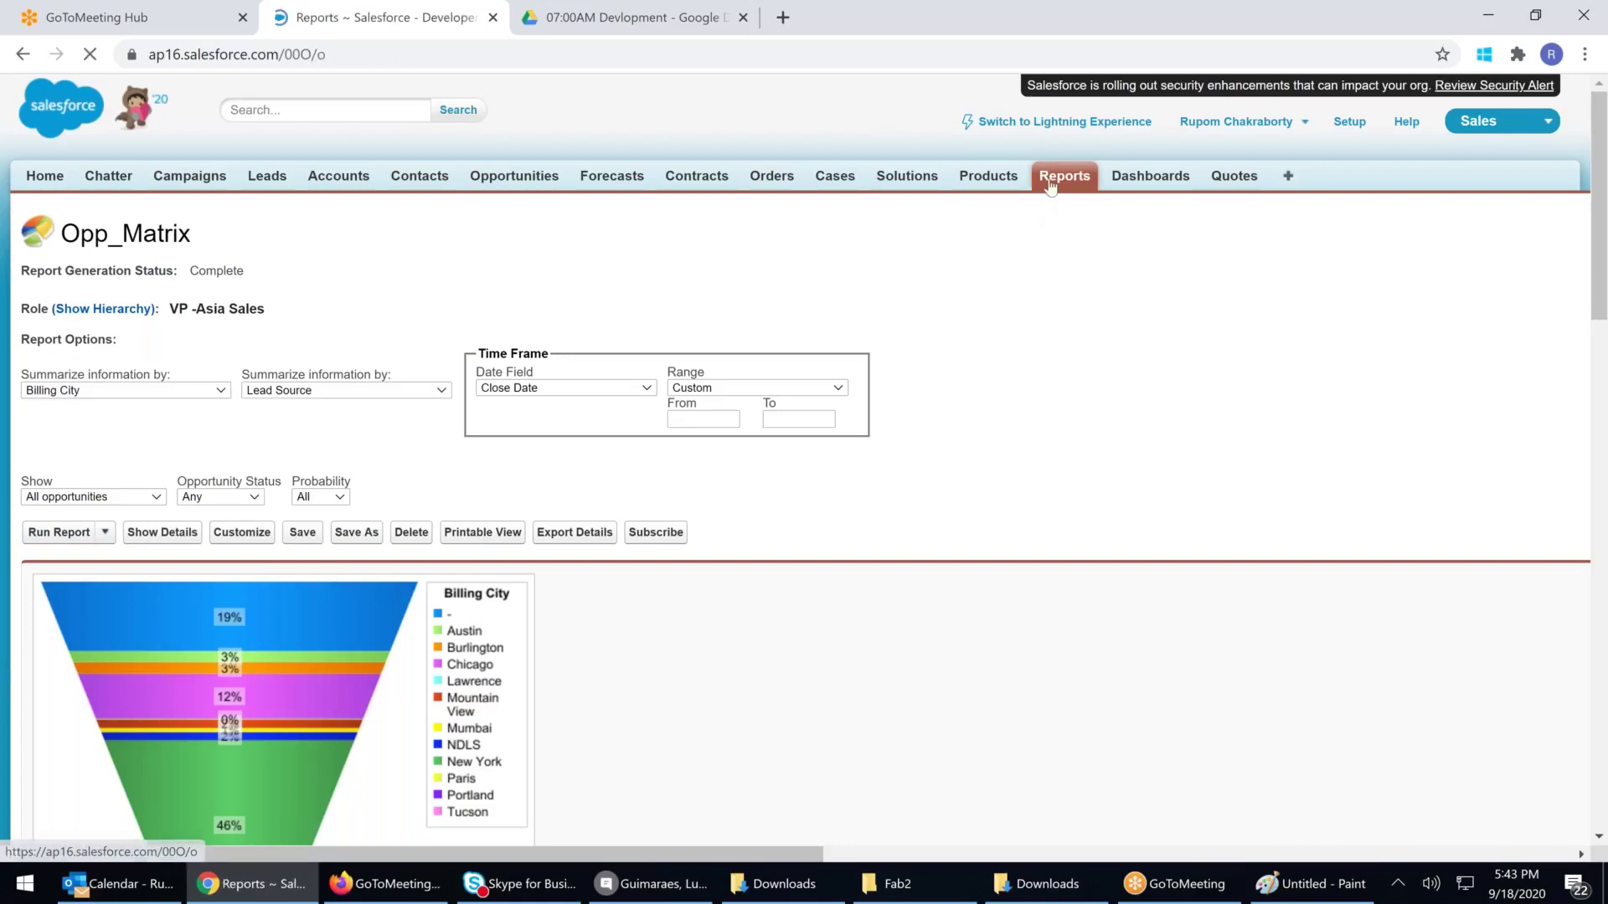
click(97, 410)
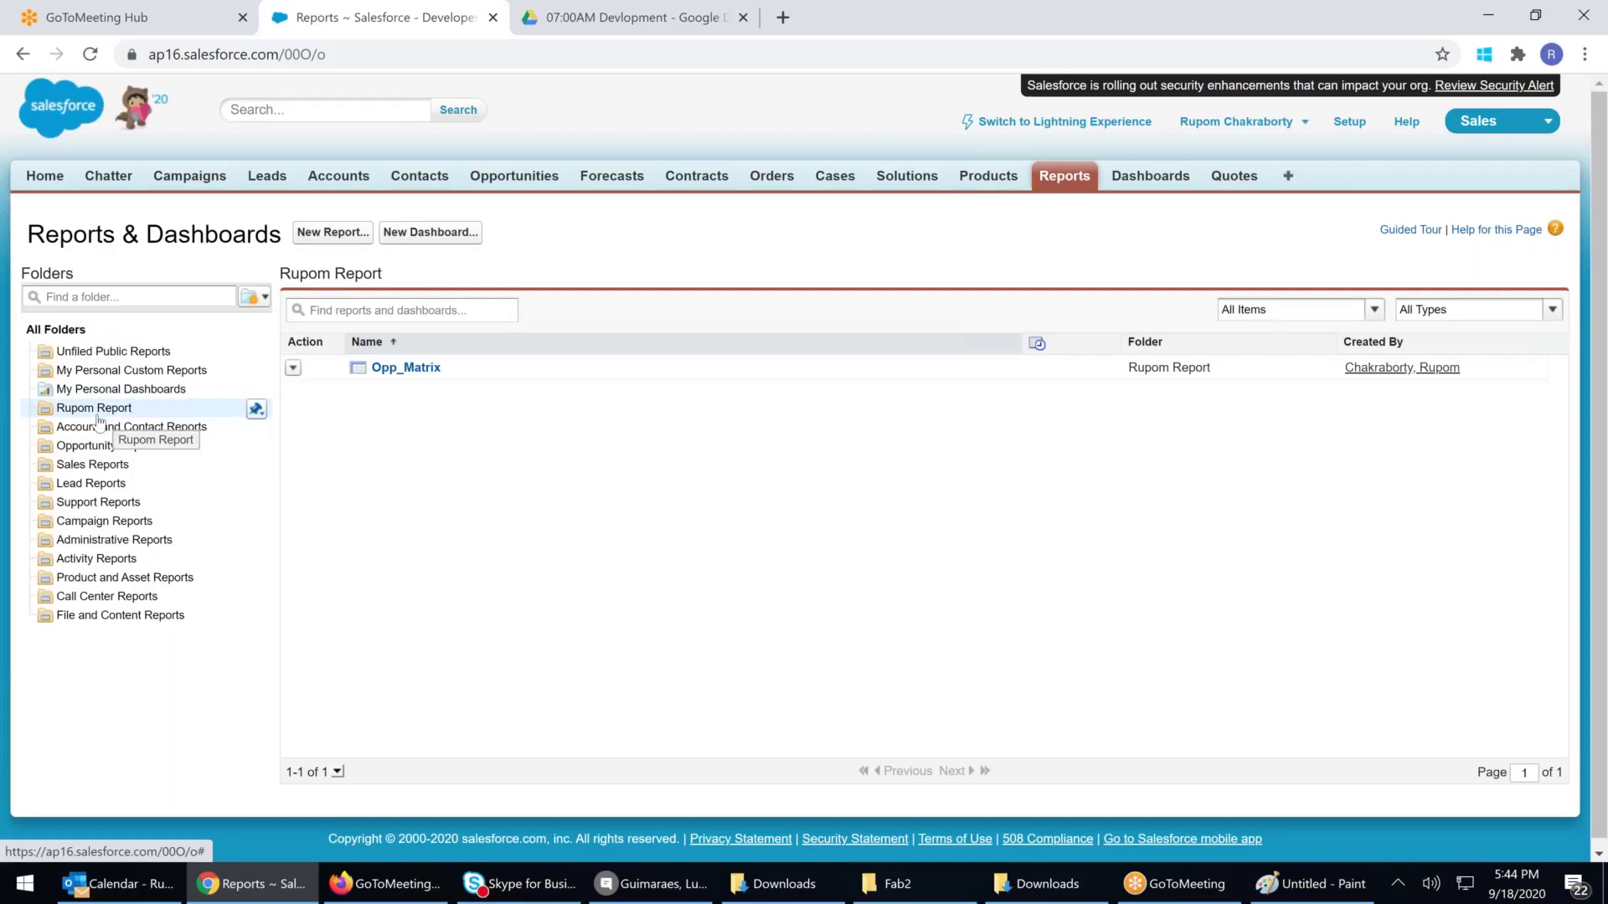
click(256, 409)
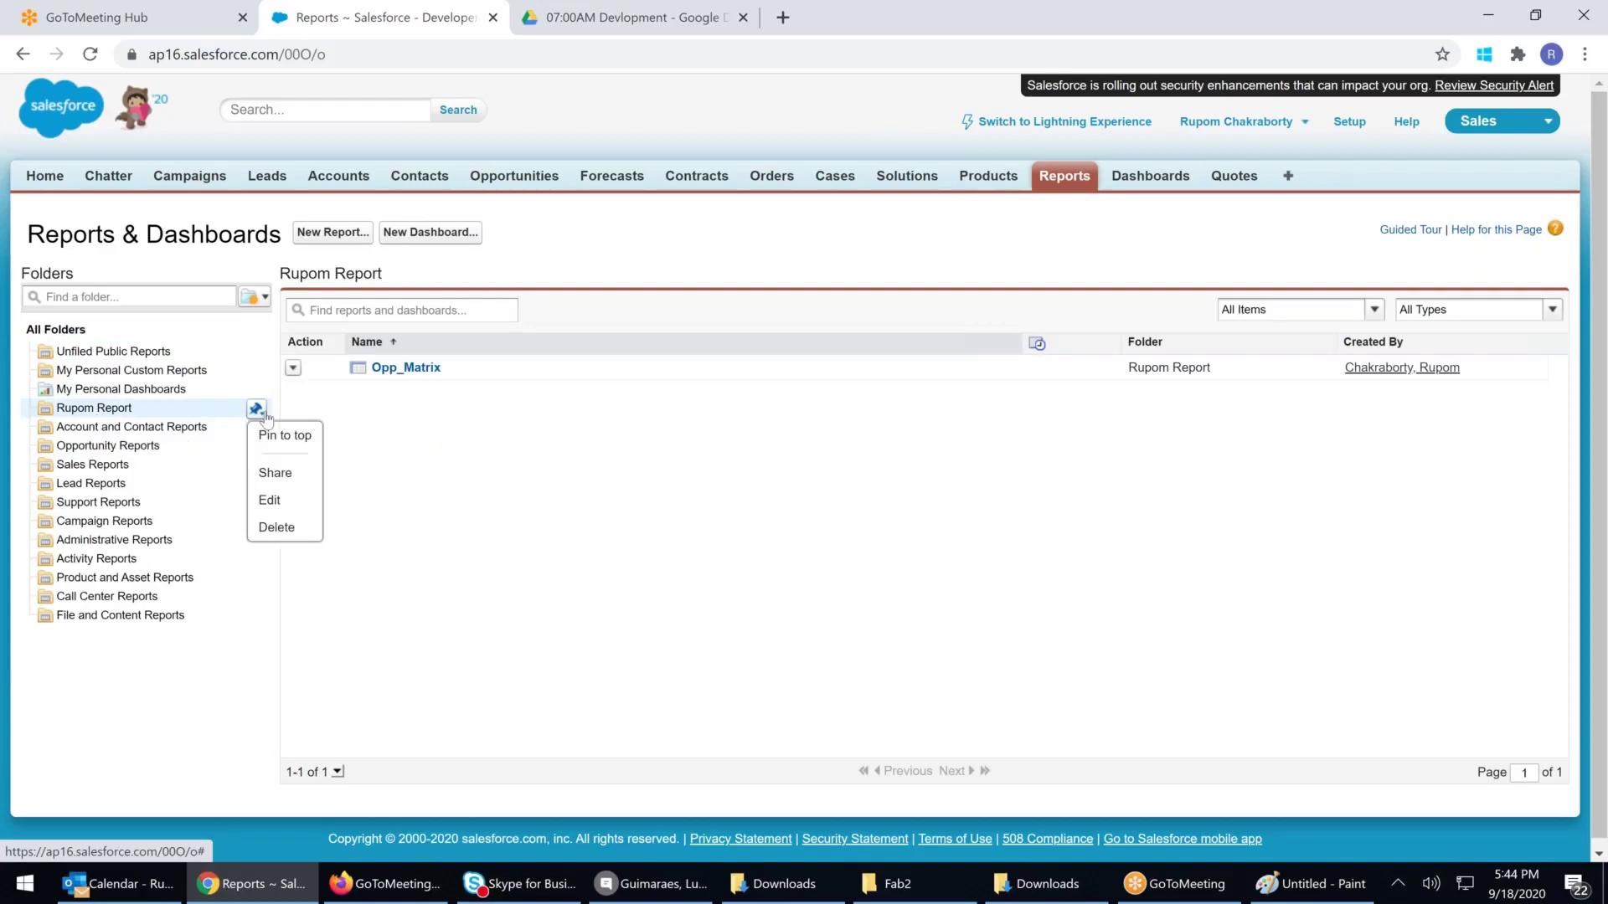
click(266, 471)
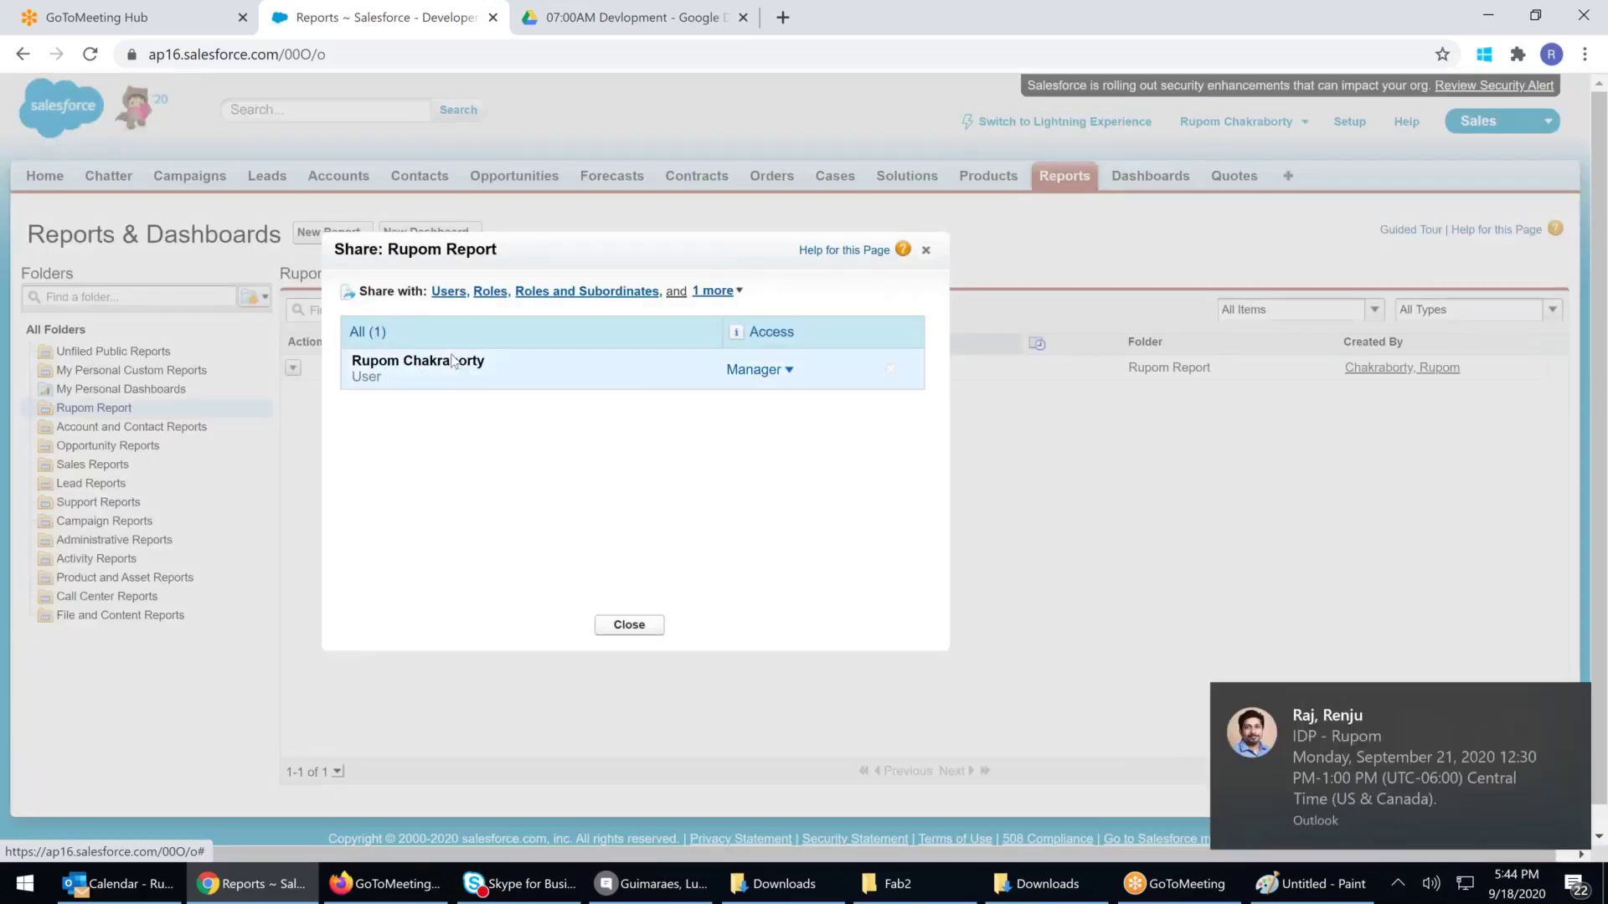
click(753, 369)
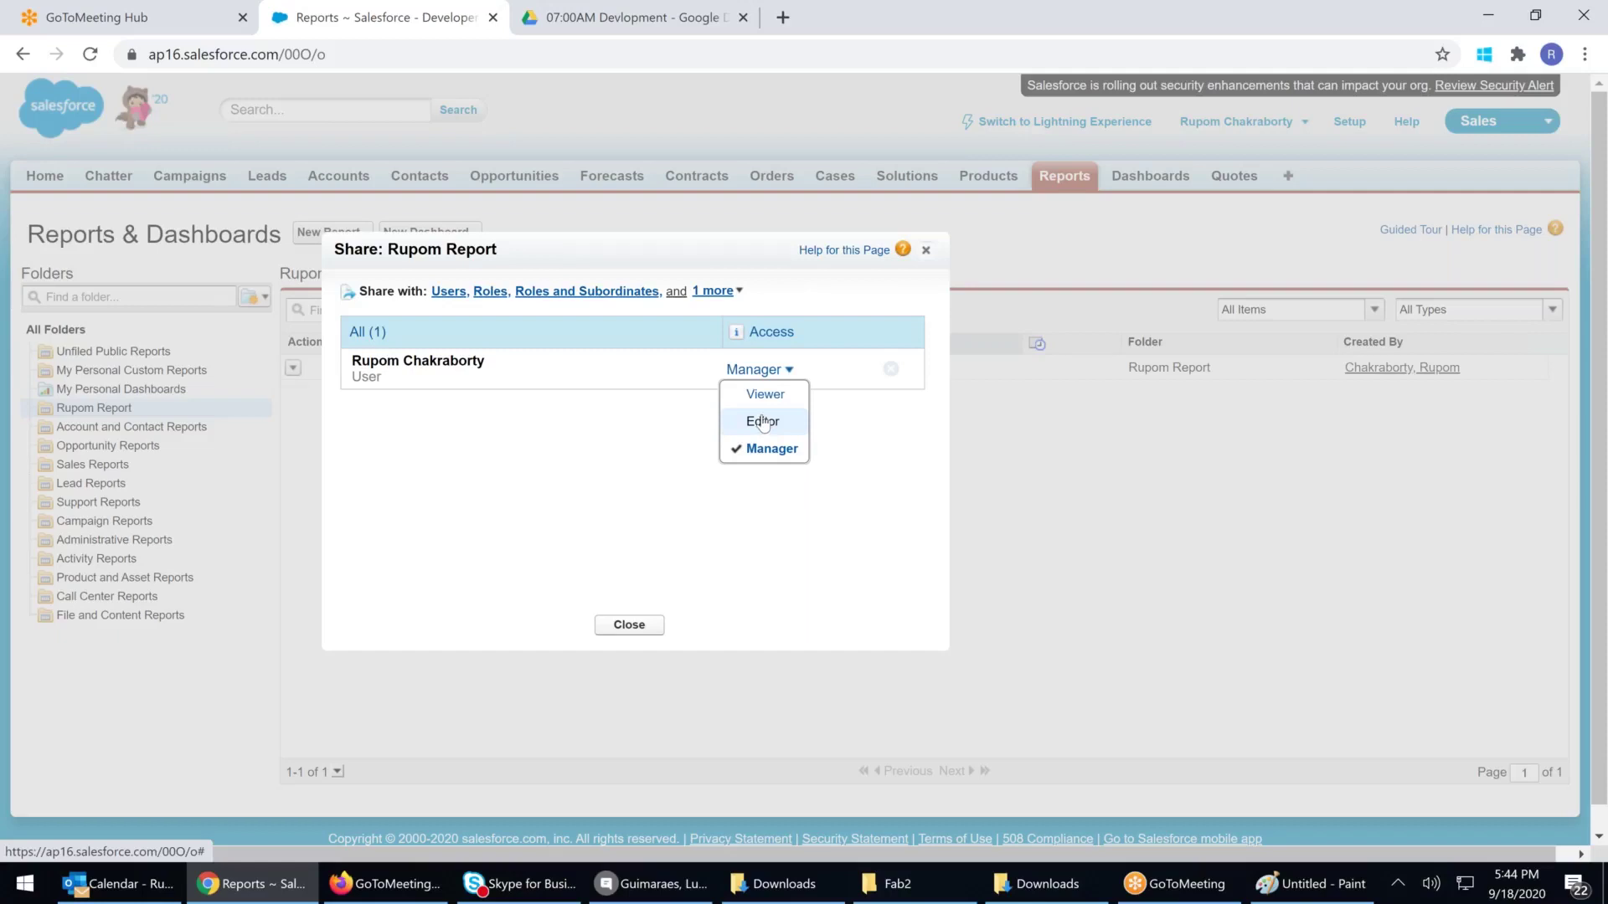
click(544, 452)
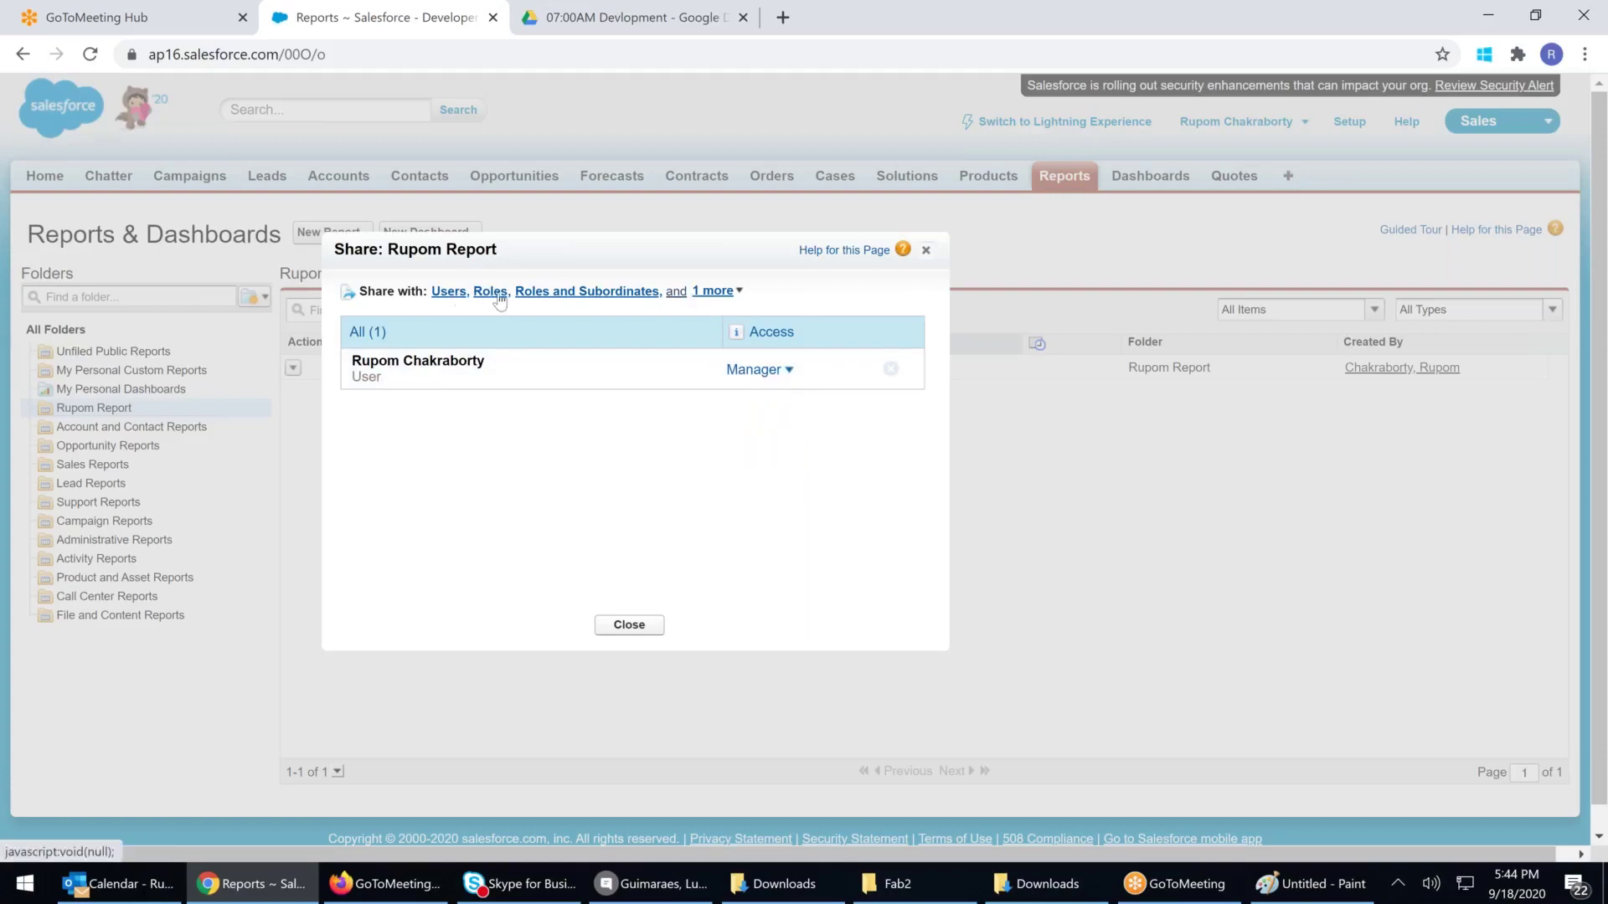
Give one listed user Editor access to the Rupom Report folder and close the sharing window
click(448, 292)
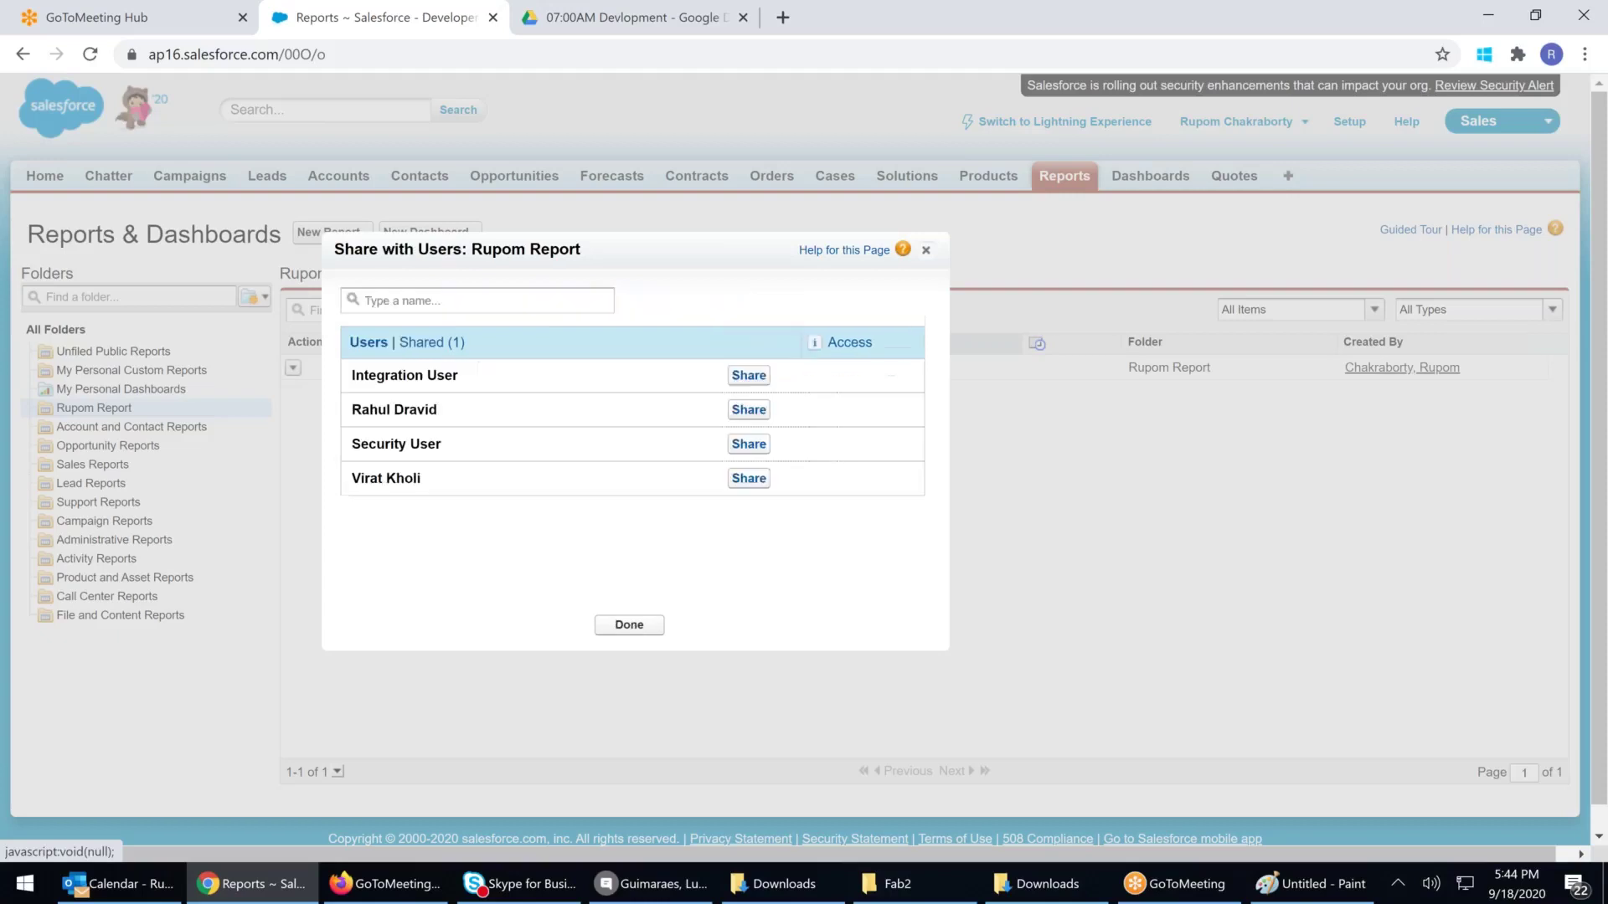
click(748, 410)
click(860, 412)
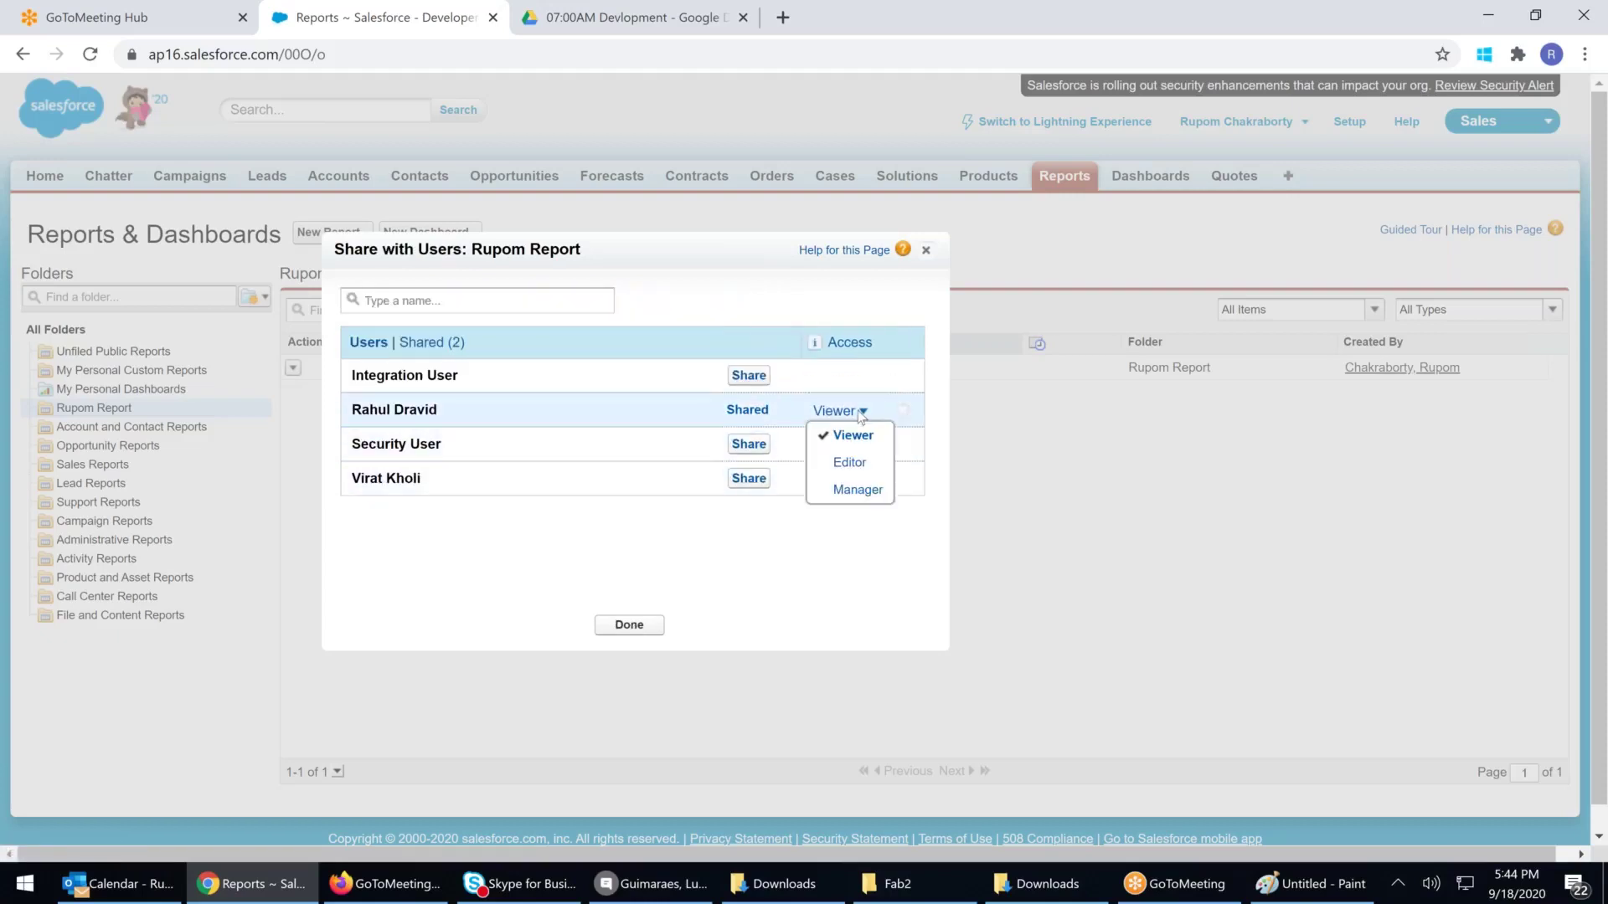
click(850, 463)
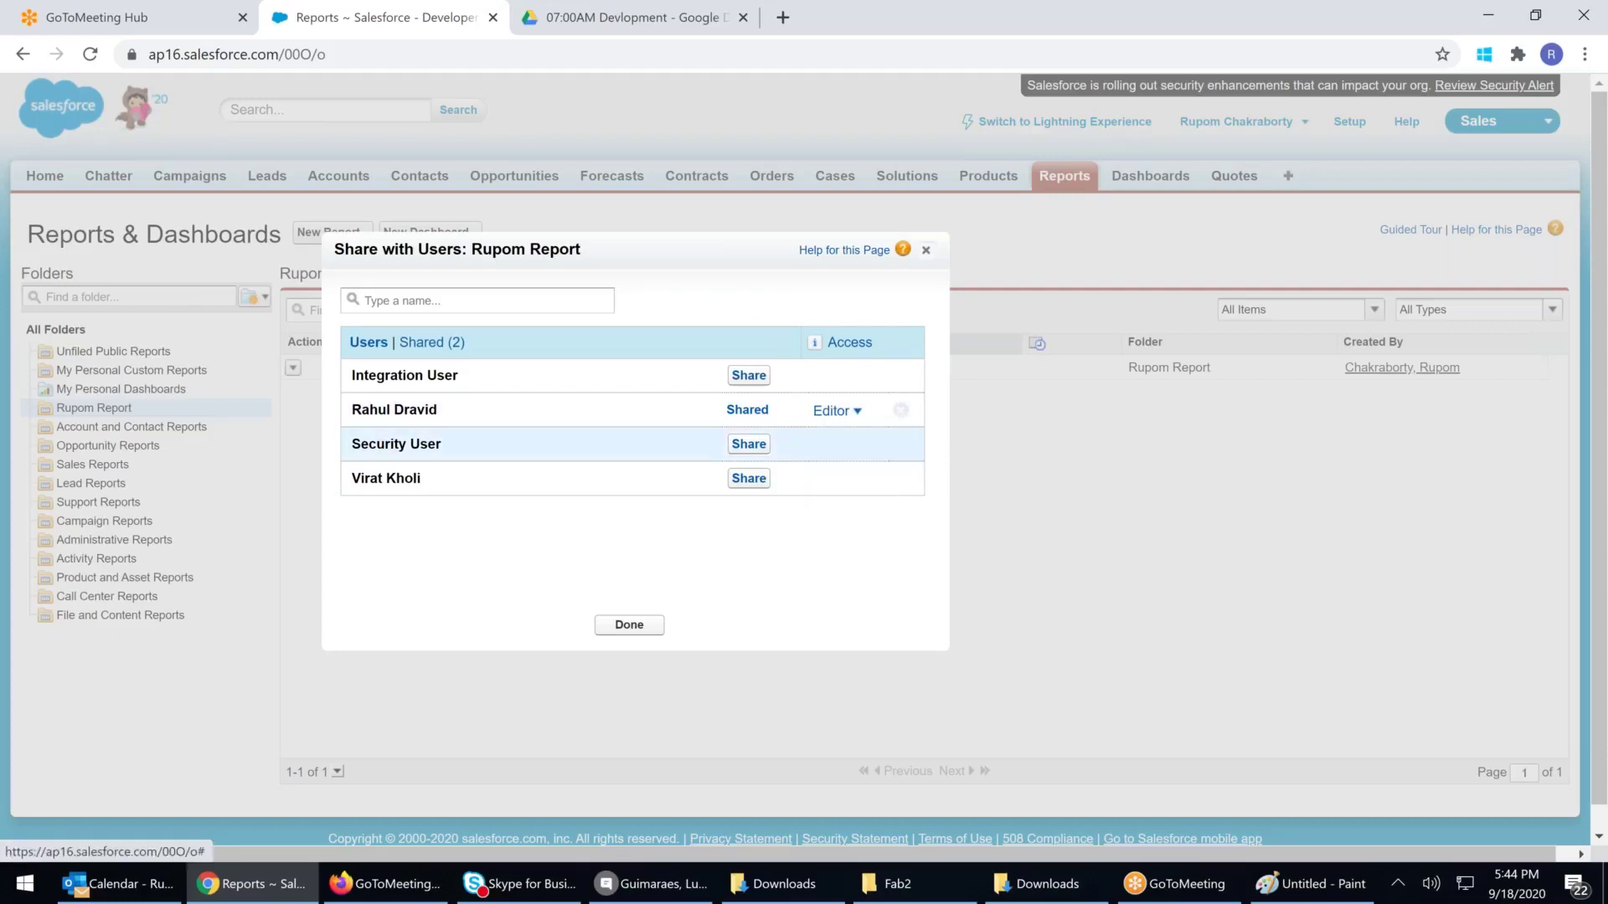
click(629, 627)
click(637, 631)
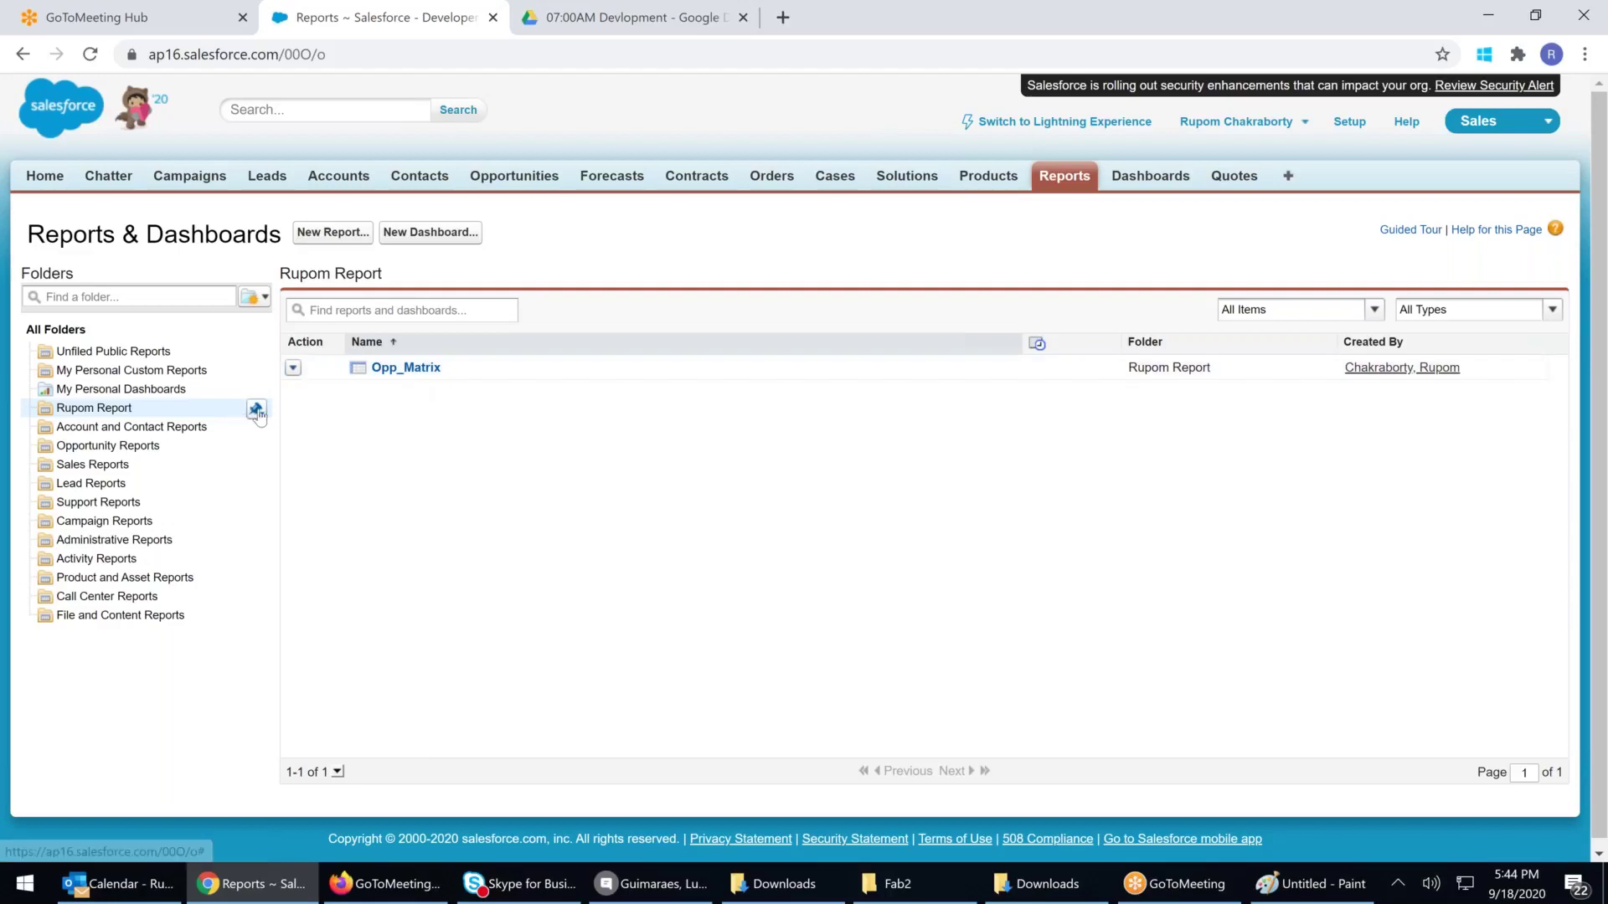
mouse_move(259, 409)
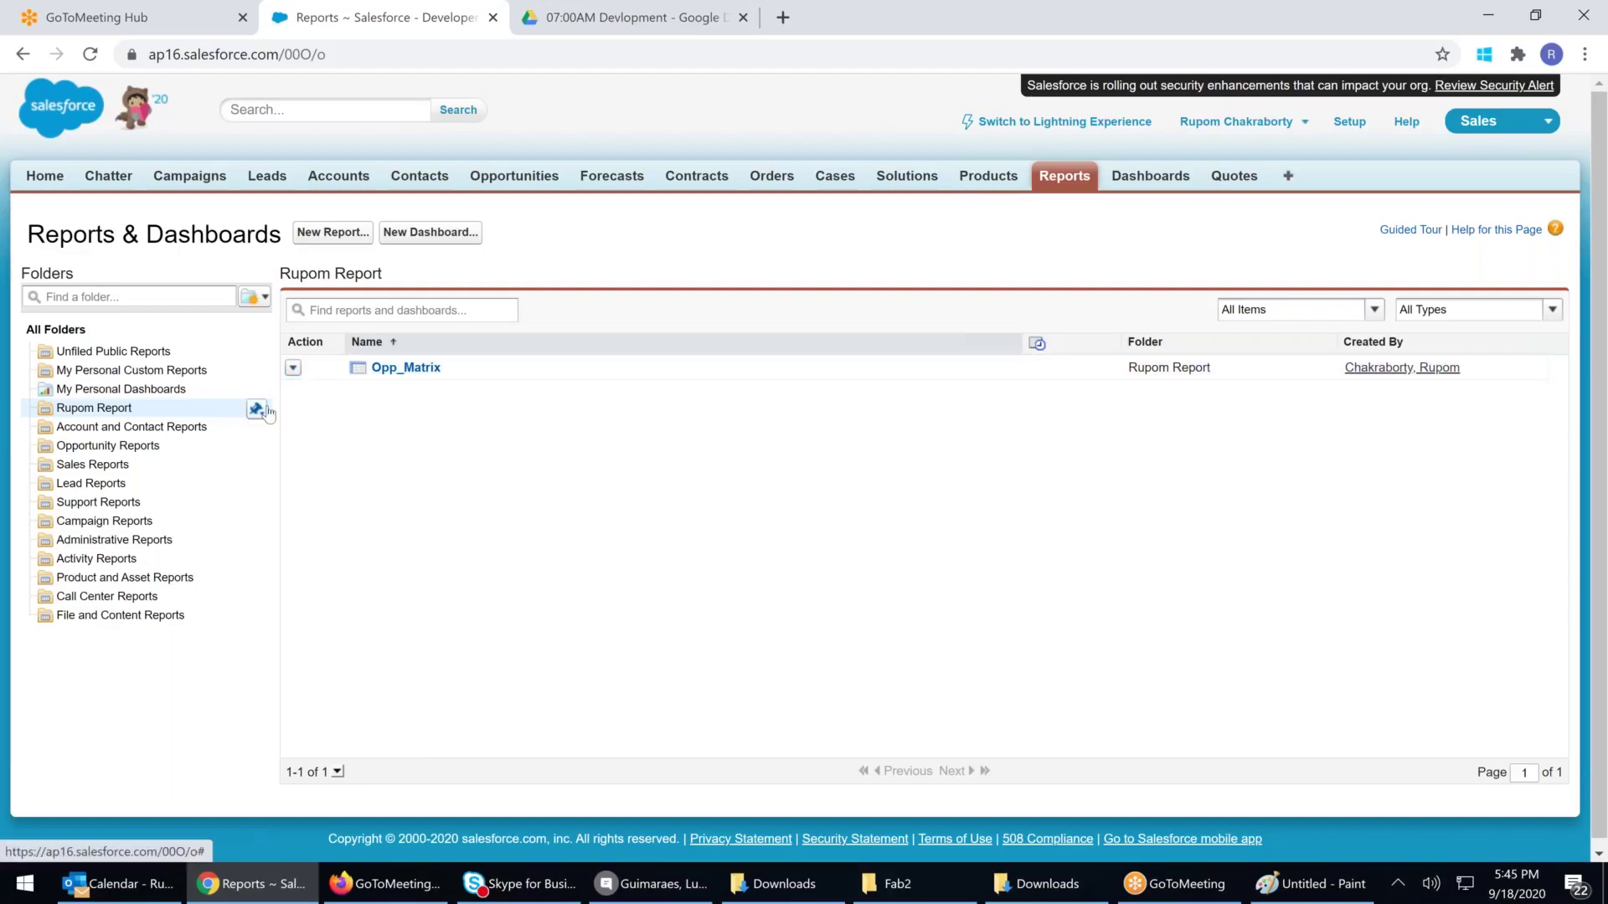
Share the Rupom Report folder with the VP -Asia Sales role at Viewer access
click(257, 410)
click(275, 473)
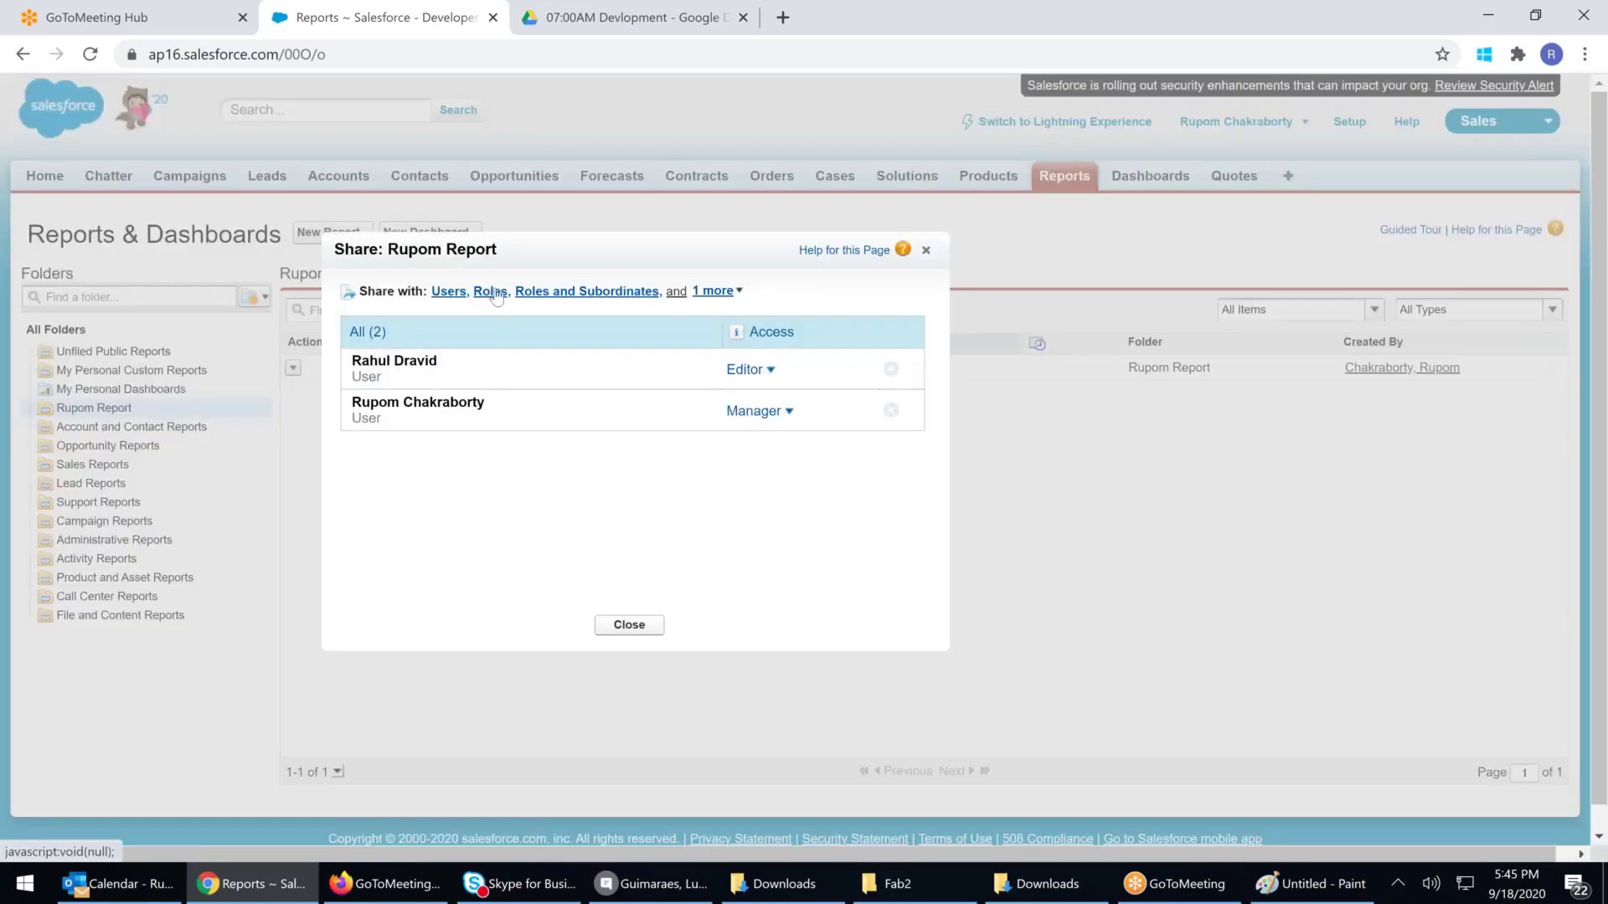
click(490, 291)
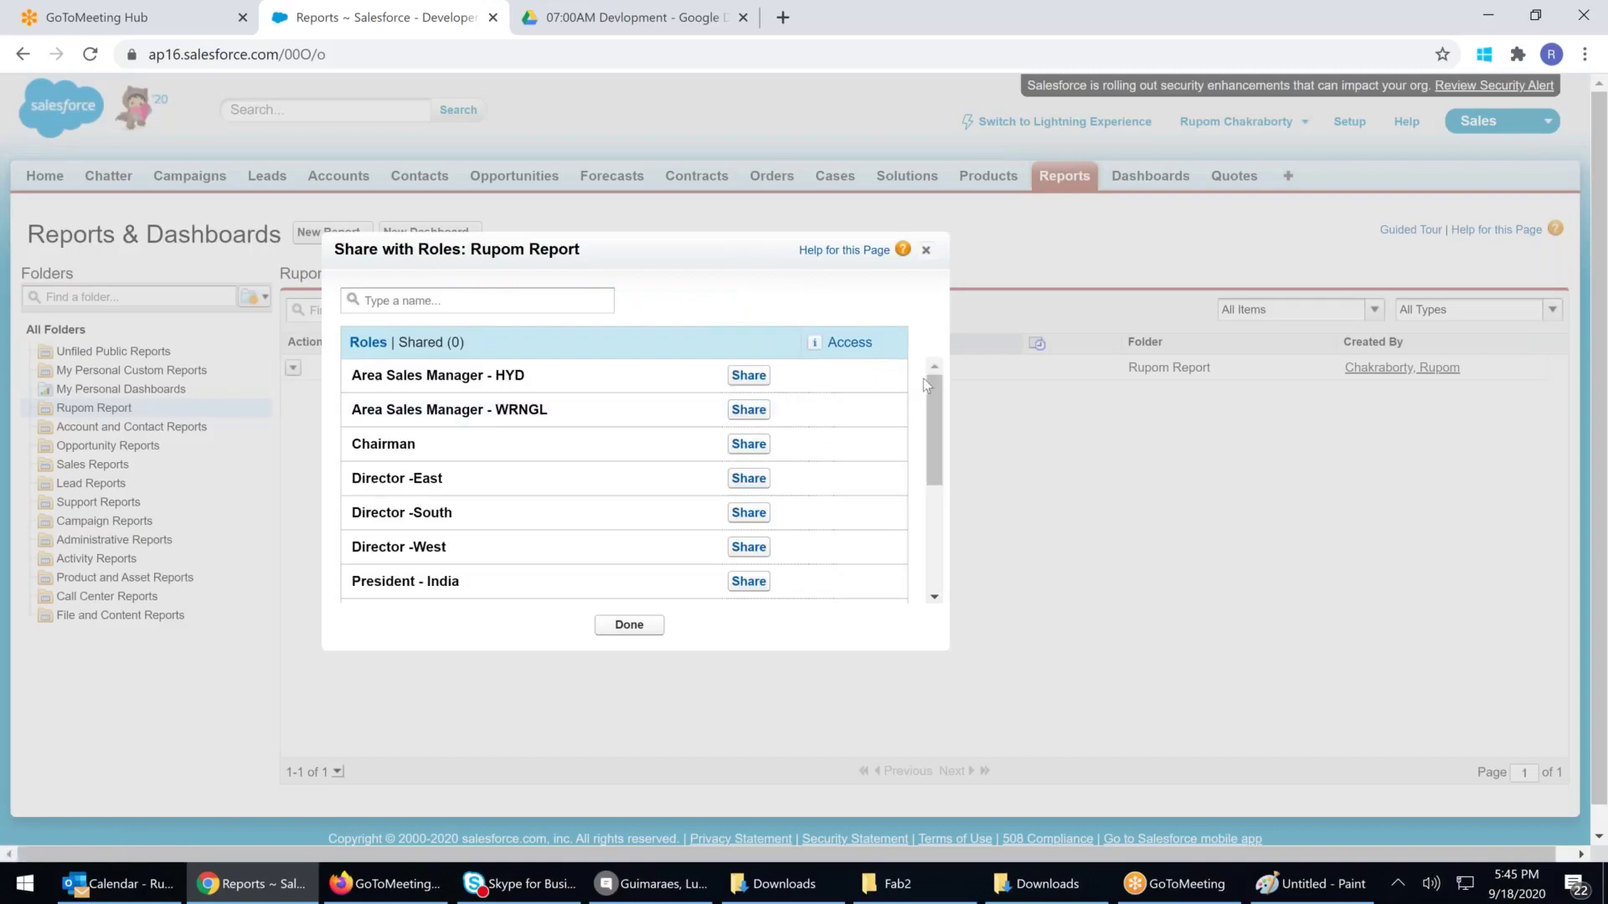
scroll(932, 415, down, 1)
drag(933, 439, 927, 510)
click(748, 554)
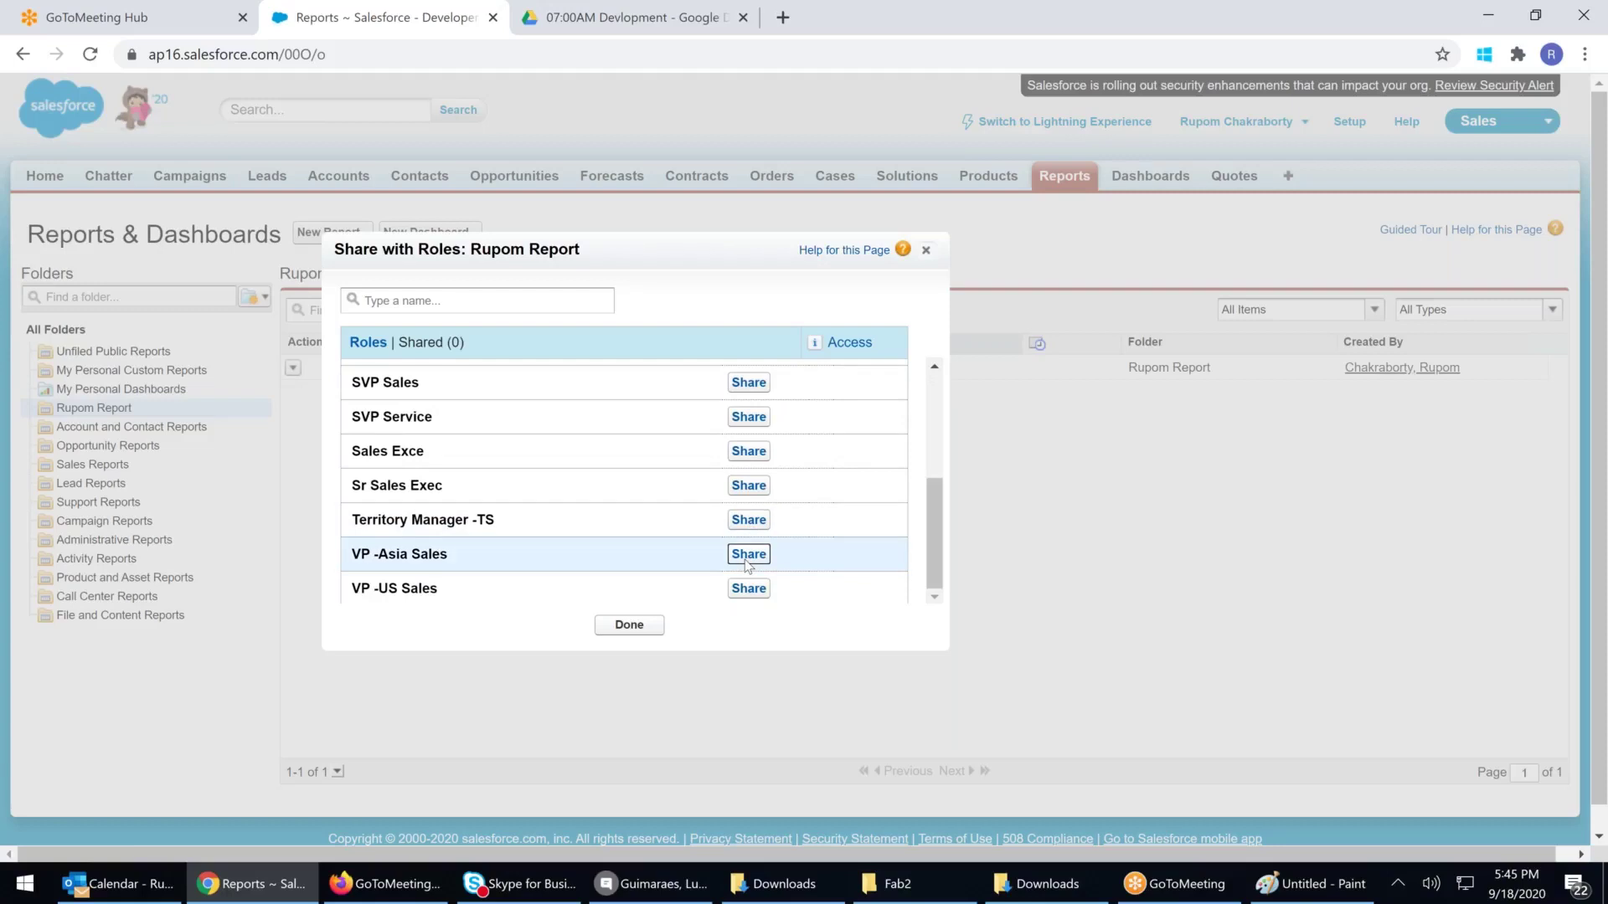
click(628, 626)
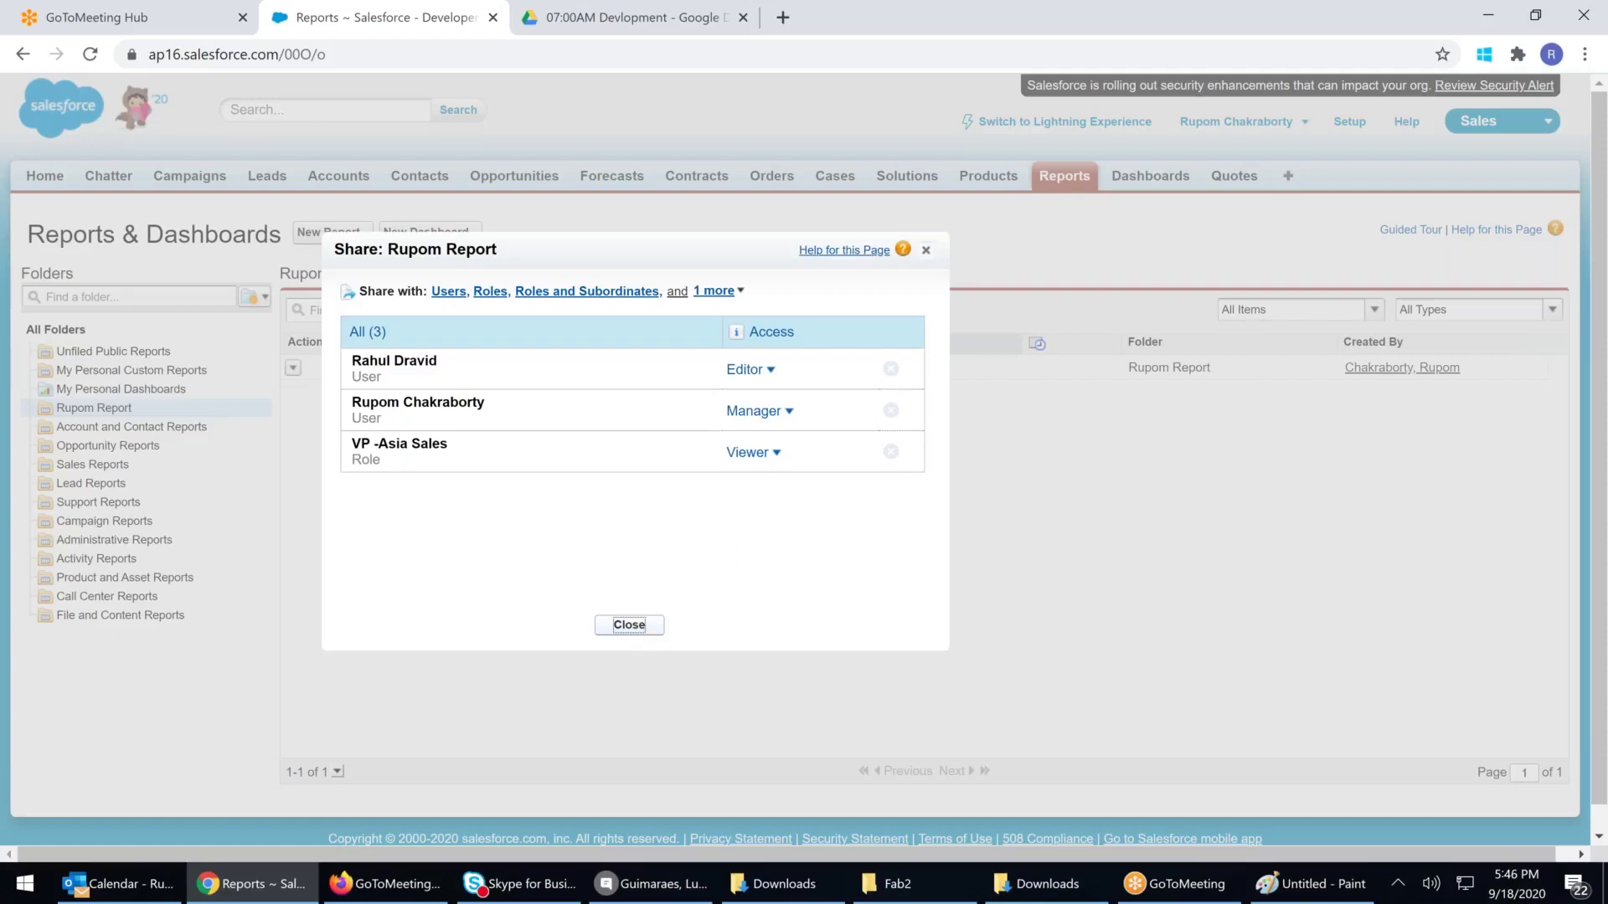
click(740, 293)
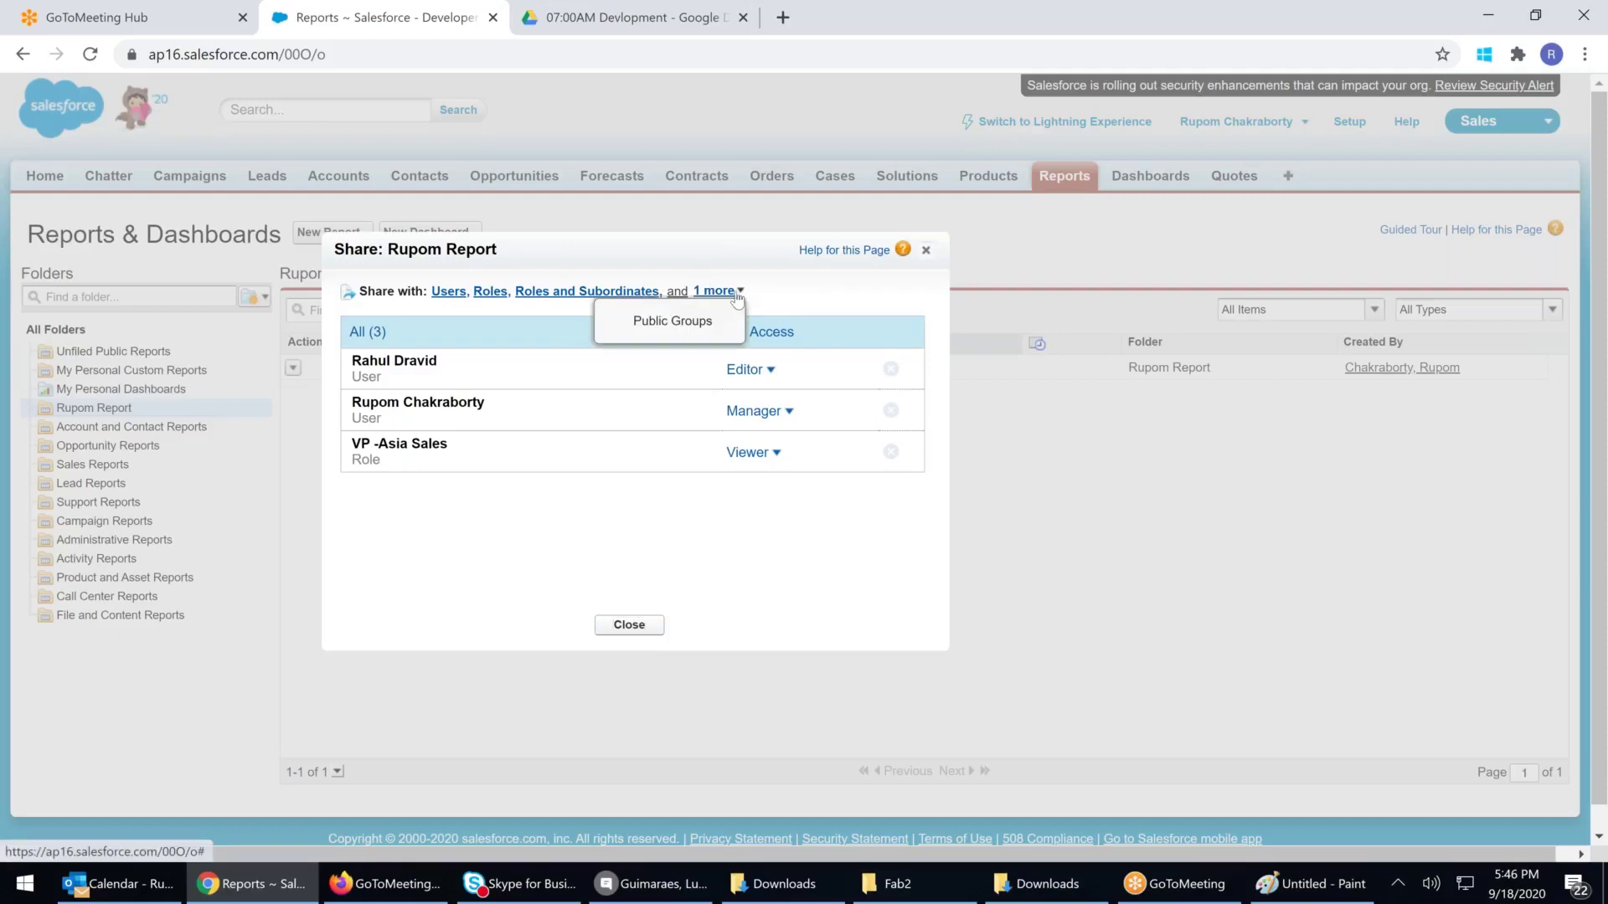
Search public groups for 'hy', find no match, and close sharing without adding a group
click(677, 323)
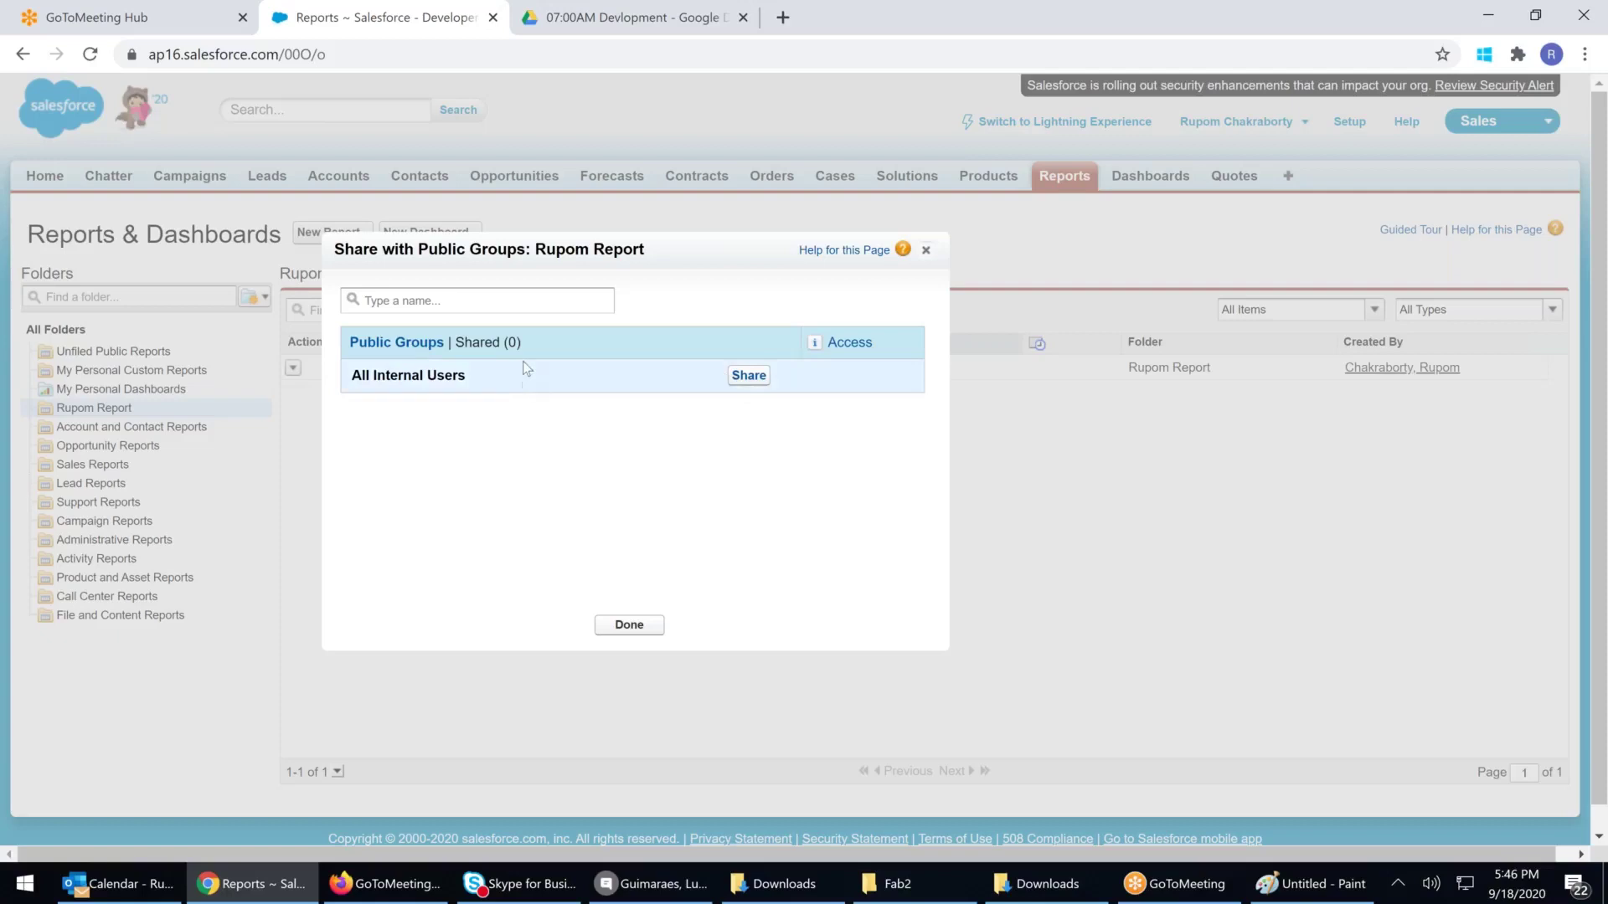
click(427, 303)
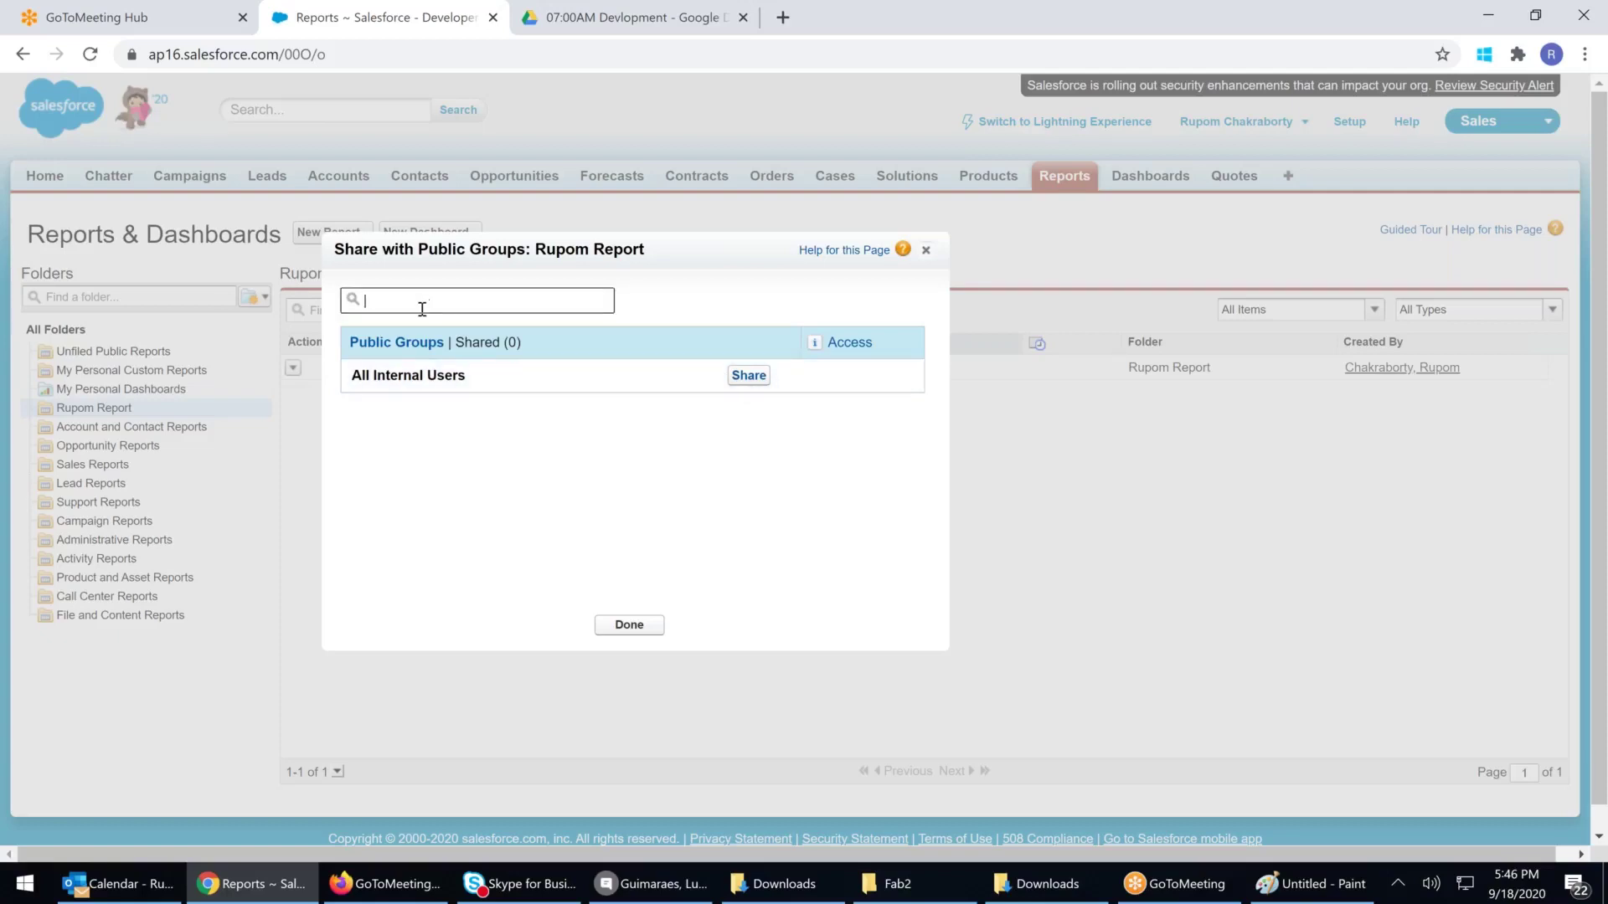
text(hy)
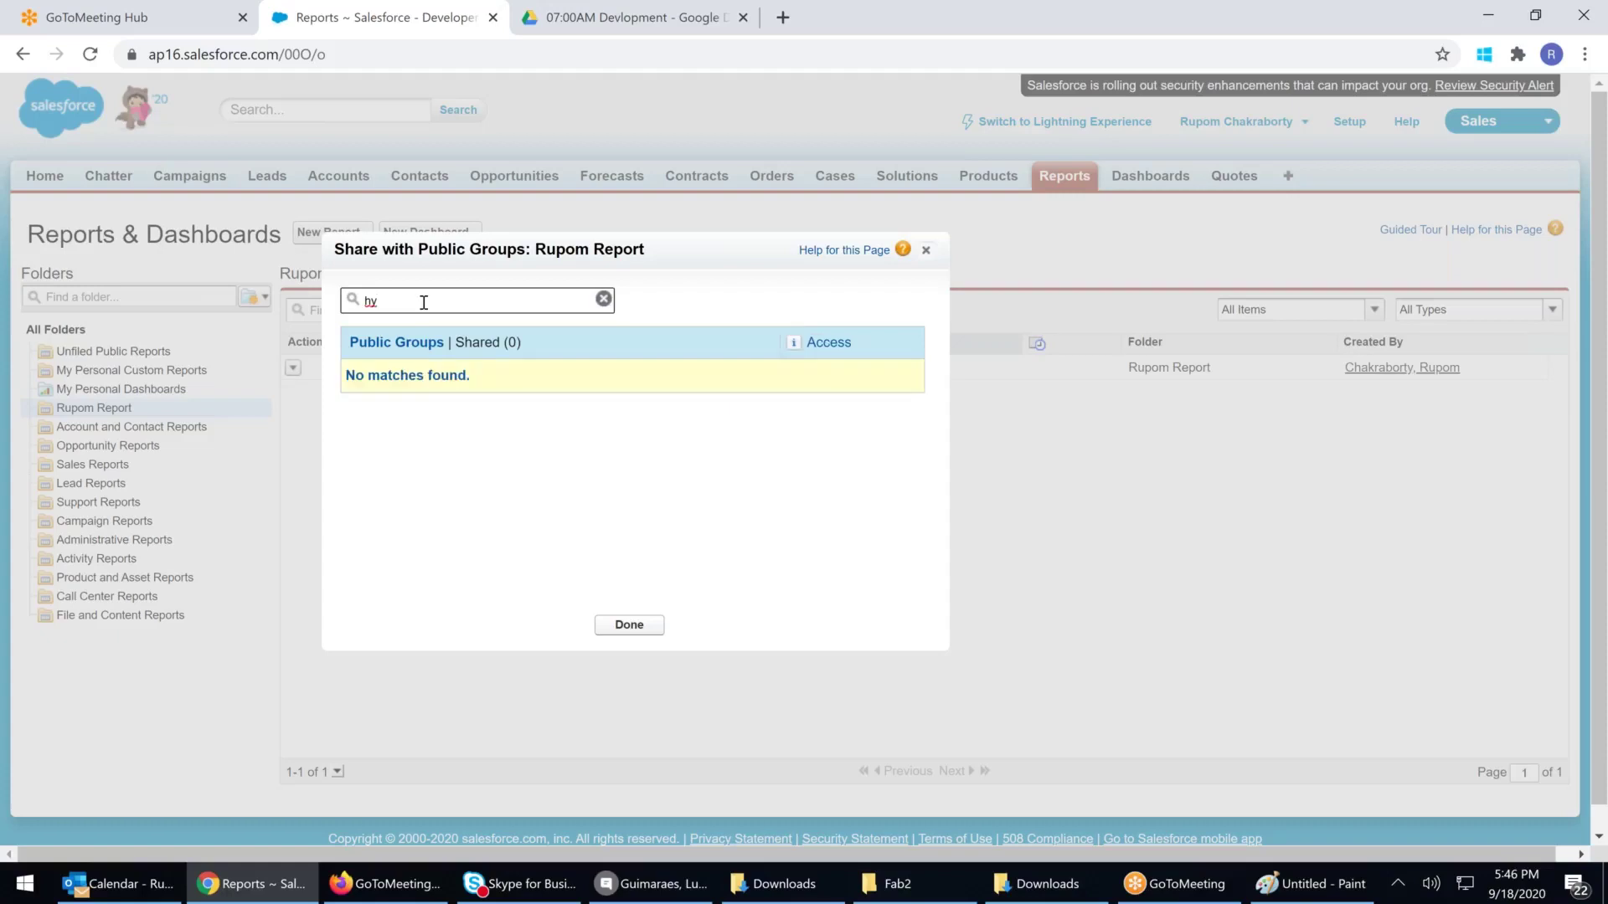
key(BackSpace)
key(BackSpace)
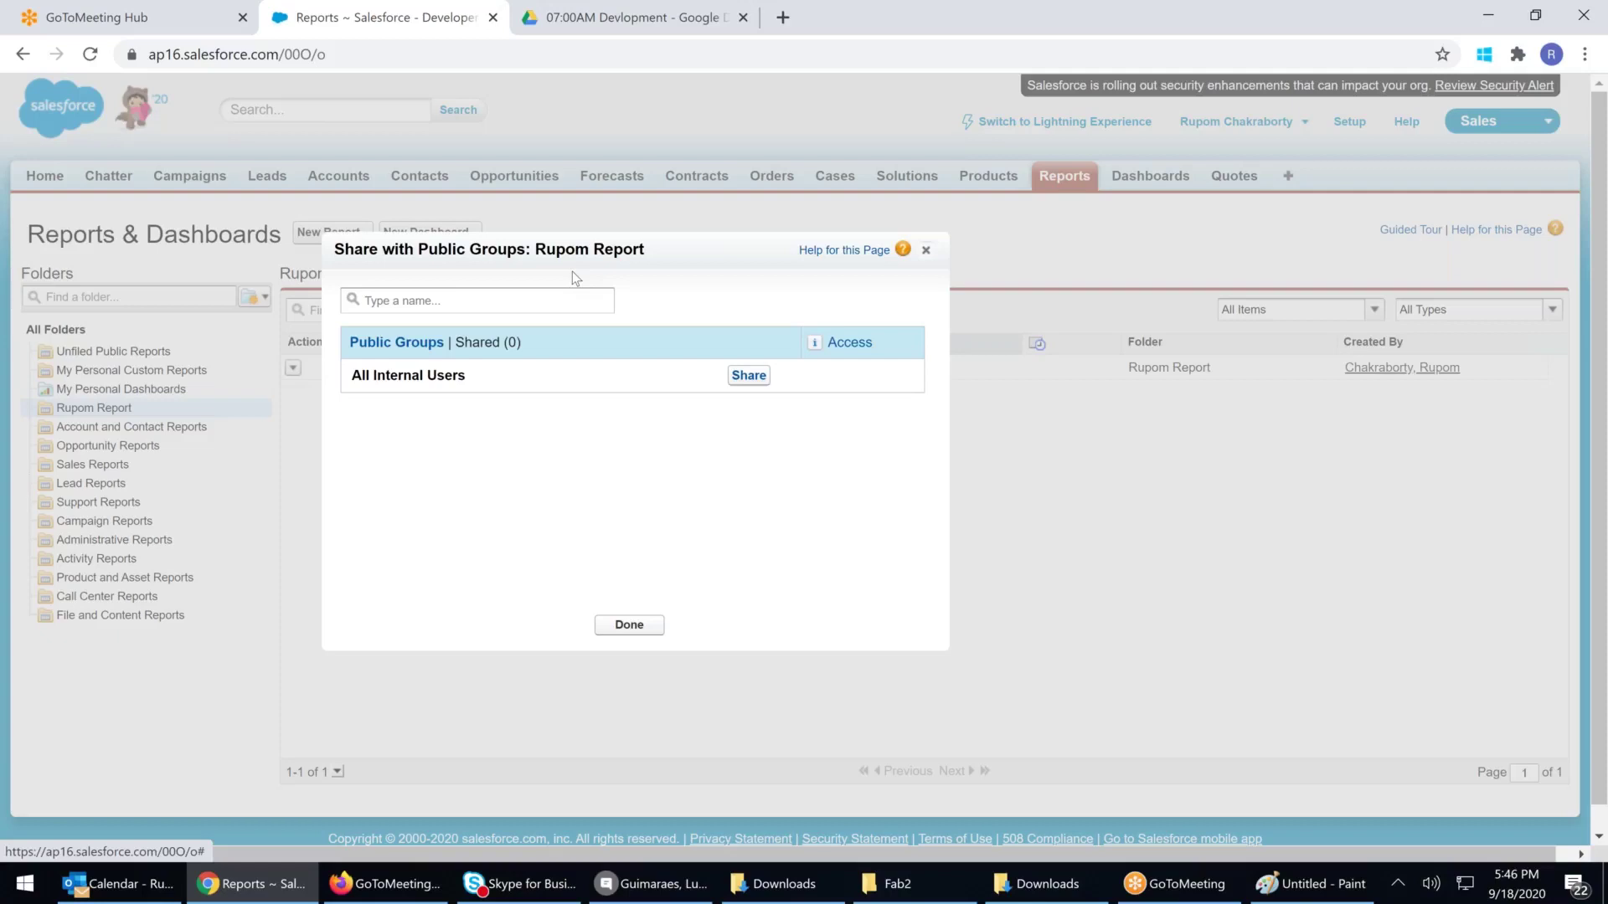
click(926, 253)
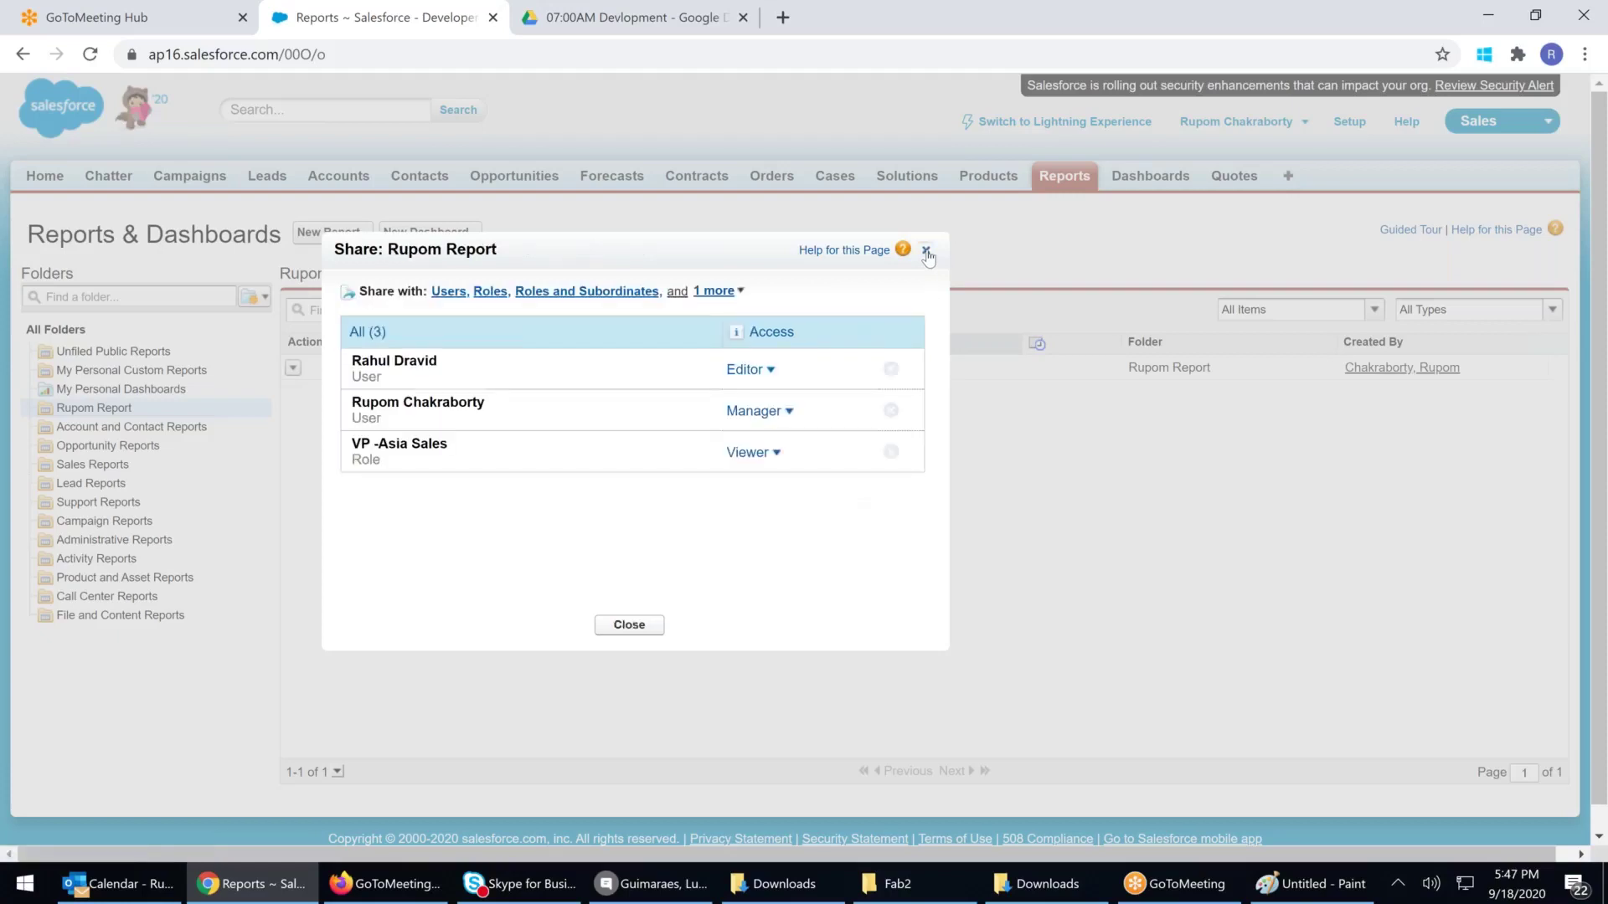
click(626, 626)
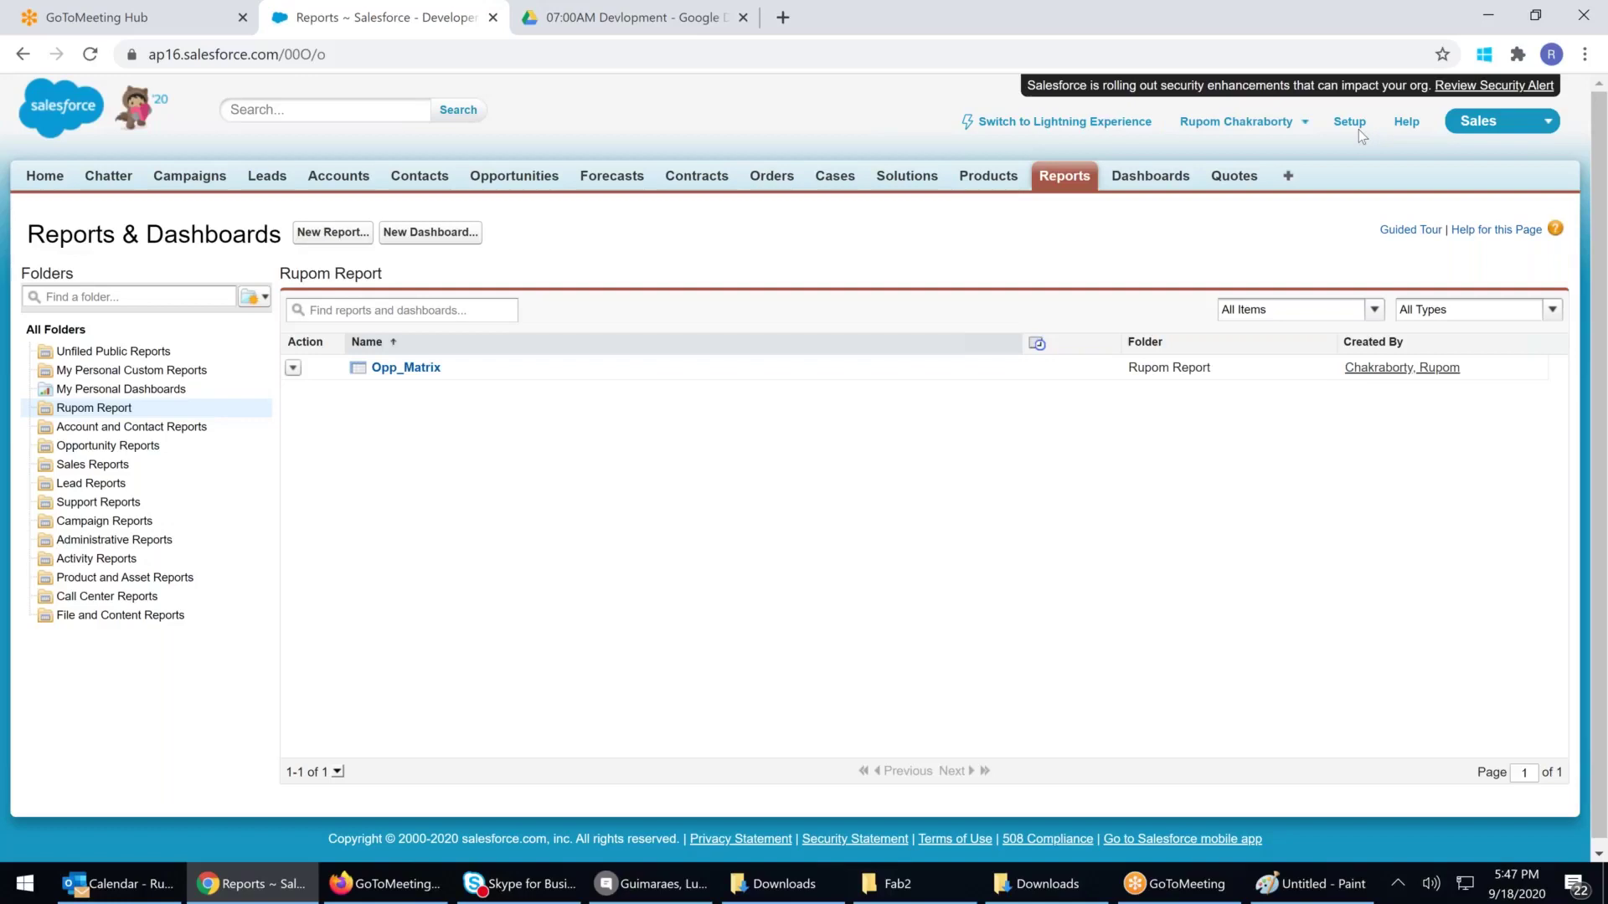
Switch from Salesforce Classic to Lightning Experience
click(1300, 119)
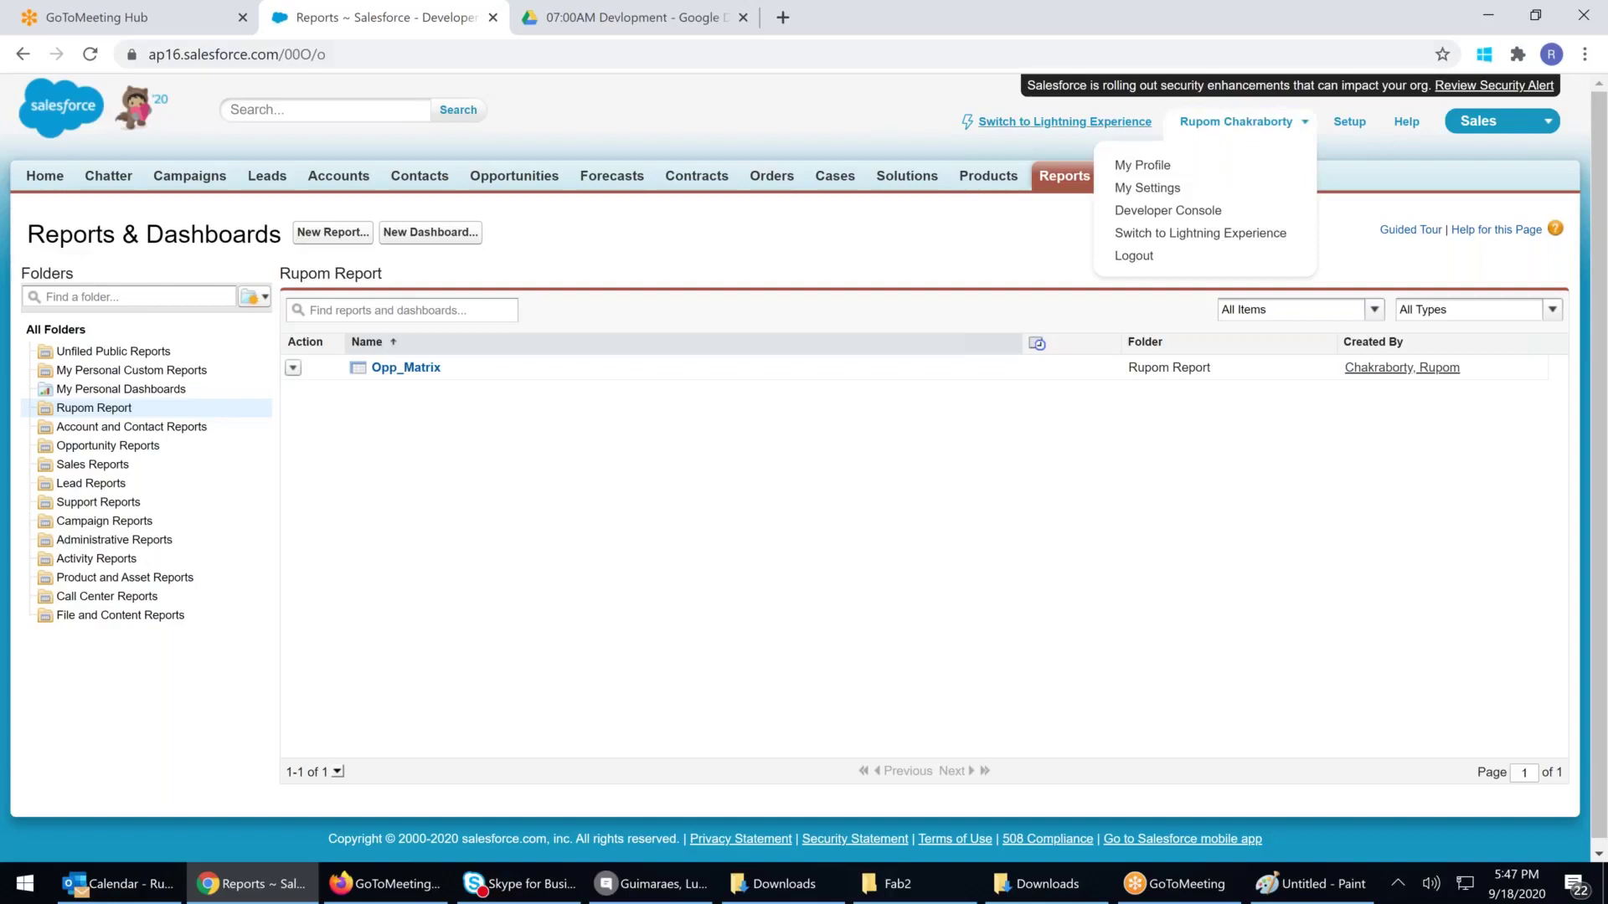
click(1016, 124)
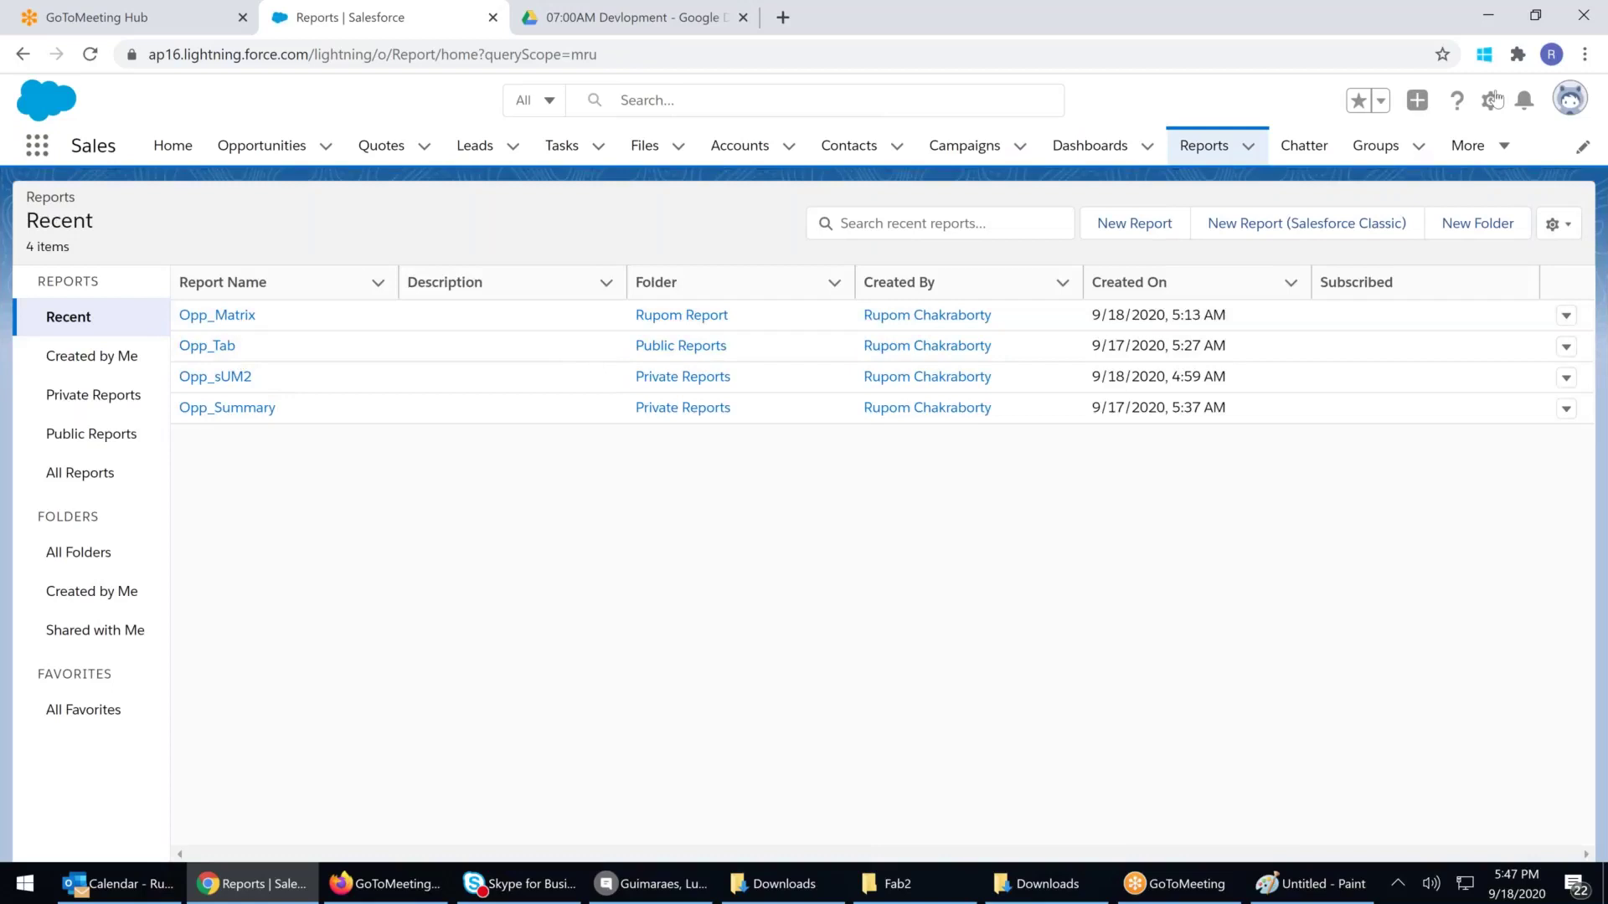
click(1492, 102)
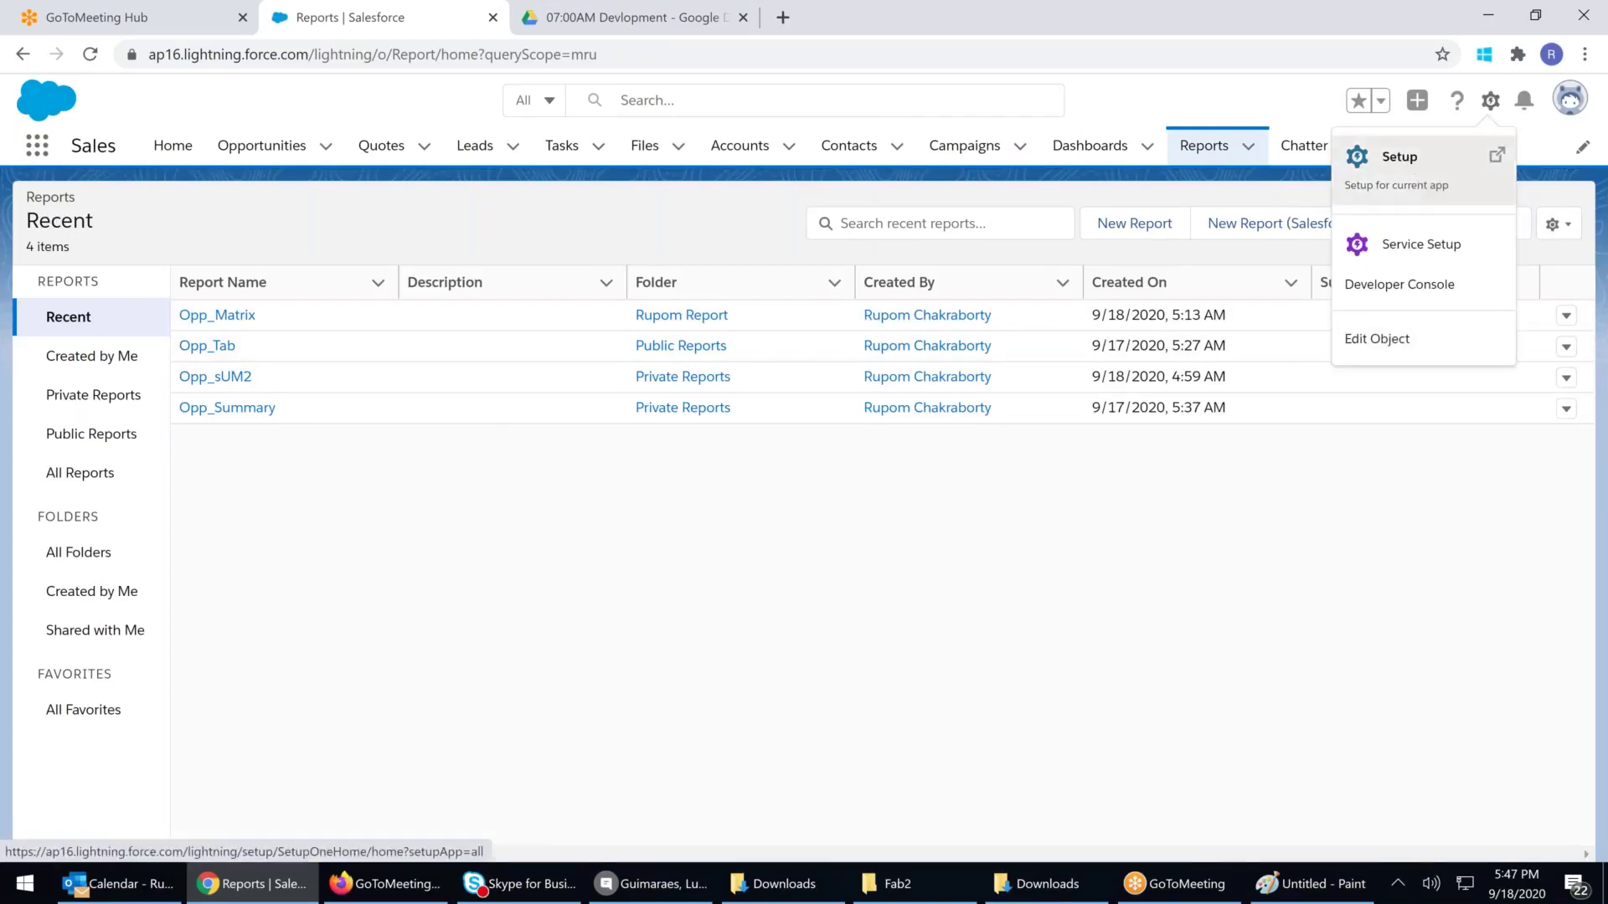
Open Setup in a new window and browse the Users, Data and Email sidebar categories
click(1388, 159)
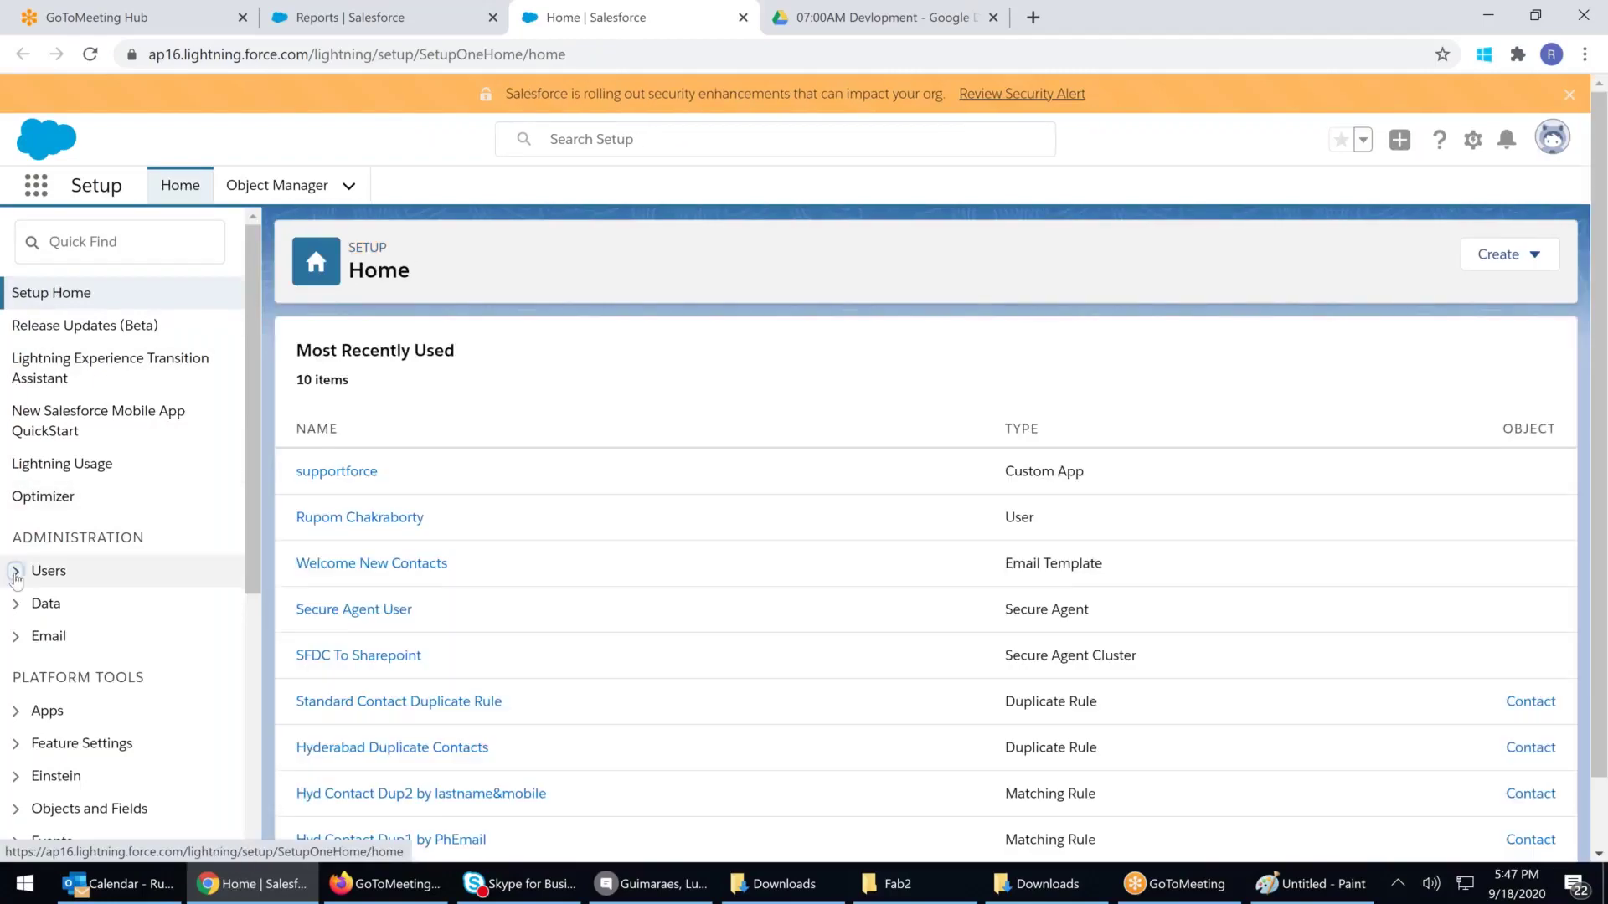
click(16, 570)
scroll(16, 571, down, 3)
click(16, 361)
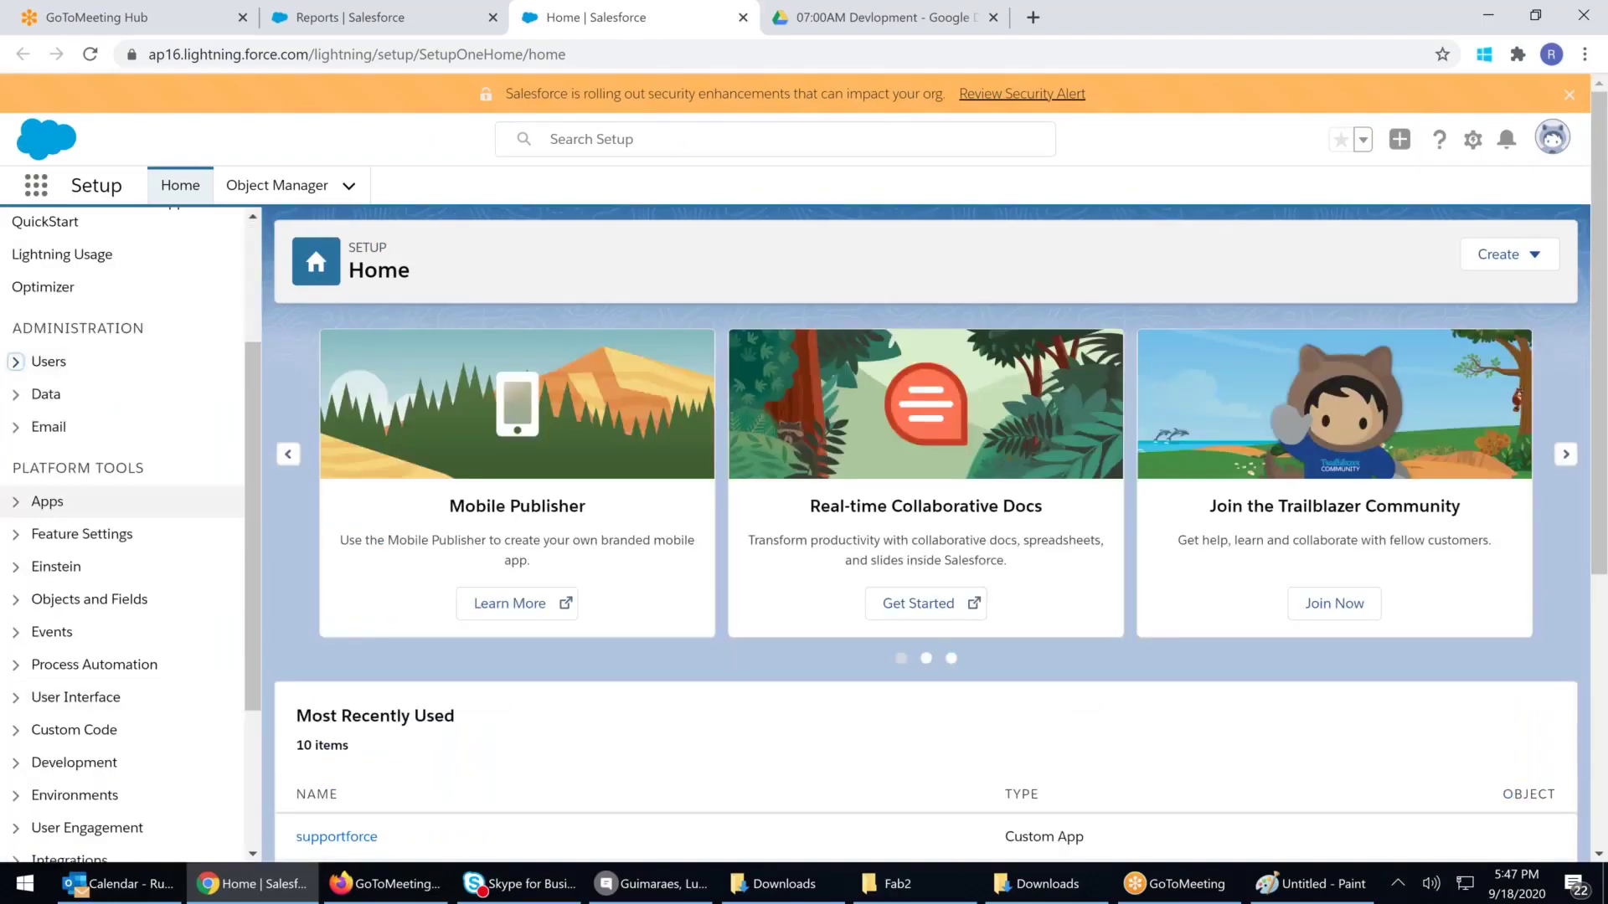
click(15, 396)
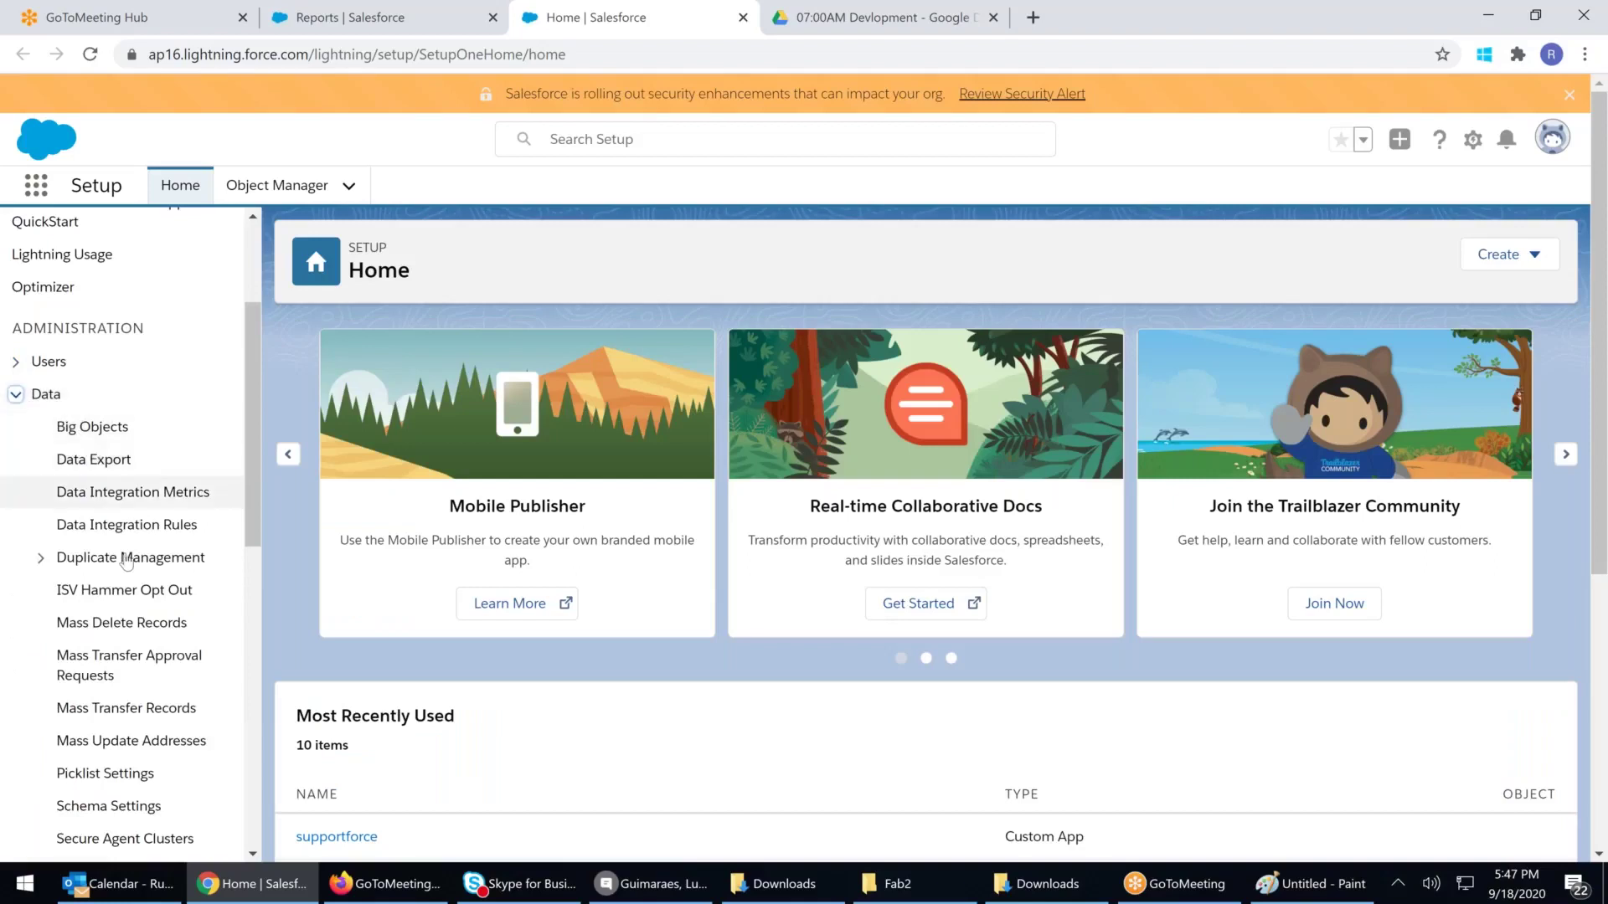
scroll(126, 565, down, 4)
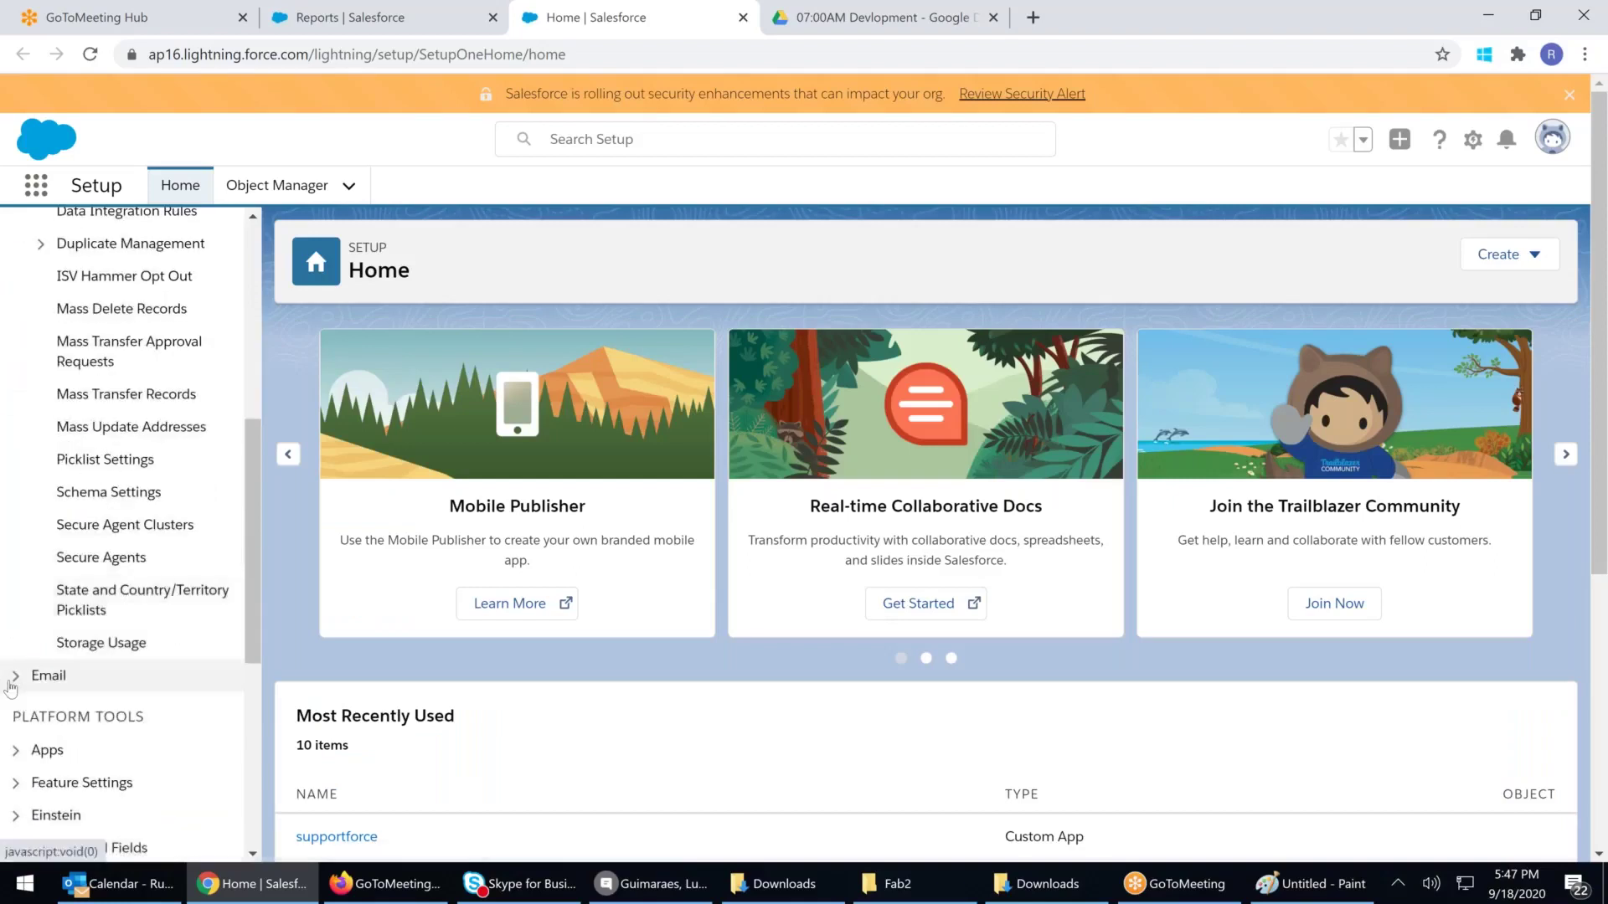
click(48, 675)
scroll(104, 662, down, 4)
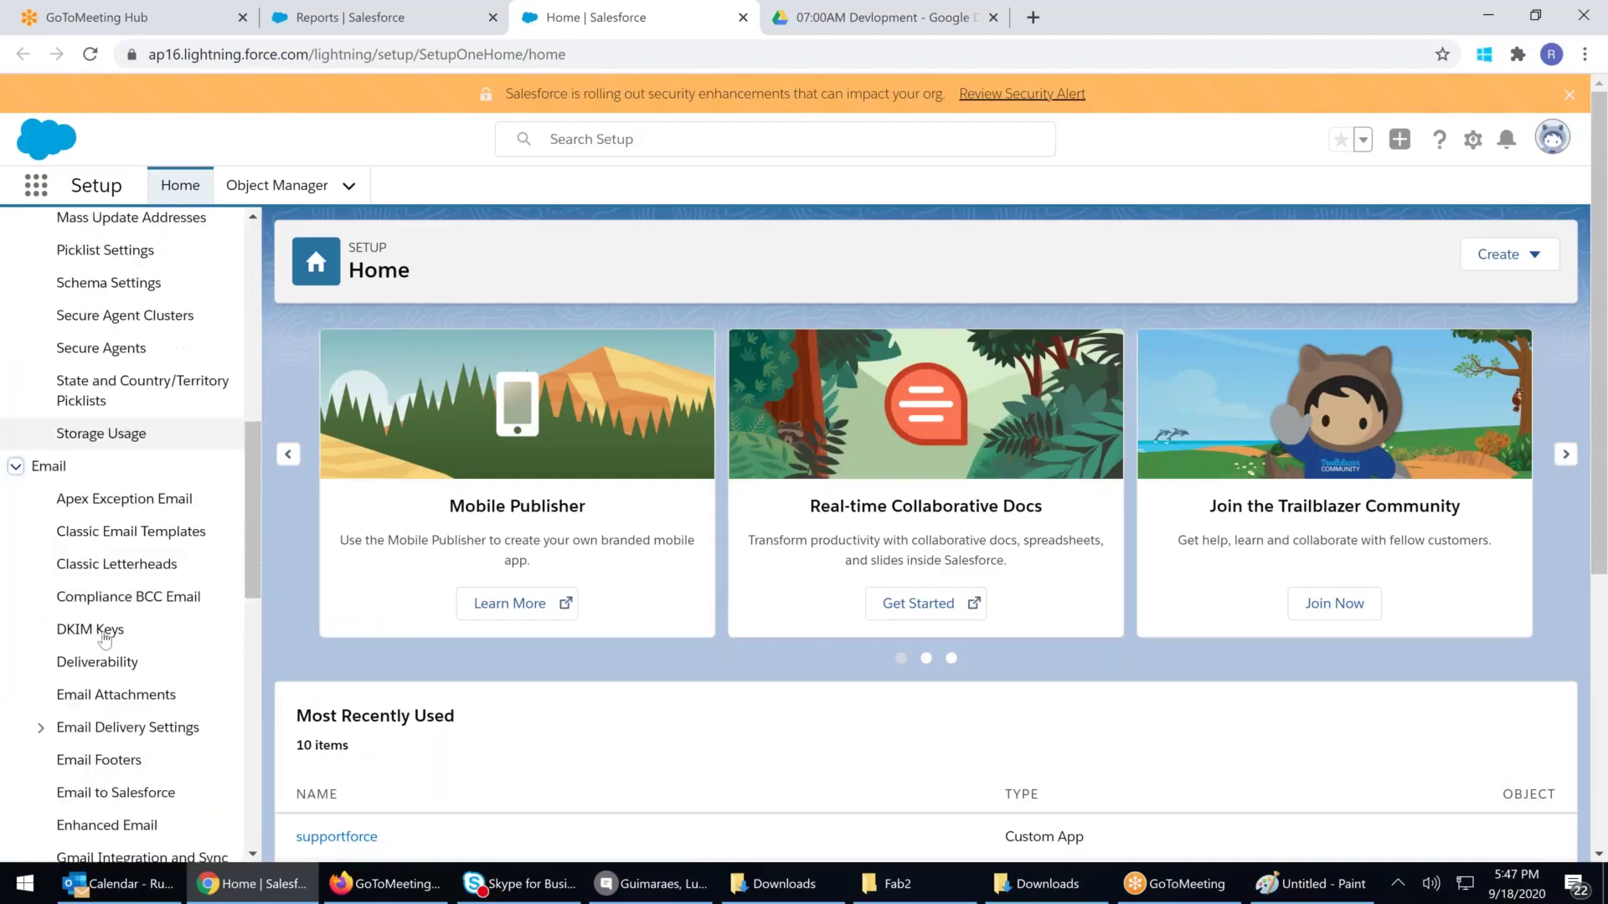
scroll(108, 680, down, 3)
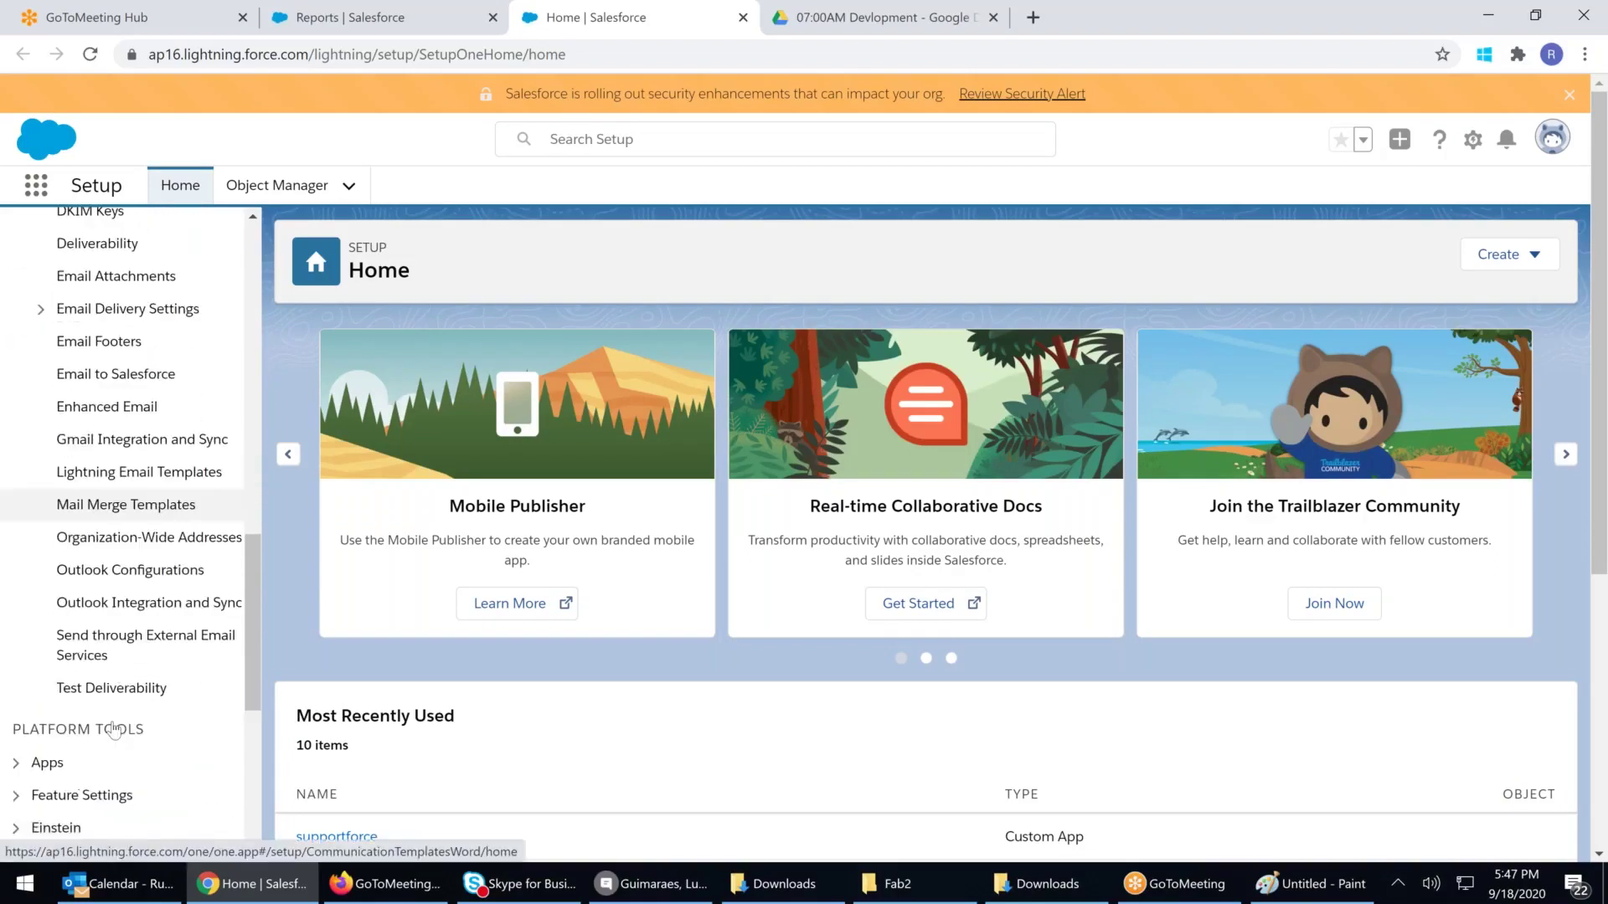
scroll(125, 419, up, 10)
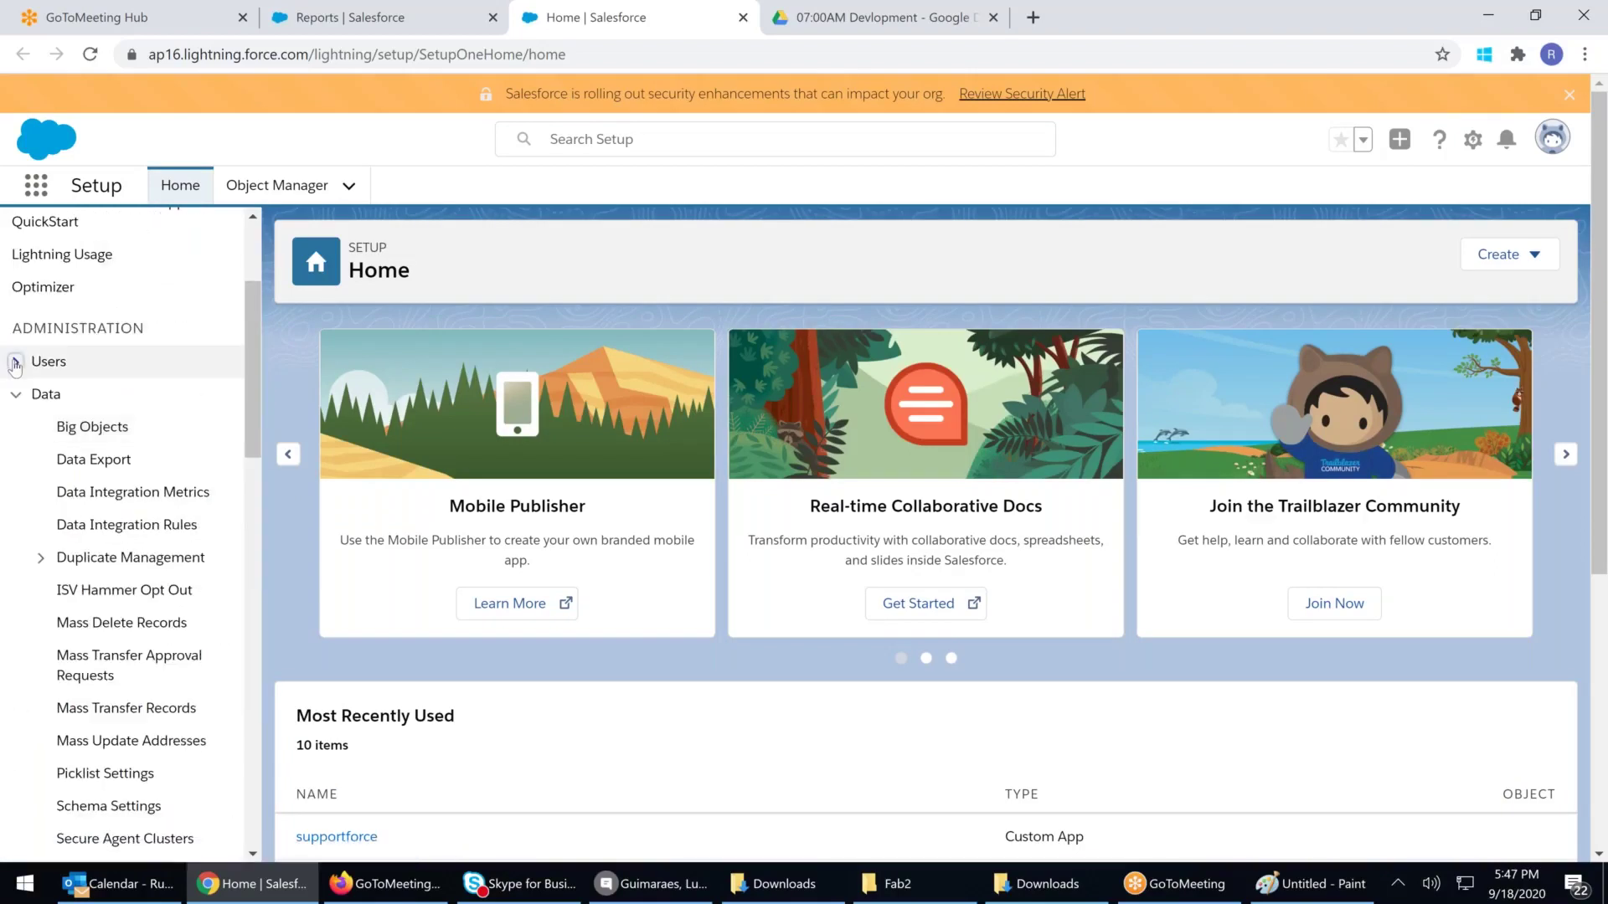
Display the organization's role hierarchy fully expanded, then revisit the Queues and Public Groups pages
click(15, 361)
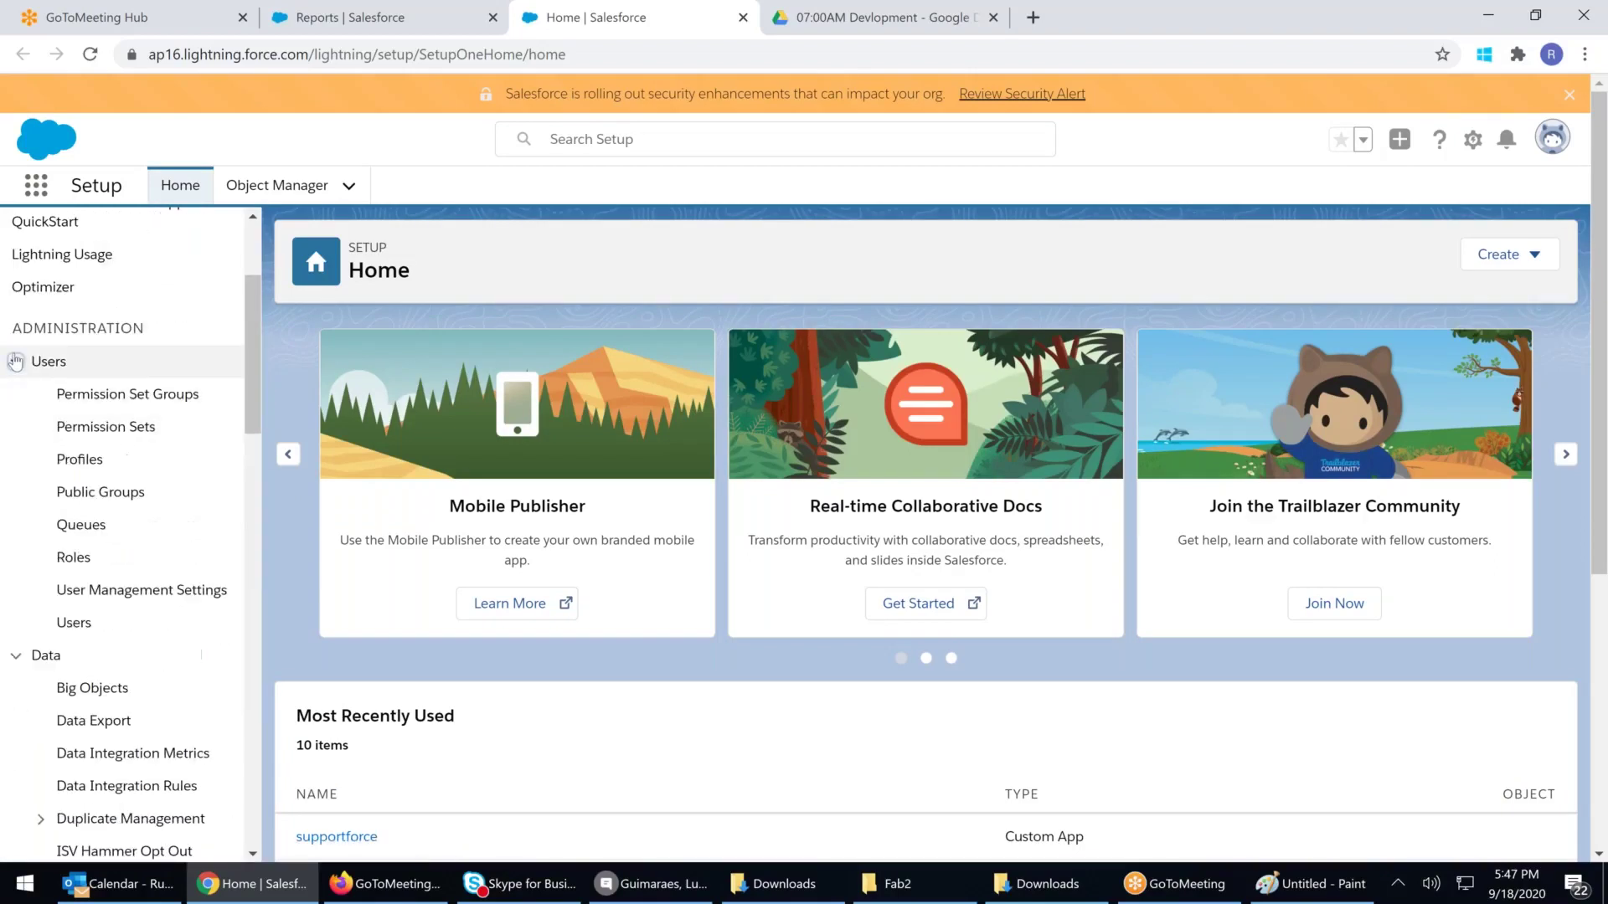
click(97, 496)
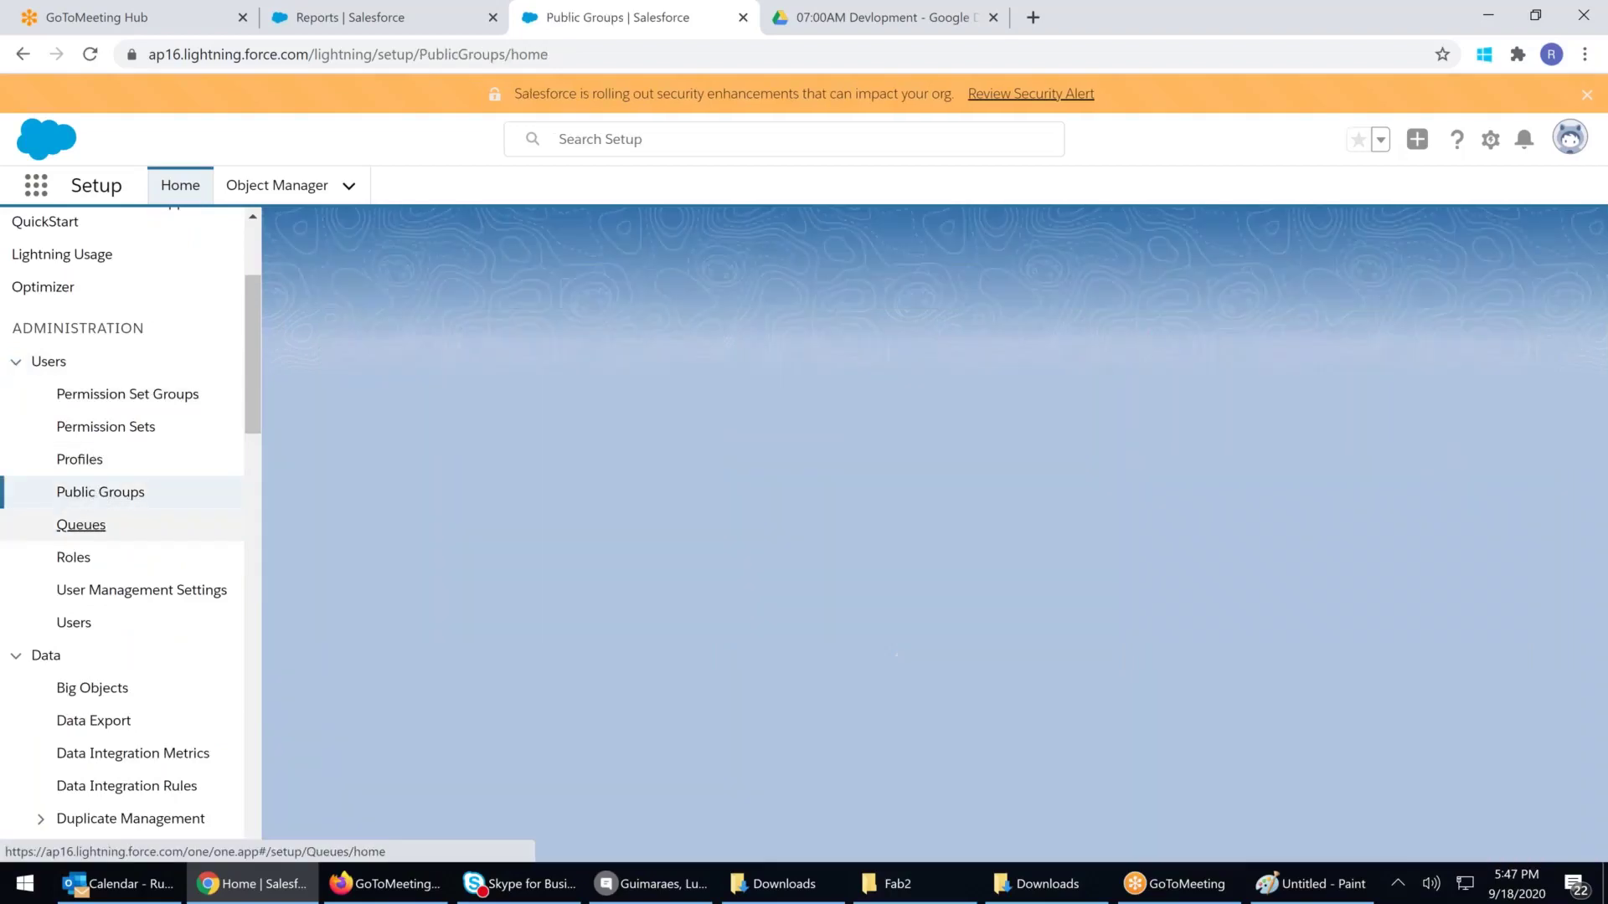
click(84, 526)
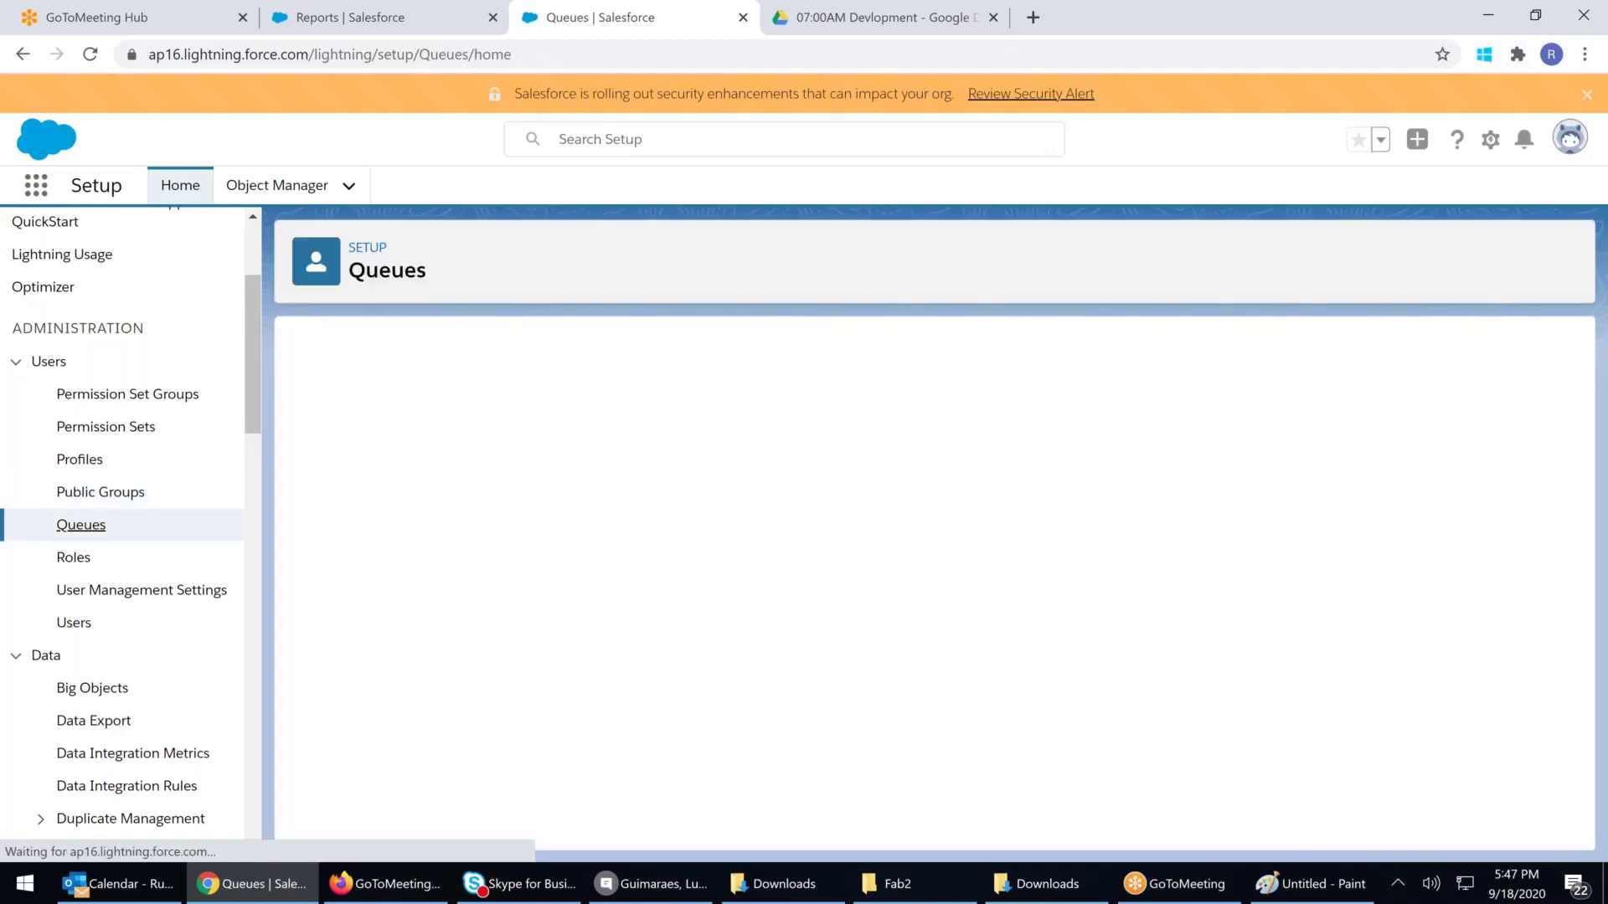
click(73, 557)
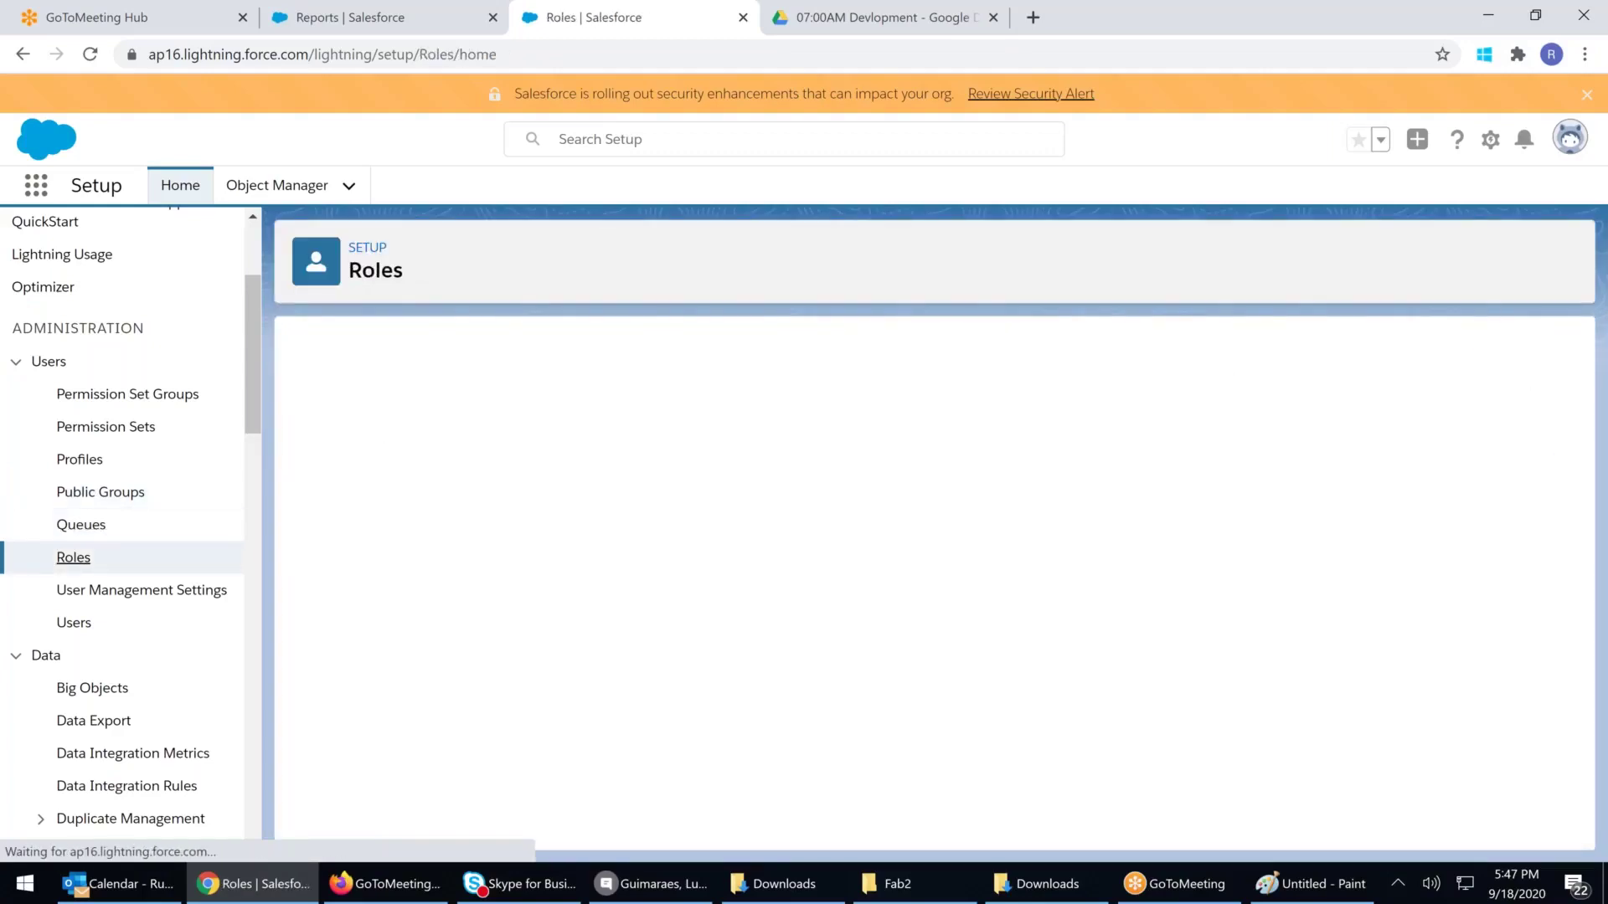
click(951, 763)
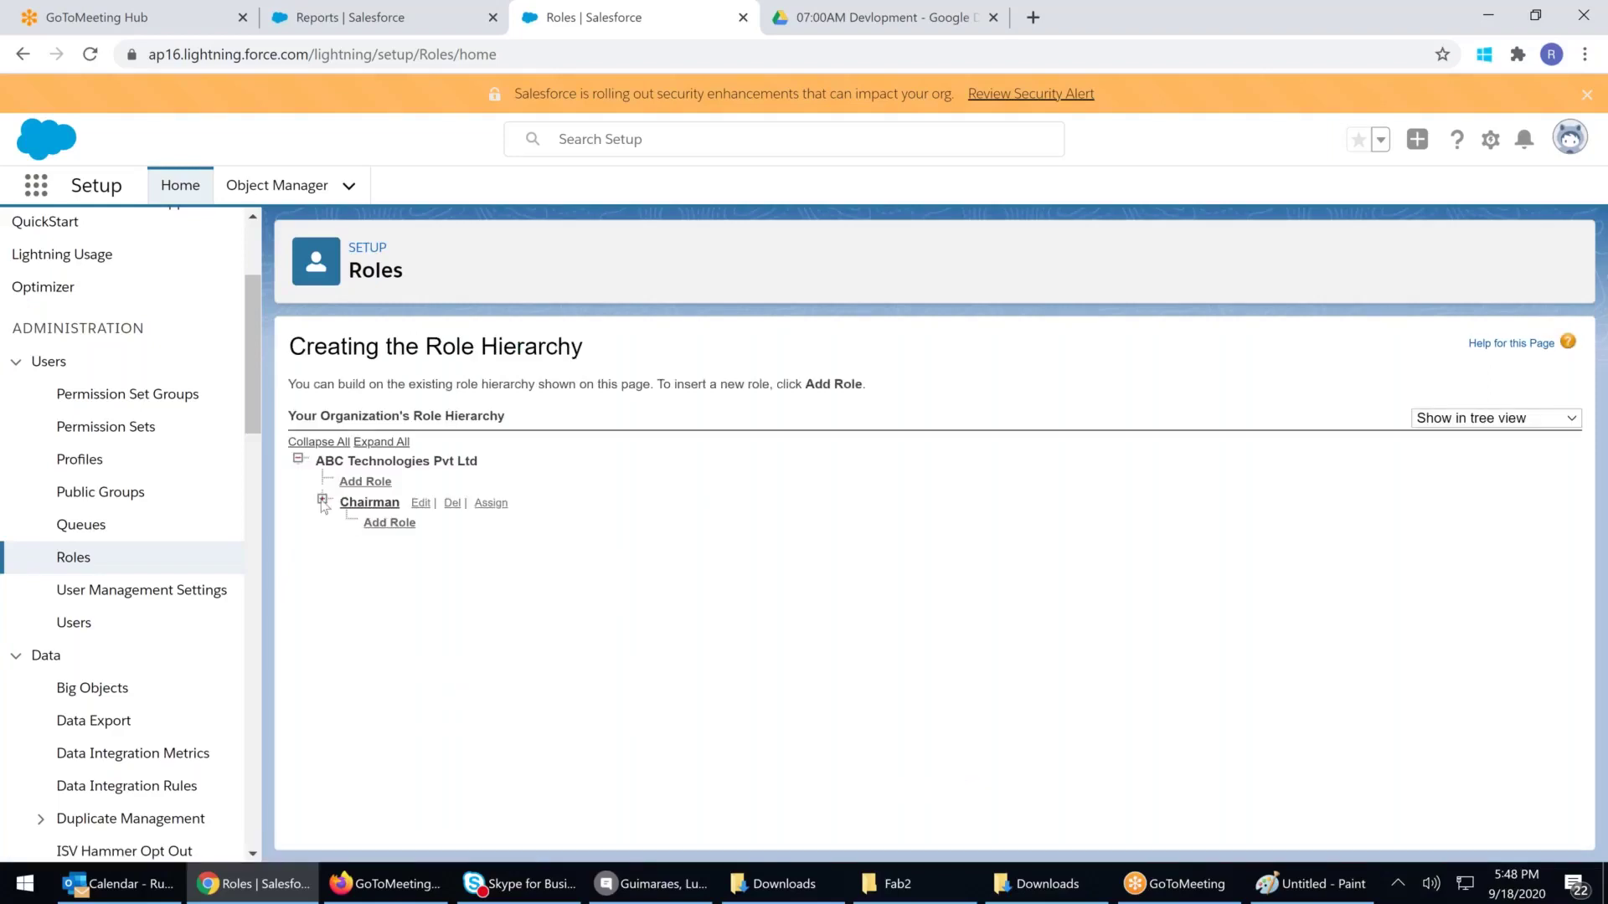
click(322, 499)
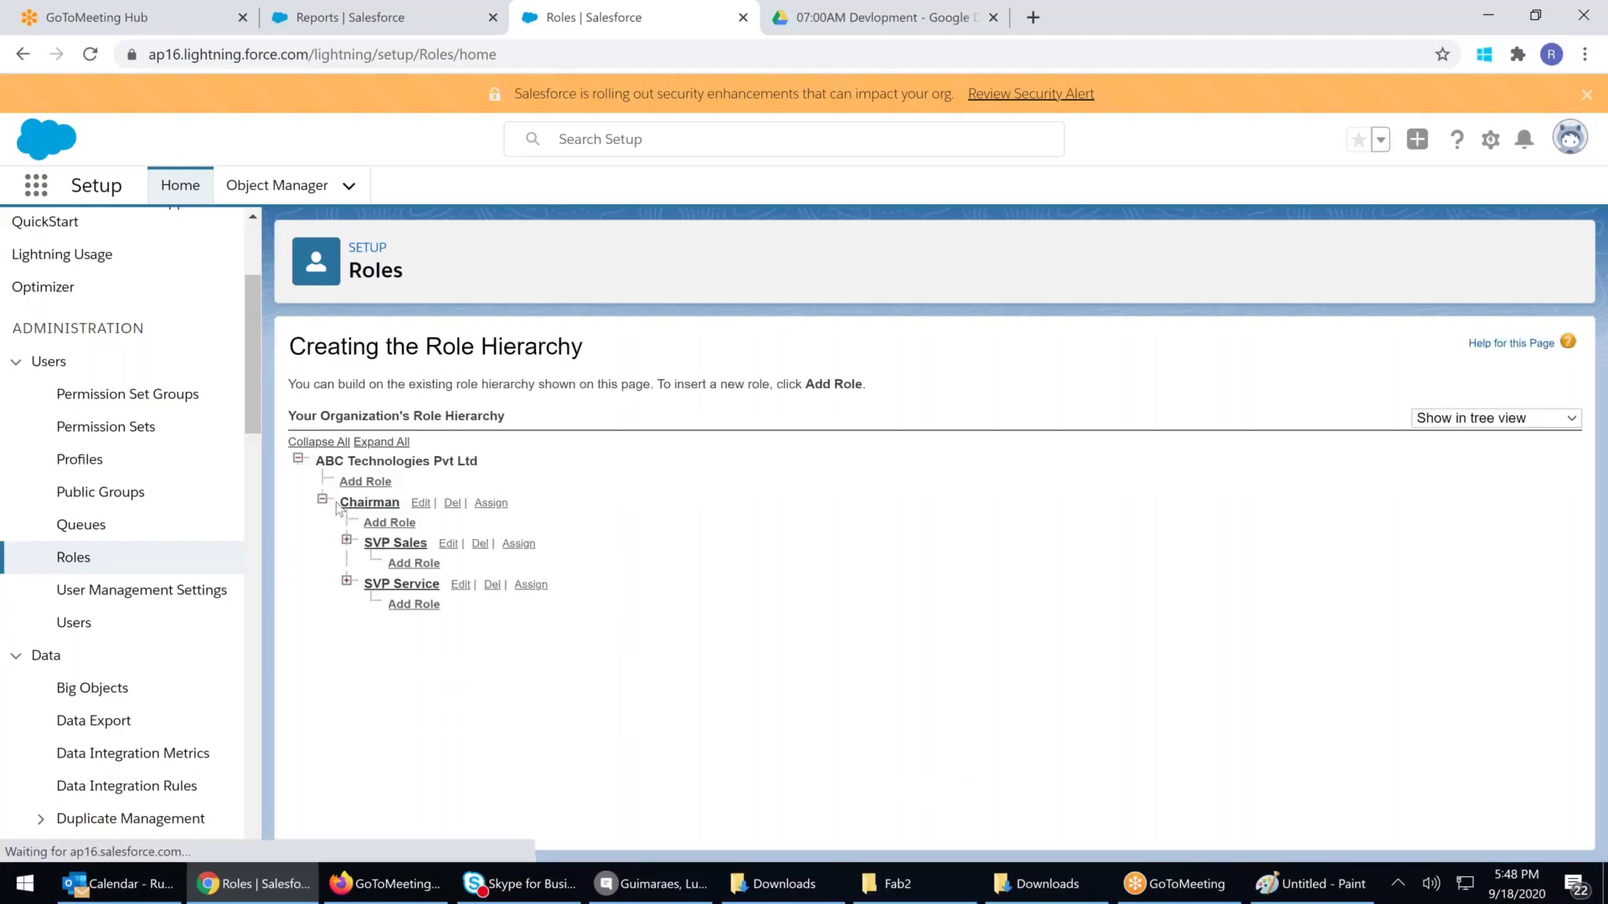
click(381, 442)
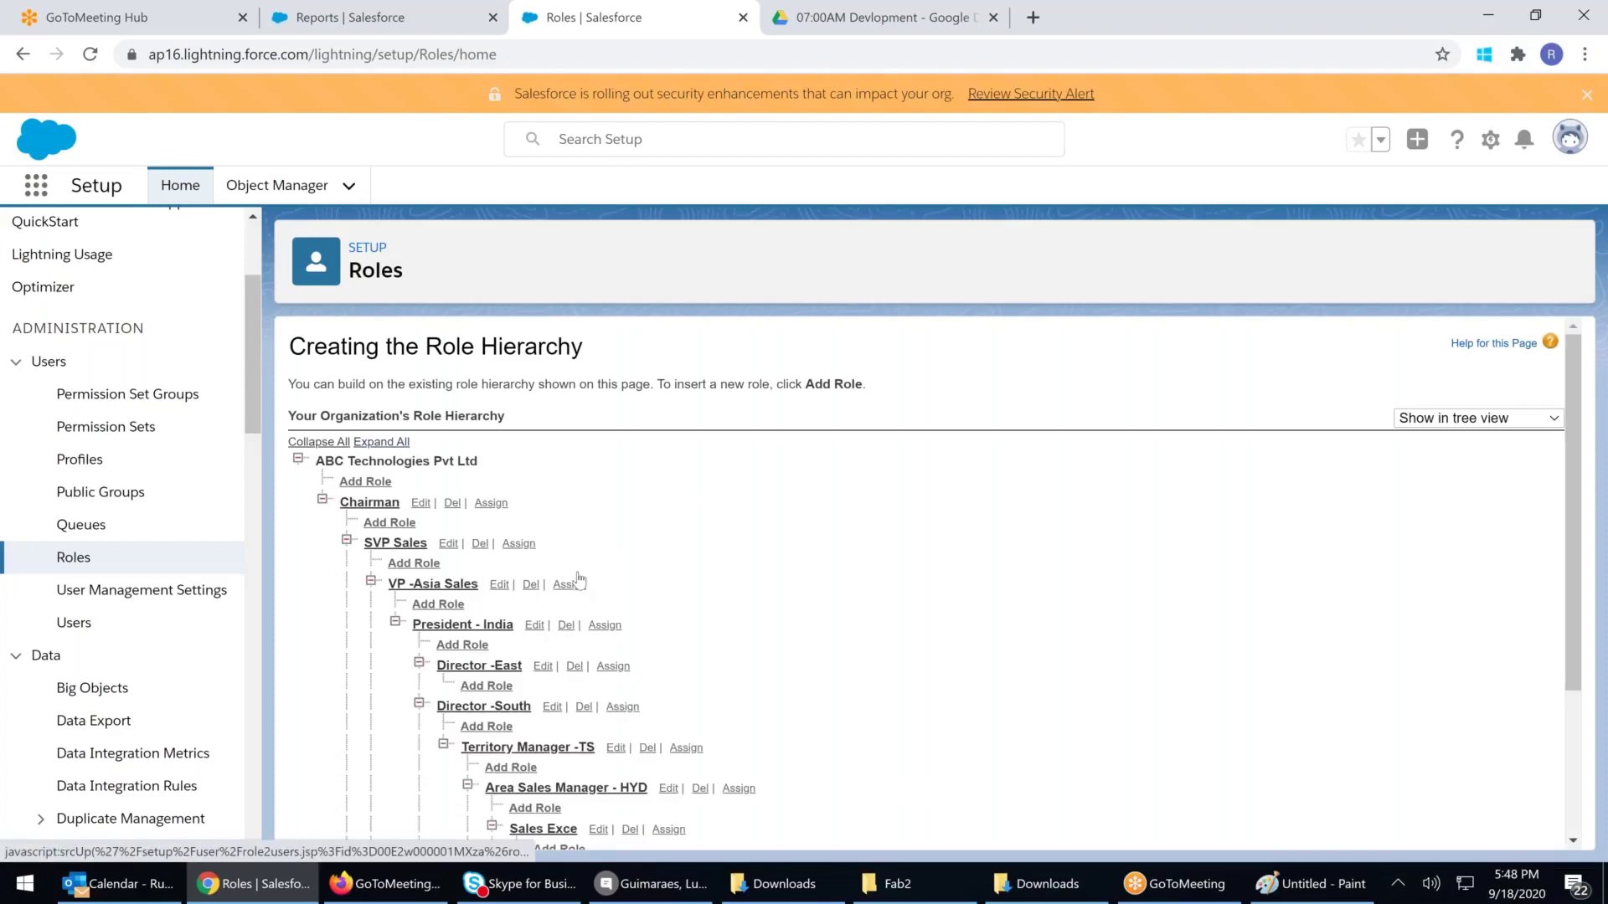
scroll(586, 603, down, 2)
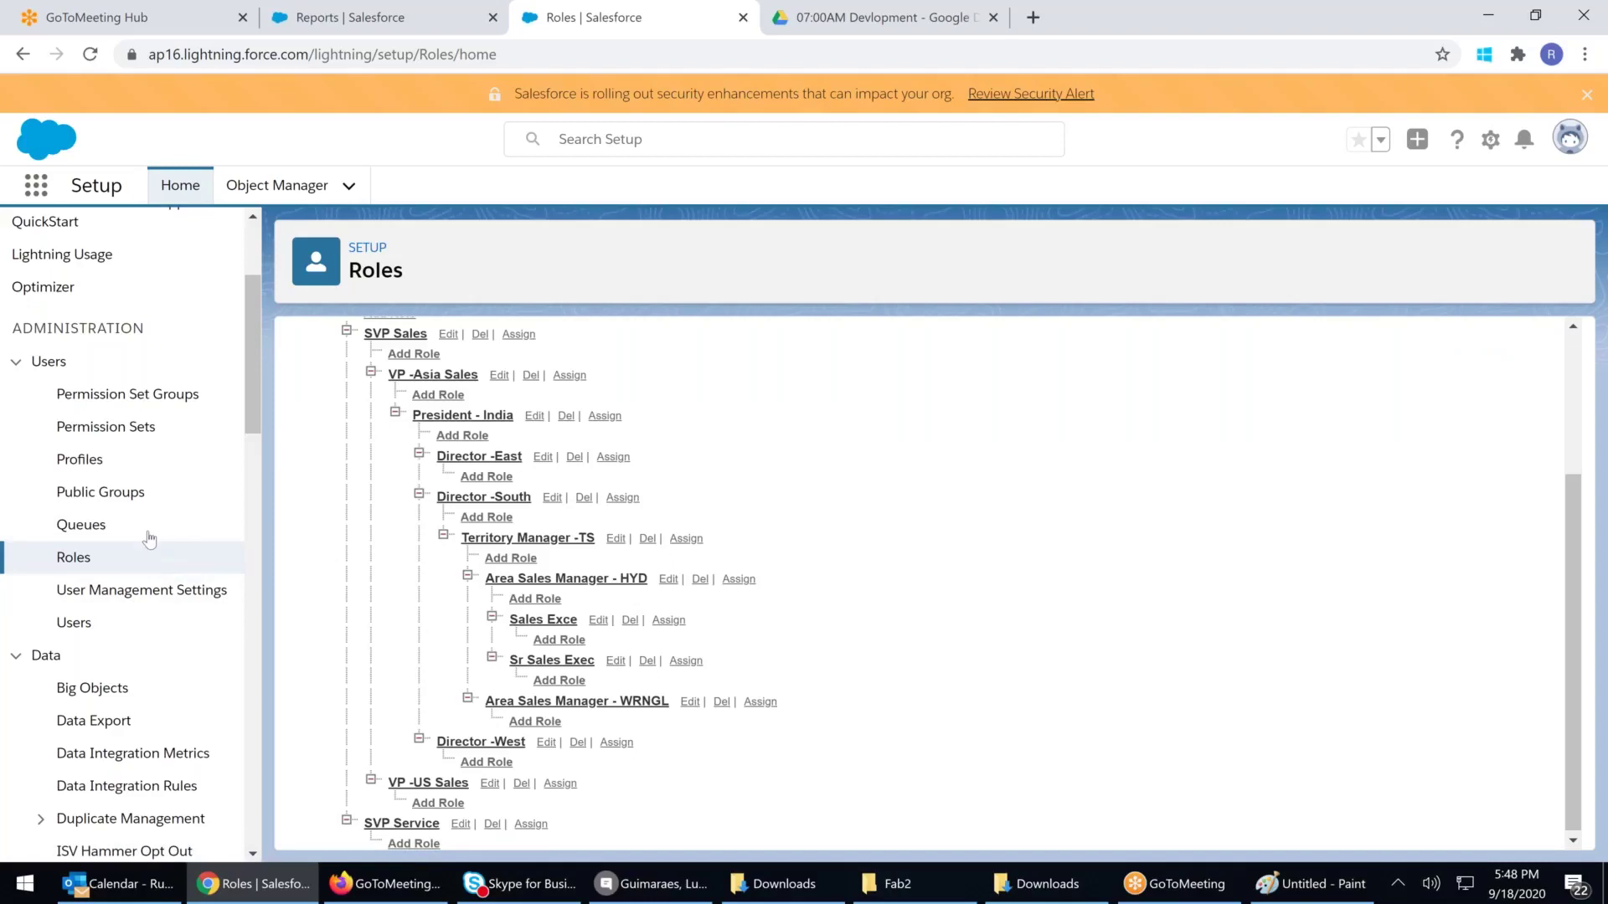
click(76, 525)
click(94, 505)
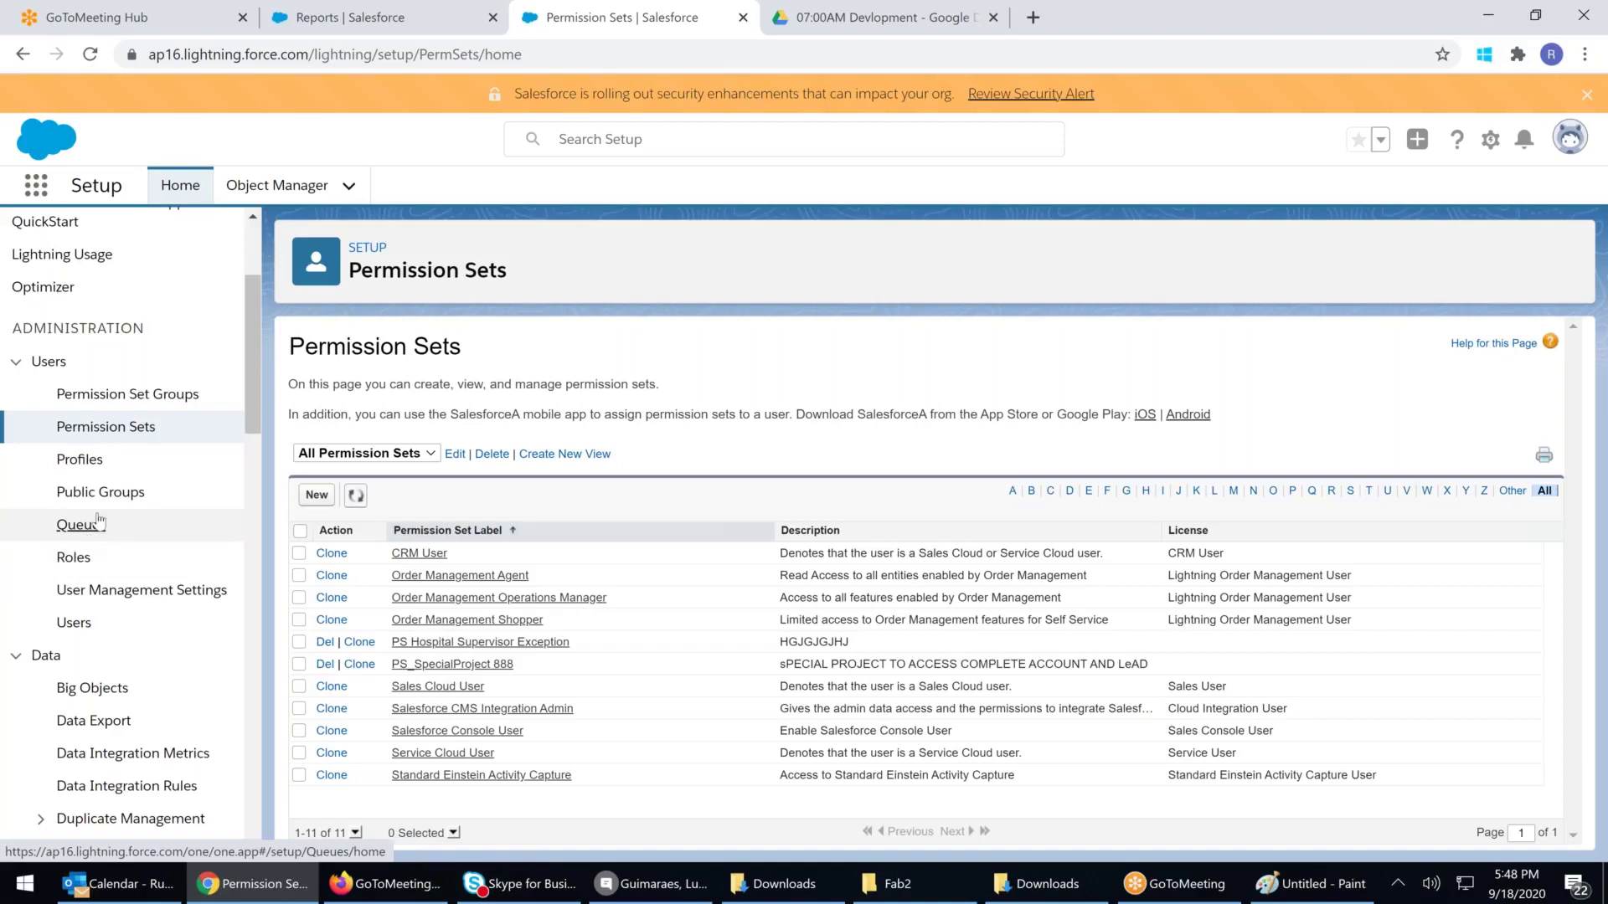
Go via Queues to the Public Groups page, which shows no records yet
click(99, 522)
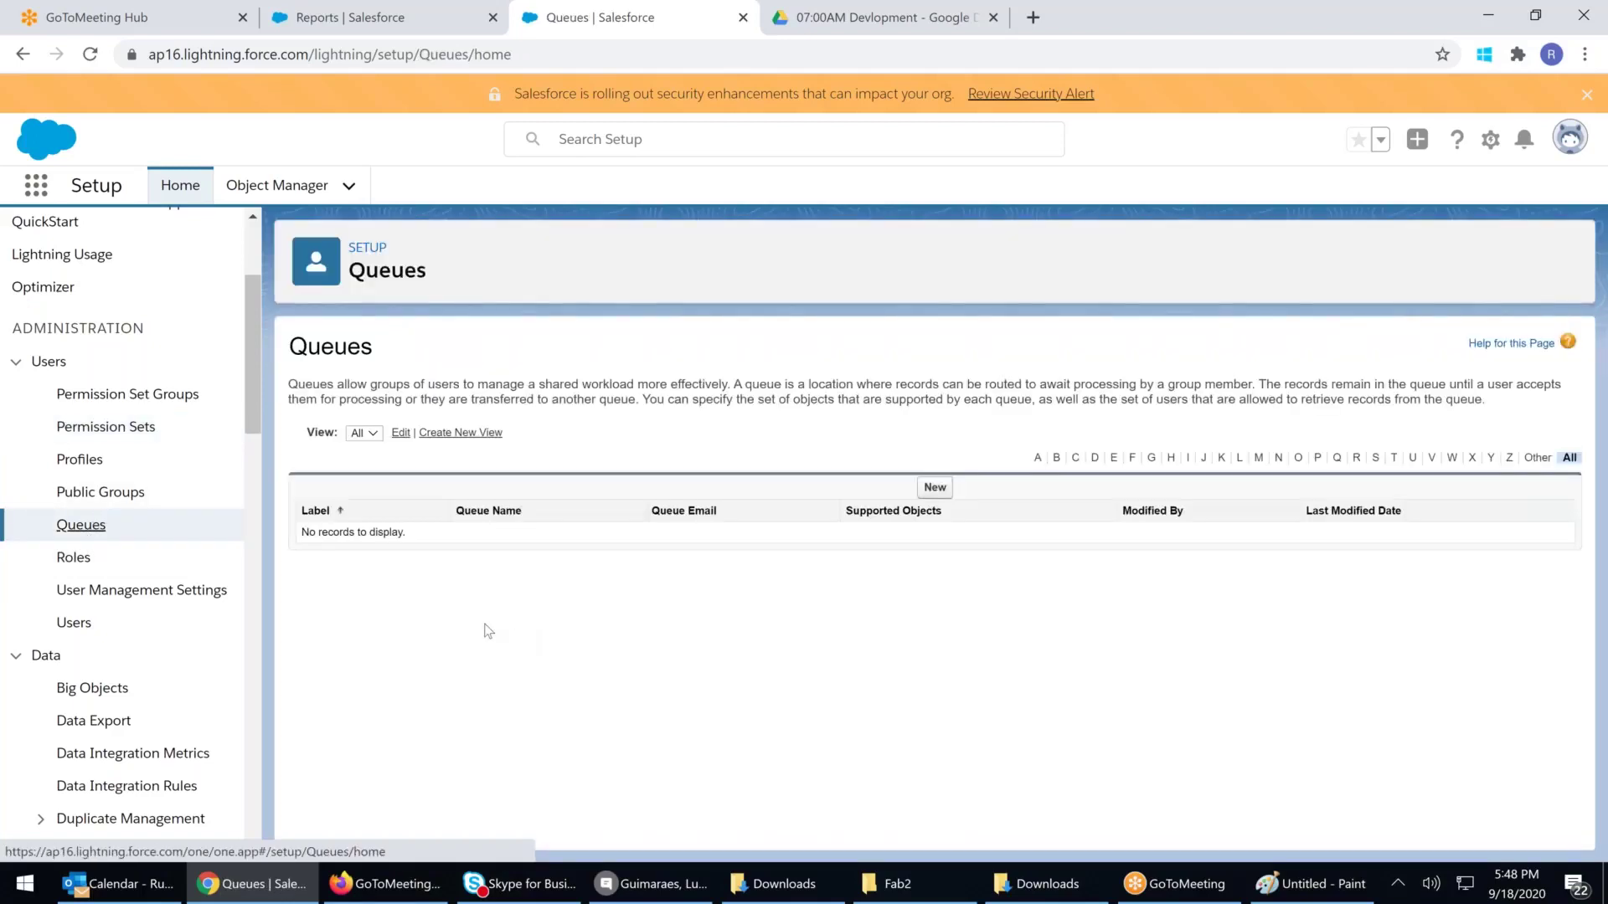
click(106, 499)
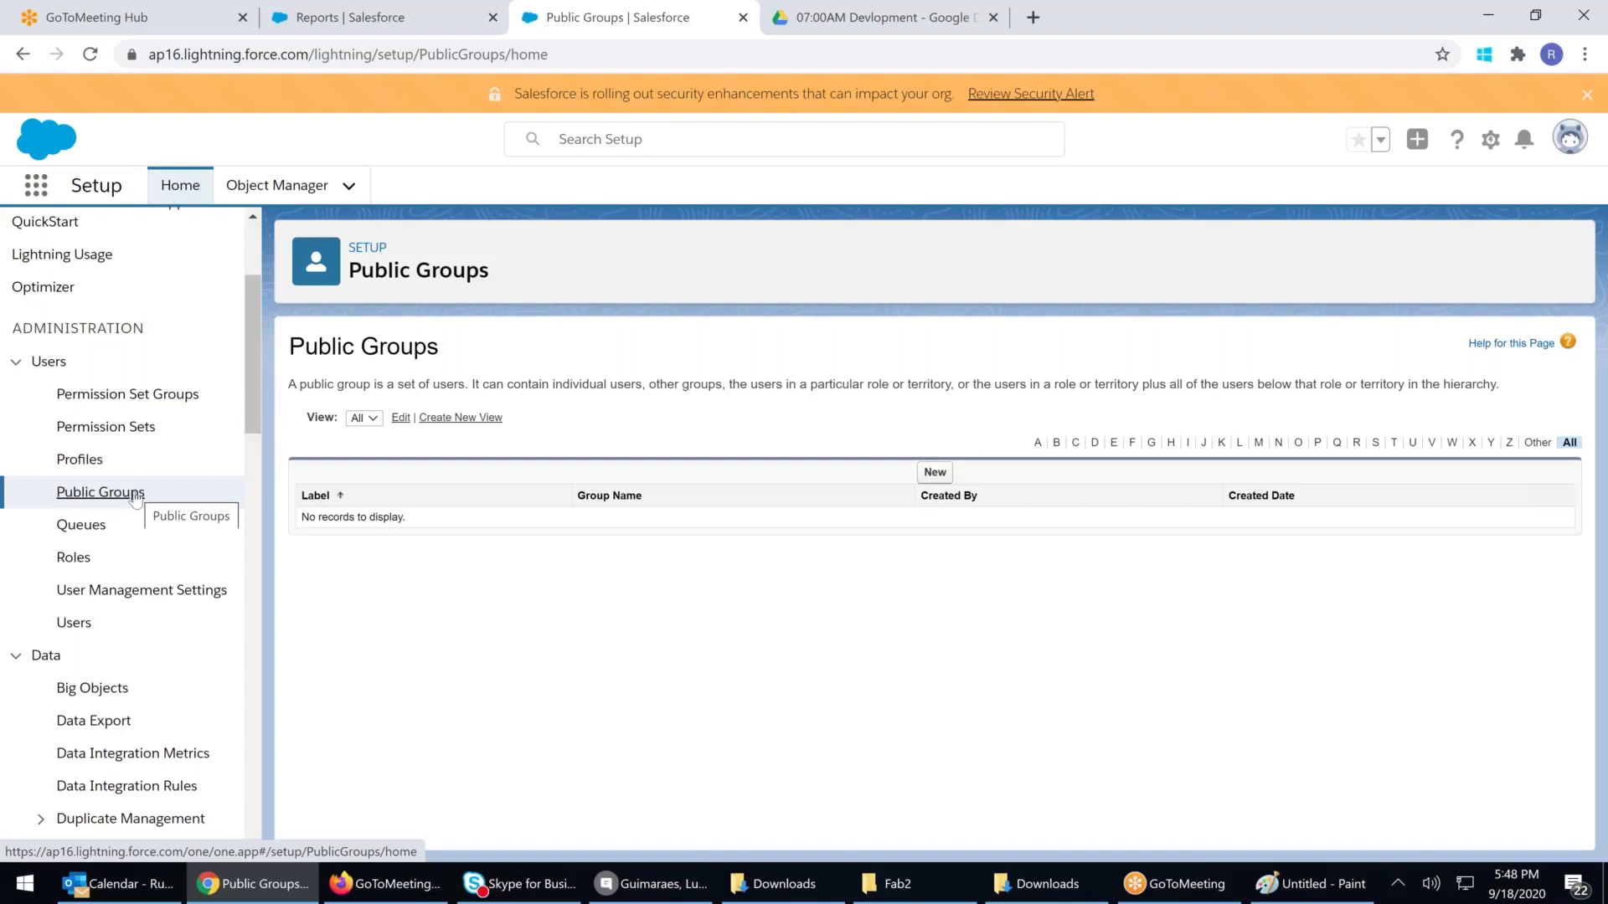
Start a new public group labelled 'Hyderabad Fun Club' with the group name auto-filled
click(933, 473)
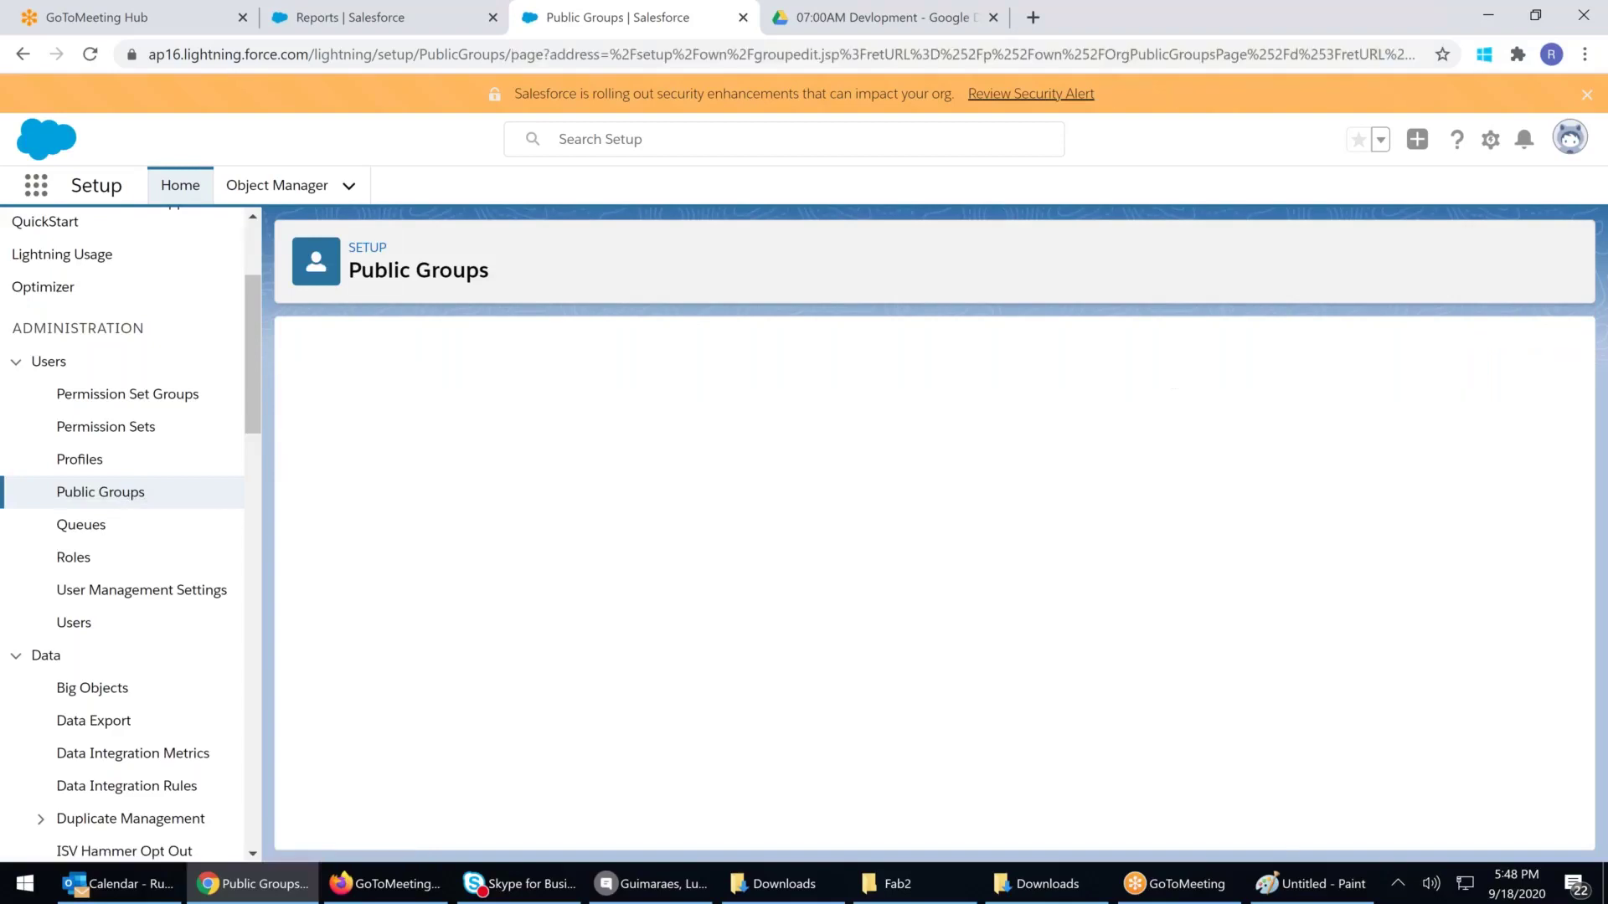
click(571, 468)
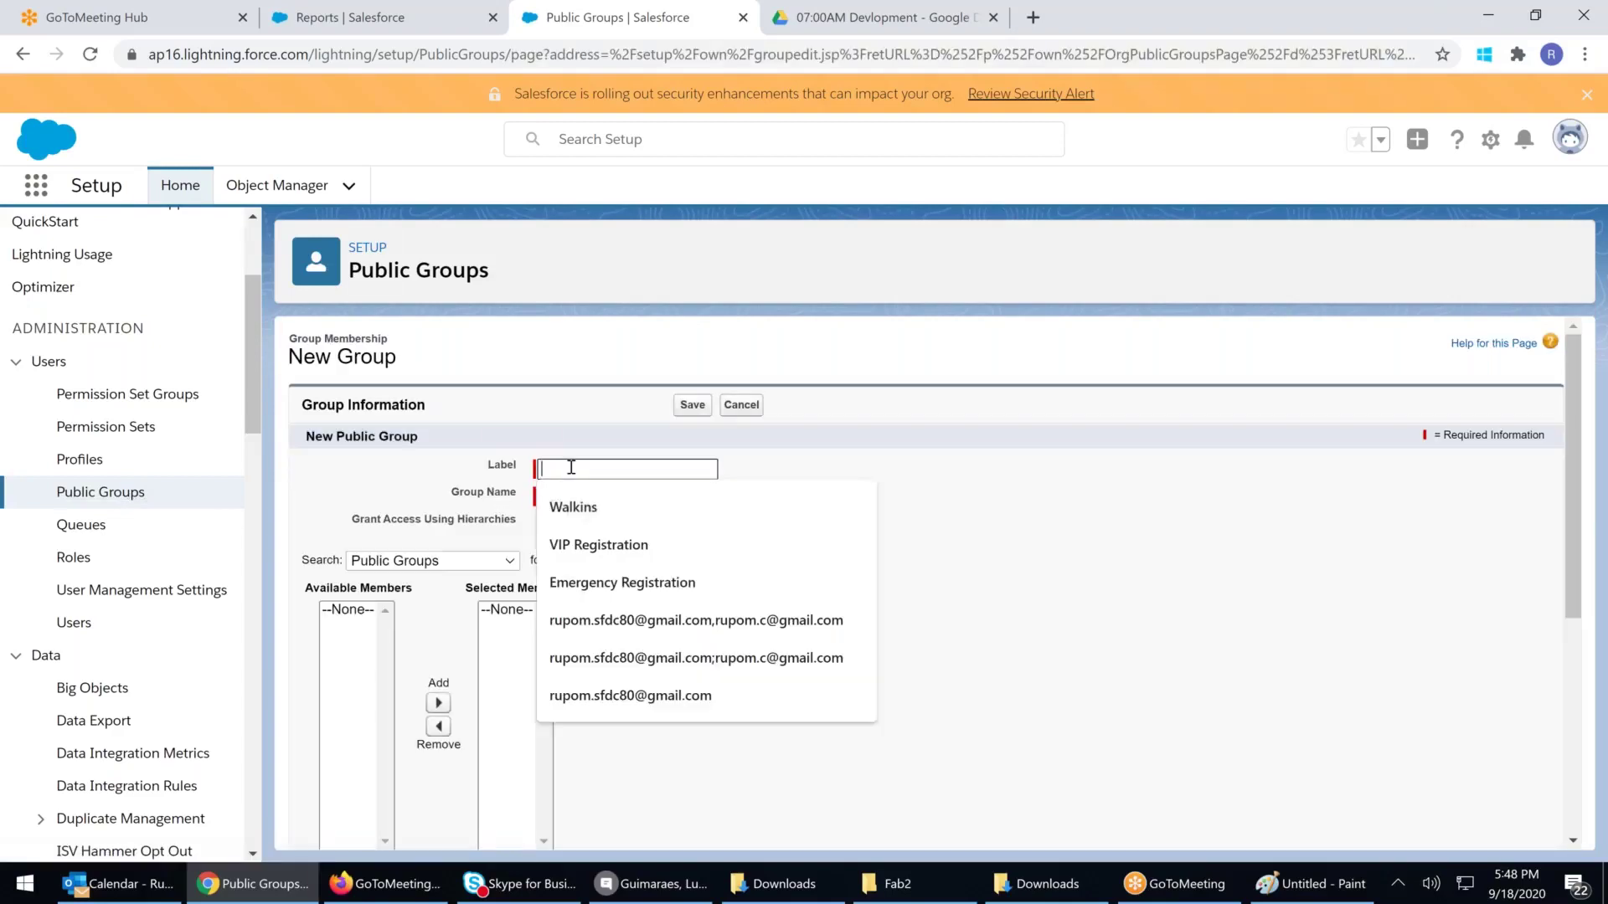
text(Hyde)
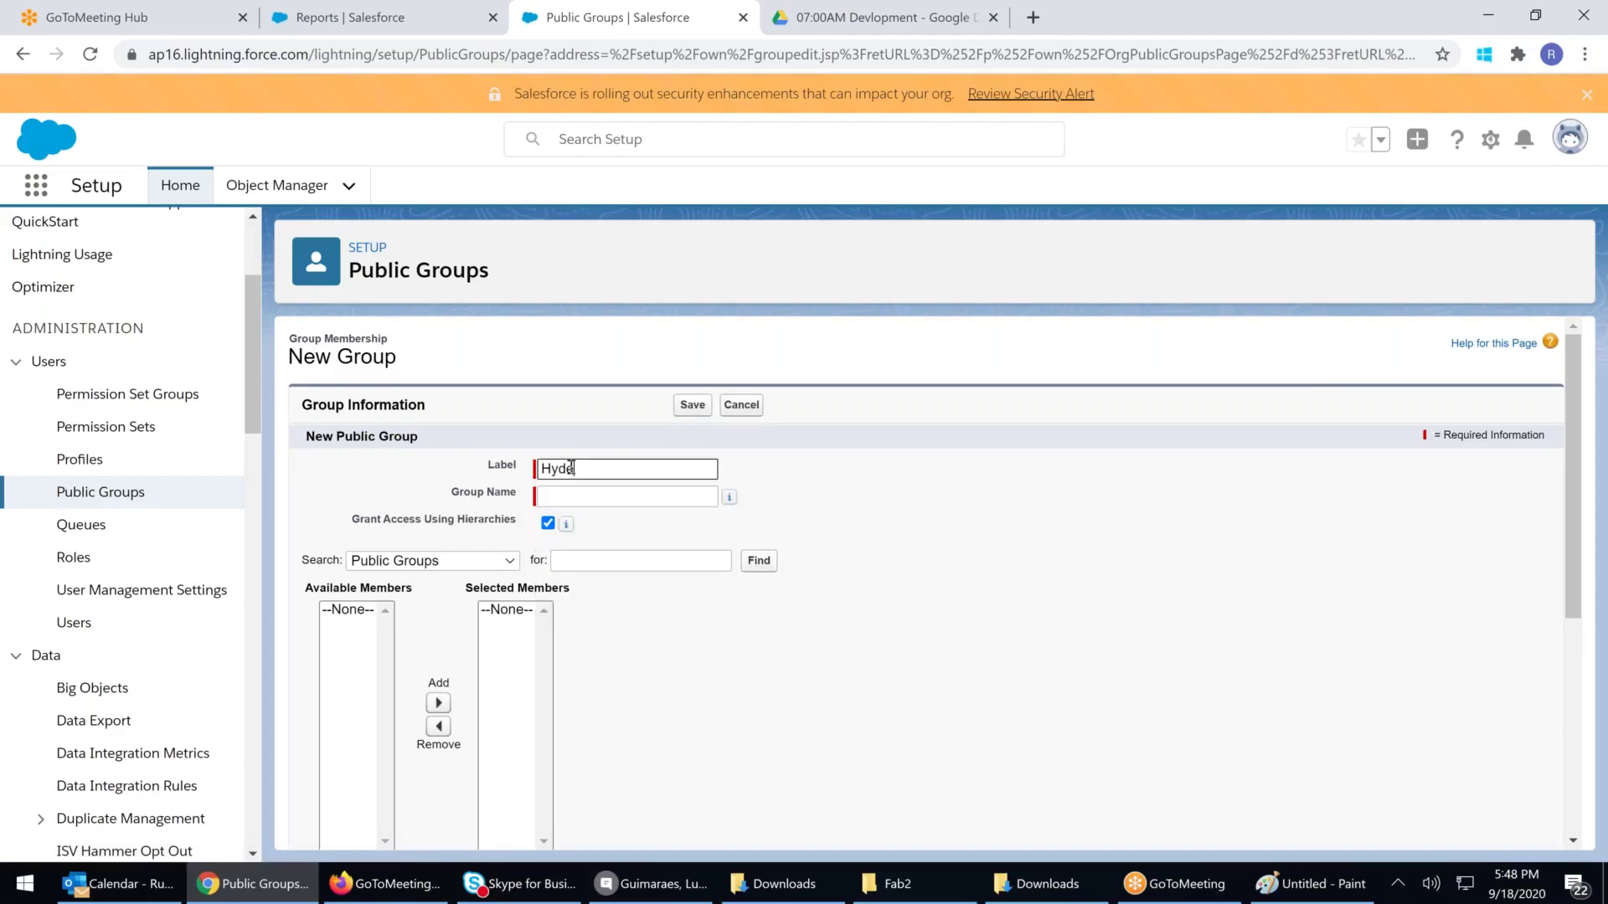
text(rabad Fun Club)
click(627, 496)
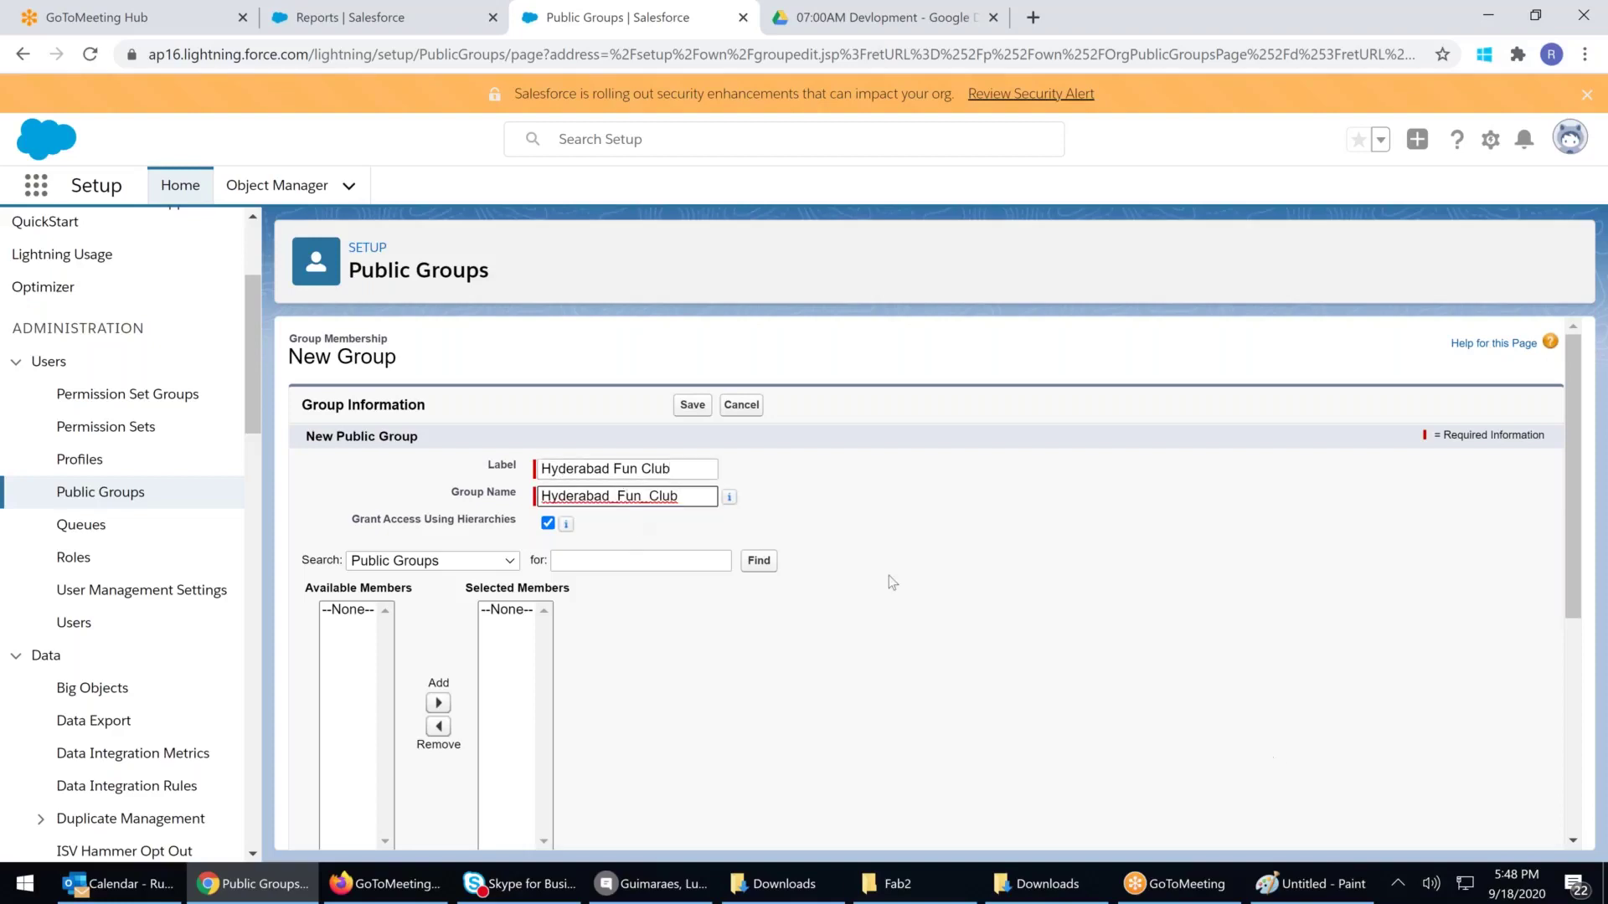
Set the member search to Users and add one user to the group
click(517, 561)
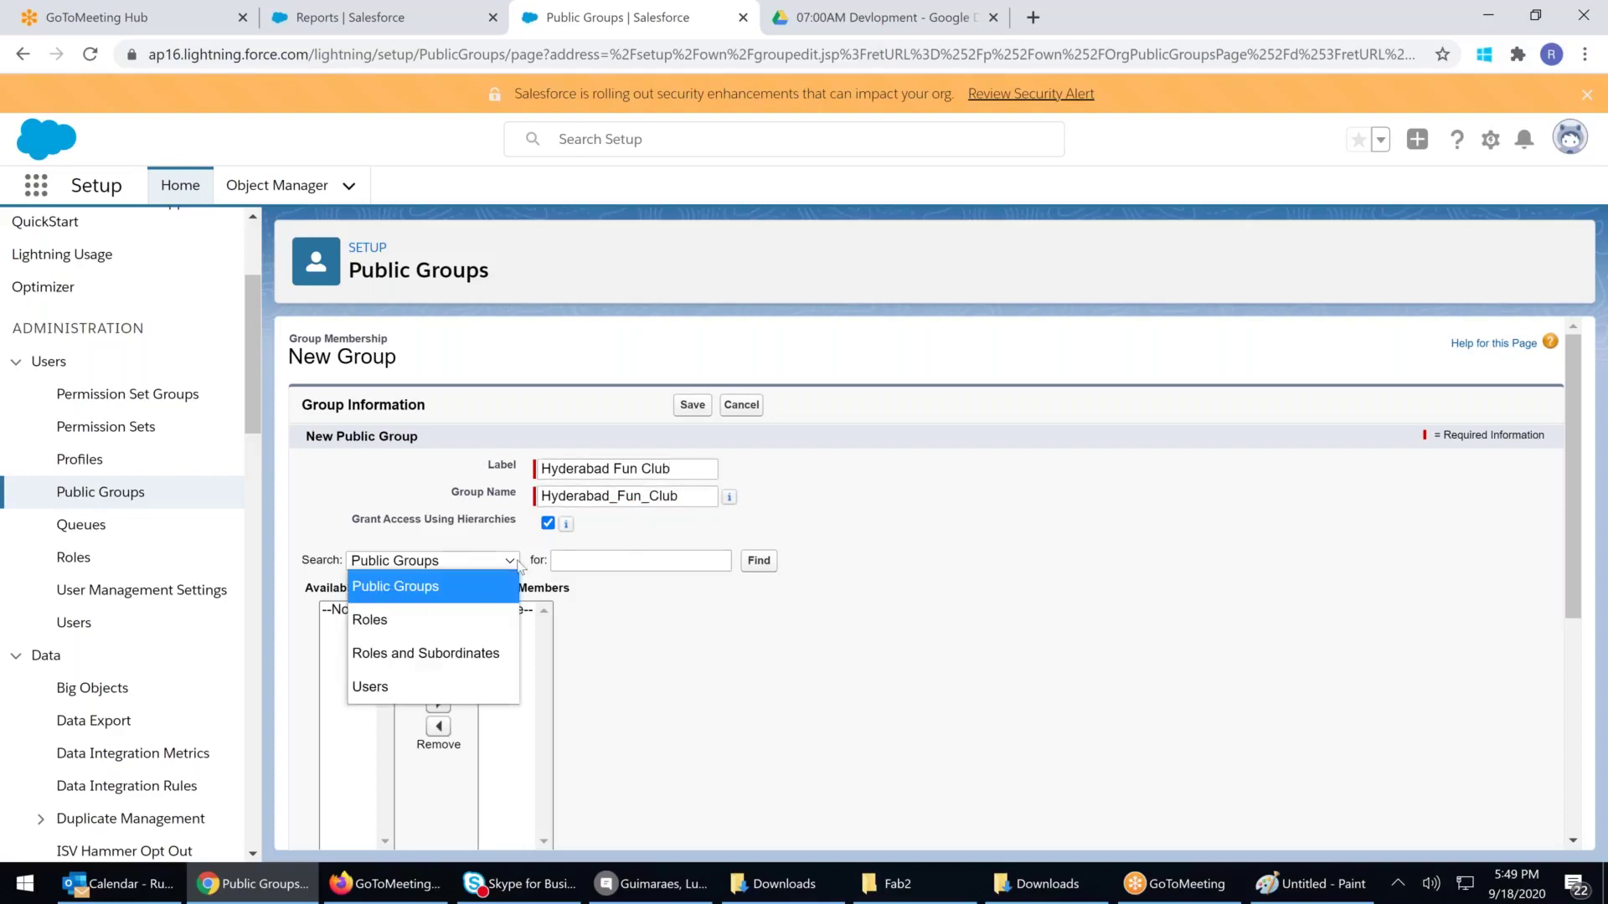
click(521, 564)
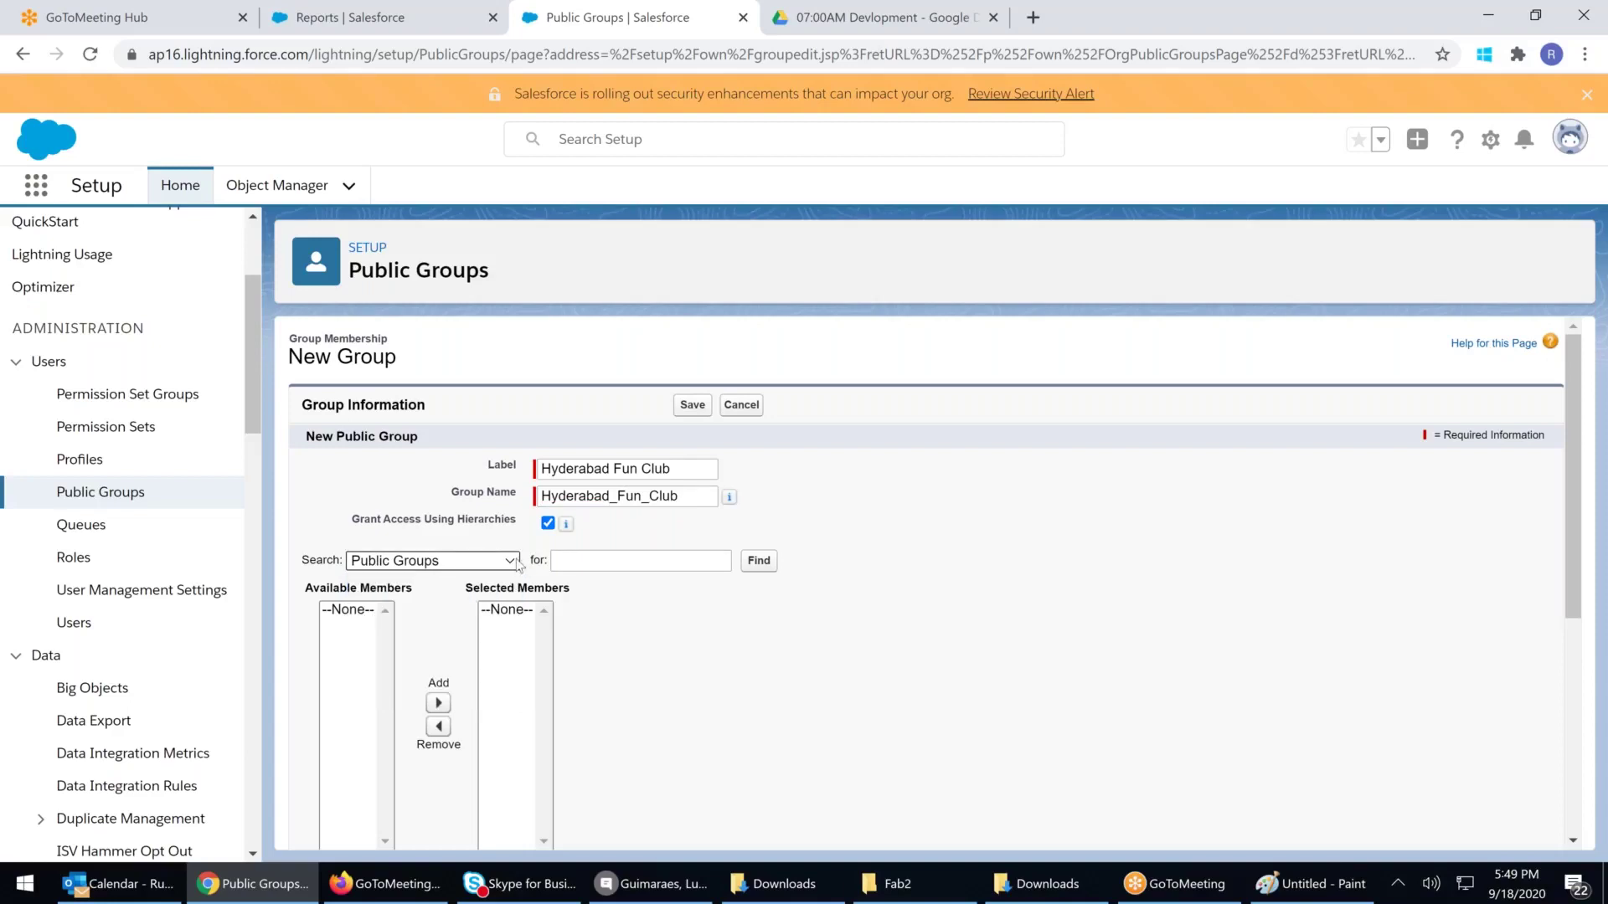
click(513, 563)
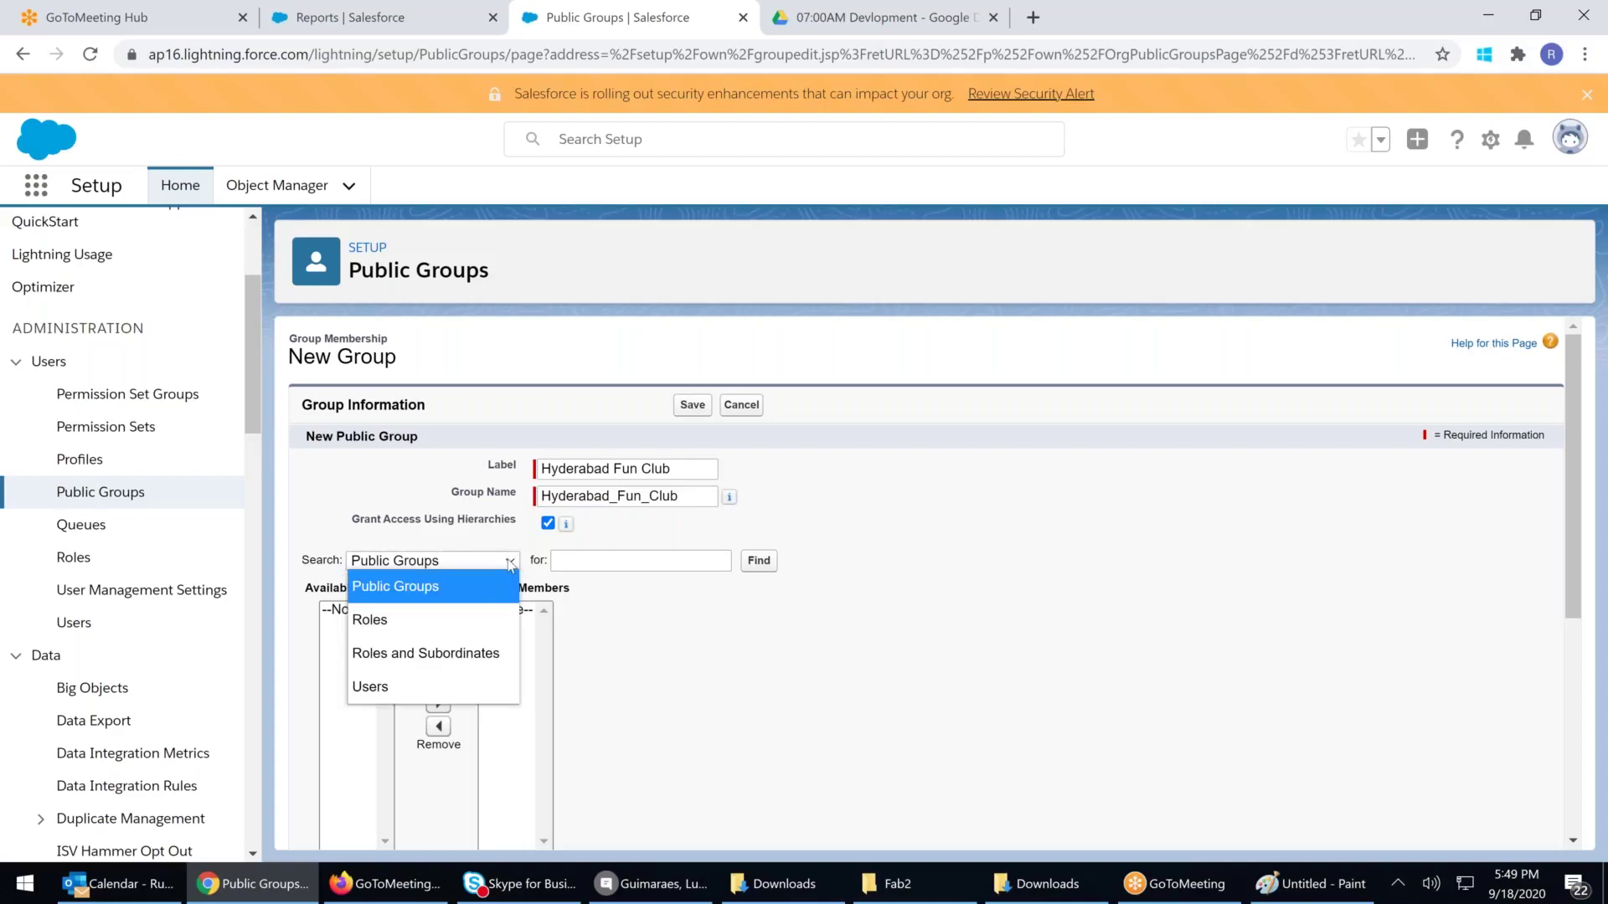
click(395, 688)
click(377, 626)
click(520, 702)
Add a second user, remove both, then add and remove another user
click(437, 634)
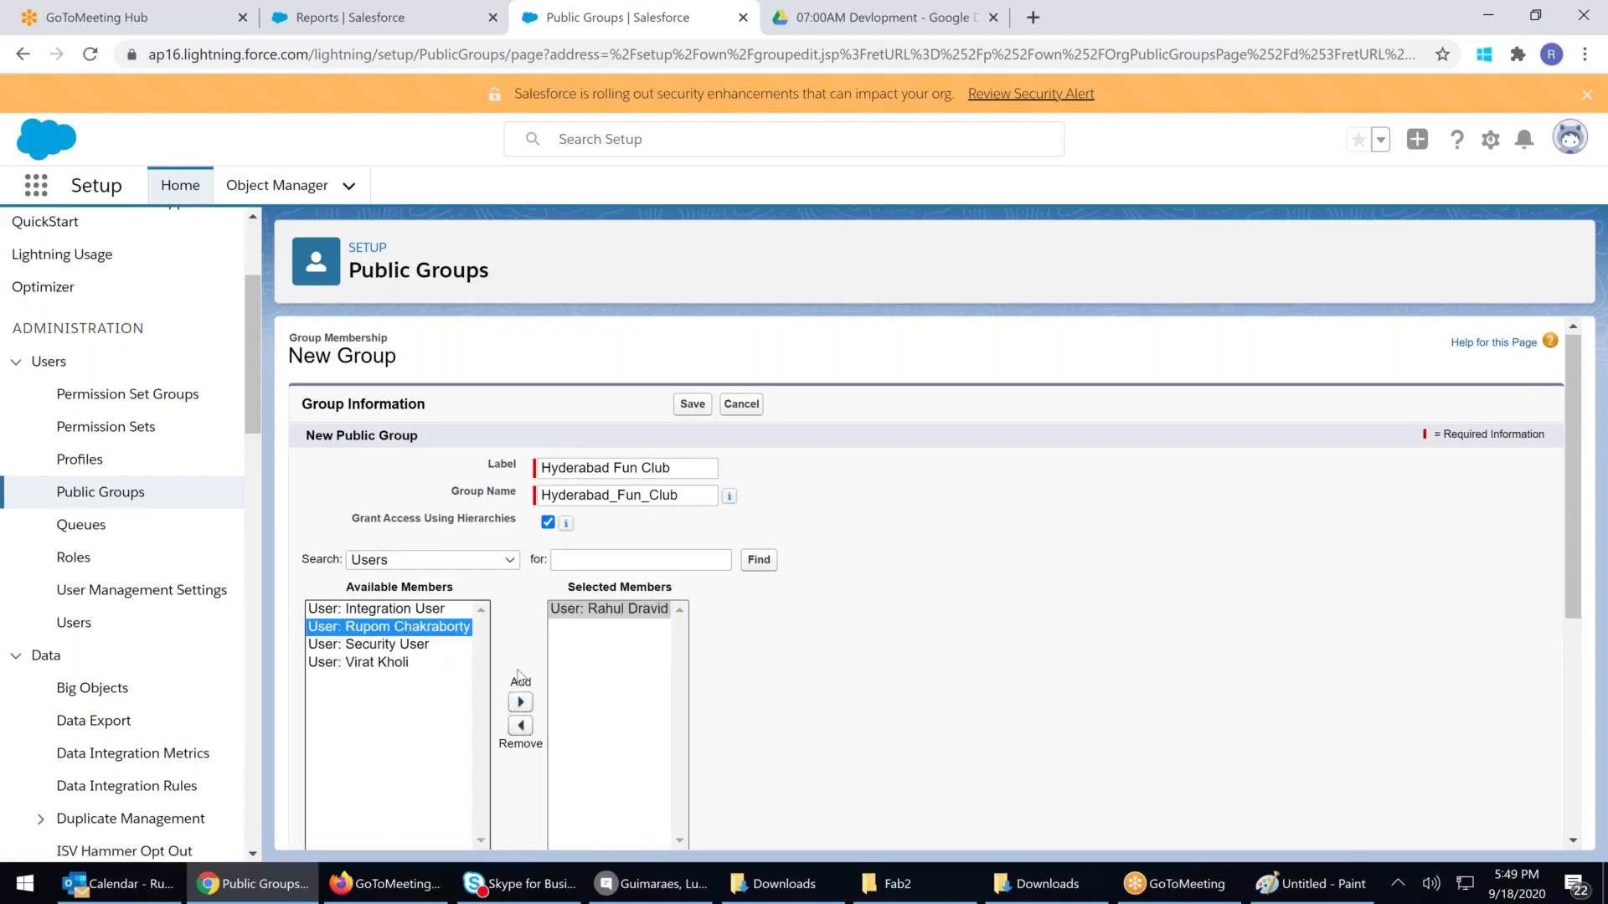
click(520, 702)
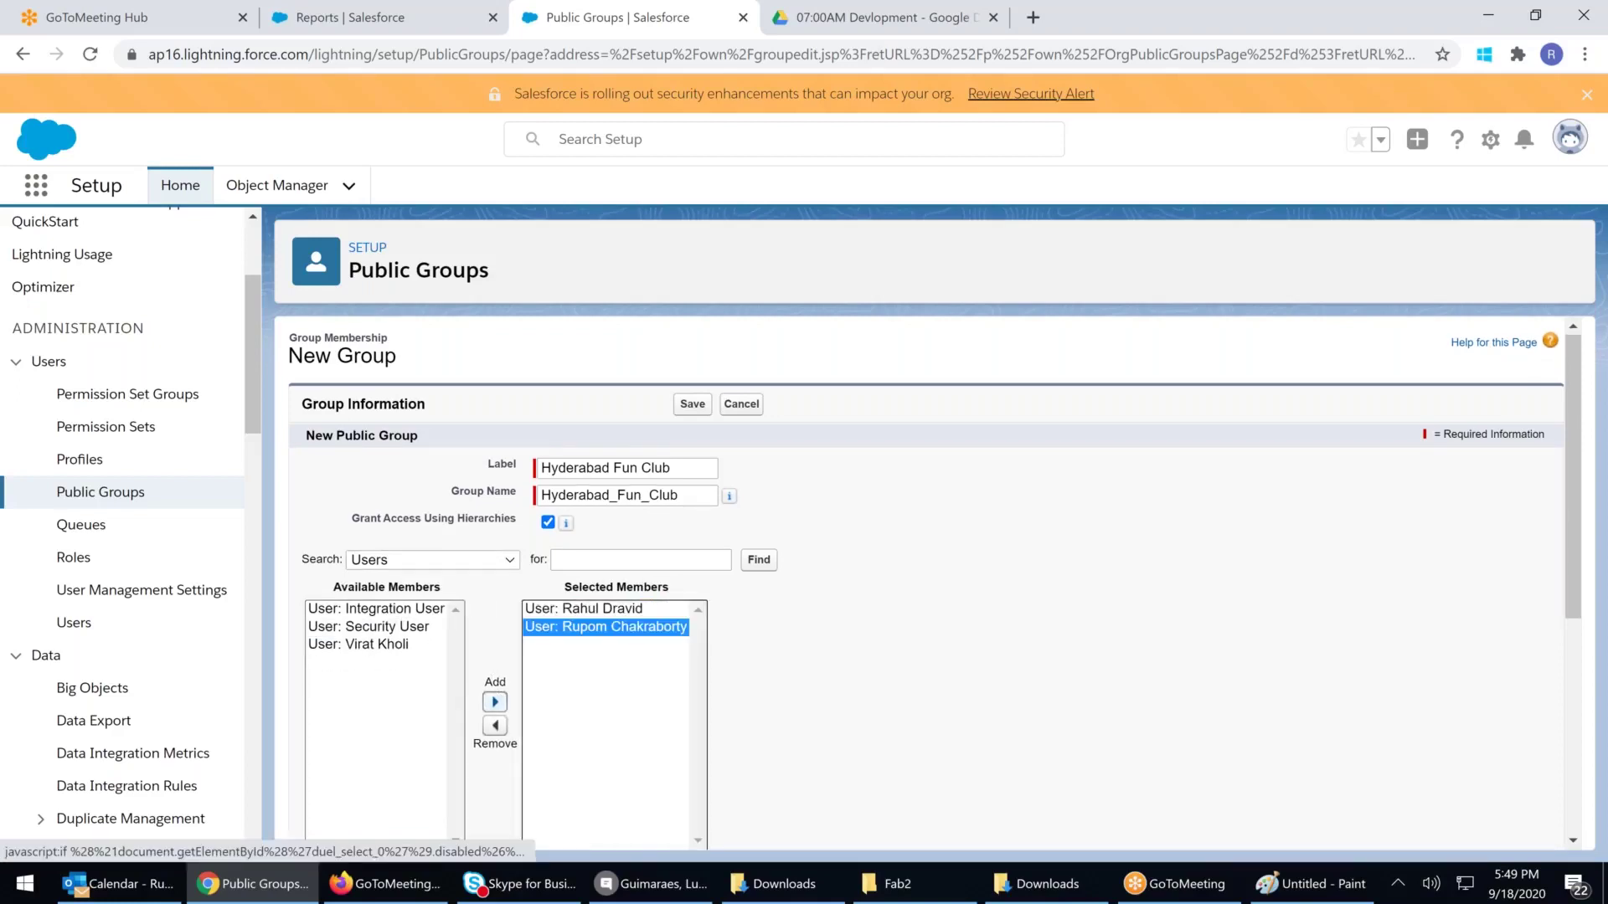
ctrl+click(608, 609)
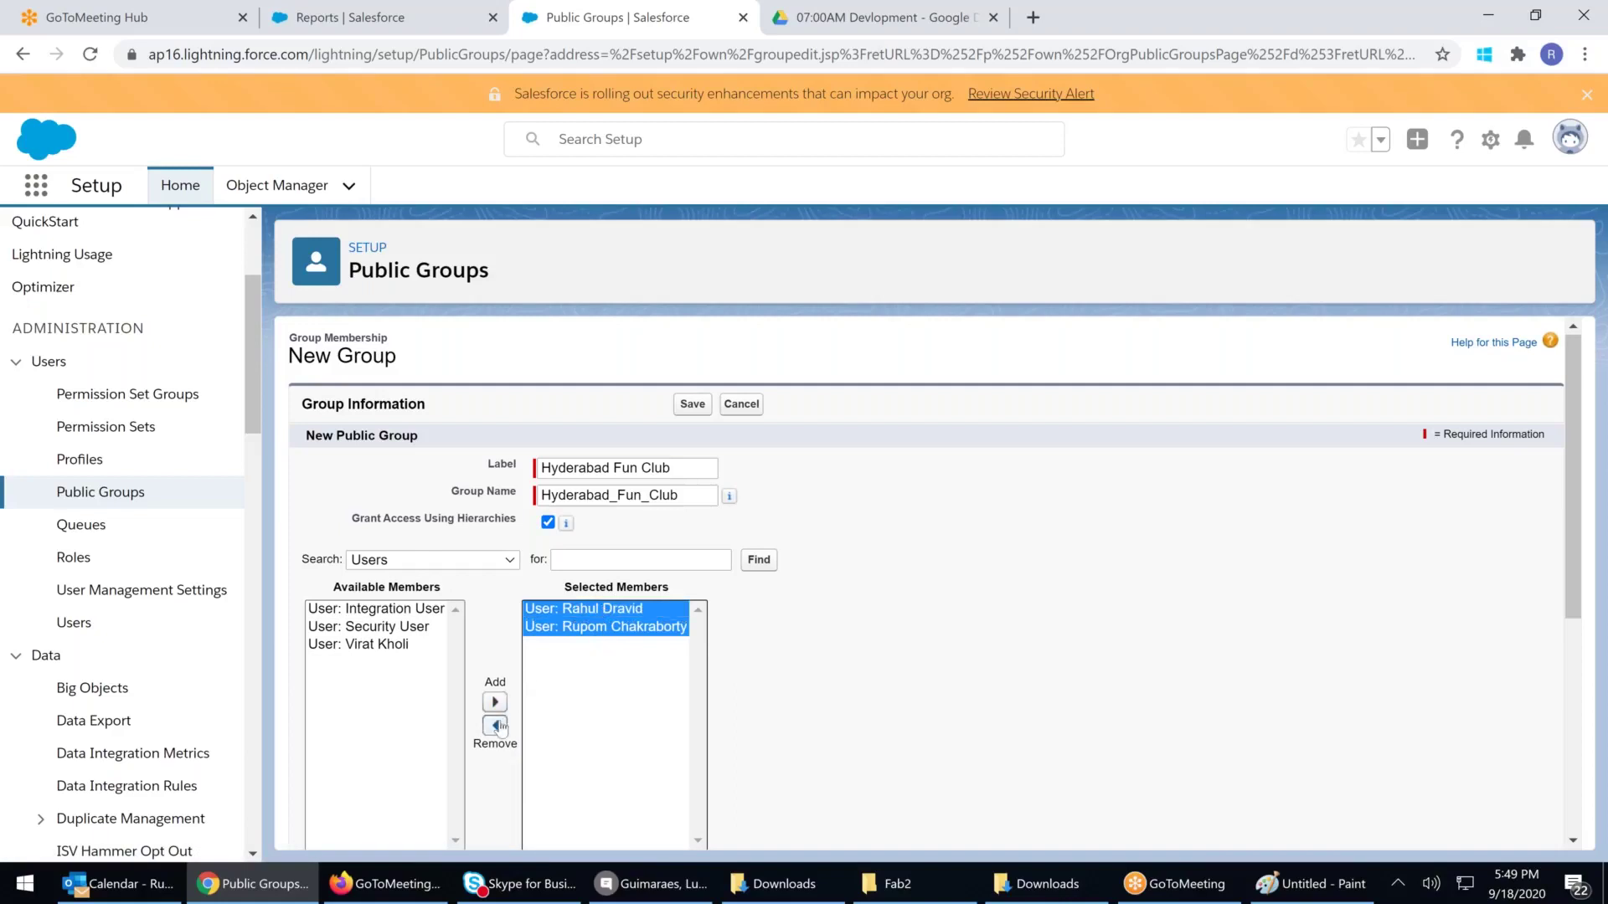
click(496, 725)
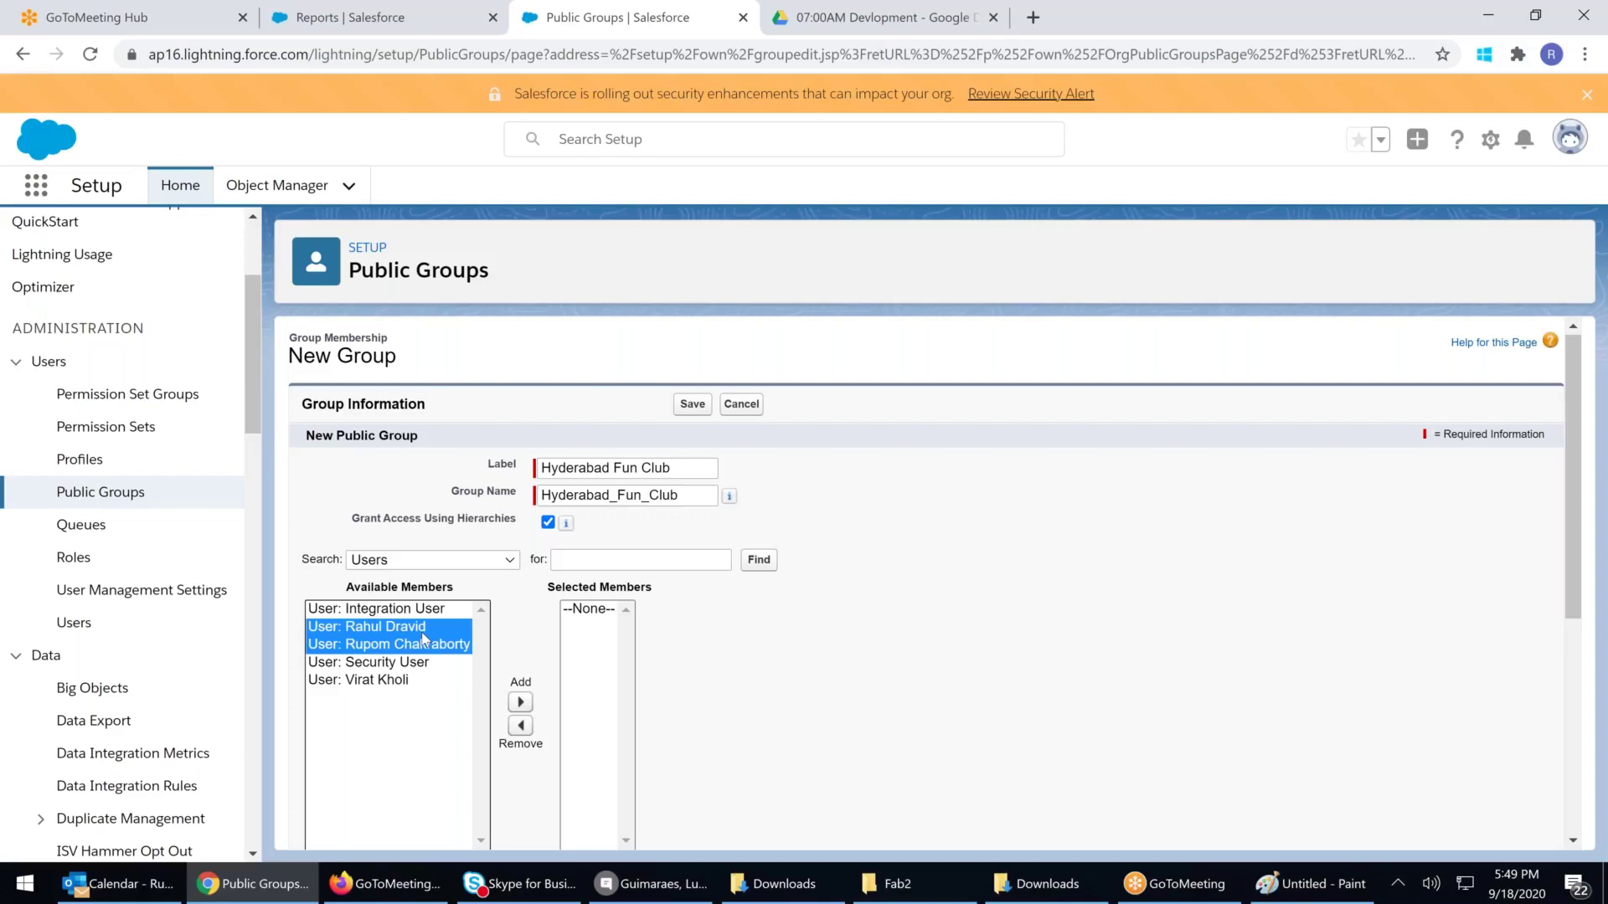
ctrl+click(423, 641)
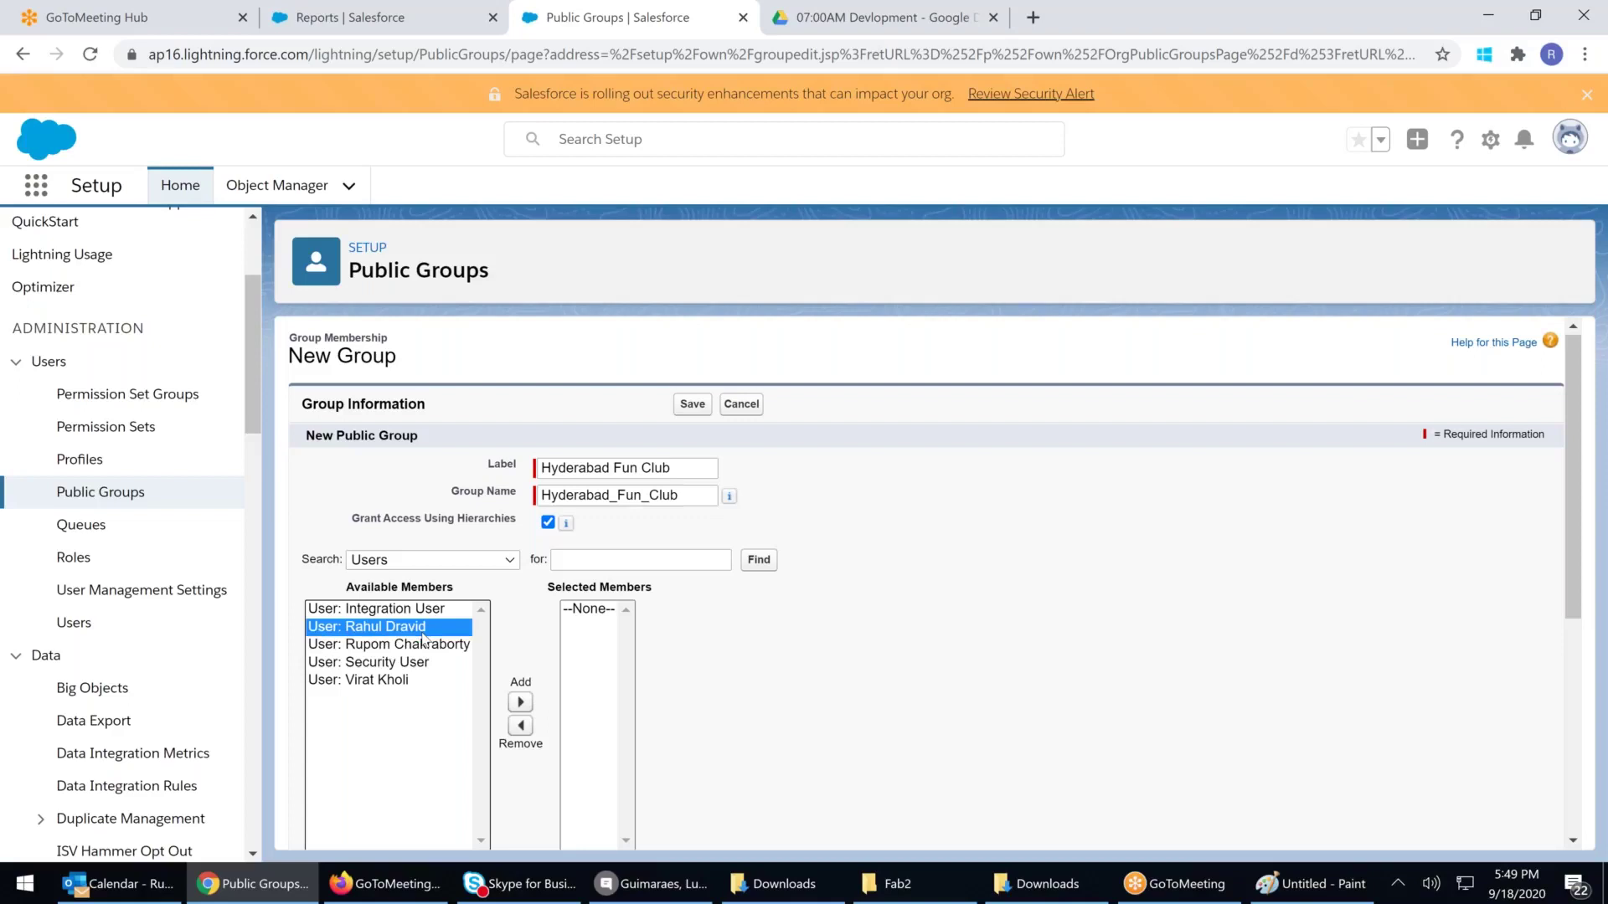
click(520, 702)
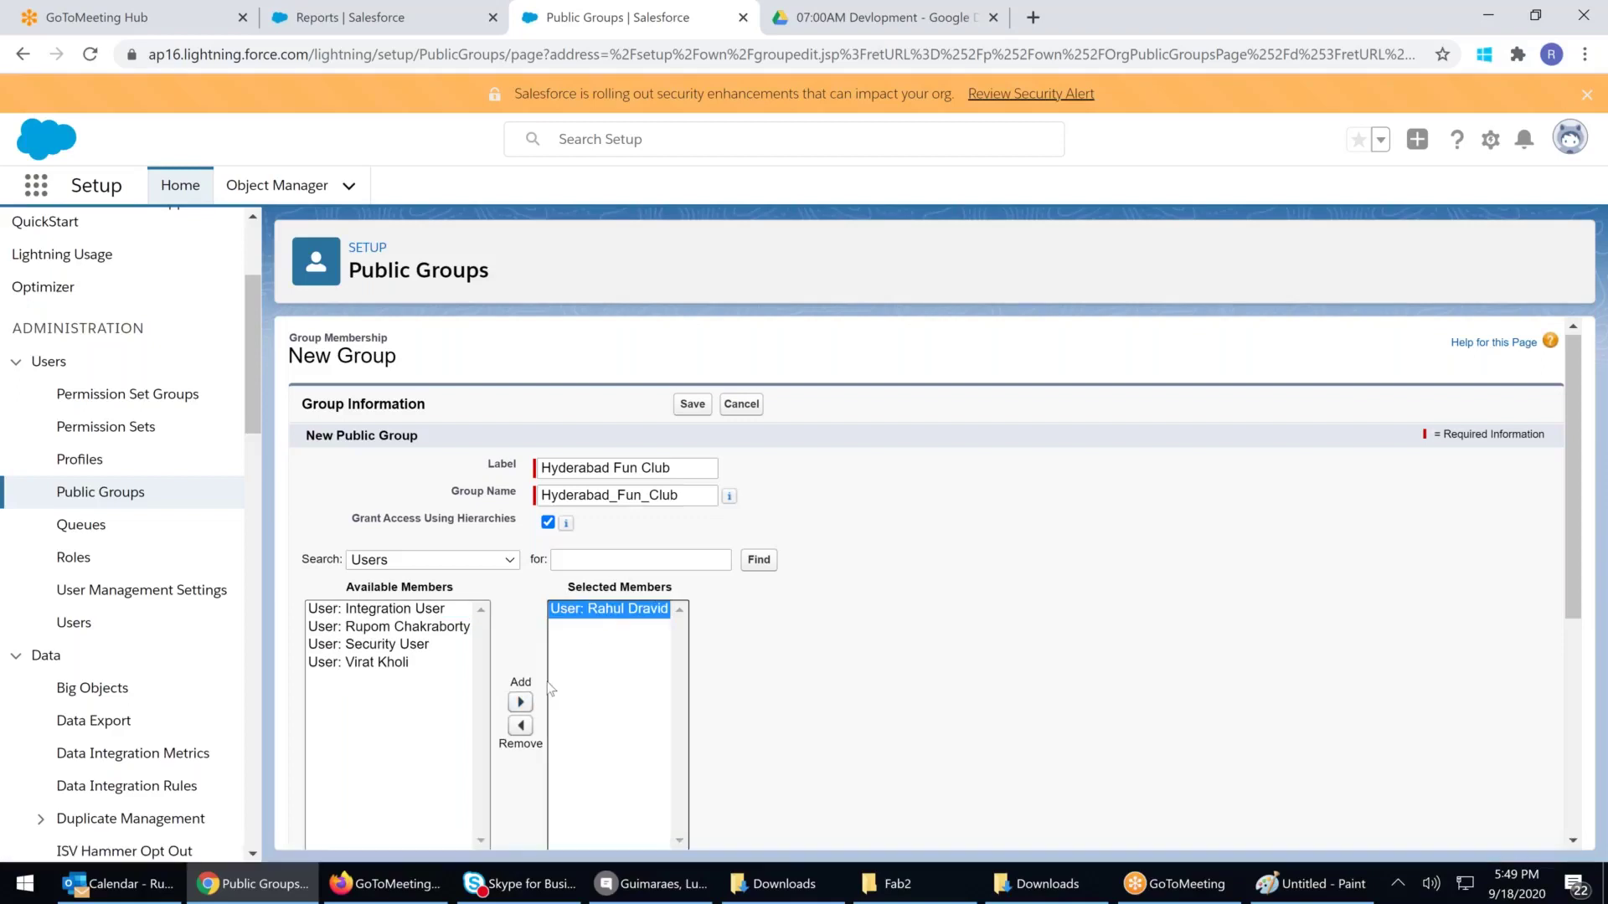
click(522, 727)
List Roles and Subordinates as available members and add President - India to the group
click(488, 558)
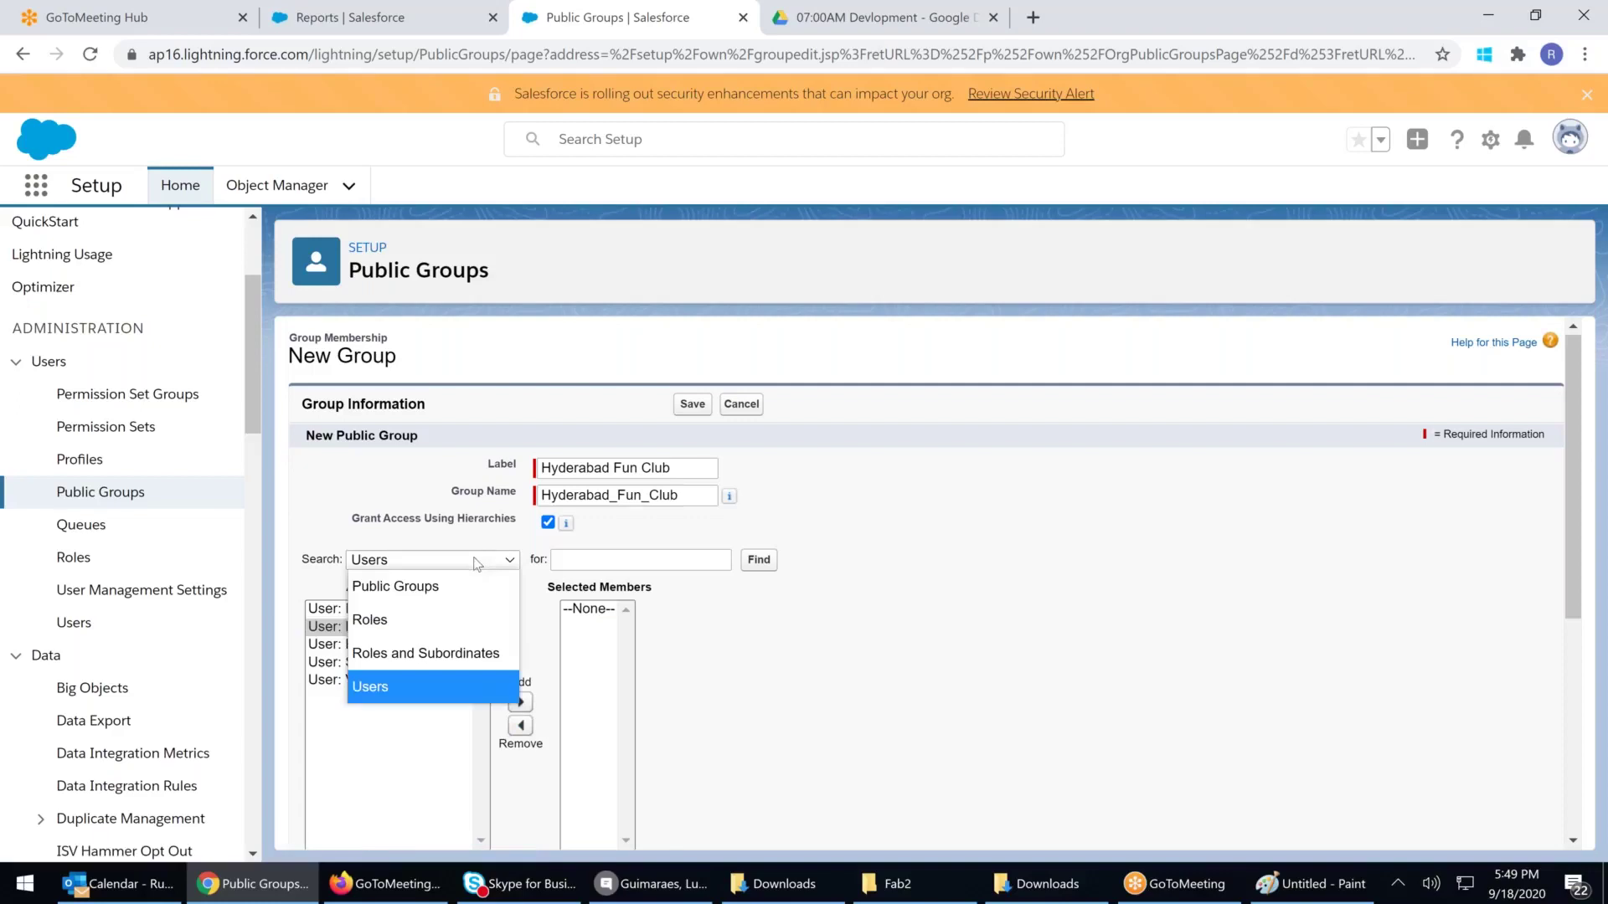
click(388, 632)
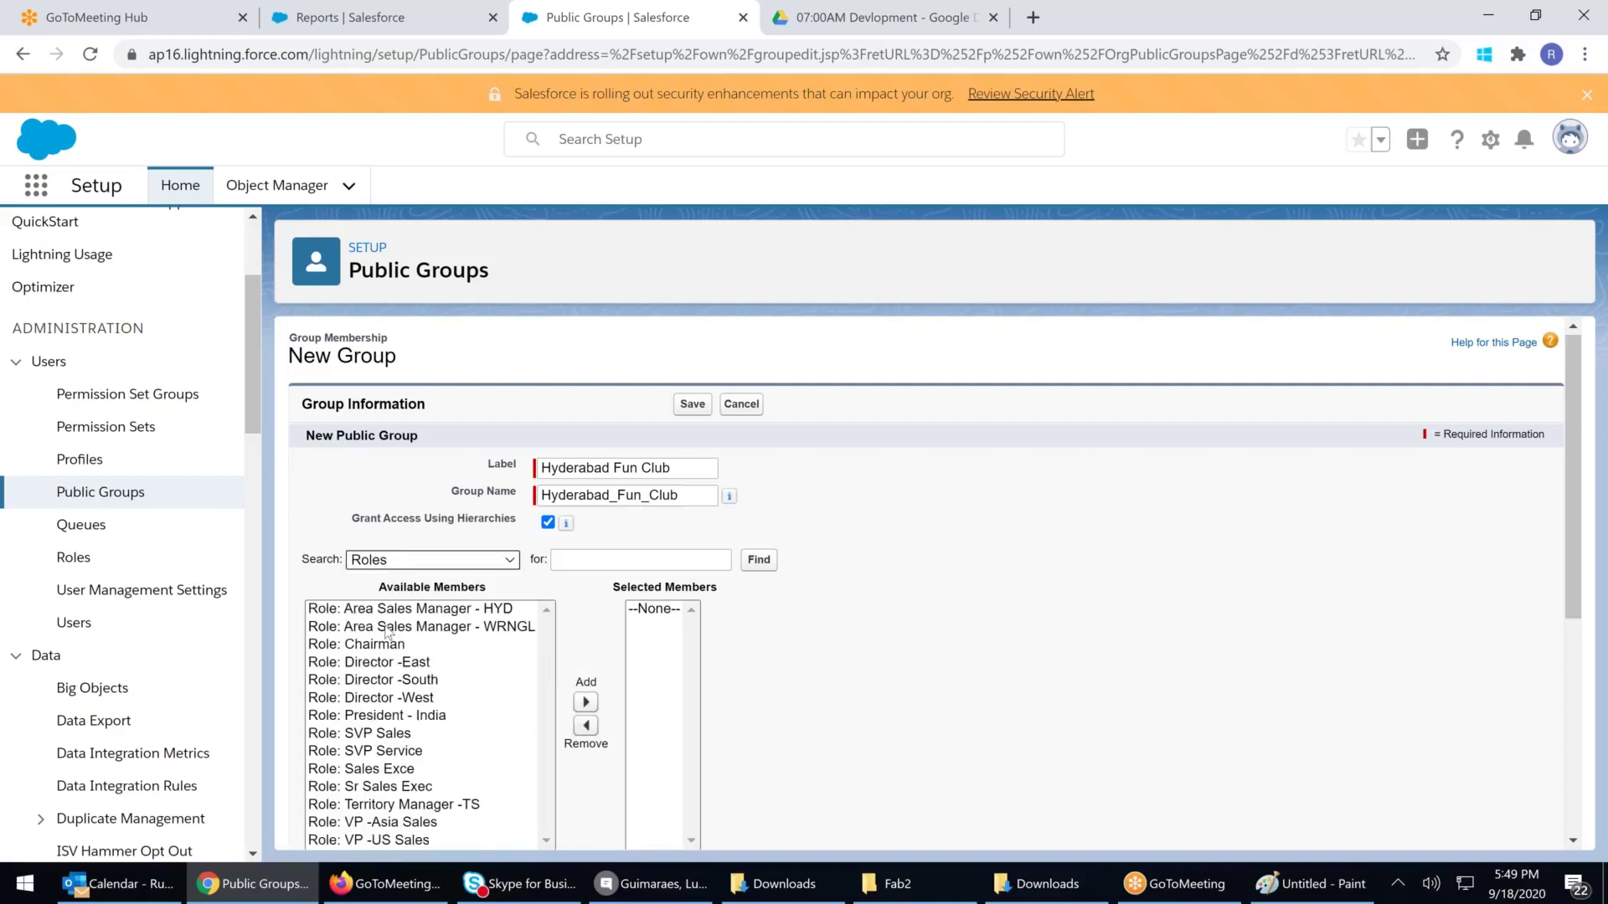
click(458, 565)
click(419, 652)
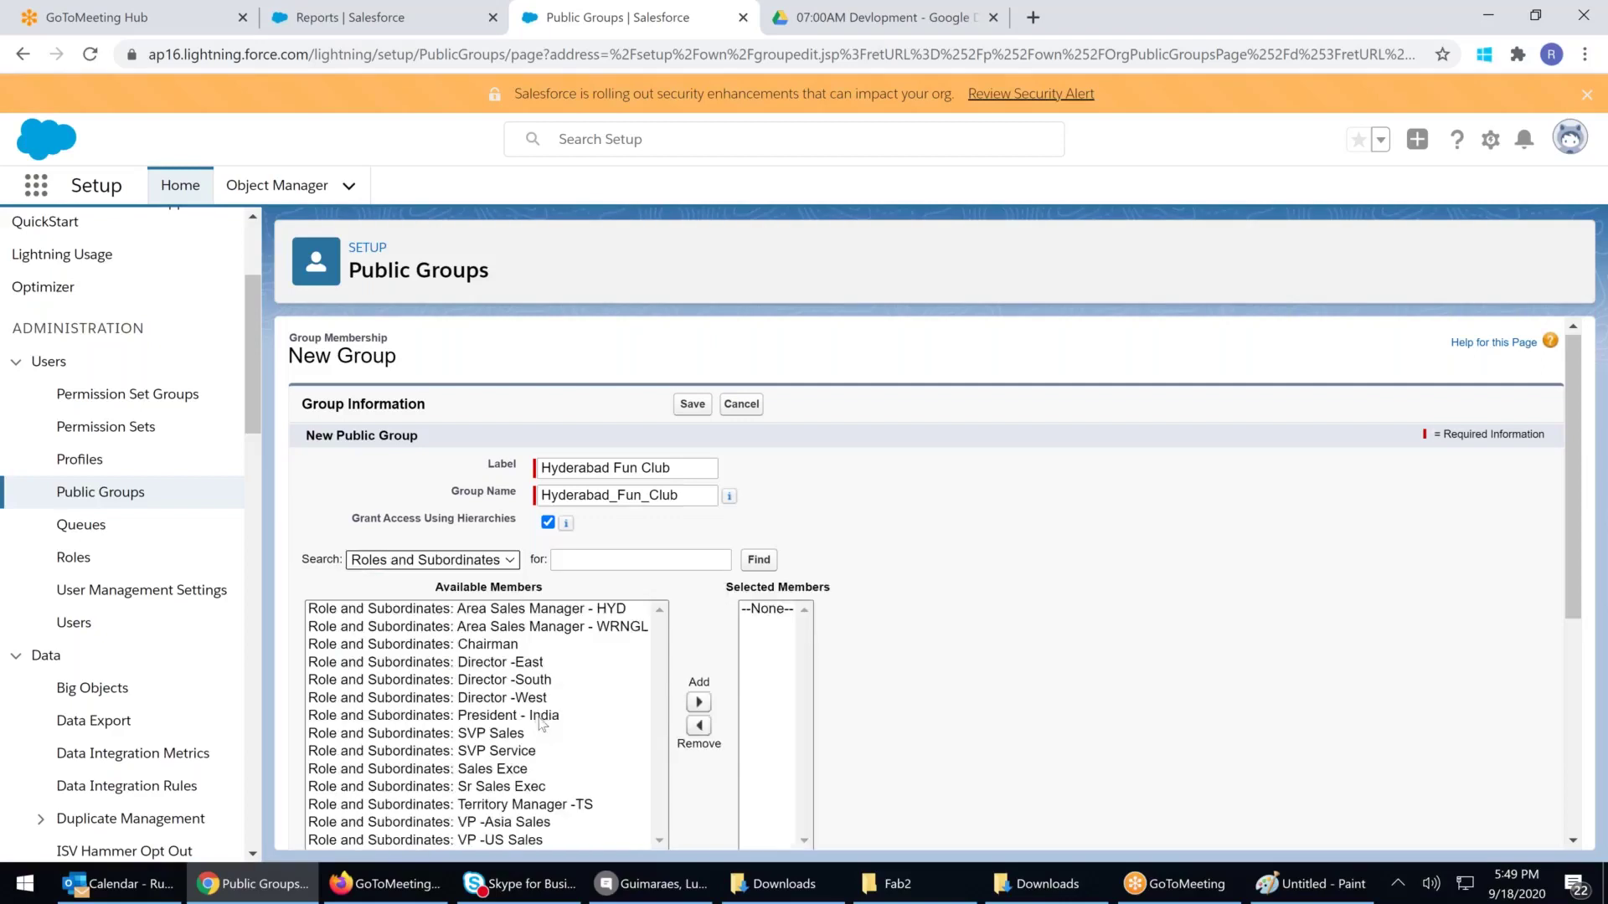
scroll(565, 590, down, 1)
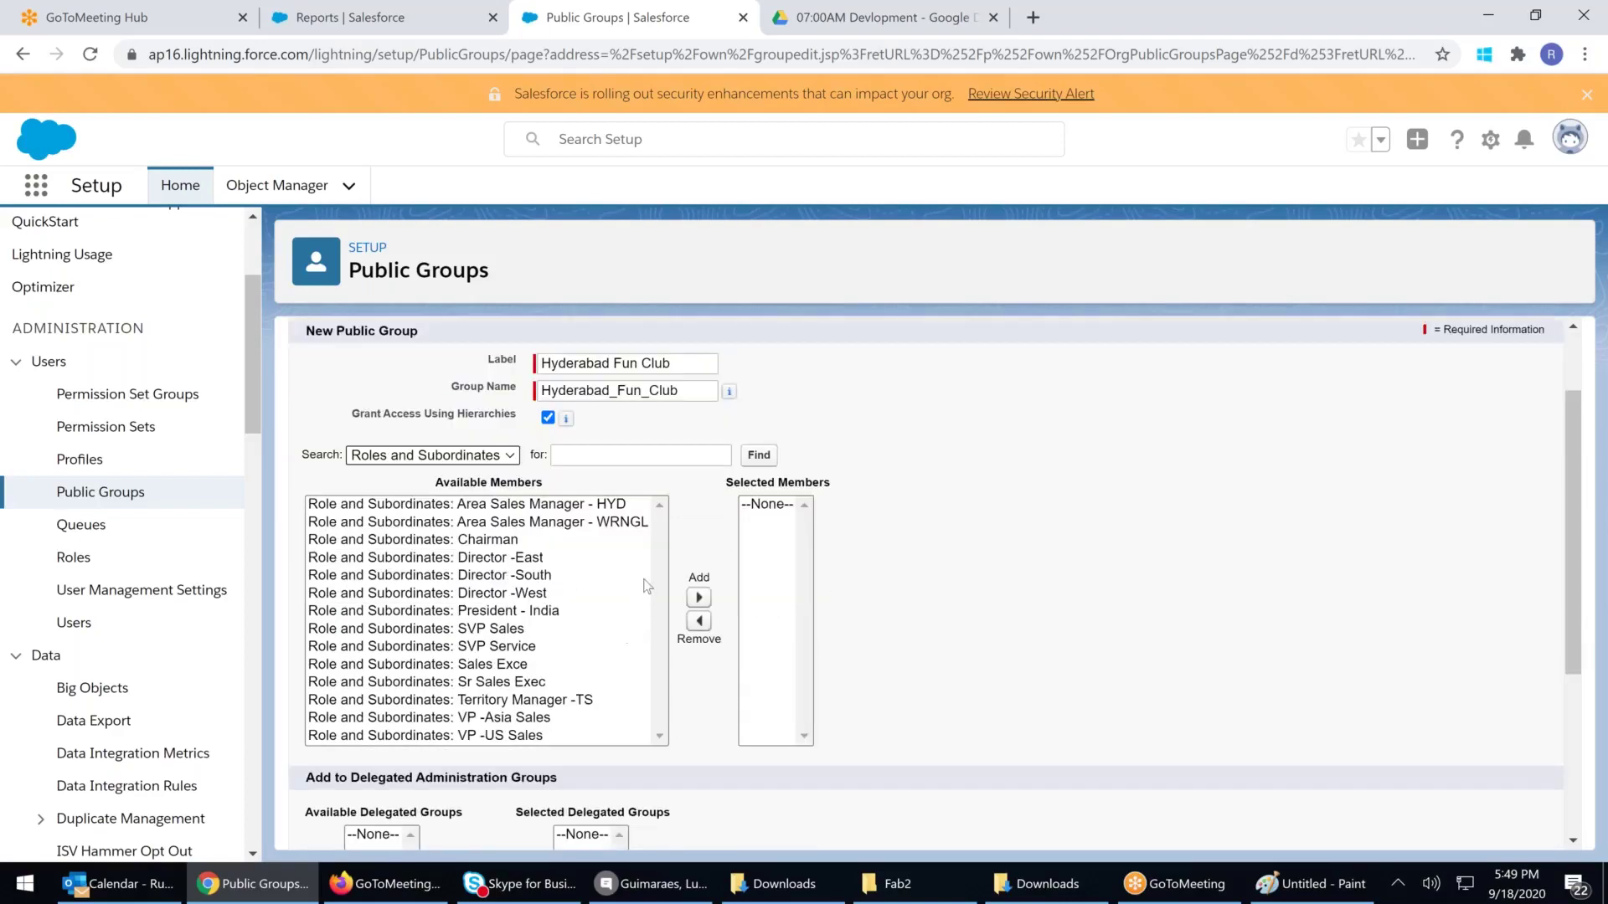
scroll(564, 590, down, 1)
scroll(564, 590, up, 1)
click(564, 583)
scroll(566, 591, down, 1)
scroll(567, 593, up, 1)
click(530, 614)
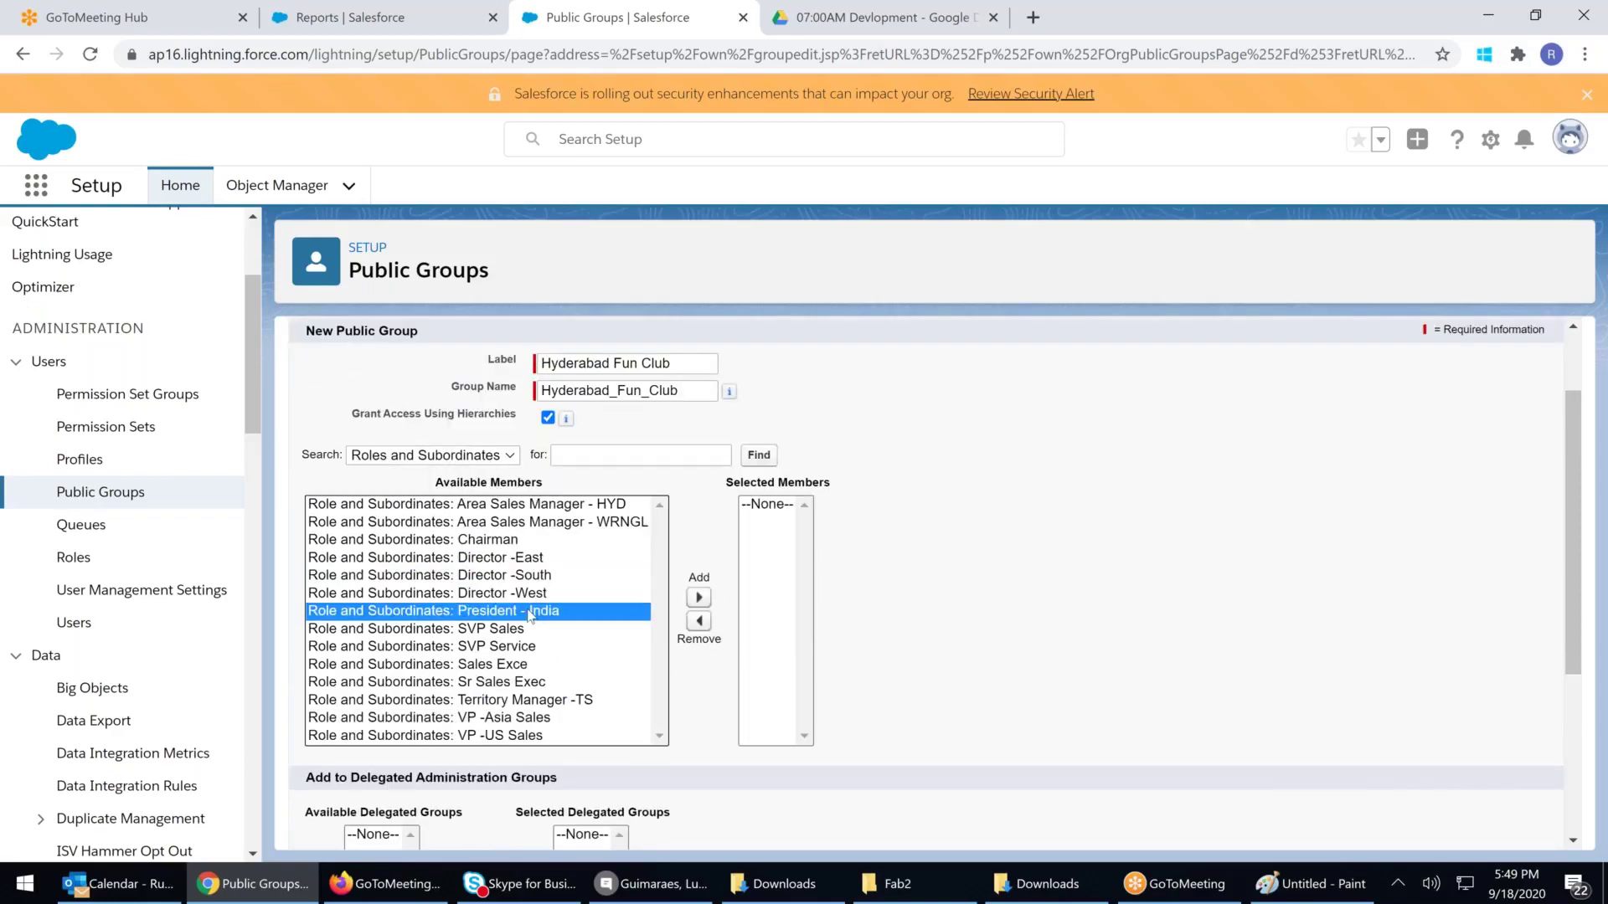
click(698, 597)
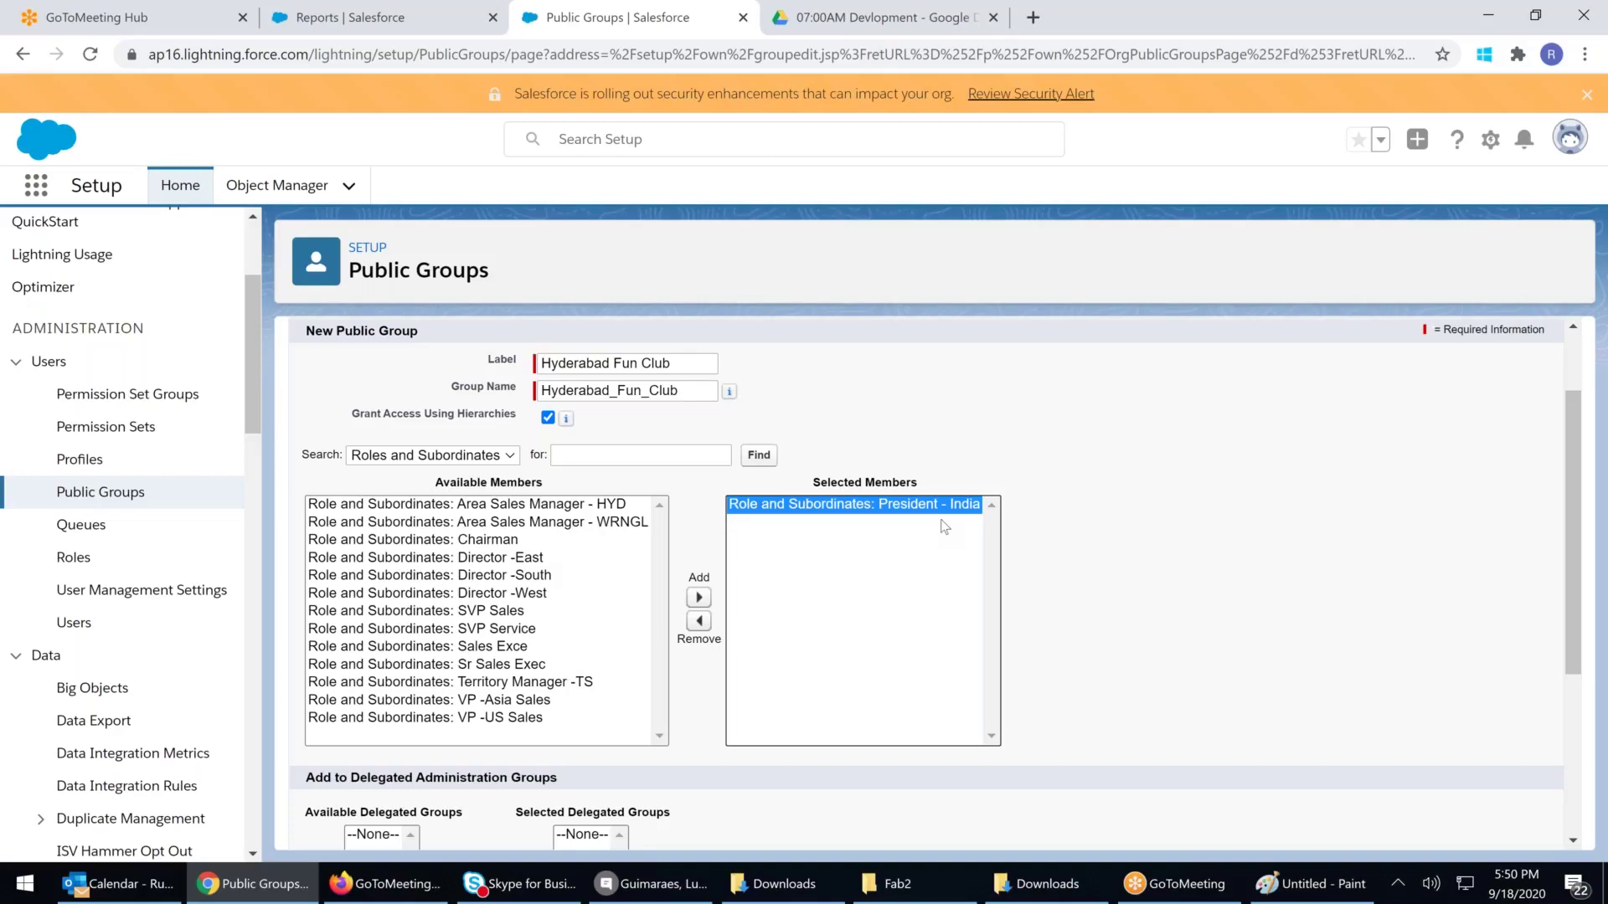
Replace President - India with Area Sales Manager - HYD and save the Hyderabad Fun Club group
click(567, 685)
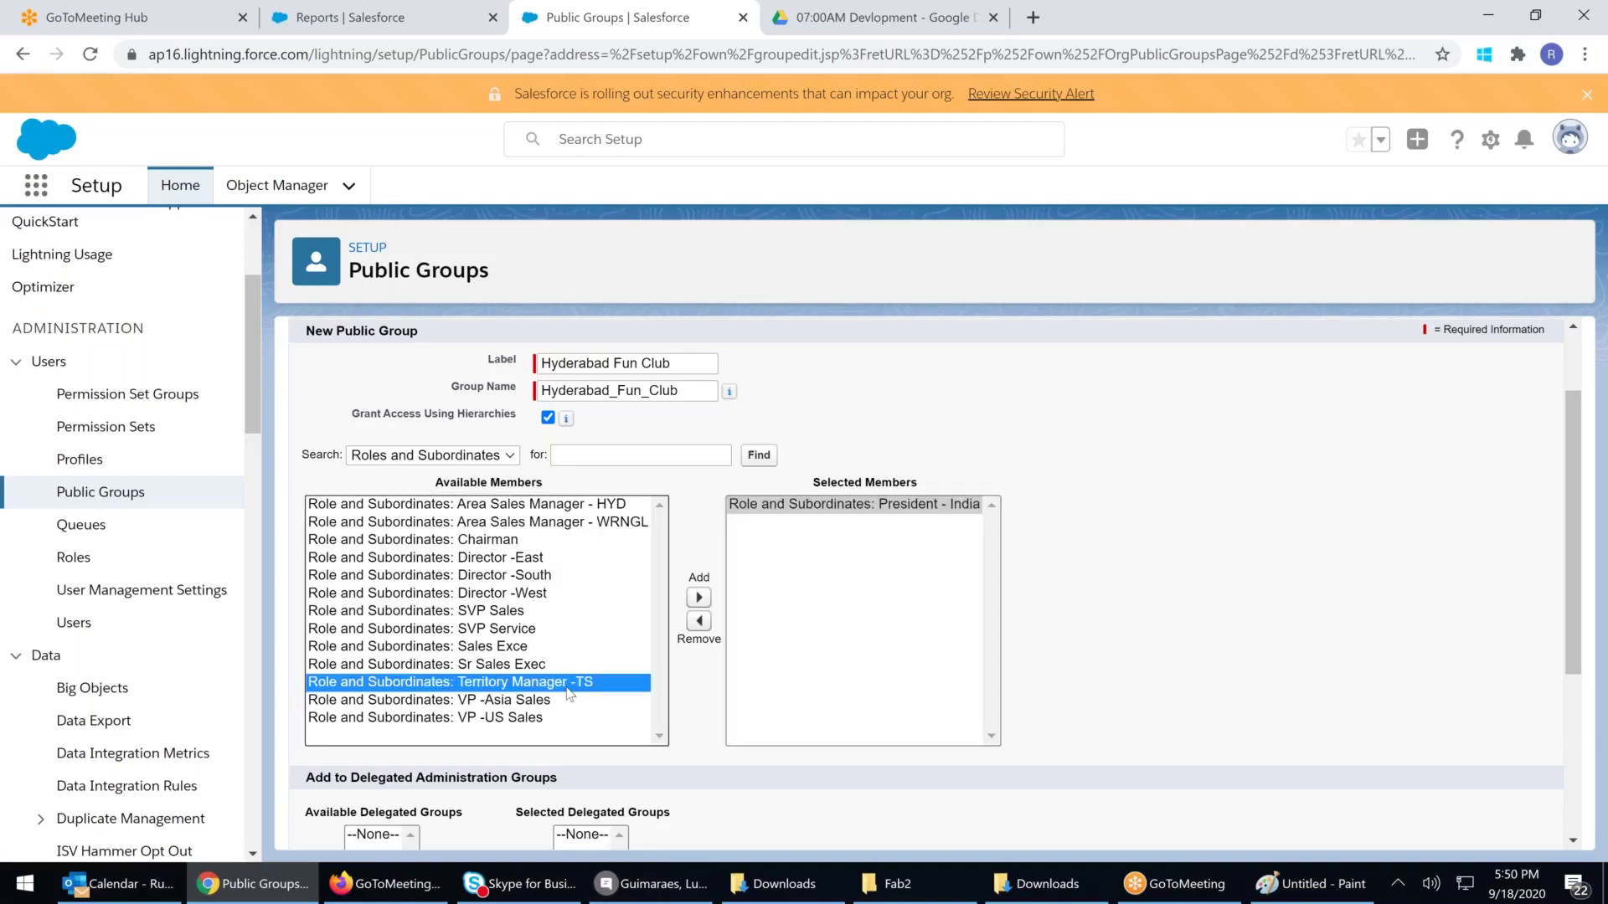
click(523, 577)
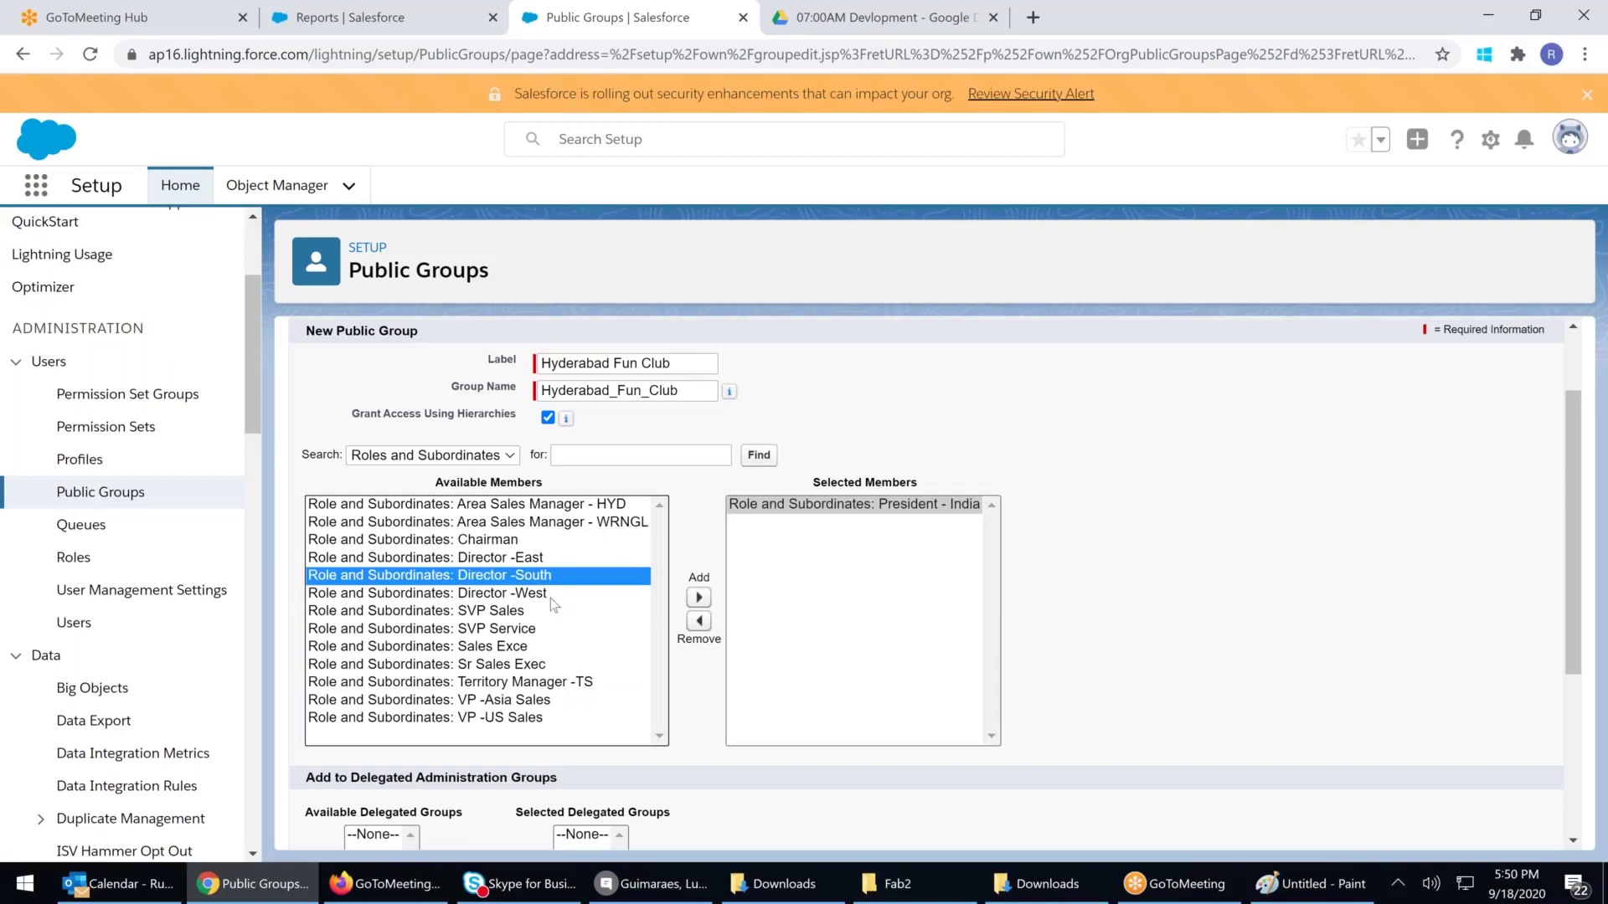
click(875, 505)
scroll(875, 620, up, 1)
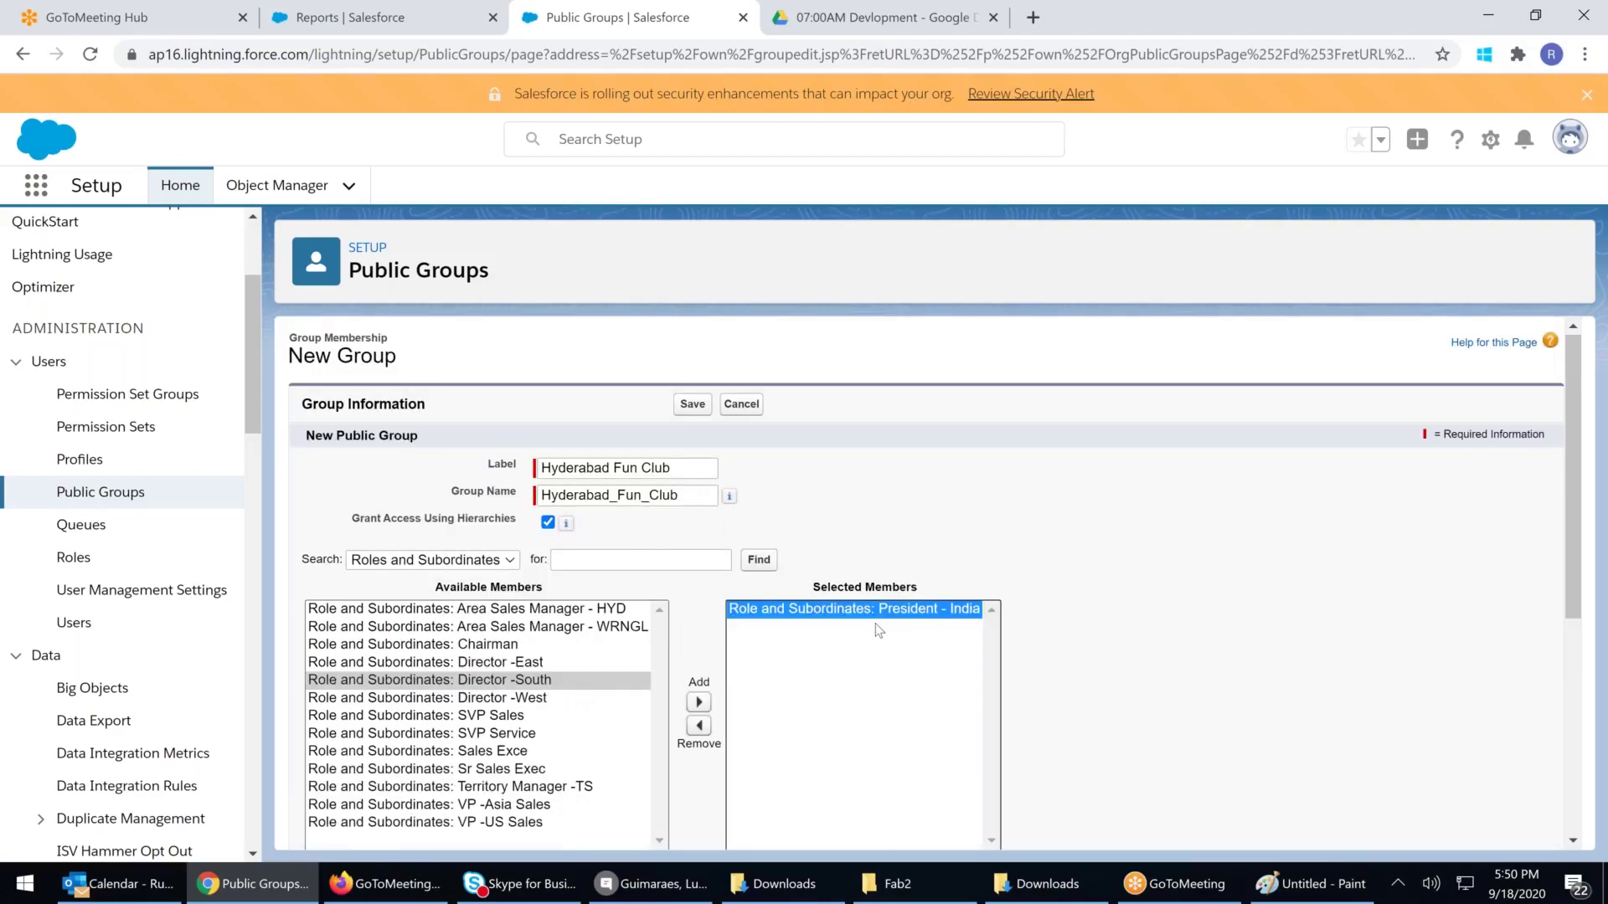
scroll(878, 630, down, 1)
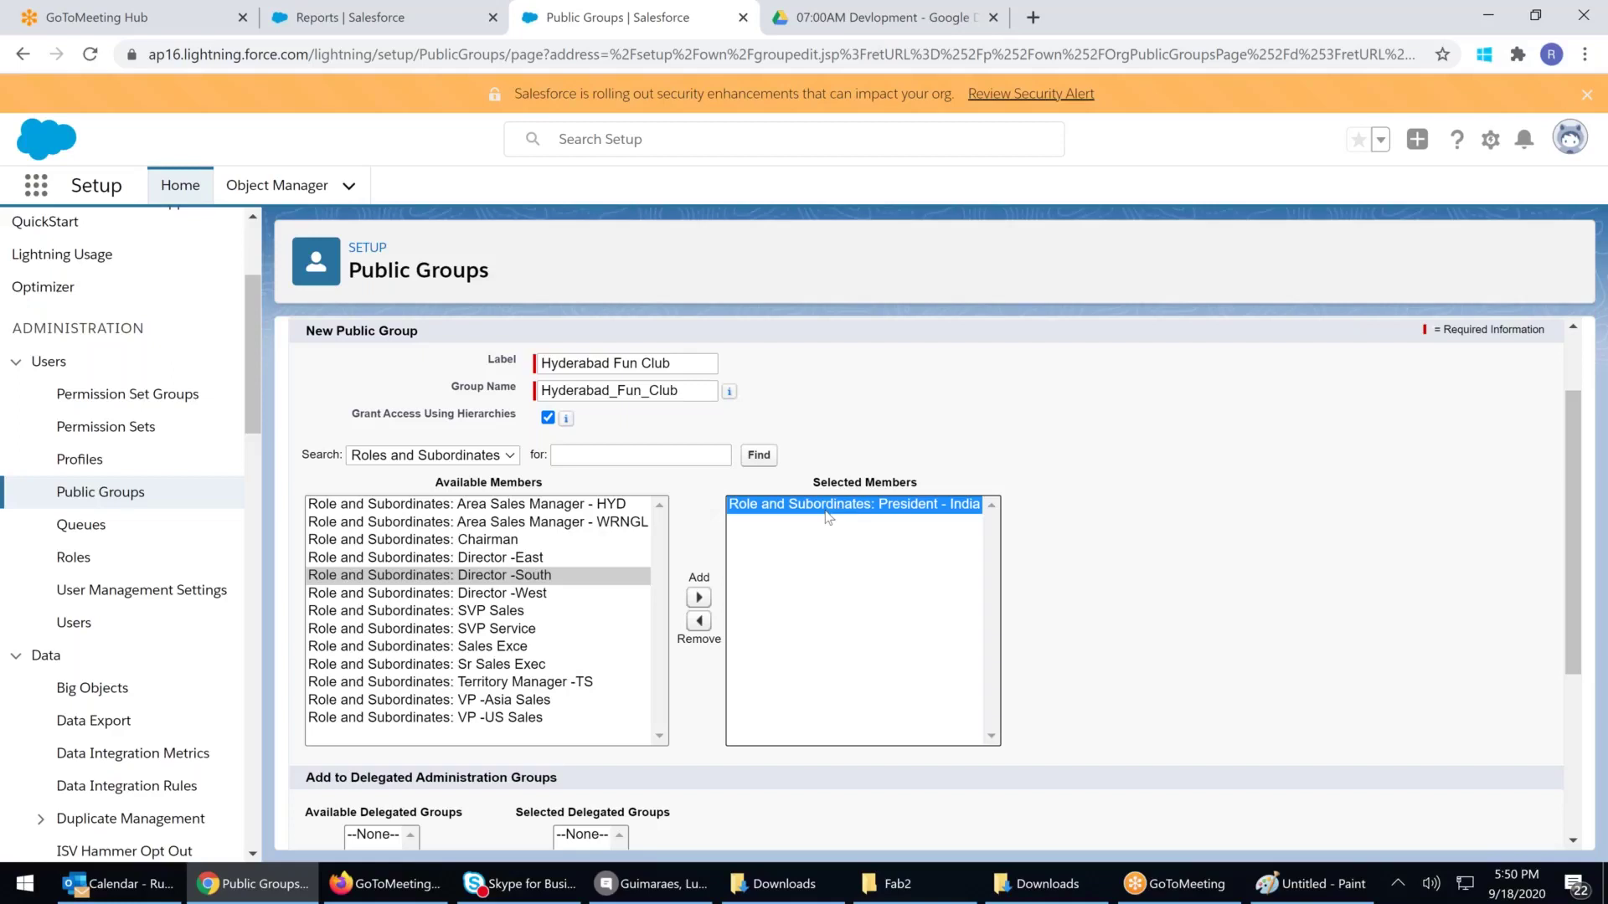
click(699, 620)
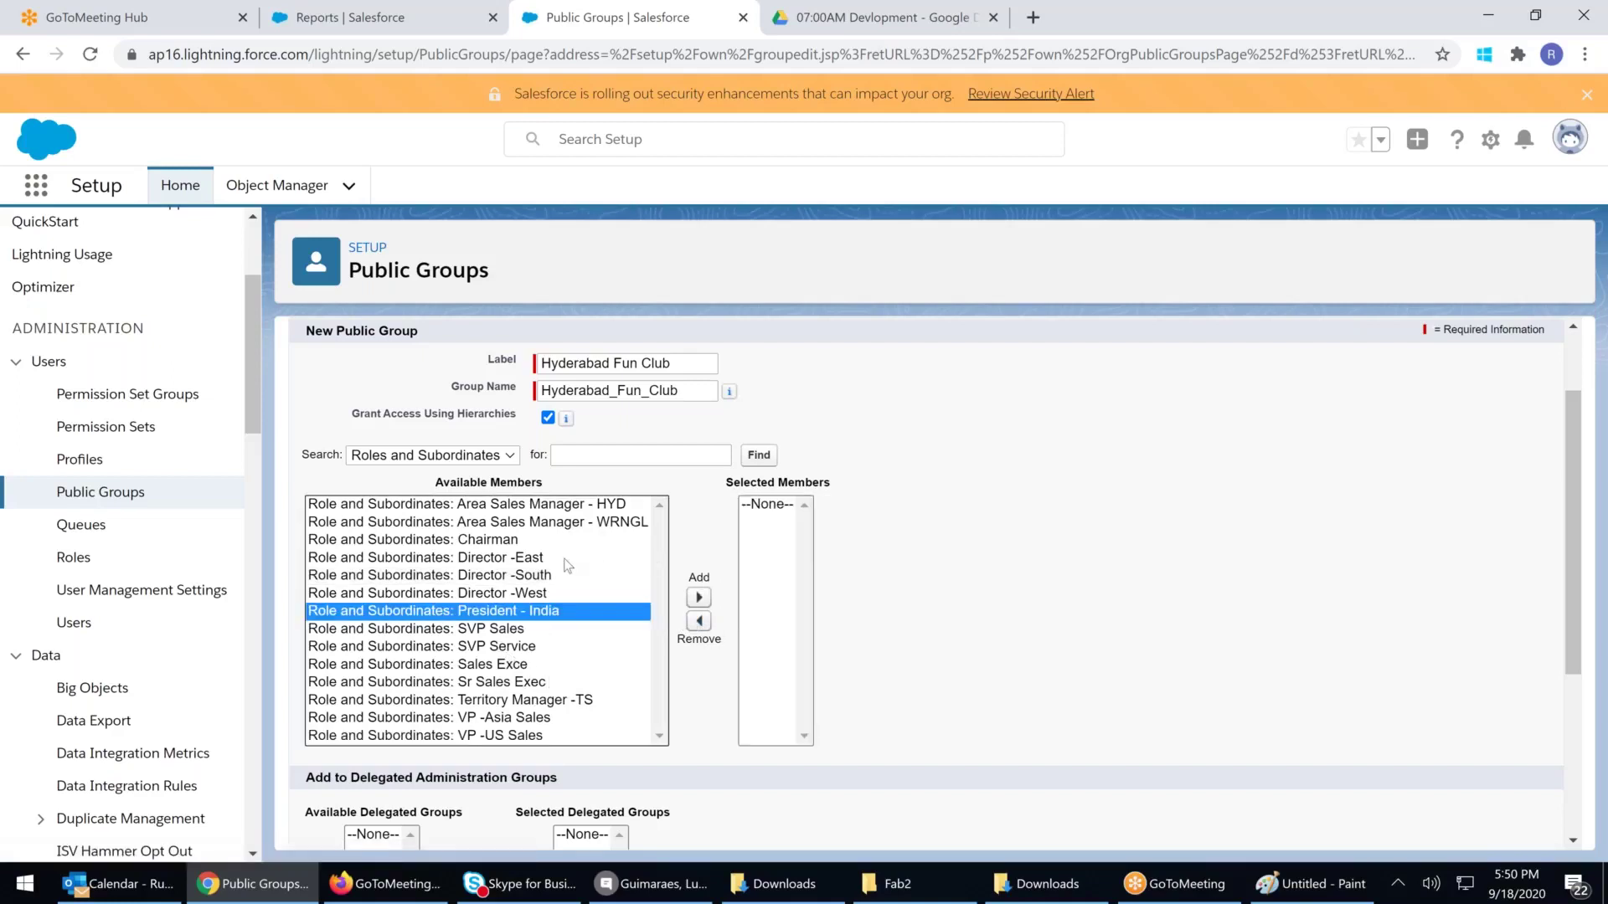
click(574, 505)
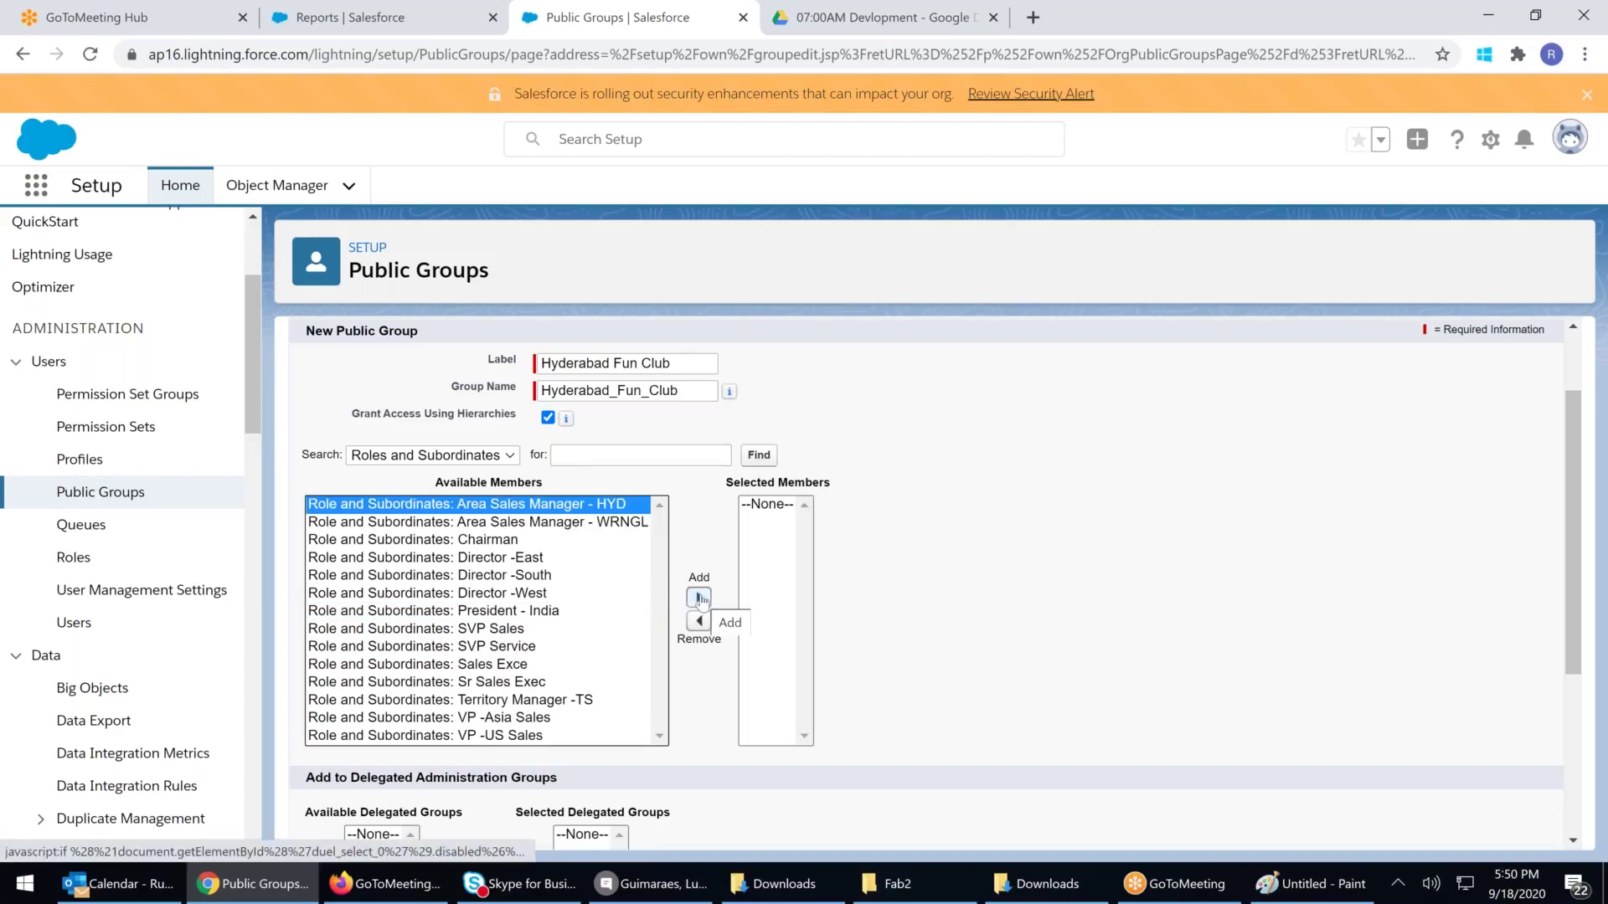
click(700, 598)
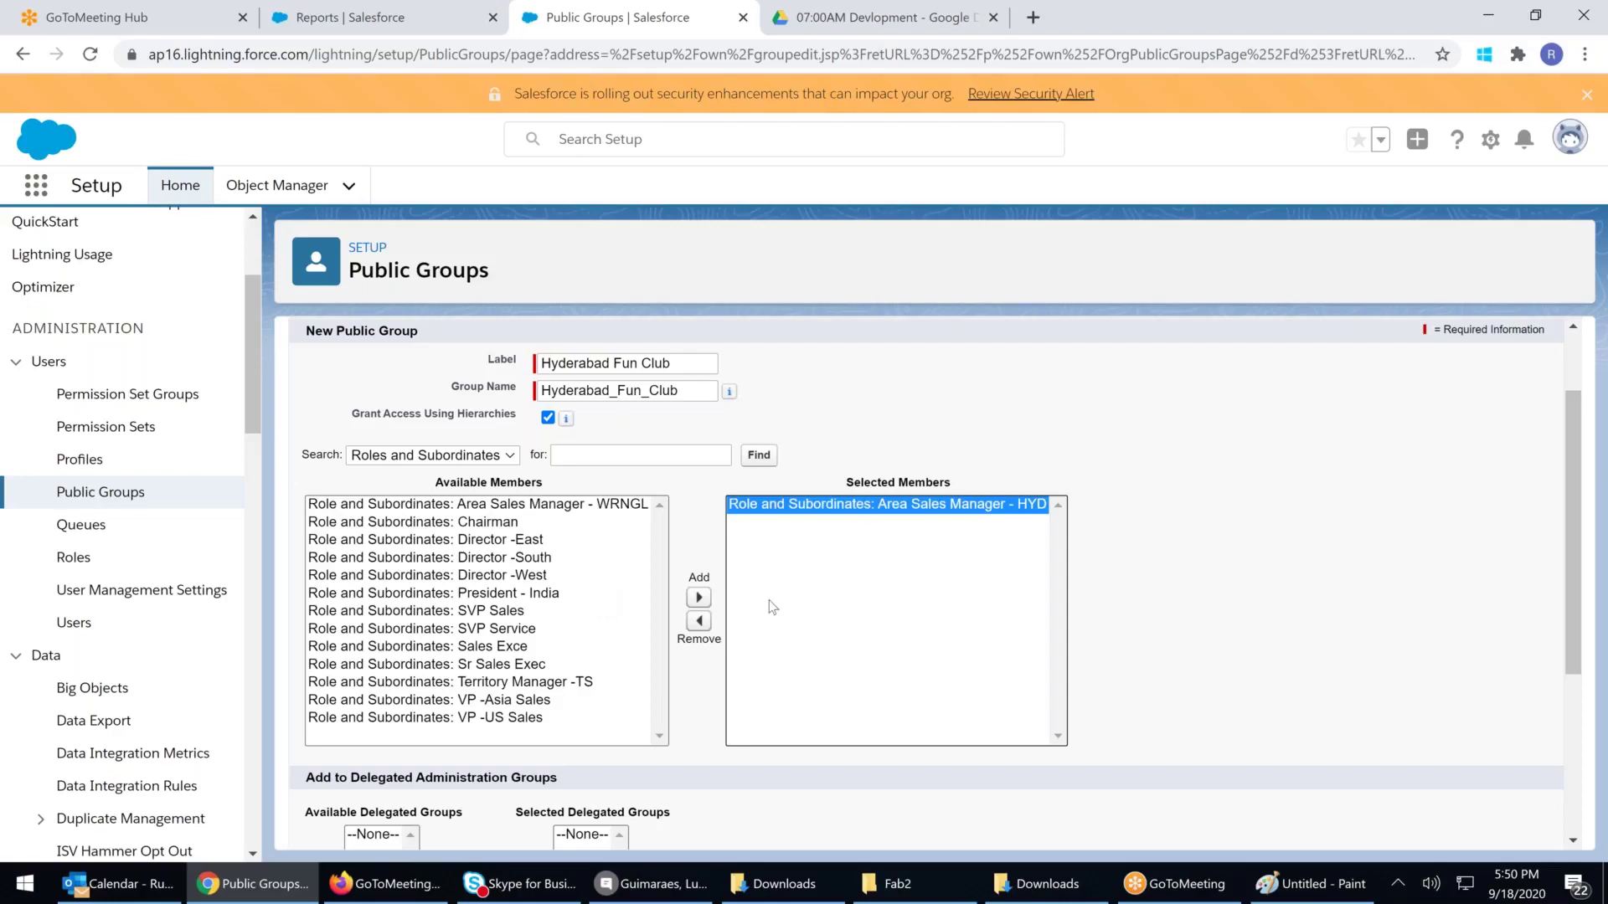
scroll(770, 603, down, 3)
click(693, 819)
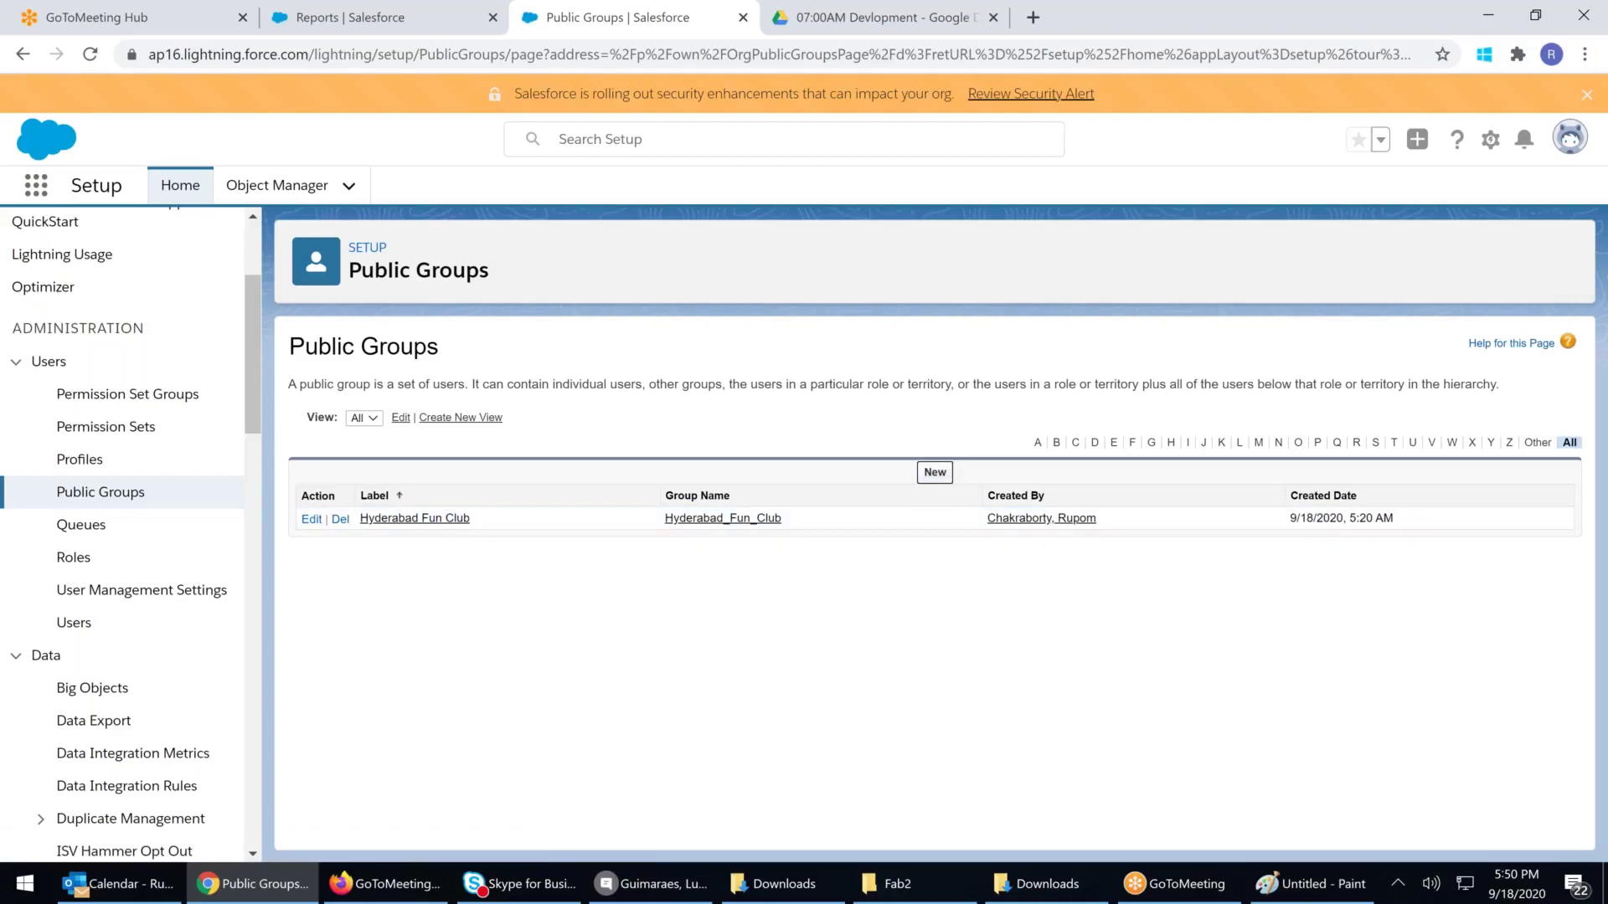
Start a new public group labelled Technical Support L1 with its group name auto-filled
click(934, 472)
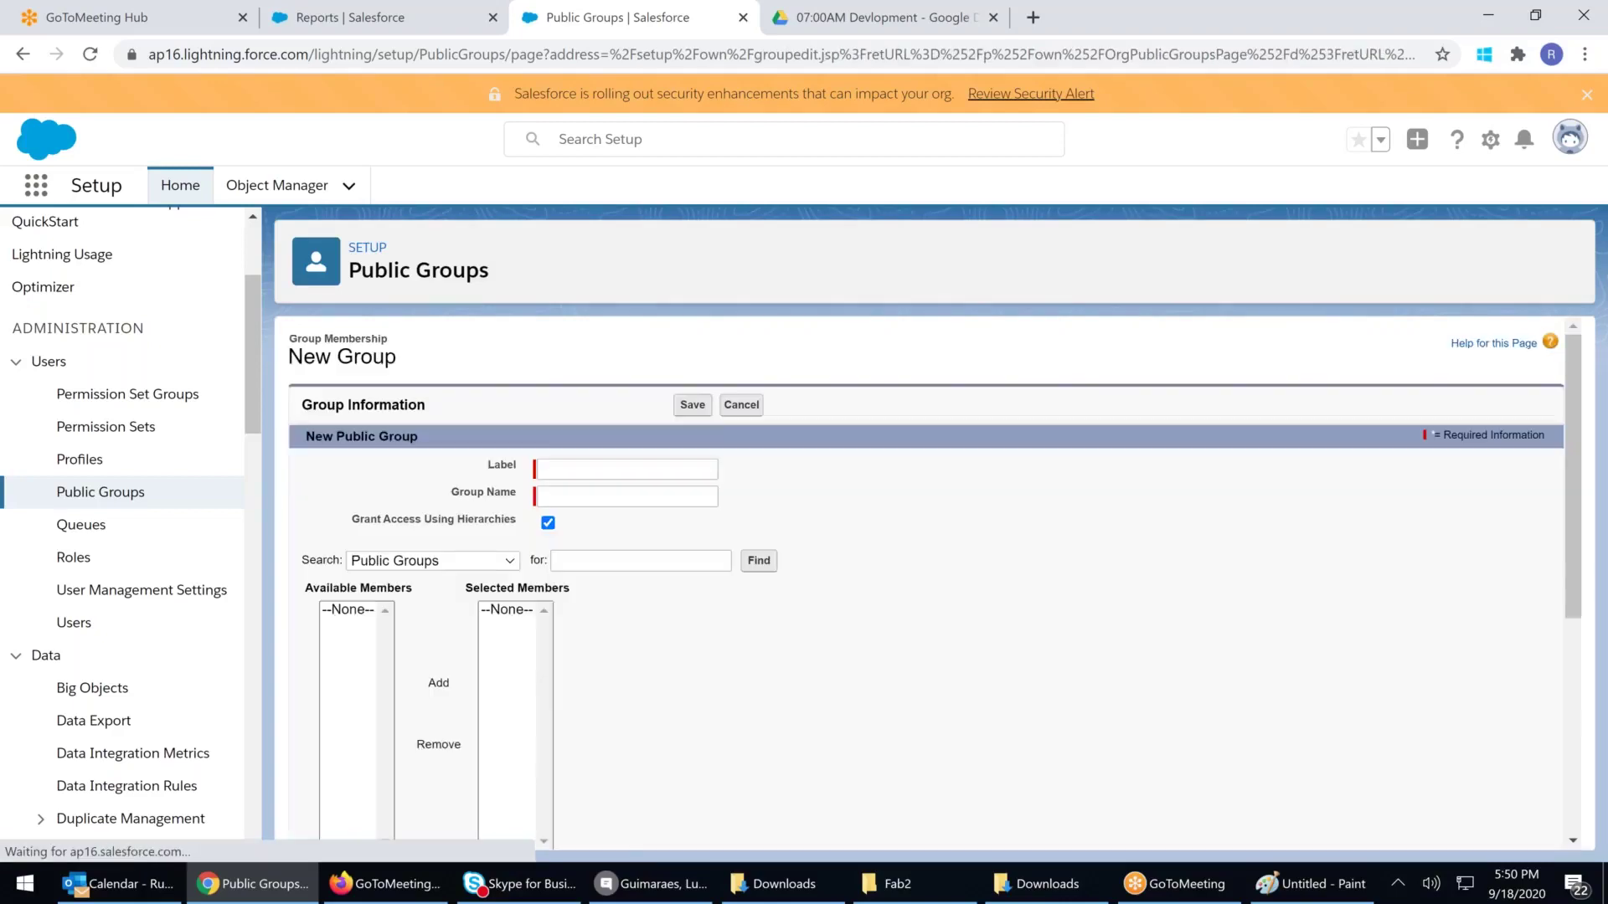
click(576, 469)
text(Techn)
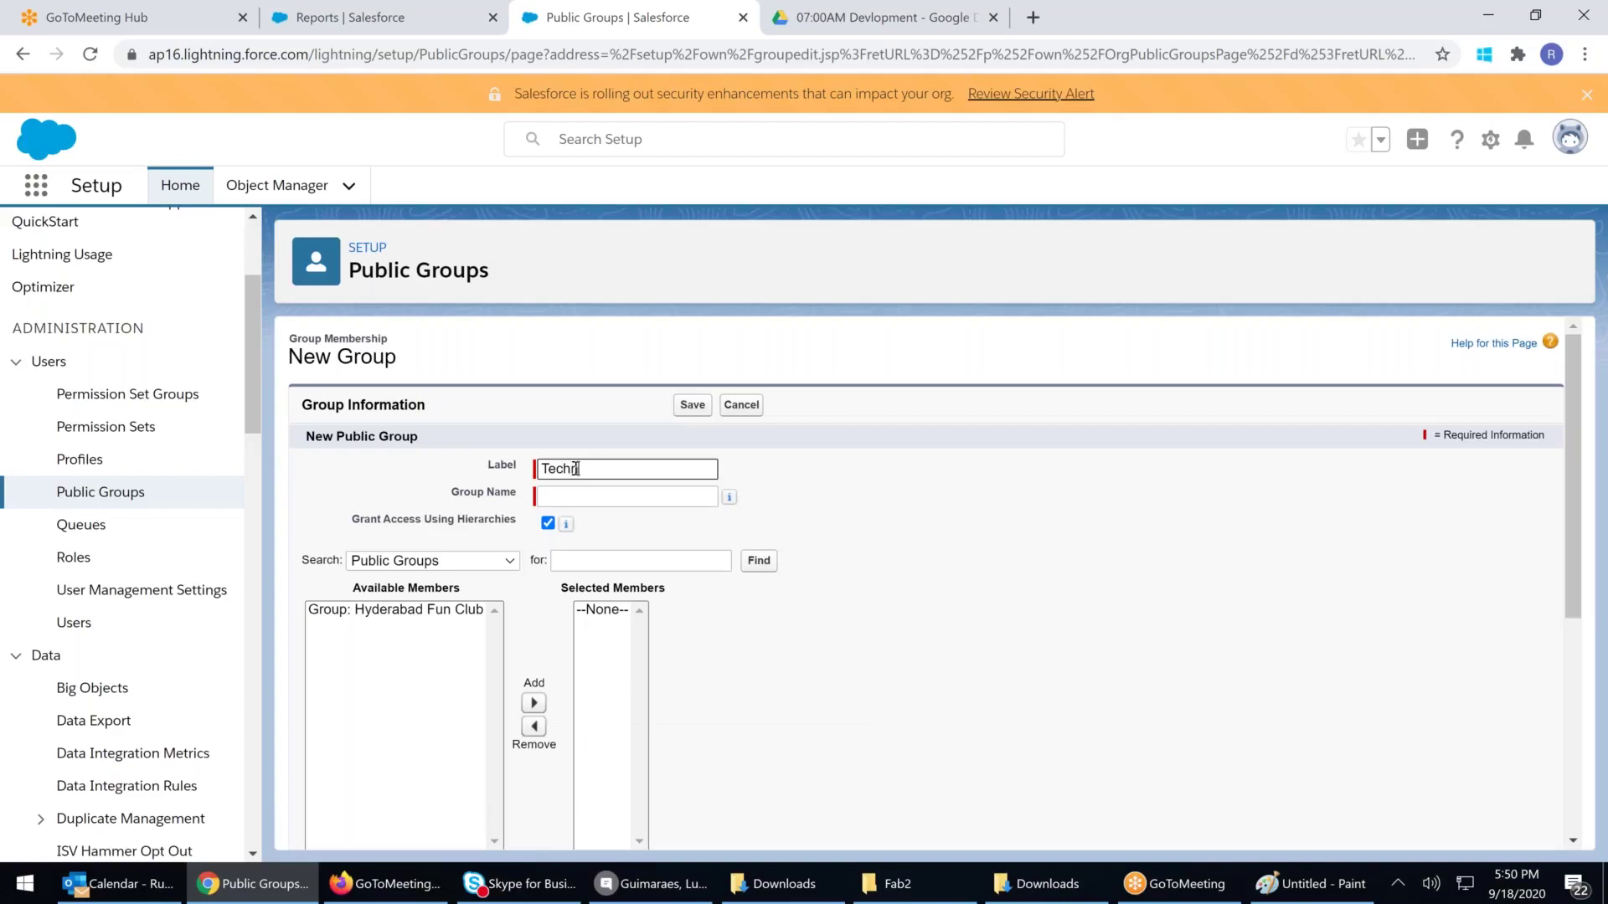
text(ical Support L1)
click(900, 574)
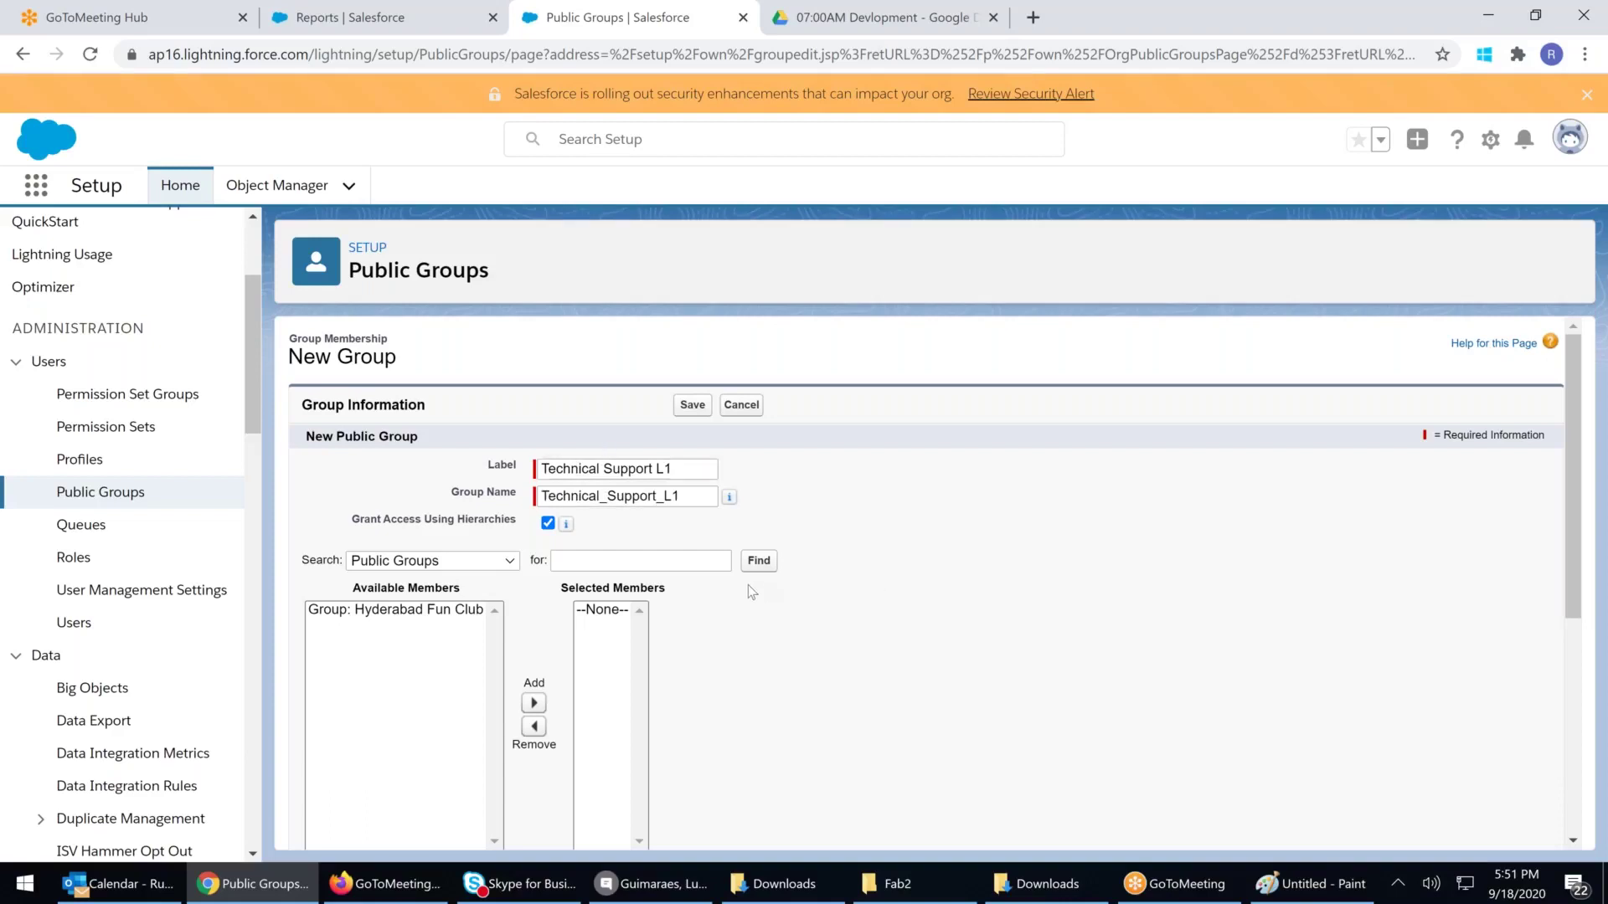
Add Hyderabad Fun Club as a member, remove it again, and return to the Reports list
click(490, 565)
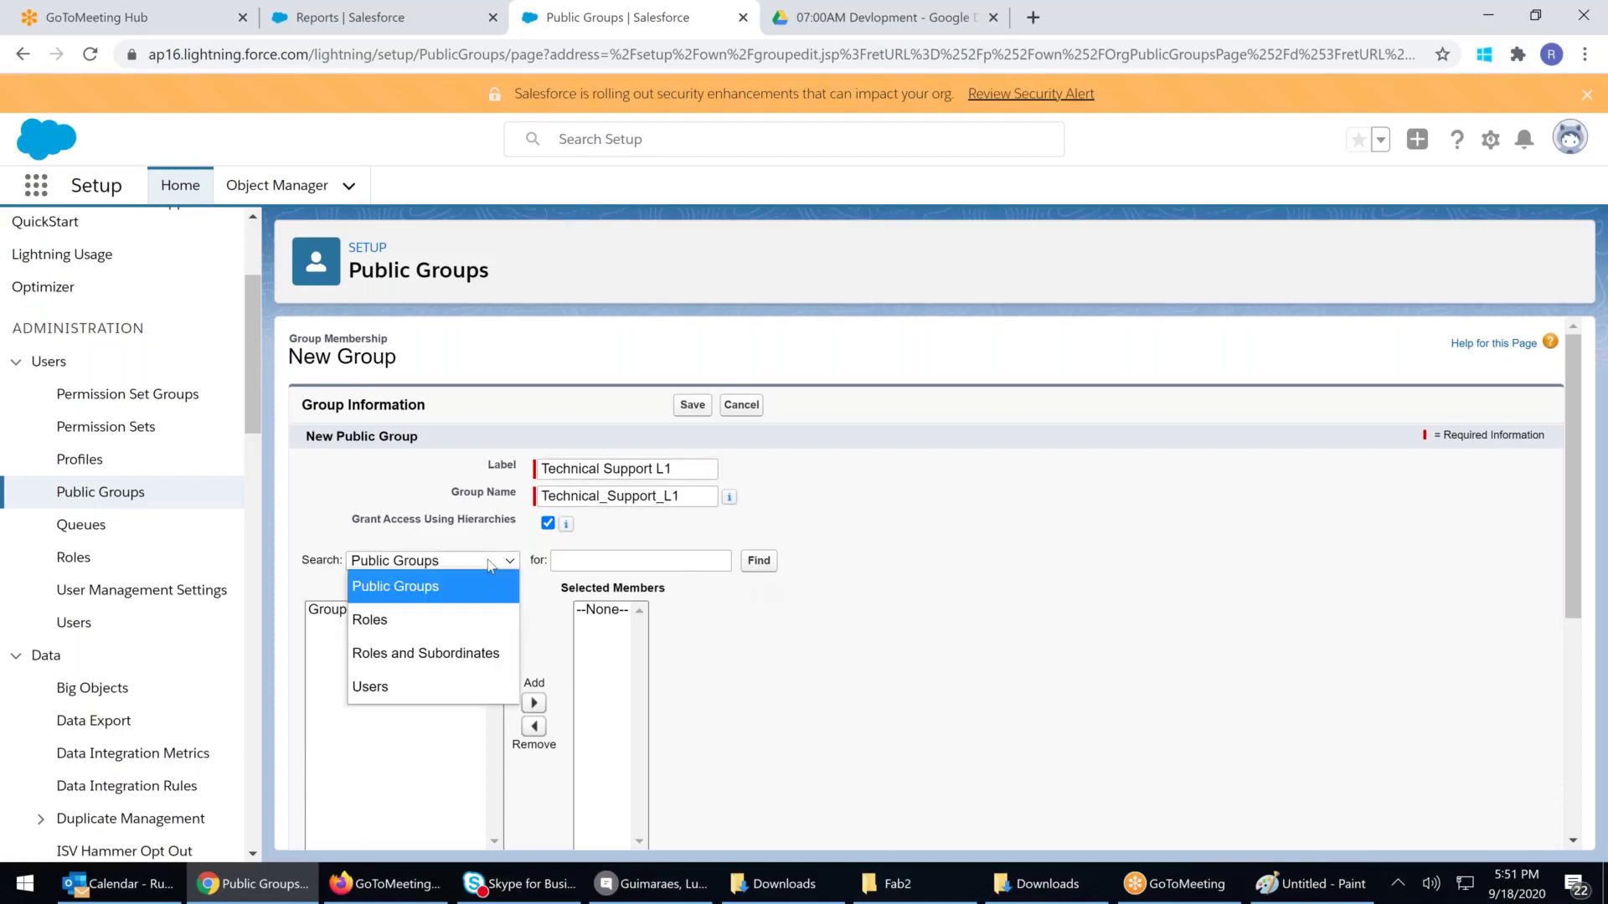
click(401, 586)
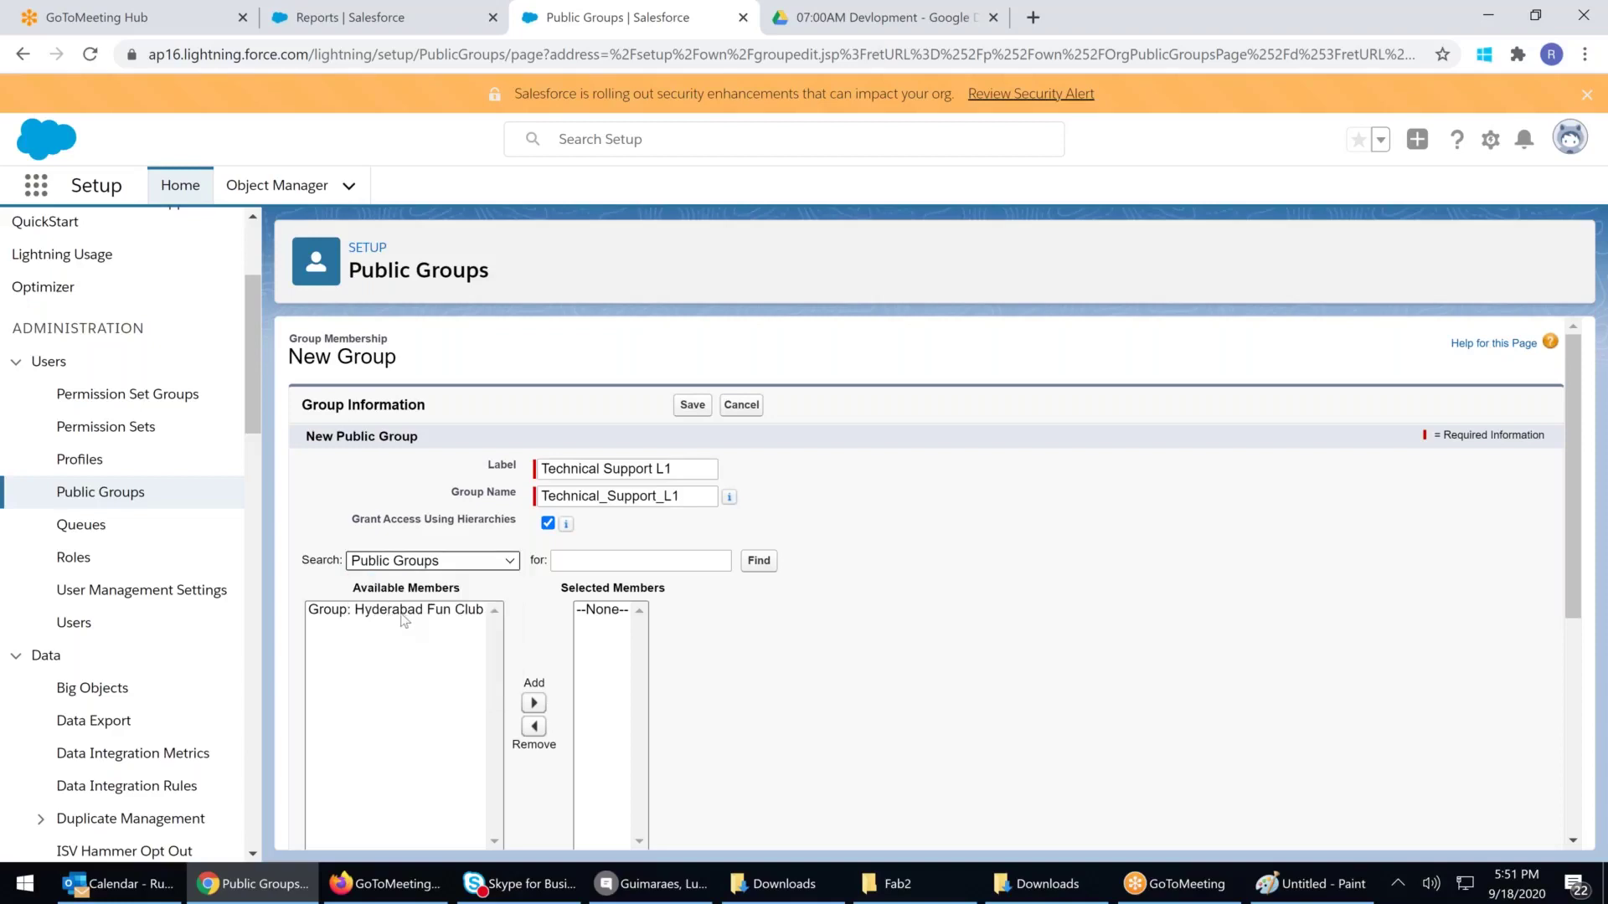
click(401, 615)
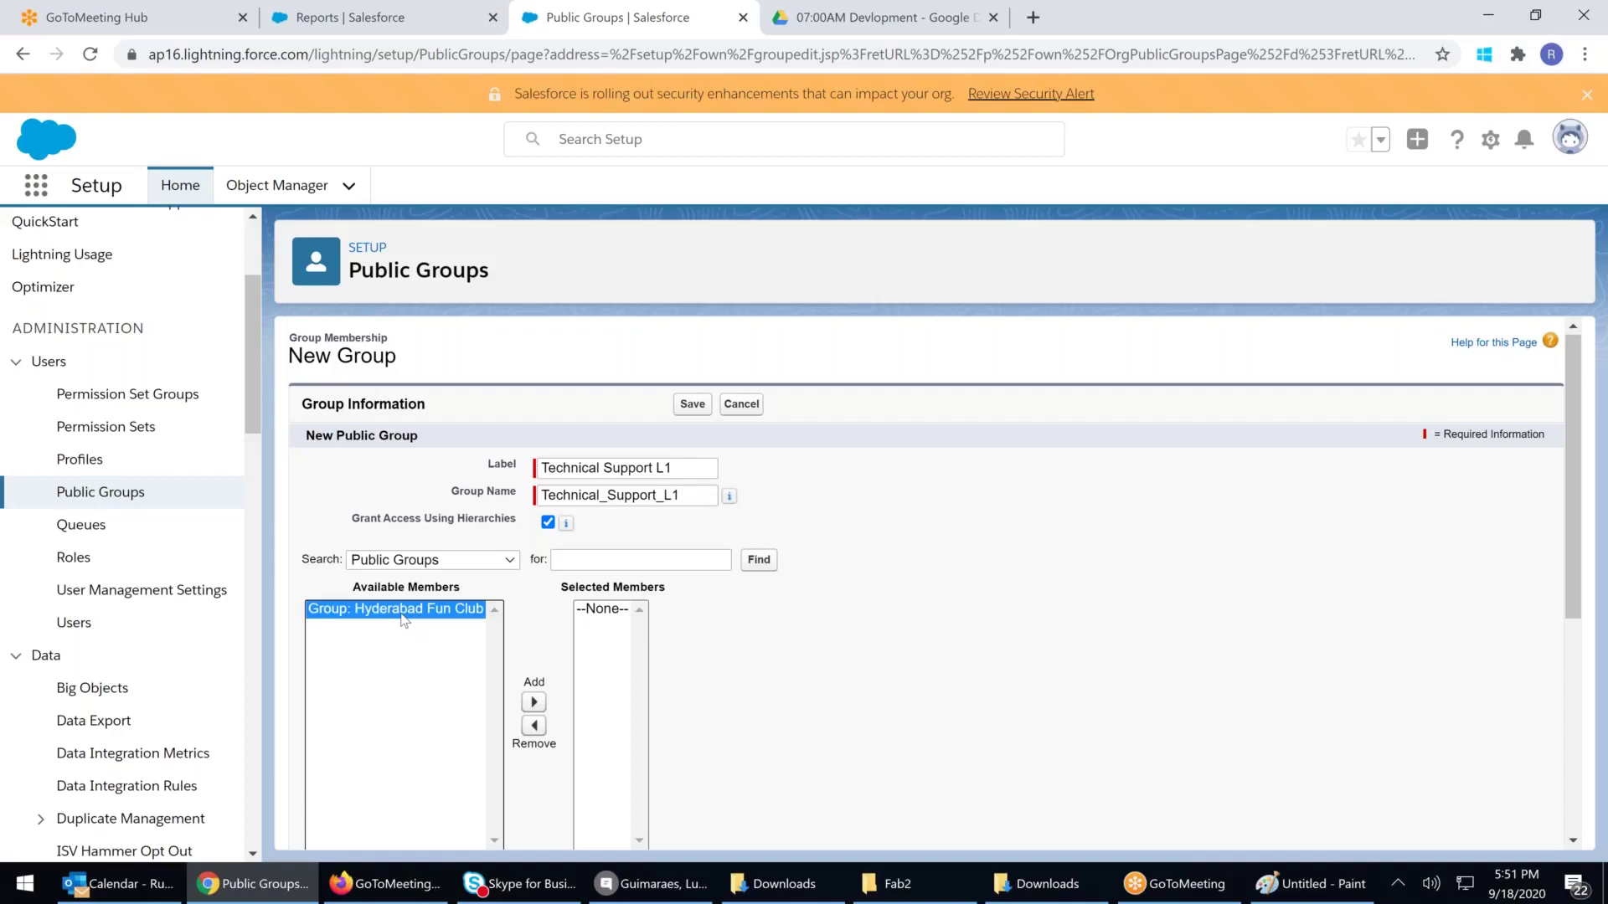
click(533, 702)
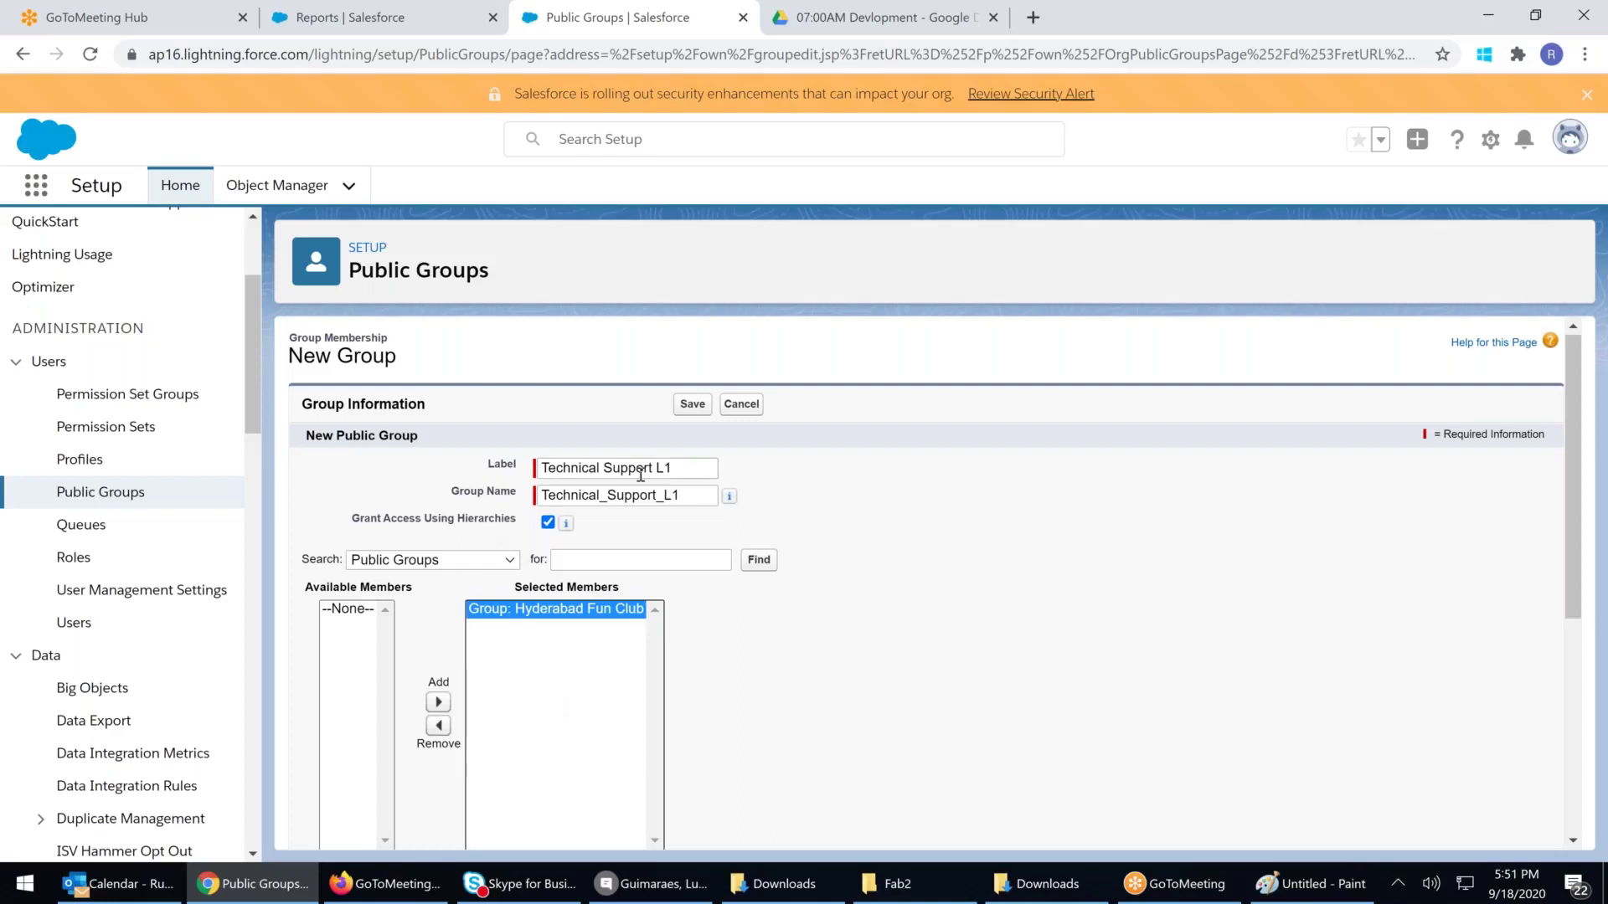
click(438, 725)
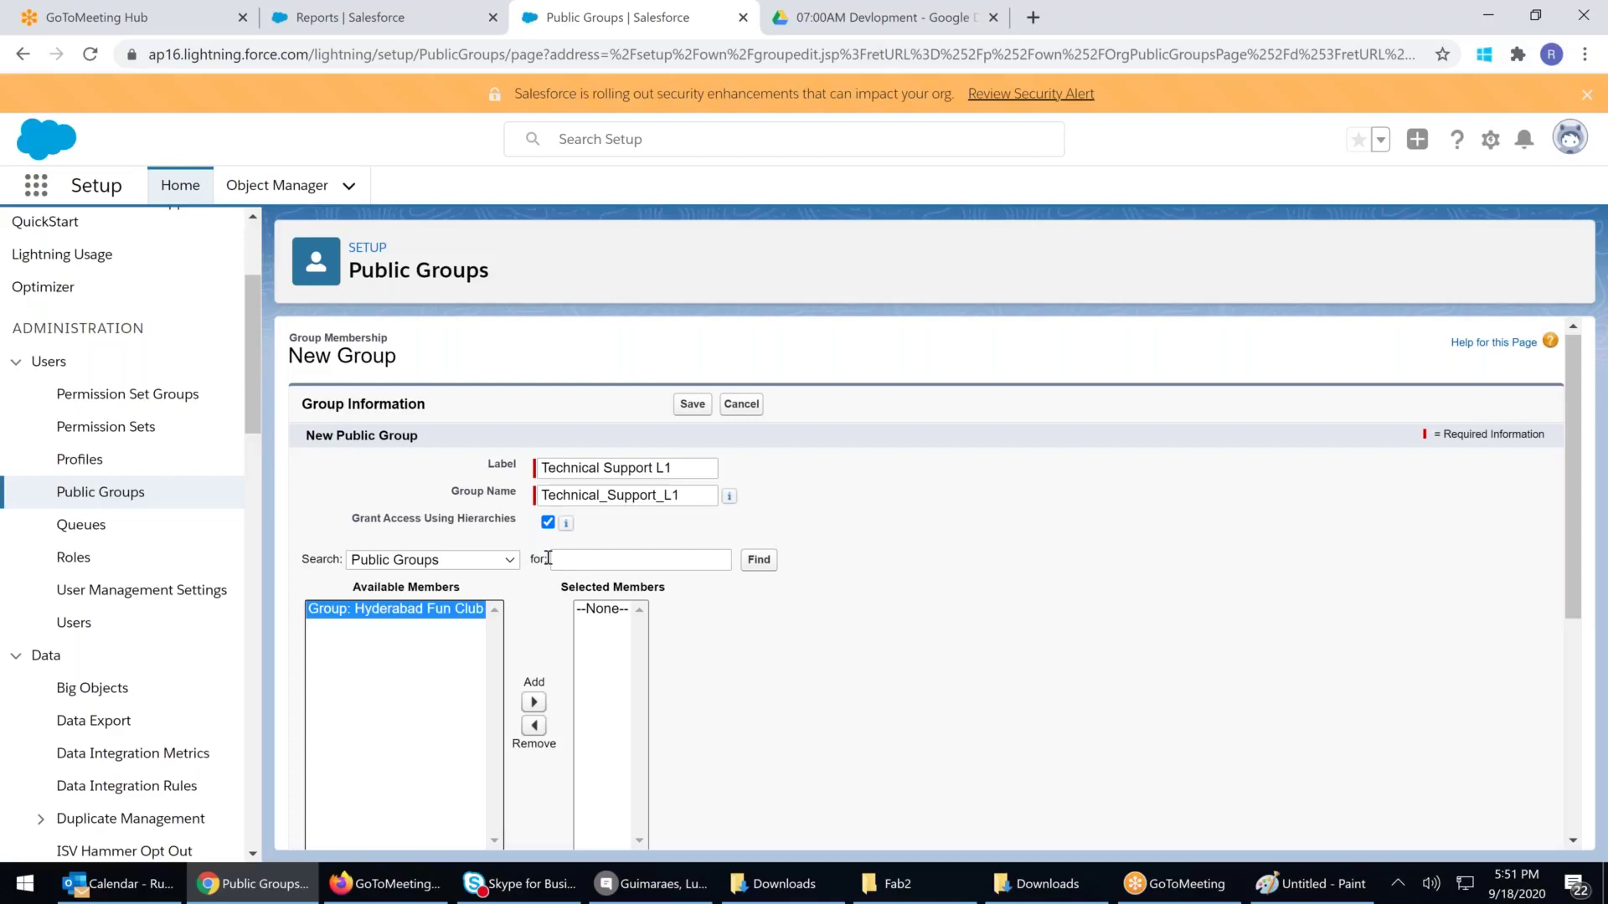
click(385, 31)
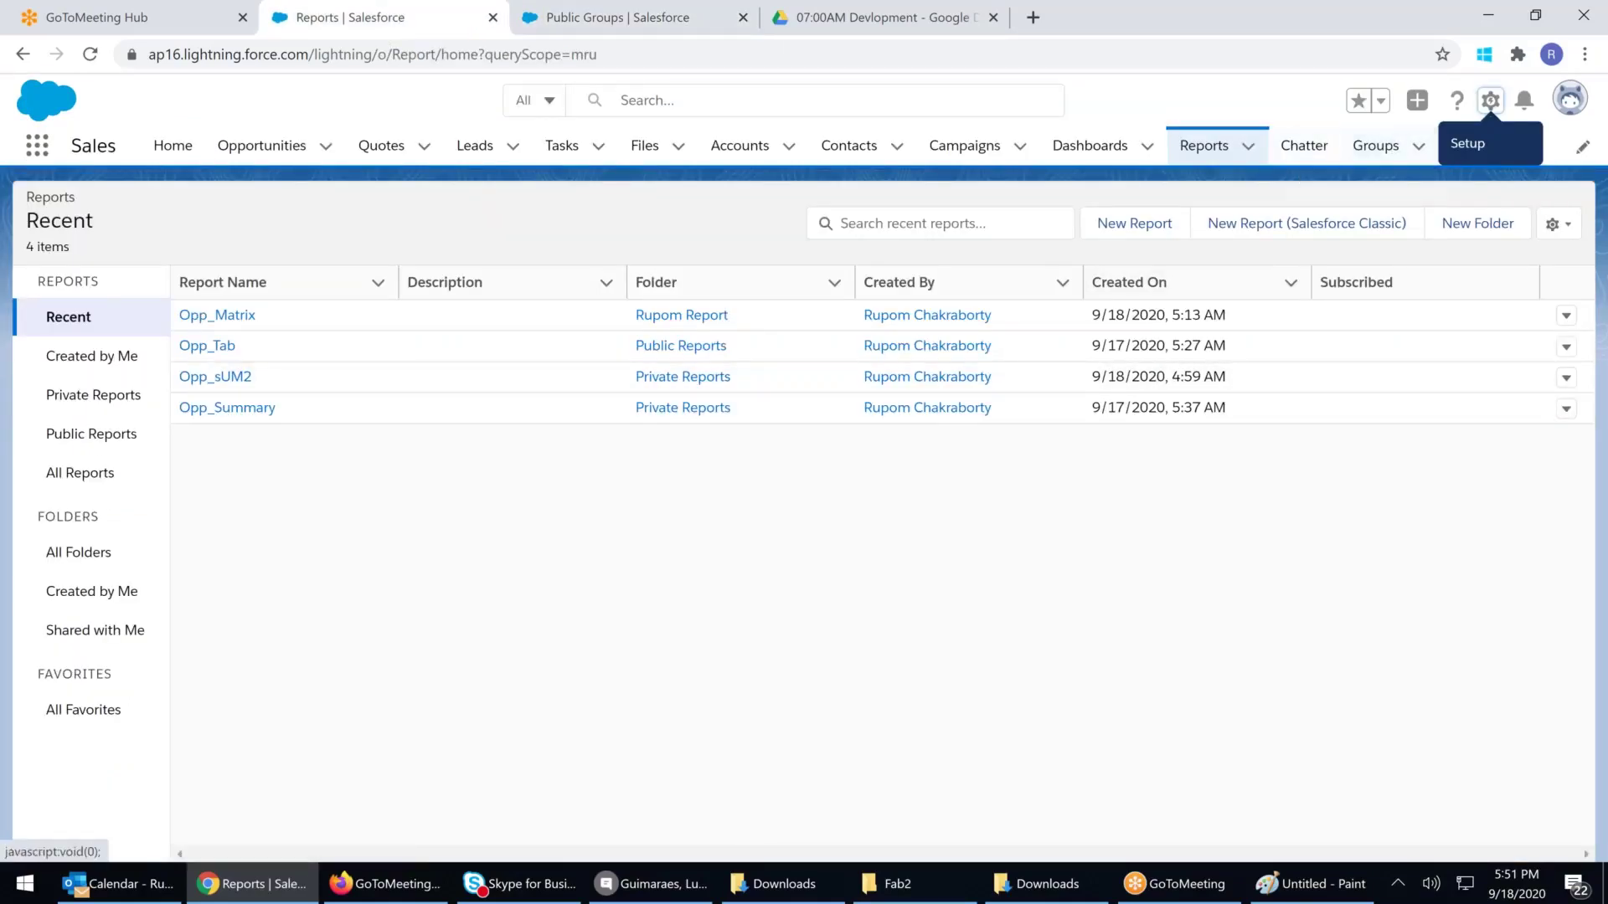
Open the Rupom Report folder, then show the All Folders list
click(1569, 99)
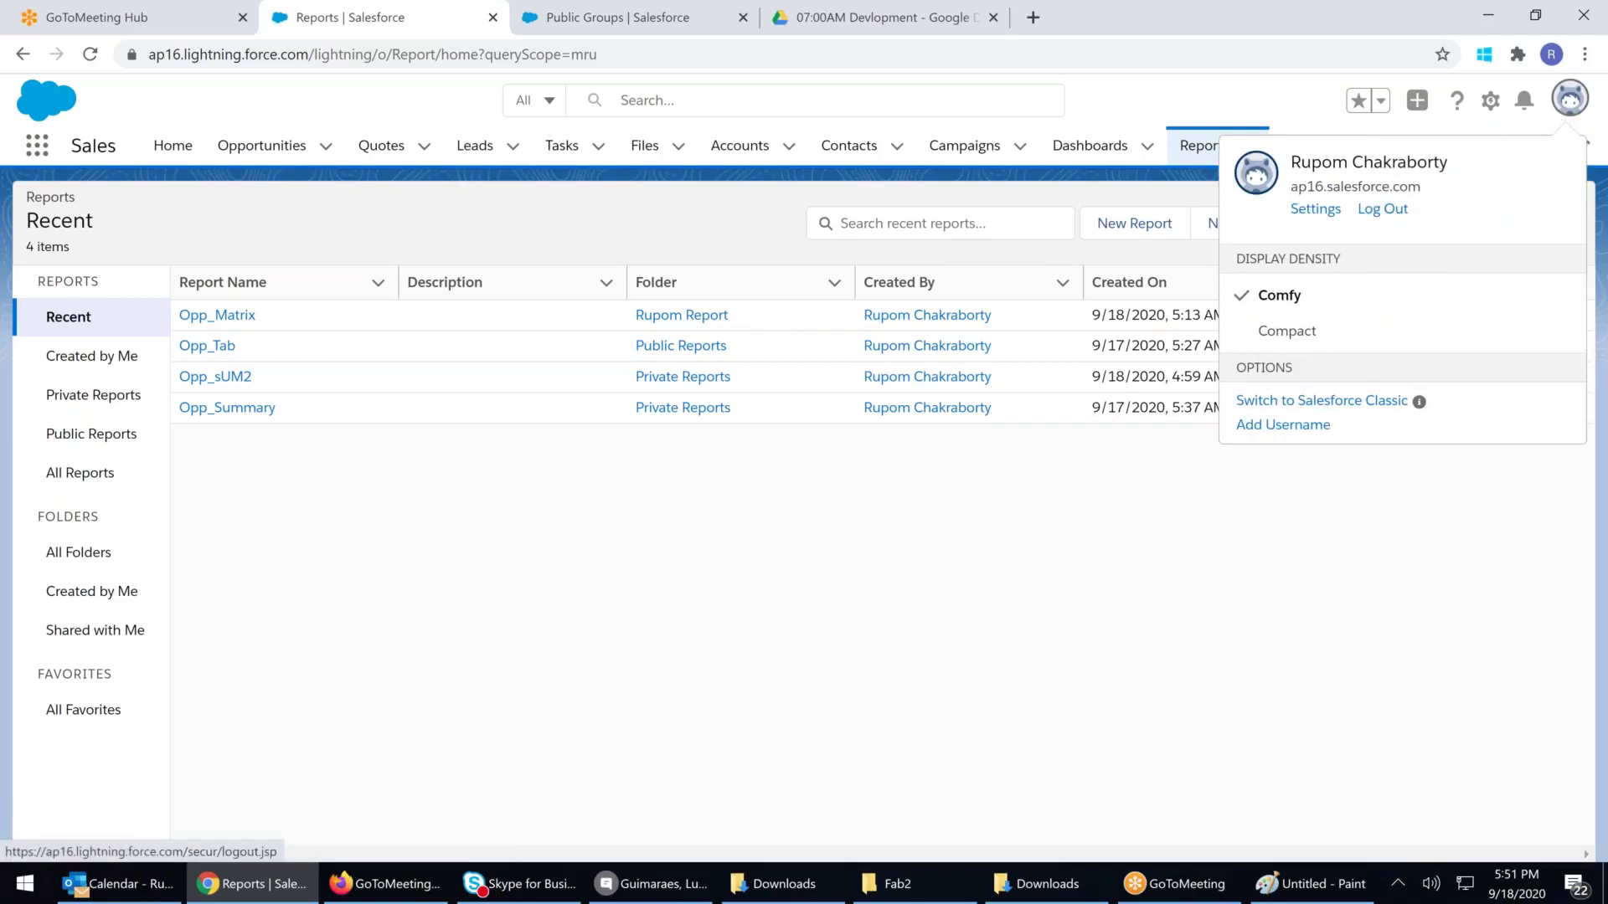
click(1002, 585)
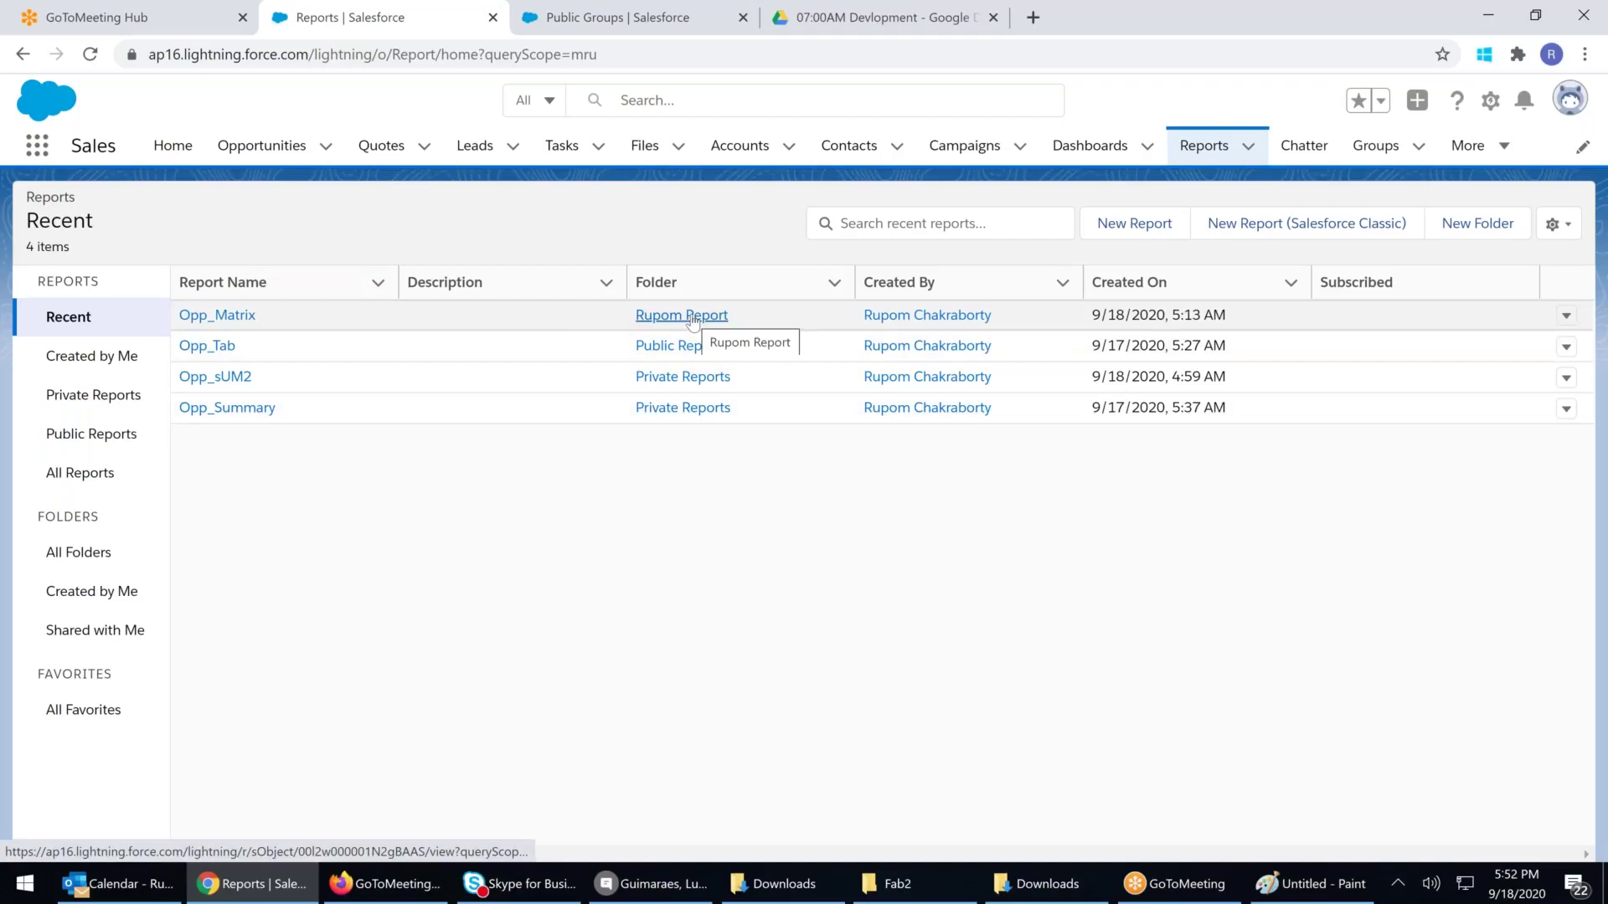
click(692, 317)
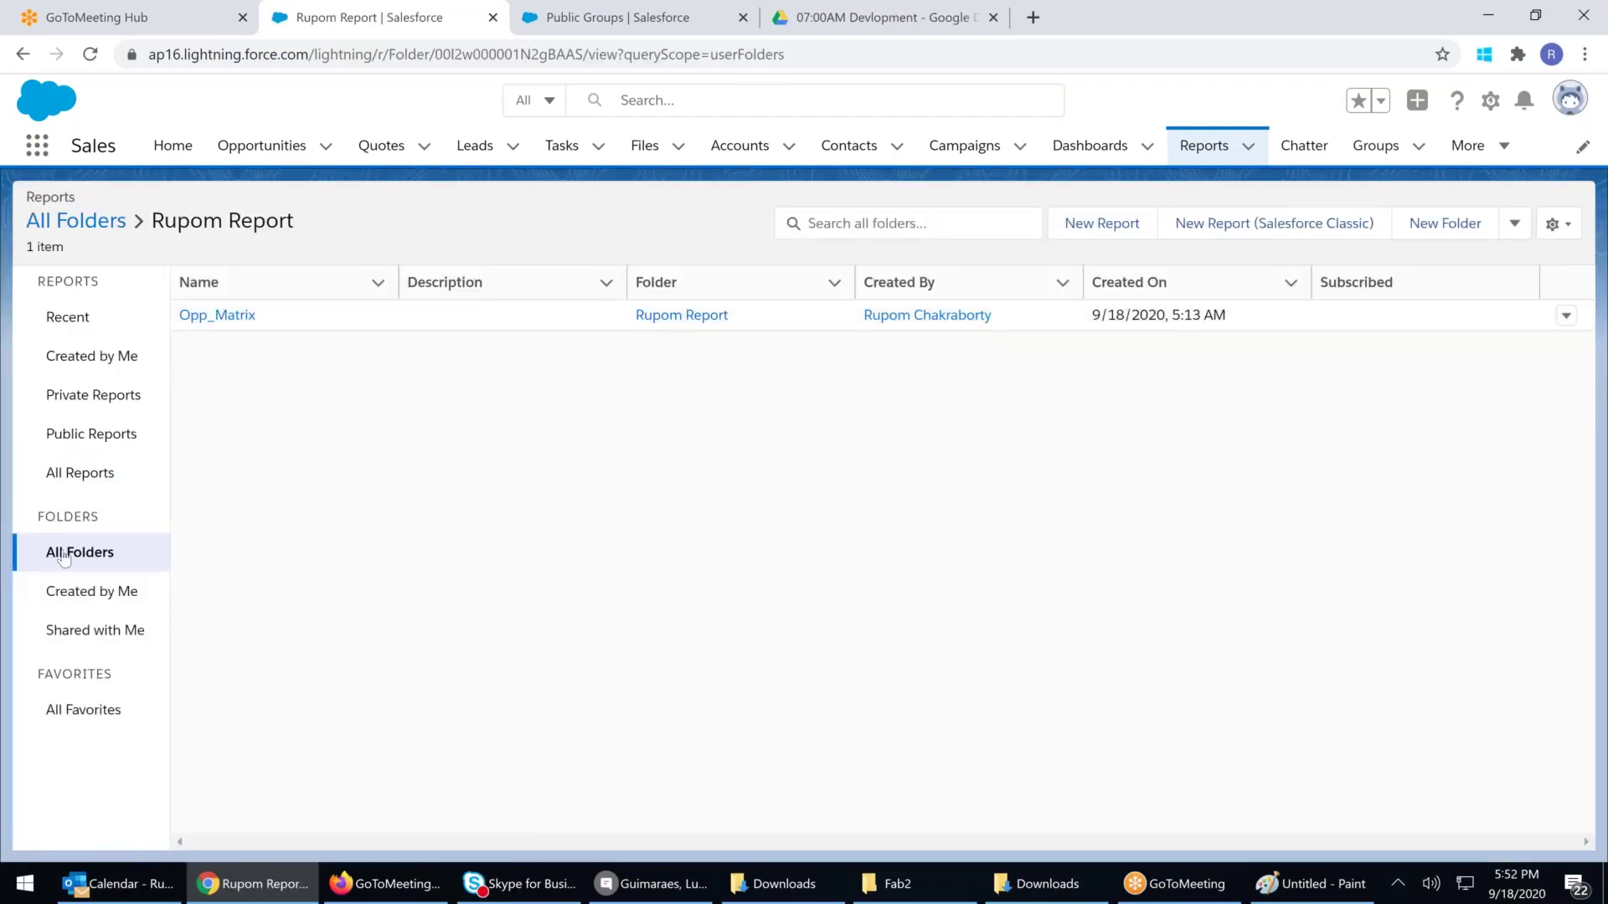
click(159, 556)
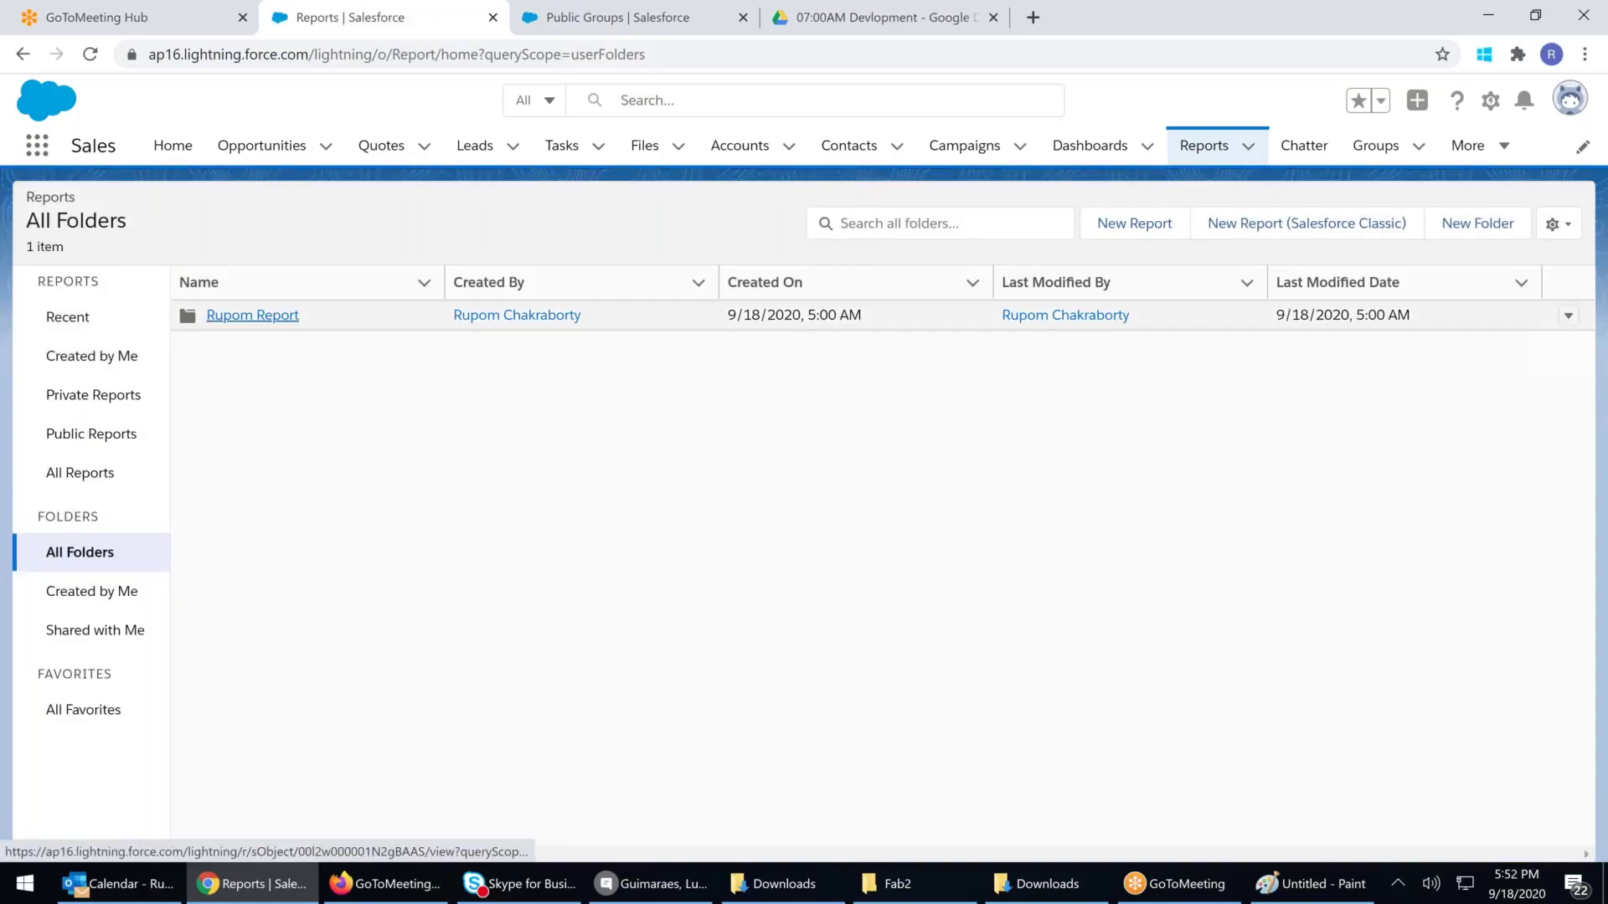
In the Rupom Report folder's Share dialog, give public group Hyderabad Fun Club View access
click(1569, 316)
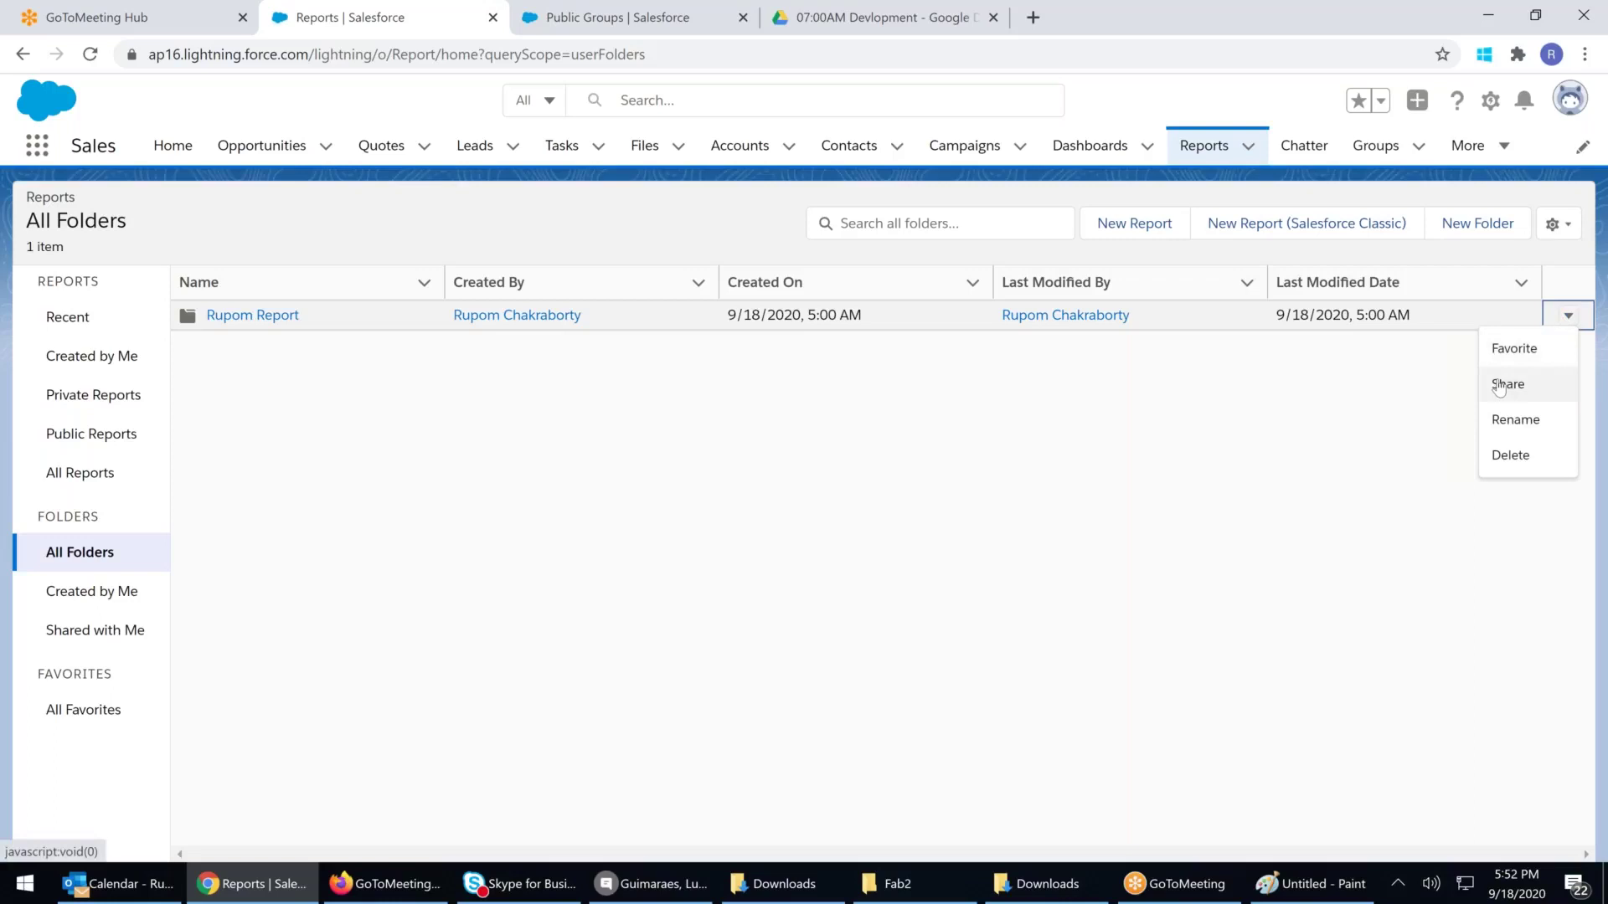
click(1500, 386)
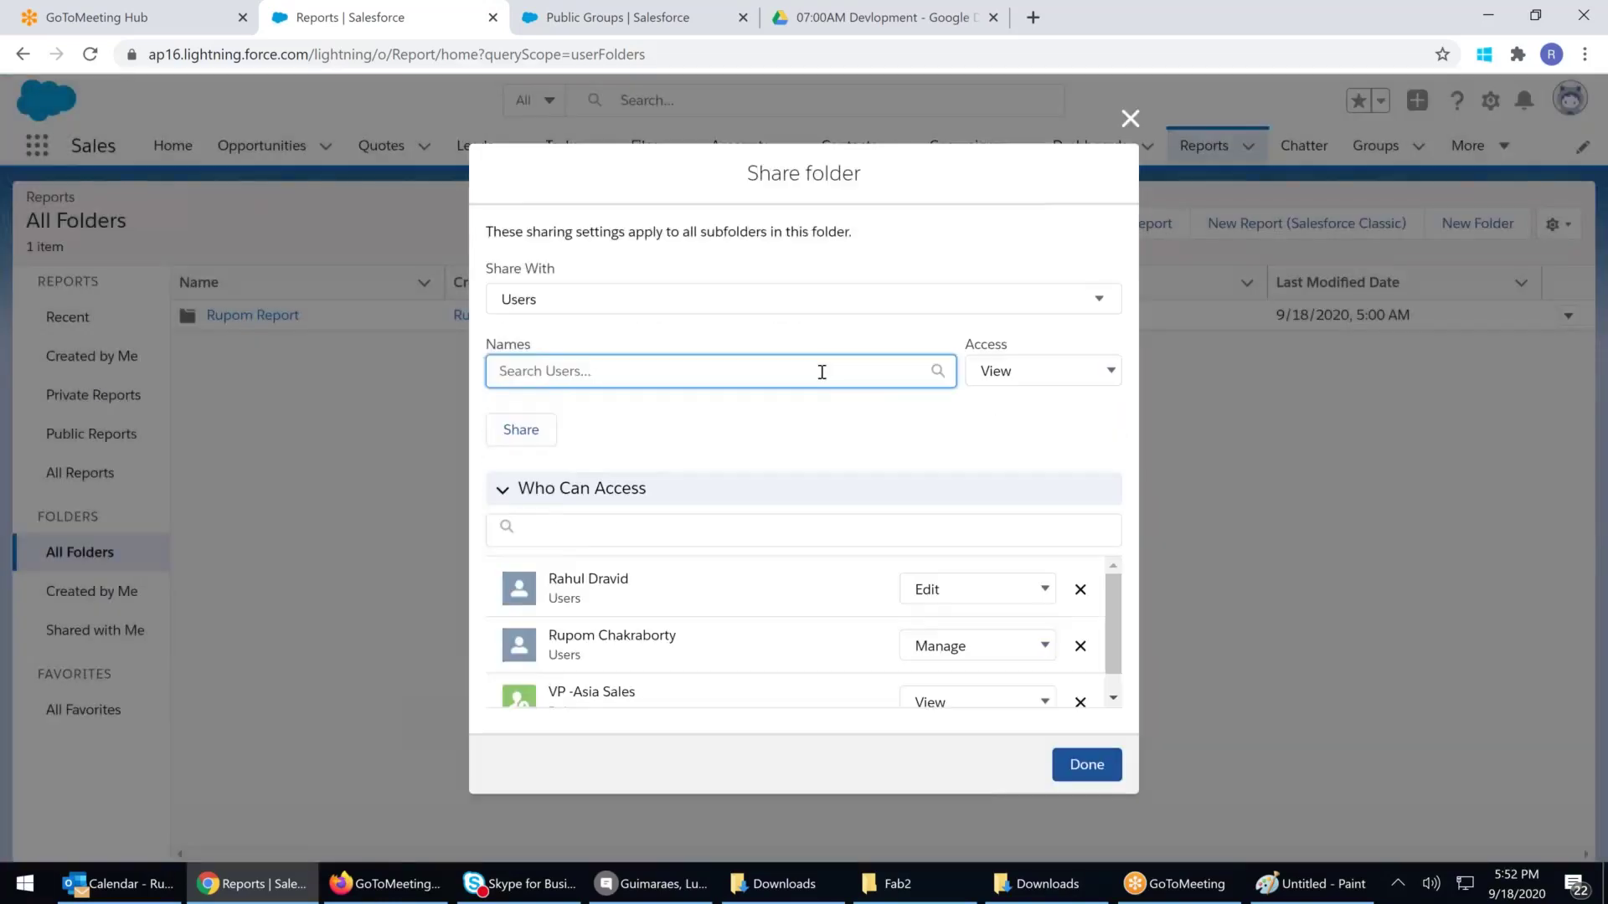
click(557, 302)
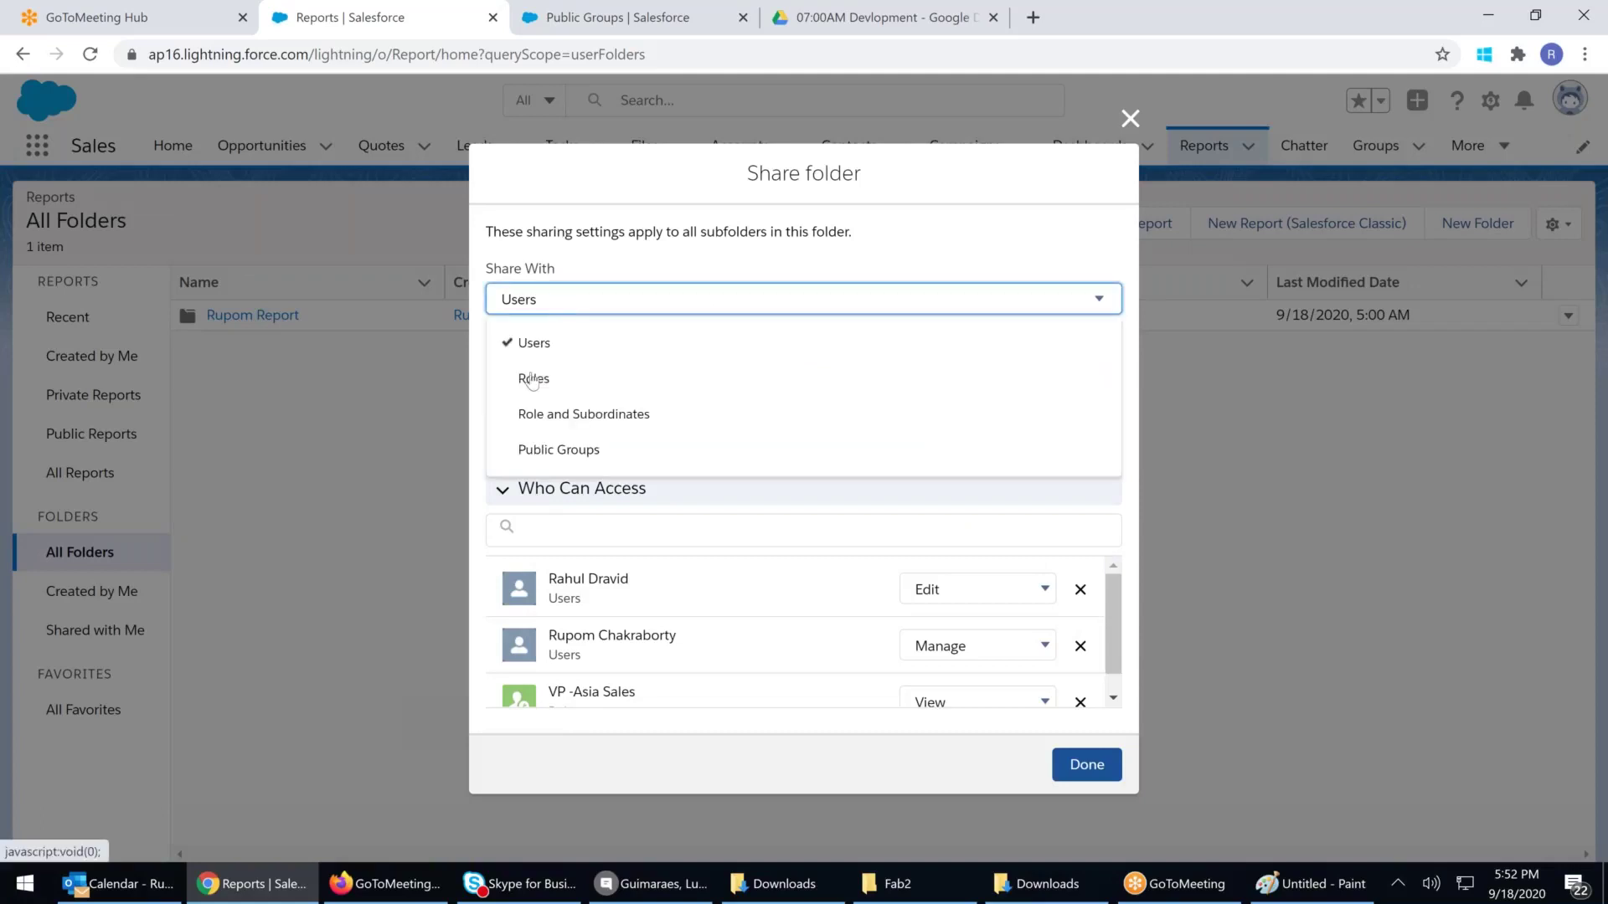
click(556, 450)
click(764, 371)
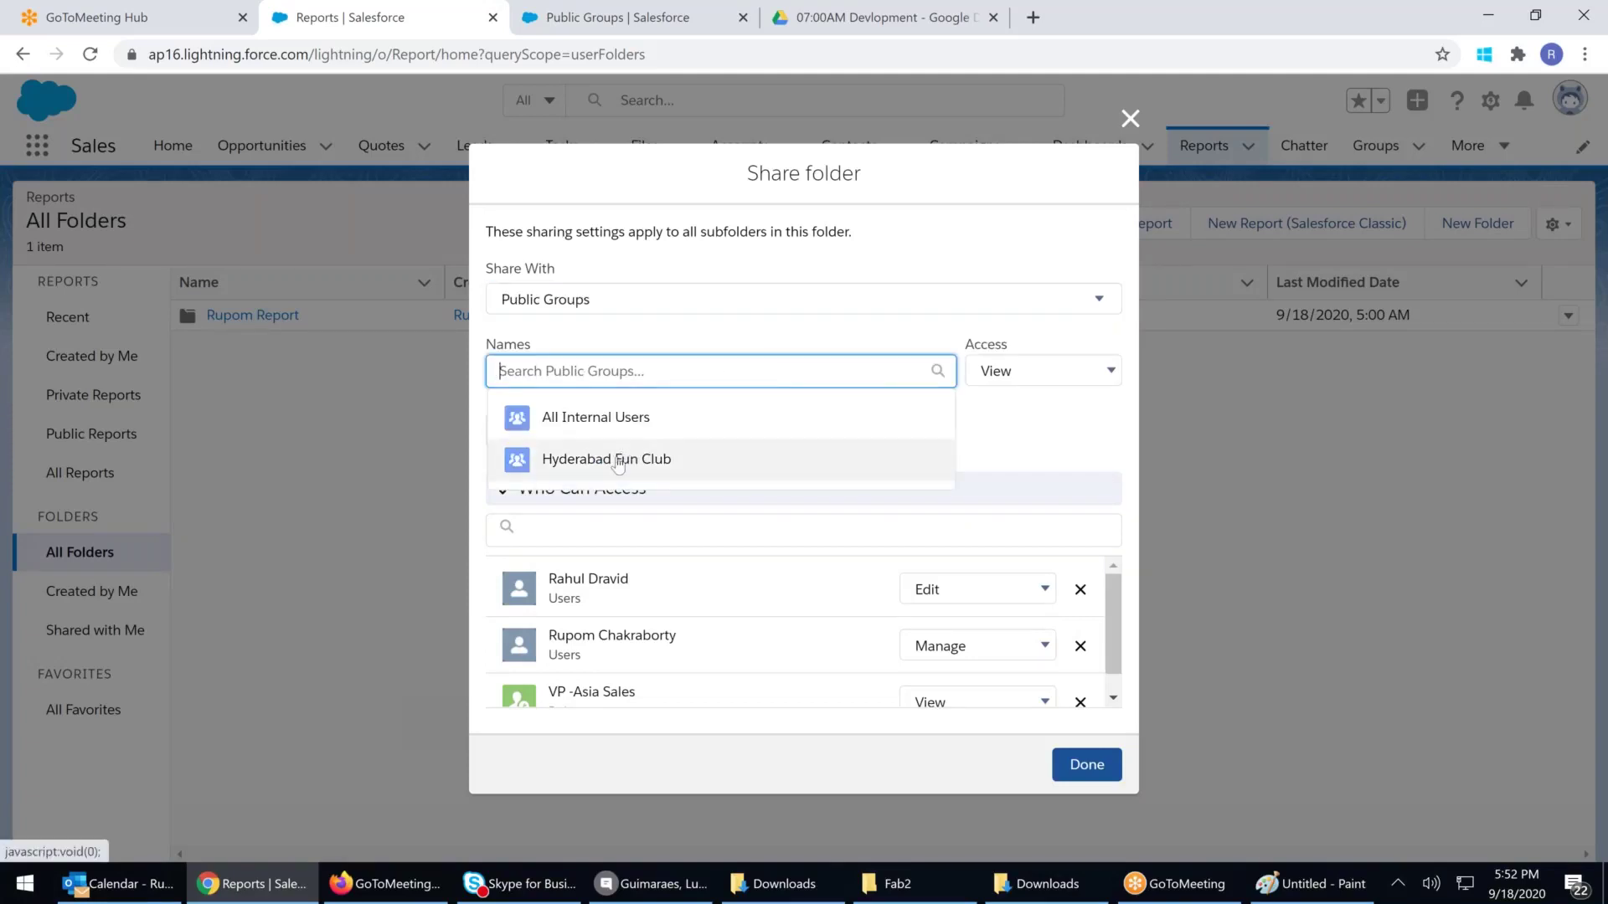
click(612, 466)
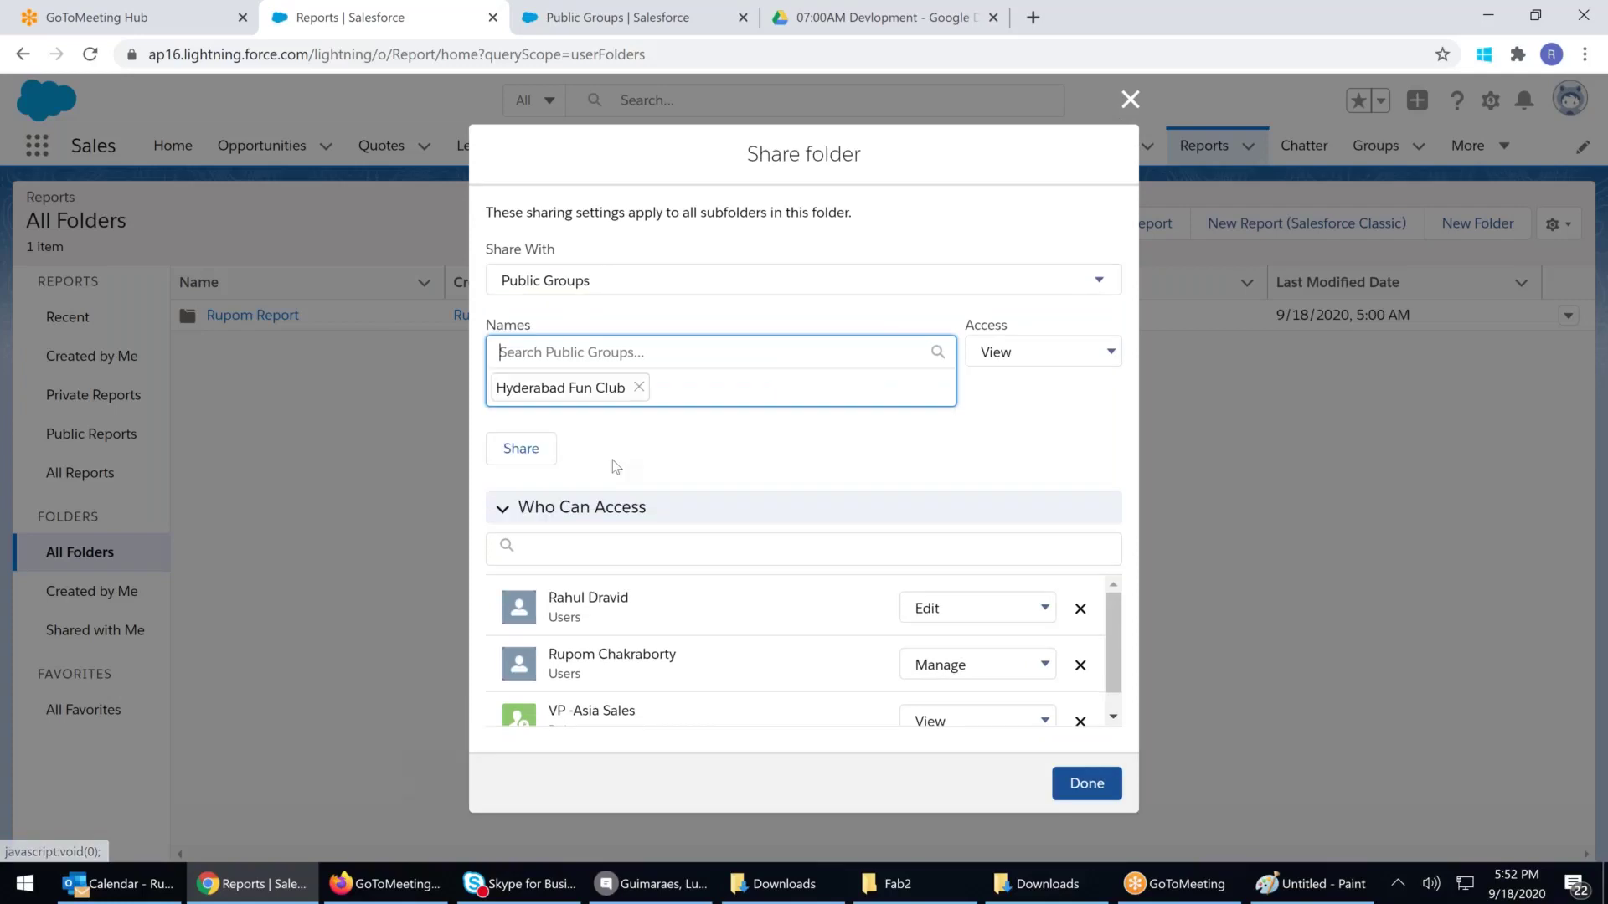
click(1094, 353)
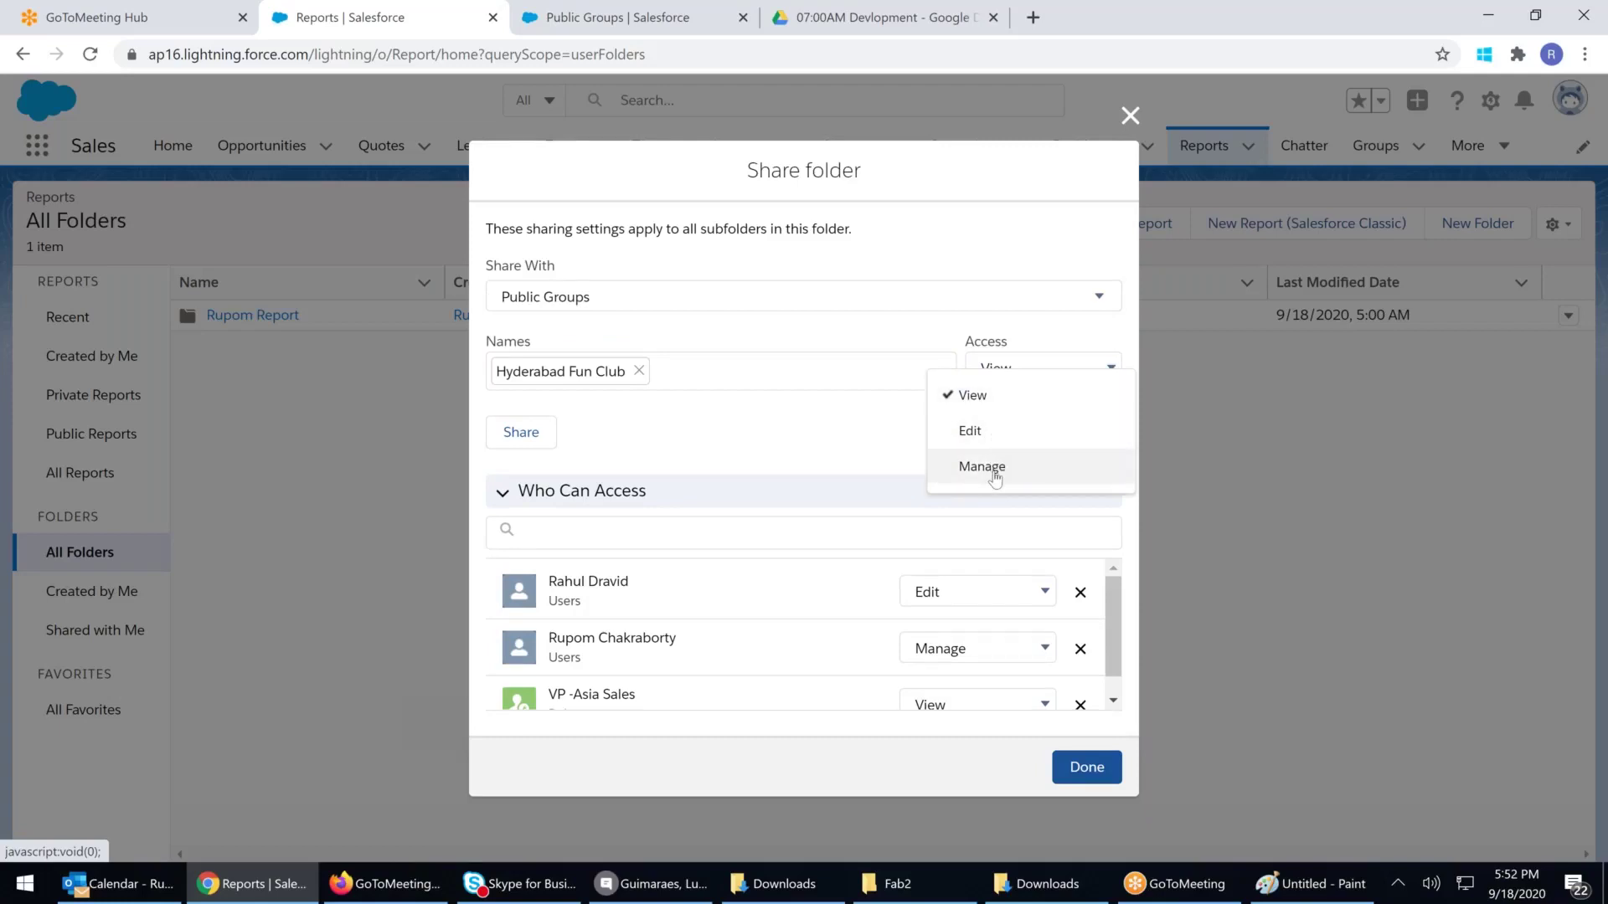
click(978, 397)
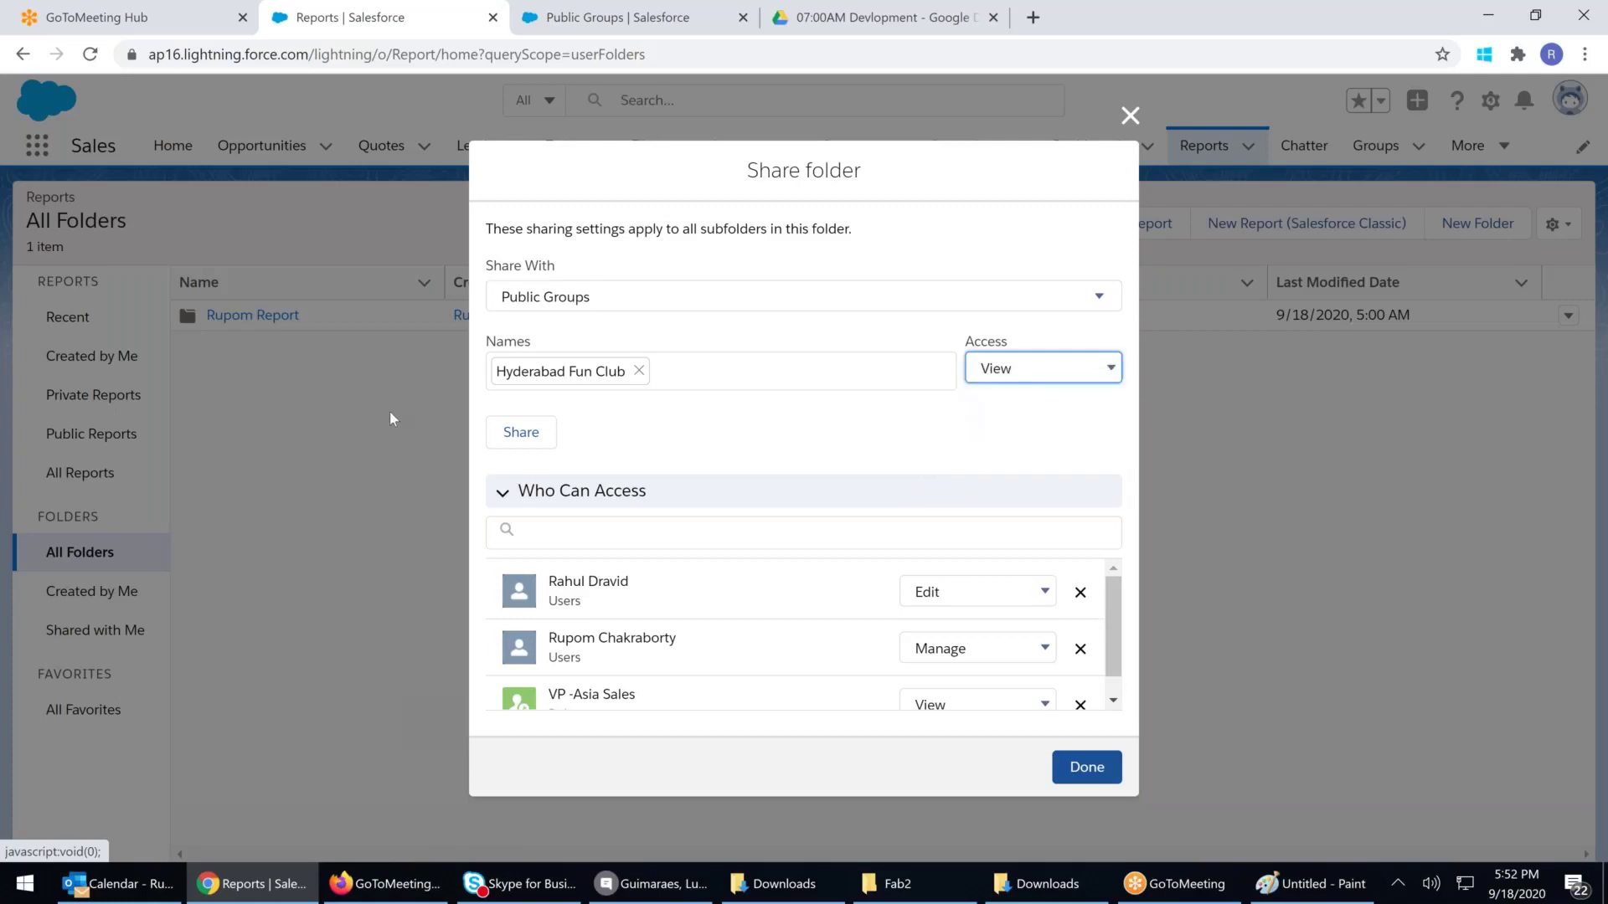
click(534, 430)
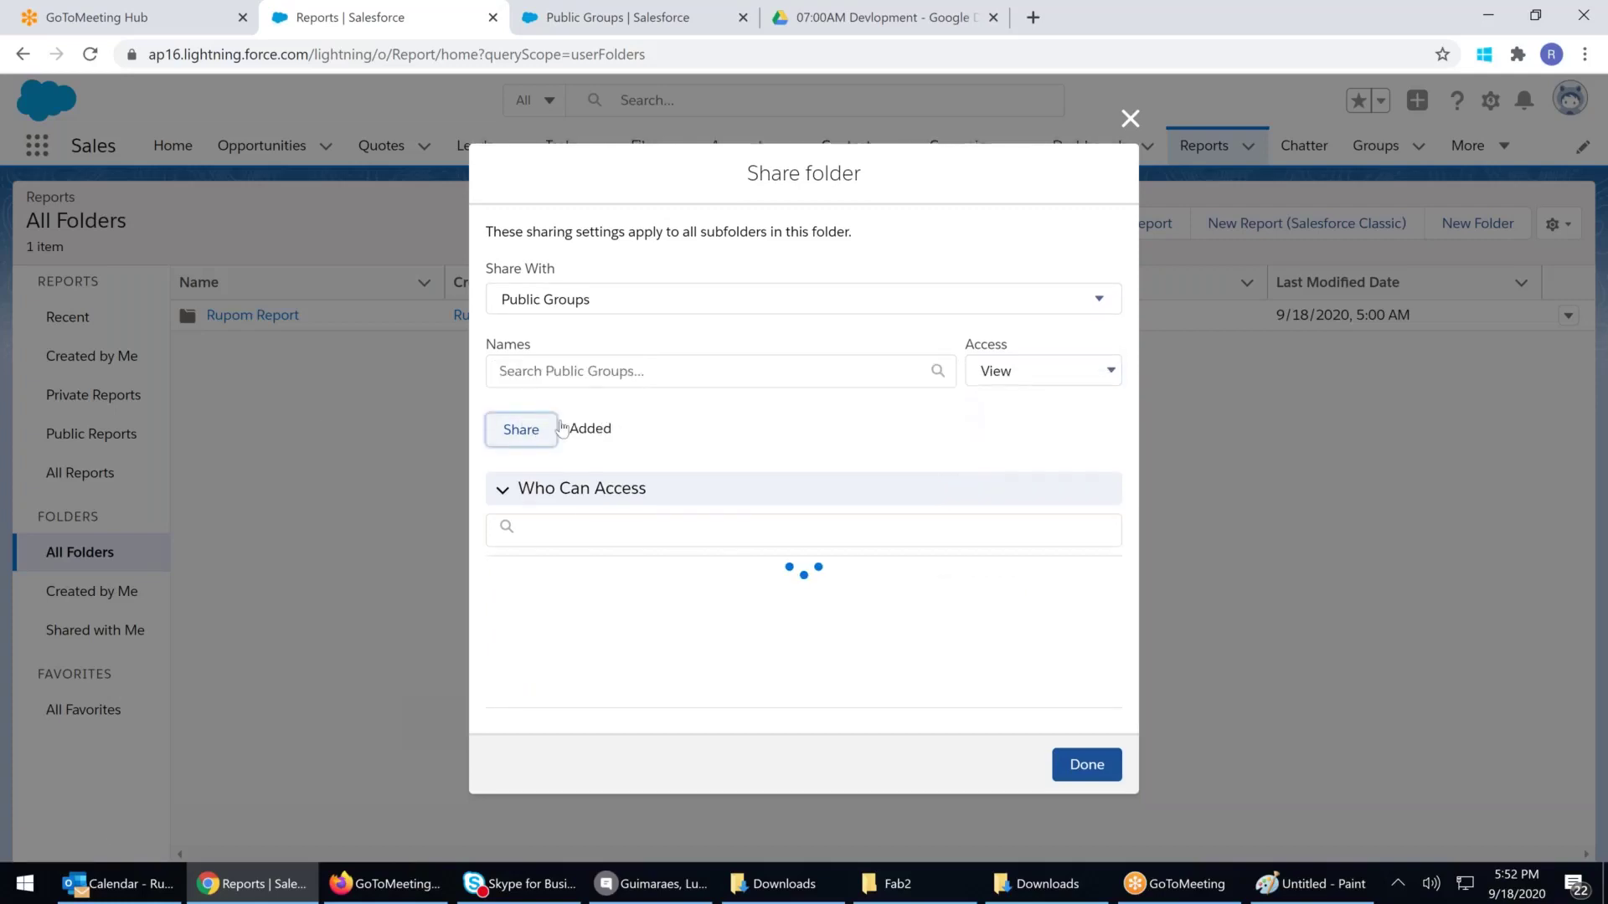
scroll(524, 634, down, 1)
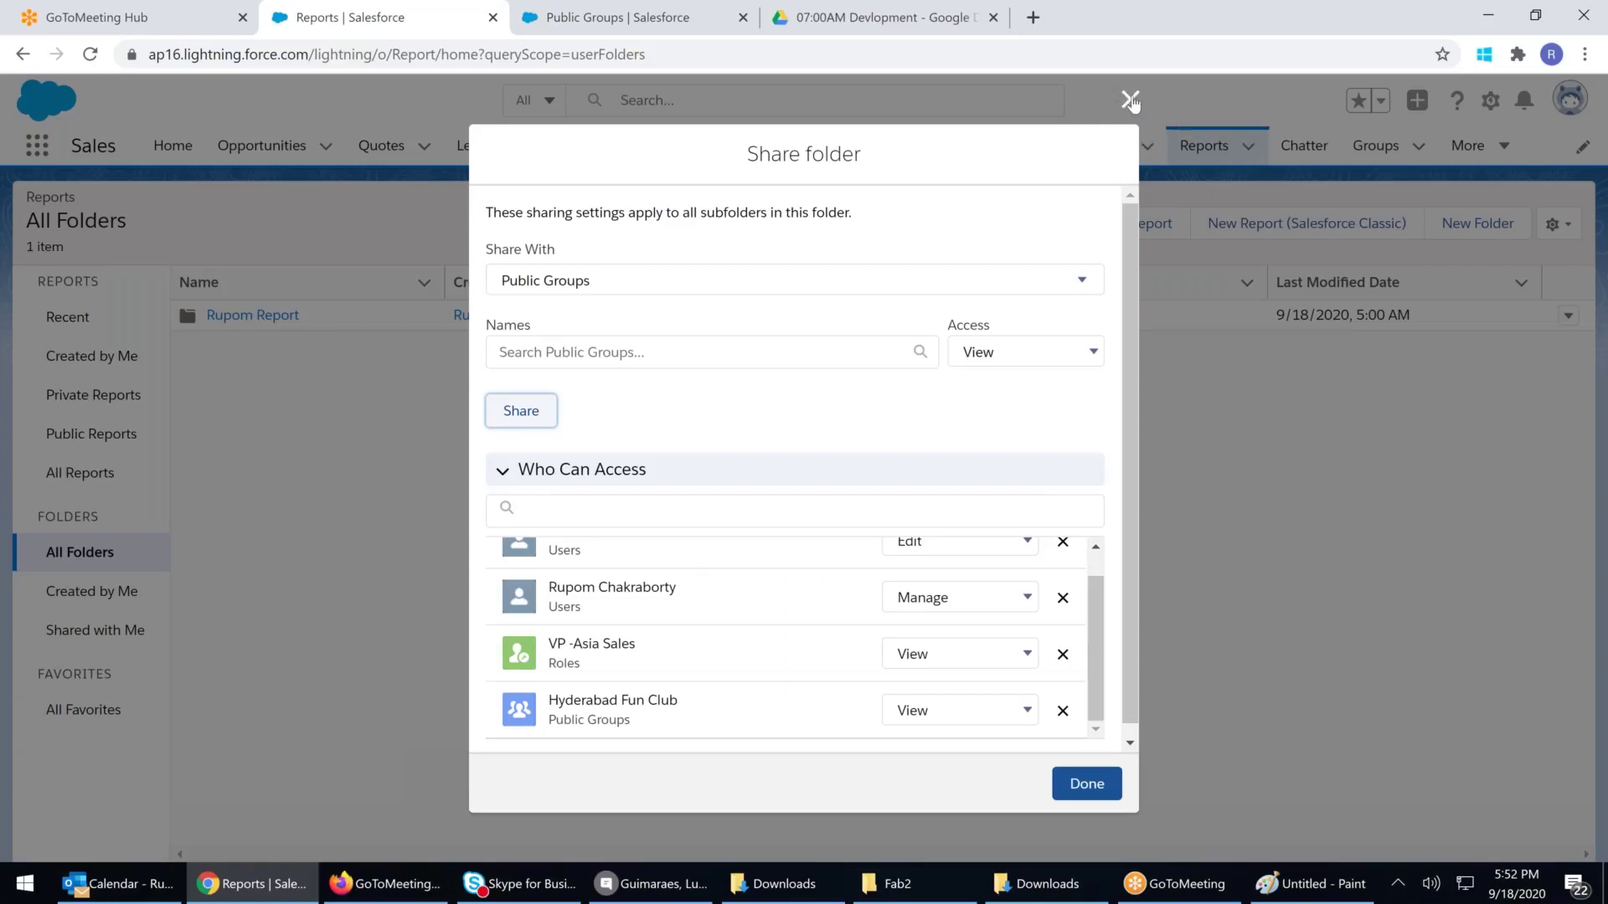
Add the roles Territory Manager -TS, Sr Sales Exec and Sales Exce as group members
click(548, 18)
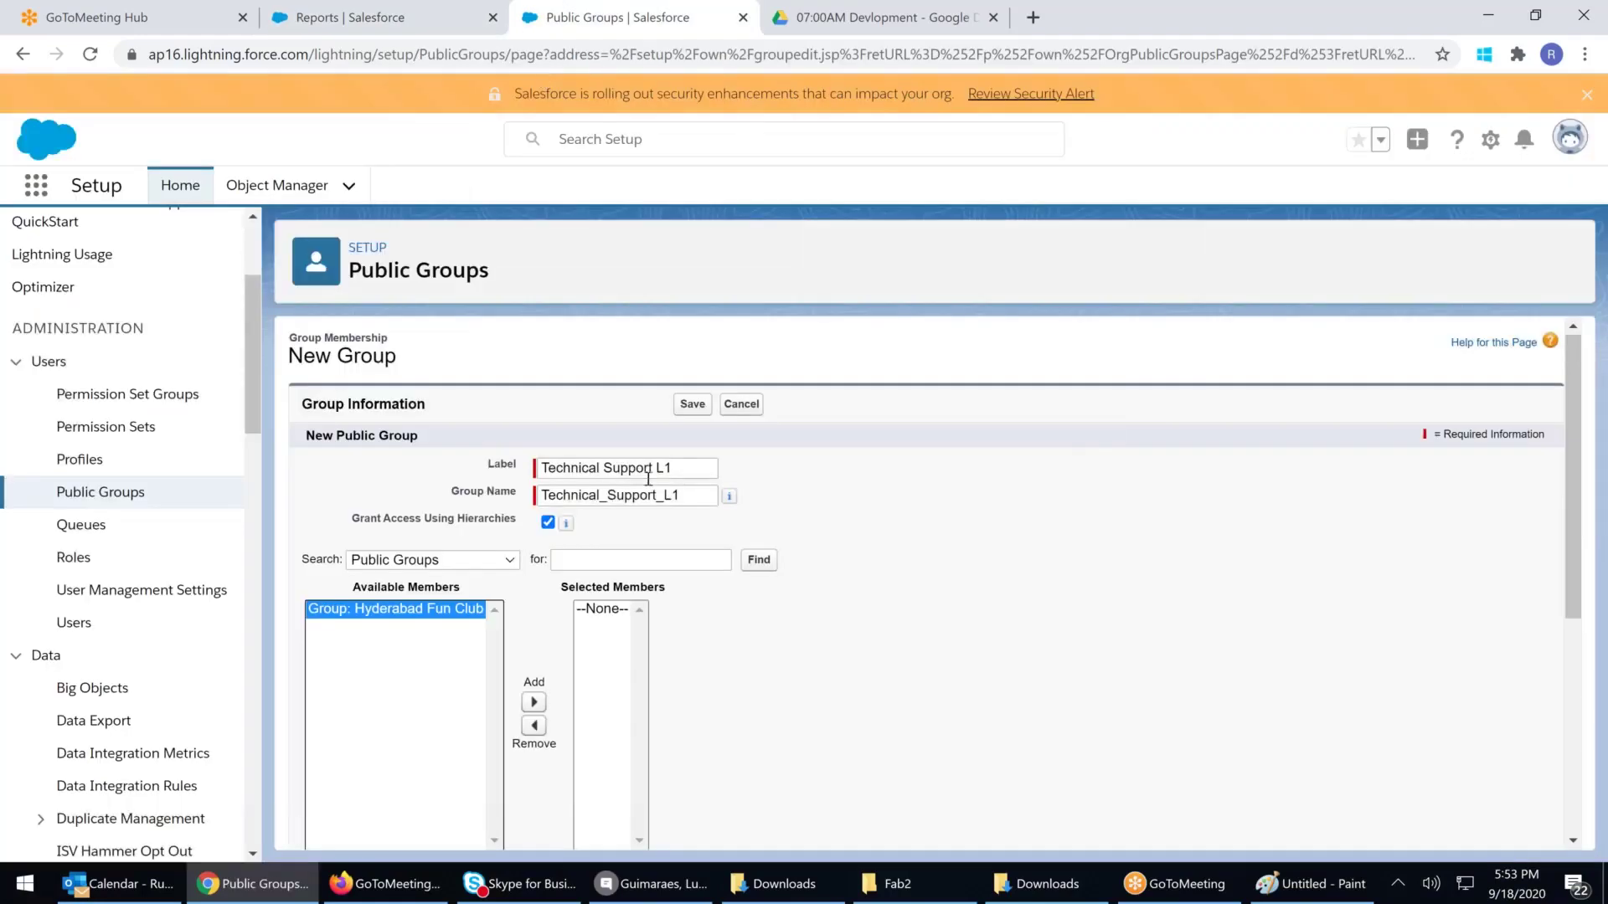
click(451, 567)
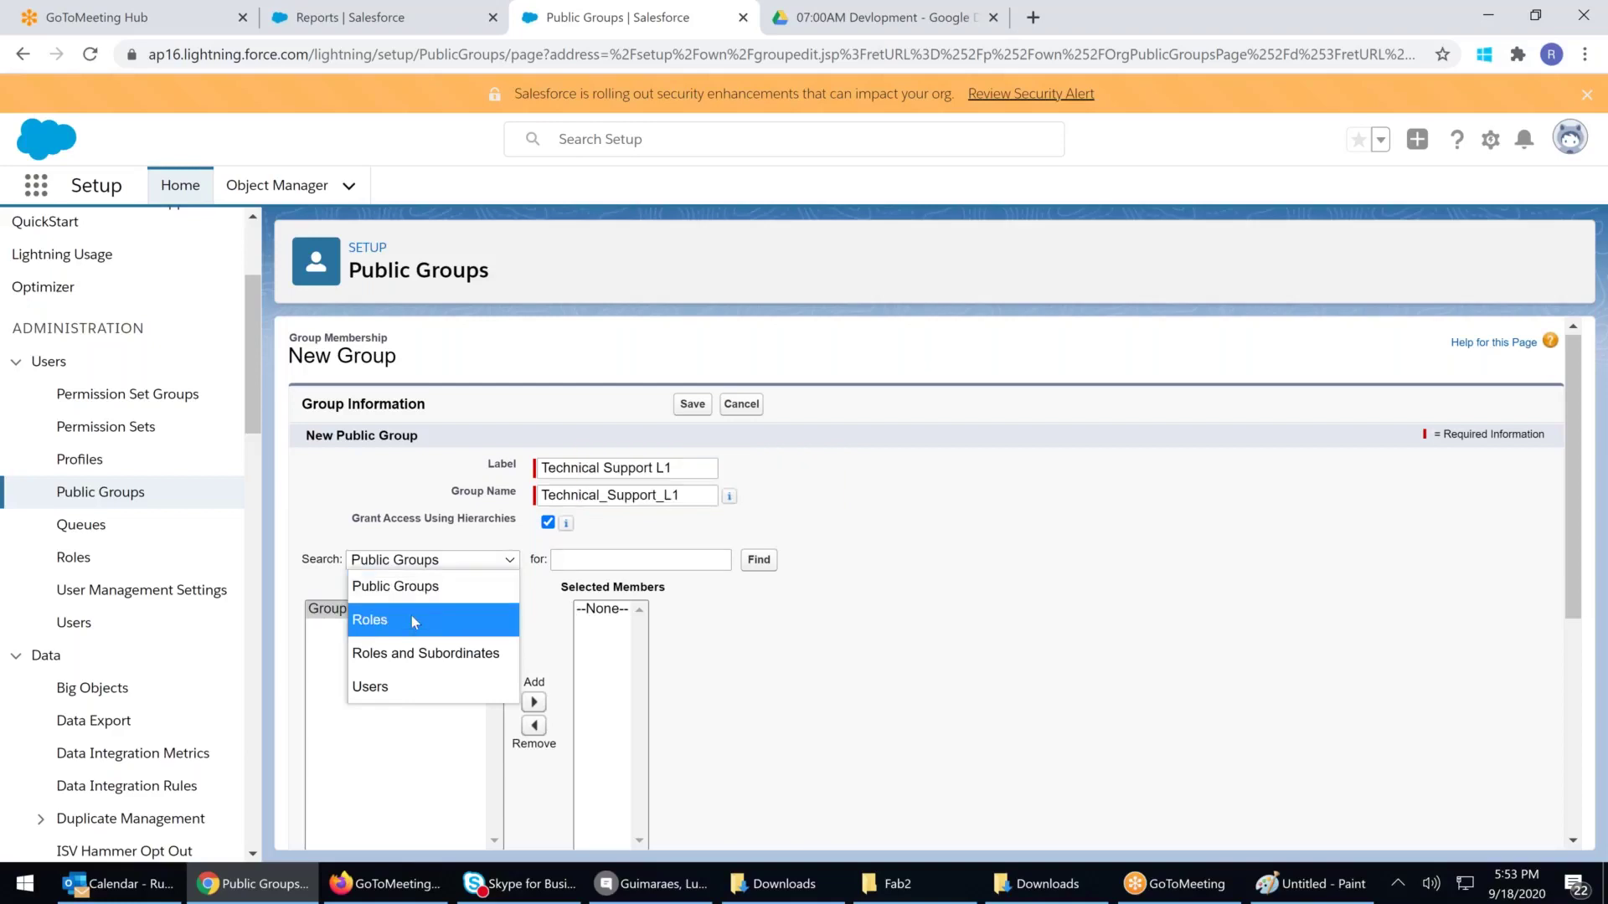
click(369, 624)
scroll(532, 555, down, 2)
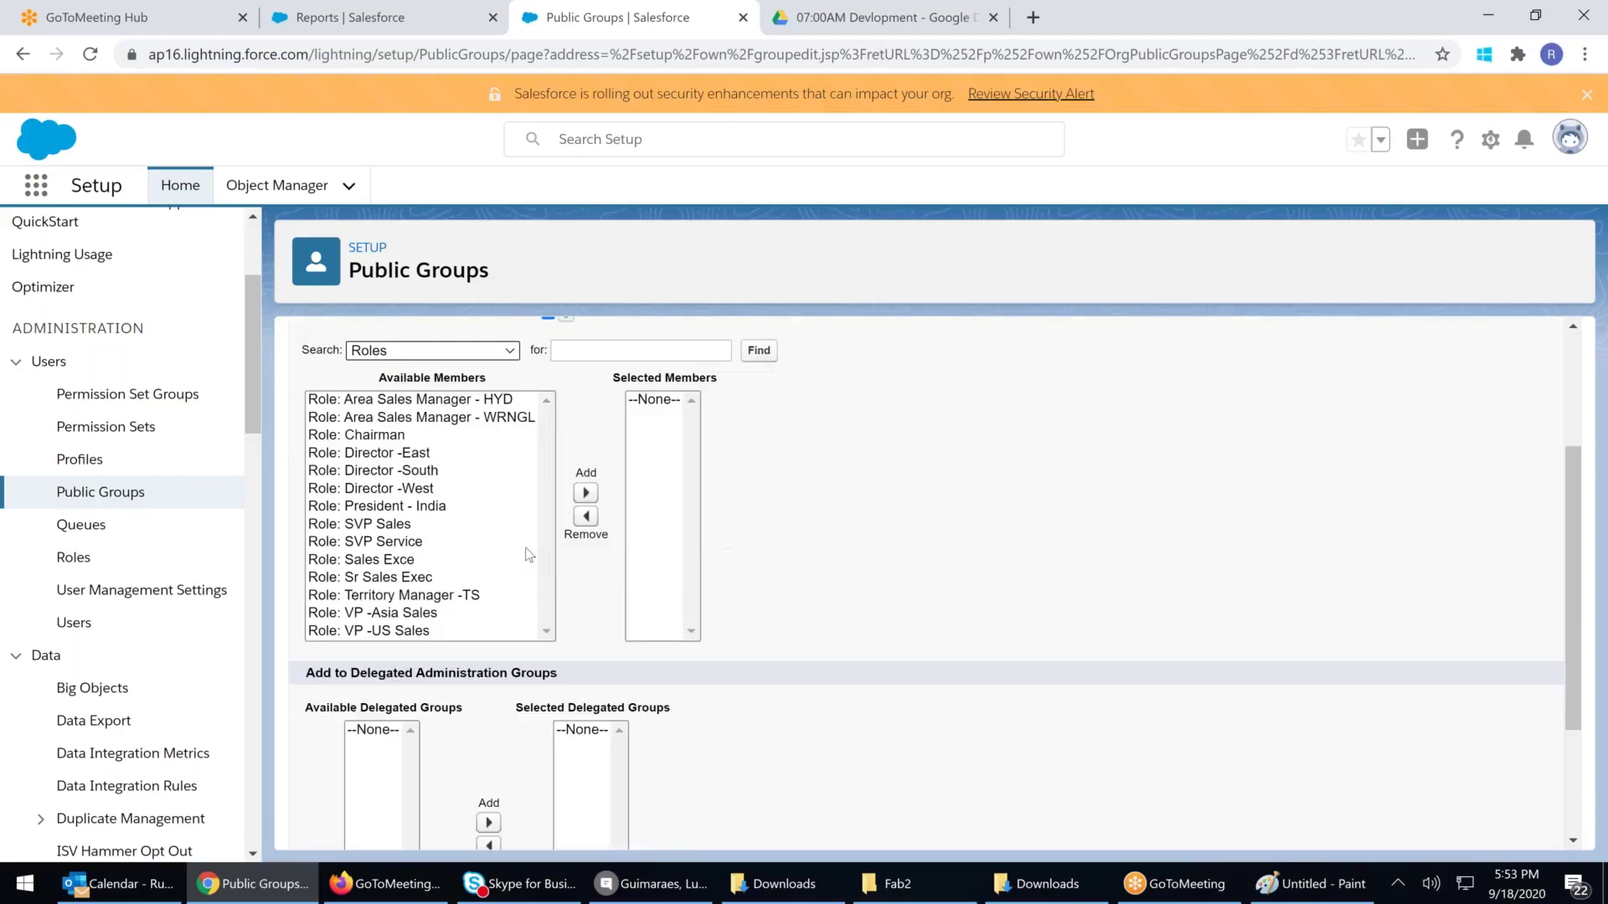
click(445, 597)
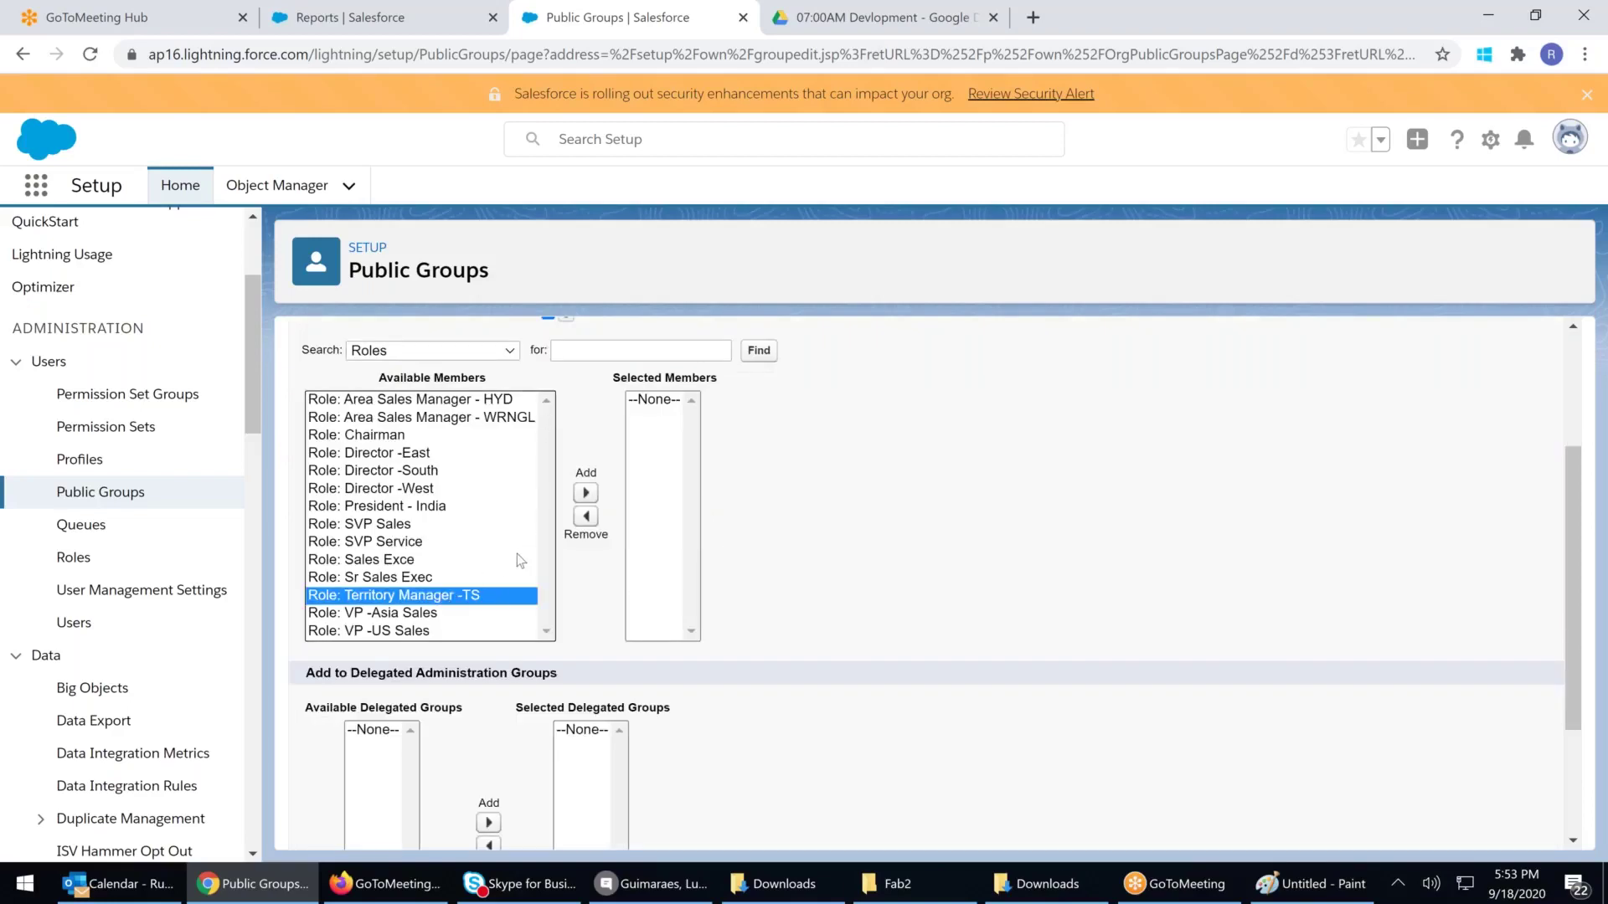
ctrl+click(386, 578)
ctrl+click(387, 561)
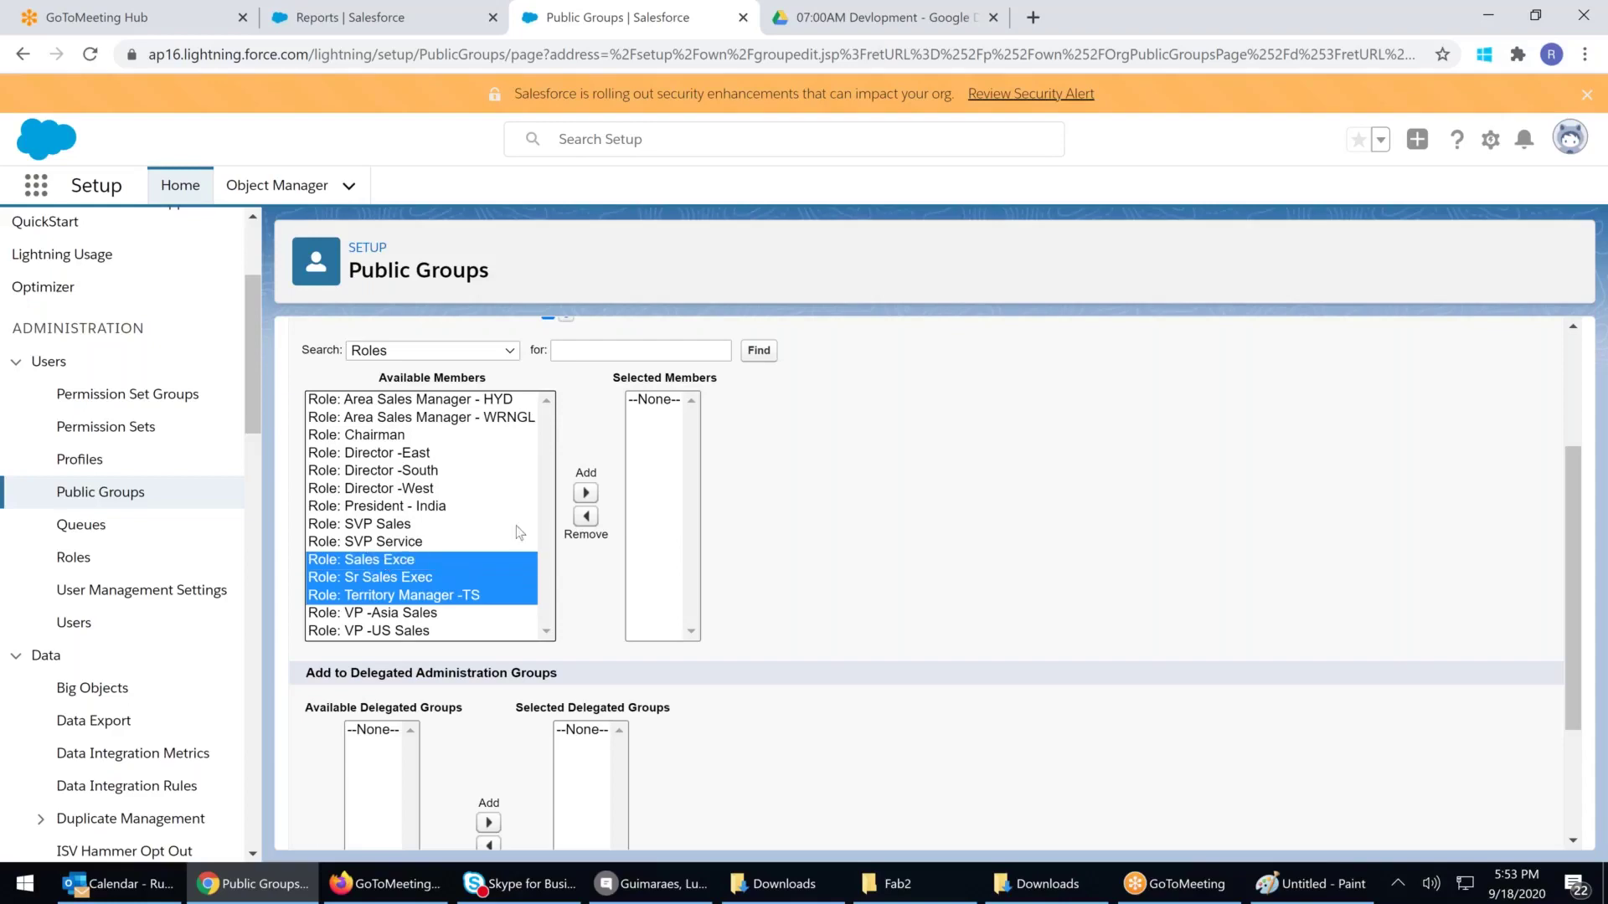
click(585, 492)
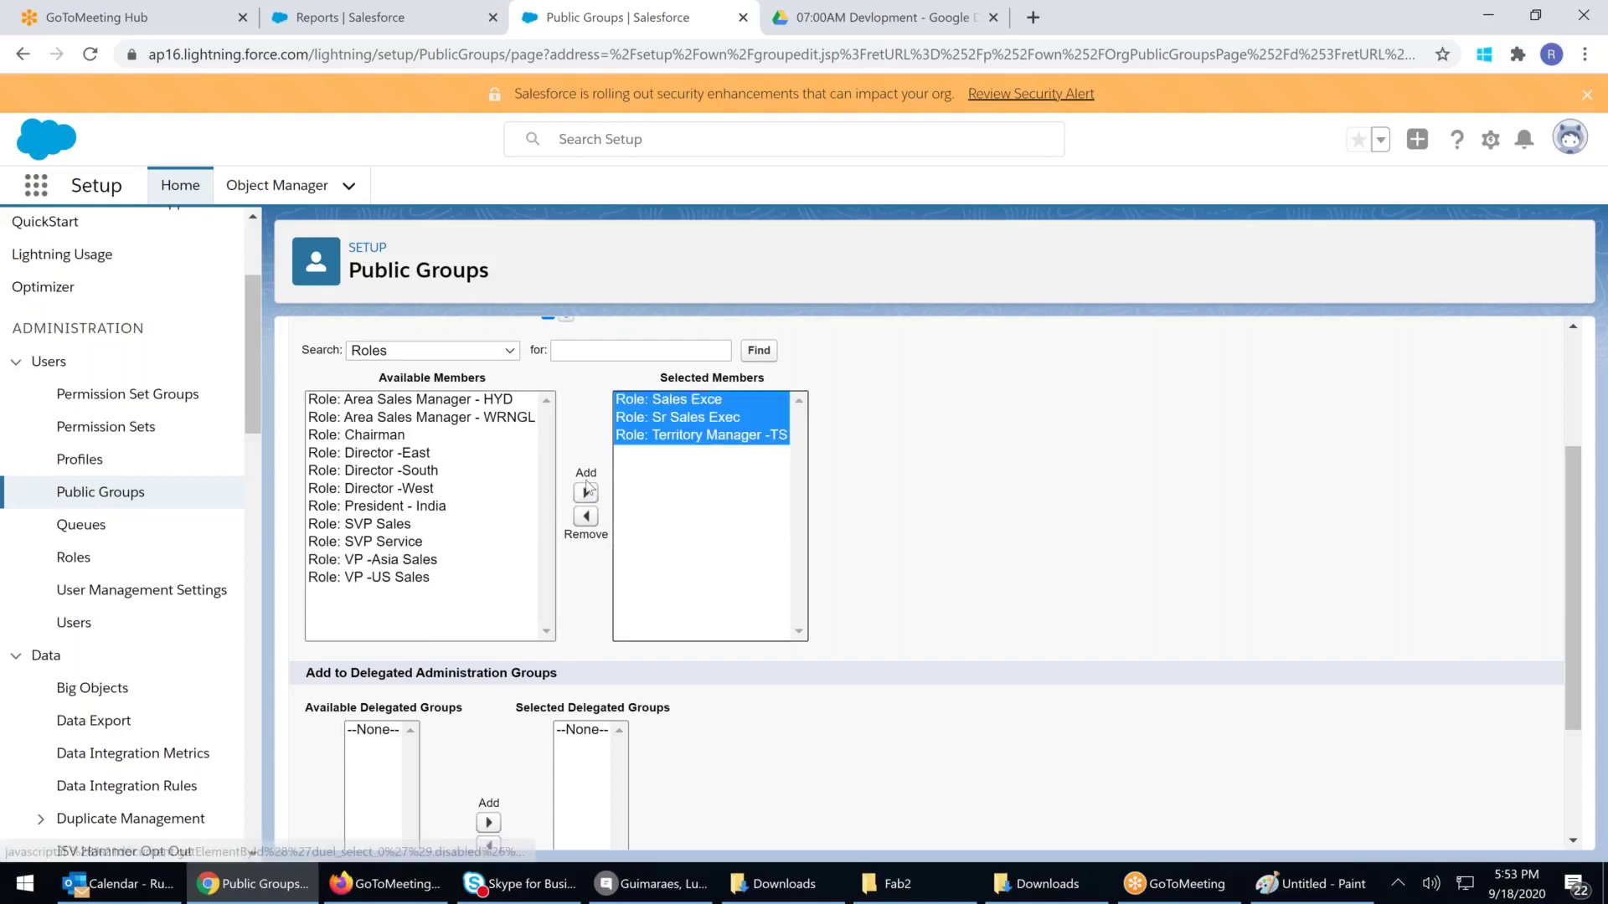
Add two users as members of the group
scroll(584, 439, up, 2)
click(490, 473)
click(431, 597)
click(393, 540)
ctrl+click(418, 558)
click(520, 616)
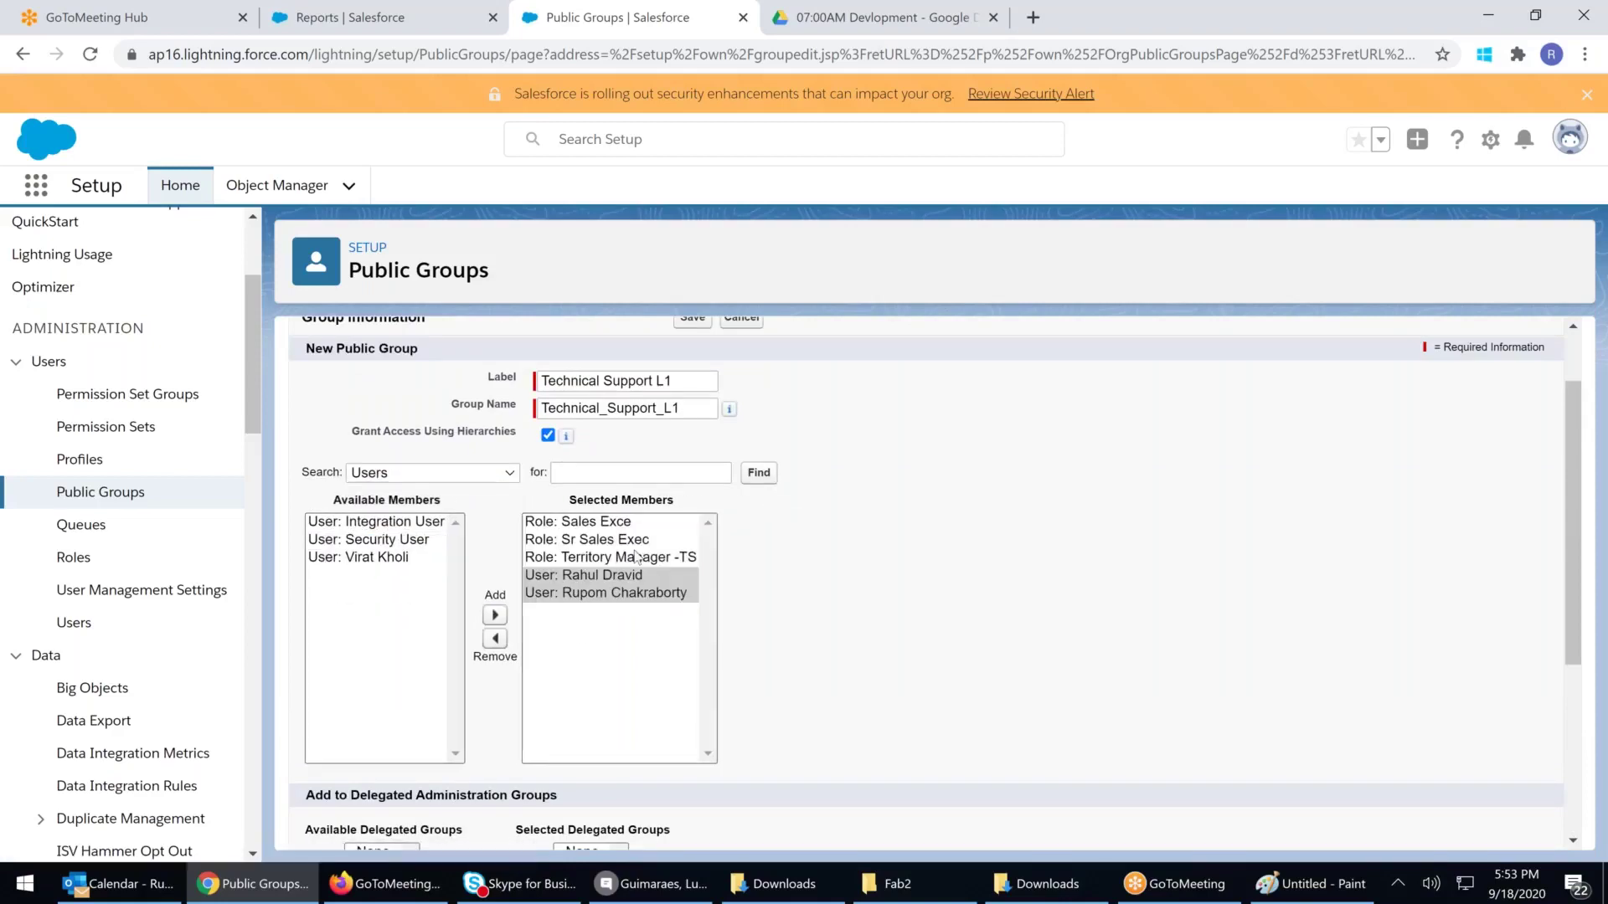
Add the Hyderabad Fun Club public group as a member
click(465, 481)
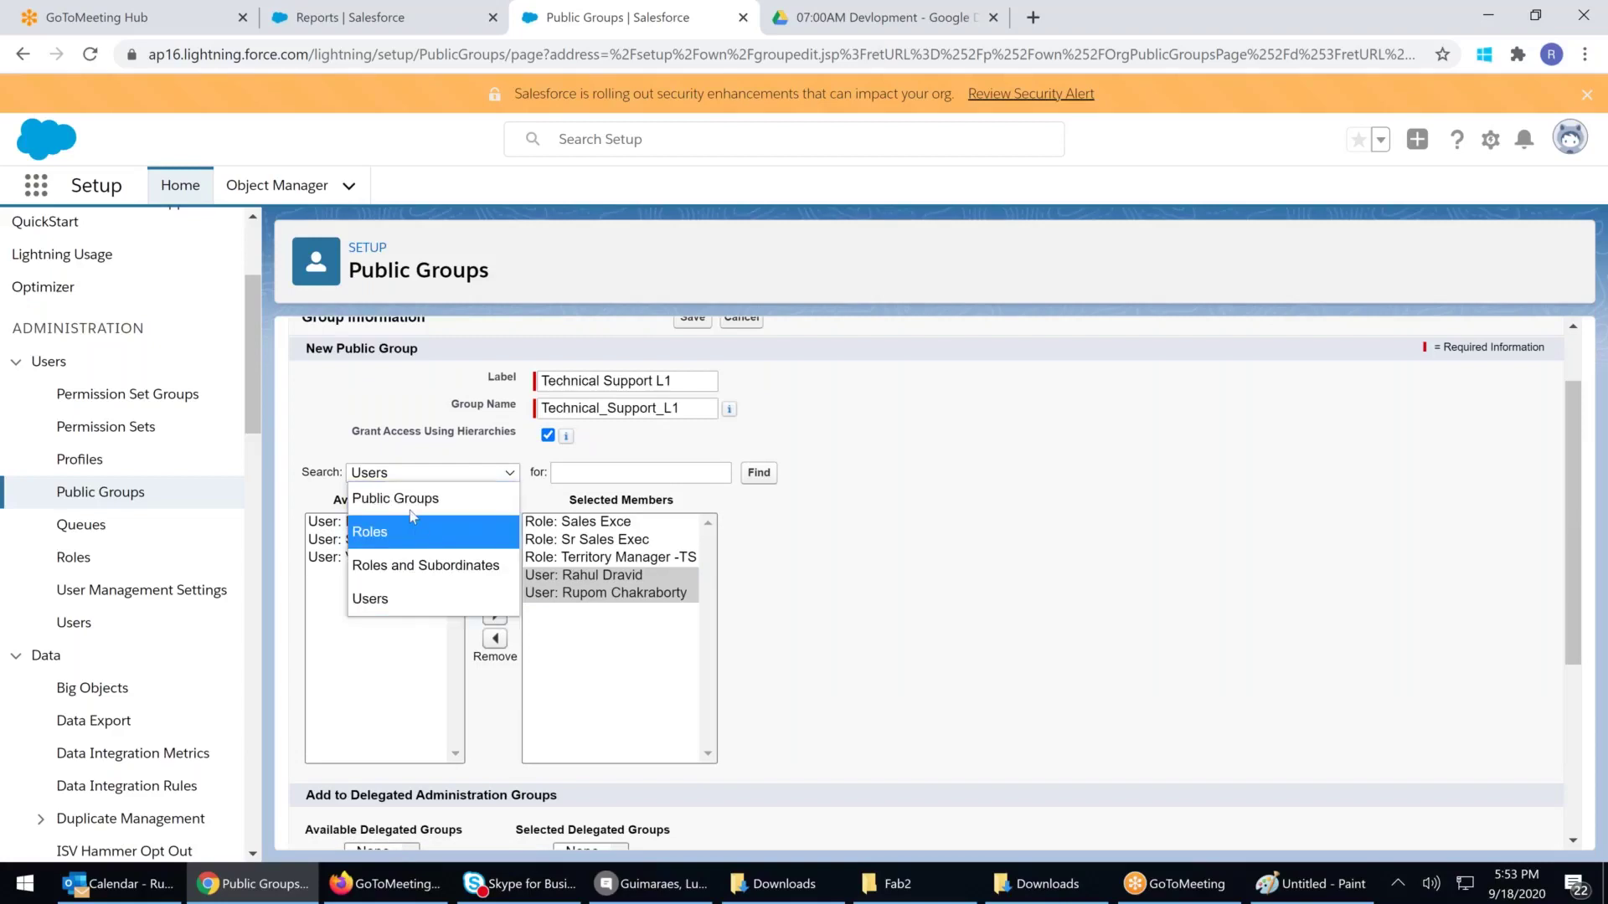
click(398, 494)
click(407, 524)
click(533, 615)
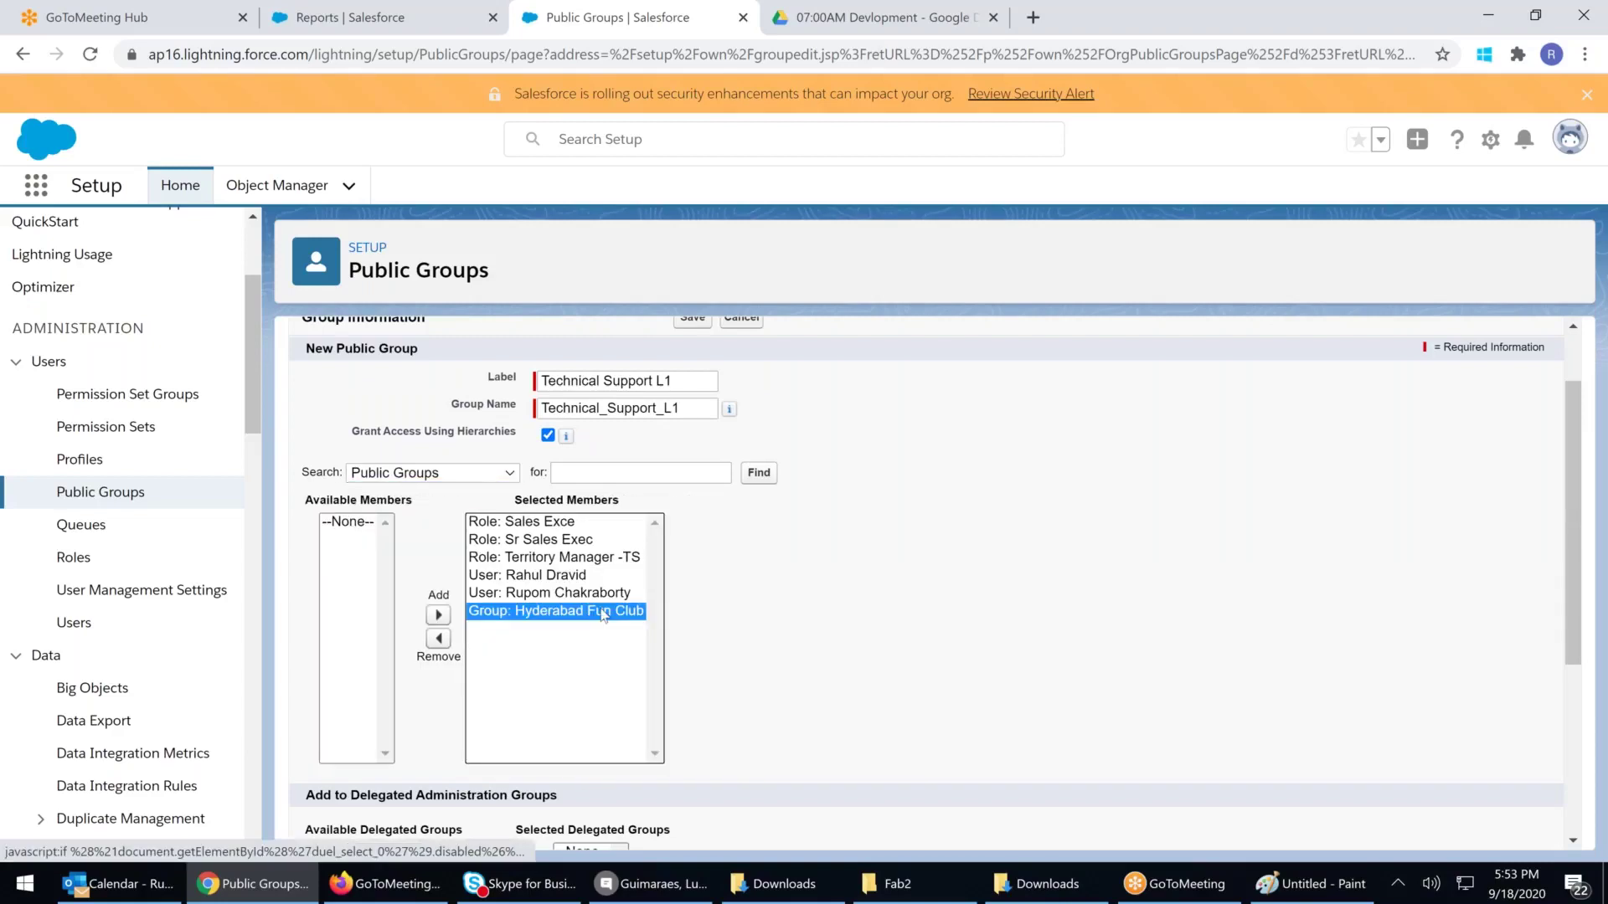
Review the selected members and save the Technical Support L1 group
scroll(644, 435, up, 1)
drag(693, 473, 536, 470)
click(522, 702)
click(549, 666)
click(549, 682)
click(543, 596)
click(543, 609)
click(530, 646)
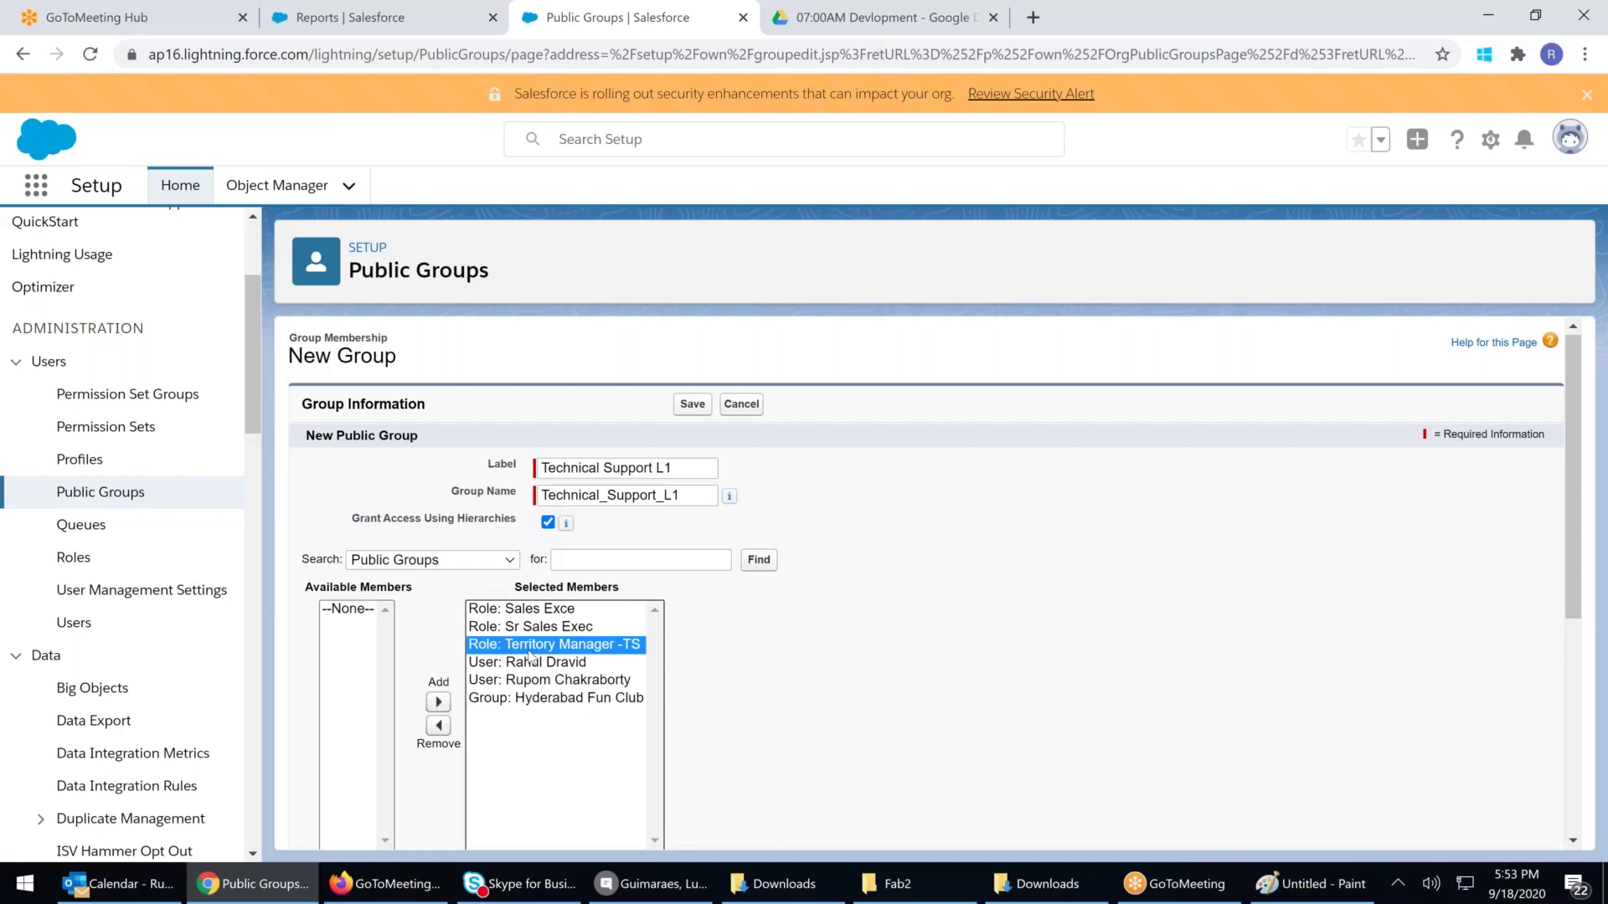
click(682, 405)
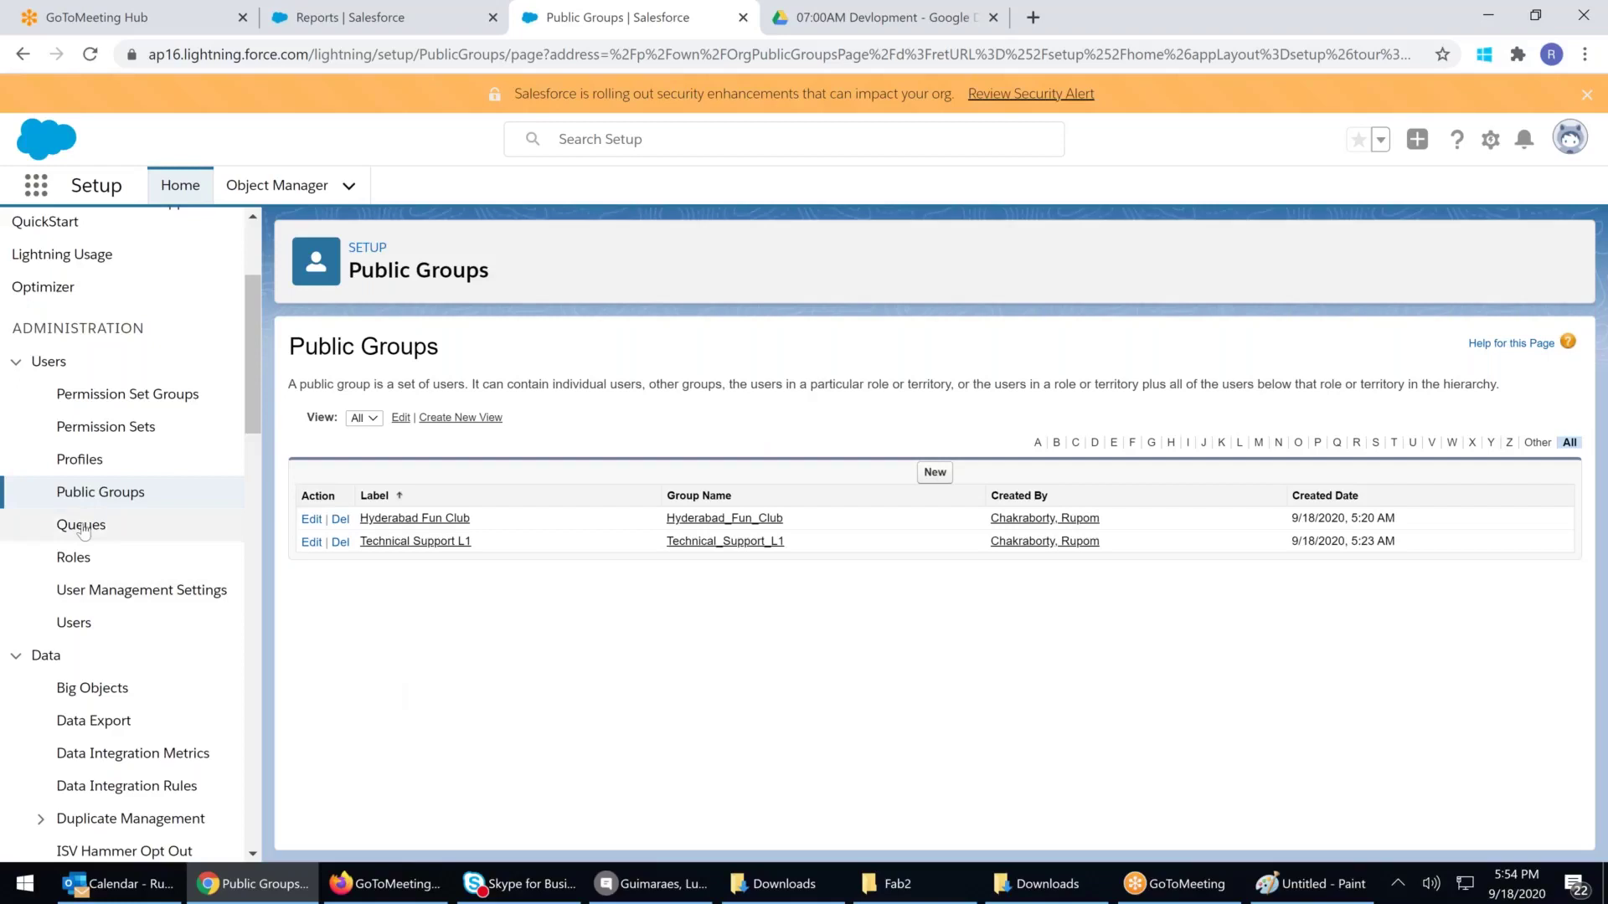
Close the Rupom Report share dialog, check the public groups list, and switch to Salesforce Classic
click(351, 17)
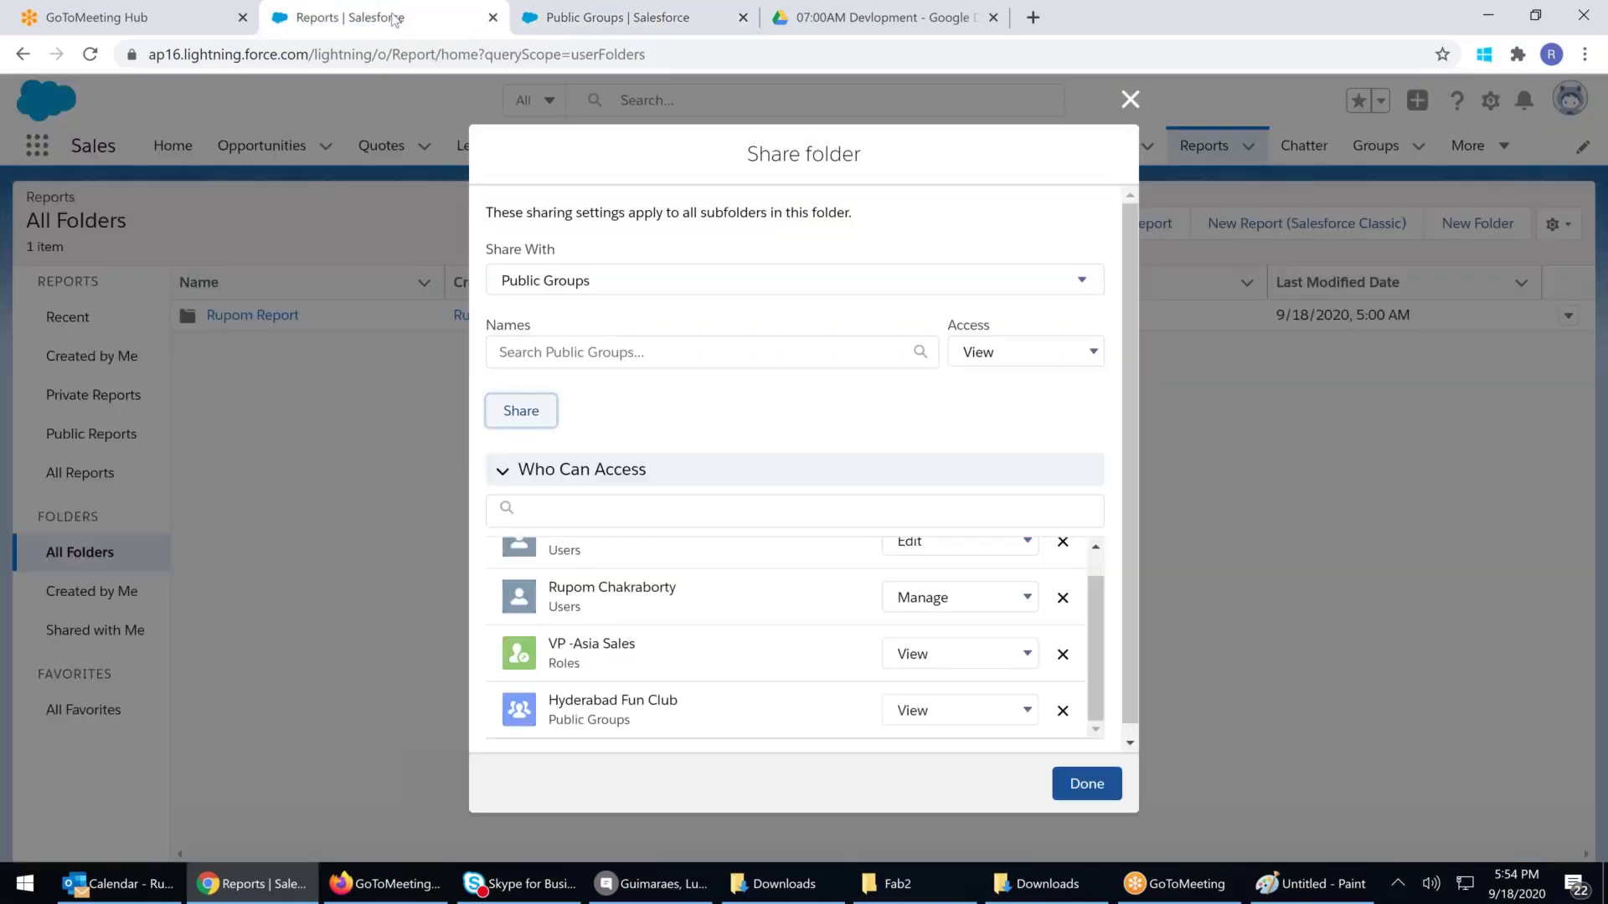
click(1130, 102)
click(1569, 104)
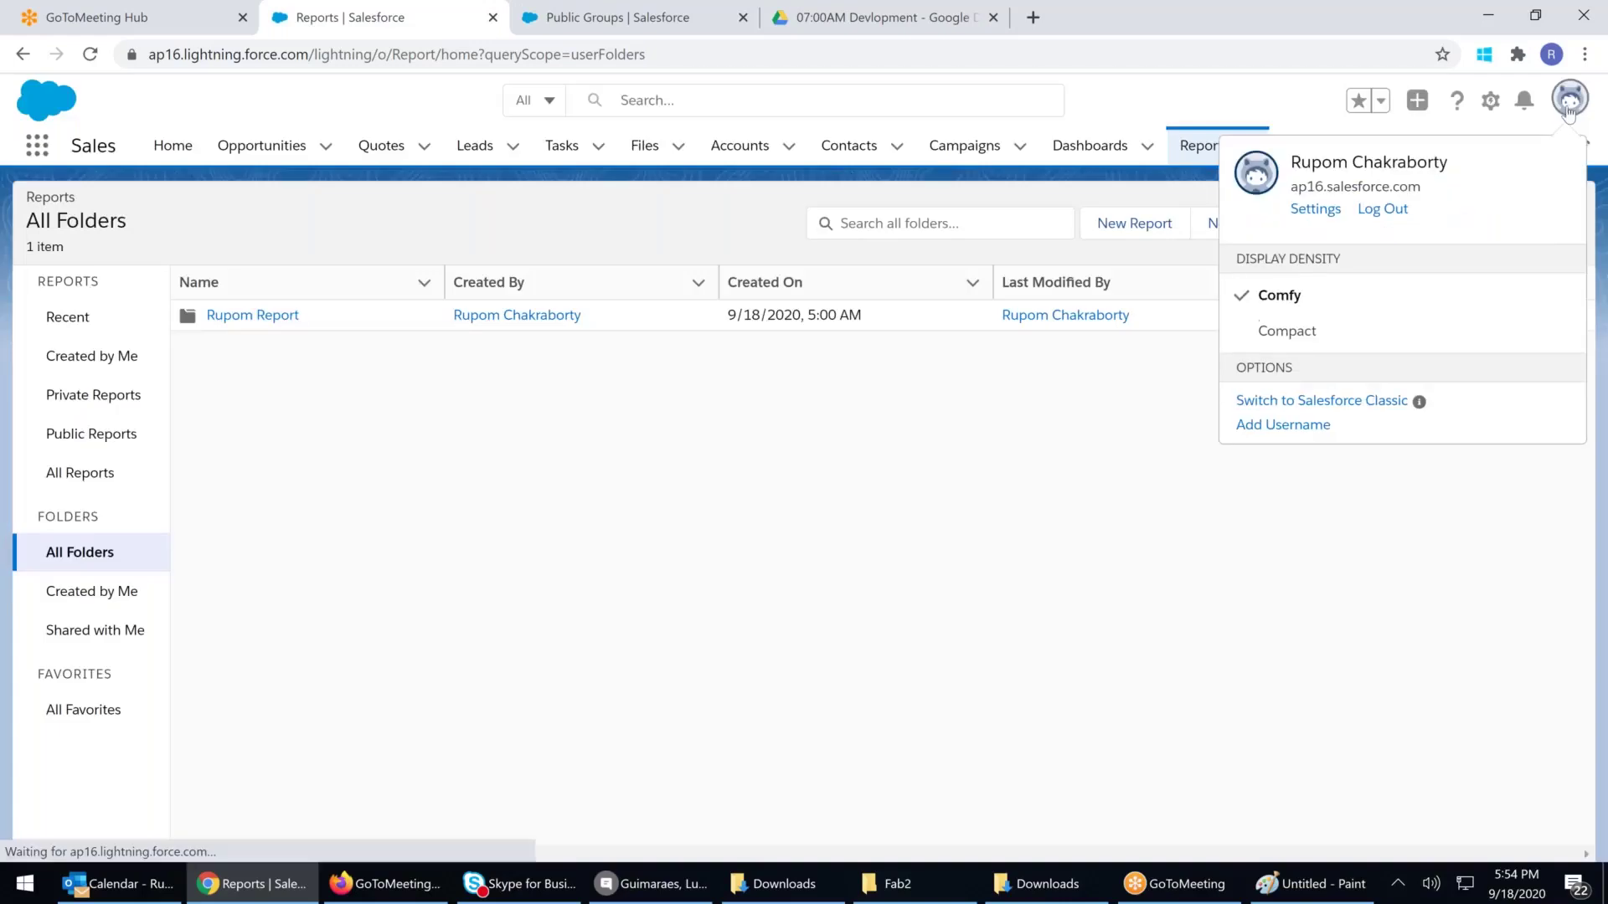
click(617, 17)
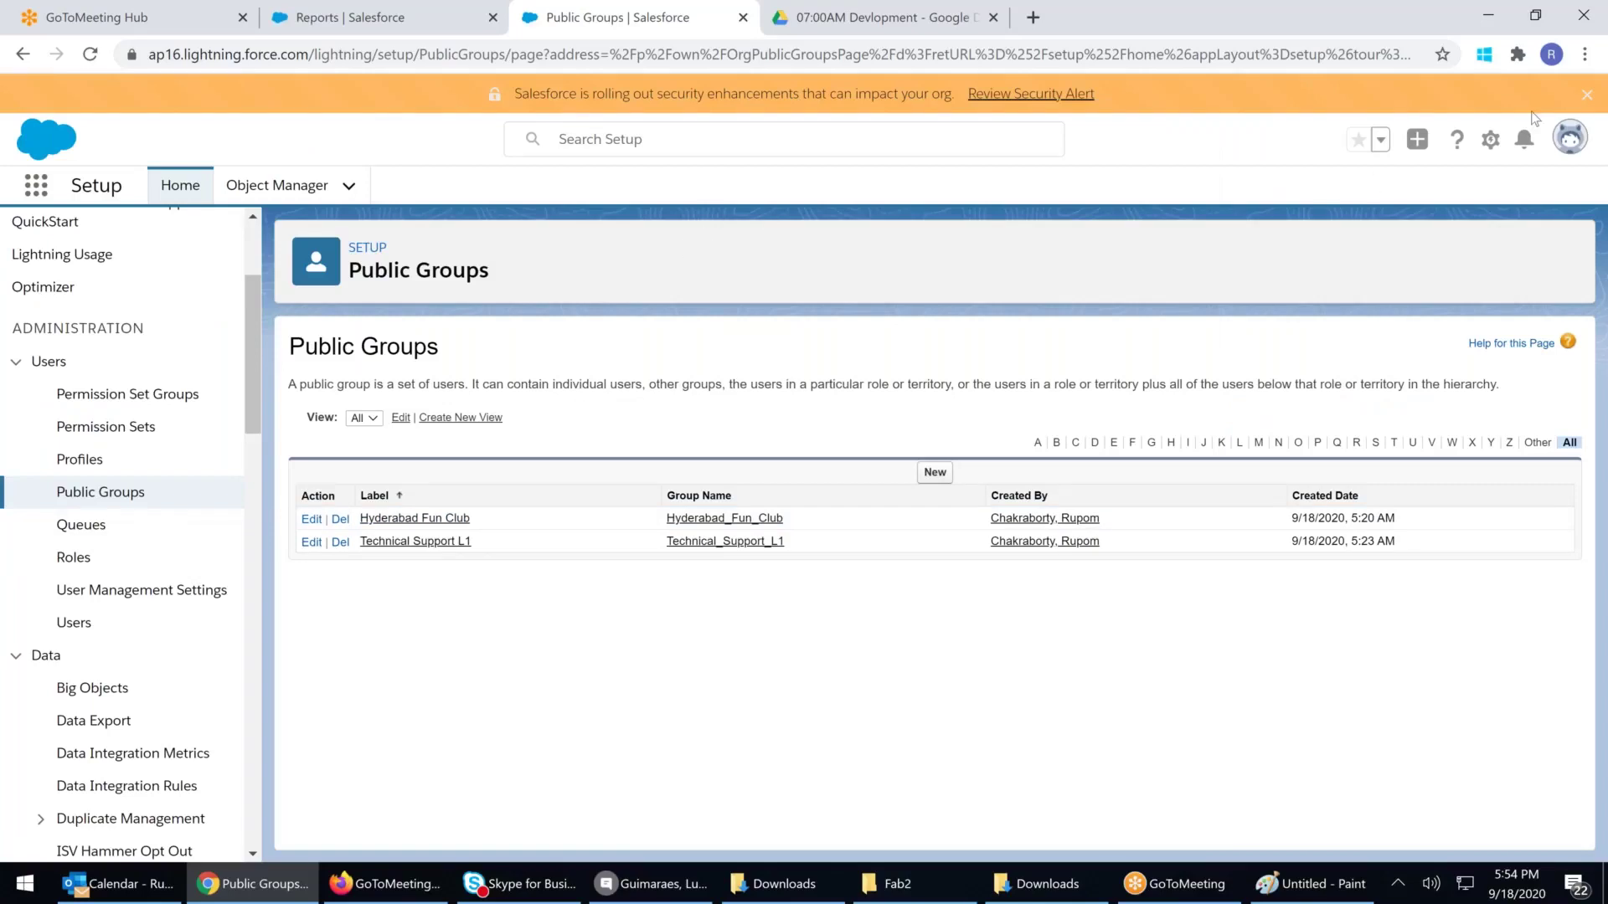
click(1568, 151)
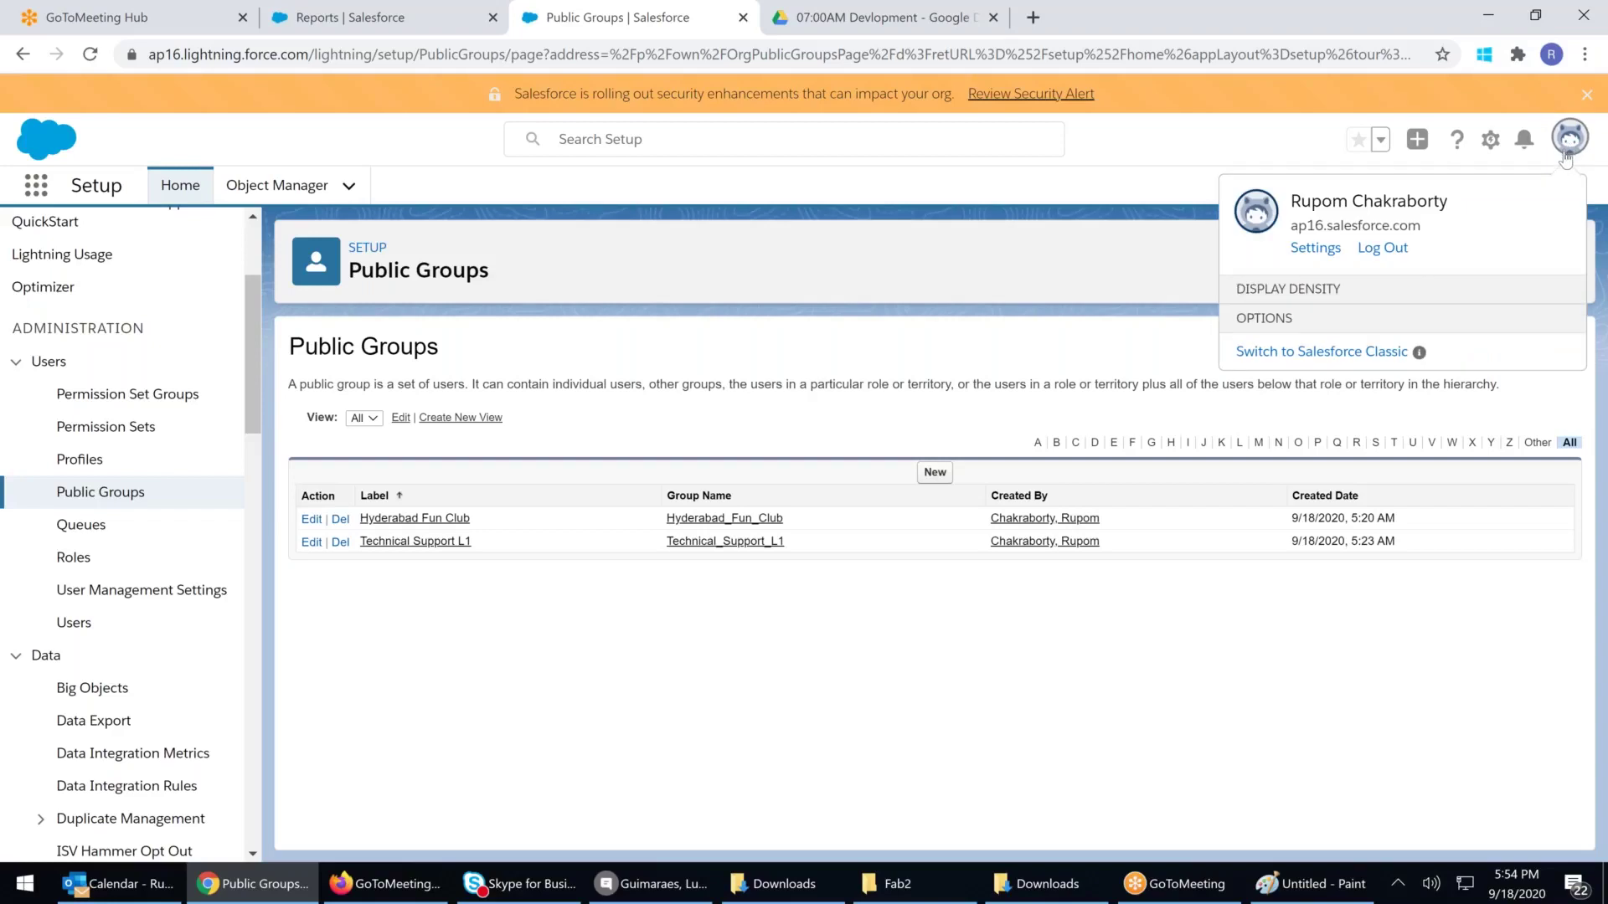
click(1317, 440)
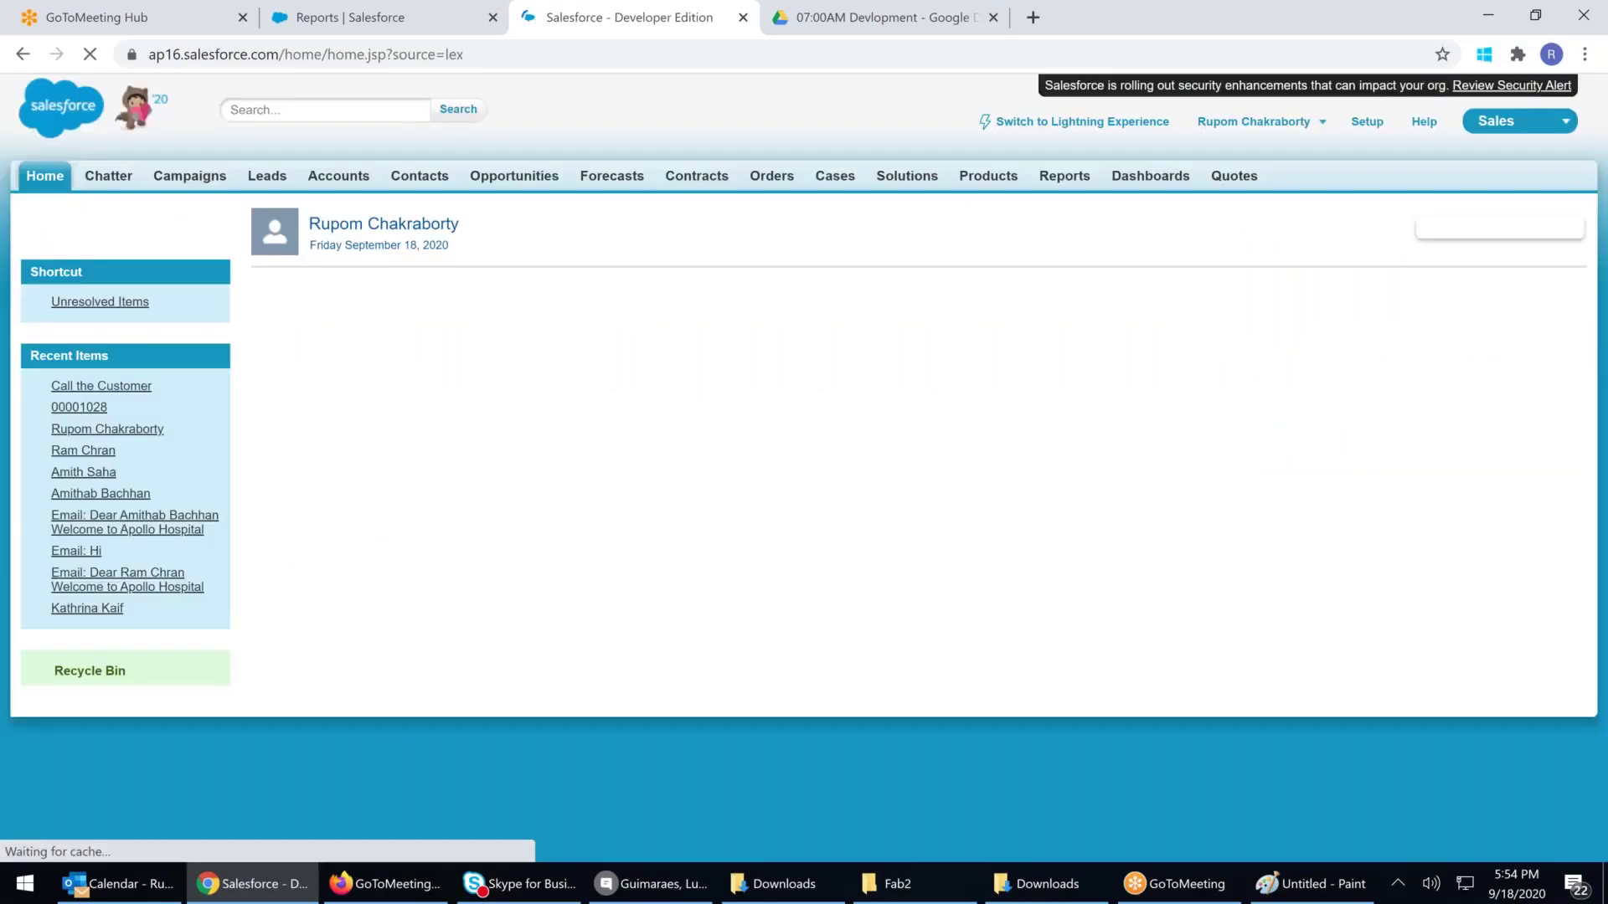
In Classic Reports, confirm the Rupom Report folder's sharing shows Hyderabad Fun Club as Viewer
click(1055, 178)
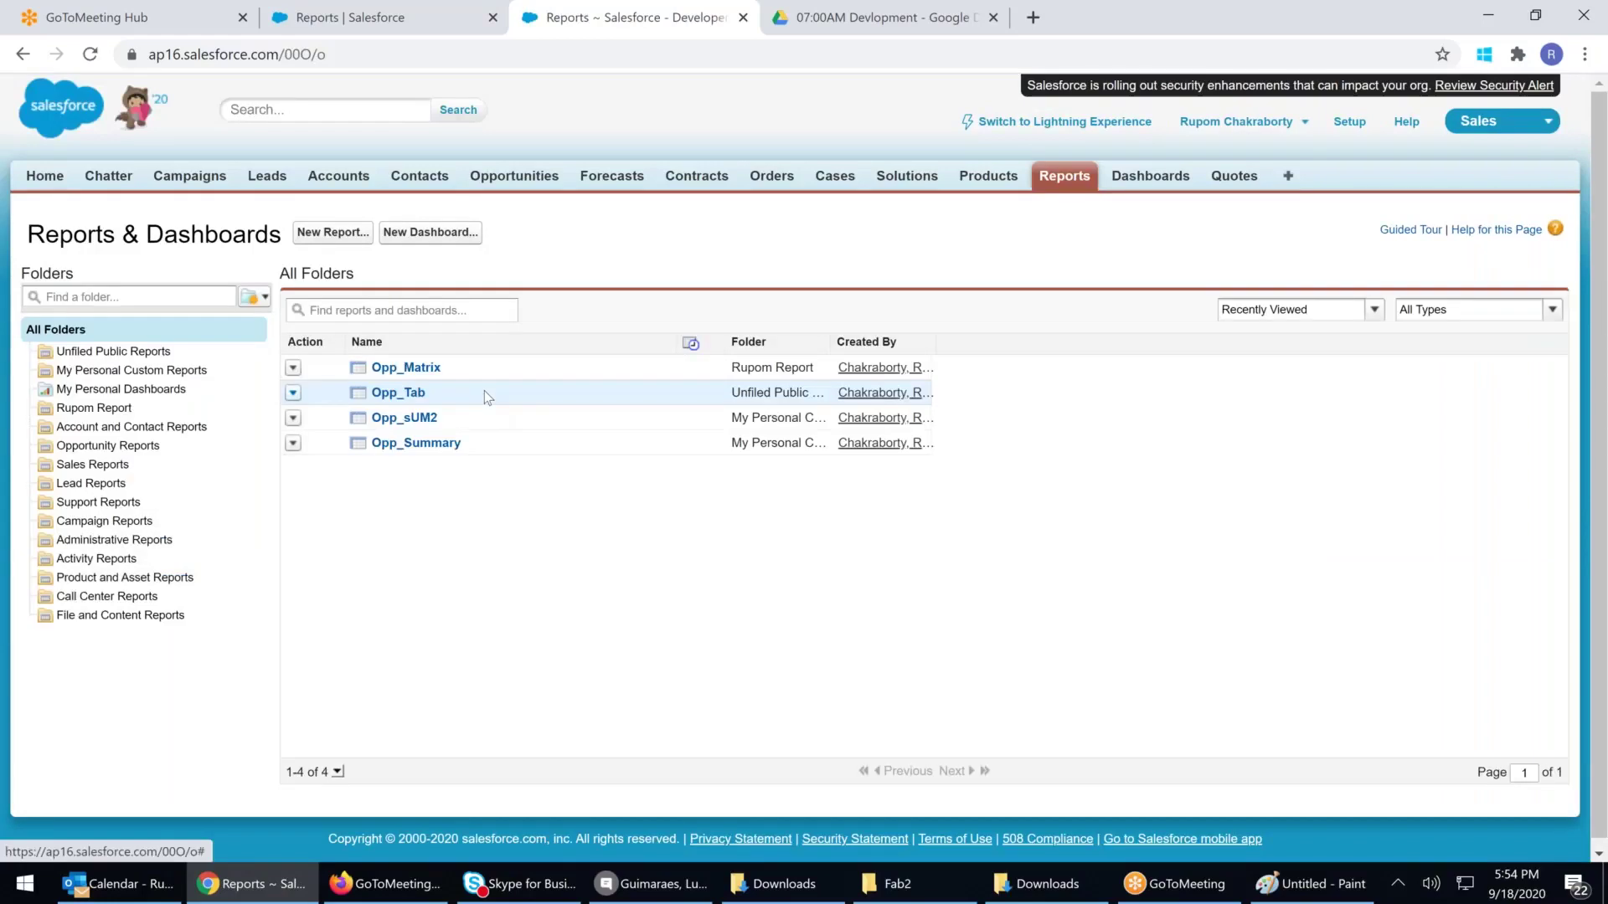
click(94, 409)
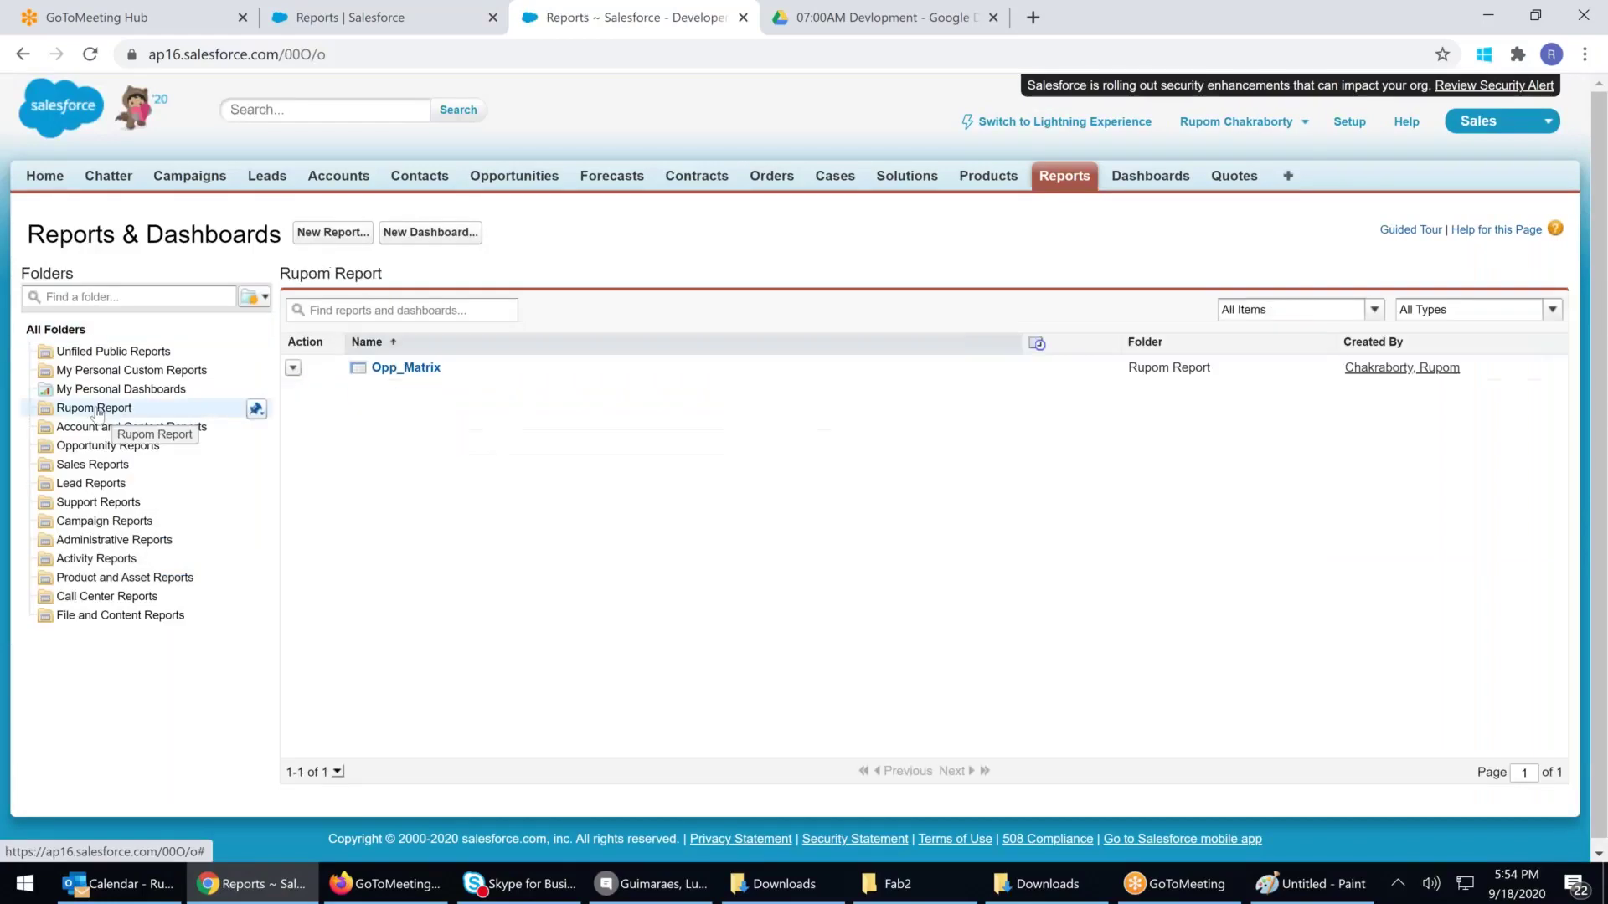
click(256, 409)
click(275, 472)
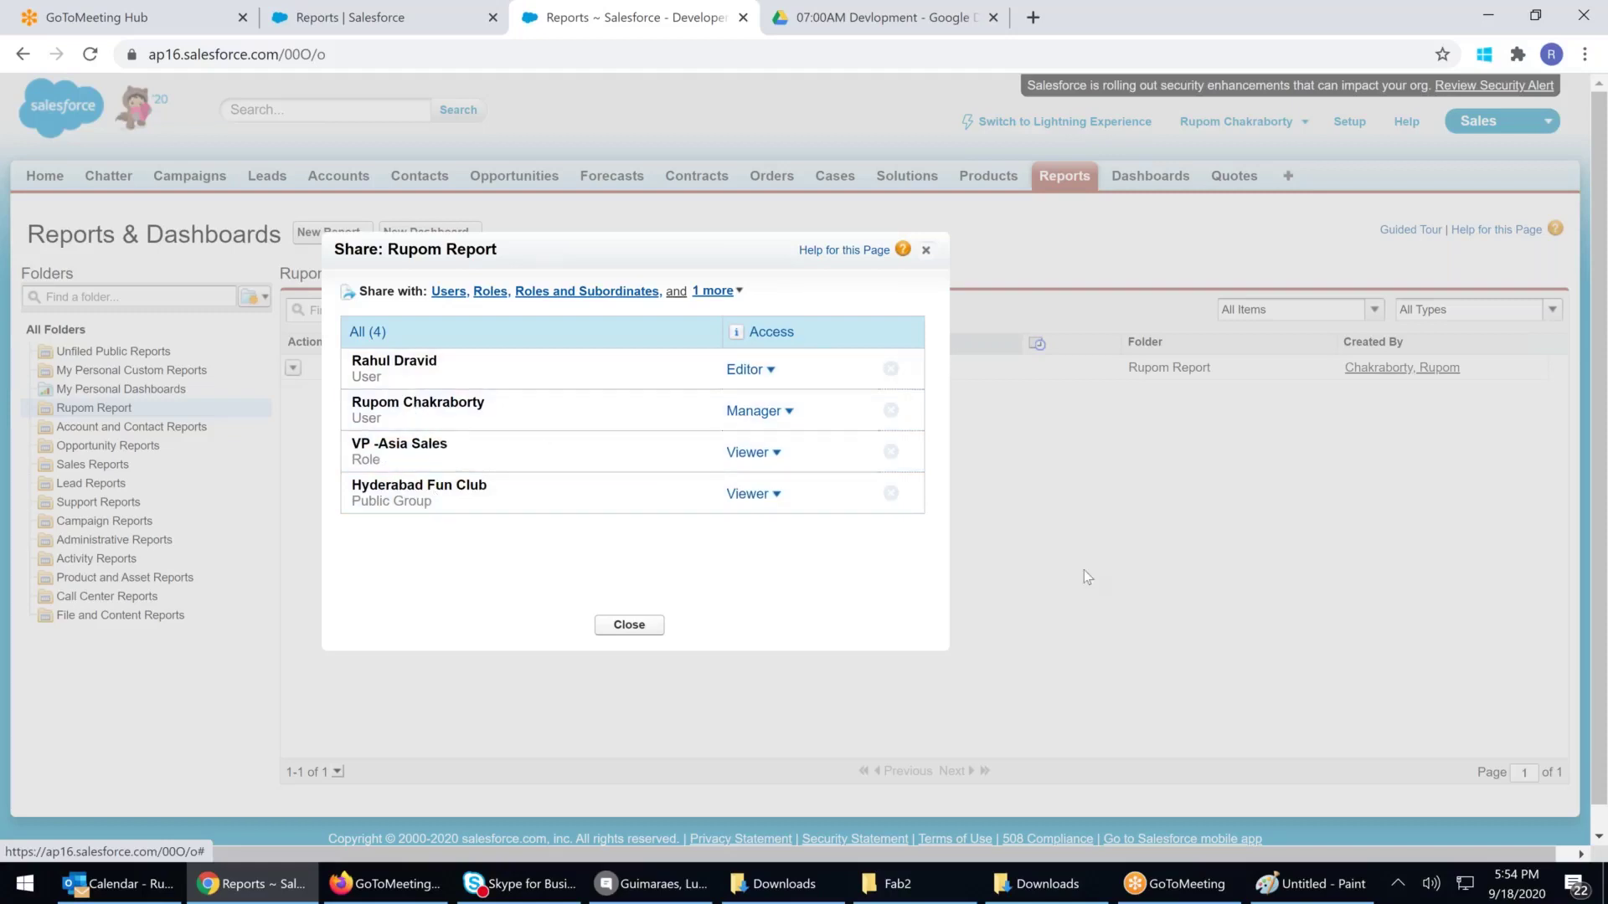
click(650, 626)
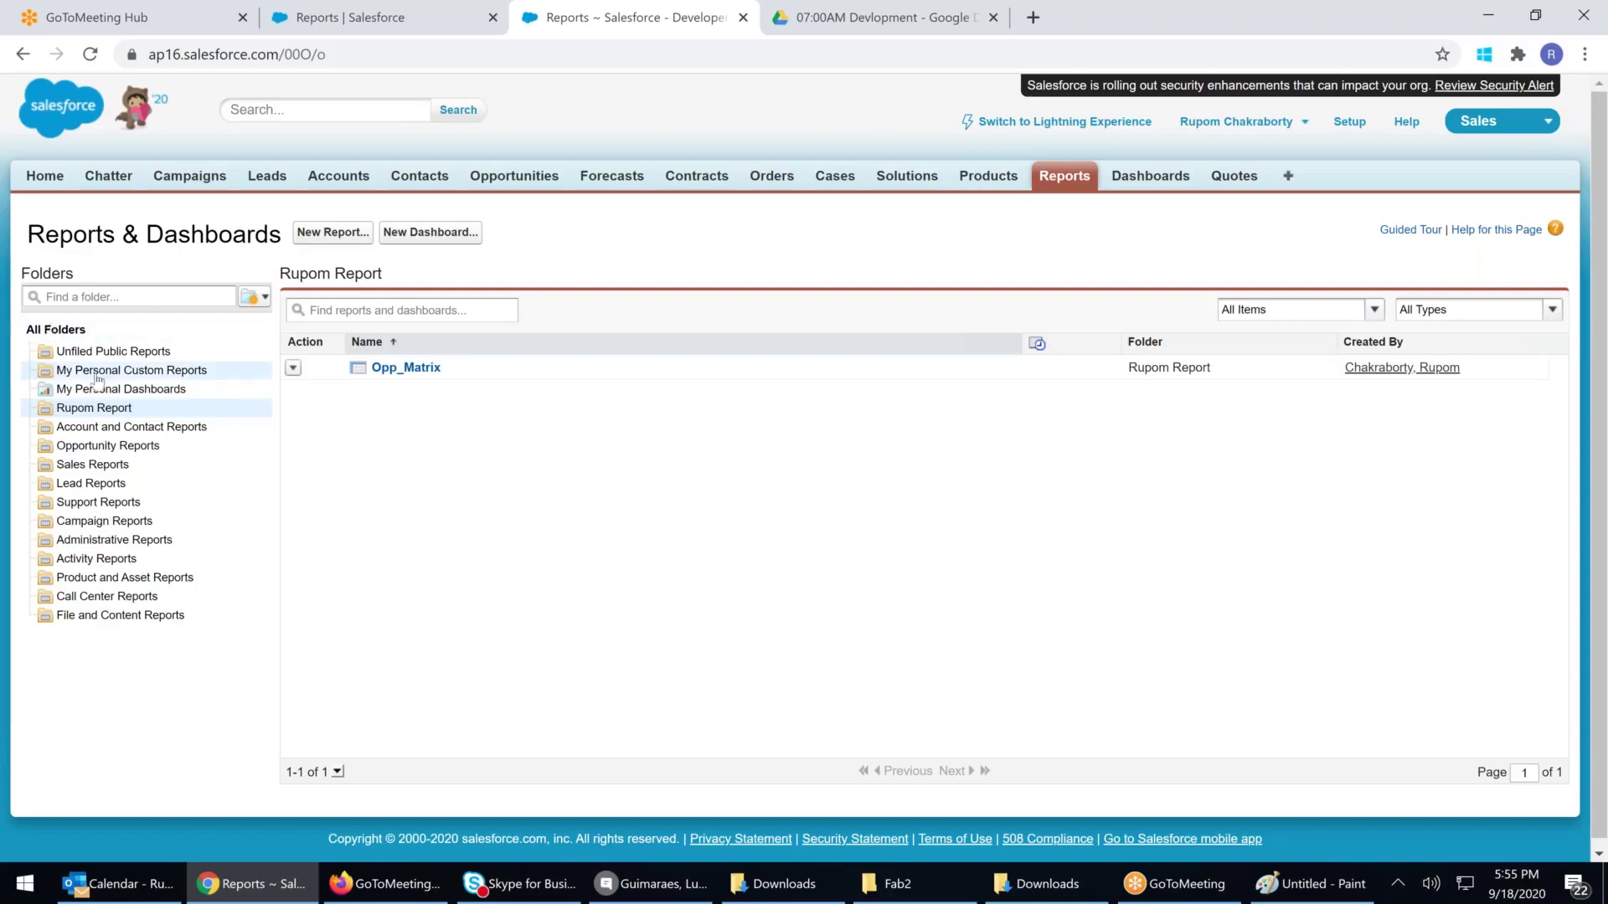
Browse the report folders, then open Opp_Tab from Unfiled Public Reports and choose Customize
click(130, 353)
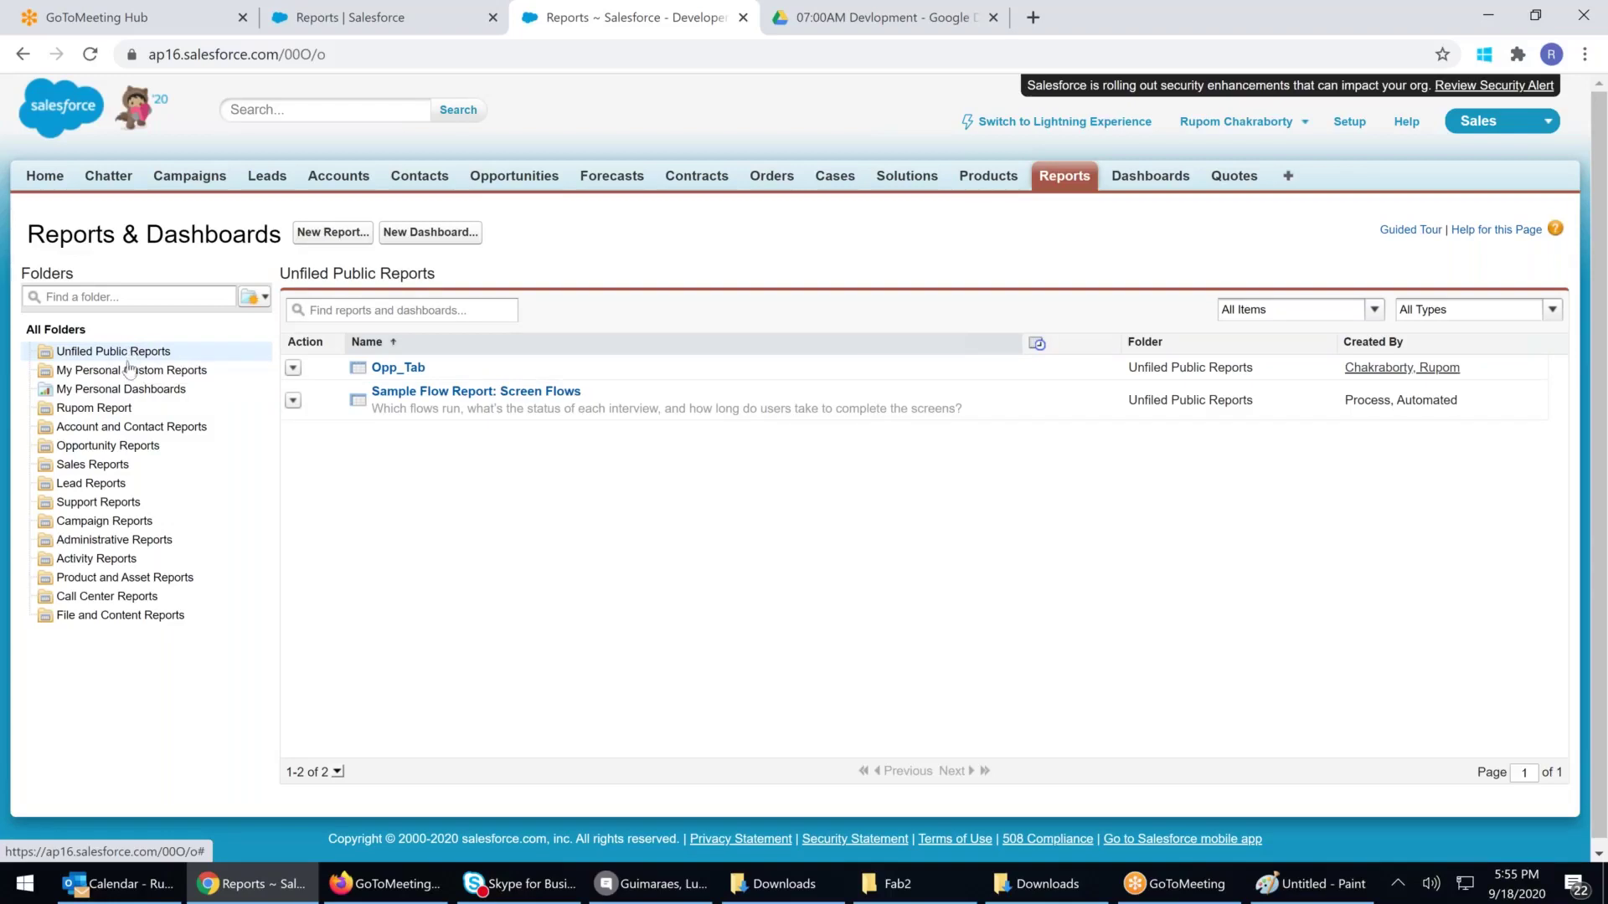
click(130, 370)
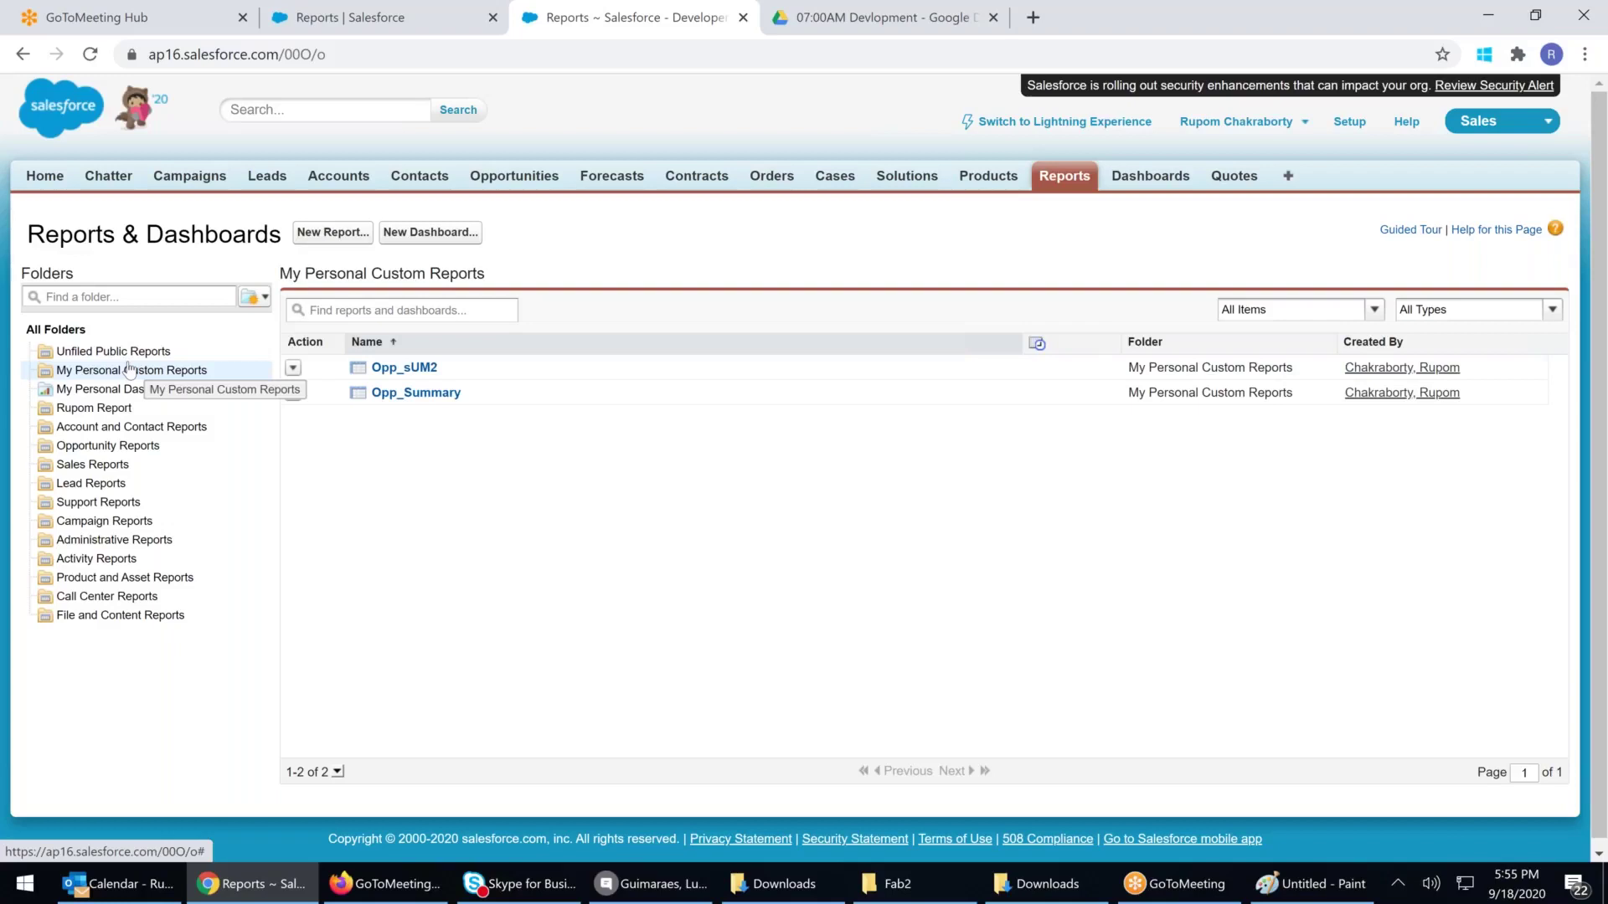
click(117, 389)
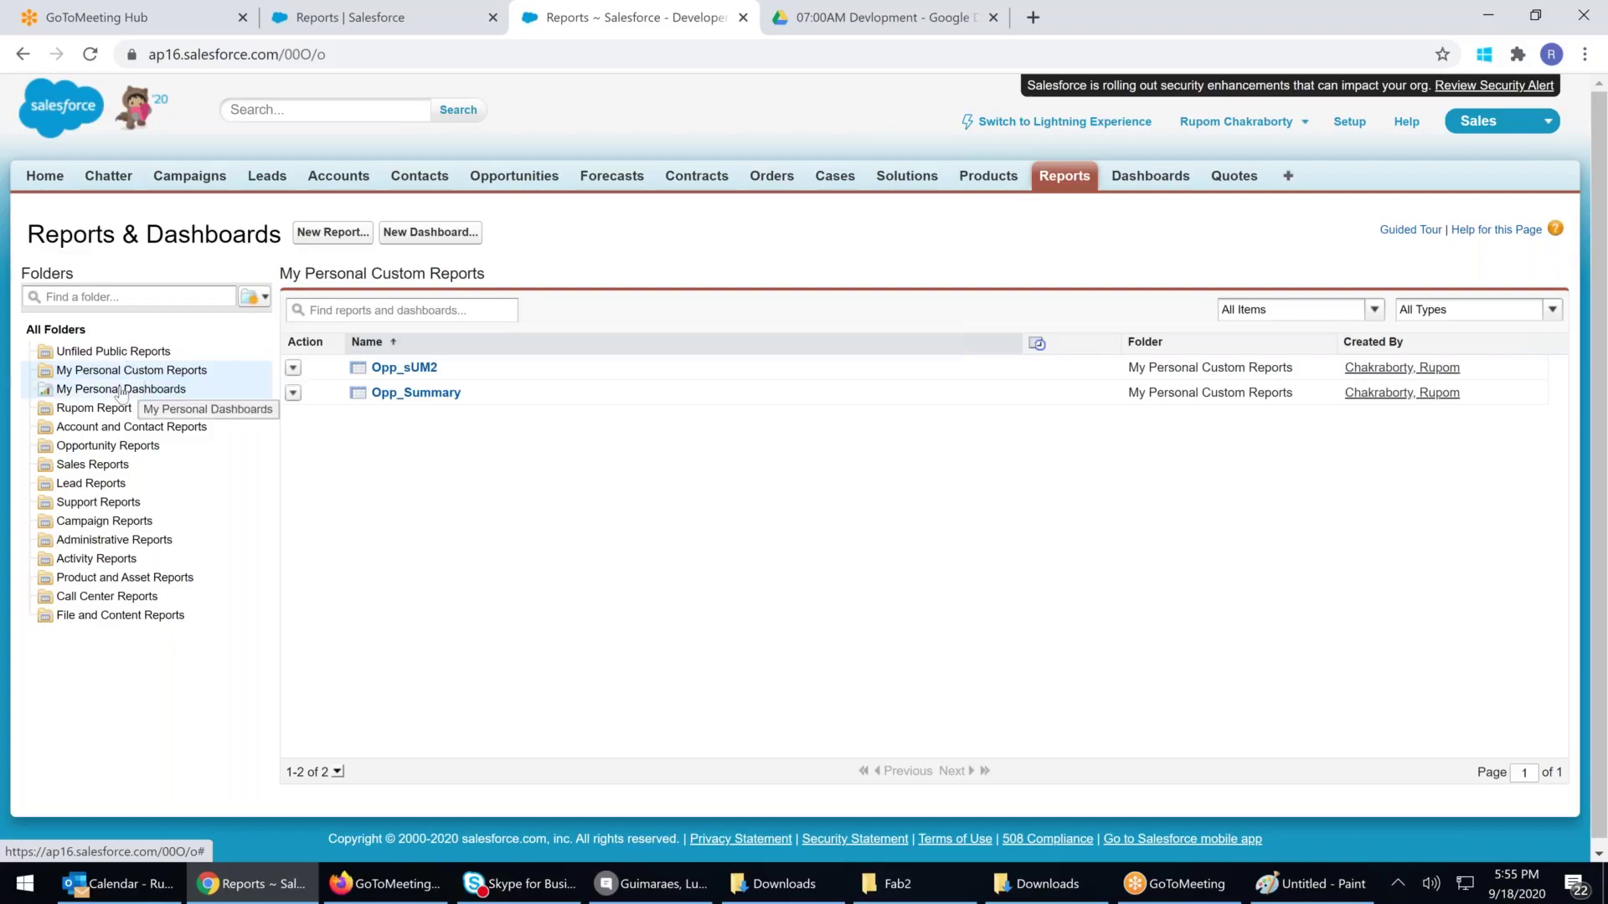
click(107, 414)
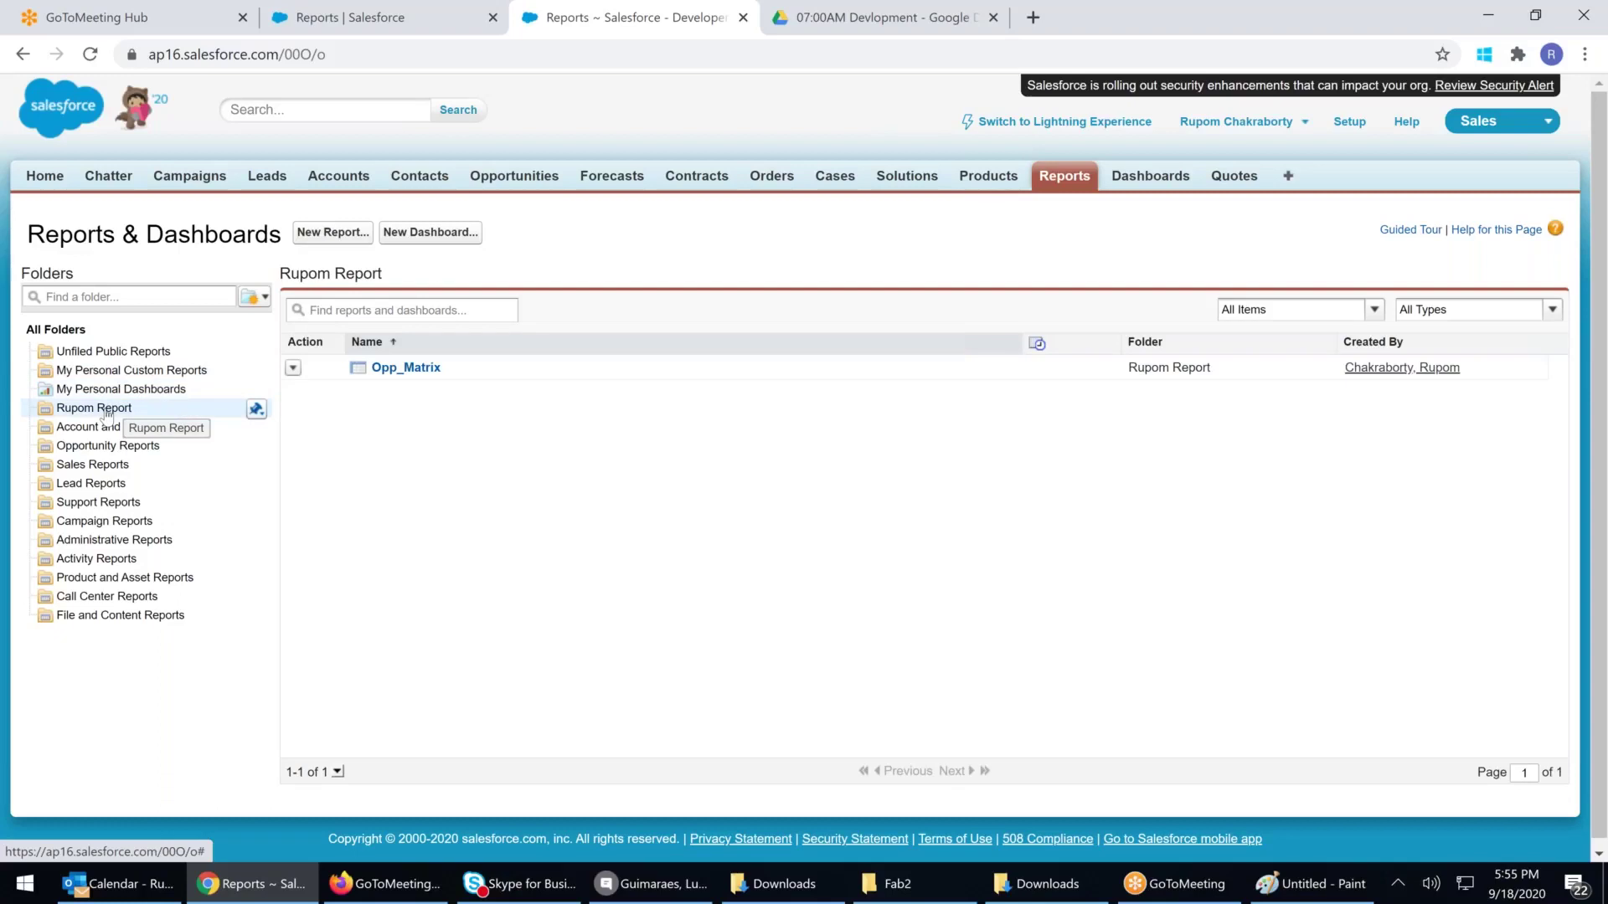
click(158, 352)
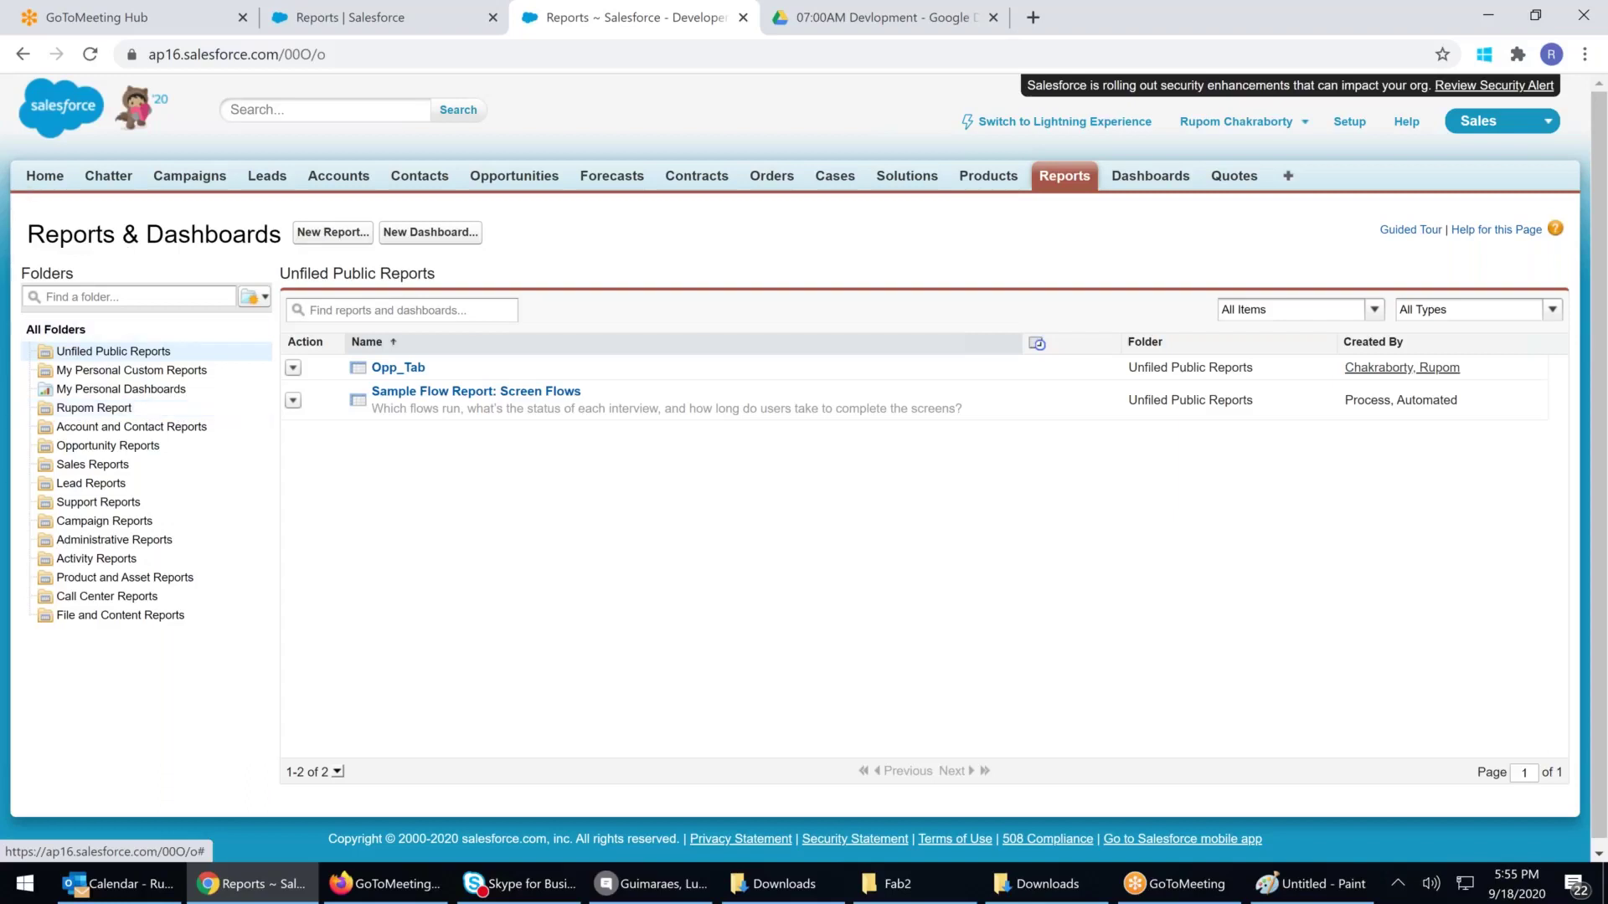
click(393, 368)
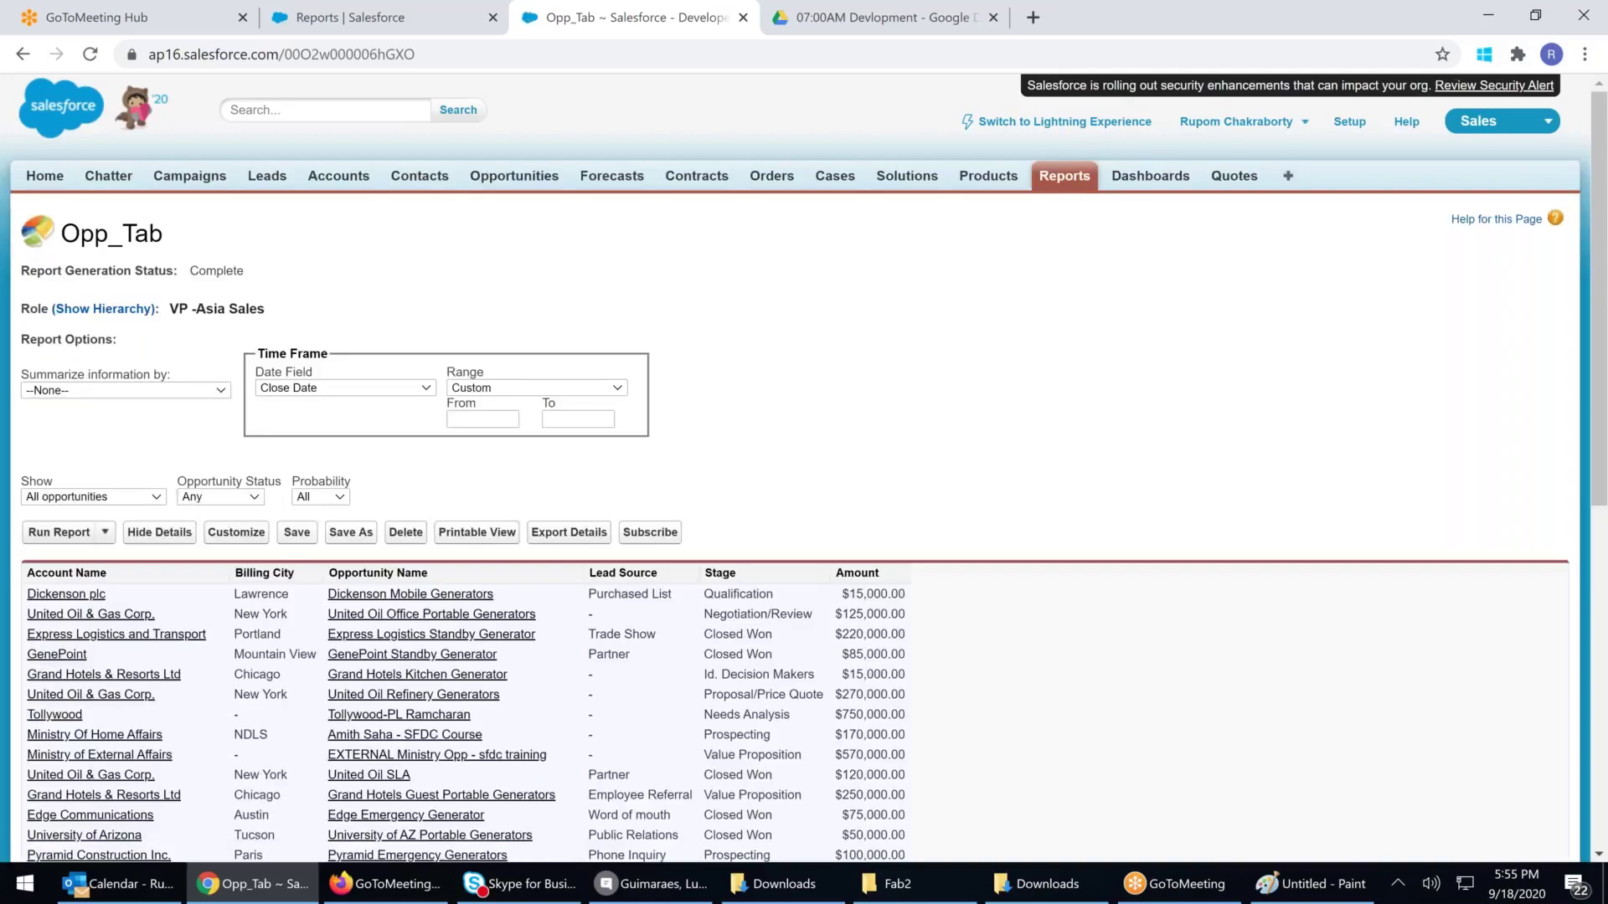
click(228, 538)
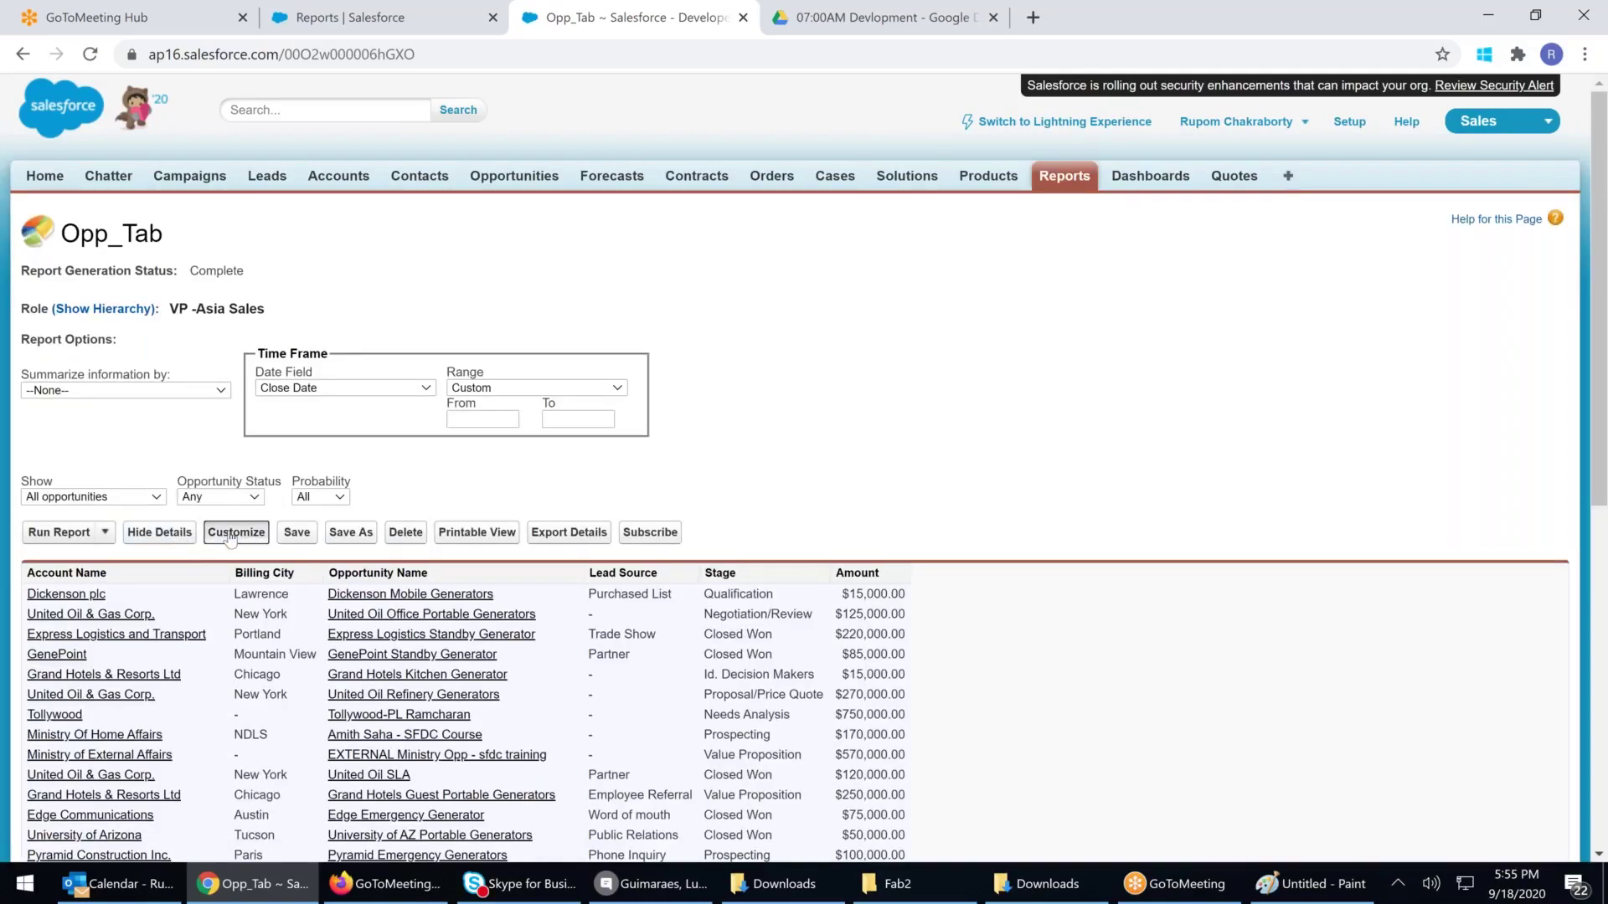
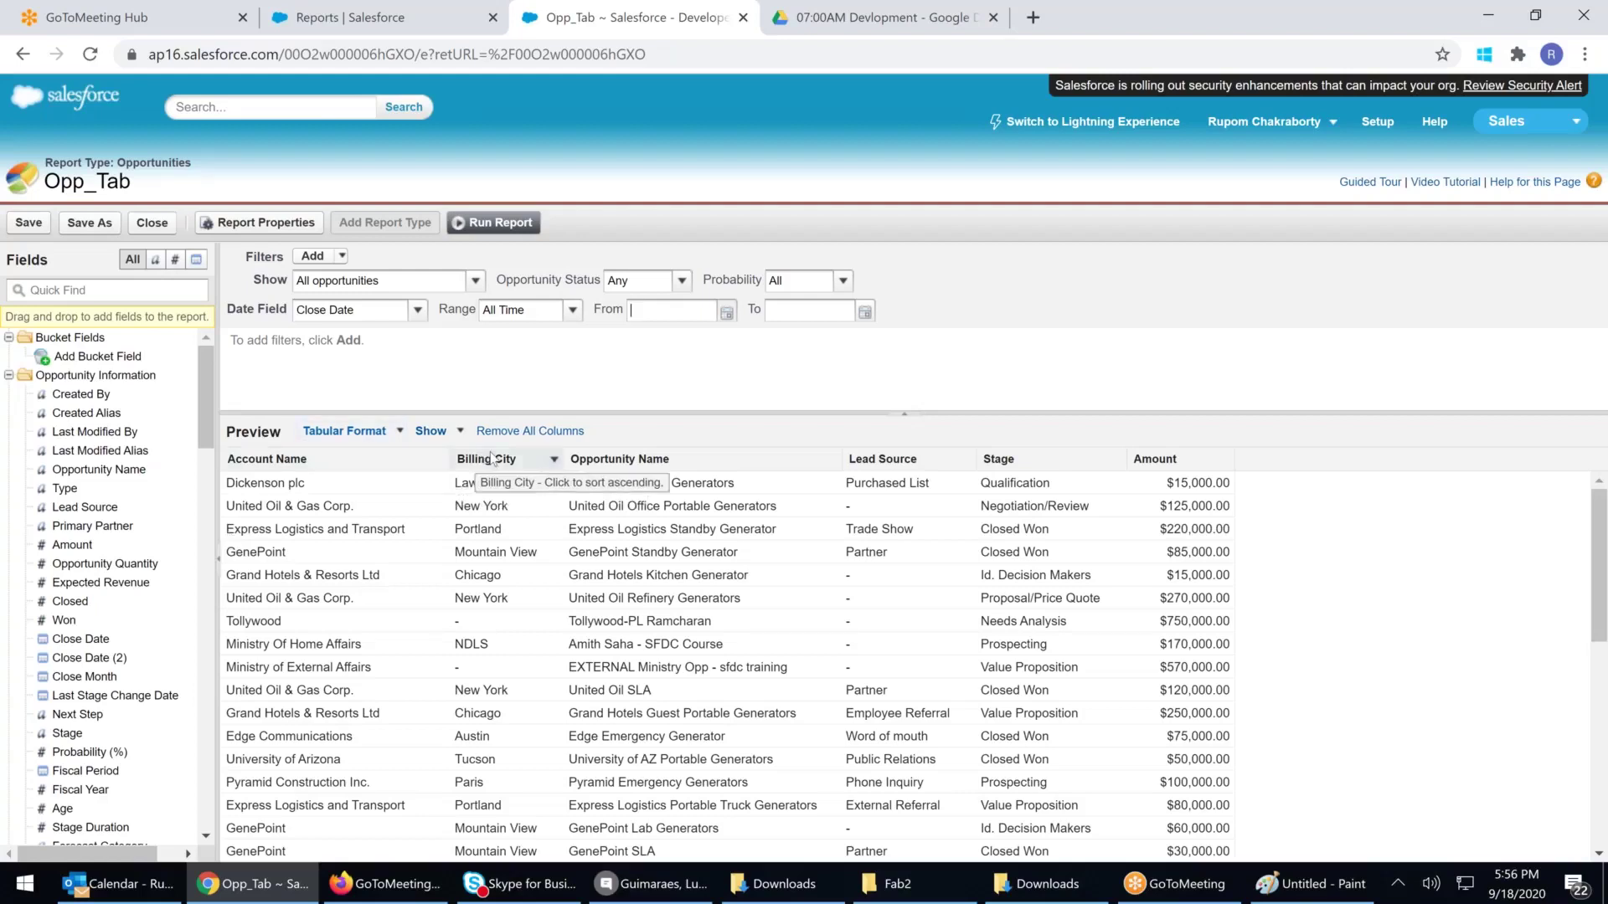
Remove the Billing City and Lead Source columns, try Joined format, then return to Tabular
drag(485, 459, 60, 535)
drag(778, 459, 63, 551)
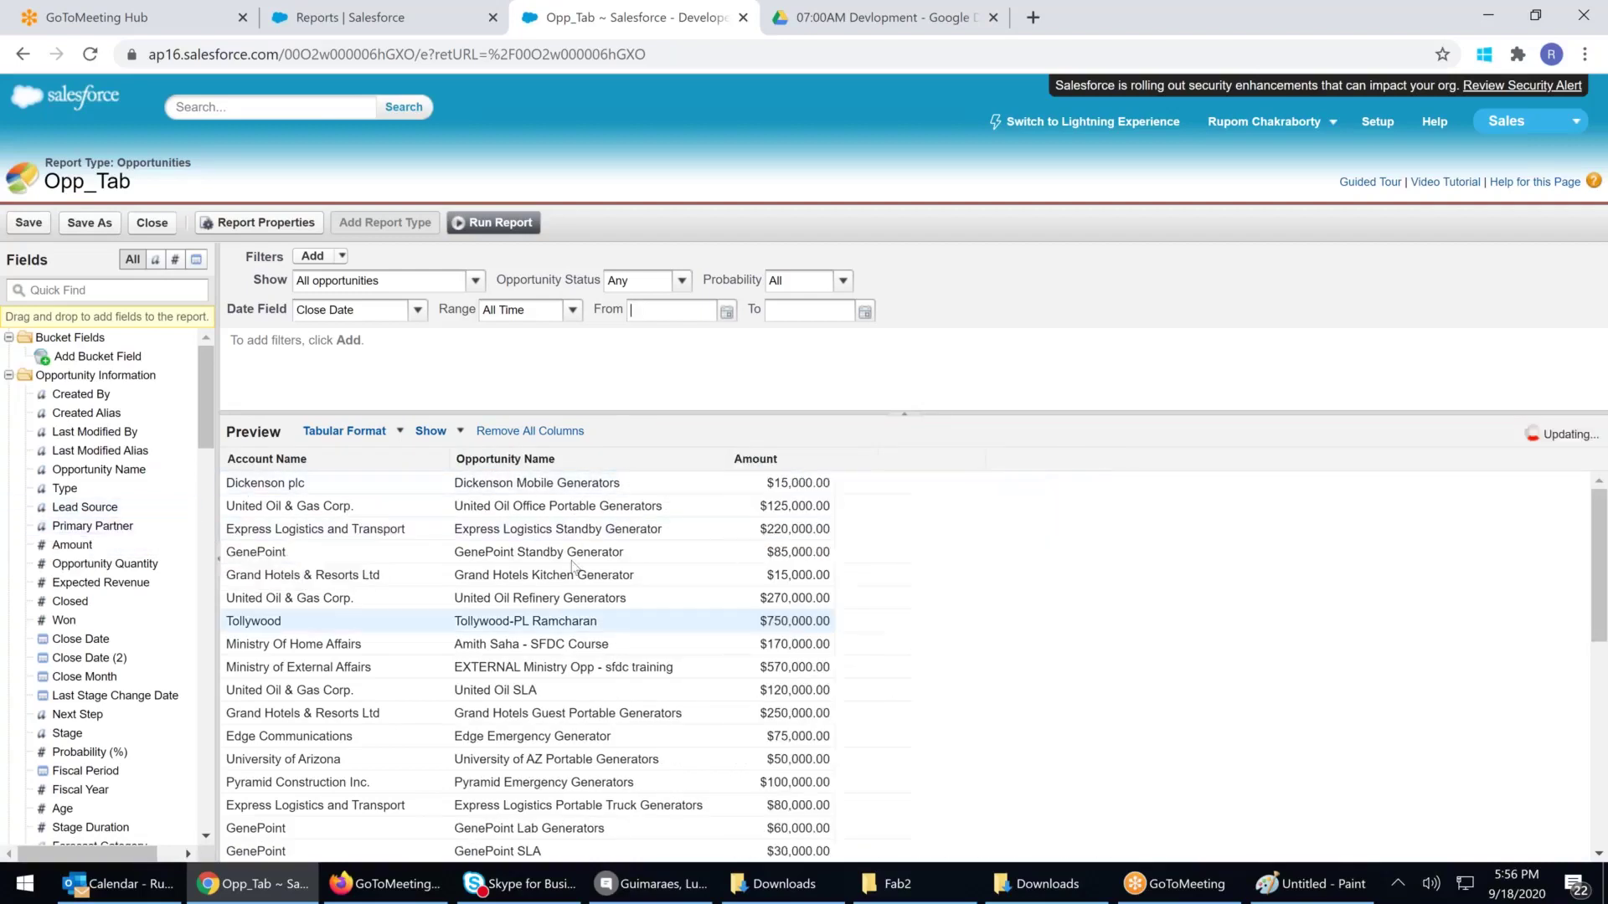
click(397, 431)
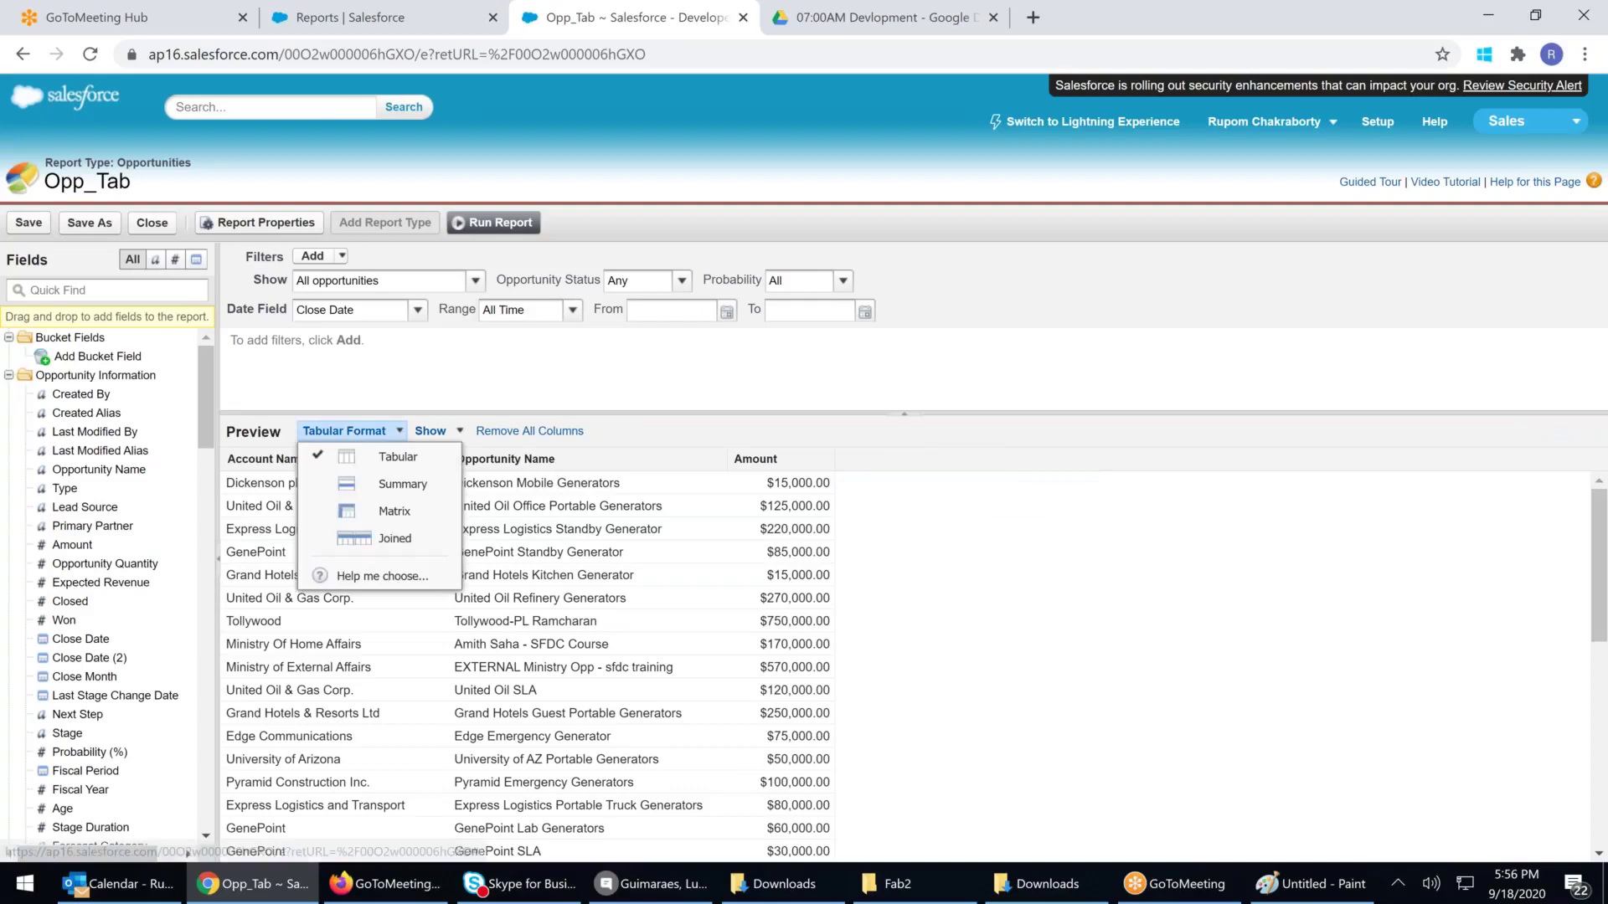
click(392, 546)
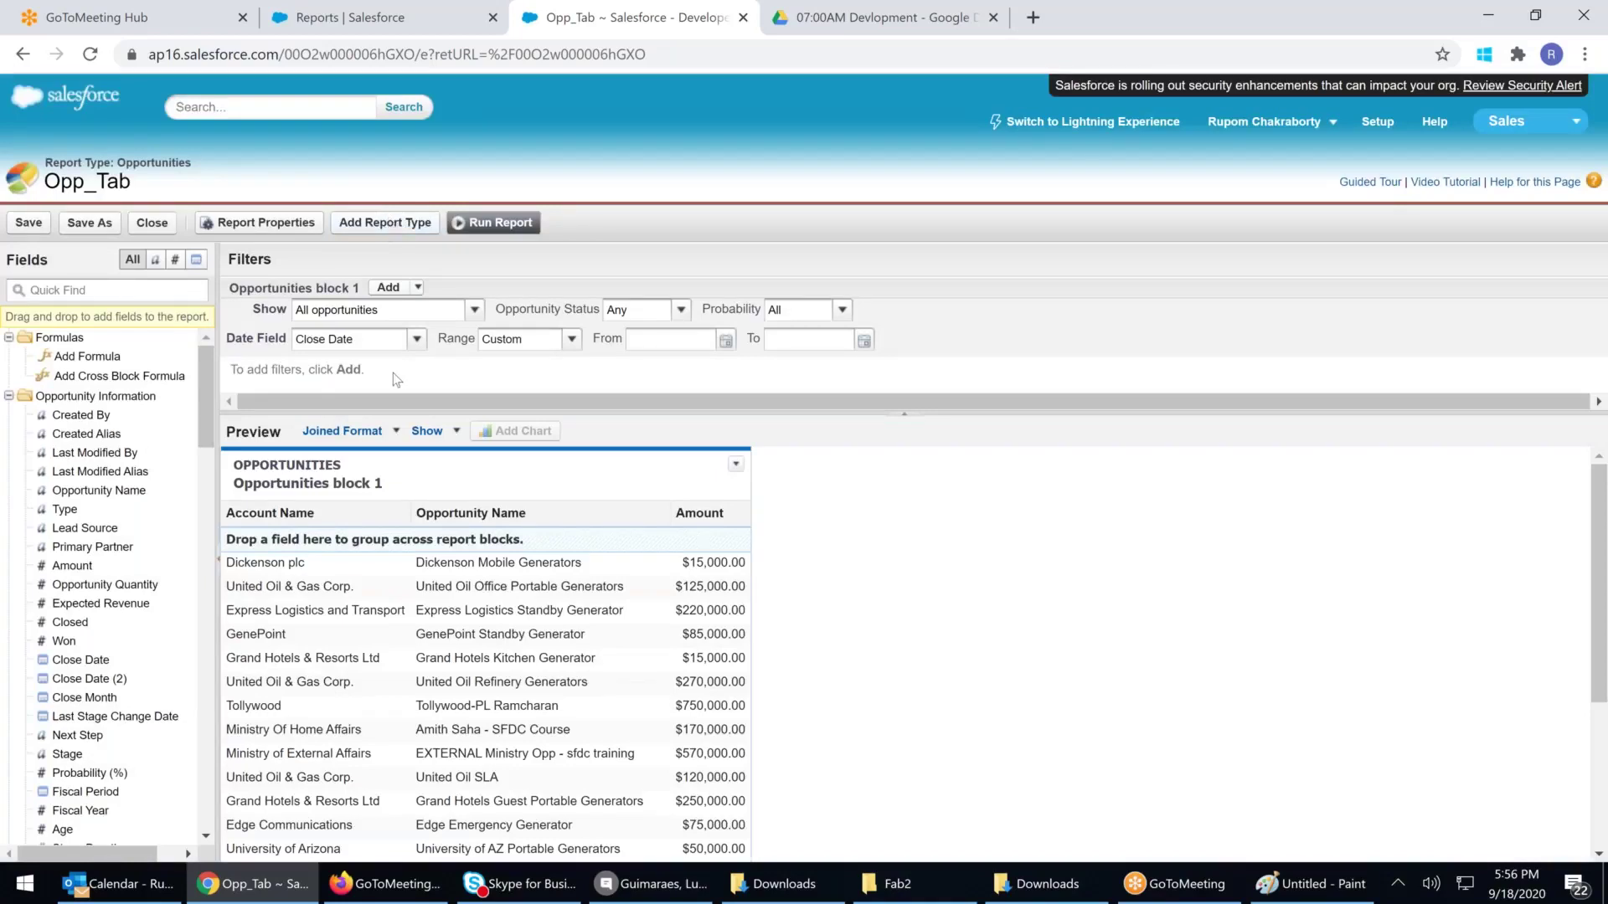
click(385, 432)
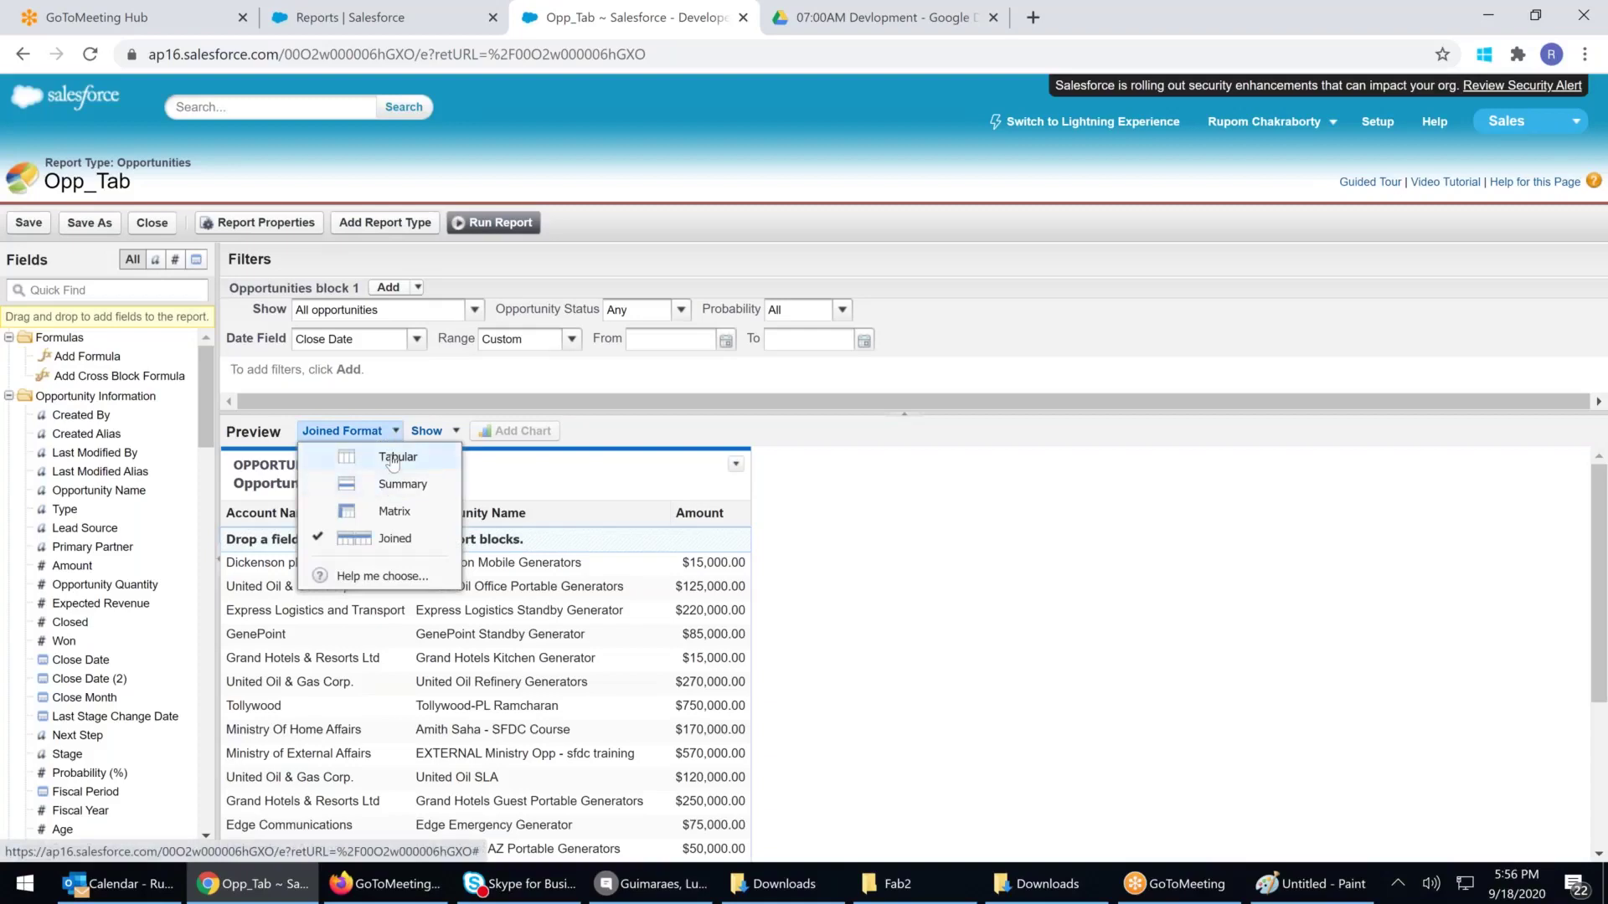
click(392, 461)
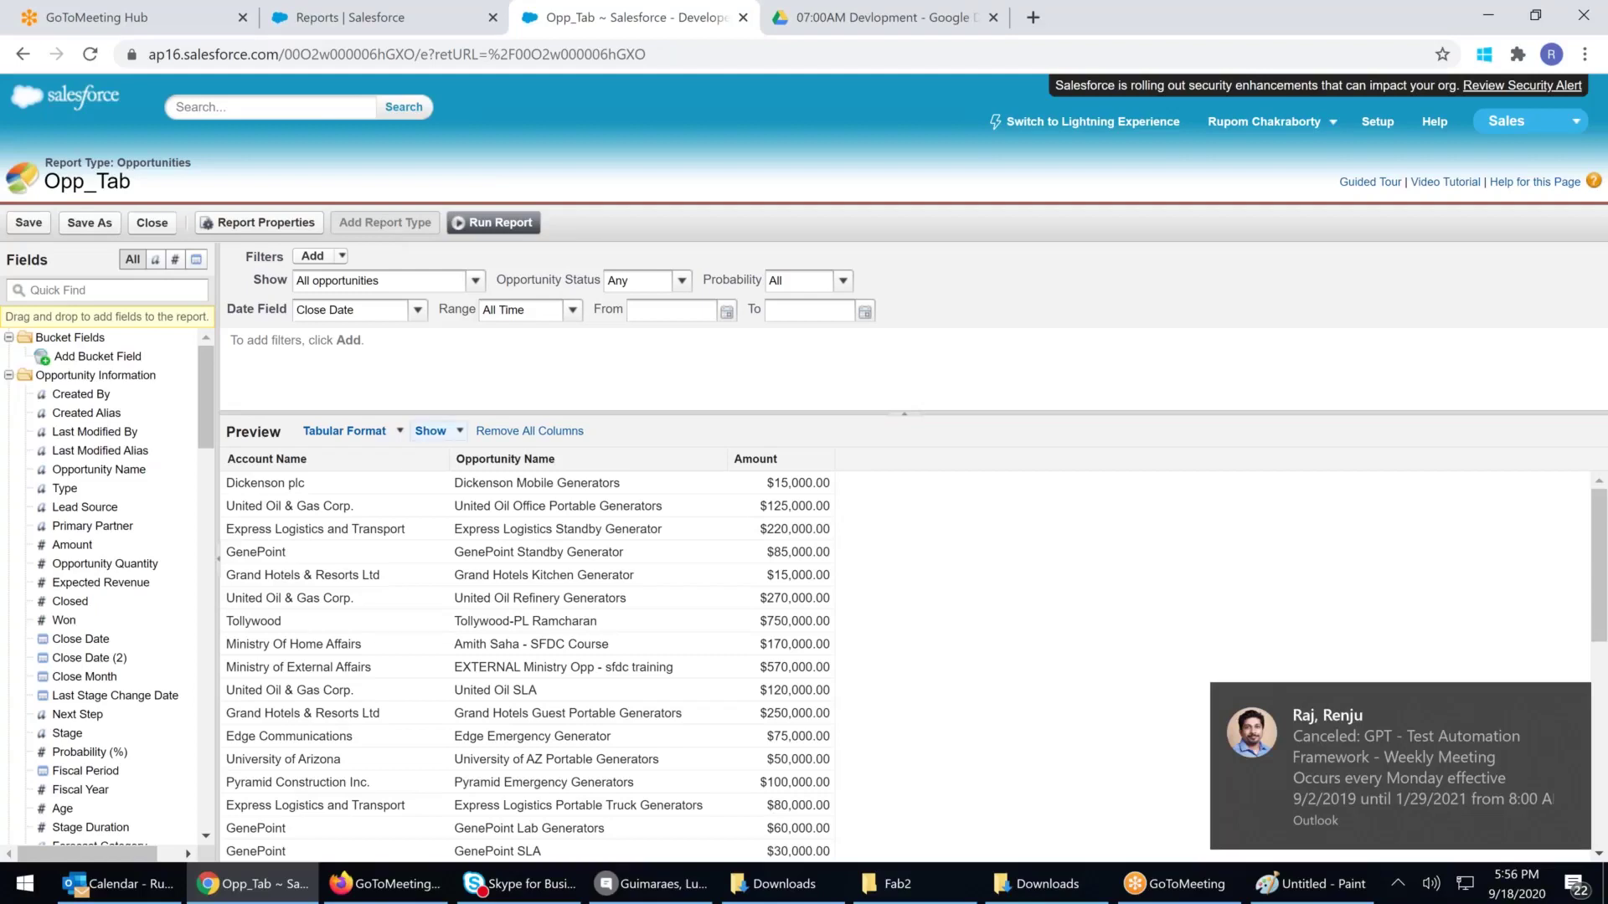
Switch the report format to Summary, then Matrix, and finally Joined
click(385, 432)
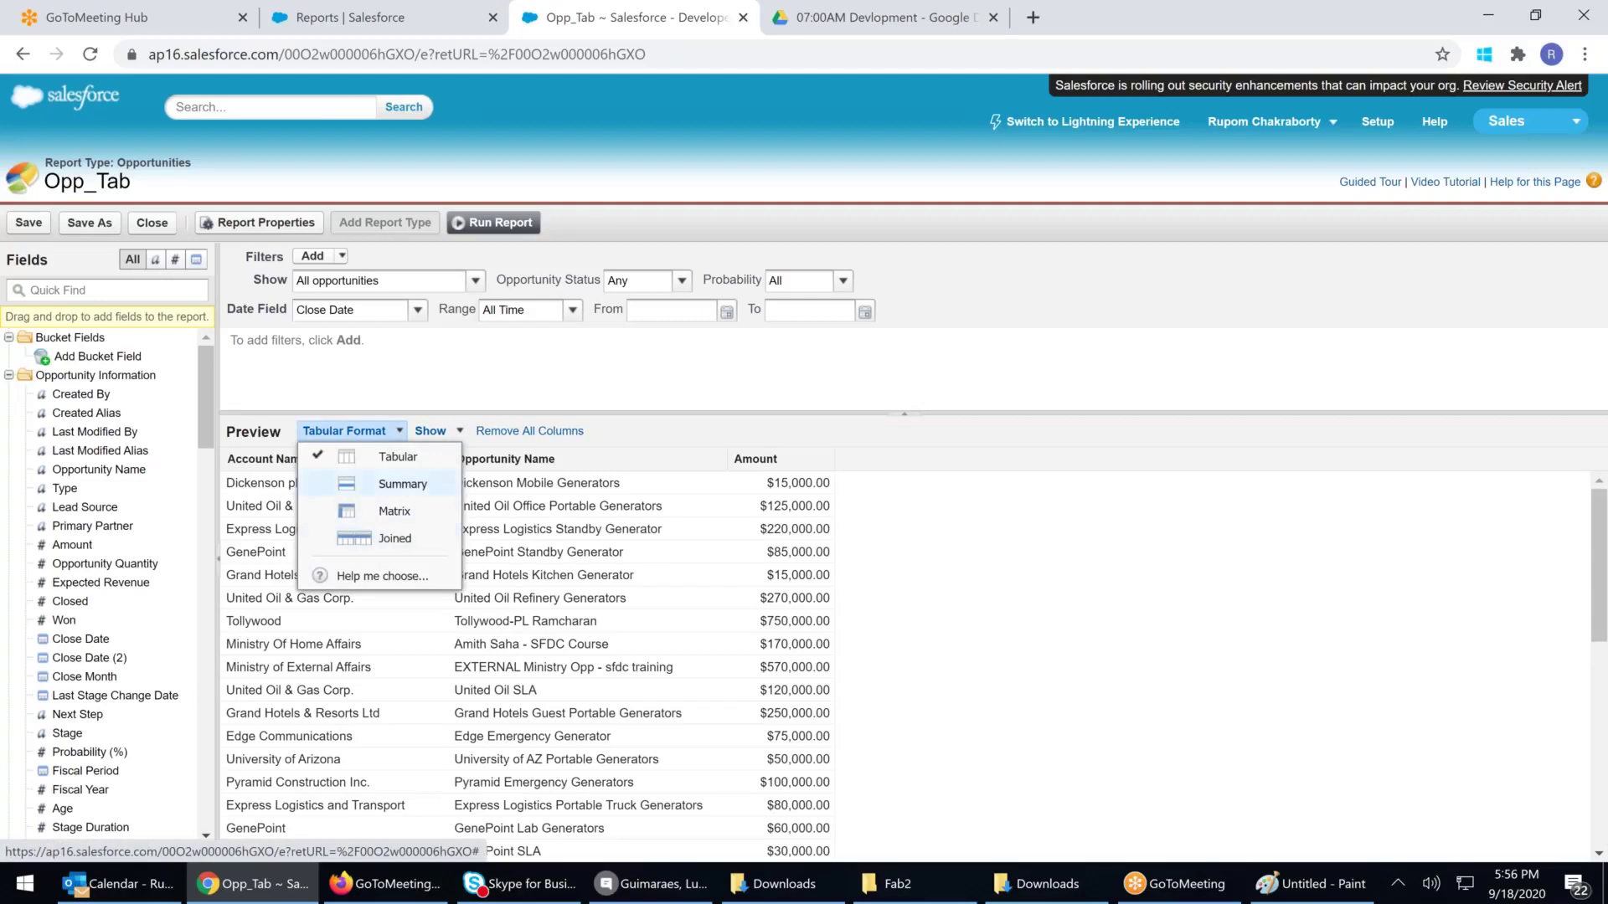
click(401, 484)
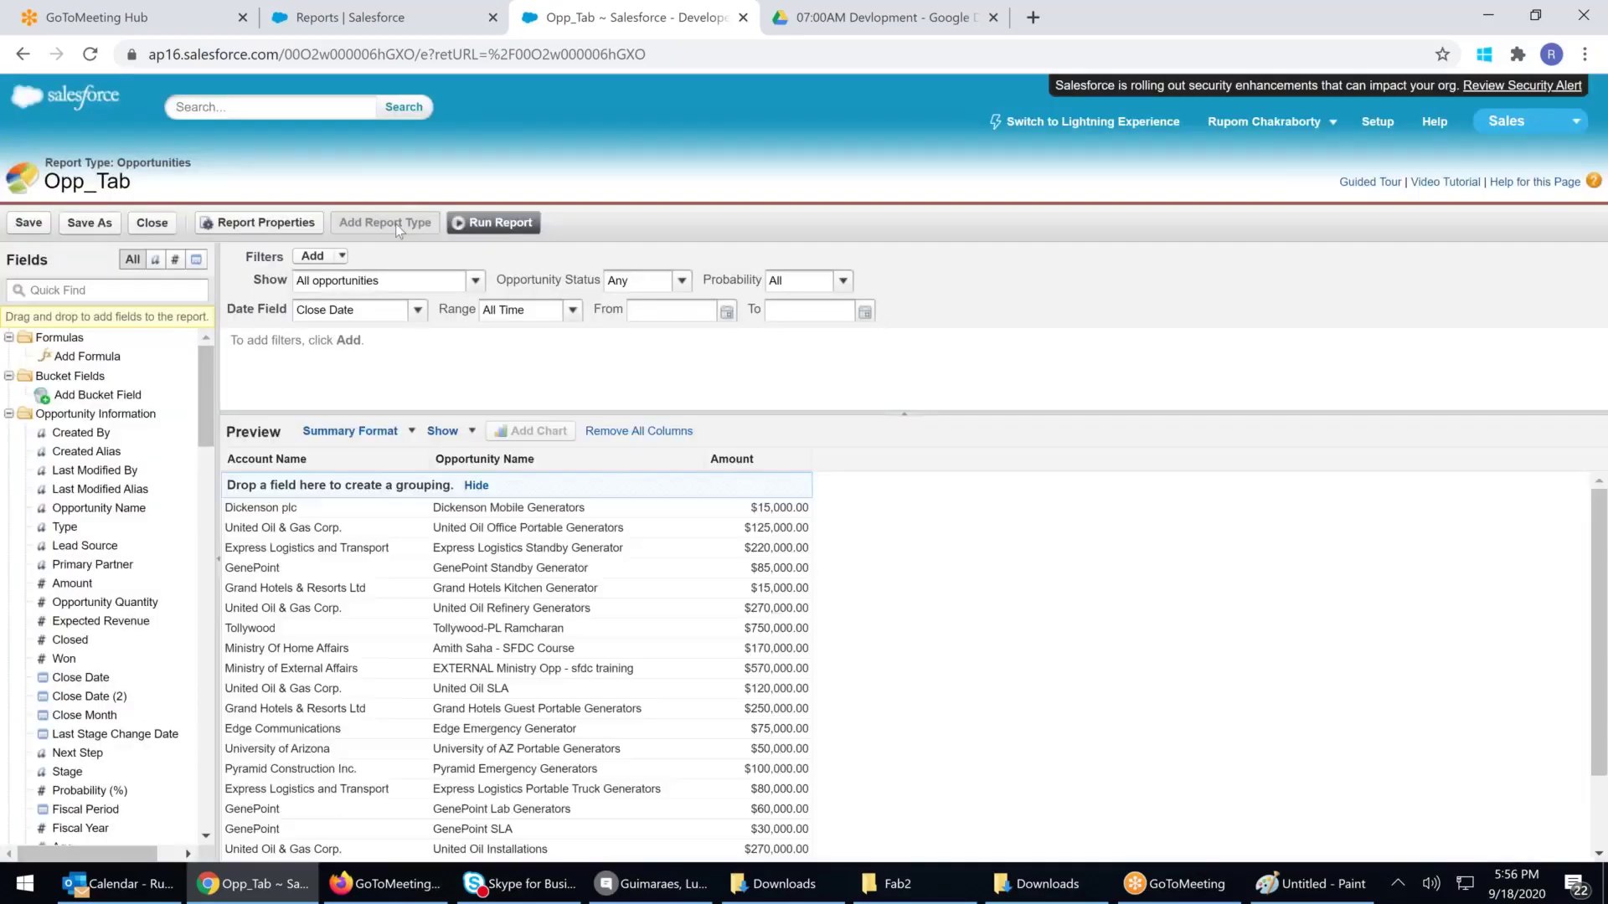
click(387, 431)
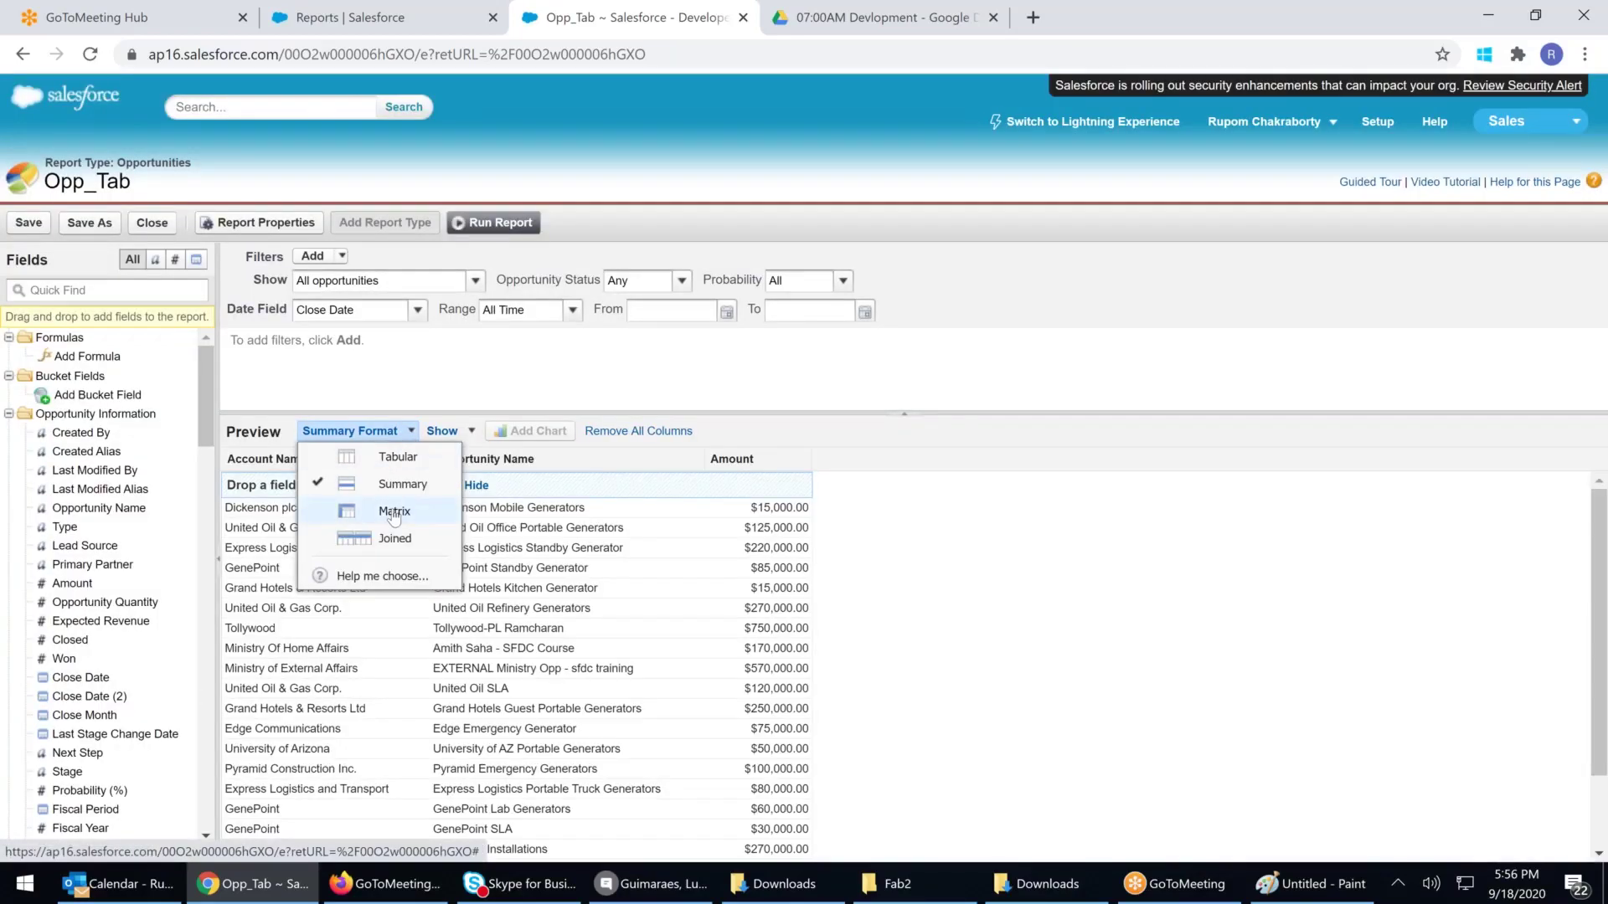
click(393, 512)
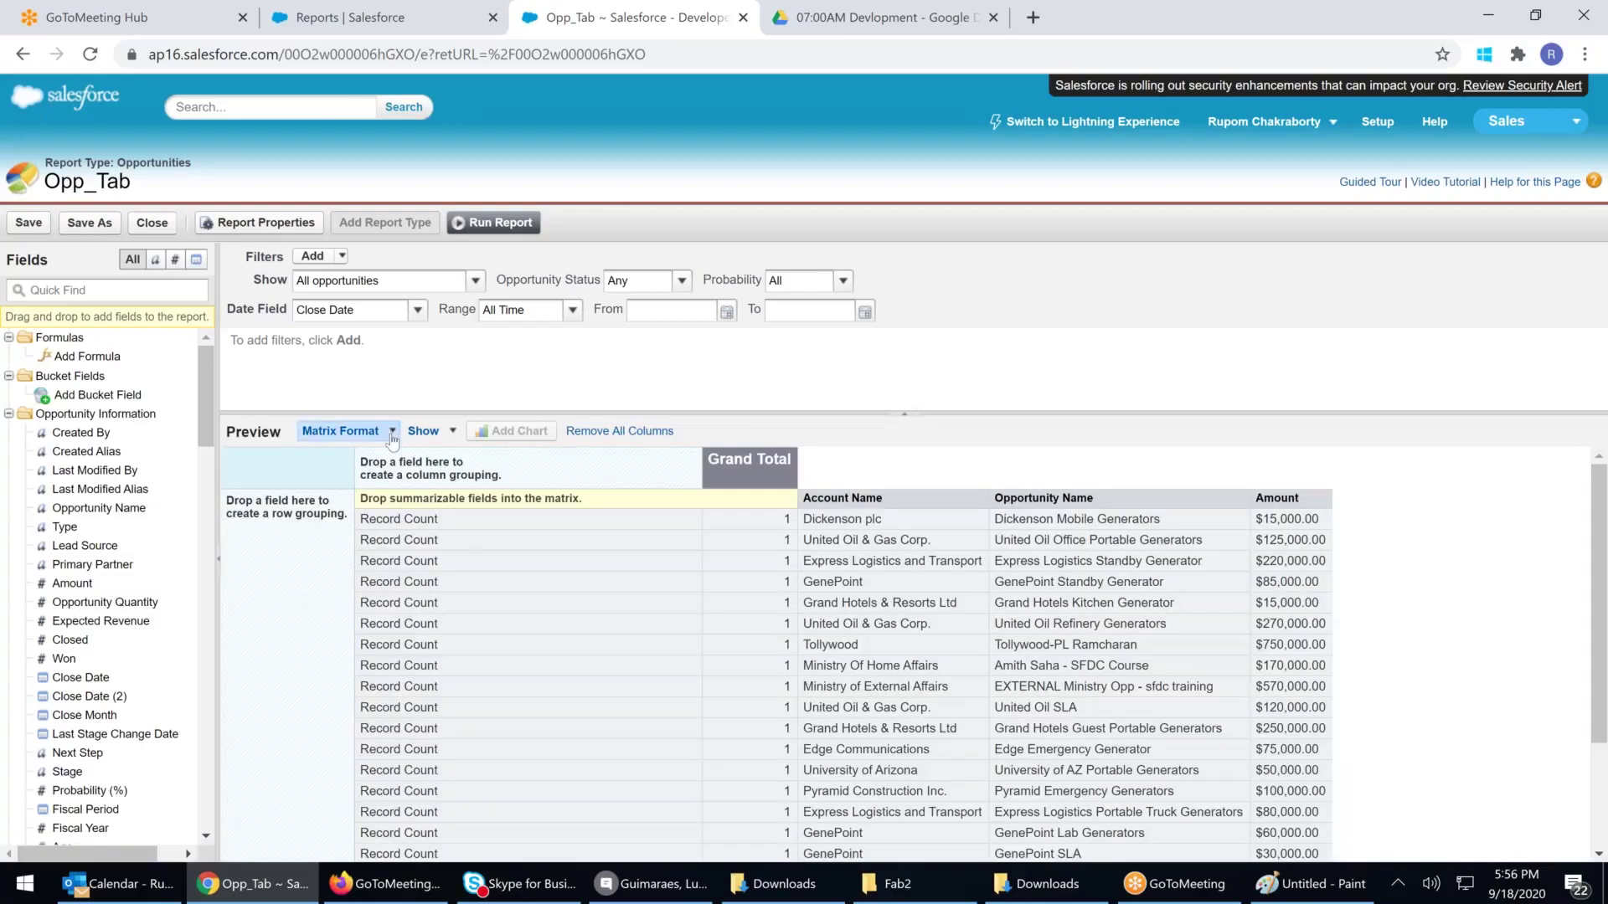
click(390, 432)
click(395, 539)
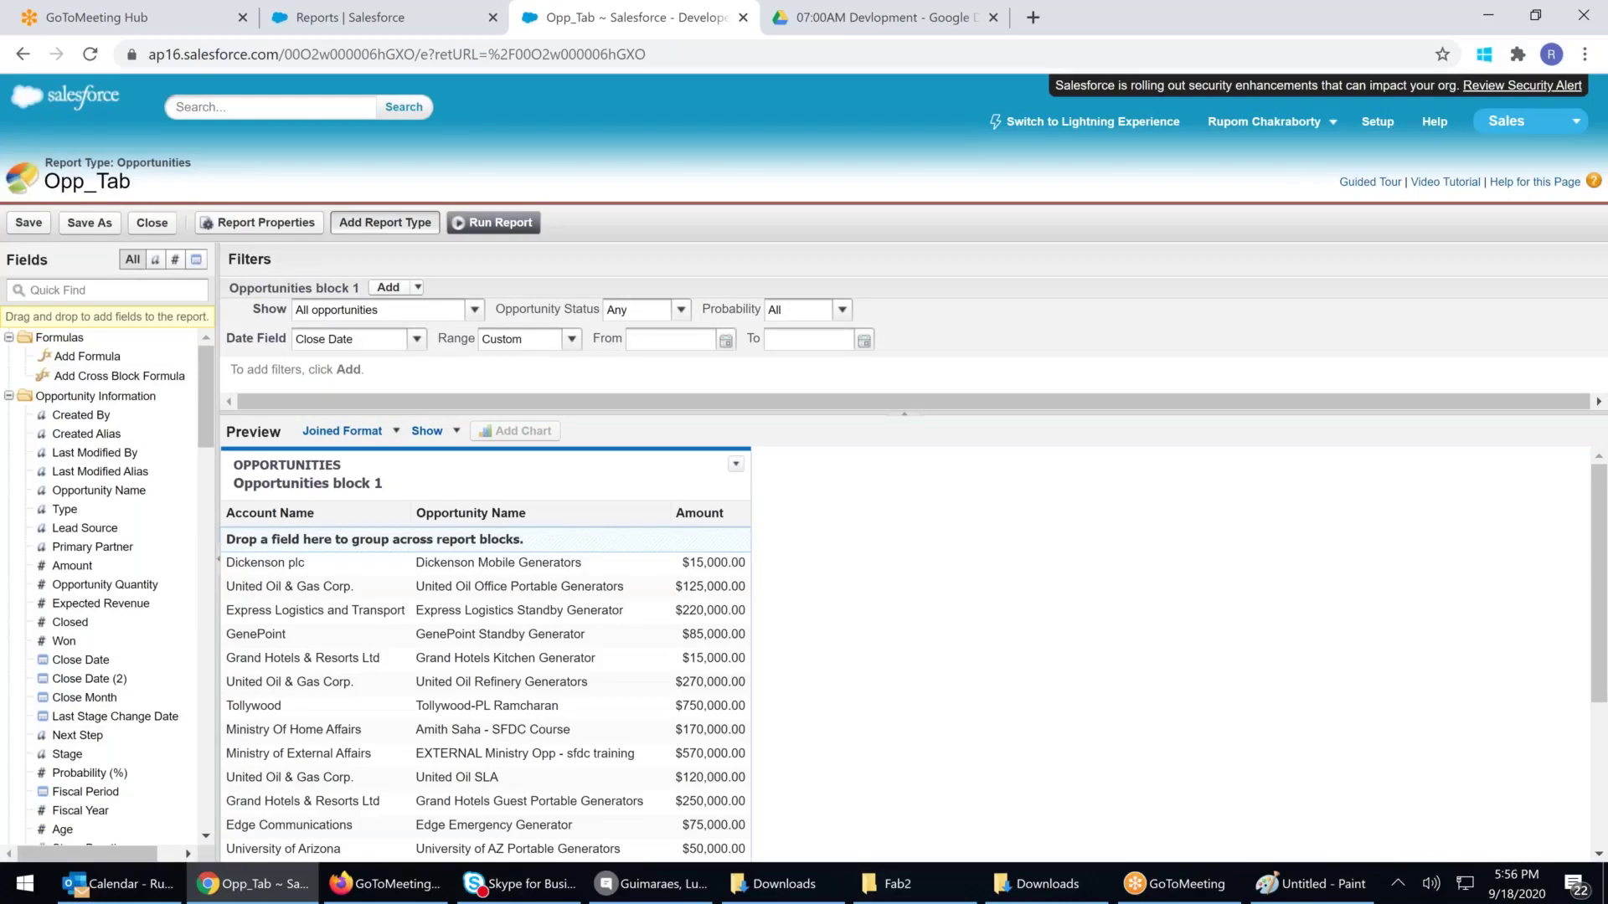
Add an Orders report type block from Contracts and Orders
click(398, 224)
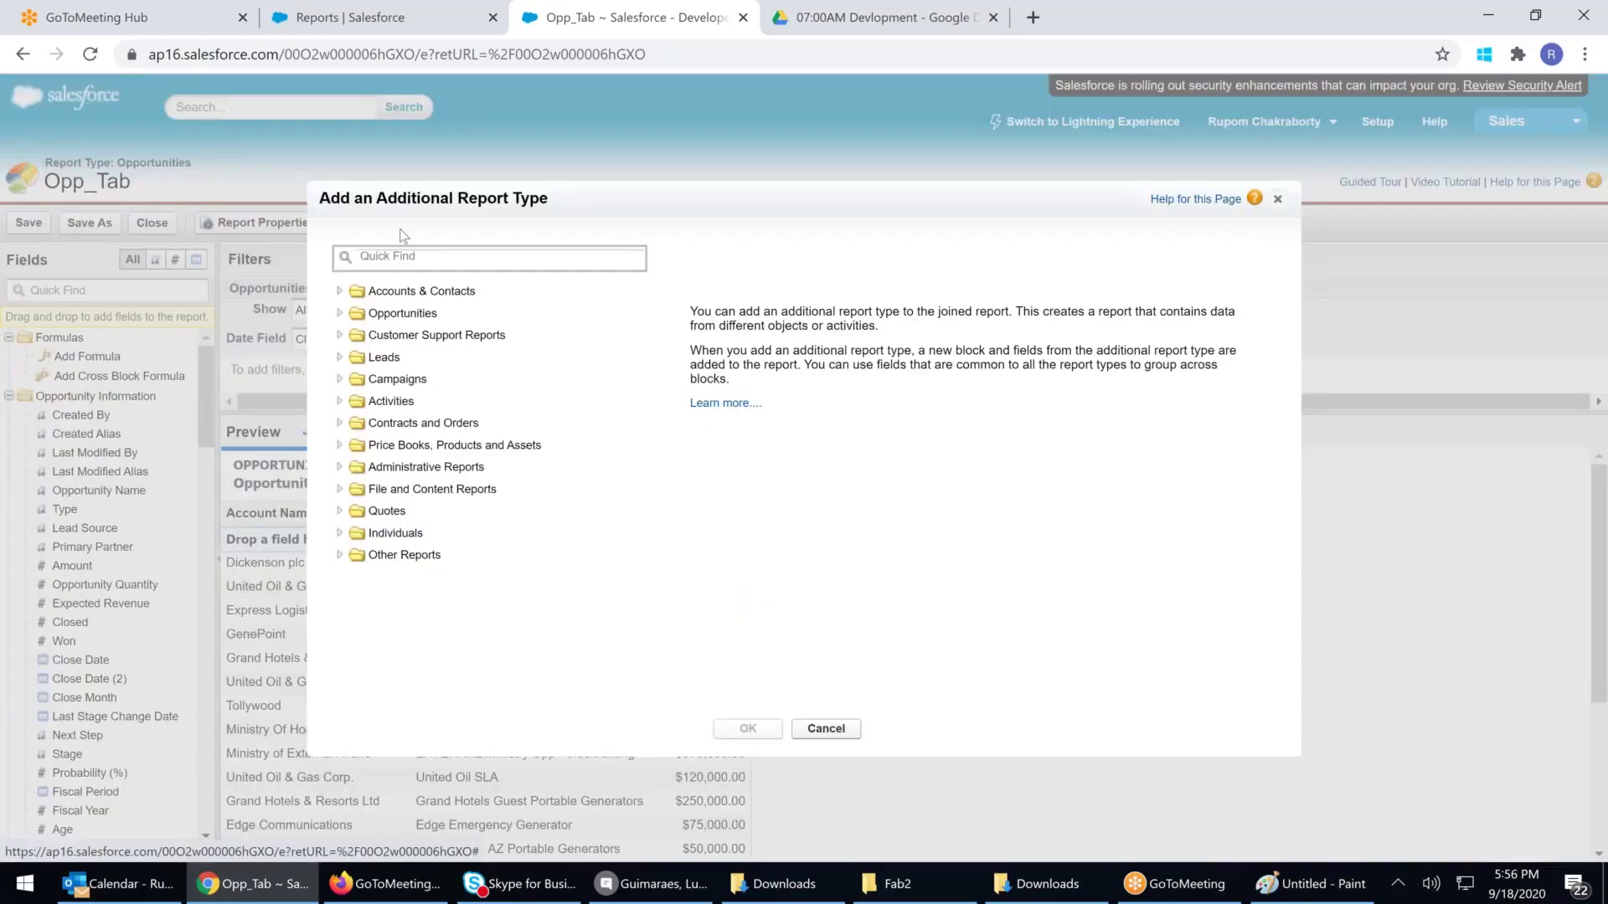
click(341, 424)
click(400, 558)
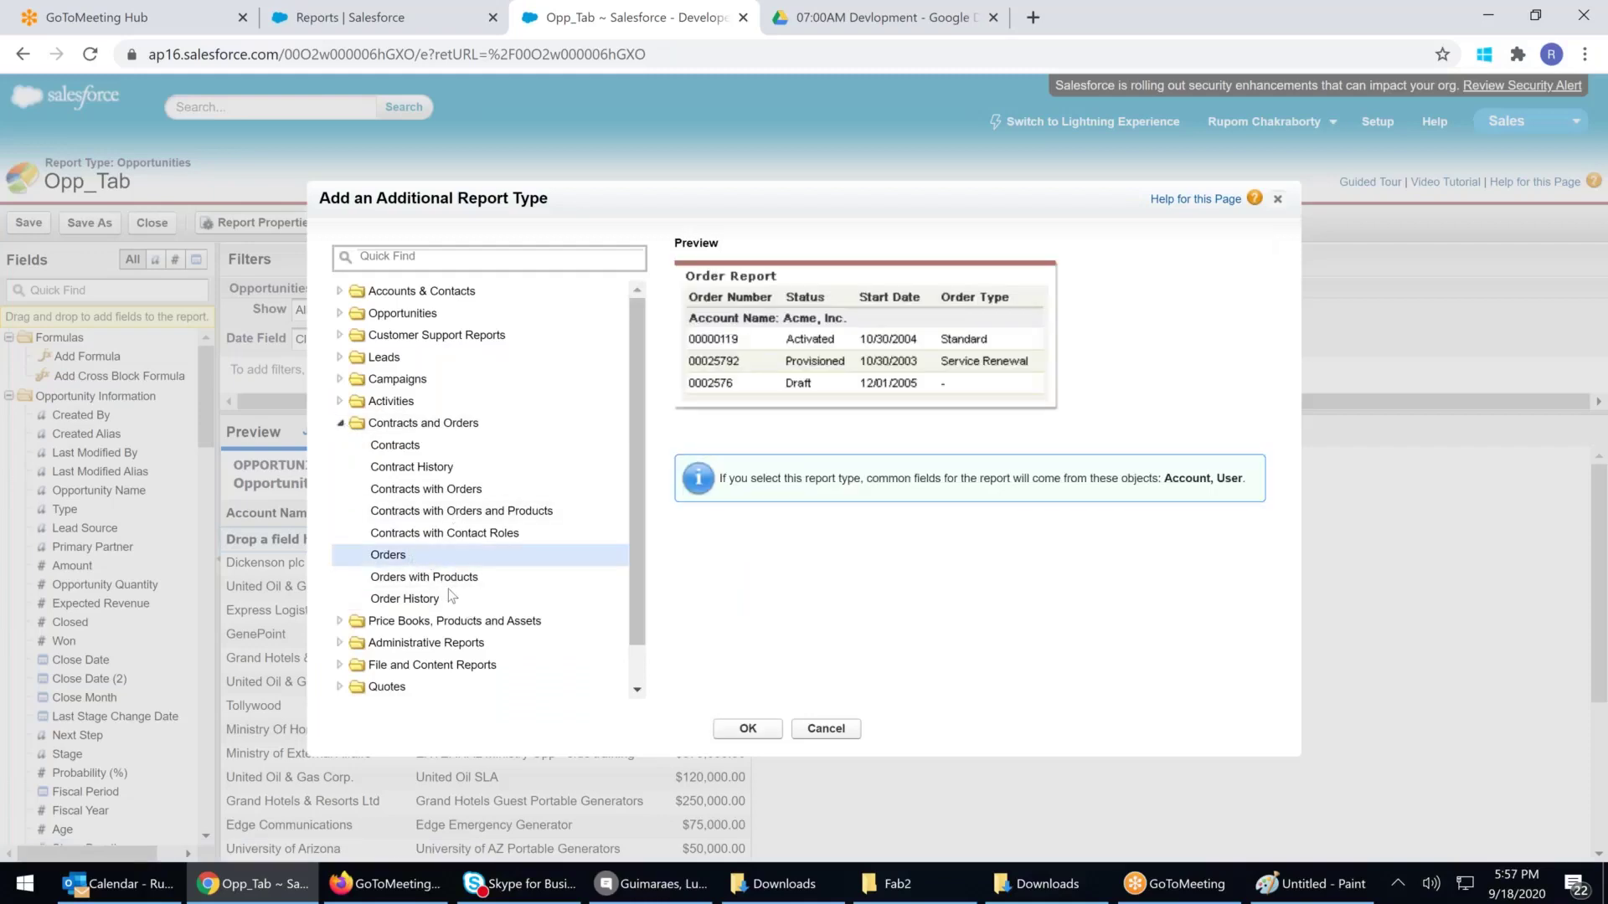
click(749, 730)
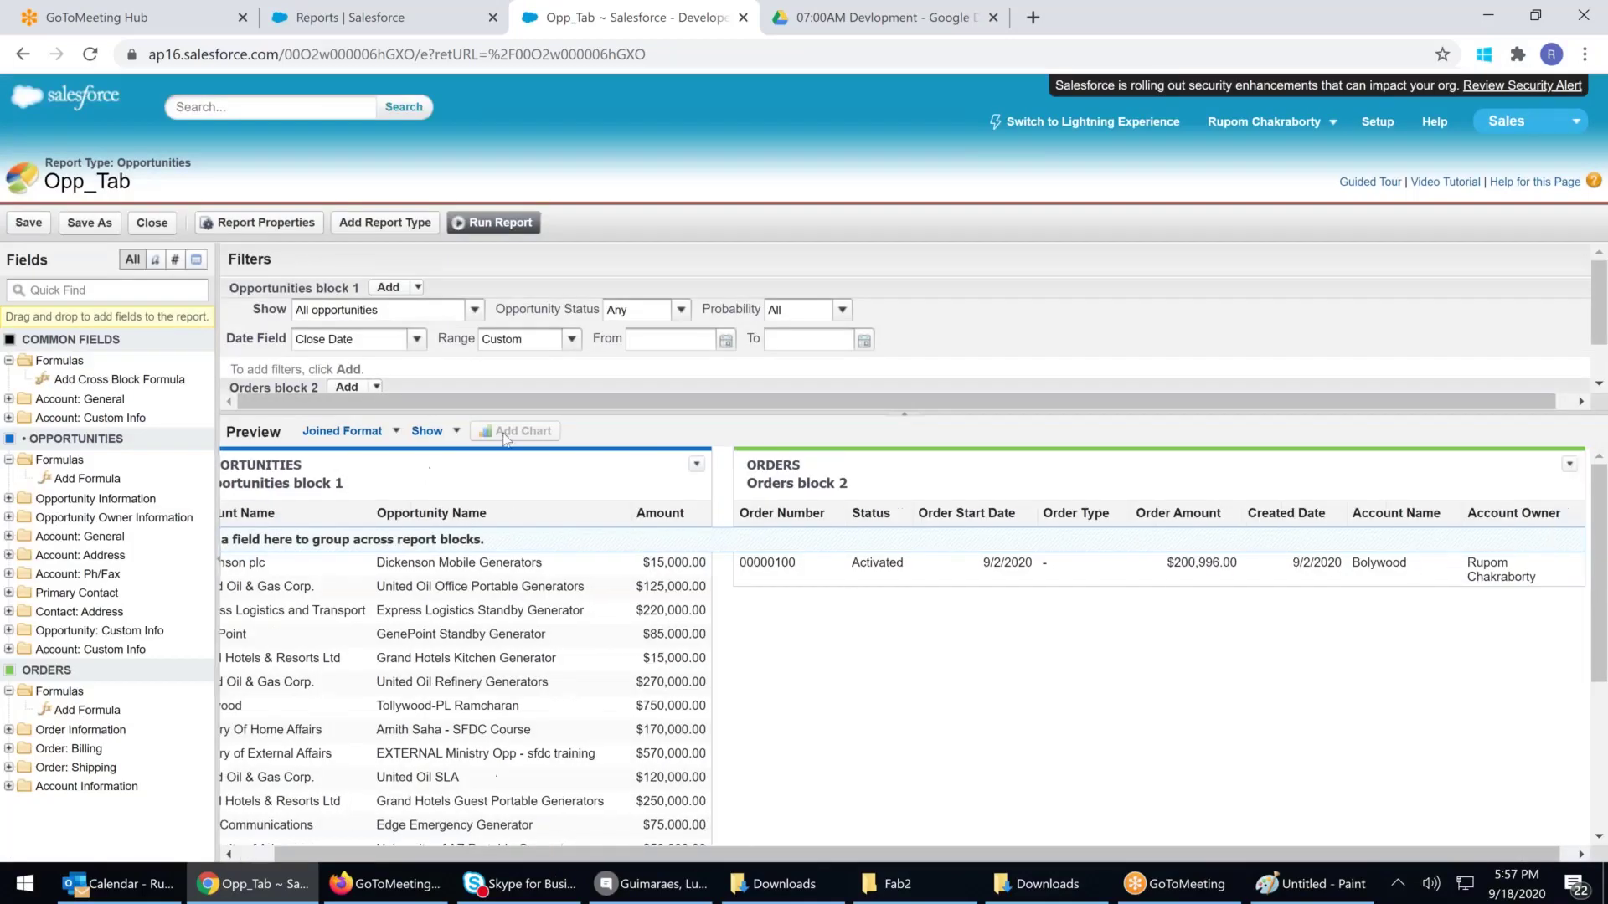
Drop Status, Order Type, Created Date and Account Name from Orders, moving Account Owner first
drag(857, 512, 138, 507)
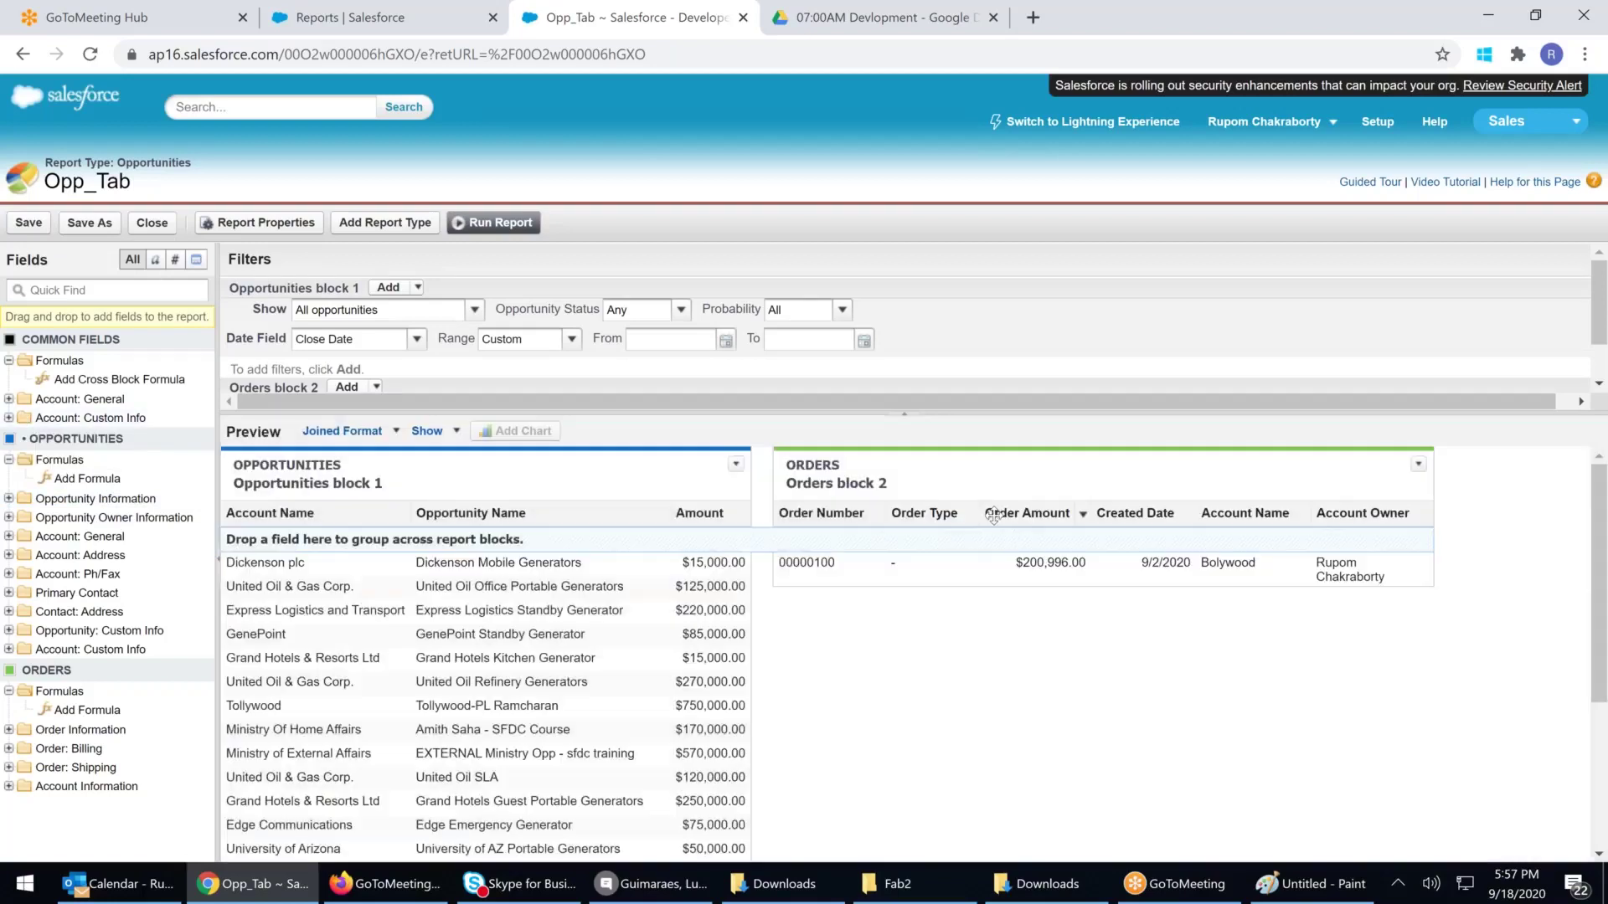
drag(953, 514, 126, 524)
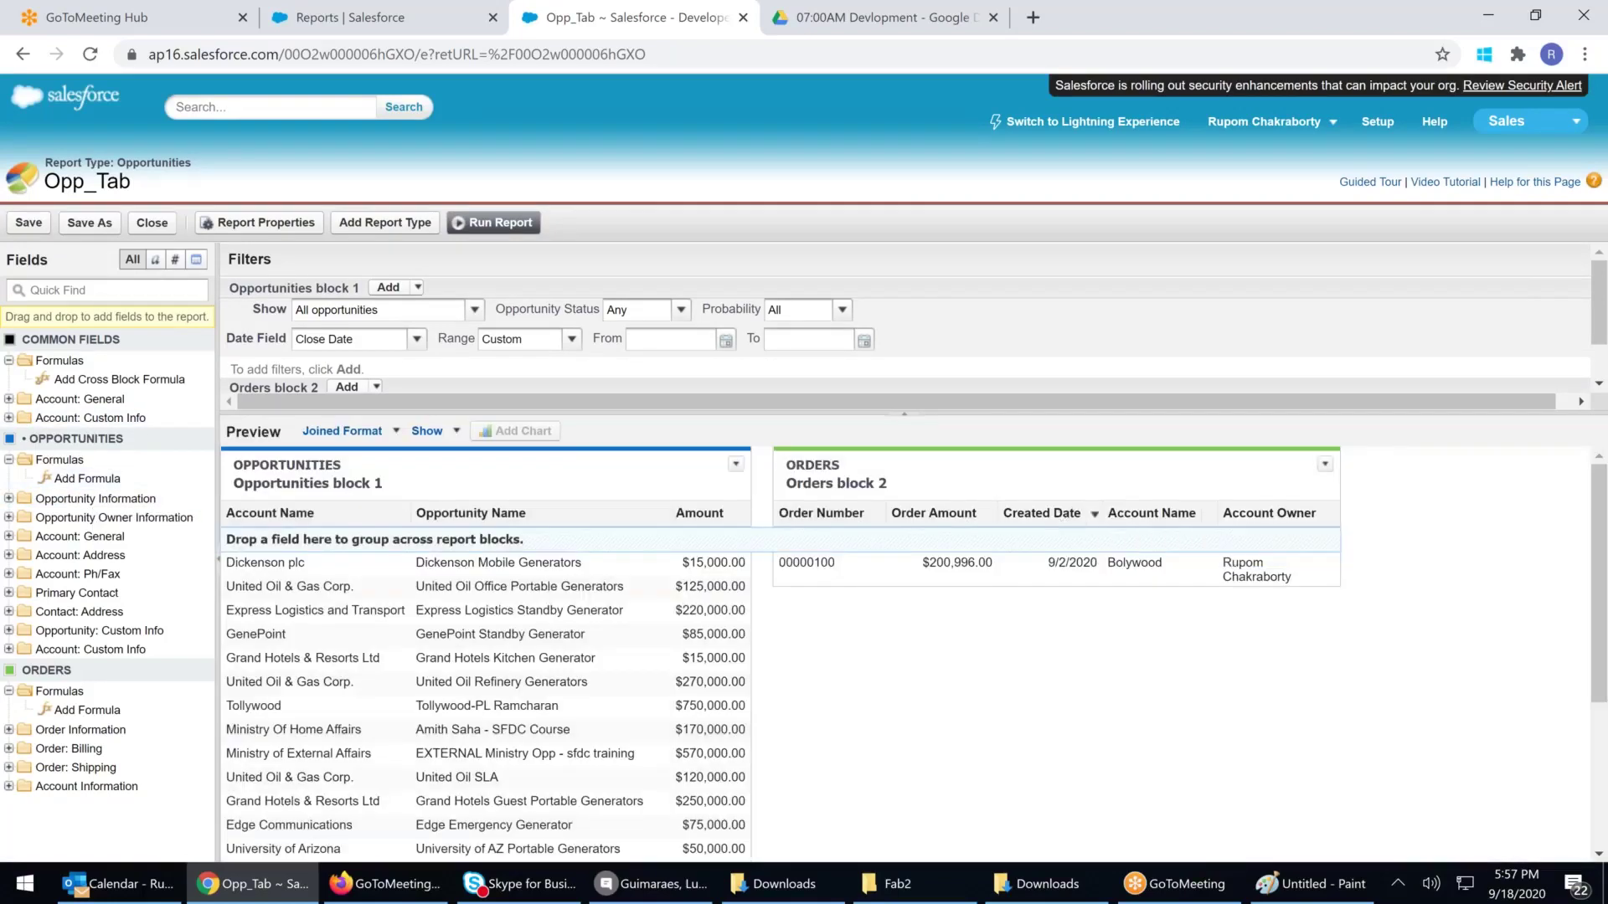
drag(1041, 513, 92, 523)
drag(1051, 514, 80, 486)
drag(1039, 519, 796, 515)
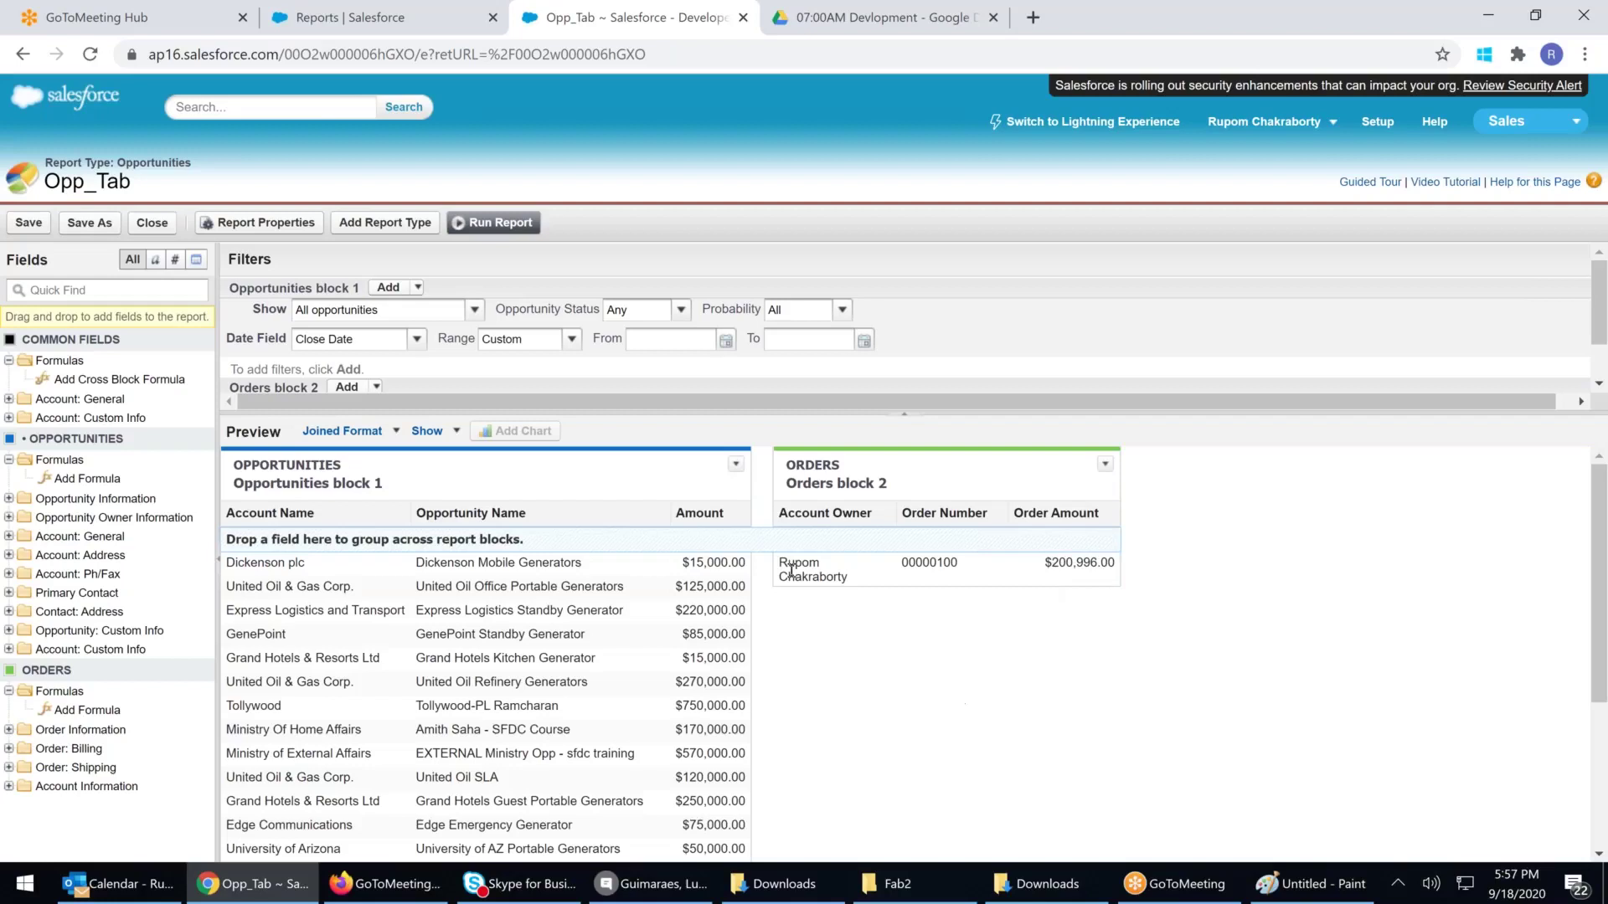
Add a Cases report type block from Customer Support Reports
click(409, 224)
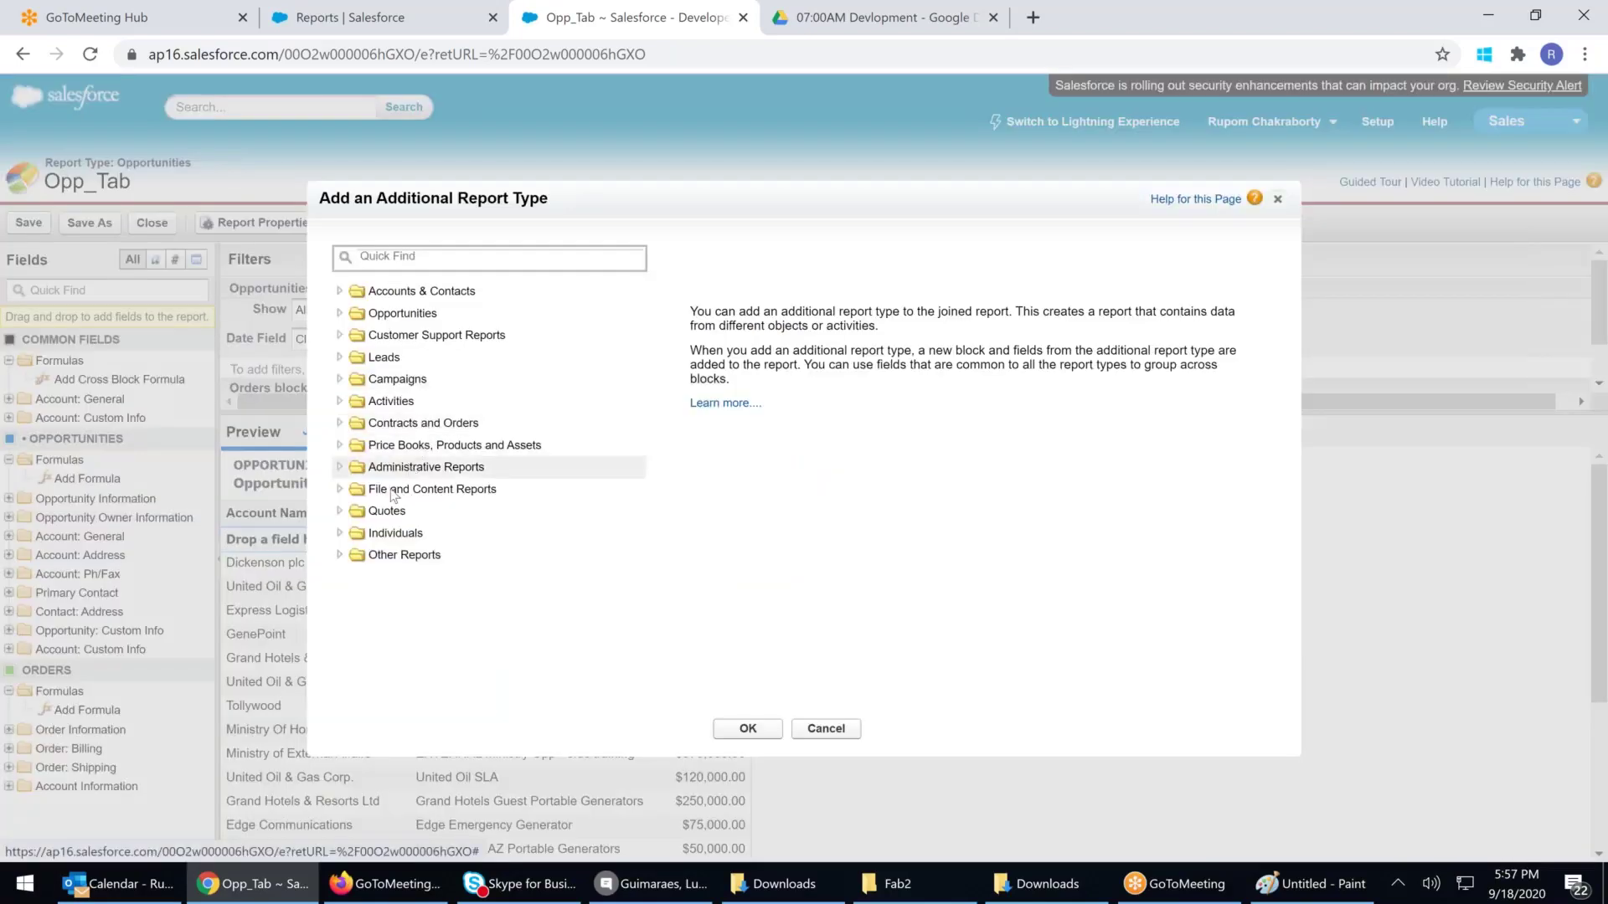
click(340, 337)
click(373, 356)
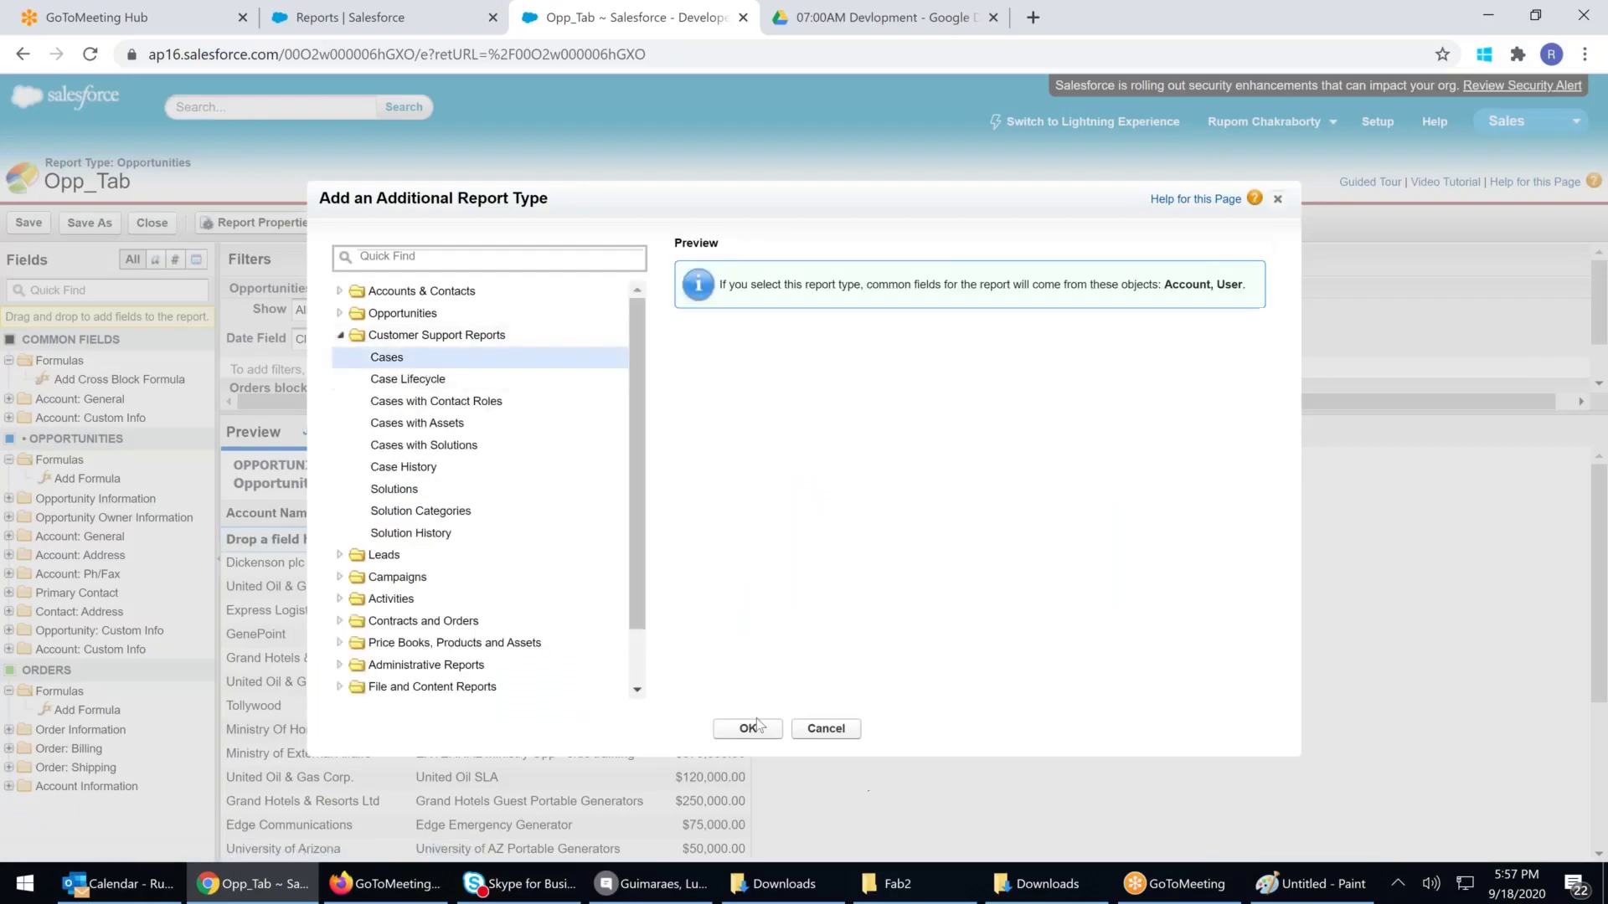
click(761, 725)
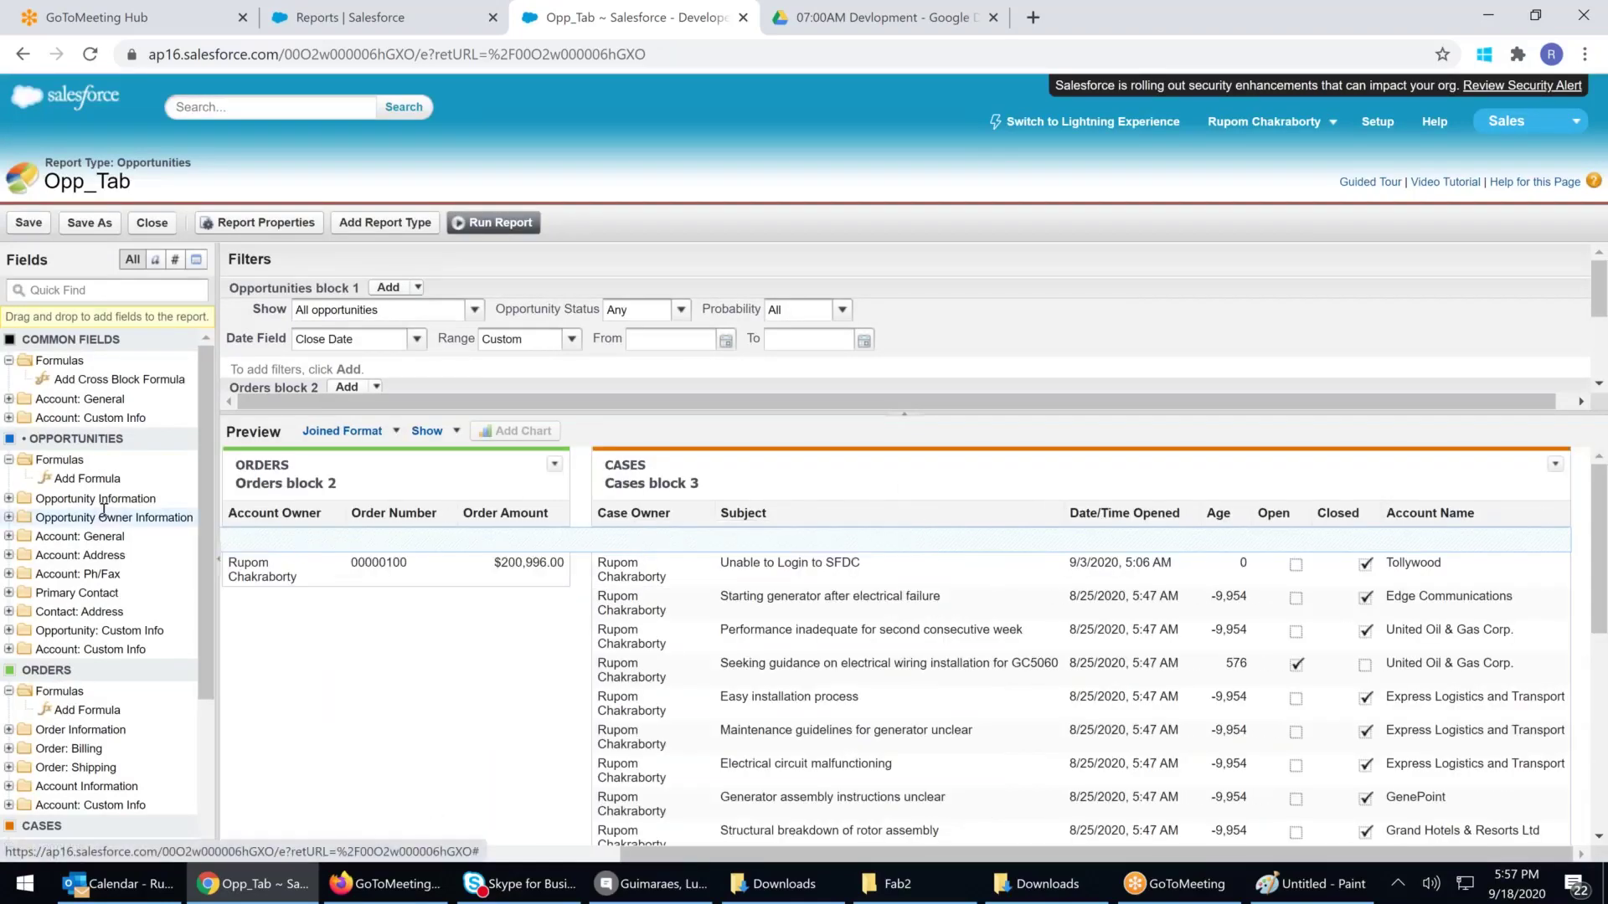
Drop Case Owner, Date/Time Opened, Age and Open from Cases, moving Account Name first
drag(666, 515, 154, 525)
drag(1054, 542, 167, 528)
drag(1219, 512, 18, 454)
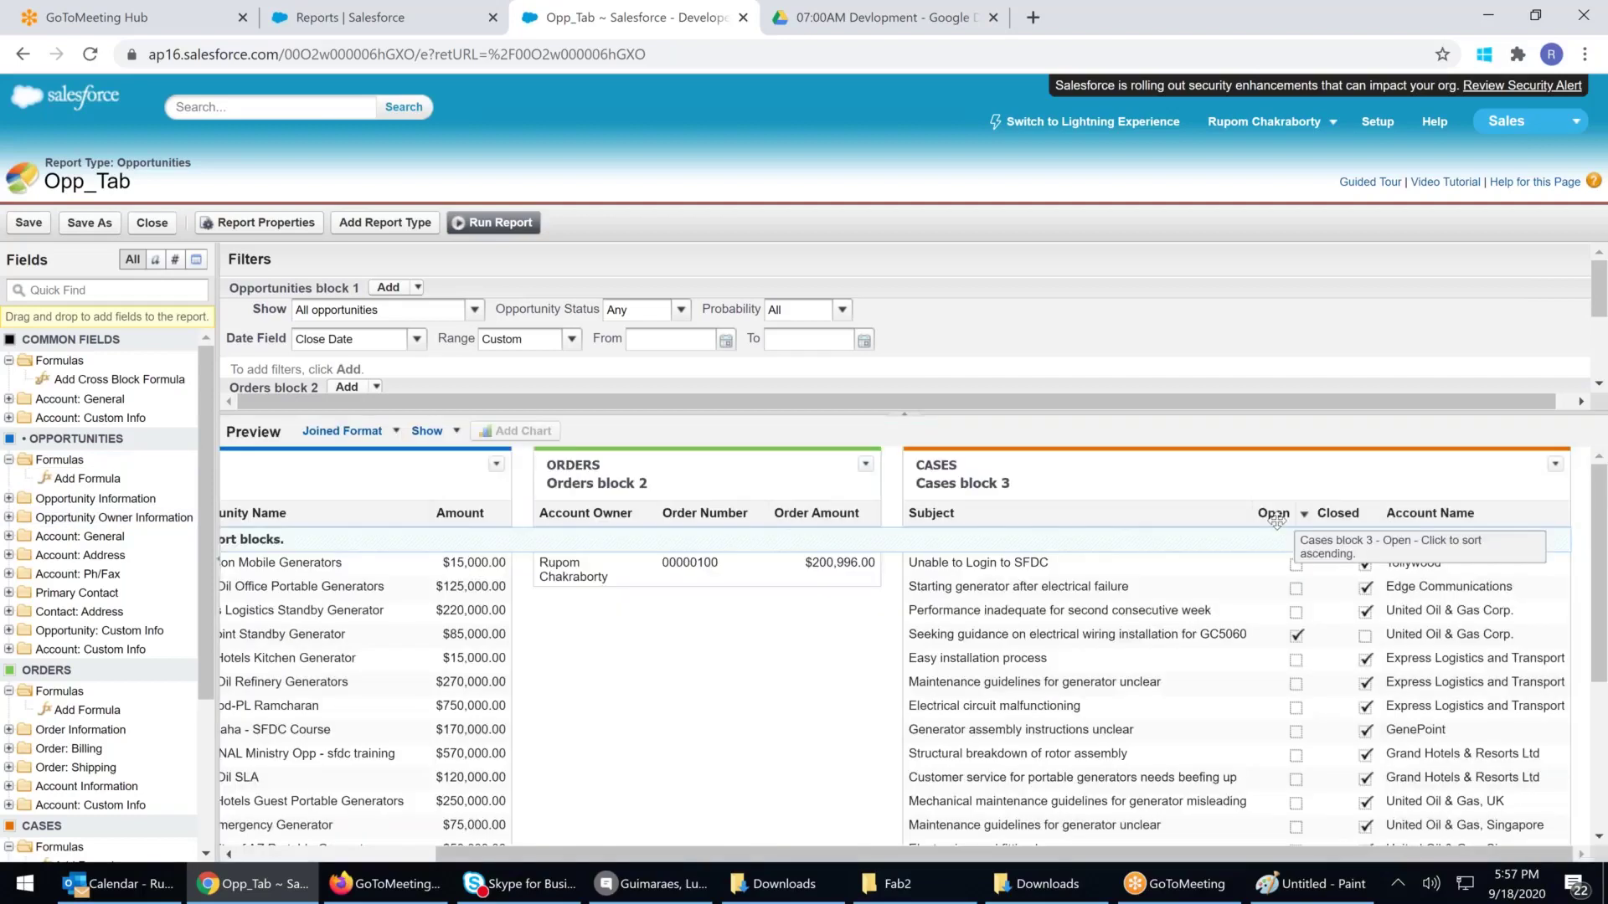
drag(1276, 520, 121, 488)
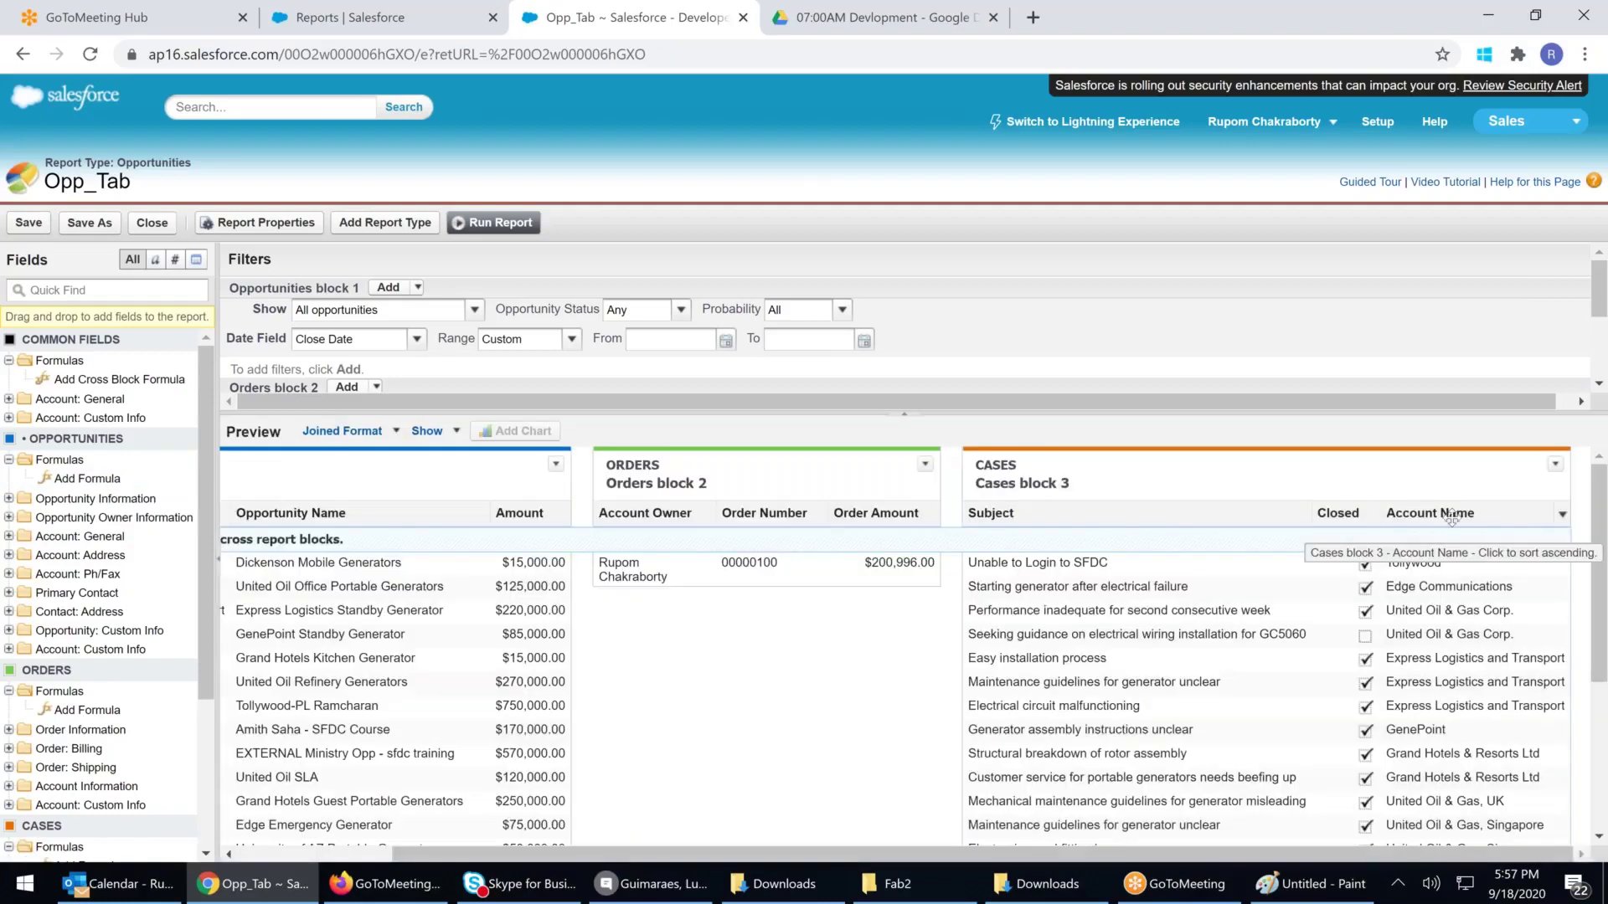
drag(1429, 512, 1026, 505)
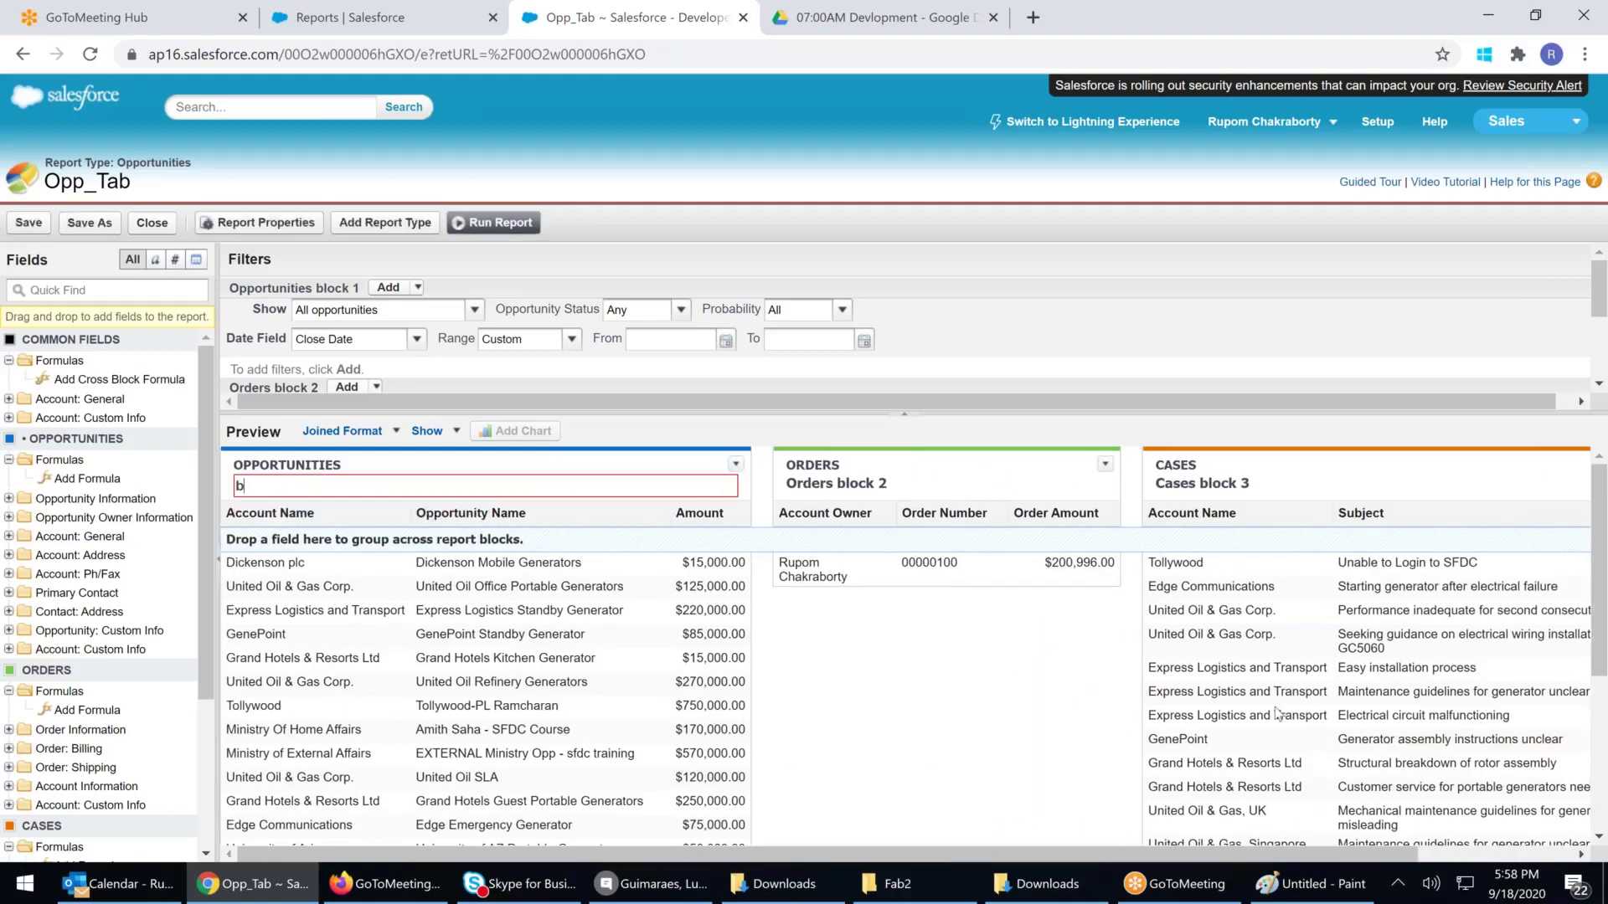
Name the blocks 'All Opportunities', 'Active Orders' and 'All Cases'
text(All Opportunities)
click(916, 489)
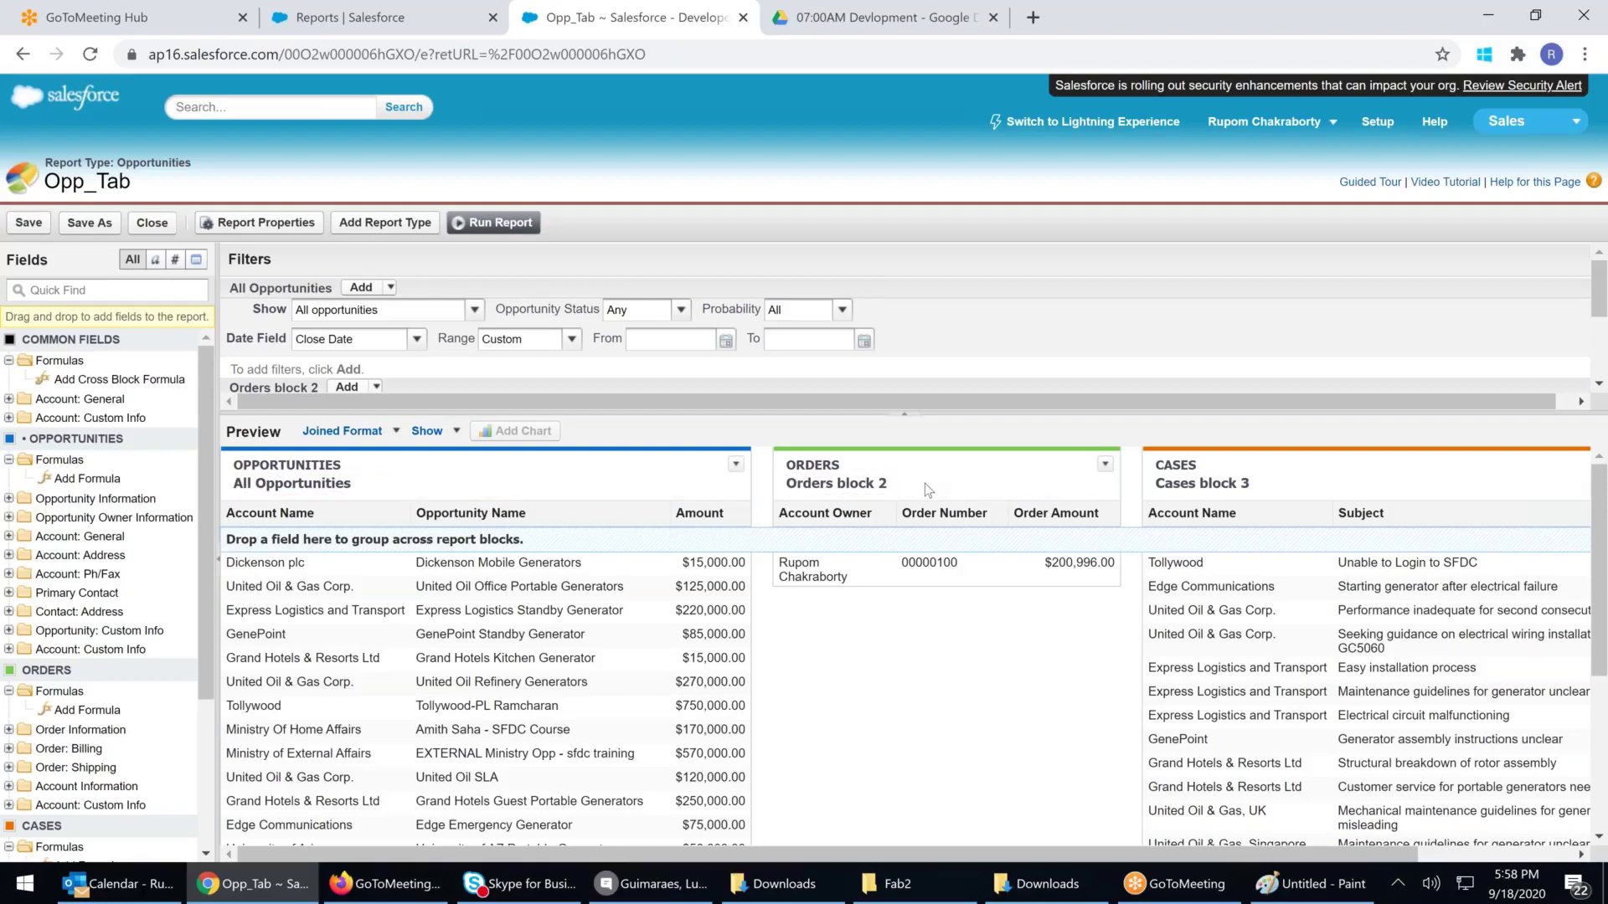
click(926, 483)
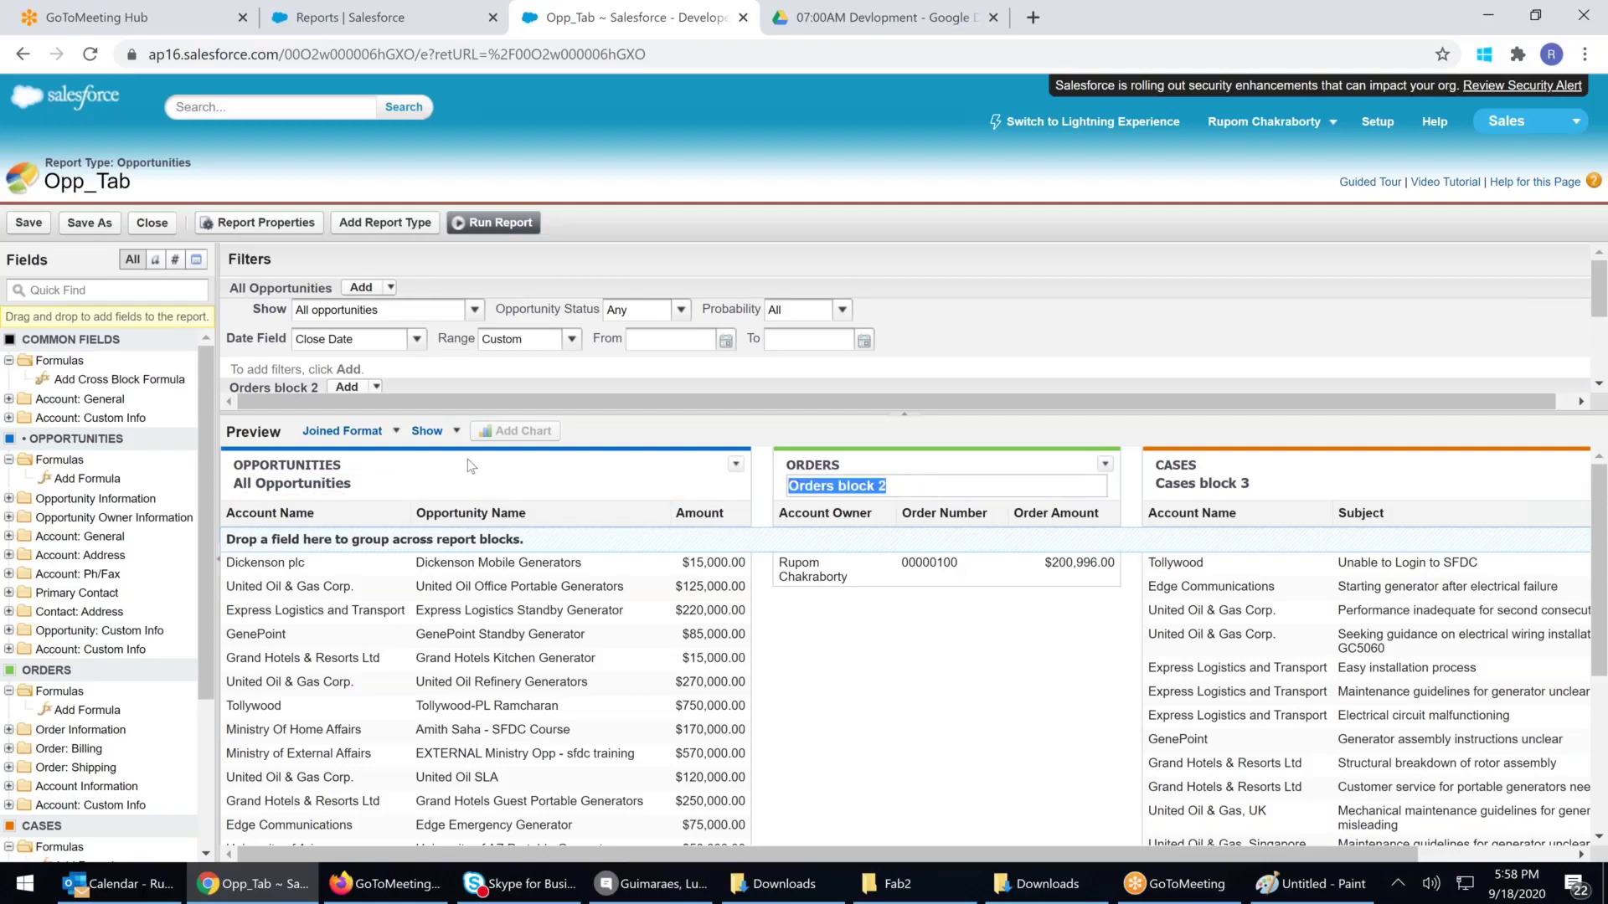
text(Active Orders)
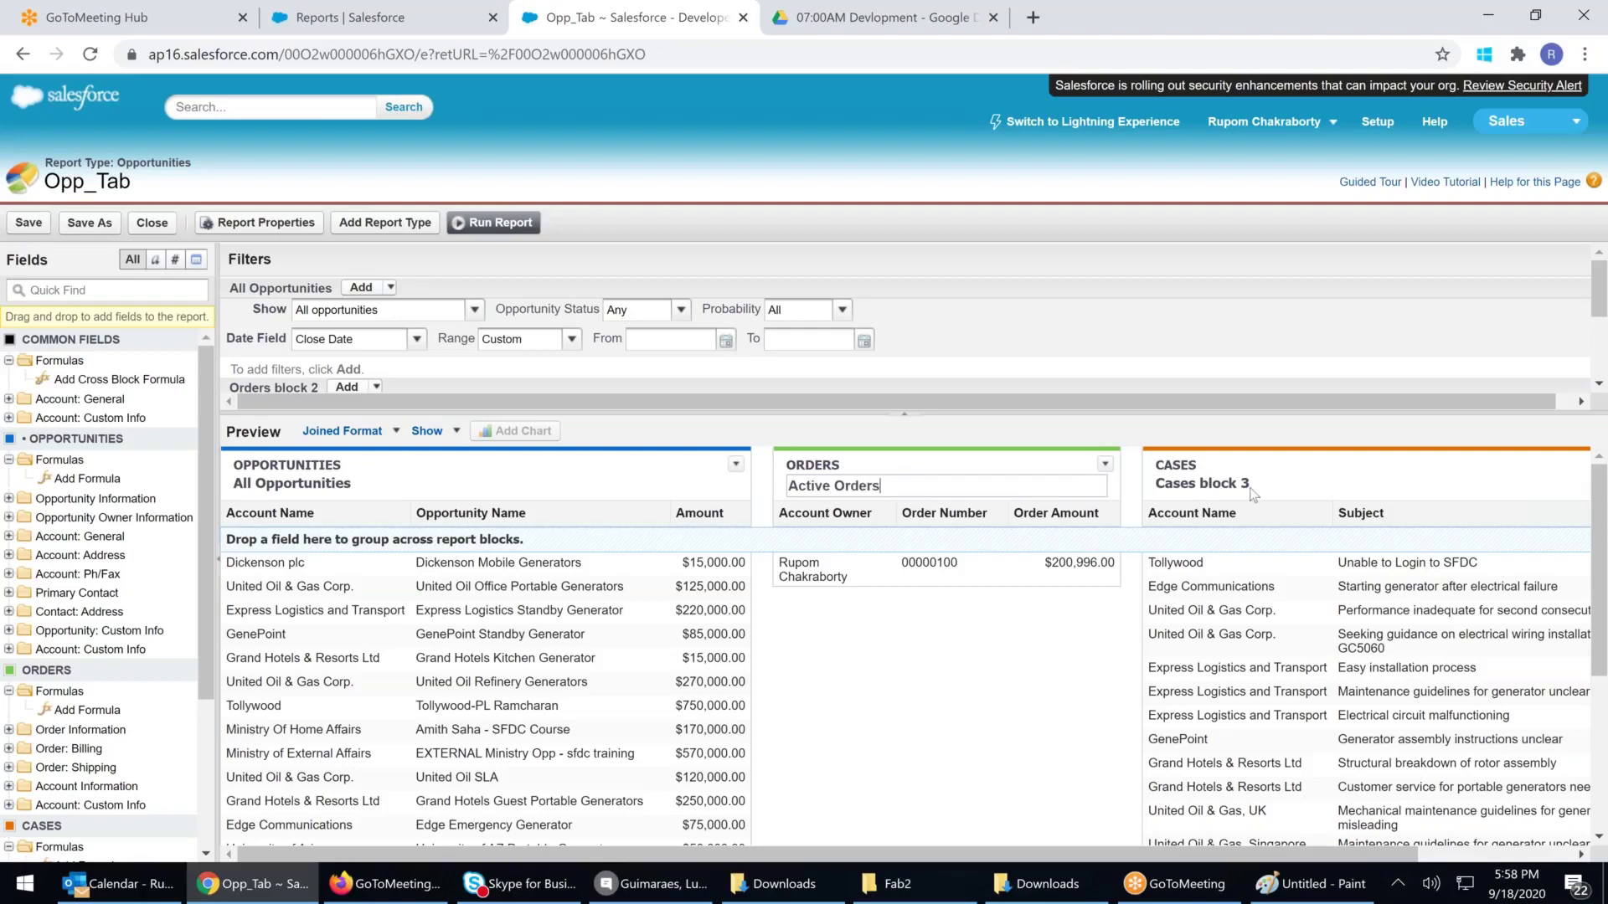
click(1256, 490)
click(1256, 490)
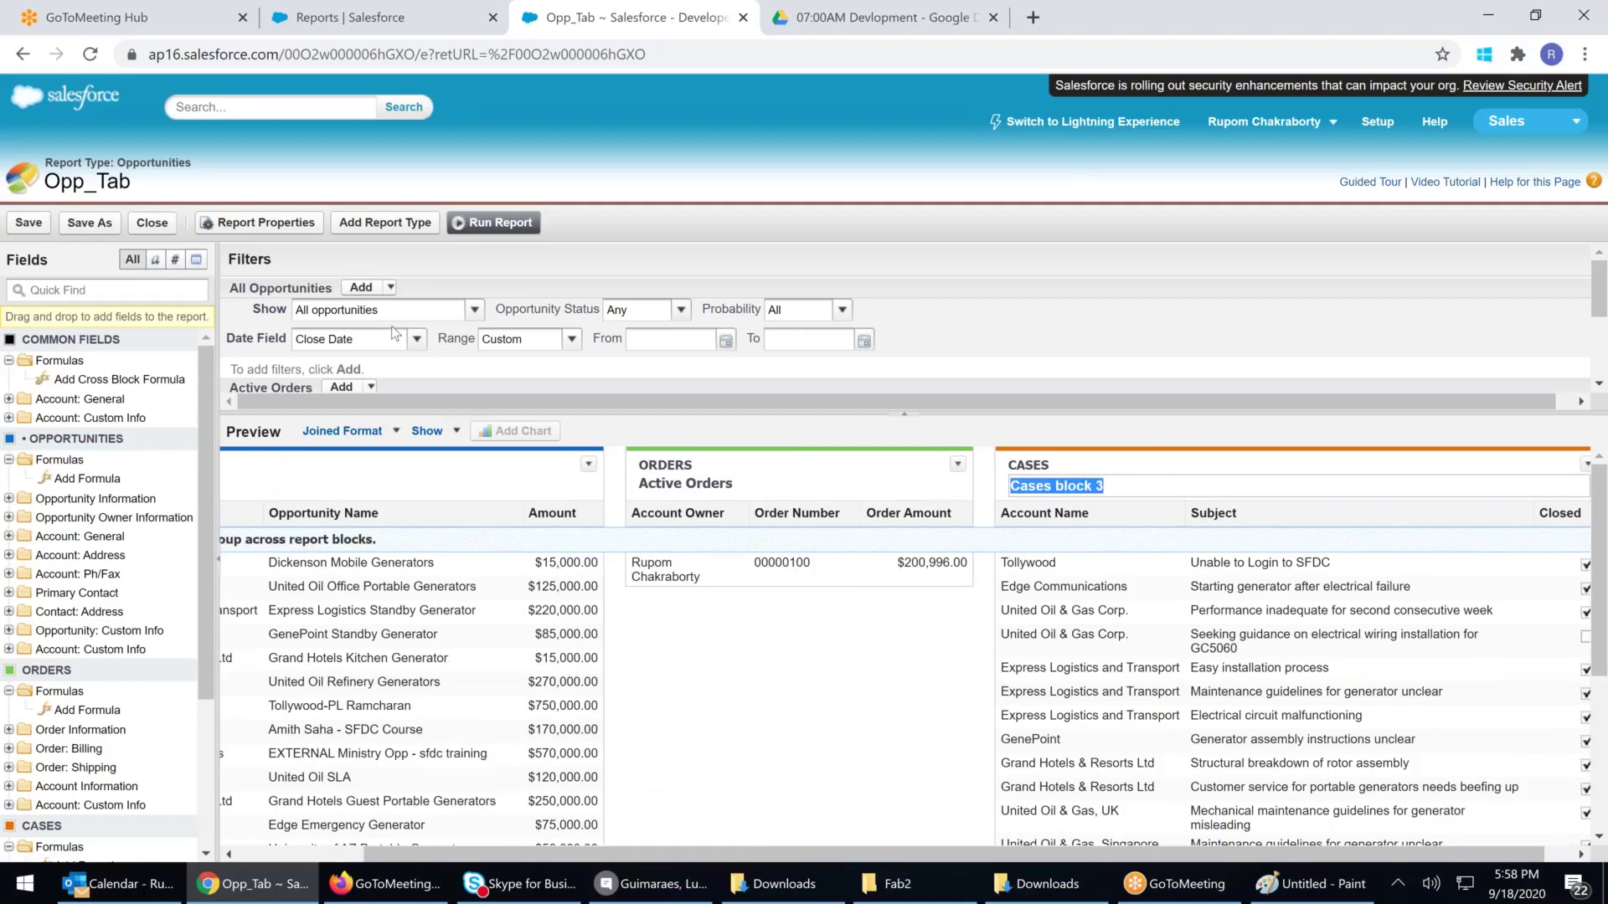
text(All Cases)
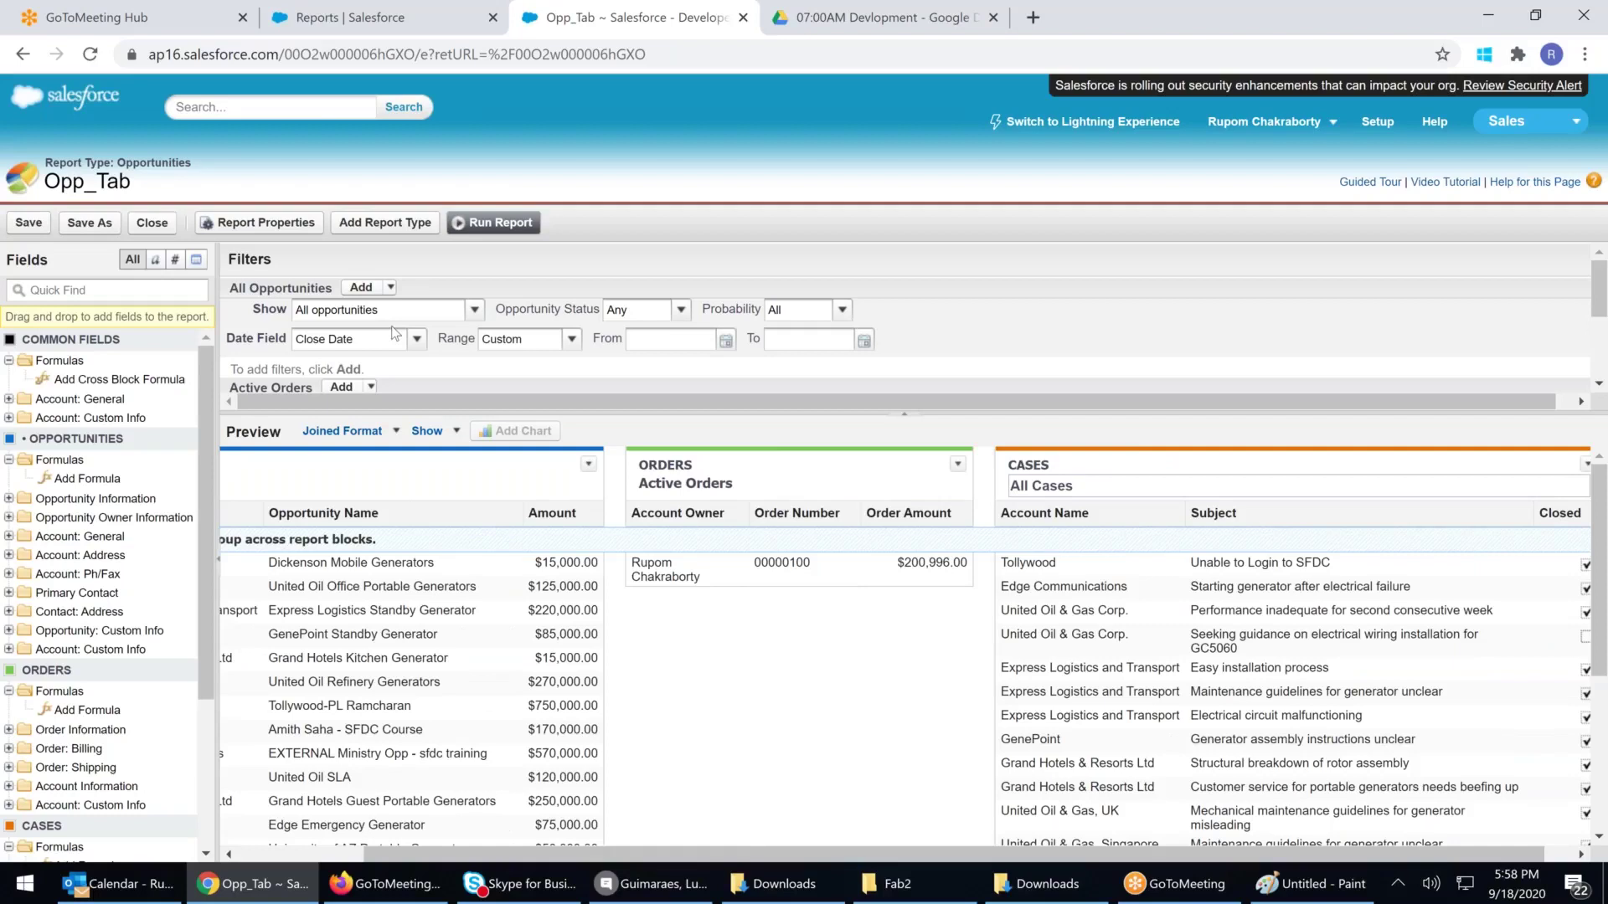
drag(862, 414, 859, 649)
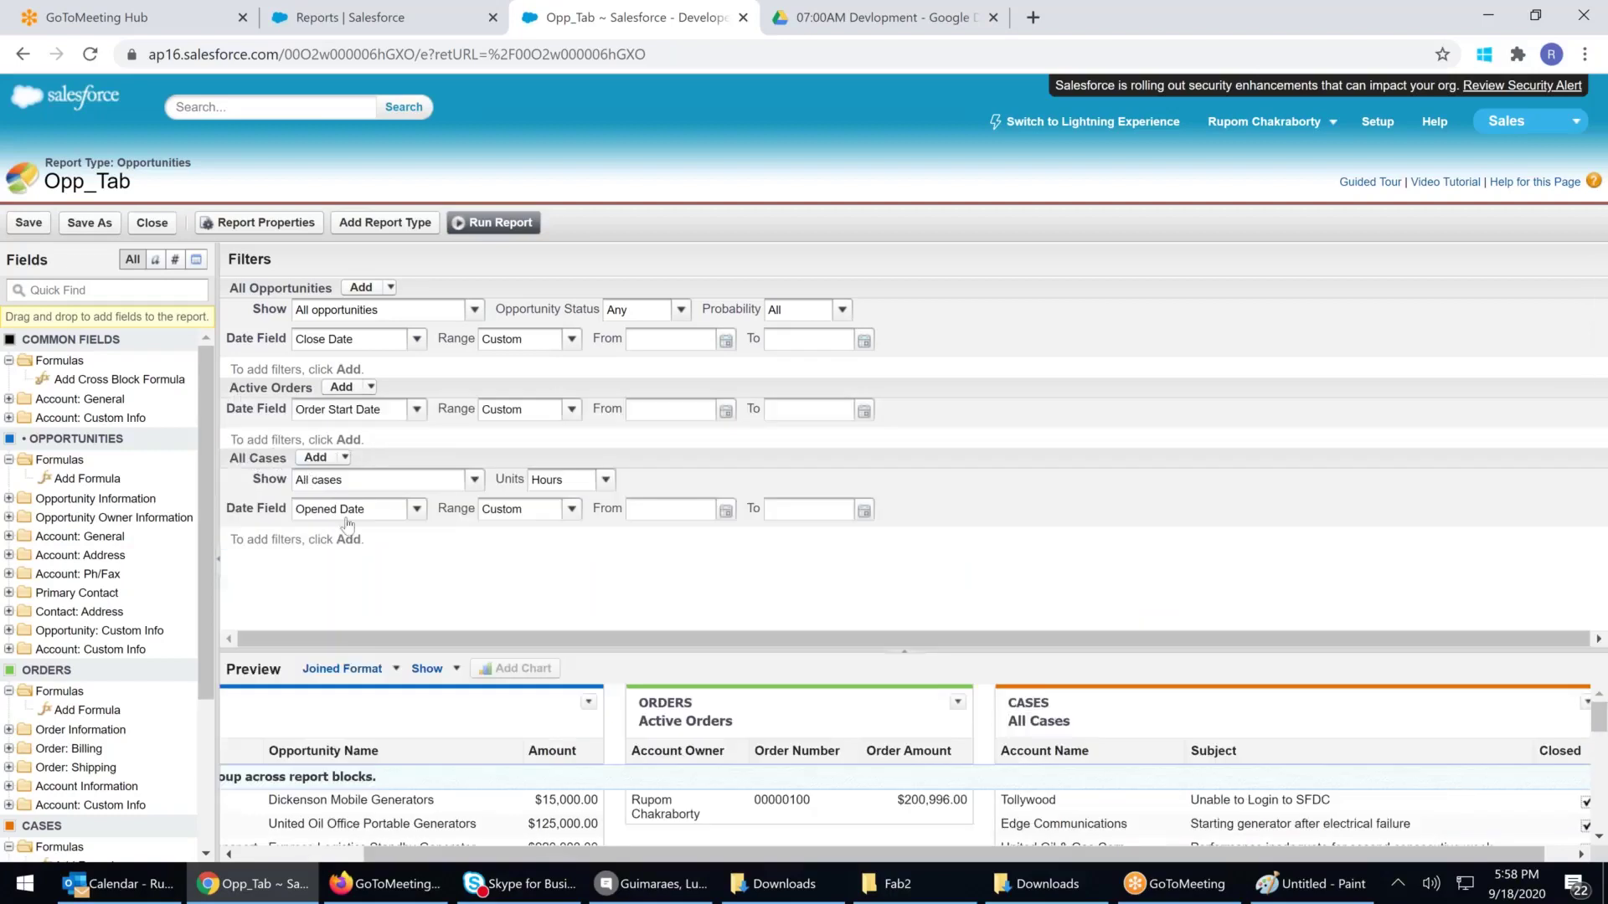
click(416, 509)
click(392, 489)
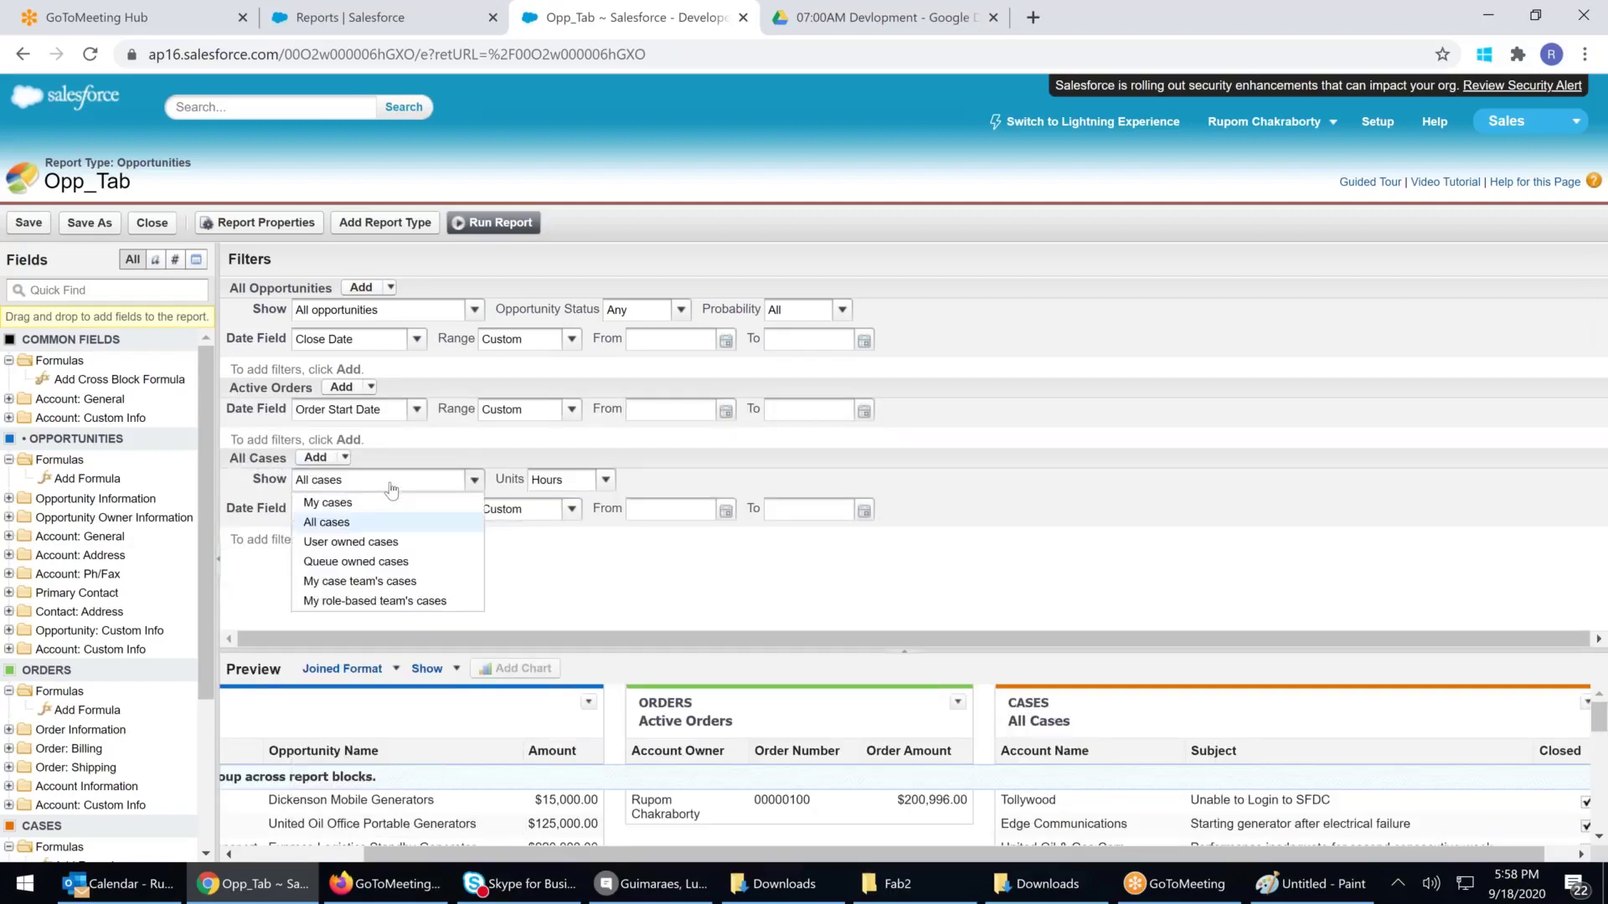
click(392, 488)
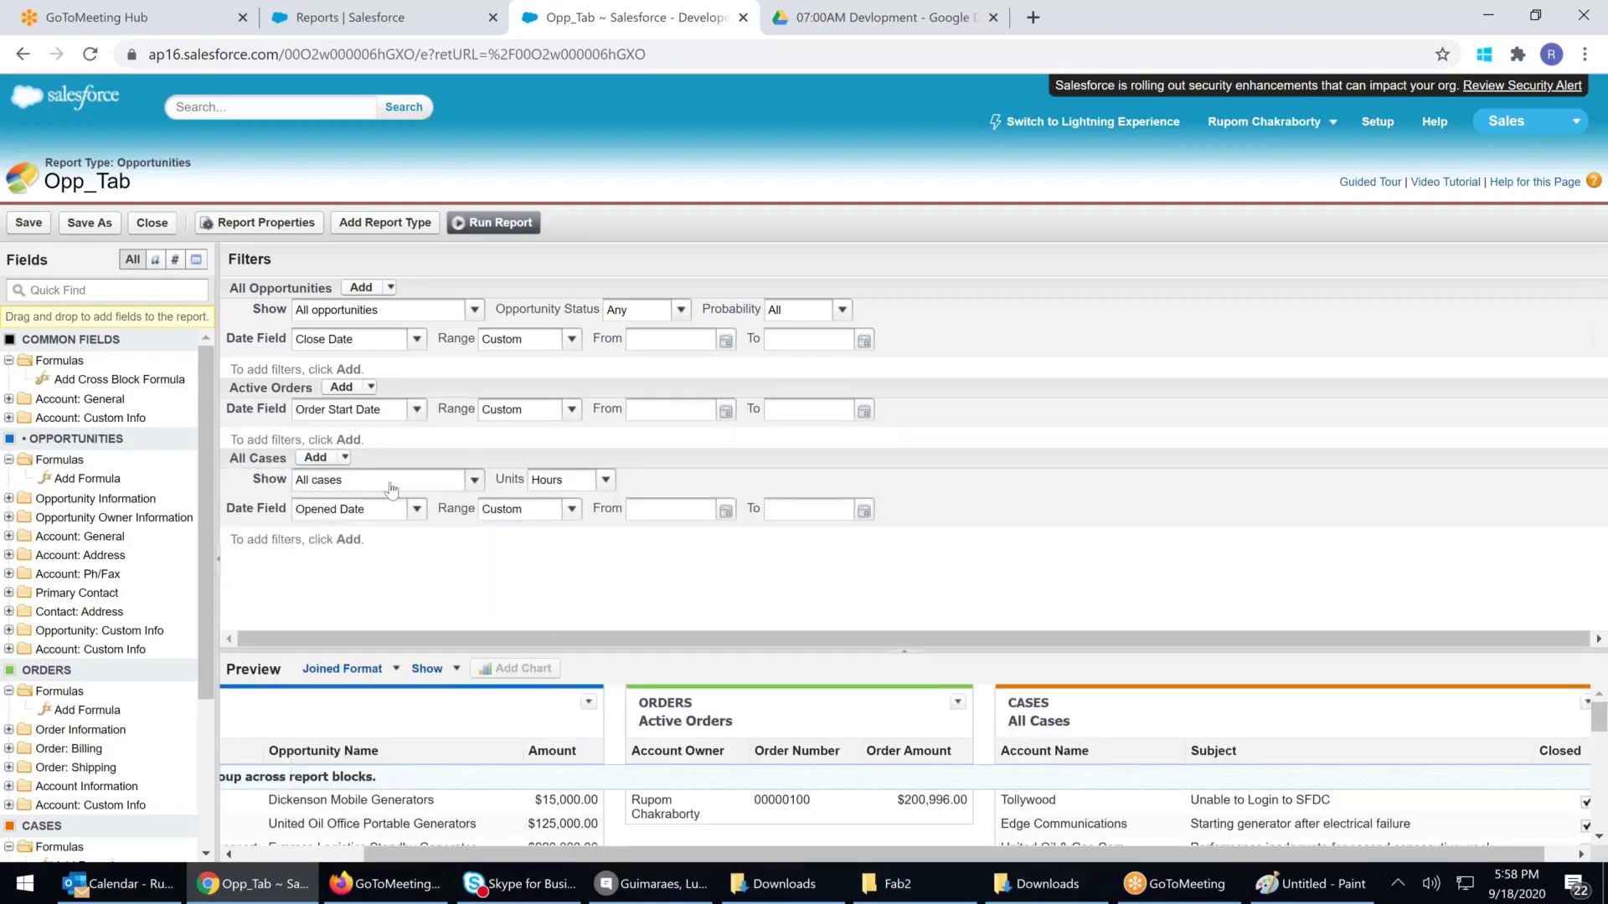
click(356, 515)
click(356, 515)
click(74, 286)
text(stat)
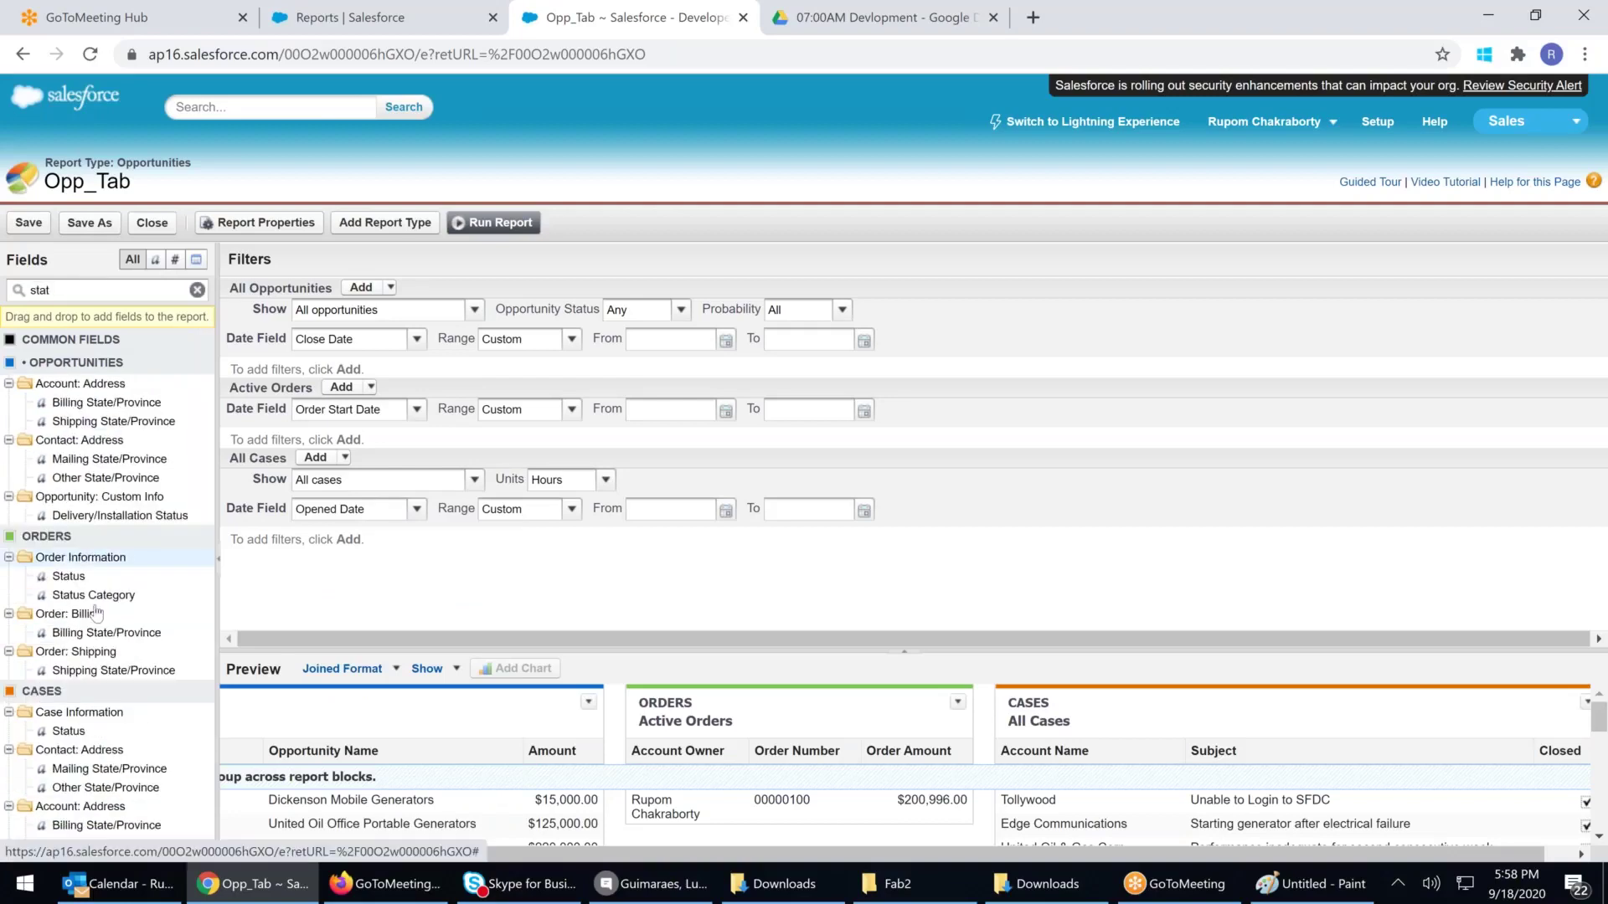
drag(69, 731, 340, 538)
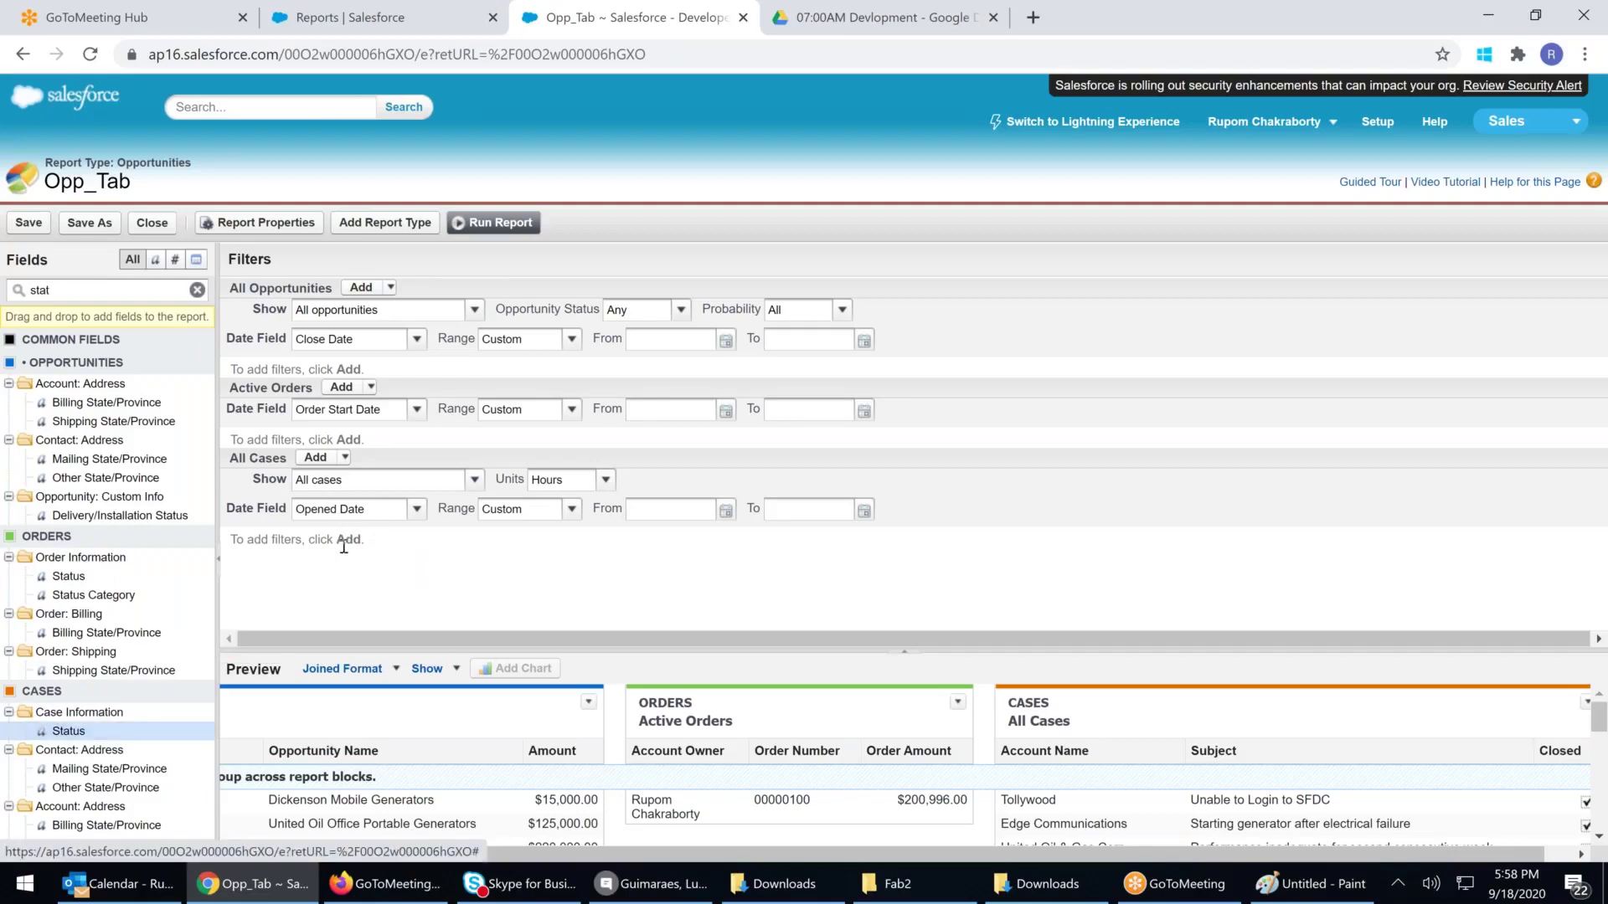
click(345, 457)
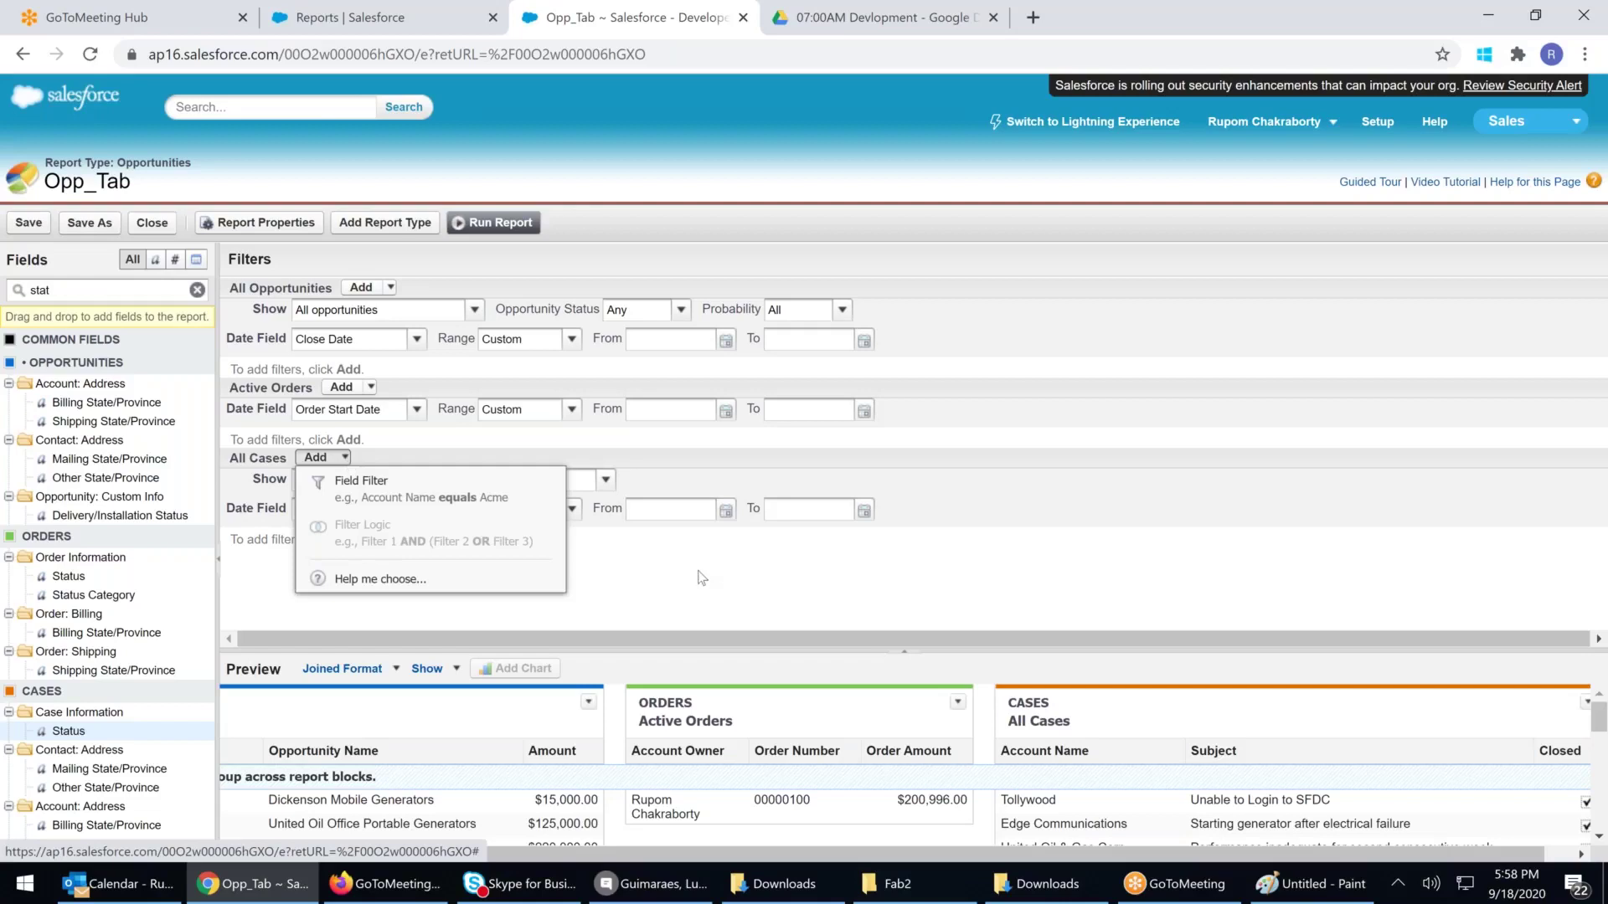
click(702, 578)
click(345, 457)
click(420, 565)
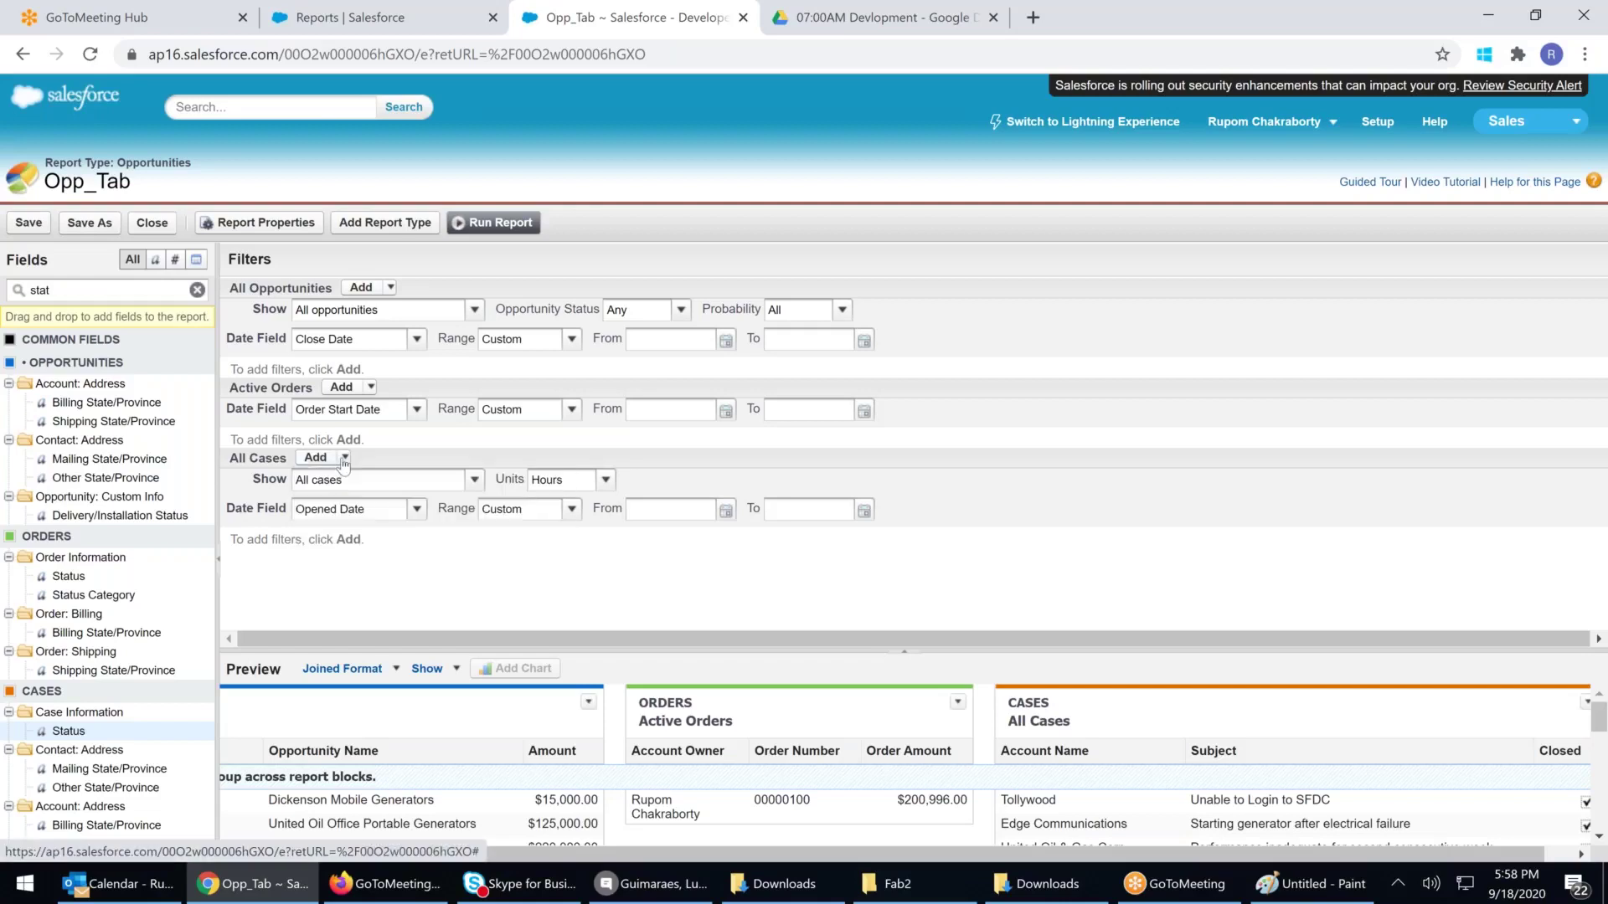
triple_click(345, 546)
click(277, 562)
drag(302, 542, 243, 544)
triple_click(424, 567)
click(374, 575)
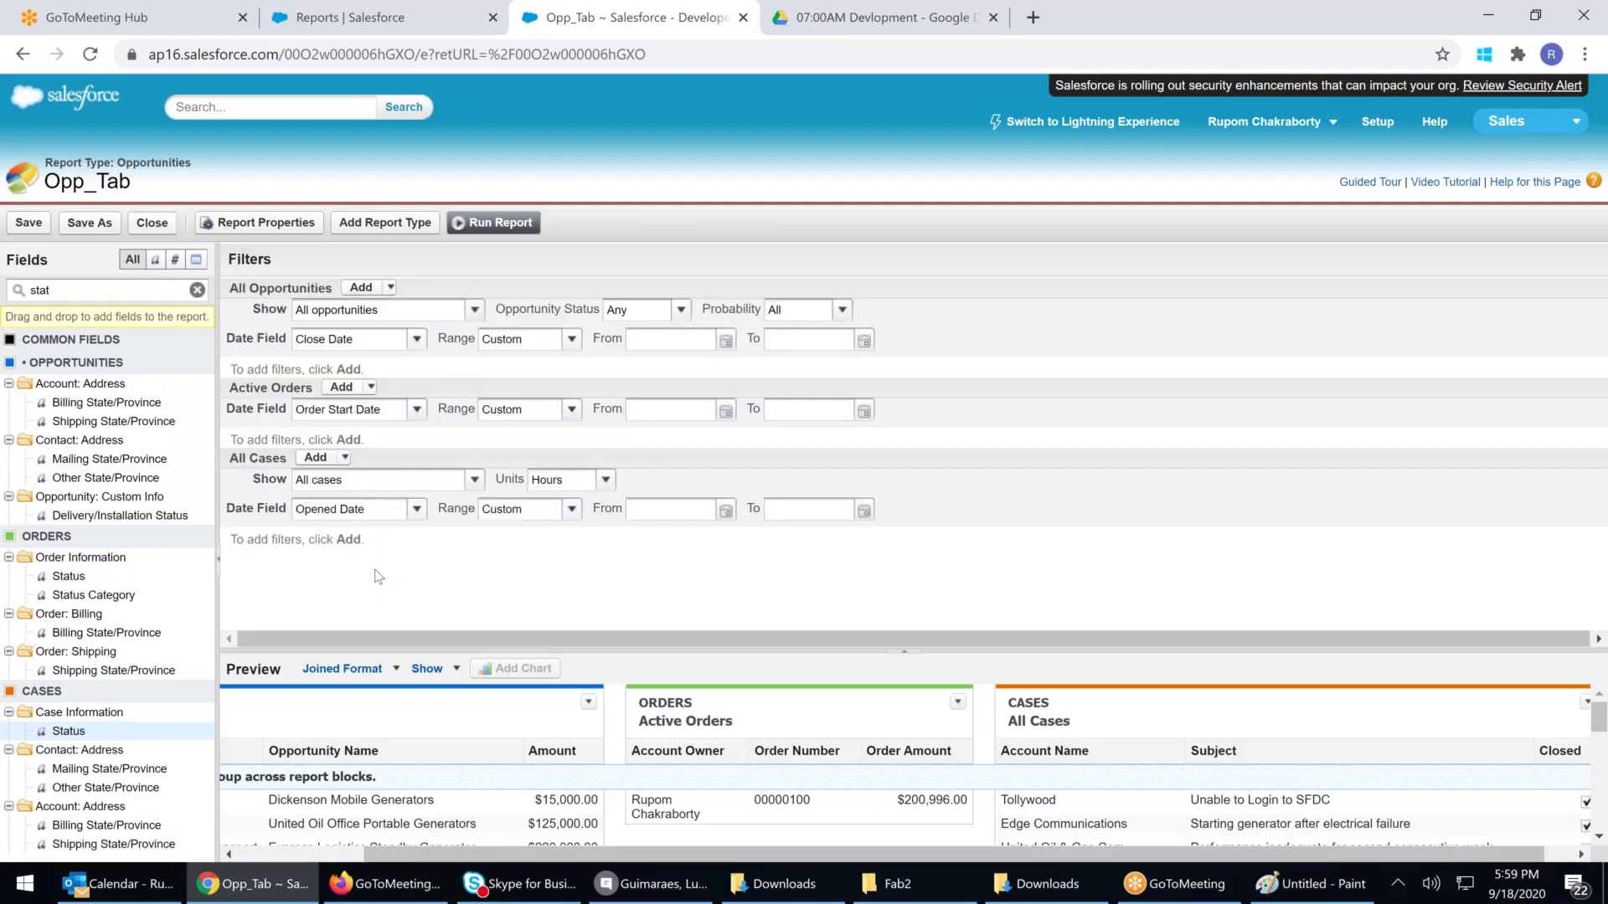
click(316, 458)
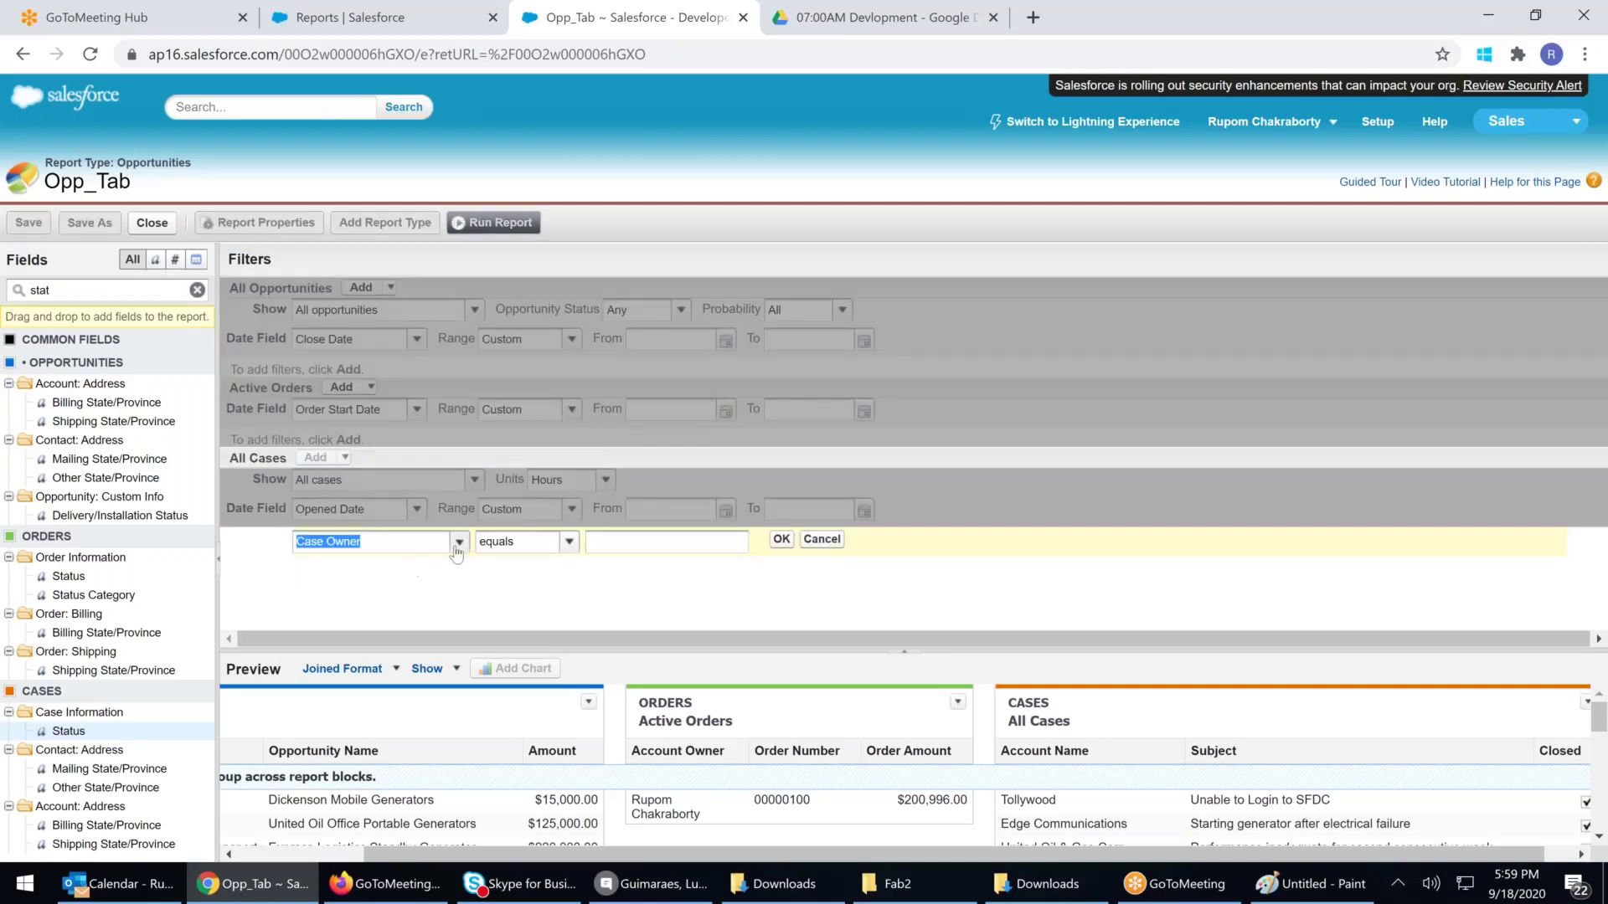
click(459, 542)
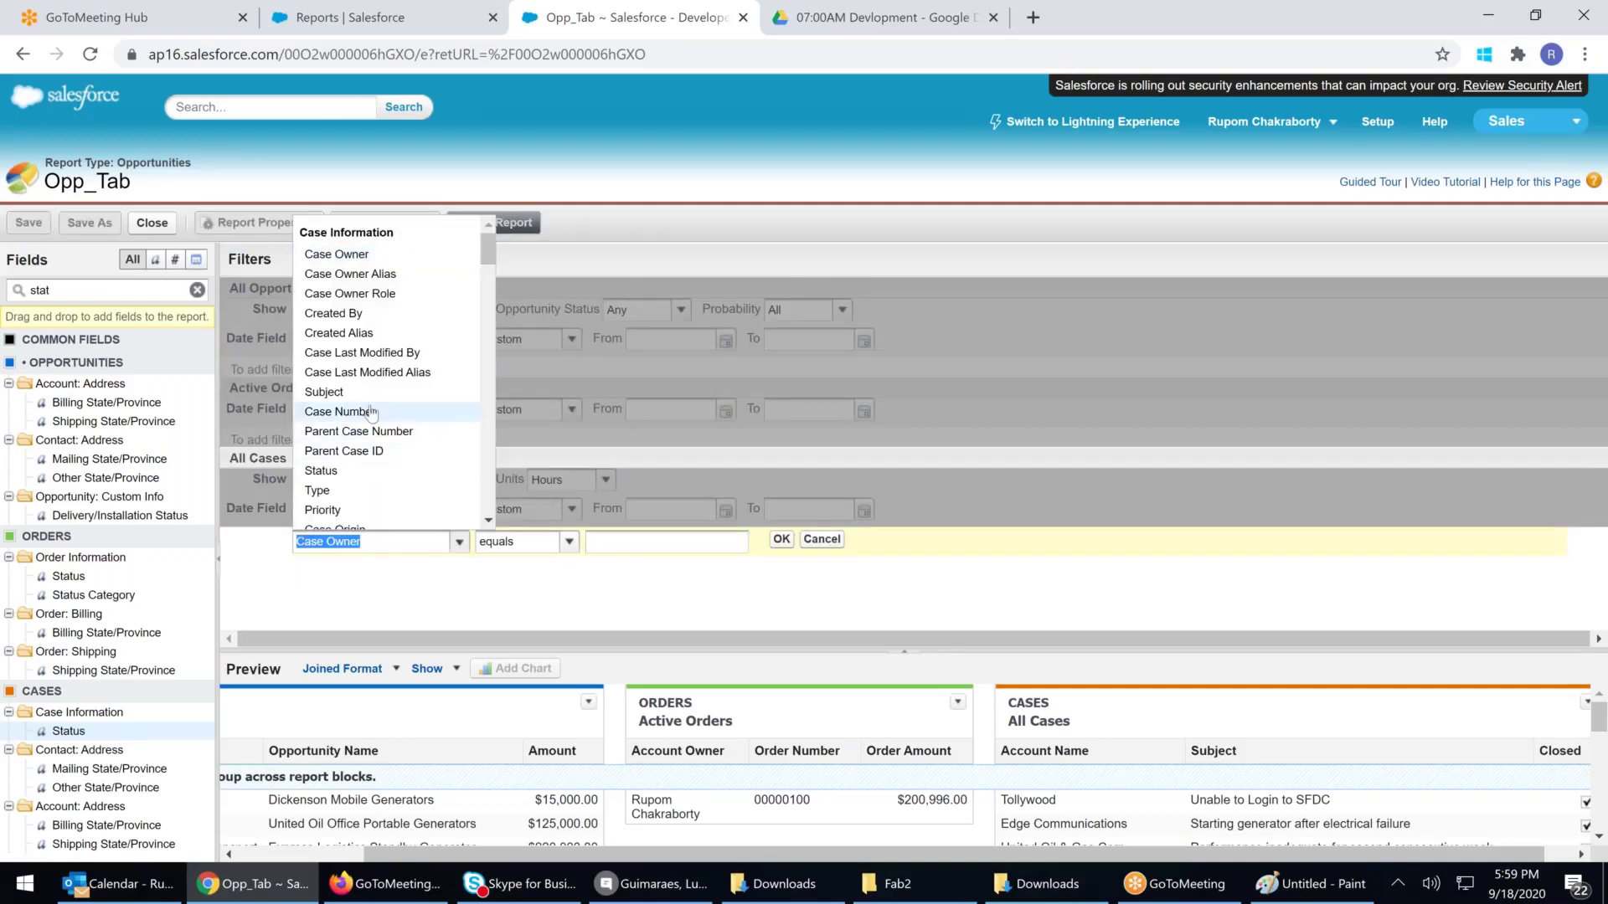
scroll(369, 347, down, 2)
click(368, 365)
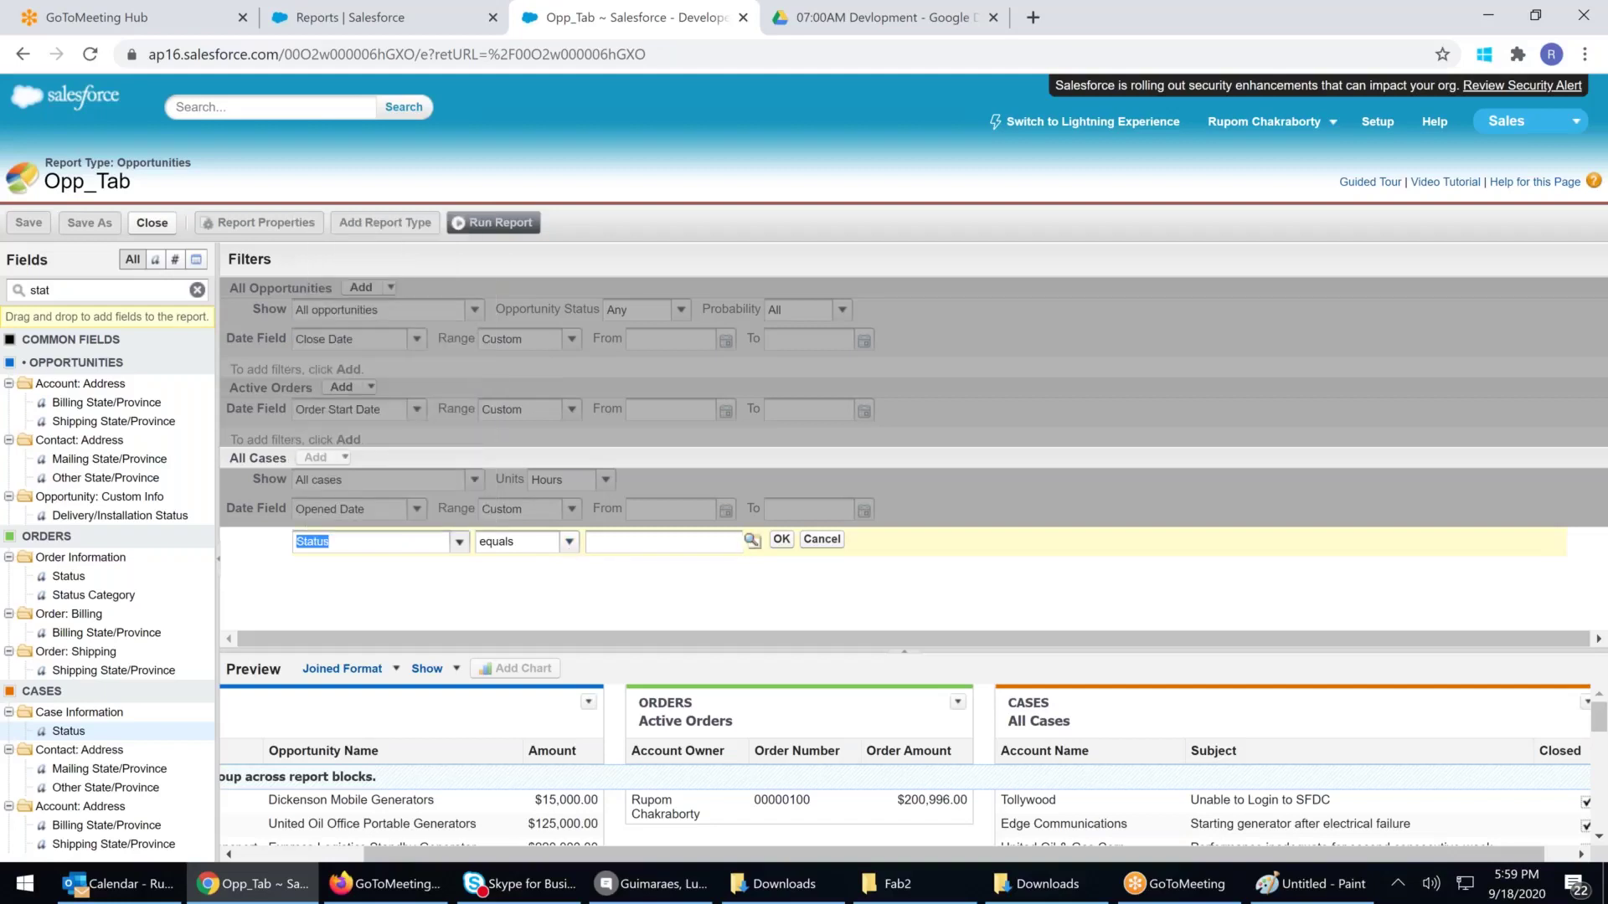
click(741, 543)
click(751, 542)
click(427, 606)
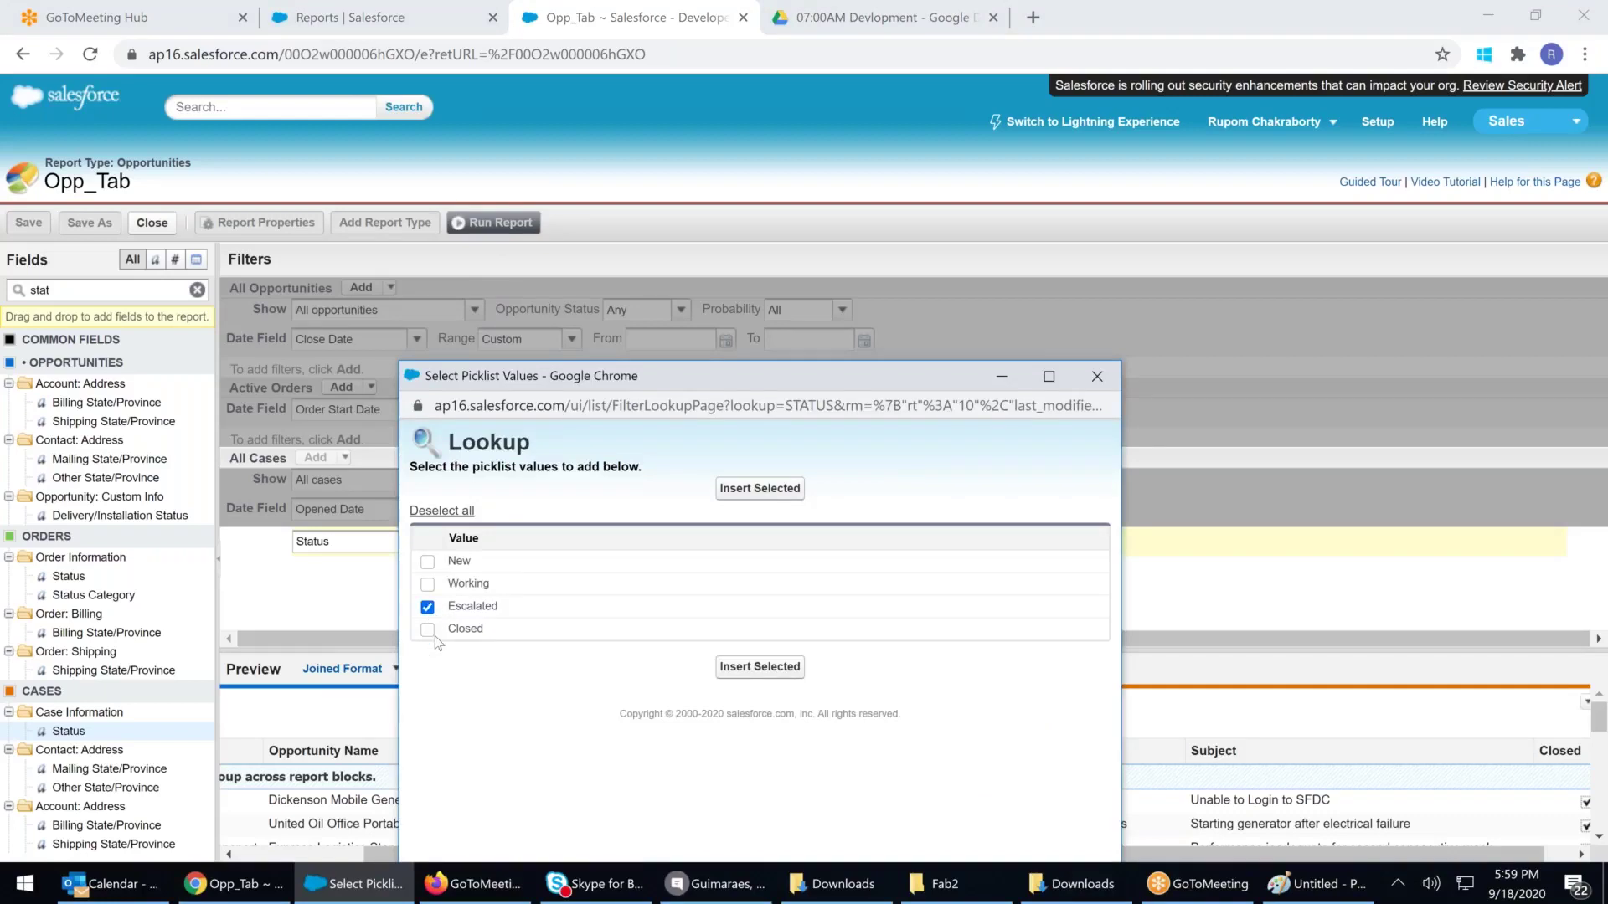
click(427, 630)
click(427, 562)
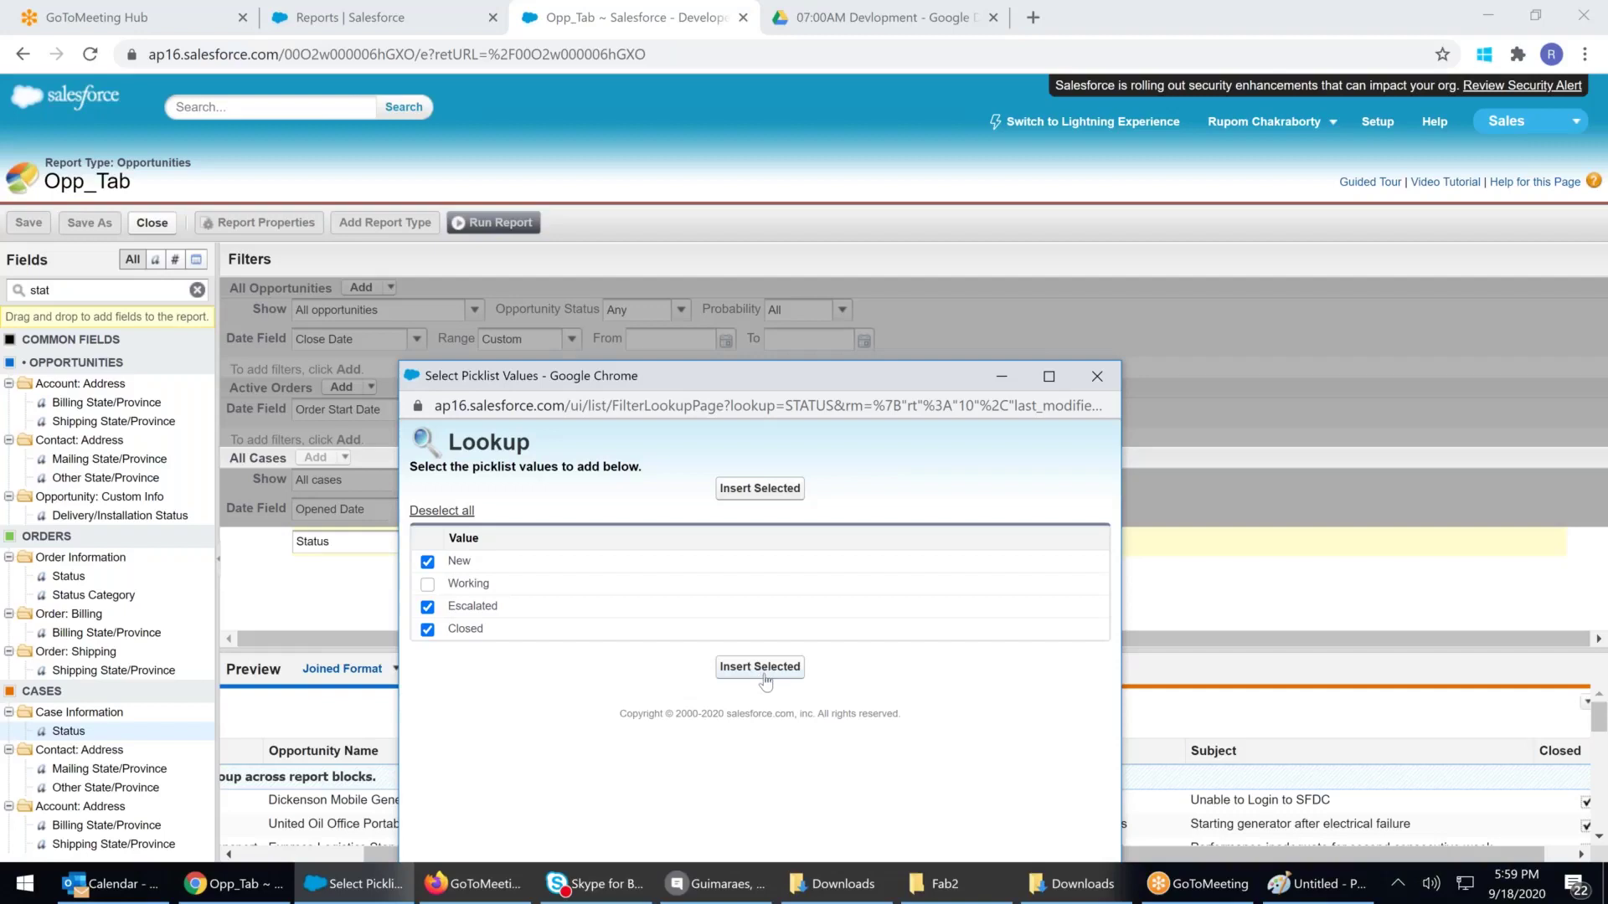
click(427, 562)
click(427, 585)
click(428, 629)
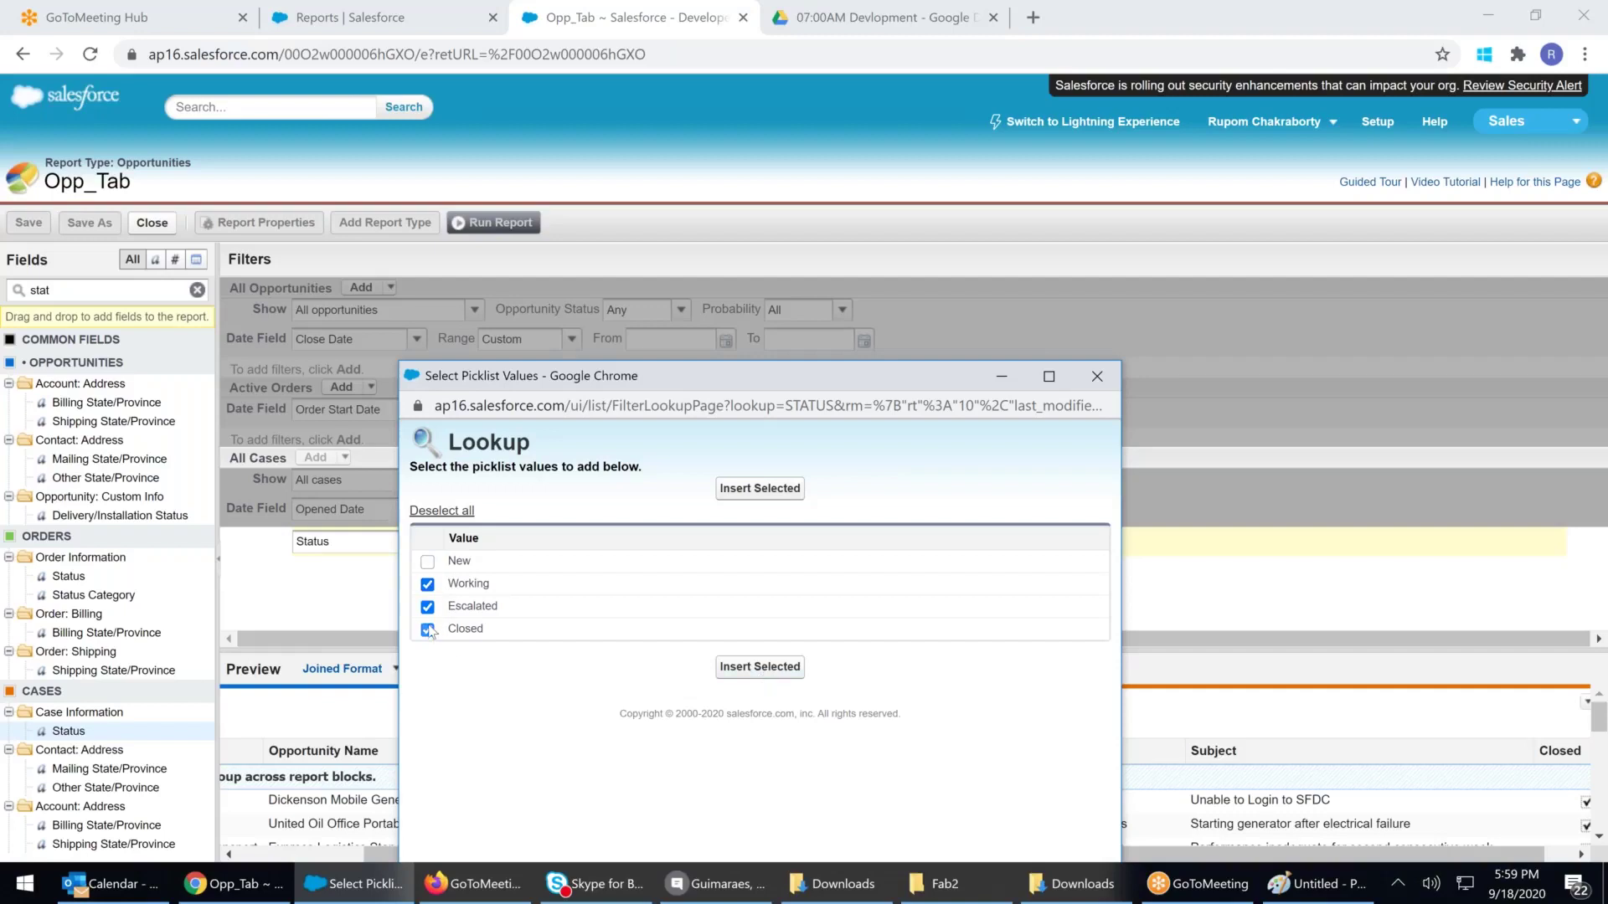
click(750, 677)
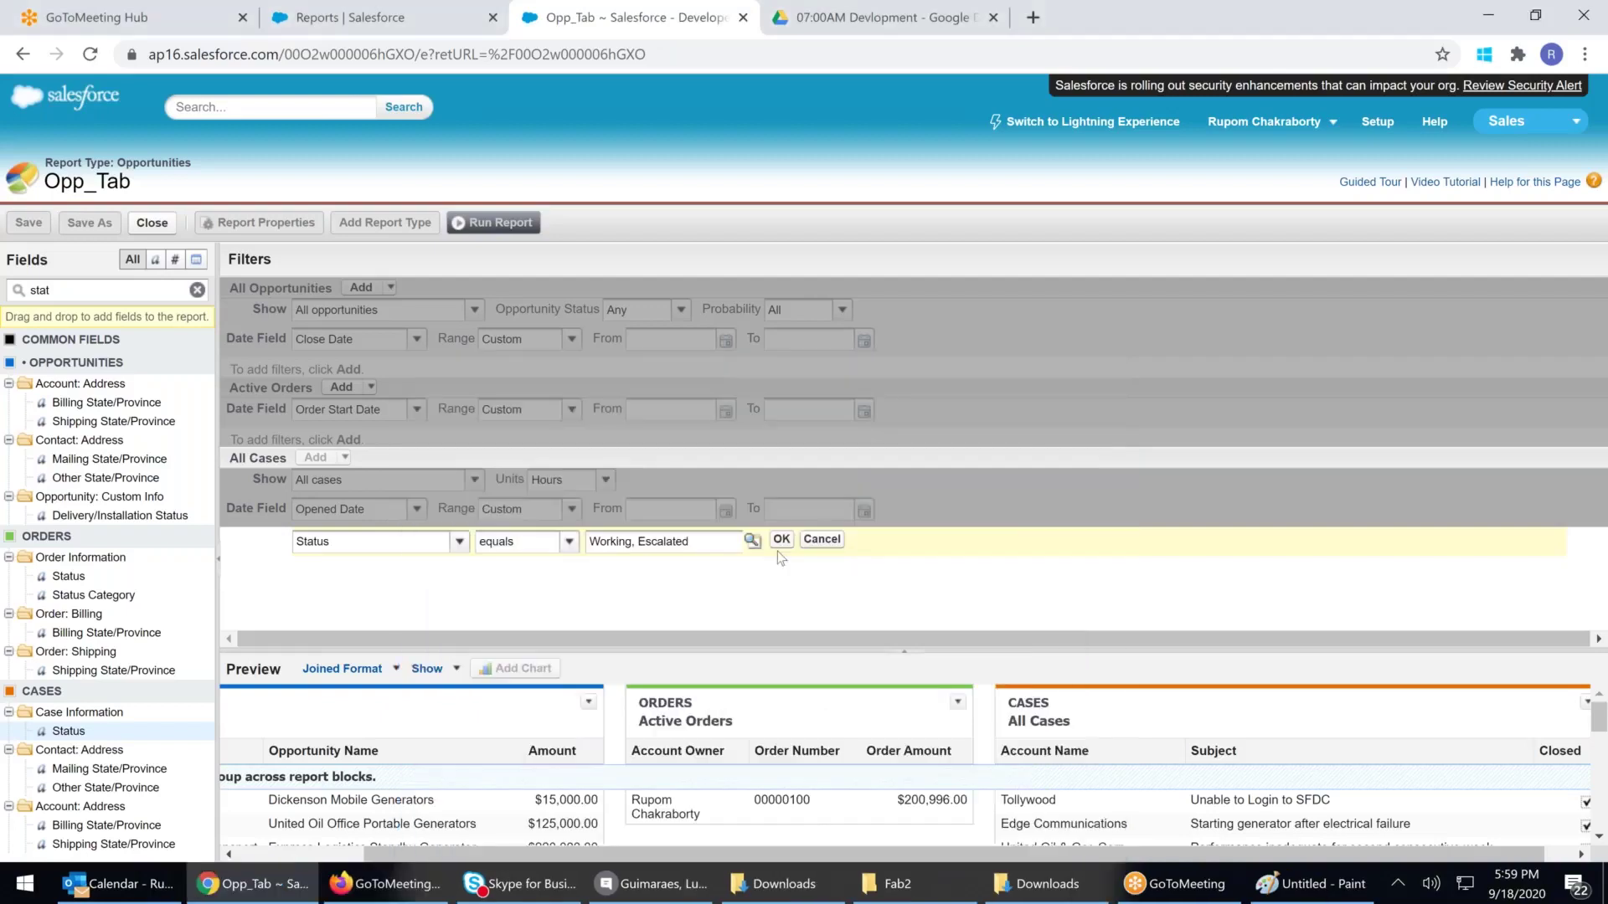
click(780, 544)
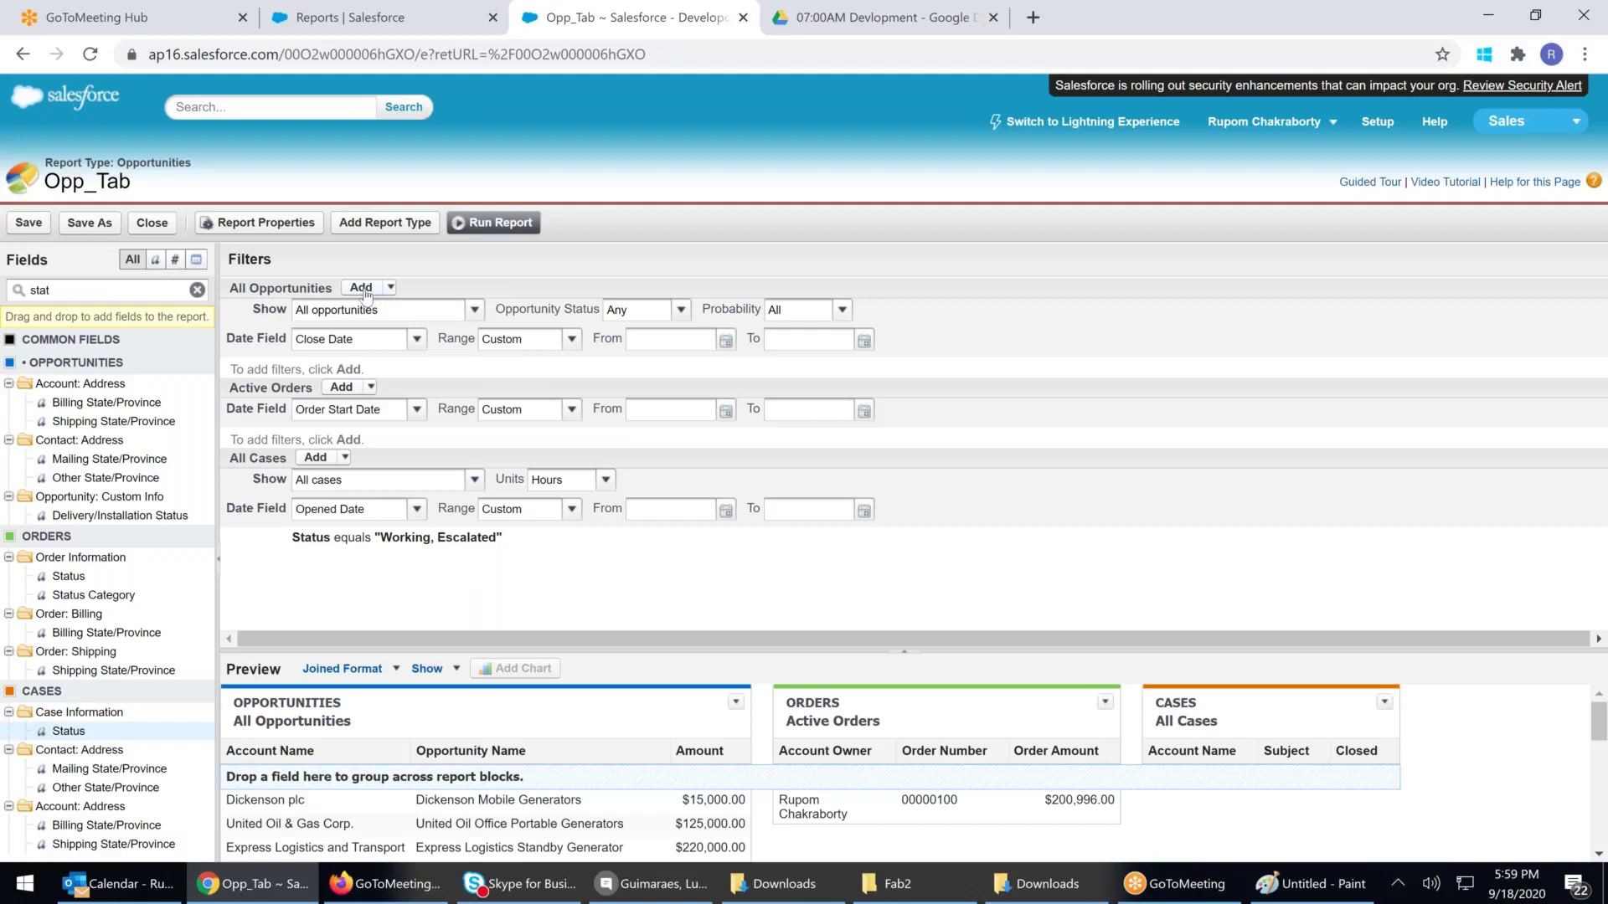
click(560, 542)
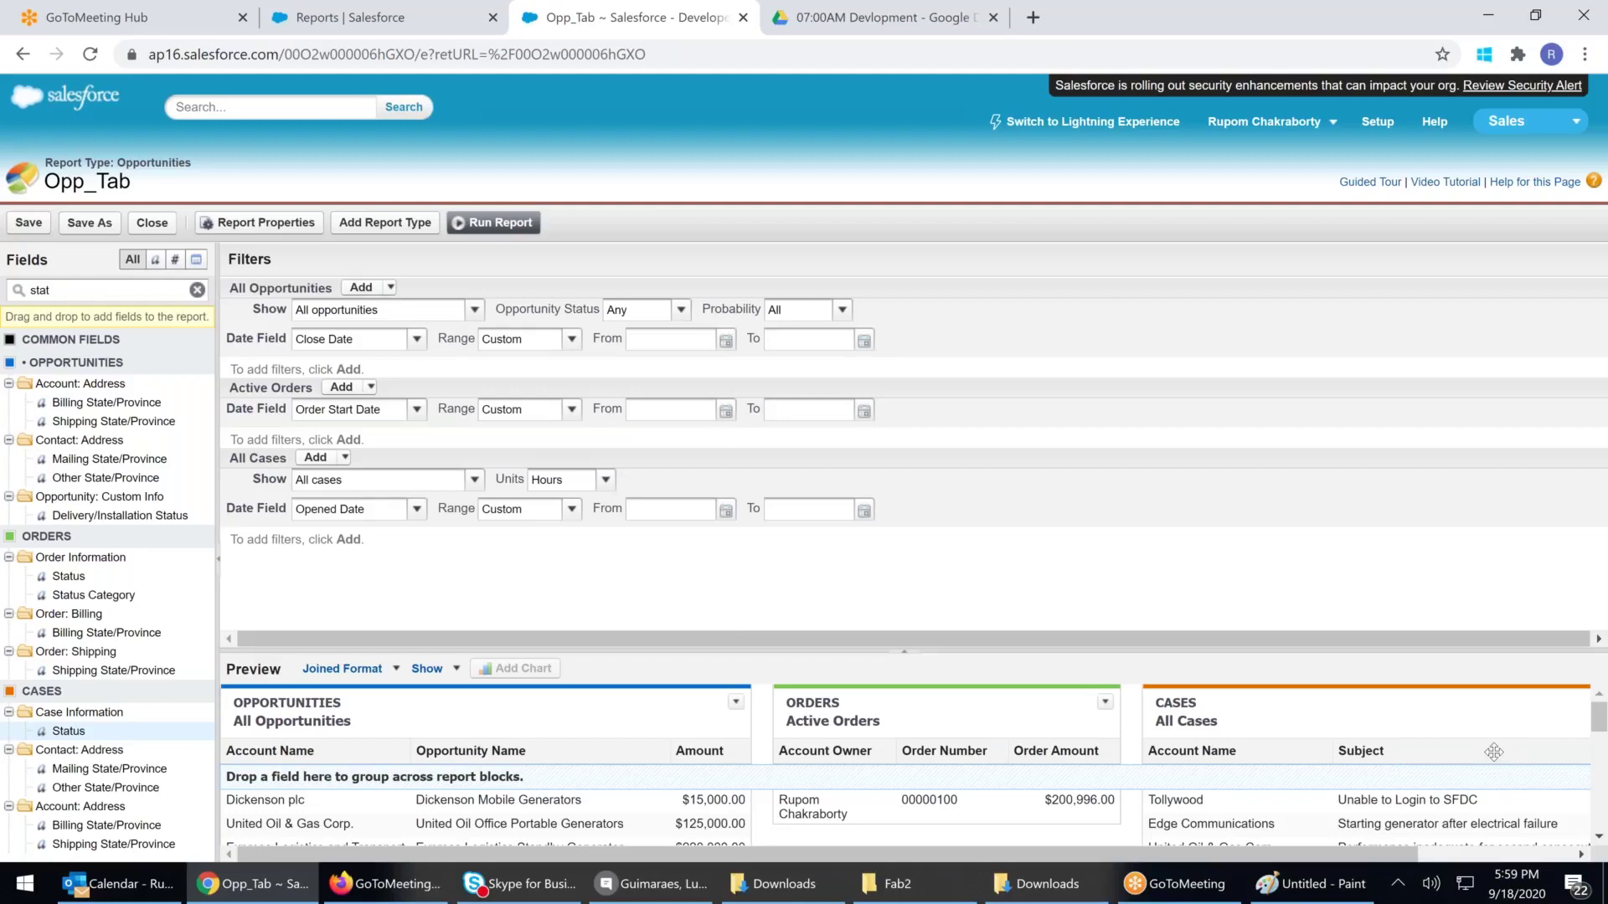
Enlarge the Preview pane and search the fields list for 'name'
drag(1018, 649, 1008, 427)
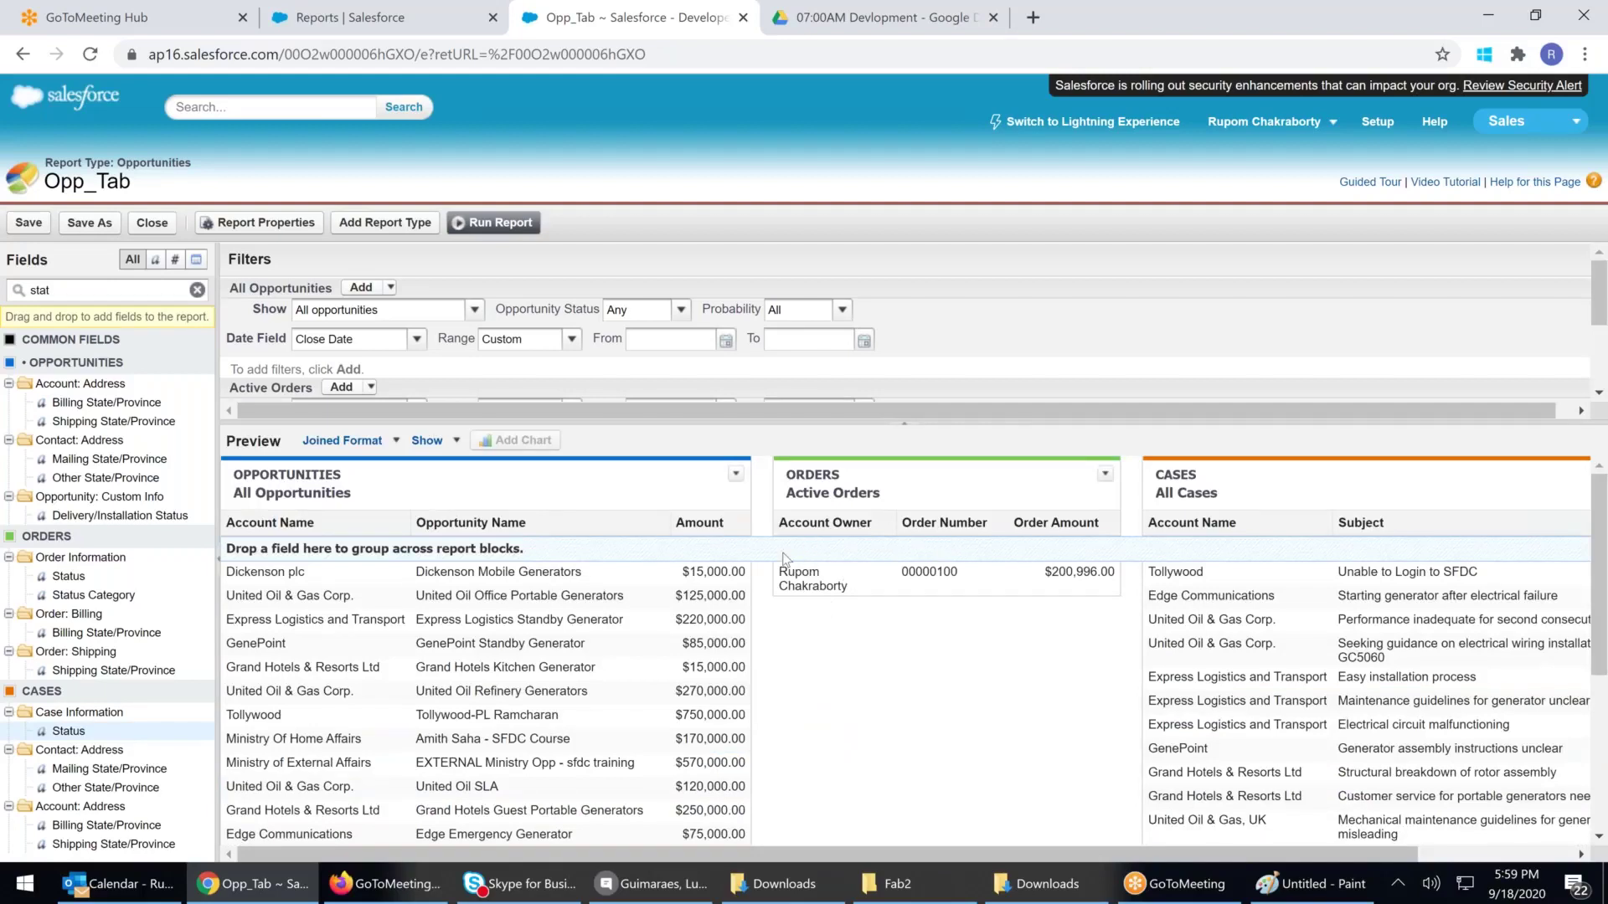
key(BackSpace)
key(BackSpace)
key(BackSpace)
key(BackSpace)
text(na)
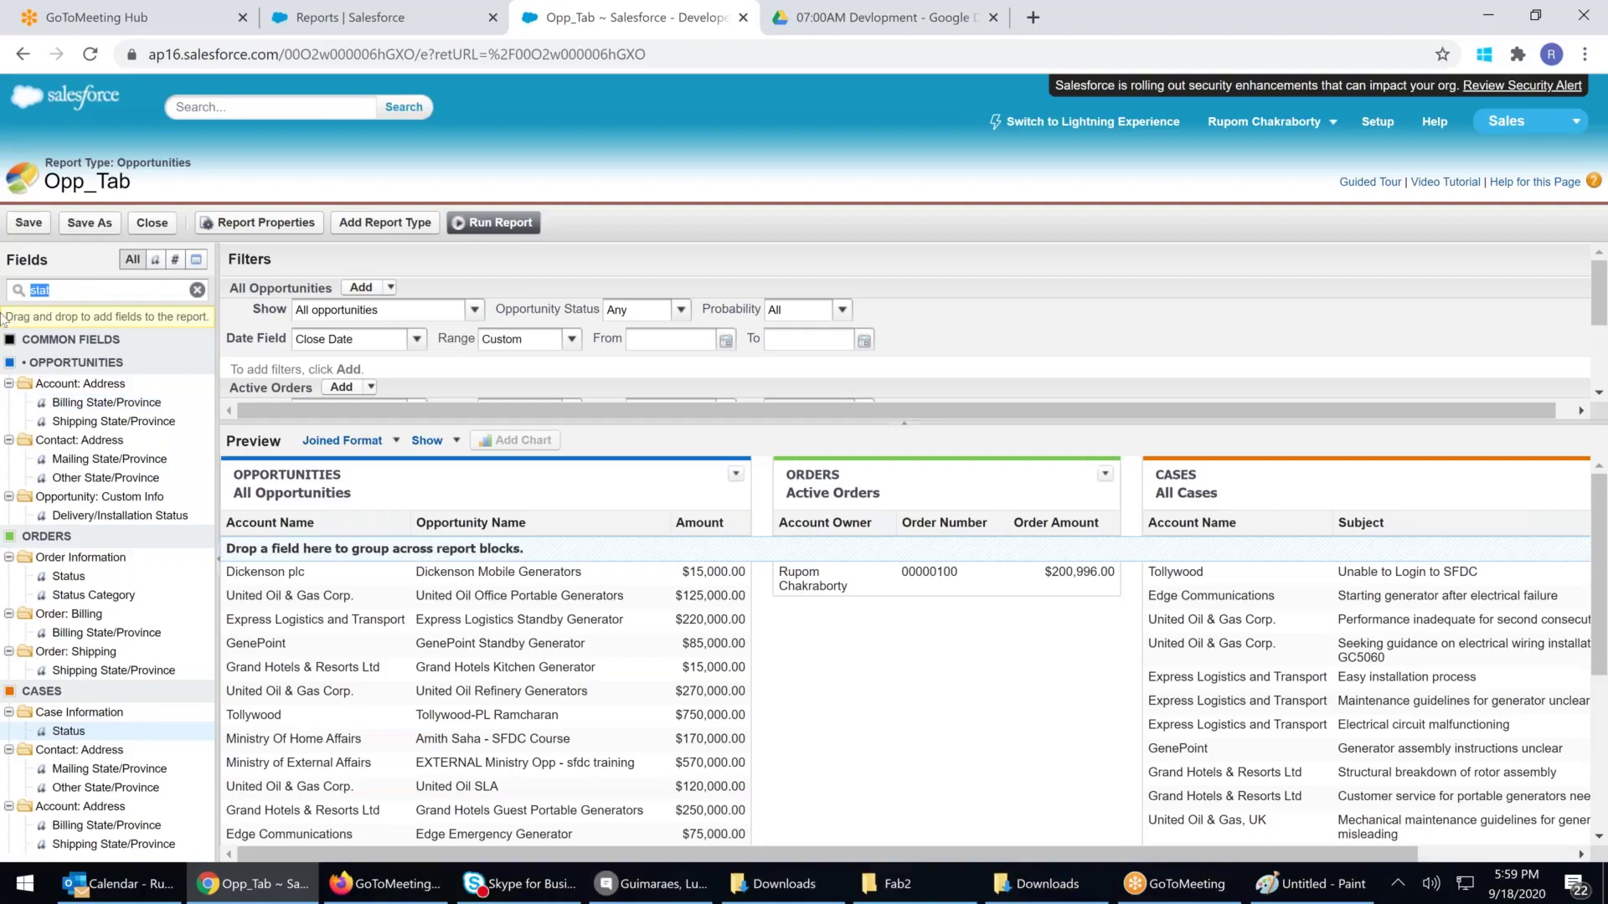
text(me)
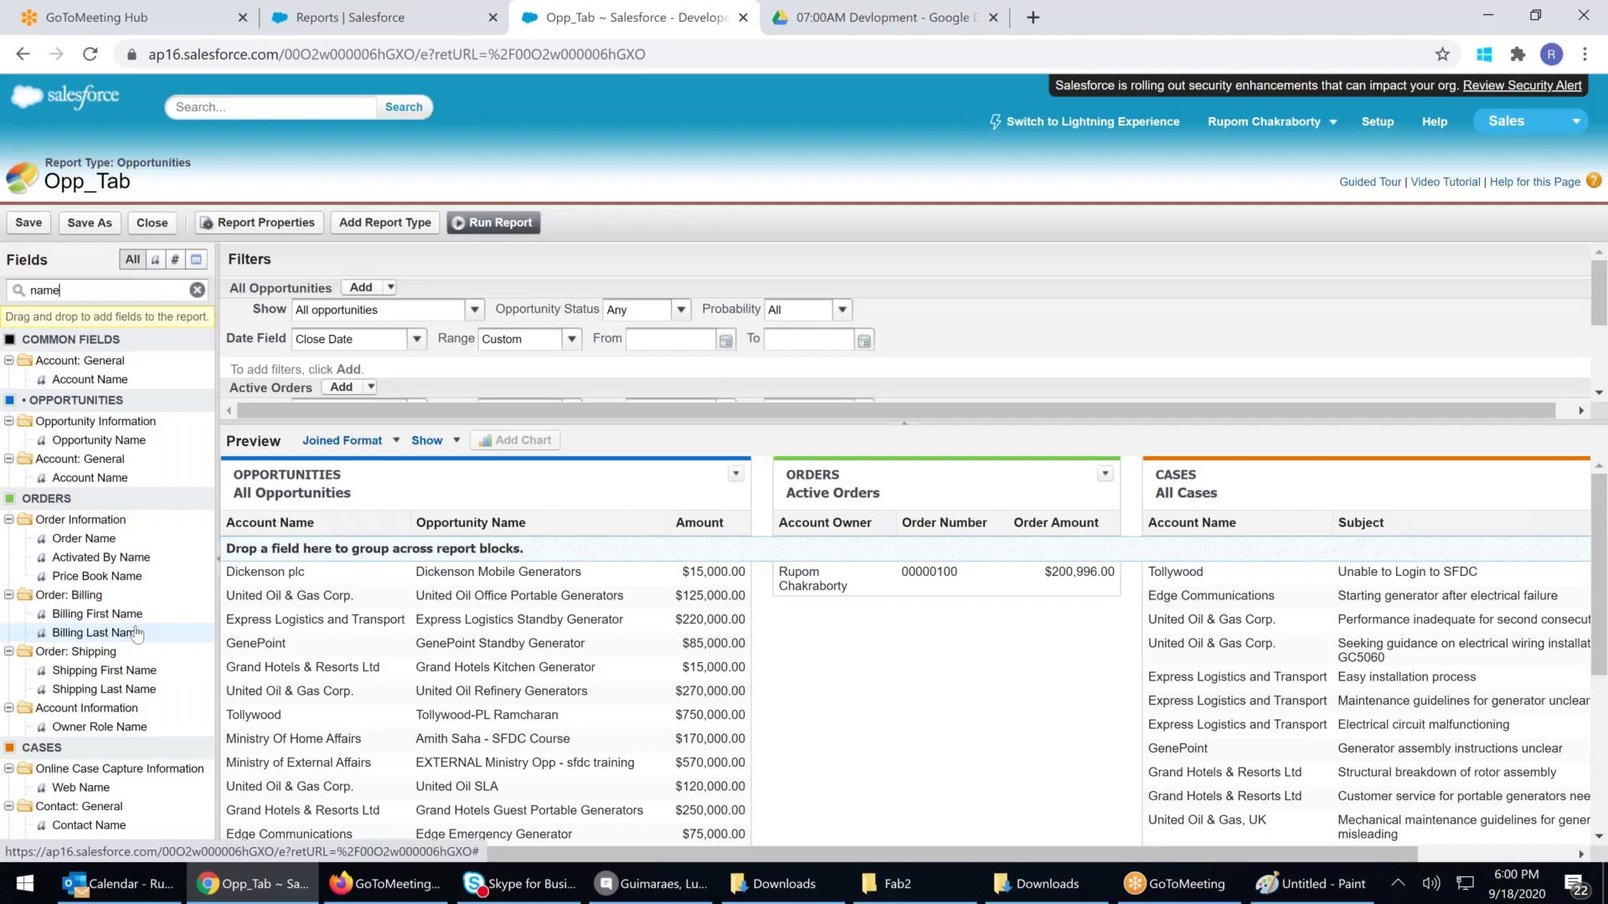
Replace Account Owner with Account Name in Orders and group all blocks by Account Name
drag(824, 522, 119, 514)
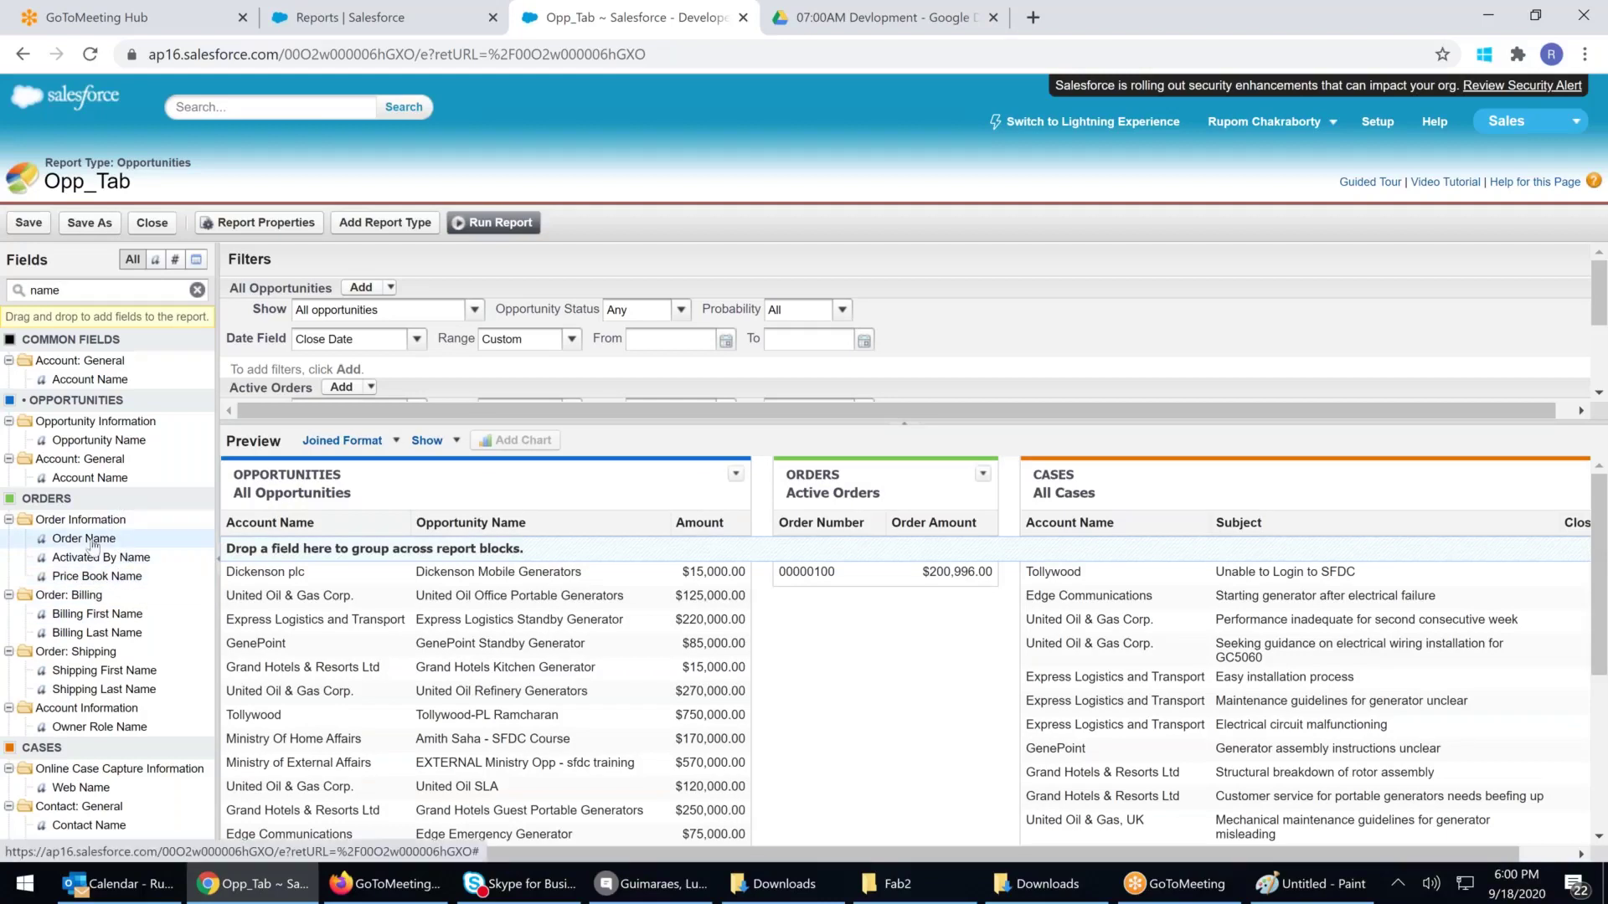
drag(90, 379, 821, 576)
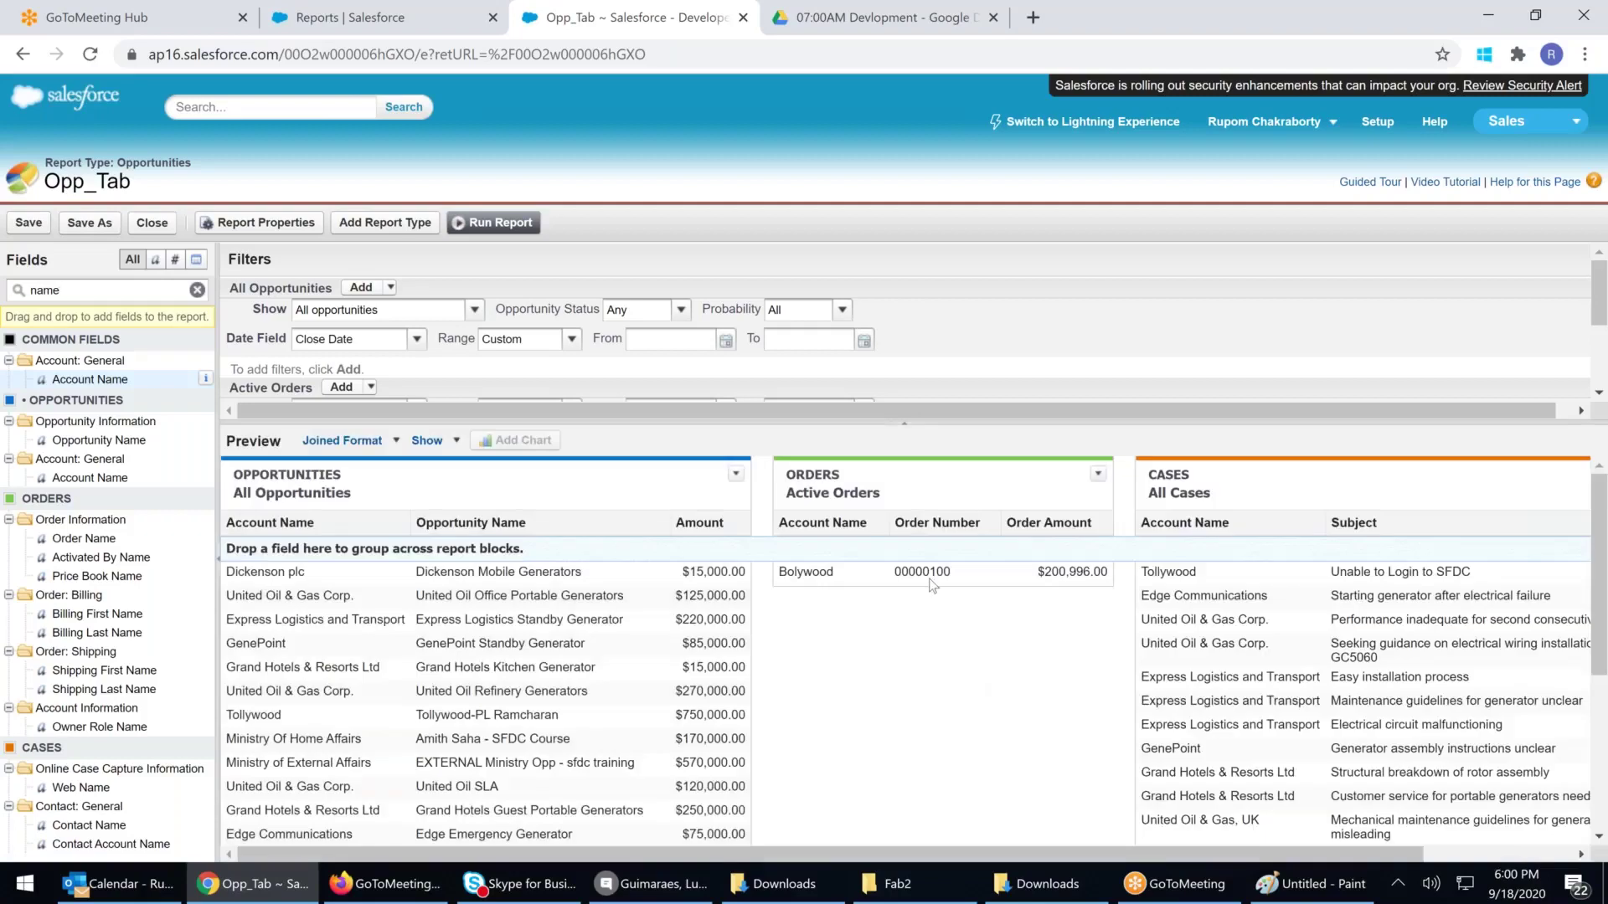
drag(257, 571, 640, 585)
drag(804, 571, 987, 571)
drag(1203, 571, 1166, 571)
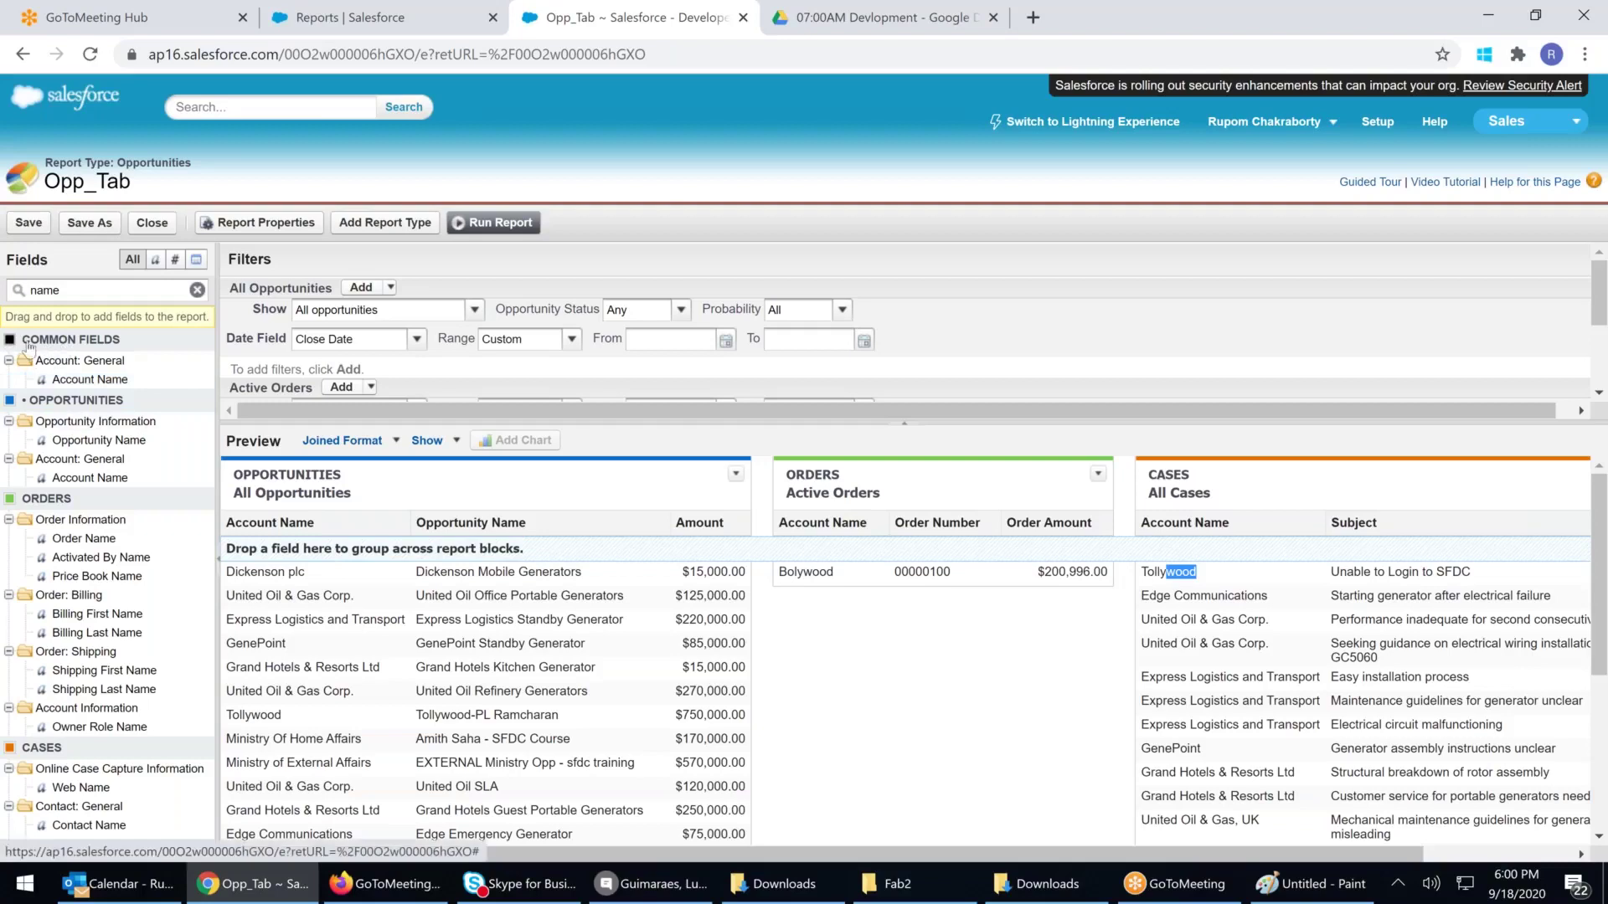
drag(70, 383, 289, 553)
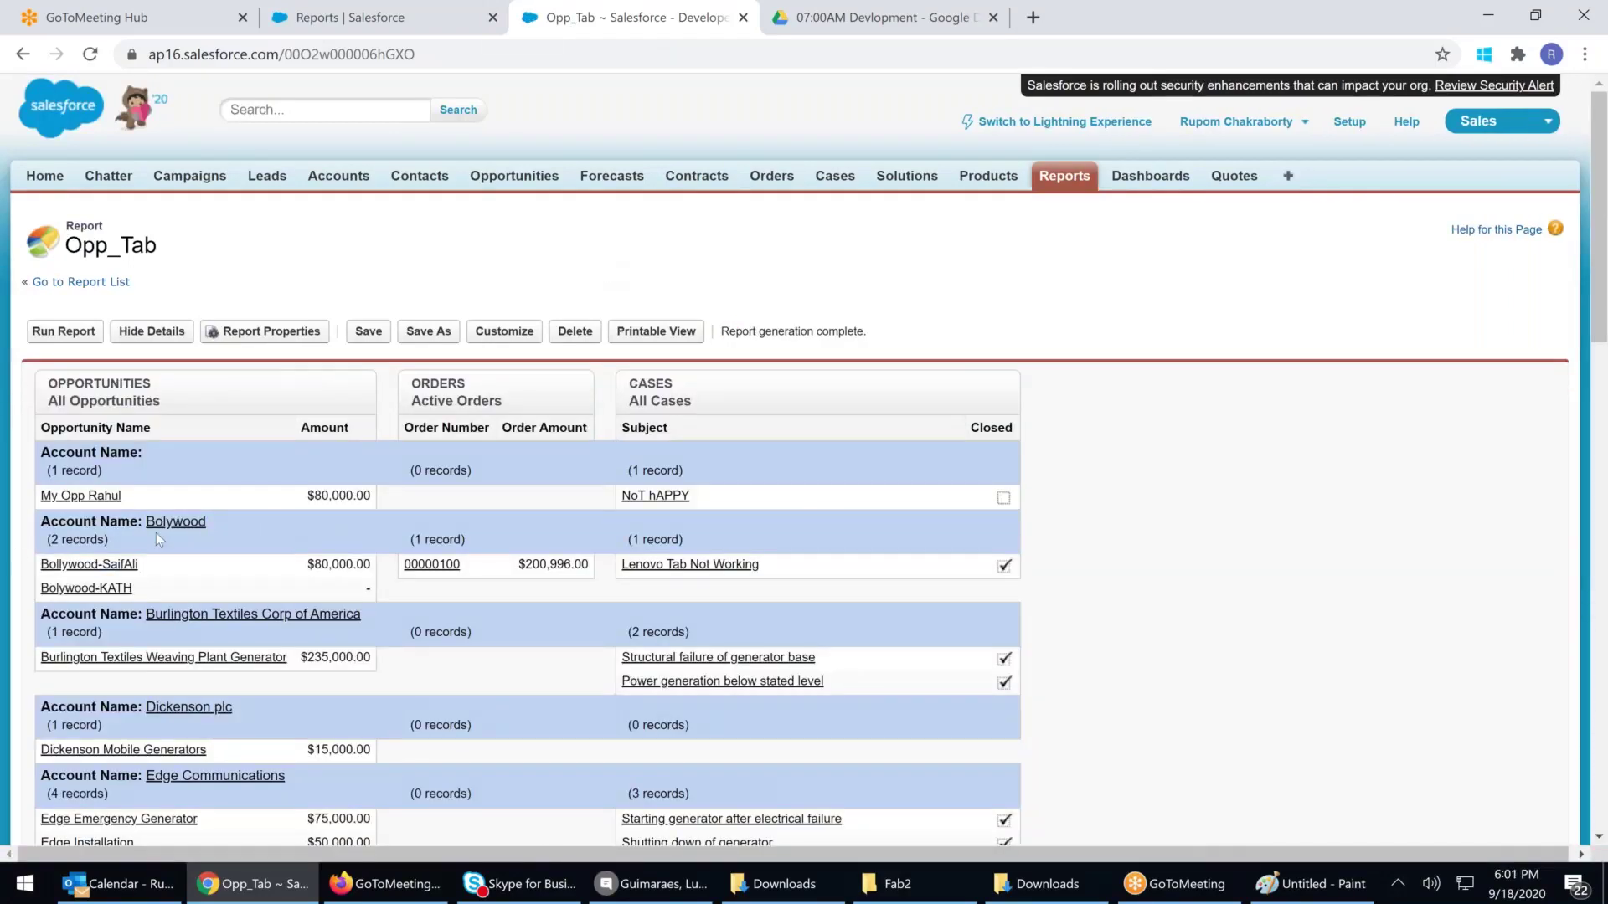
drag(317, 570, 371, 567)
drag(826, 573, 680, 566)
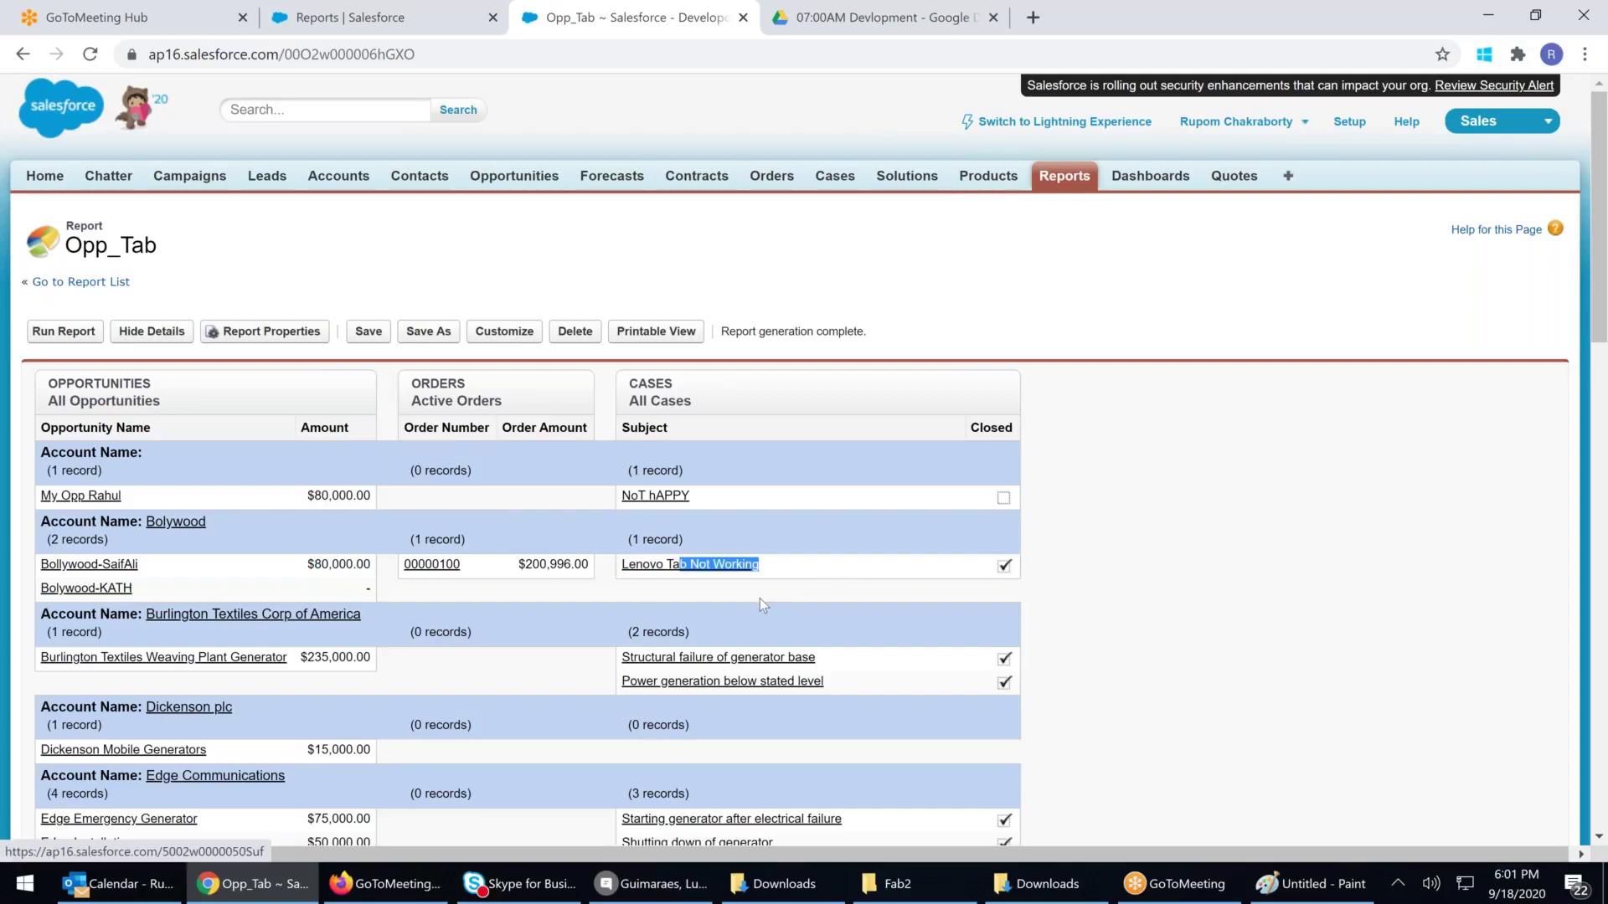
scroll(760, 598, down, 2)
scroll(761, 602, down, 2)
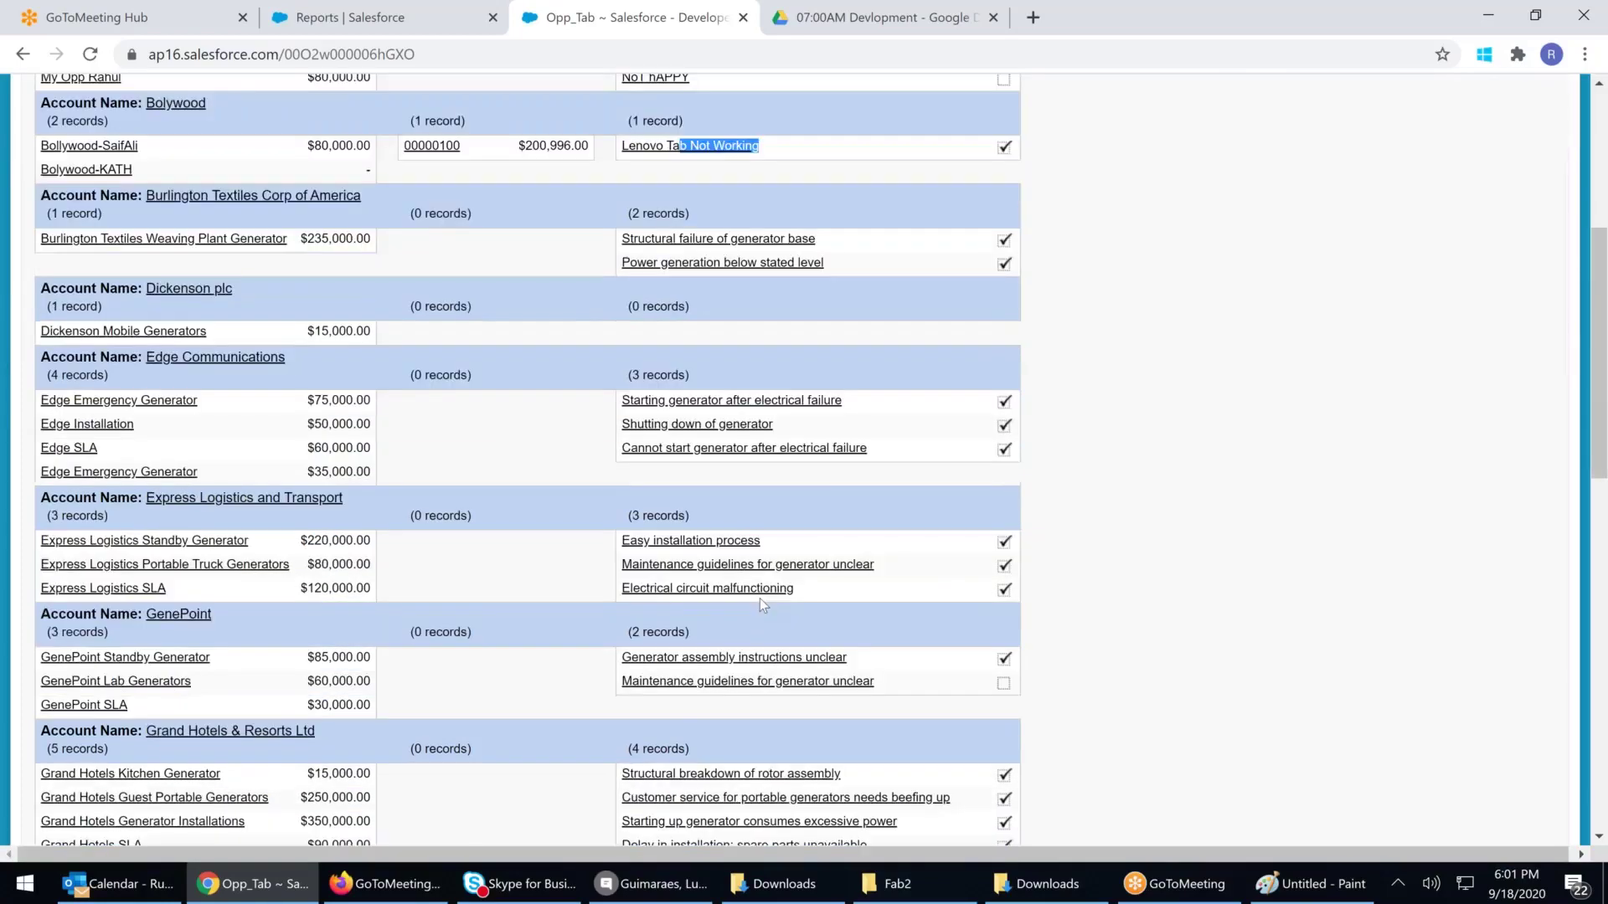
scroll(760, 597, down, 2)
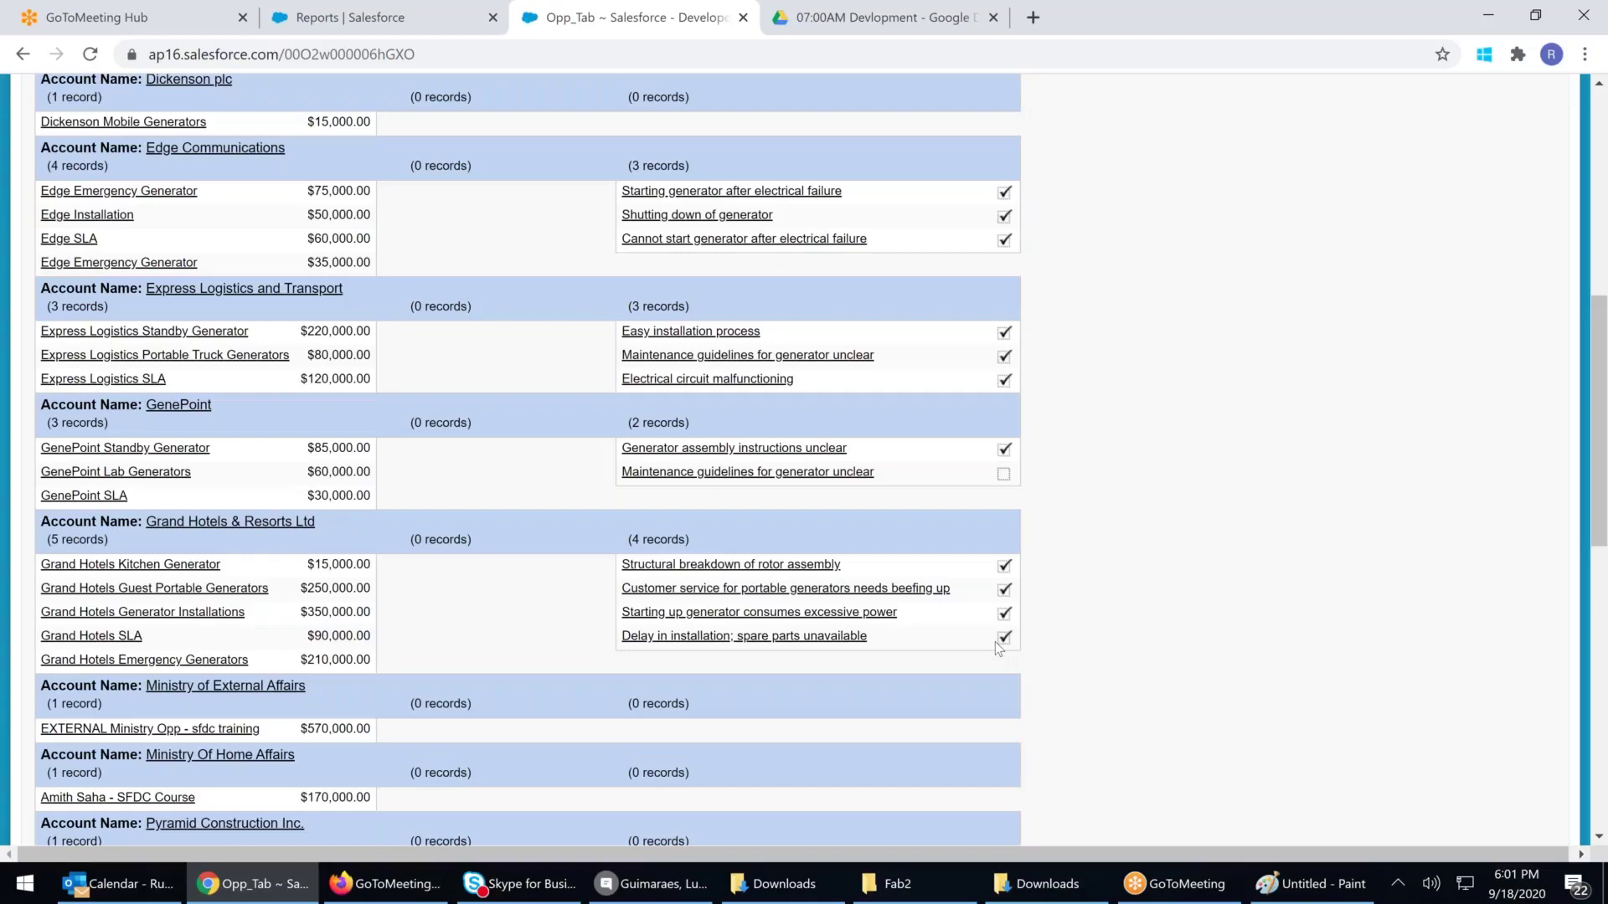
scroll(995, 641, down, 3)
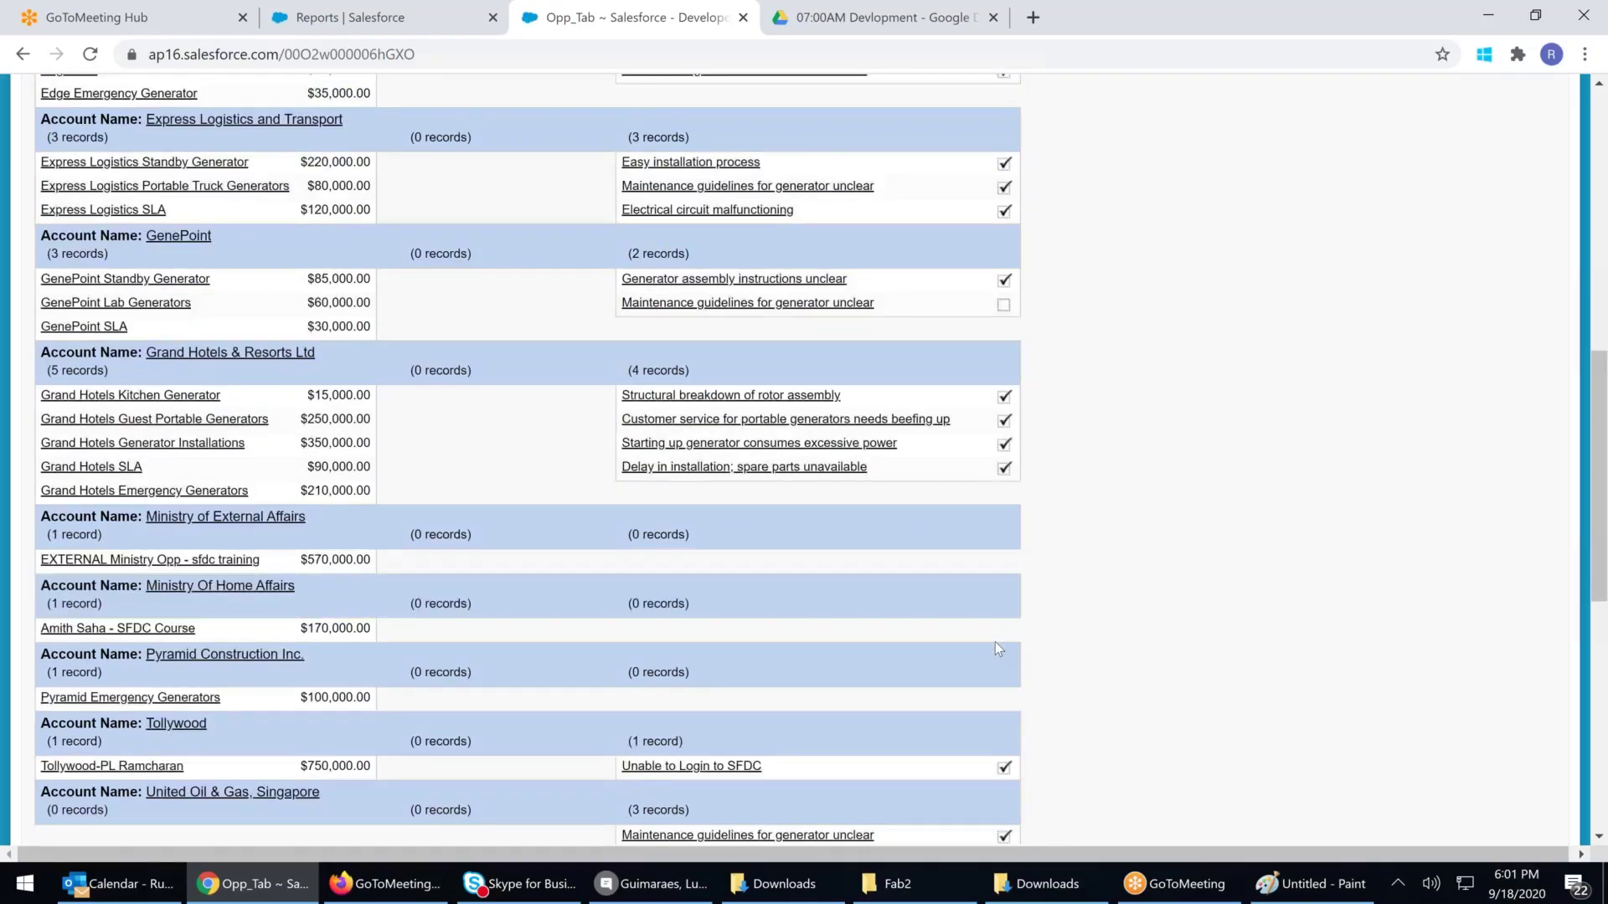
scroll(996, 645, down, 2)
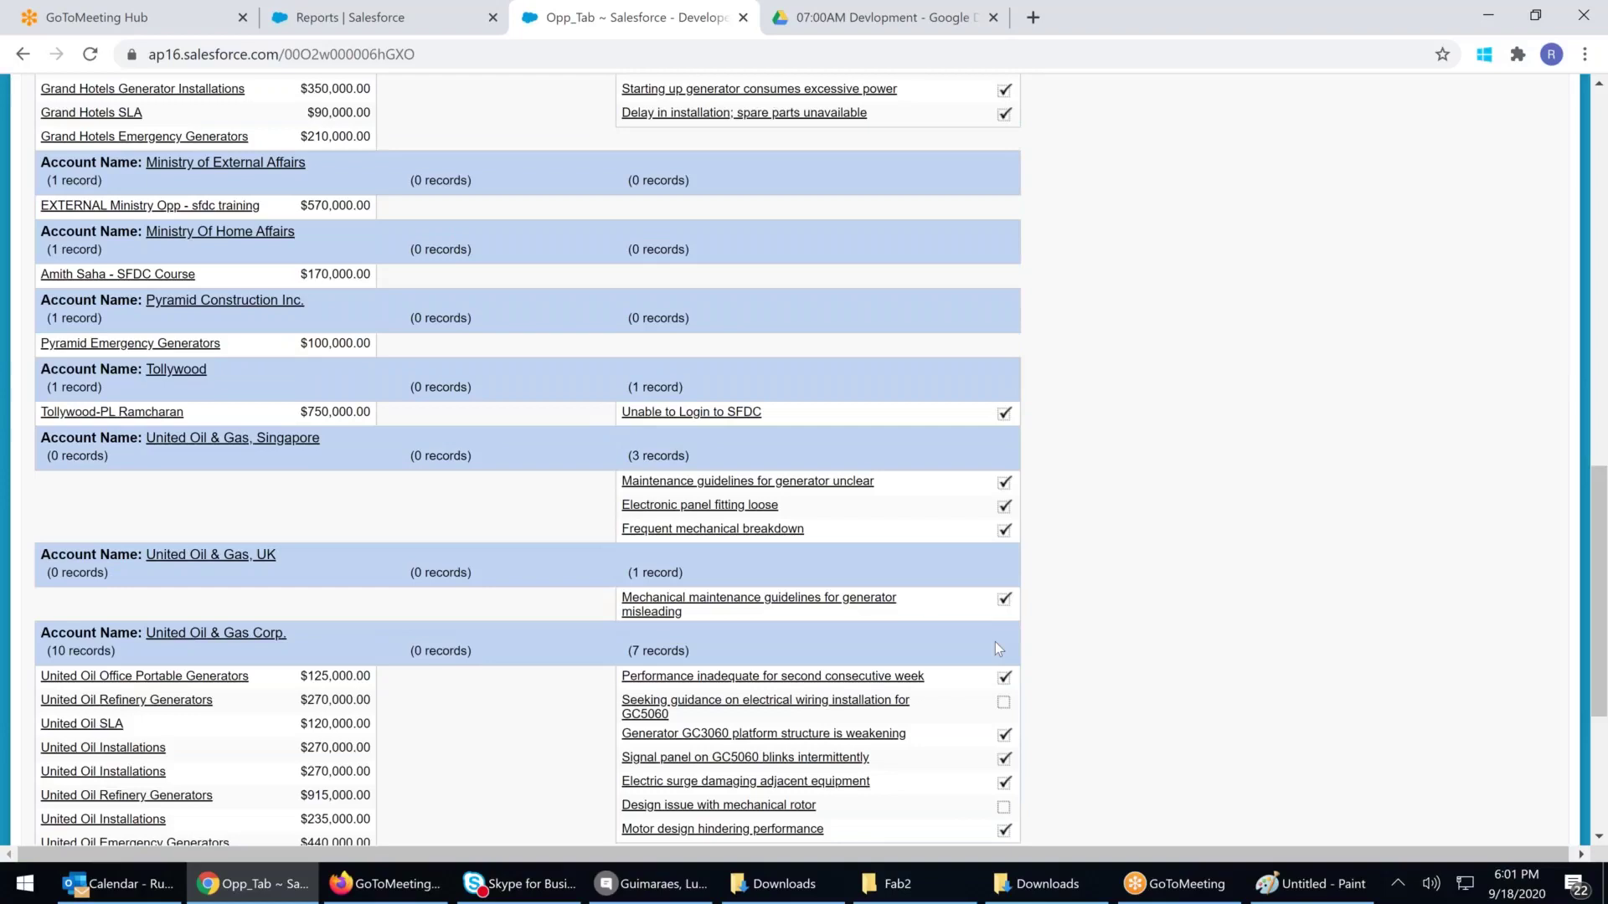
scroll(995, 641, down, 1)
scroll(996, 647, down, 1)
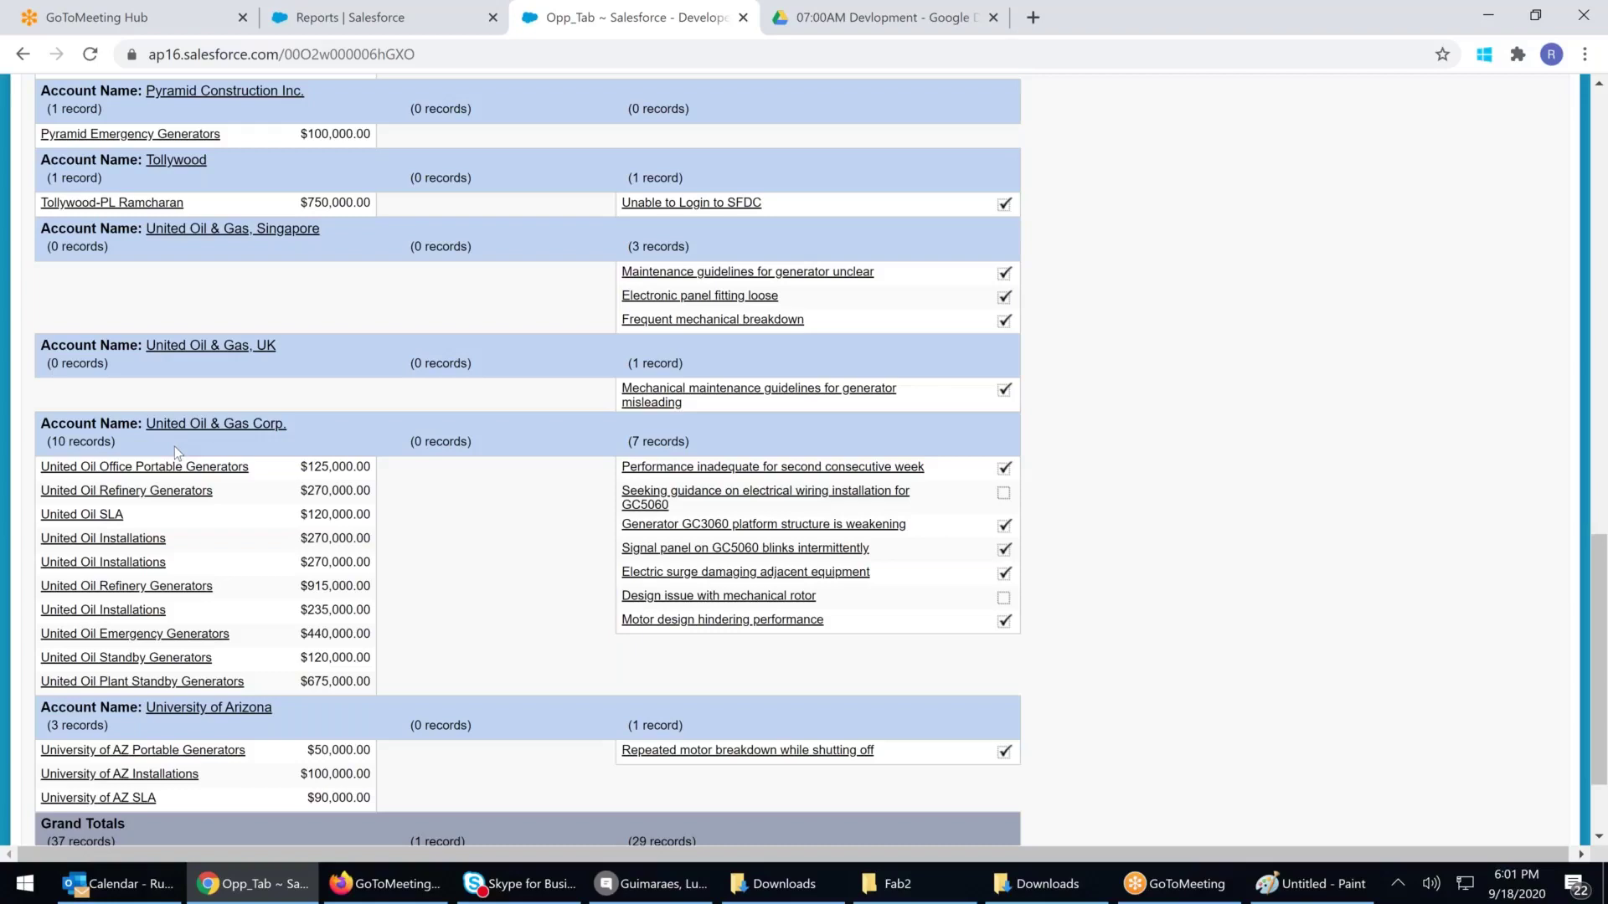
scroll(175, 446, down, 2)
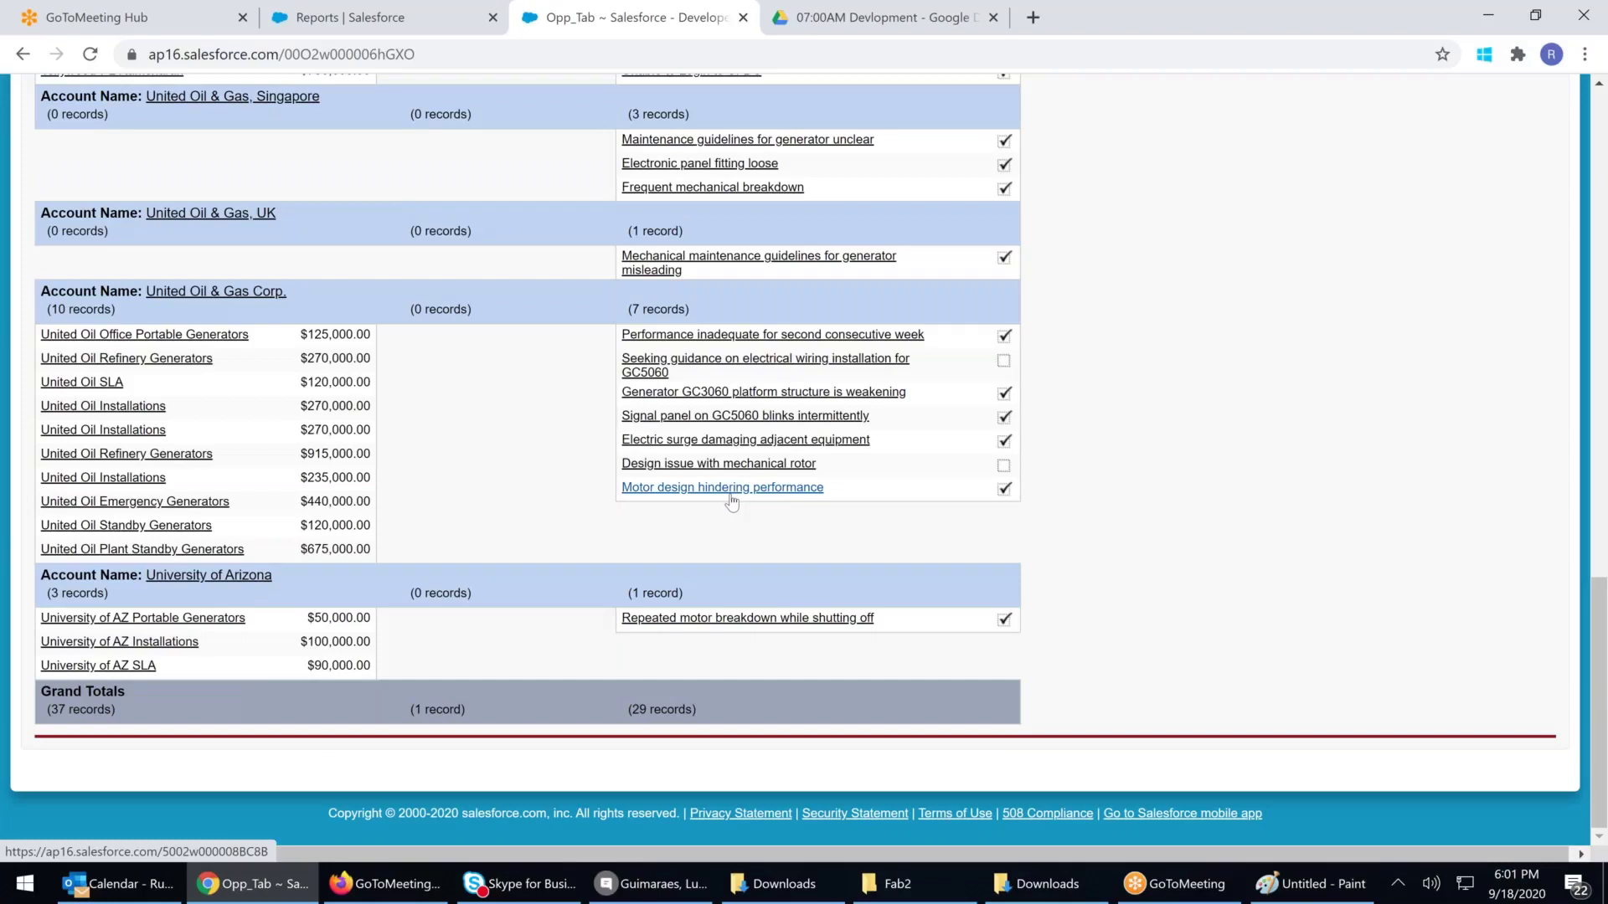
scroll(731, 501, up, 18)
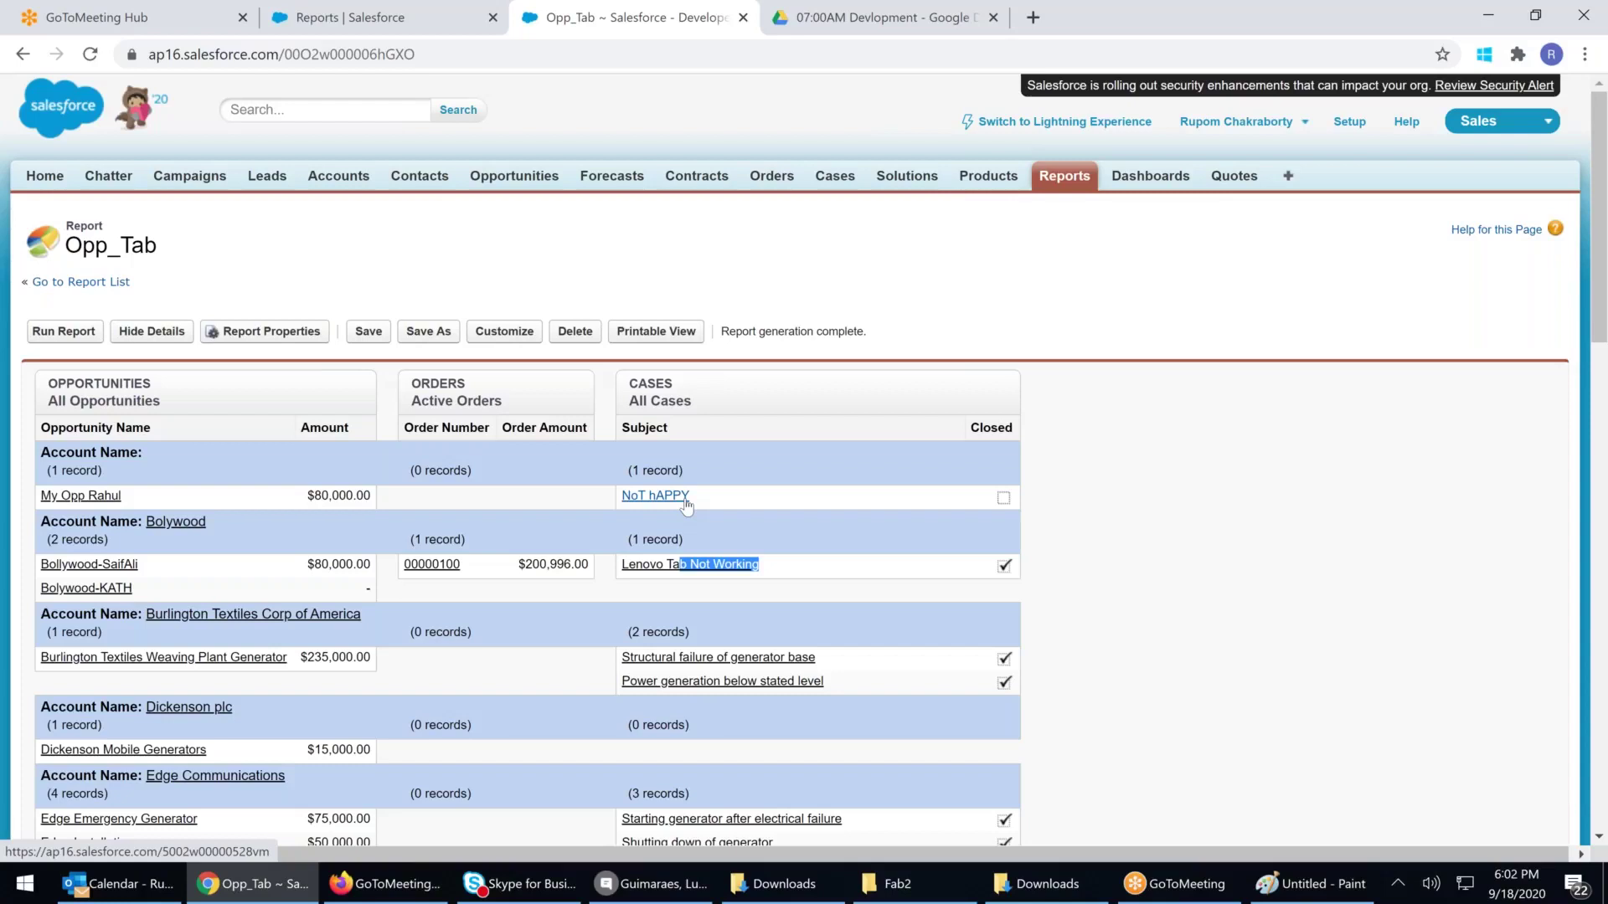
Reopen the Opp_Tab joined report in the report builder via Customize
drag(196, 576, 938, 581)
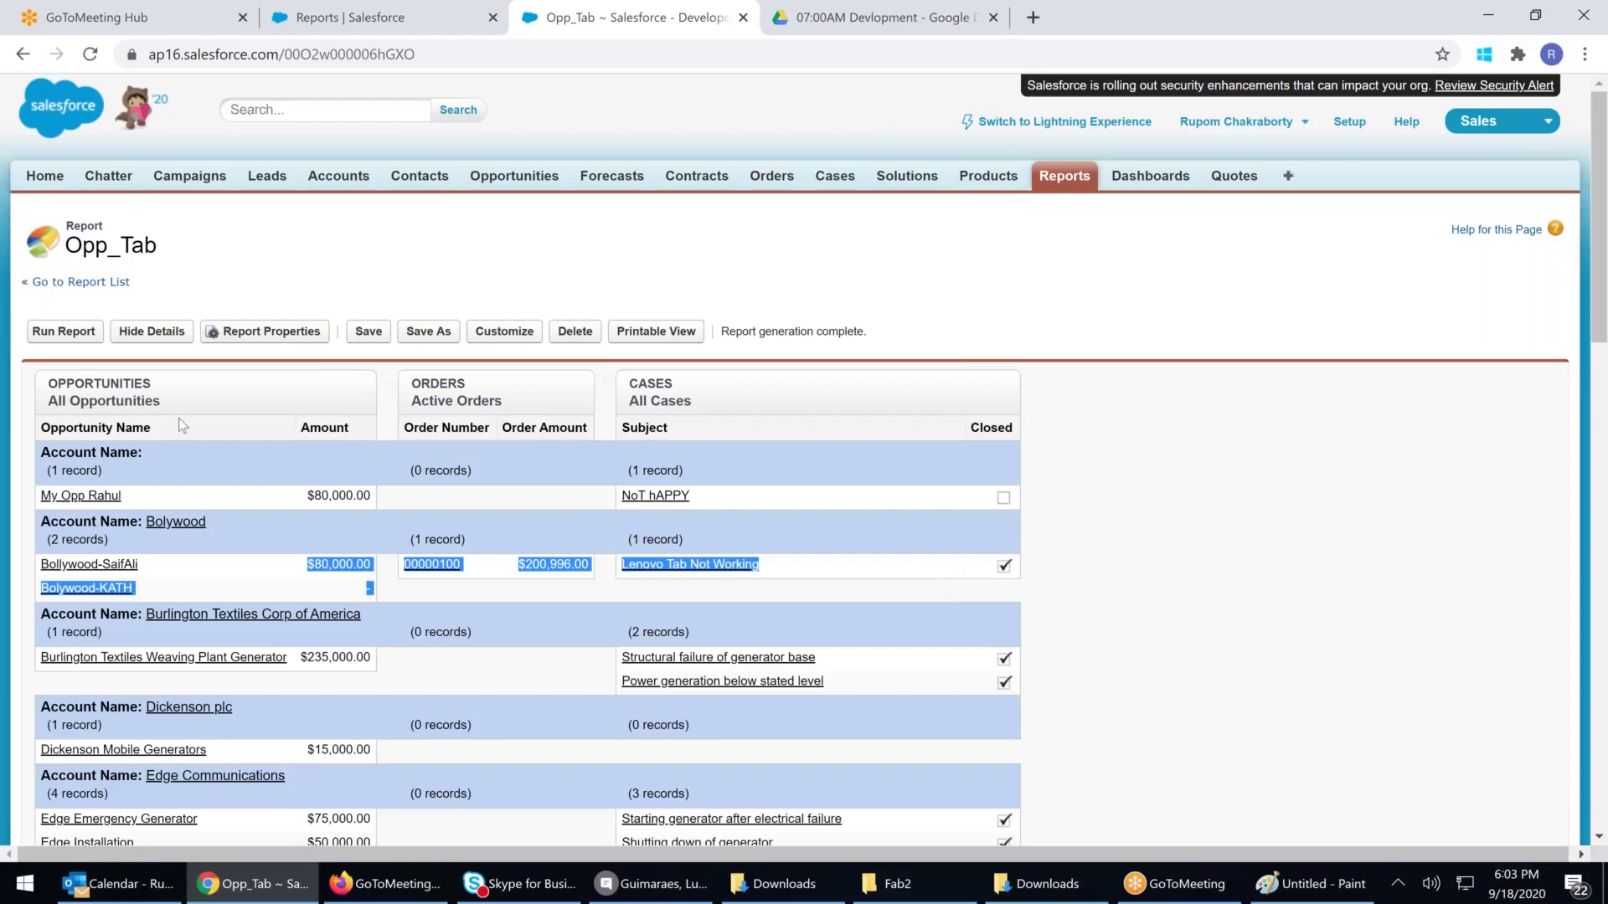
double_click(126, 385)
double_click(477, 384)
double_click(658, 384)
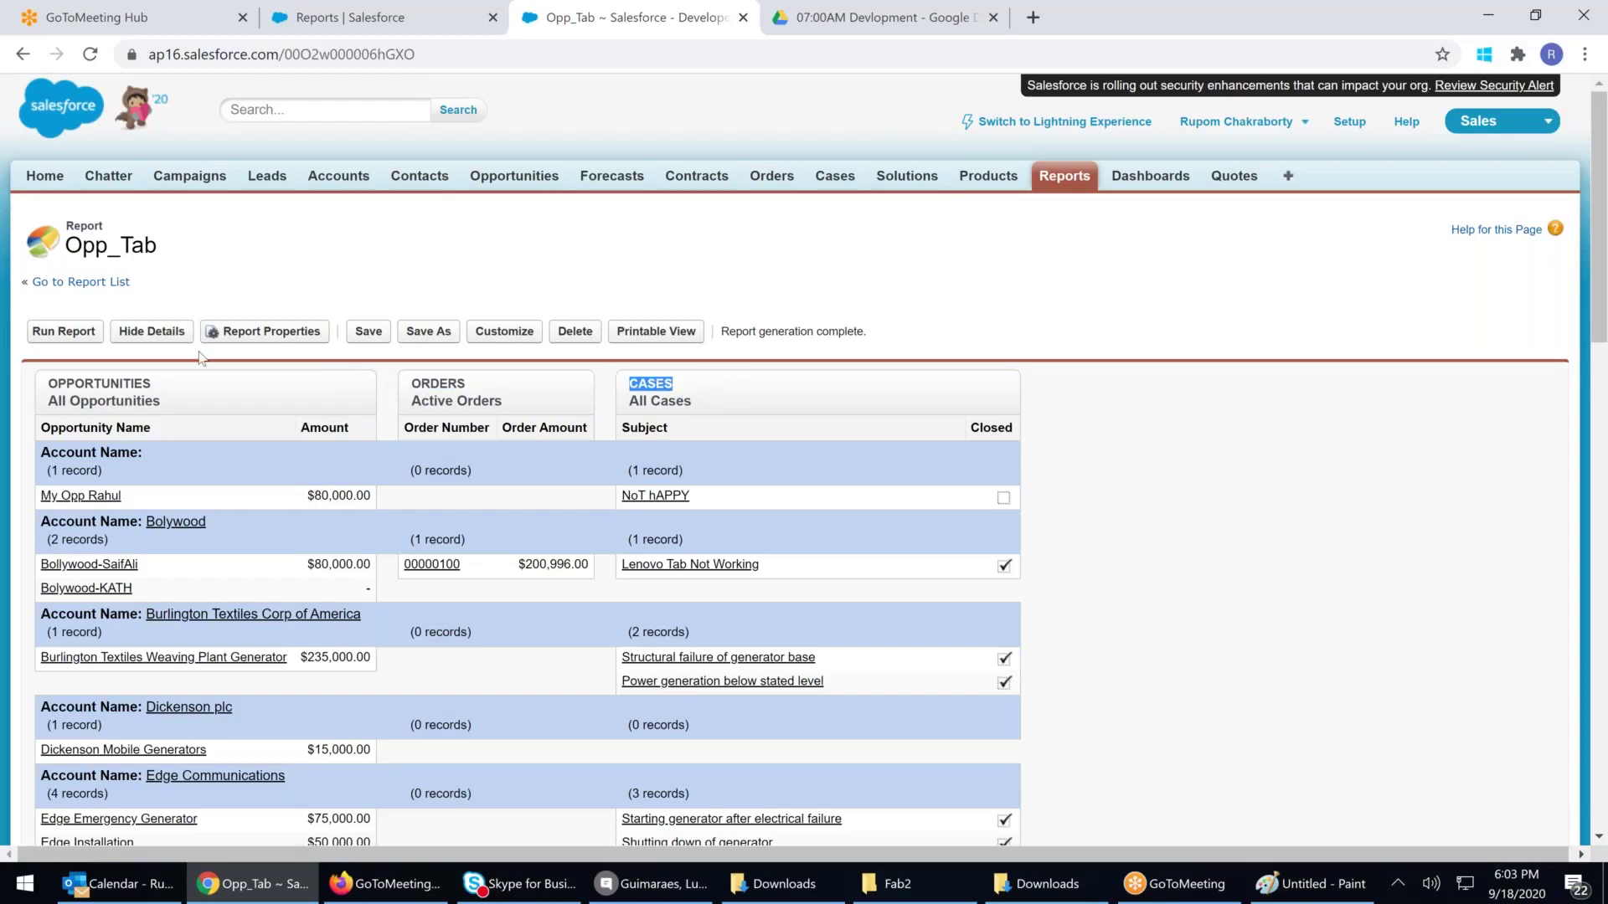
click(505, 333)
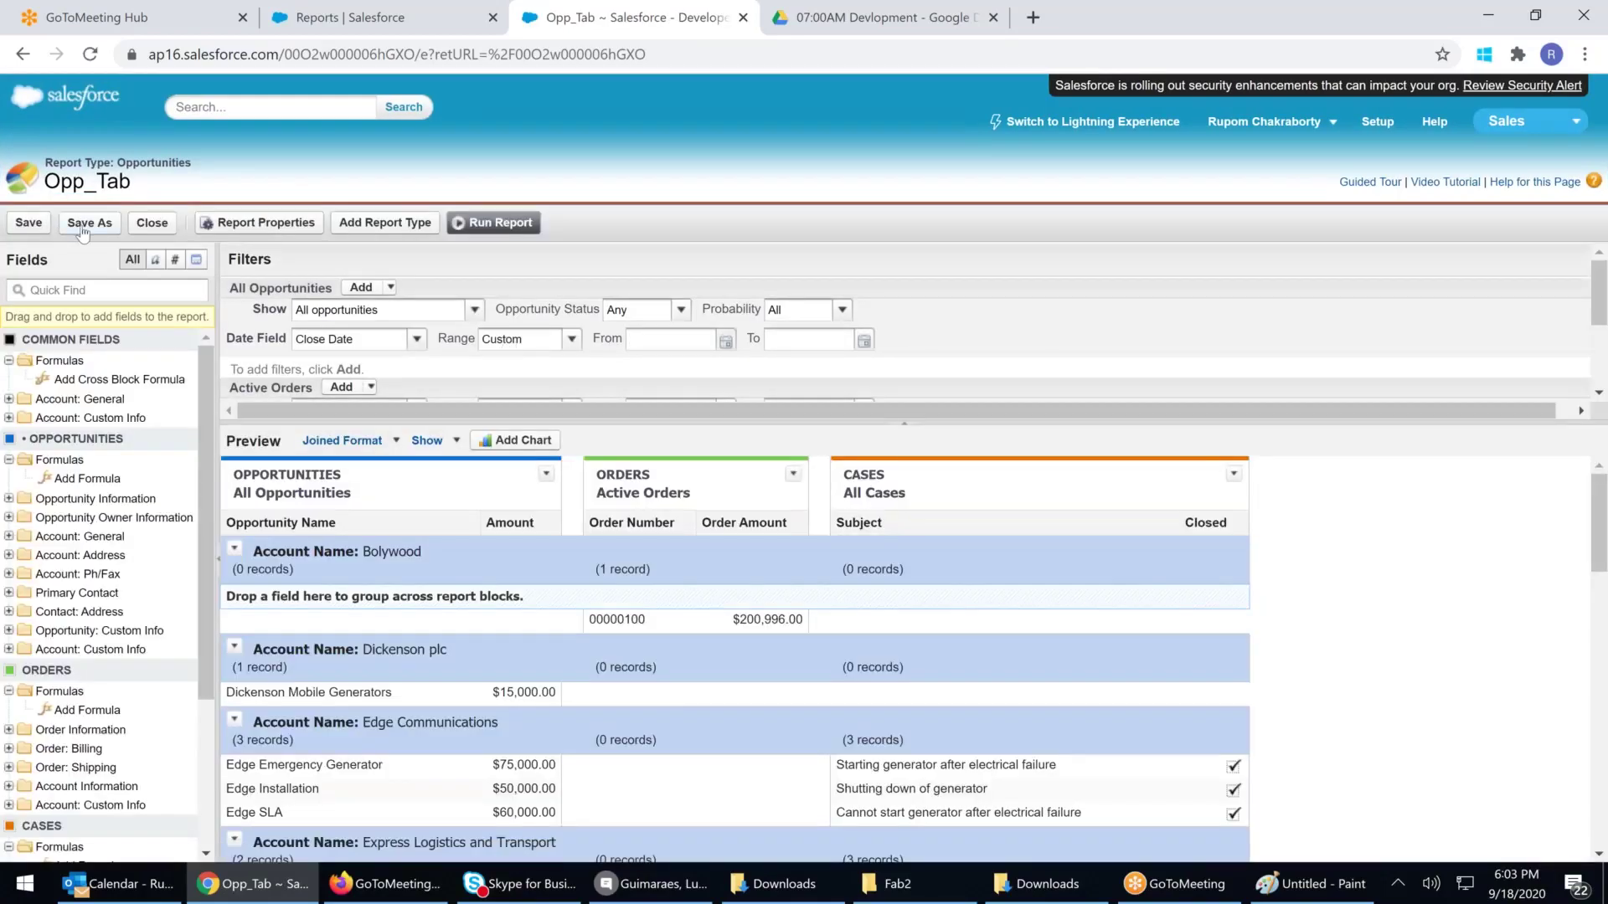
Save the report as 'Opp_Joined' in the personal custom report folder
click(82, 227)
text(O)
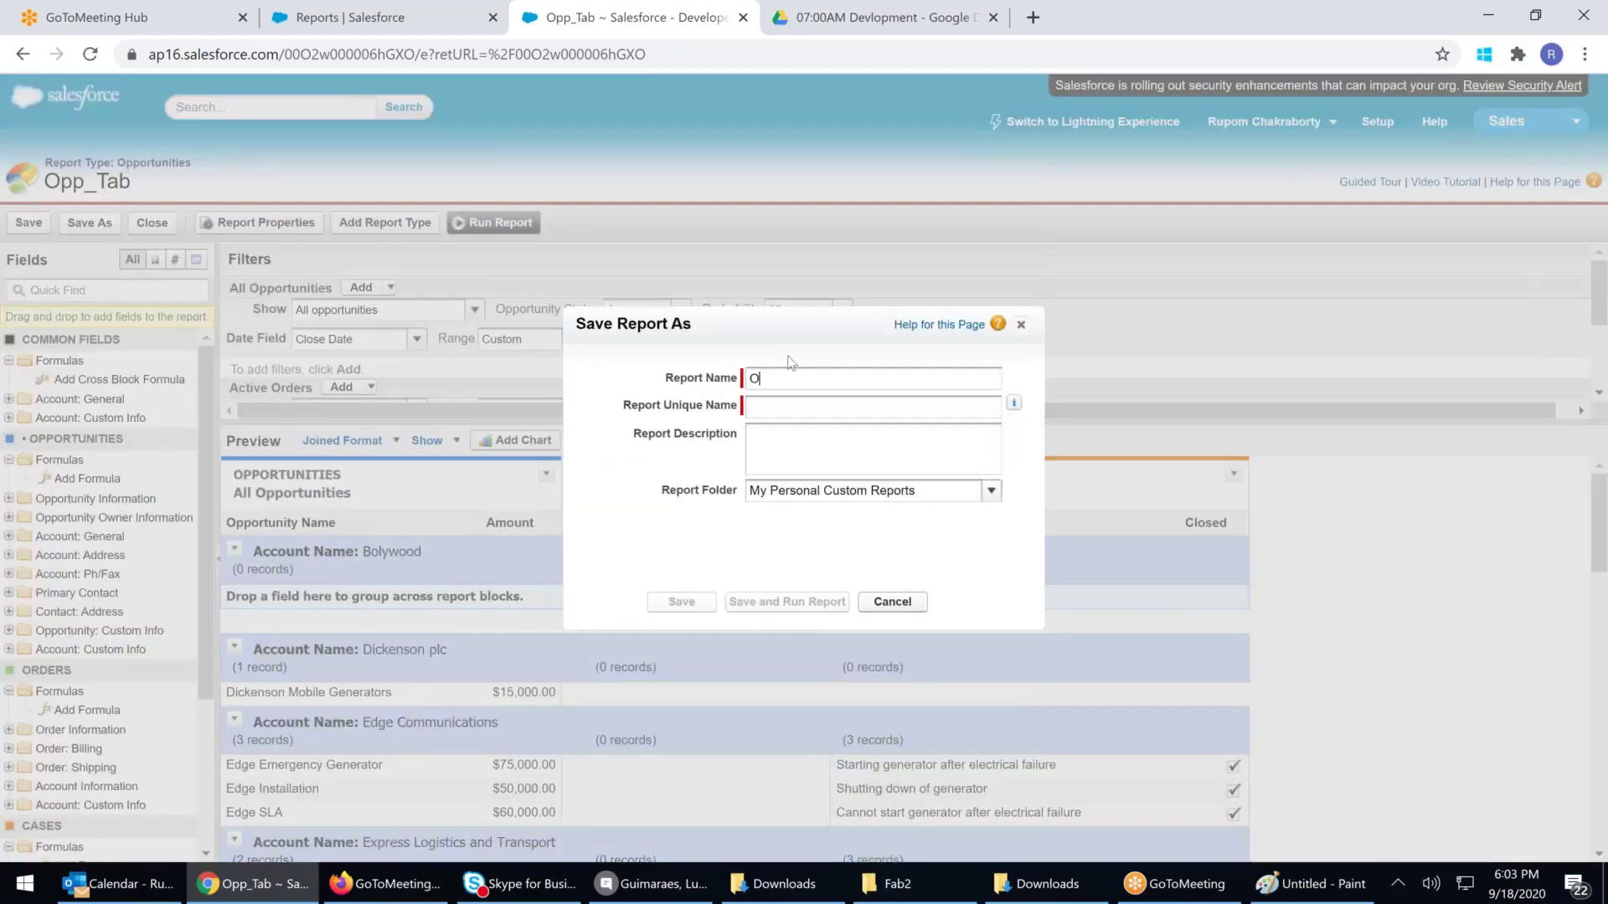
text(pp_Joined)
click(941, 492)
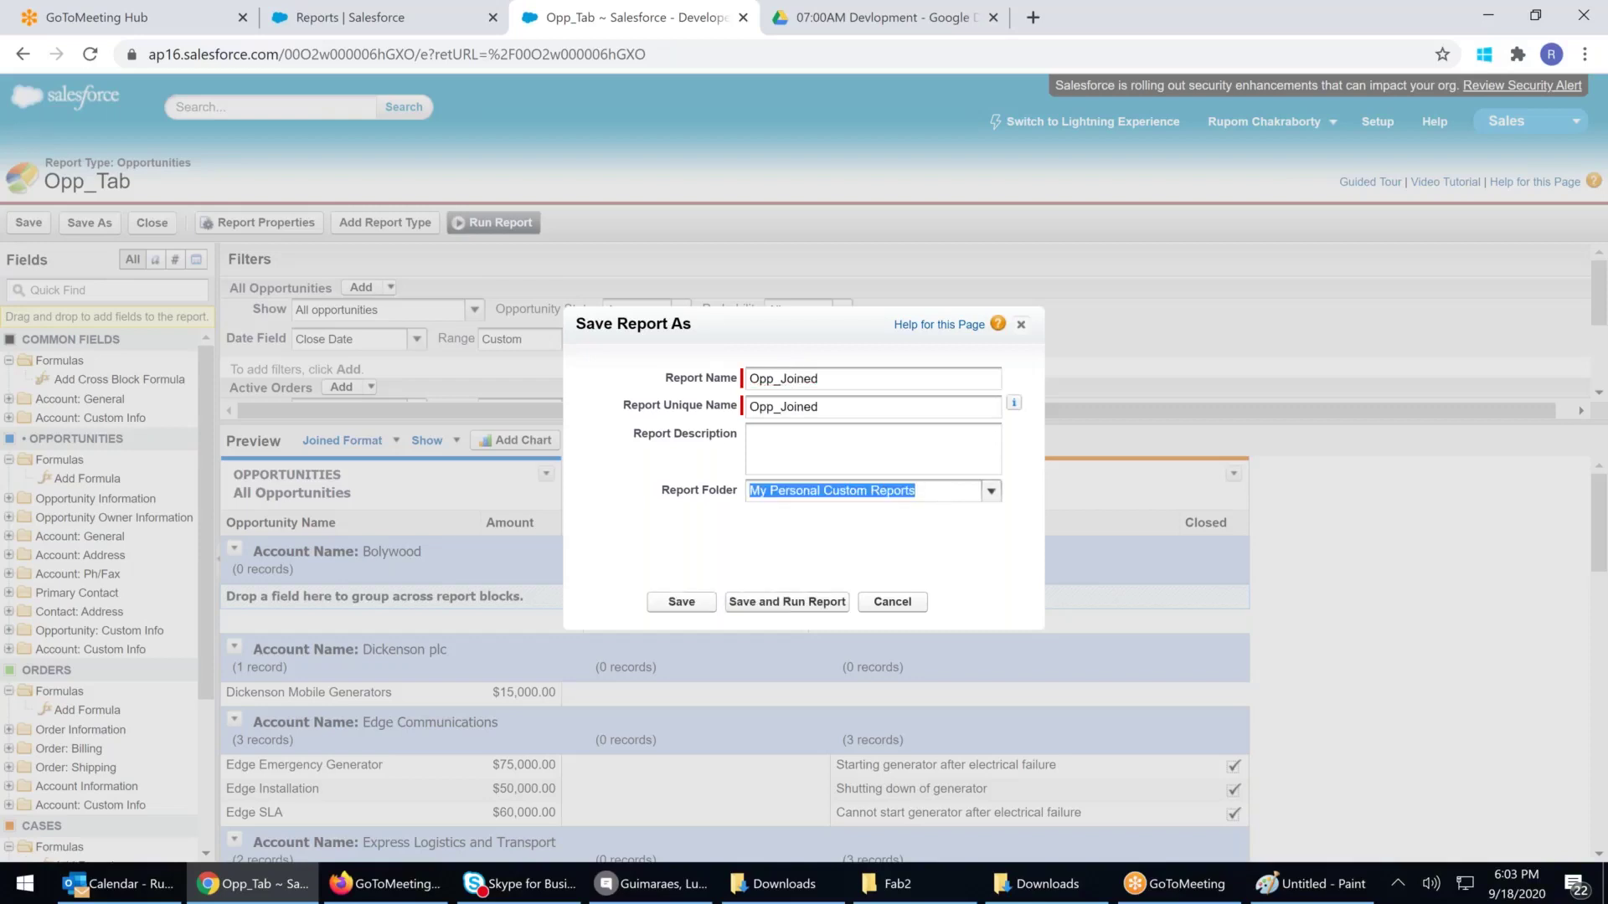
click(991, 492)
click(816, 559)
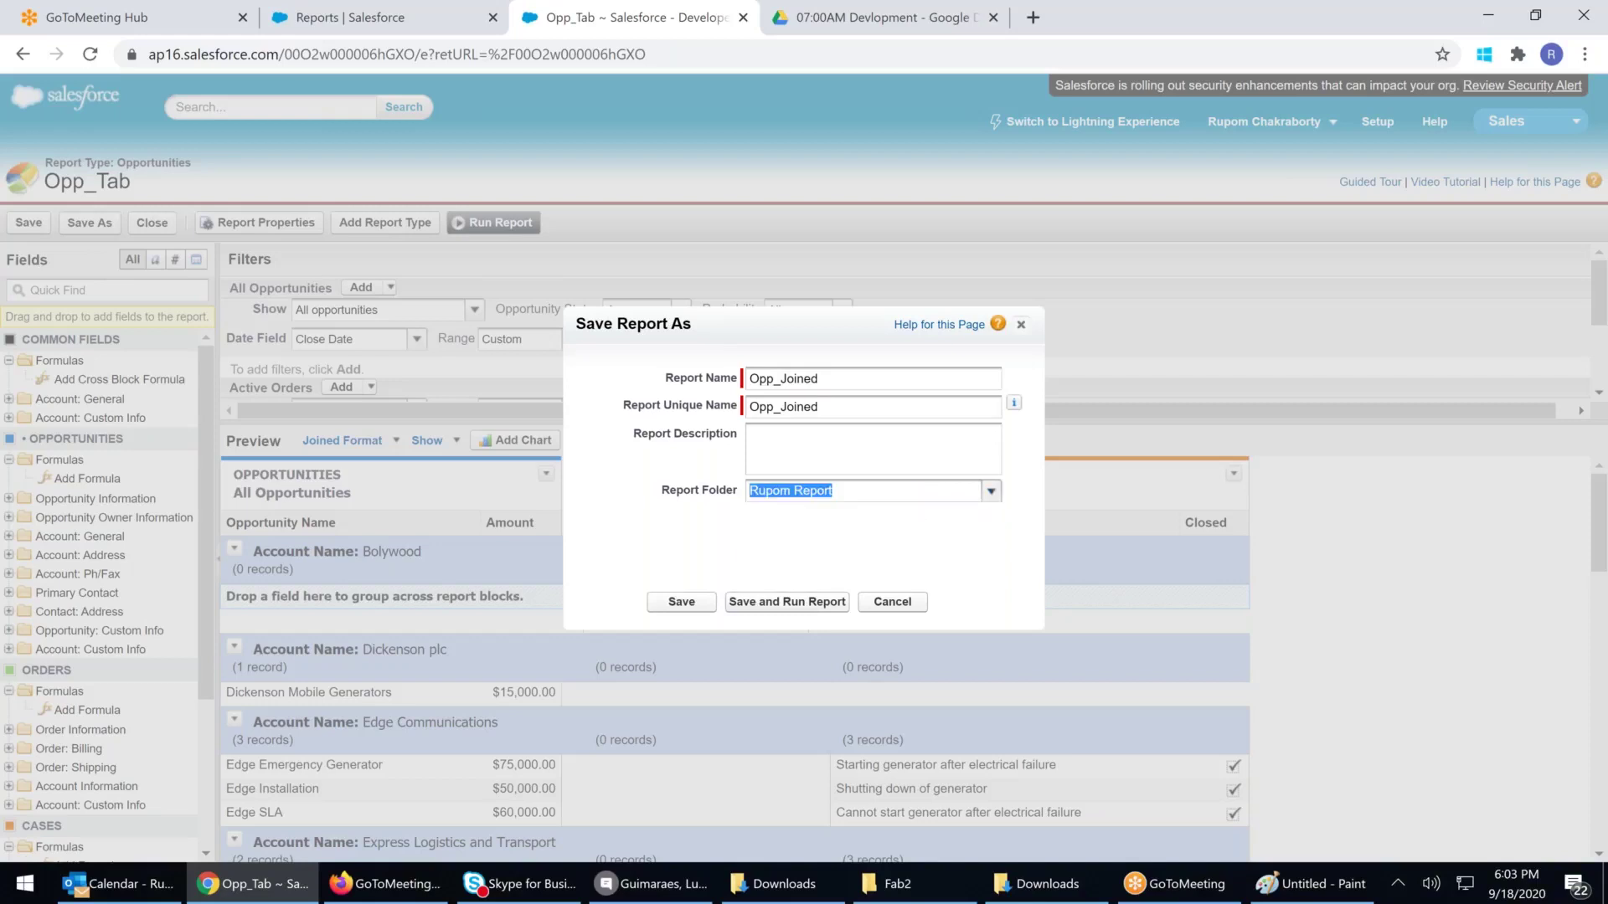
click(676, 606)
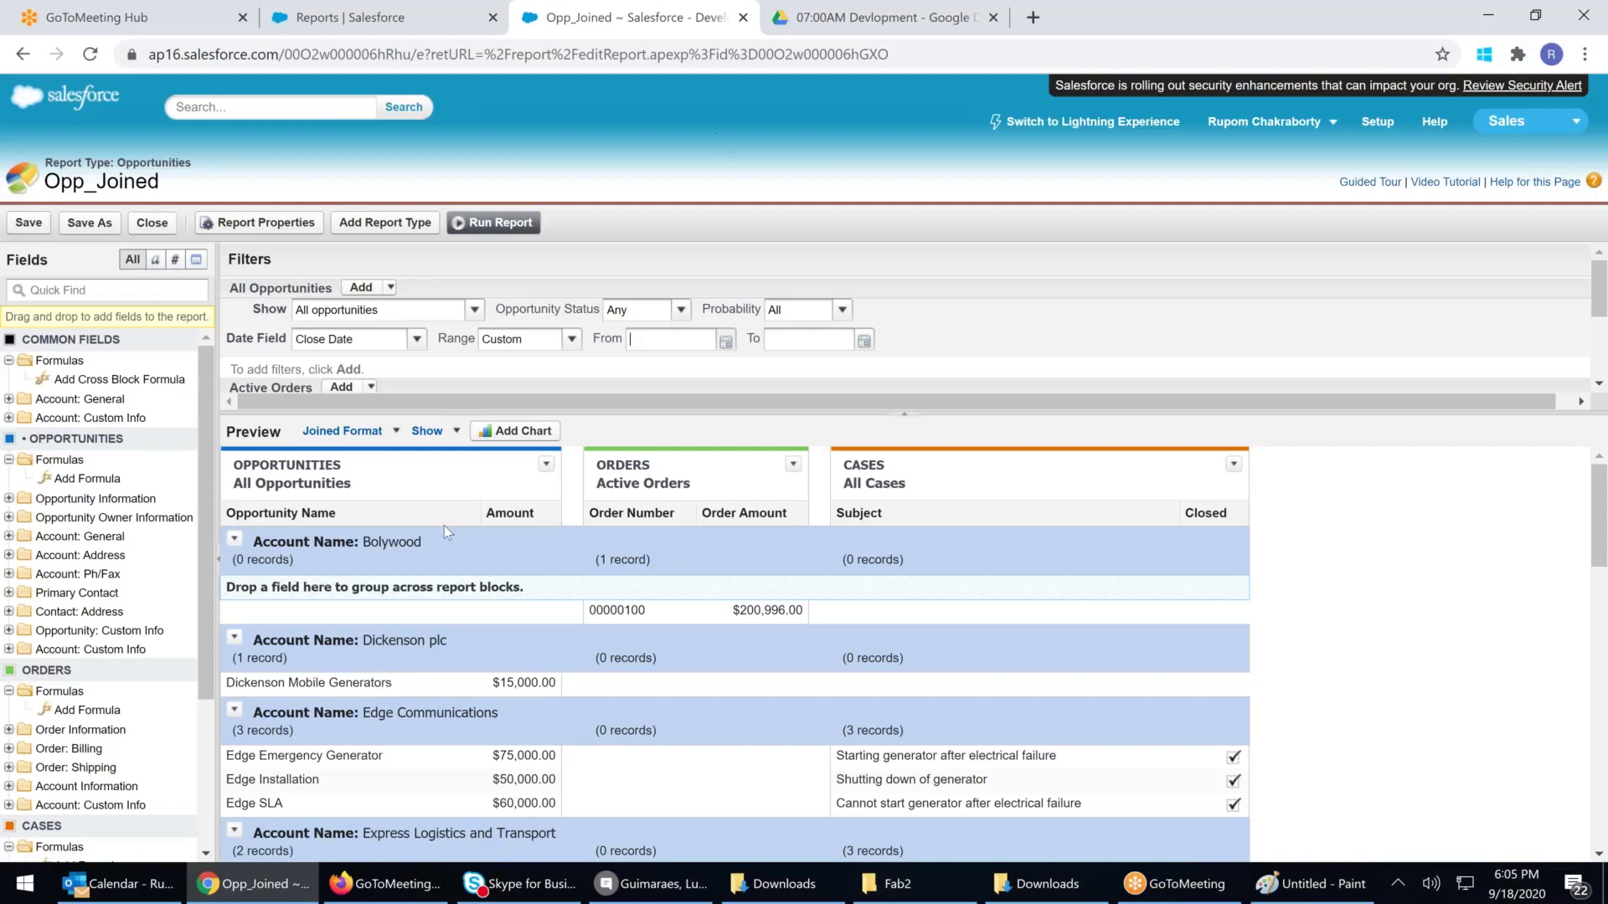
click(29, 223)
Save and close Opp_Joined, then open the Bolywood account from Recent Accounts
click(28, 223)
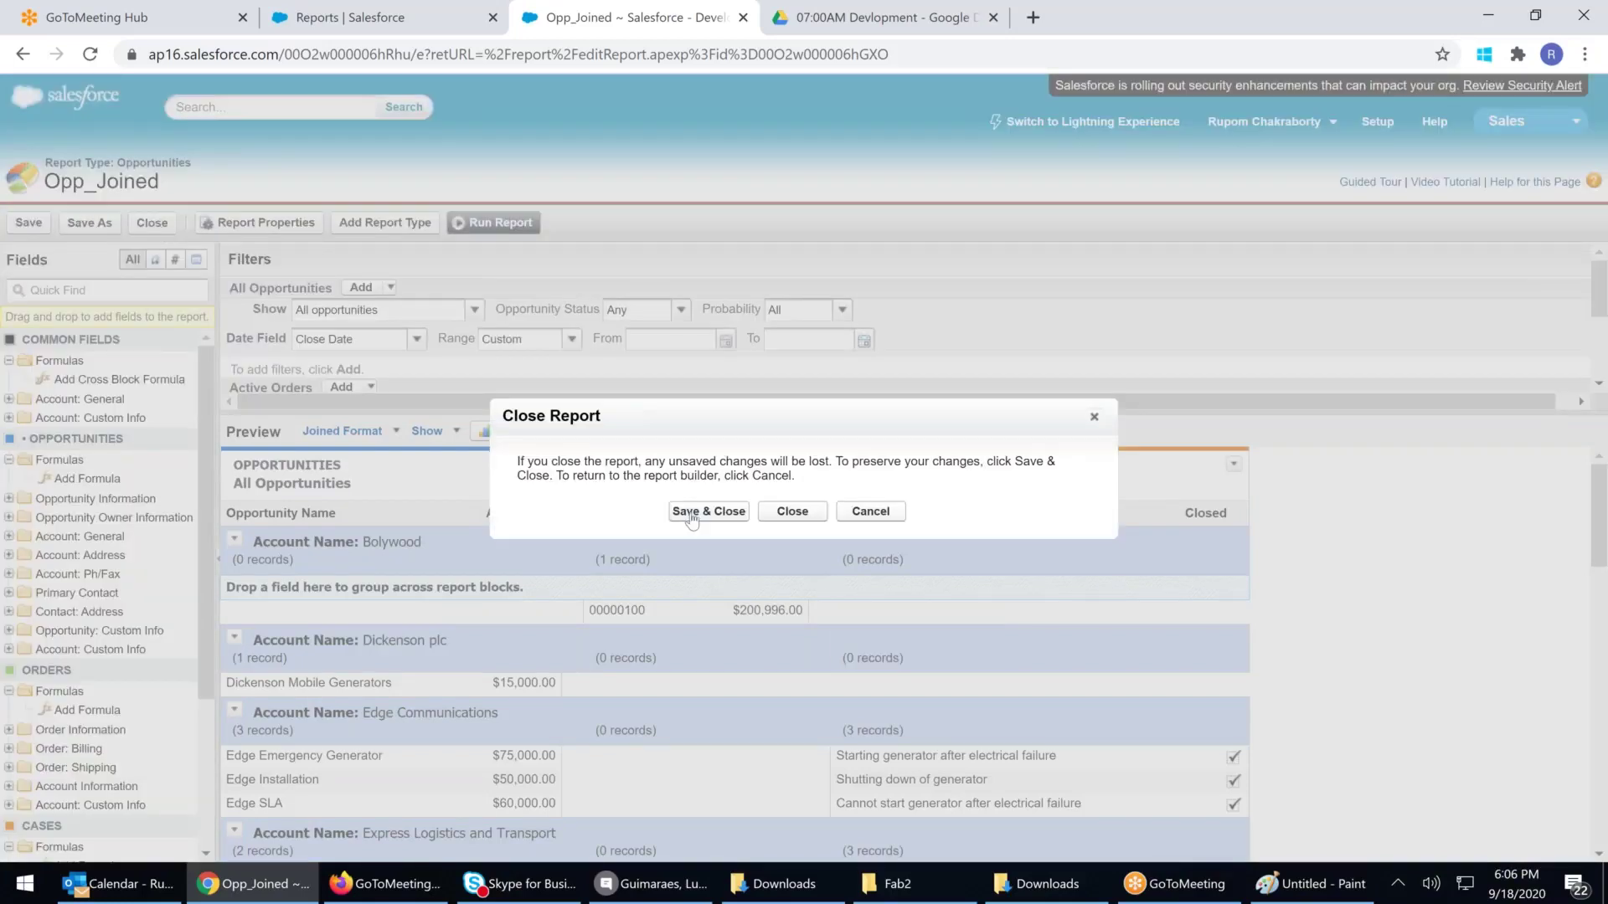
click(690, 511)
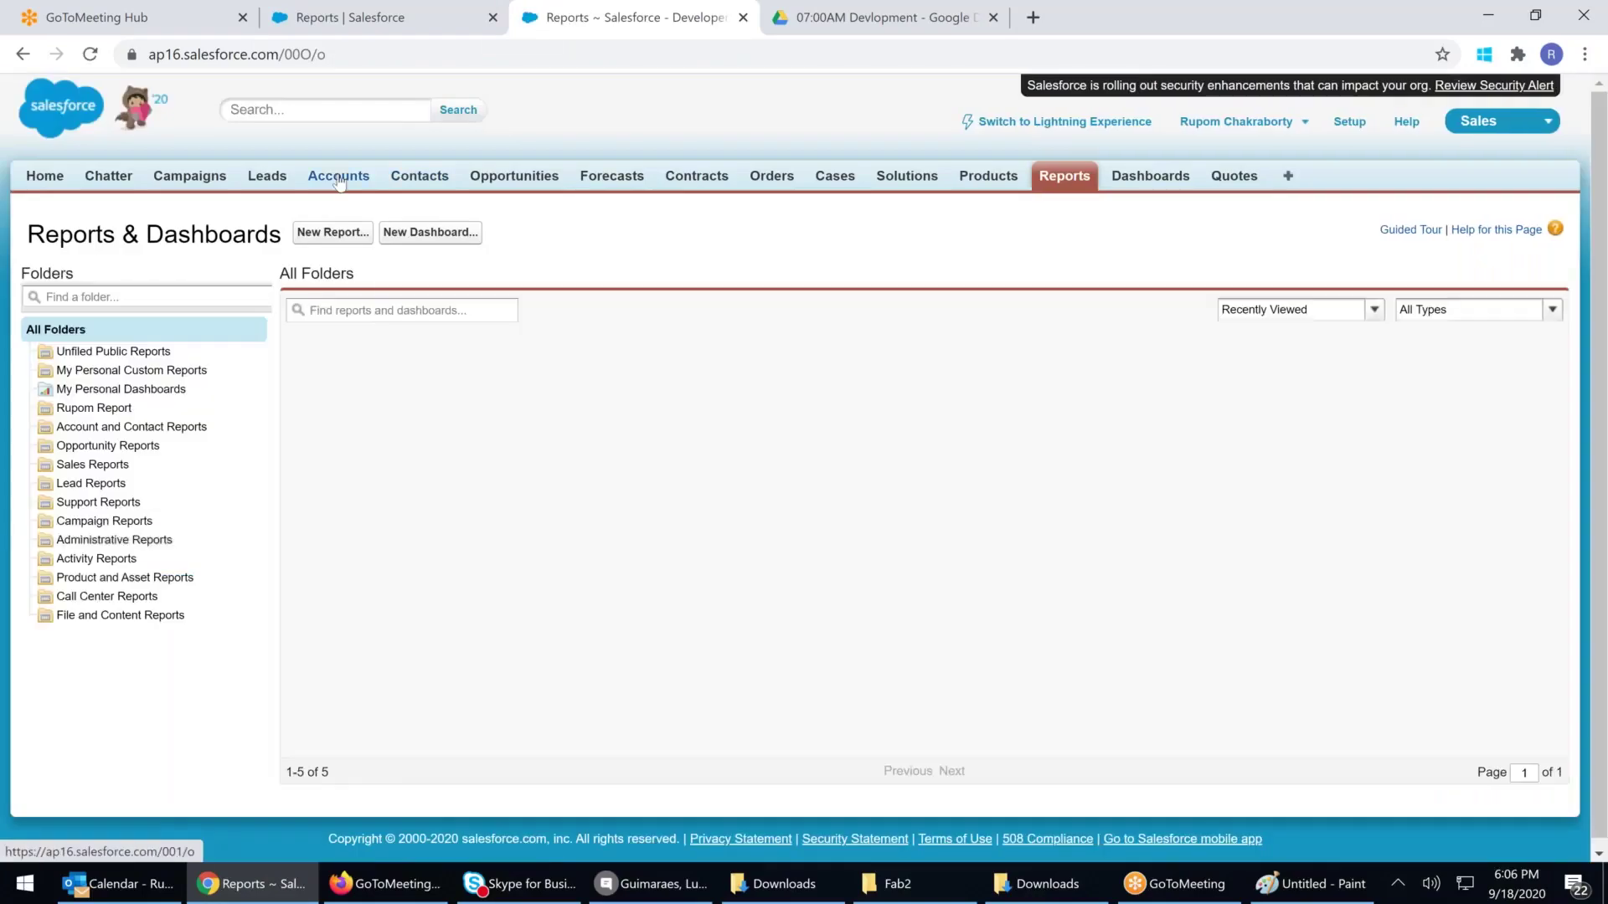
click(339, 177)
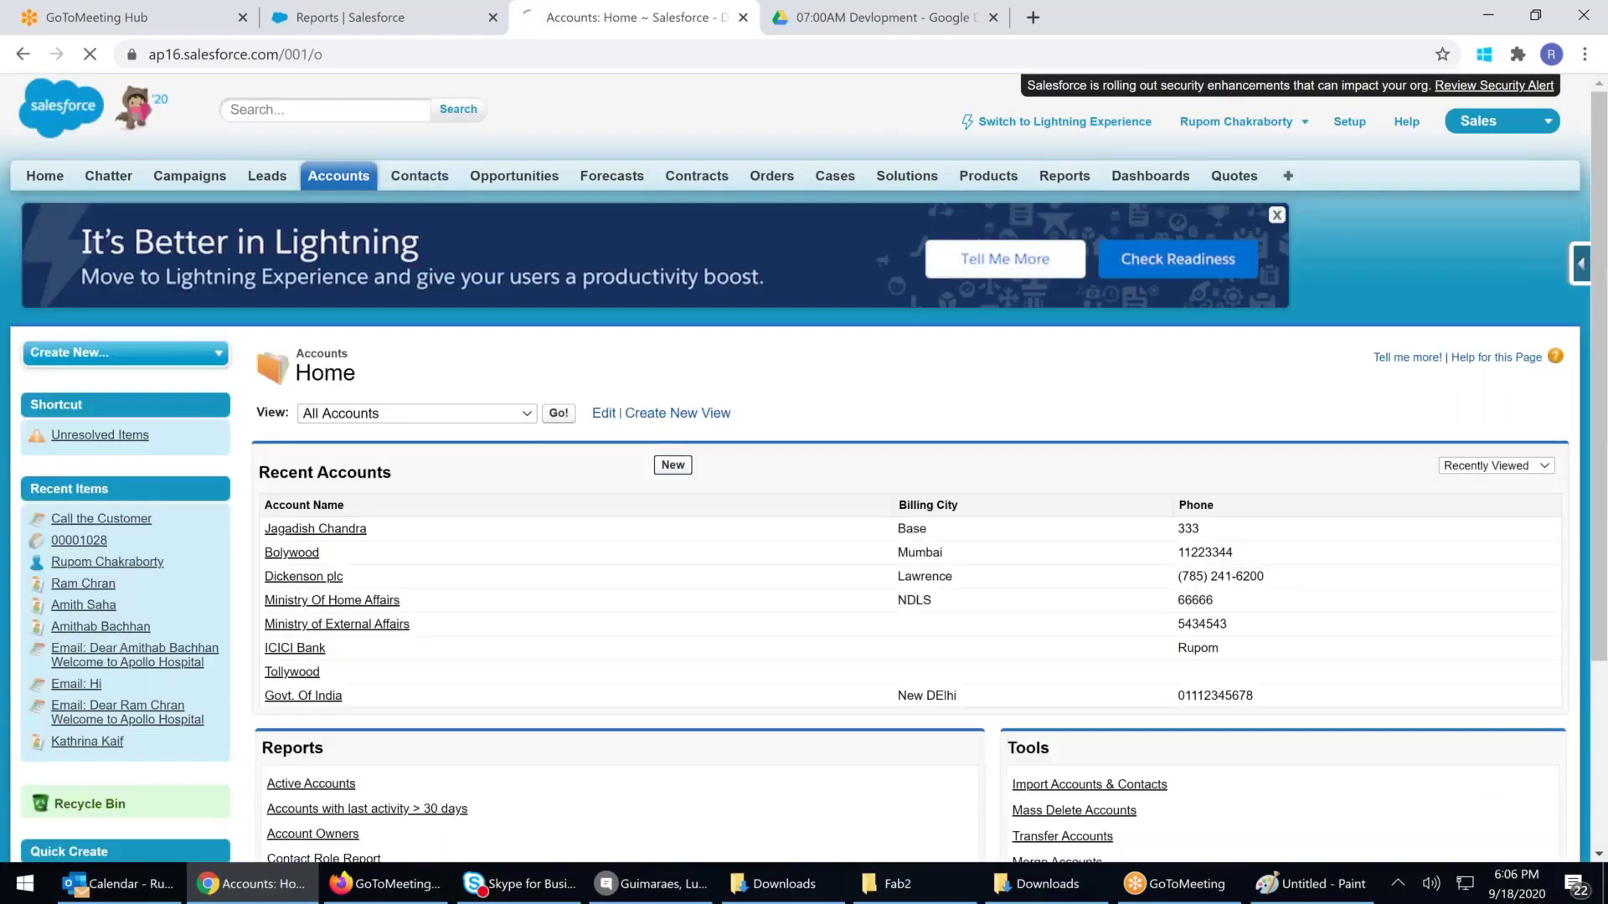
click(672, 464)
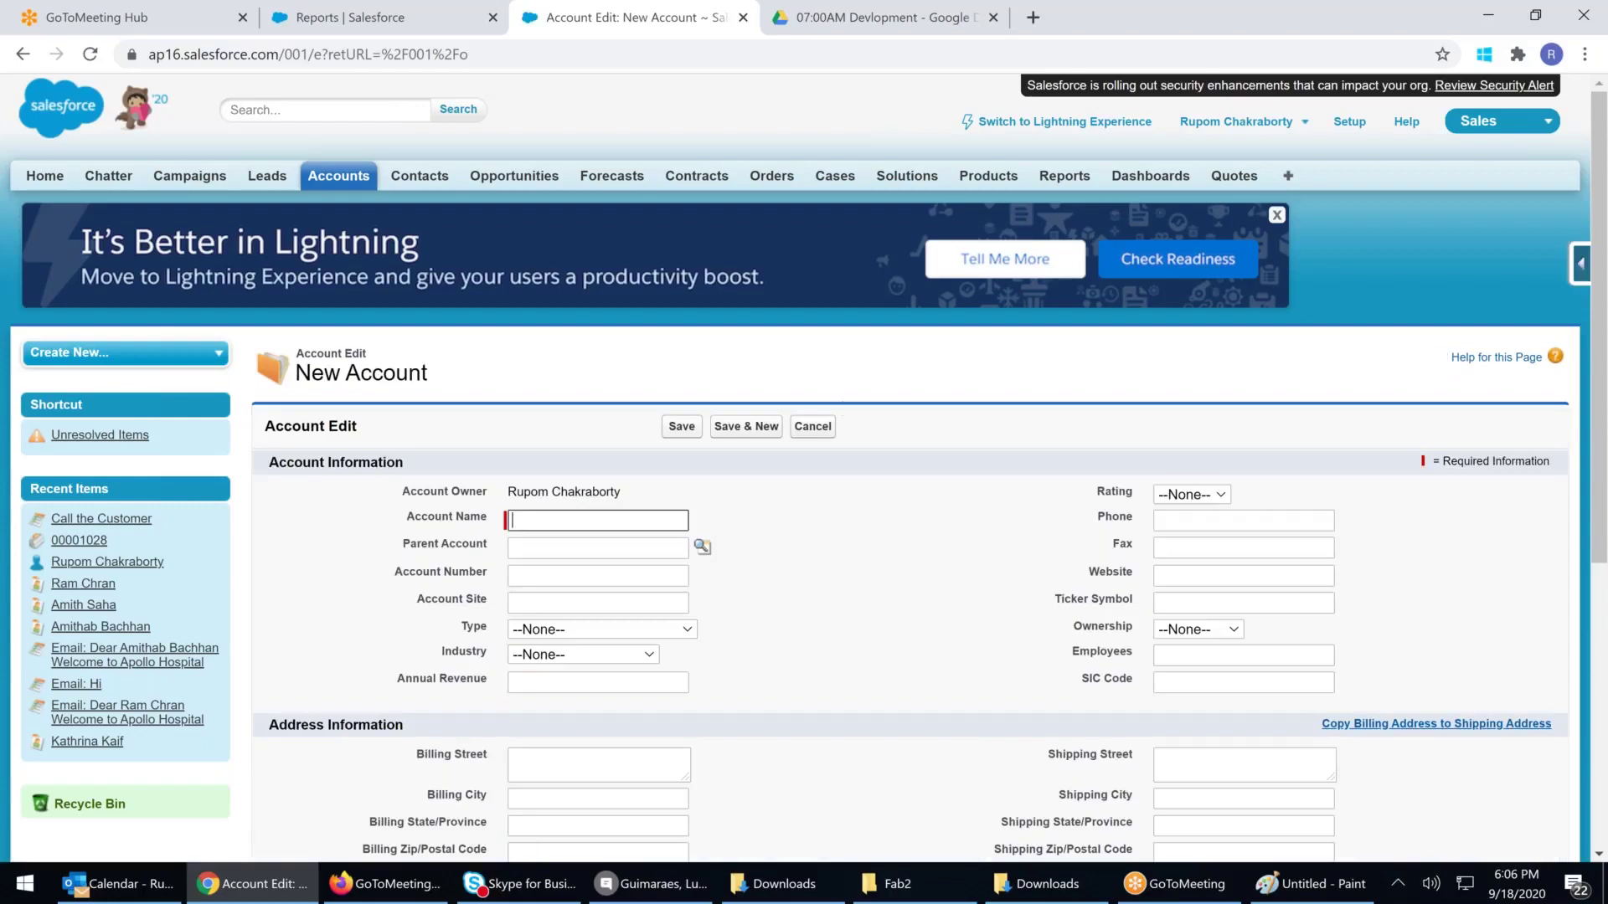
click(812, 426)
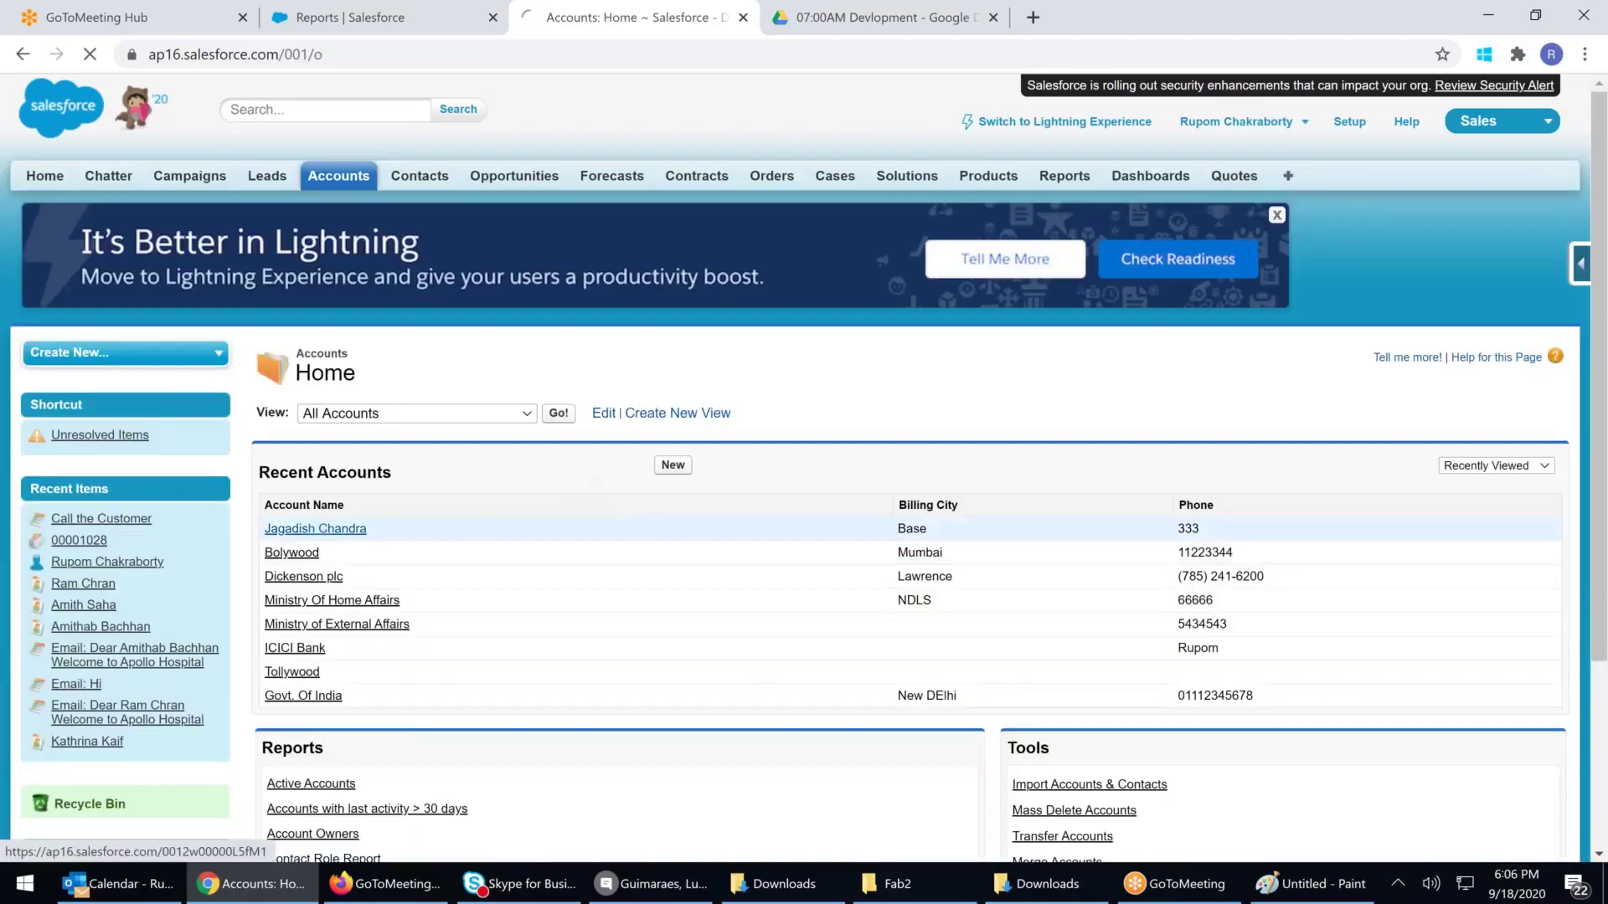
click(326, 529)
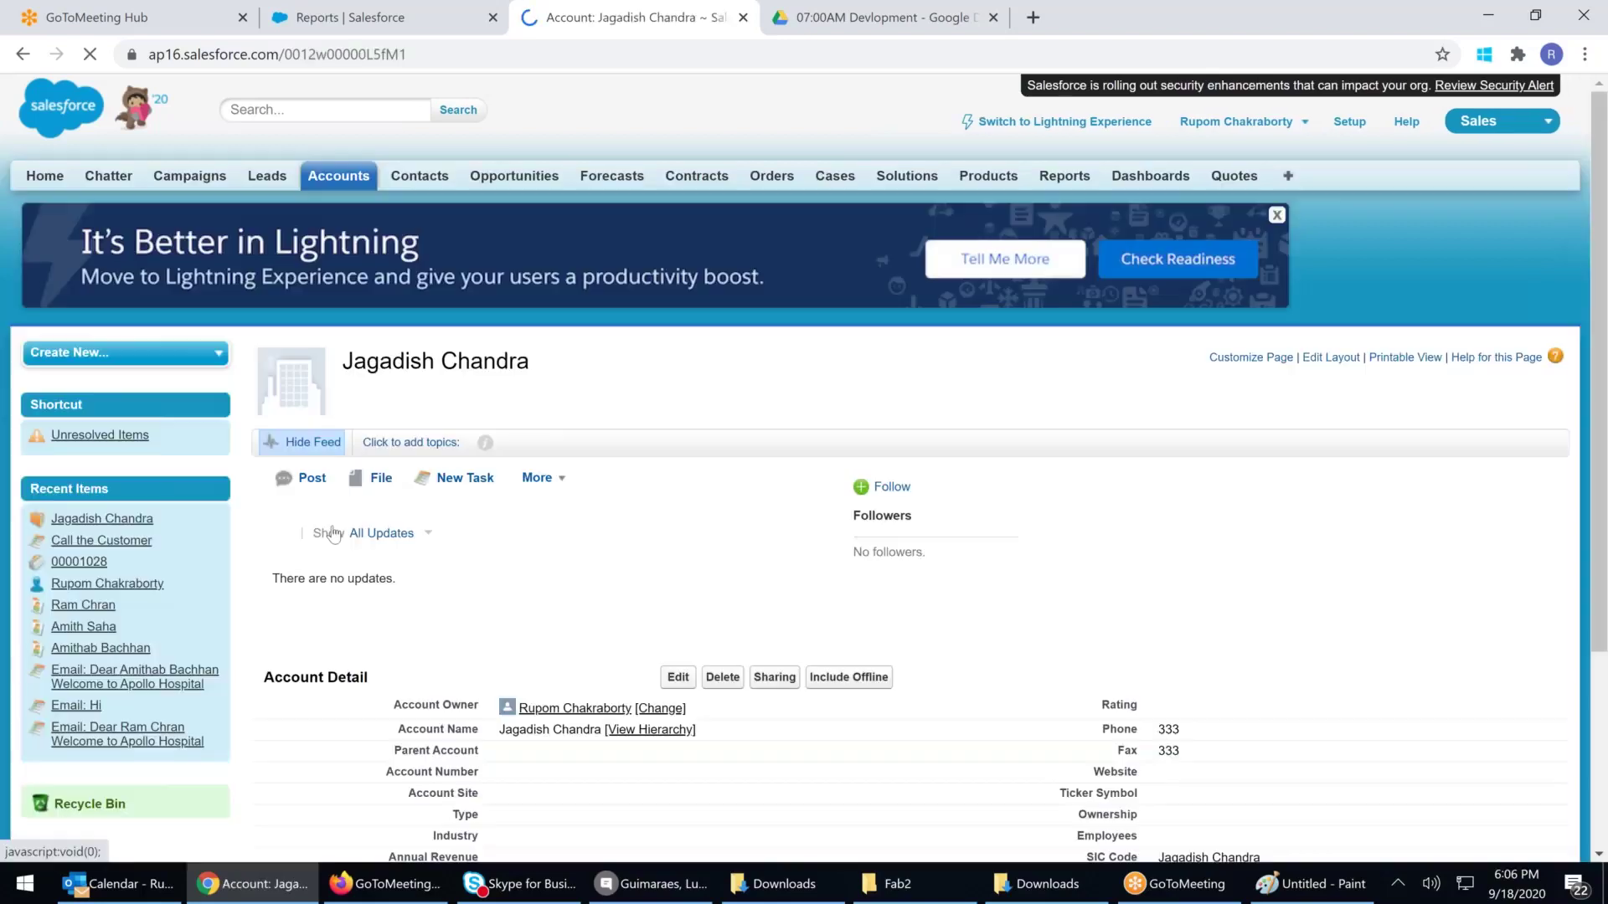
key(alt+Left)
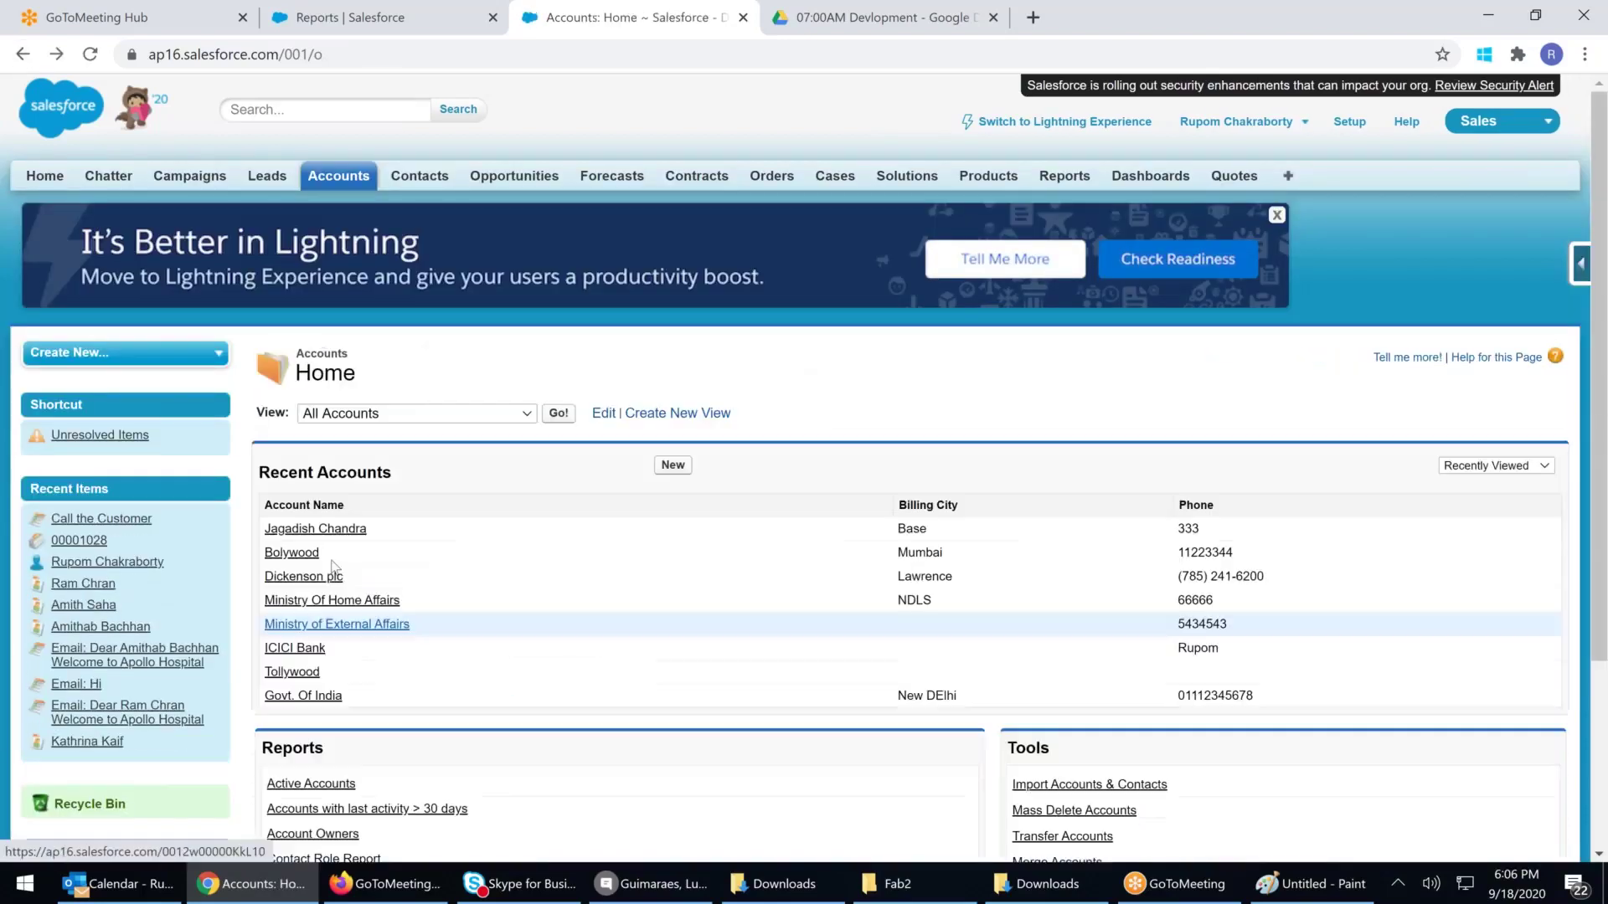
click(295, 553)
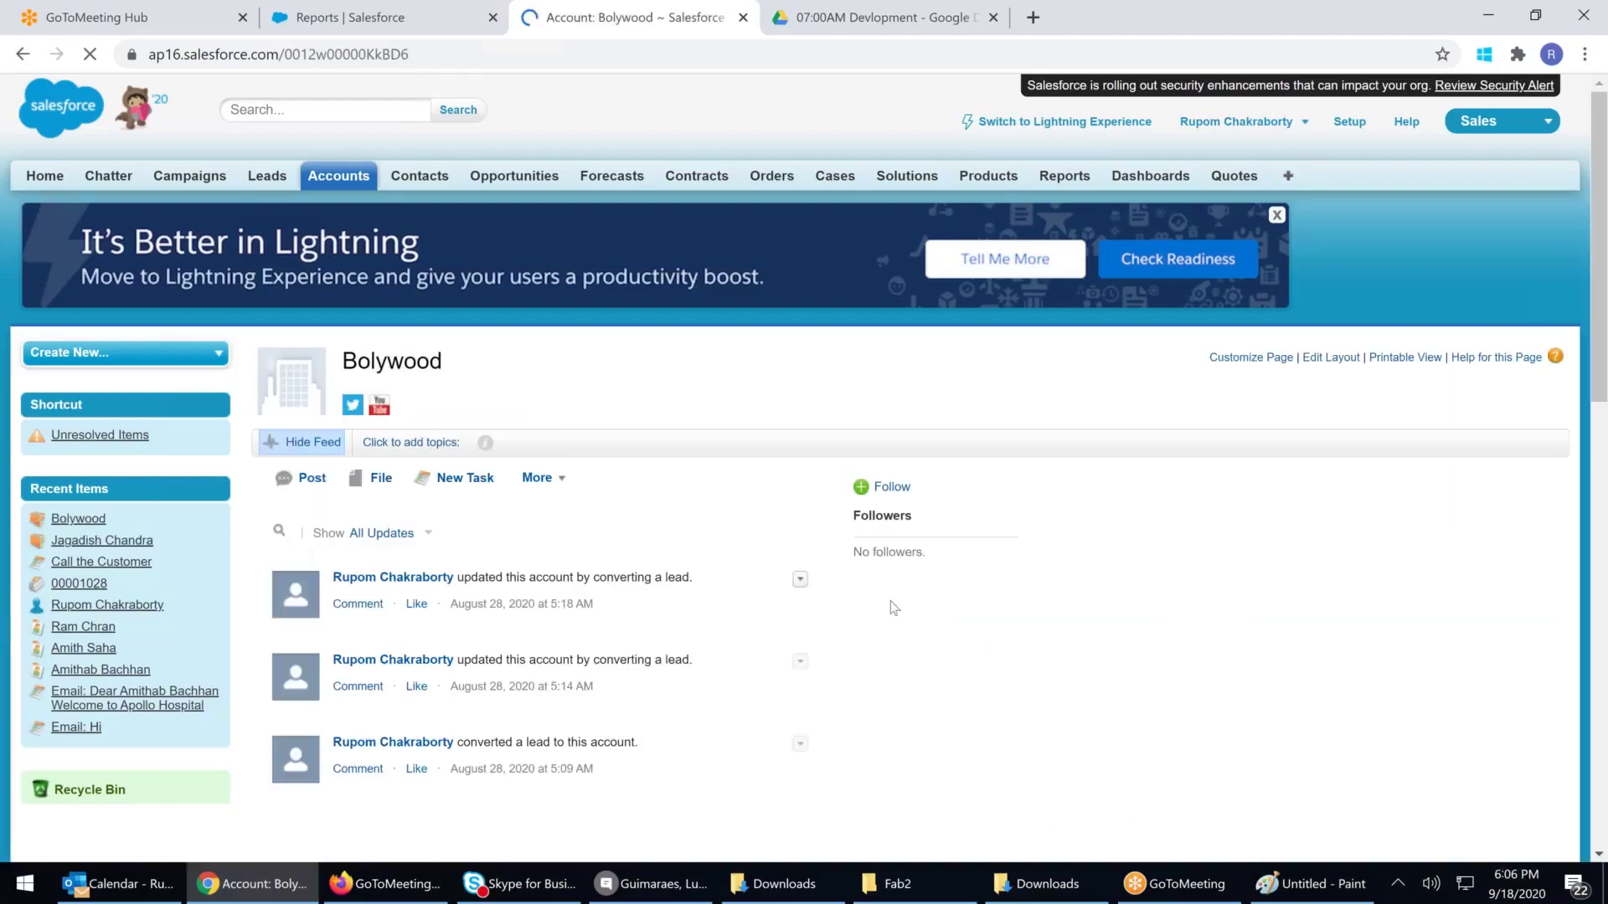
Inline-edit Bolywood's Employees field in Account Detail to 5000
scroll(893, 604, down, 5)
scroll(895, 608, down, 2)
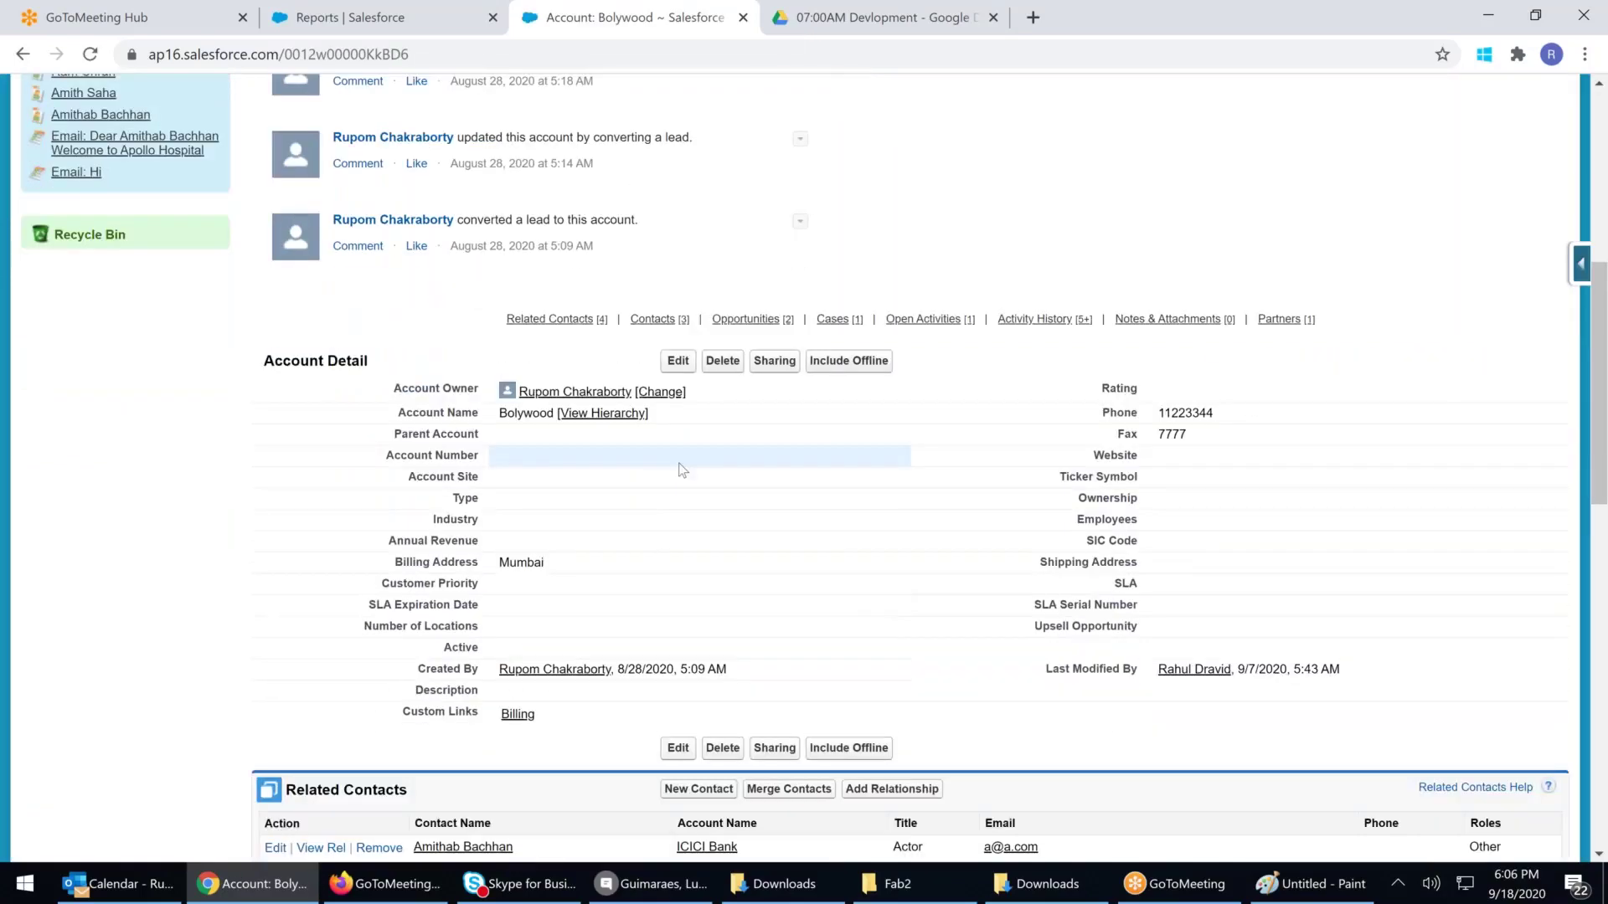
scroll(682, 469, down, 1)
double_click(1218, 324)
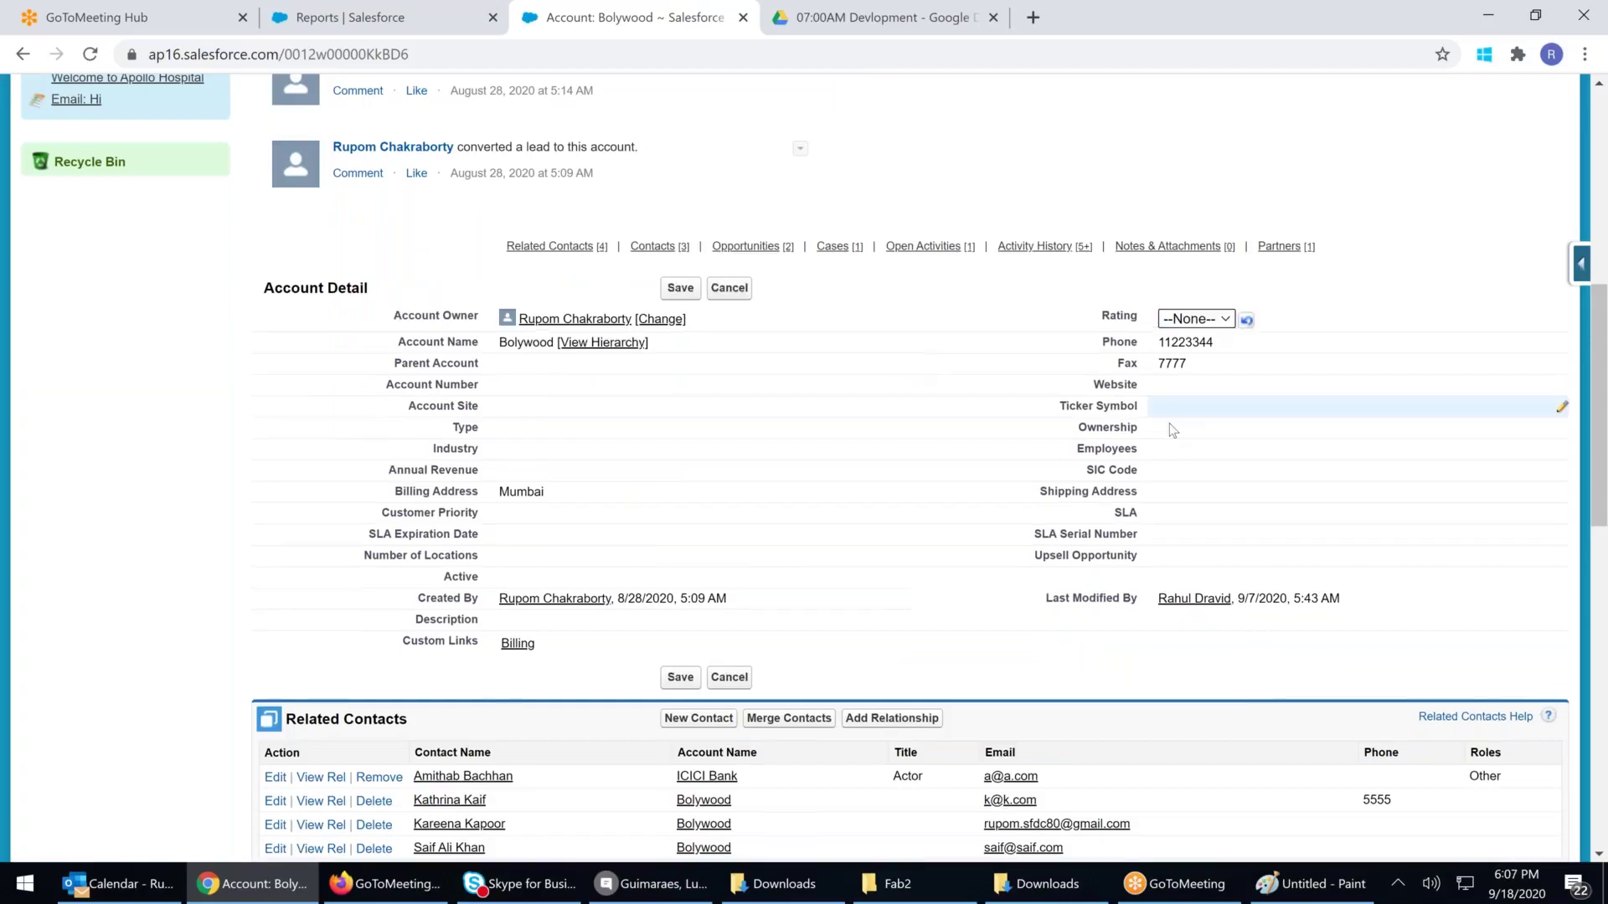
double_click(1180, 390)
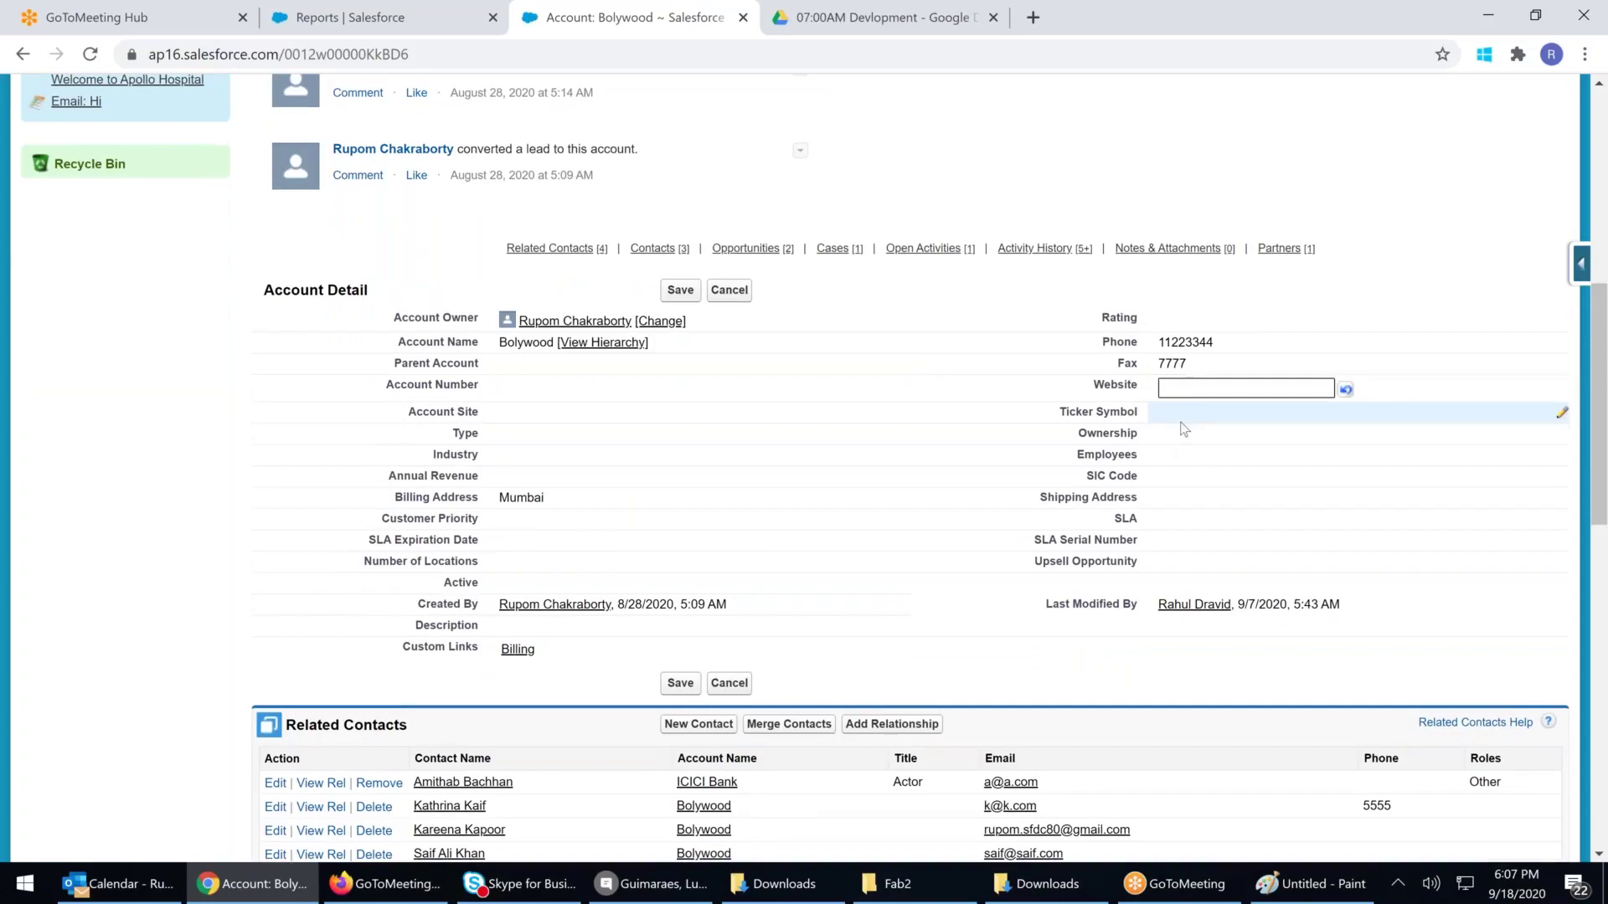
double_click(1165, 463)
text(5000)
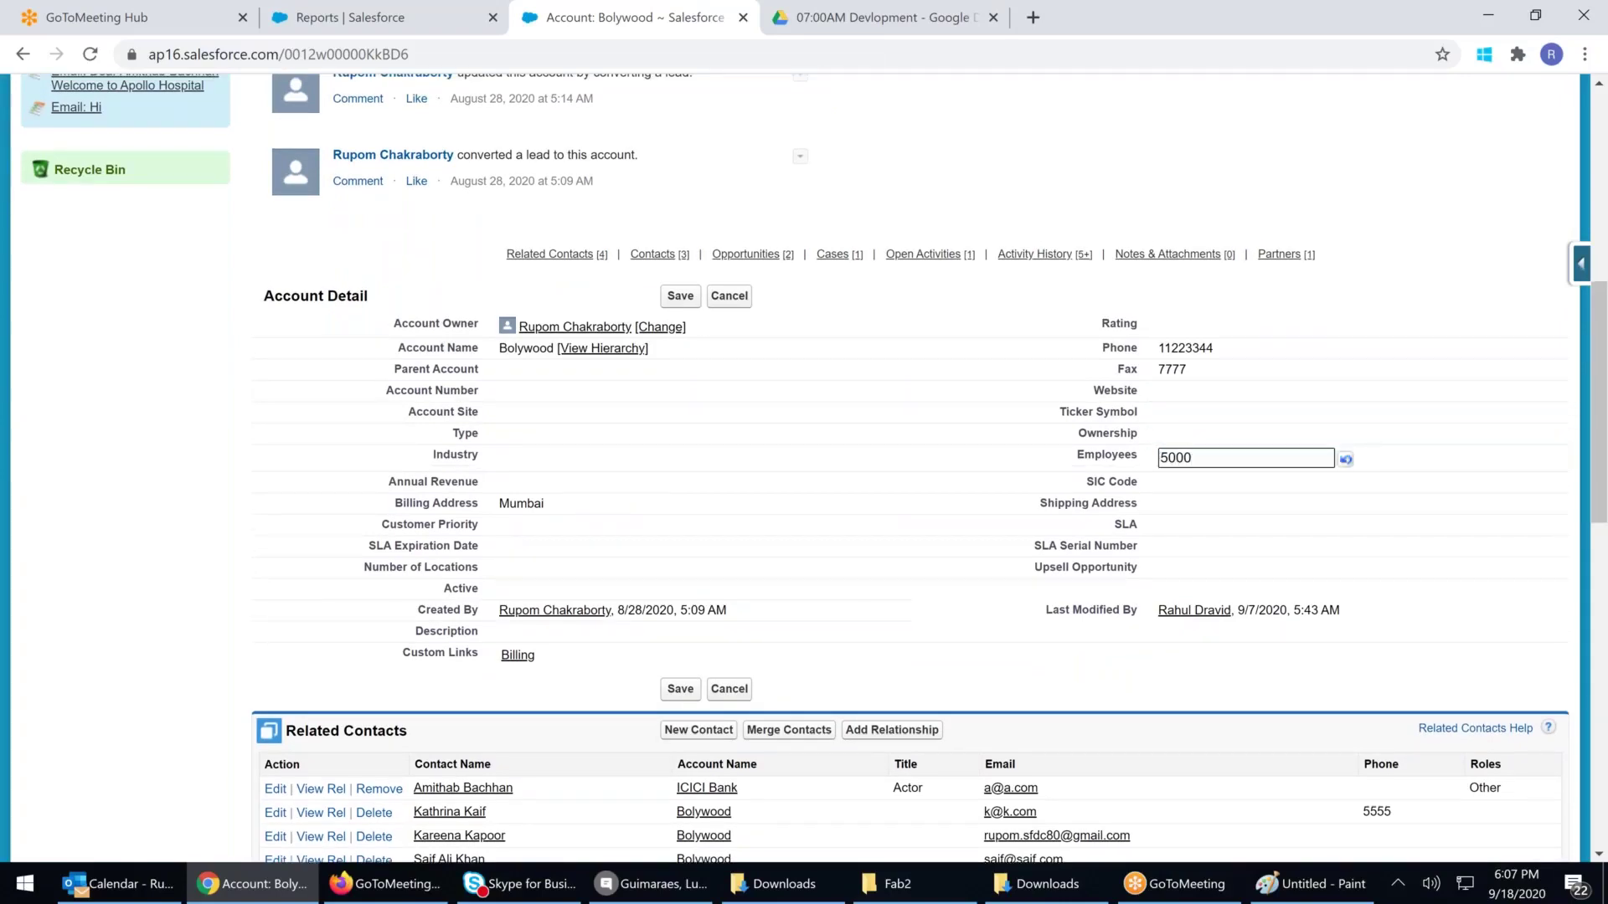
Start a new event related to the Bolywood account
scroll(1142, 485, down, 1)
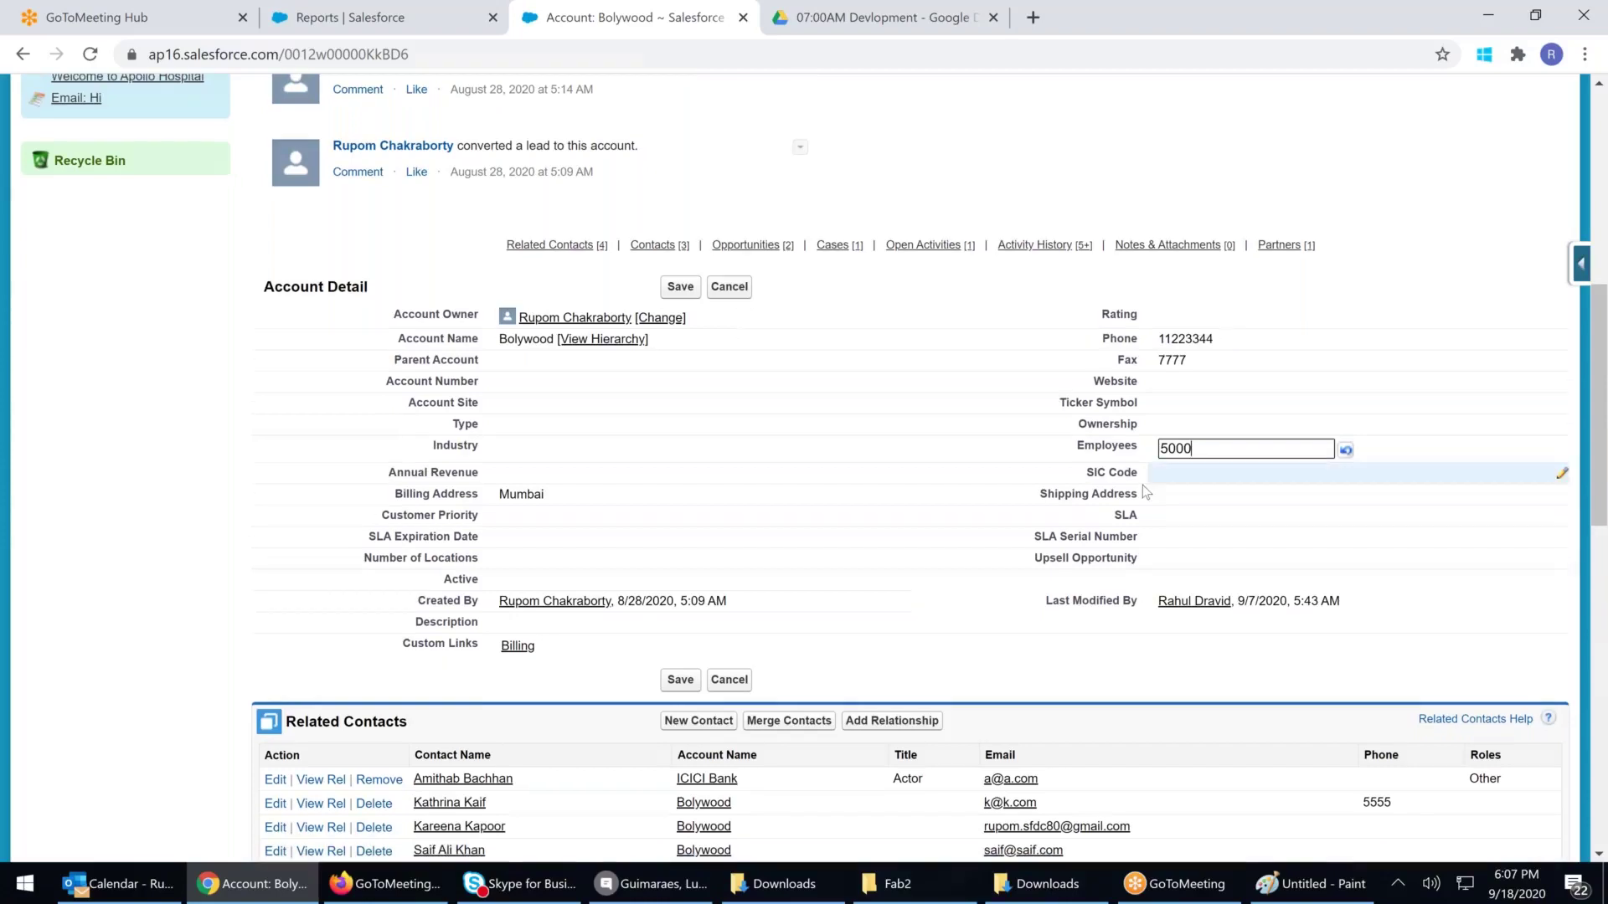
scroll(1142, 485, down, 2)
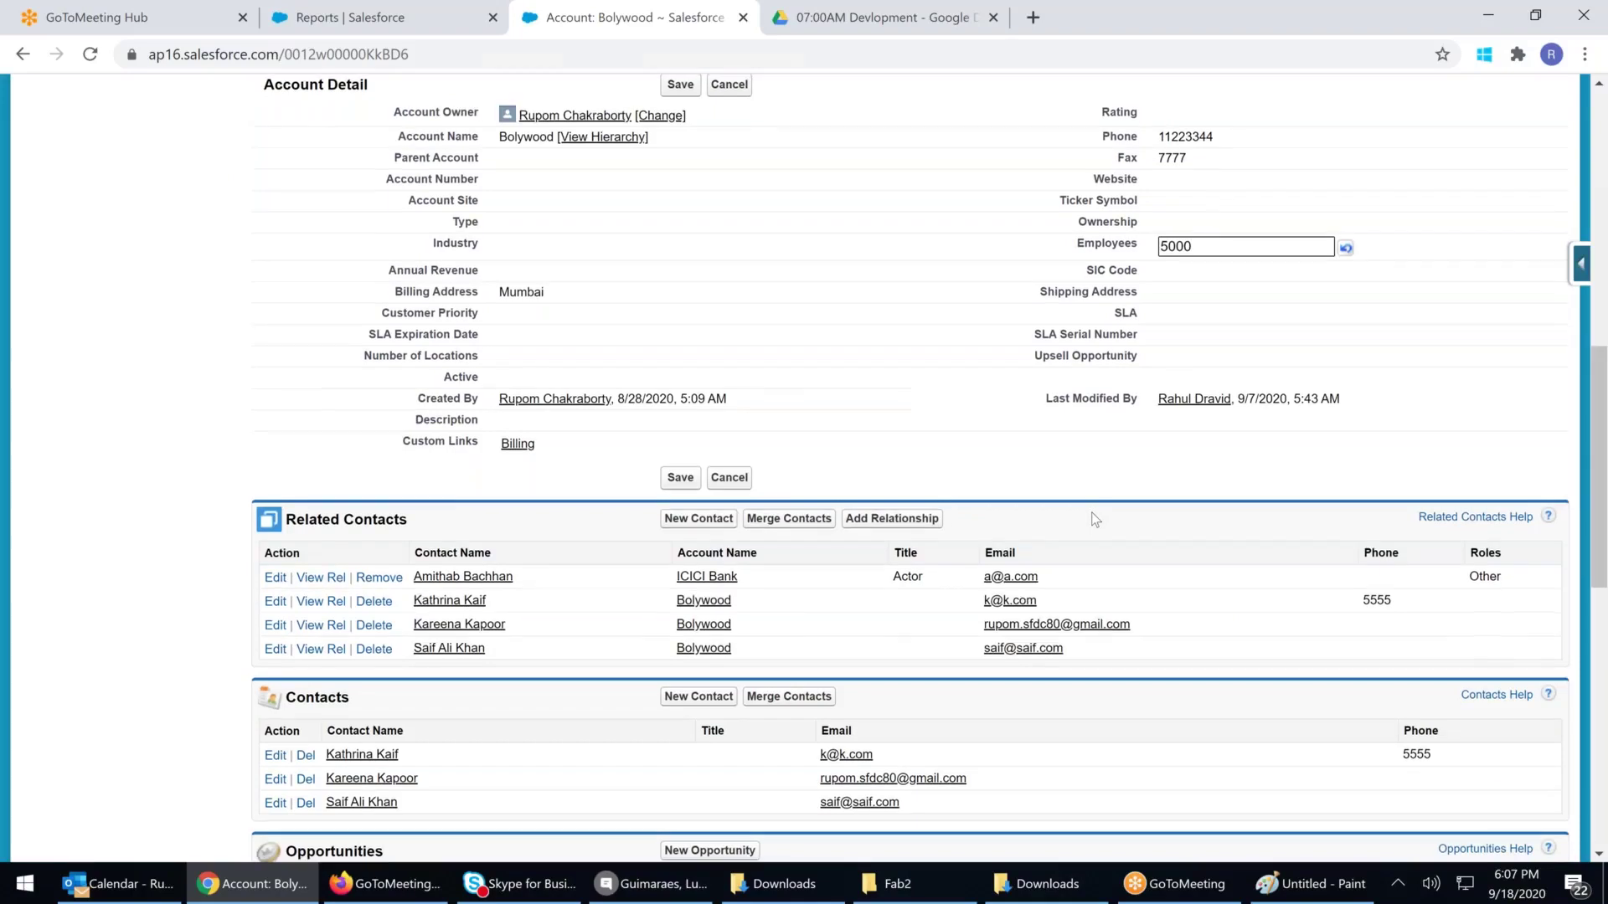
scroll(1095, 519, down, 3)
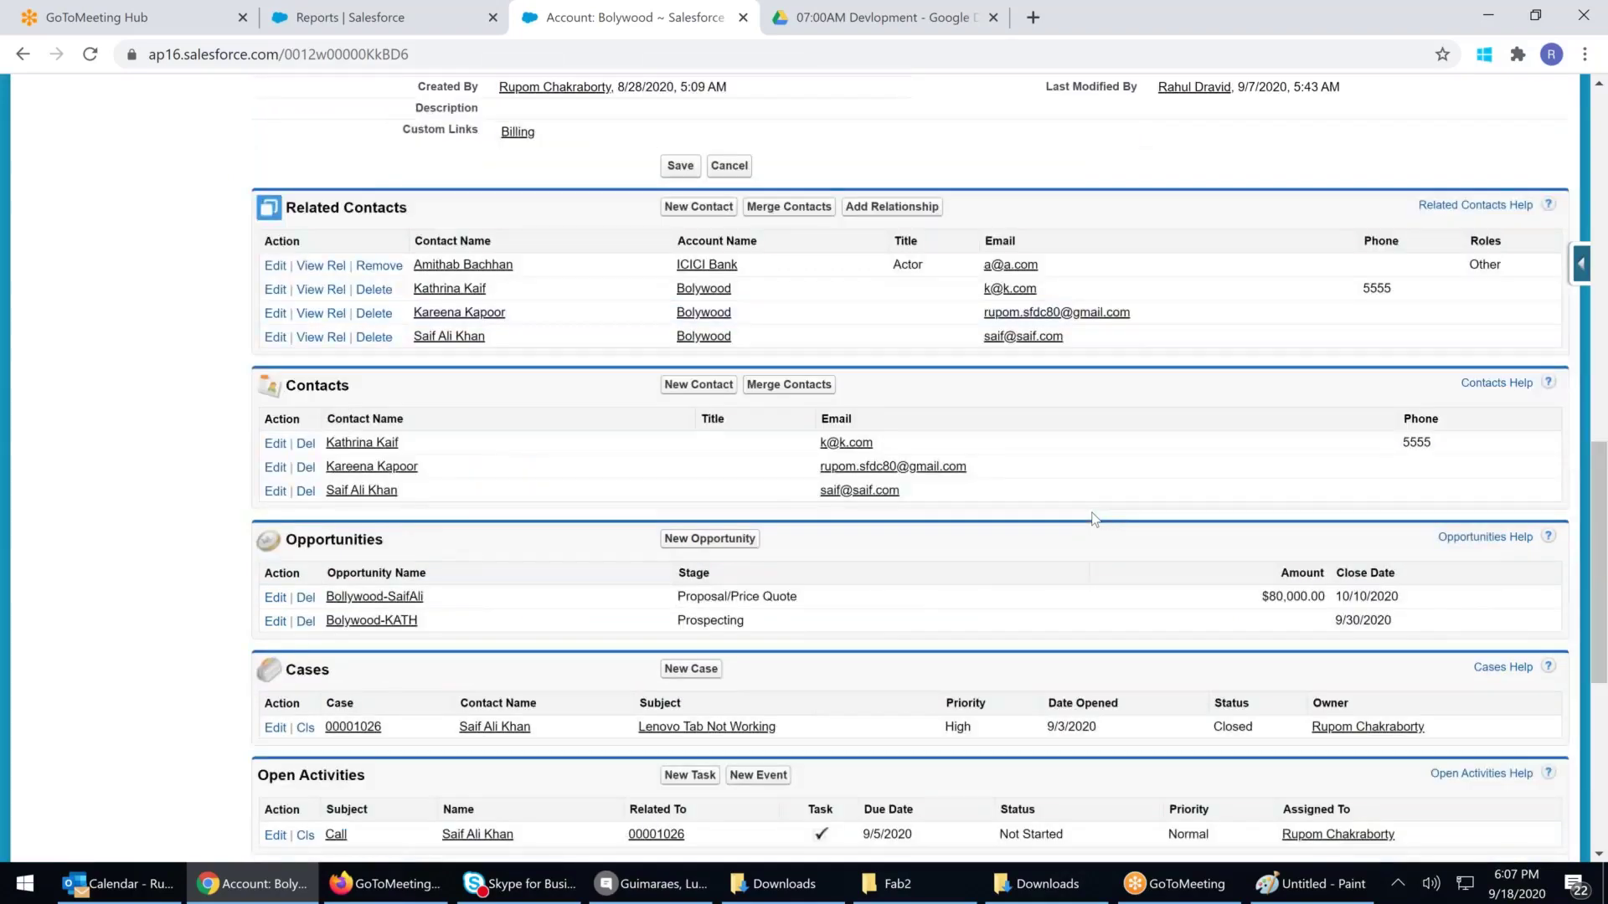
scroll(1093, 519, down, 1)
click(759, 670)
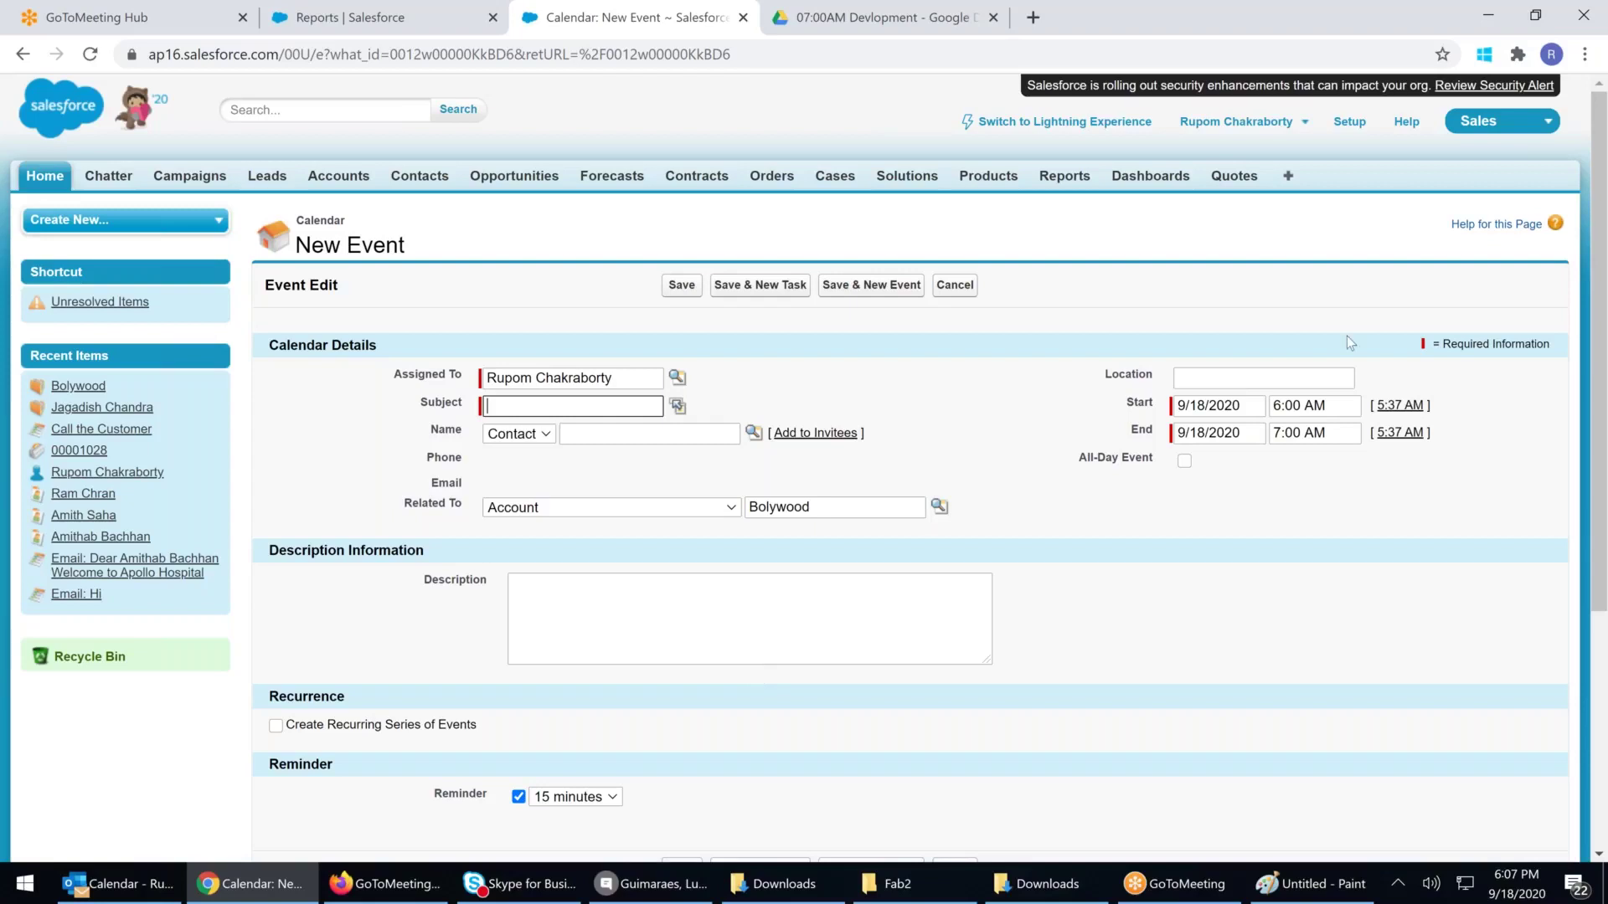
Switch to Lightning Experience, dismiss the New Event form and go to the Accounts list
click(1050, 128)
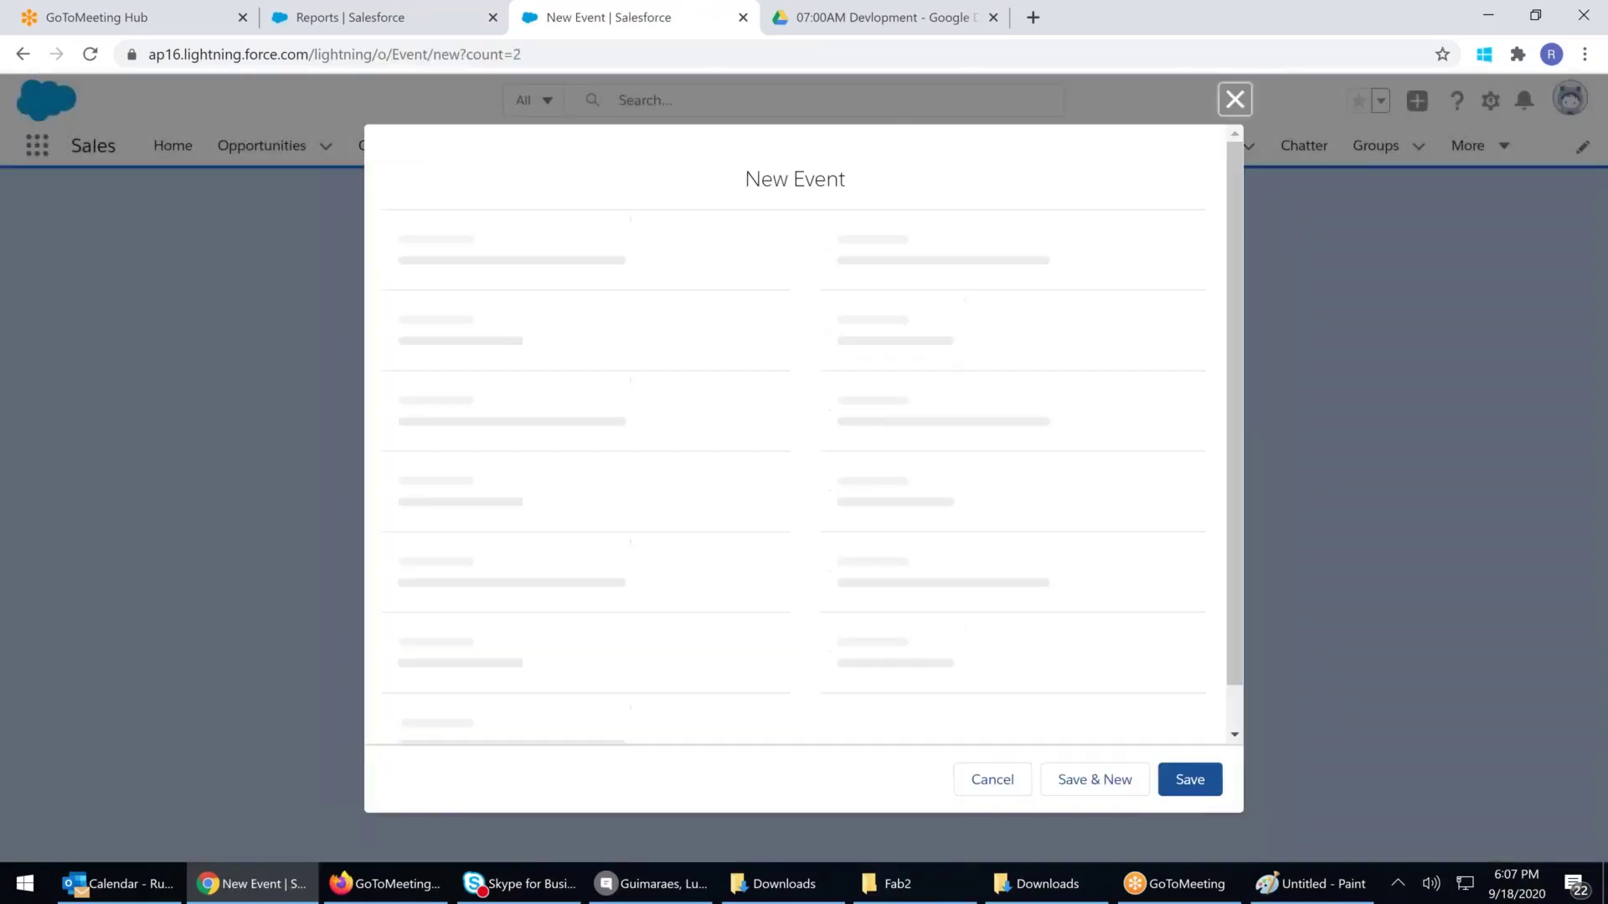
key(Escape)
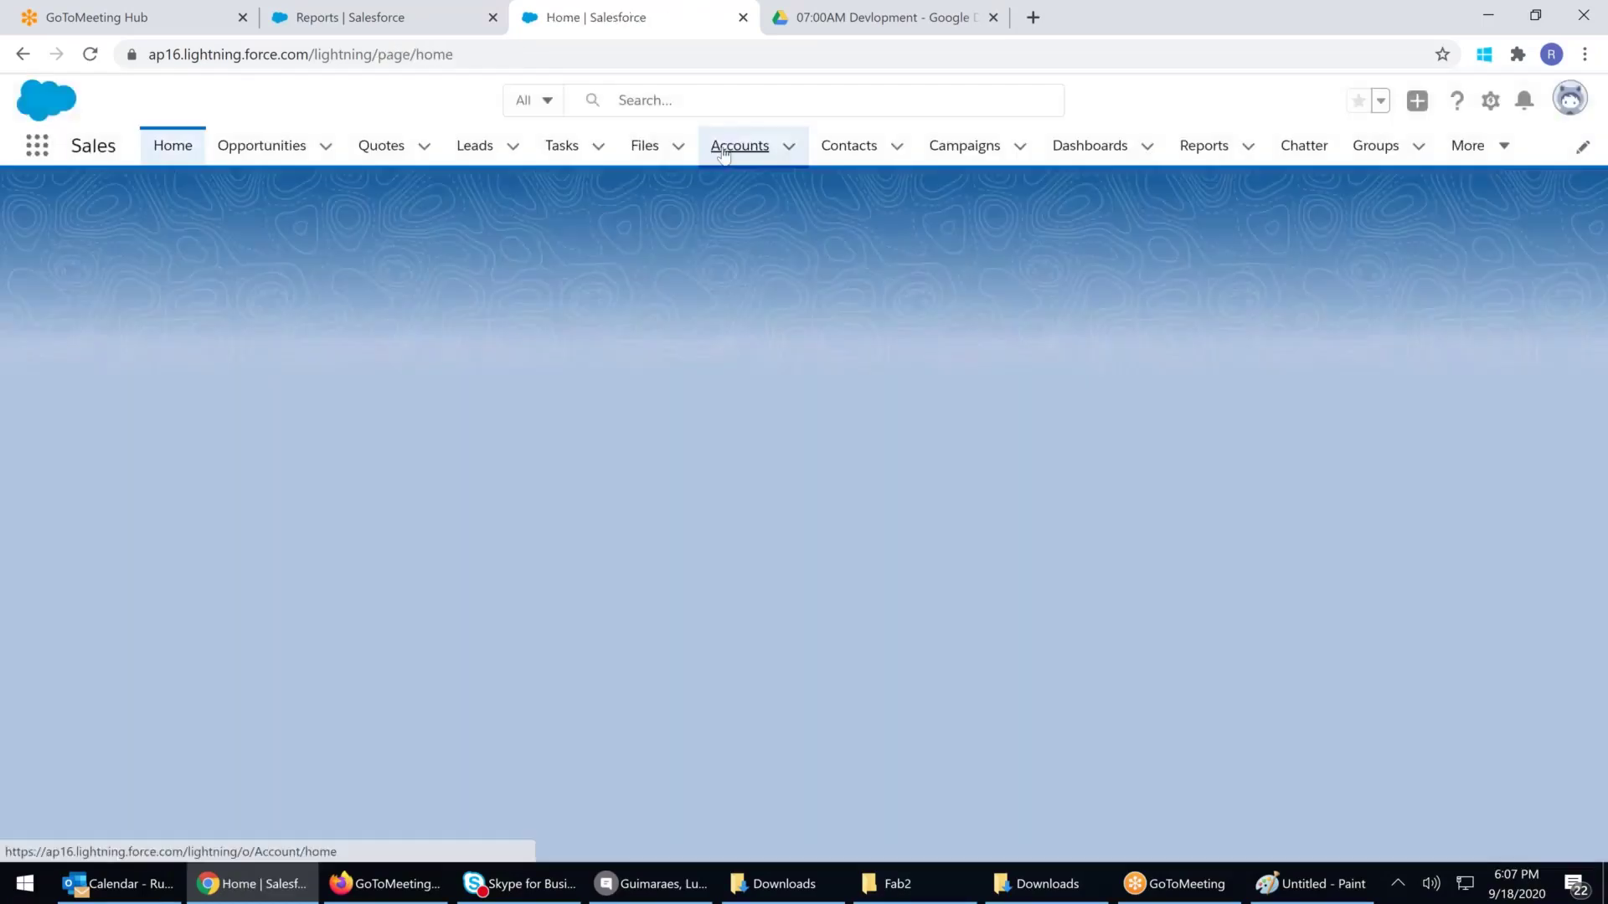
click(739, 146)
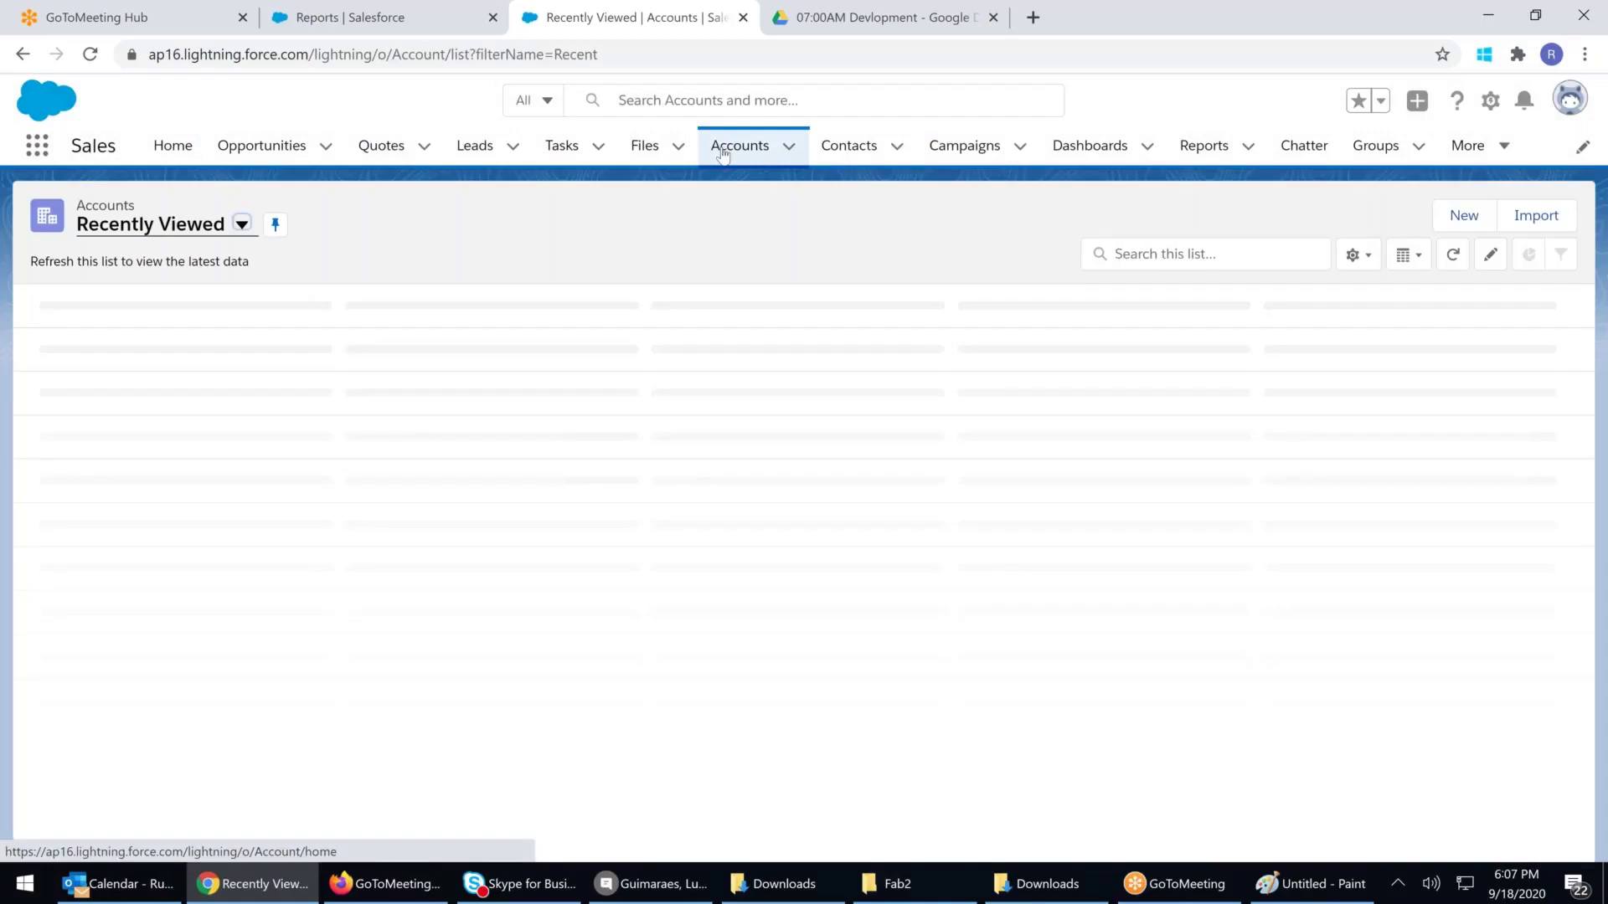
Open Bolywood's record and enter 5000 as Employees in its Details
key(Return)
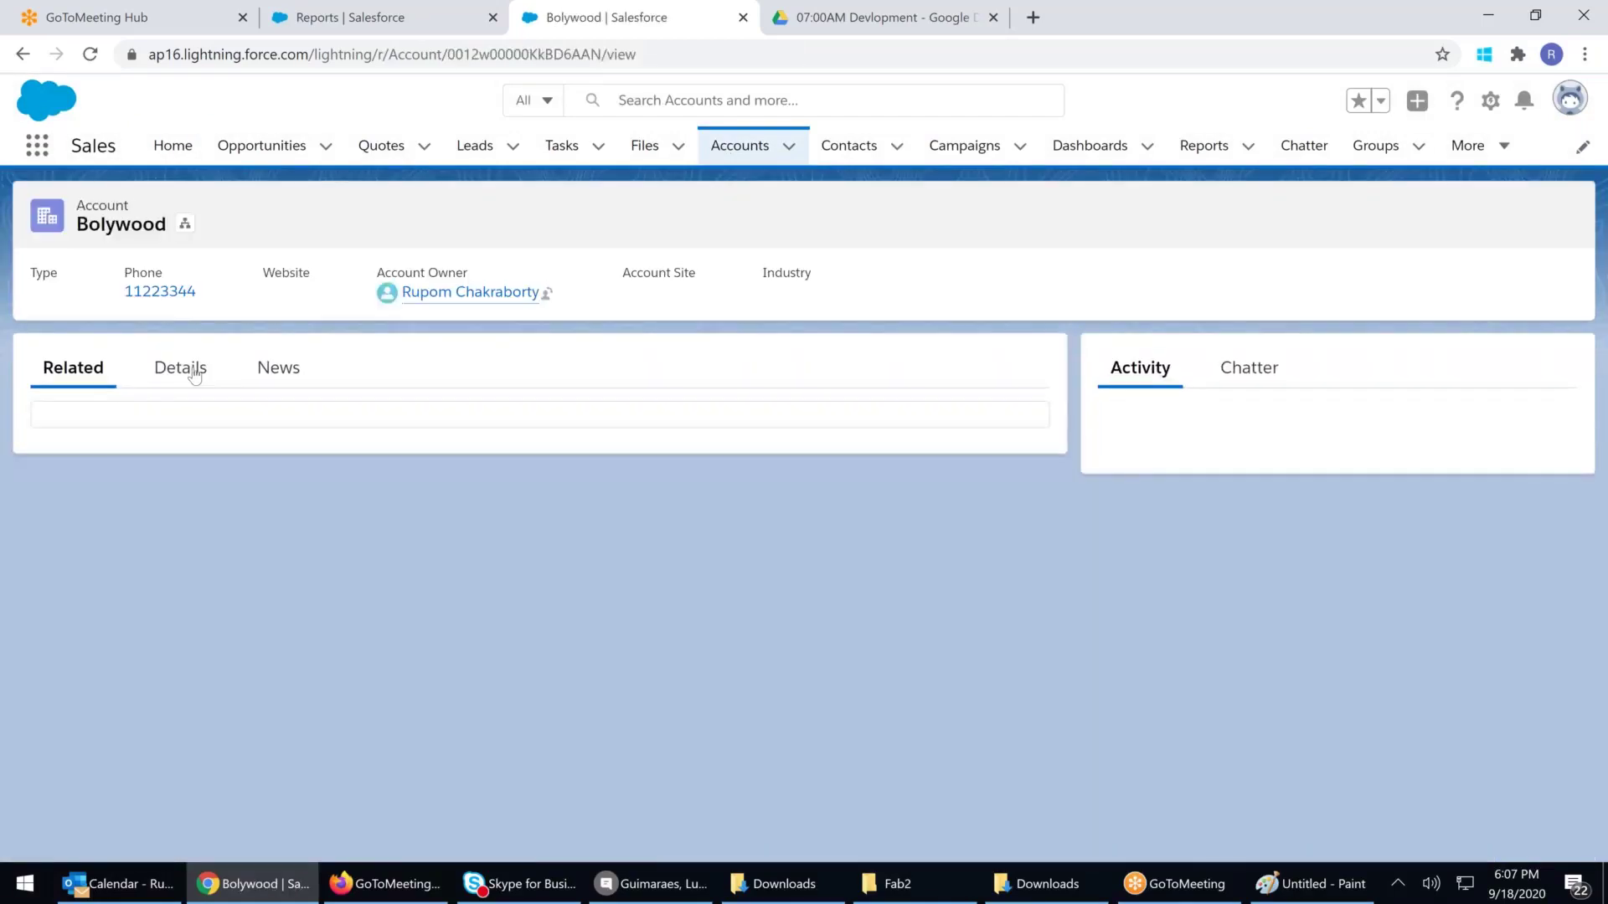
click(177, 366)
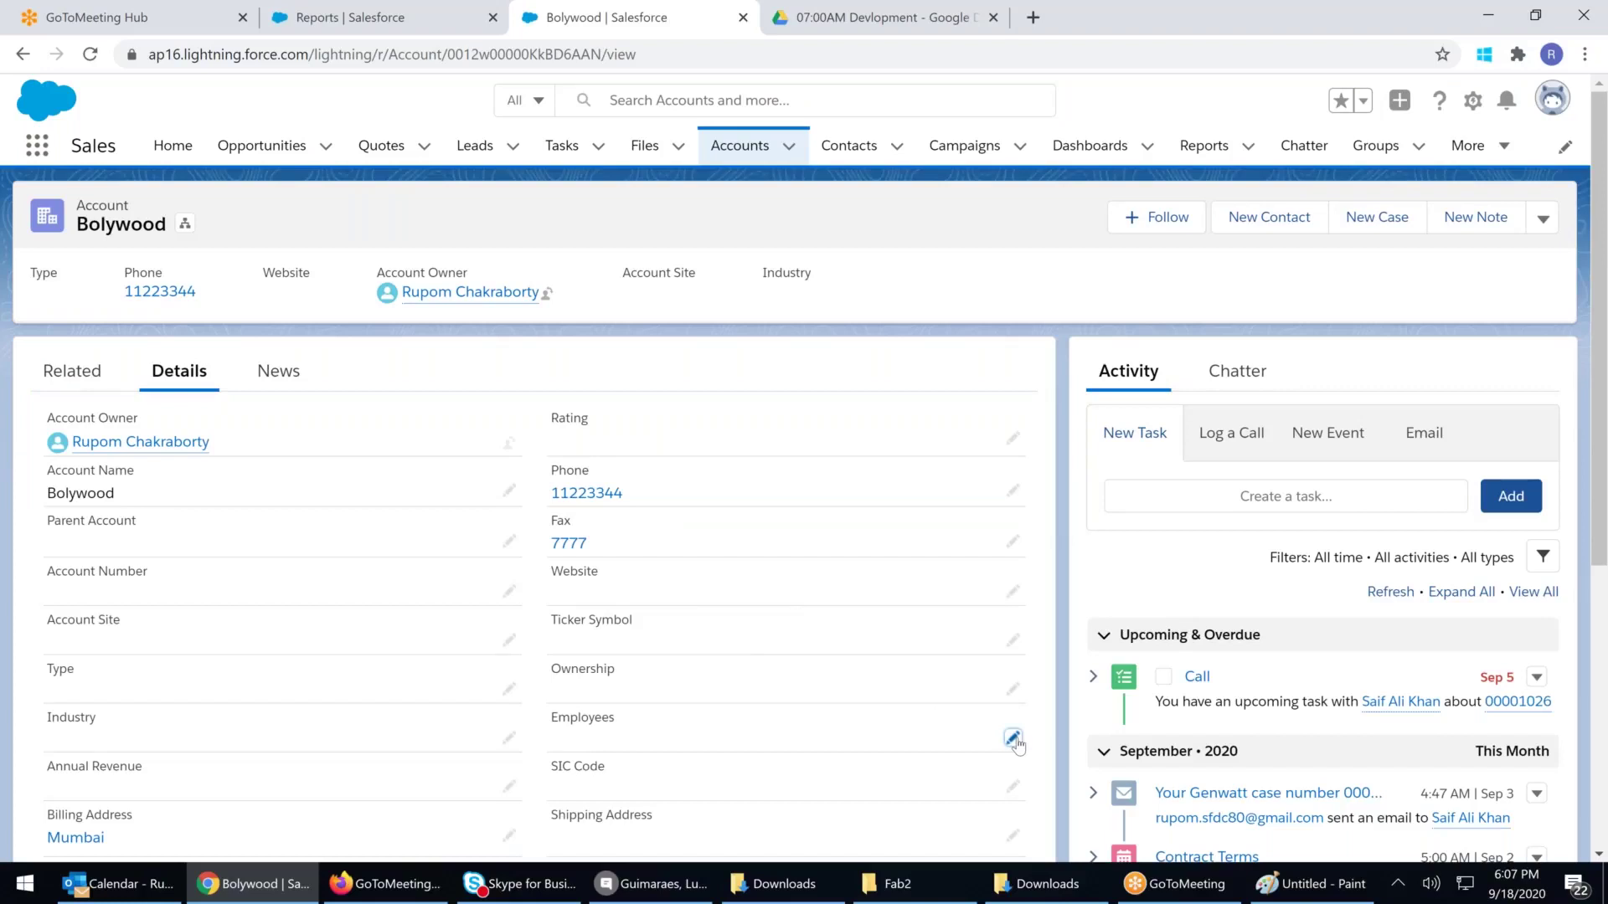
click(1012, 739)
text(5000)
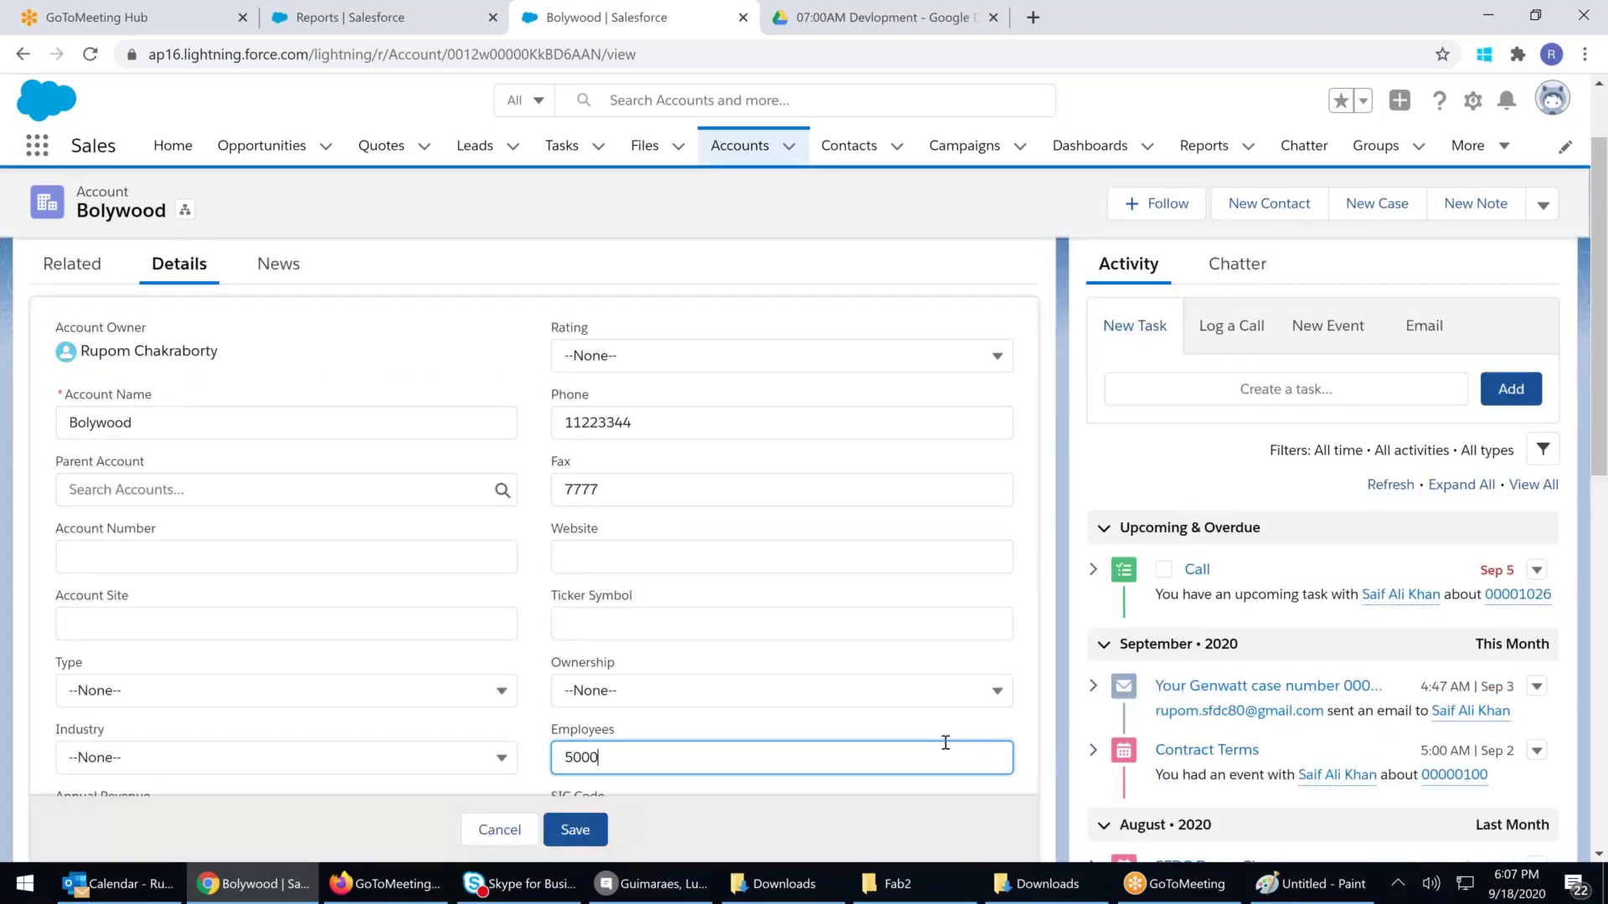
Start a new event with subject 'Call The Cust6' and bring up a new case form
click(1331, 352)
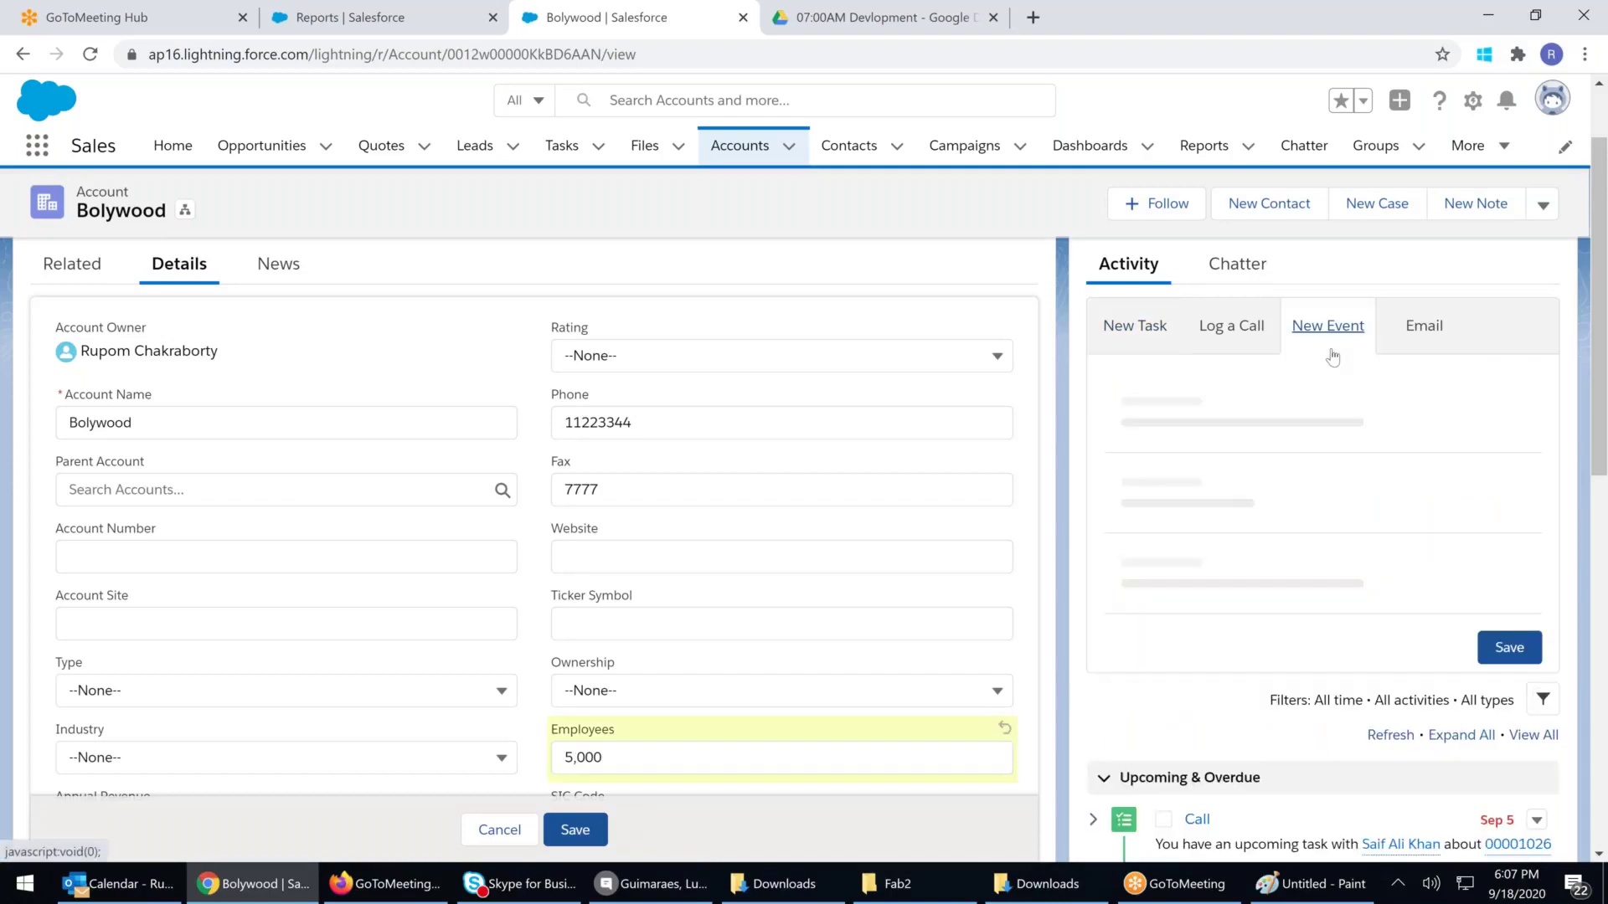
click(1171, 398)
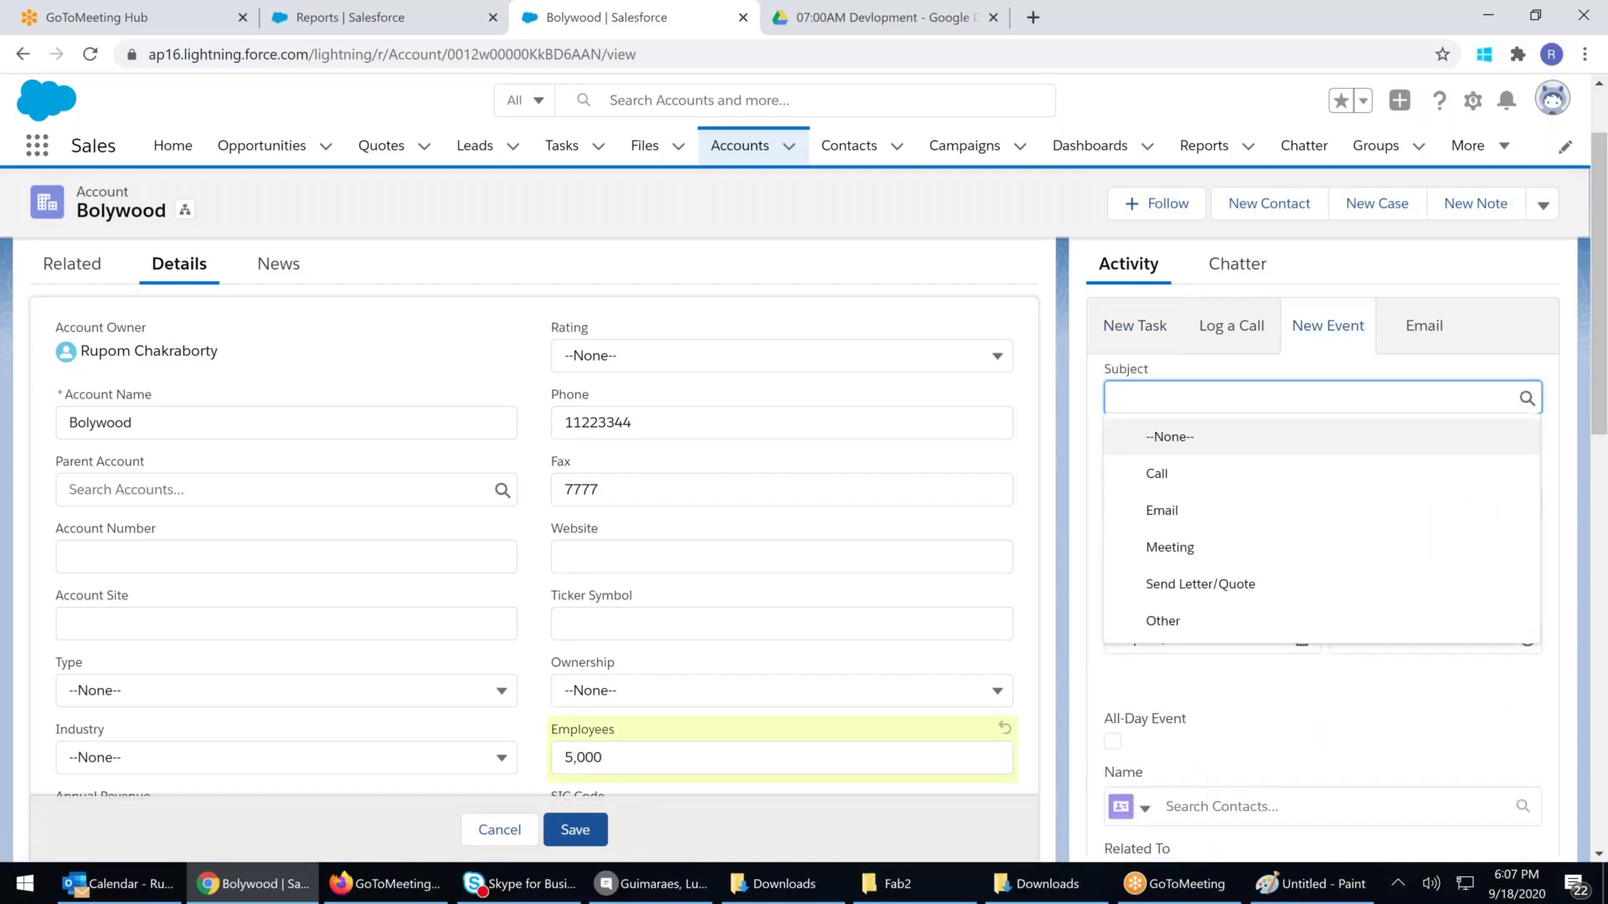
text(Call)
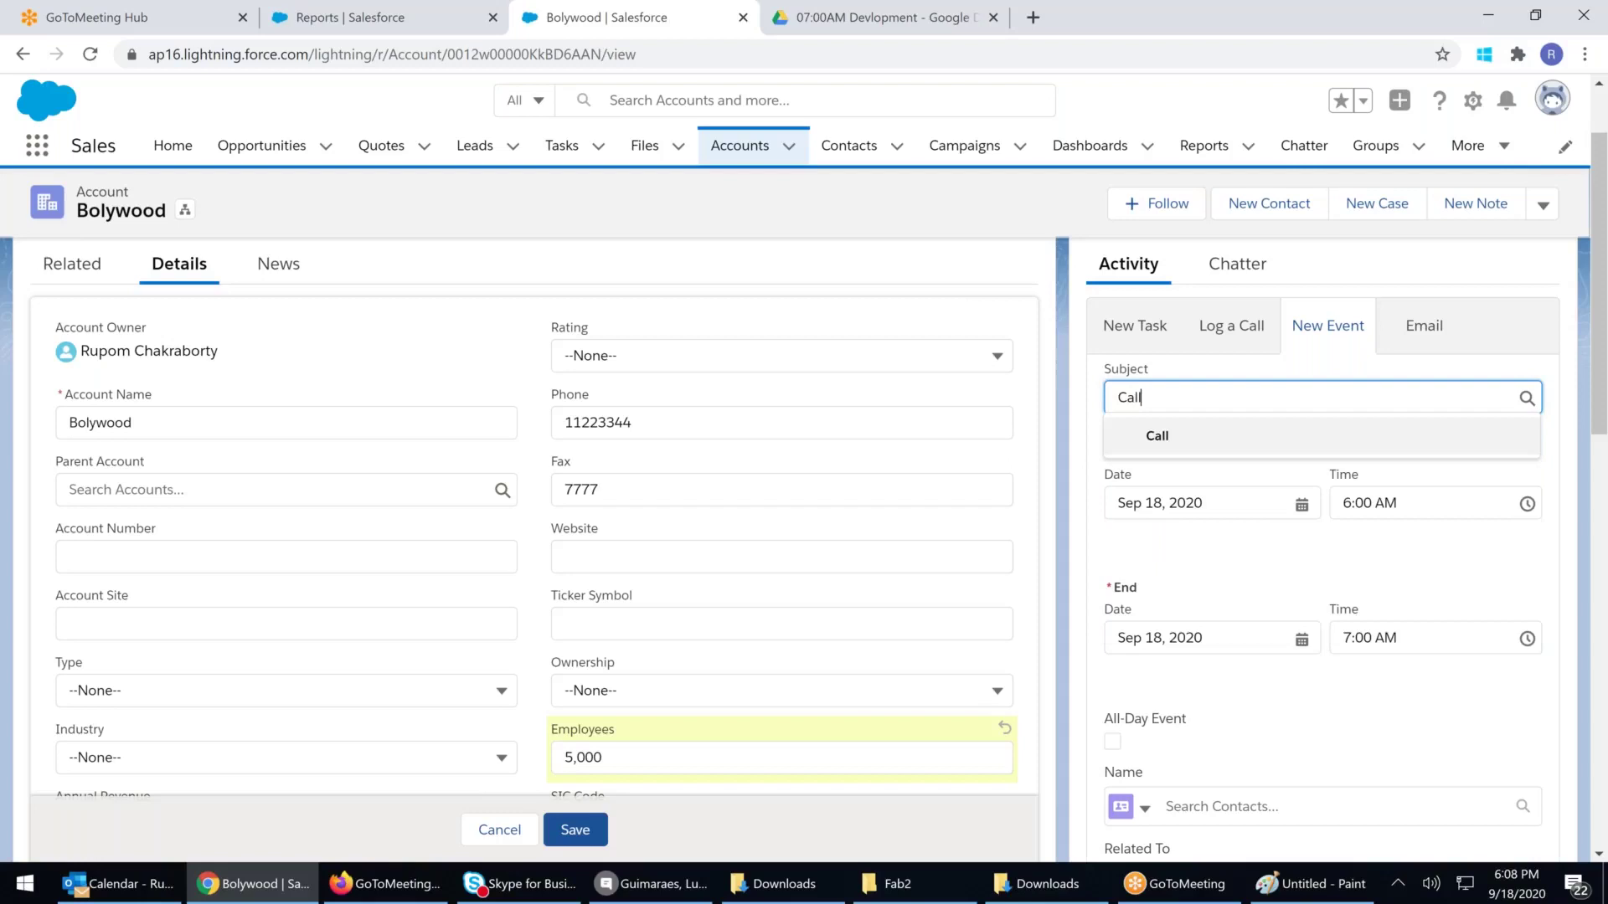
text( The Cust6)
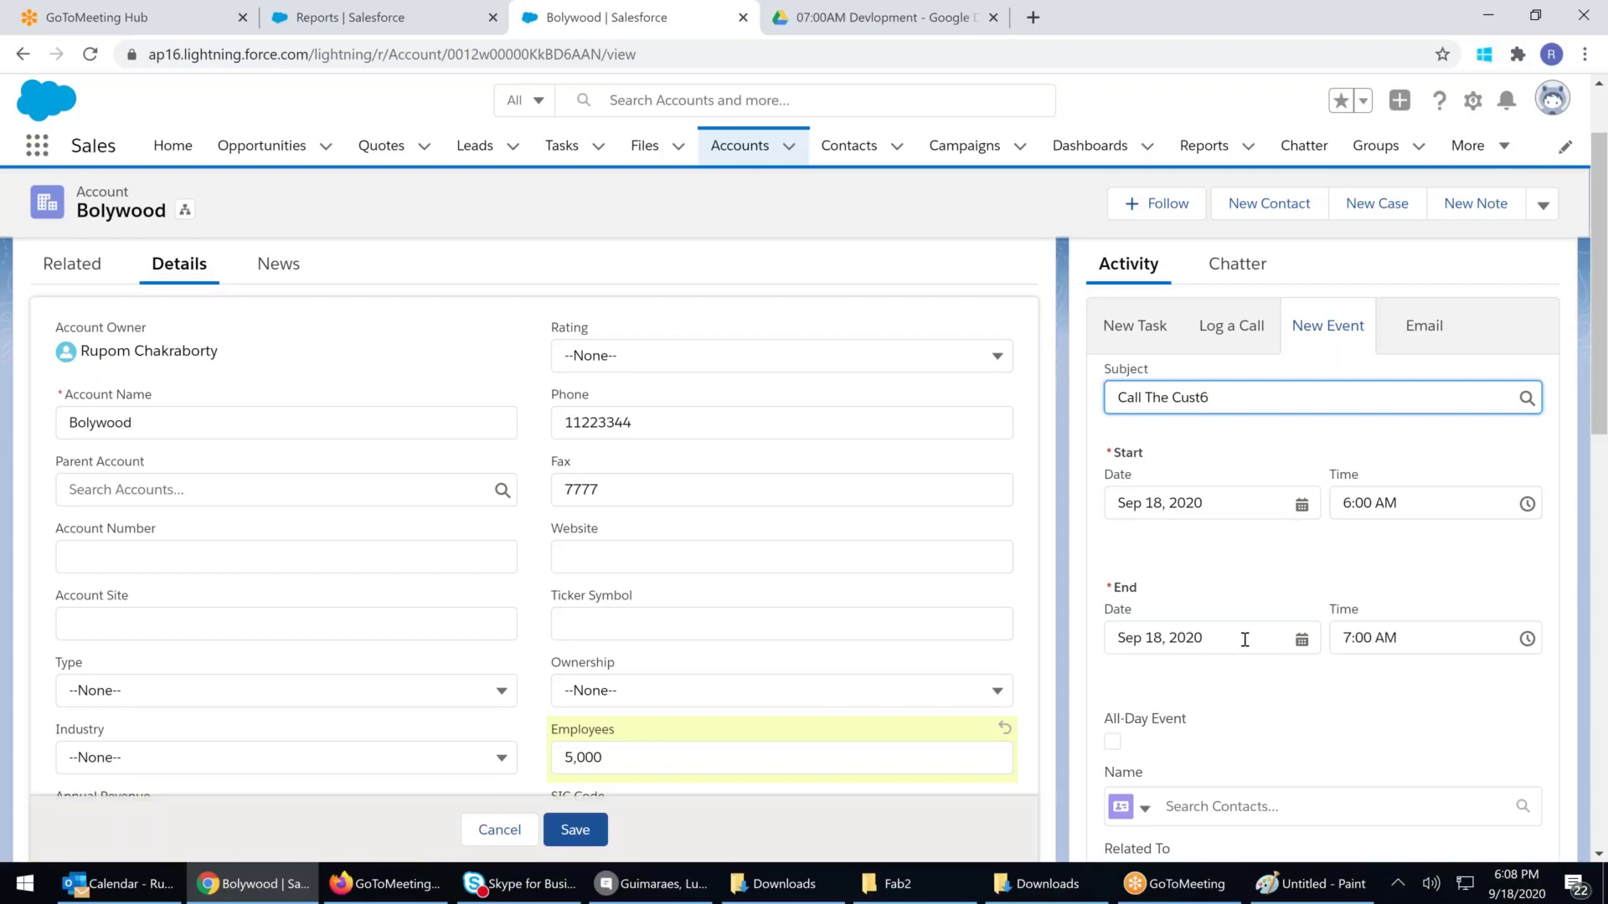
click(1373, 215)
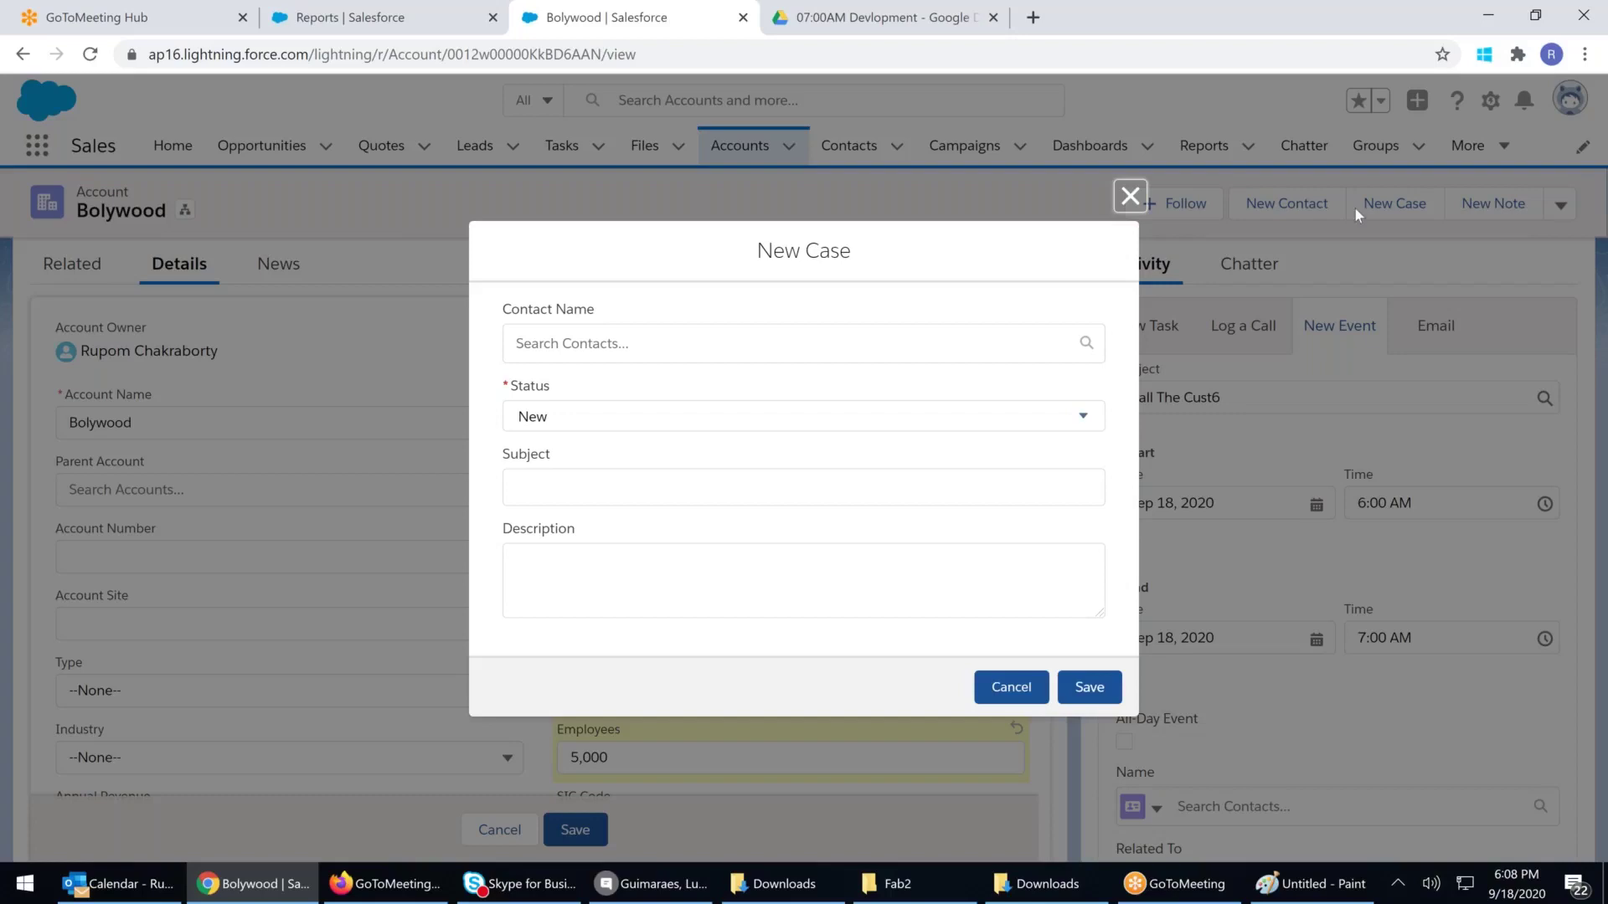
Pick the case's contact, enter subject 'Not Happy' with status New, and save the case
click(554, 340)
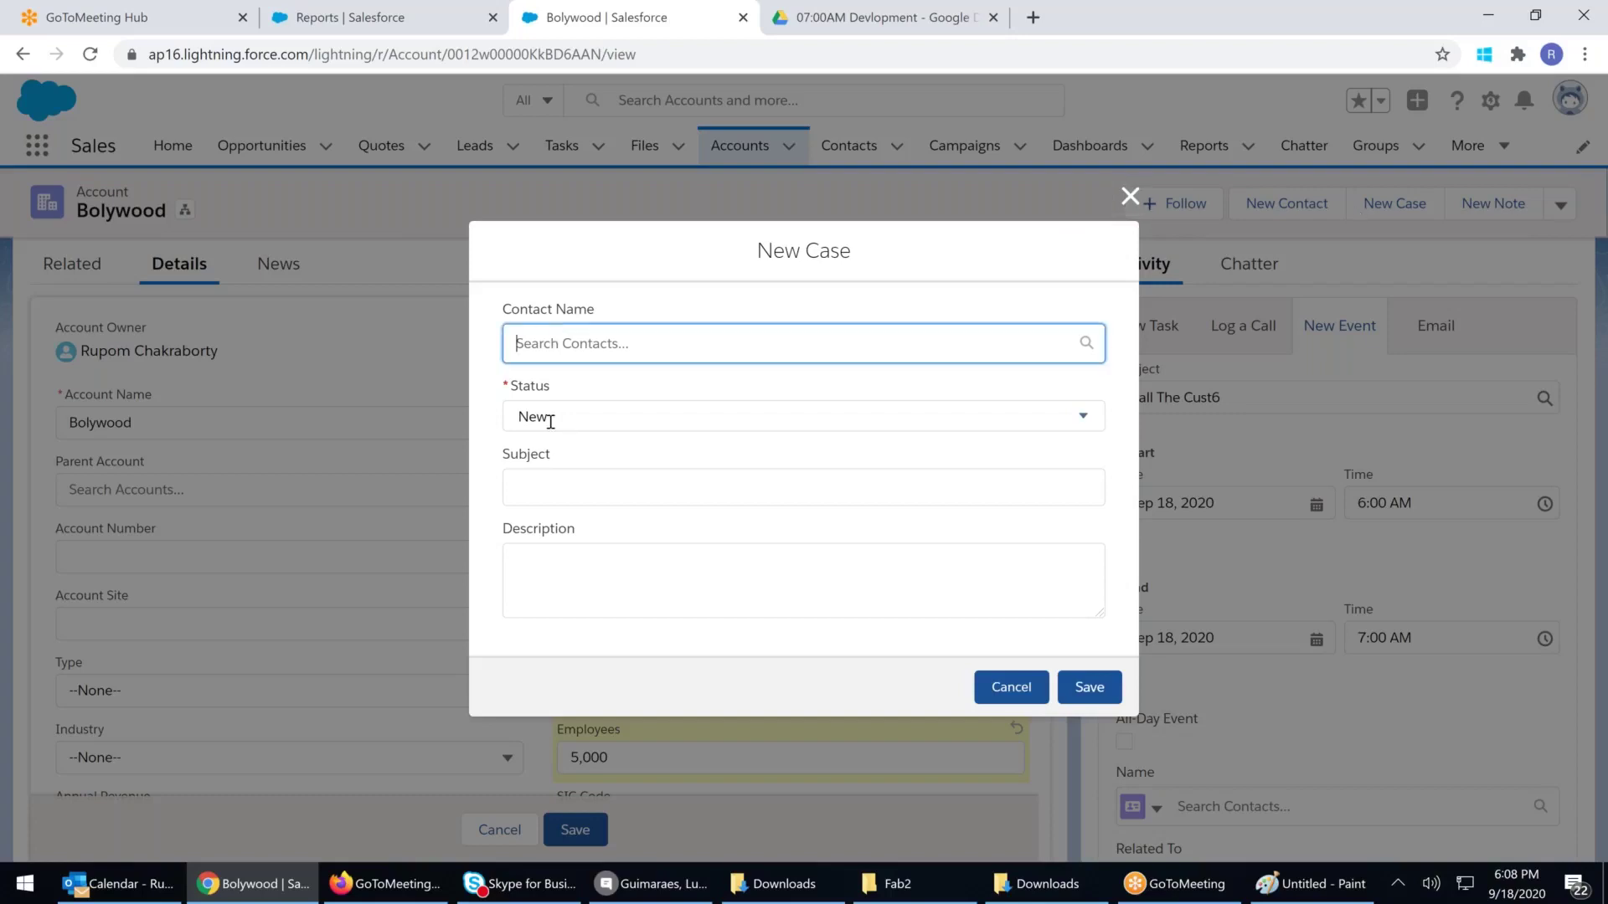
click(538, 488)
click(541, 490)
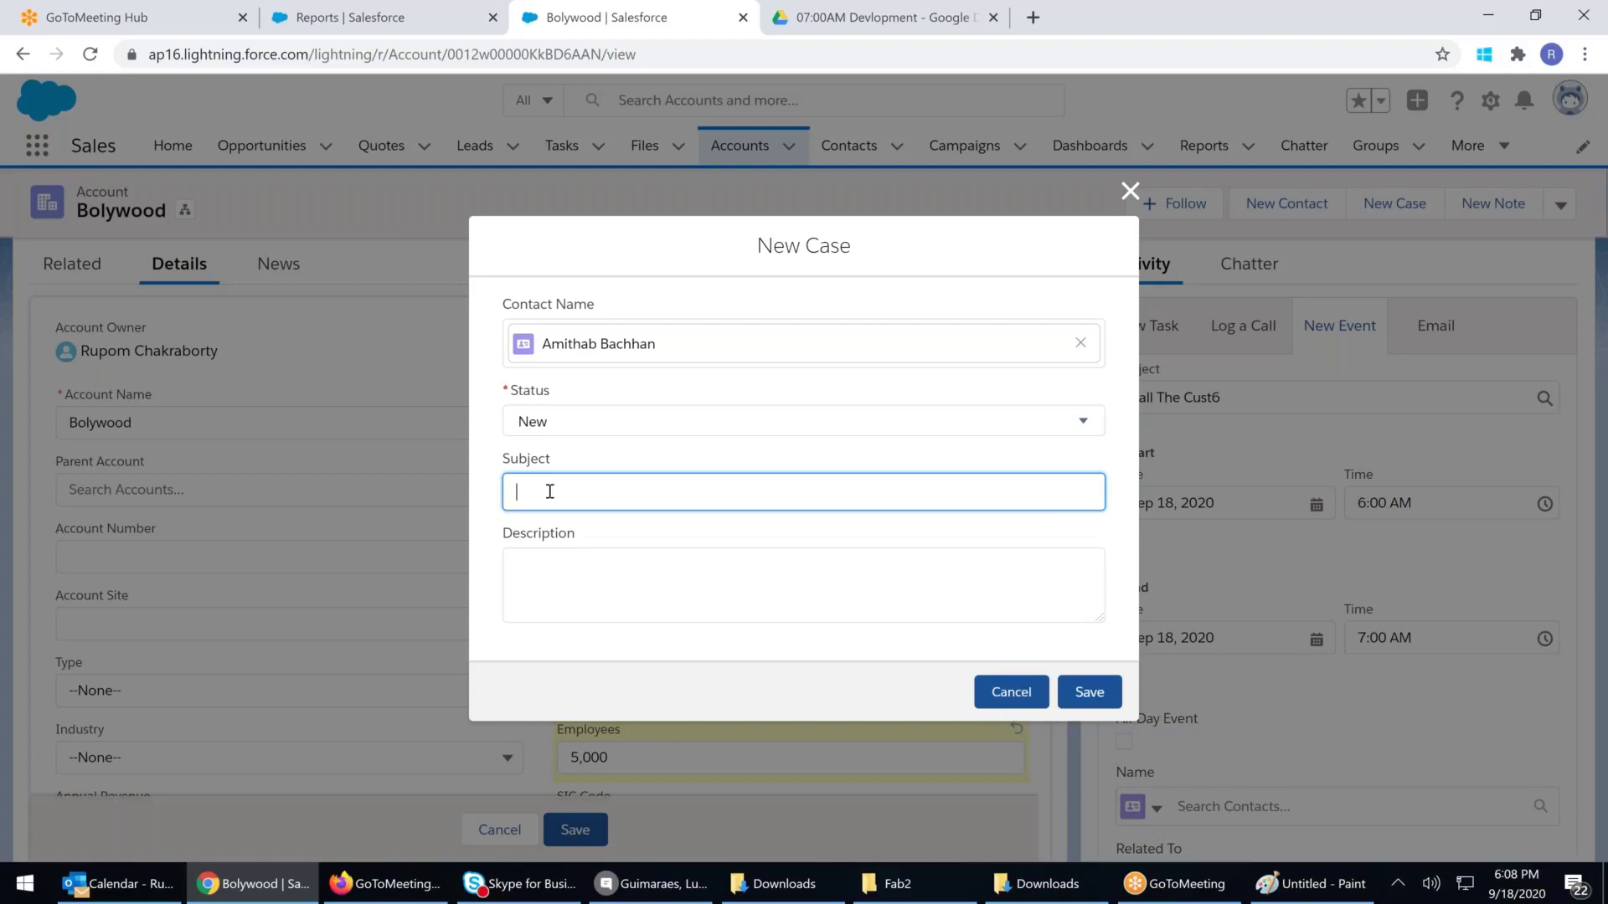
text(Ne)
key(BackSpace)
key(BackSpace)
text(Not Happy)
click(1089, 692)
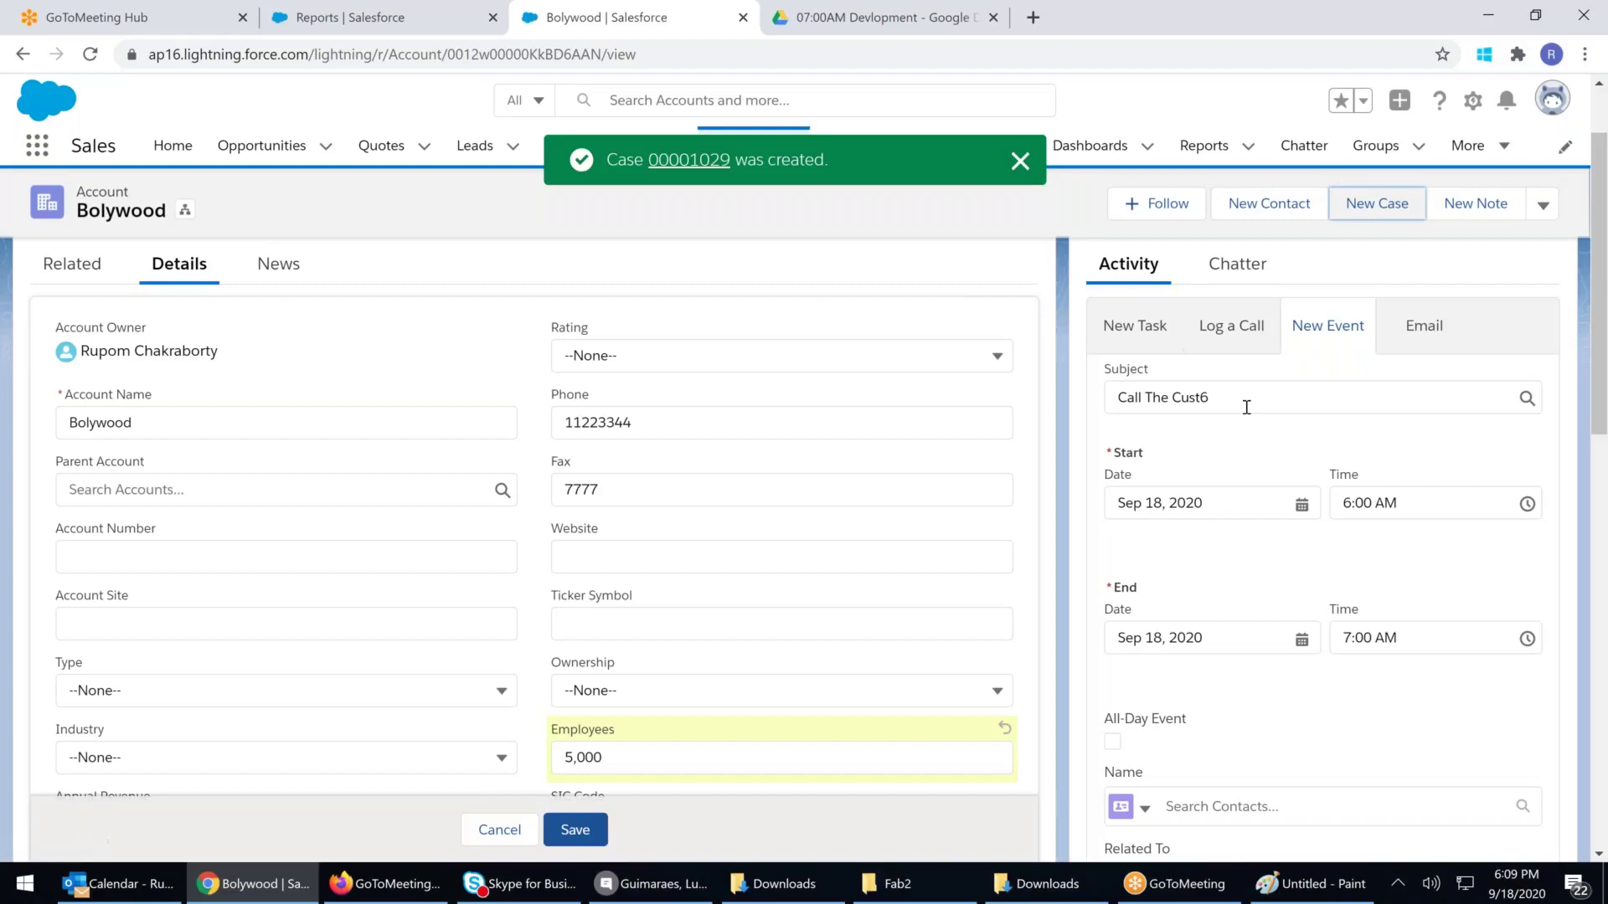
click(1246, 407)
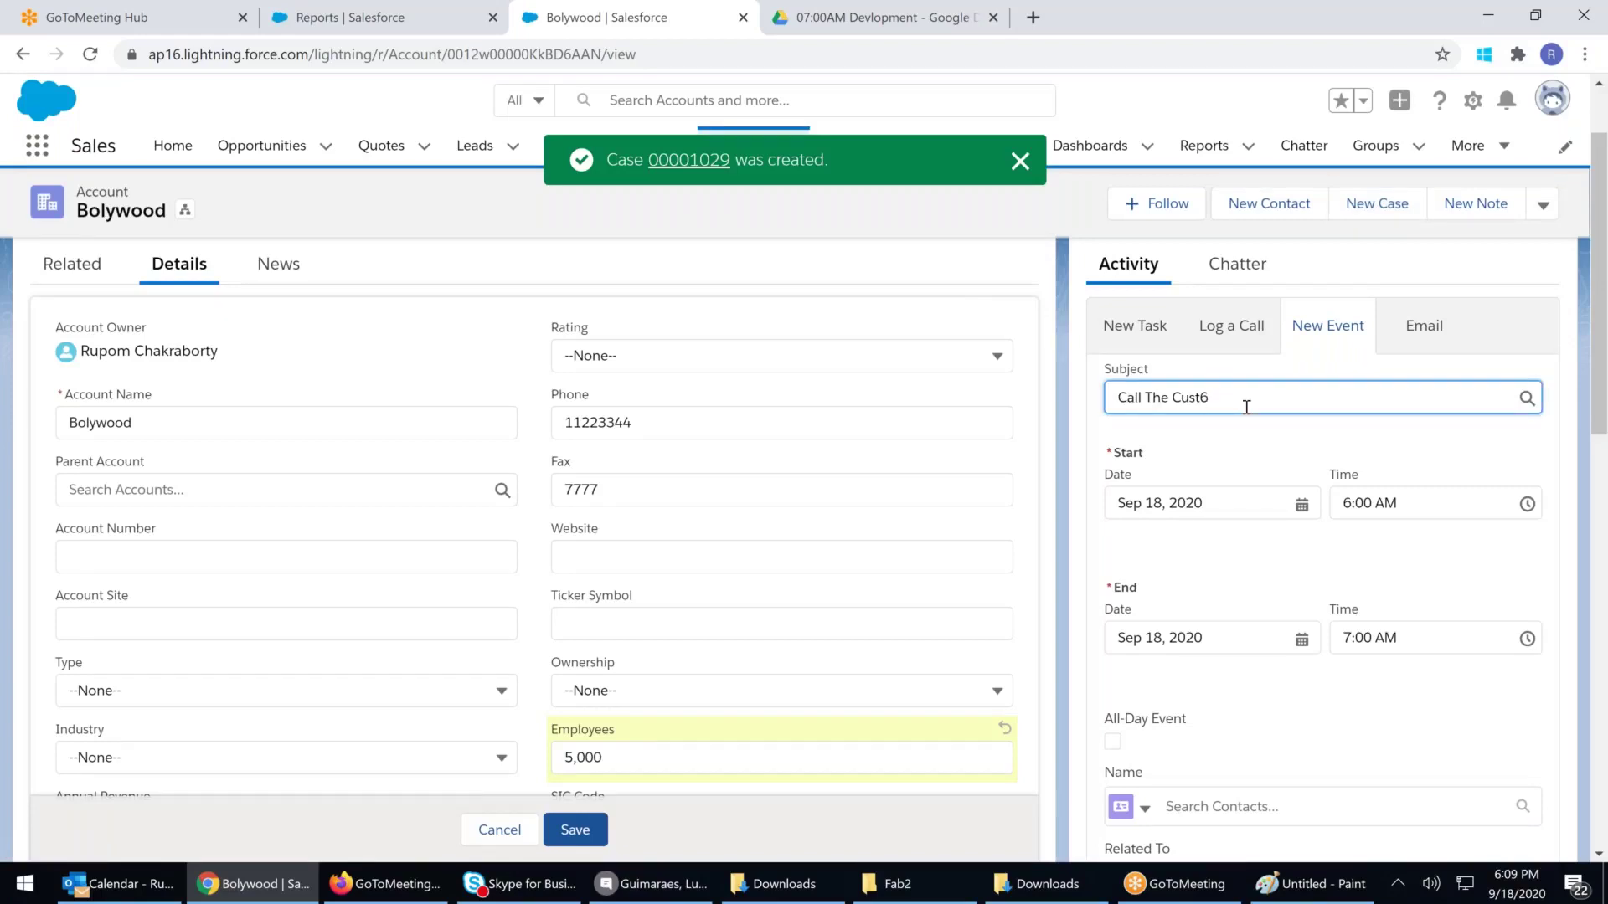
Save the 'Call The Cust6' event
scroll(1246, 407, down, 3)
scroll(1496, 745, down, 2)
scroll(1495, 745, up, 2)
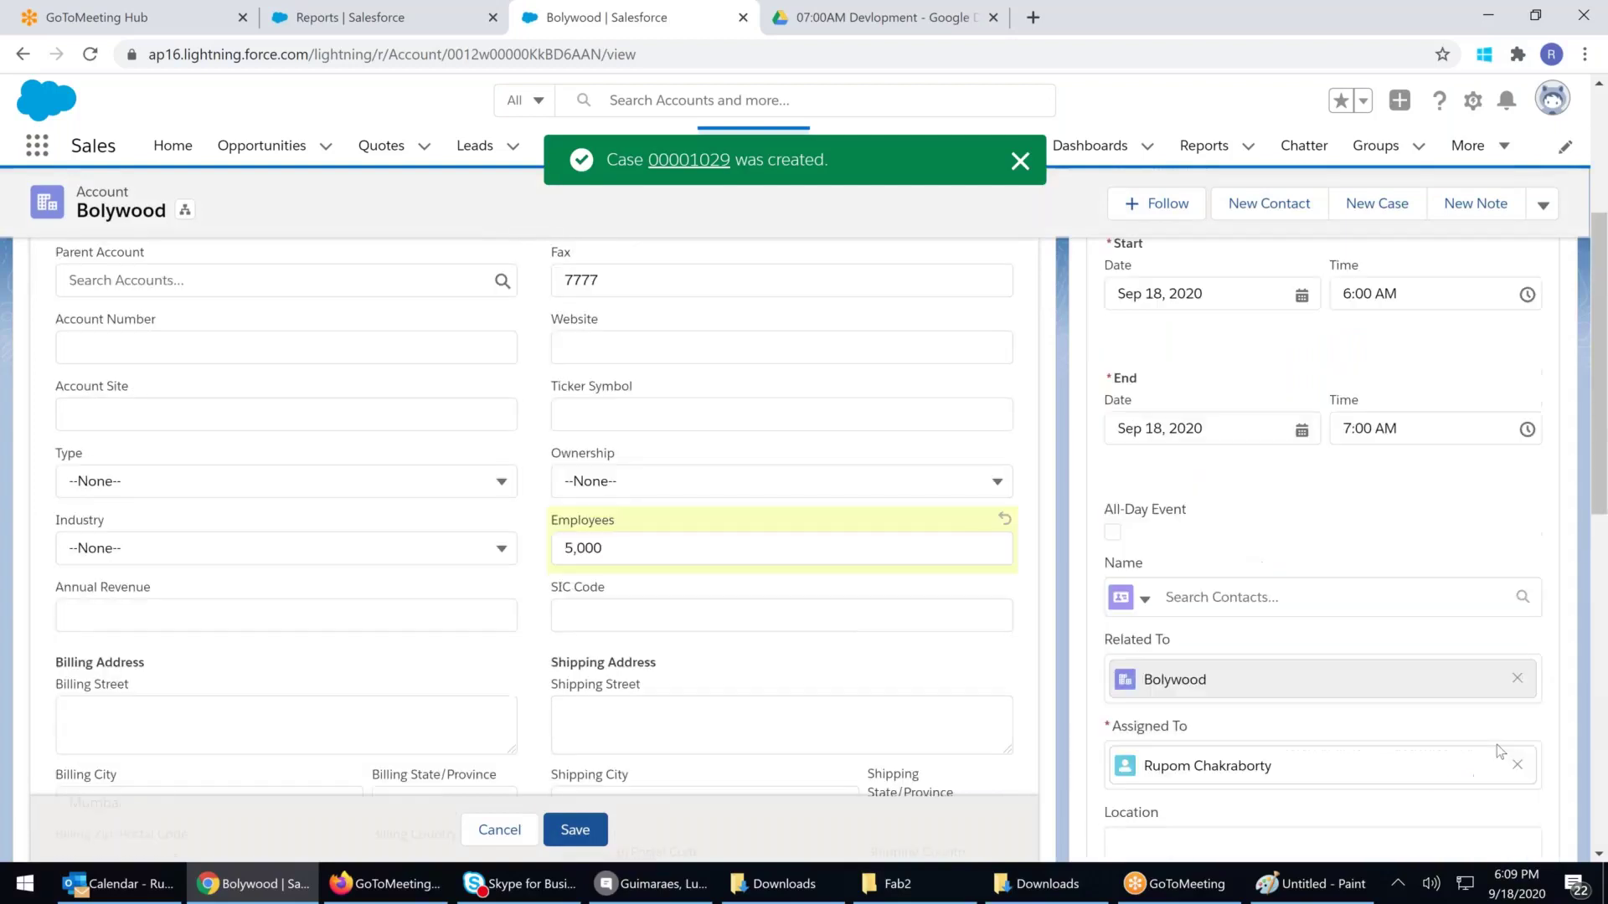
scroll(1495, 745, down, 1)
click(1509, 804)
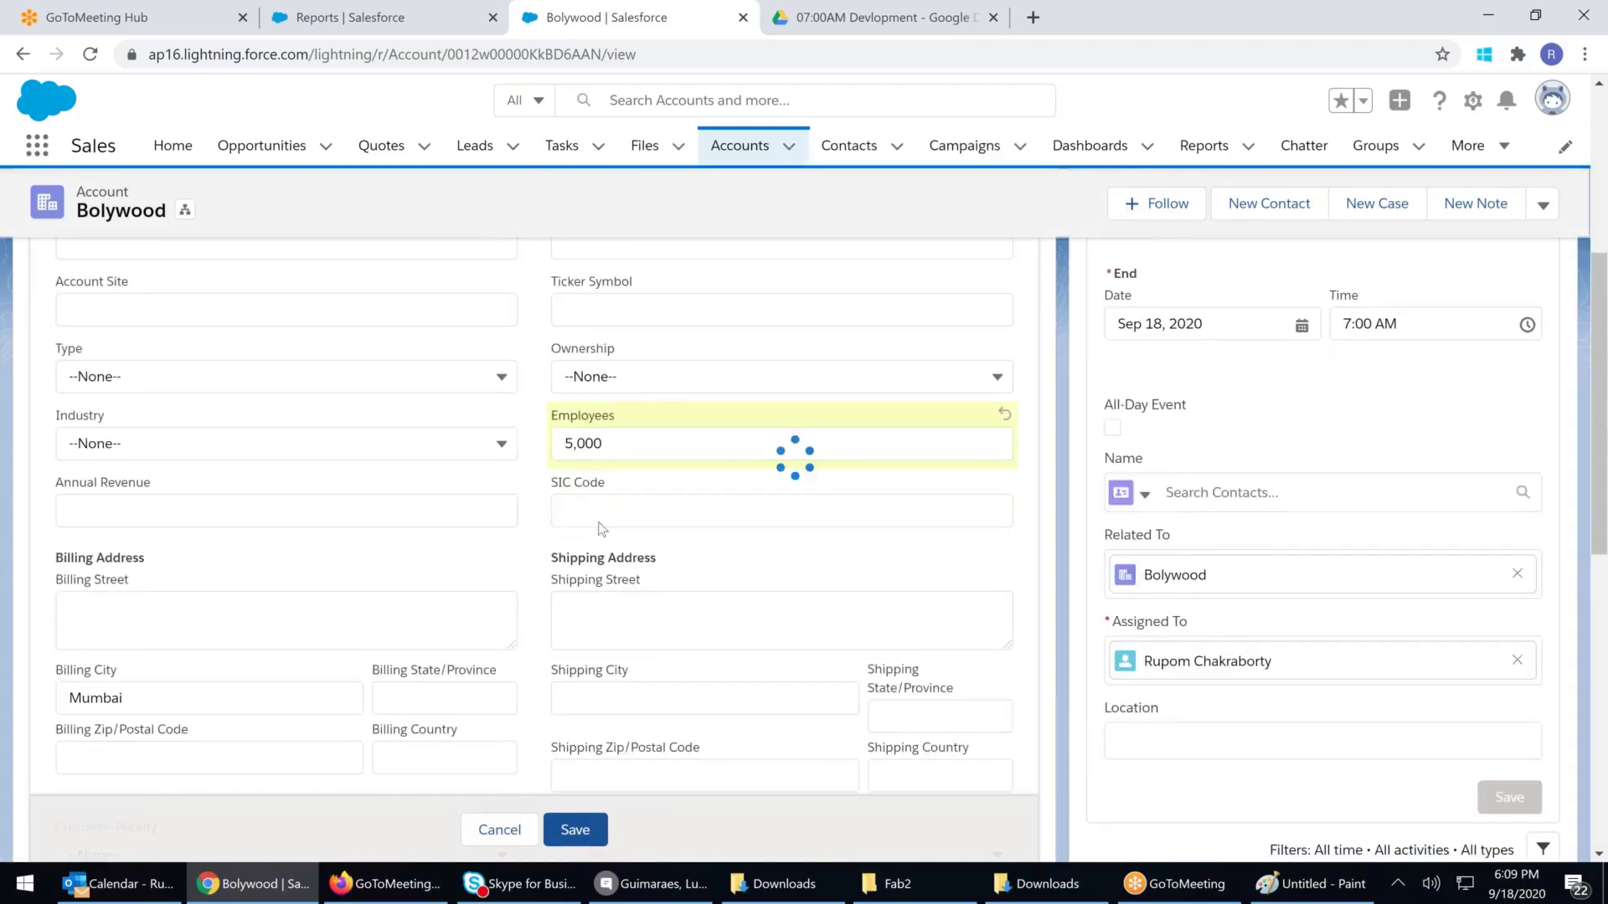
Save Bolywood's edited details (5,000 employees, Mumbai billing city) and snip the account page
scroll(676, 675, down, 4)
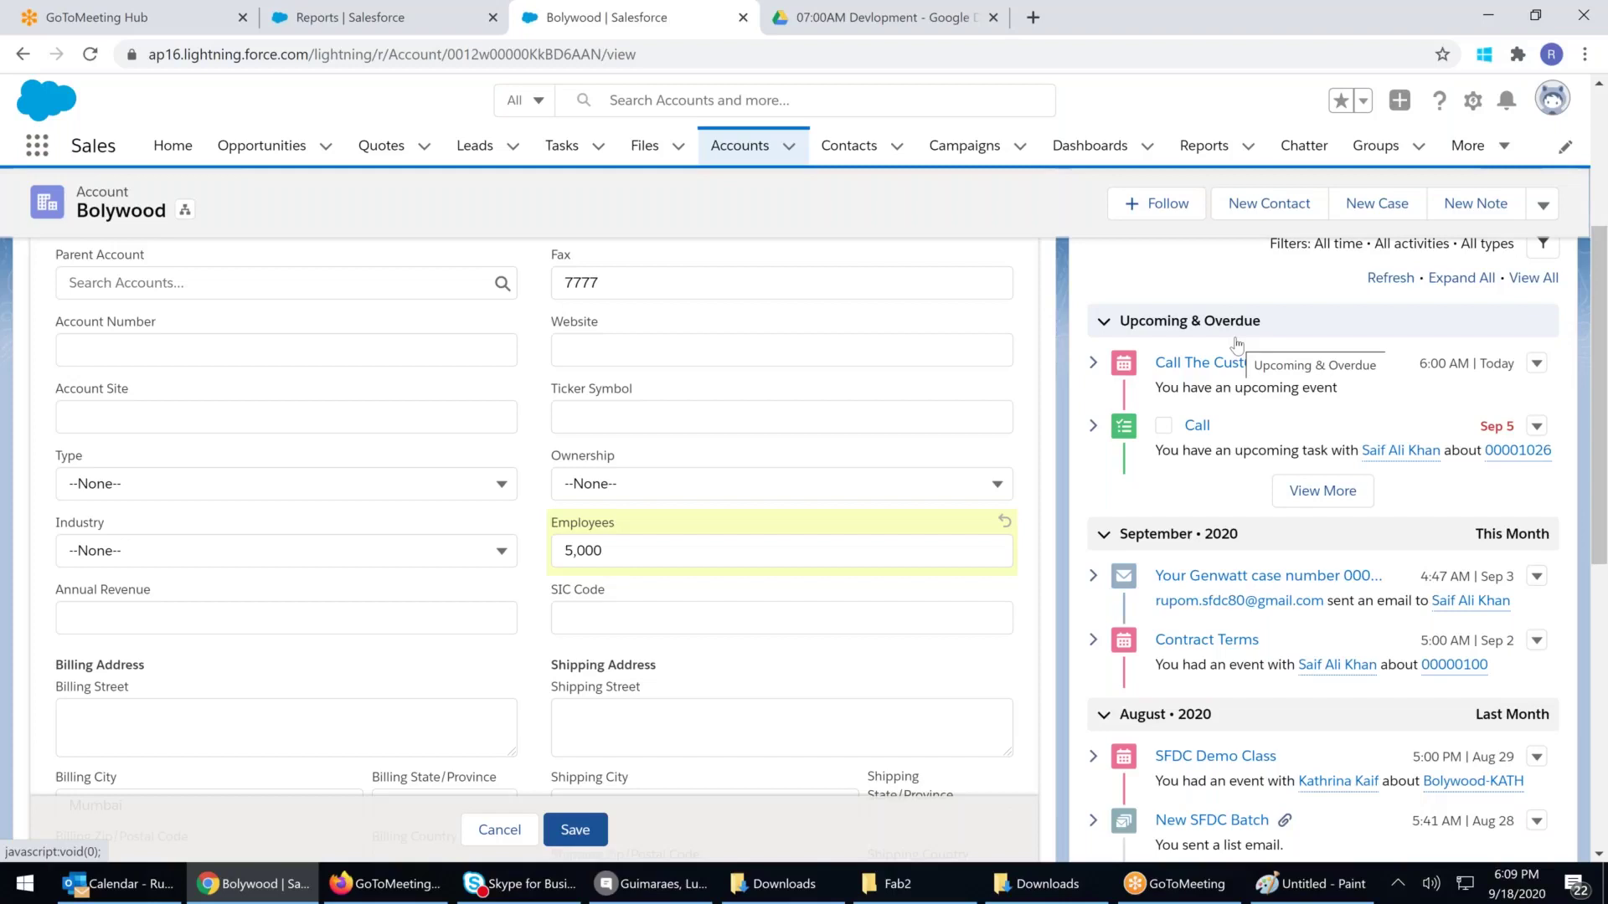
scroll(1236, 344, up, 1)
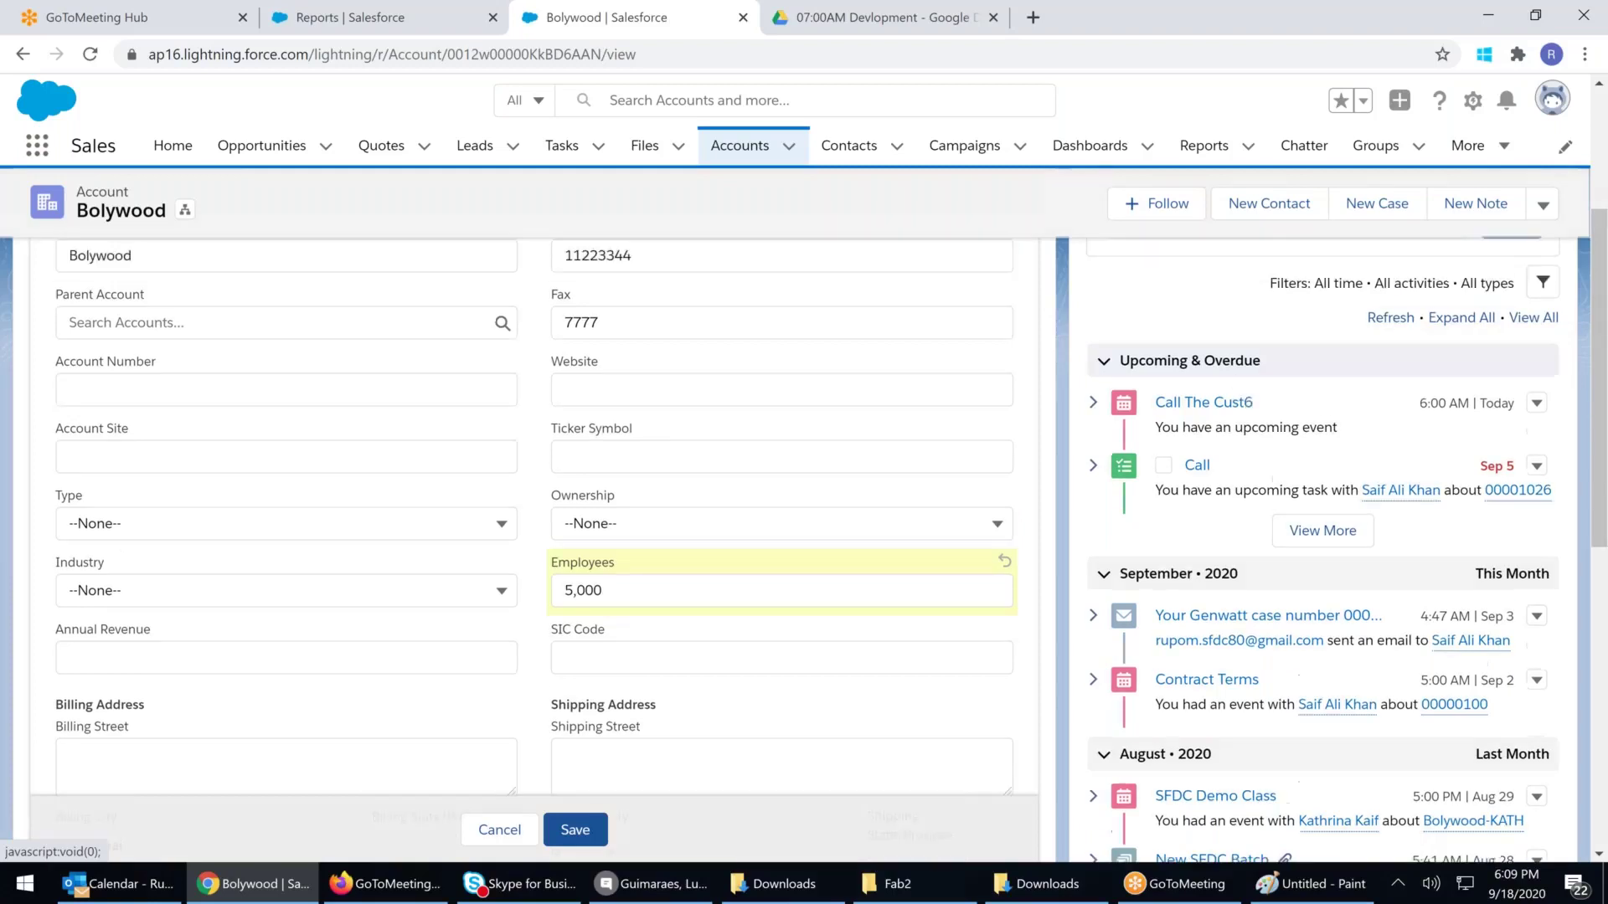
click(575, 830)
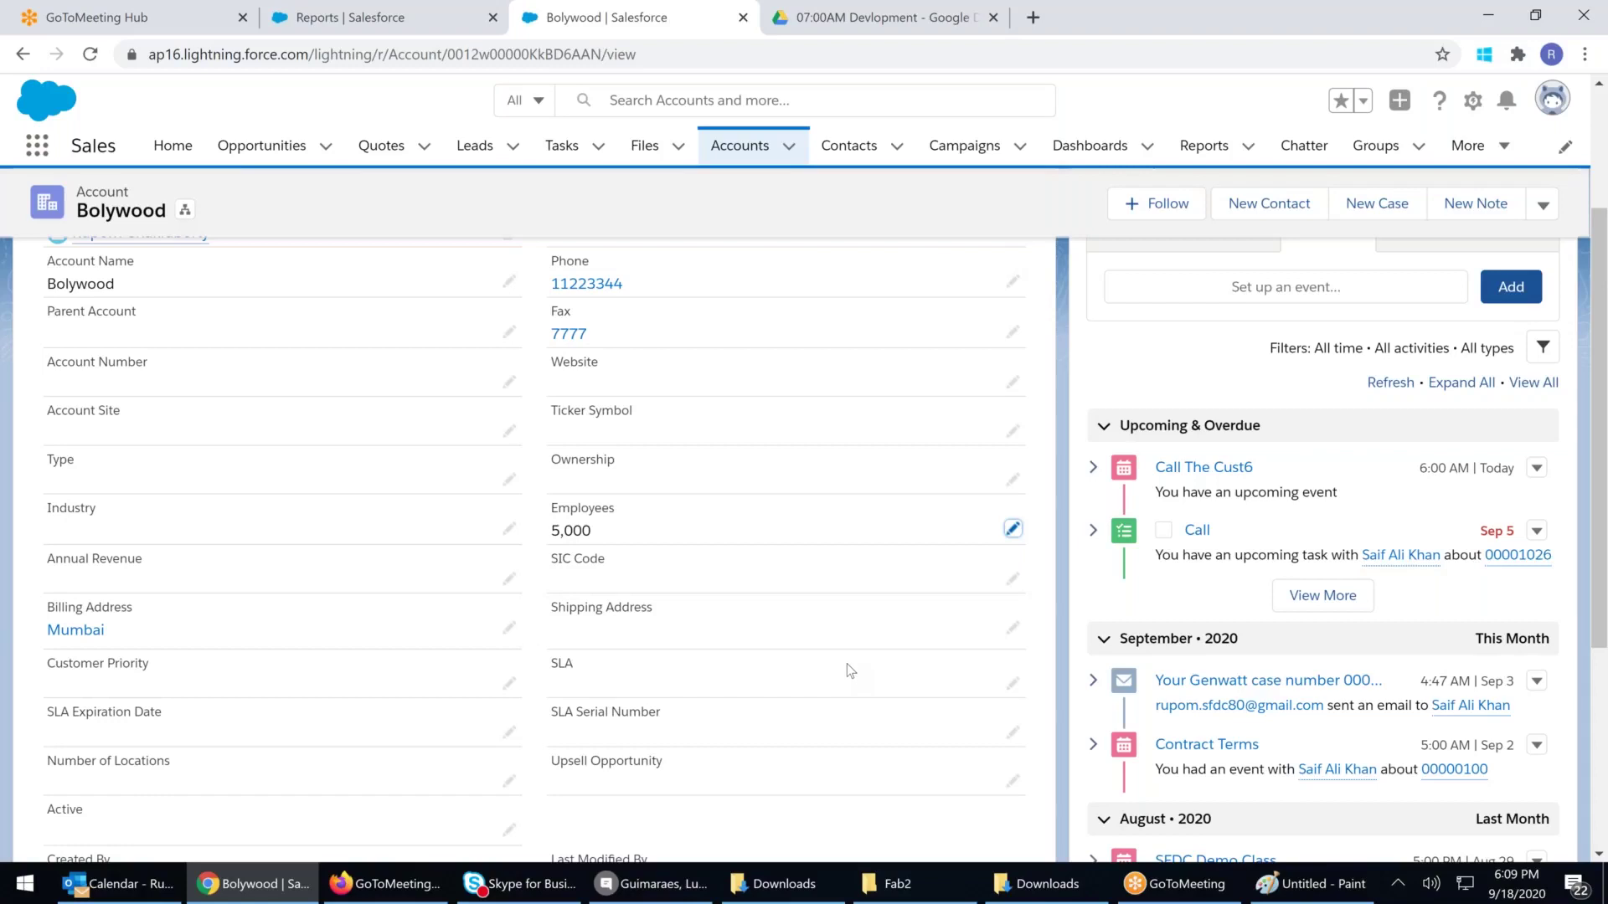
scroll(850, 670, up, 3)
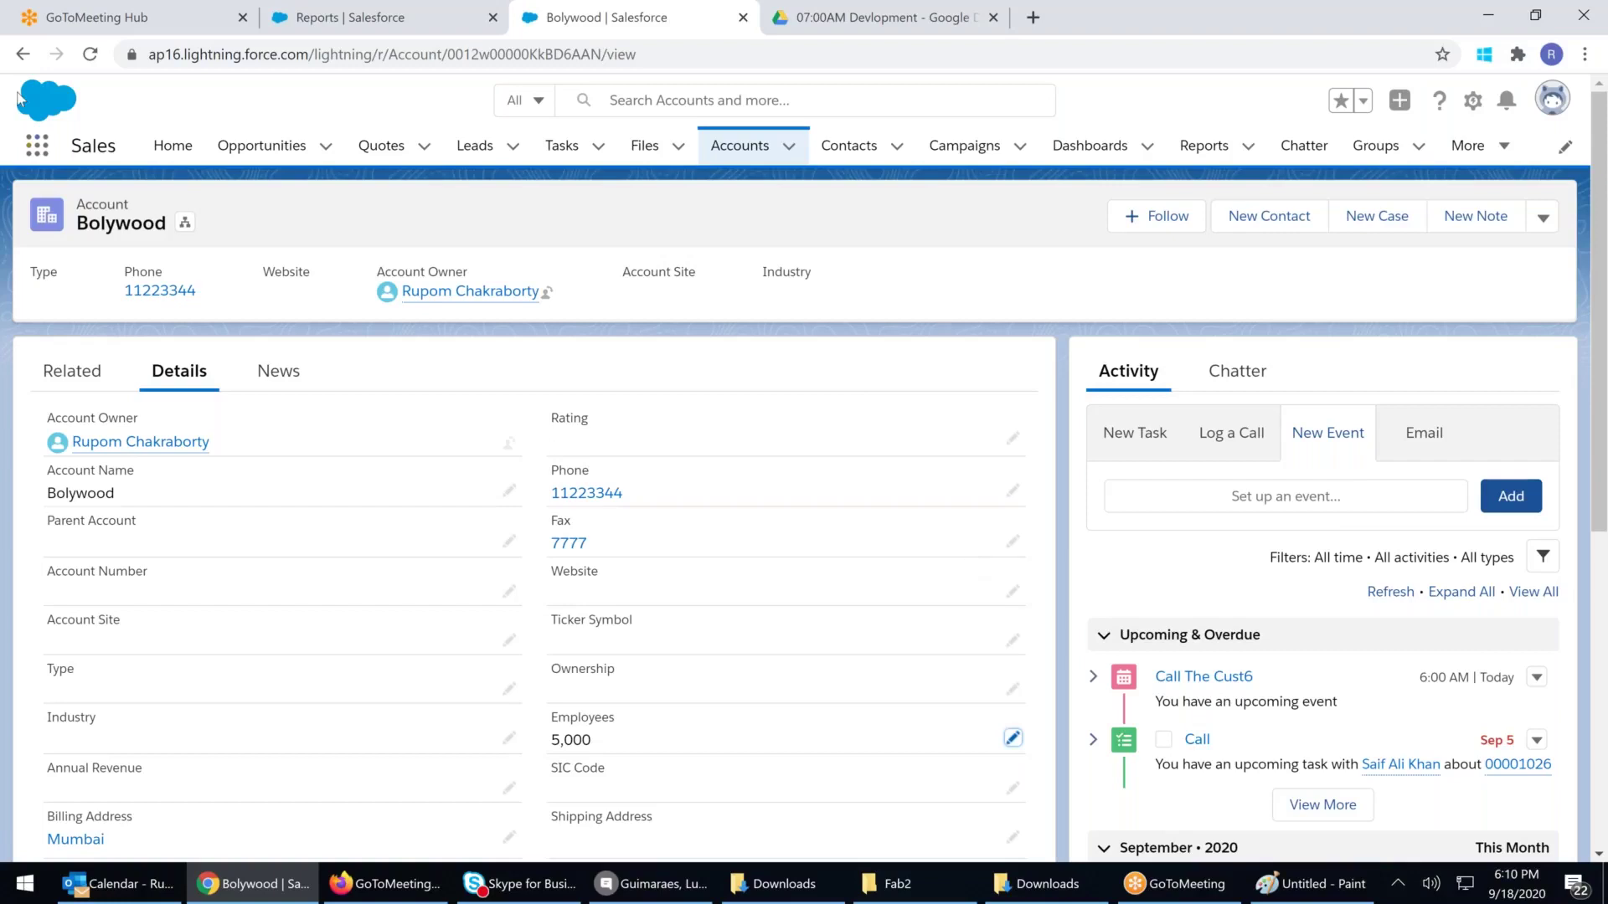
drag(2, 73, 1582, 858)
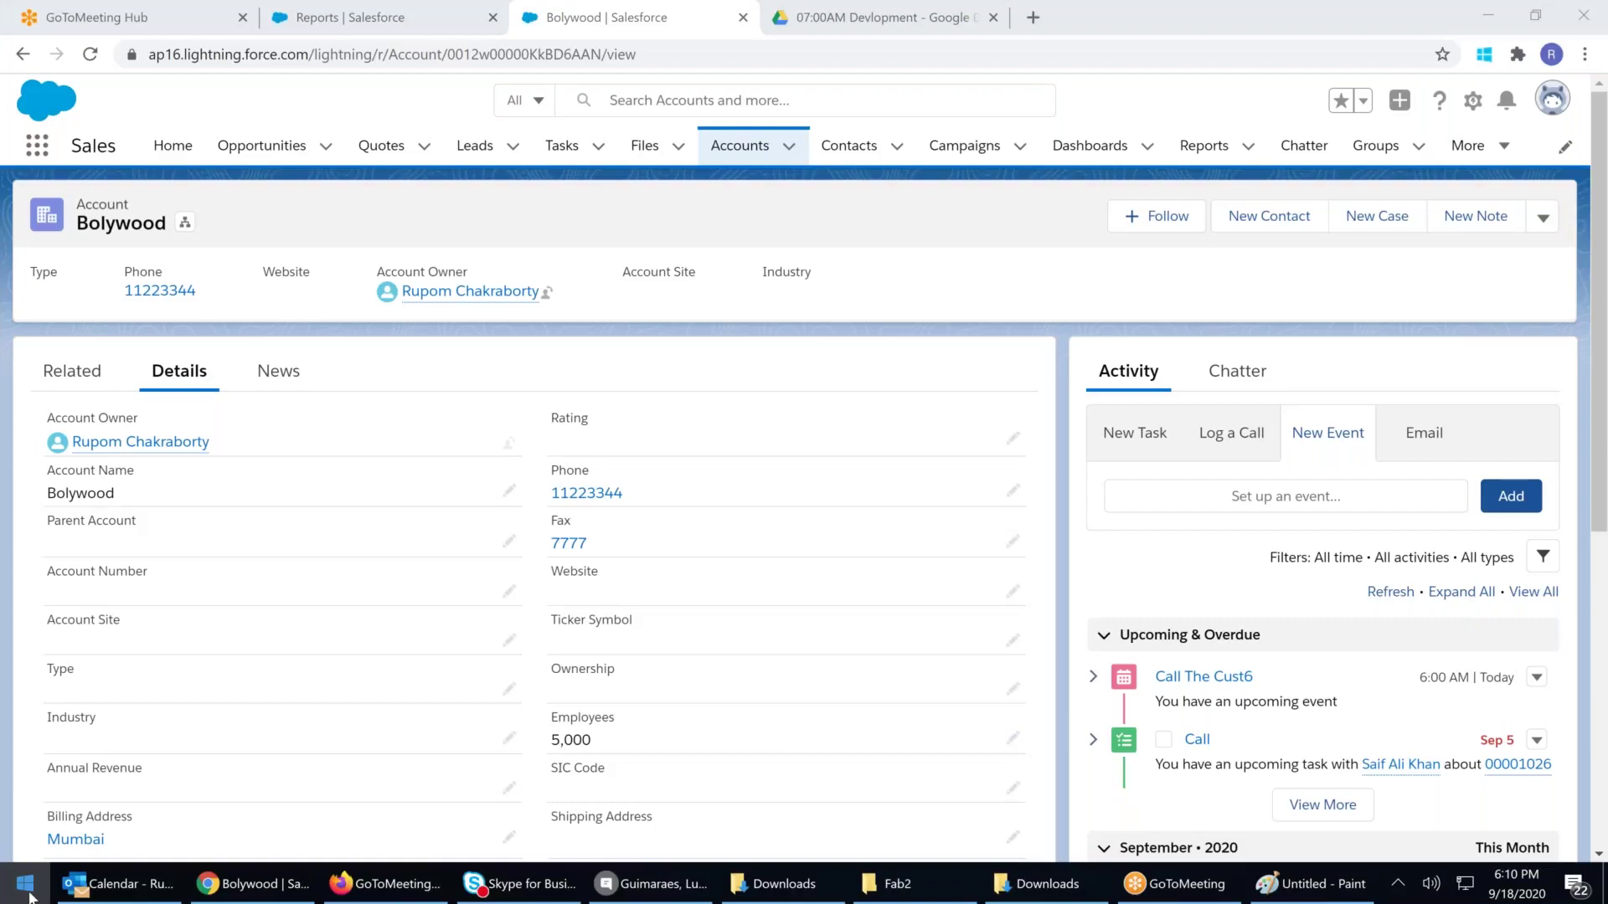
Launch Paint and paste the account page screenshot onto the canvas
click(25, 883)
text(paint)
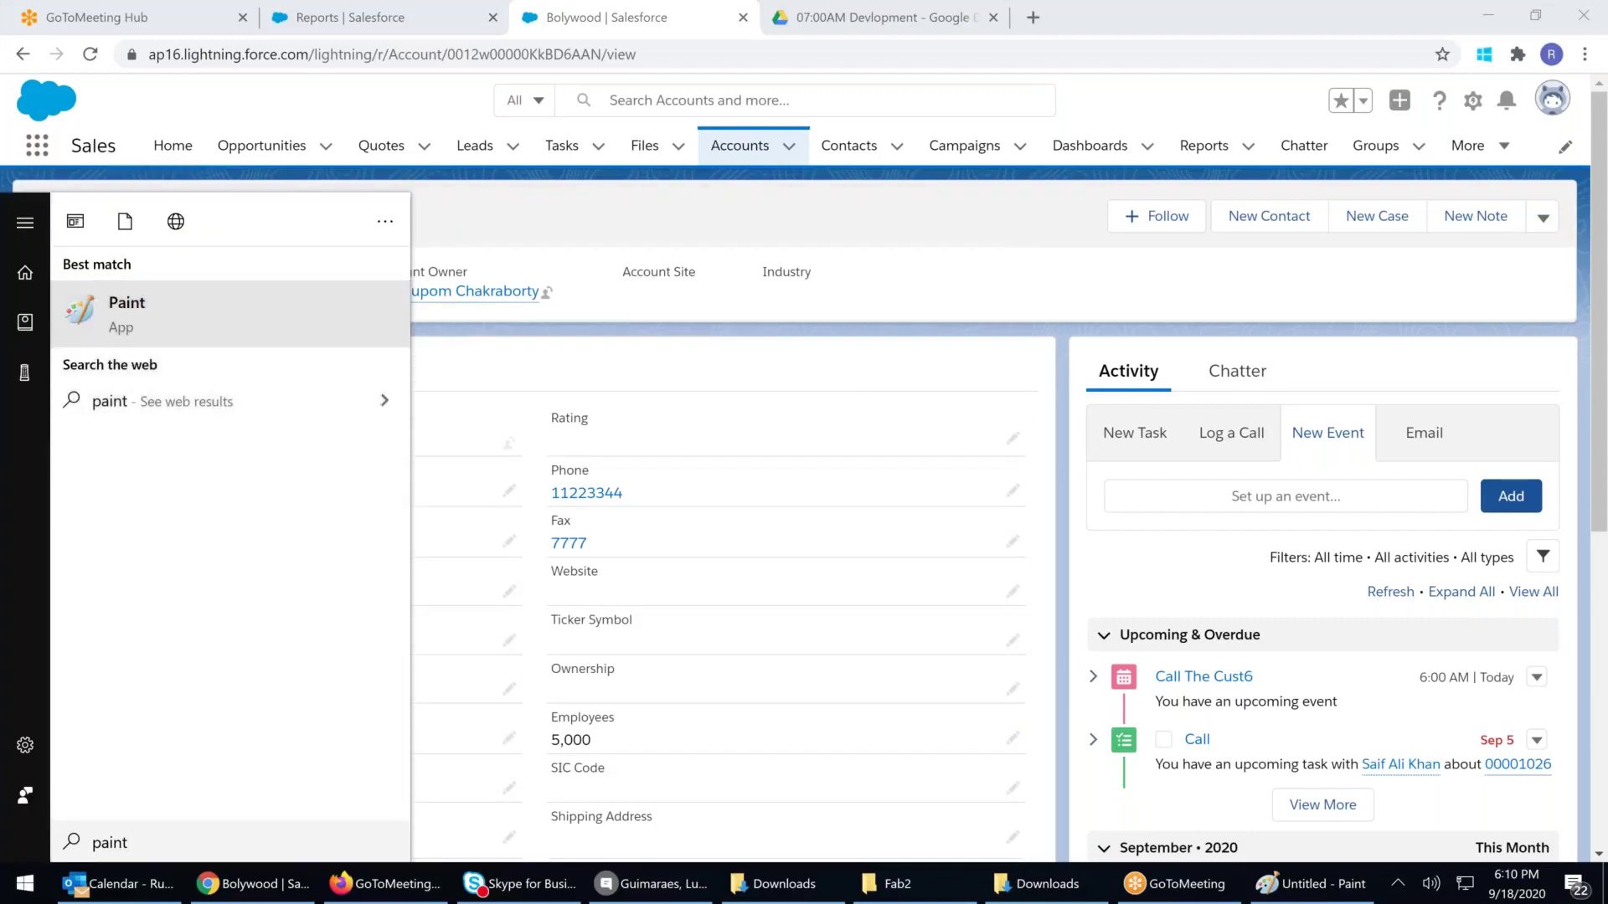
key(Return)
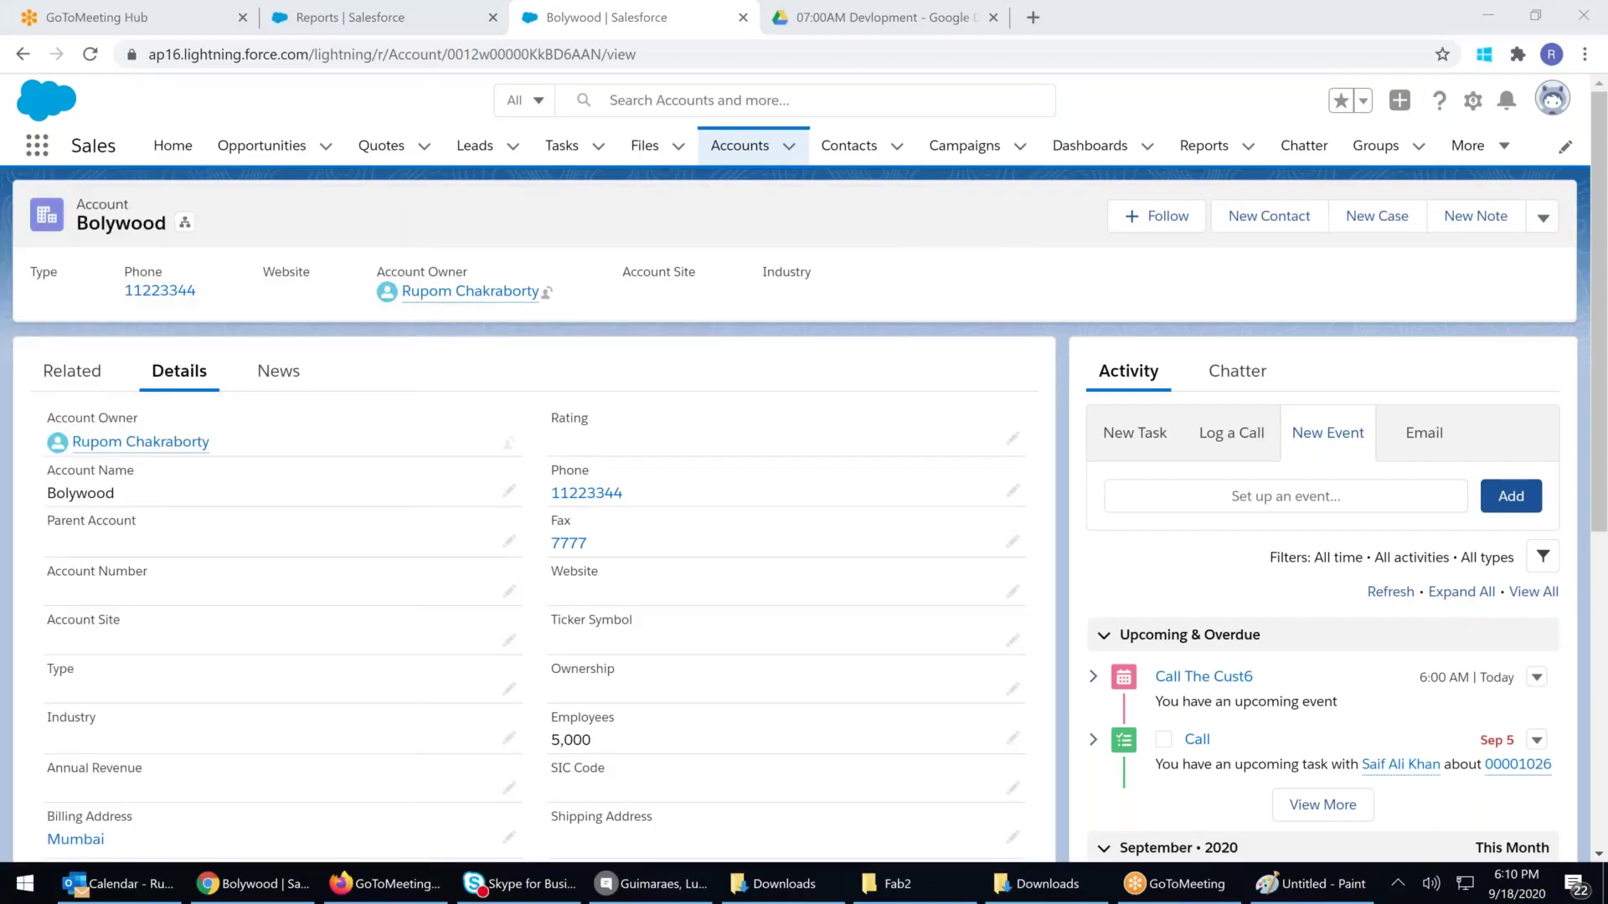
key(ctrl+v)
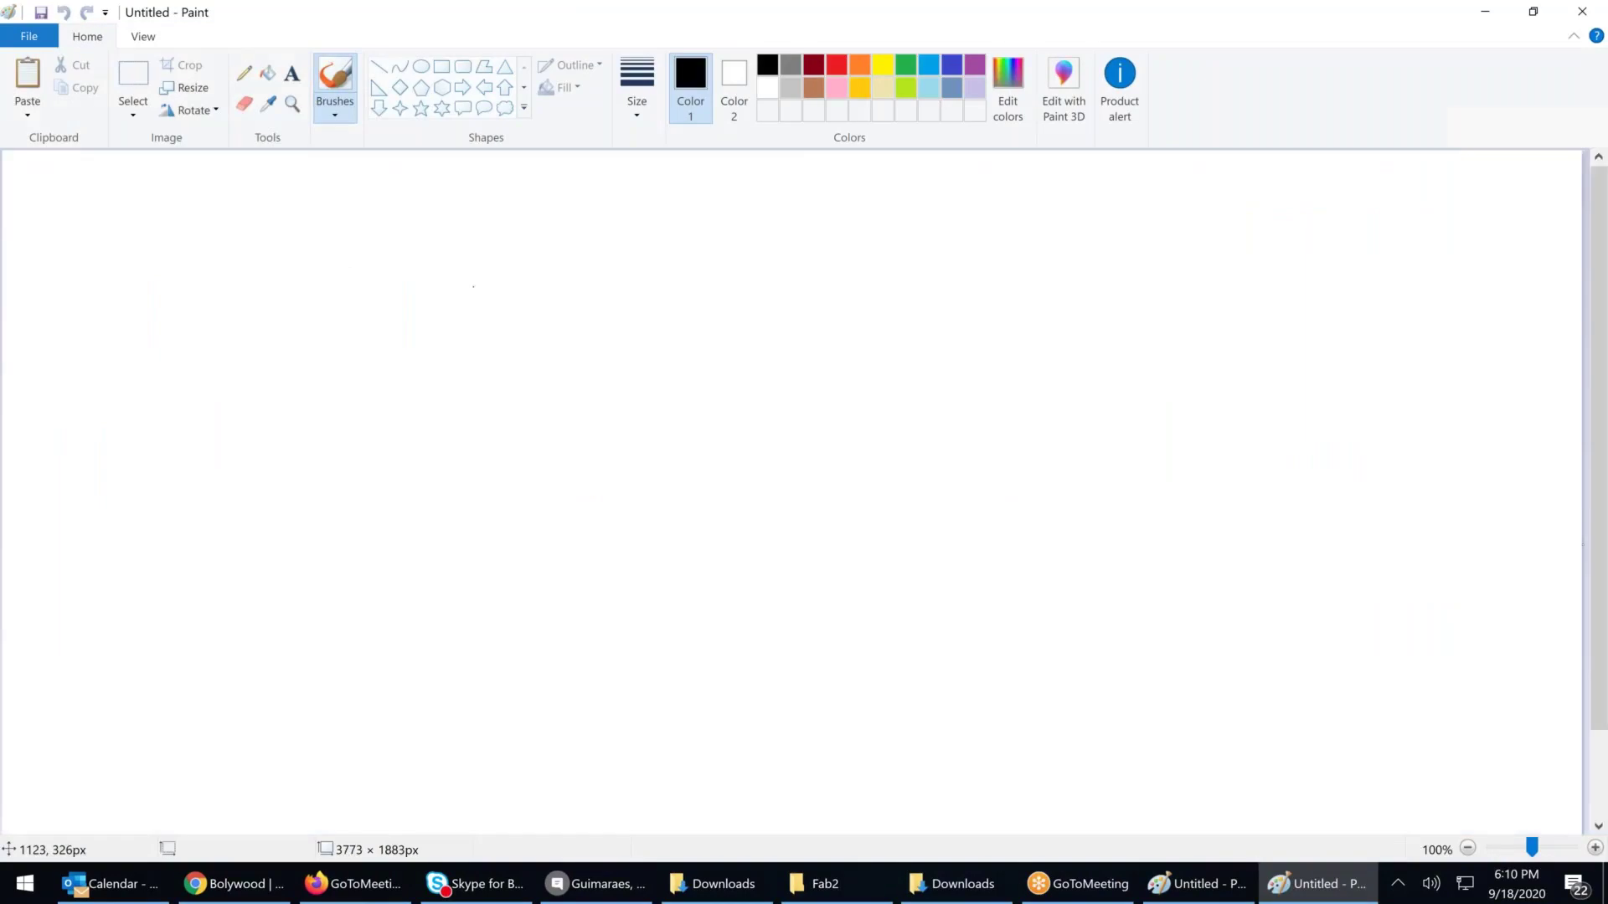
Draw a thick red rectangle around the account header
click(836, 64)
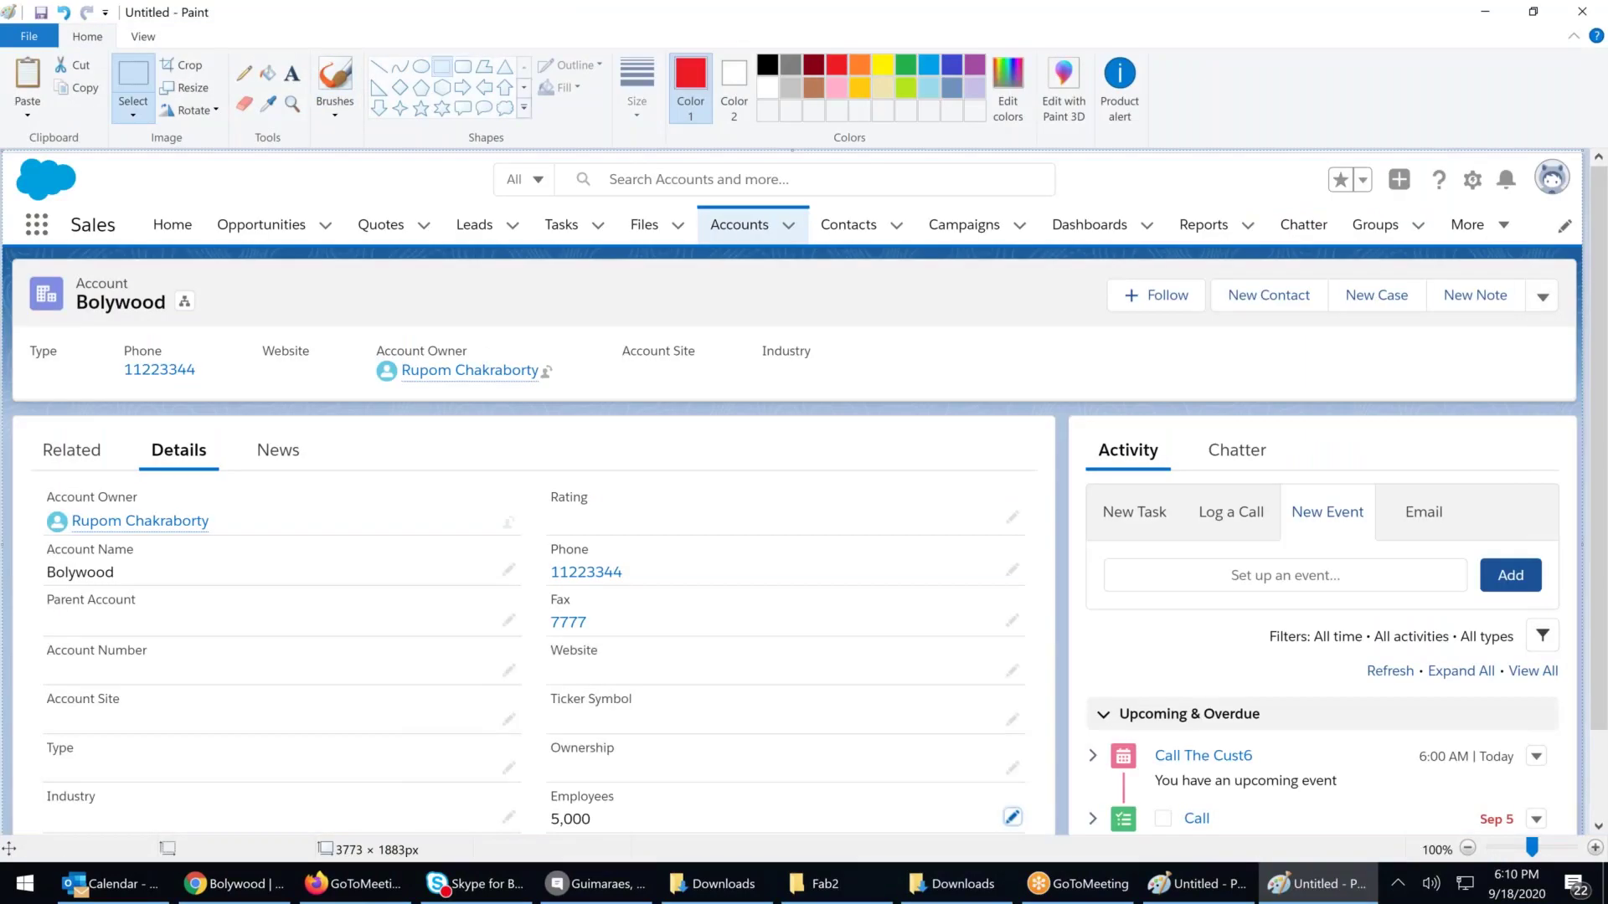
click(442, 67)
drag(14, 259, 1575, 402)
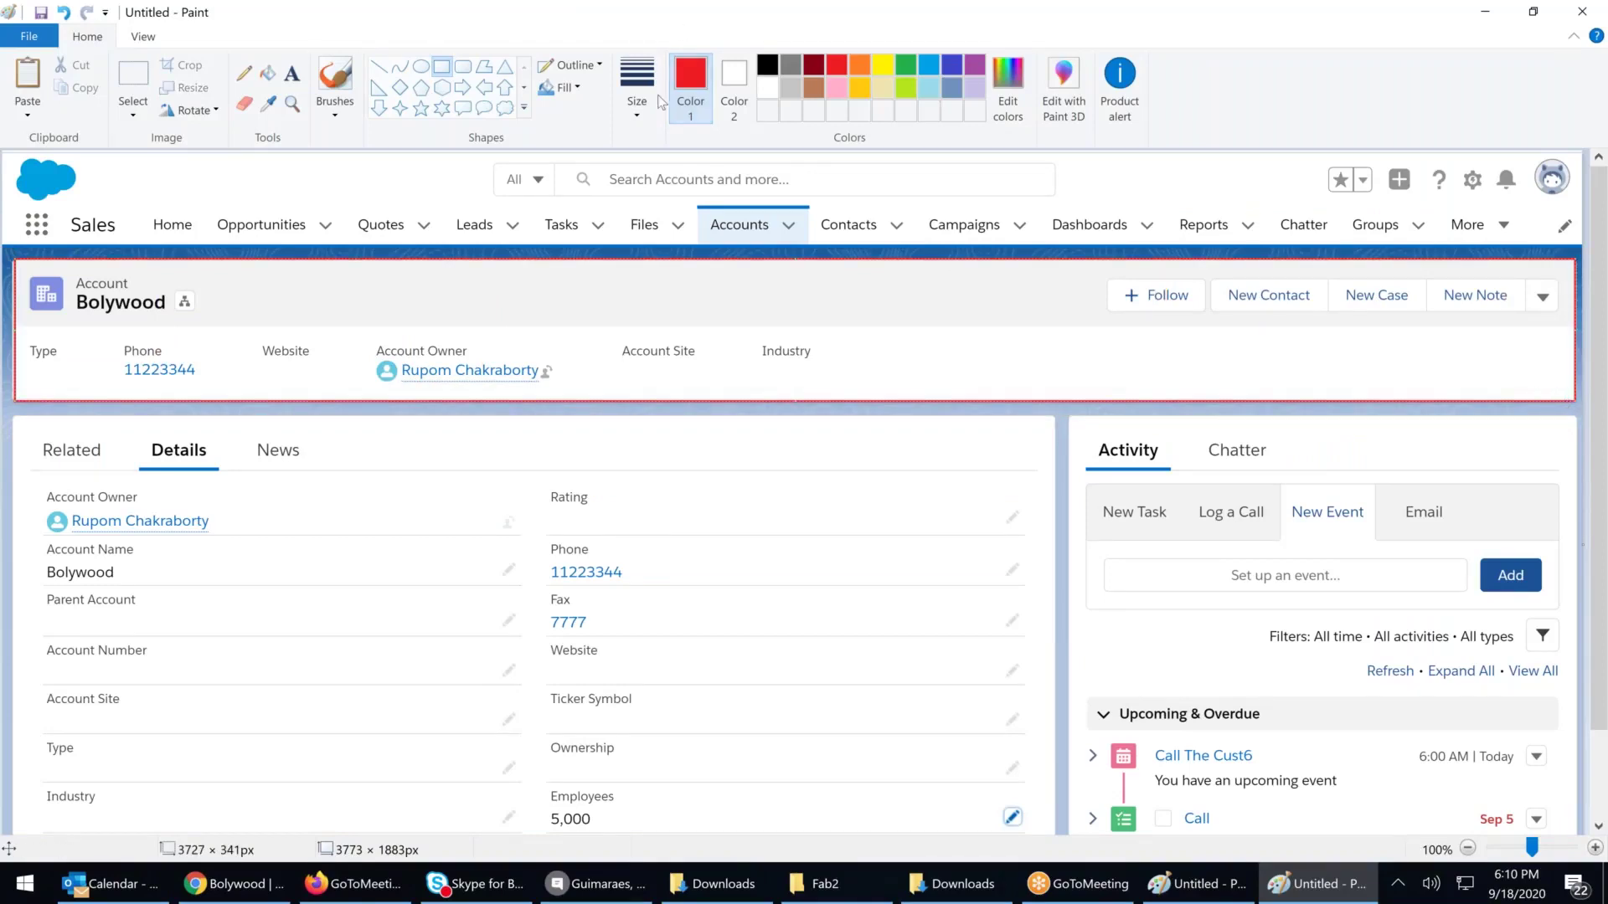
click(641, 115)
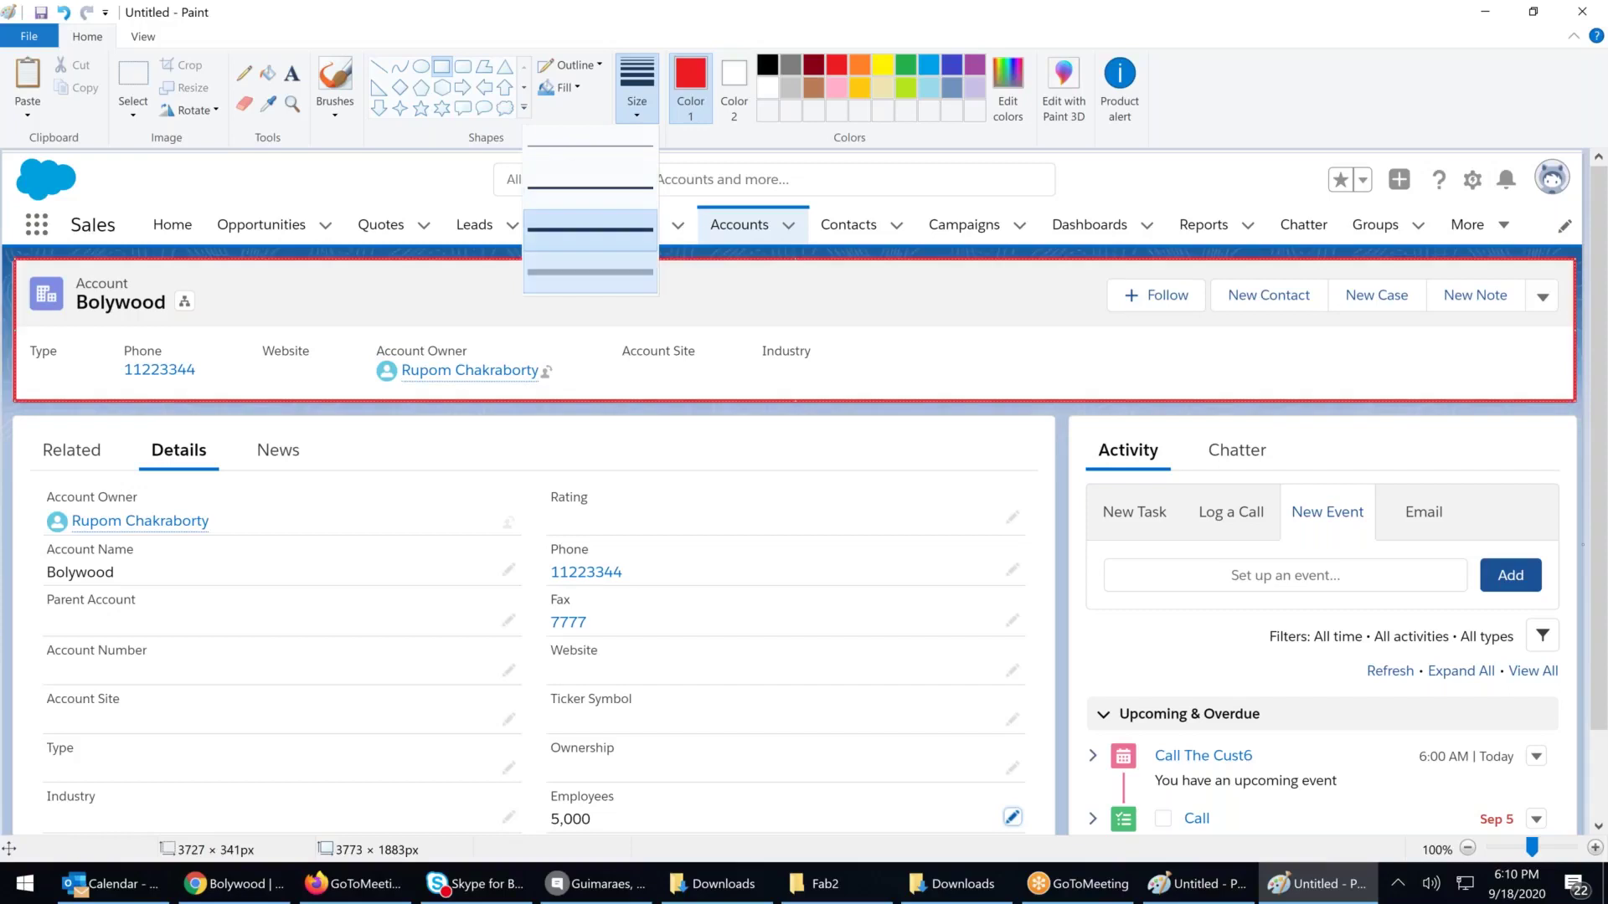
click(589, 266)
click(721, 474)
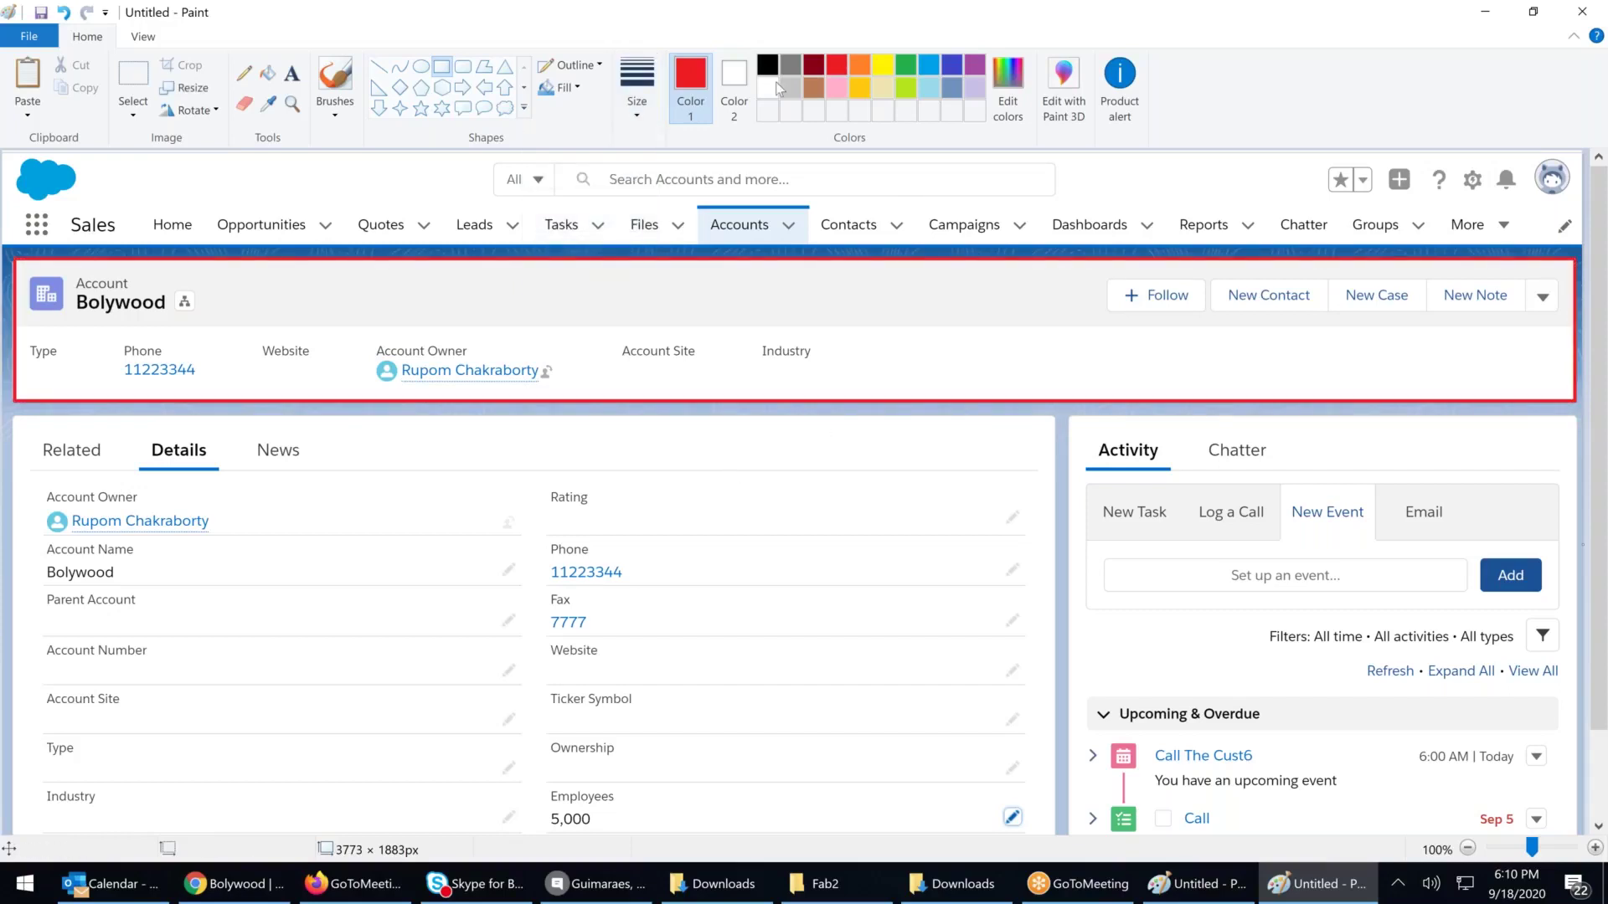
Box the Details and Activity panels in red, then return to the browser
drag(15, 421, 1044, 835)
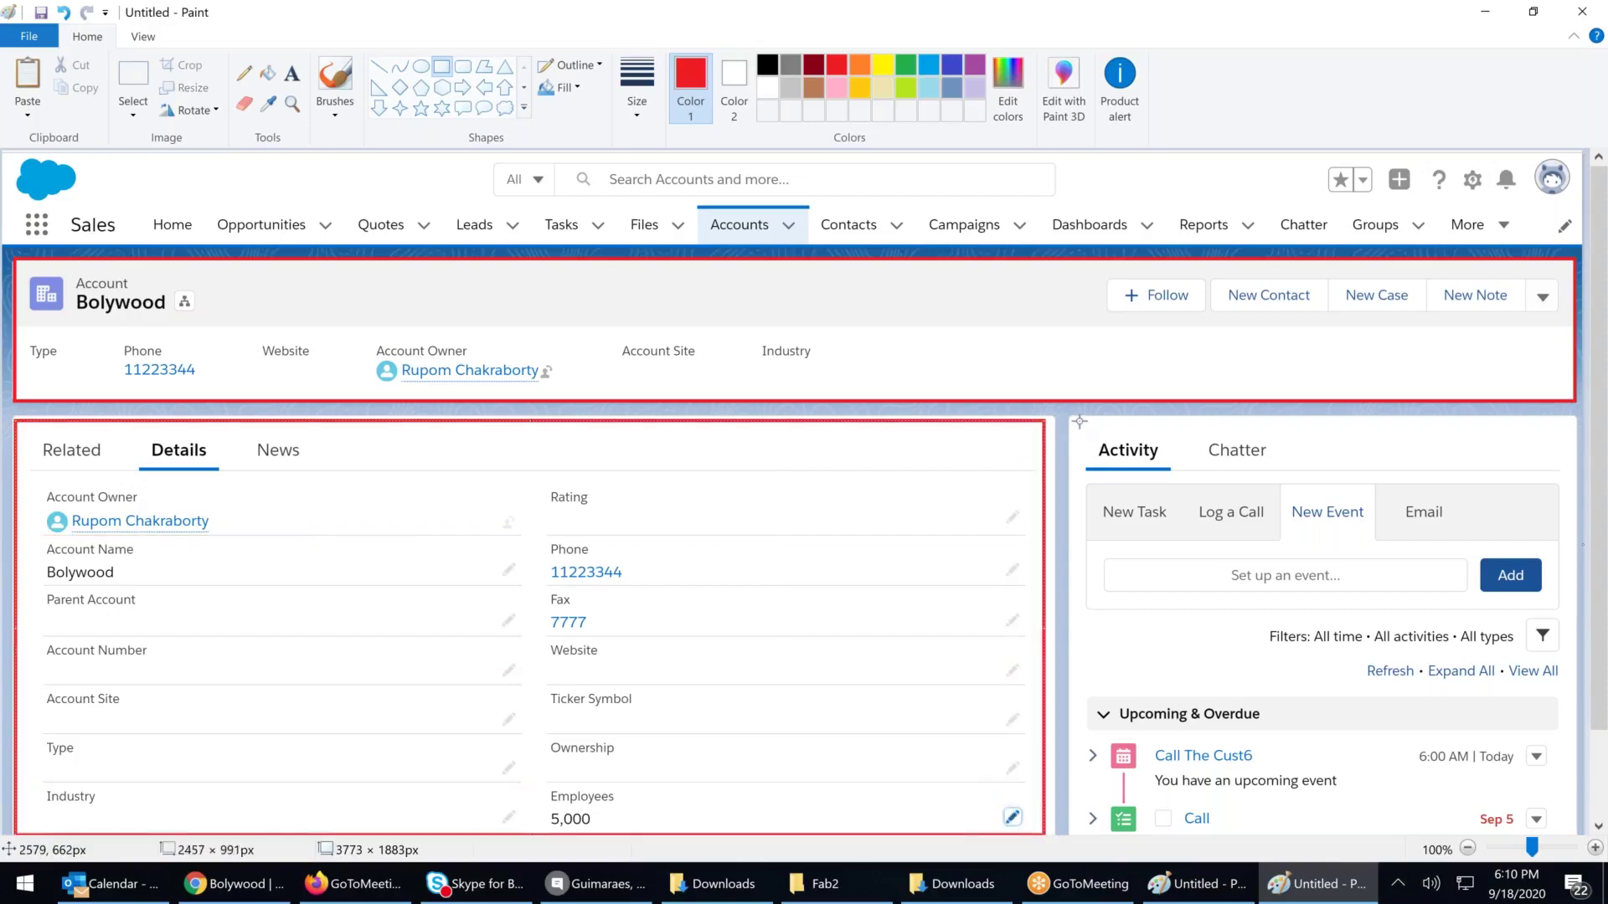
drag(1078, 422, 1574, 835)
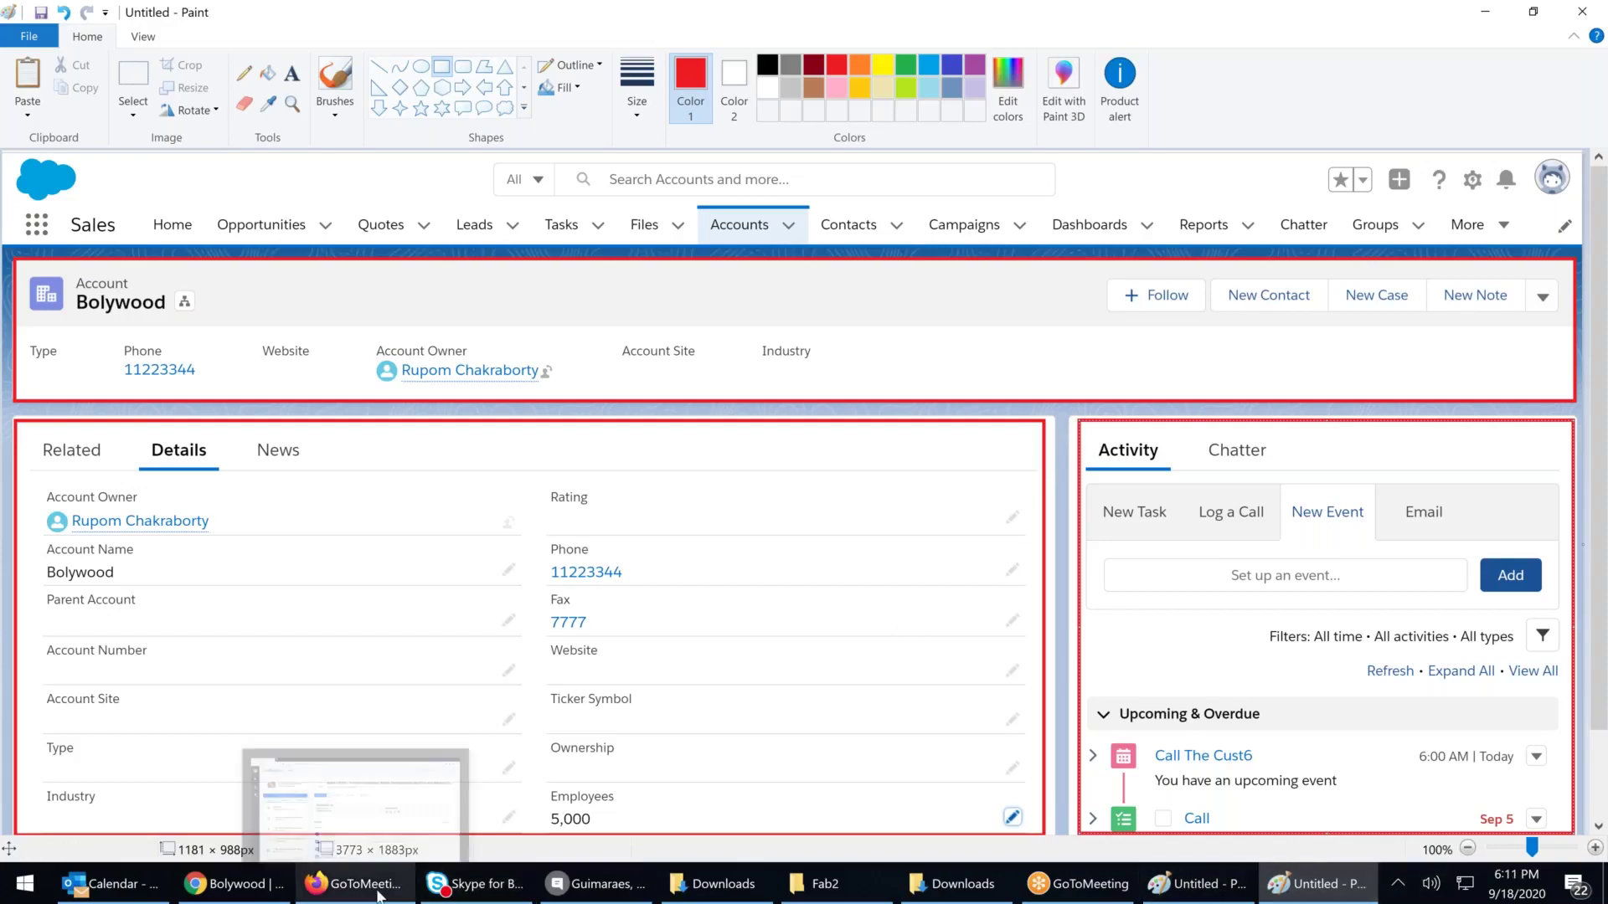
click(265, 889)
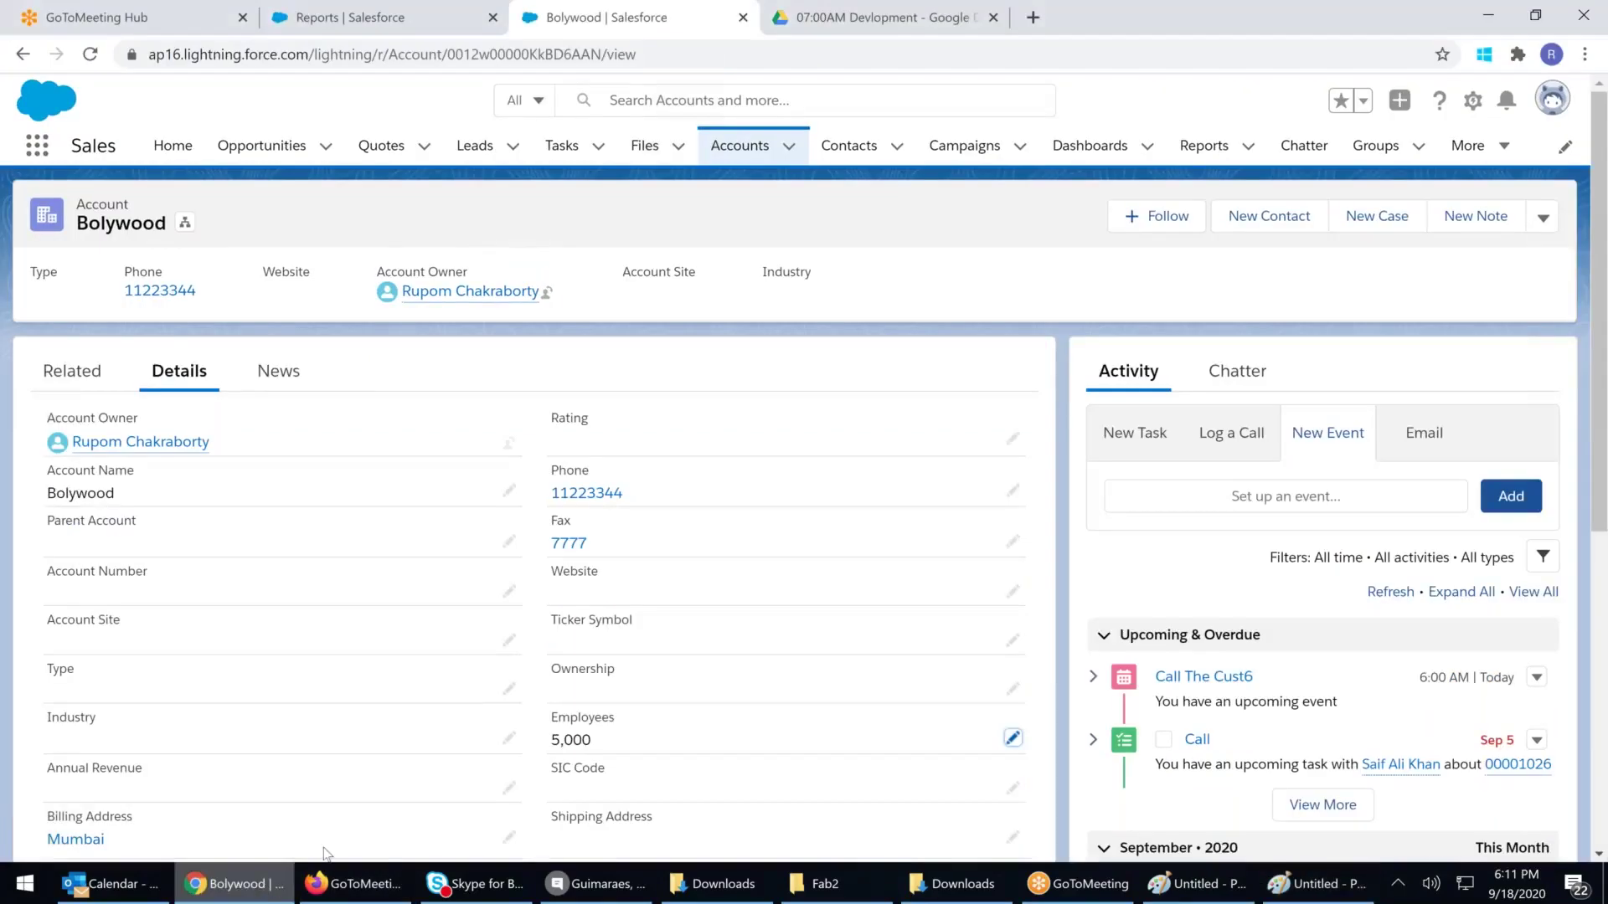
Close the Bolywood account tab, leaving the Reports page open
click(388, 27)
click(602, 17)
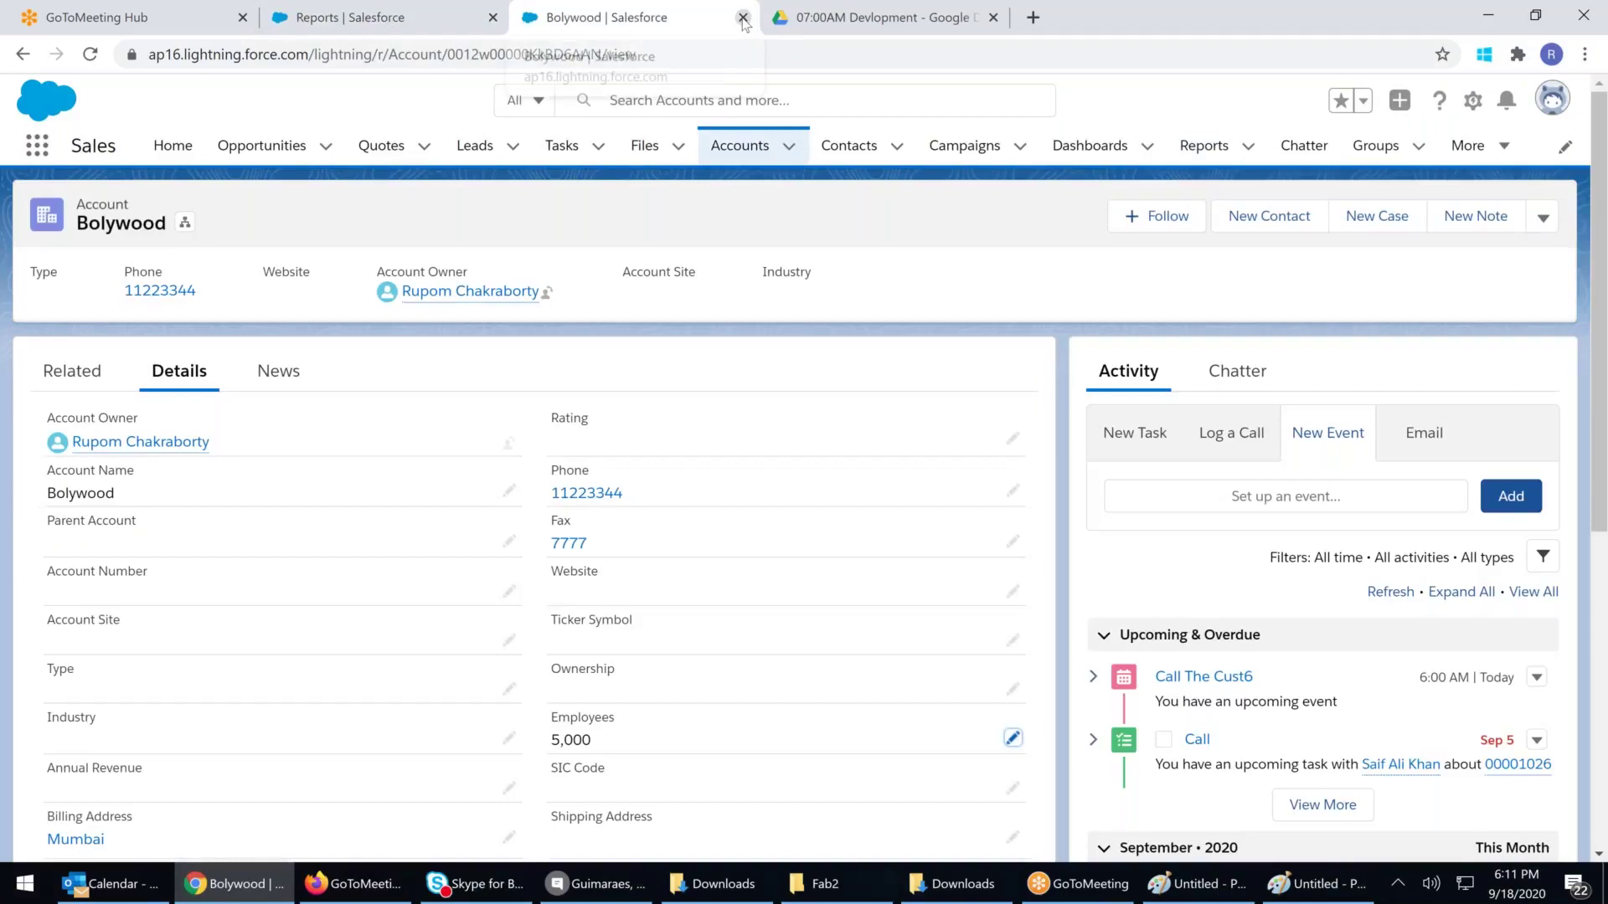
click(743, 17)
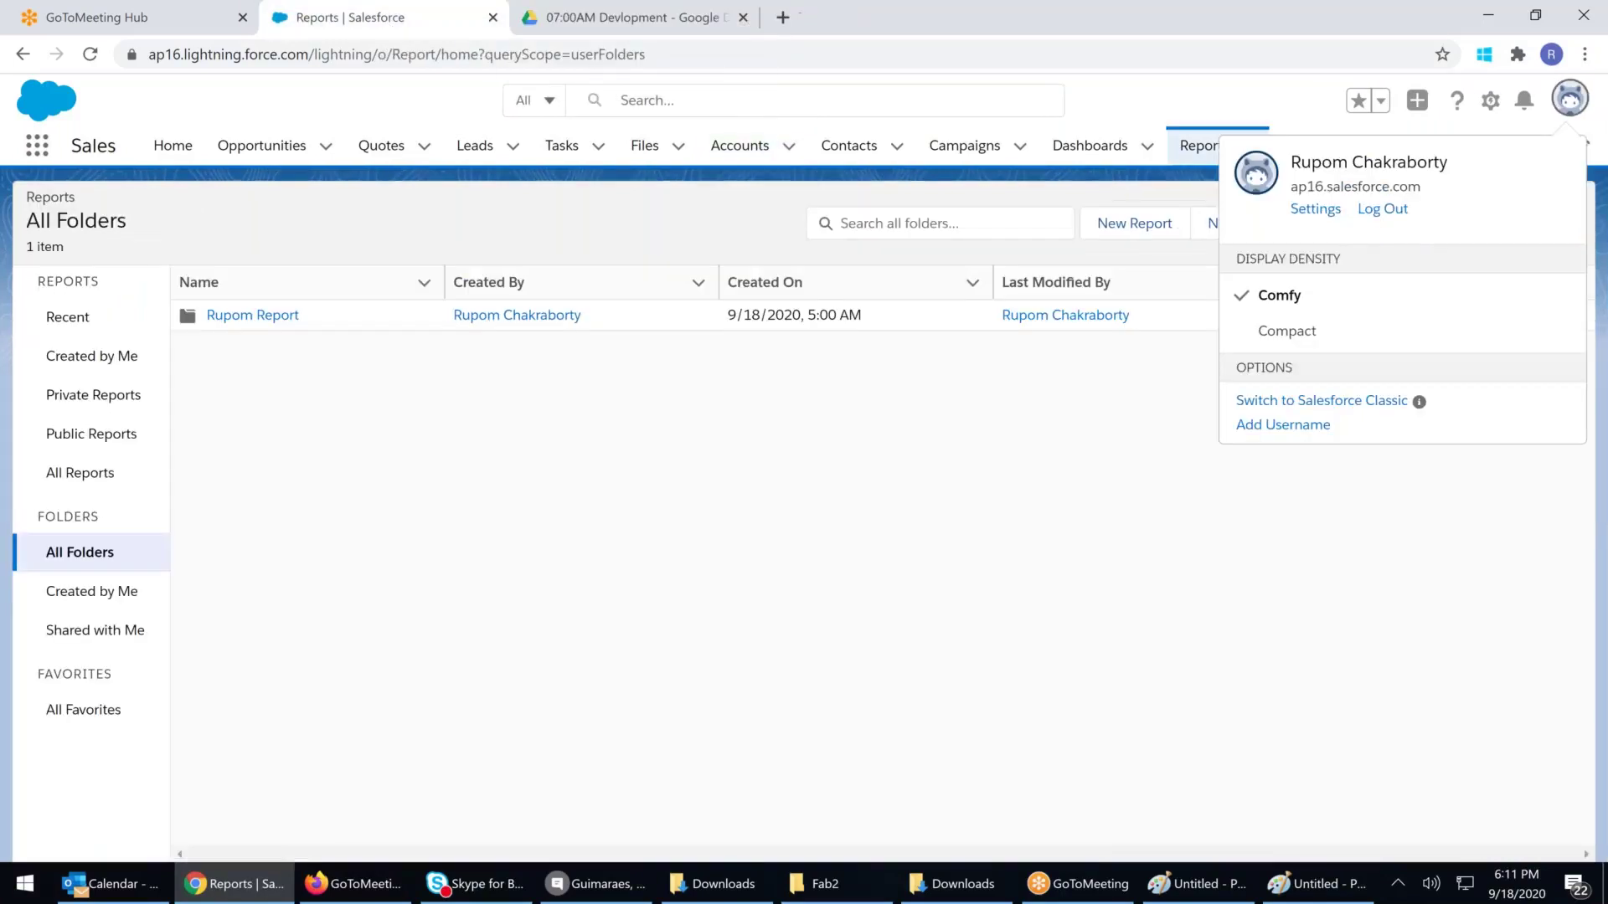
click(780, 571)
Start a new report using the Opportunities > Opportunities report type
click(1204, 146)
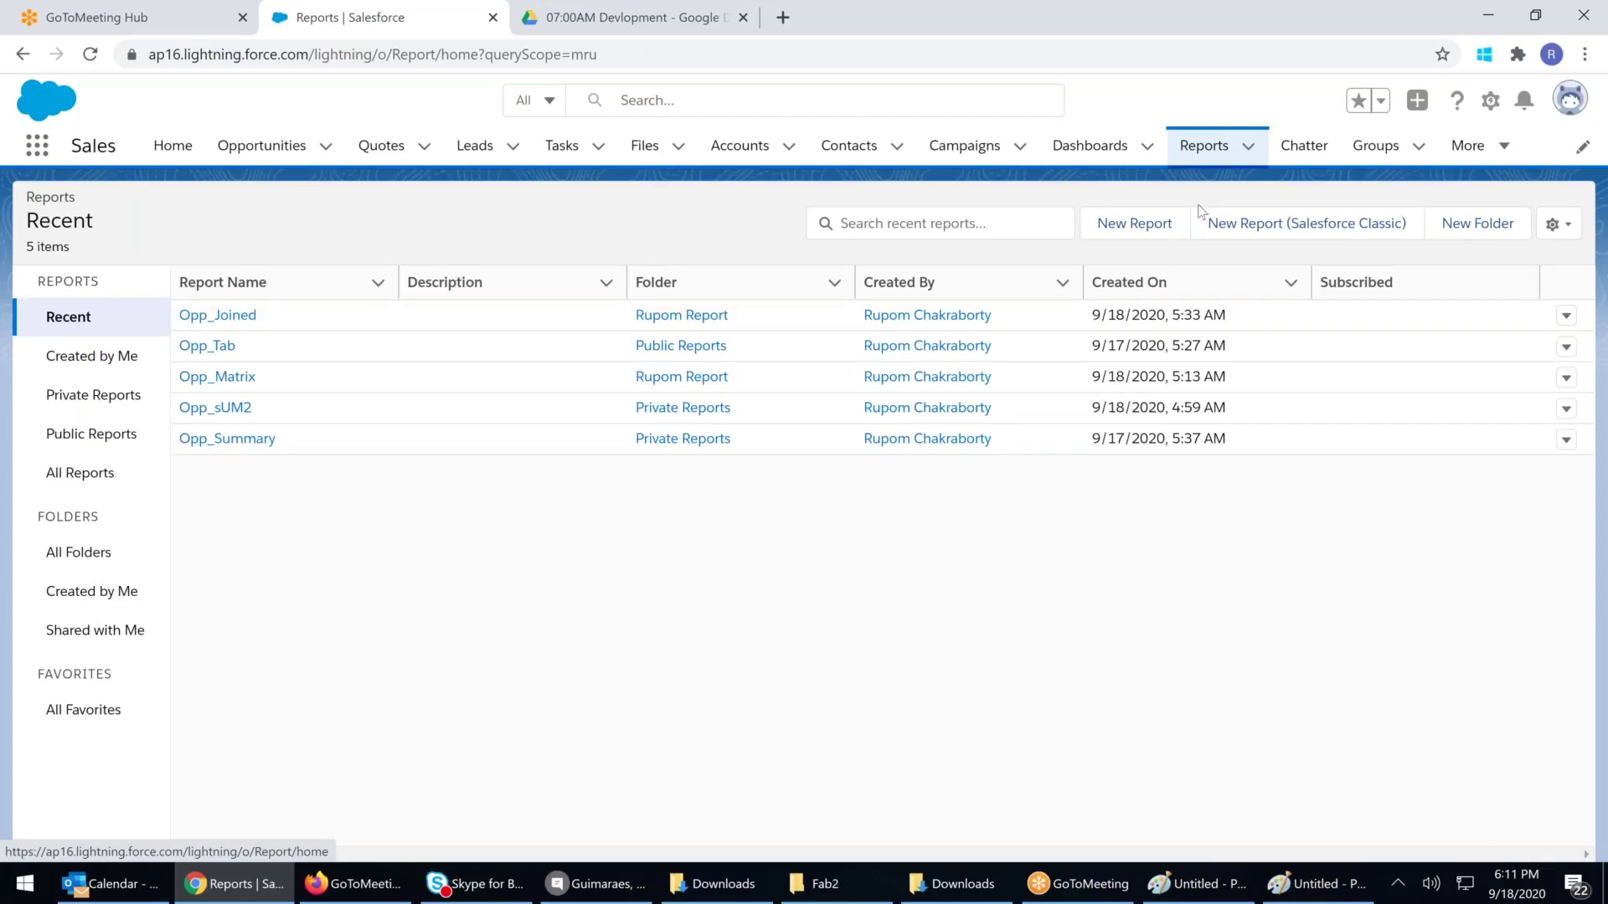
click(1134, 223)
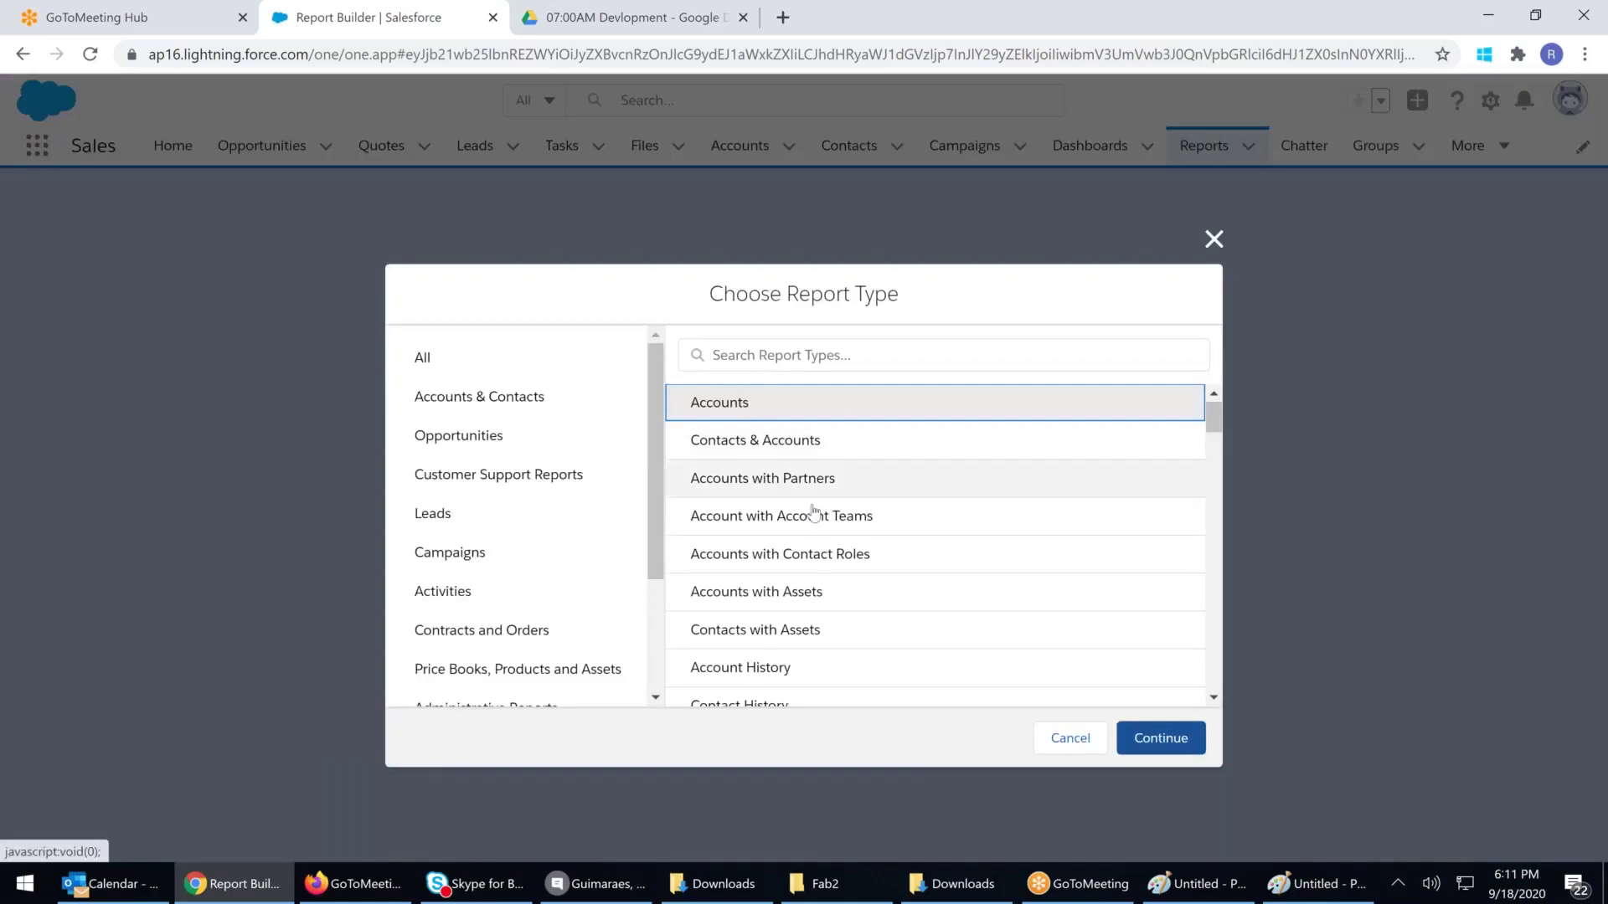
scroll(804, 510, down, 1)
click(437, 437)
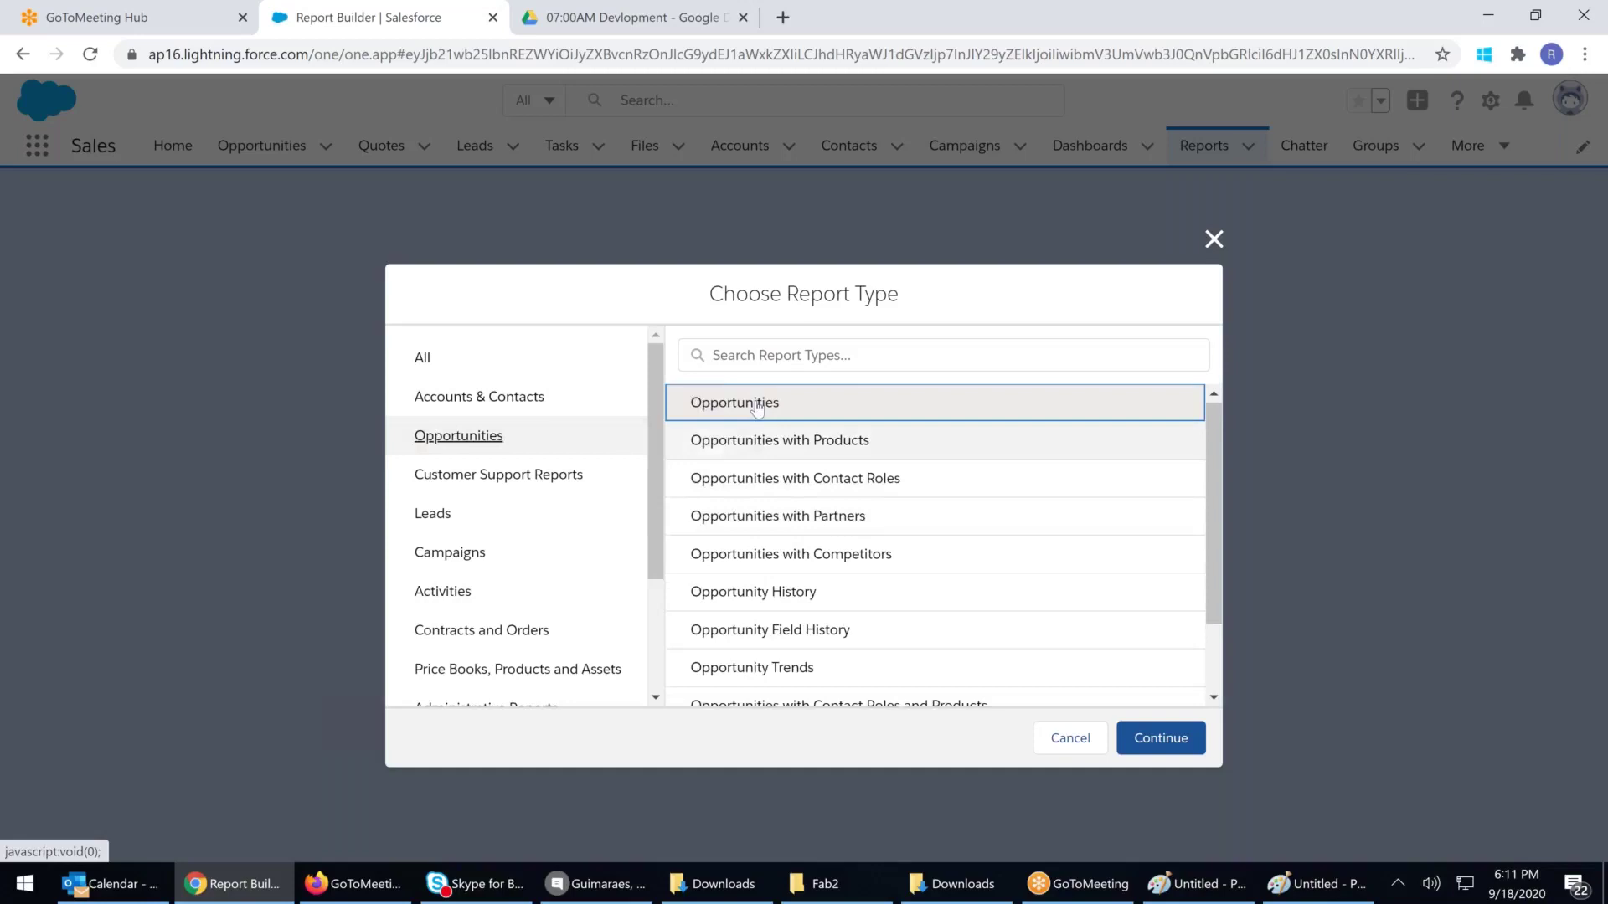
click(1169, 747)
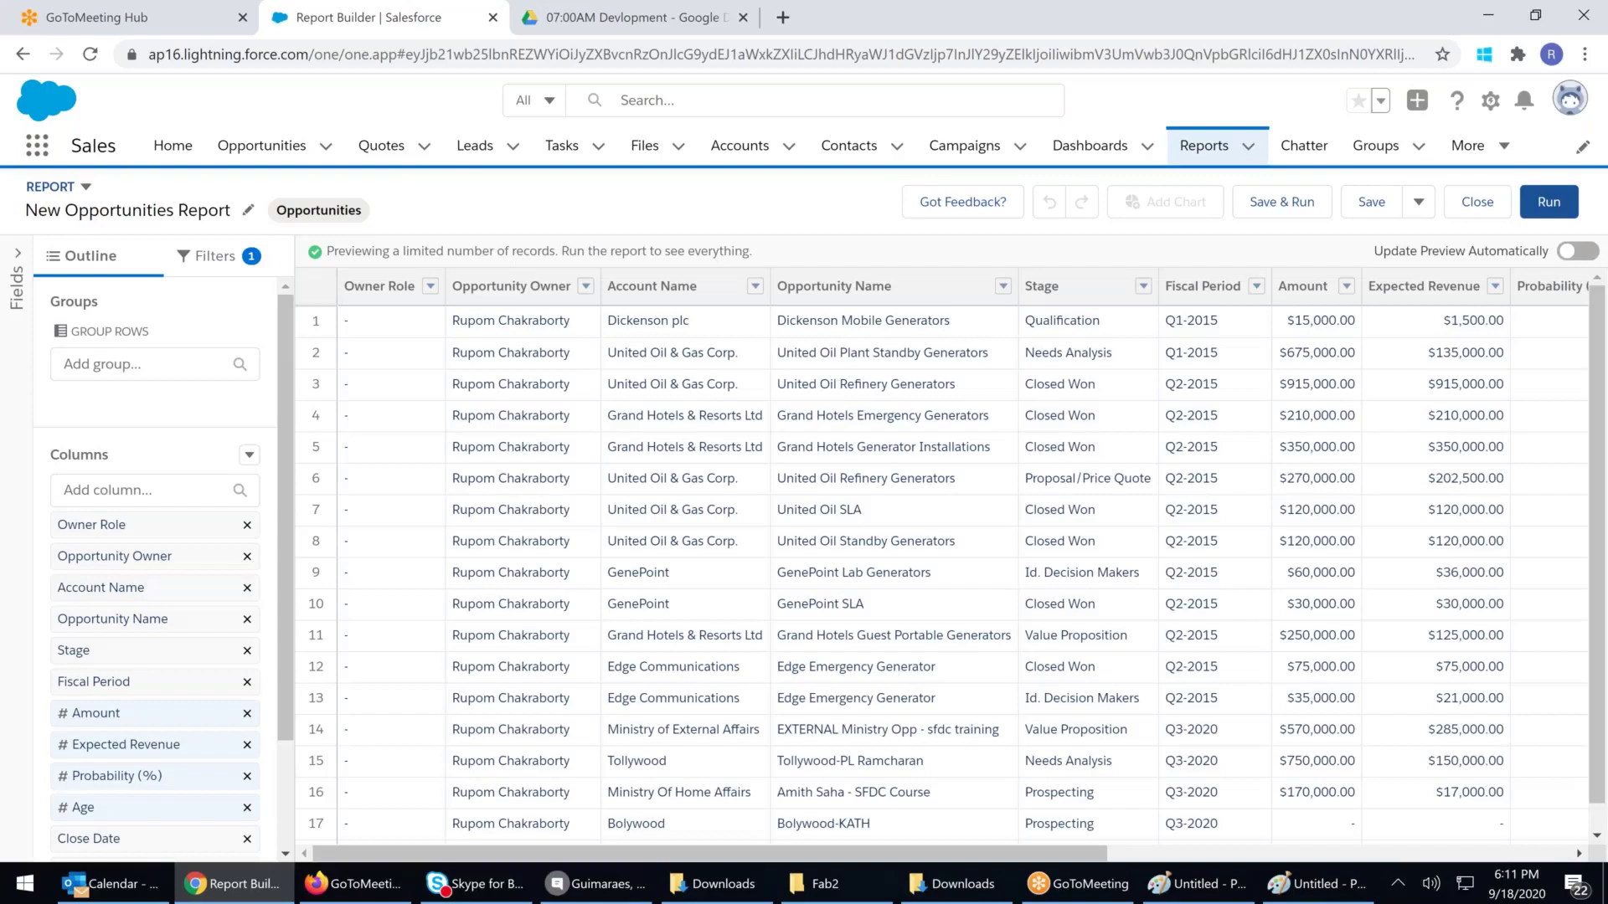
Keep the standard report format, place the Type column and enable automatic preview updates
click(18, 253)
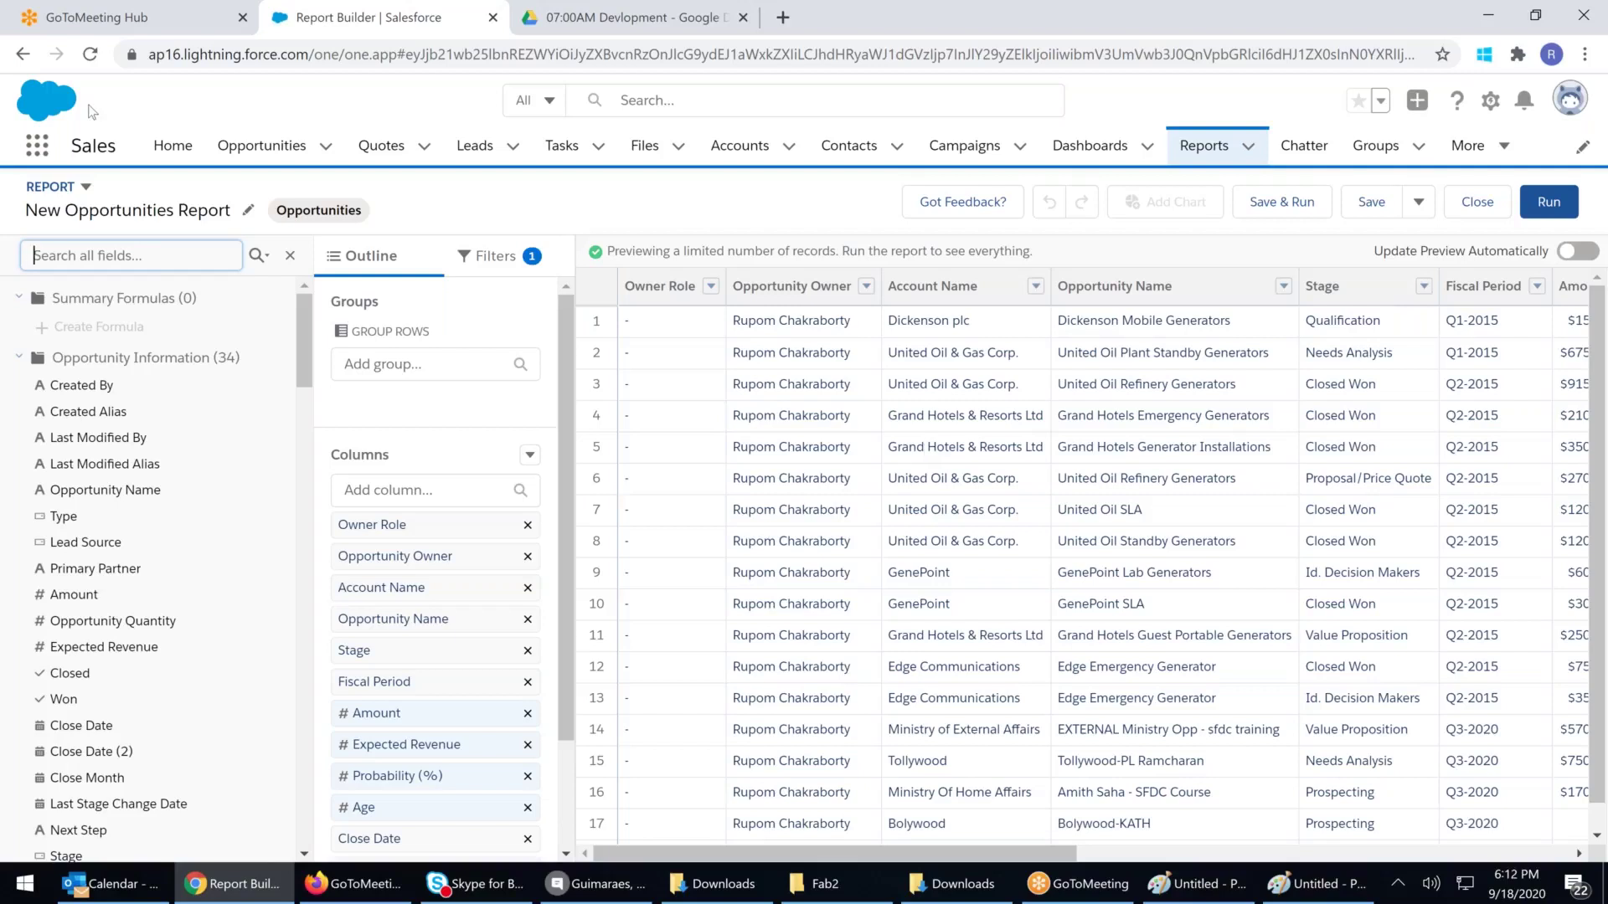
click(84, 186)
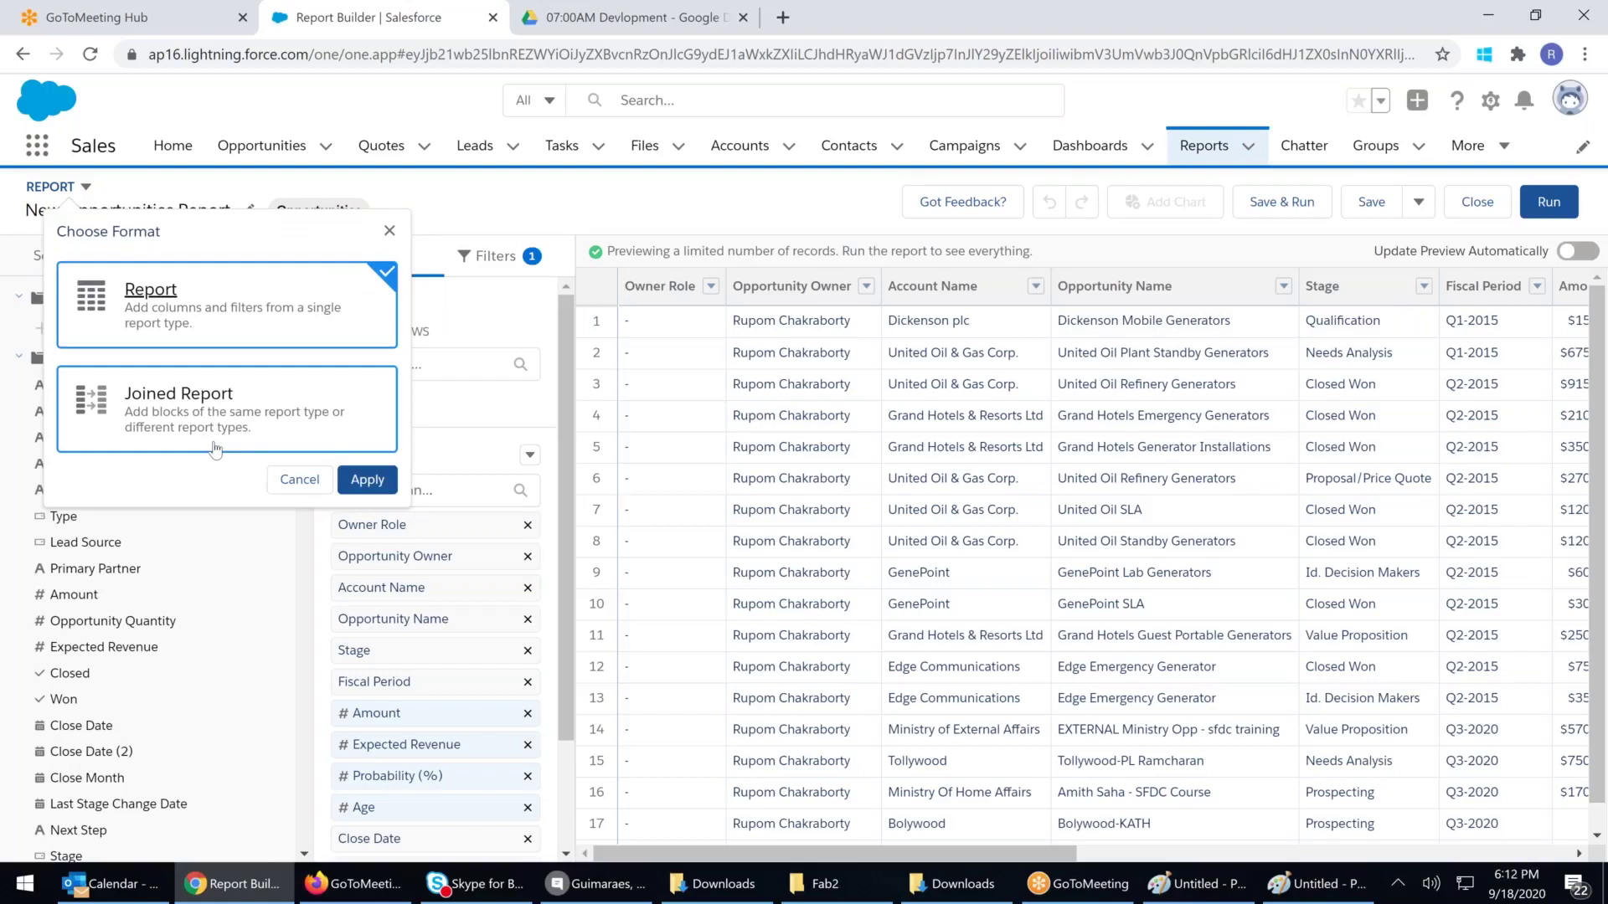
click(700, 206)
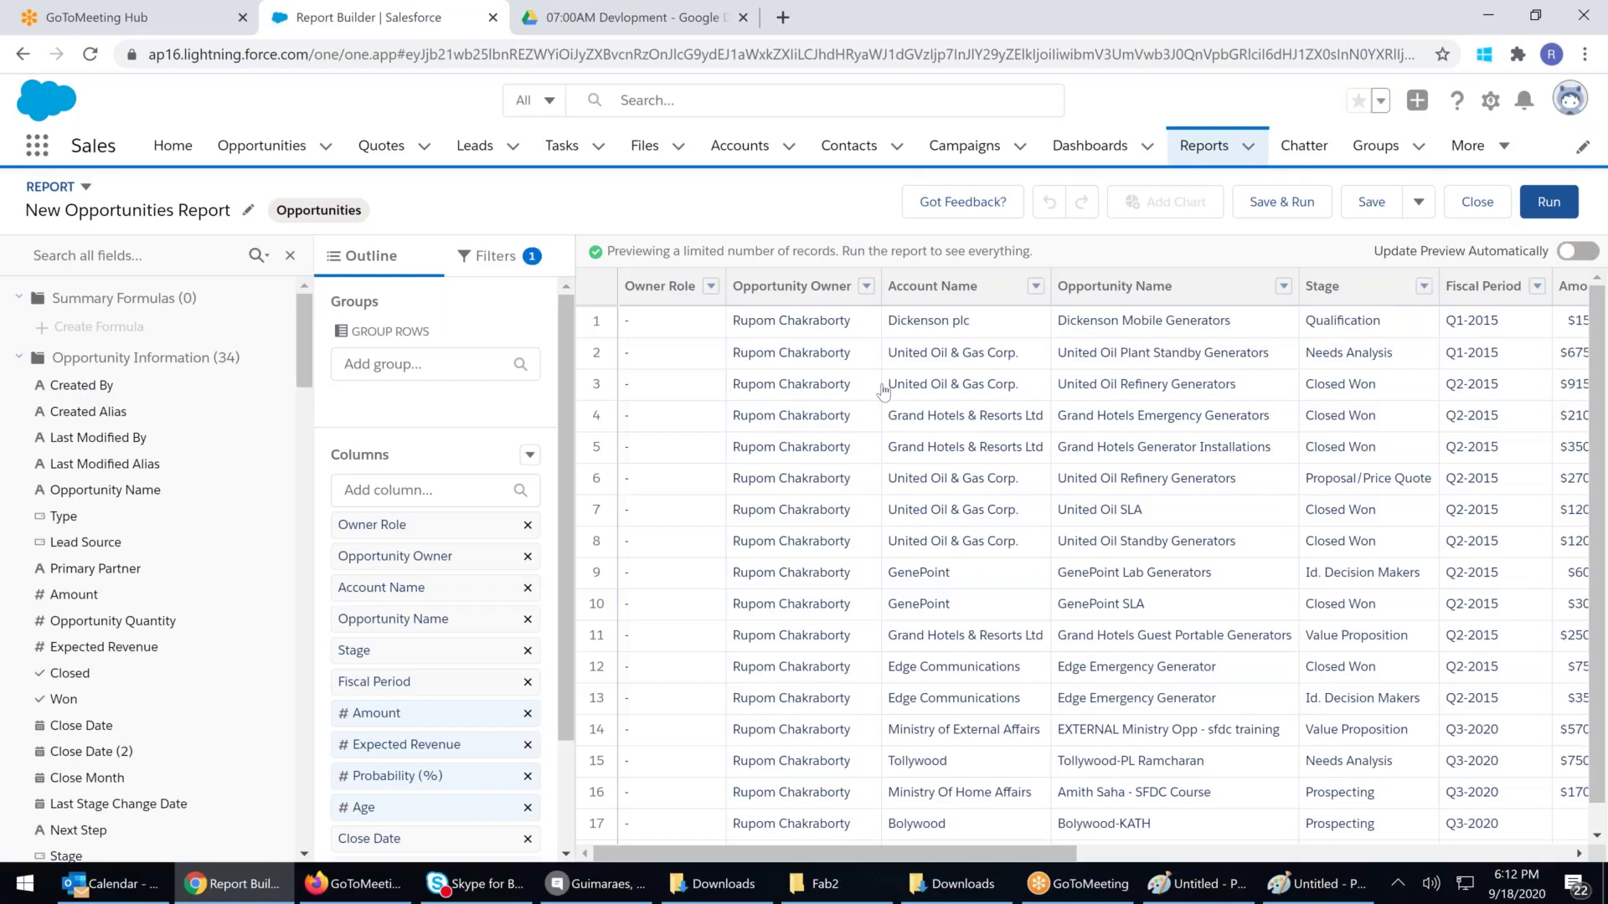
click(84, 390)
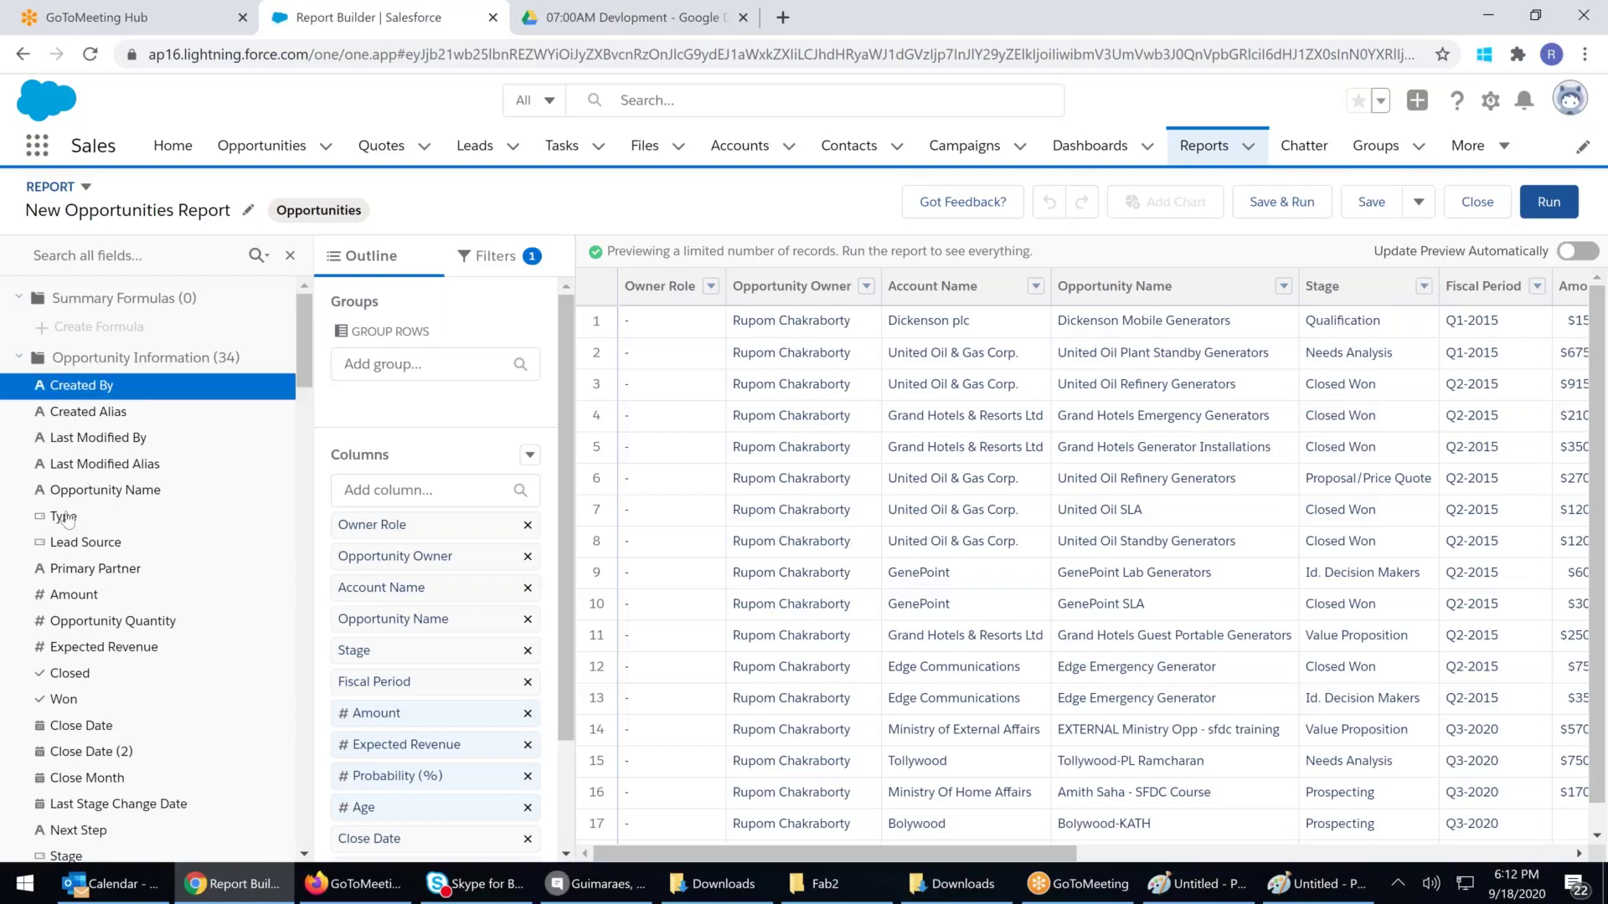
drag(84, 516, 875, 441)
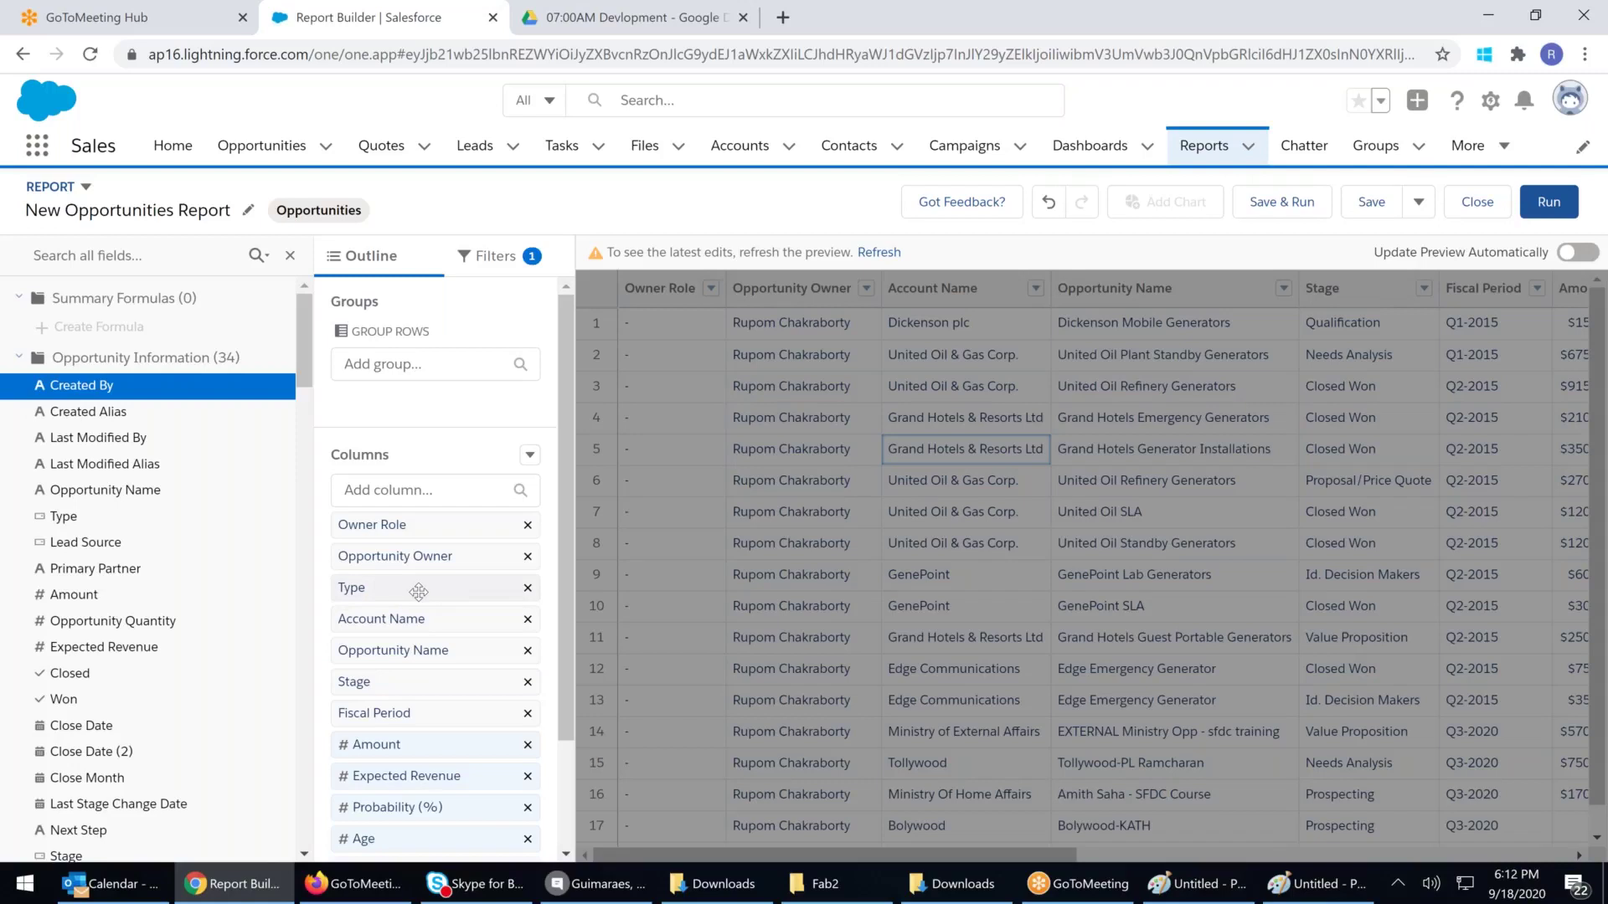
drag(59, 525, 678, 432)
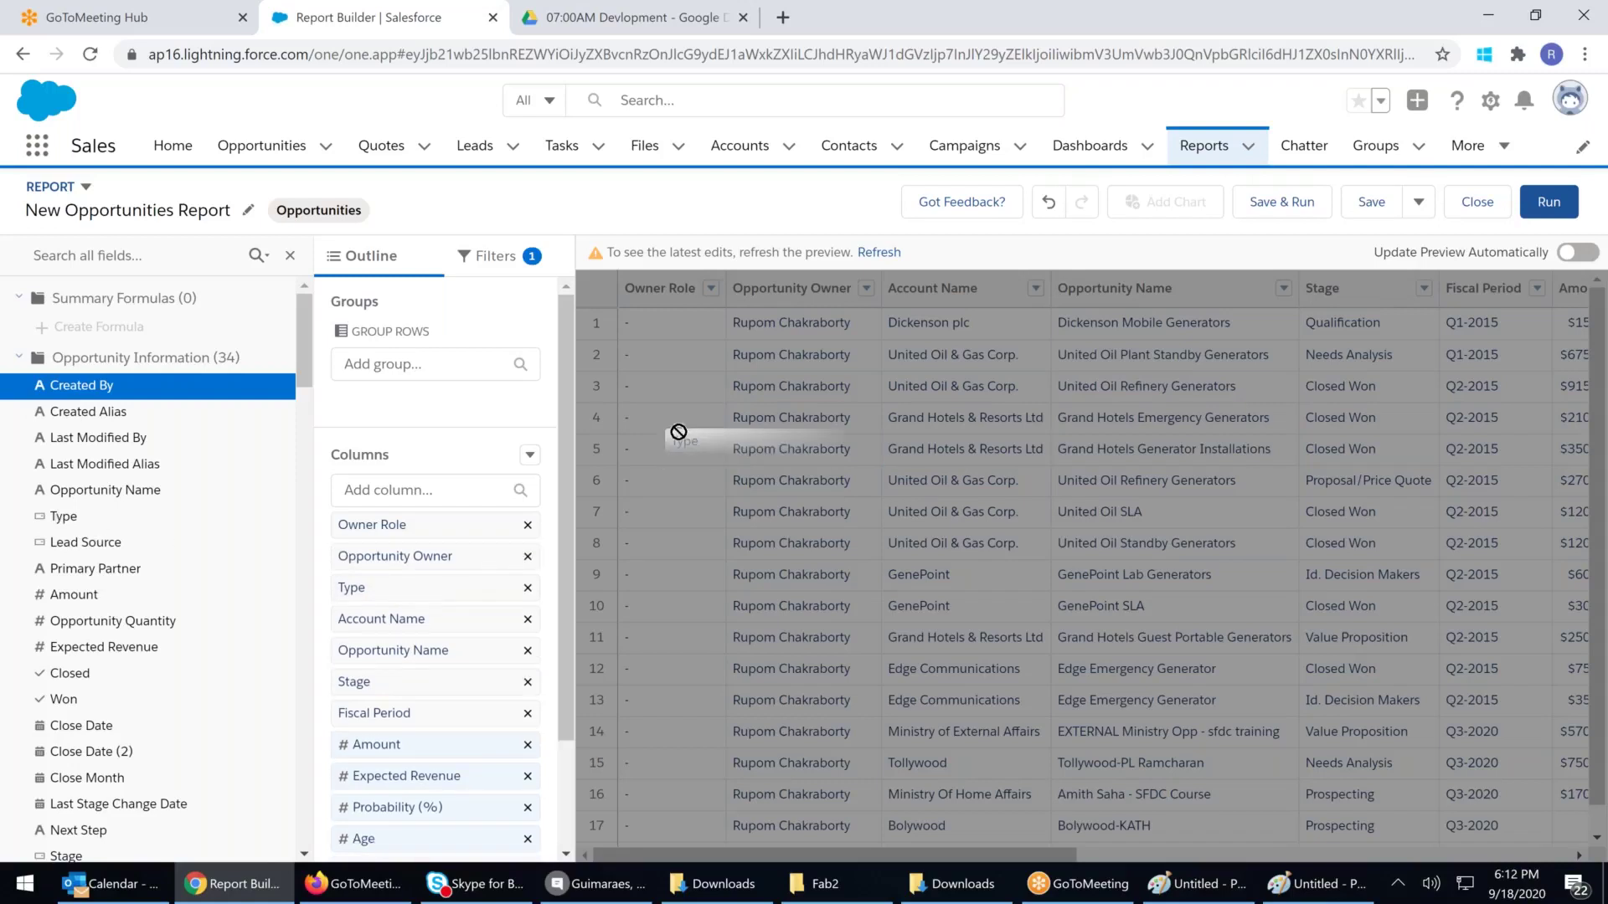
drag(678, 432, 680, 431)
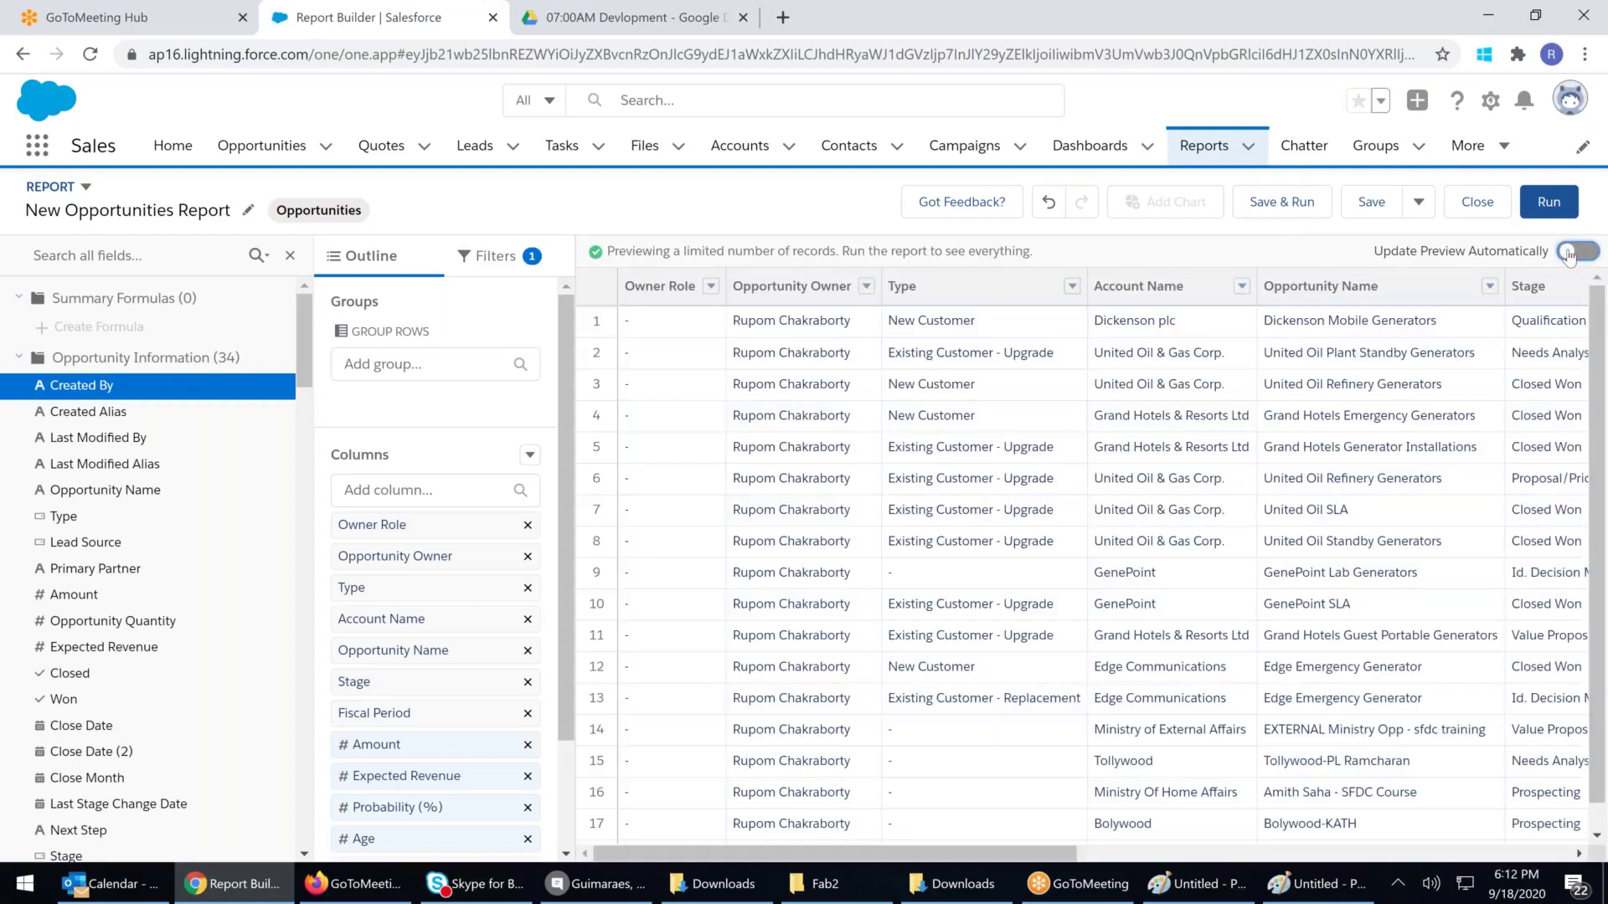
click(1578, 252)
Remove the Type column and add Lead Source after Opportunity Owner
drag(959, 297, 247, 427)
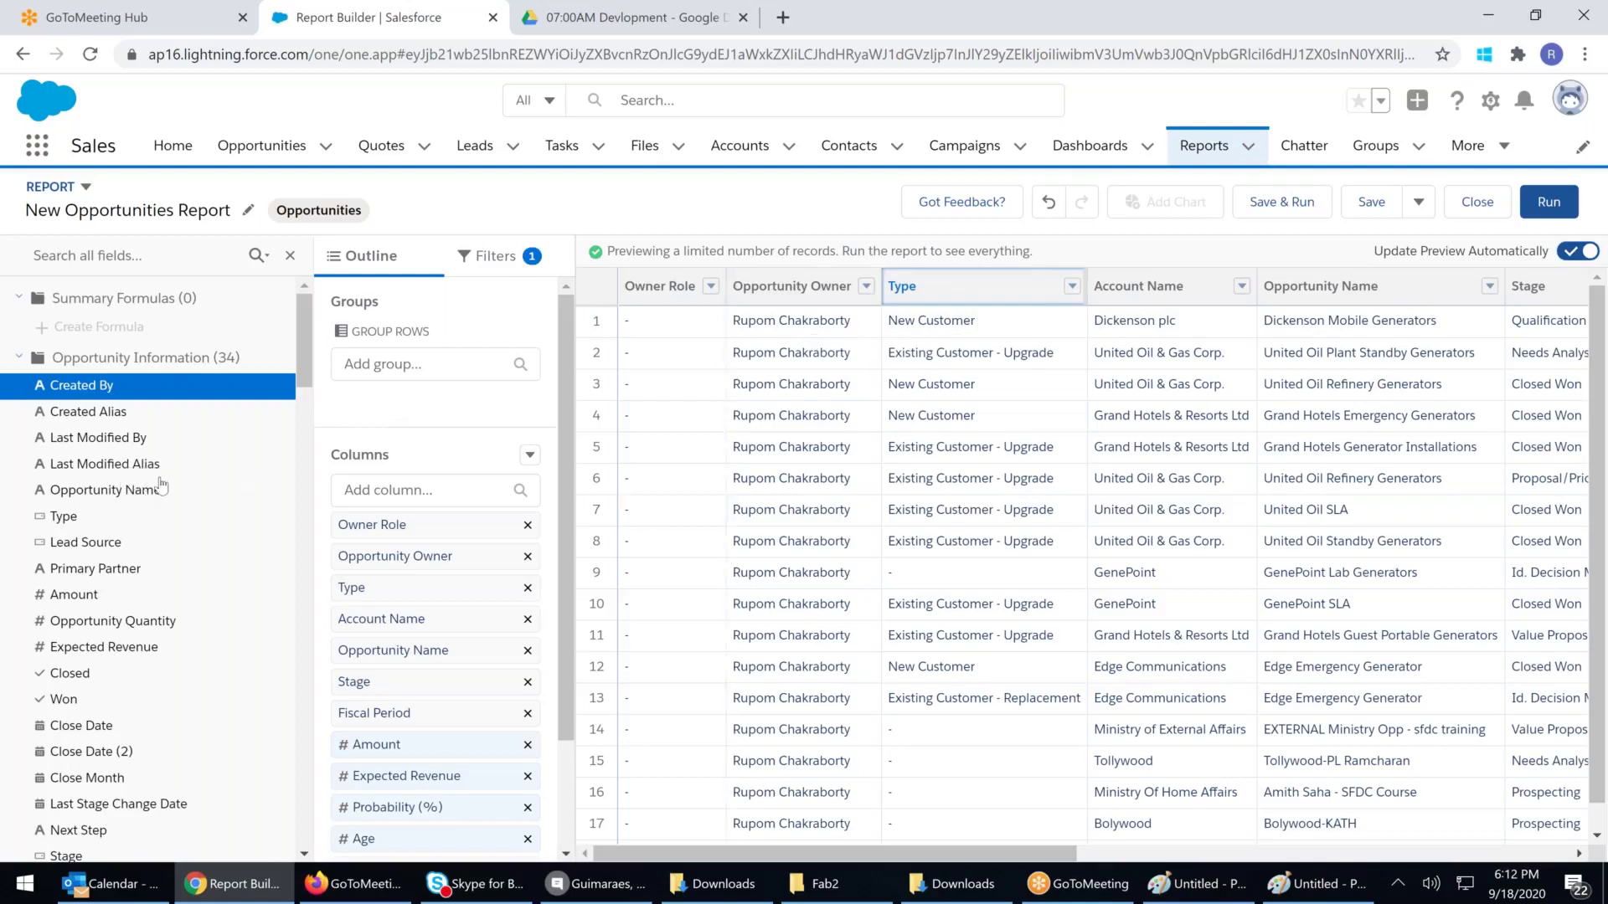
drag(983, 303, 983, 285)
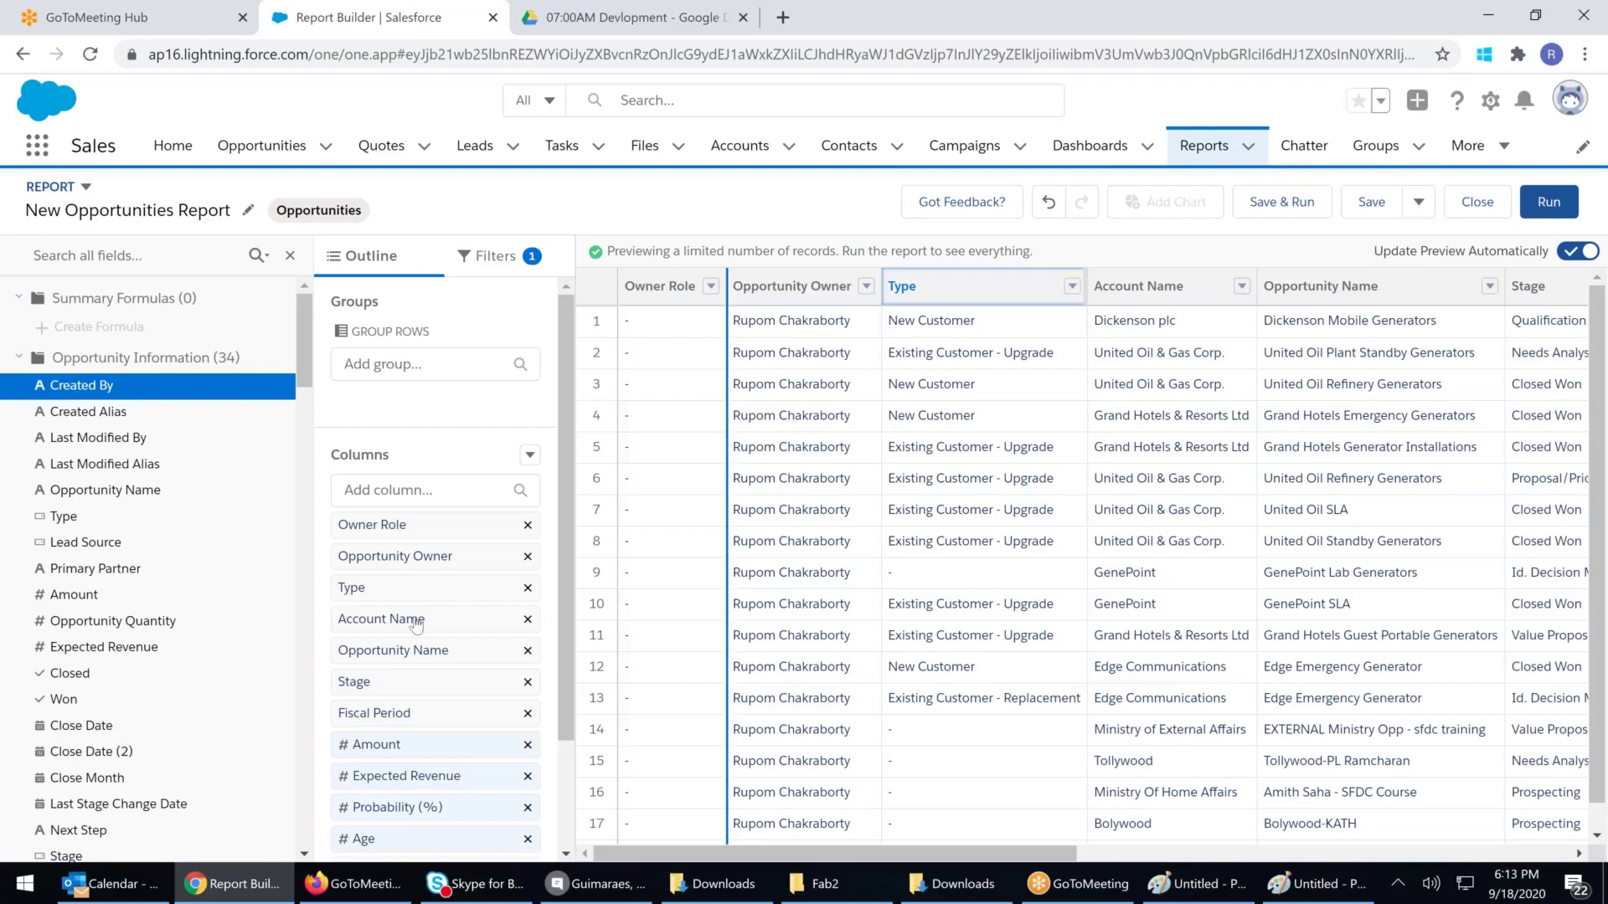
drag(475, 585, 87, 410)
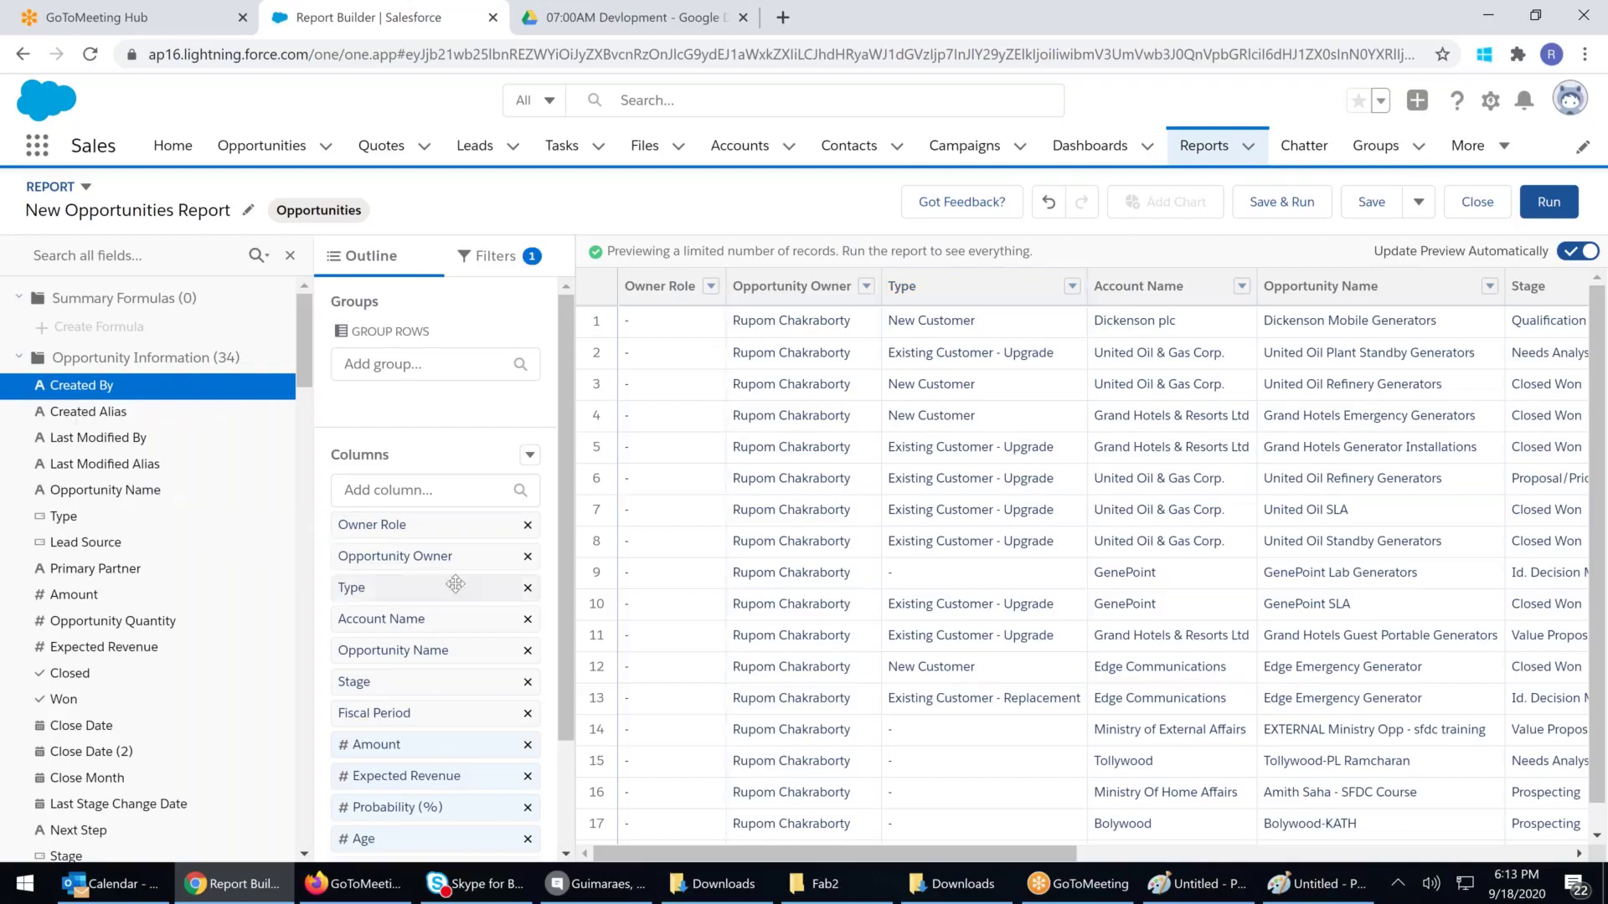
click(528, 588)
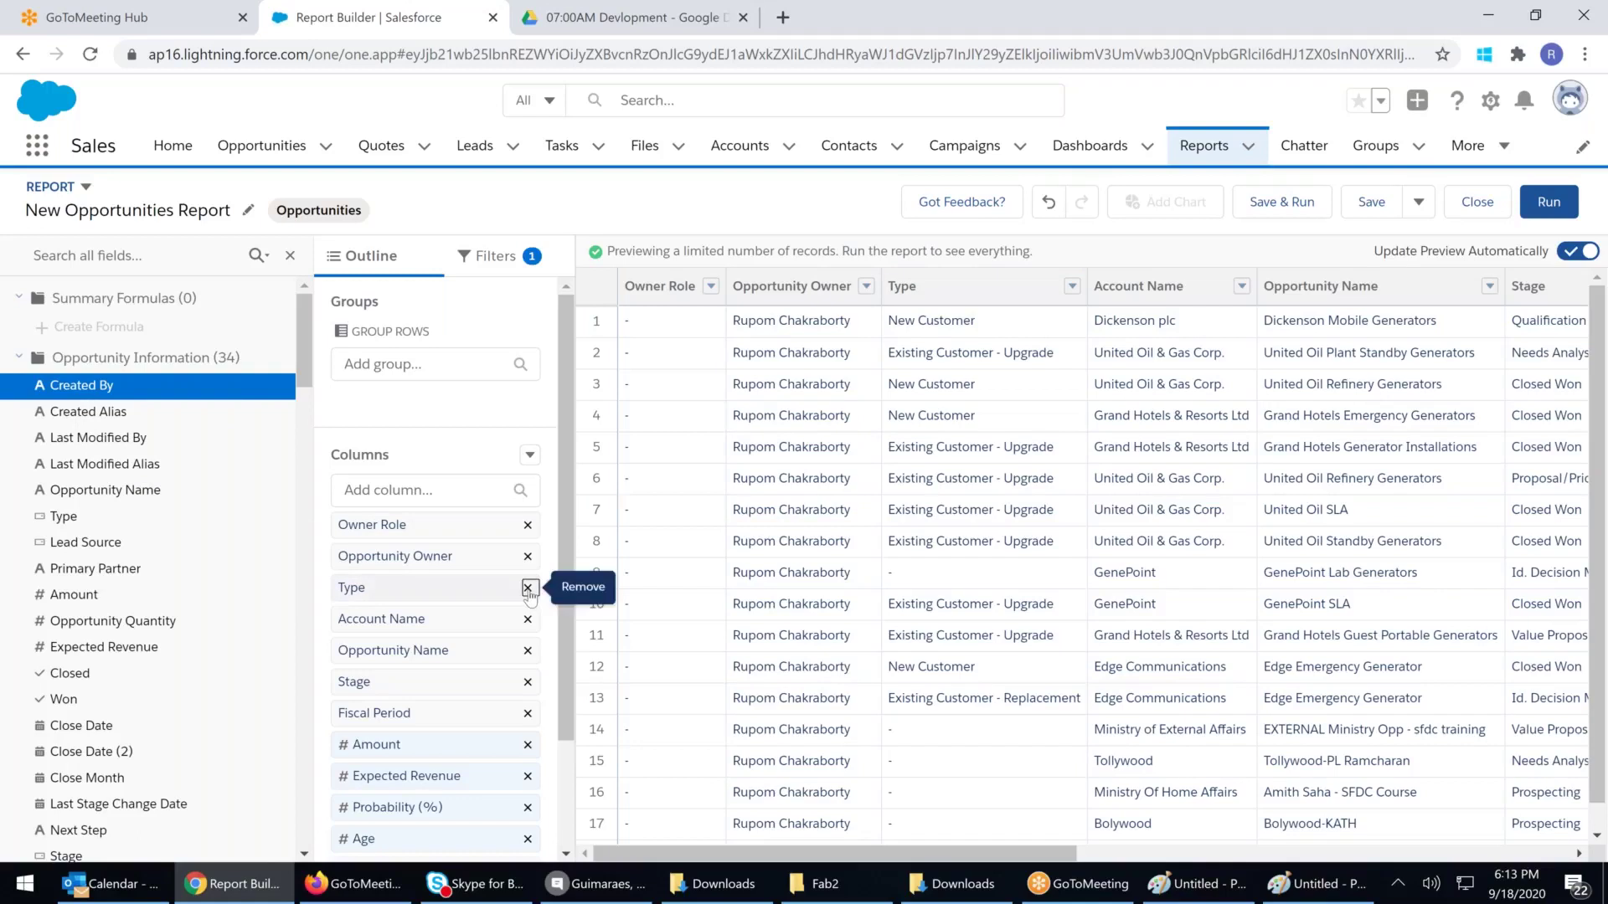
click(529, 591)
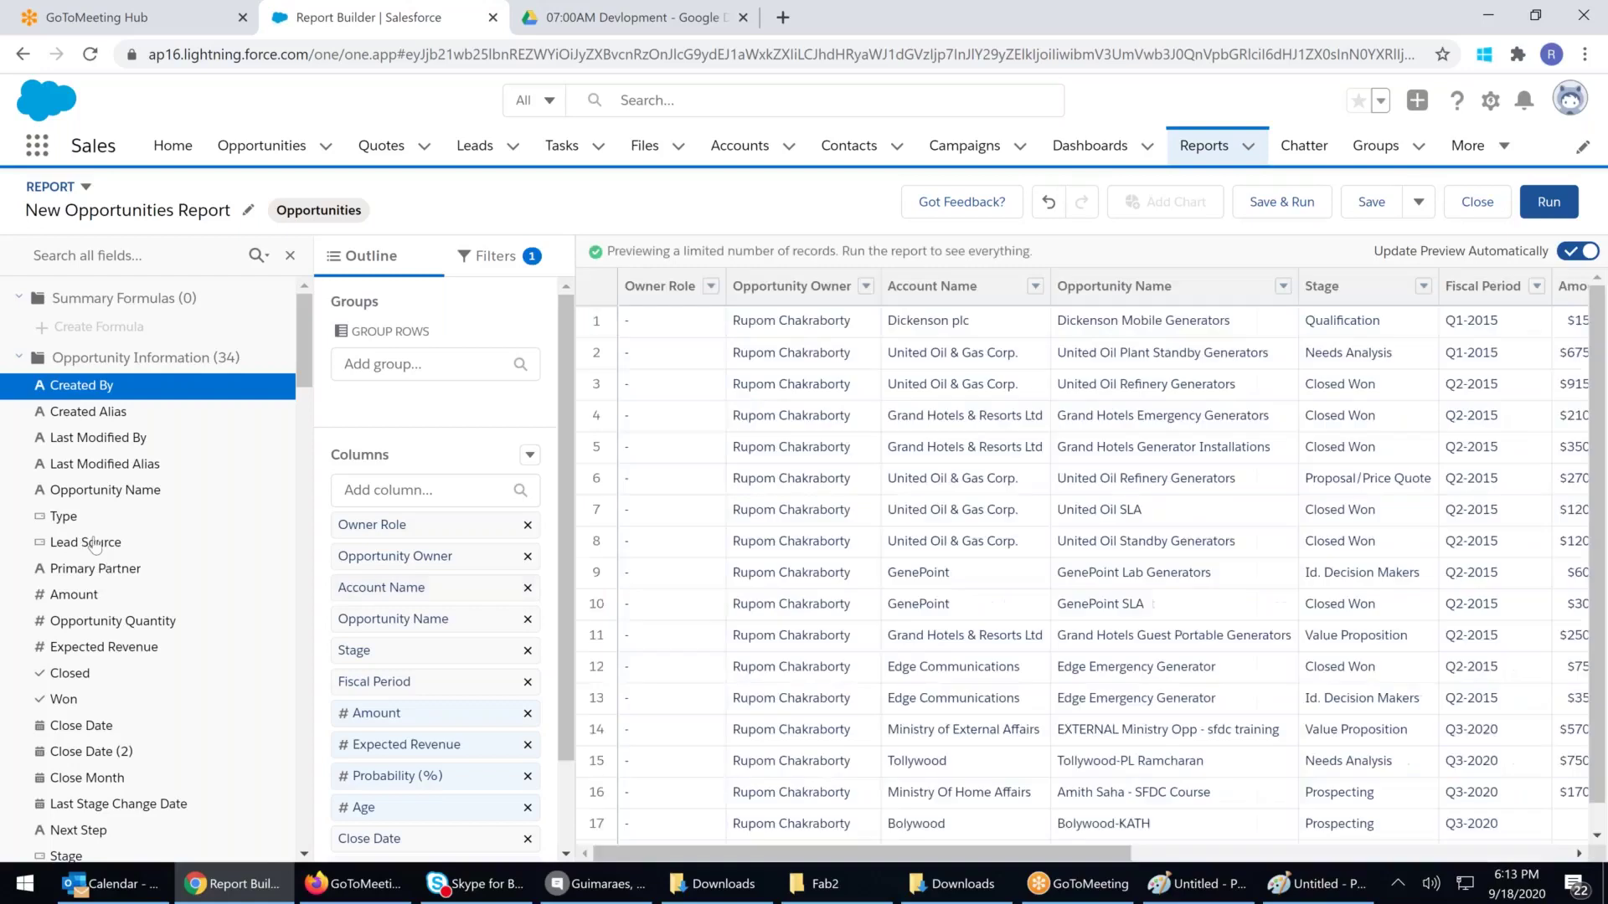
drag(97, 544, 881, 560)
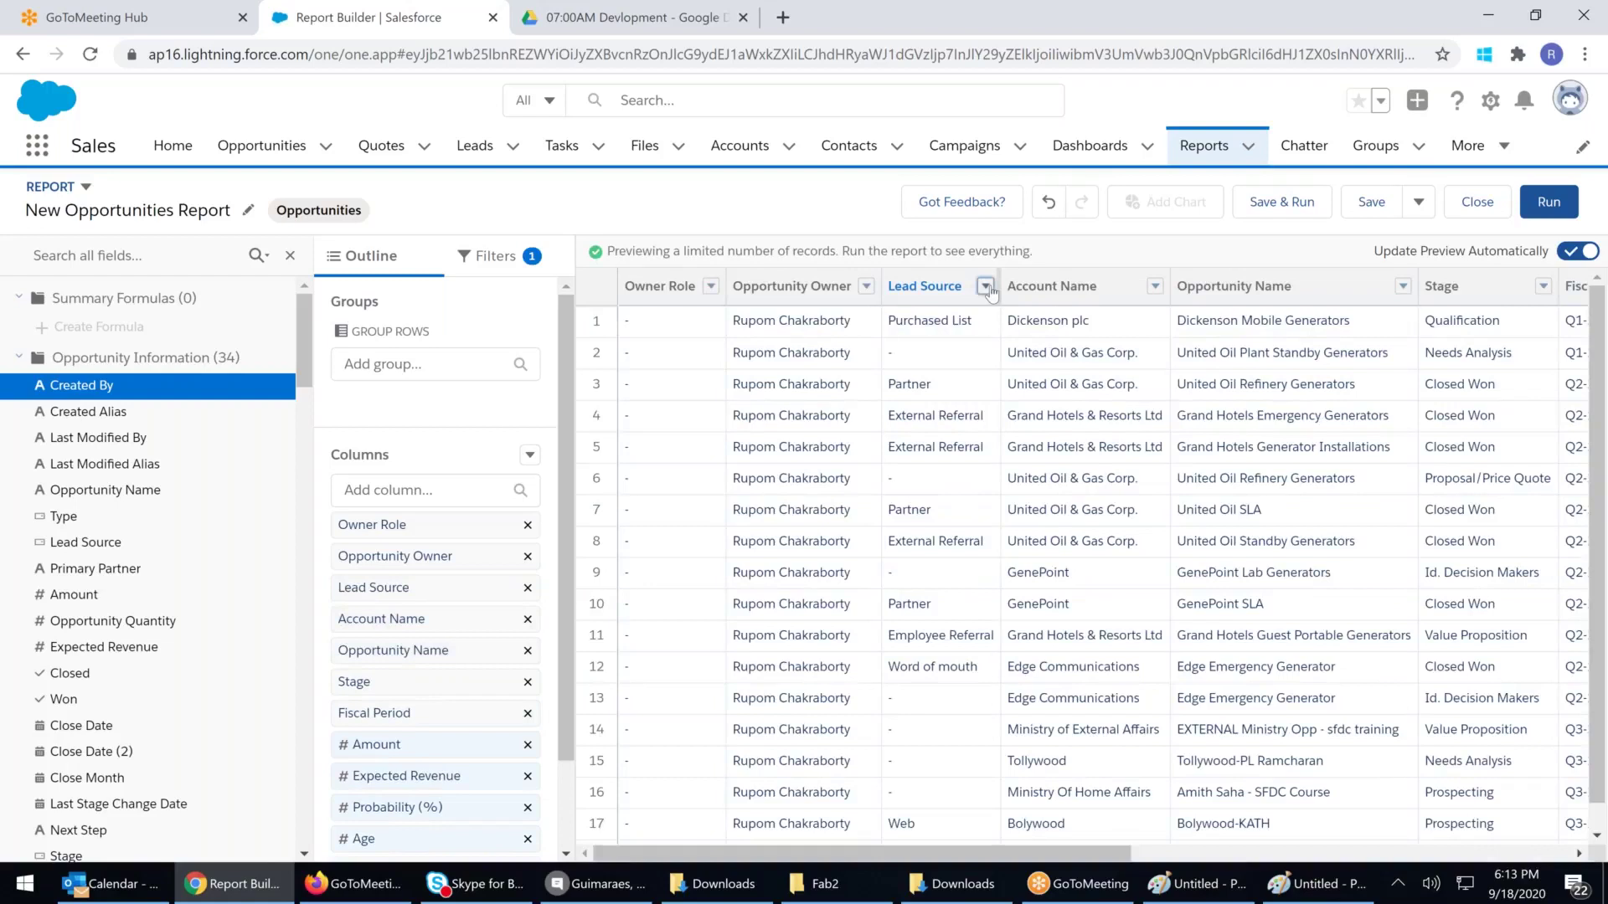
Show the unique count of Lead Source values (Unique: 7)
click(986, 286)
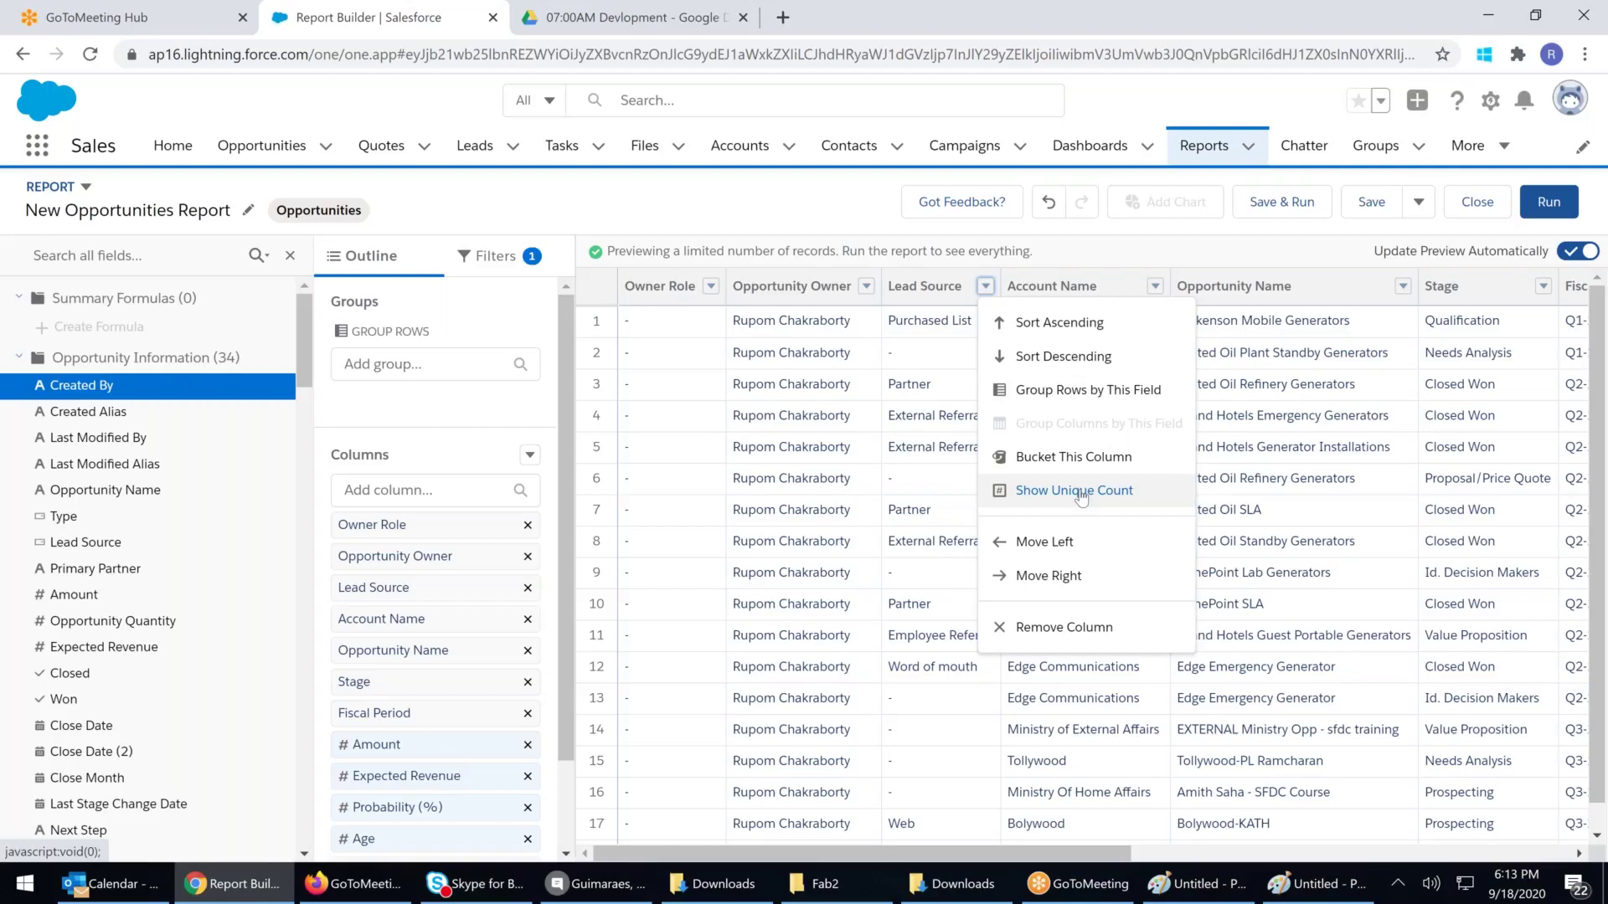
click(1081, 497)
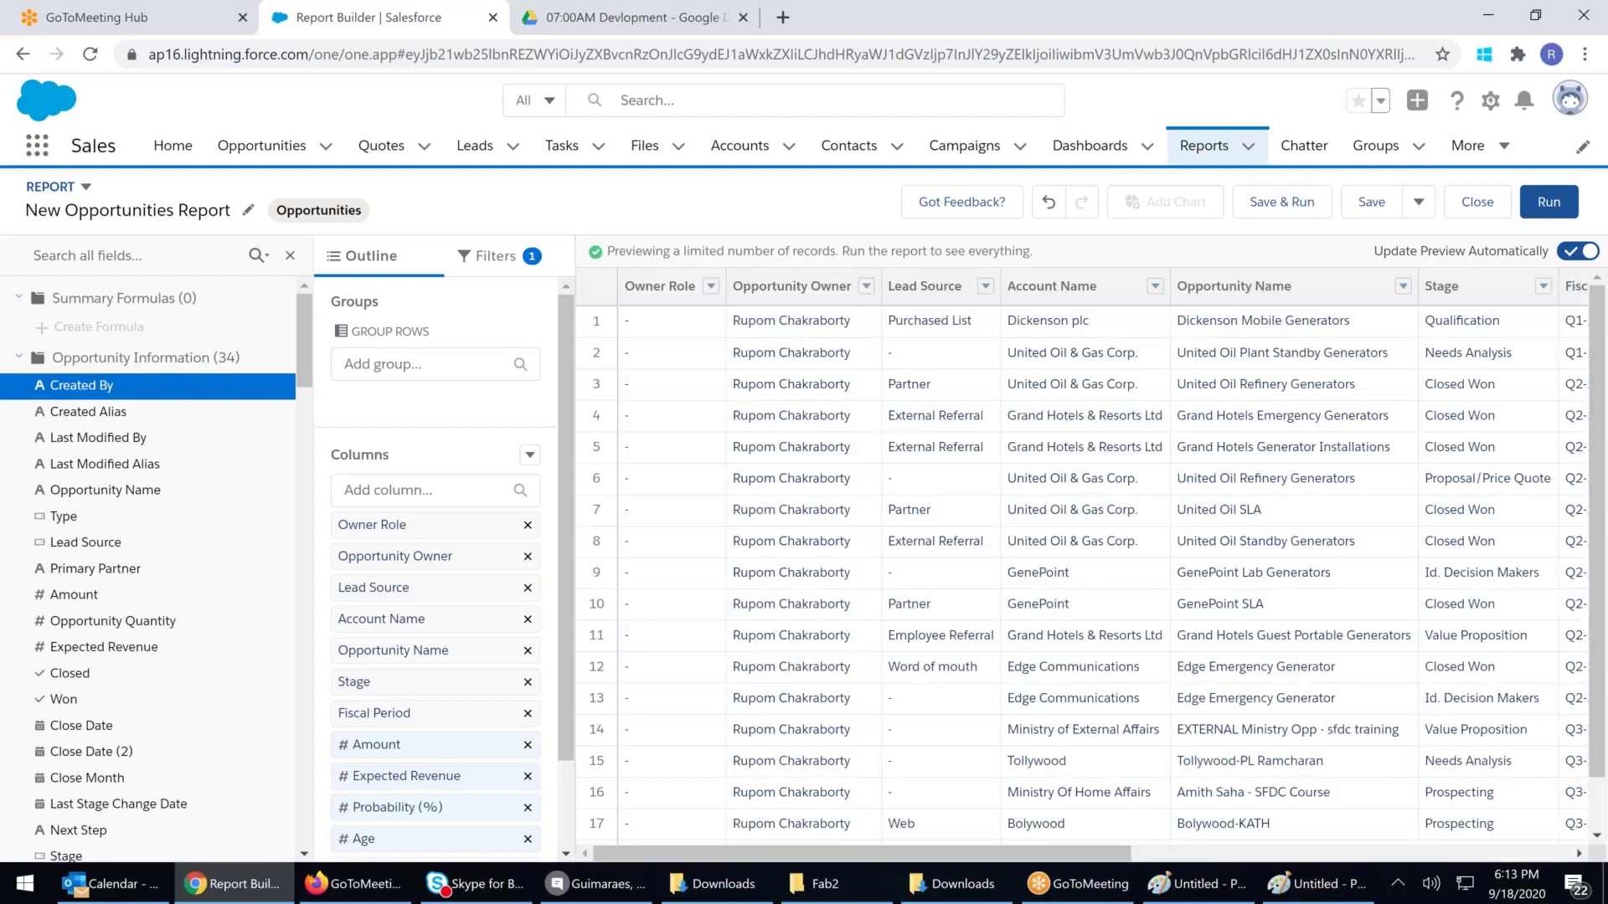
click(985, 287)
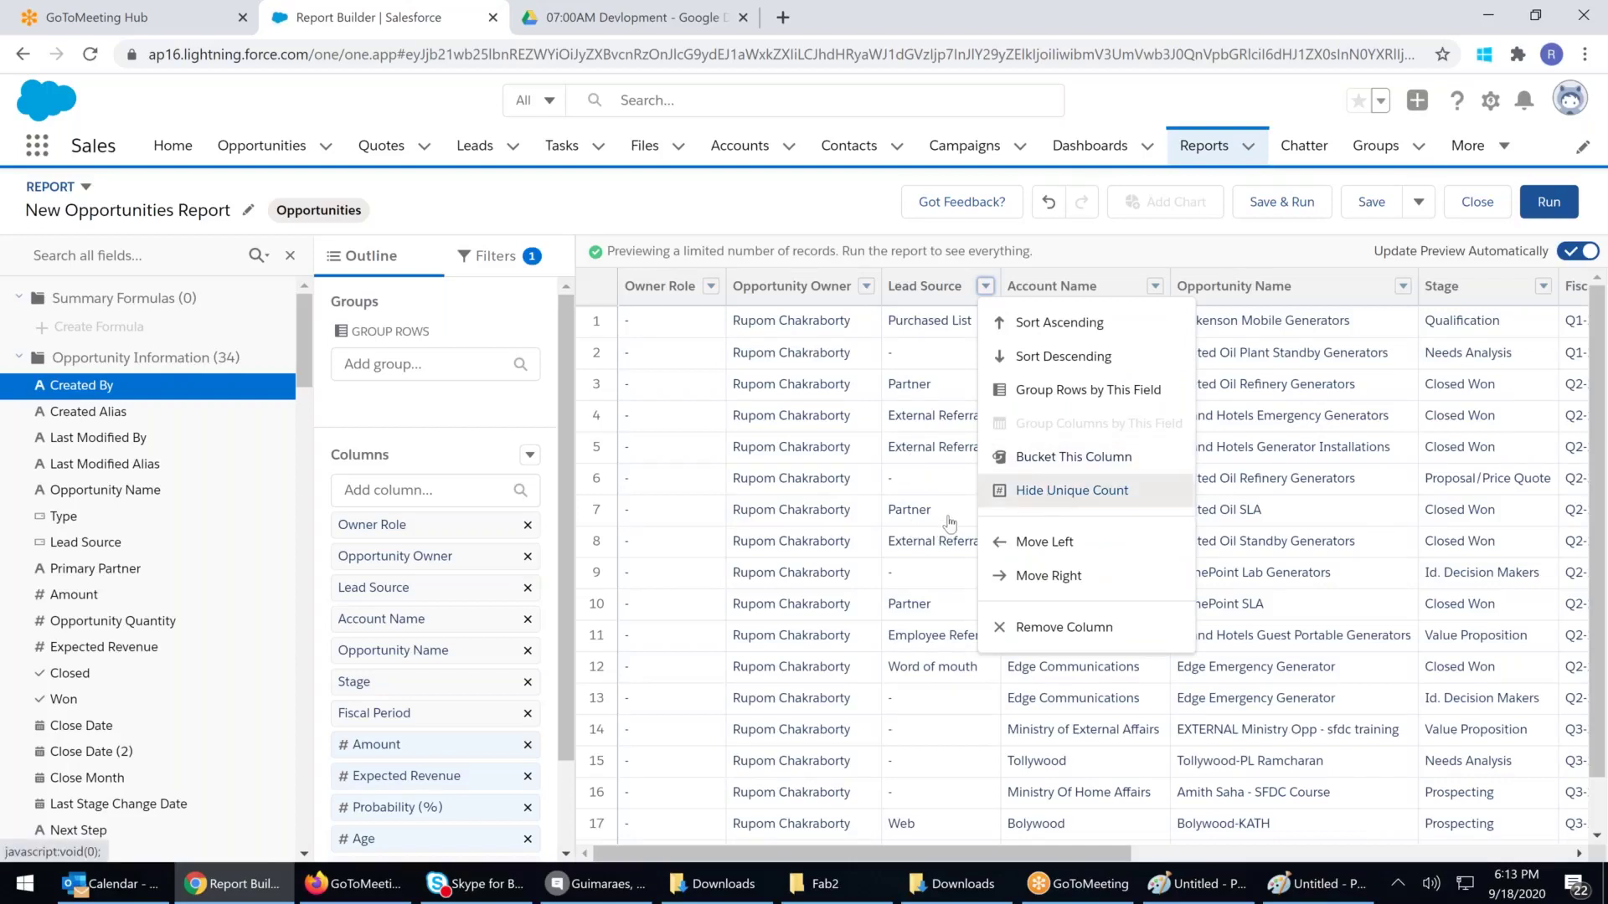
scroll(949, 524, down, 1)
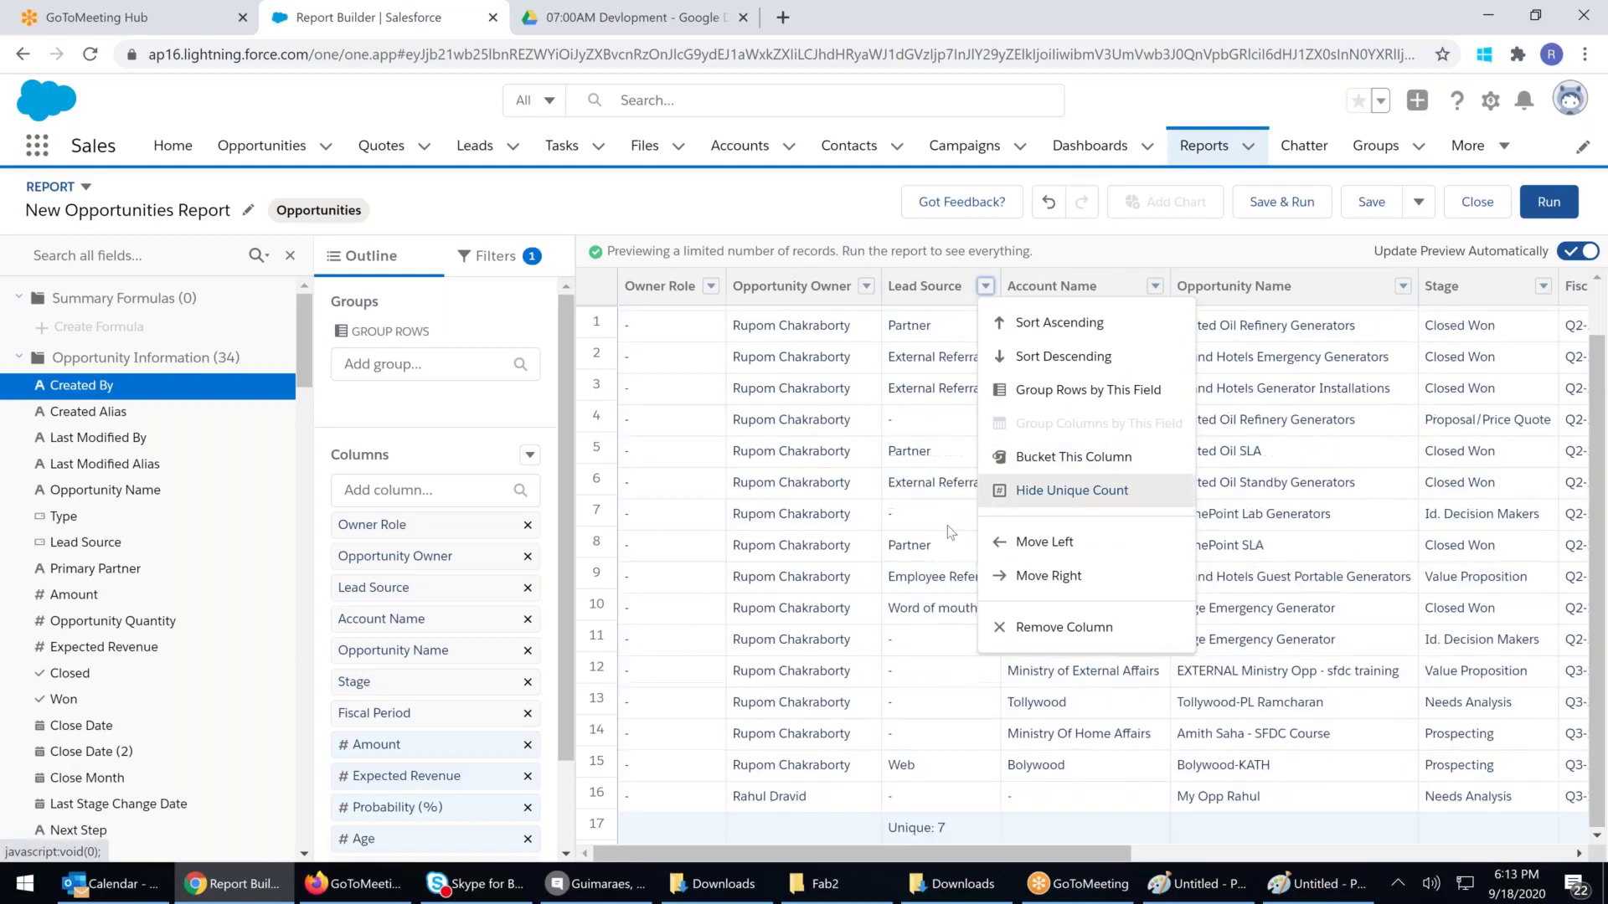
click(984, 287)
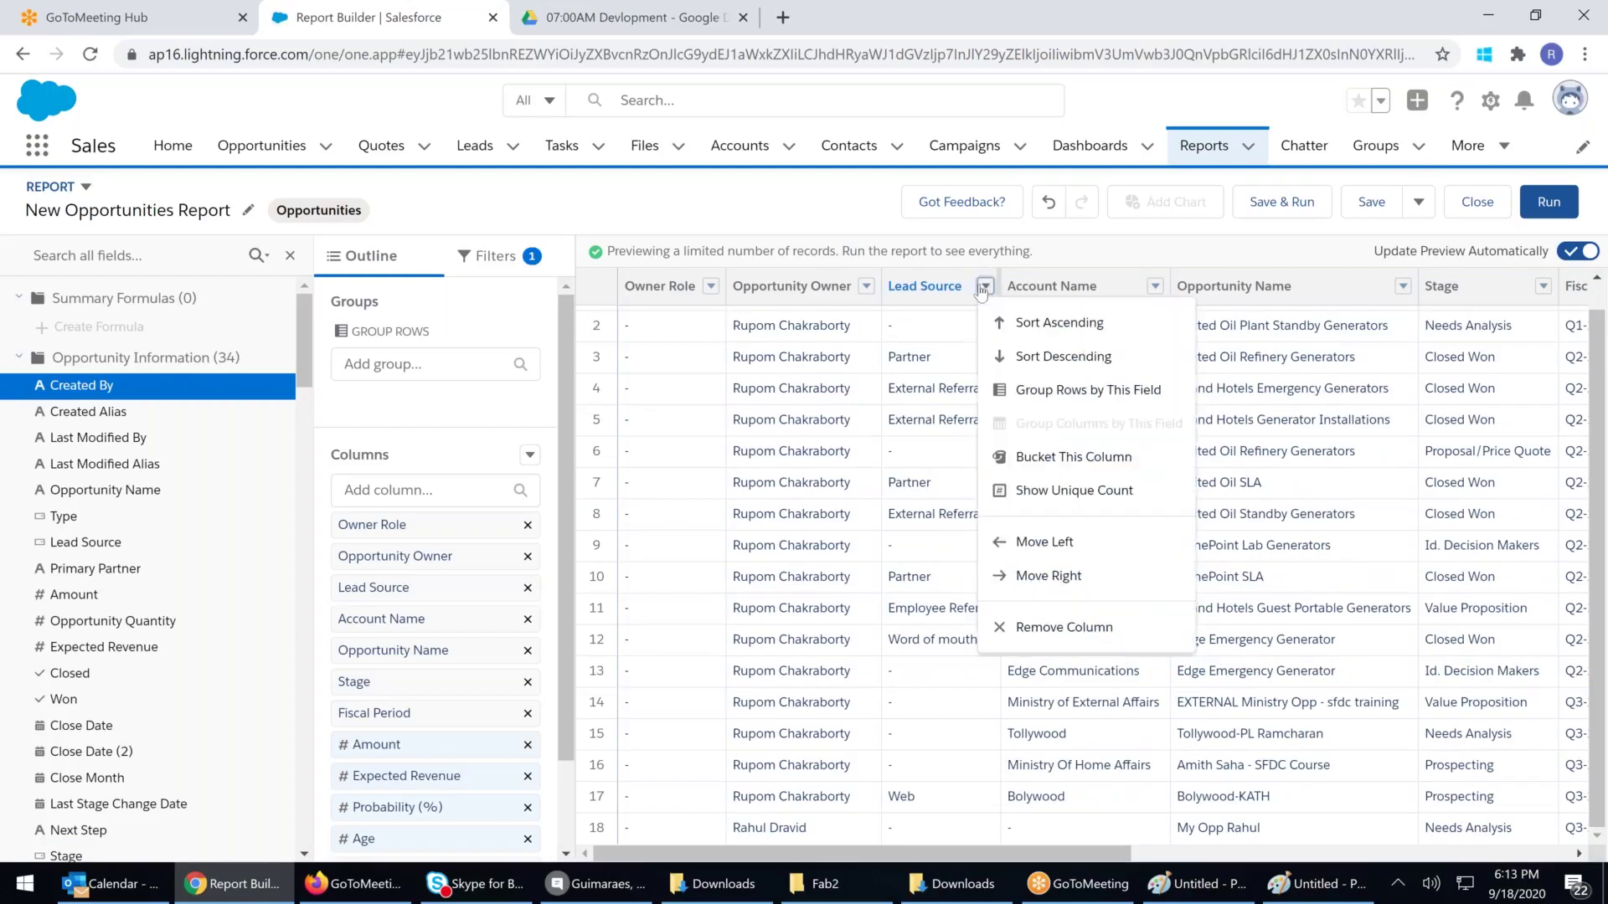
click(1061, 492)
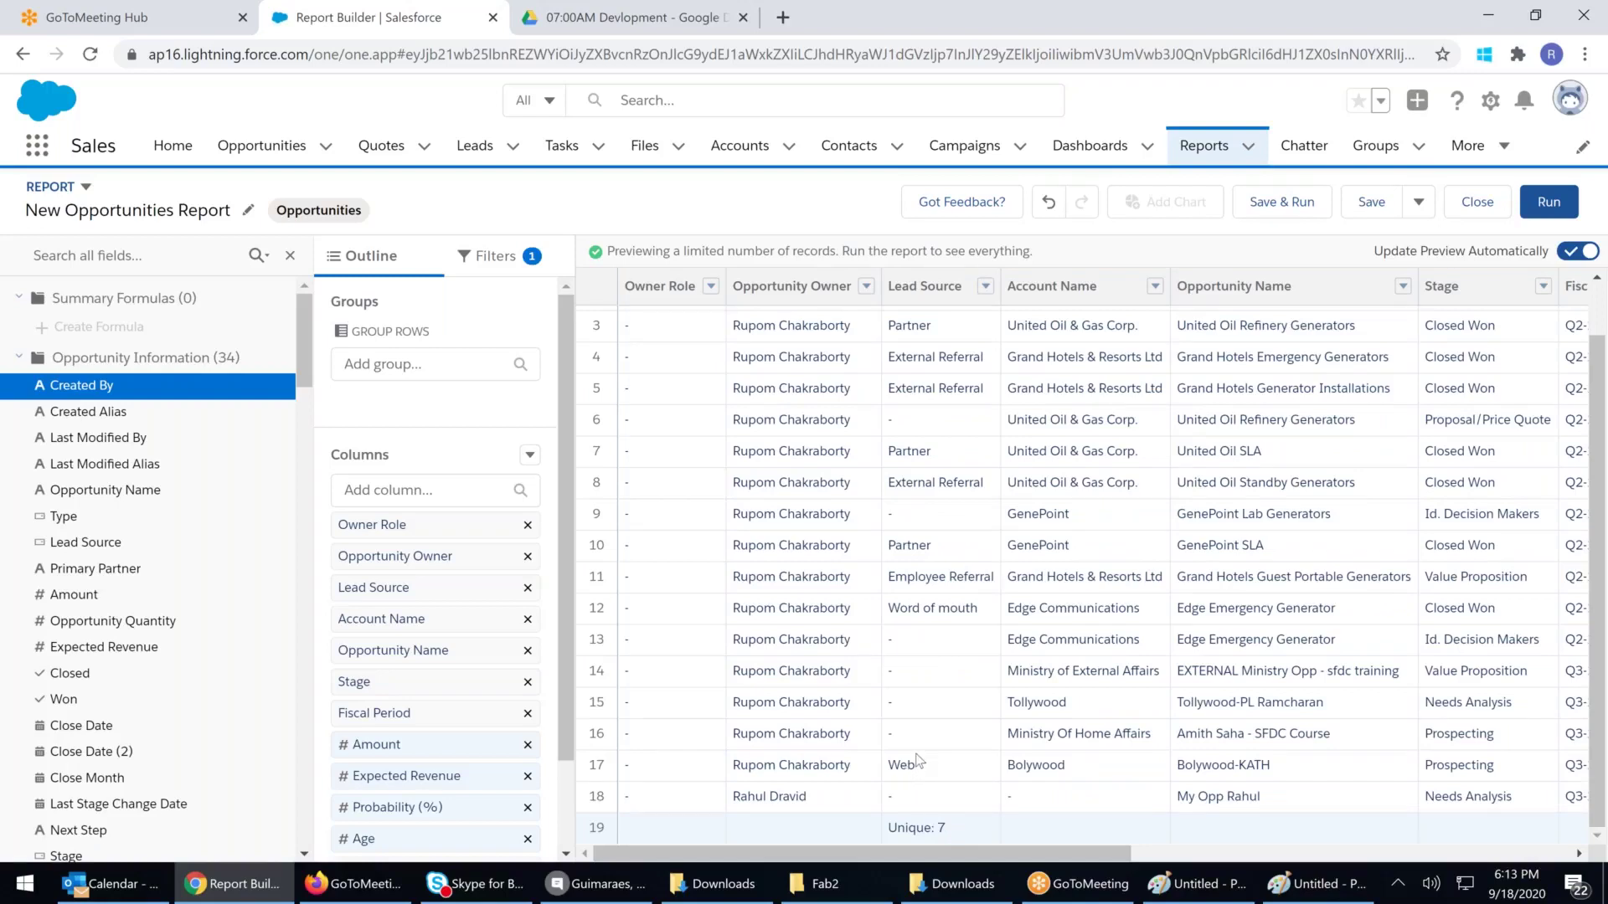
scroll(916, 389, up, 2)
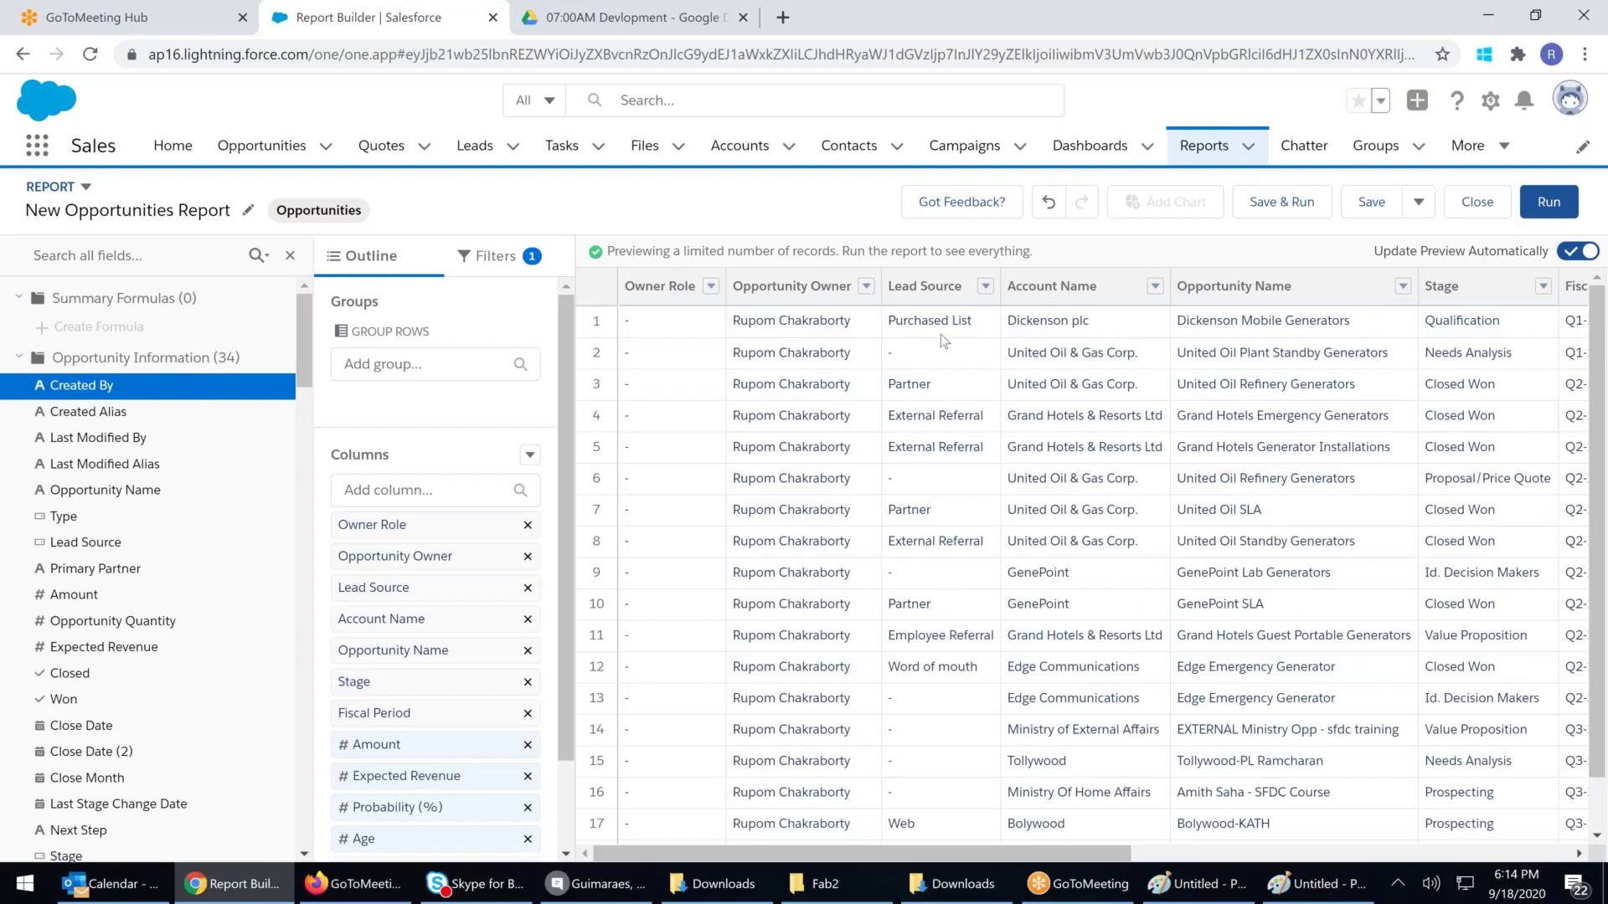
scroll(958, 829, down, 2)
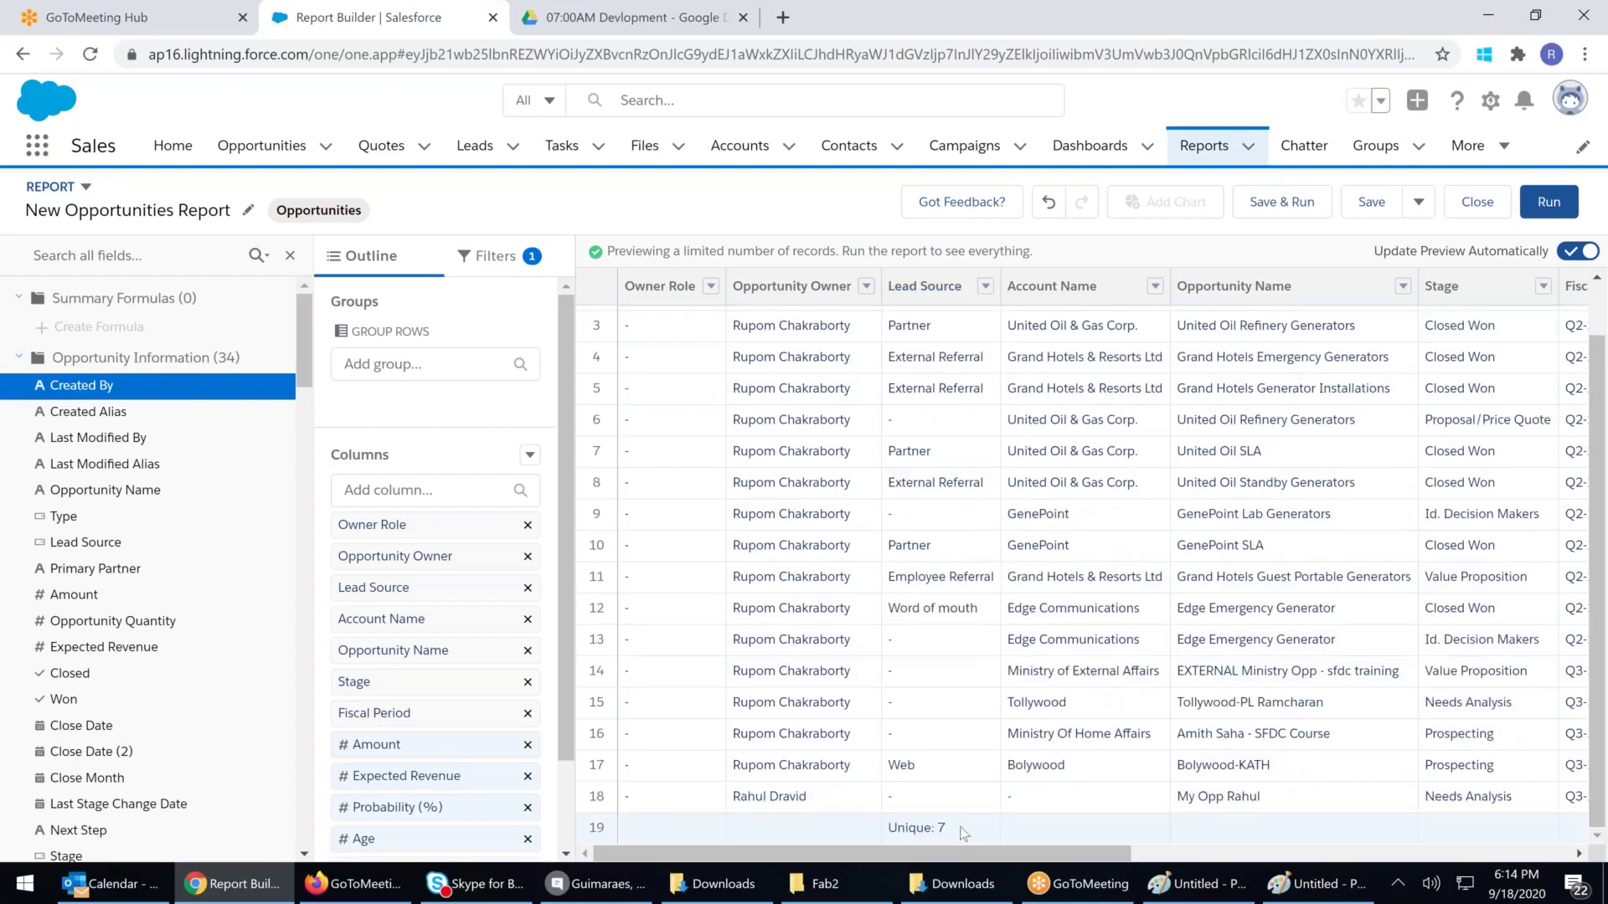
Sort the report rows ascending by Lead Source
click(986, 286)
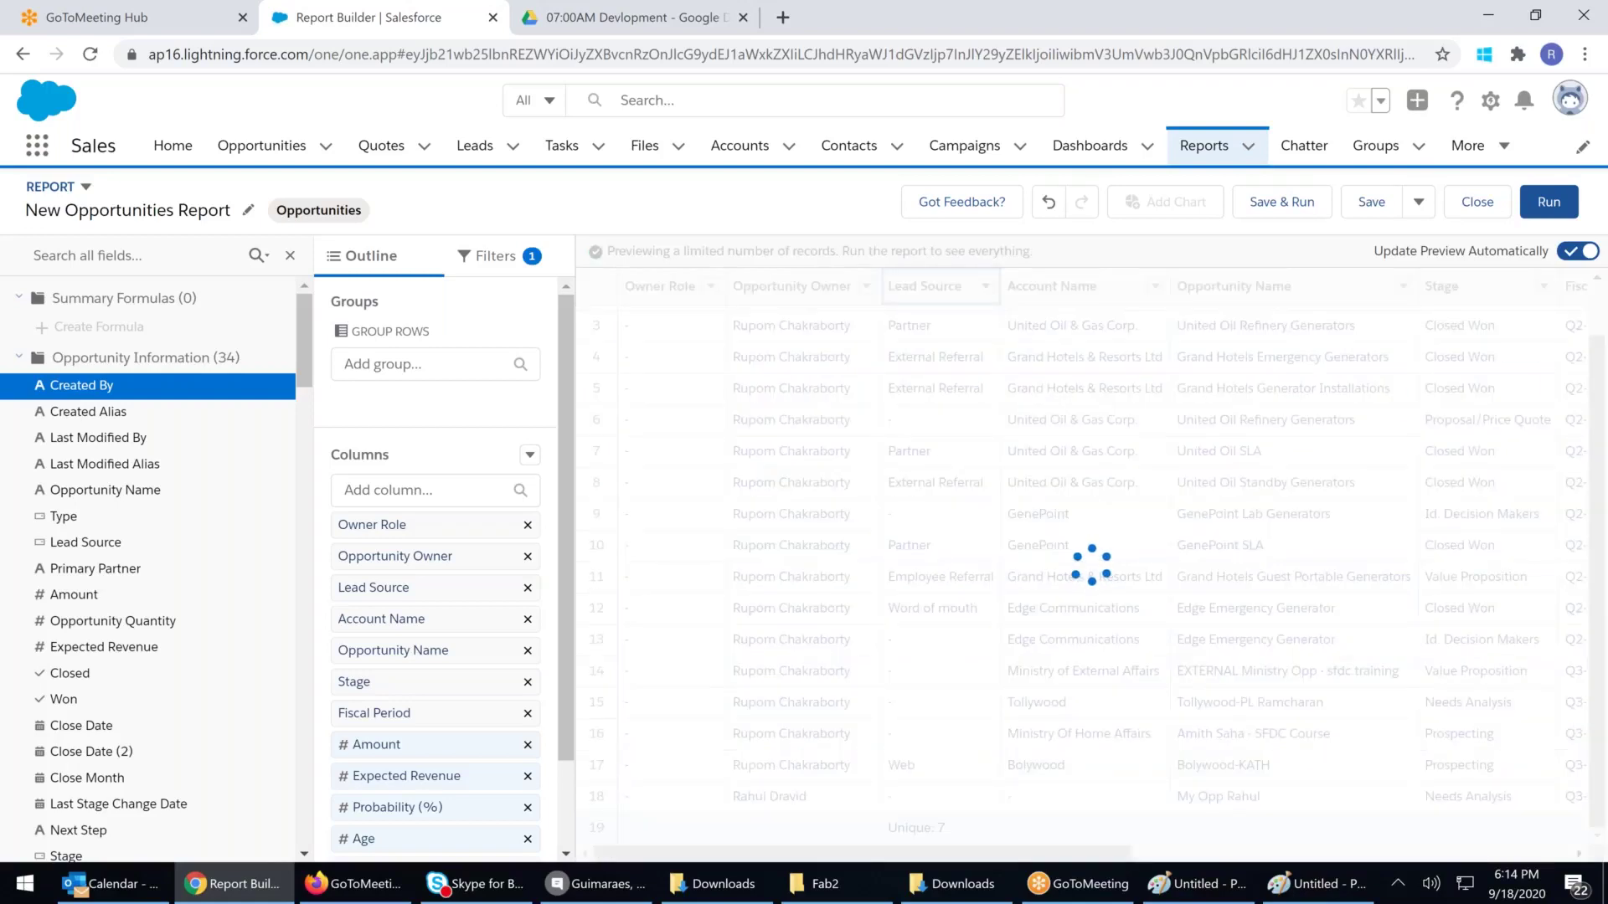
click(992, 287)
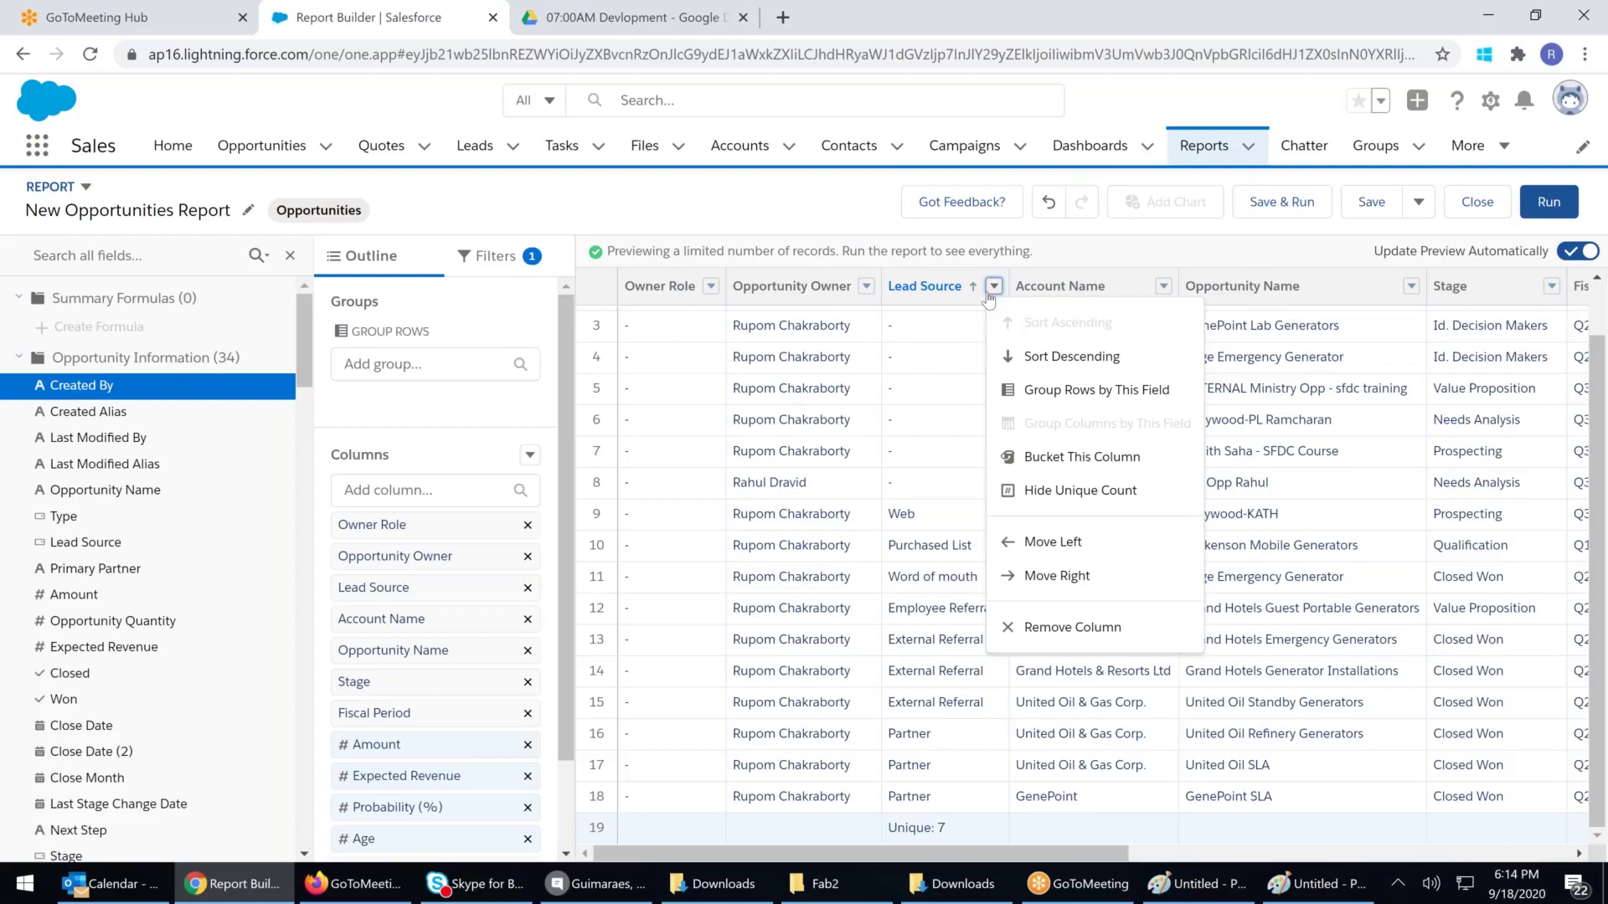
click(546, 365)
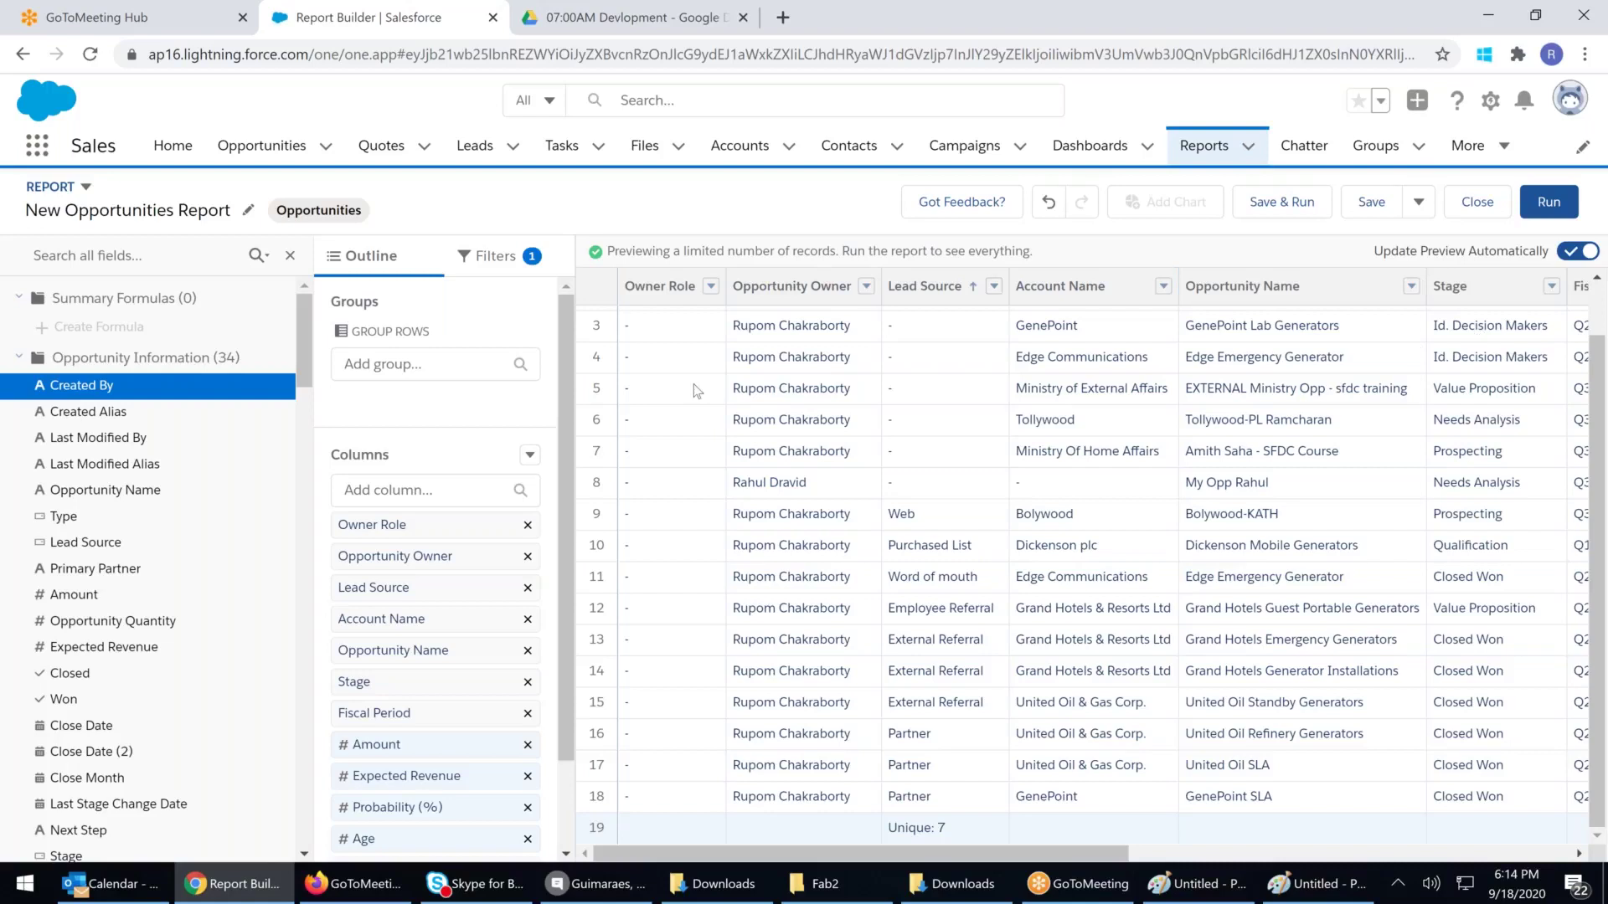
Remove all report columns and set the Close Date filter range to All Time
click(530, 454)
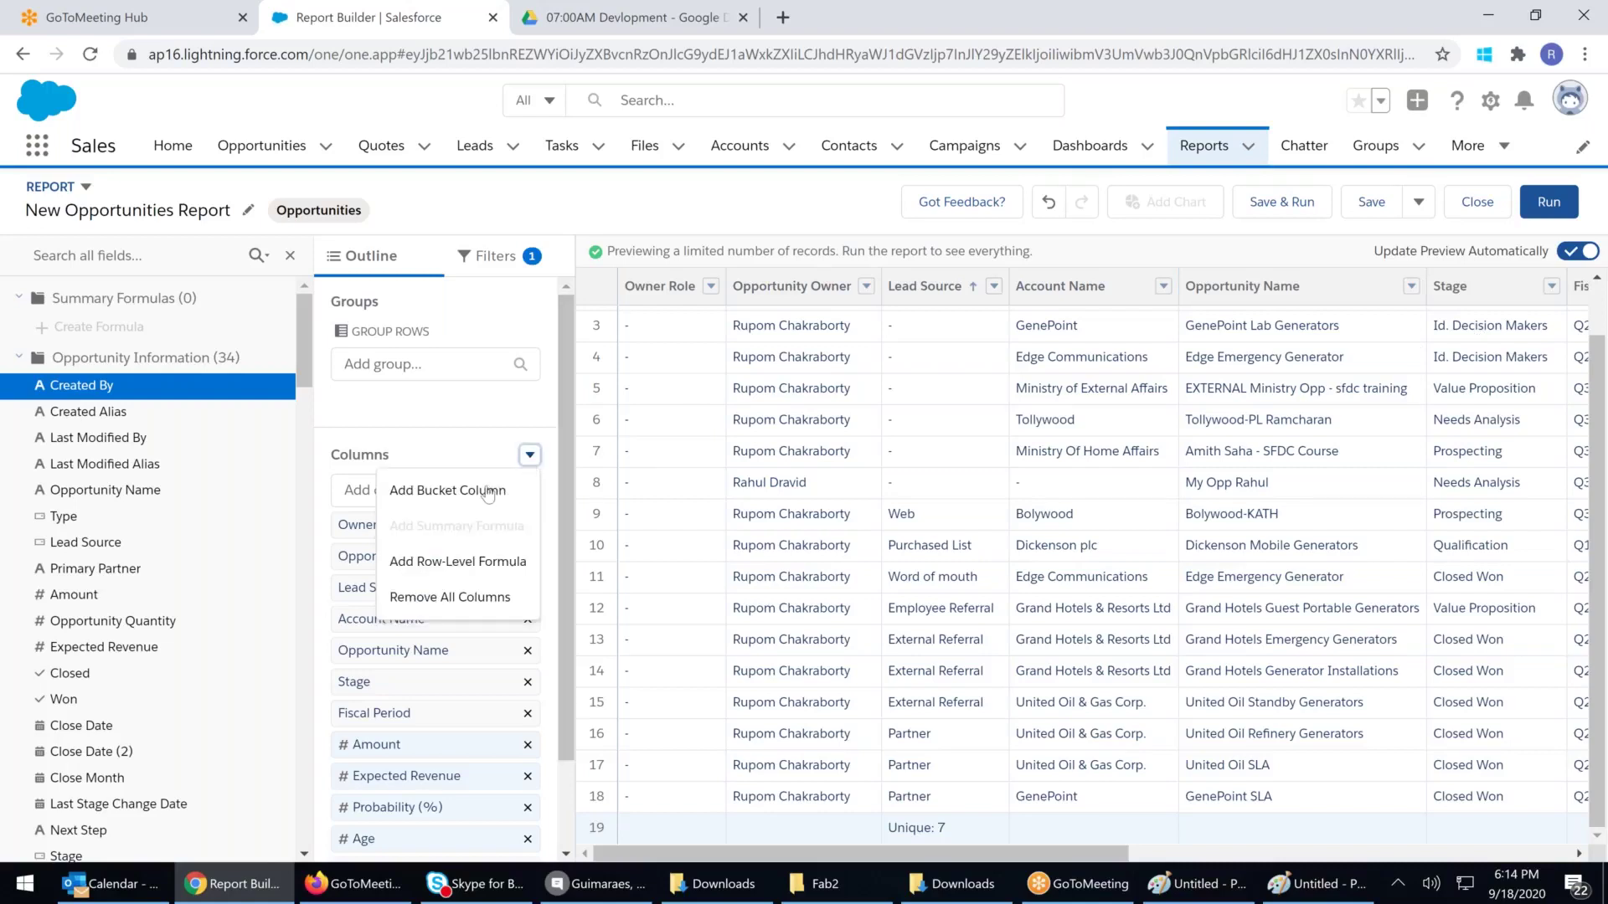
click(460, 611)
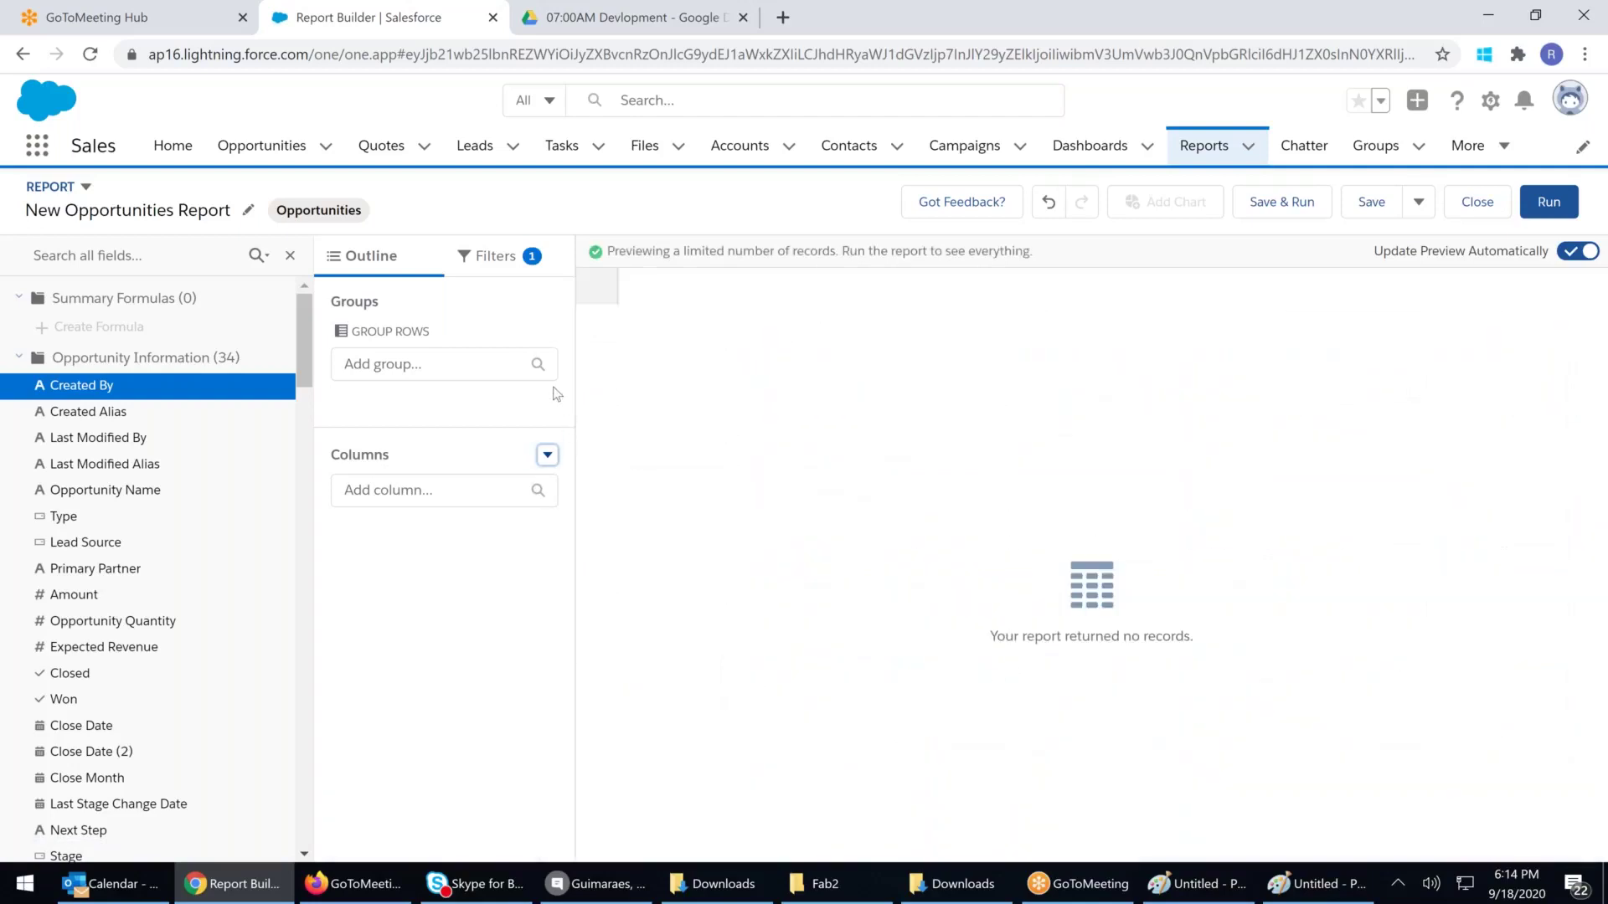
click(501, 273)
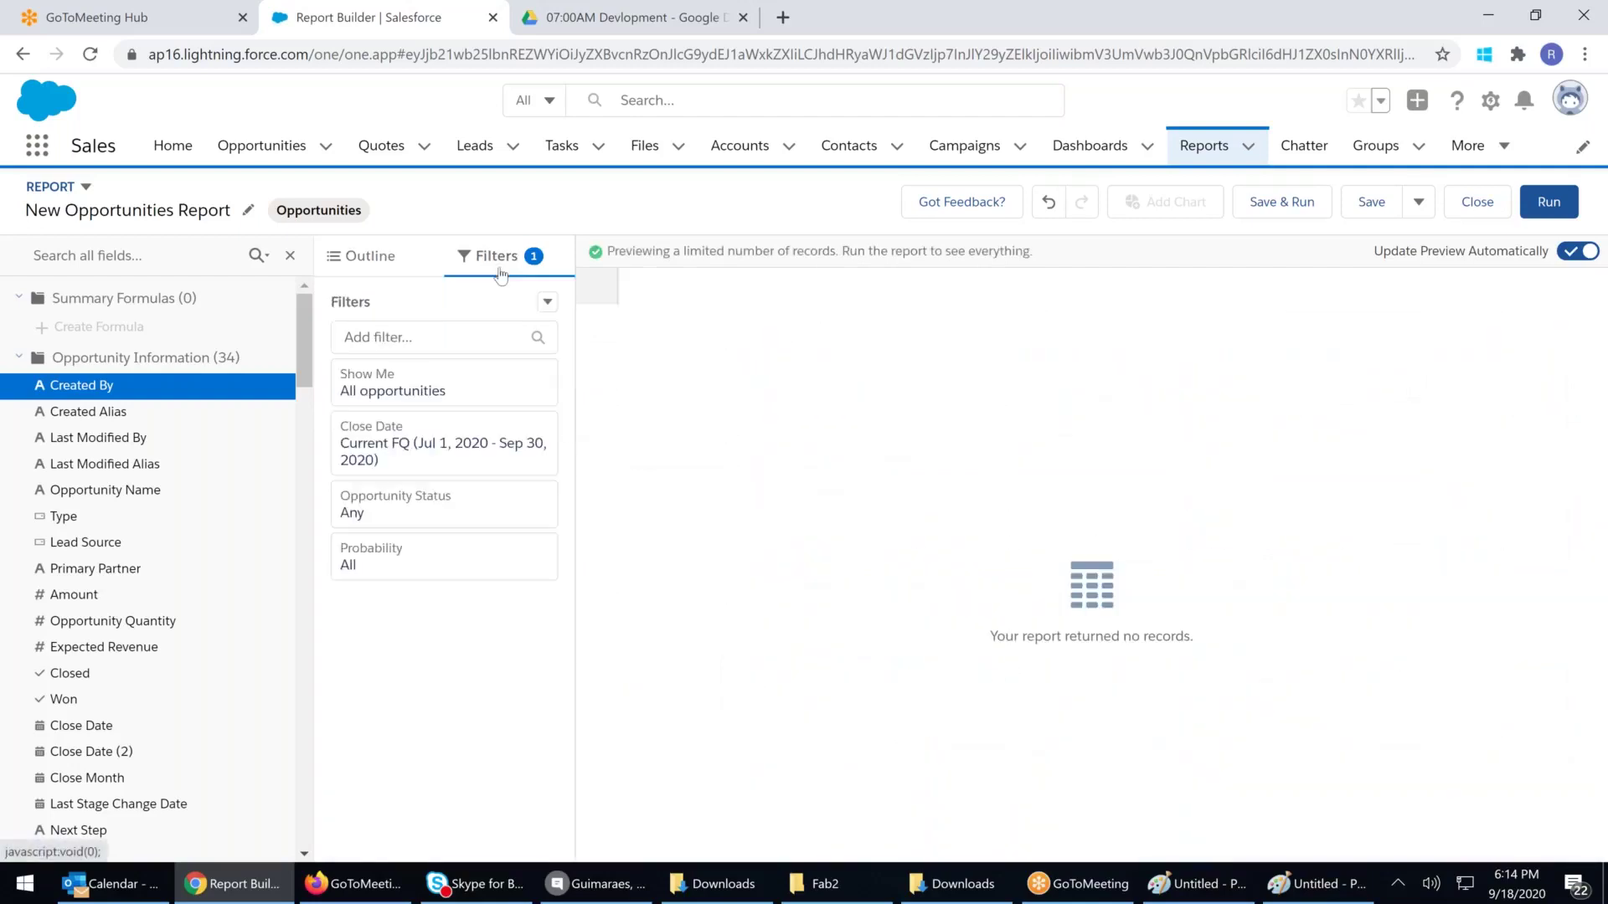
click(372, 260)
click(472, 263)
click(439, 460)
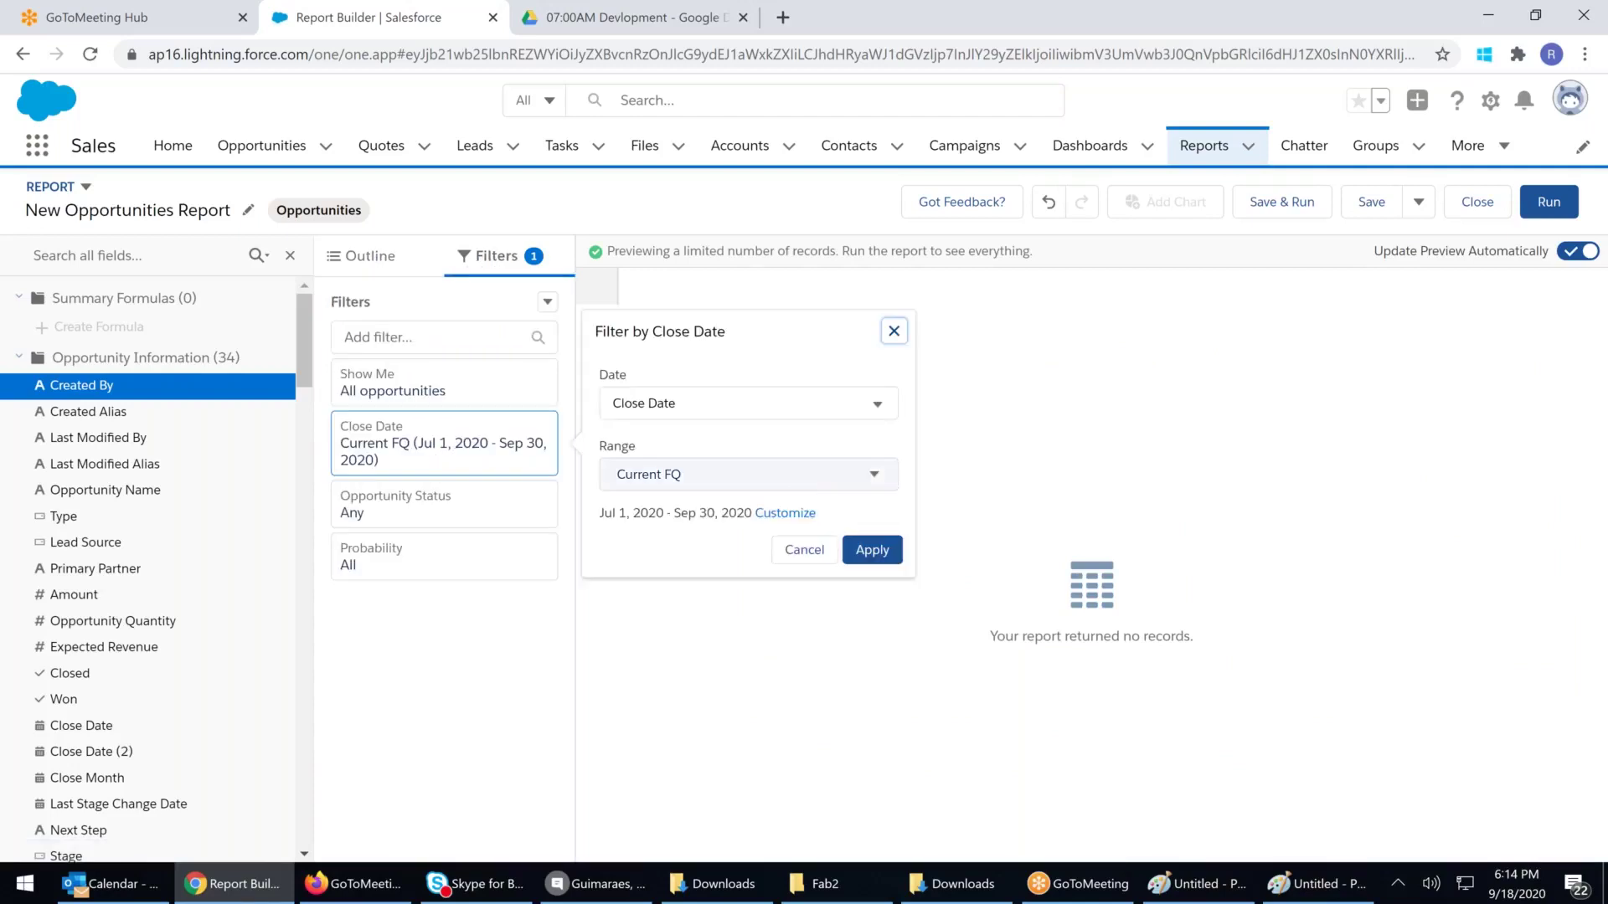
click(783, 477)
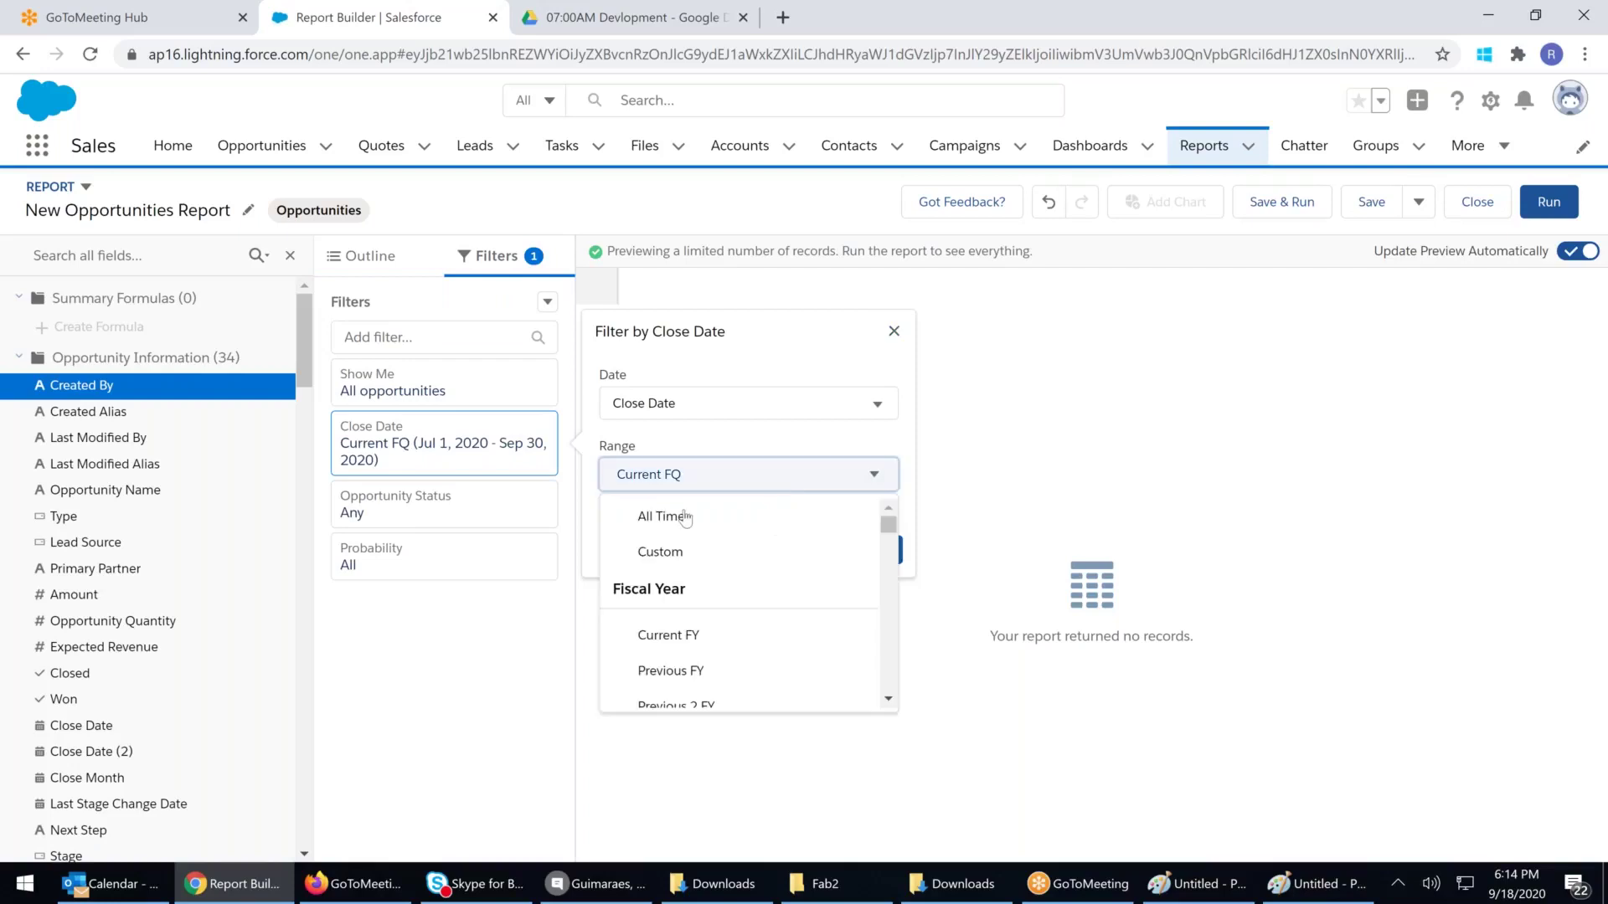
click(787, 515)
click(874, 552)
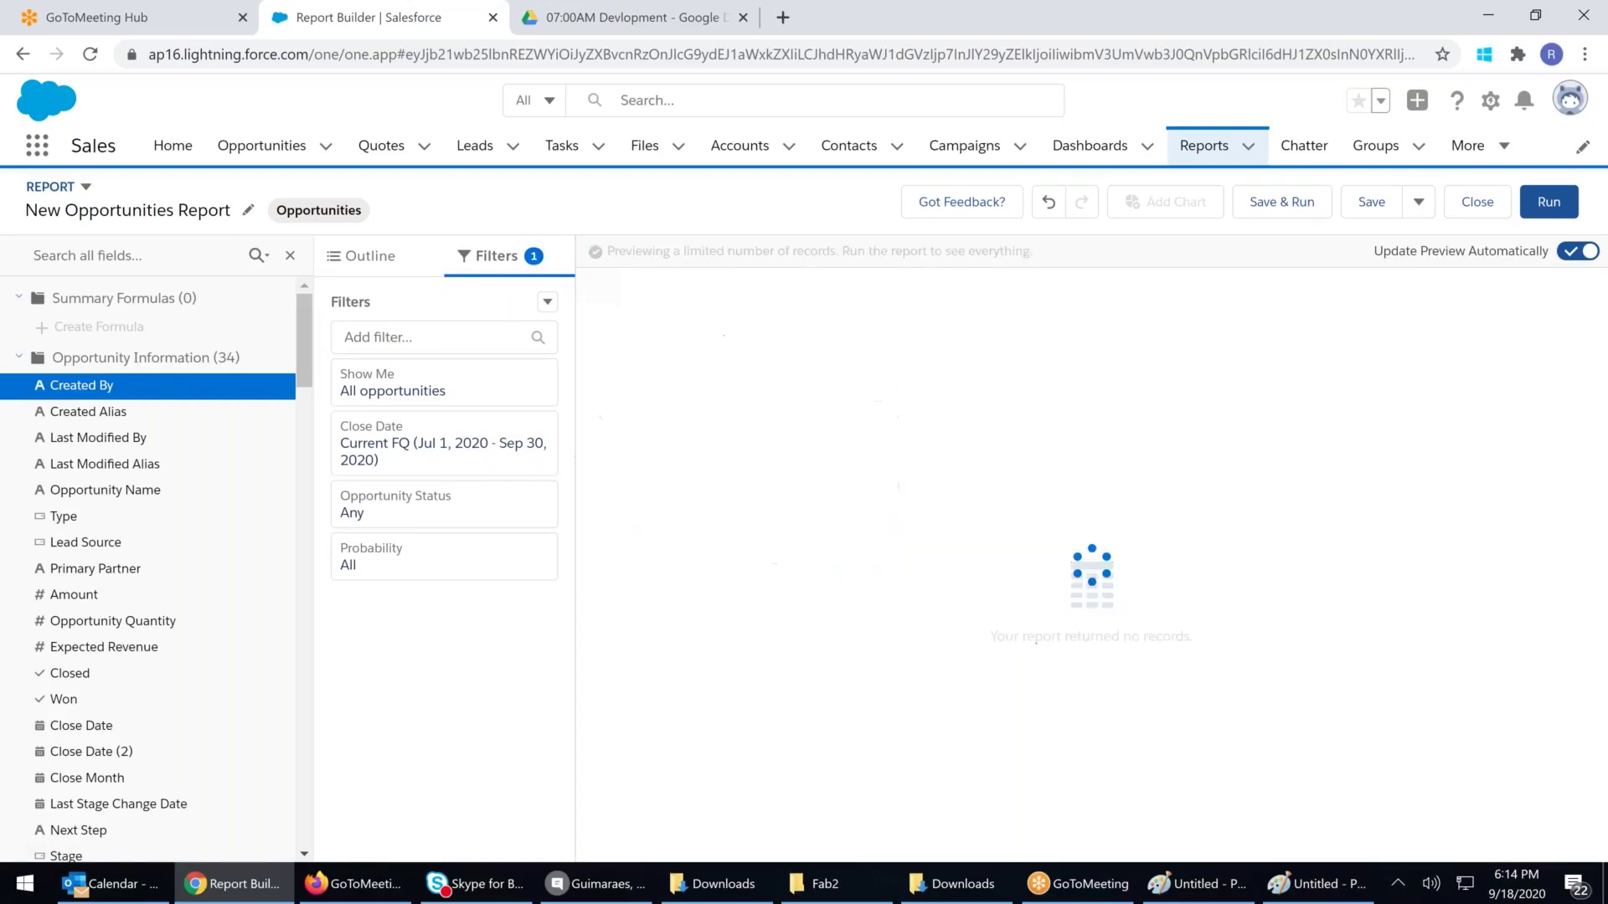
click(369, 256)
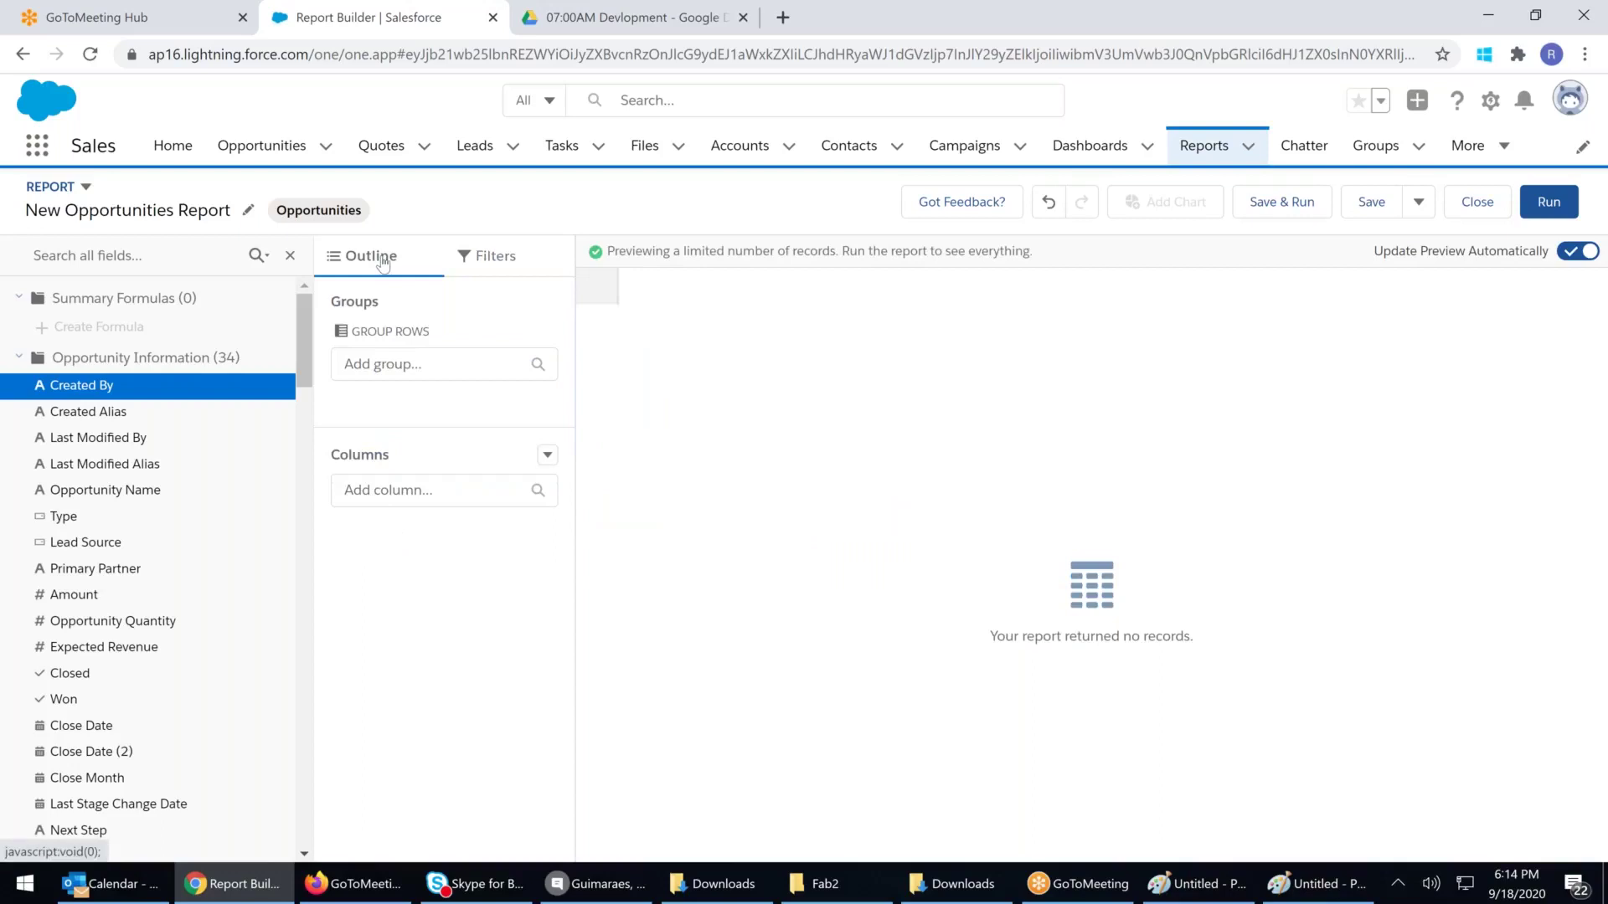
Search 'name' and add Opportunity Name and Account Name as report columns
click(399, 362)
click(713, 449)
click(383, 488)
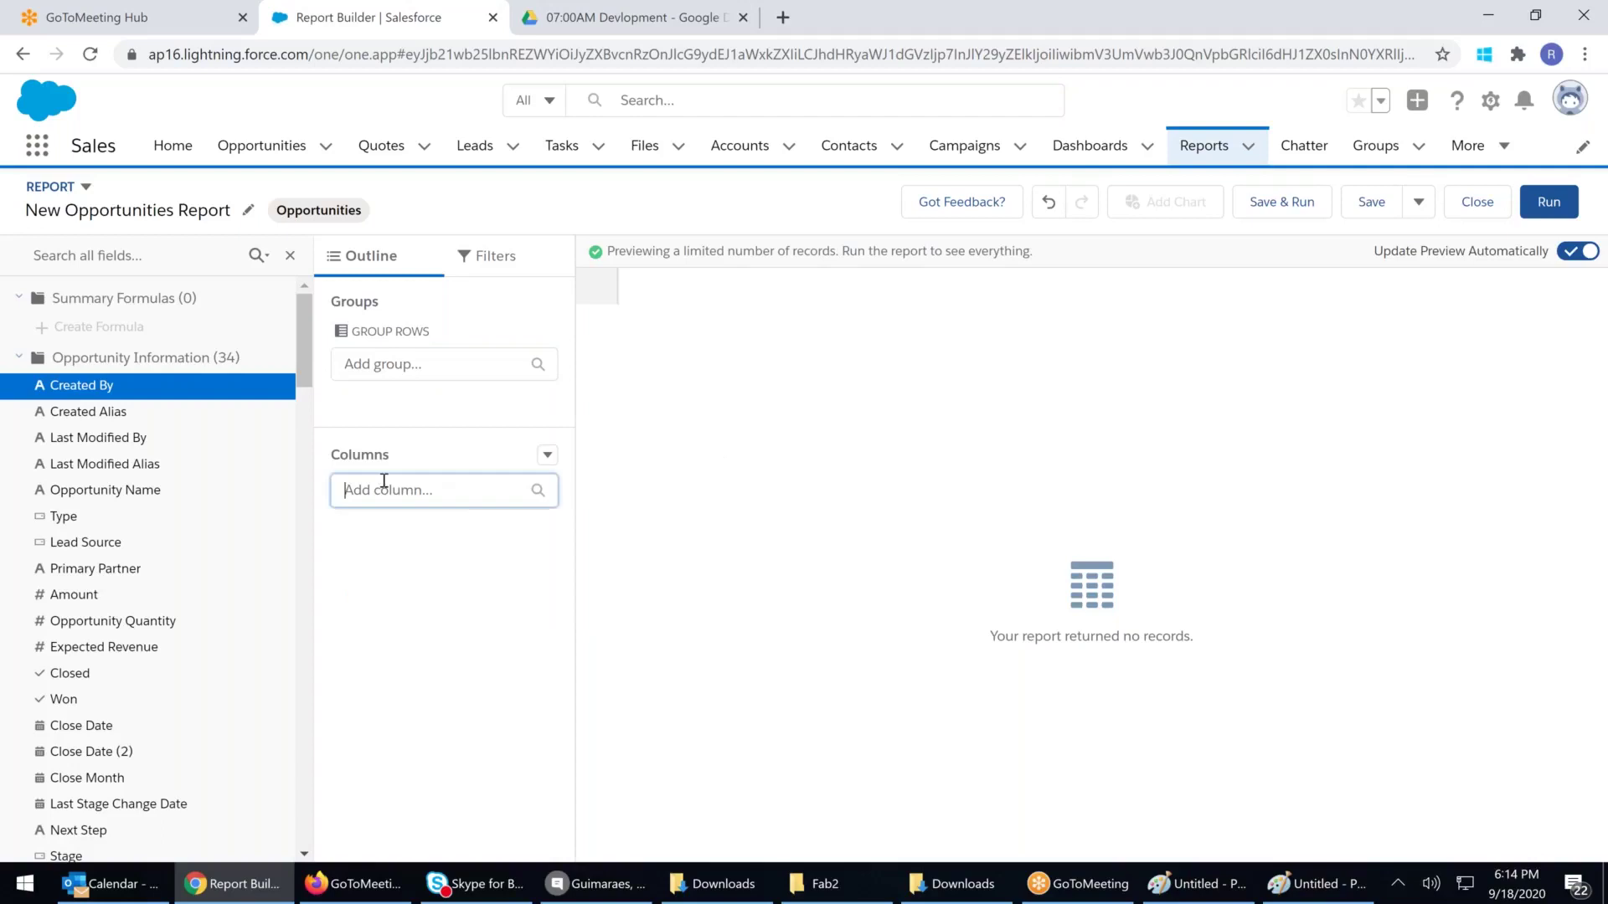
click(771, 463)
click(420, 362)
click(415, 331)
double_click(412, 331)
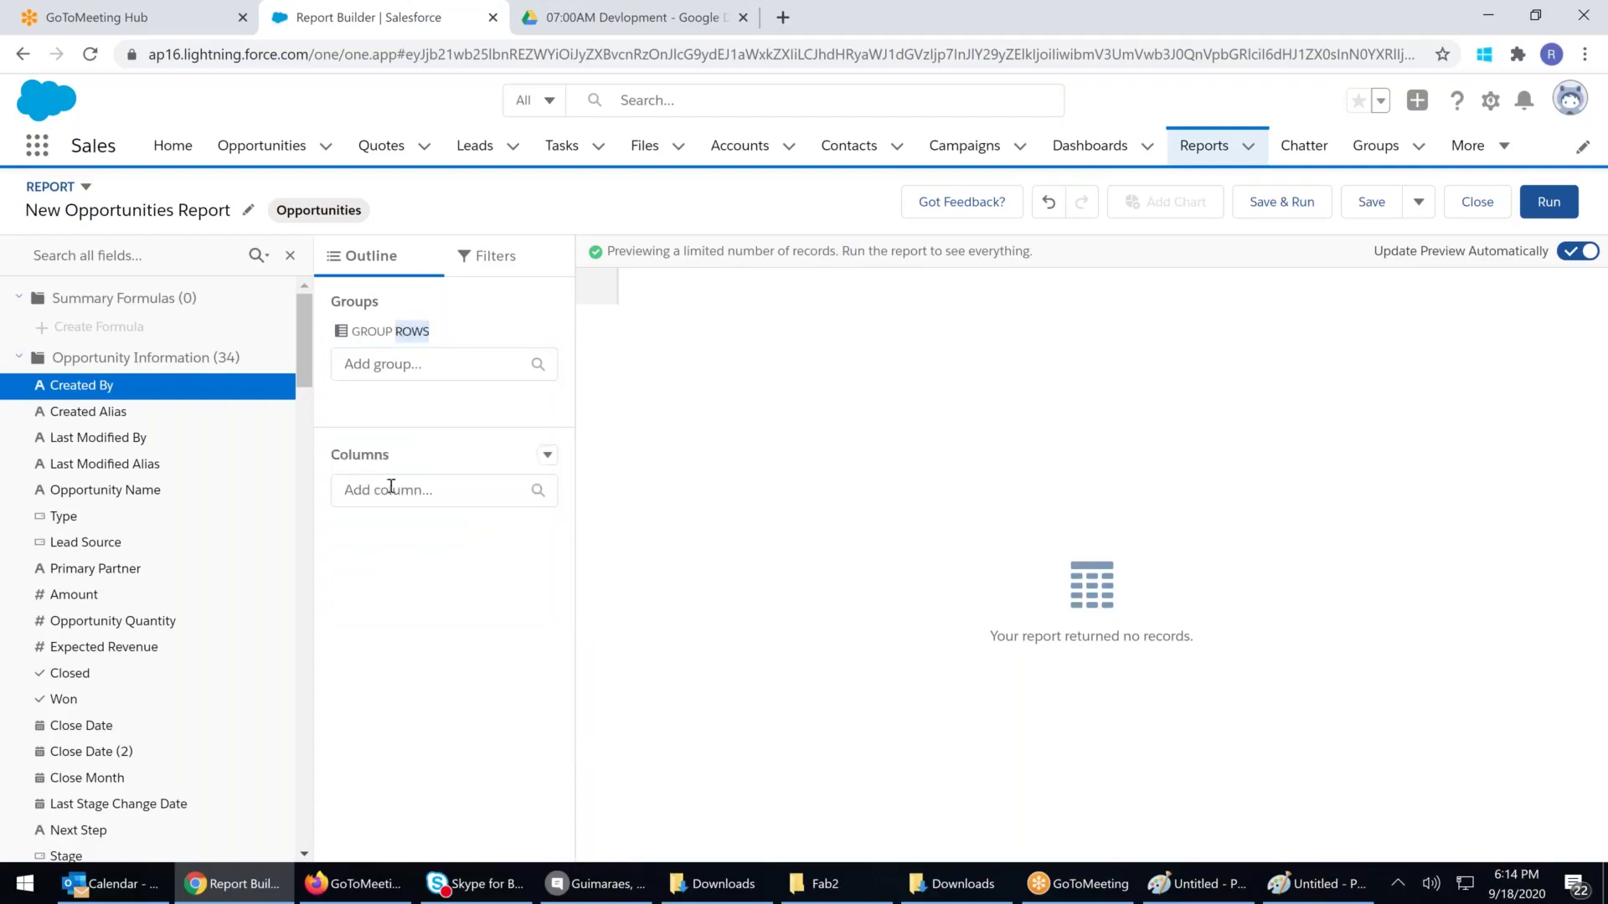
click(444, 414)
click(105, 248)
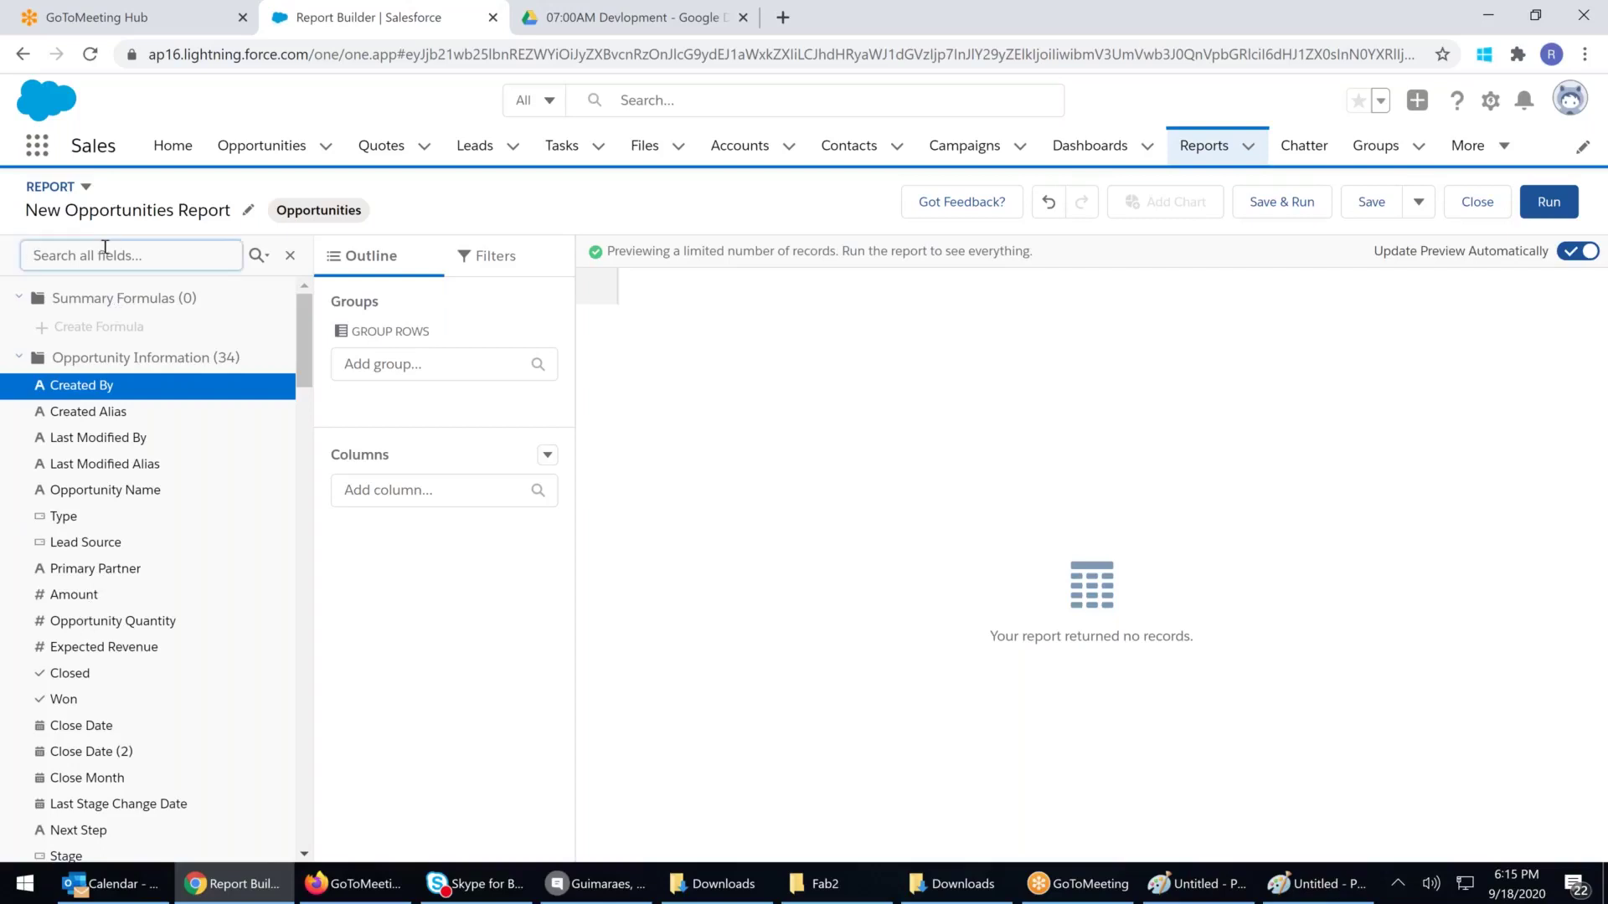
text(name)
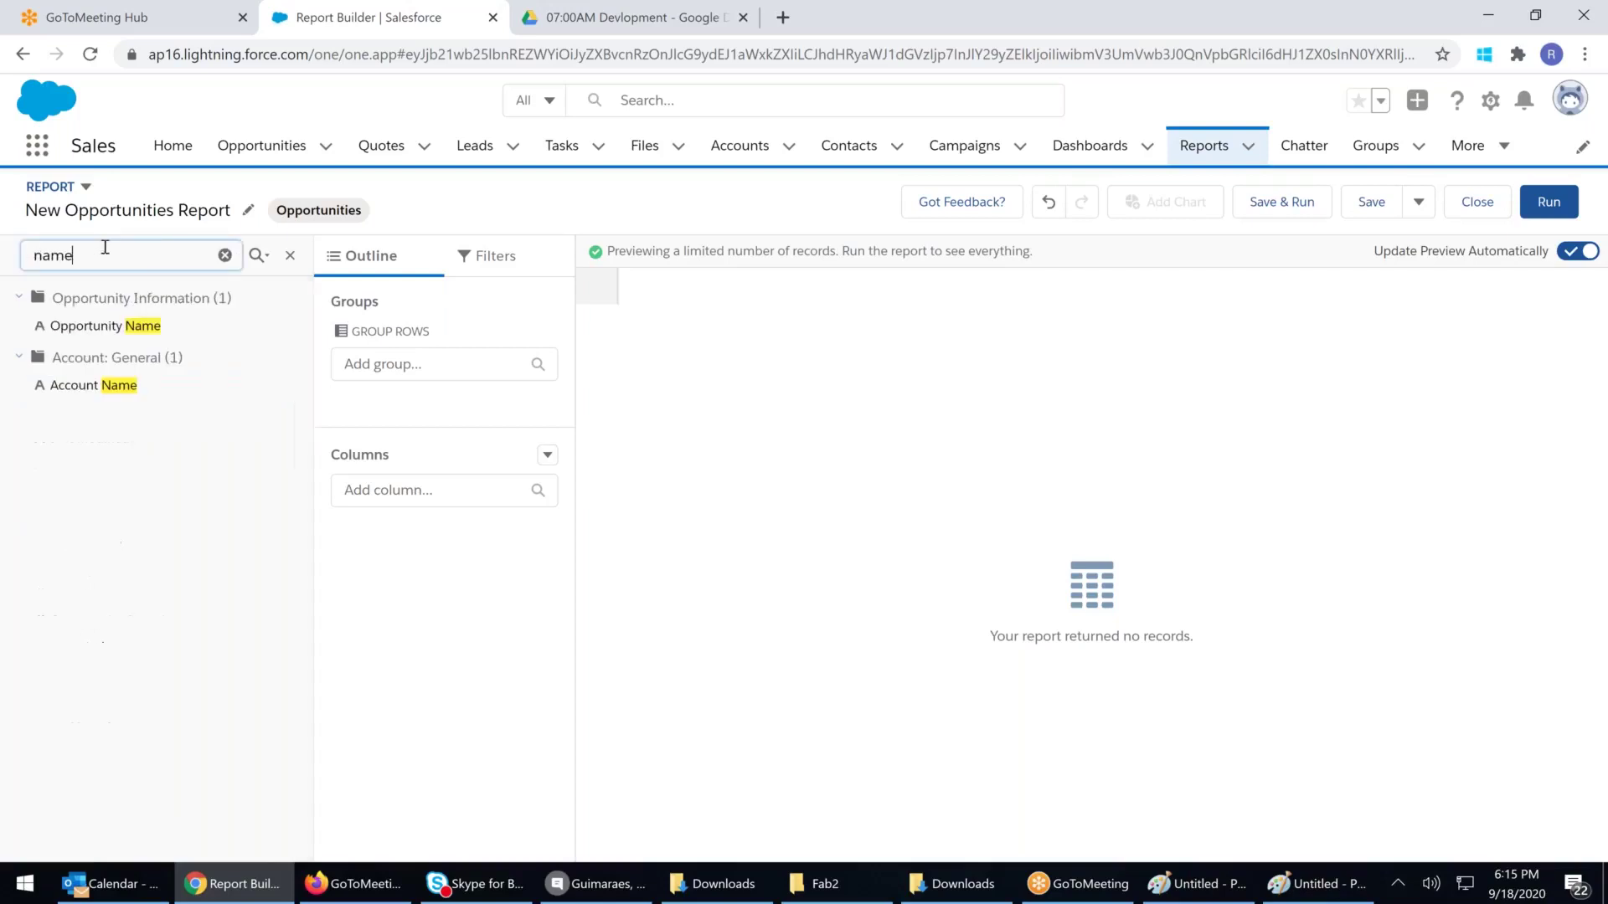
drag(90, 329, 415, 596)
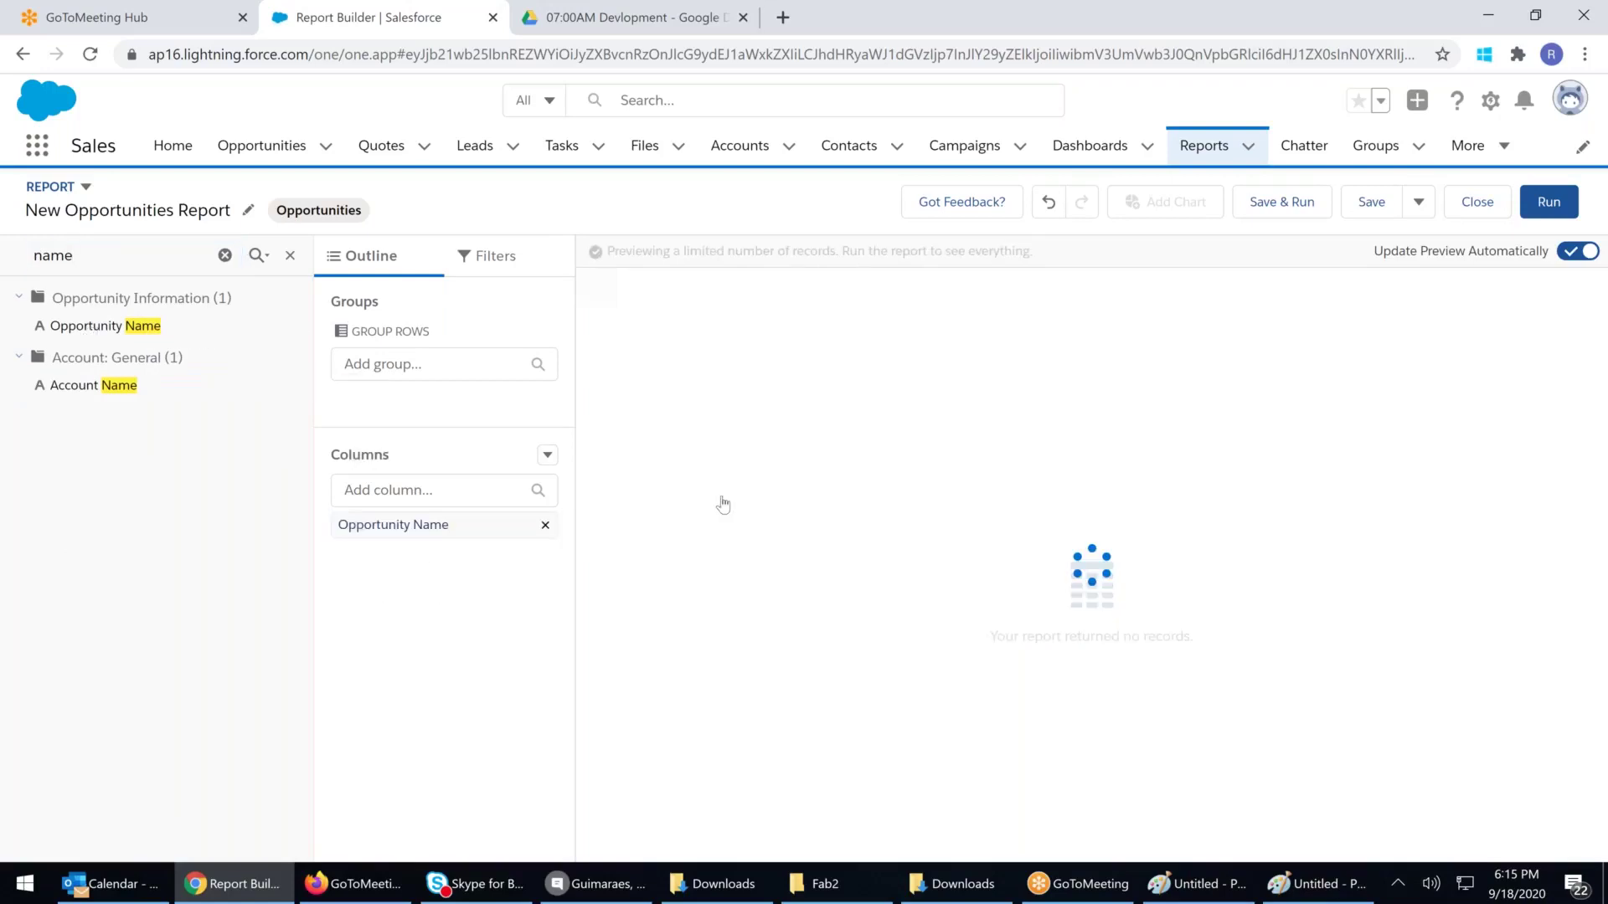
drag(85, 401, 613, 322)
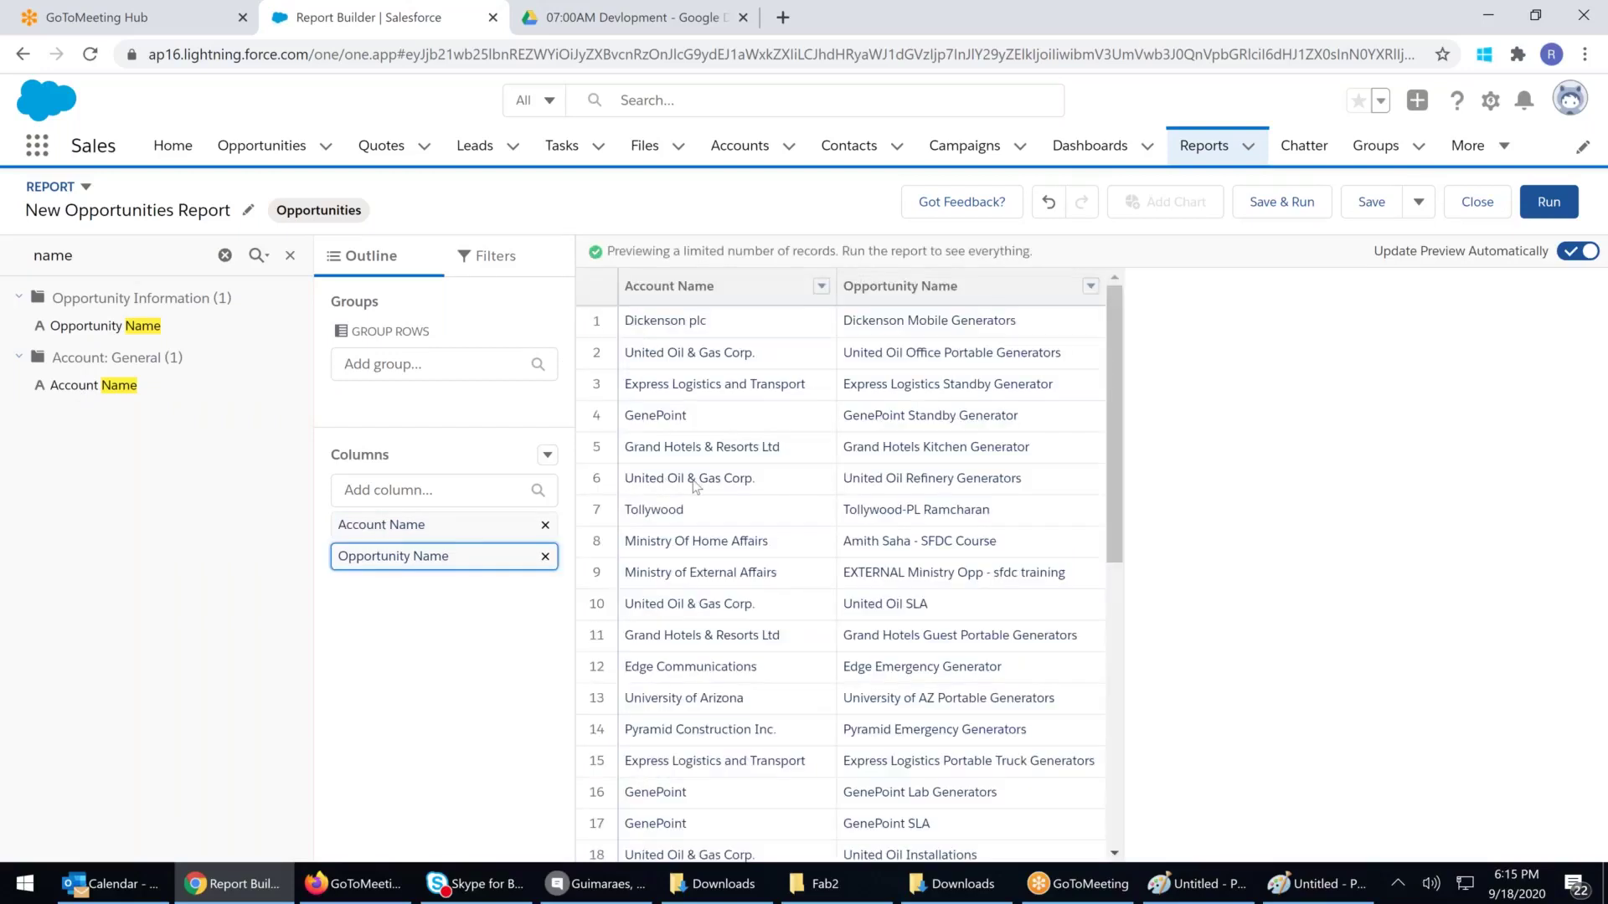
Search 'stage' and add Stage as a report column
click(225, 255)
click(118, 261)
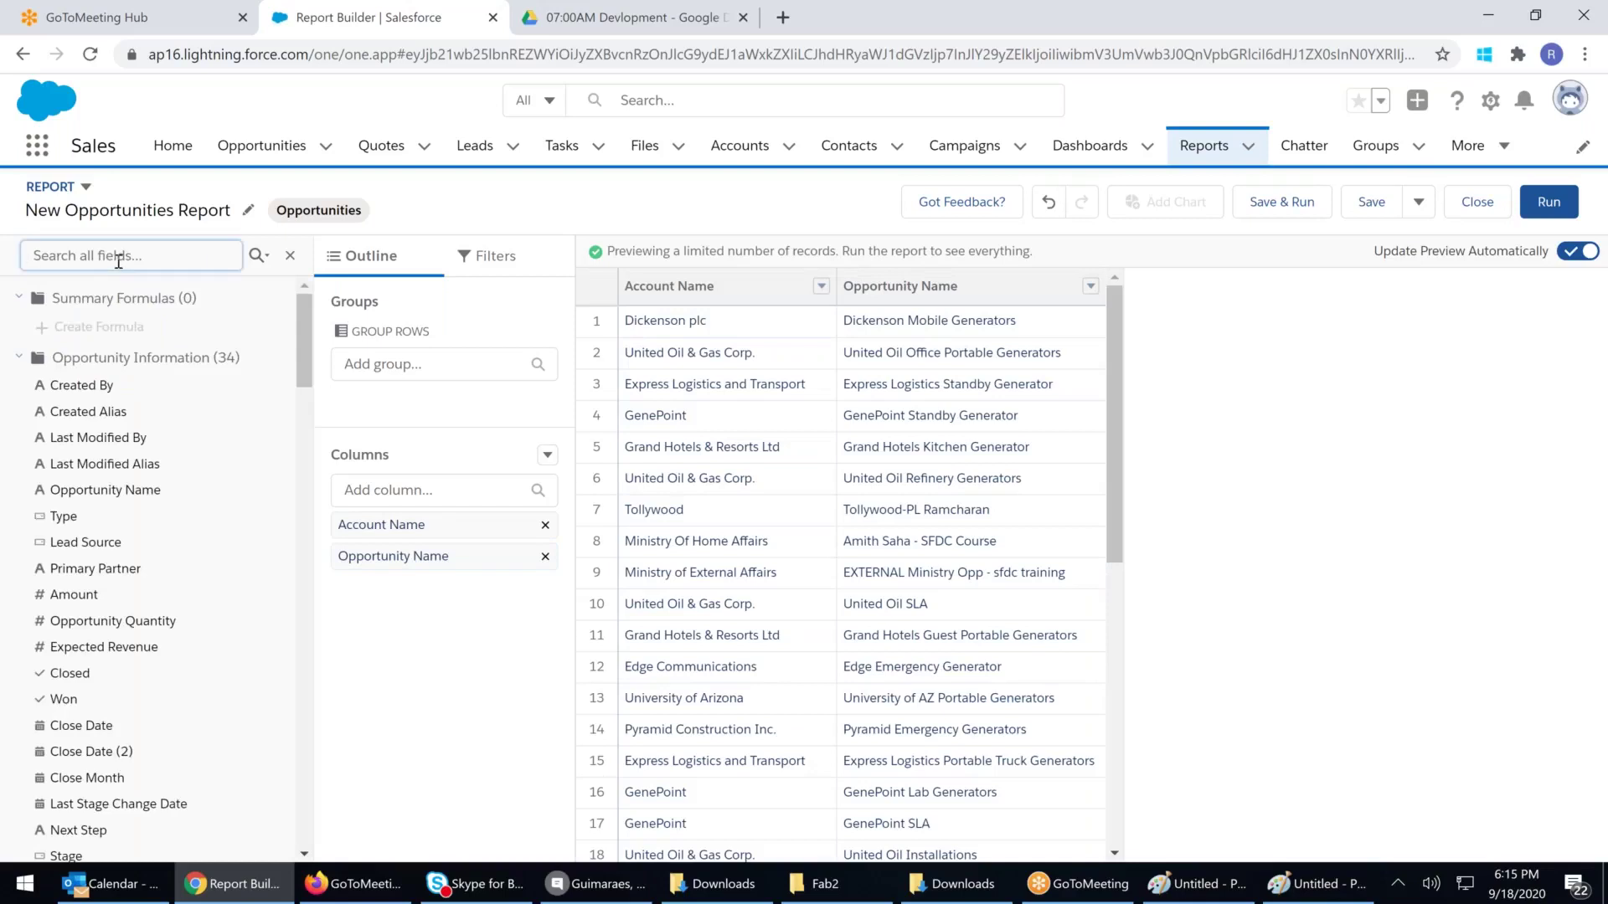
text(sa)
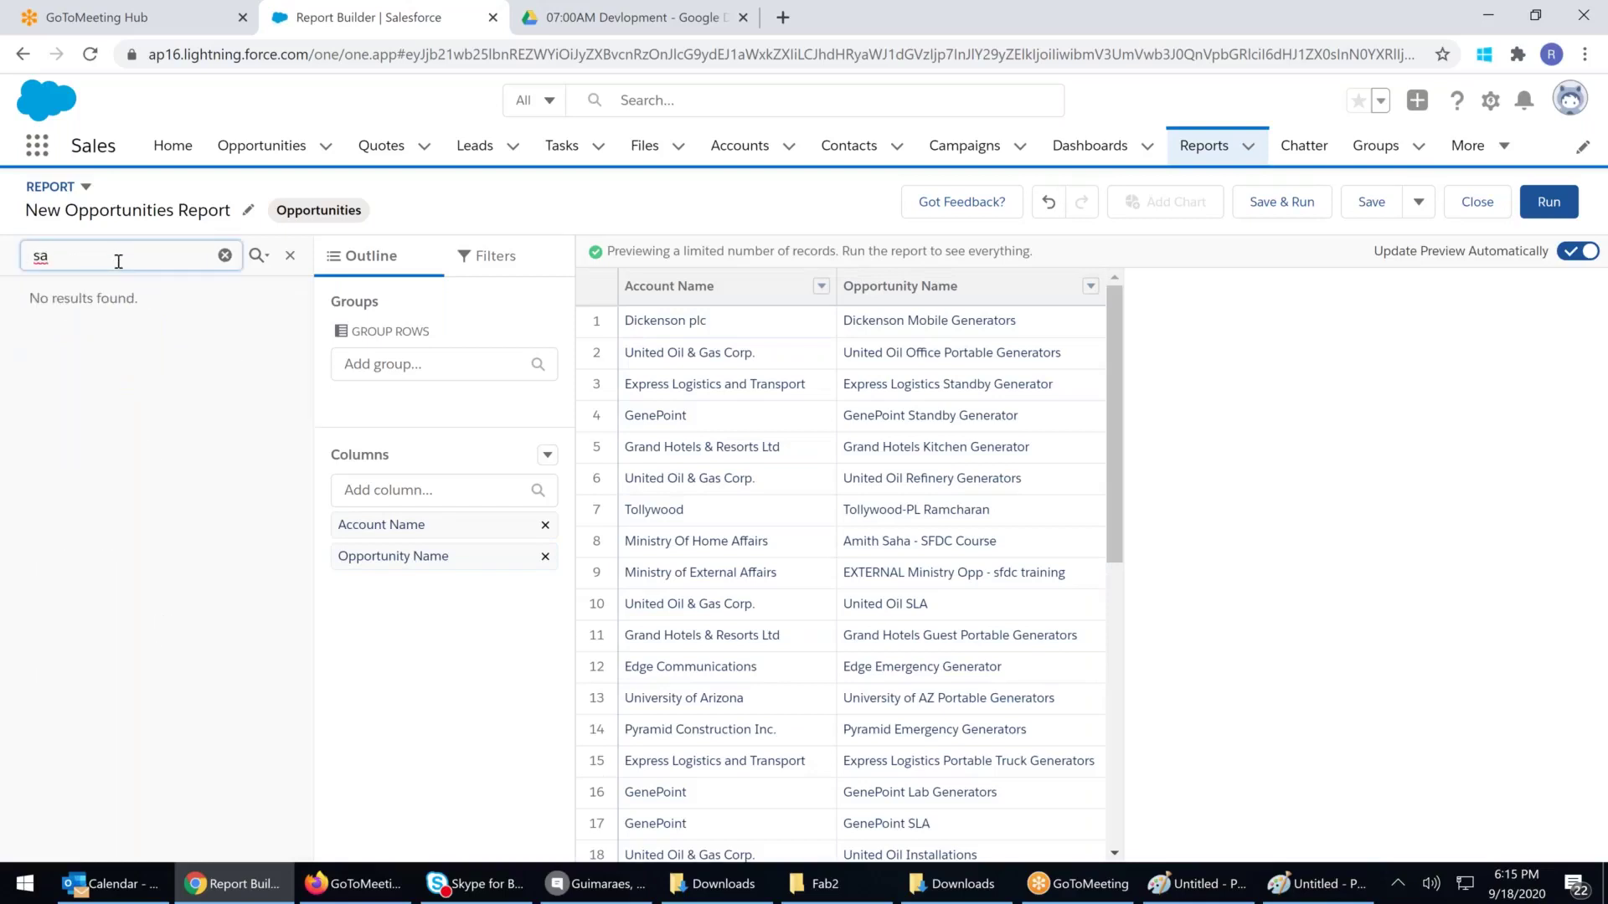
key(BackSpace)
key(BackSpace)
text(tage)
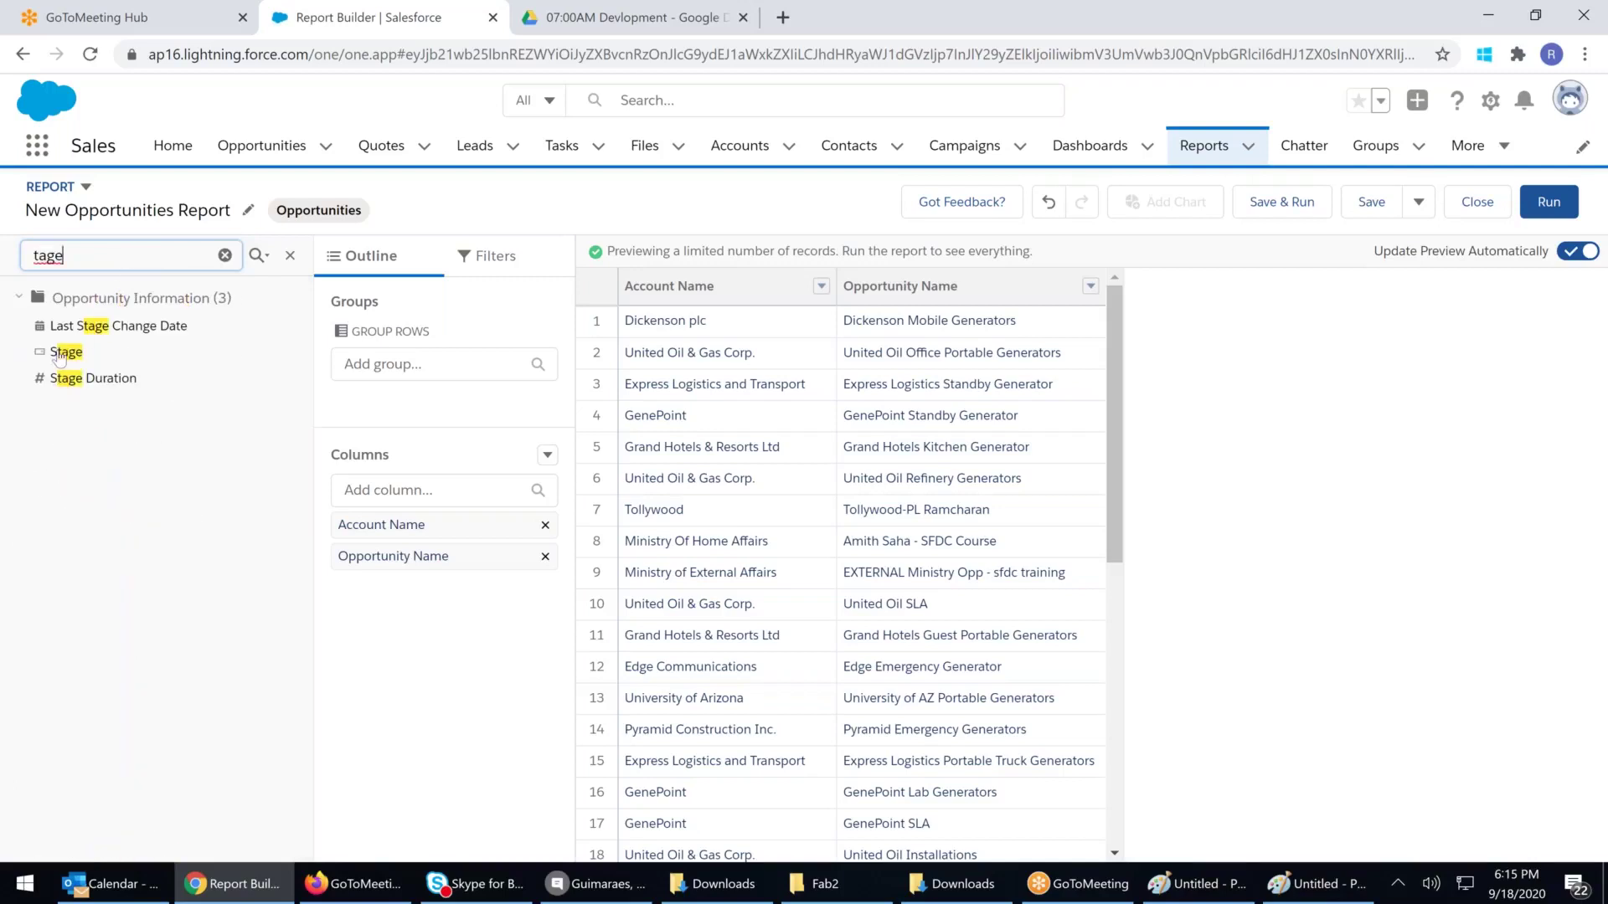
drag(66, 351, 1102, 368)
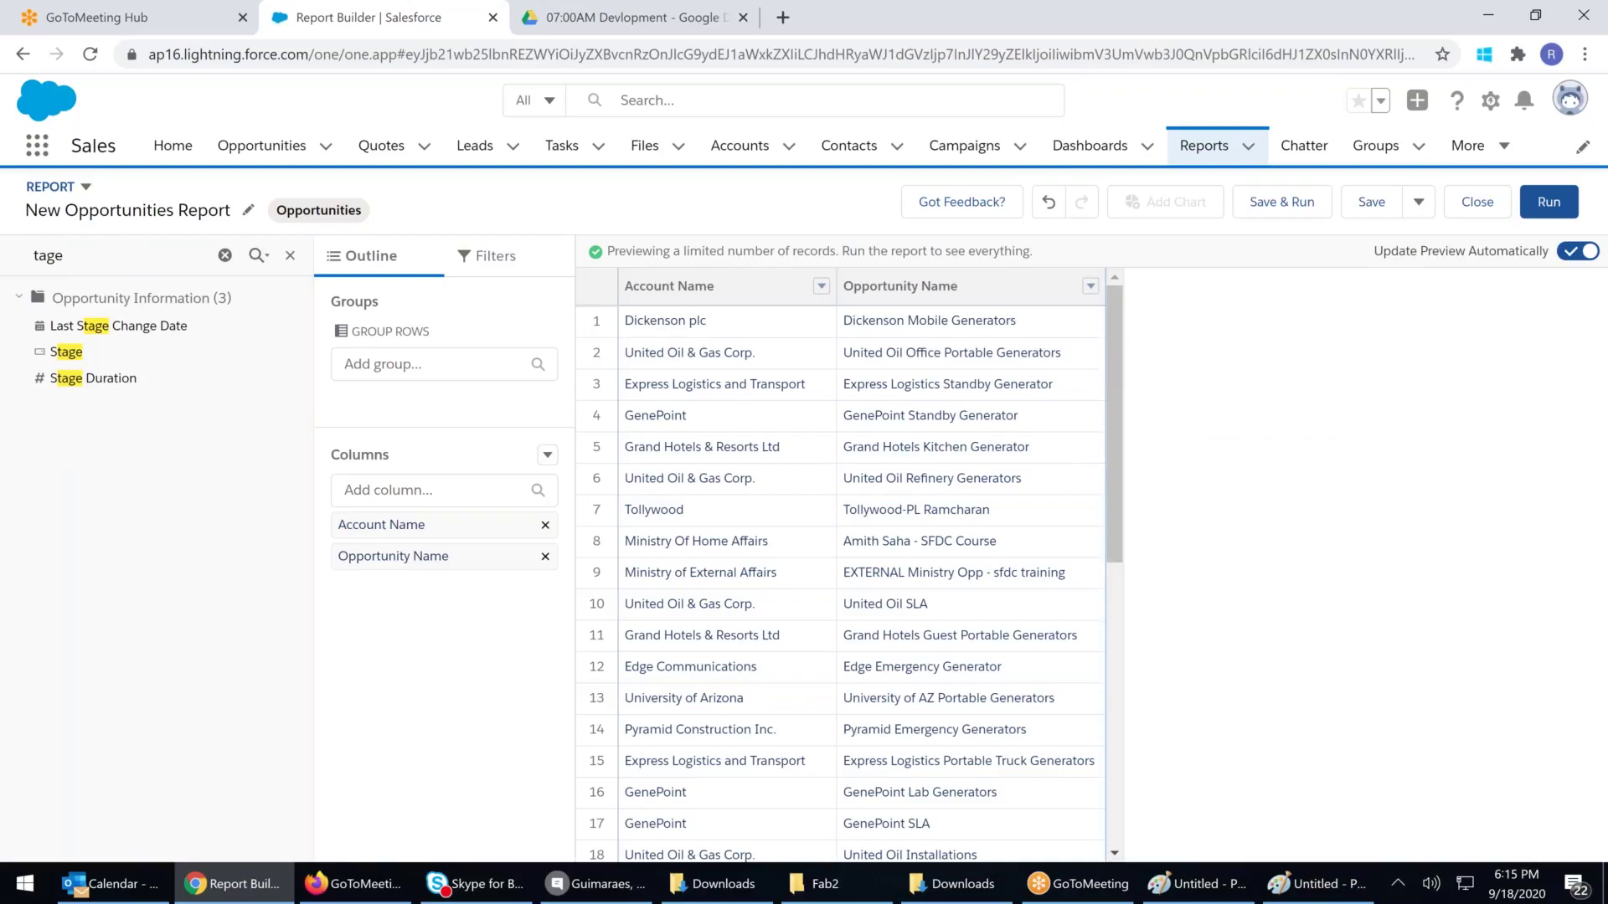
Add Billing City as a column placed right after Account Name
click(173, 256)
click(225, 254)
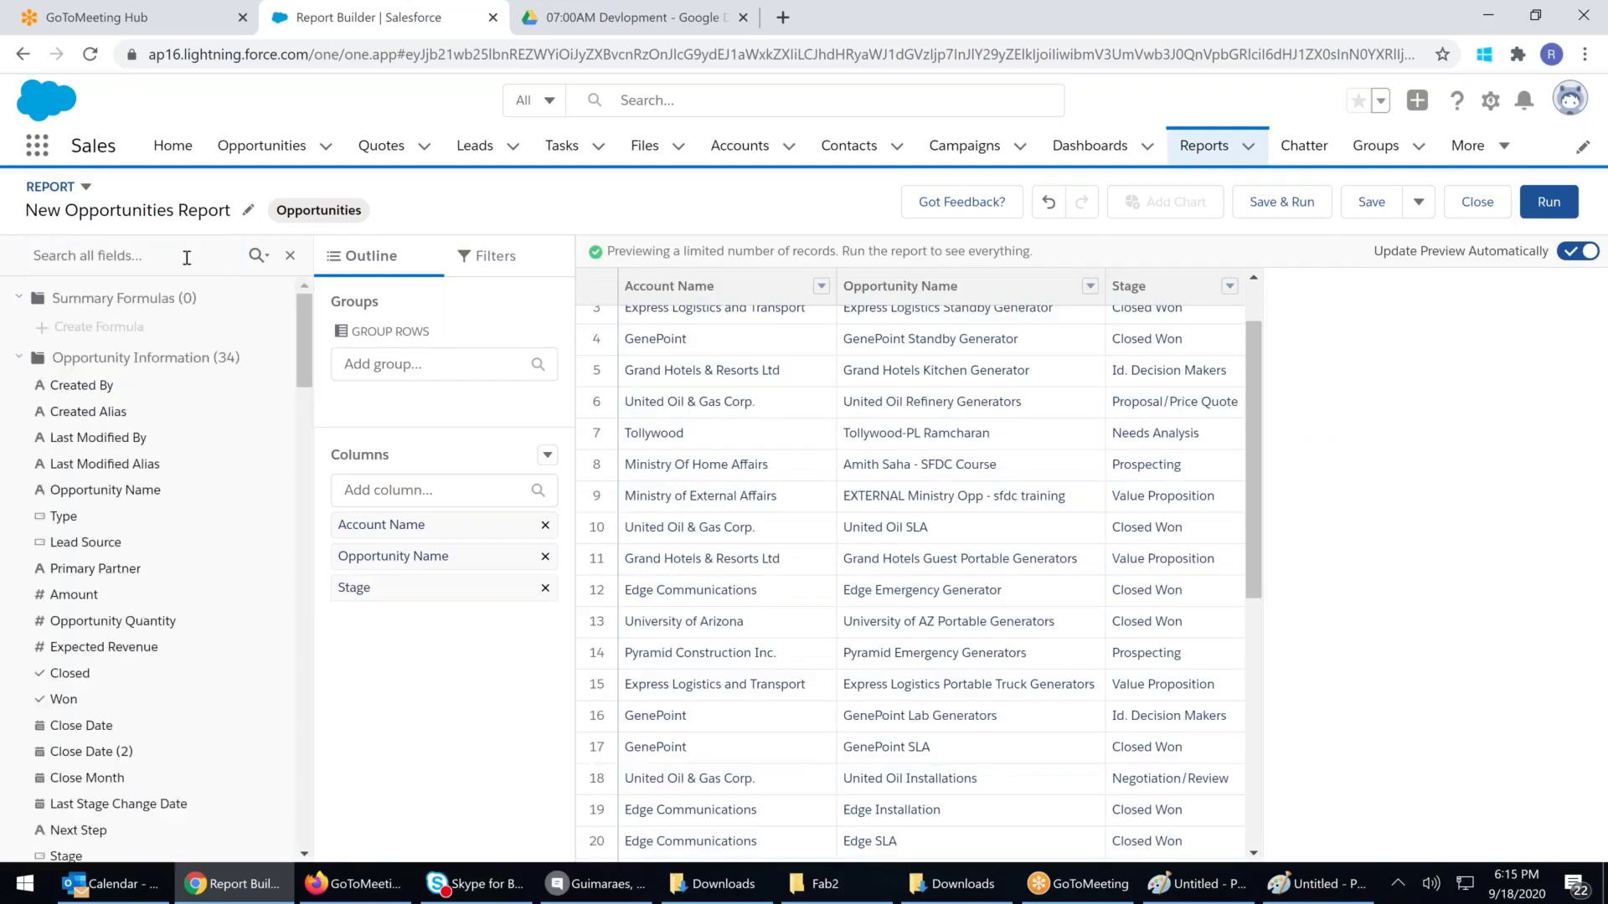
click(195, 257)
text(billing)
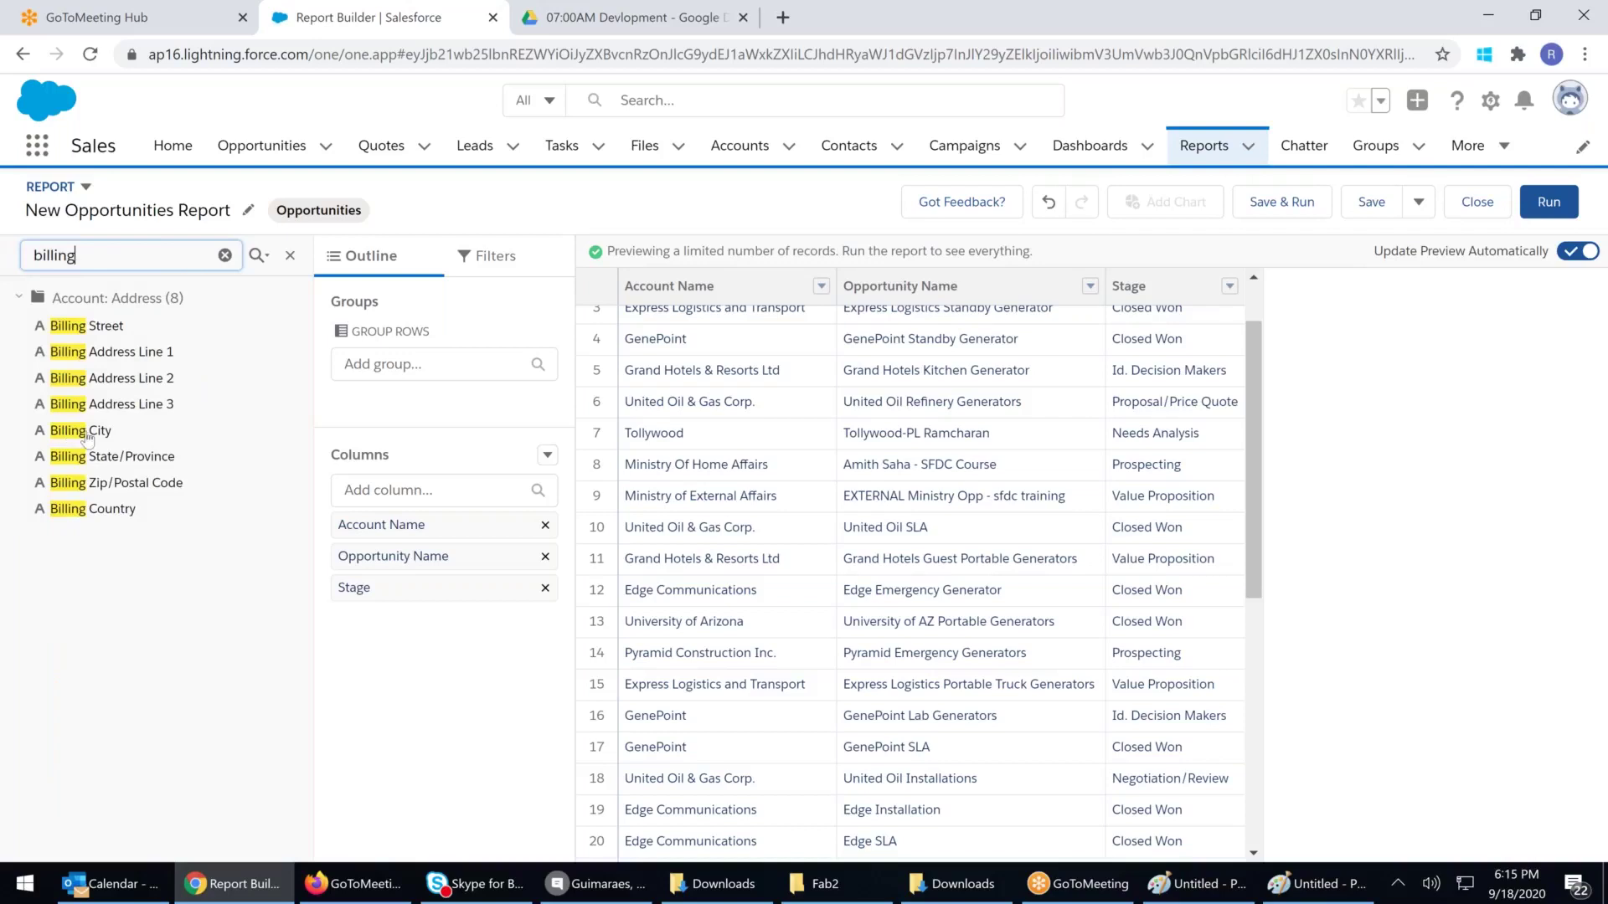
drag(87, 435, 462, 558)
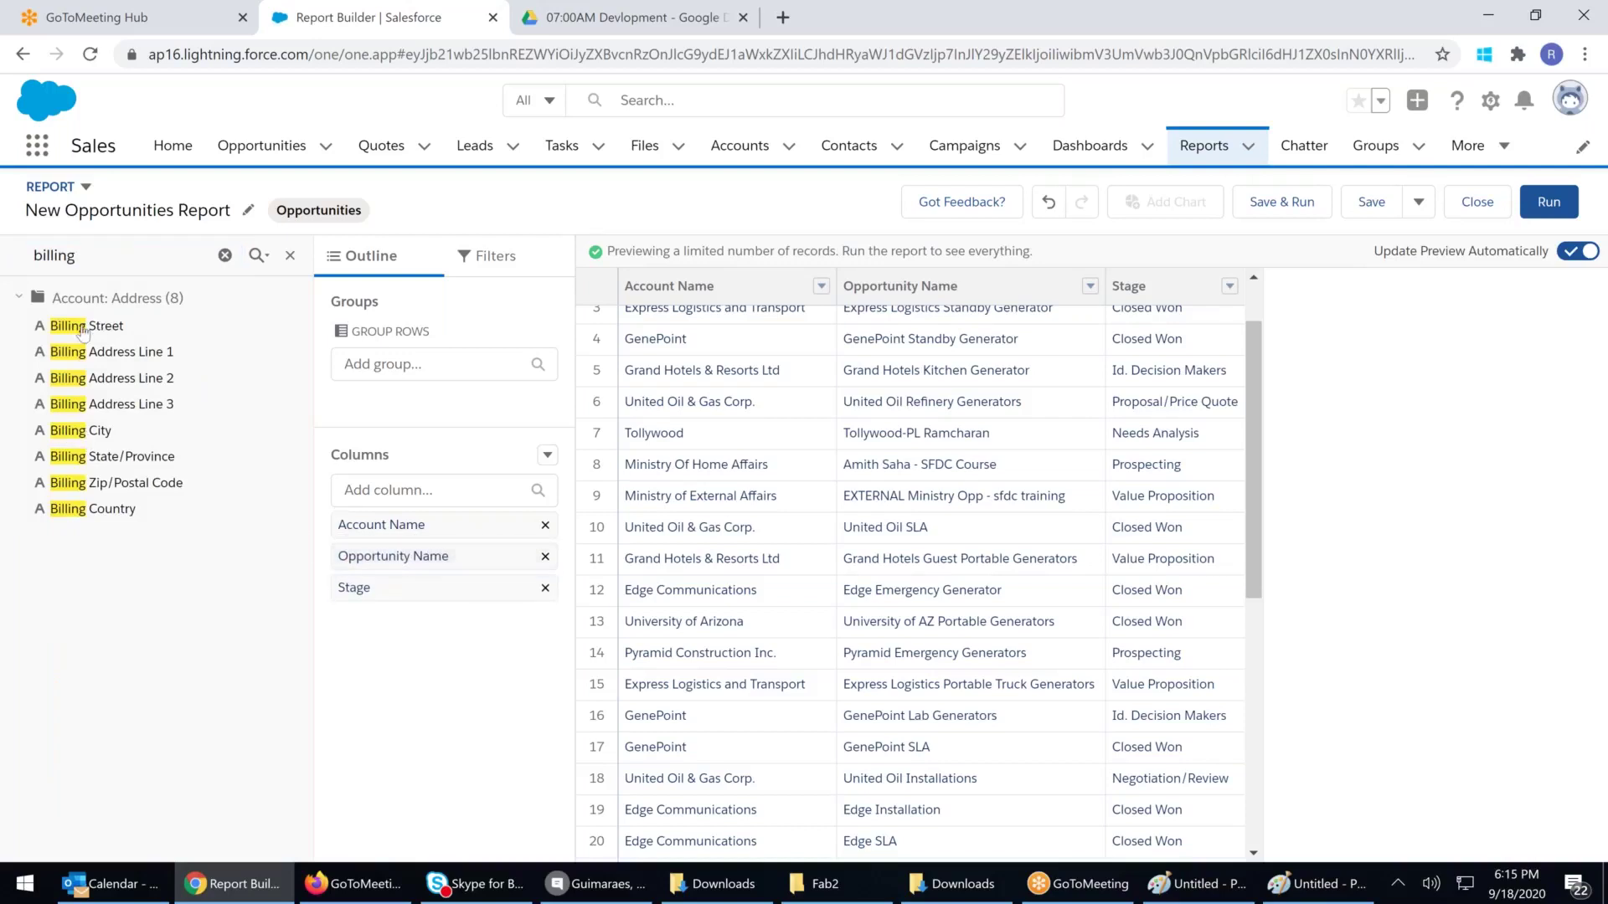
drag(94, 327, 109, 345)
drag(73, 436, 414, 556)
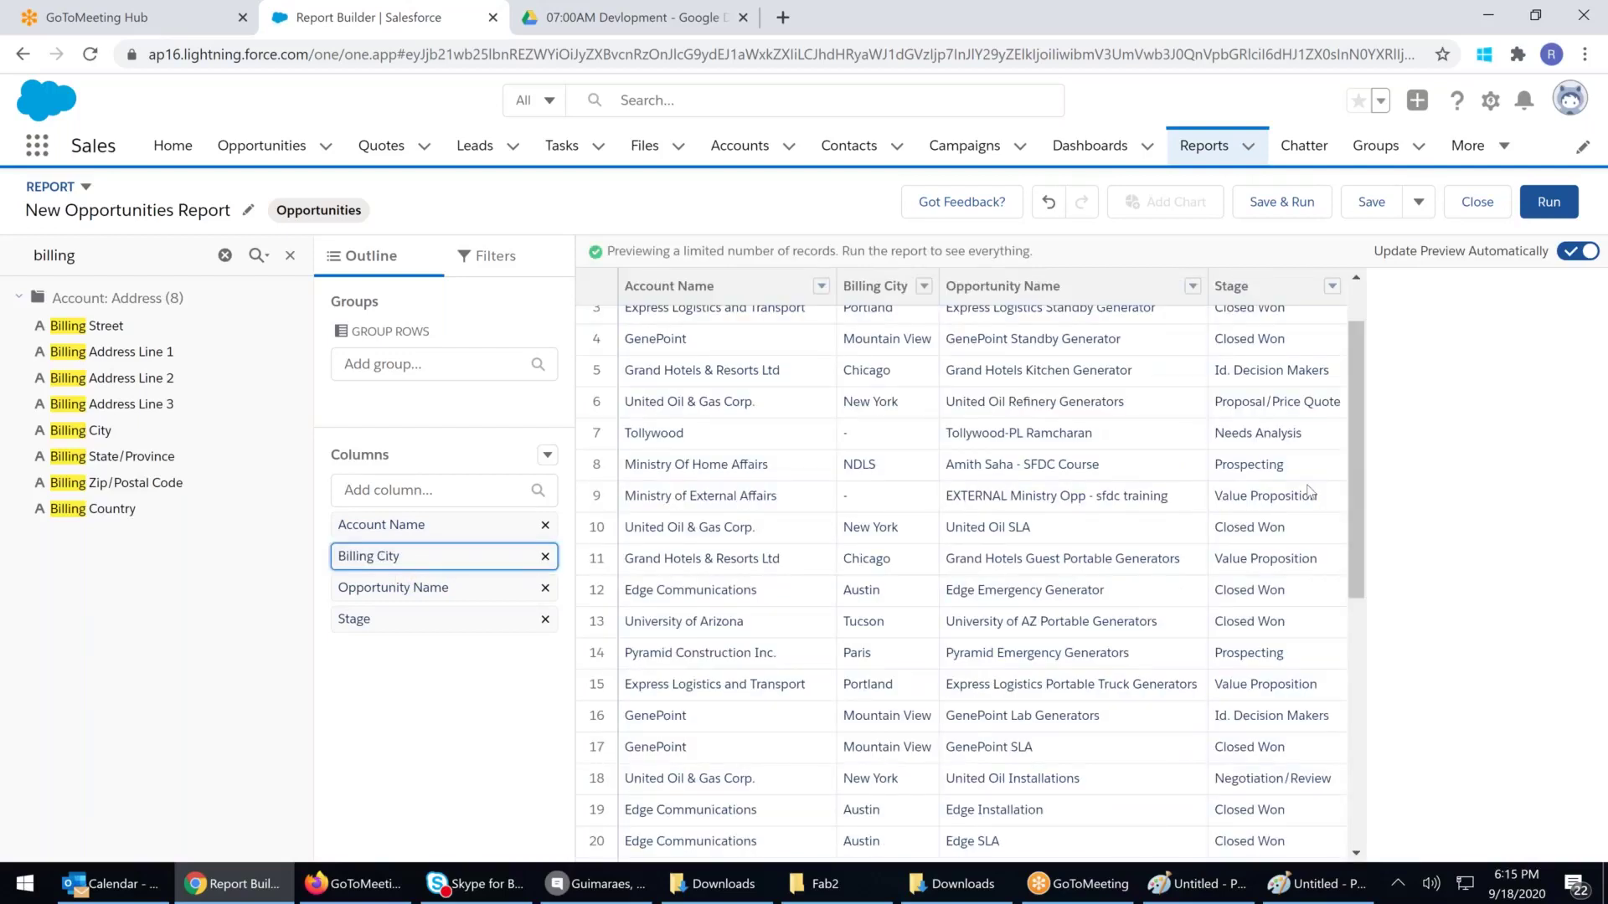
Add Lead Source as a column between Opportunity Name and Stage
scroll(1311, 493, up, 2)
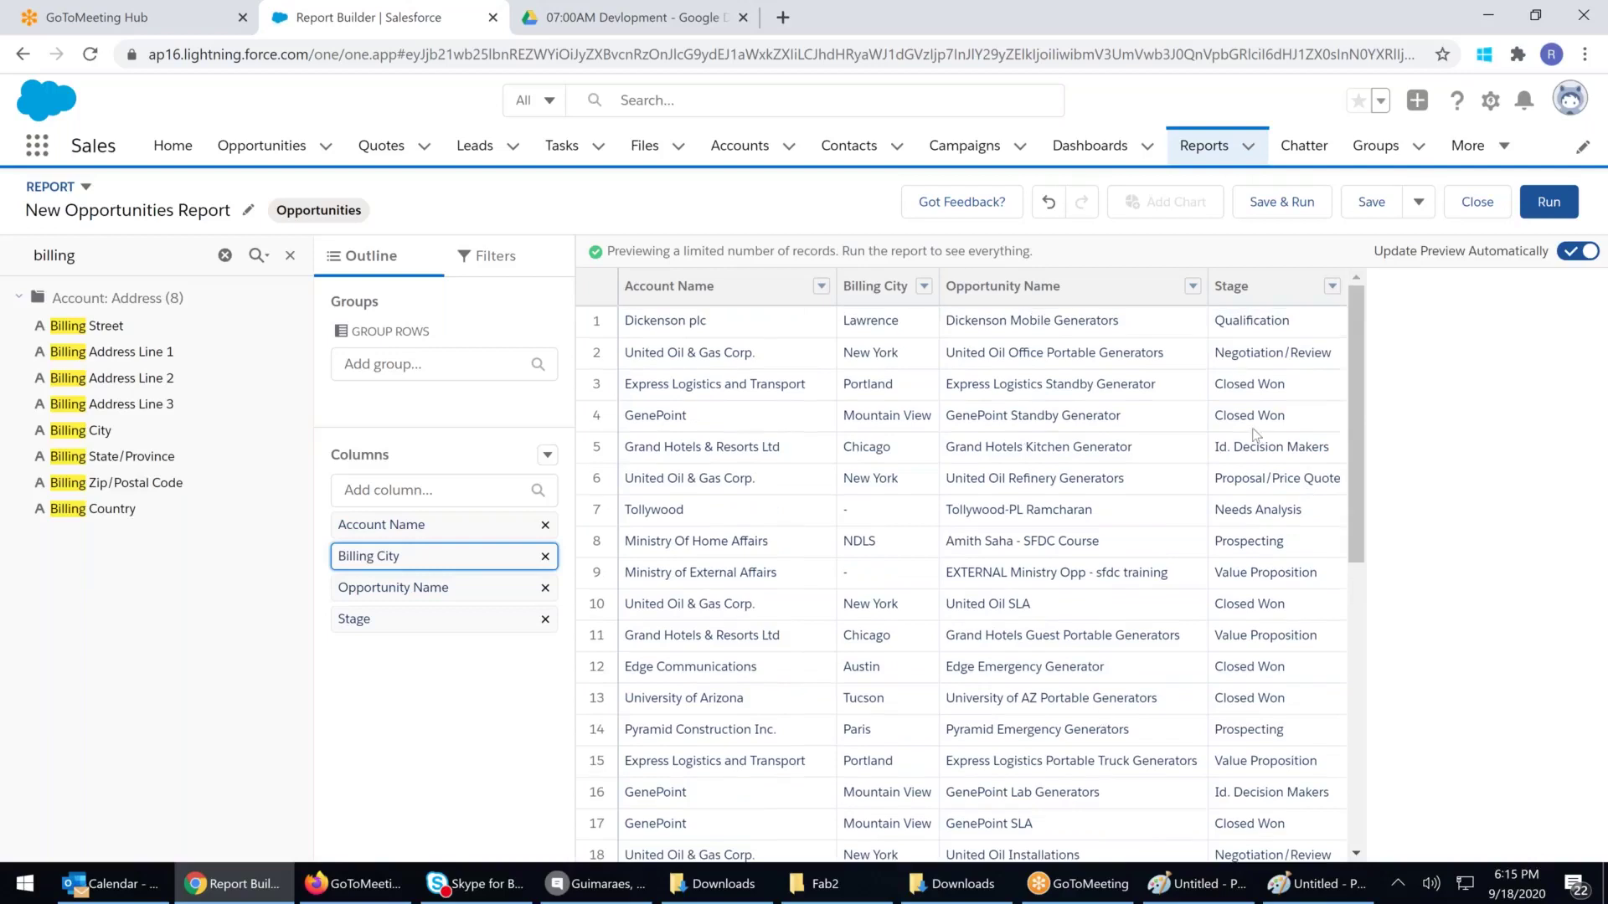
click(123, 260)
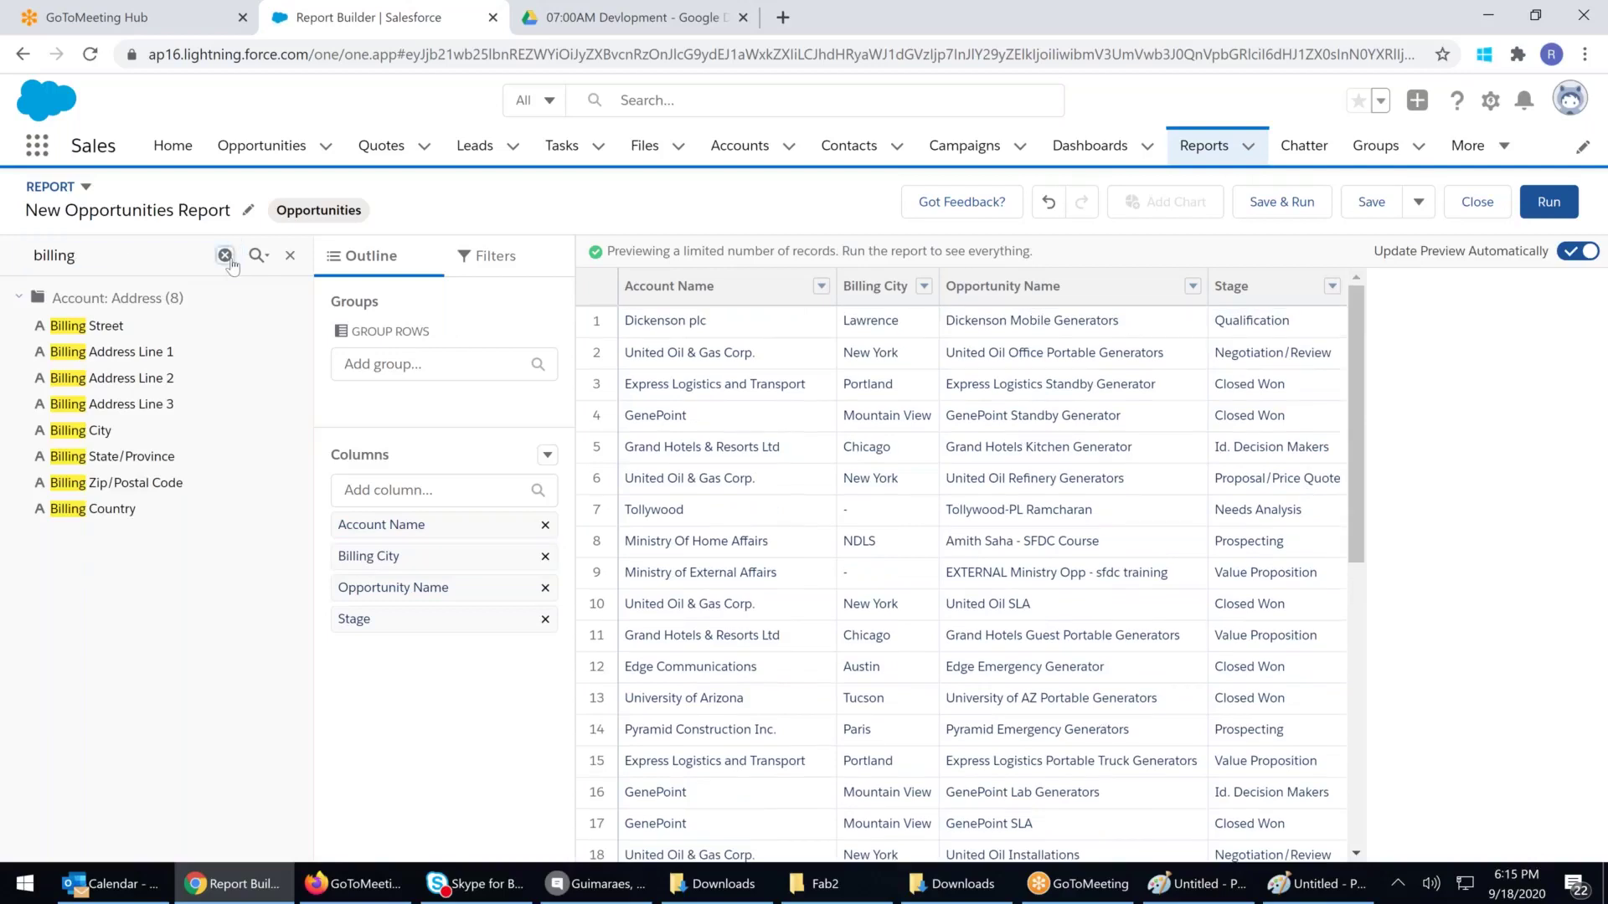
click(228, 258)
click(171, 265)
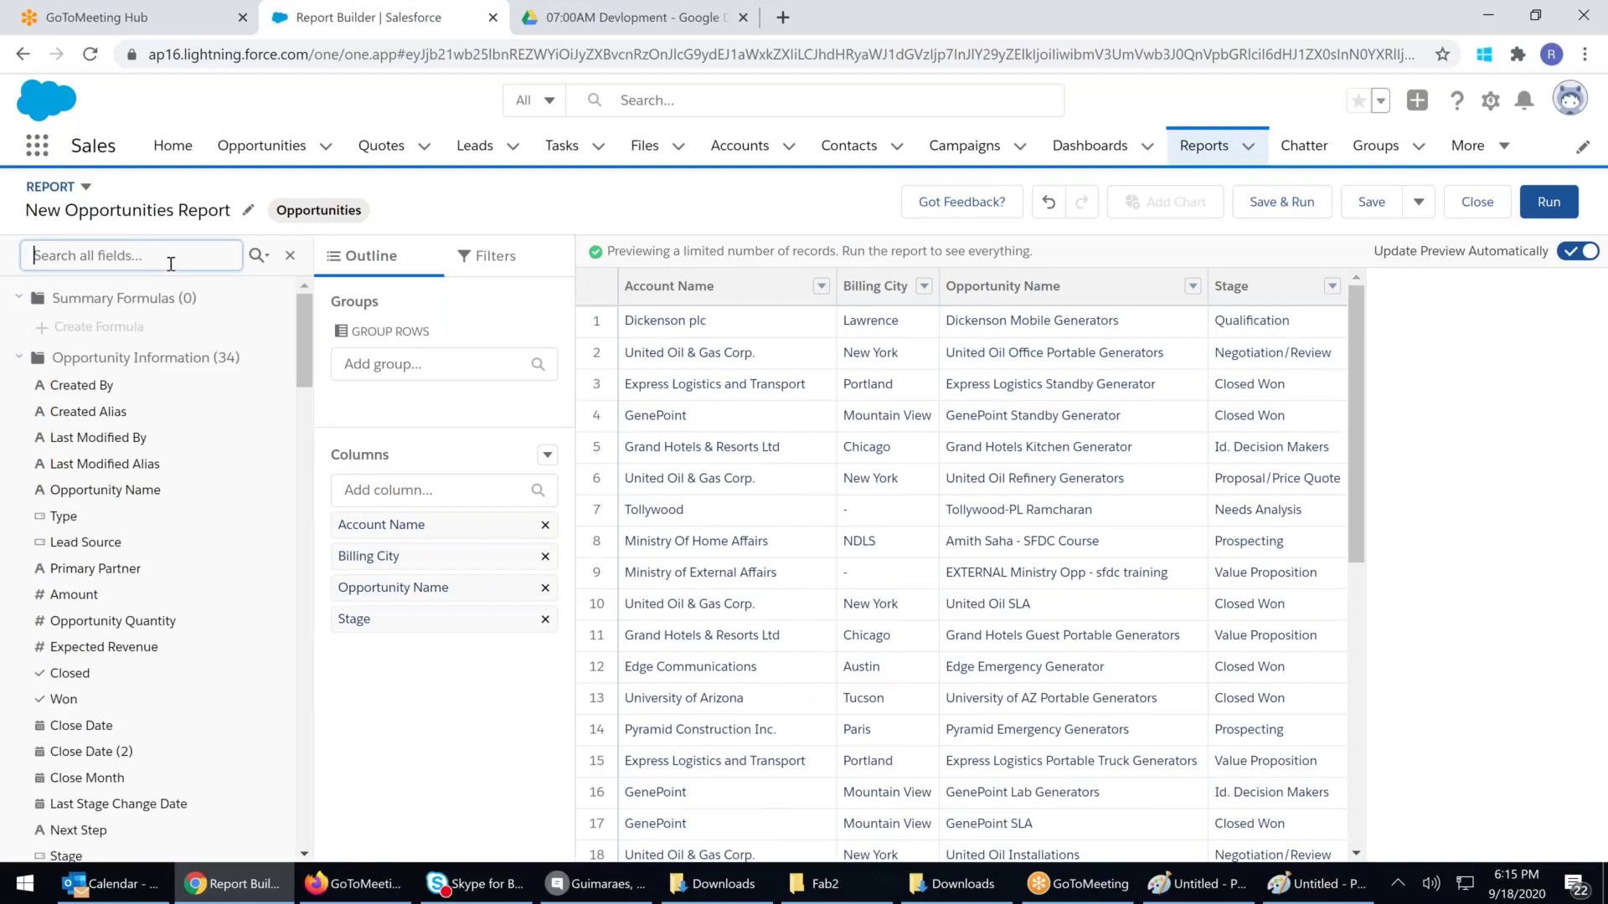
text(sou)
drag(83, 326, 178, 444)
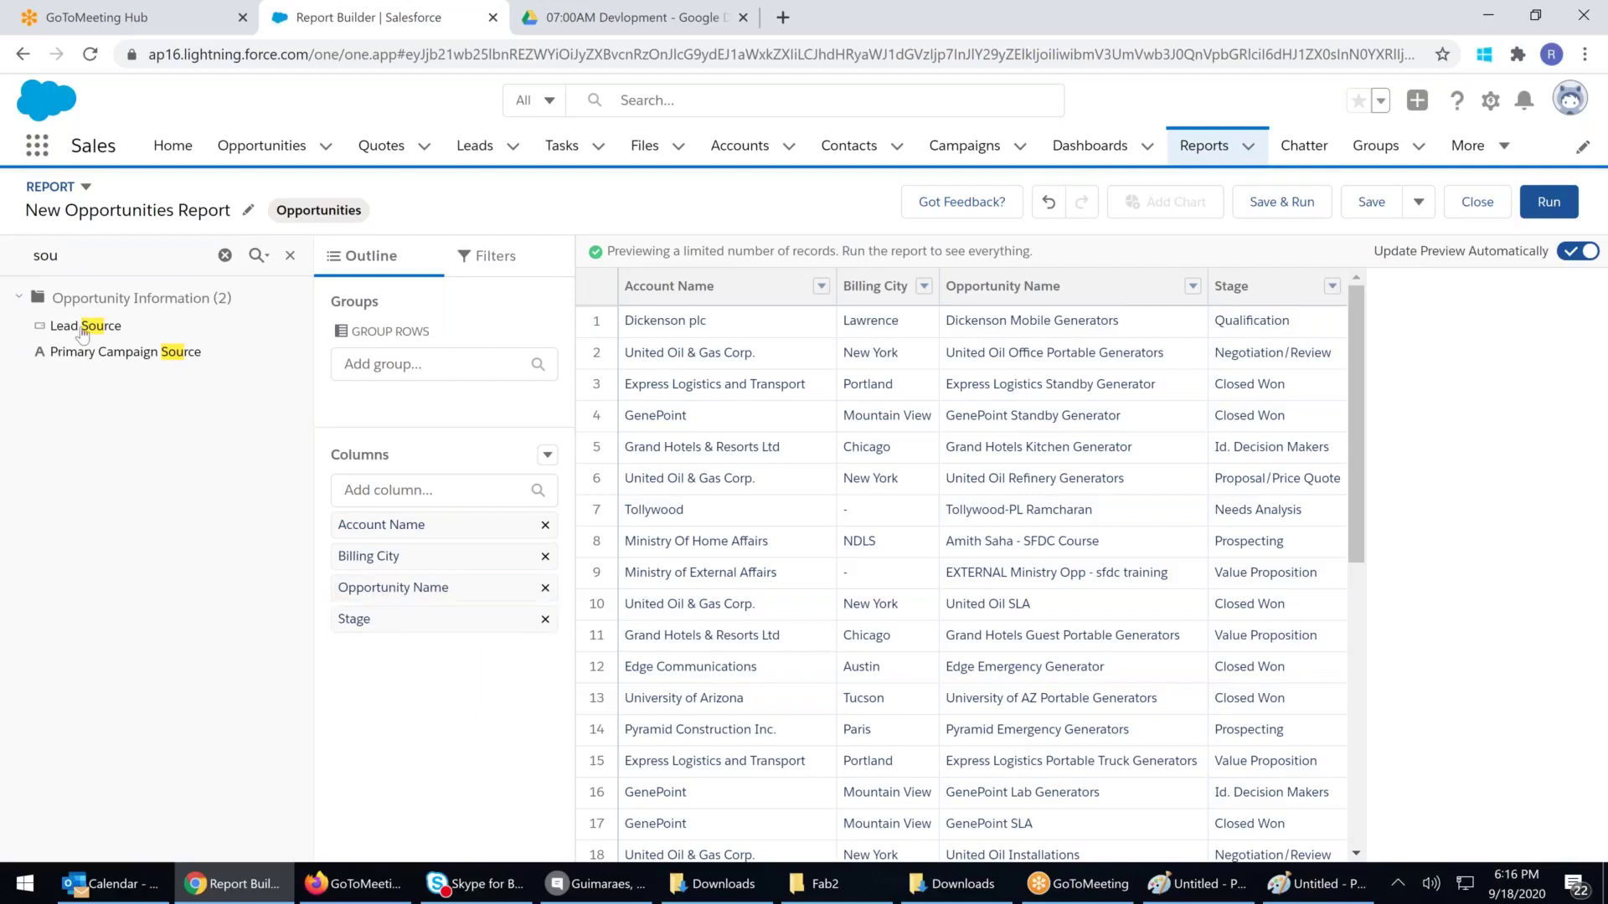
drag(84, 333, 444, 620)
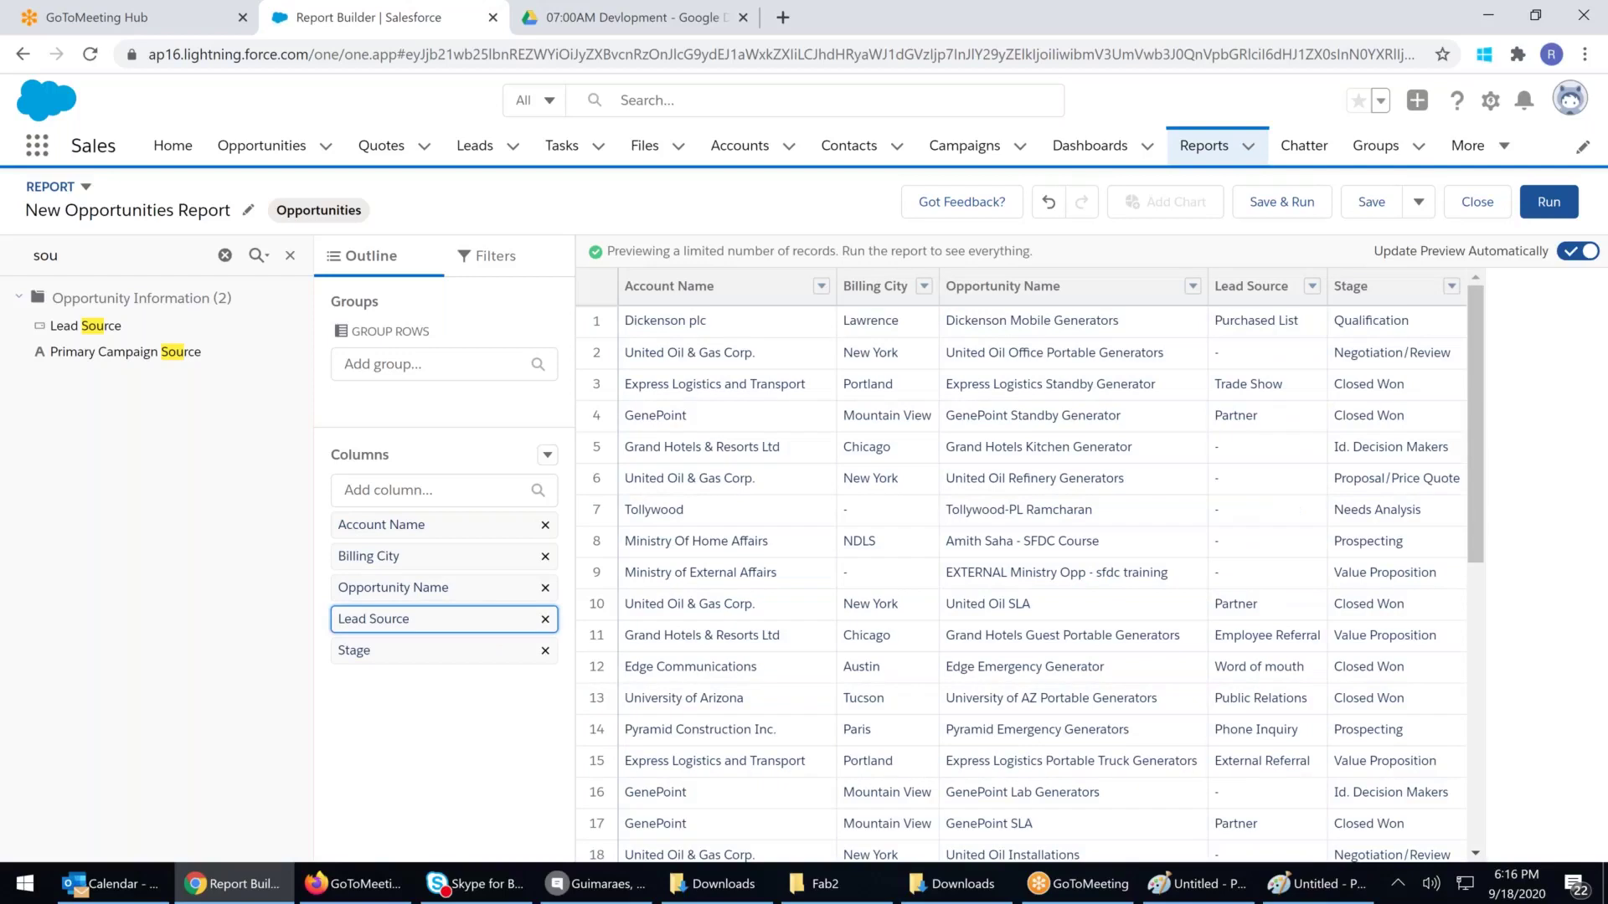
Add Amount as the last column, then try dragging Billing City into row grouping
click(128, 248)
key(BackSpace)
key(BackSpace)
key(BackSpace)
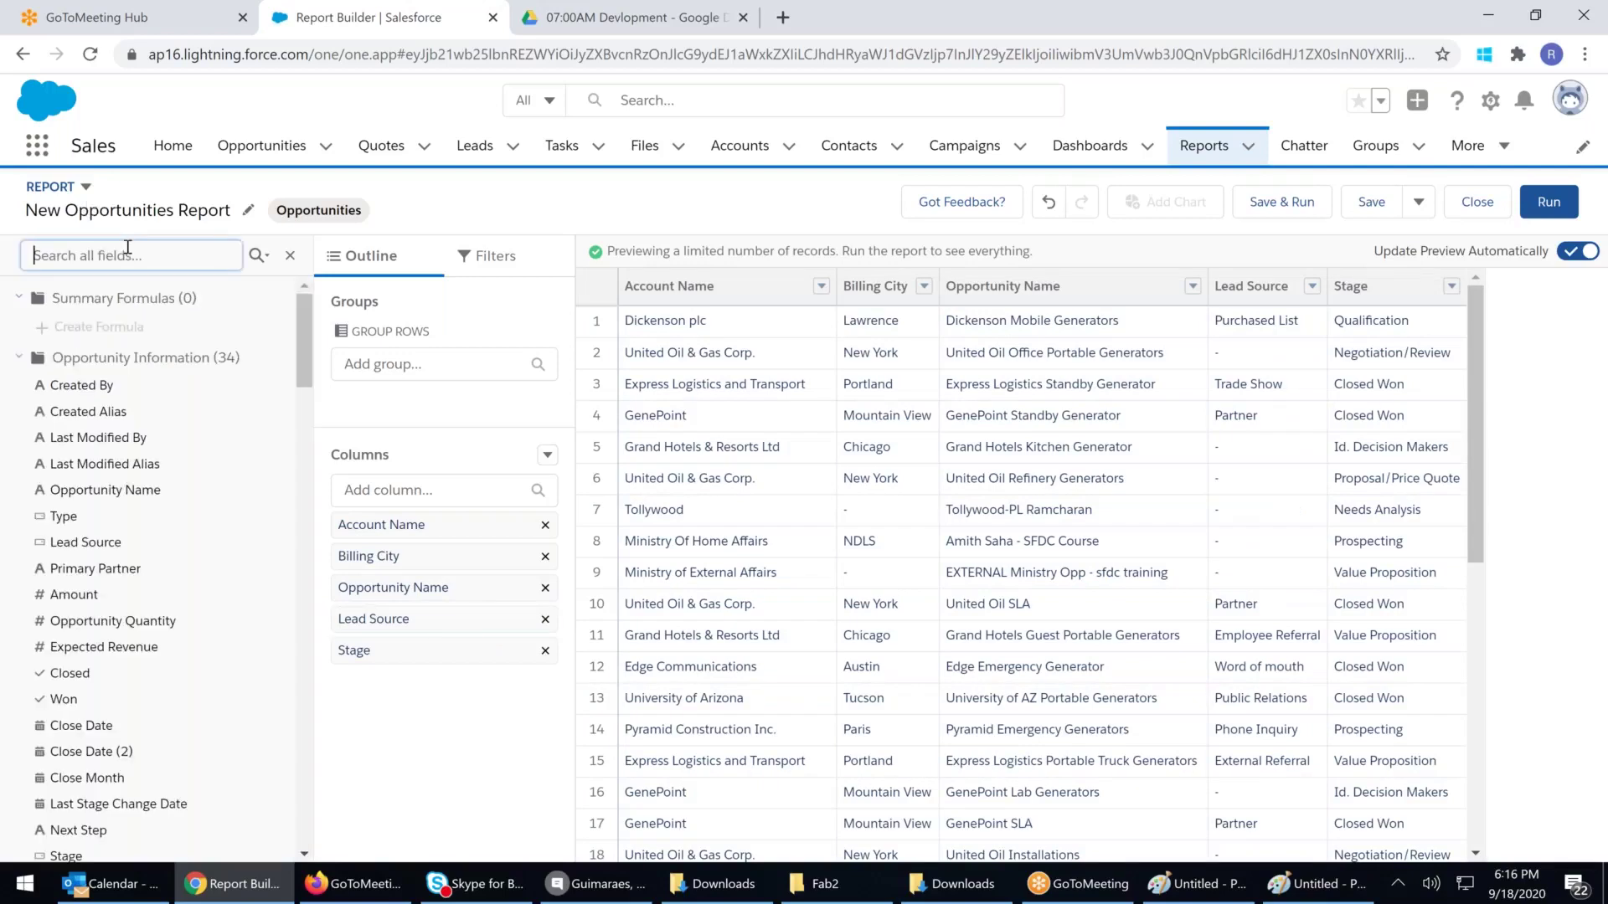
text(amou)
drag(63, 325, 381, 694)
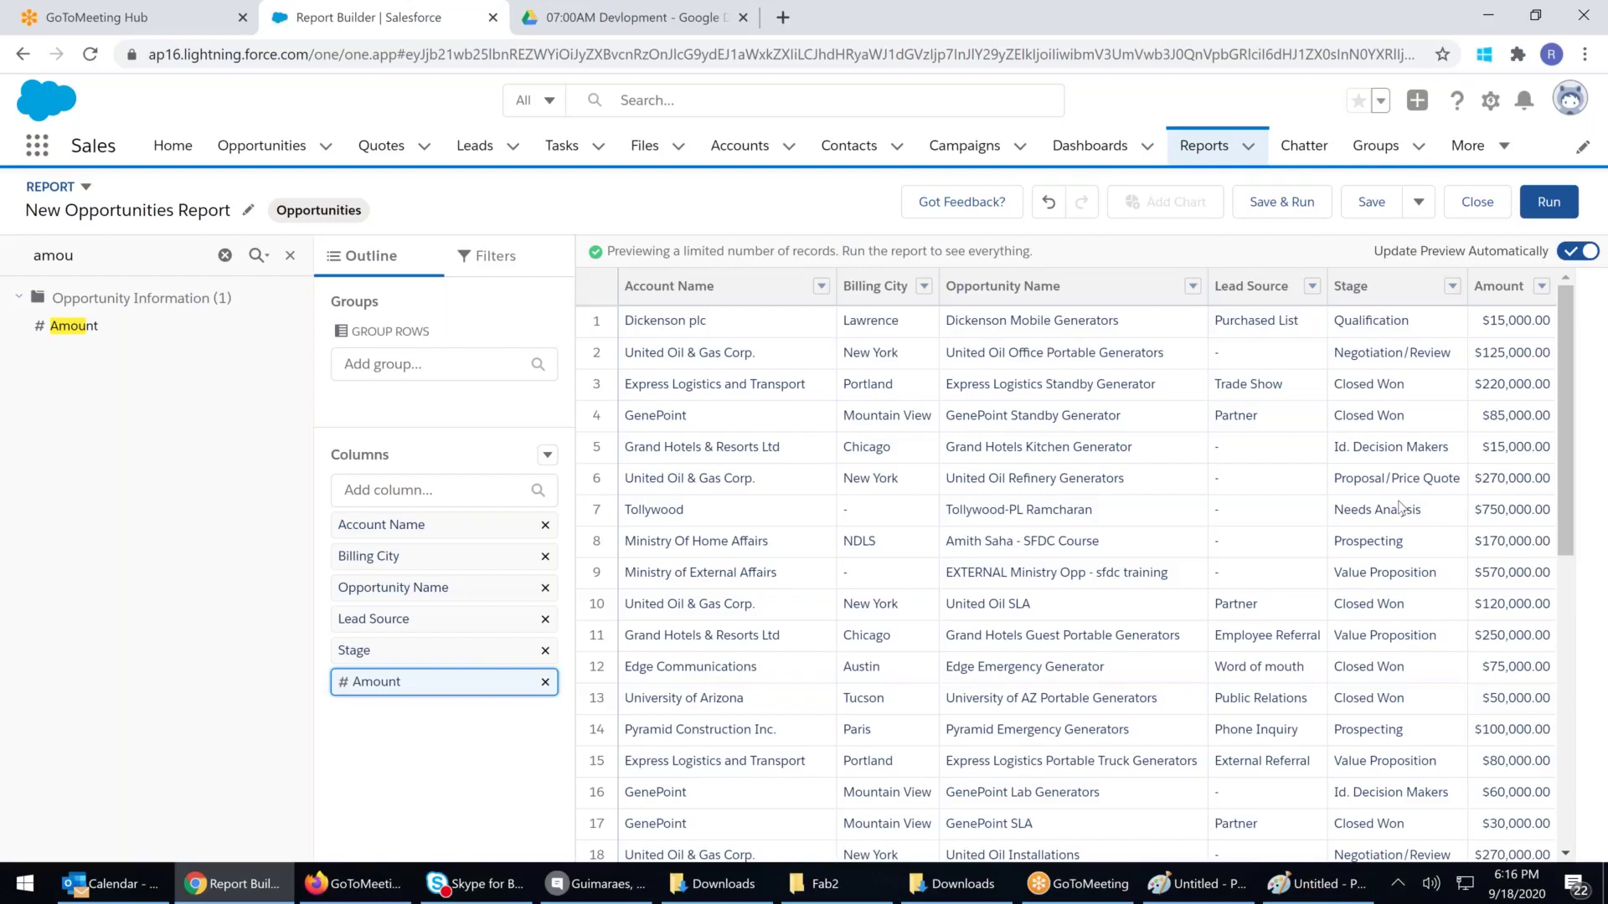
drag(435, 556, 413, 361)
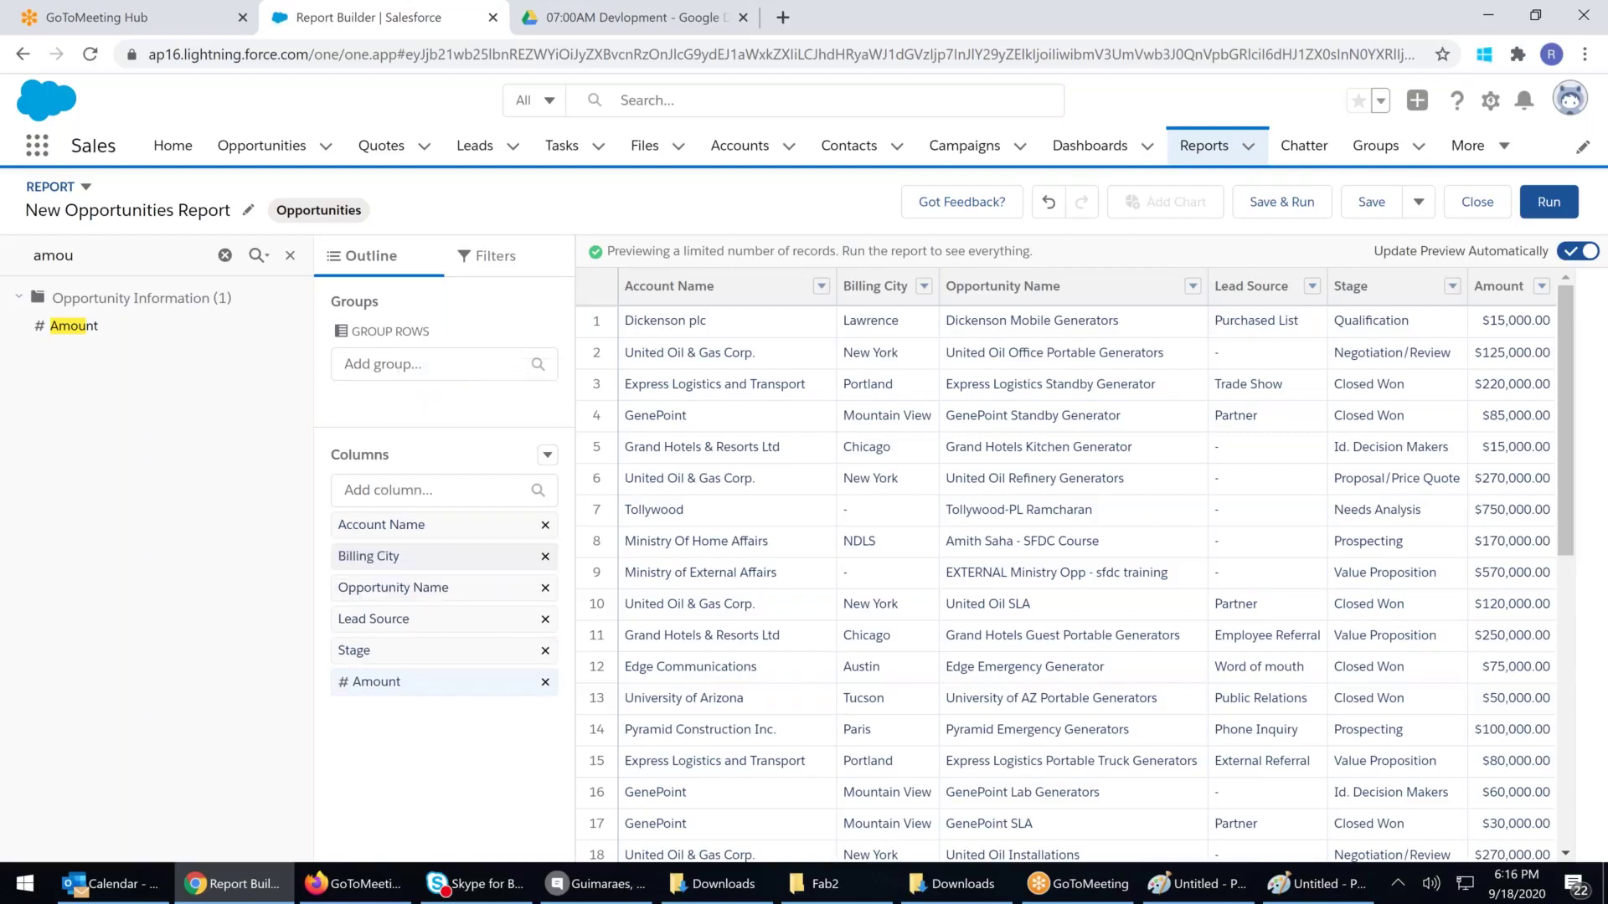
Group the report rows by Billing City, found by searching 'cit'
click(428, 361)
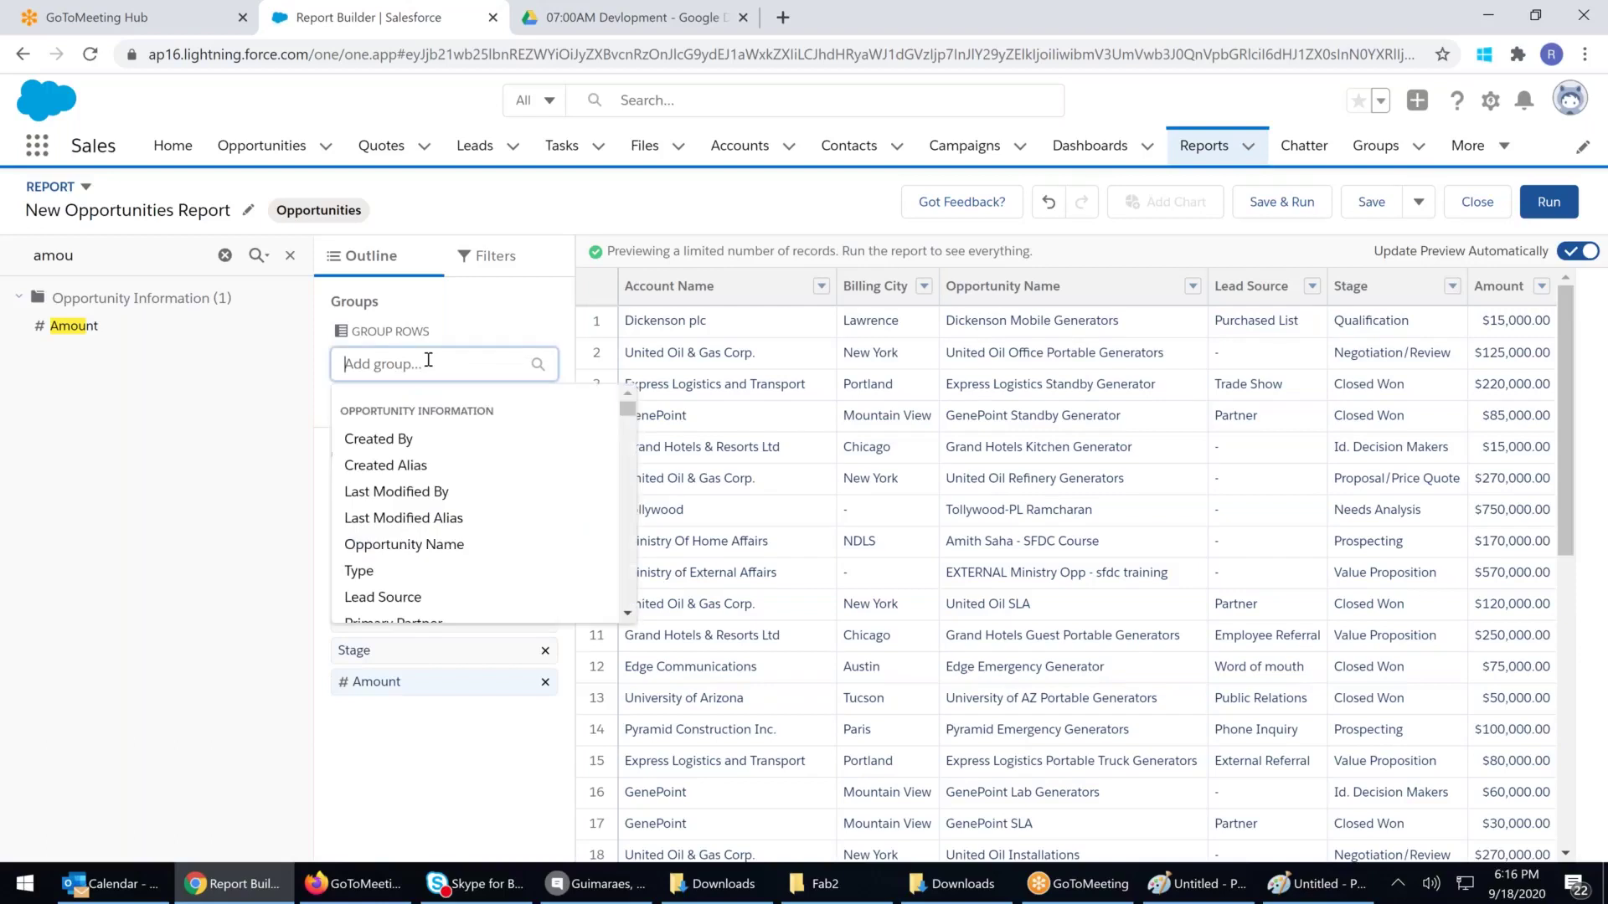
text(cit)
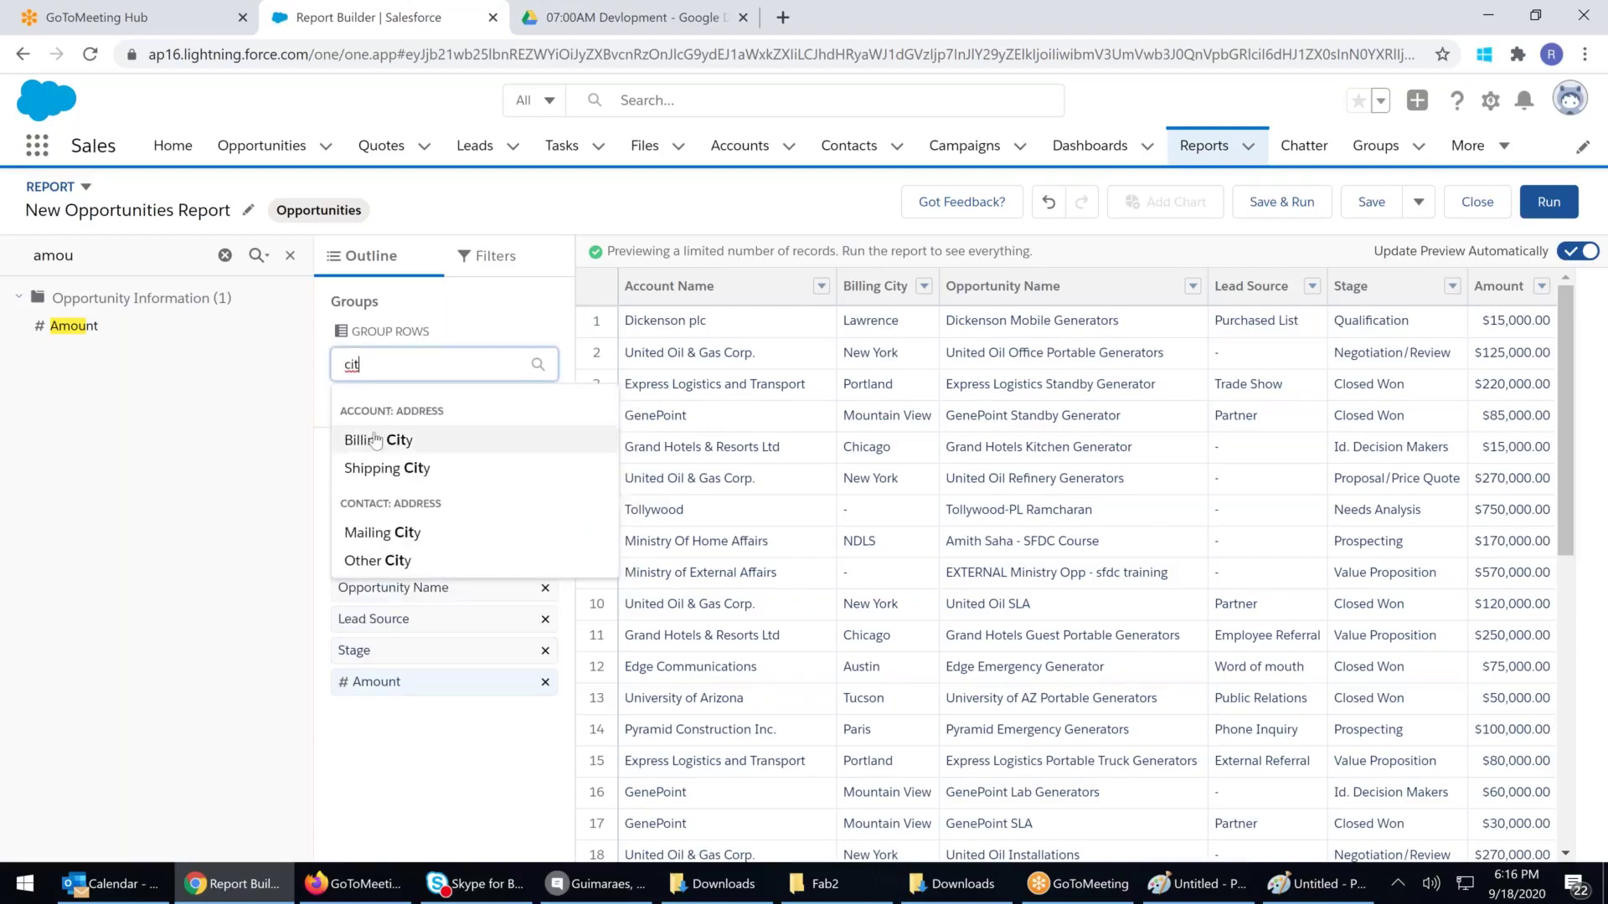
click(375, 440)
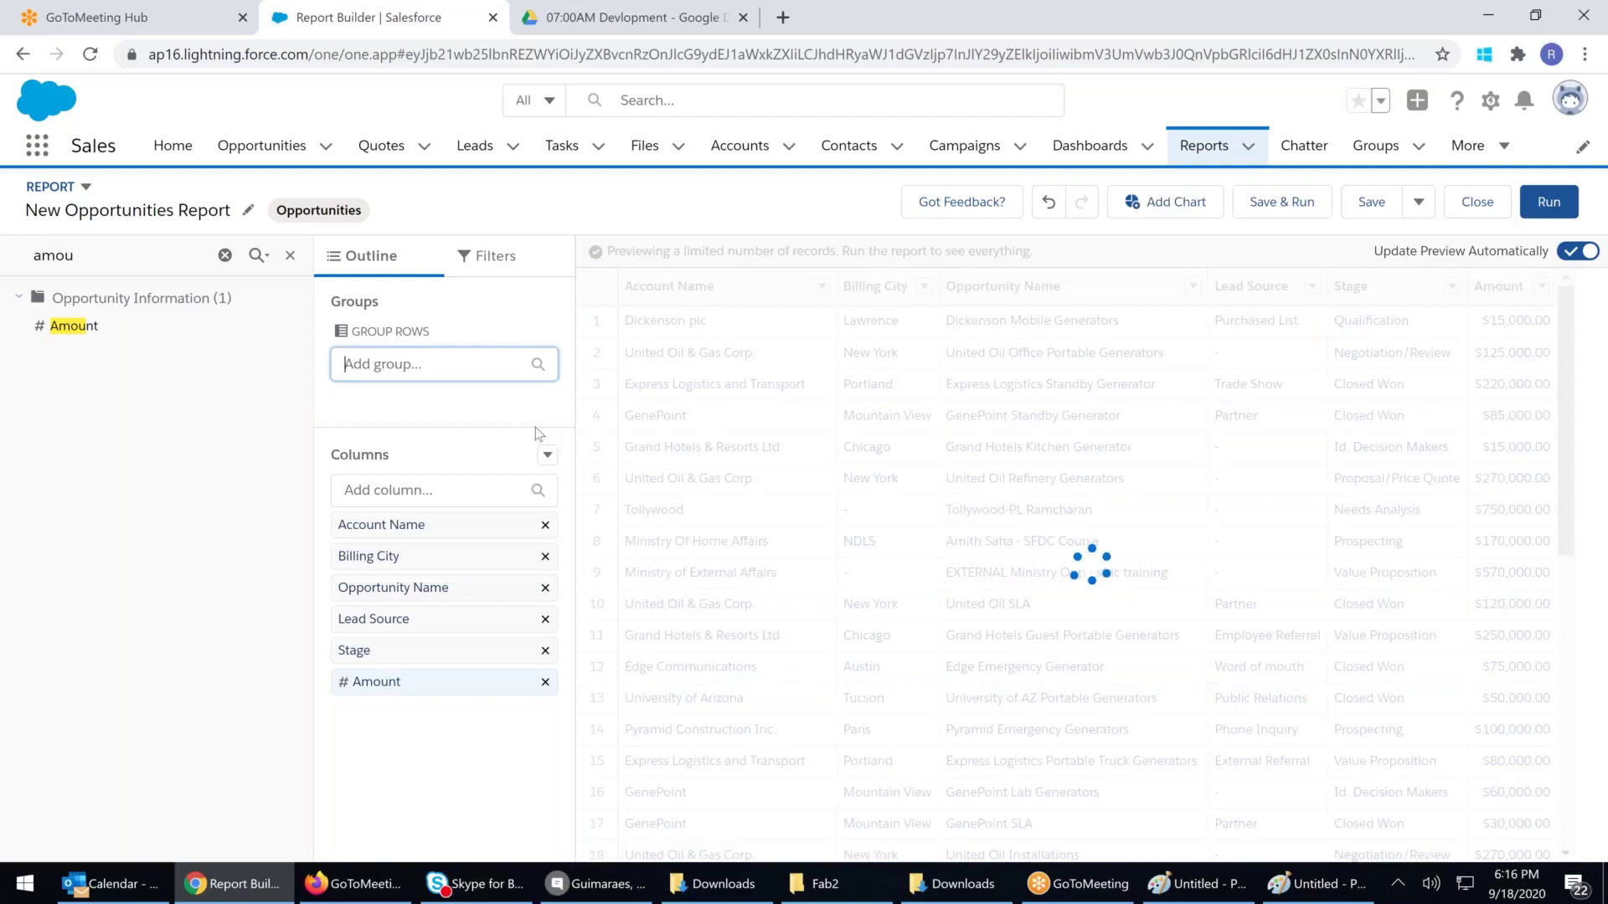
drag(387, 445, 494, 450)
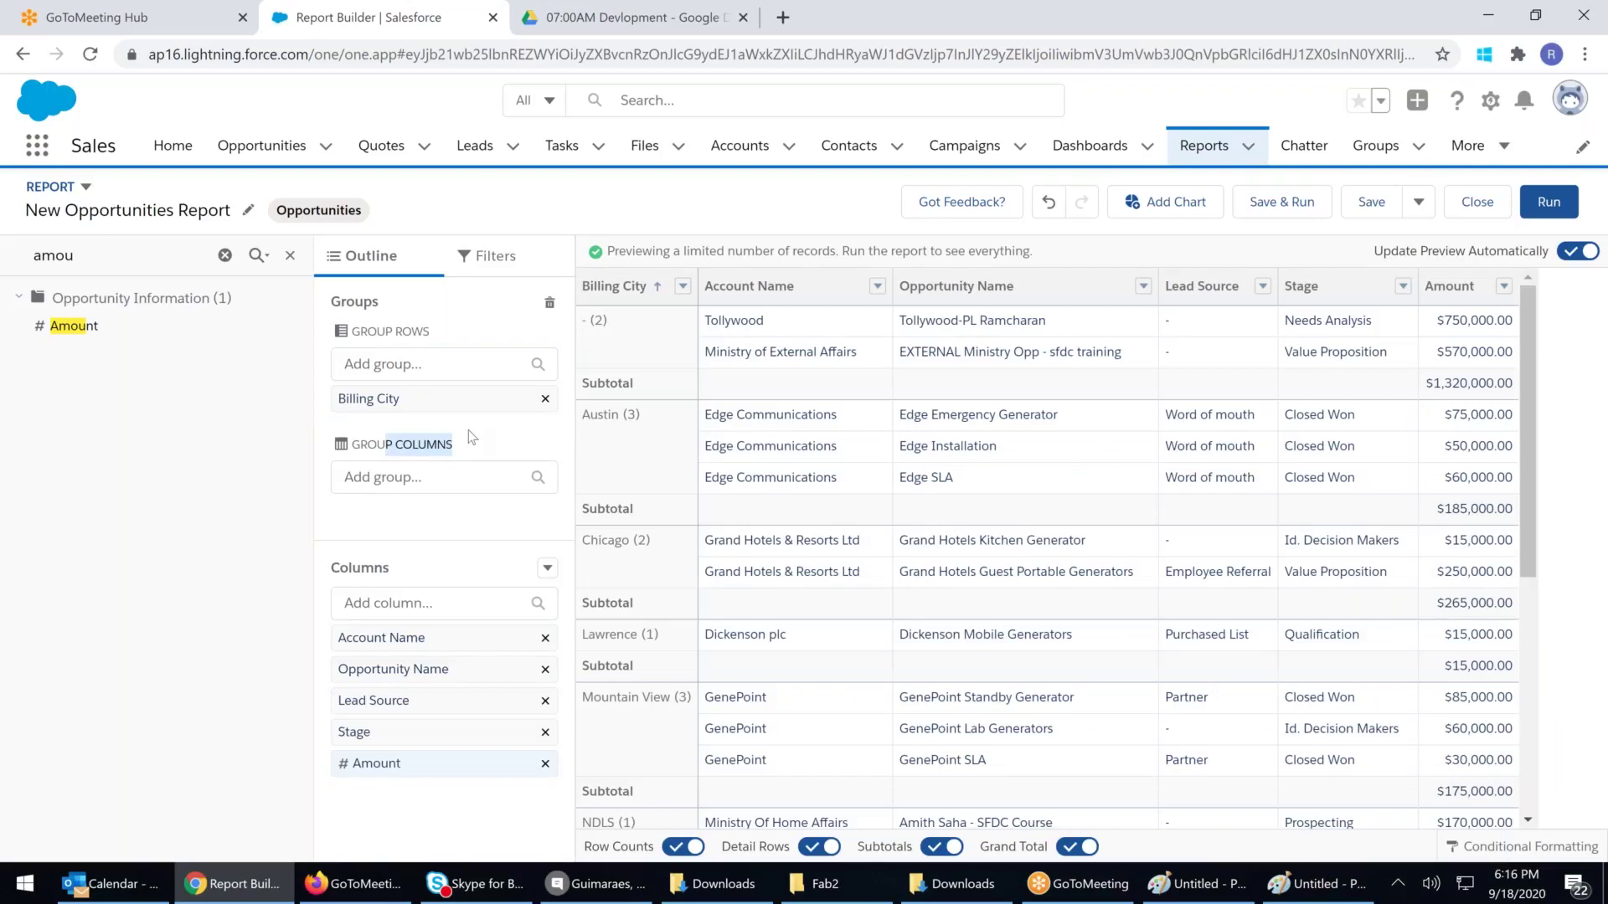
click(430, 362)
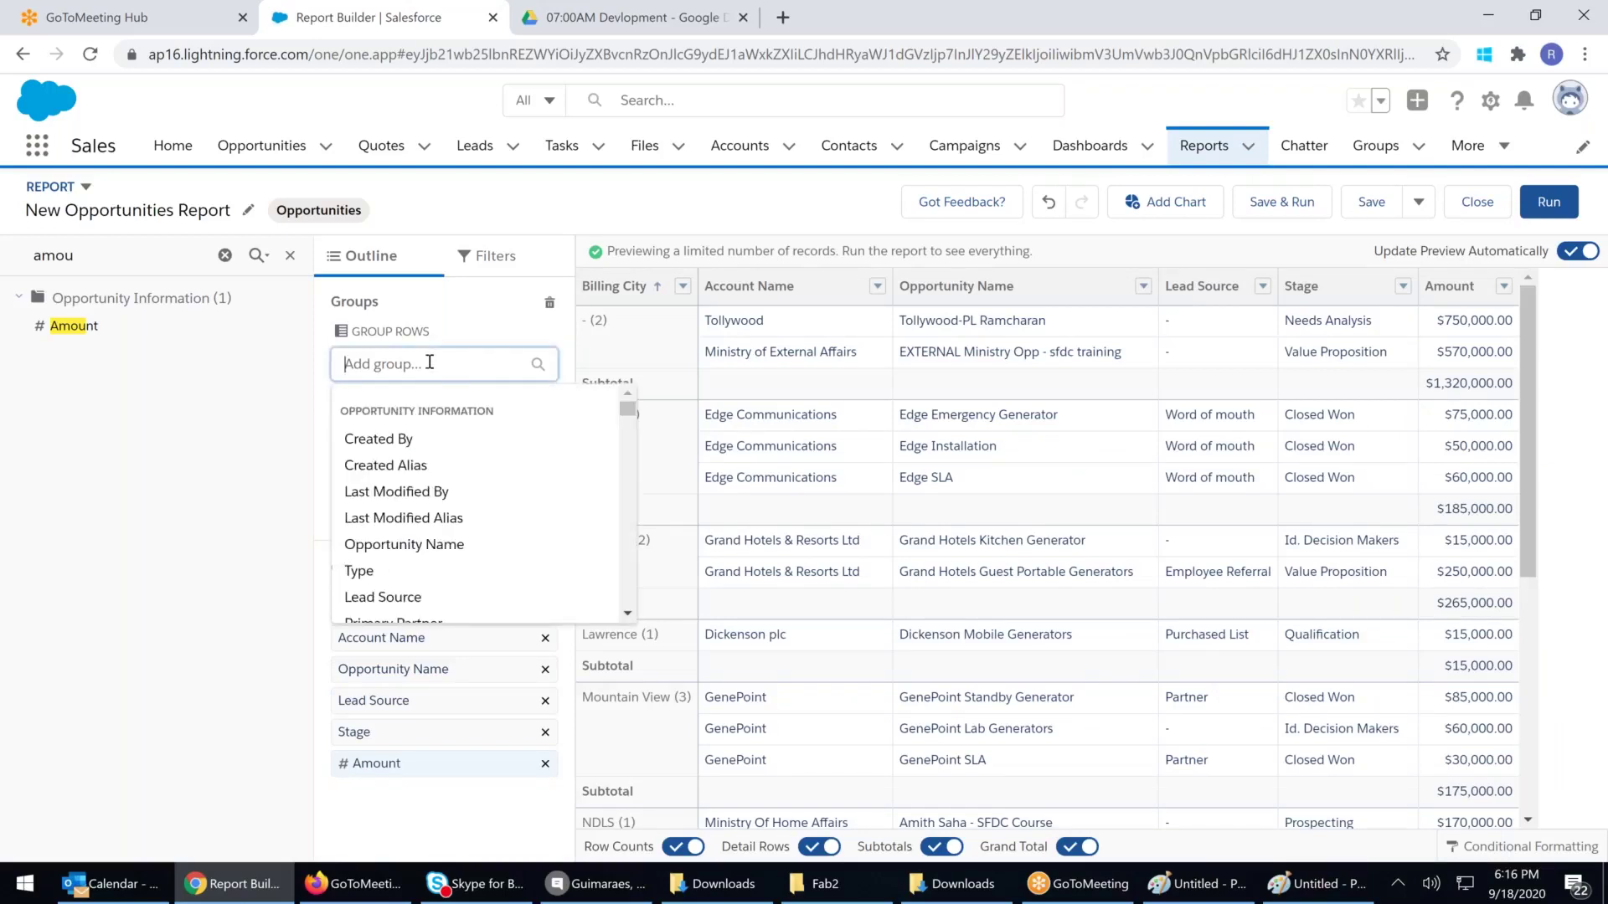
click(977, 373)
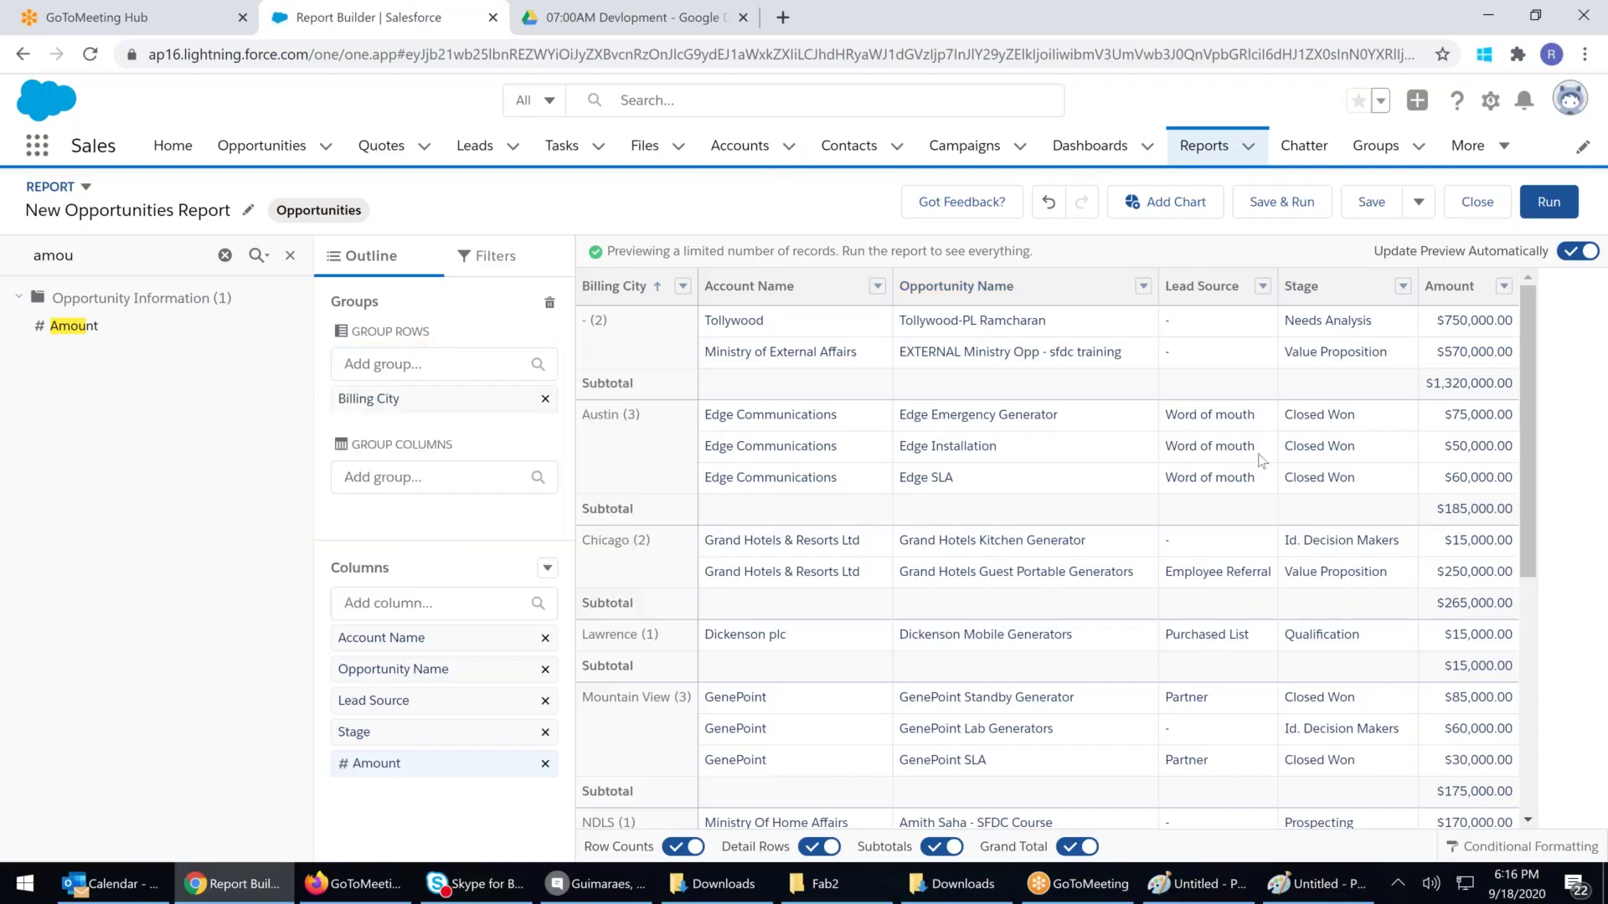
click(367, 474)
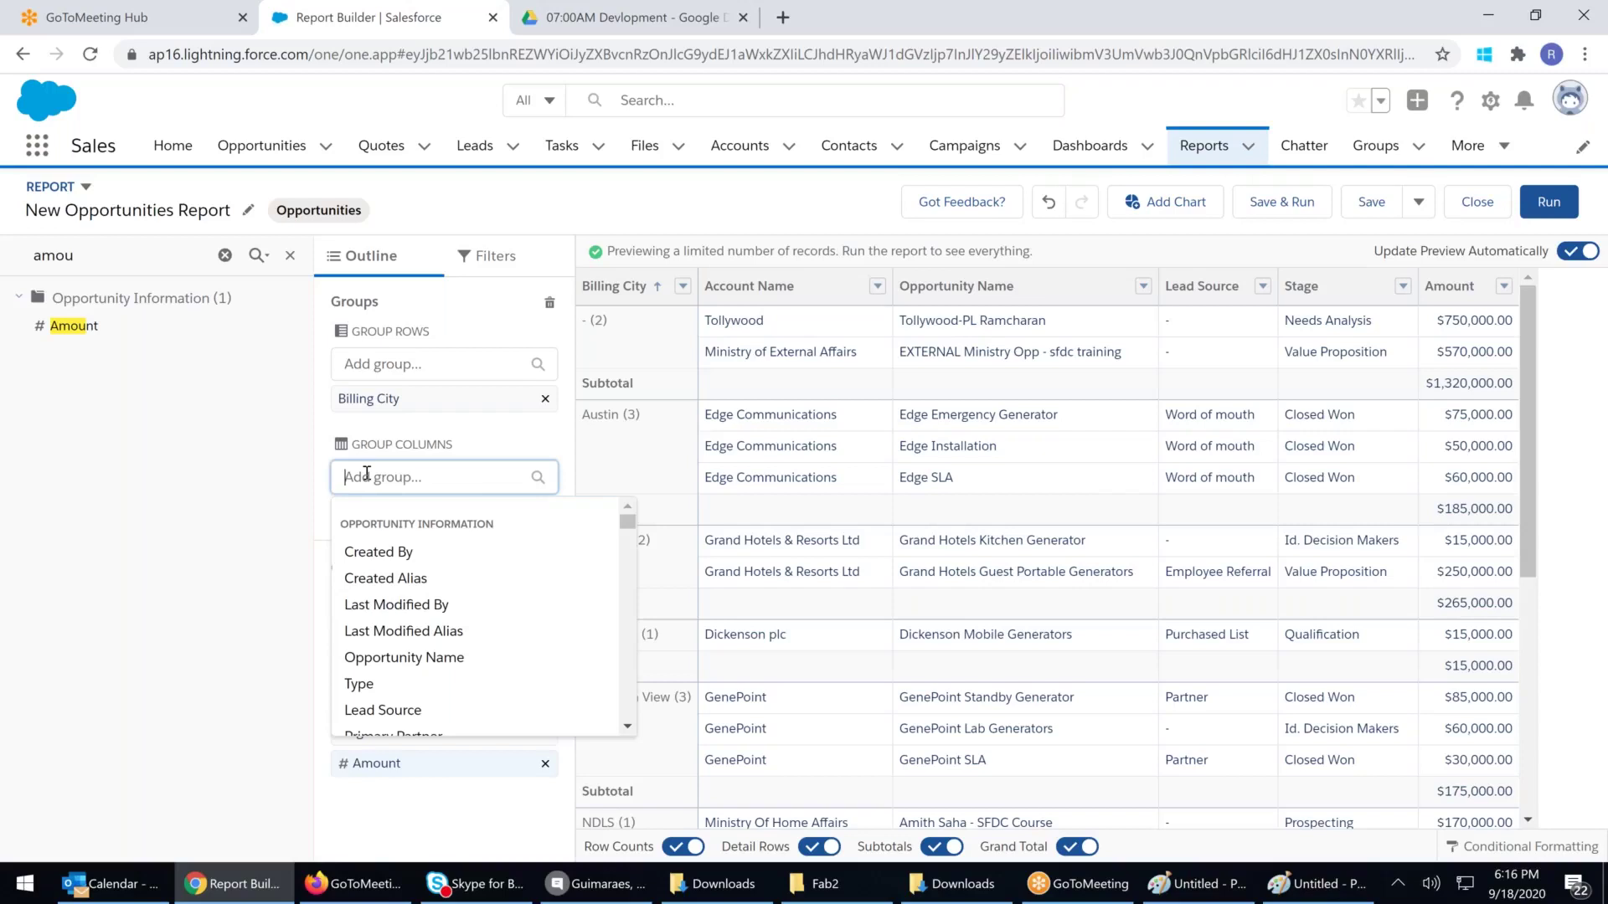
Group the columns by Lead Source, making a Billing City by Lead Source matrix
click(381, 710)
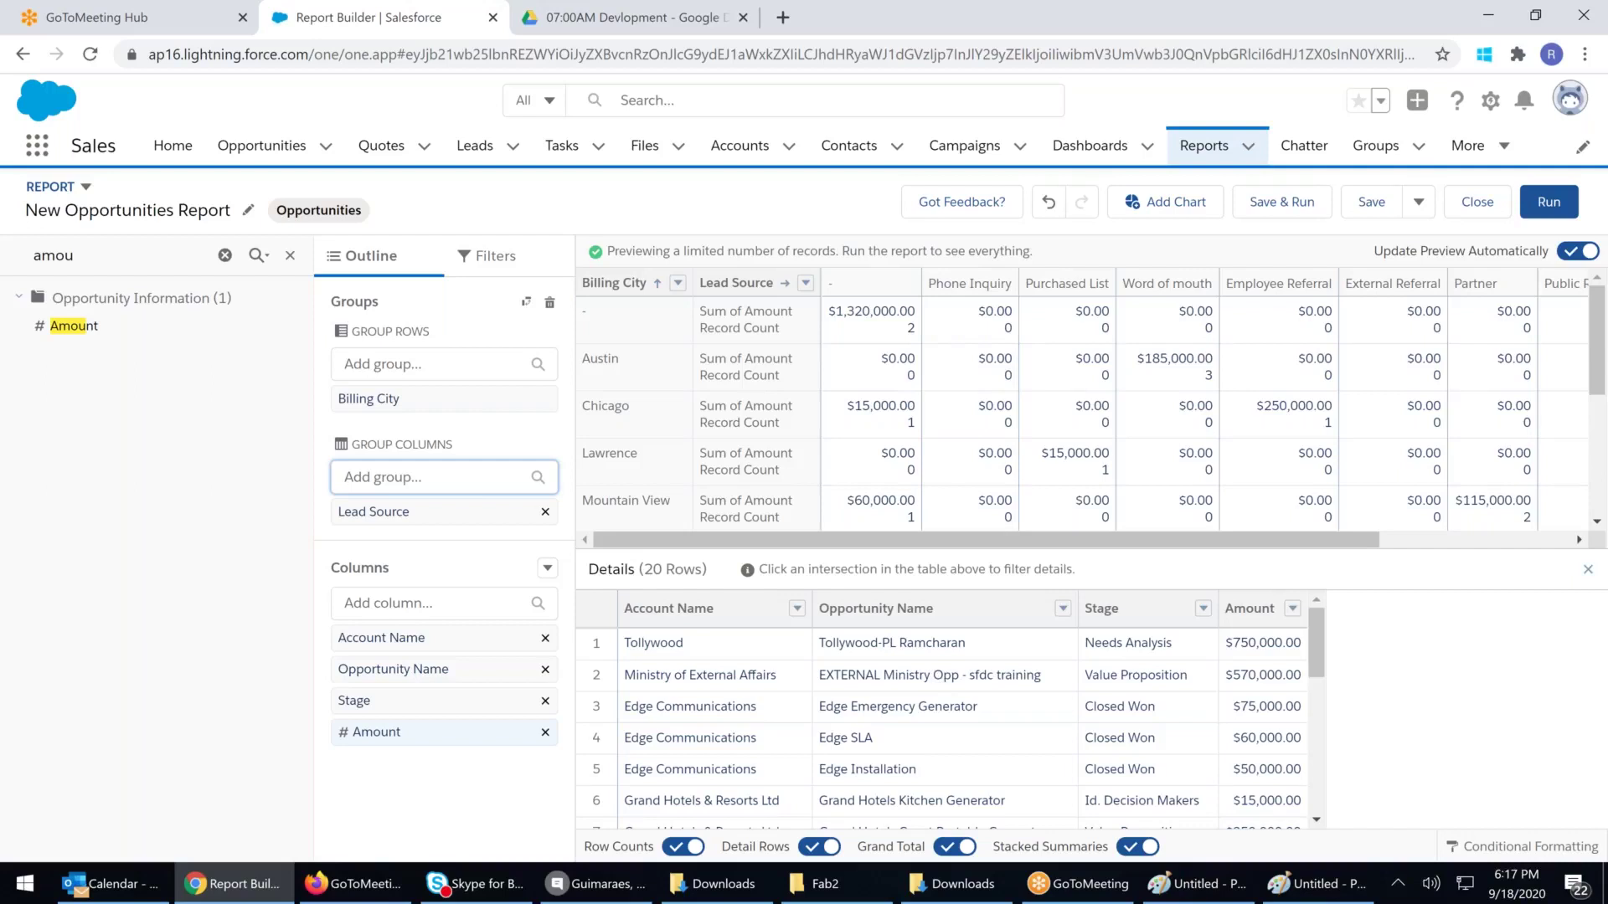
scroll(1011, 369, down, 3)
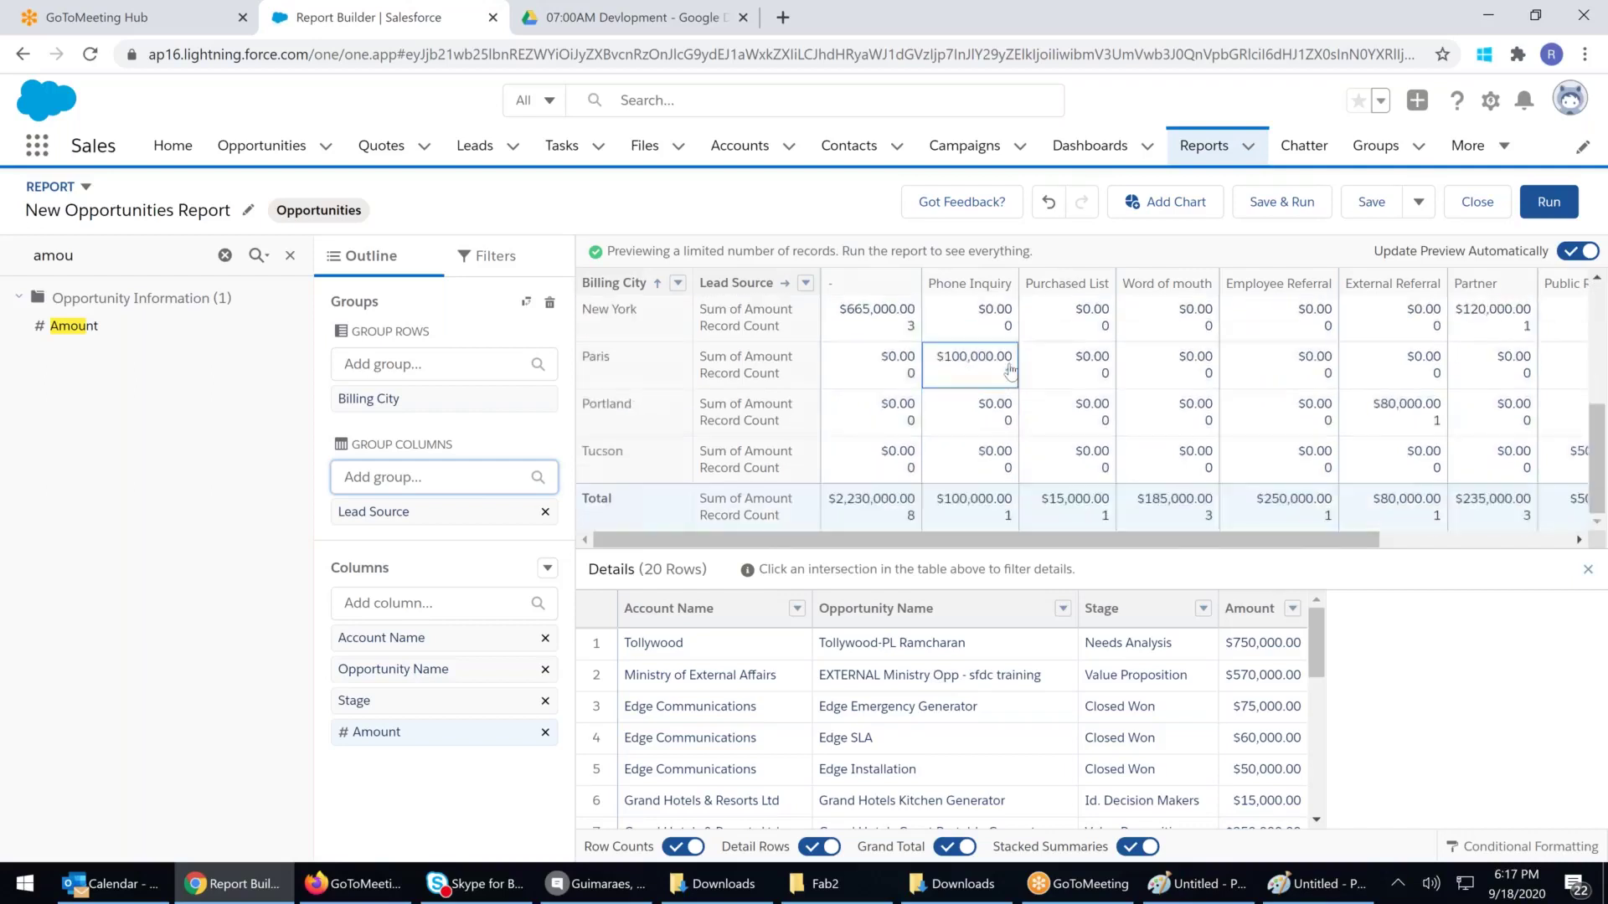
scroll(1011, 370, up, 3)
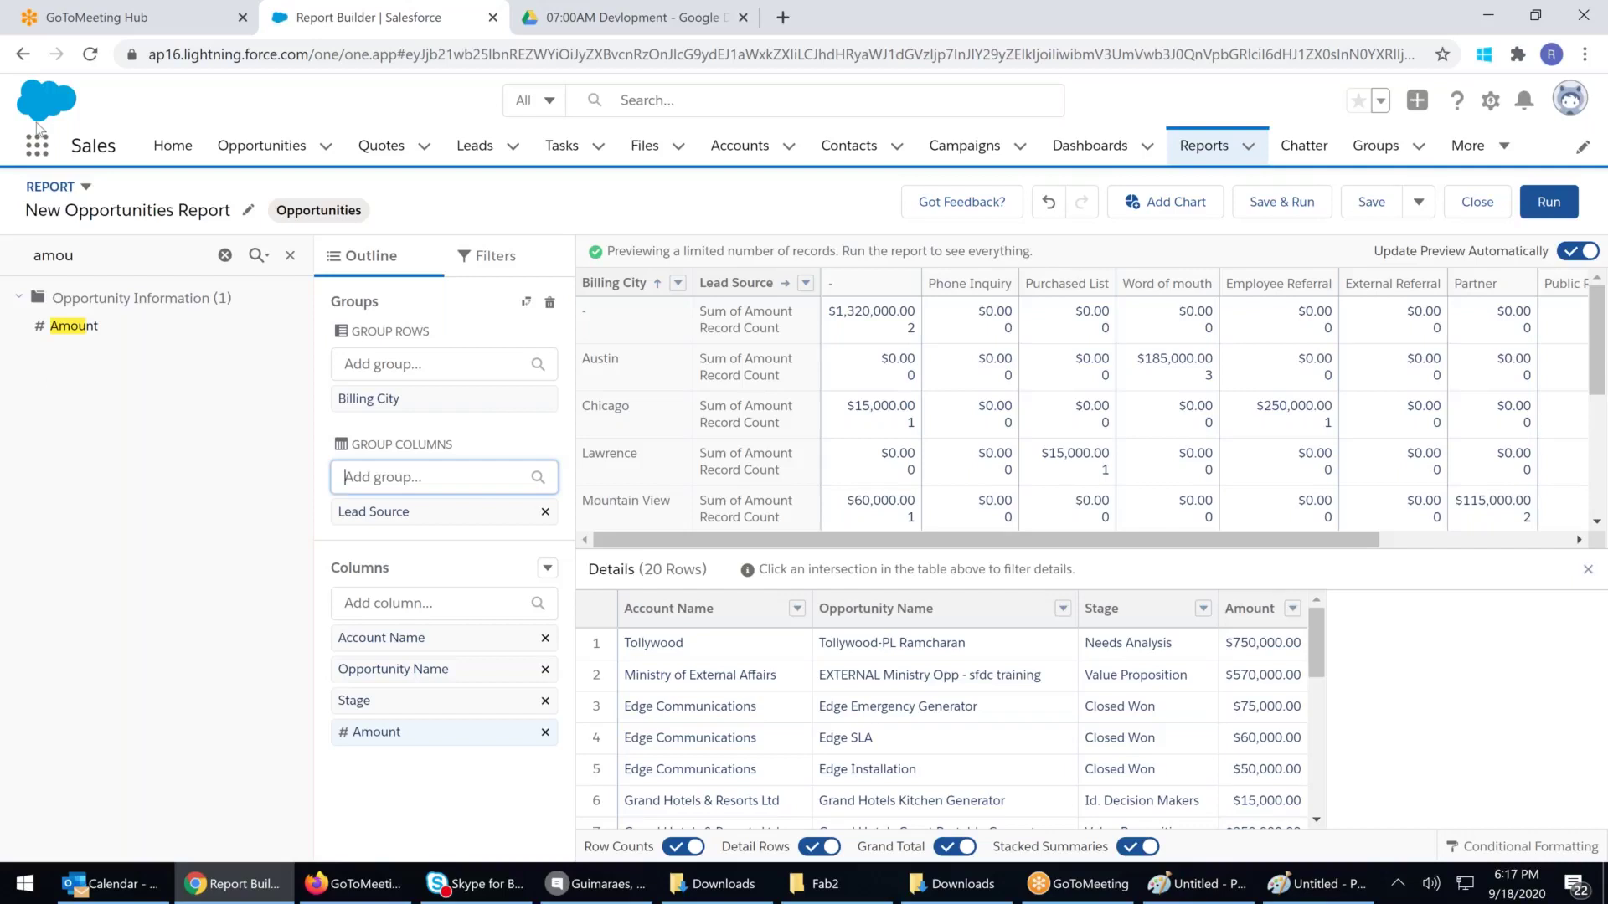
click(78, 189)
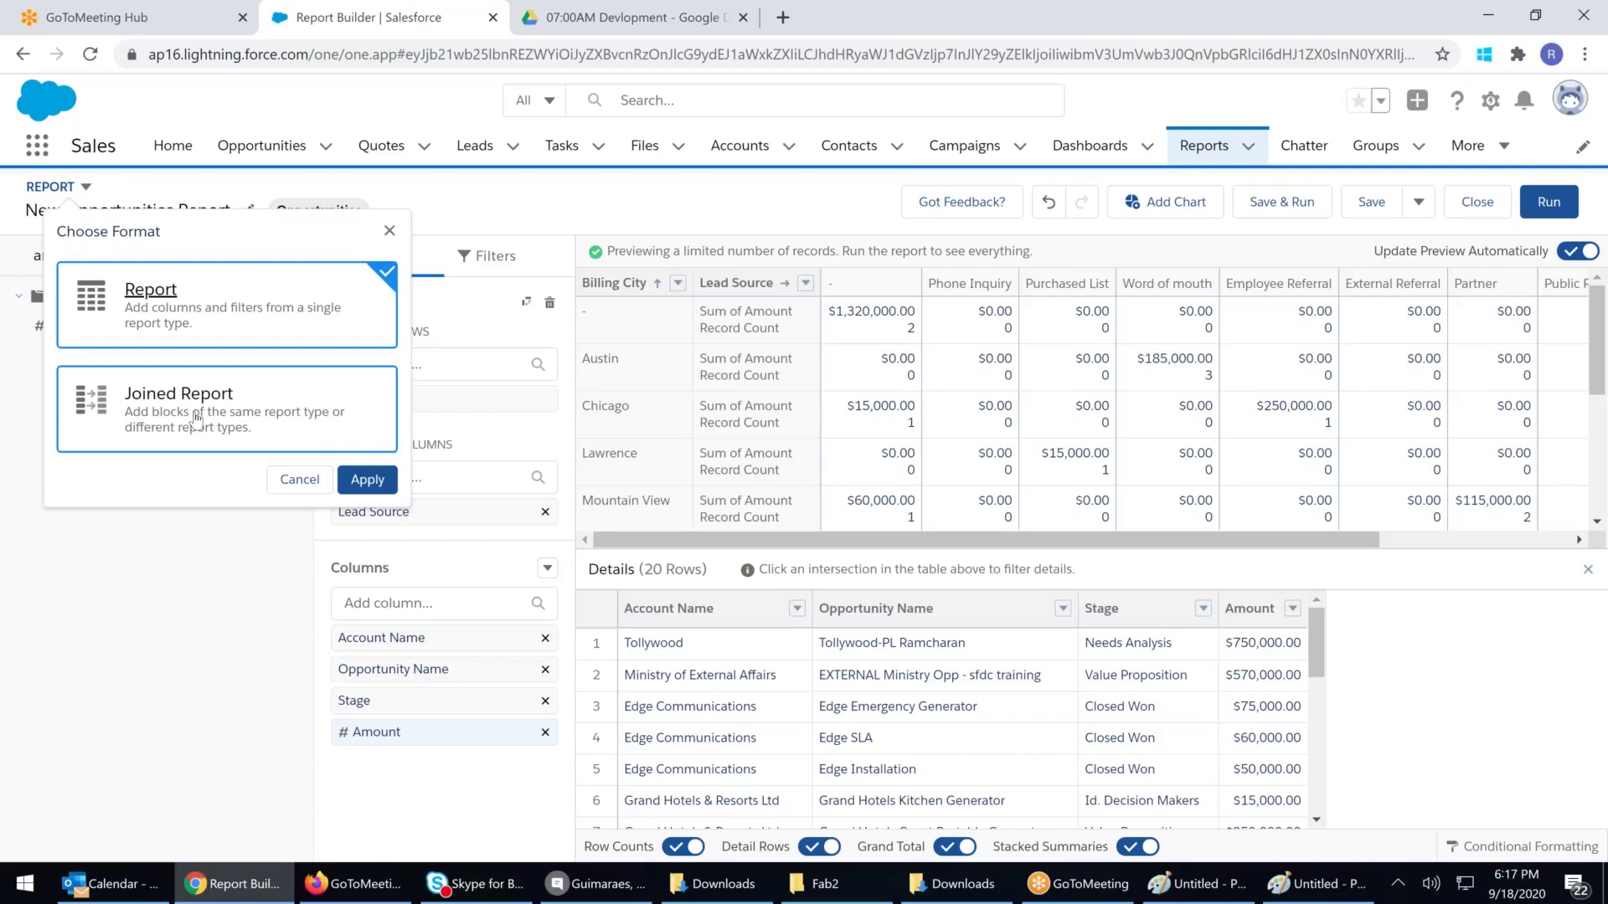
Switch to Joined Report format and add an Orders block from Contracts and Orders
click(197, 418)
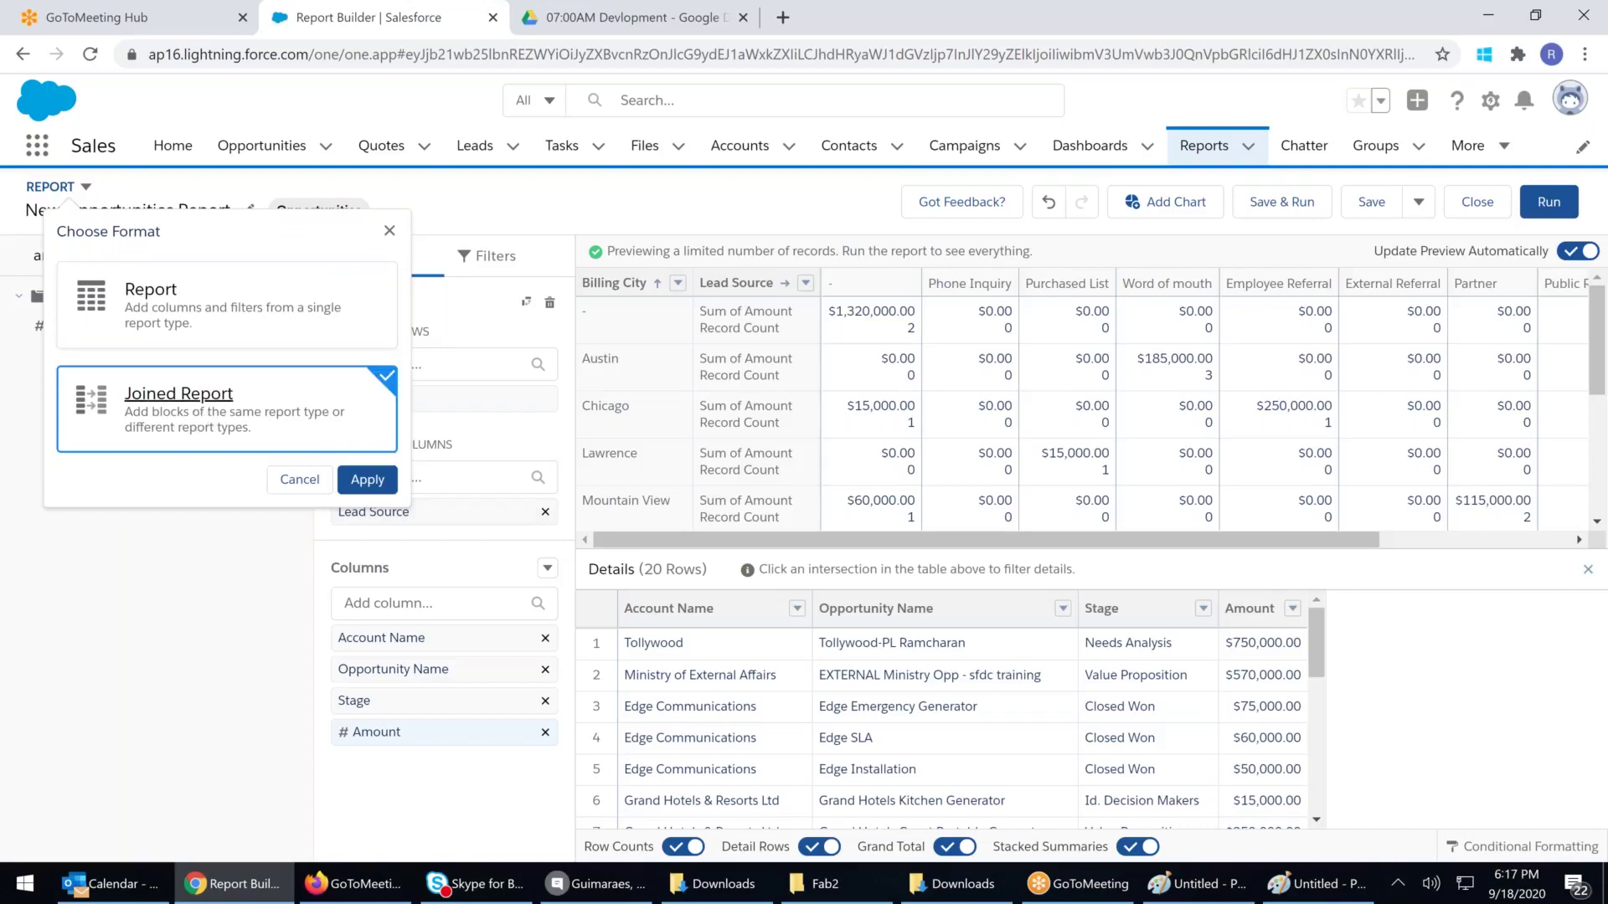
click(368, 481)
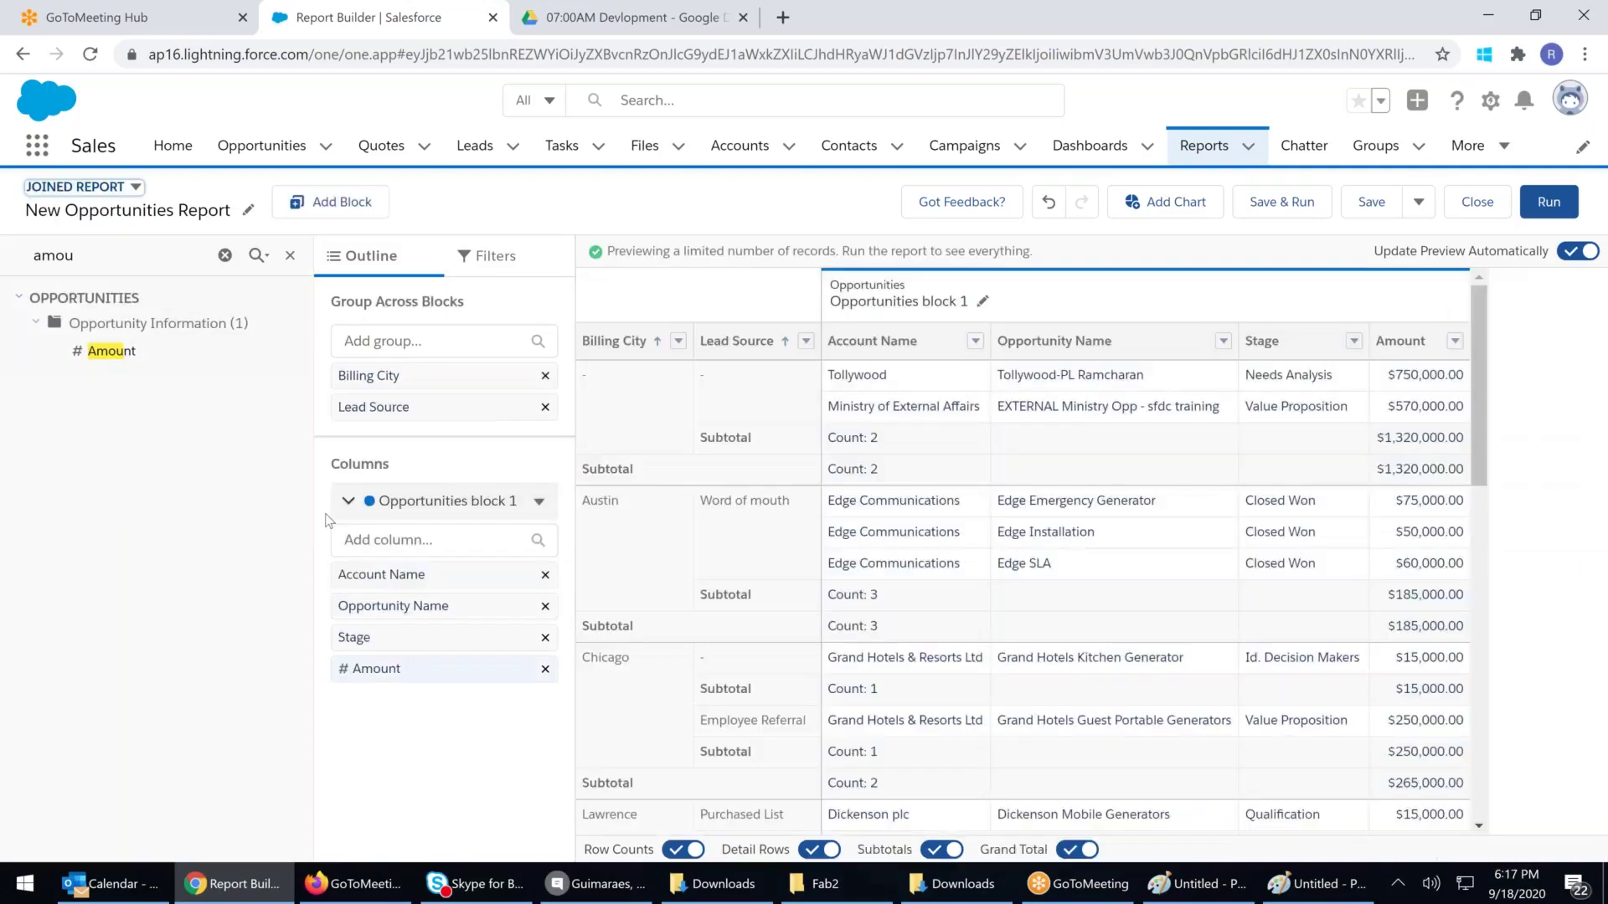
click(331, 204)
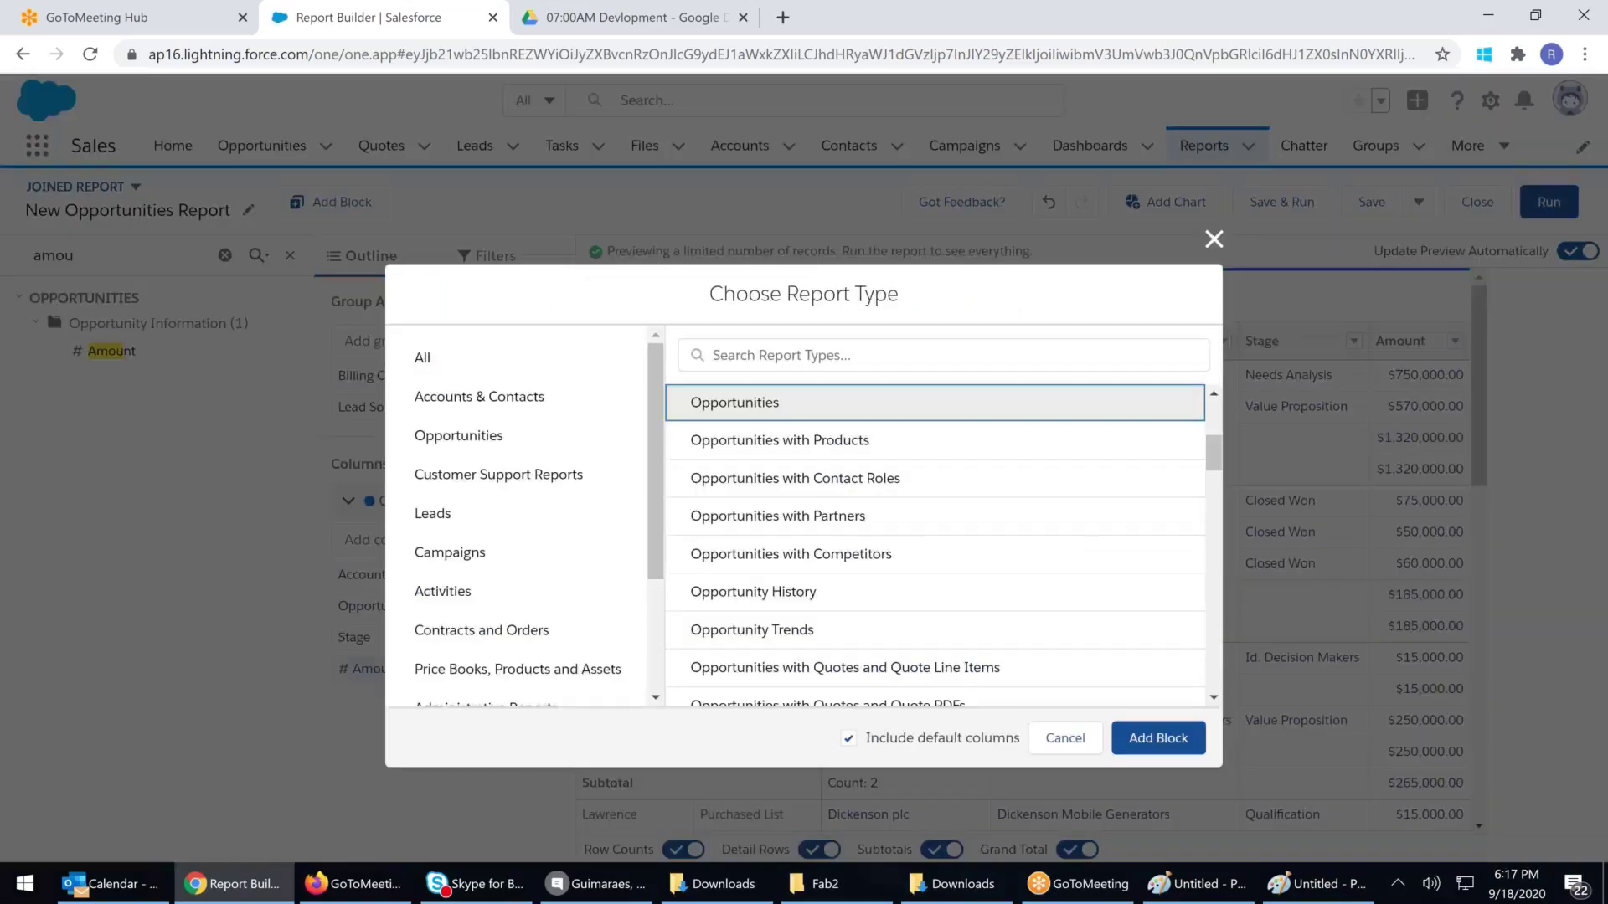
scroll(515, 586, down, 1)
click(519, 525)
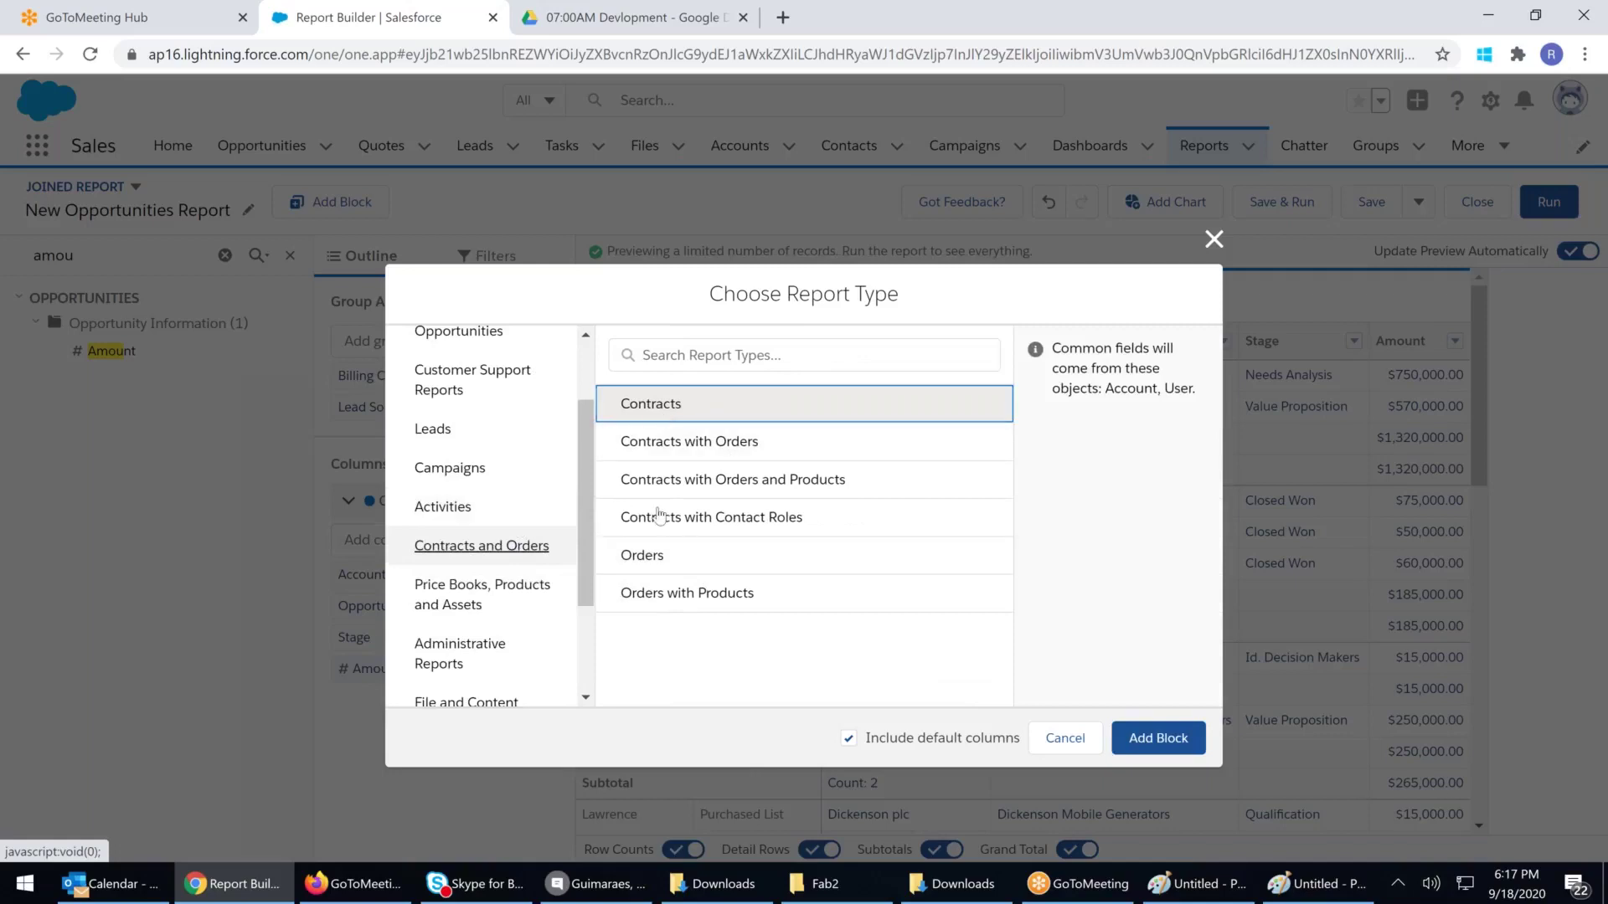
click(666, 559)
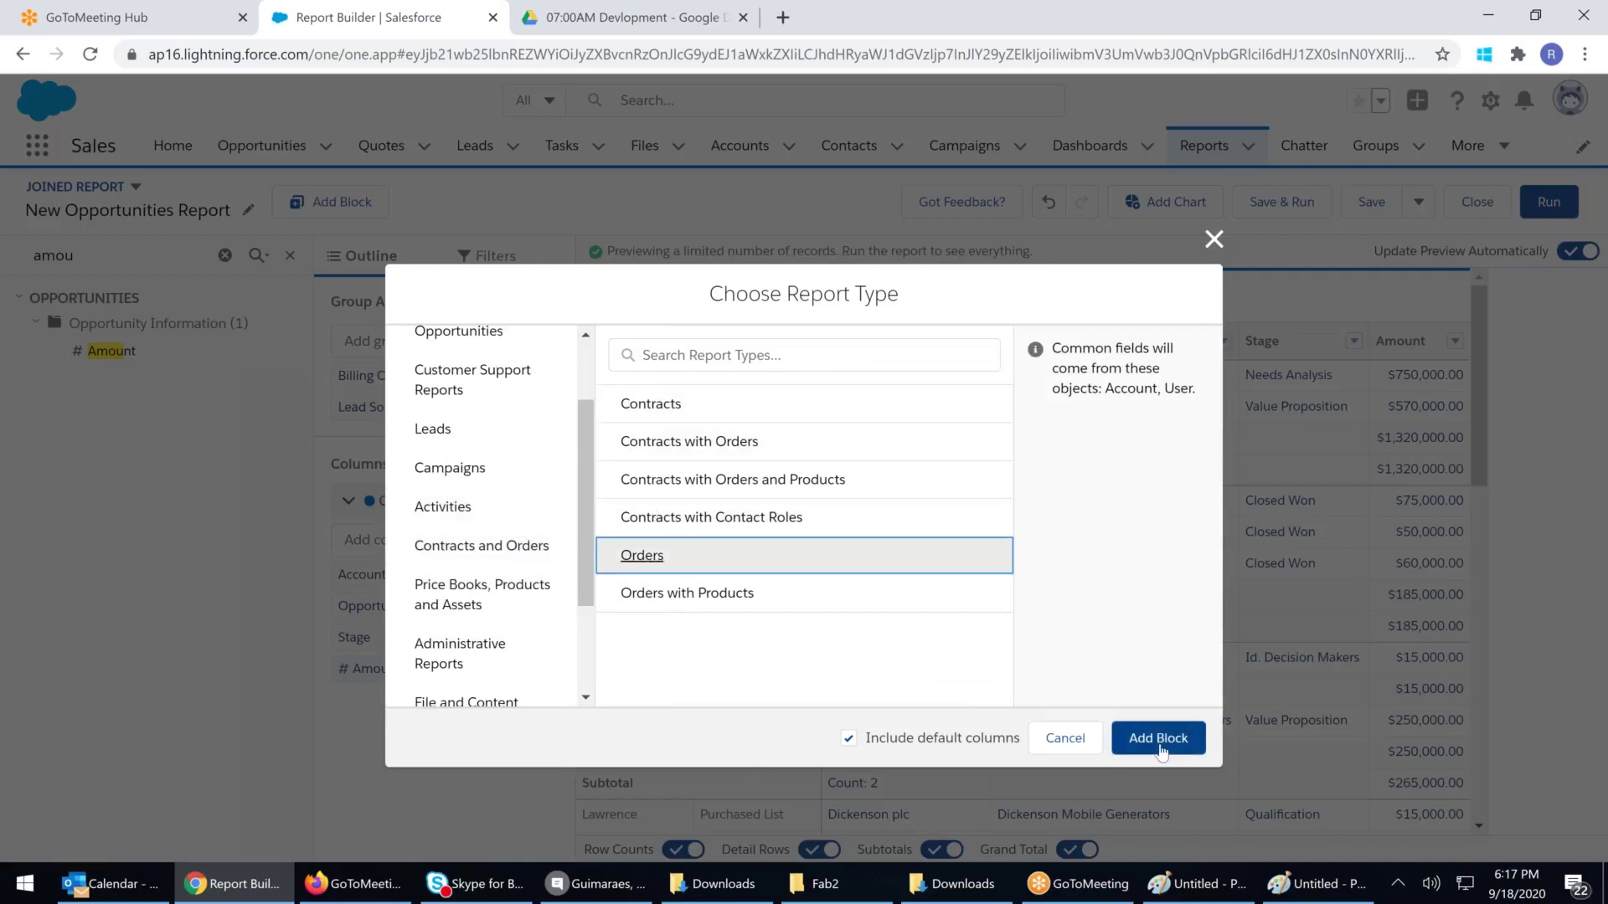
click(1159, 745)
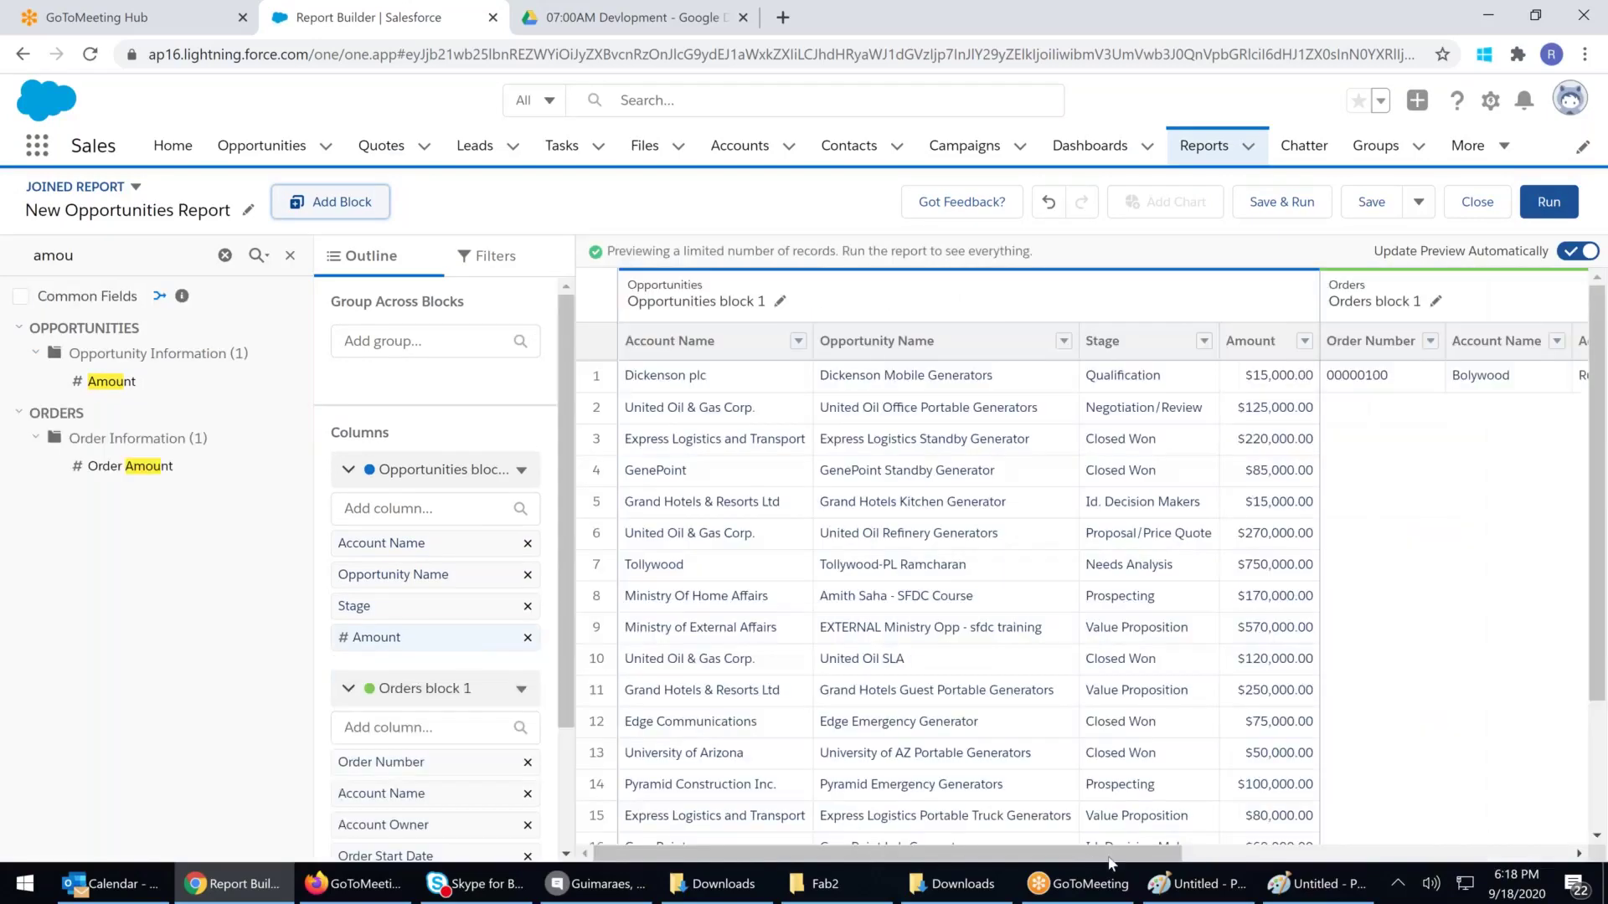
Replace all Orders block columns with Order Name, Order Number and Order Amount
click(1293, 856)
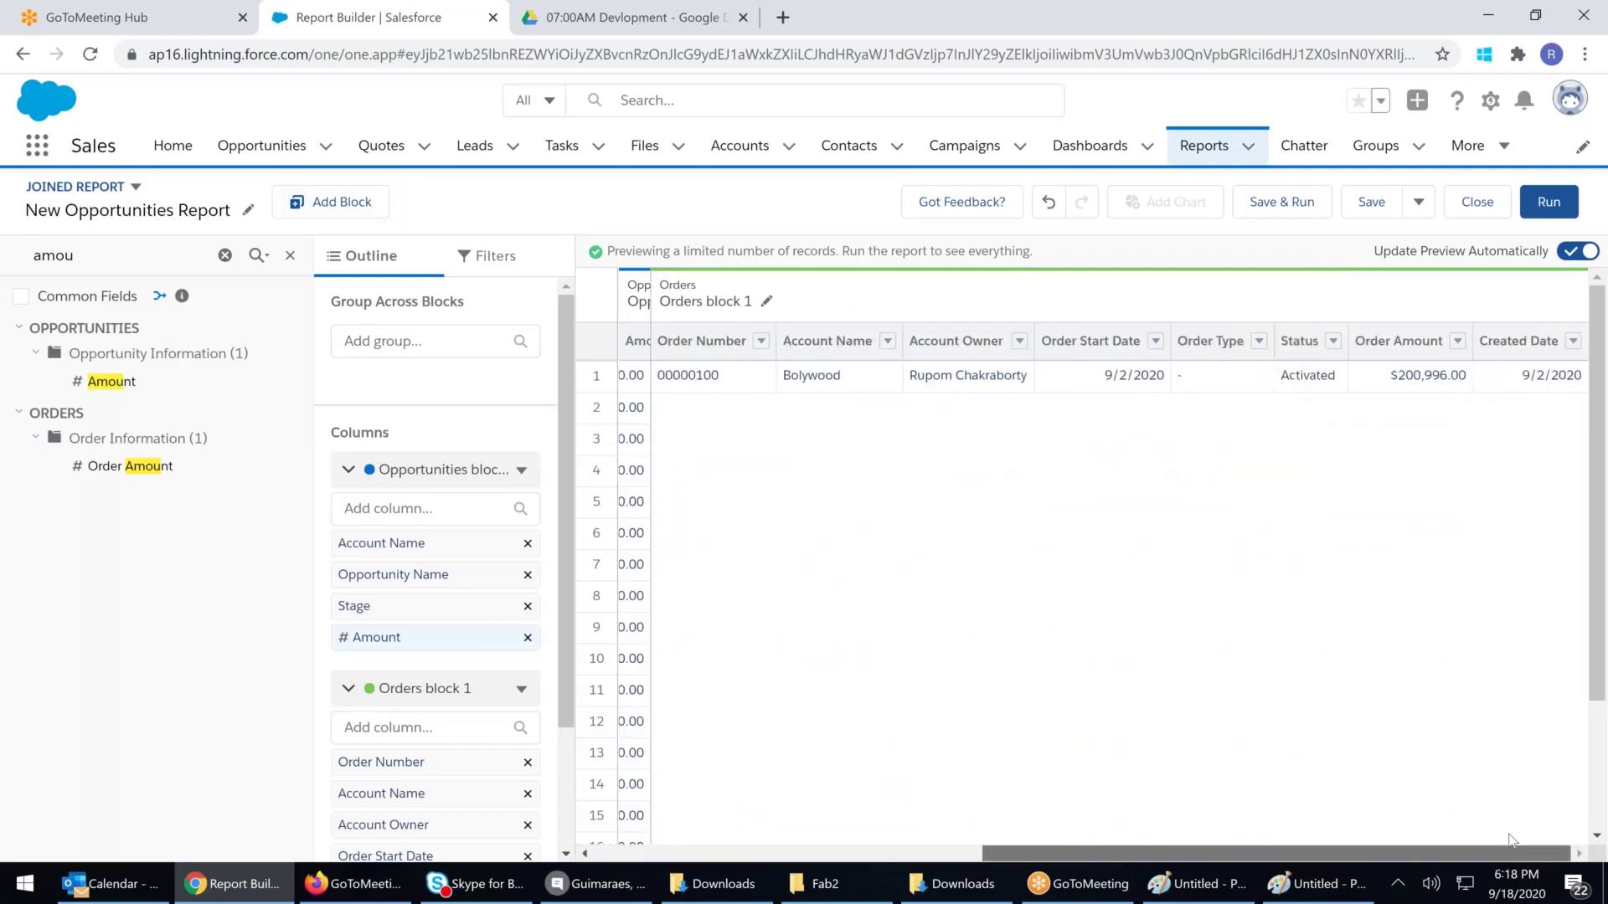
click(521, 690)
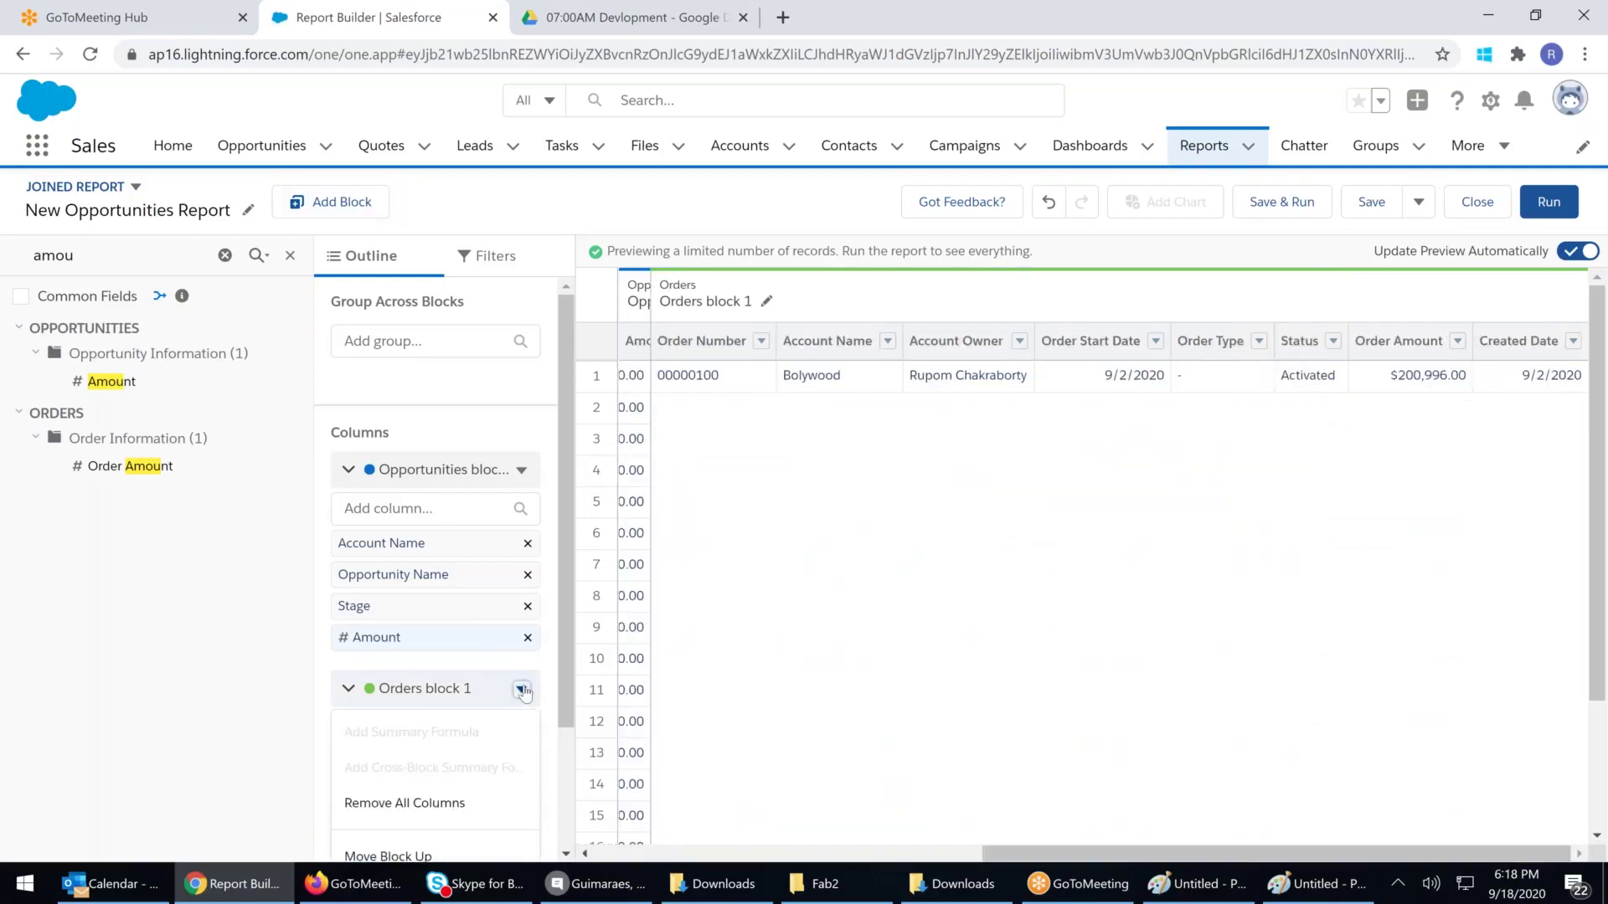
click(416, 805)
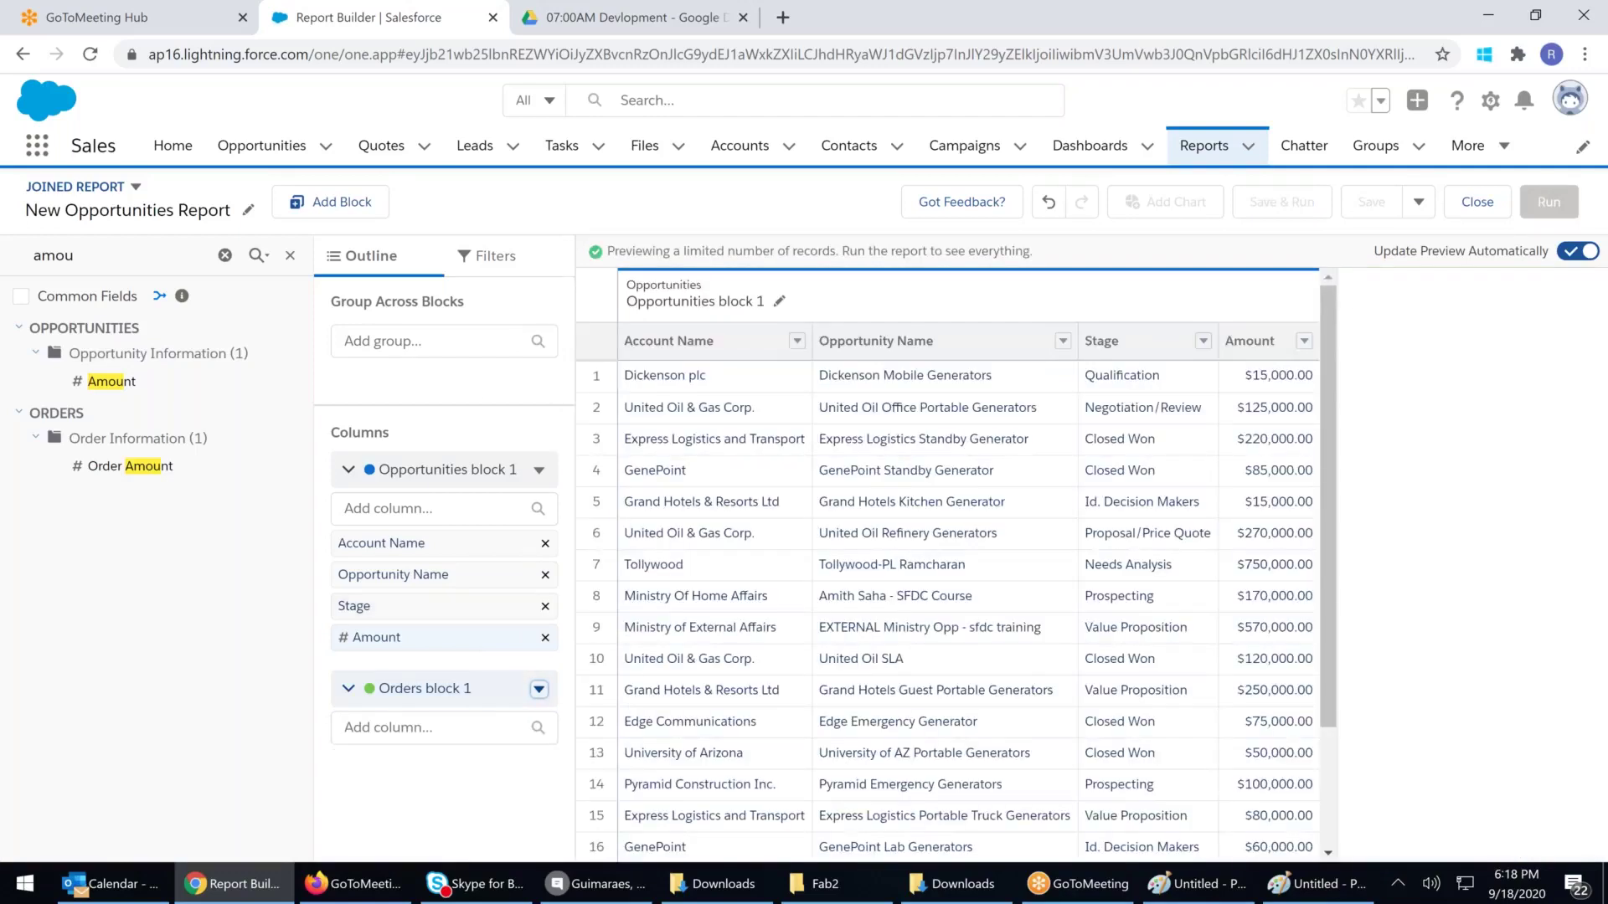
click(158, 262)
key(BackSpace)
key(BackSpace)
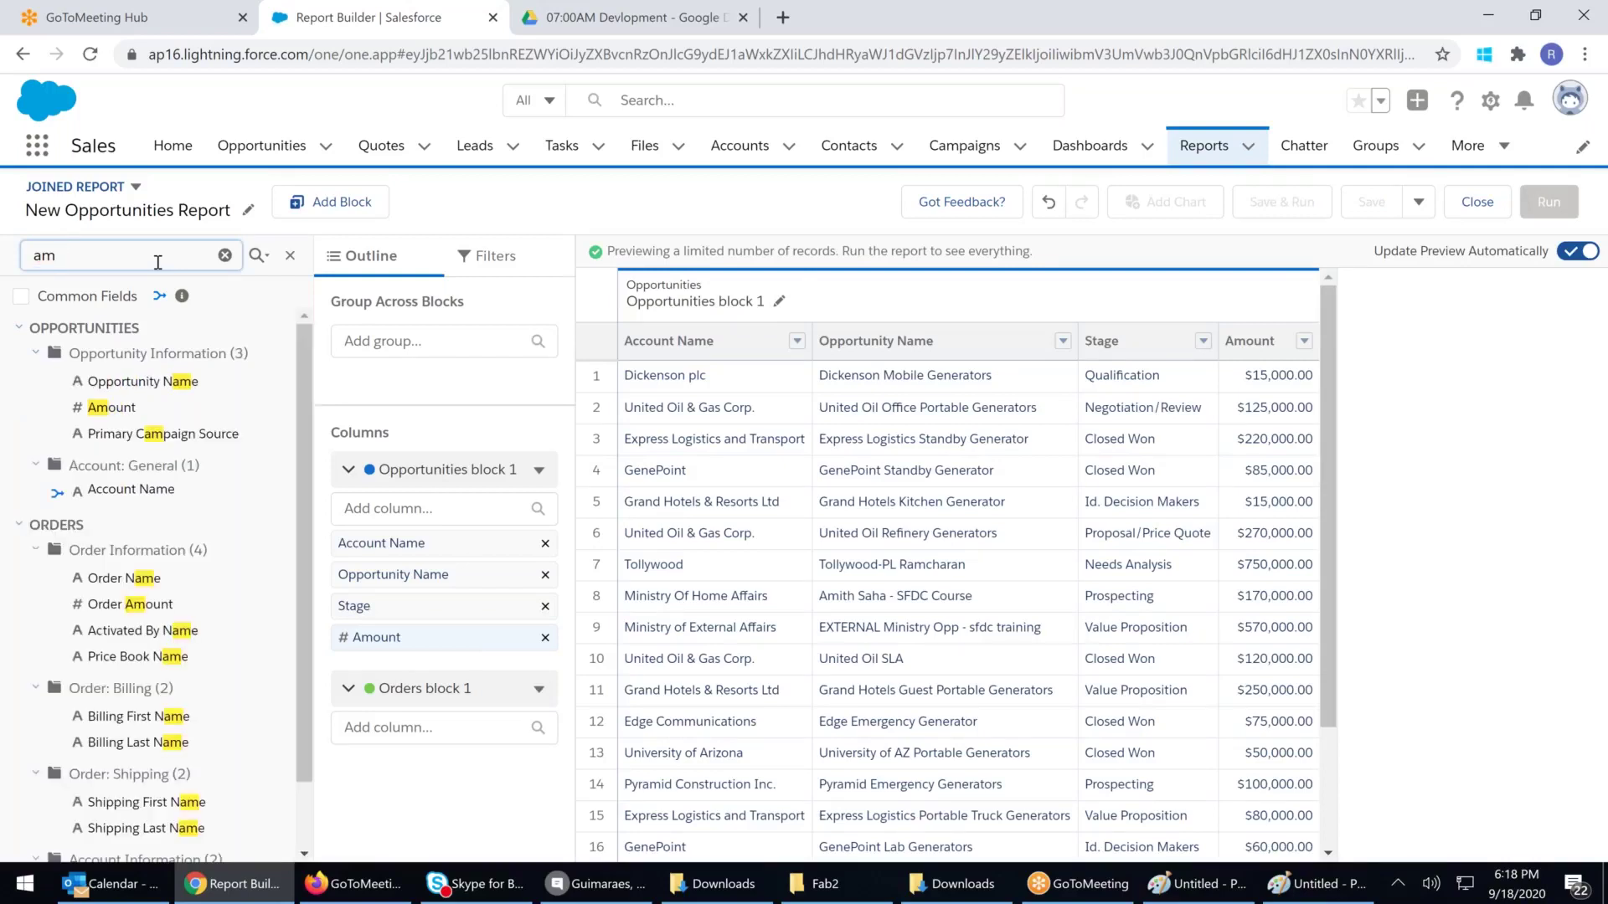
key(BackSpace)
key(BackSpace)
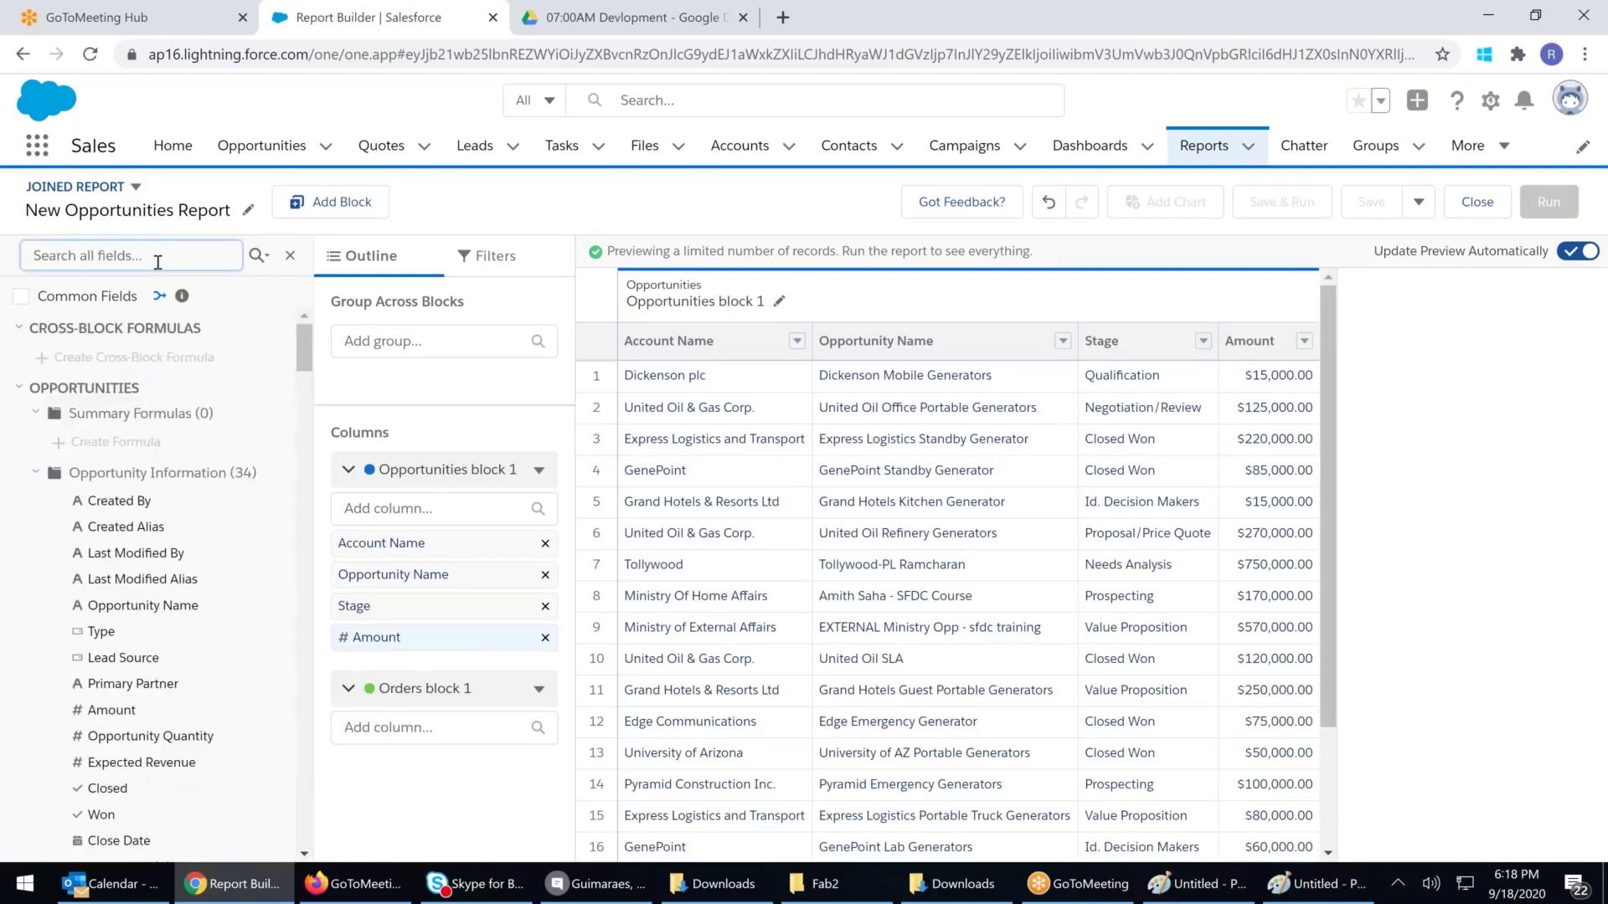
text(order)
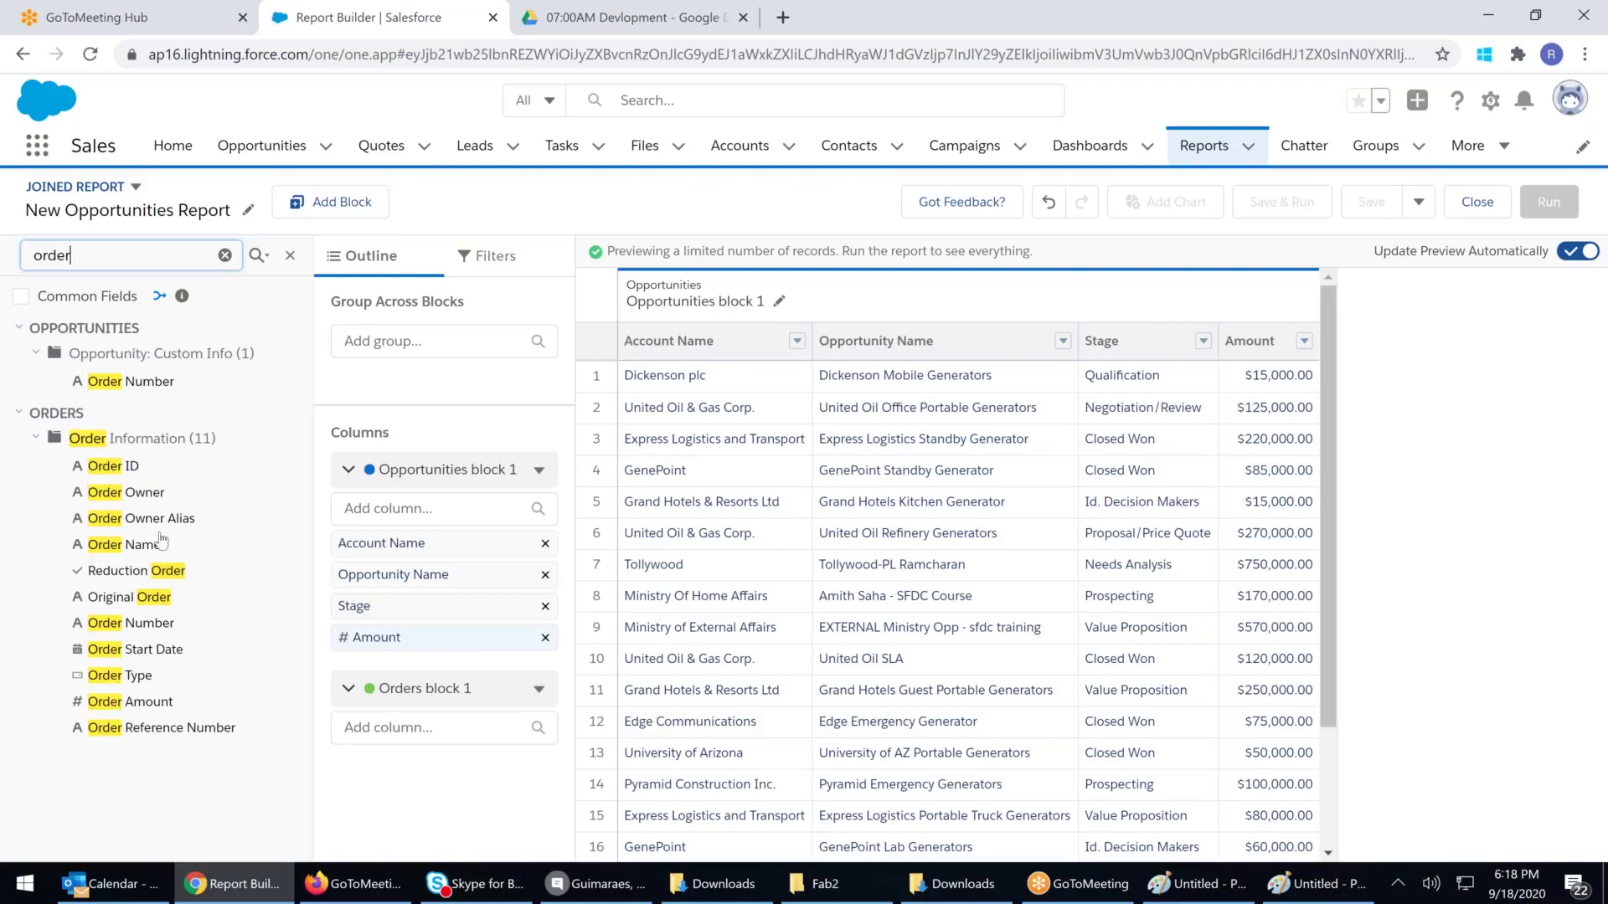
drag(127, 549, 401, 768)
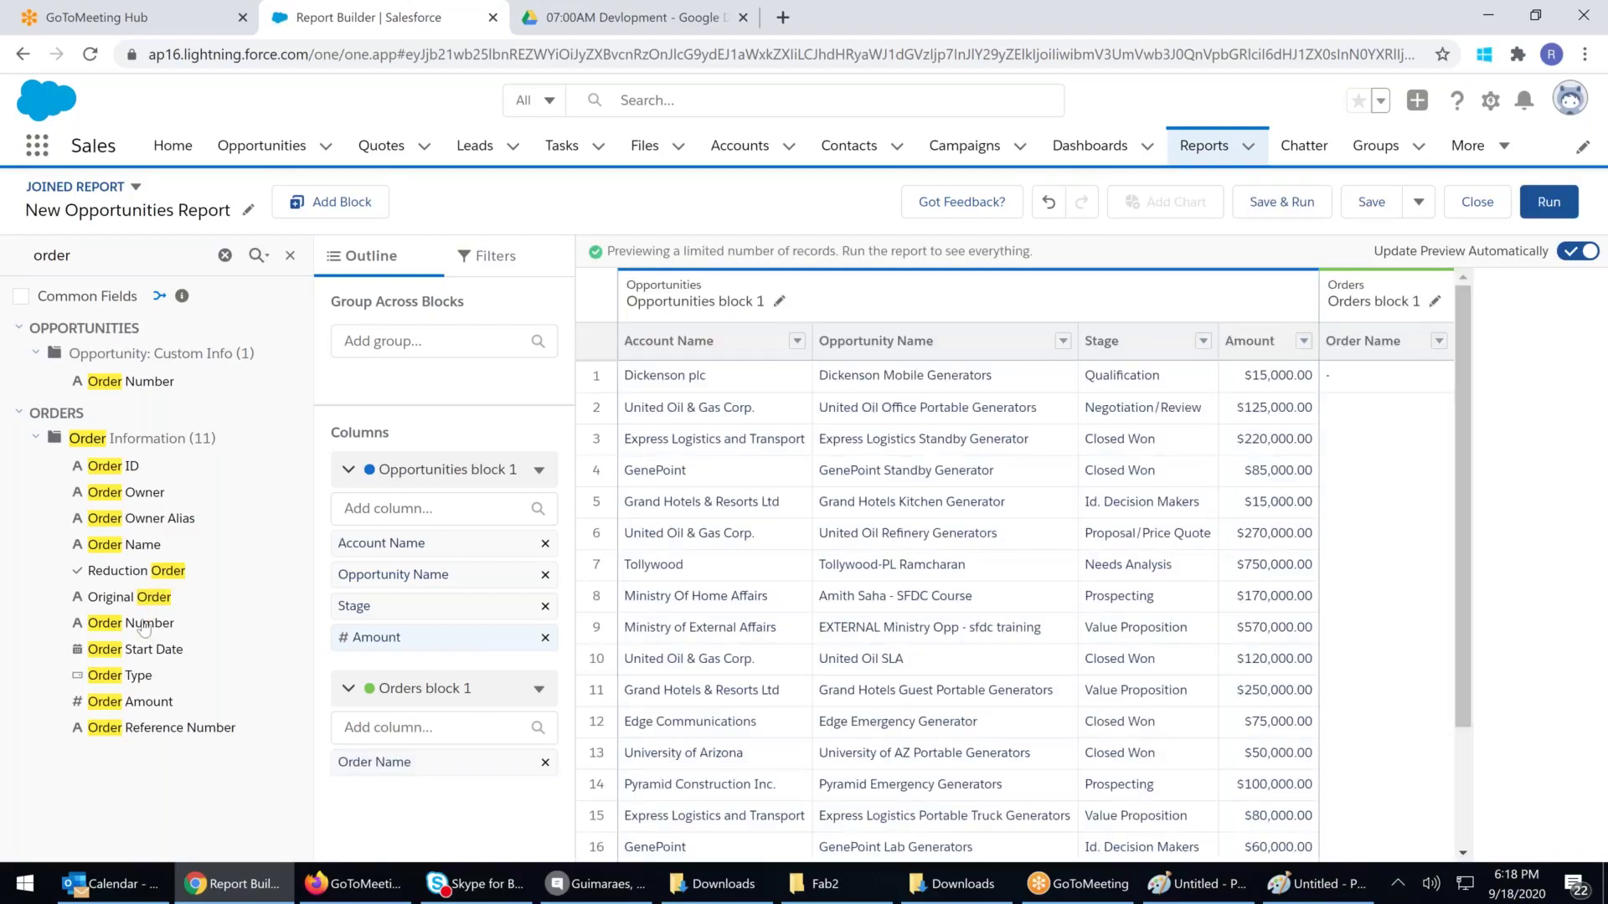
drag(141, 627, 417, 772)
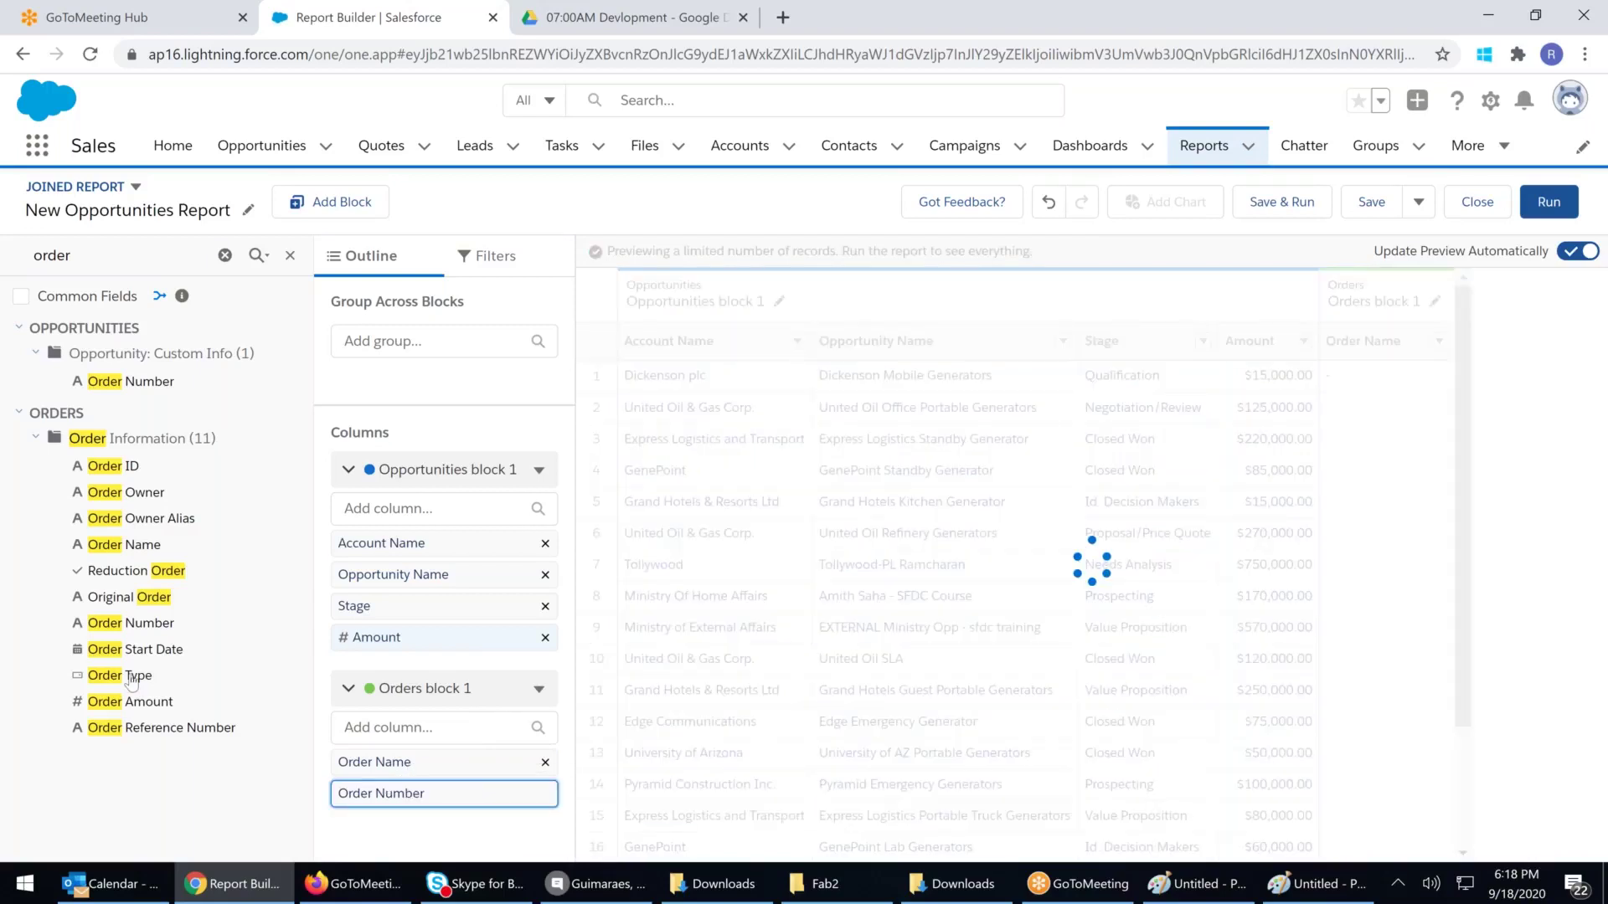
drag(141, 702, 365, 814)
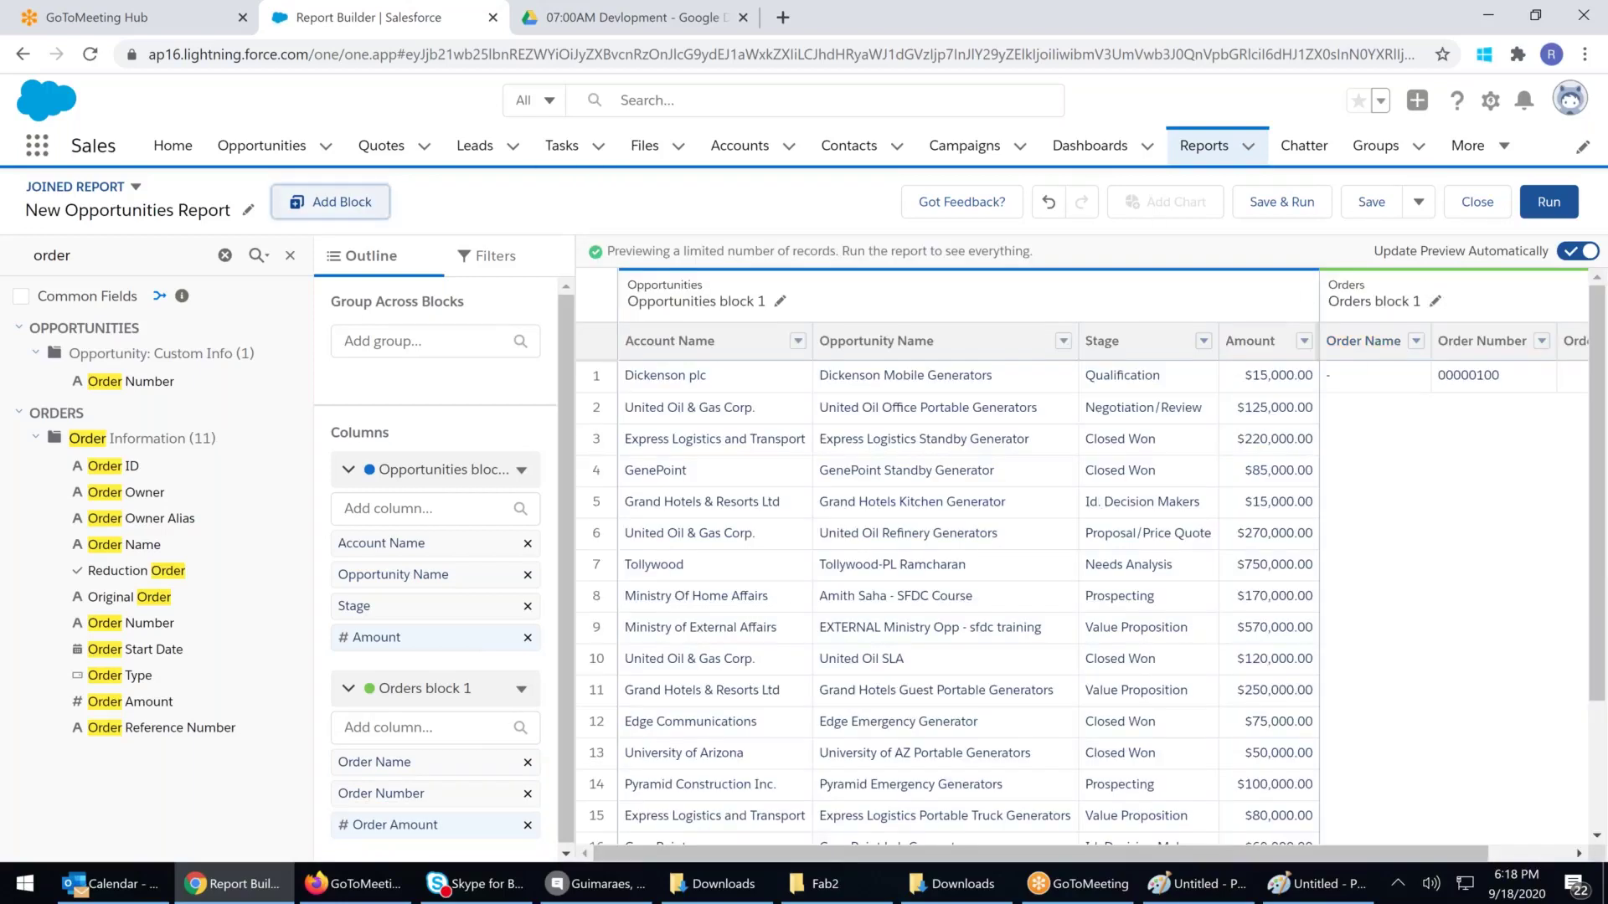
click(369, 199)
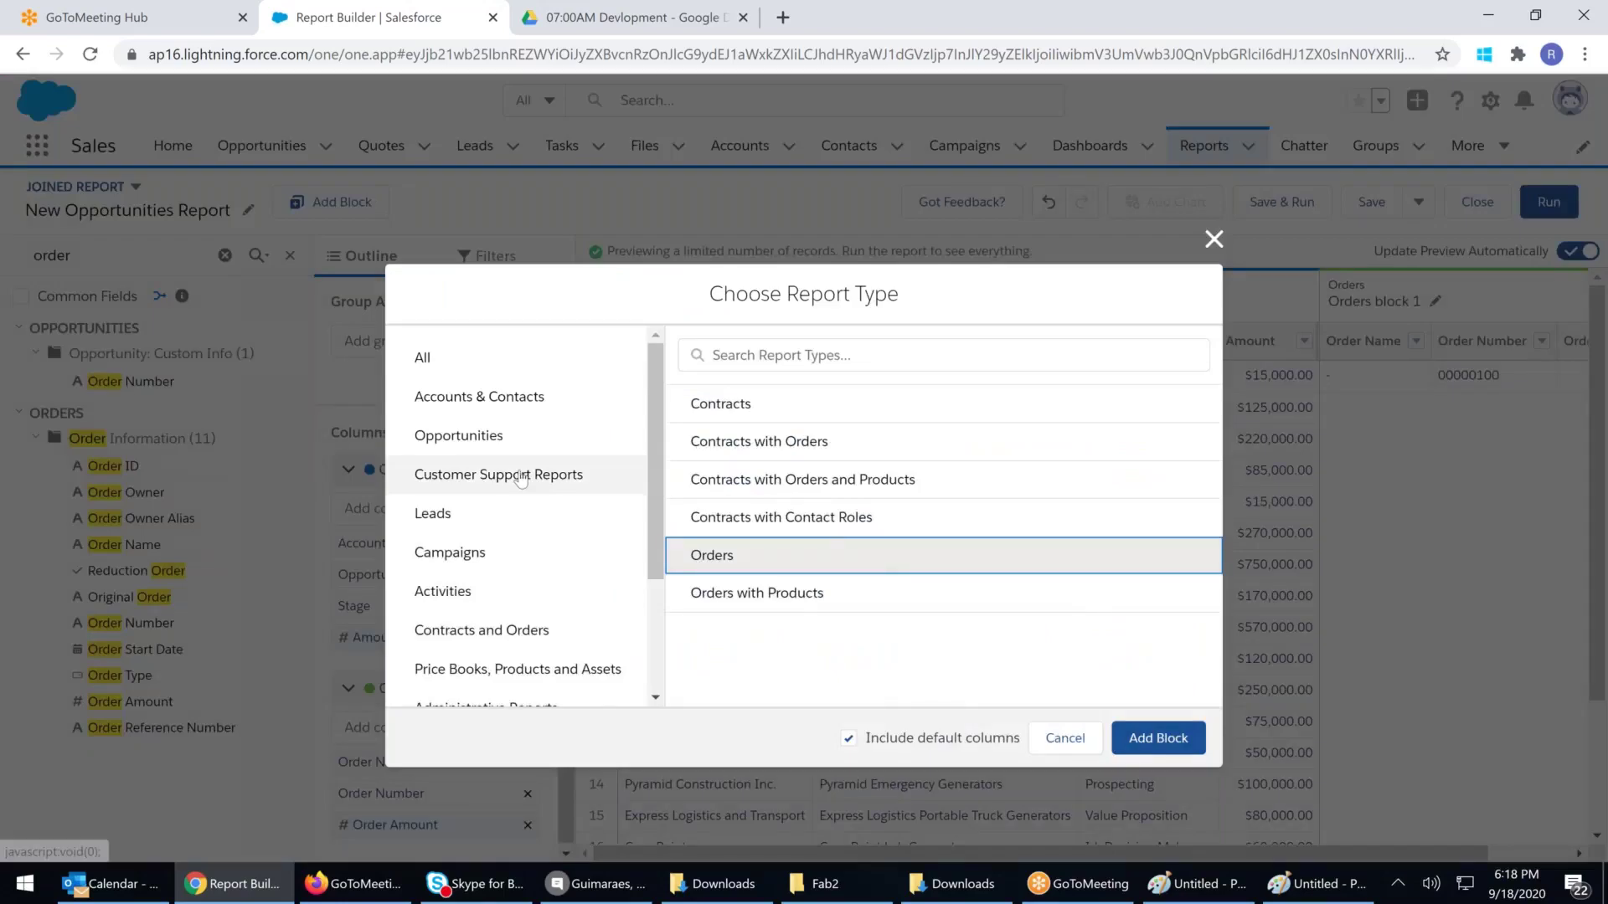
Add a Cases block from Customer Support Reports and scroll across the blocks
click(498, 474)
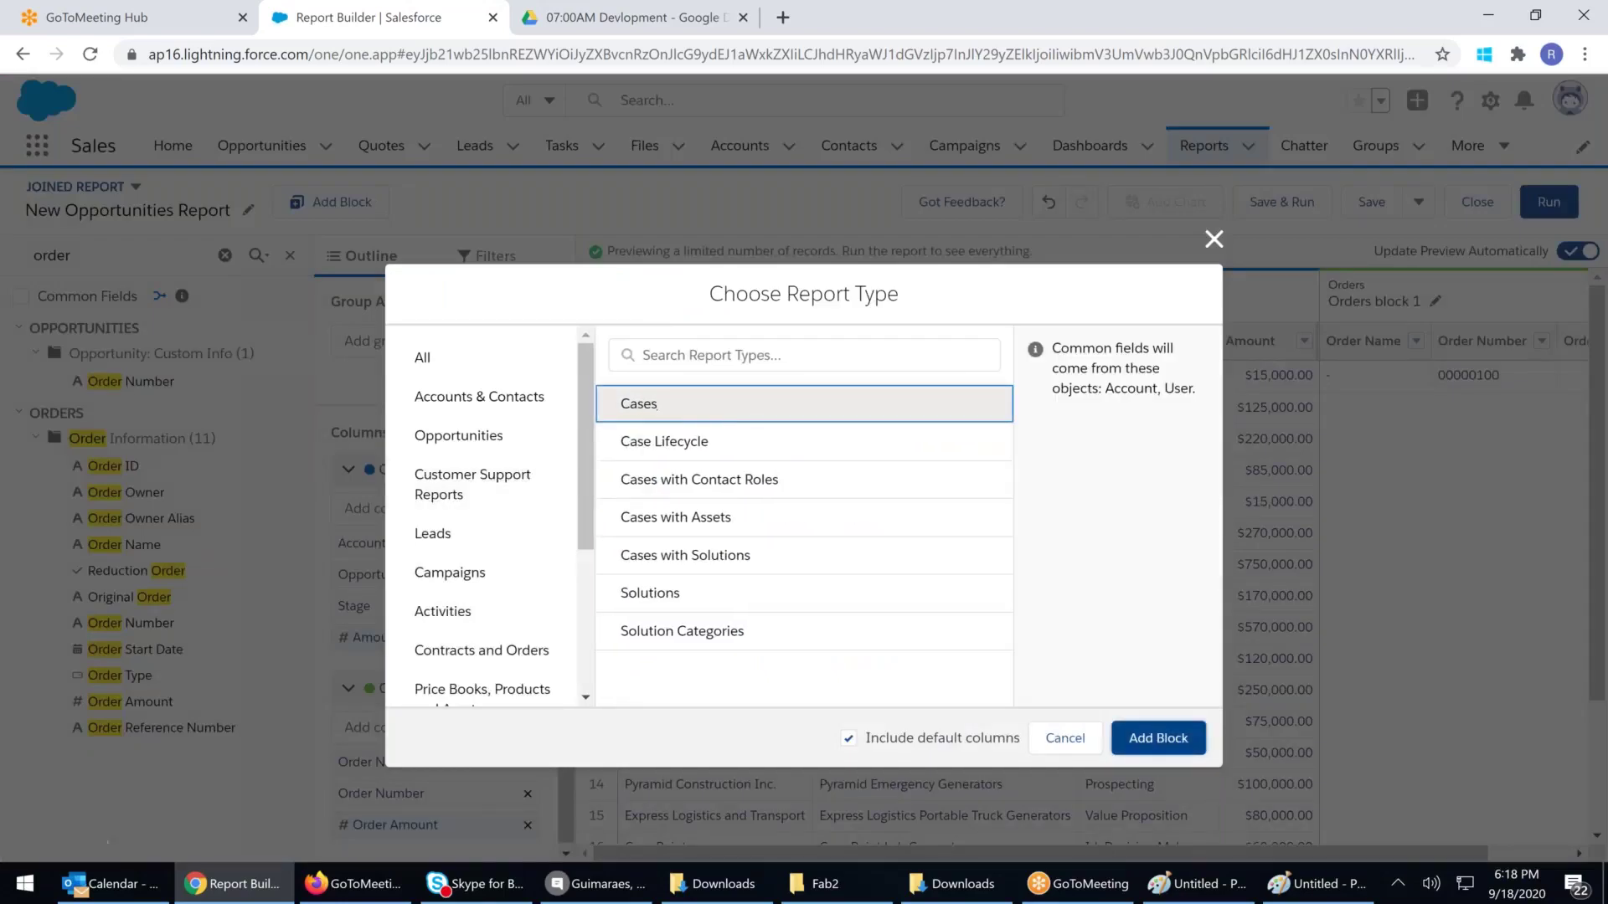
click(1158, 738)
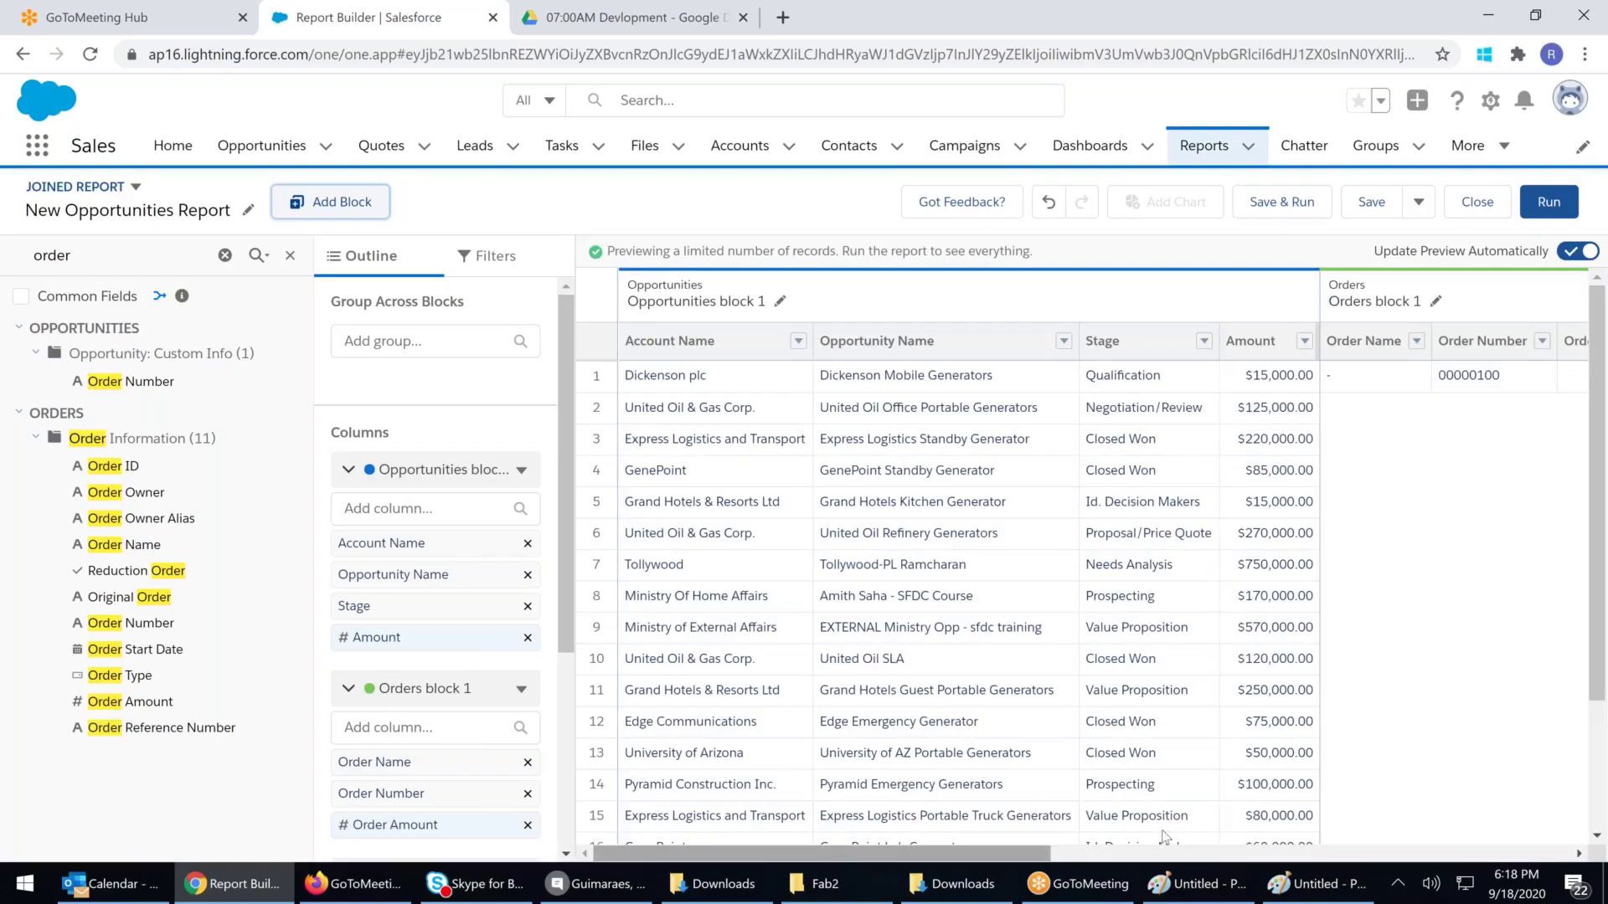
scroll(1164, 835, right, 10)
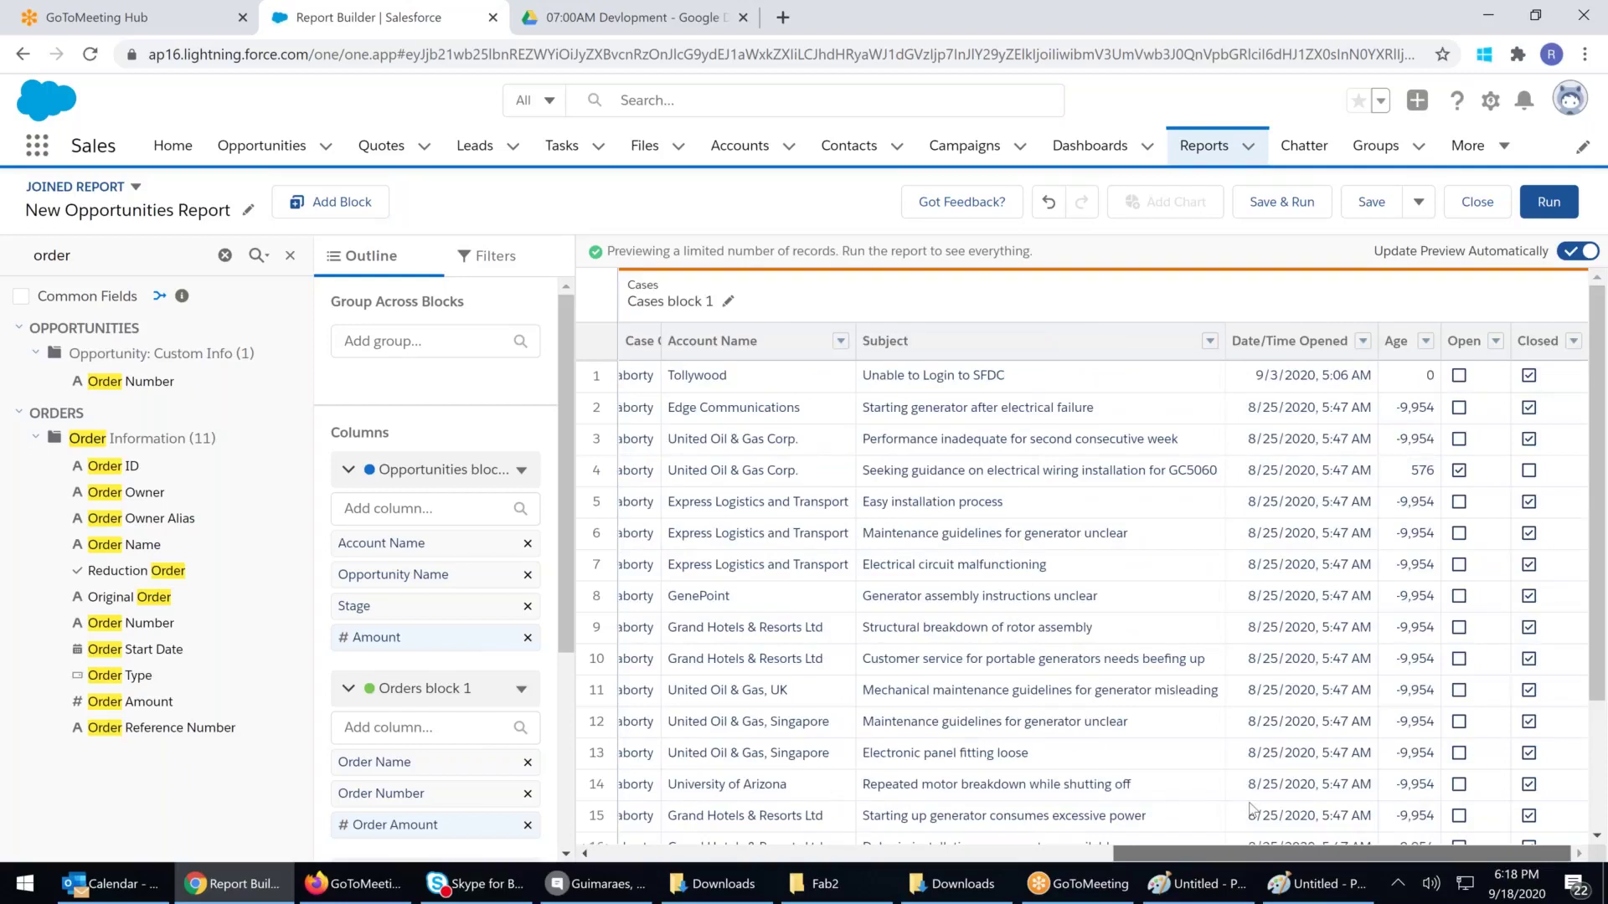
scroll(1249, 810, left, 10)
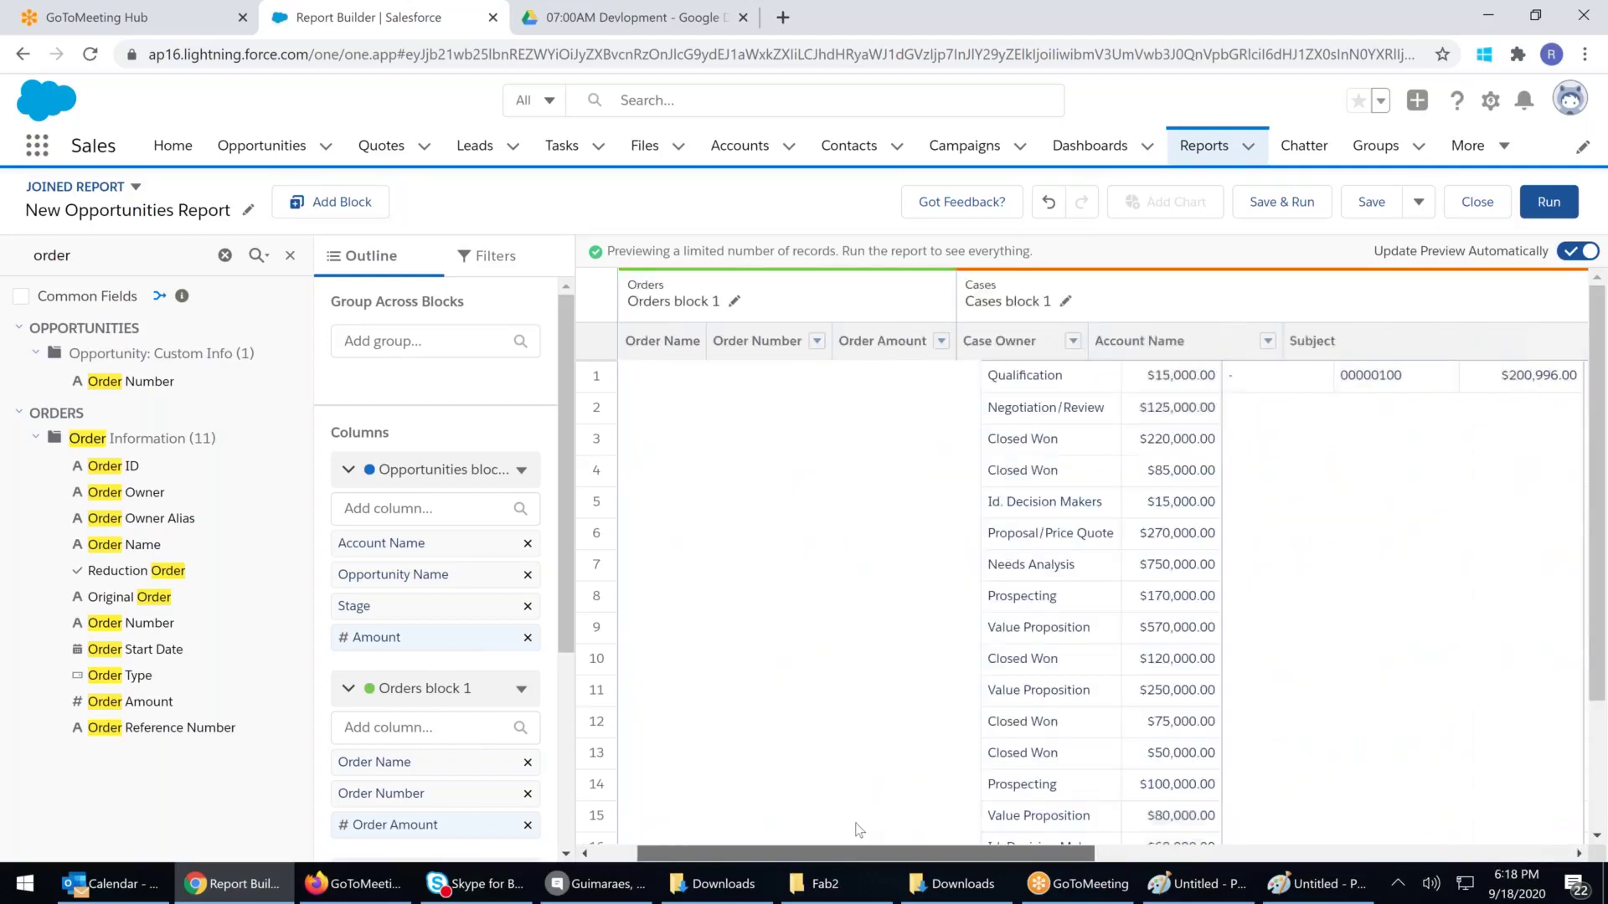
scroll(859, 829, left, 3)
scroll(848, 822, left, 2)
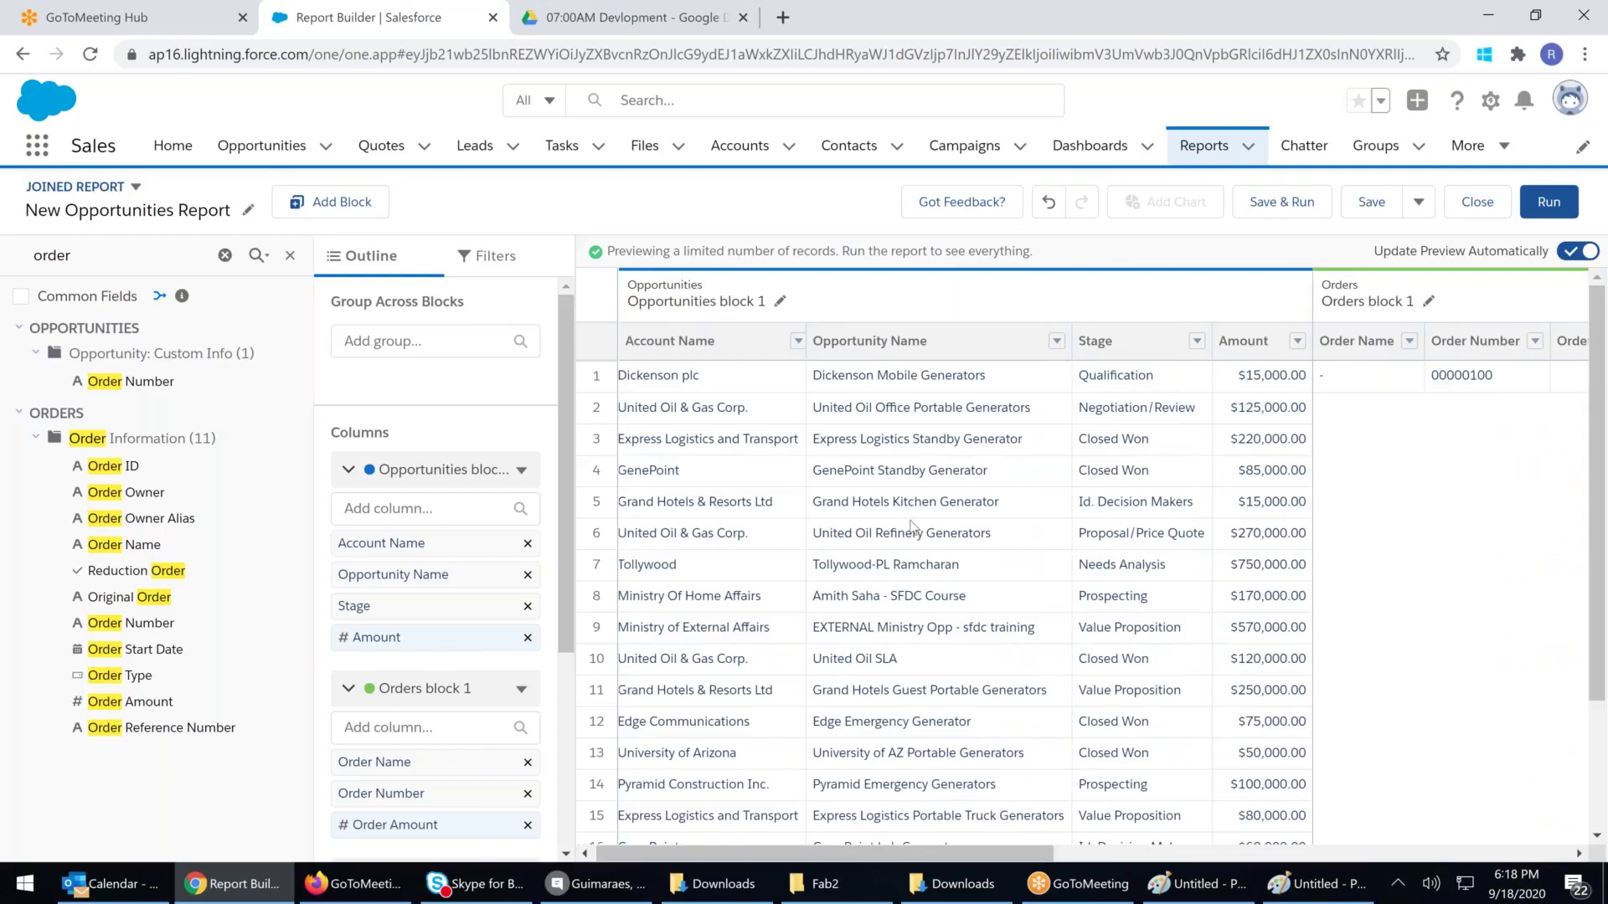
Change the report format from Joined Report back to a standard Report
click(134, 186)
click(186, 298)
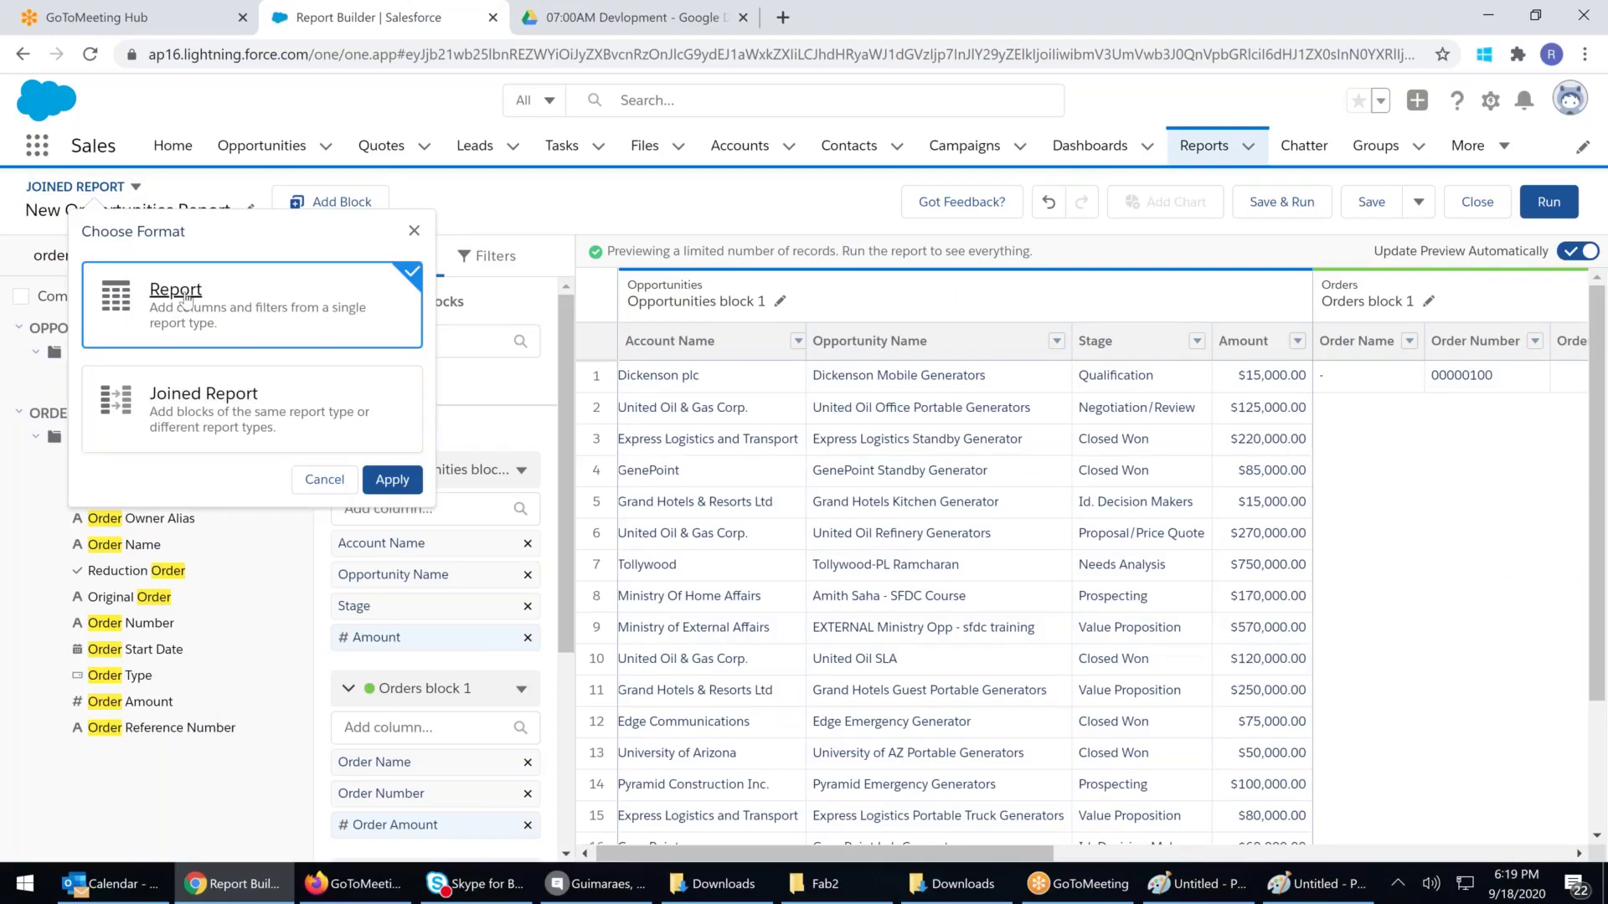
click(392, 481)
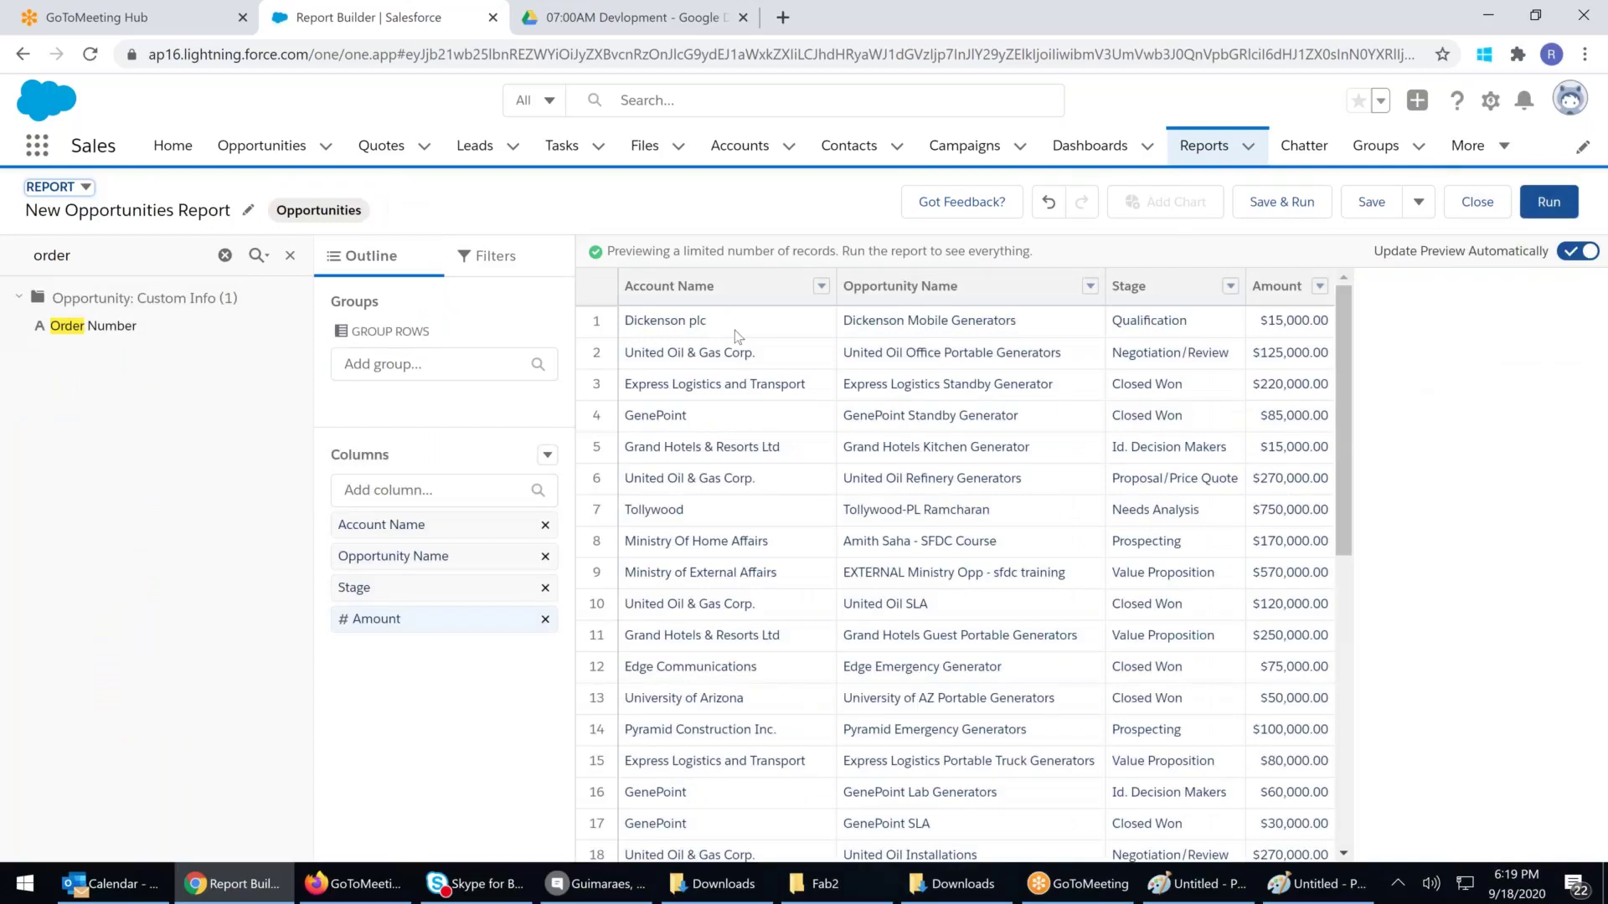
Group the report rows by Billing City again
click(409, 370)
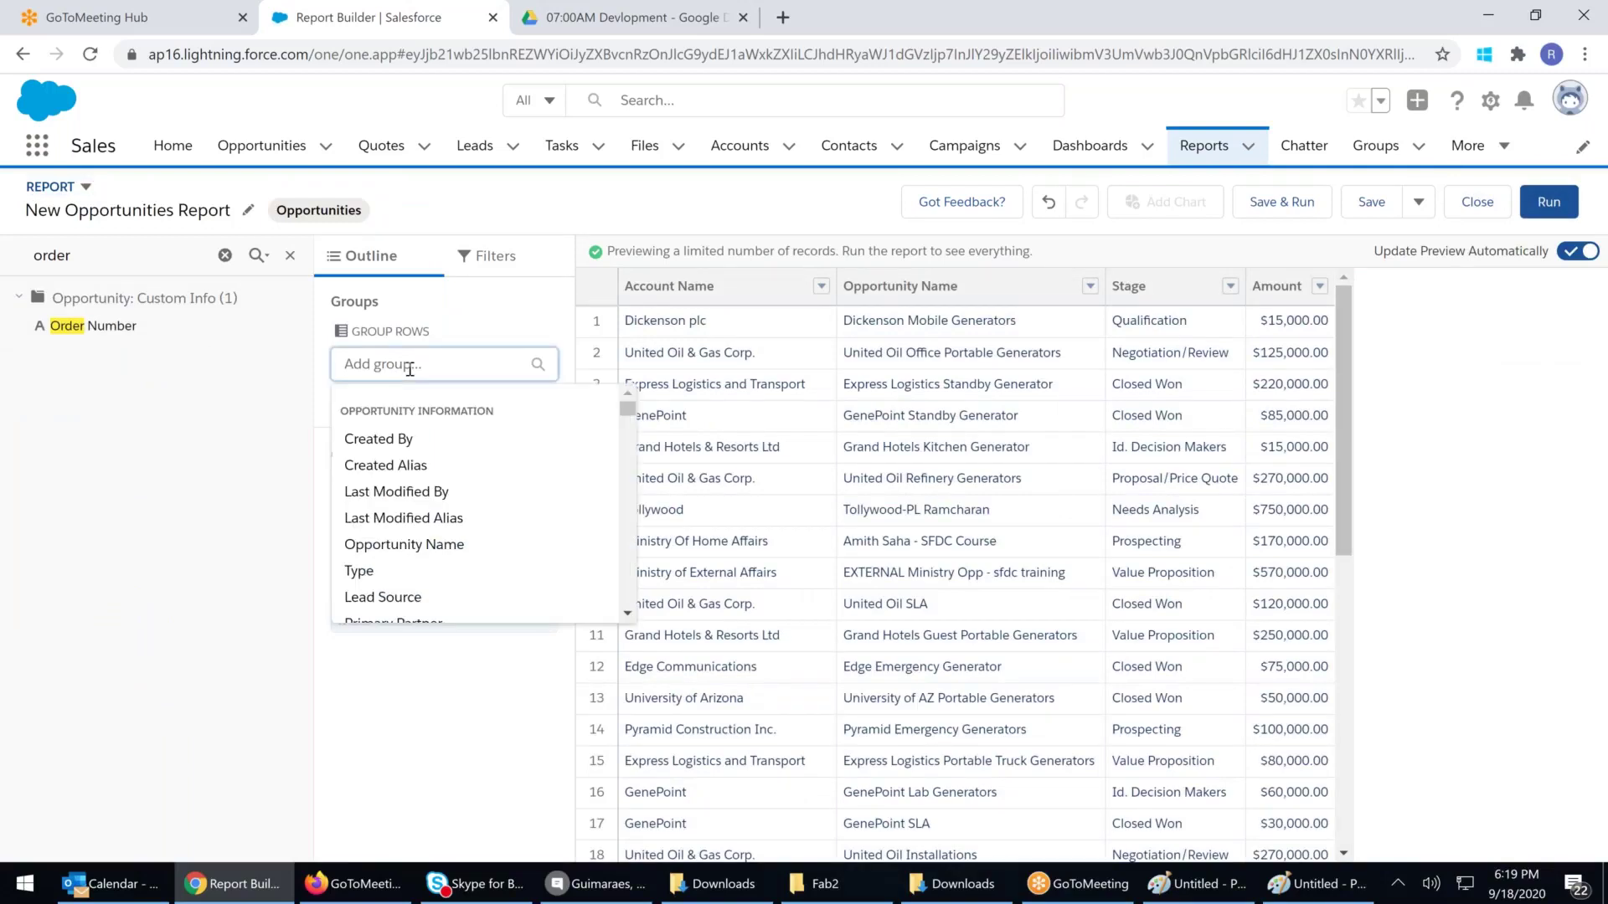
text(cit)
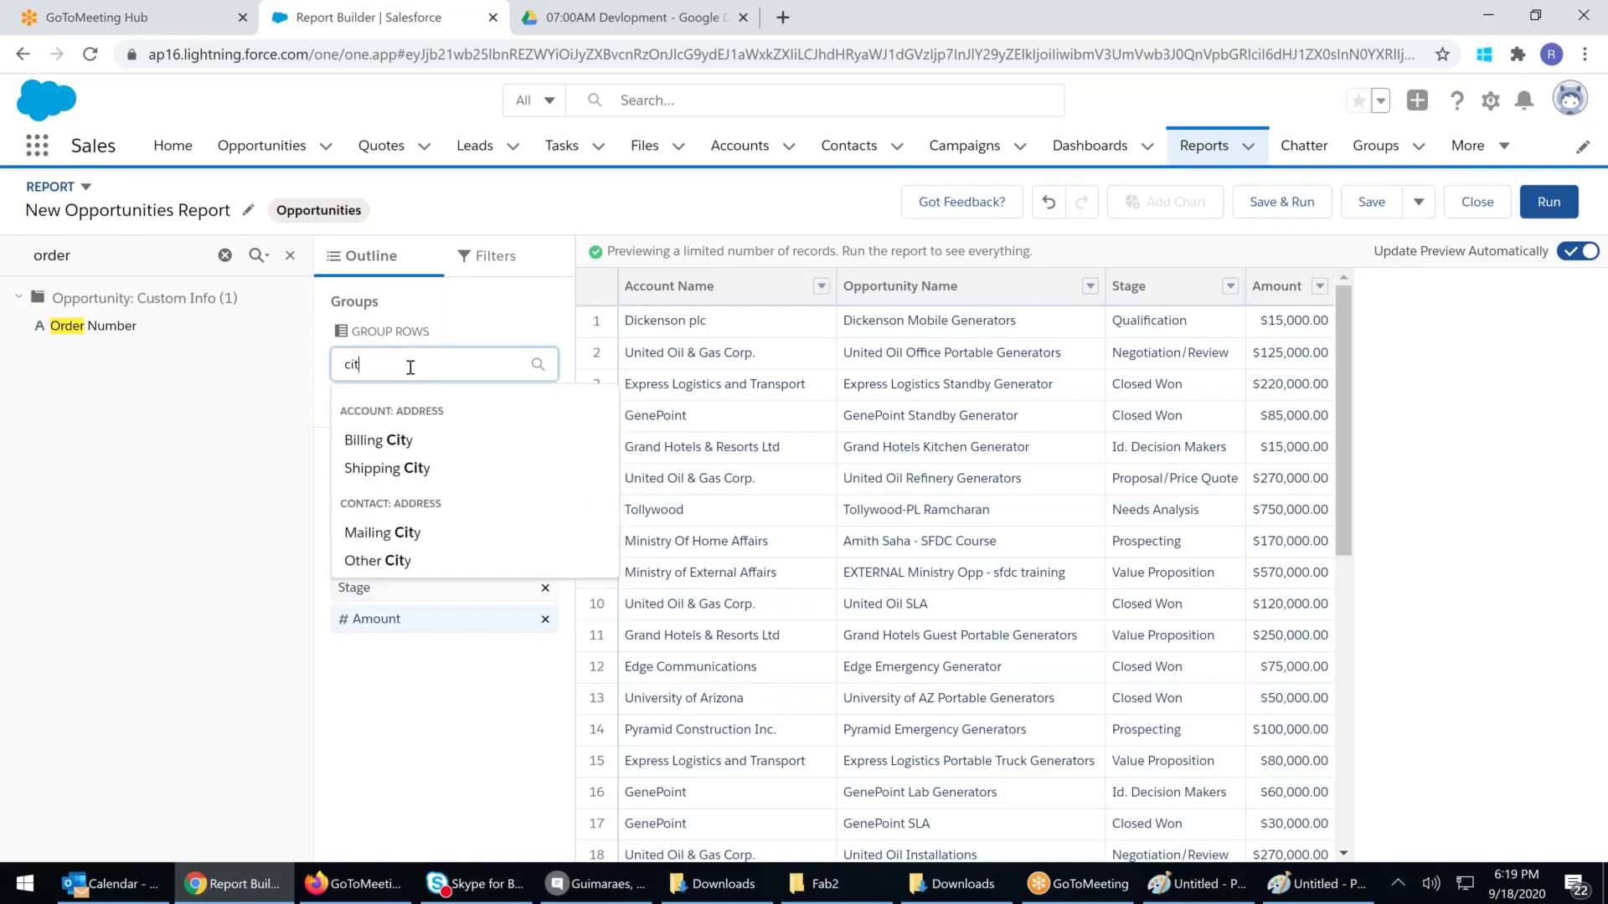
click(379, 441)
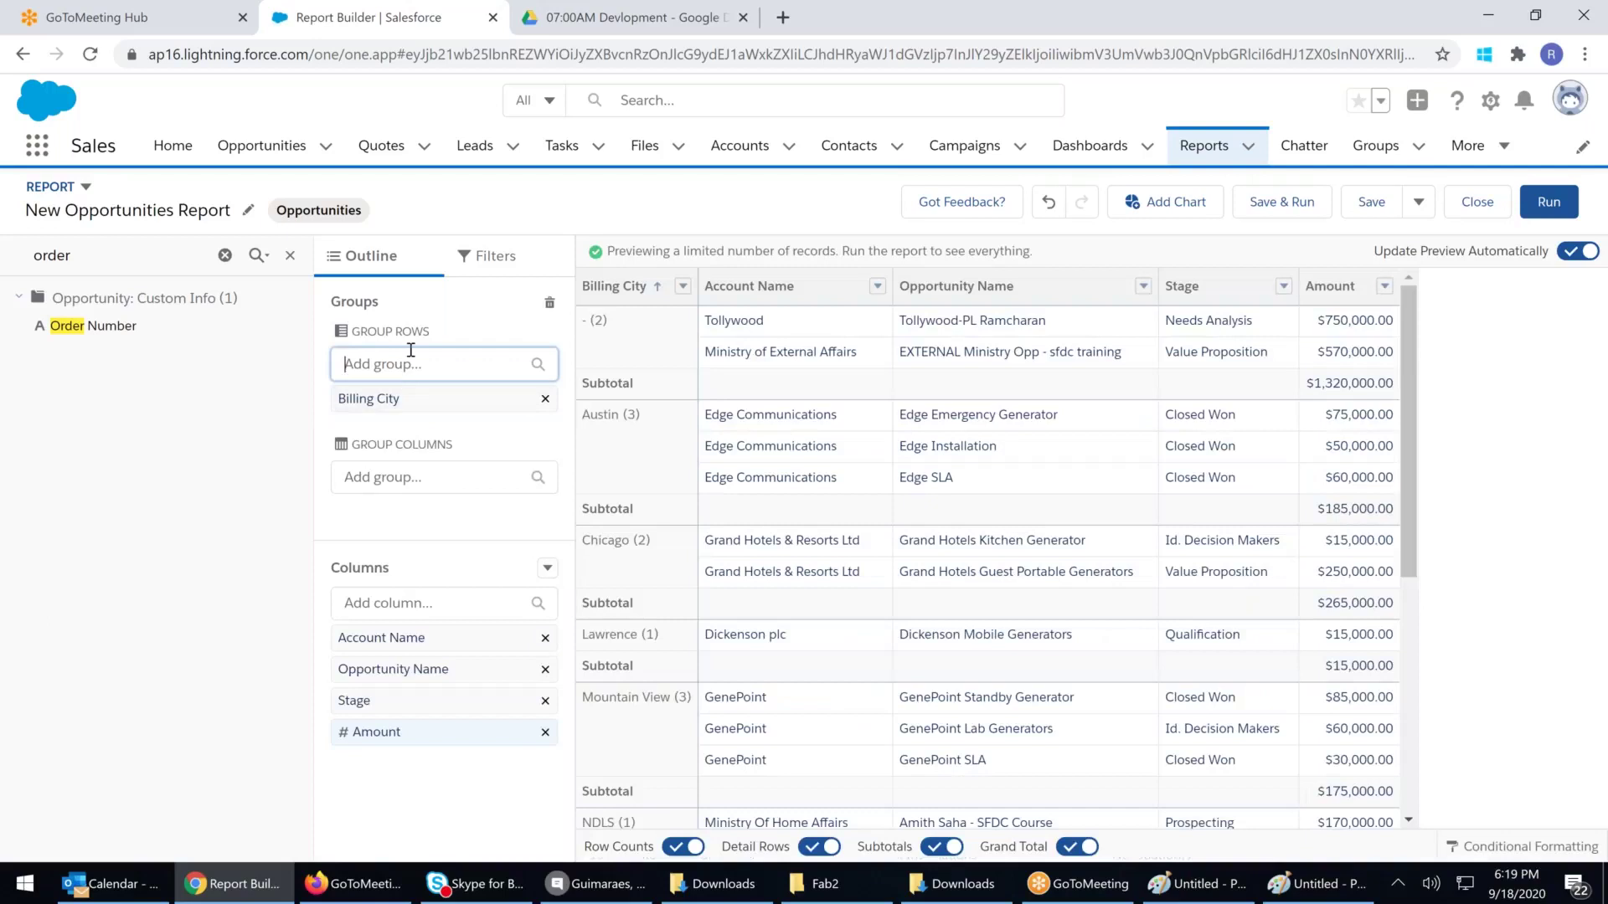
Add a donut chart measuring Record Count, sliced by Billing City
click(1166, 205)
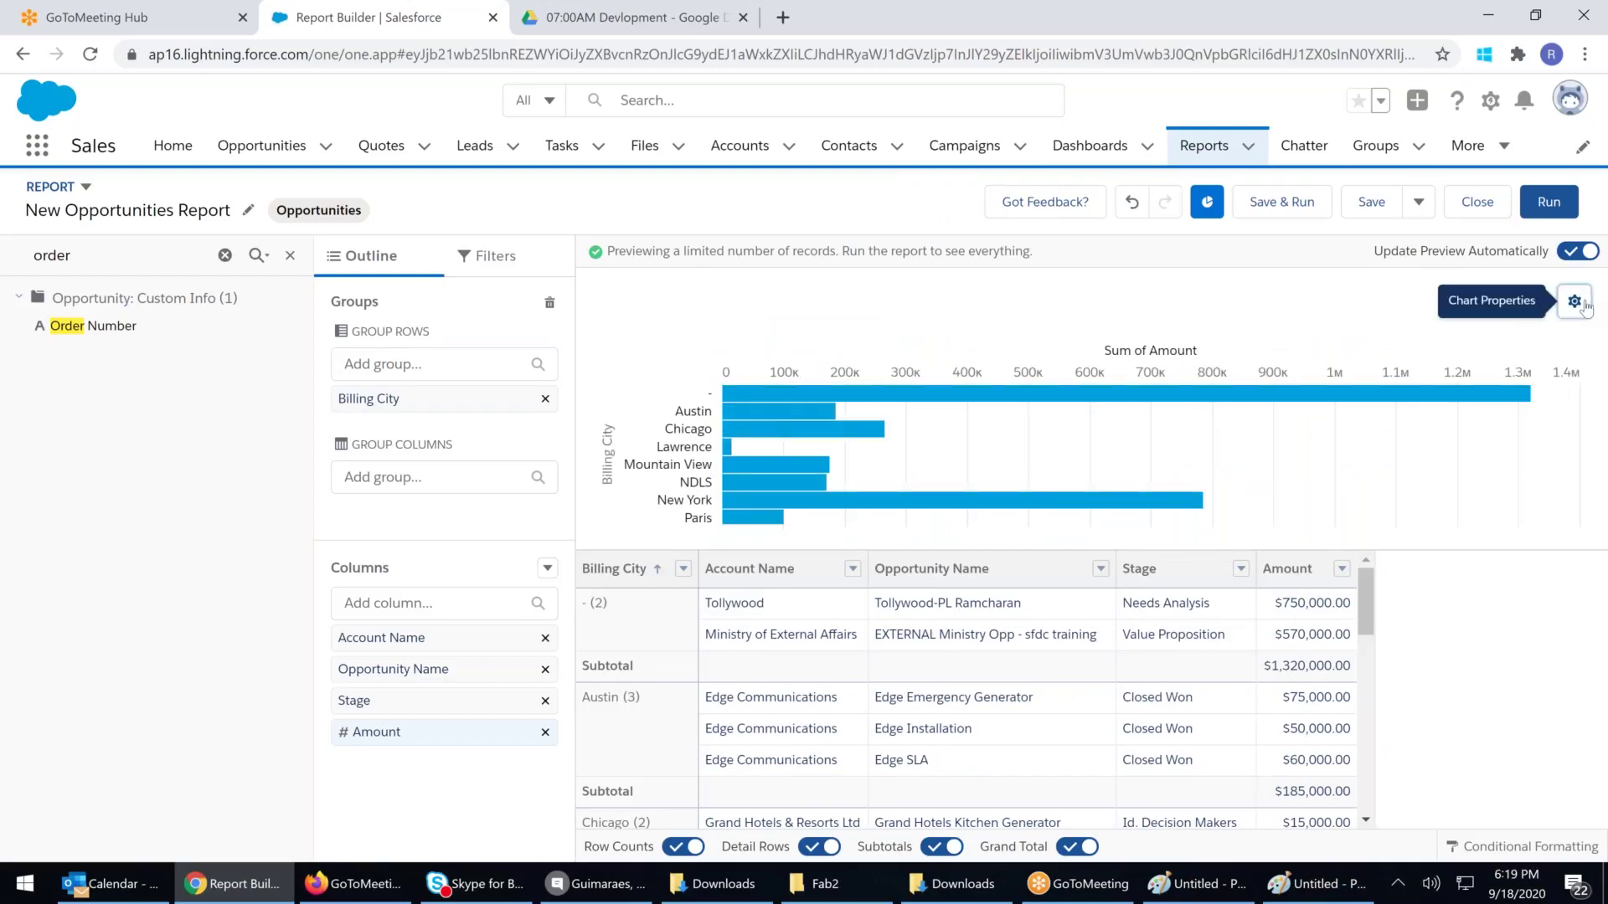
click(1576, 302)
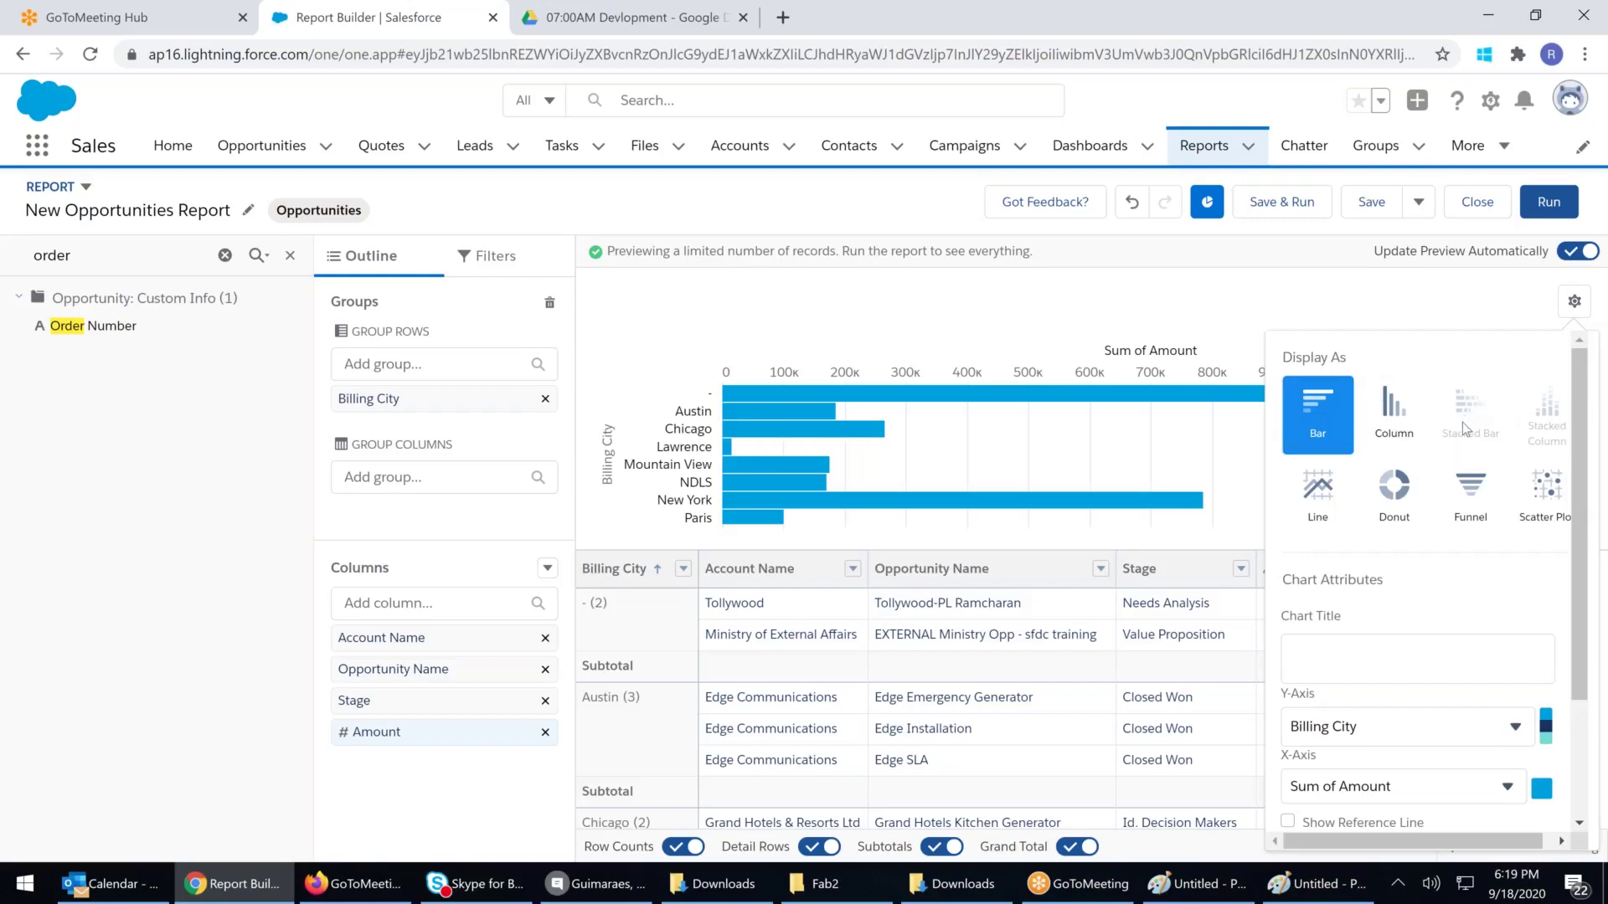
click(1396, 481)
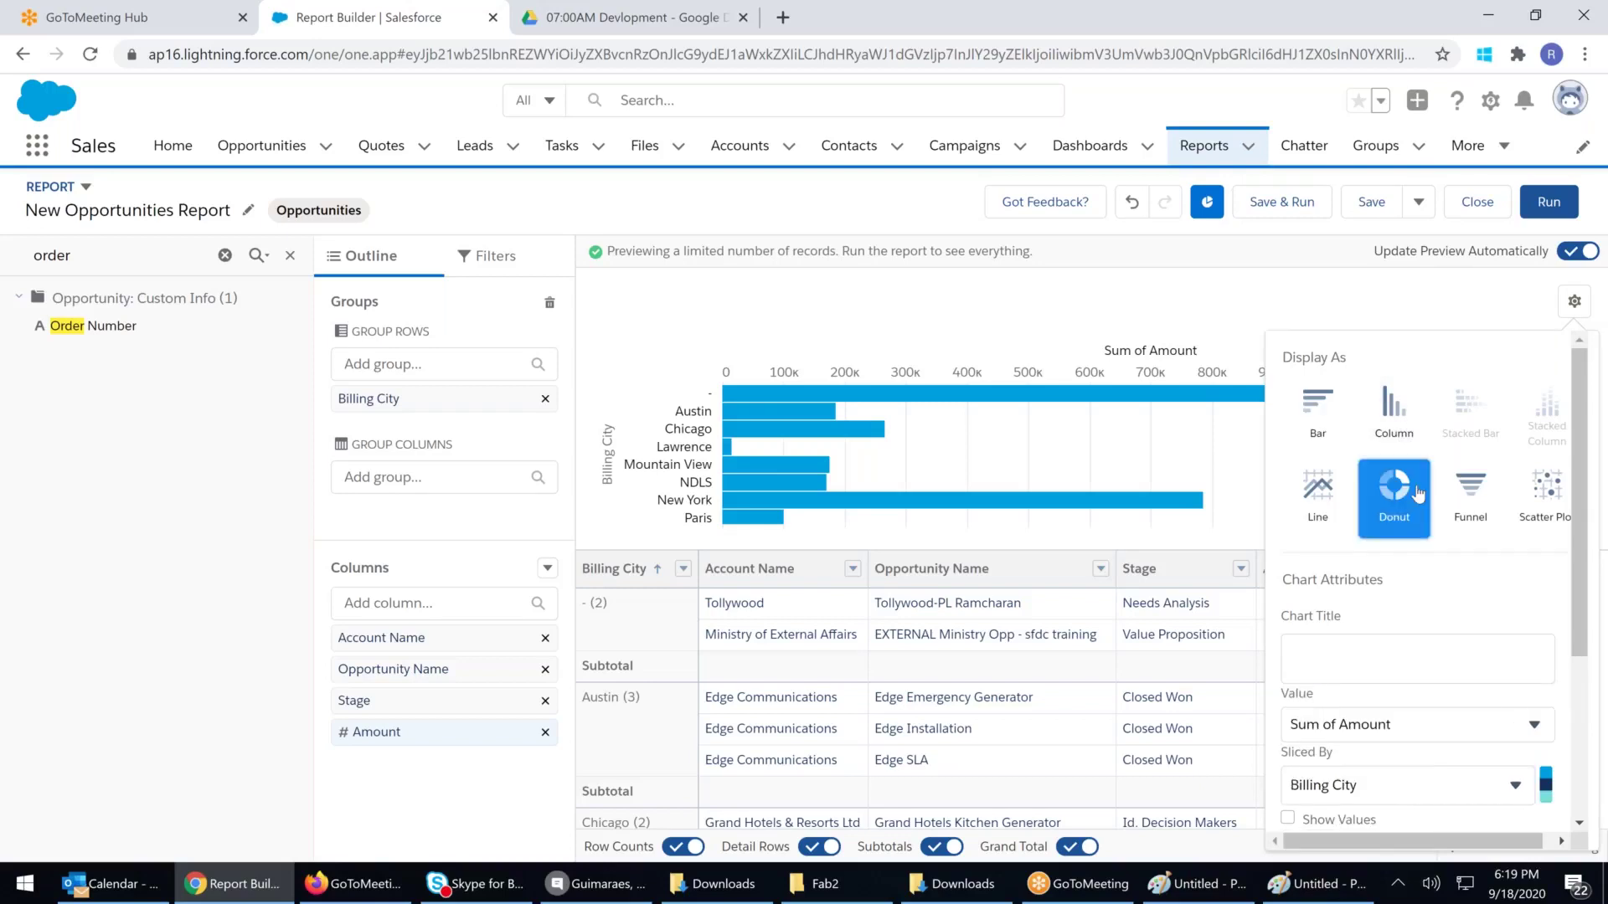
scroll(1390, 536, down, 1)
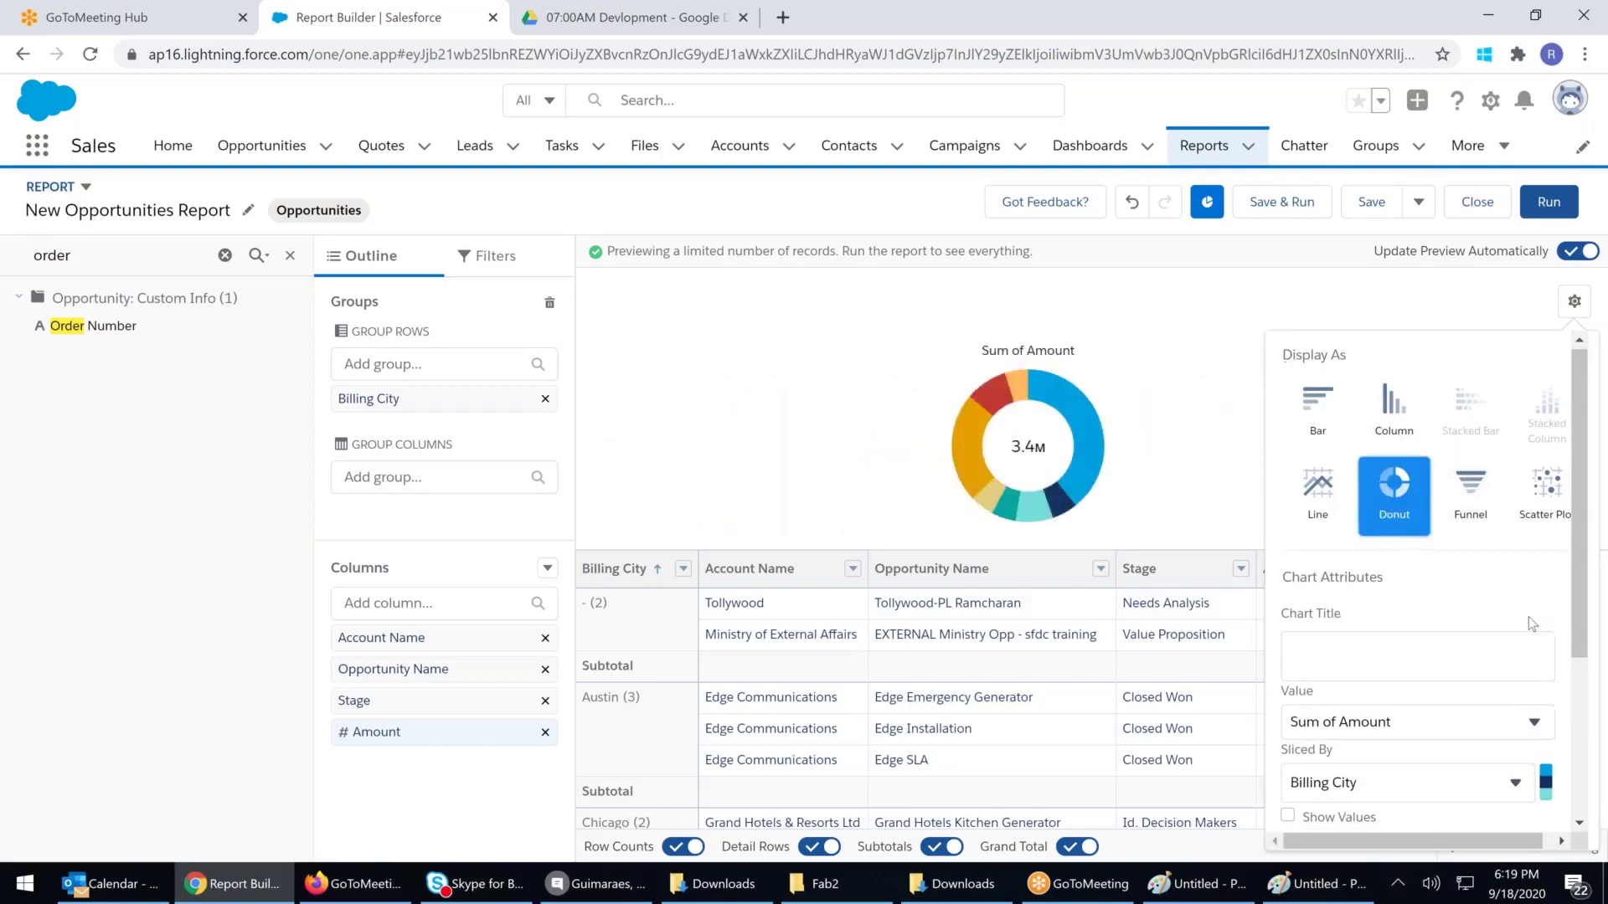
click(1328, 545)
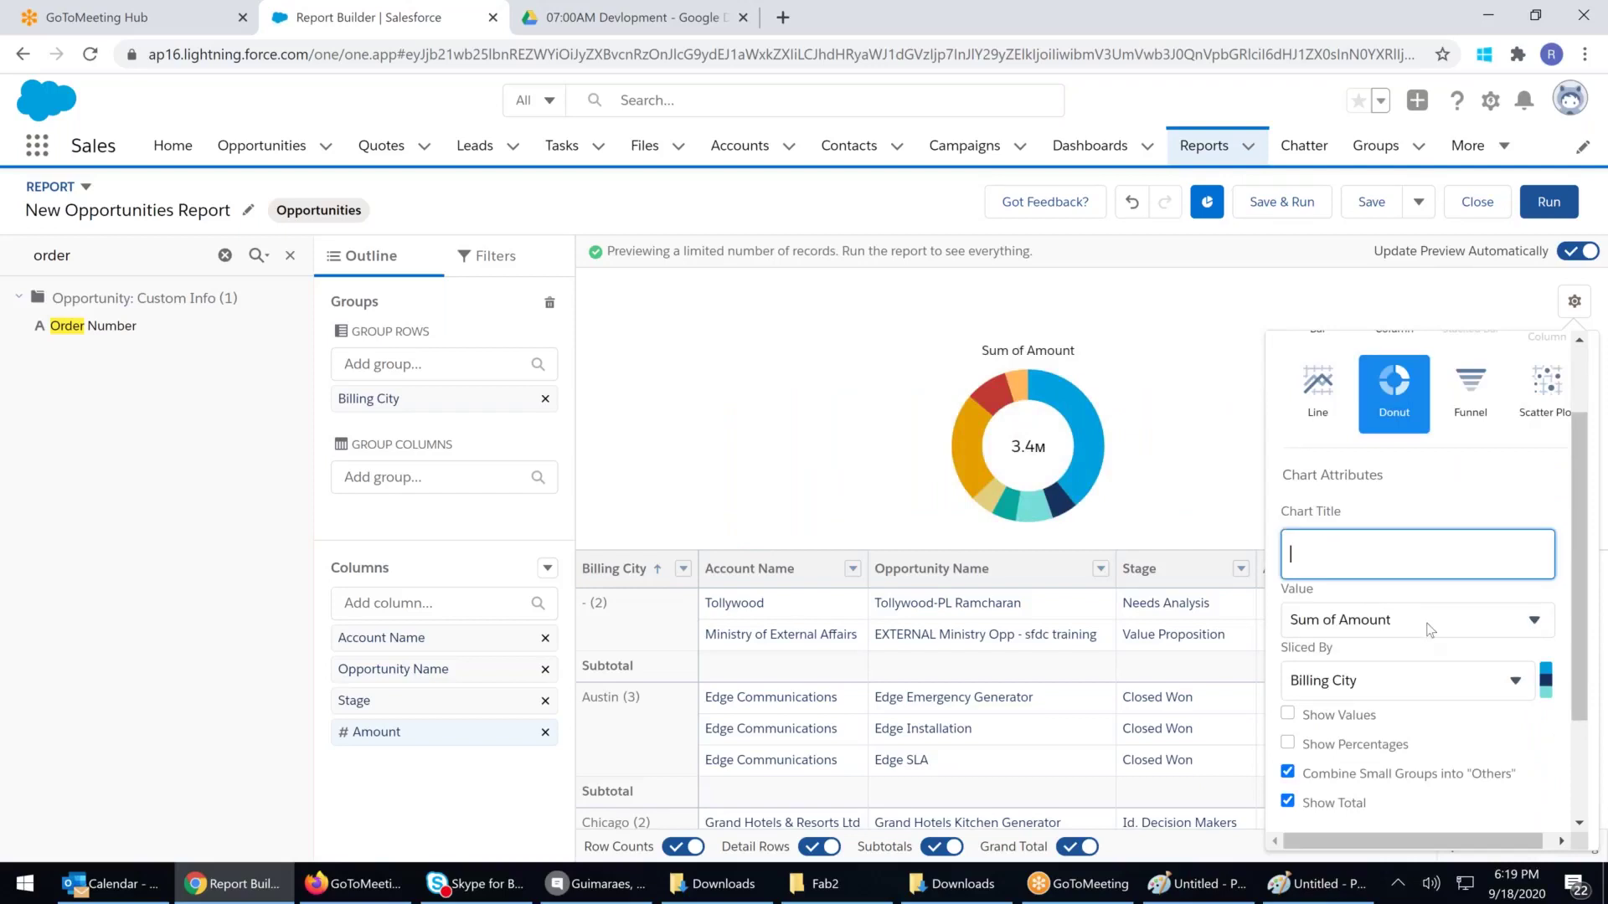
click(1507, 624)
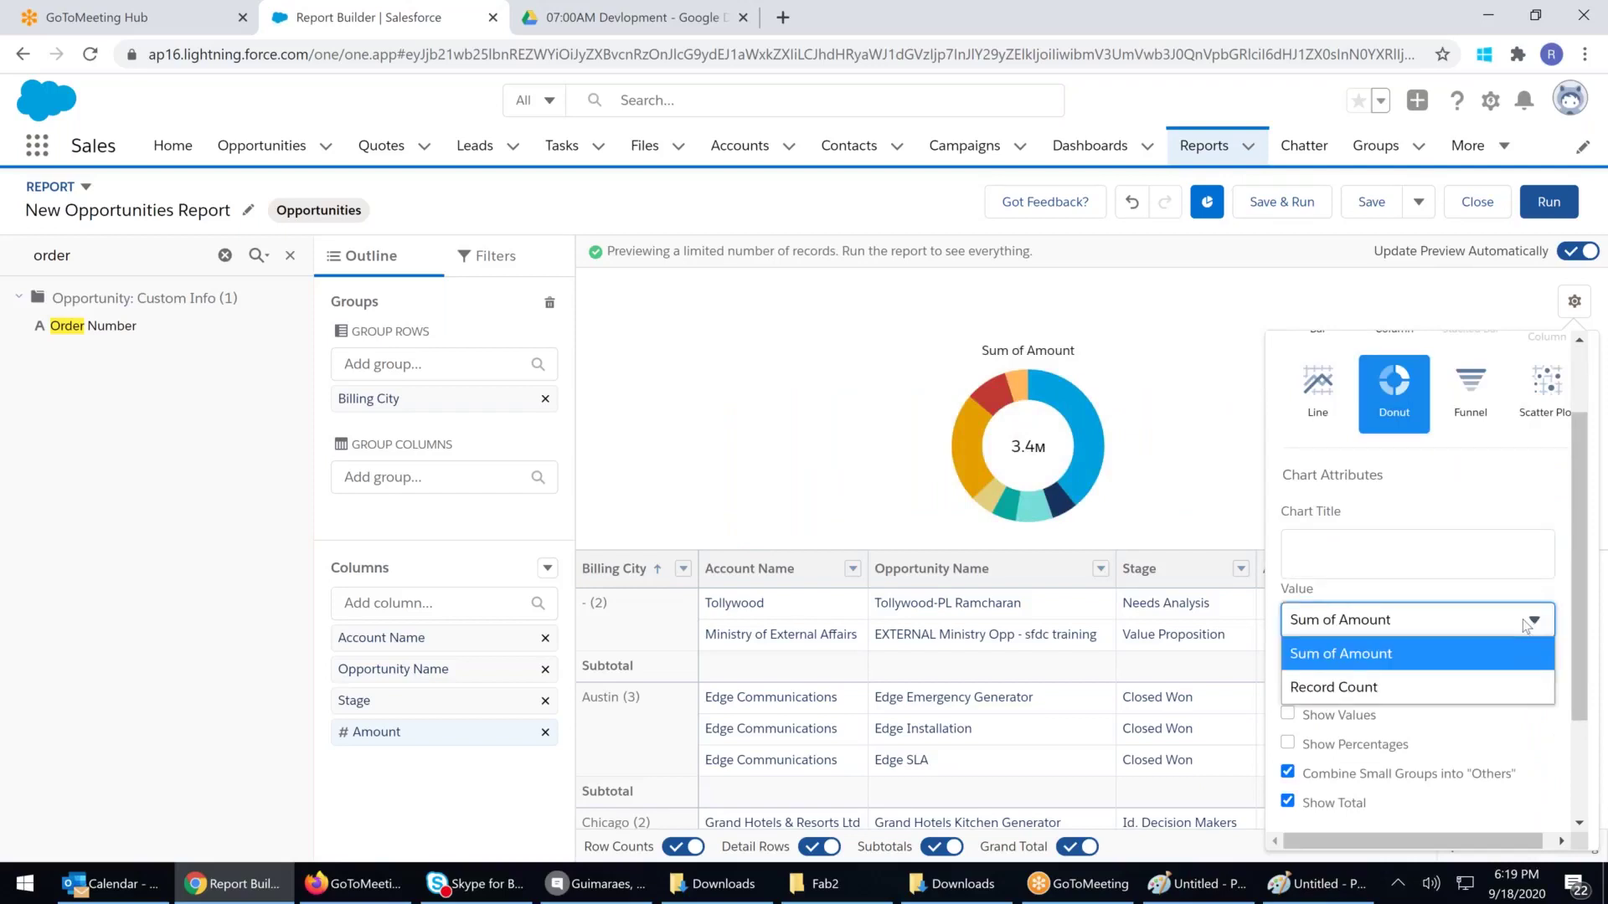
click(1332, 688)
click(1342, 685)
click(1343, 685)
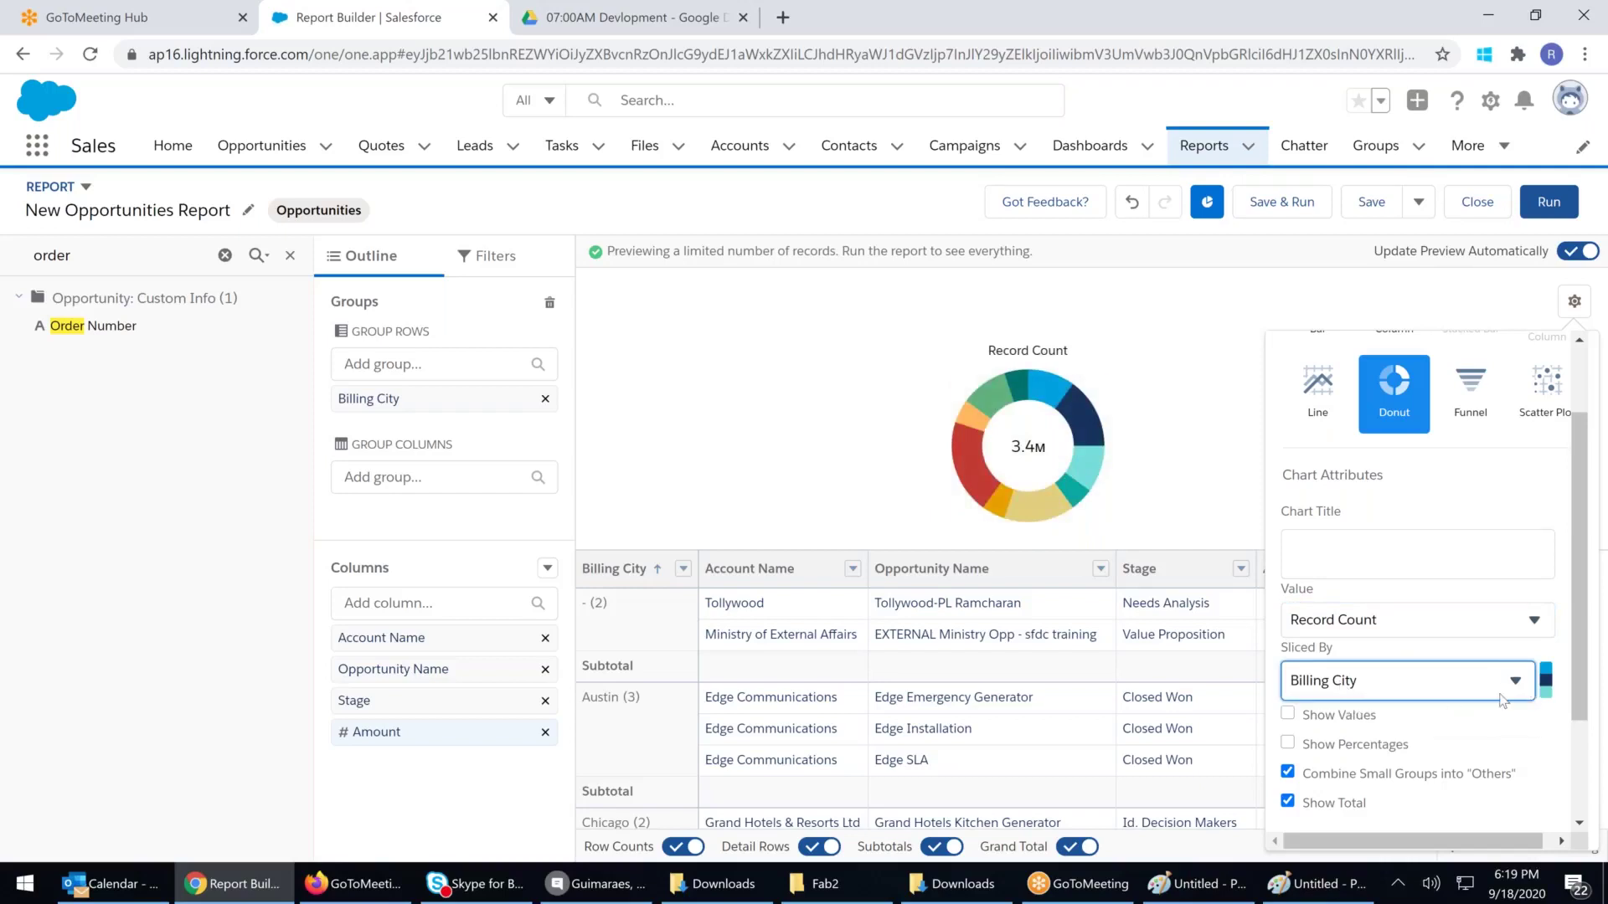
Try the Gray and Color Safe palettes twice, ending on the Default Palette
click(1545, 675)
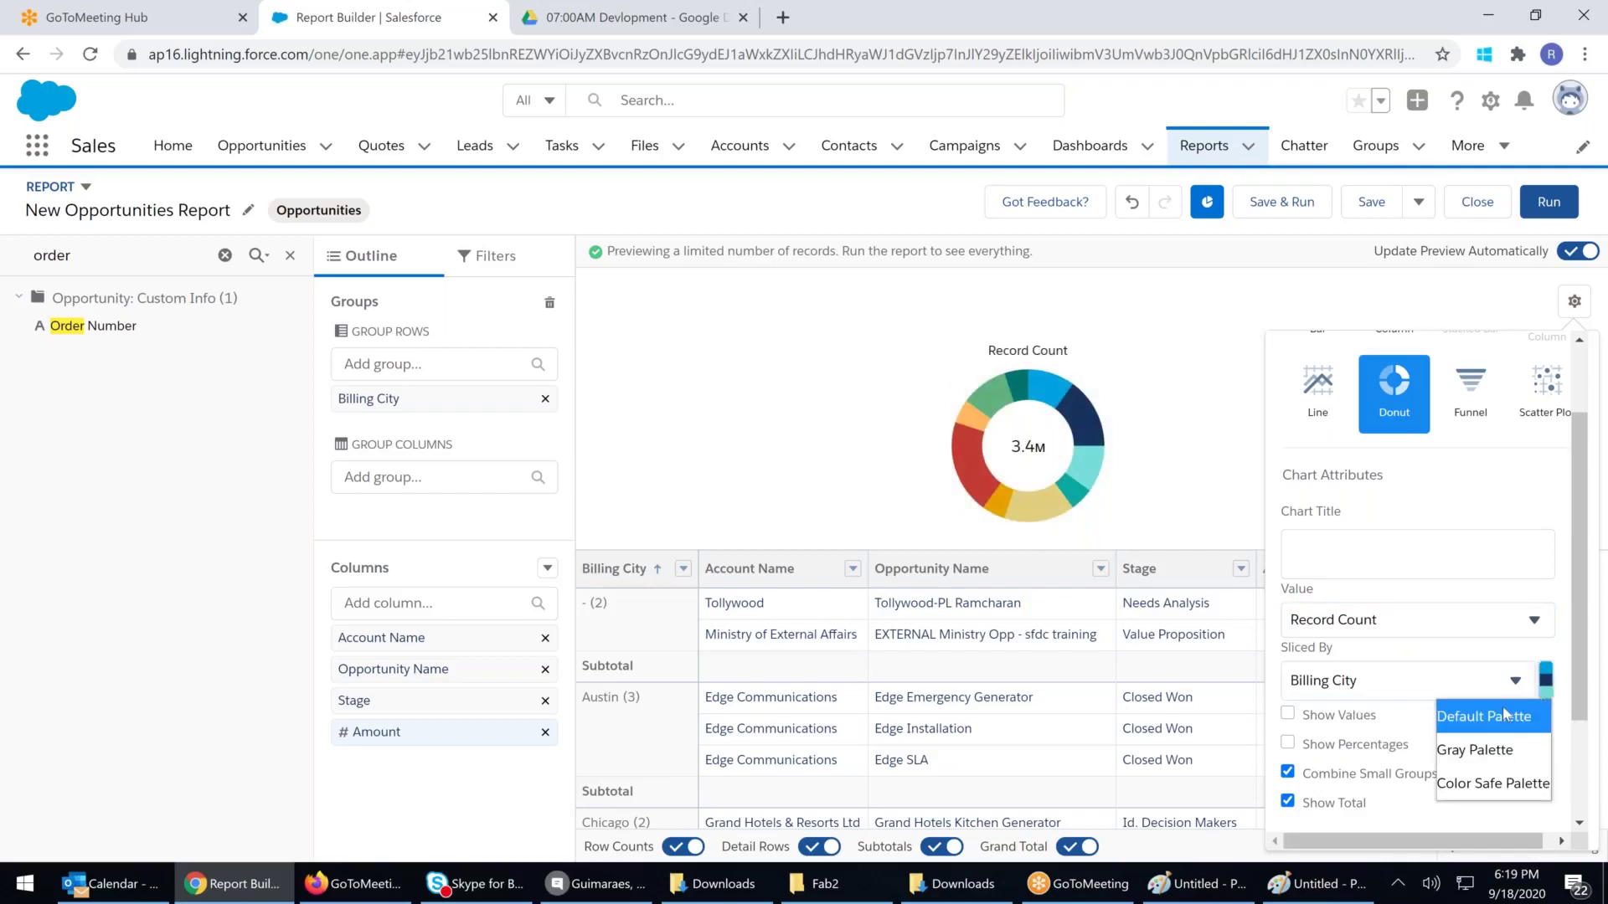
click(1481, 757)
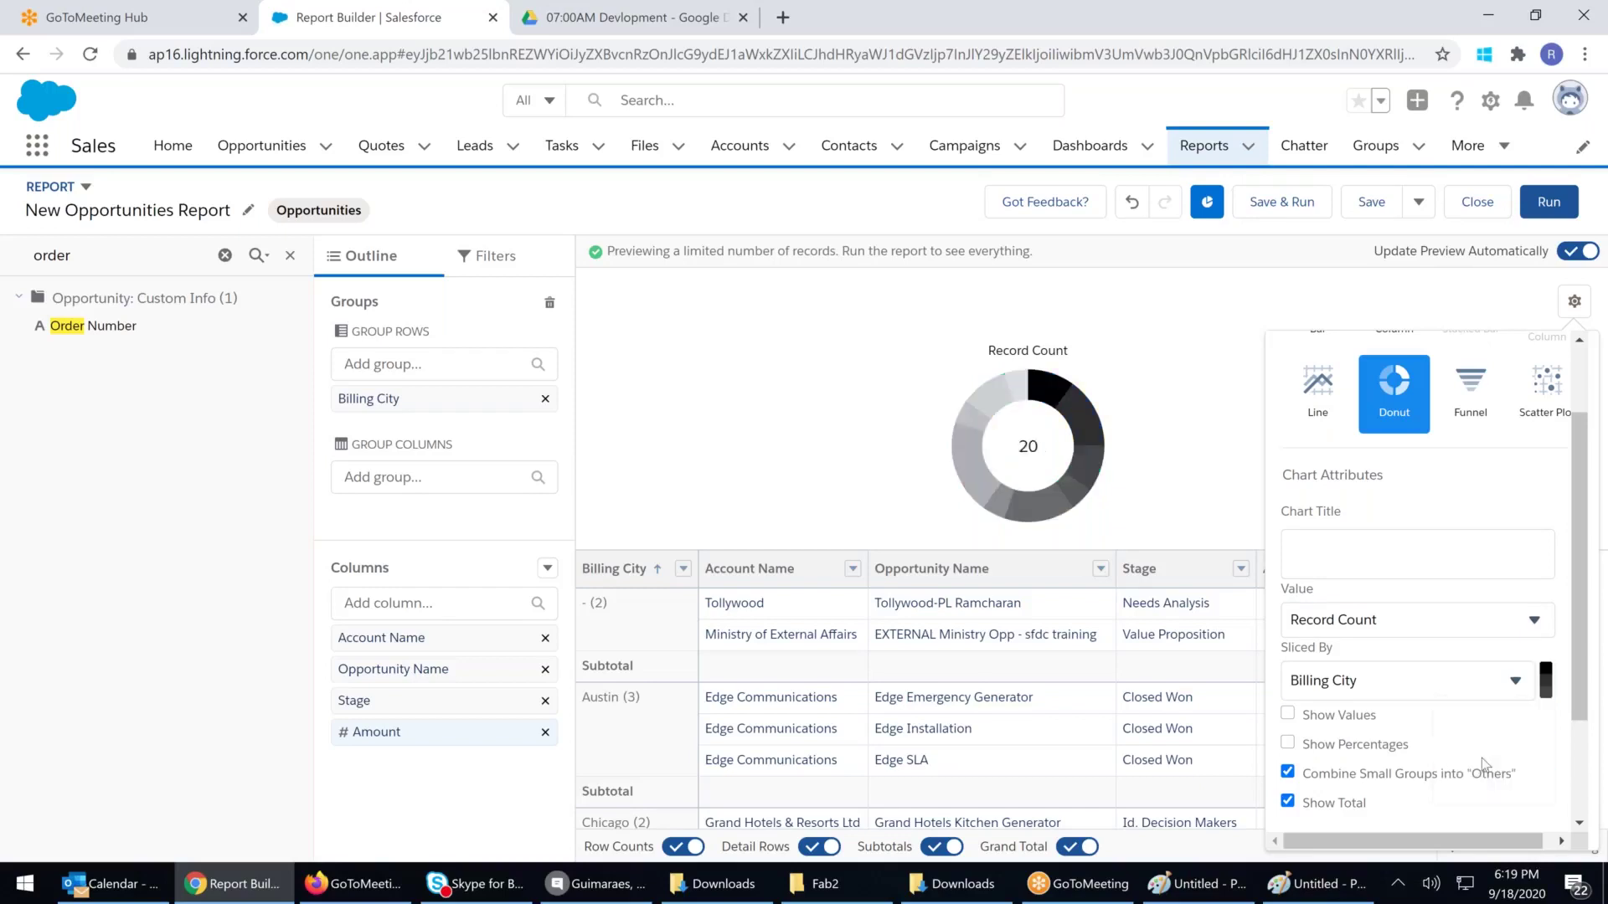
click(1545, 678)
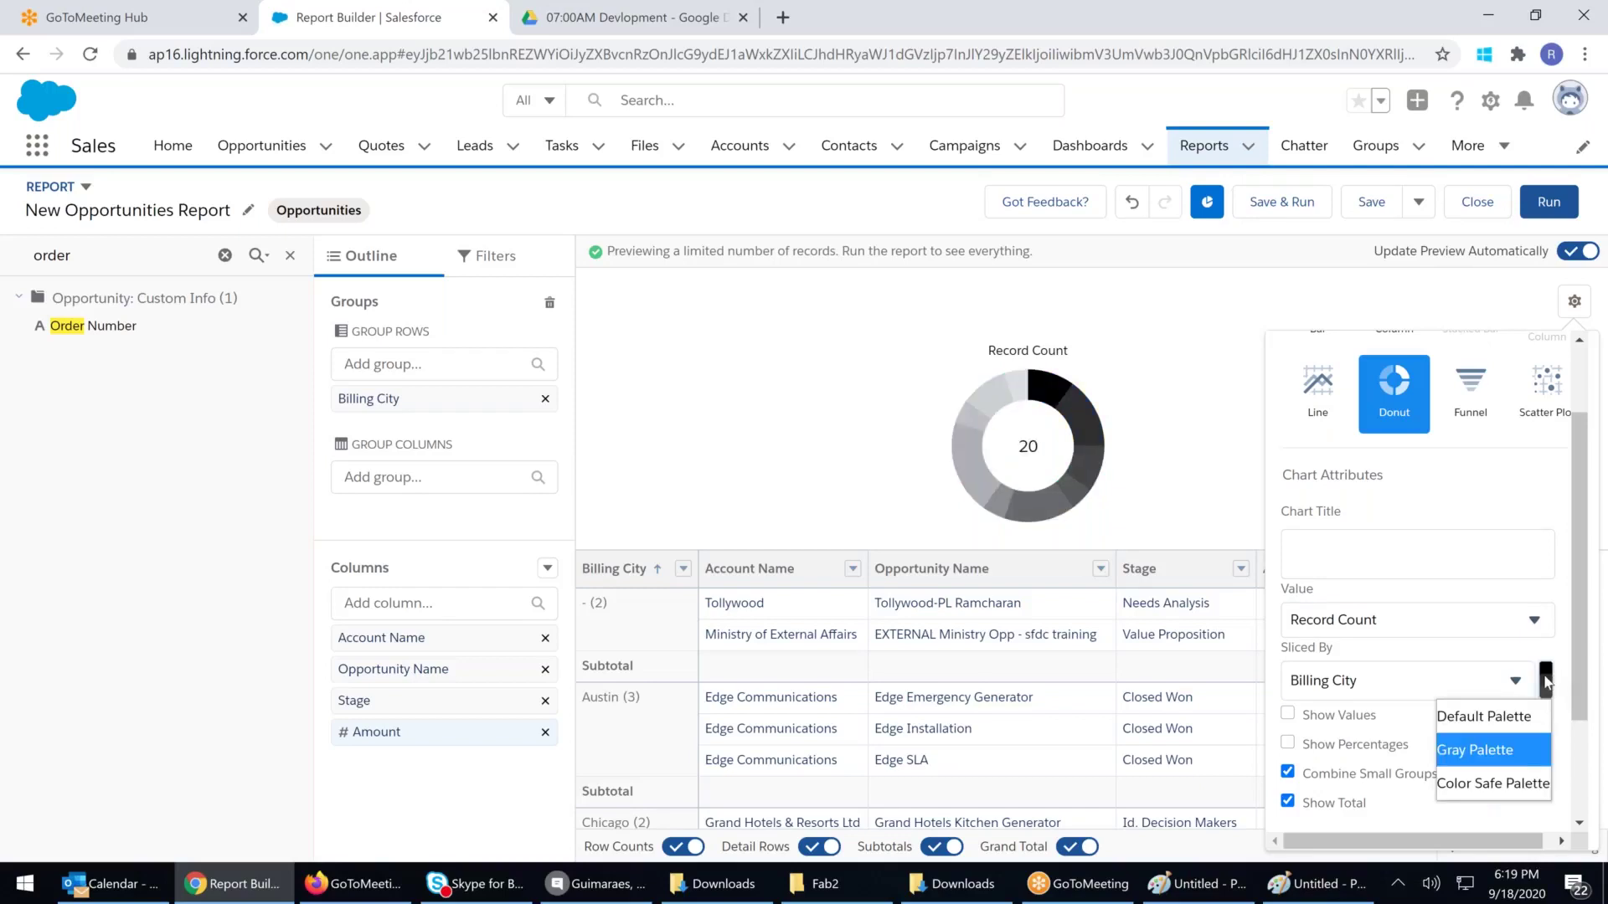
click(1506, 783)
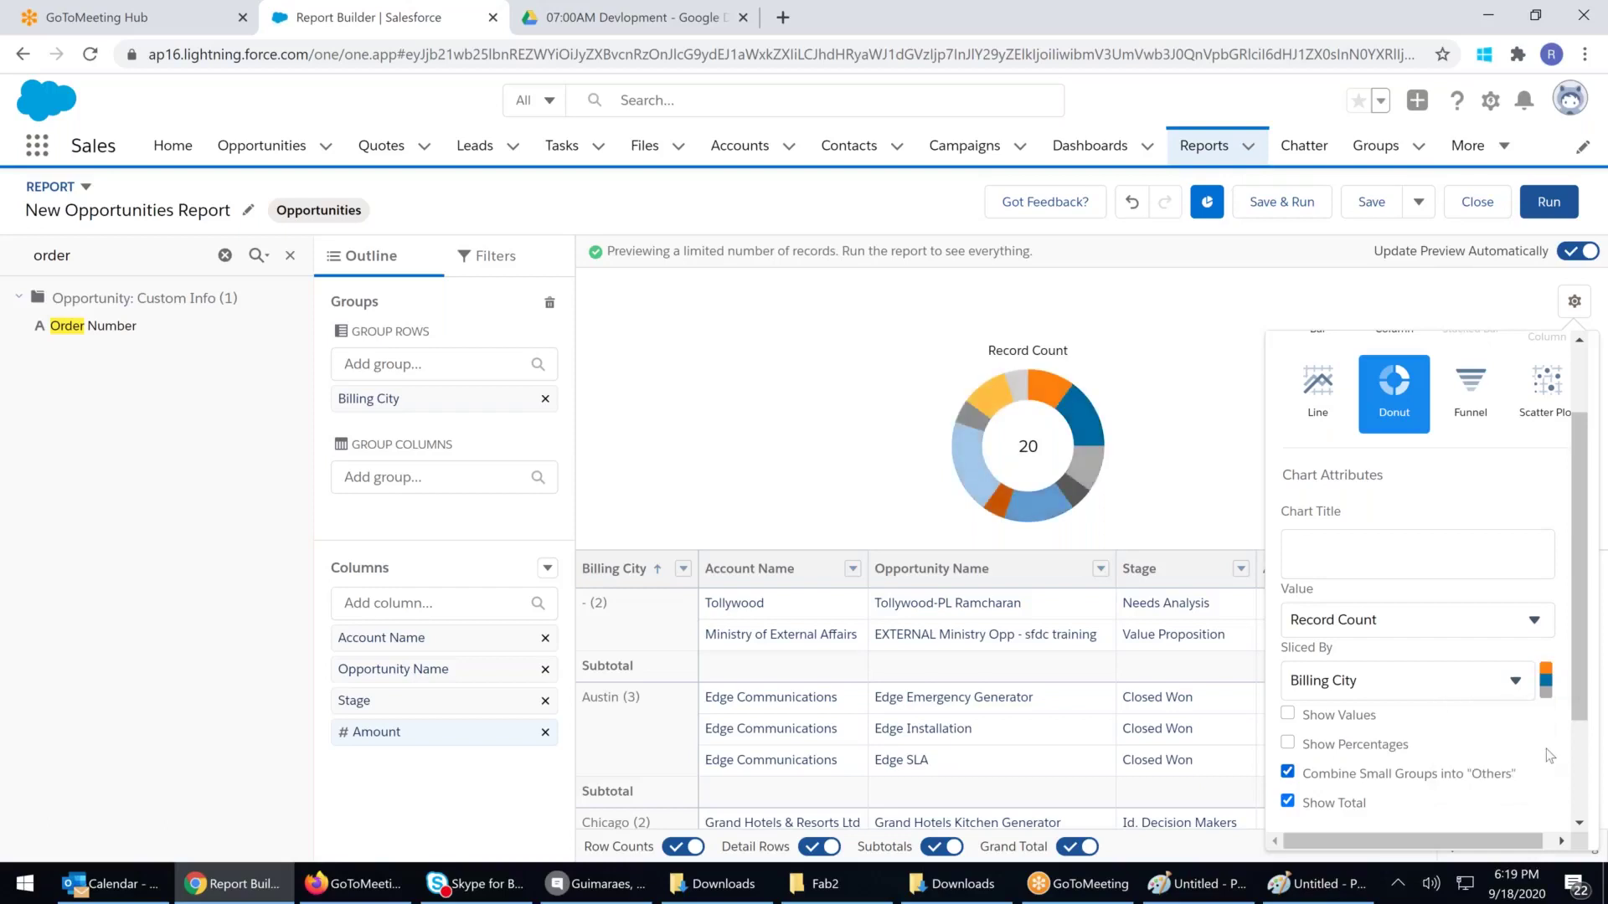
click(1546, 680)
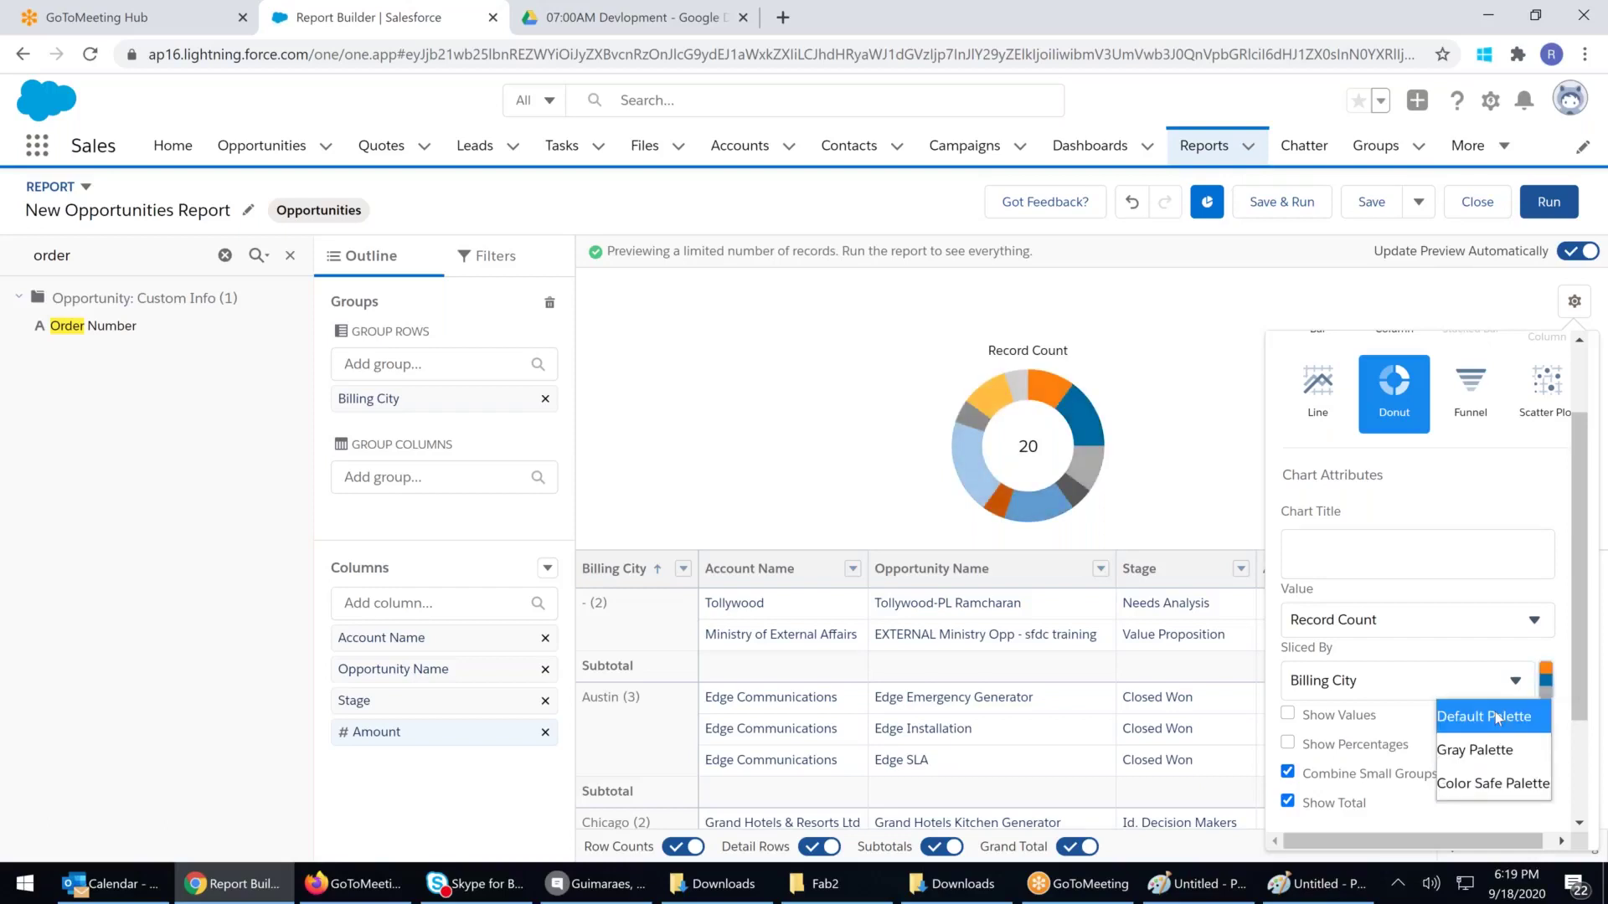
click(1494, 716)
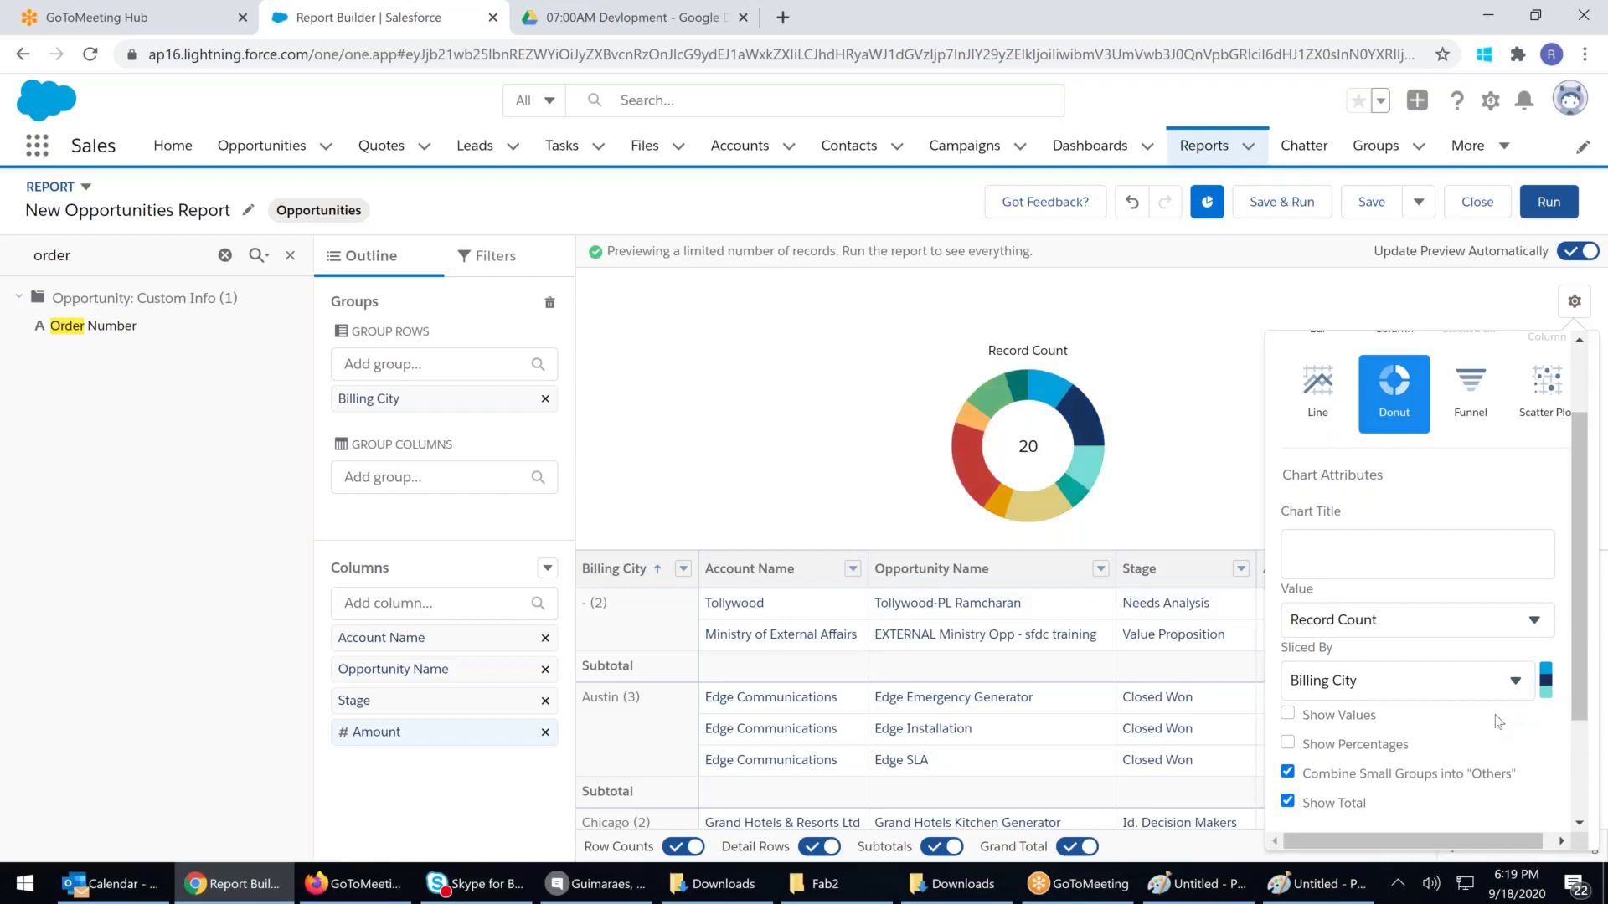
click(1548, 677)
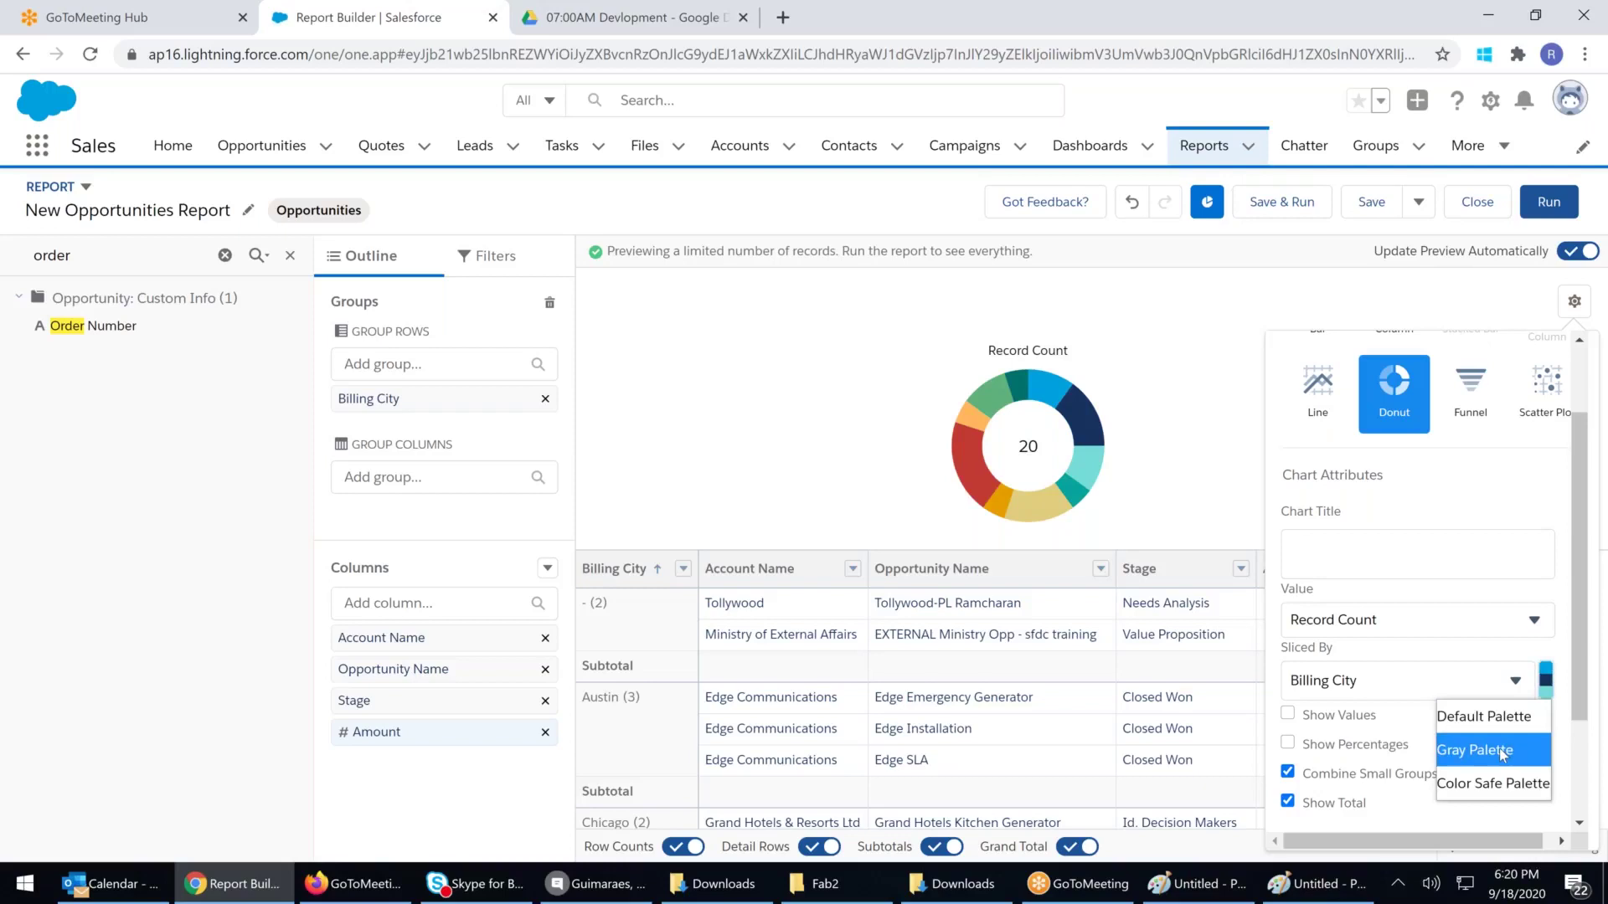
click(1503, 752)
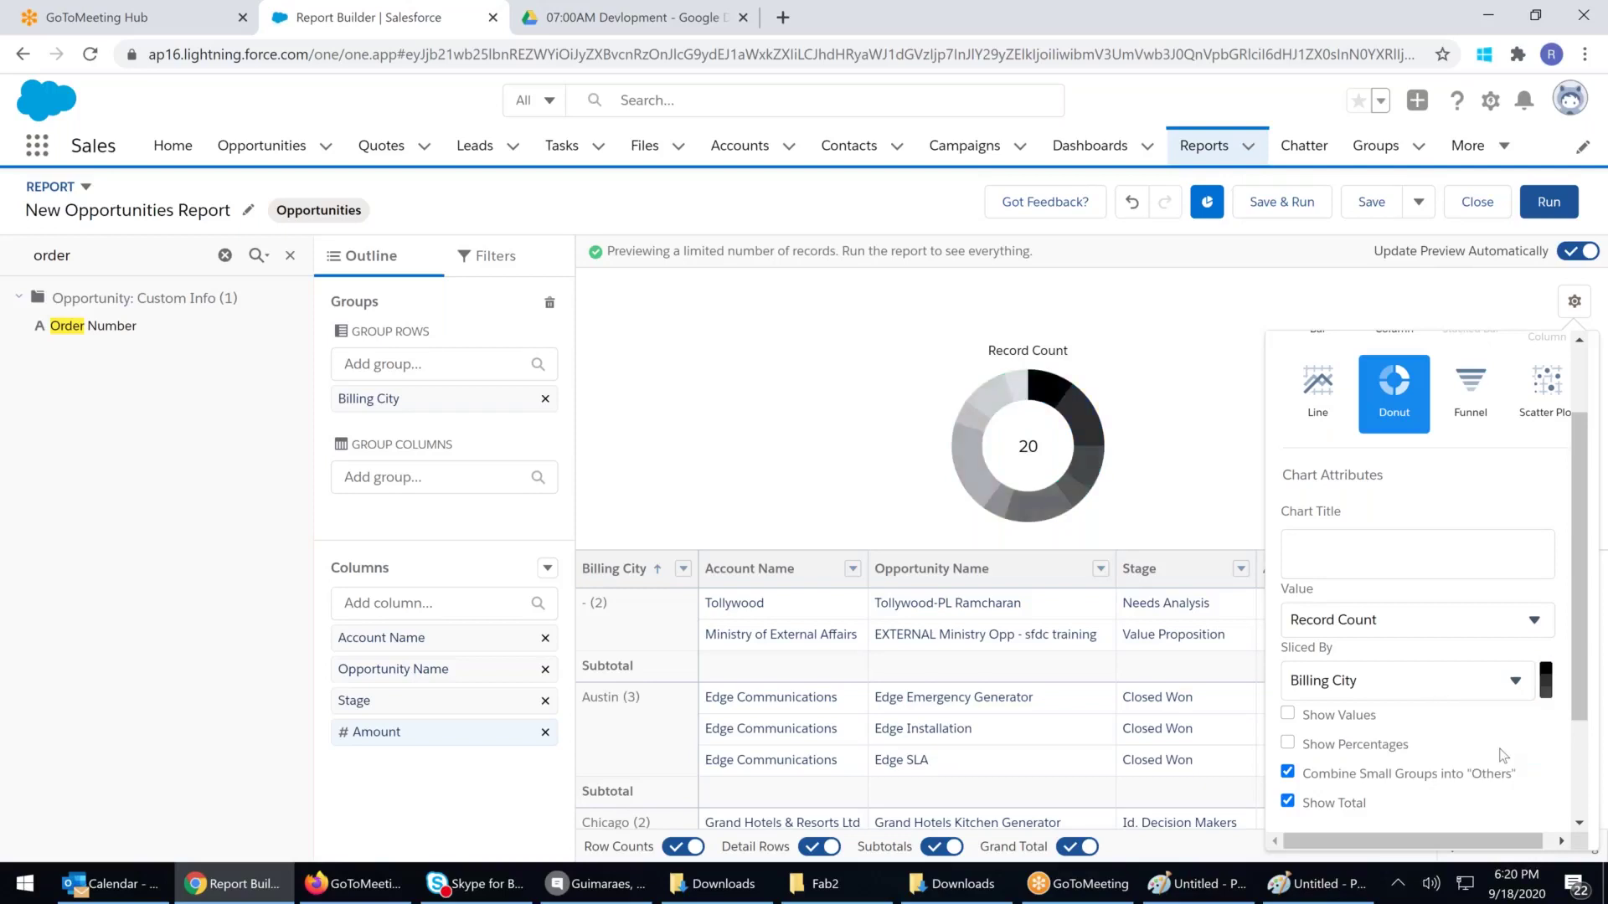
click(1546, 679)
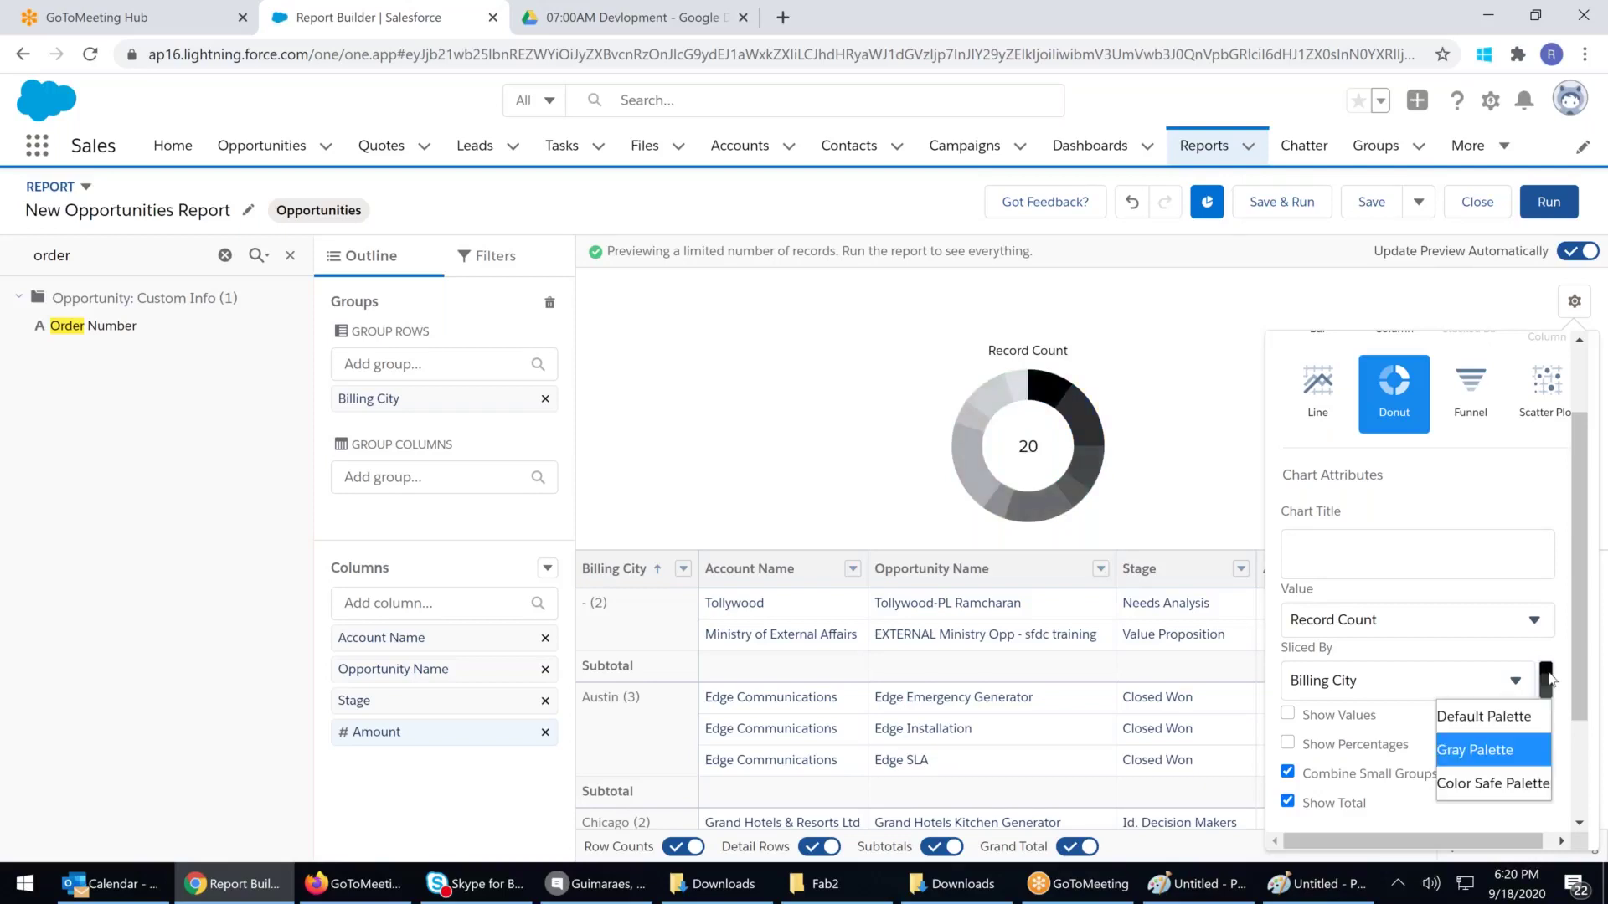
click(1483, 784)
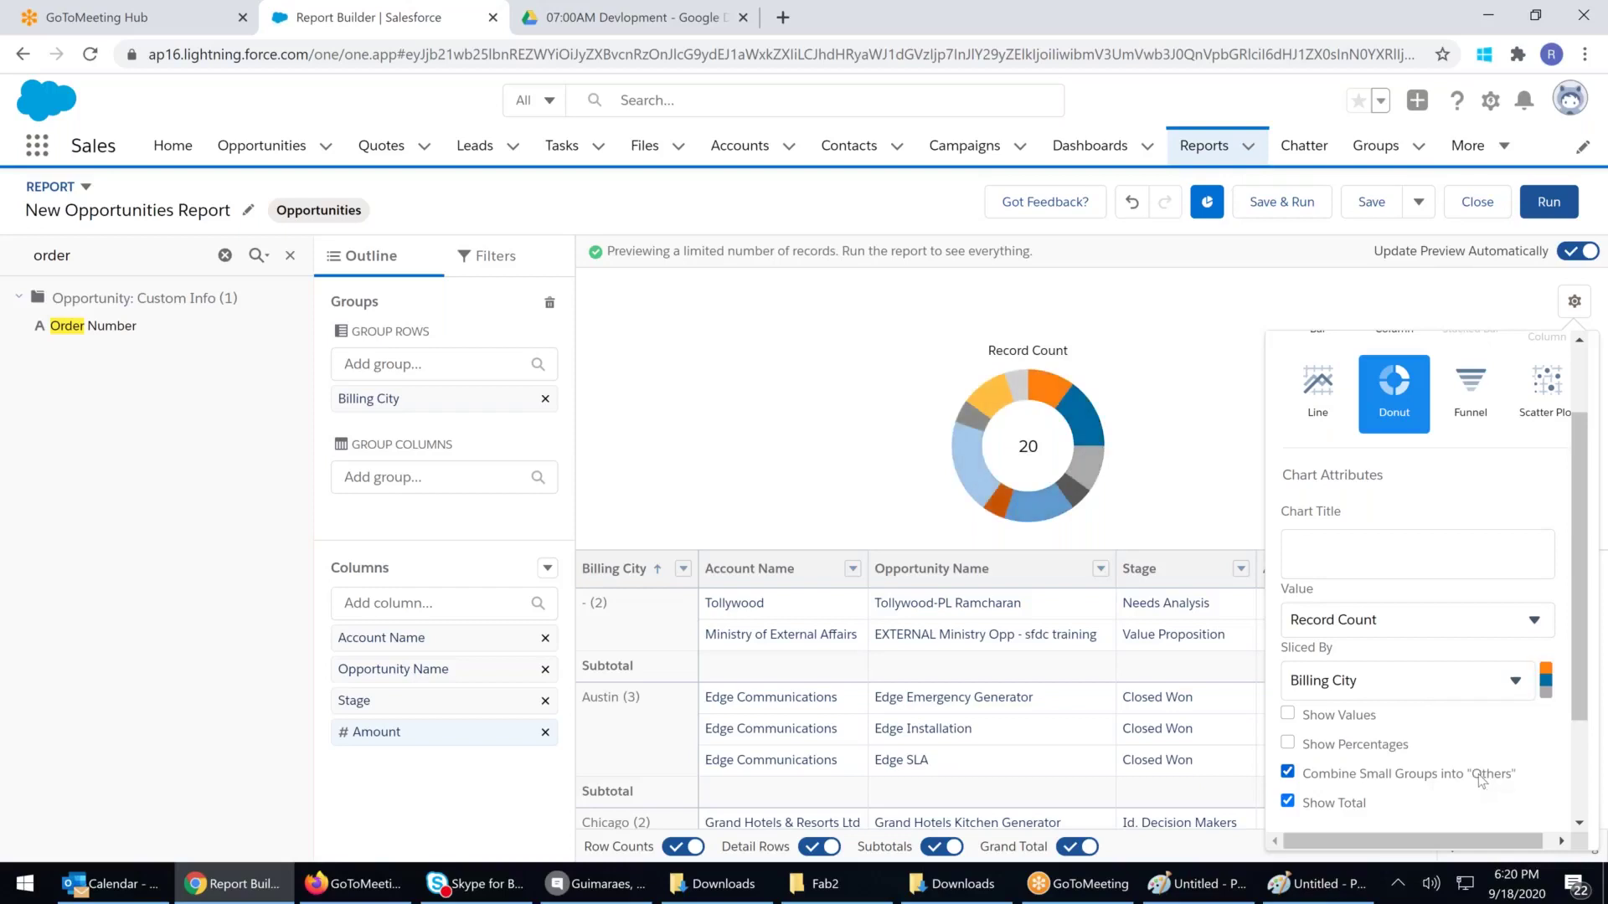
click(1546, 681)
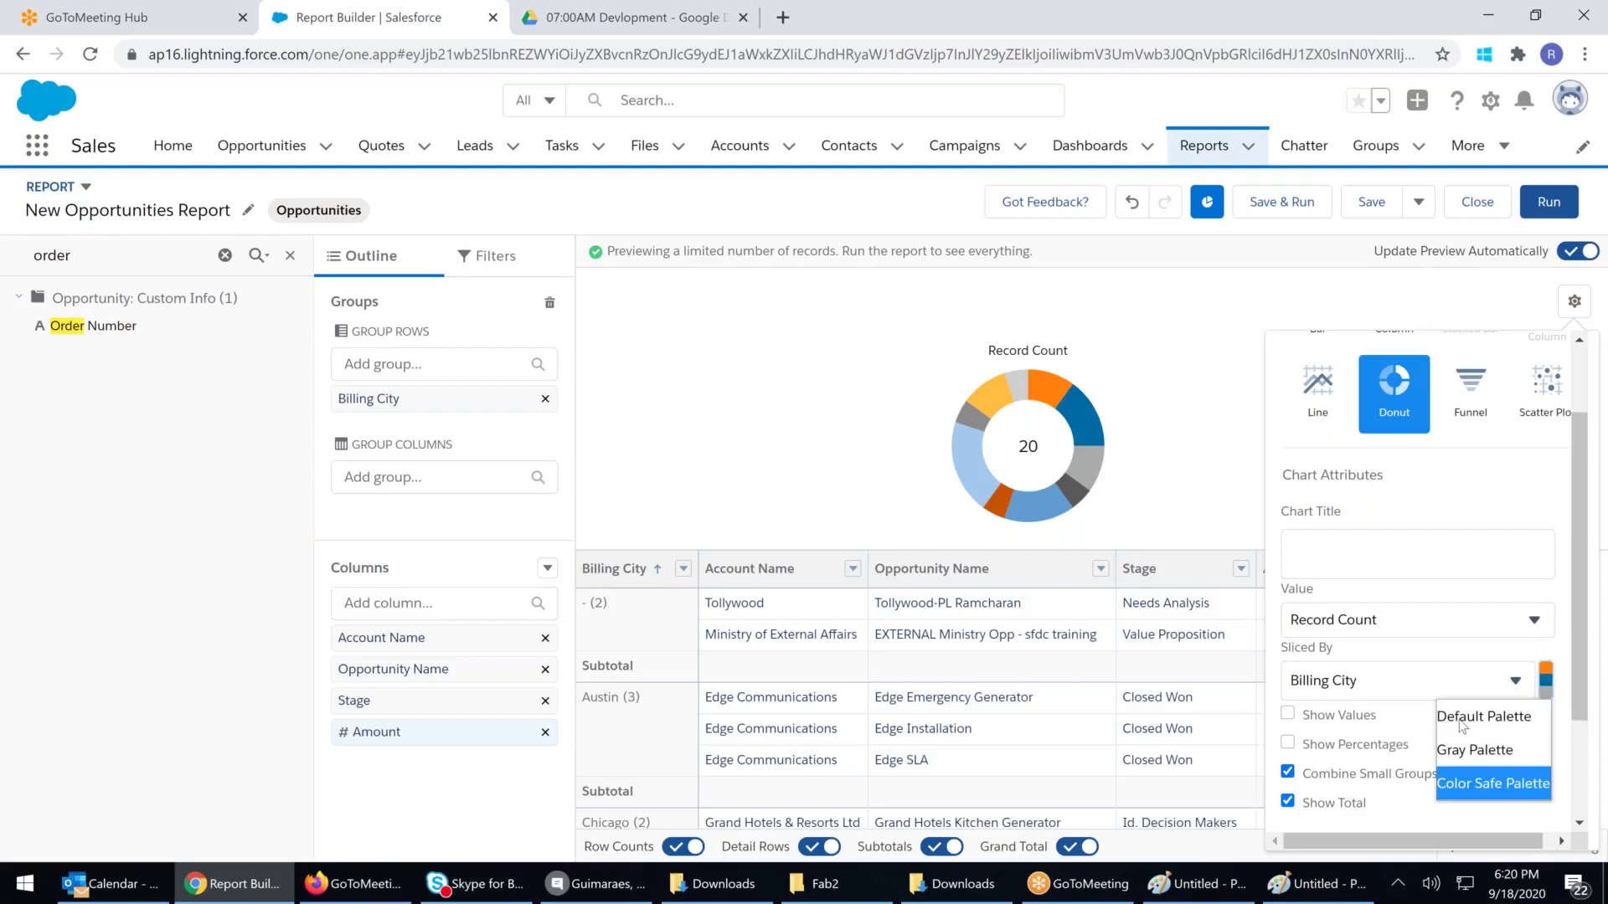
click(1451, 716)
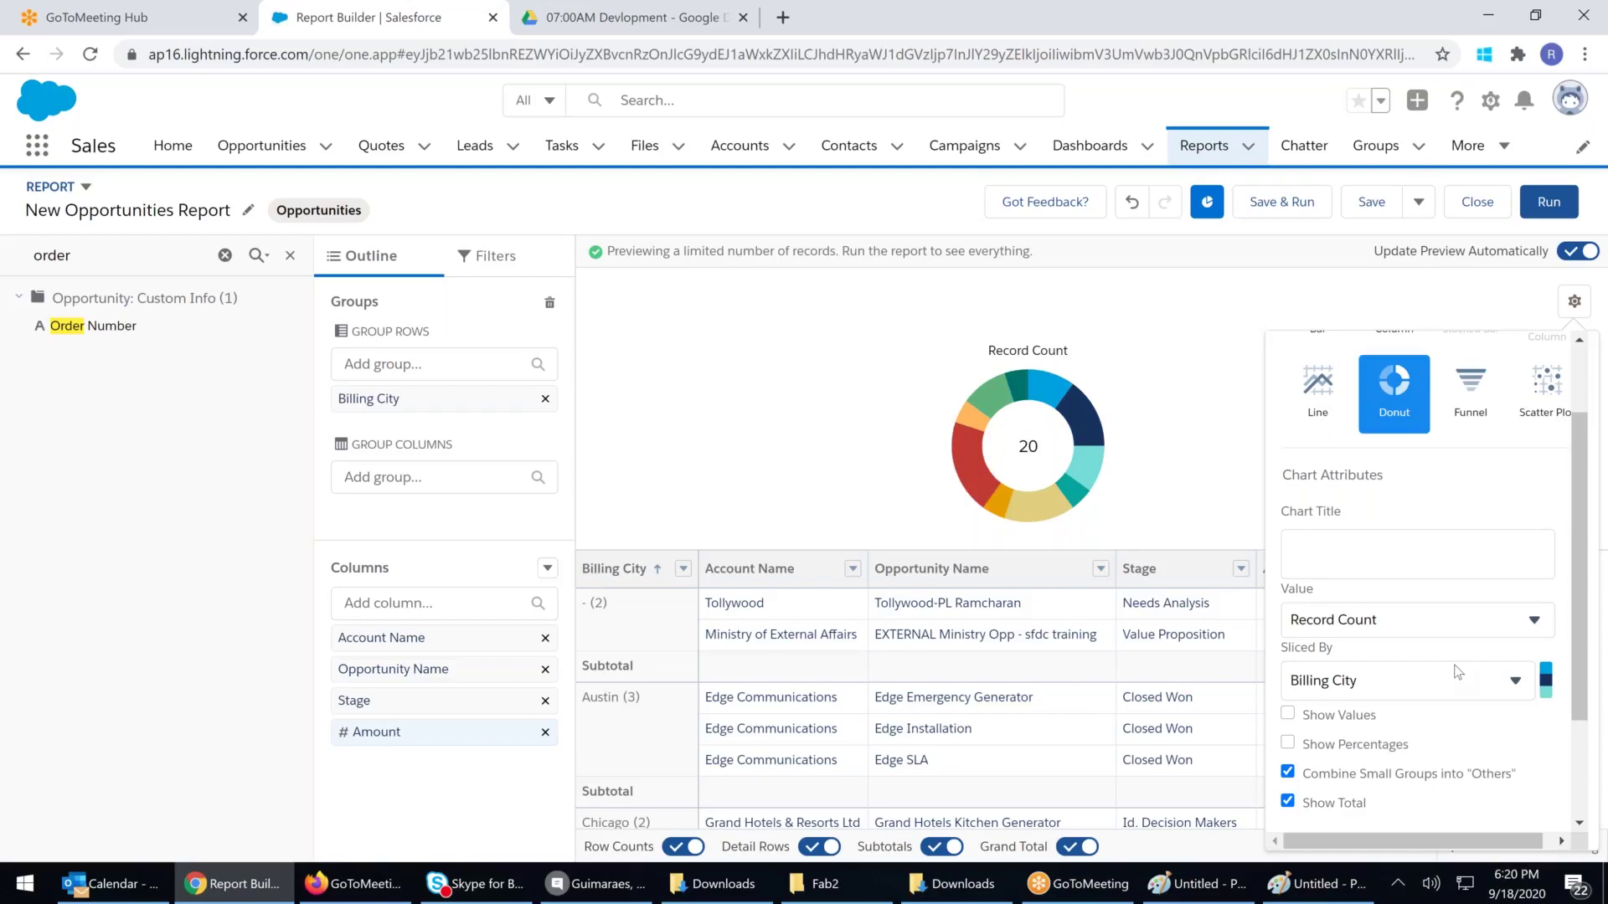
mouse_move(1082, 470)
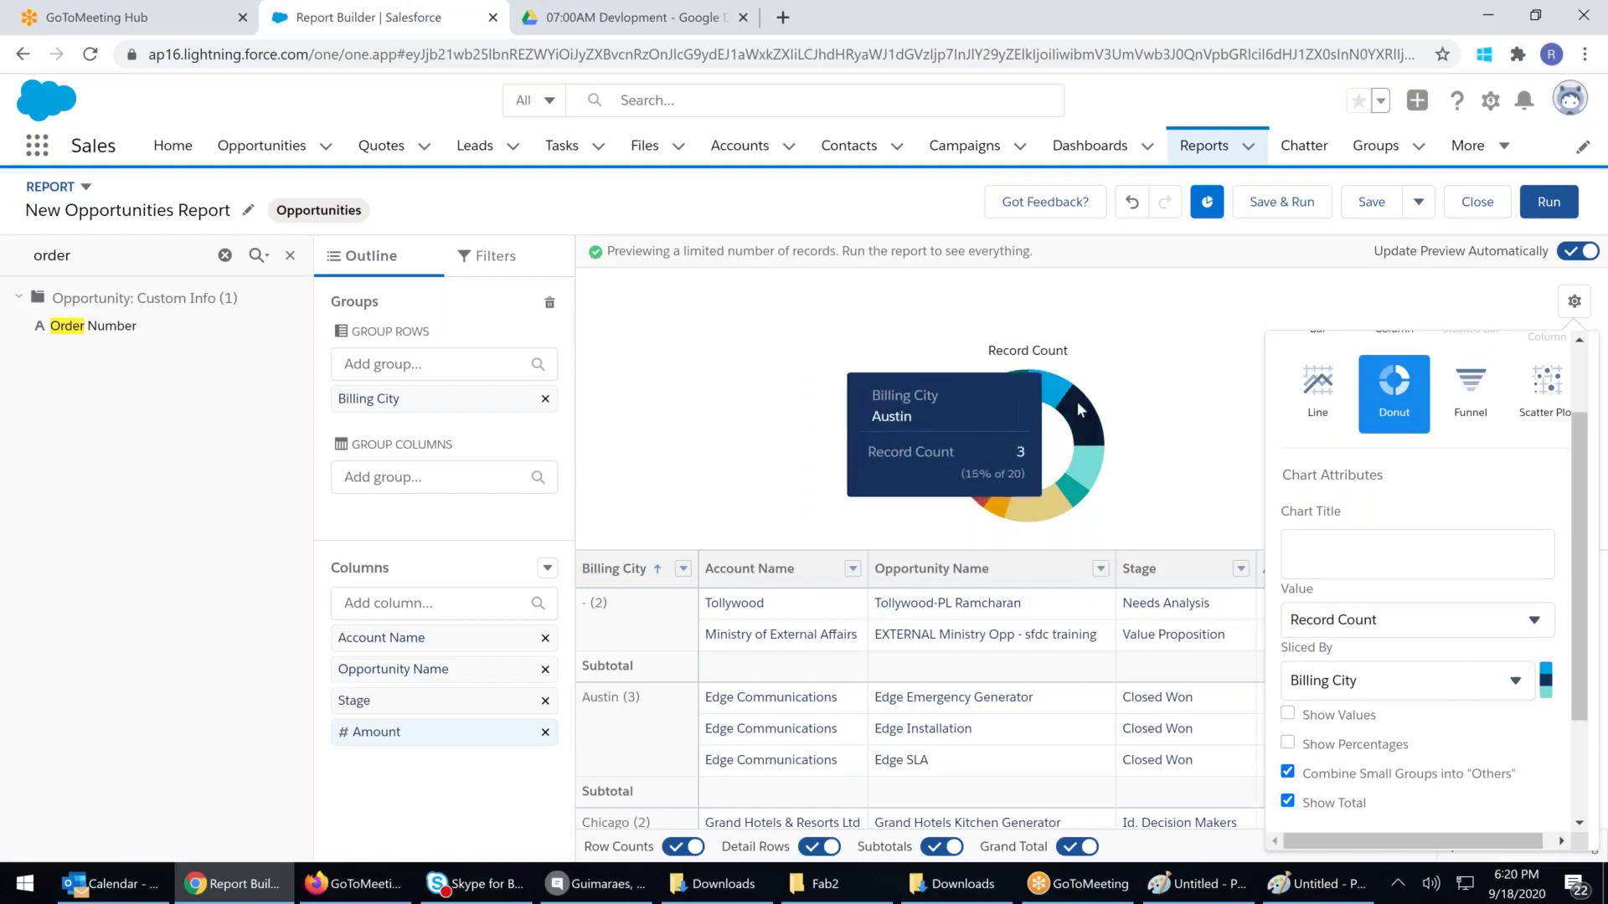
Turn on Show Values and Show Percentages, keeping the legend on the Right
click(1287, 713)
click(1287, 744)
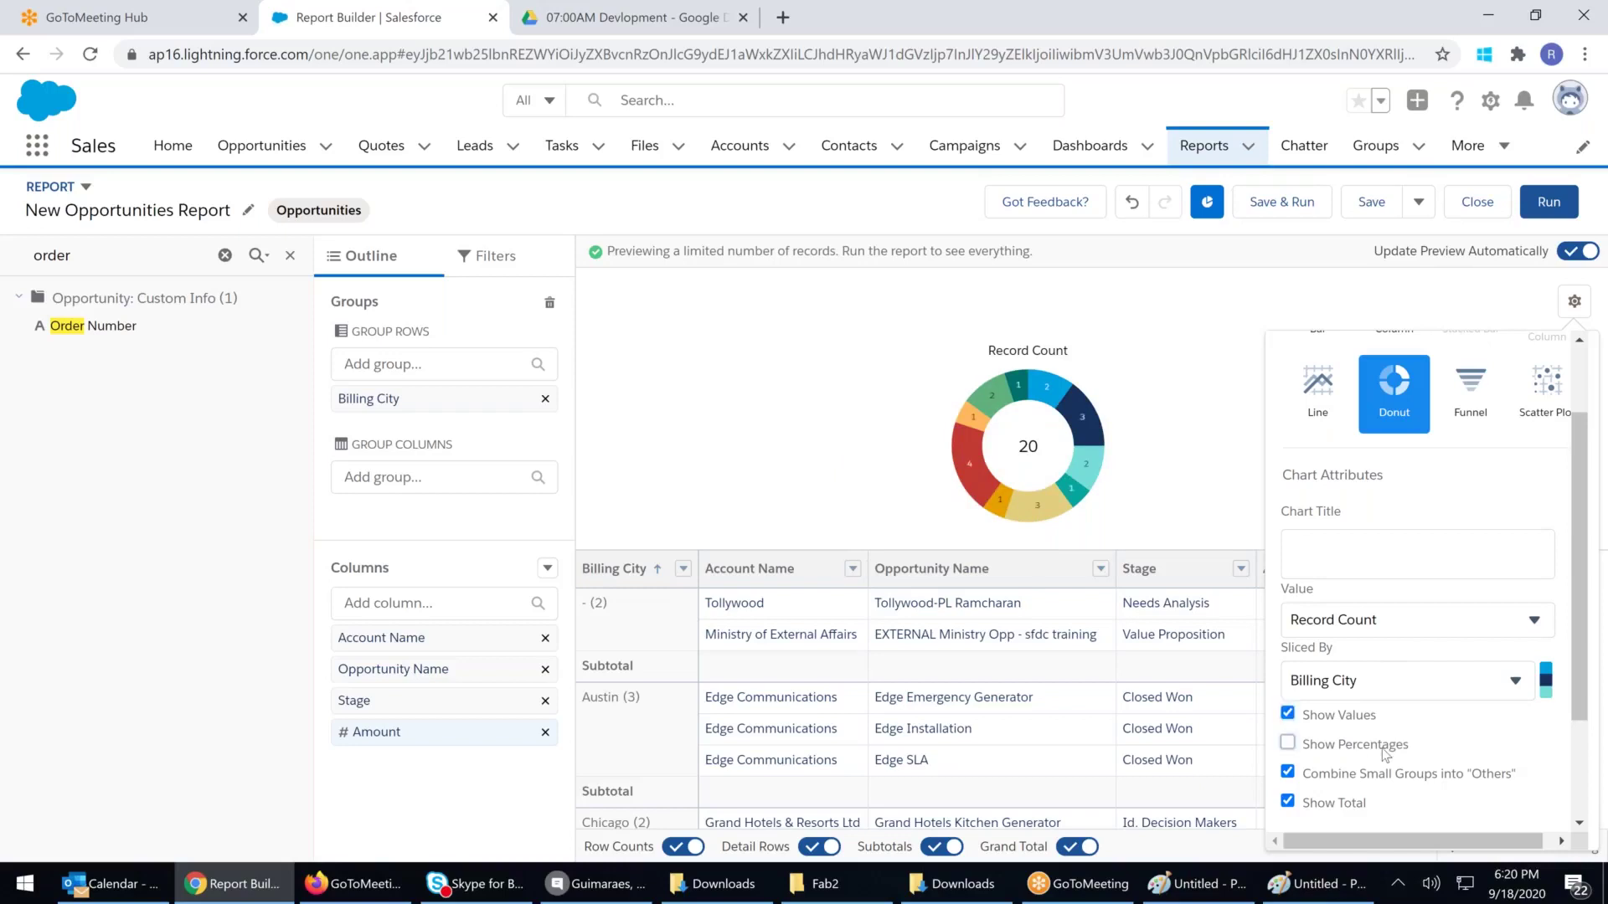
scroll(1394, 746, down, 2)
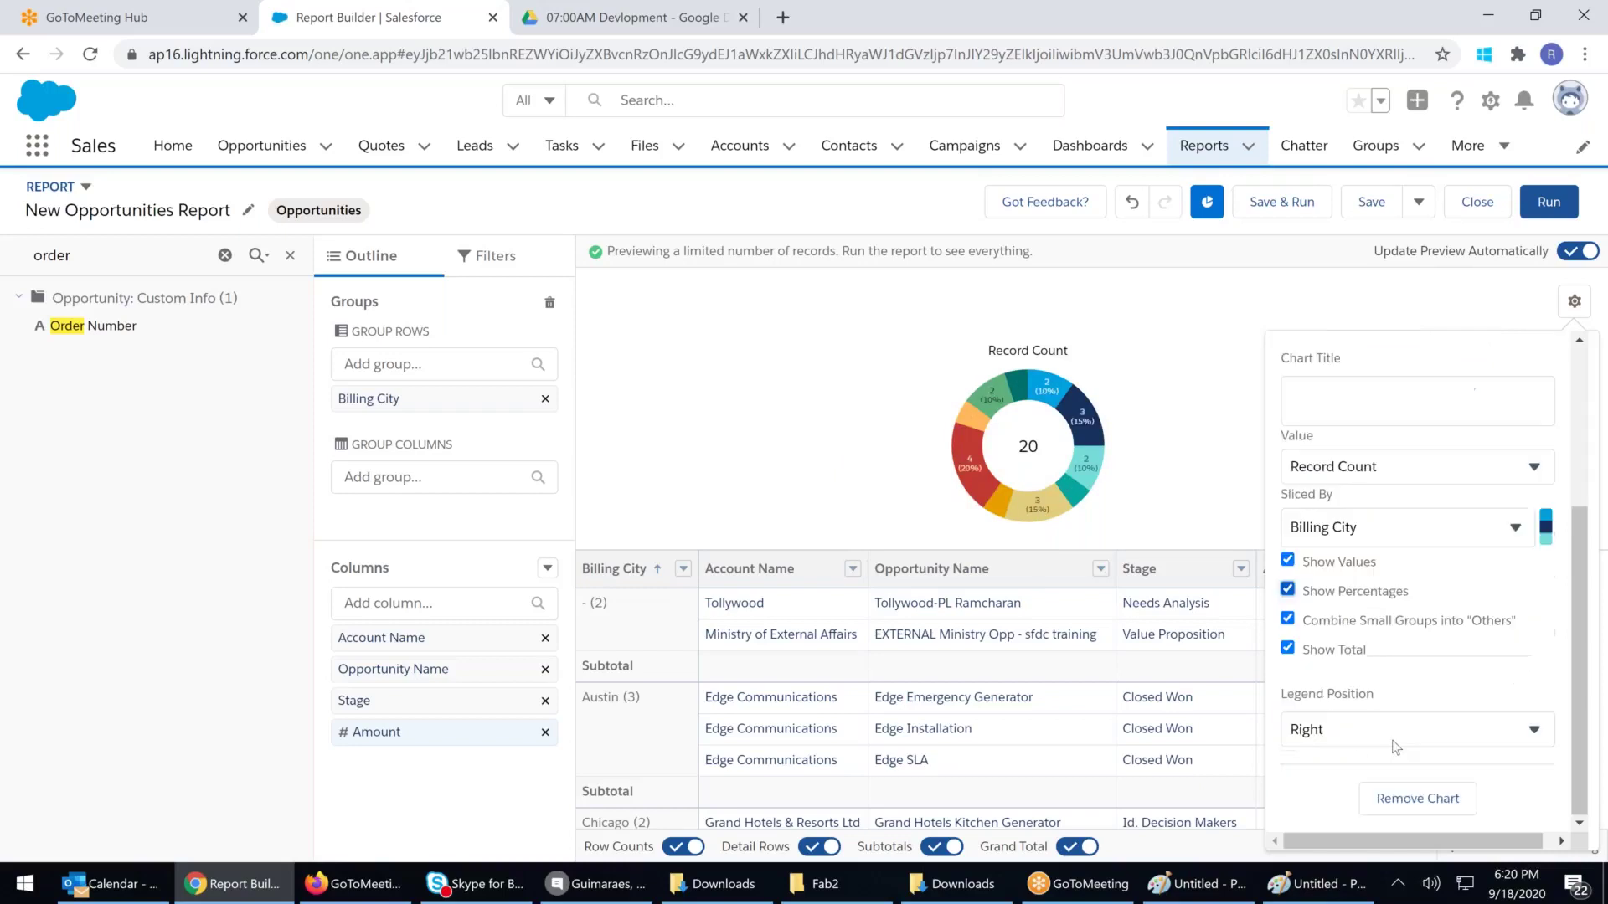
click(1452, 746)
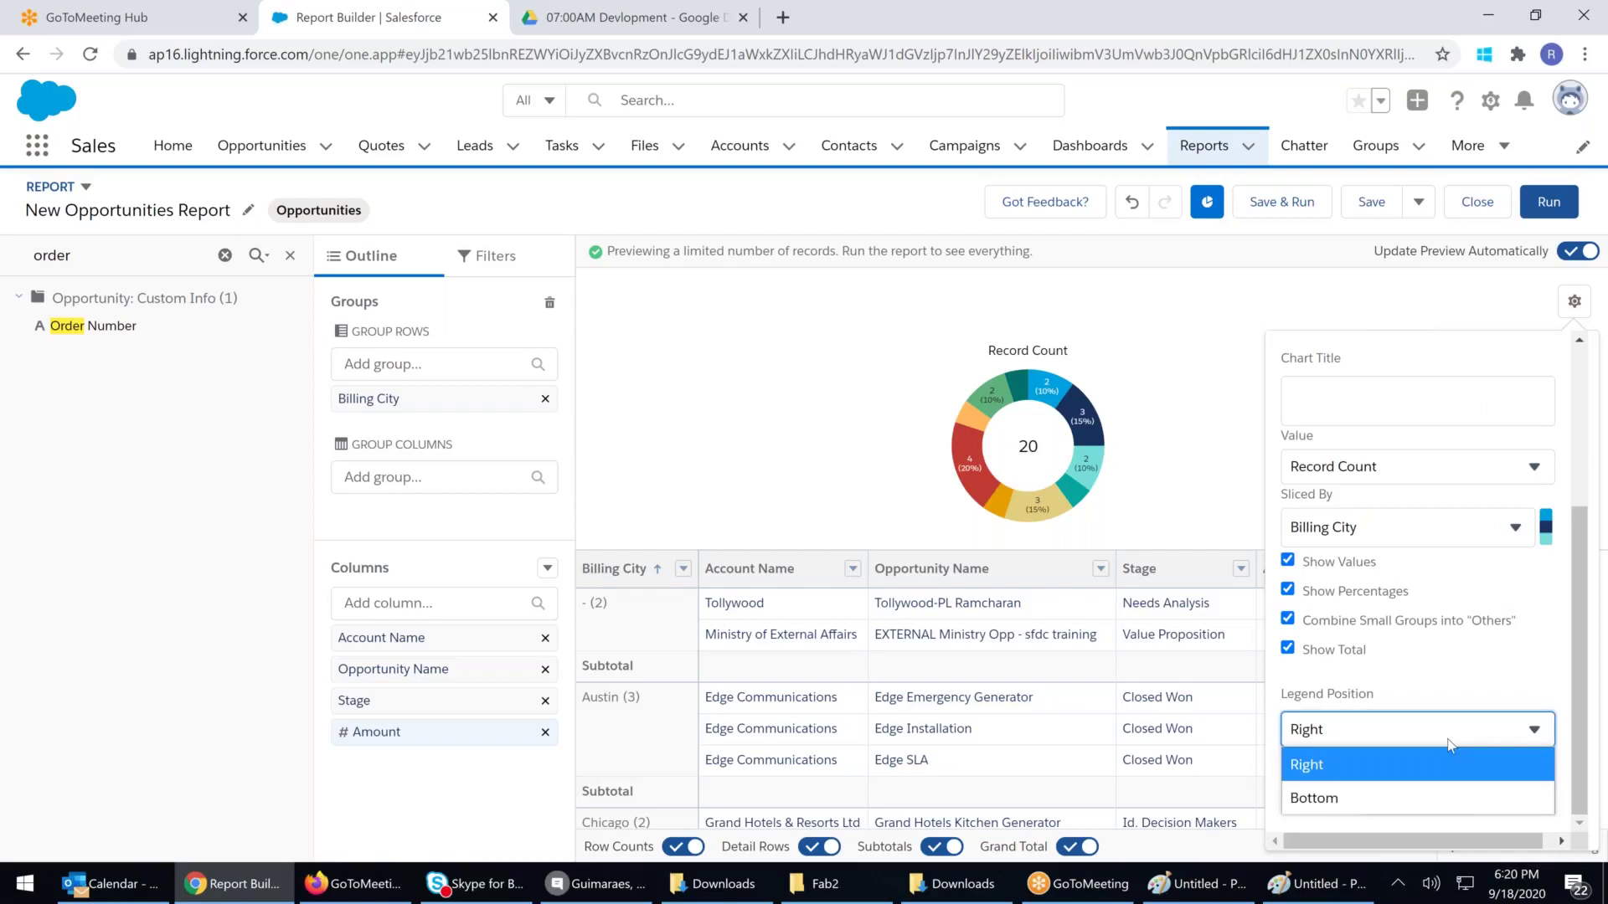
click(1451, 745)
scroll(1482, 628, up, 3)
Title the chart 'Opp Rev by City' and close the chart settings
click(1294, 659)
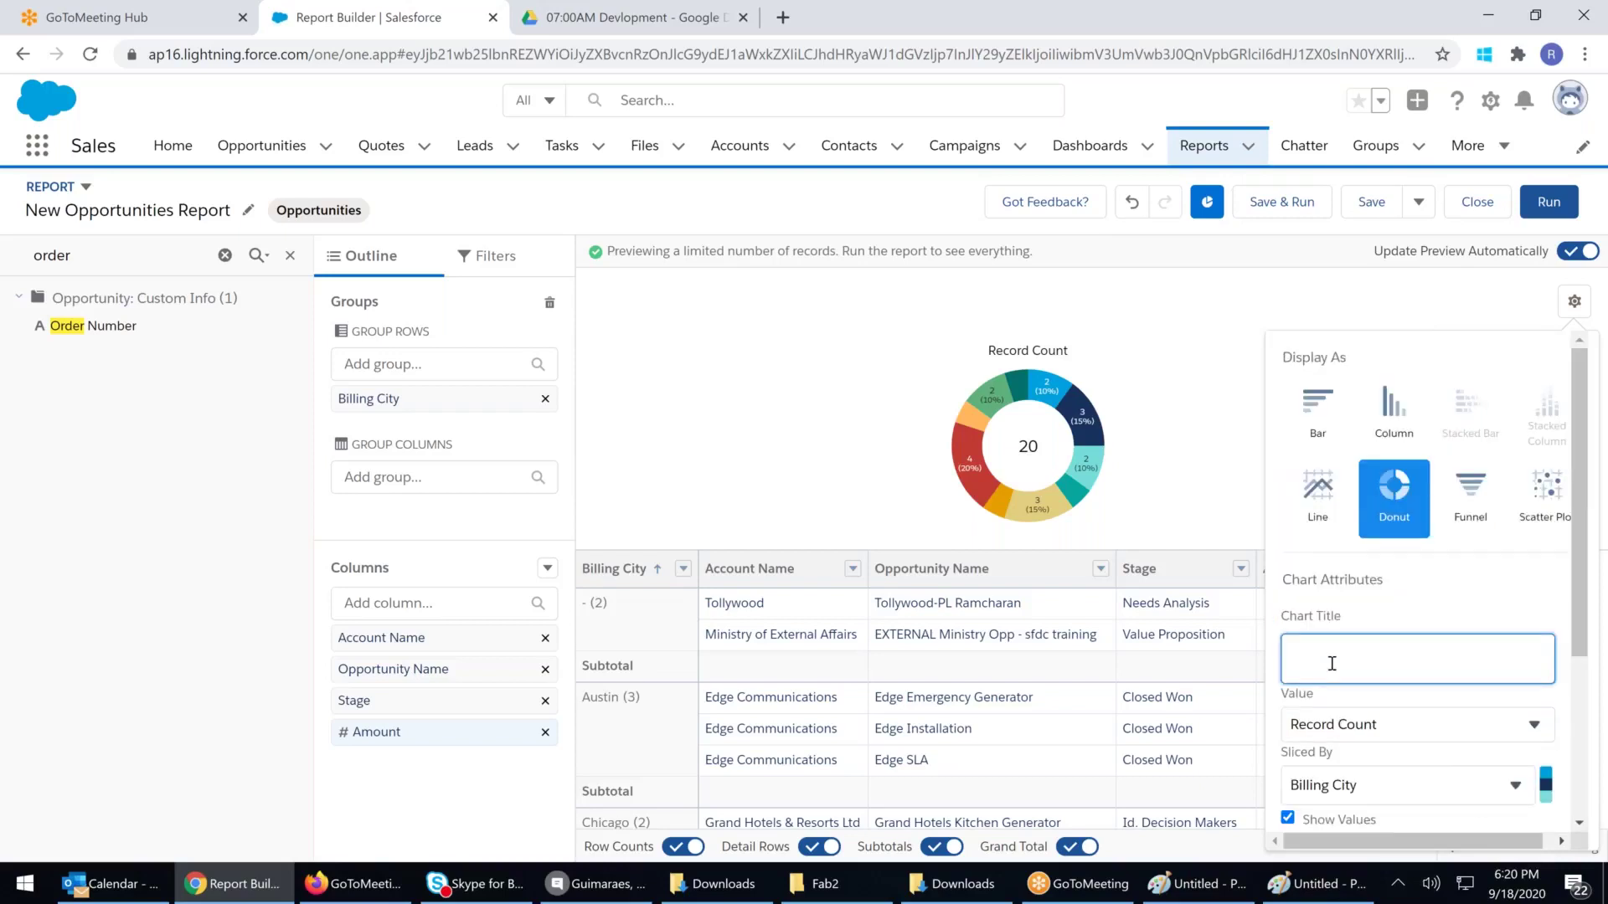
text(Opp Rev by City)
click(810, 472)
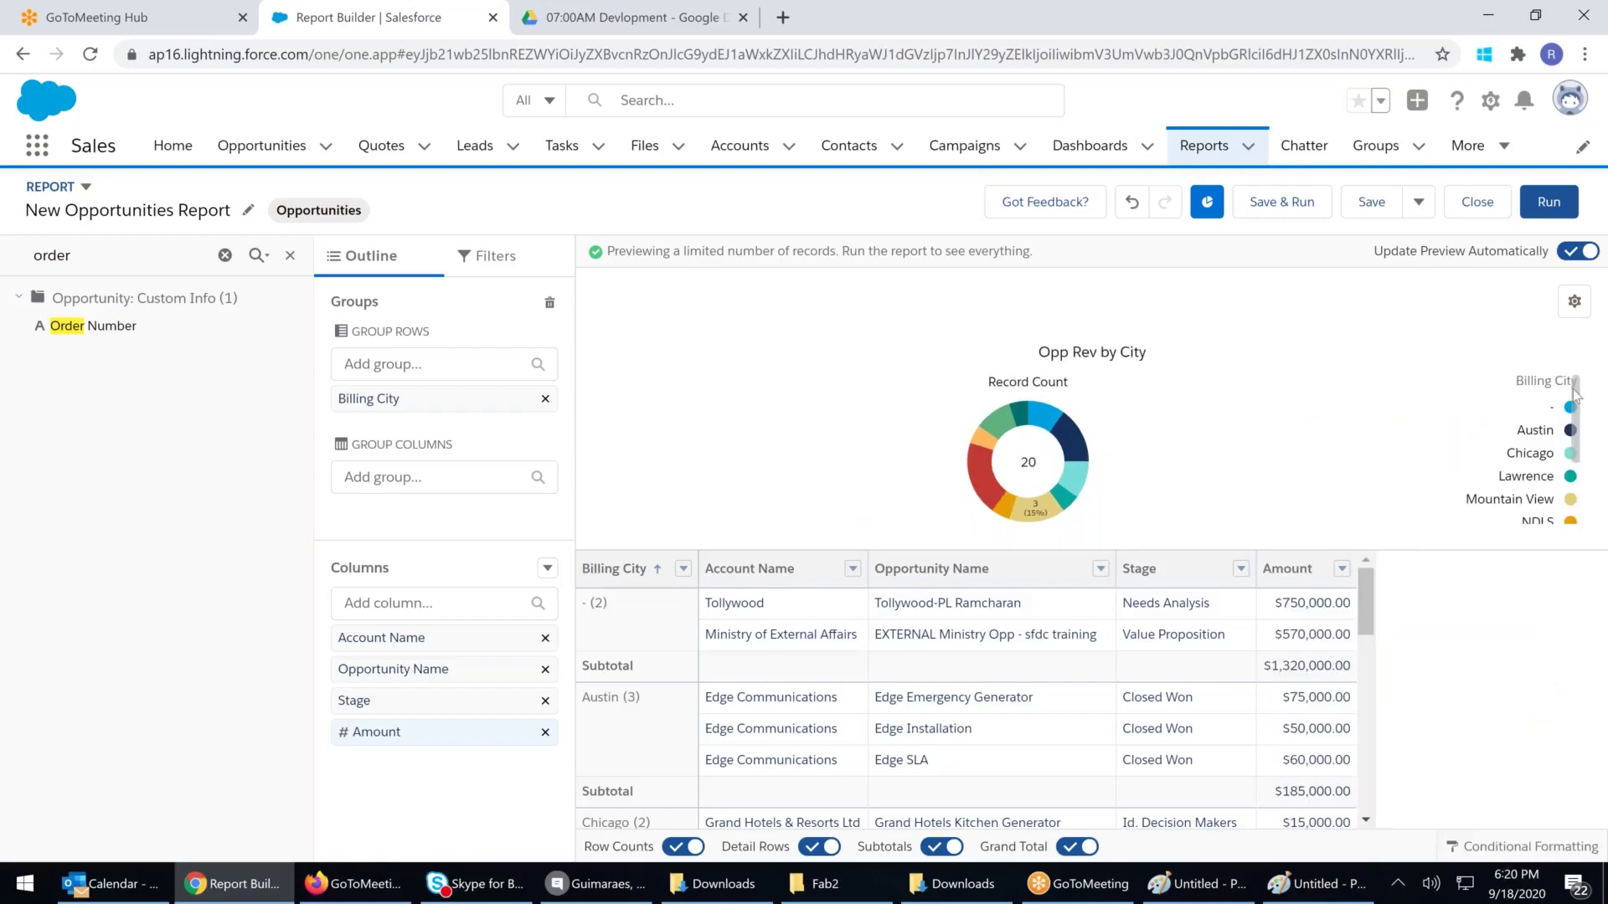
scroll(1552, 442, down, 3)
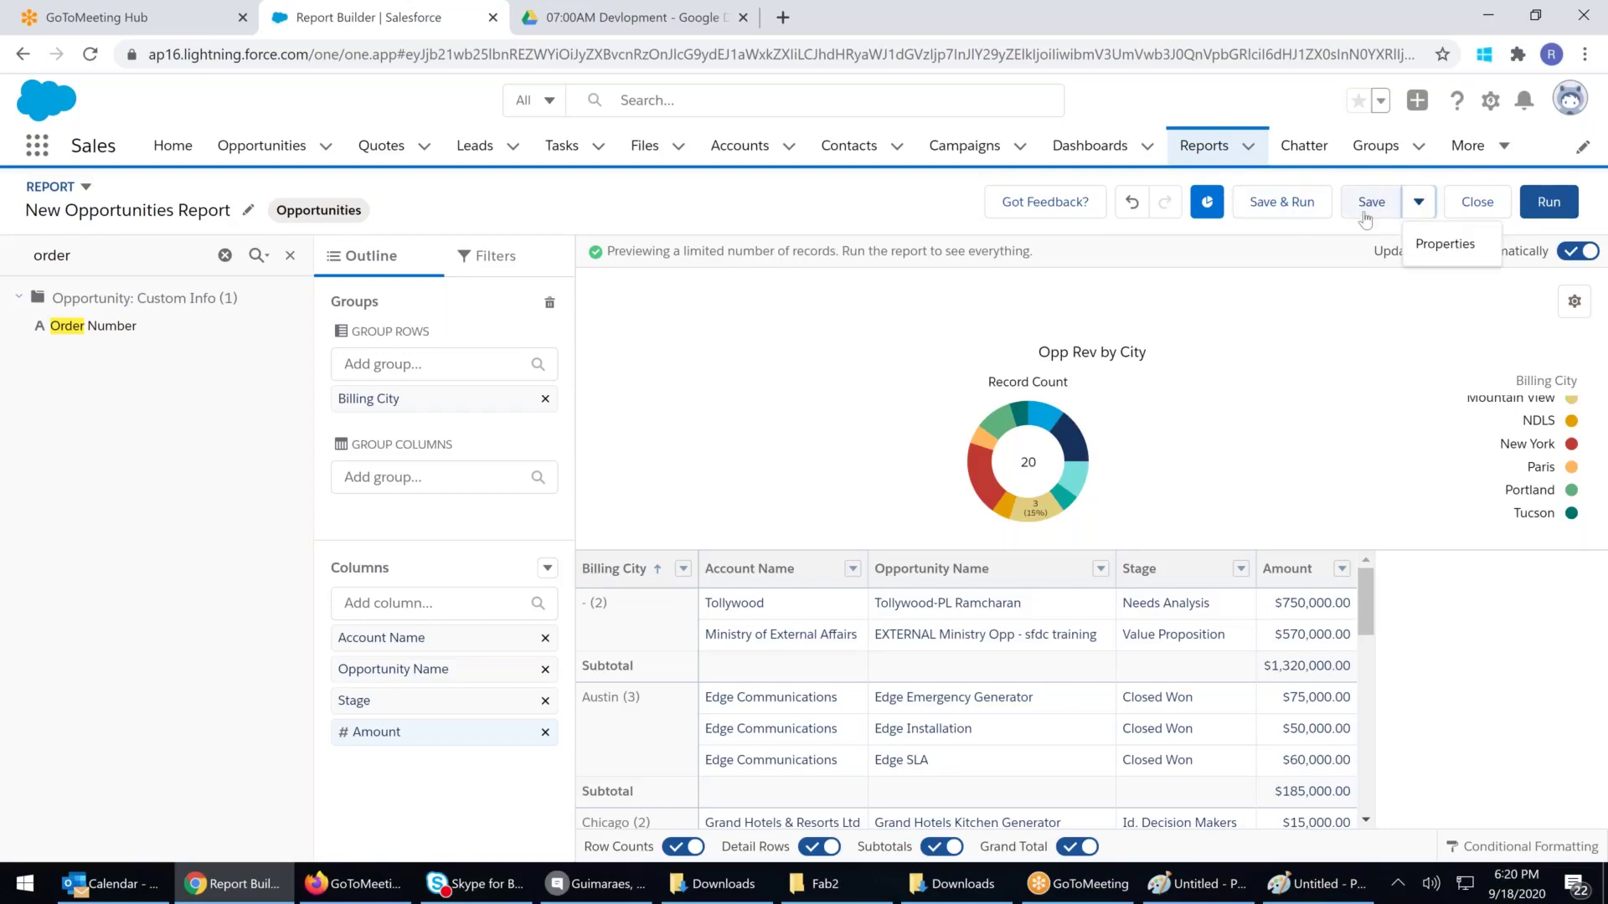
Name the report 'Opp_Sum_Lt' in the Save dialog
click(1365, 214)
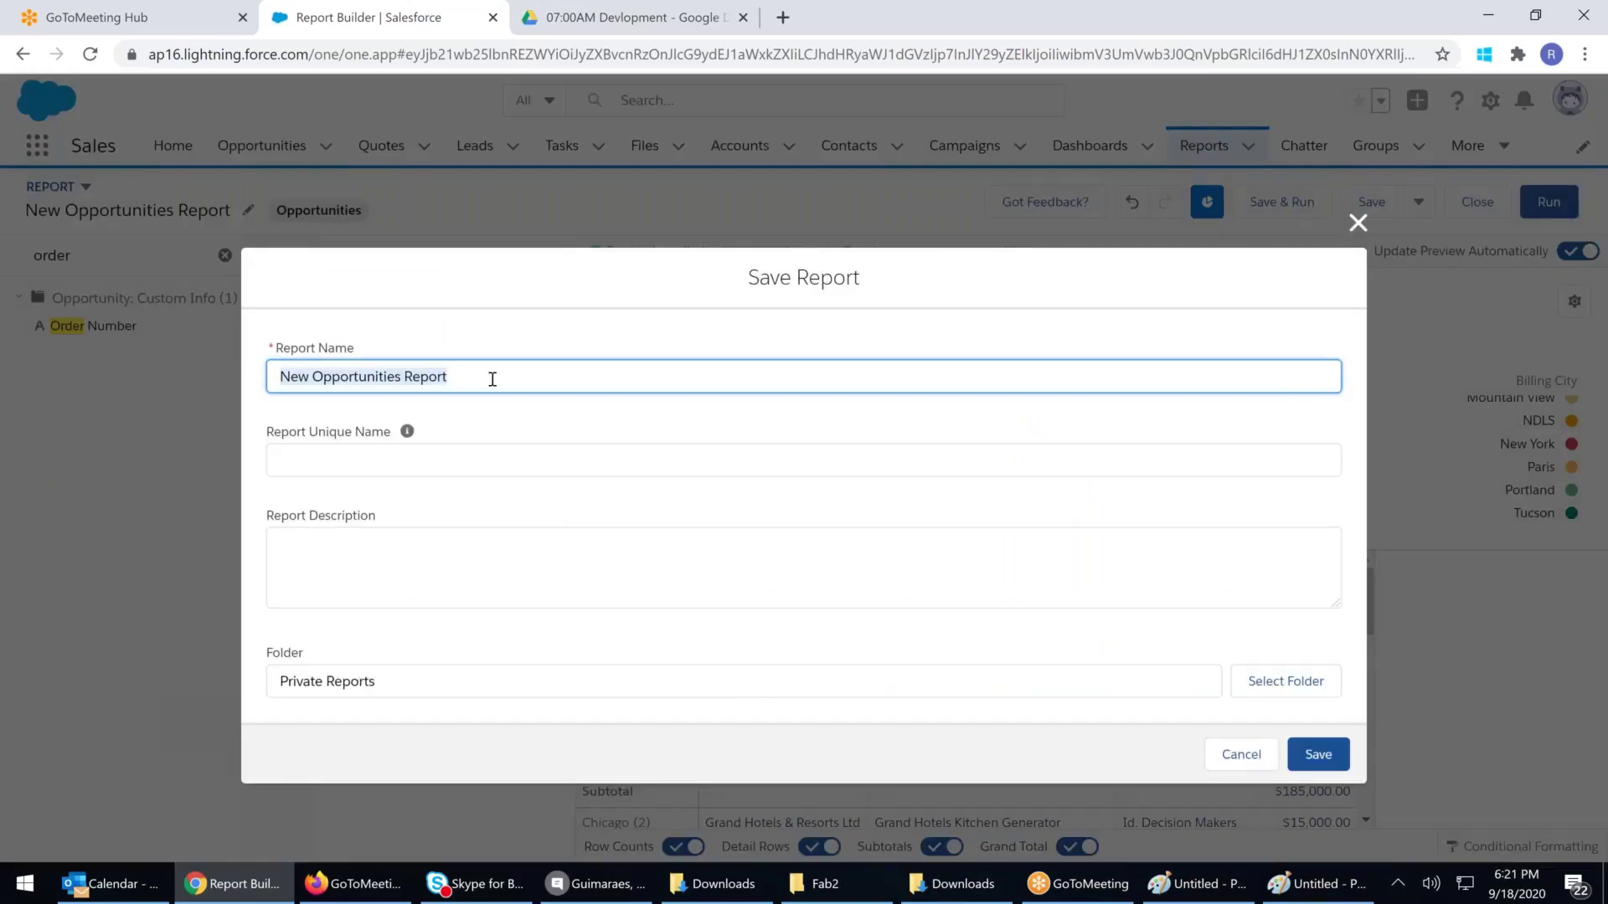
text(Opp_)
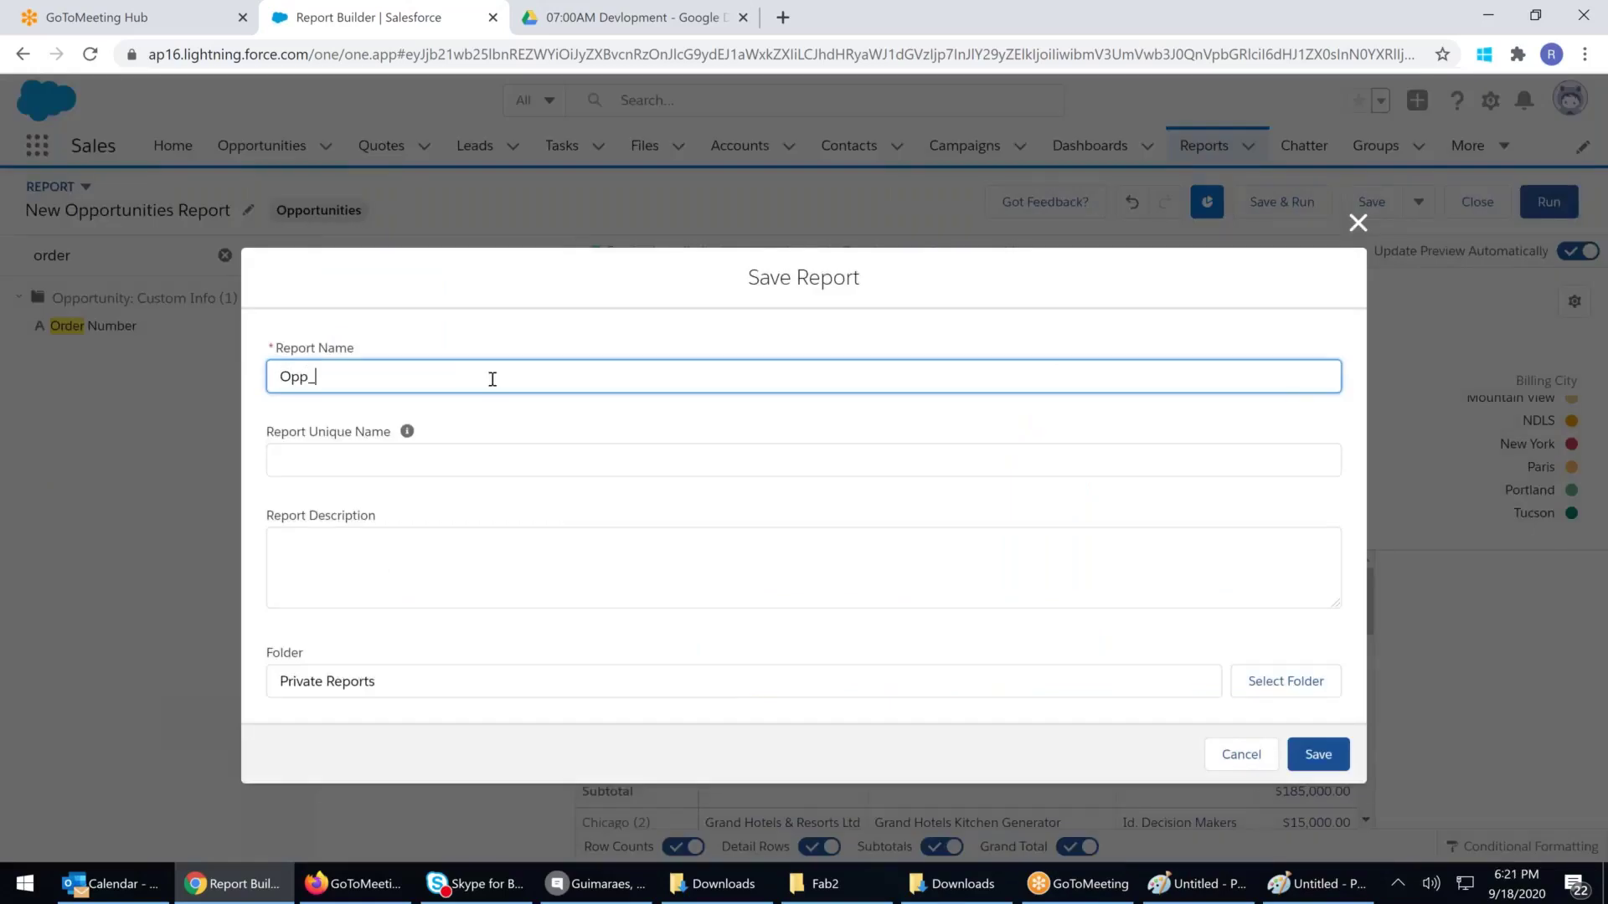
text(Sum_Lt)
click(359, 692)
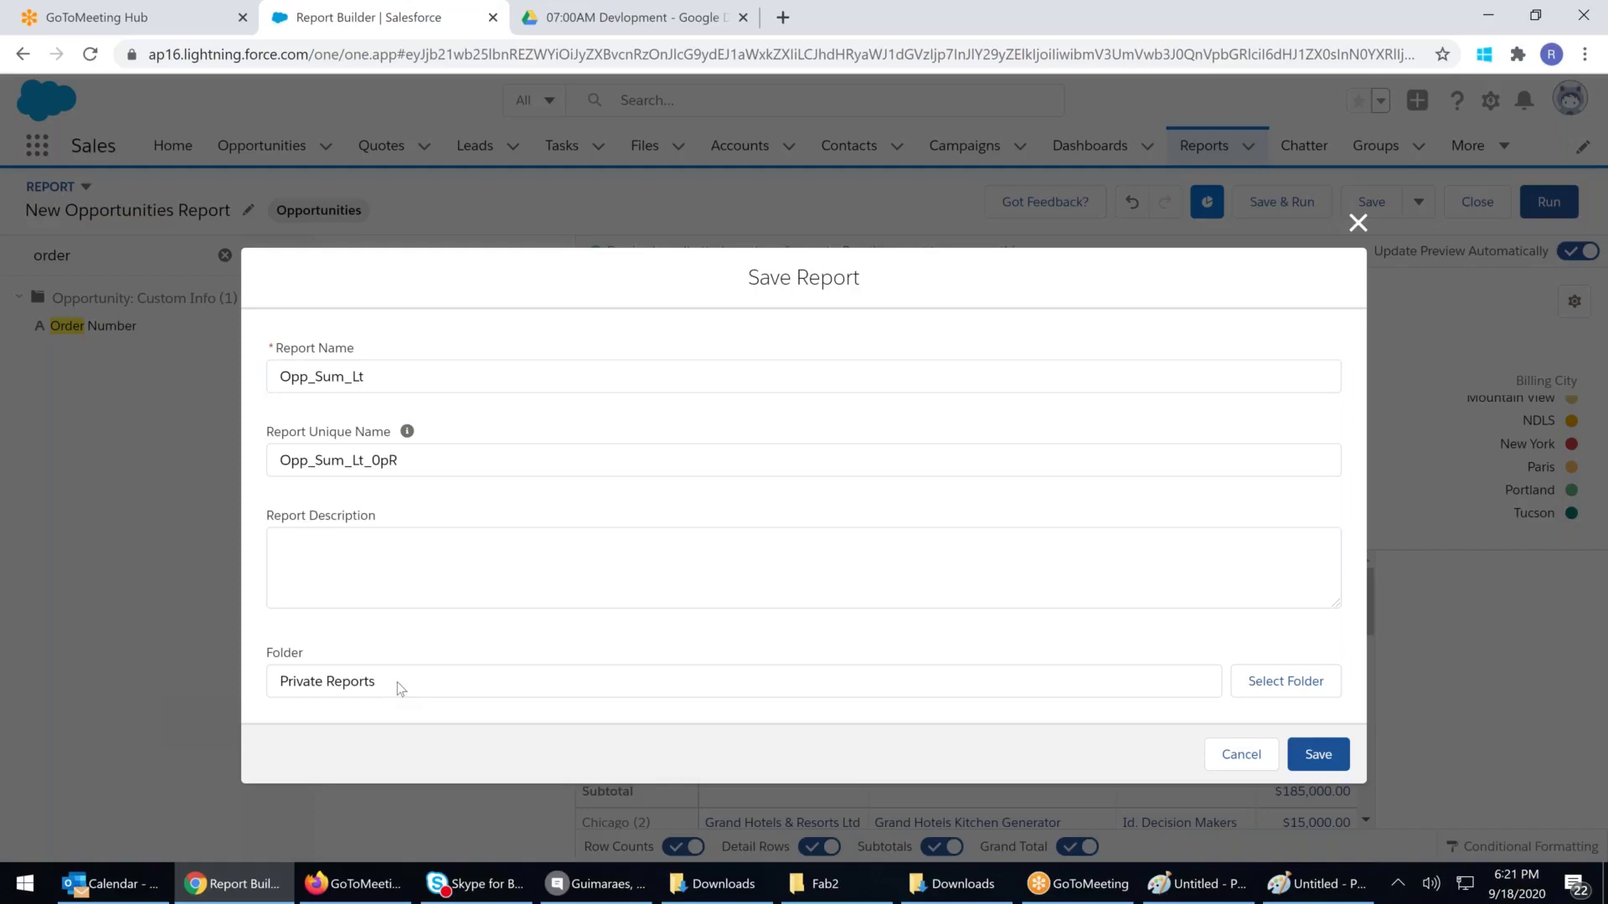
File the report in the existing personal report folder and save it
click(1269, 685)
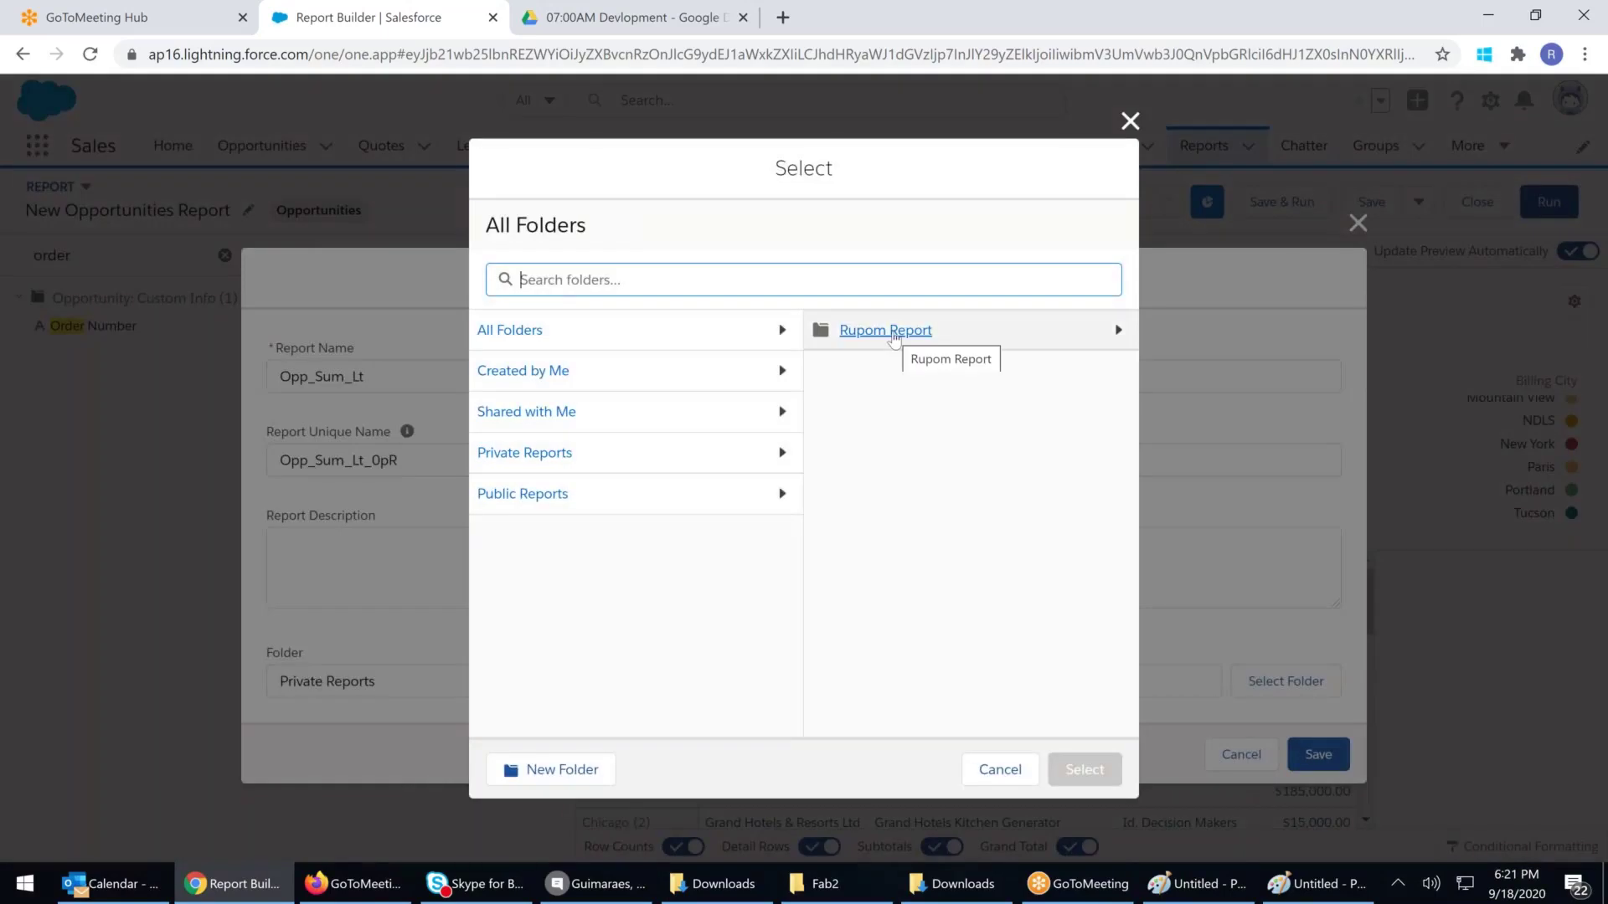
click(895, 332)
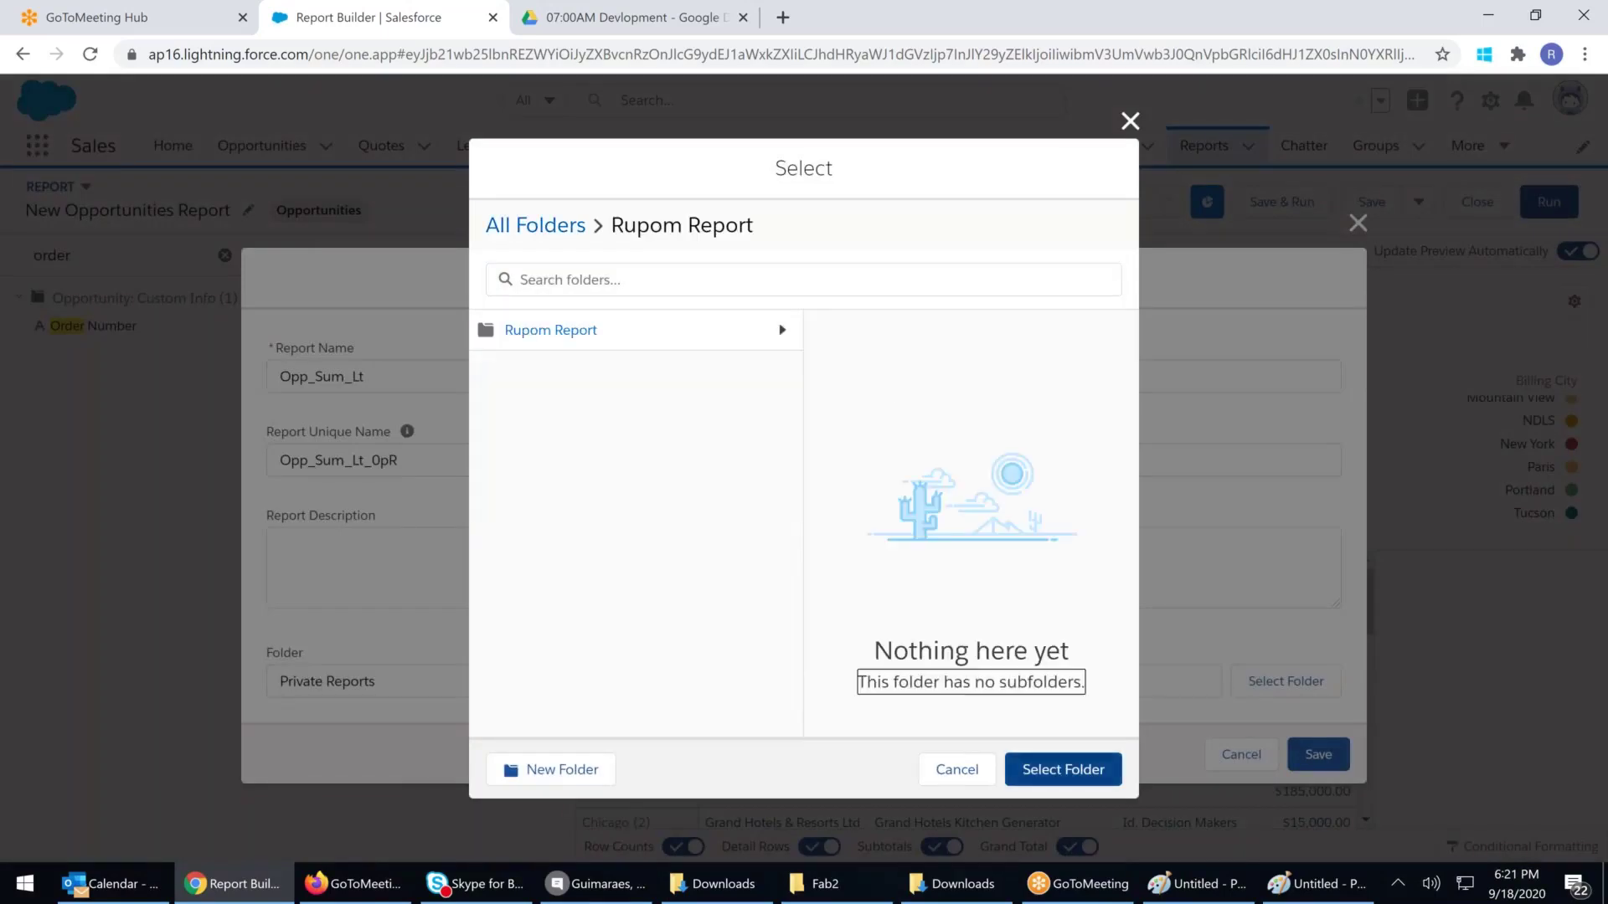
click(1074, 775)
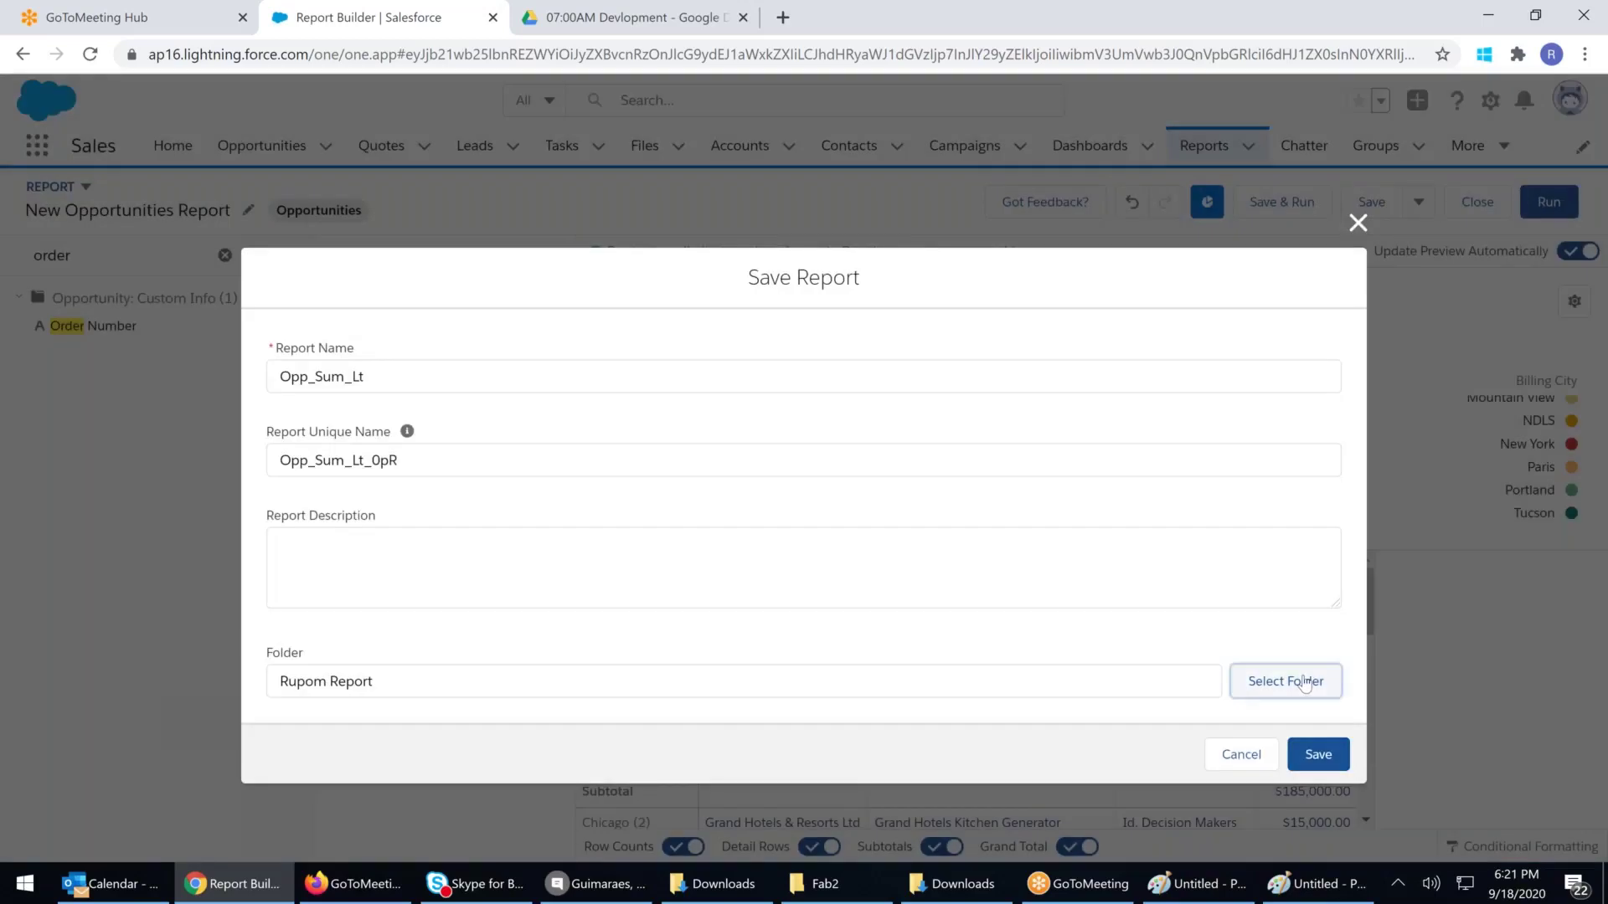
click(1304, 683)
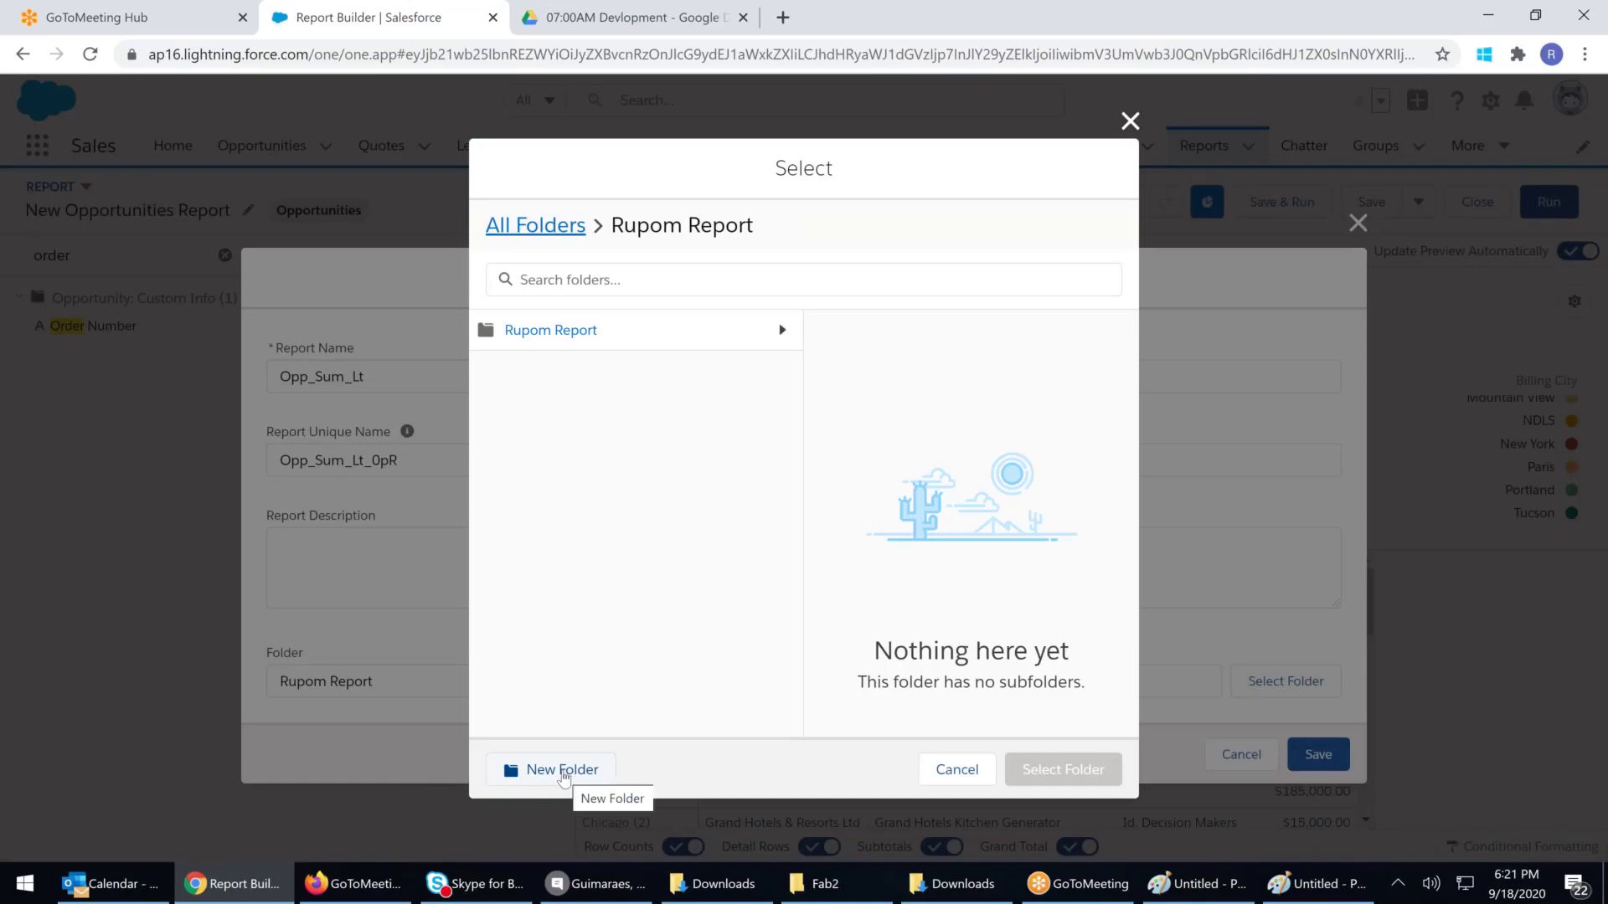
click(953, 768)
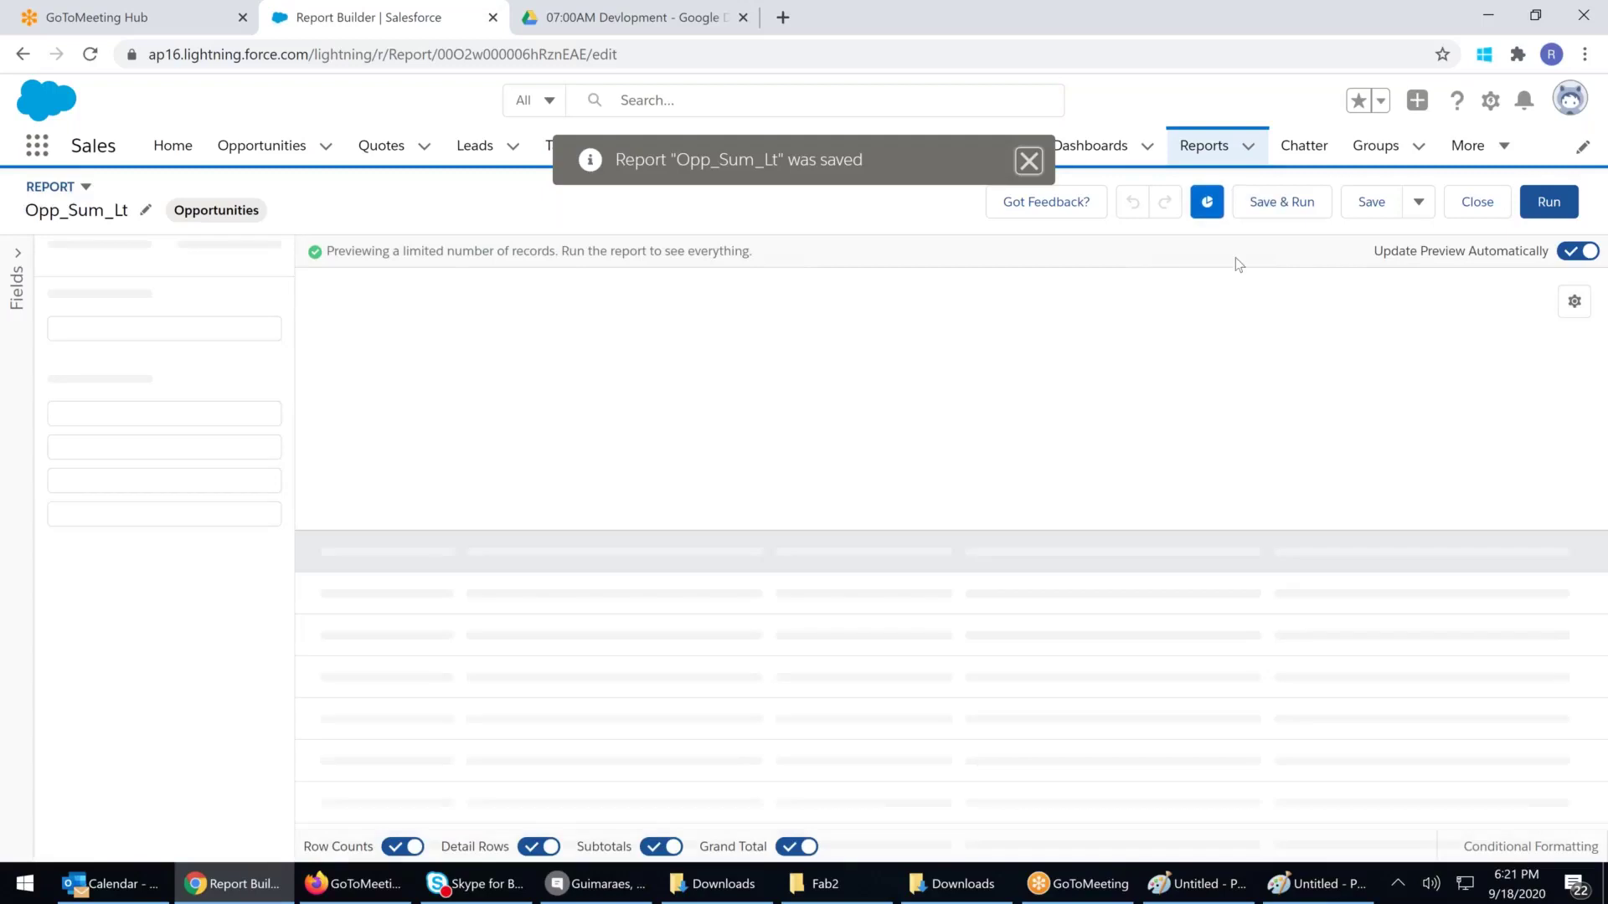
Save and run Opp_Sum_Lt, reviewing its 37 records totalling $7,410,000.00 below the donut chart
click(1273, 208)
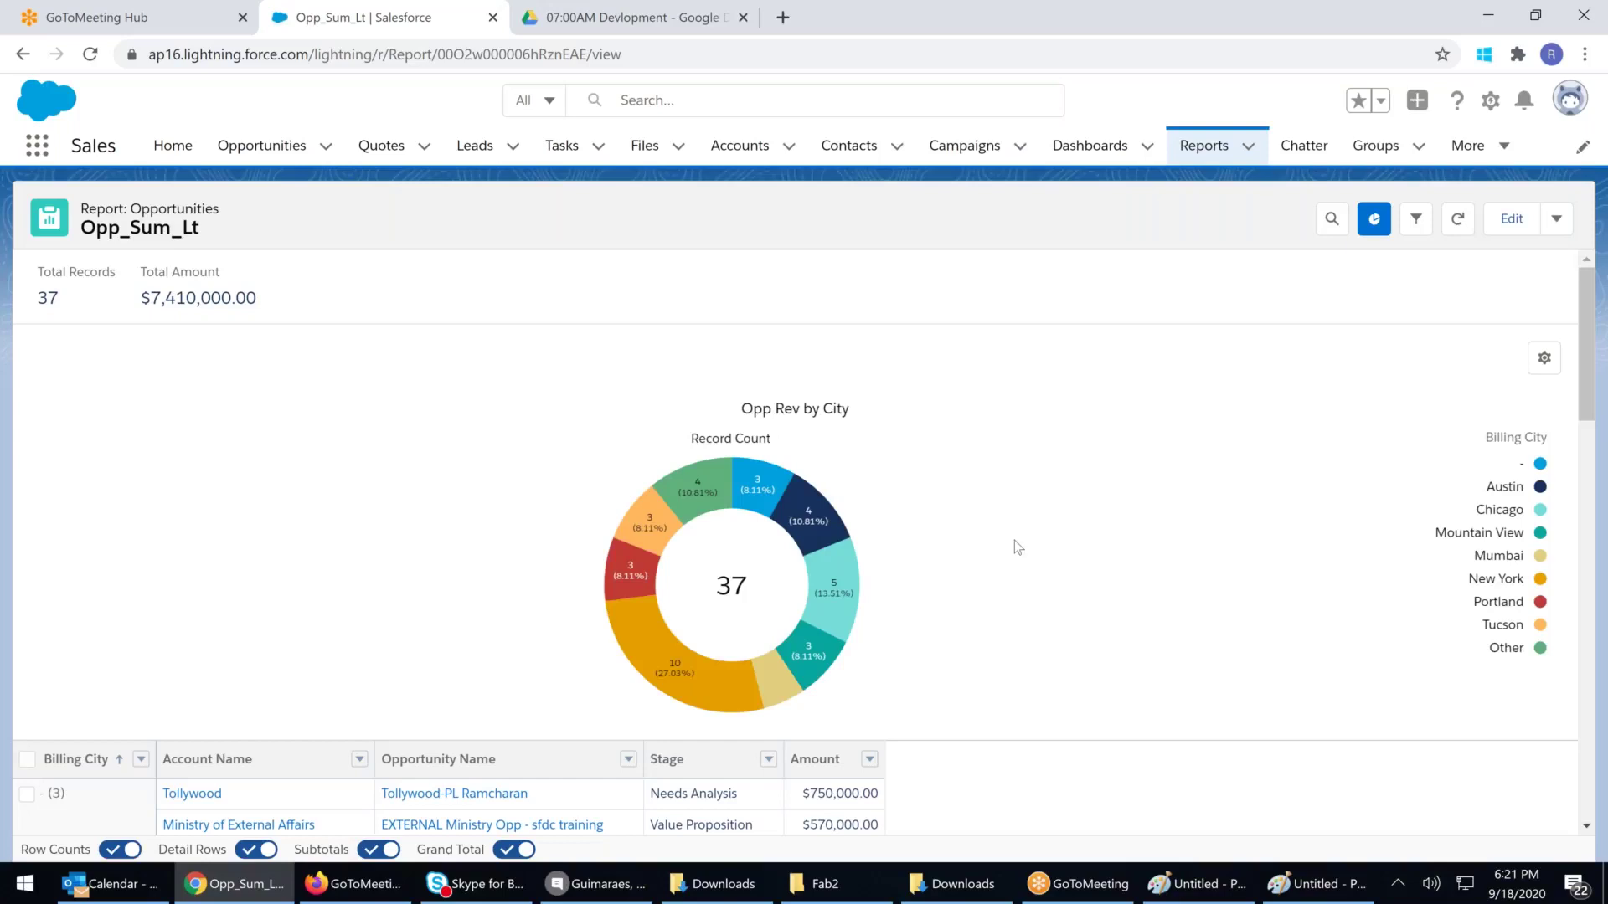
scroll(1017, 544, down, 3)
scroll(1023, 529, up, 3)
scroll(1027, 494, down, 5)
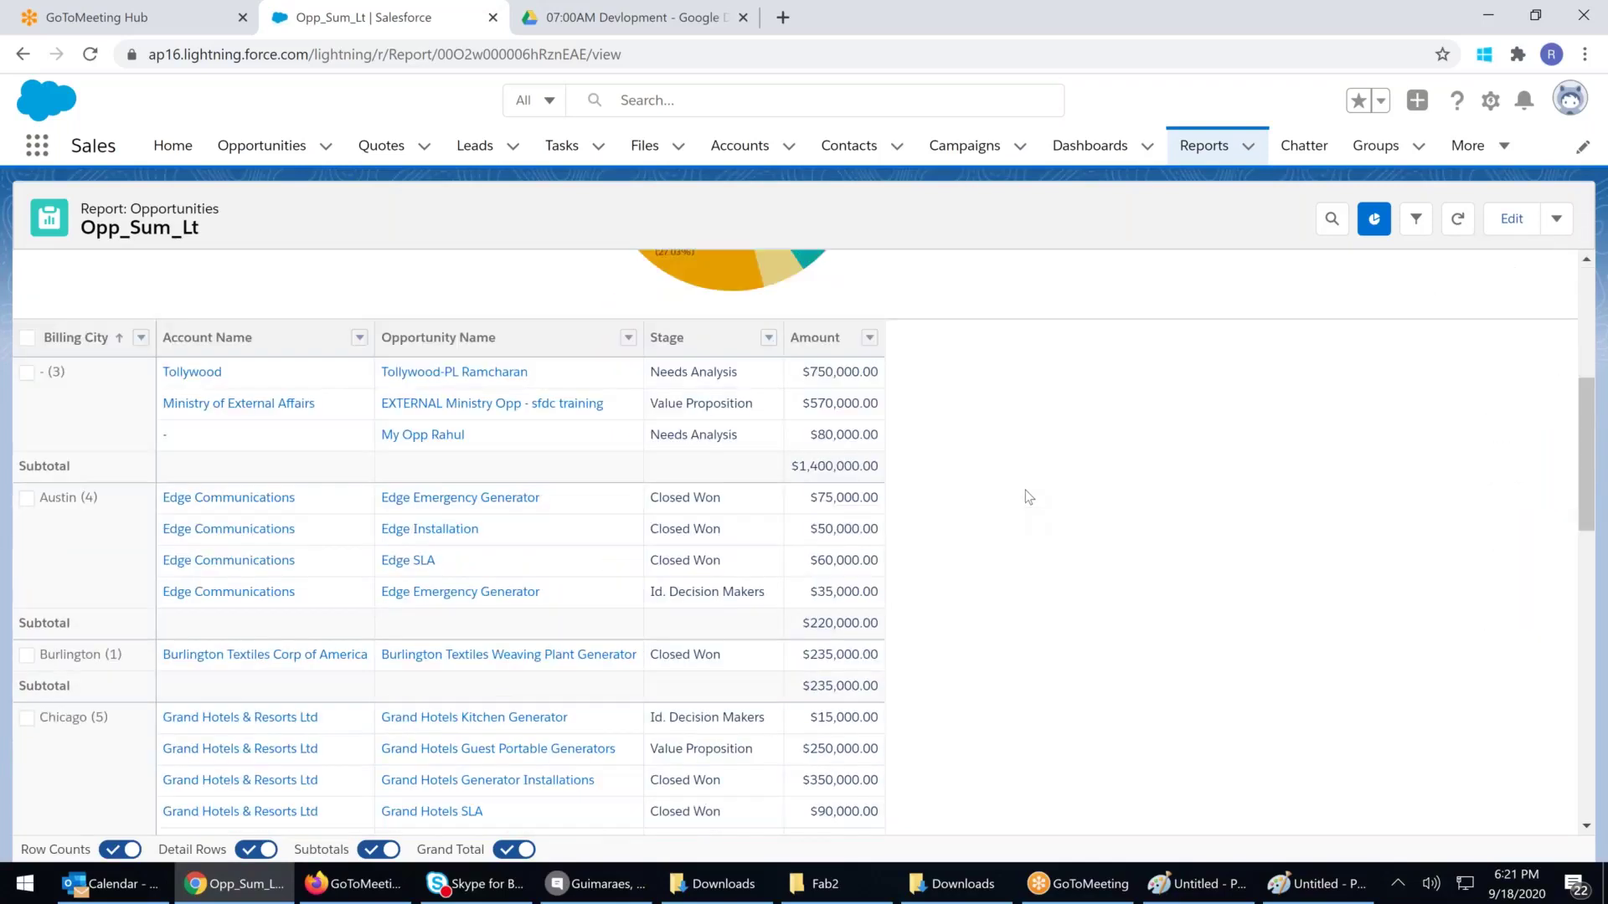
scroll(1021, 496, down, 3)
scroll(1015, 494, up, 4)
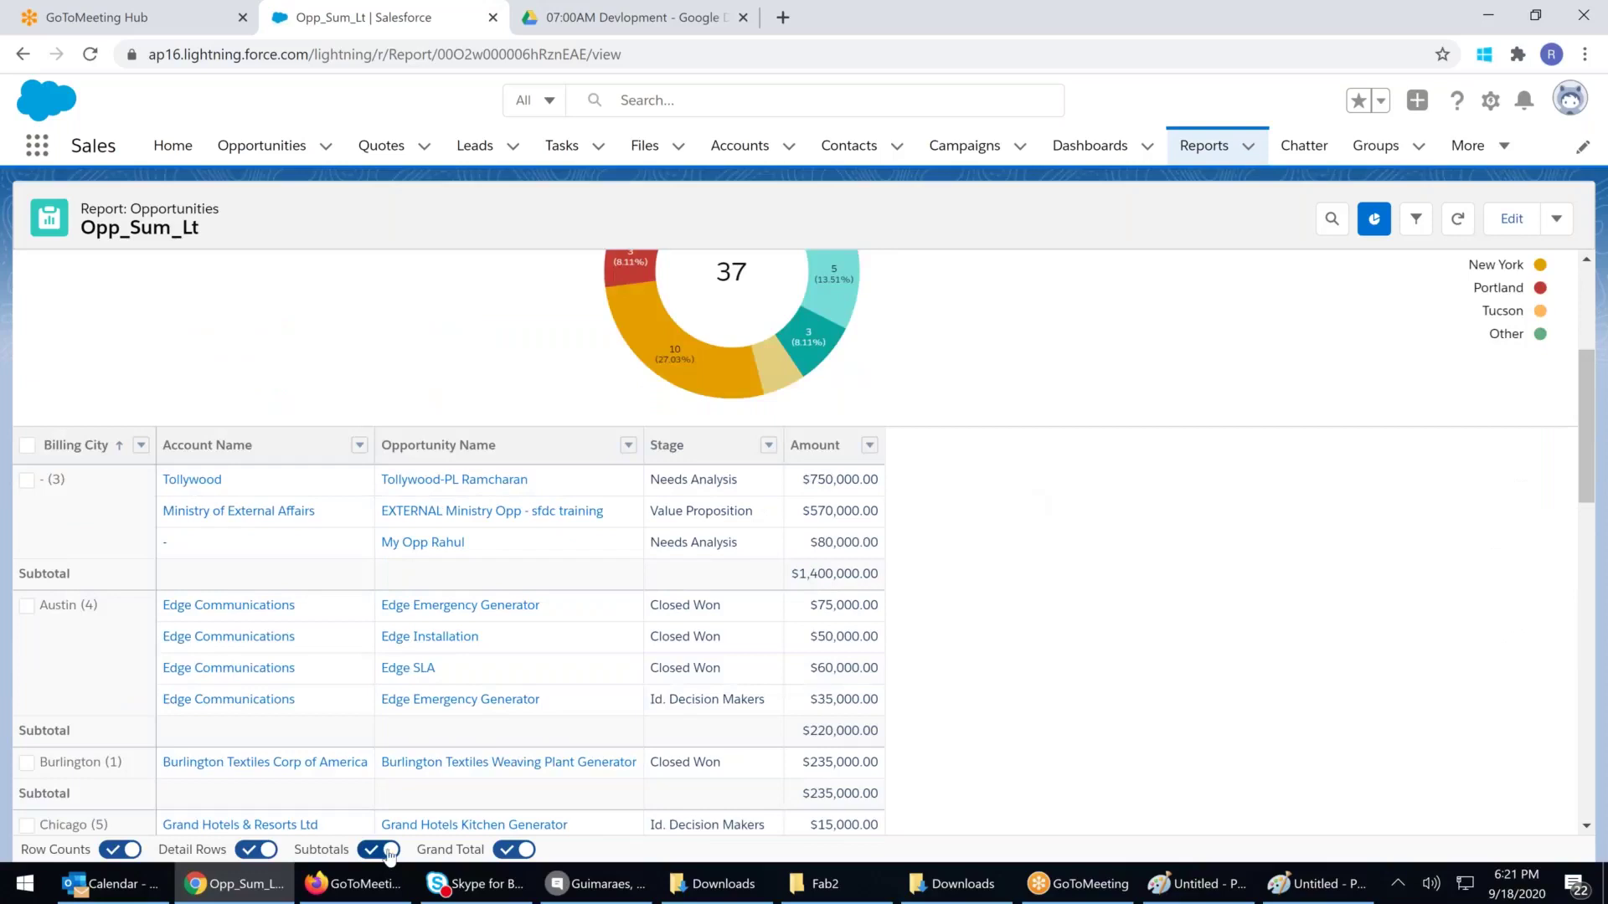
Toggle the report's Subtotals off and back on, then open the actions menu beside Edit
click(375, 852)
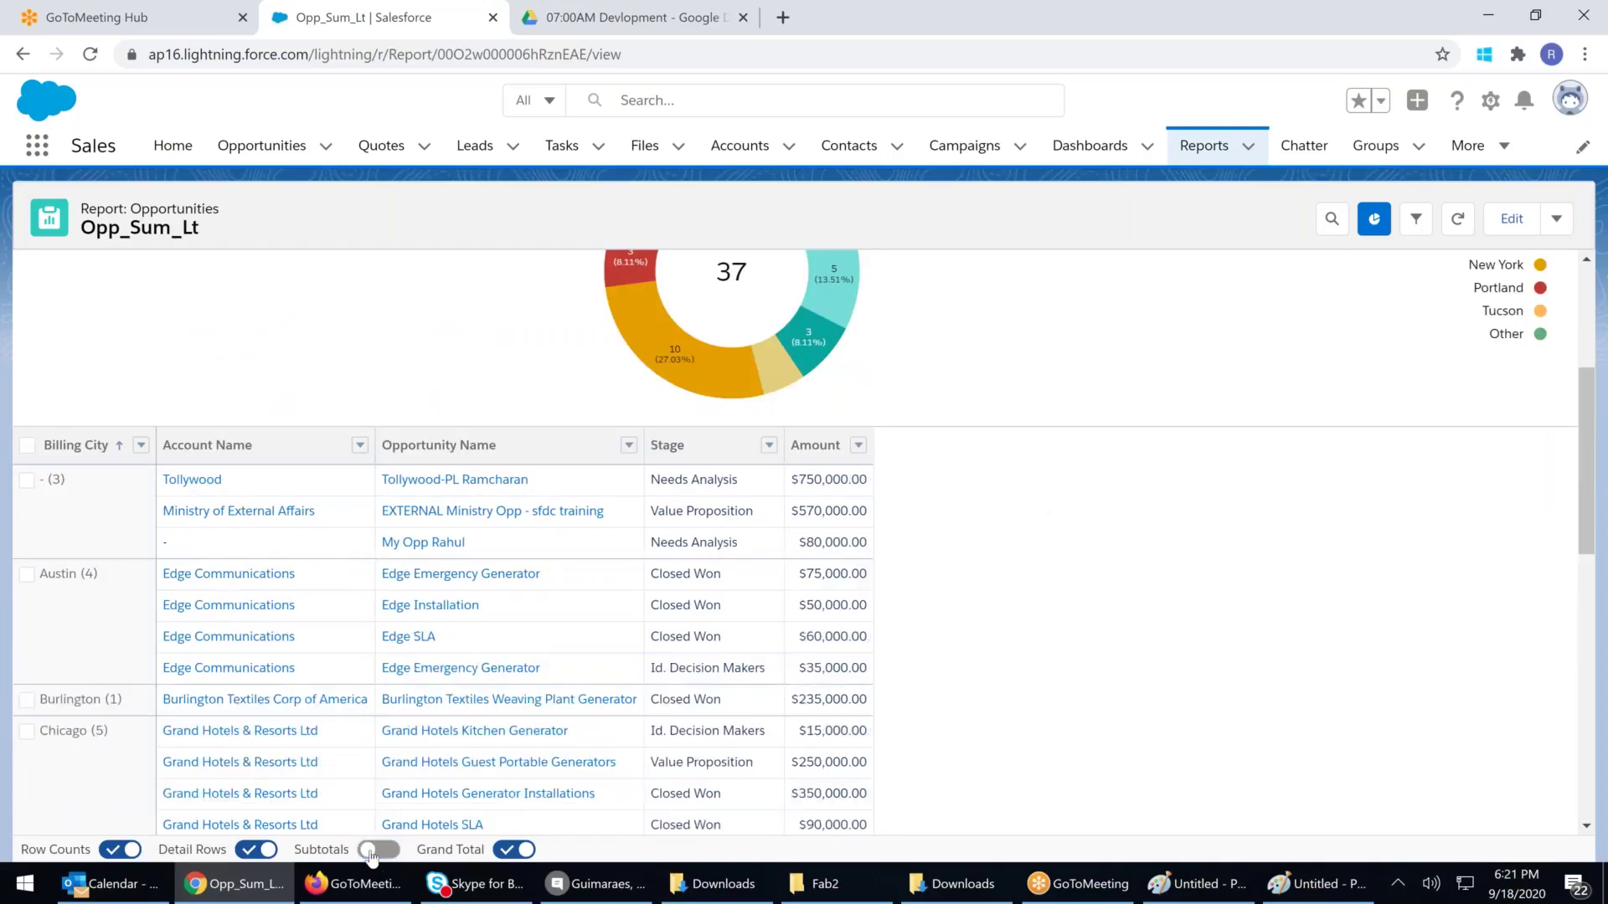
click(374, 851)
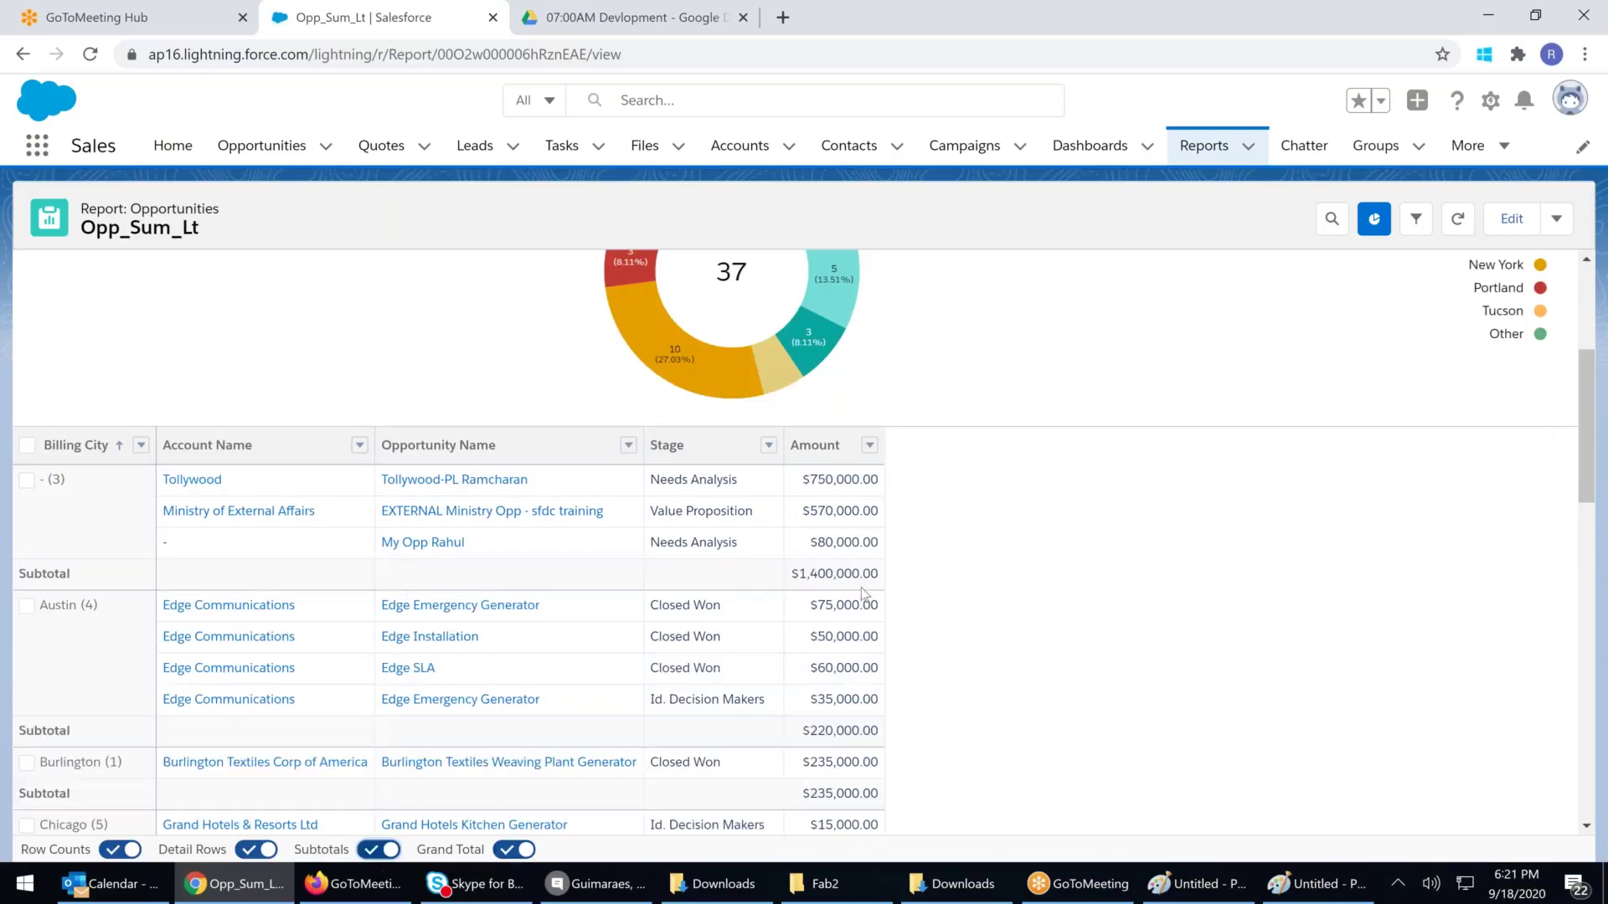
scroll(863, 594, down, 15)
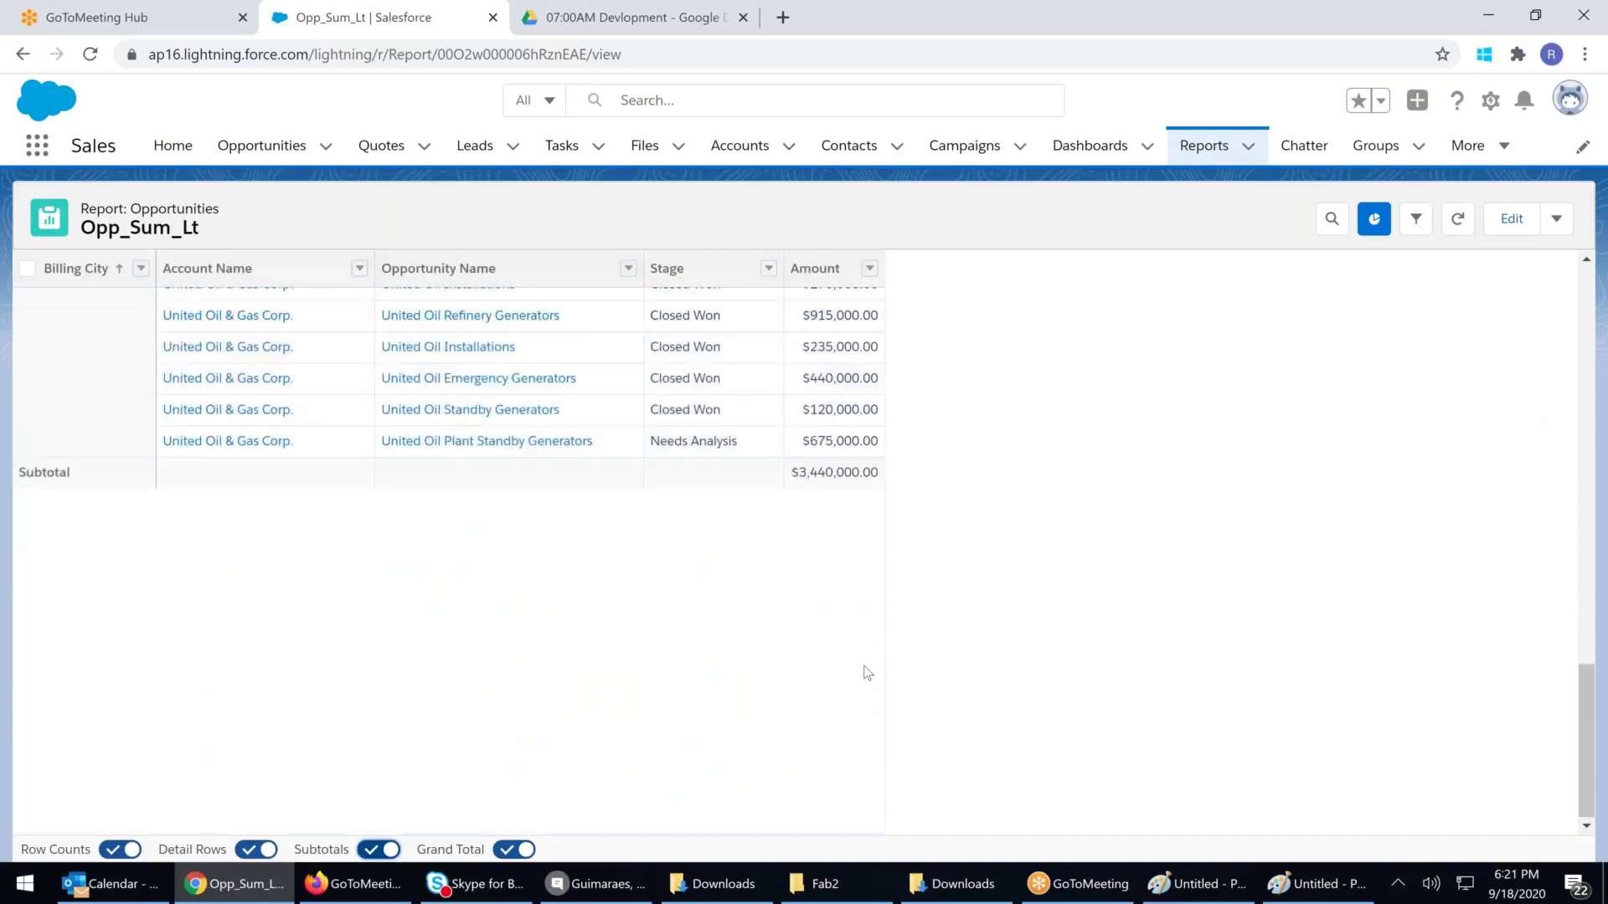
click(858, 817)
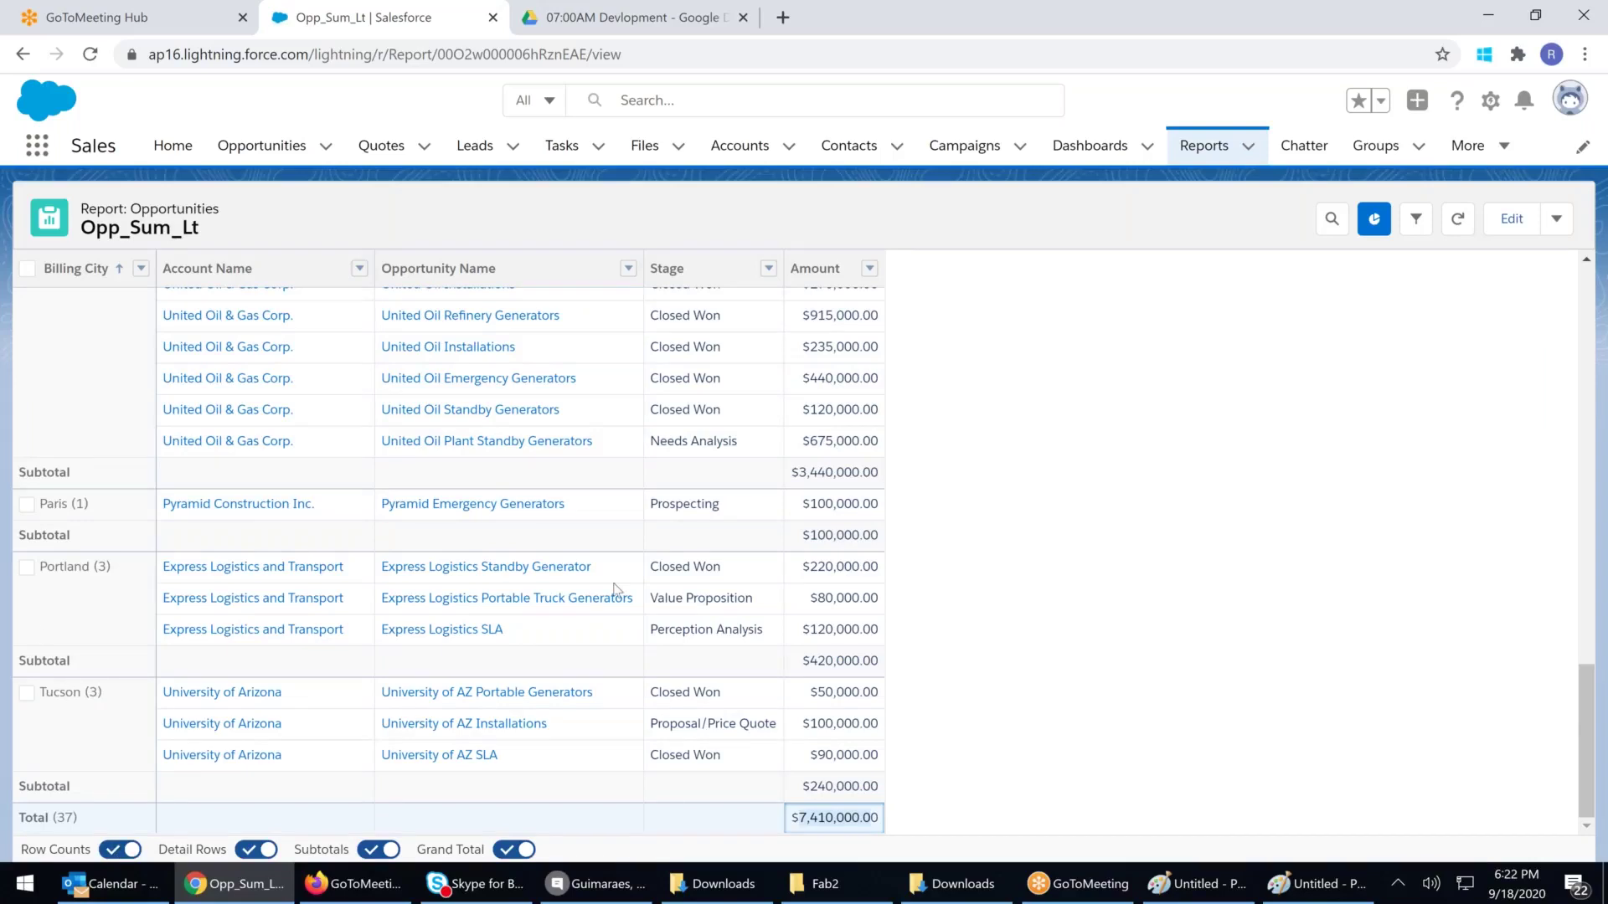
scroll(612, 585, up, 15)
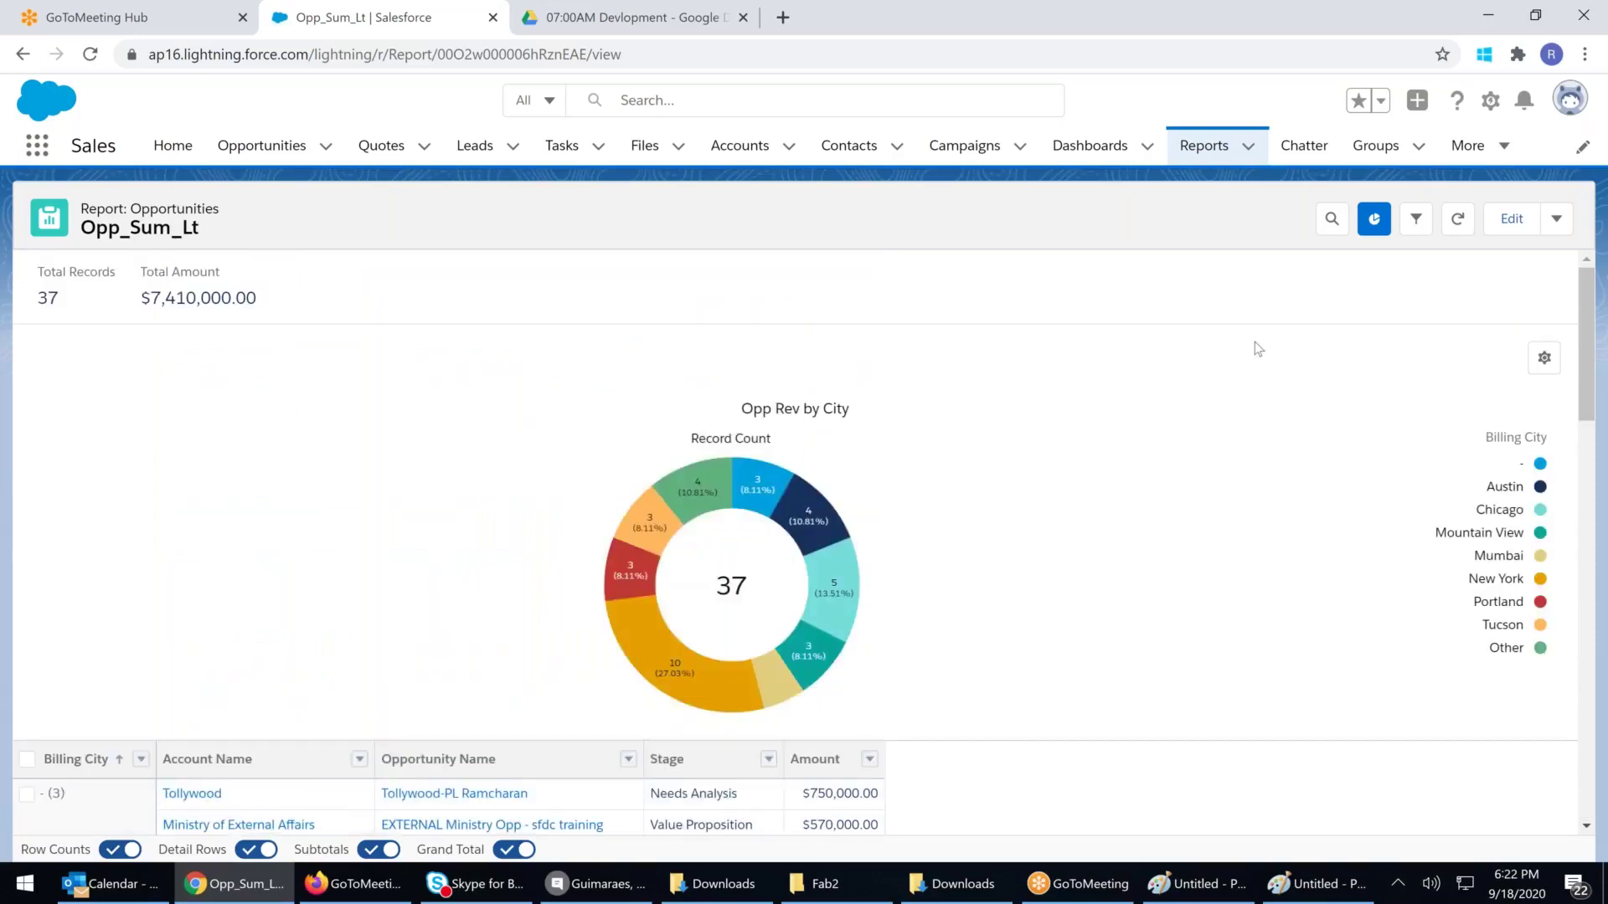
click(1556, 219)
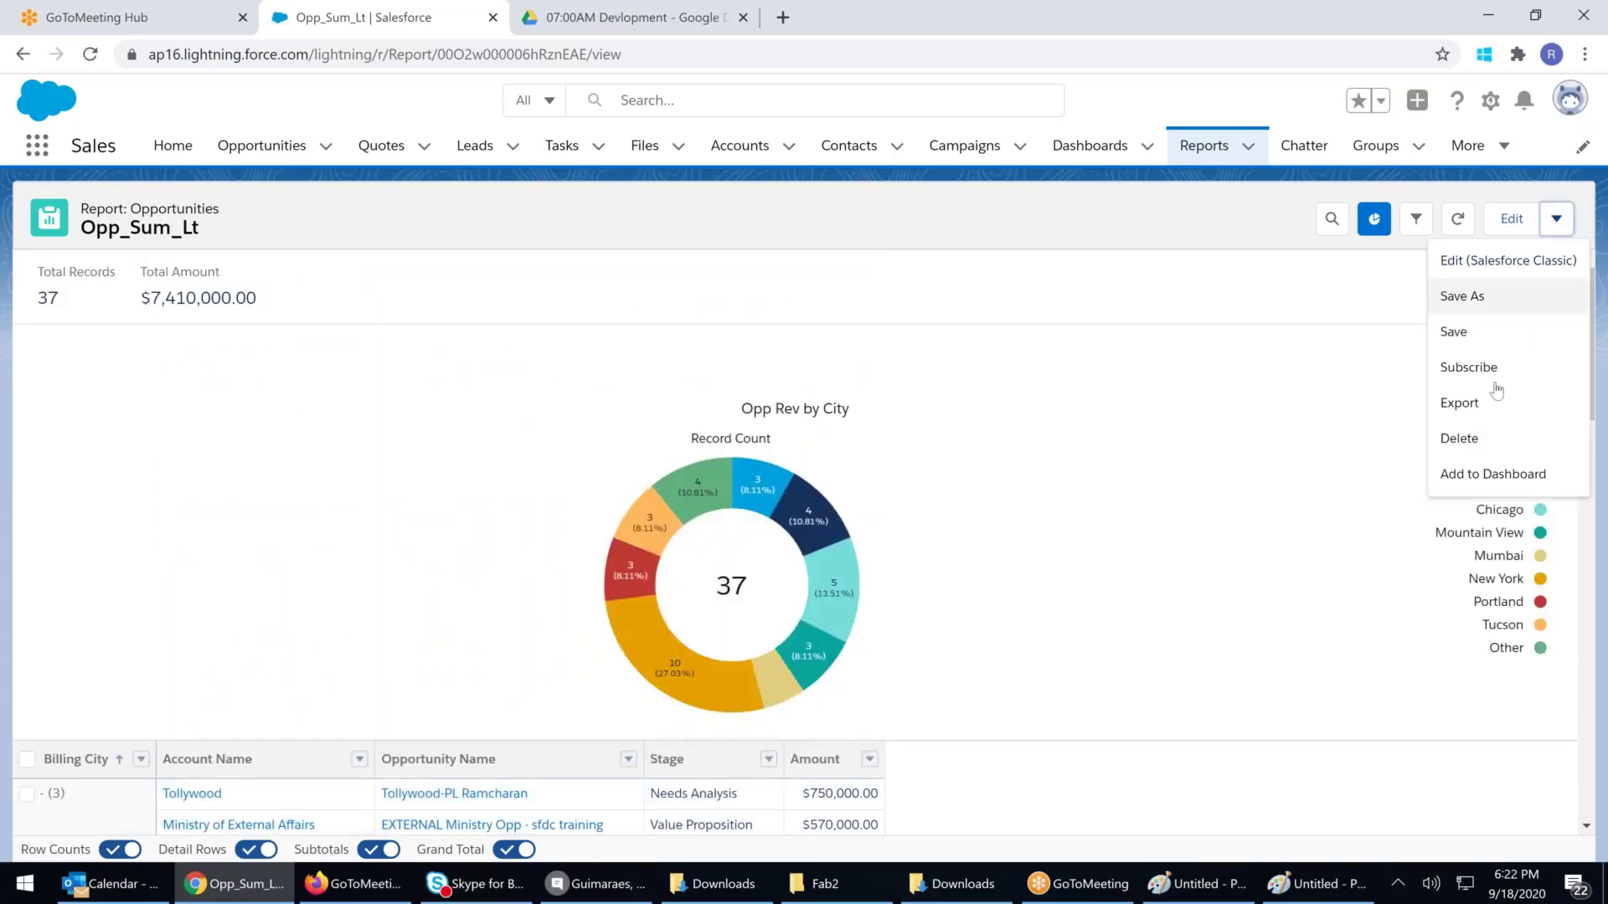
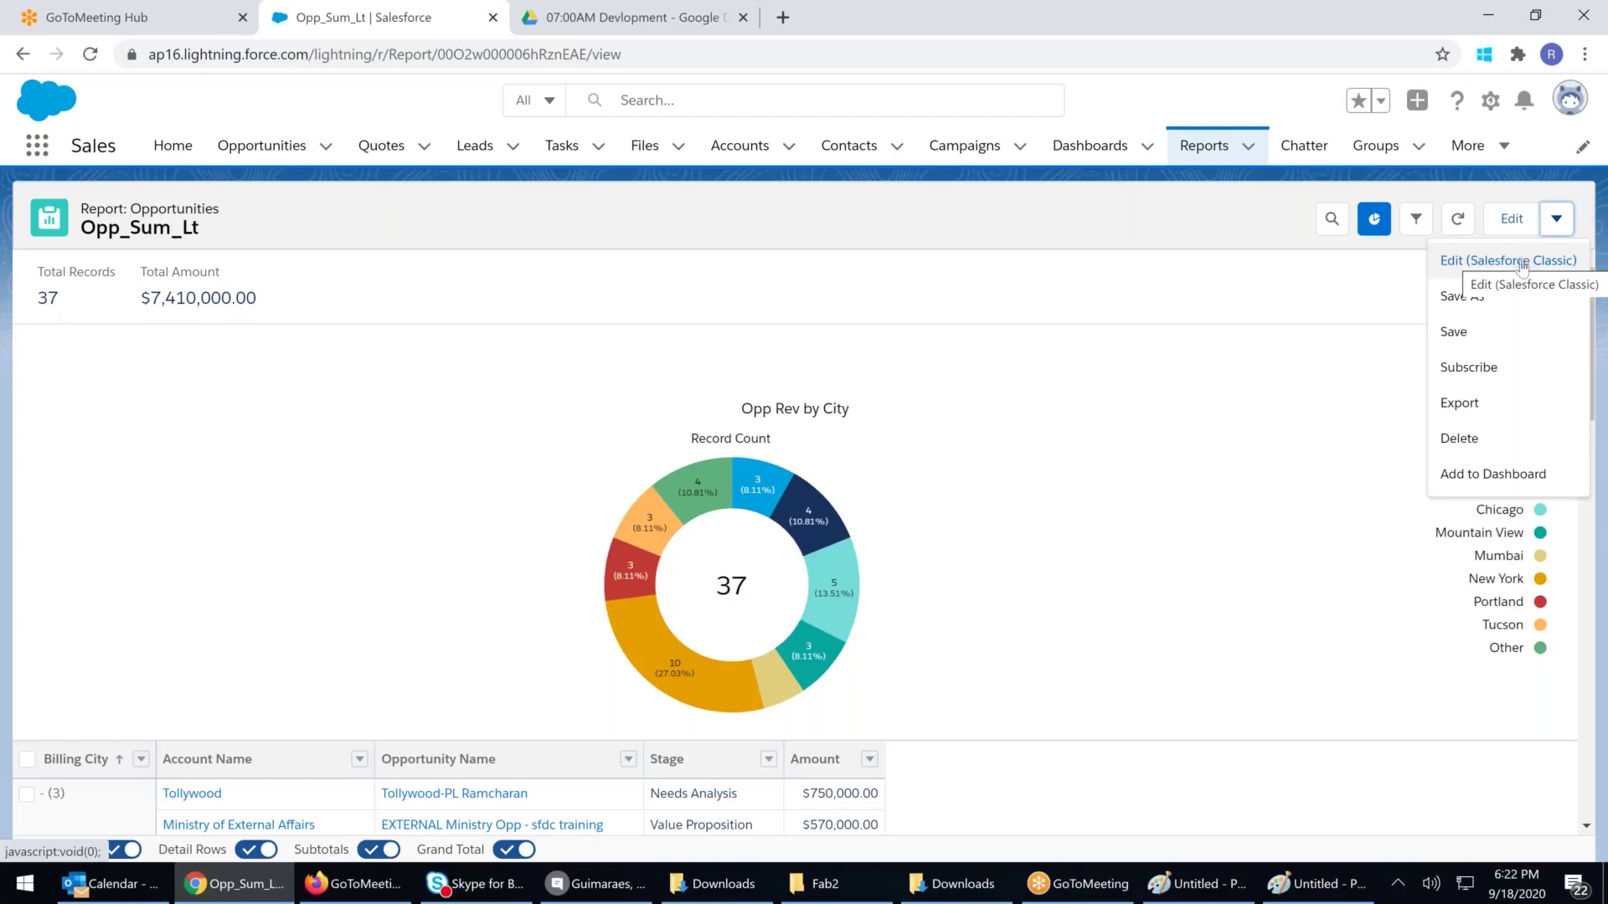
Export Opp_Sum_Lt as a Formatted Report in Excel .xlsx format and open the downloaded workbook
click(1459, 403)
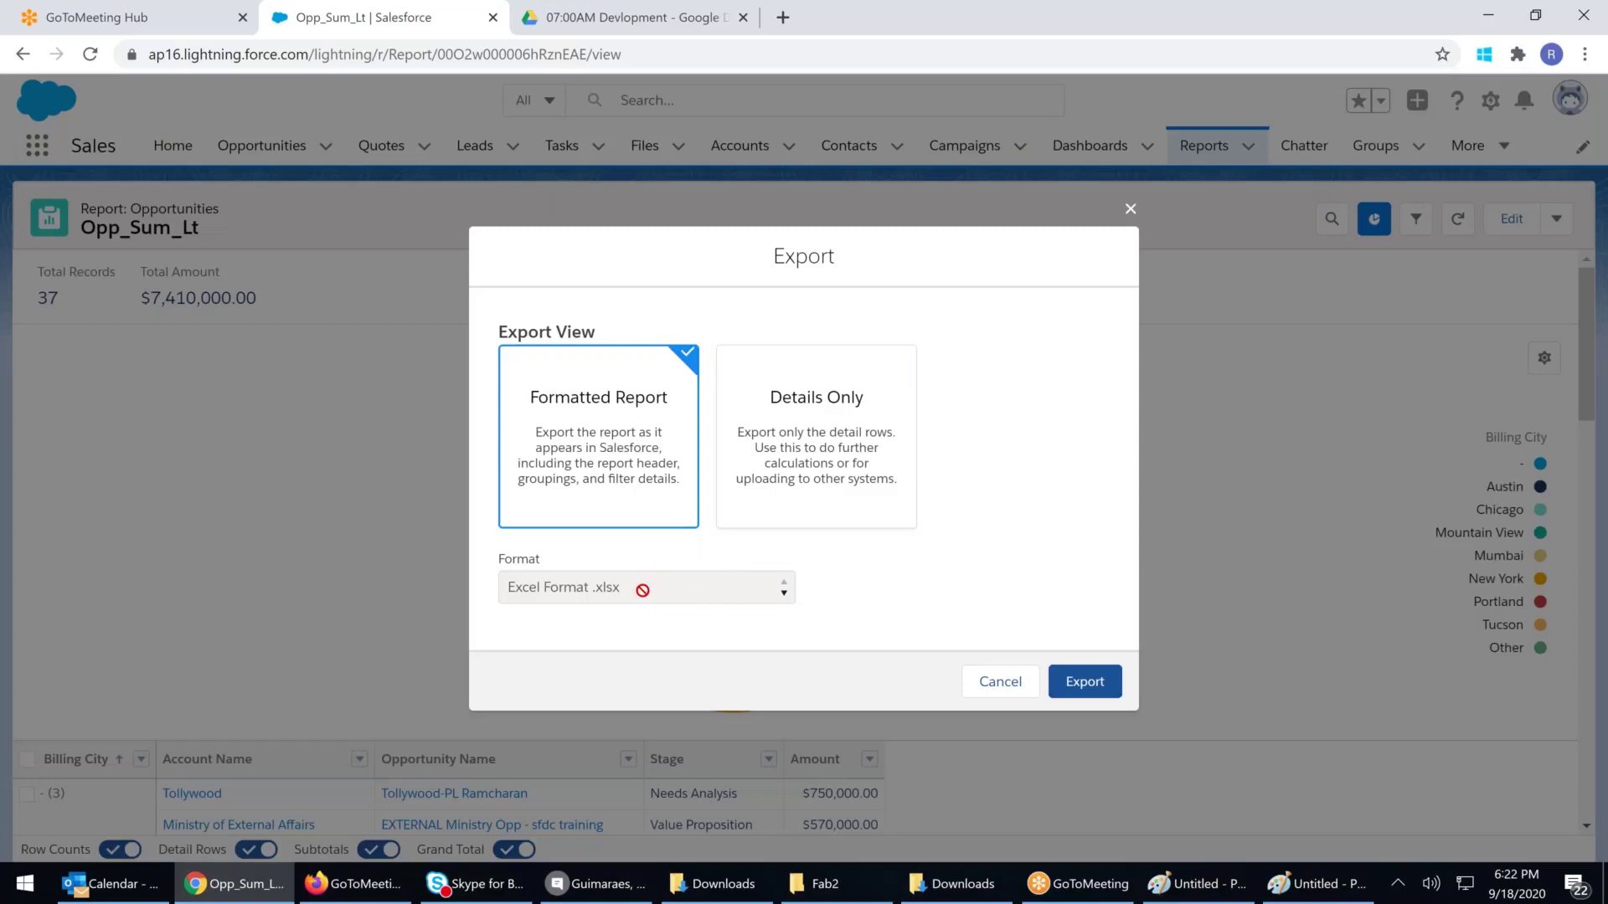
click(798, 517)
click(717, 598)
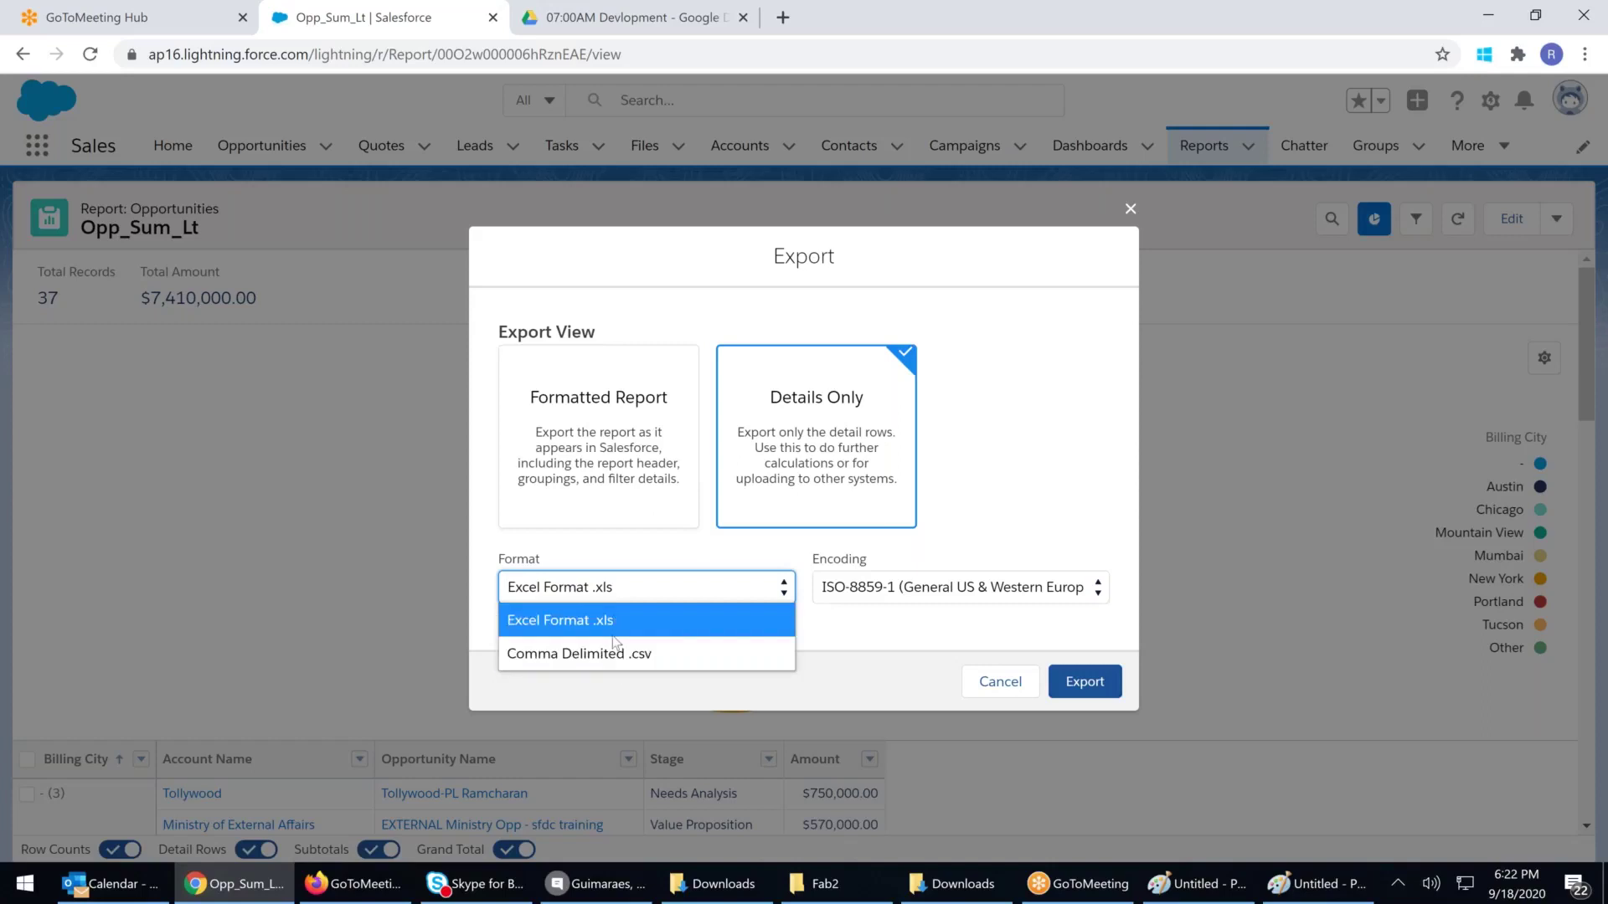
click(626, 436)
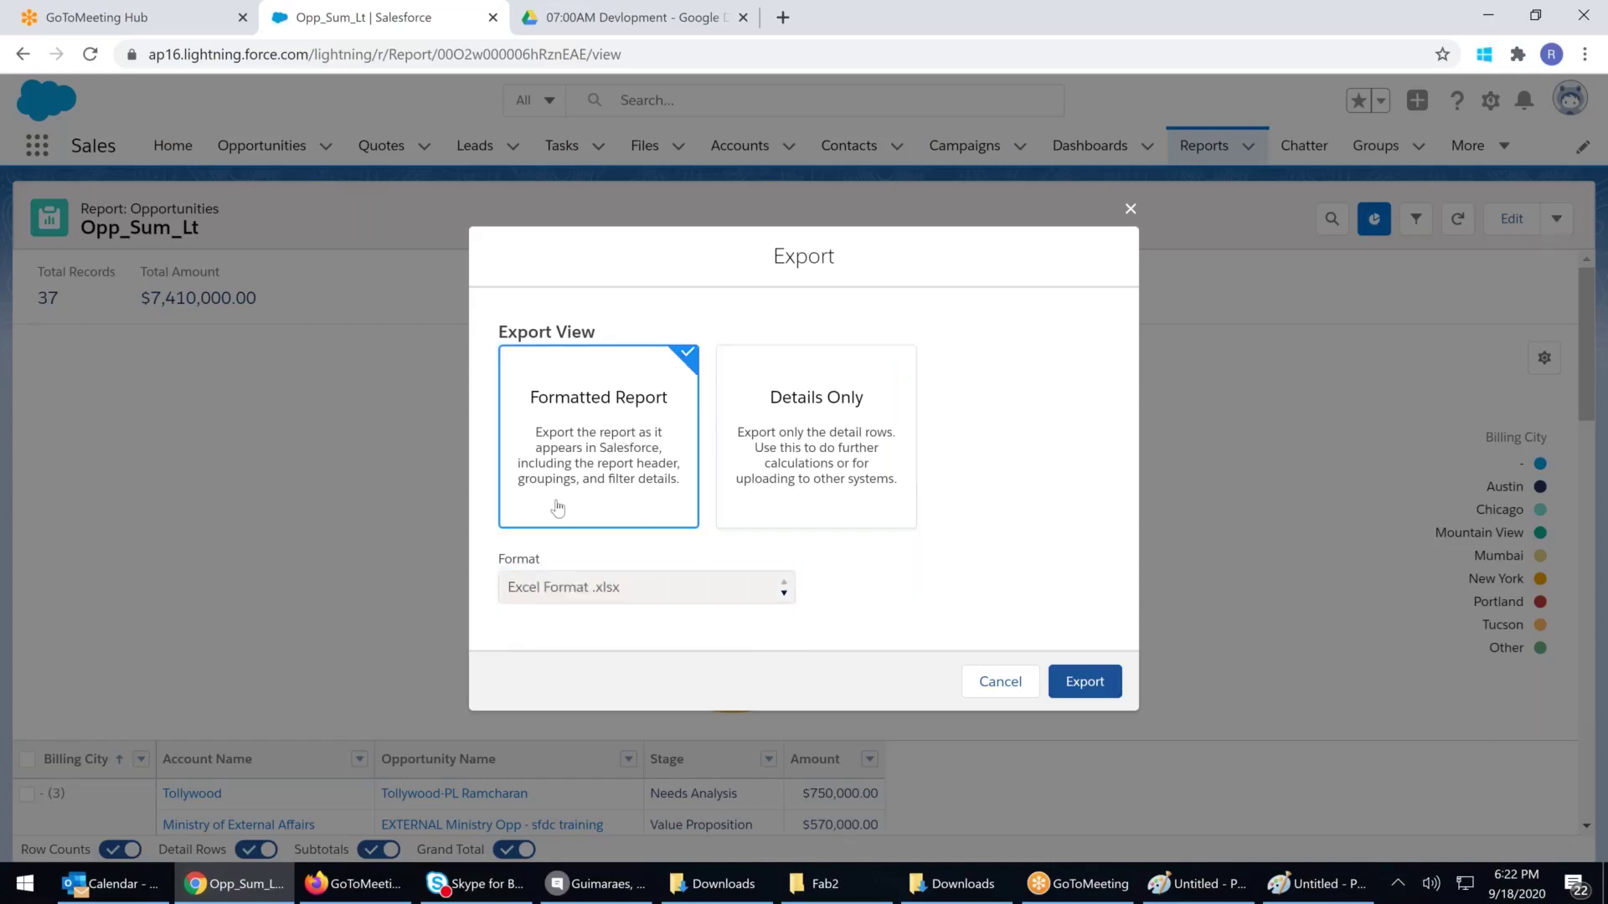
click(1085, 680)
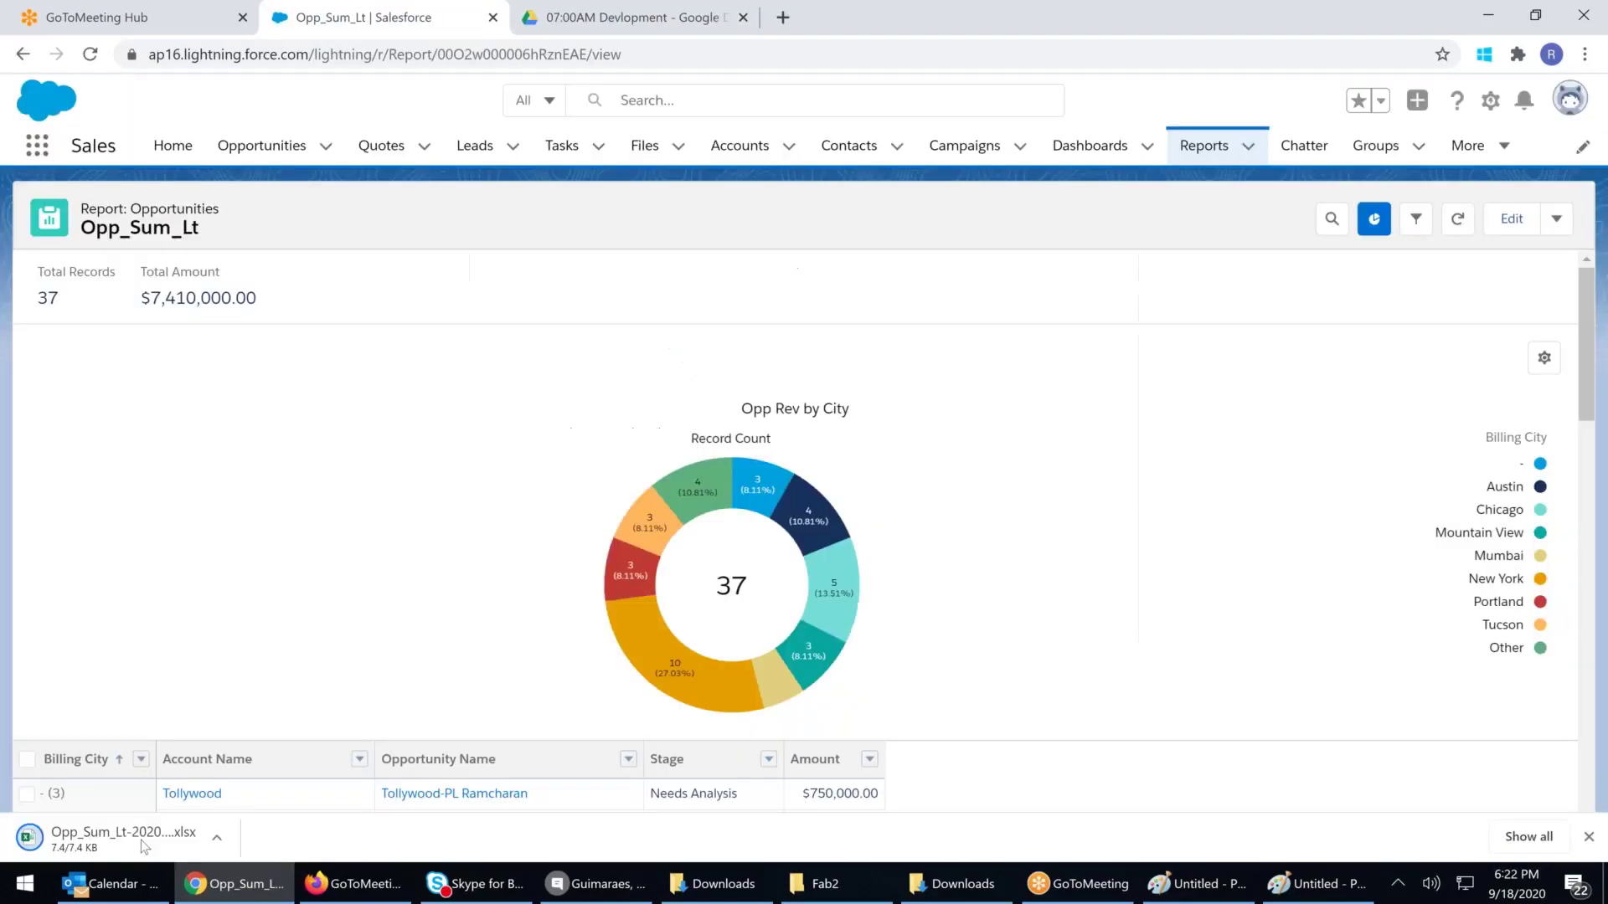
click(141, 841)
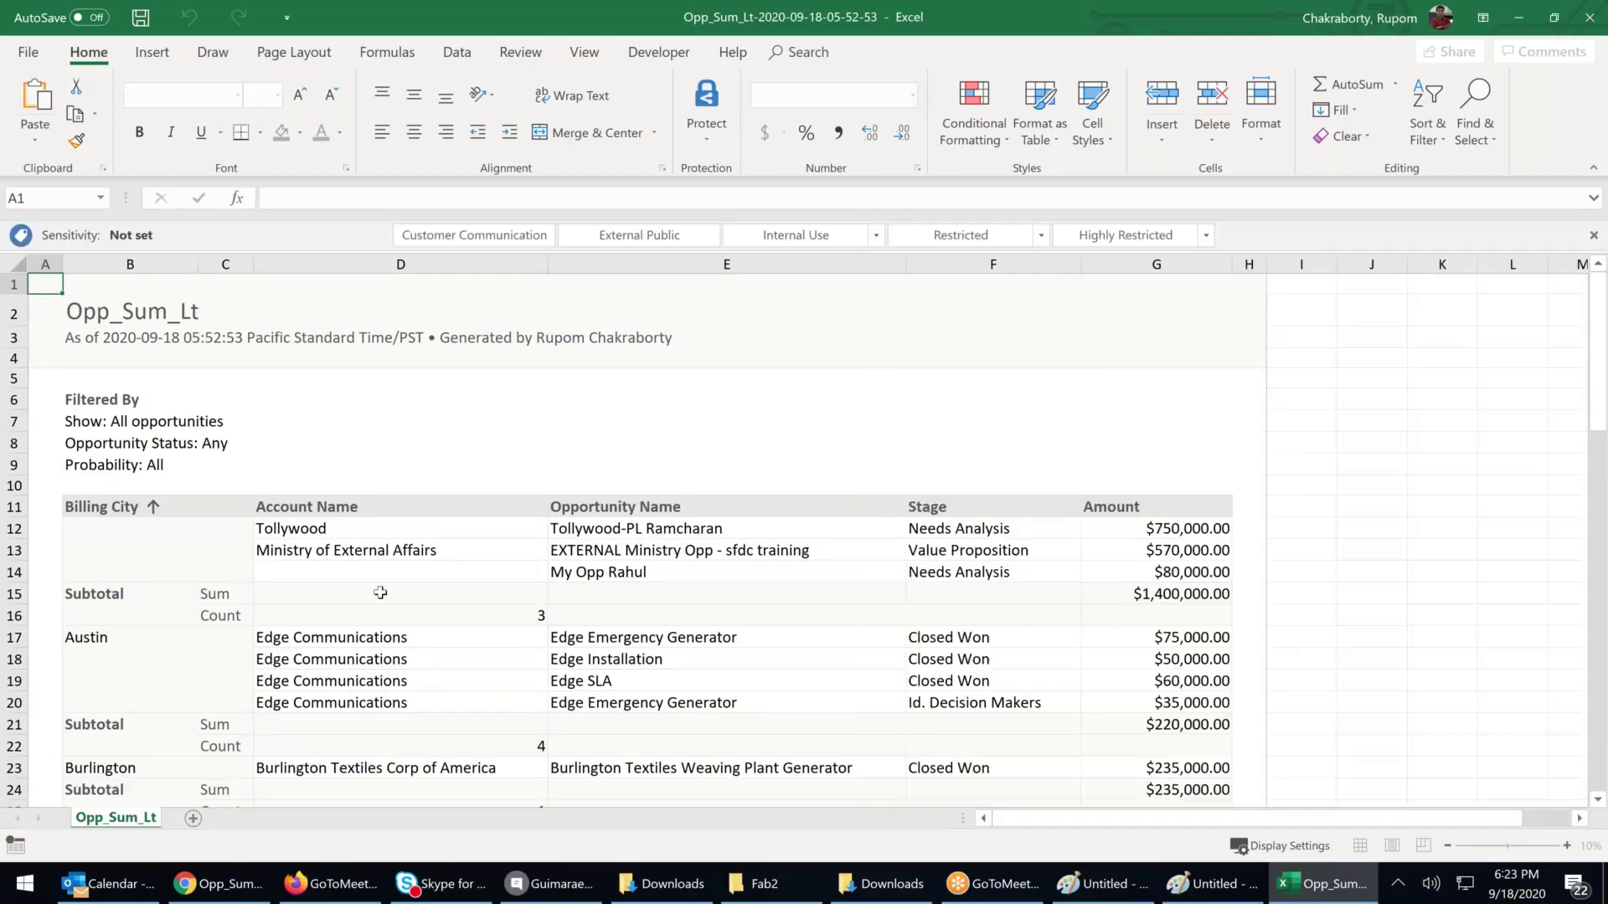
Scroll through the Billing City groupings, then select the filter details and first grouped rows (B7:D14)
scroll(389, 583, down, 4)
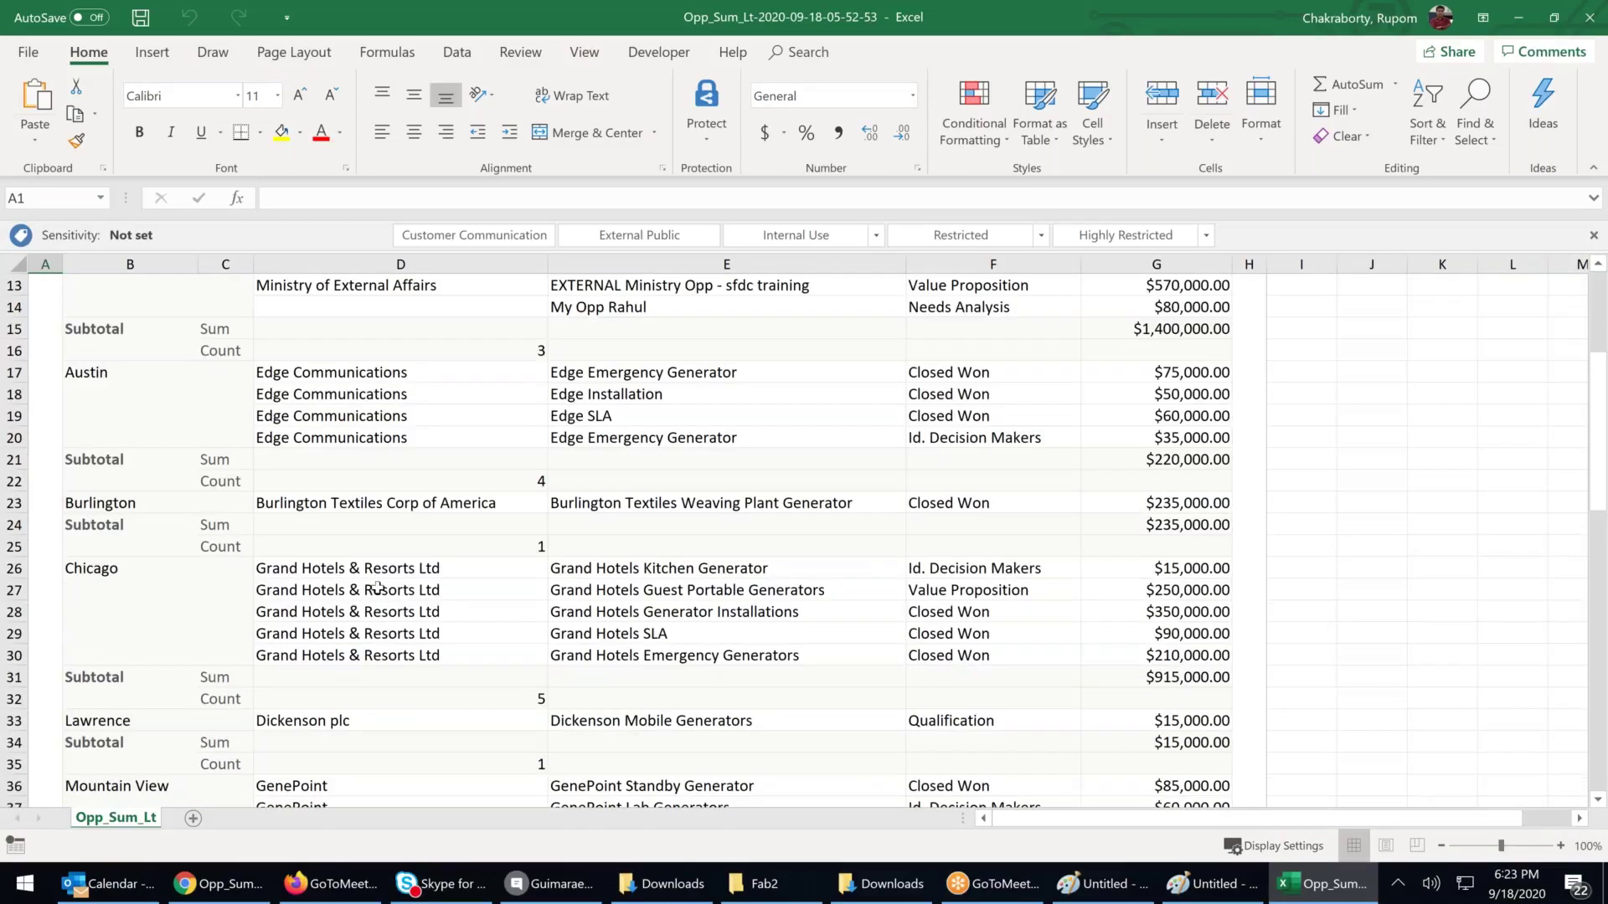
scroll(368, 592, down, 4)
scroll(363, 597, down, 6)
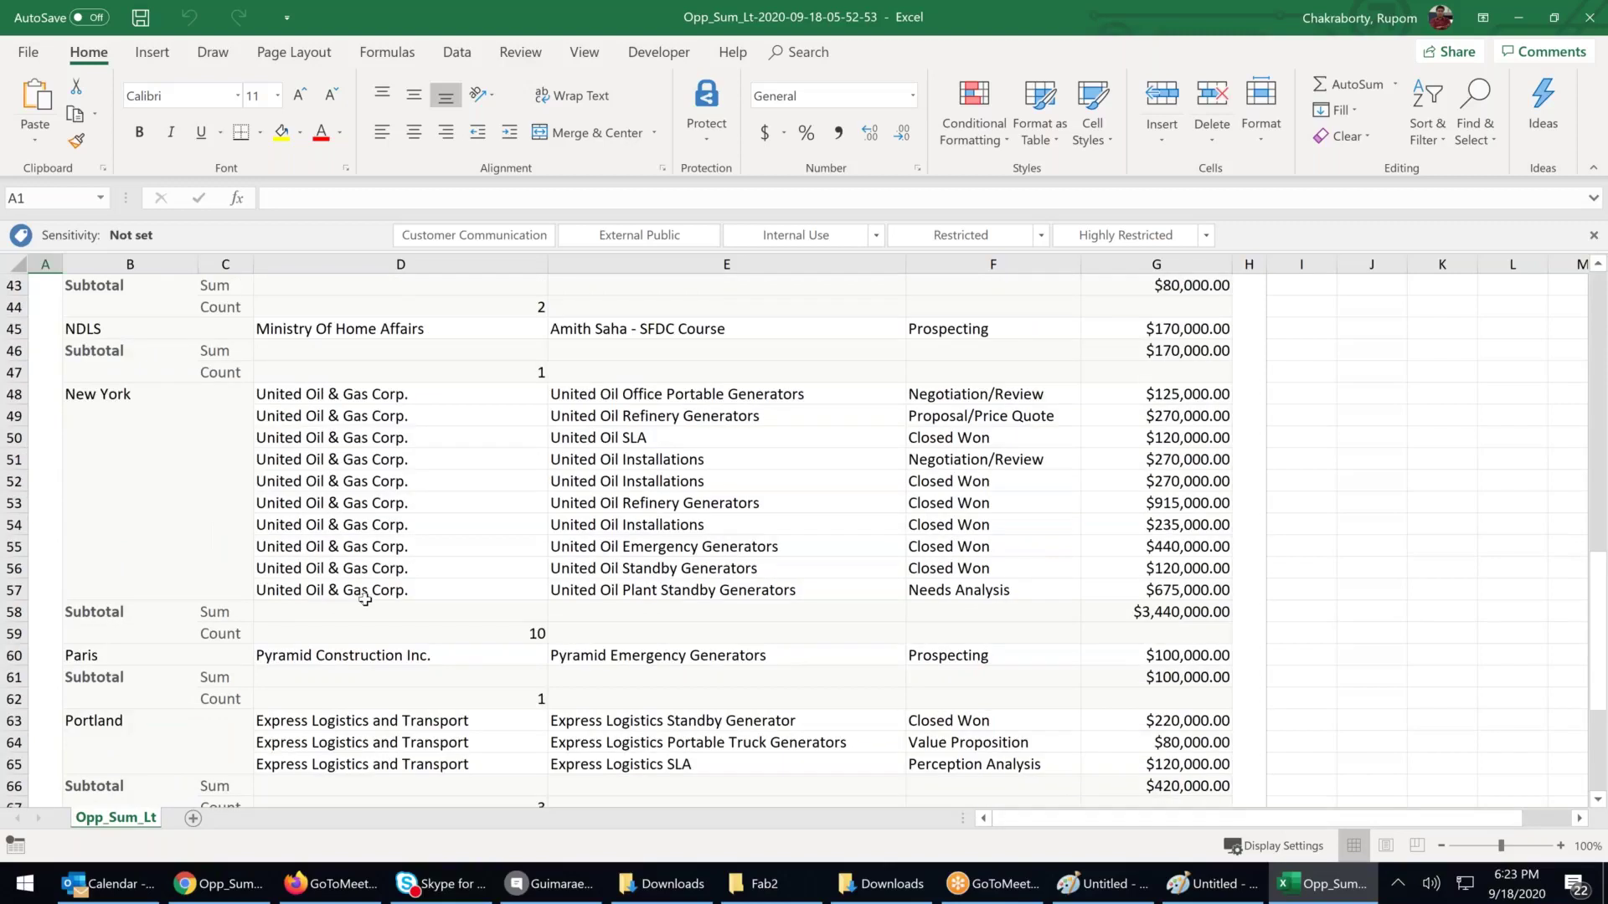
scroll(365, 600, up, 14)
drag(92, 421, 502, 574)
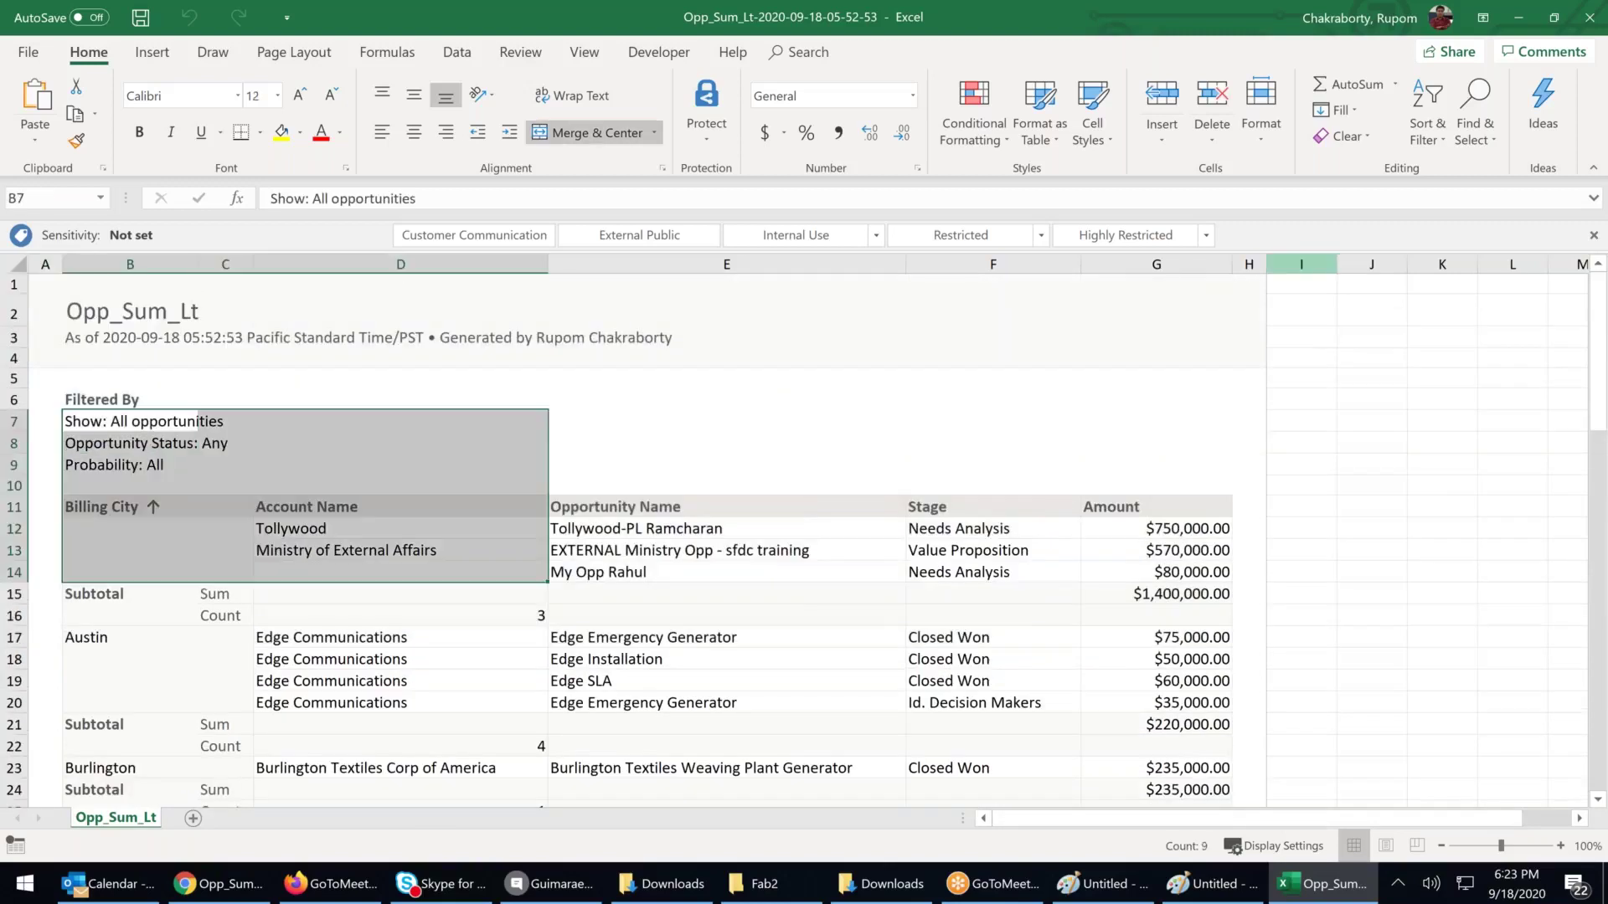
Close the Excel workbook and look through the chart properties and report actions list
click(1589, 17)
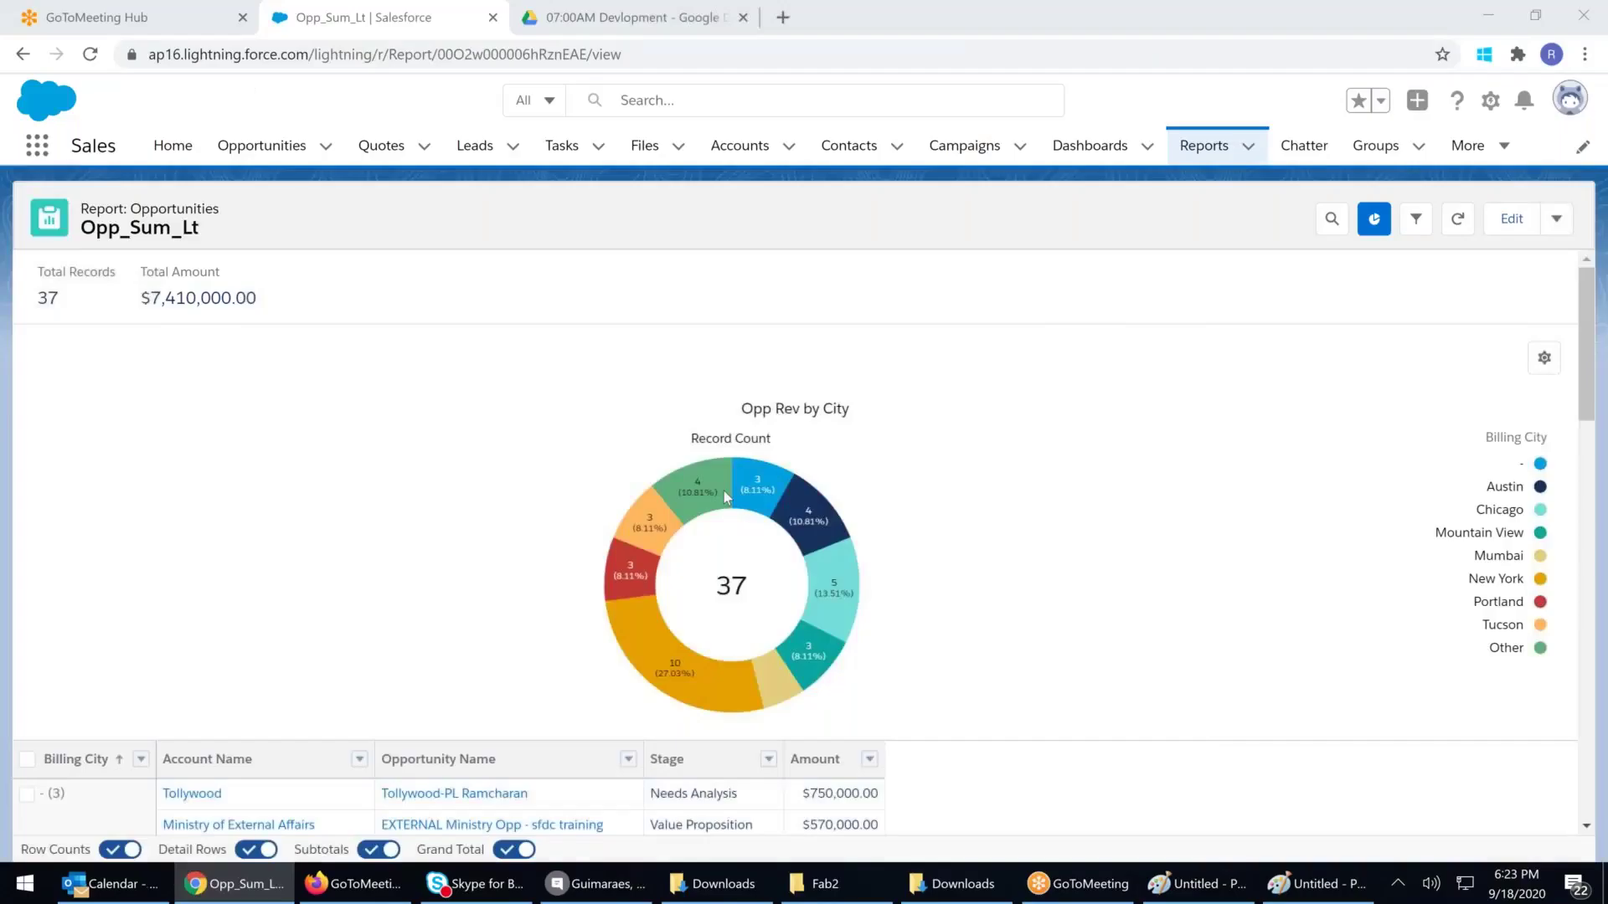
right_click(693, 572)
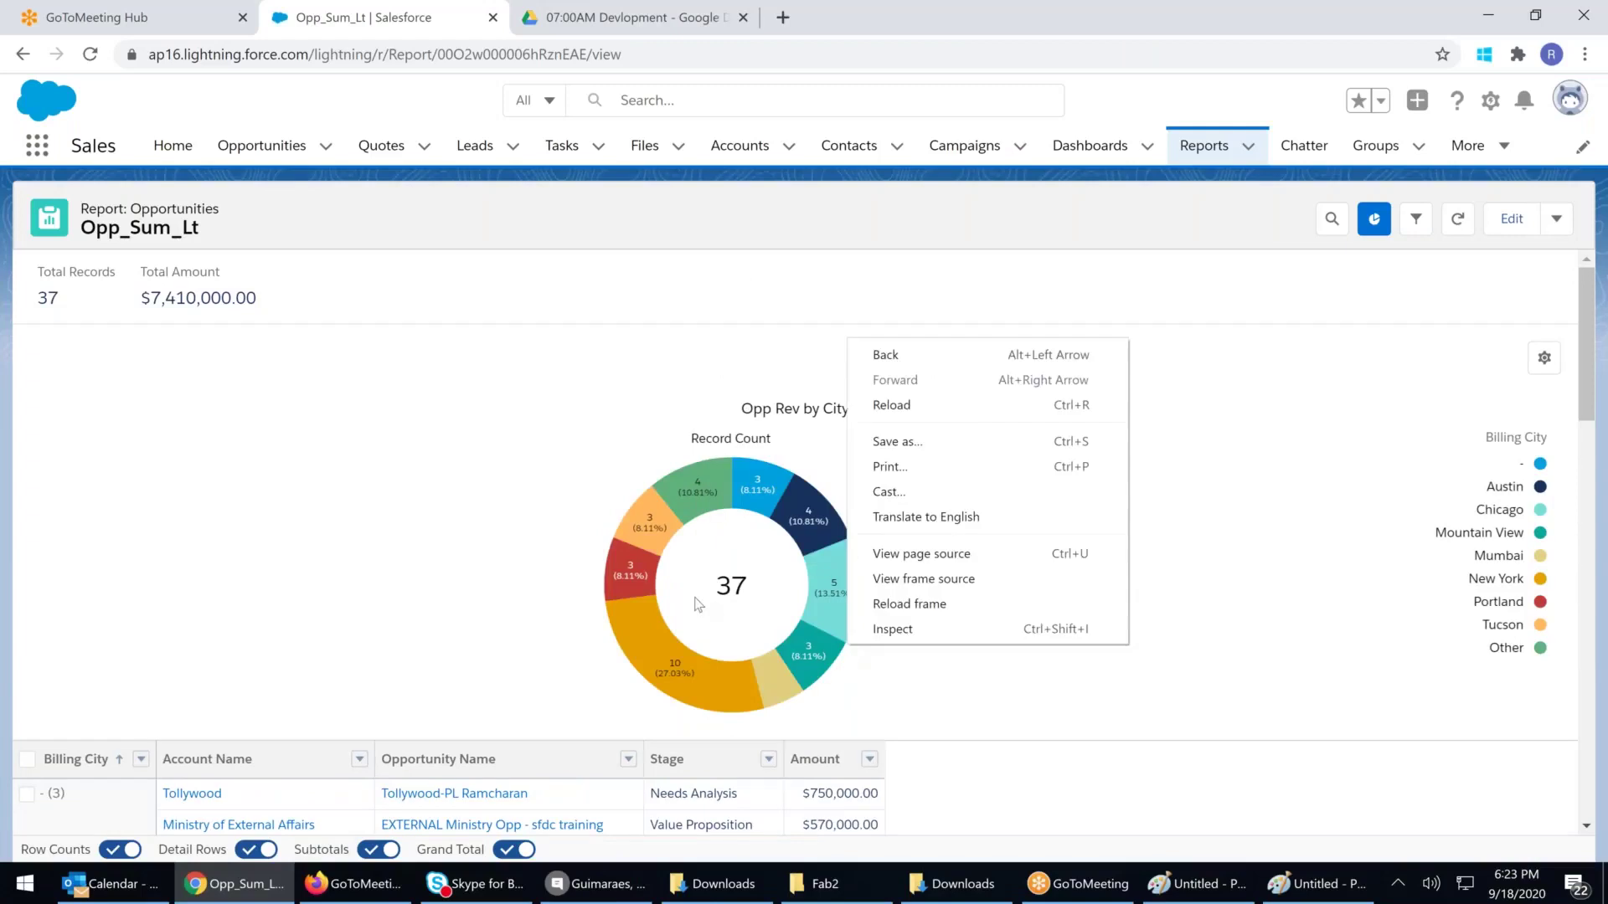
click(851, 653)
click(1545, 358)
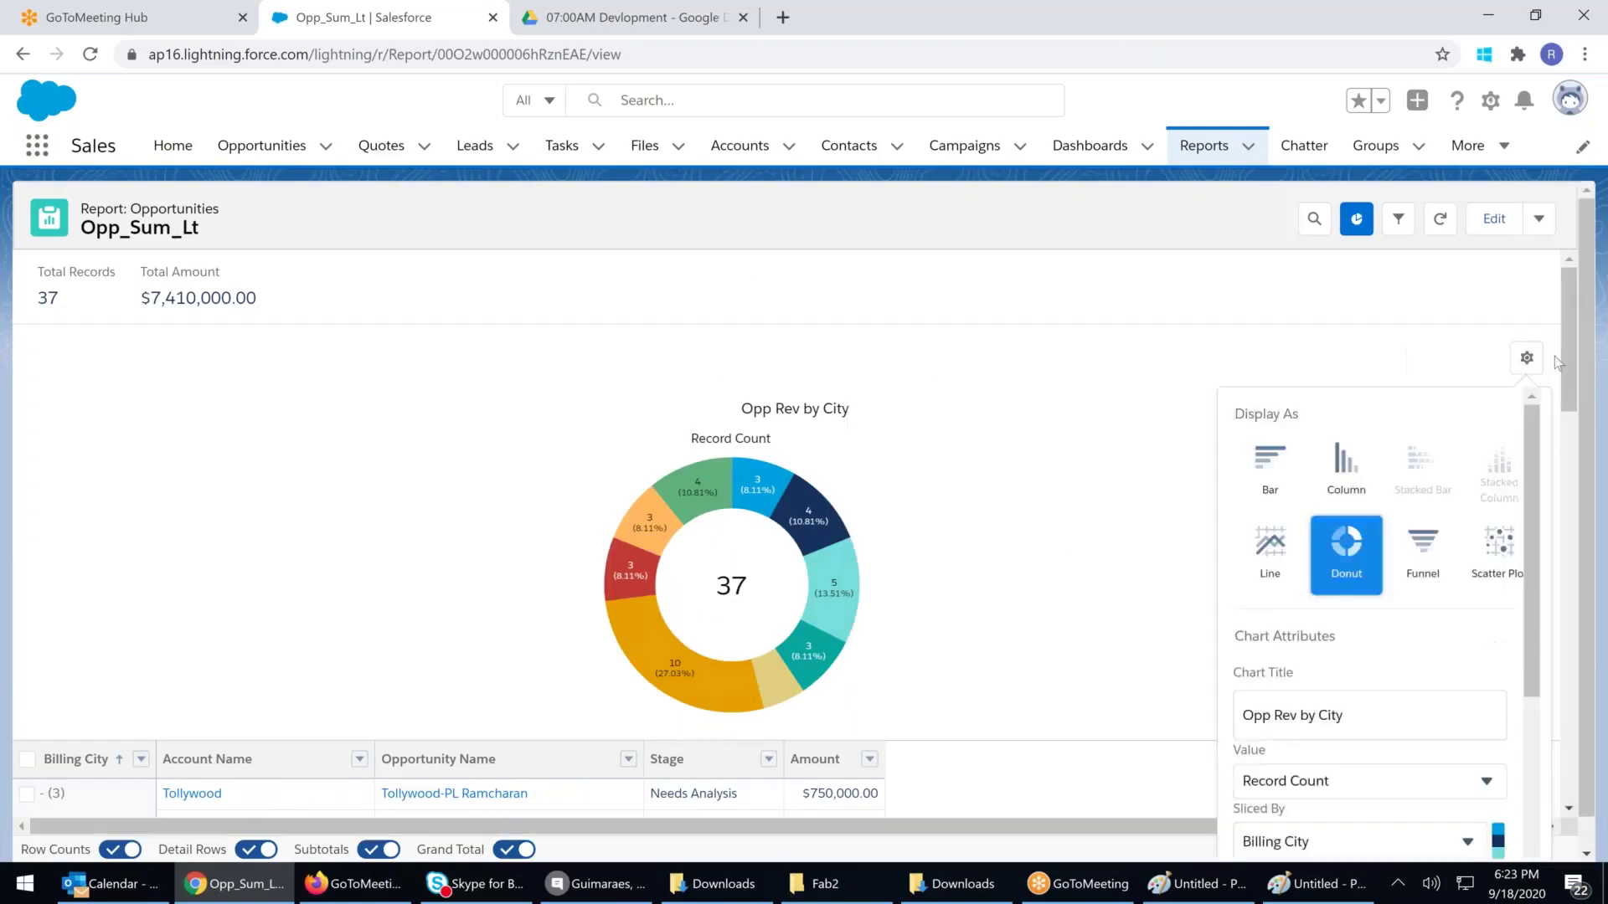
click(987, 434)
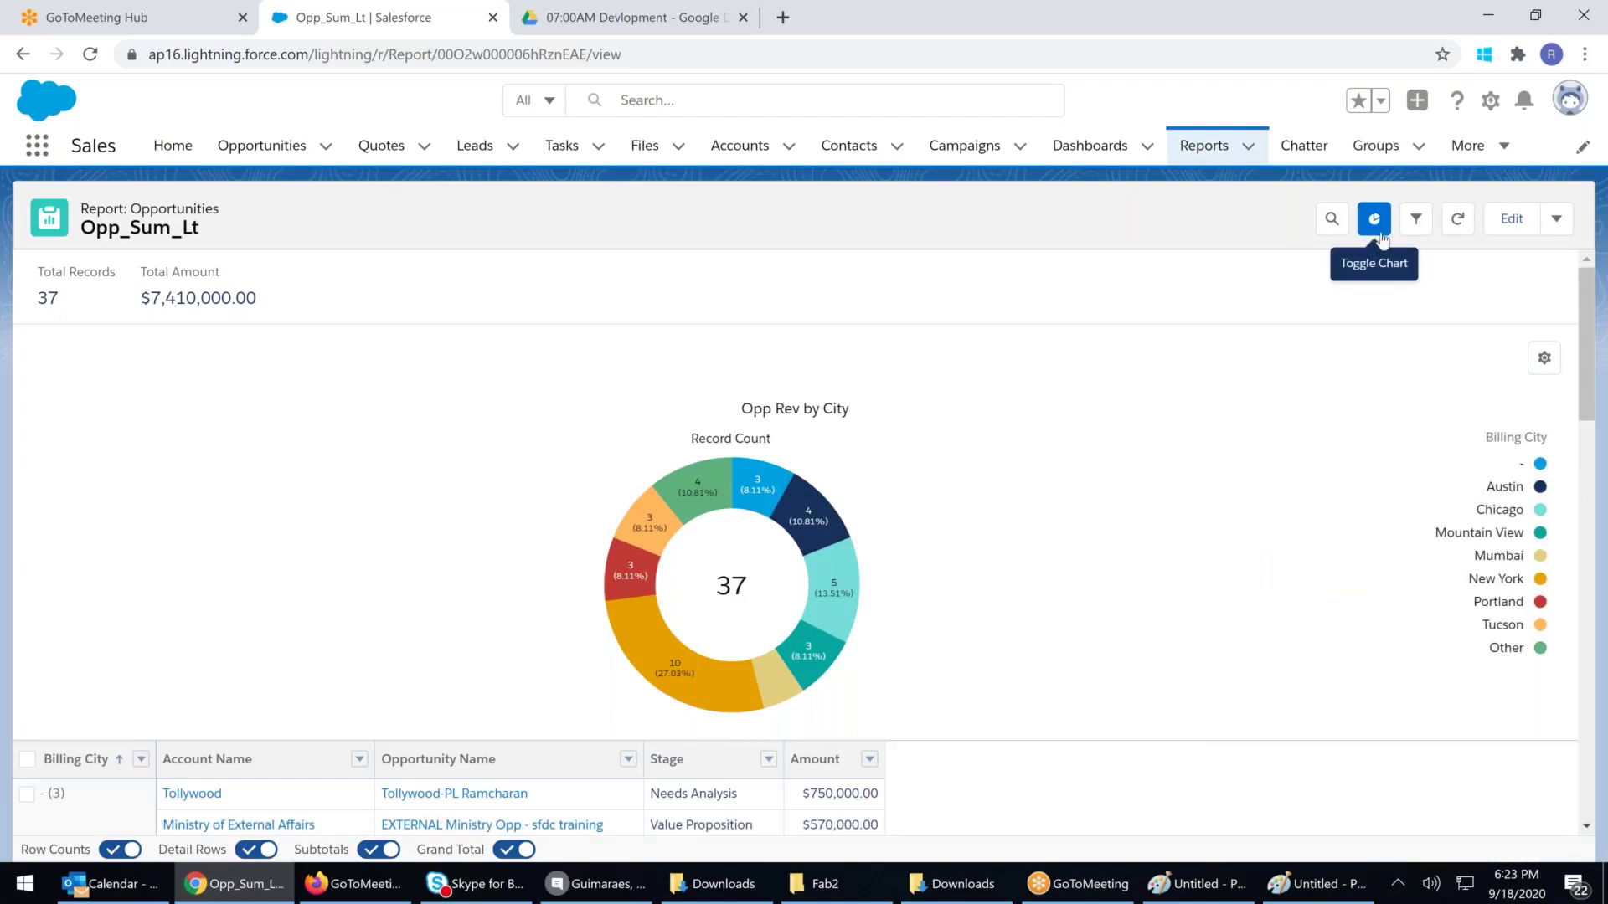
click(1559, 220)
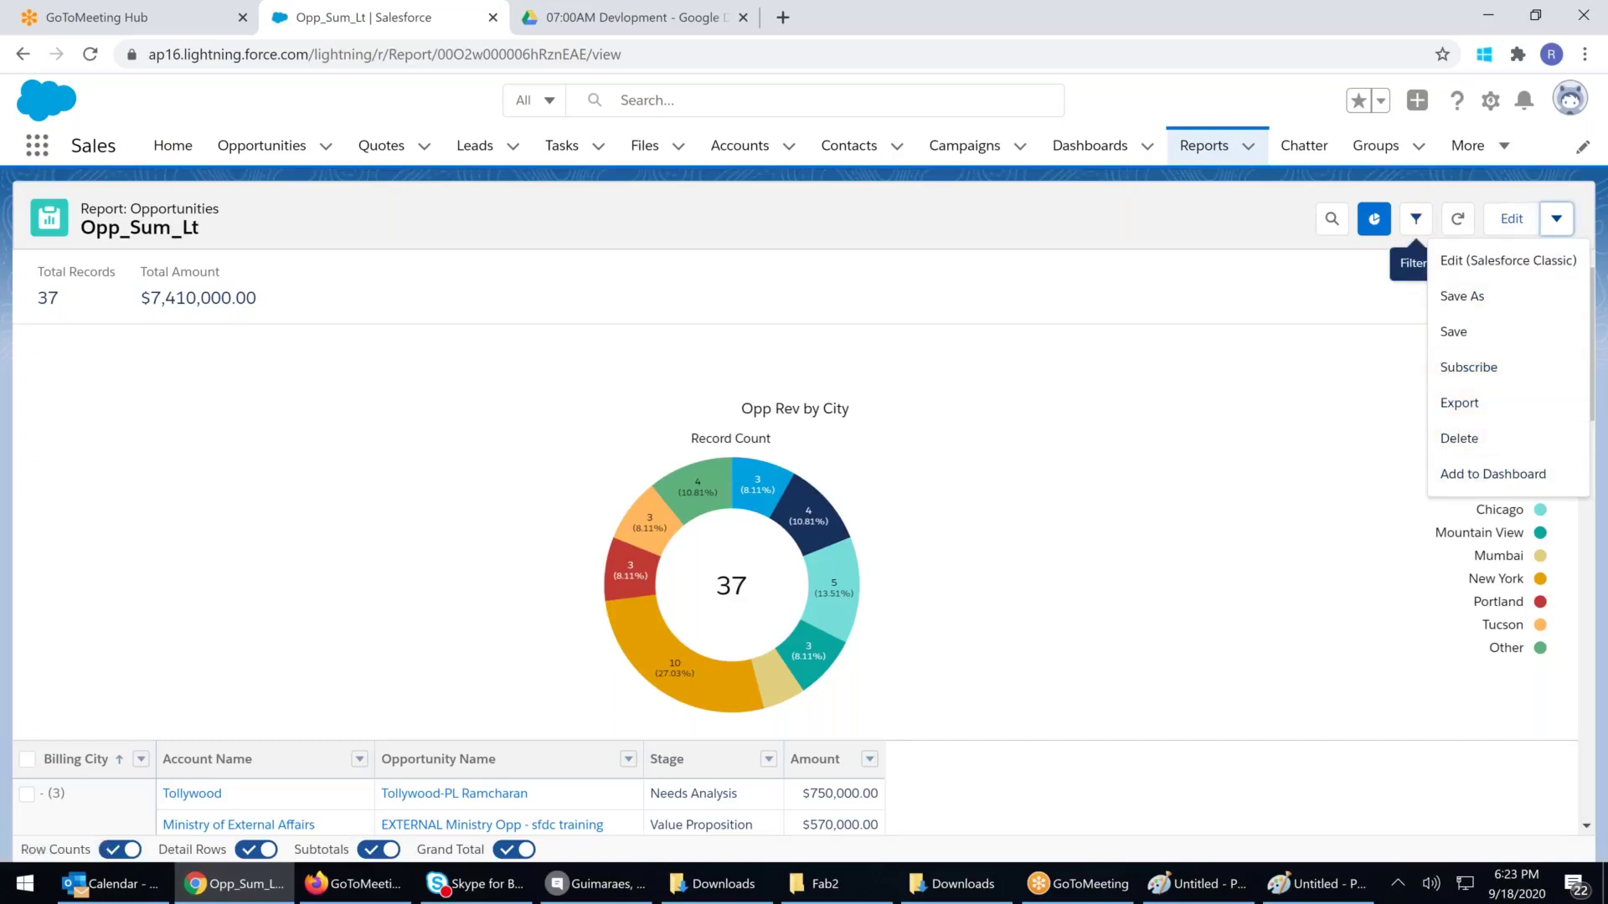
click(1105, 577)
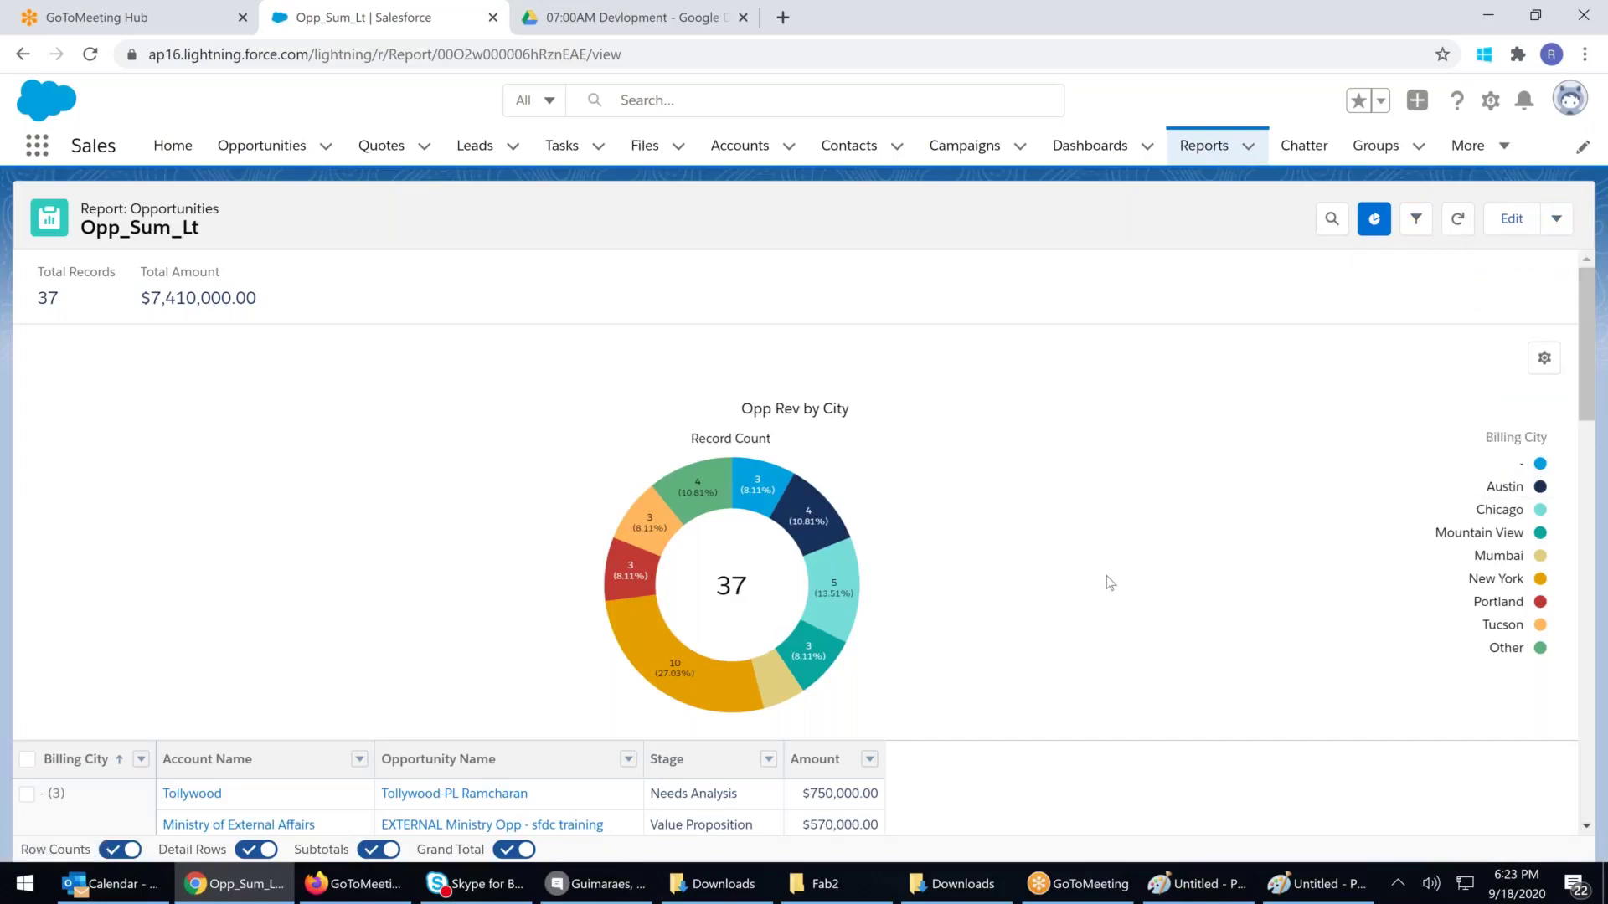
Recheck the chart properties and report actions, then go to the Reports home page
scroll(1108, 584, down, 15)
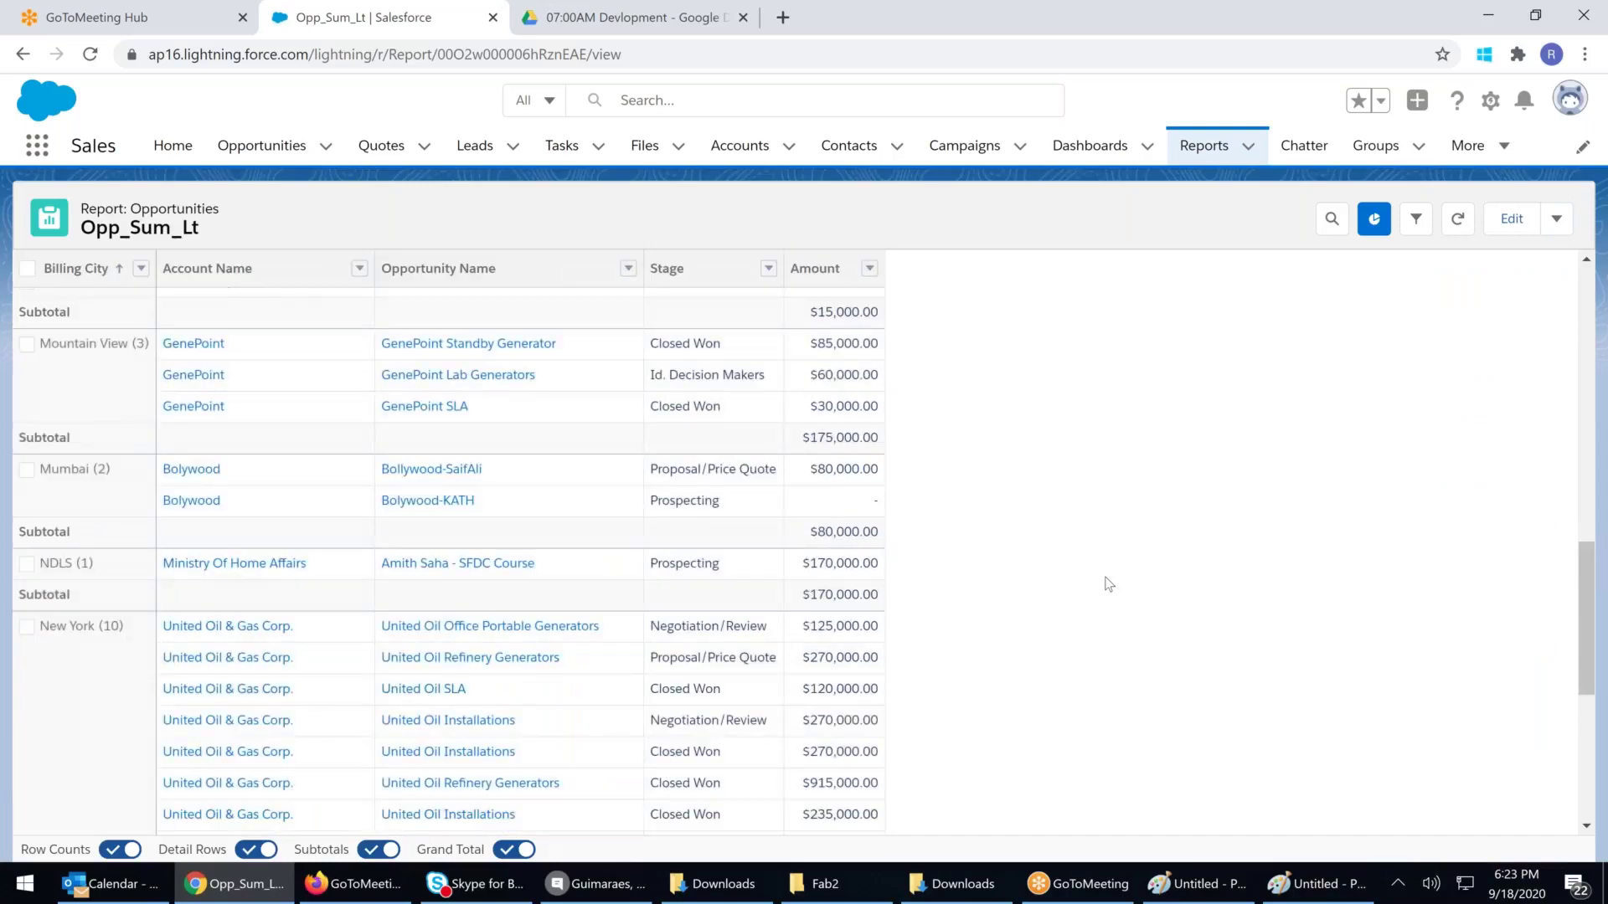
scroll(1108, 584, up, 12)
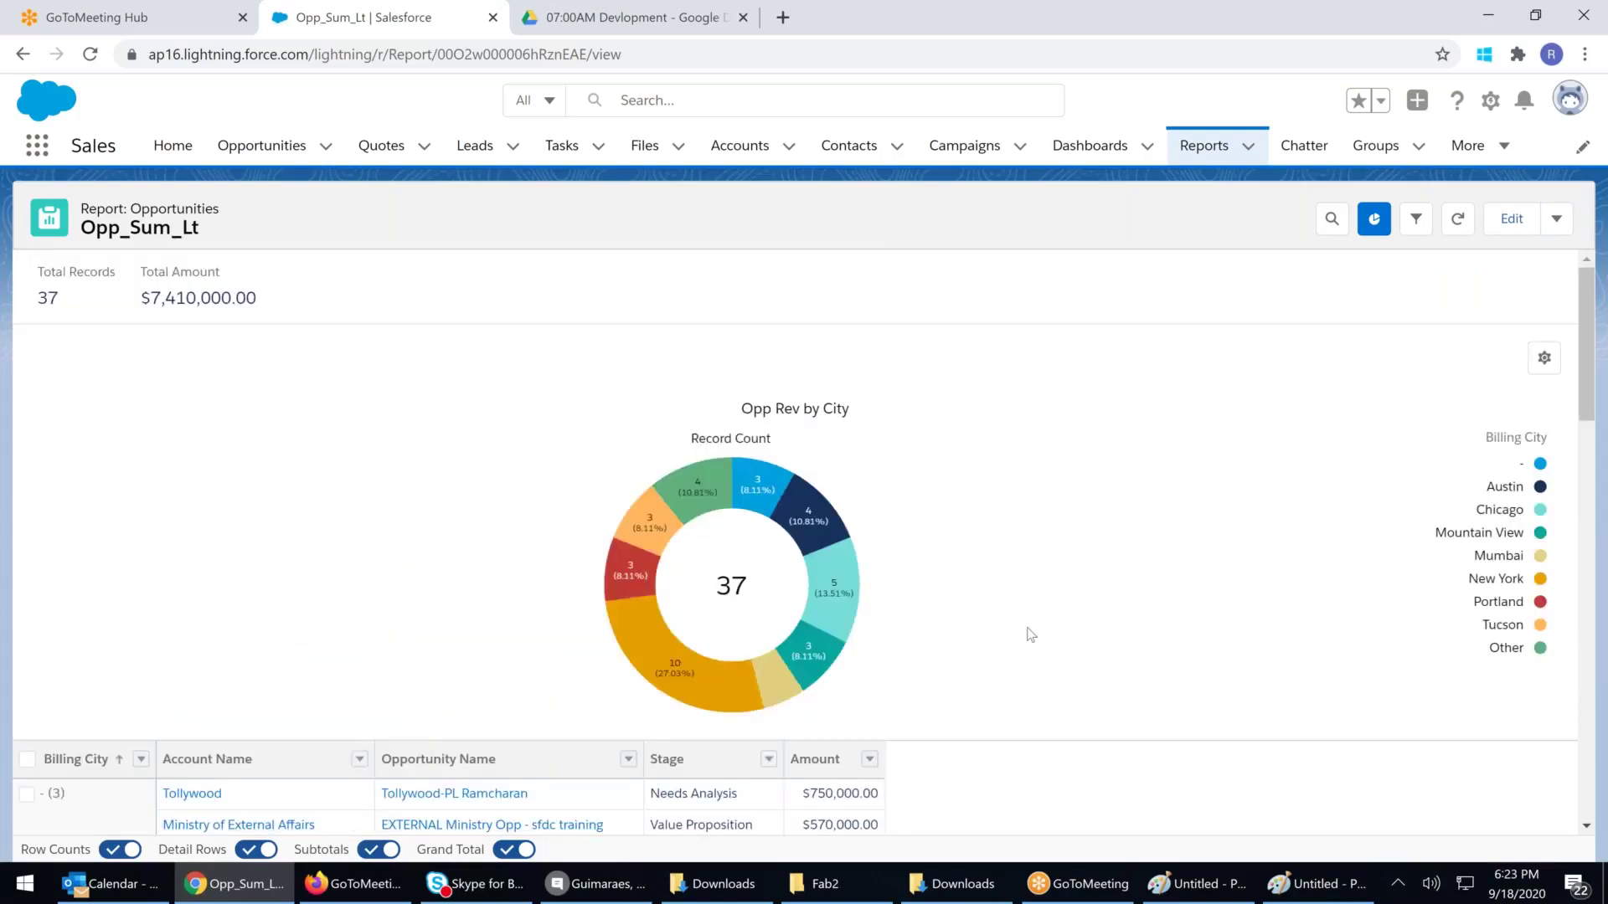
click(1541, 359)
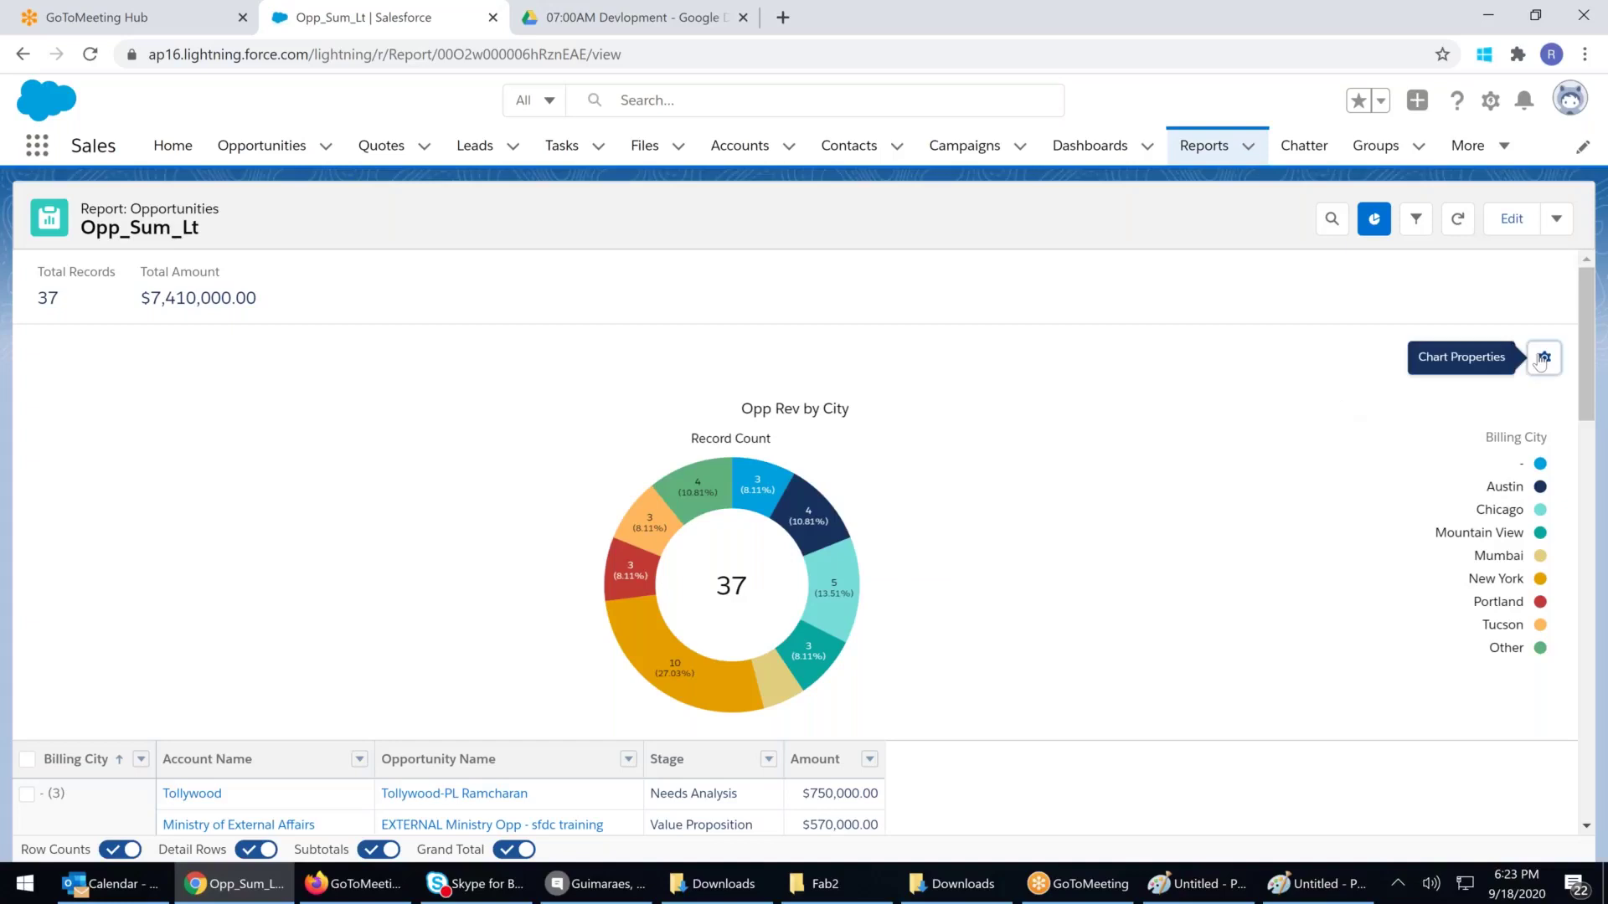
click(1110, 385)
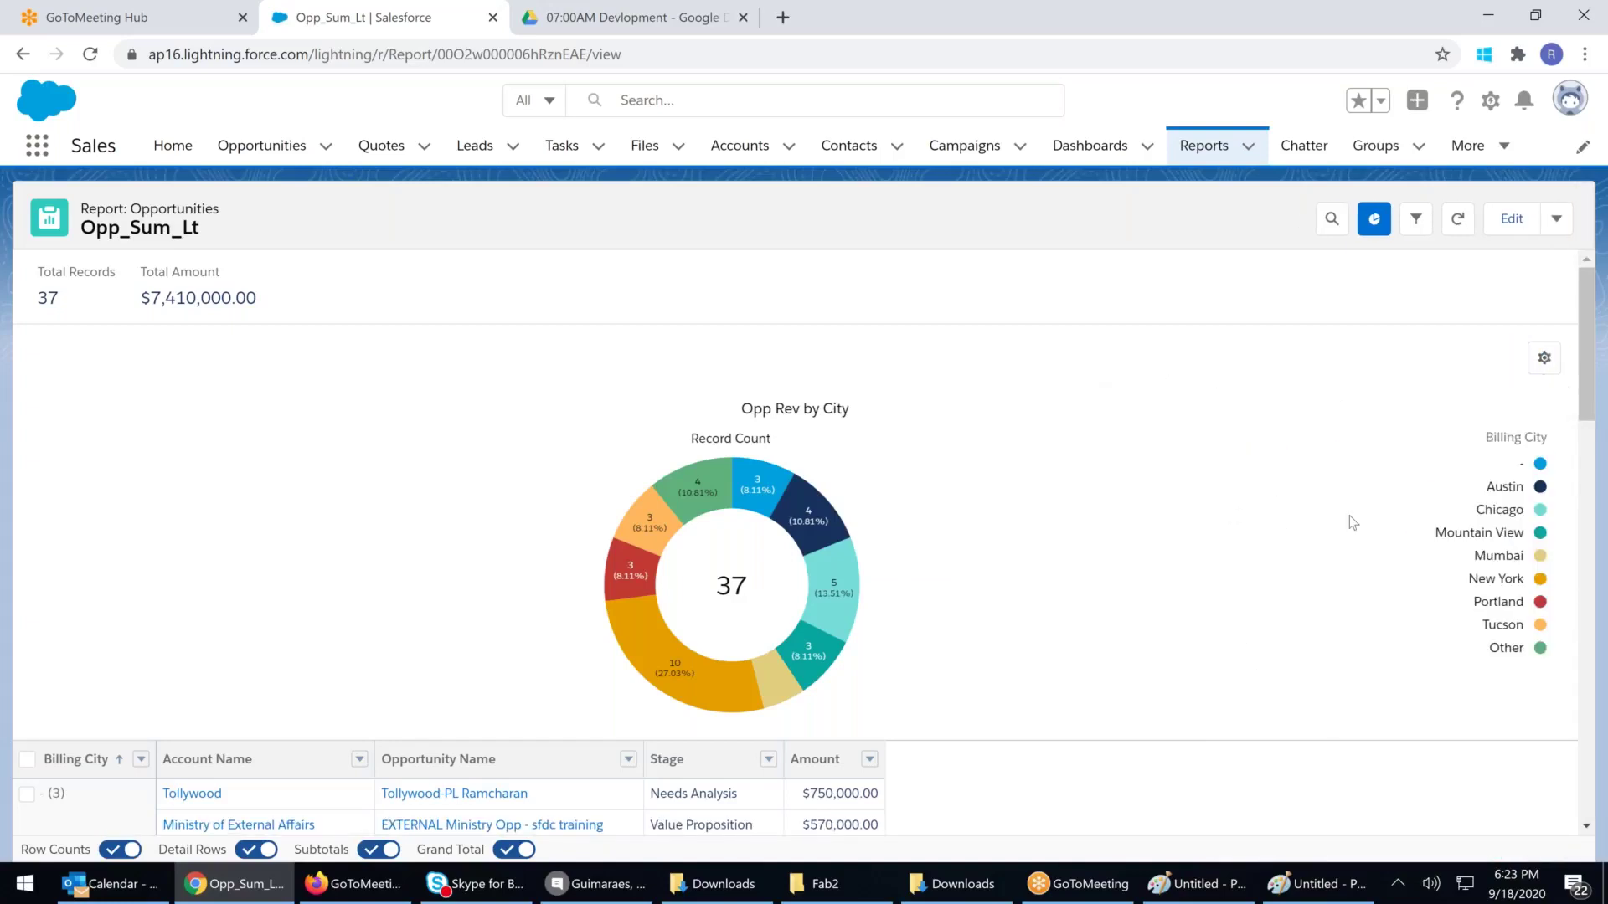
right_click(681, 463)
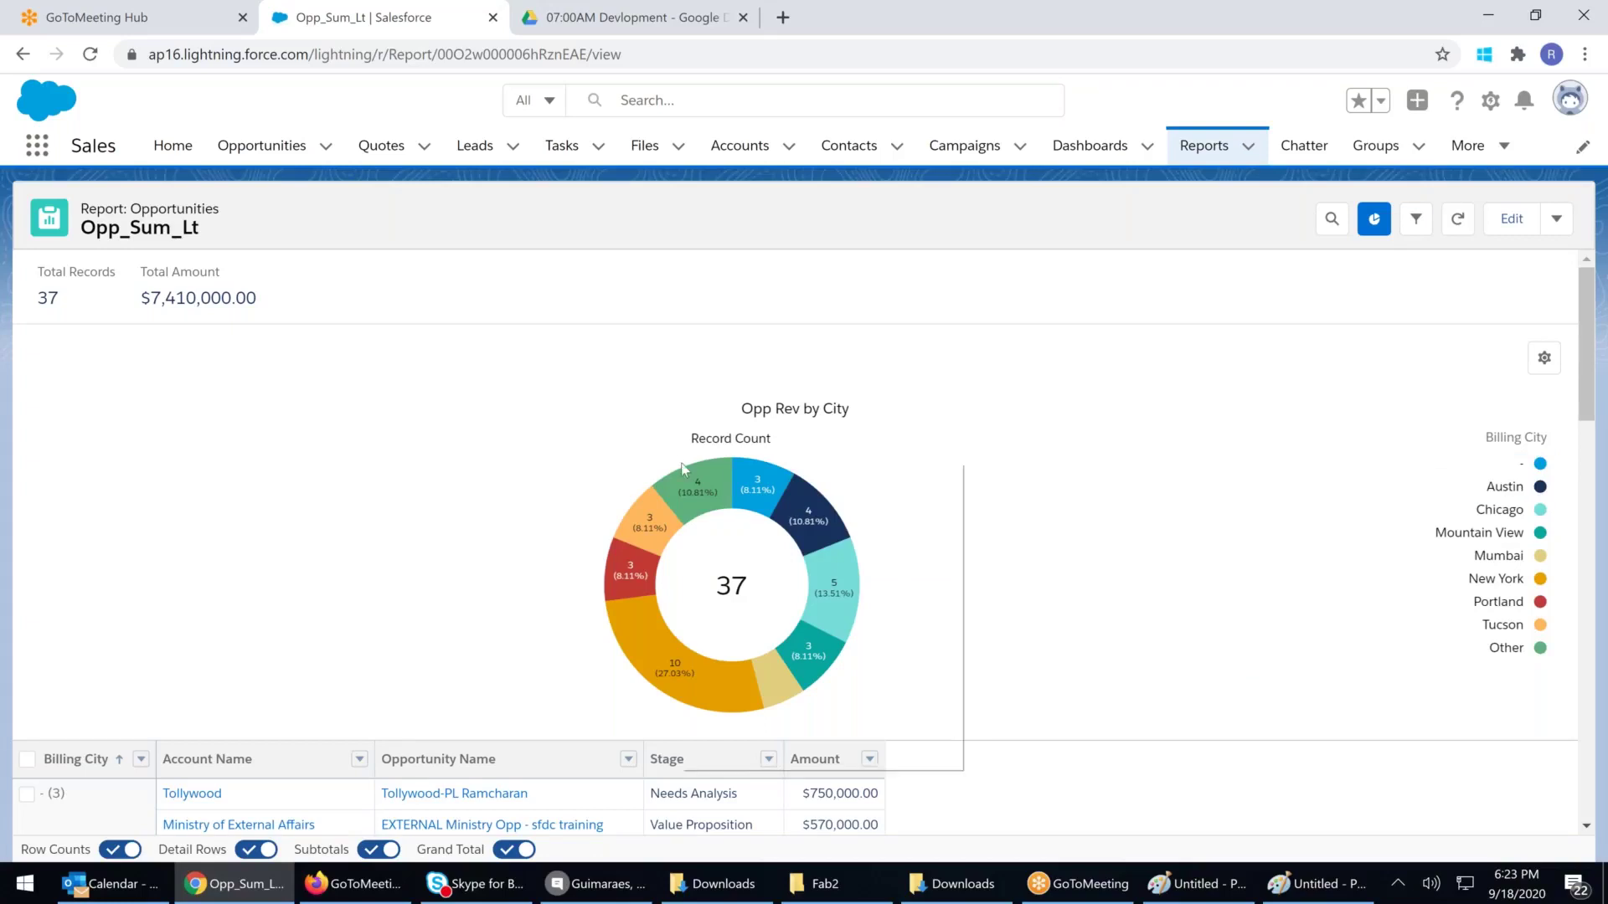
click(470, 562)
click(1556, 219)
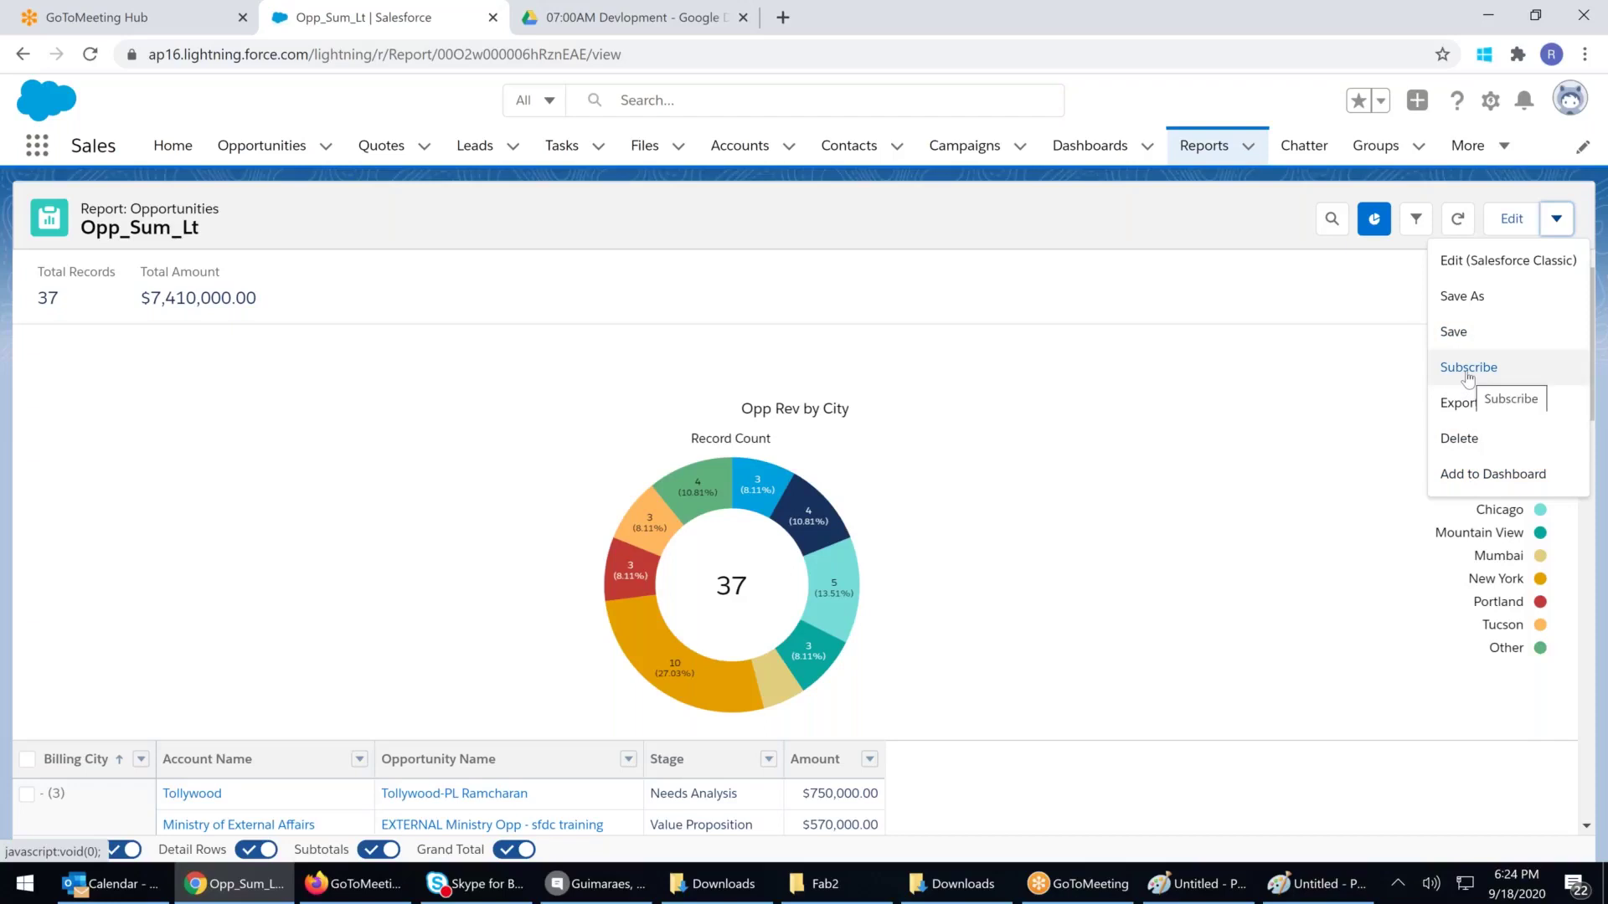
click(1041, 370)
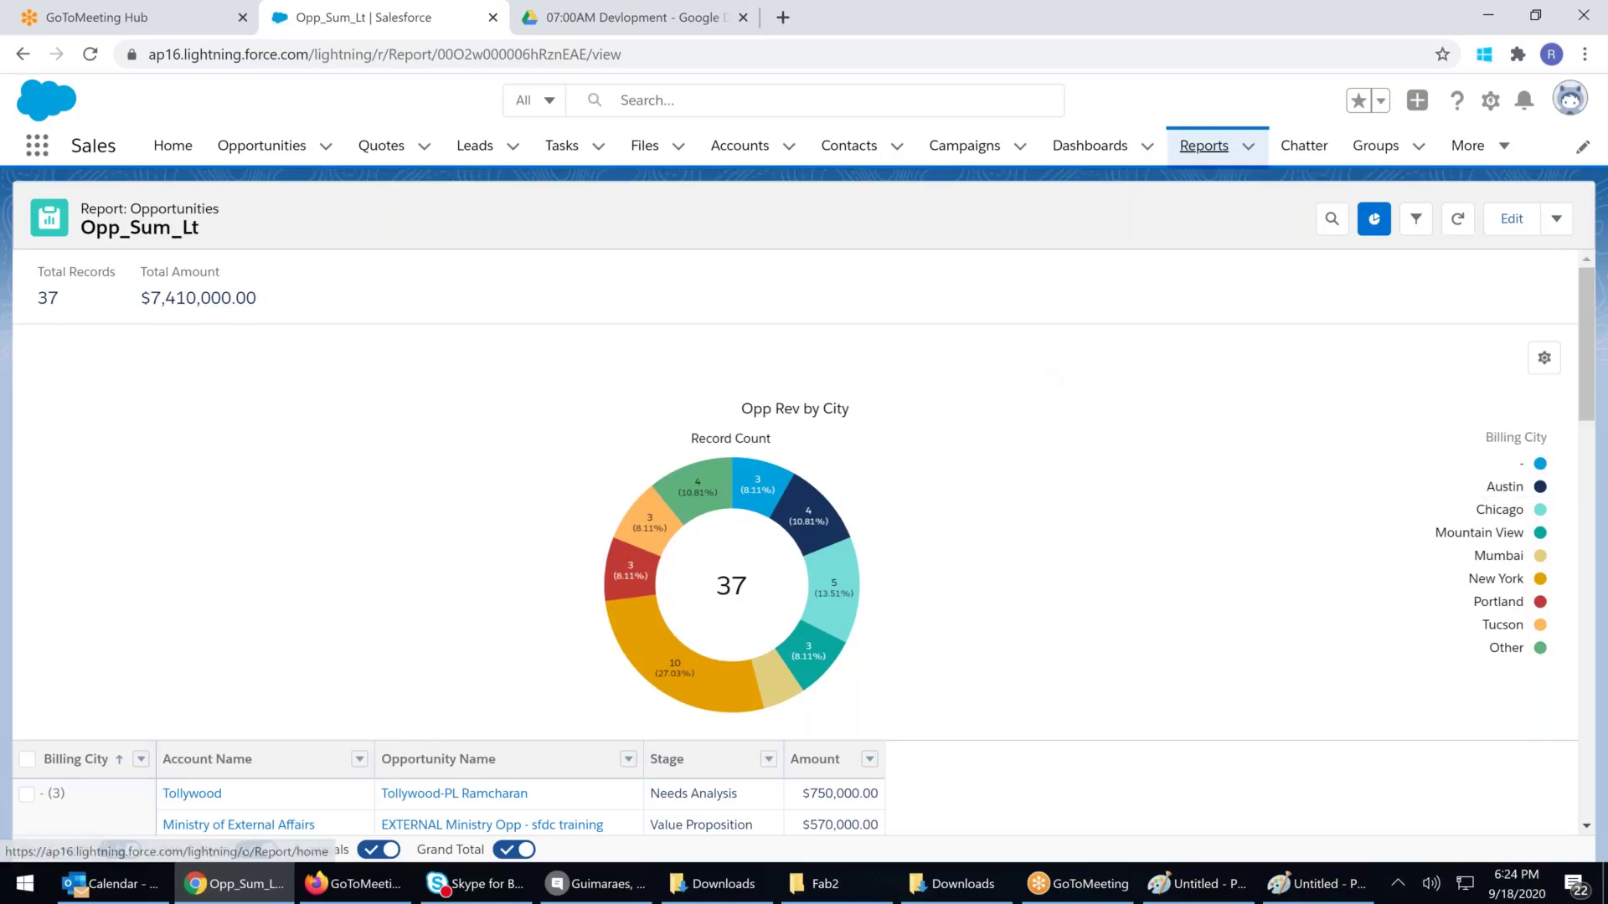
click(1203, 146)
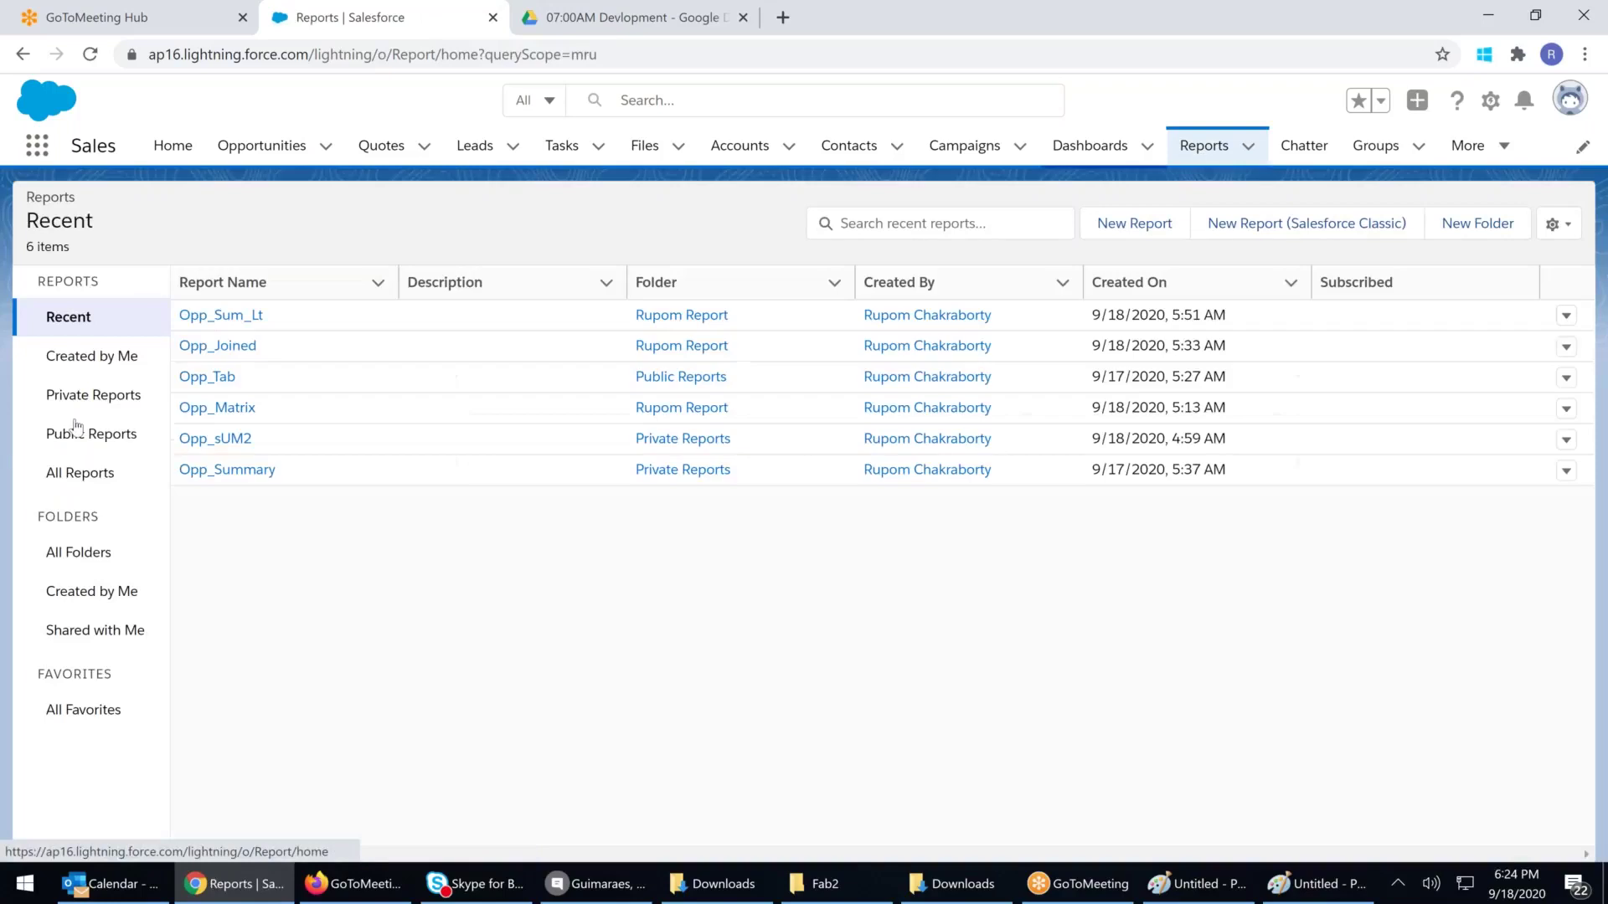
click(219, 378)
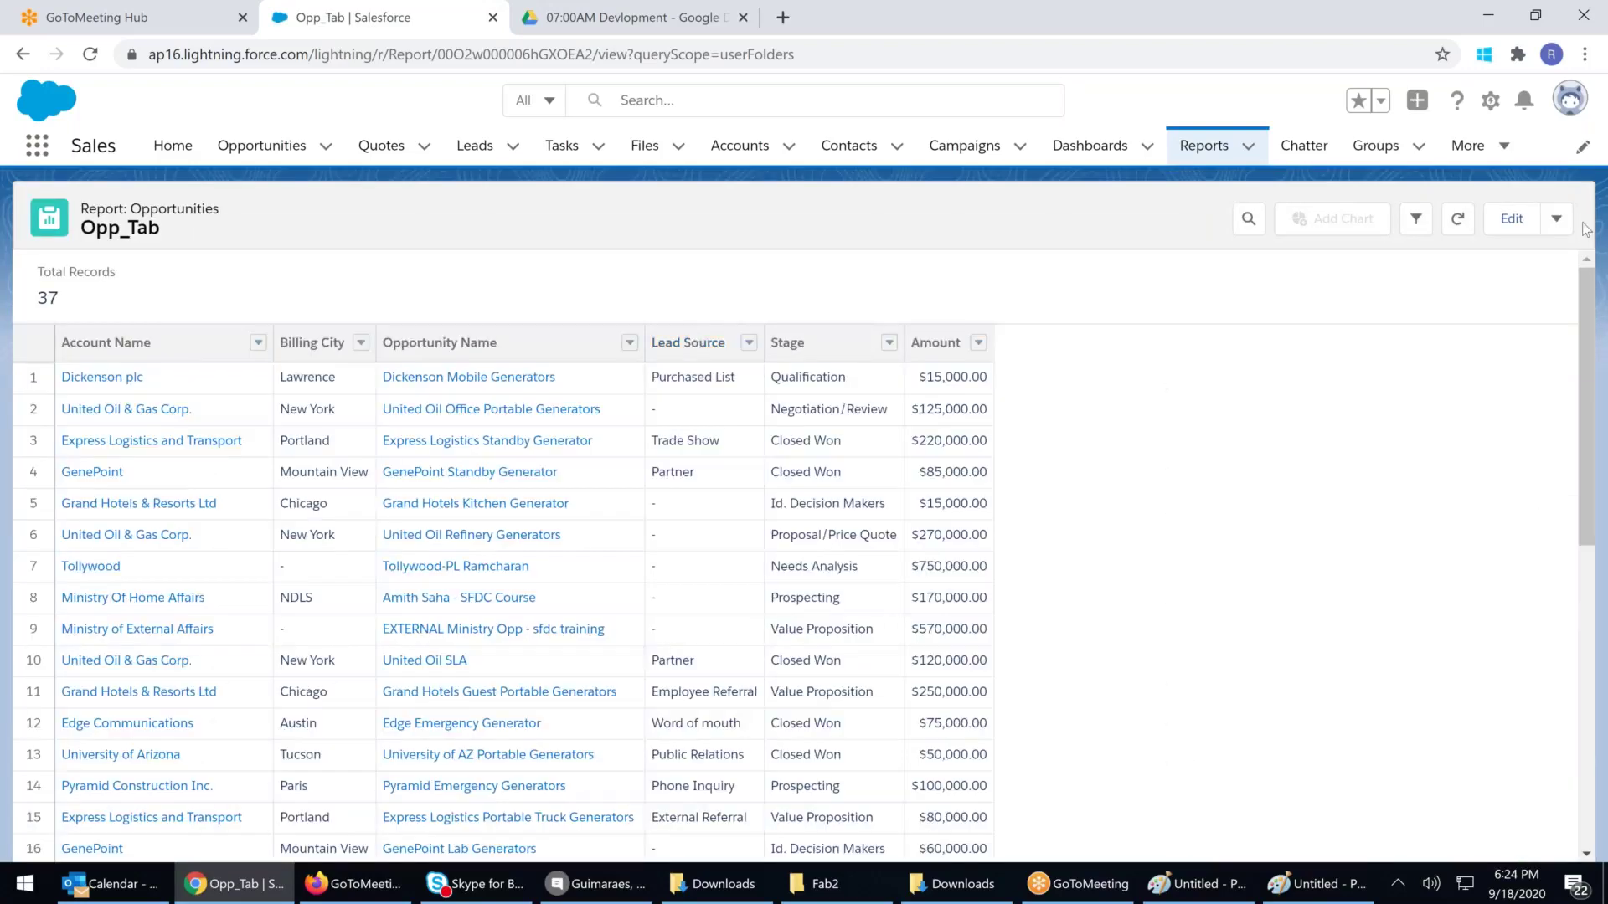
click(1556, 219)
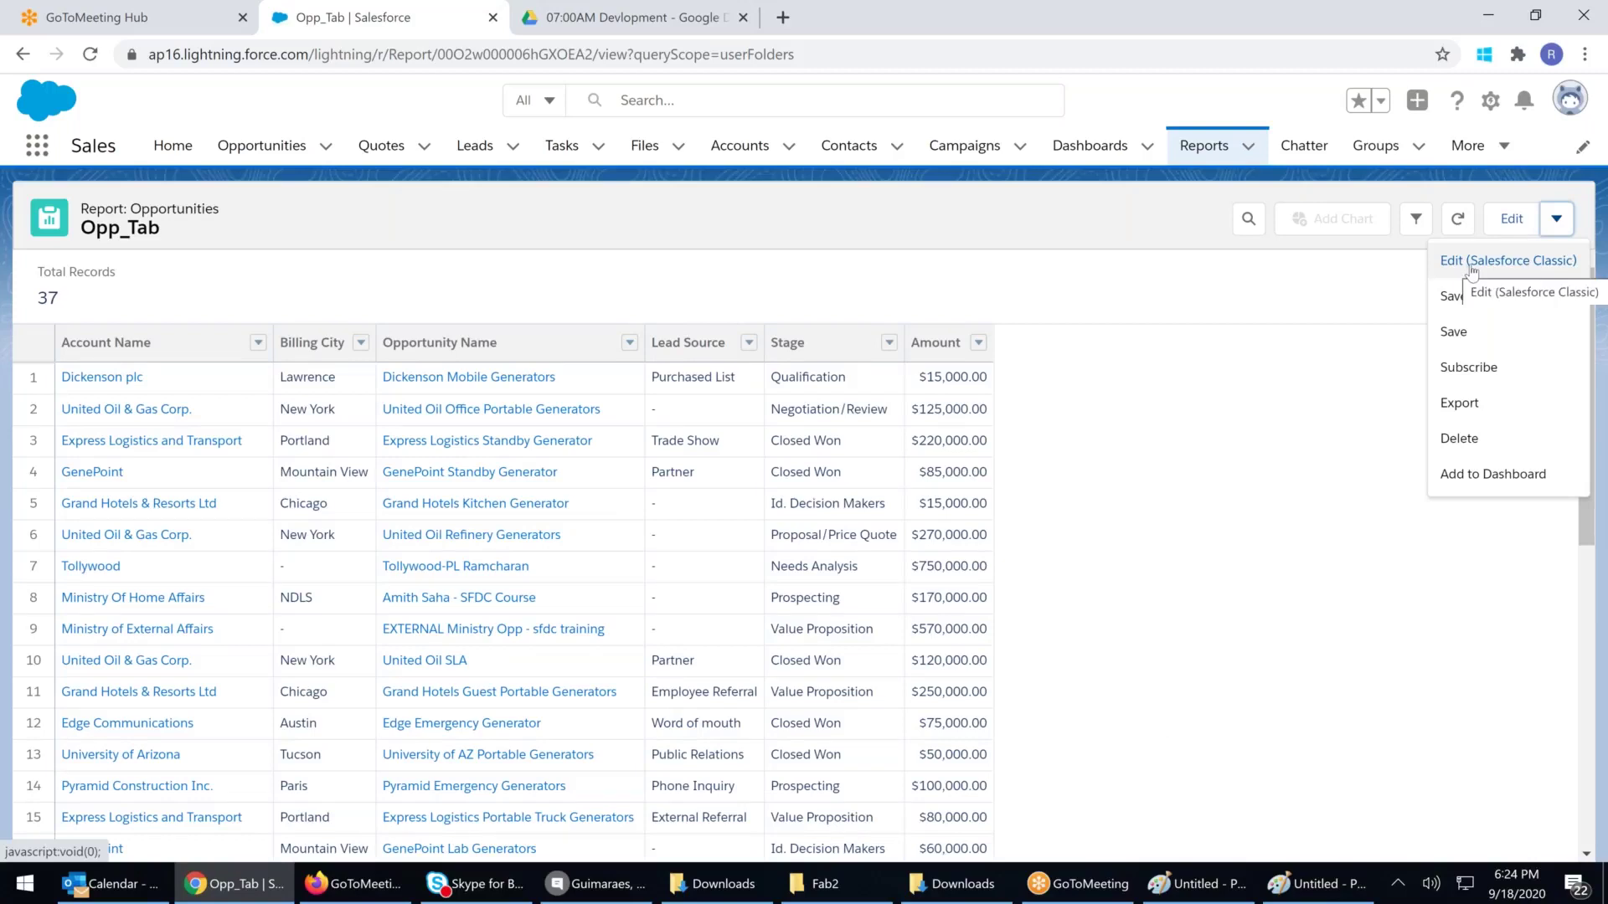
click(1206, 148)
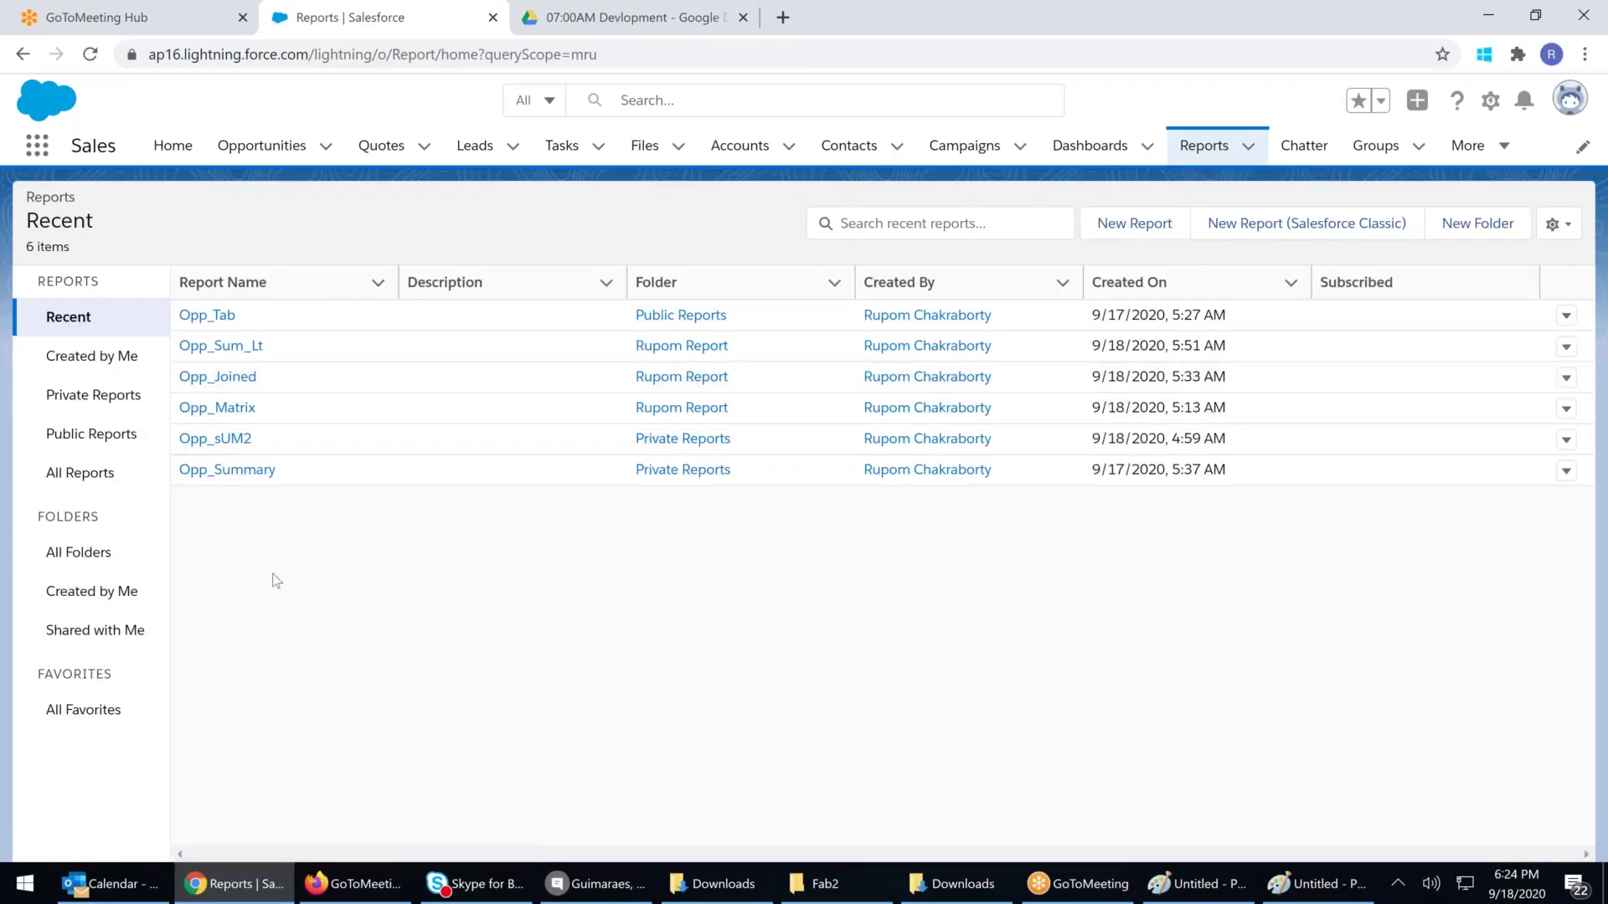
Reopen Opp_Sum_Lt in the report builder, then return to the Recent reports list
click(221, 346)
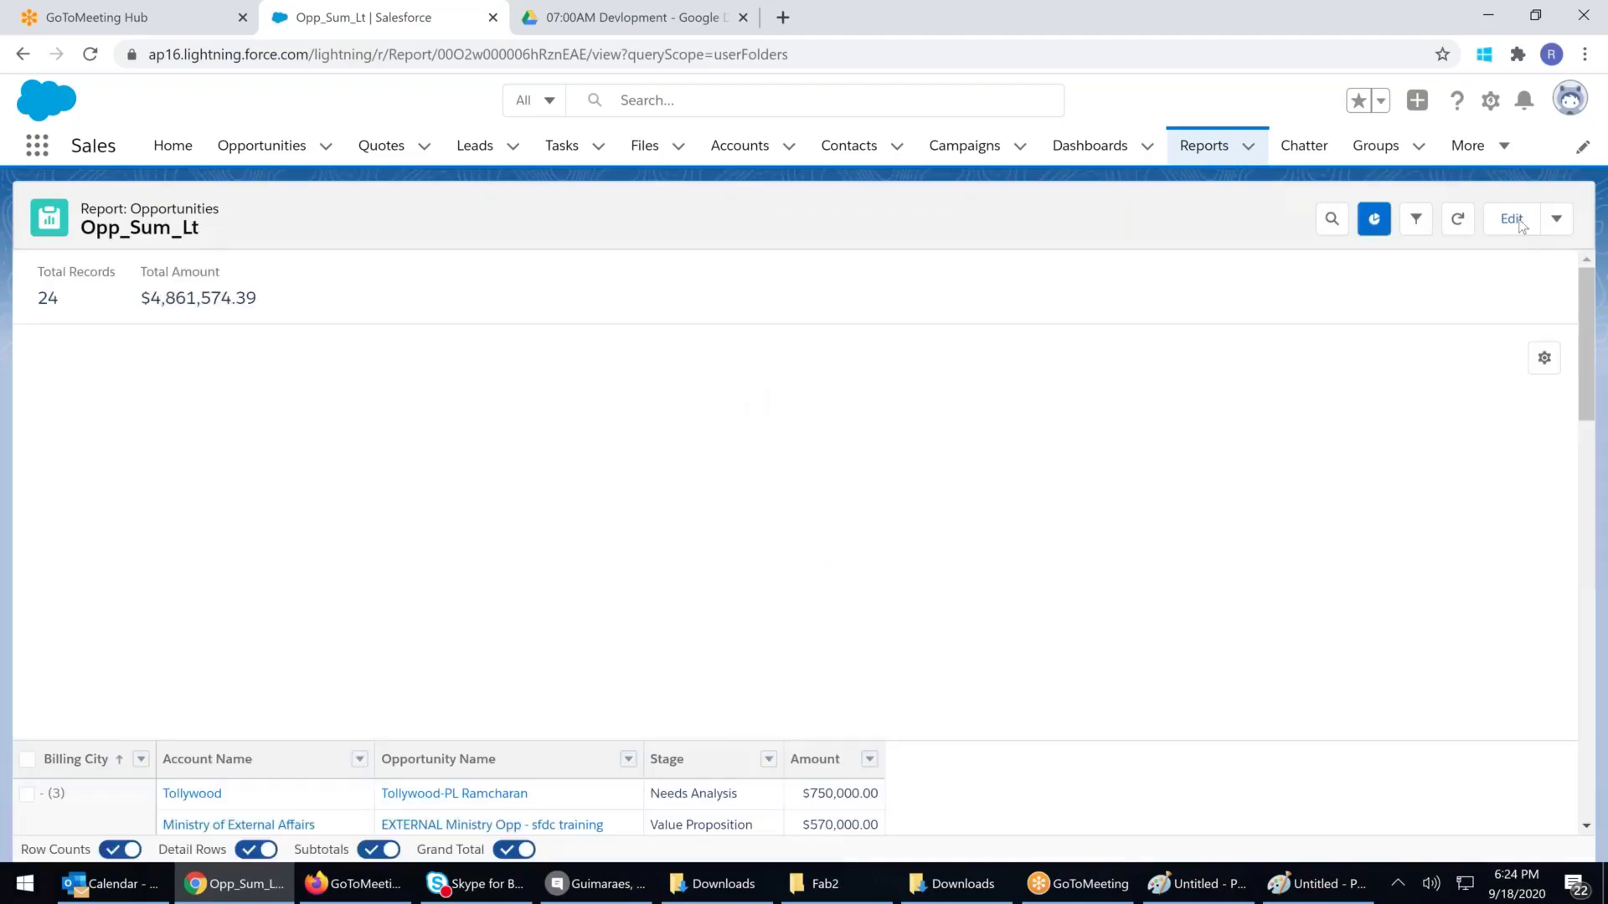
click(1514, 220)
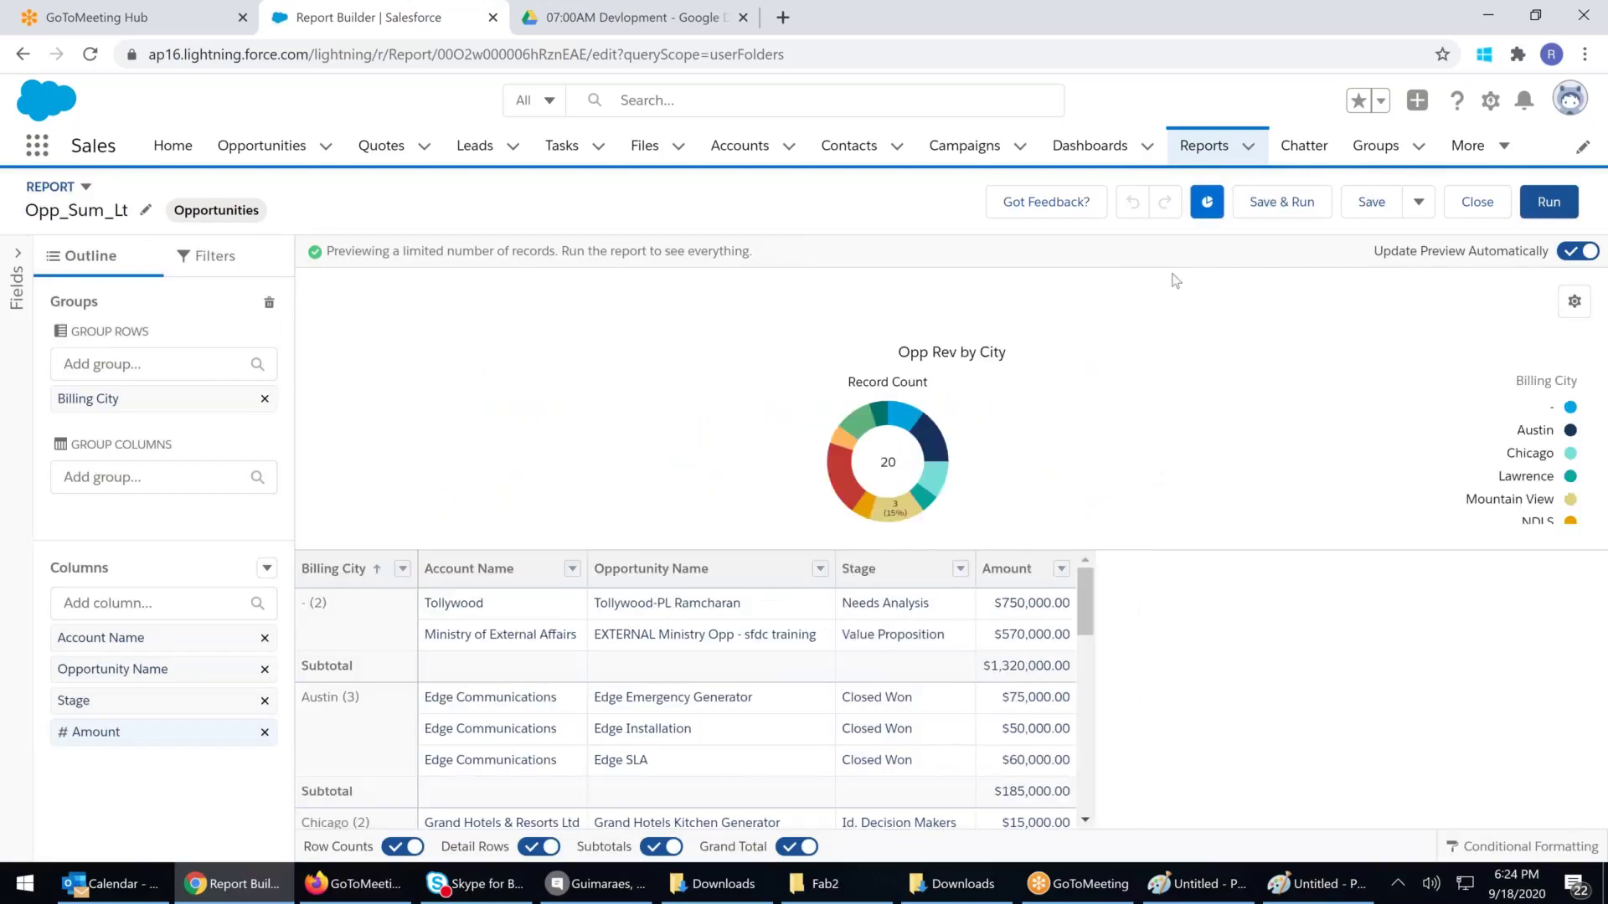
click(1213, 156)
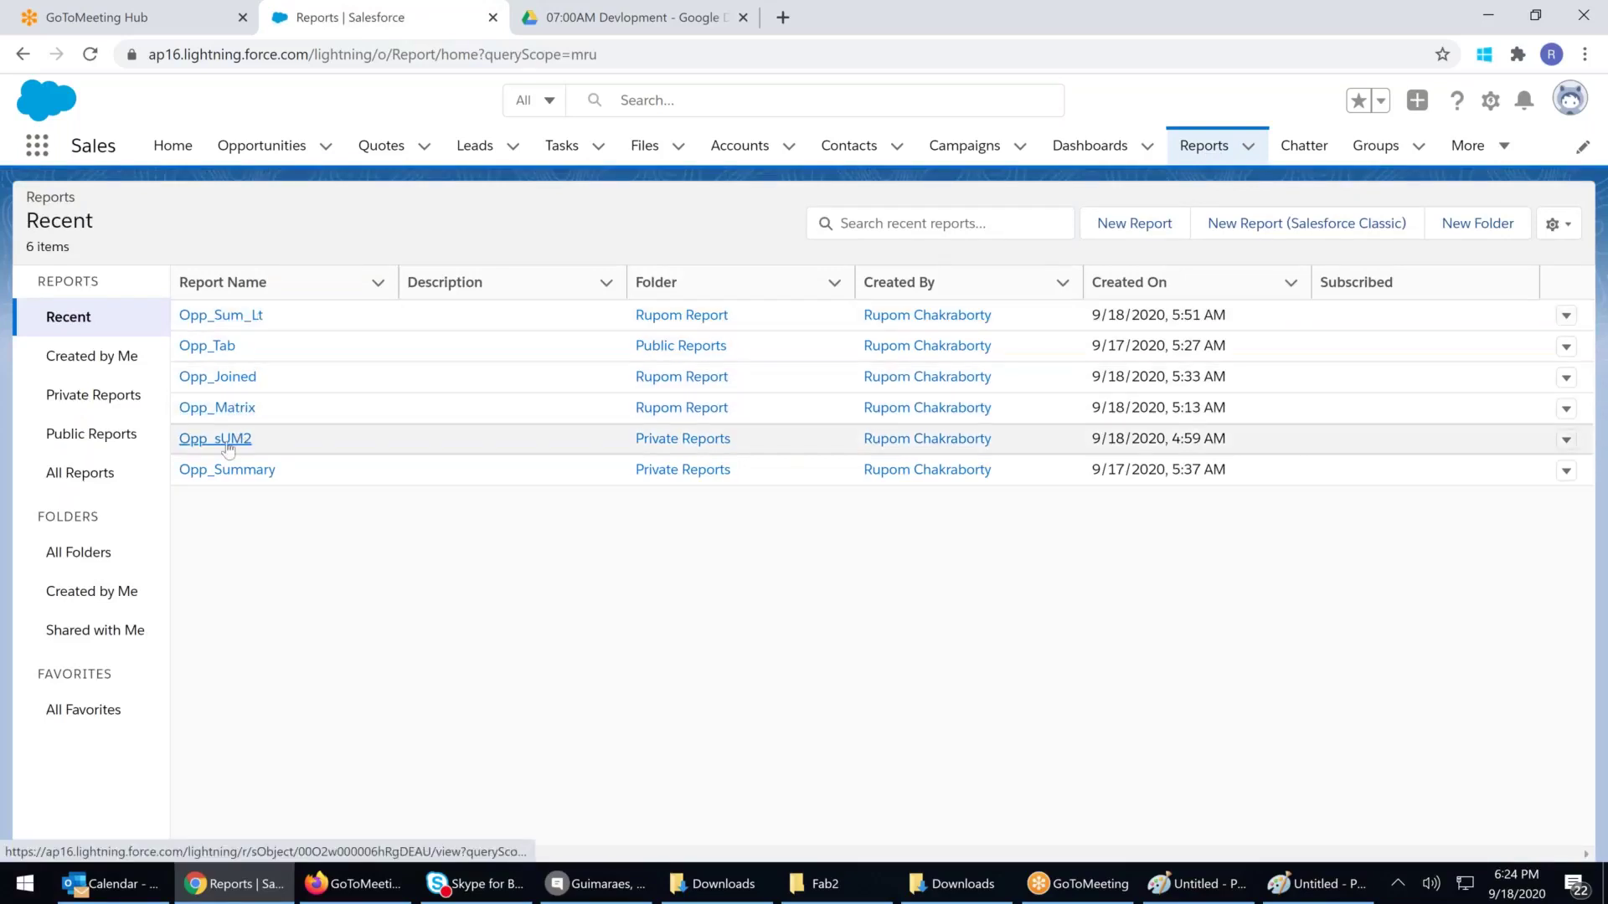
click(238, 438)
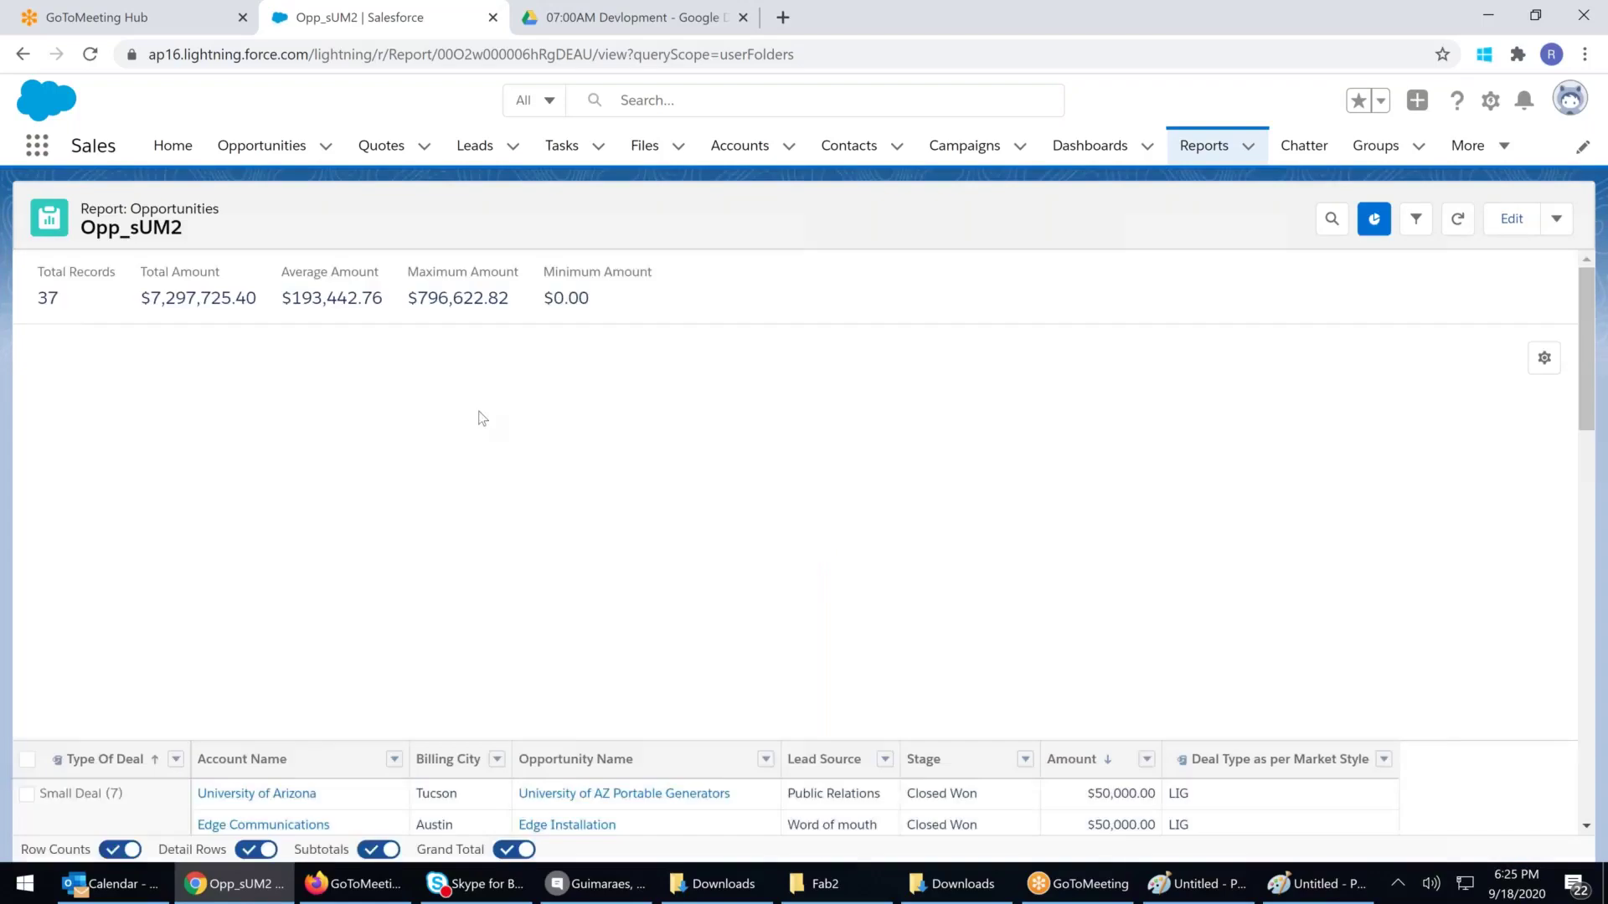
click(1512, 219)
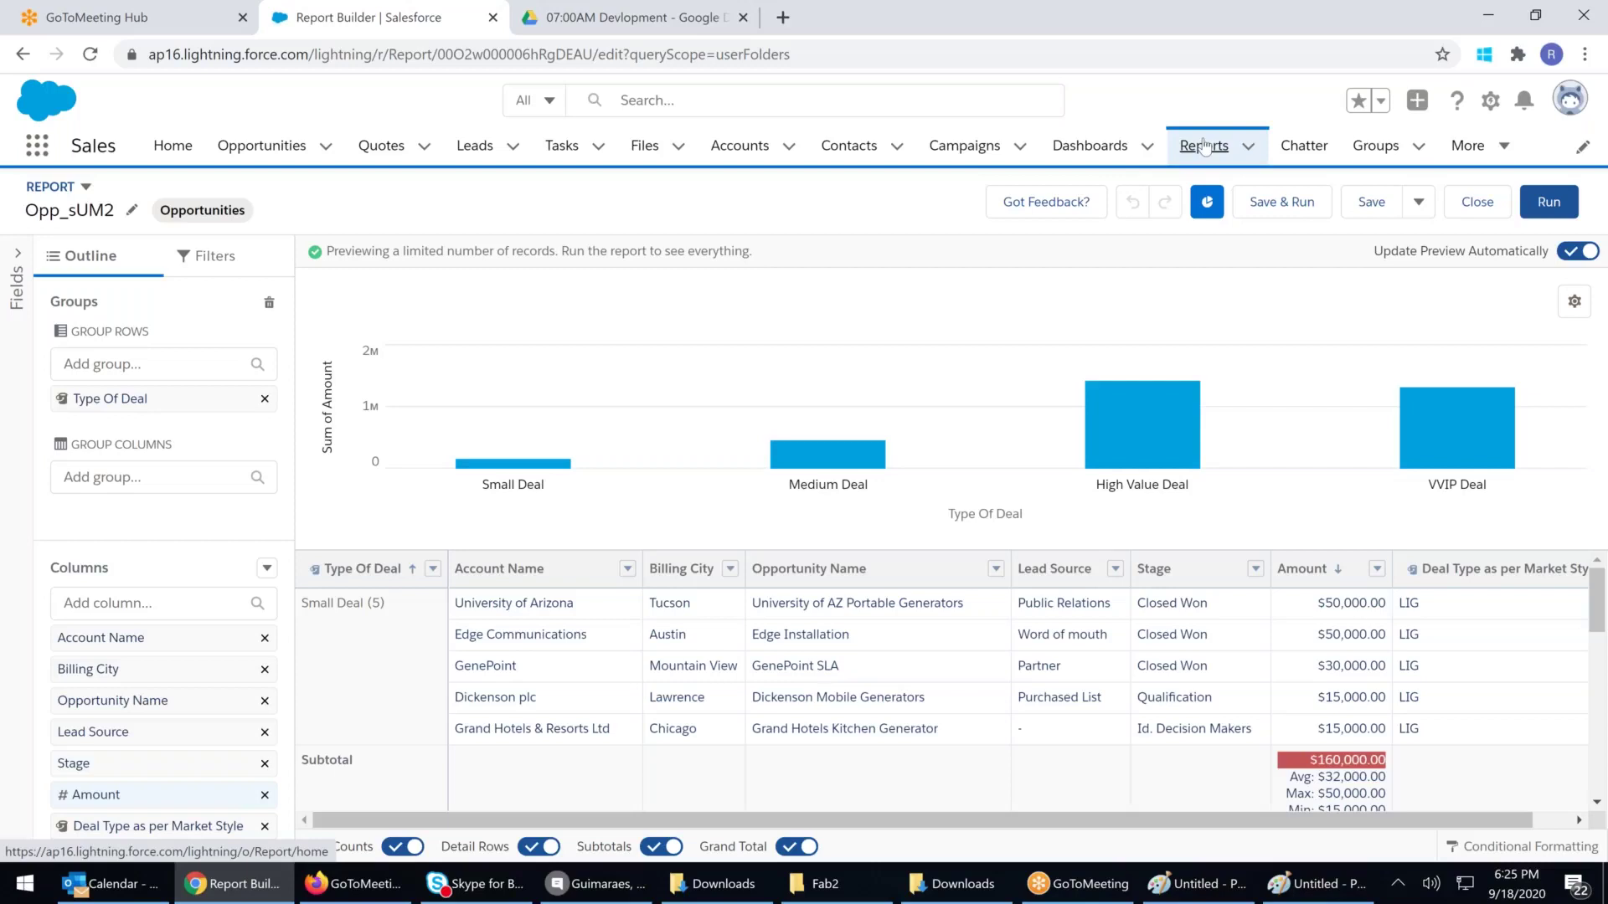
click(1204, 147)
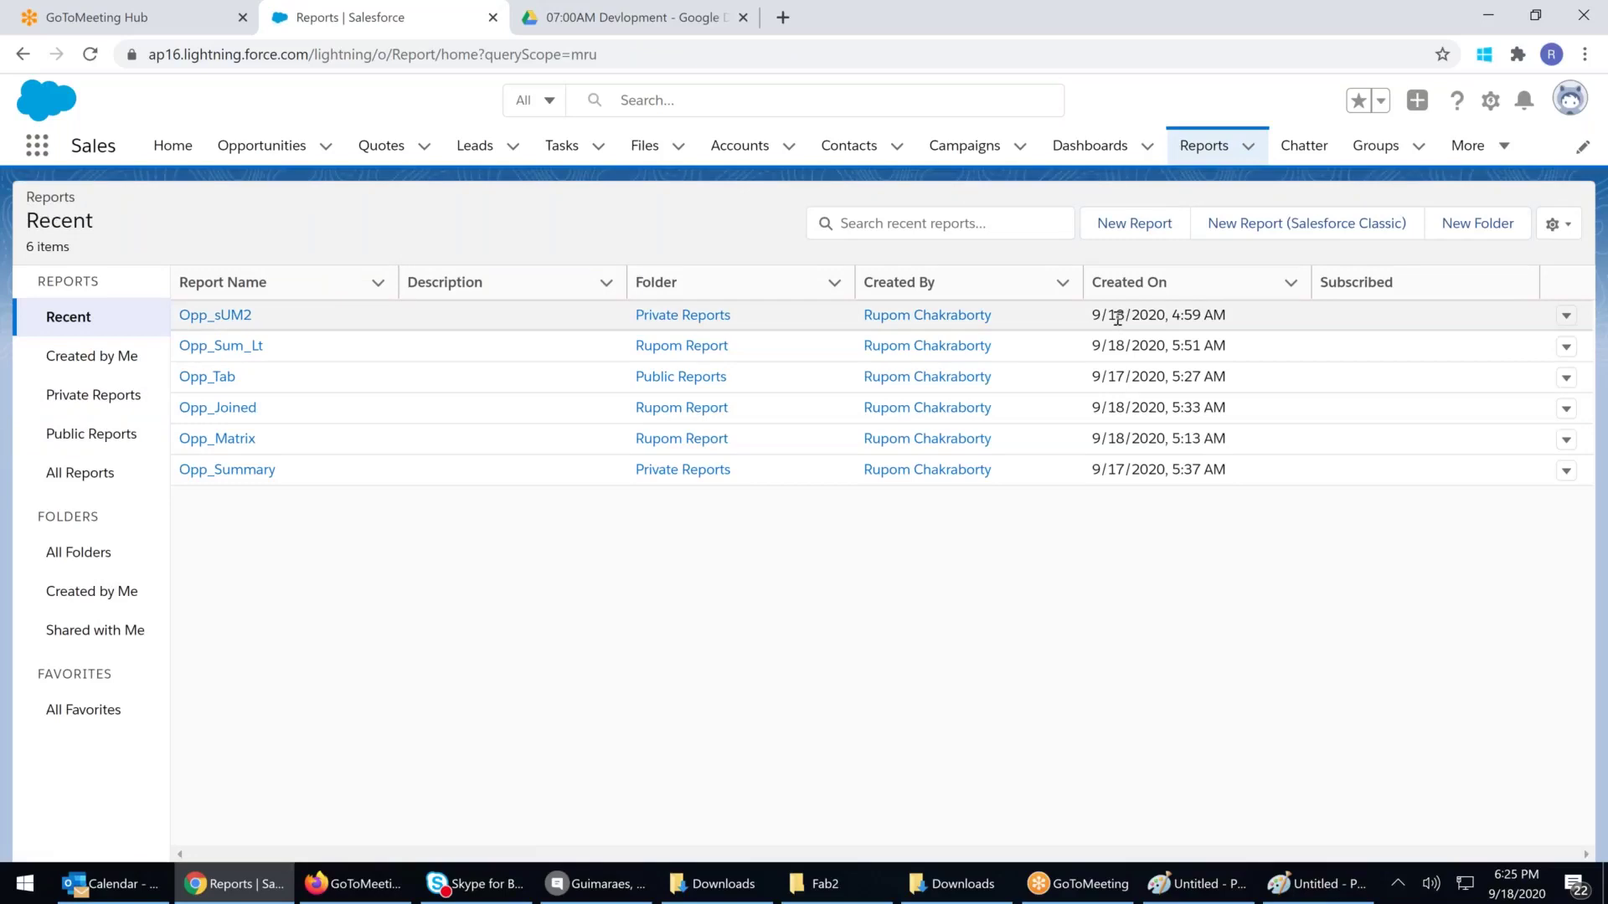
Open Opp_sUM2, go back to the Recent reports list, then open the Opp_Tab report
click(243, 315)
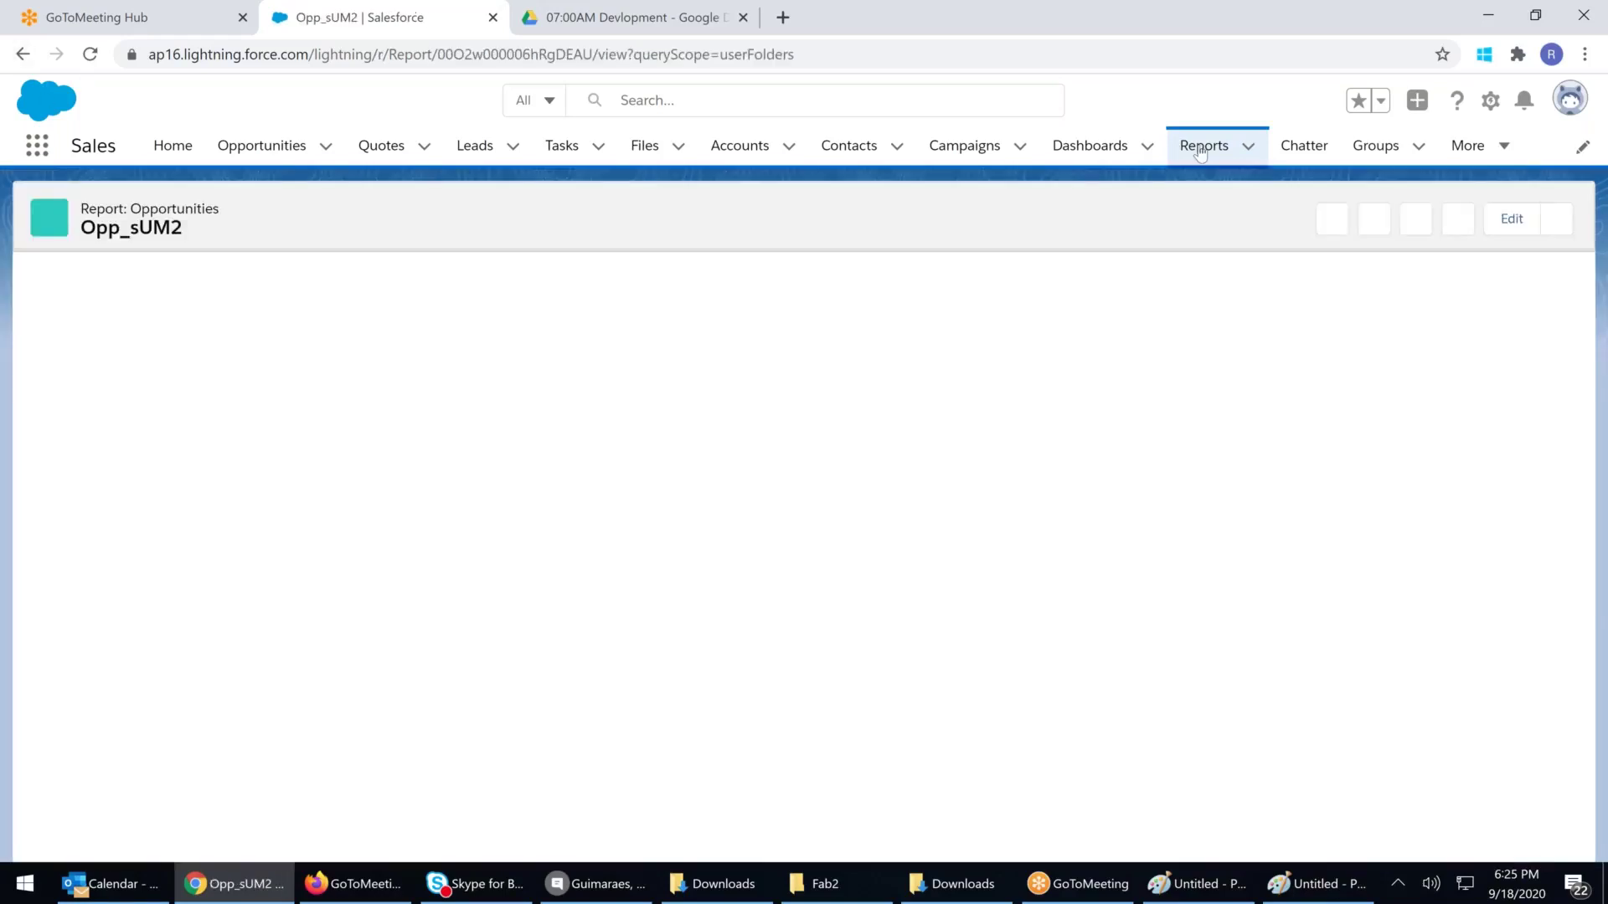
click(1200, 150)
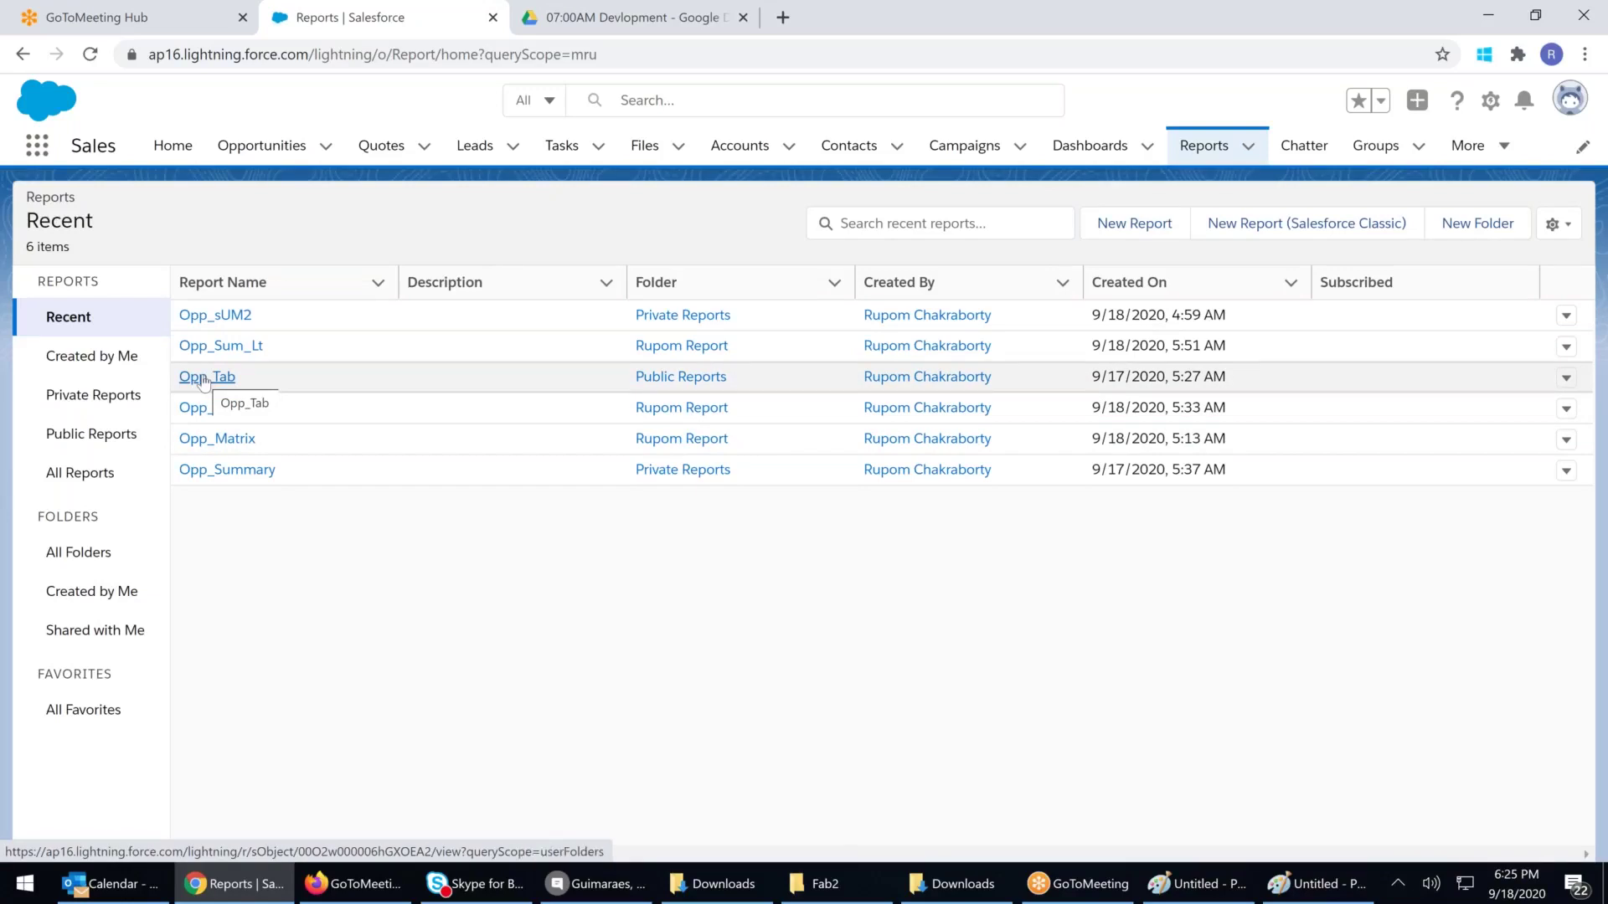
click(204, 379)
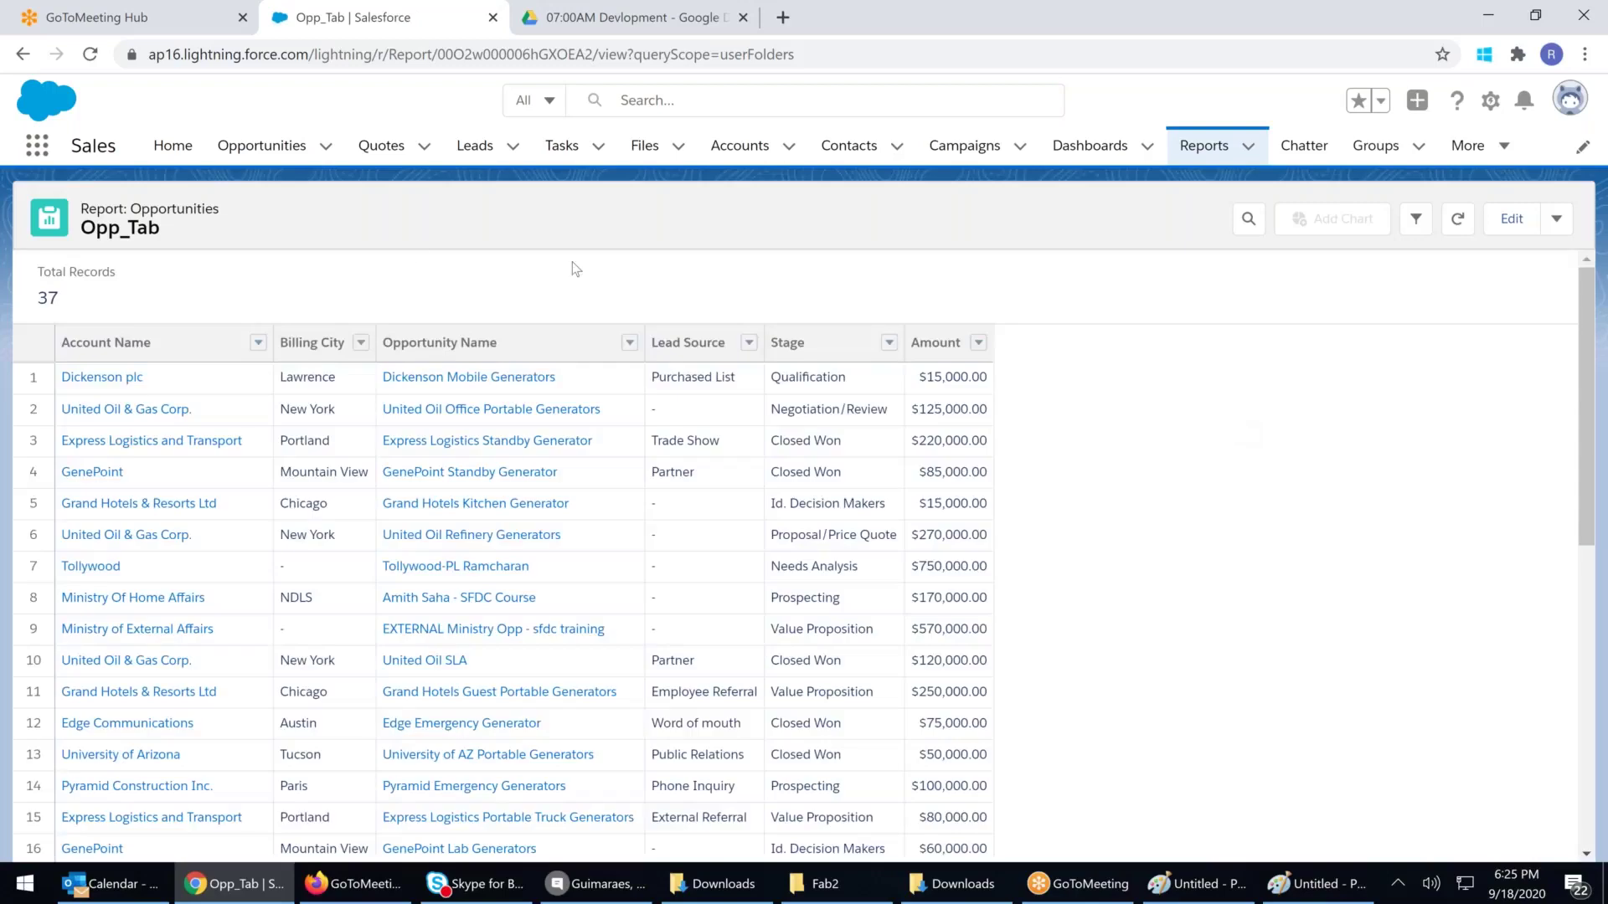
Open the Opp_Tab report in Report Builder using Edit
click(1512, 219)
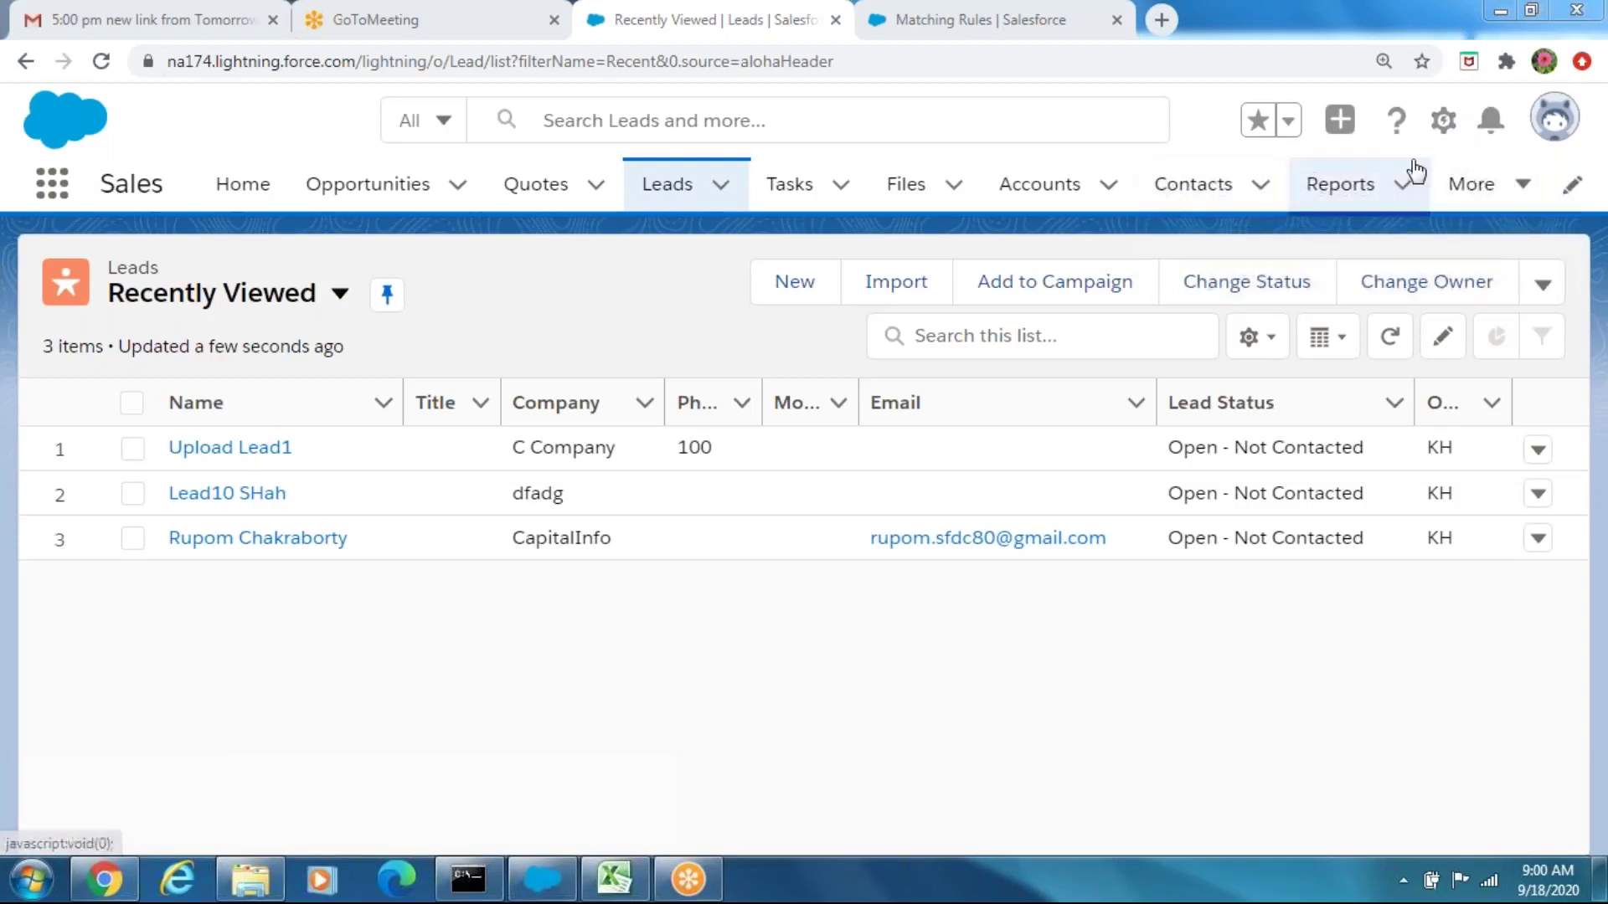
Open Setup in a new tab and go to Data > Duplicate Management > Matching Rules
click(1442, 120)
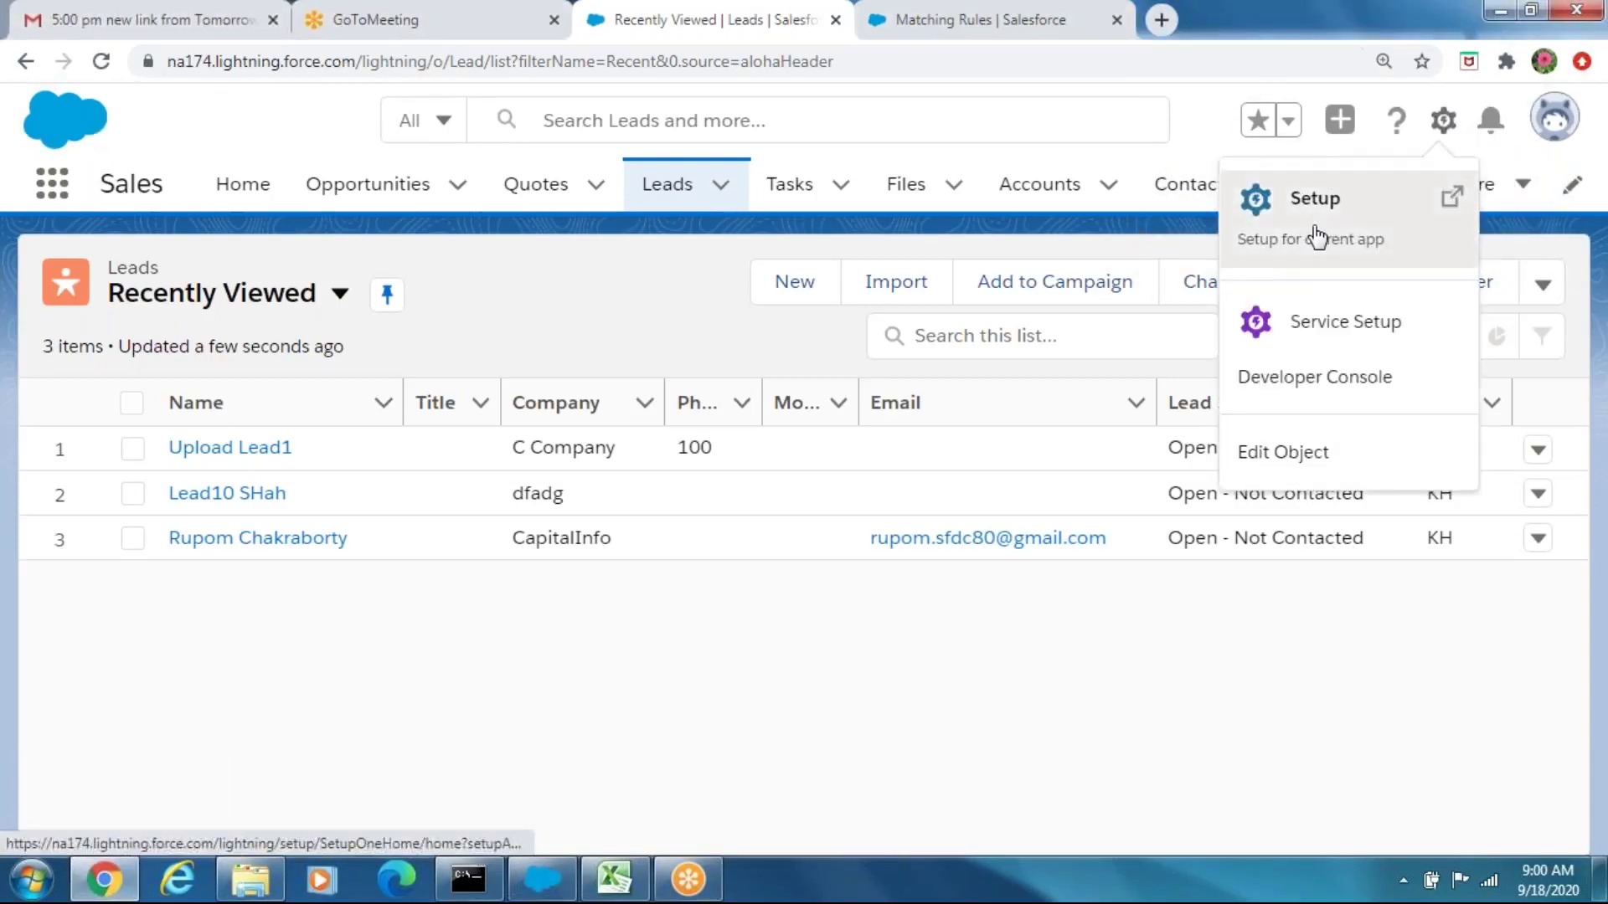
click(1317, 237)
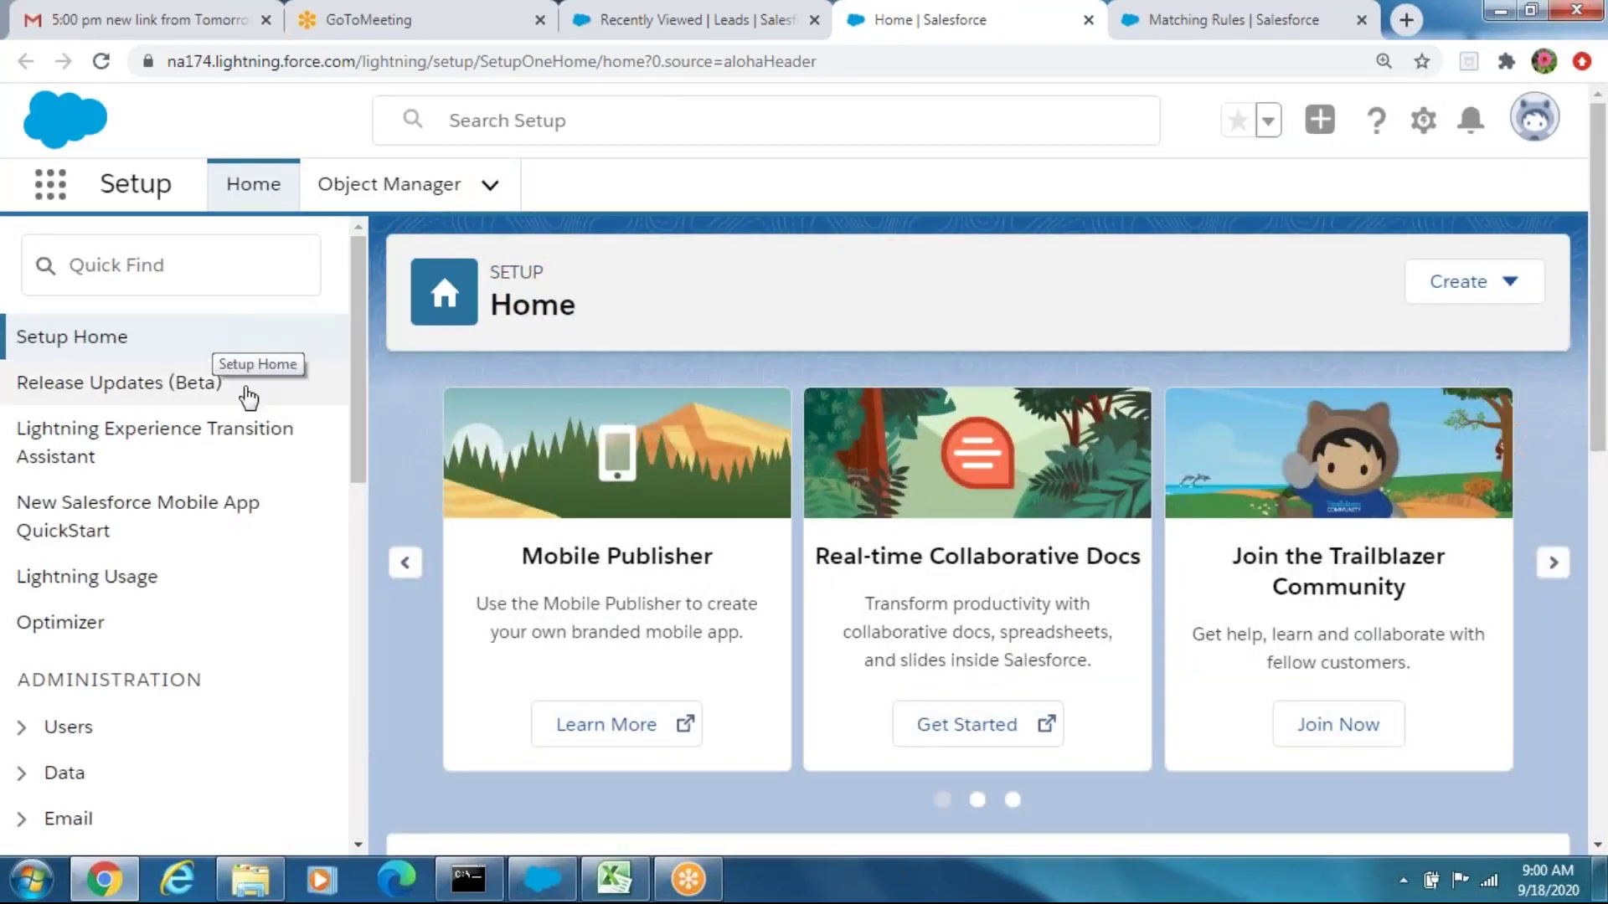
drag(352, 380, 348, 476)
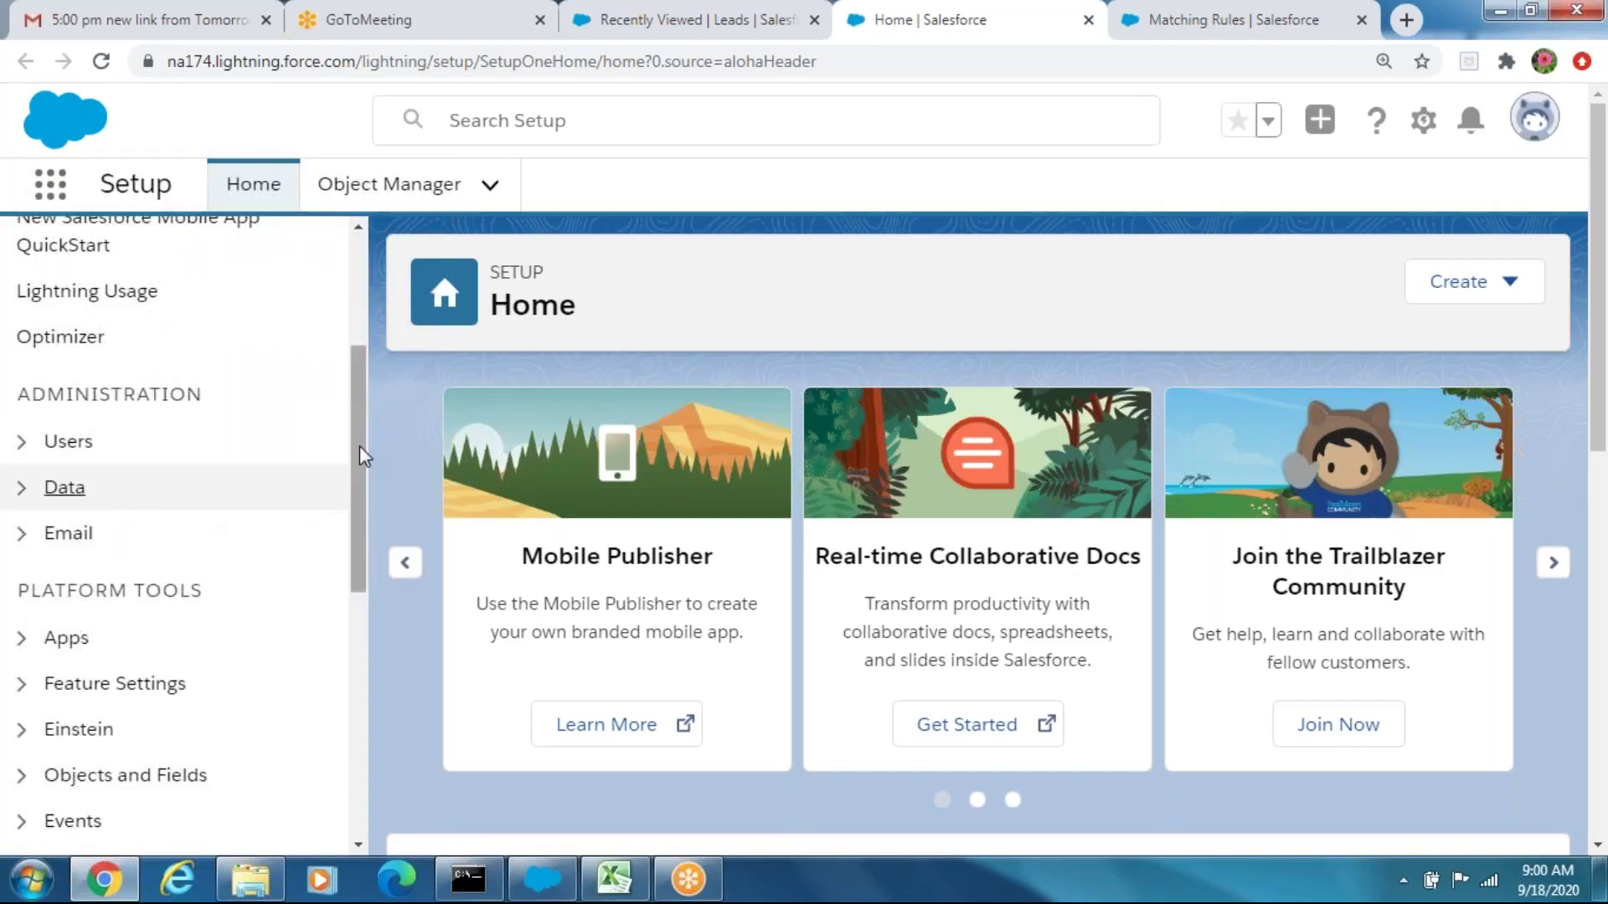
click(56, 494)
scroll(355, 484, down, 5)
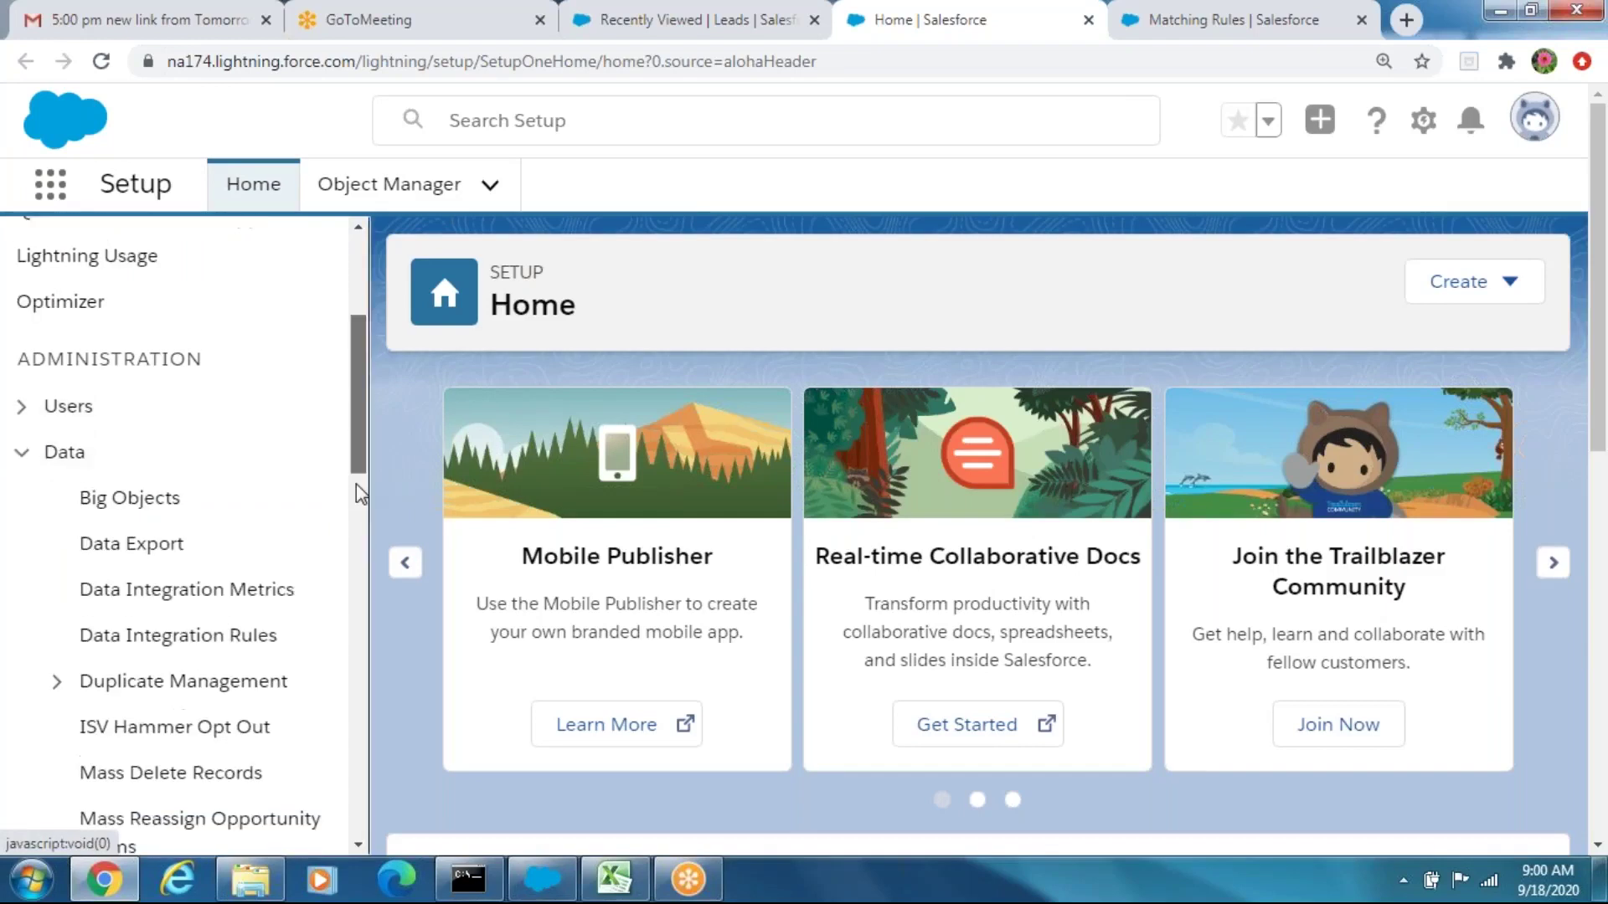
click(216, 325)
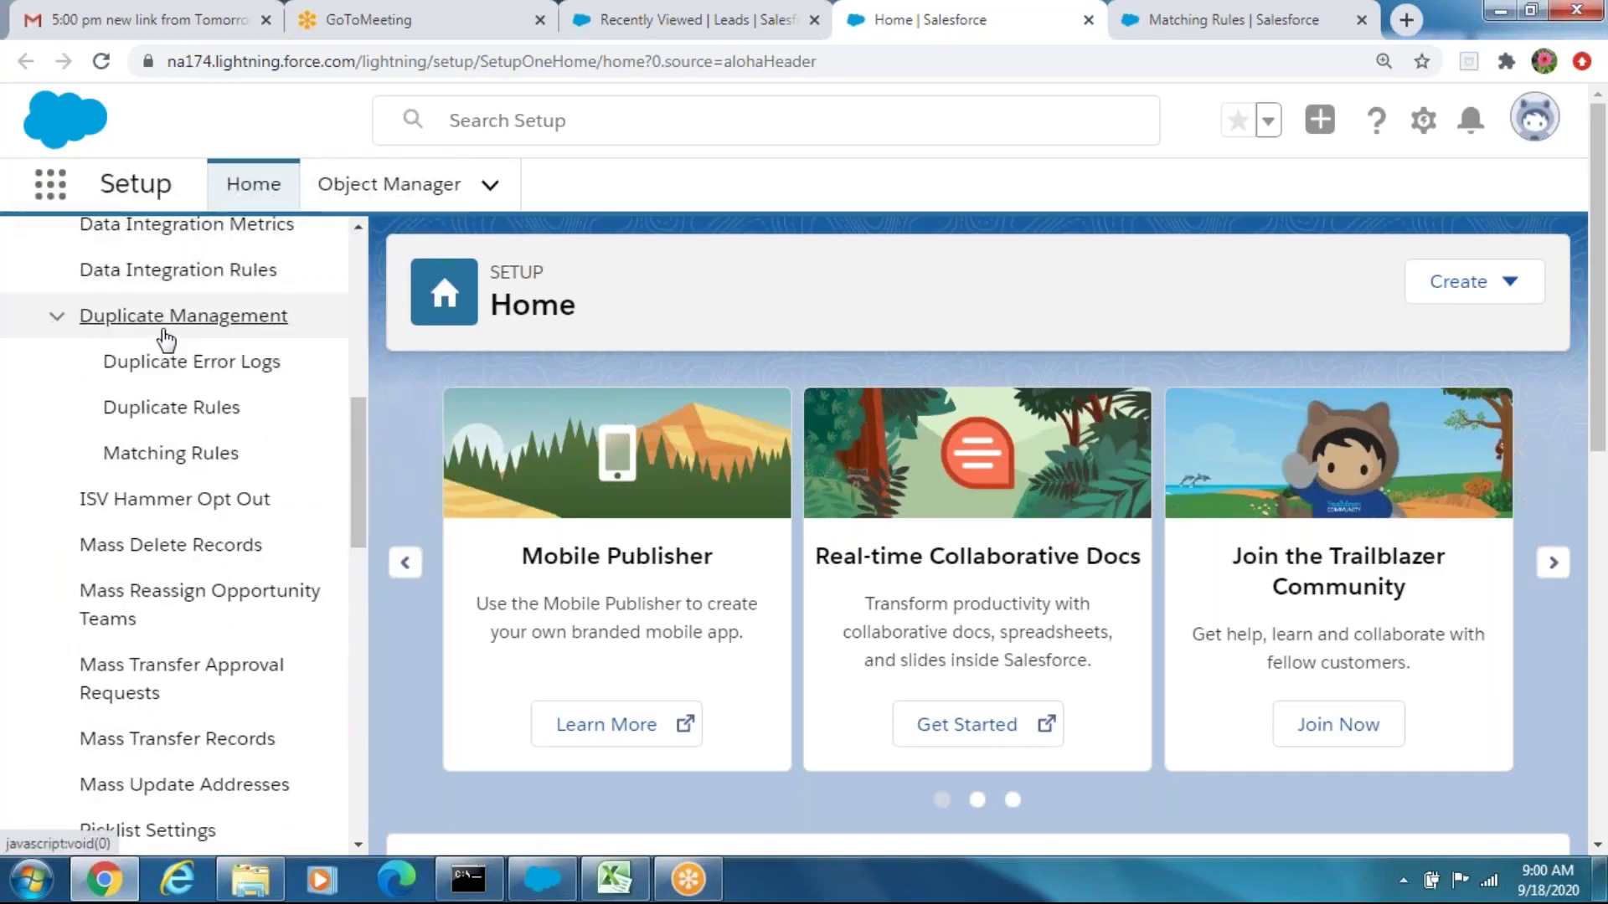
click(170, 455)
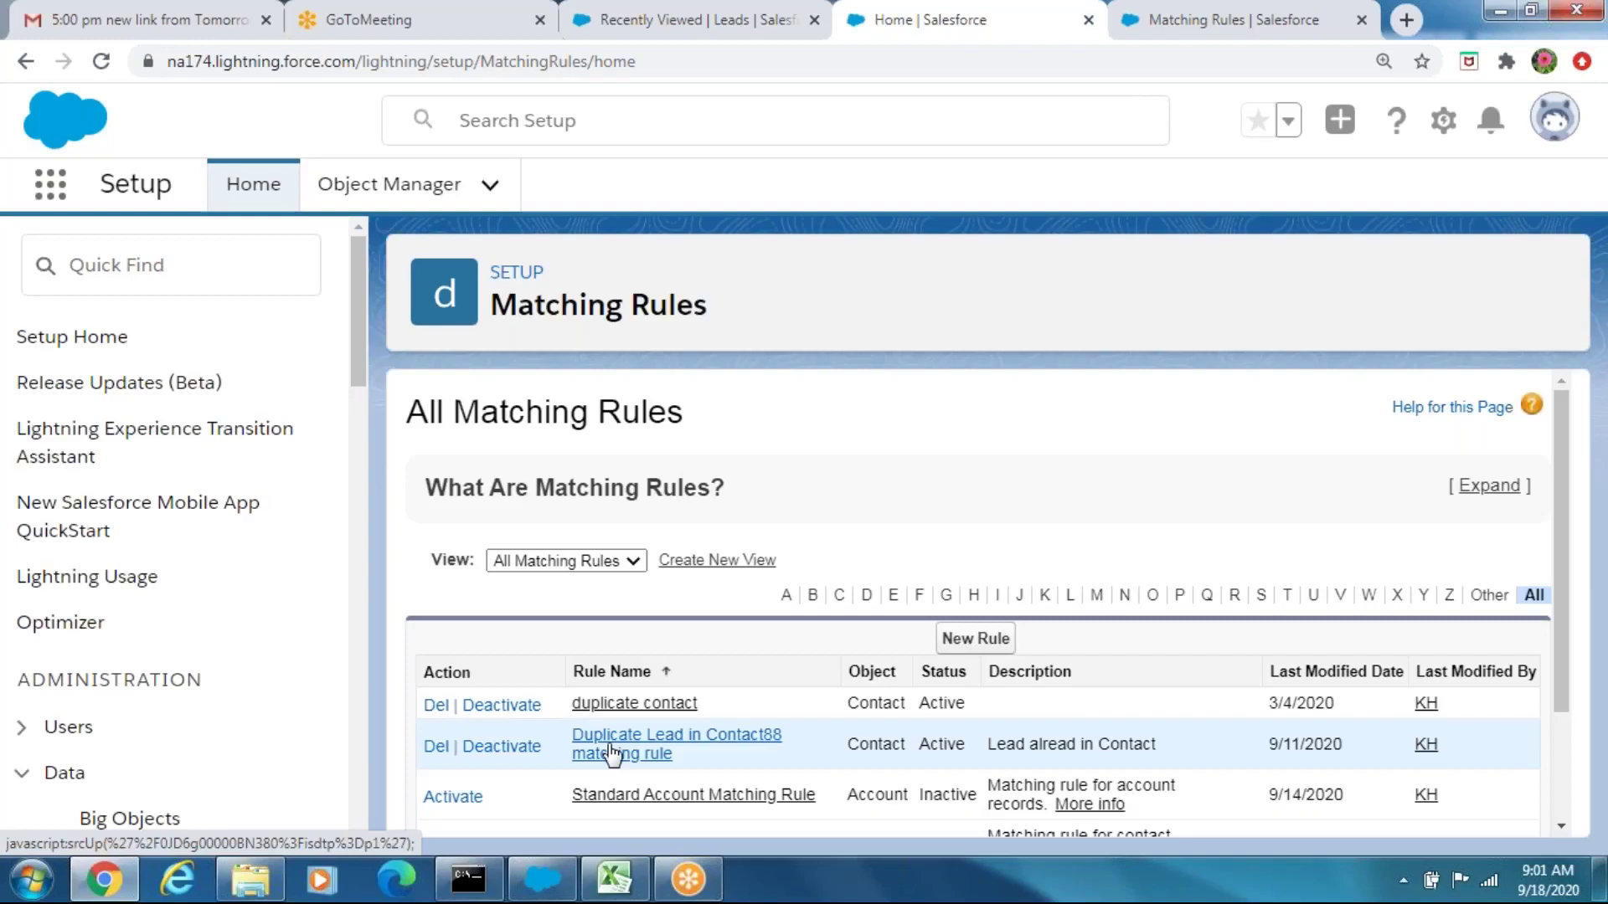
Try deactivating the Contact88 matching rule, then open and deactivate the Duplicate Lead in Contact88 duplicate rule
click(501, 746)
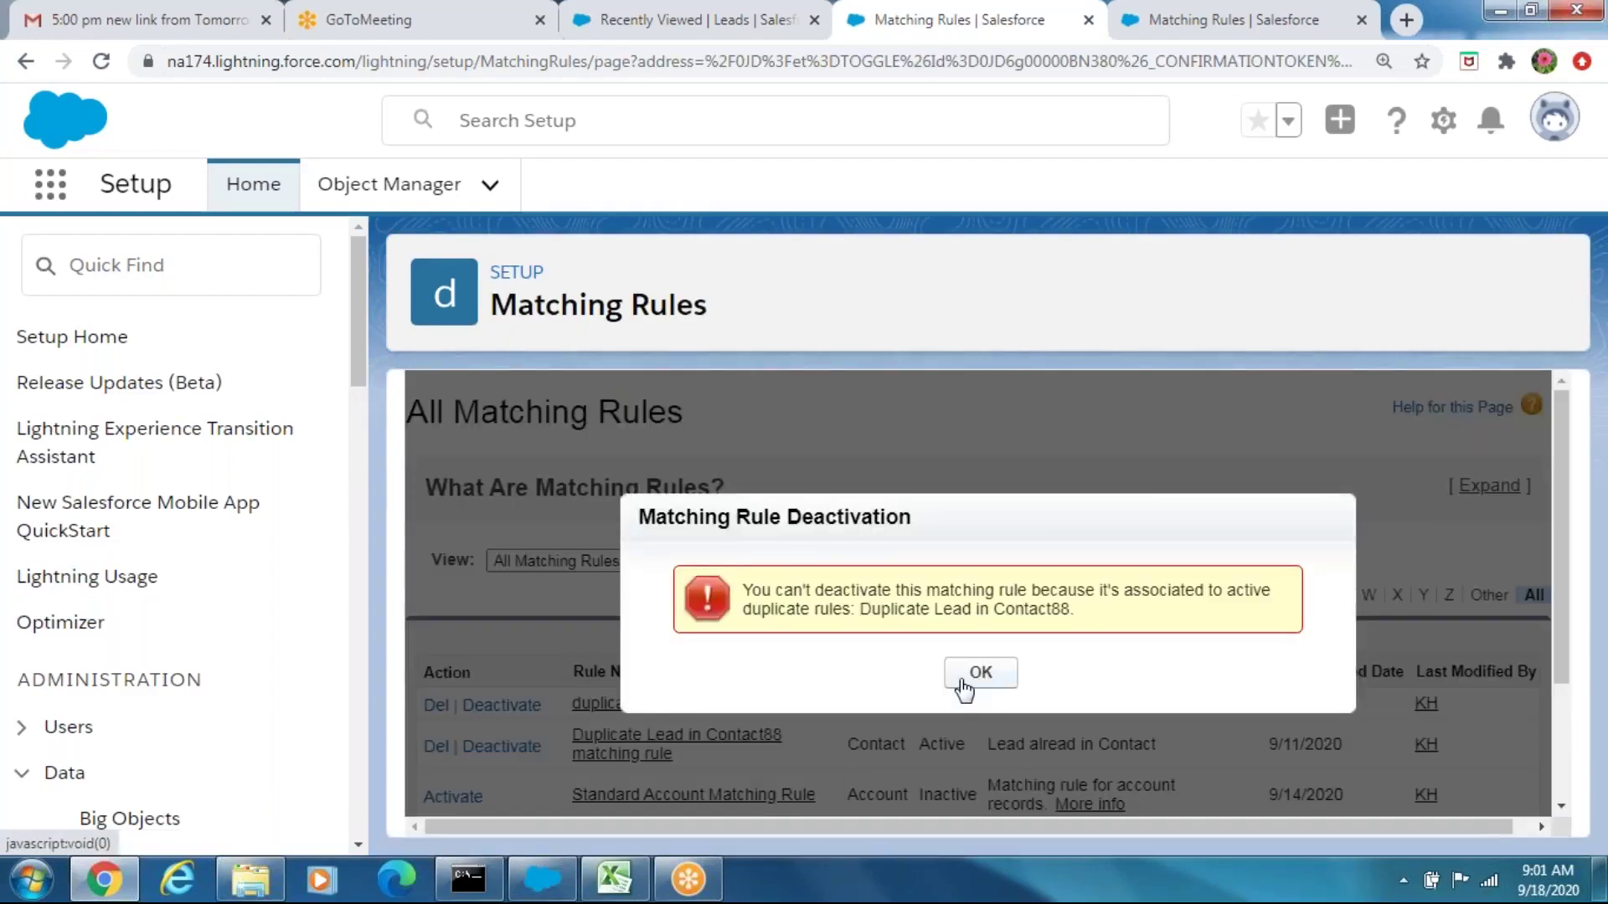
click(965, 686)
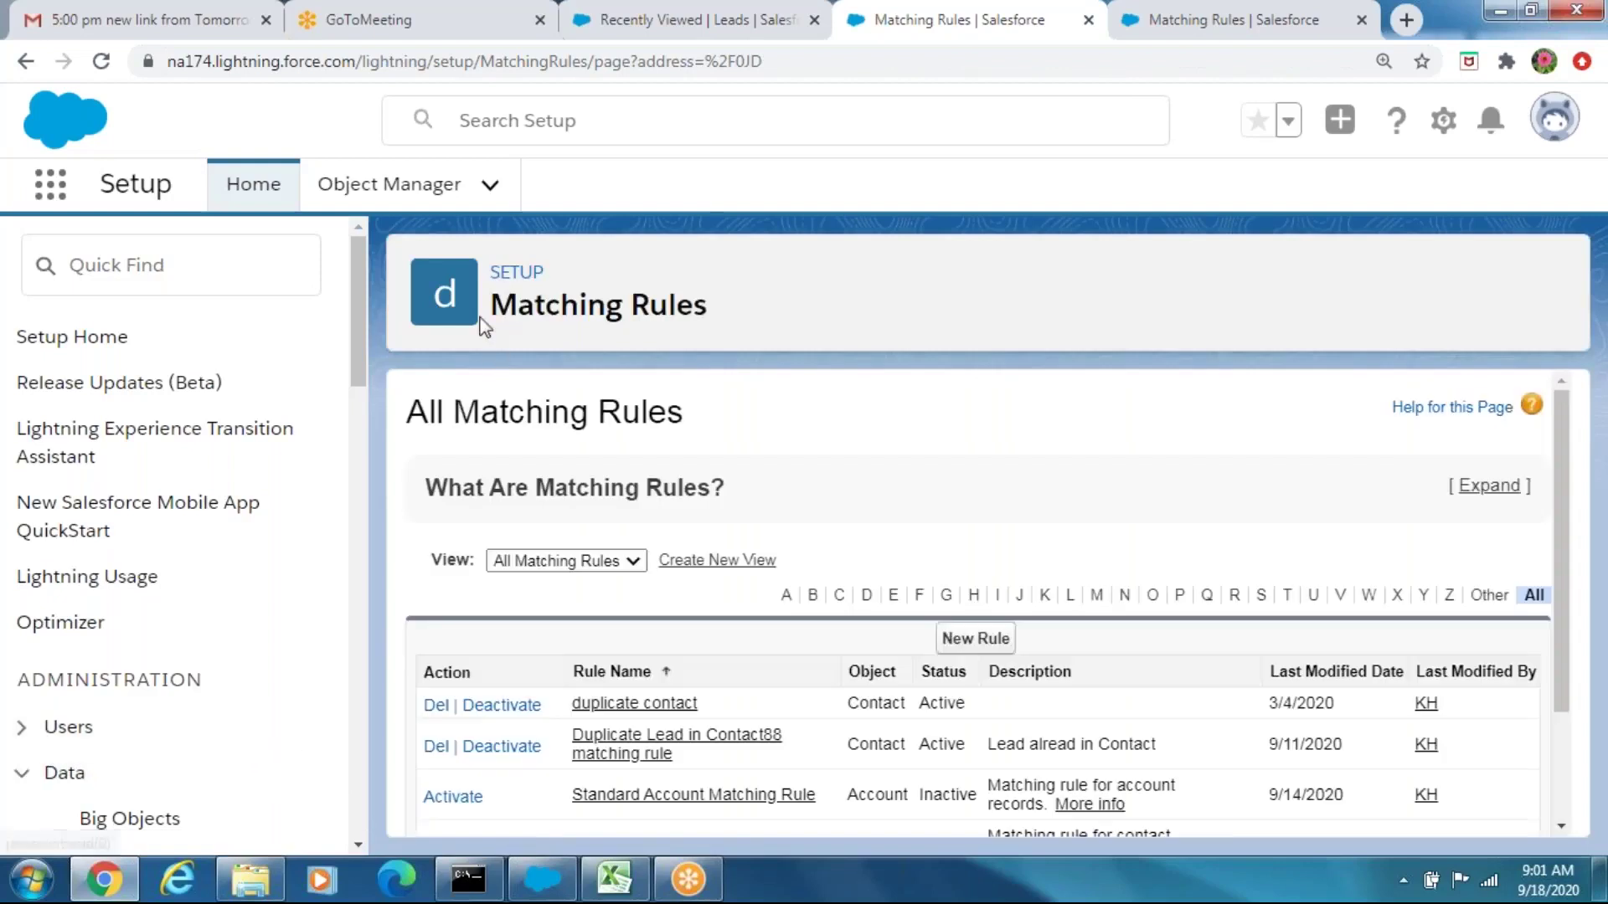
drag(360, 366, 355, 498)
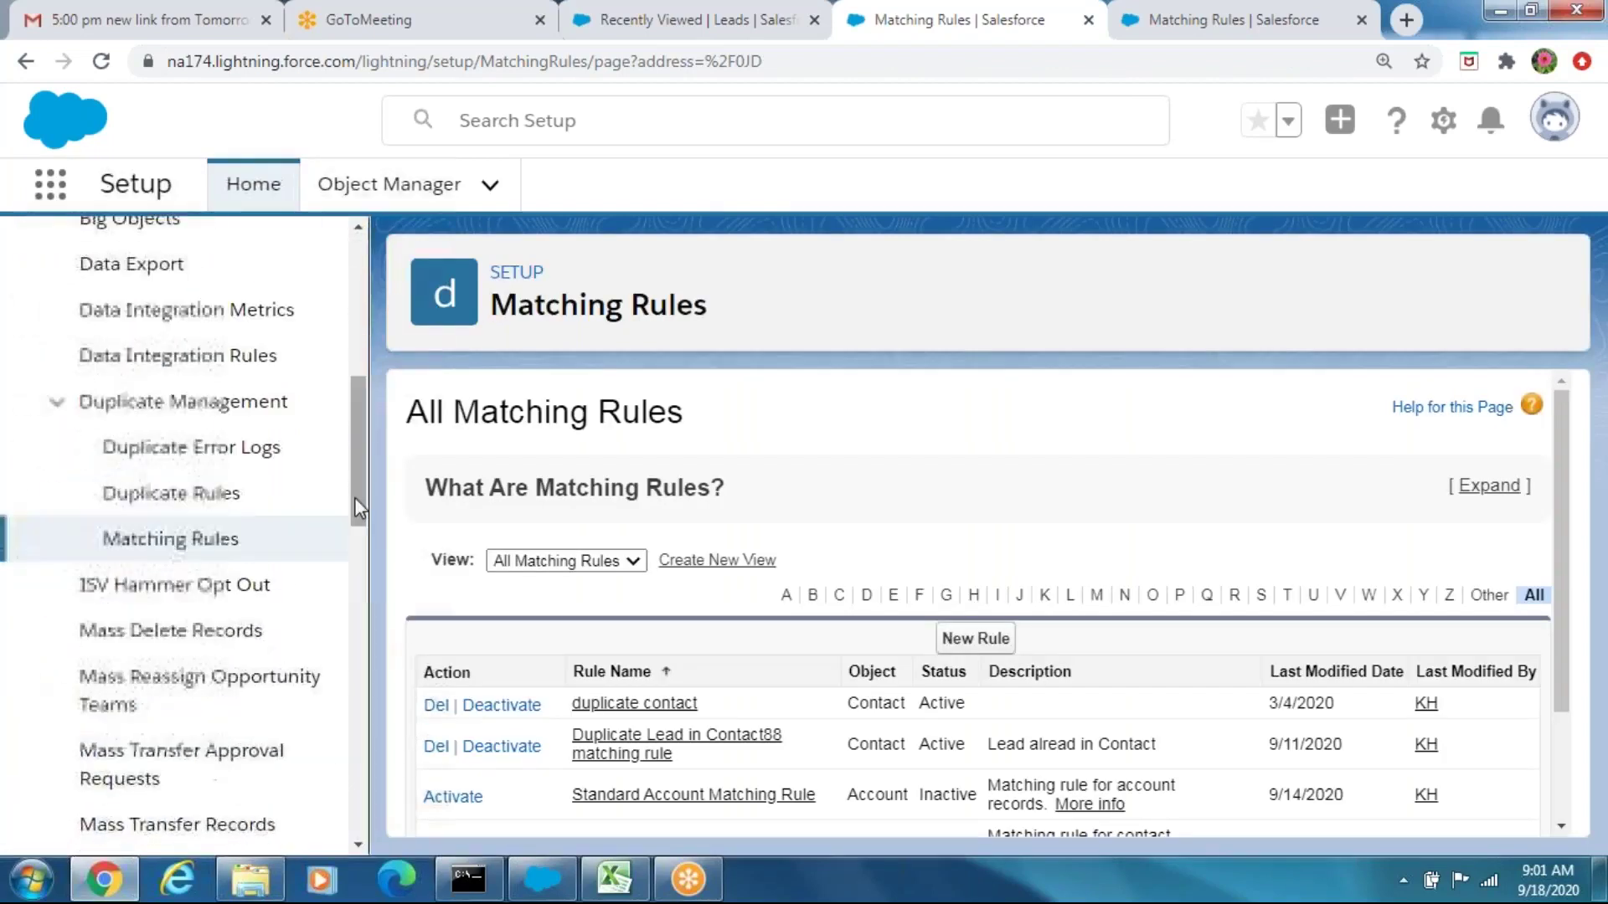
click(253, 499)
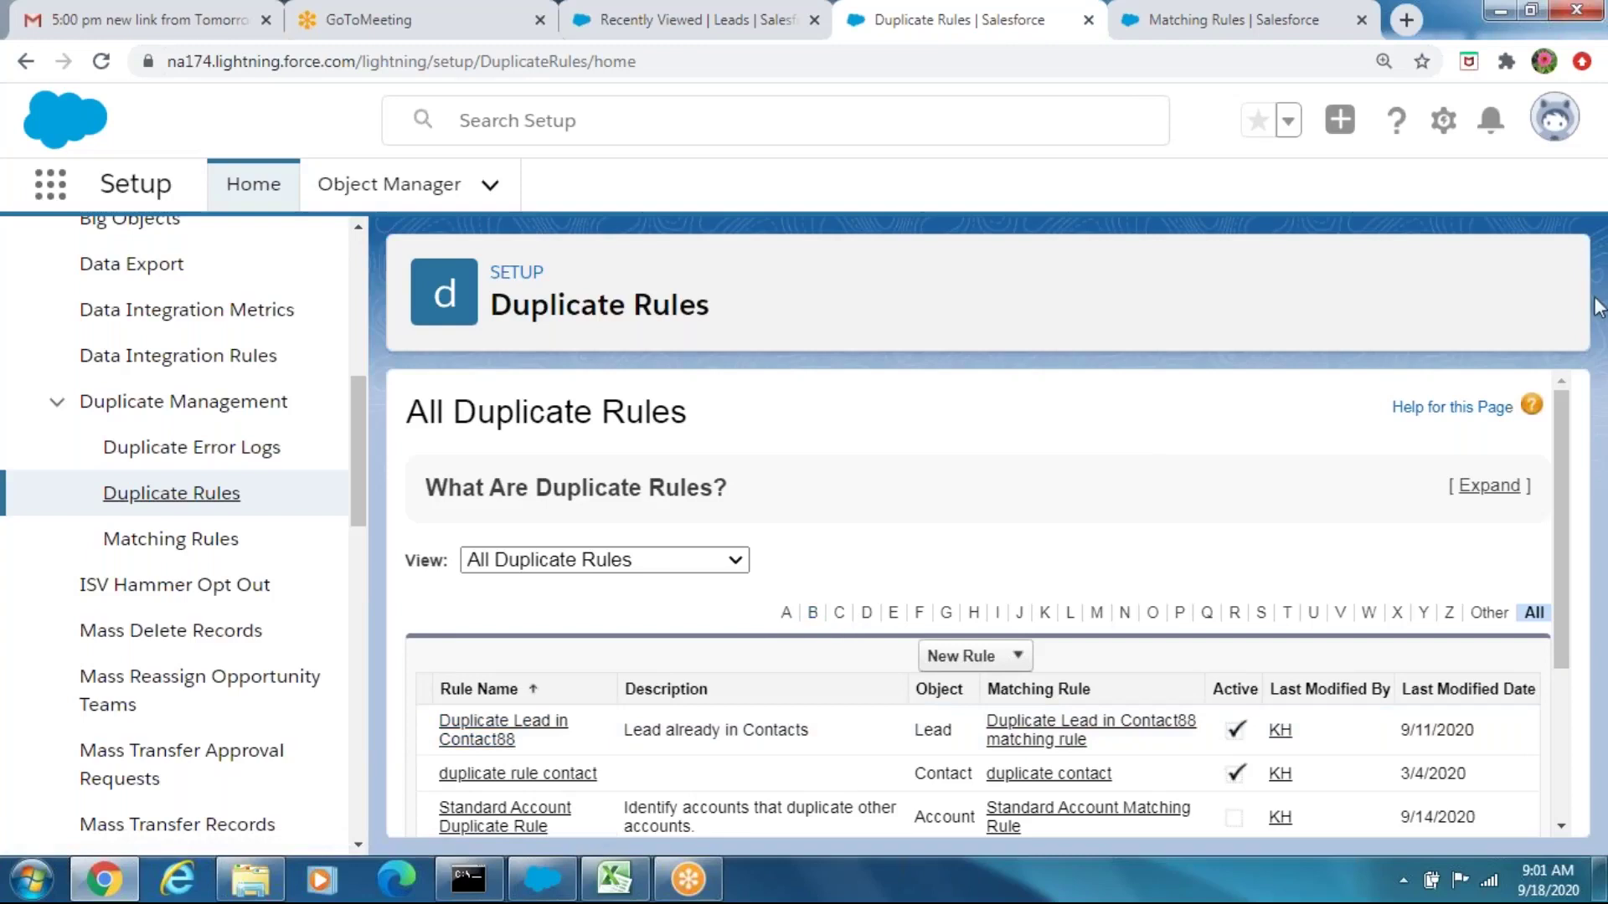
drag(1565, 414, 1578, 540)
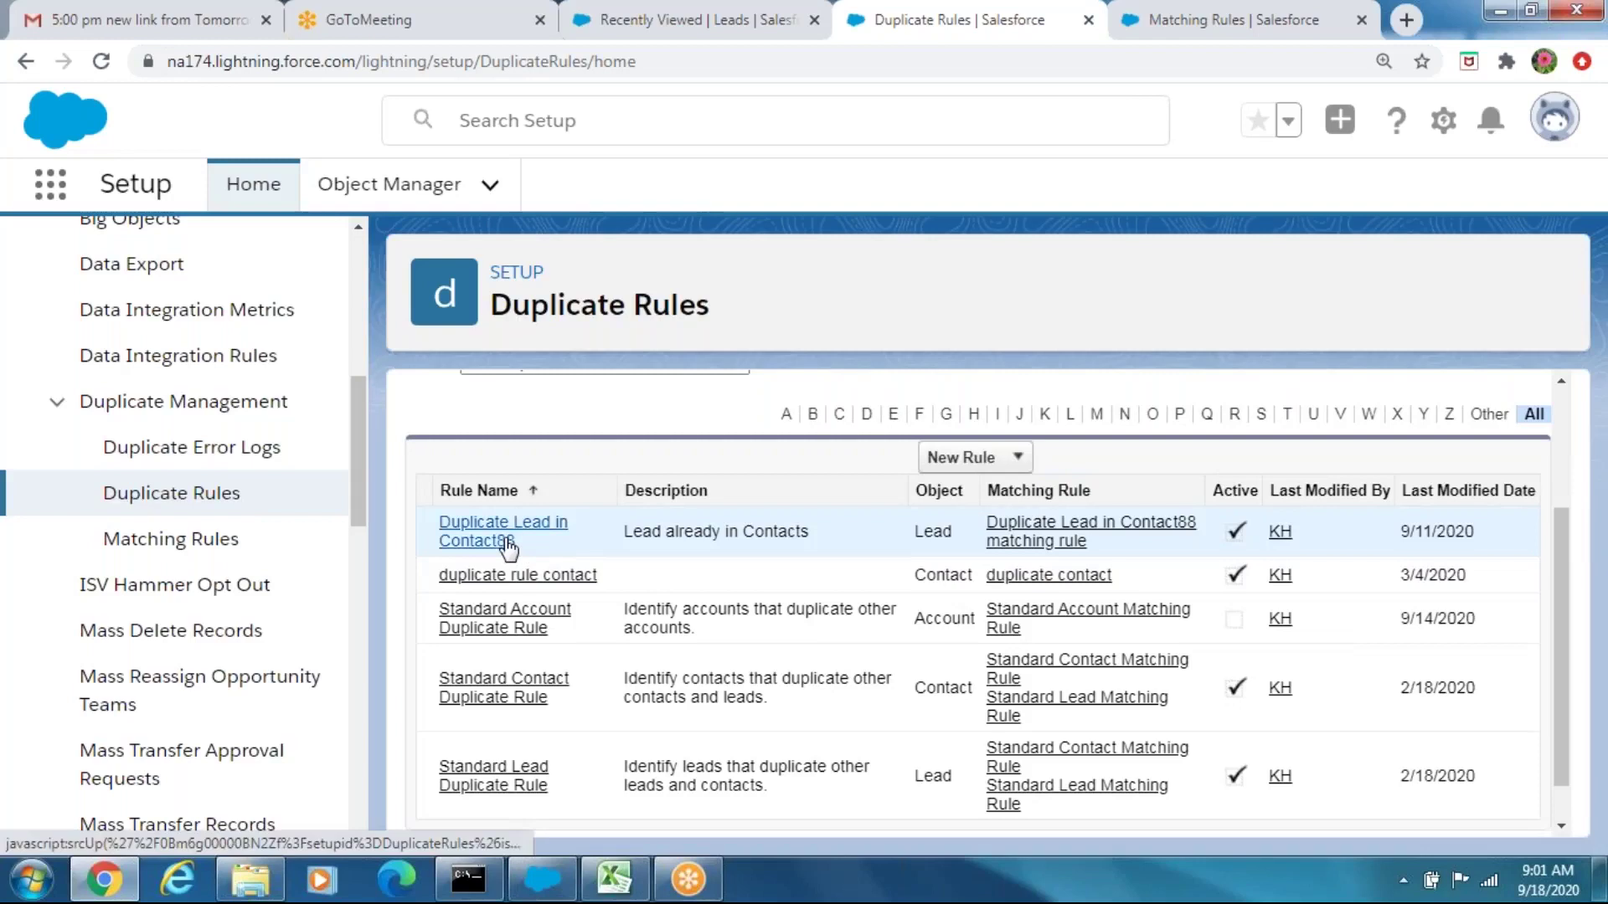
click(506, 542)
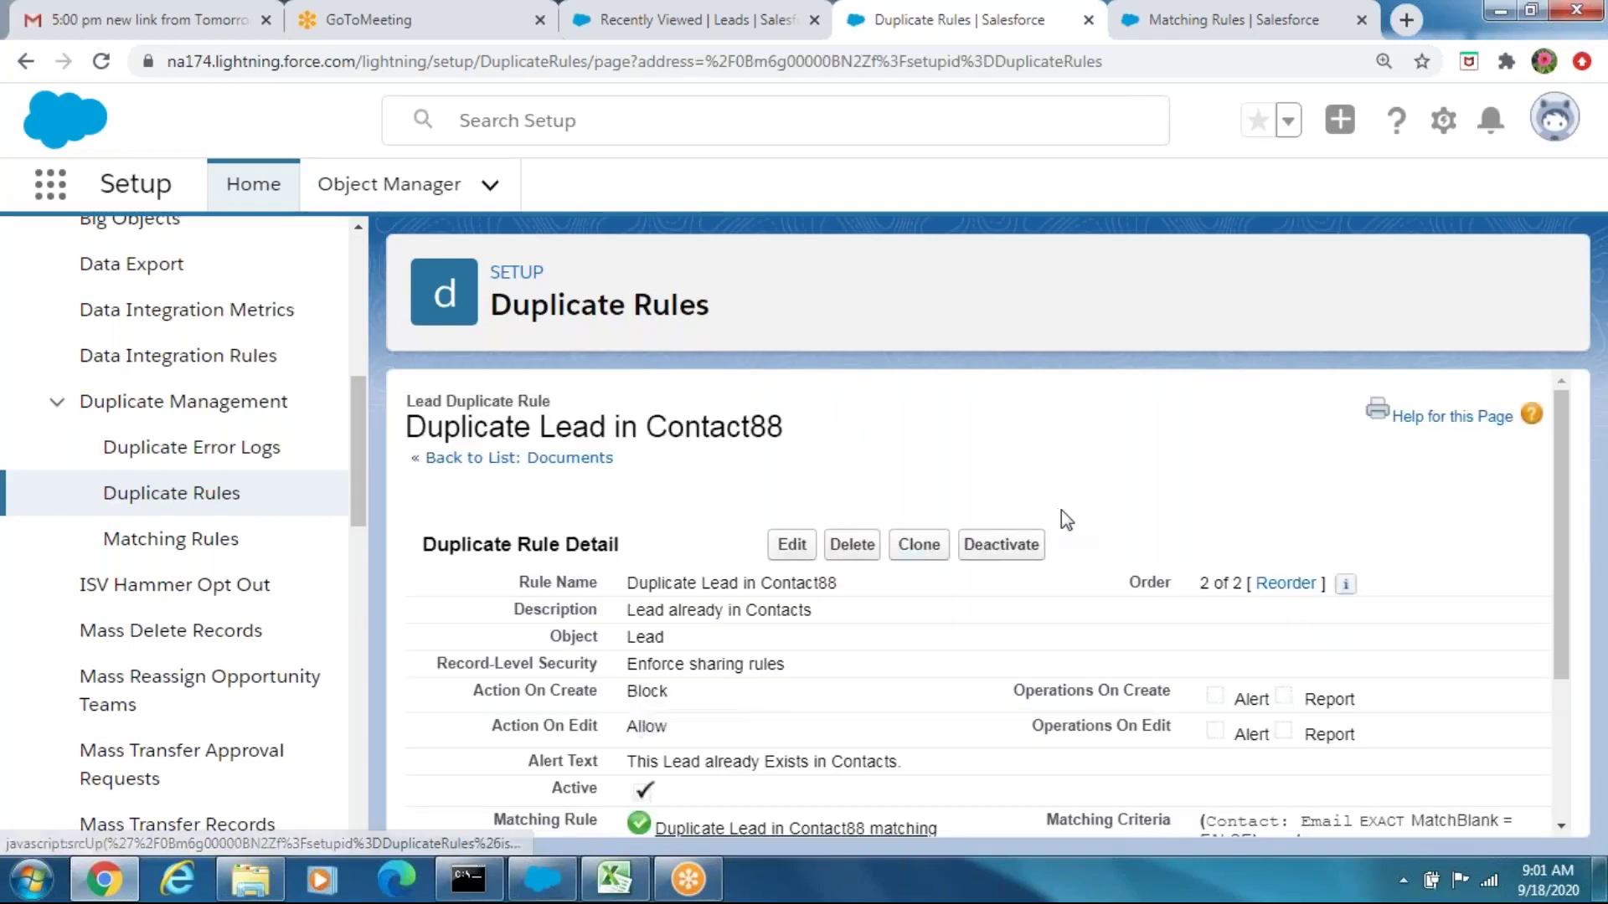
click(996, 552)
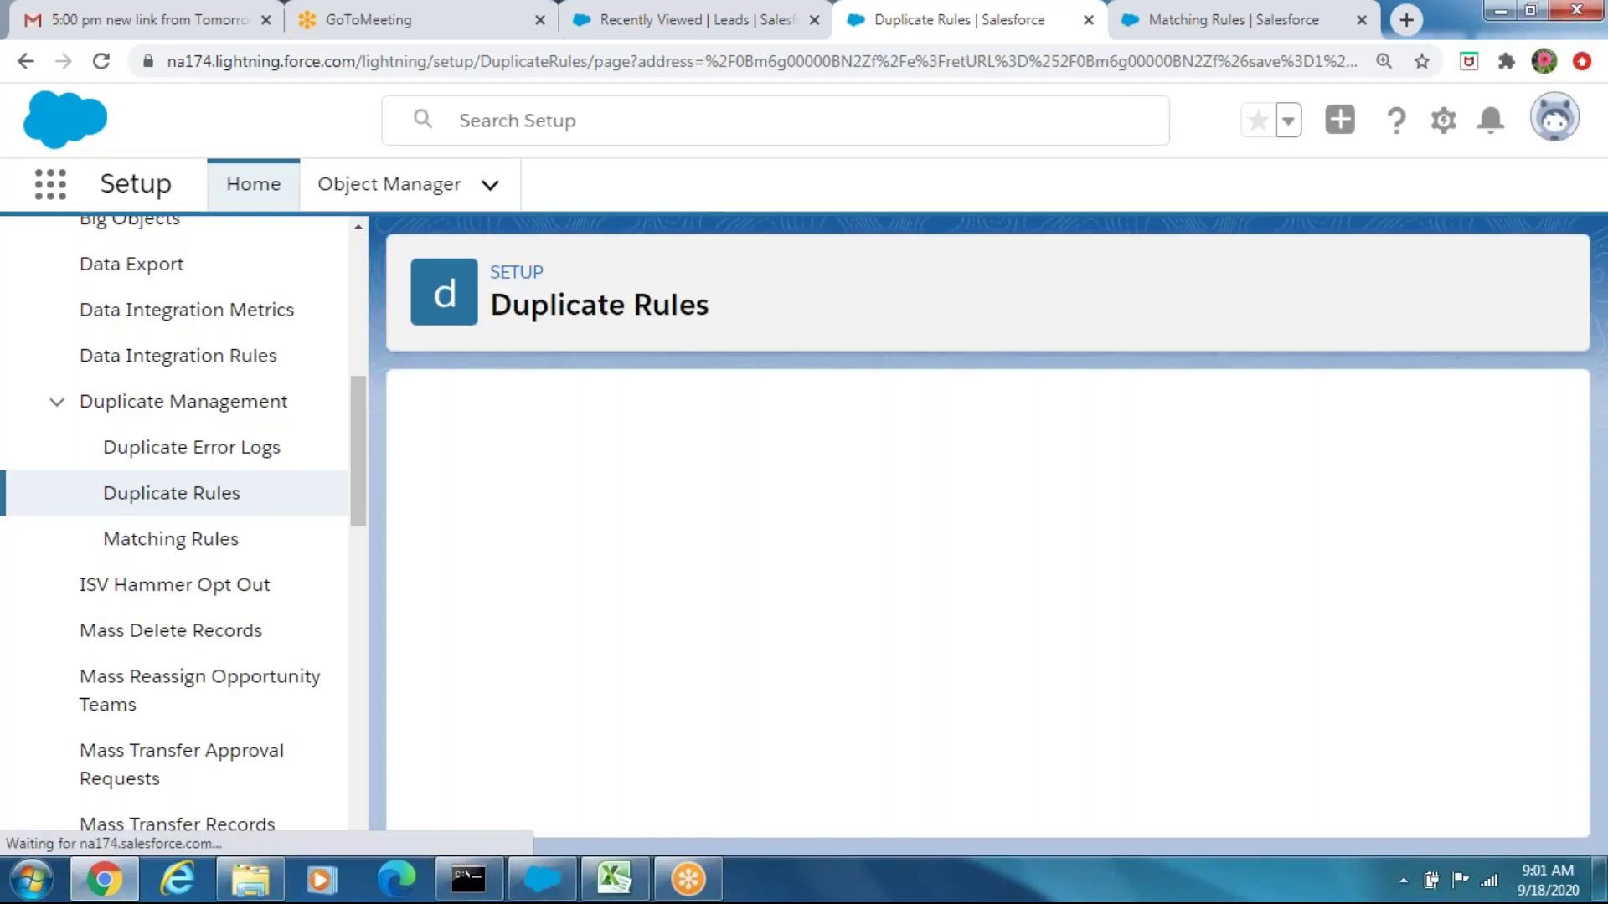
Open the Duplicate Lead in Contact88 matching rule and deactivate it
click(219, 546)
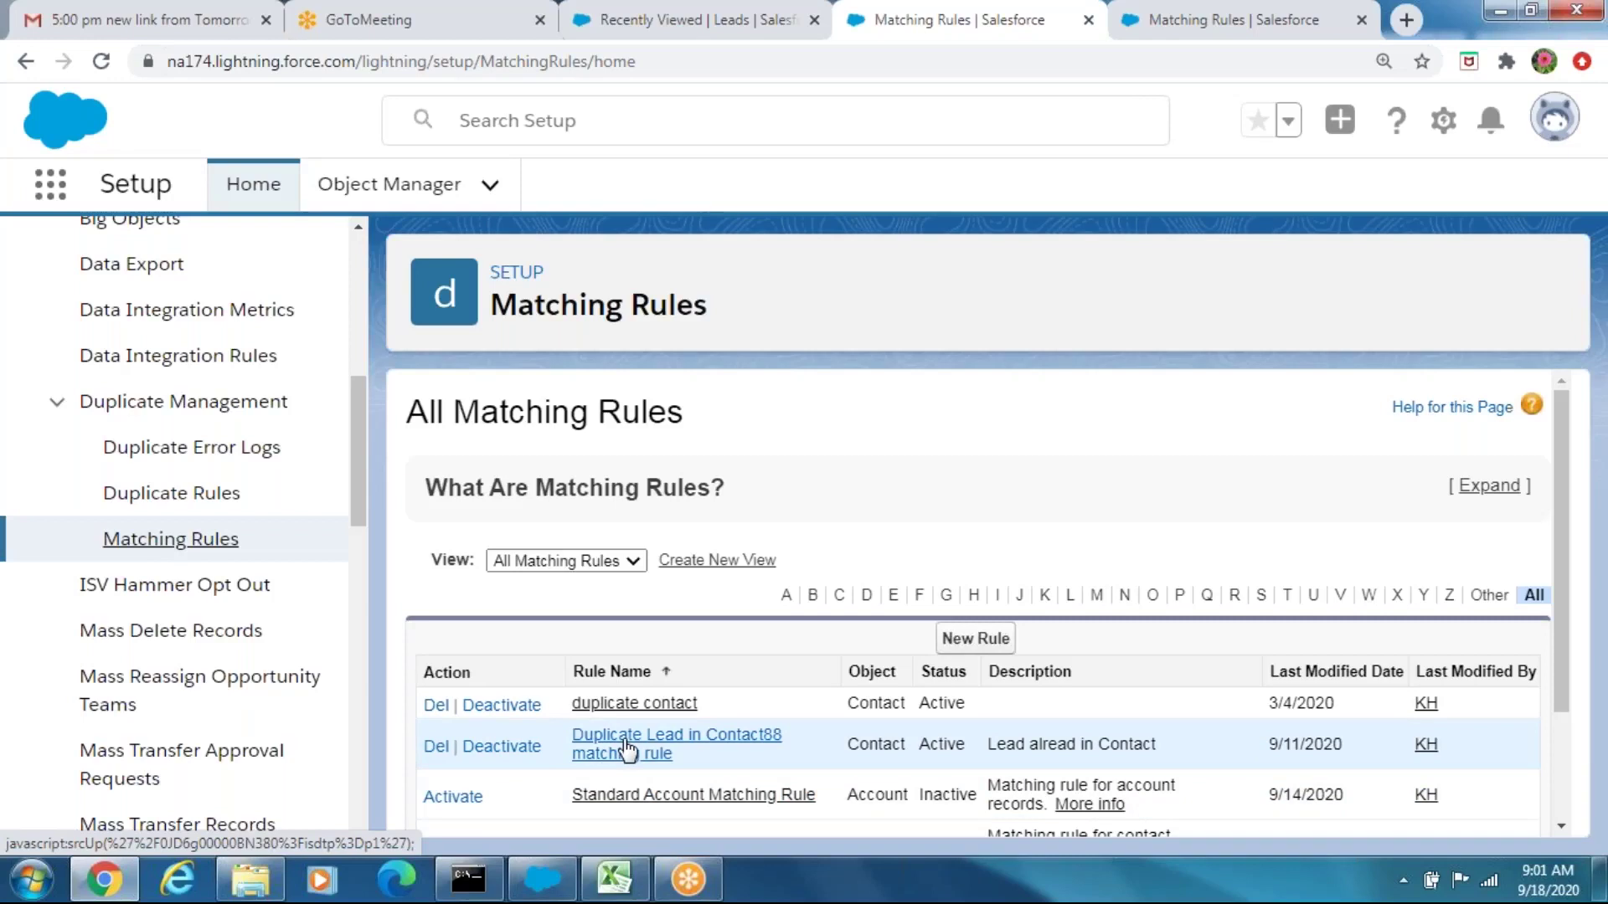
click(628, 747)
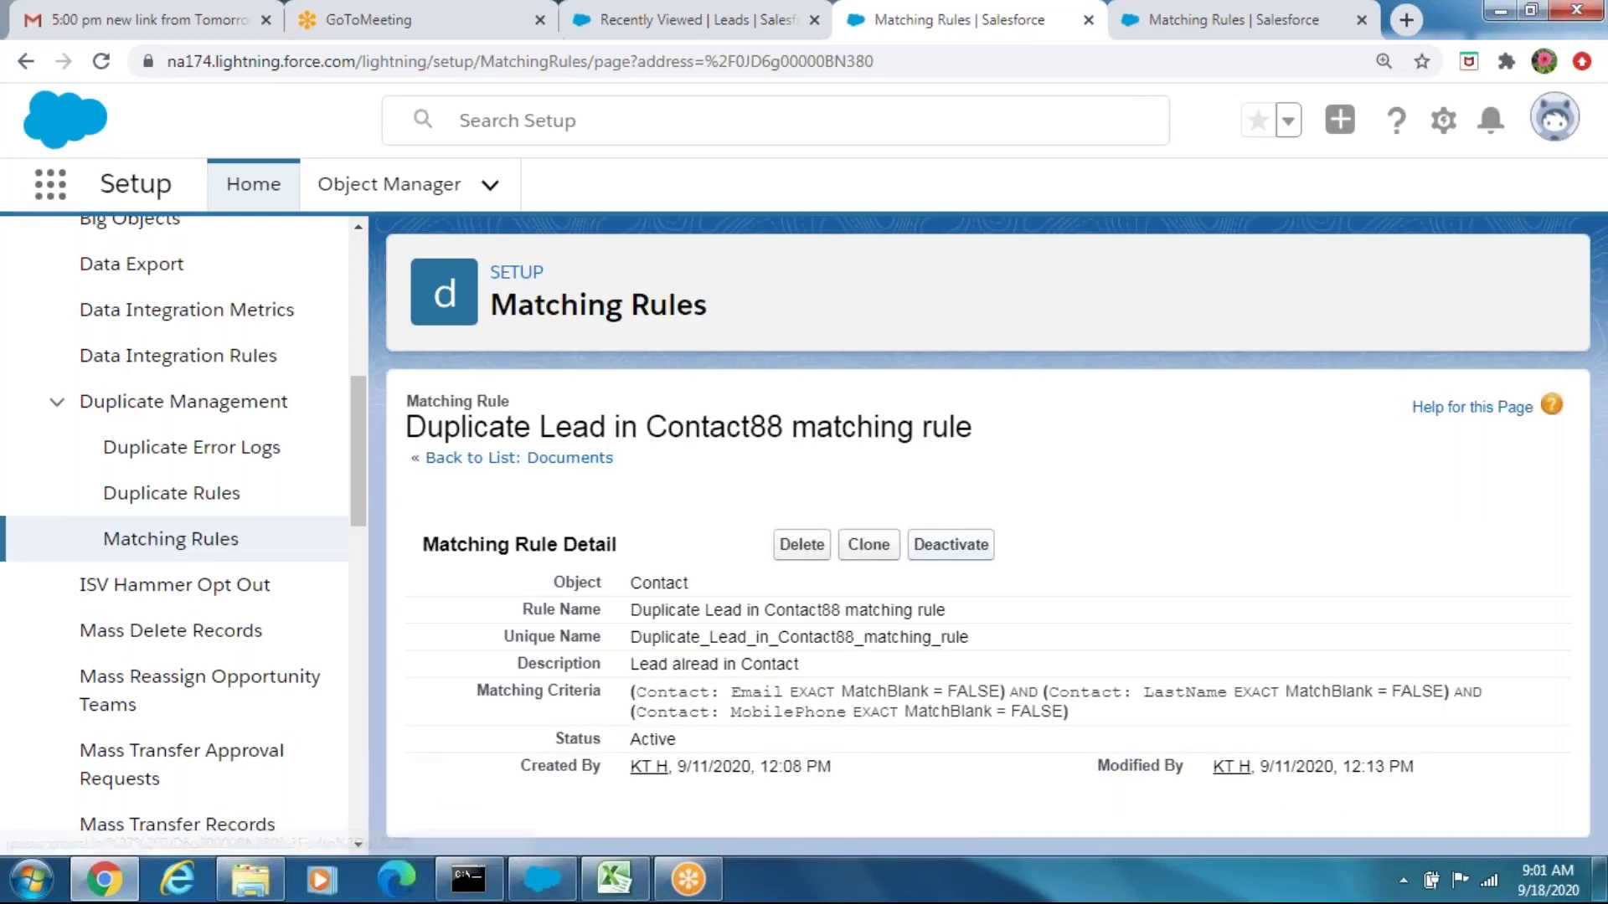
click(941, 546)
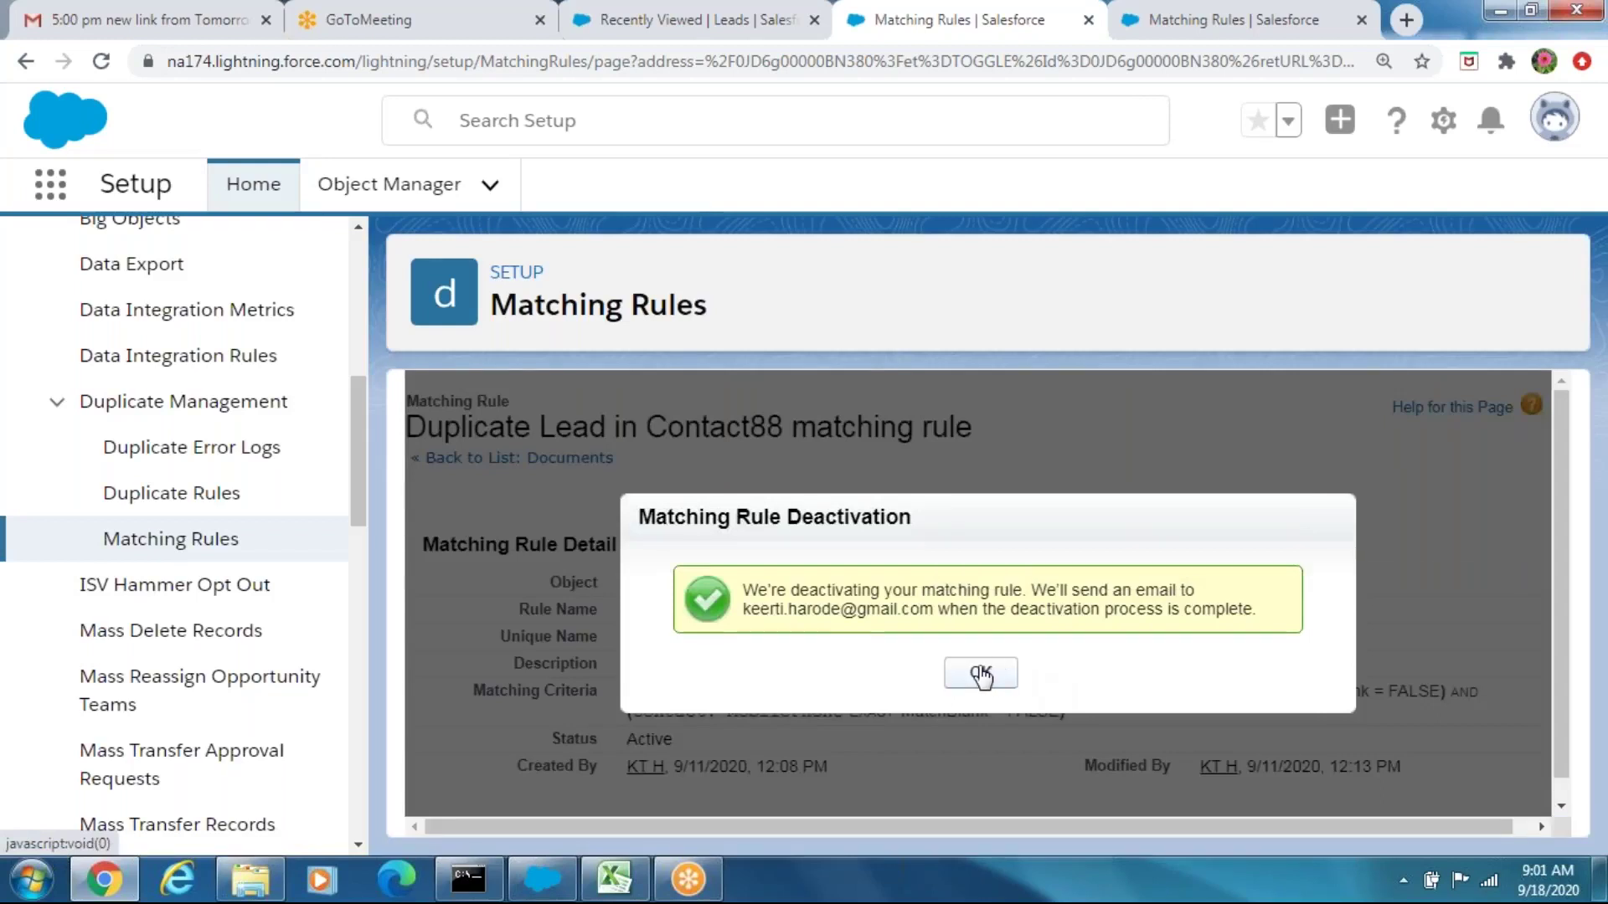
click(980, 673)
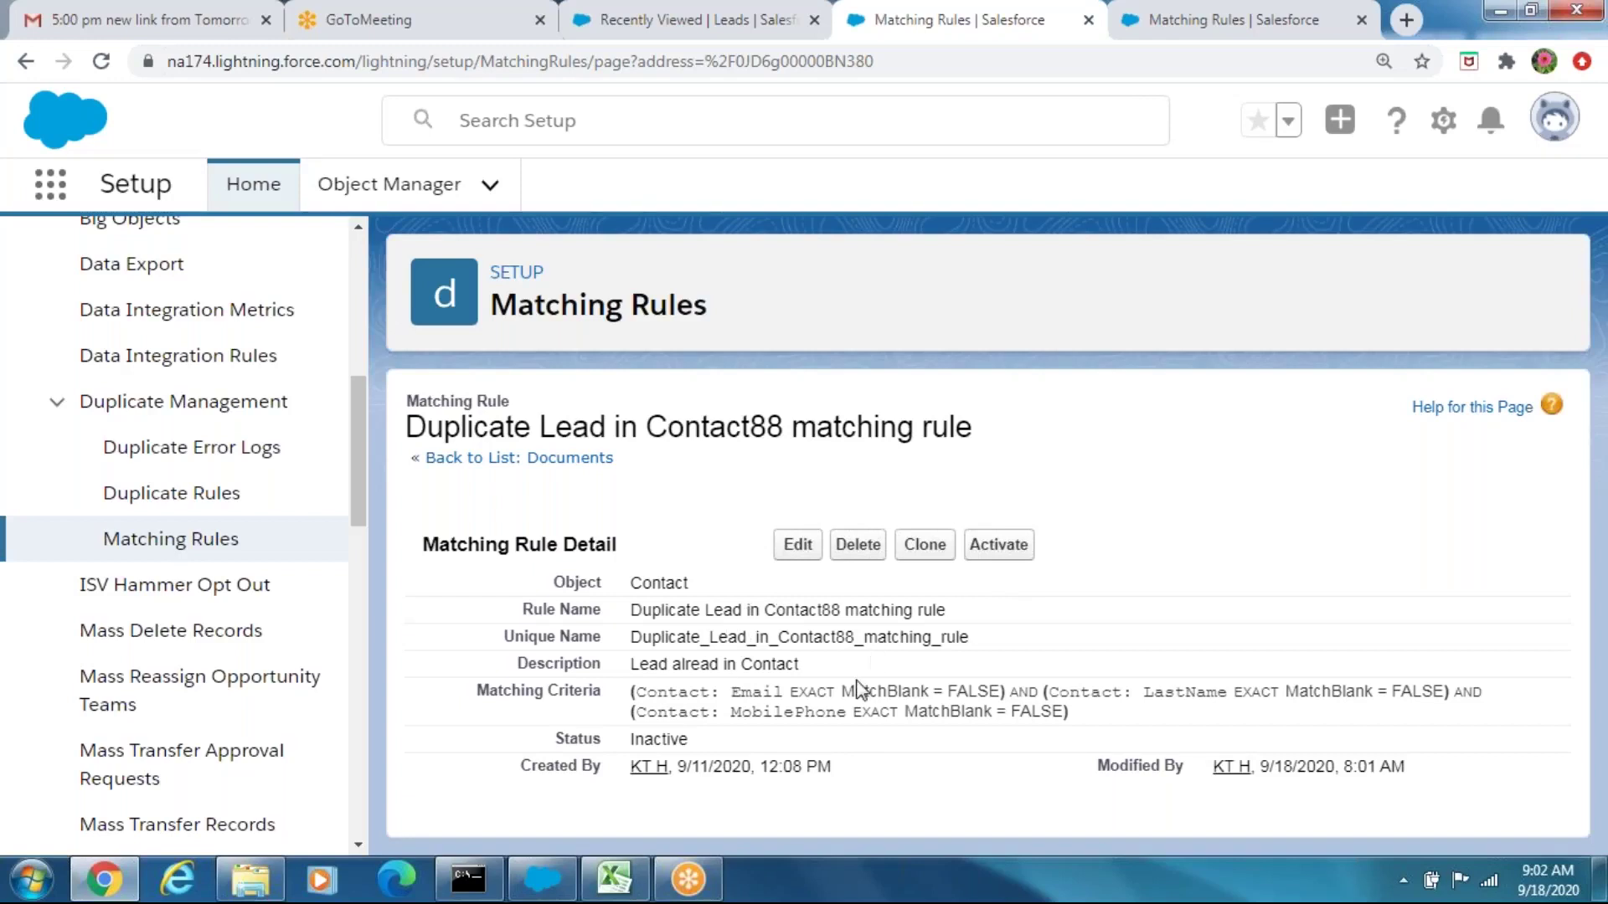
Reactivate the Duplicate Lead in Contact88 matching rule so its status reads Active
drag(720, 663, 813, 668)
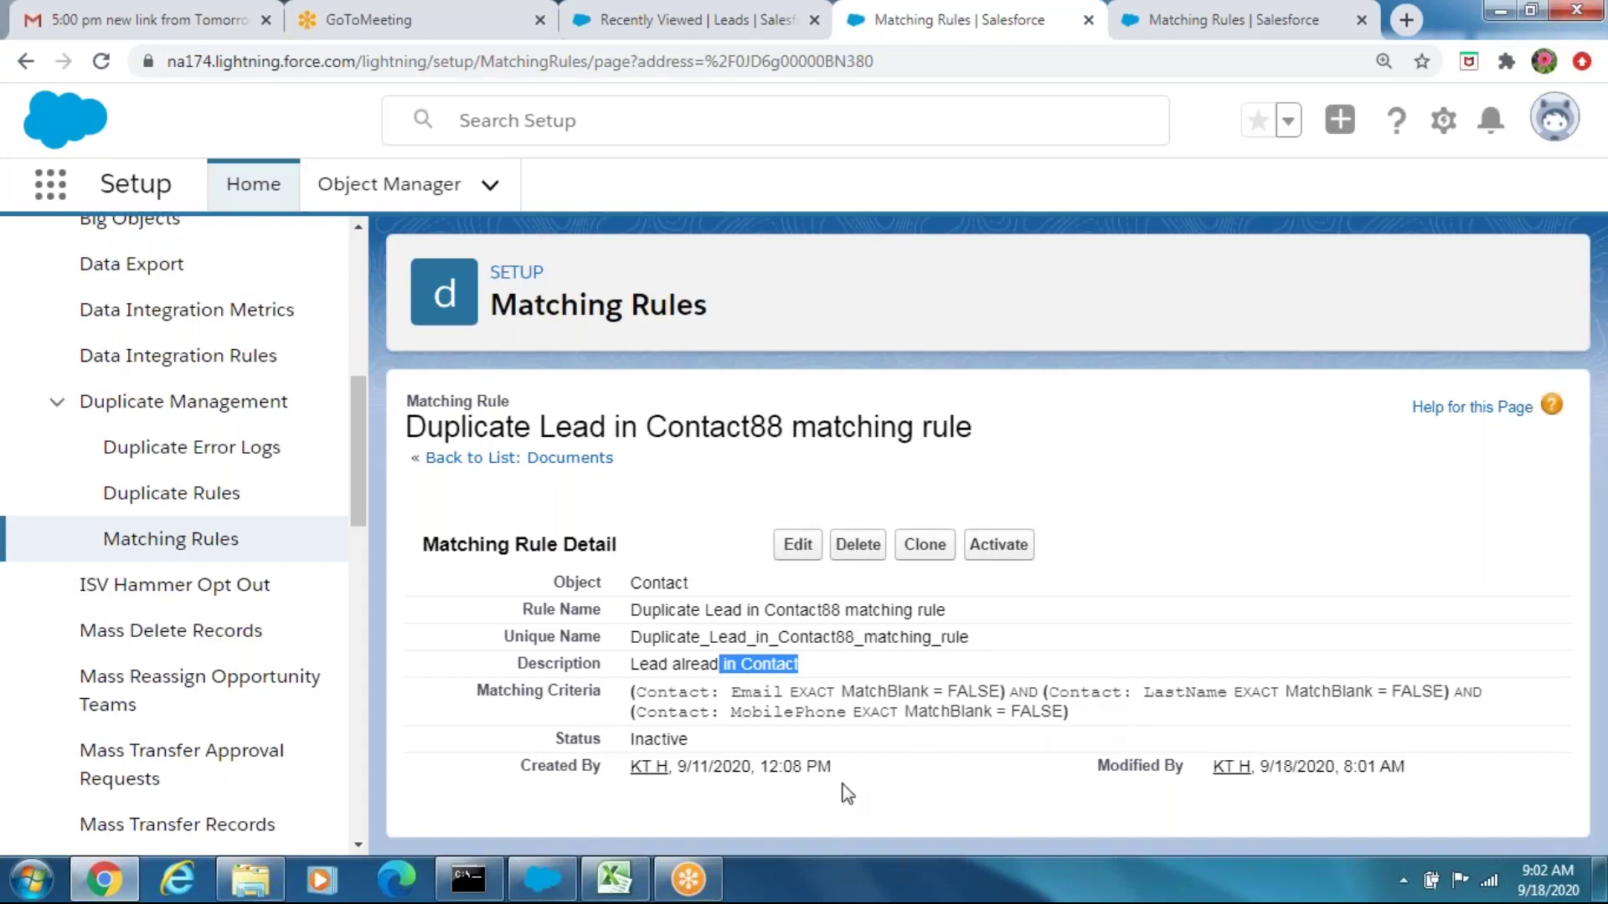
click(999, 546)
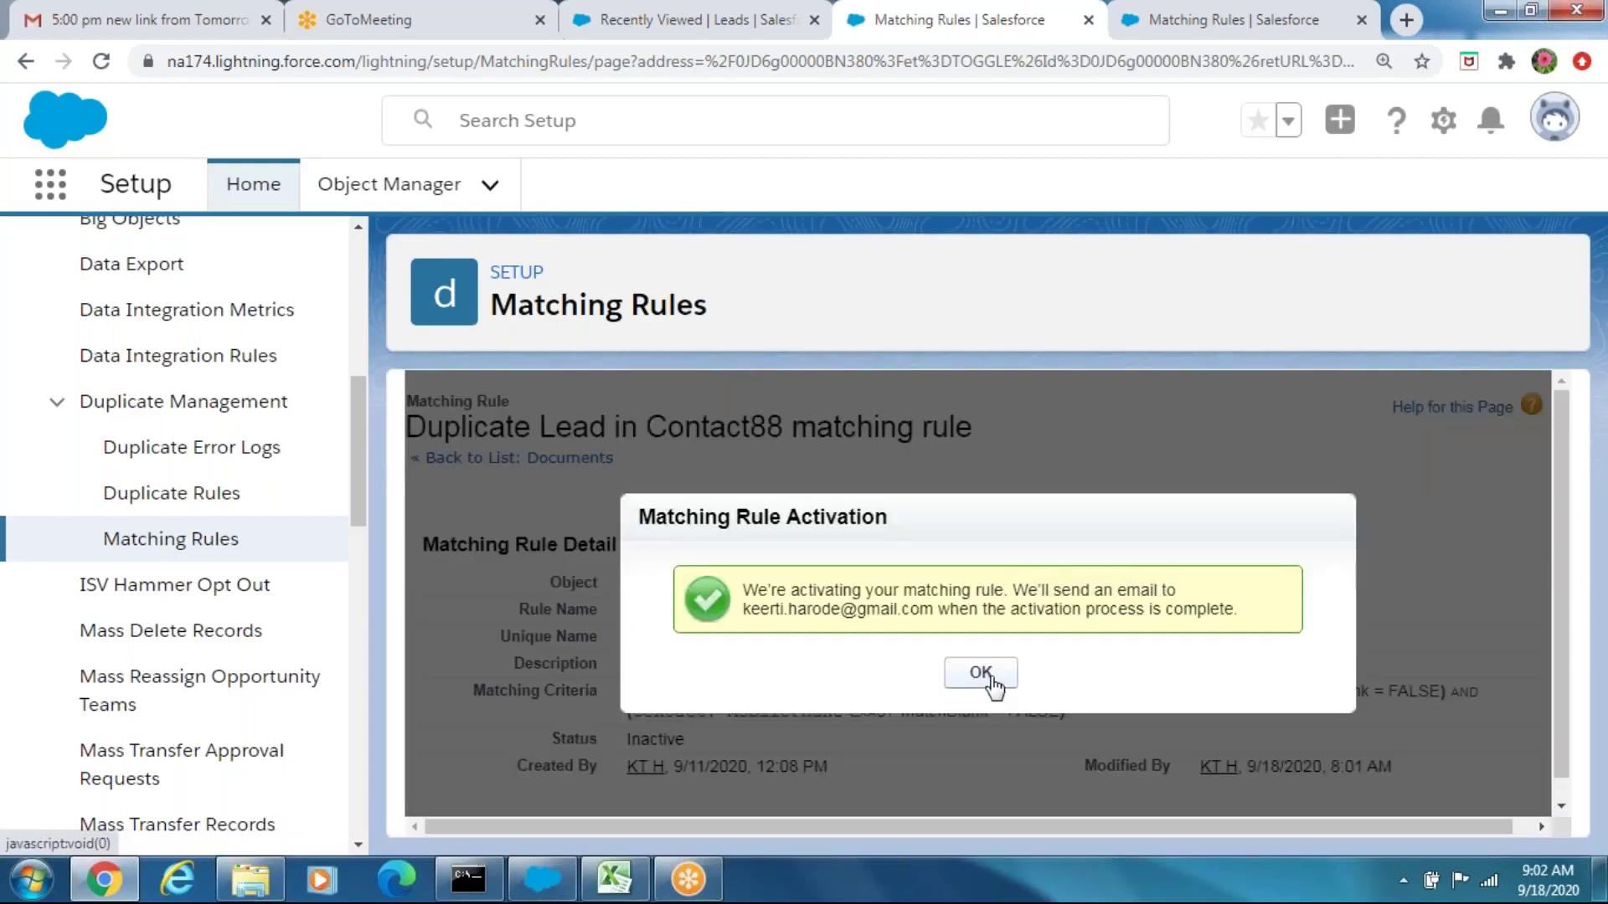
click(990, 678)
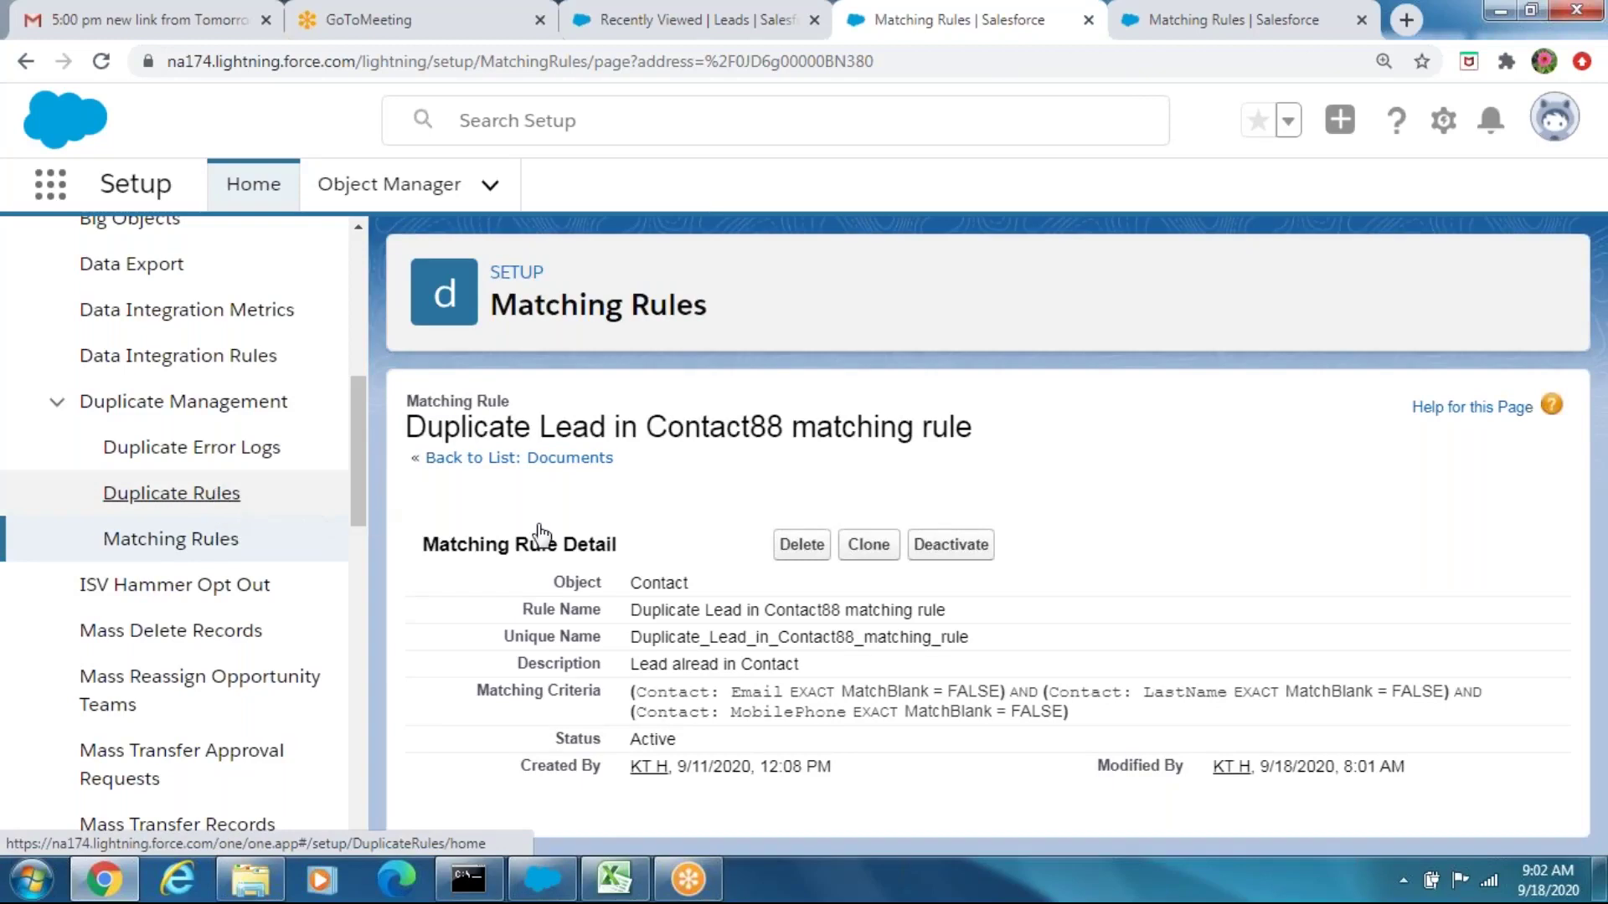
Edit and save the Duplicate Lead in Contact88 duplicate rule, then activate it
click(217, 495)
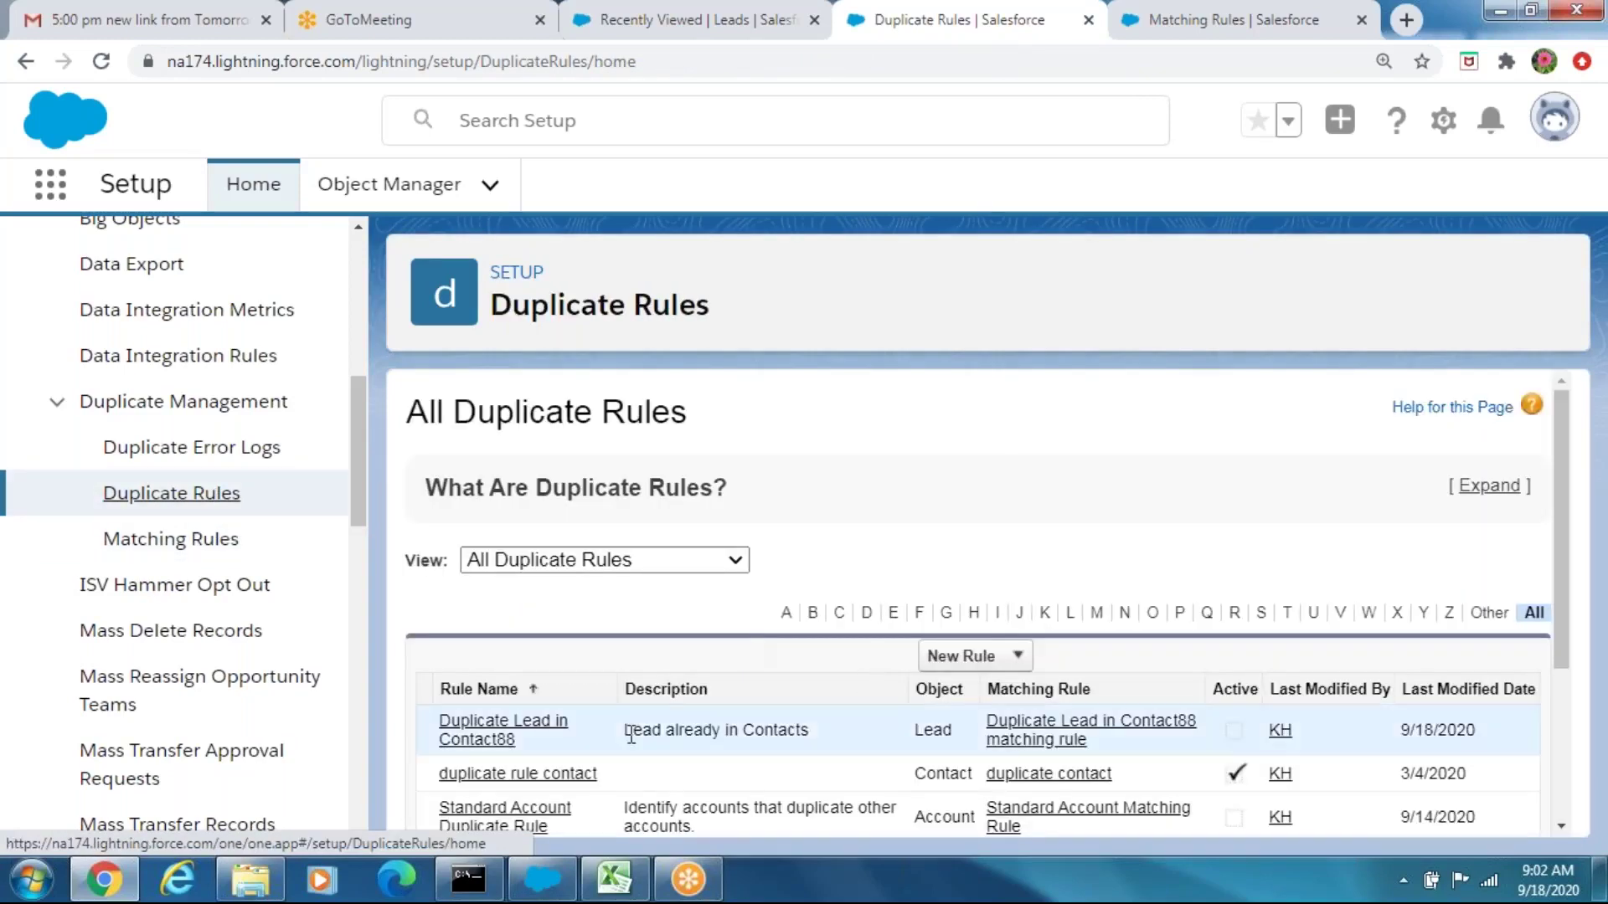
click(500, 742)
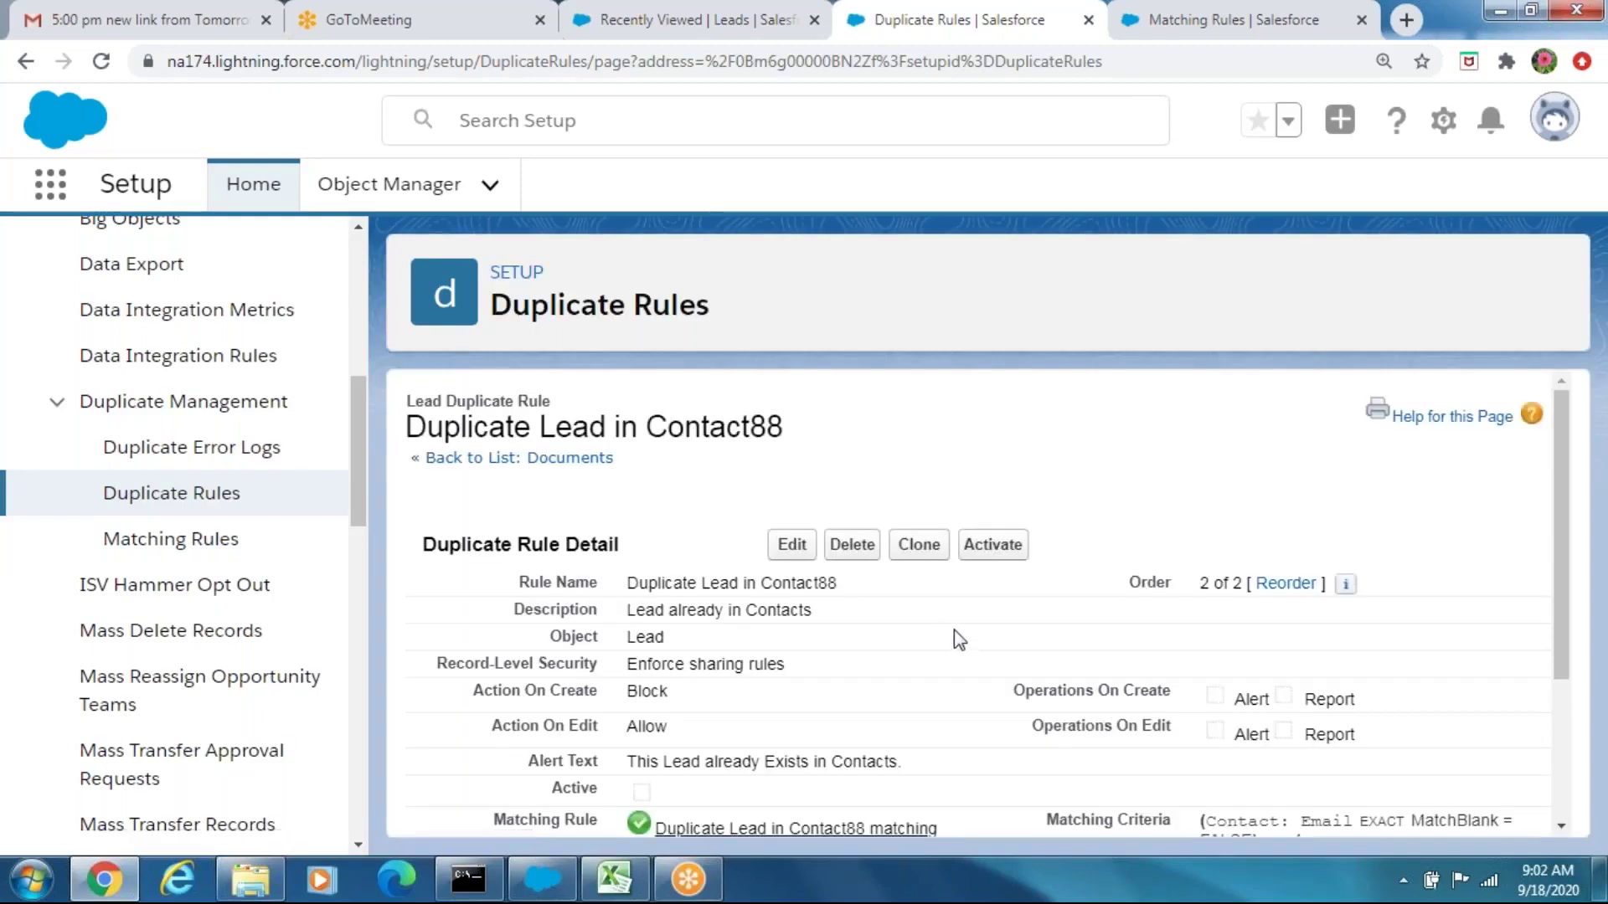
click(789, 549)
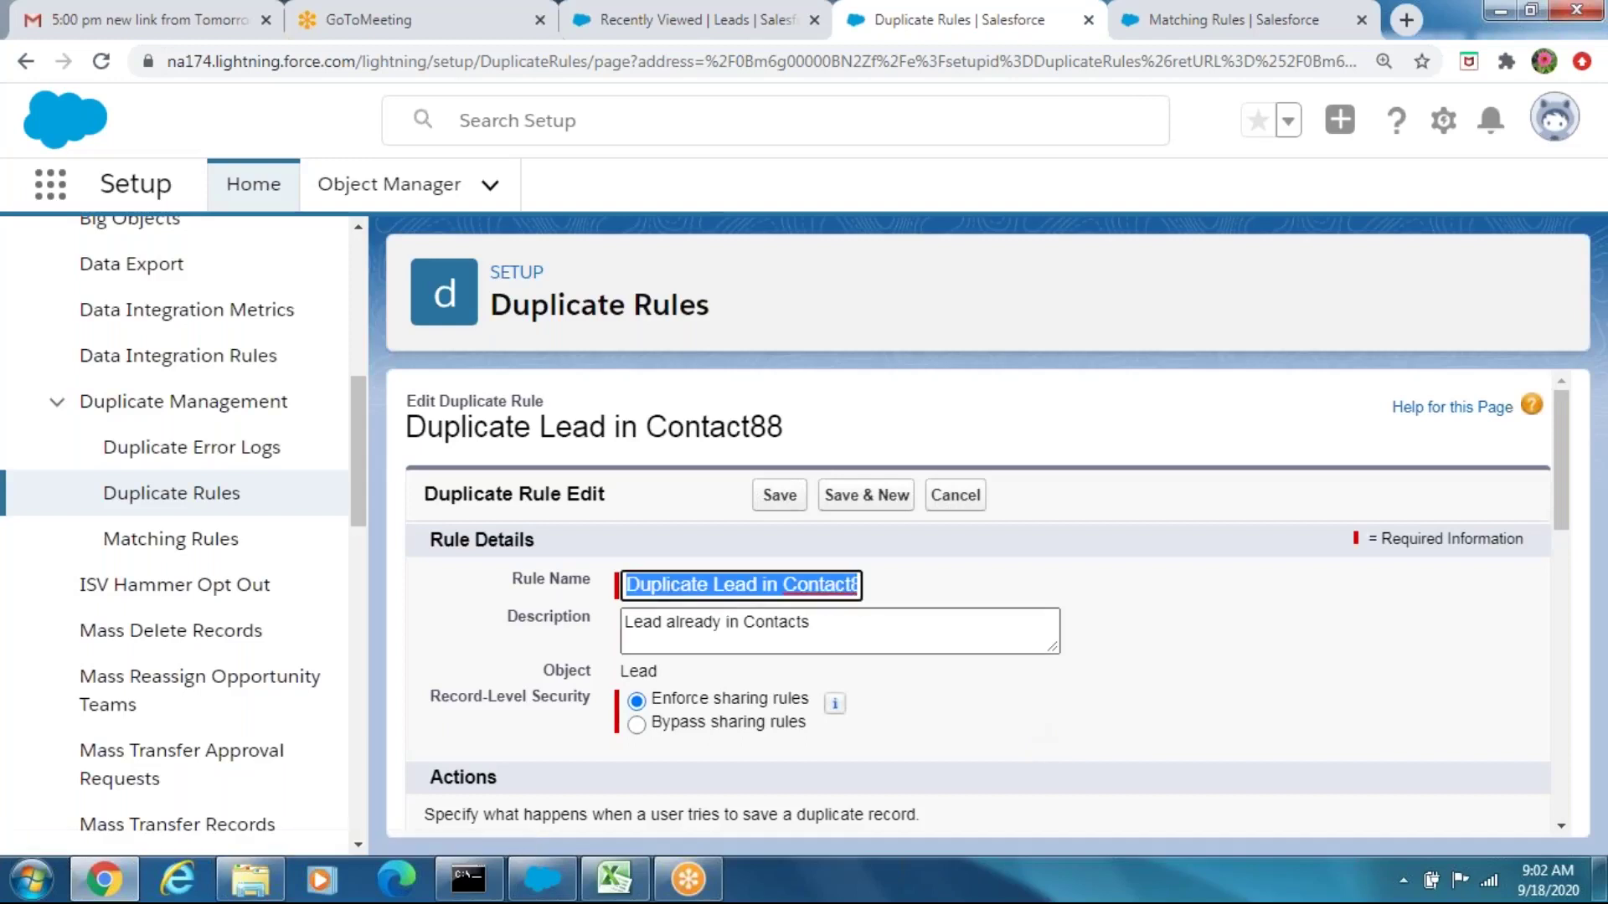
drag(1566, 440, 1578, 561)
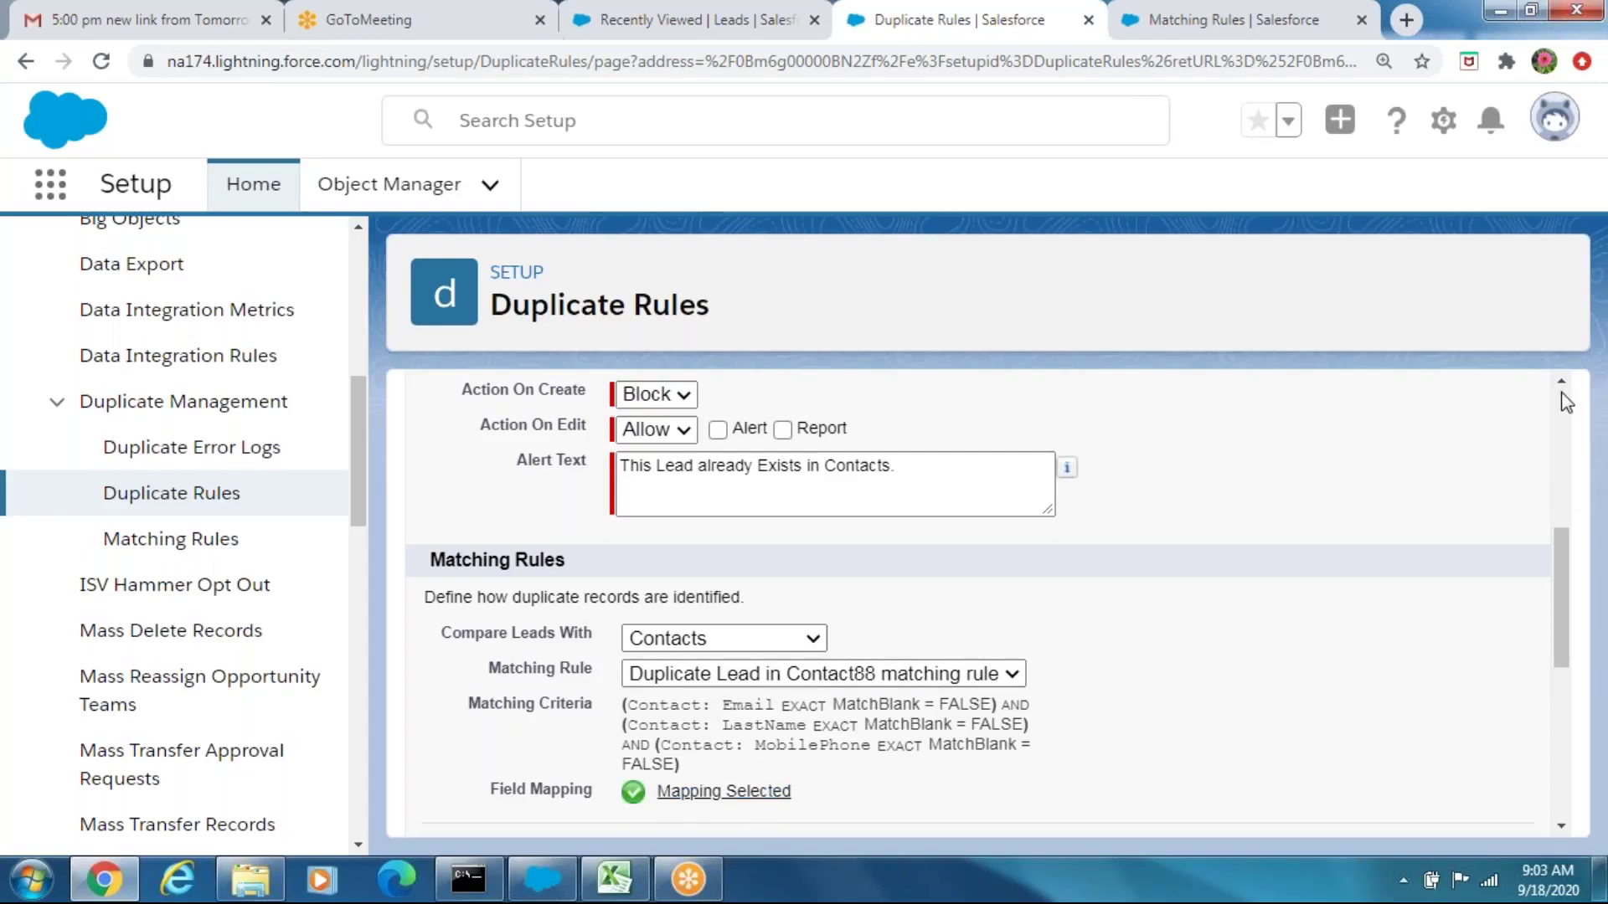
scroll(1566, 402, up, 5)
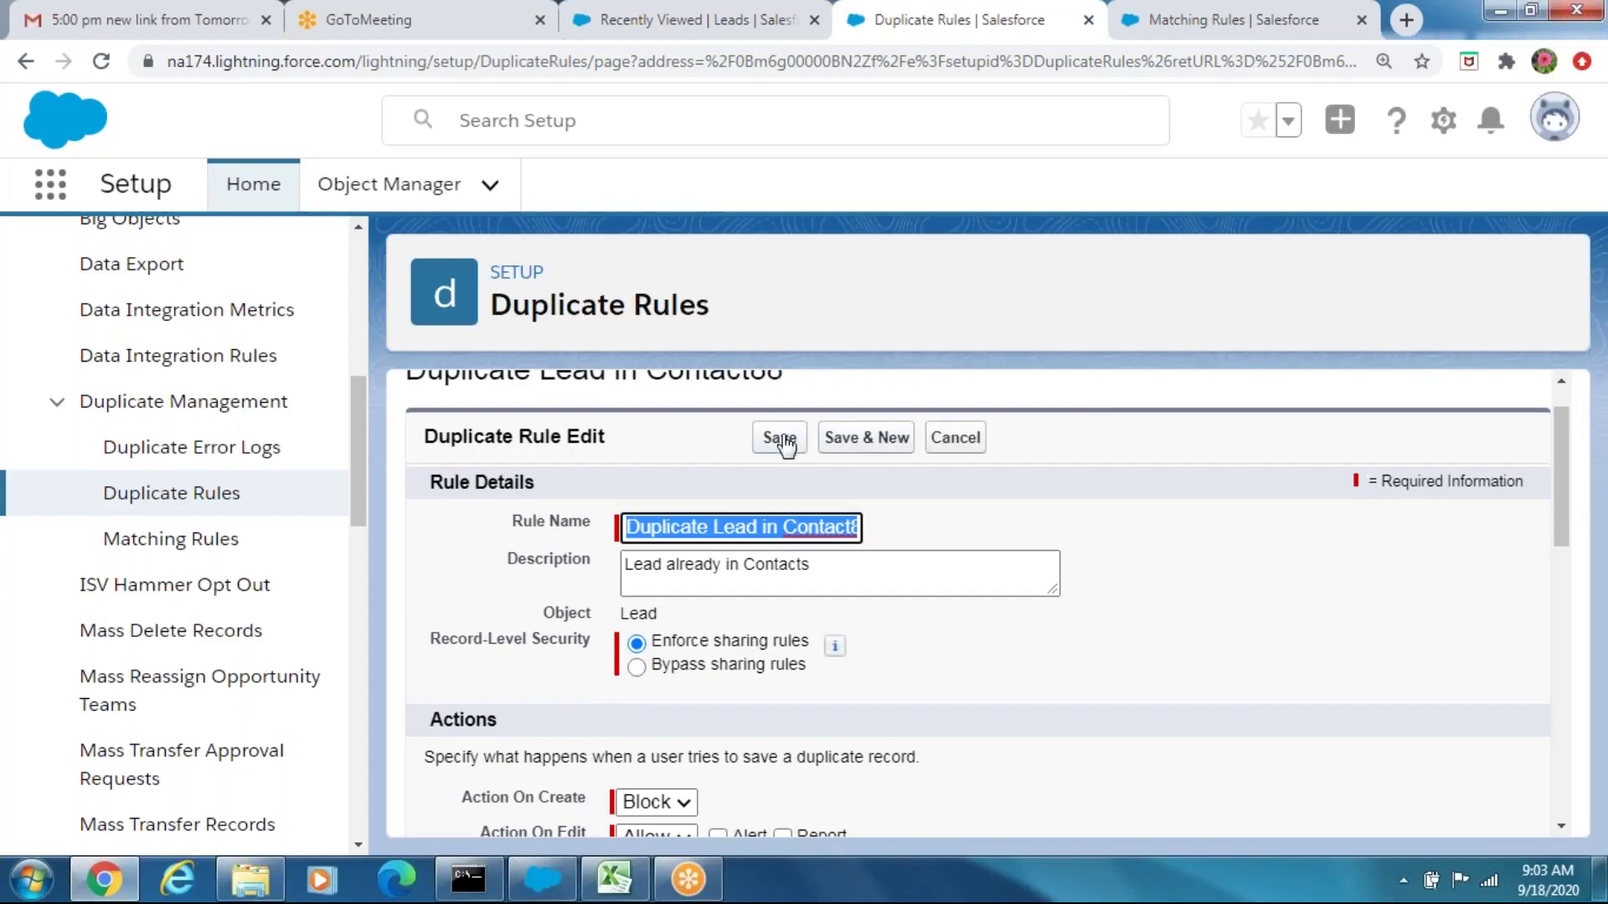
click(785, 439)
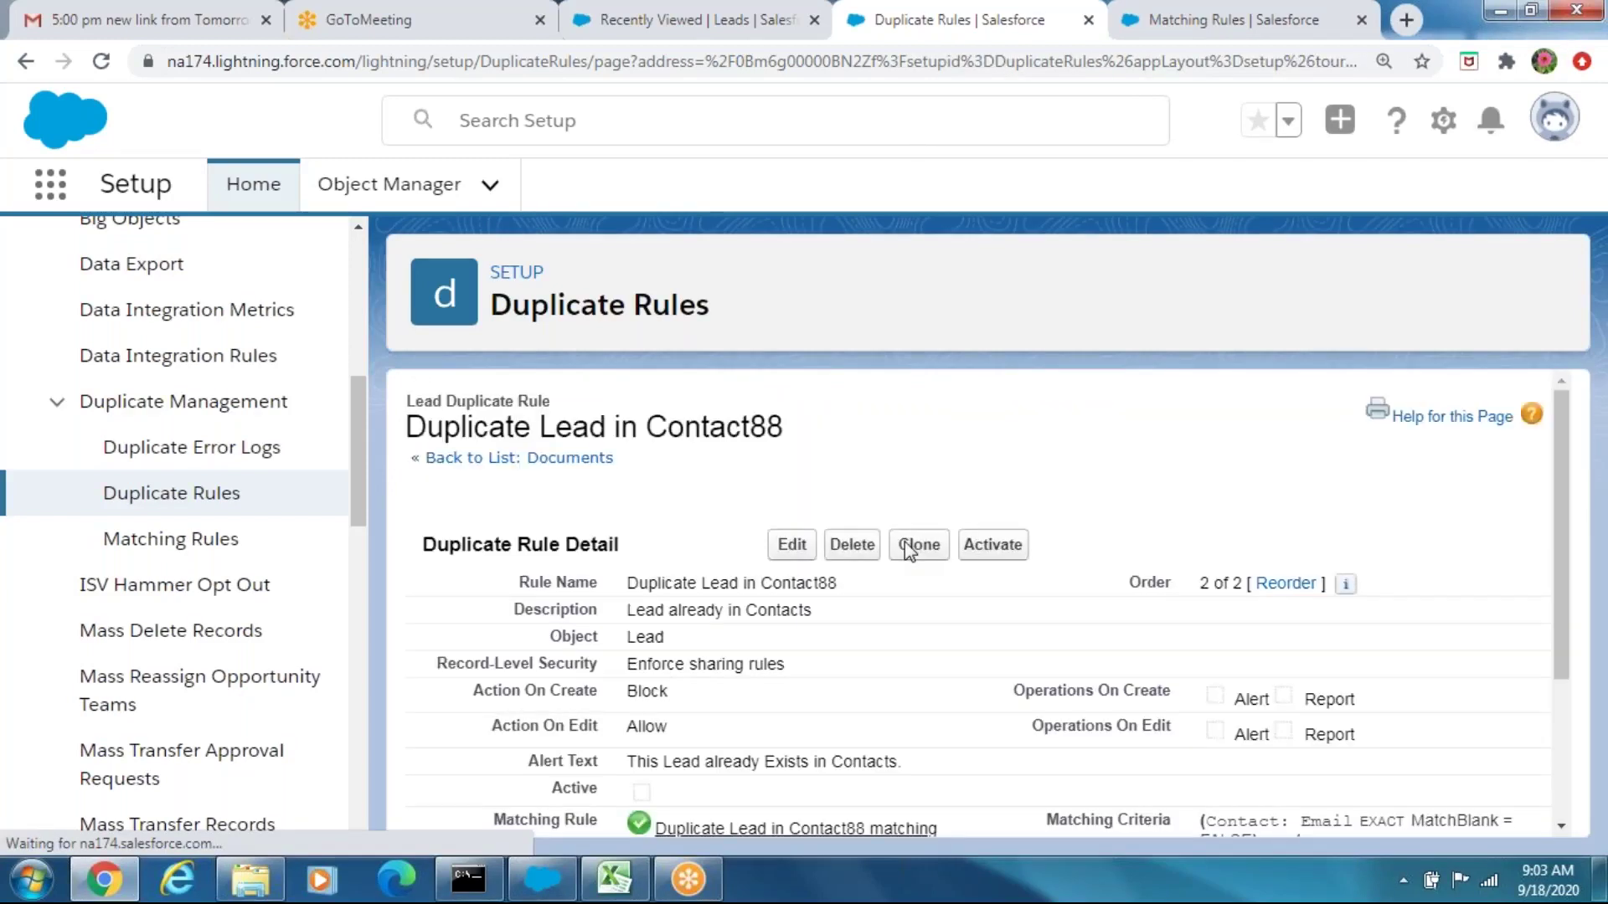
click(988, 546)
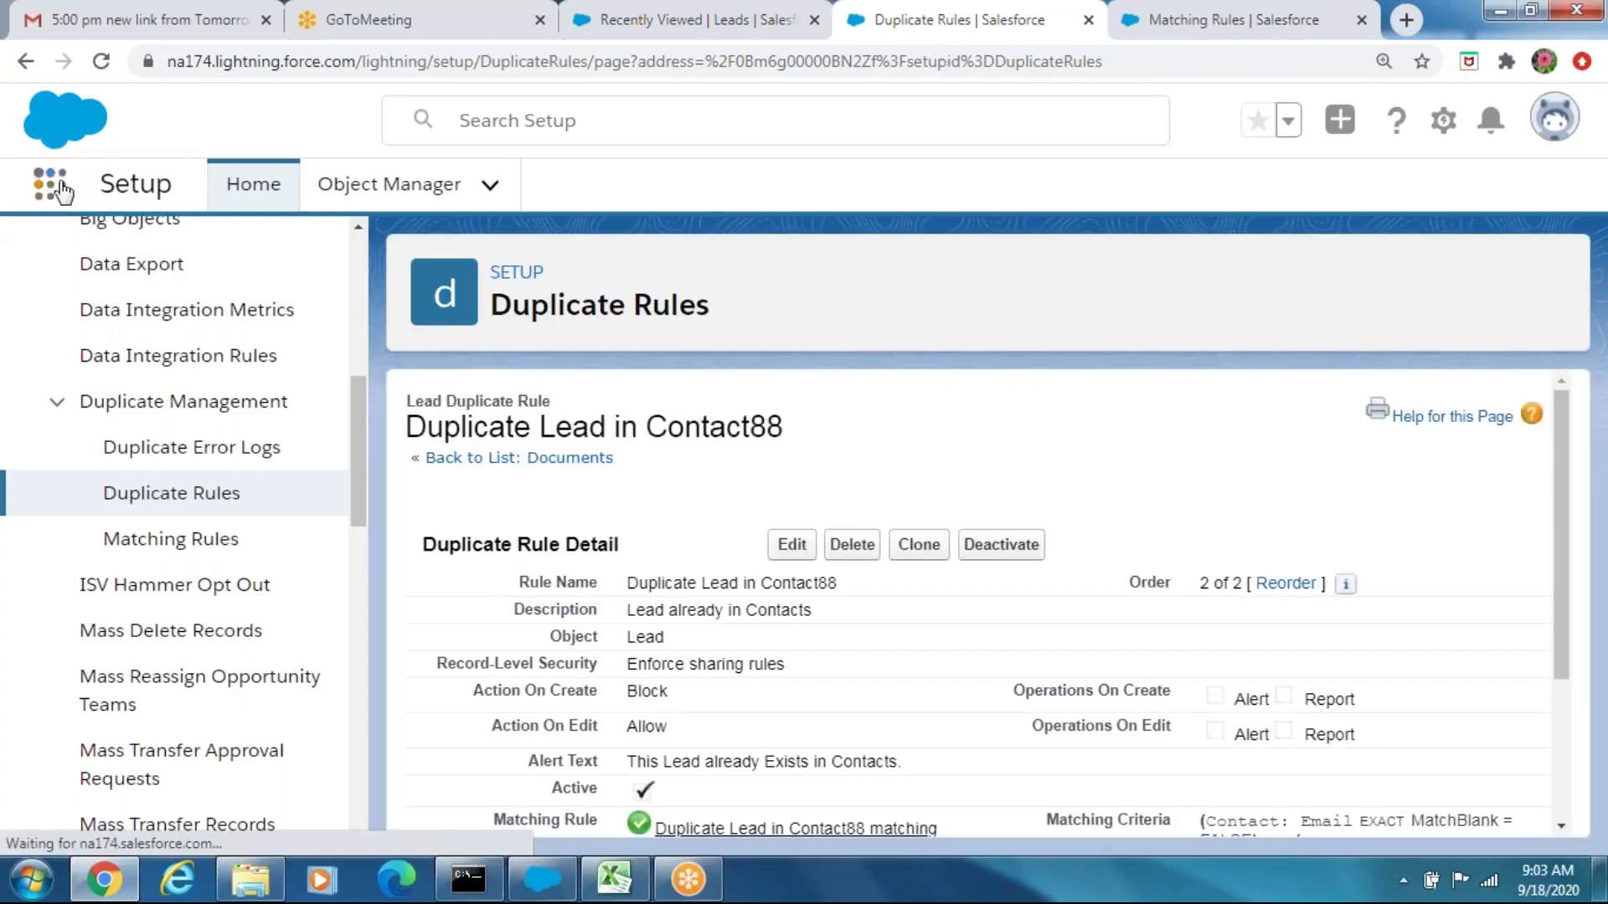
Switch to the Sales app by searching 'sa' in the App Launcher
click(59, 189)
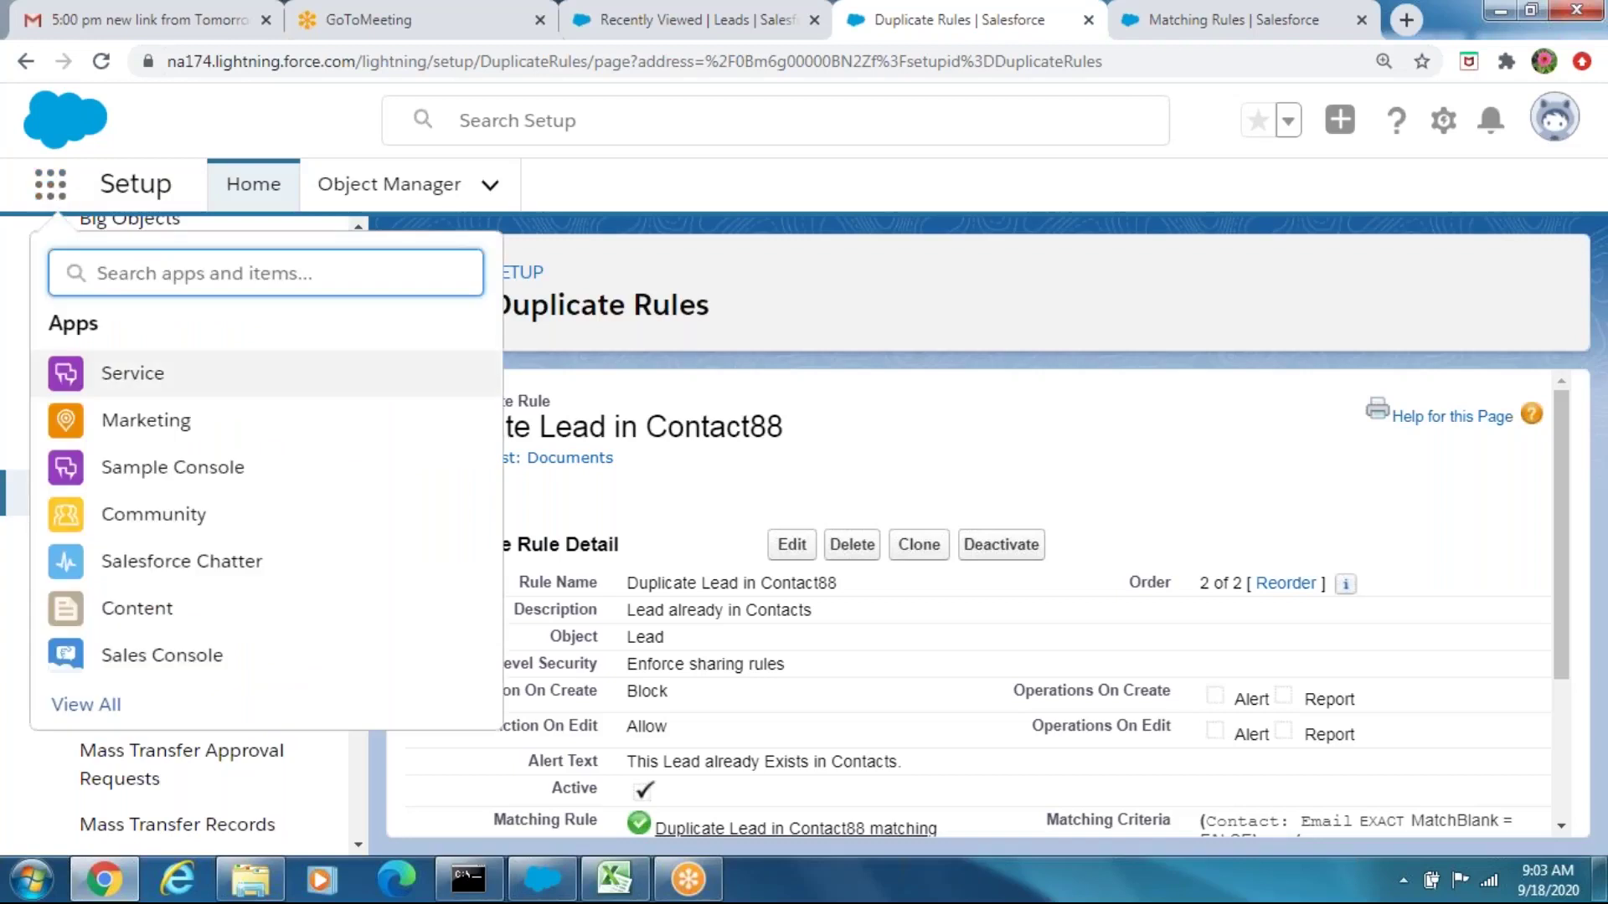
text(sa)
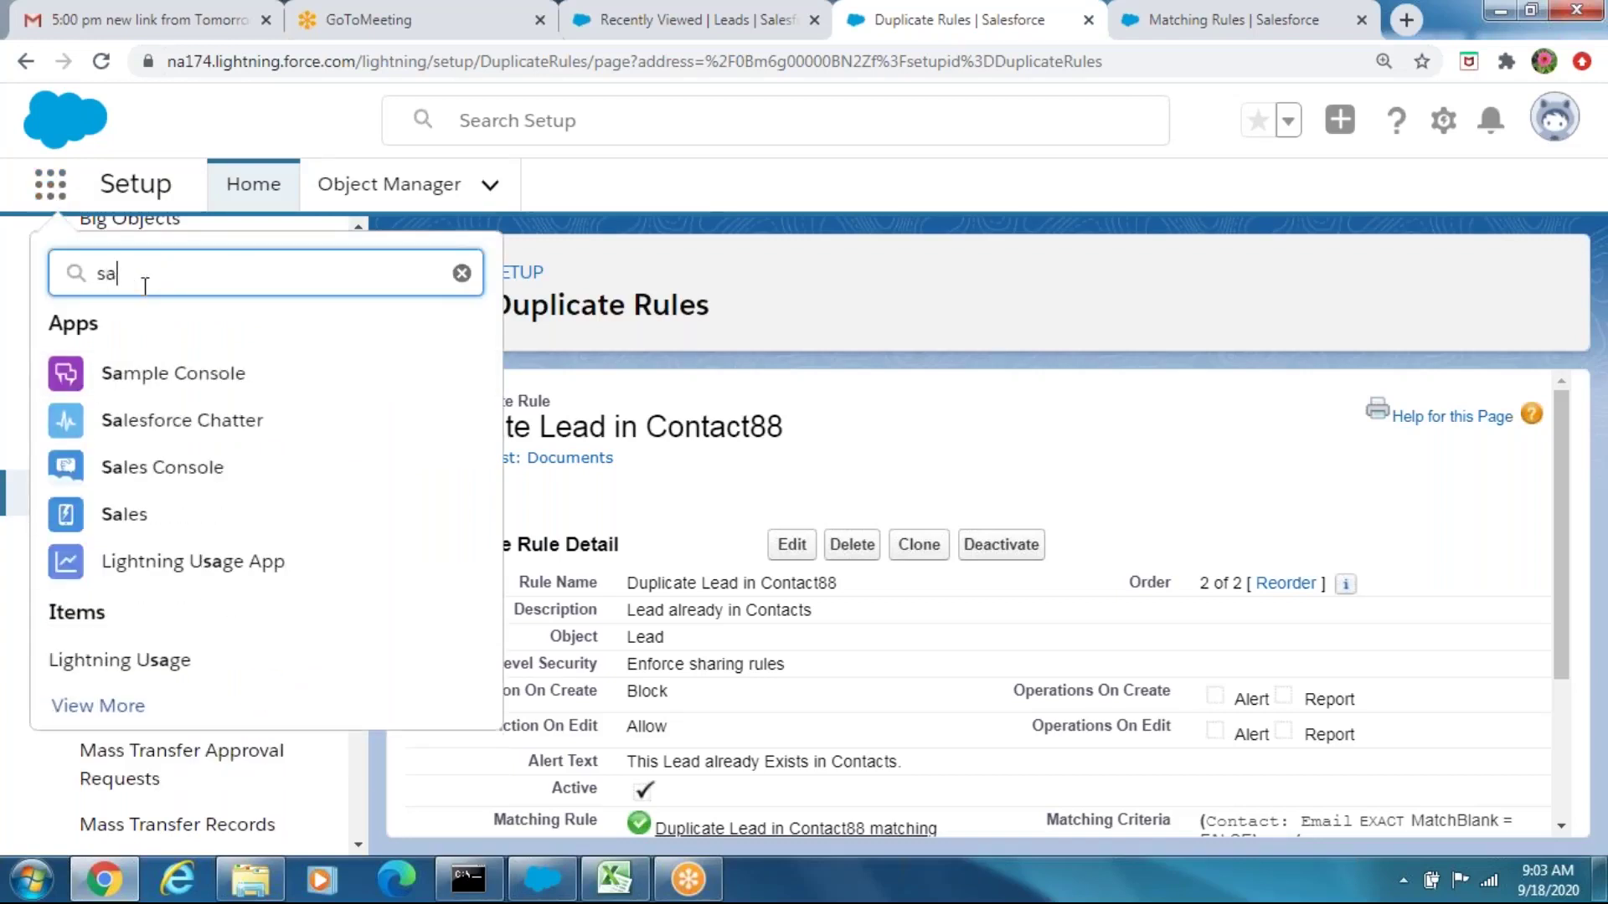
click(124, 514)
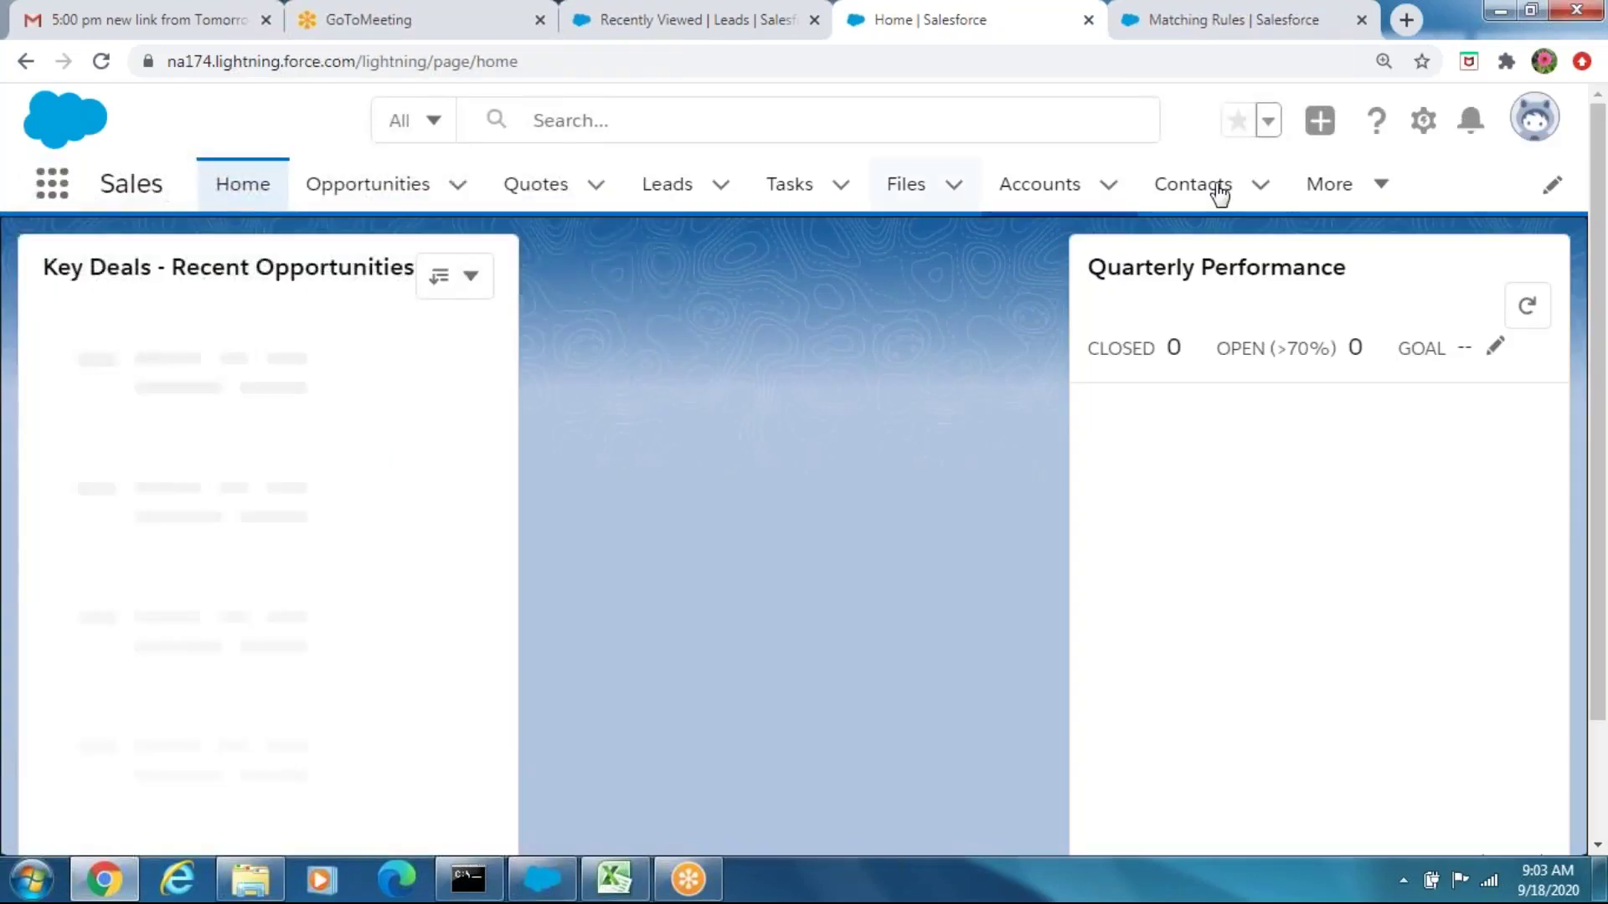
Check the Sun Solar contact's details, then start a new lead from Leads
click(1218, 189)
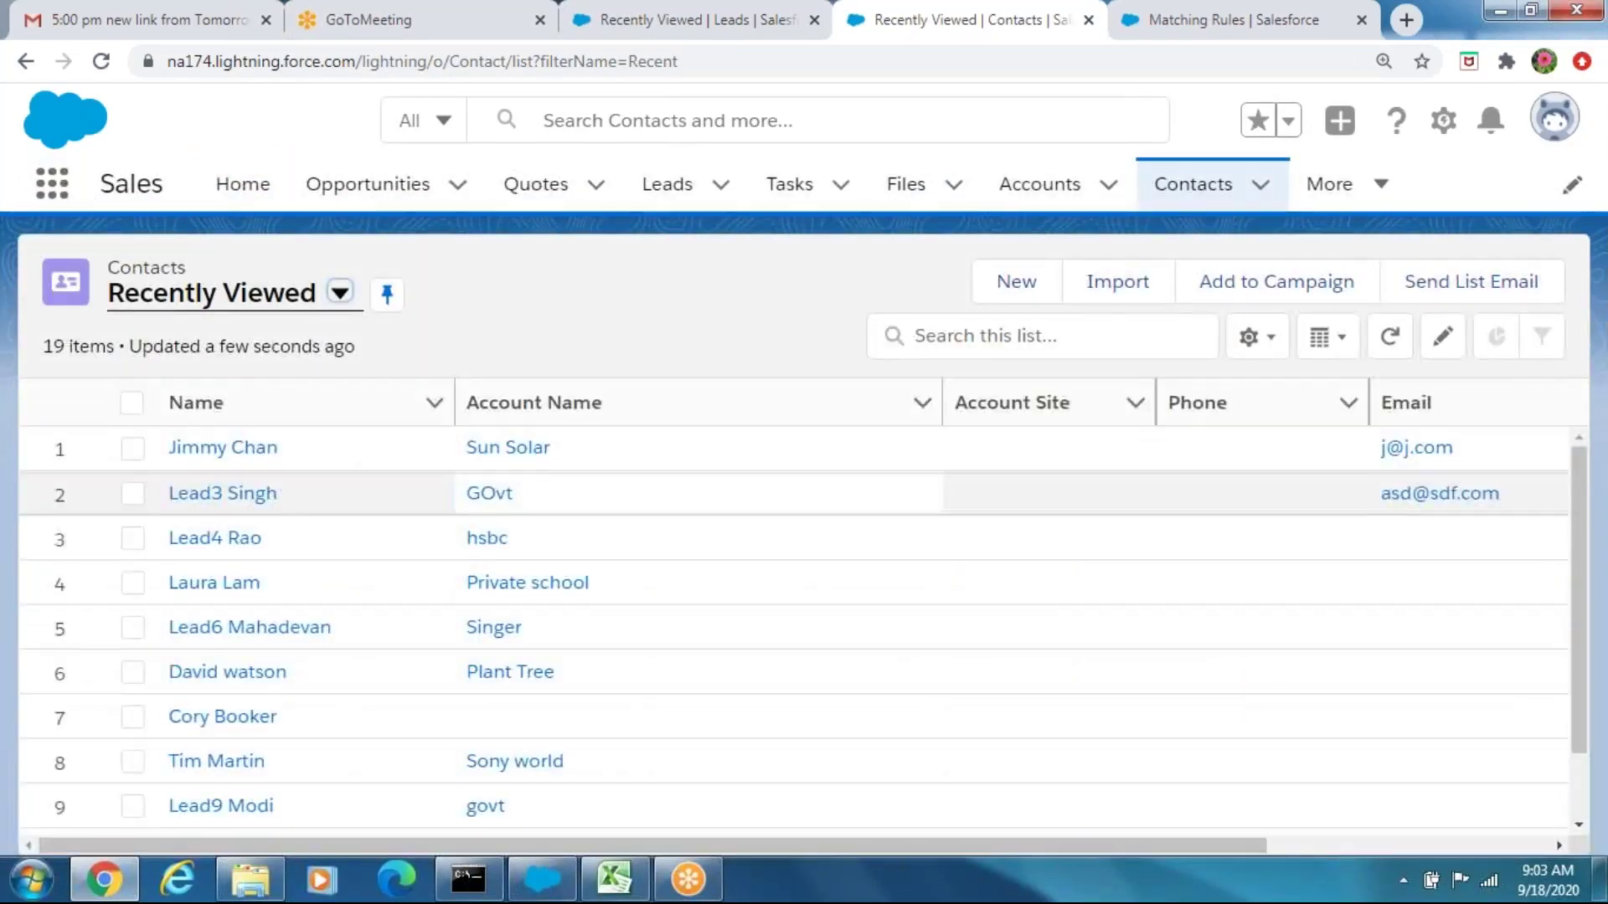
click(231, 457)
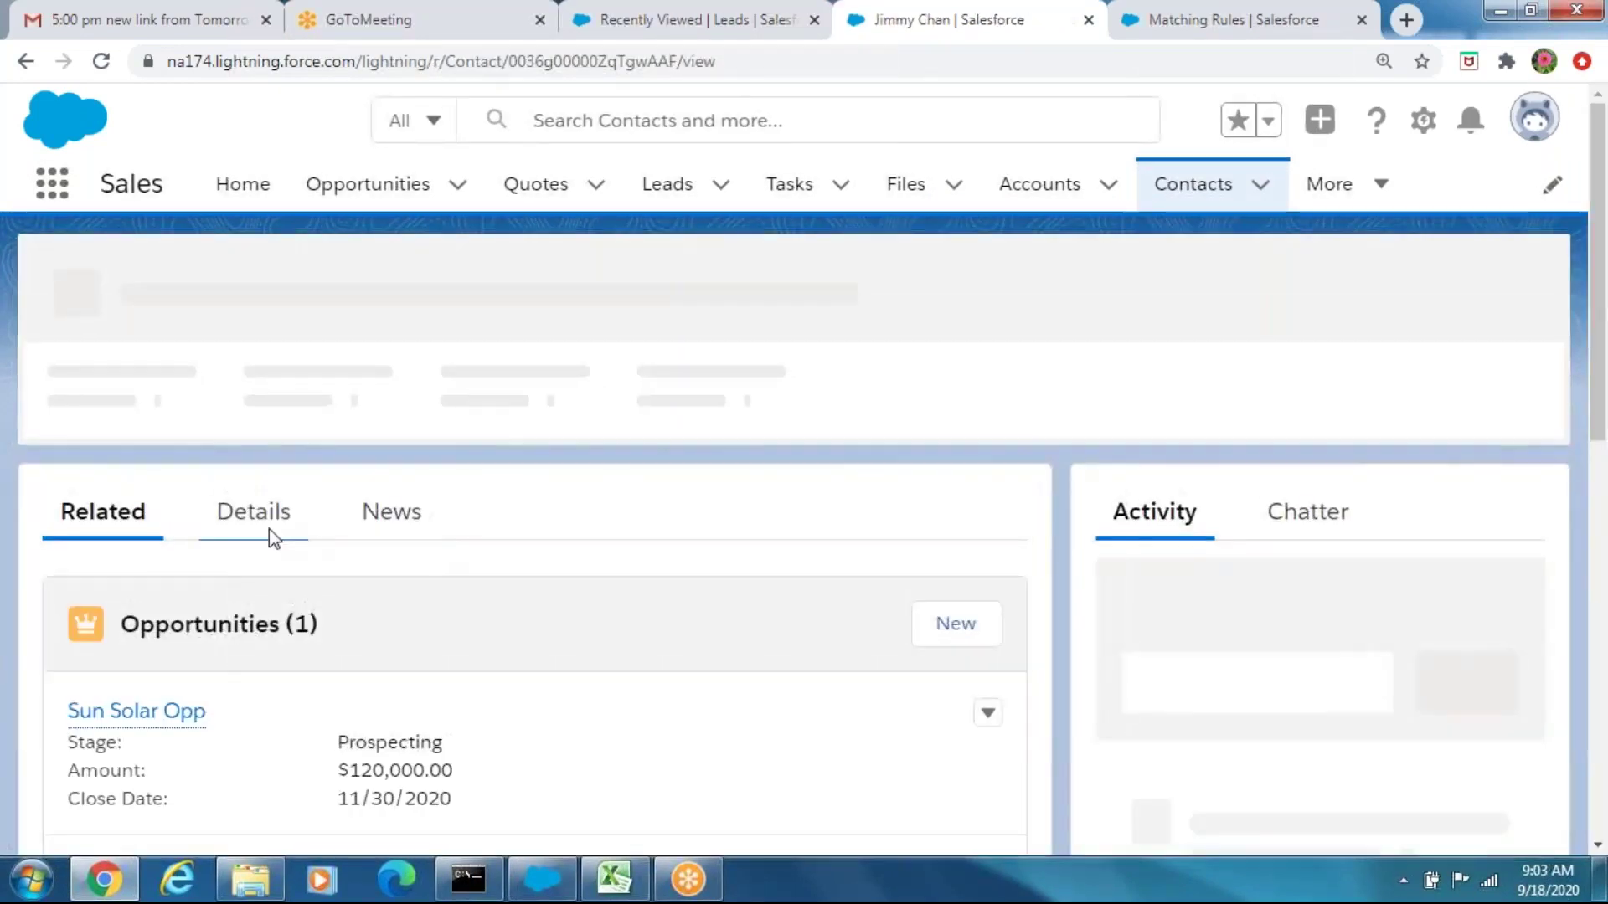
click(269, 530)
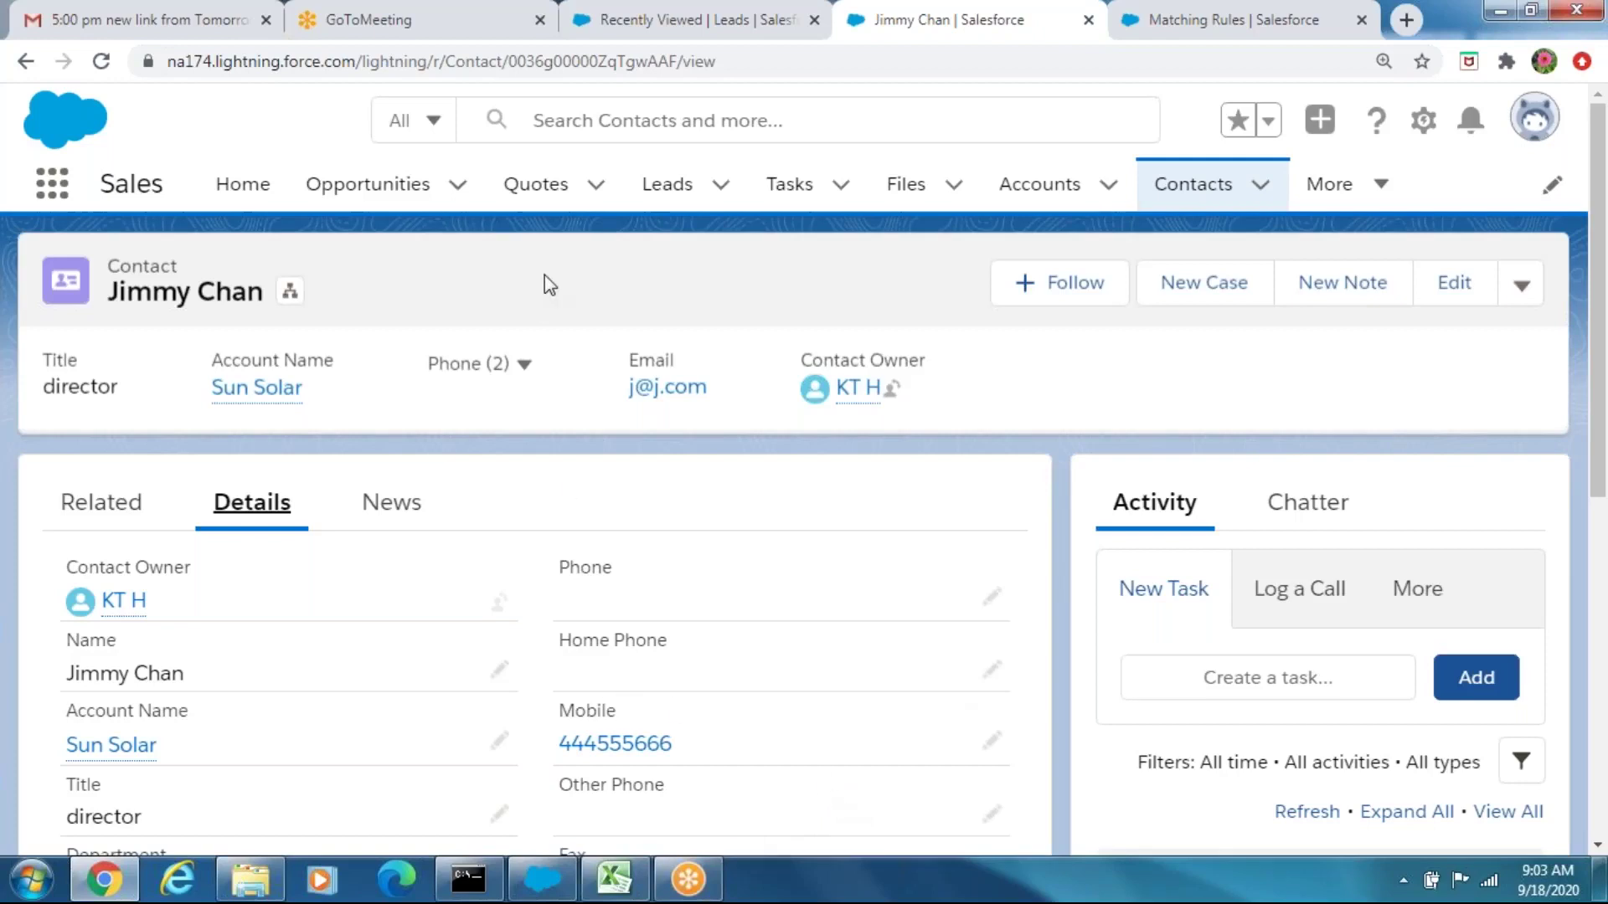
click(683, 194)
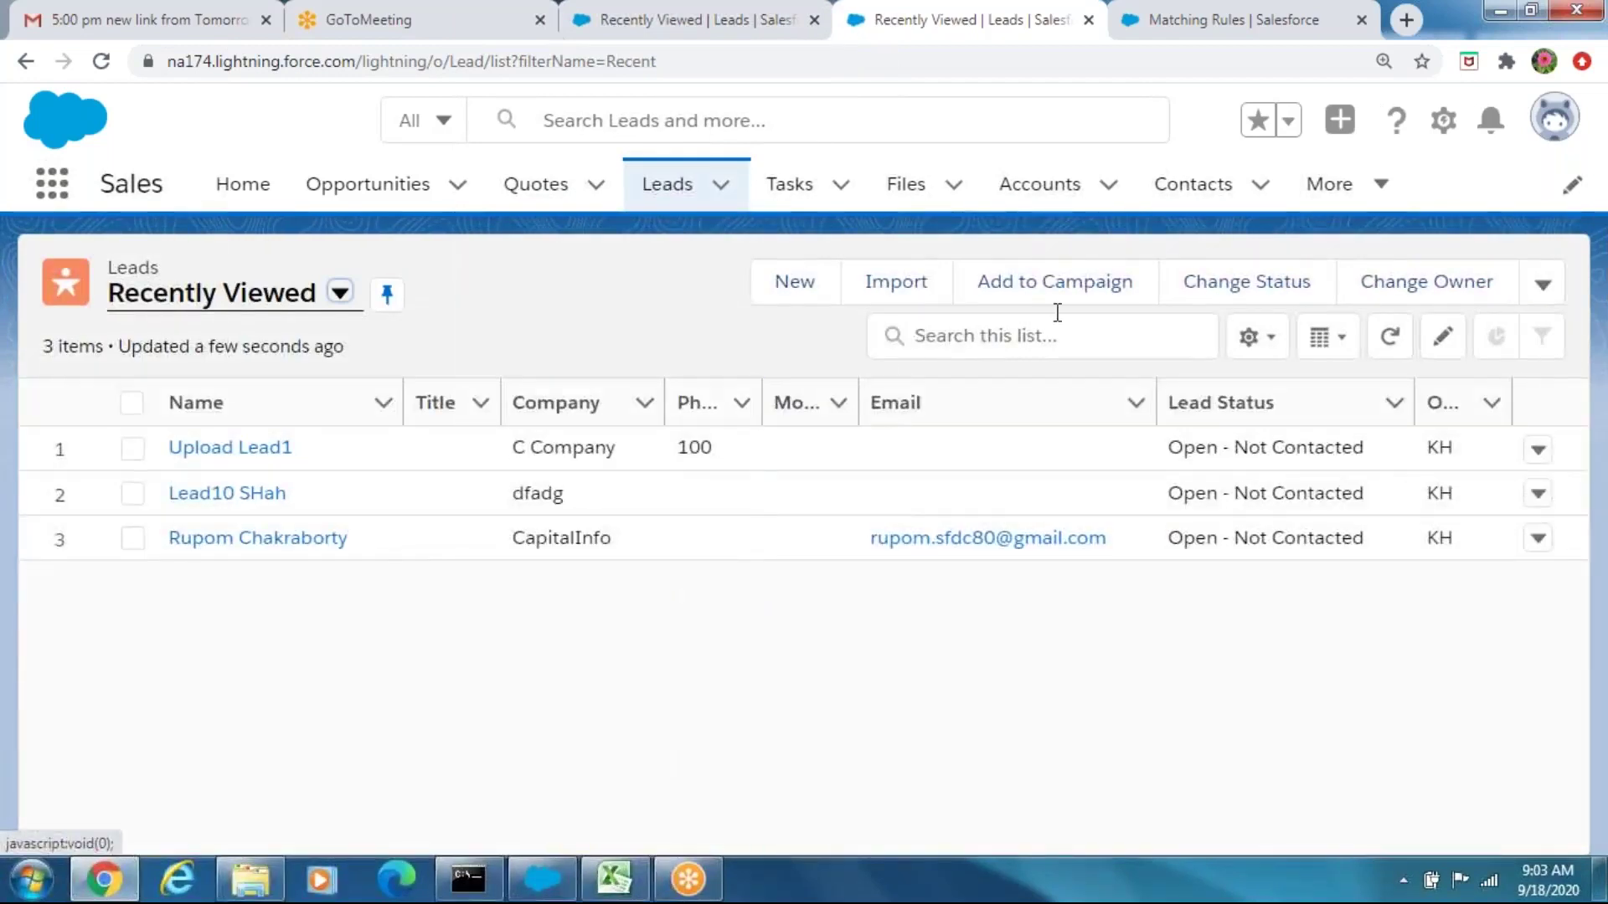
click(800, 283)
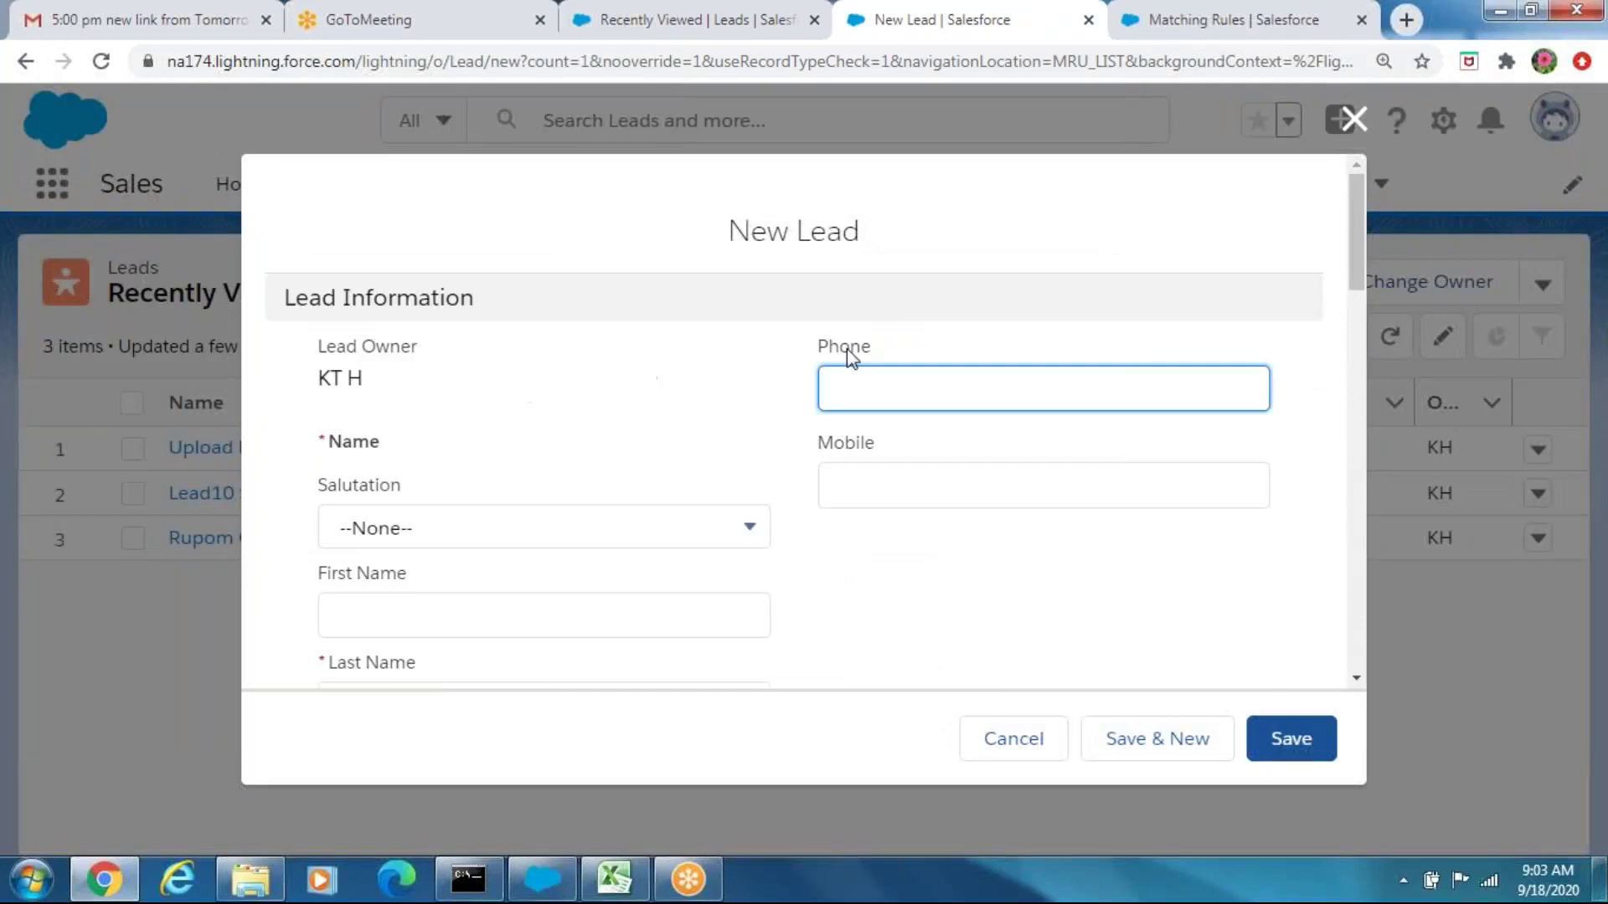
Enter the lead's first and last name with company ABC
click(461, 603)
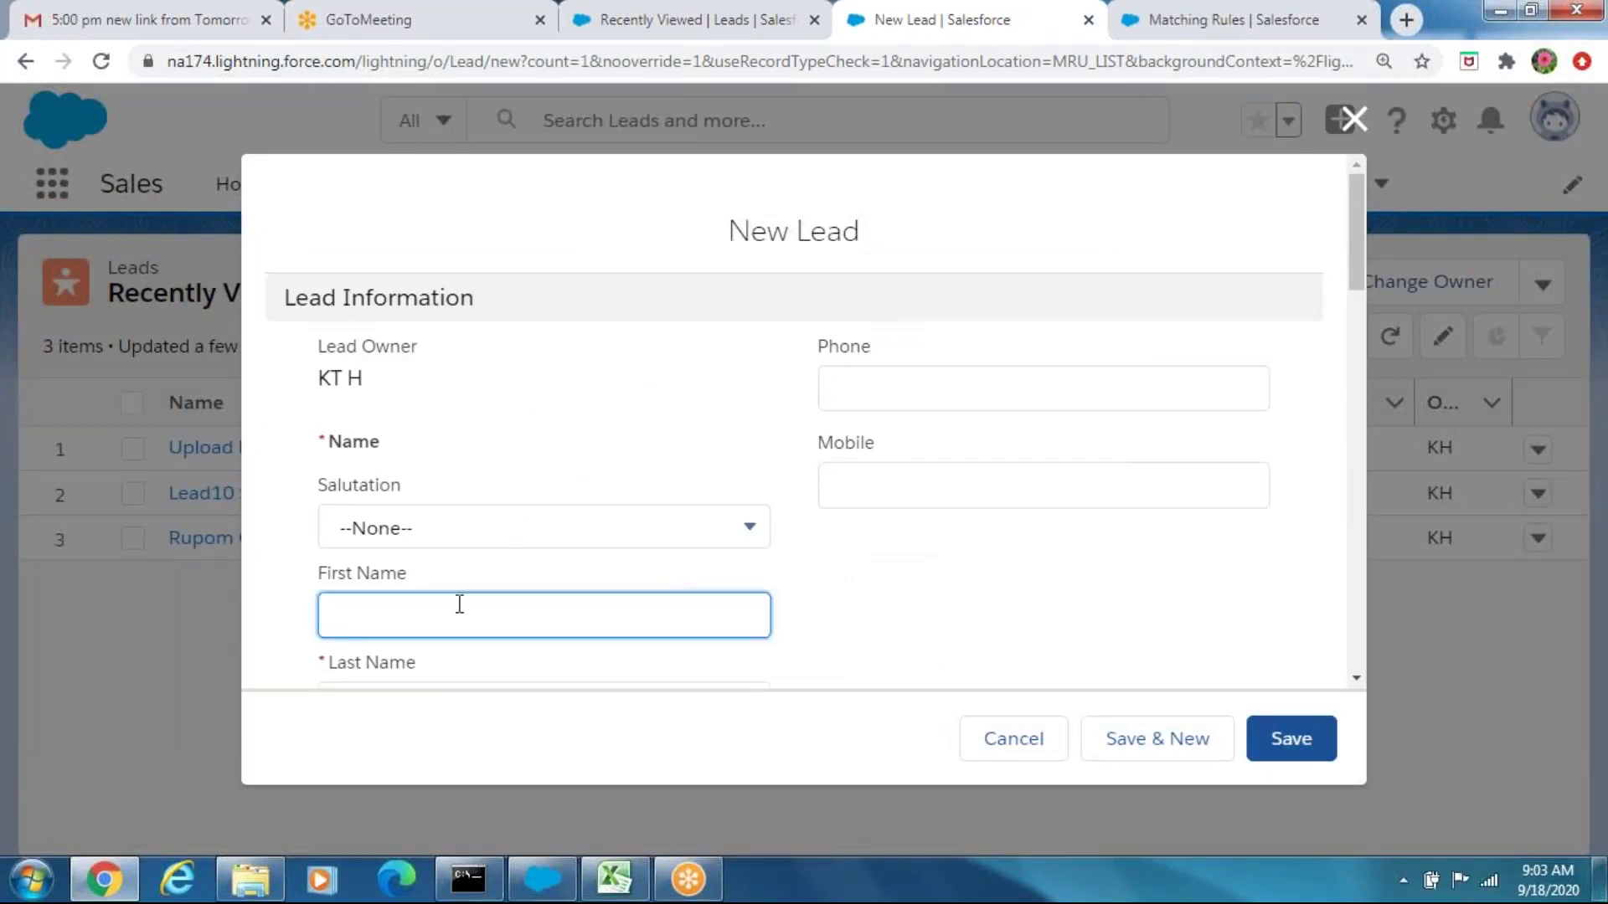
drag(1358, 193, 1355, 228)
click(528, 530)
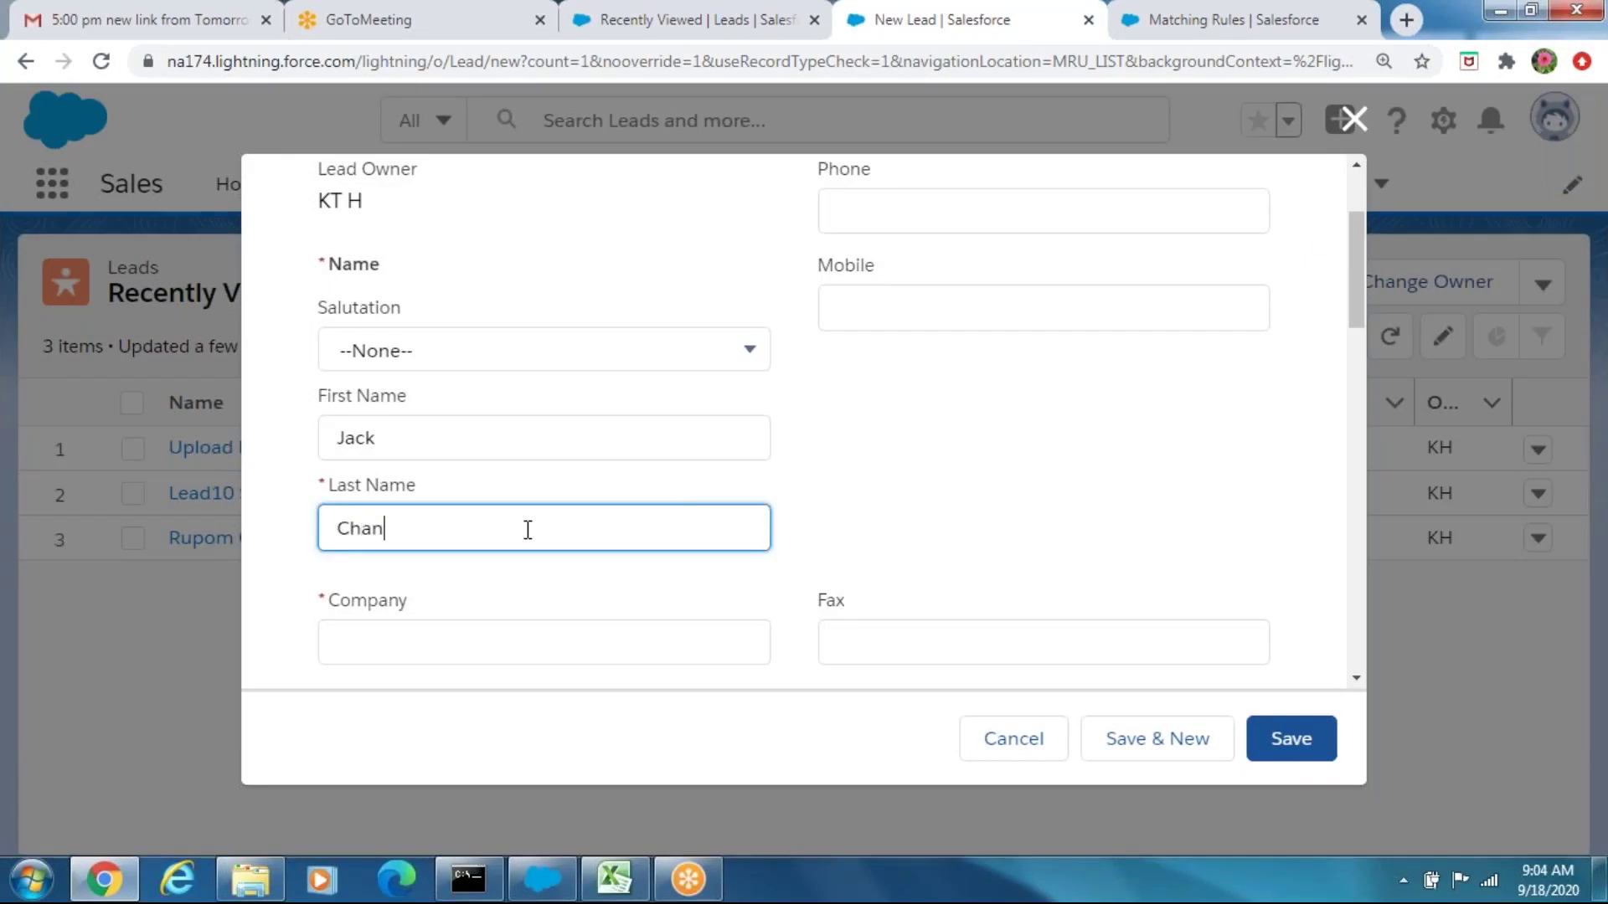
click(389, 655)
text(ABC)
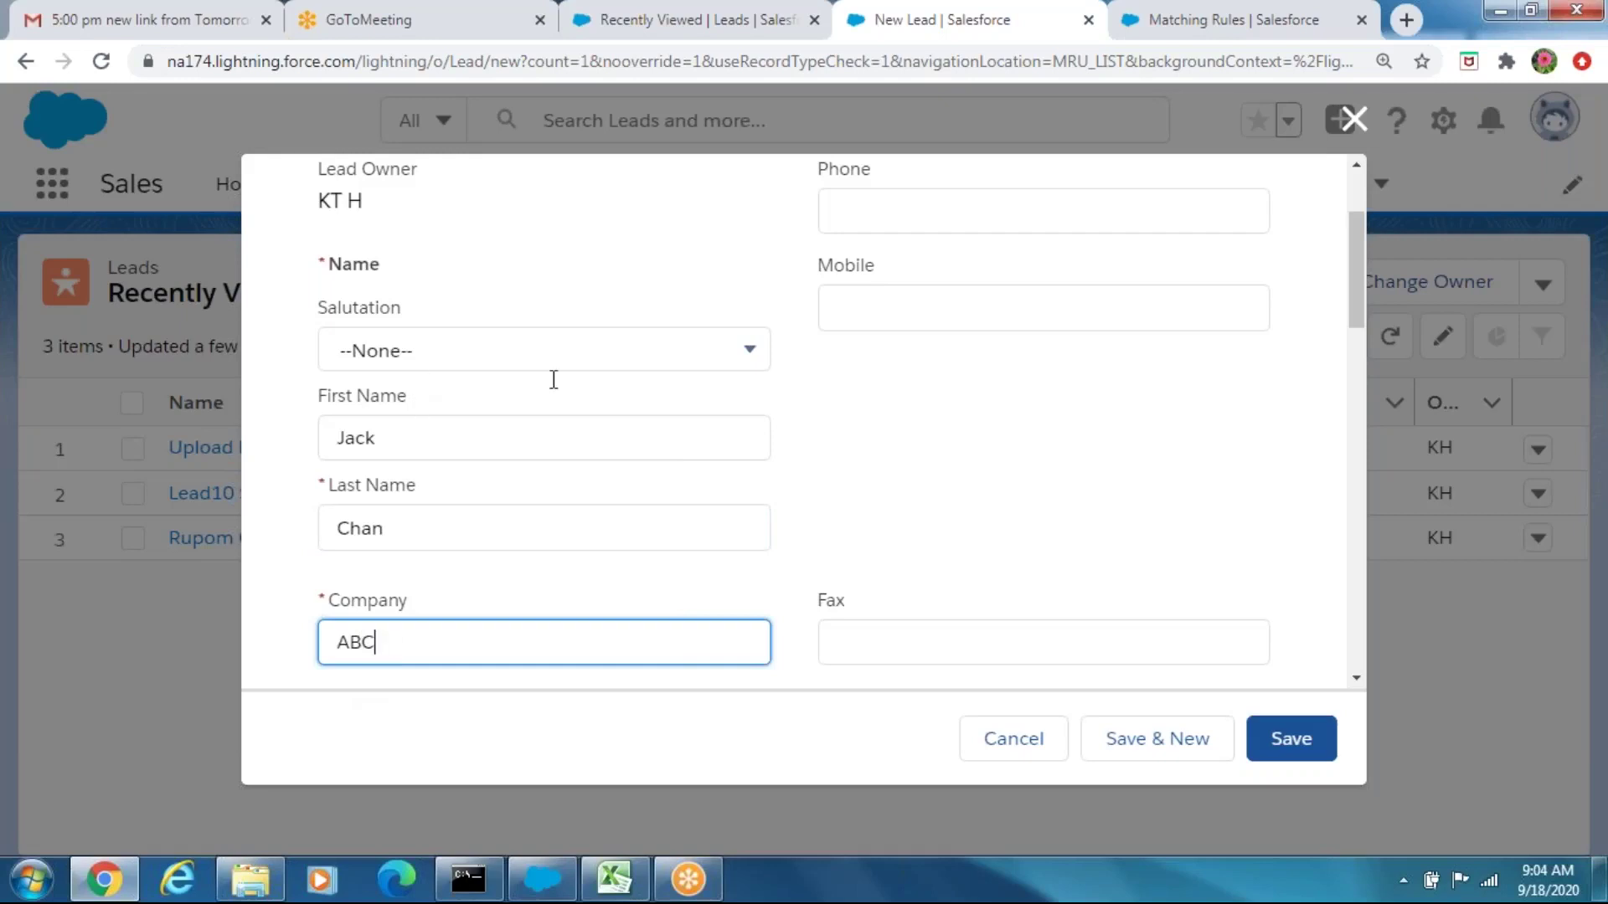
Give the lead the contact's mobile number and e-mail, then save it
click(913, 302)
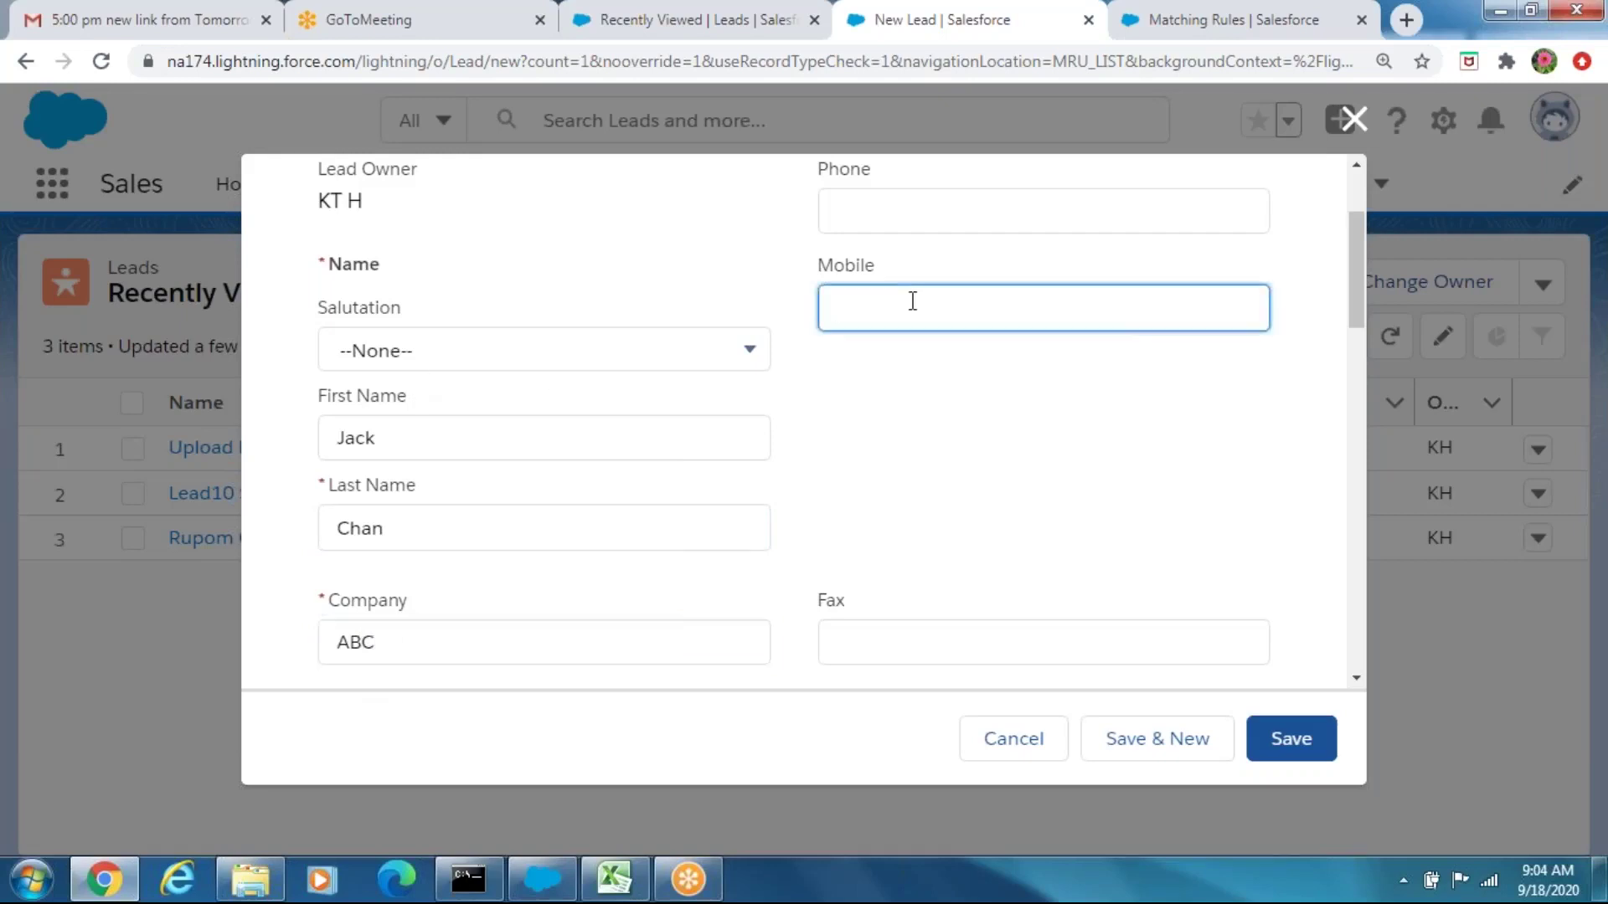
text(444555666)
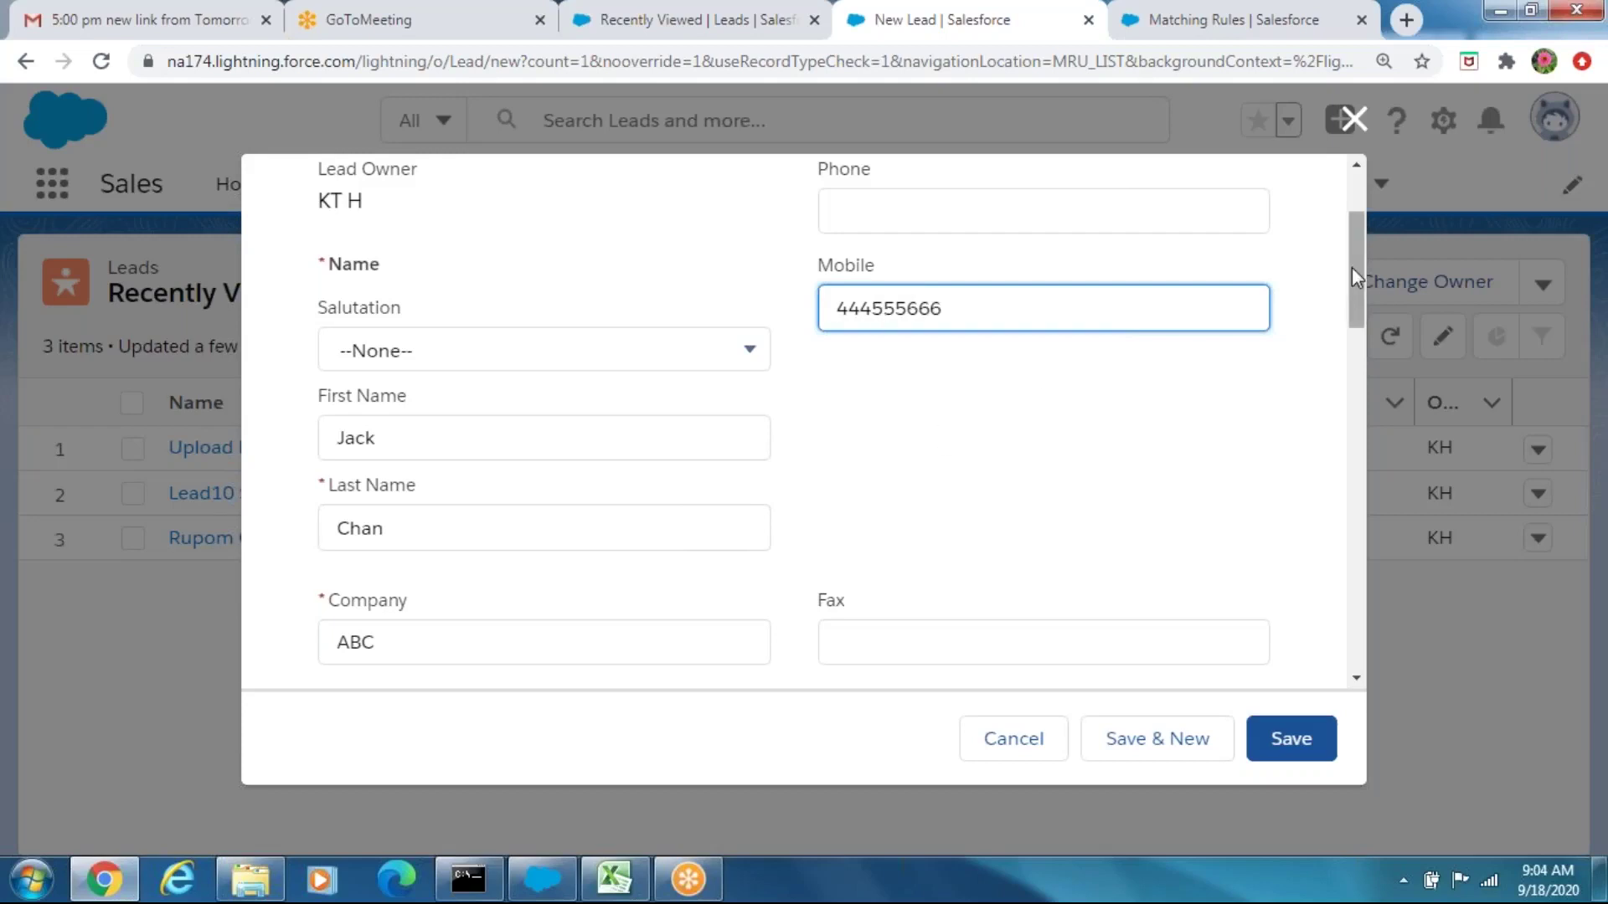
drag(1354, 285, 1360, 356)
click(912, 344)
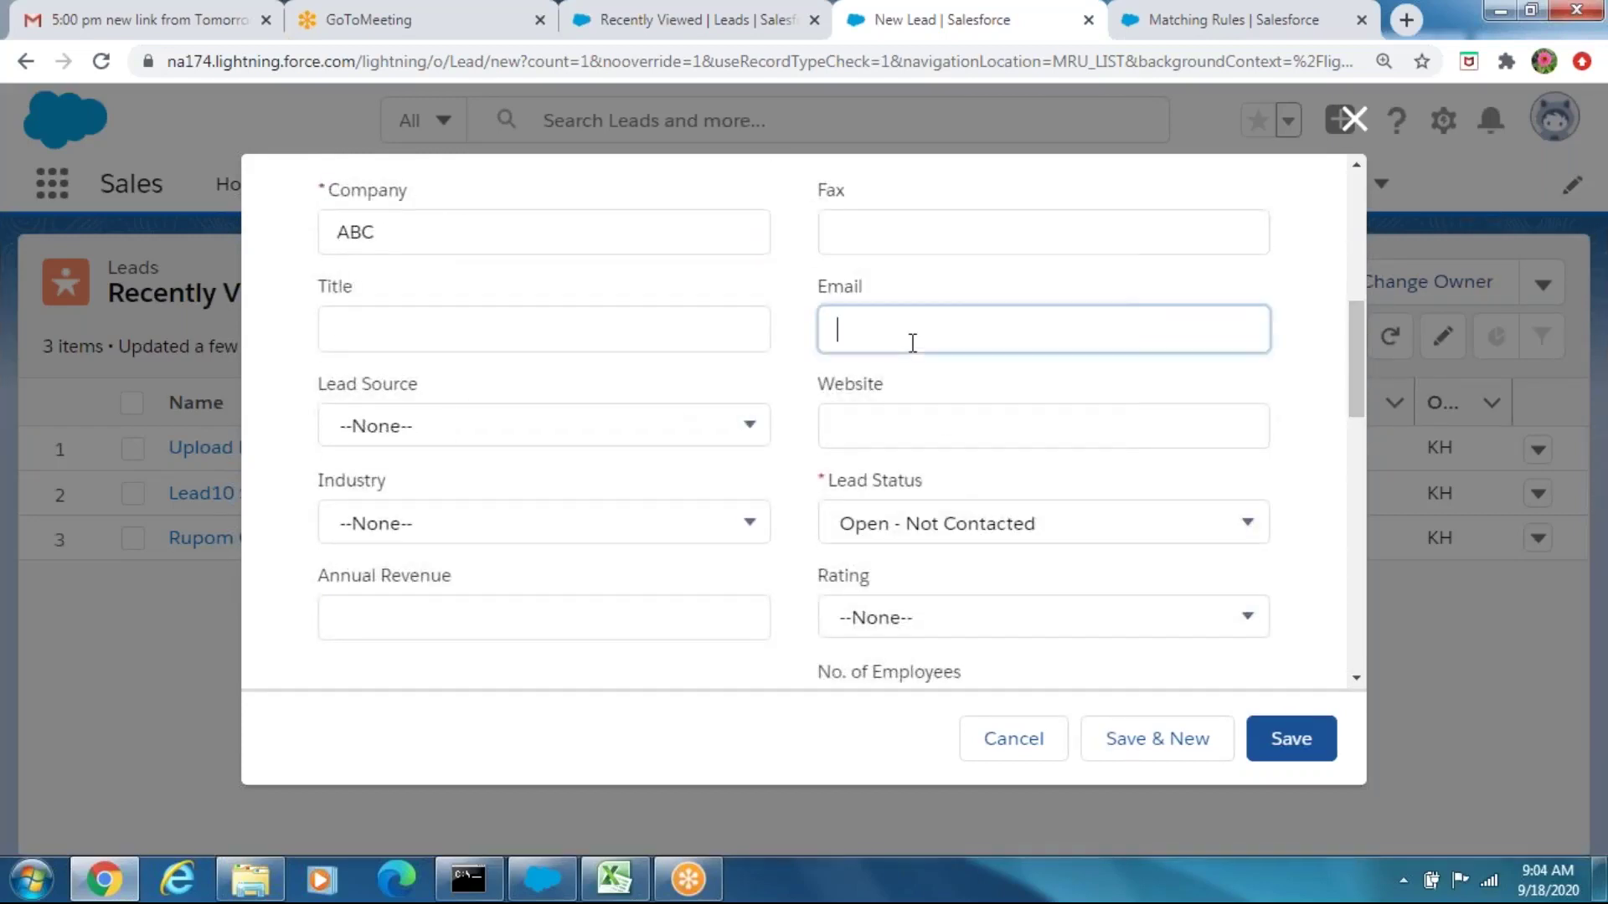
text(j@j.com)
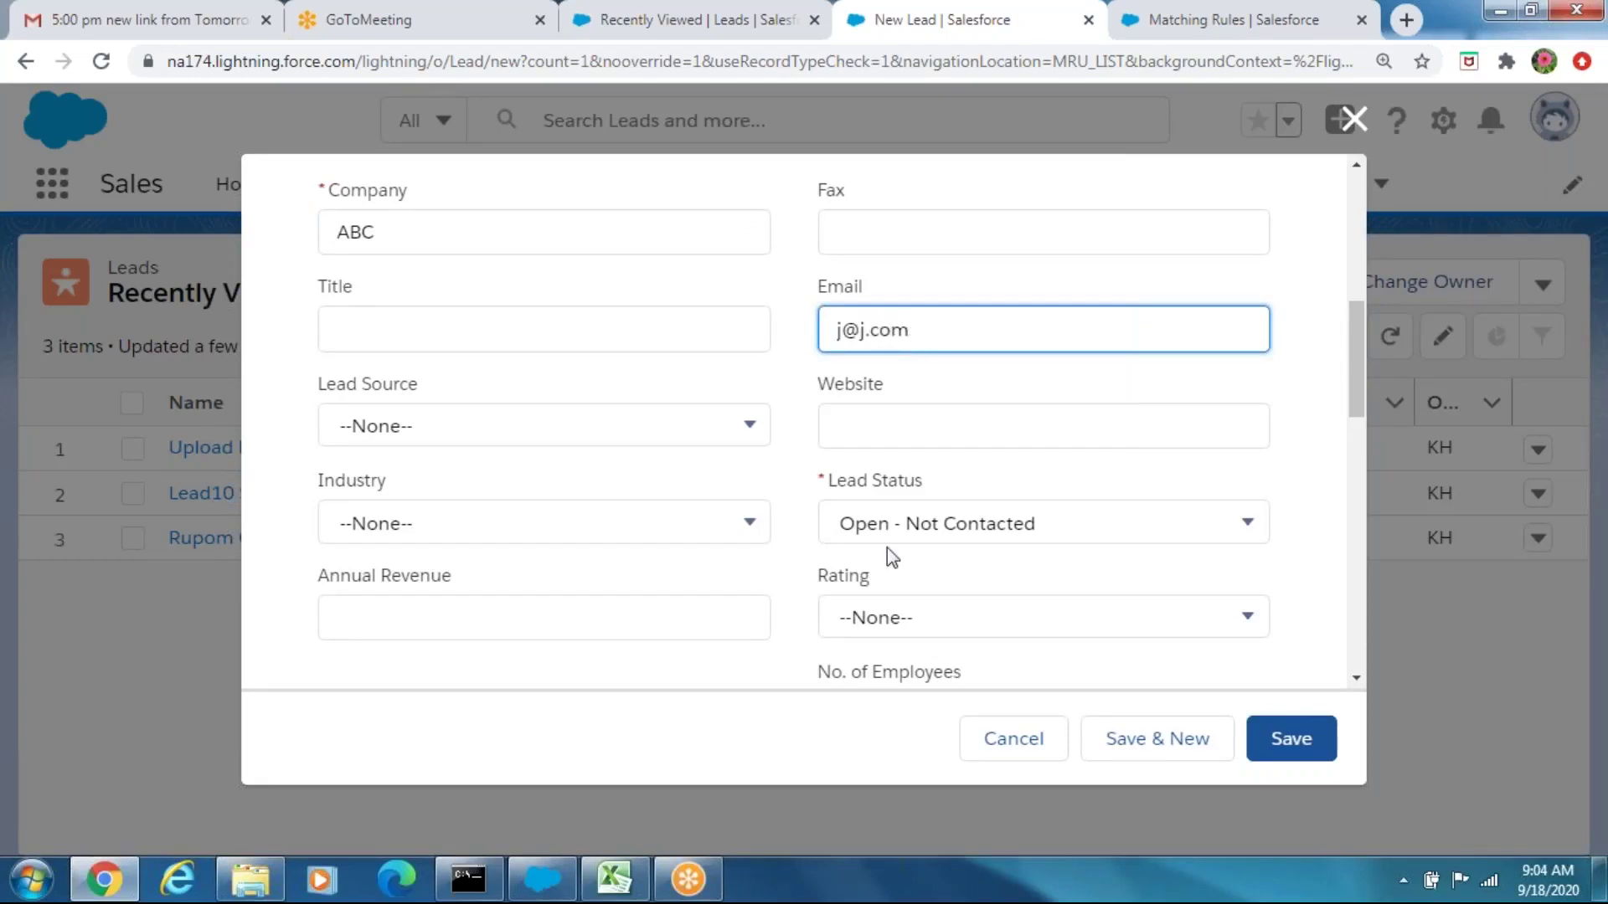
click(1364, 323)
scroll(1358, 347, down, 2)
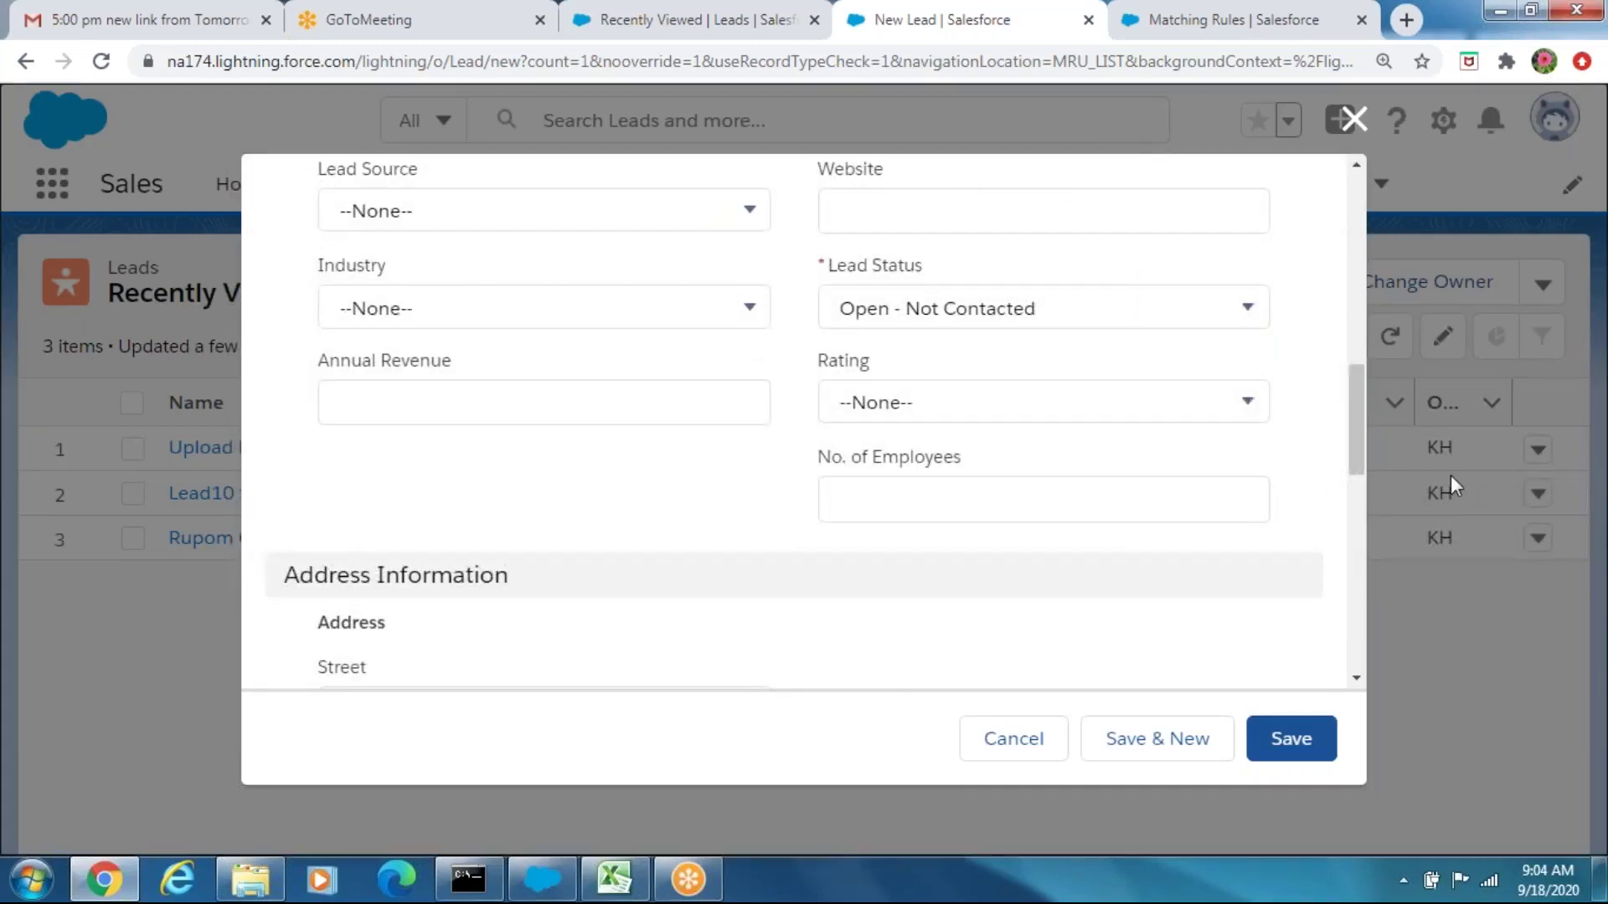
click(1314, 751)
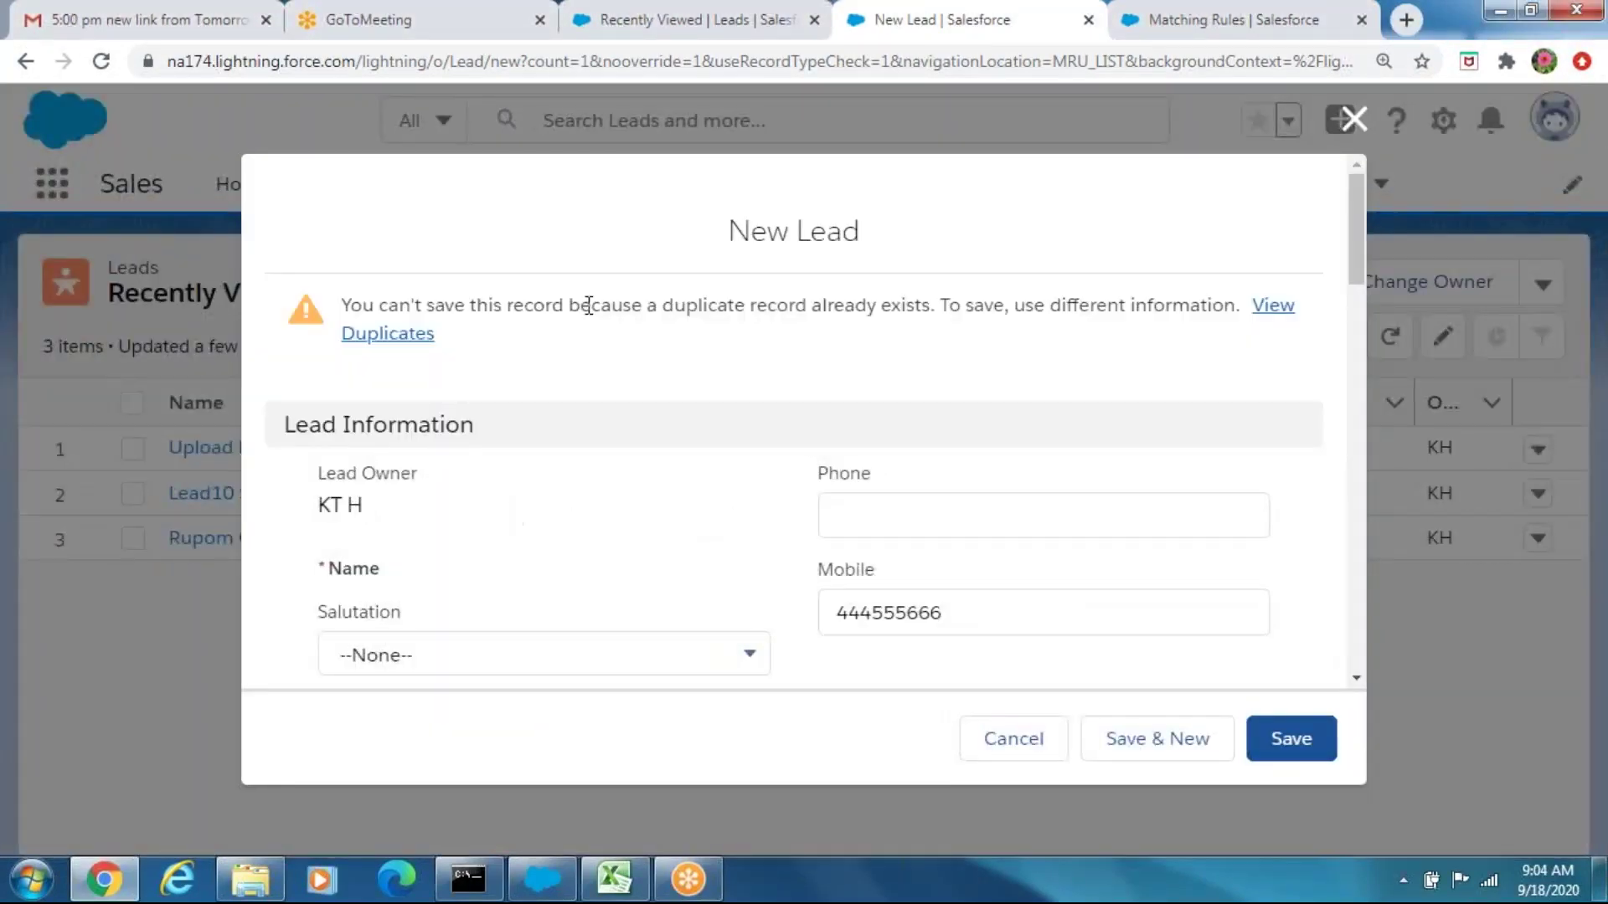
View the matching Sun Solar contact in the duplicates list, then close it
click(386, 335)
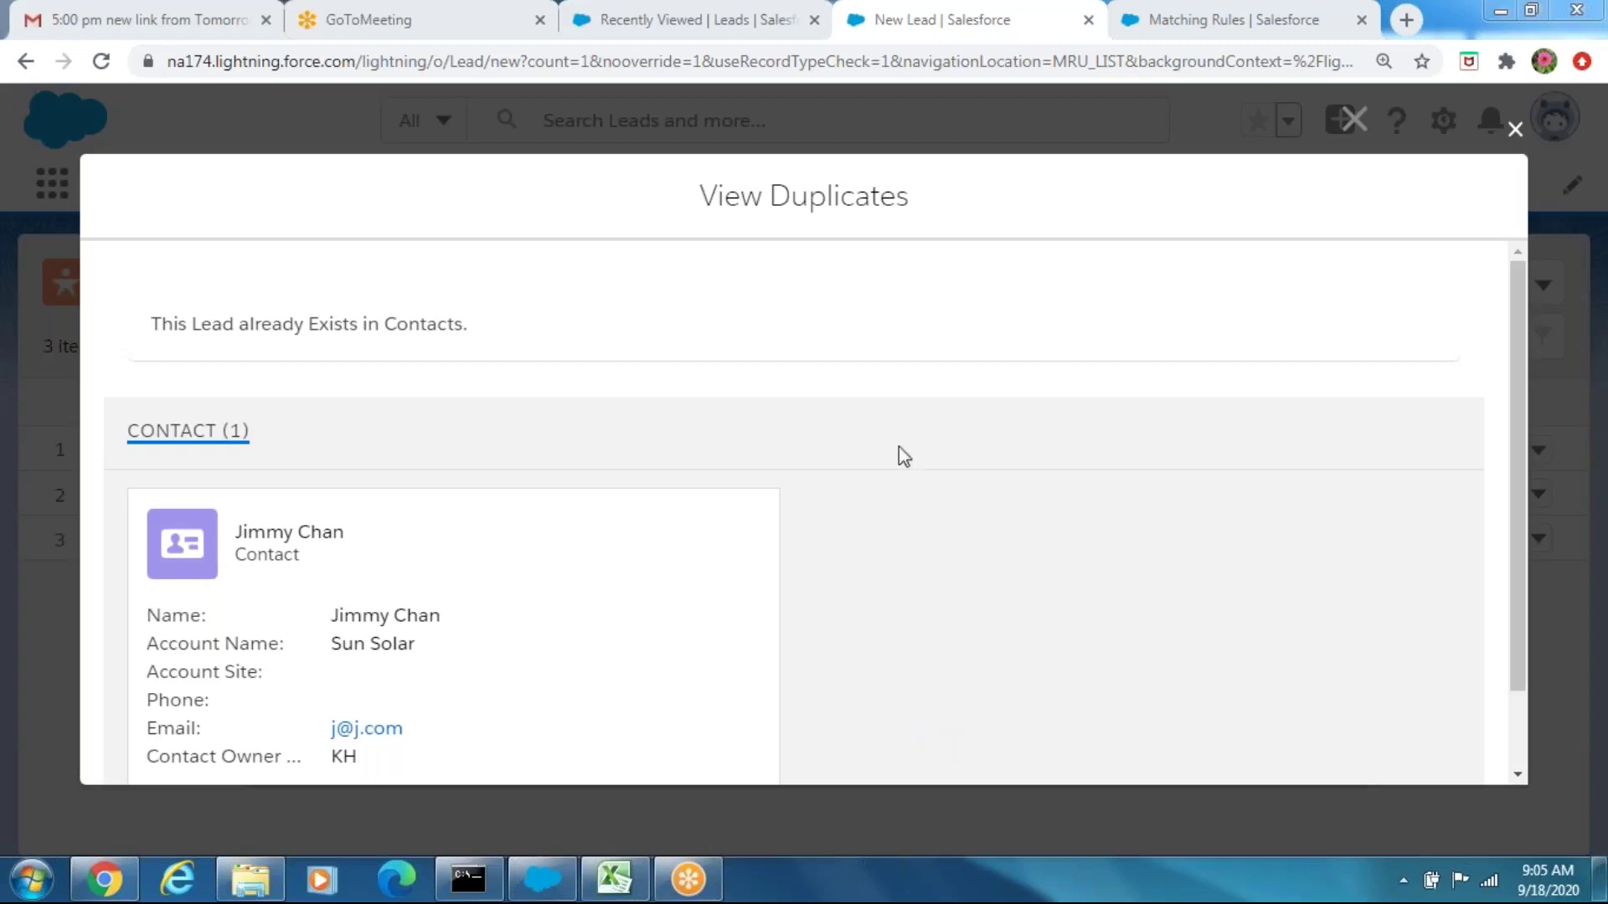
click(1517, 130)
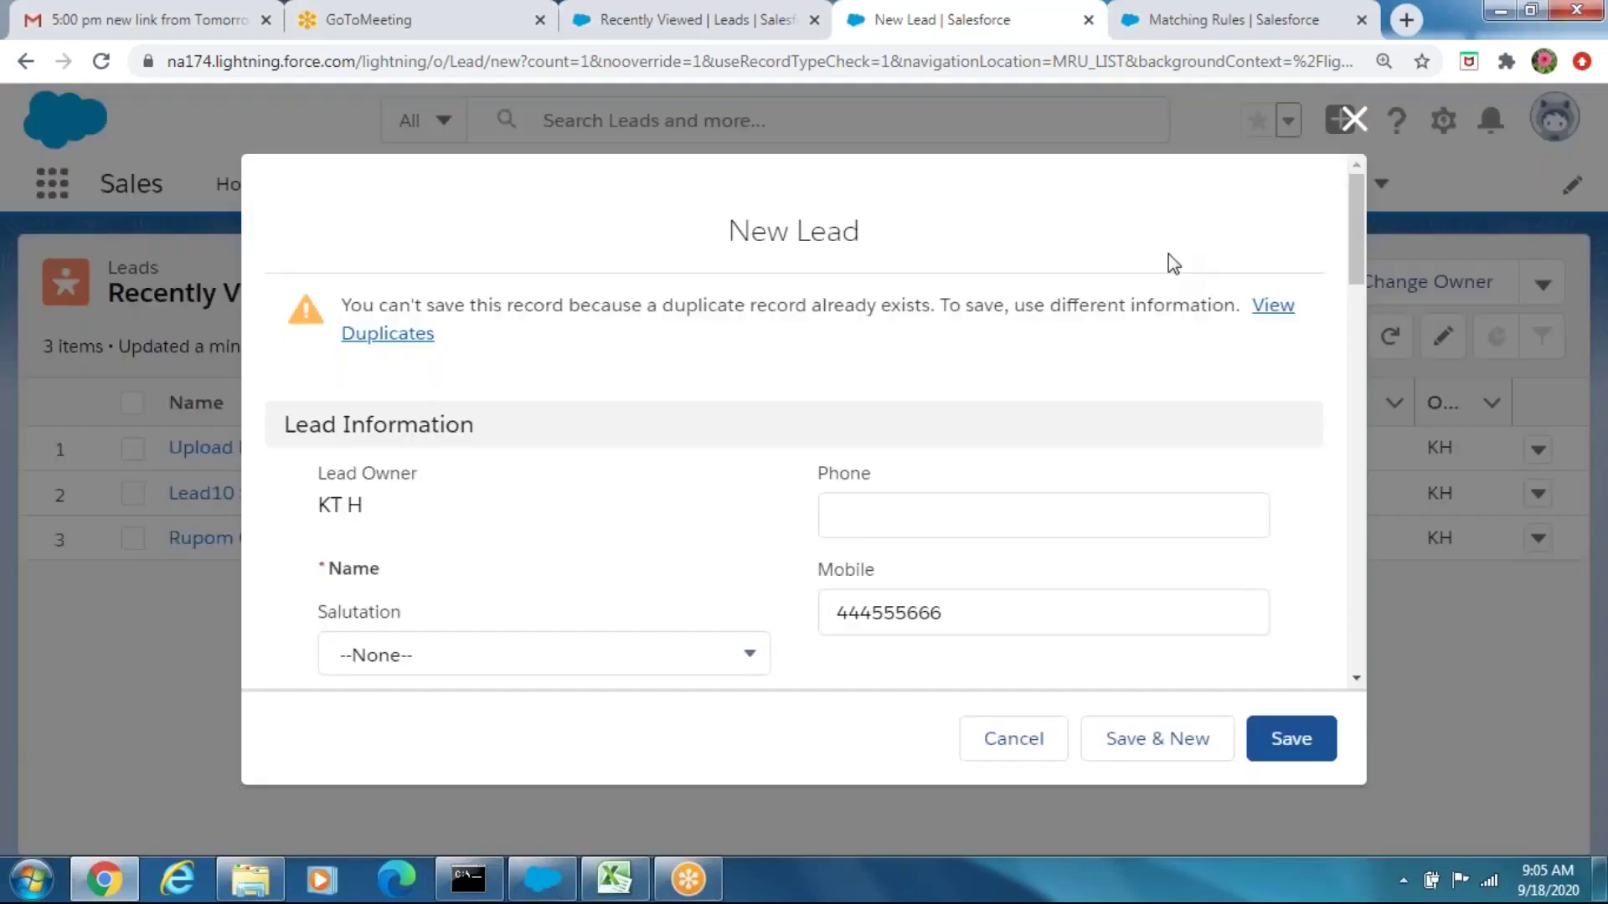
Cancel the unsaved lead and go to Setup from the gear menu
click(995, 743)
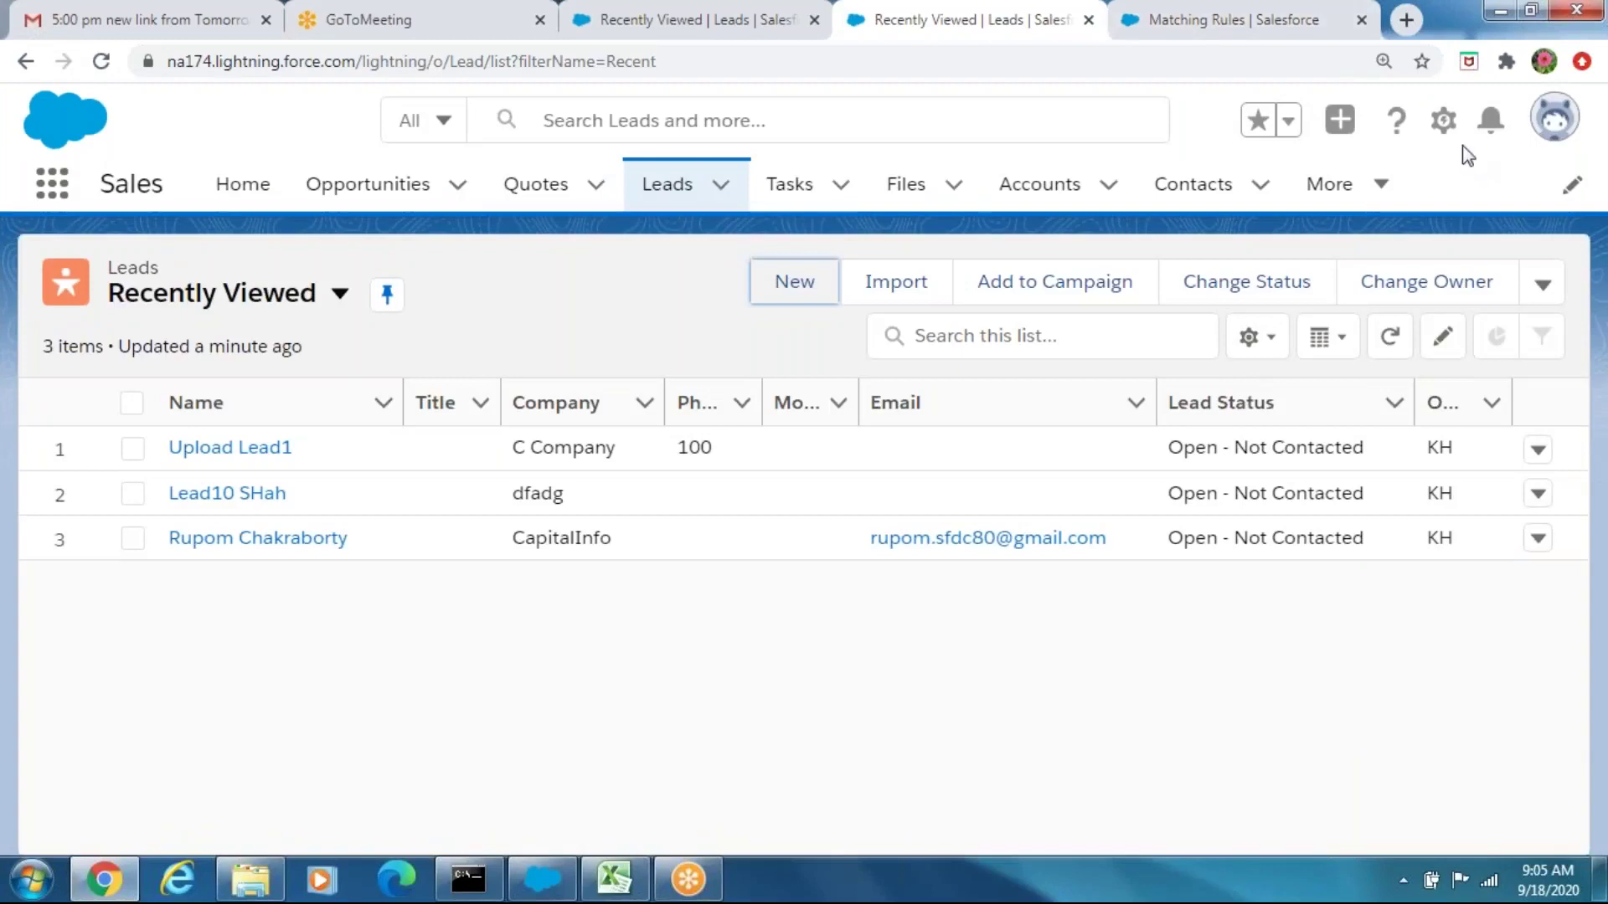
click(1443, 122)
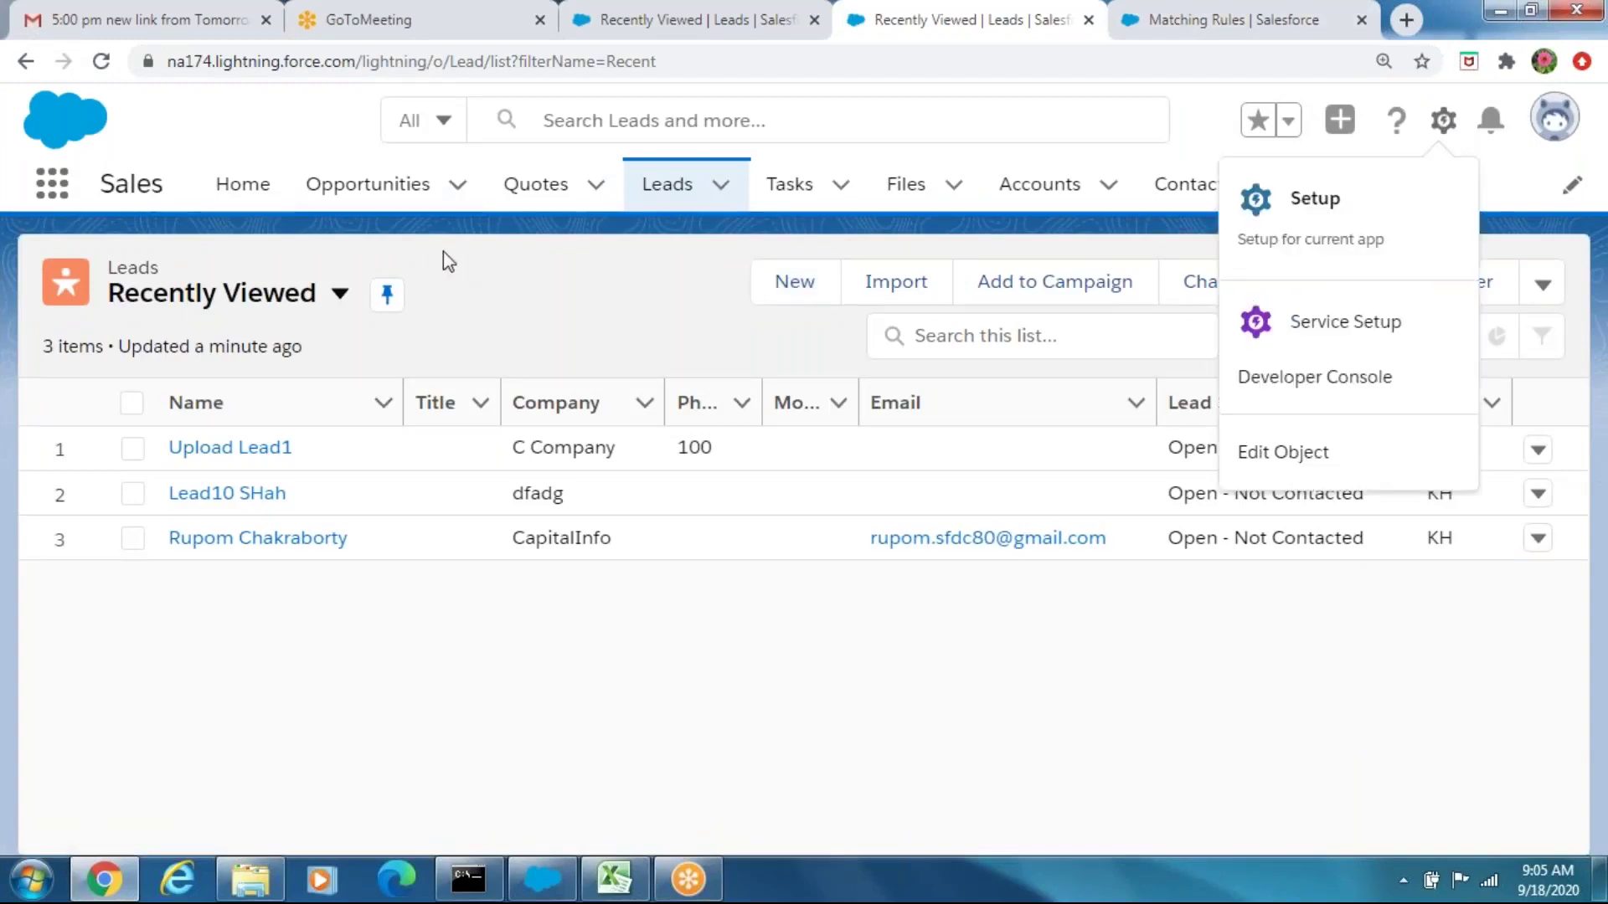
click(1335, 224)
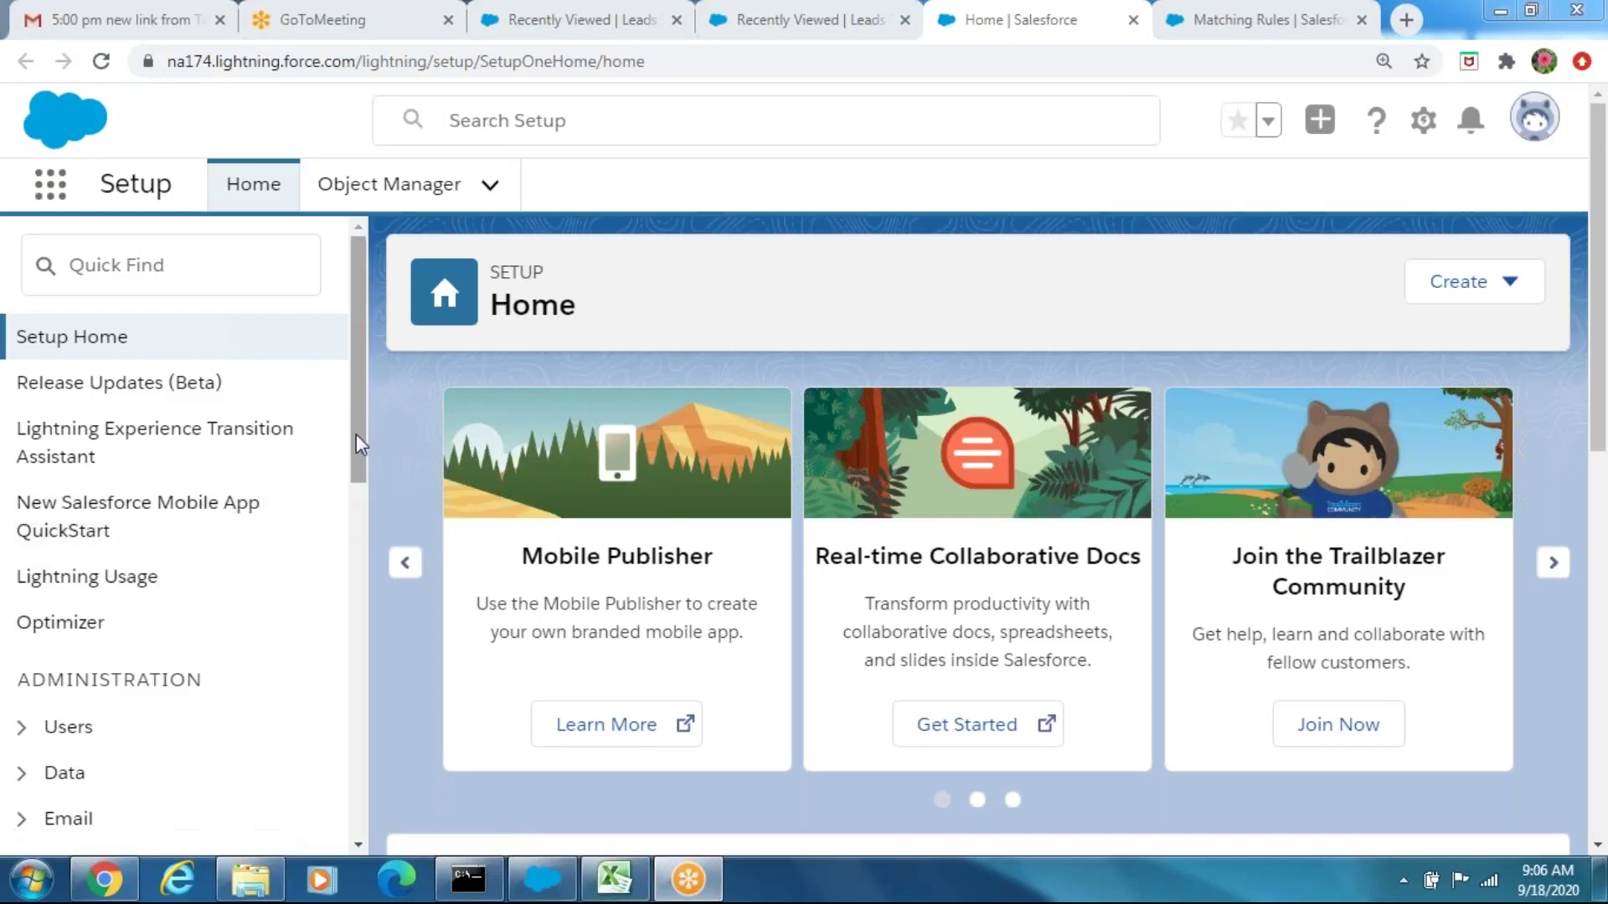
Open Data > Duplicate Management > Duplicate Rules in Setup
drag(356, 436, 358, 521)
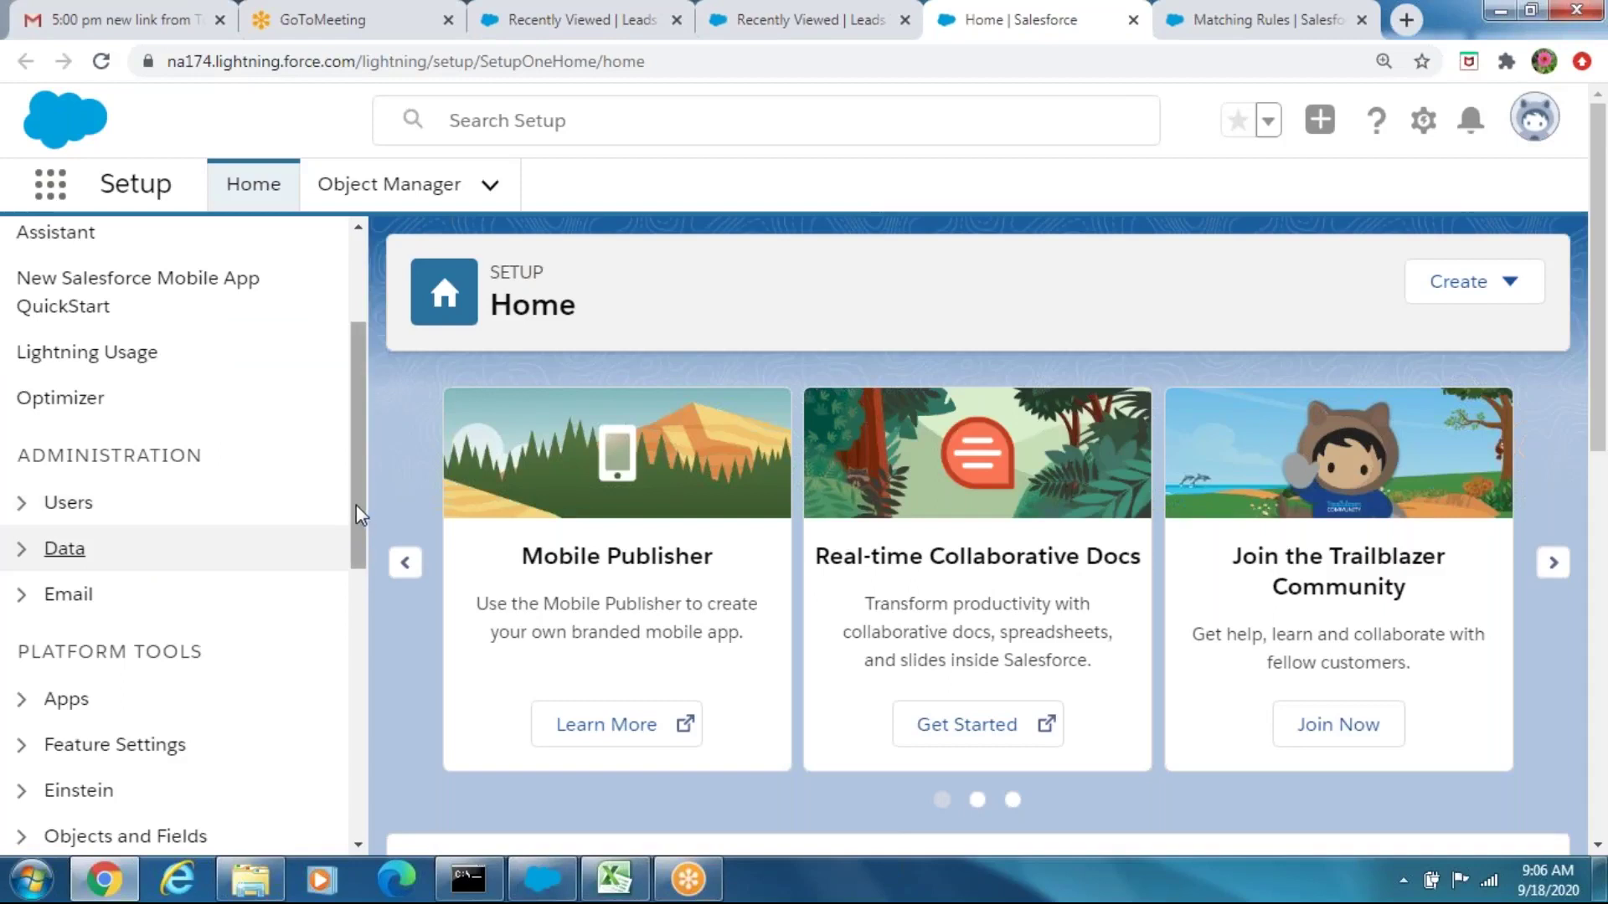
click(65, 548)
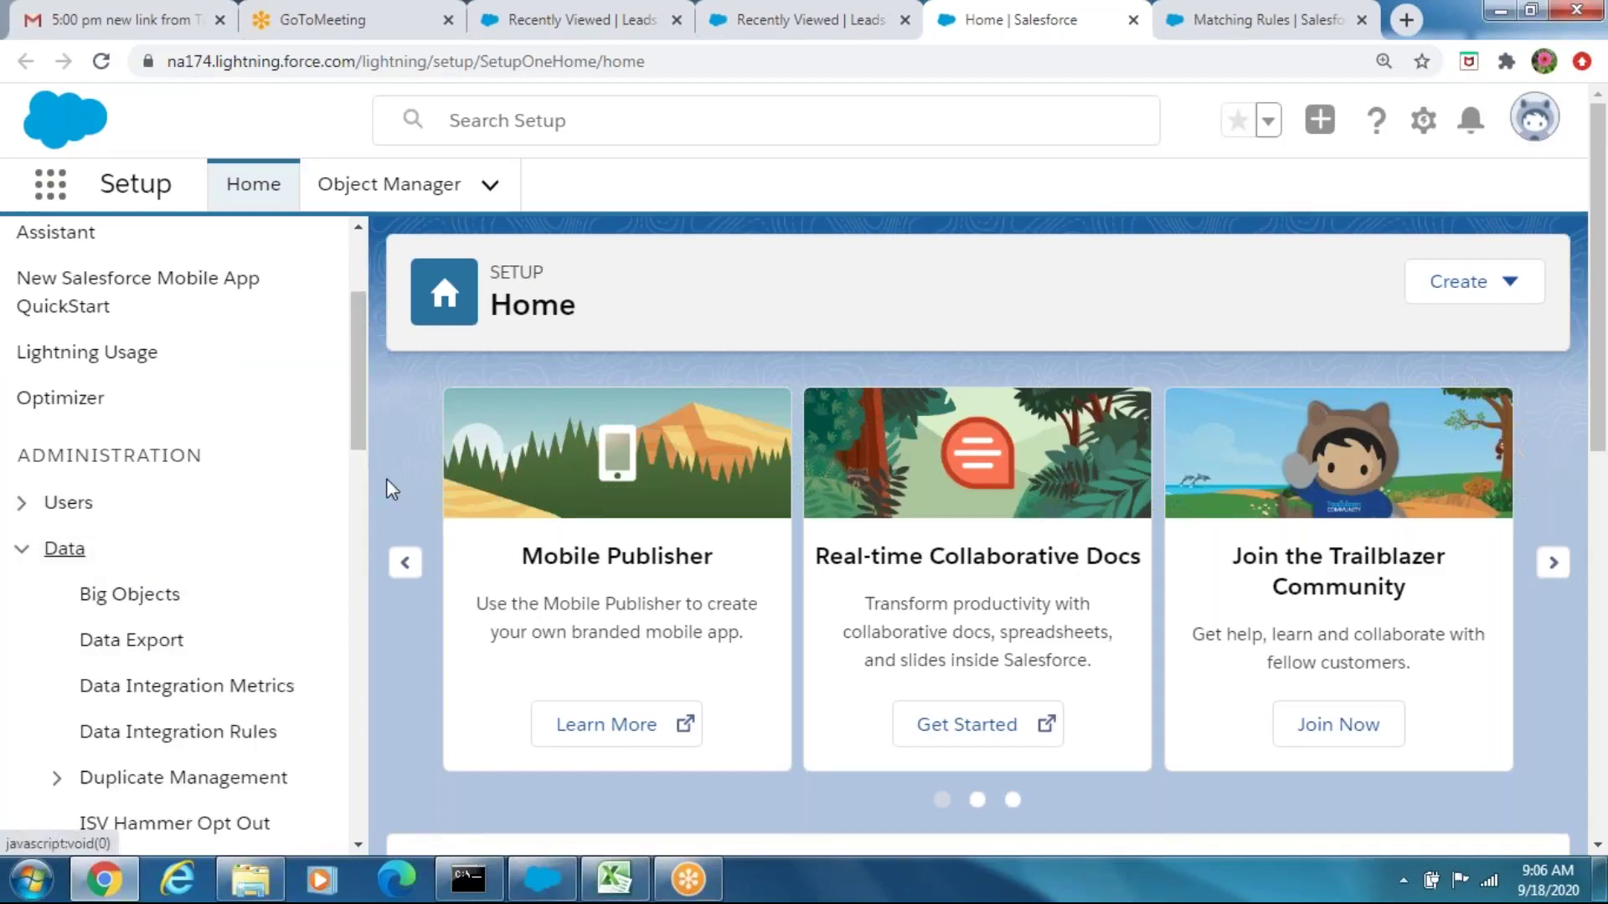
drag(359, 438, 362, 508)
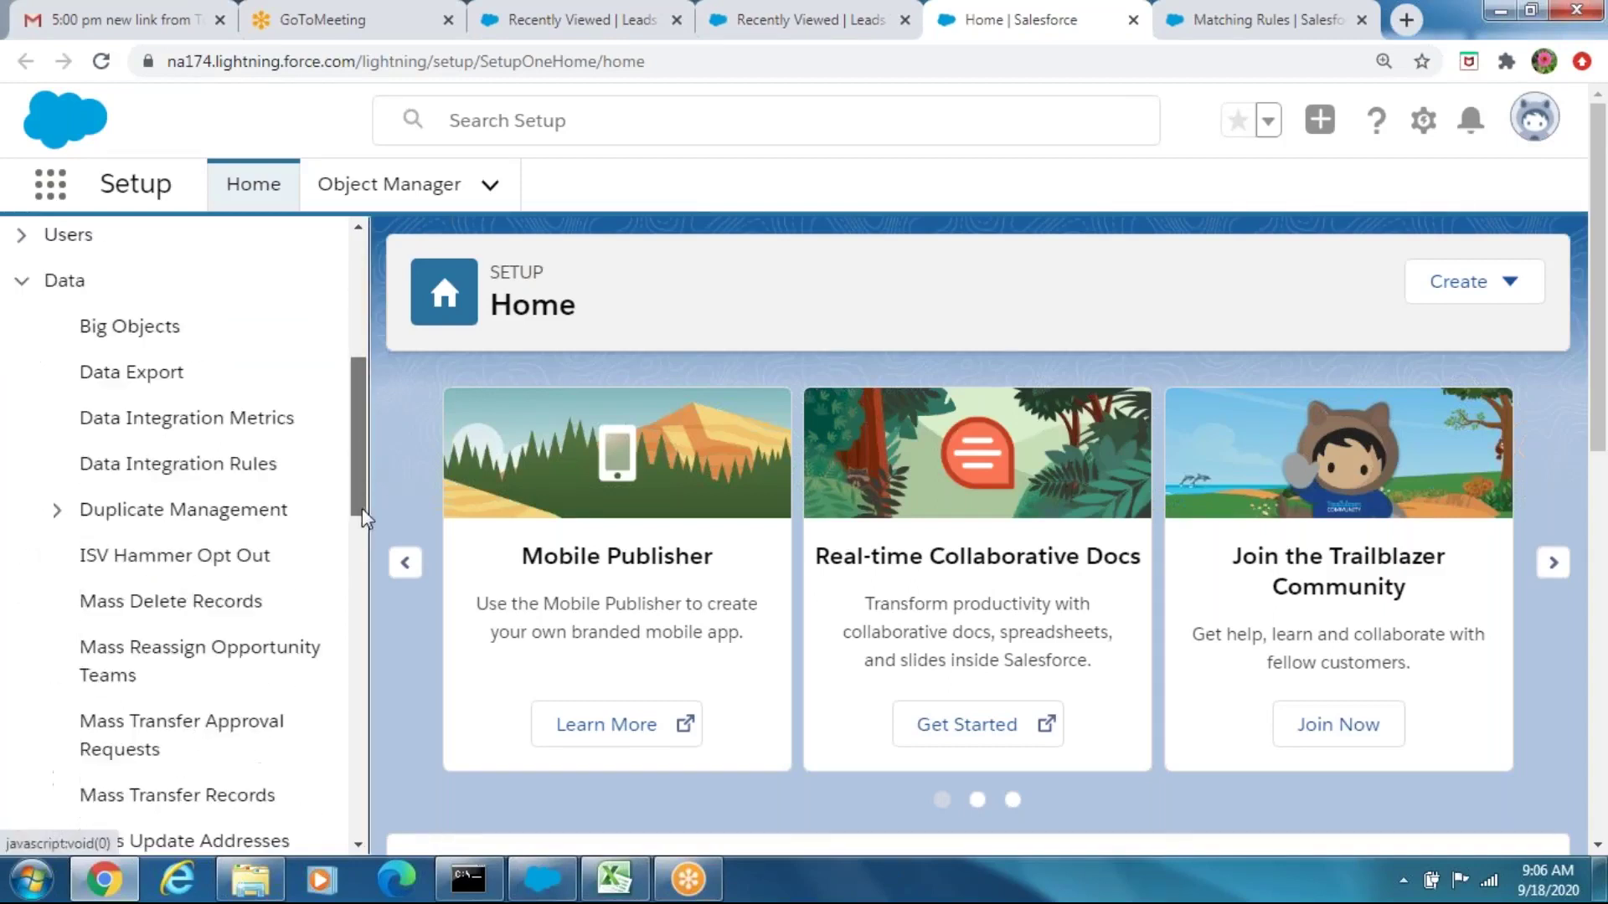
click(161, 505)
click(193, 591)
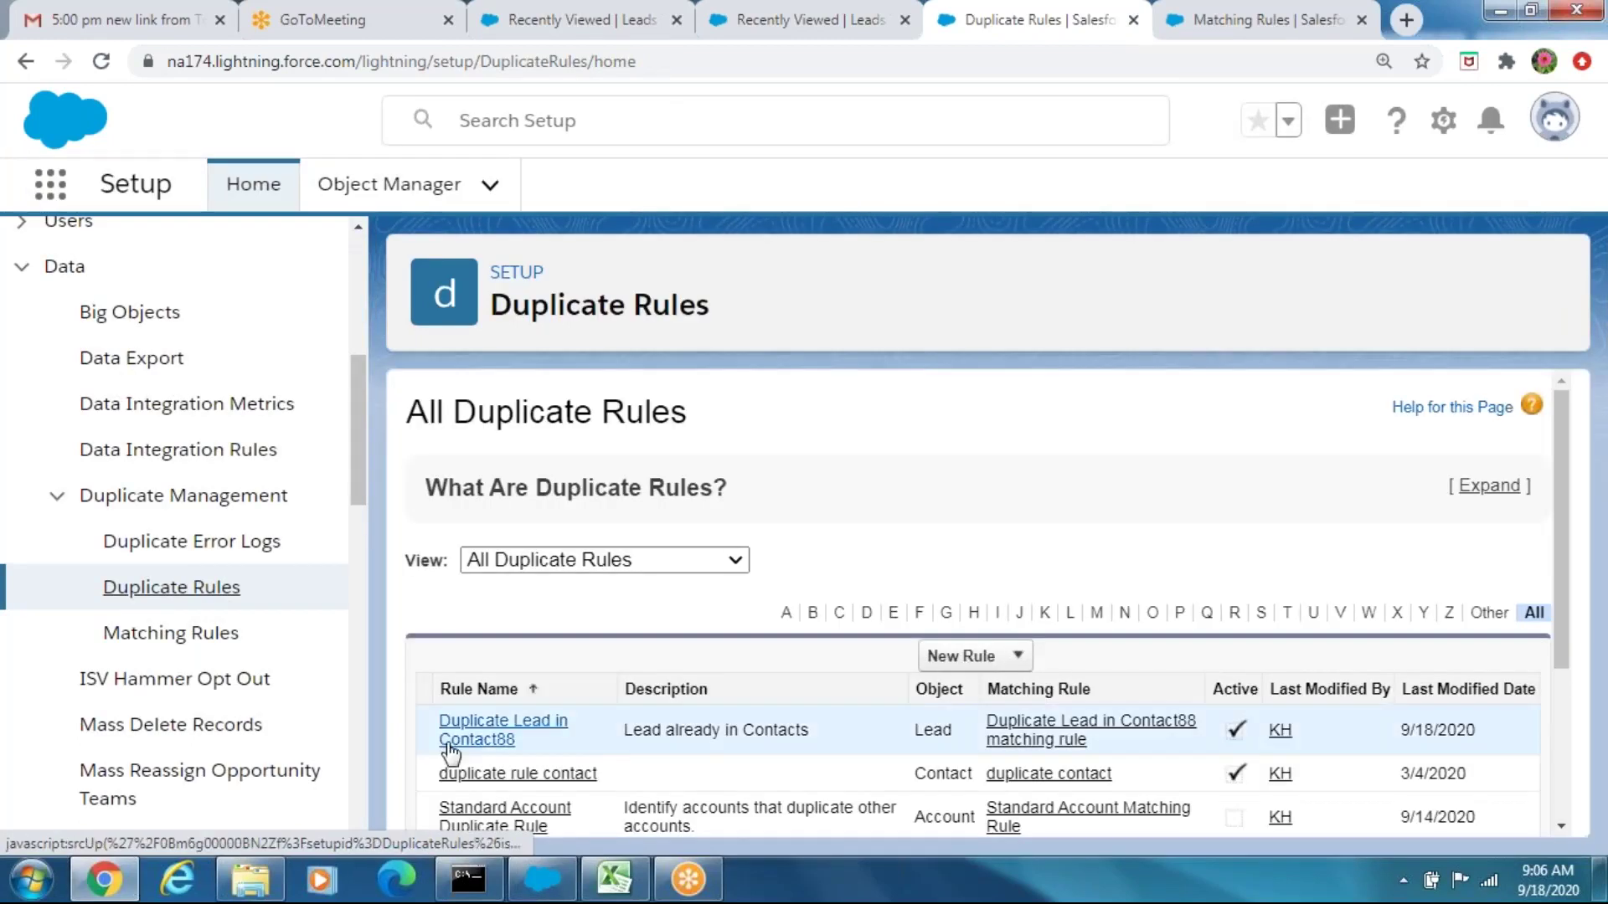
Inspect the Duplicate Lead in Contact88 rule's field mapping, then deactivate the rule
click(474, 741)
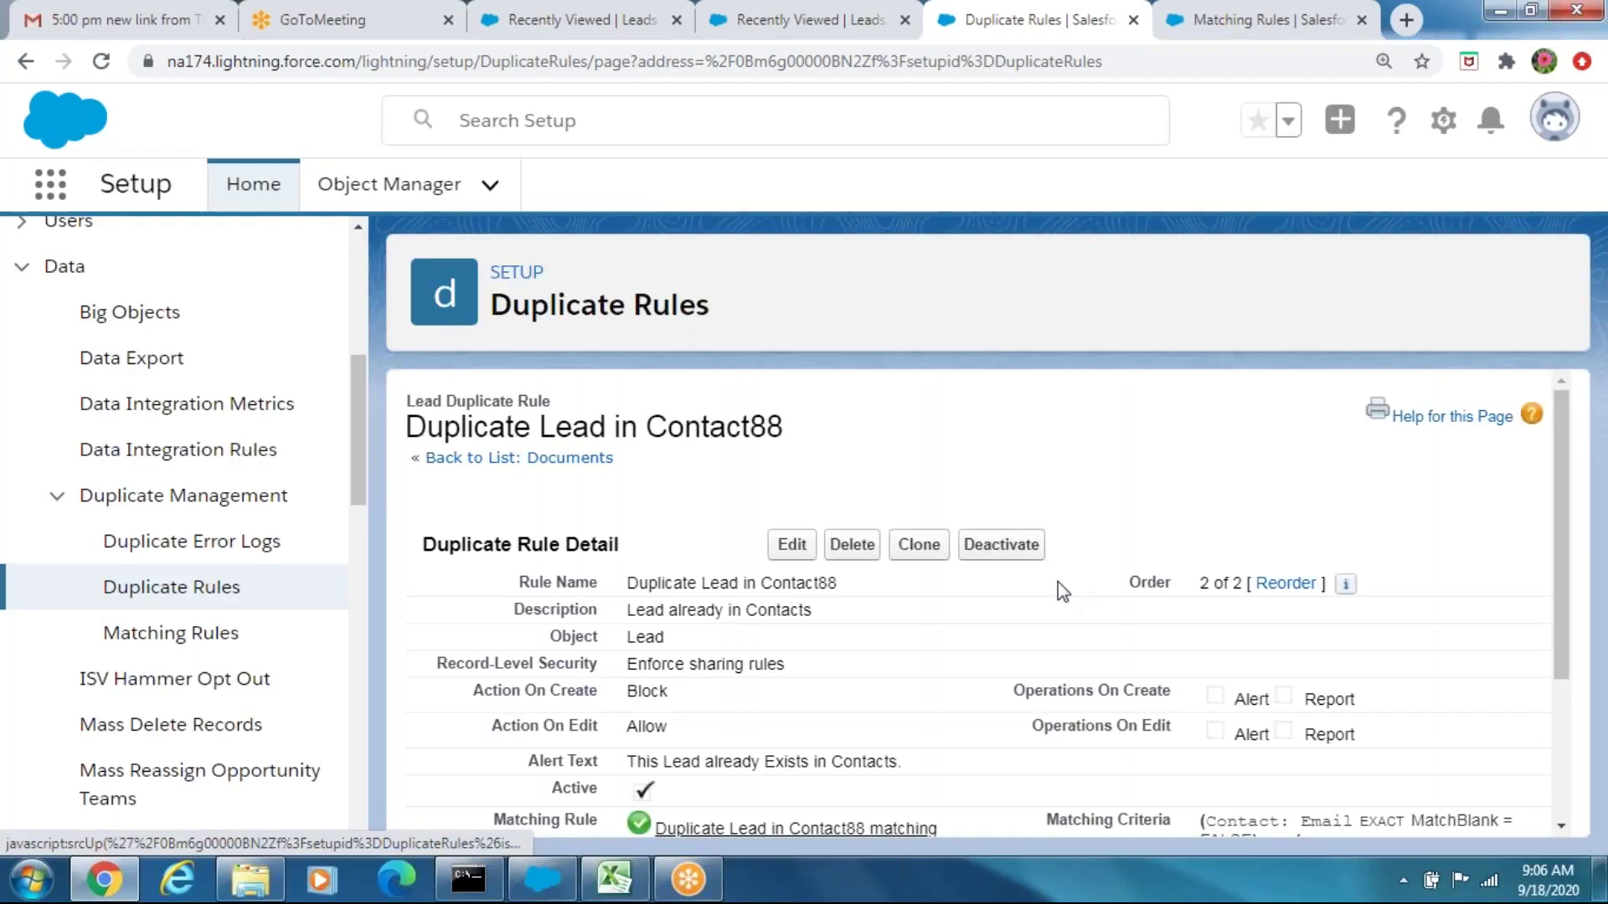
drag(1565, 398, 1560, 526)
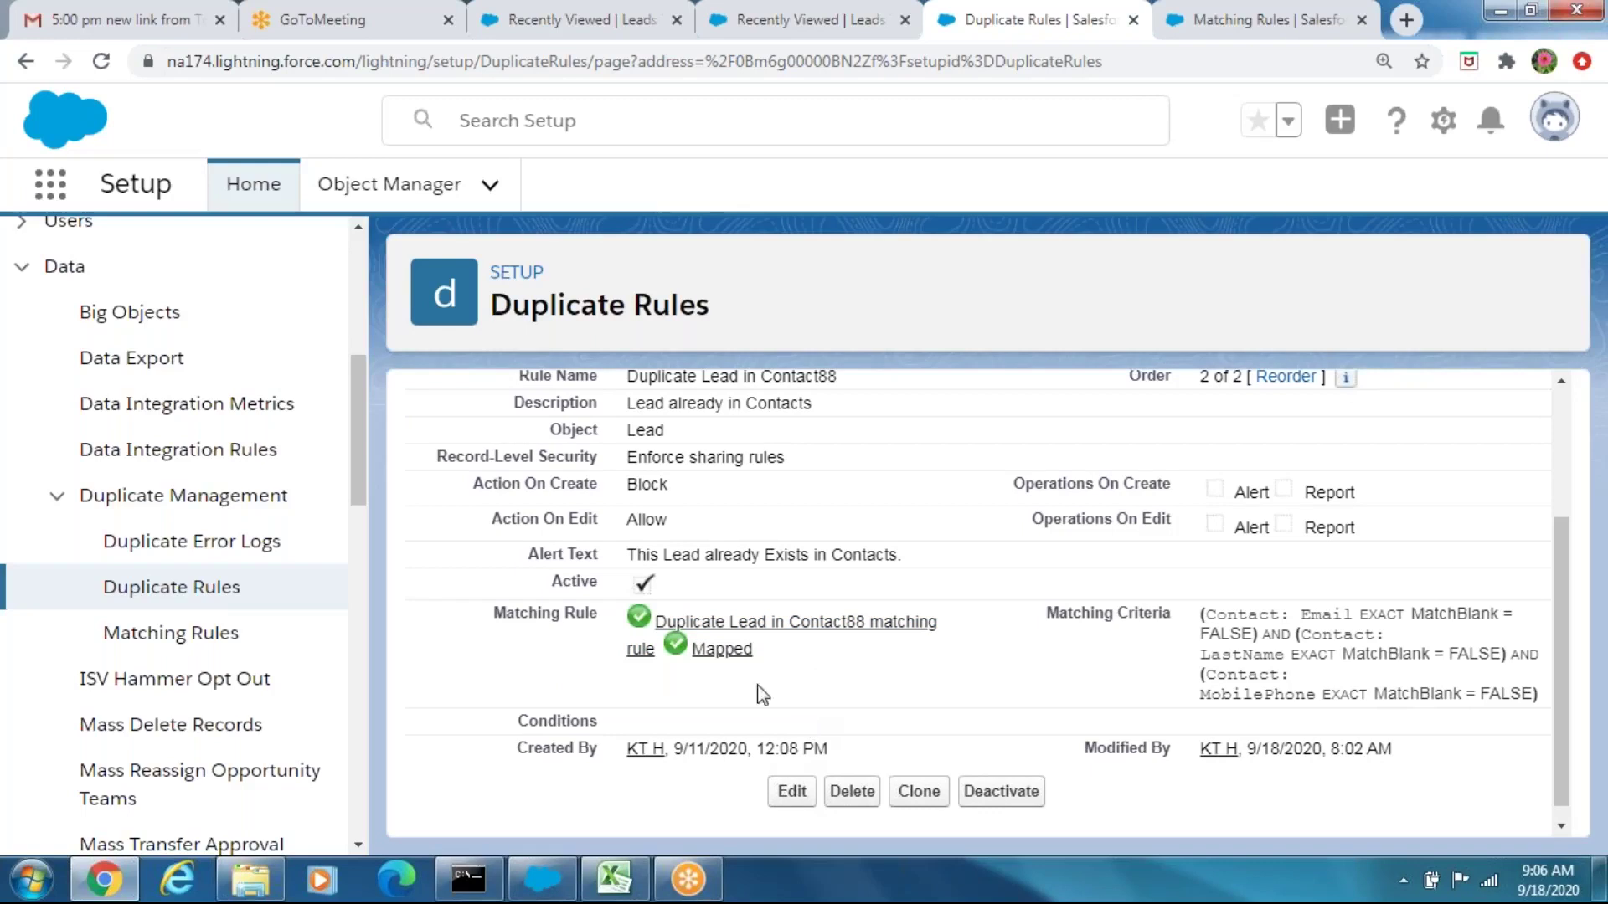
click(707, 653)
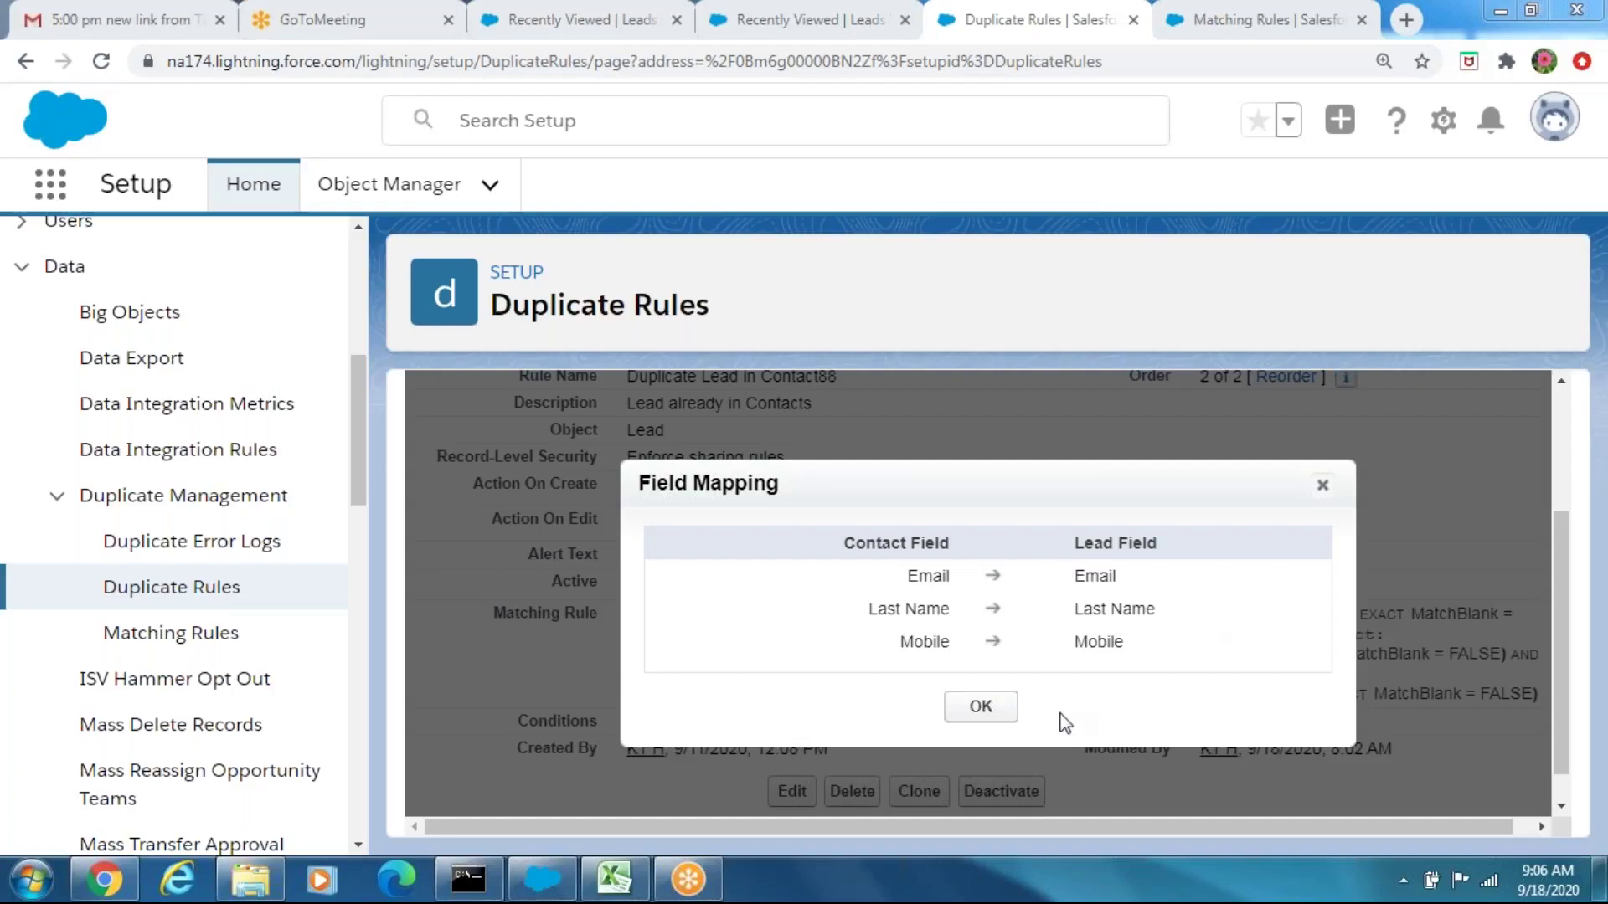
click(981, 710)
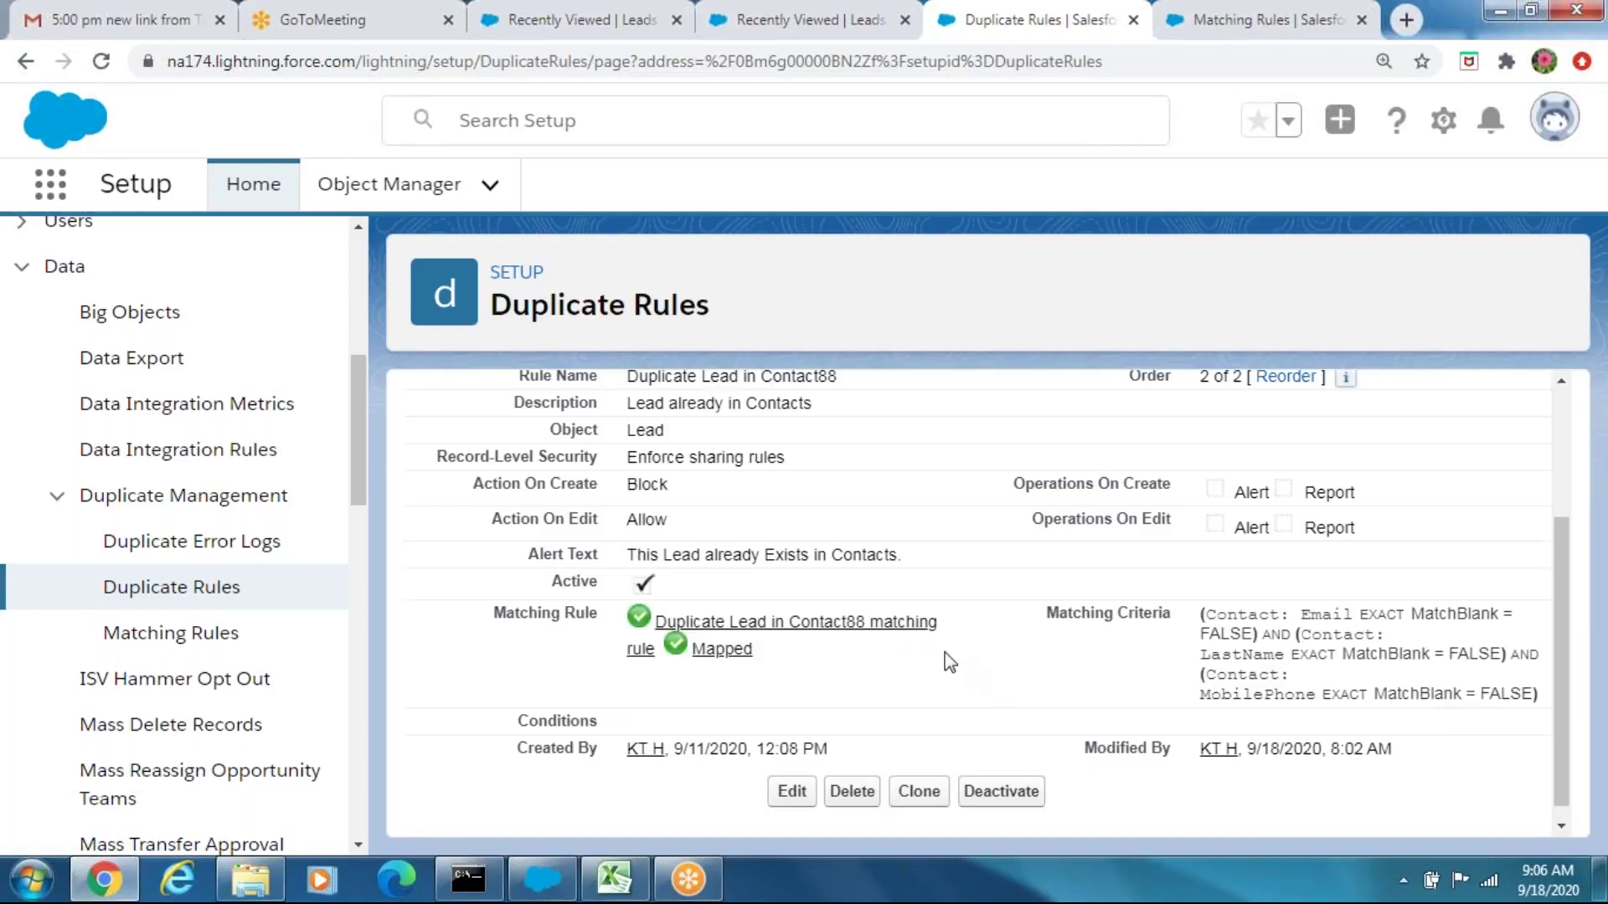
click(1024, 794)
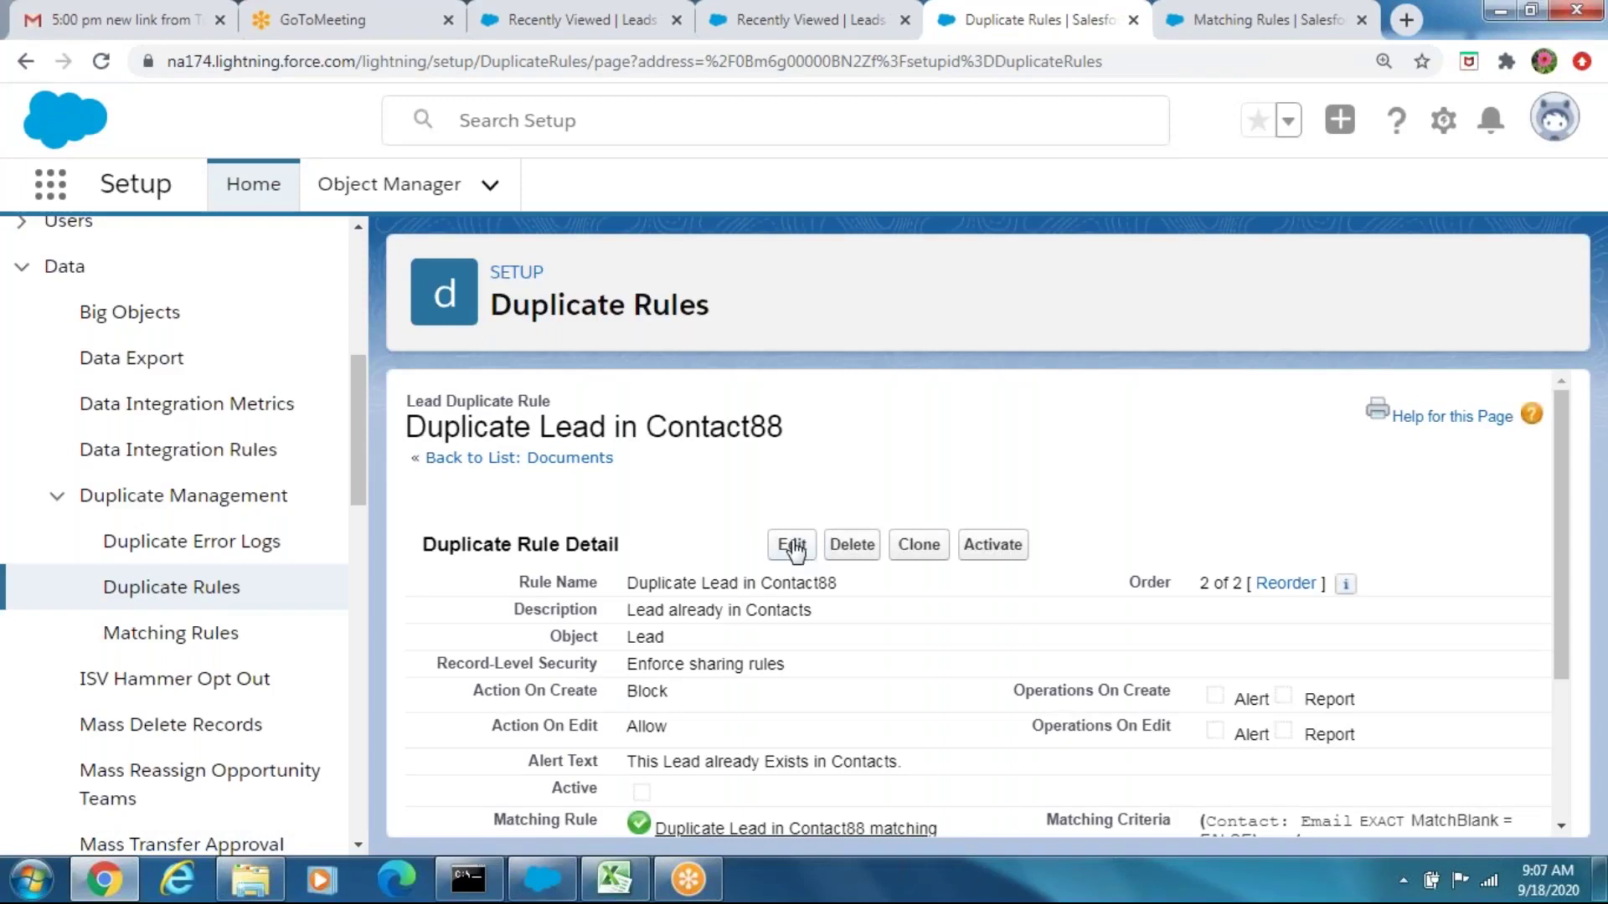
Edit the Duplicate Lead in Contact88 rule so Contact Mobile maps to Lead Phone
click(792, 545)
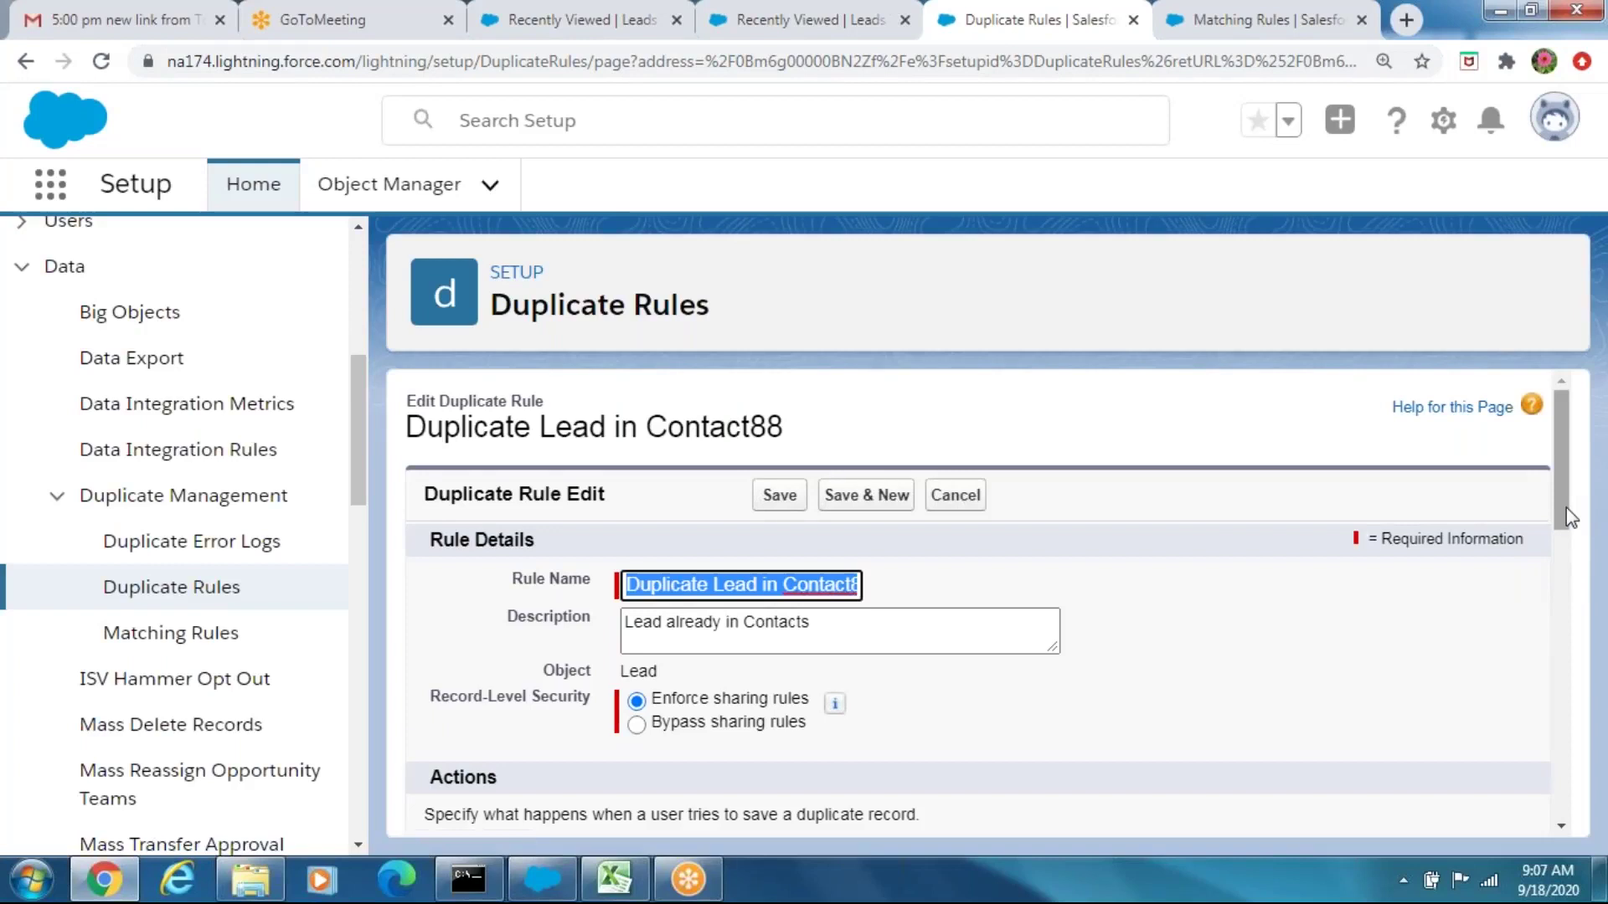
drag(1563, 507, 1578, 678)
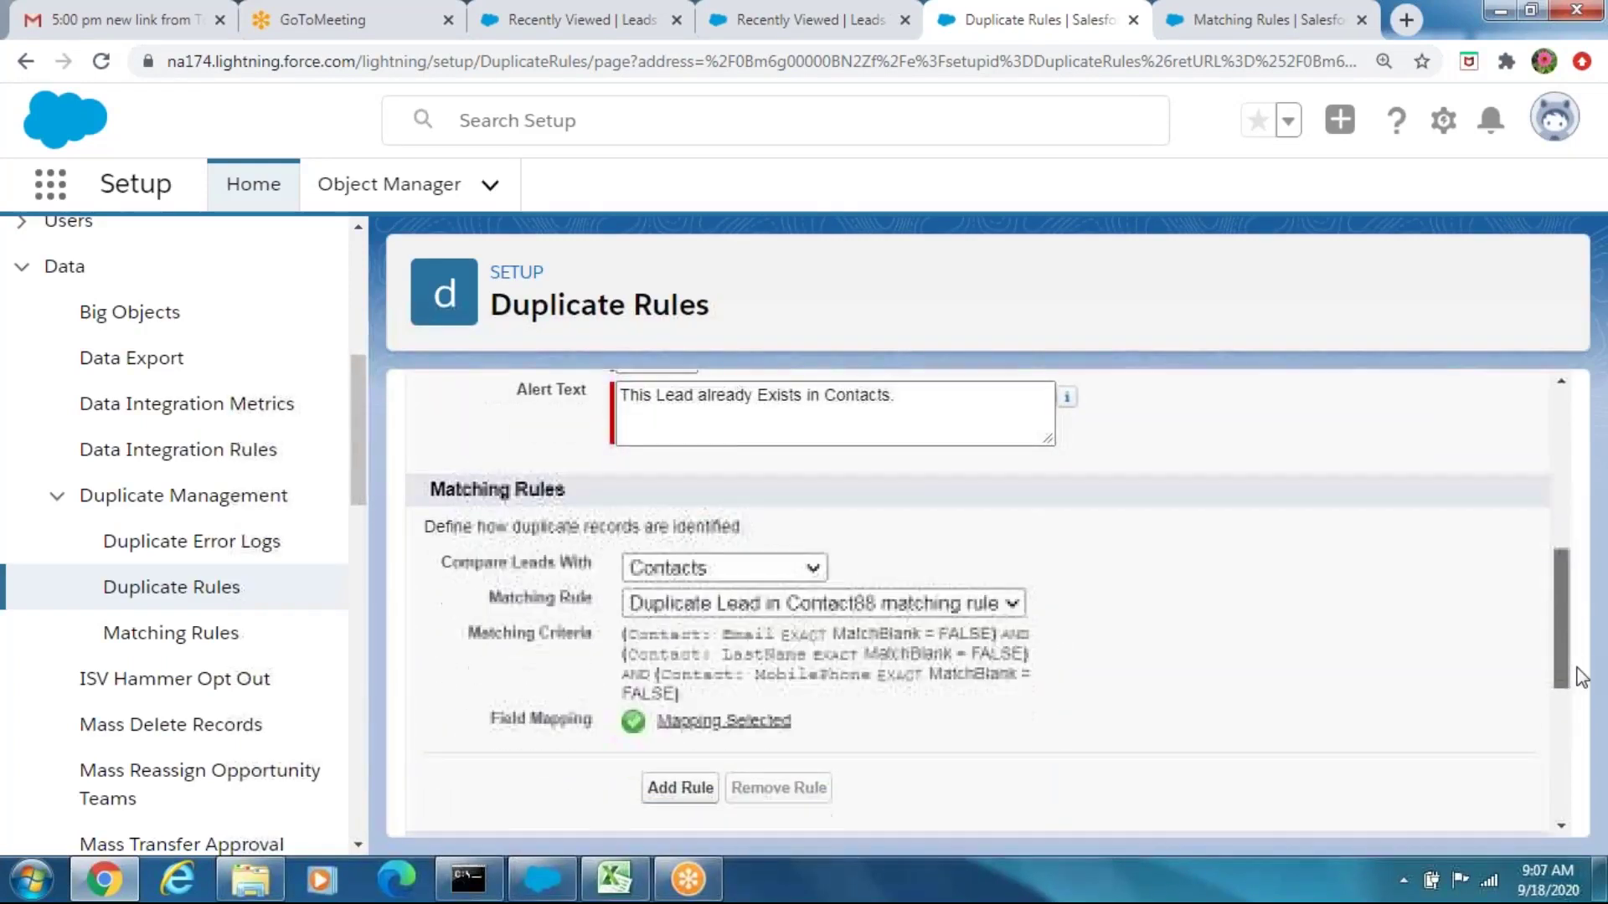
click(721, 722)
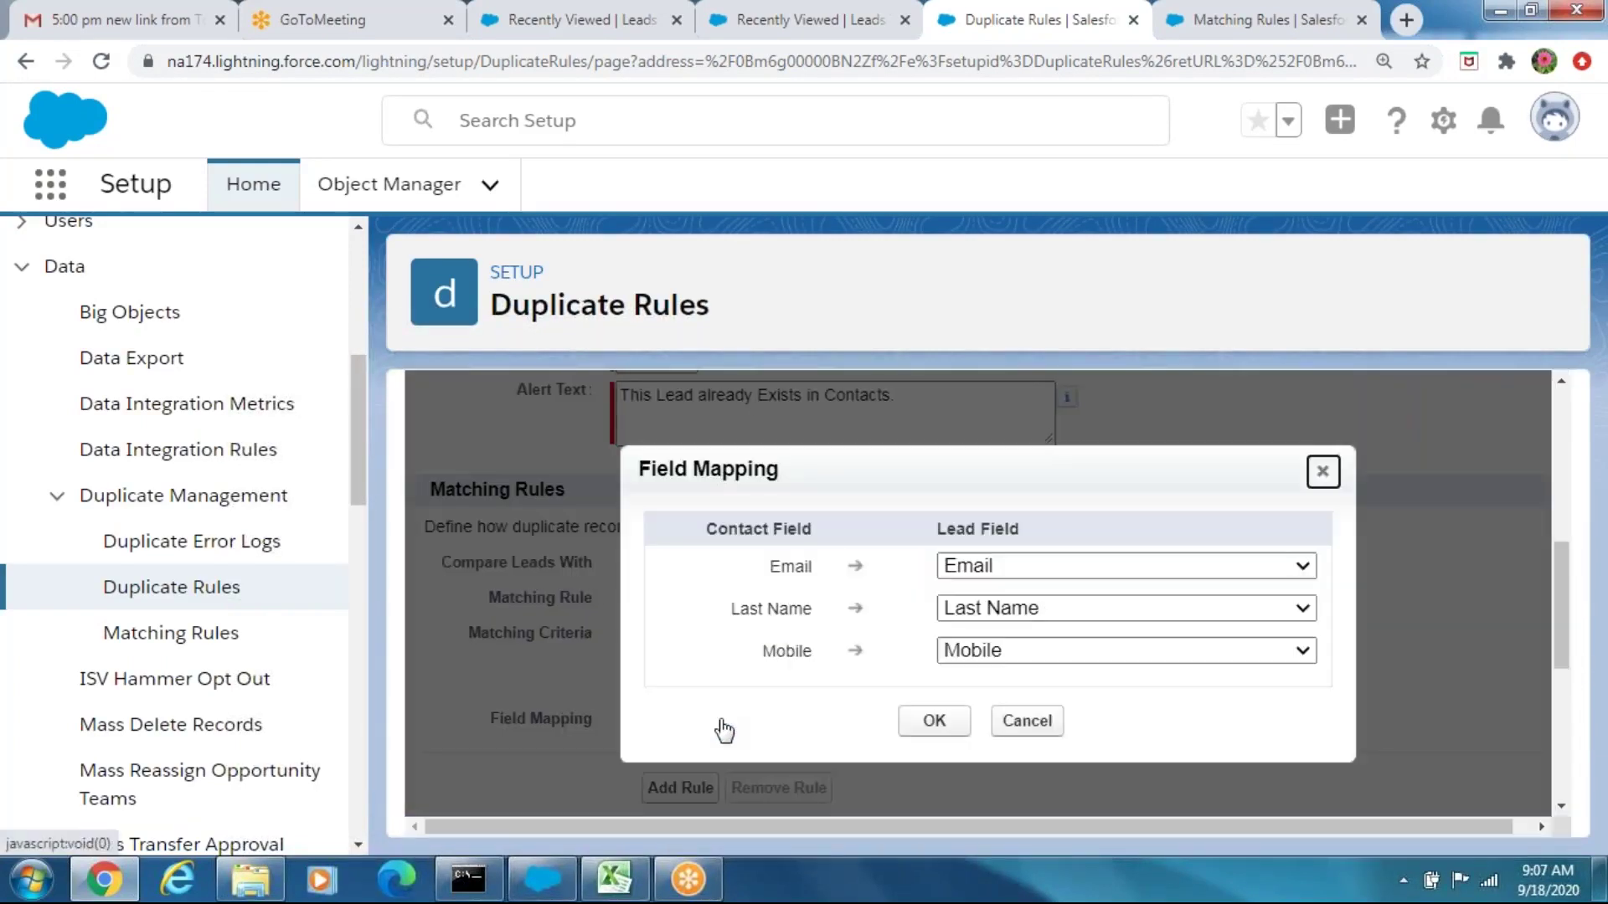
click(1301, 650)
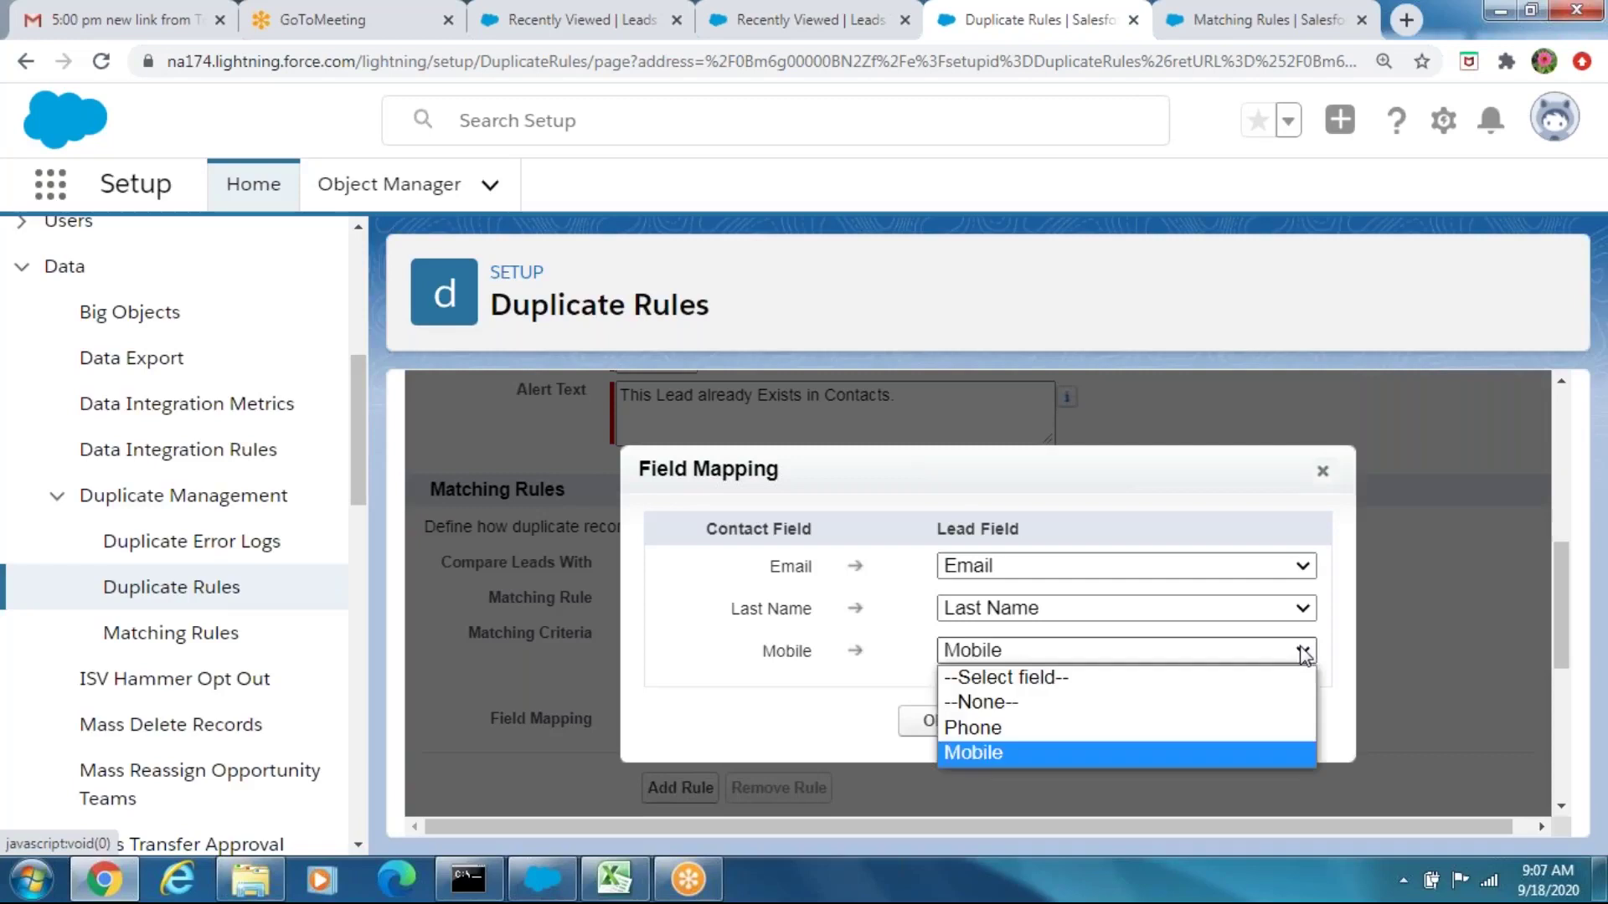
click(1142, 736)
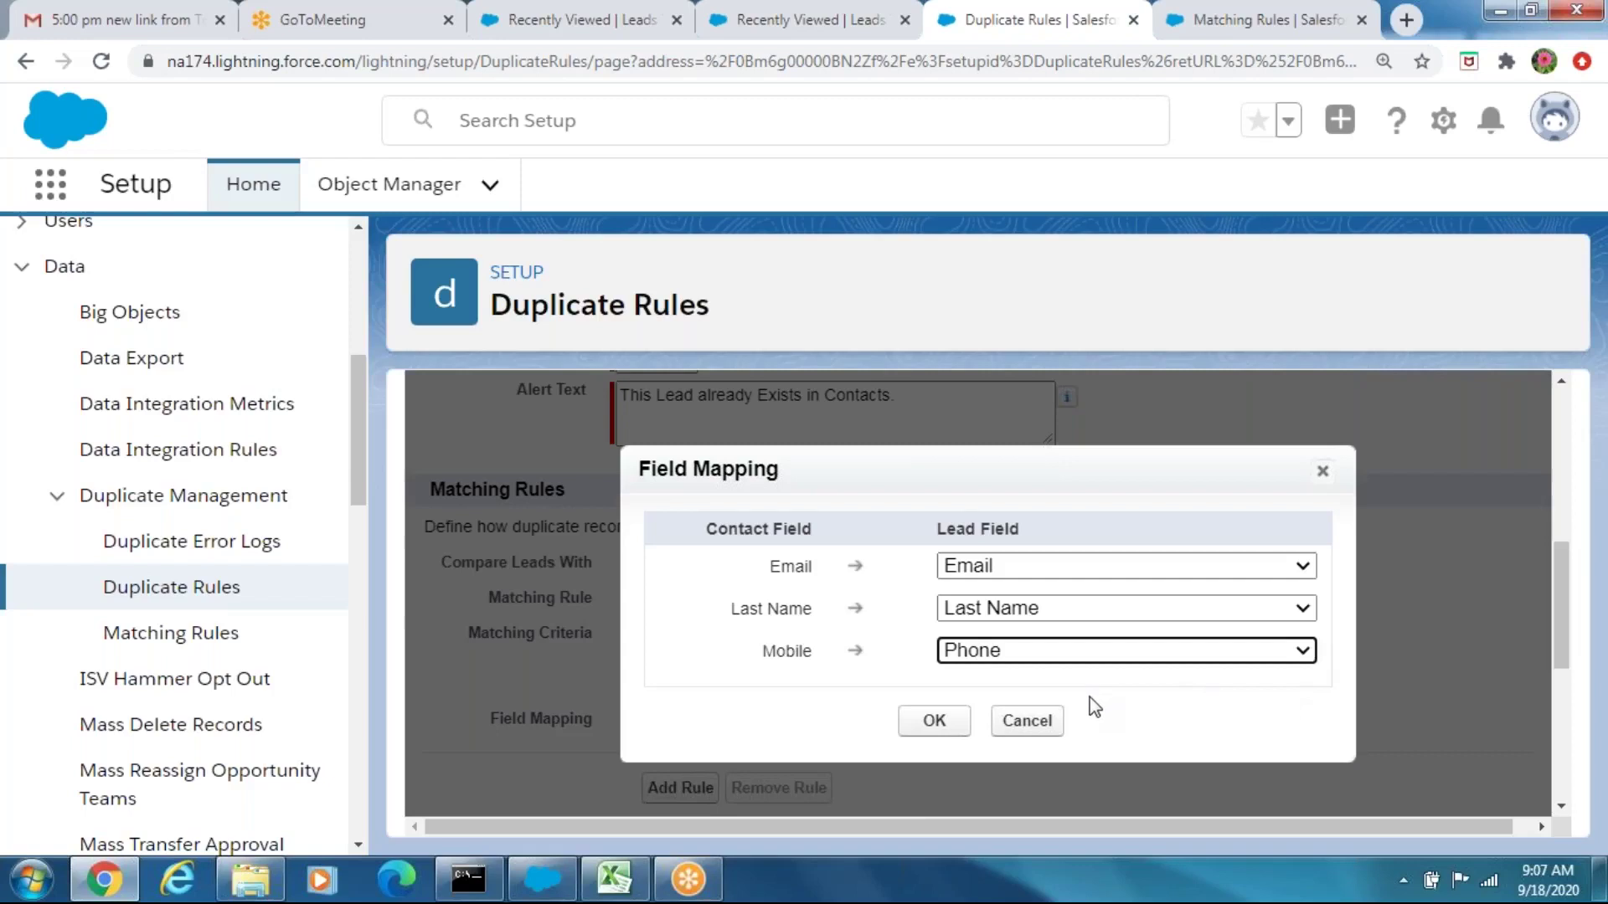
click(1044, 721)
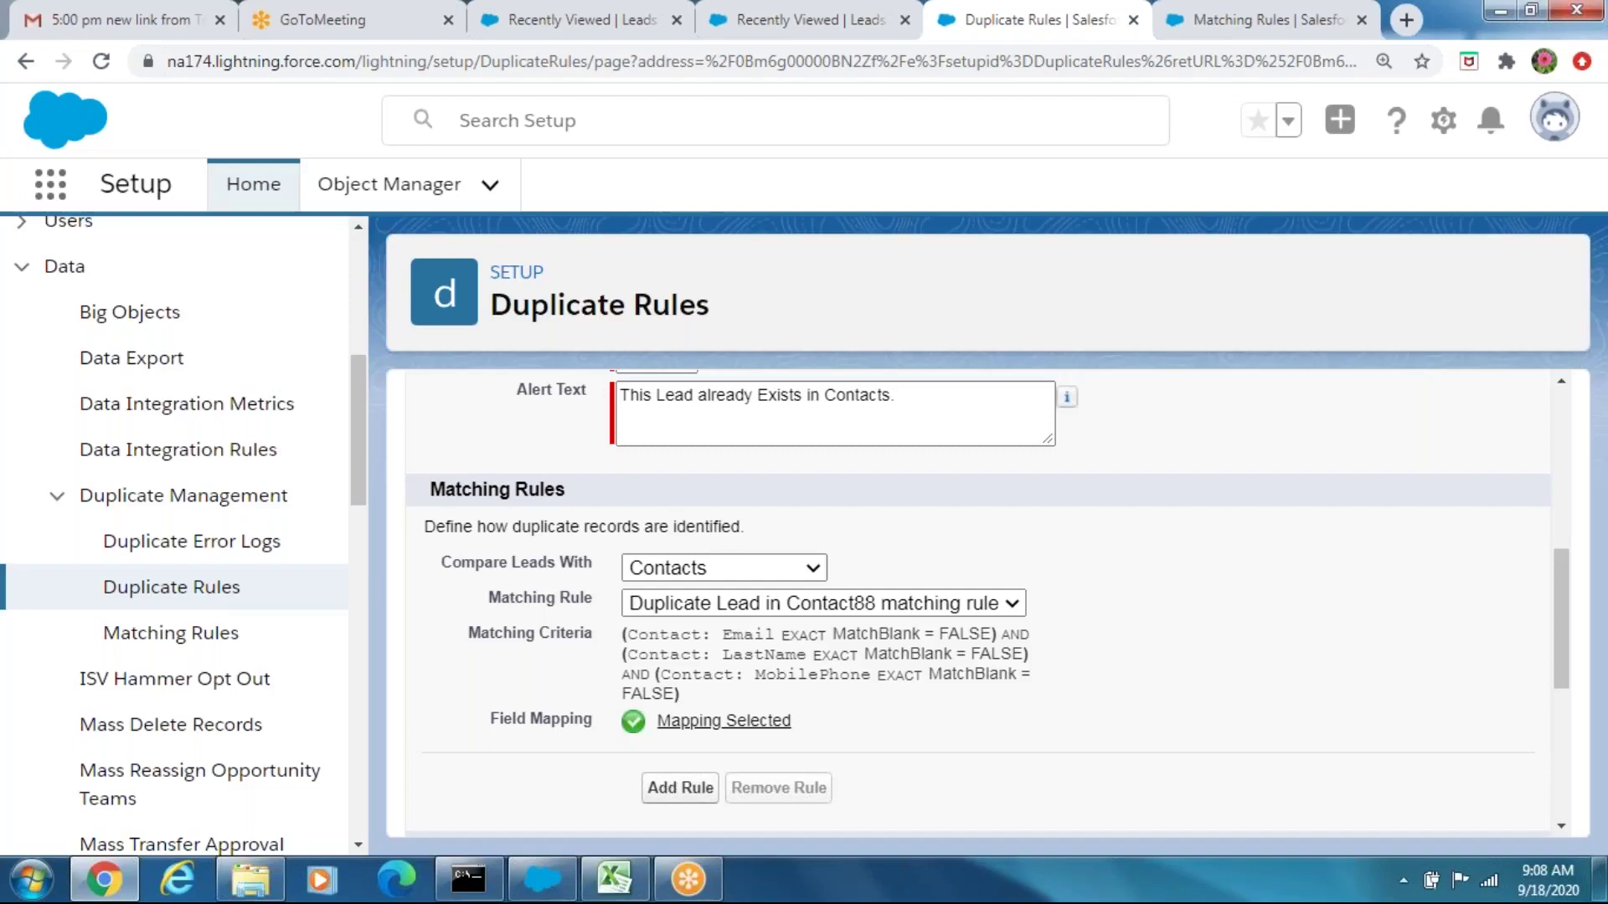
click(814, 569)
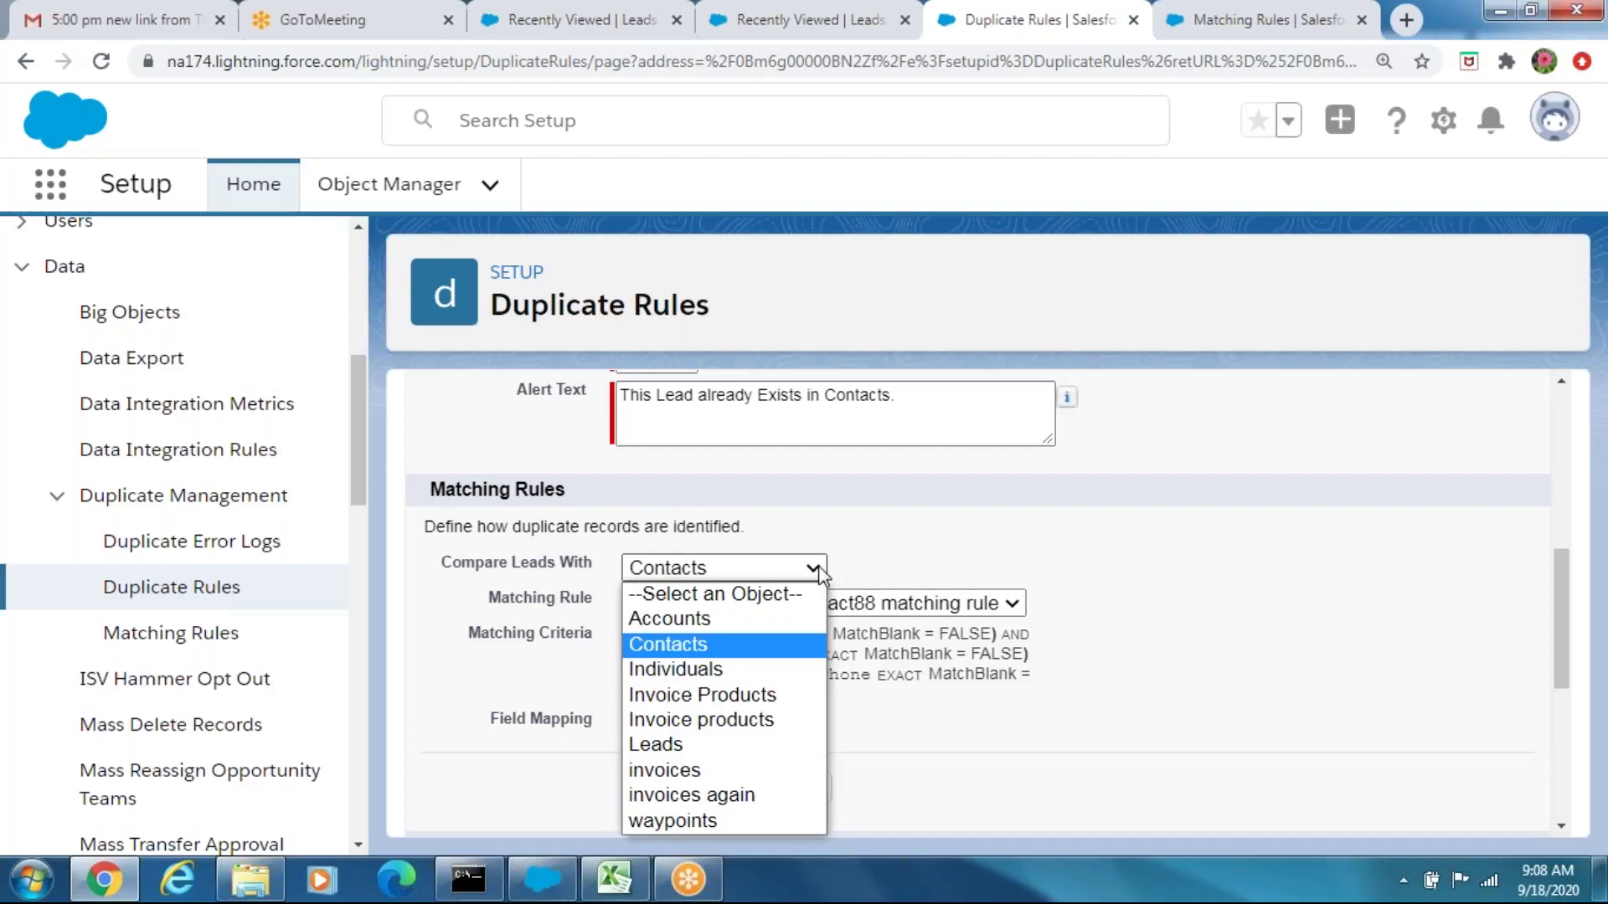
click(819, 570)
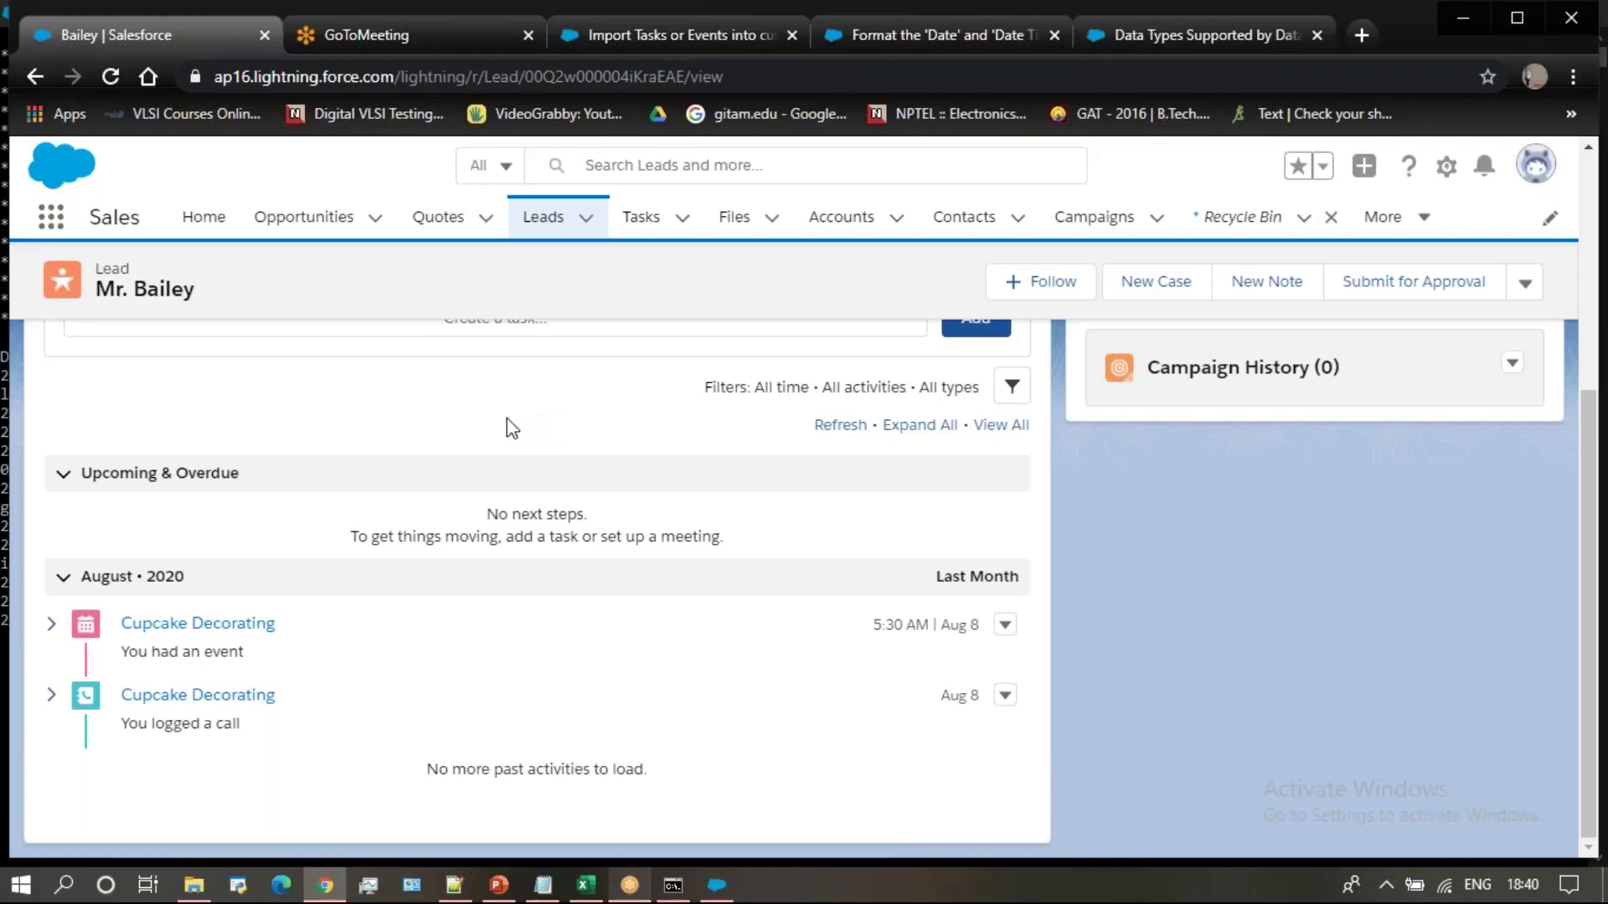
Review the Cupcake Decorating event, return to Leads, and show the LEAD PowerPoint deck
click(260, 634)
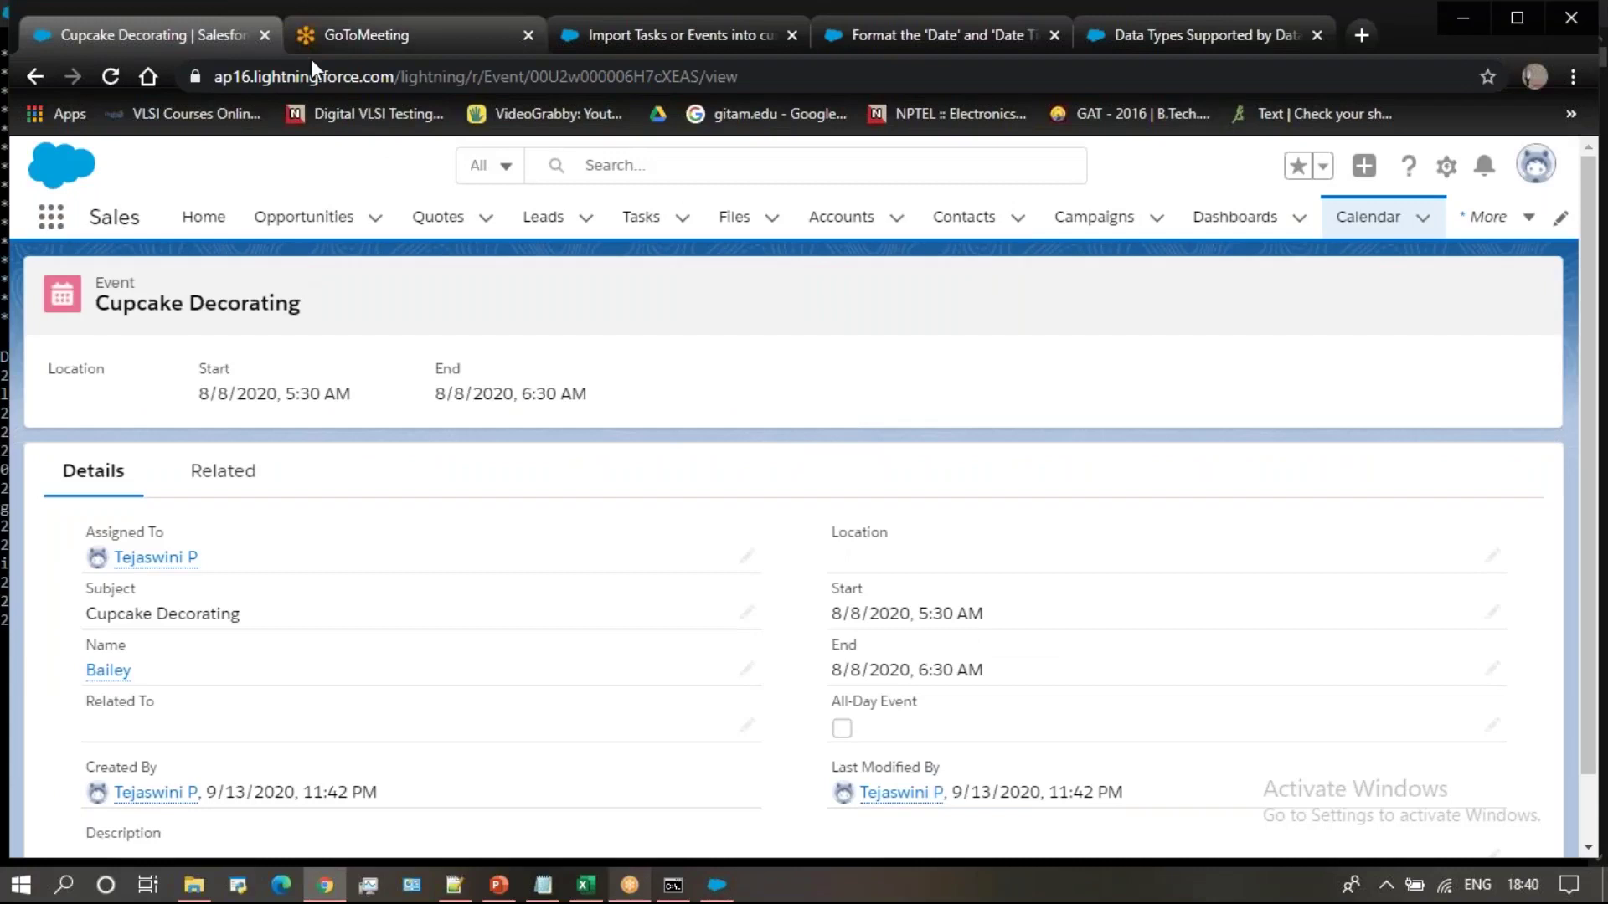
click(537, 224)
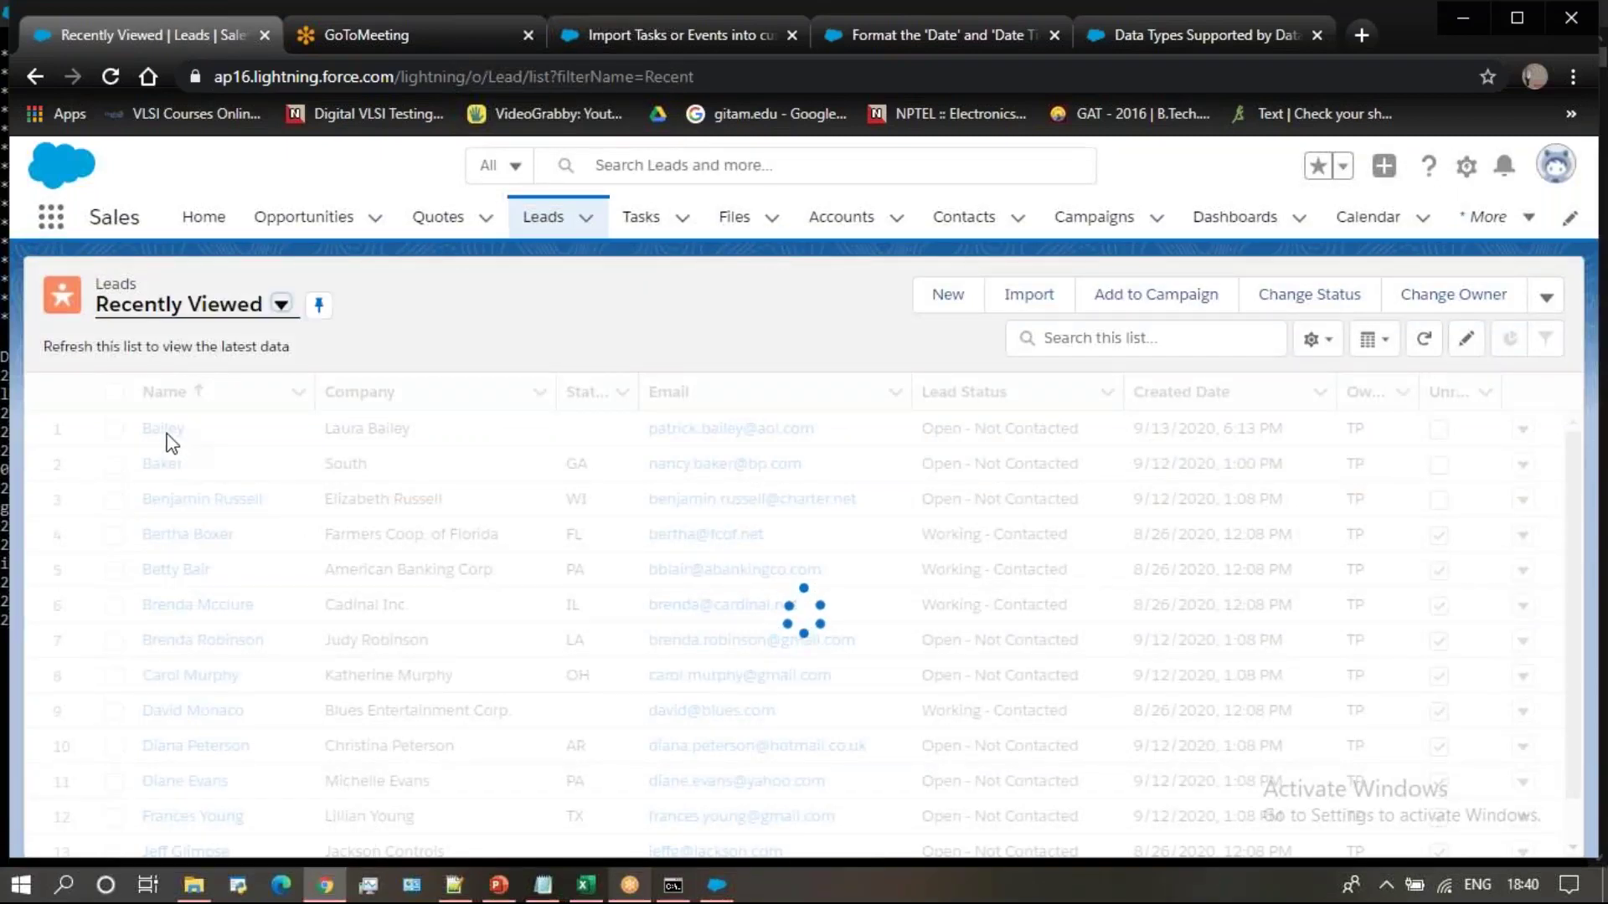
click(500, 886)
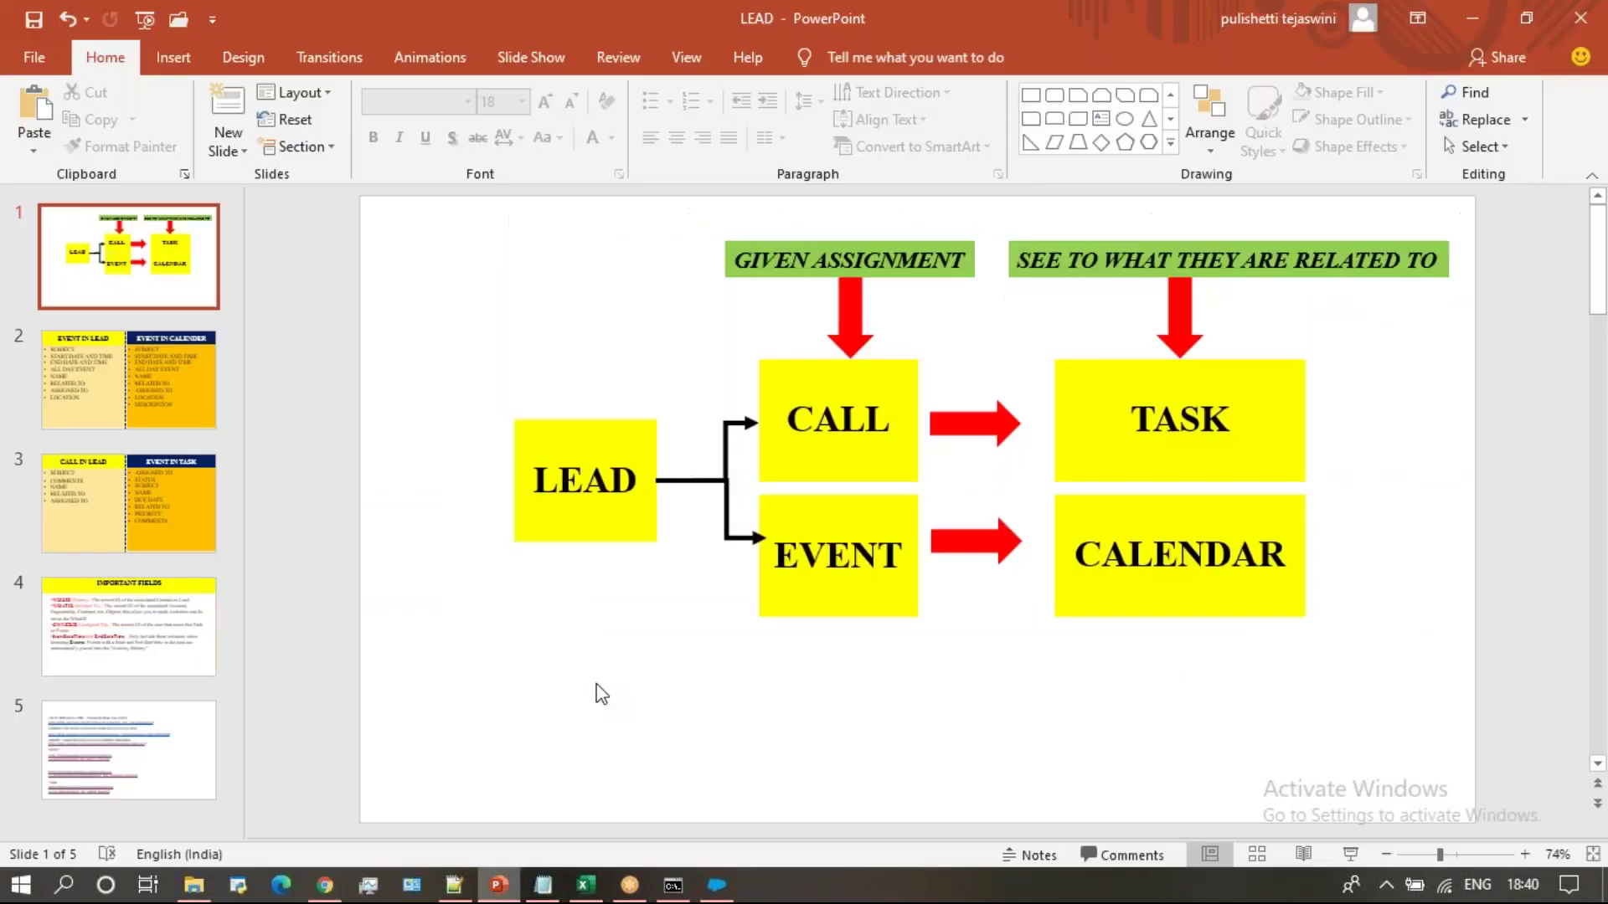
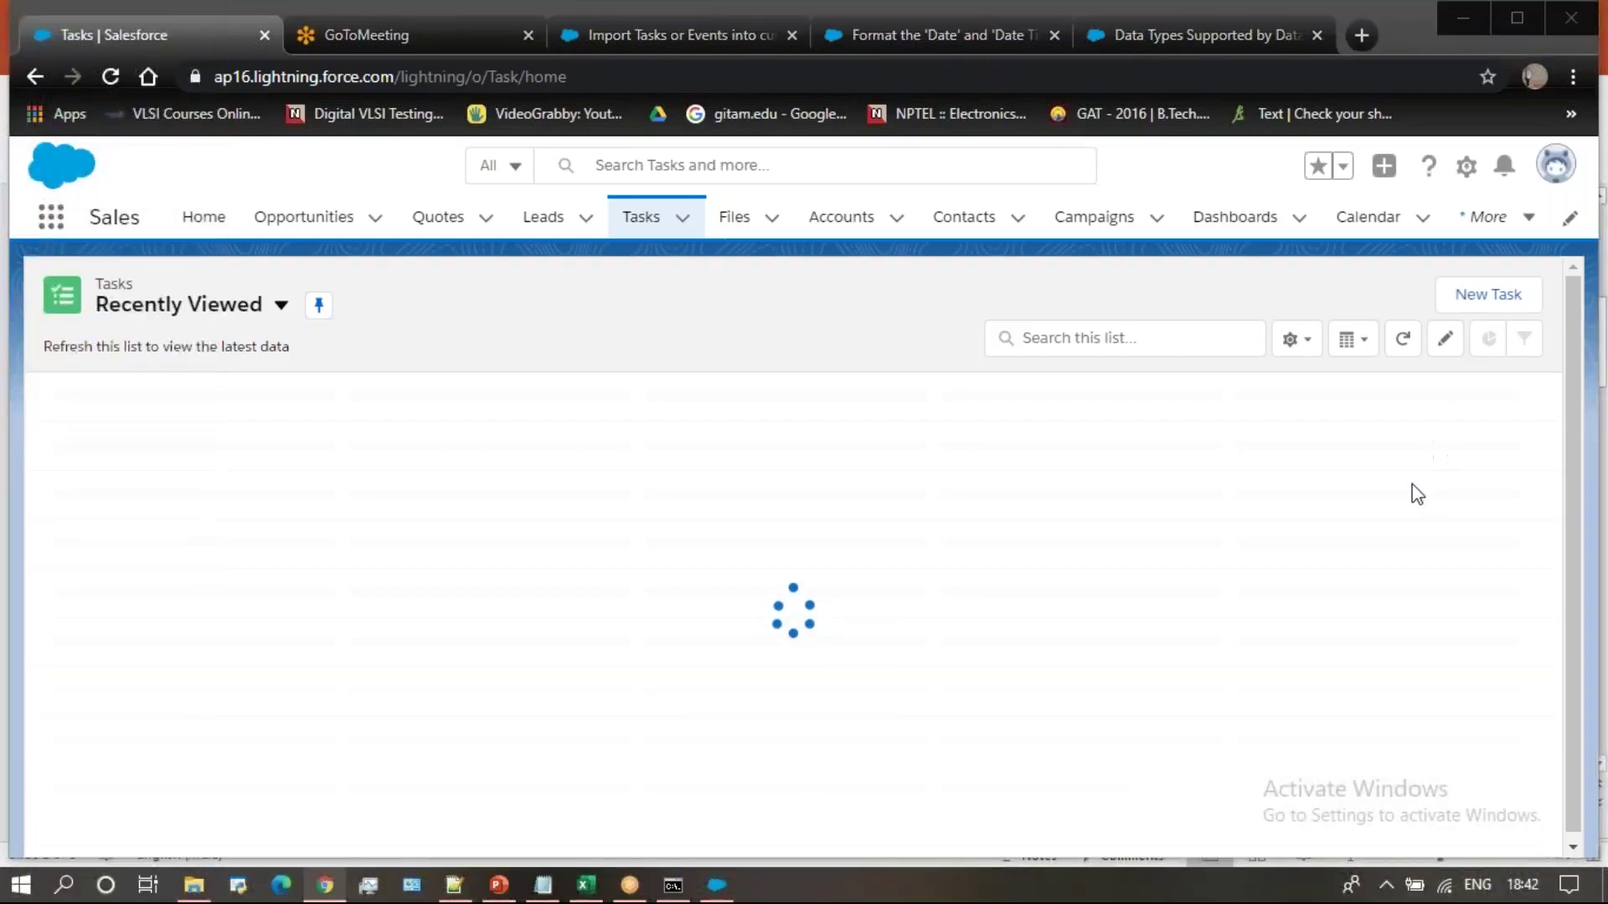
Open a blank New Task form in Salesforce, then bring the new-records Excel sheet forward
click(1504, 303)
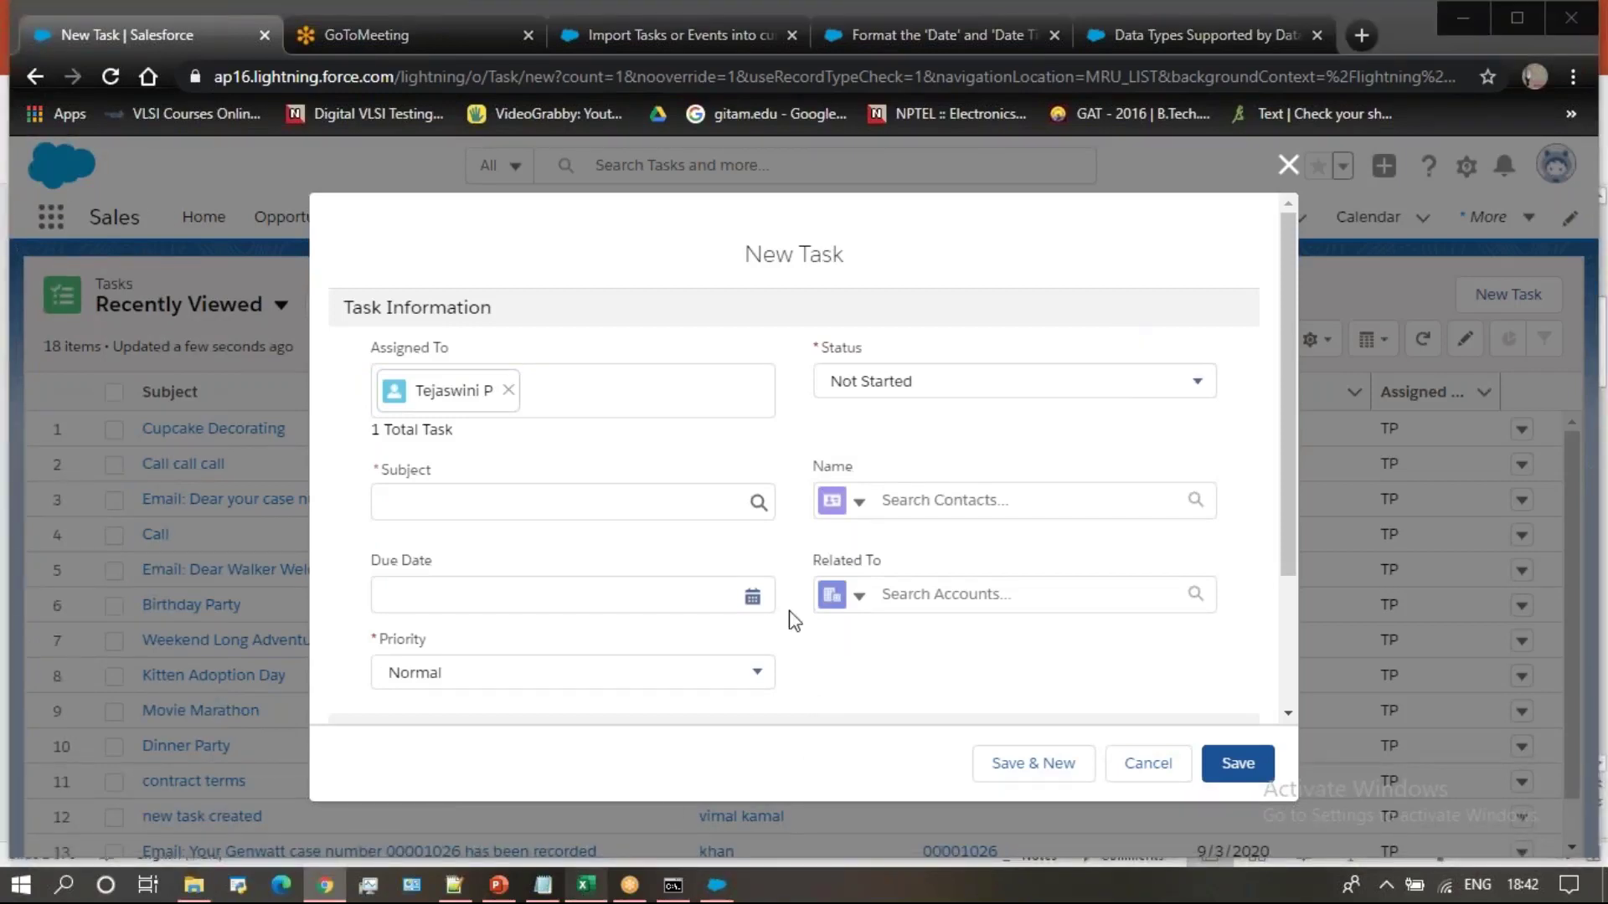
click(588, 886)
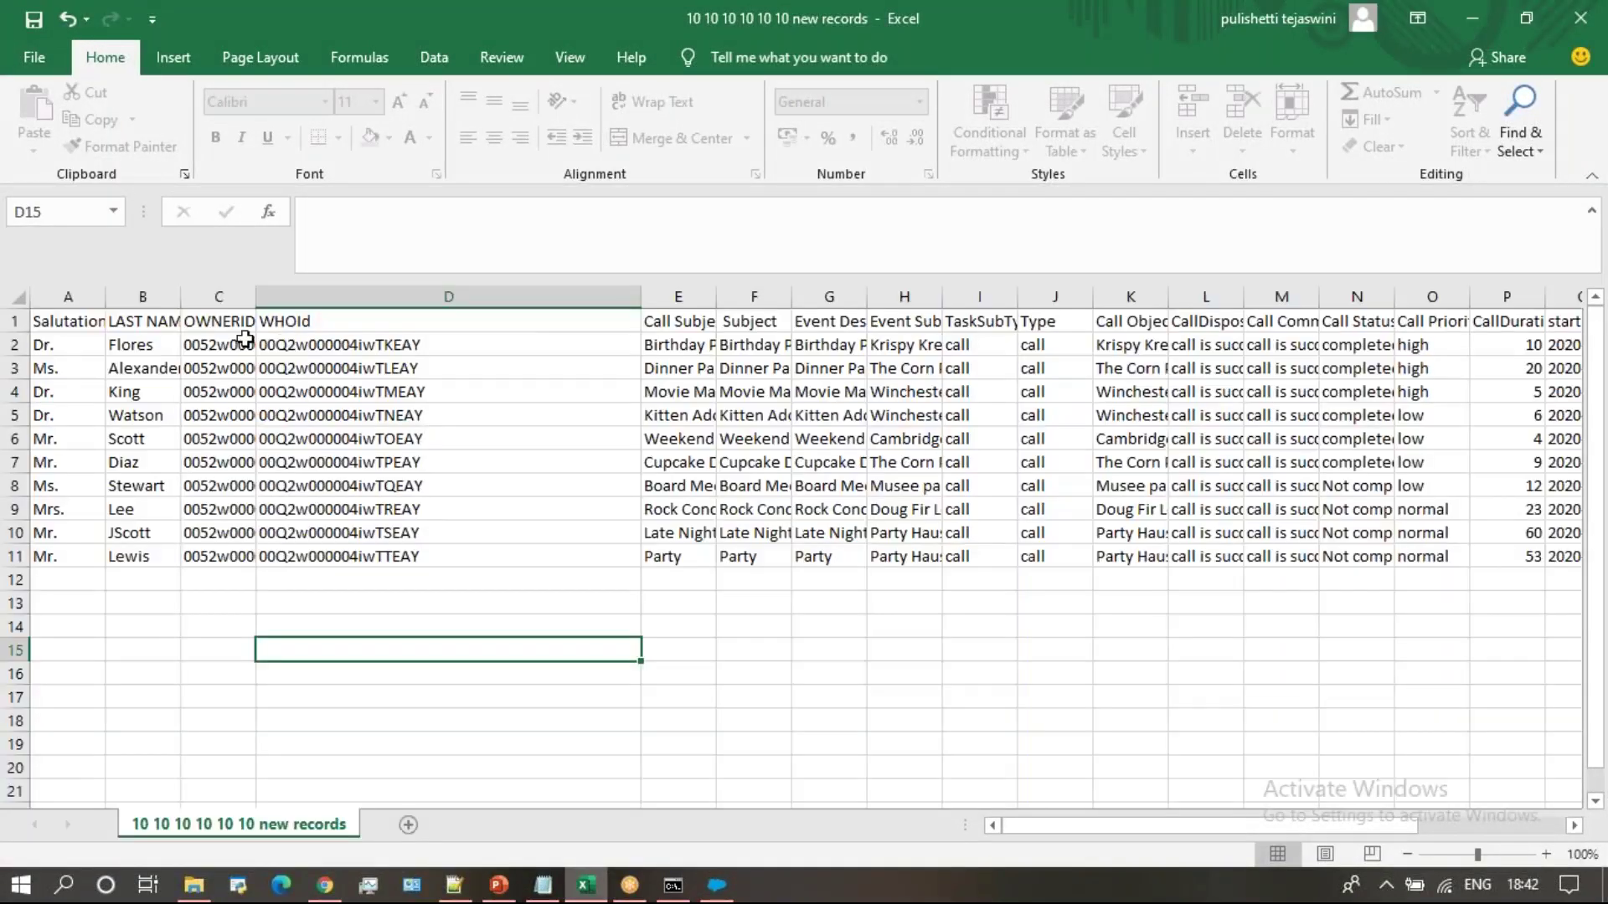
click(78, 324)
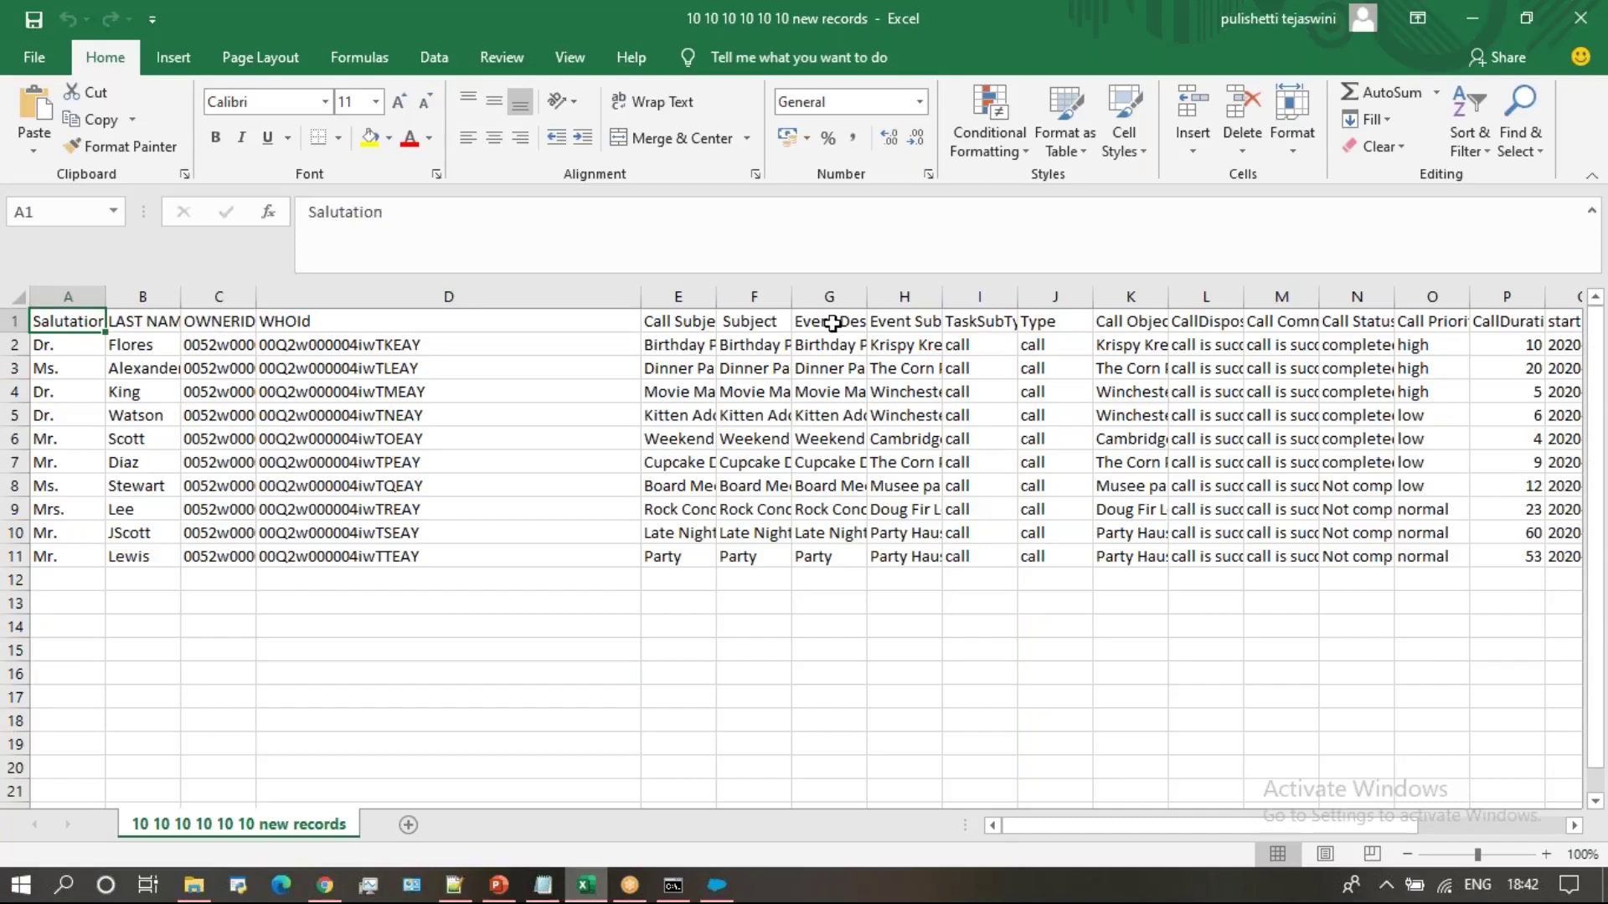
click(717, 886)
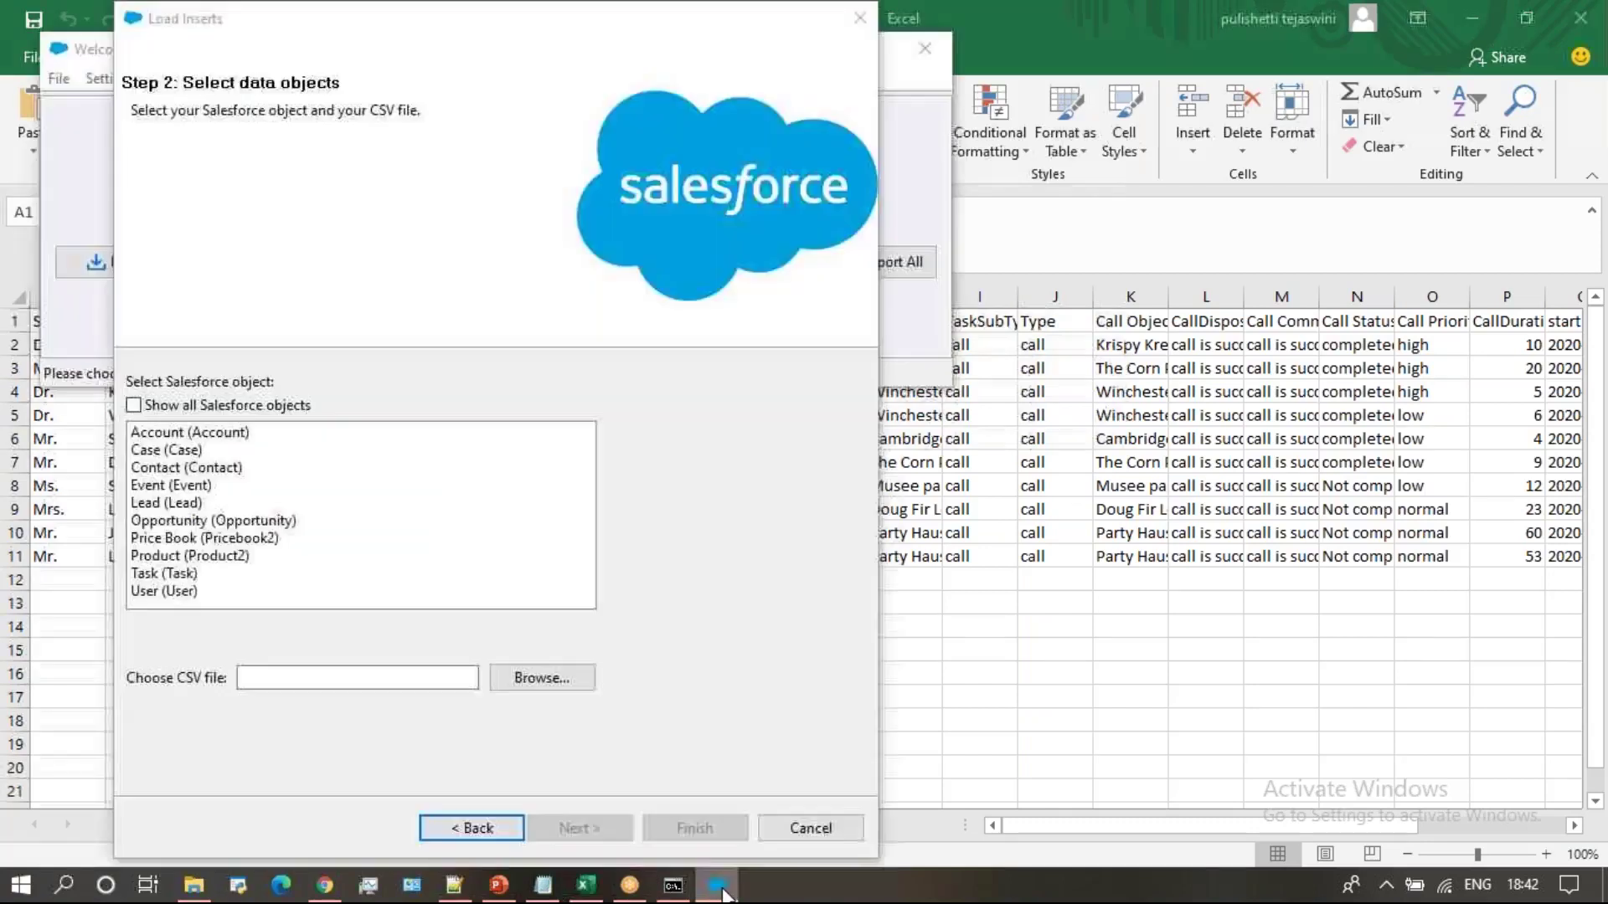
click(190, 505)
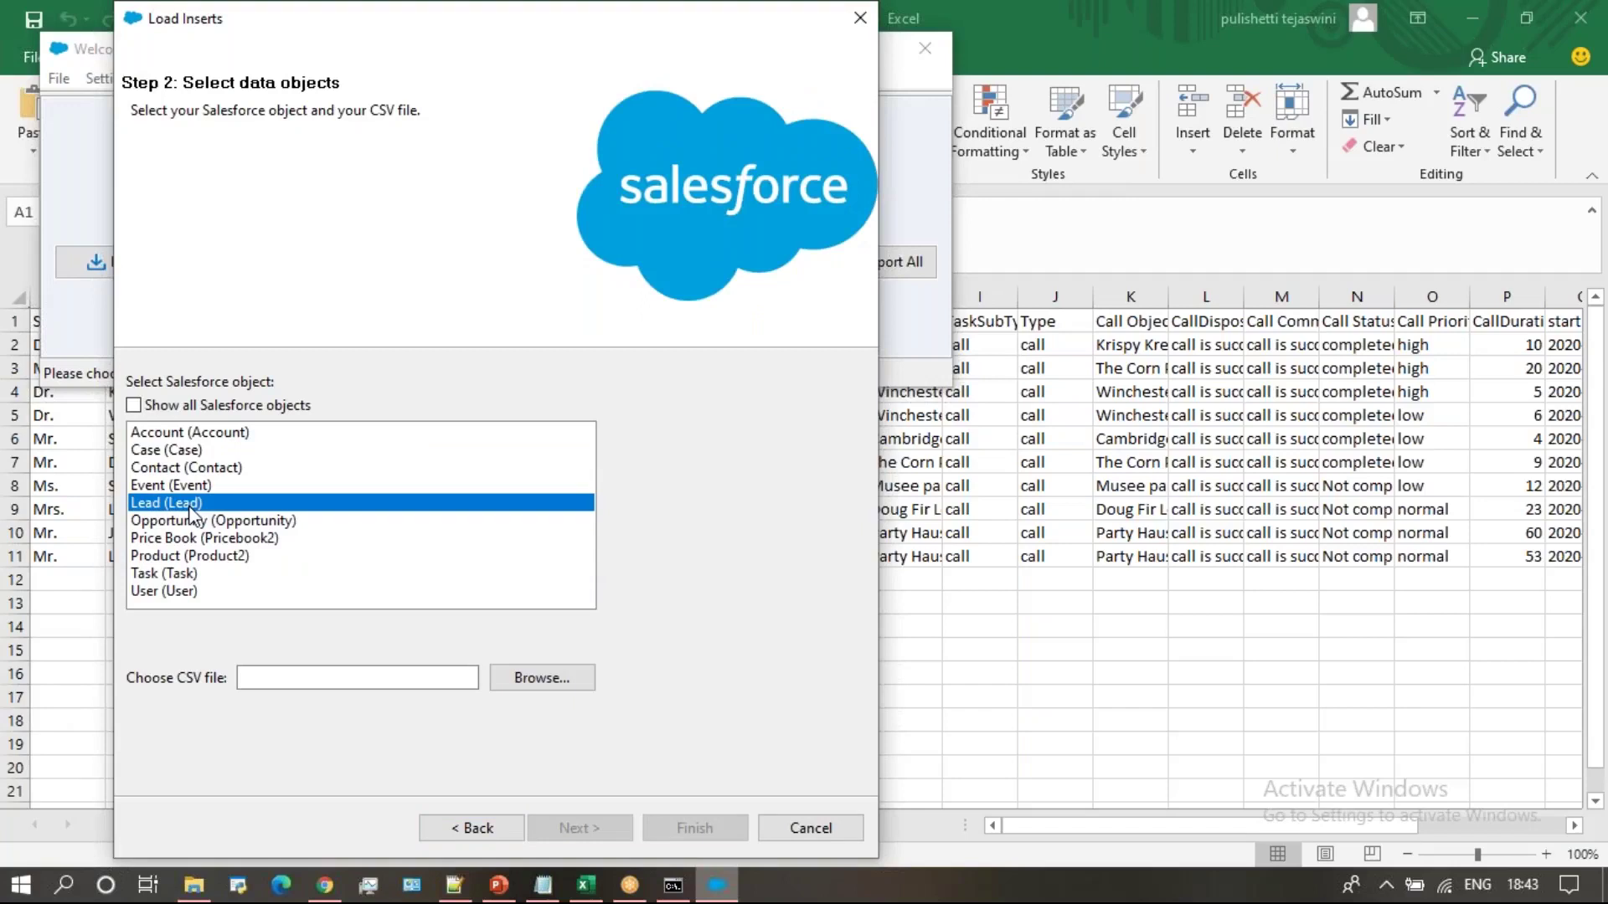
click(576, 689)
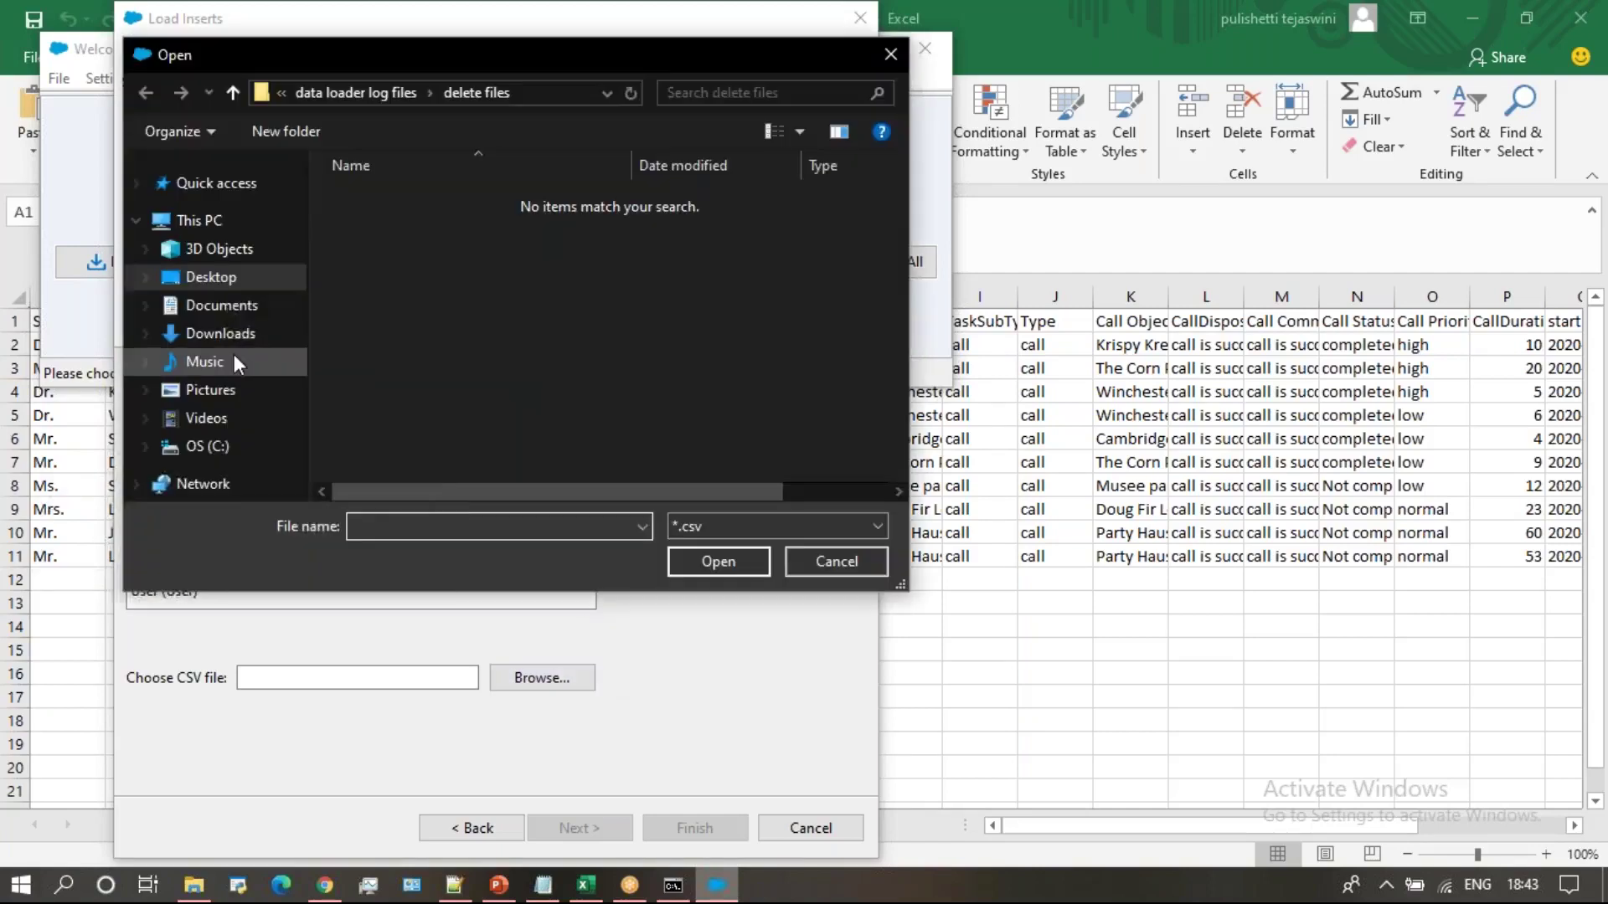
click(243, 278)
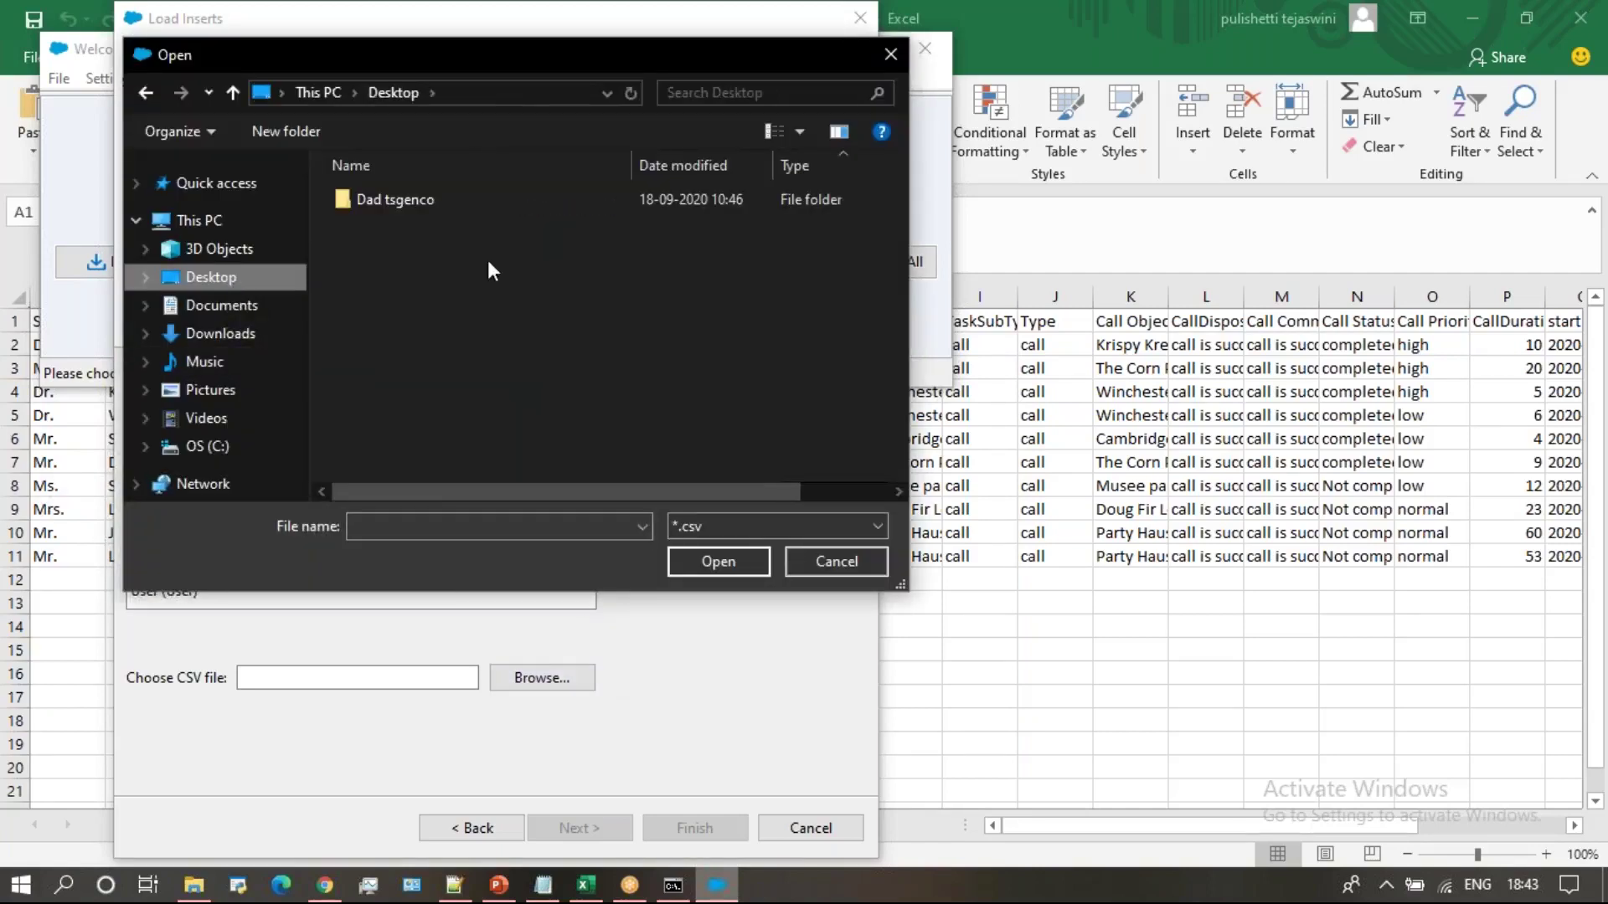
double_click(443, 449)
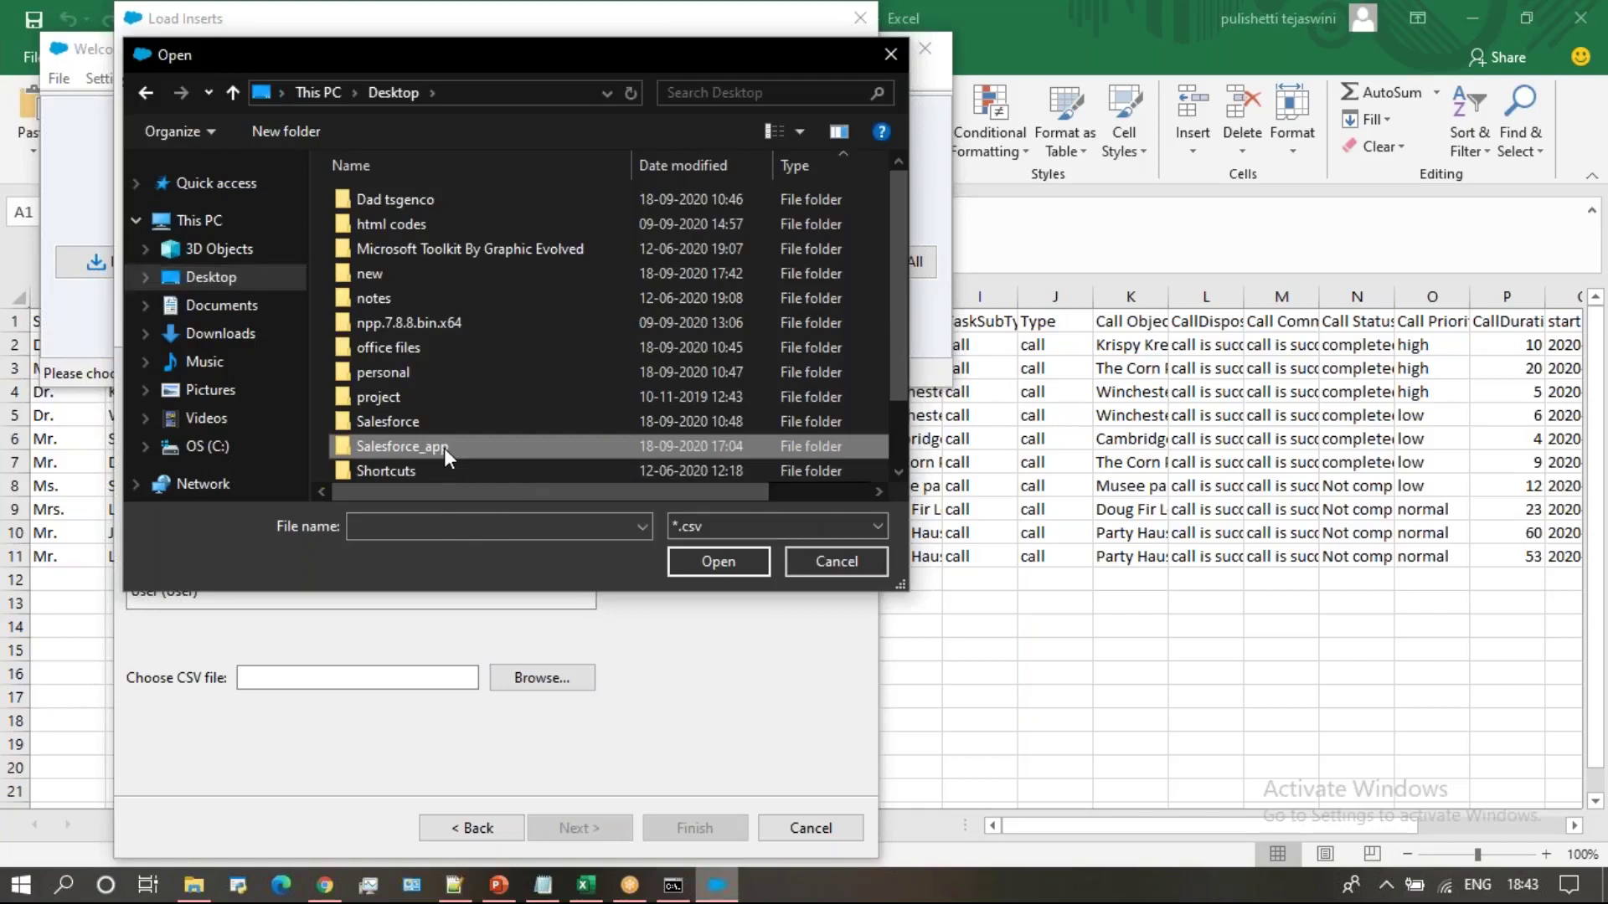
click(495, 273)
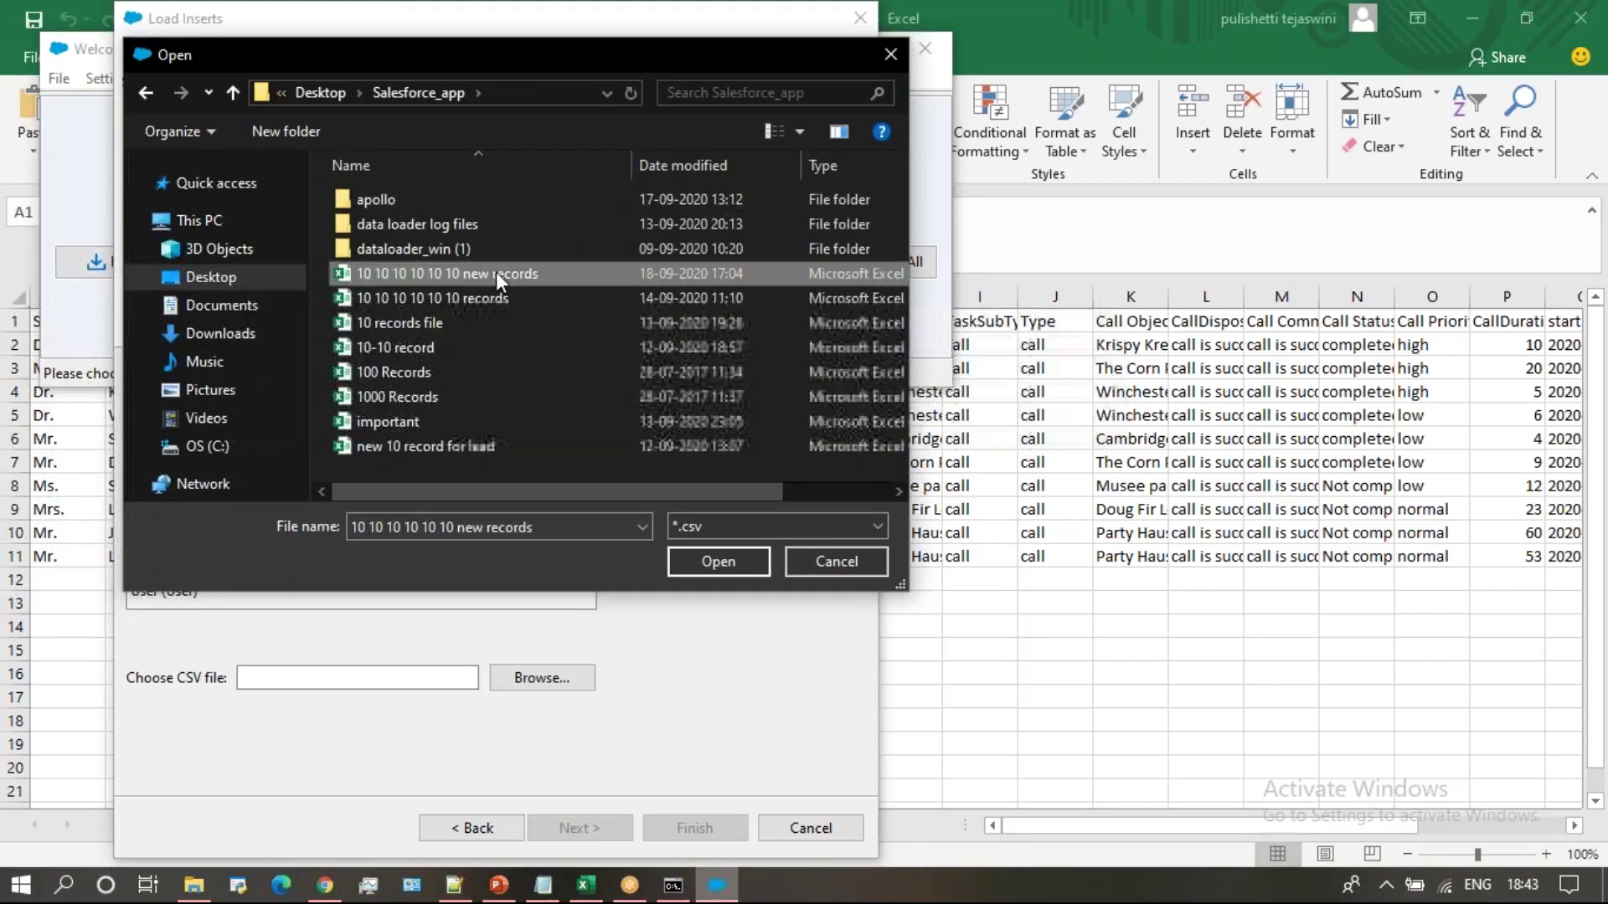
click(731, 560)
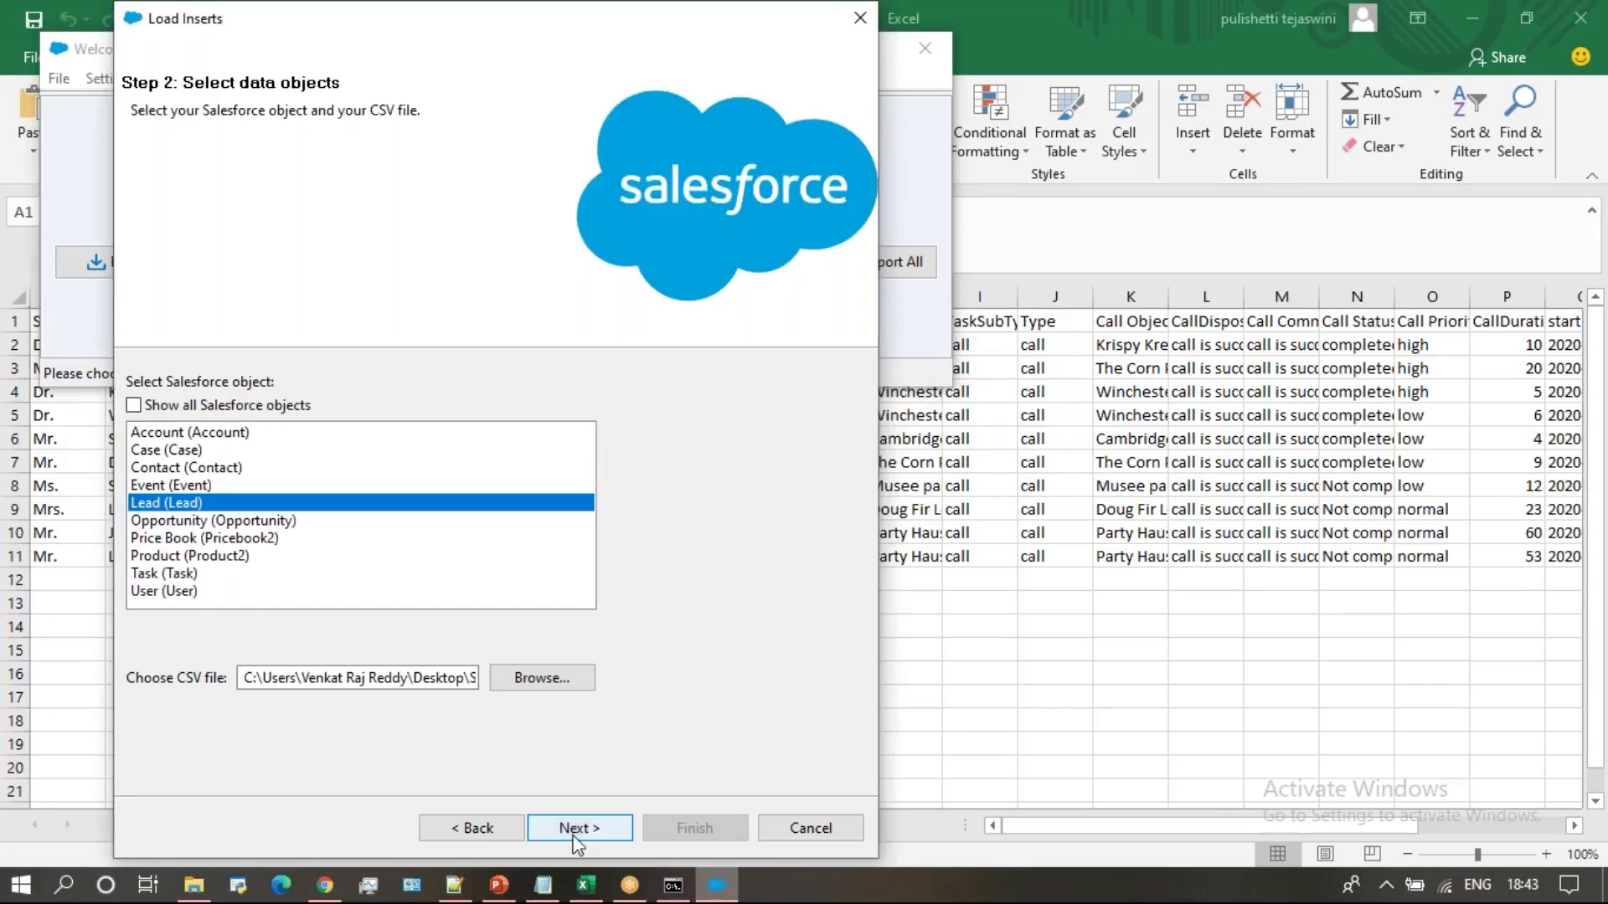
click(575, 830)
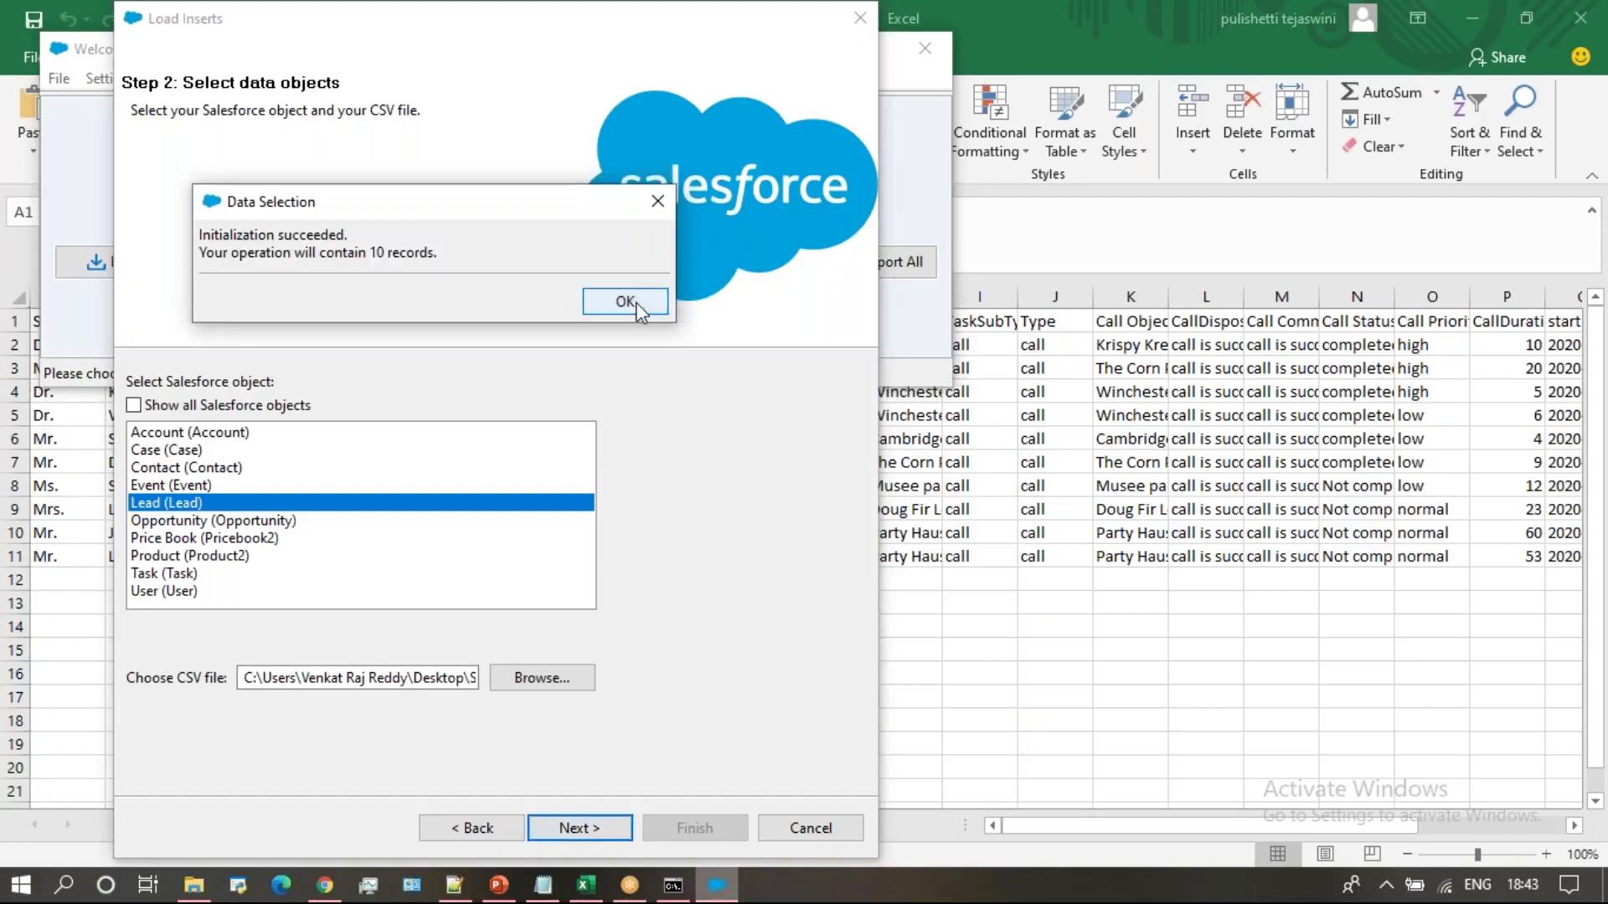
click(629, 301)
Create a new map and auto-match Lead fields to the CSV columns
click(406, 388)
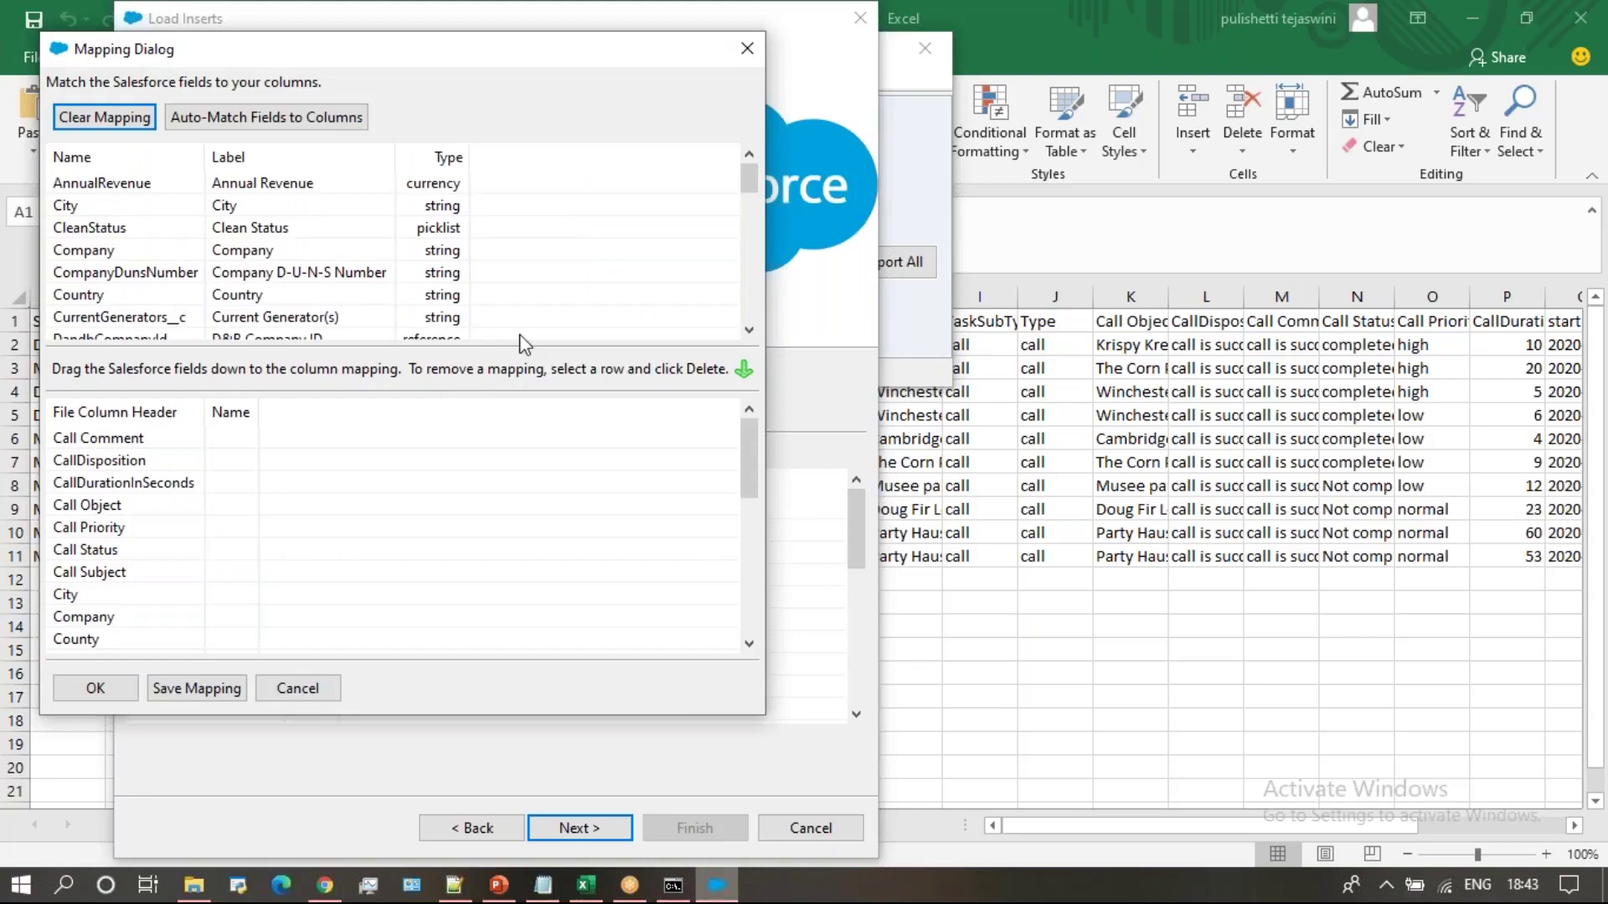
click(351, 119)
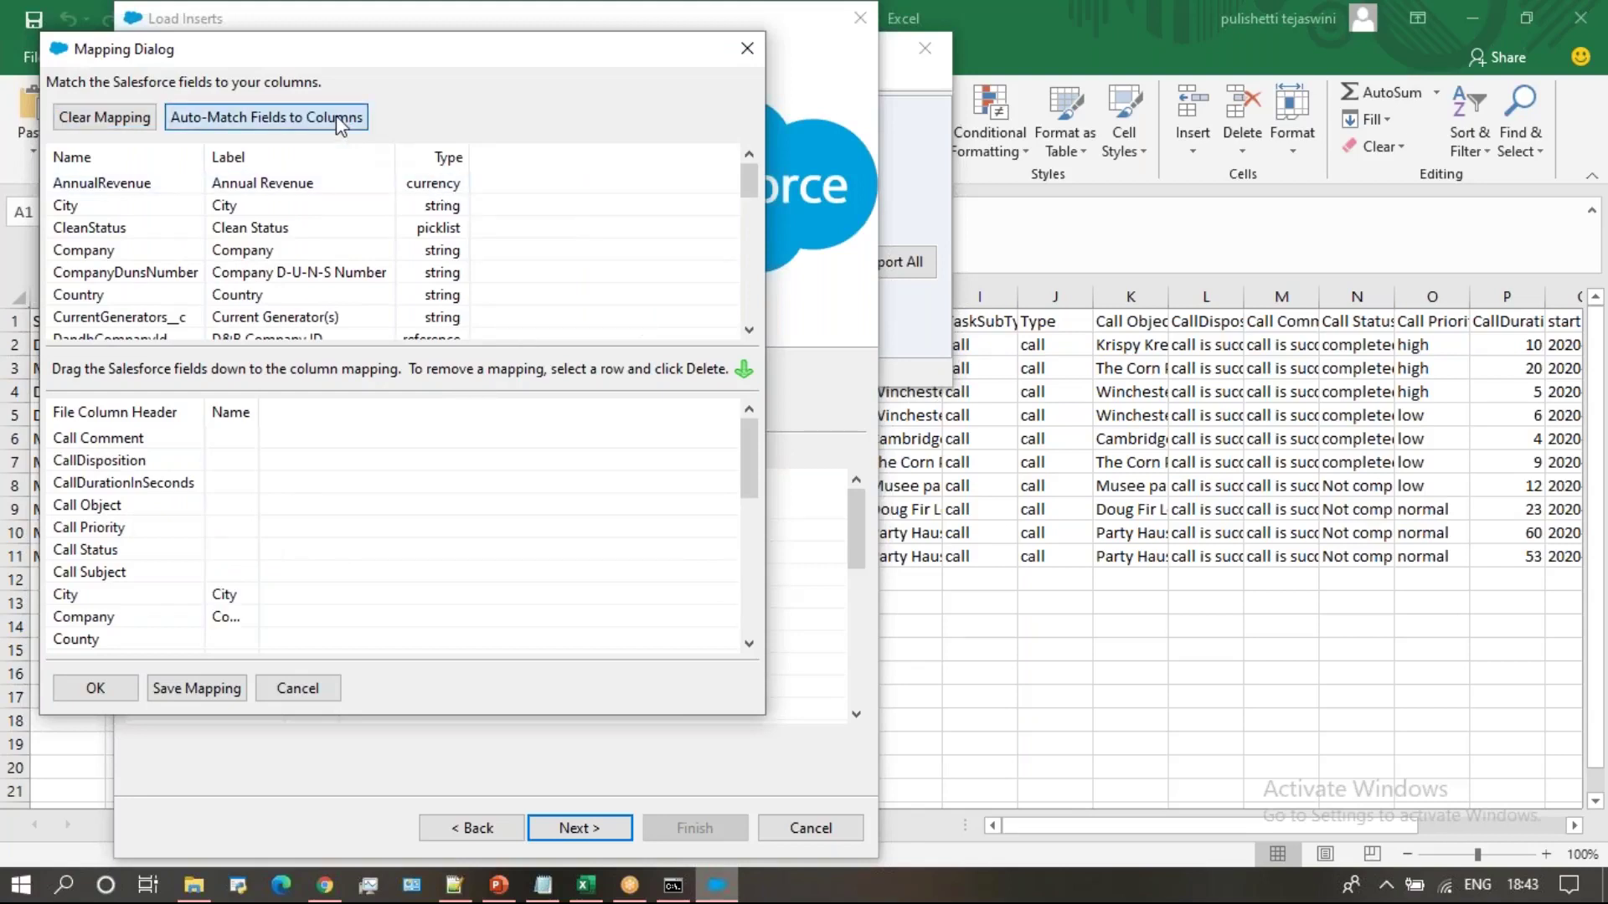
click(749, 644)
click(749, 644)
click(749, 644)
click(748, 644)
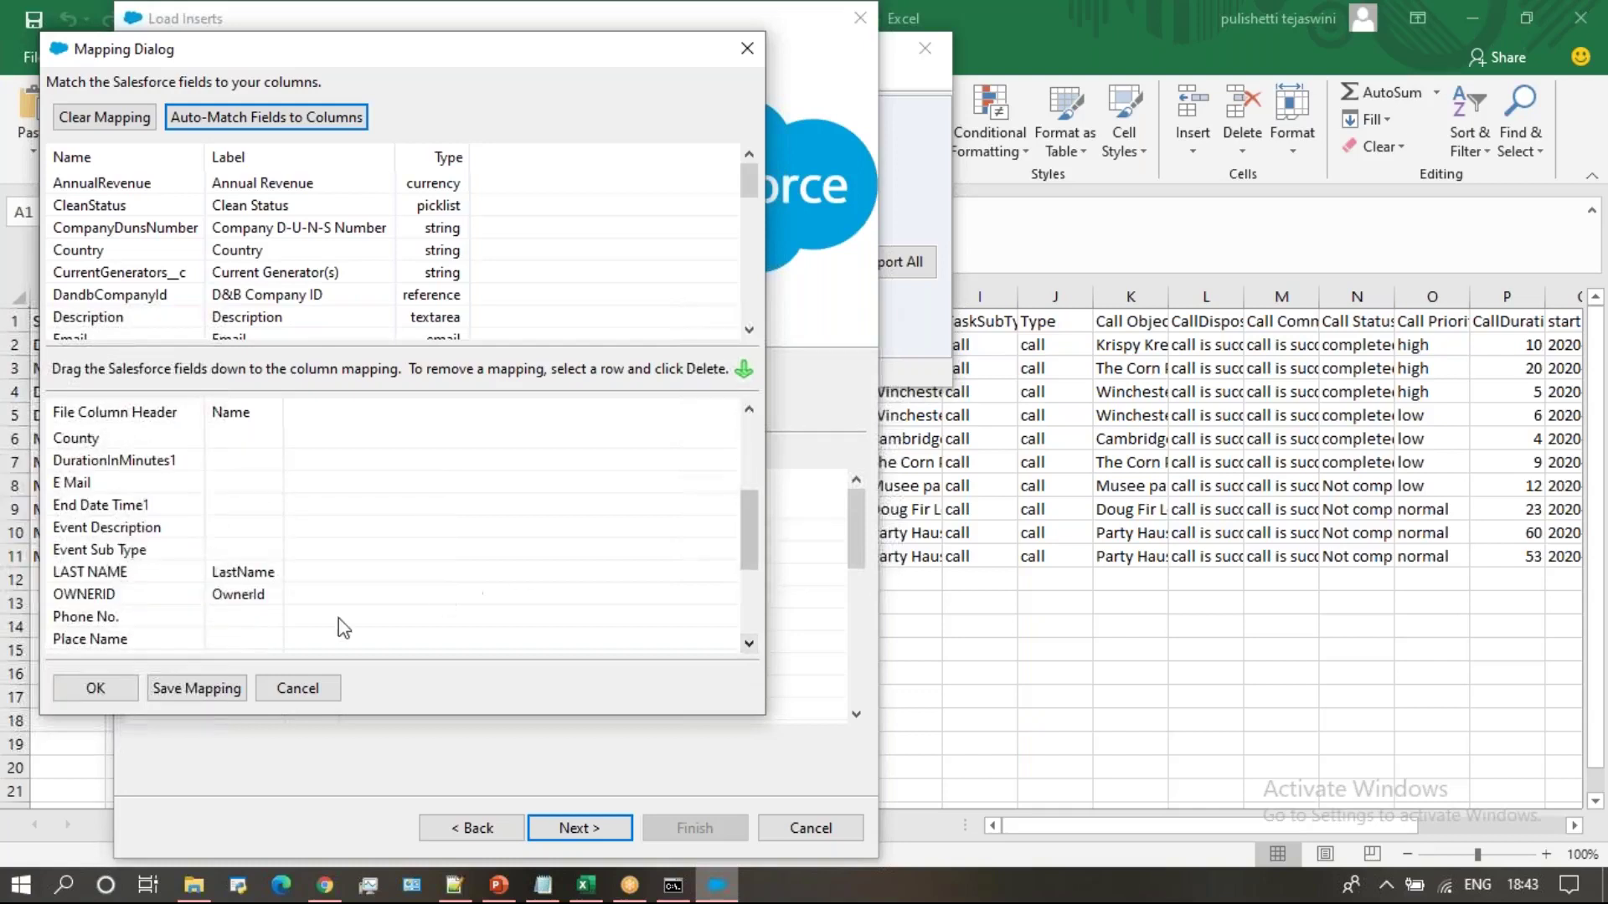
Remove the OwnerId mapping from the OWNERID column
drag(238, 596, 302, 249)
click(746, 436)
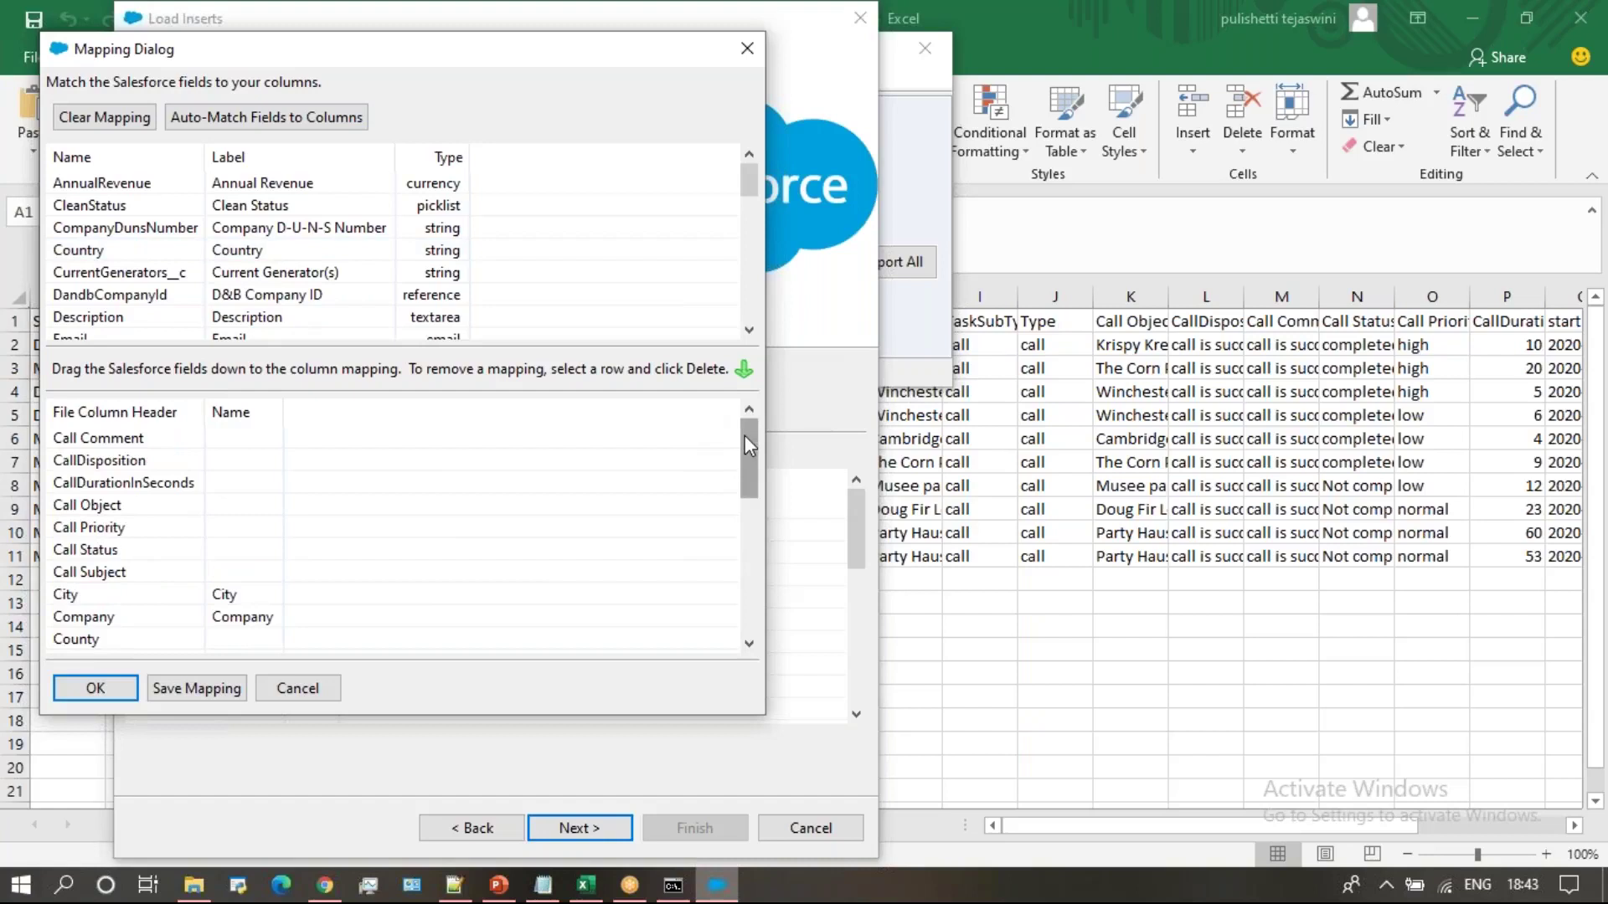
click(748, 330)
click(748, 330)
click(749, 643)
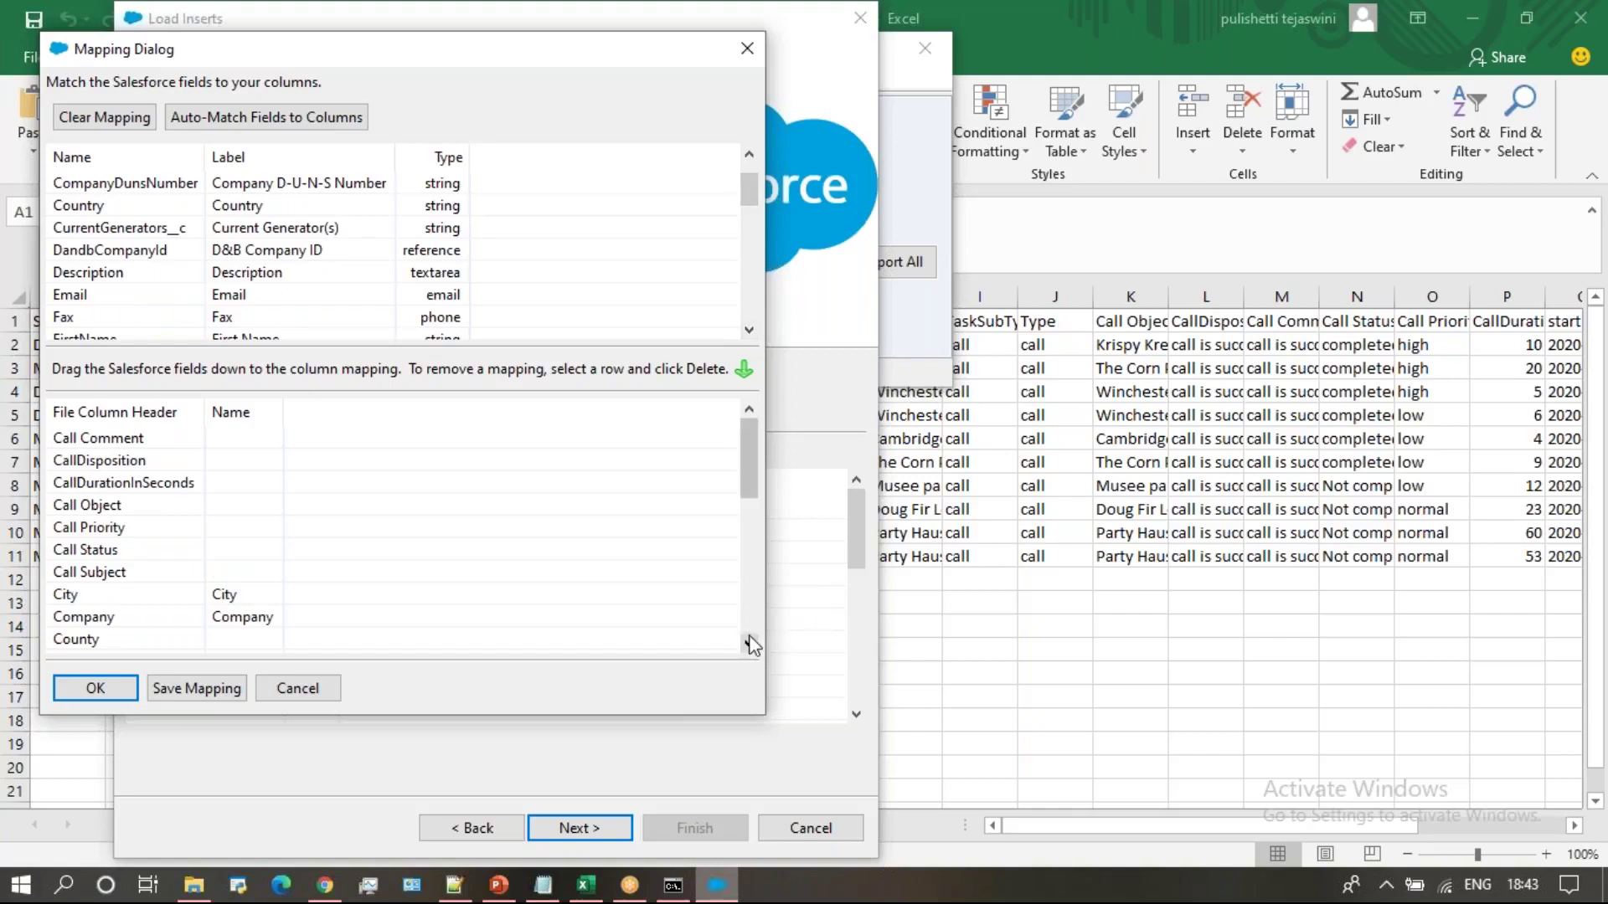
click(749, 643)
click(748, 643)
click(749, 643)
click(749, 643)
Map the Email field to the E Mail column and review the resulting mapping
drag(67, 297, 226, 603)
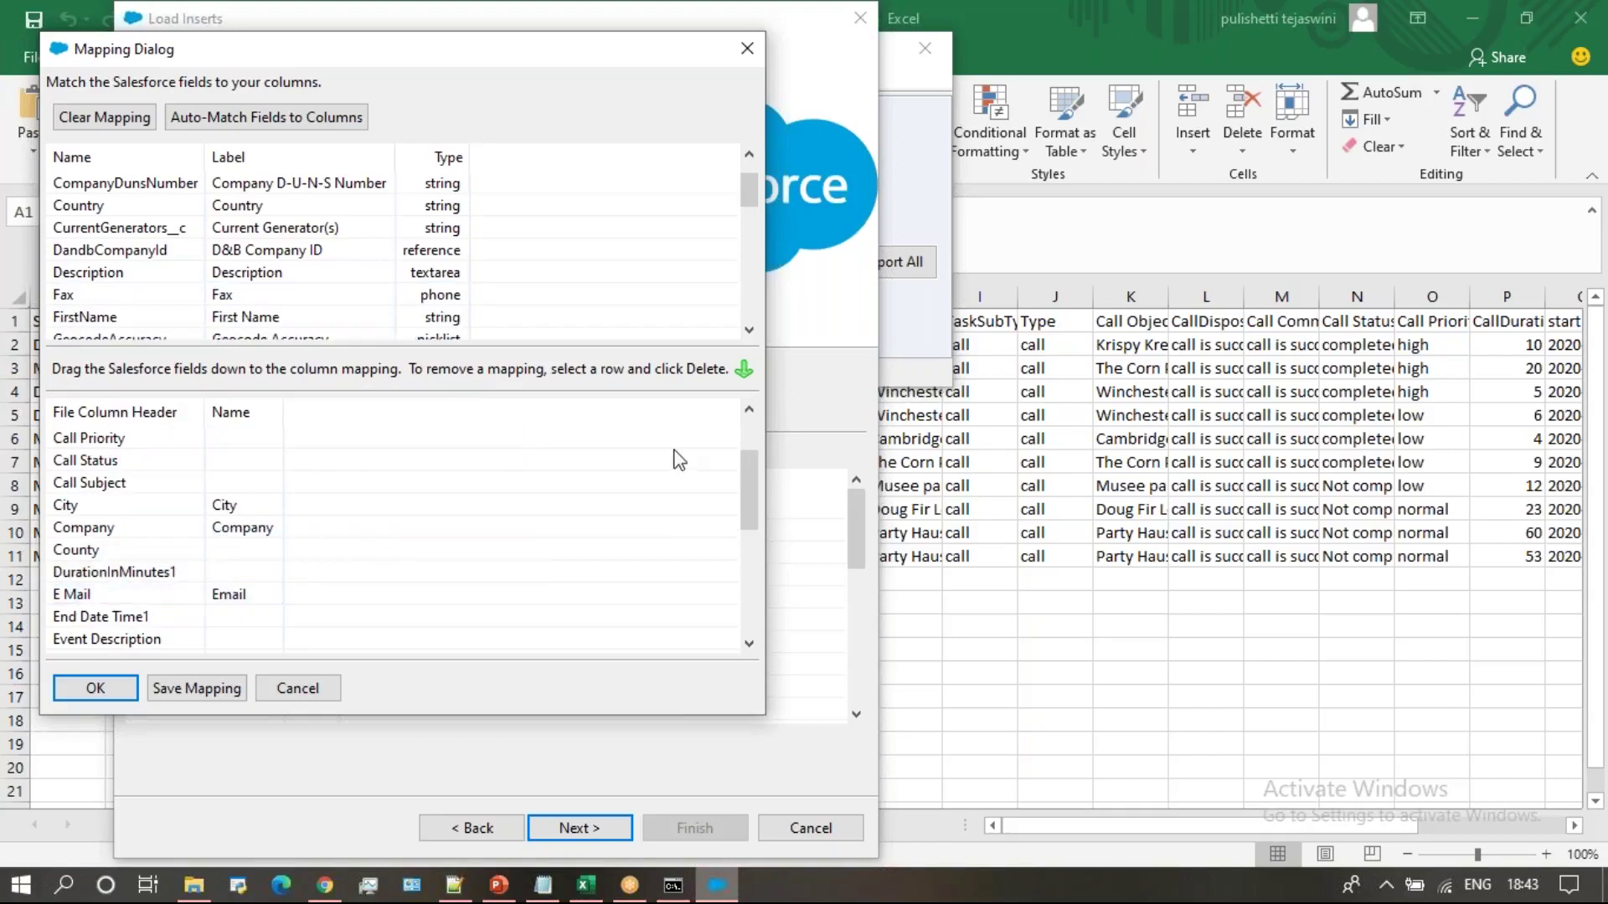
click(749, 329)
click(749, 330)
click(749, 330)
click(749, 330)
click(749, 330)
click(749, 330)
click(748, 330)
click(749, 330)
click(749, 330)
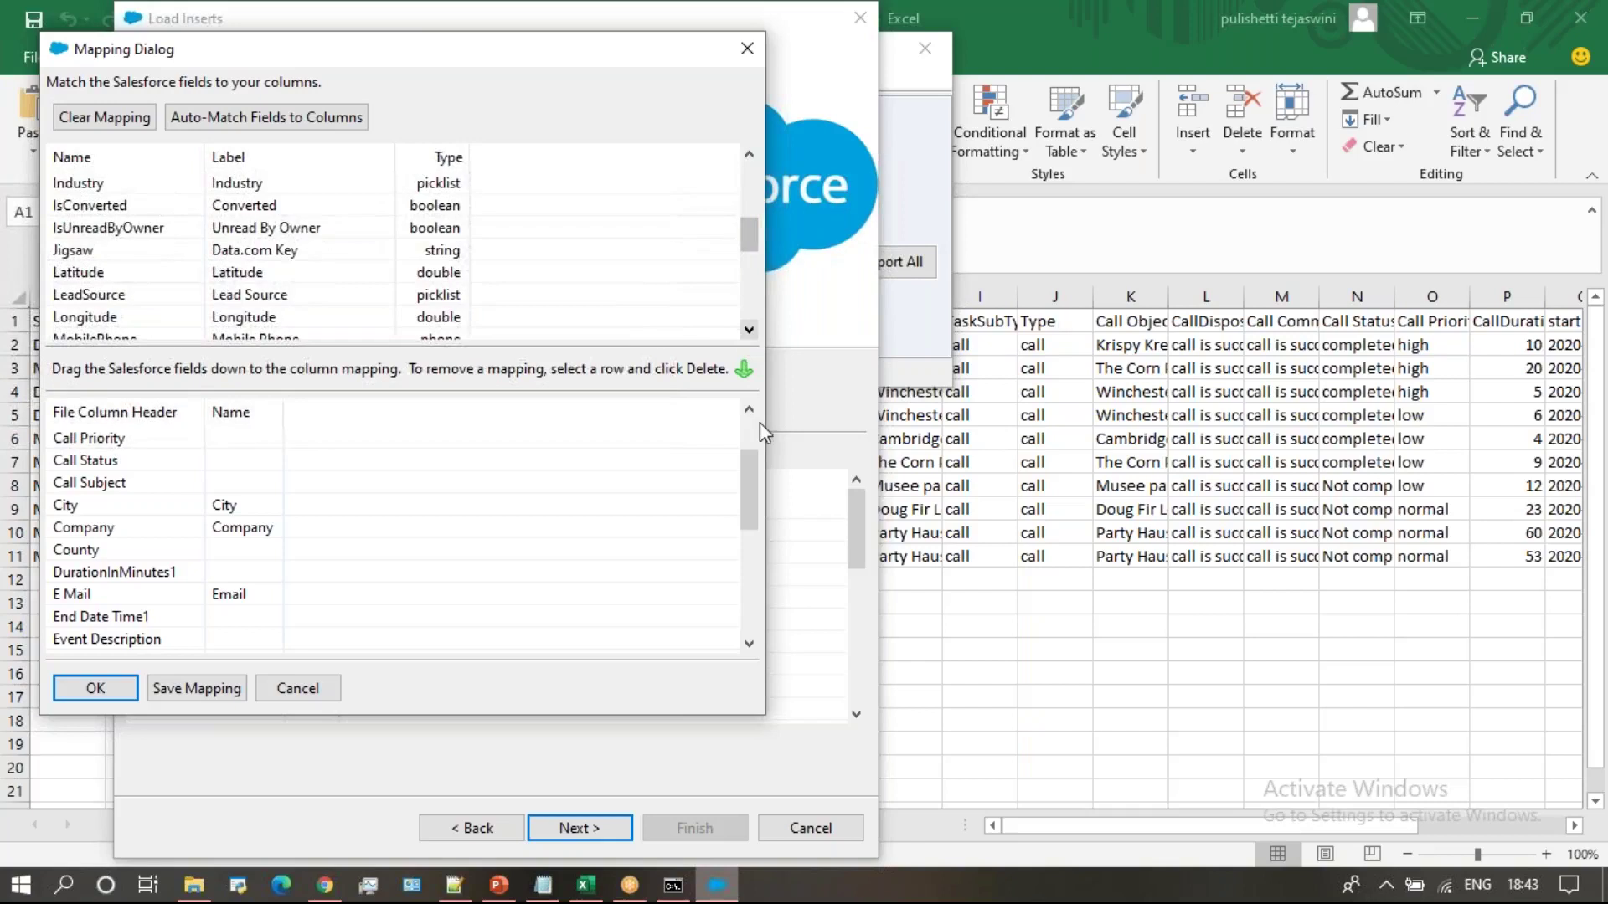
click(749, 330)
click(748, 330)
click(749, 330)
click(749, 329)
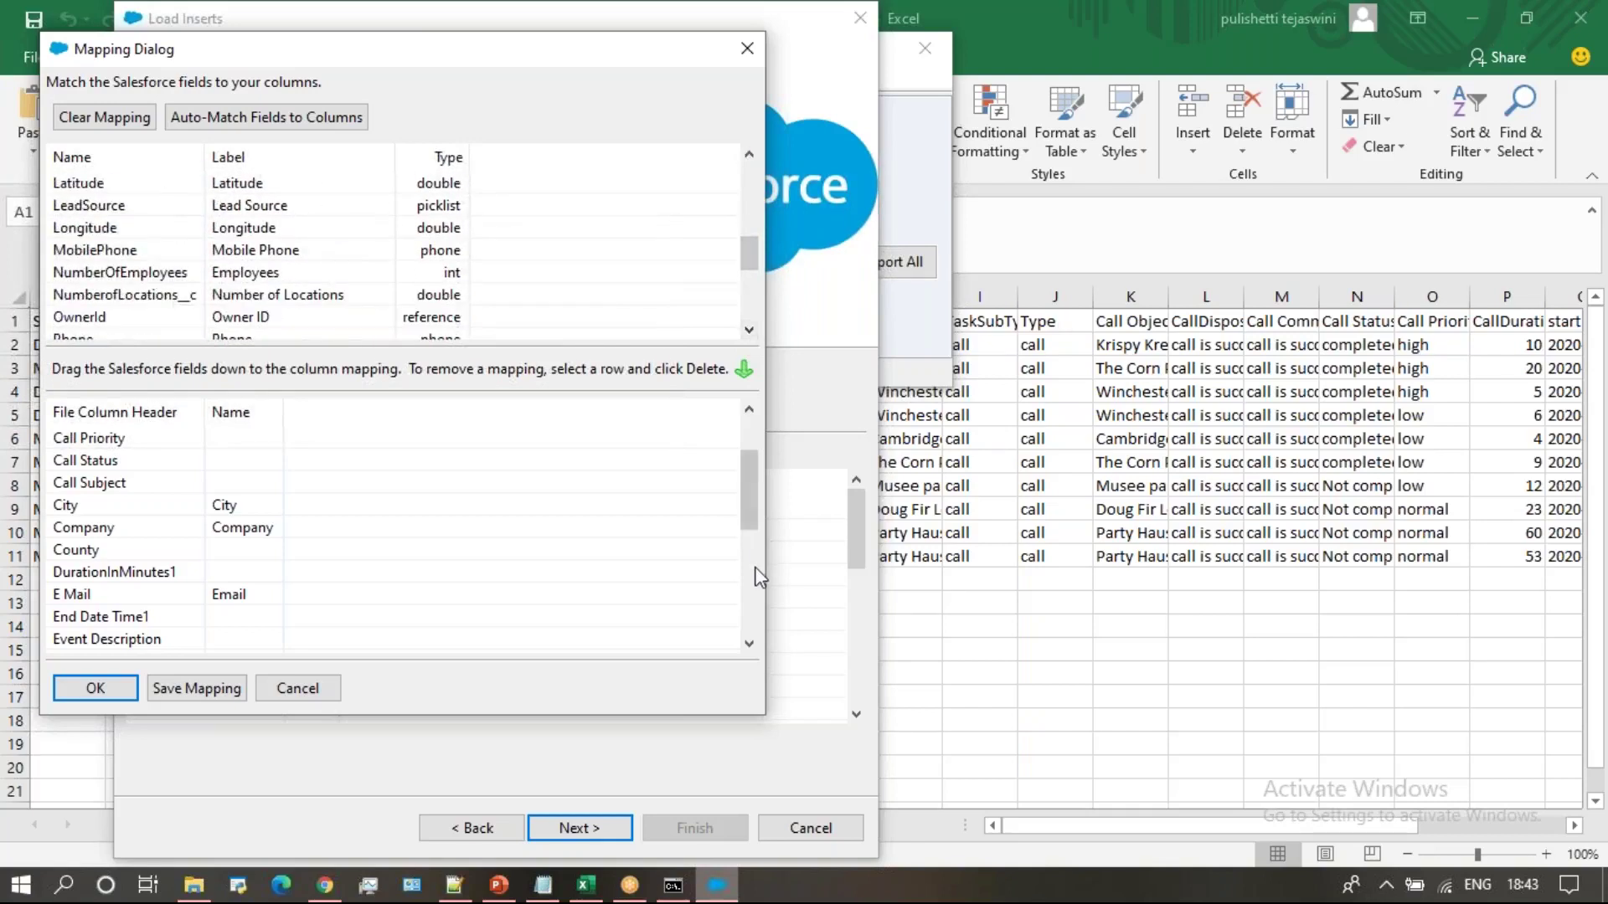
click(756, 567)
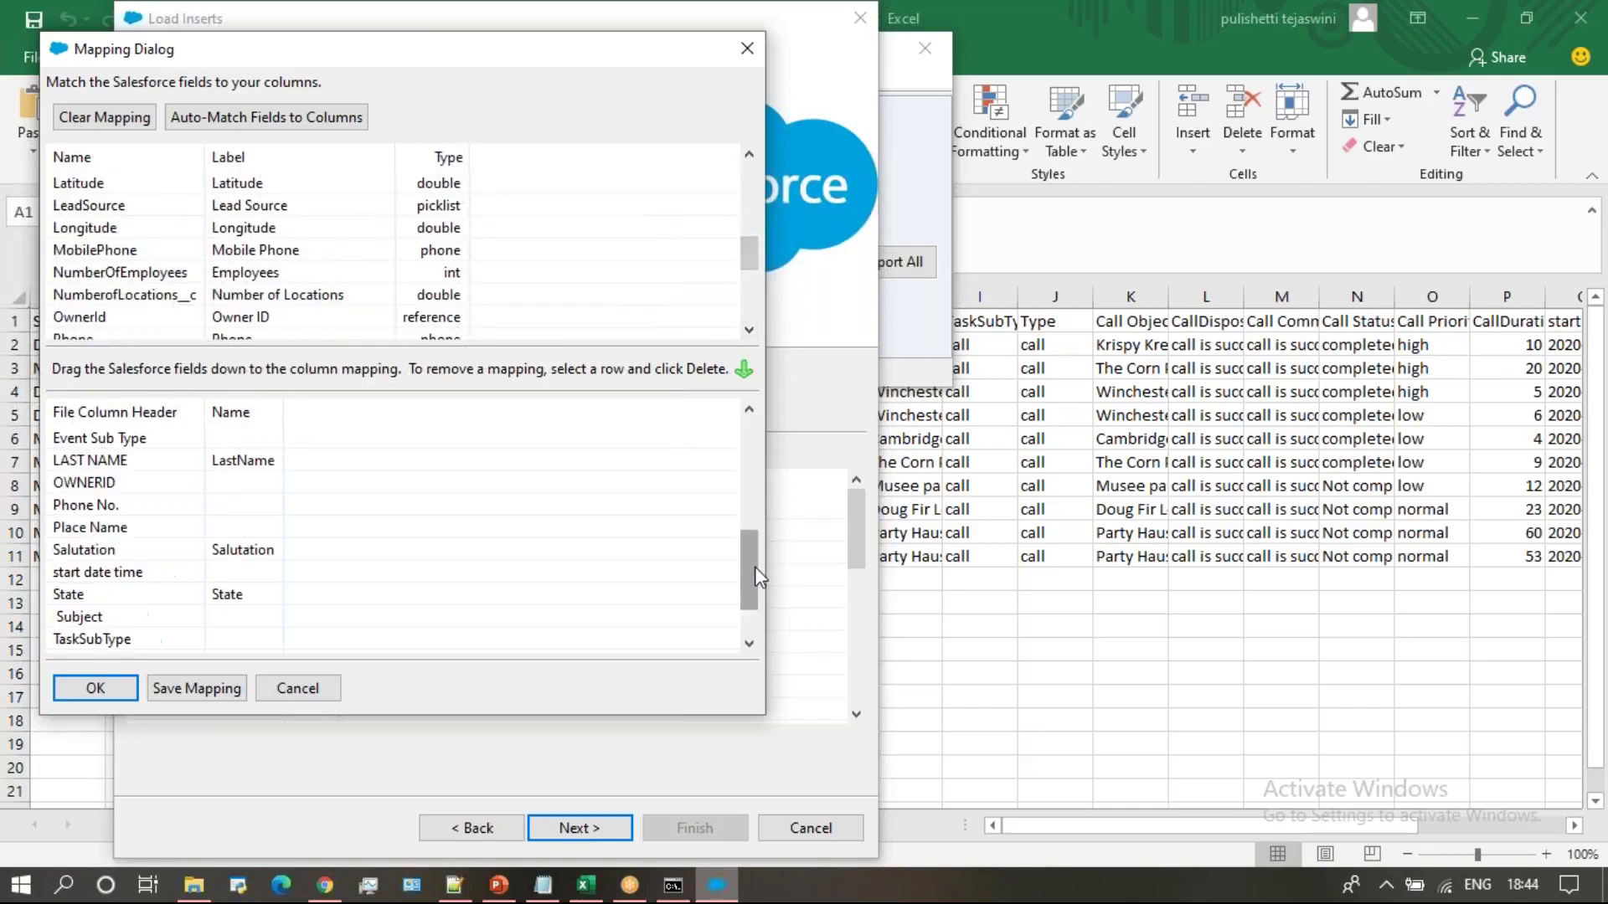
click(749, 643)
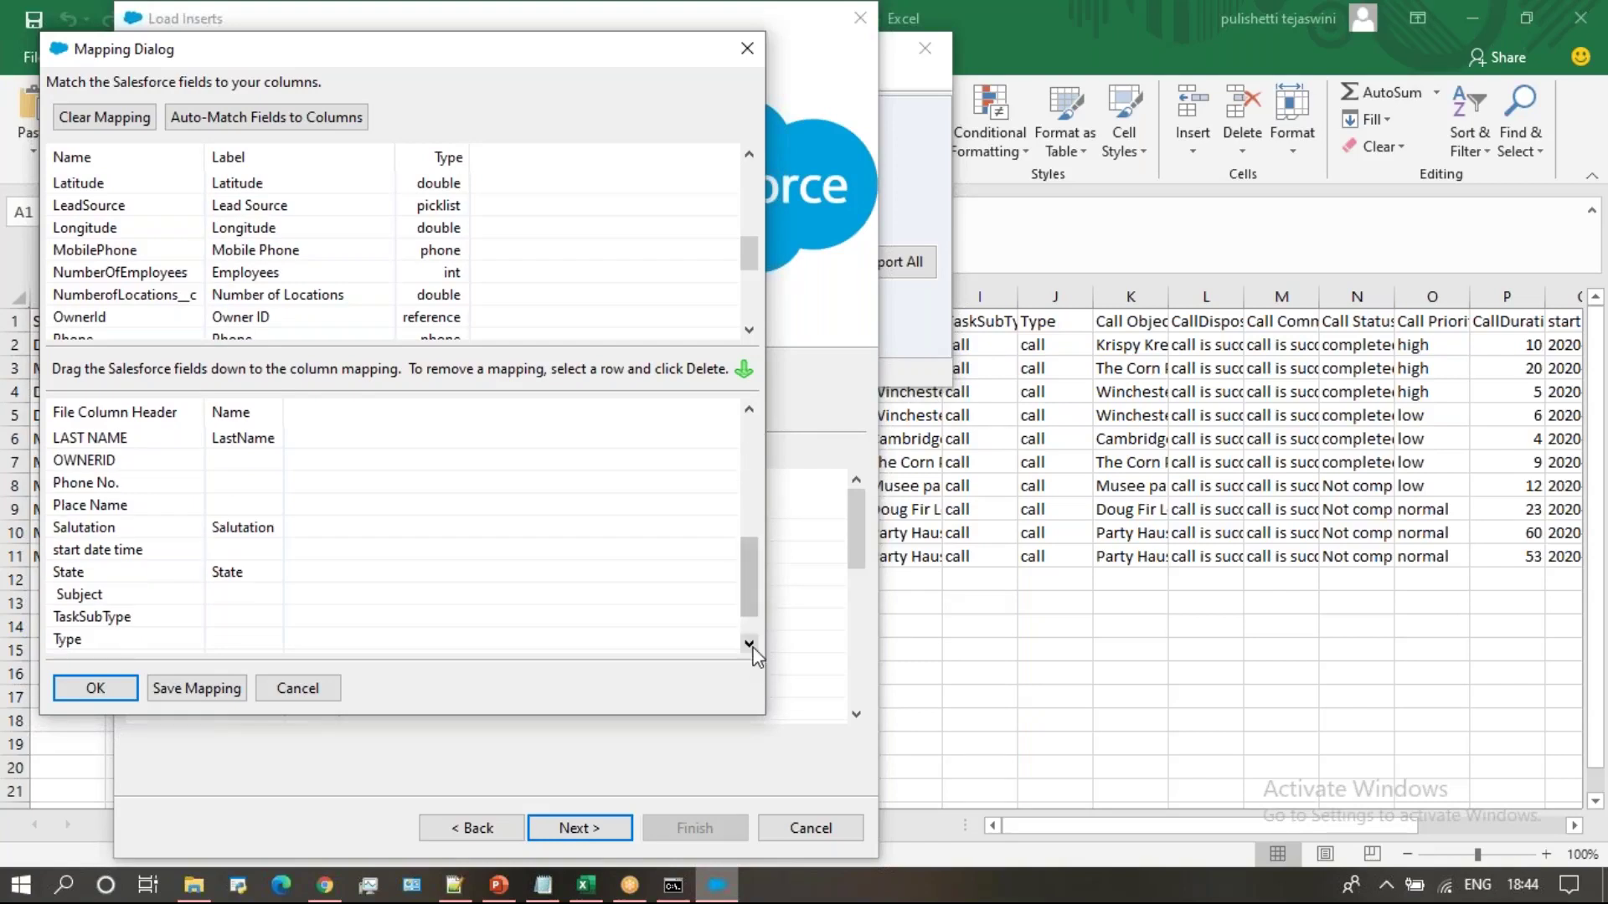
click(748, 221)
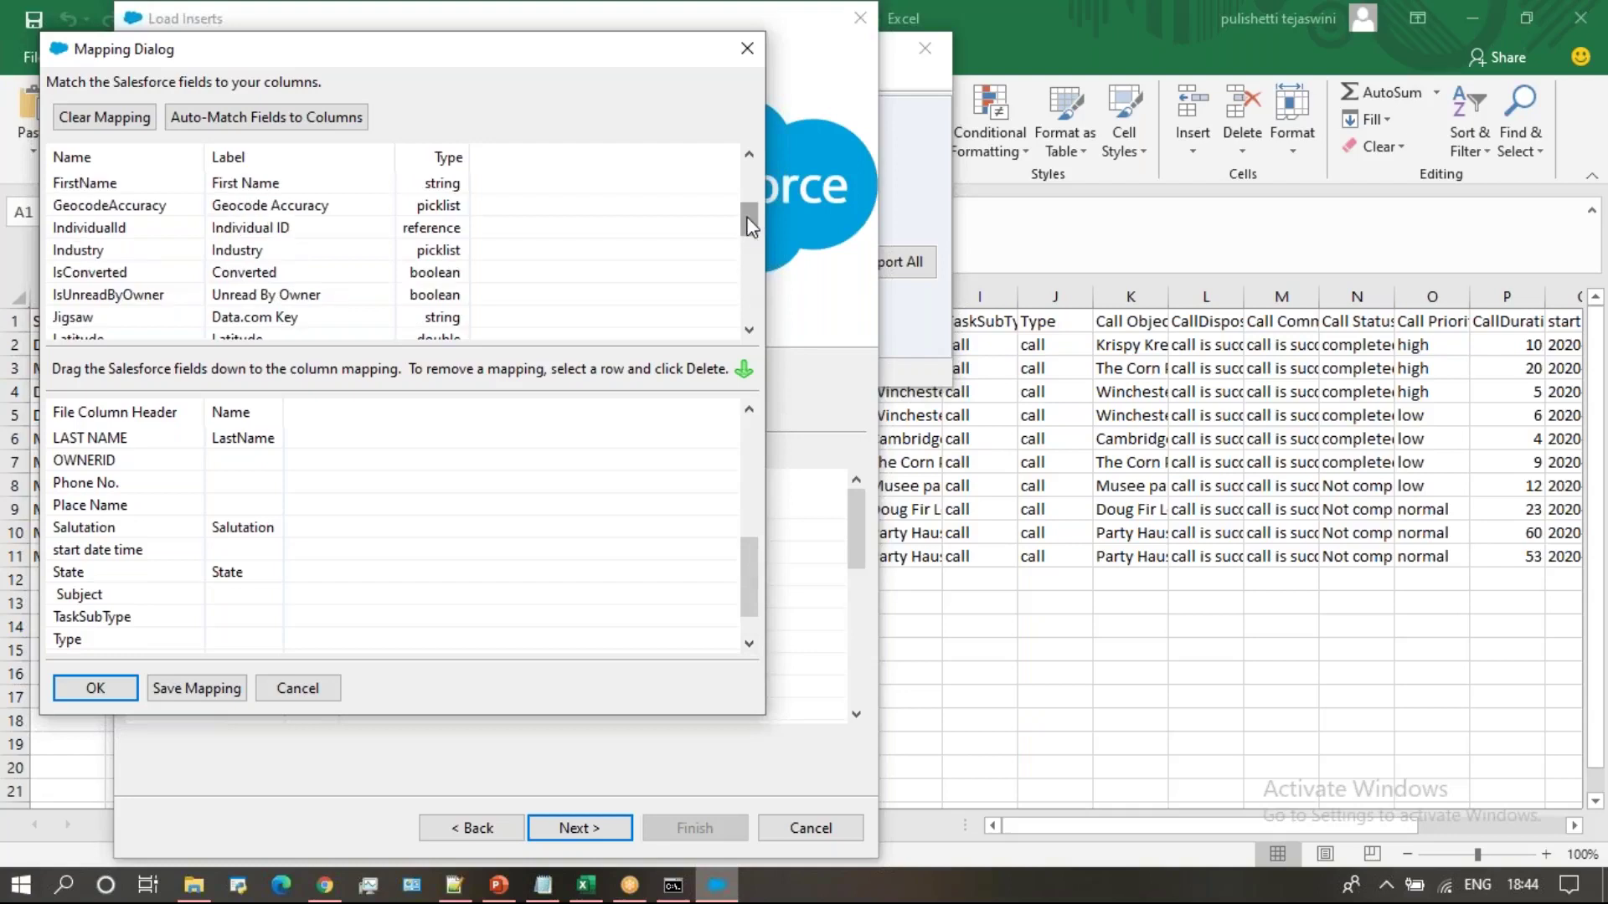
click(1458, 20)
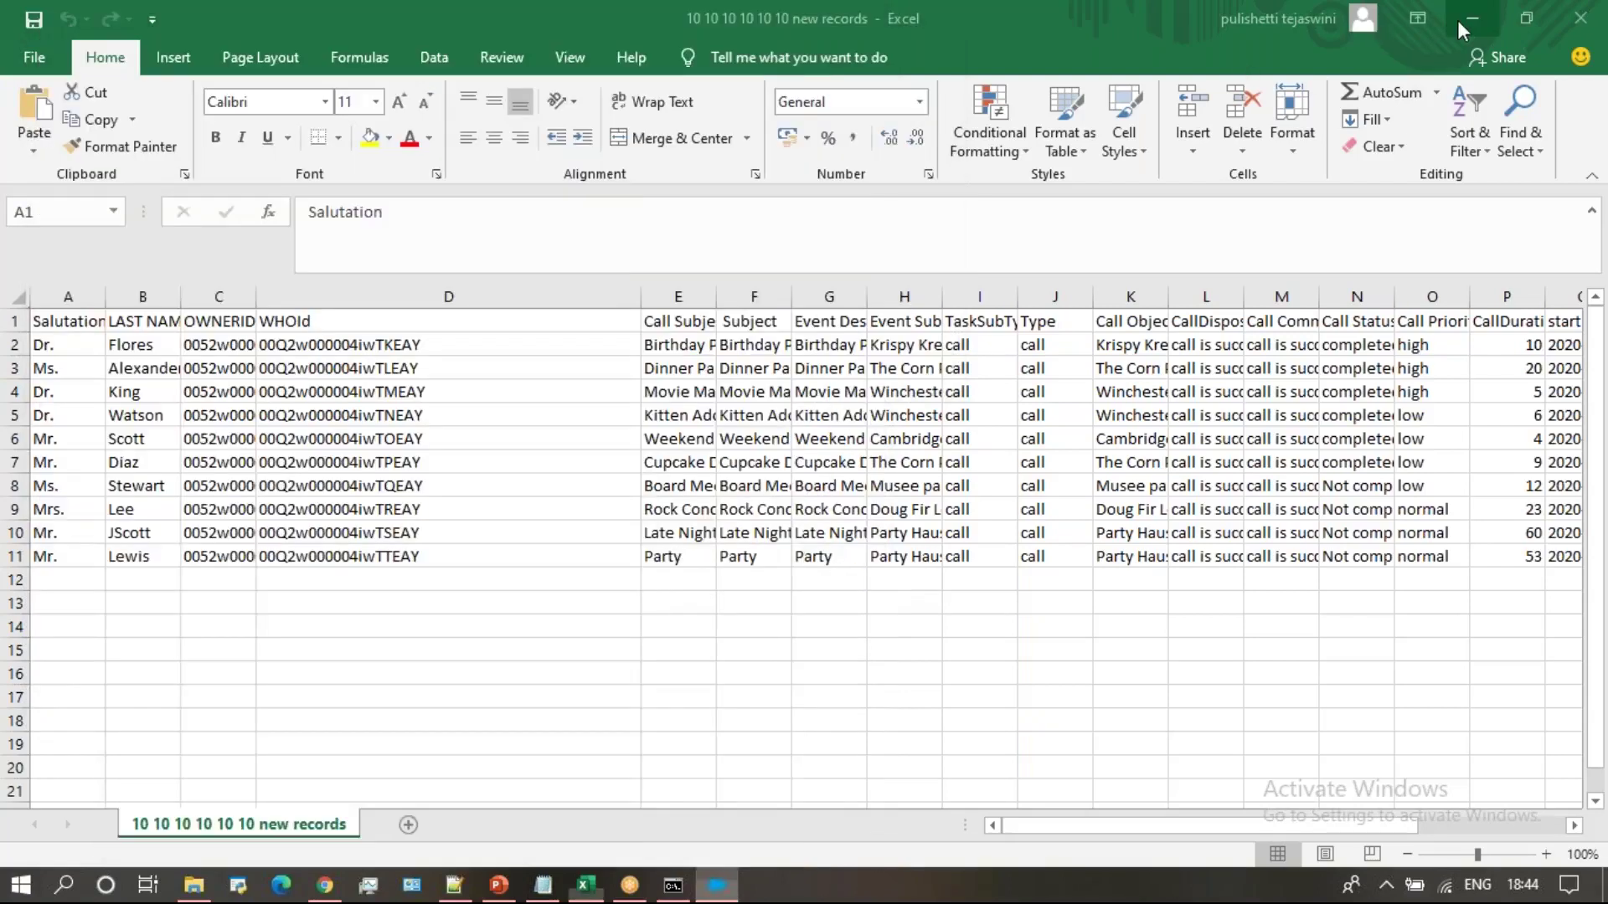
Look through the Salesforce Help articles on importing tasks and date formats in Chrome
click(1457, 20)
click(1174, 169)
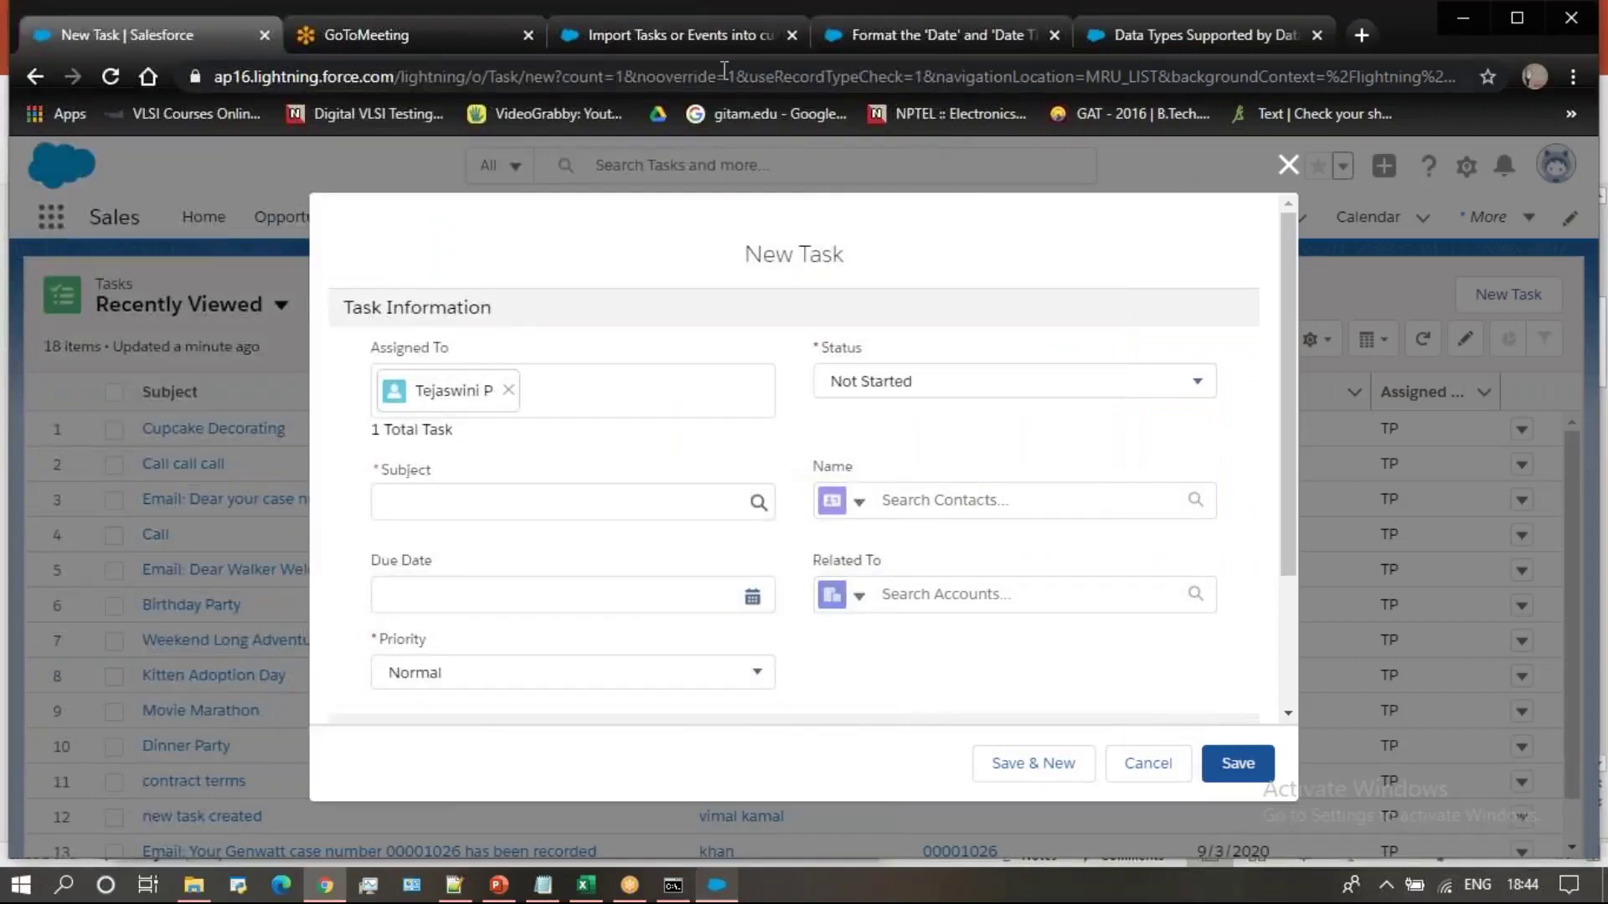
click(714, 37)
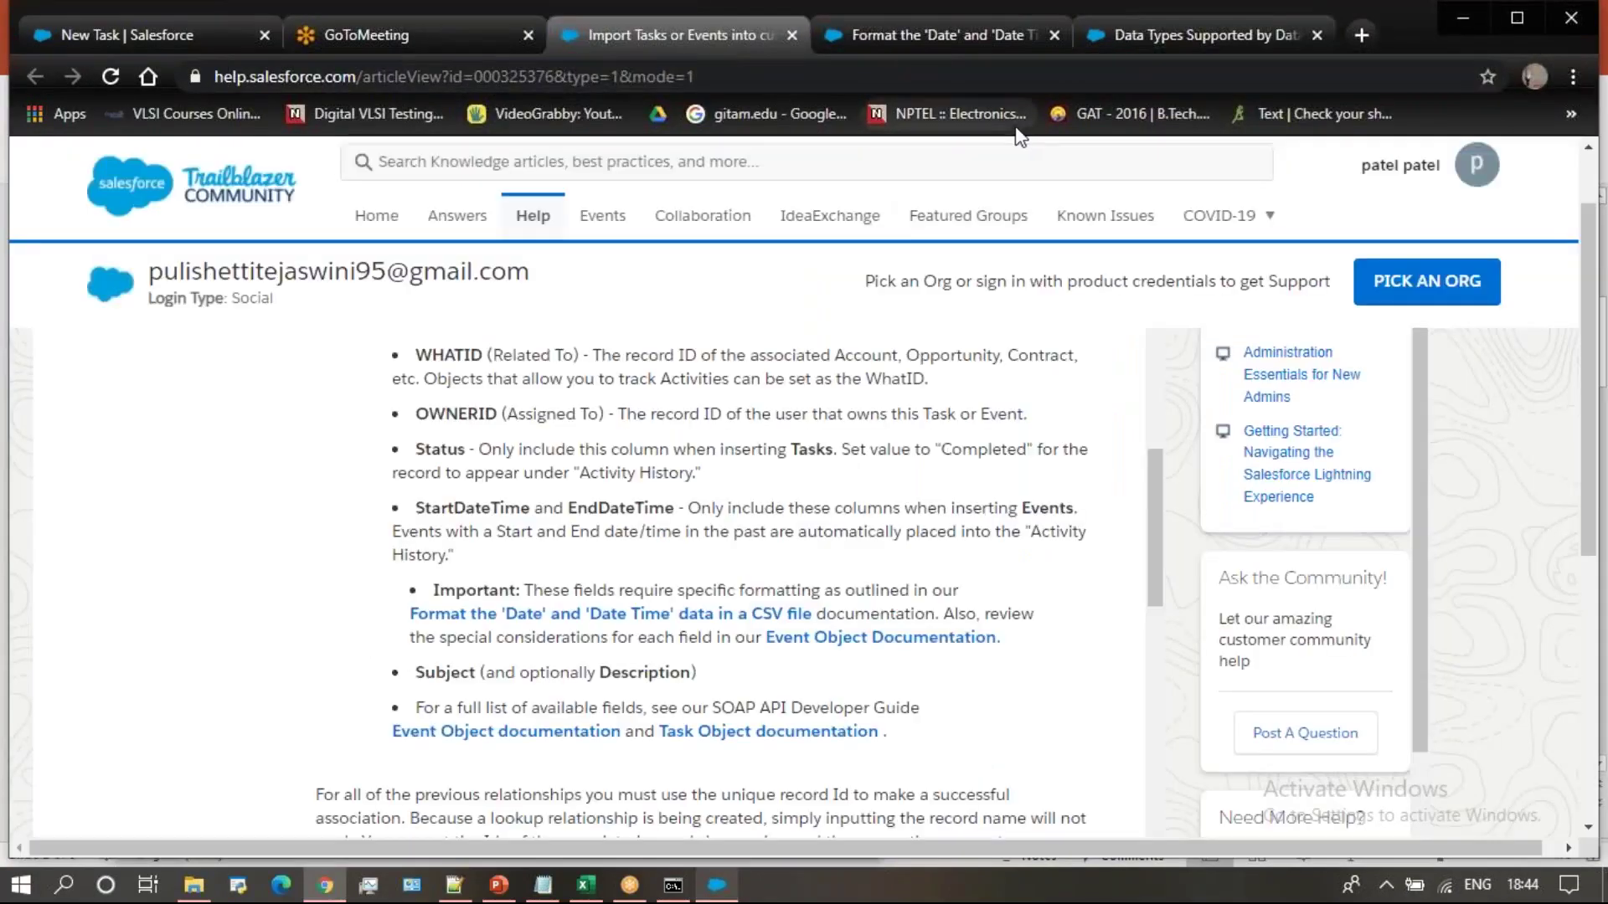
click(992, 36)
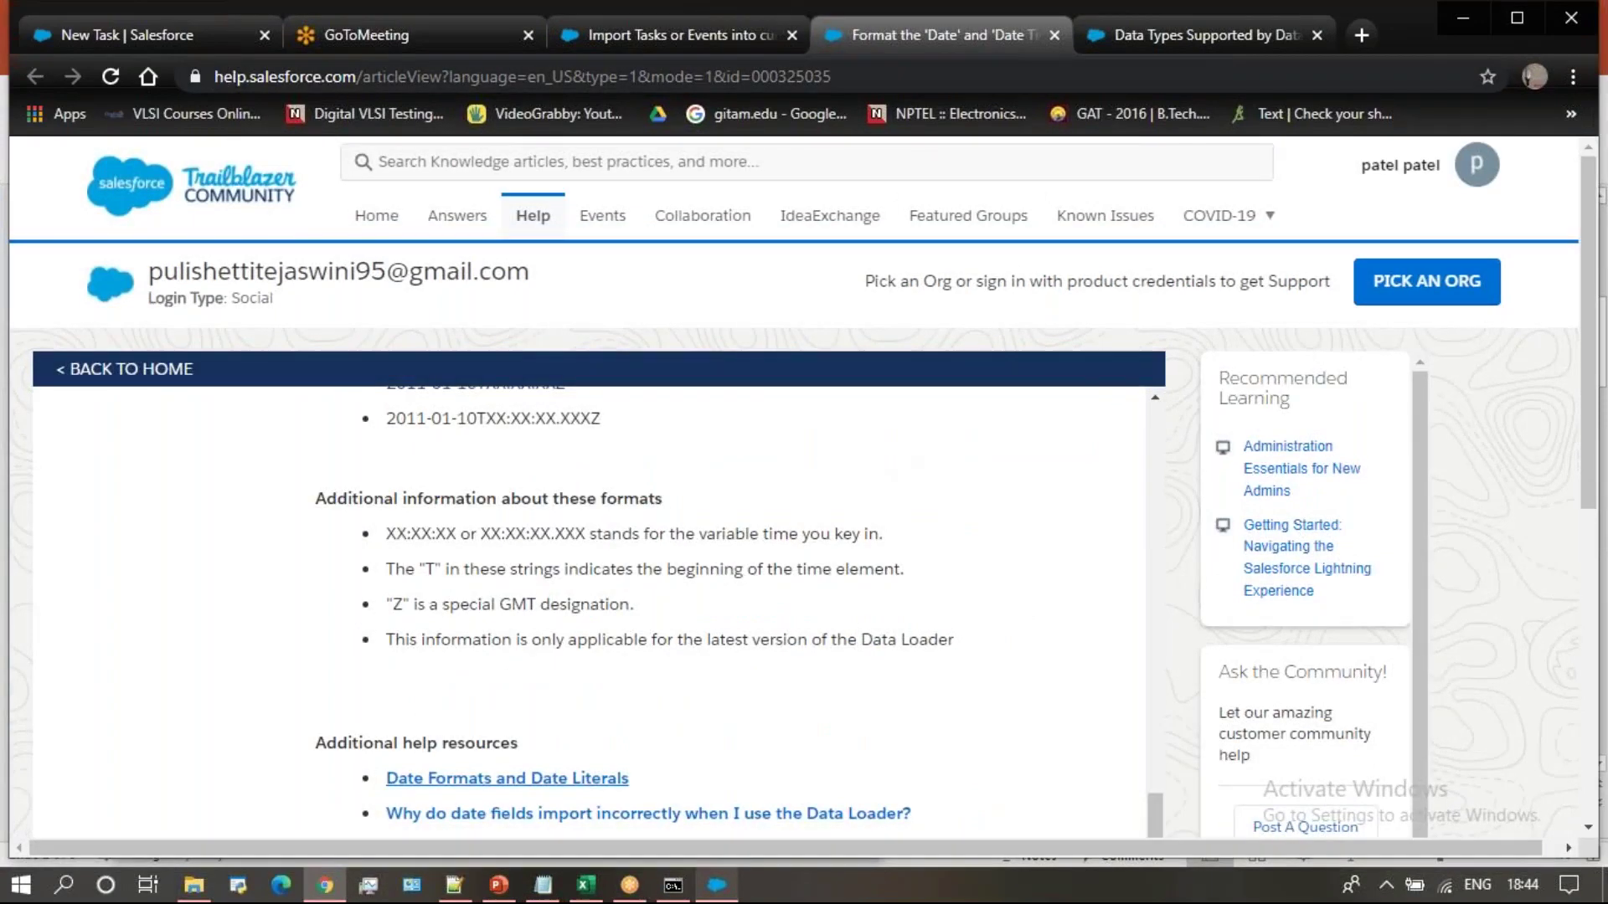
Find the earliest valid date, 1700-01-01T00:00:00Z GMT, in Data Types Supported by Data Loader
click(1212, 37)
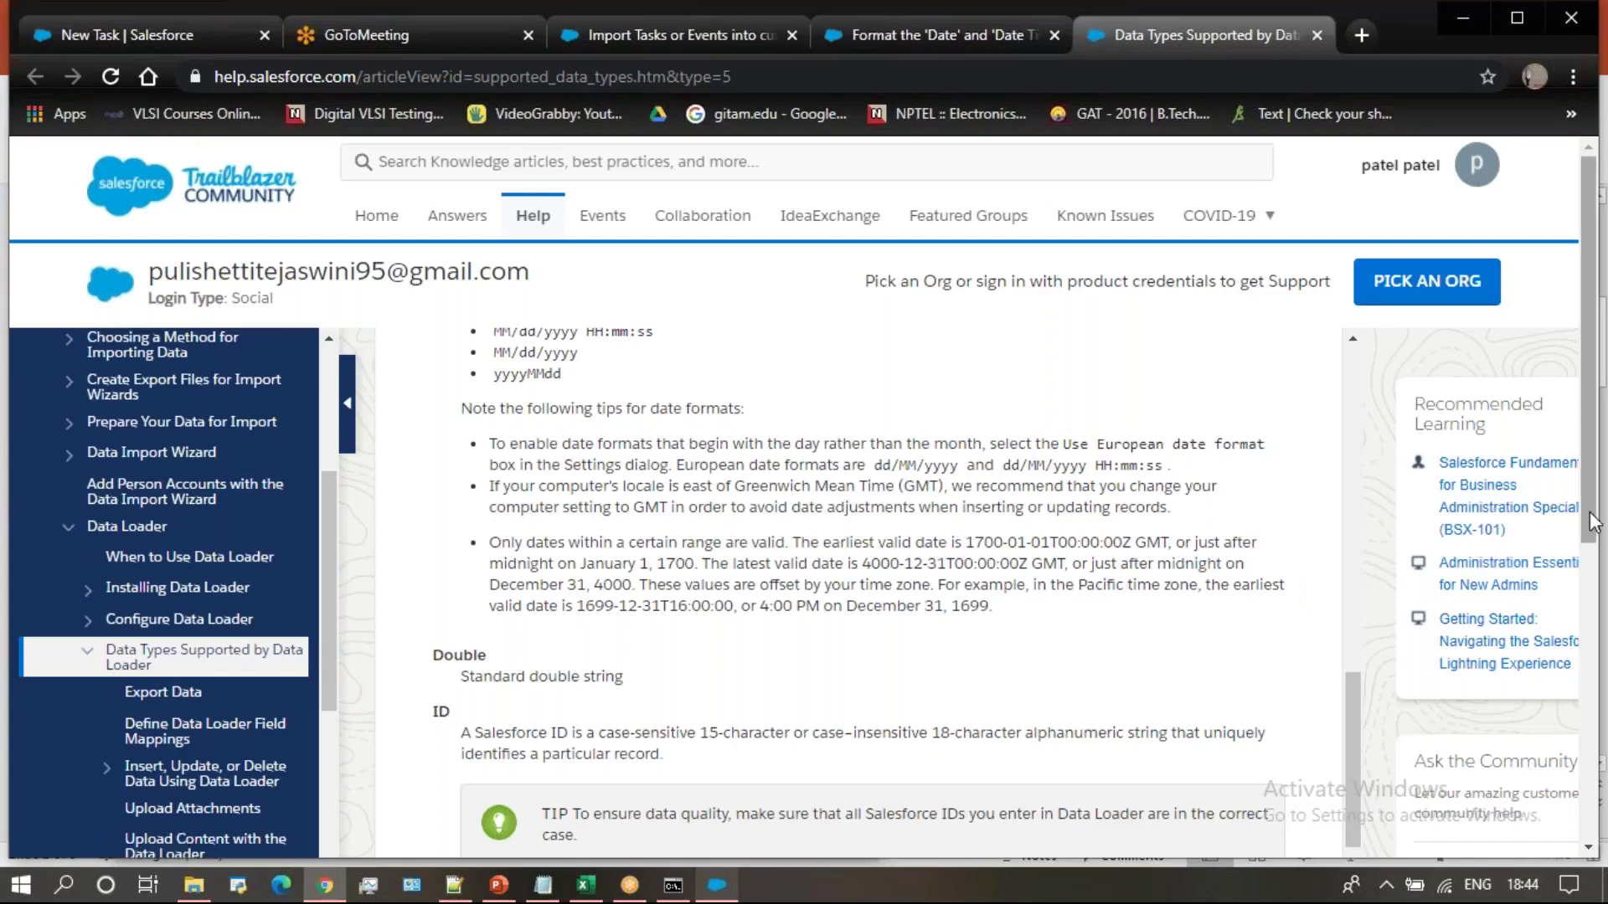
scroll(1350, 605, down, 2)
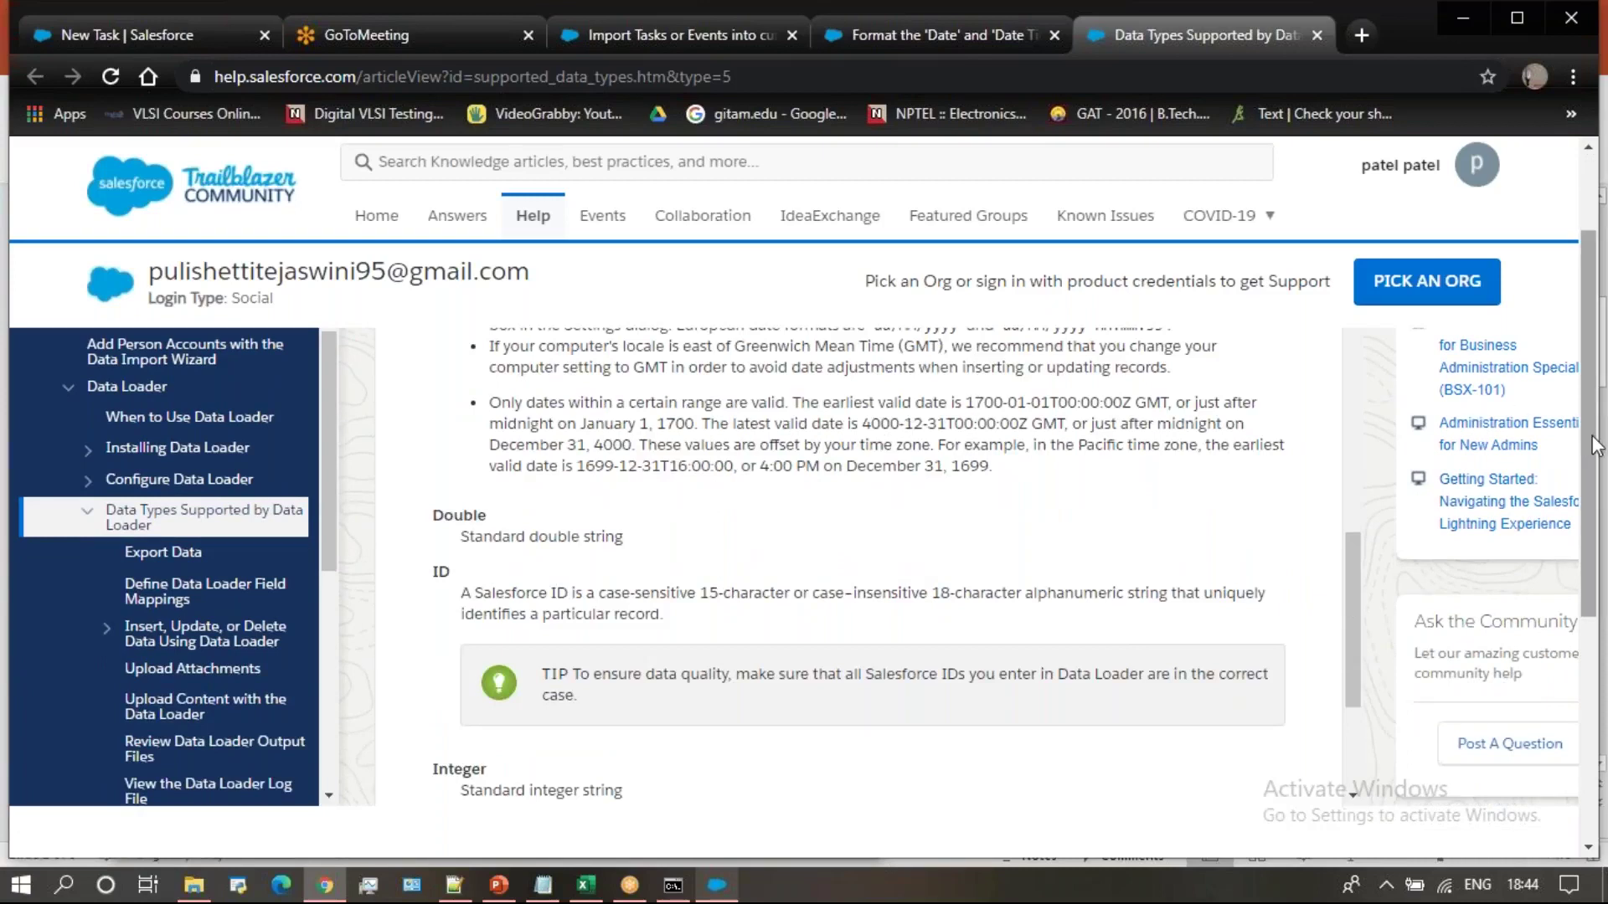
scroll(969, 352, down, 1)
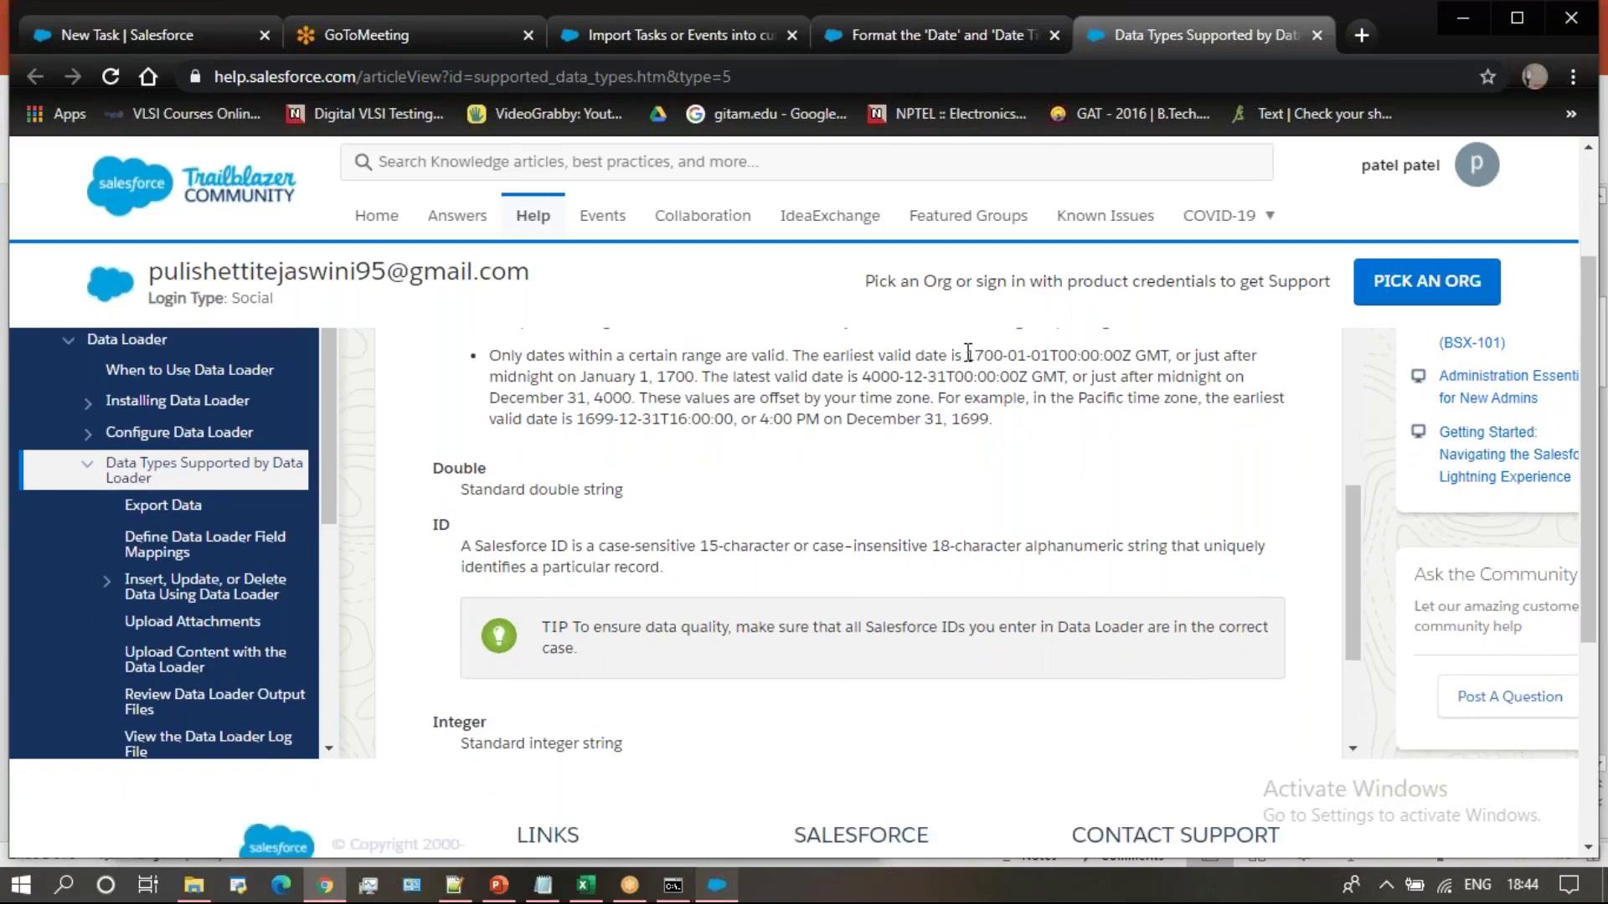
drag(969, 352, 1170, 348)
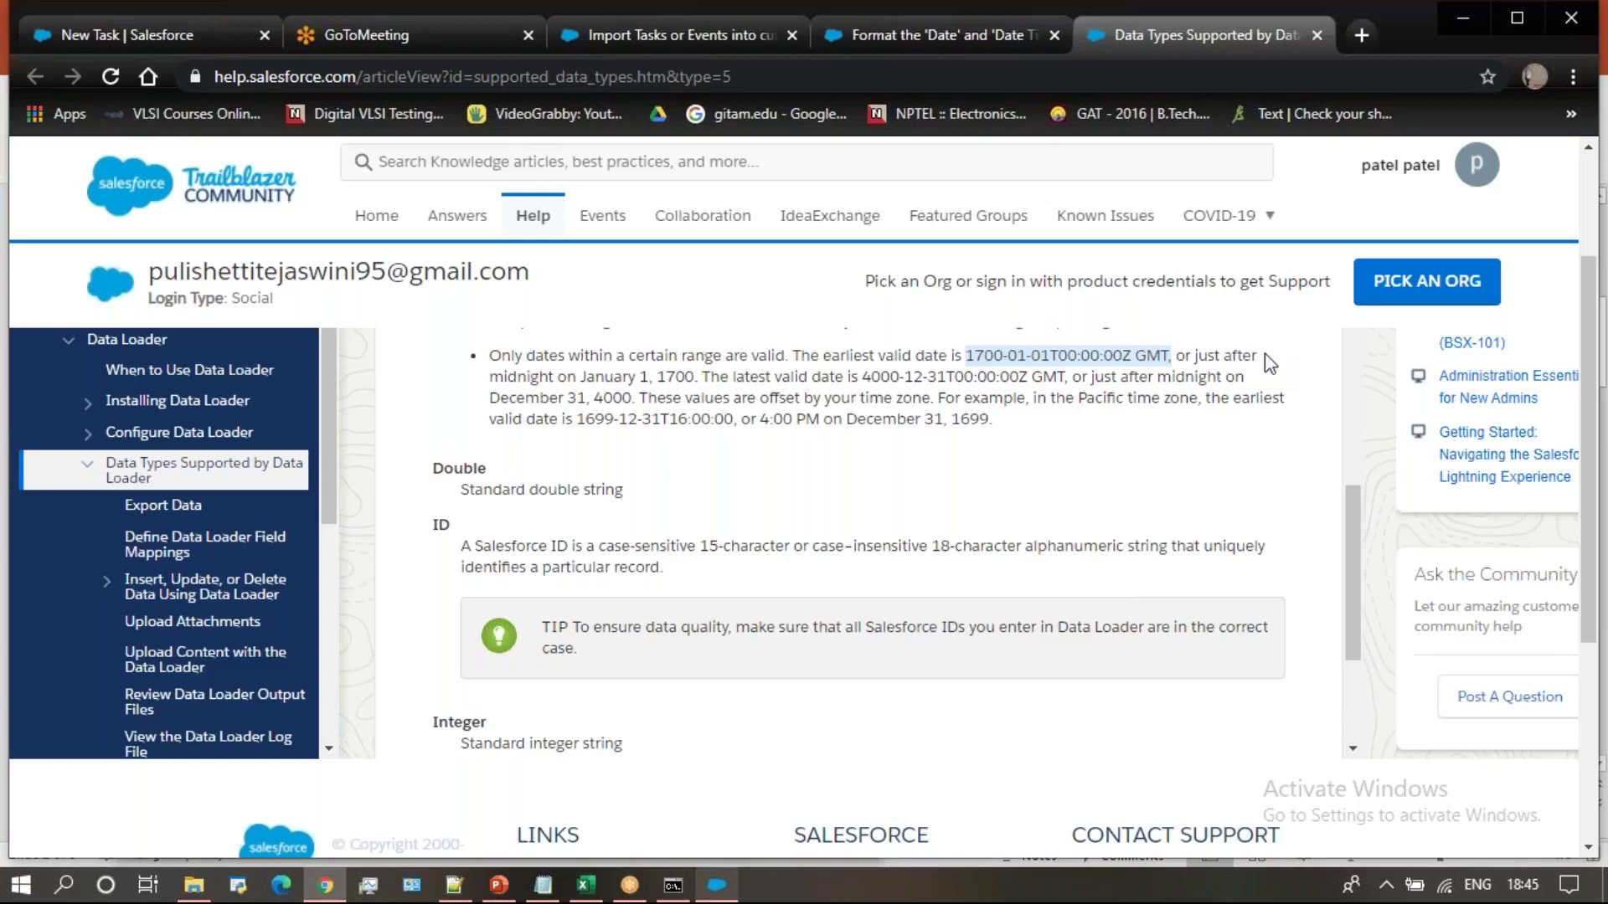
click(976, 30)
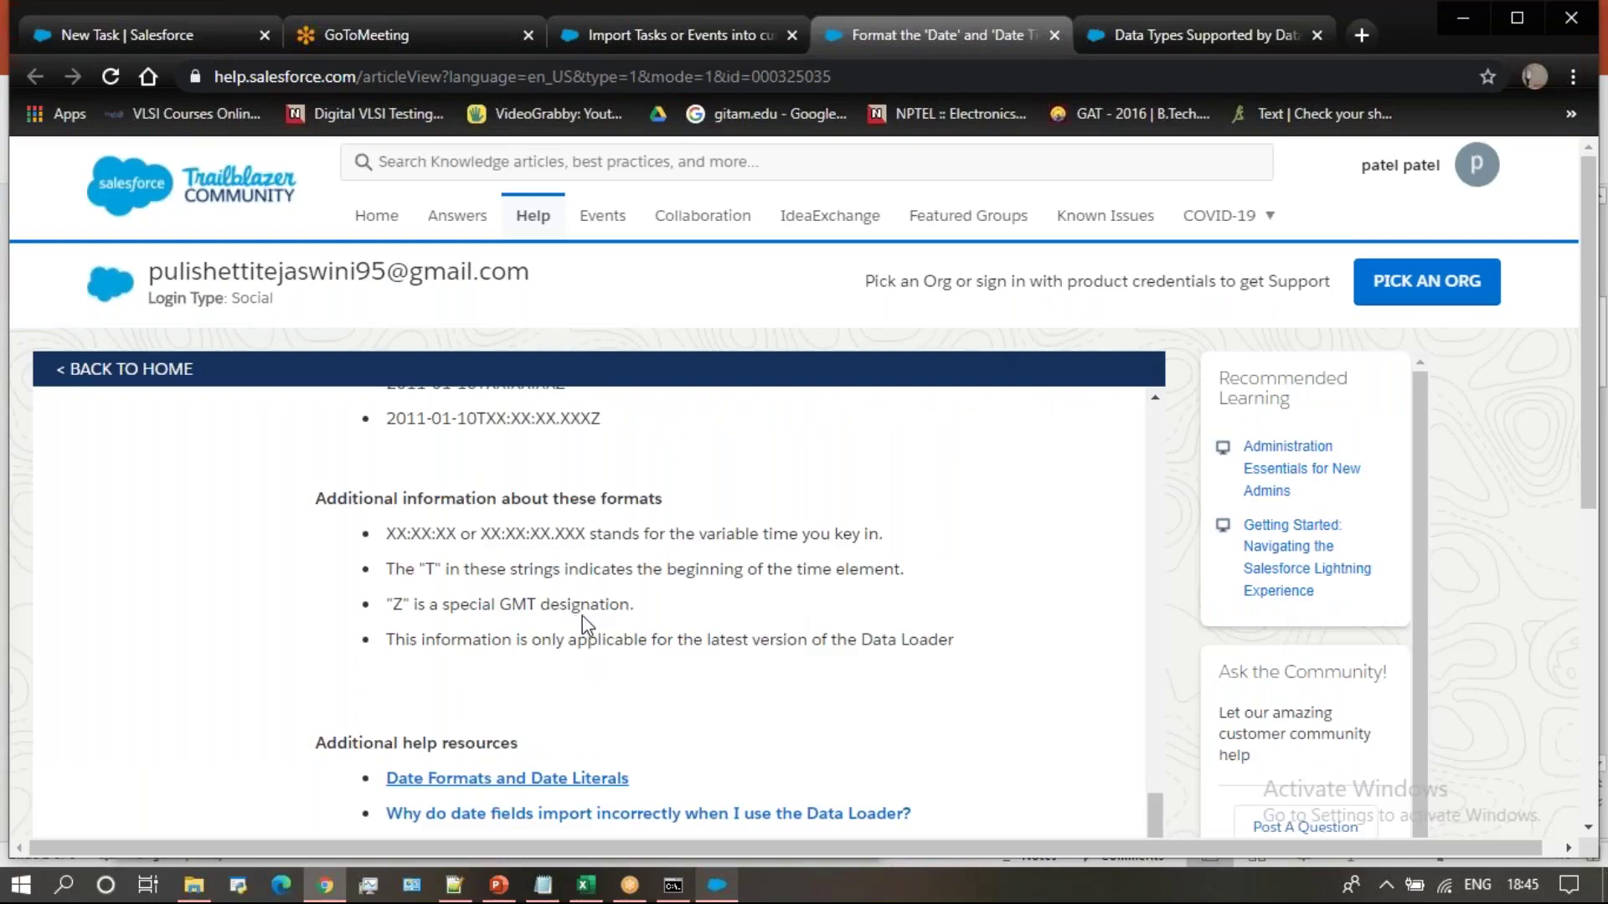
Widen the start date time column (Q) and inspect its first value
click(588, 886)
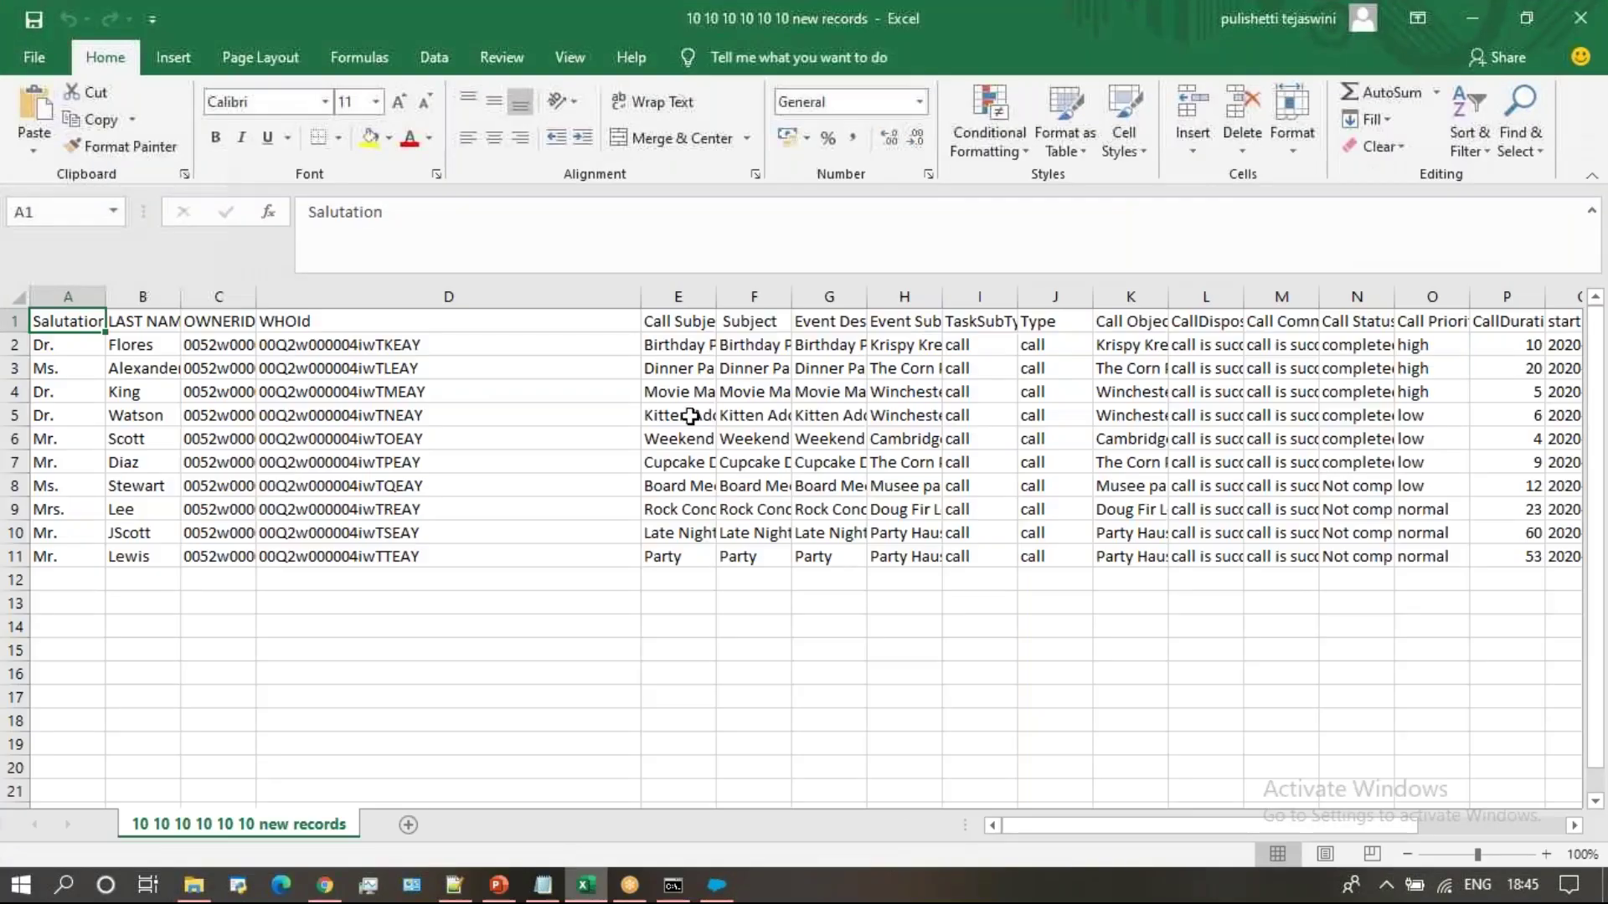
click(1396, 325)
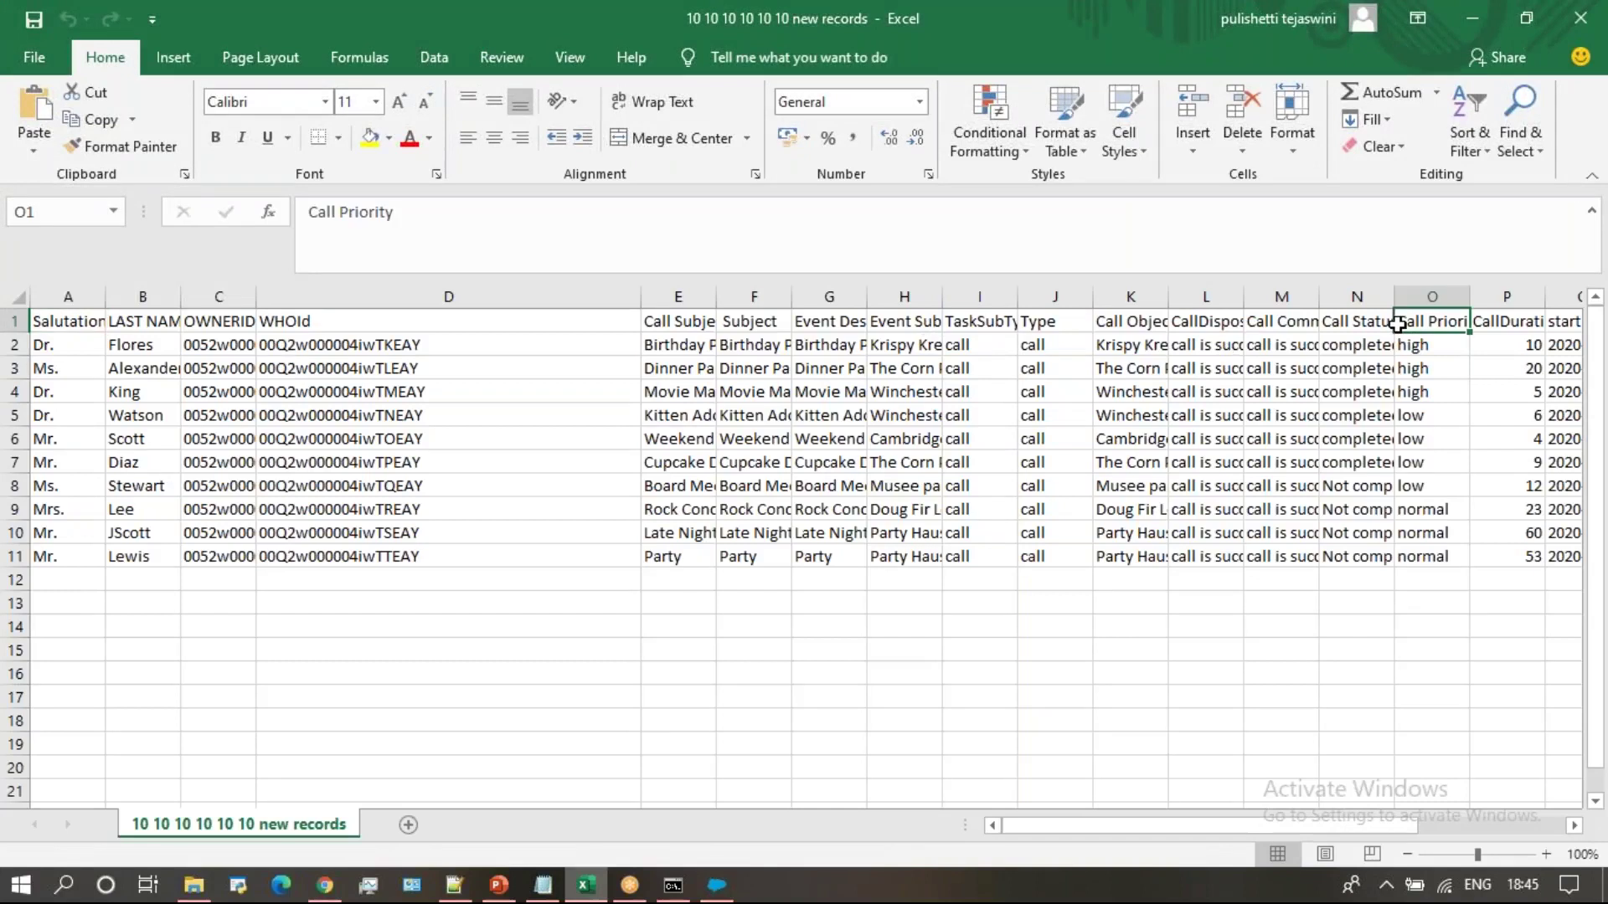
key(Right)
key(Right)
key(Right)
key(Right)
key(Right)
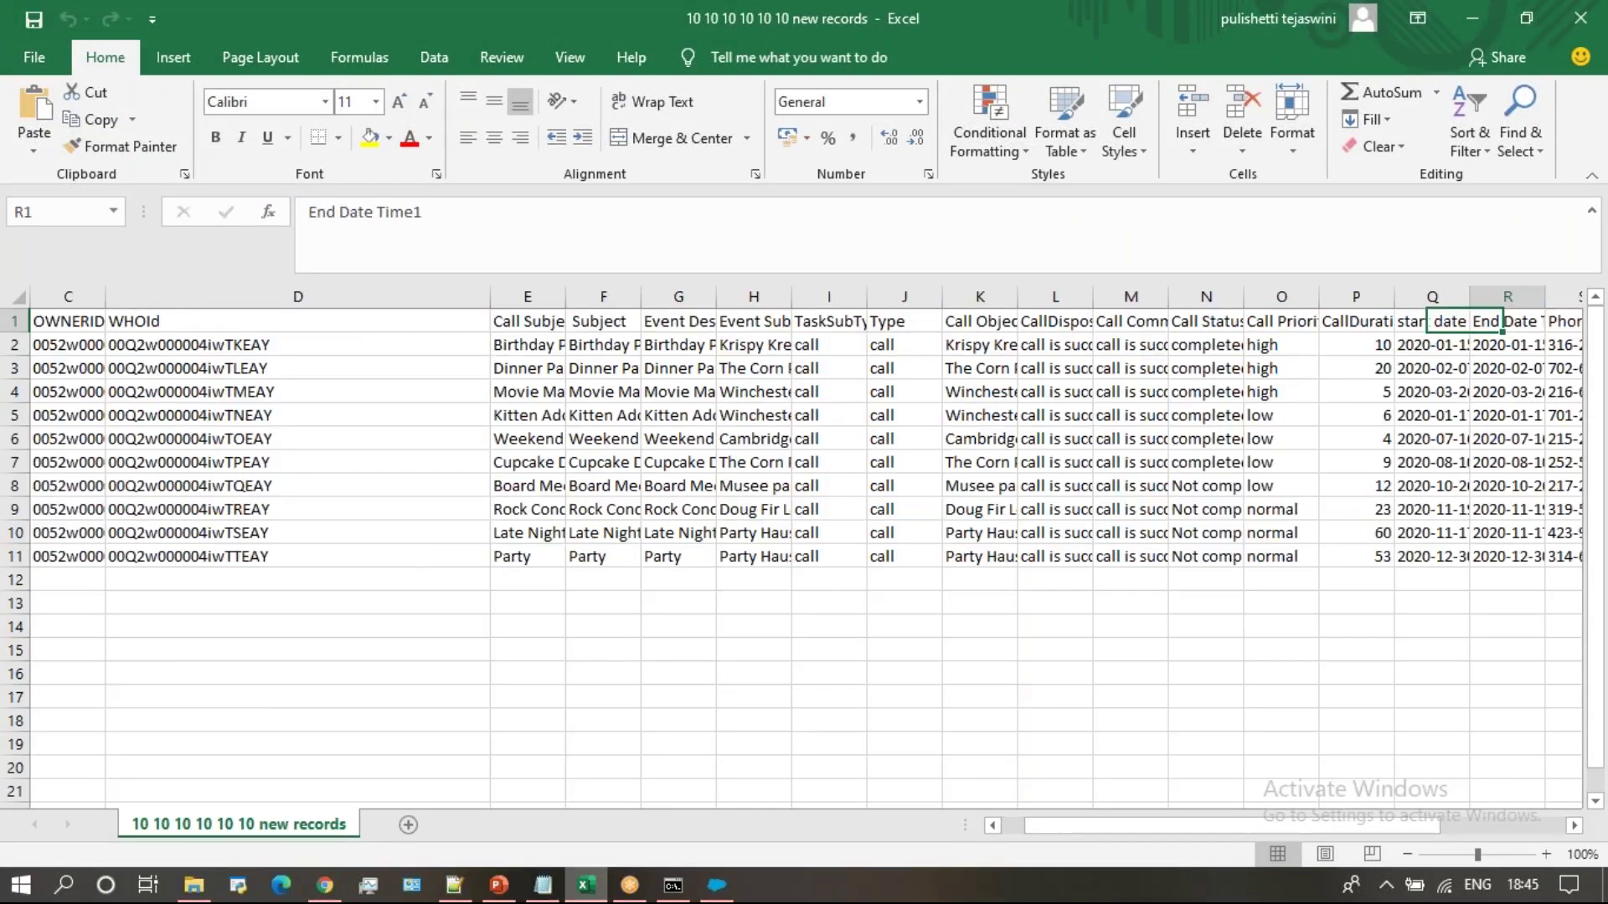
click(950, 319)
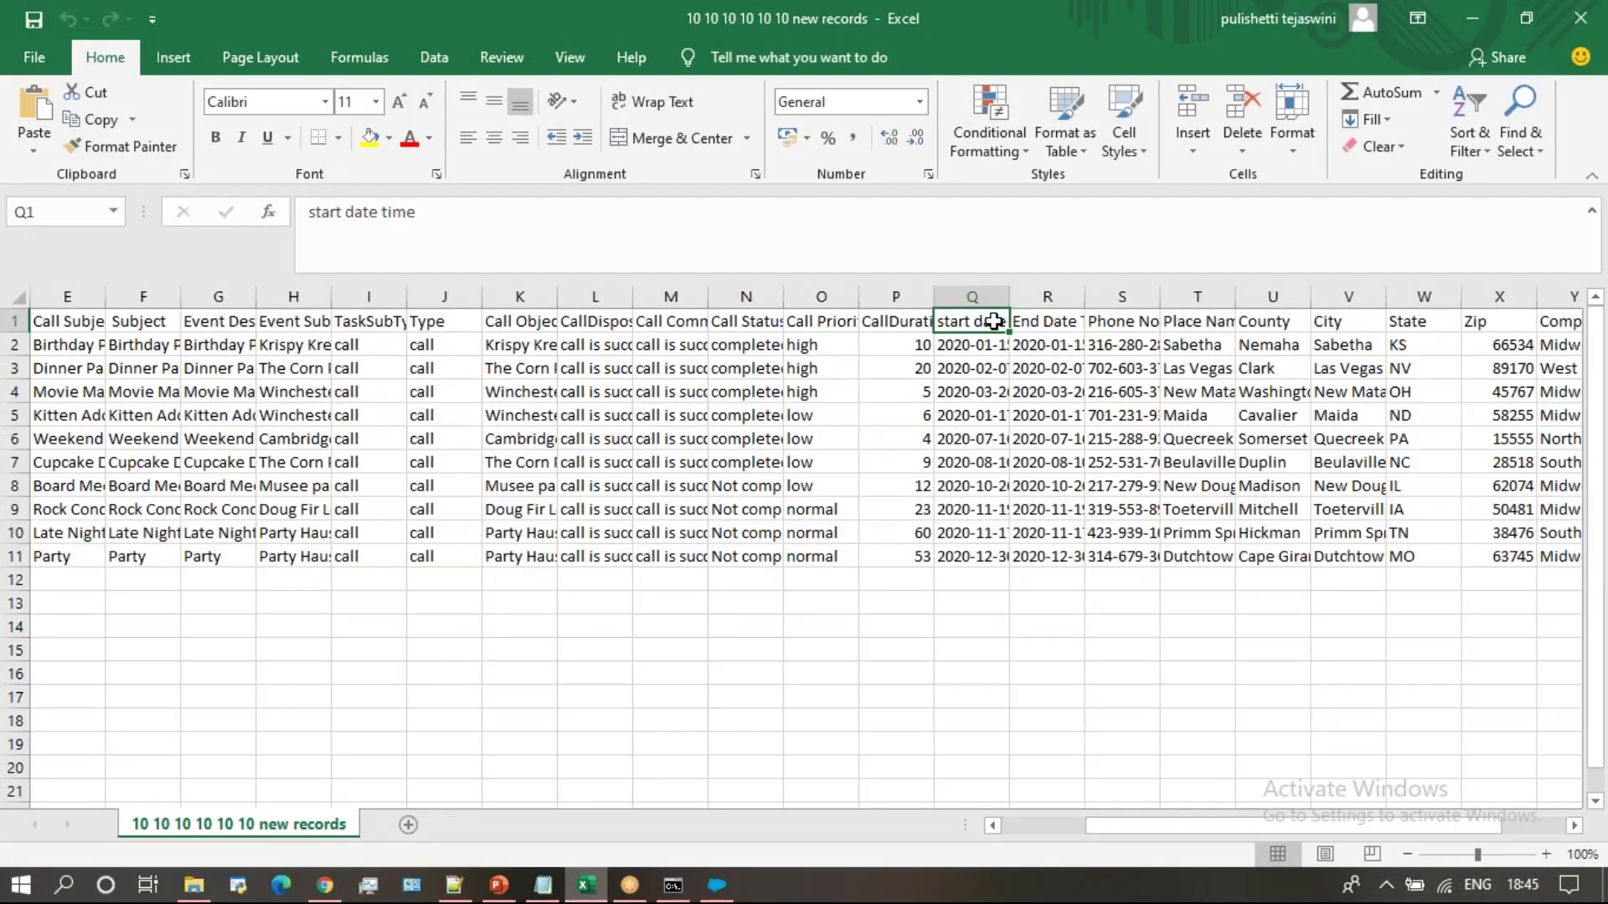
drag(1177, 288, 1209, 294)
click(1084, 345)
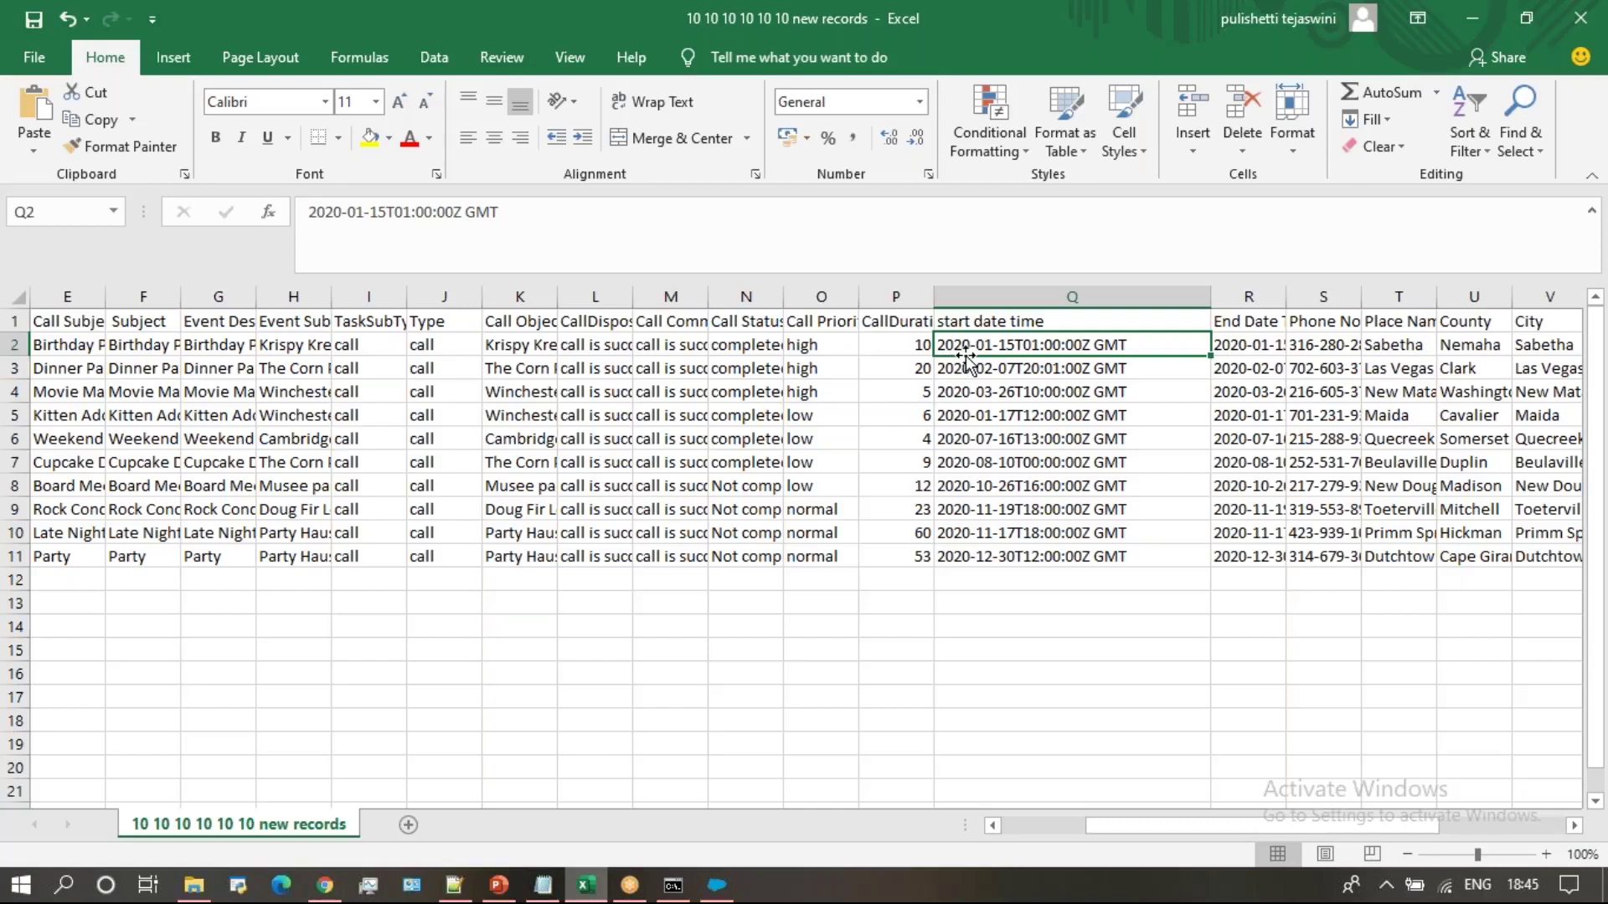
Widen the End Date Time1 column (R) and compare the values in Q2 and R2
click(1238, 335)
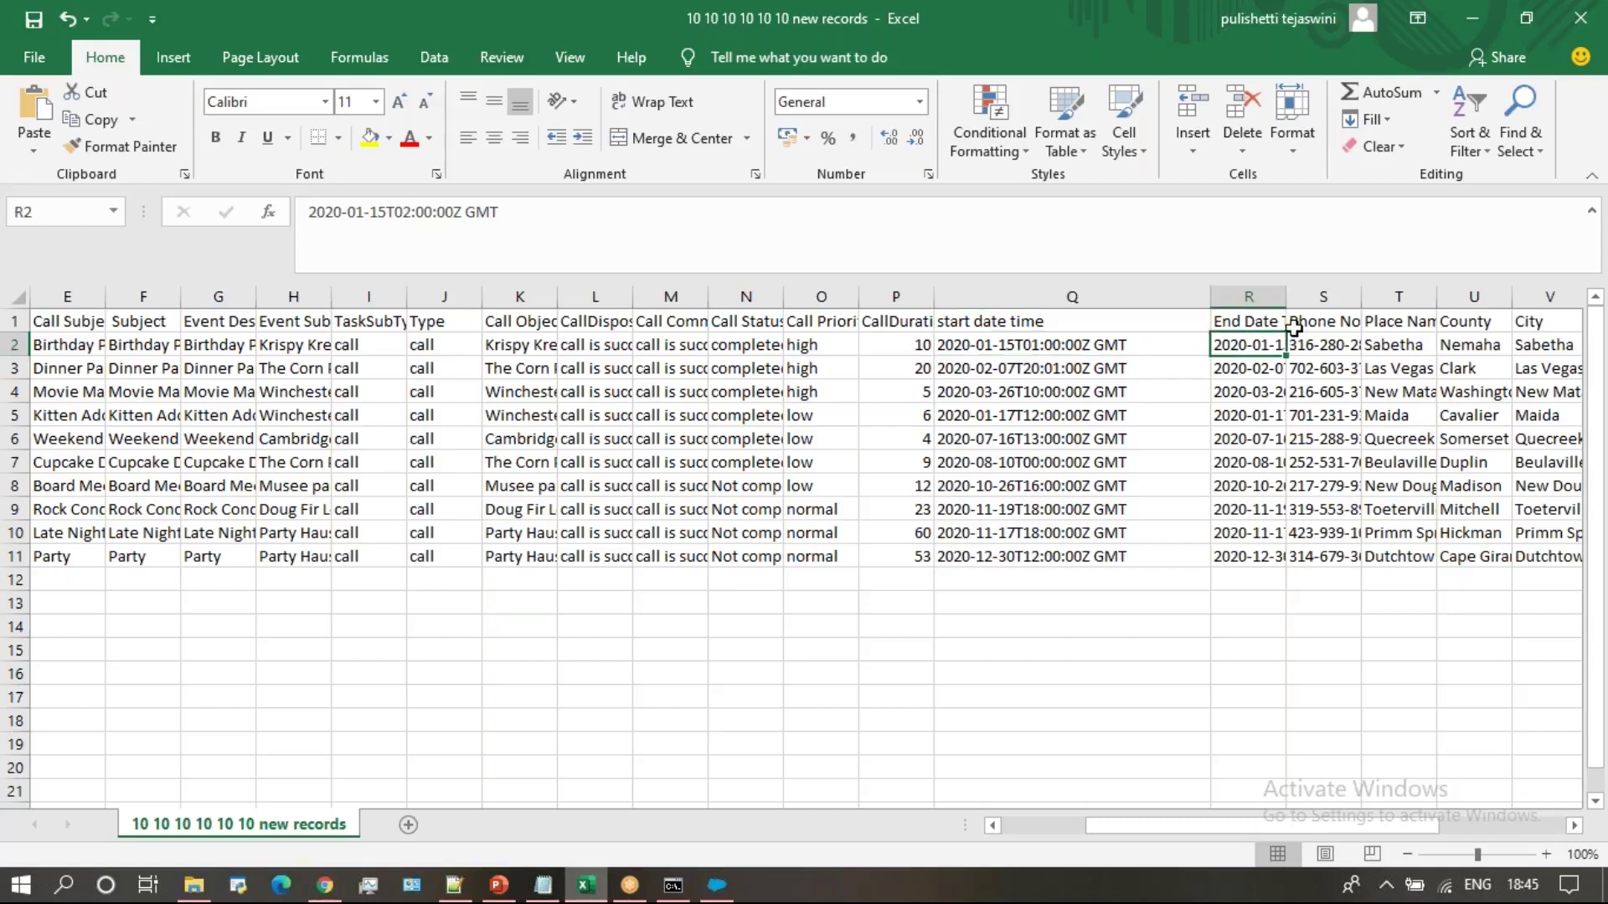
drag(1287, 298, 1457, 286)
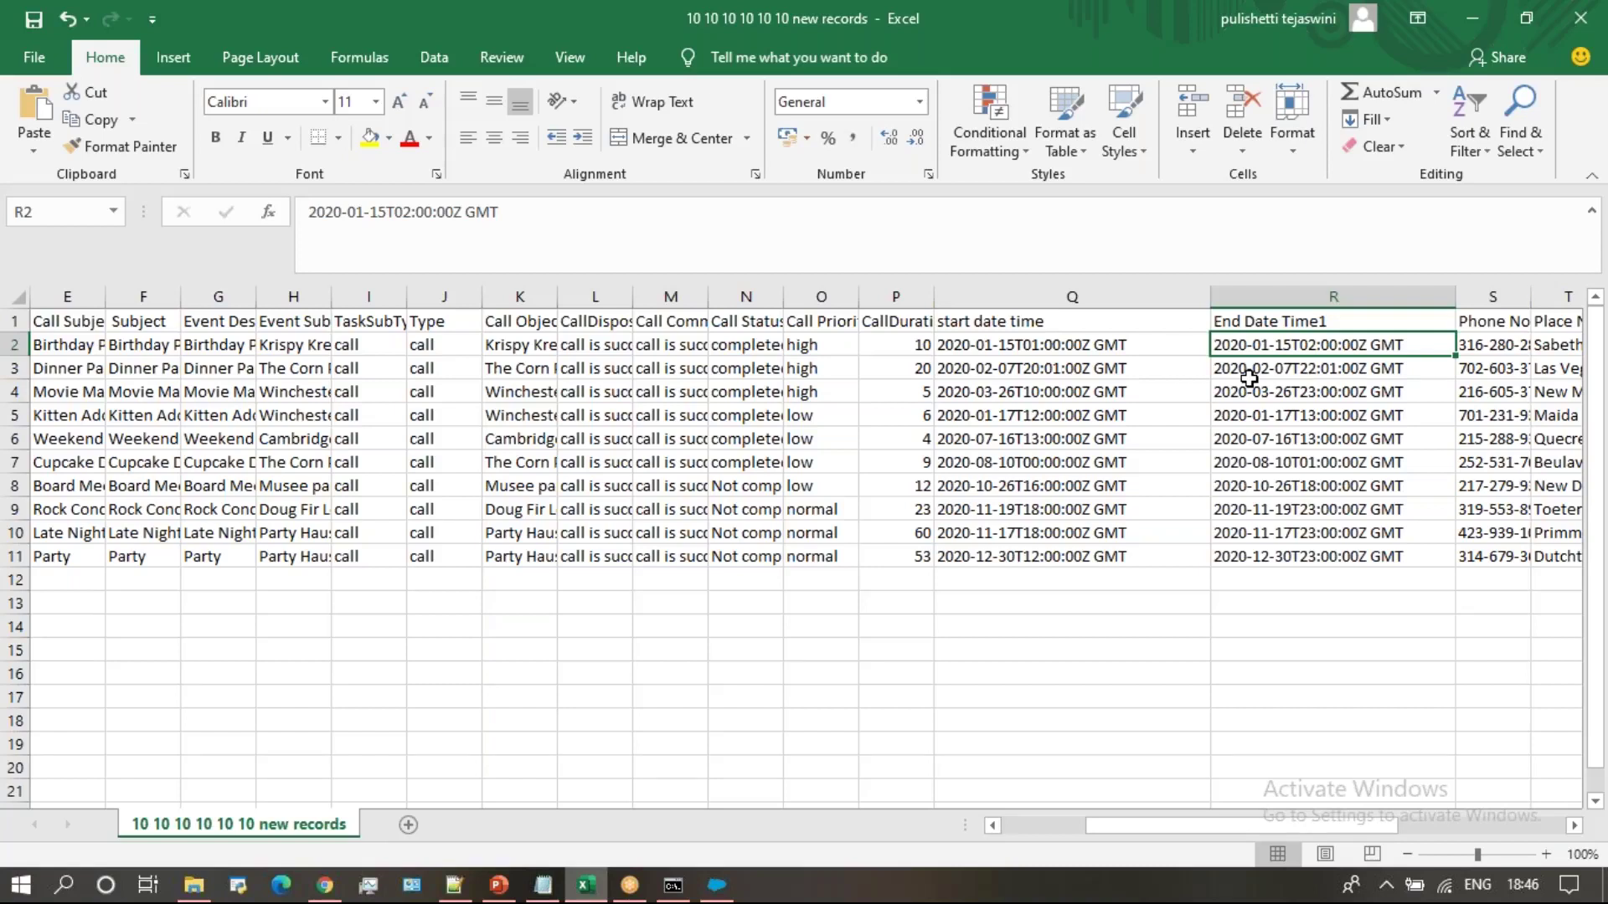
click(1107, 346)
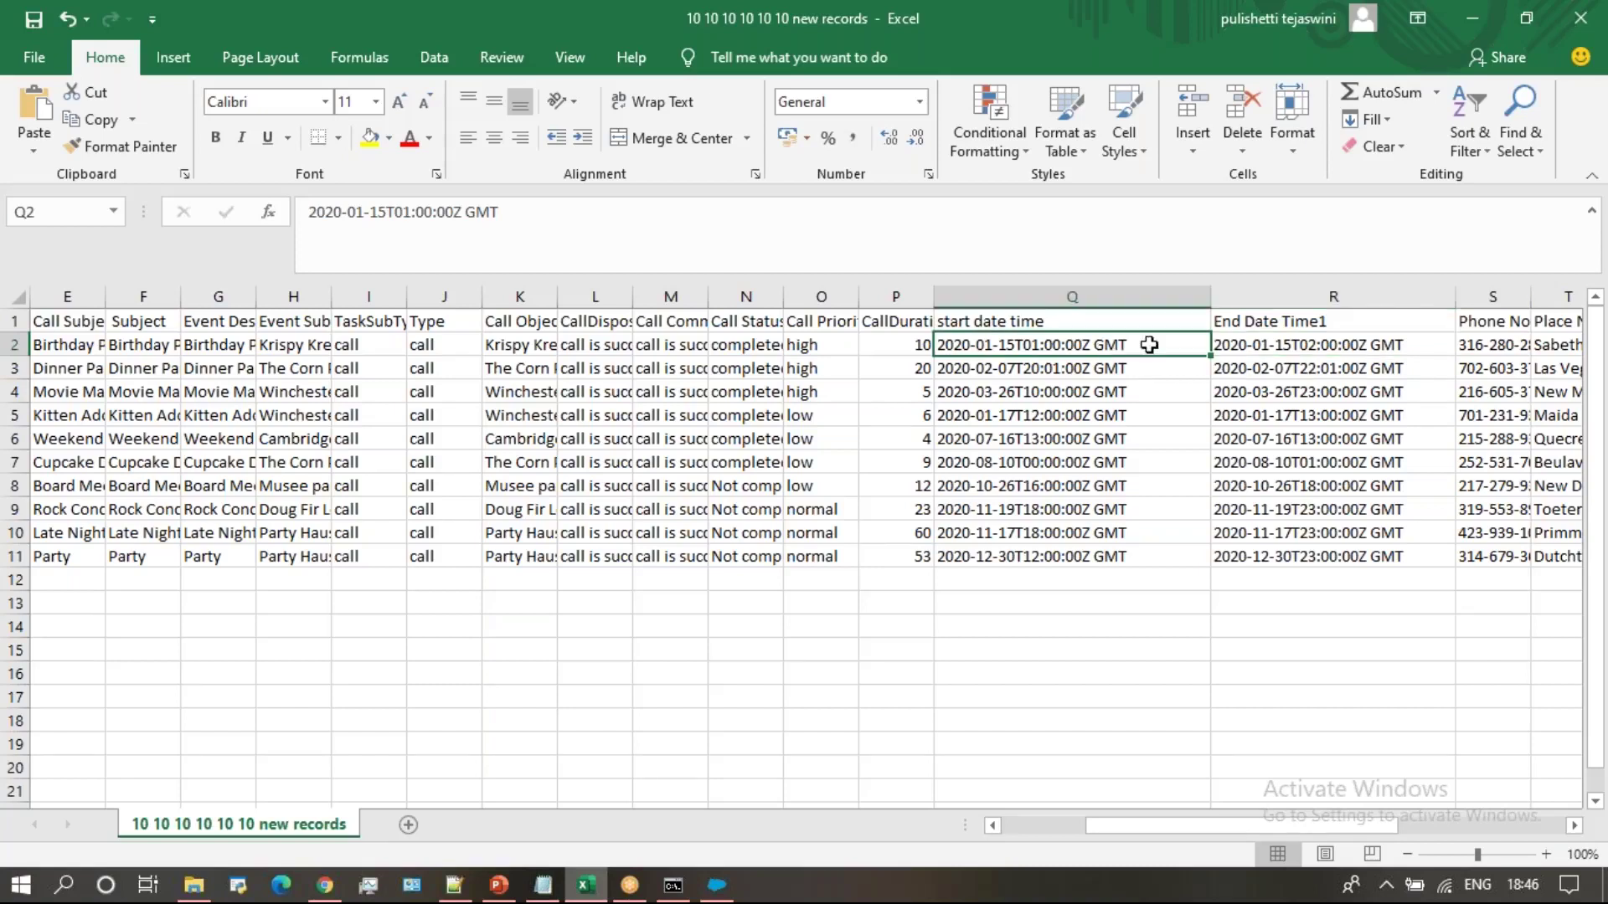
click(1316, 347)
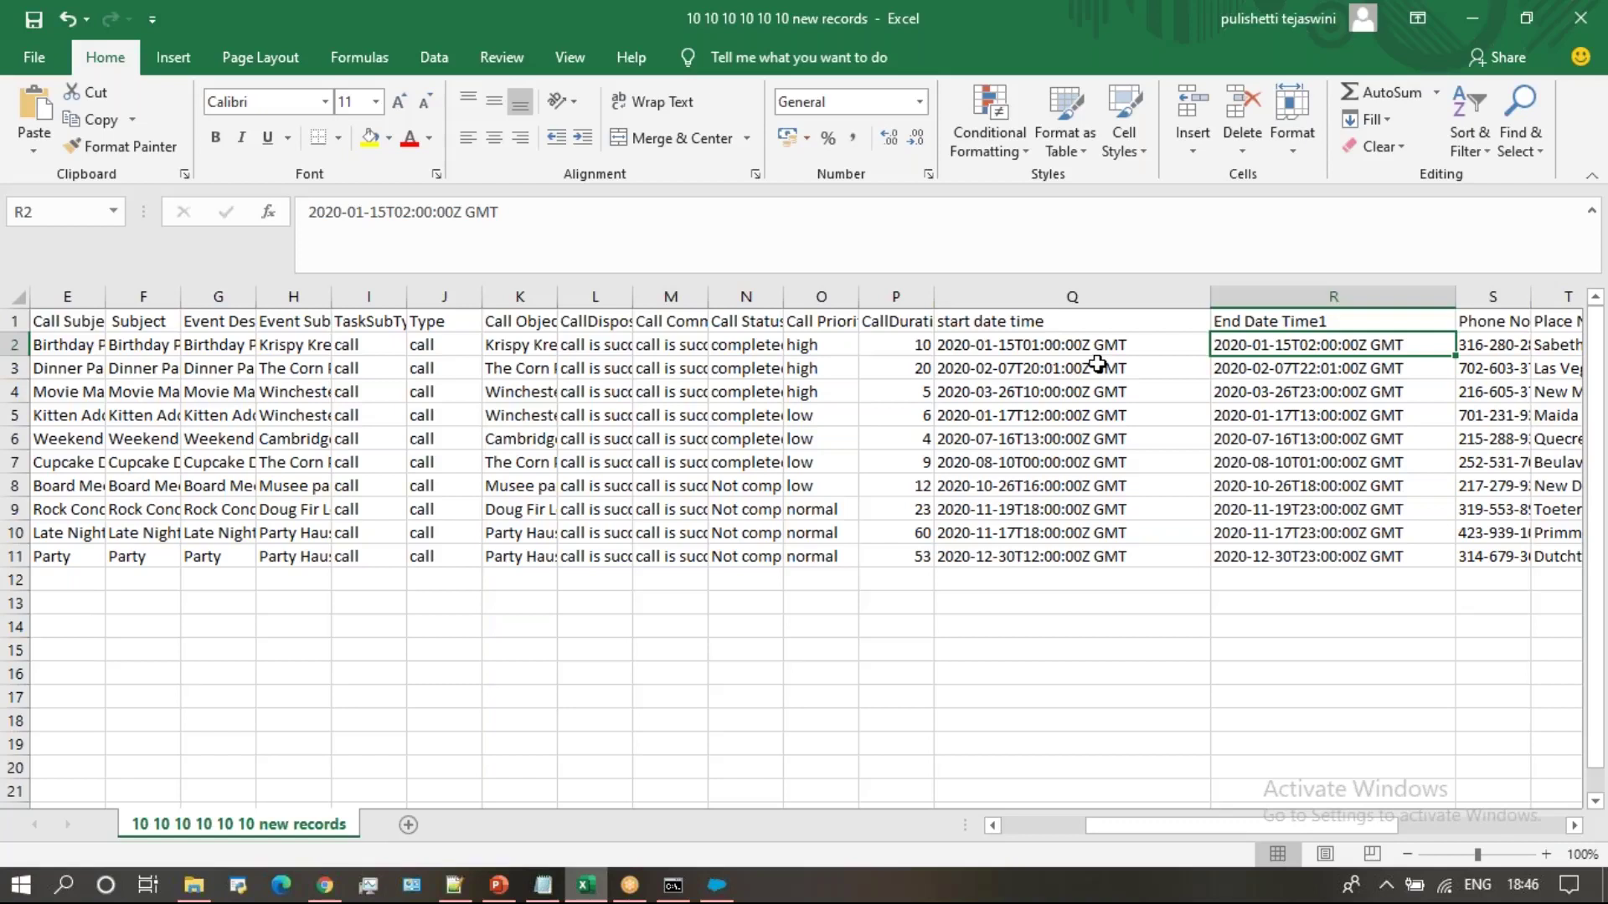
click(1061, 347)
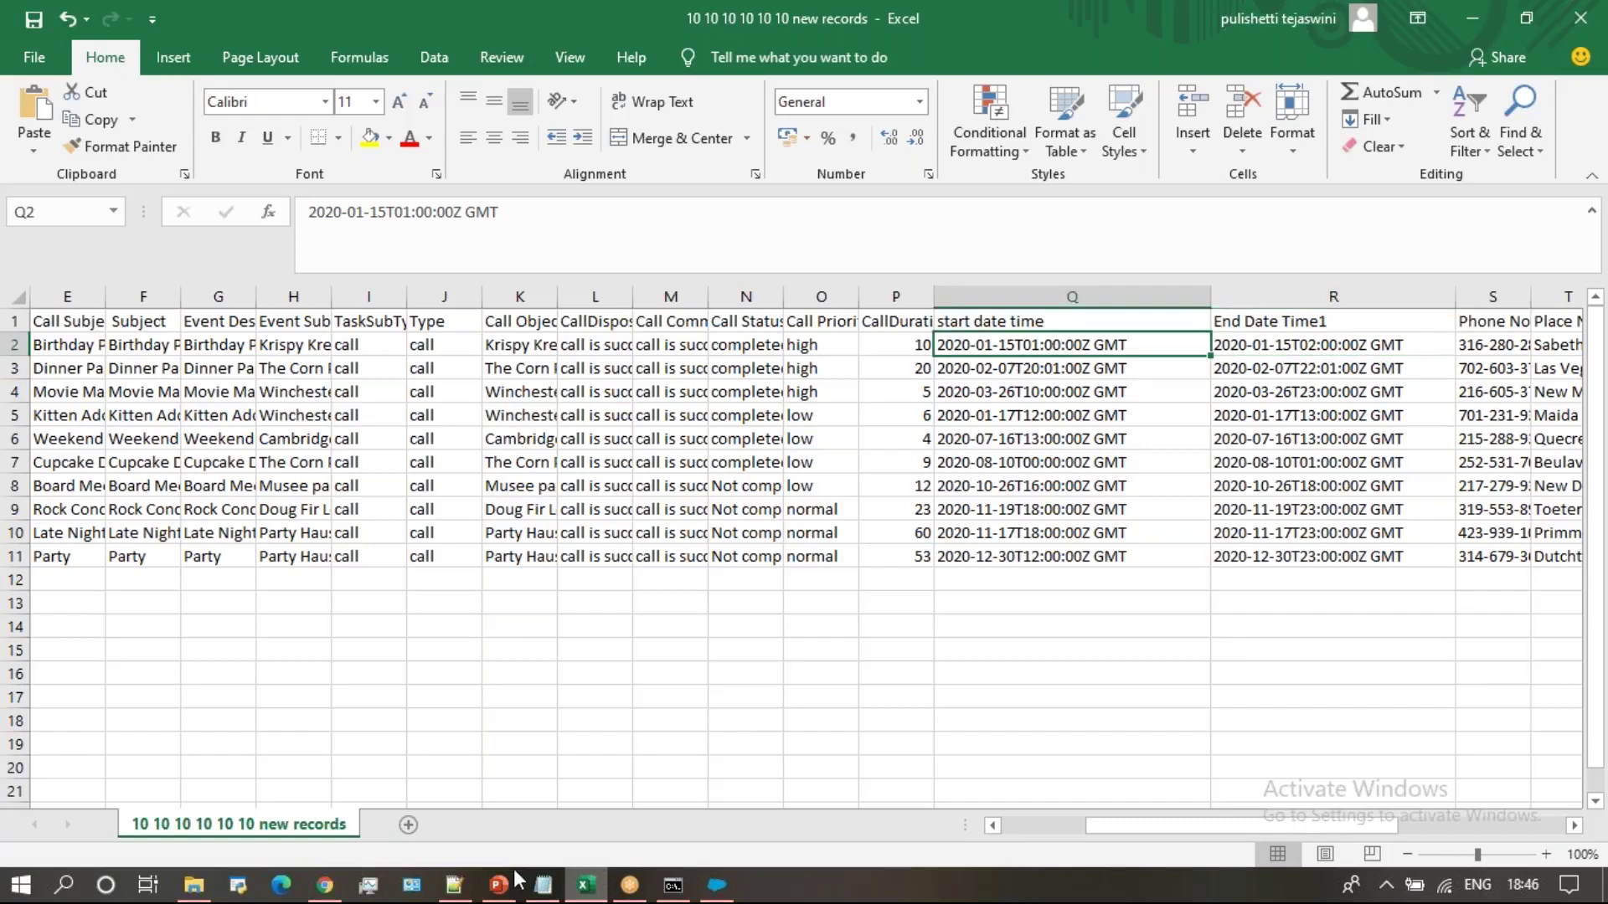
click(325, 886)
Scroll through the file's column list in the Mapping Dialog, rechecking the date-format help article
click(717, 885)
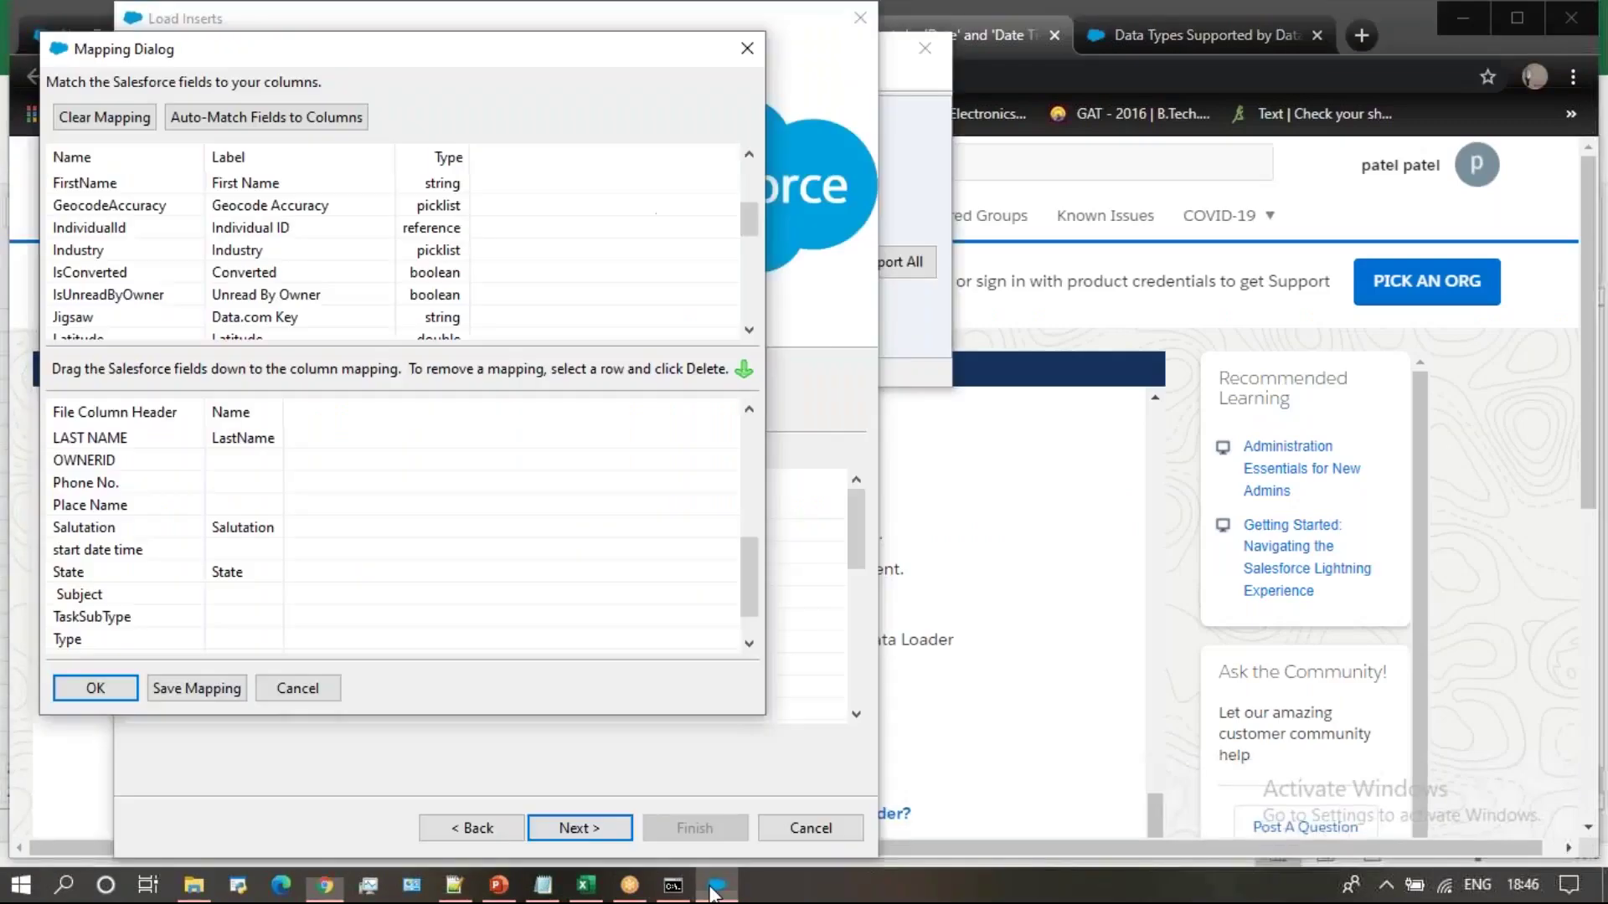
click(749, 433)
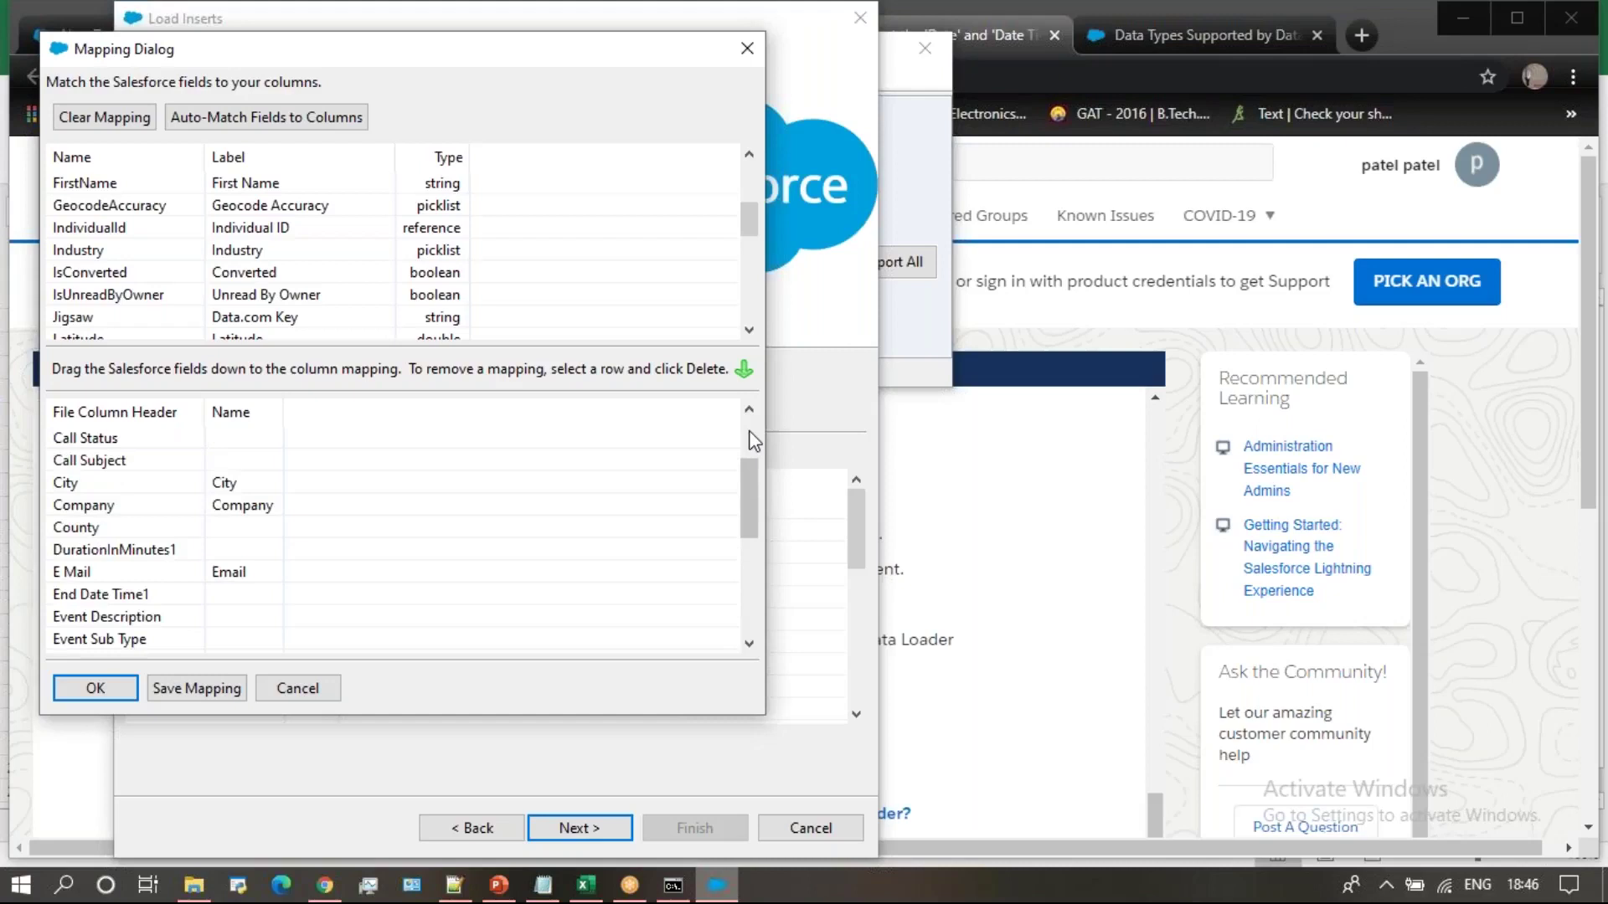
click(745, 412)
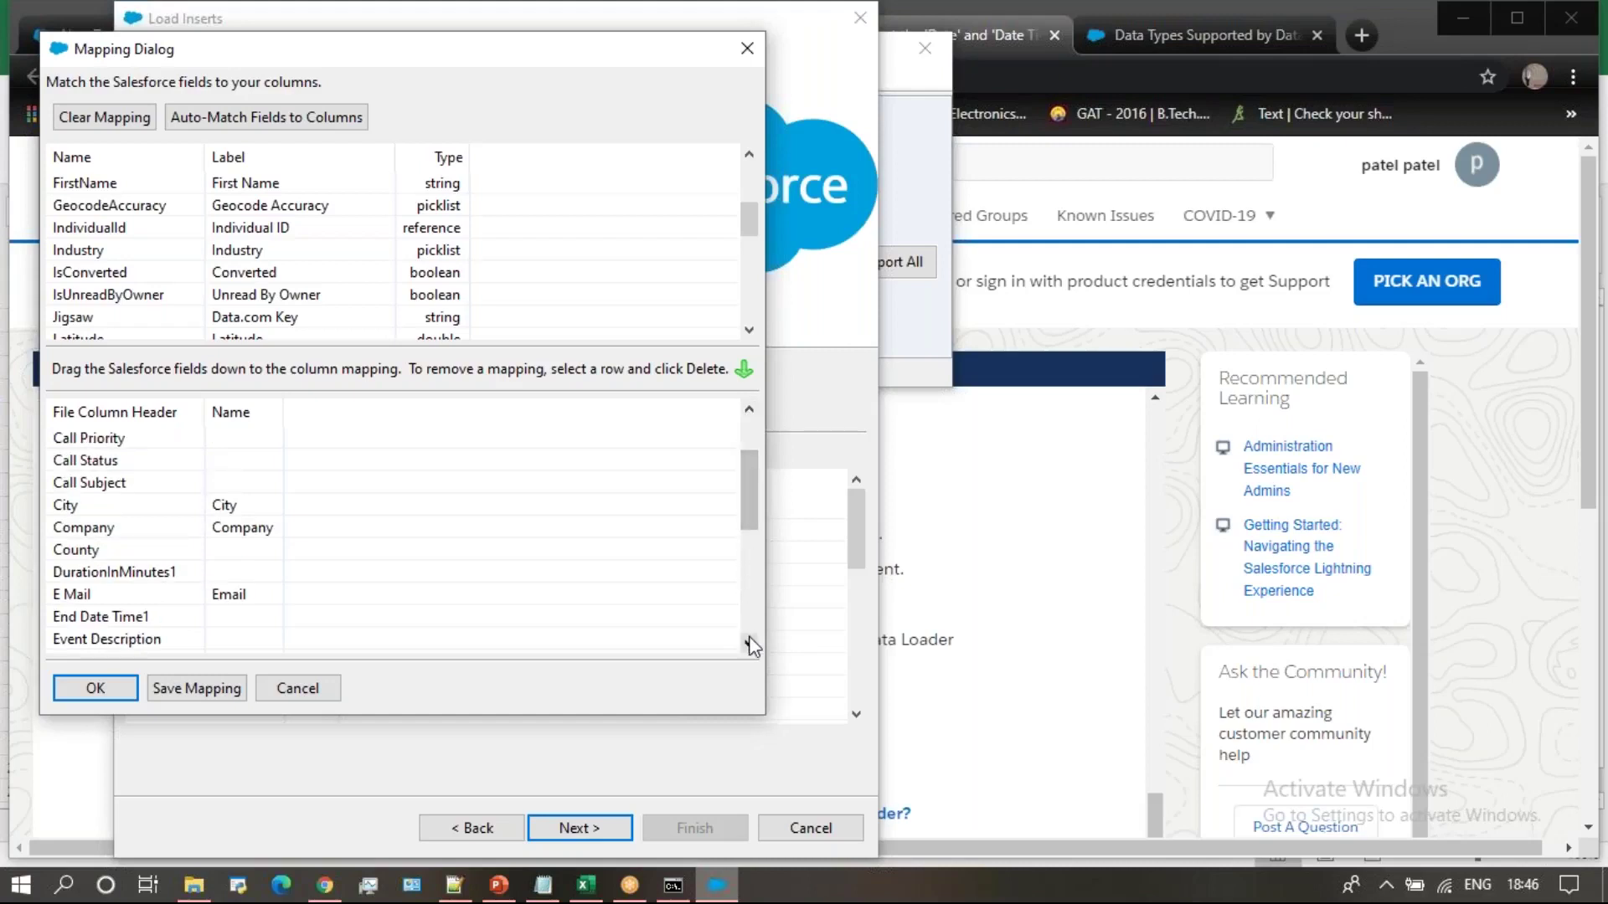
click(1074, 361)
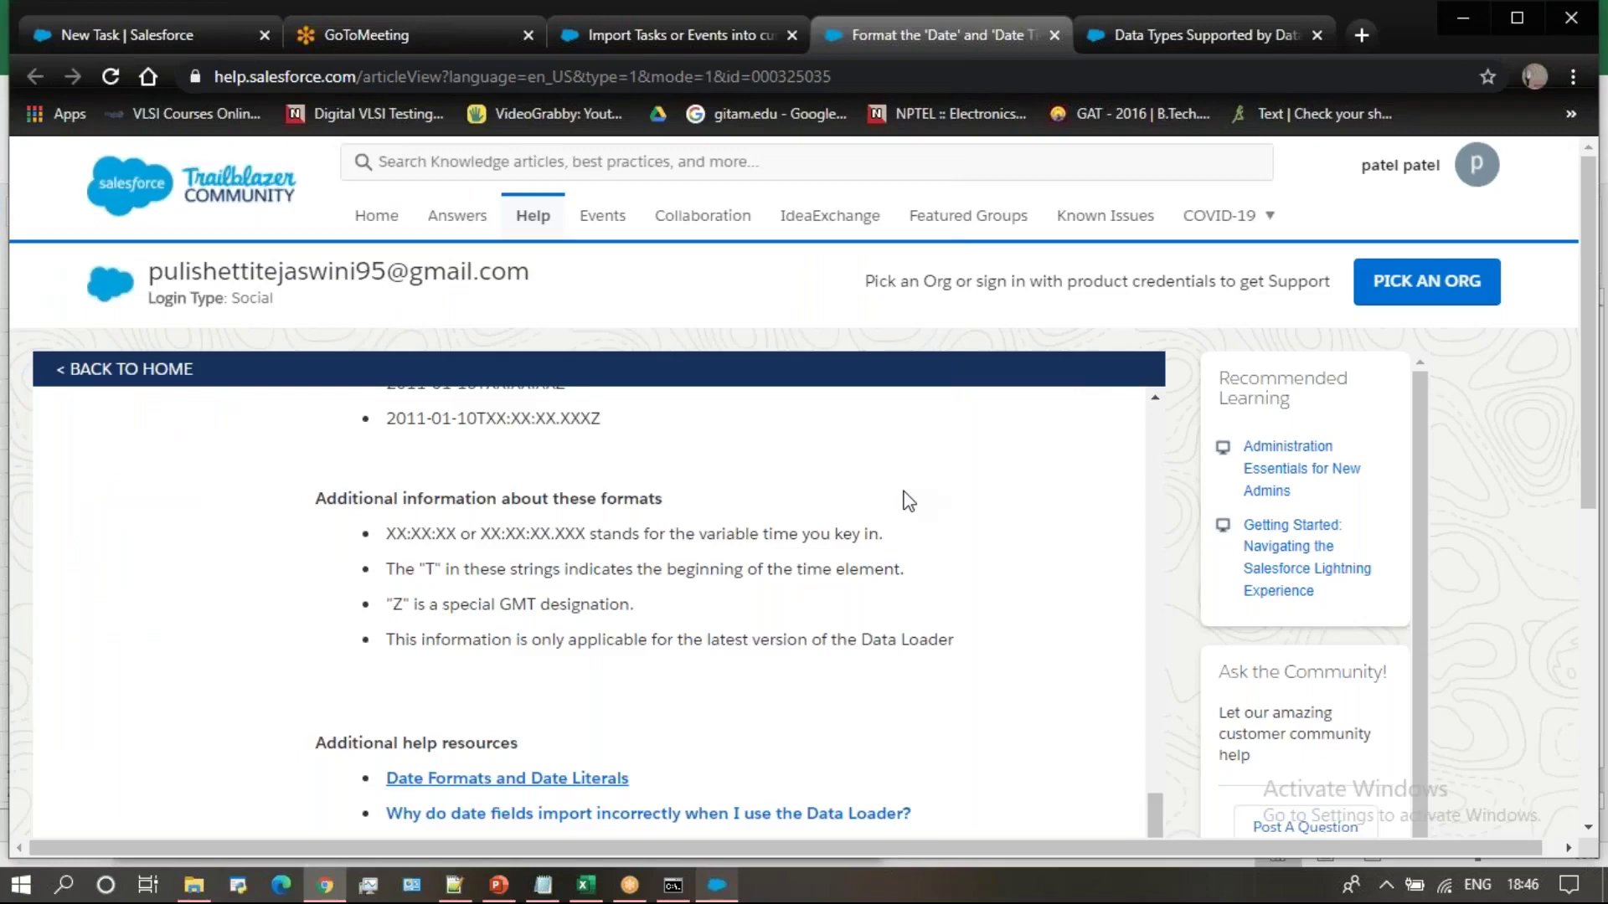
click(716, 886)
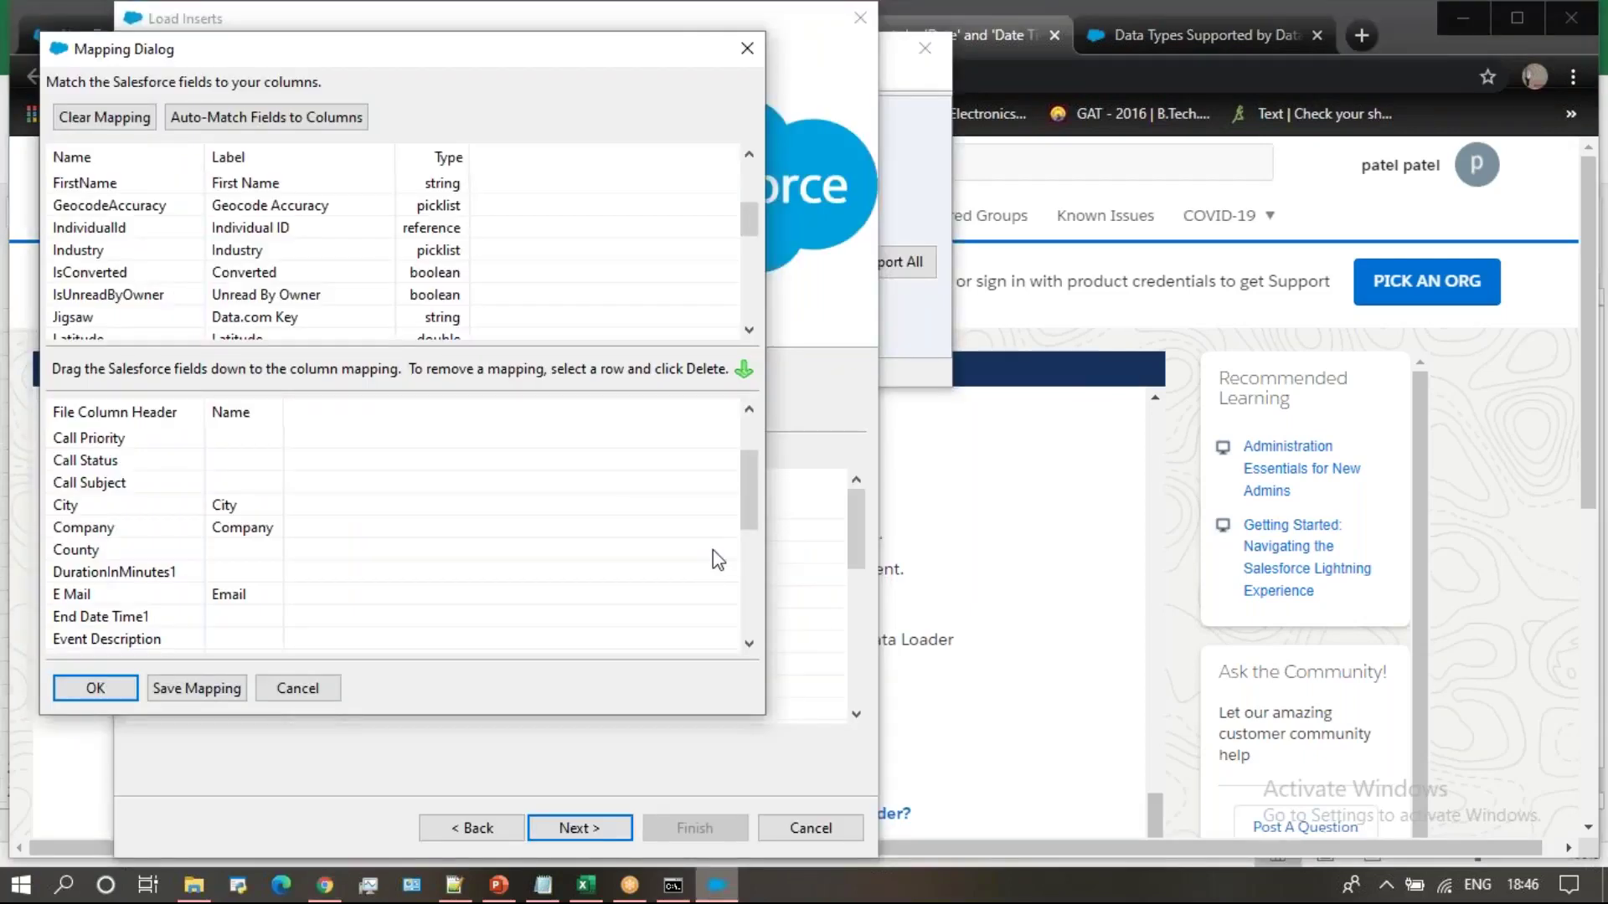
click(751, 621)
scroll(748, 643, down, 1)
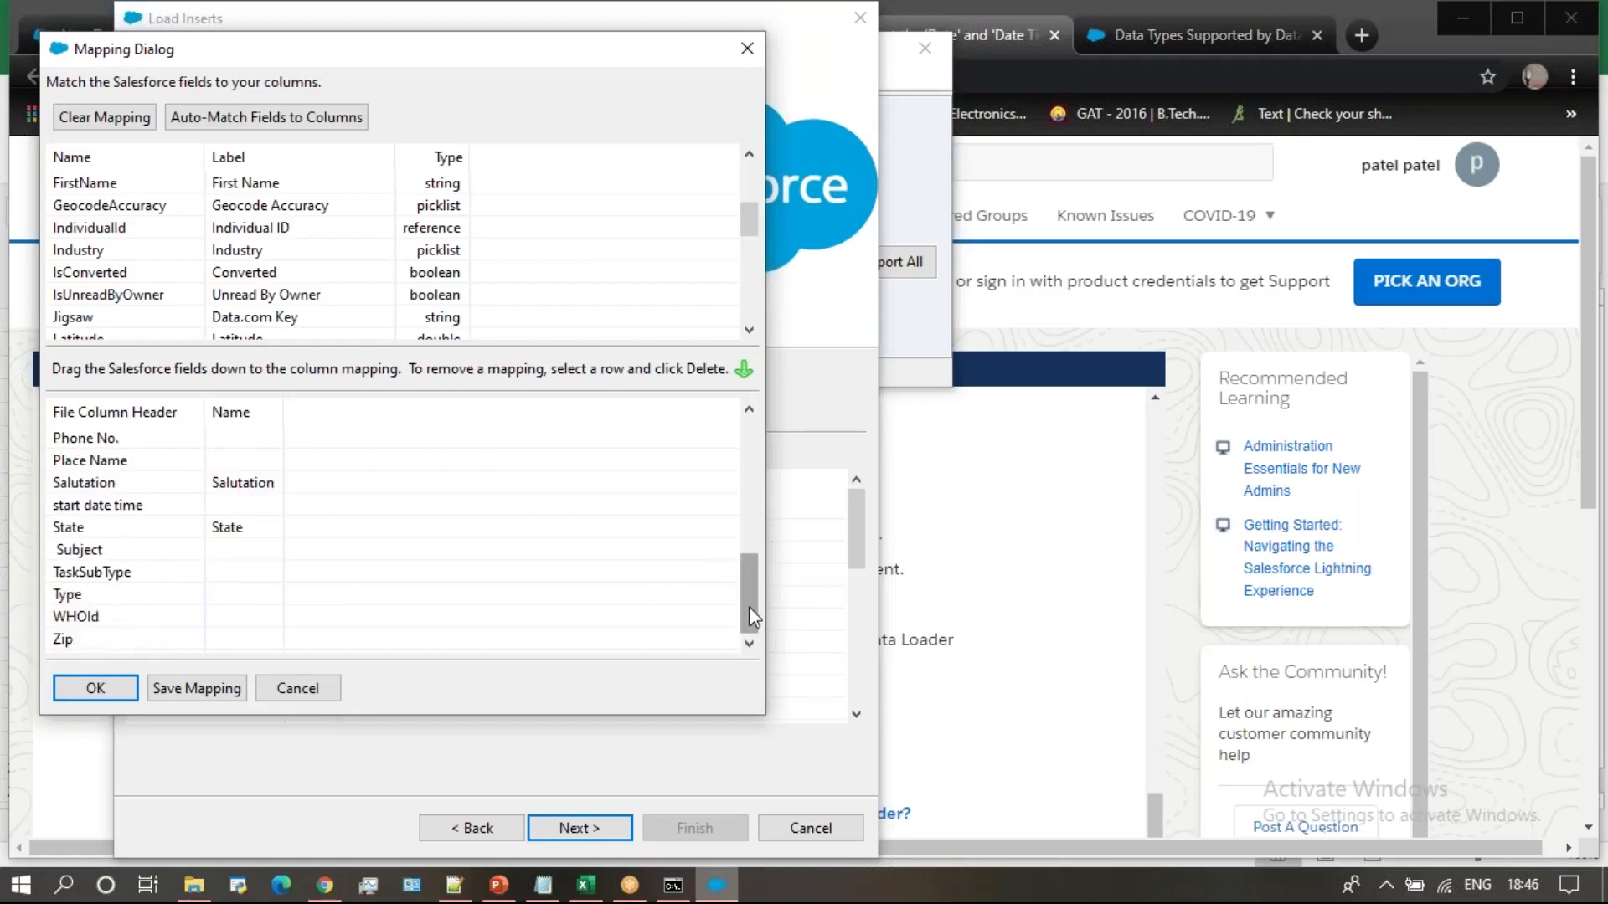
drag(748, 607, 747, 450)
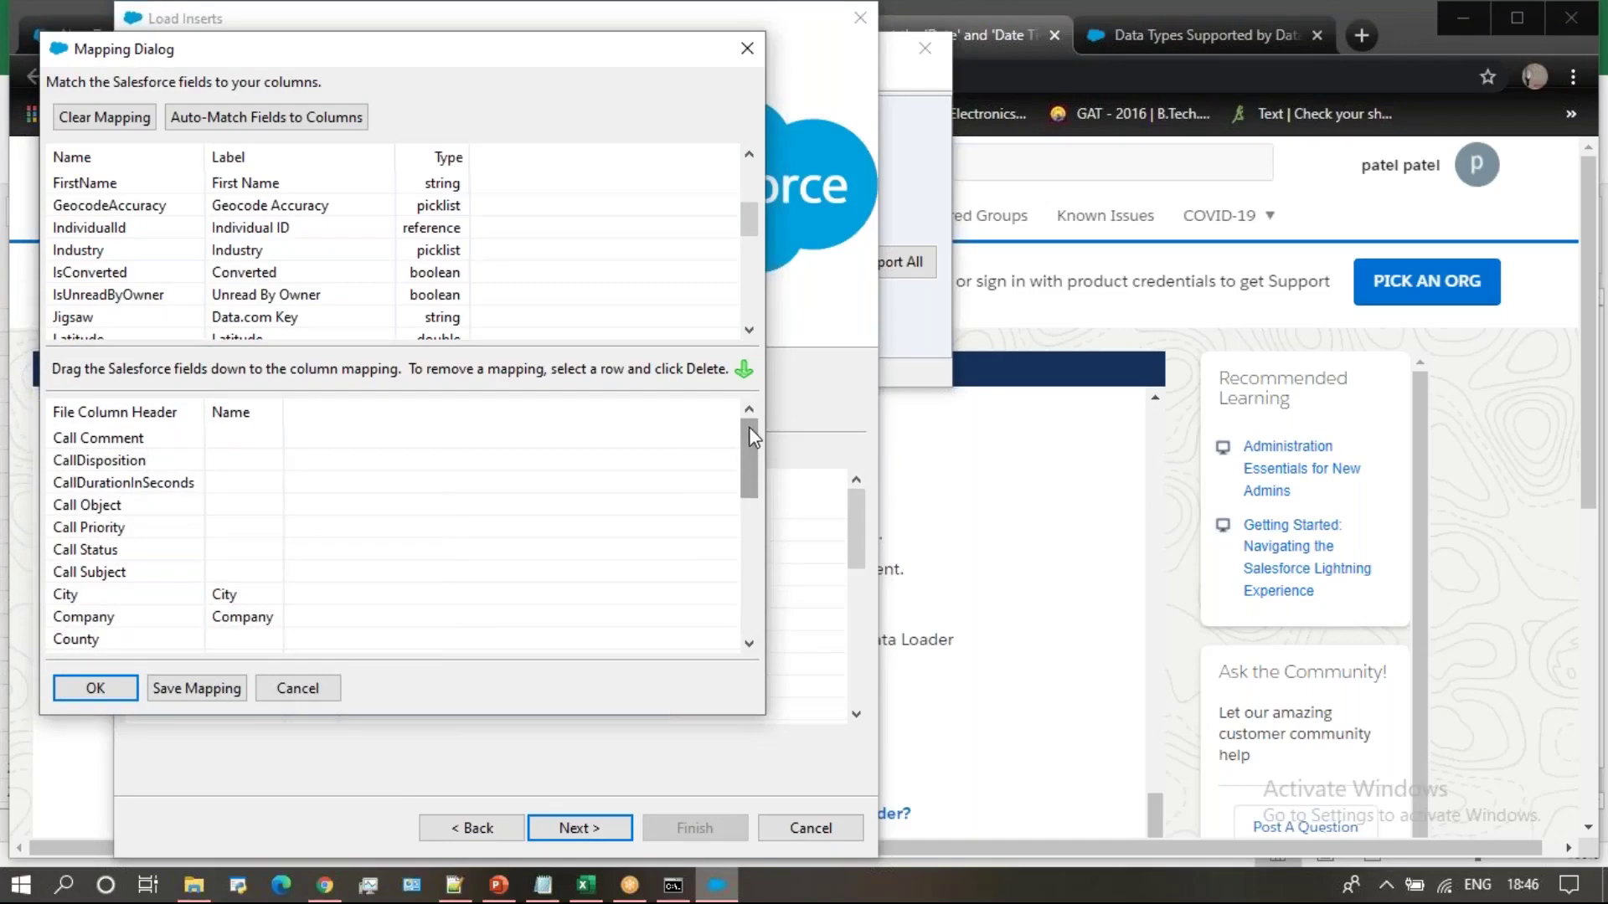
Browse the Lead fields from Phone to Website and the columns from E Mail onward
click(752, 286)
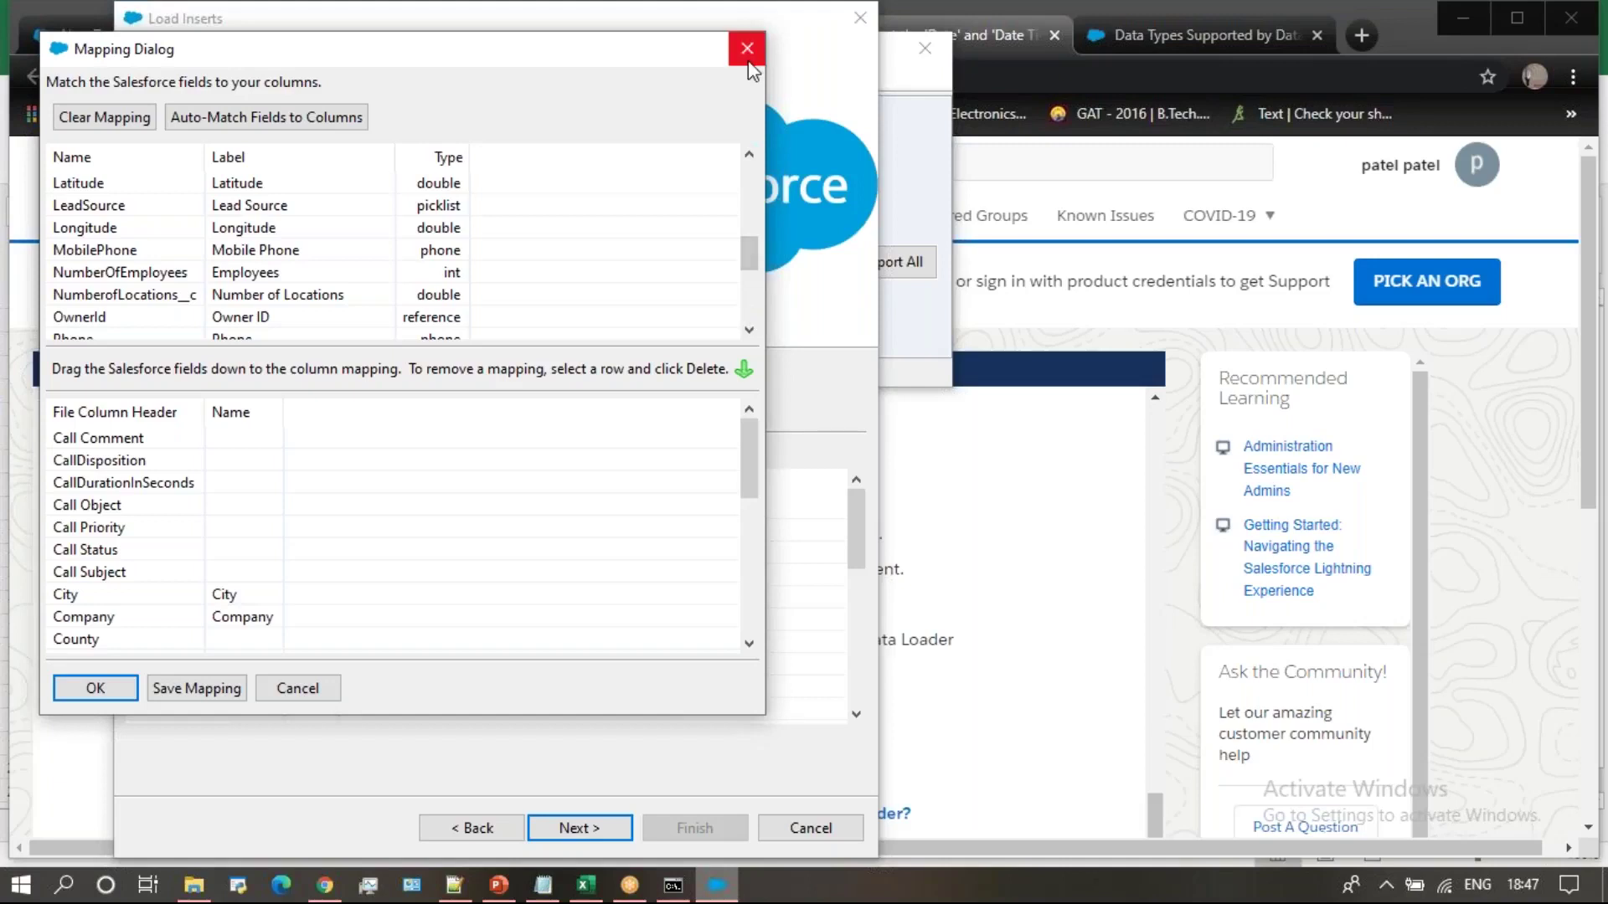
click(747, 305)
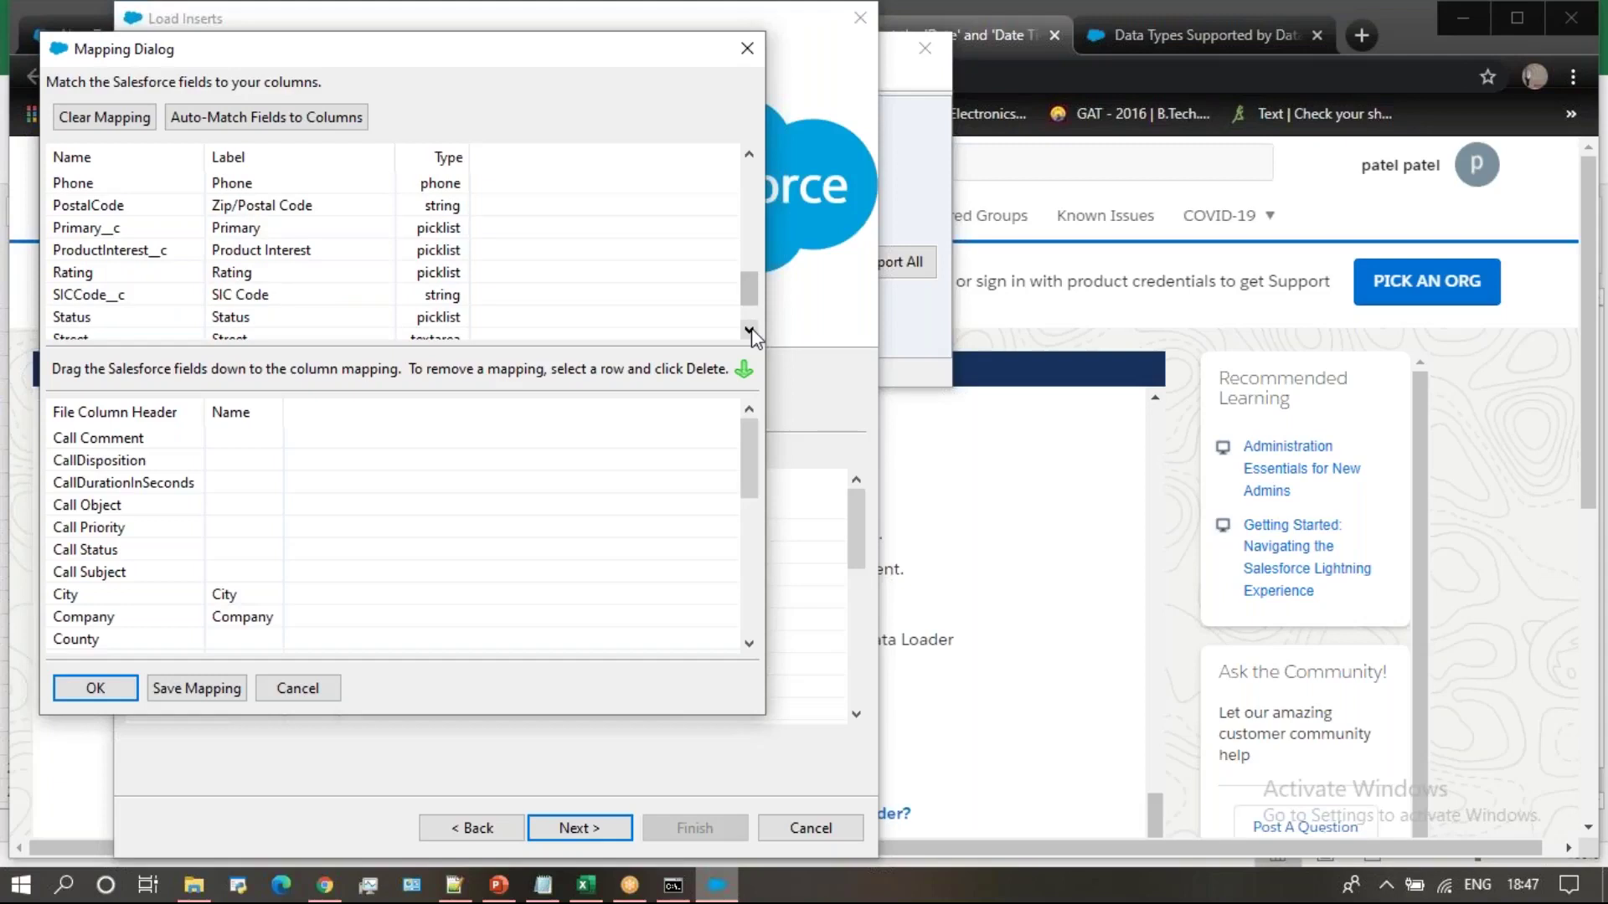
click(748, 330)
click(748, 331)
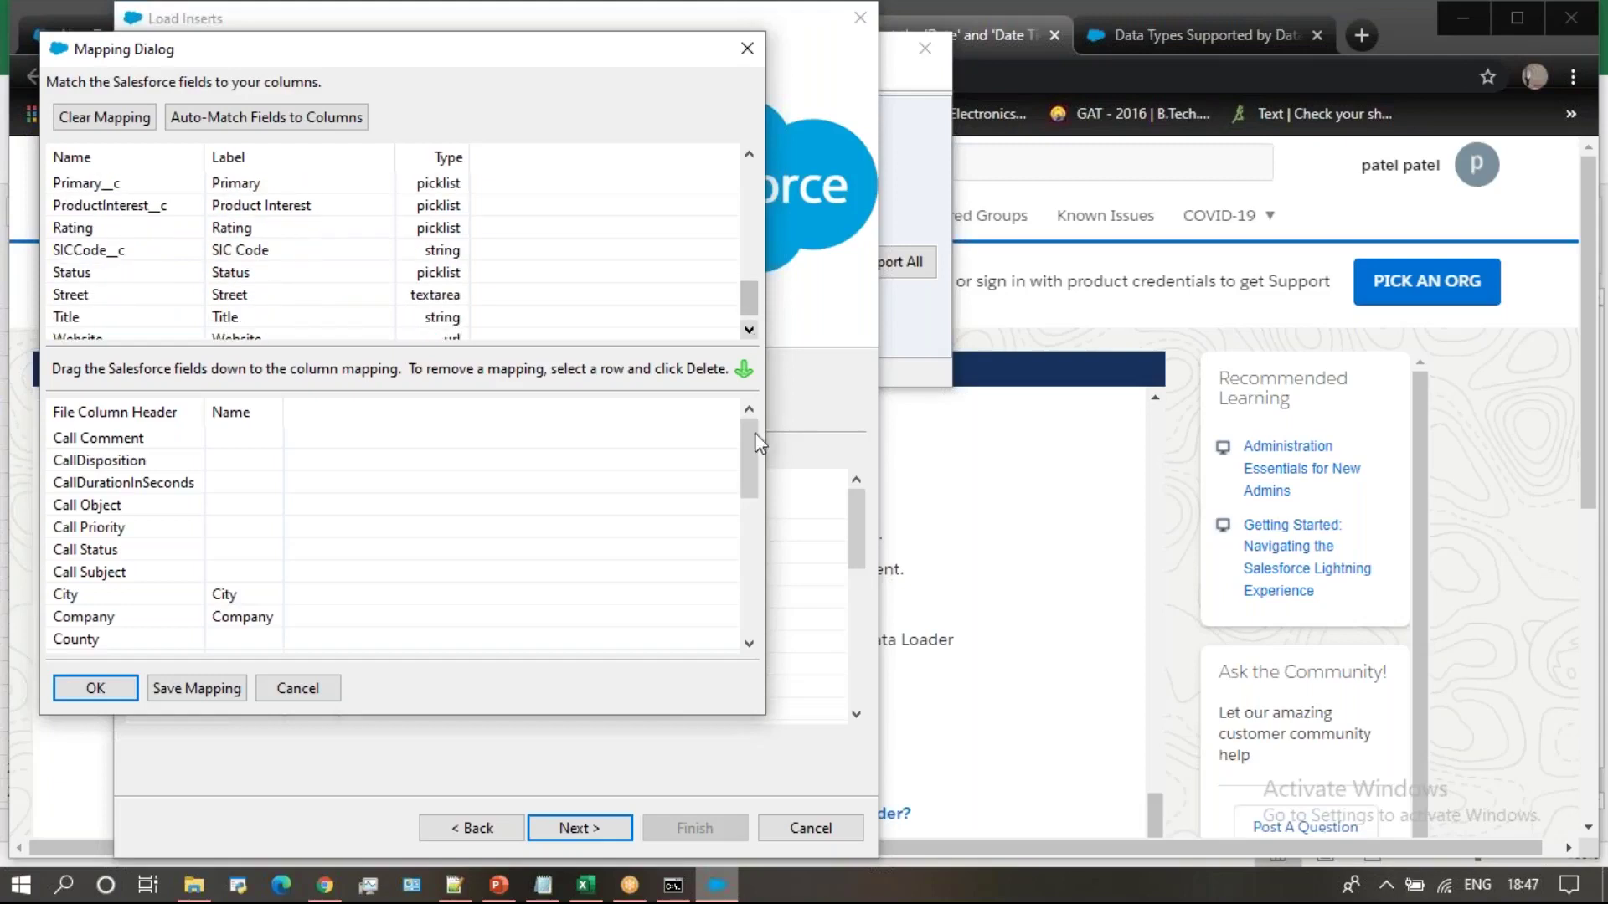
click(748, 330)
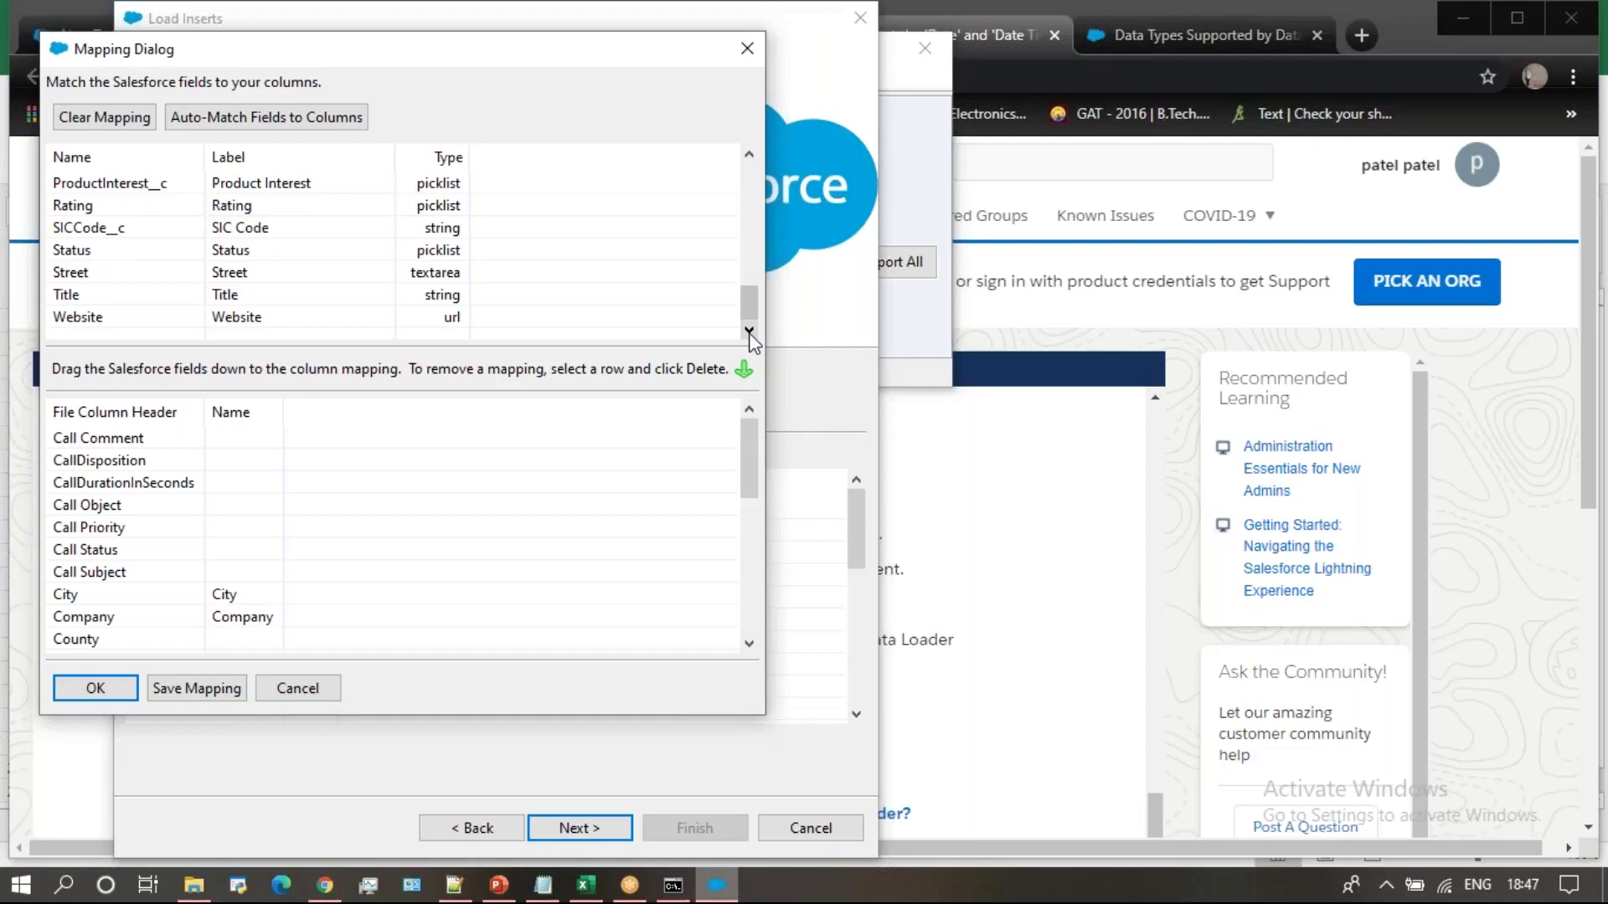
click(748, 645)
click(749, 645)
click(748, 645)
click(749, 645)
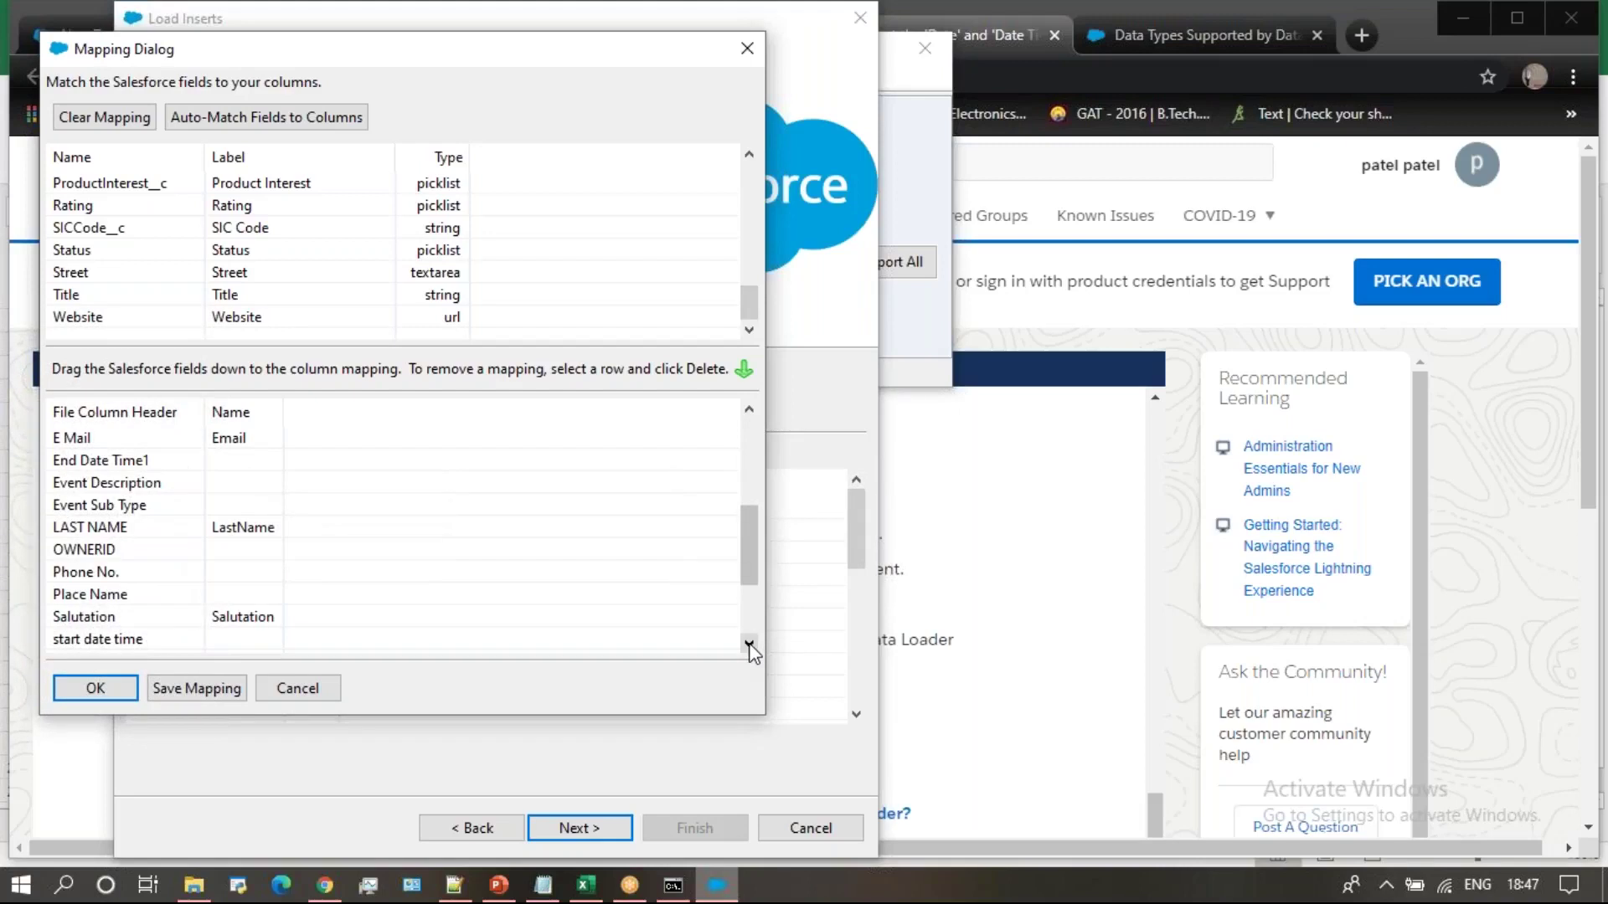
click(752, 261)
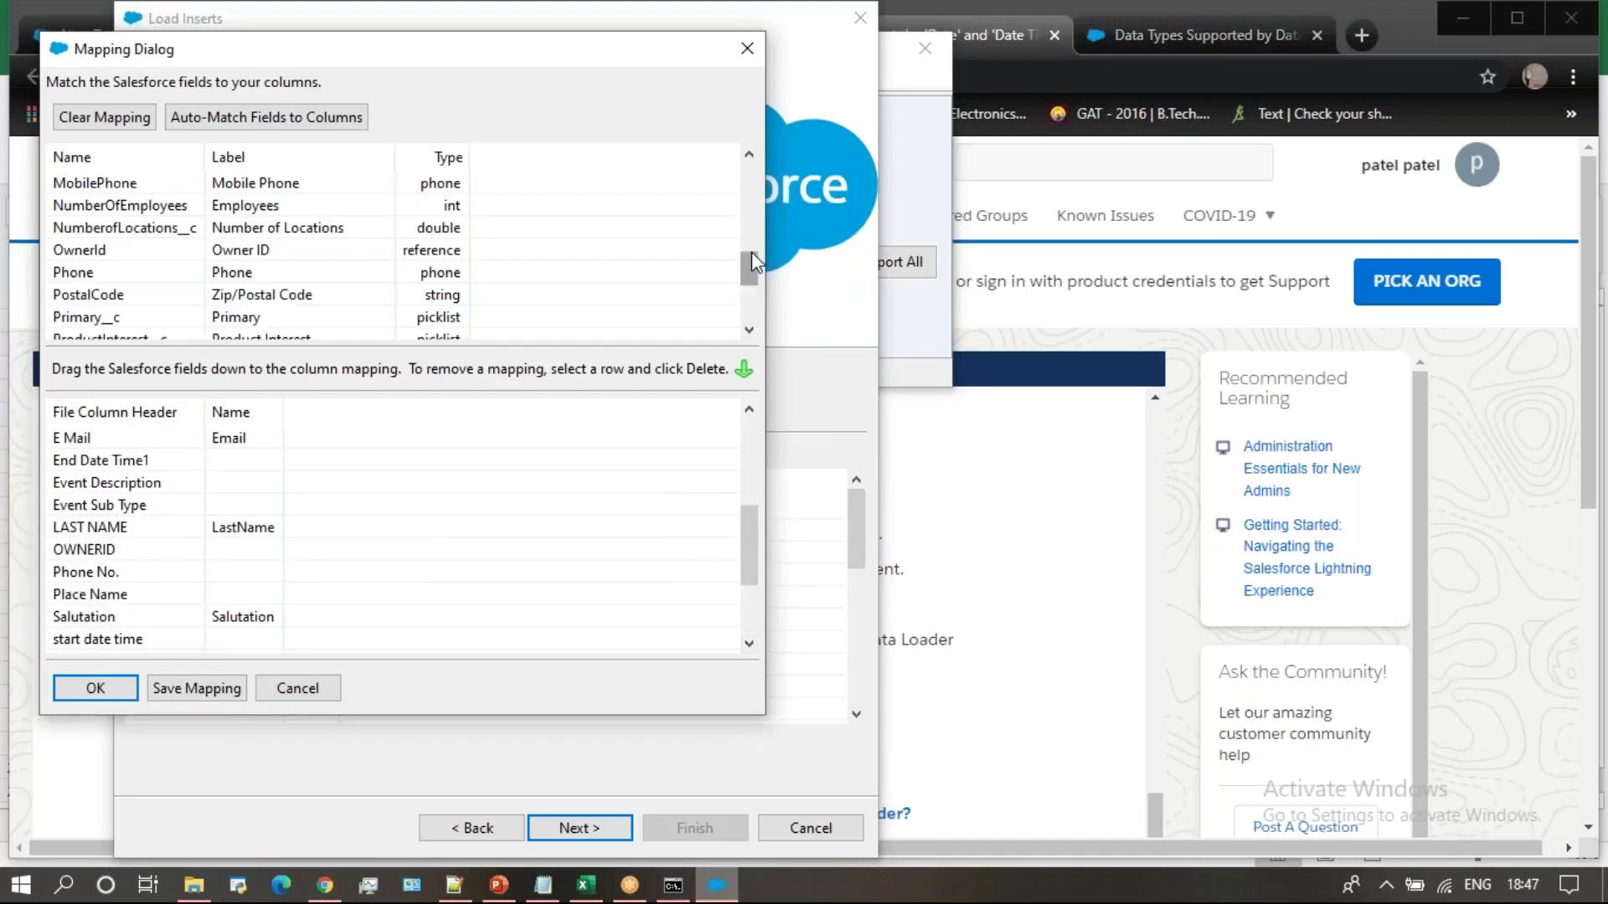
Map the Phone field to the Phone No. column, review all mappings, and accept them
drag(118, 283, 241, 572)
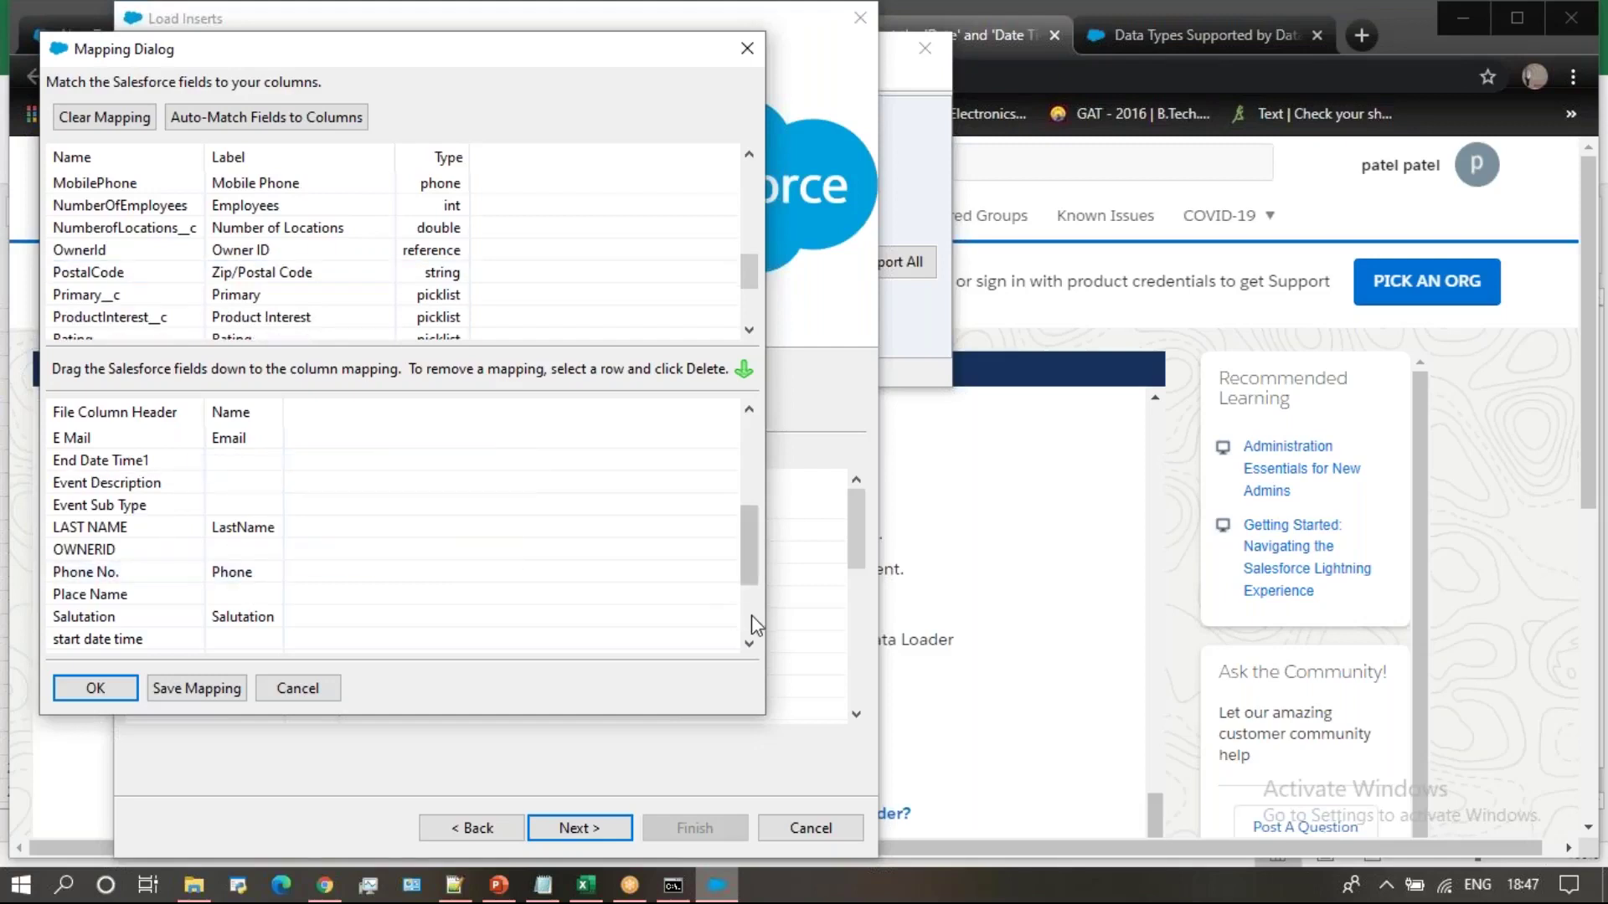
click(752, 617)
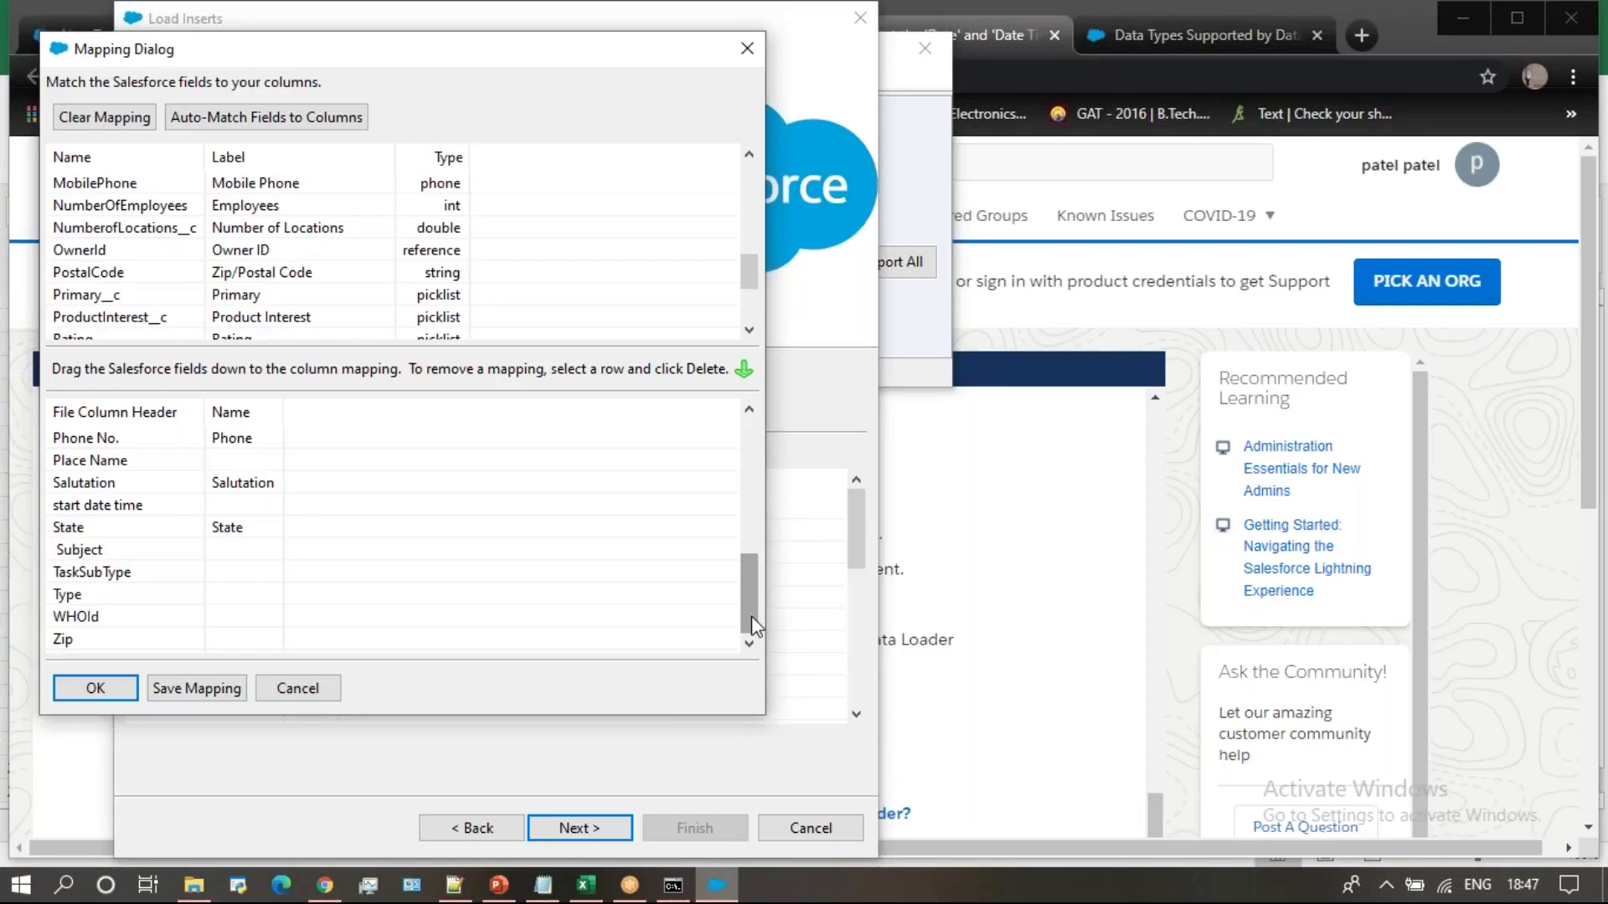
click(751, 507)
click(755, 442)
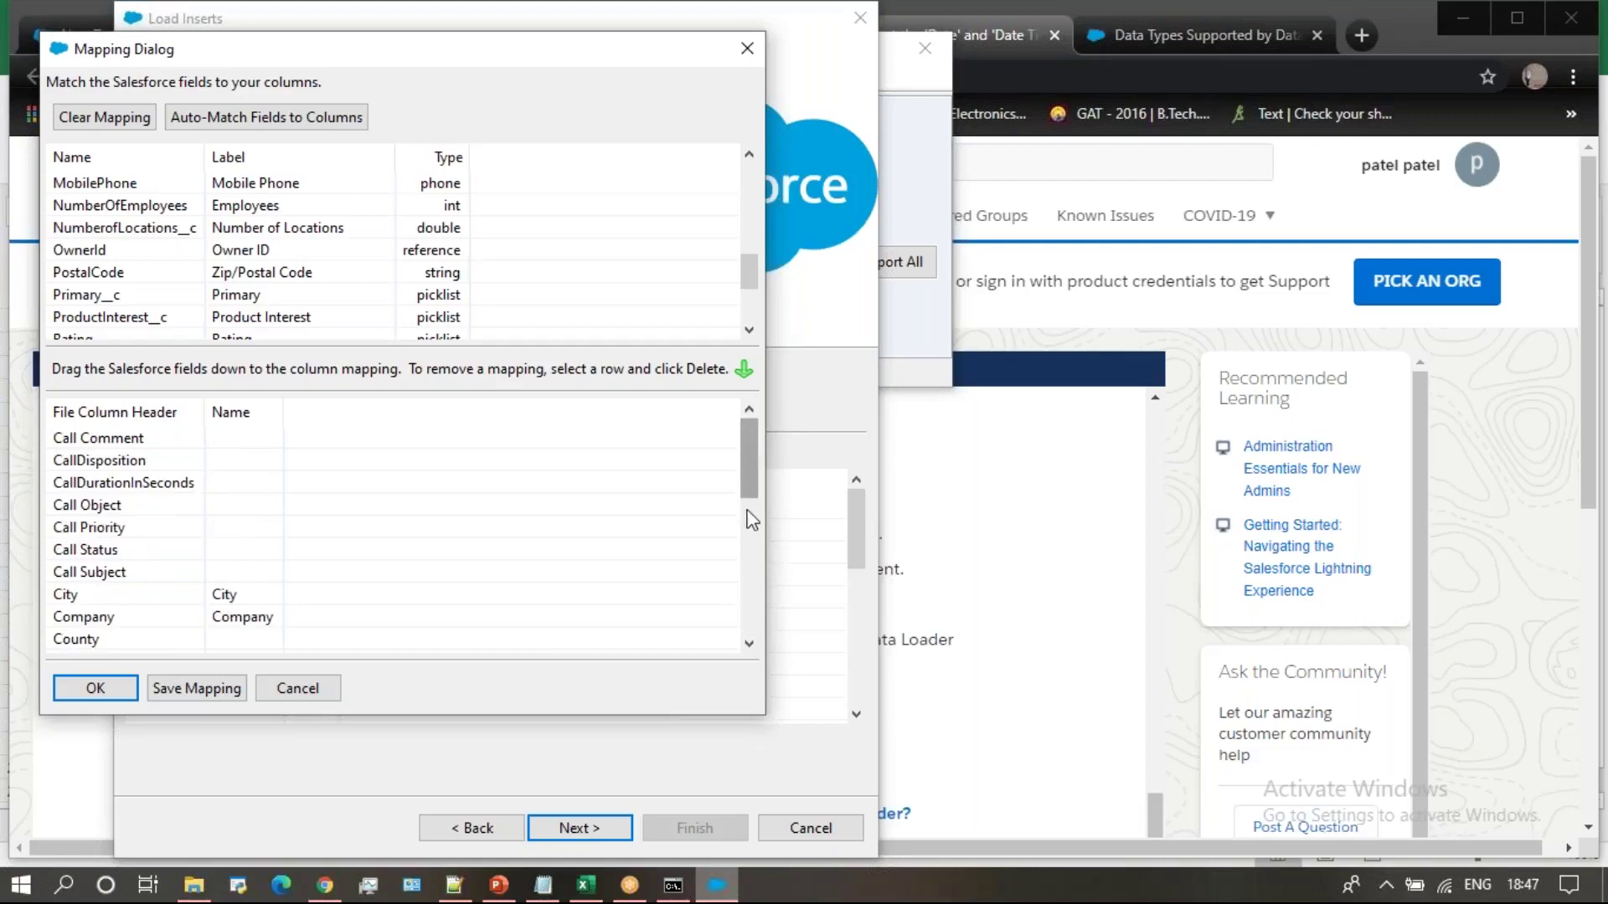
click(752, 540)
click(747, 591)
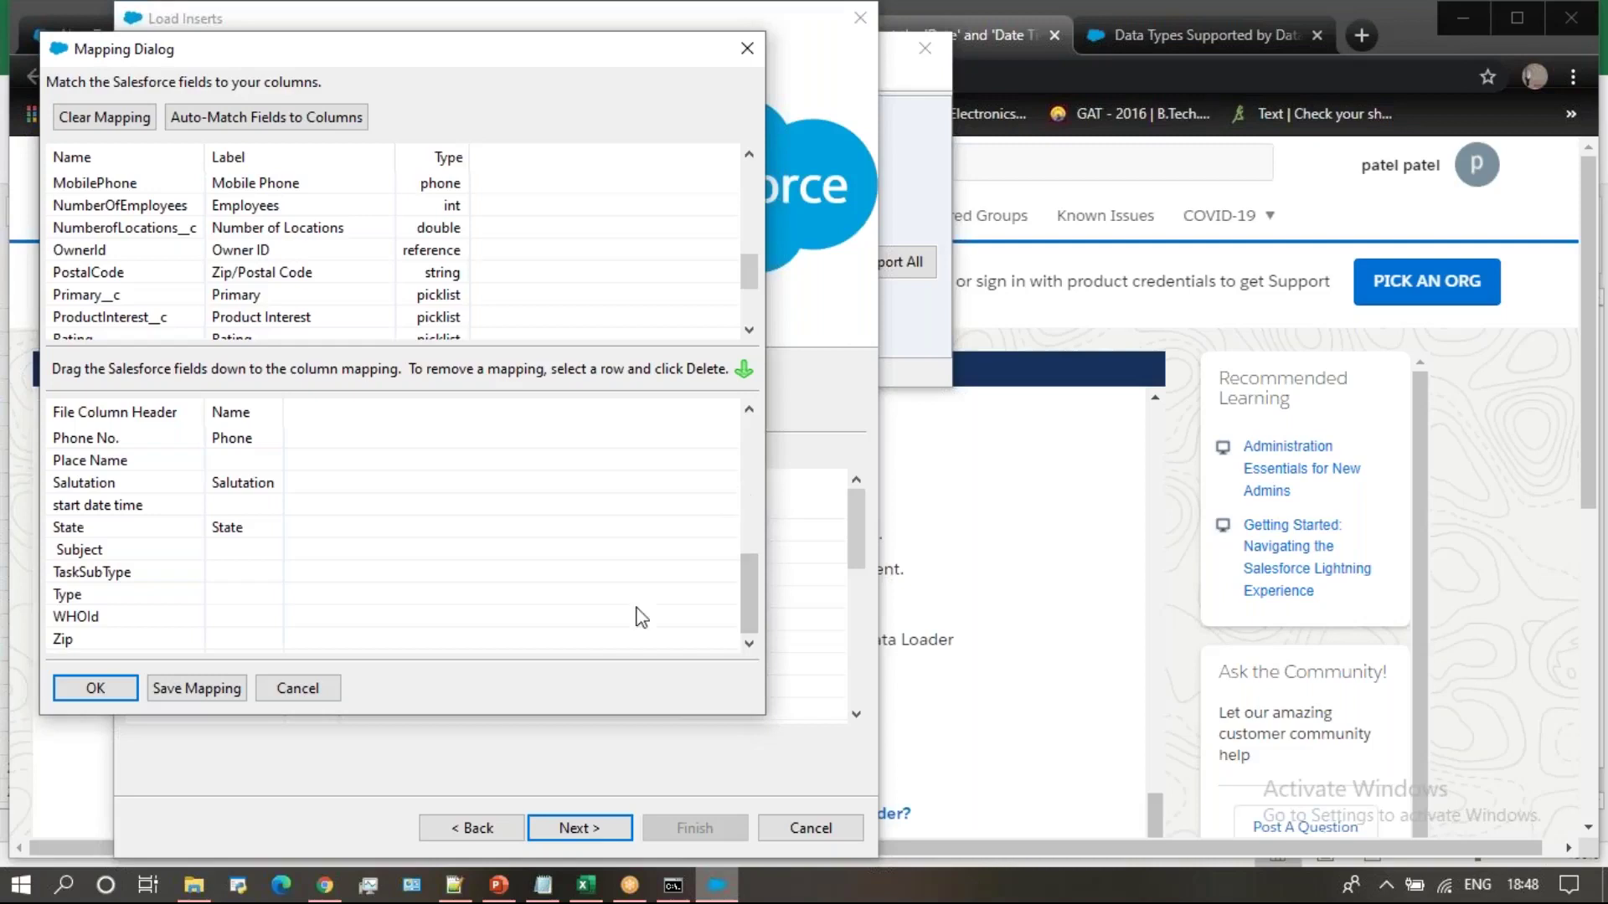
click(121, 690)
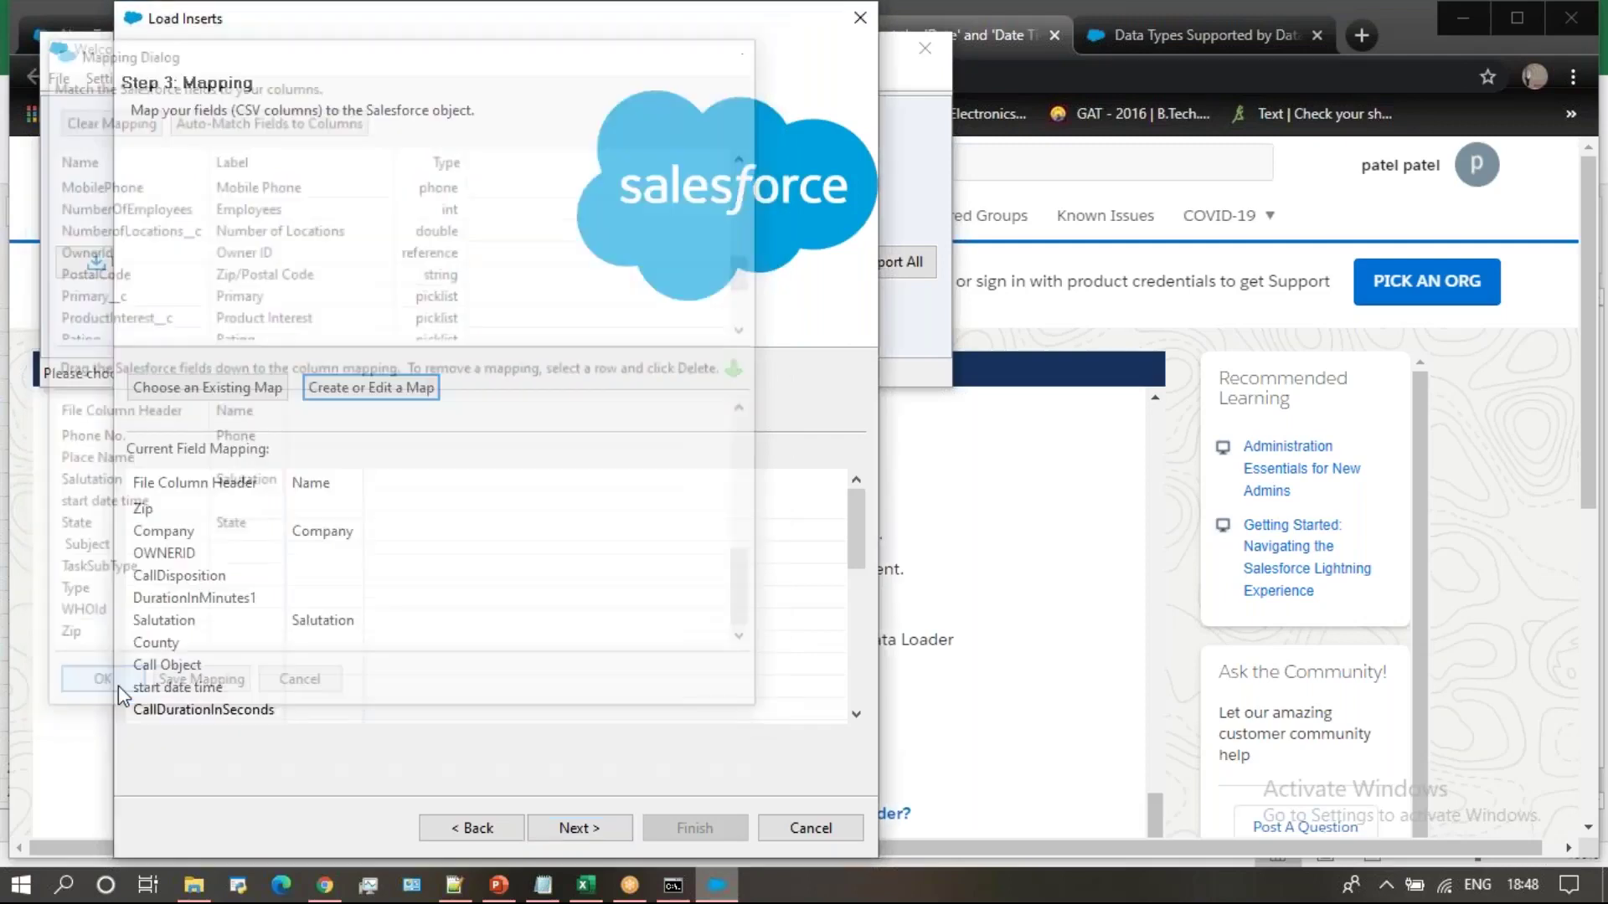
Run the insert of the 10 records (10 successes, 0 errors) and return to Chrome's New Task page
click(581, 828)
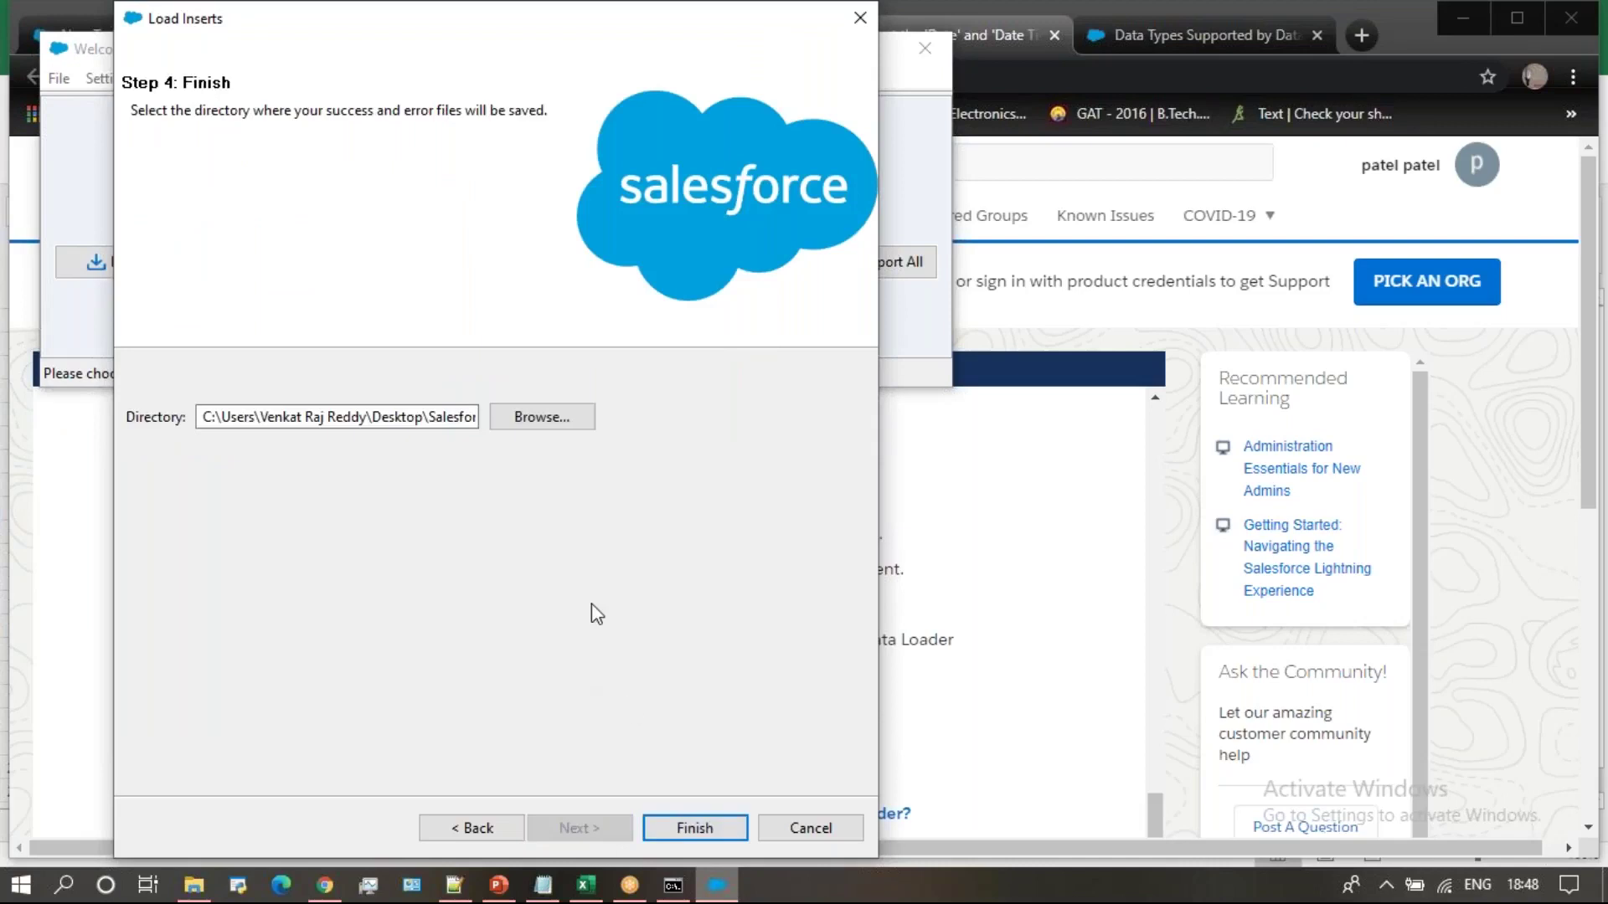
click(692, 829)
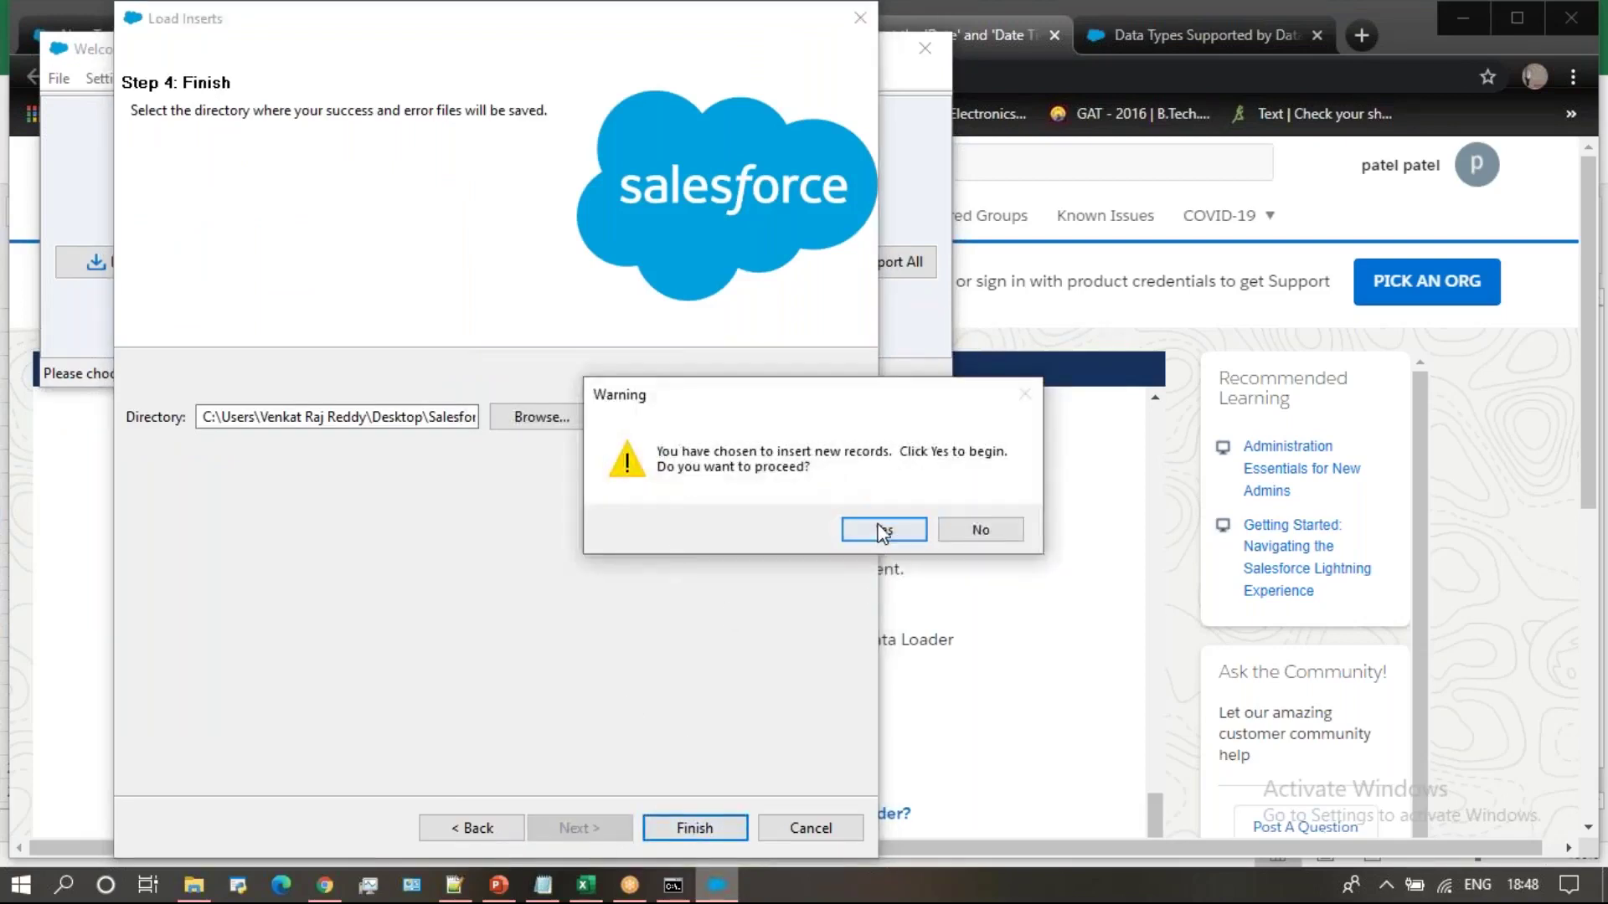
click(881, 530)
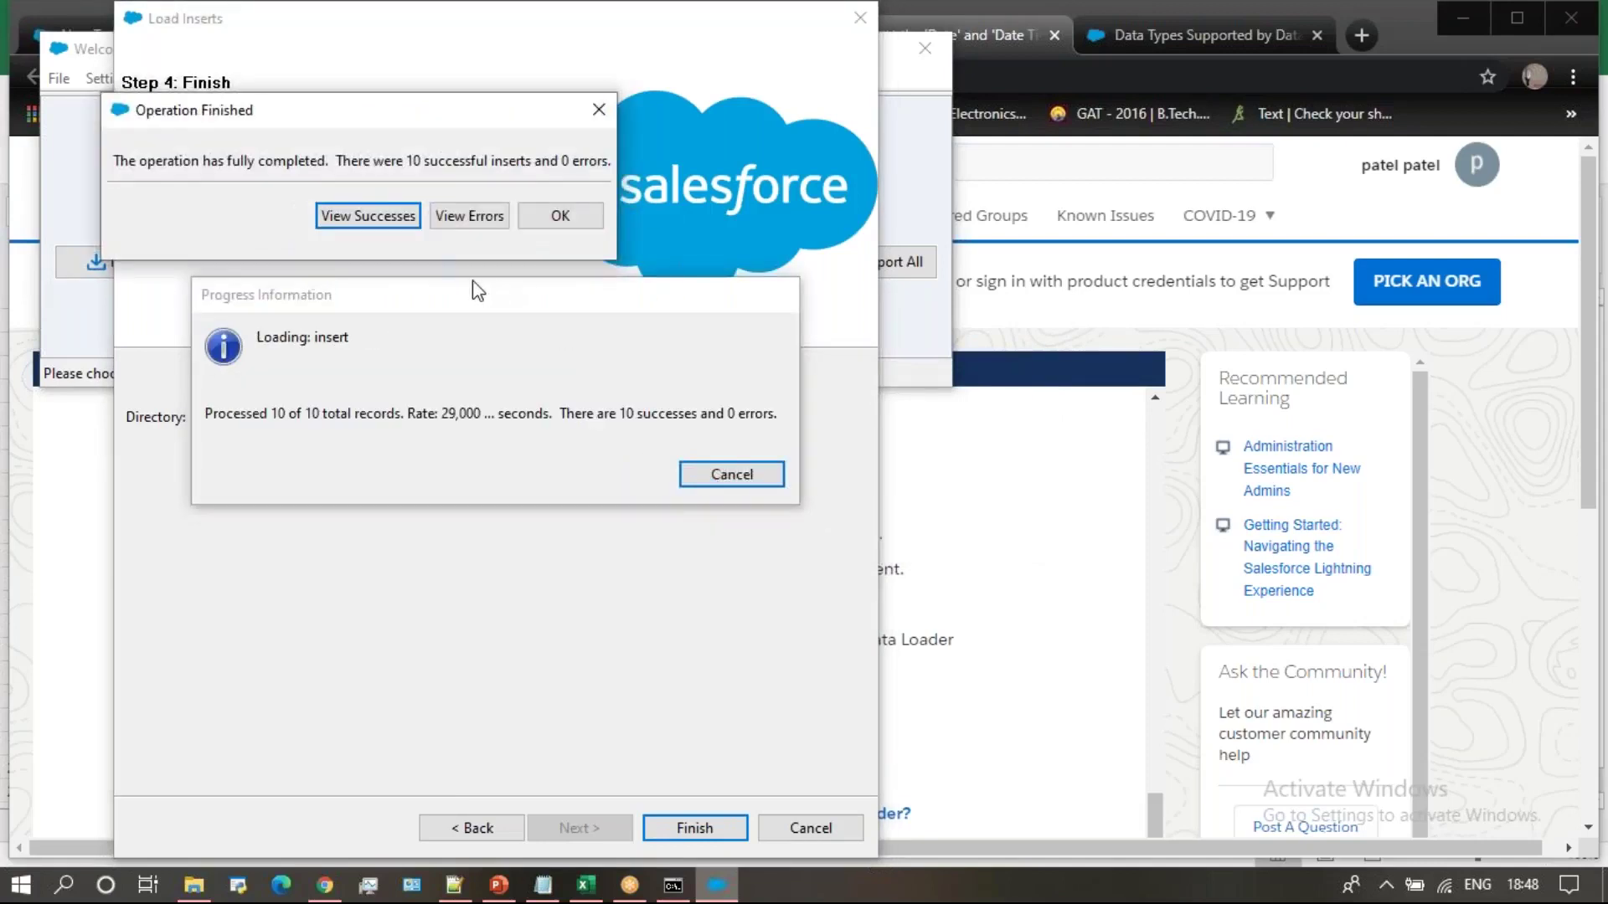
click(1318, 218)
click(114, 32)
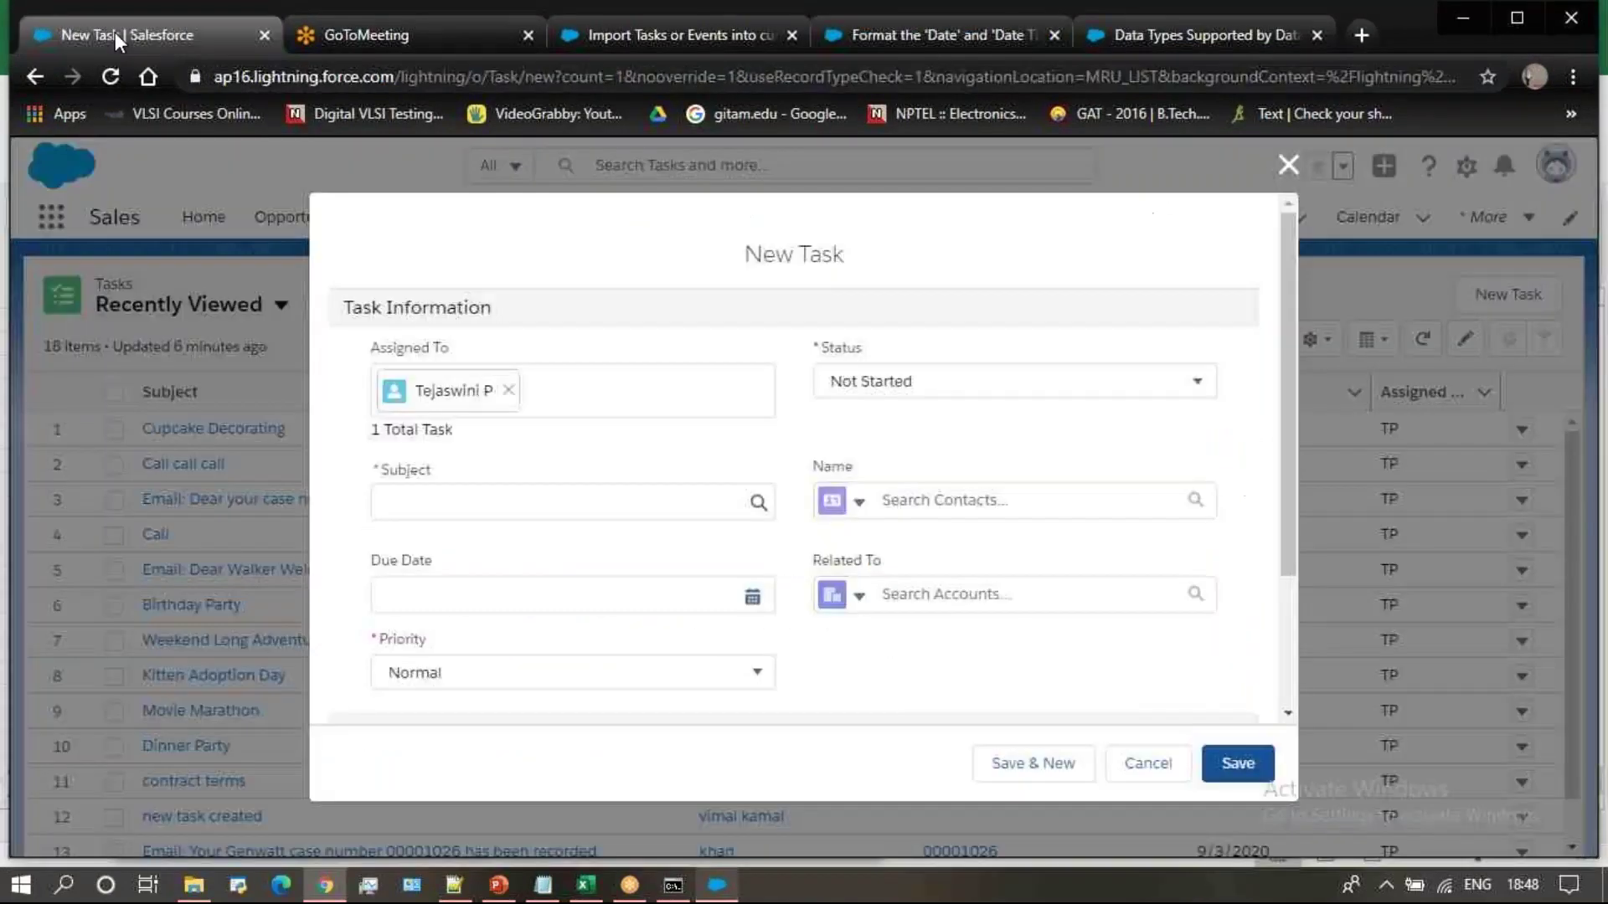
Close the New Task form and switch the Leads tab to the Today's Leads view
click(1289, 166)
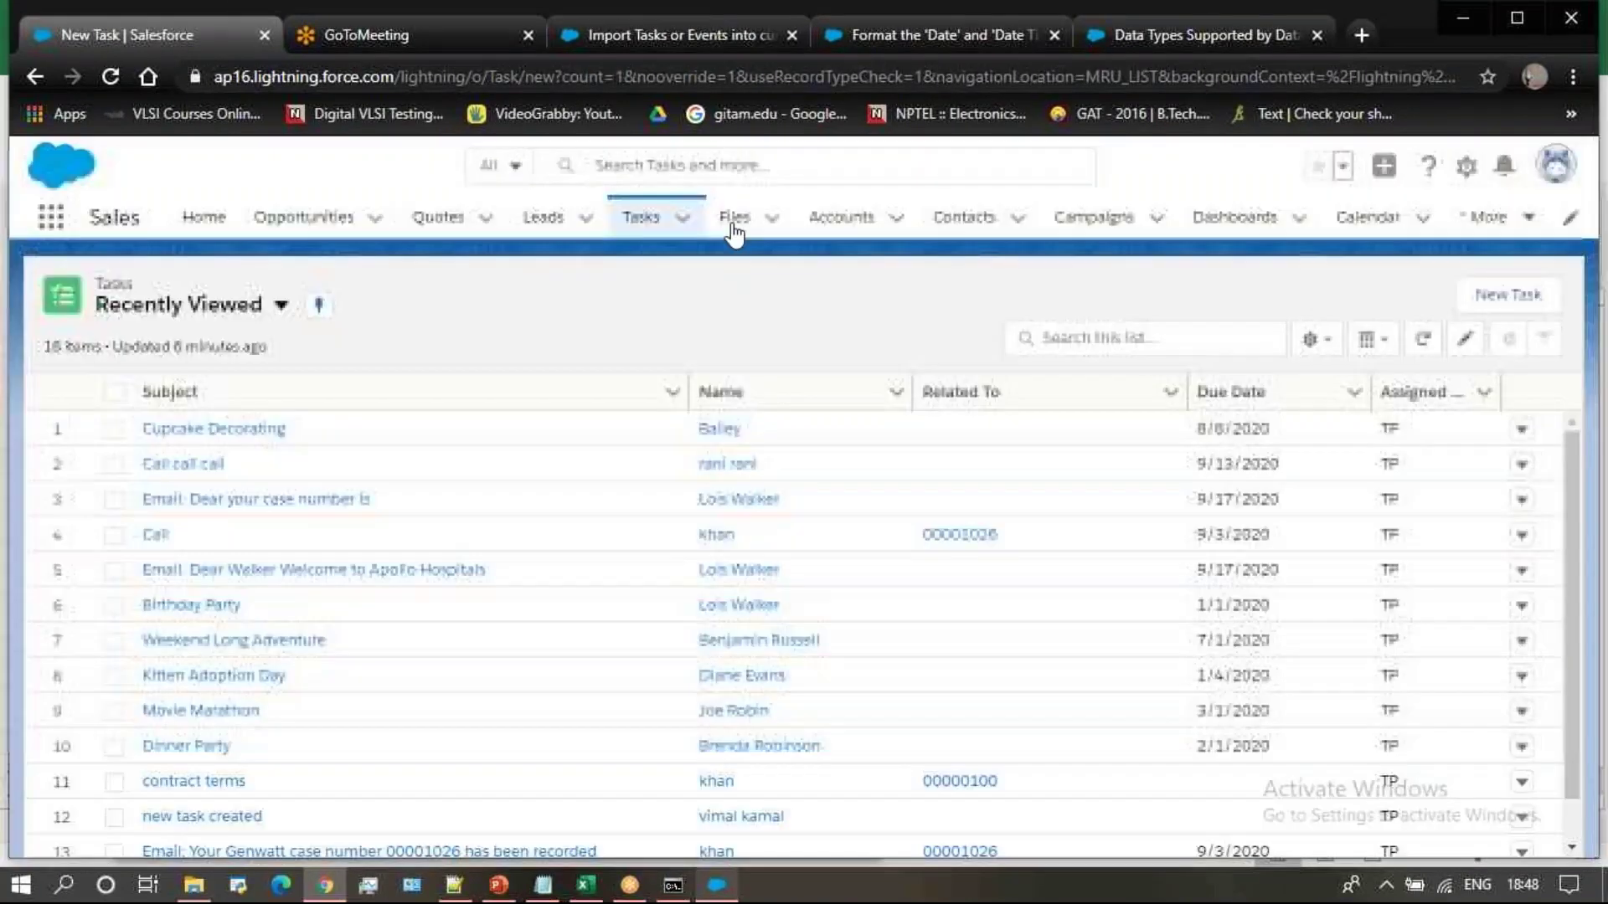
click(541, 221)
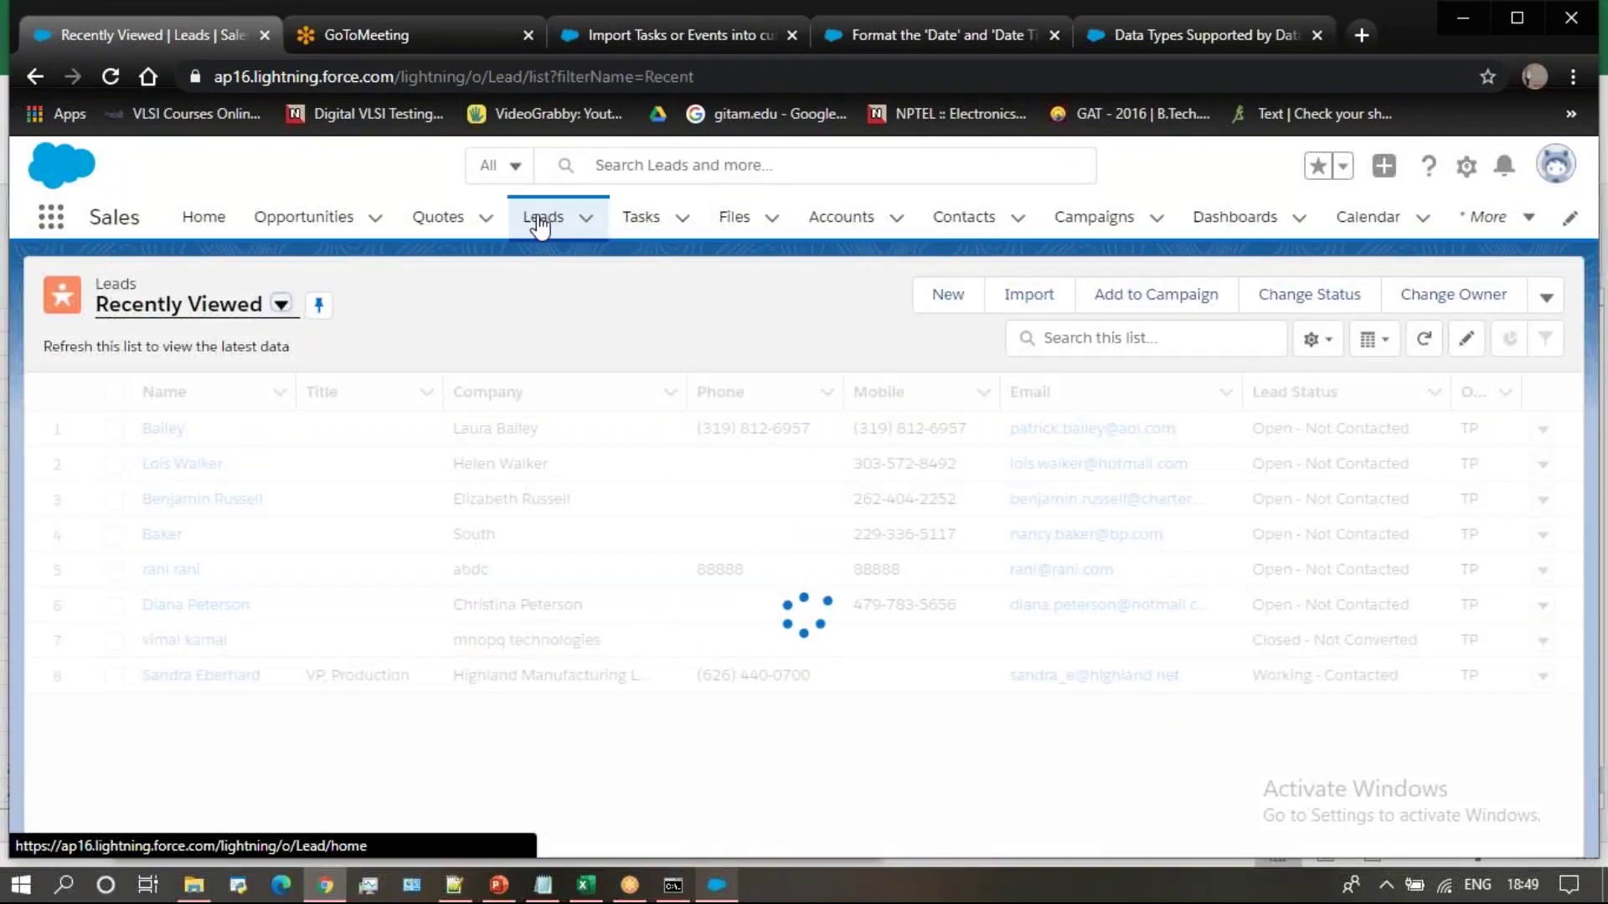
click(283, 305)
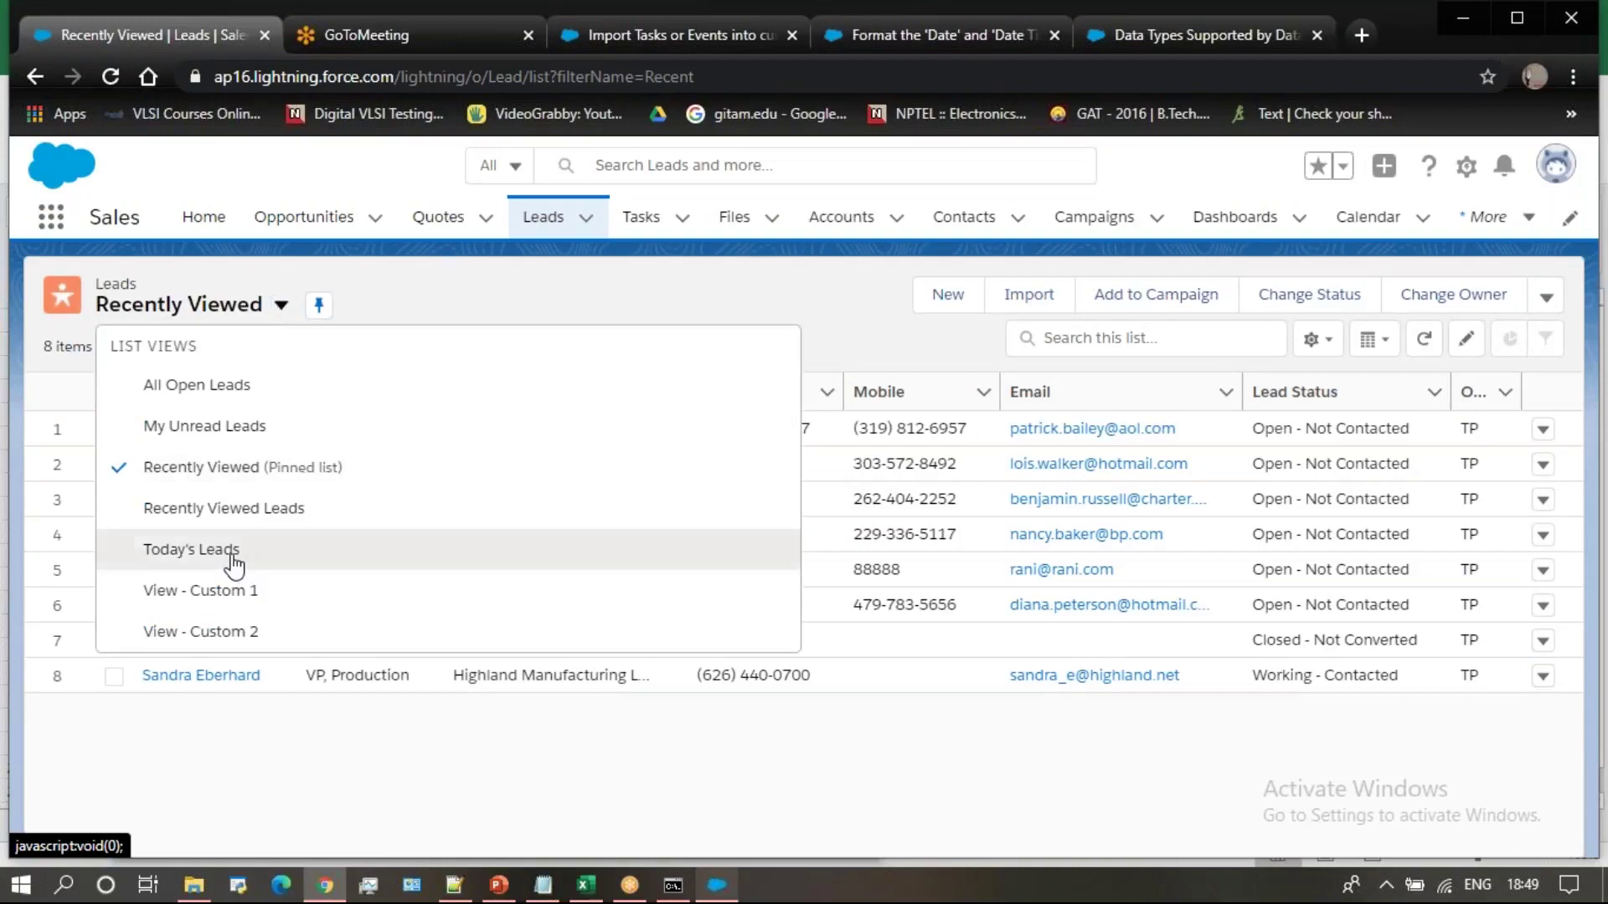
click(232, 554)
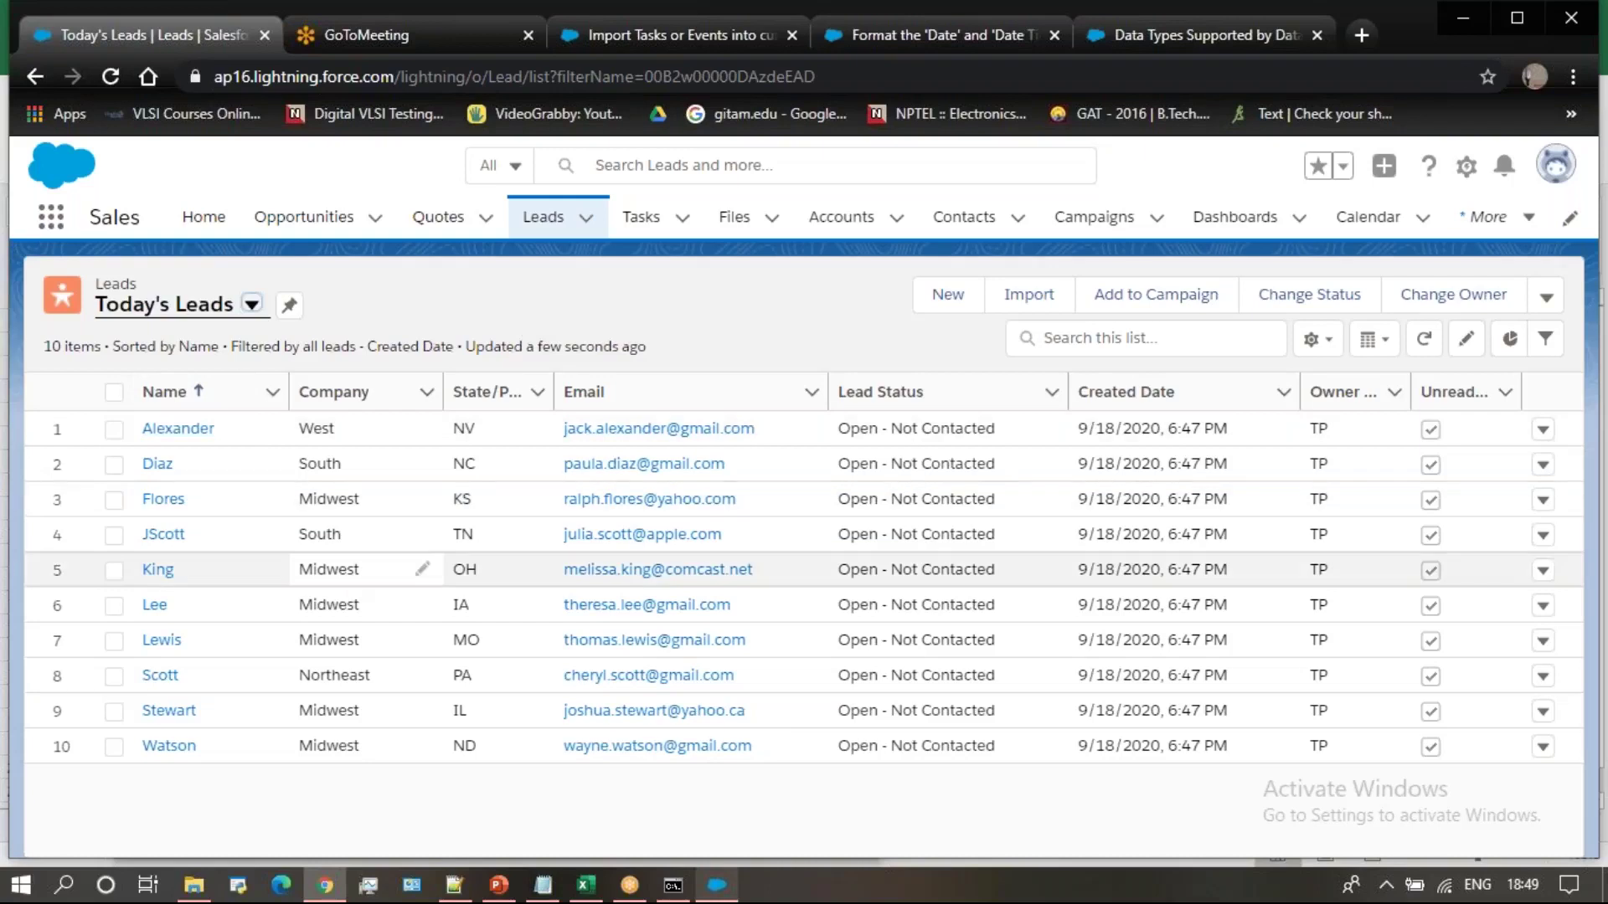
click(717, 885)
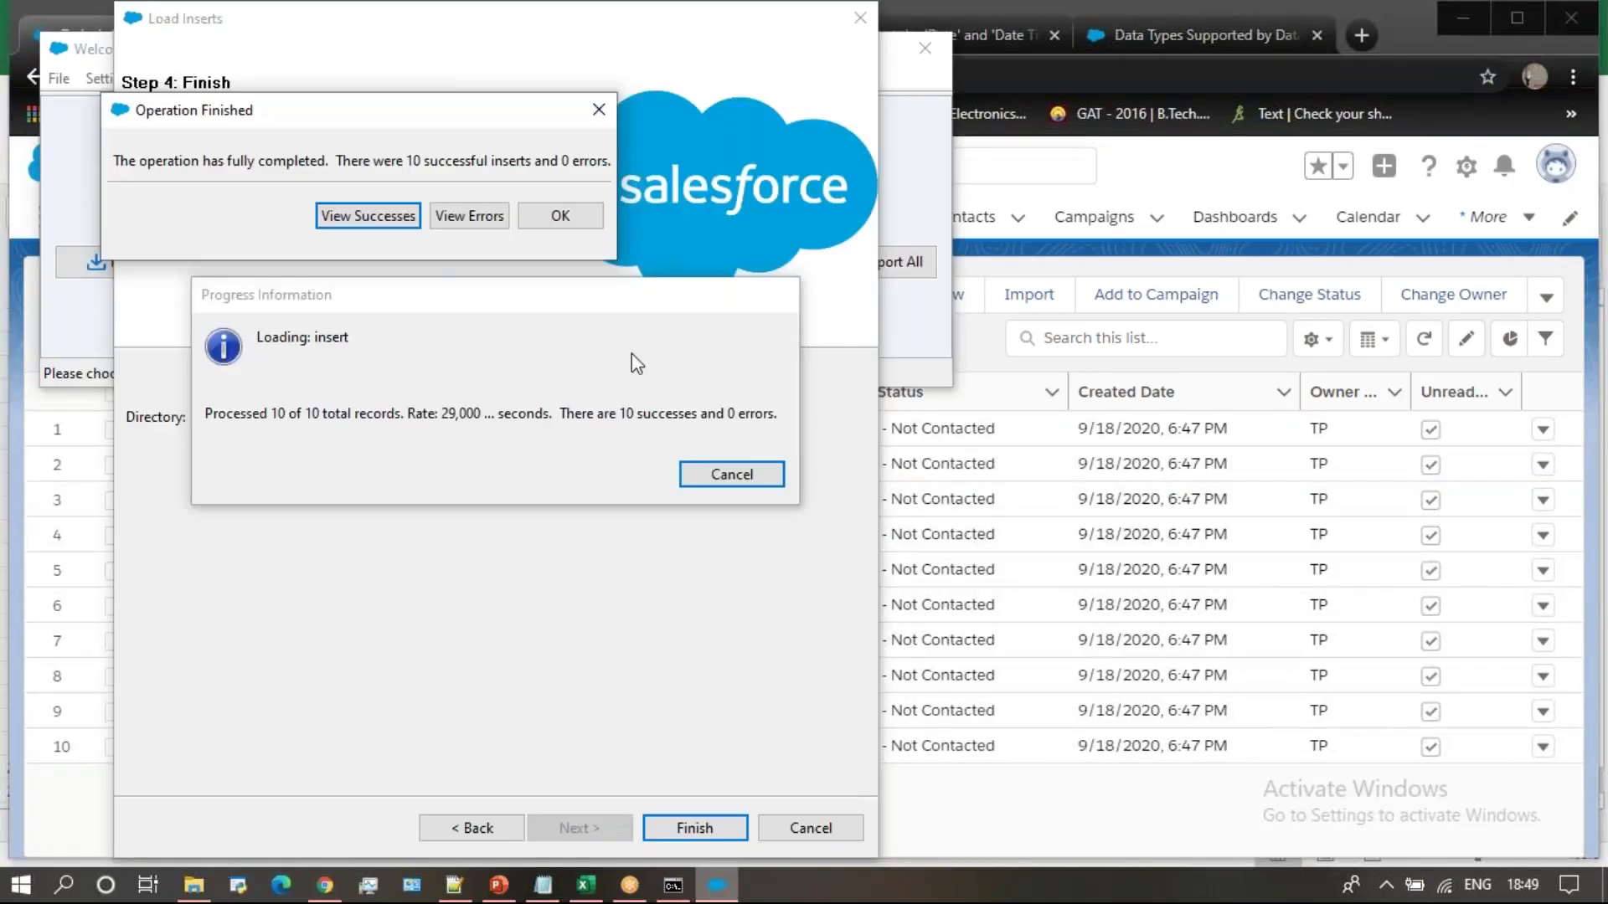
Set up a Lead export to extractlead.csv in the delete files folder
click(598, 112)
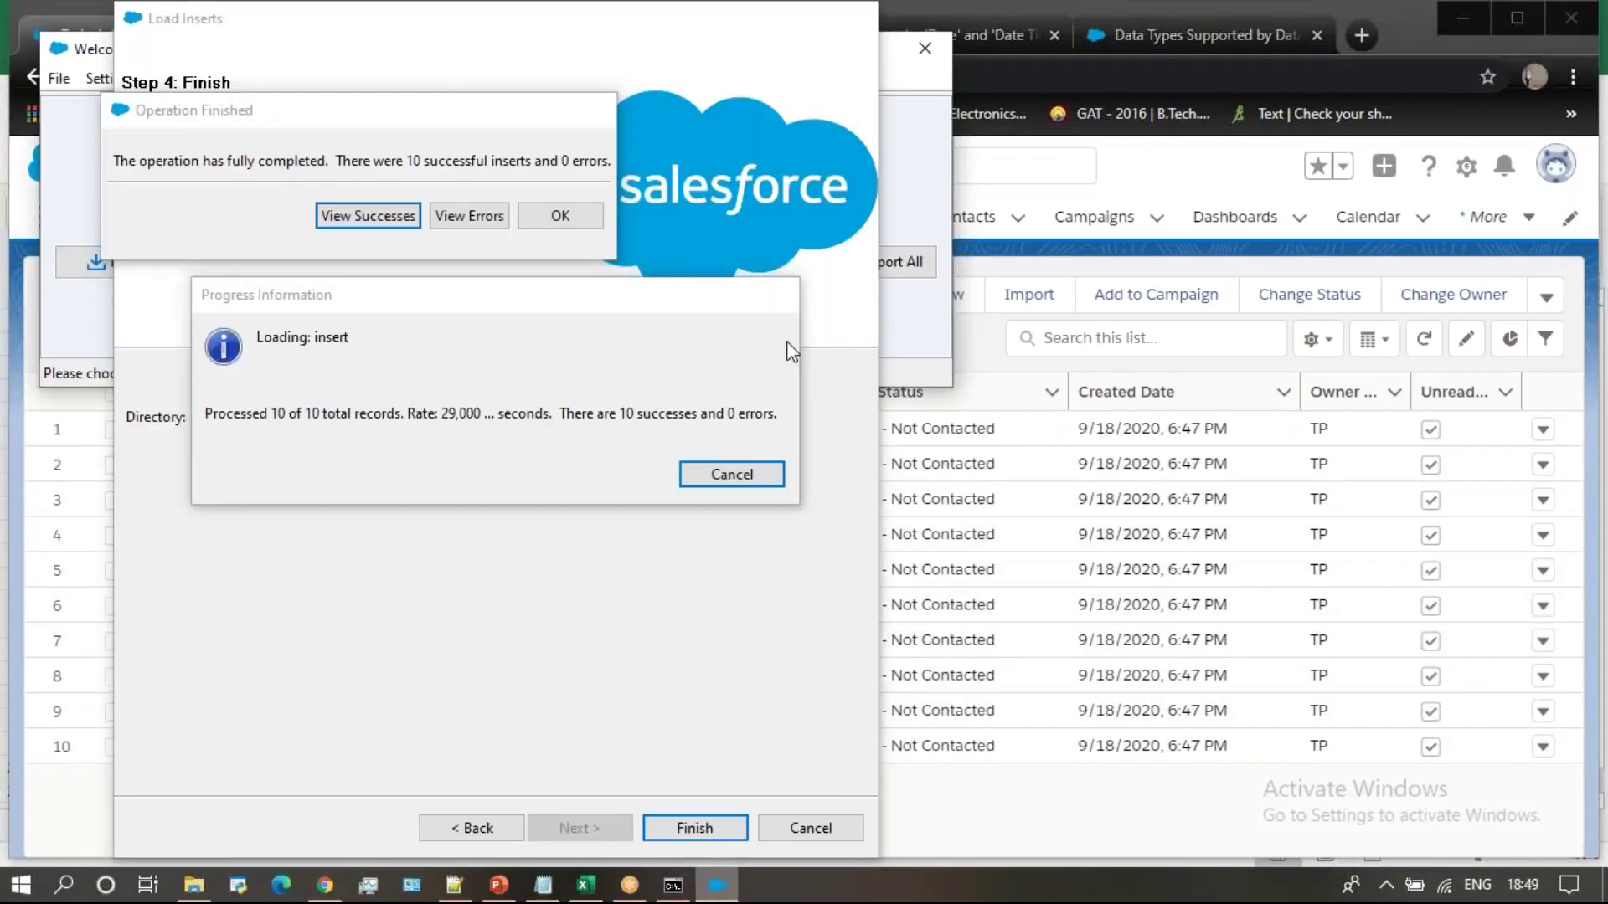
click(764, 269)
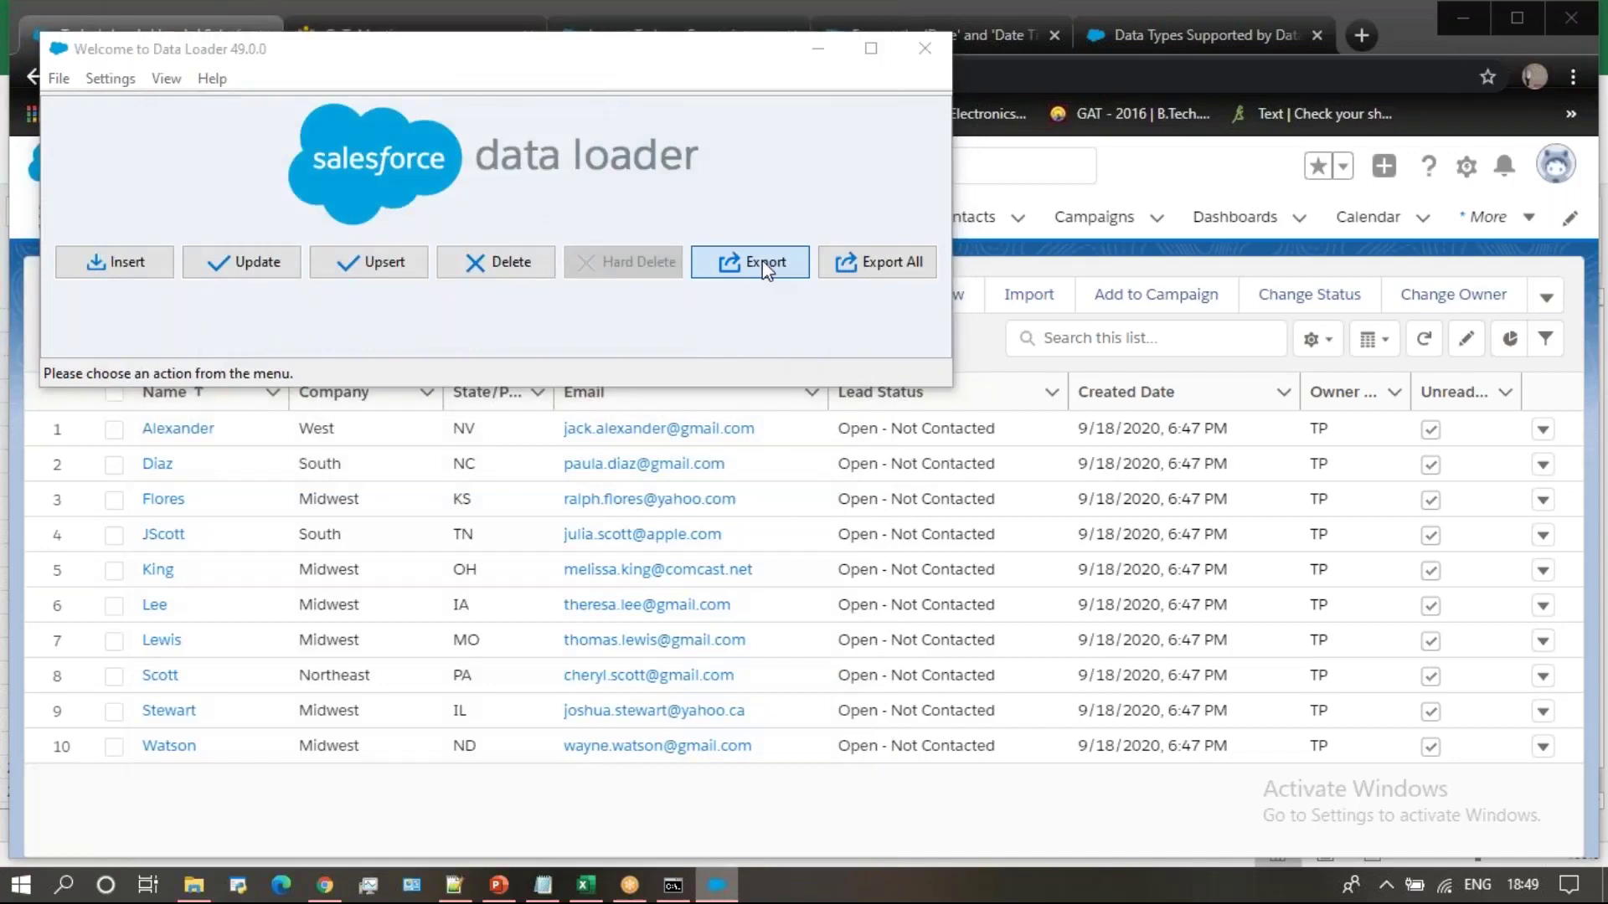
click(553, 502)
click(369, 697)
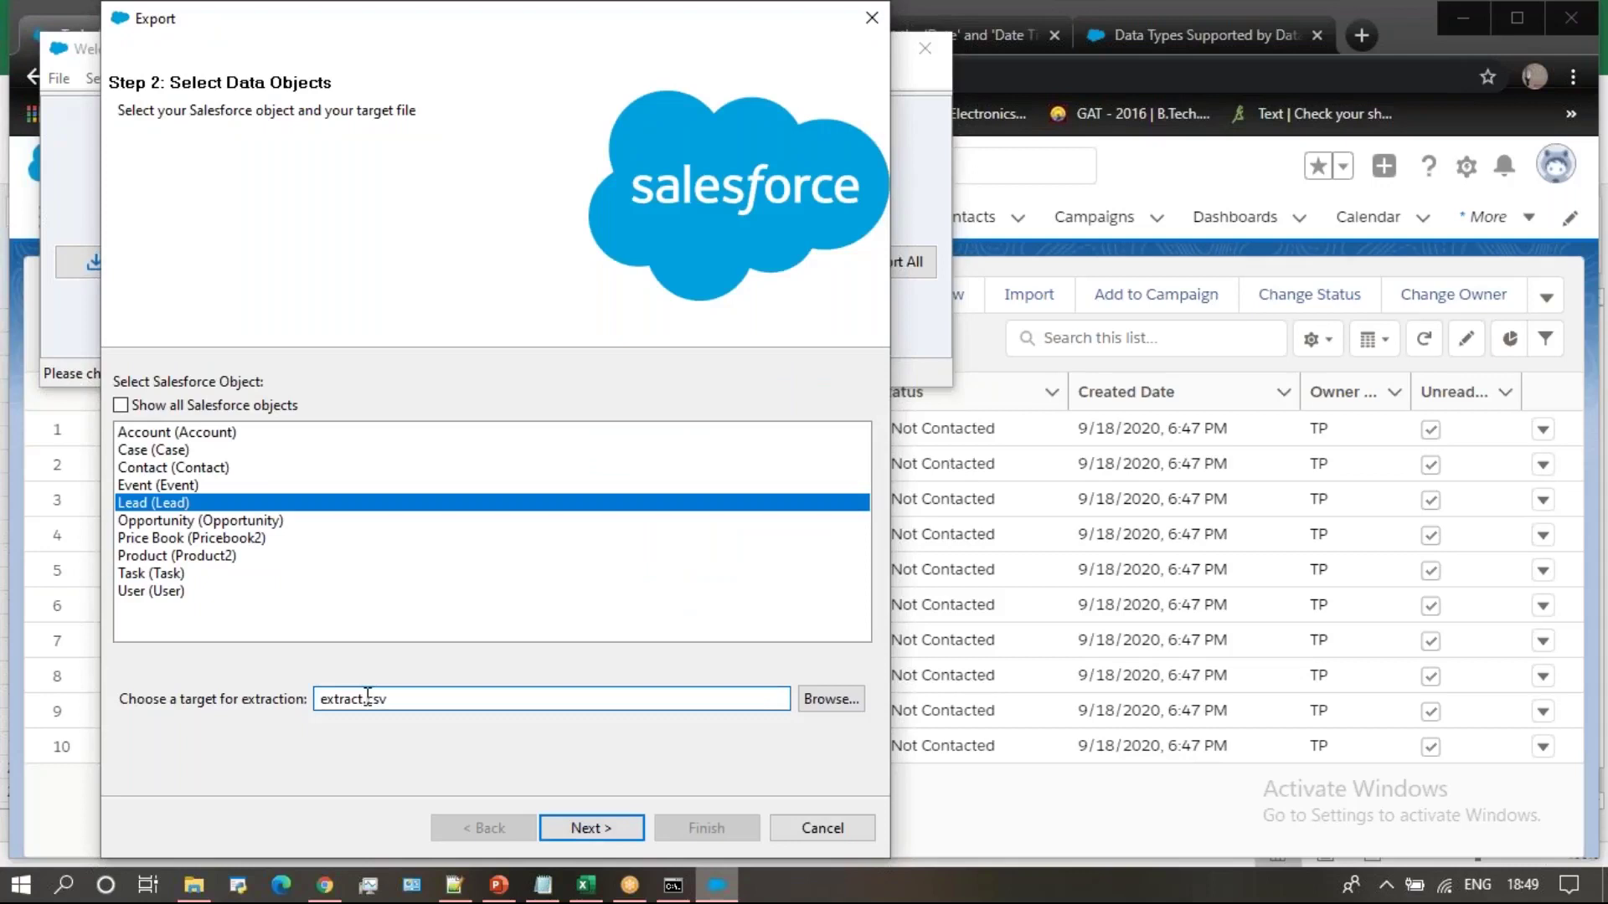
text(lead)
click(838, 700)
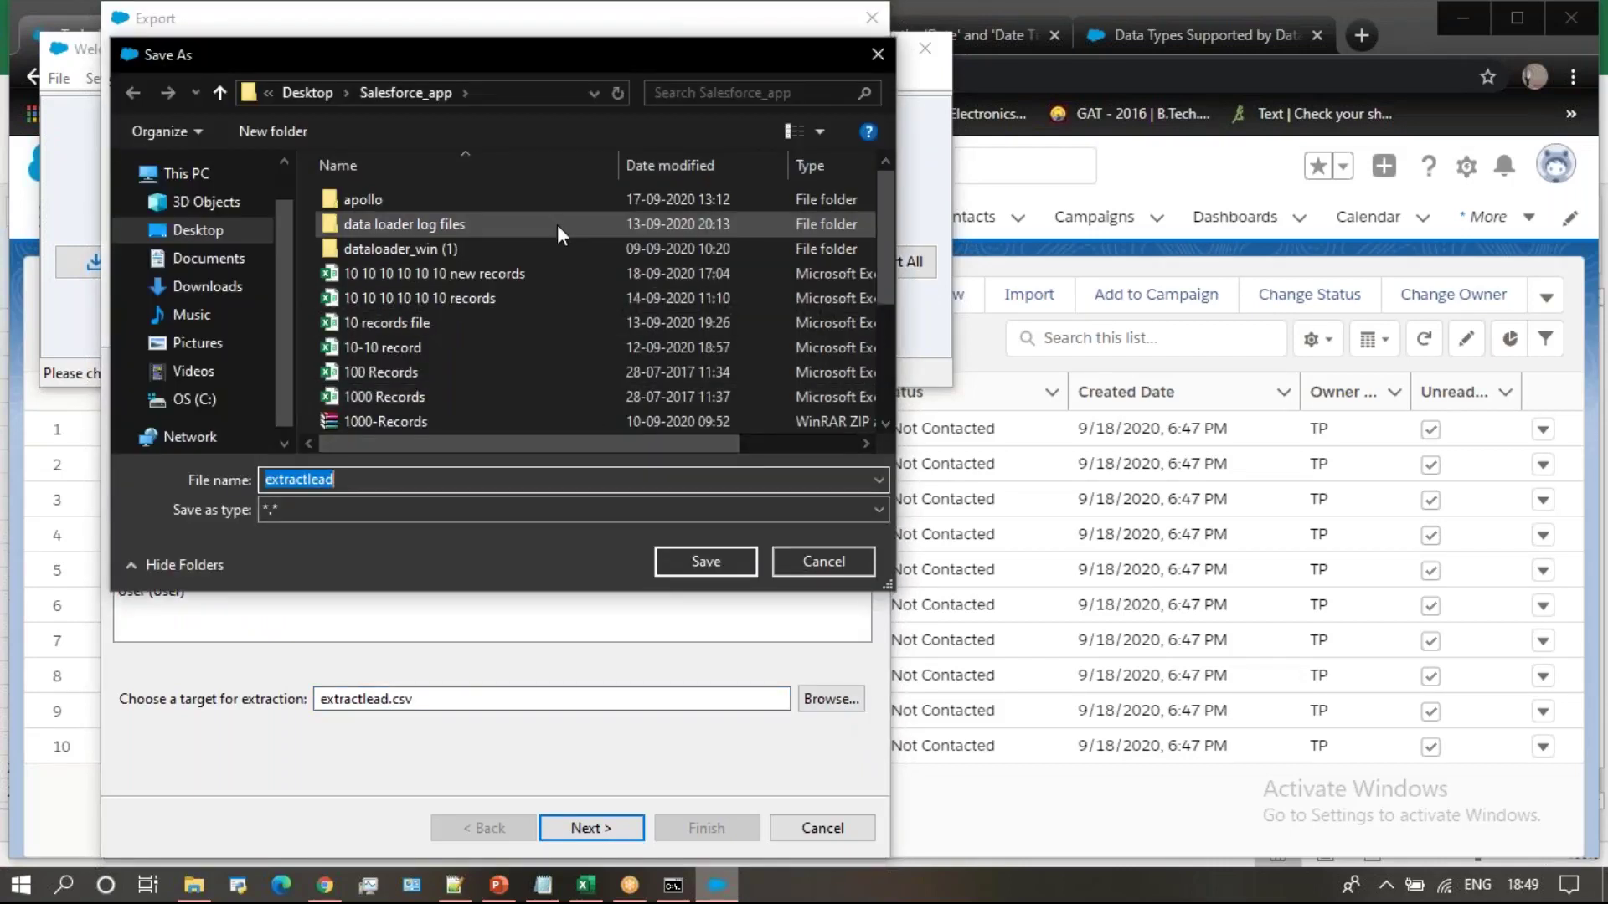
double_click(556, 224)
double_click(530, 202)
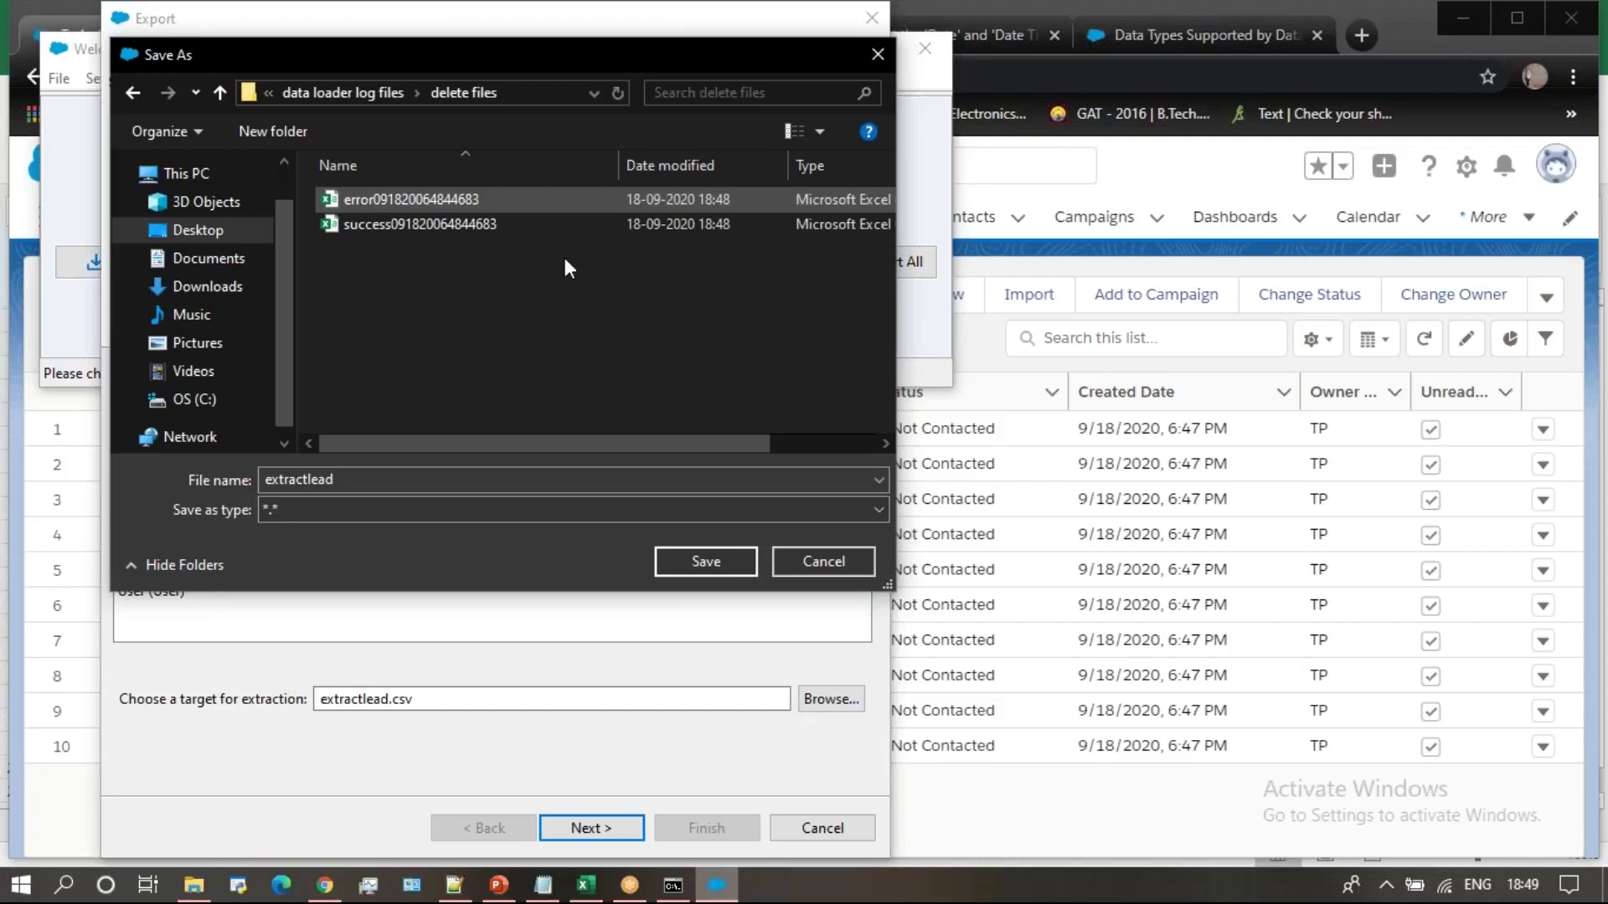
click(727, 556)
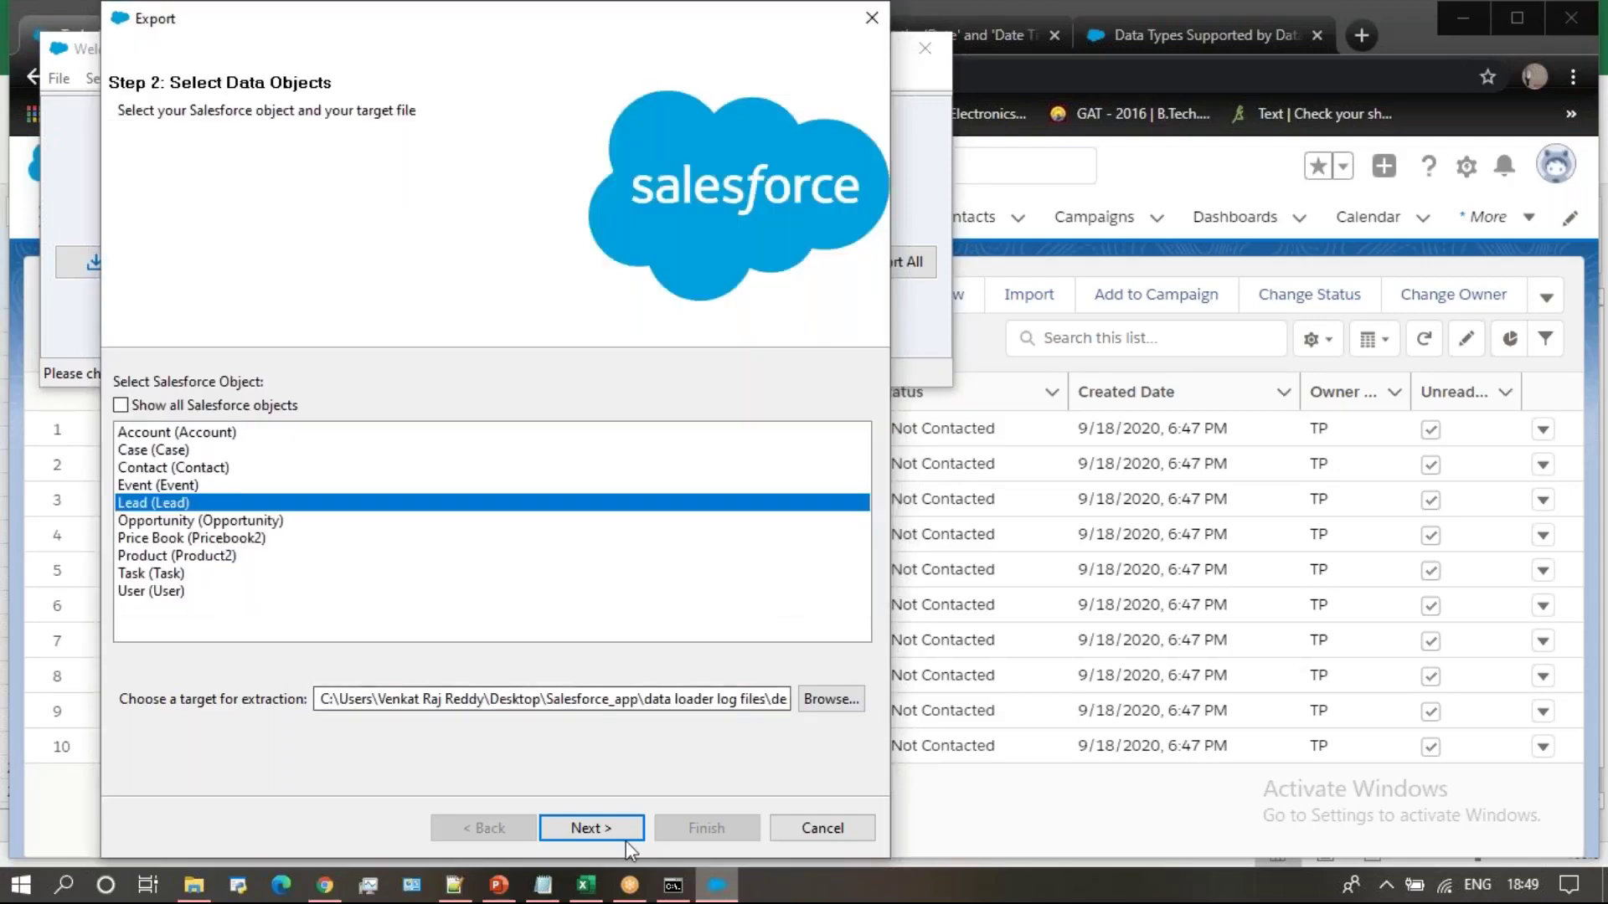
Query all Lead fields and run the export, extracting 65 records with 0 errors
click(620, 831)
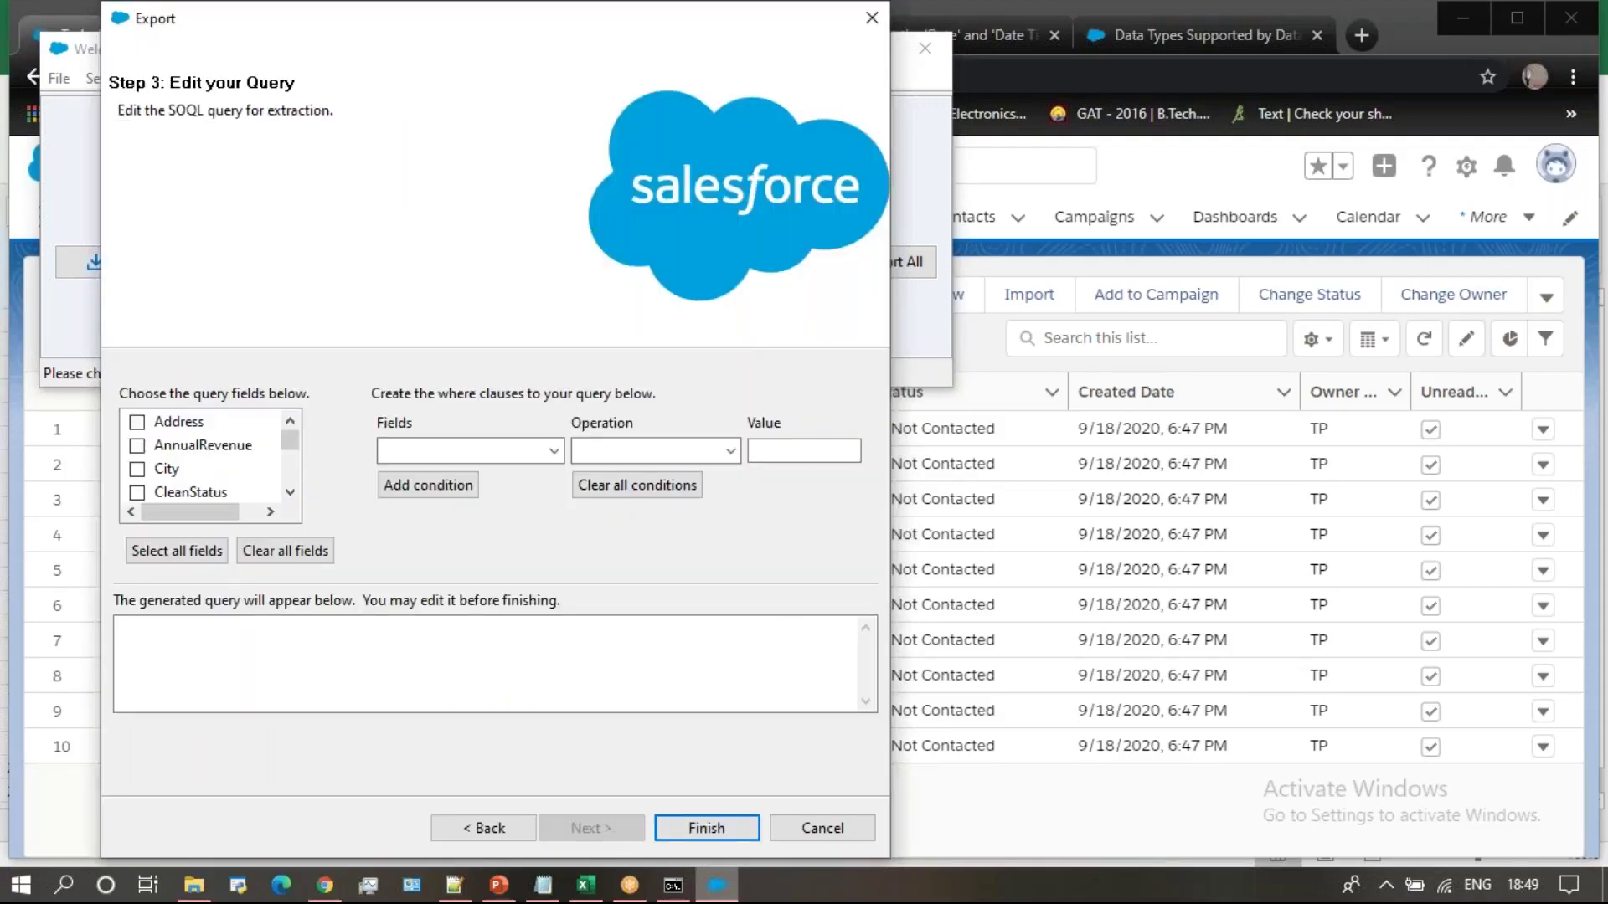
click(161, 553)
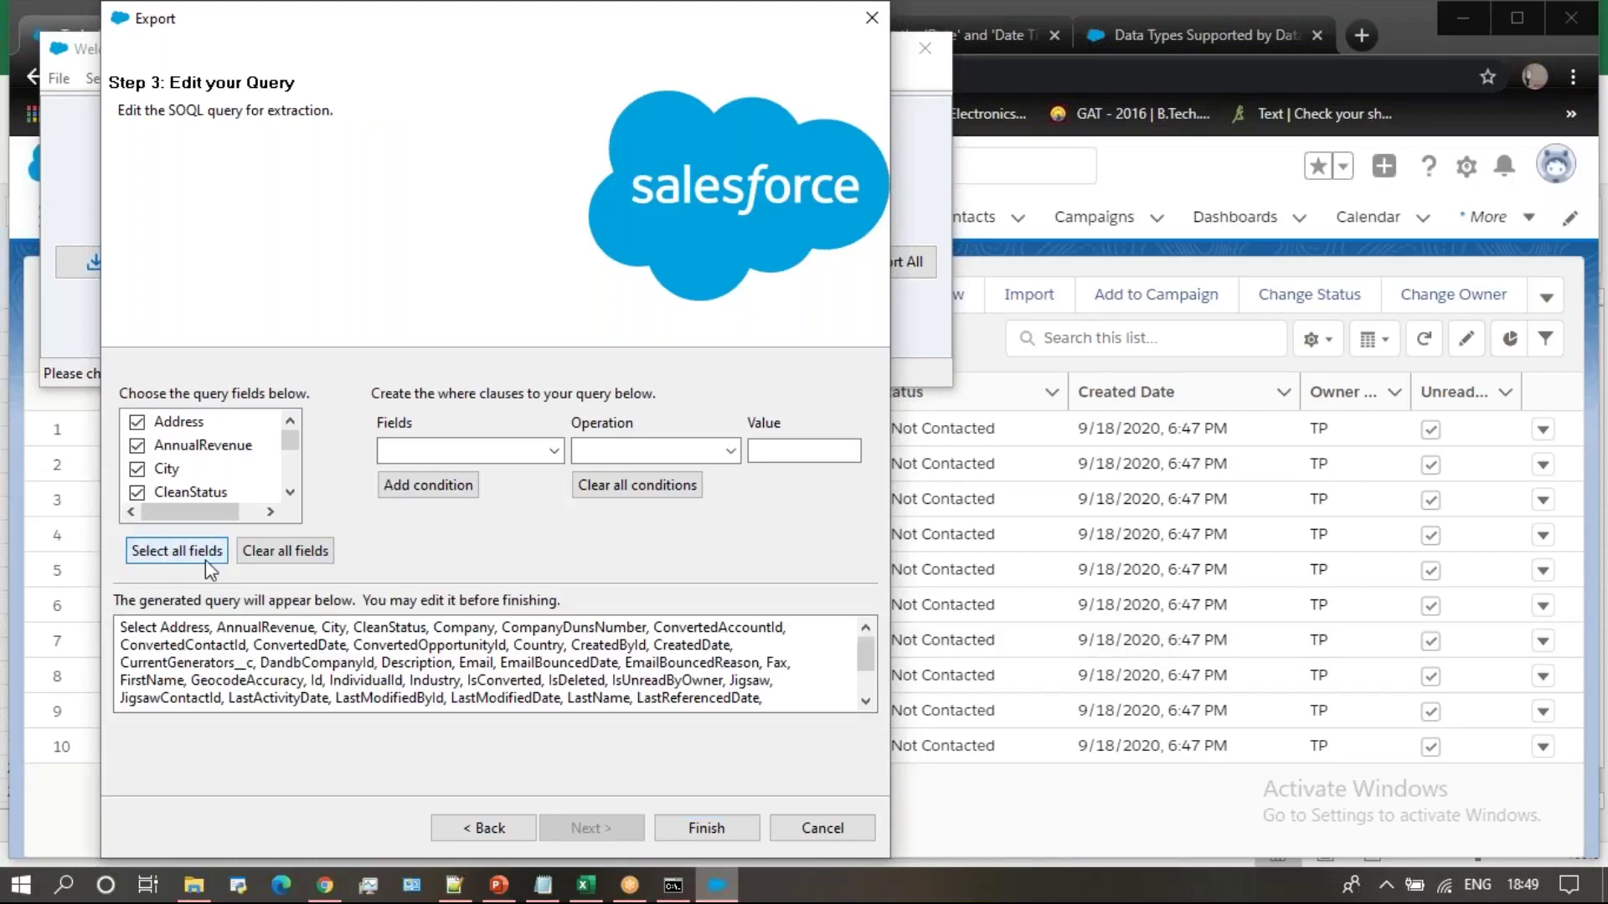
click(721, 828)
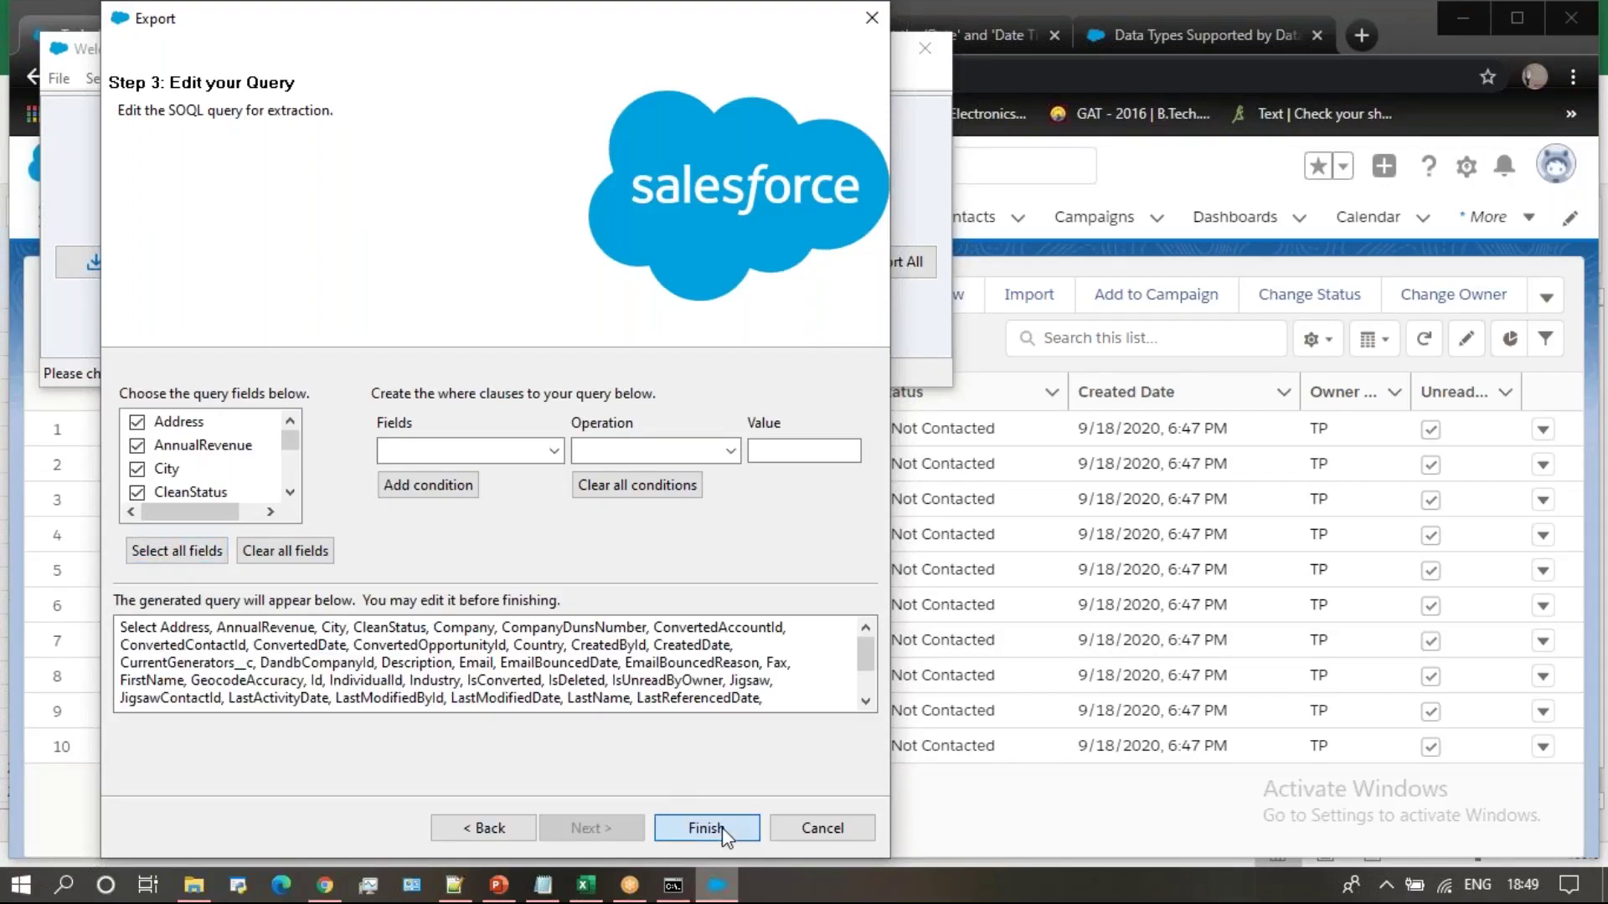
click(881, 531)
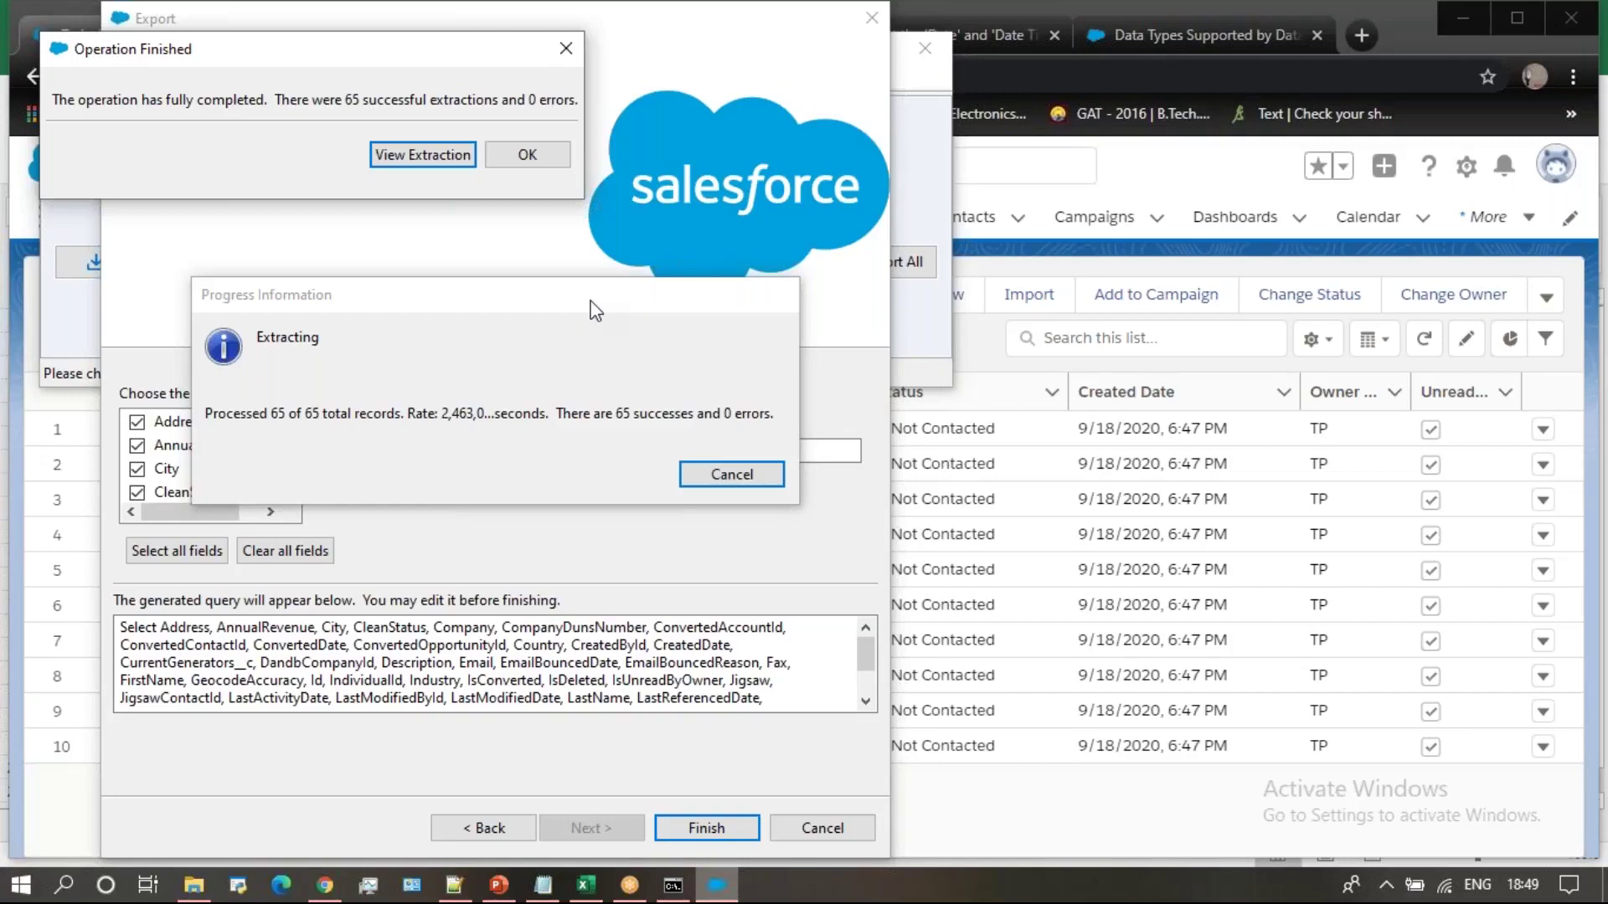
click(564, 49)
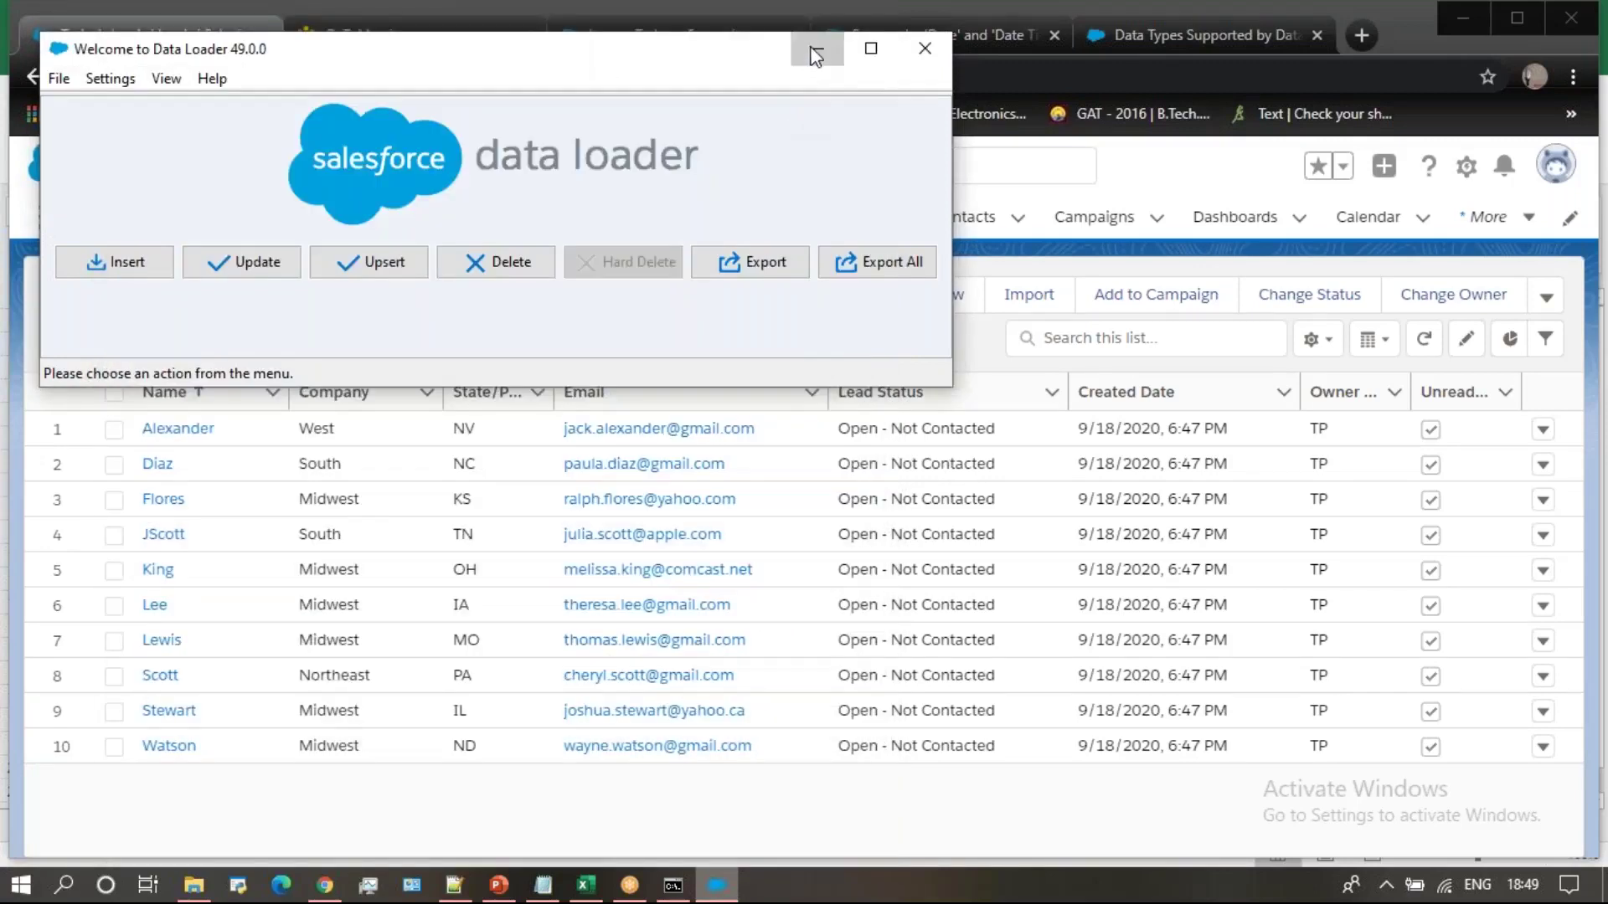
Minimize Data Loader, the browser, Excel, PowerPoint and the console log to clear the desktop
click(856, 49)
click(1461, 18)
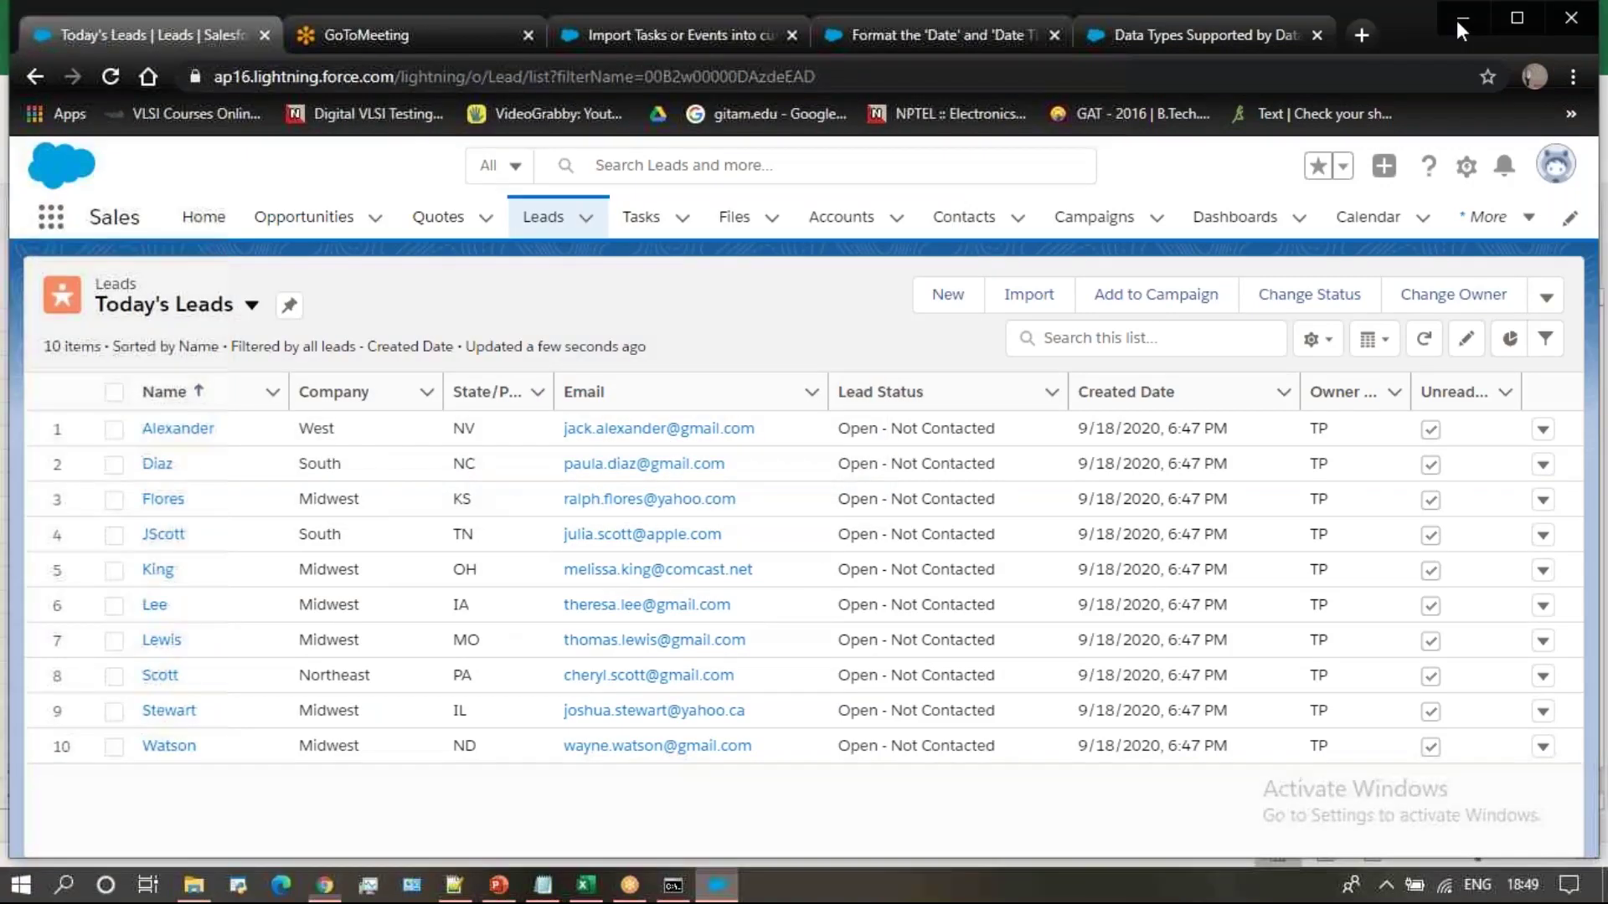
click(1470, 17)
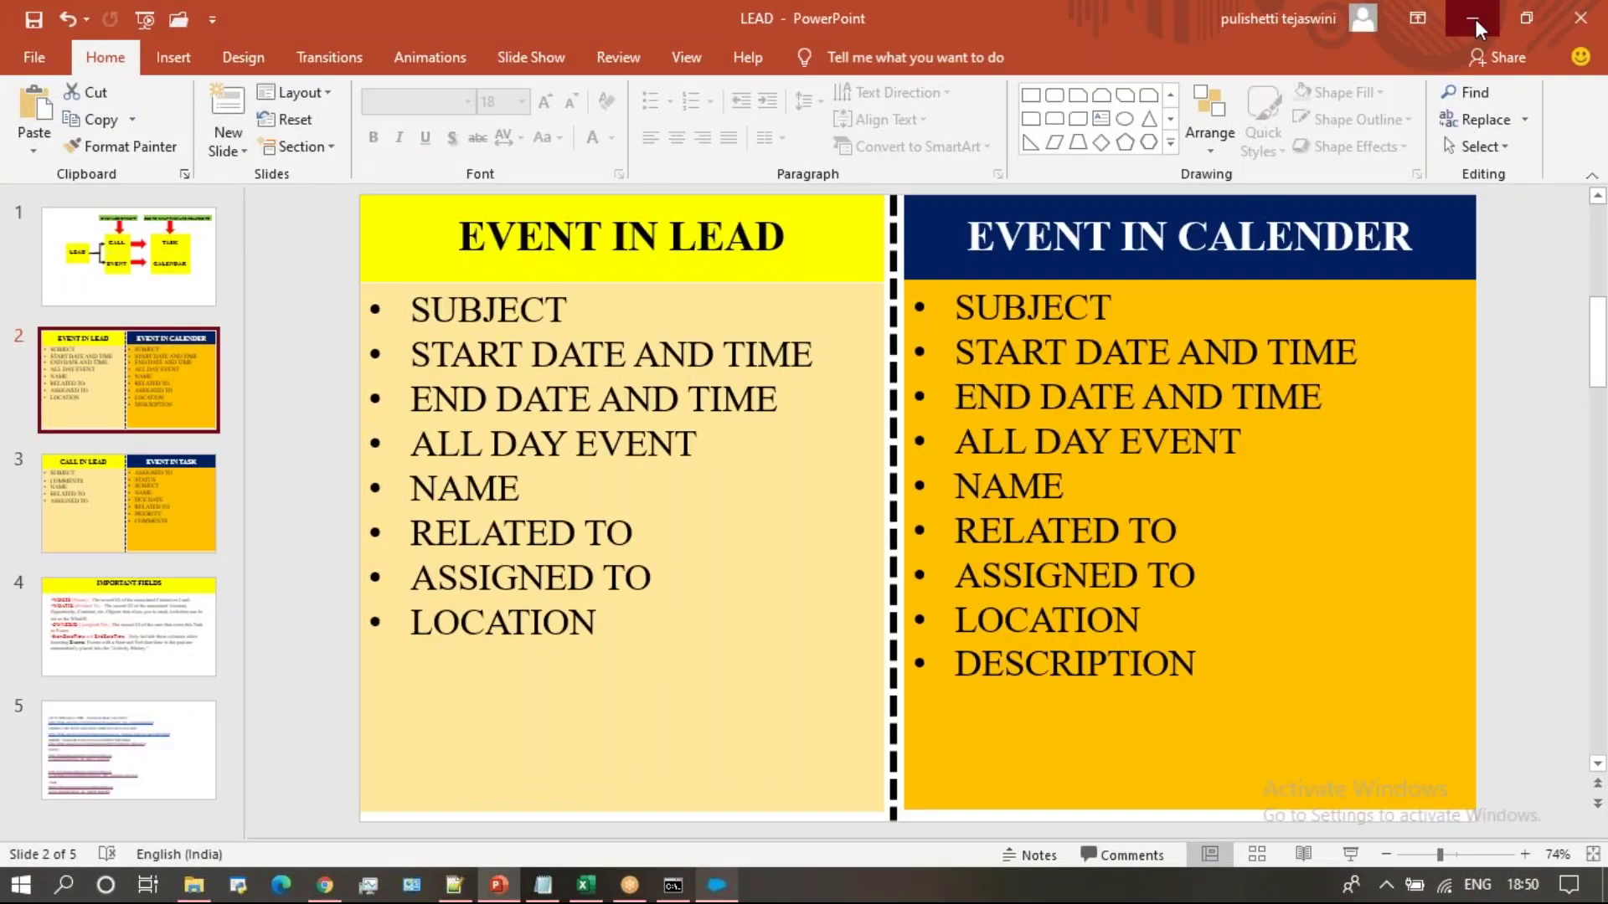
click(1475, 19)
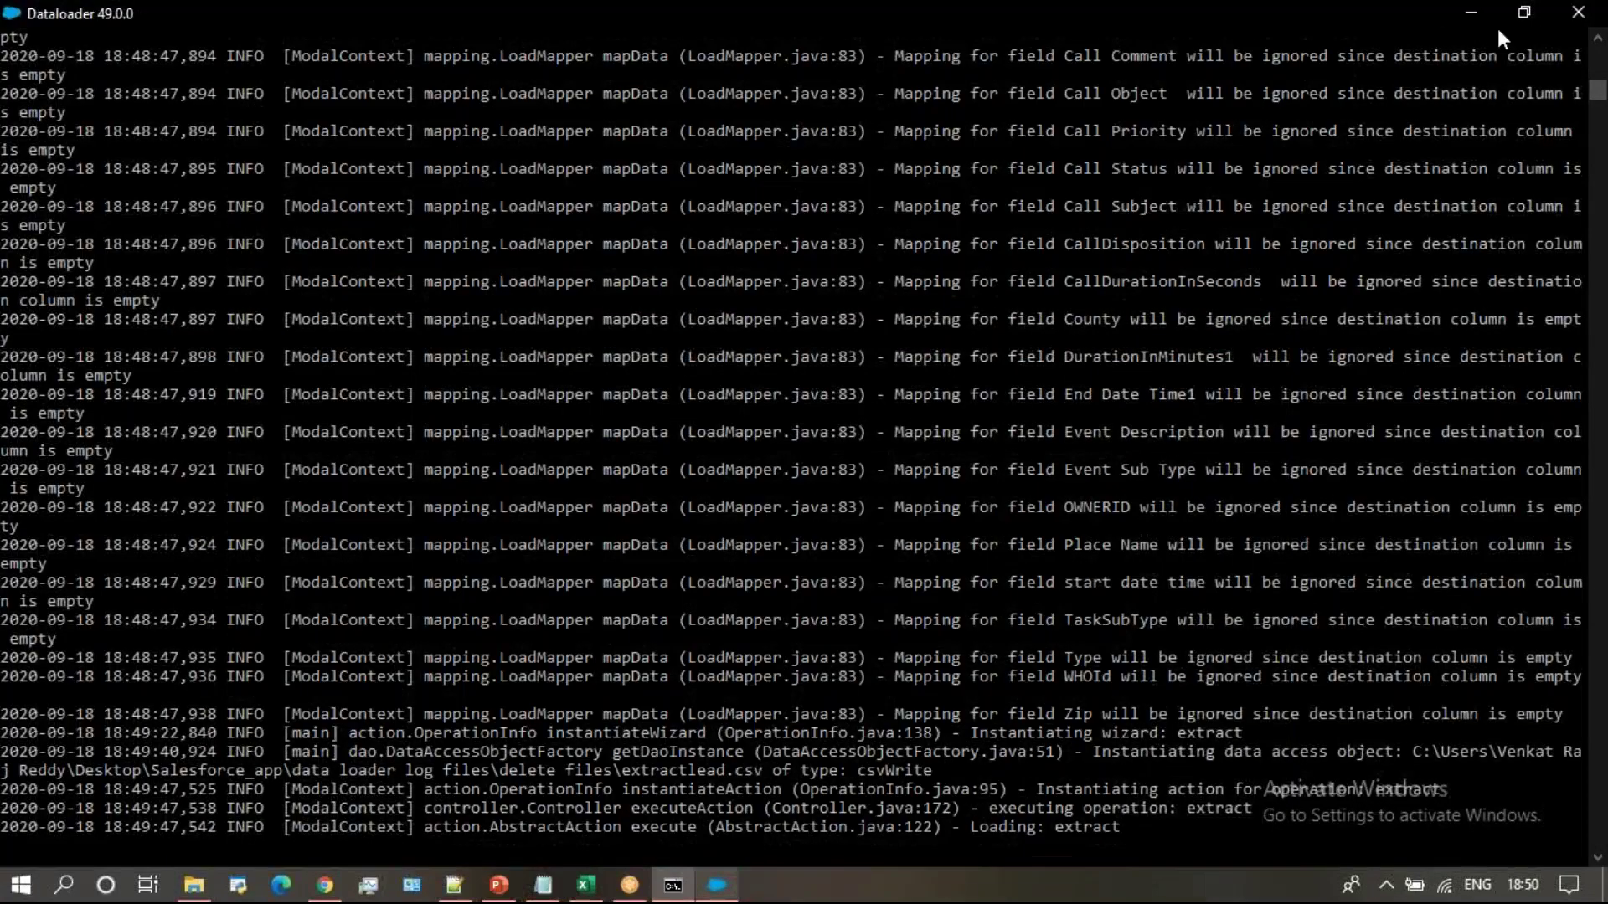
click(1472, 14)
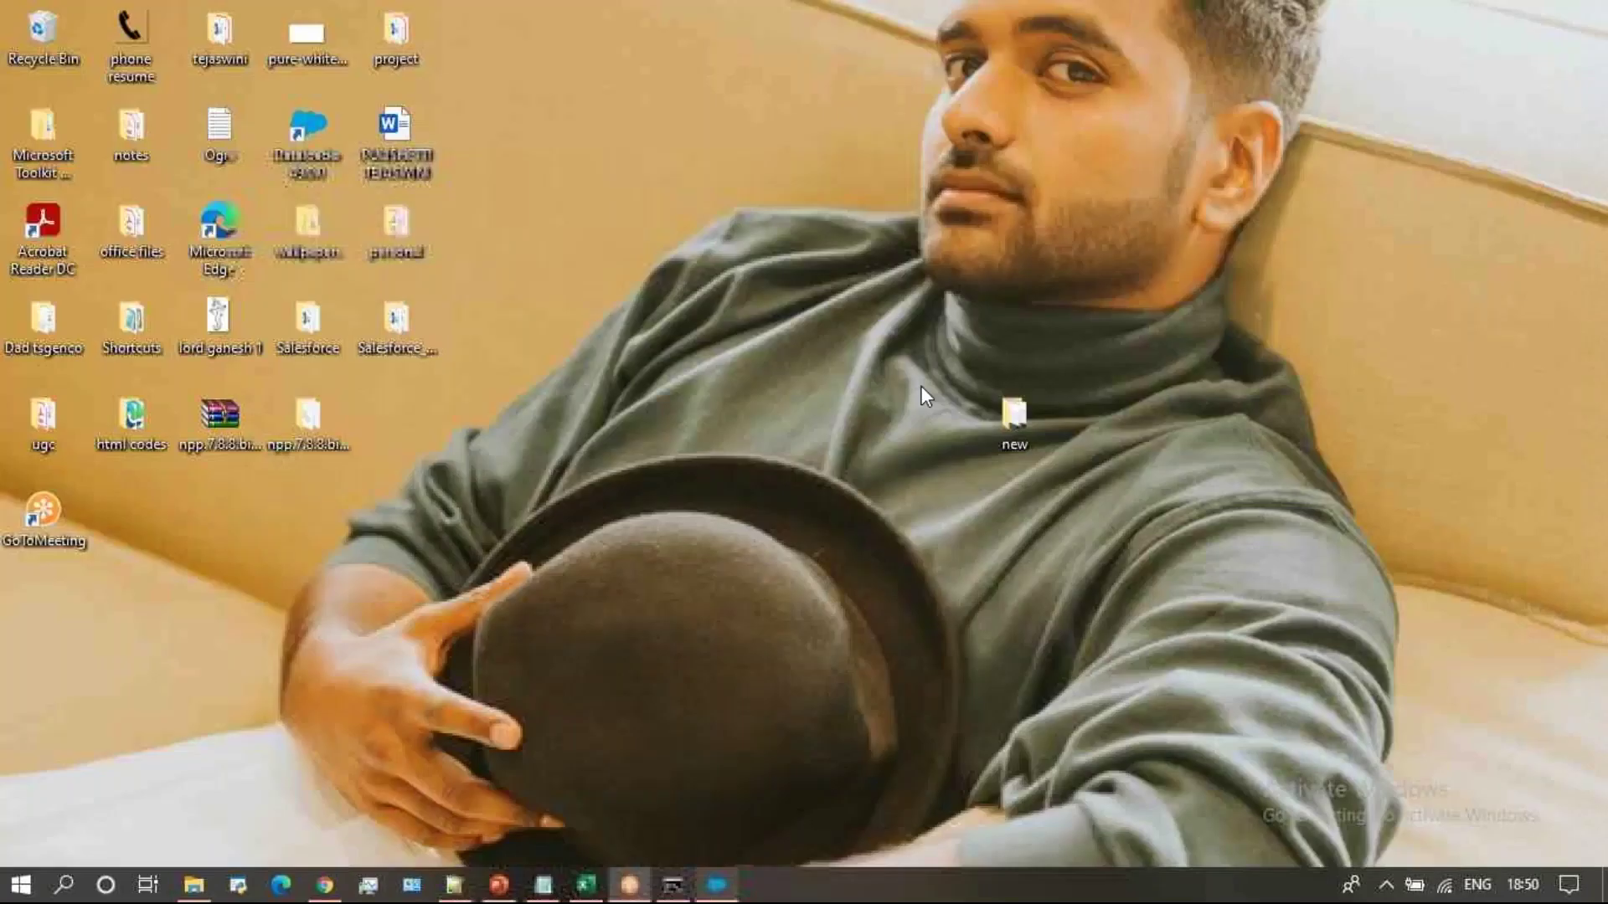
Open Salesforce_app > data loader log files > delete files and select the extractlead file
double_click(400, 318)
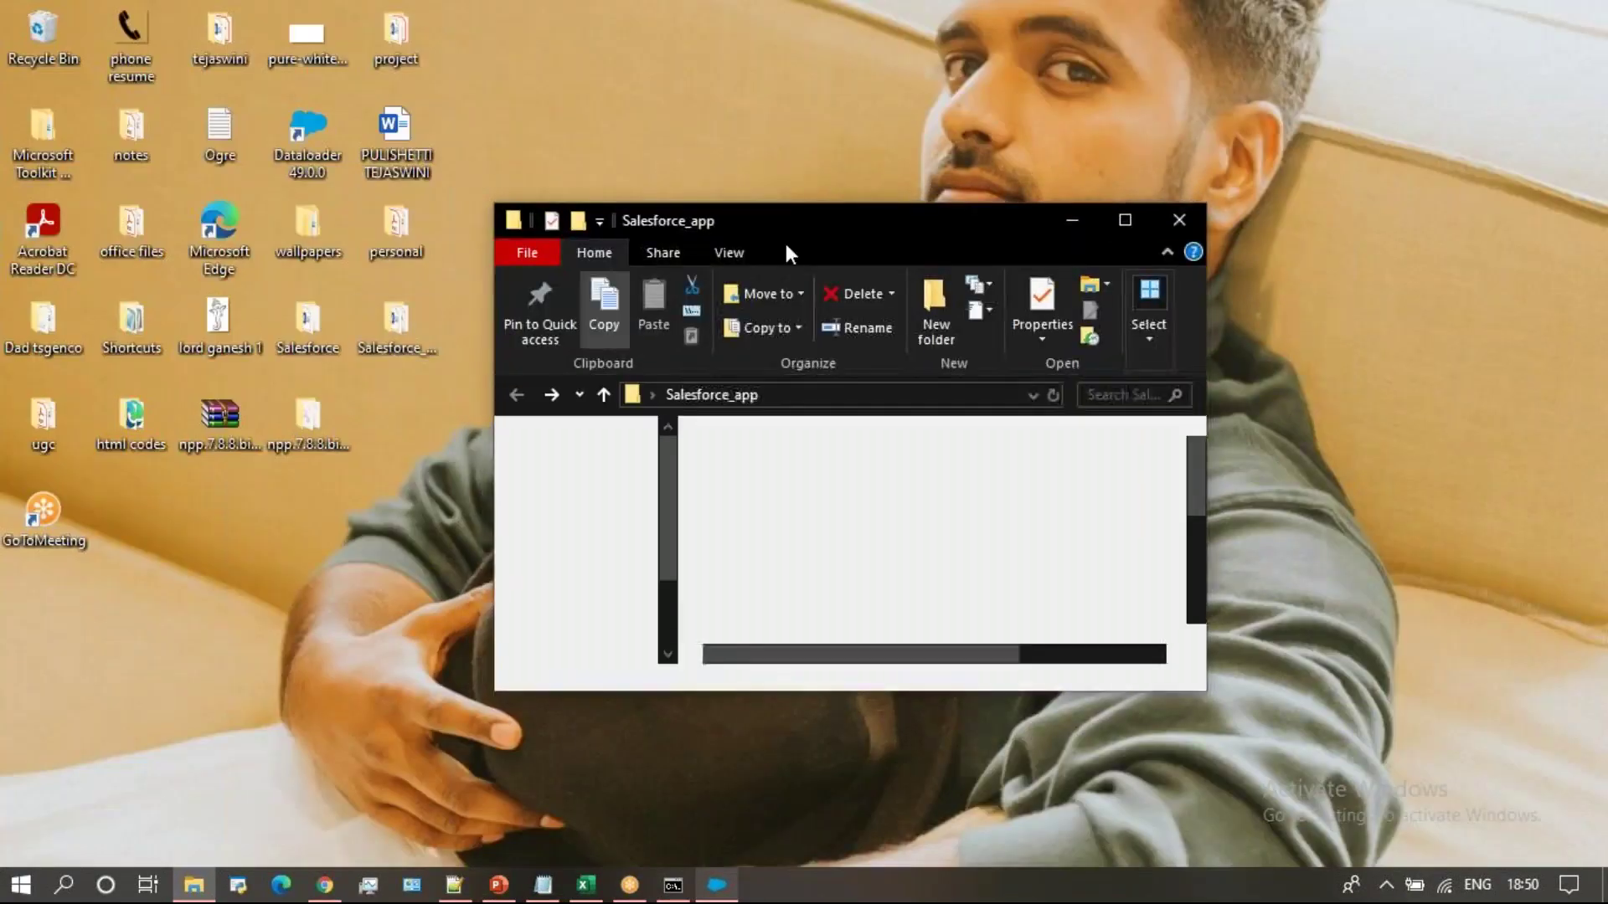
click(1125, 223)
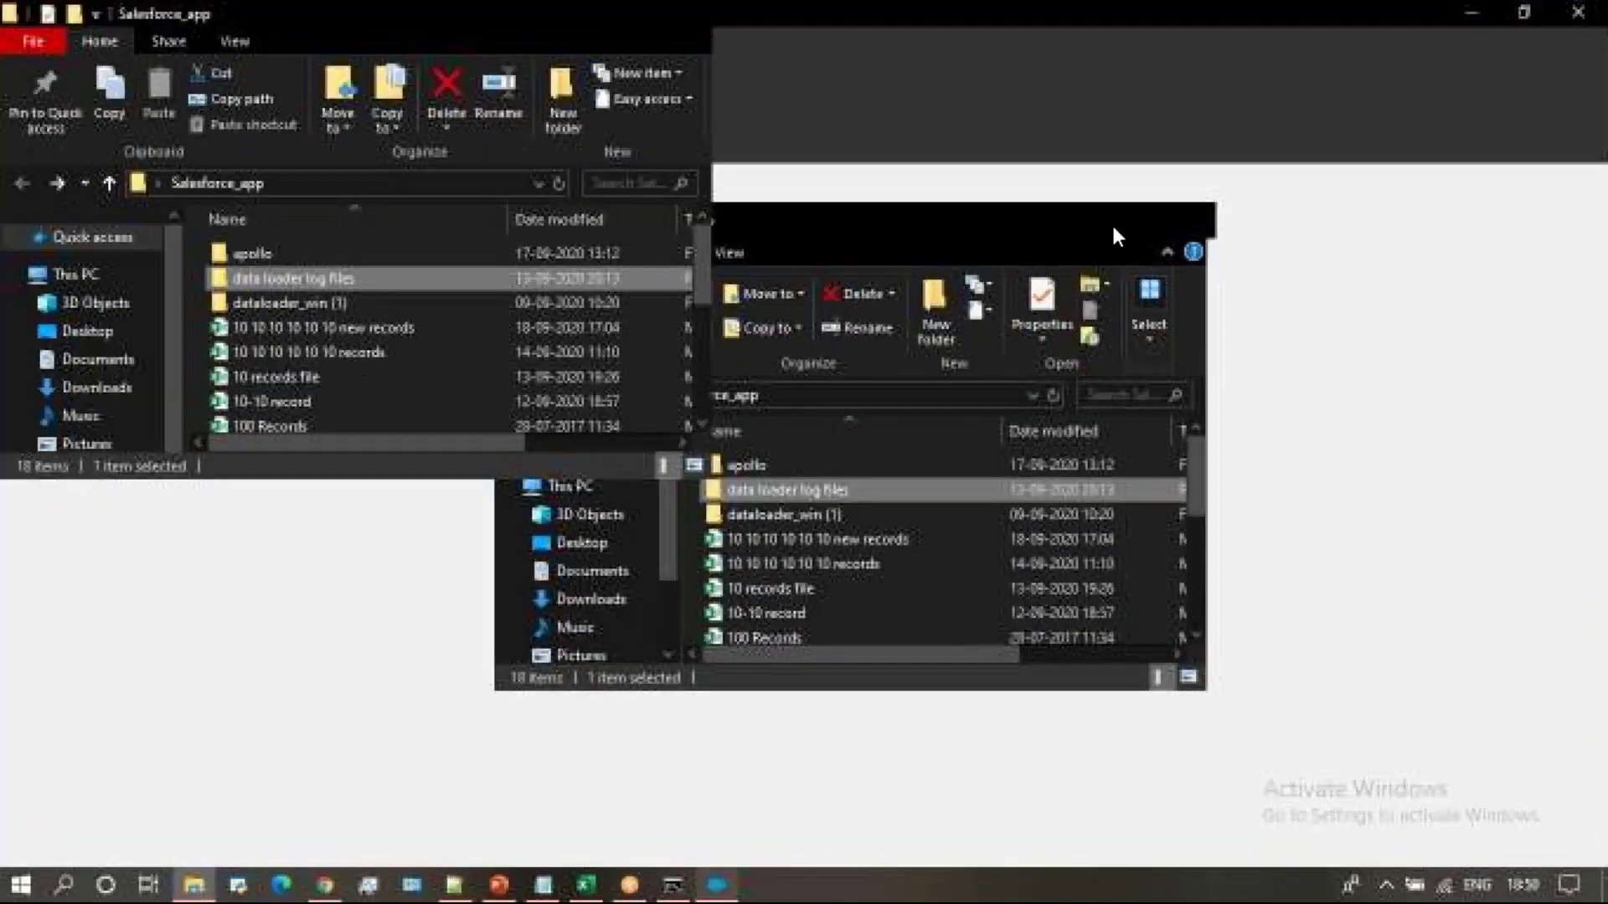
double_click(441, 278)
double_click(377, 258)
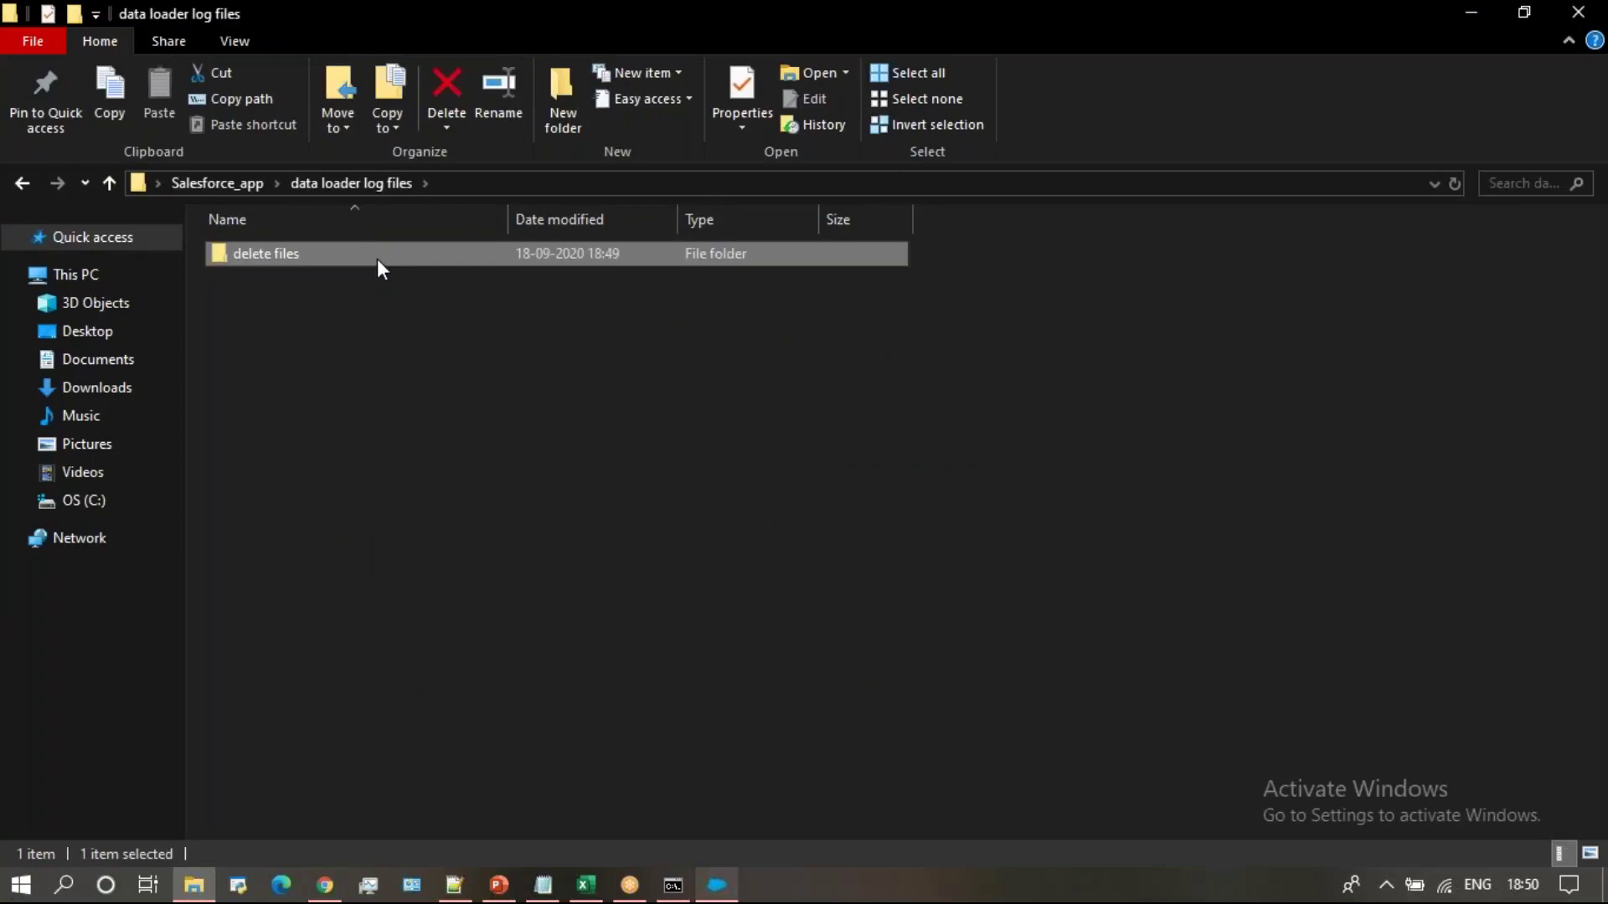
click(377, 279)
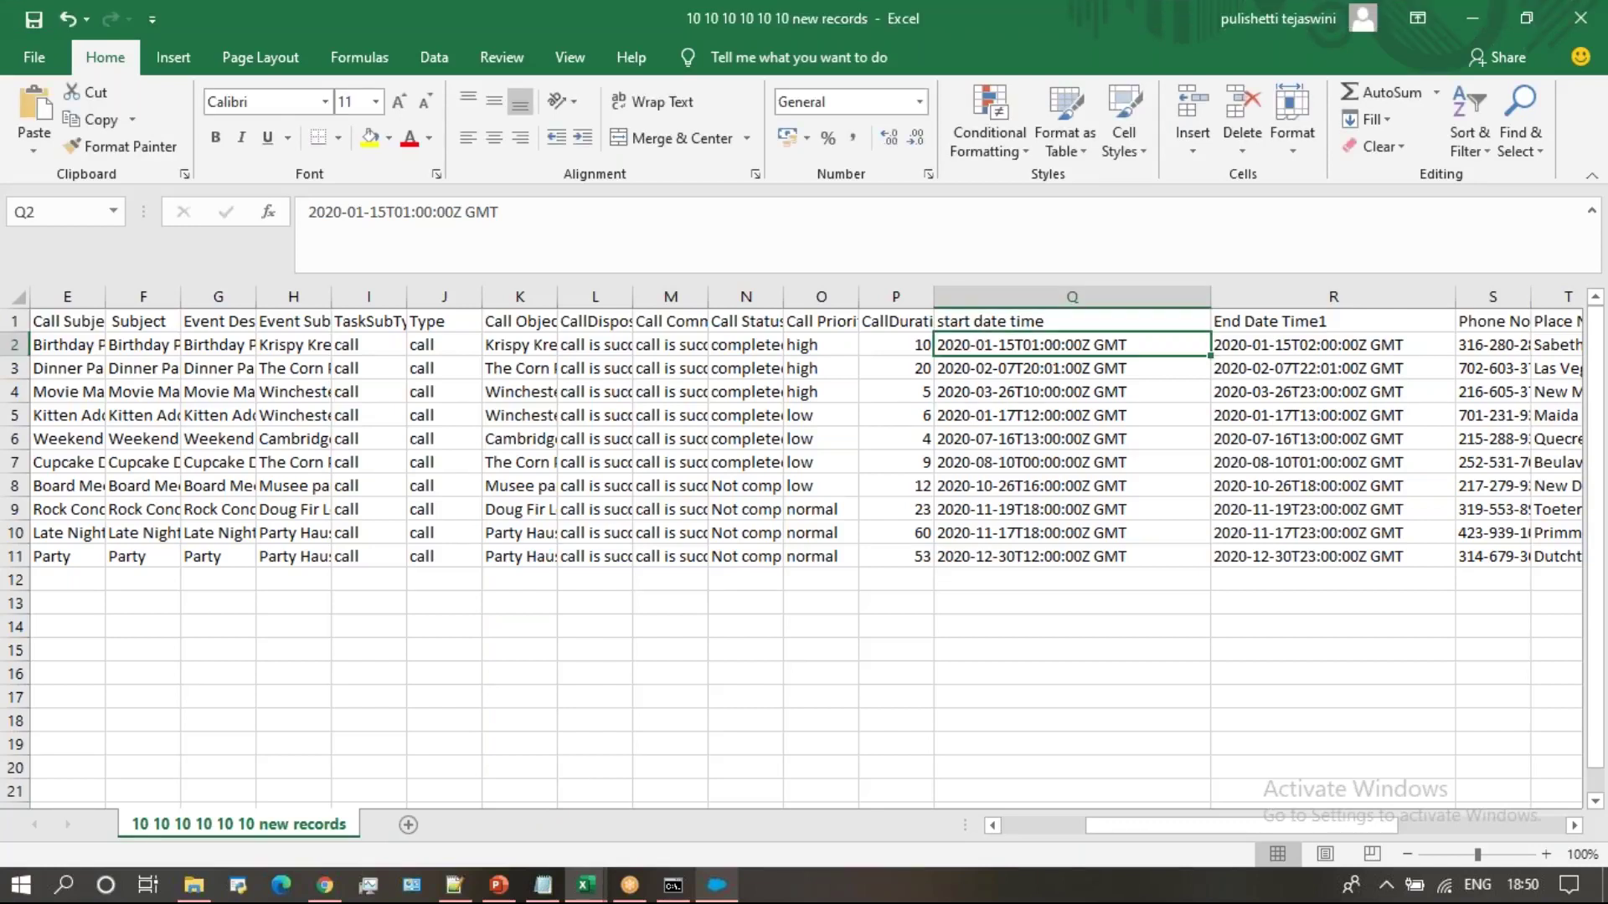
Switch to the extractlead workbook and find the Flores lead's row
click(586, 886)
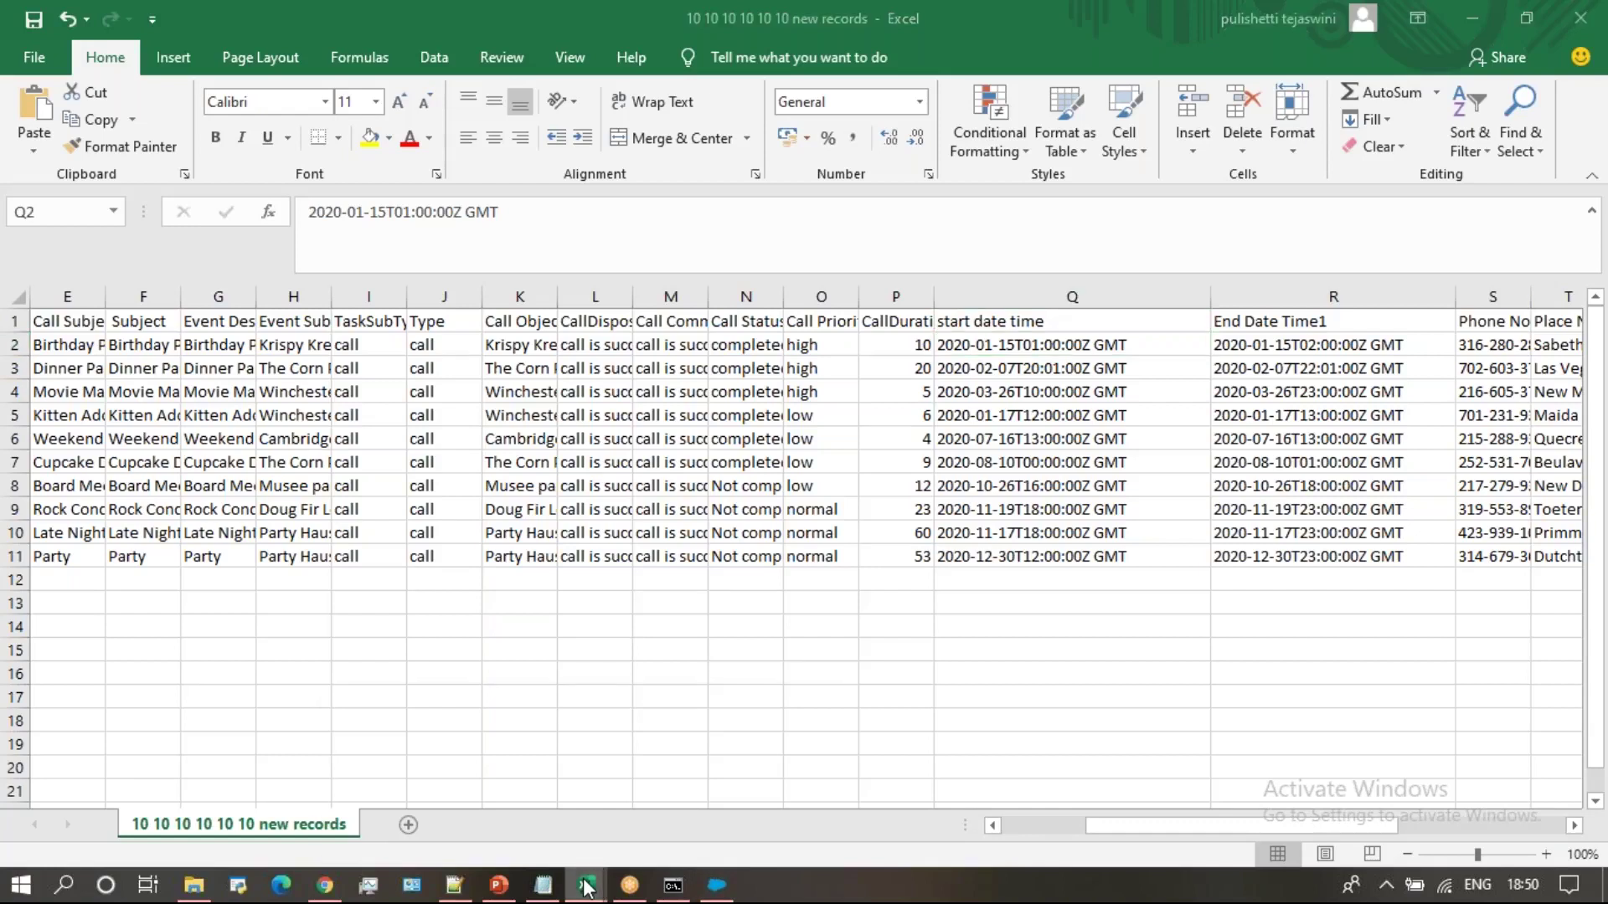
mouse_move(502, 833)
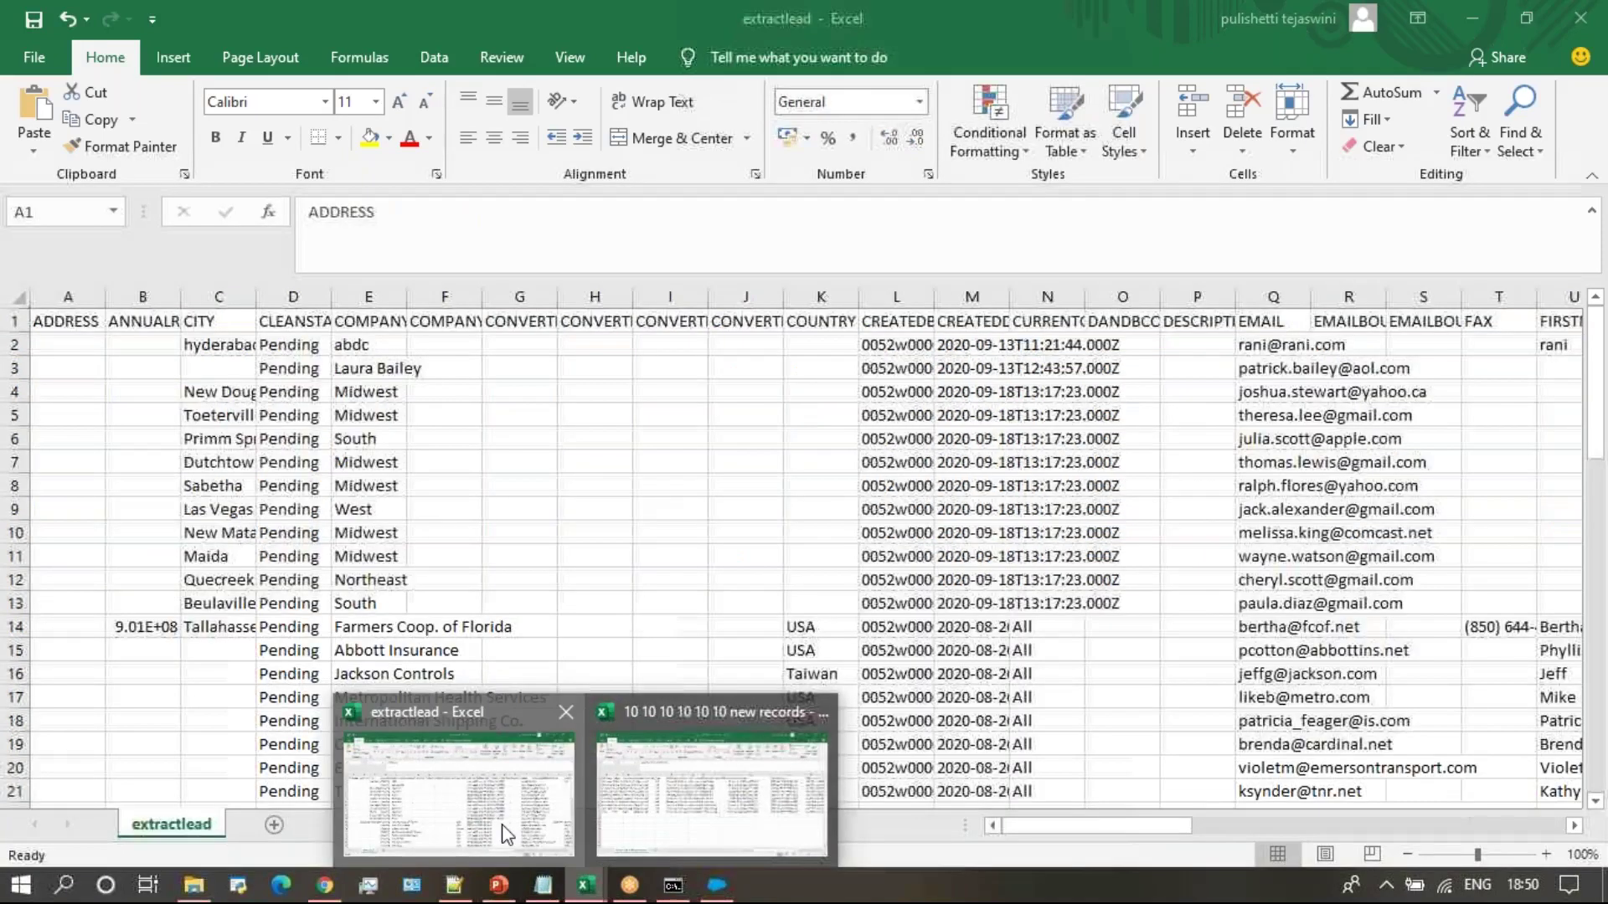
click(505, 833)
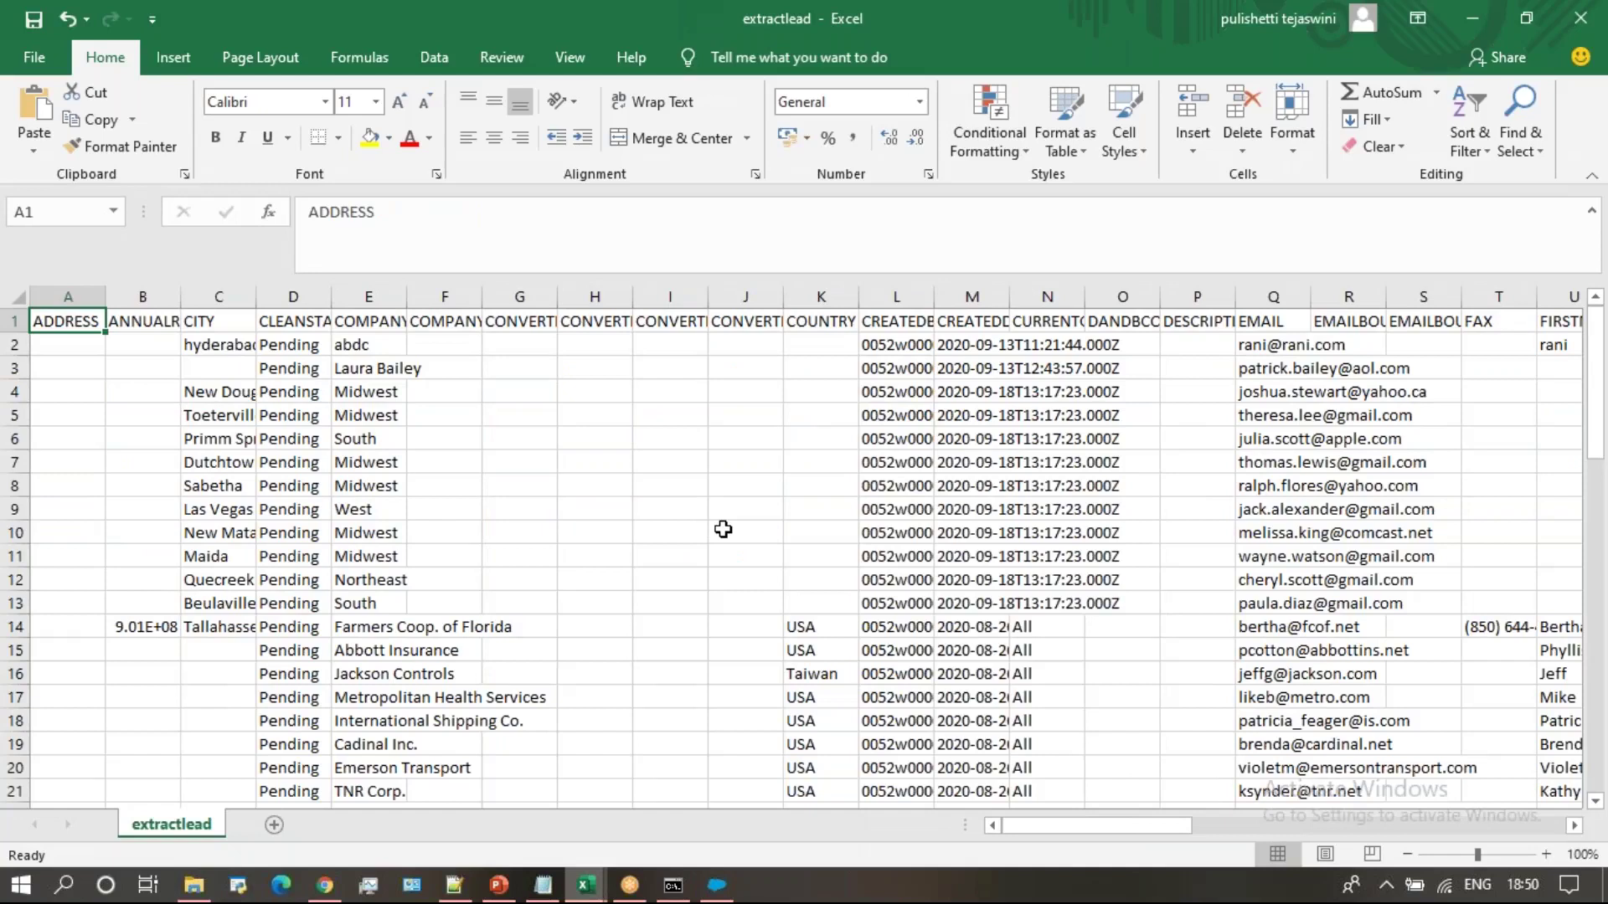
key(ctrl+f)
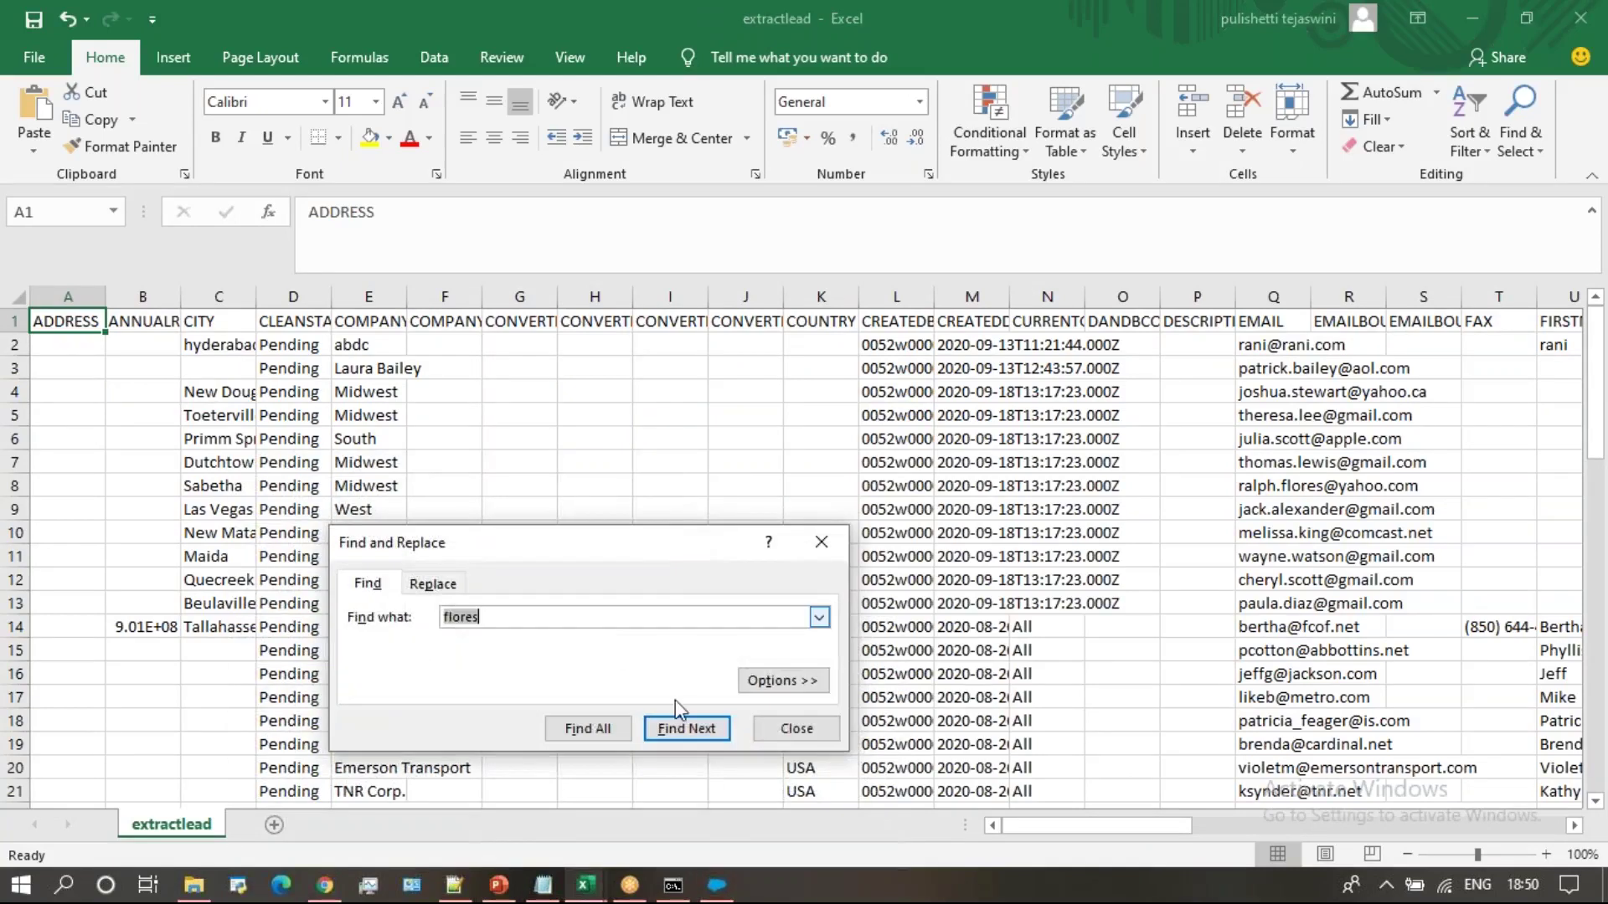
click(687, 731)
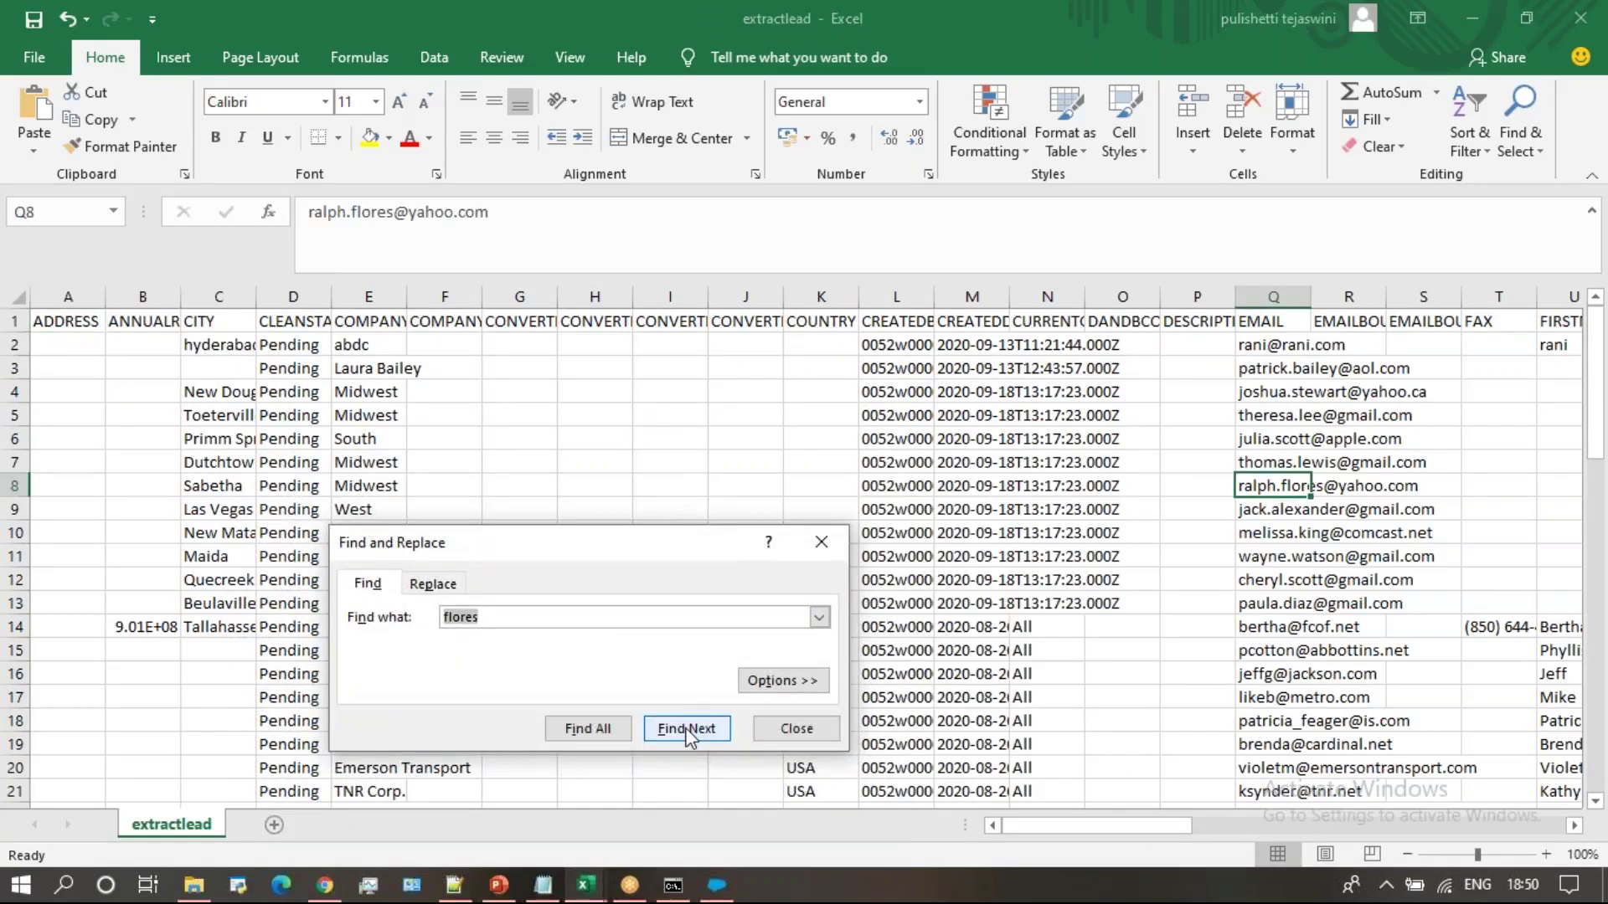
click(690, 731)
click(690, 731)
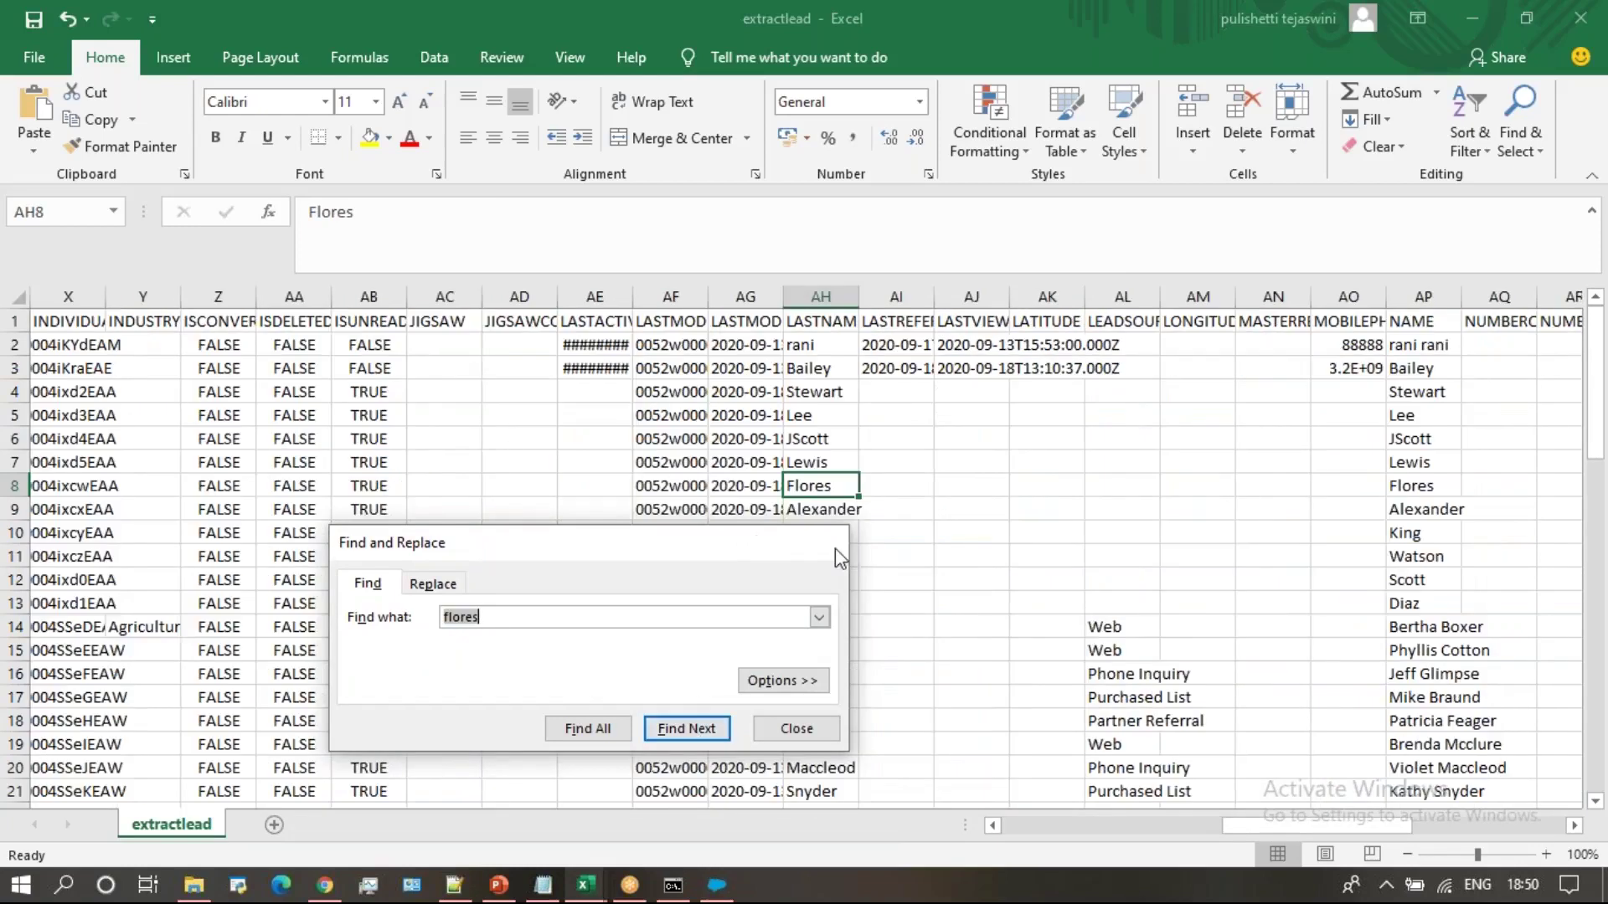
click(836, 547)
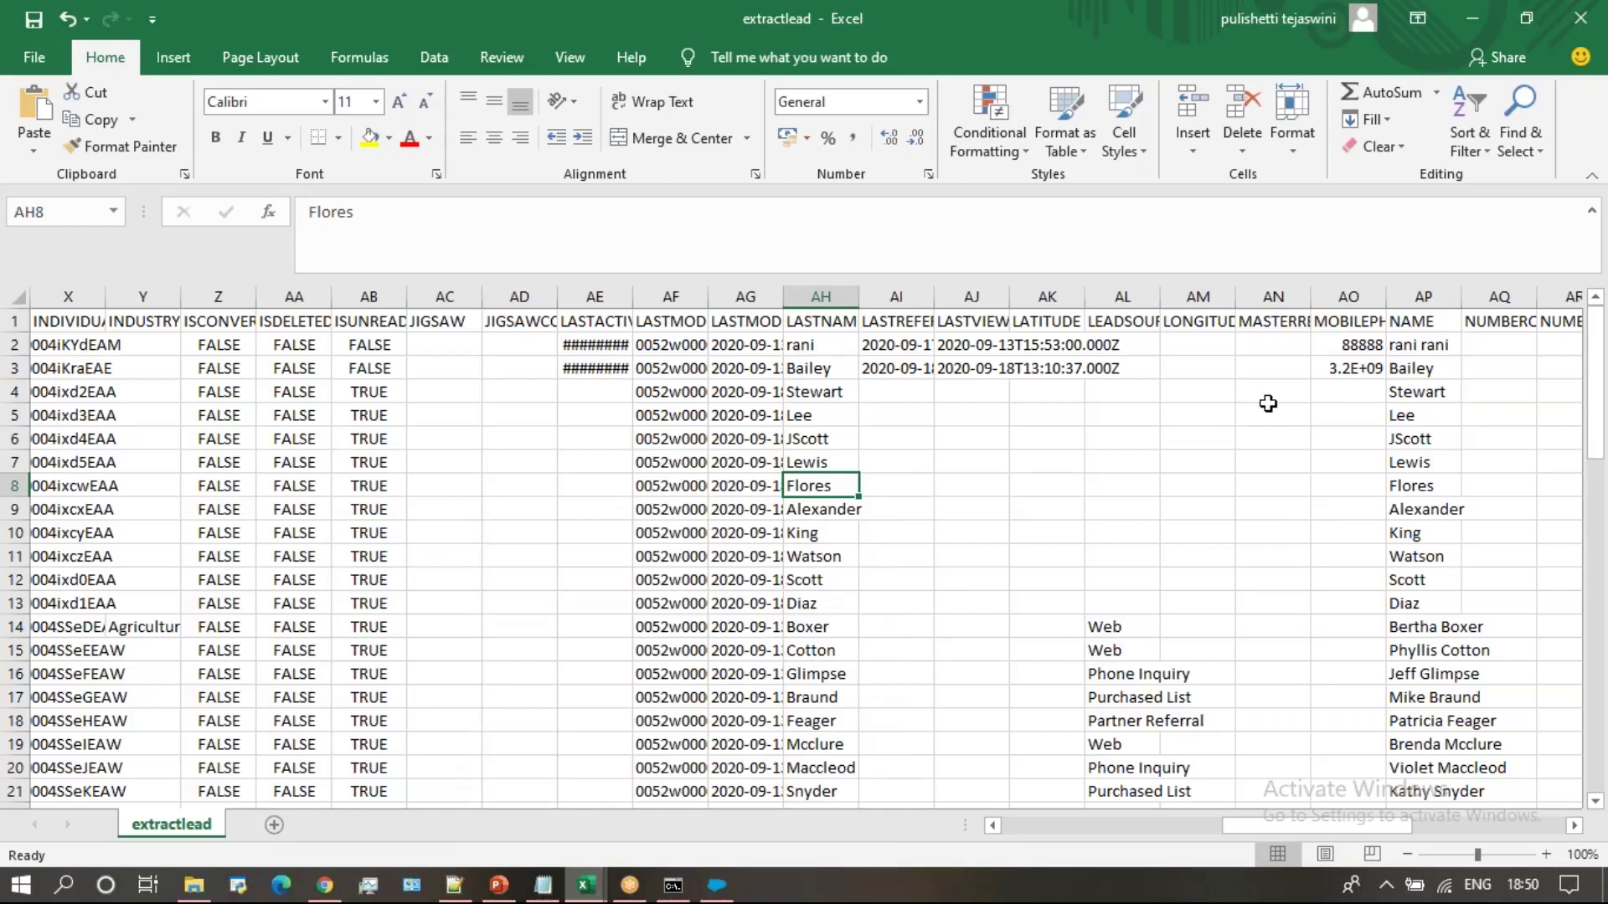
click(1405, 391)
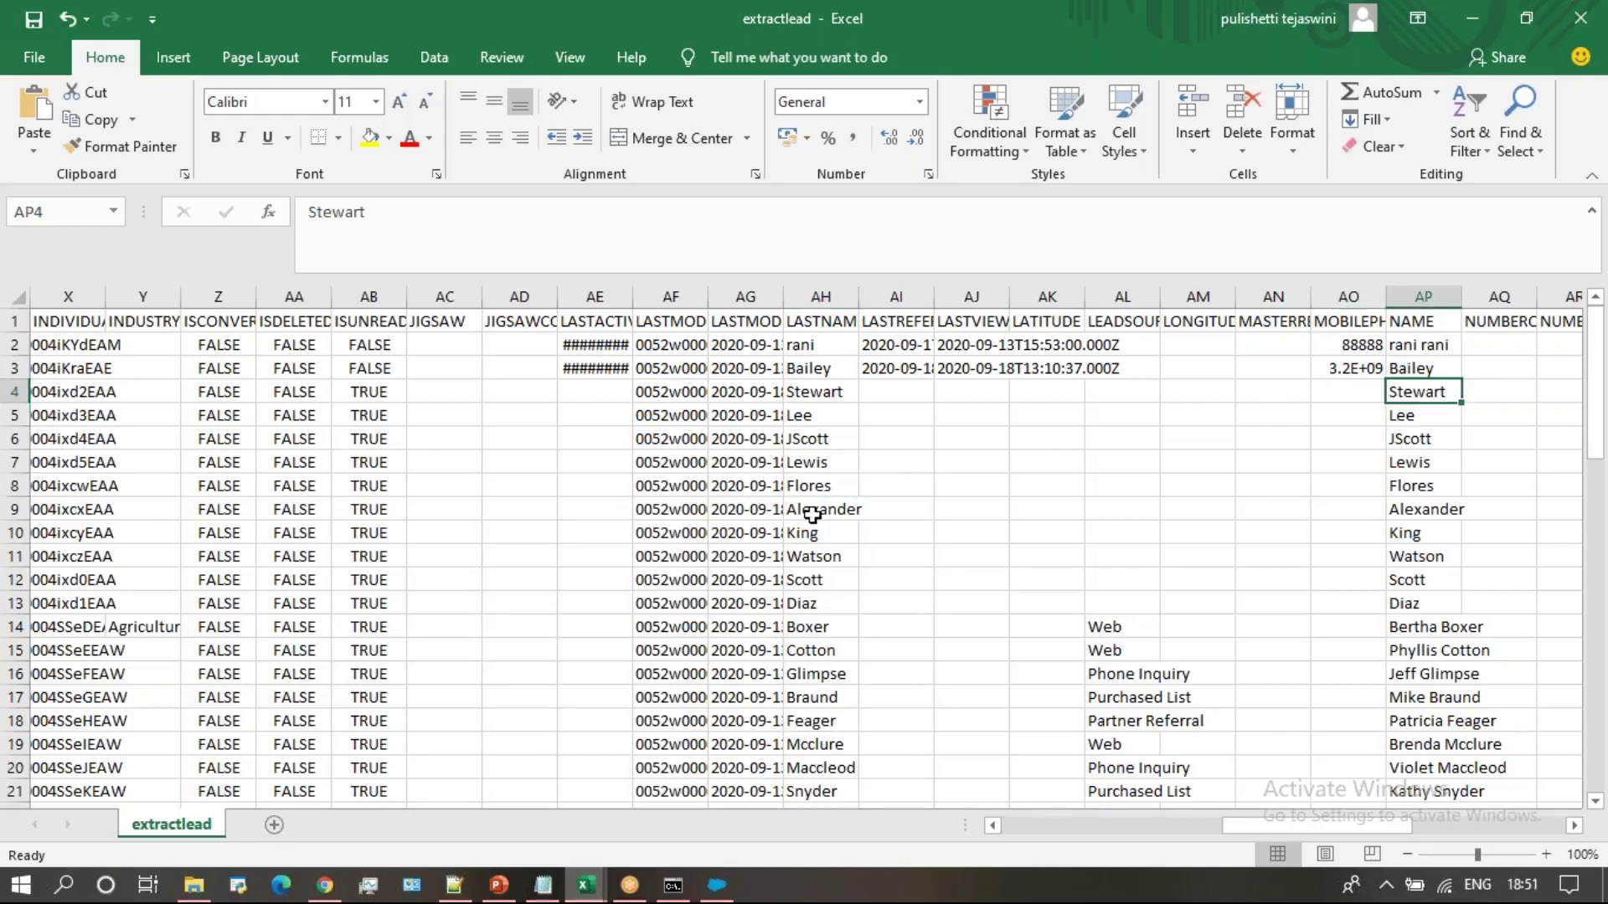
click(805, 487)
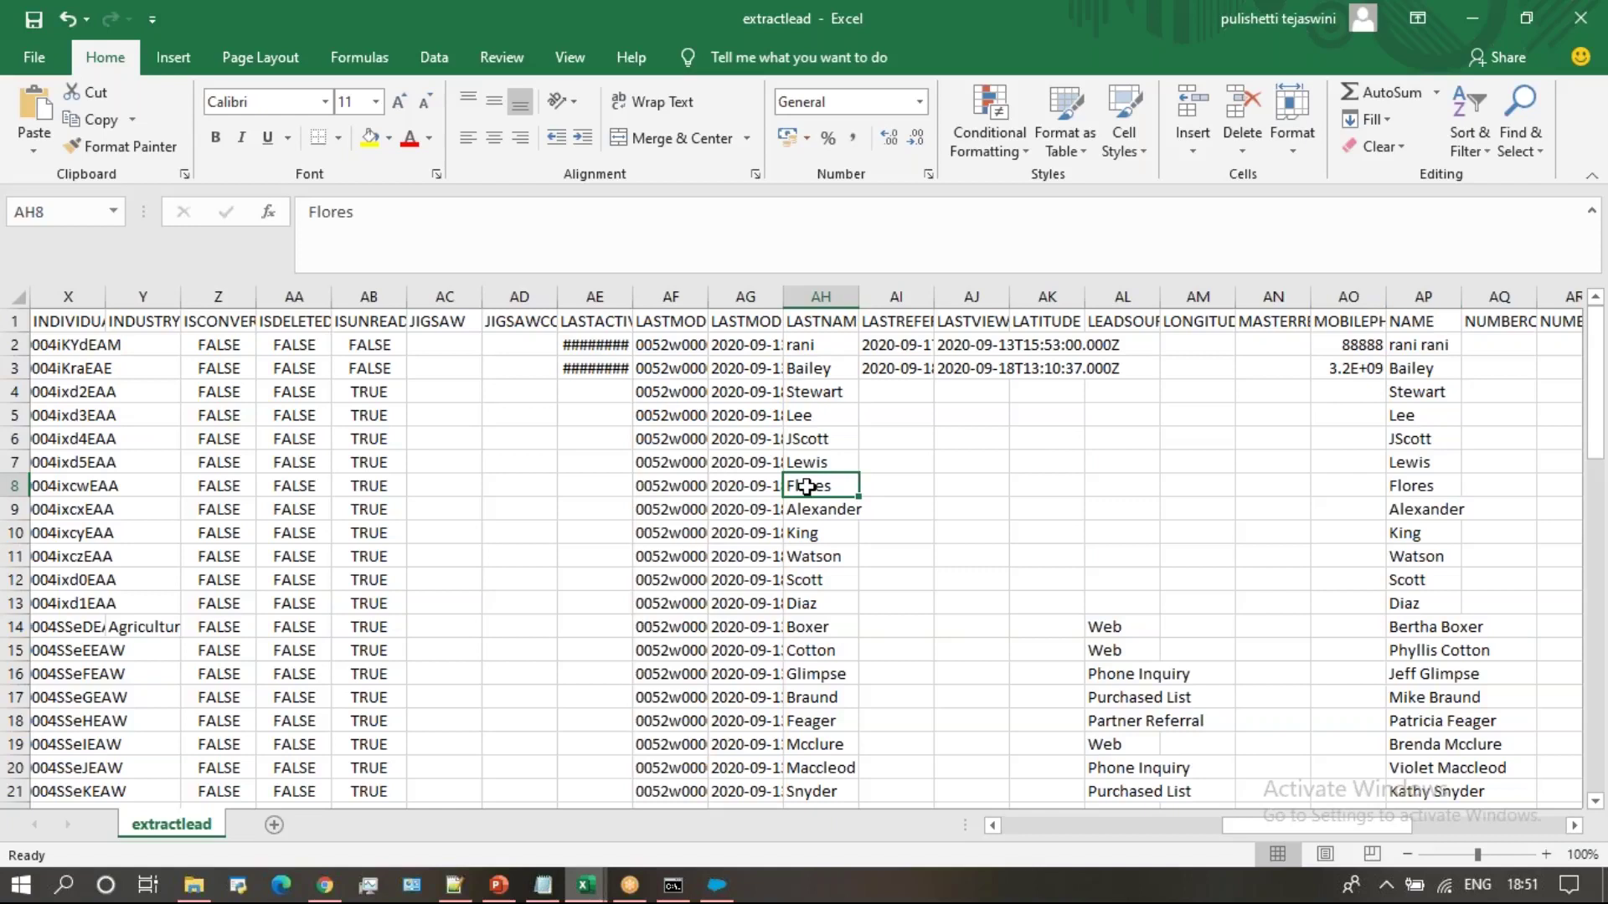
key(Left)
key(Left)
key(Left)
key(Left)
key(Left)
key(Left)
key(Left)
key(Left)
key(Left)
key(Left)
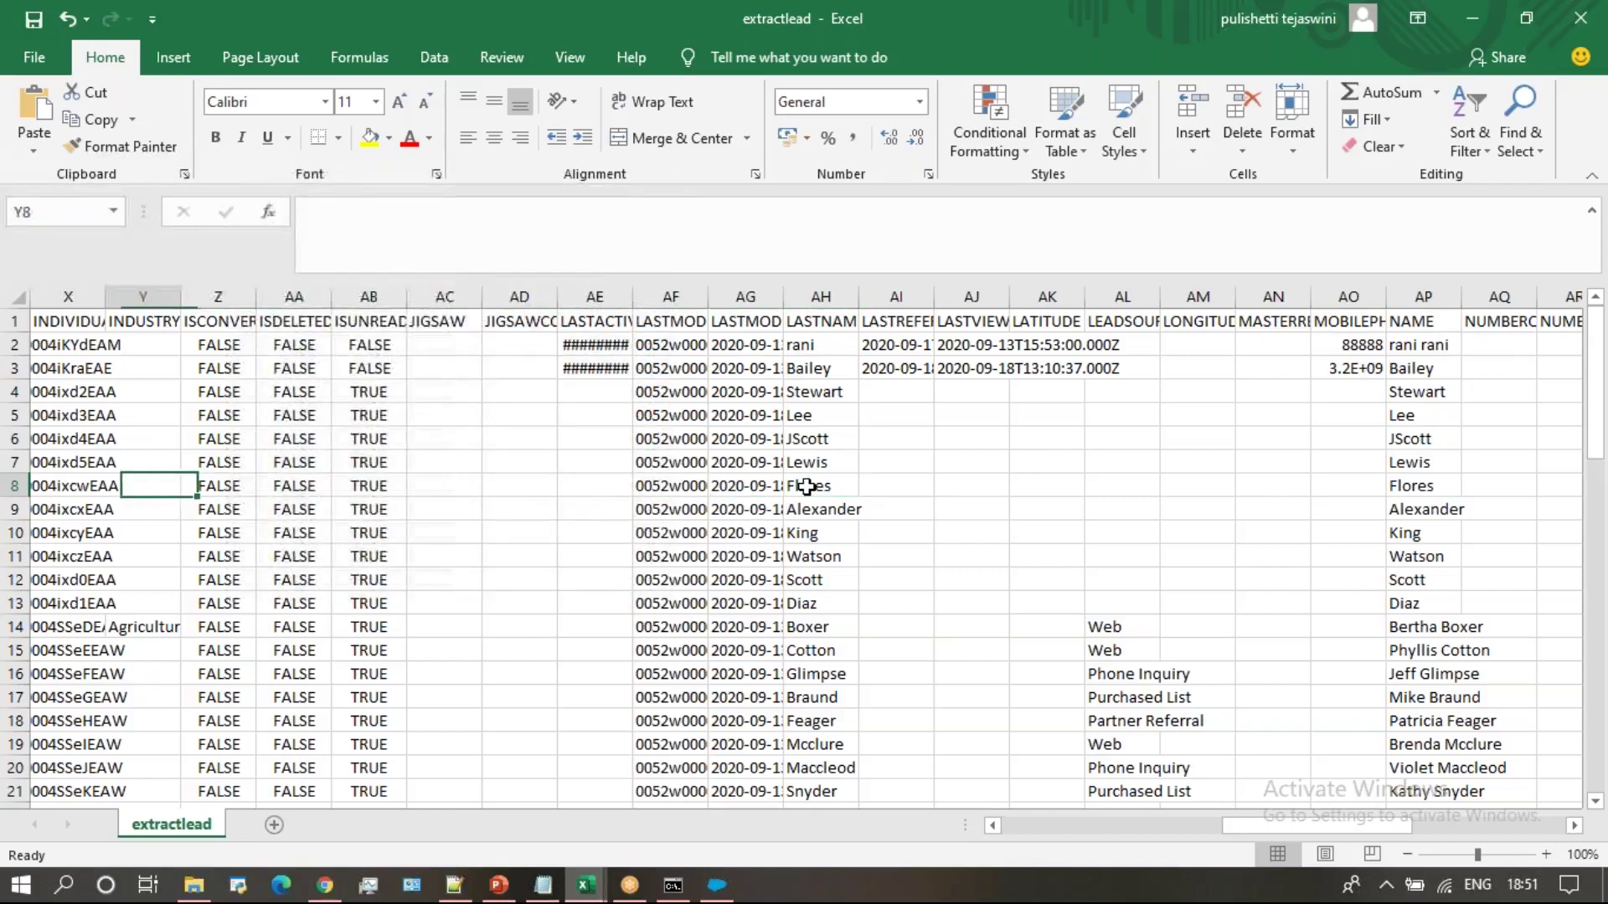
key(Left)
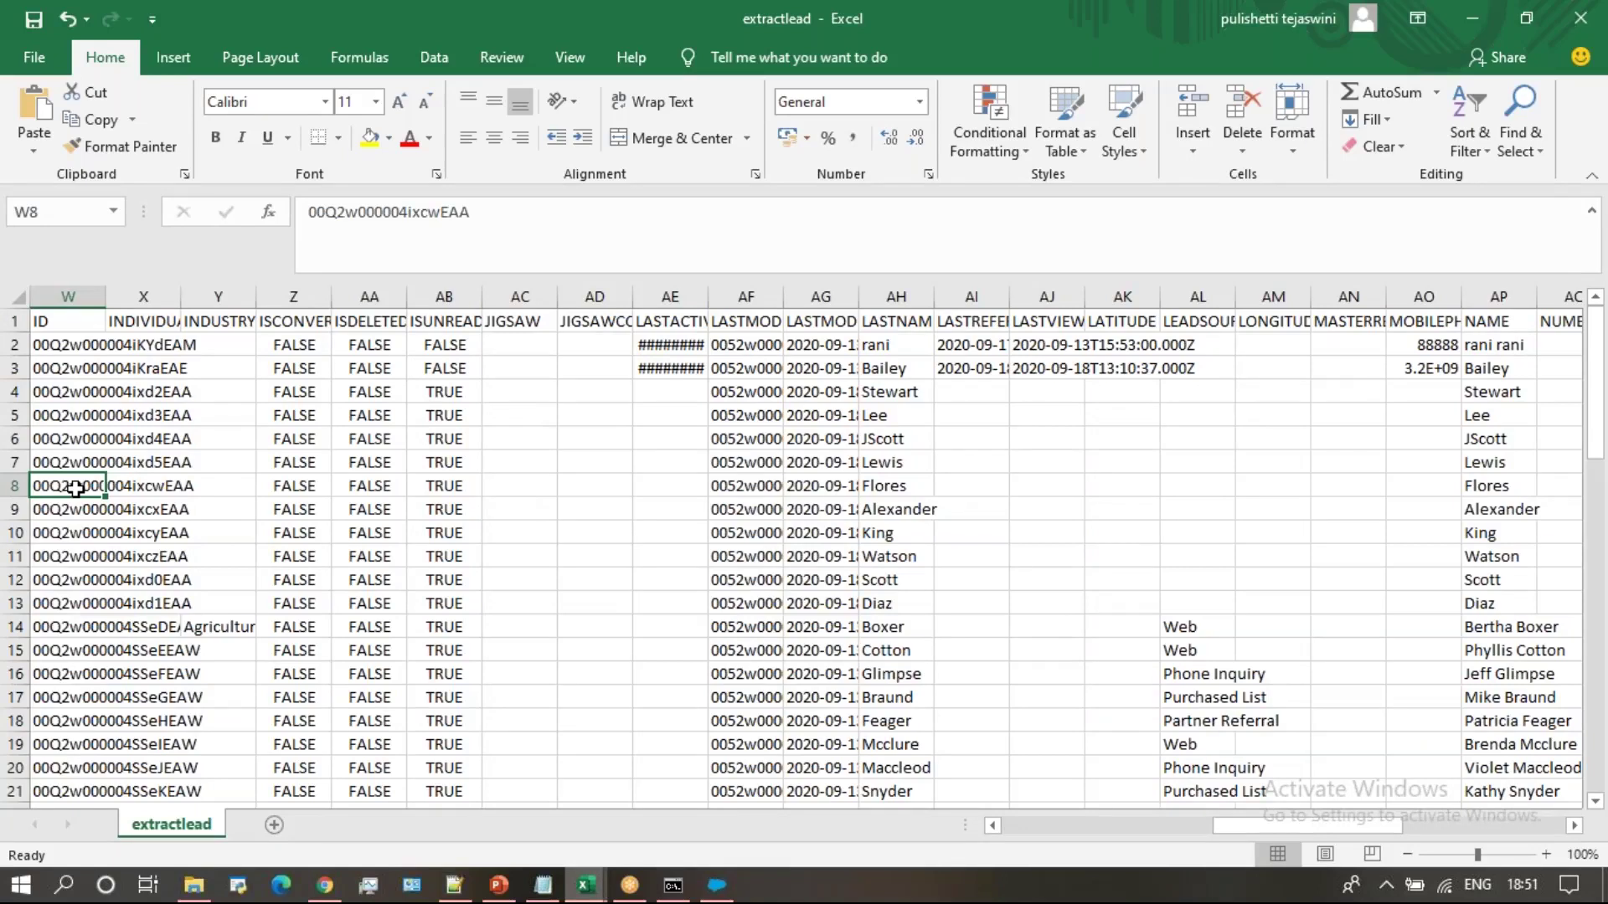
key(Left)
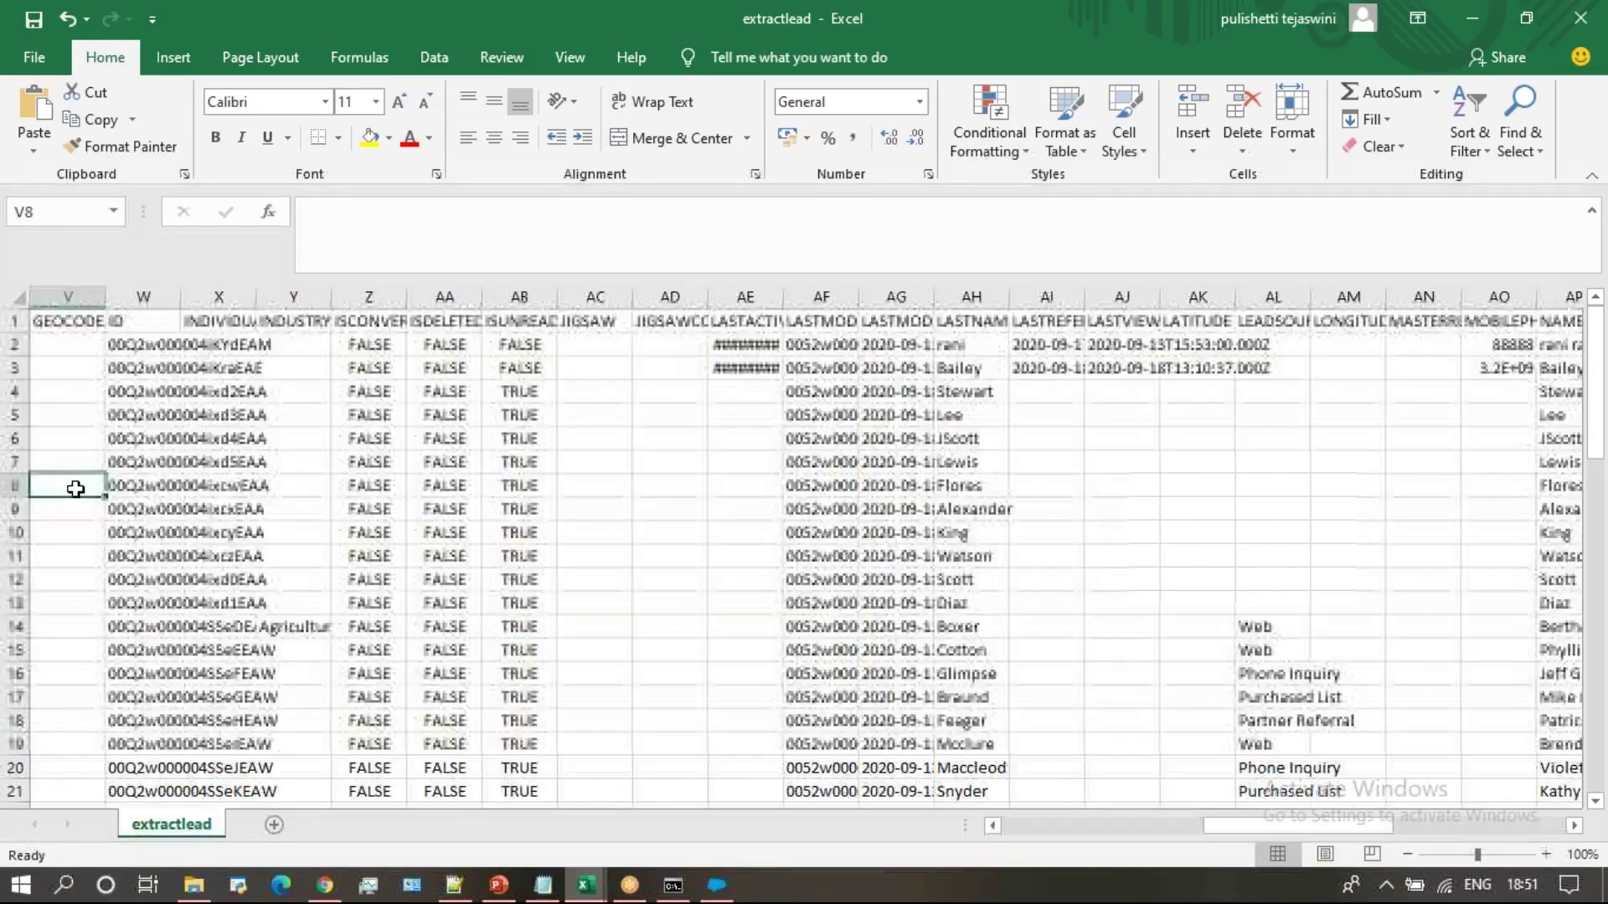
key(Left)
key(Left)
key(Left)
key(Left)
key(Left)
key(Left)
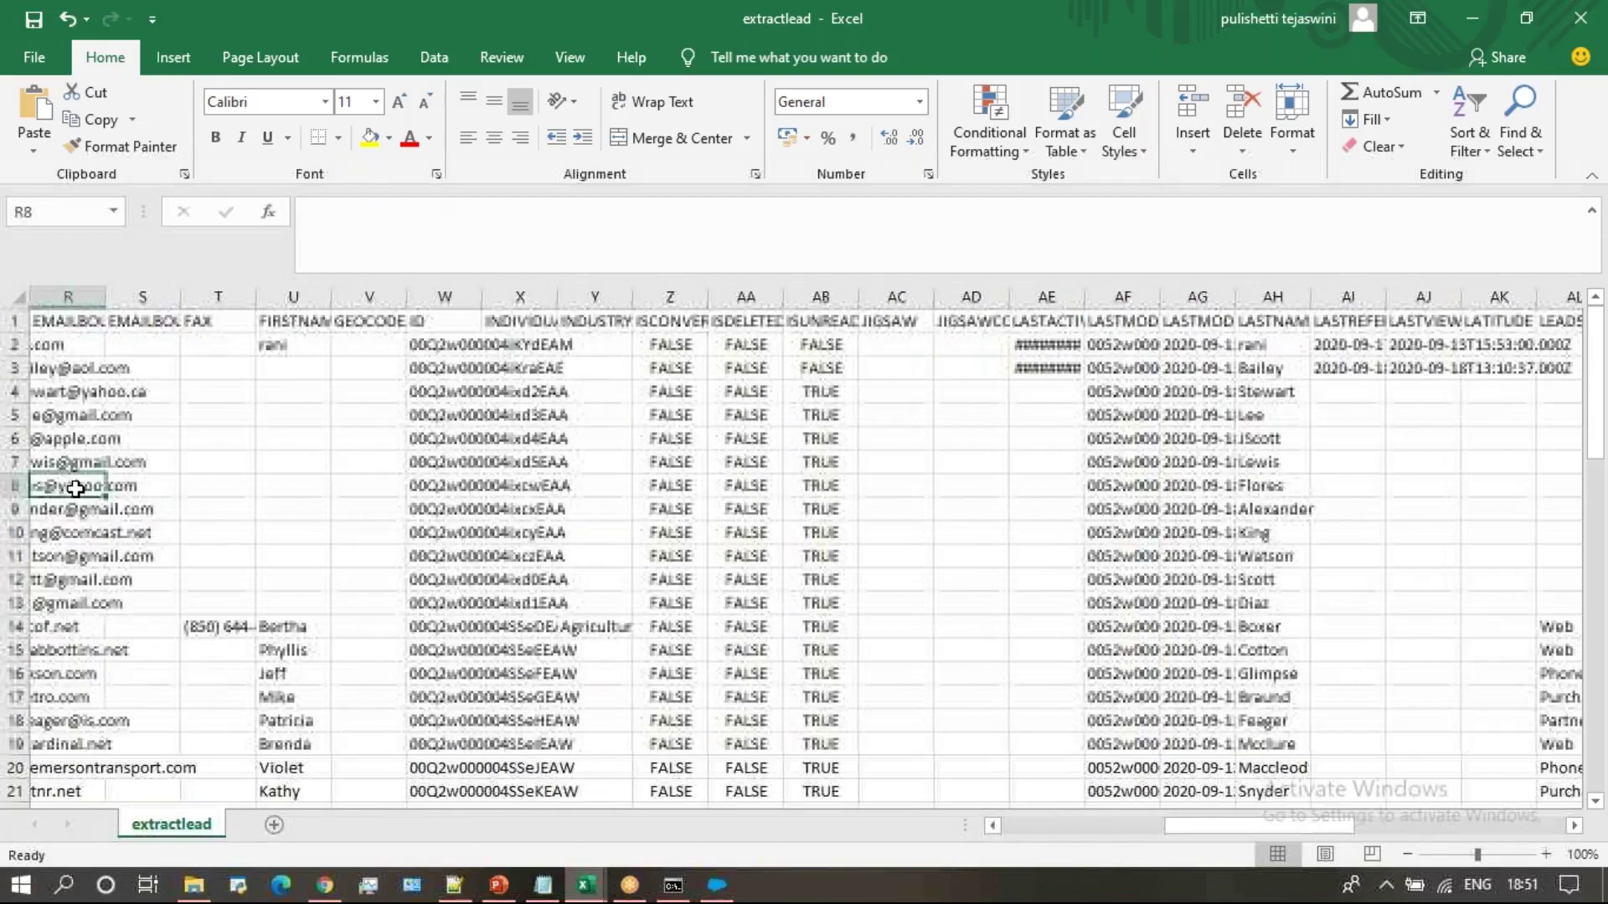
click(174, 489)
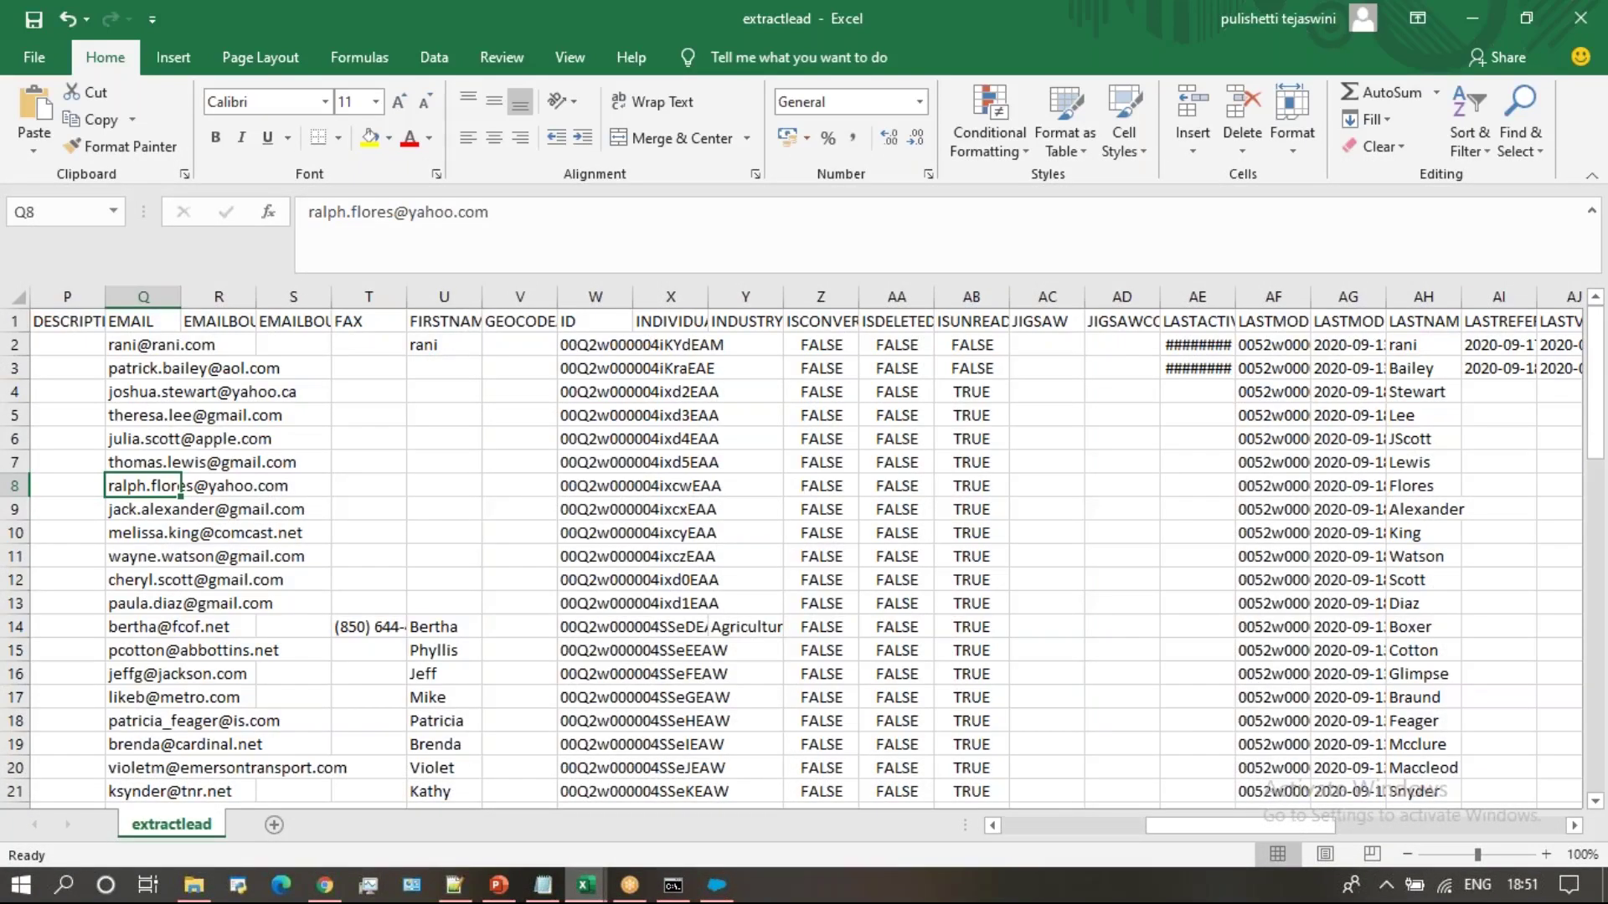
click(570, 488)
key(ctrl+c)
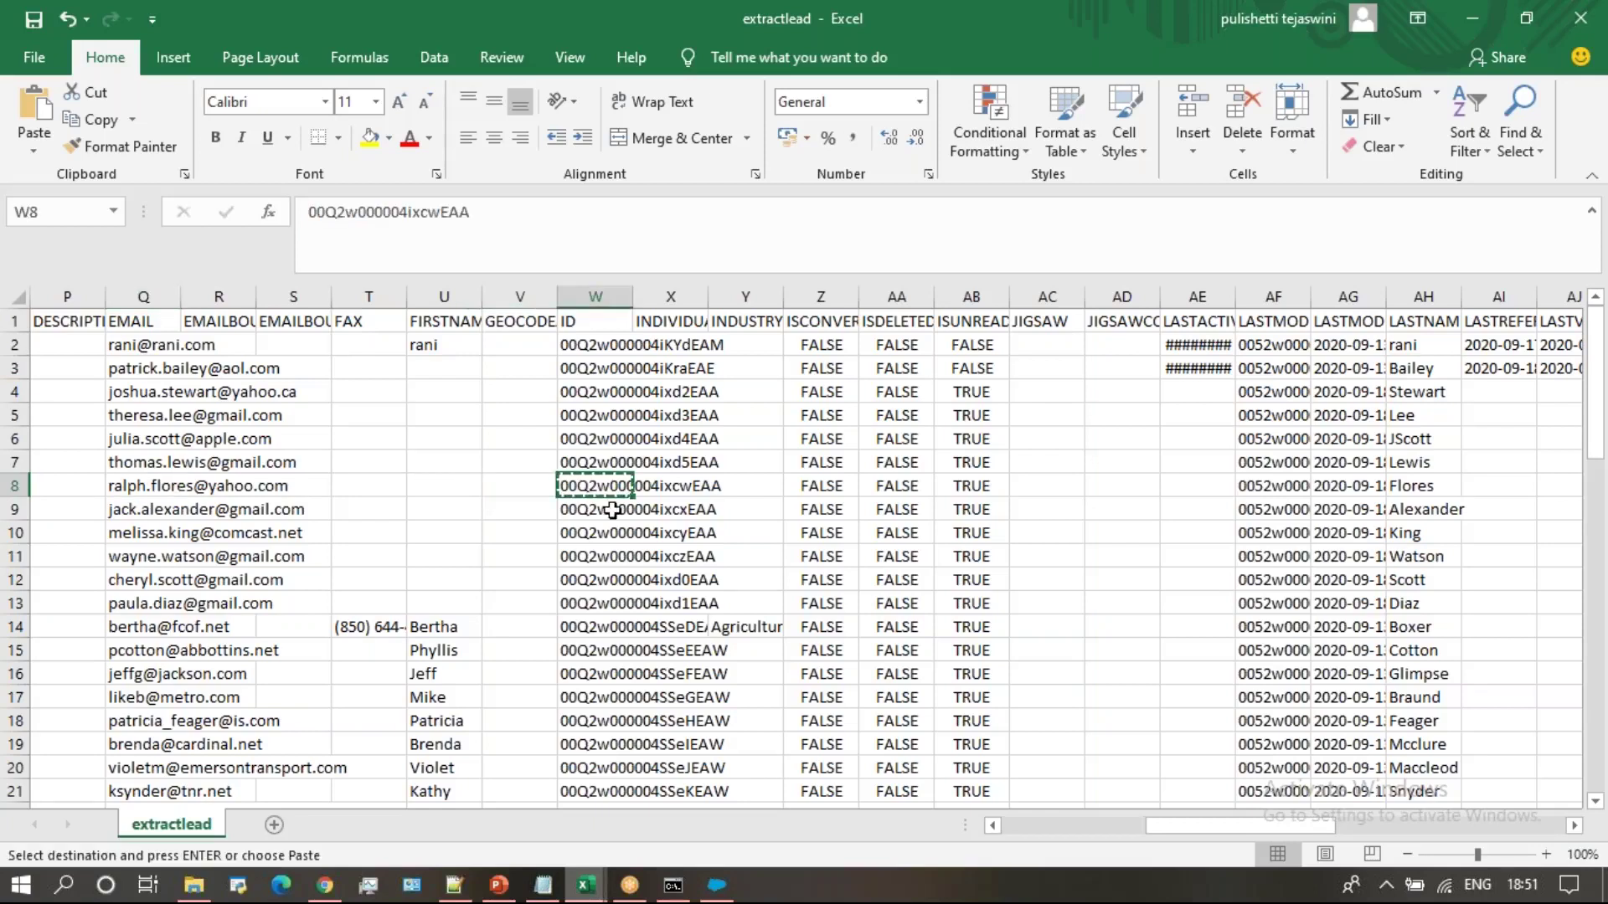
mouse_move(585, 885)
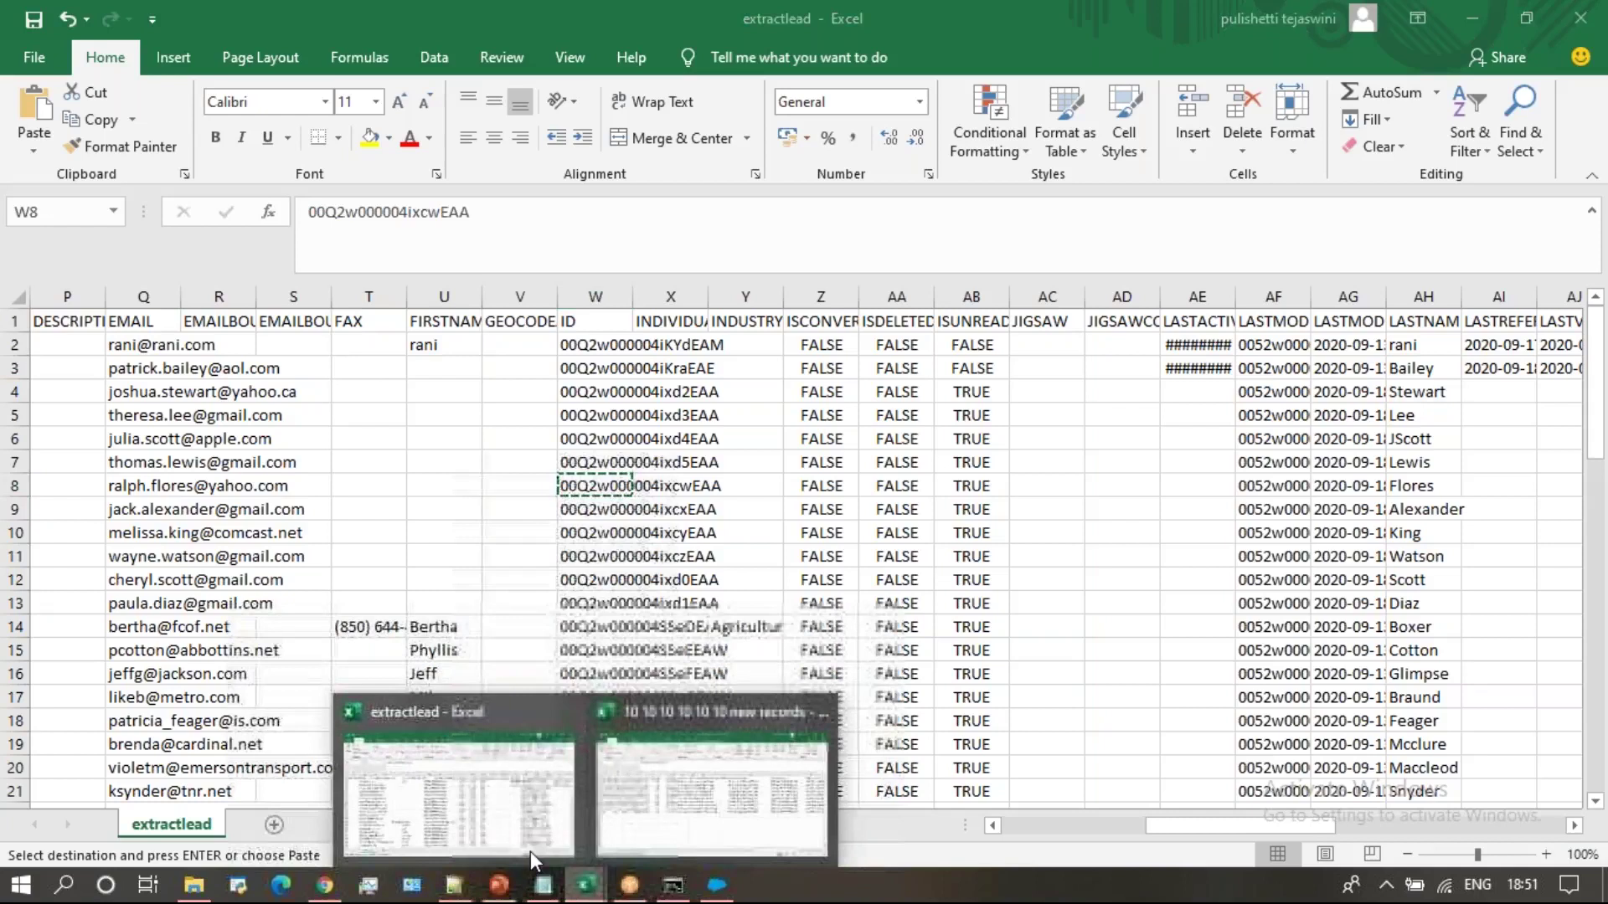
Paste the Flores lead's ID into the WHOId cell D2 of the new records sheet
click(666, 776)
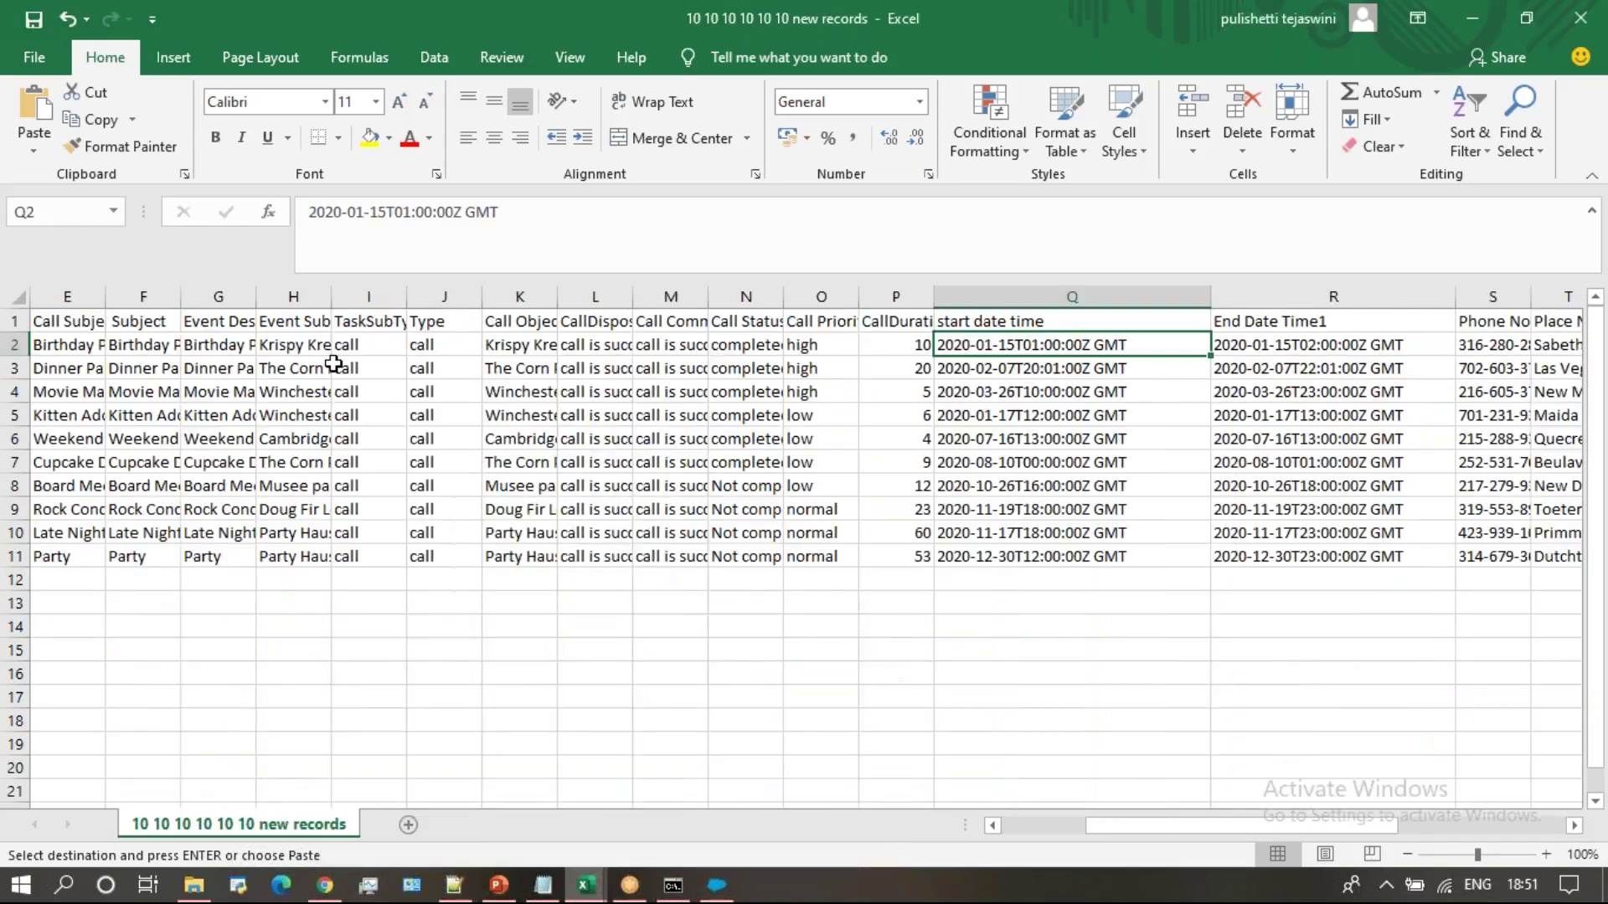
click(510, 325)
key(Left)
key(Left)
key(Left)
key(Left)
key(Left)
key(Left)
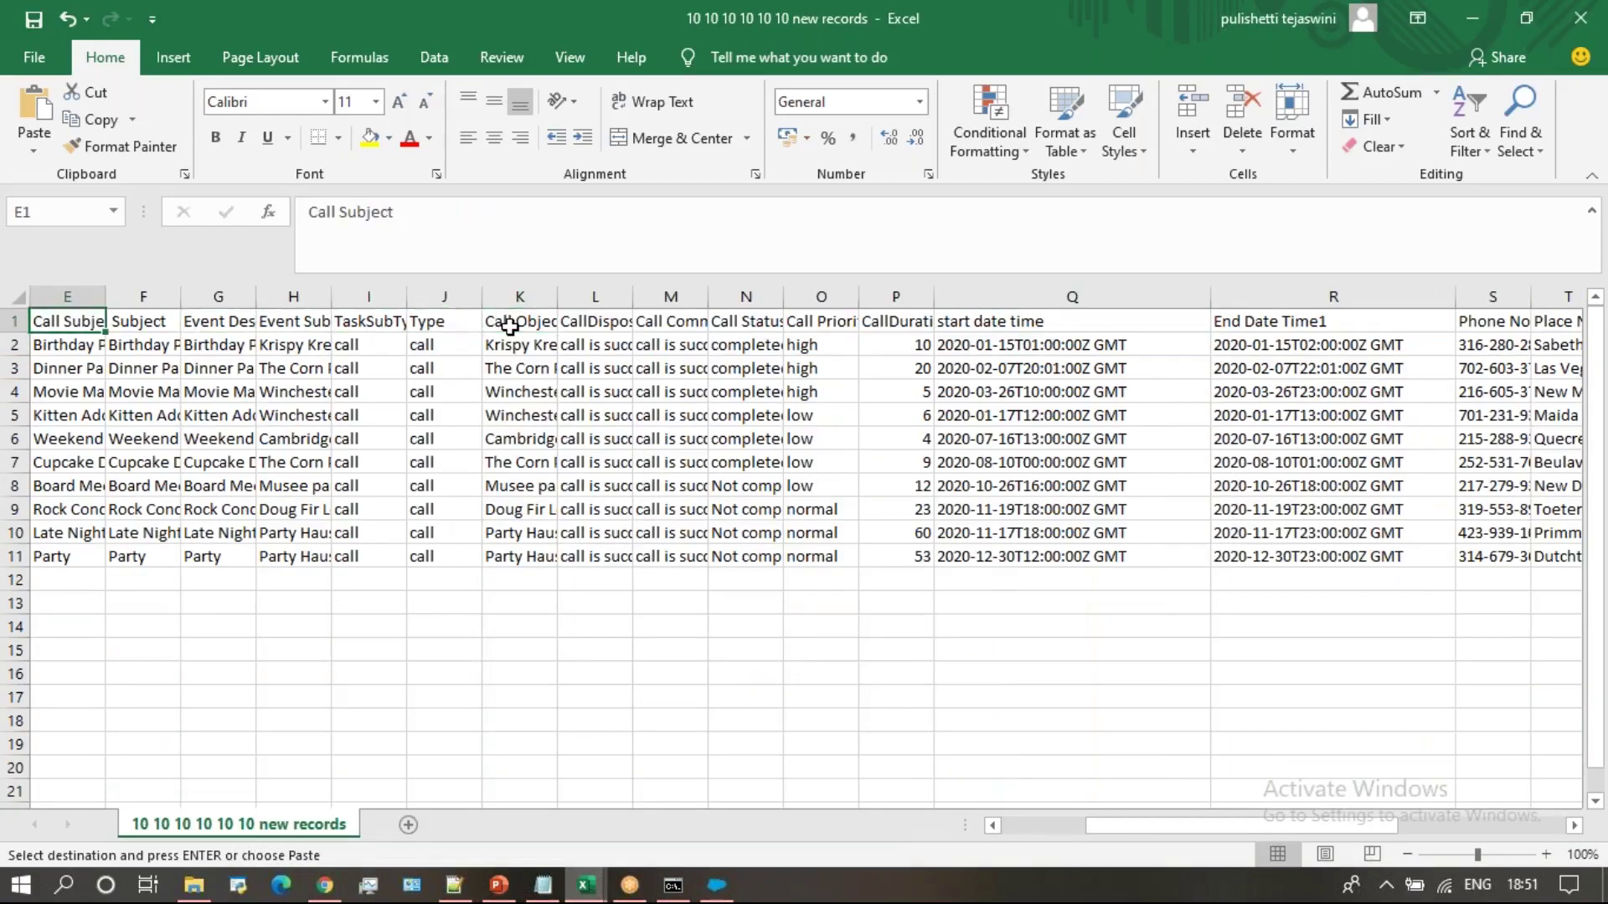
key(Left)
key(Left)
key(Left)
key(Left)
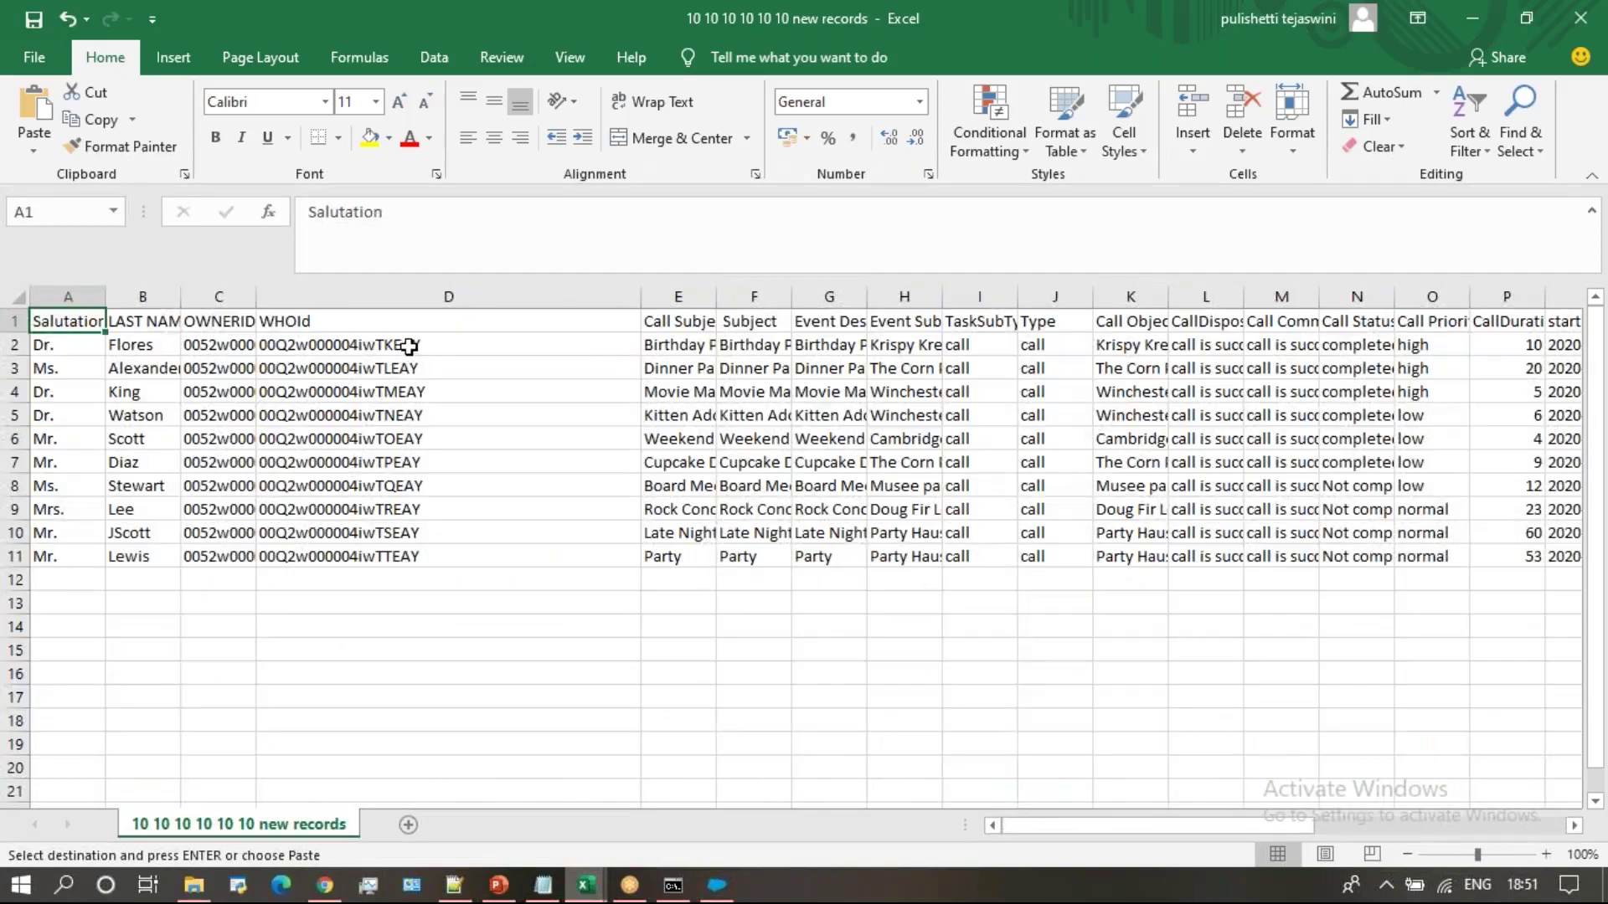
click(409, 346)
text(00Q2w000004ixcwEAA)
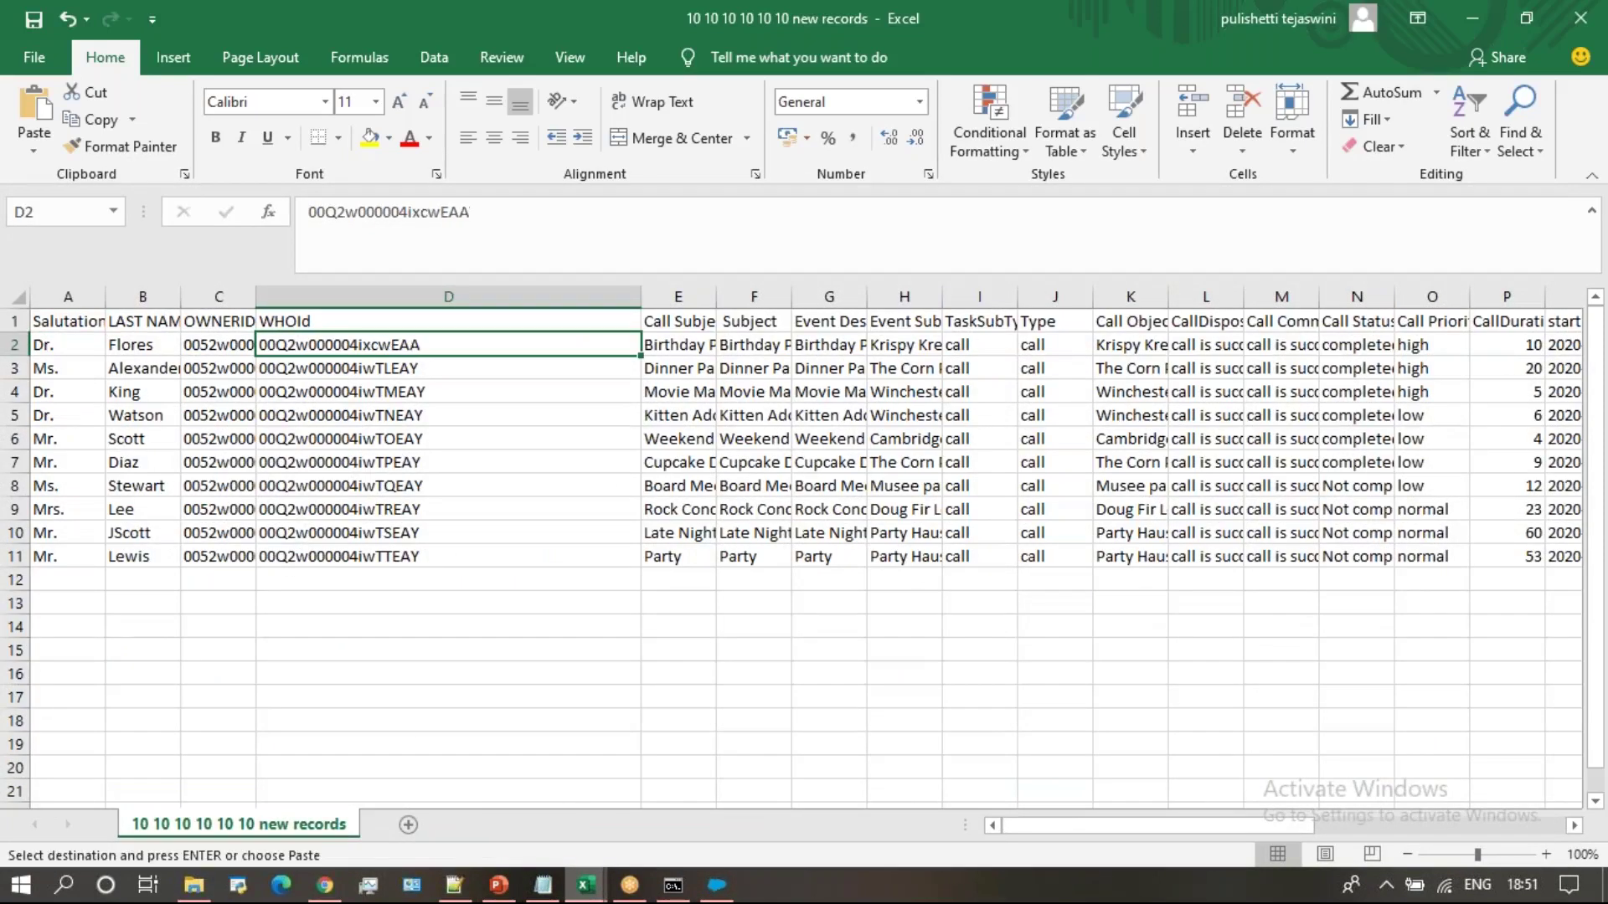
Copy the last name Alexander from B3 and find it in the extractlead sheet
mouse_move(603, 894)
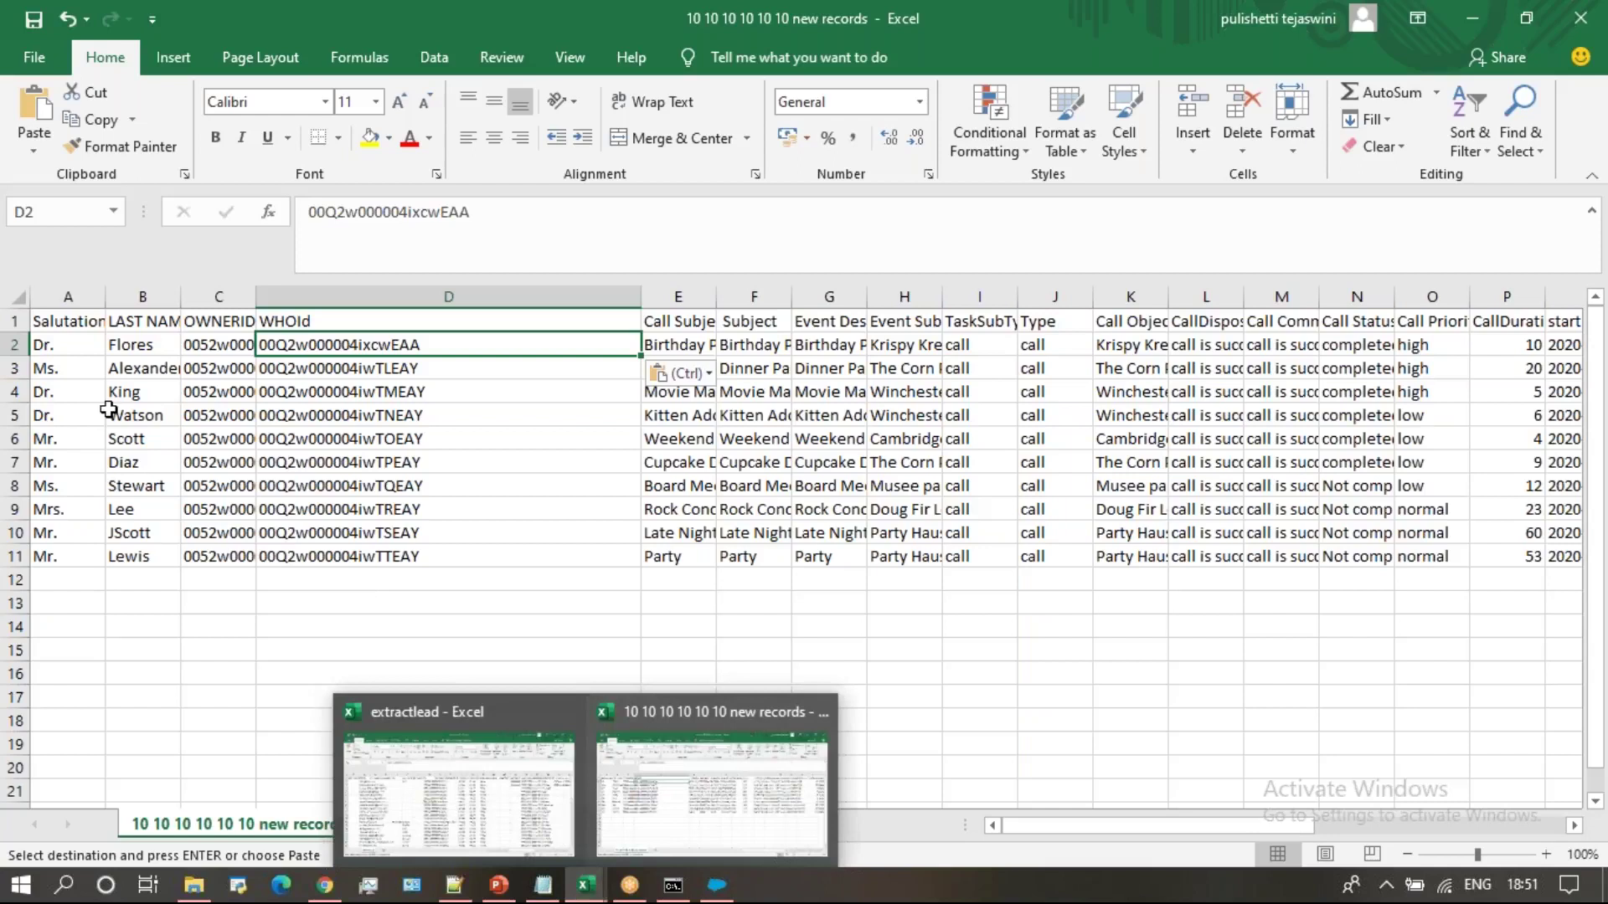
click(140, 367)
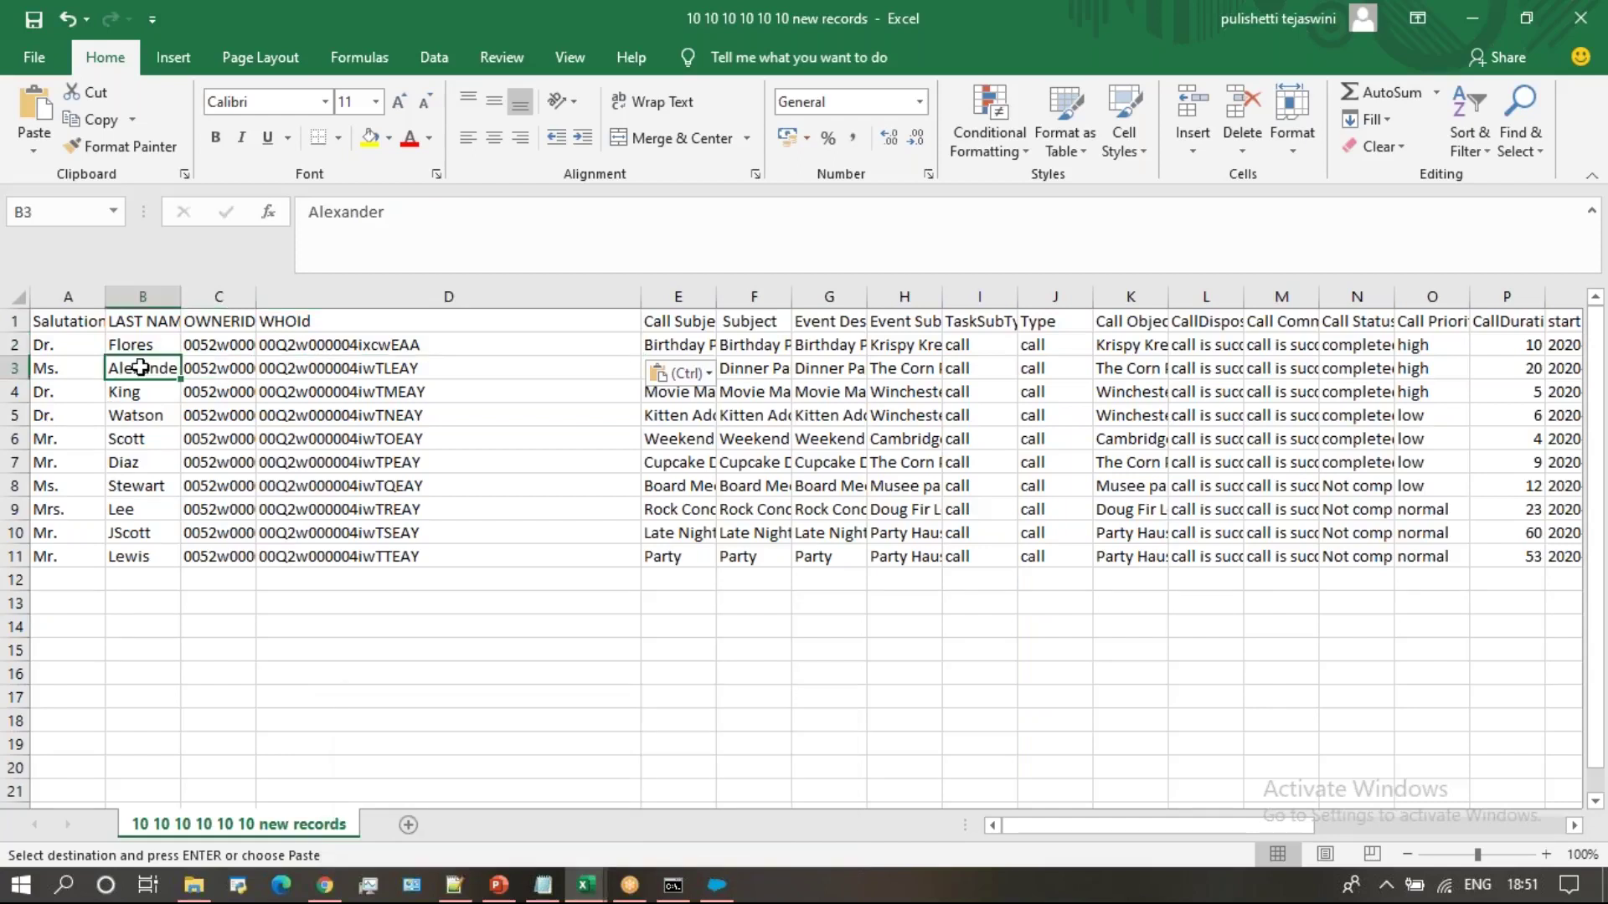
key(ctrl+c)
mouse_move(585, 885)
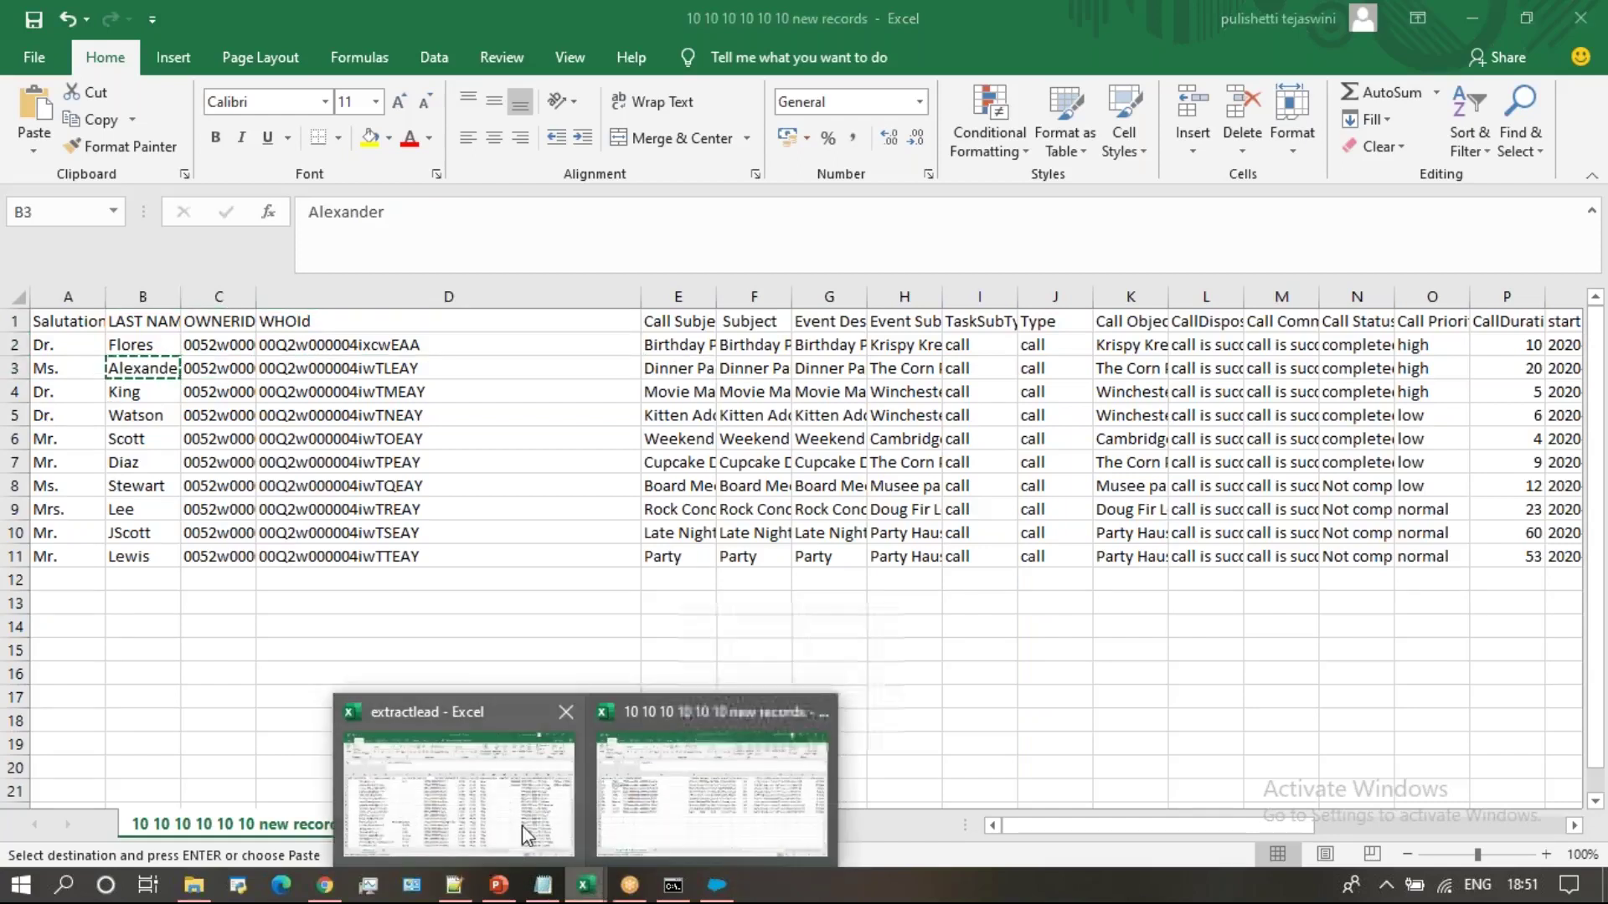
click(526, 835)
click(525, 555)
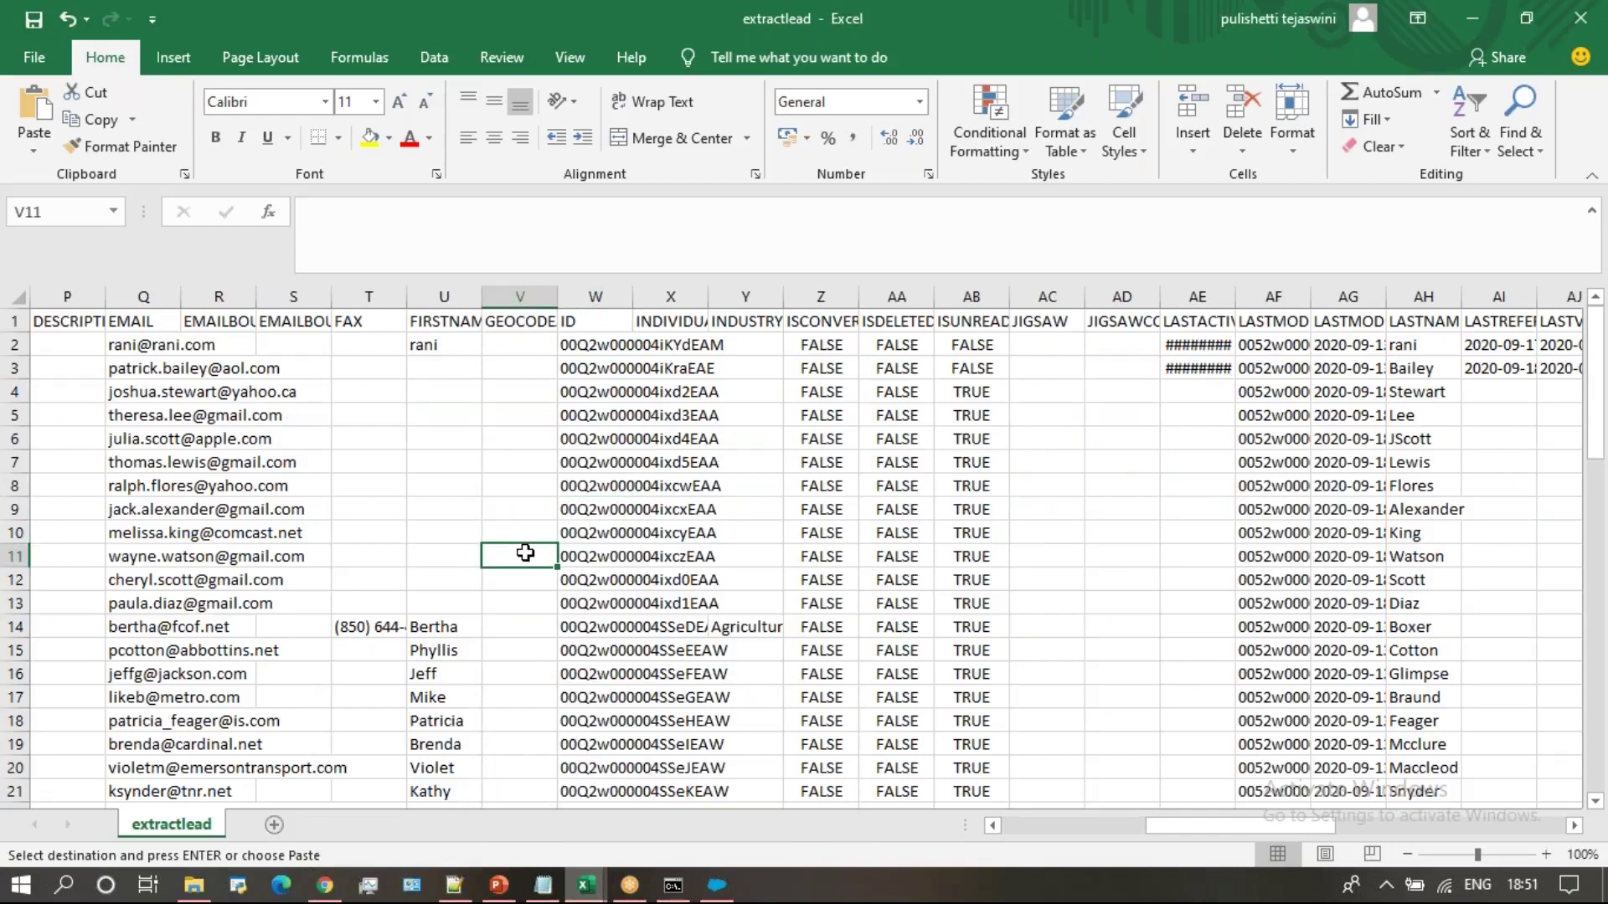
key(ctrl+f)
key(BackSpace)
key(ctrl+v)
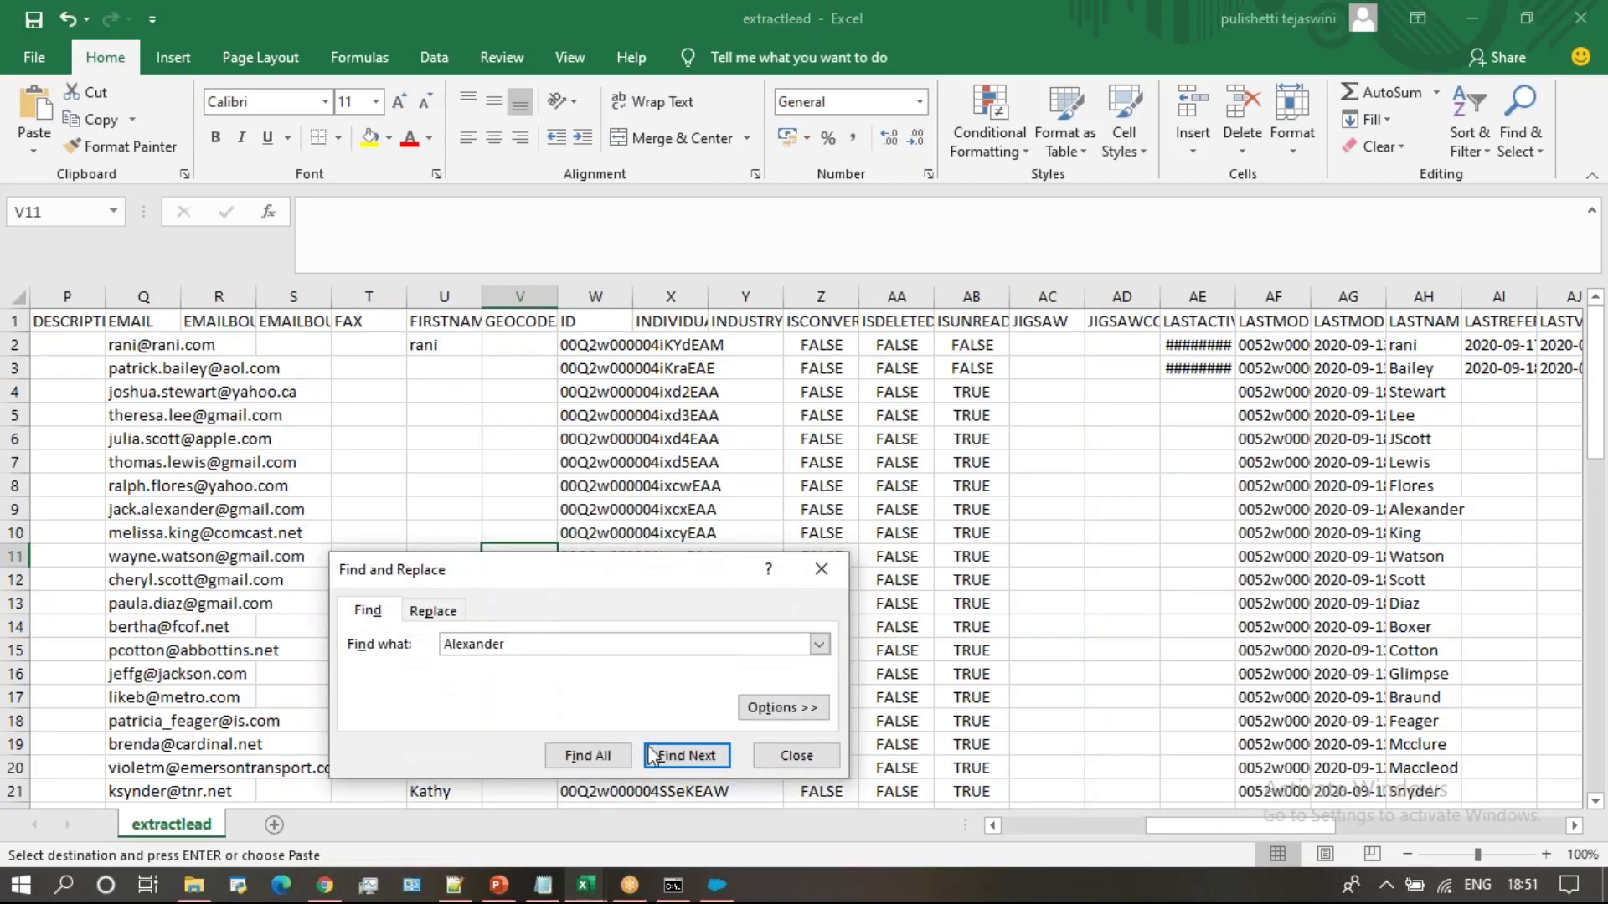
click(653, 757)
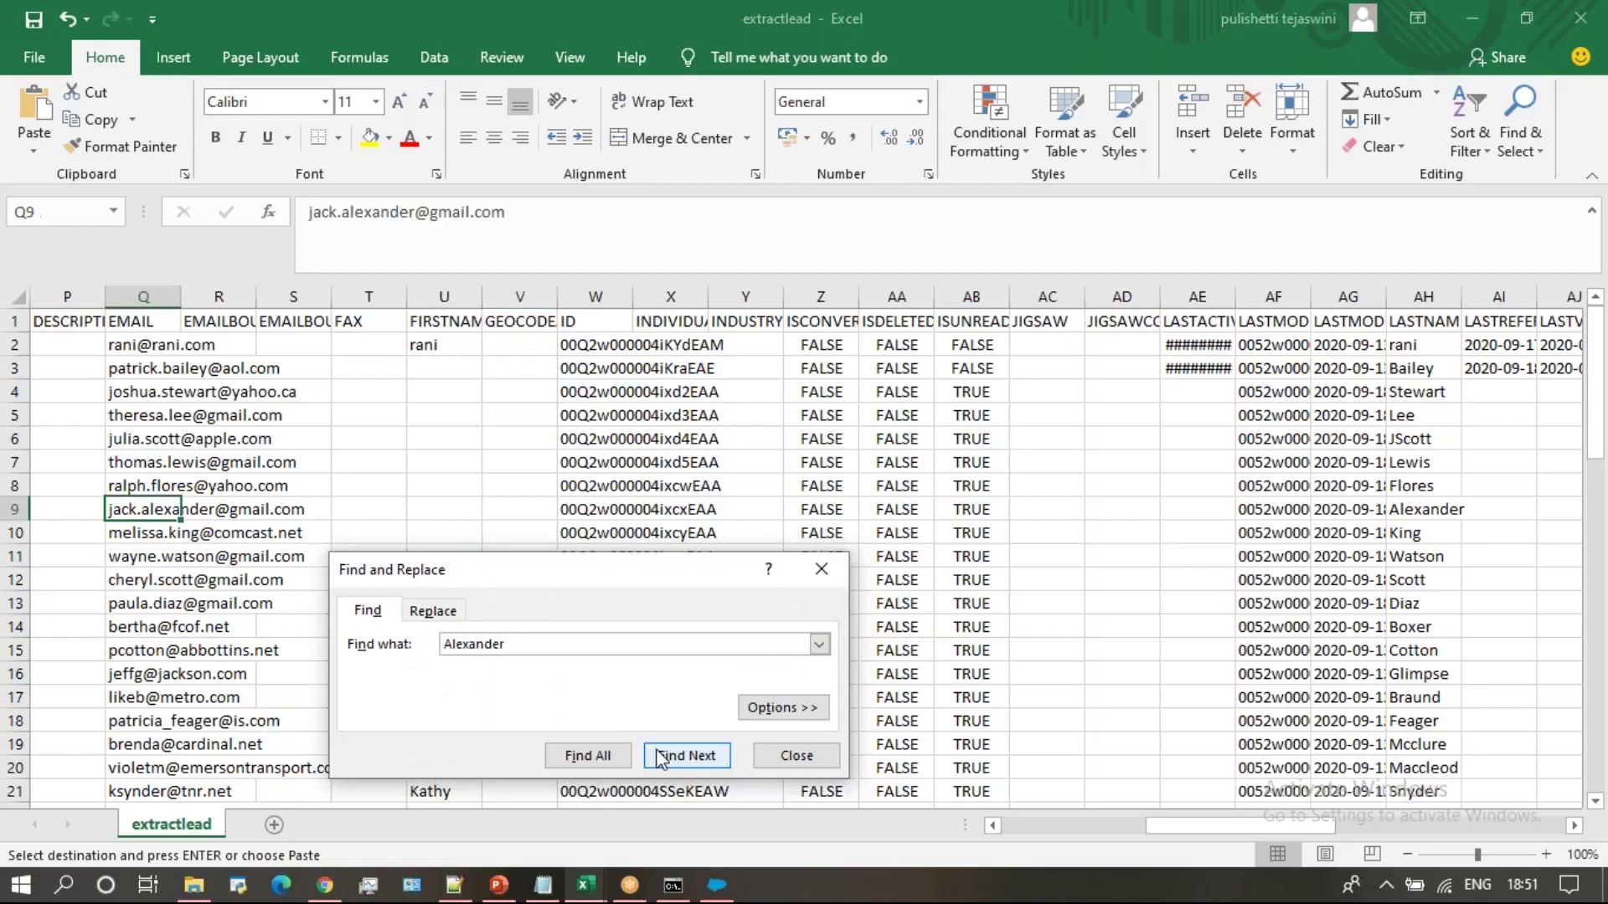
Copy the Alexander lead's ID 00Q2w000004ixcxEAA from cell W9
click(601, 514)
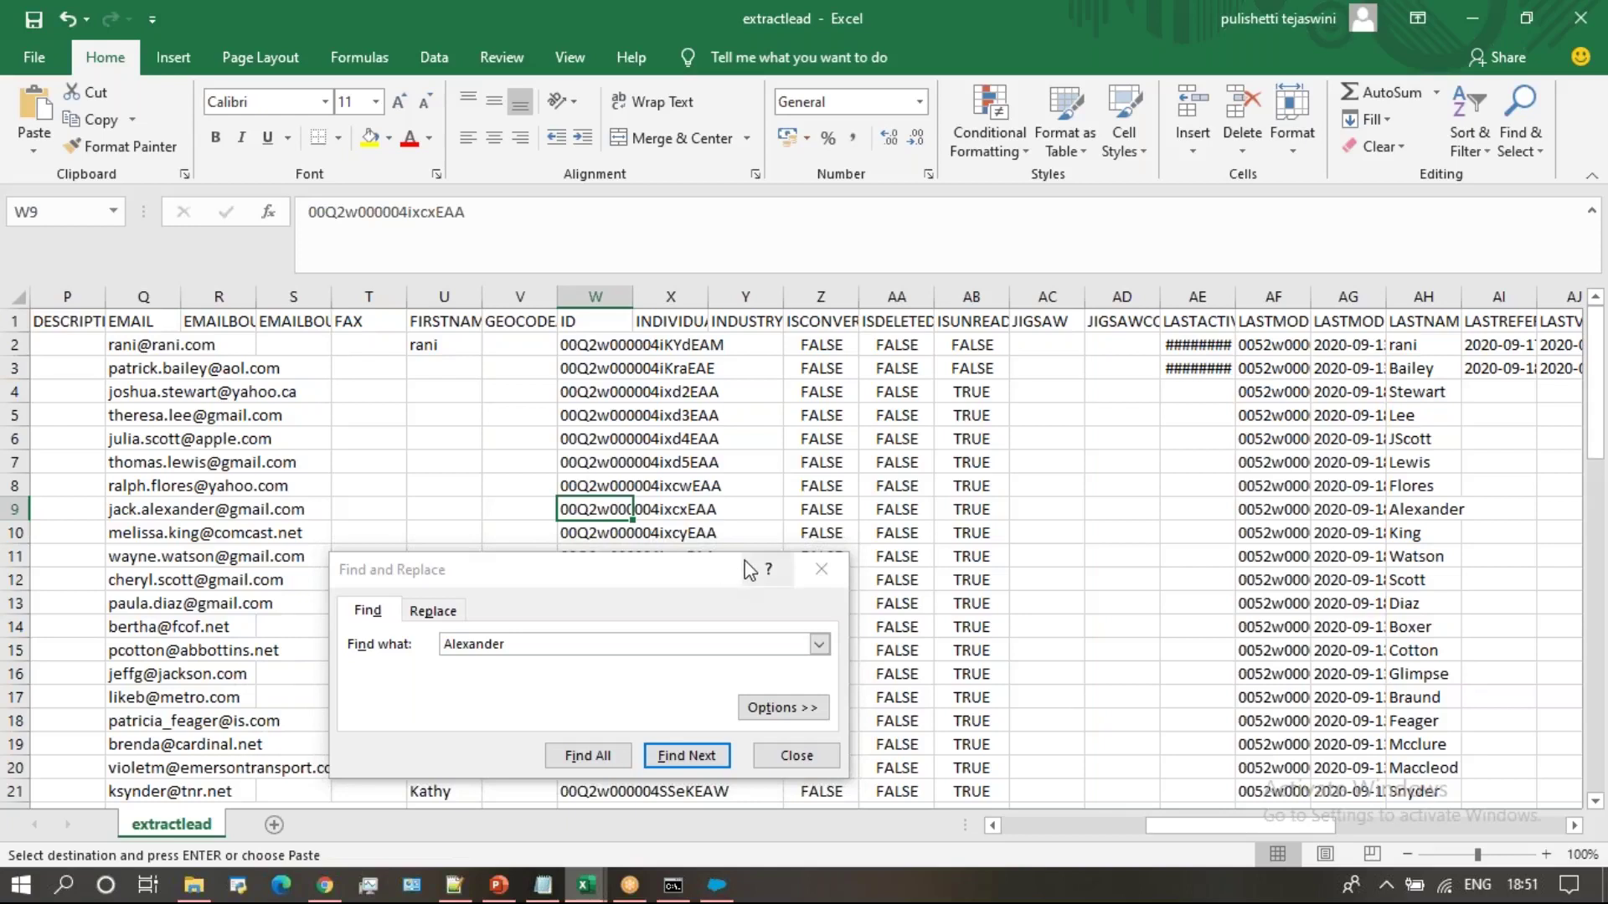
click(815, 568)
click(819, 571)
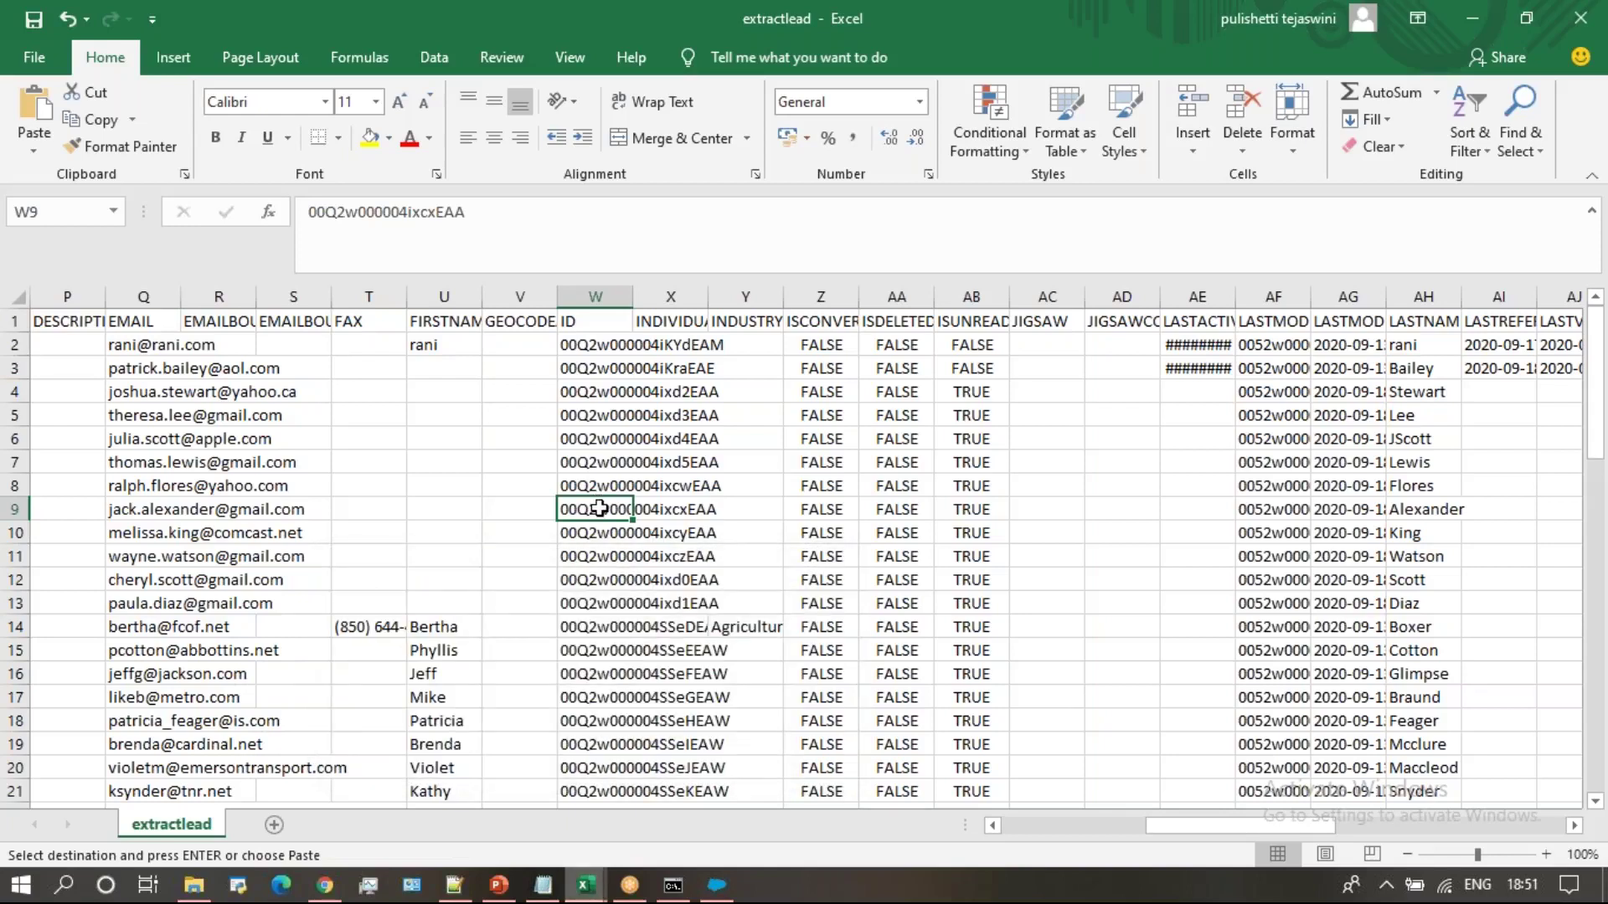
key(ctrl+c)
click(587, 886)
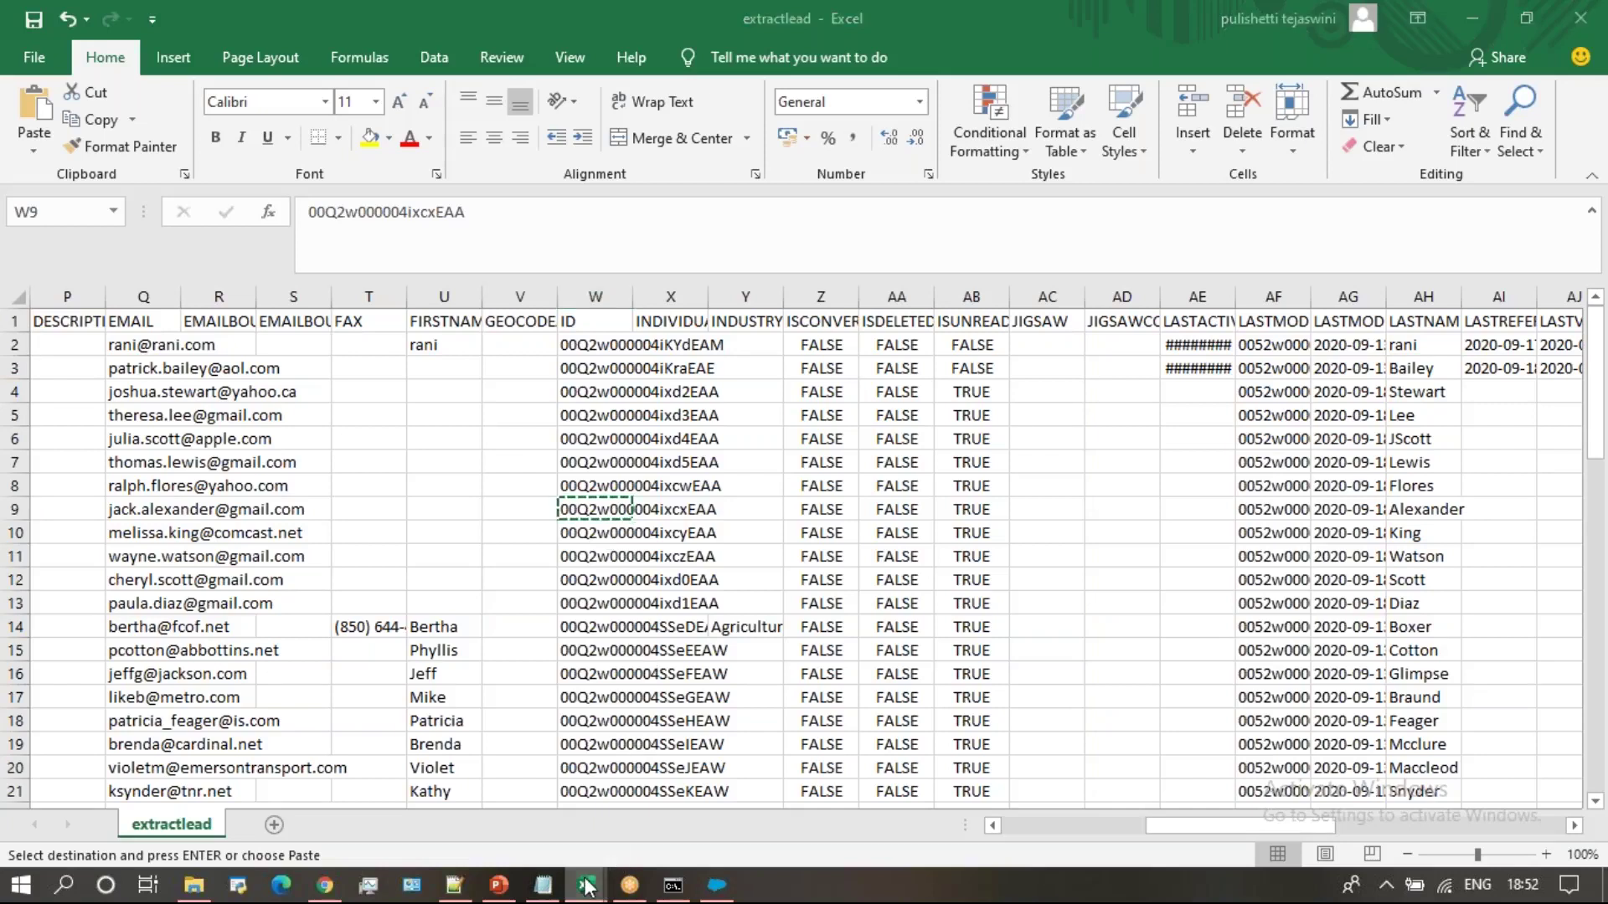
Paste the Alexander lead's ID into the WHOId cell D3
click(619, 645)
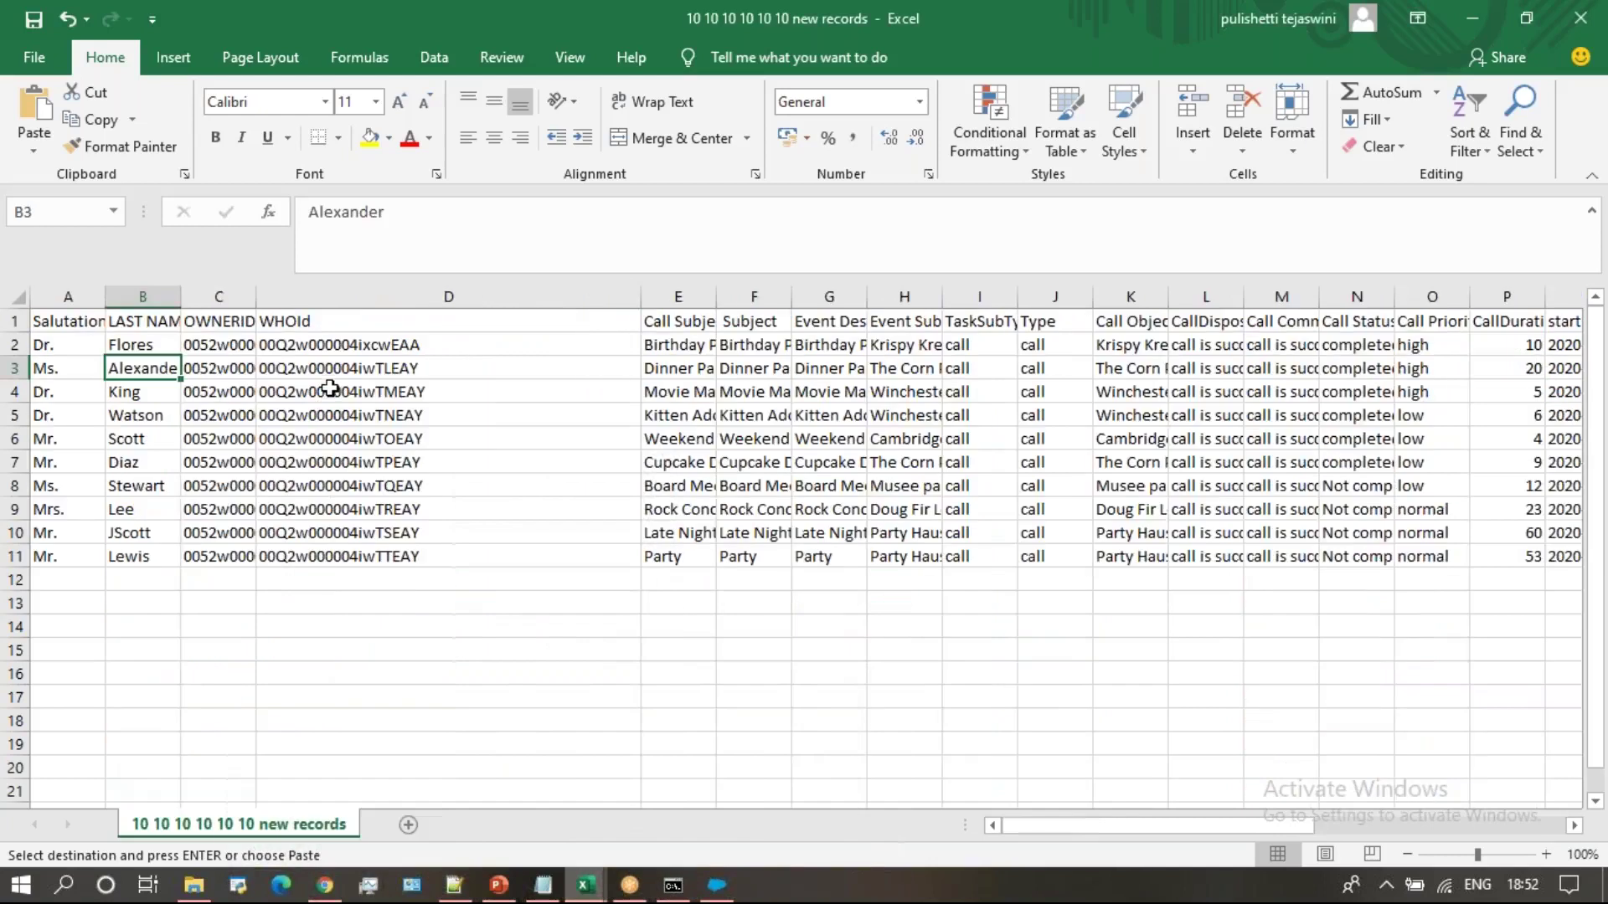
click(327, 373)
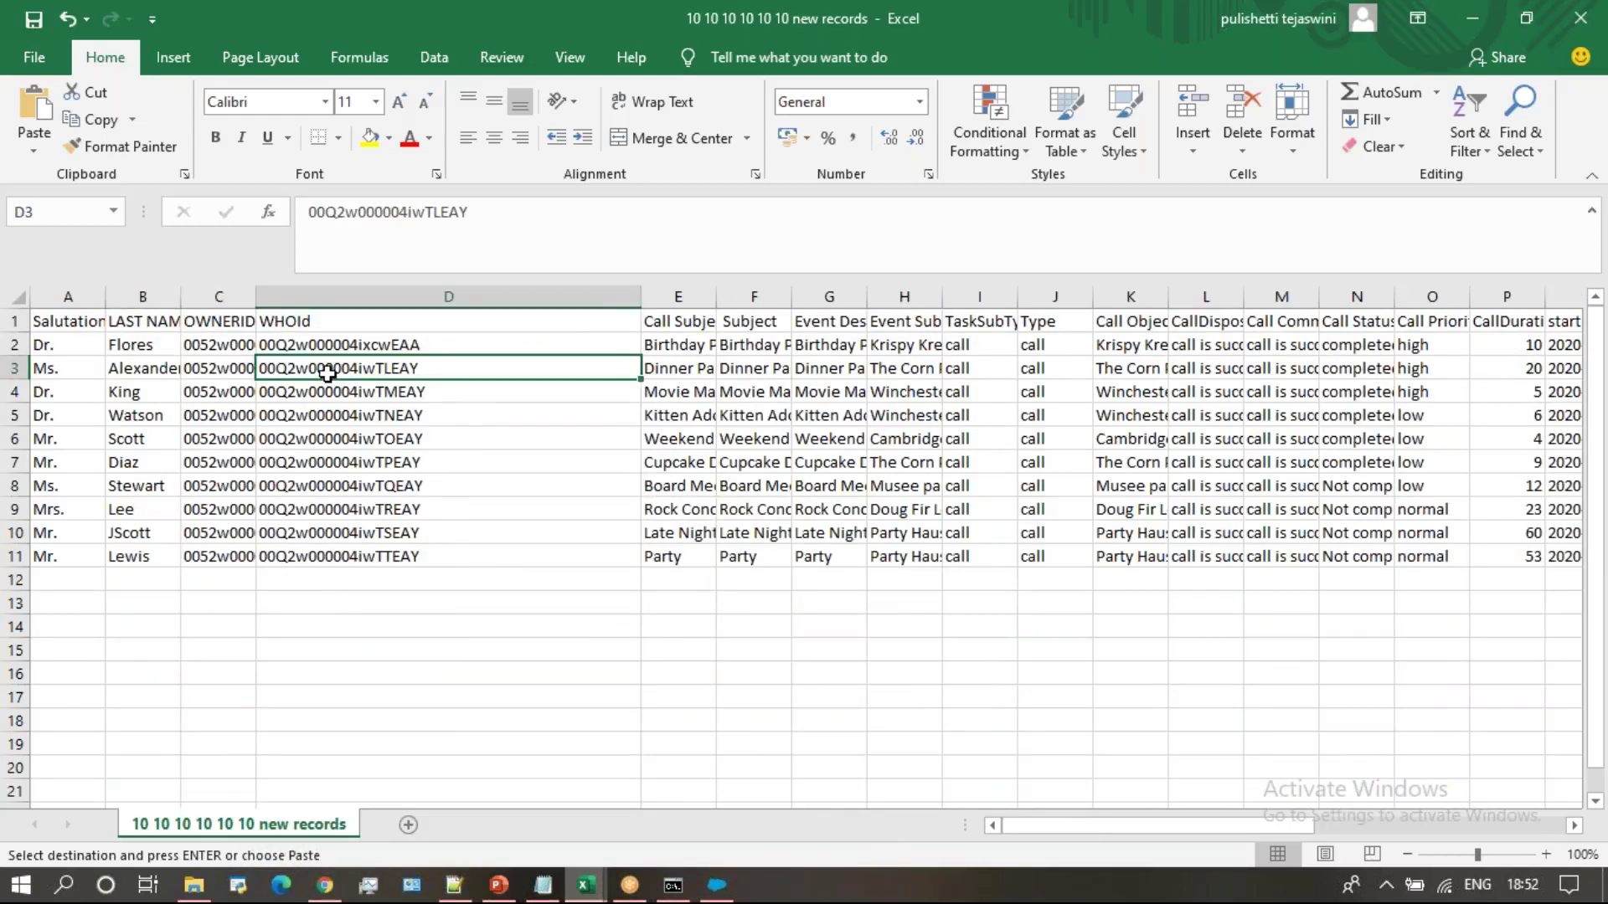
key(ctrl+v)
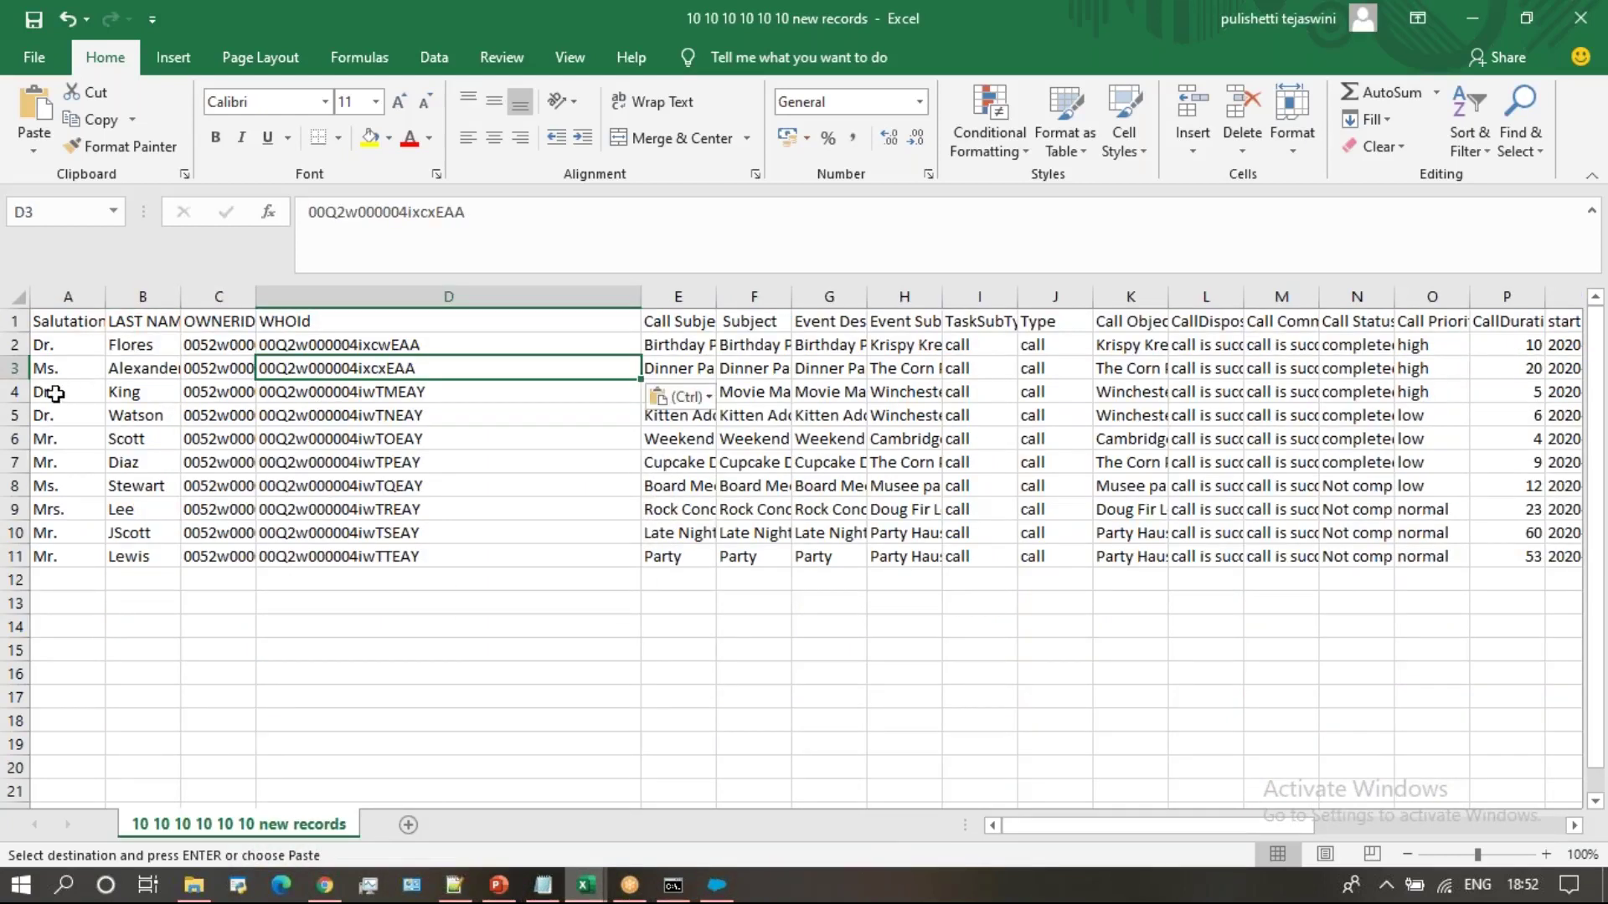
Remove record rows 4–11, leaving only two records, and save the sheet in CSV format
click(53, 393)
drag(54, 393, 1601, 566)
drag(1601, 572, 455, 548)
key(Escape)
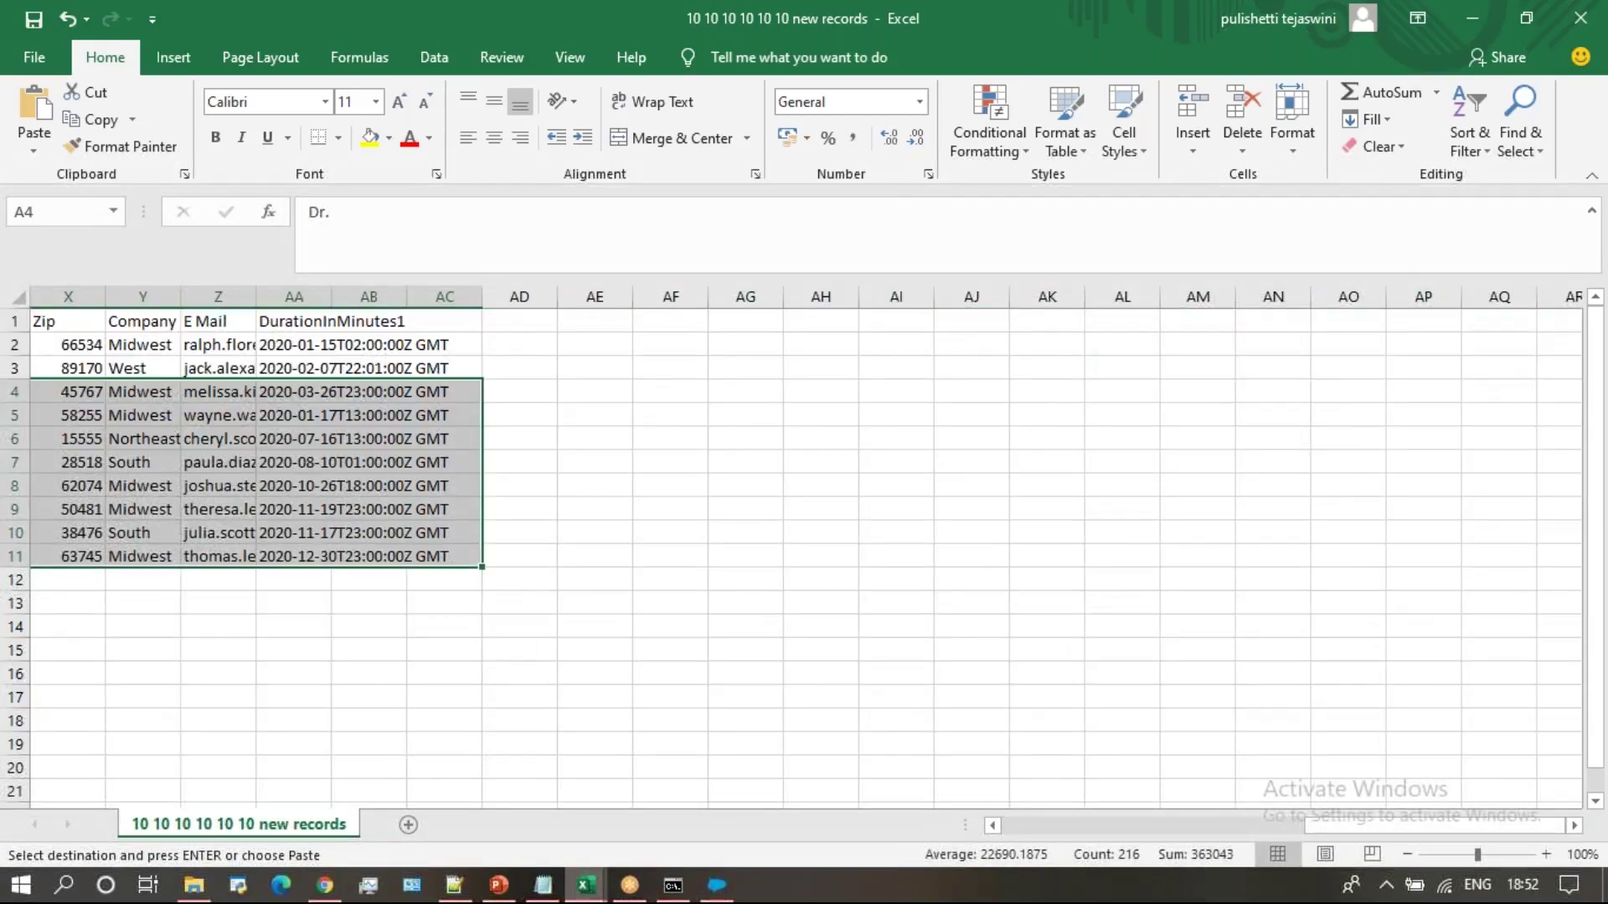
scroll(803, 545, left, 5)
key(ctrl+z)
key(ctrl+z)
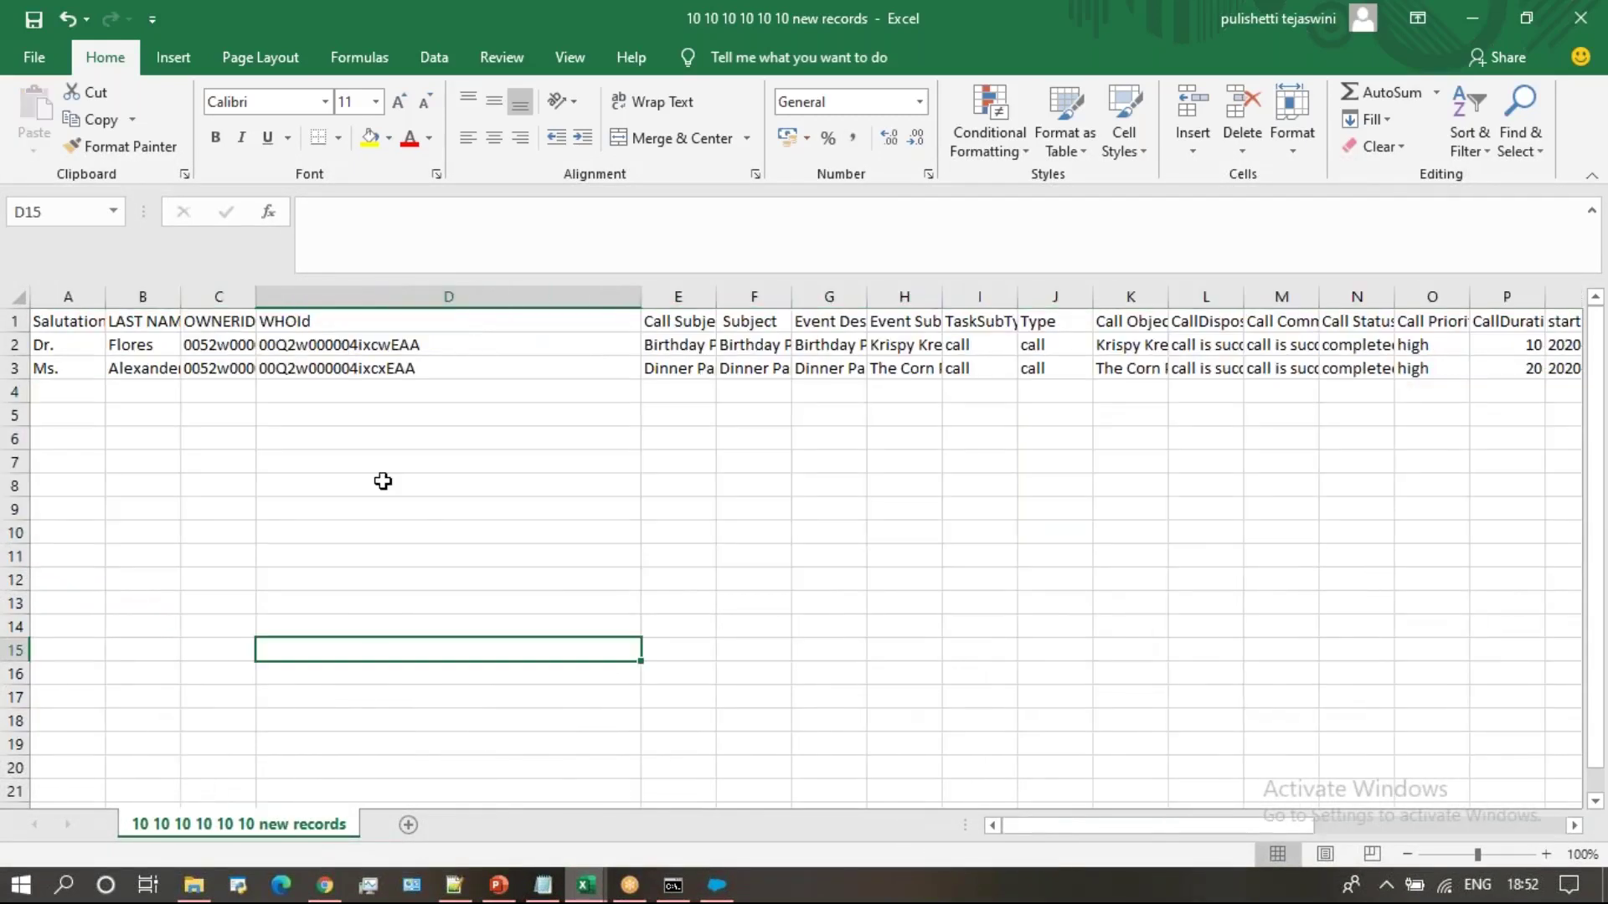
key(ctrl+s)
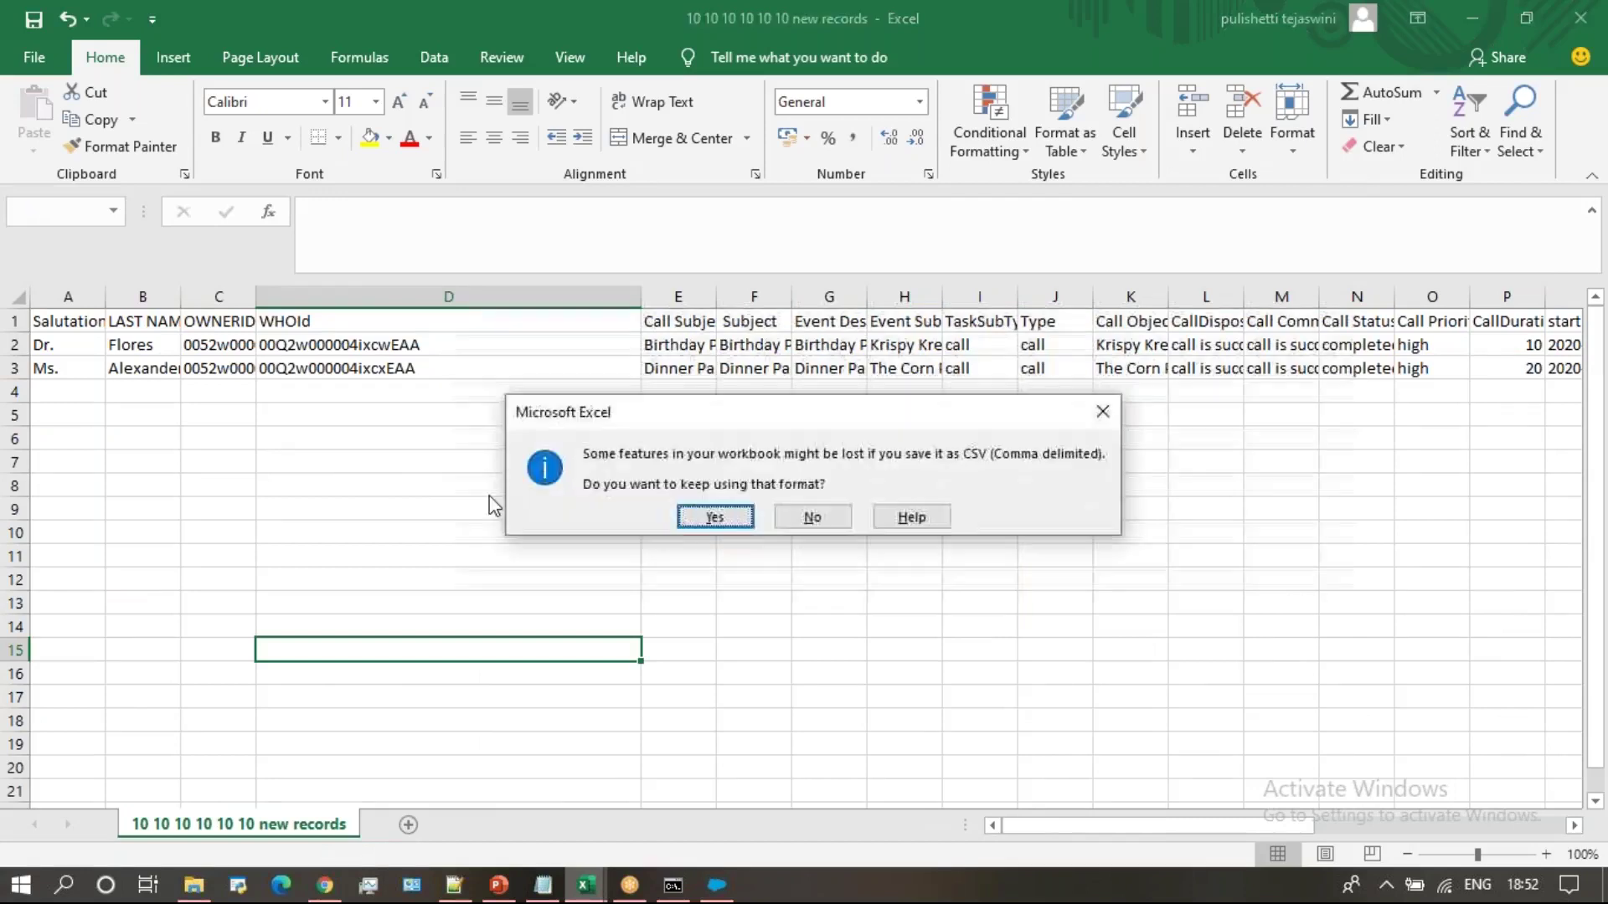
click(710, 517)
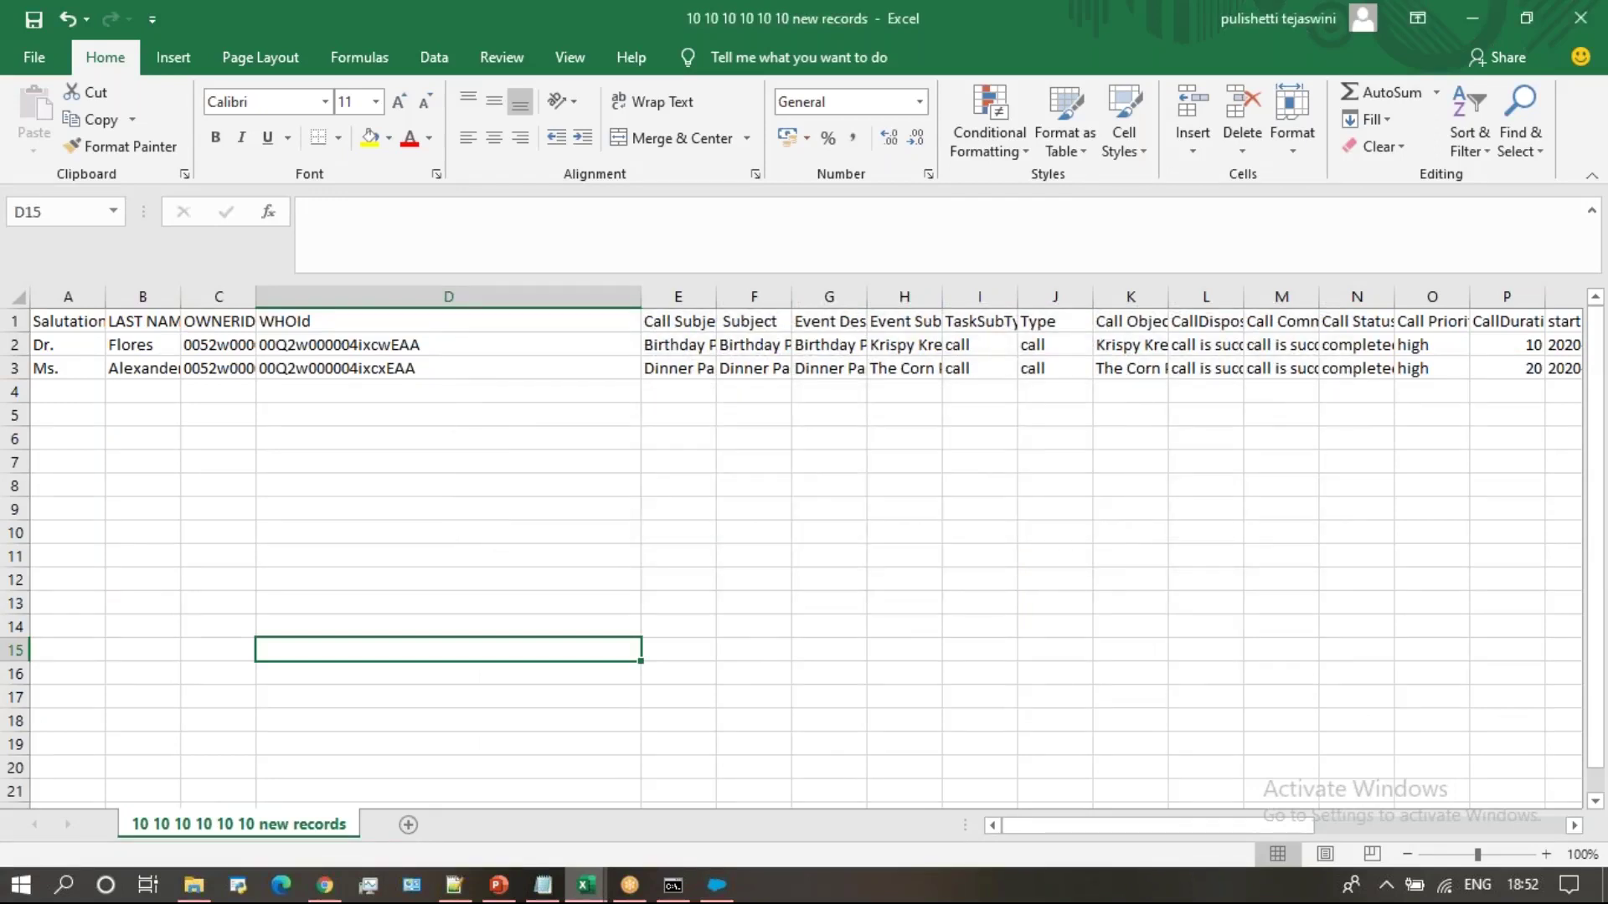
click(717, 898)
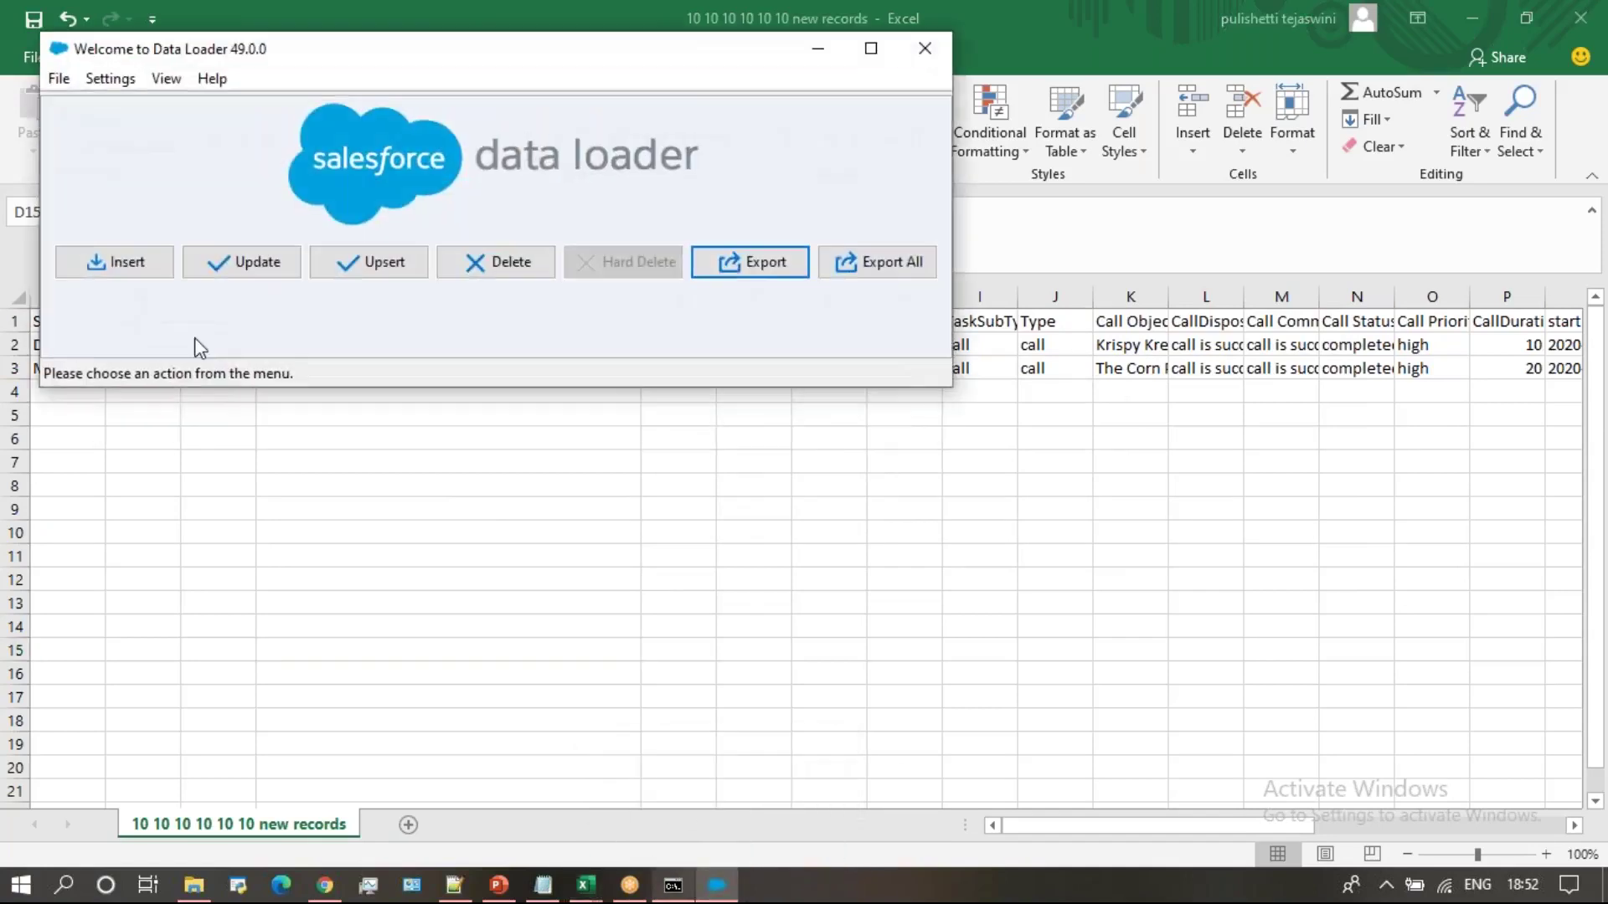
click(137, 268)
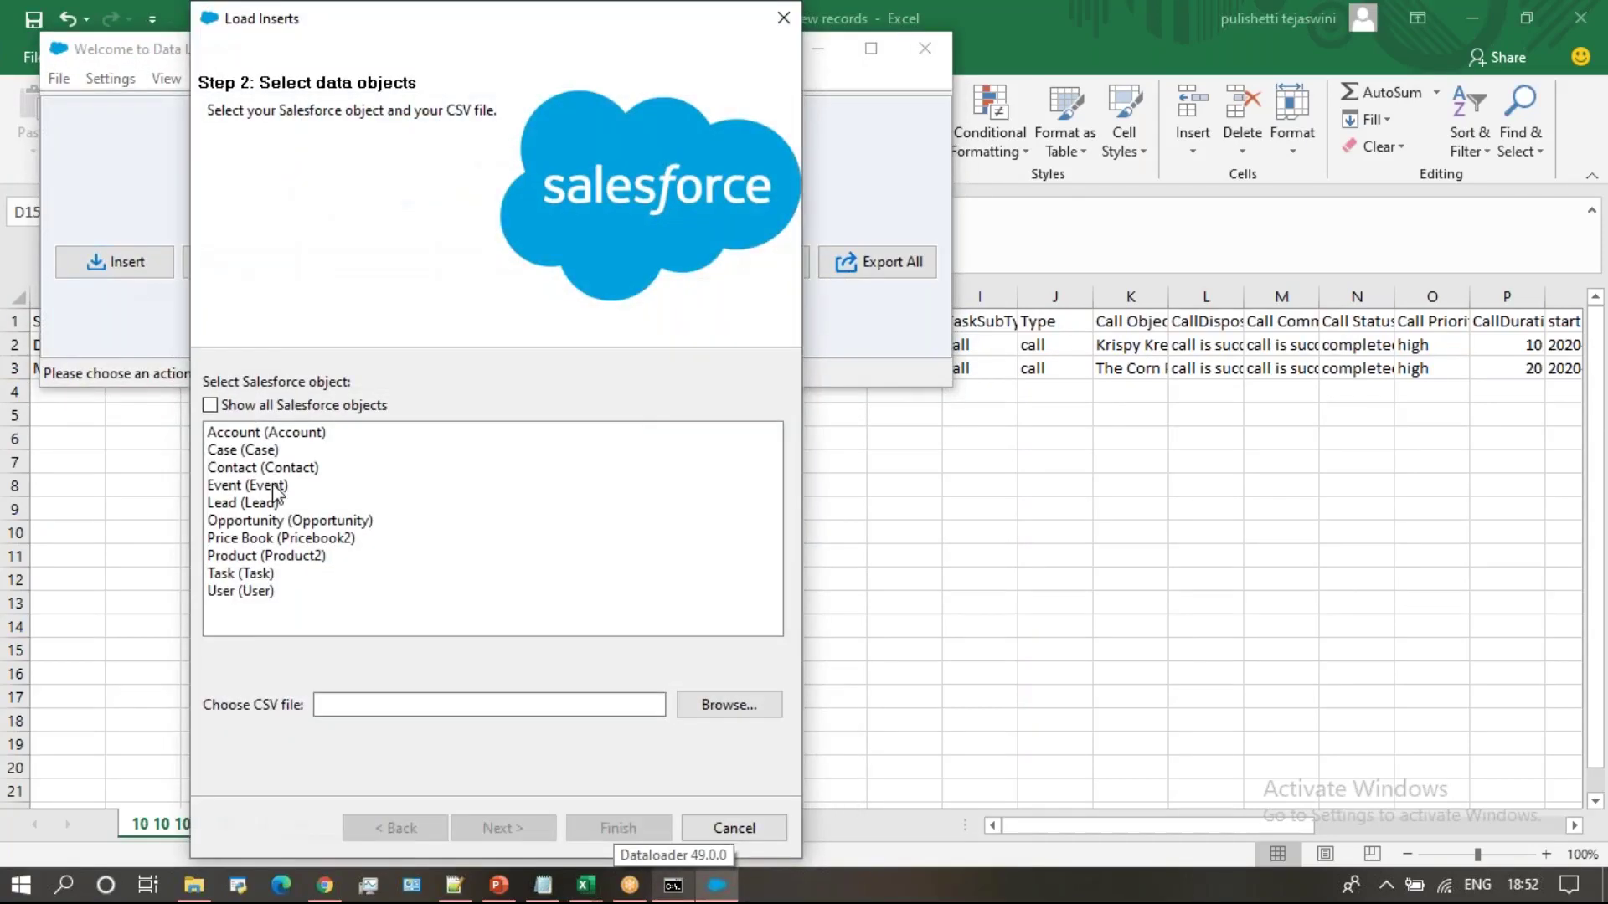
click(274, 486)
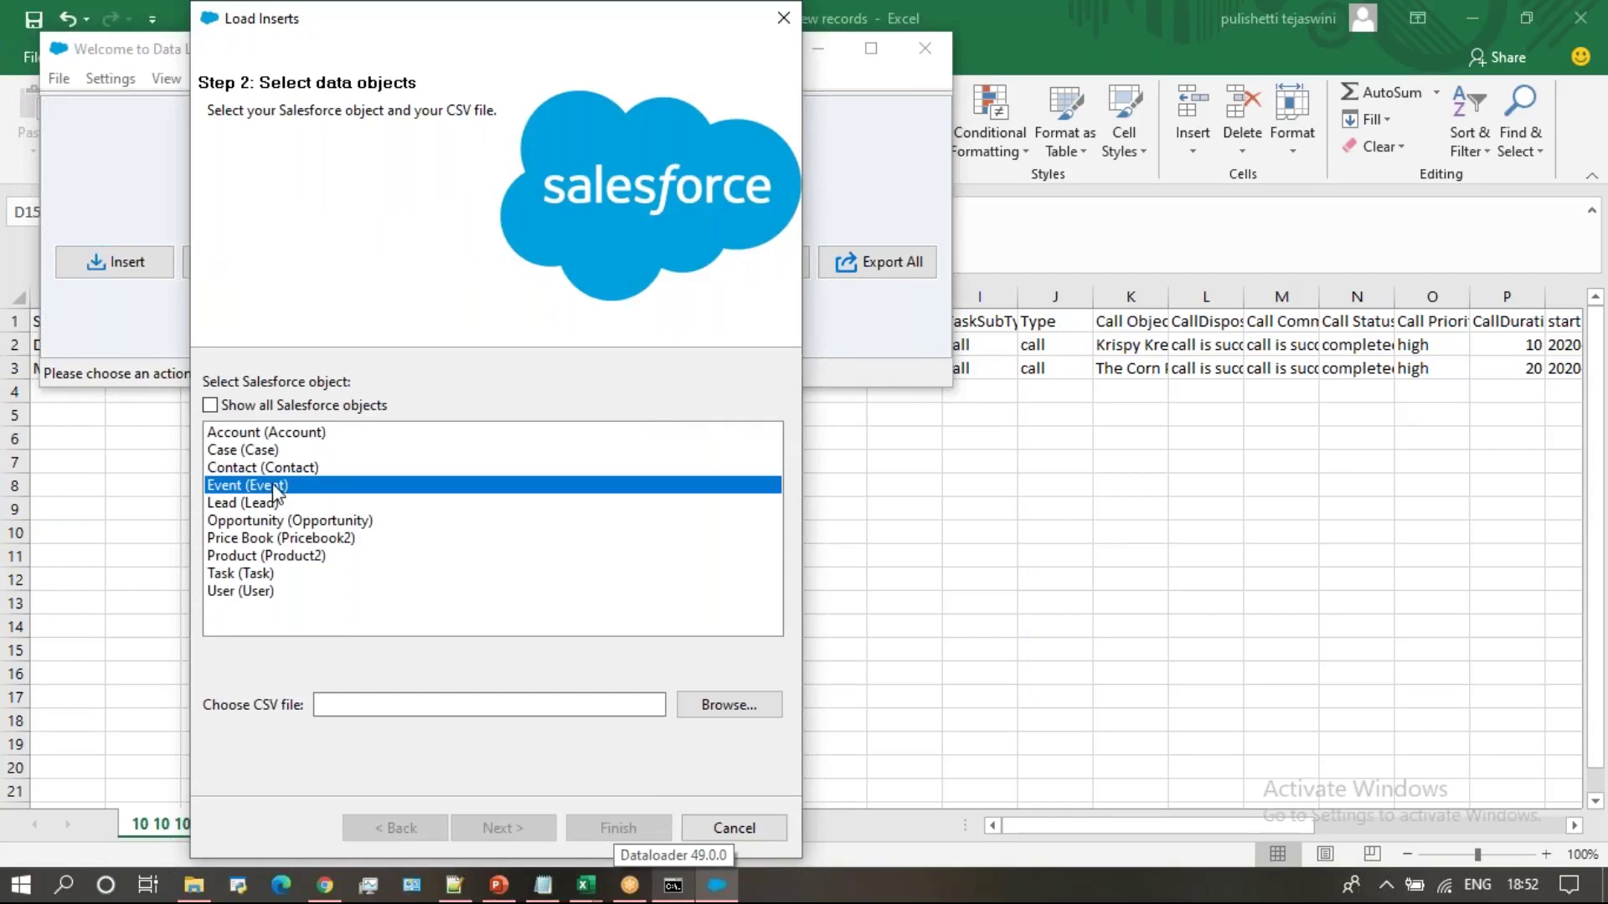
click(710, 707)
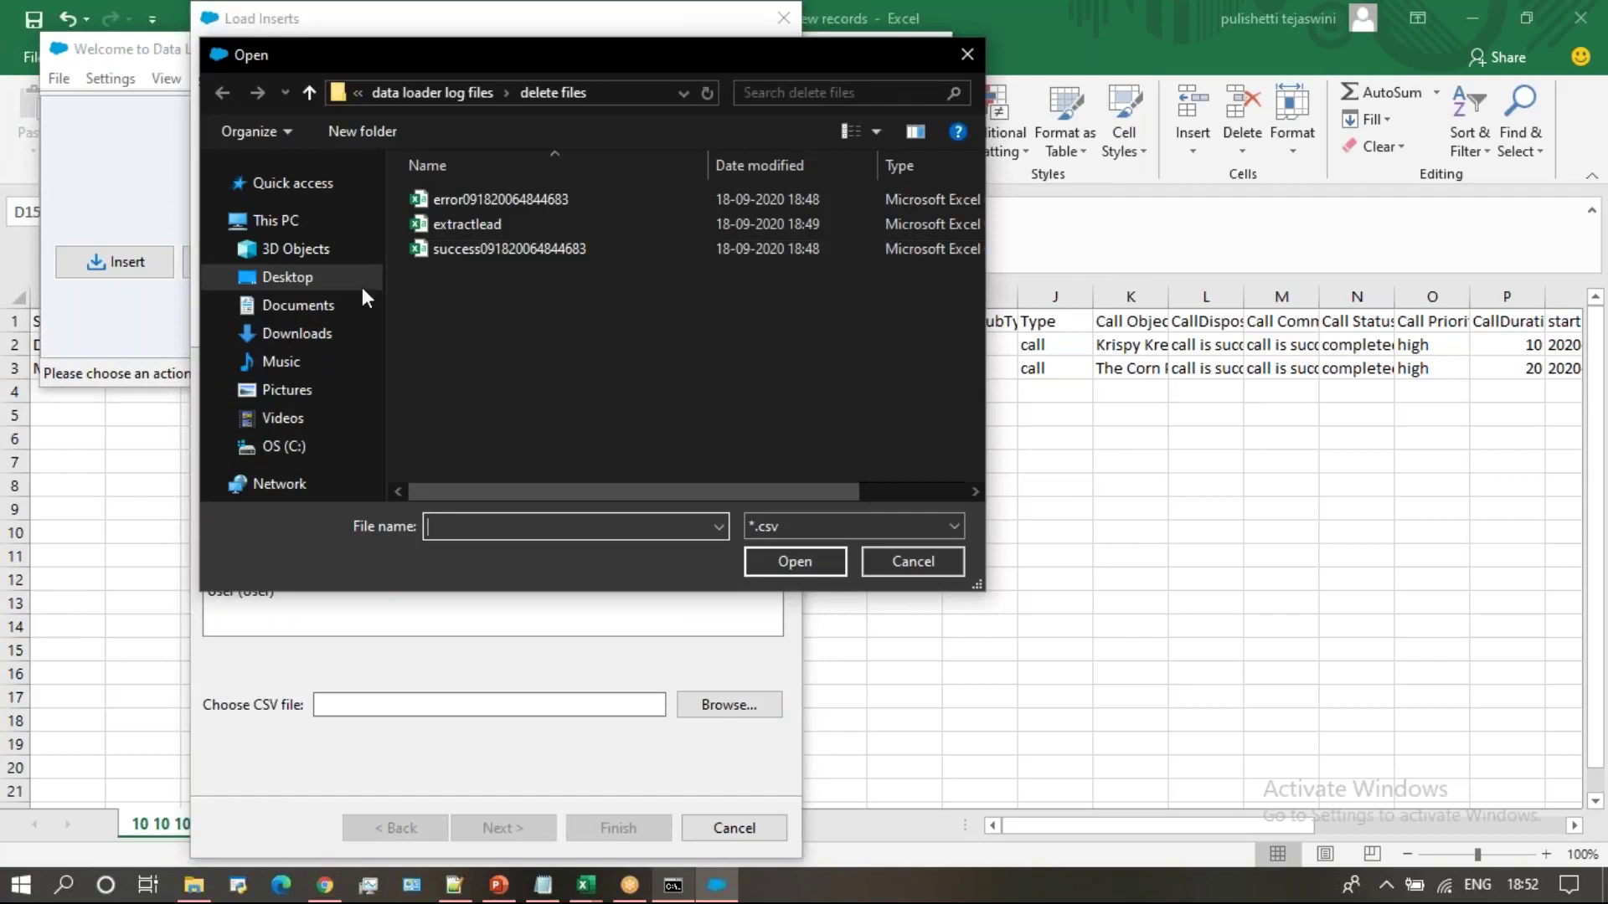
click(324, 276)
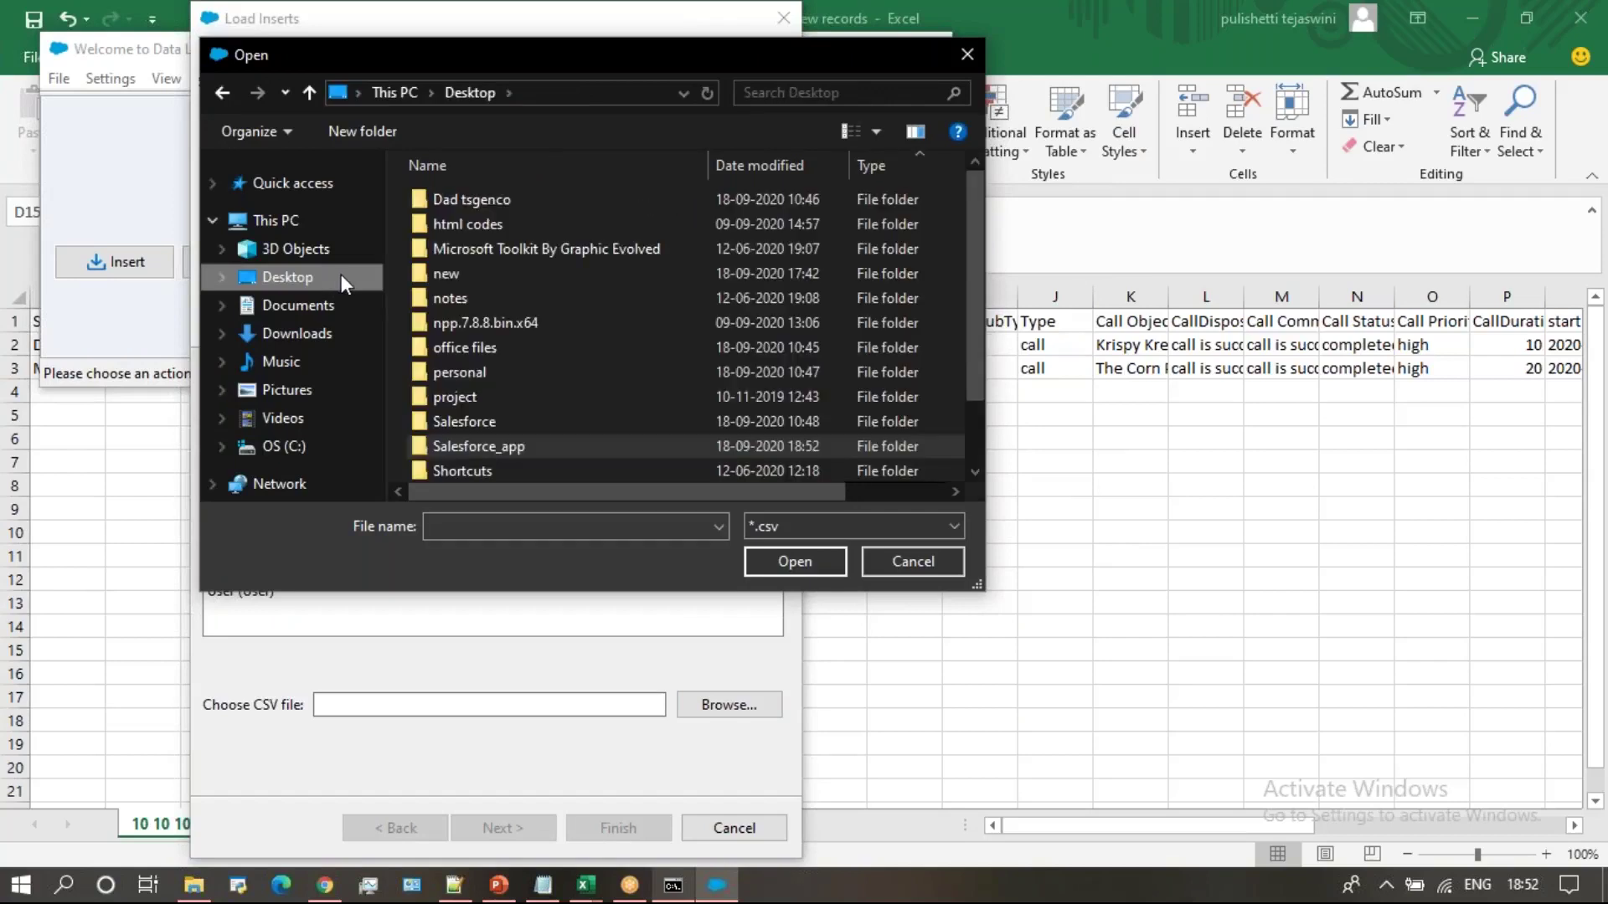
double_click(516, 447)
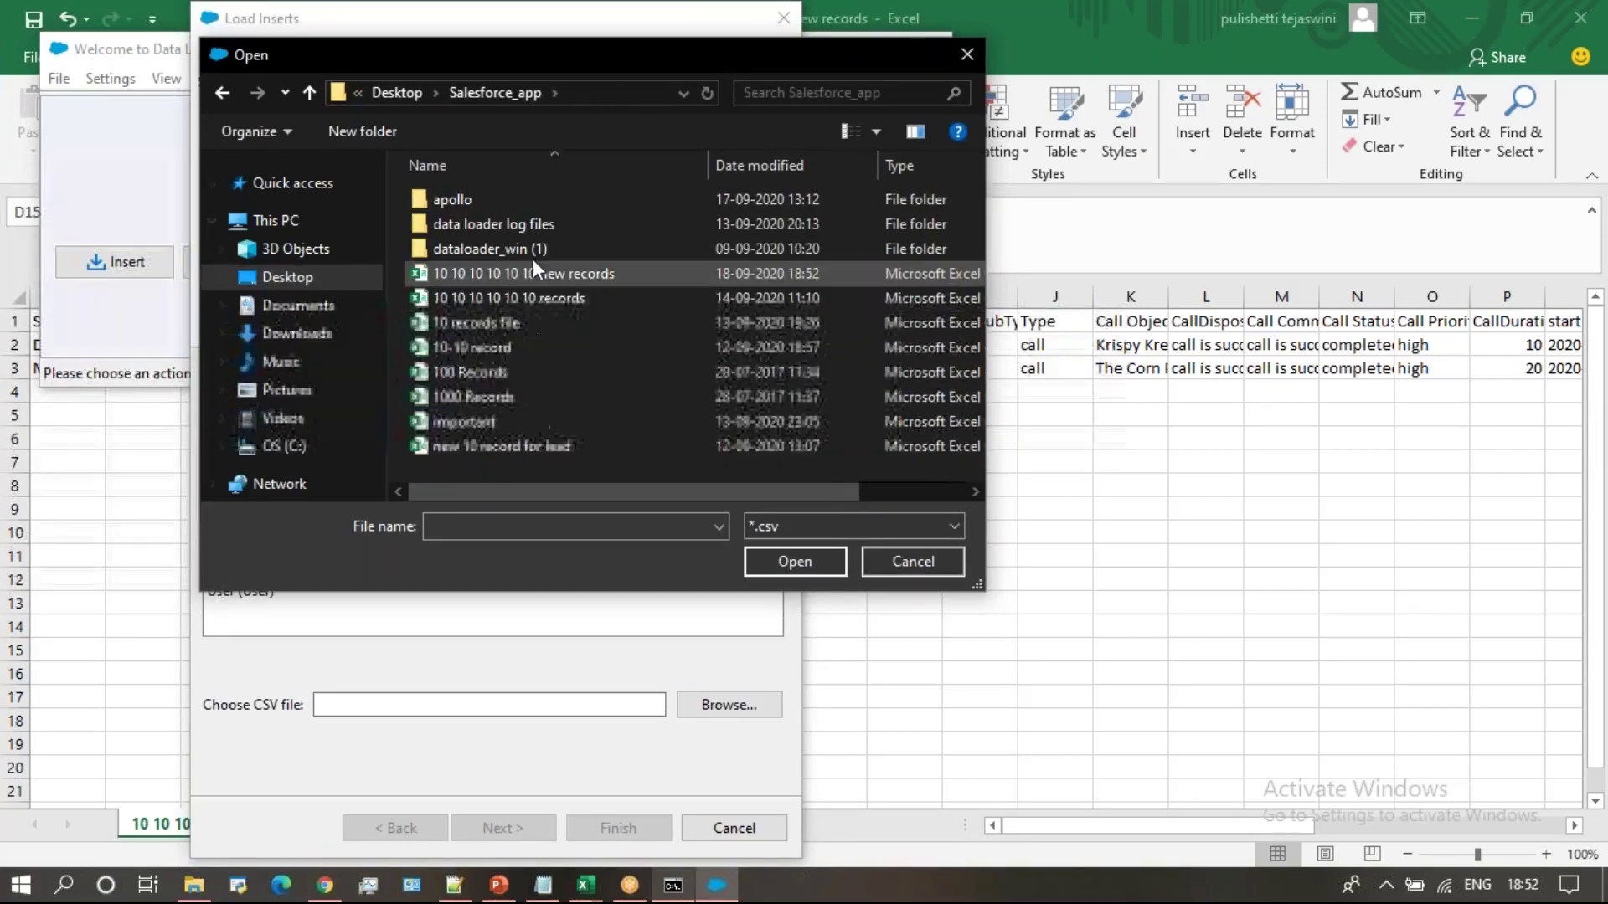
double_click(531, 224)
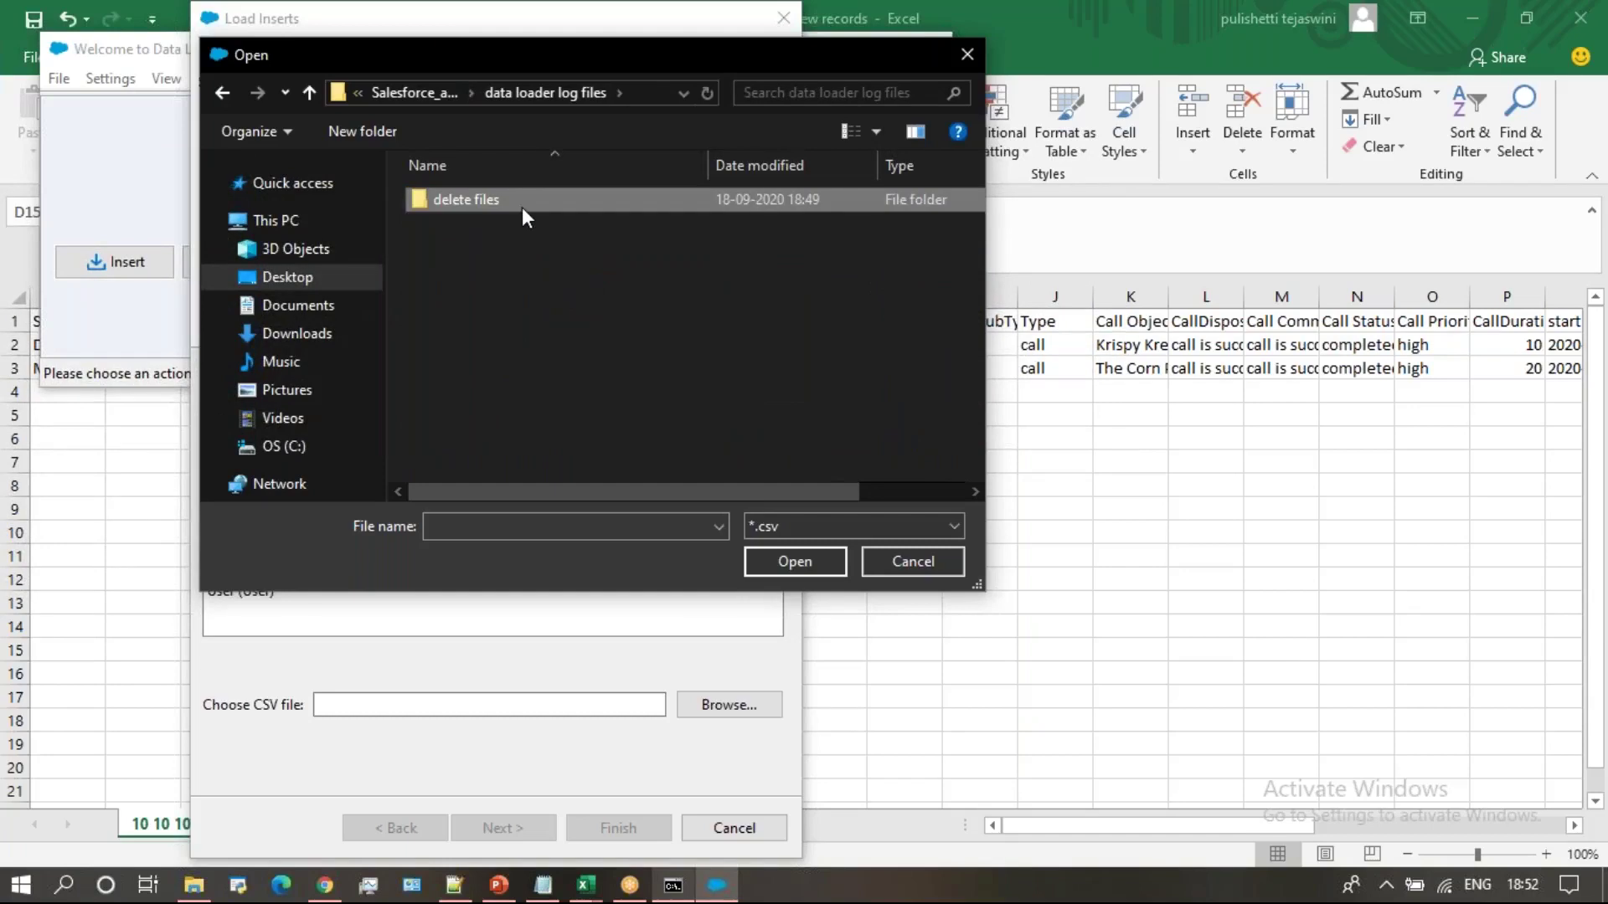
click(230, 98)
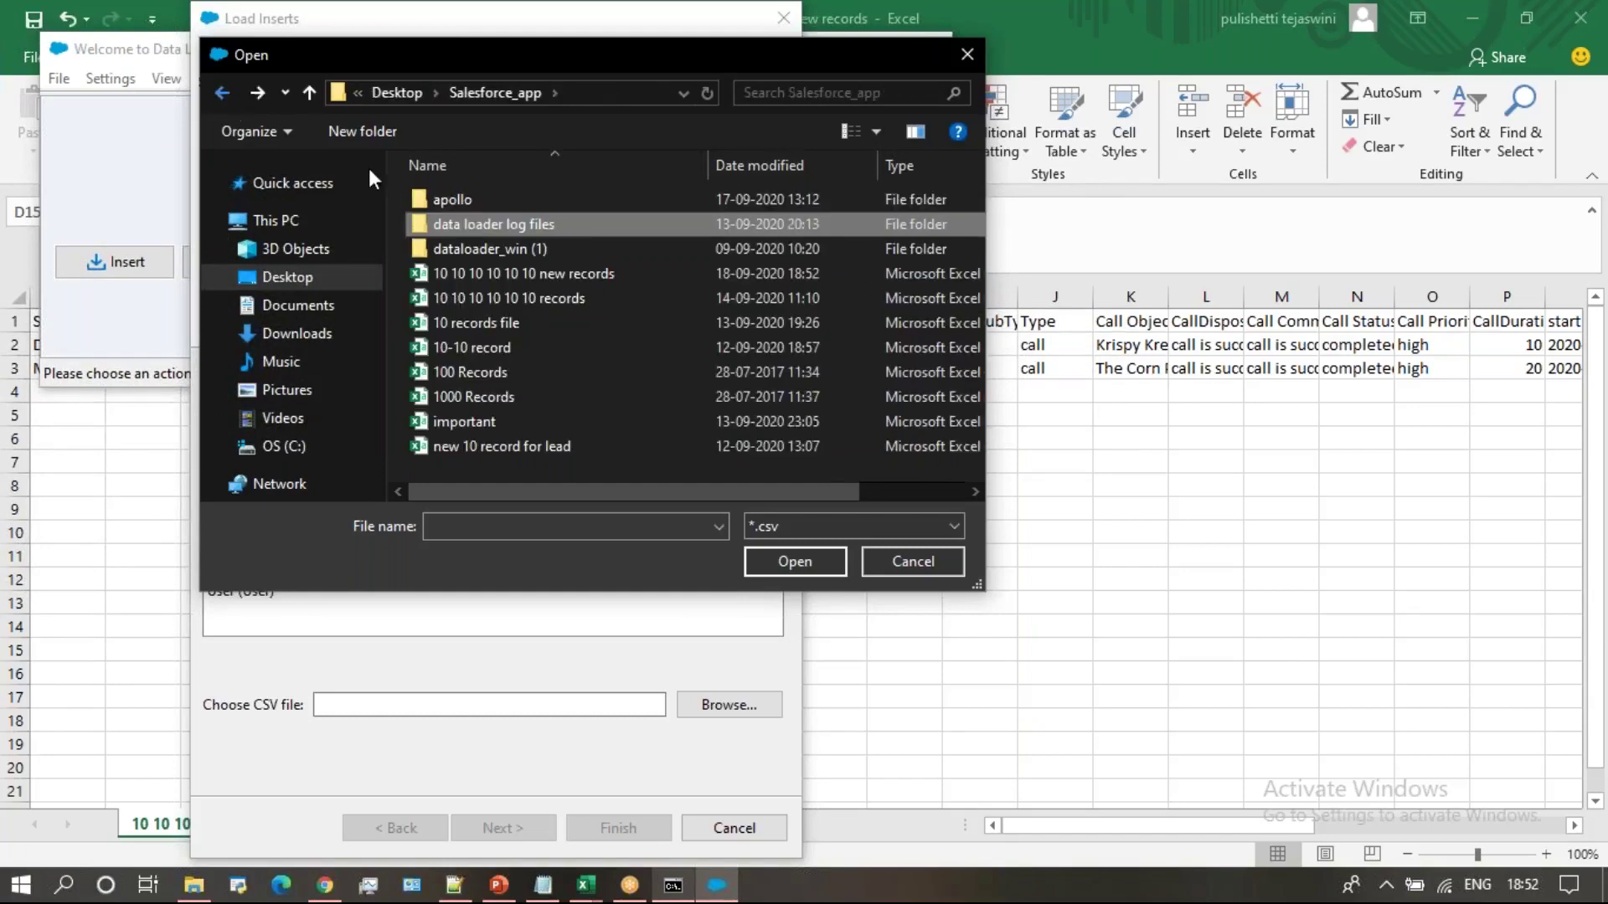
click(527, 275)
click(794, 562)
click(502, 829)
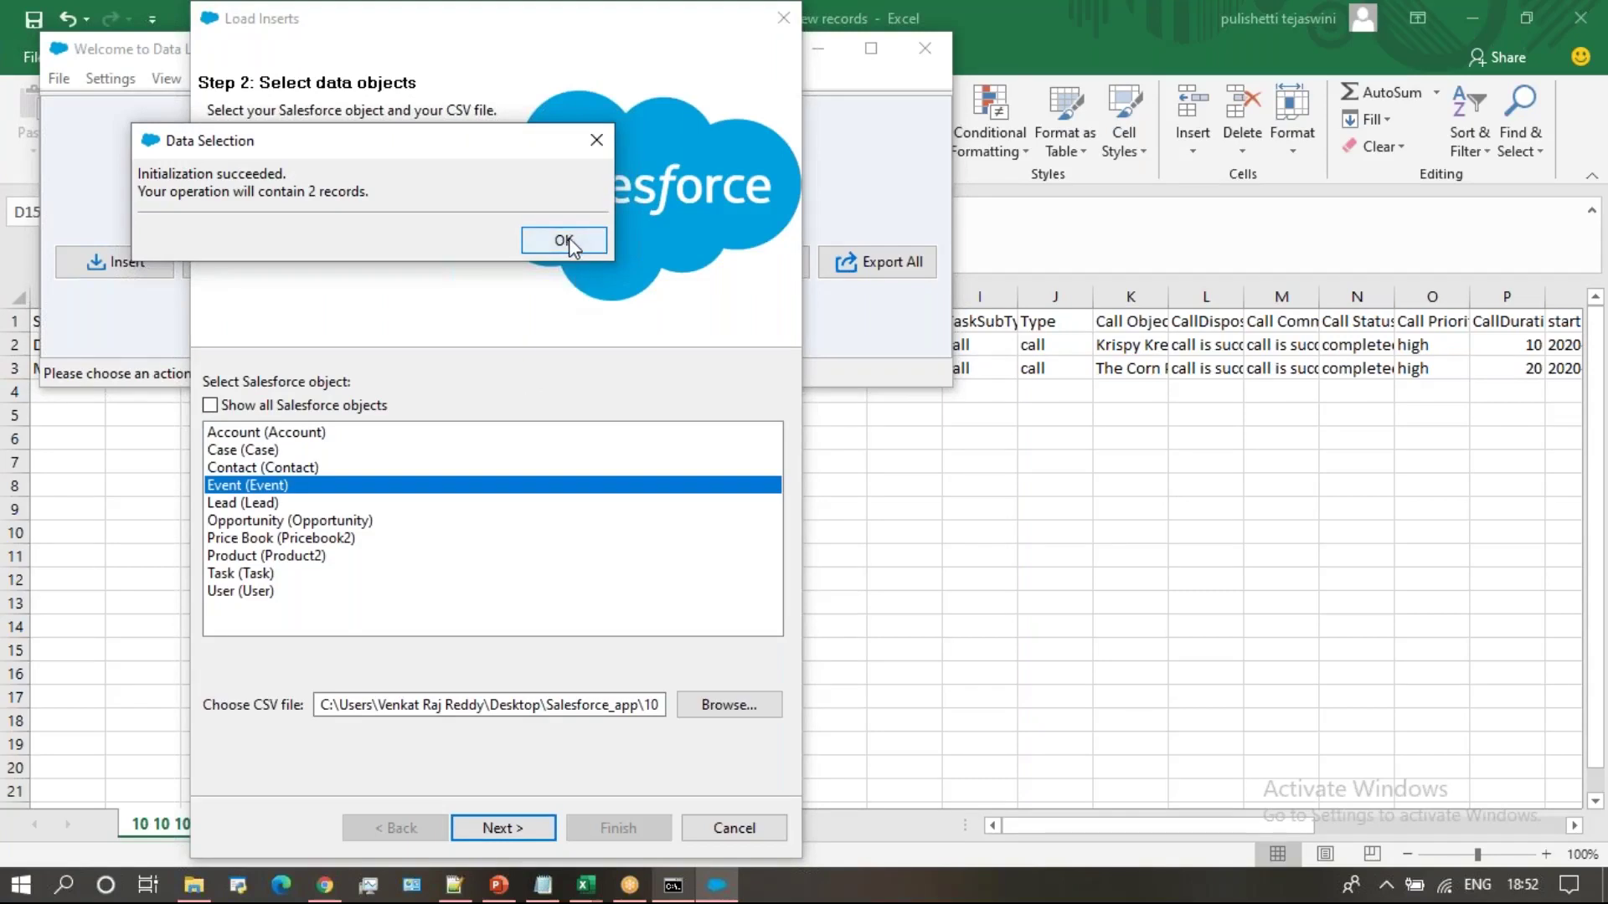
click(565, 227)
Auto-match the Event fields to CSV columns and map DurationInMinutes
click(485, 389)
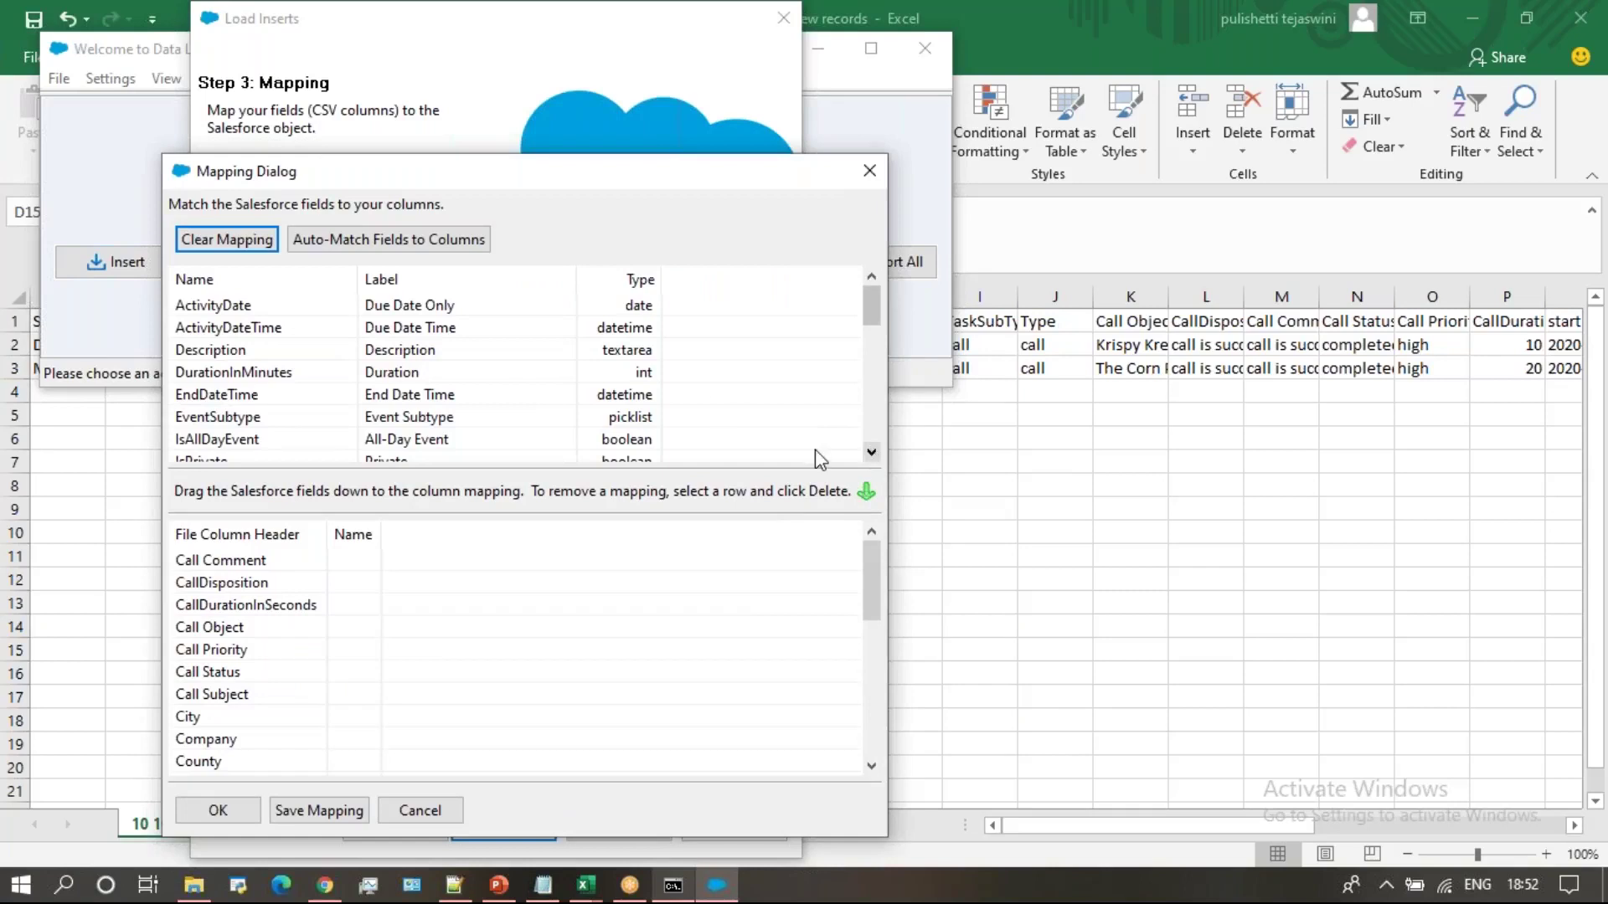
click(456, 243)
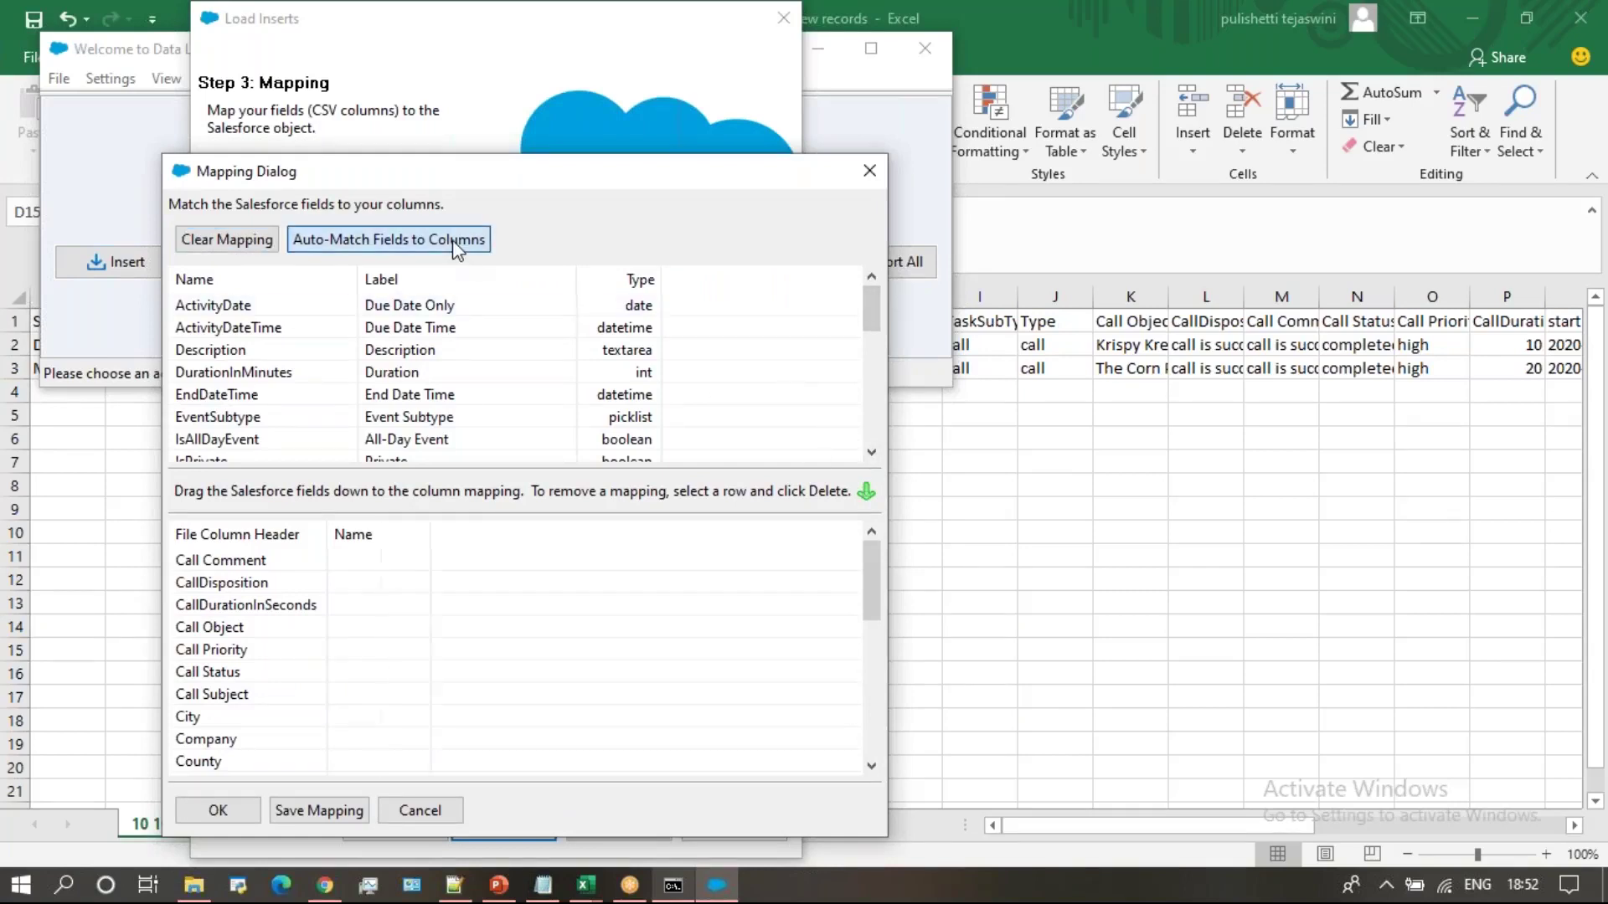
click(873, 727)
click(875, 735)
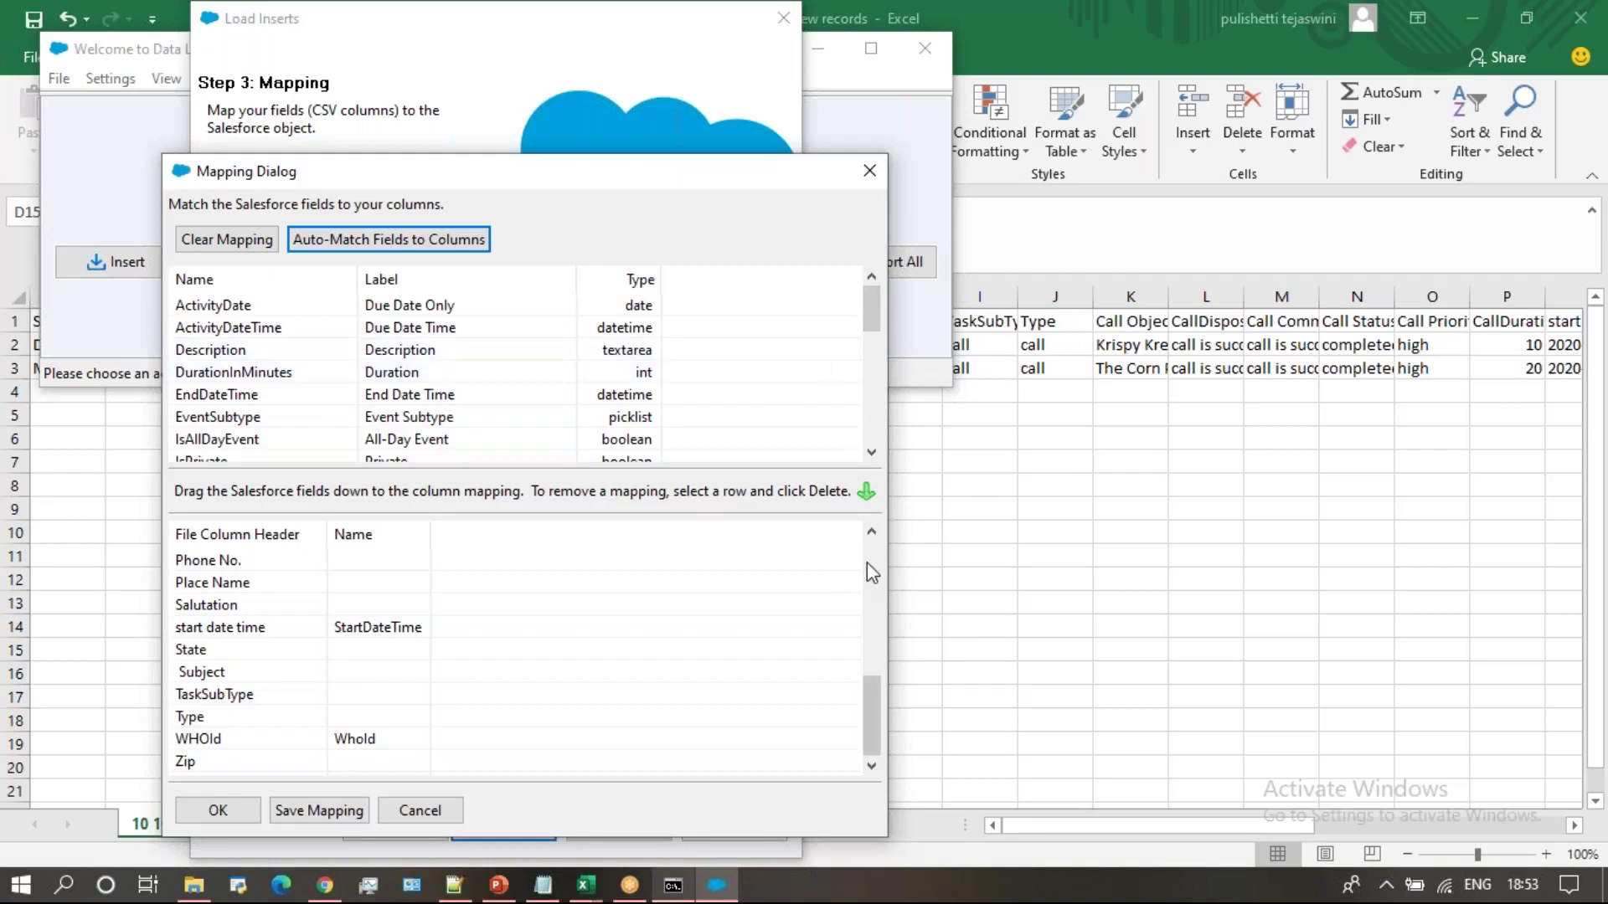
scroll(867, 561, up, 7)
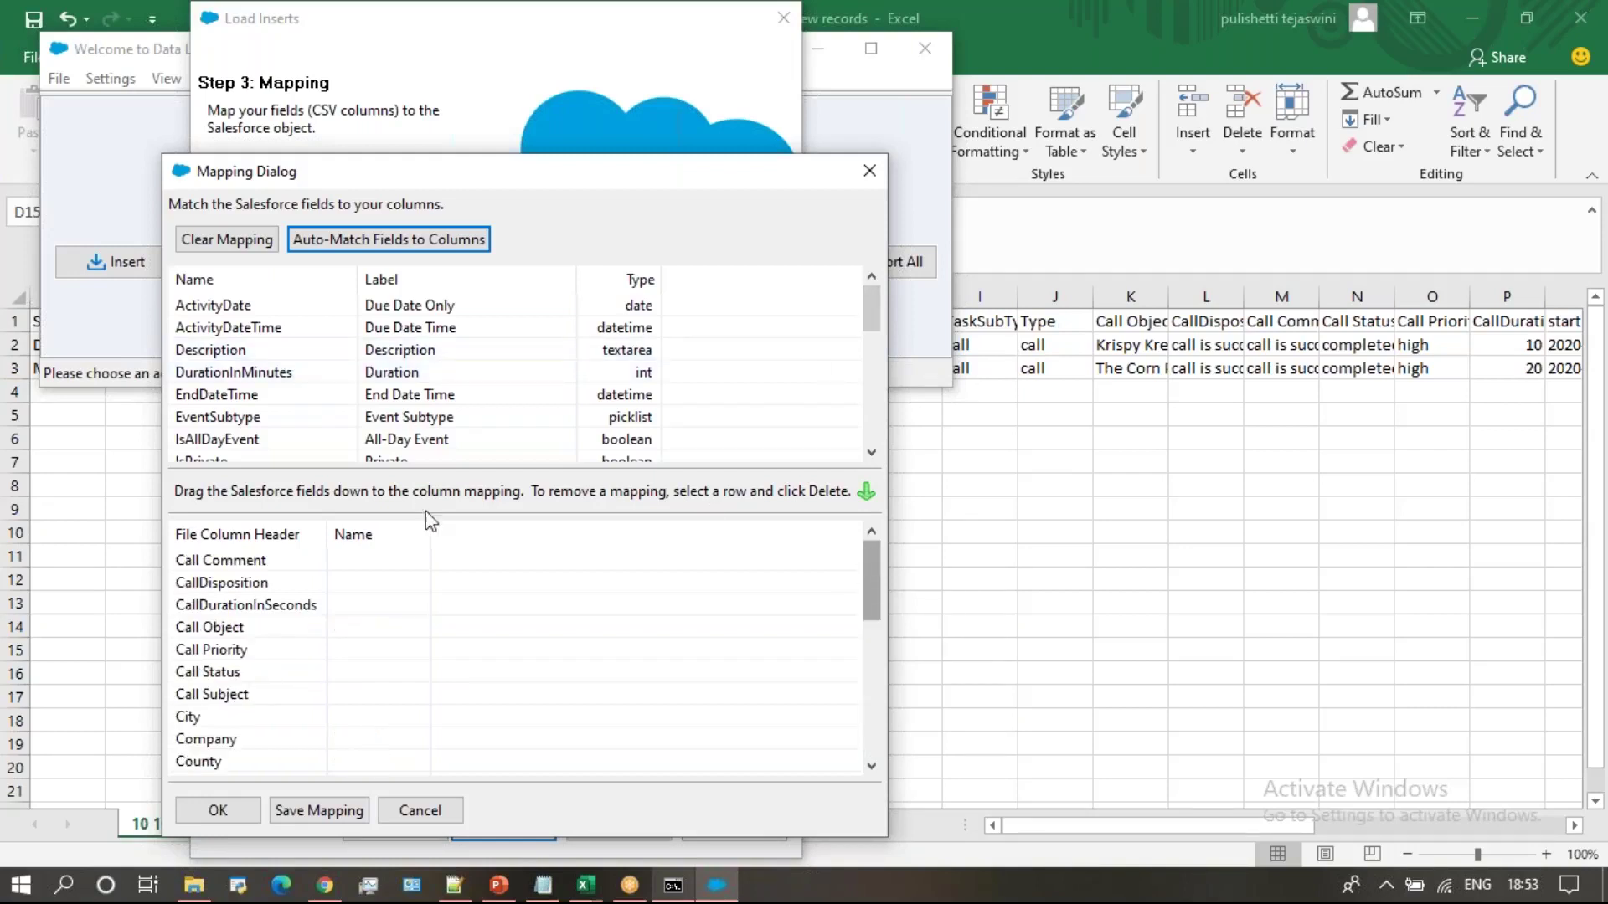
click(228, 375)
drag(228, 378, 335, 331)
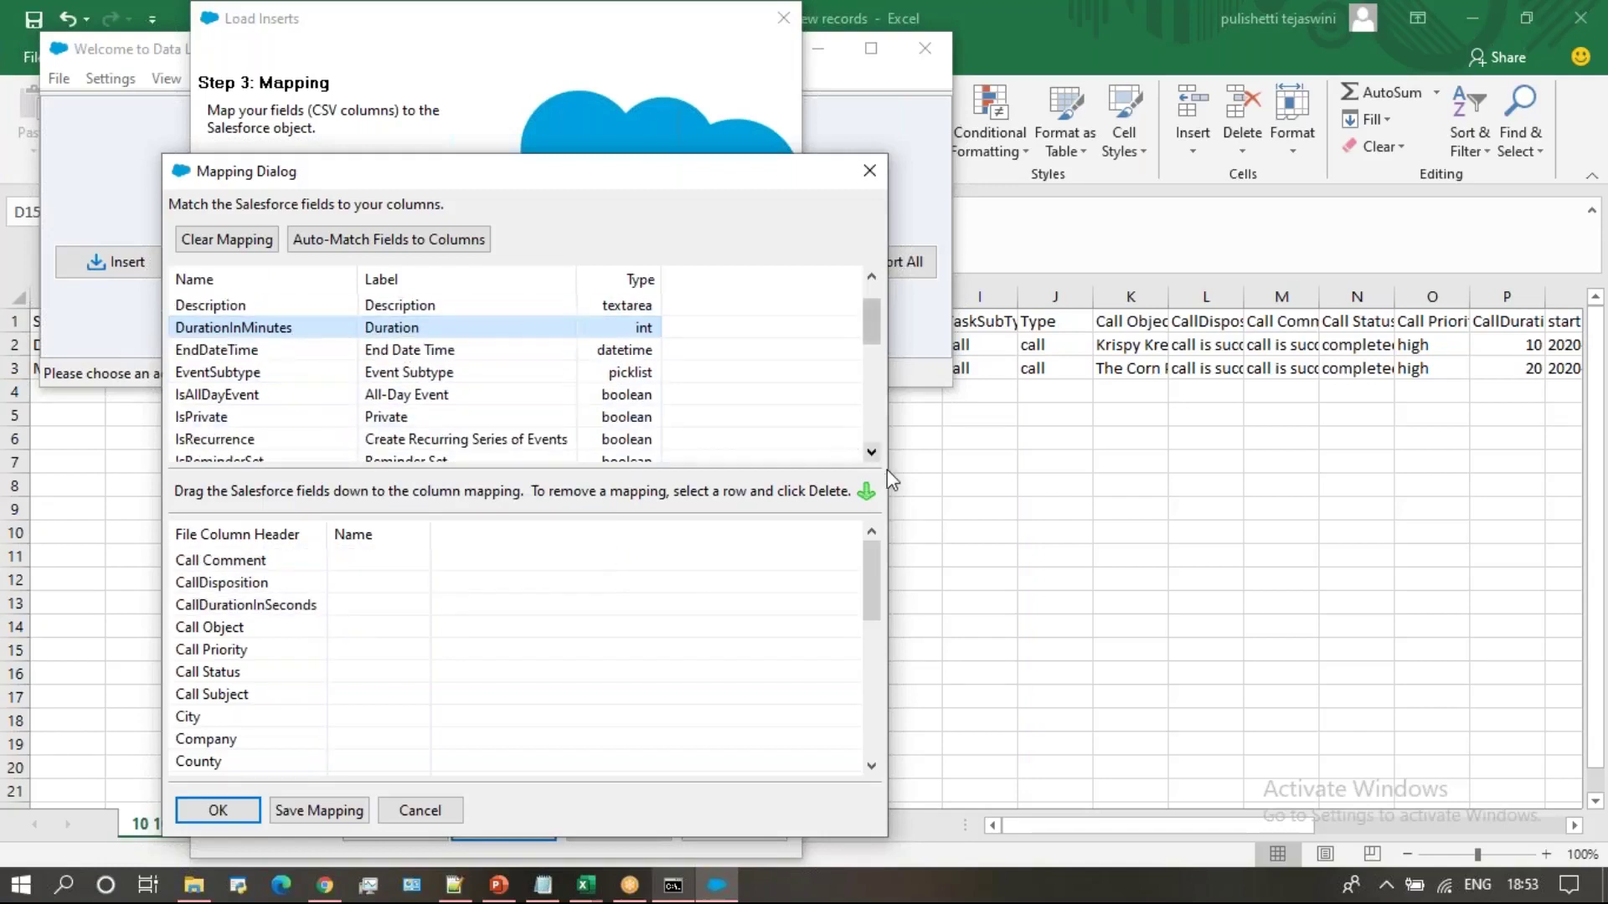
click(872, 442)
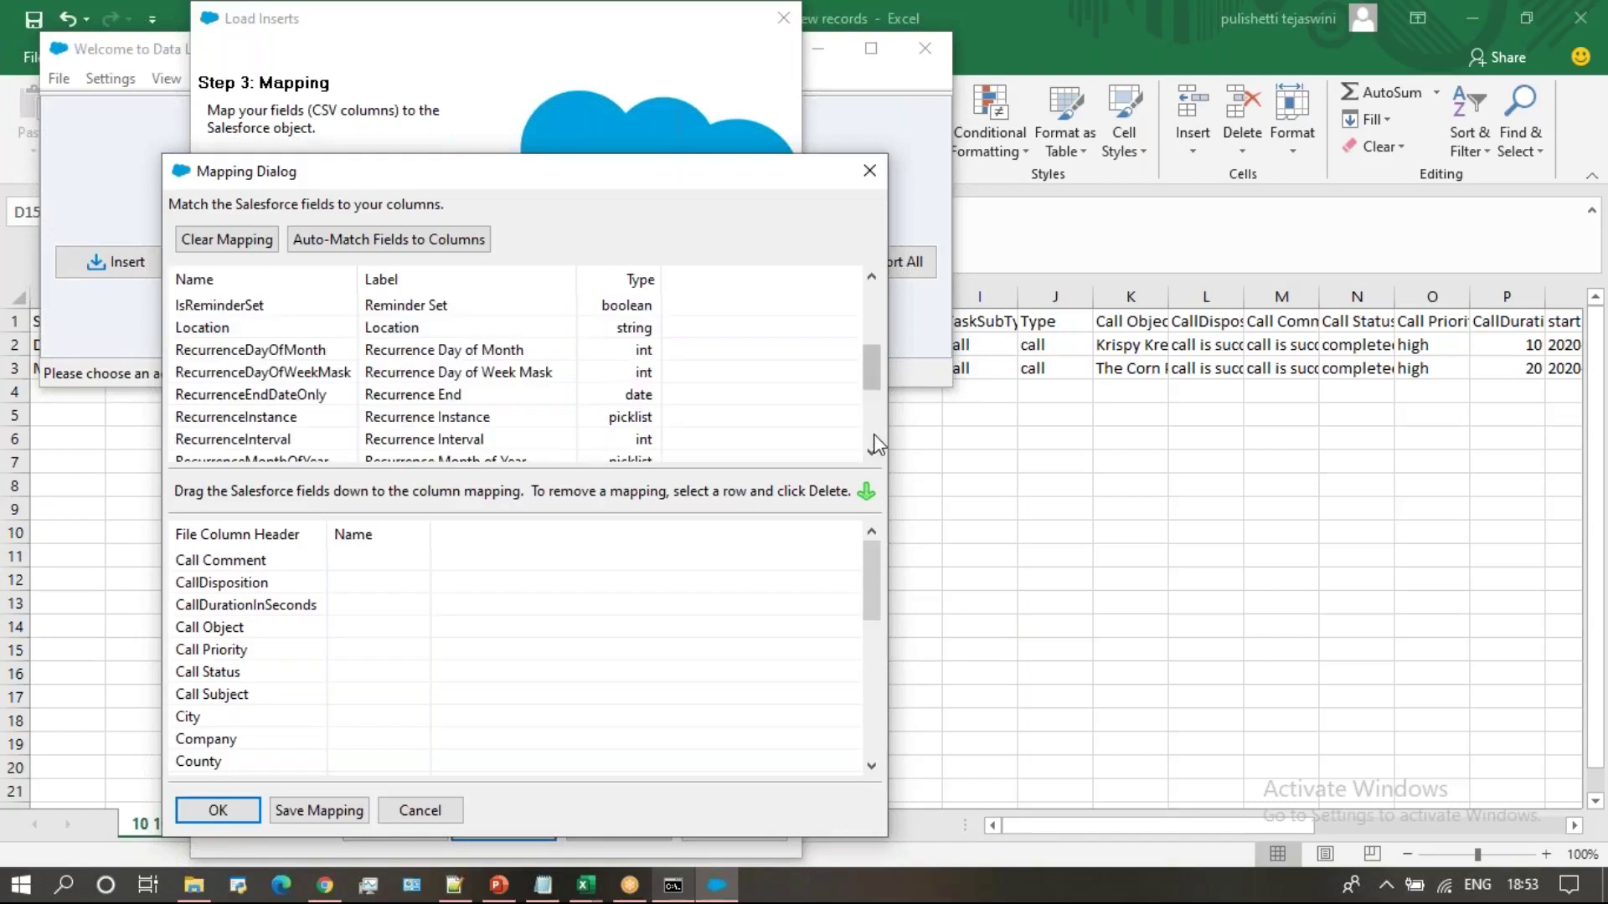
click(873, 442)
click(872, 453)
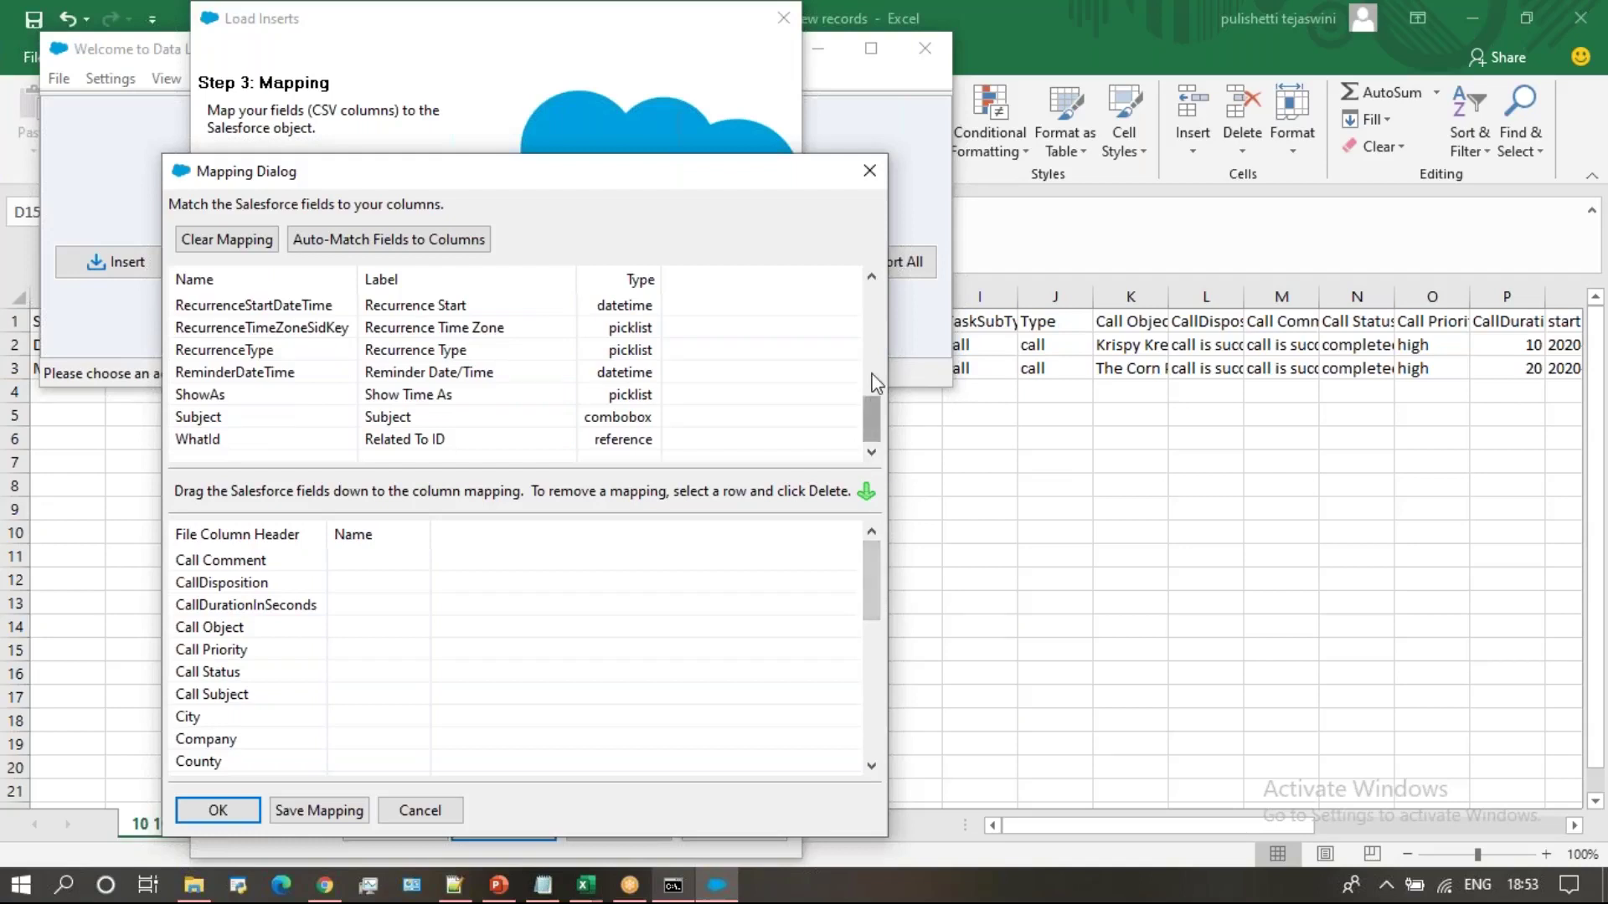
click(876, 659)
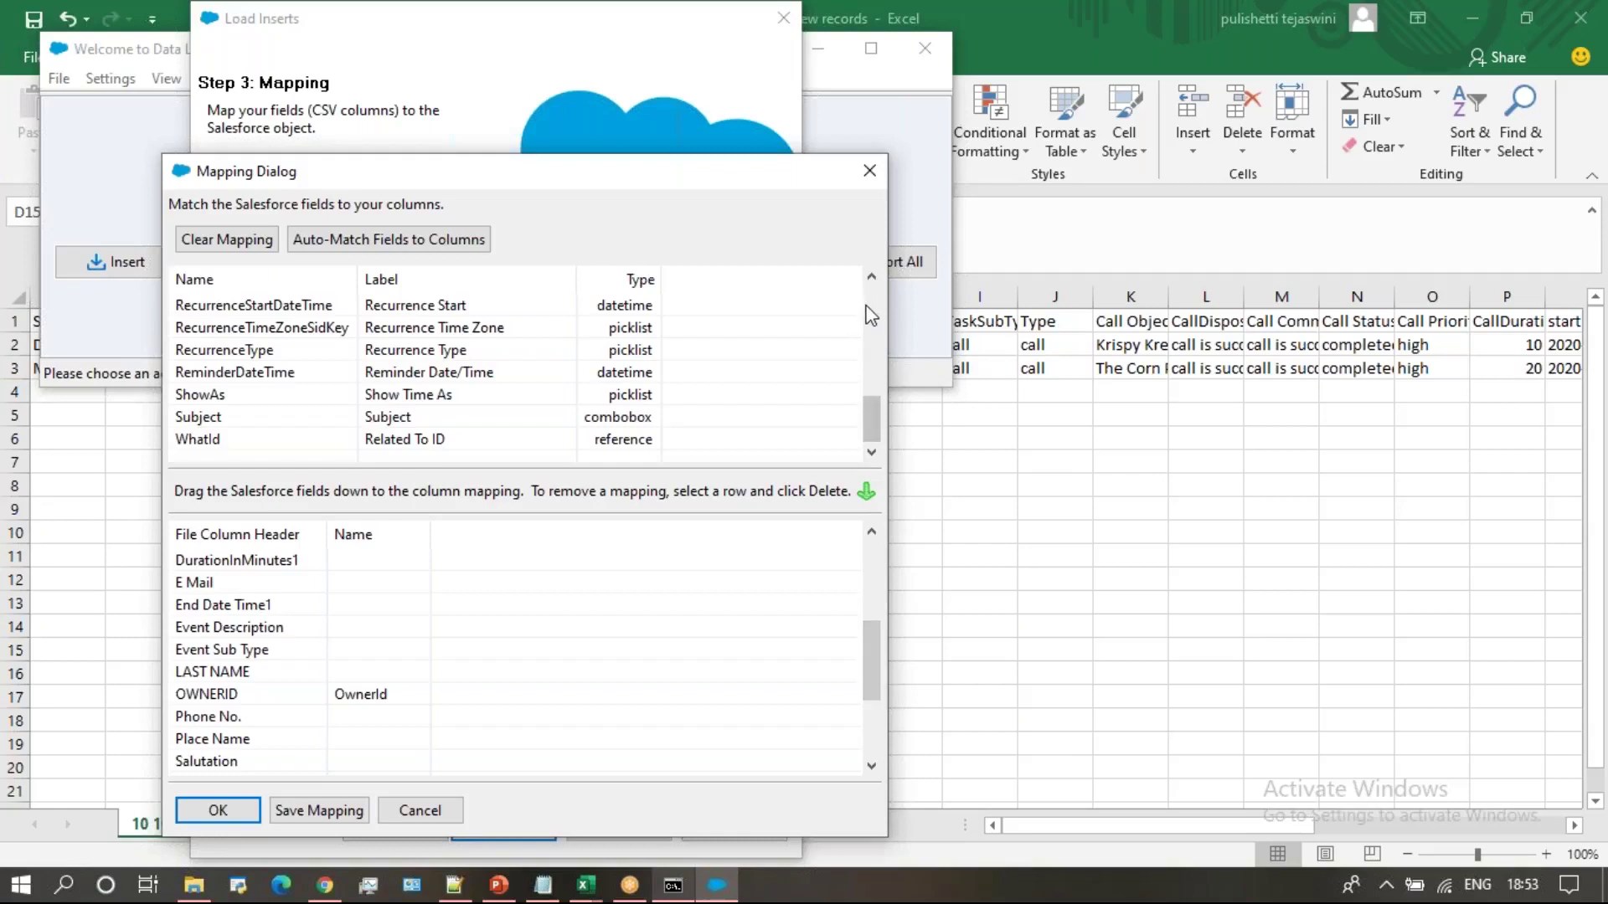
Map EndDateTime to End Date Time1 and Description to Event Description, then accept the mapping
scroll(871, 316, up, 5)
drag(293, 307, 348, 583)
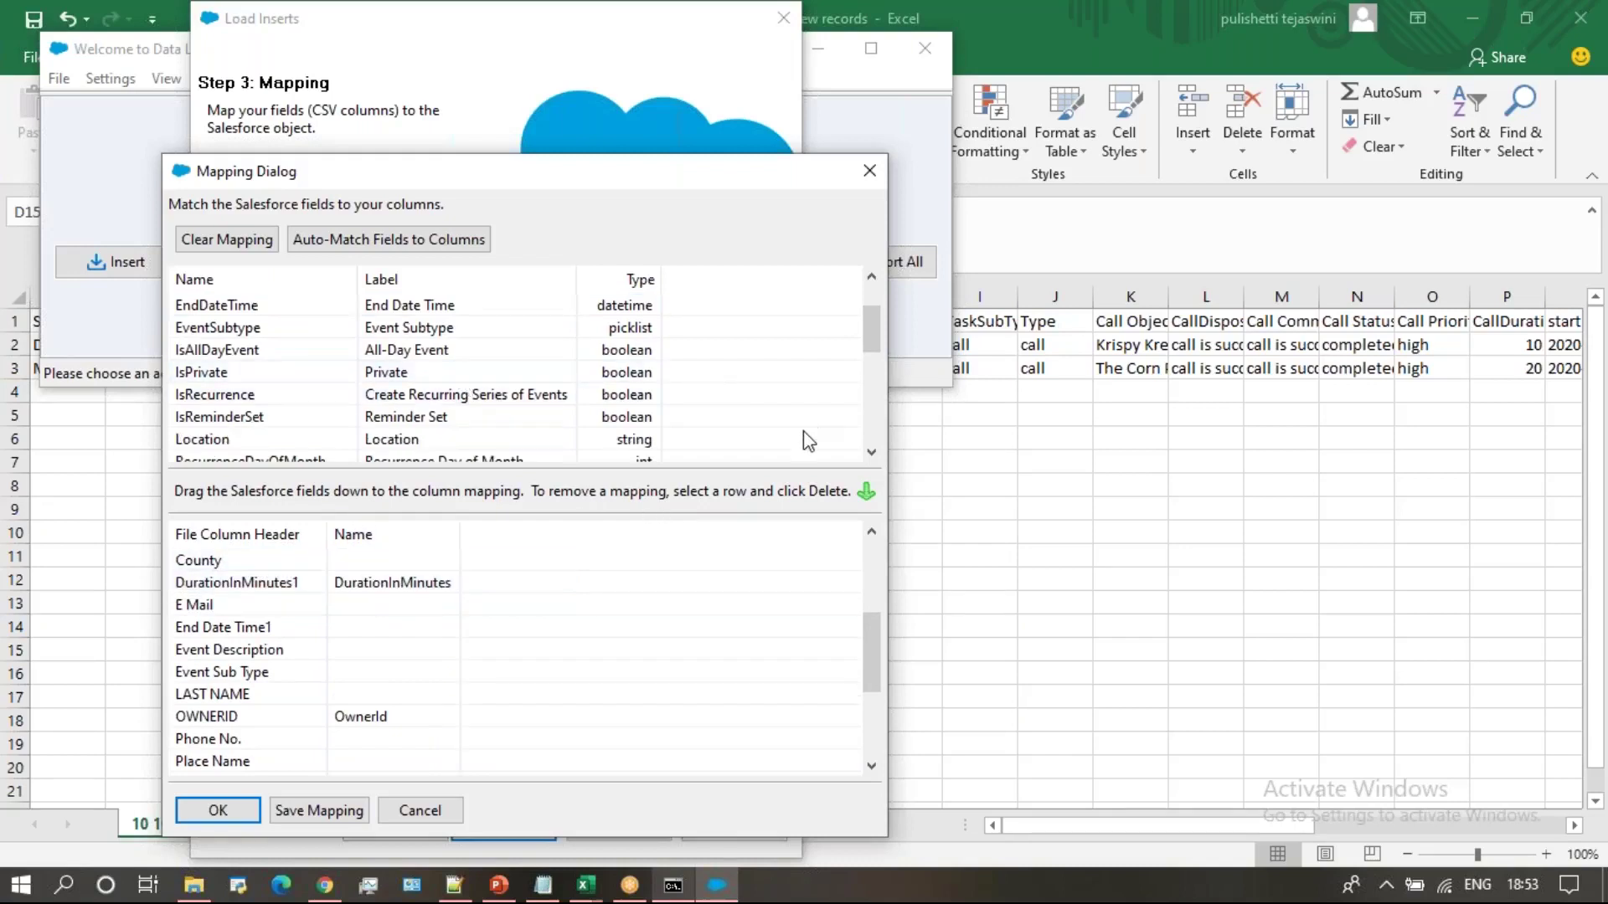
drag(298, 305, 344, 627)
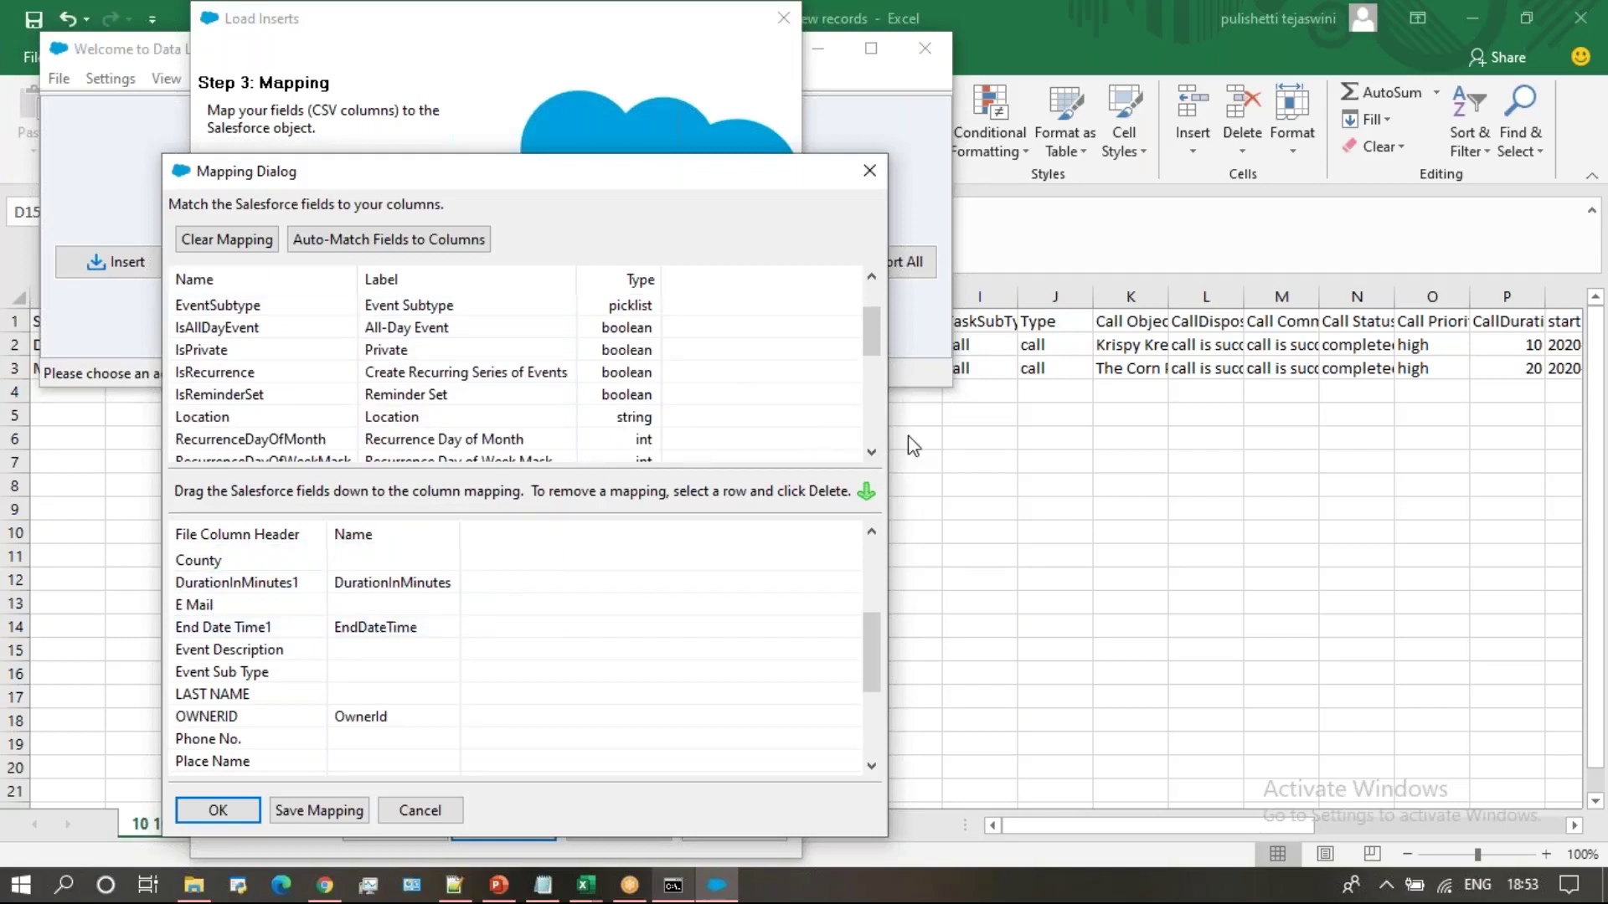
scroll(873, 414, up, 1)
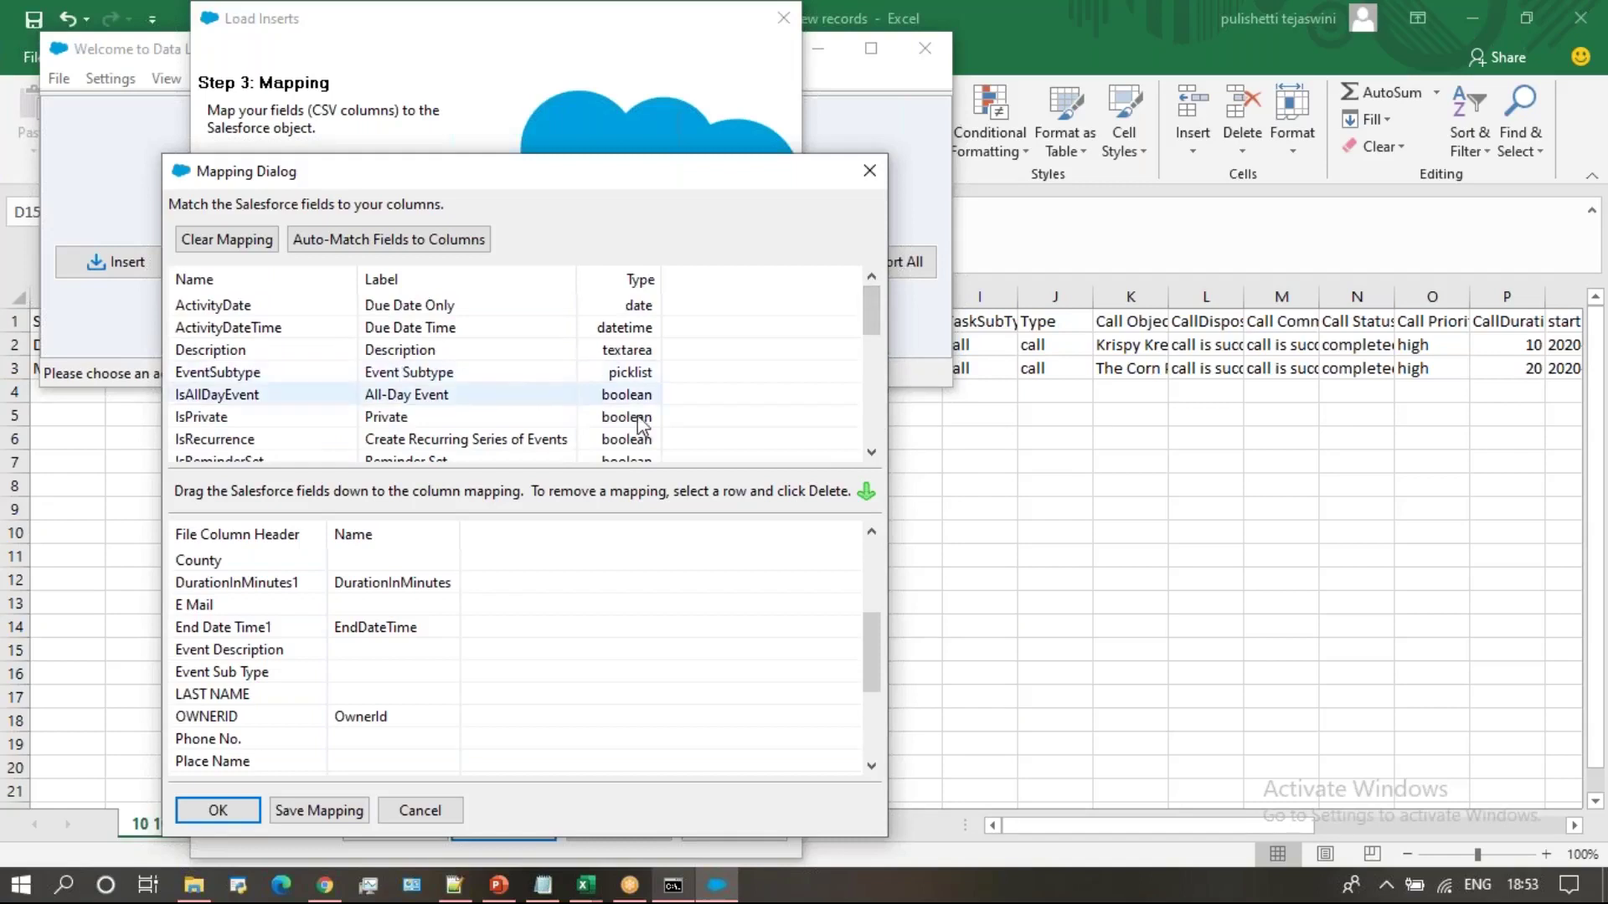
click(289, 355)
drag(289, 356, 381, 650)
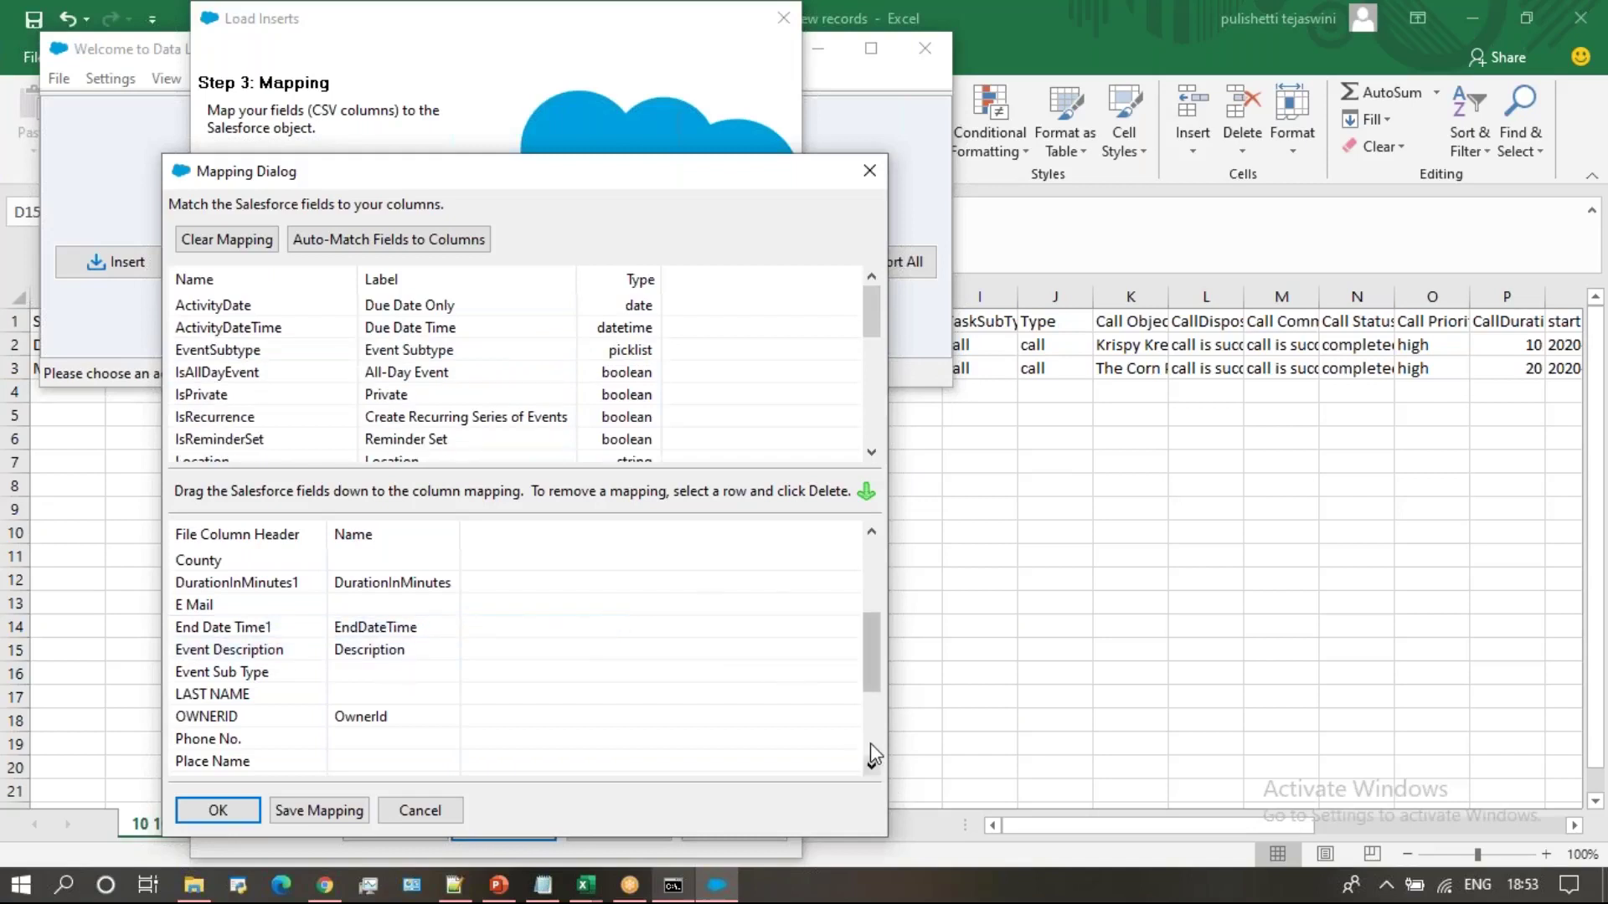
scroll(873, 754, down, 3)
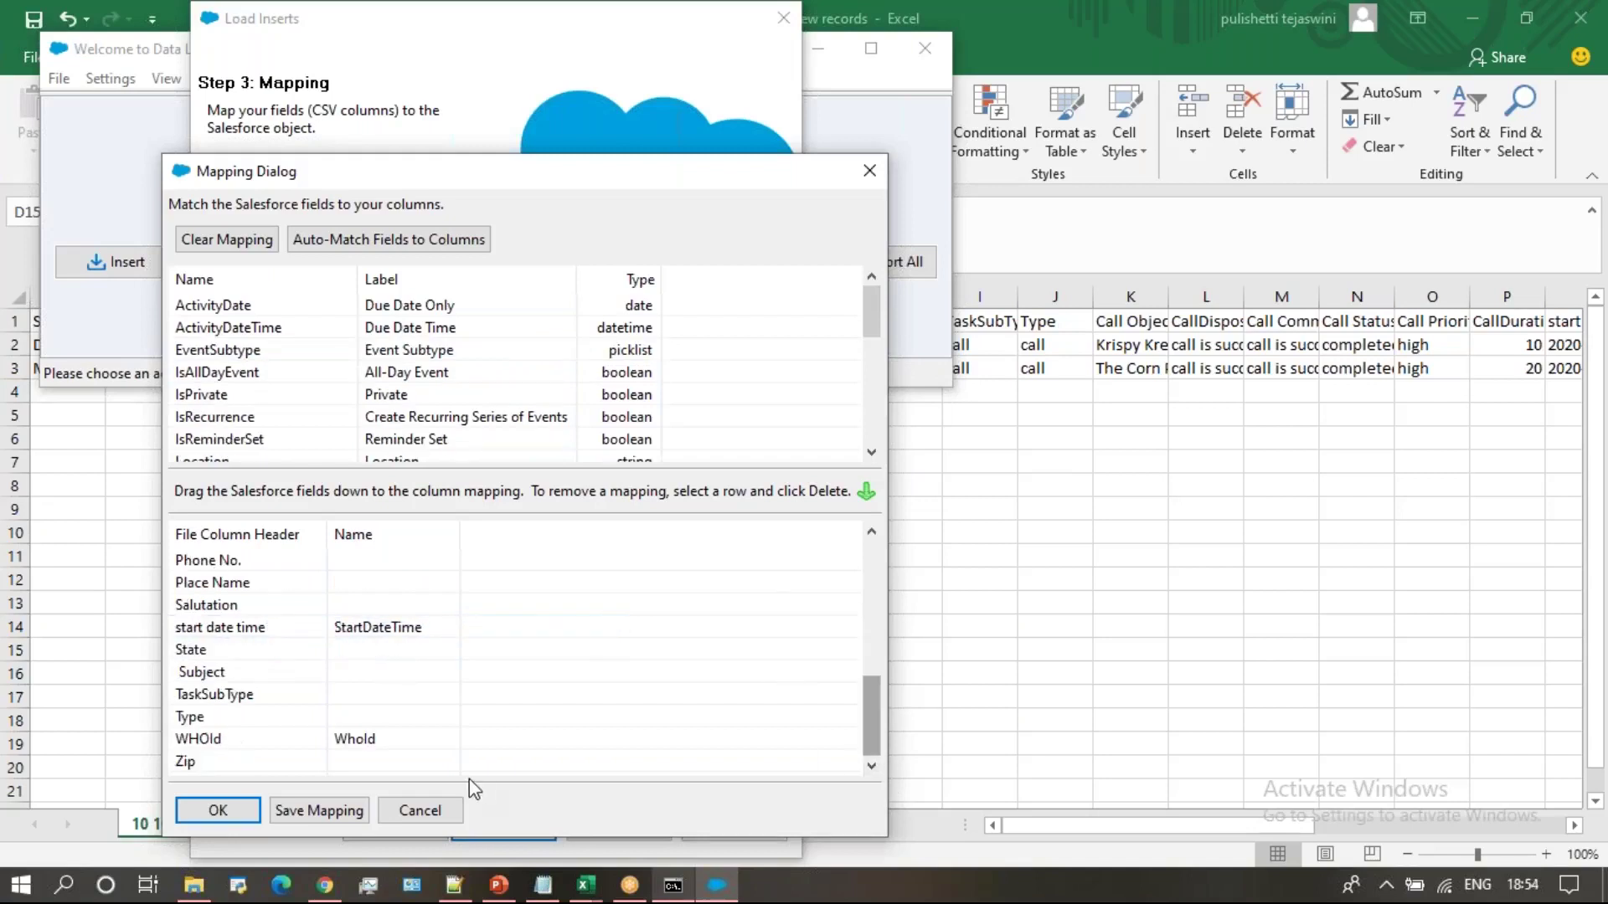
click(219, 812)
Run the insert, adding 2 Event records with 0 errors
click(511, 829)
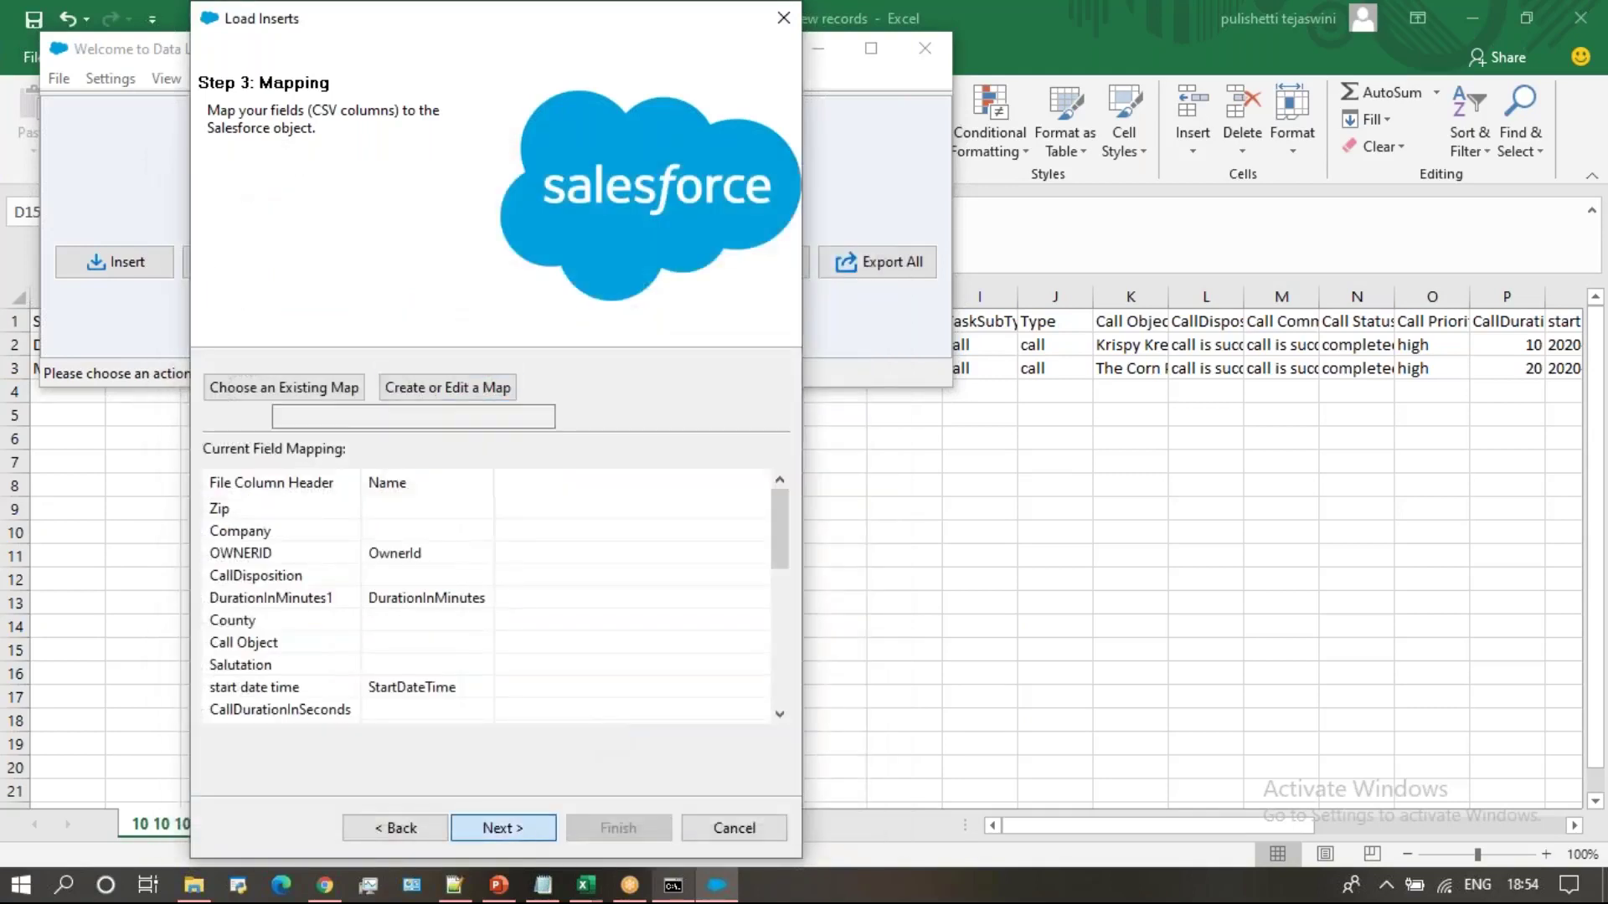
click(618, 826)
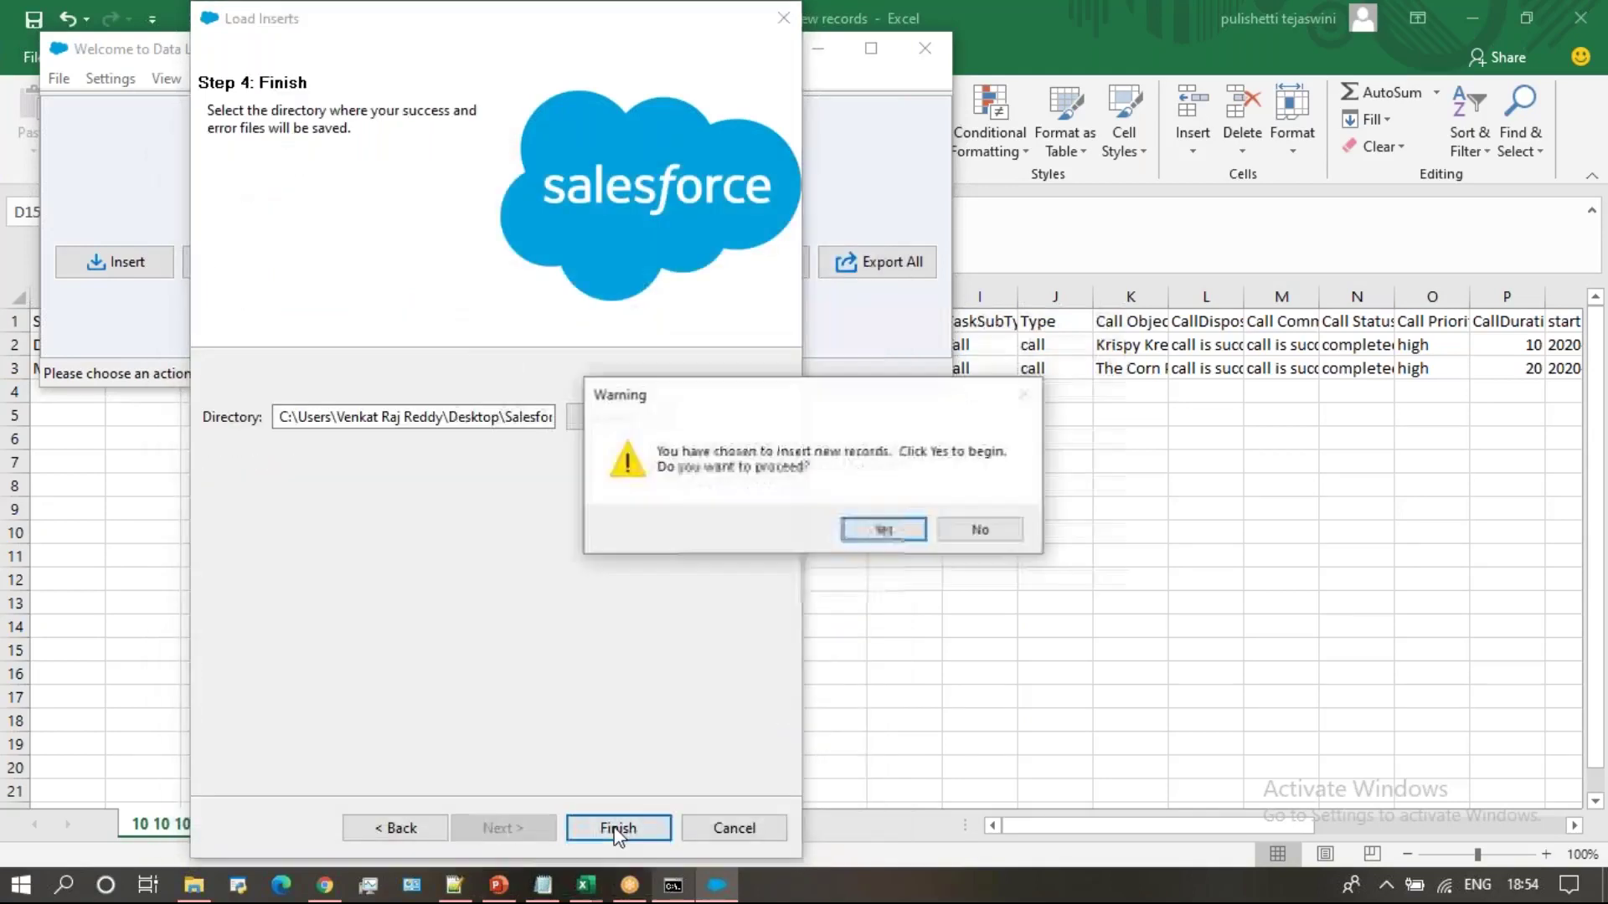
click(885, 530)
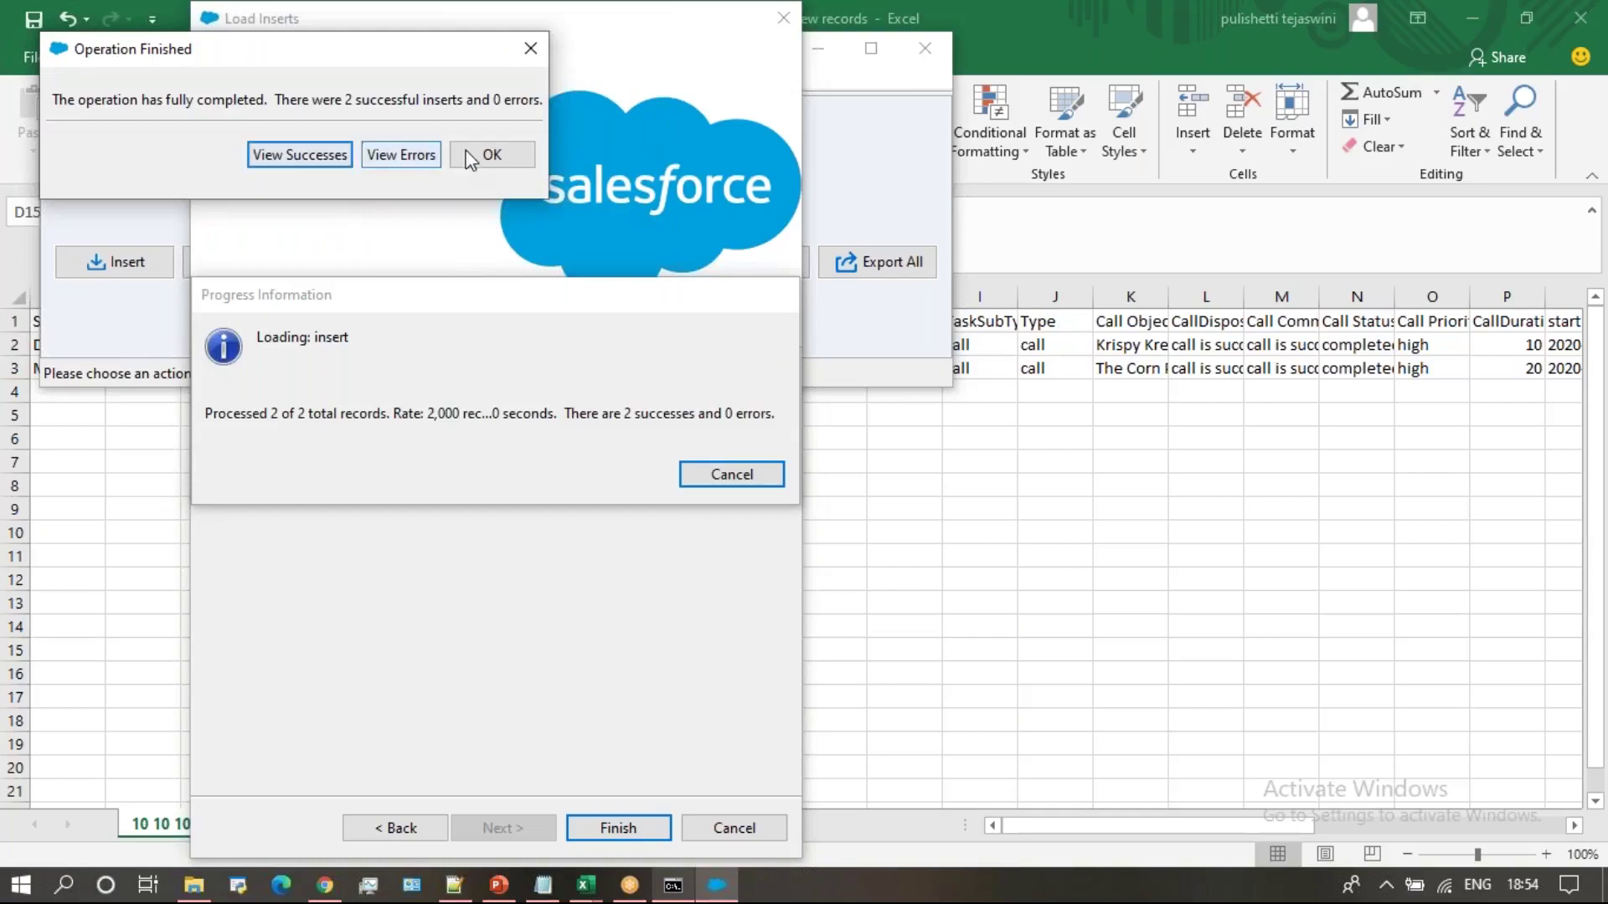
click(492, 156)
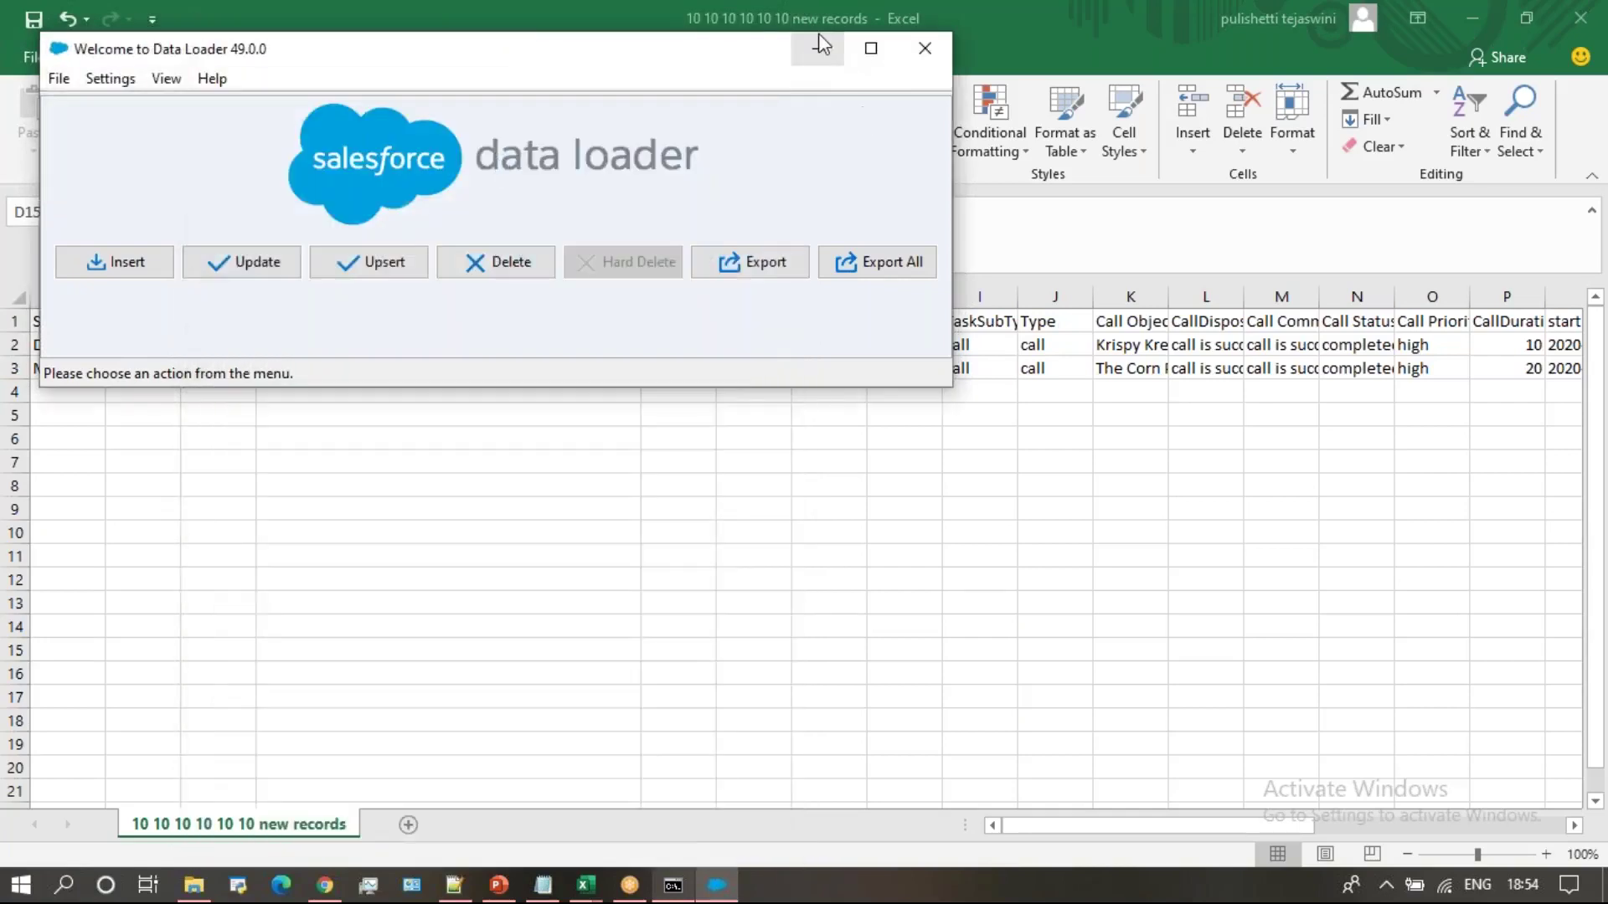
click(819, 48)
Open the Flores lead from the Today's Leads list view and scroll to its activity timeline
click(324, 885)
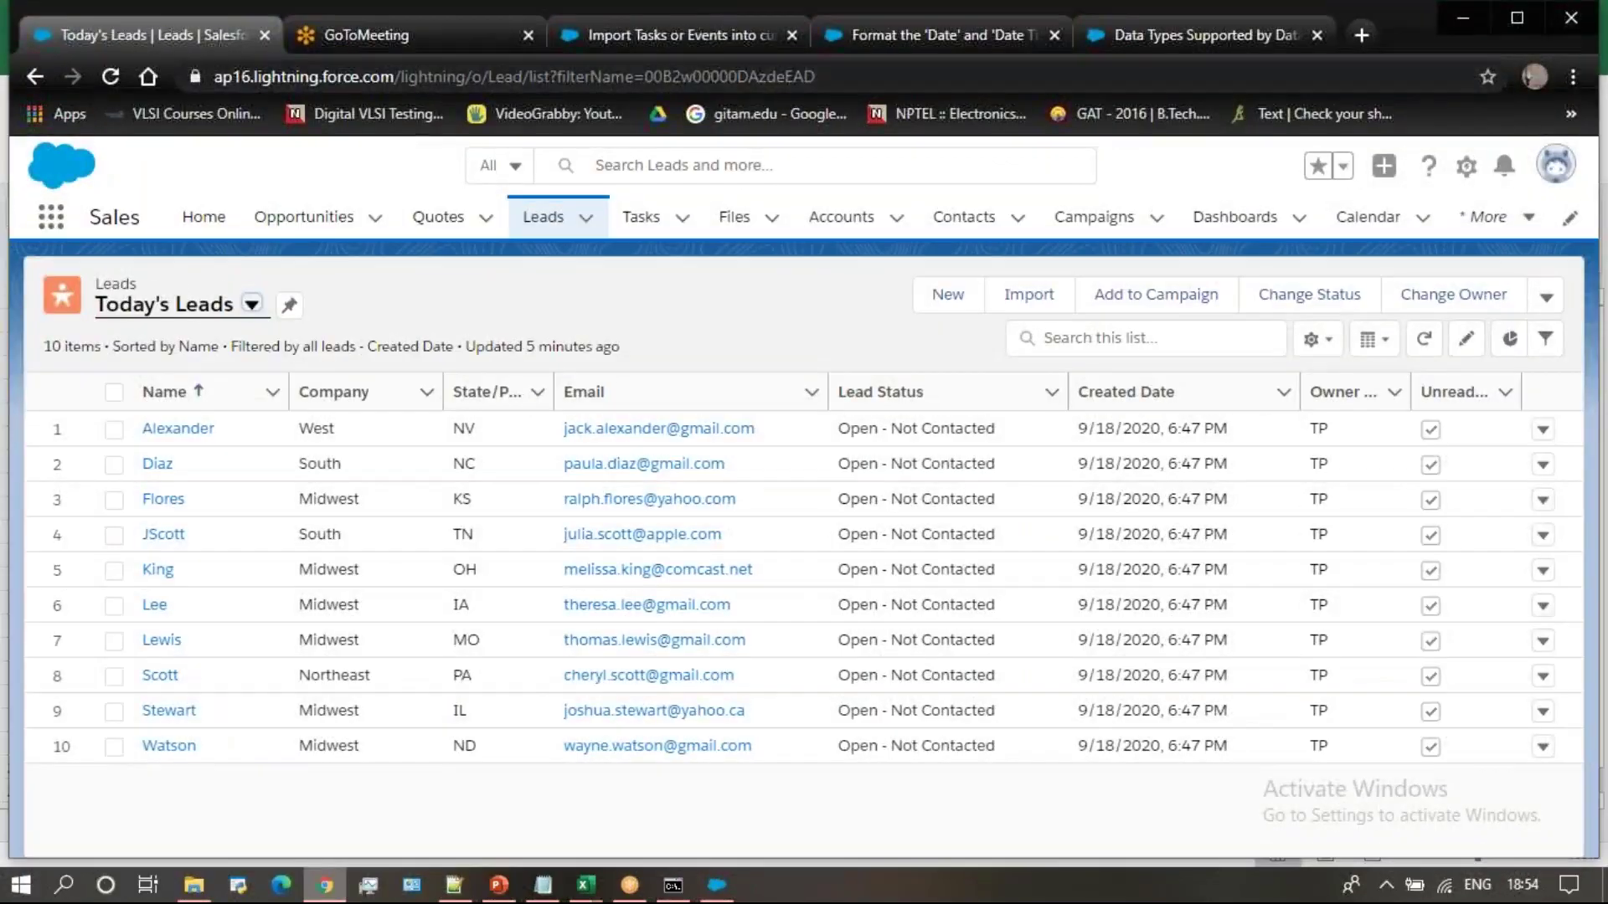
click(543, 220)
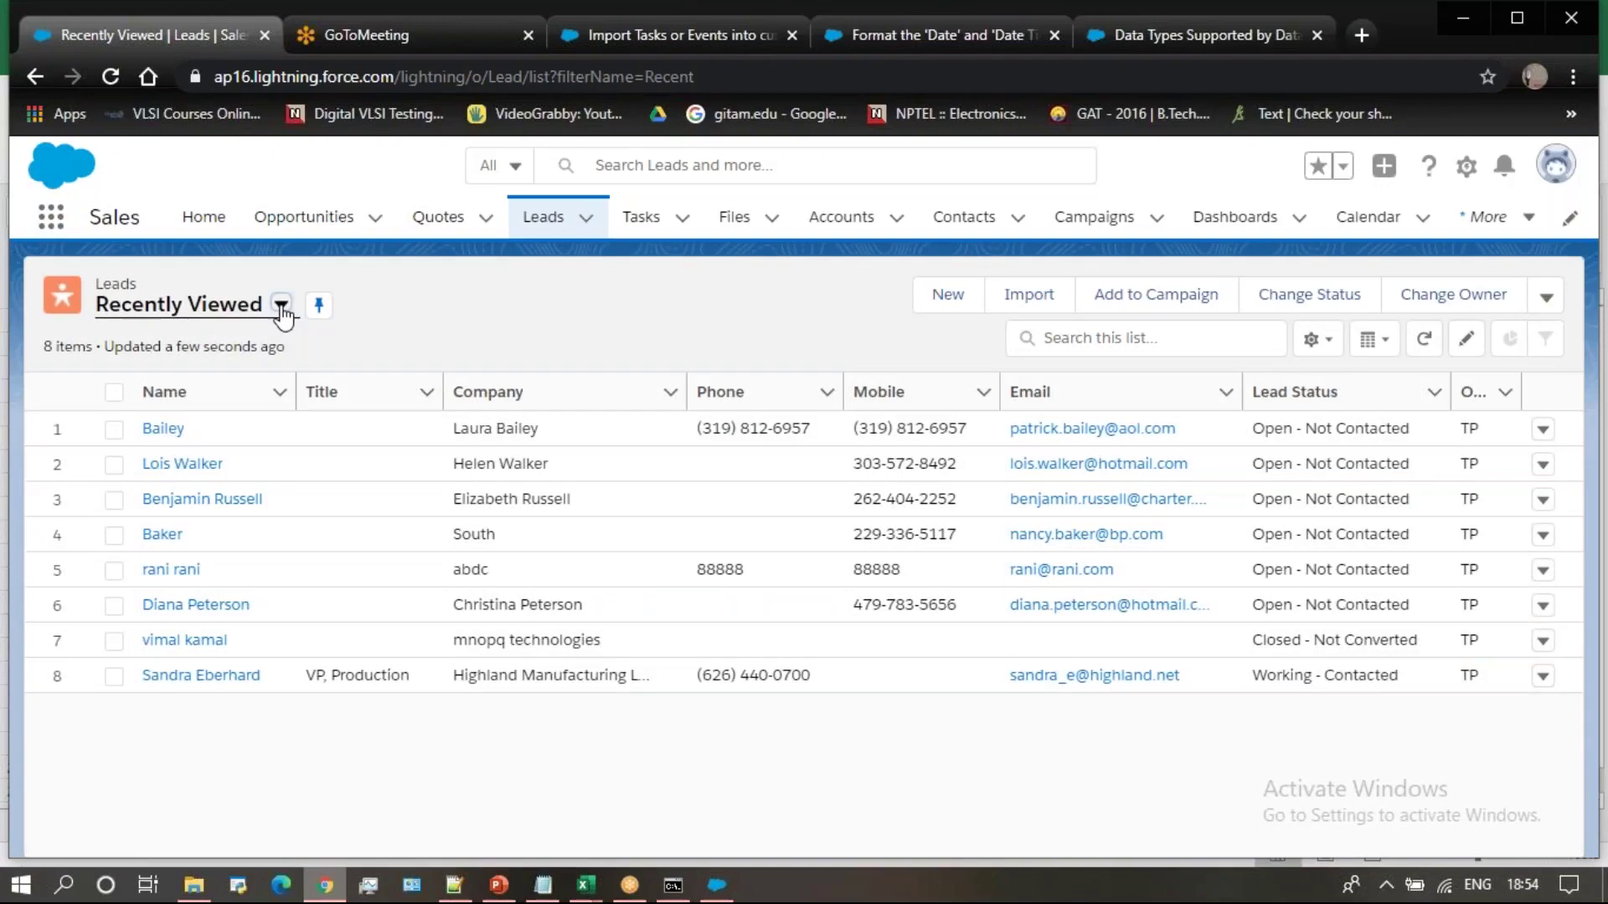
click(281, 304)
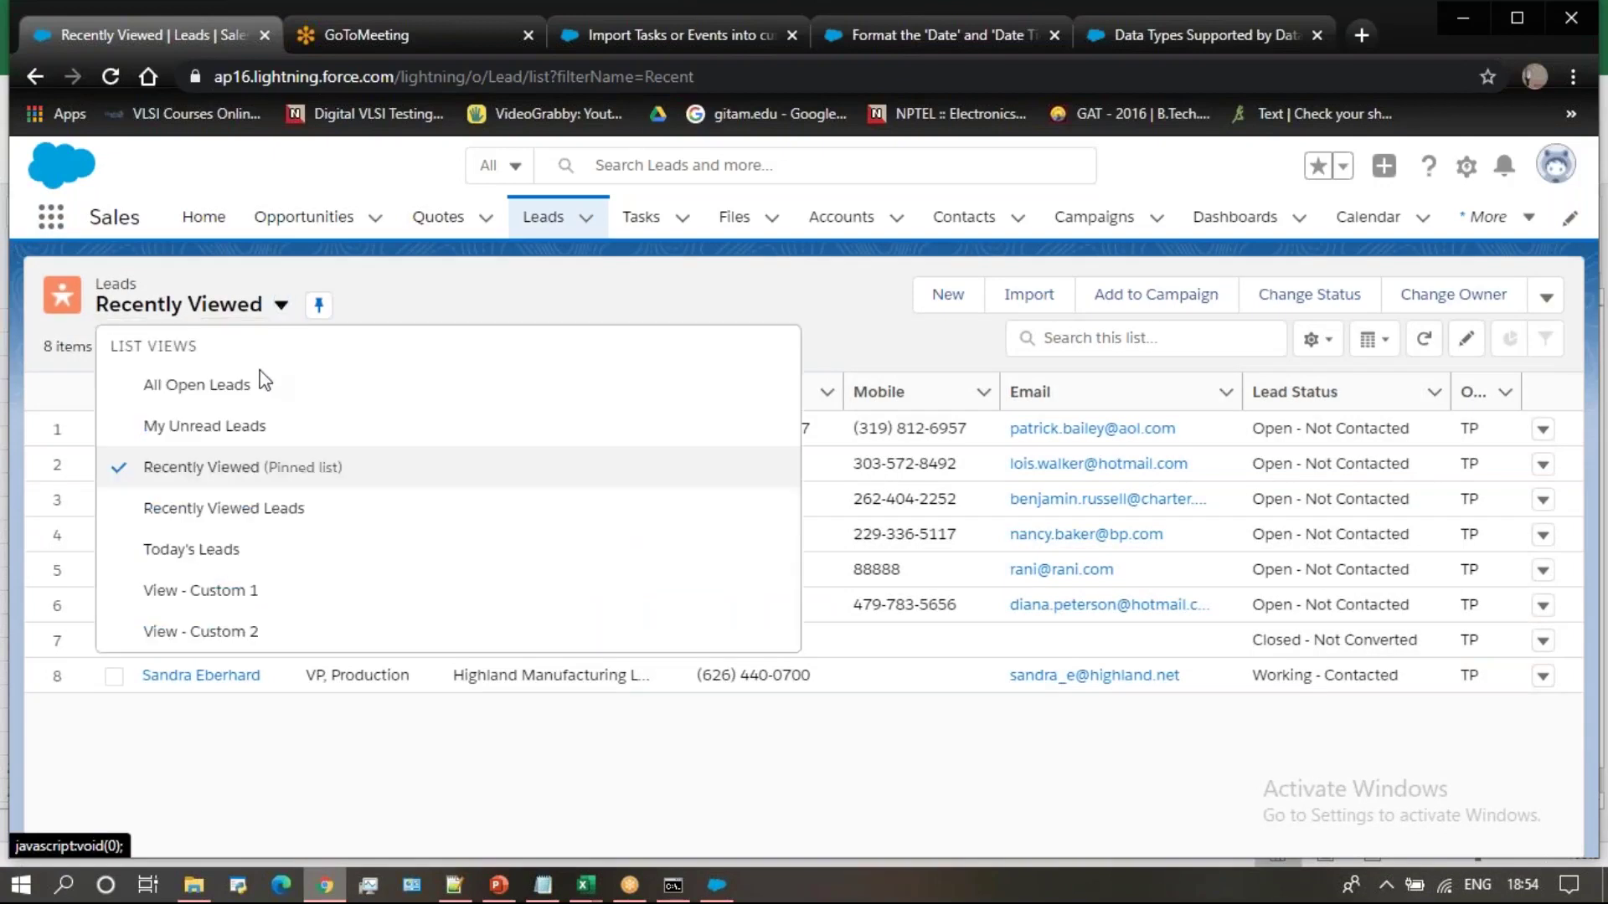
click(216, 550)
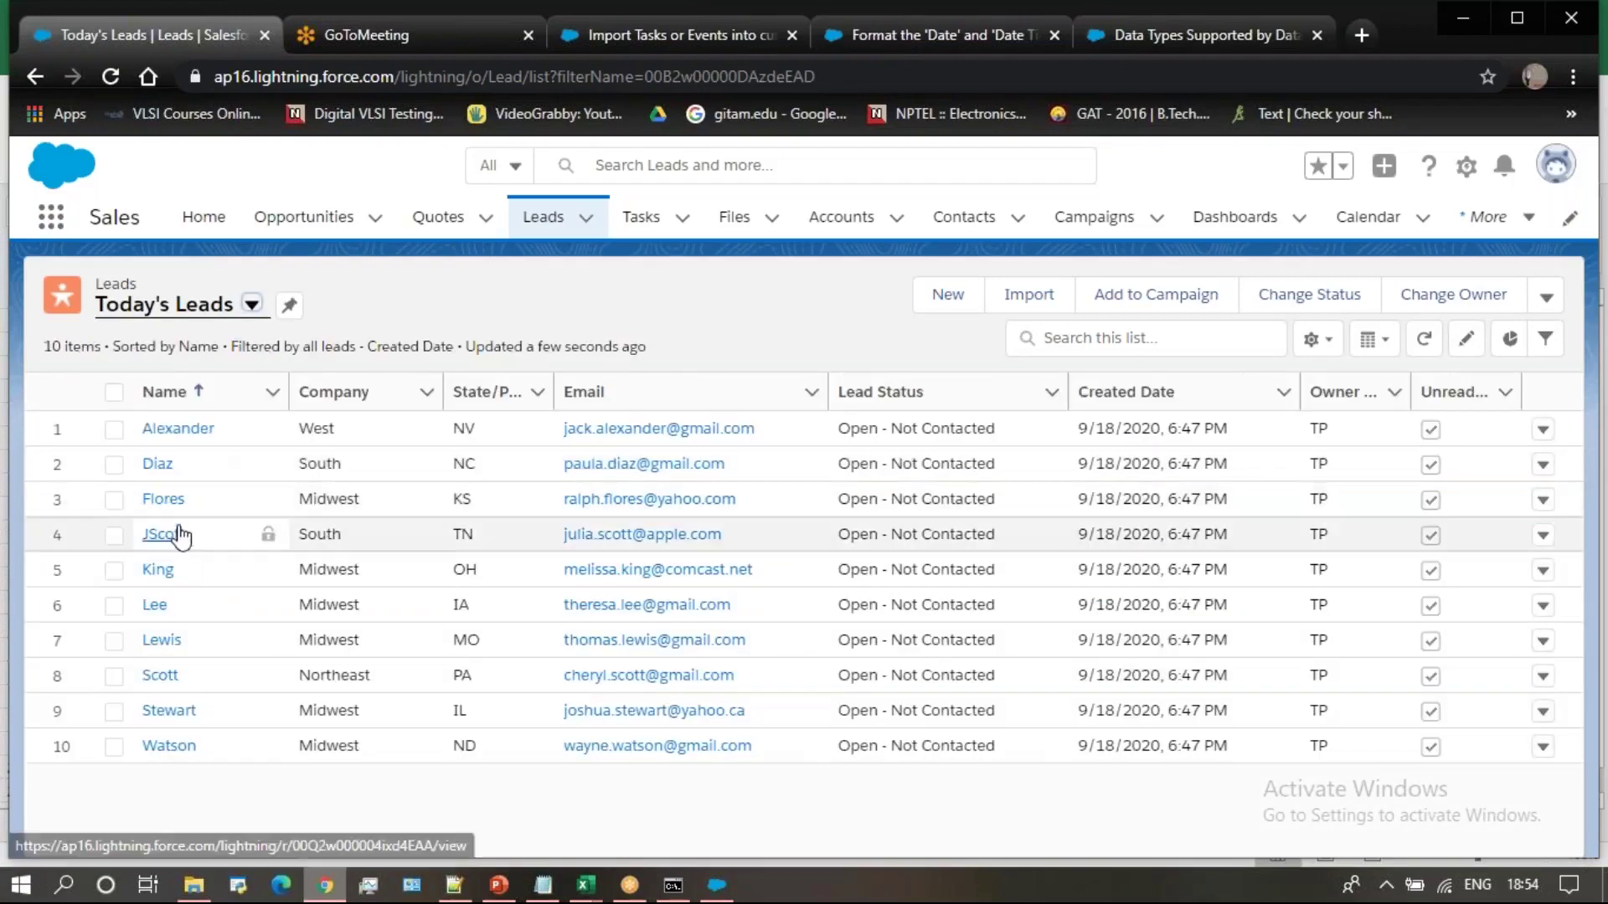
click(163, 503)
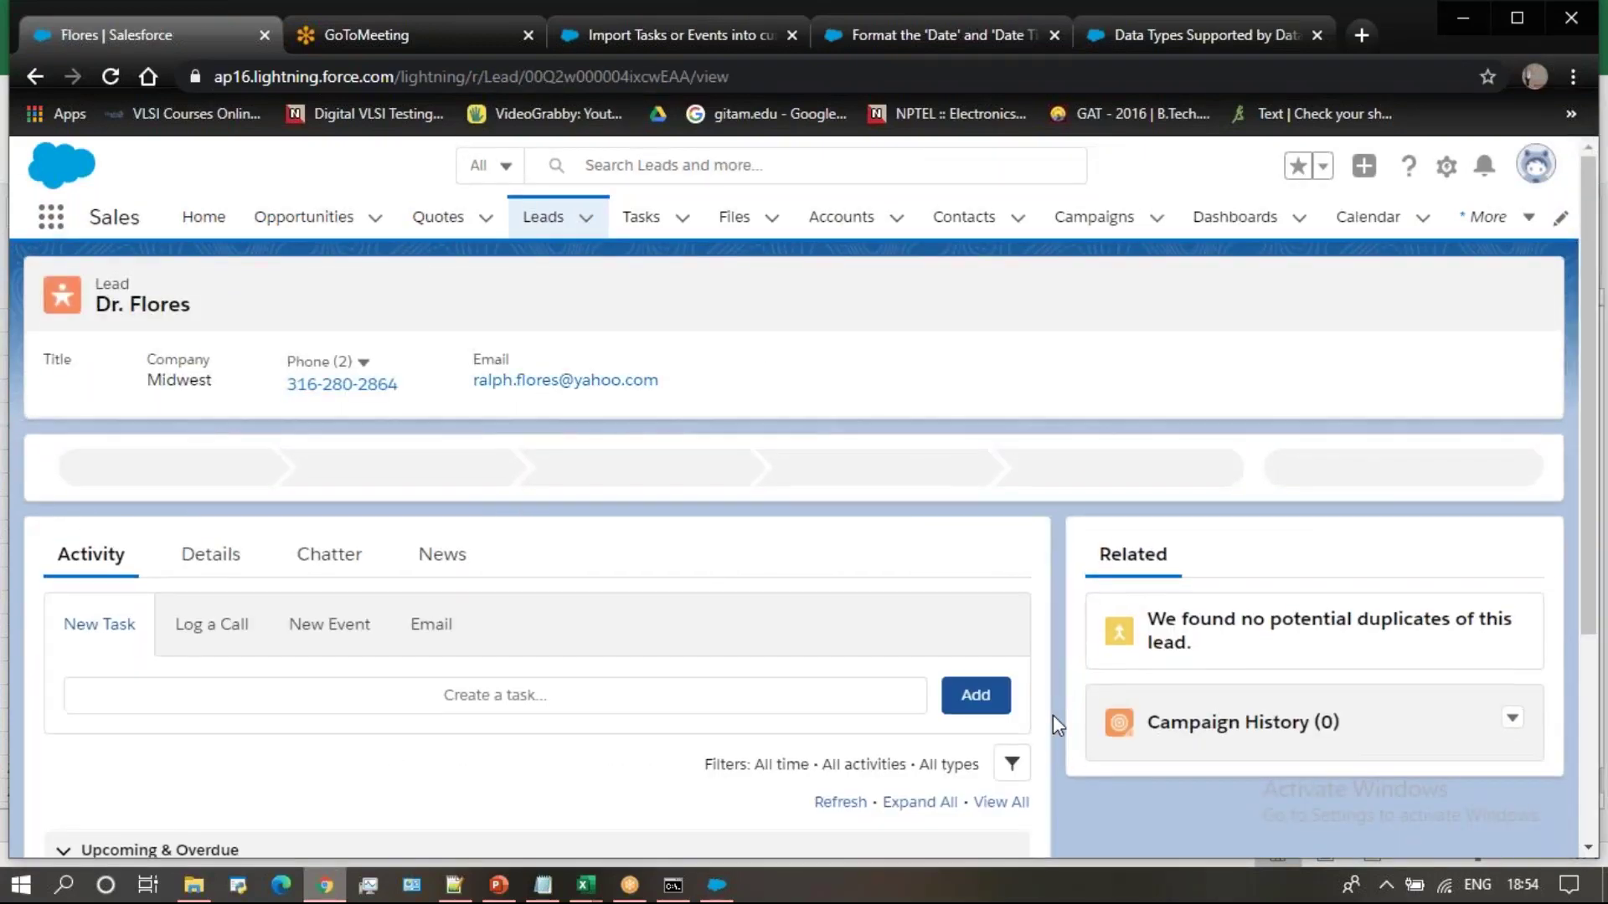
scroll(1053, 715, down, 2)
scroll(1053, 716, down, 2)
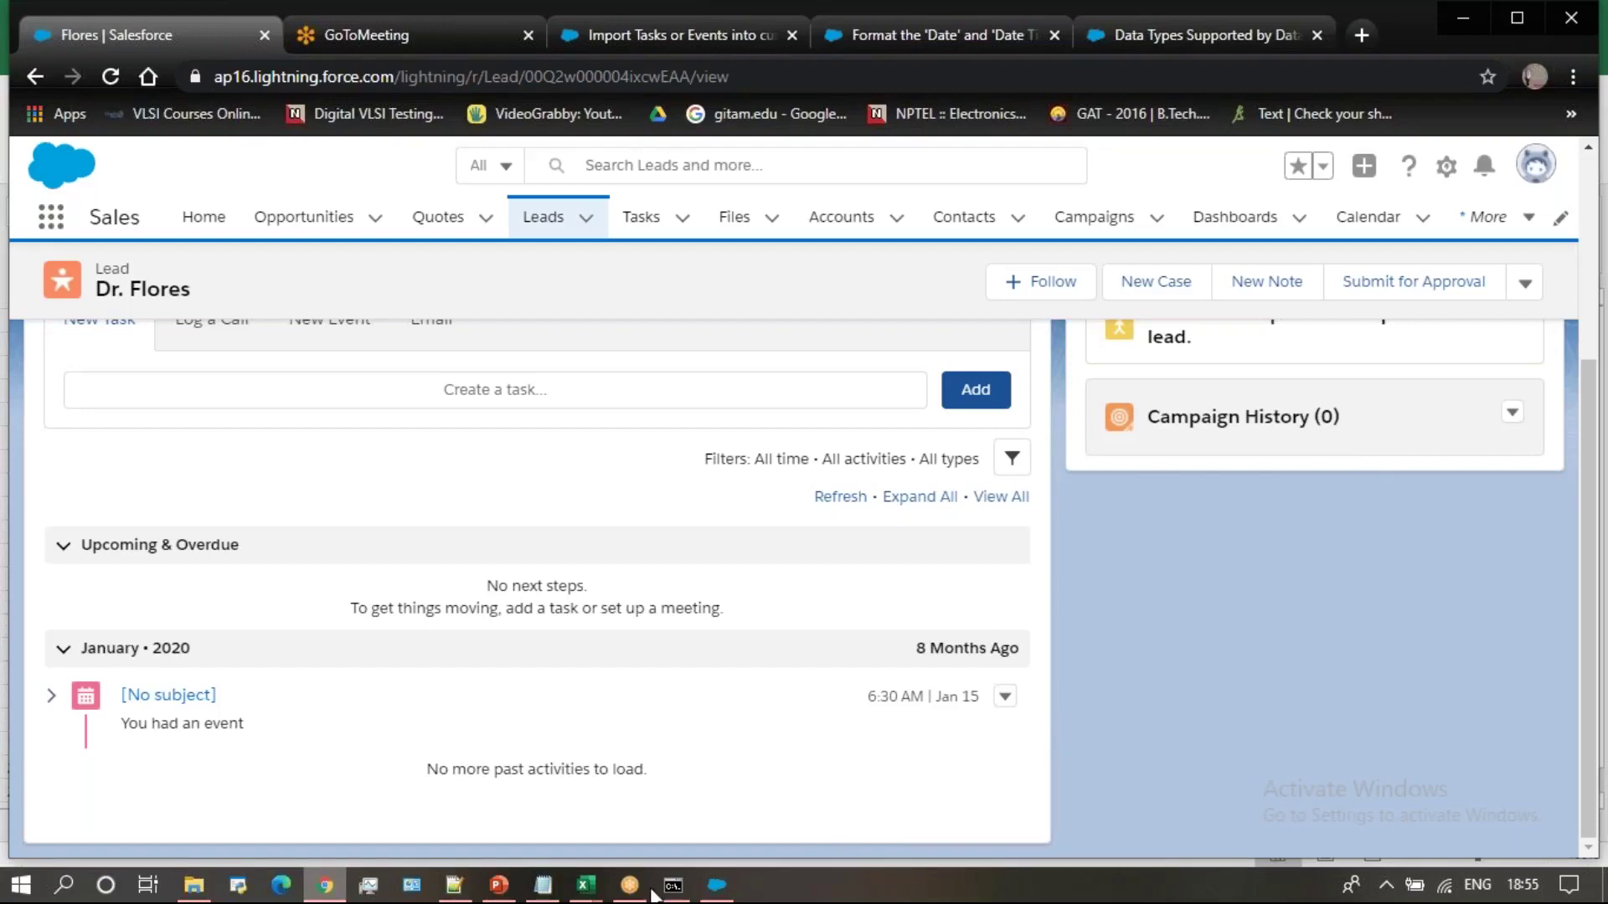
mouse_move(589, 897)
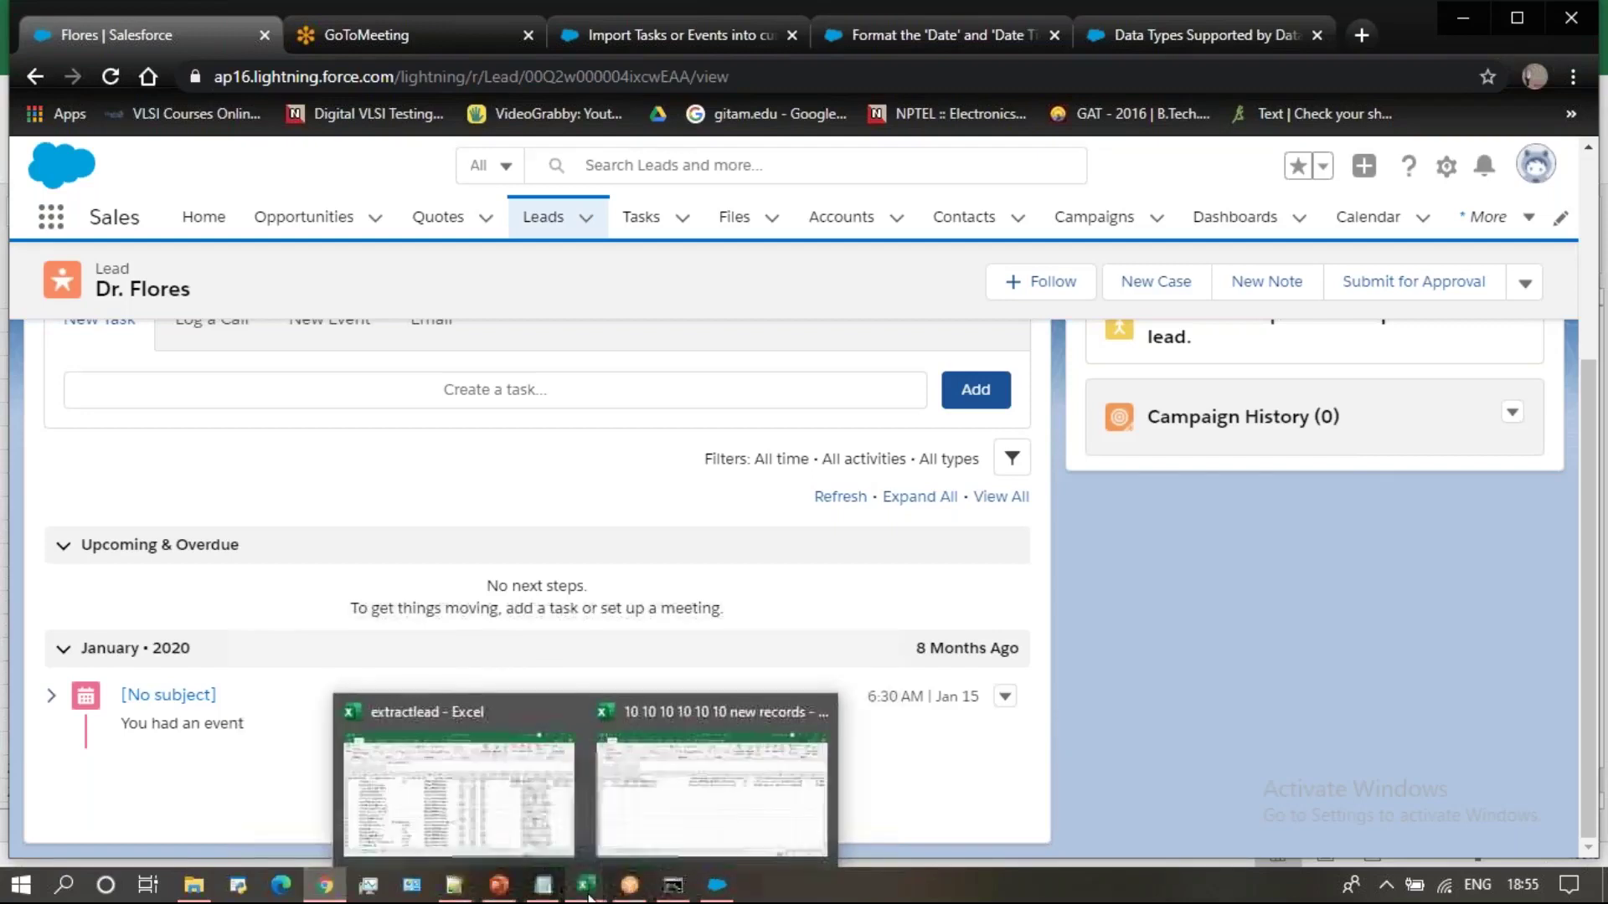
click(710, 788)
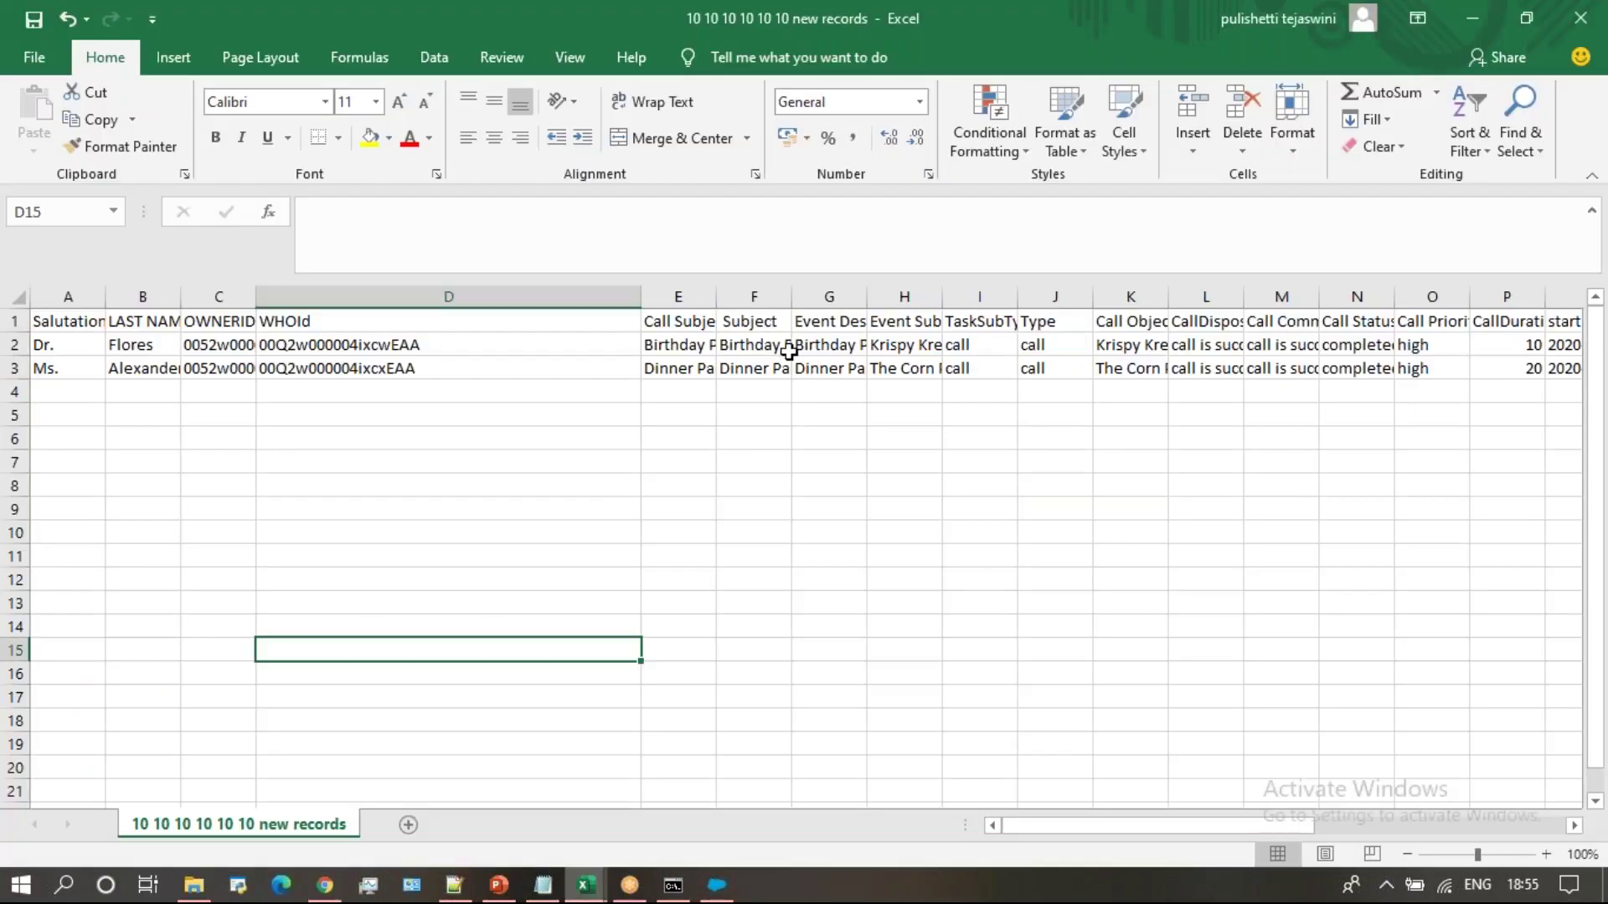
click(1123, 321)
key(Right)
key(Right)
key(Right)
key(Right)
key(Right)
key(Right)
key(Right)
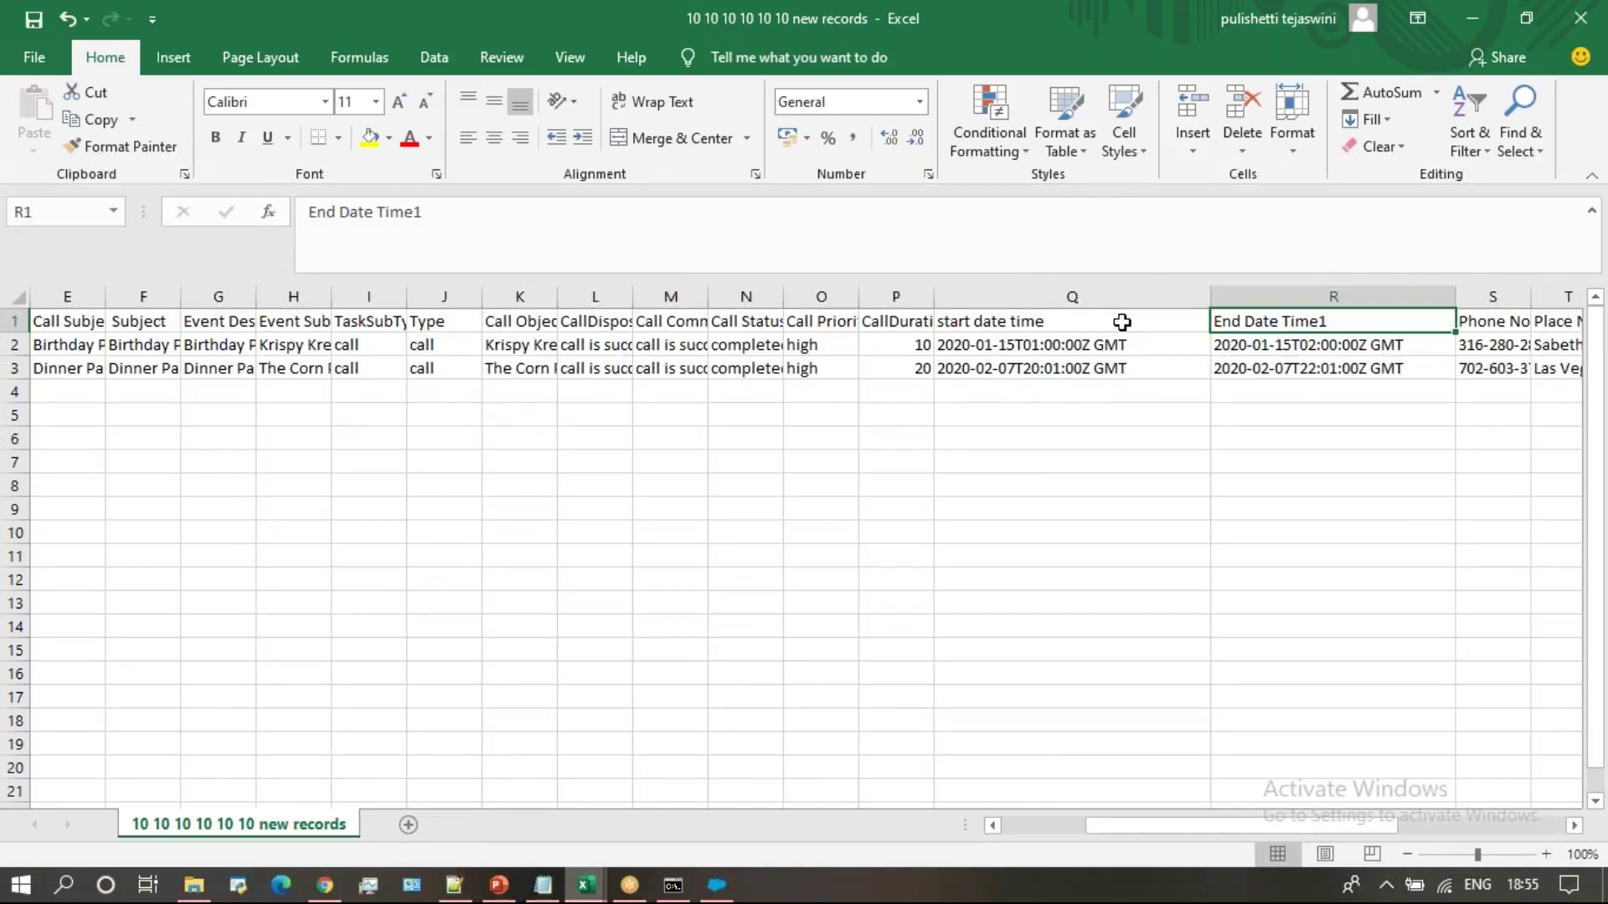
key(Right)
key(Right)
key(Right)
key(Right)
key(Right)
key(Right)
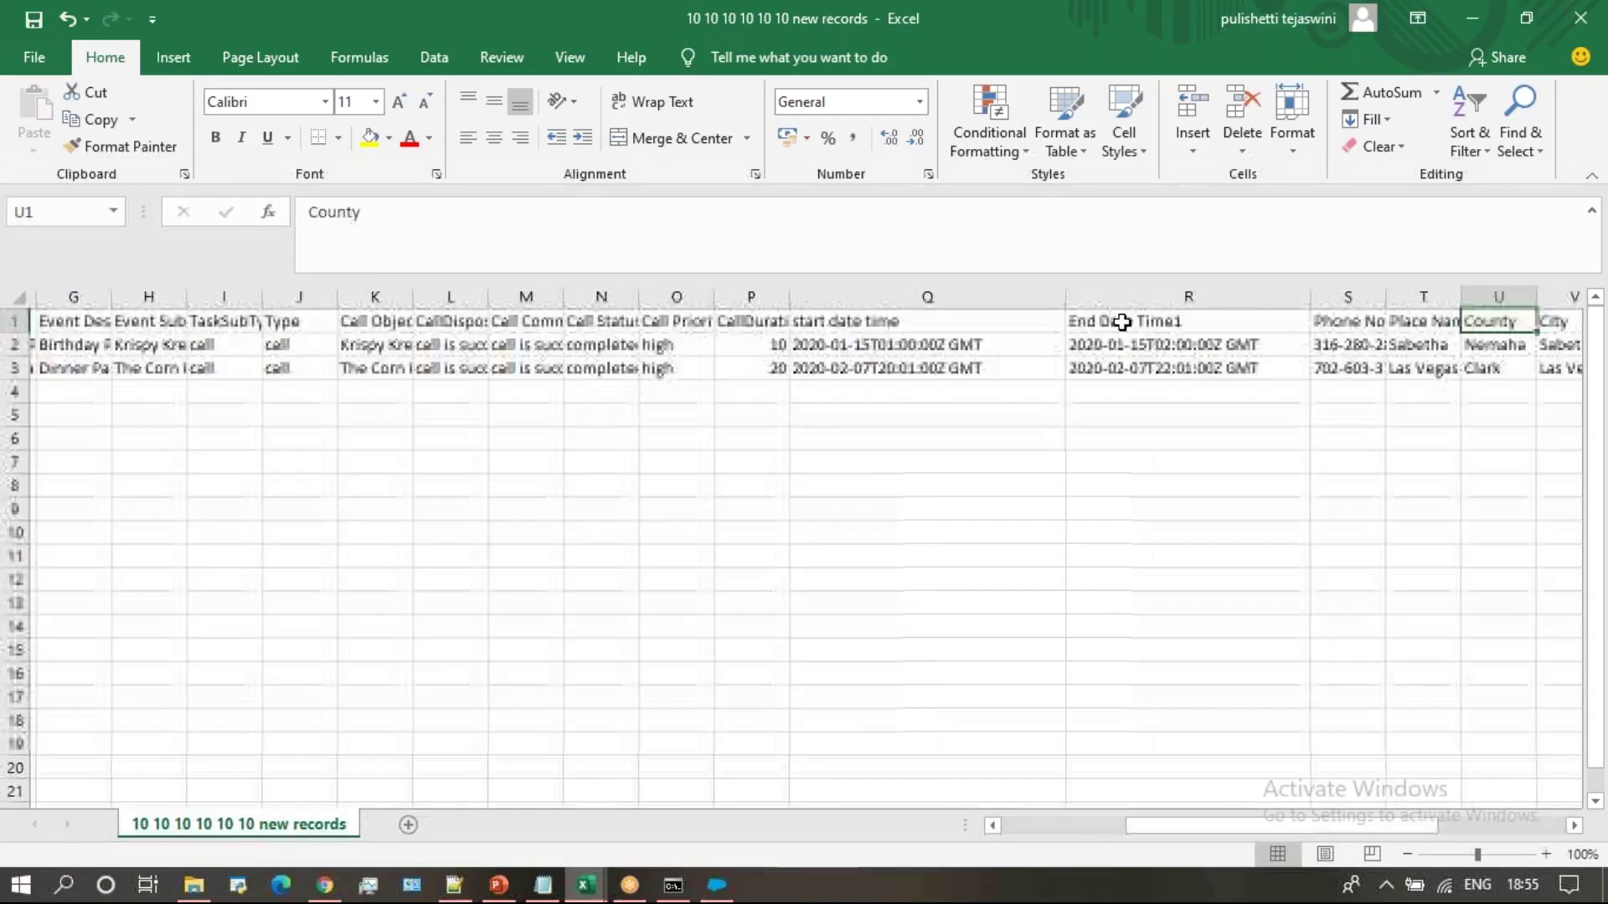
key(Right)
key(Right)
key(Right)
key(Right)
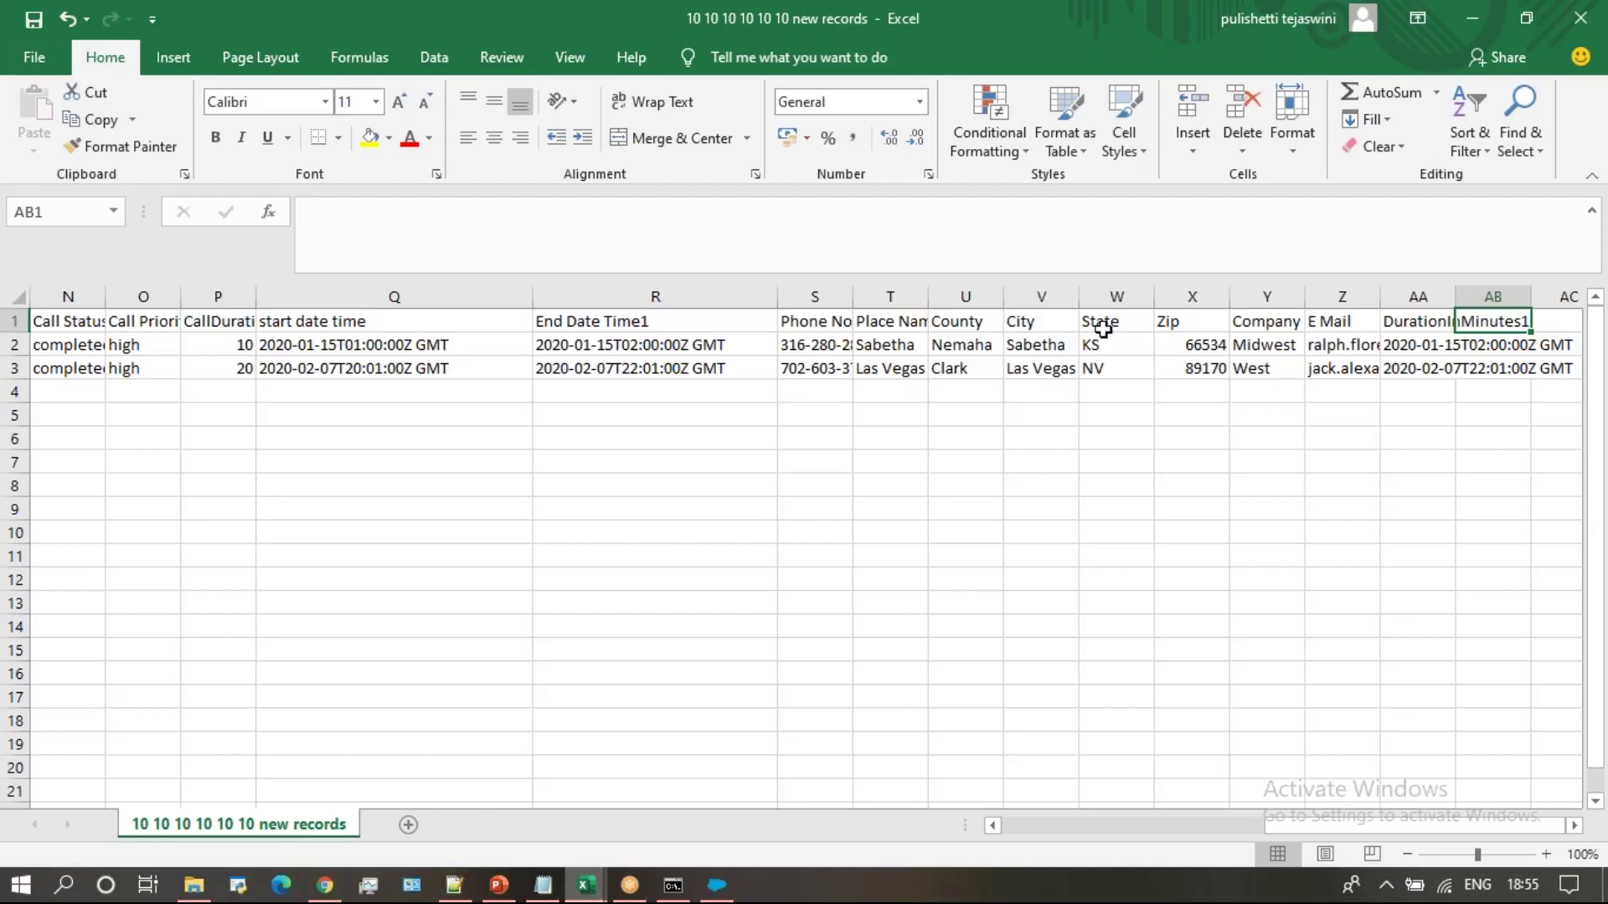
key(Left)
key(Left)
key(Left)
key(Left)
key(Left)
key(Left)
key(Left)
key(Left)
key(Left)
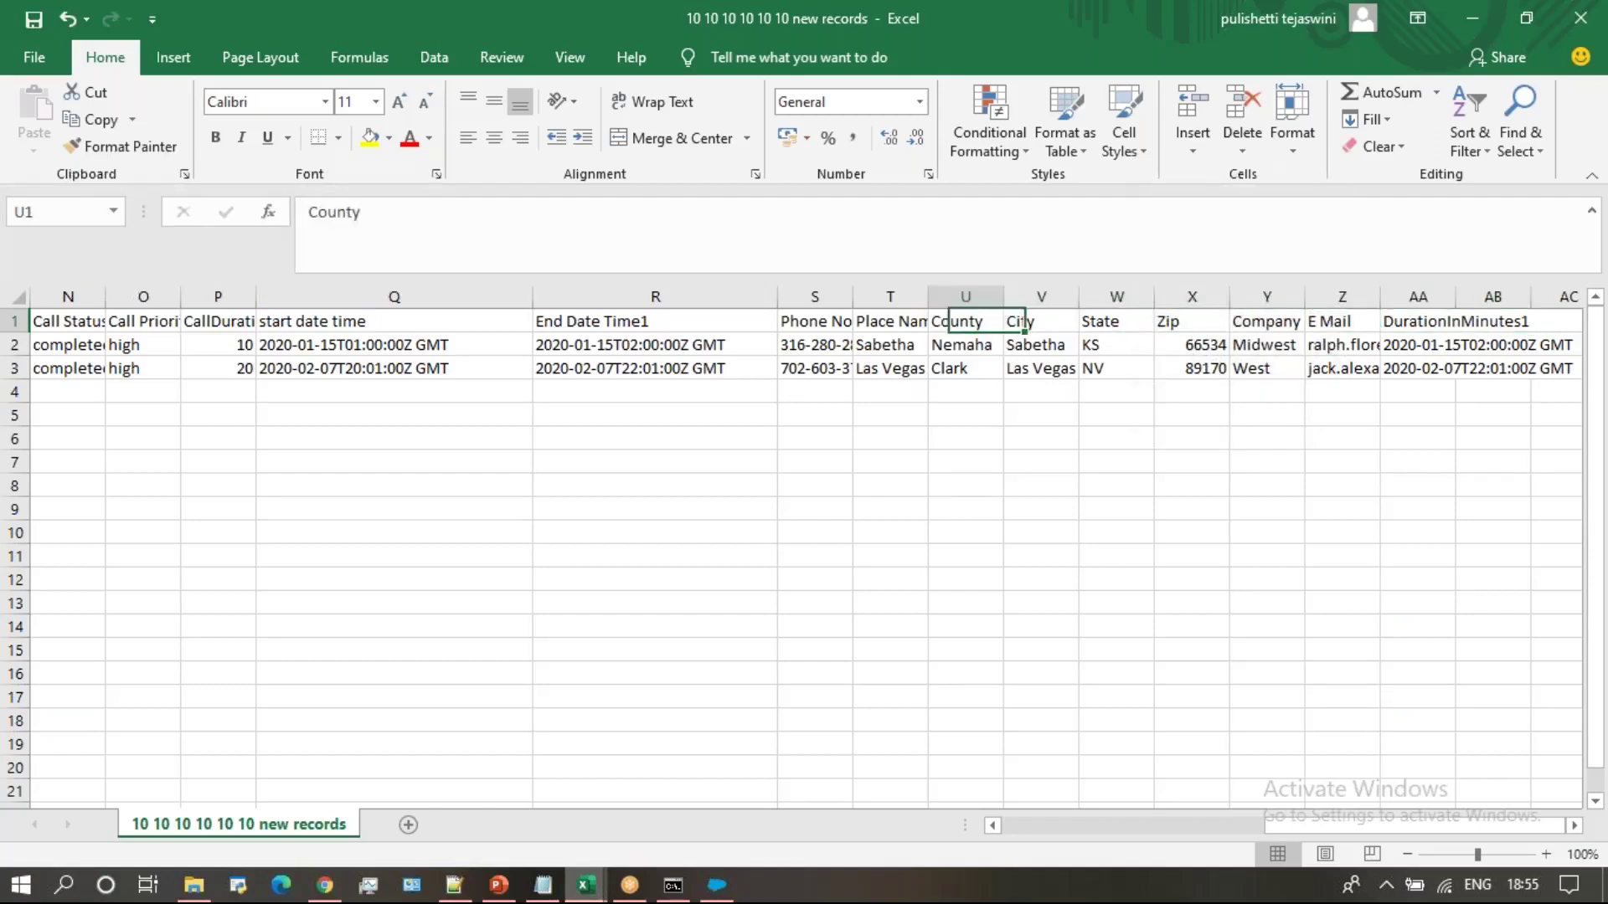
key(Left)
key(Left)
key(Left)
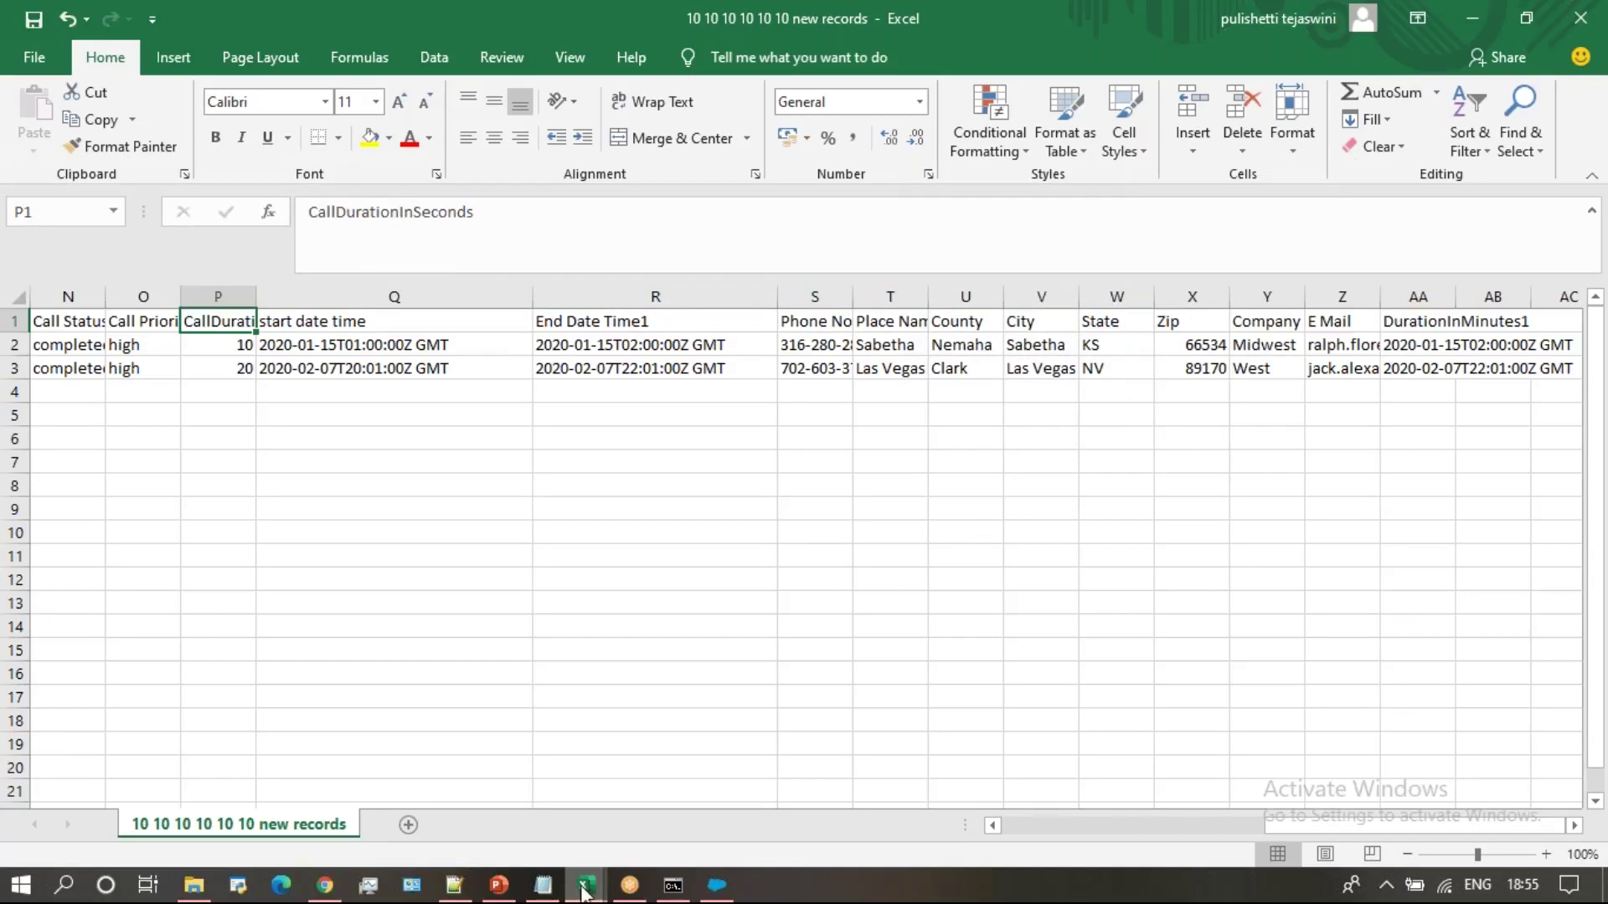
click(716, 881)
click(125, 262)
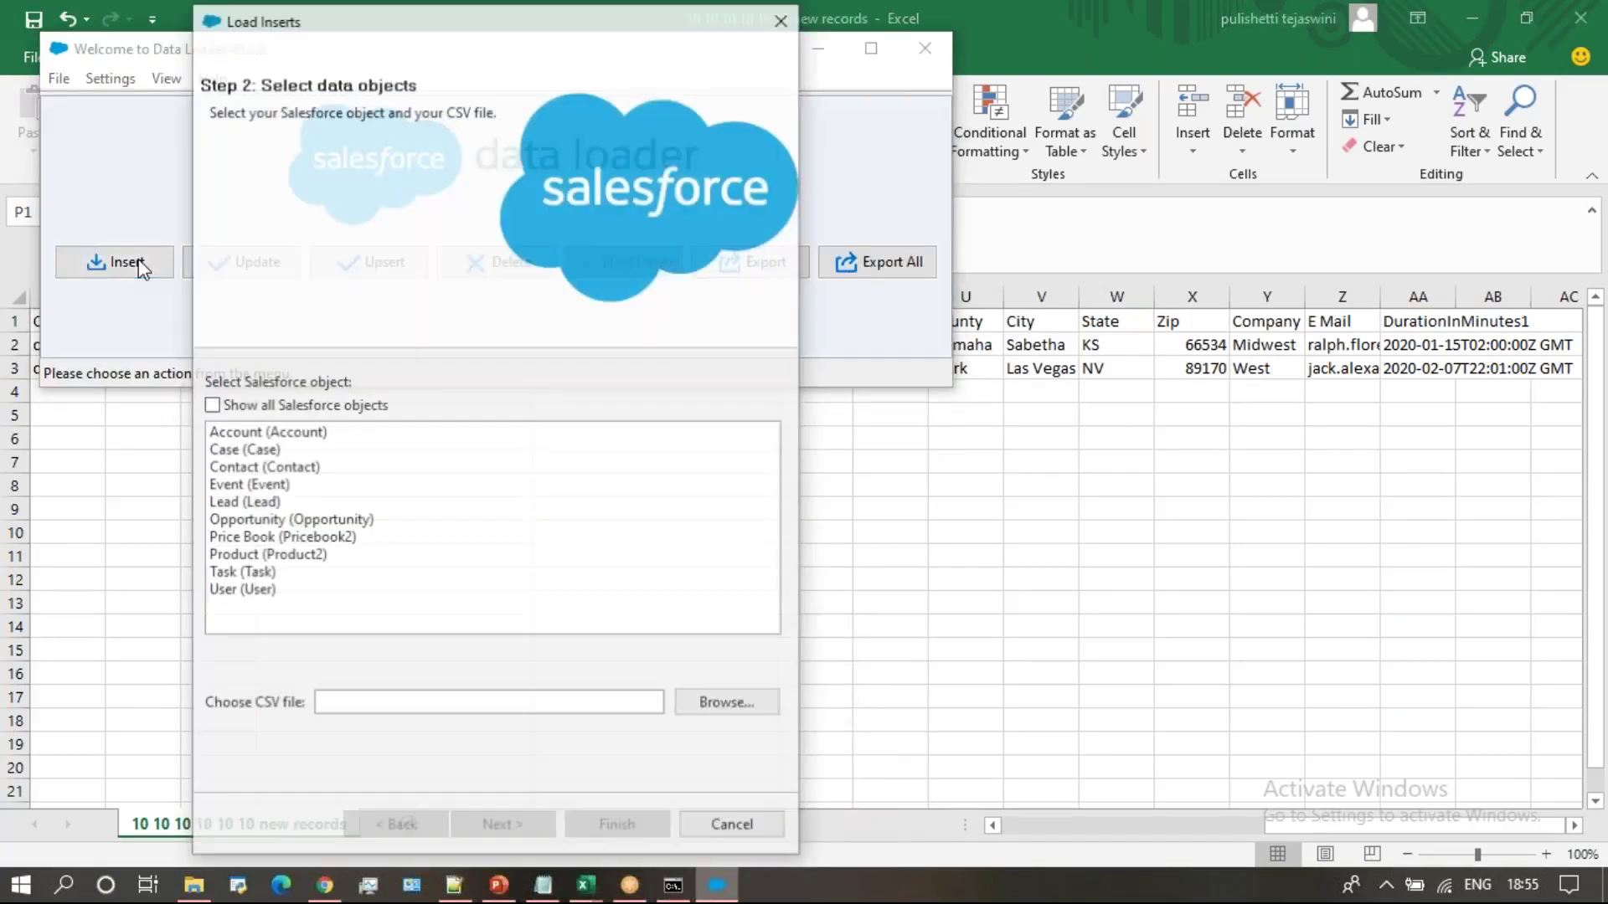
click(266, 576)
click(710, 708)
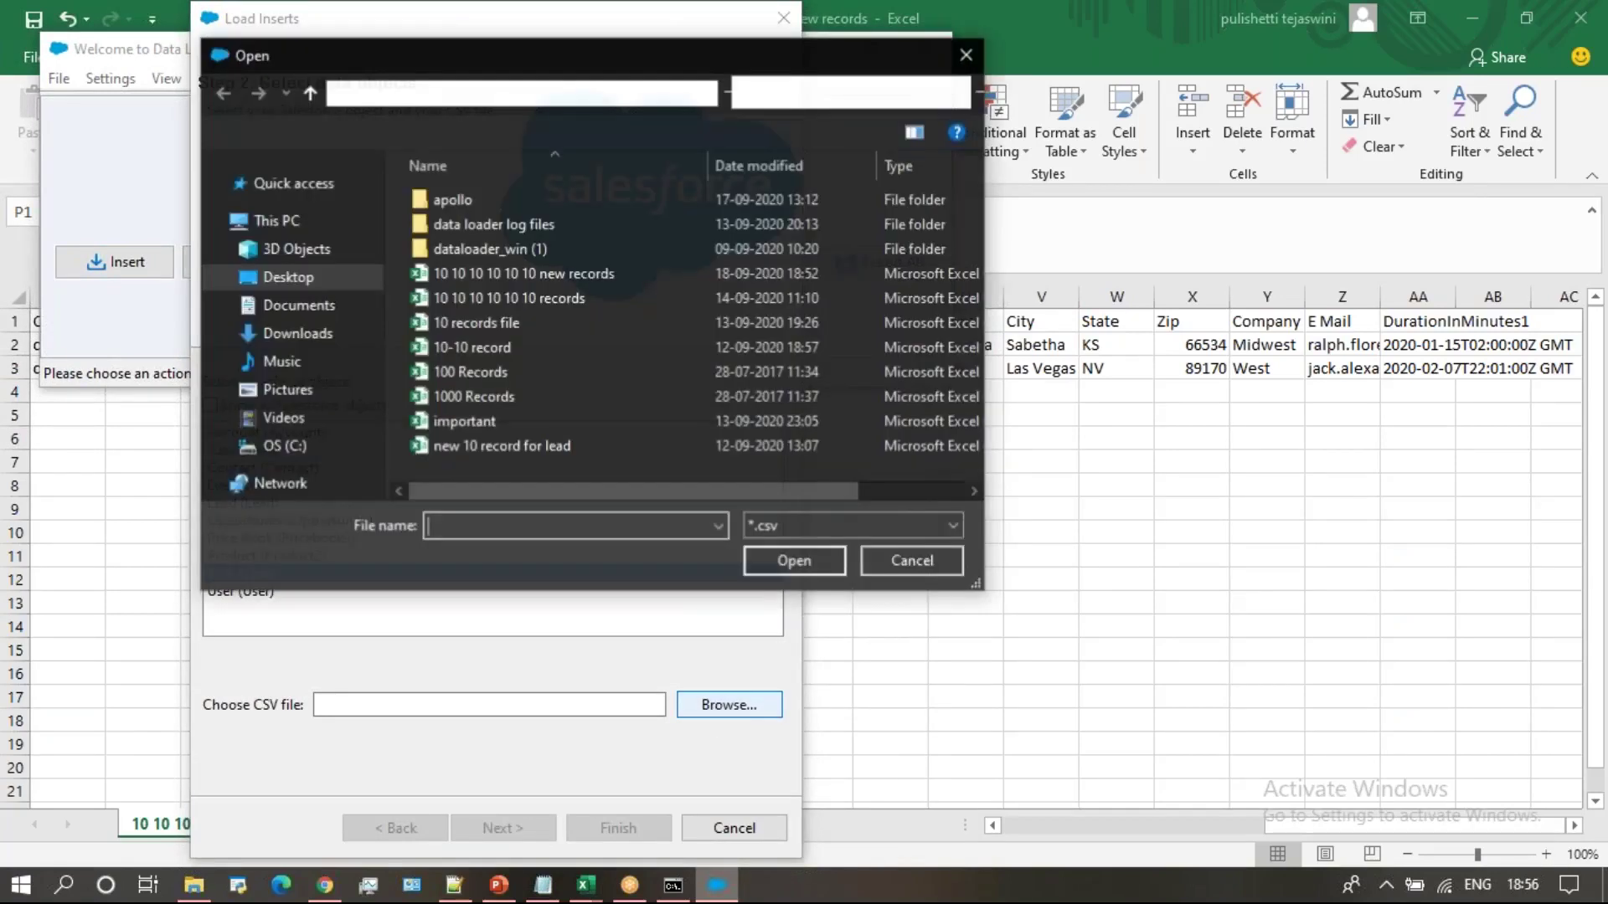
click(685, 273)
click(772, 559)
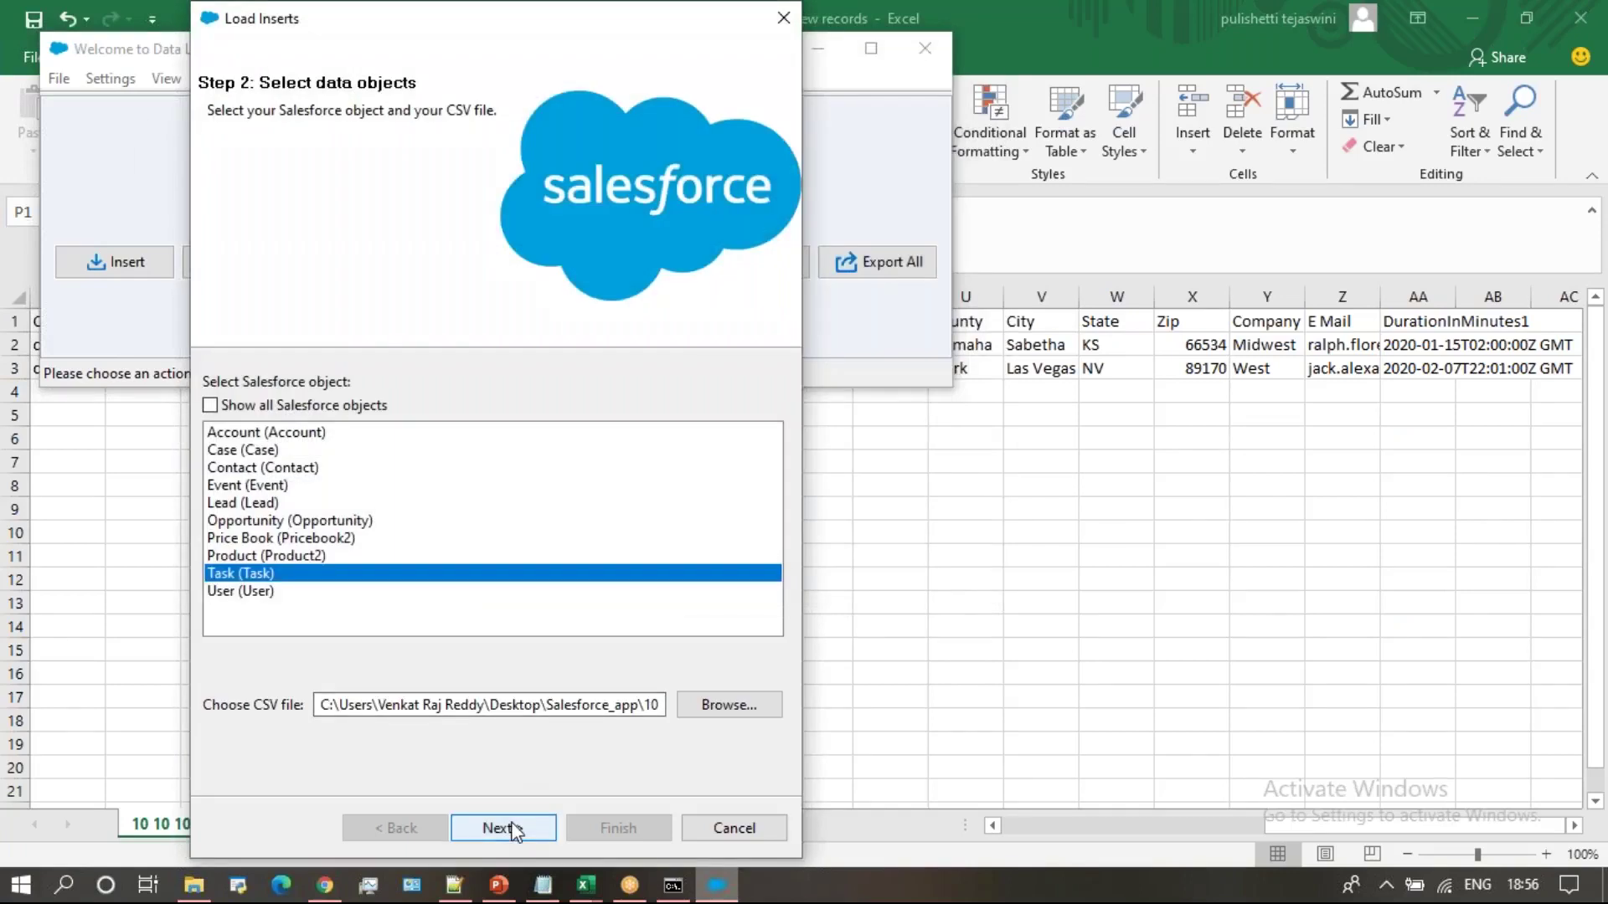
click(514, 829)
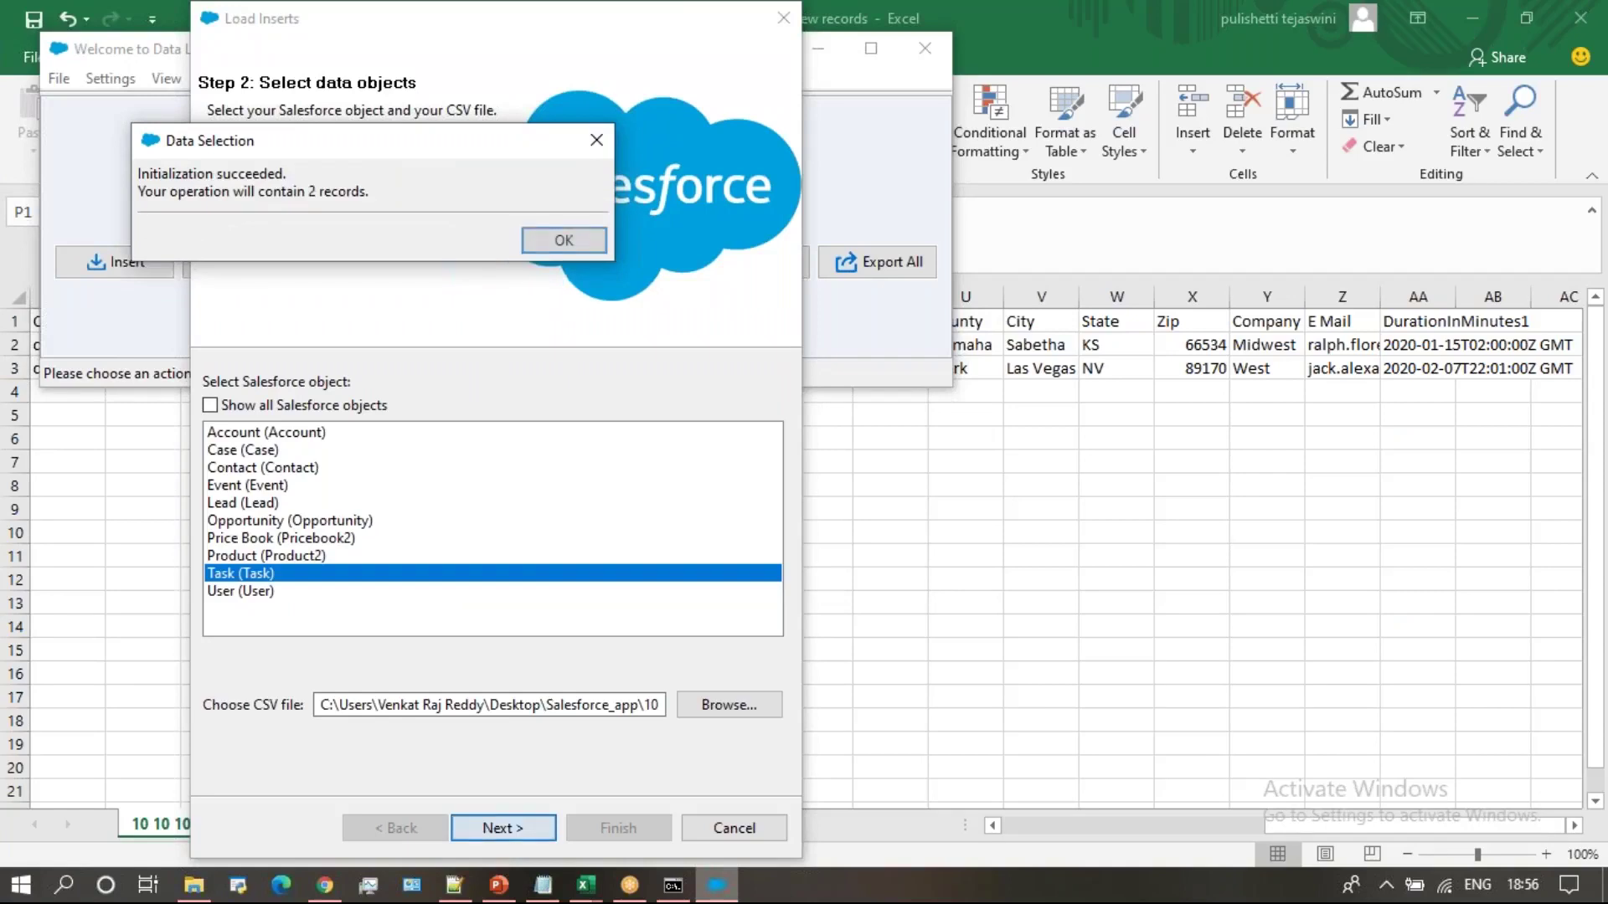
click(562, 243)
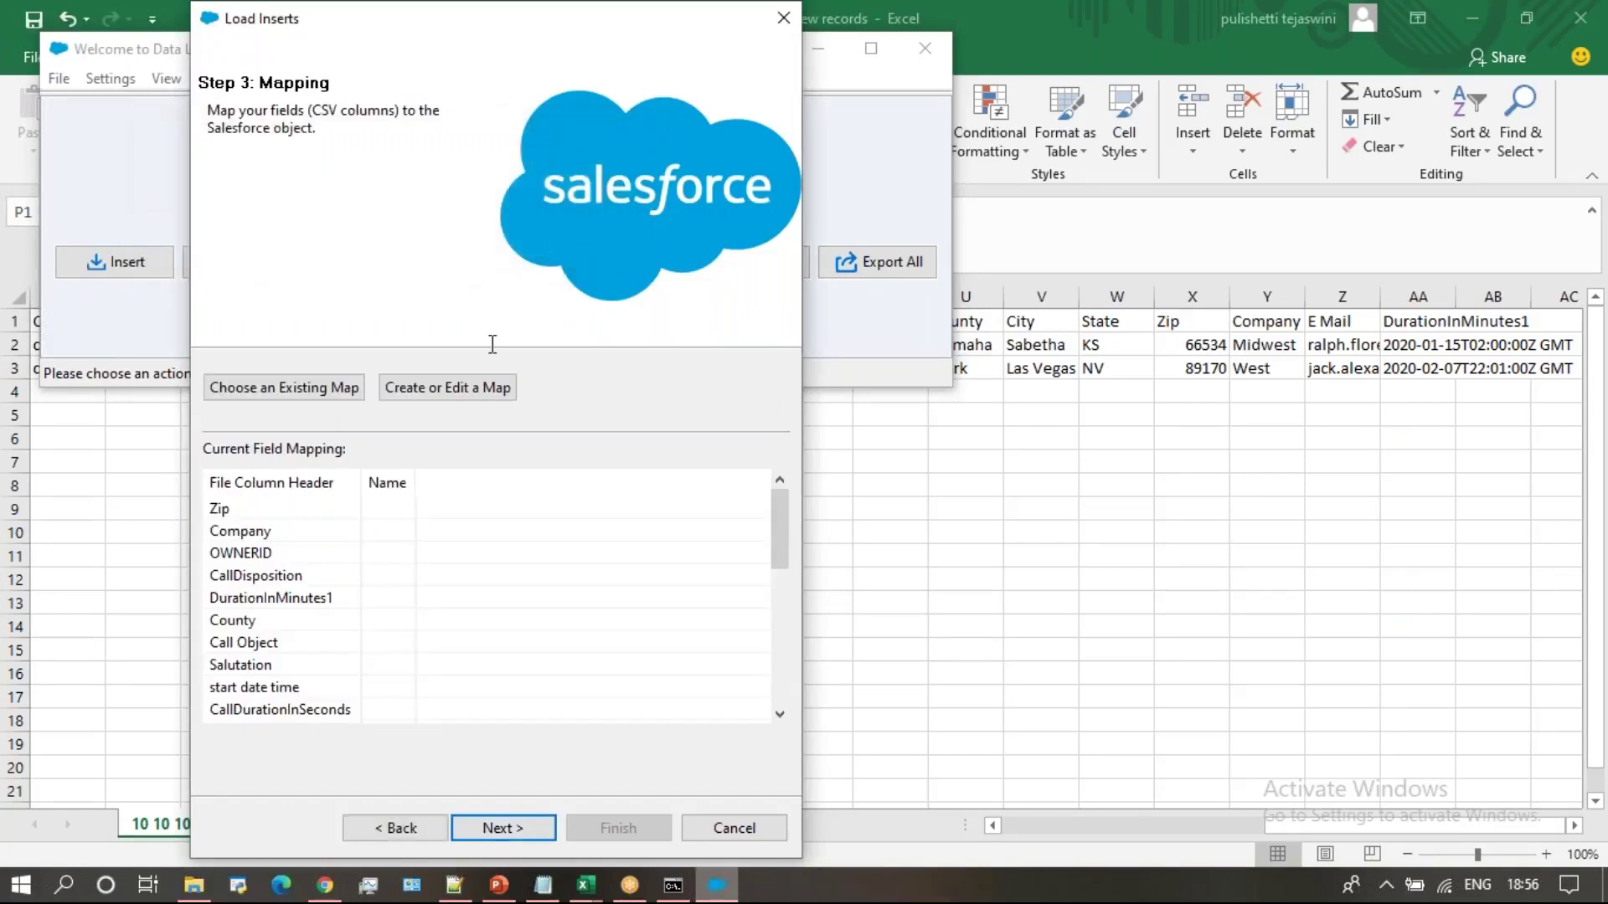
Auto-match the Task fields, map CallObject and CallDurationInSeconds to their columns, and accept the mapping
click(453, 390)
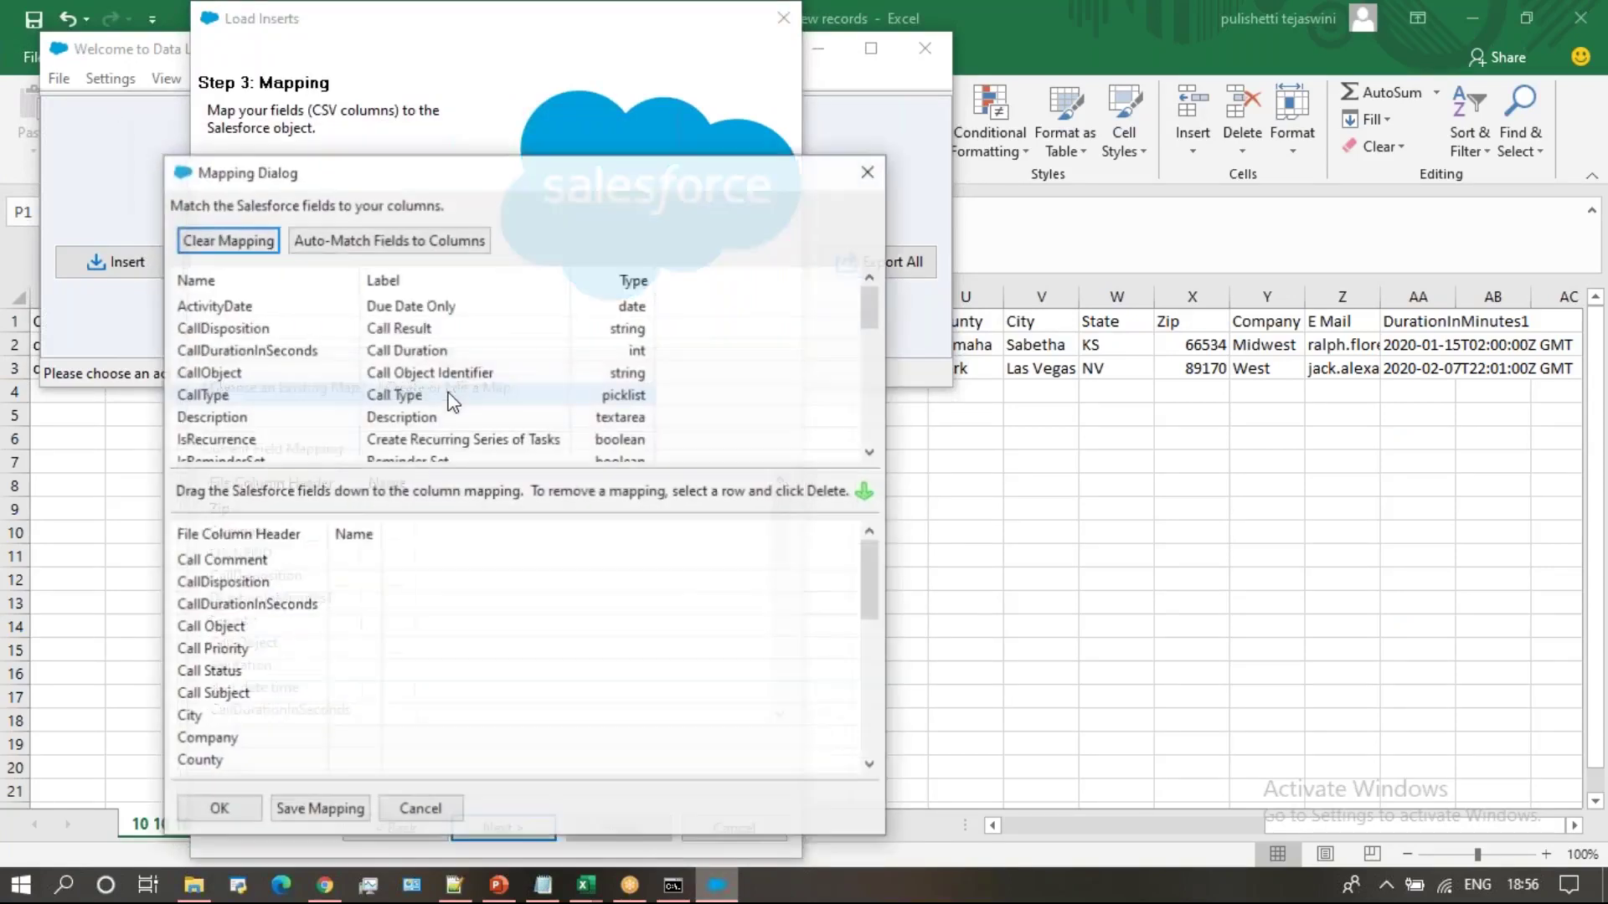
click(388, 241)
click(873, 740)
click(872, 740)
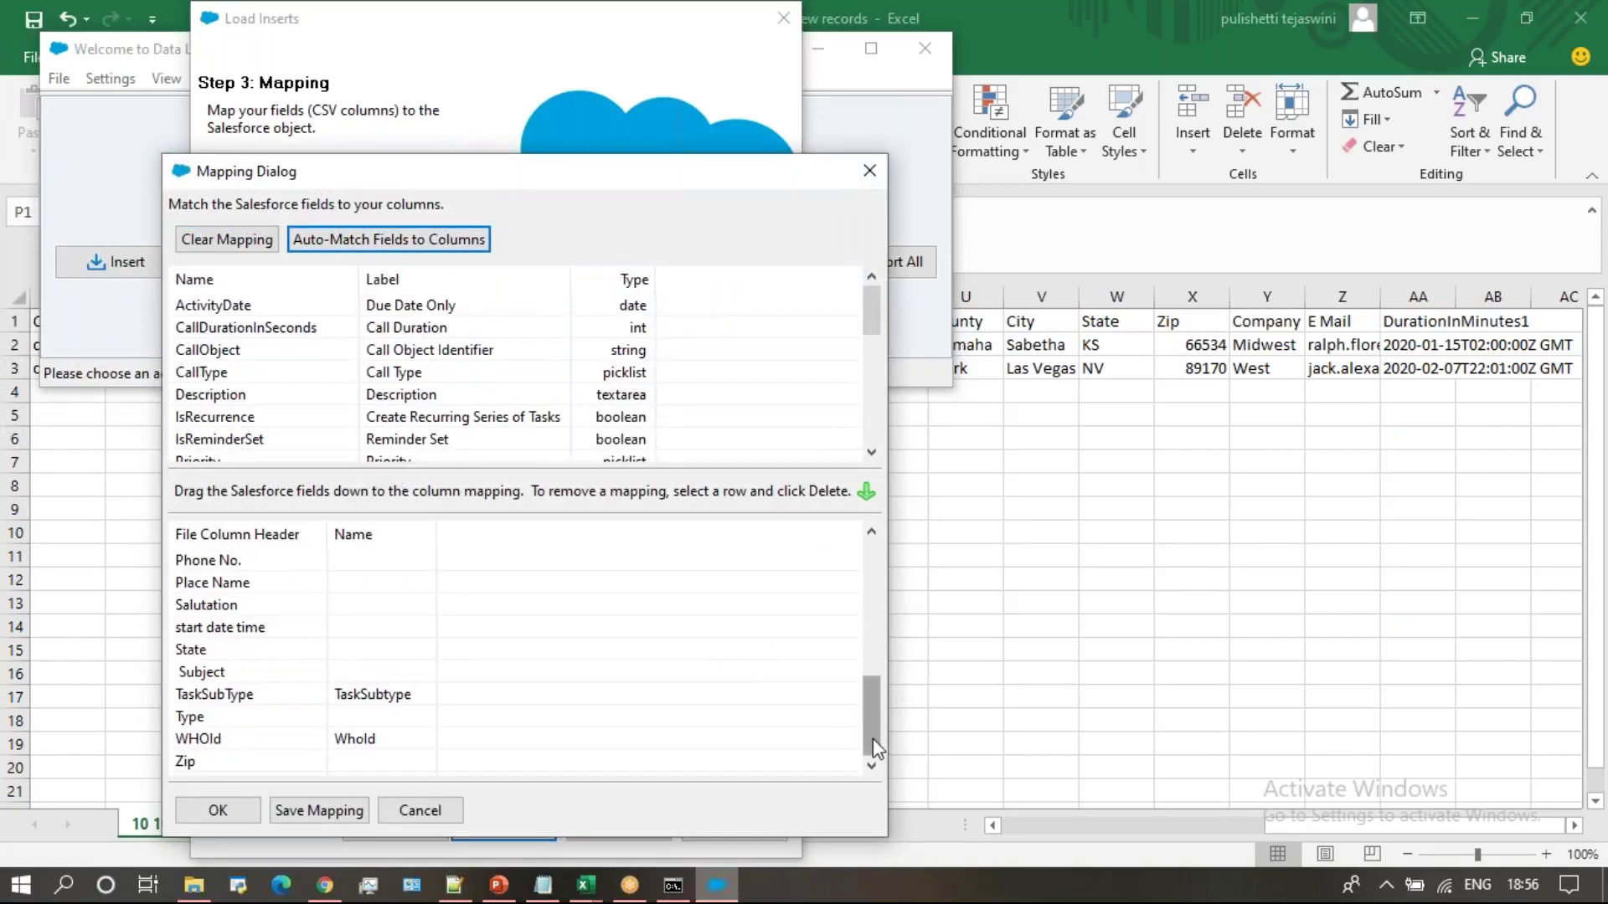
click(872, 645)
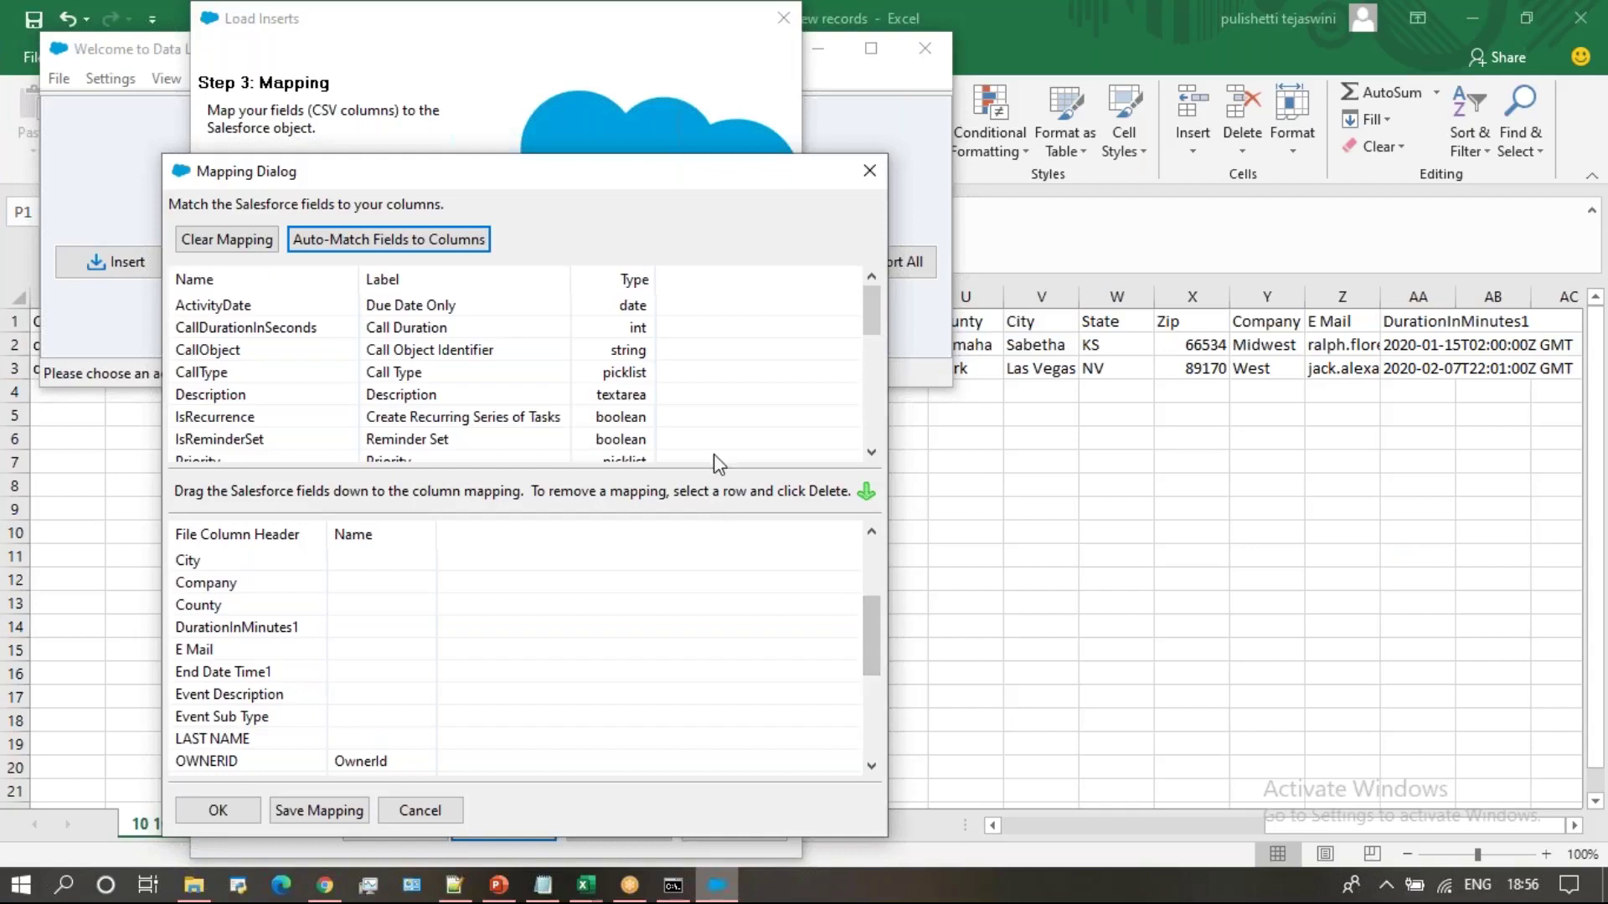
click(873, 563)
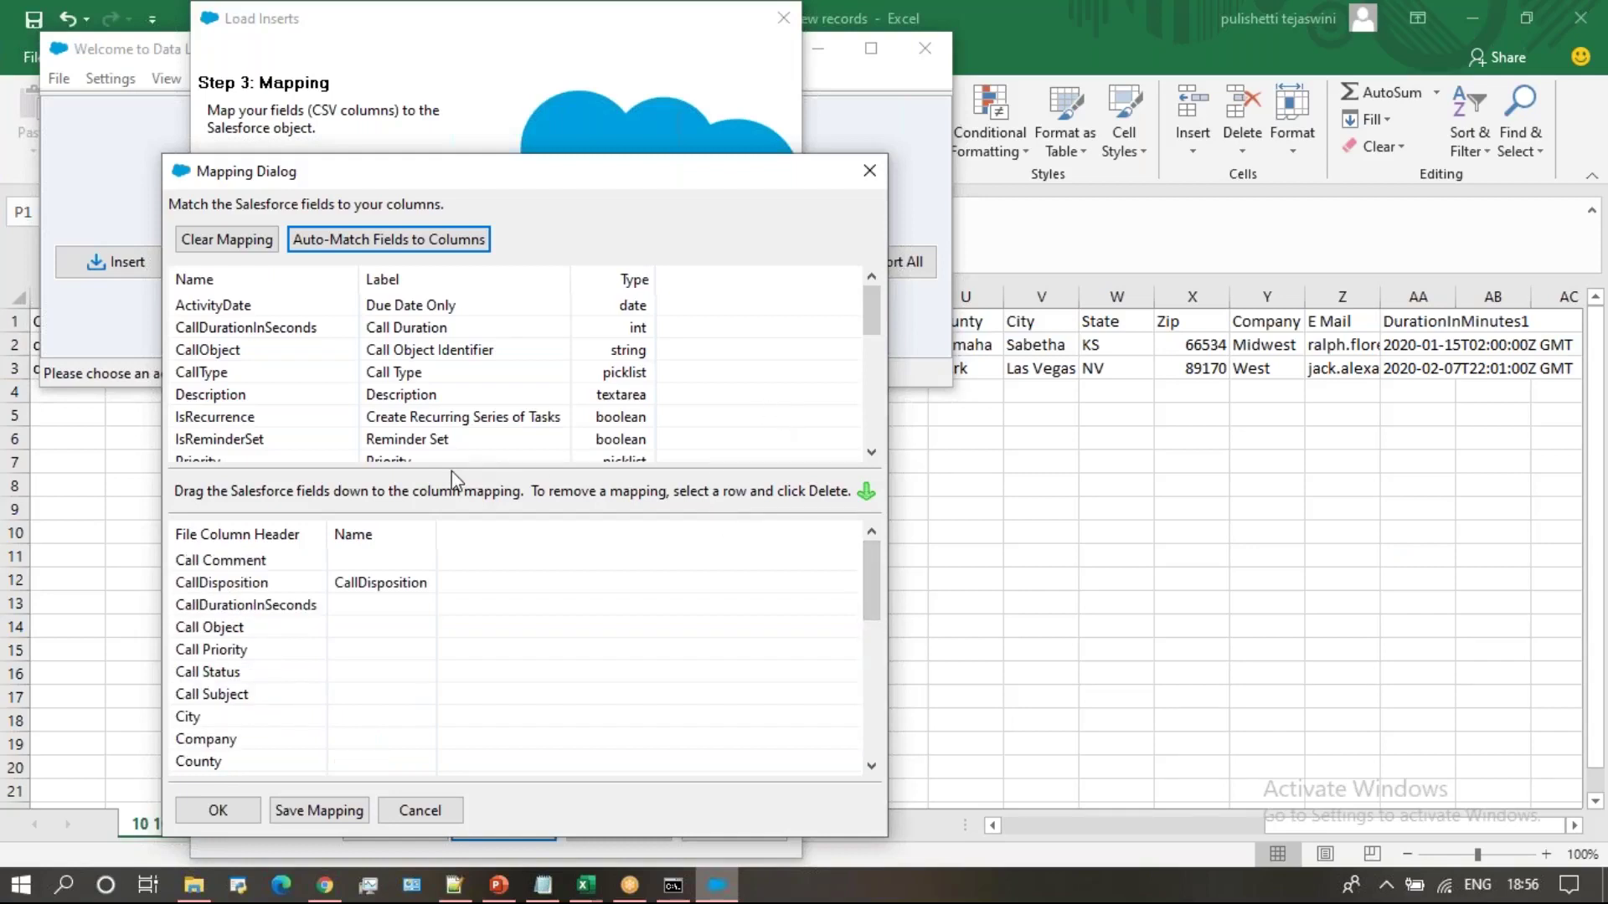
drag(299, 355, 348, 630)
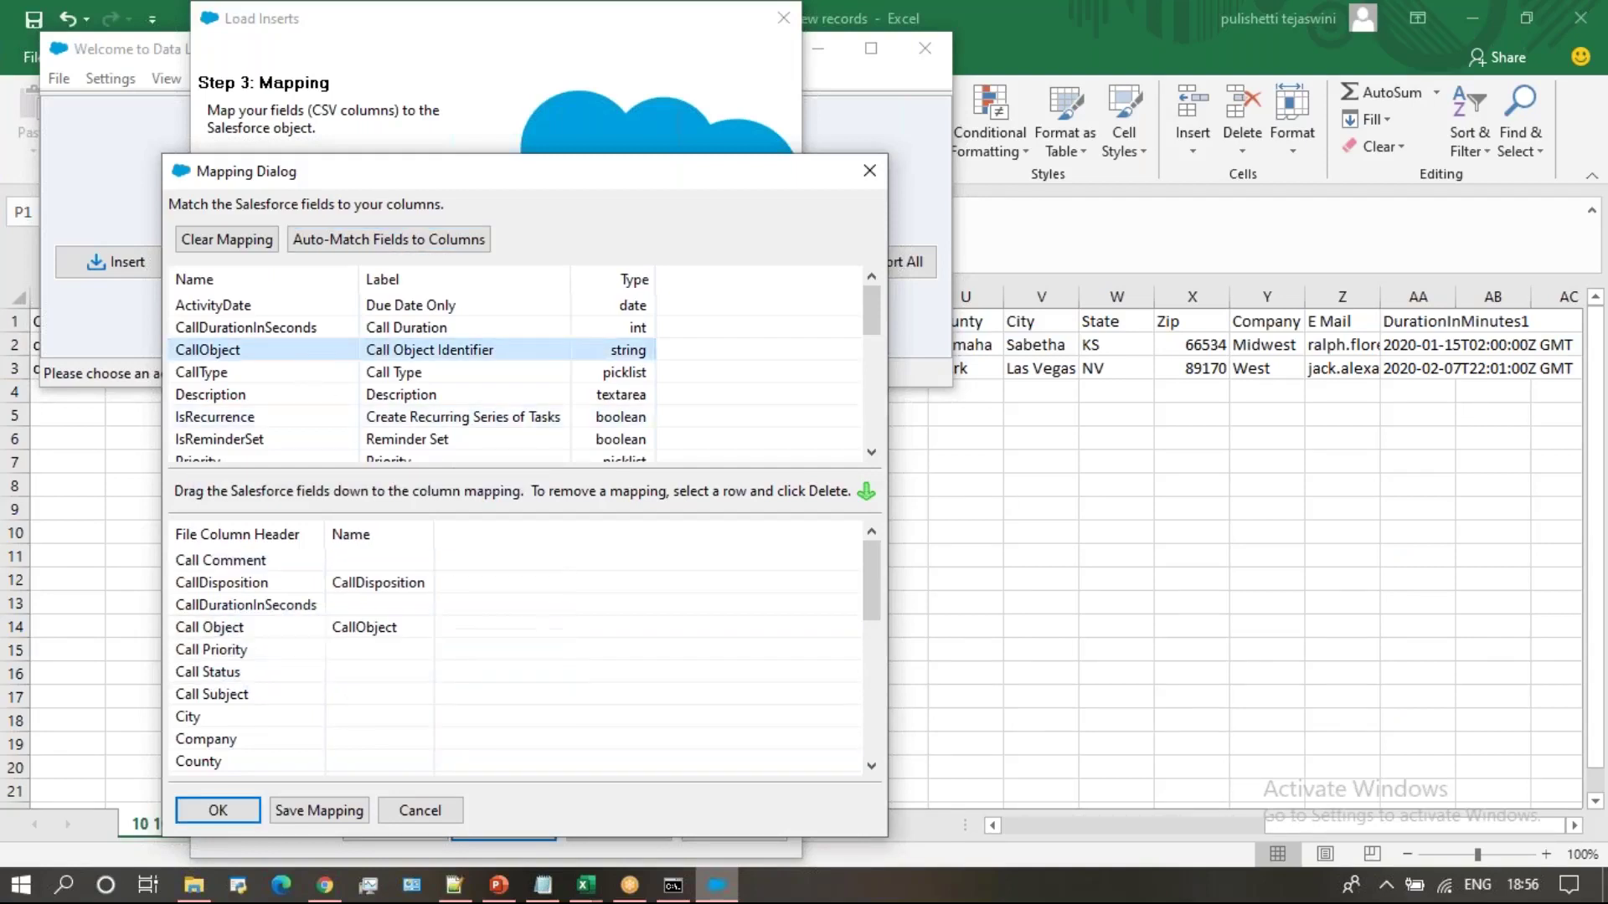
drag(298, 333, 352, 608)
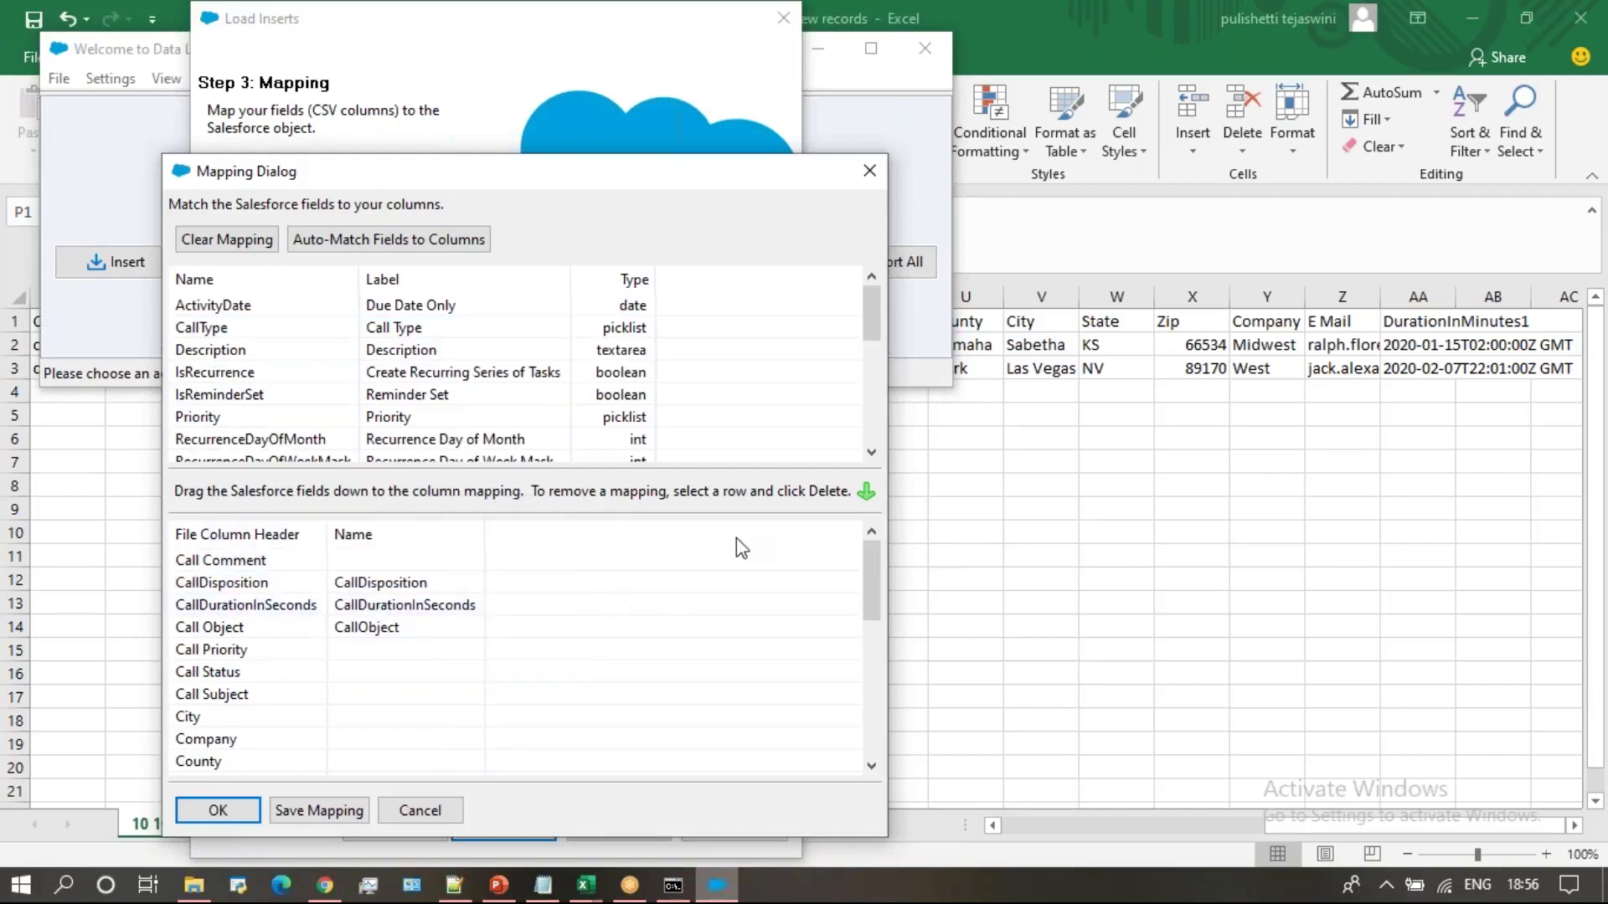
click(871, 431)
click(874, 440)
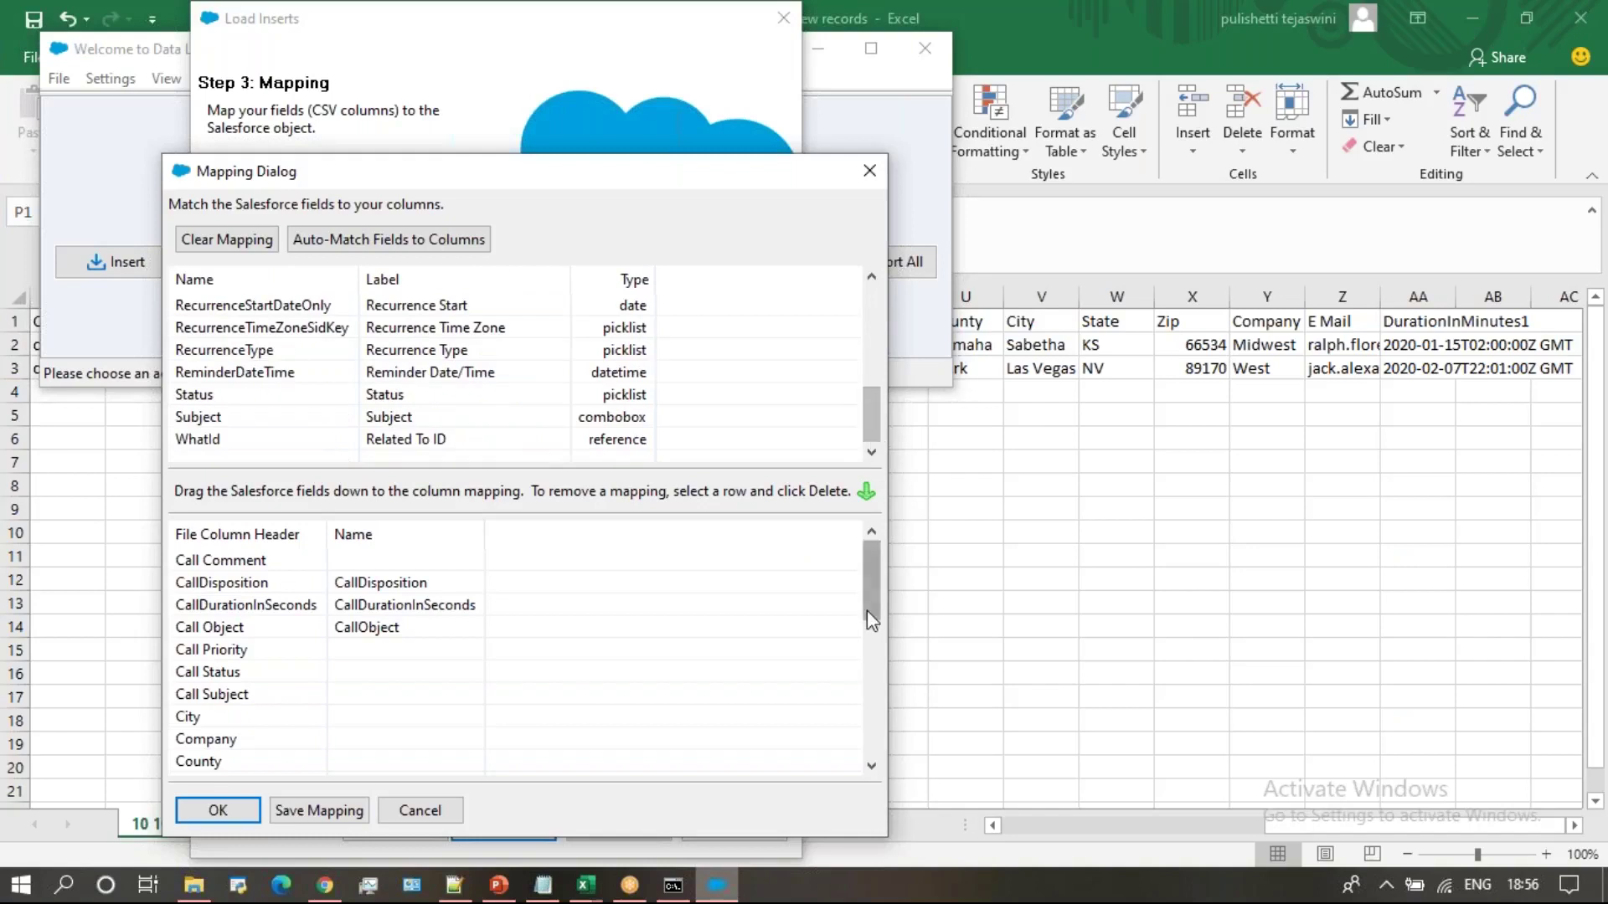
click(875, 695)
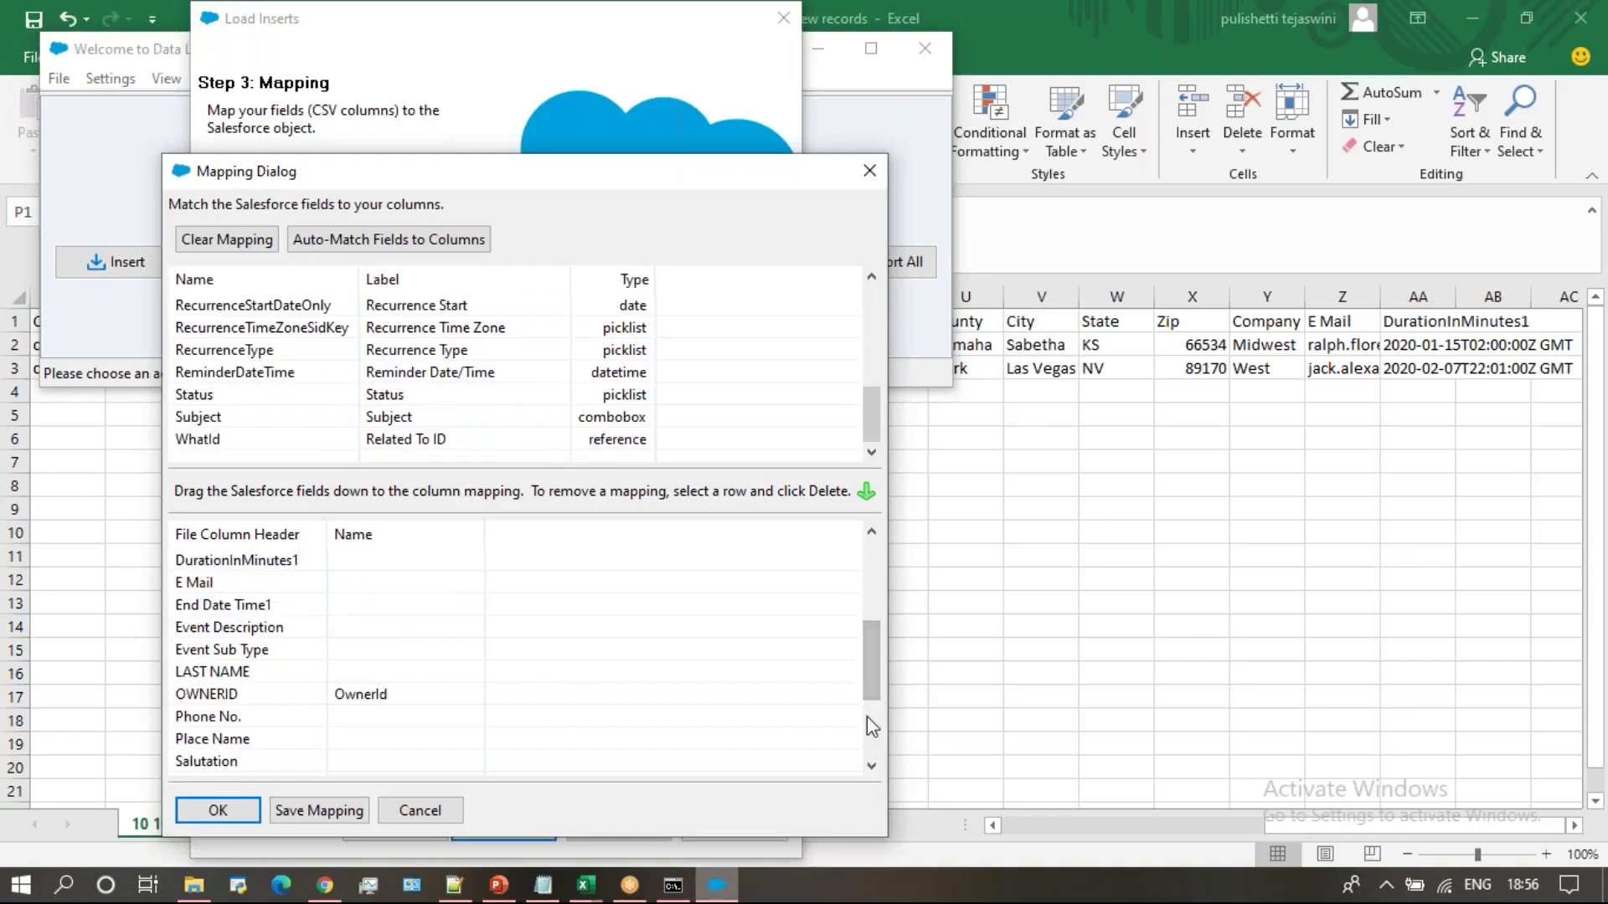
click(867, 716)
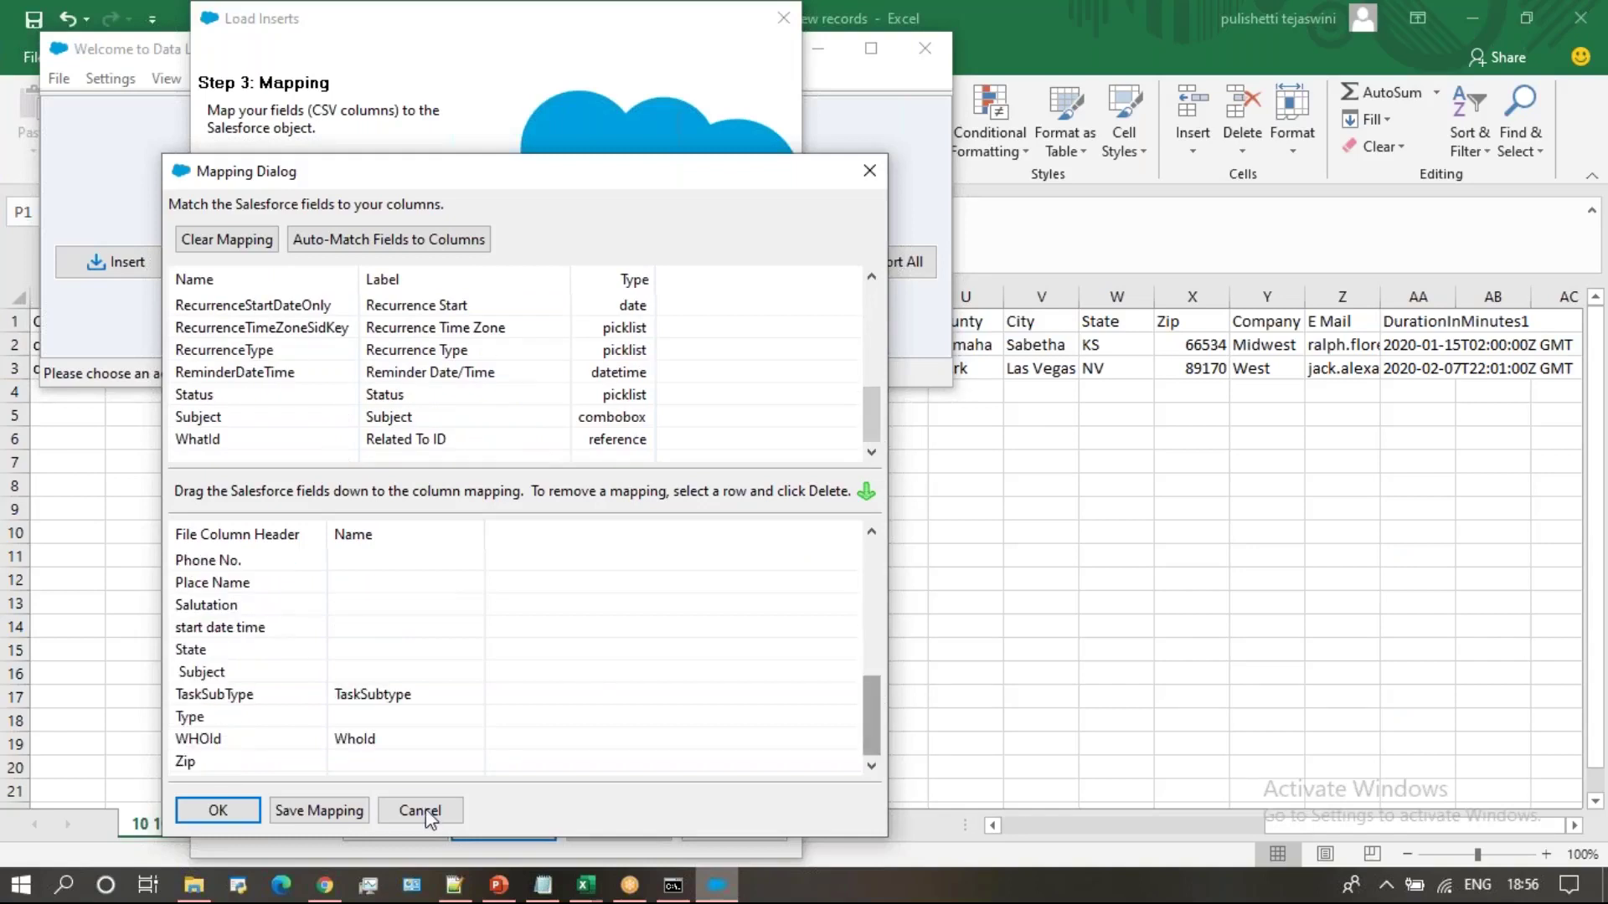
click(211, 810)
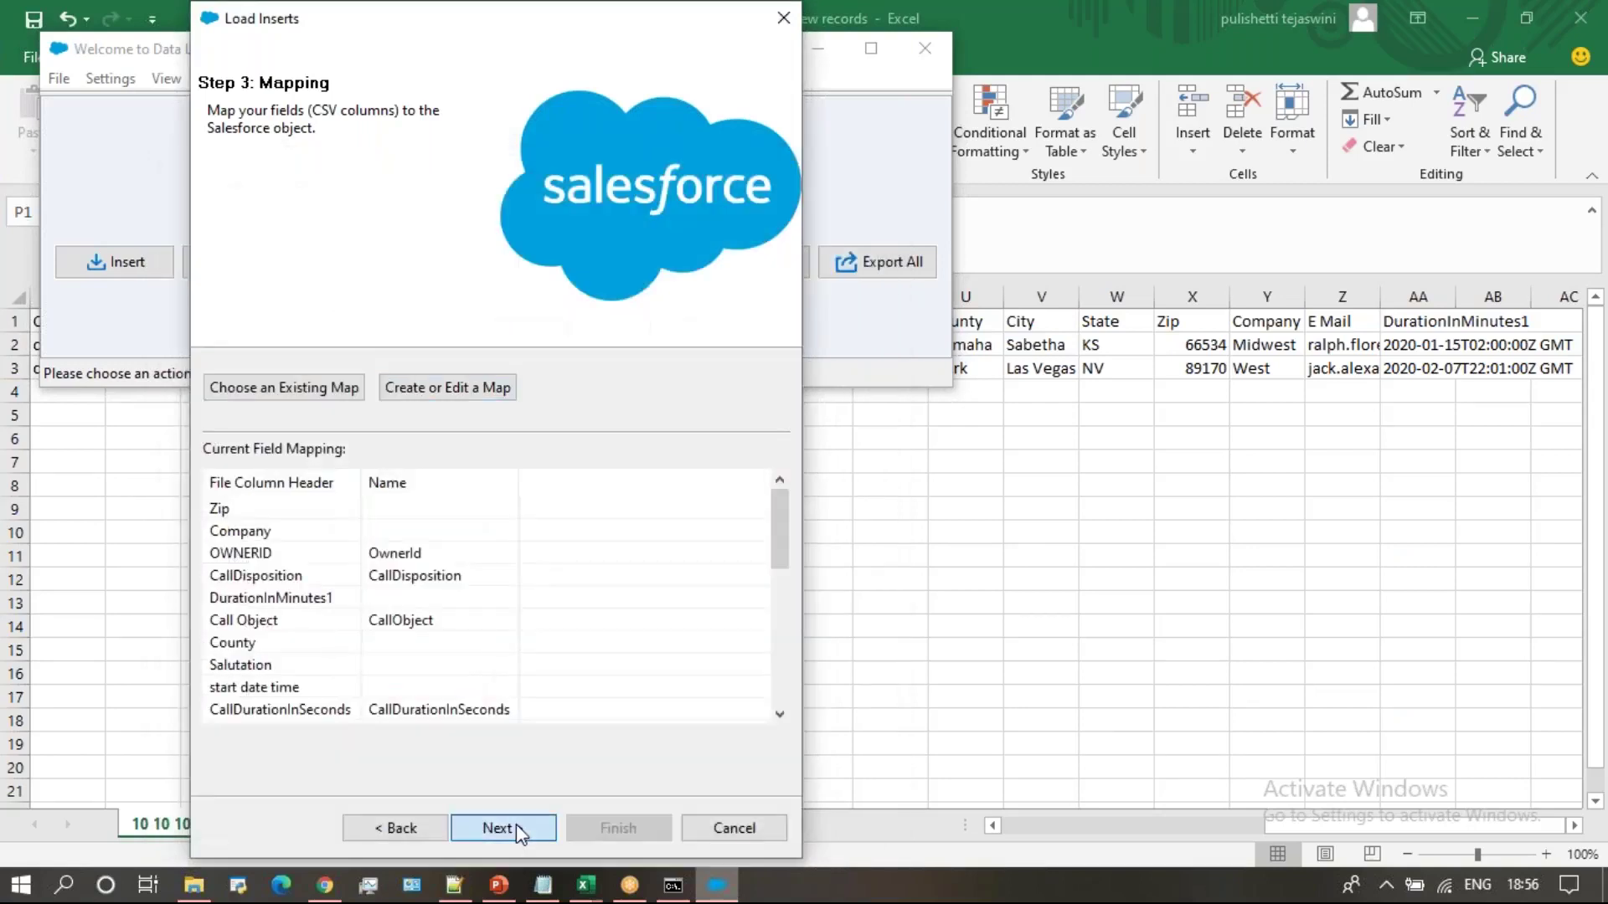
Run the insert, adding 2 Task records with 0 errors
click(513, 828)
click(635, 827)
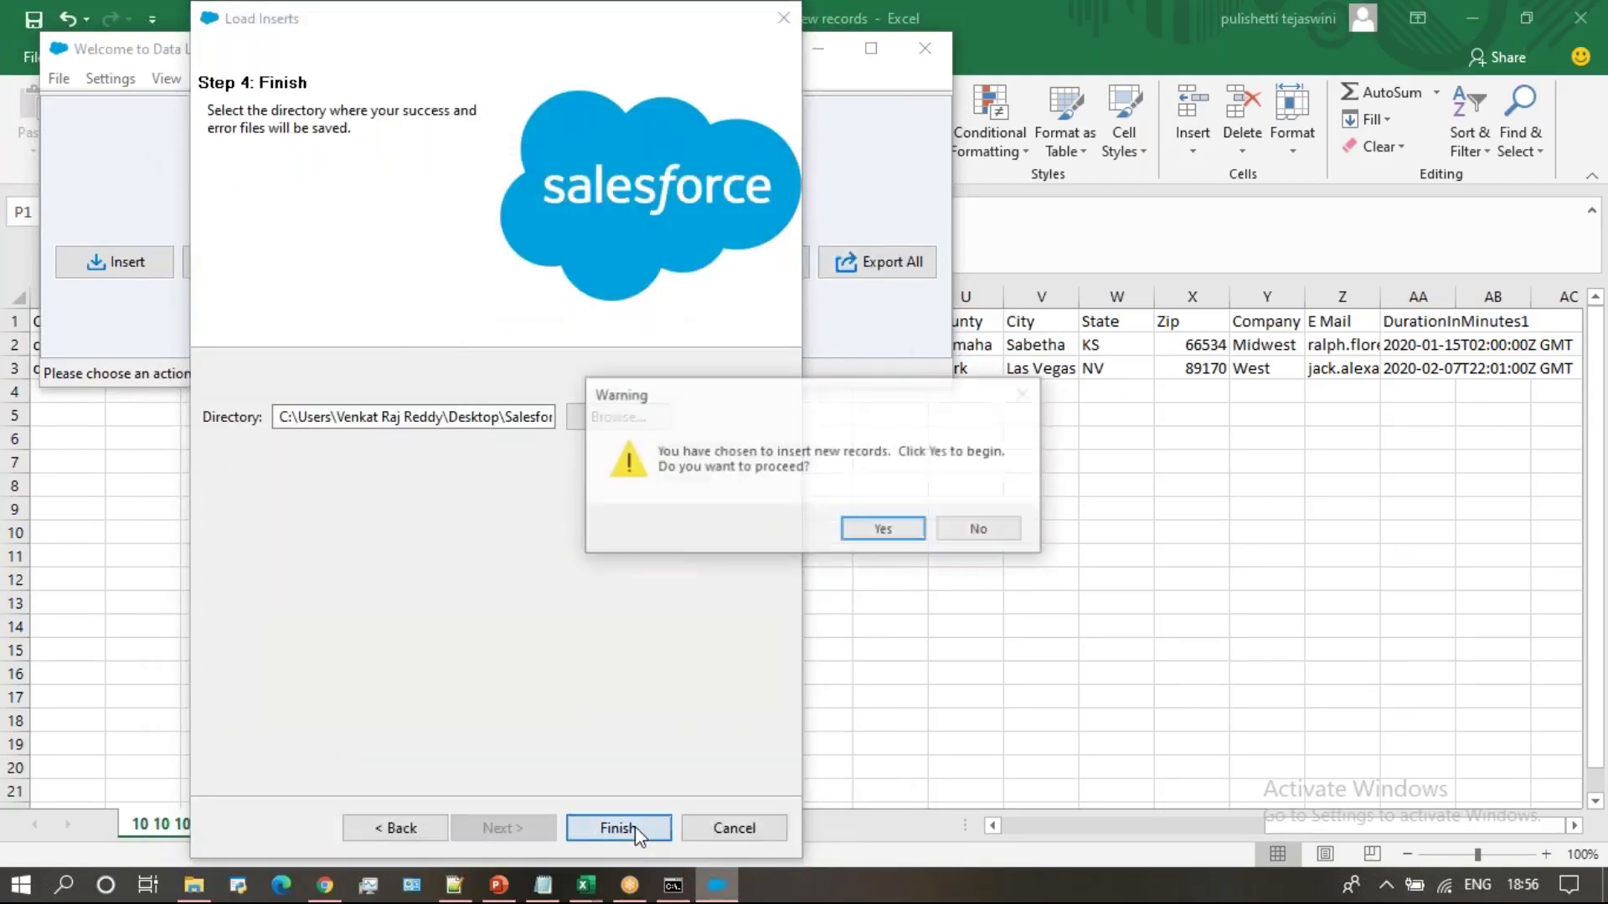
click(883, 531)
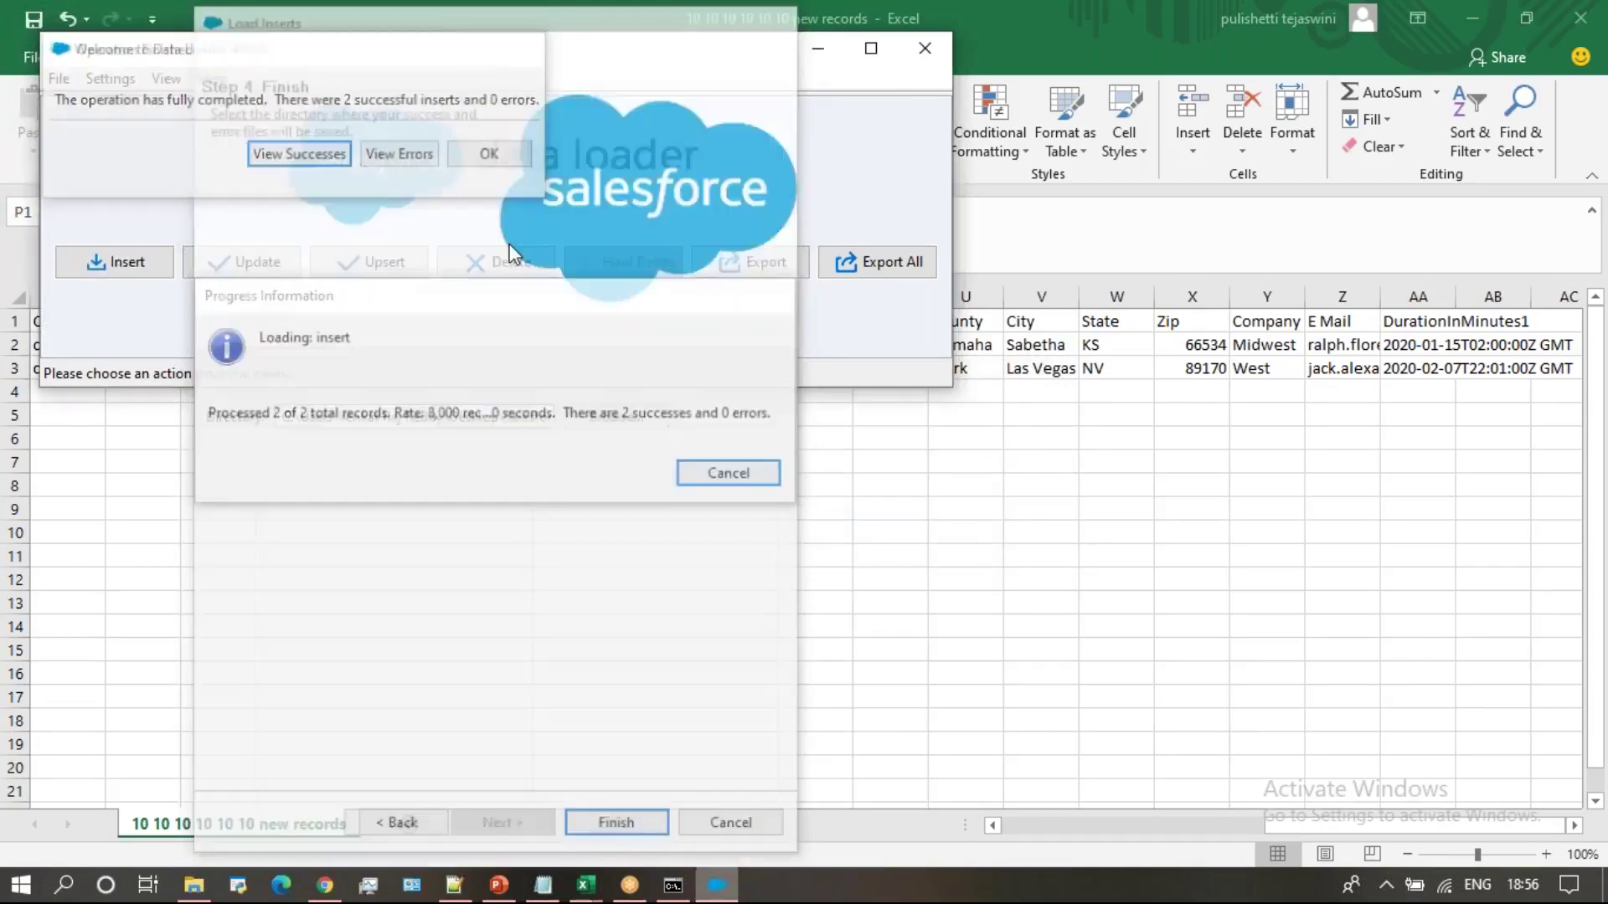
click(531, 49)
click(325, 885)
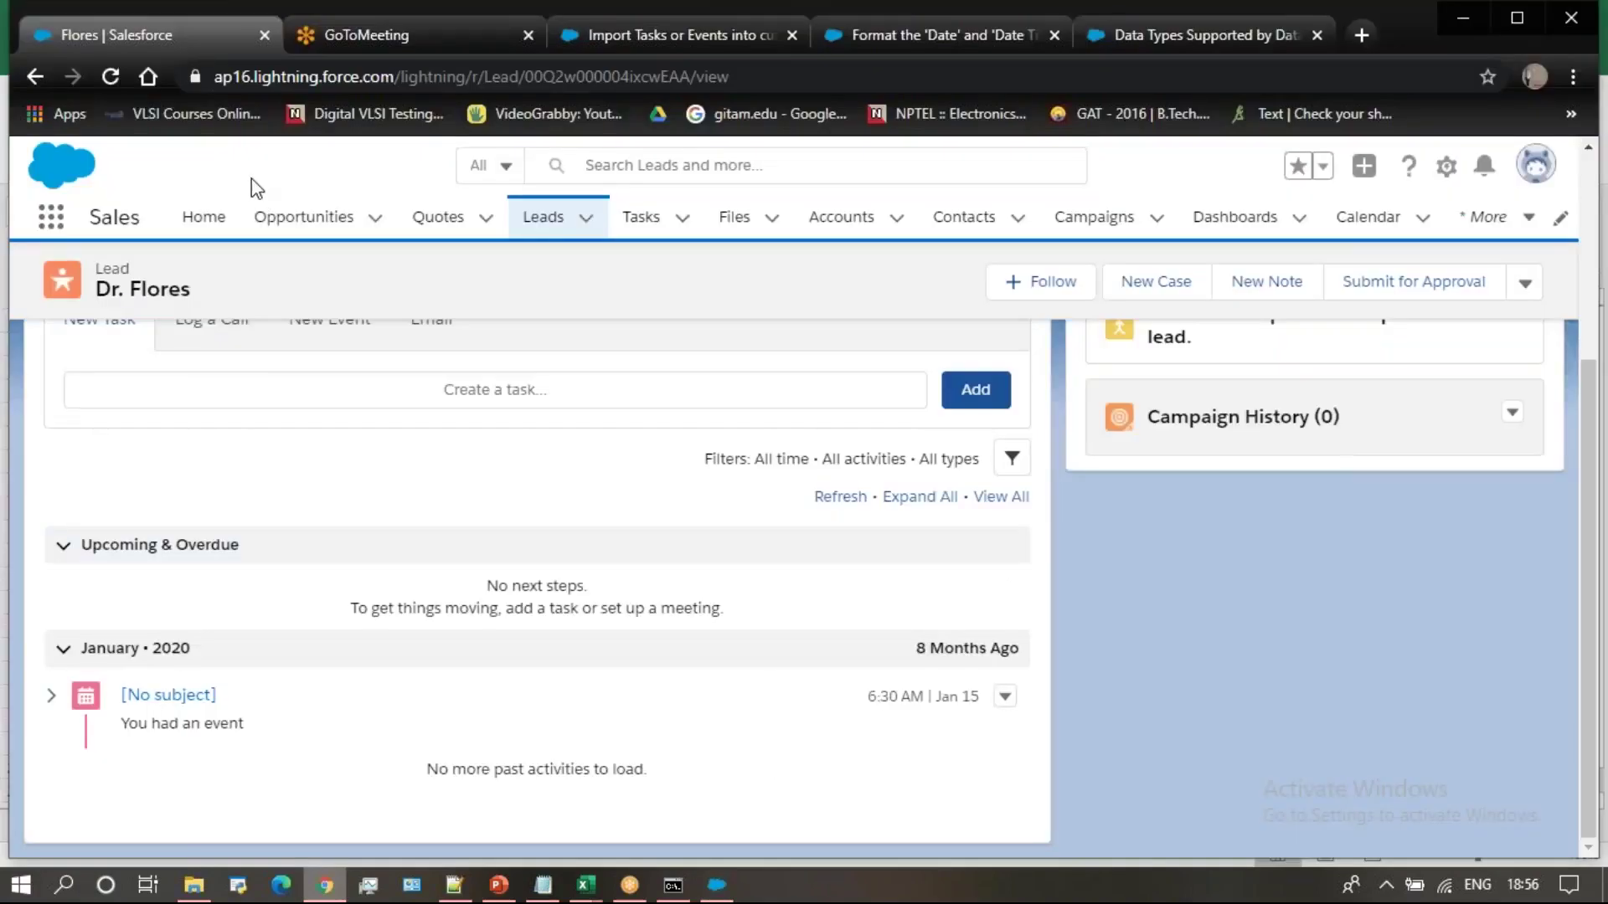
Reload the Flores lead page and scroll to the timeline showing the new logged call
click(112, 77)
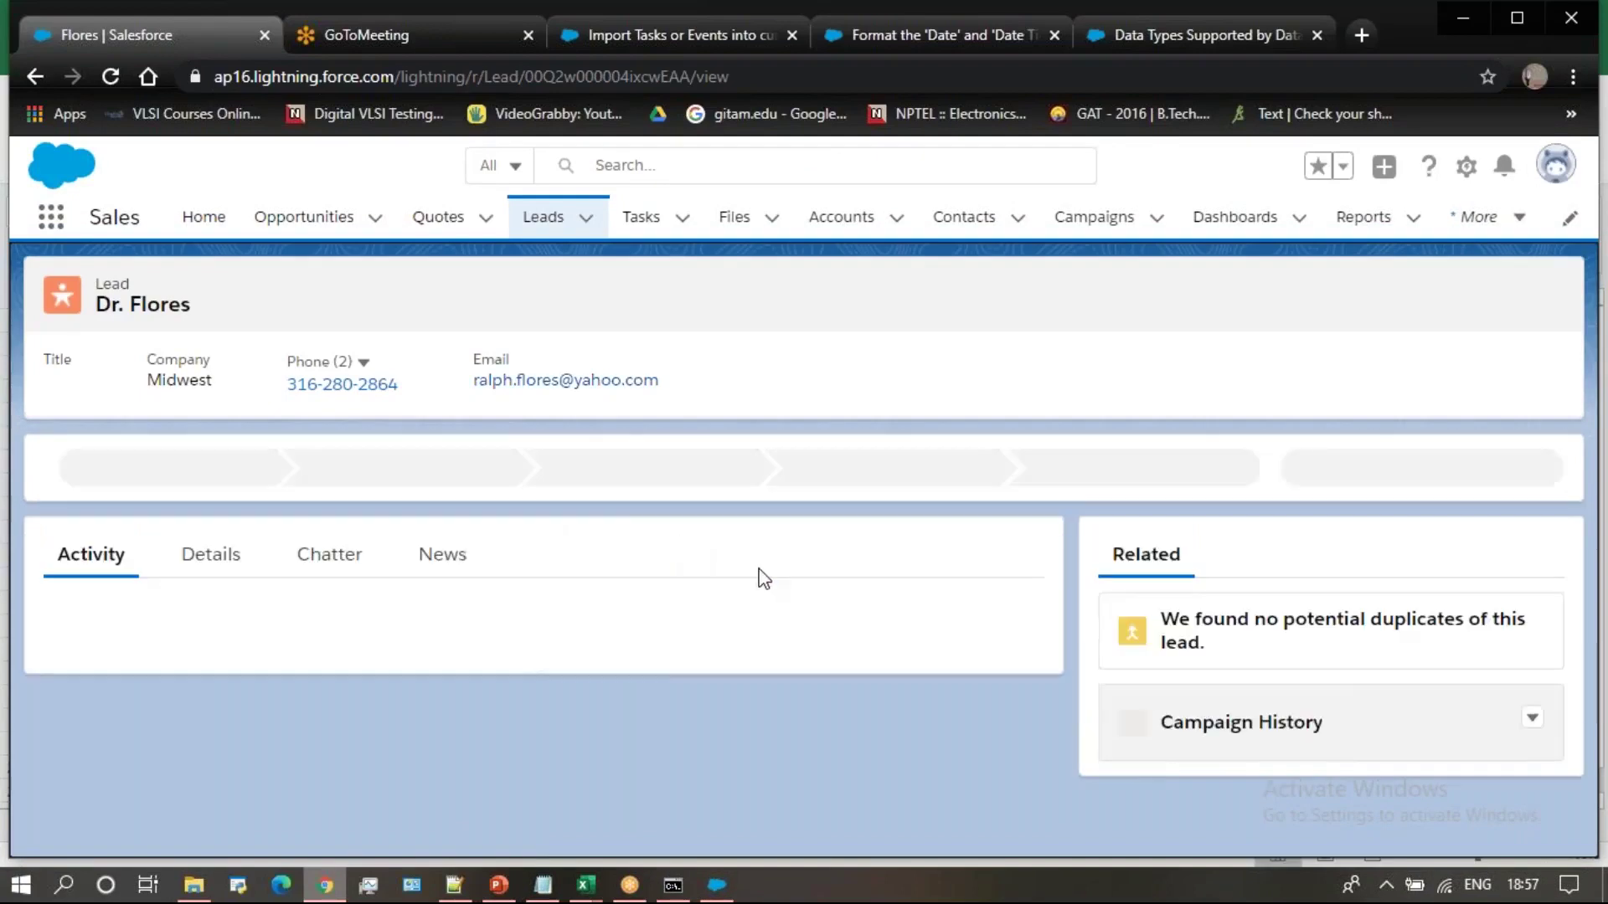
scroll(760, 568, down, 5)
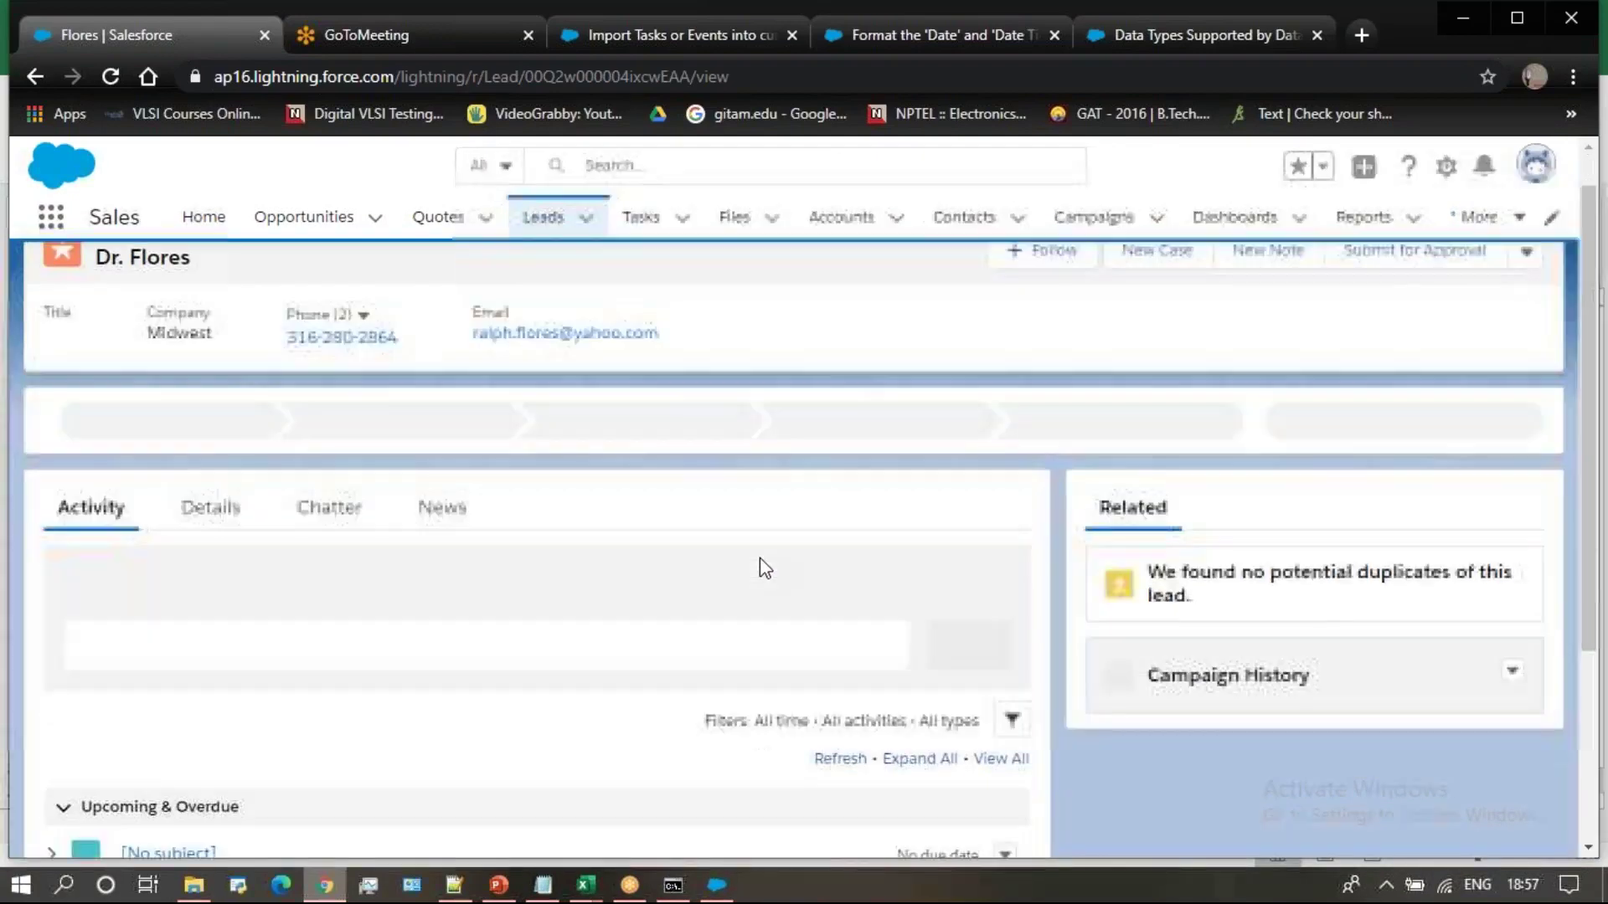
scroll(761, 560, up, 5)
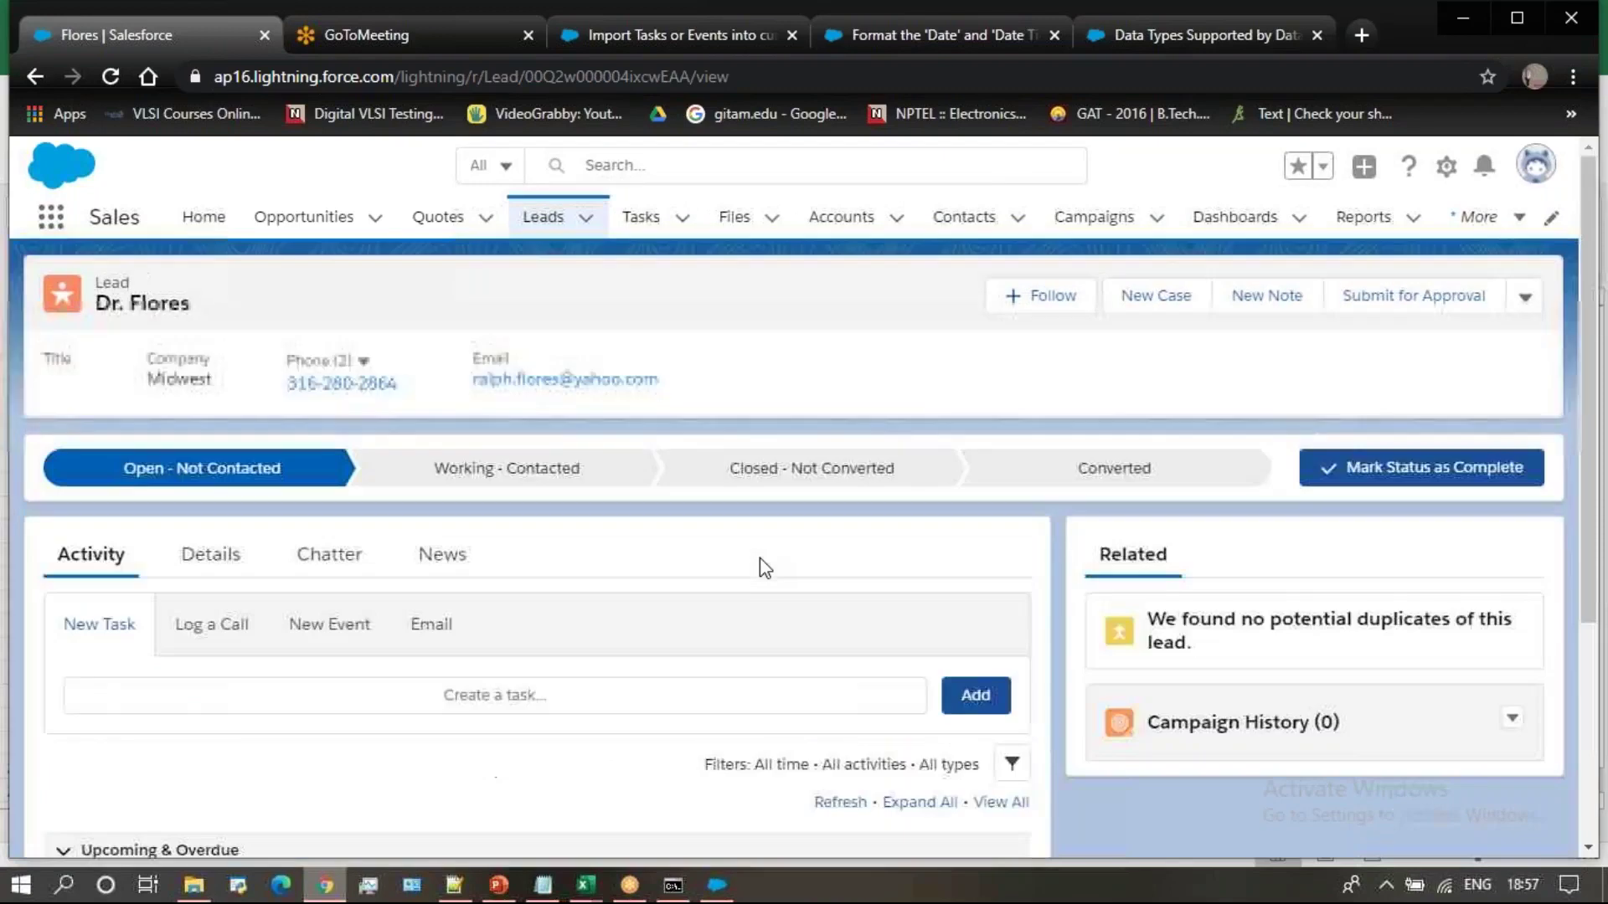
scroll(760, 558, down, 5)
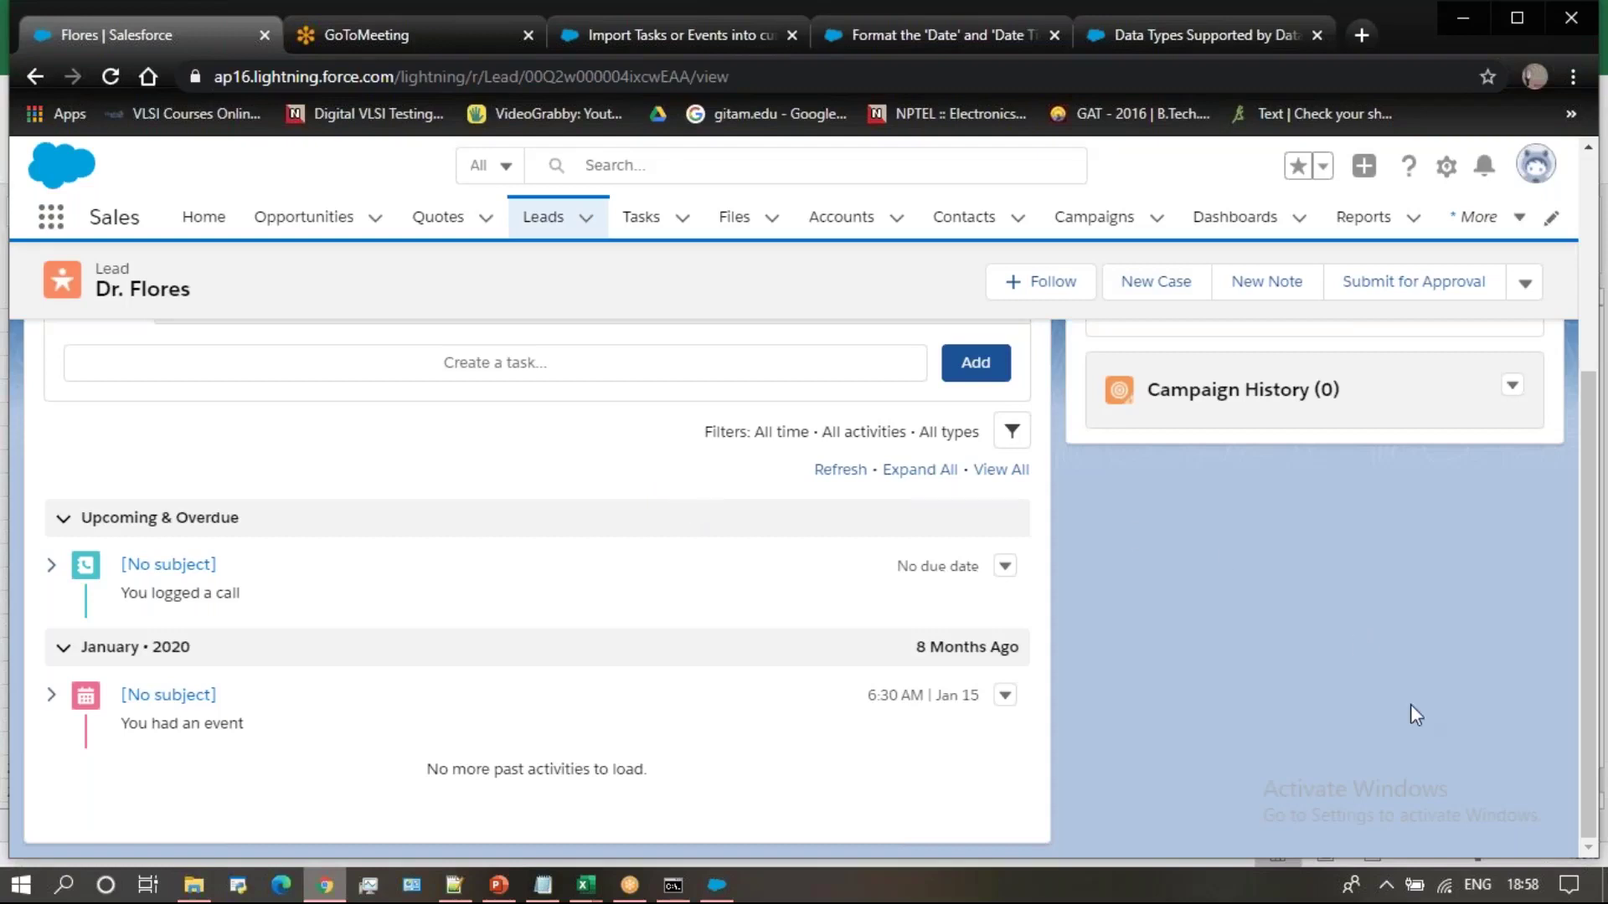
Copy the end date 2020-01-15T02:00:00Z from cell R2 of the new records workbook
click(586, 886)
click(683, 796)
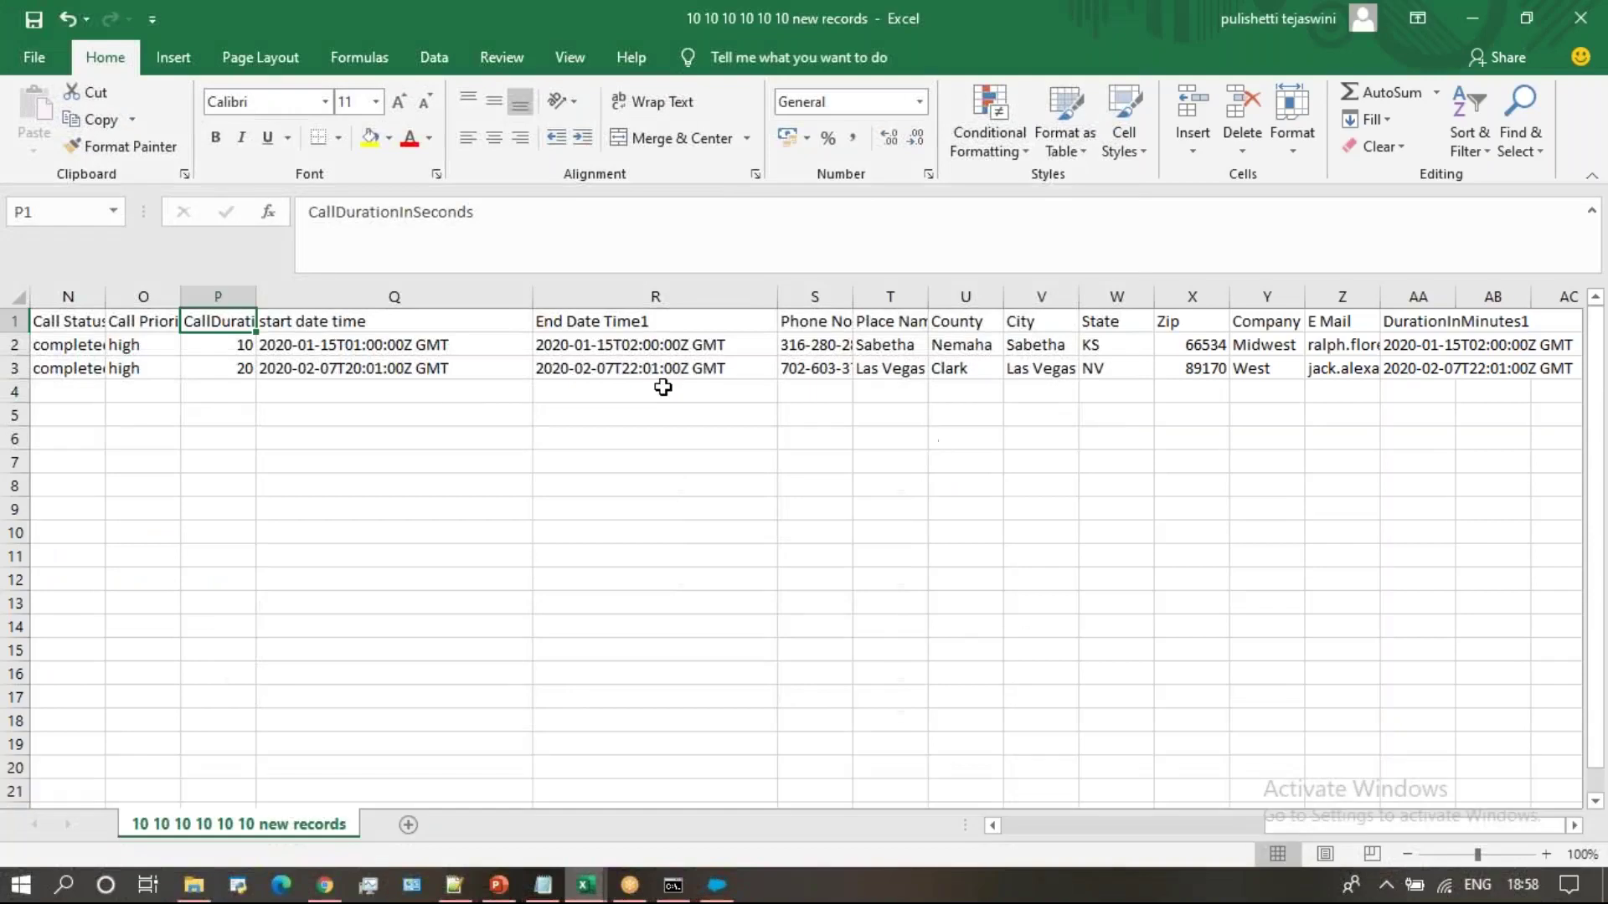
click(659, 346)
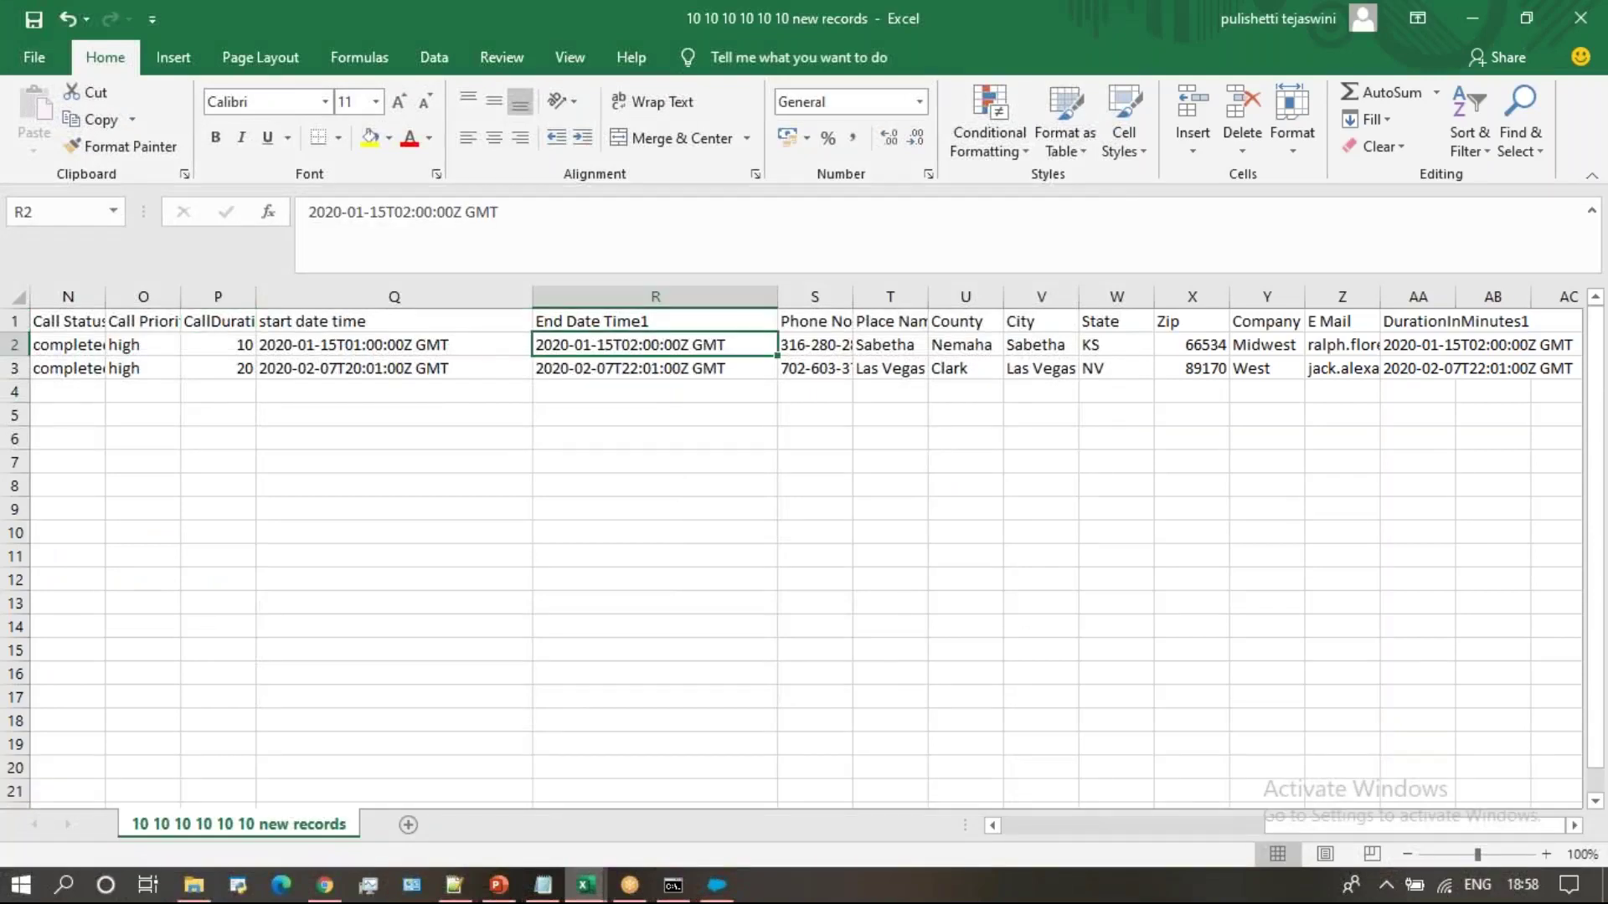
key(ctrl+c)
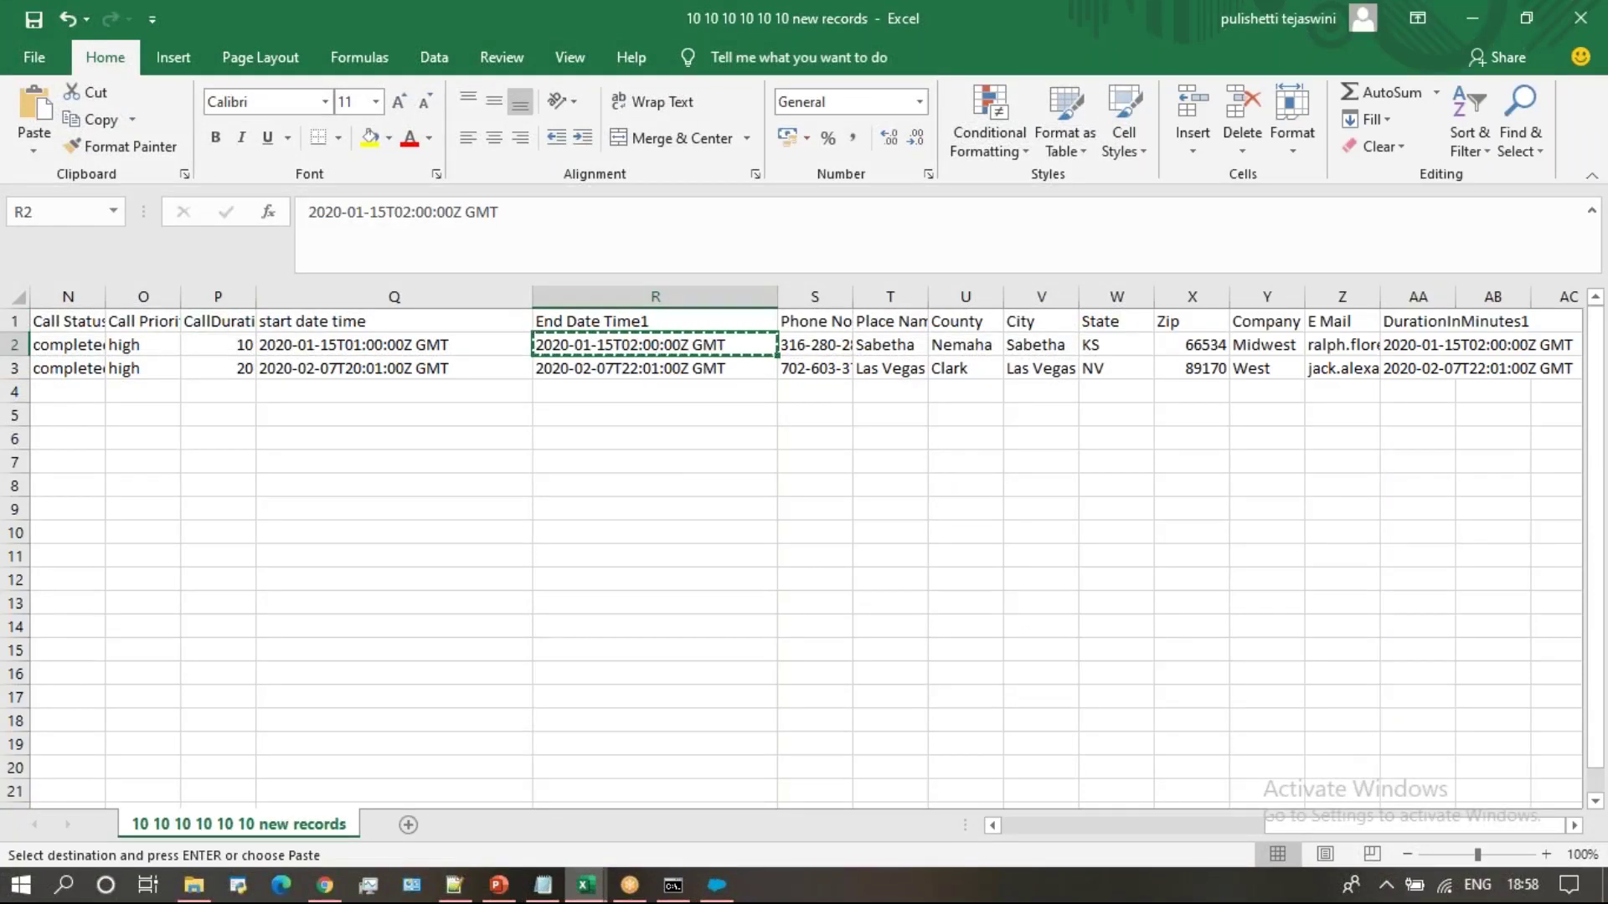